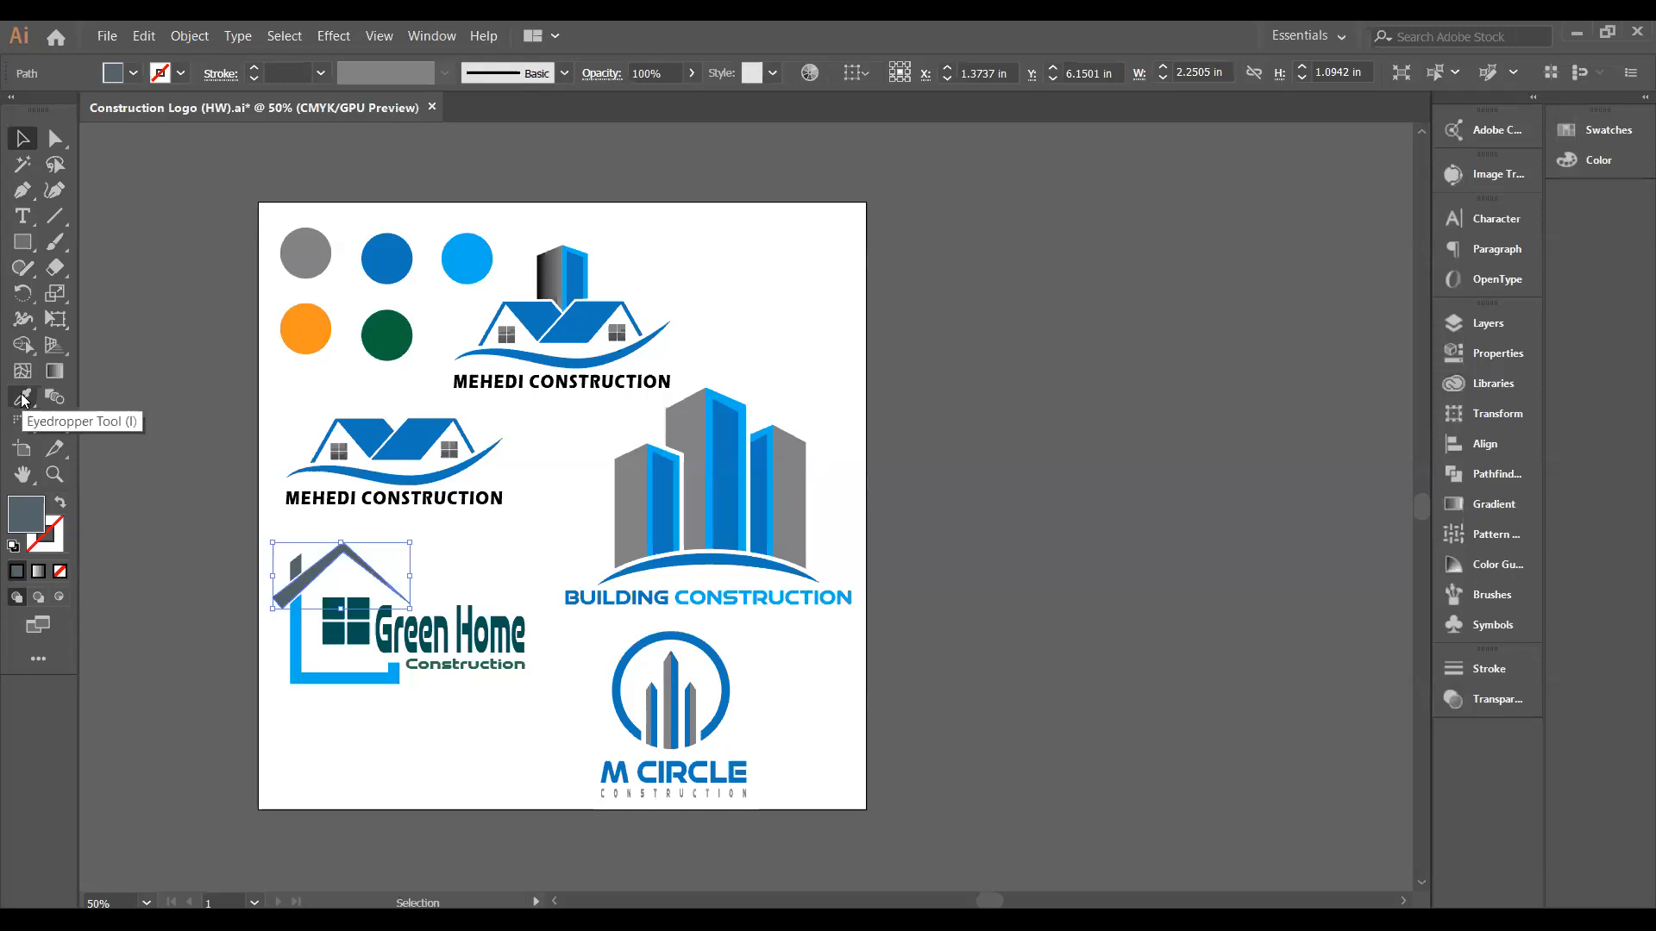
# Recolor the roof of the Green Home logo with the light blue sample circle using the Eyedropper.
pyautogui.click(23, 398)
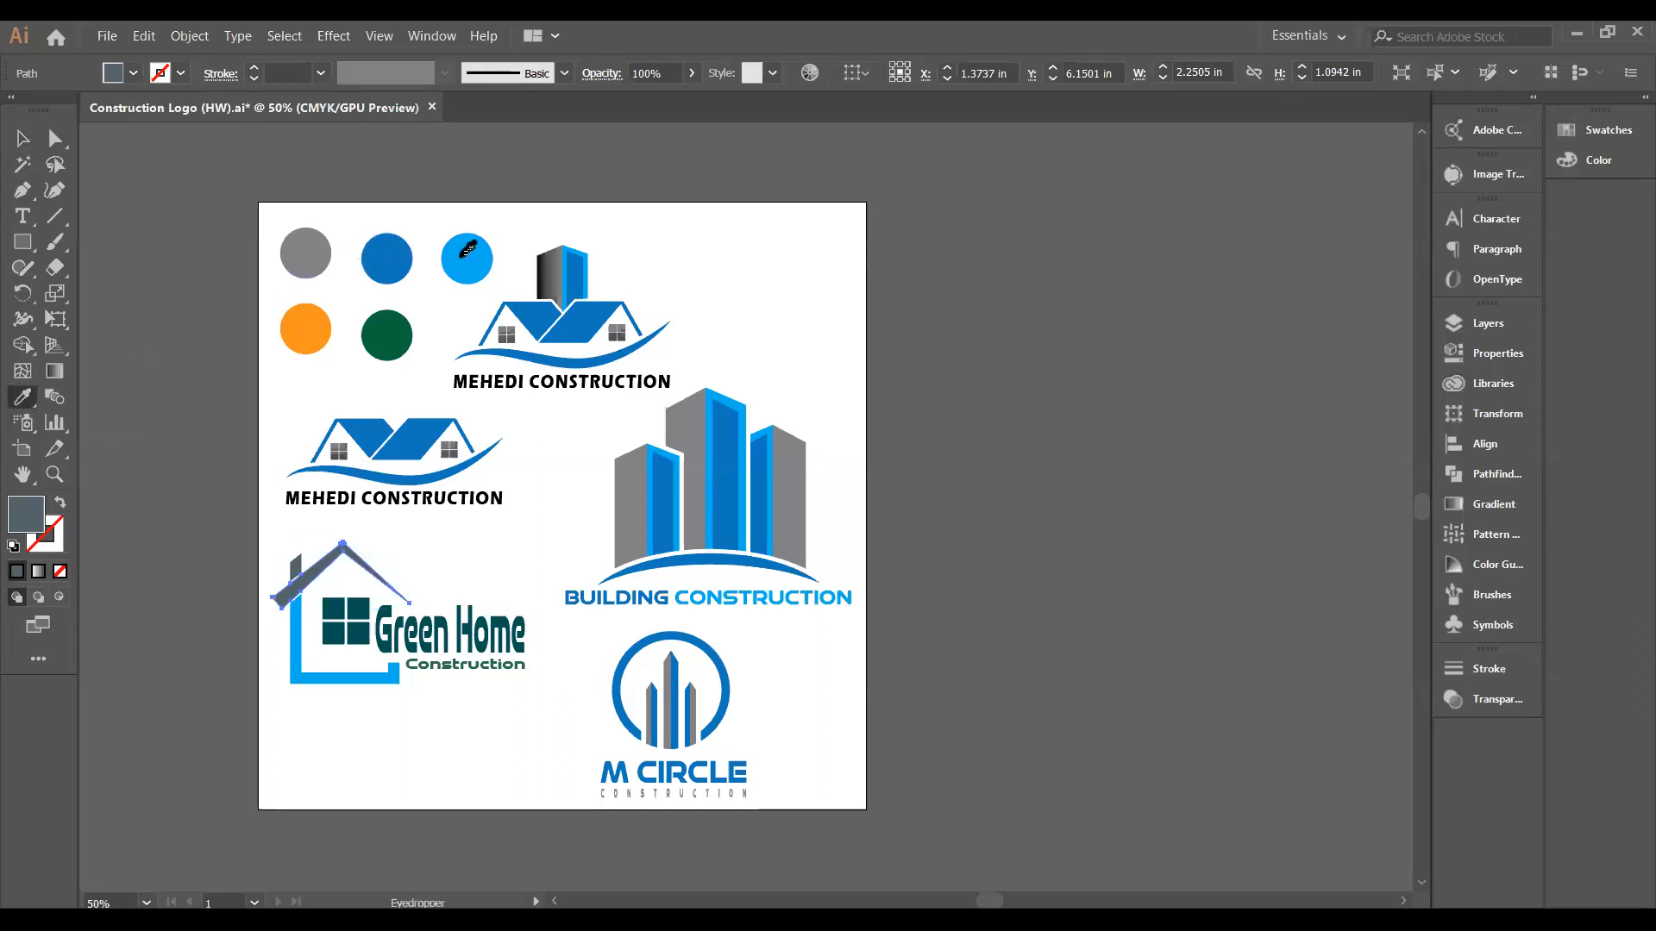
pyautogui.click(466, 249)
pyautogui.click(38, 143)
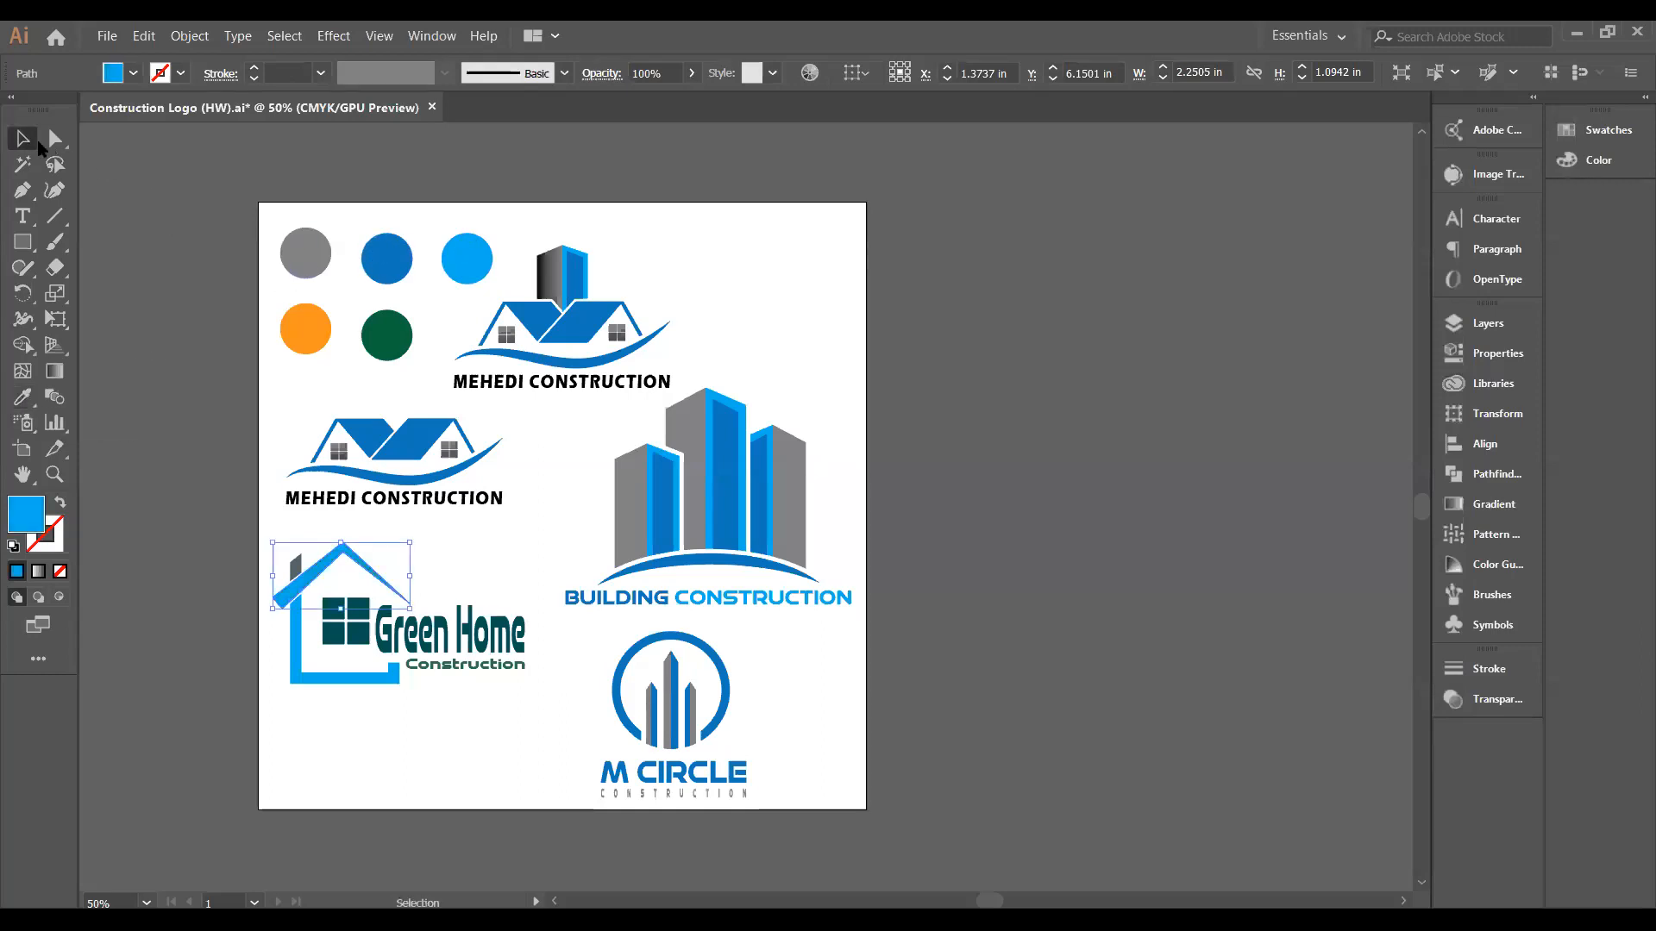
pyautogui.click(276, 498)
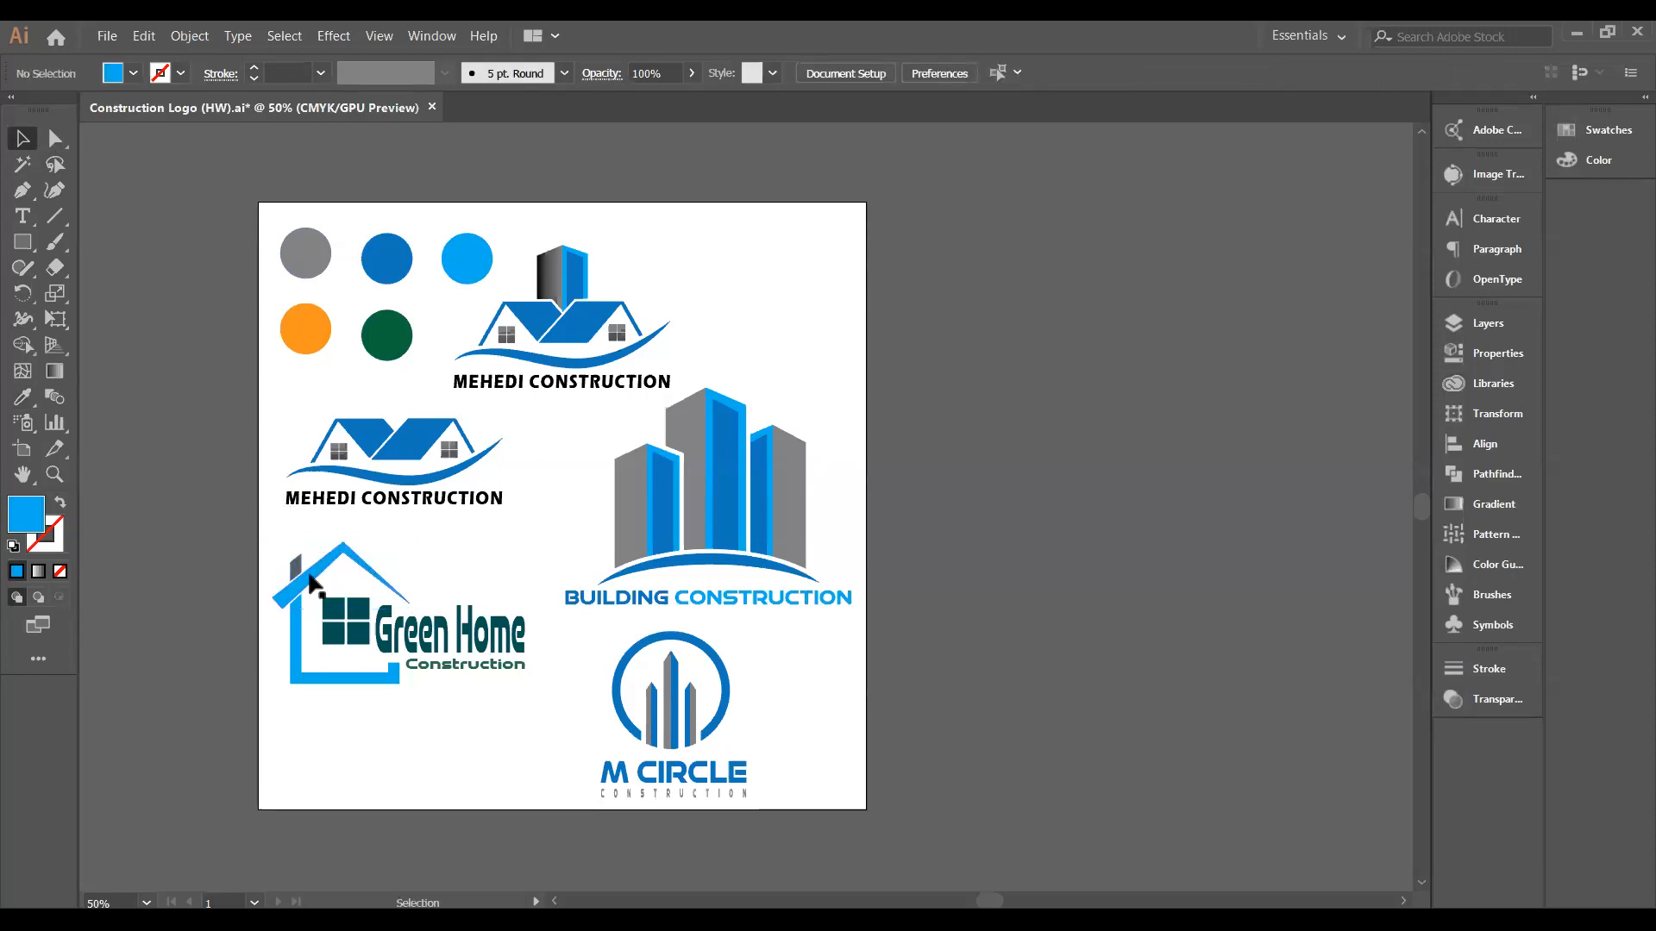
# Recolor the roof and the wall outline of the Green Home logo with the dark green sample circle.
pyautogui.click(315, 573)
pyautogui.click(22, 397)
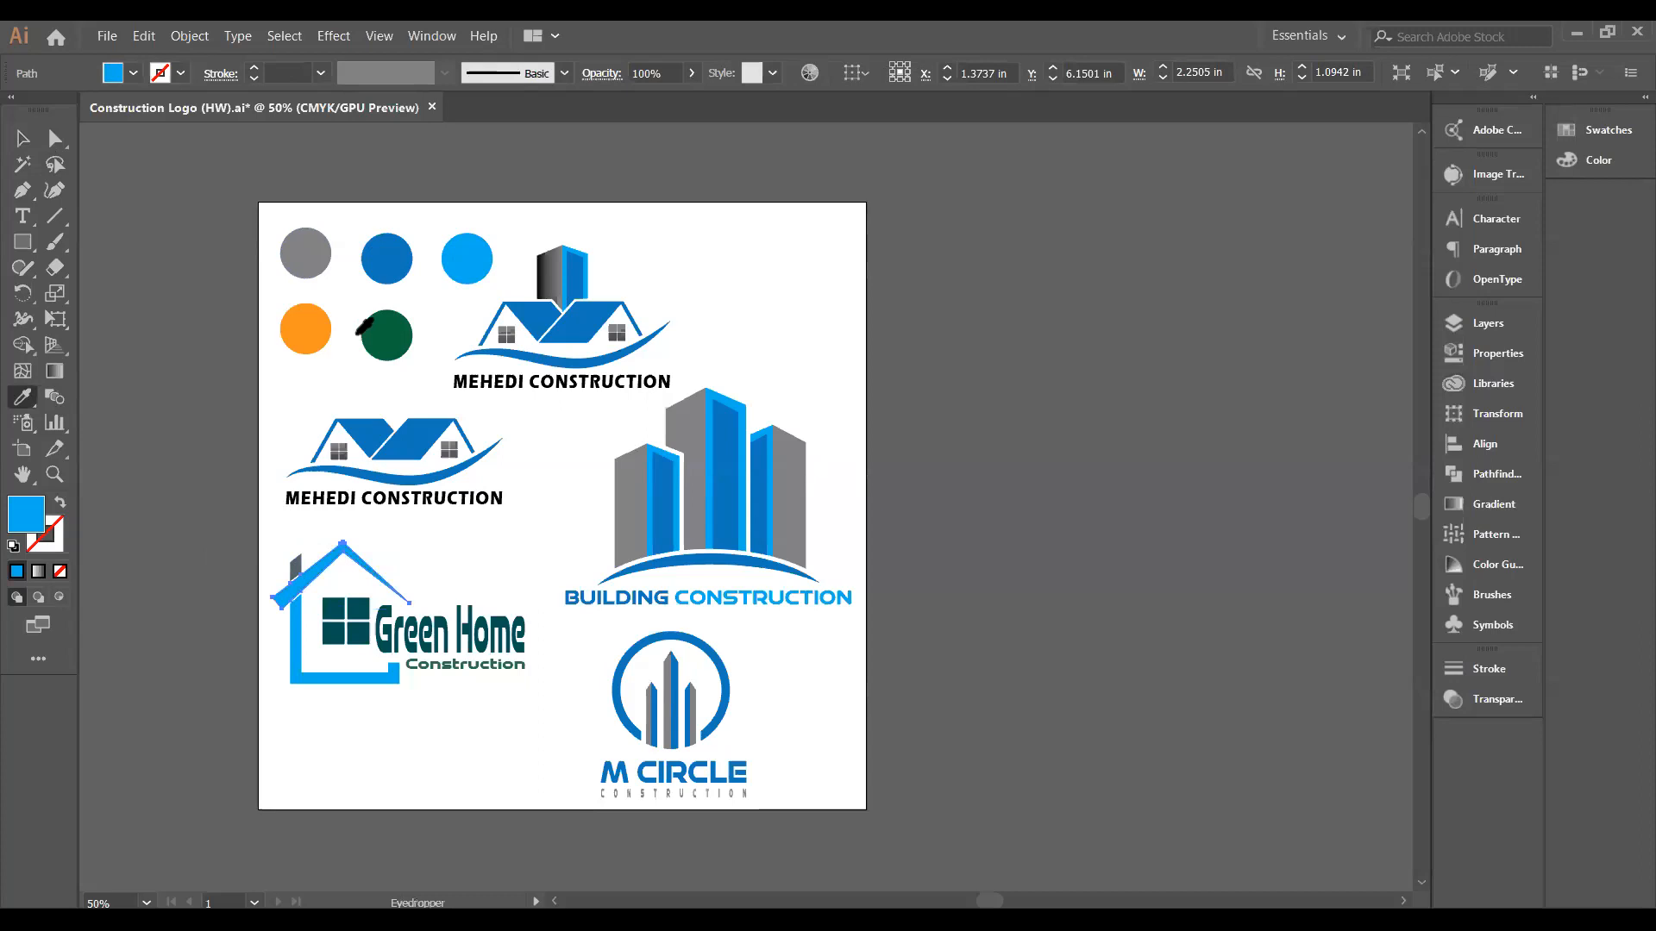
pyautogui.click(393, 333)
pyautogui.press('v')
pyautogui.click(326, 681)
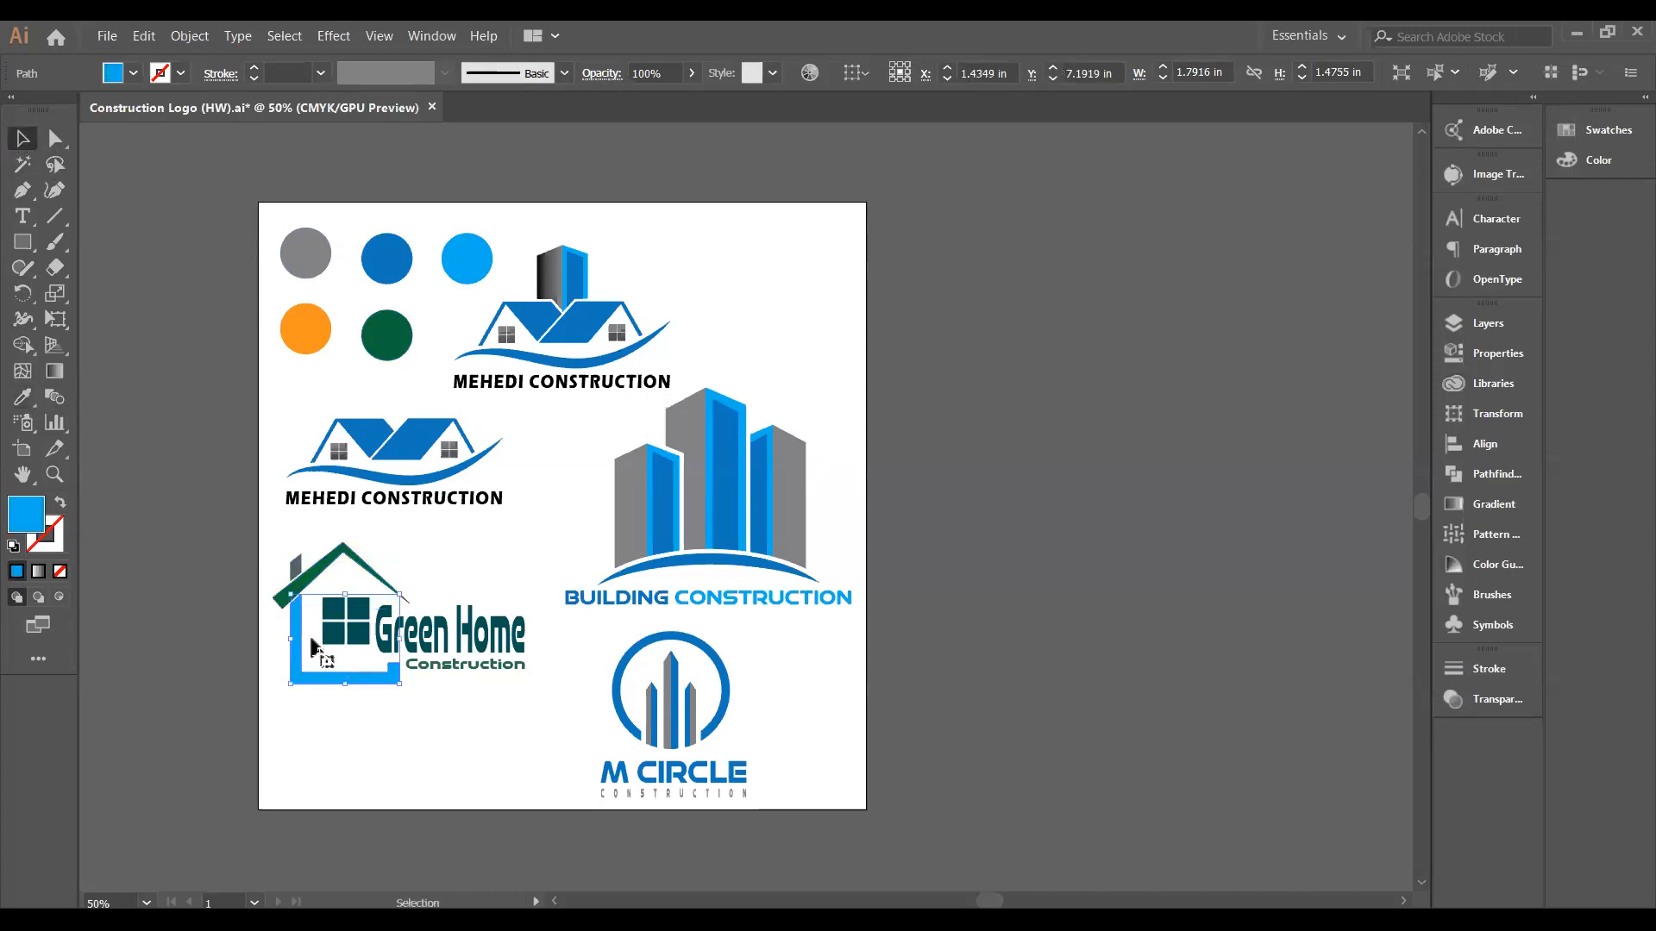
pyautogui.click(22, 396)
pyautogui.click(390, 335)
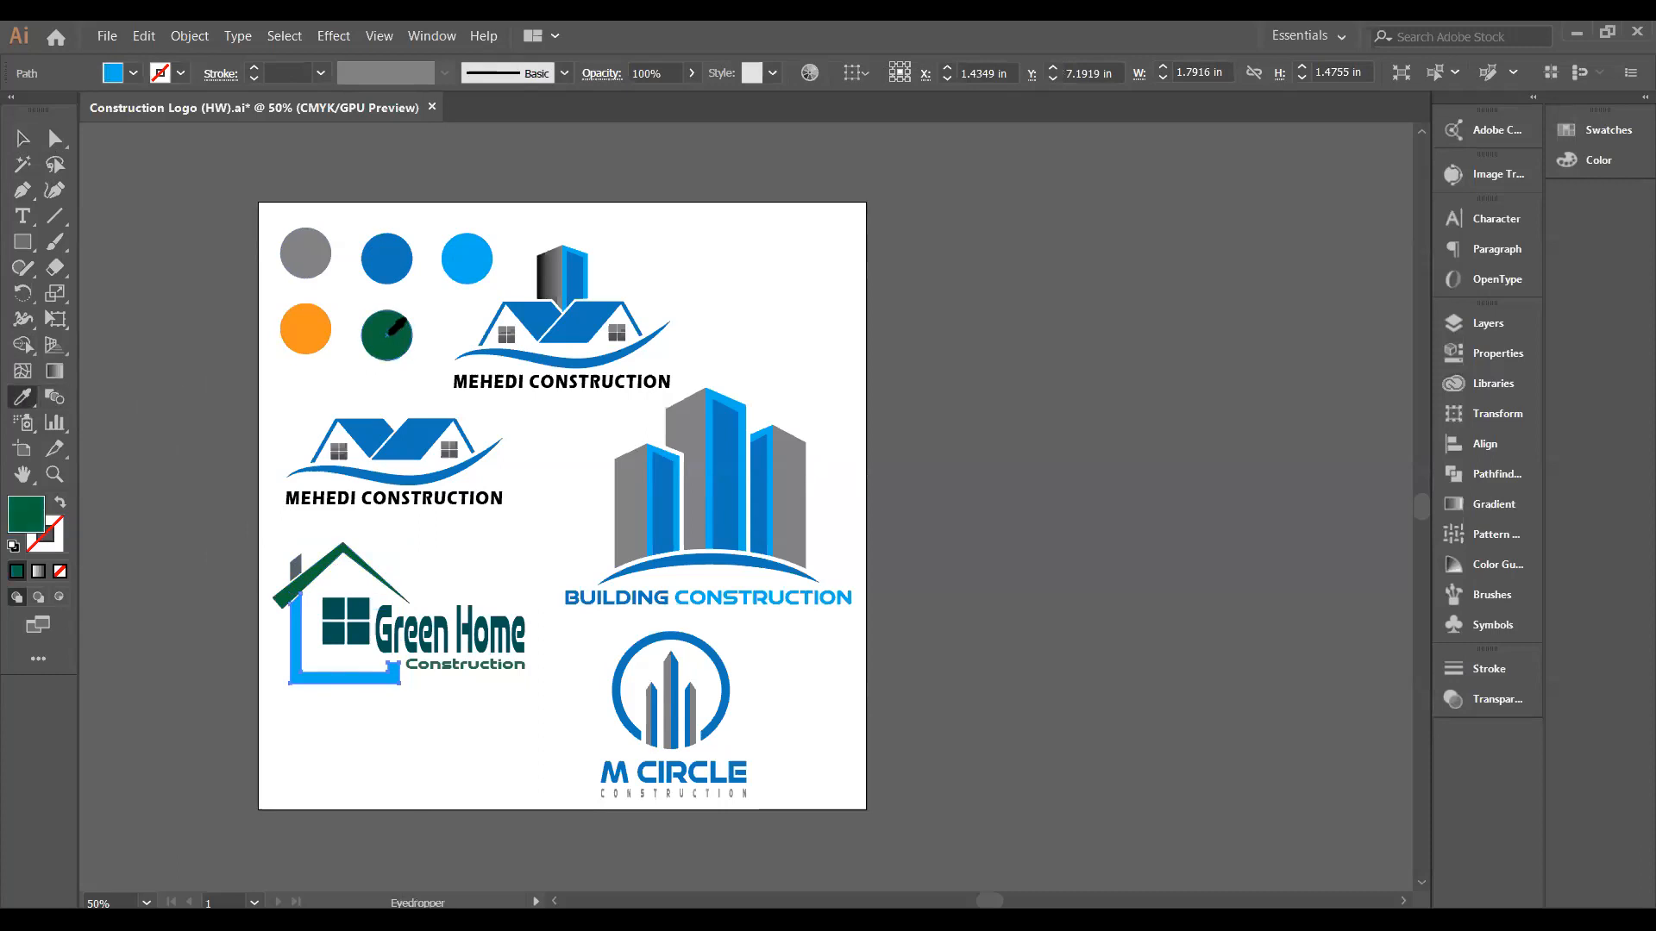
pyautogui.press('v')
pyautogui.click(287, 429)
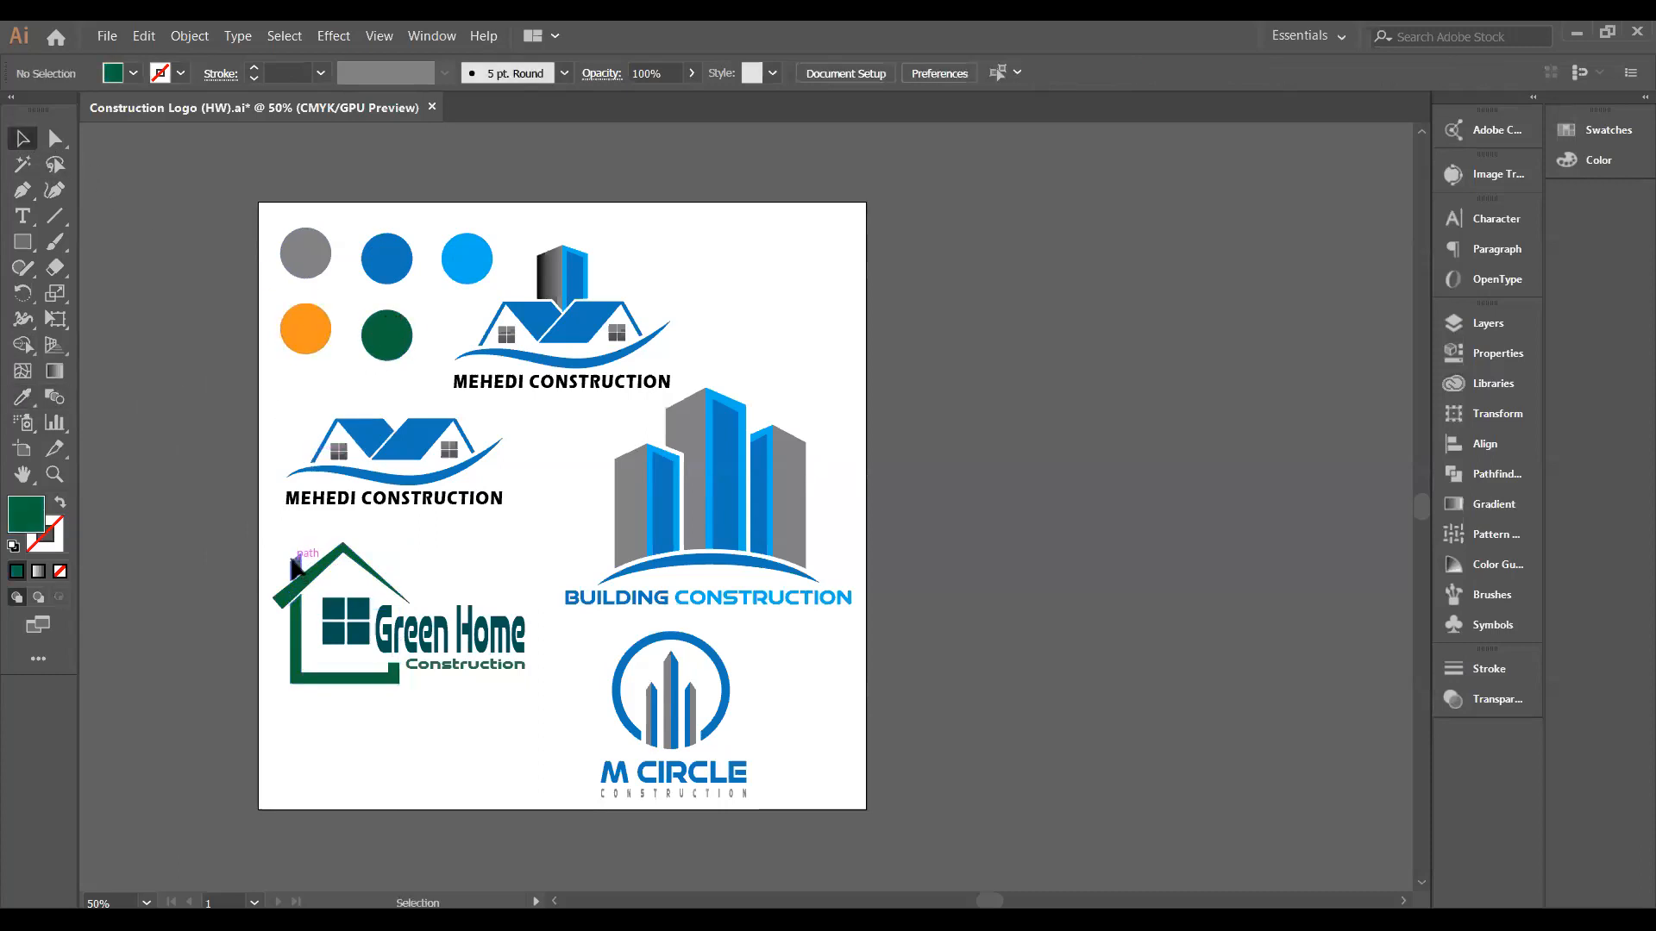
# Match the chimney of the Green Home logo to the dark green sample circle and deselect it.
pyautogui.click(296, 567)
pyautogui.click(22, 397)
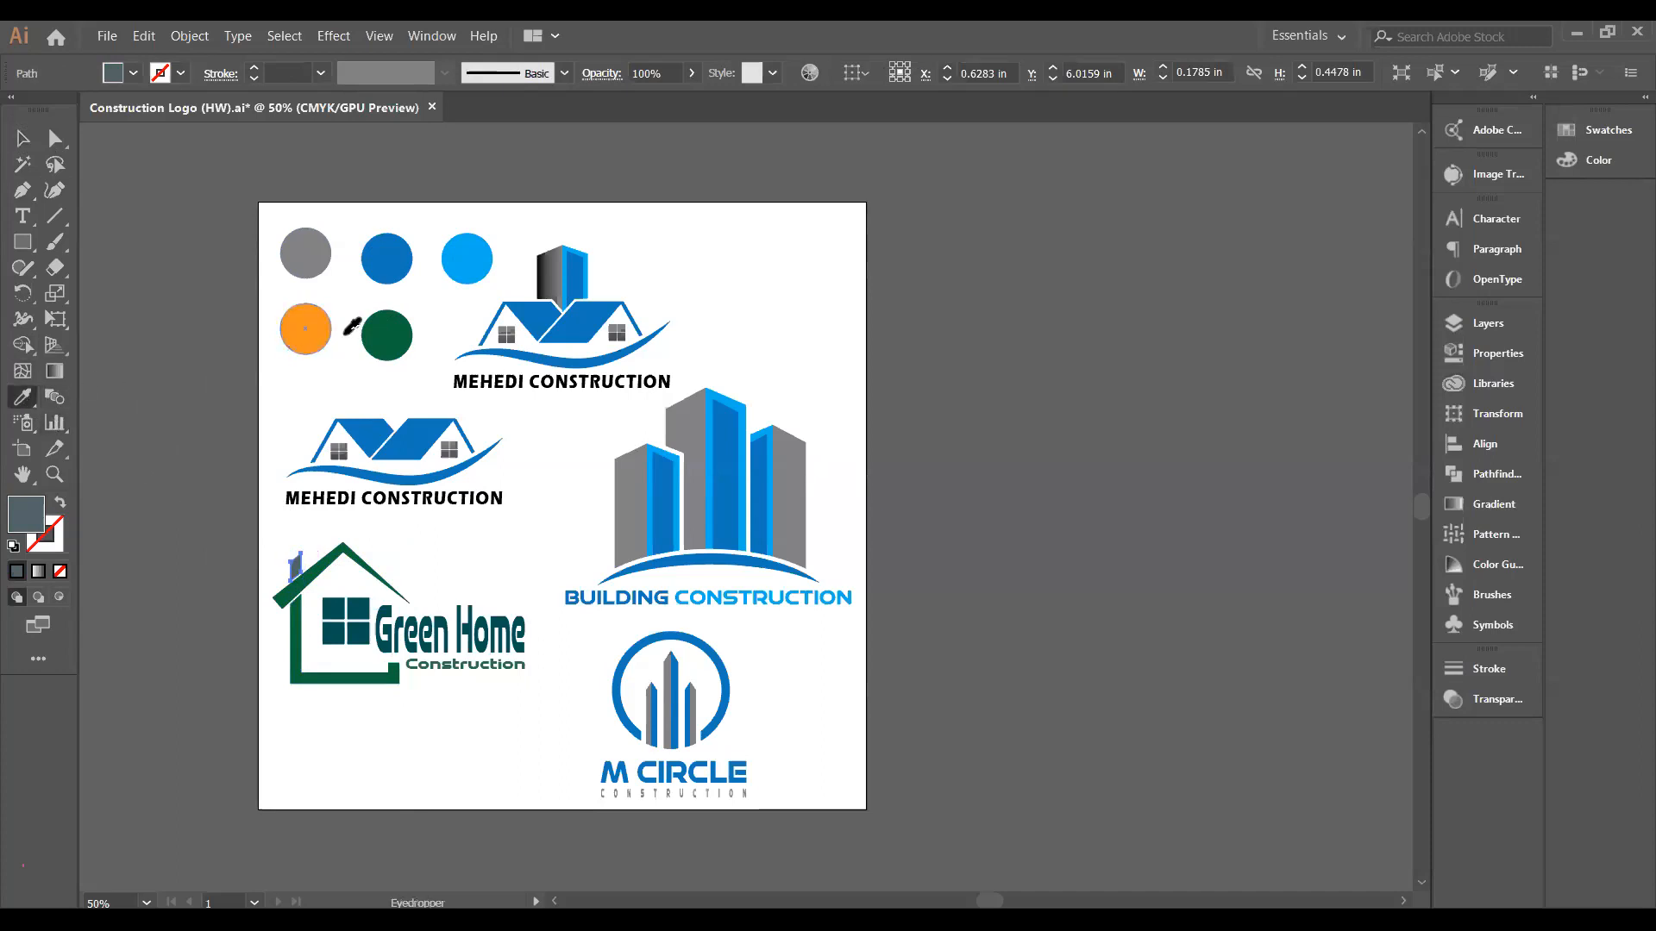
pyautogui.click(395, 331)
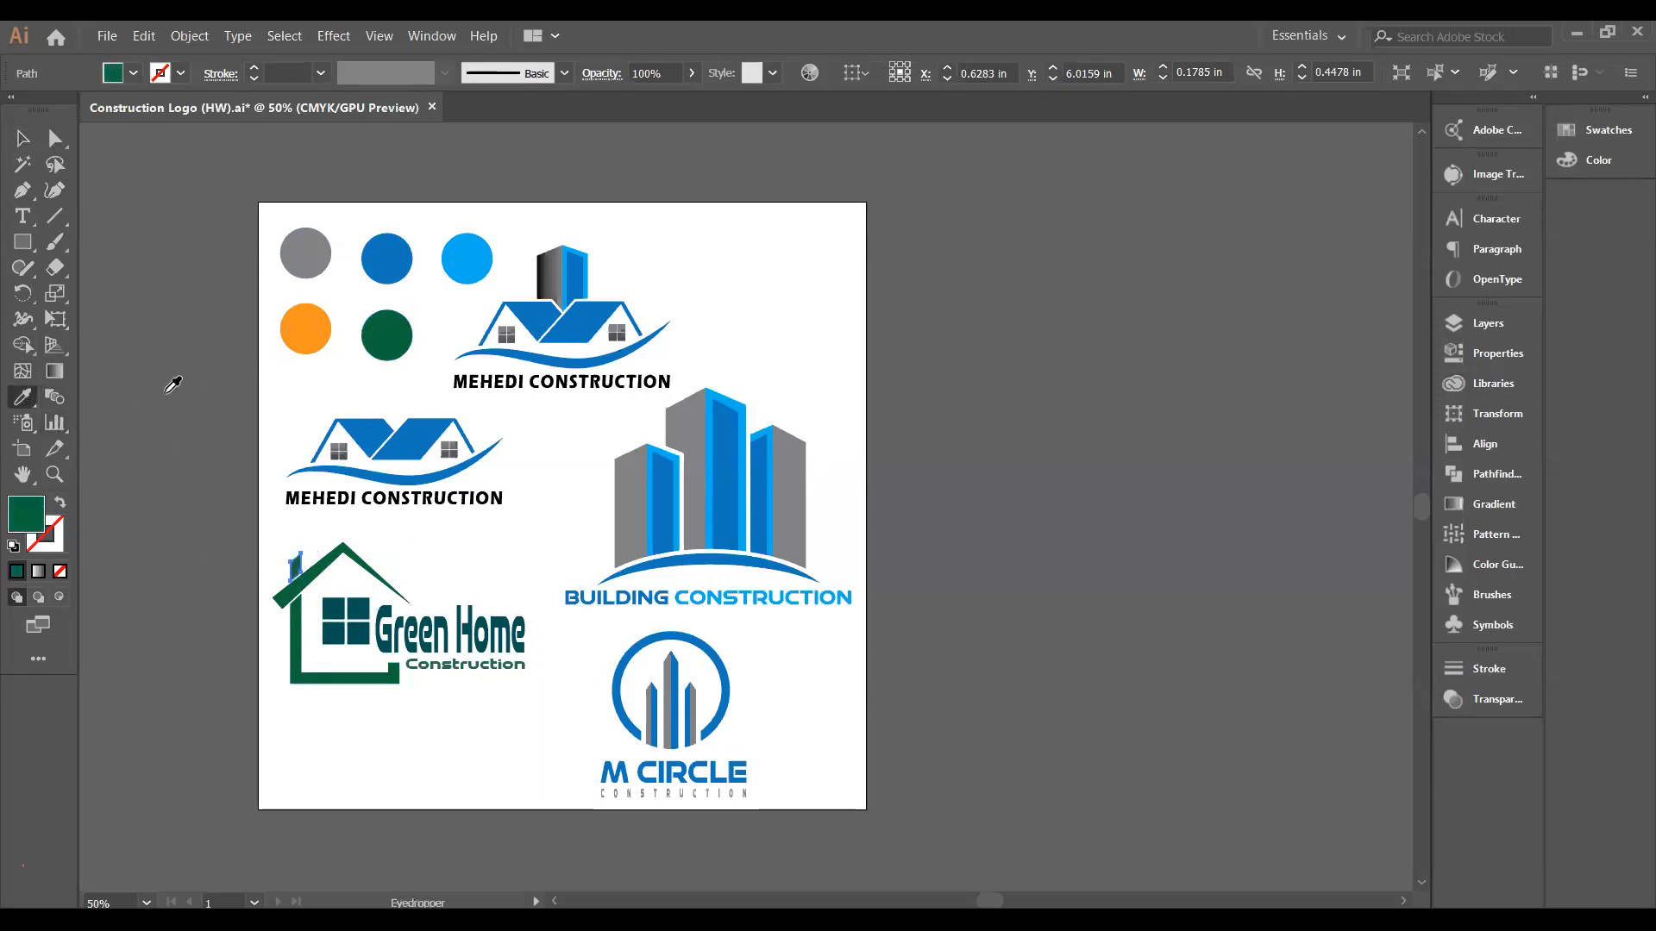
pyautogui.press('v')
pyautogui.click(294, 416)
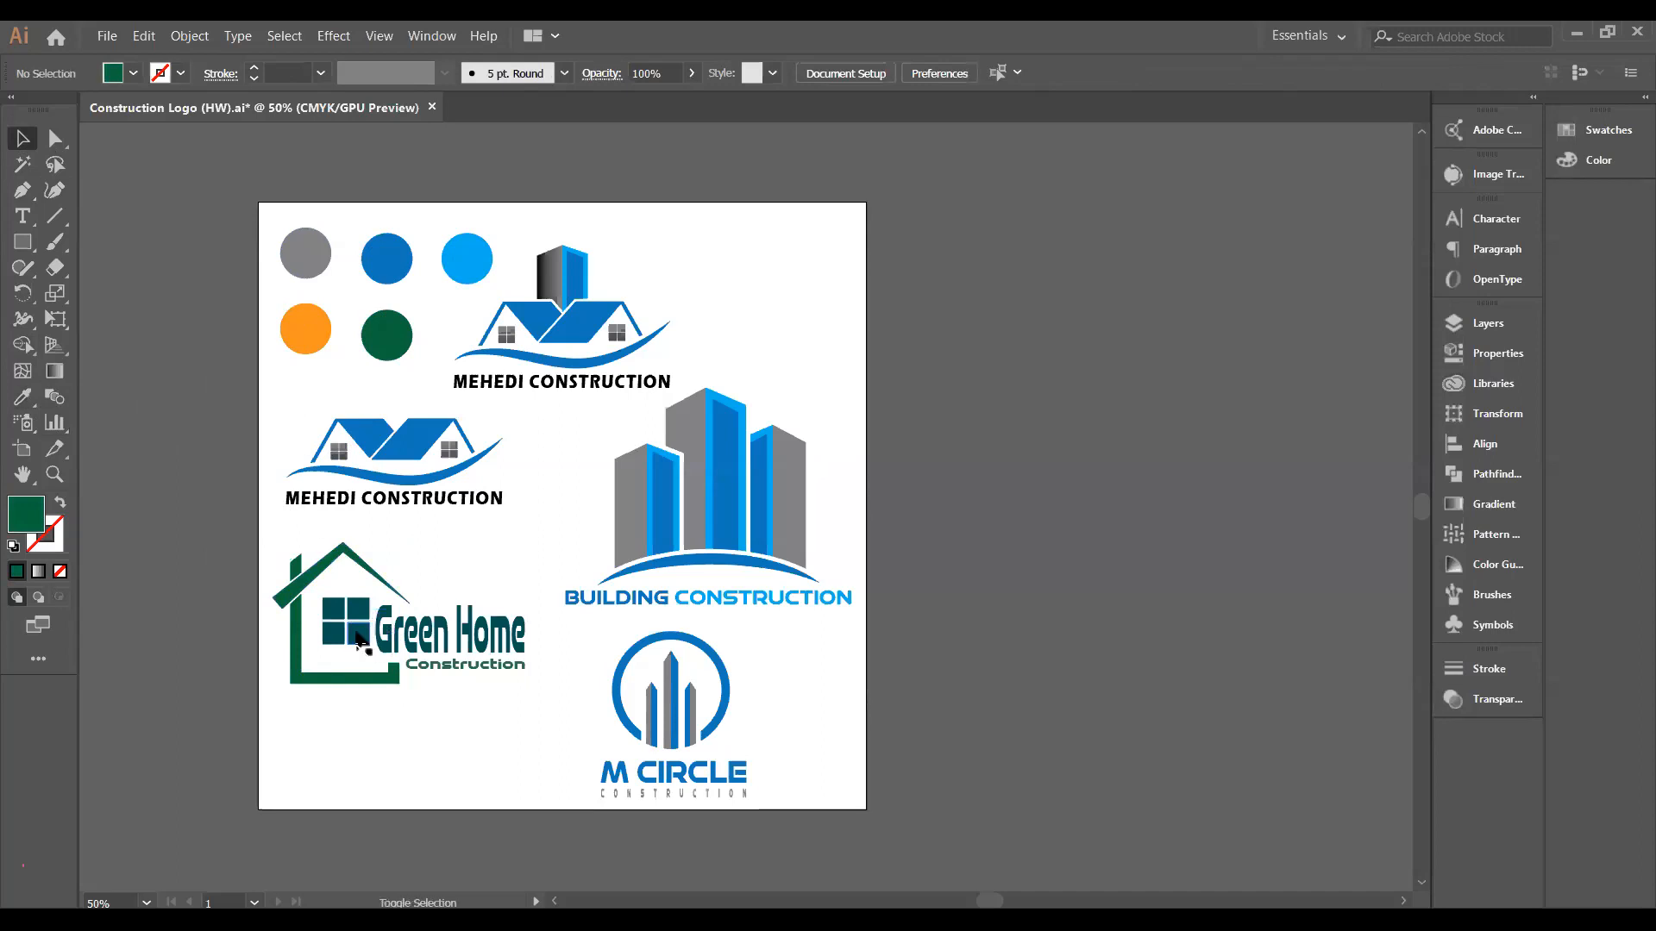
# Recolor the four-pane window of the Green Home logo with the orange sample circle.
pyautogui.click(357, 630)
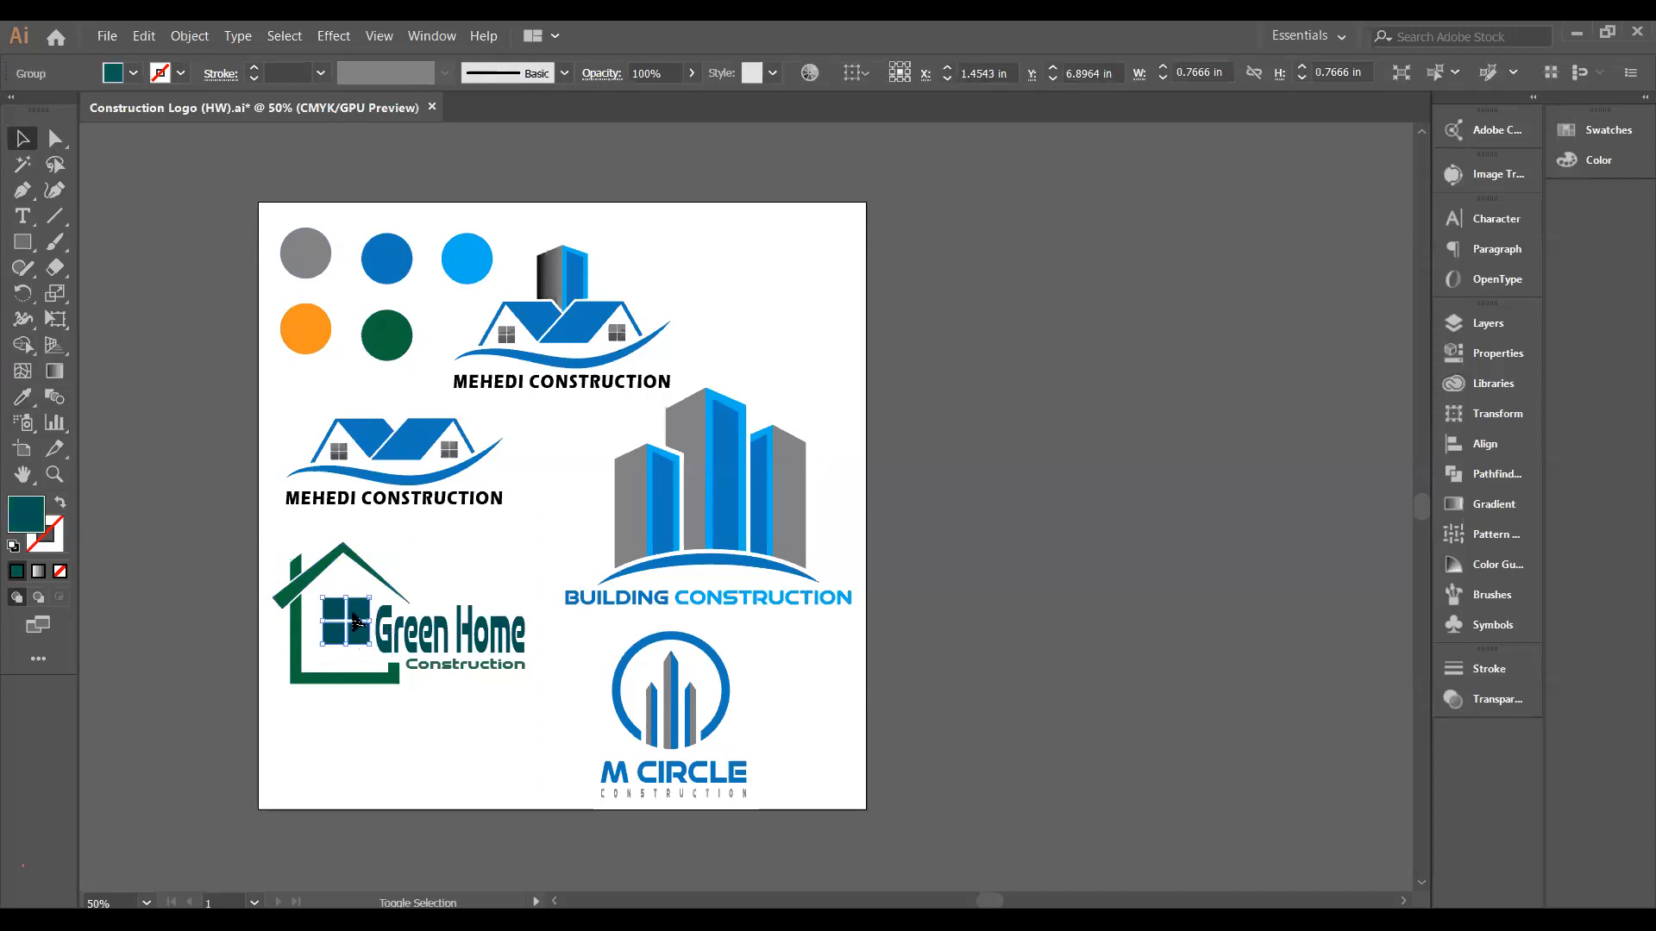
pyautogui.click(22, 396)
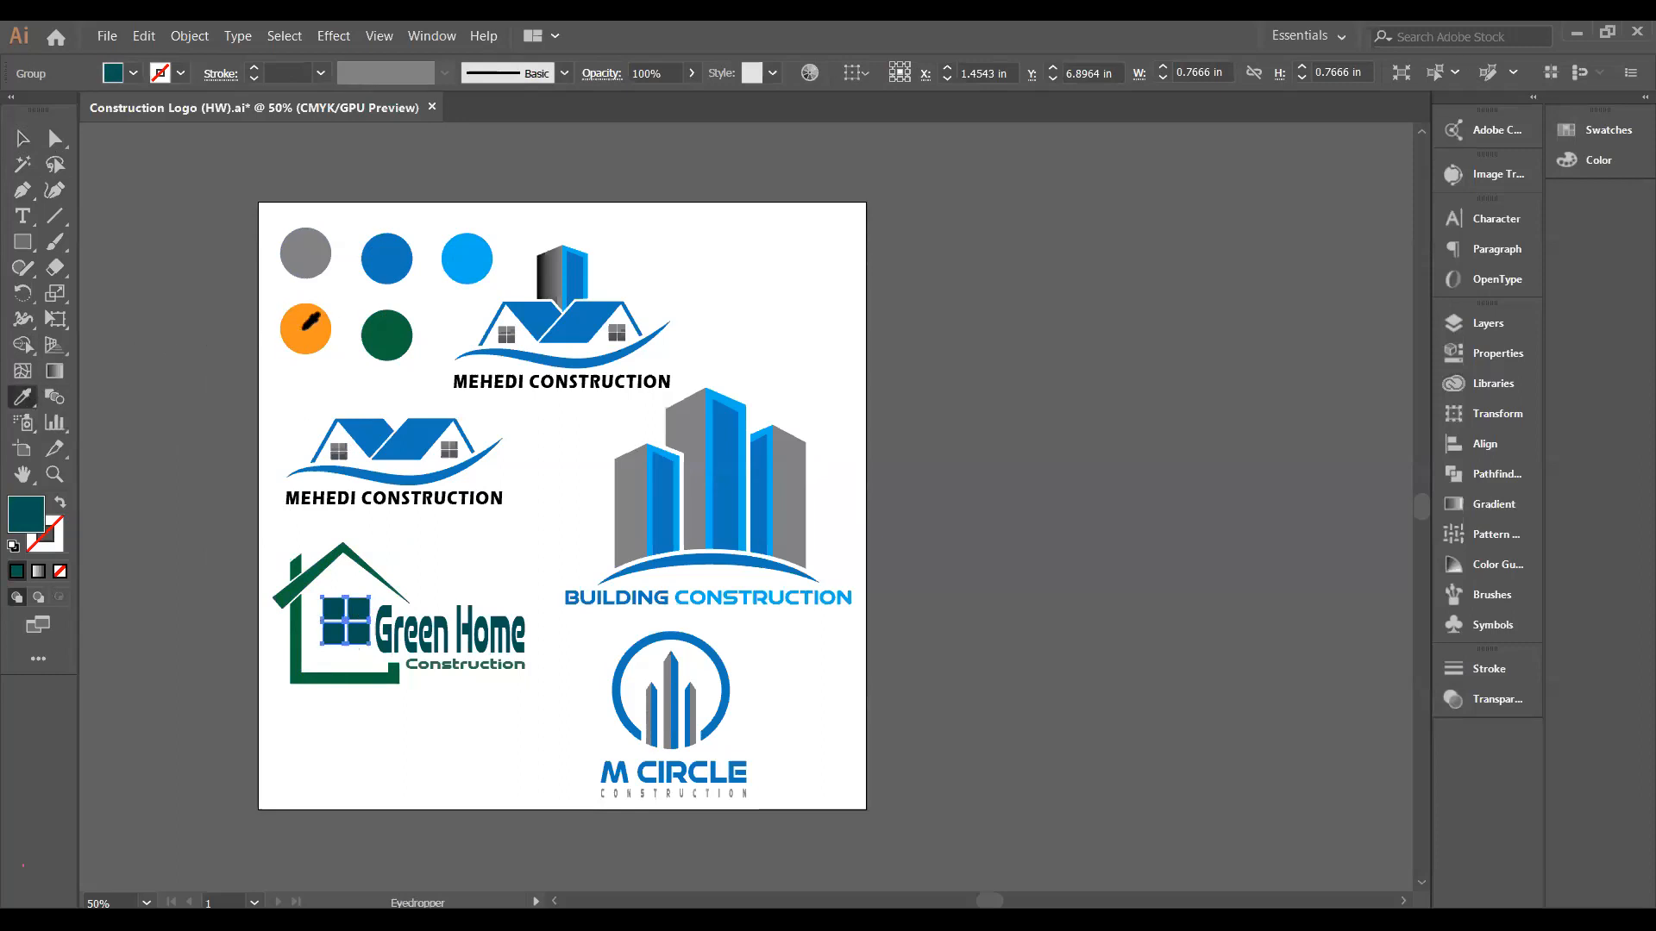
pyautogui.click(309, 326)
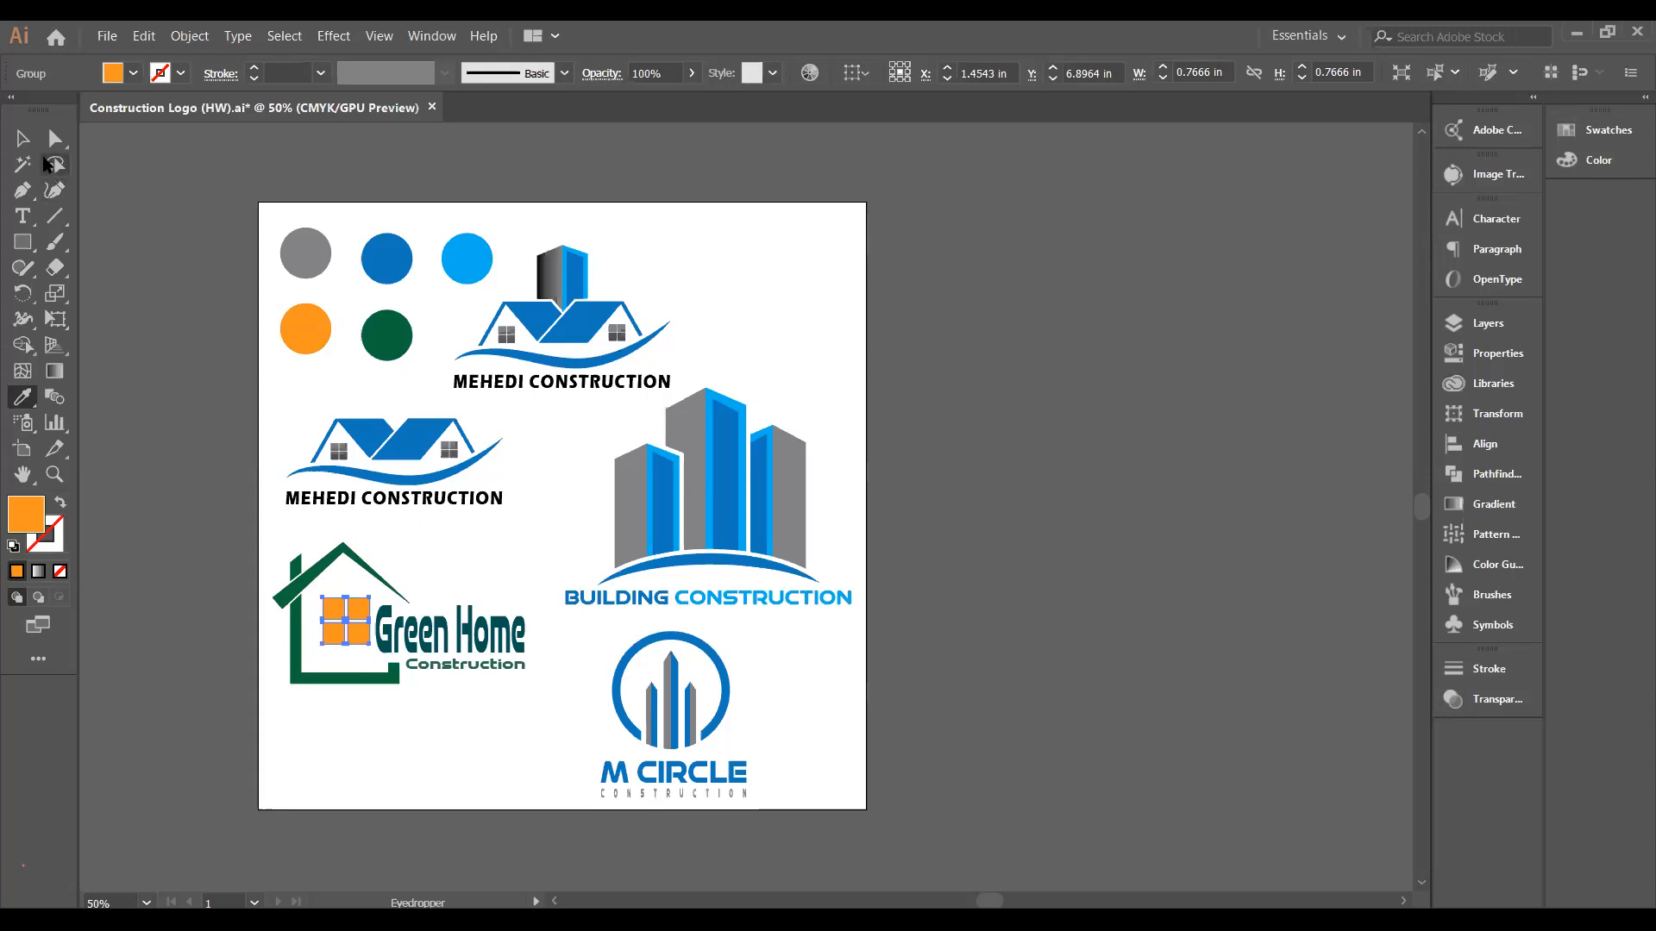
pyautogui.click(22, 141)
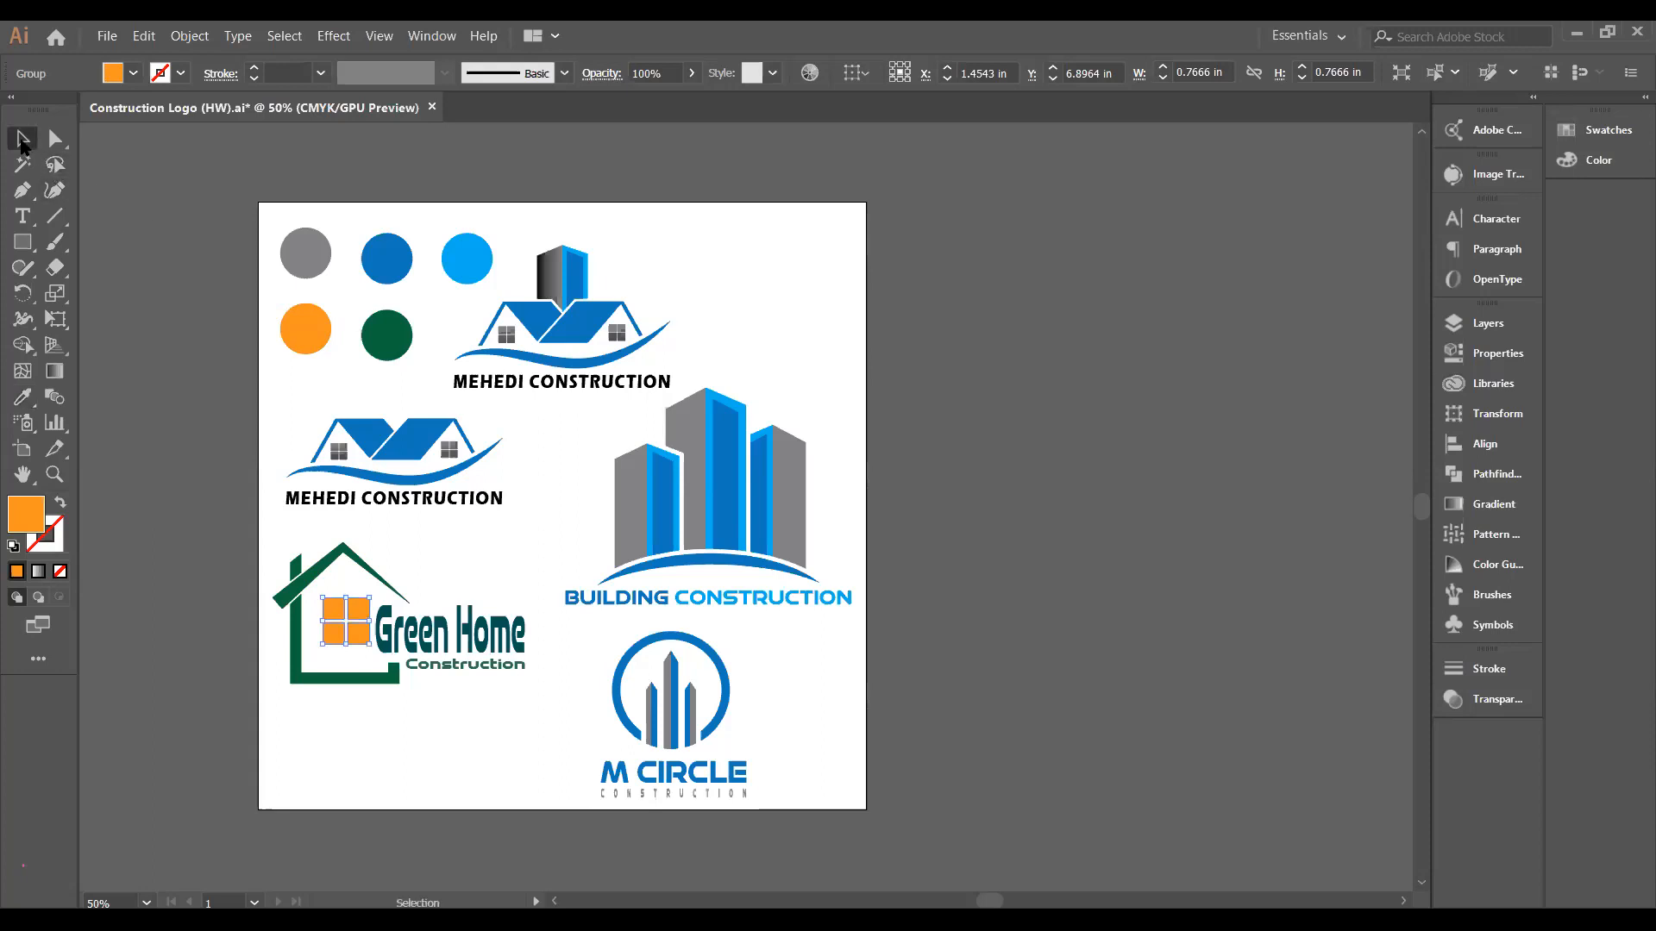
pyautogui.click(283, 412)
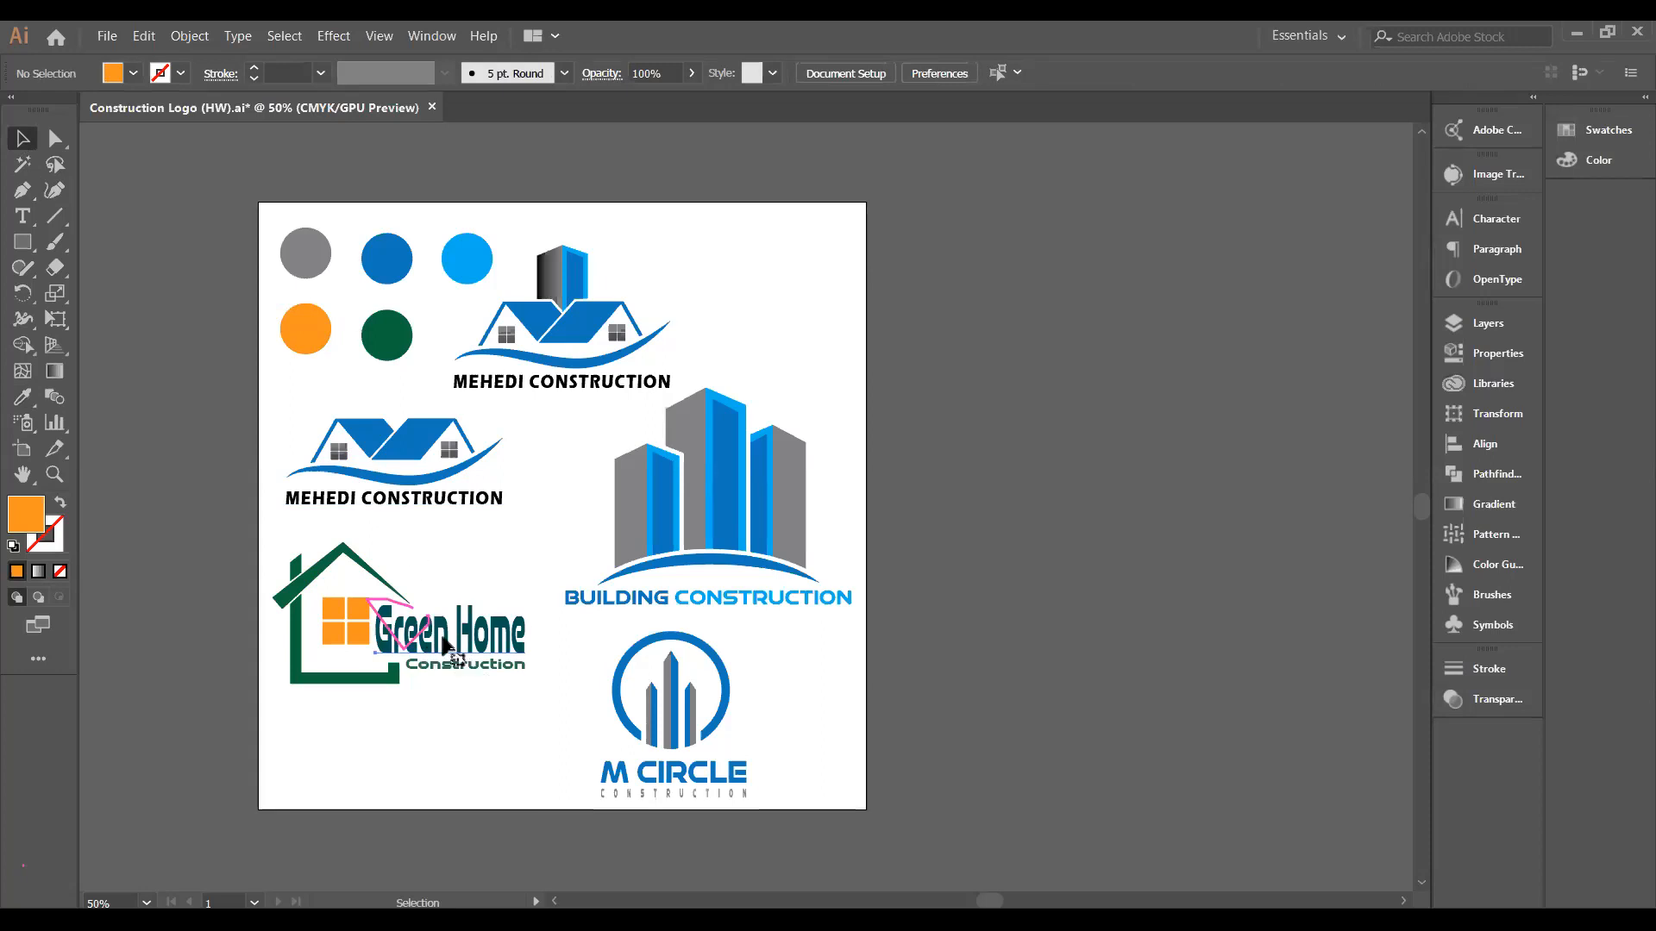
# Nudge the "Green Home" text up and back down to fine-tune its vertical position above "Construction".
pyautogui.click(444, 643)
pyautogui.press('Up')
pyautogui.press('Up')
pyautogui.press('Up')
pyautogui.press('Up')
pyautogui.press('Up')
pyautogui.press('Up')
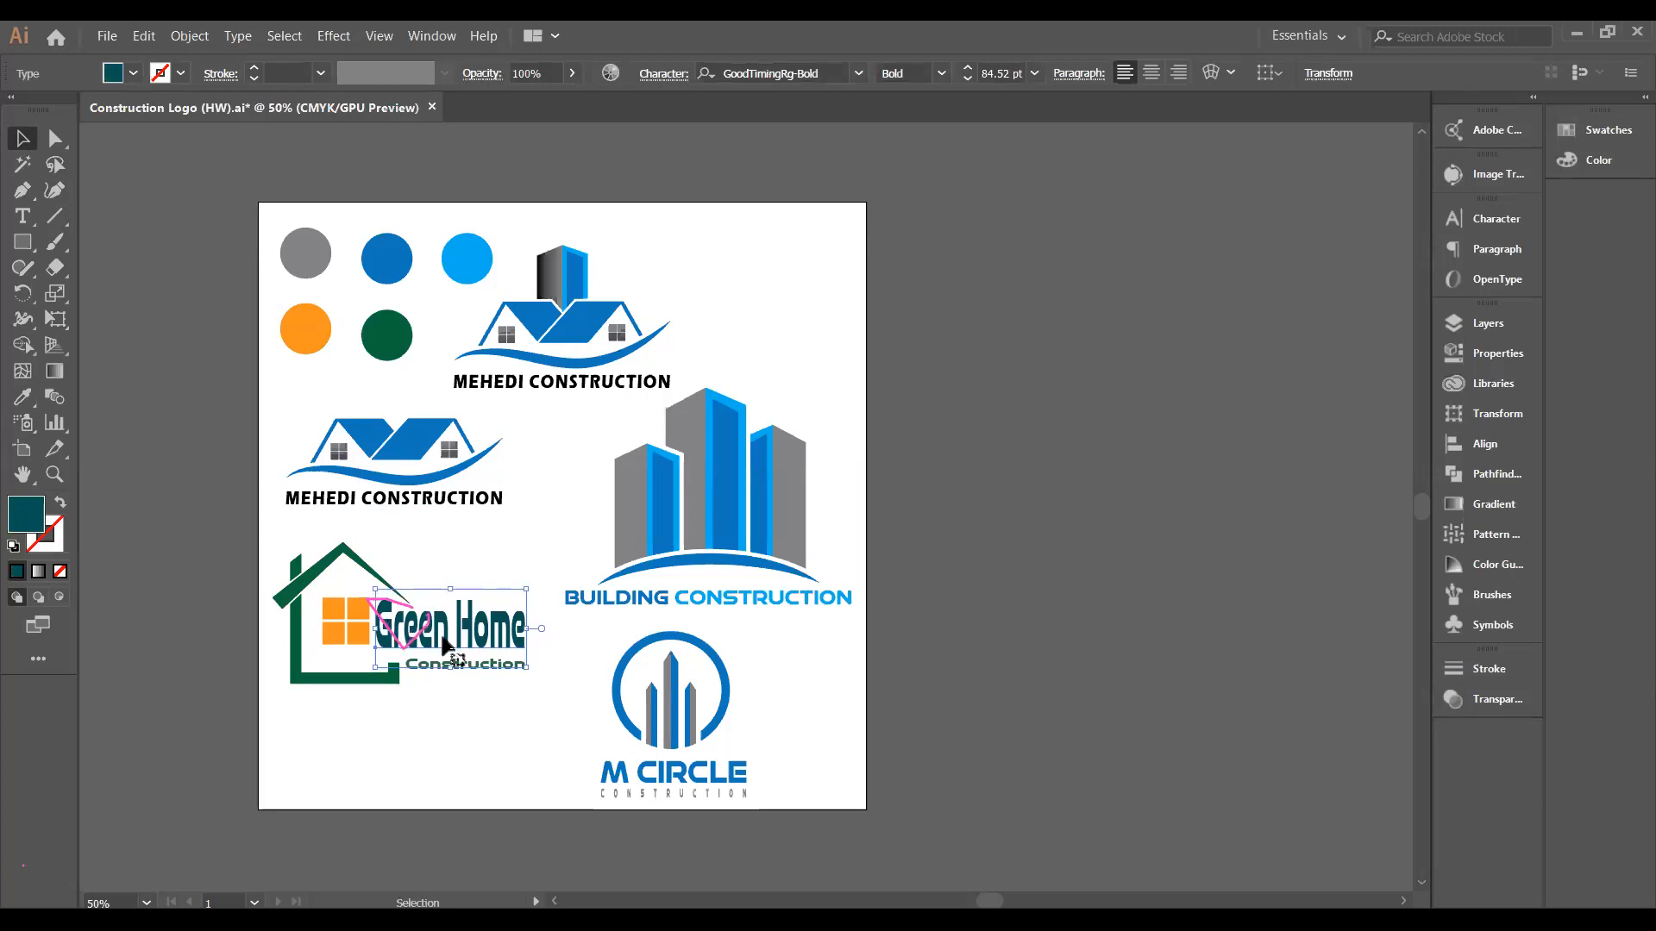
pyautogui.press('Down')
pyautogui.press('Down')
pyautogui.press('Down')
pyautogui.press('Down')
pyautogui.press('Down')
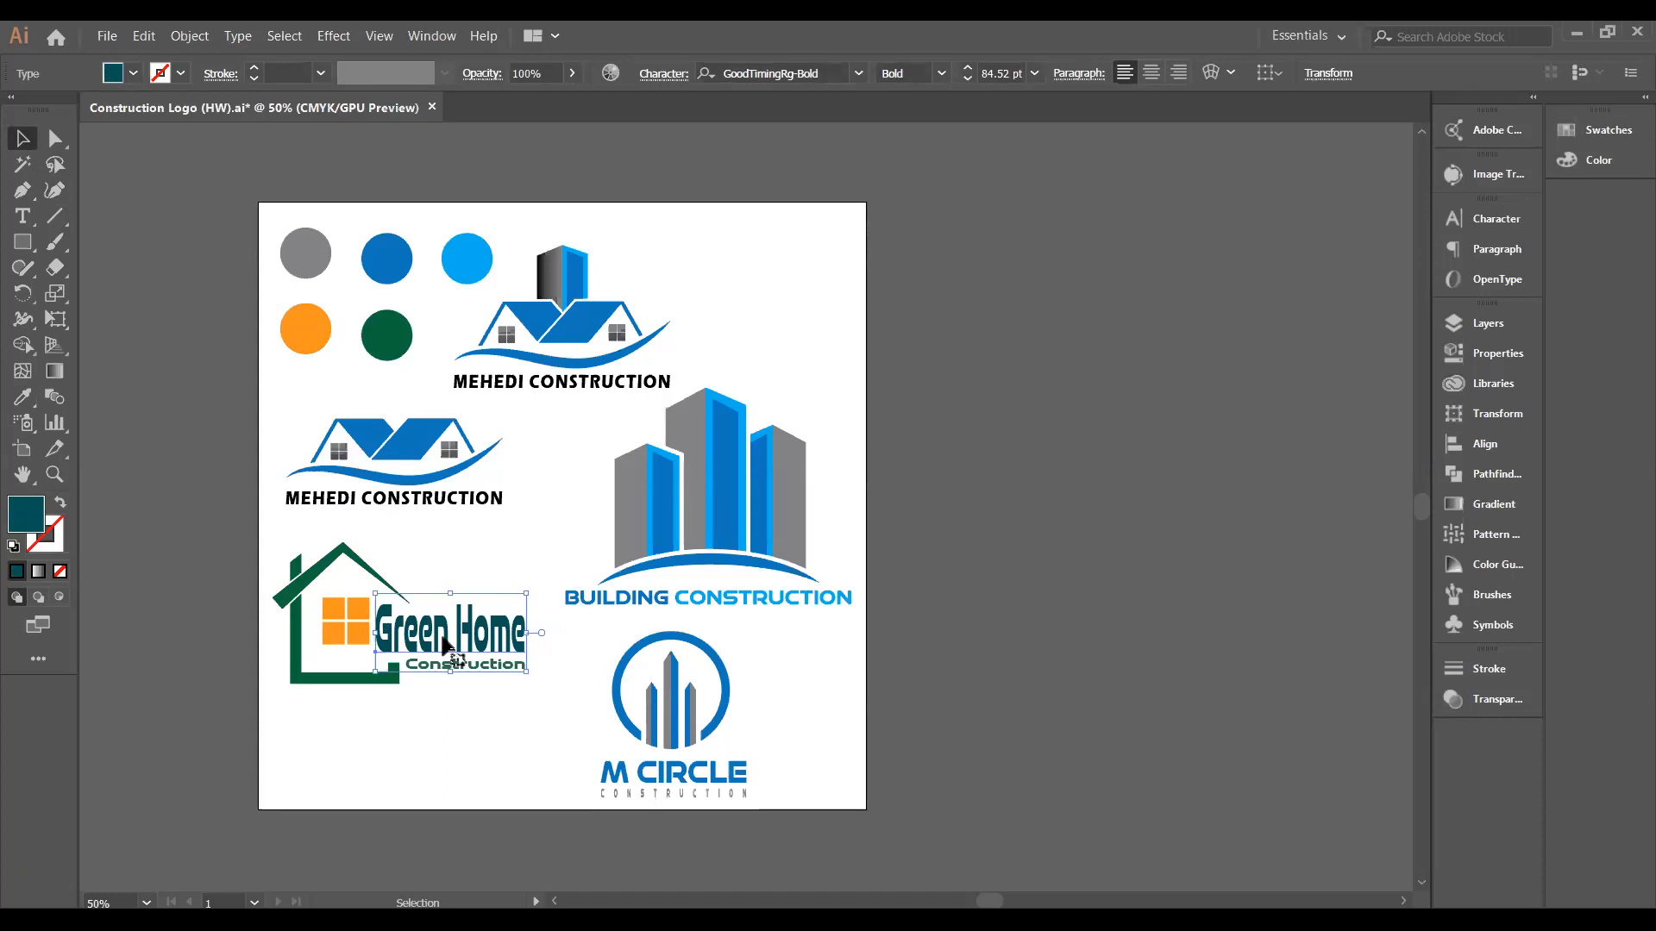
pyautogui.click(417, 753)
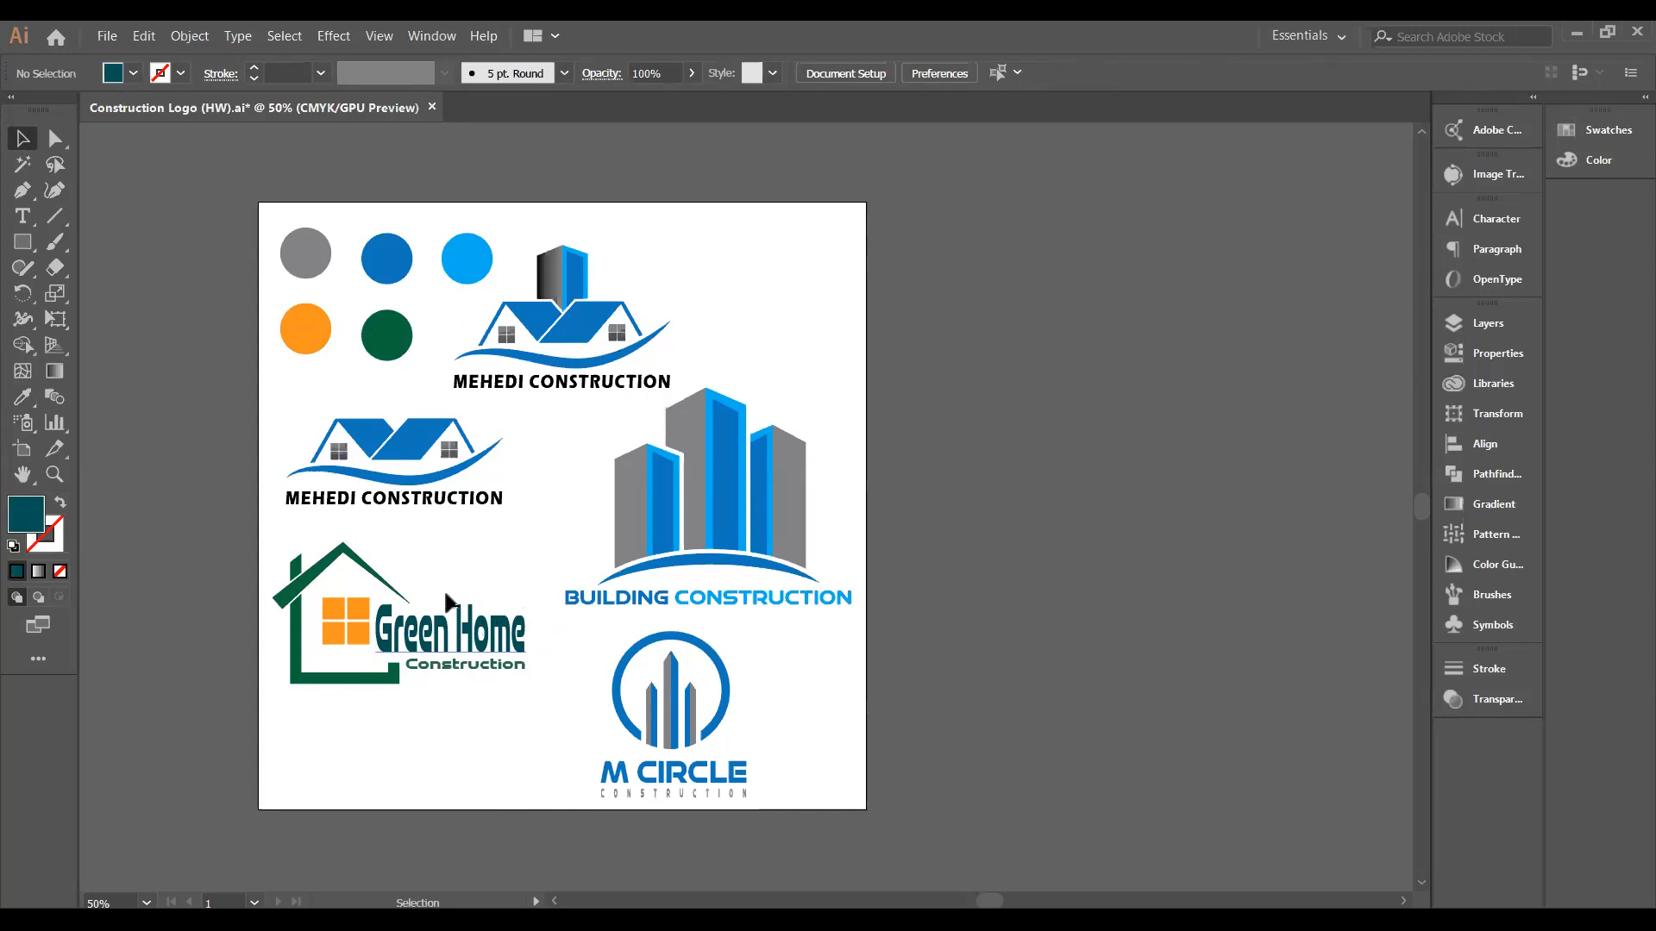
# Start a curved path with the Pen tool just above the word "Home" in the Green Home logo.
pyautogui.click(23, 193)
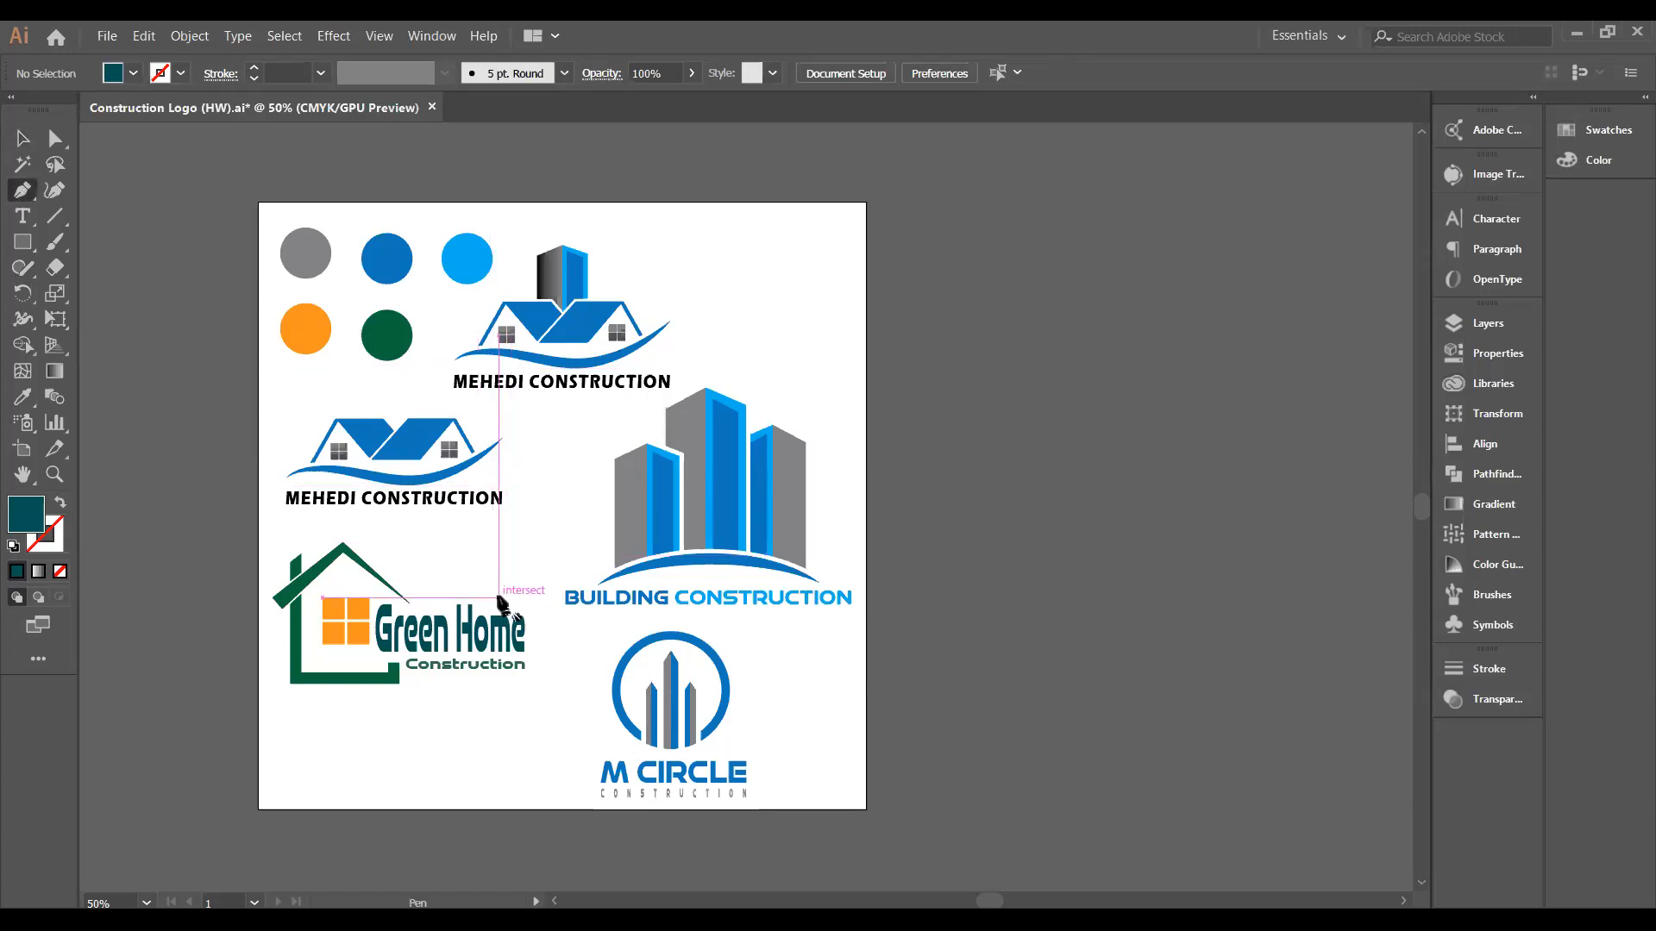
pyautogui.click(500, 598)
pyautogui.moveTo(528, 550); pyautogui.dragTo(563, 529)
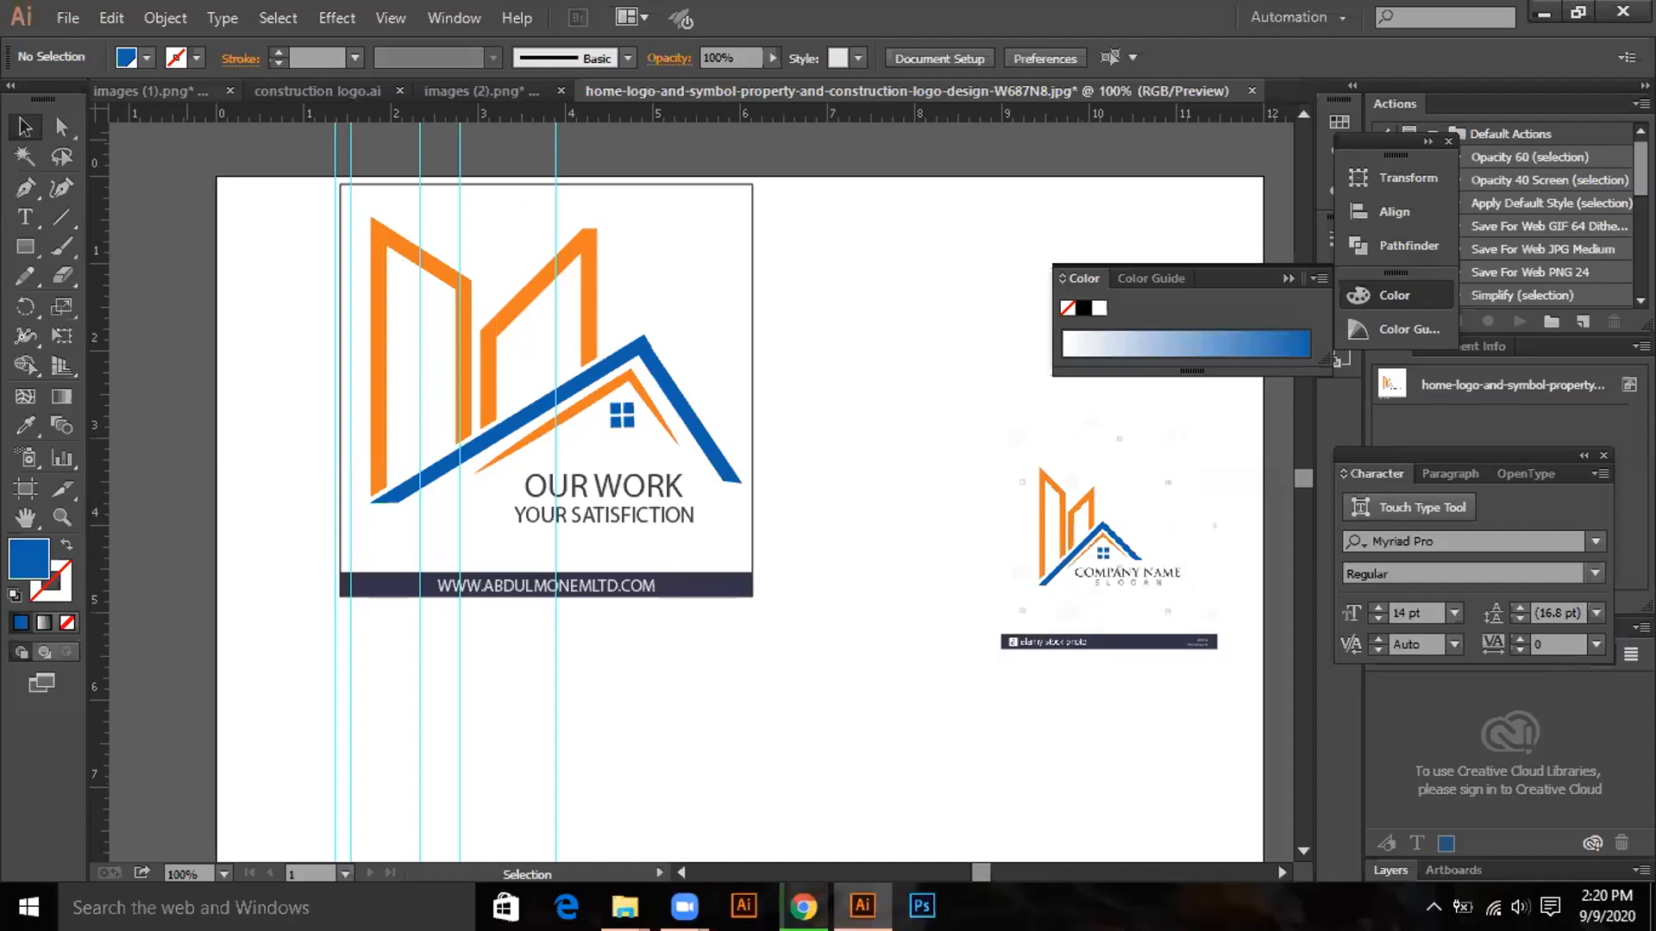
# In the construction logo.ai document, move the OUR WORK logo to the empty area below the other logos.
pyautogui.click(261, 91)
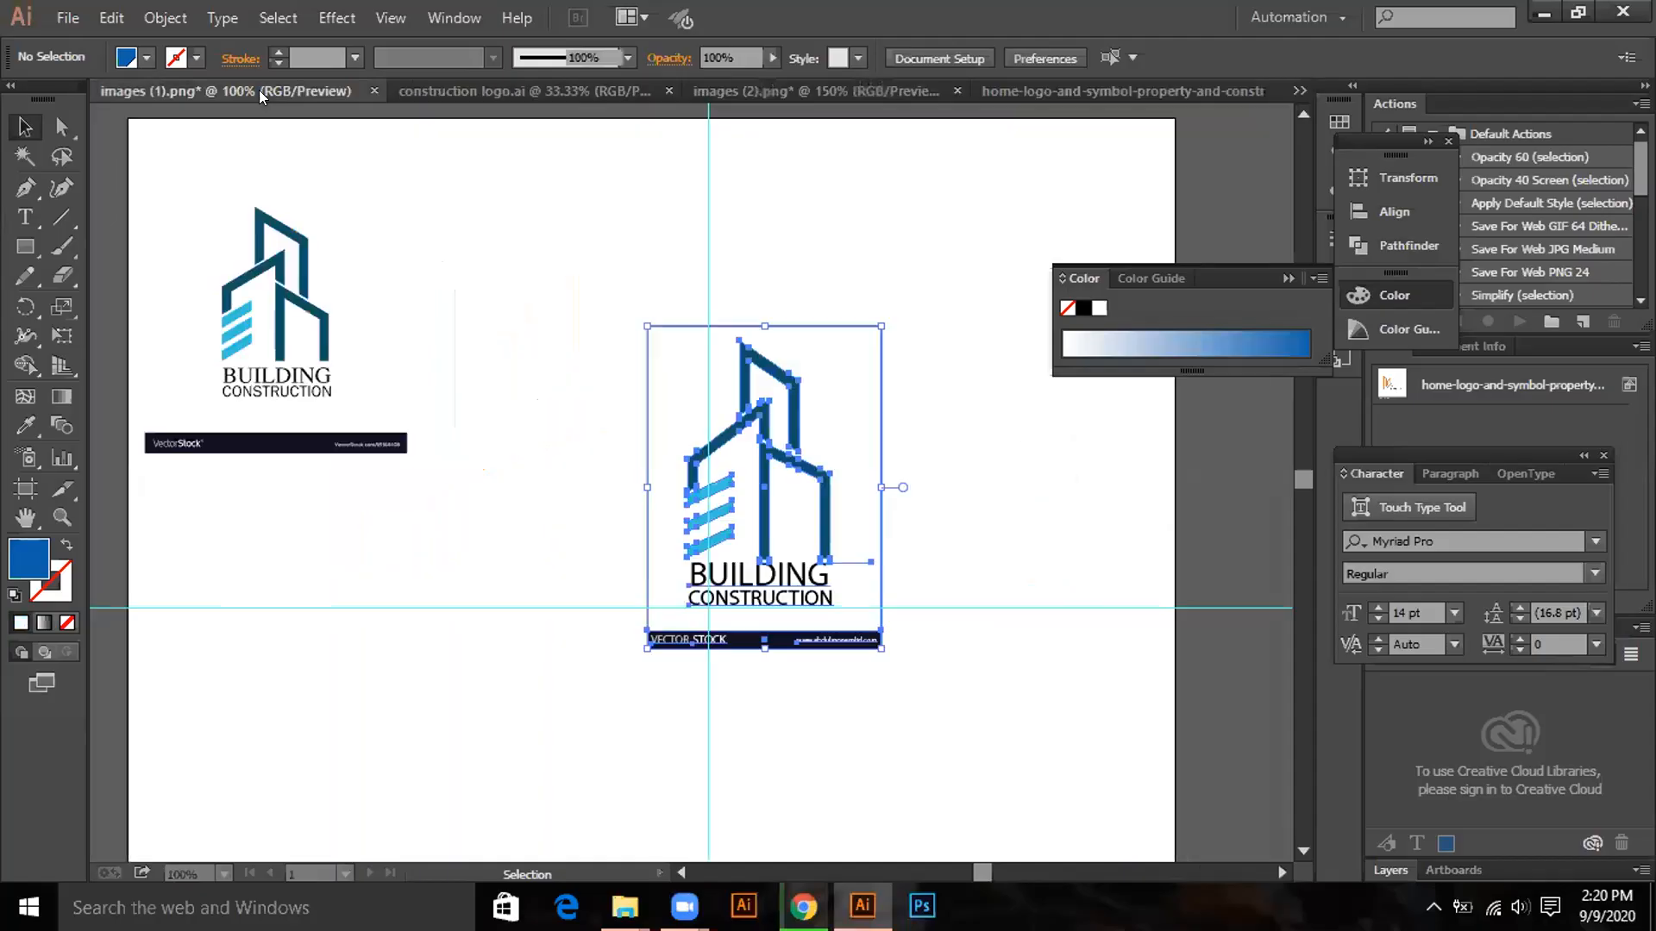
pyautogui.click(431, 92)
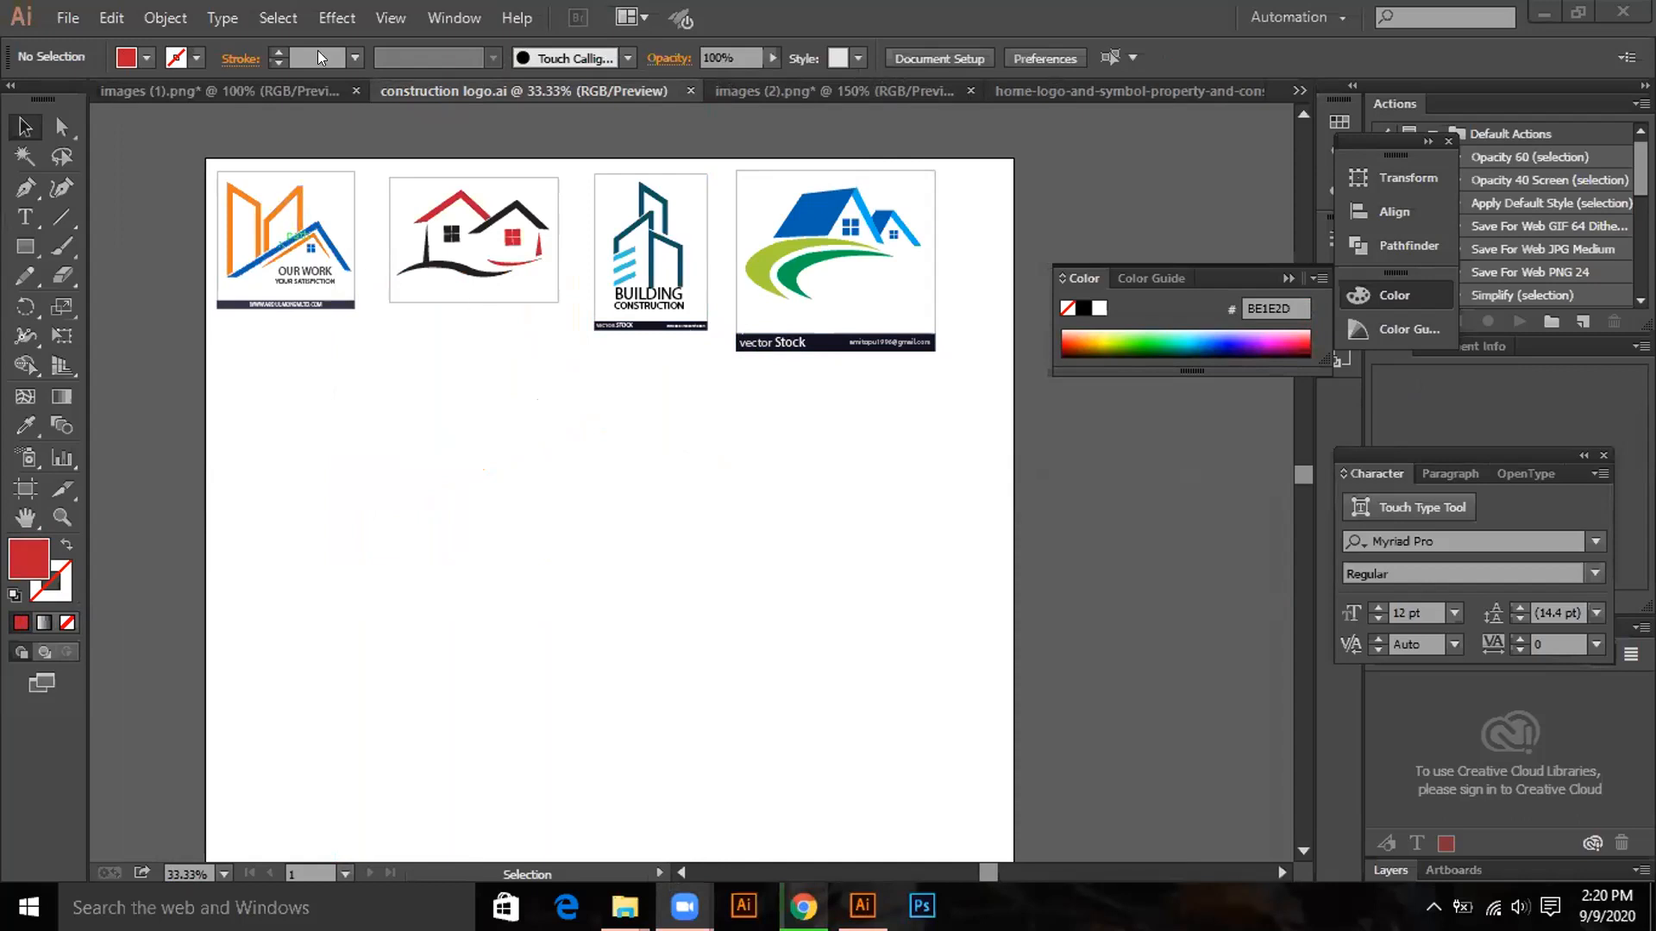
pyautogui.click(282, 210)
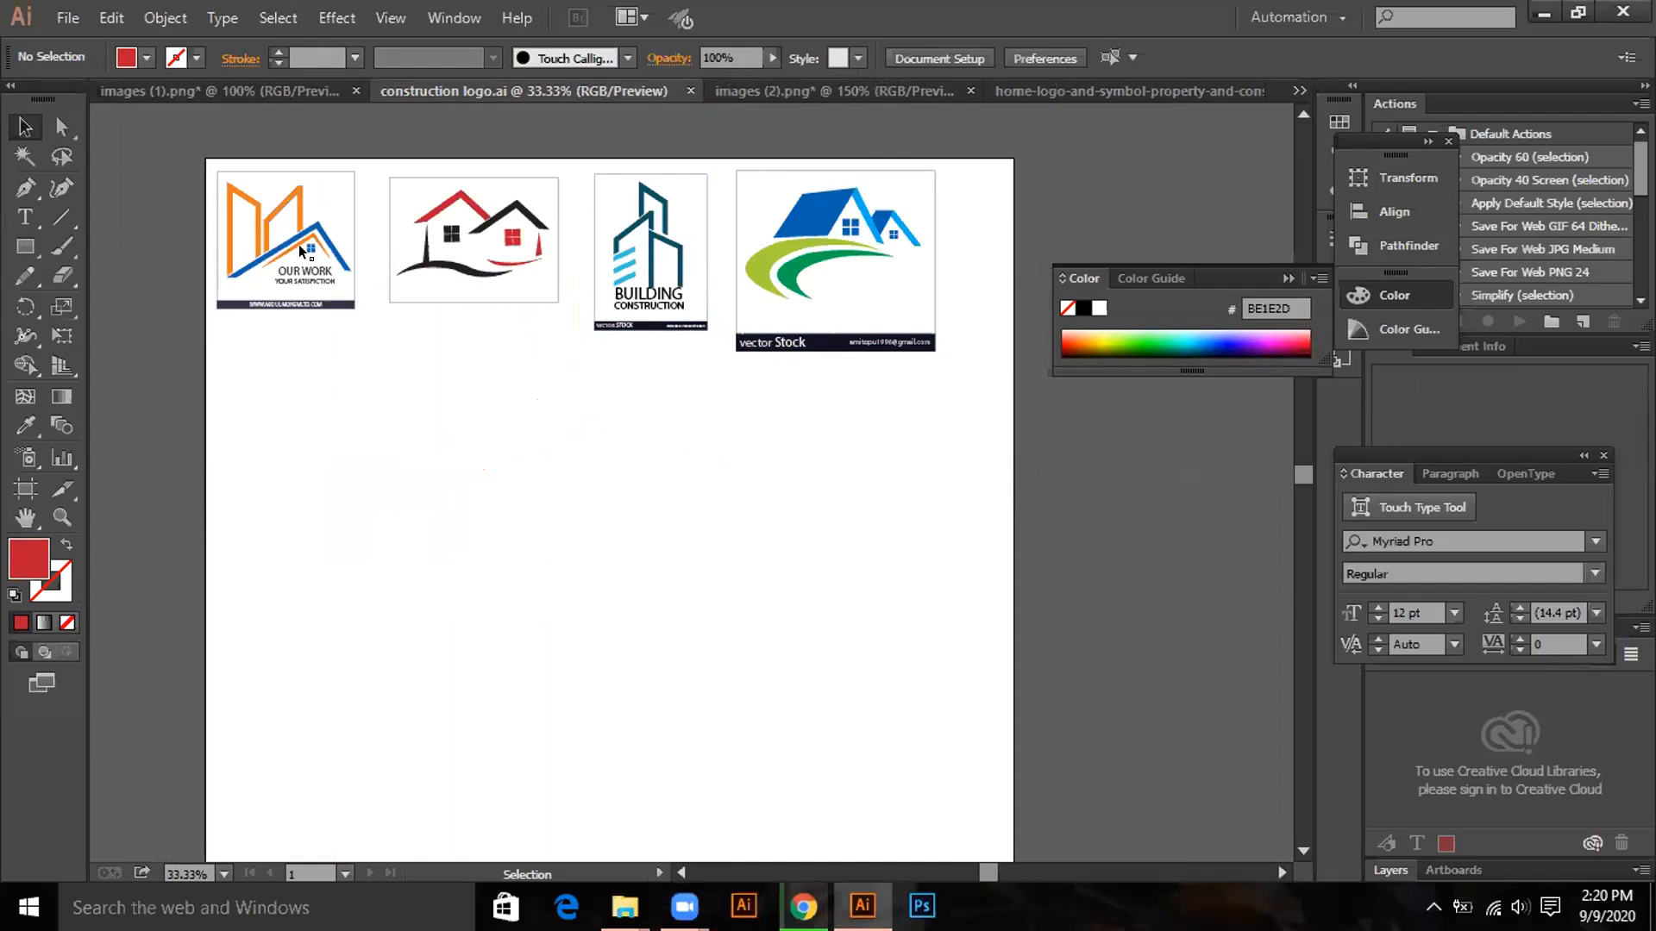
pyautogui.moveTo(296, 246); pyautogui.dragTo(430, 538)
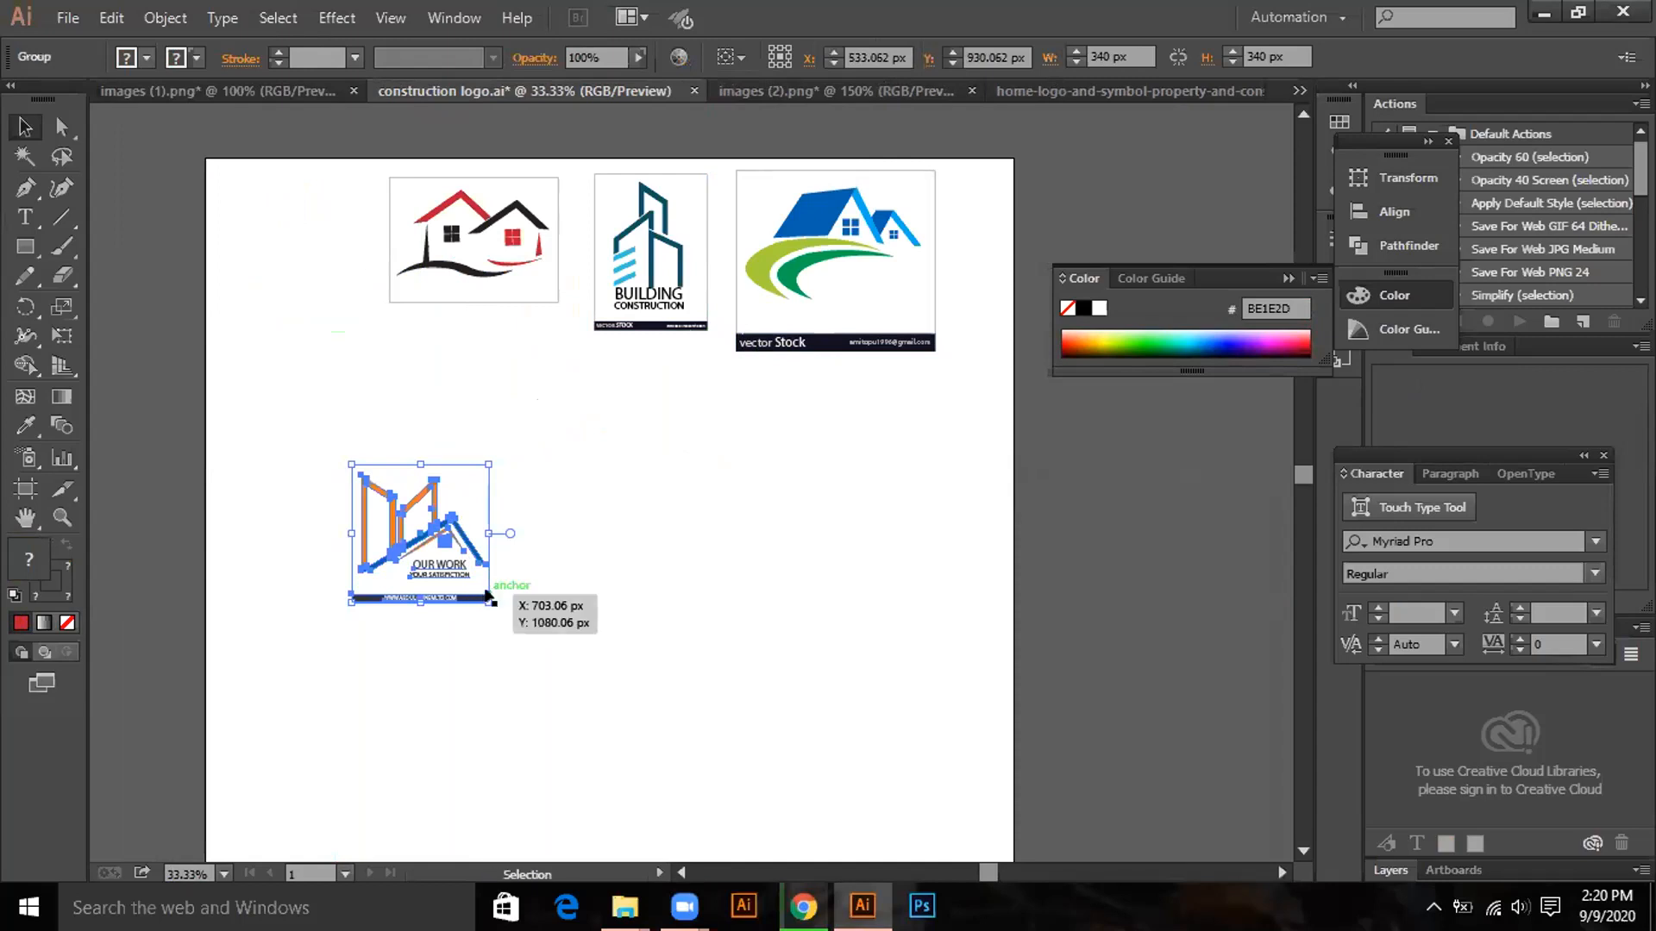
# In the images (1).png document, move the framed Building Construction logo with its guides closer to the reference image.
pyautogui.click(274, 90)
pyautogui.click(789, 203)
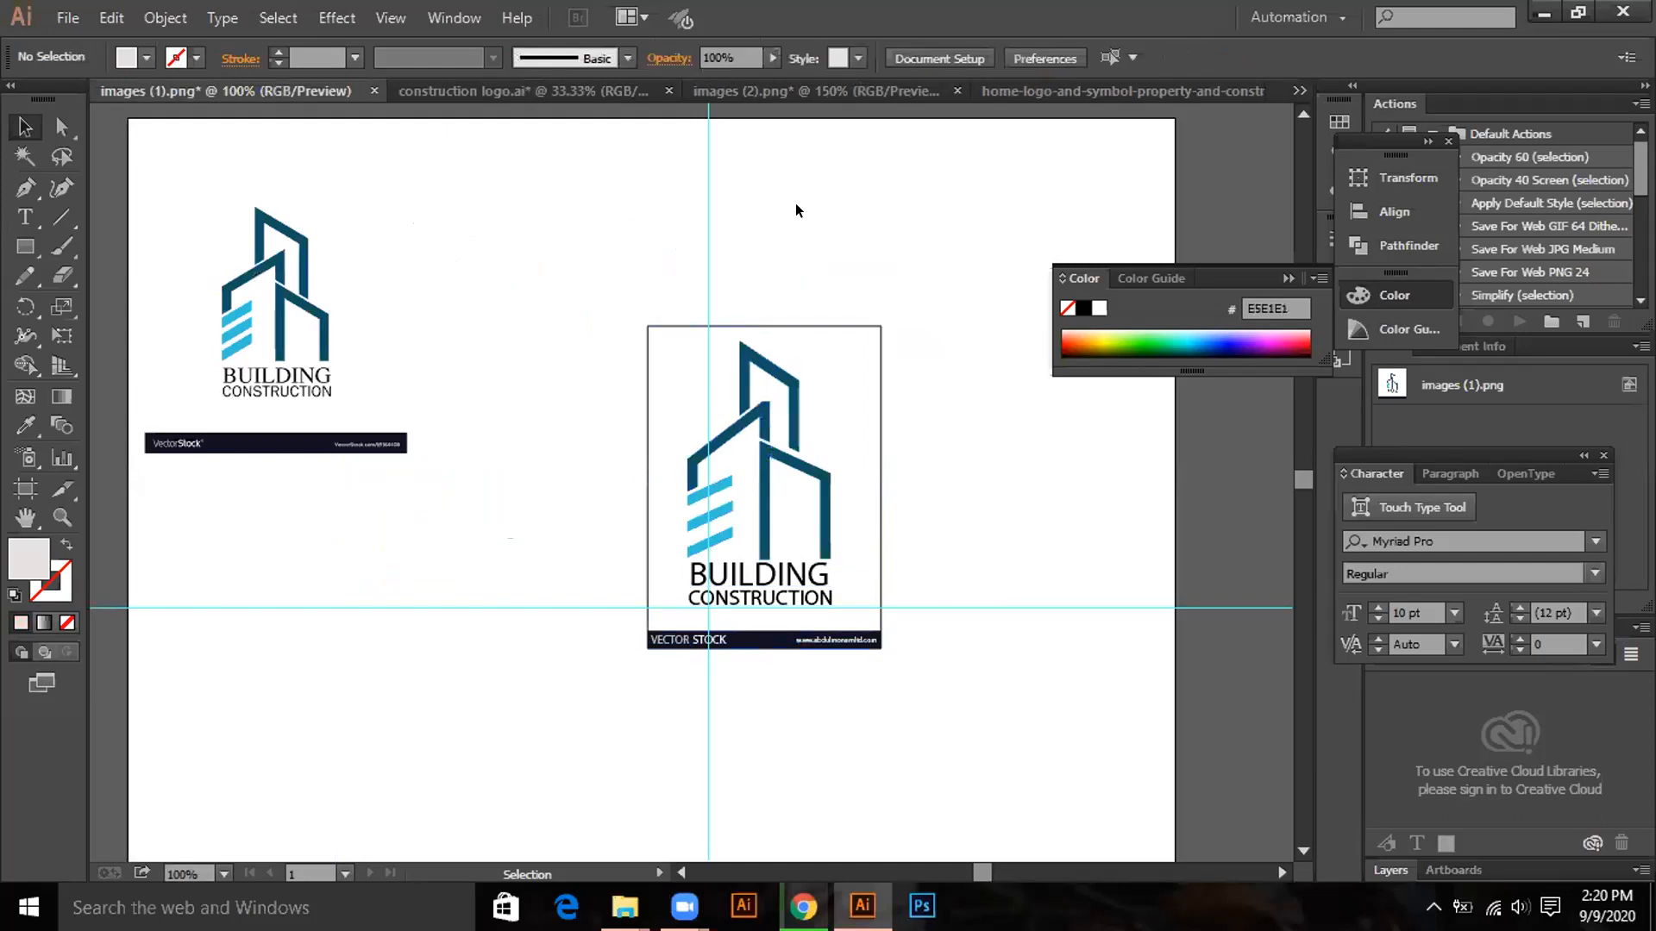
pyautogui.press('a')
pyautogui.press('v')
pyautogui.click(795, 390)
pyautogui.moveTo(794, 390); pyautogui.dragTo(681, 320)
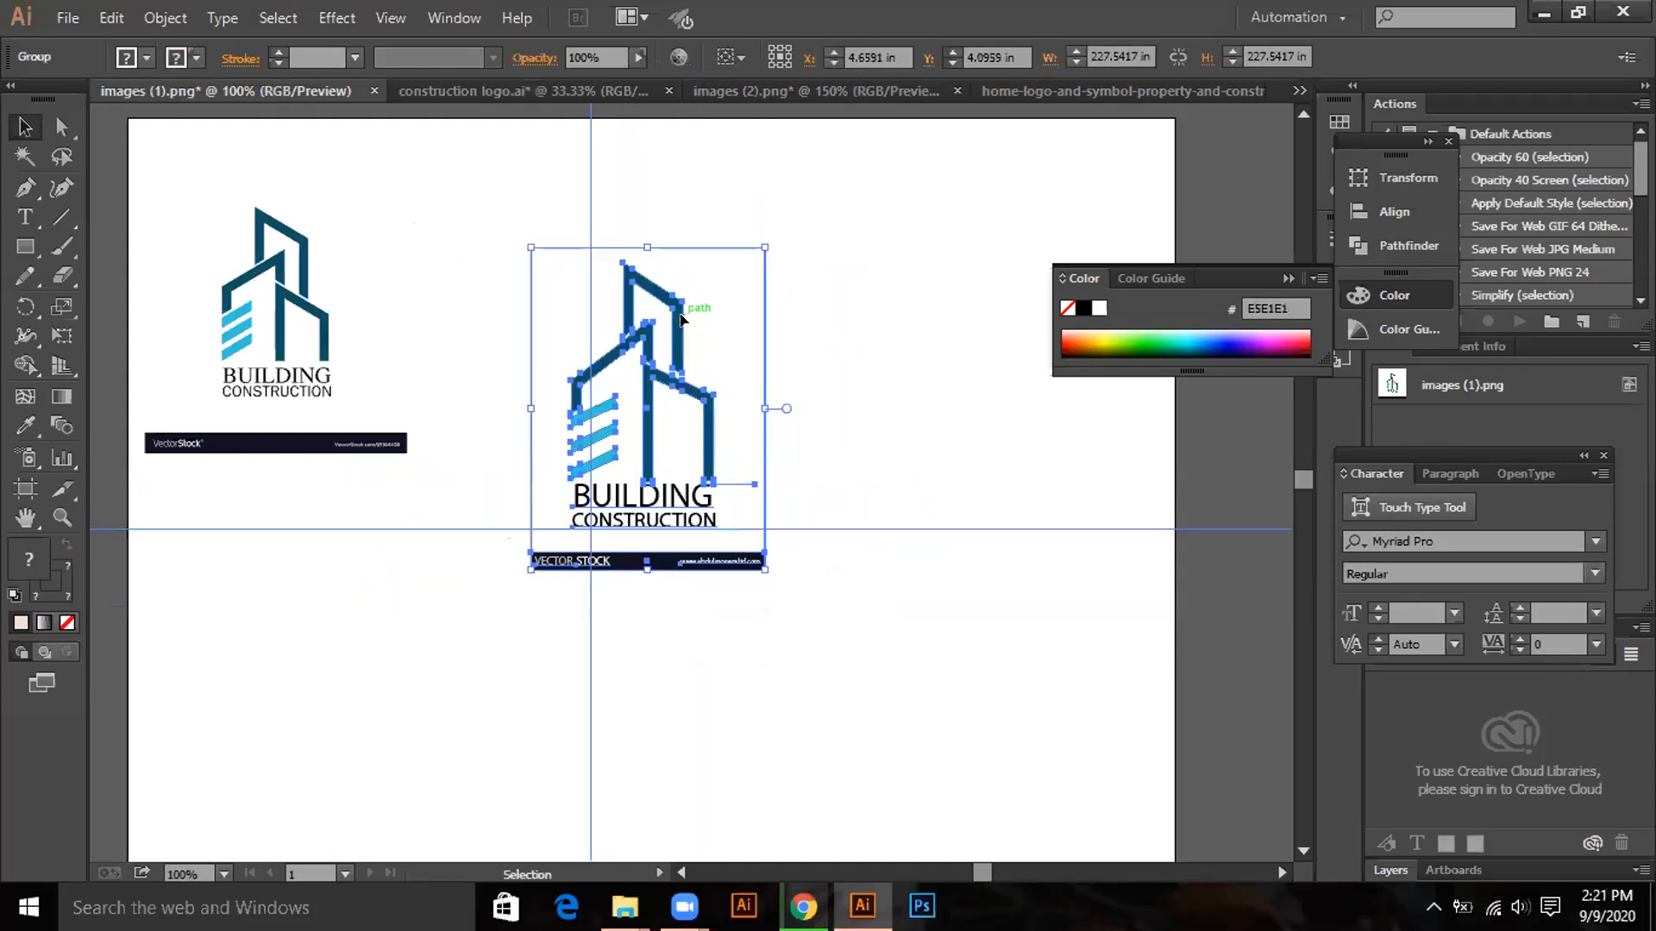
pyautogui.click(881, 353)
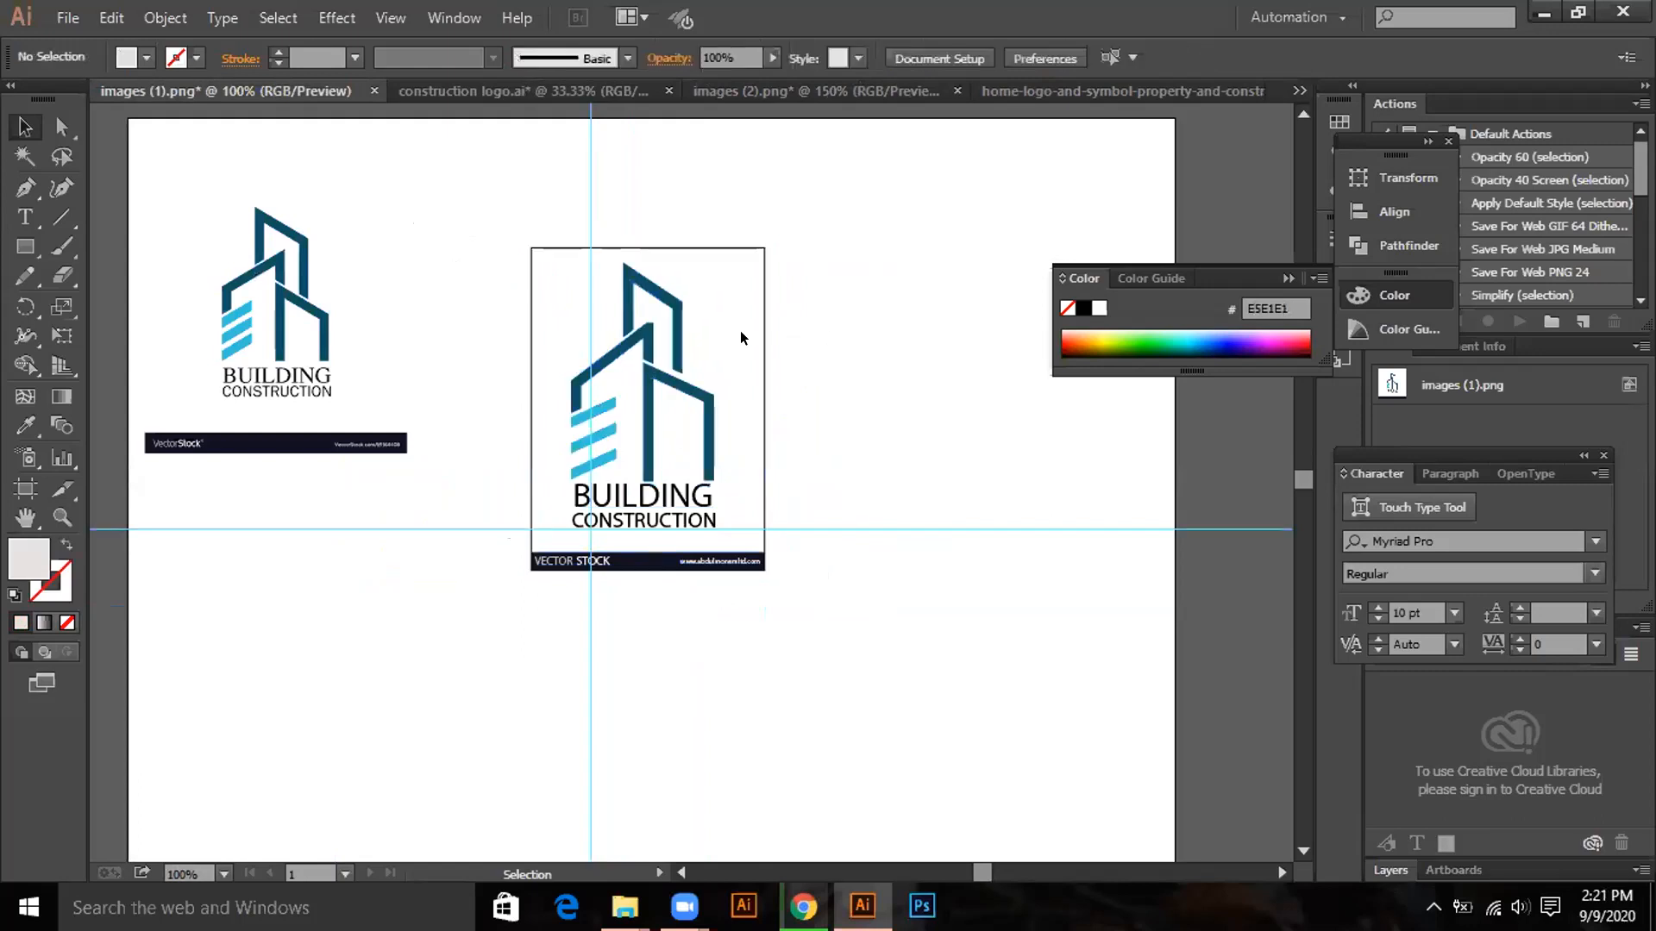
# Try deleting the framed Building Construction logo together with its guides, and undo the deletion.
pyautogui.rightClick(714, 333)
pyautogui.click(803, 552)
pyautogui.click(840, 528)
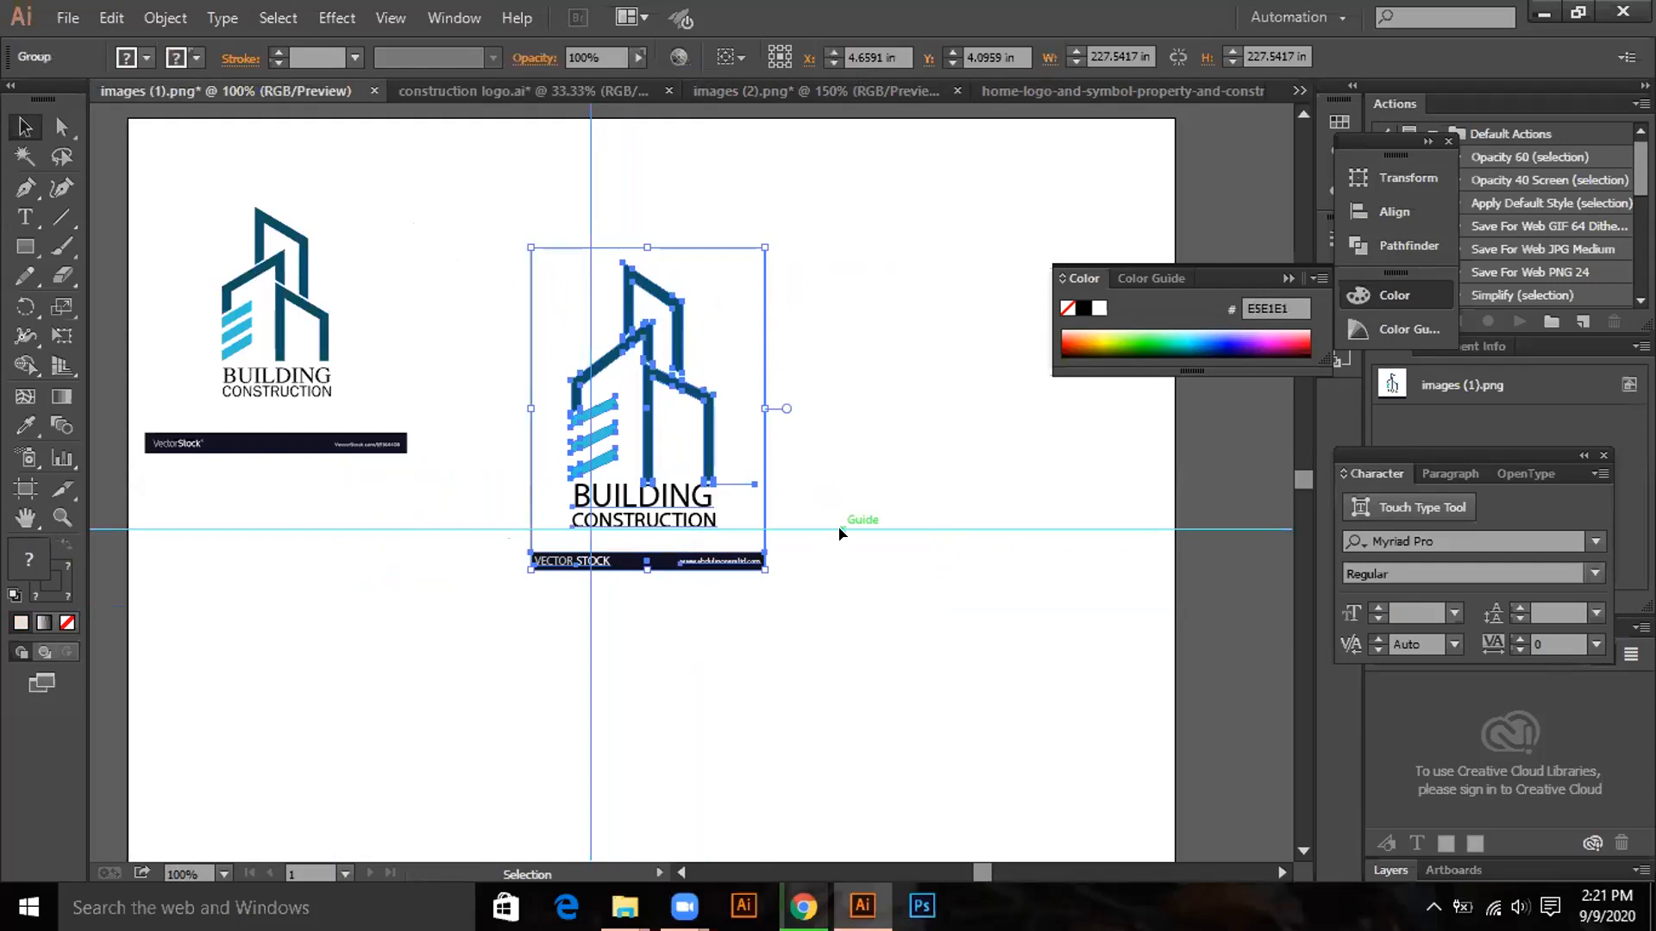
pyautogui.press('Delete')
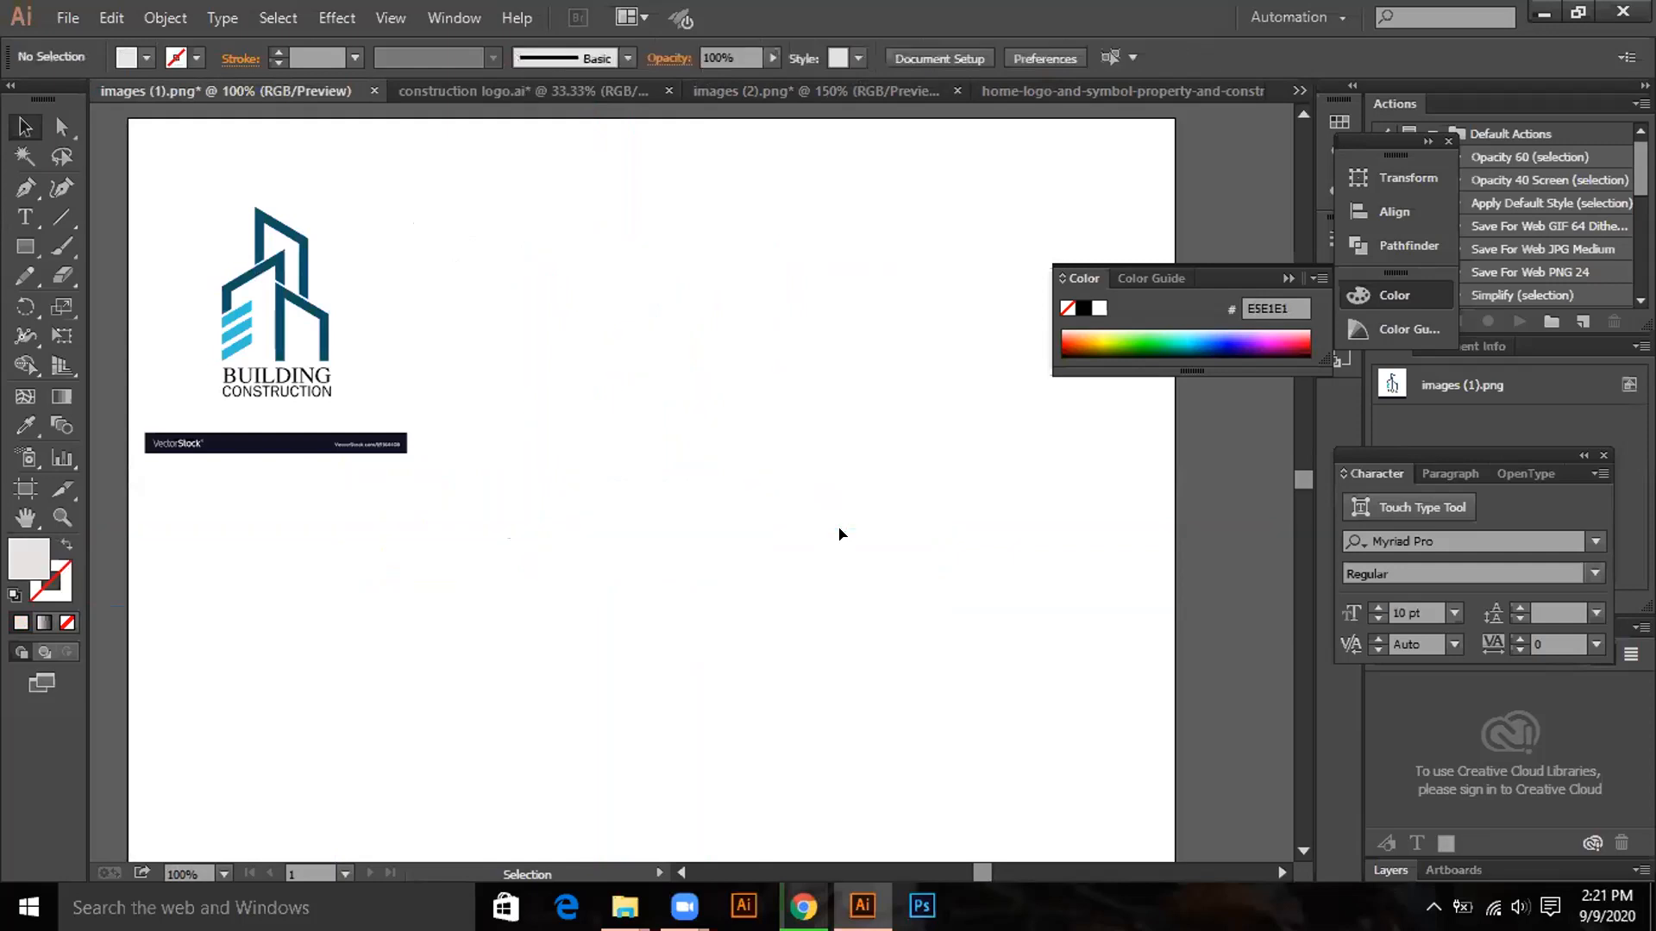
pyautogui.press('a')
pyautogui.hotkey('ctrl', 'z')
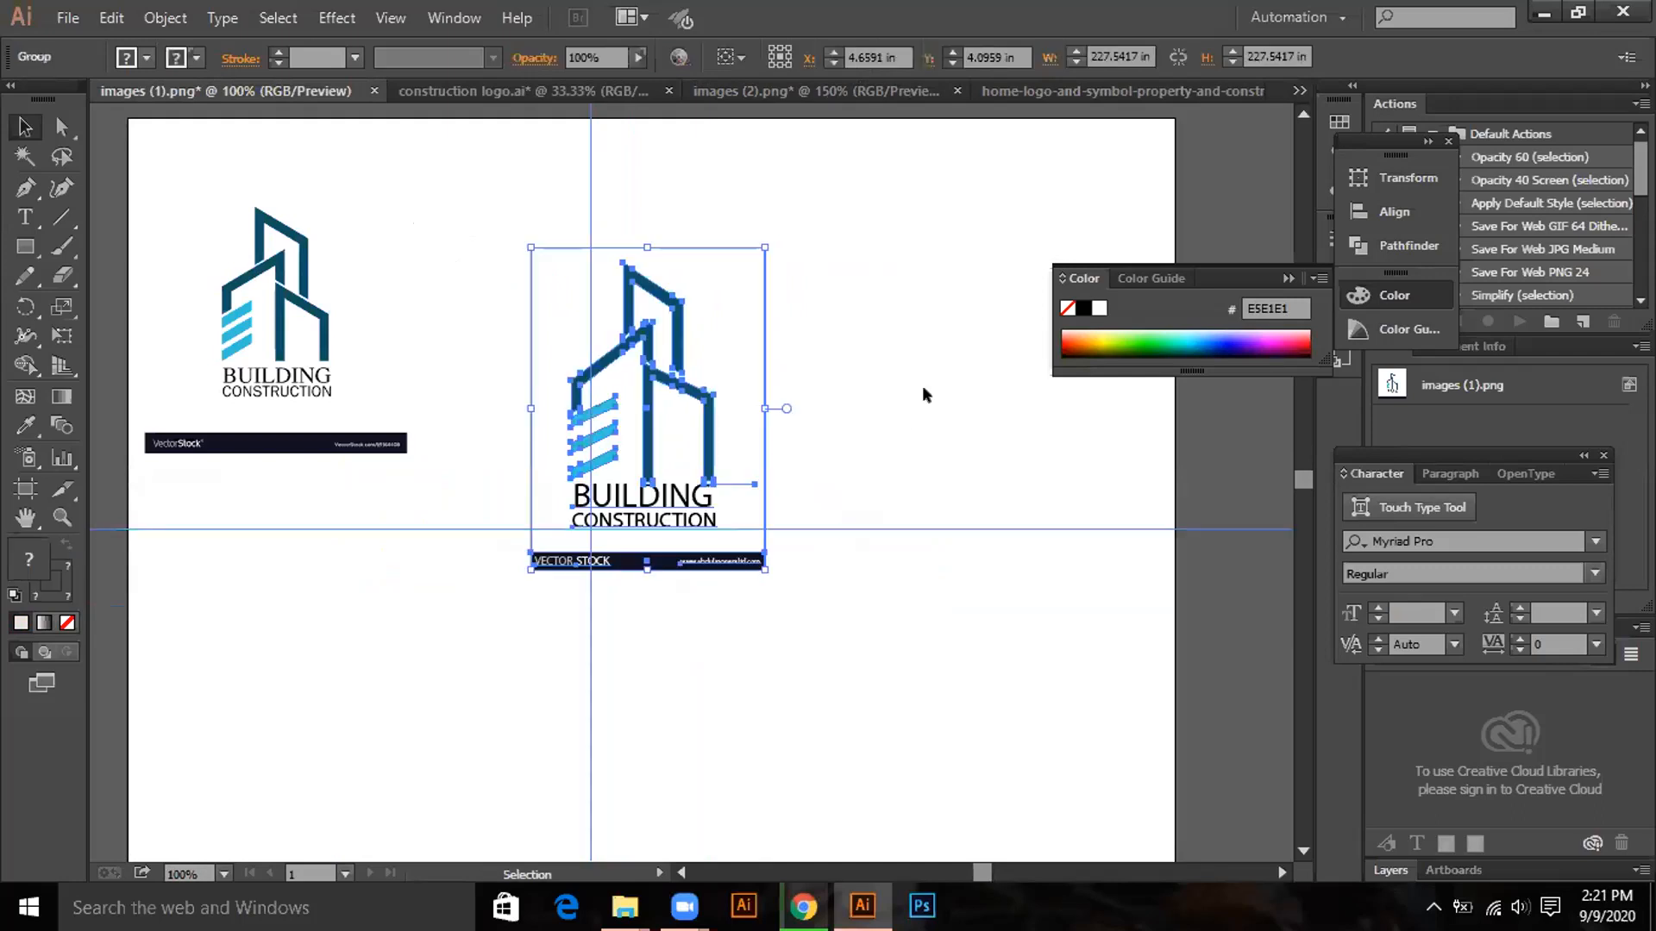
# Deselect the framed Building Construction logo and hide the guides in the document.
pyautogui.click(916, 453)
pyautogui.click(923, 528)
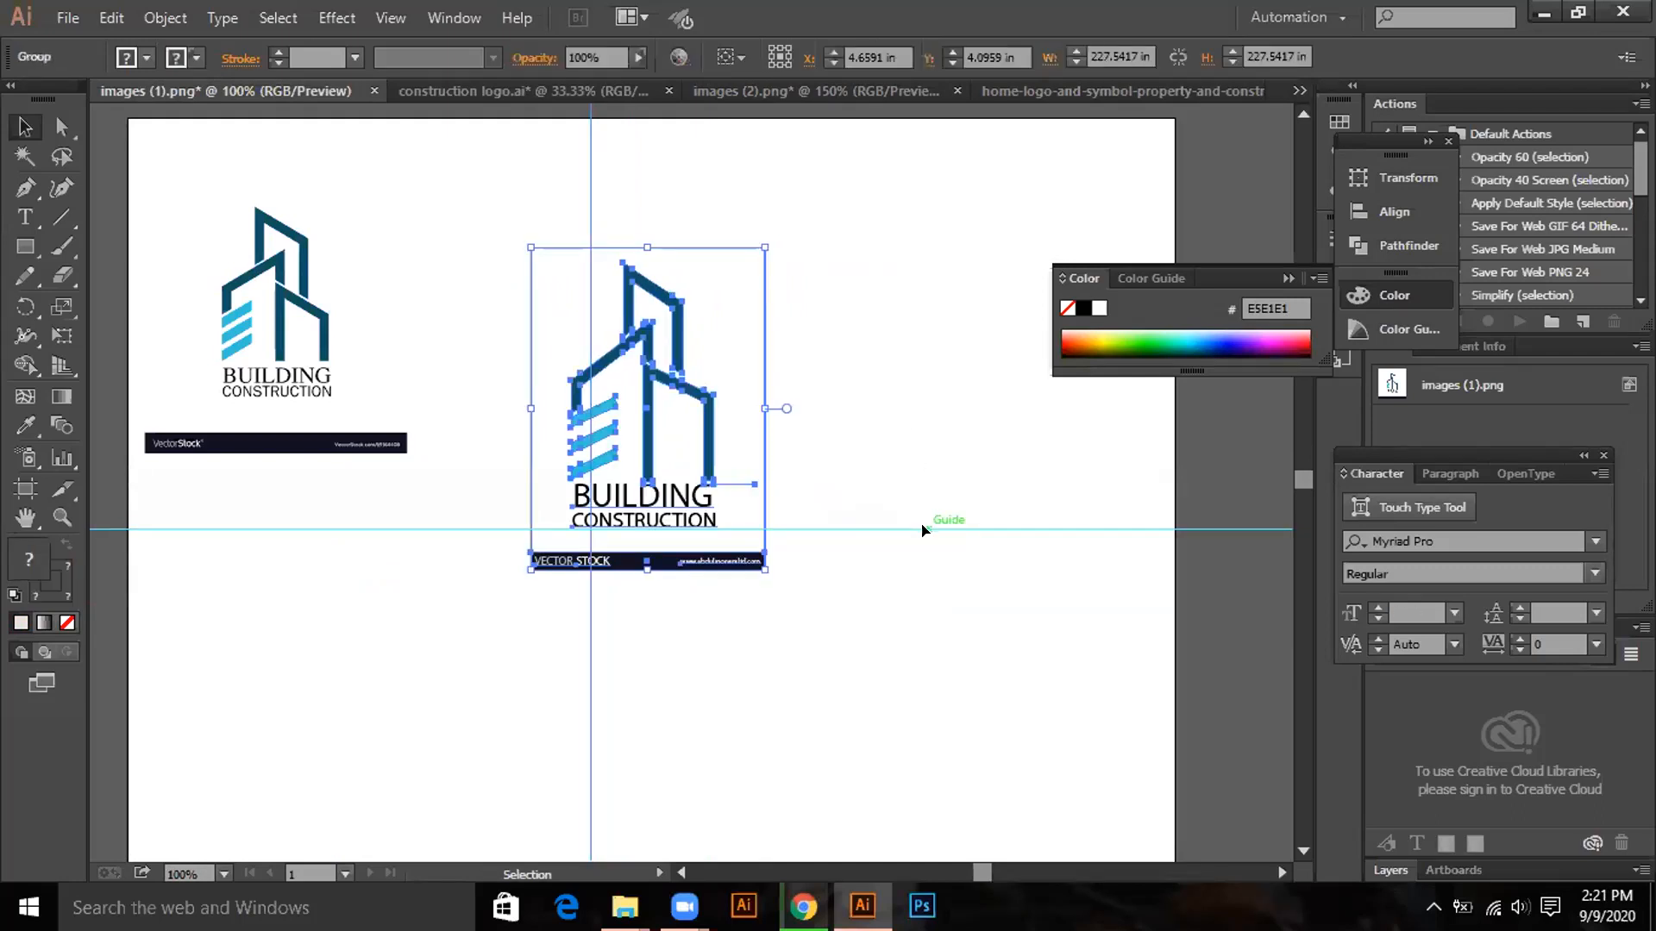
pyautogui.click(921, 338)
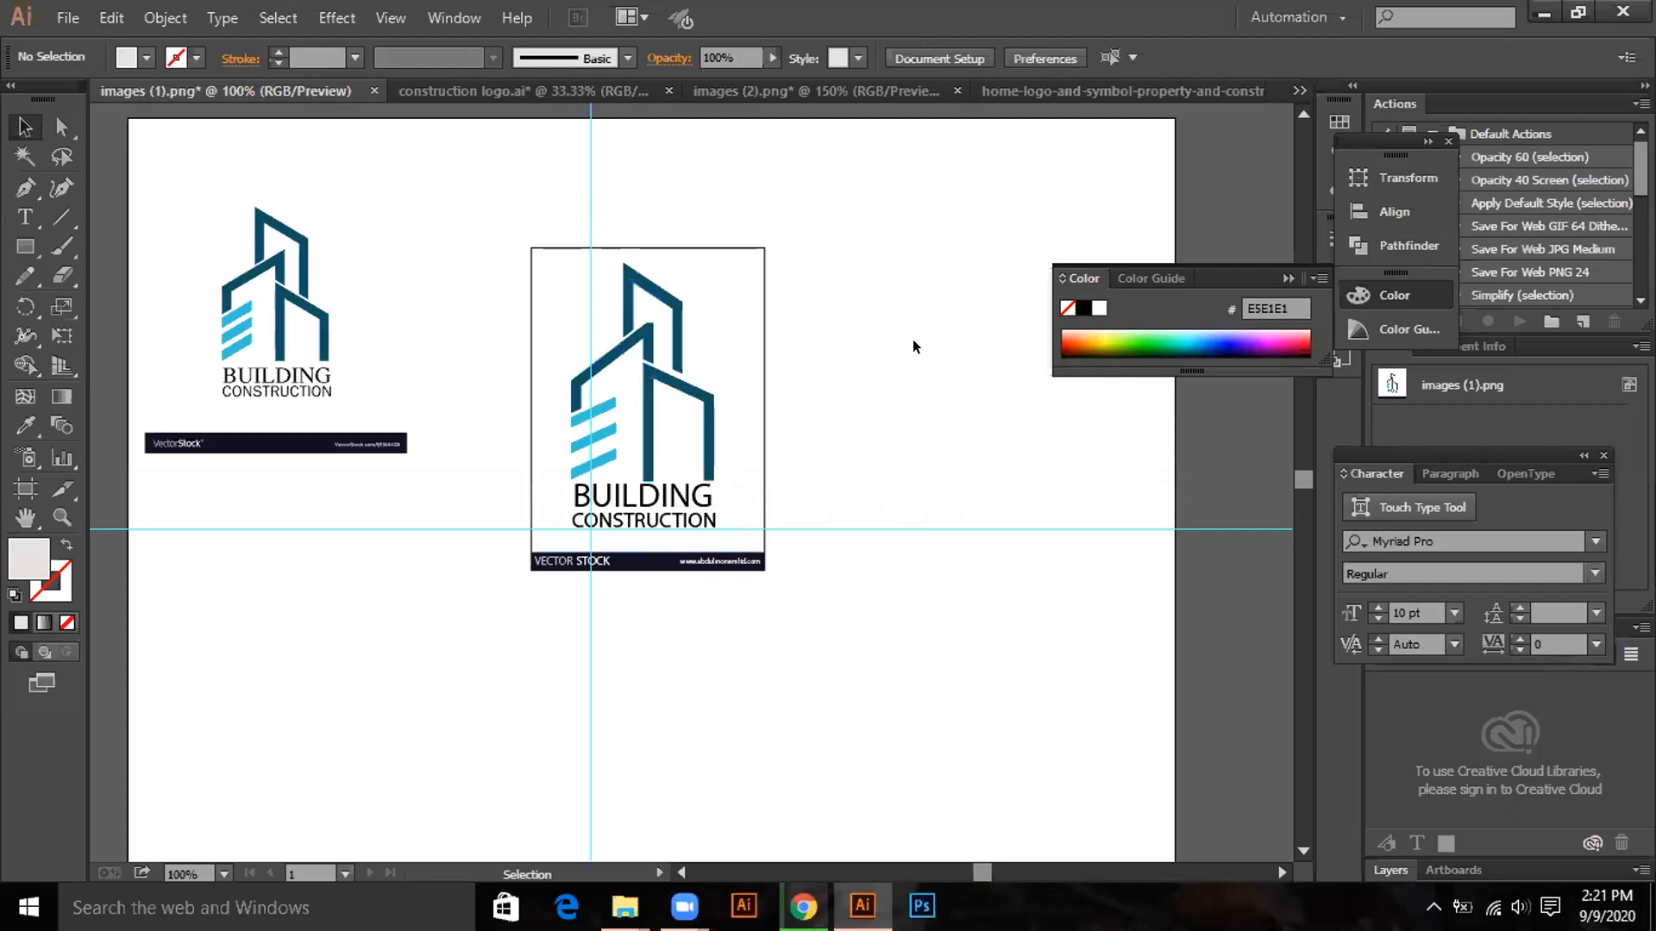
pyautogui.press('a')
pyautogui.press('v')
pyautogui.press('a')
pyautogui.press('v')
pyautogui.rightClick(651, 389)
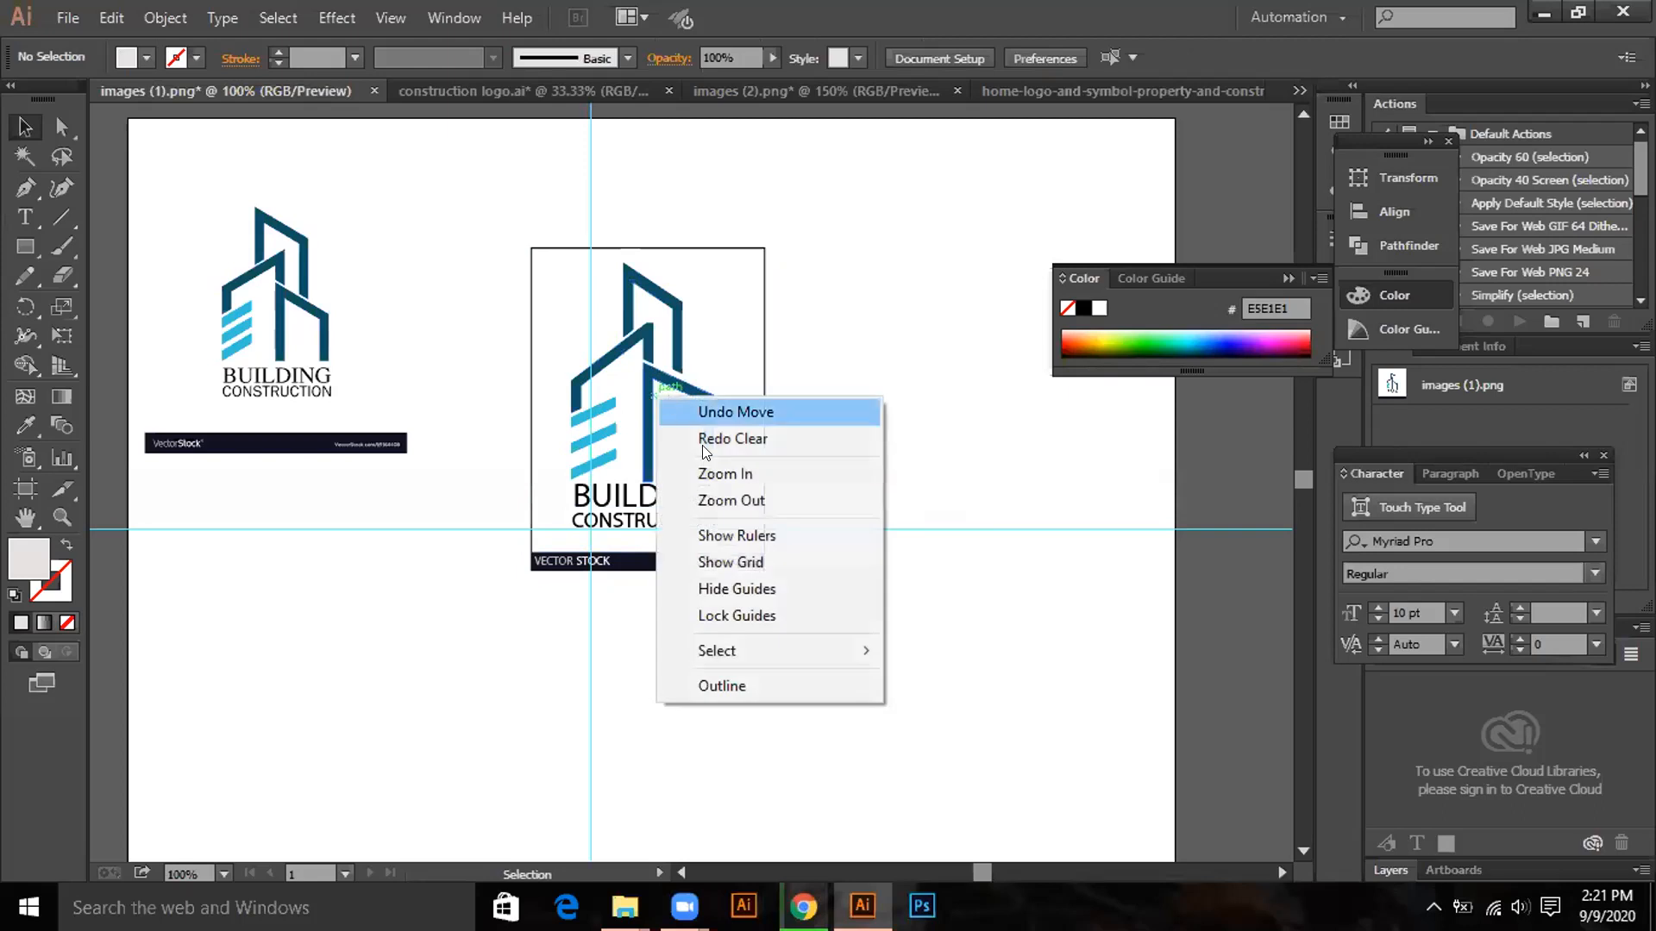
pyautogui.click(736, 588)
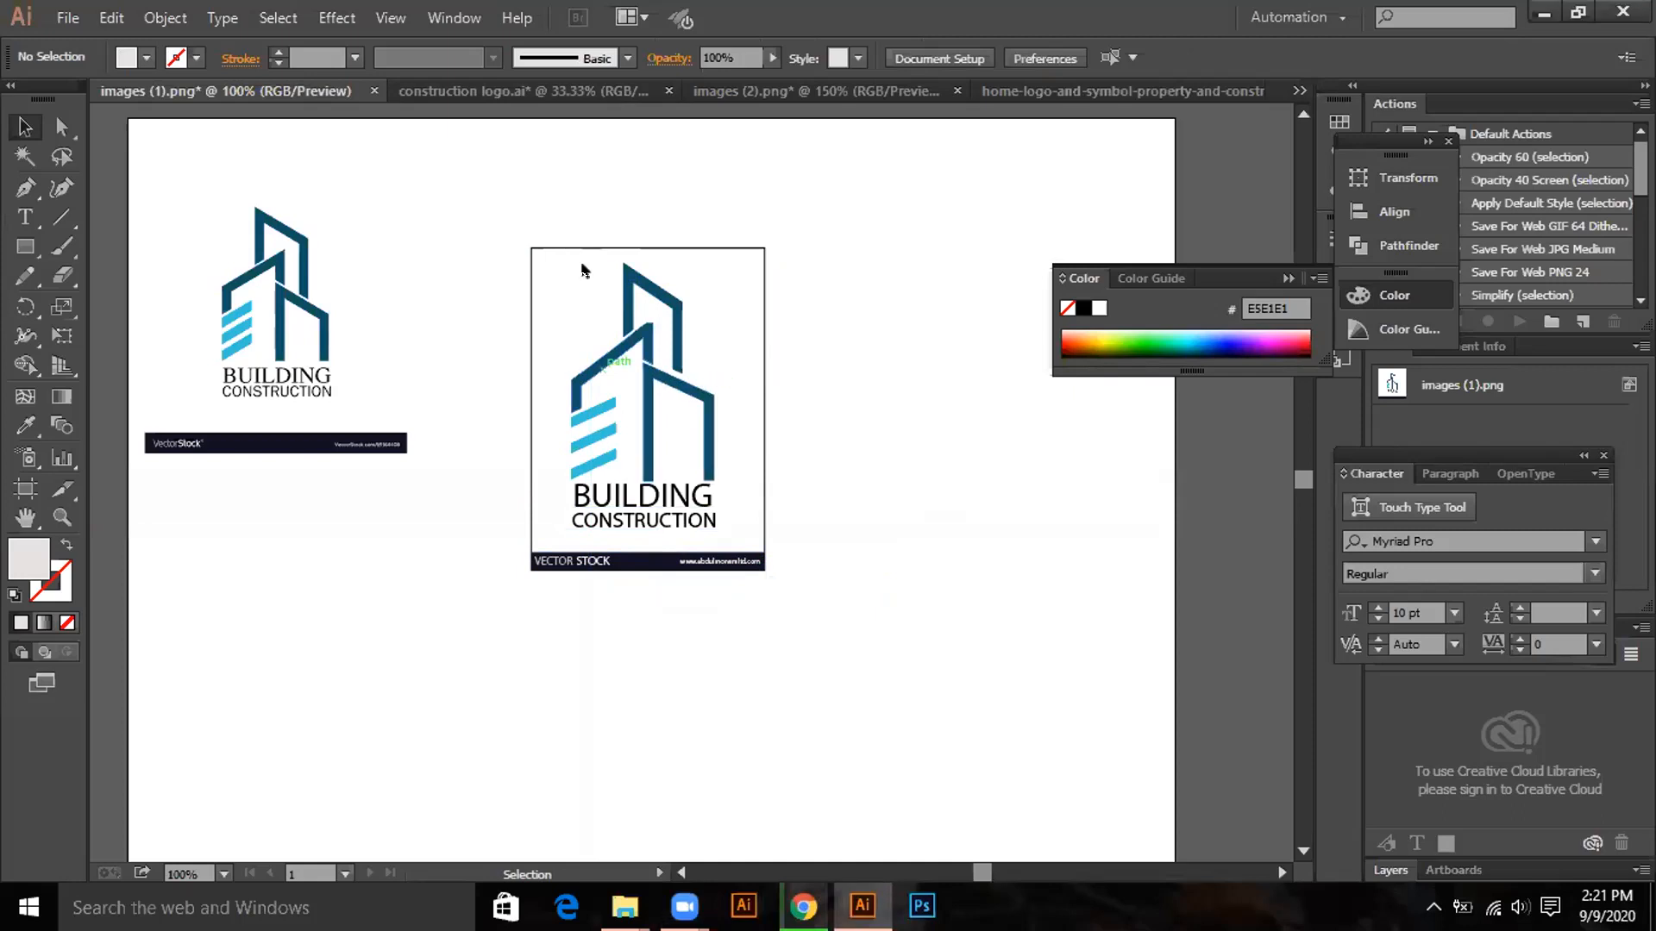
# Isolate the framed Building Construction logo group, ungroup its contents and exit isolation mode.
pyautogui.moveTo(495, 222); pyautogui.dragTo(780, 609)
pyautogui.rightClick(679, 395)
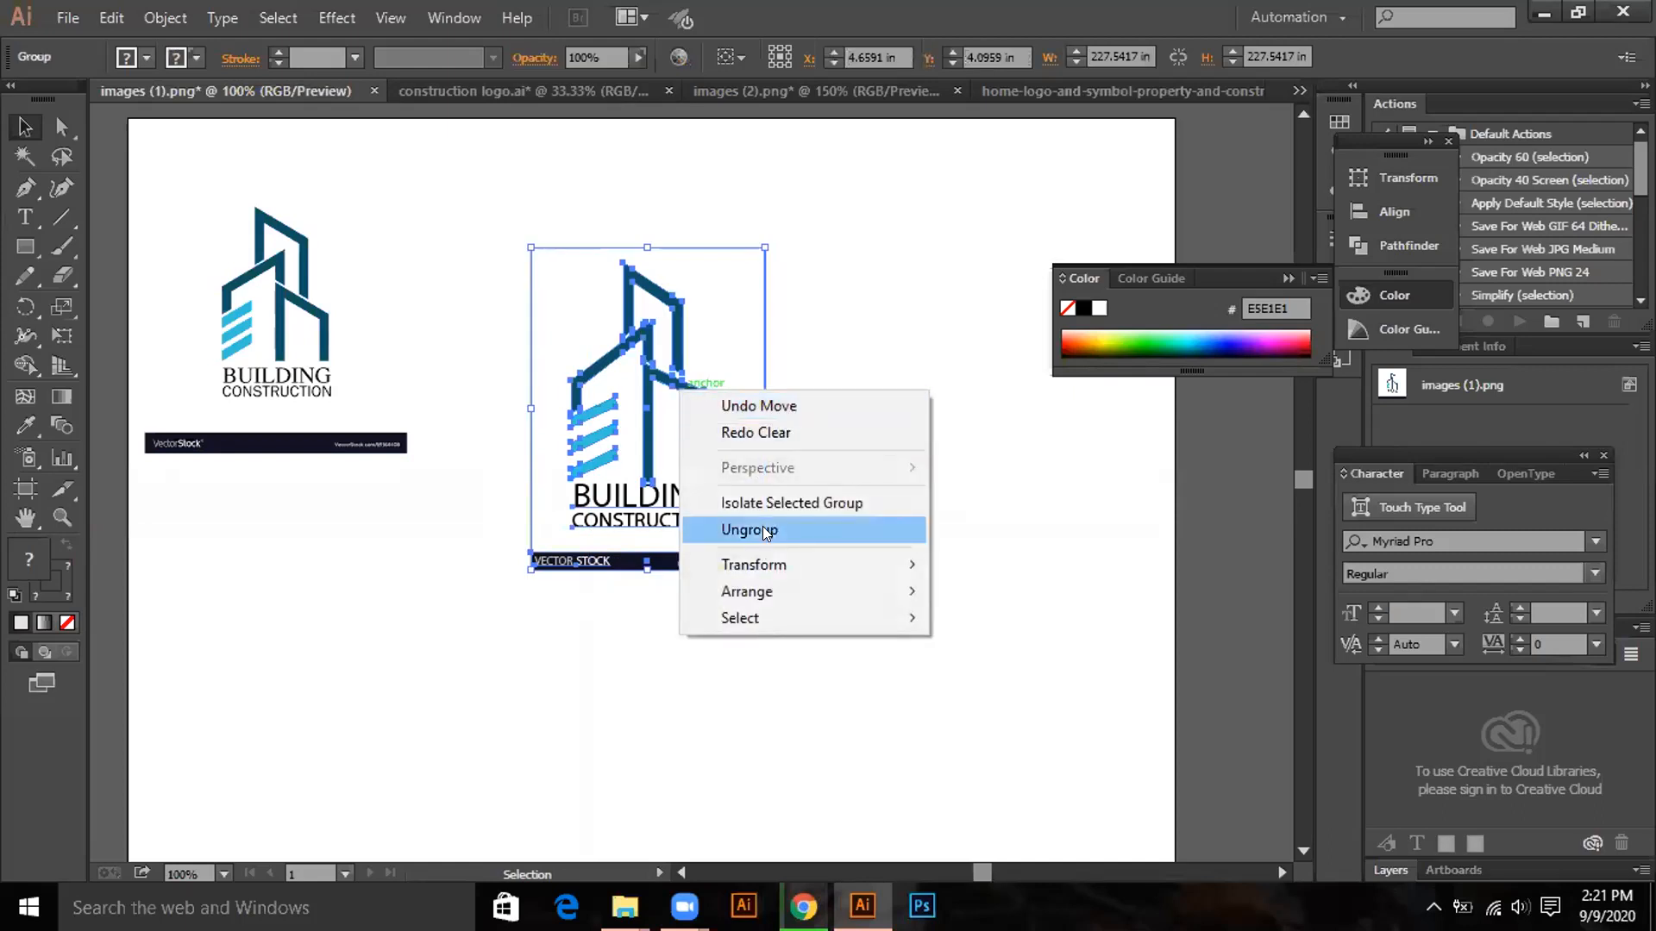
pyautogui.click(740, 491)
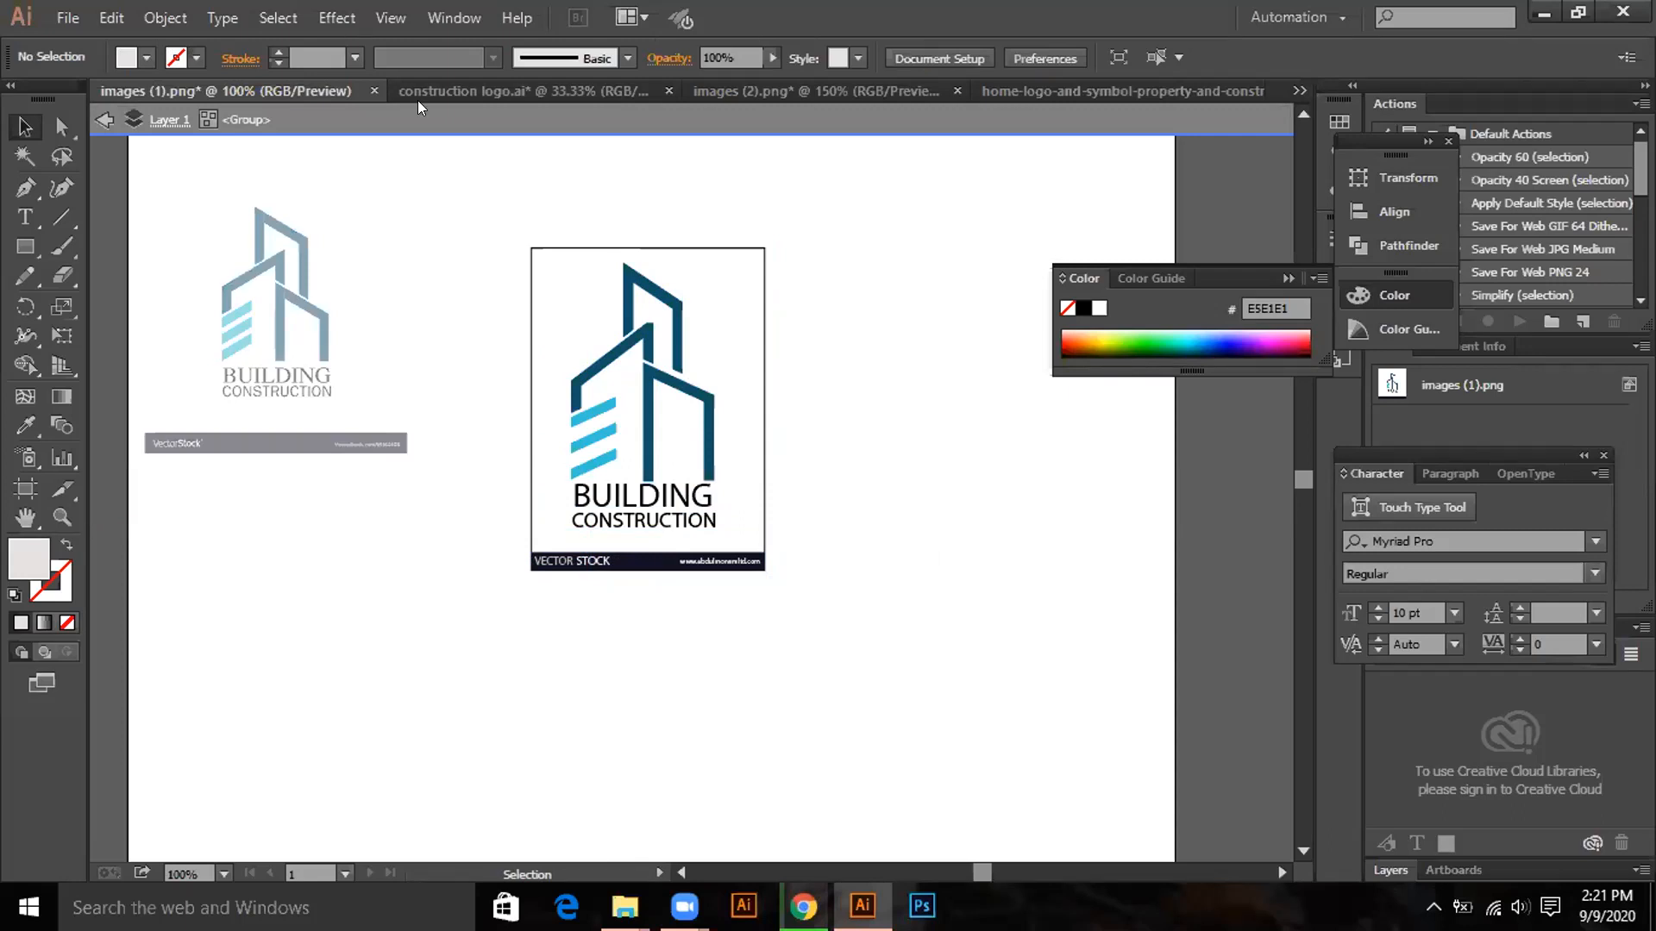
pyautogui.moveTo(468, 189); pyautogui.dragTo(717, 500)
pyautogui.click(669, 443)
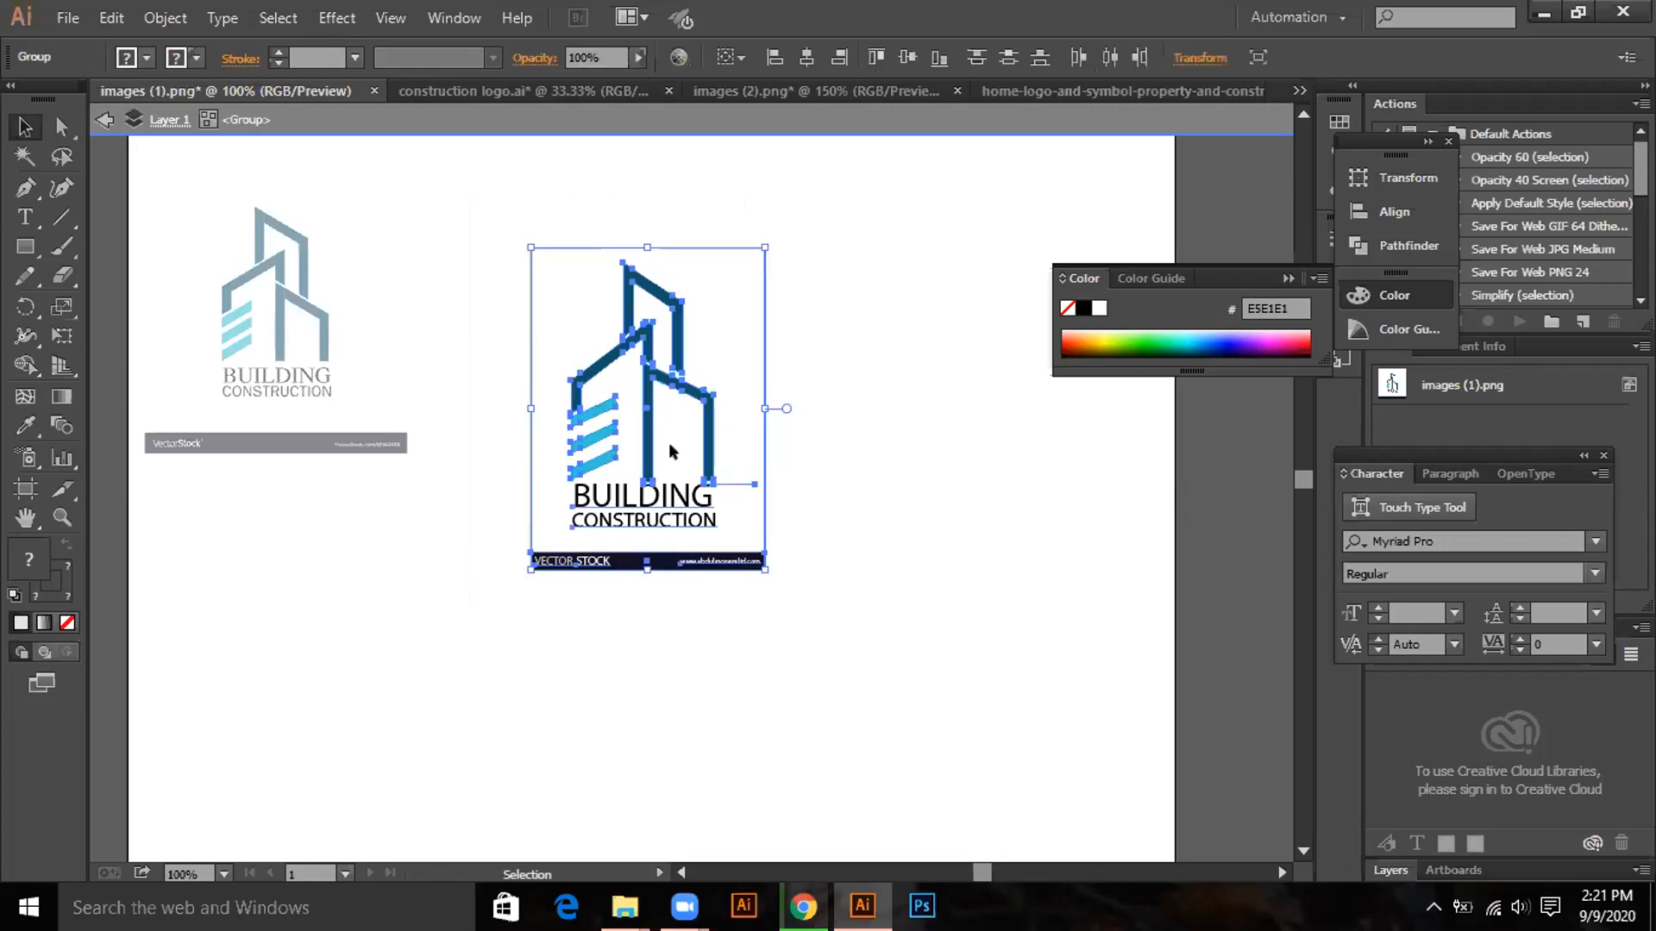
pyautogui.rightClick(671, 443)
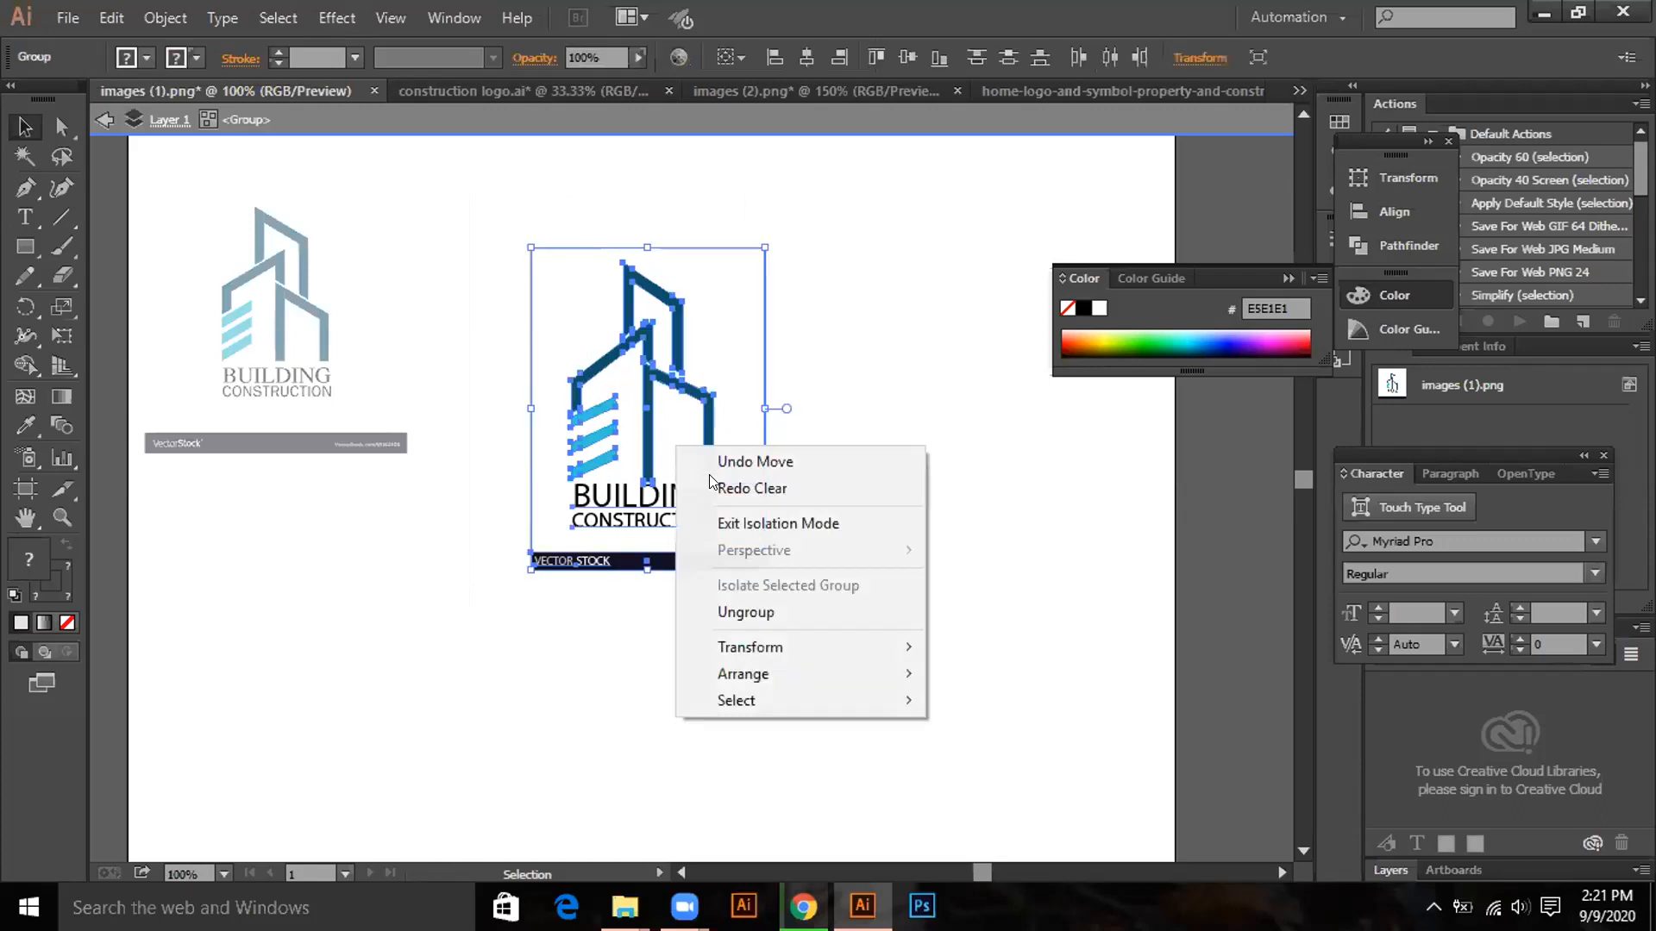
pyautogui.click(747, 611)
pyautogui.click(841, 448)
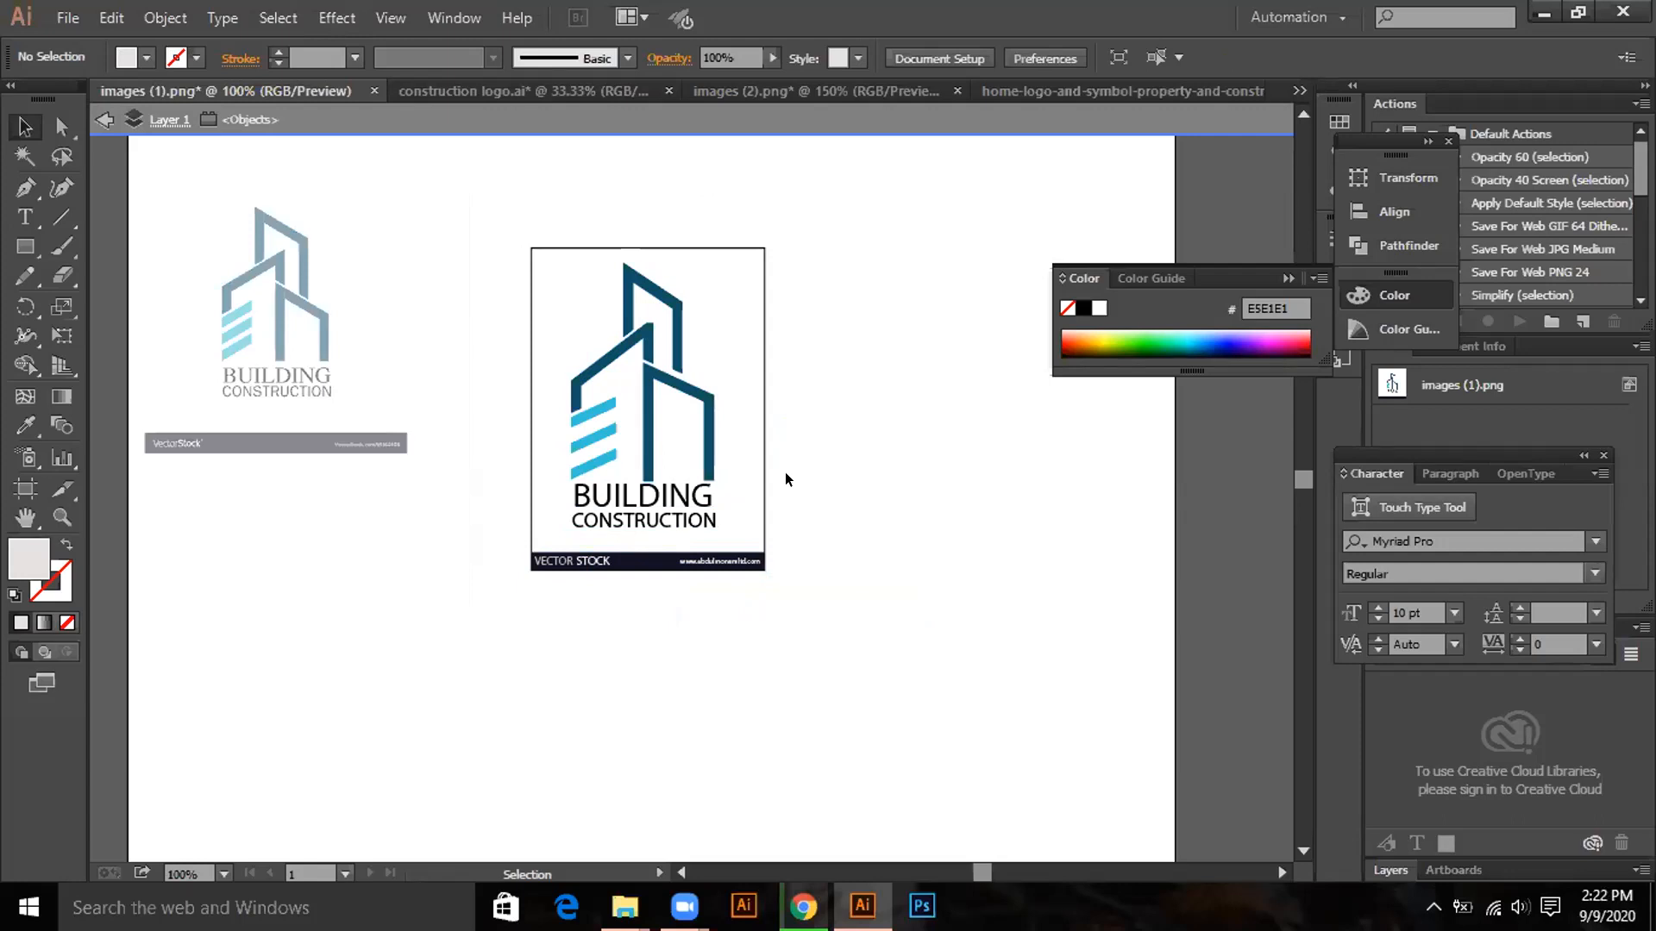
pyautogui.doubleClick(903, 356)
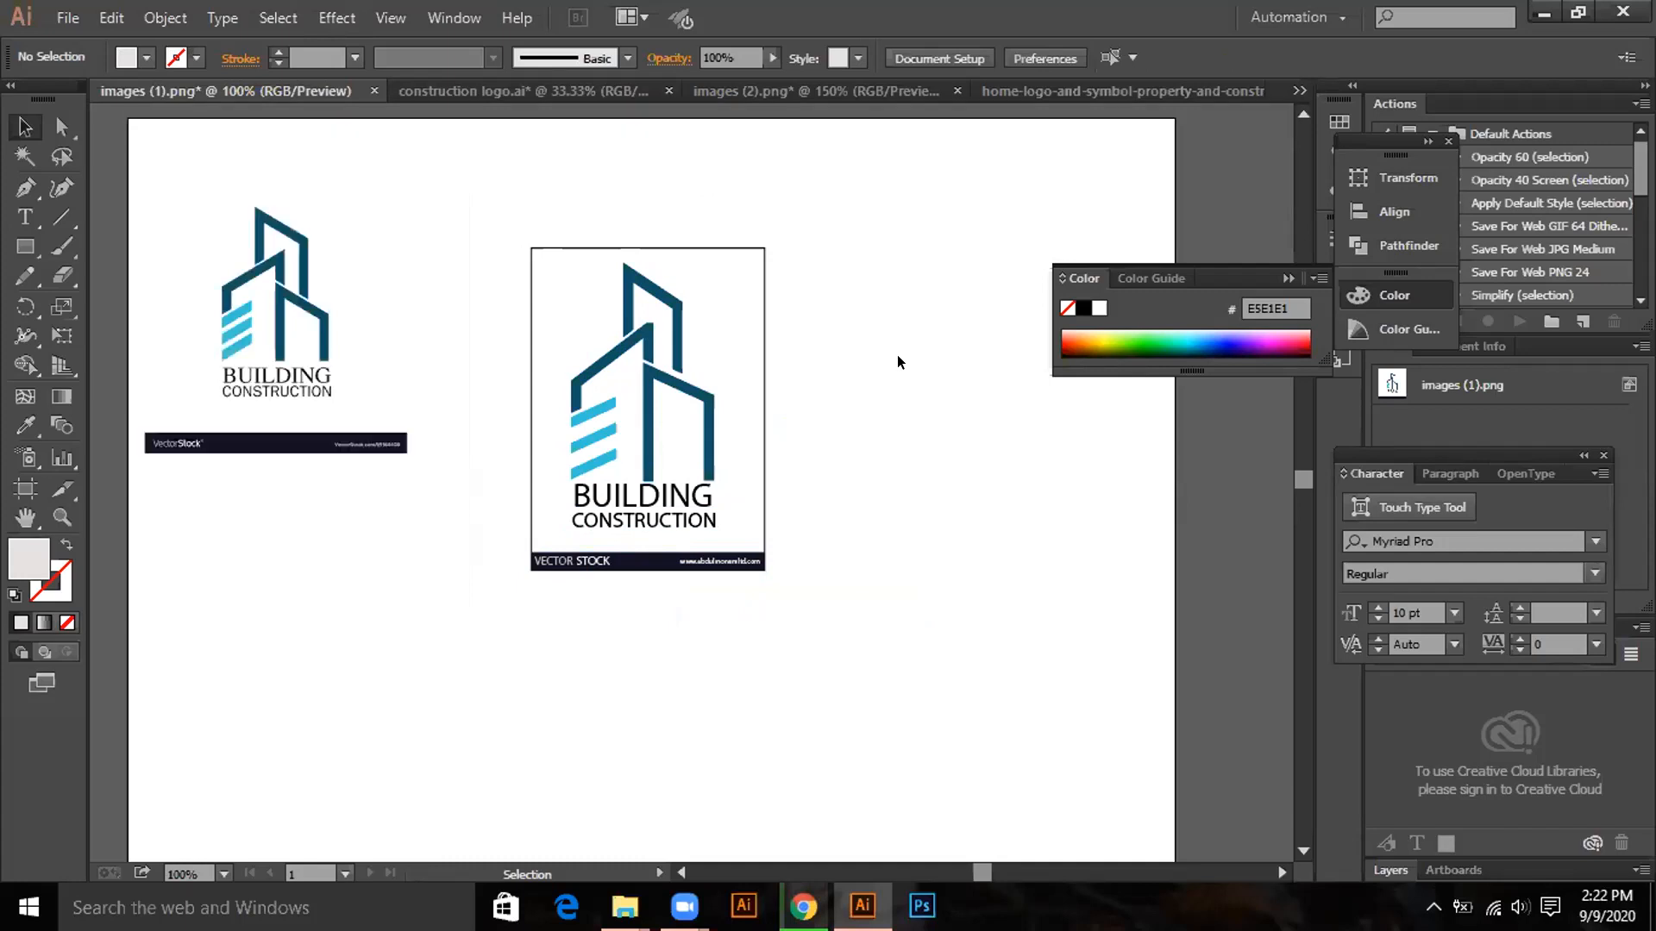
# Move the Building Construction logo out of its frame to the empty area on the right of the artboard and deselect it.
pyautogui.click(640, 380)
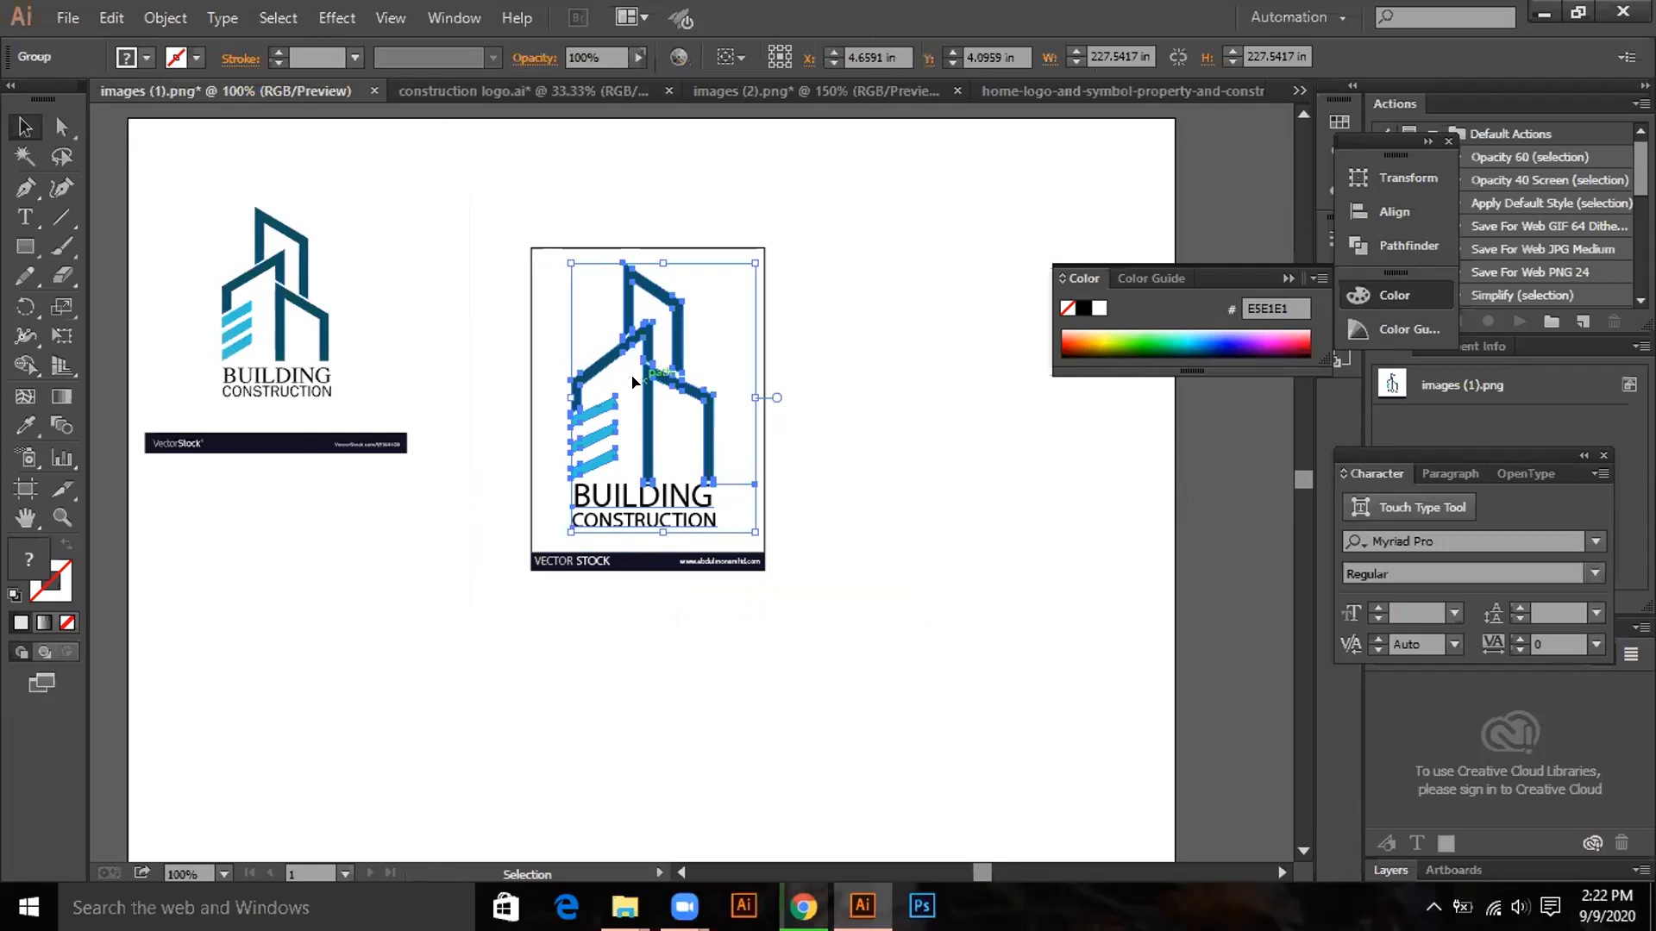
pyautogui.moveTo(631, 375); pyautogui.dragTo(948, 501)
pyautogui.click(901, 303)
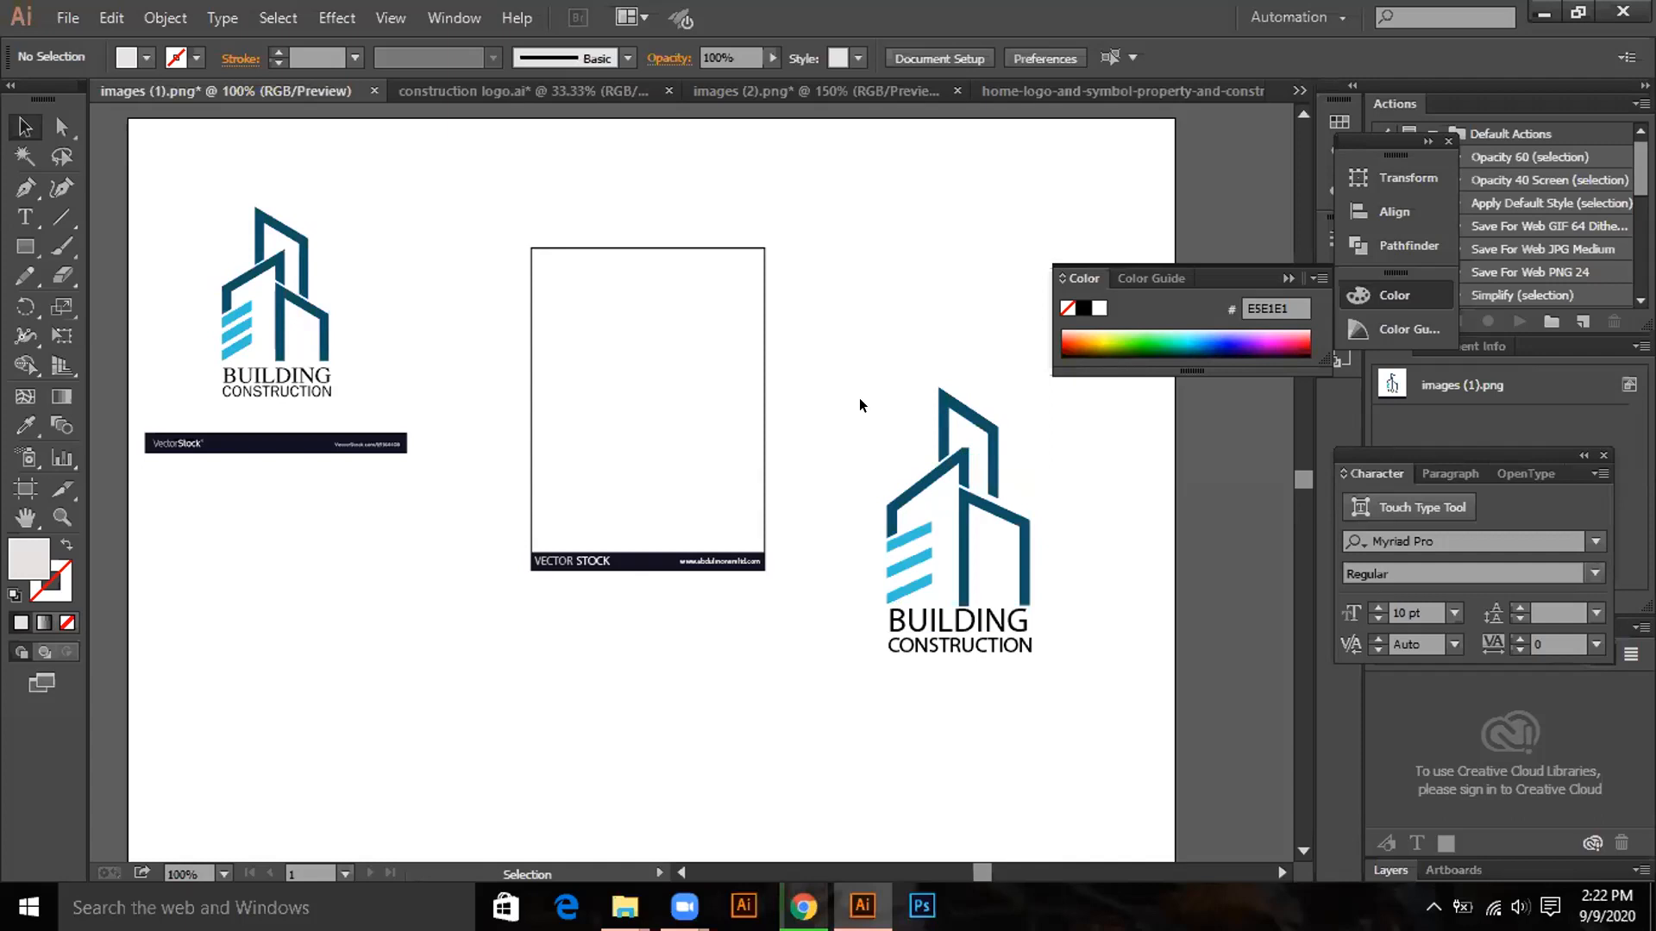
# Examine the gaps and angles between the light-blue stripes and the dark-blue building outlines at 400% zoom.
pyautogui.click(936, 522)
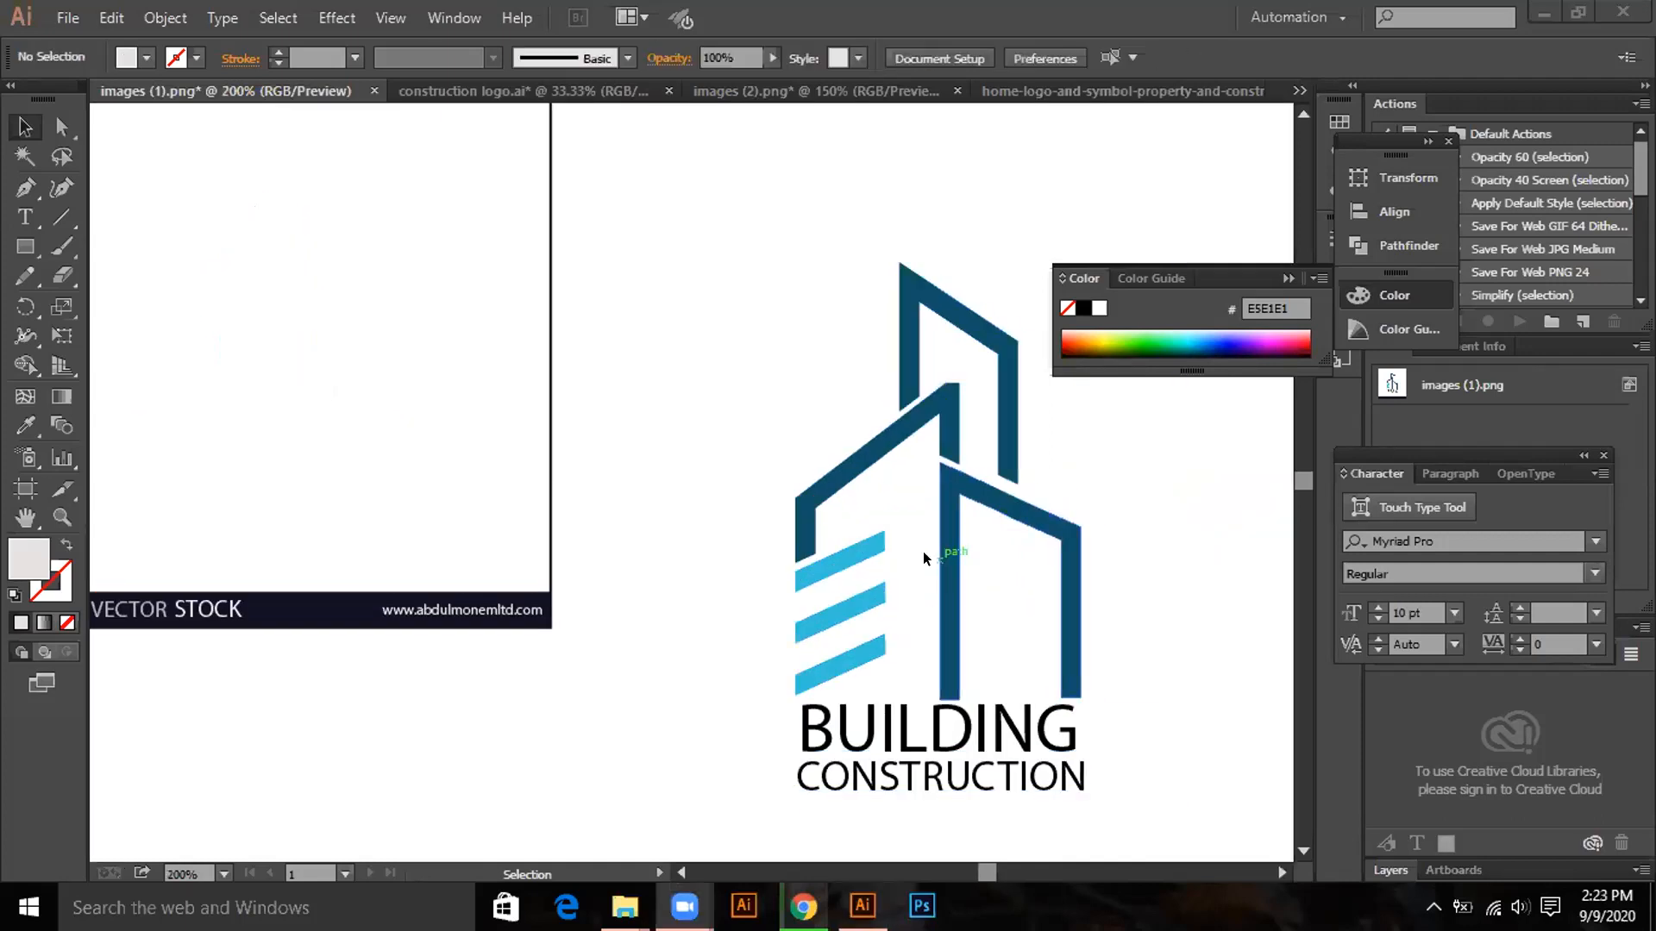
pyautogui.scroll(1, 923, 556)
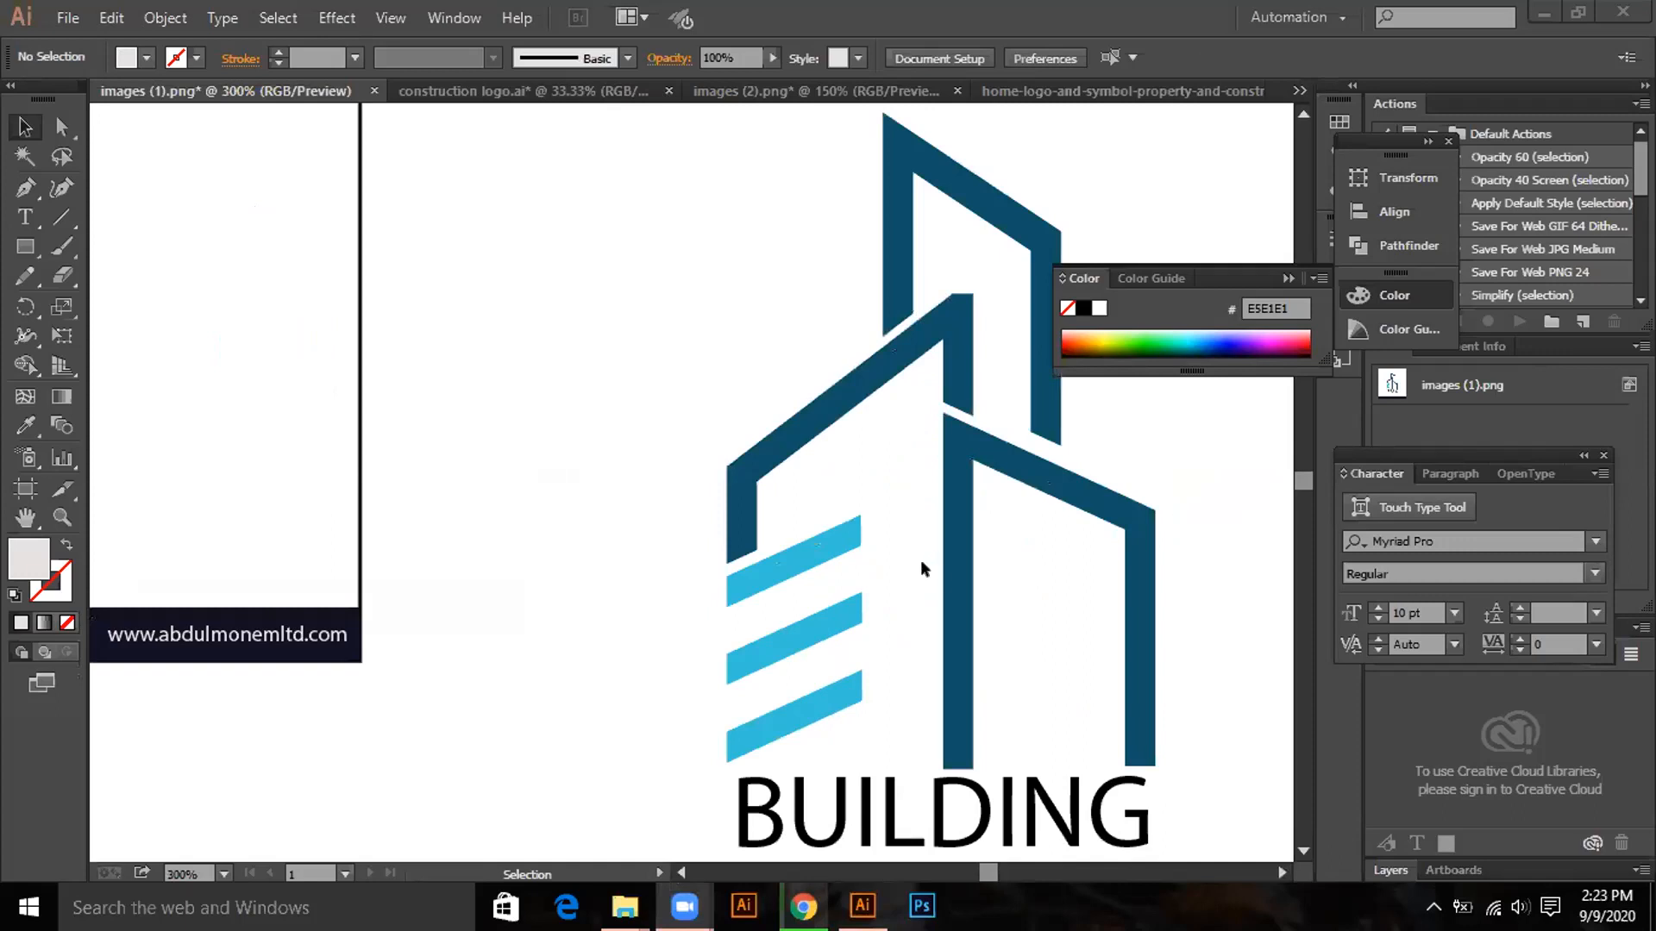
pyautogui.scroll(1, 919, 565)
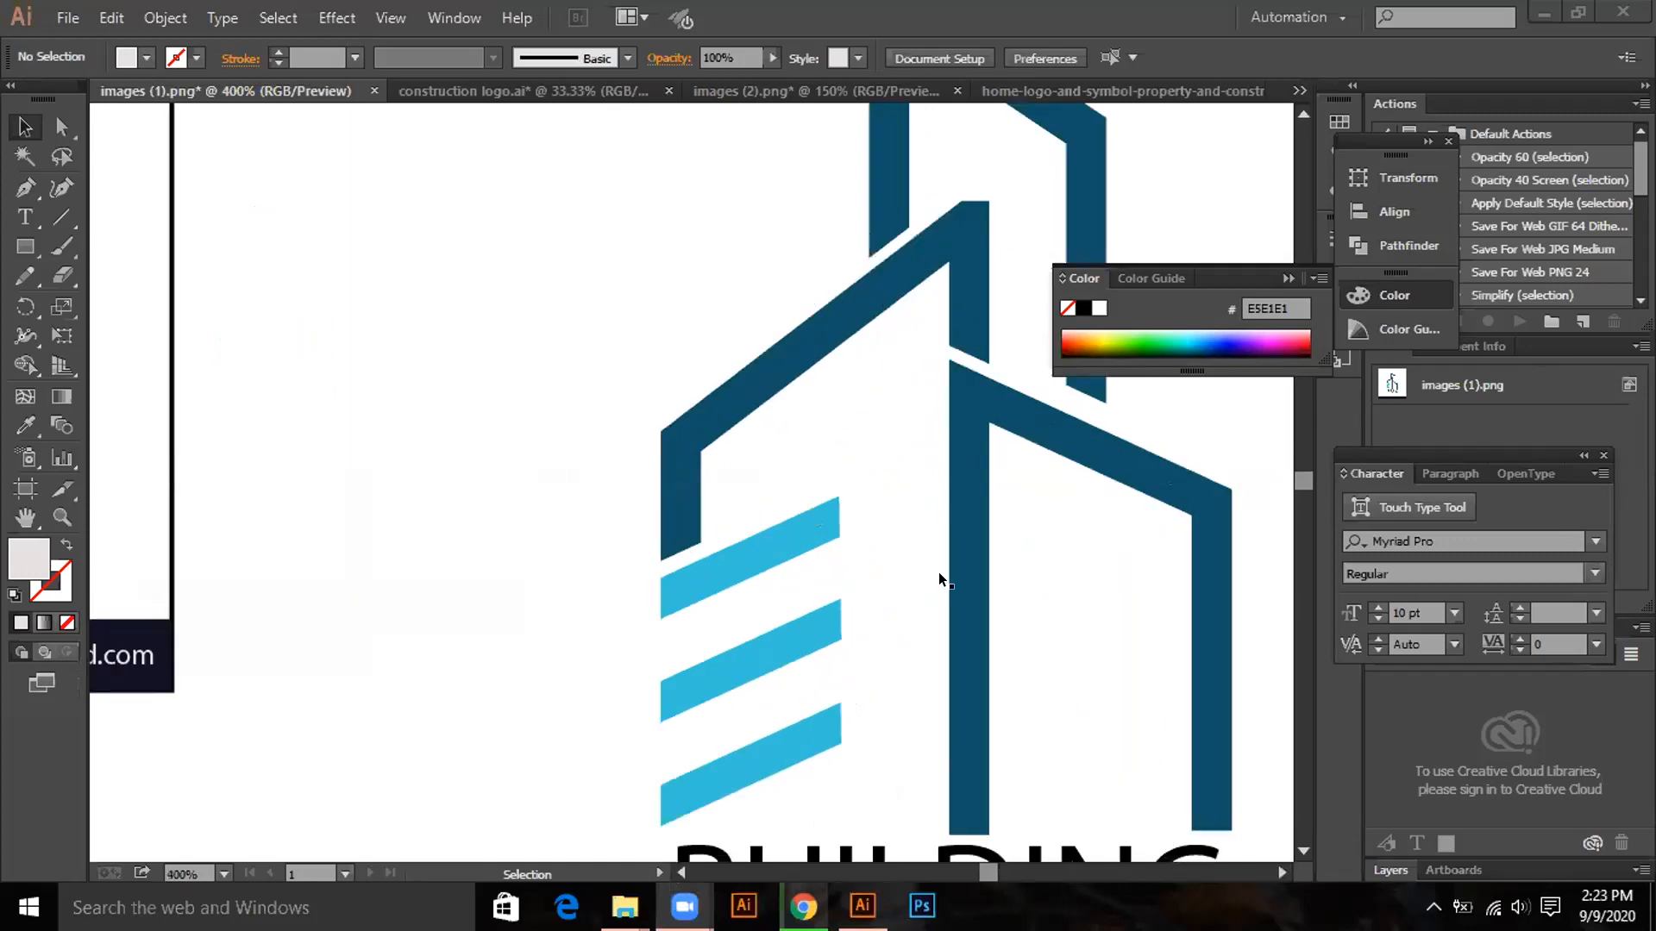
pyautogui.click(592, 317)
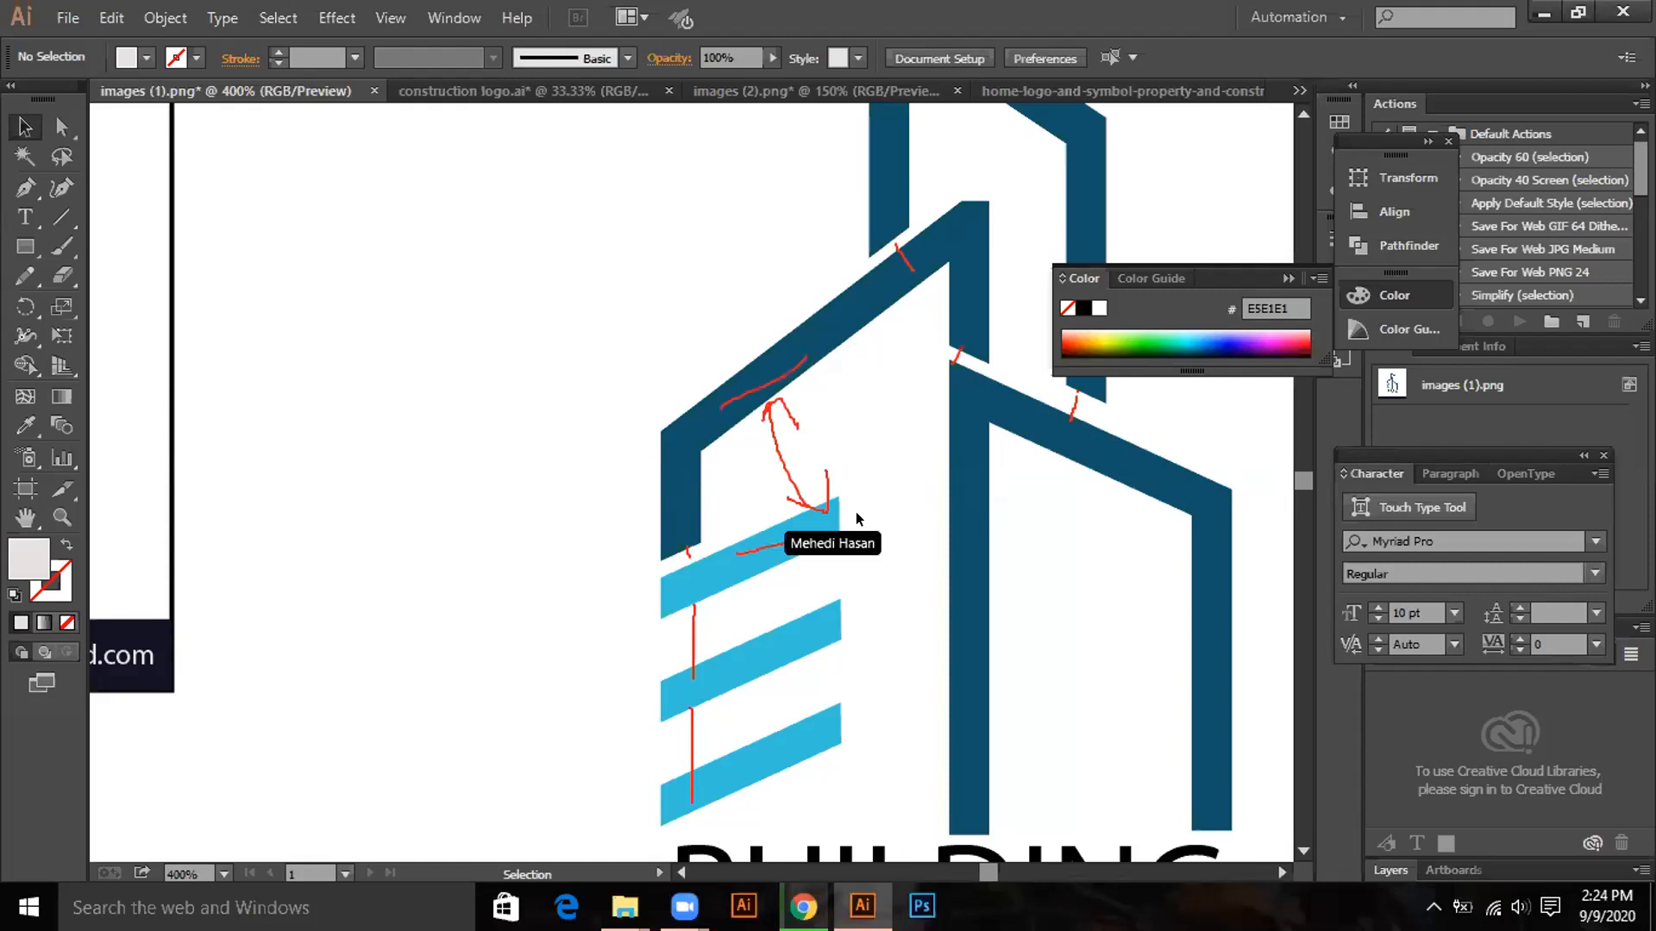
pyautogui.press('space')
pyautogui.moveTo(385, 270); pyautogui.dragTo(944, 728)
pyautogui.moveTo(232, 290); pyautogui.dragTo(610, 632)
pyautogui.moveTo(544, 373)
pyautogui.mouseDown()
pyautogui.moveTo(769, 581)
pyautogui.moveTo(804, 732)
pyautogui.moveTo(455, 248)
pyautogui.mouseUp()
pyautogui.moveTo(690, 536); pyautogui.dragTo(345, 11)
pyautogui.moveTo(483, 776); pyautogui.dragTo(521, 369)
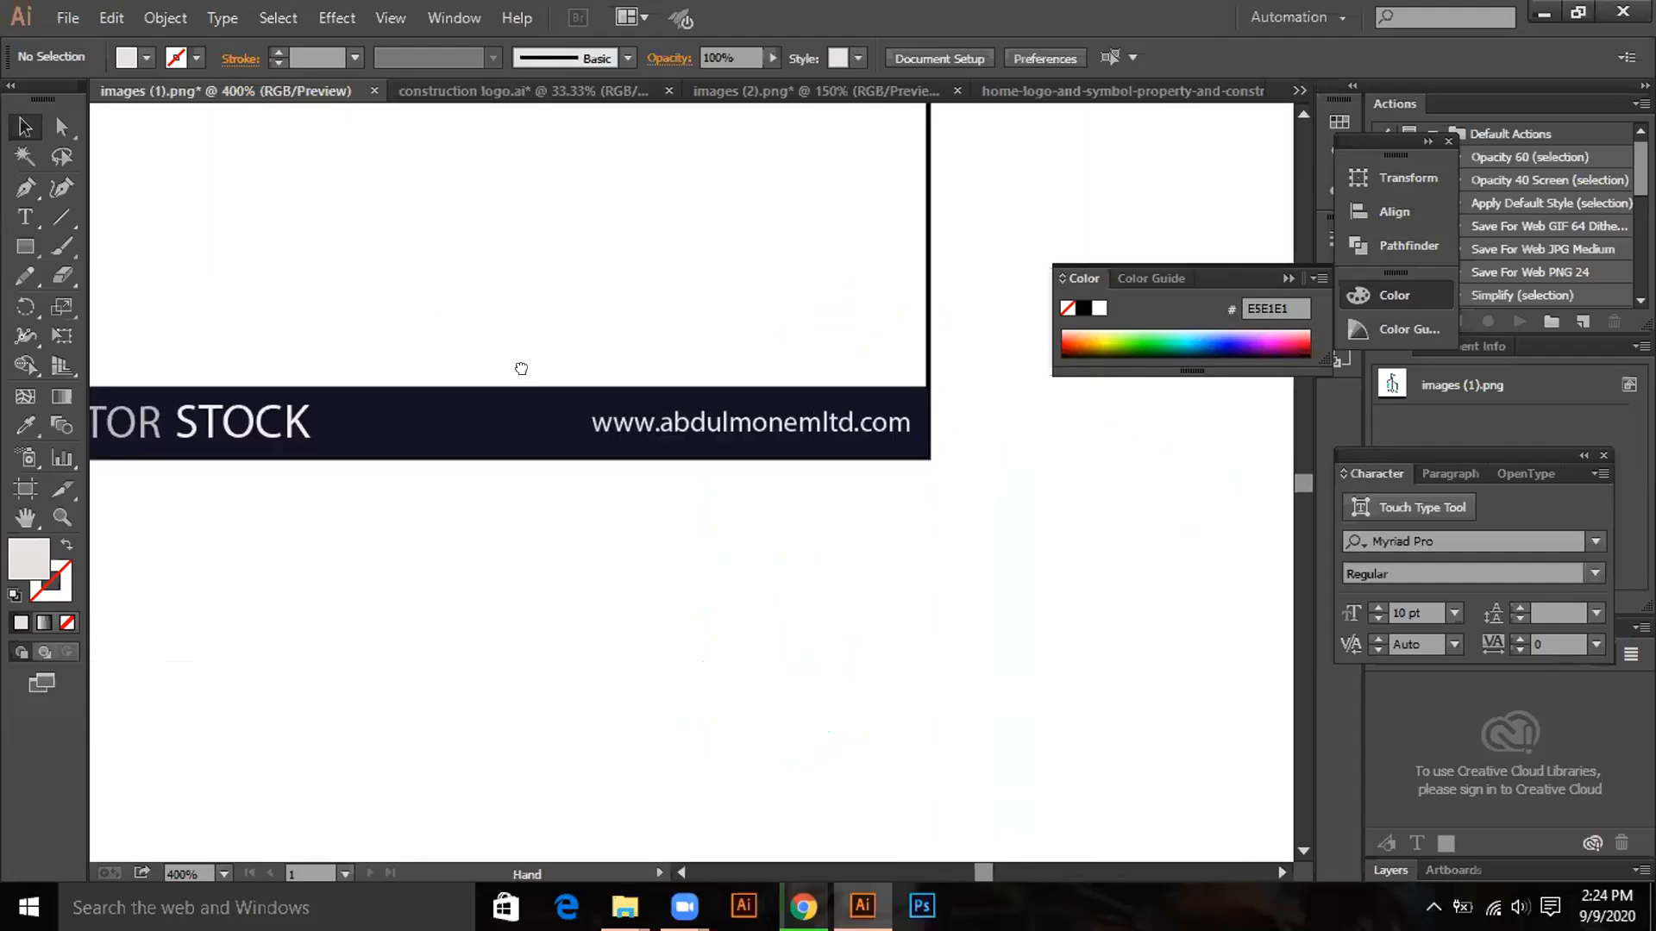
pyautogui.moveTo(810, 208); pyautogui.dragTo(521, 360)
pyautogui.moveTo(988, 334); pyautogui.dragTo(247, 396)
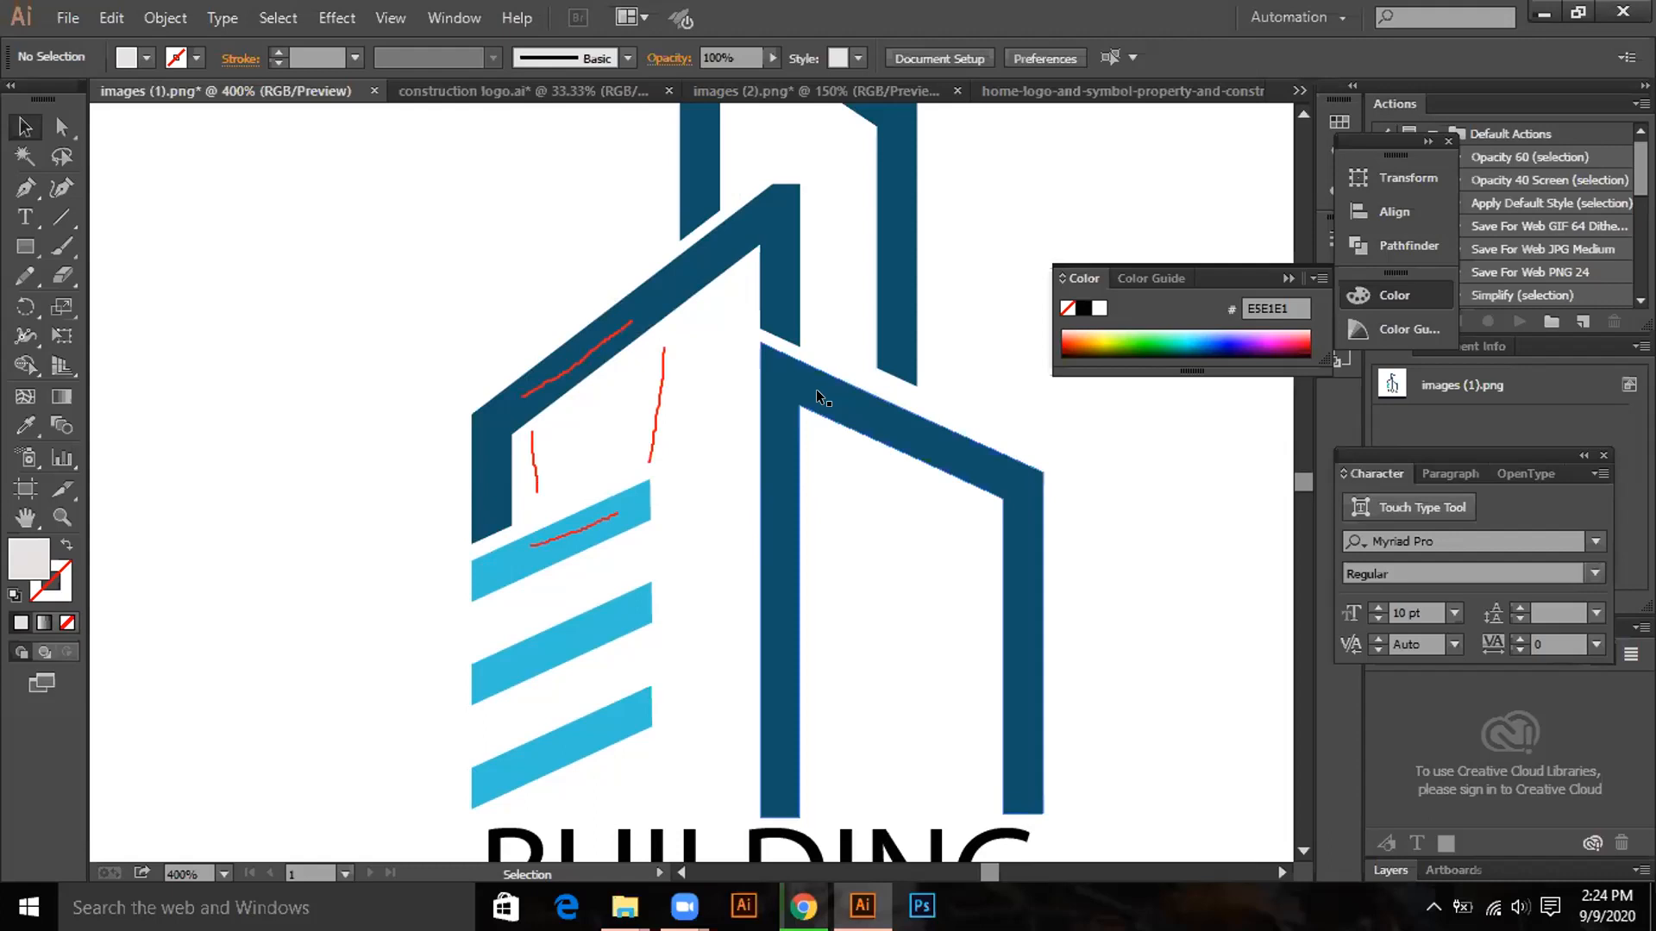
# Ungroup the Building Construction logo into separate parts and deselect them.
pyautogui.click(613, 511)
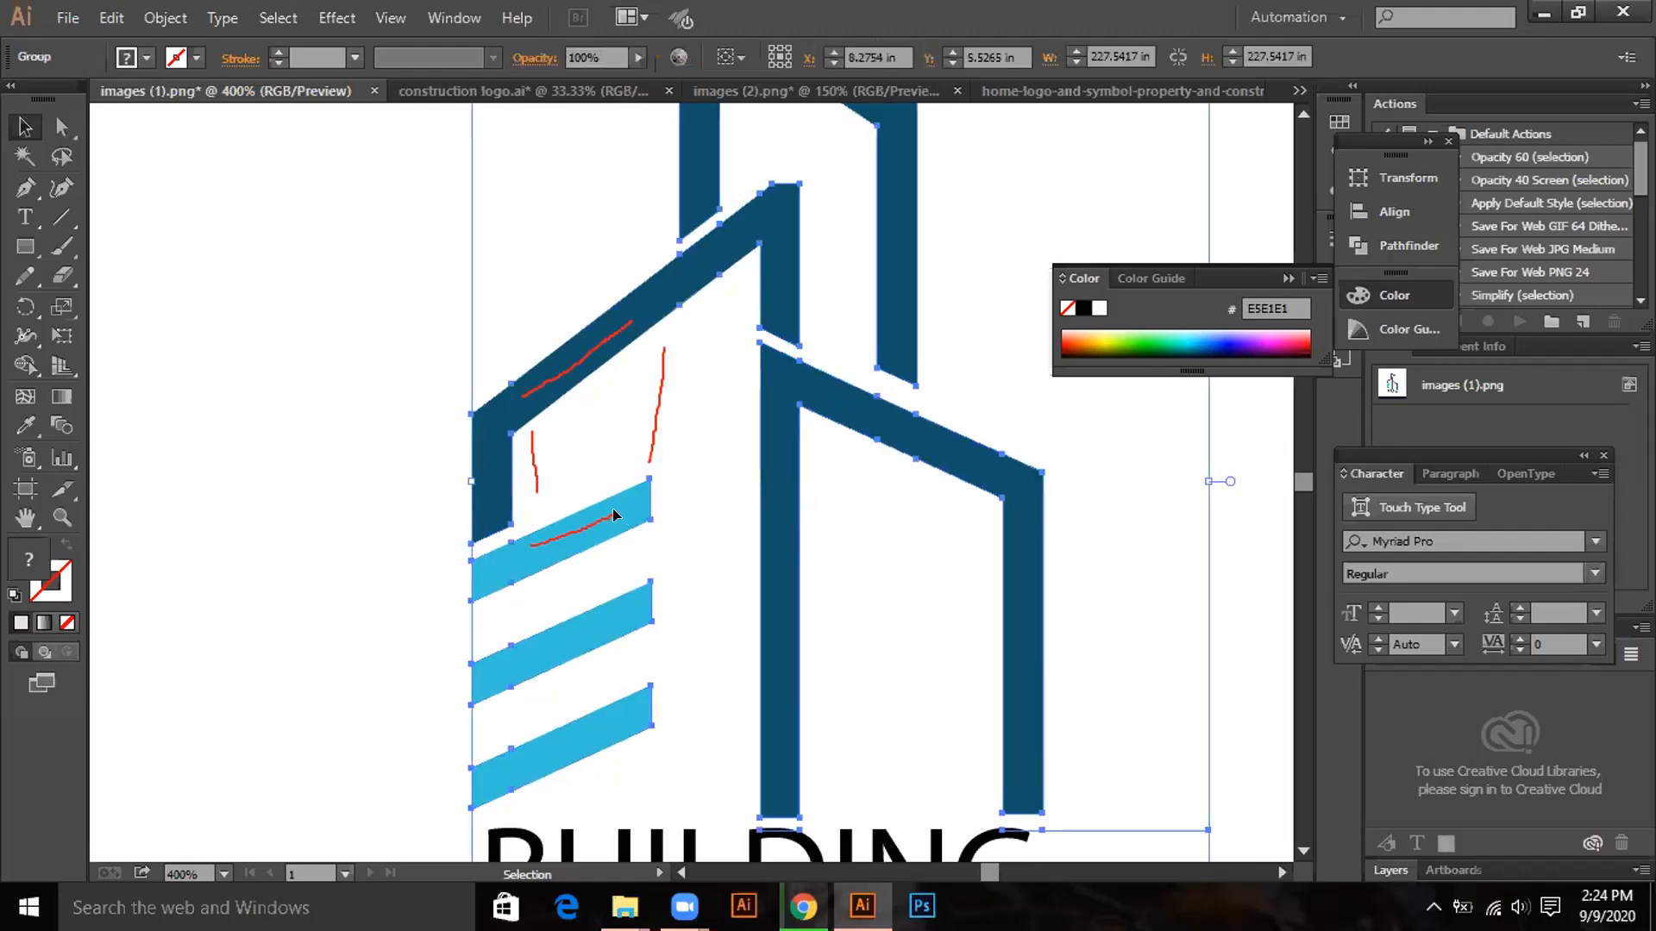
pyautogui.rightClick(605, 507)
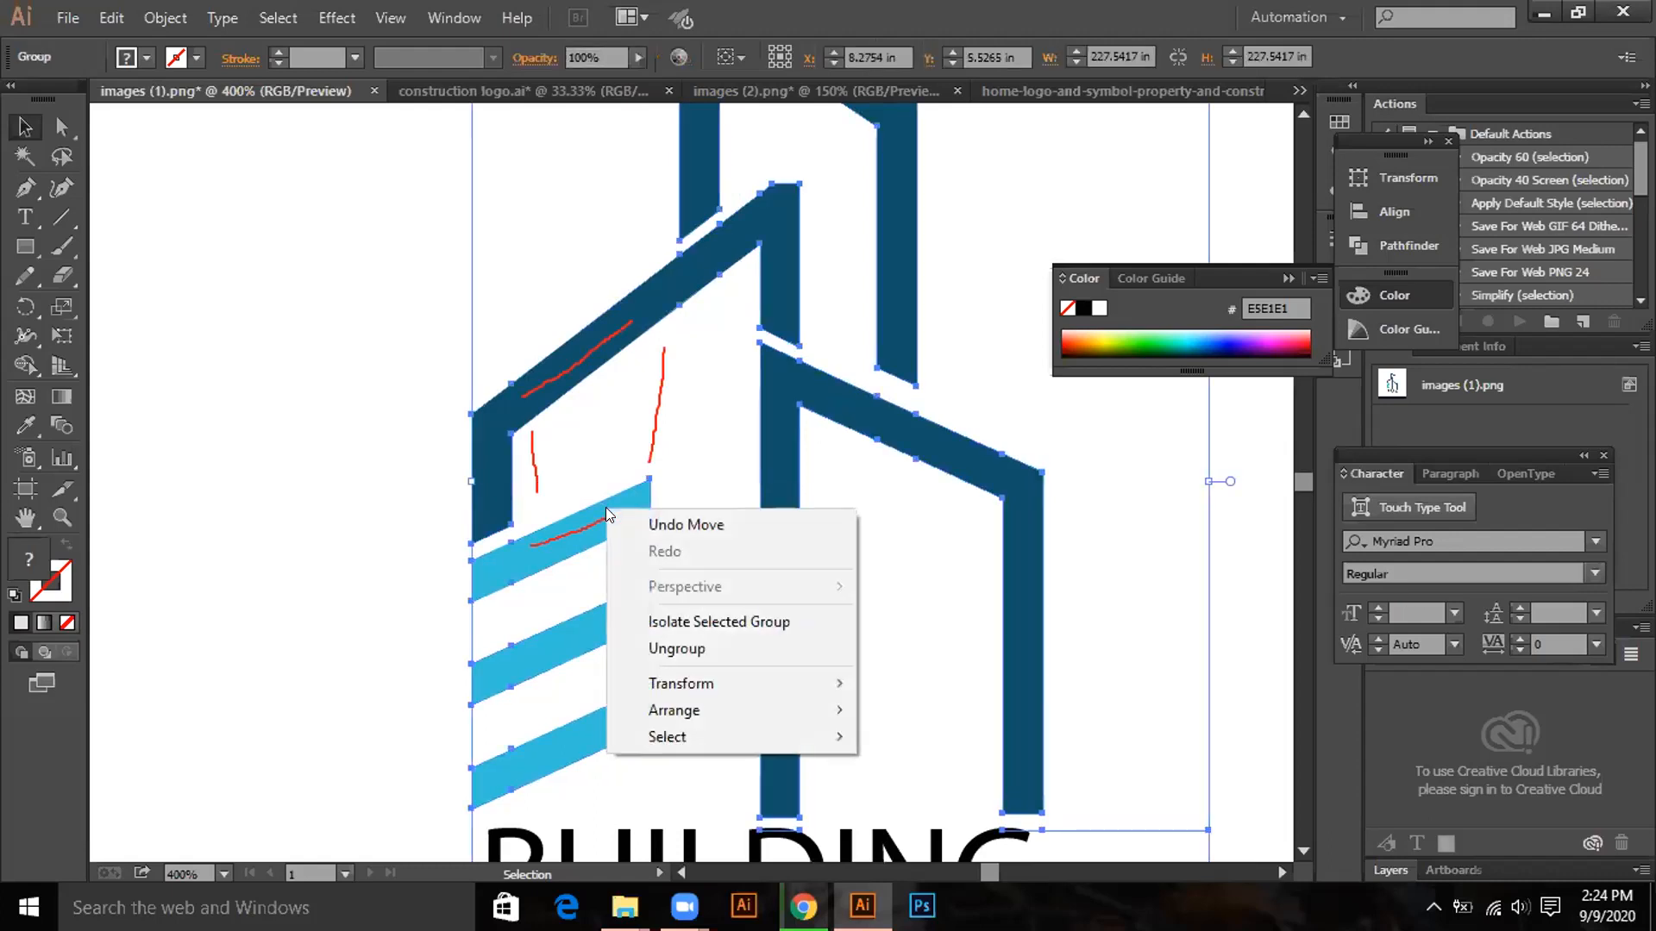
pyautogui.click(685, 648)
pyautogui.click(376, 298)
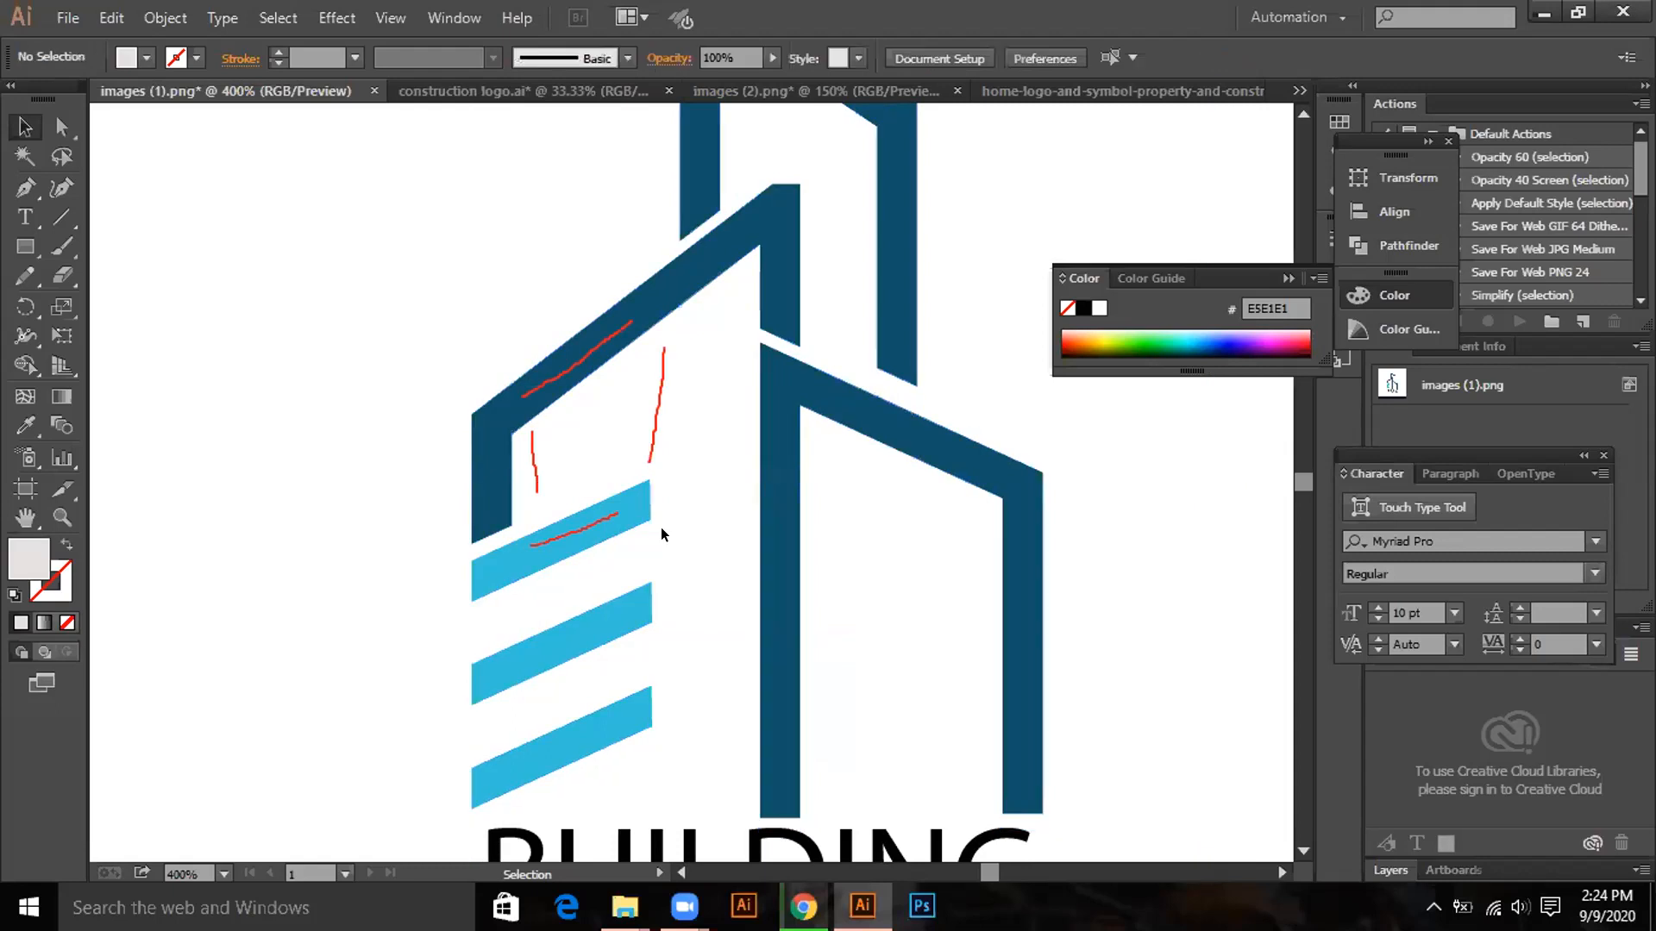
# Rotate the uppermost light-blue stripe counterclockwise and move it up against the left building's slanted roof.
pyautogui.click(621, 508)
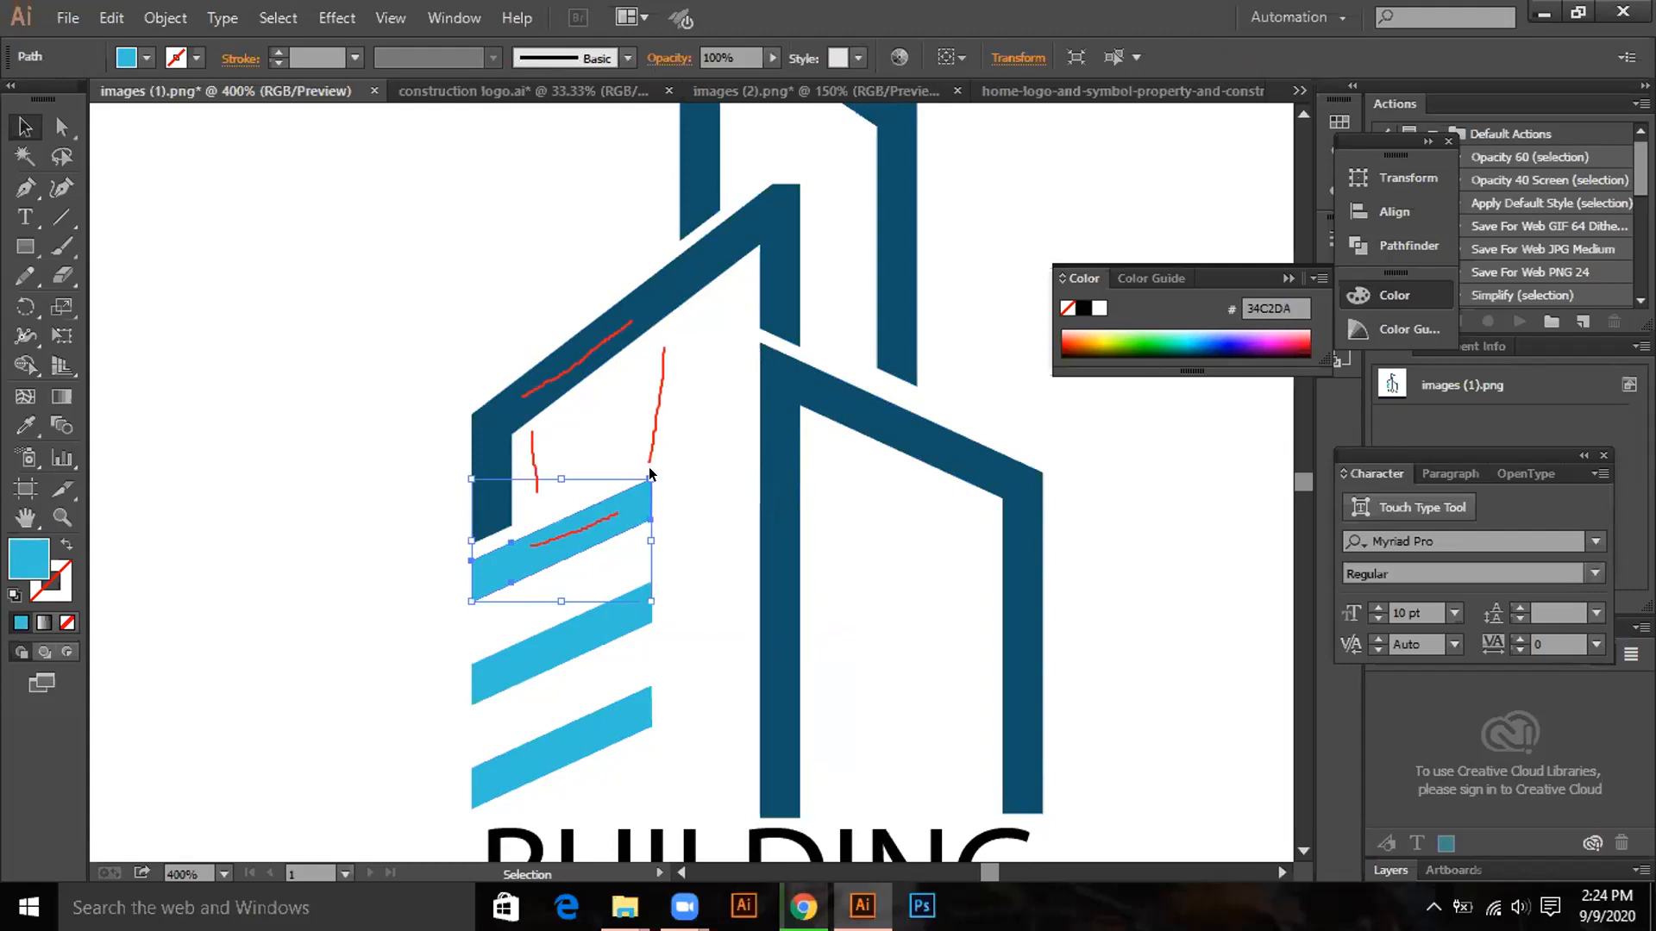
pyautogui.moveTo(648, 473); pyautogui.dragTo(653, 458)
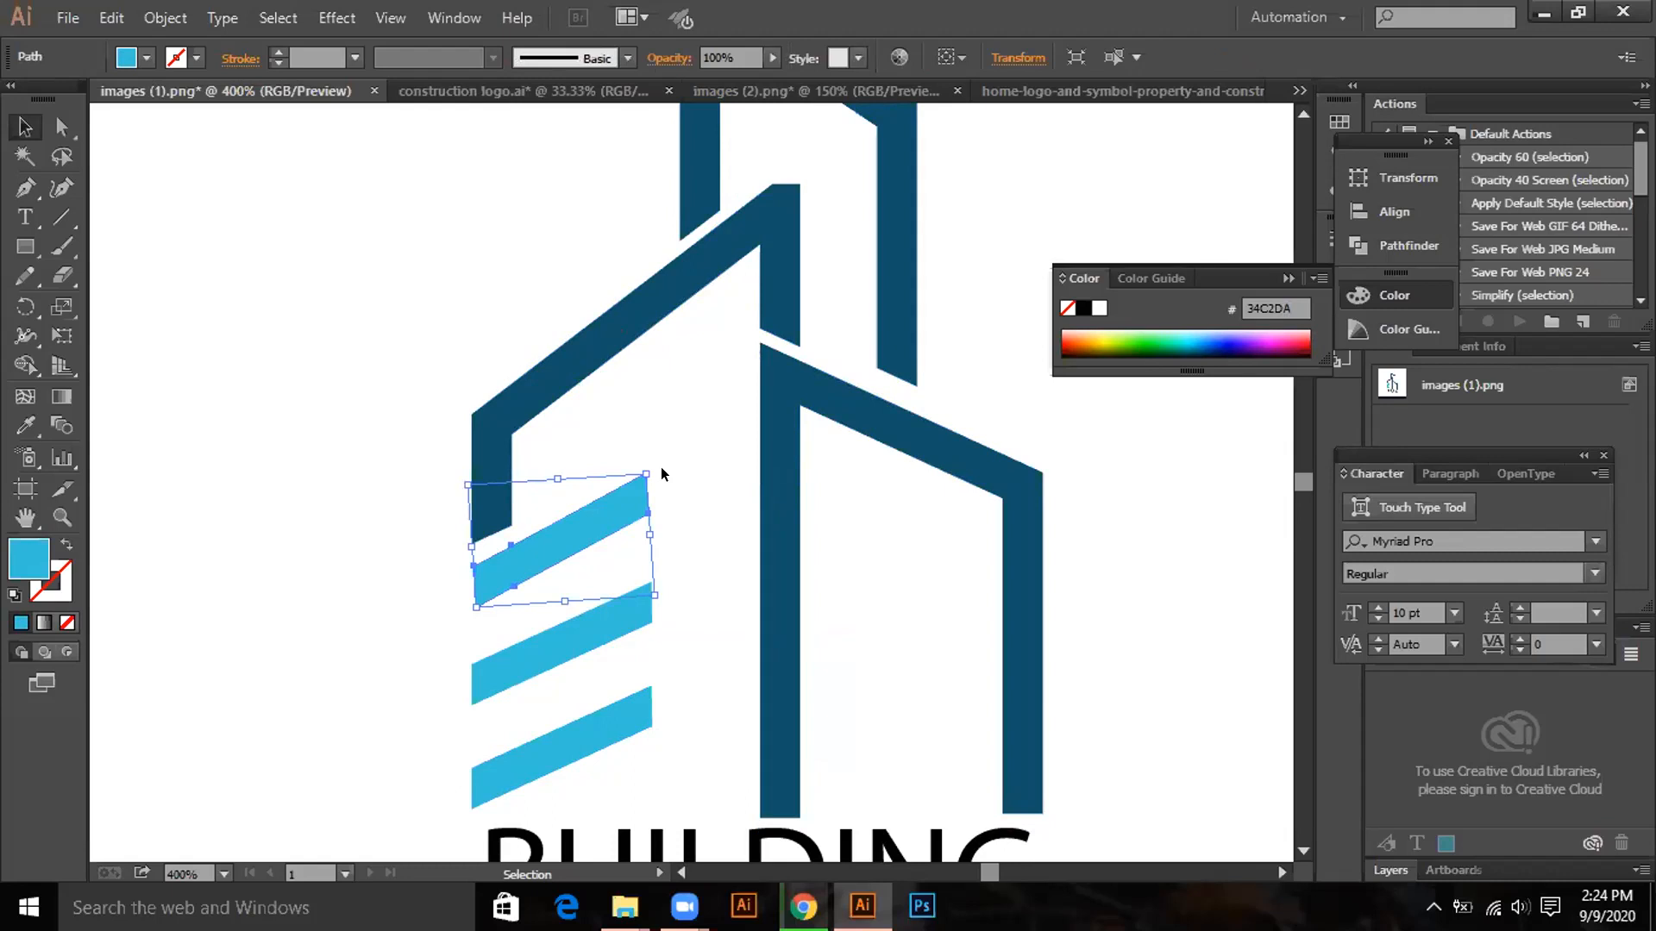
pyautogui.moveTo(609, 504); pyautogui.dragTo(709, 321)
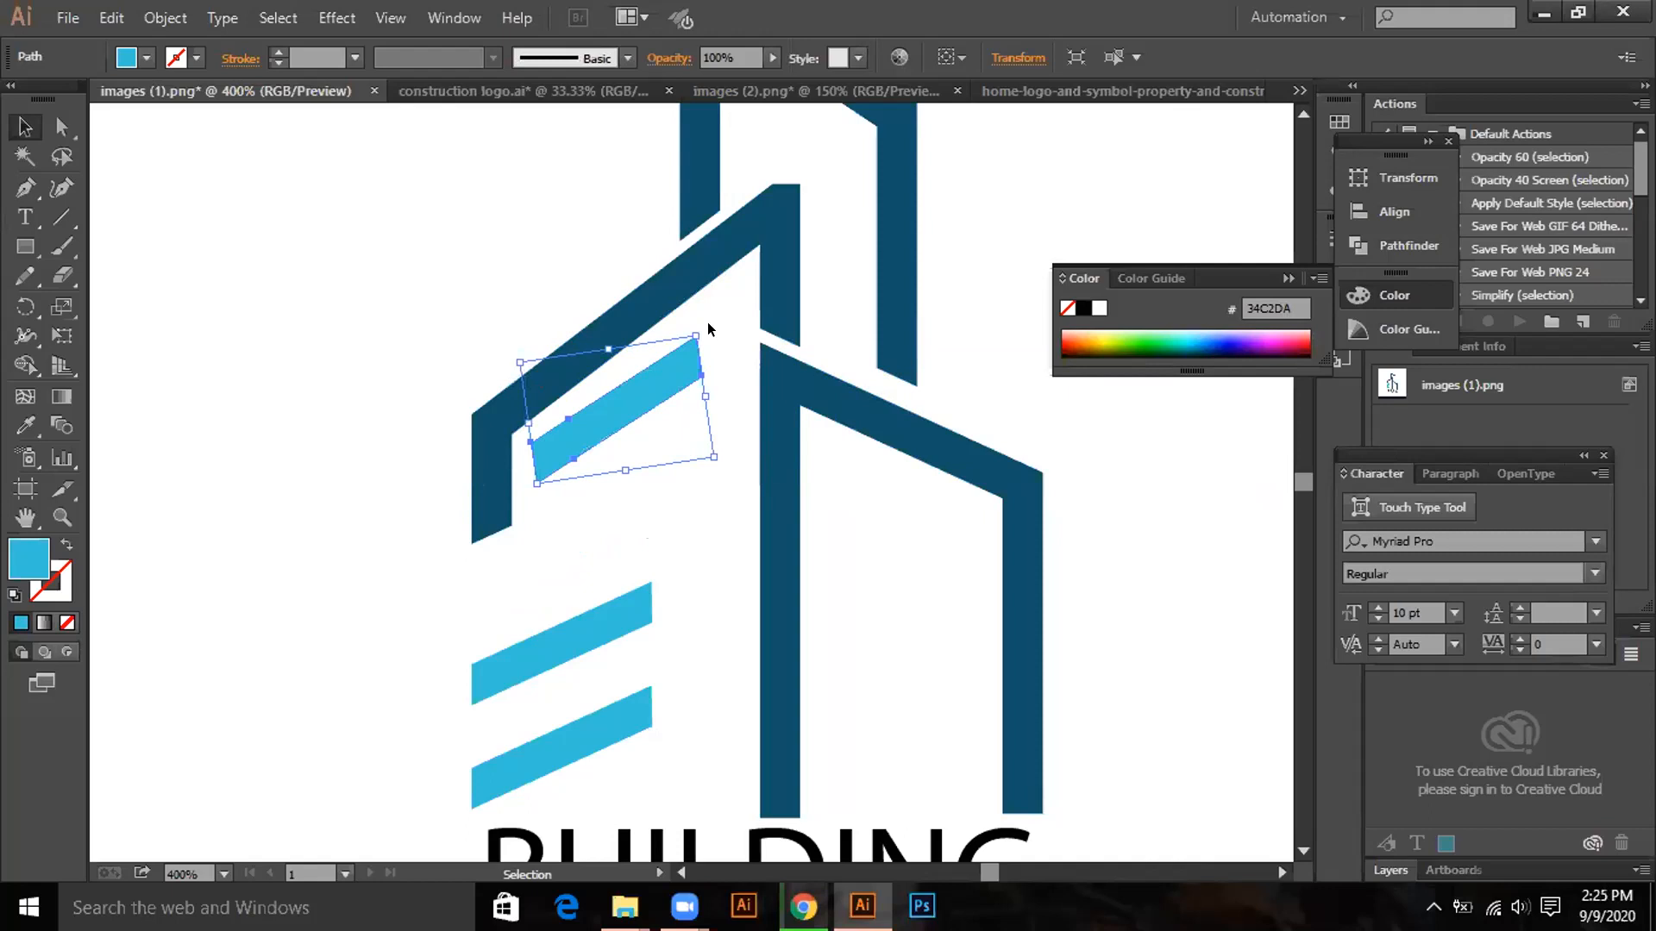
pyautogui.press('Up')
pyautogui.hotkey('shift', 'Up')
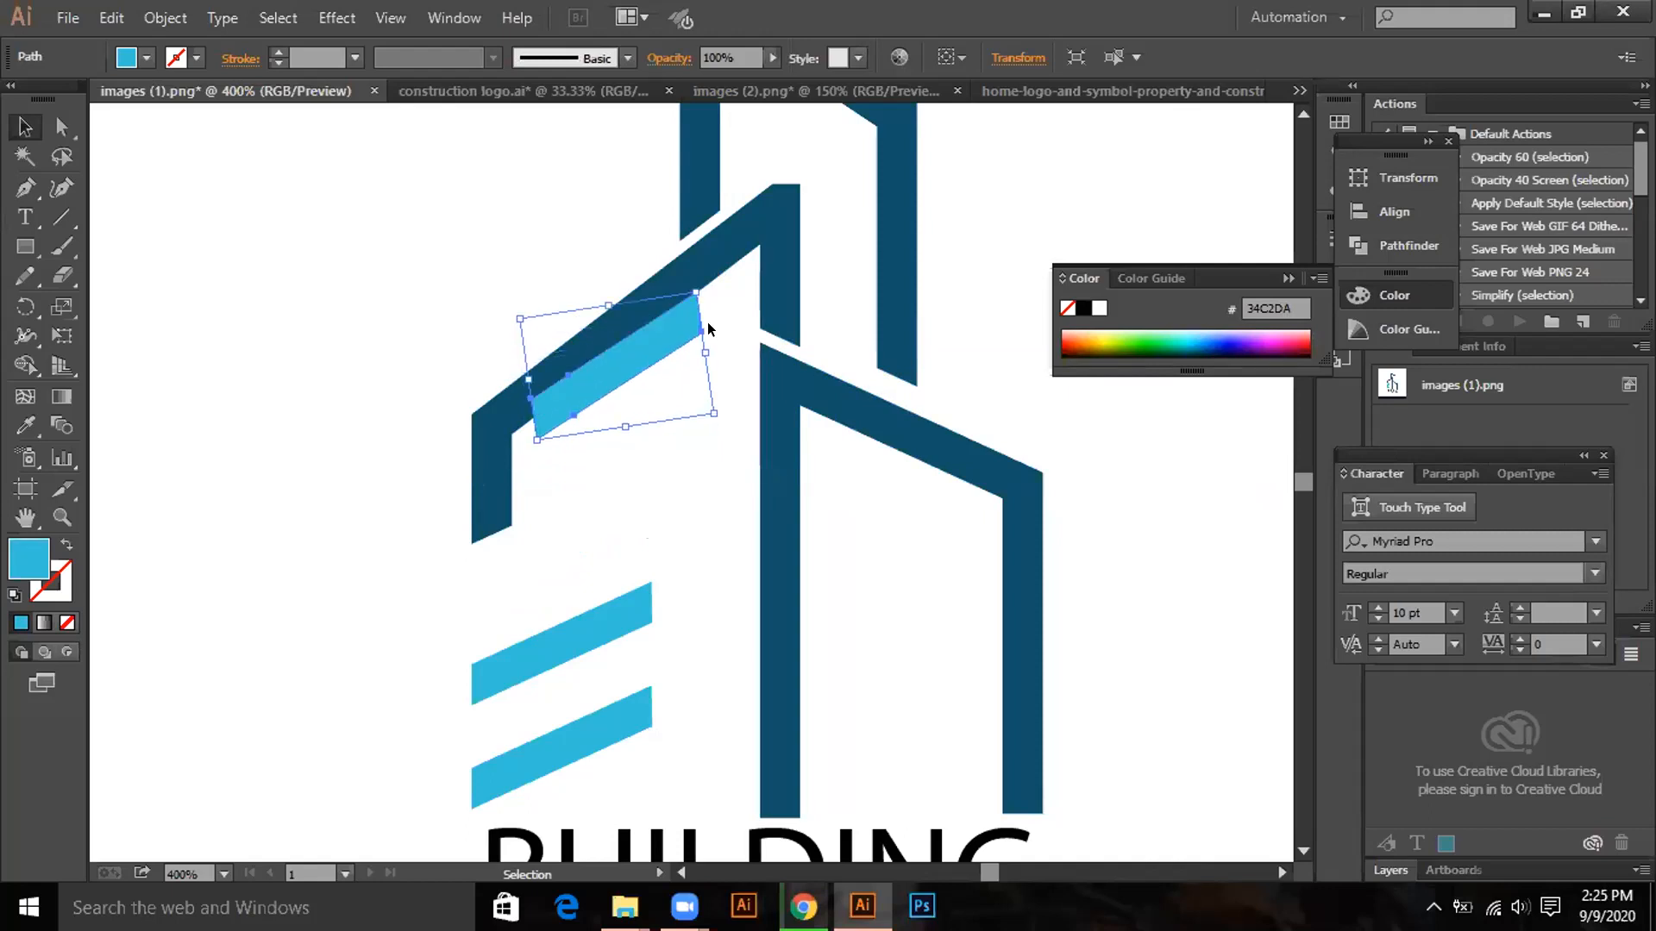
# Fine-tune the stripe's rotation and position so it runs parallel to the left building's roof with a narrow gap.
pyautogui.moveTo(628, 370); pyautogui.dragTo(659, 395)
pyautogui.moveTo(729, 307); pyautogui.dragTo(730, 291)
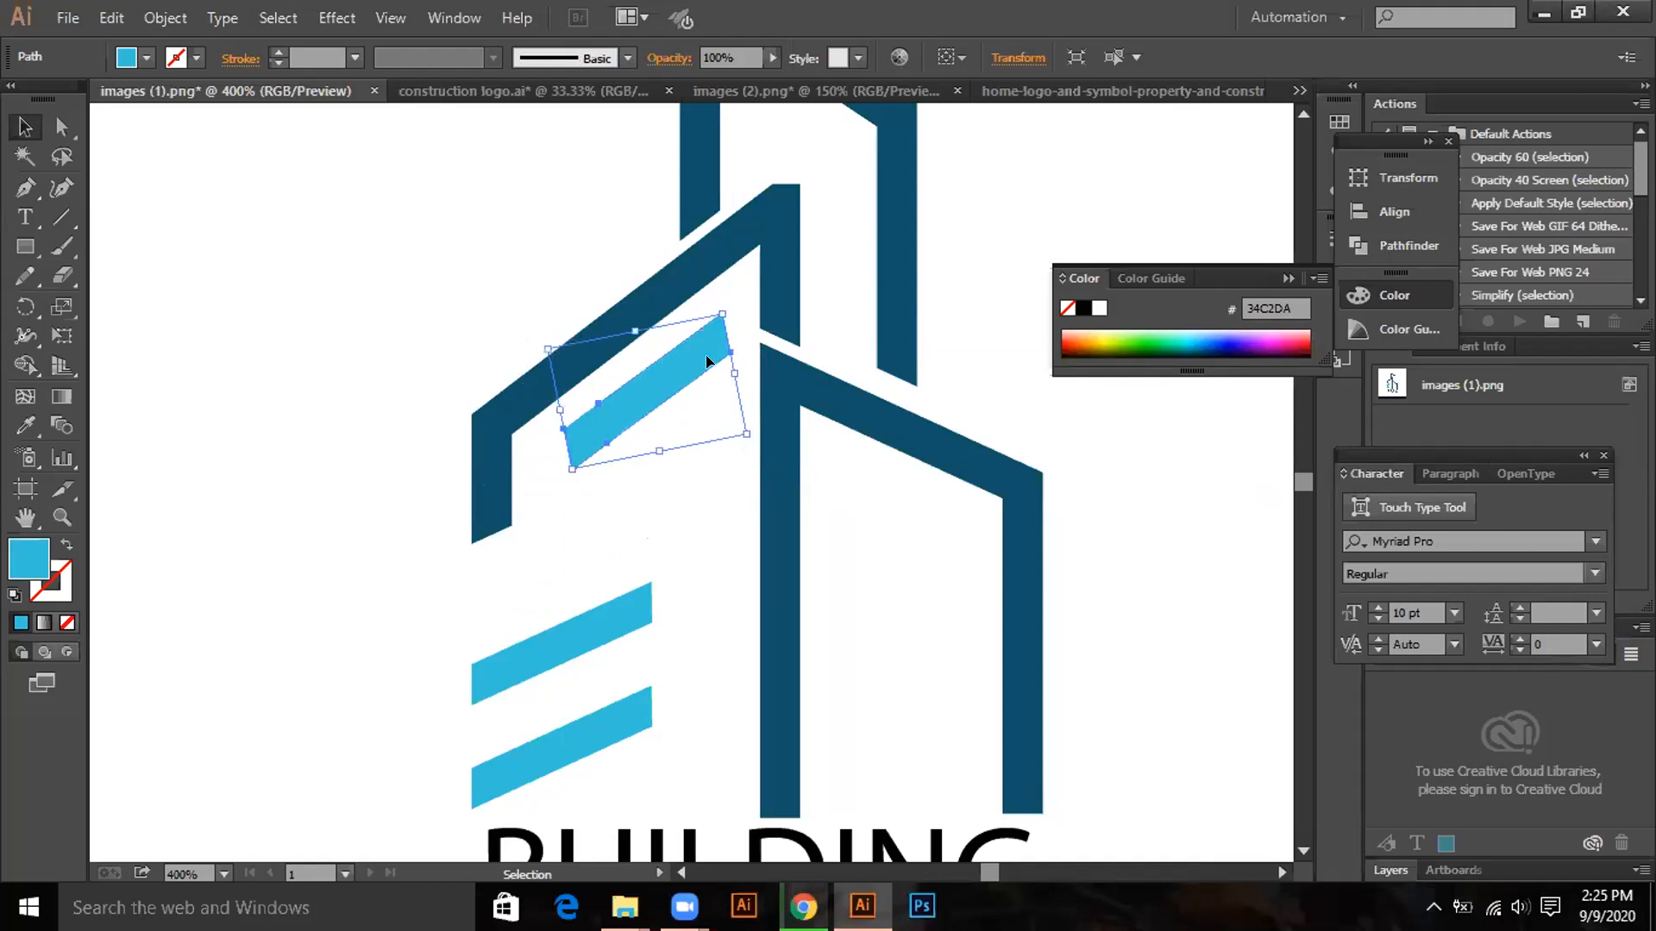
pyautogui.press('Up')
pyautogui.press('Up')
pyautogui.press('Up')
pyautogui.press('Up')
pyautogui.press('Up')
pyautogui.press('Up')
pyautogui.press('Up')
pyautogui.press('Up')
pyautogui.press('Up')
pyautogui.press('Up')
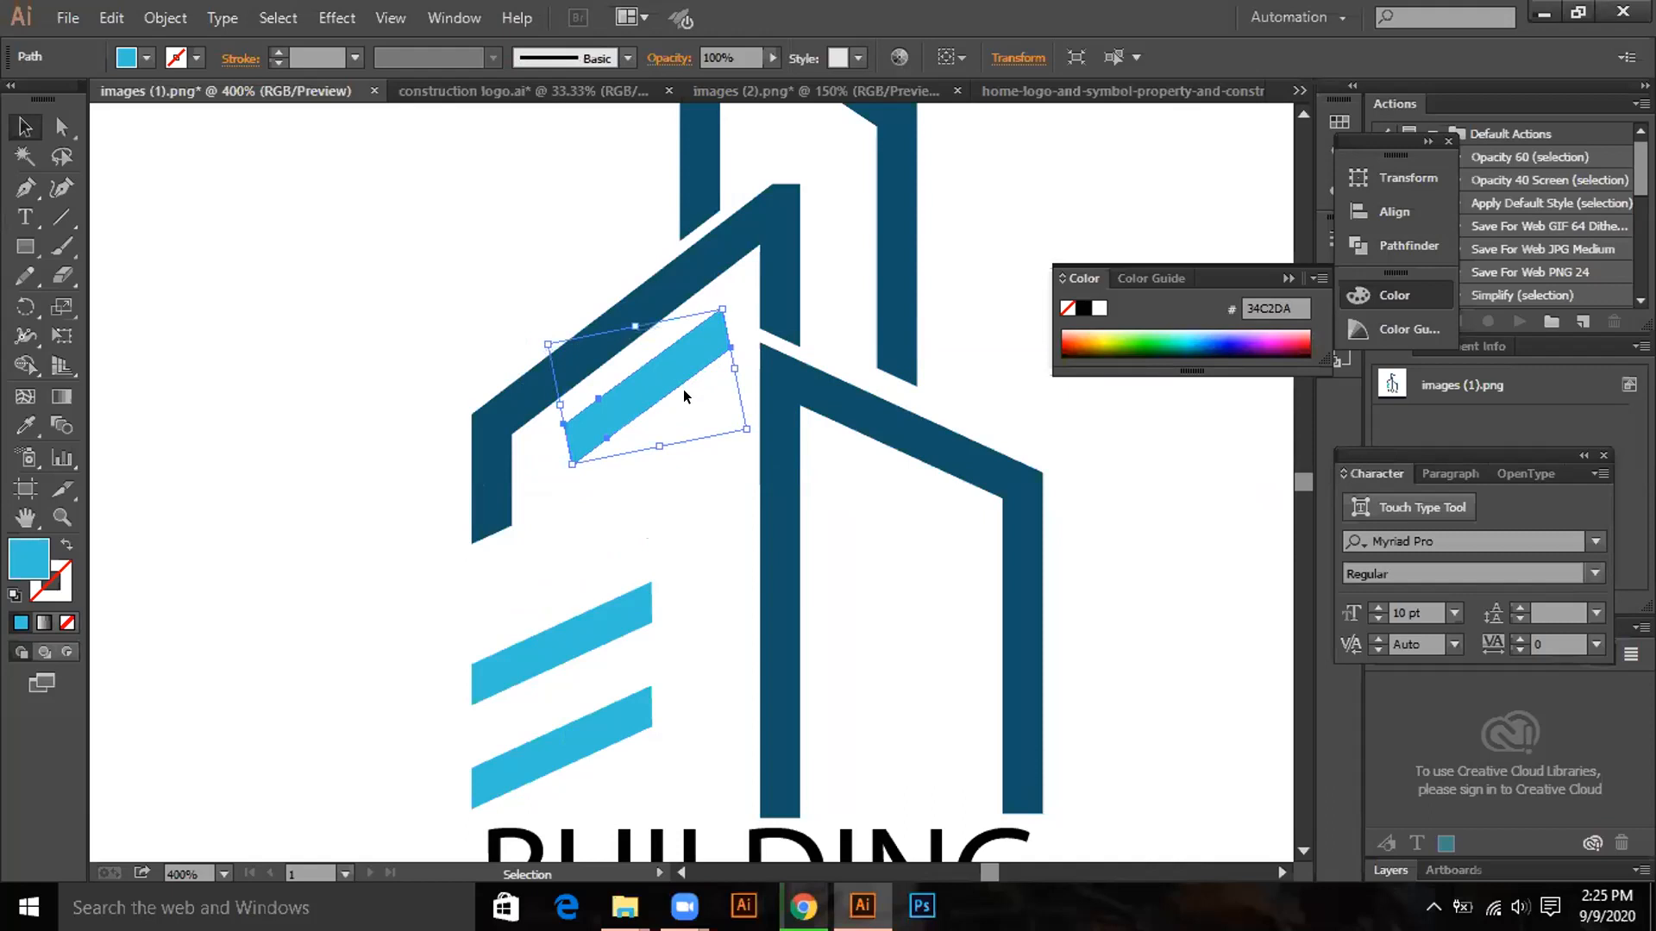
pyautogui.press('Down')
pyautogui.press('Down')
pyautogui.press('Down')
pyautogui.press('Down')
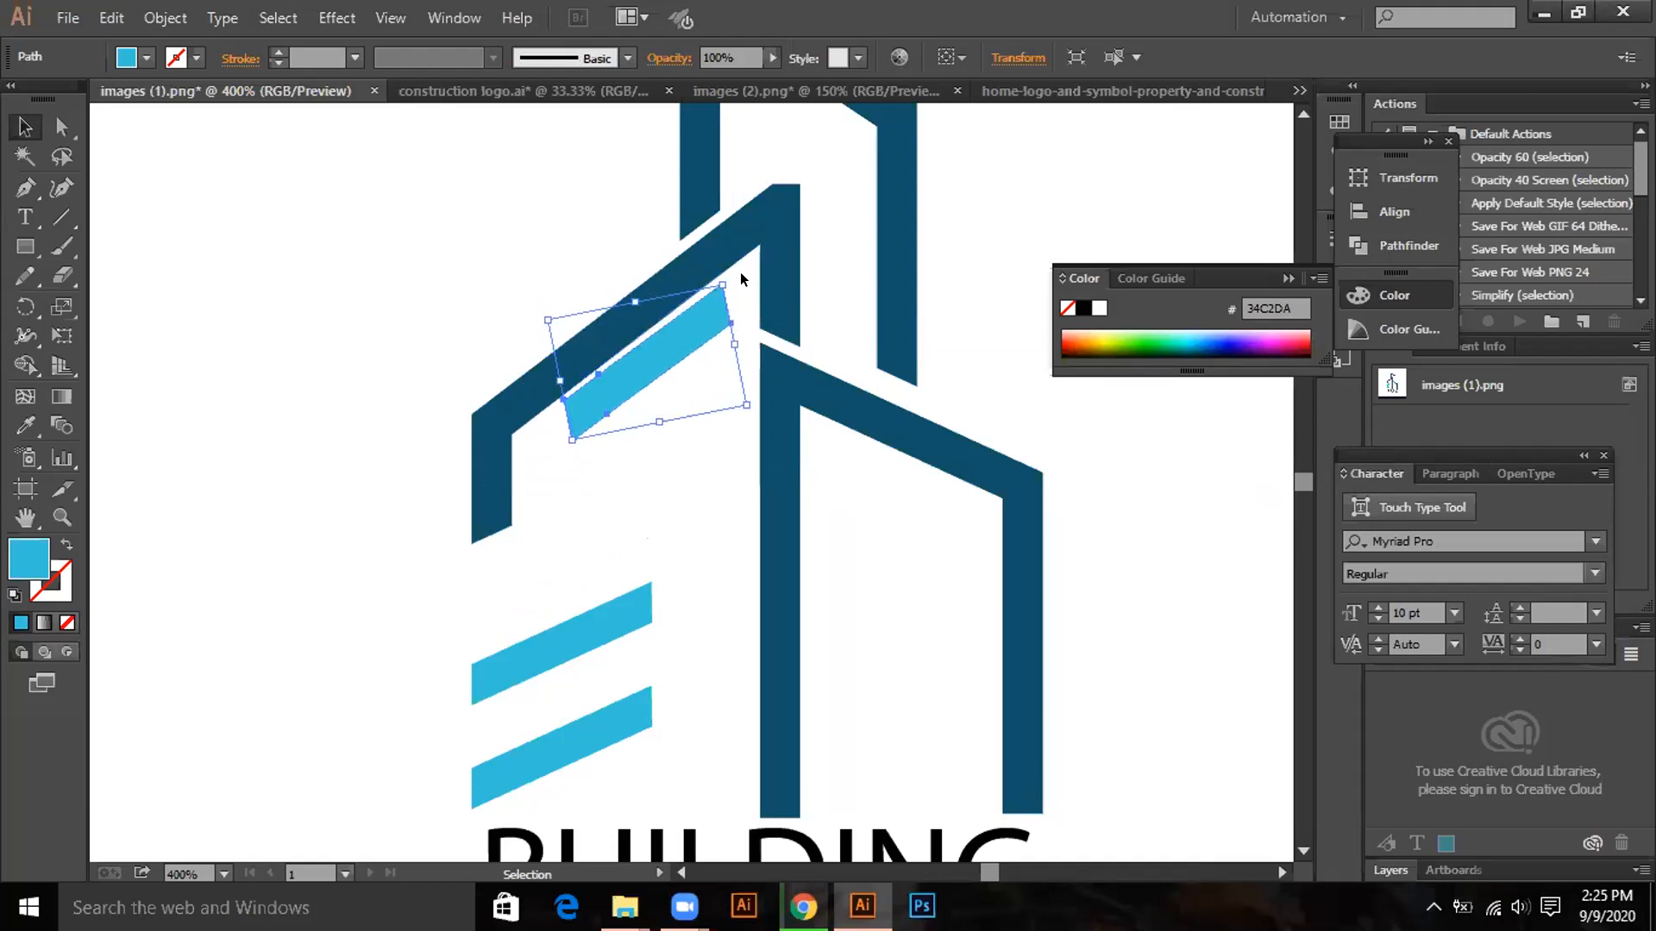
pyautogui.moveTo(728, 269); pyautogui.dragTo(728, 262)
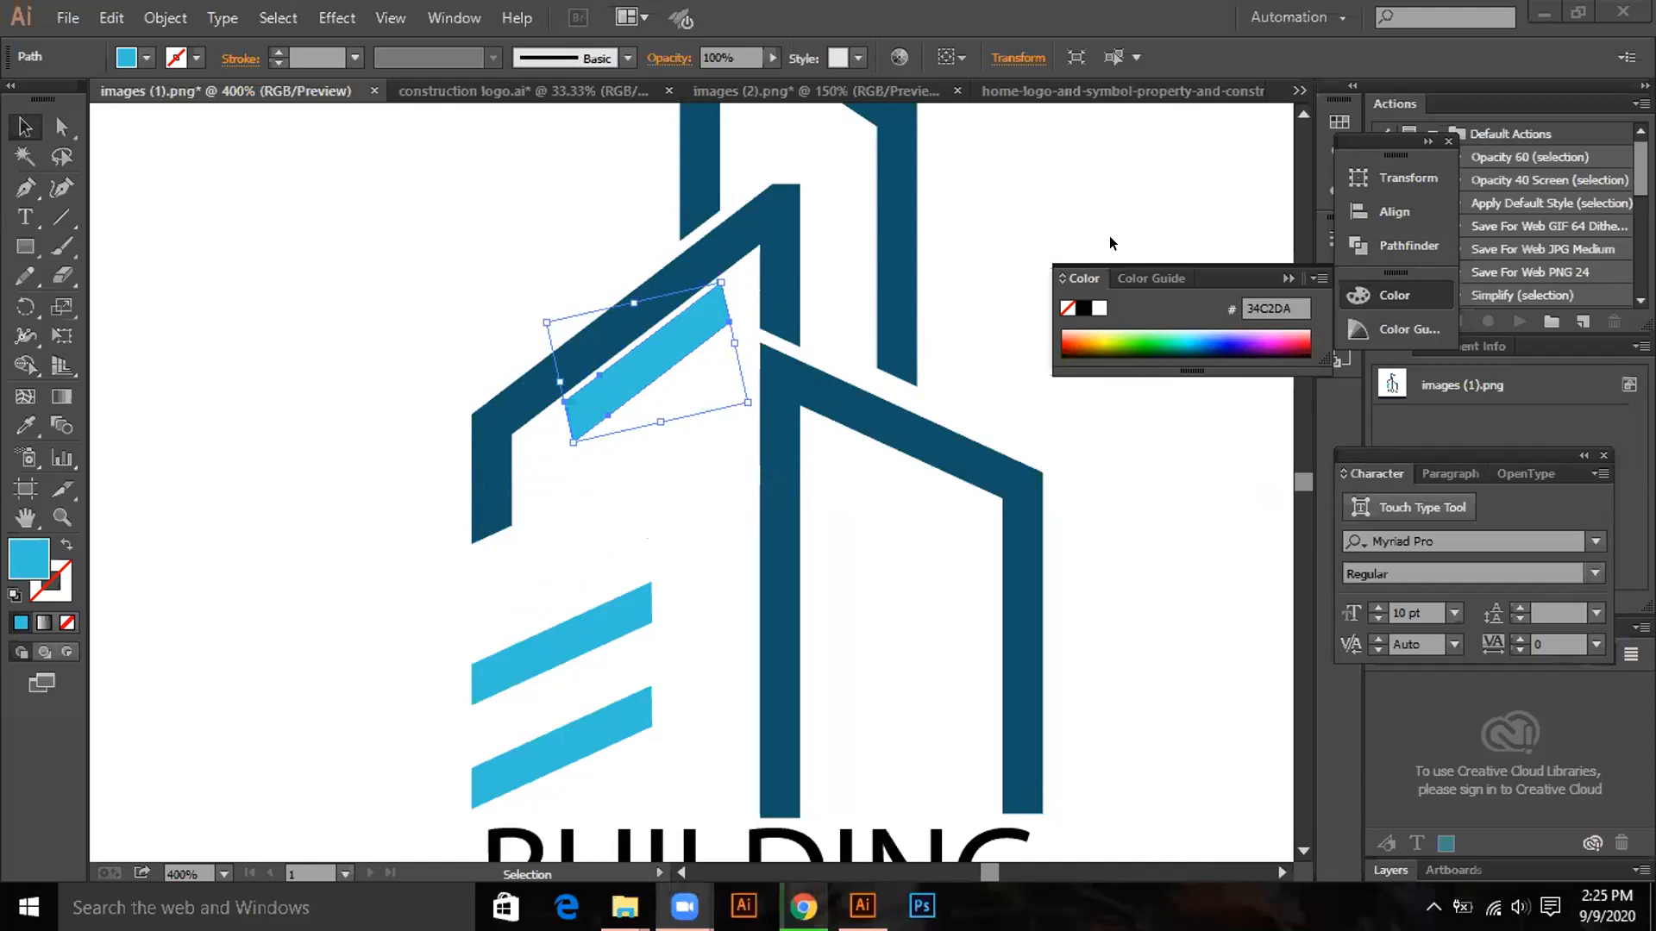
# Delete the two lower light-blue stripes of the left building.
pyautogui.click(320, 196)
pyautogui.click(668, 452)
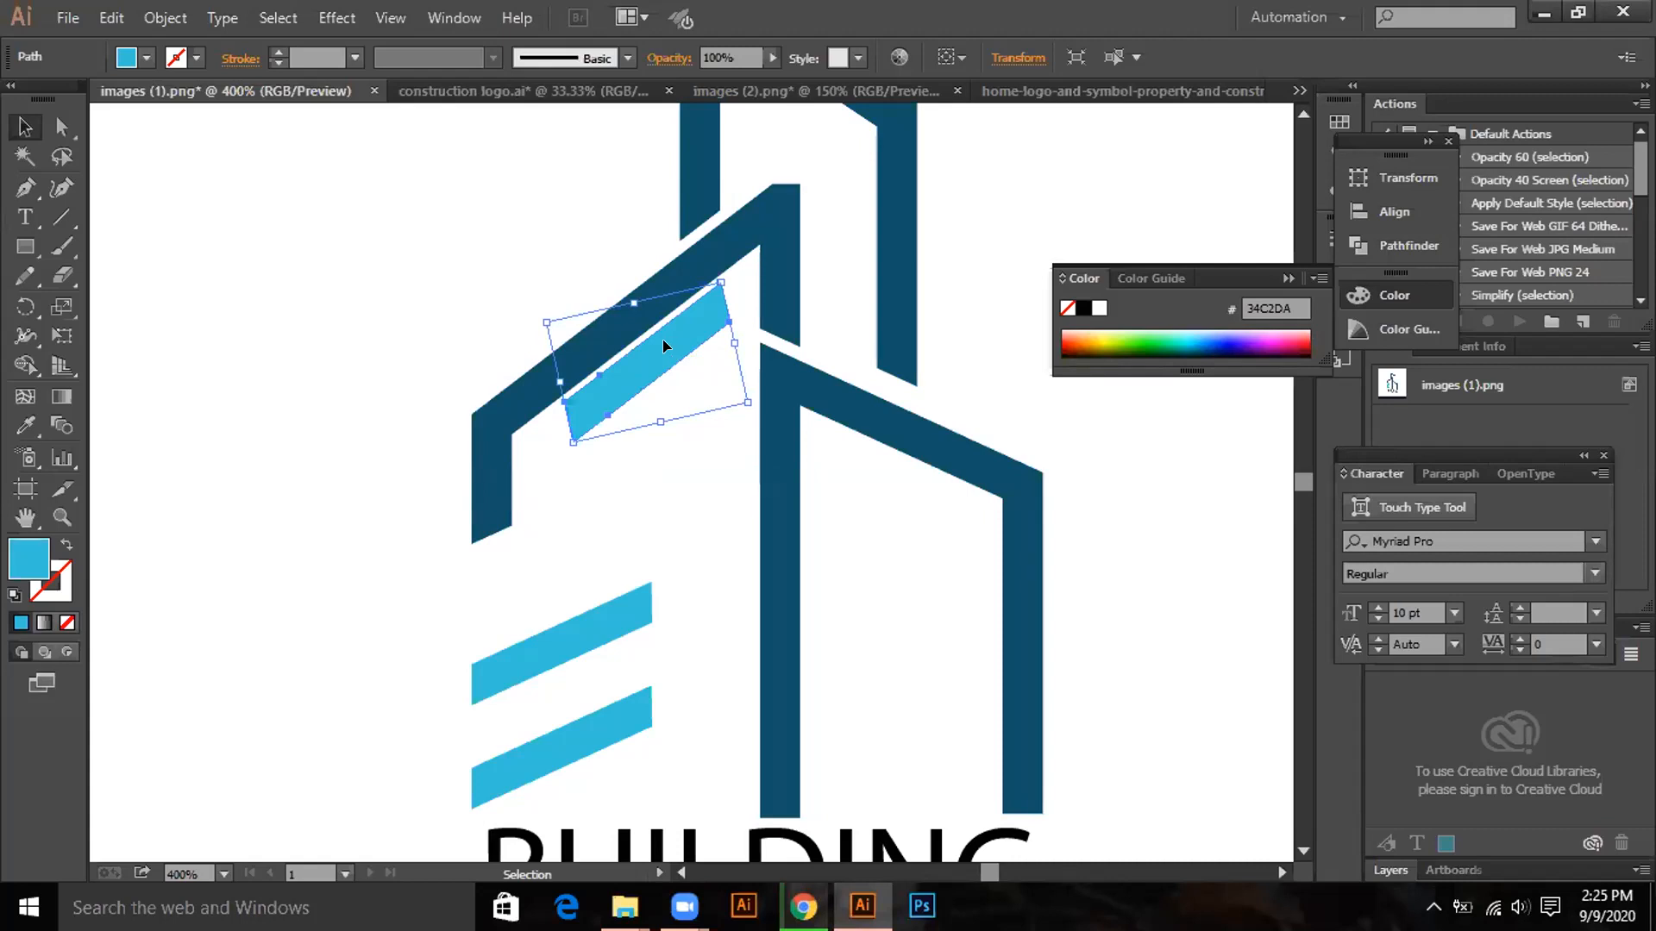
pyautogui.moveTo(450, 619); pyautogui.dragTo(593, 762)
pyautogui.press('Delete')
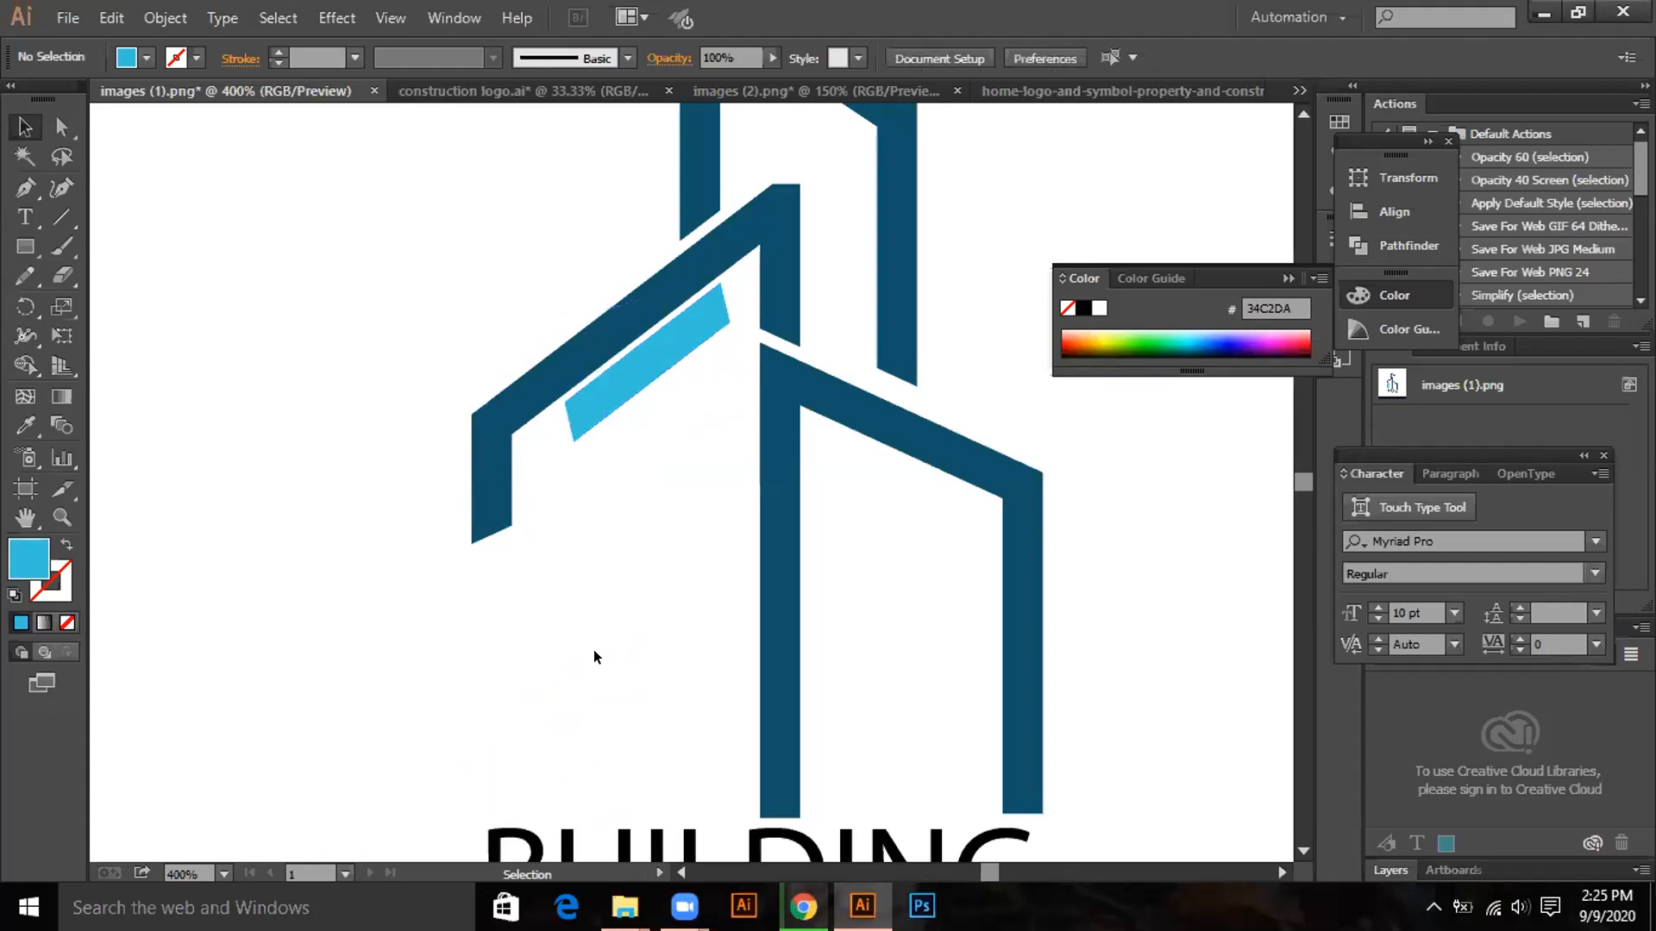
# Move the remaining light-blue stripe below the left building's short wall and nudge it horizontally toward the wall's outer edge.
pyautogui.click(635, 366)
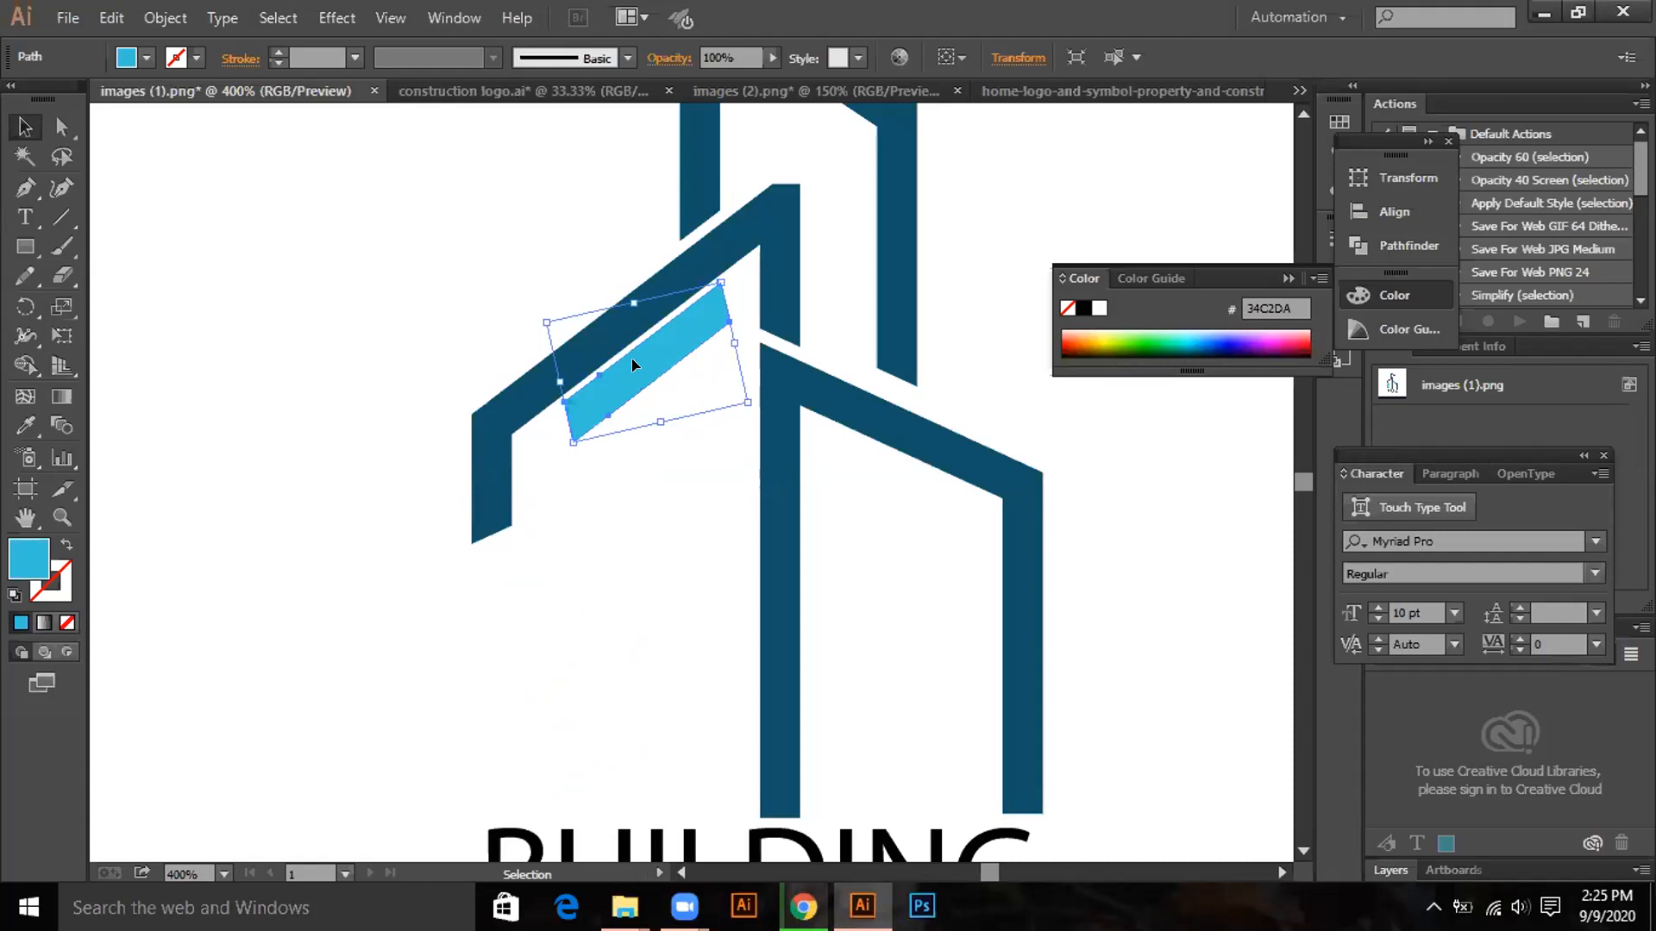
pyautogui.moveTo(627, 374); pyautogui.dragTo(535, 558)
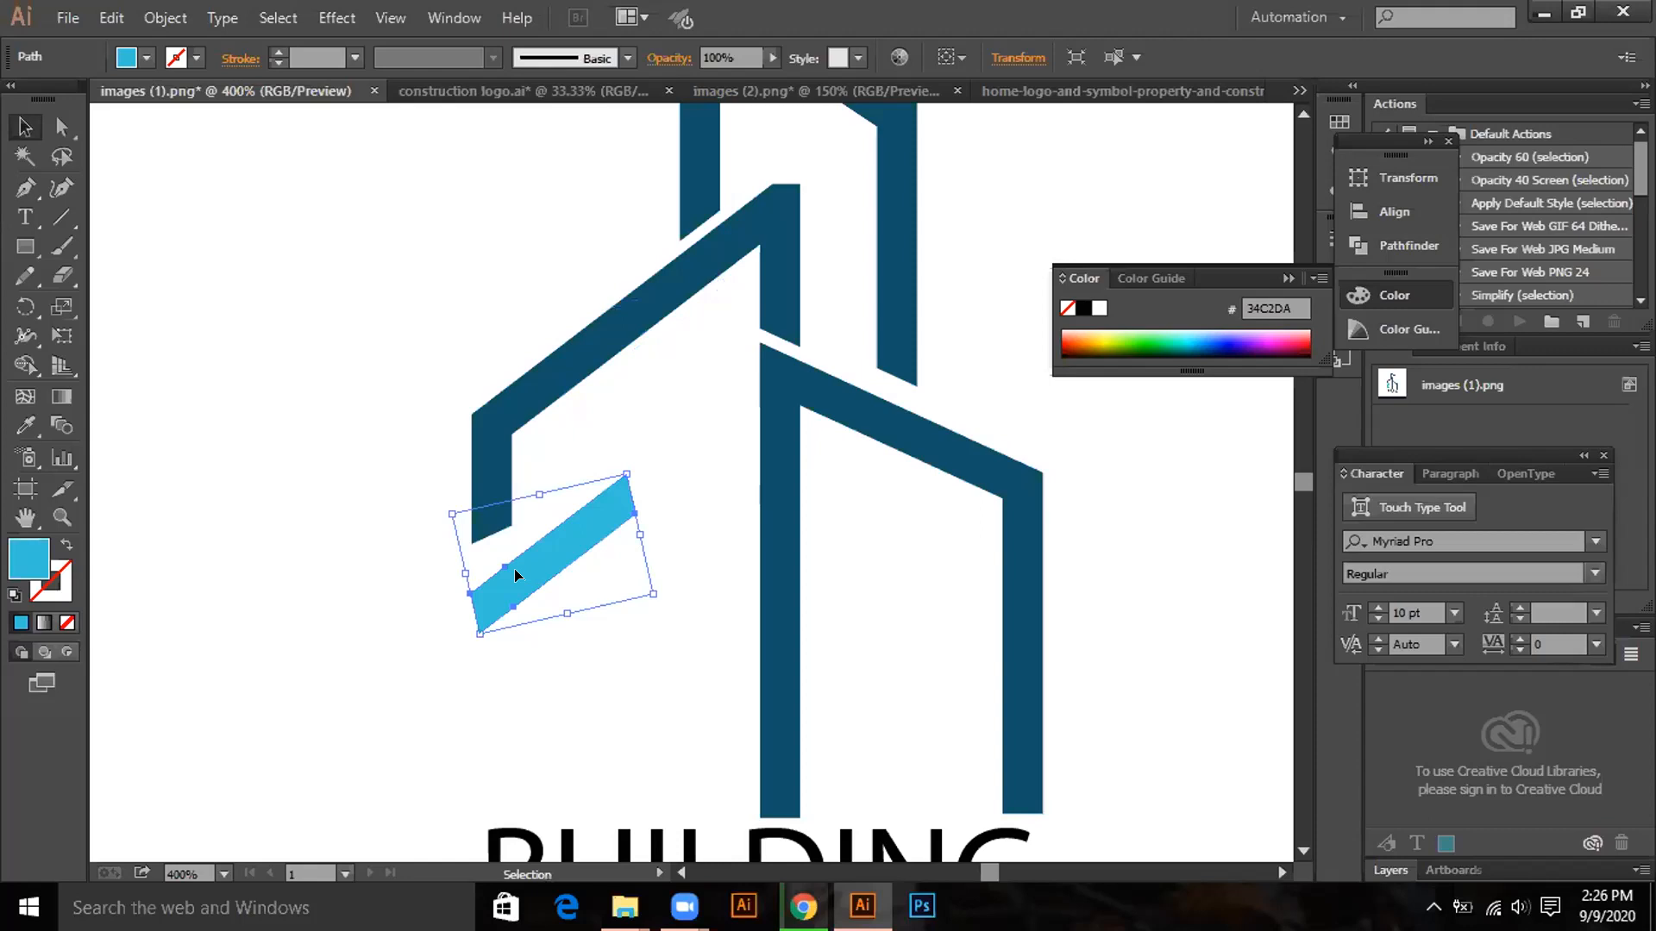
pyautogui.press('Right')
pyautogui.press('Right')
pyautogui.press('Right')
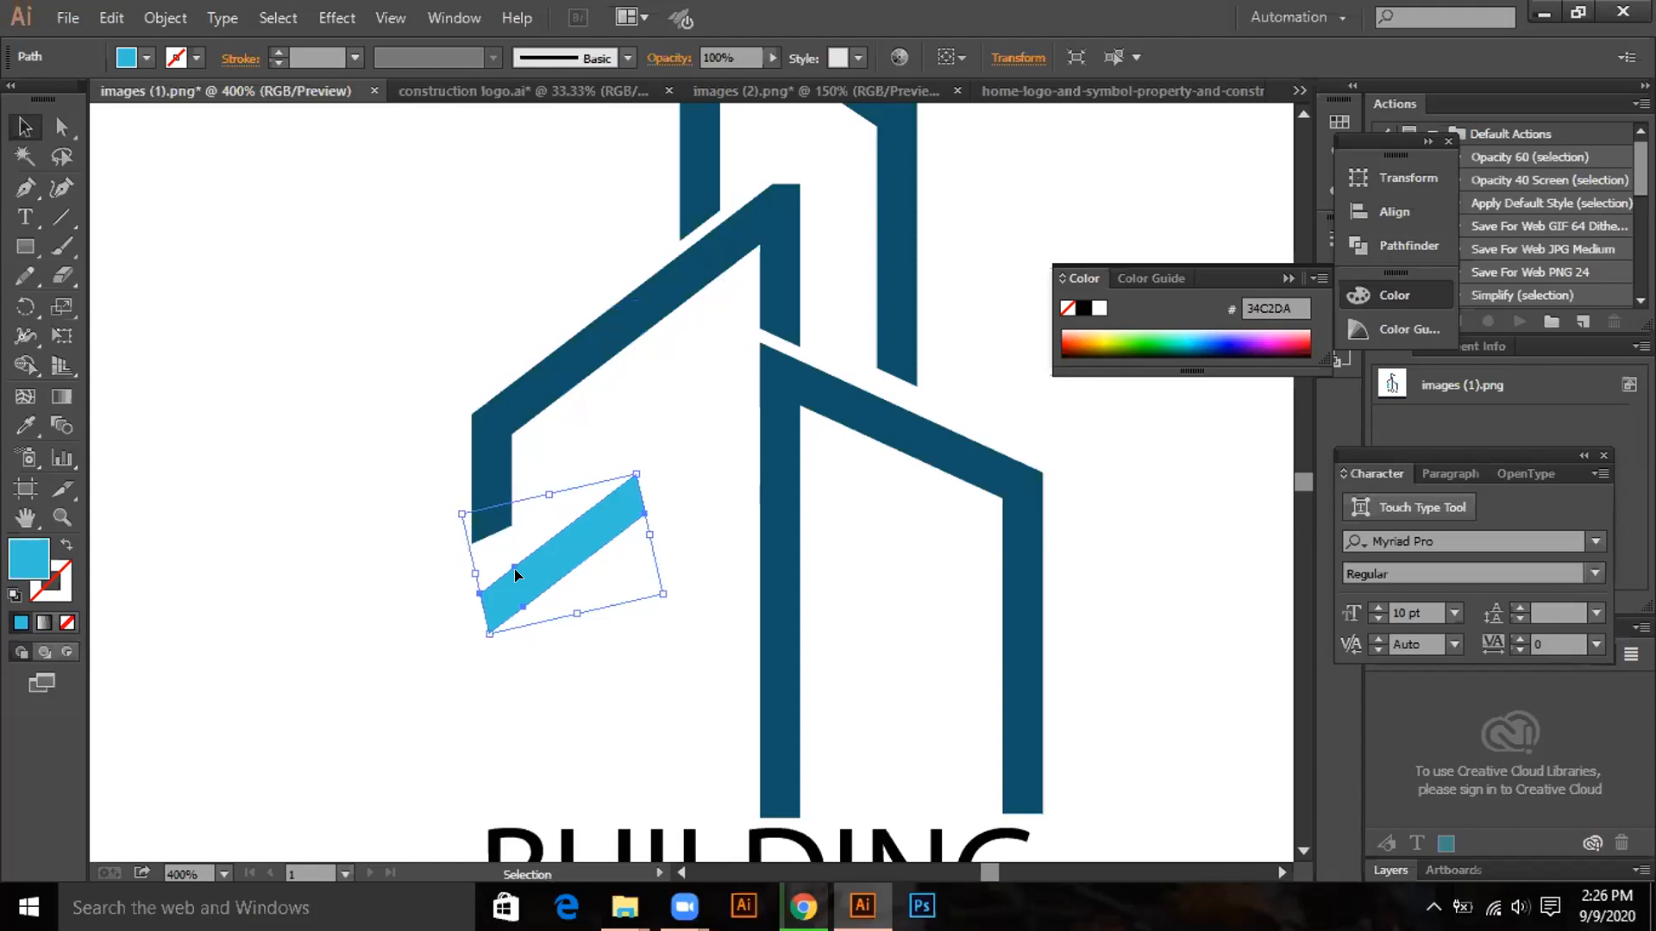
pyautogui.press('Right')
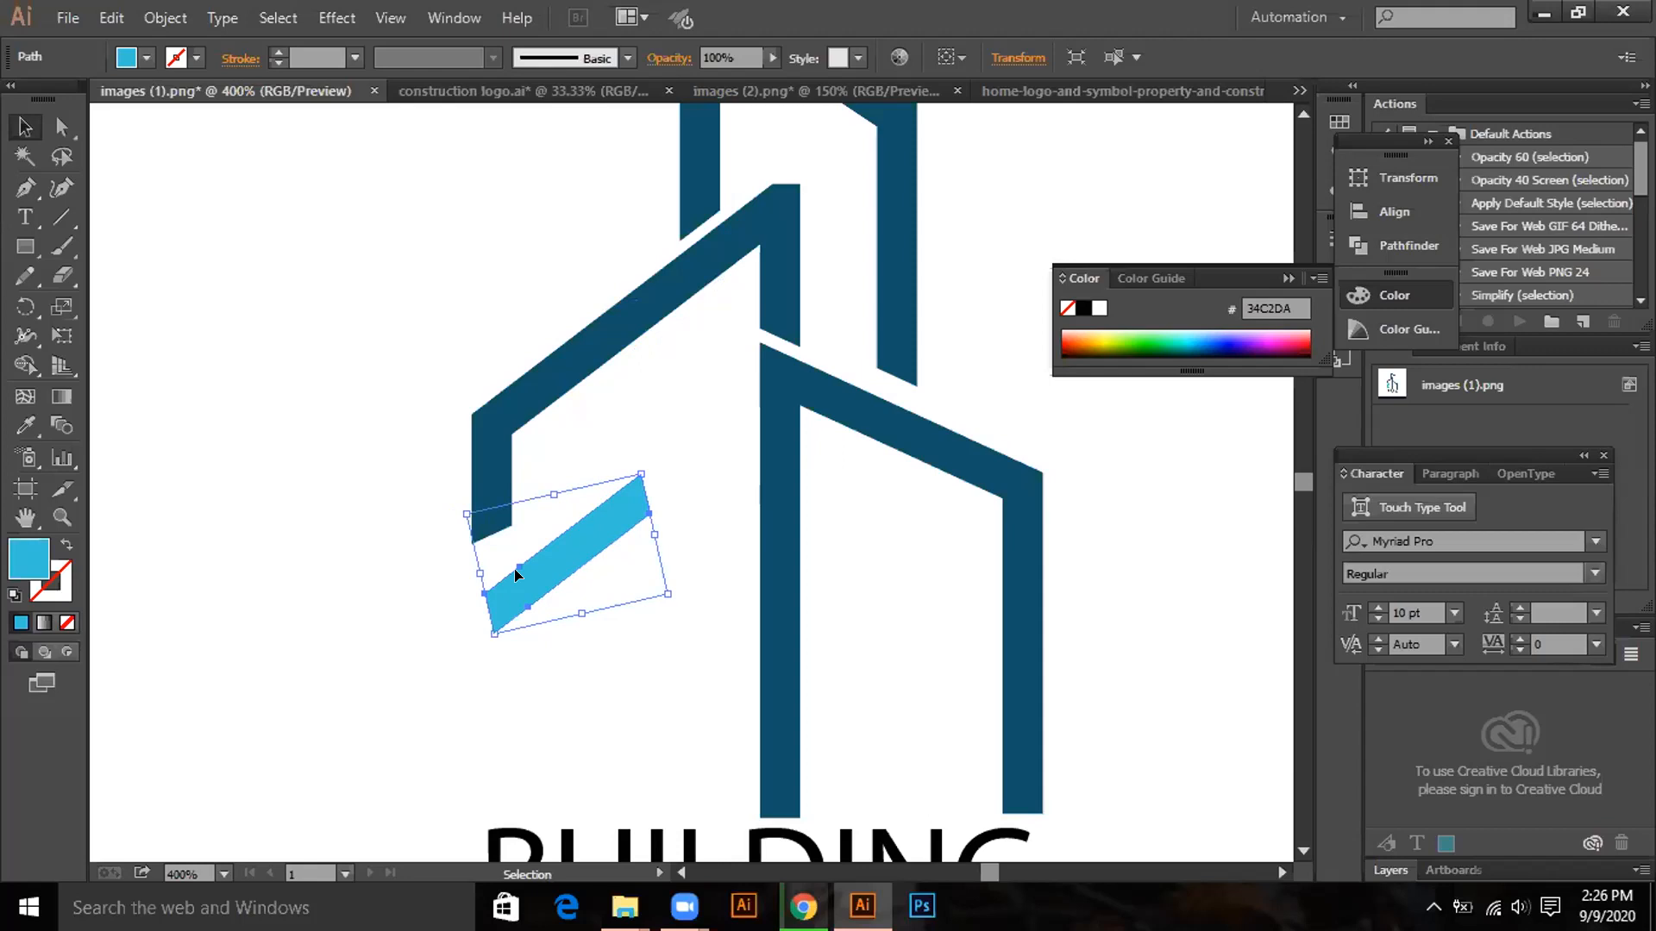
pyautogui.press('Left')
pyautogui.press('Left')
pyautogui.press('Left')
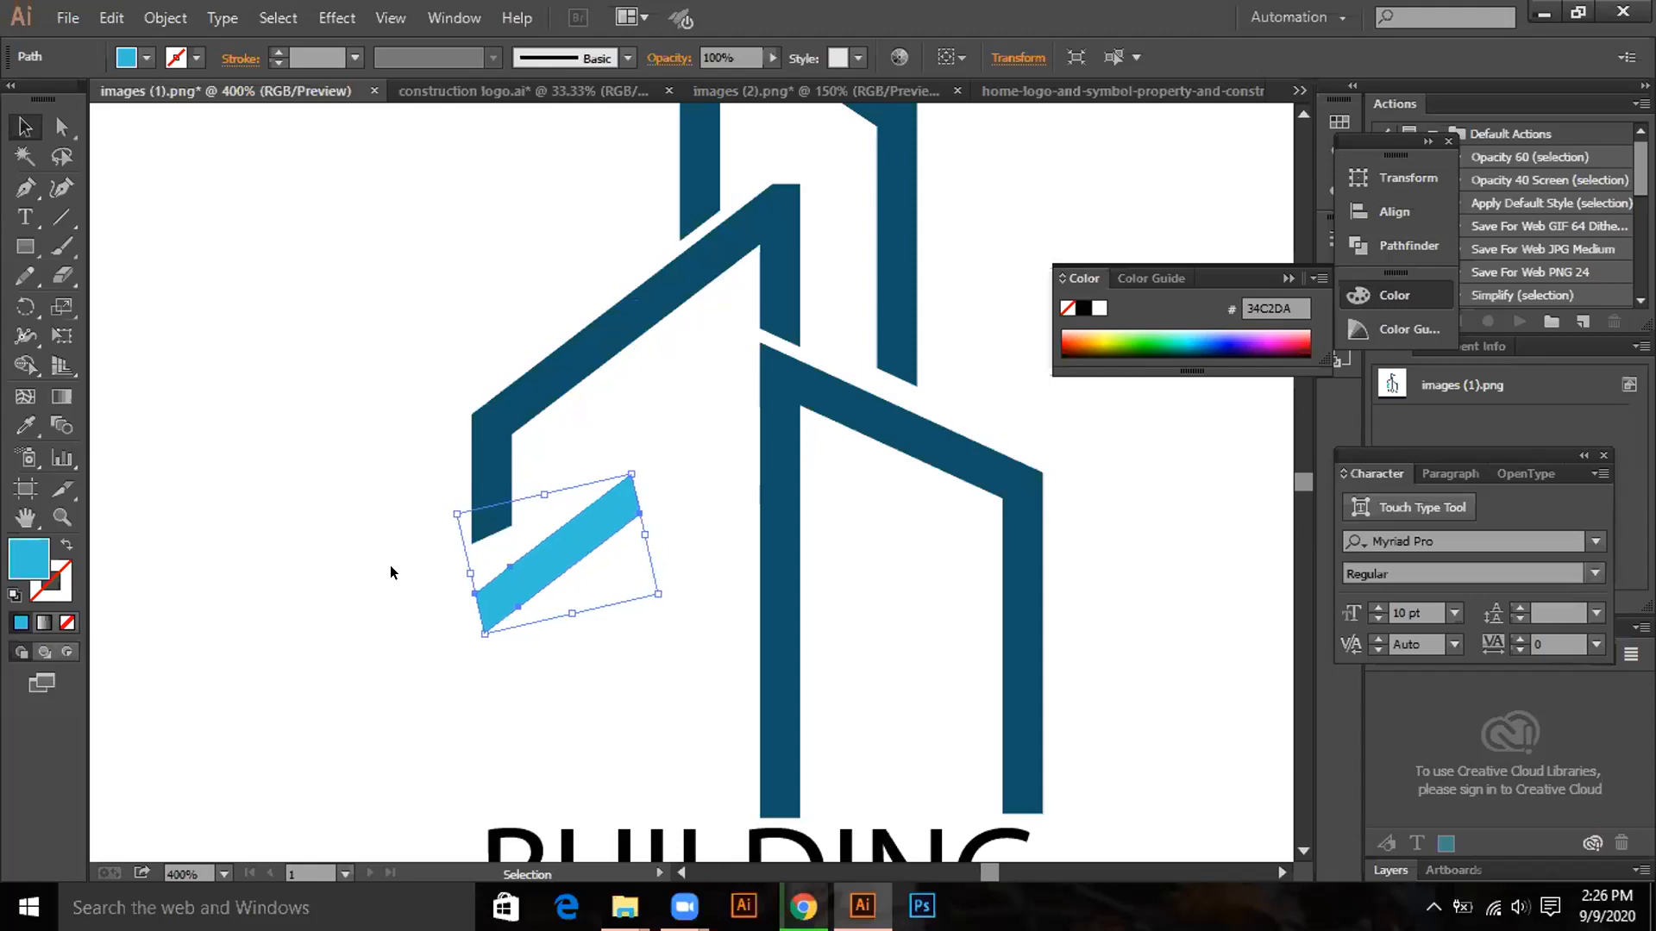
# Show the rulers, place a vertical guide along the left building's outer wall edge, and turn on guide visibility.
pyautogui.press('a')
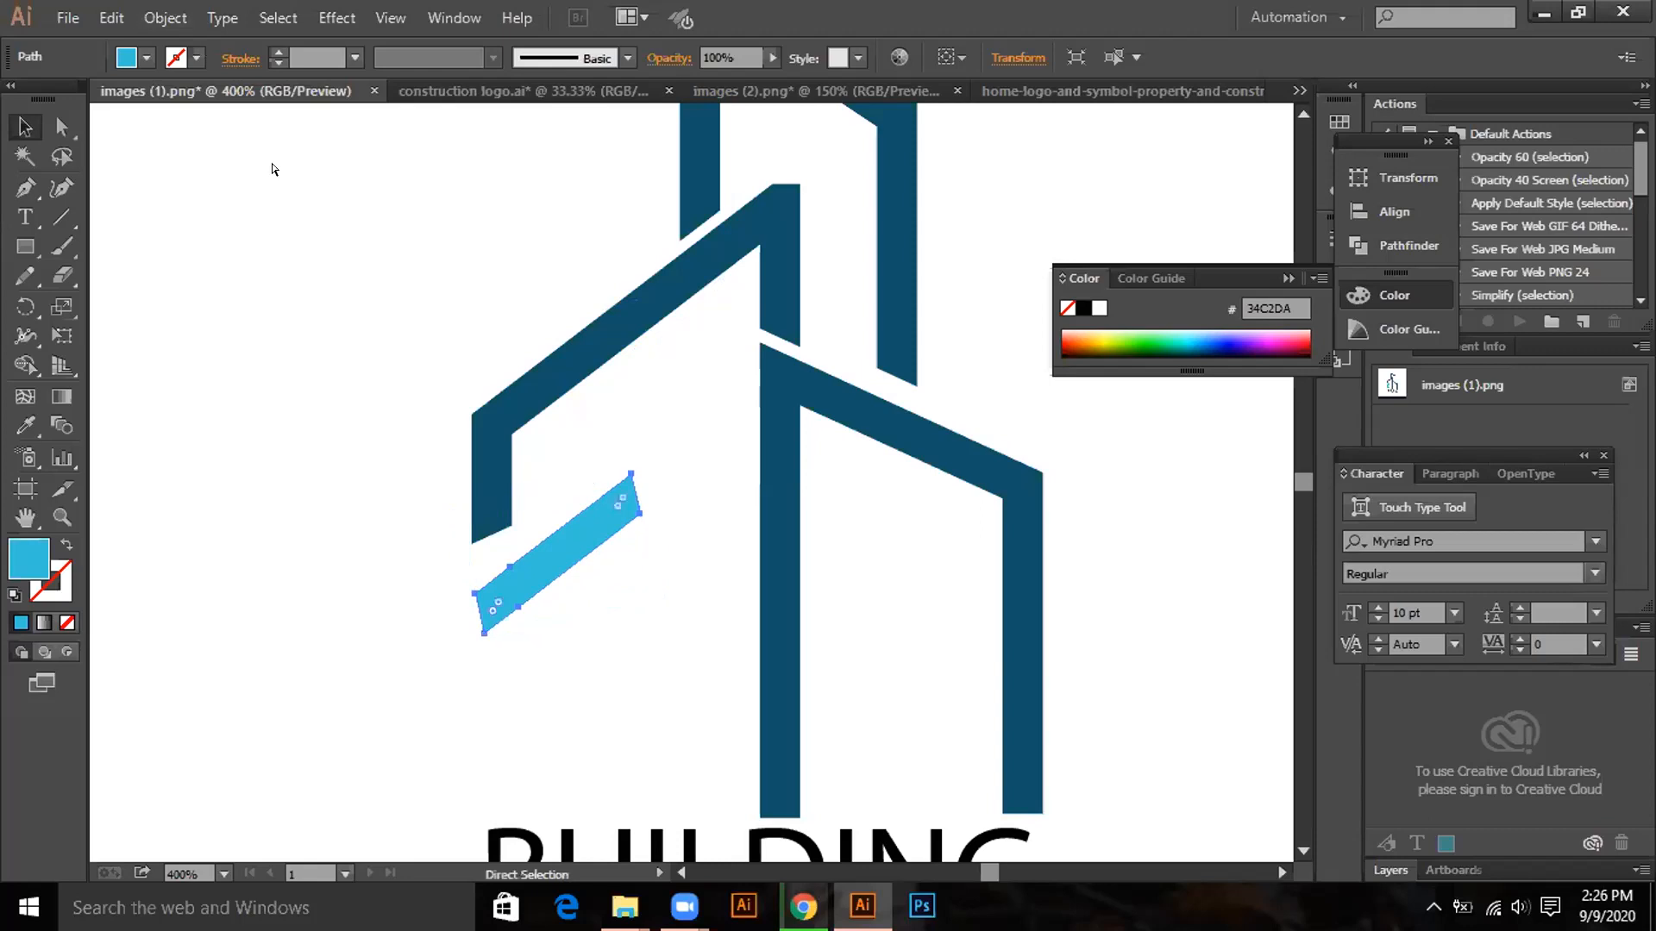
pyautogui.press('v')
pyautogui.hotkey('ctrl', 'r')
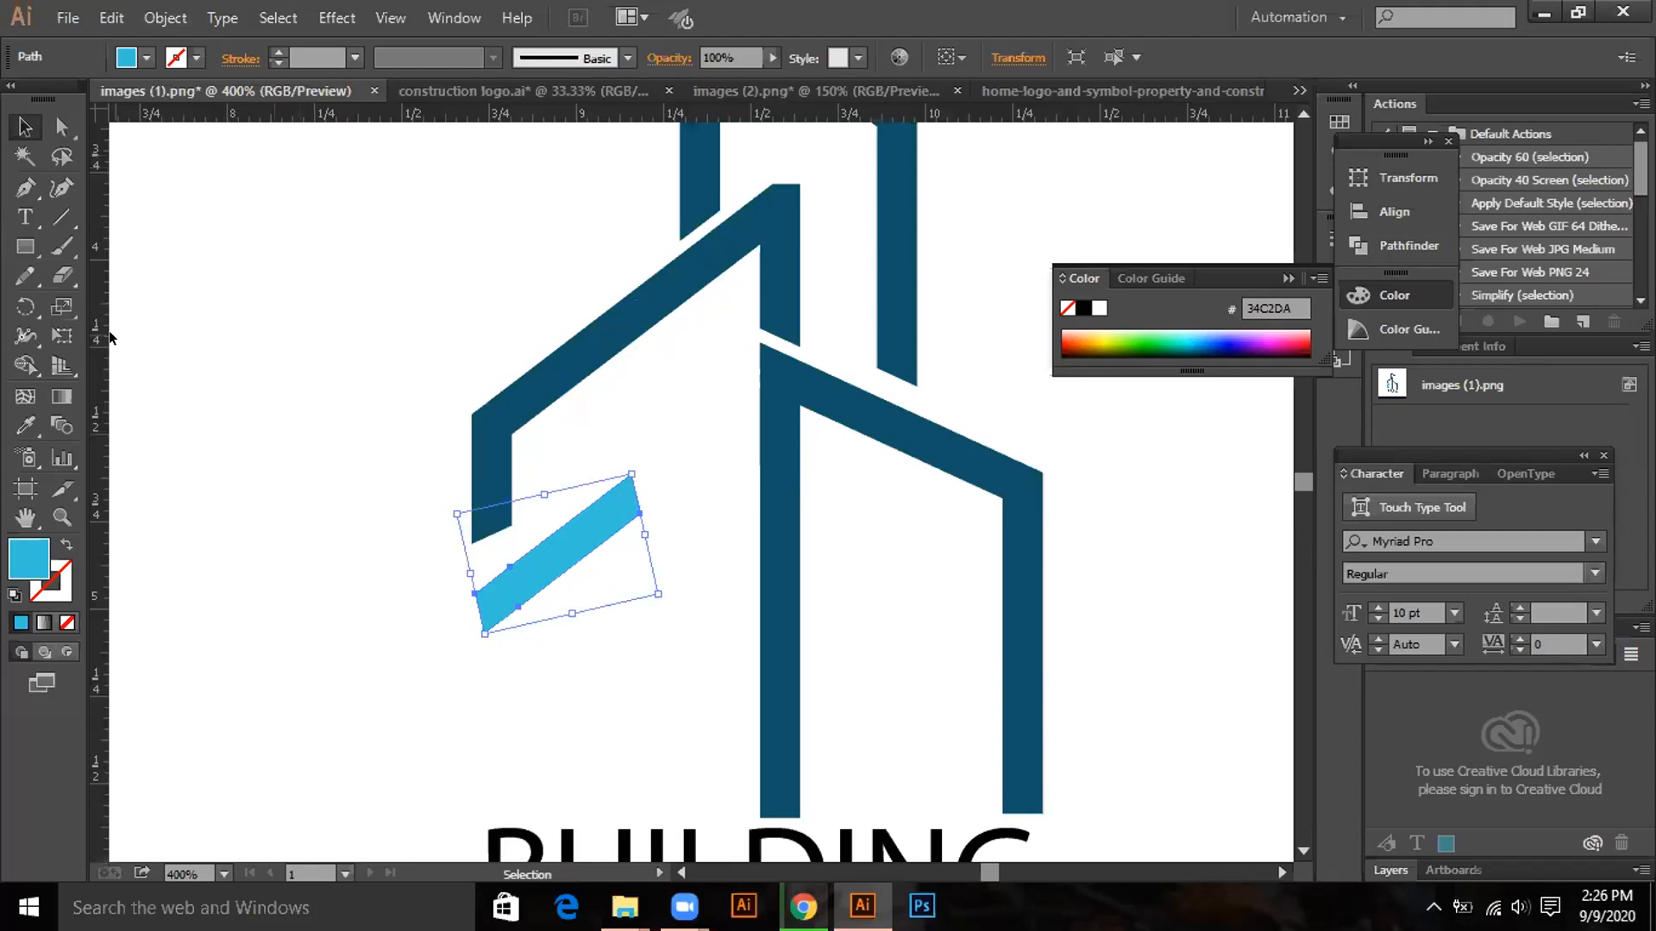
pyautogui.moveTo(107, 363); pyautogui.dragTo(464, 365)
pyautogui.rightClick(440, 247)
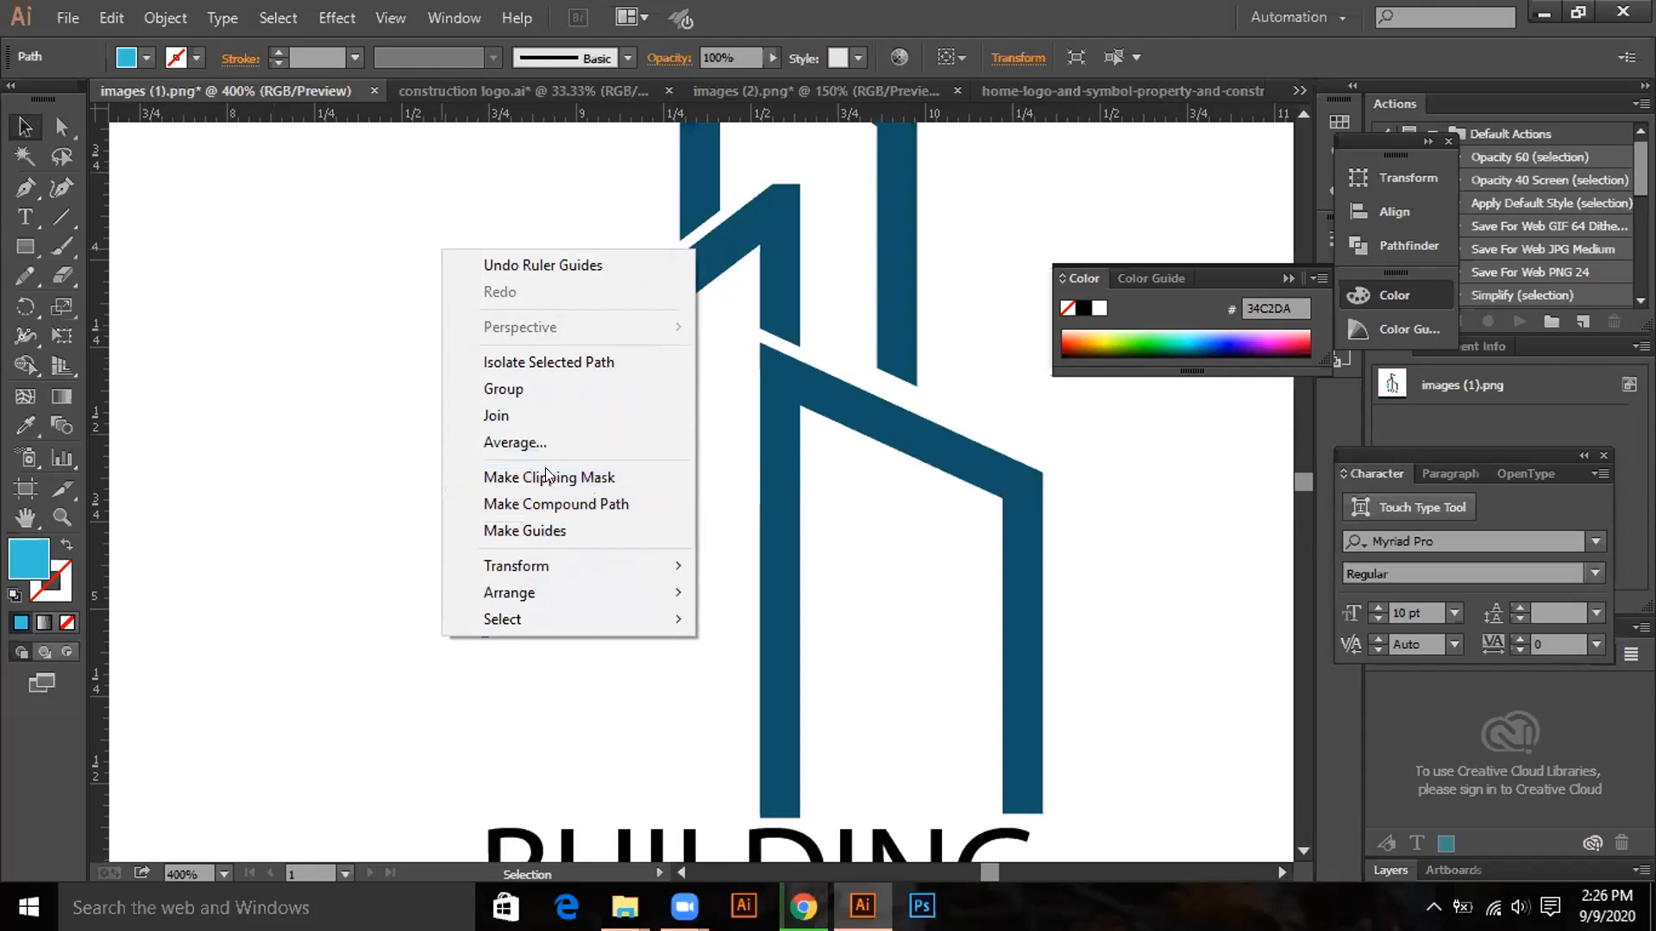
pyautogui.click(349, 377)
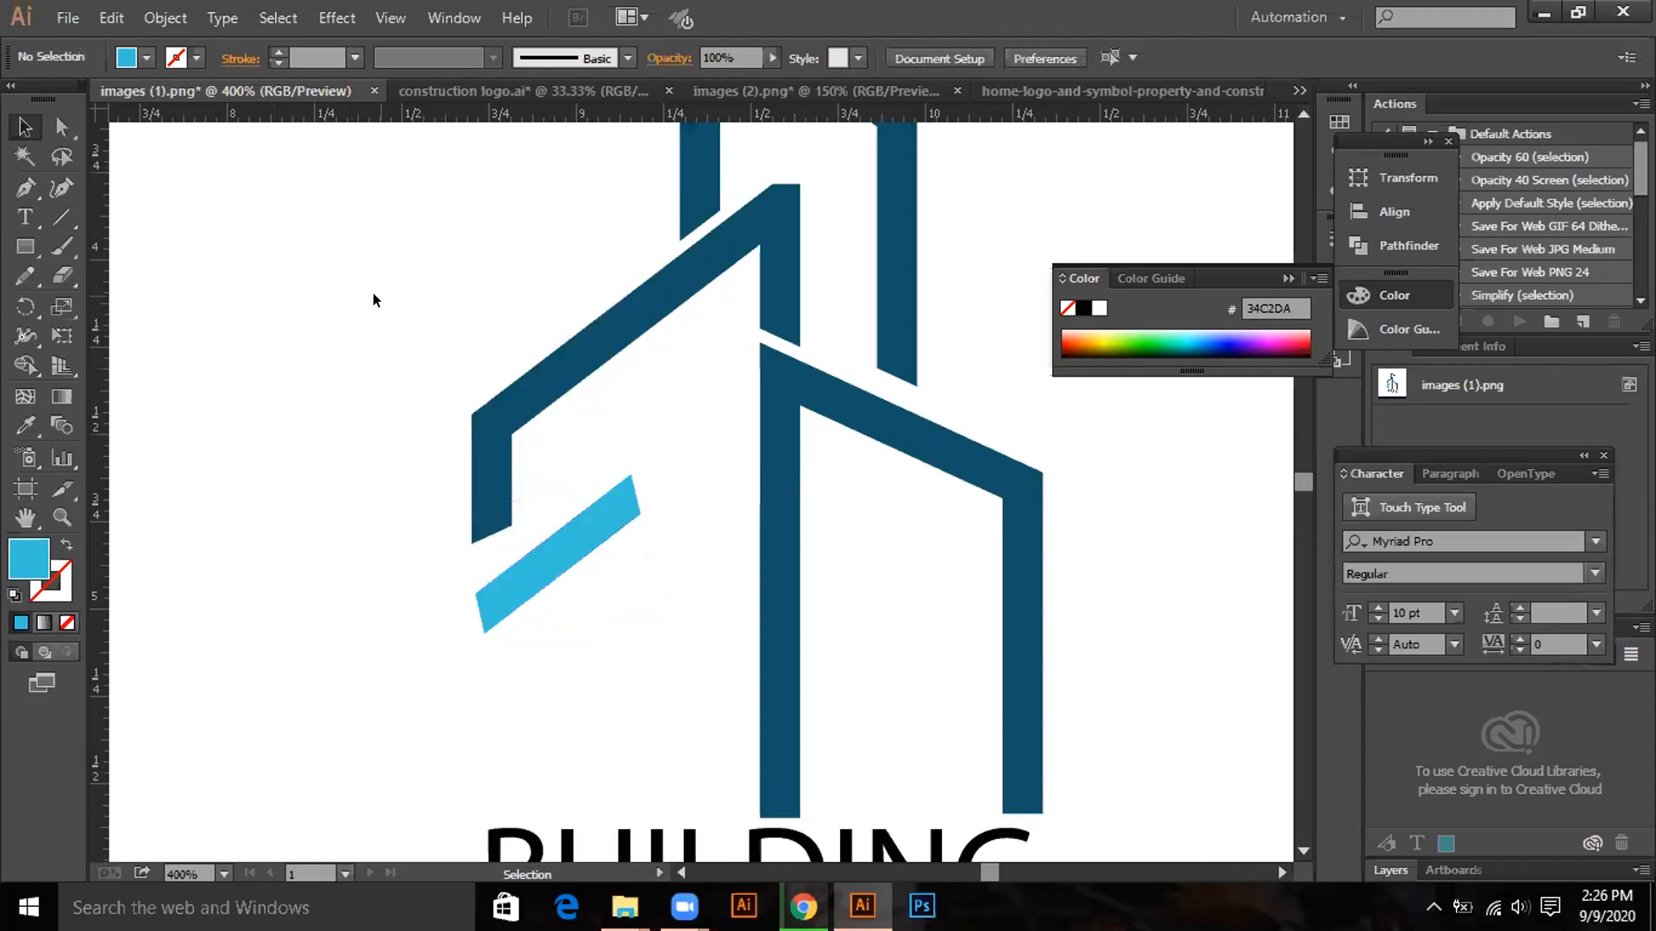
pyautogui.rightClick(388, 294)
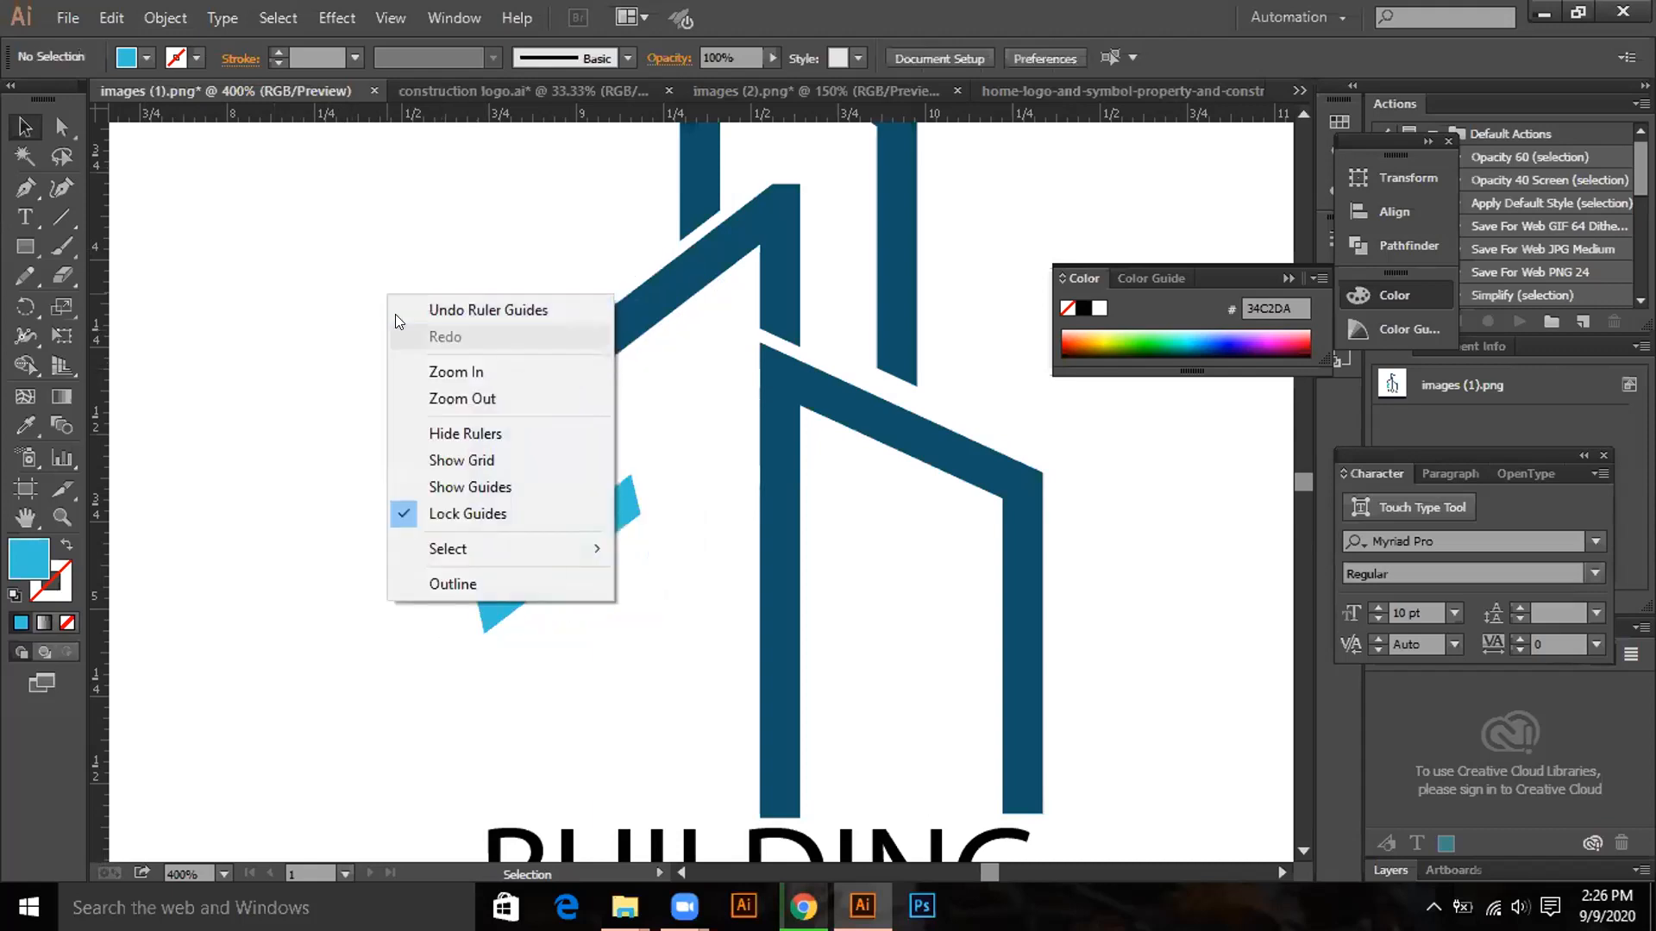
pyautogui.click(467, 476)
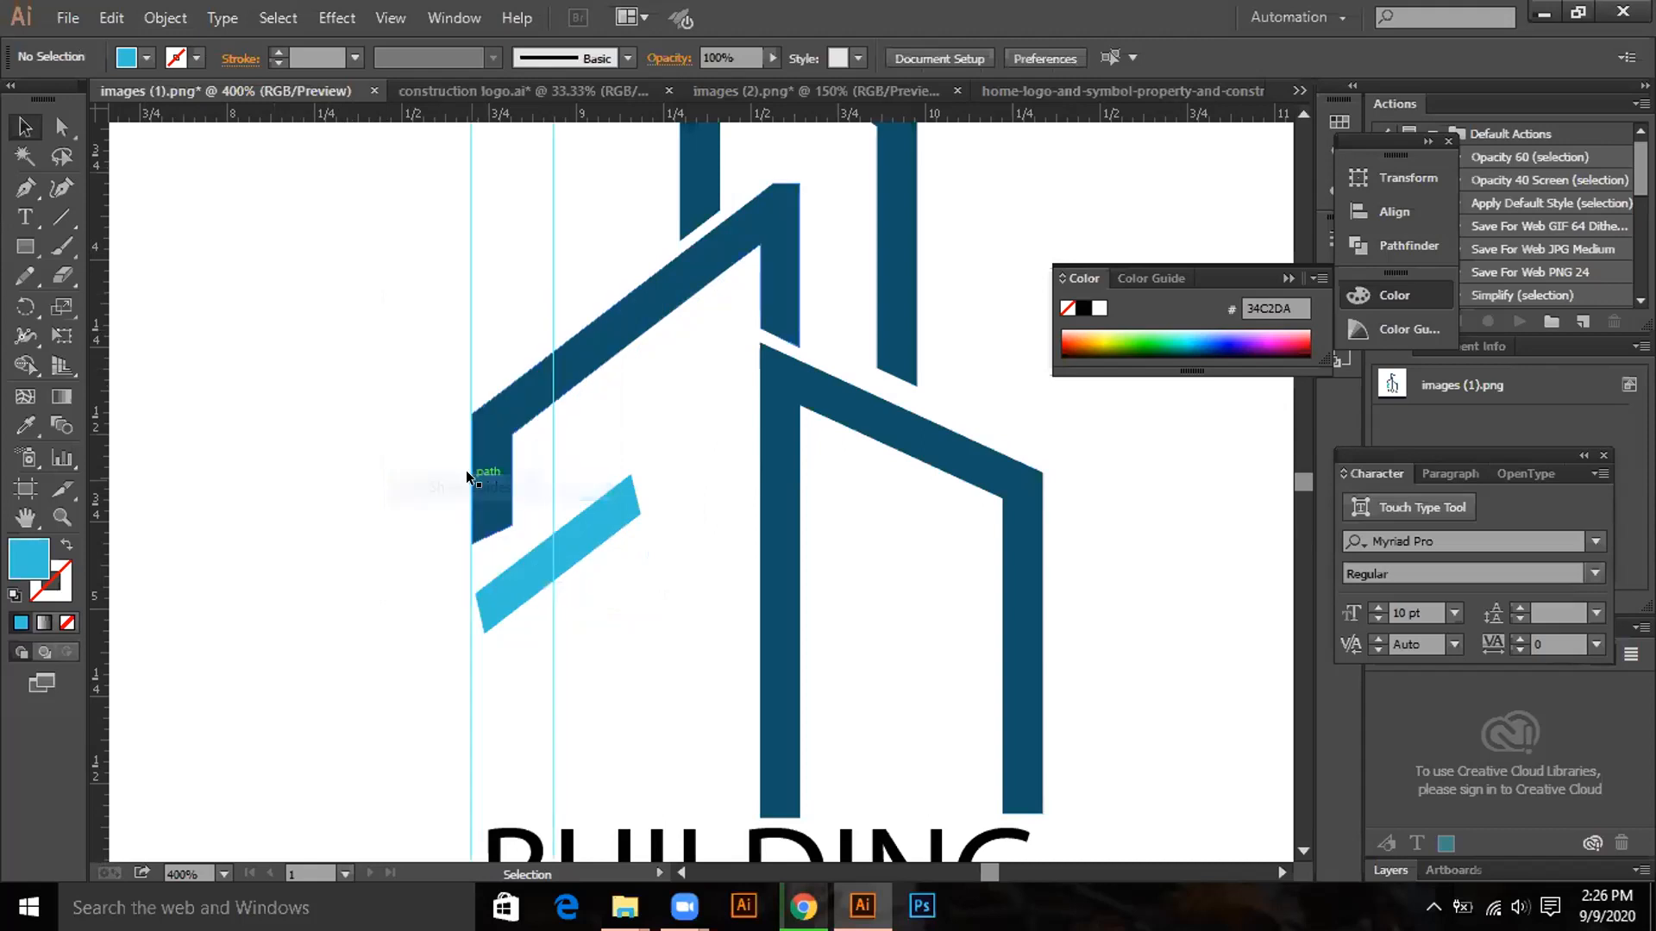
# Nudge the light-blue stripe horizontally until its upper outer corner meets the guide at the left building's outer wall.
pyautogui.click(612, 520)
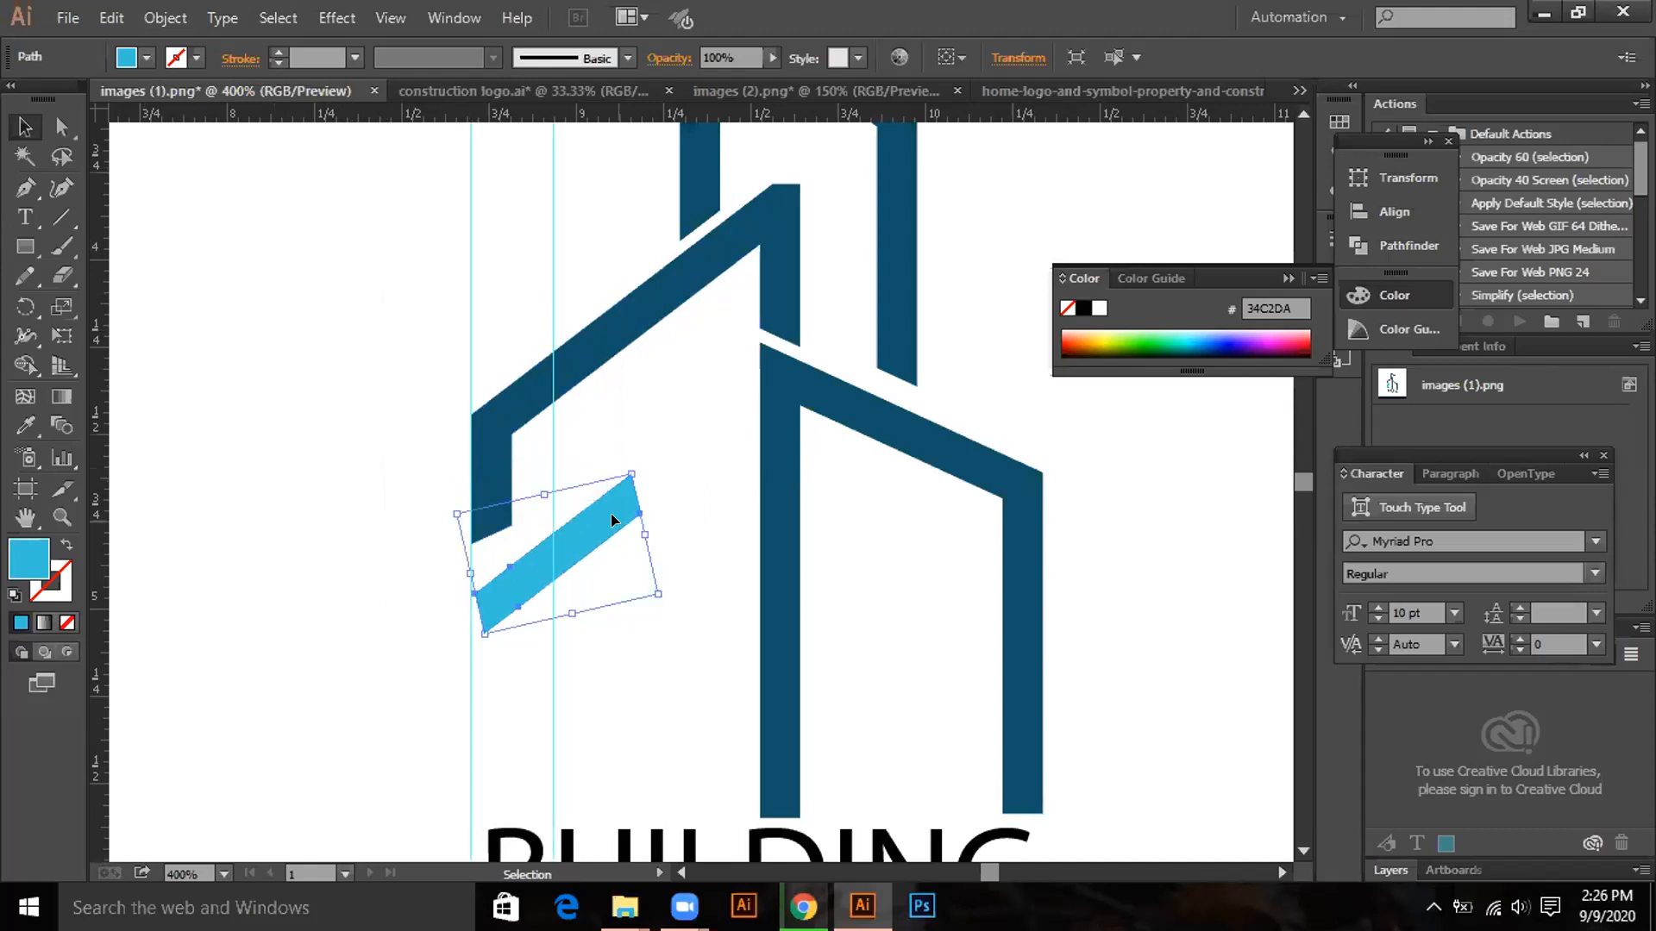
pyautogui.press('Left')
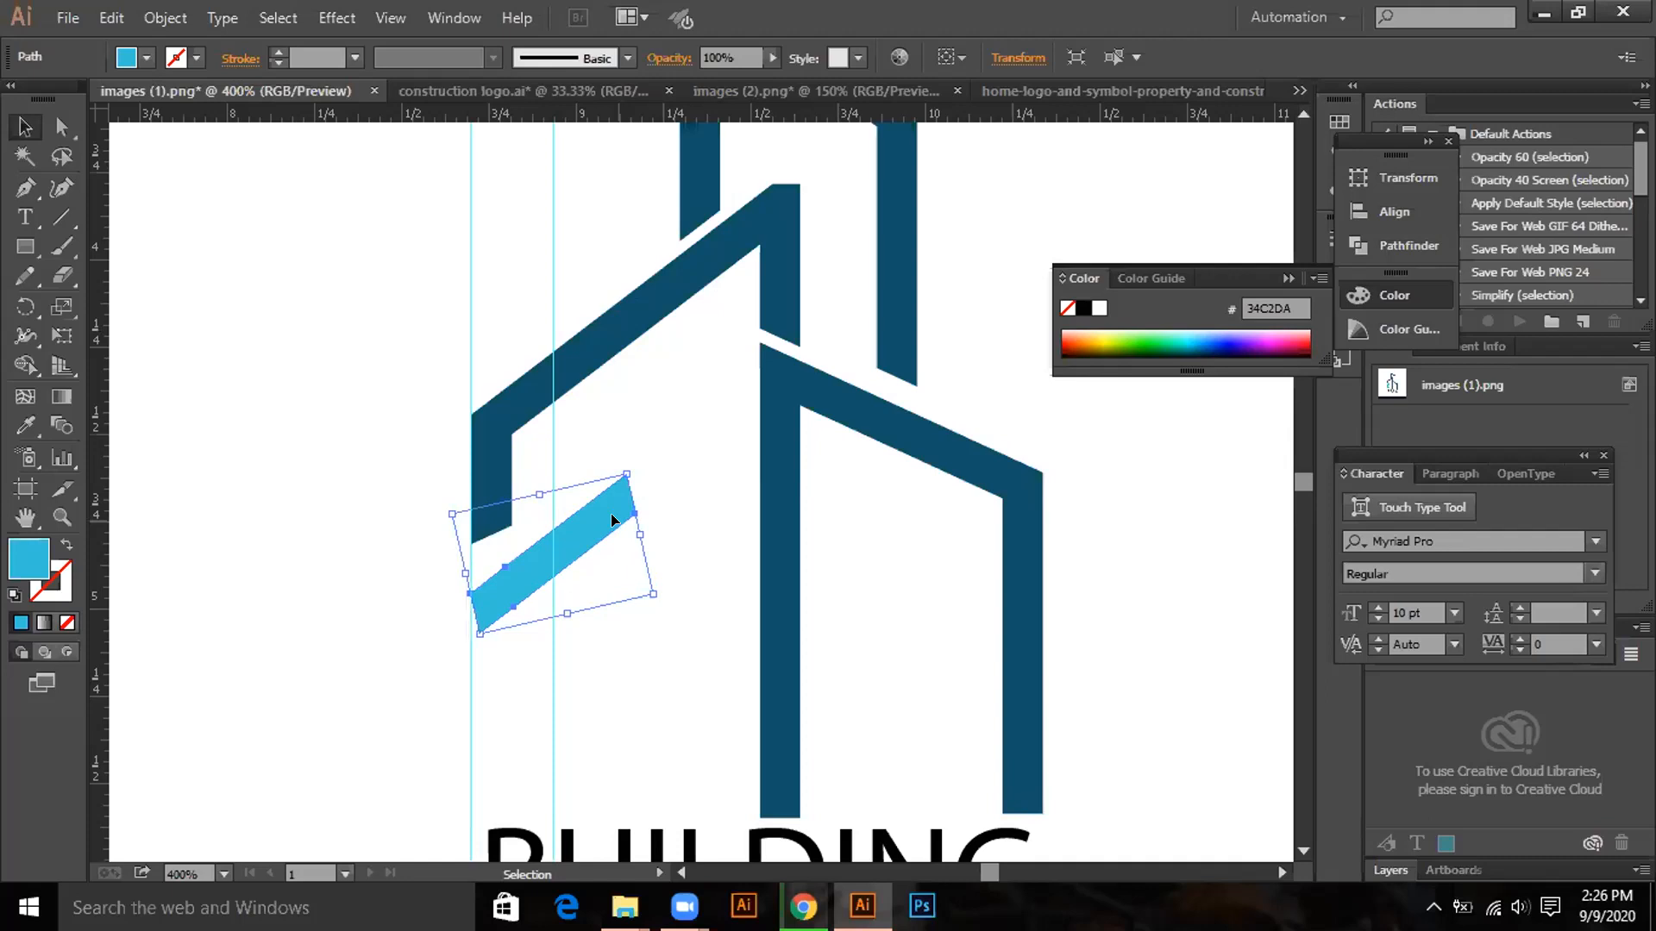
pyautogui.press('Left')
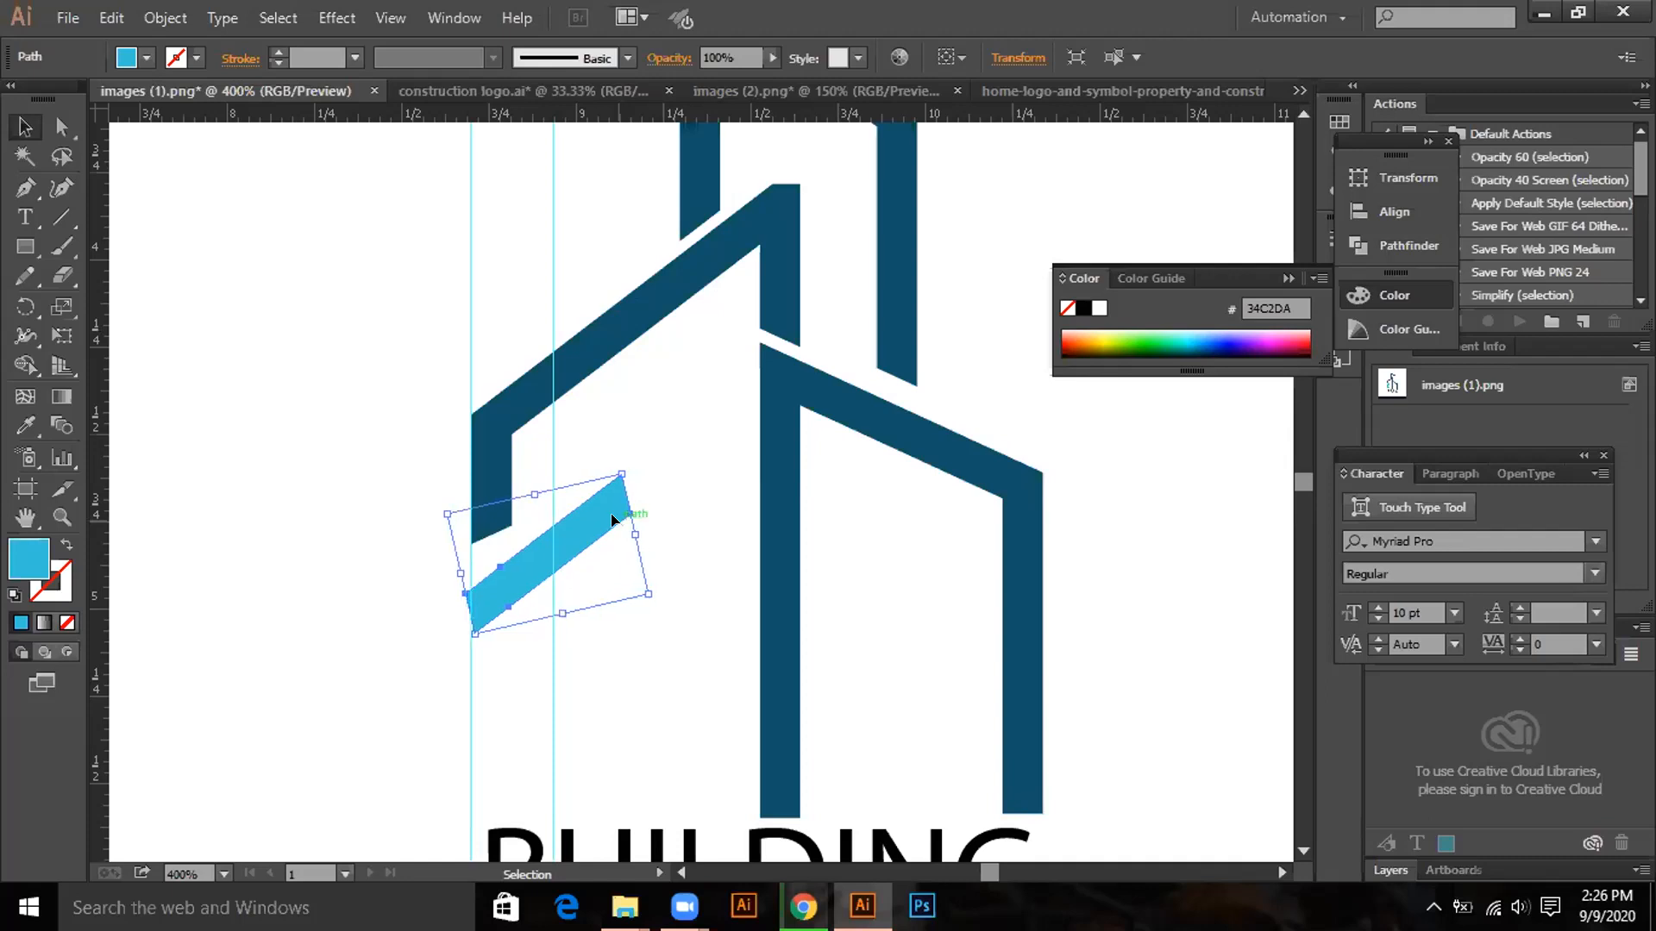
pyautogui.press('Right')
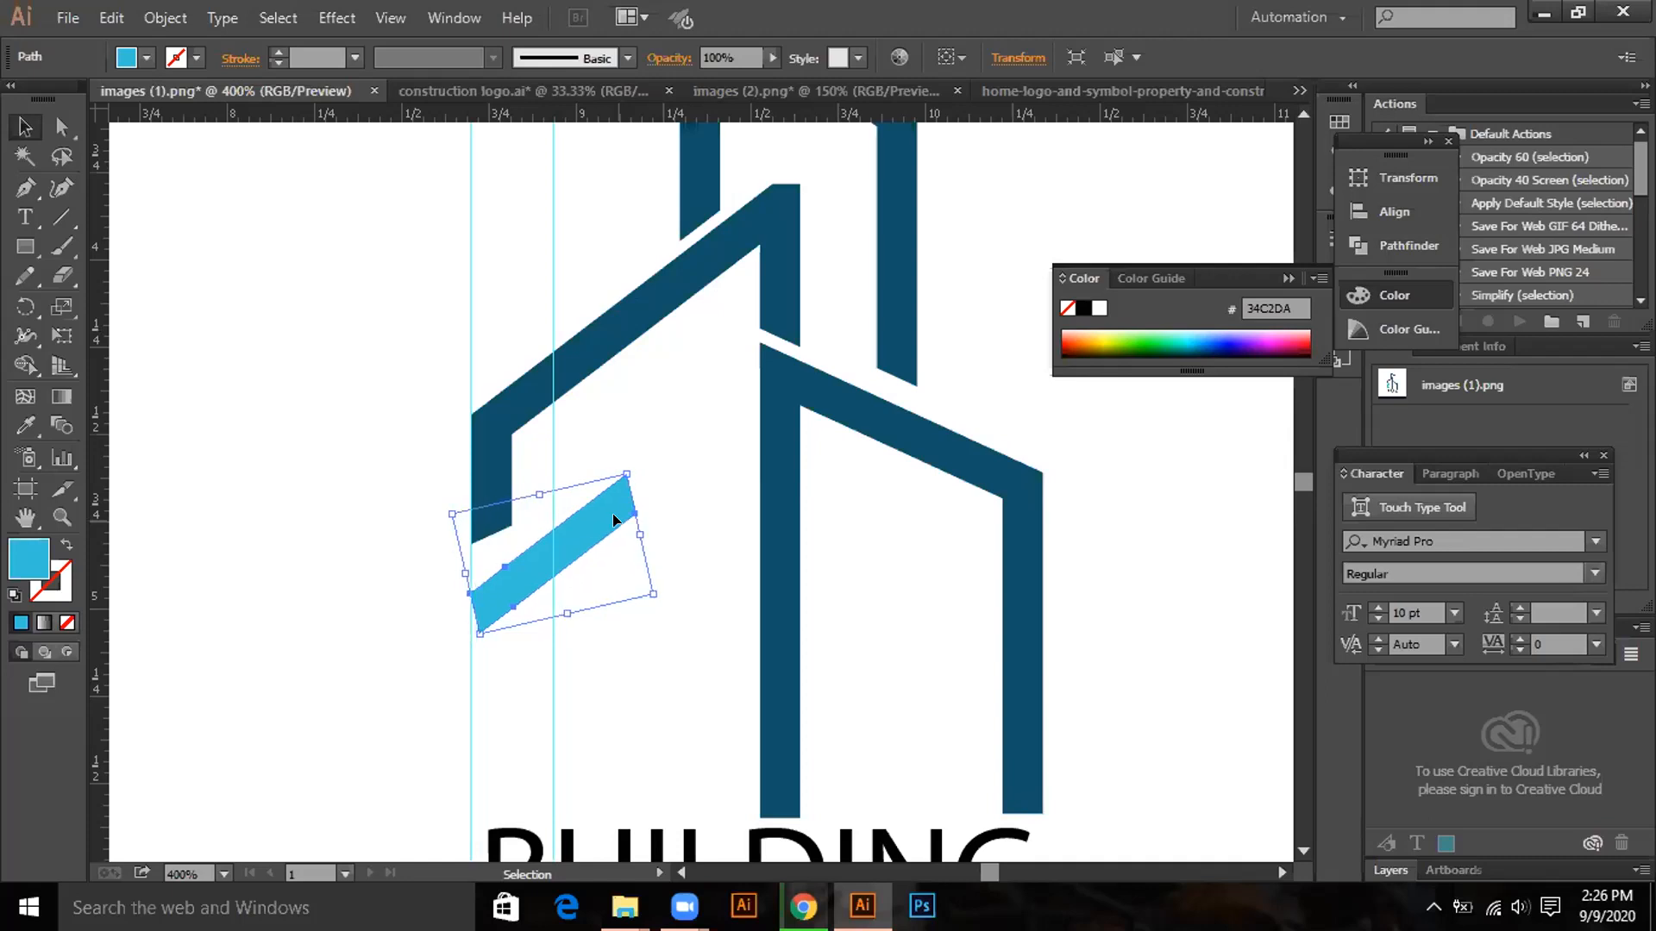
pyautogui.click(222, 325)
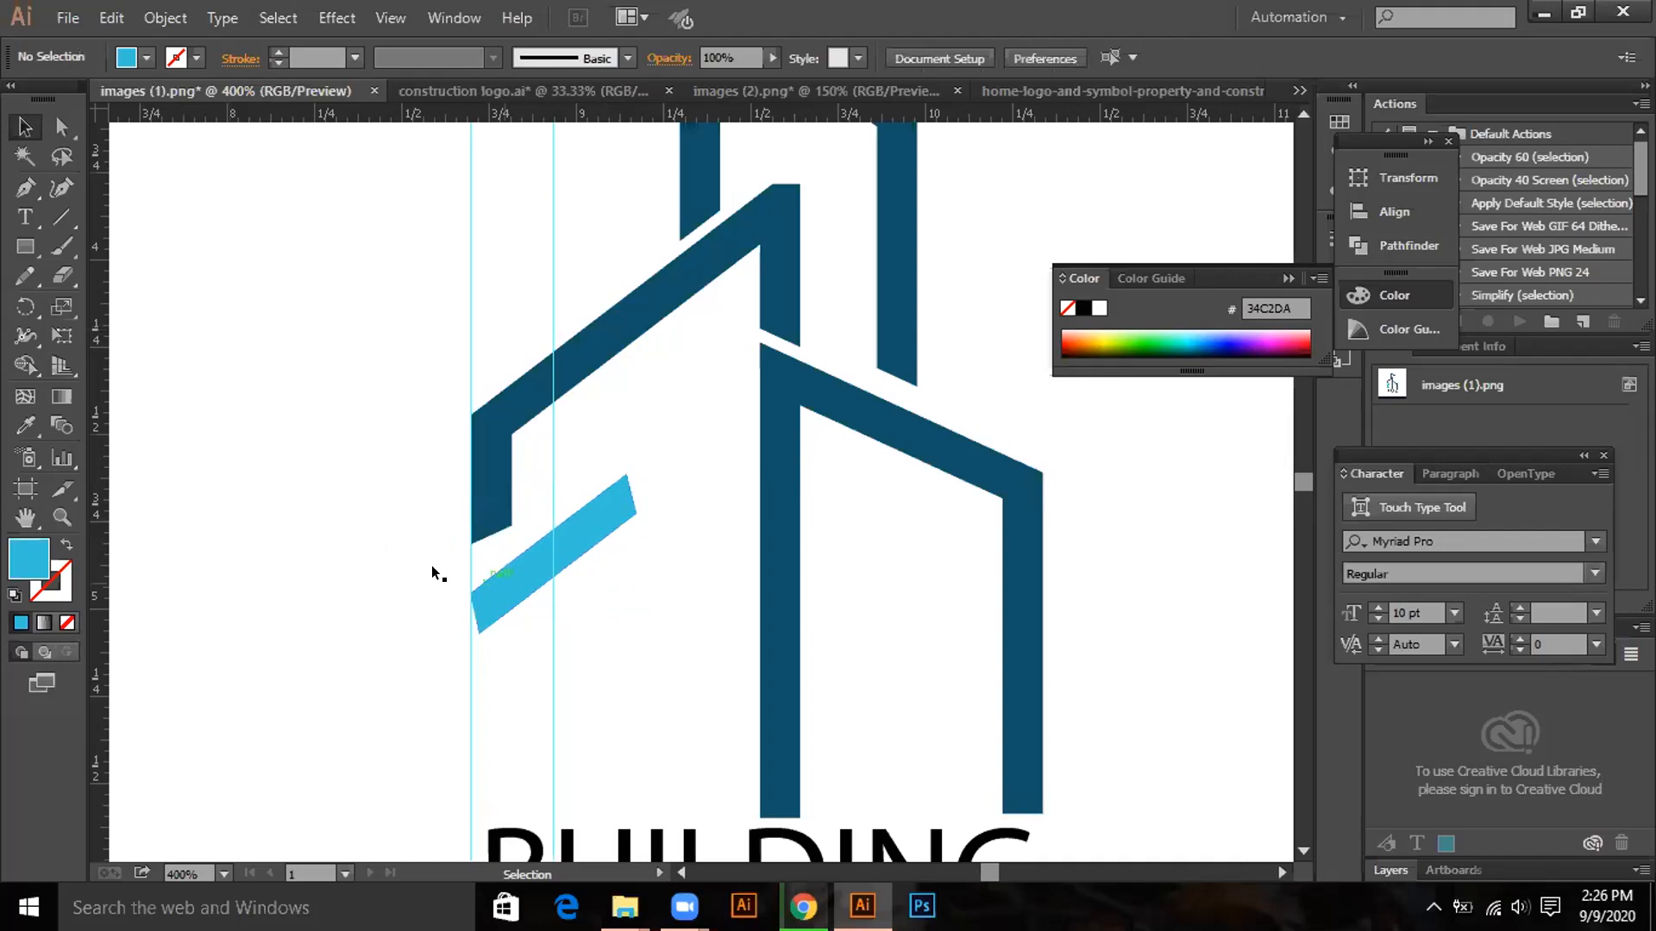
# Place a copy of the light-blue stripe directly below the original, just above the BUILDING text.
pyautogui.click(512, 573)
pyautogui.press('a')
pyautogui.press('v')
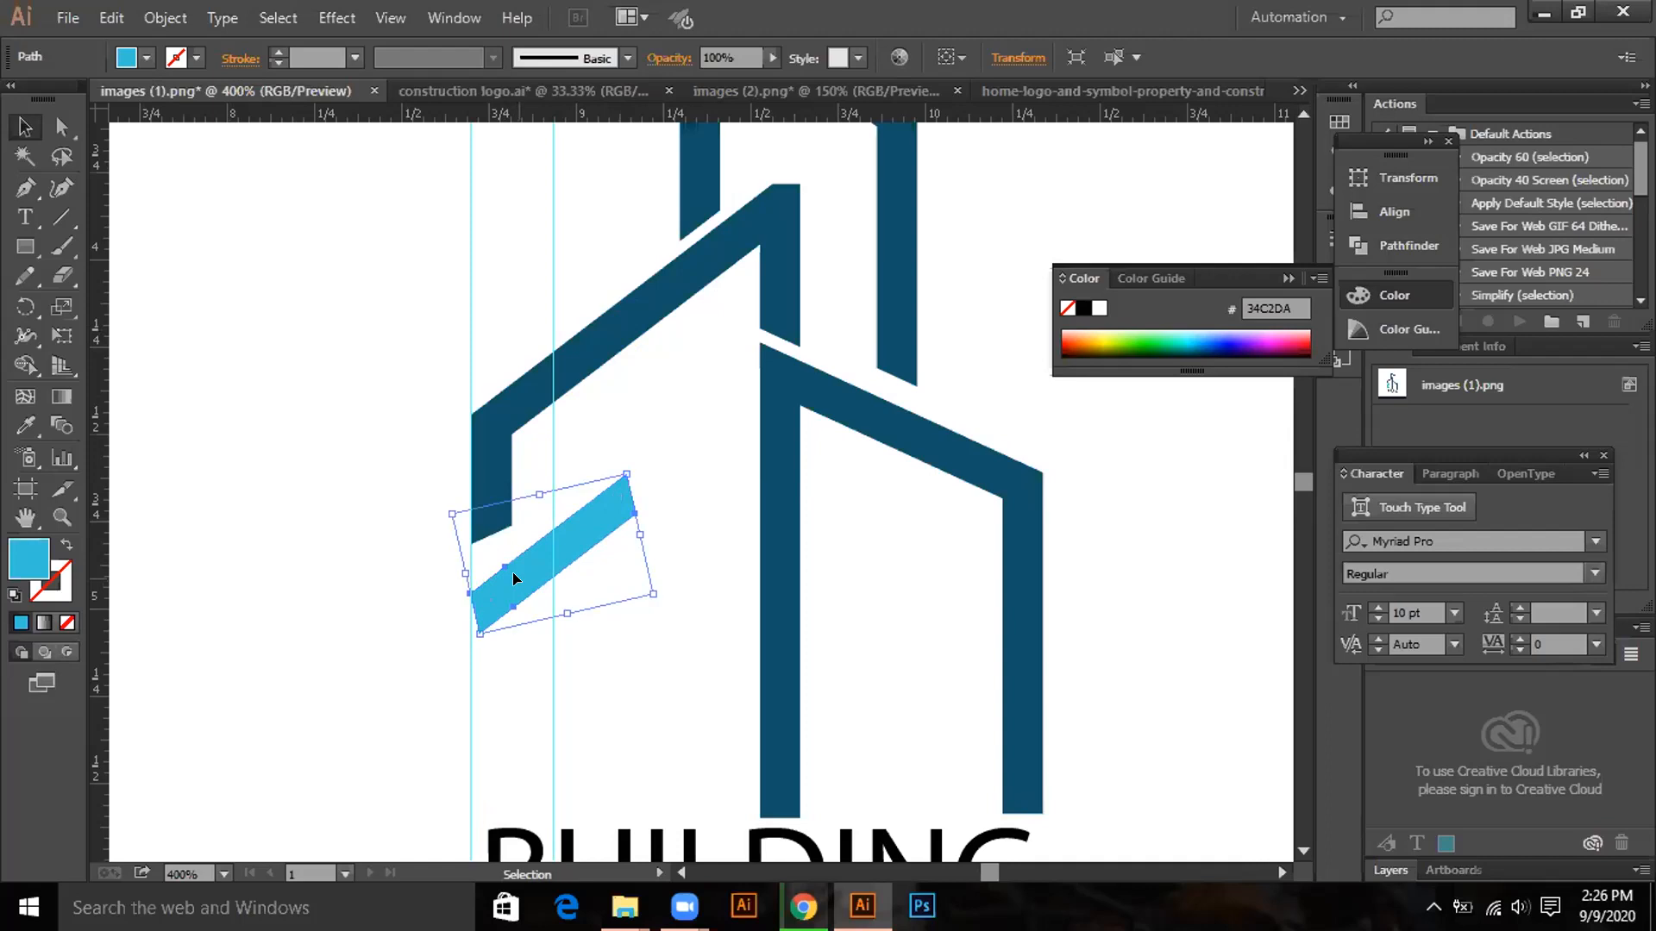
pyautogui.moveTo(514, 572); pyautogui.dragTo(532, 752)
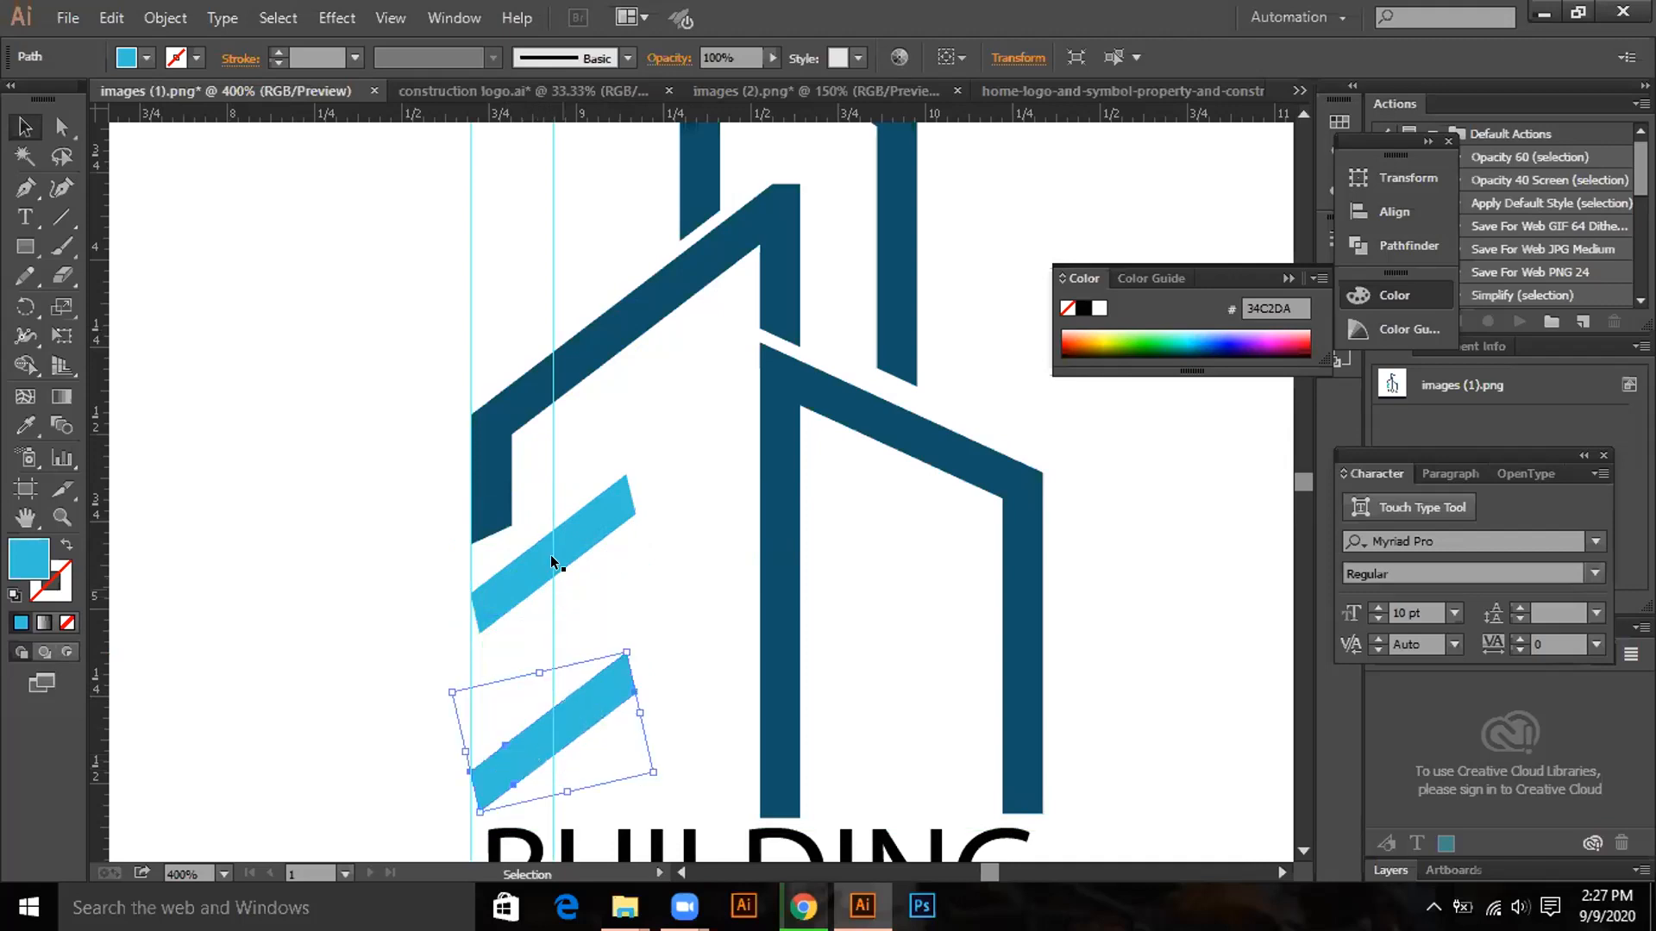
# Nudge the upper light-blue stripe up closer to the bottom of the left building's short wall.
pyautogui.click(552, 560)
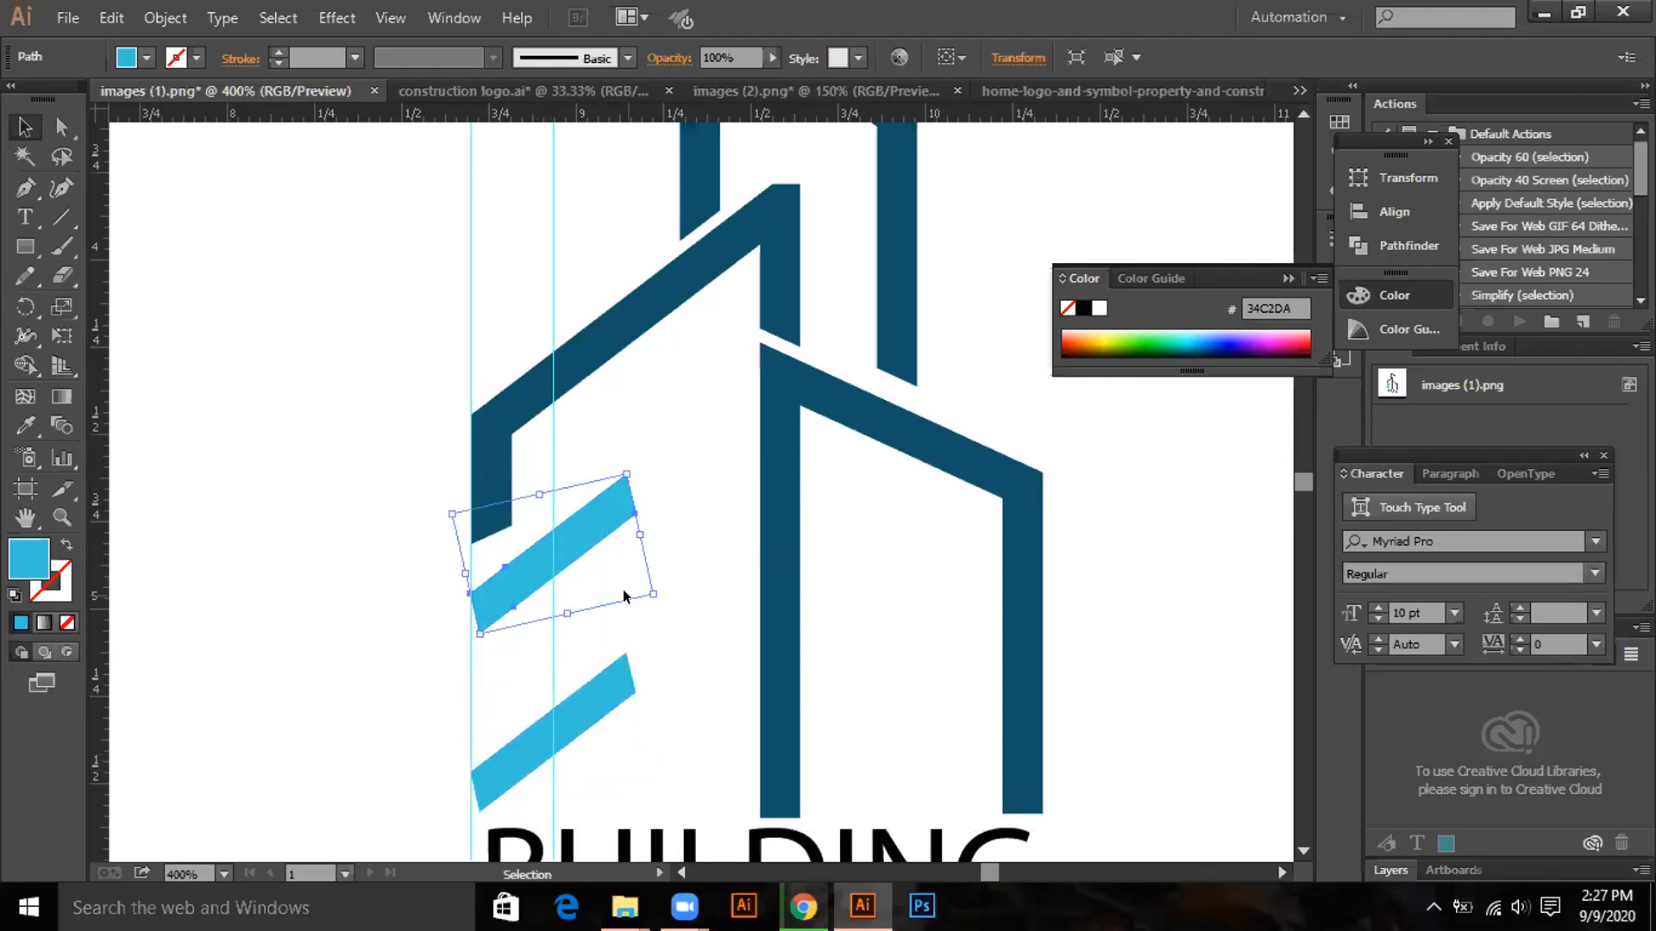
pyautogui.press('Up')
pyautogui.press('Up')
pyautogui.press('Up')
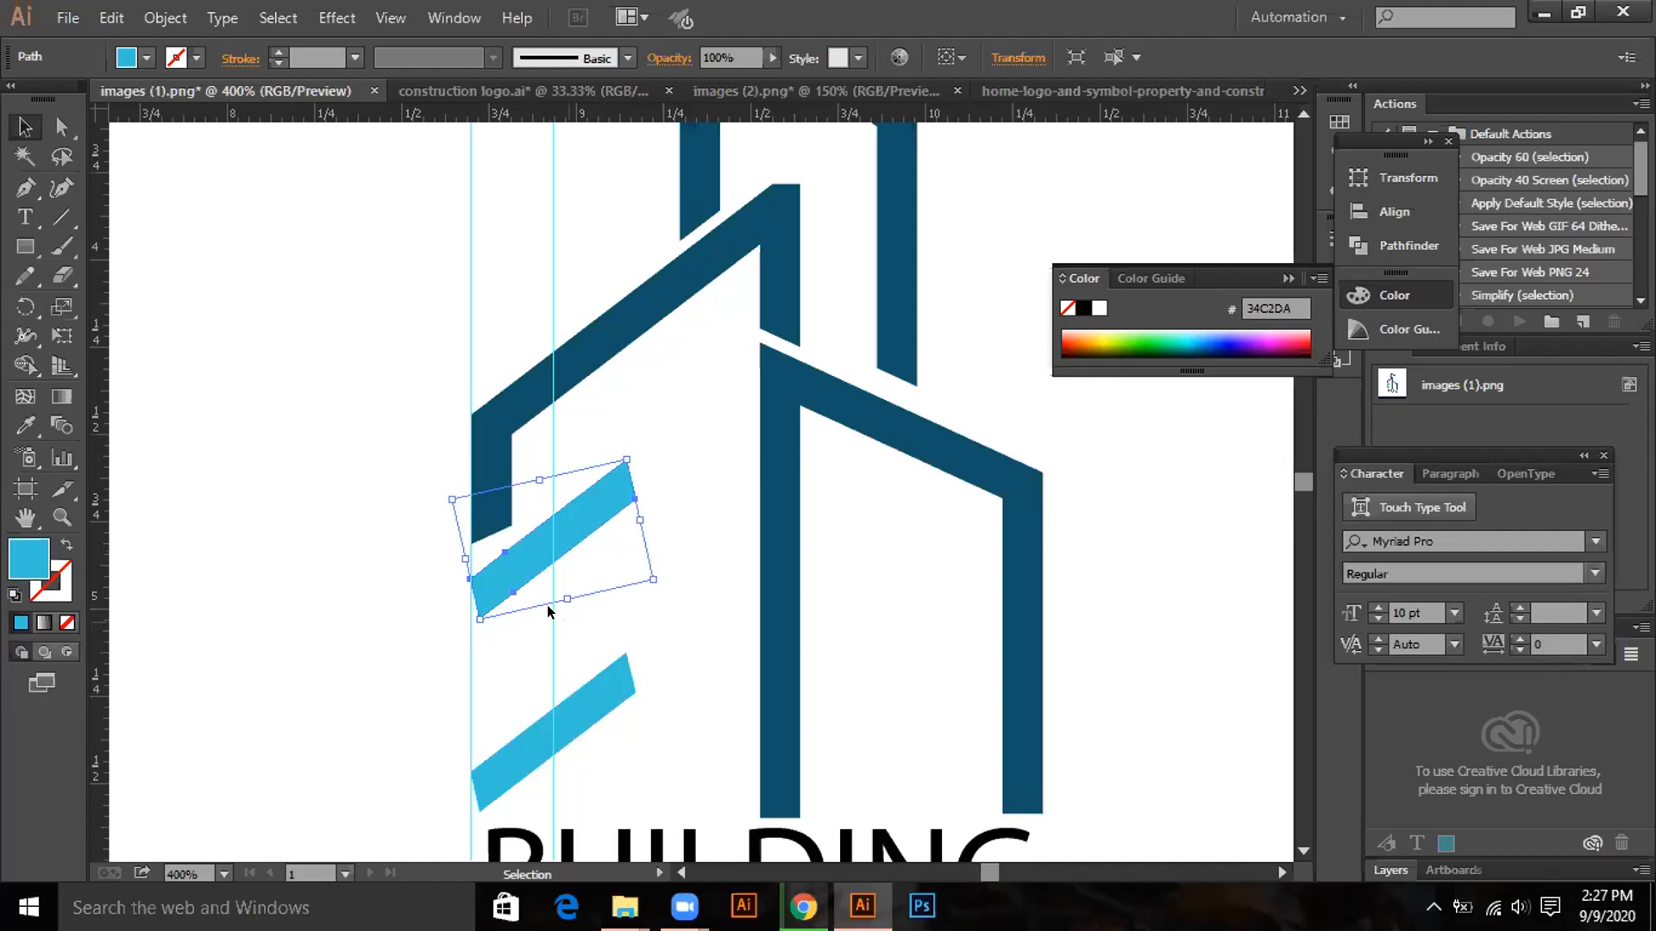
pyautogui.click(419, 550)
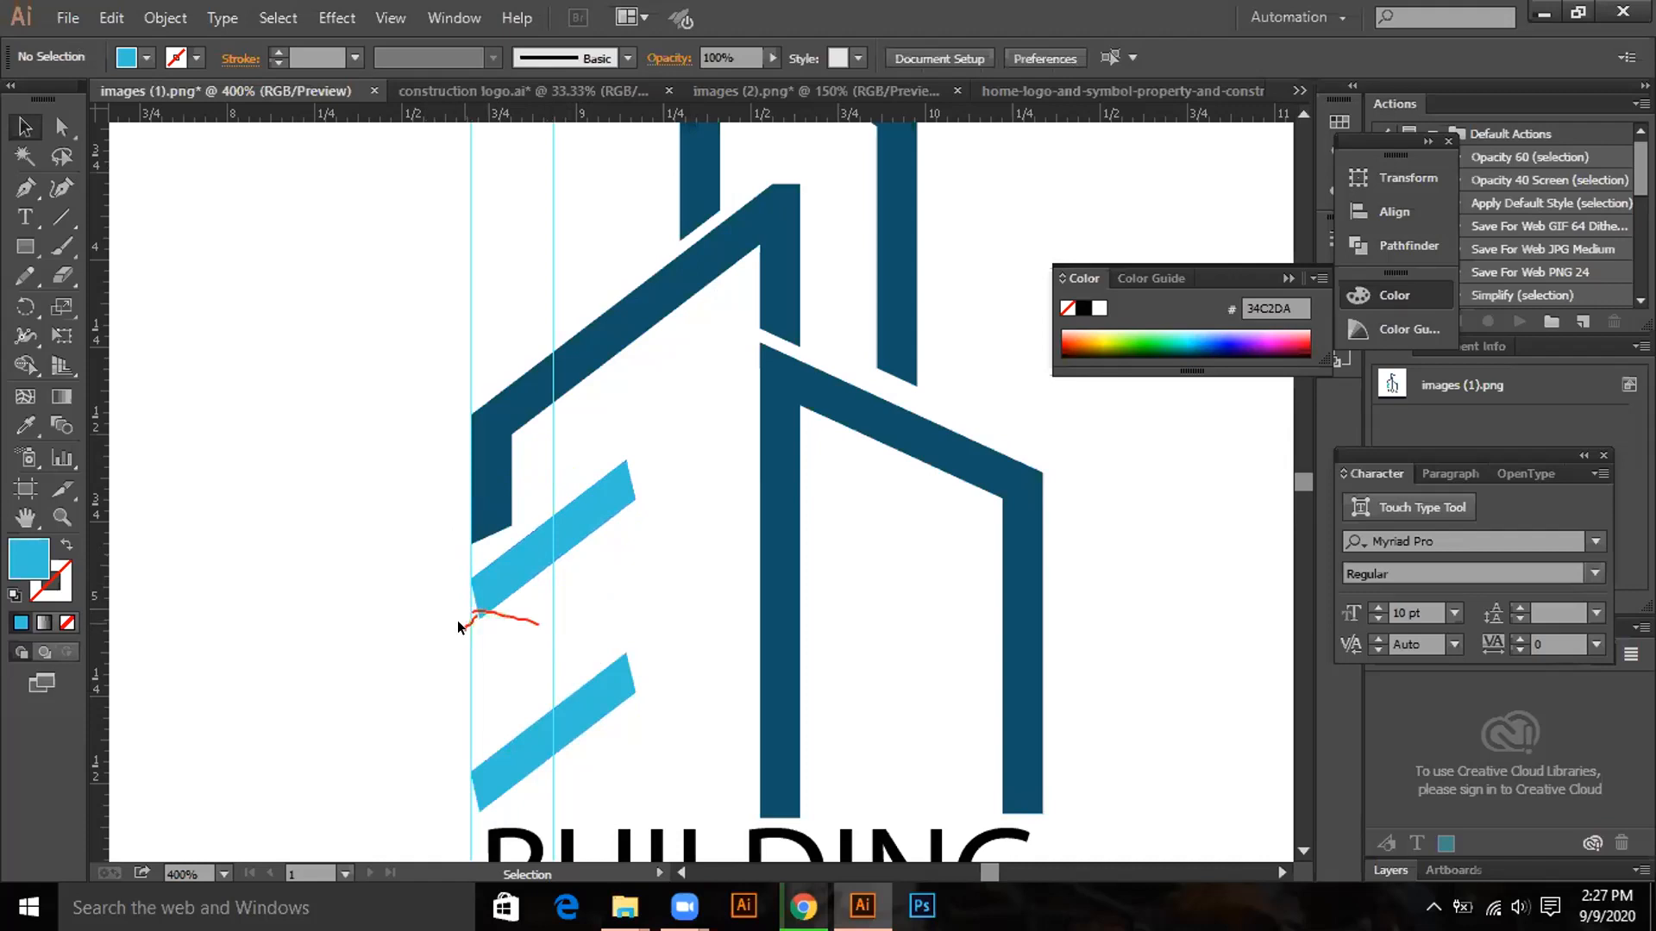
# Move the upper stripe's lower outer corner point onto the vertical guide so that the stripe's end is vertical.
pyautogui.click(58, 128)
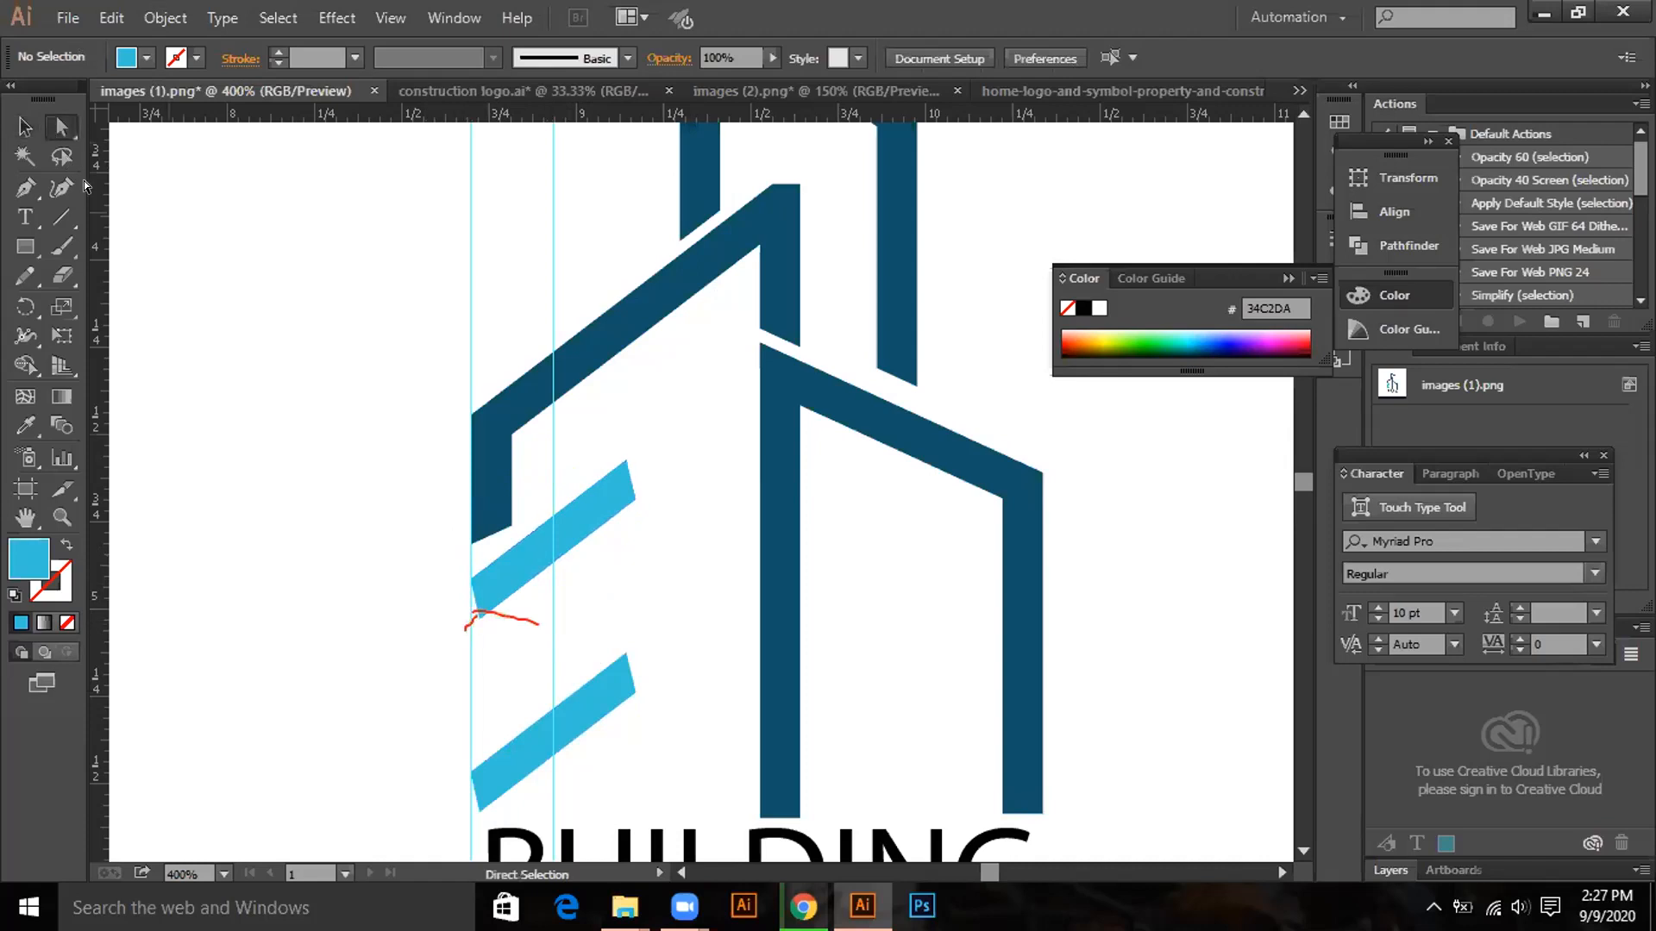
pyautogui.click(472, 613)
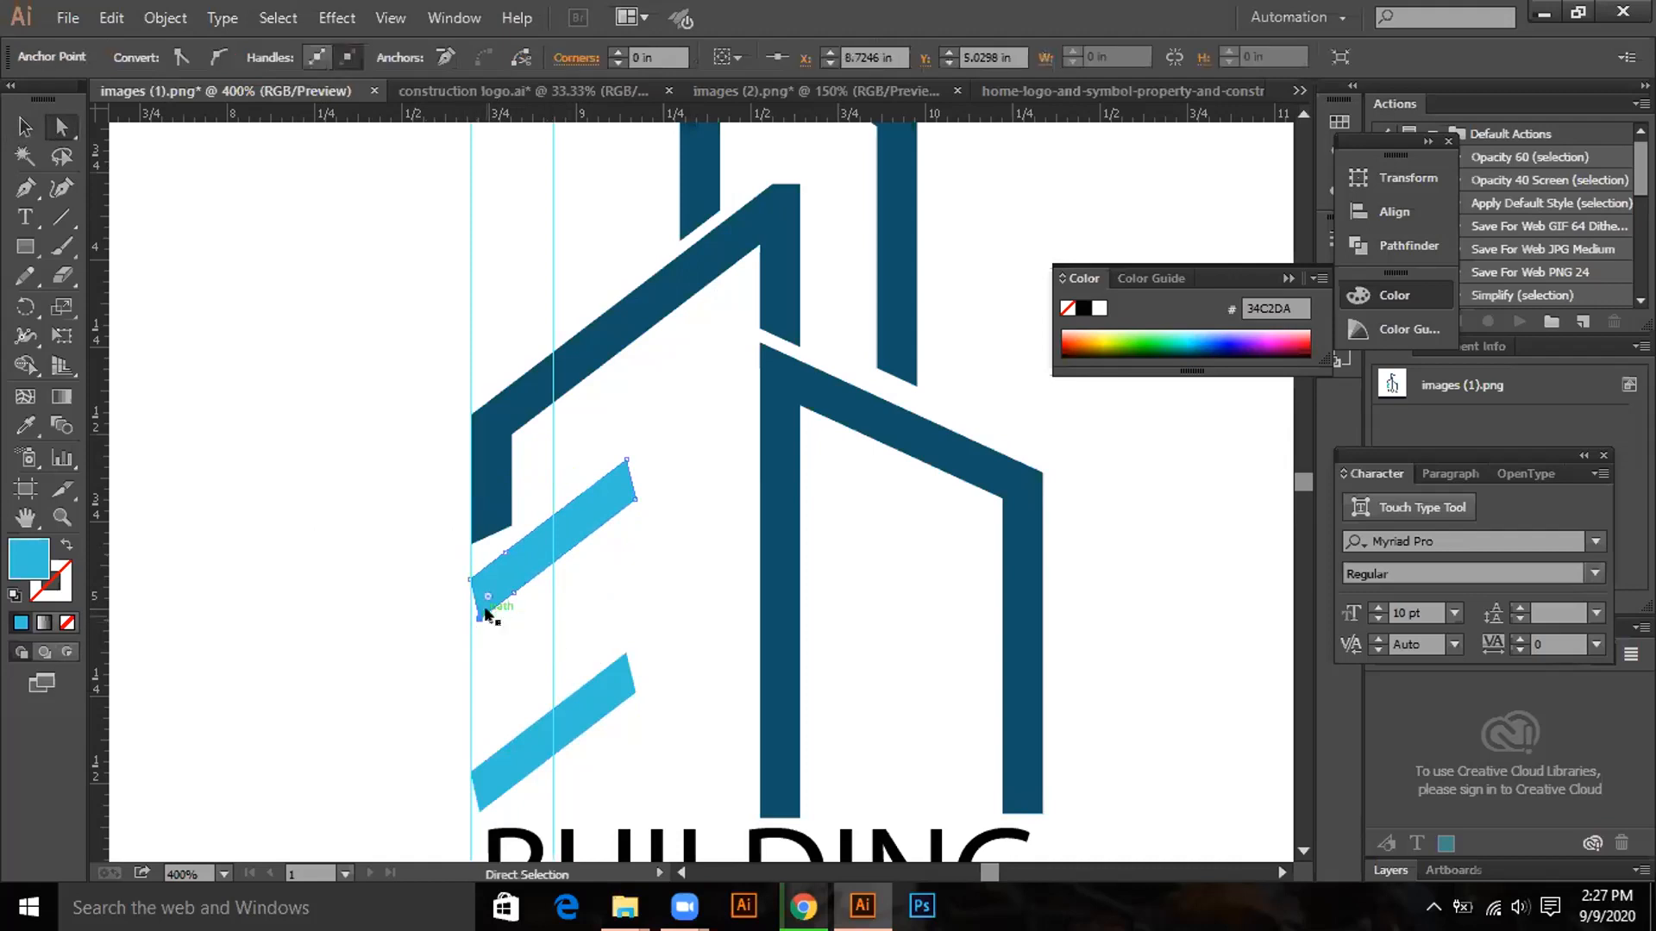
pyautogui.moveTo(471, 611); pyautogui.dragTo(468, 625)
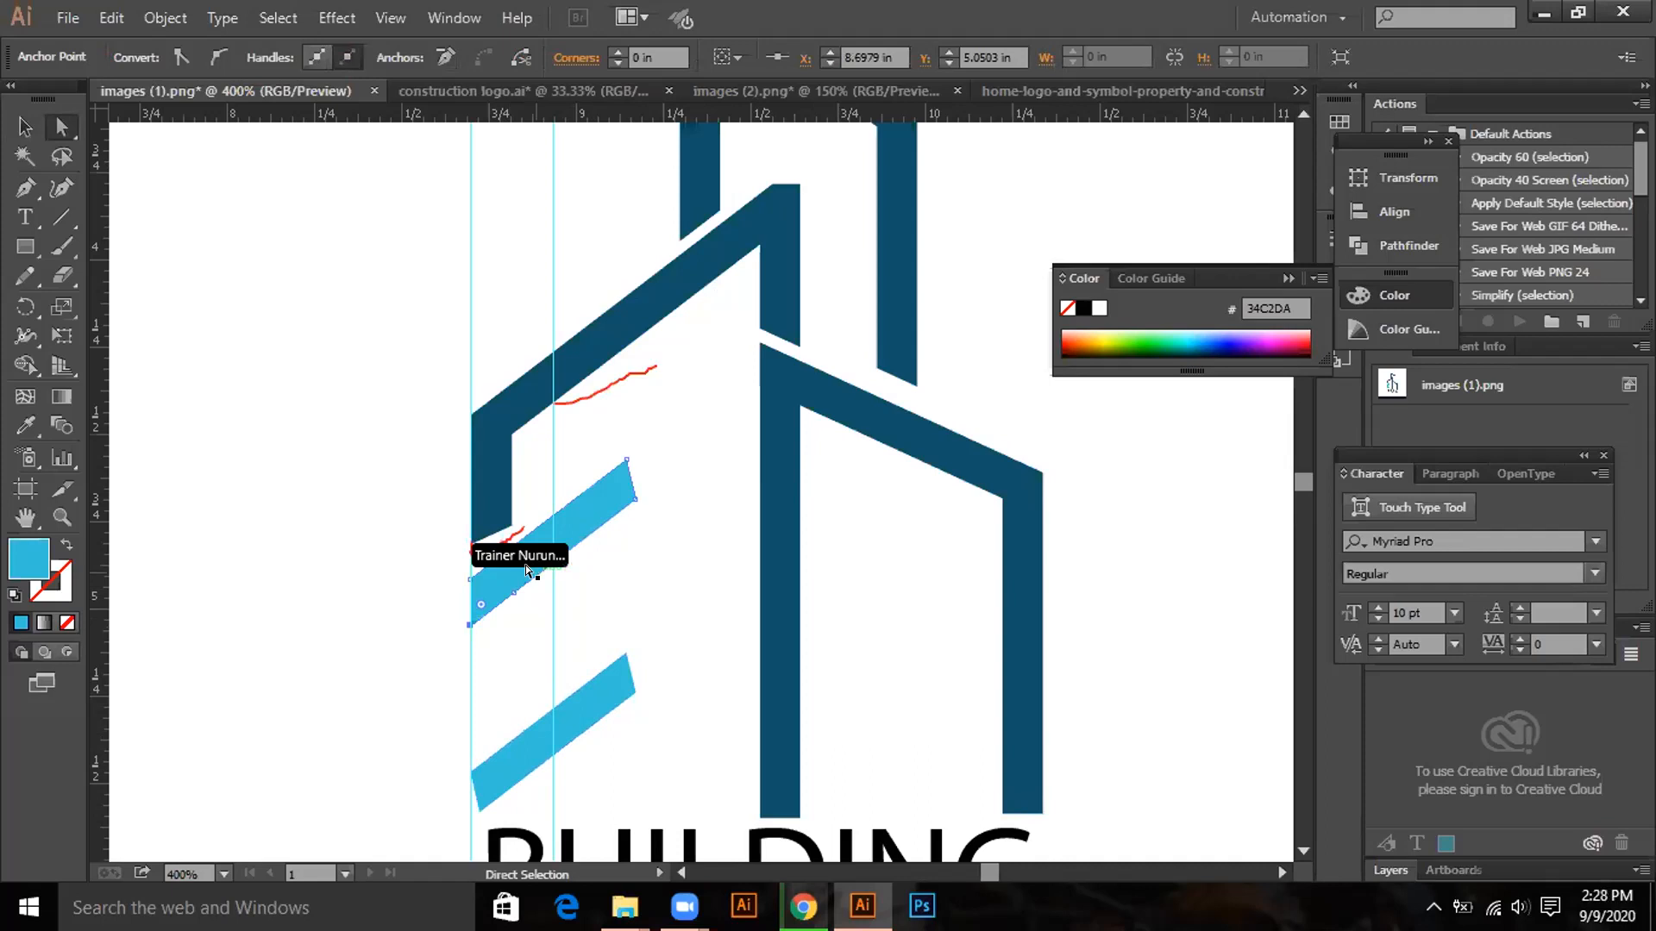
pyautogui.click(495, 510)
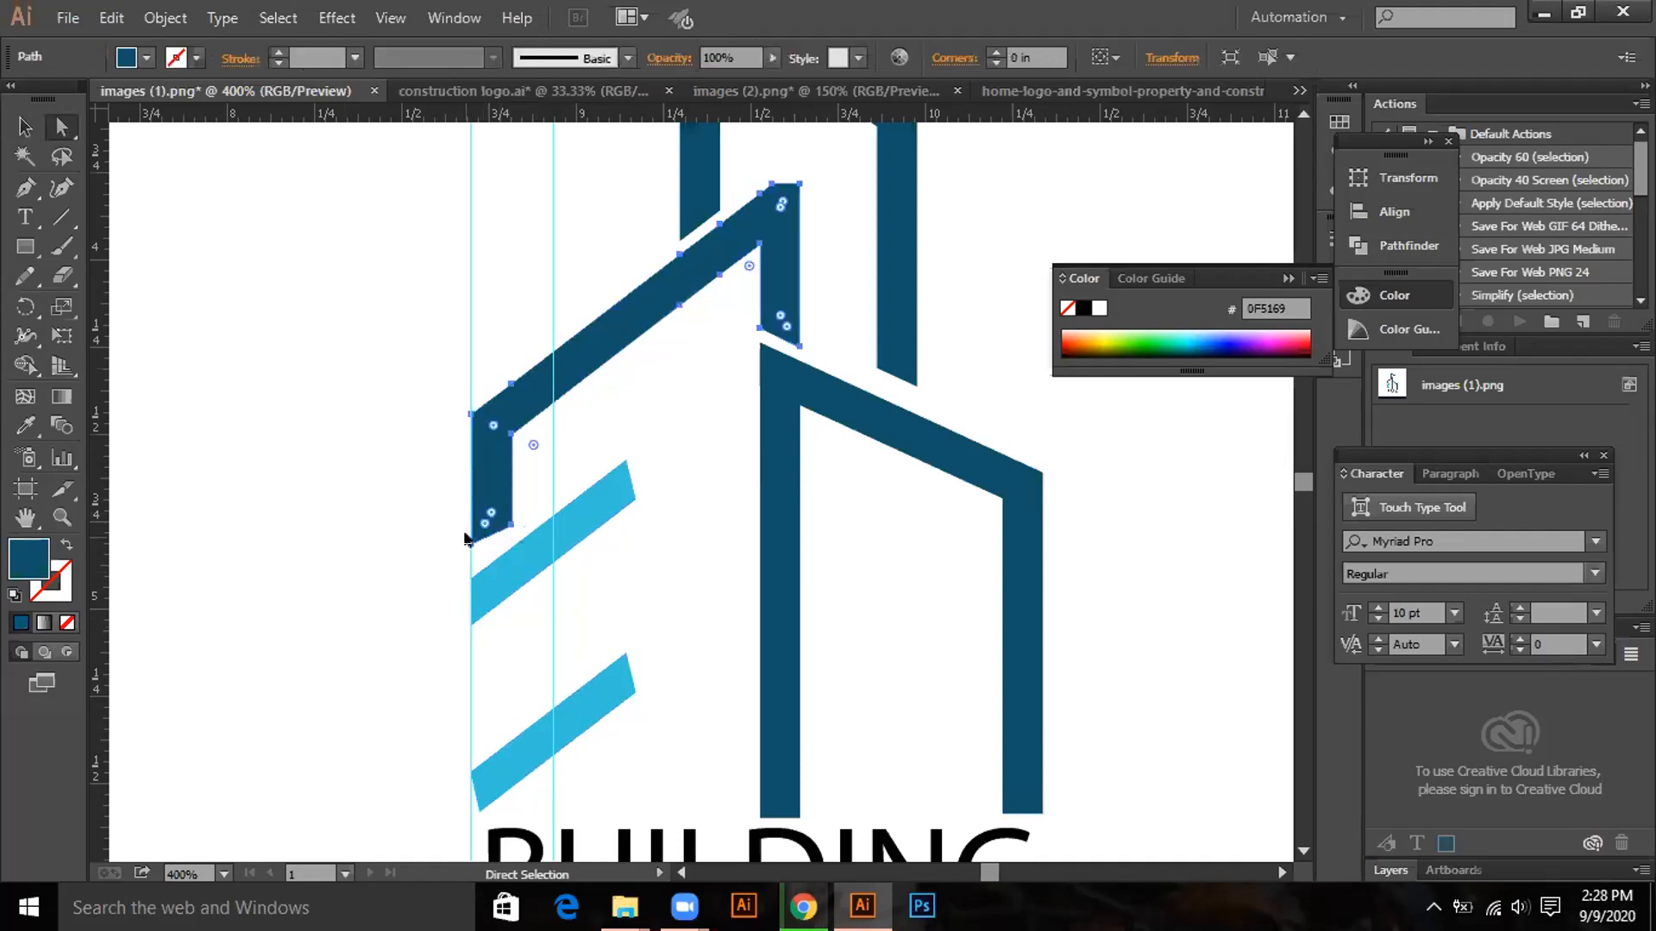
pyautogui.moveTo(468, 540); pyautogui.dragTo(471, 554)
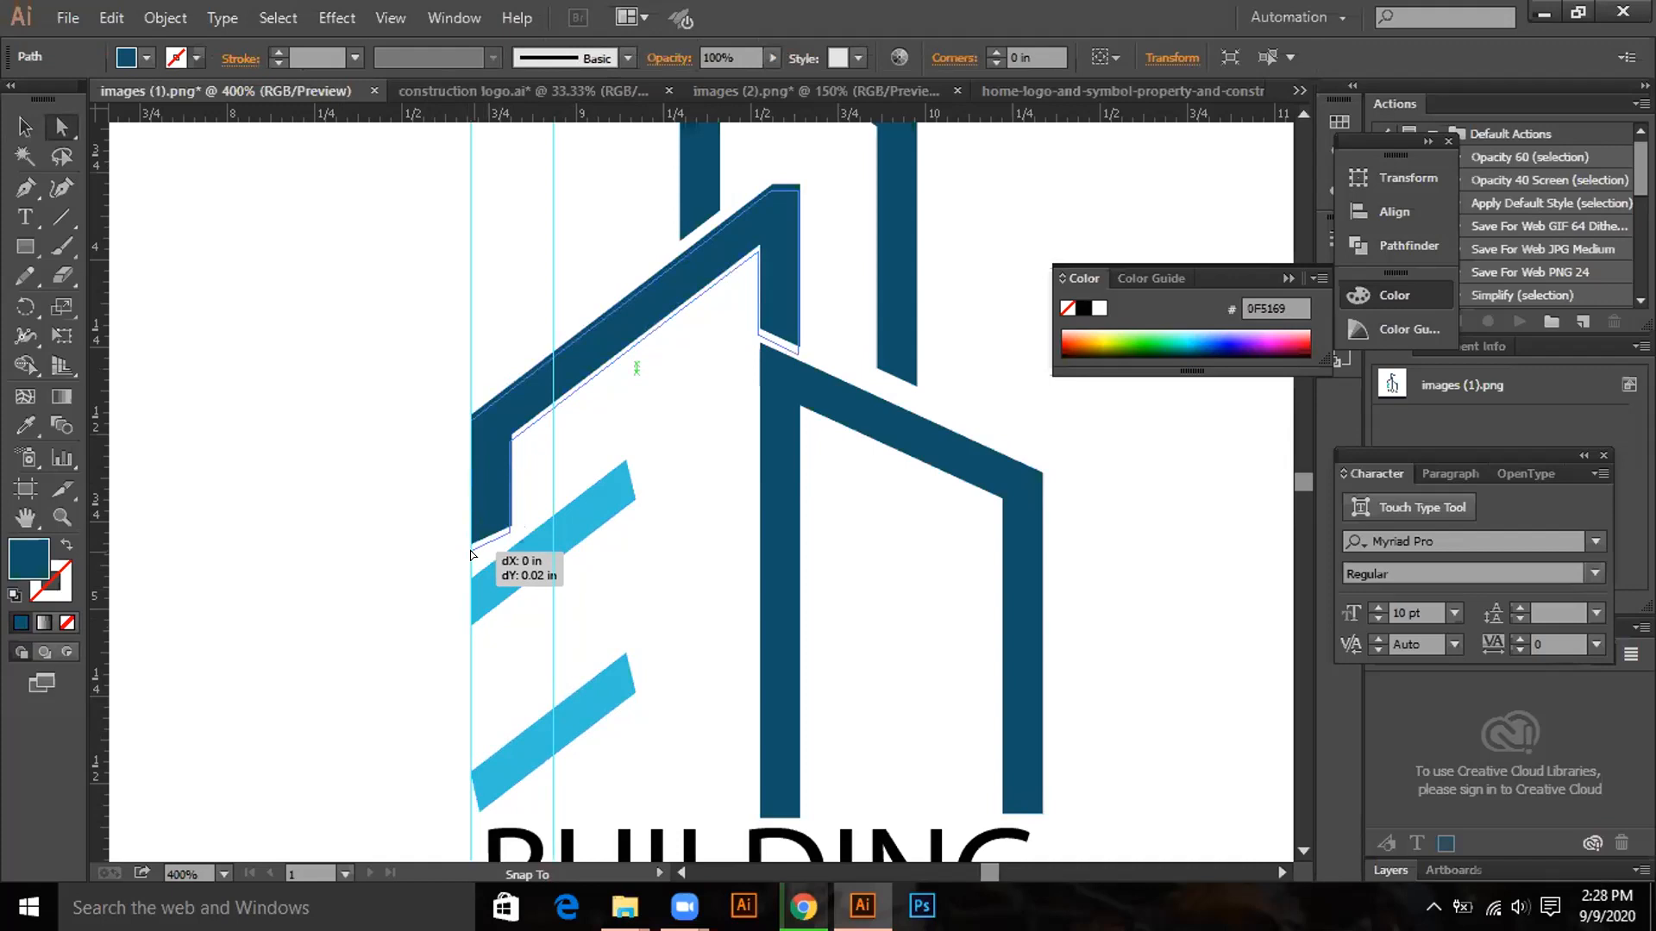
pyautogui.moveTo(472, 553); pyautogui.dragTo(472, 541)
pyautogui.click(470, 542)
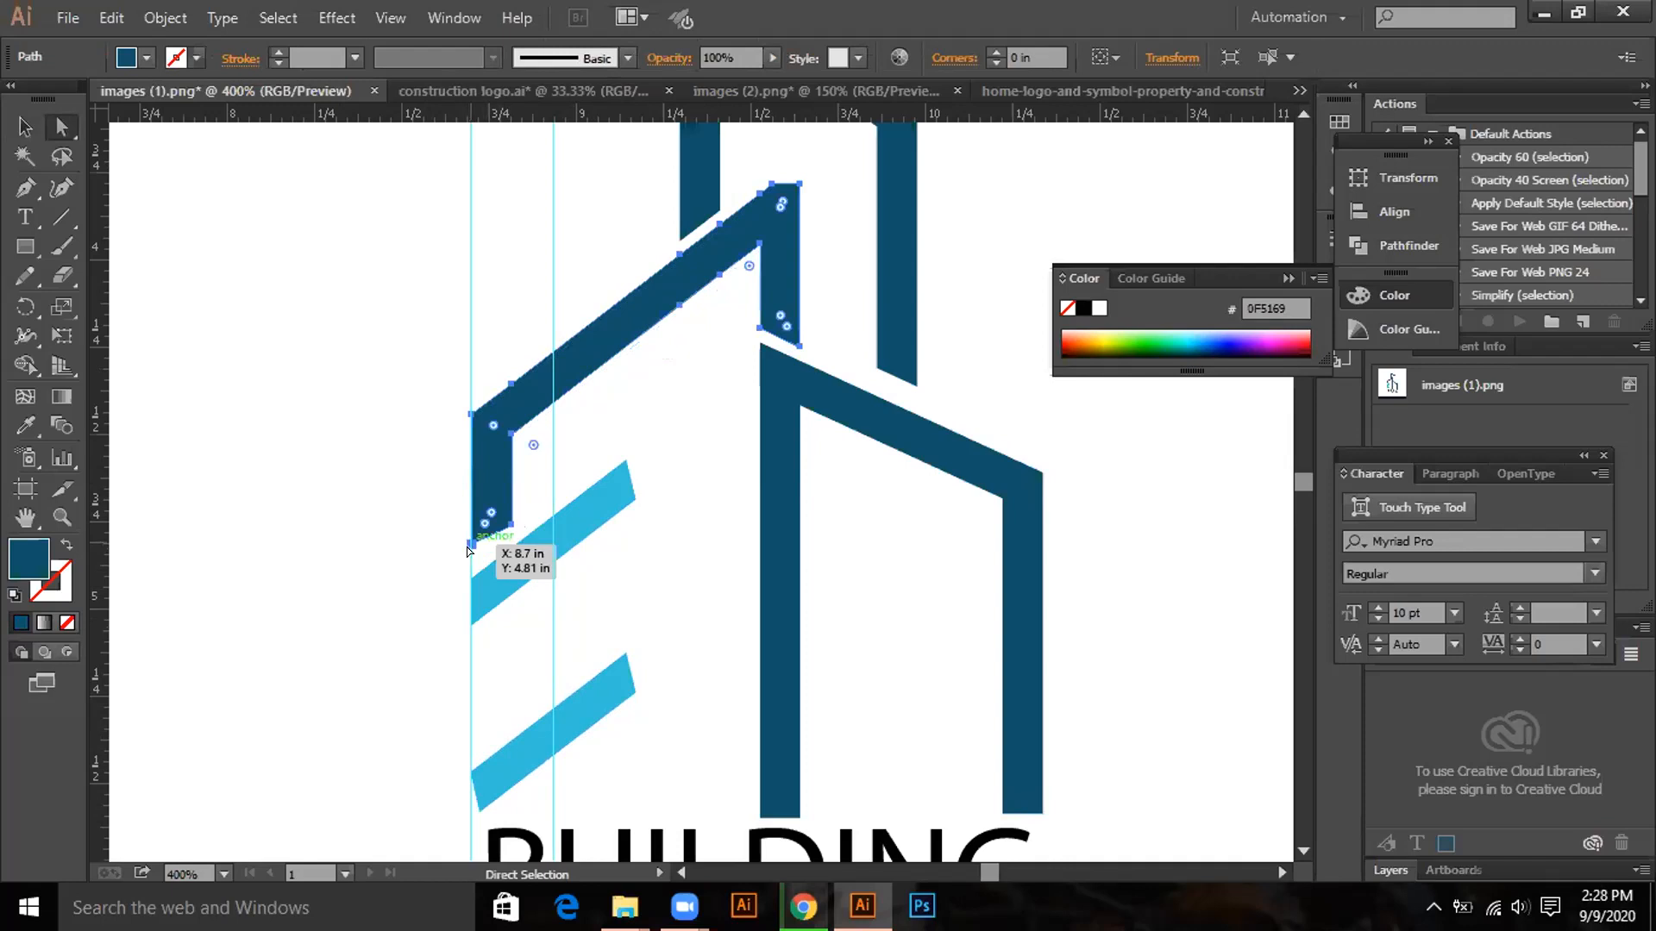
pyautogui.click(466, 552)
pyautogui.click(466, 543)
pyautogui.moveTo(468, 538); pyautogui.dragTo(469, 545)
pyautogui.click(399, 493)
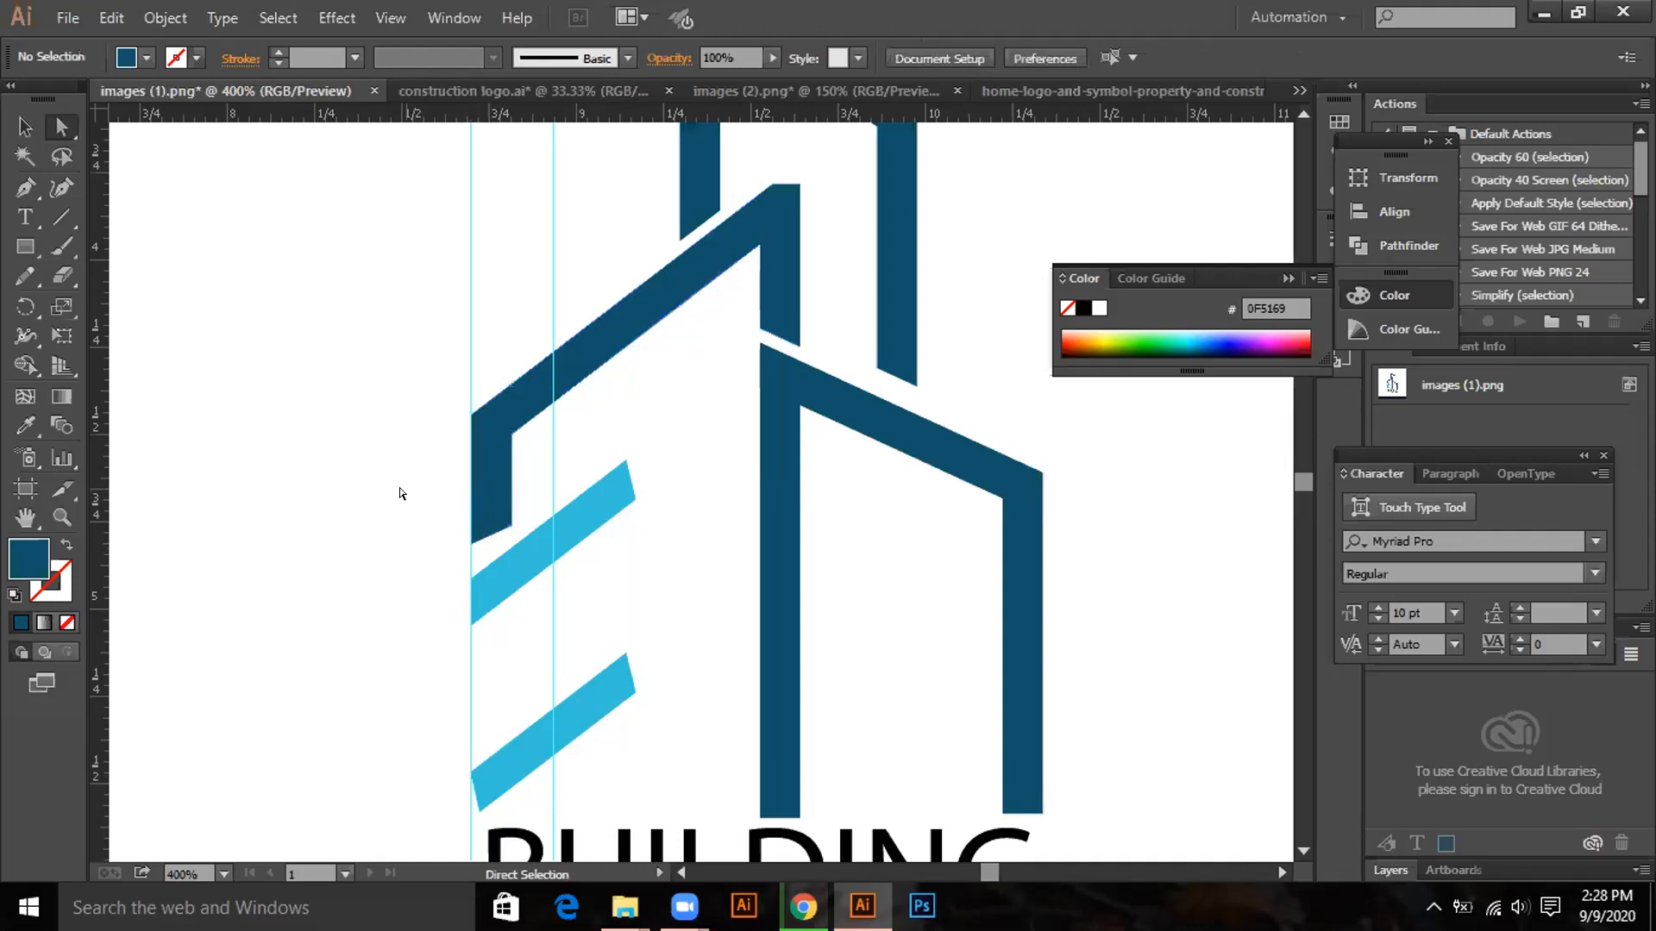
# Lower the bottom outer corner point of the left building's short wall along the guide, then nudge it to fine-tune the slanted end.
pyautogui.click(470, 540)
pyautogui.moveTo(468, 545); pyautogui.dragTo(464, 552)
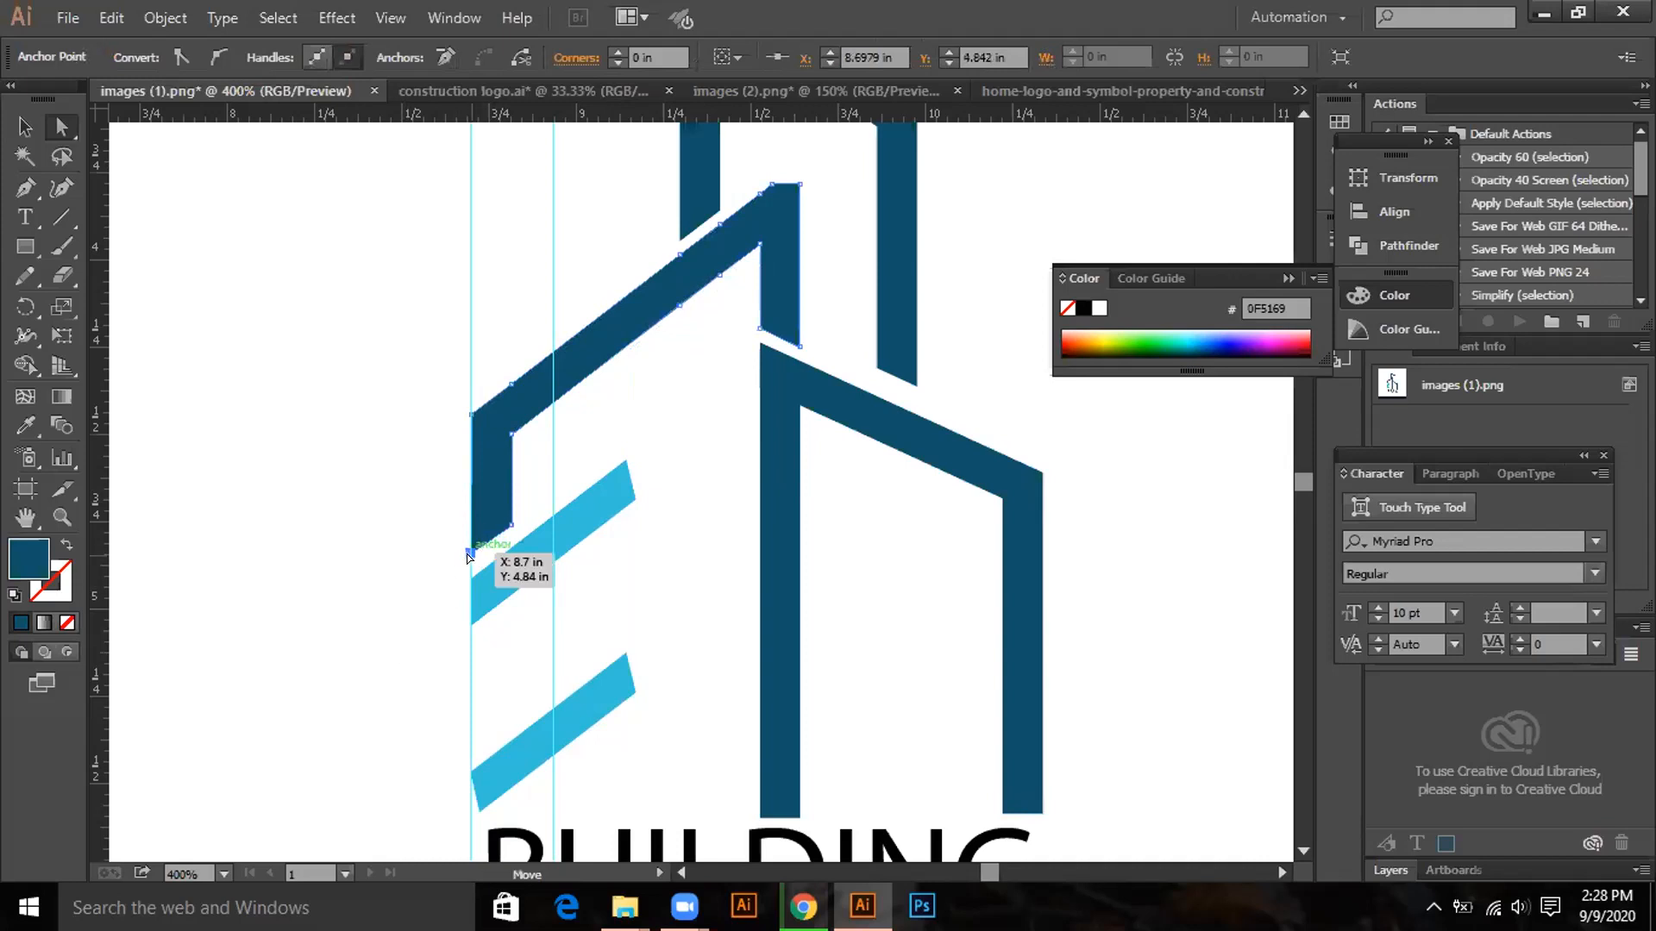
pyautogui.moveTo(468, 553); pyautogui.dragTo(469, 557)
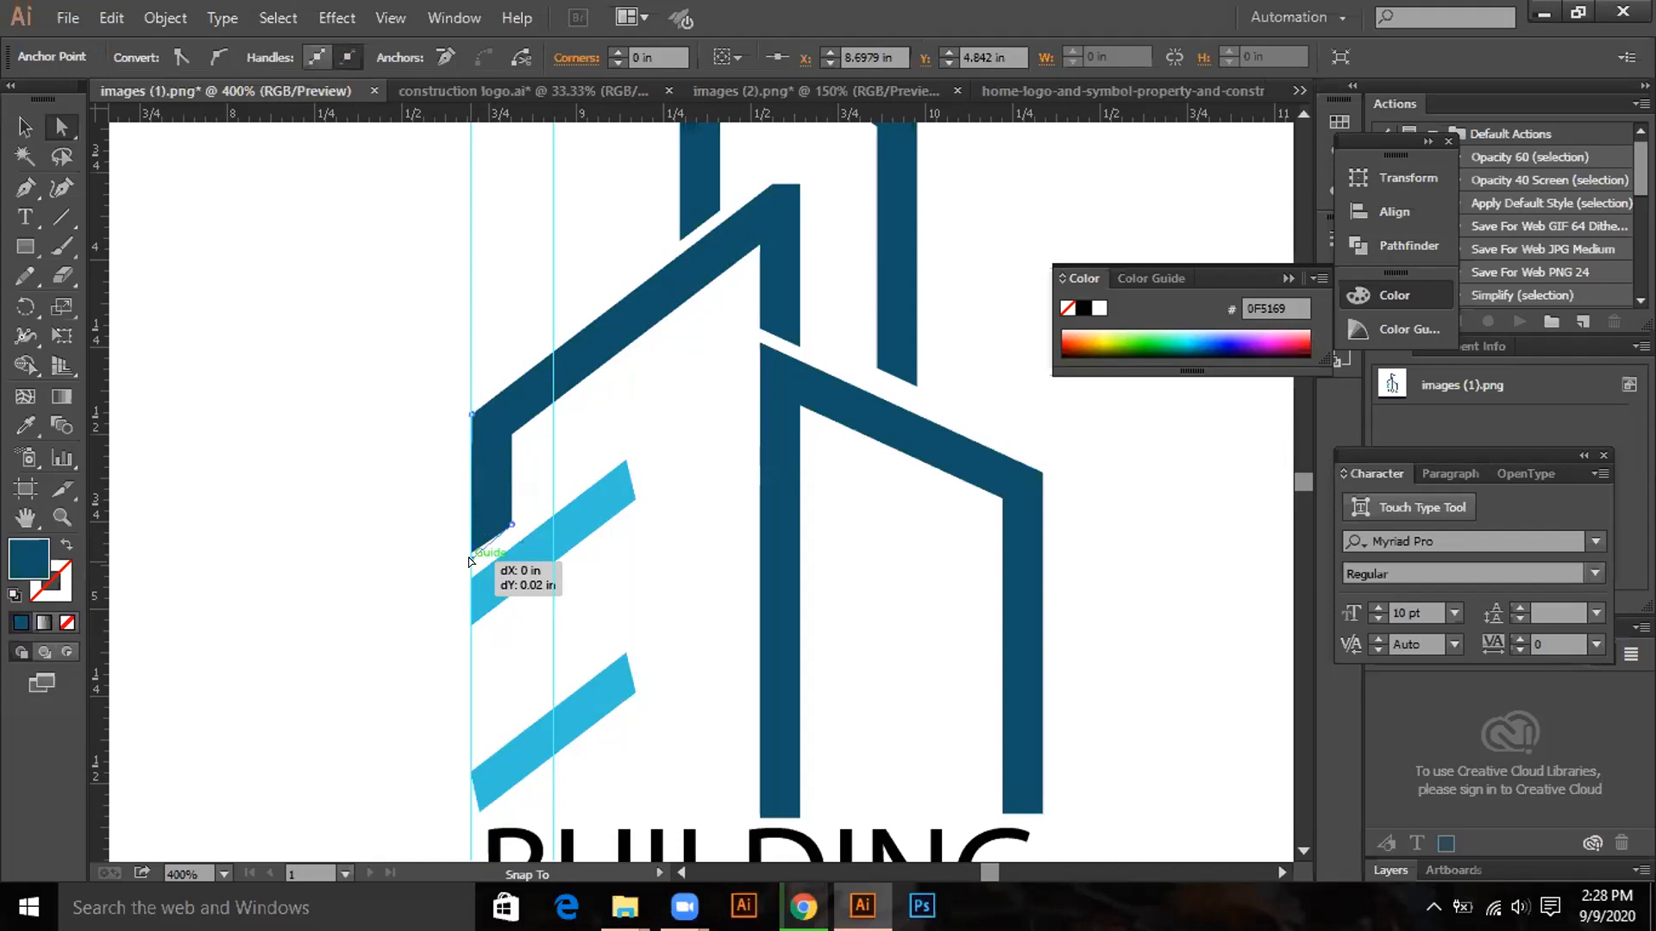
pyautogui.moveTo(468, 557); pyautogui.dragTo(468, 556)
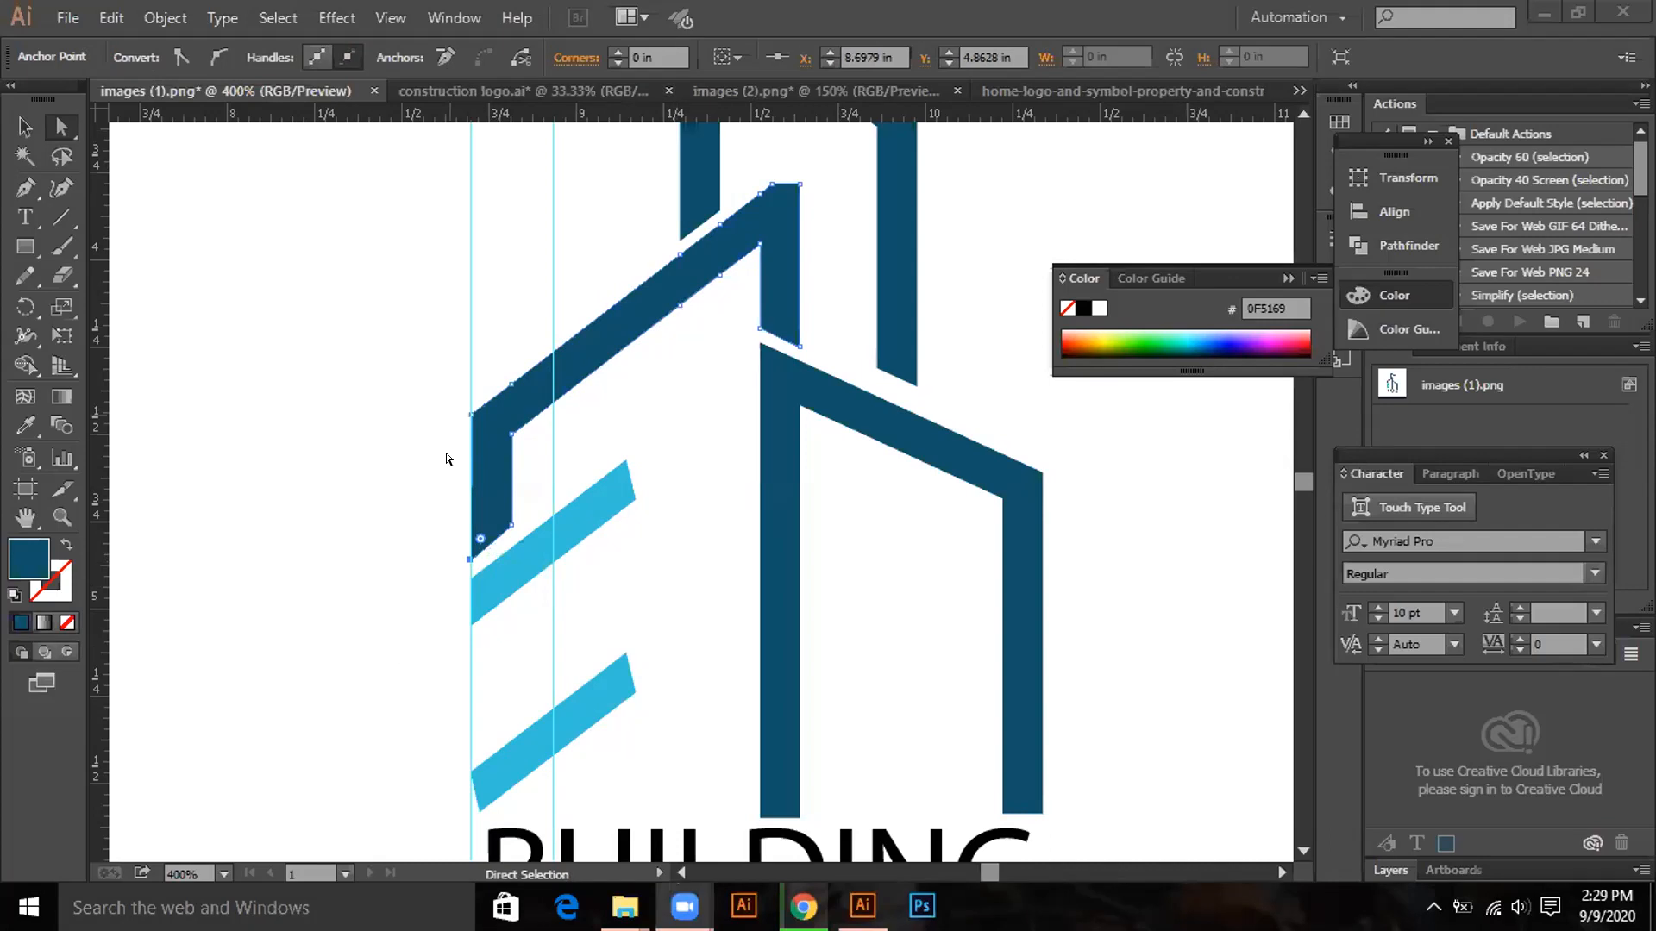
pyautogui.moveTo(465, 552); pyautogui.dragTo(468, 560)
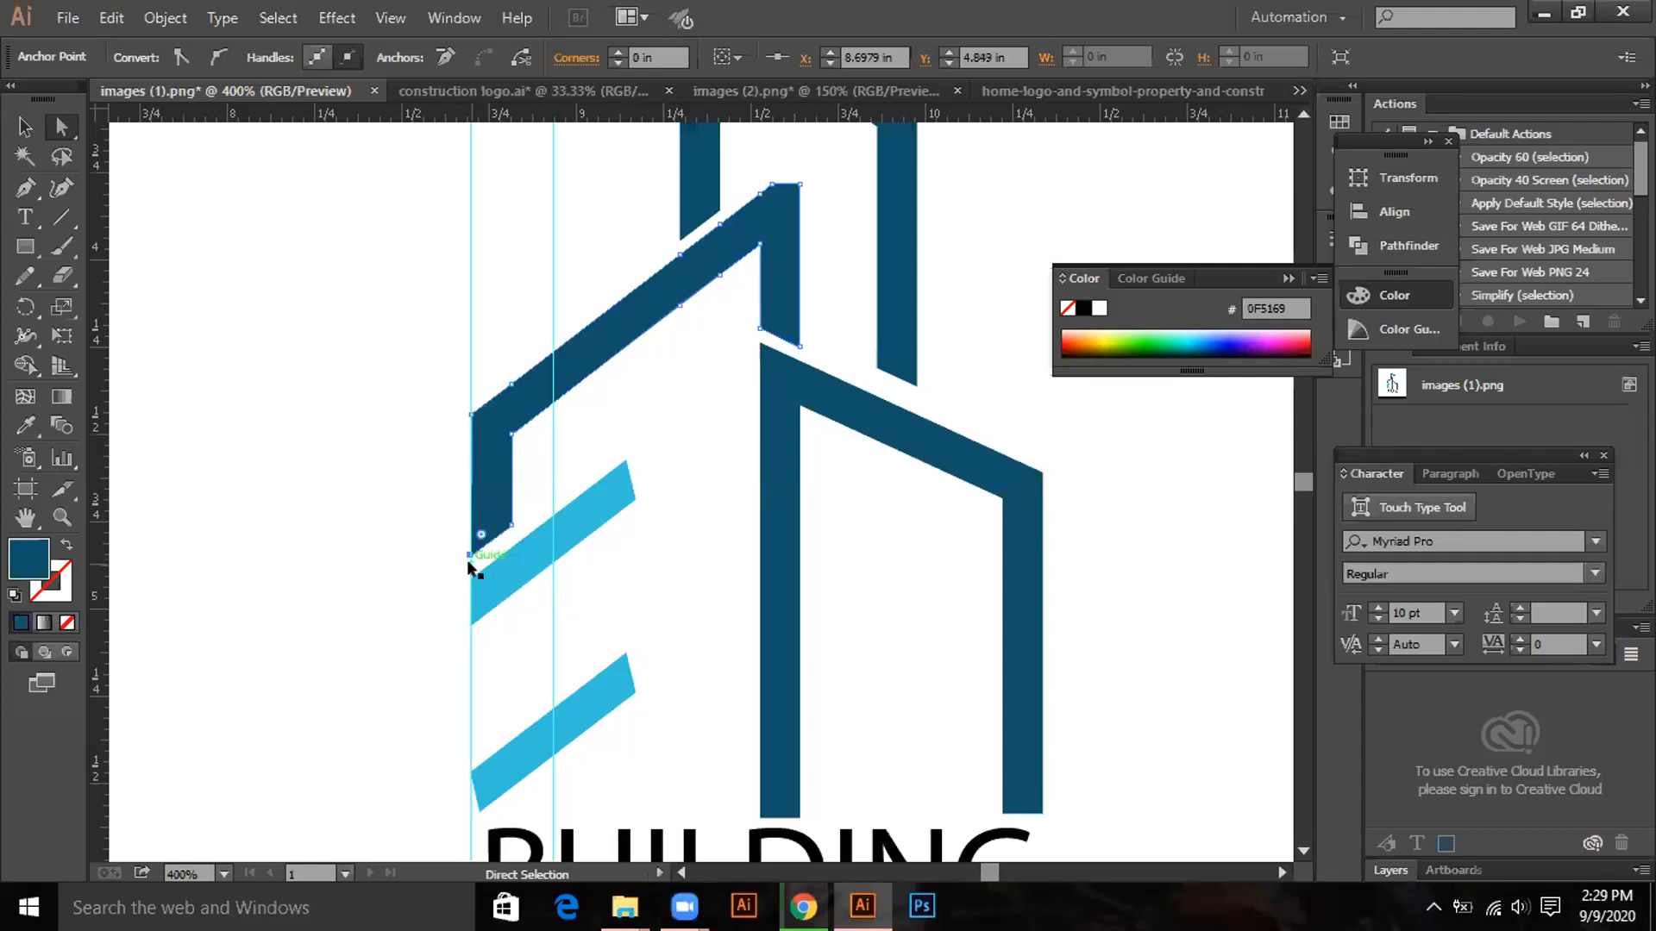
pyautogui.press('Up')
pyautogui.press('Down')
pyautogui.press('Up')
pyautogui.click(312, 377)
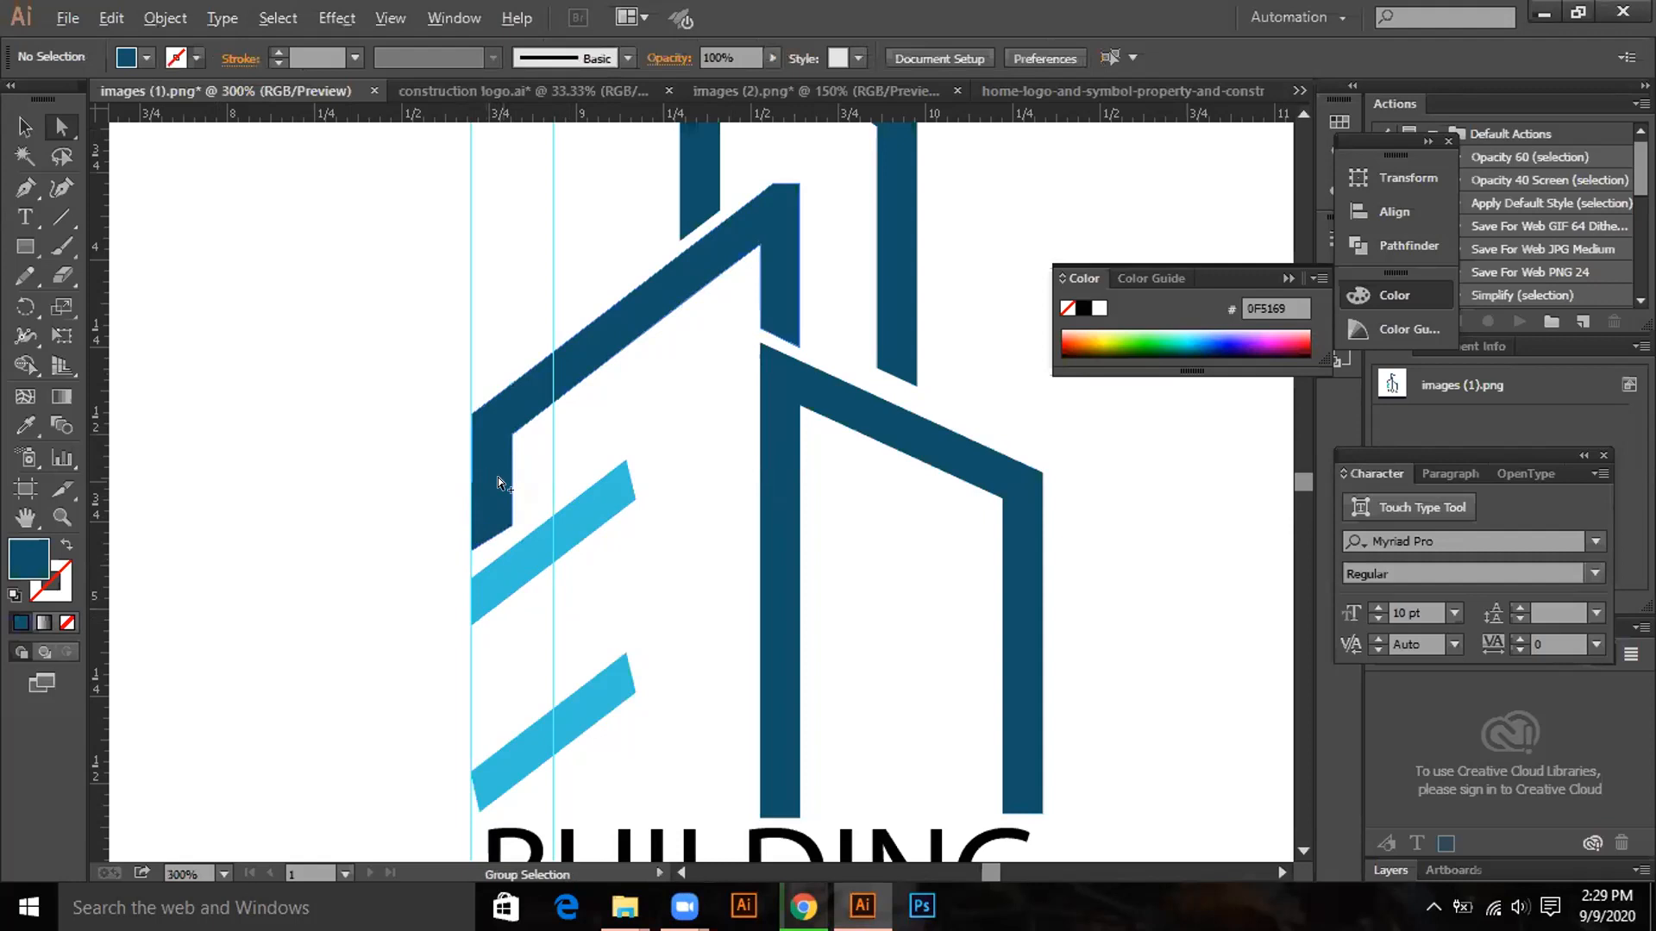
# Examine the wall end and upper stripe up close, and compare them with the stripes in the reference logo image.
pyautogui.scroll(-1, 498, 477)
pyautogui.scroll(4, 498, 474)
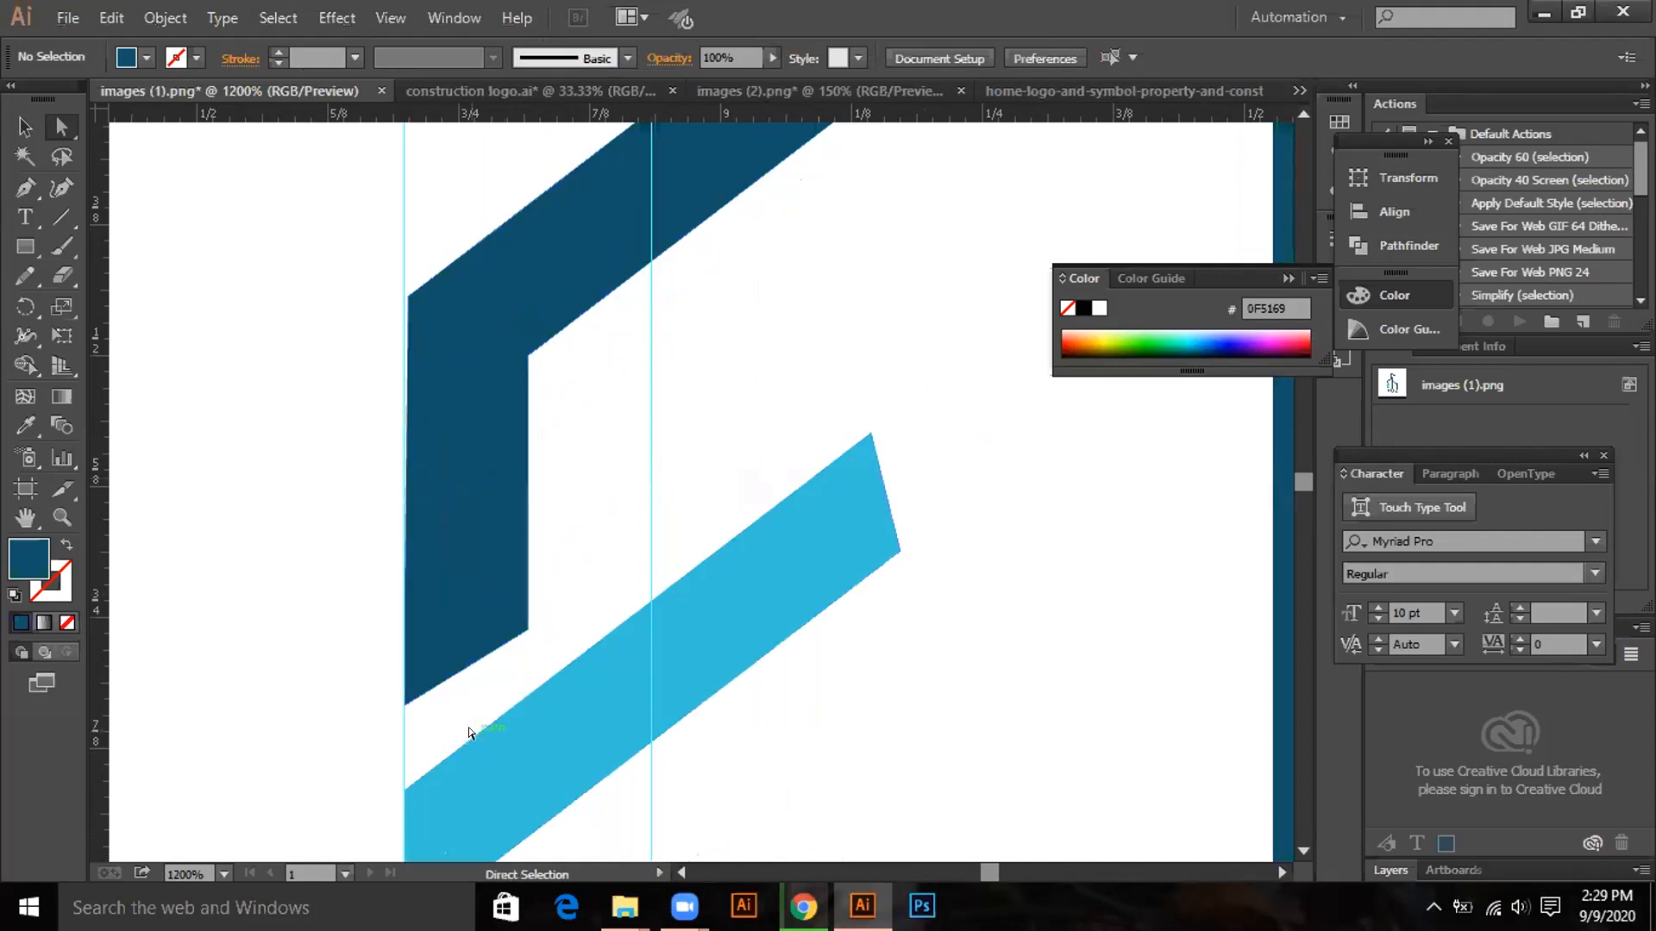
pyautogui.press('ctrl')
pyautogui.hotkey('ctrl', '-')
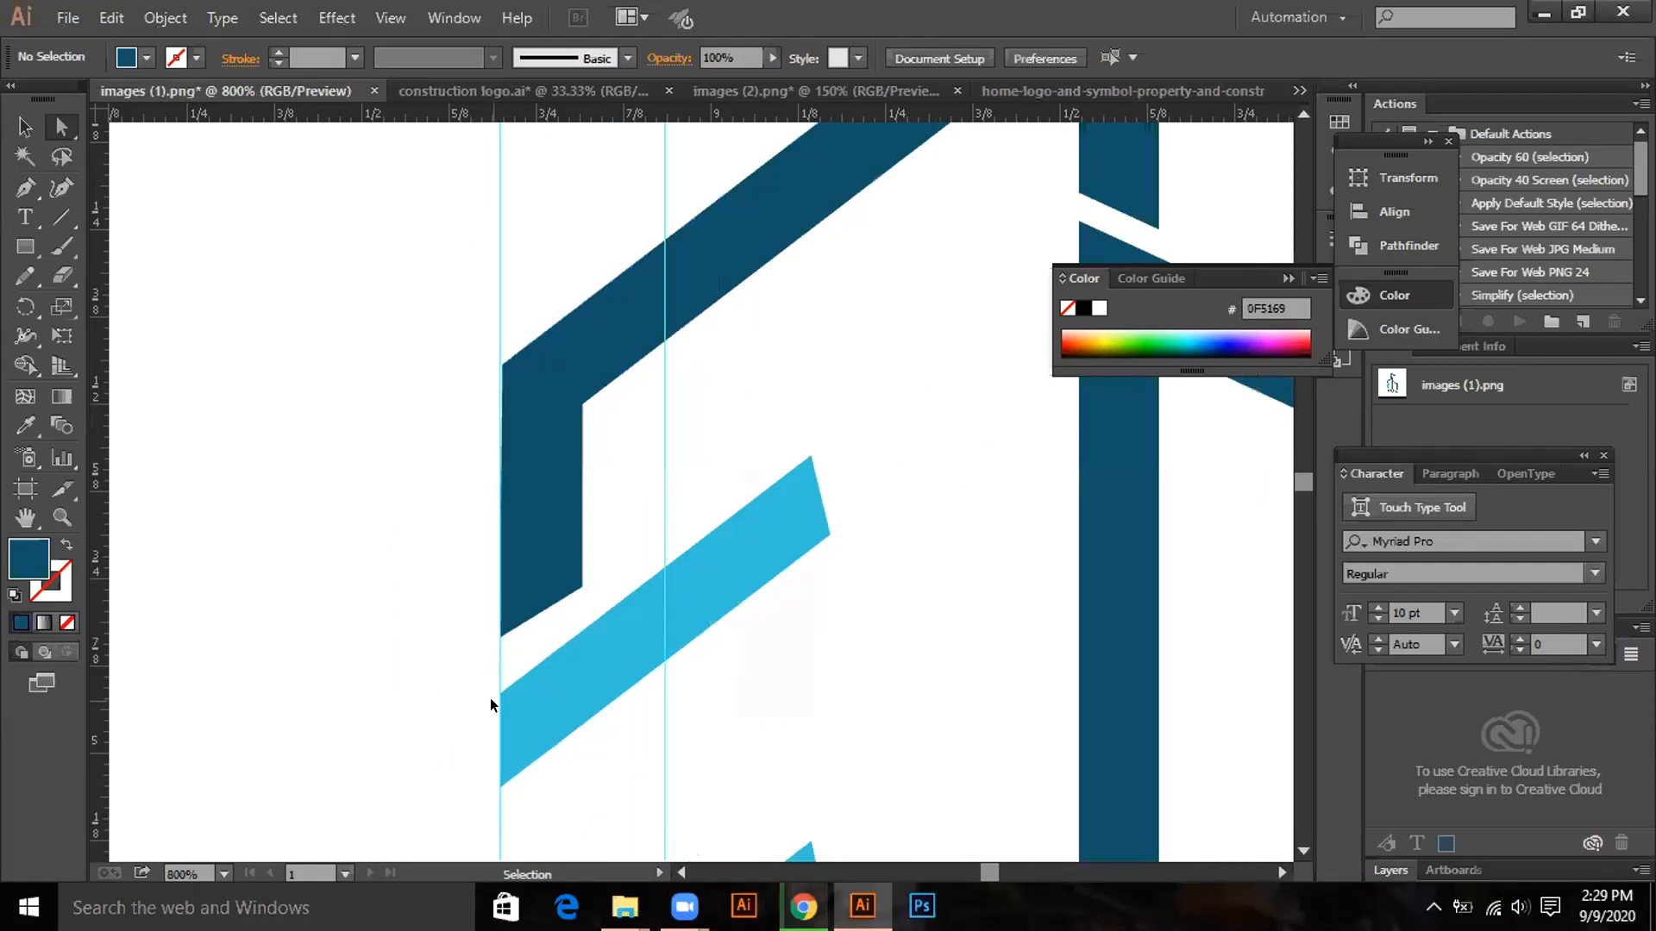
pyautogui.hotkey('ctrl', '-')
pyautogui.hotkey('ctrl', '-')
pyautogui.hotkey('ctrl', '-')
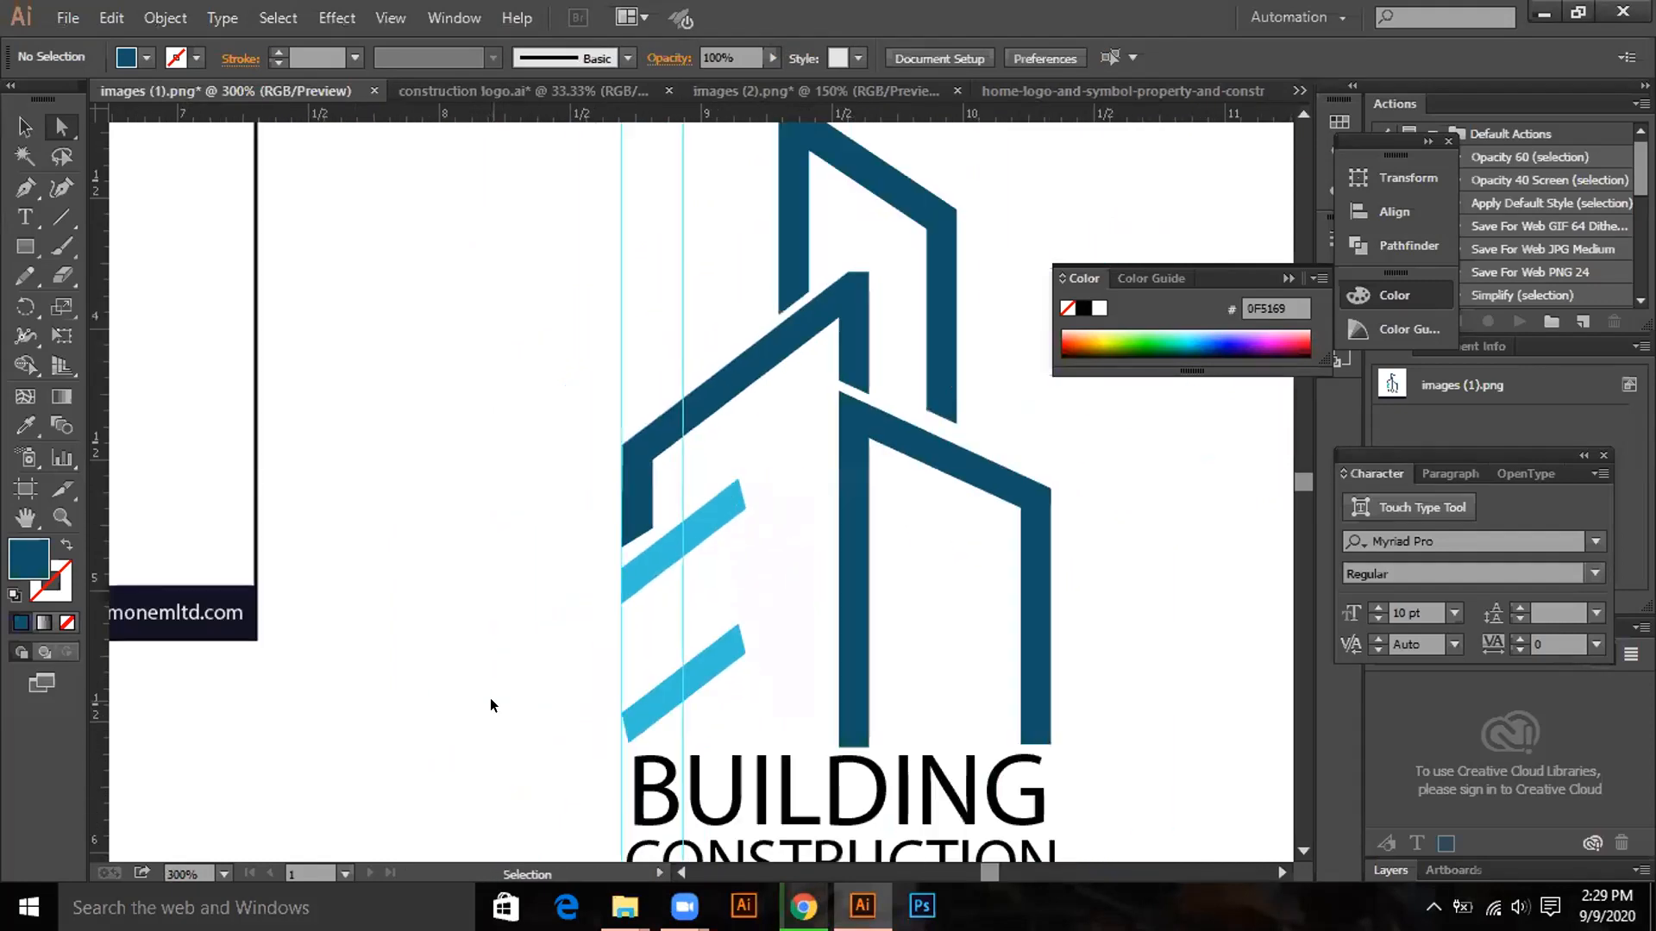
pyautogui.hotkey('ctrl', '-')
pyautogui.hotkey('ctrl', '-')
pyautogui.hotkey('ctrl', '-')
pyautogui.hotkey('ctrl', '-')
pyautogui.hotkey('ctrl', '-')
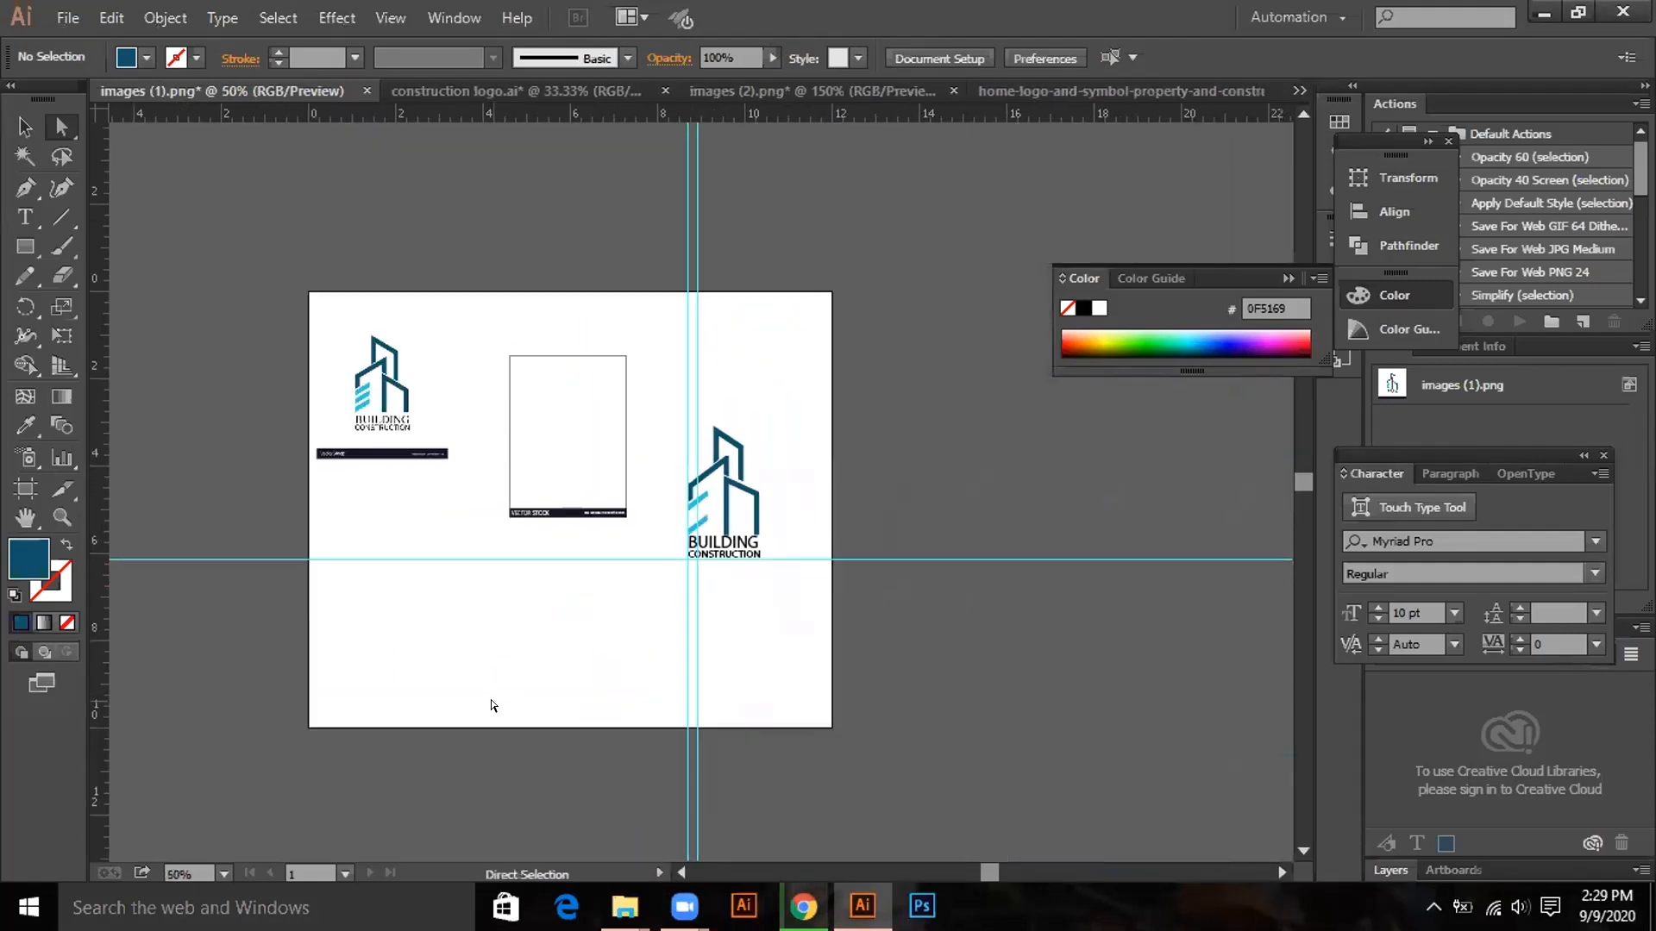
pyautogui.click(376, 411)
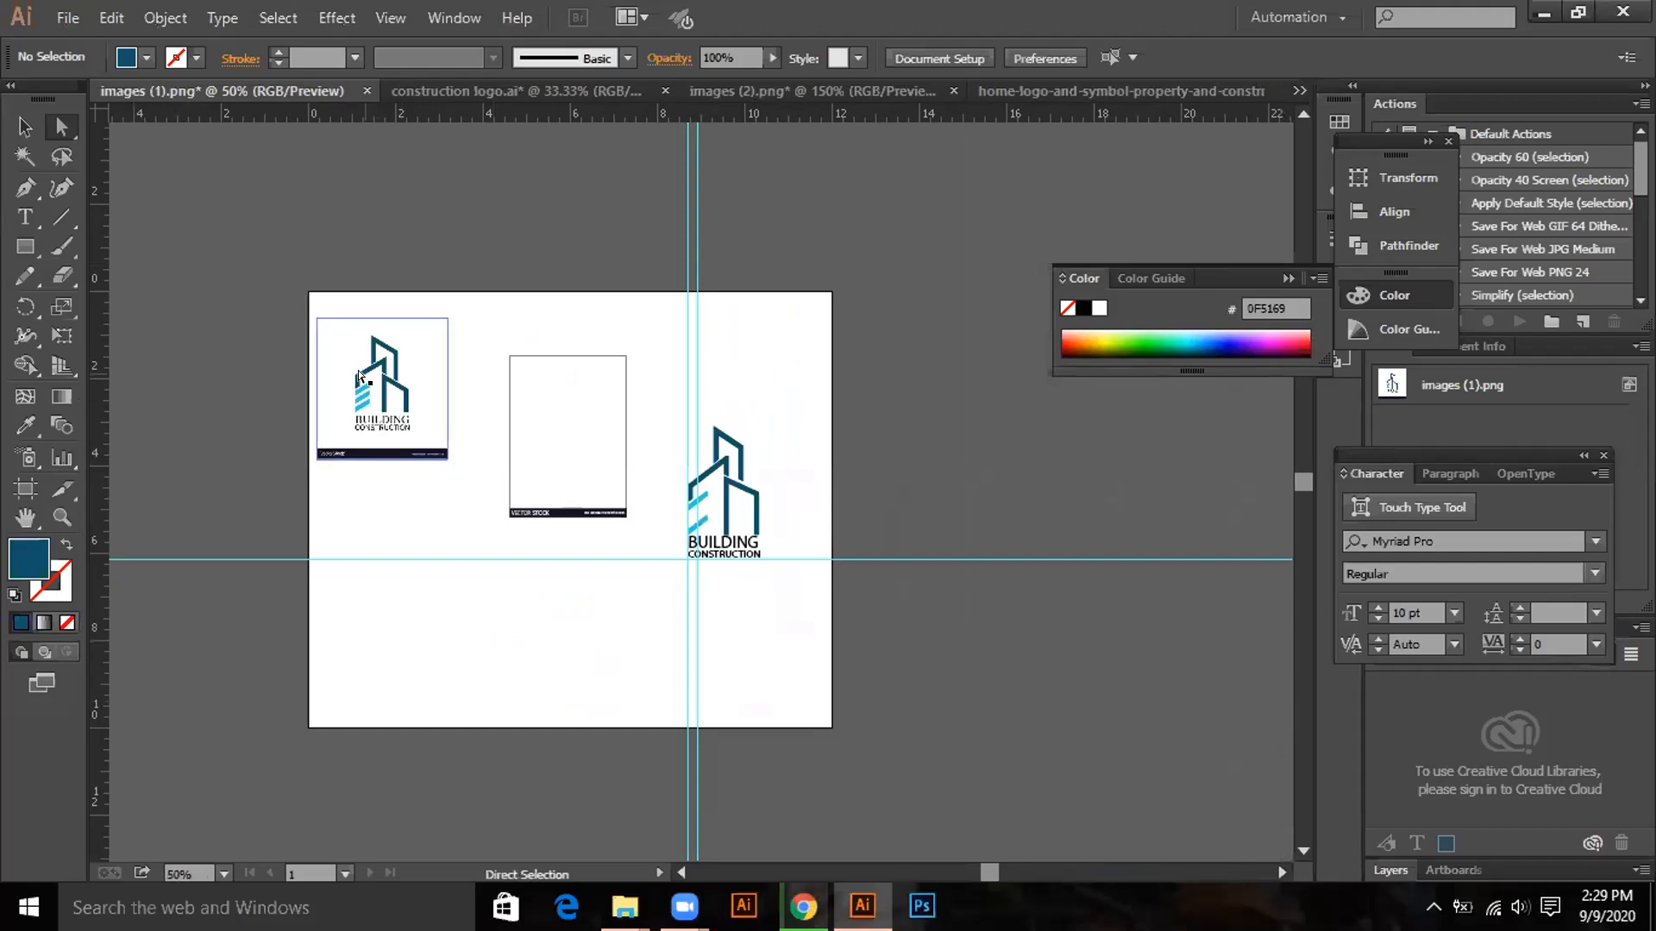
pyautogui.click(361, 397)
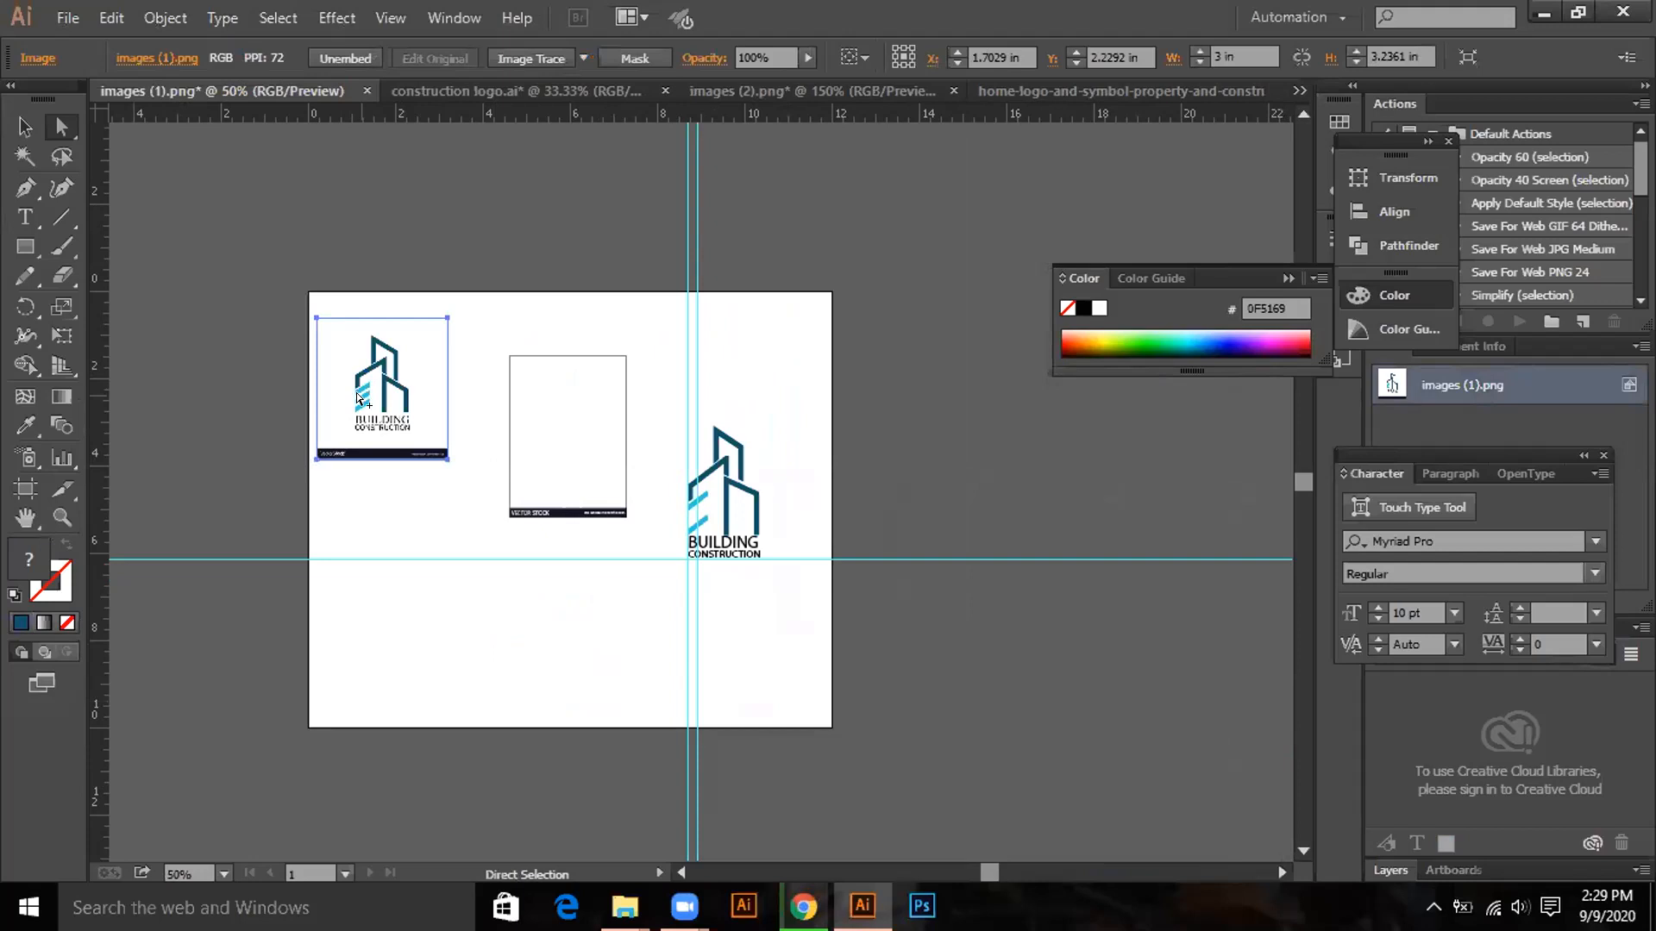
pyautogui.scroll(4, 358, 398)
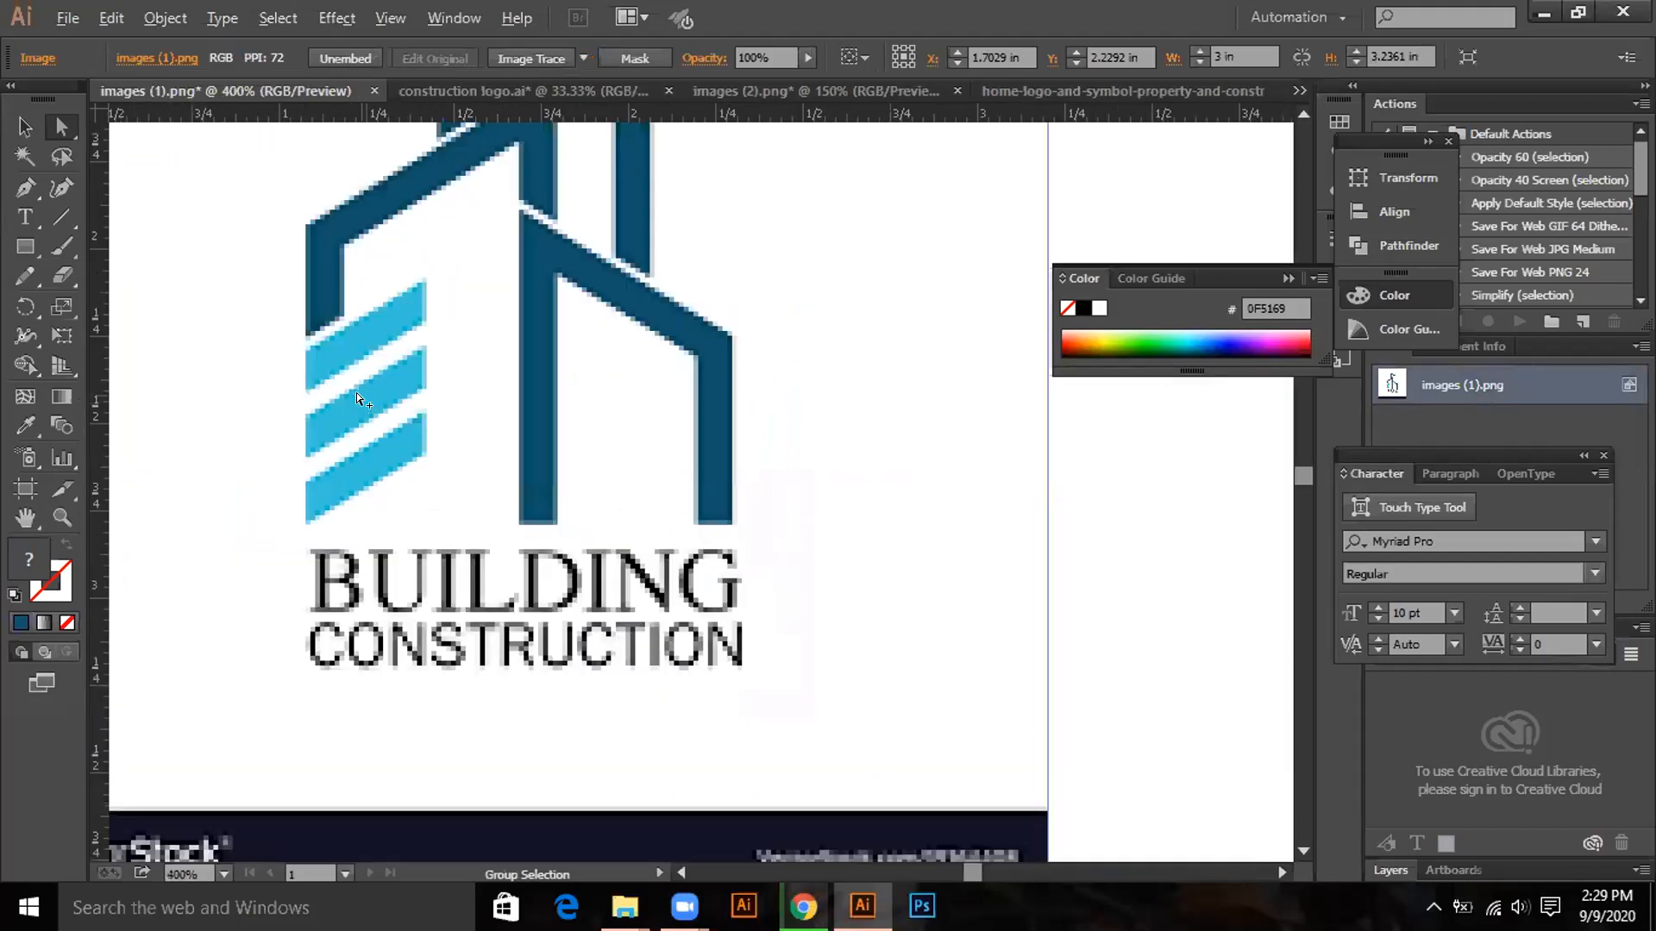
# Examine the stripes and the left wall end in the reference logo image, and compare them with the redrawn logo.
pyautogui.scroll(1, 355, 391)
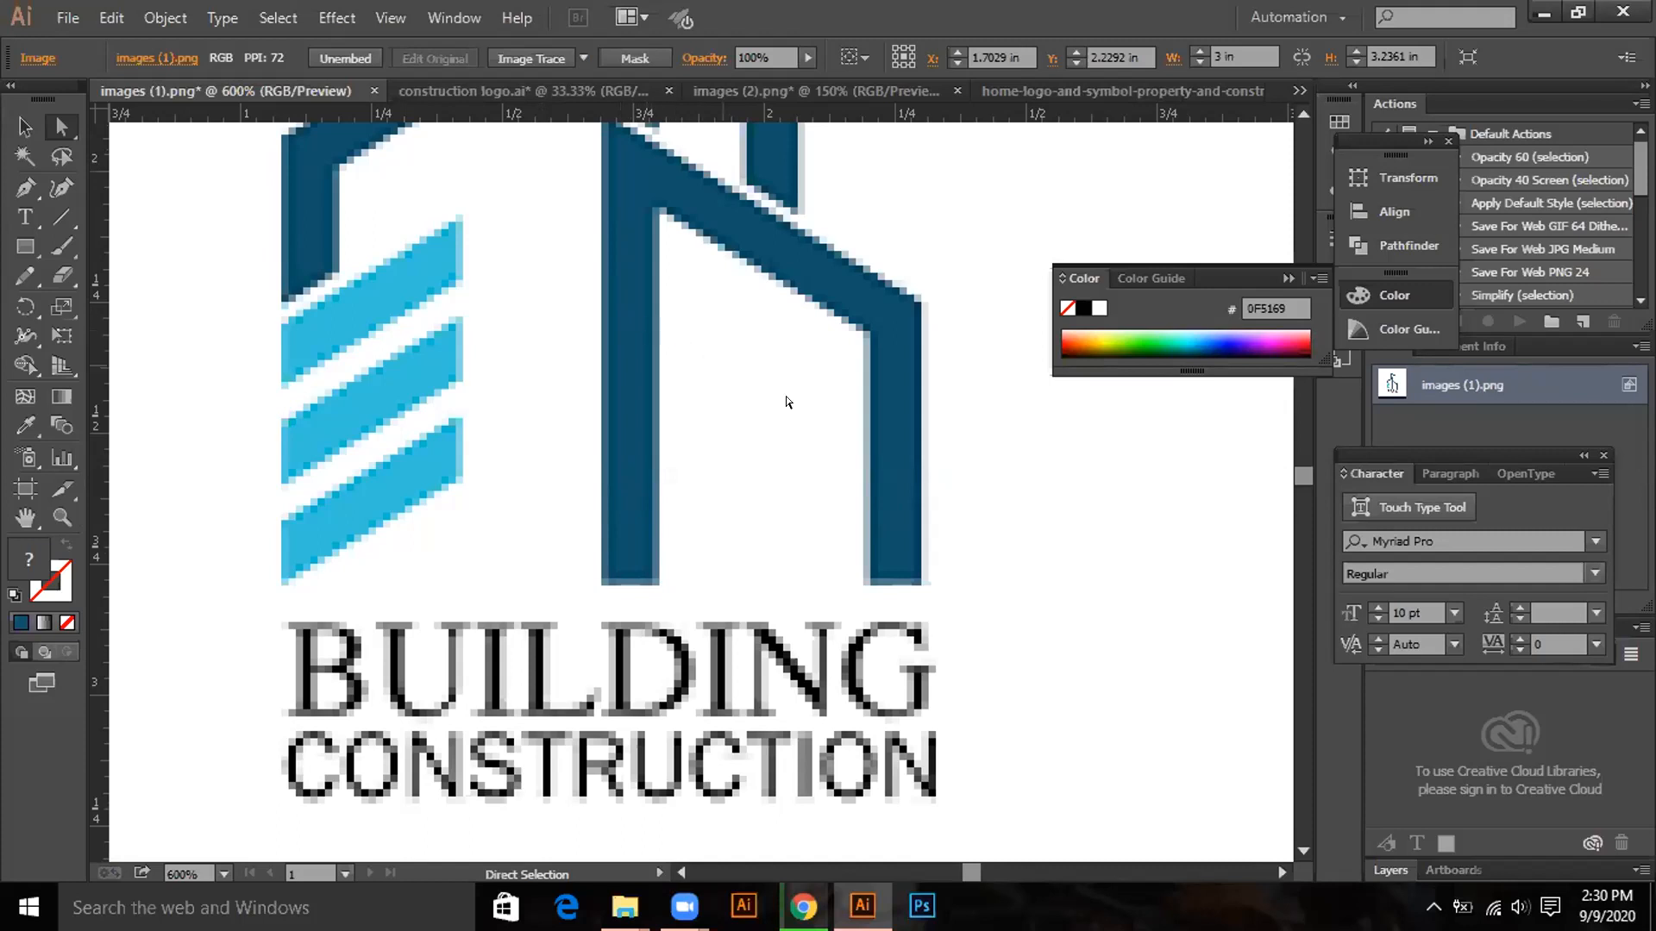
pyautogui.press('alt')
pyautogui.scroll(-1, 726, 405)
pyautogui.scroll(-1, 725, 405)
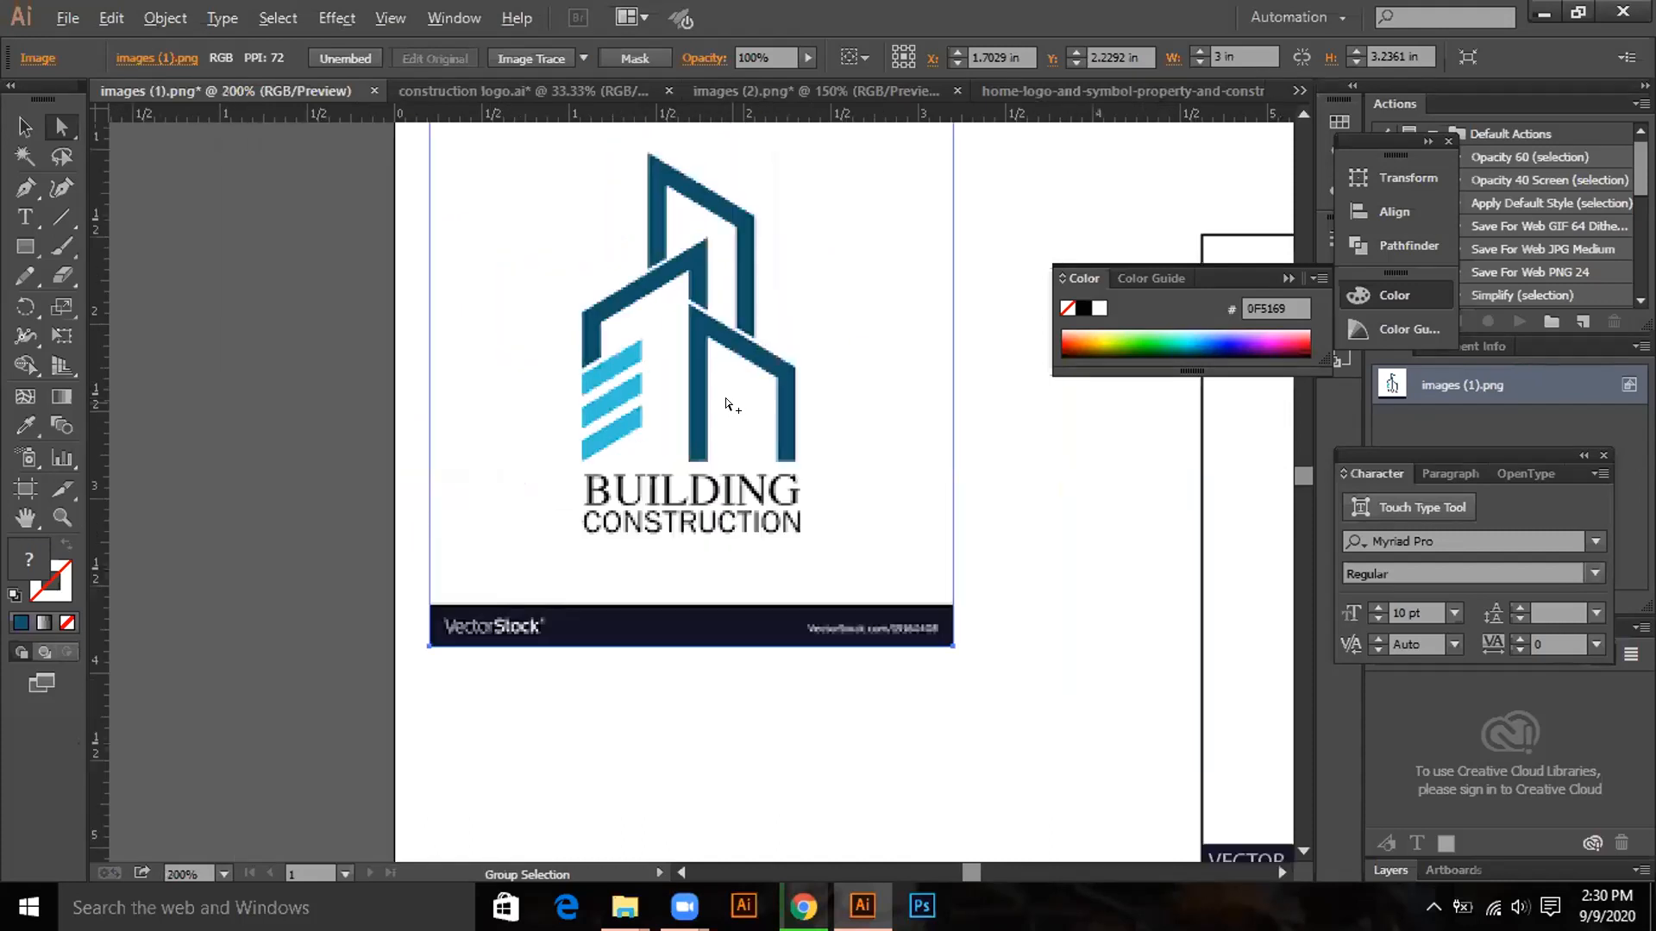
pyautogui.press('space')
pyautogui.moveTo(1200, 487); pyautogui.dragTo(551, 225)
pyautogui.moveTo(1223, 507); pyautogui.dragTo(727, 427)
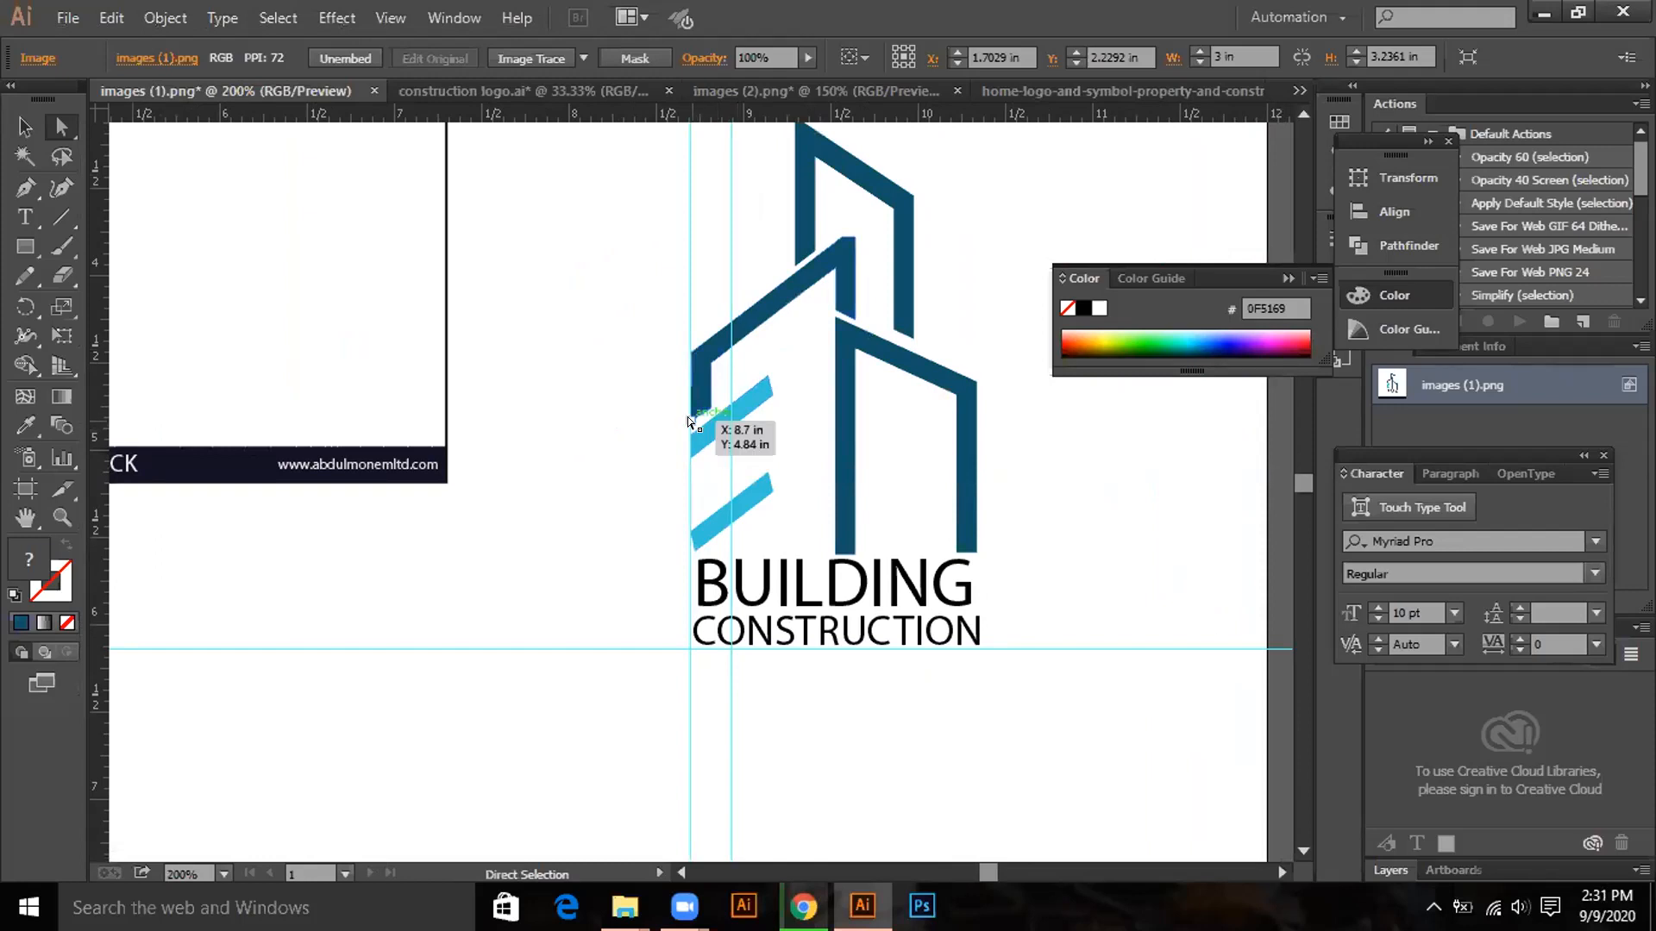
# Adjust the bottom outer corner point of the left building's short wall along the vertical guide to about Y 4.84 in.
pyautogui.click(687, 418)
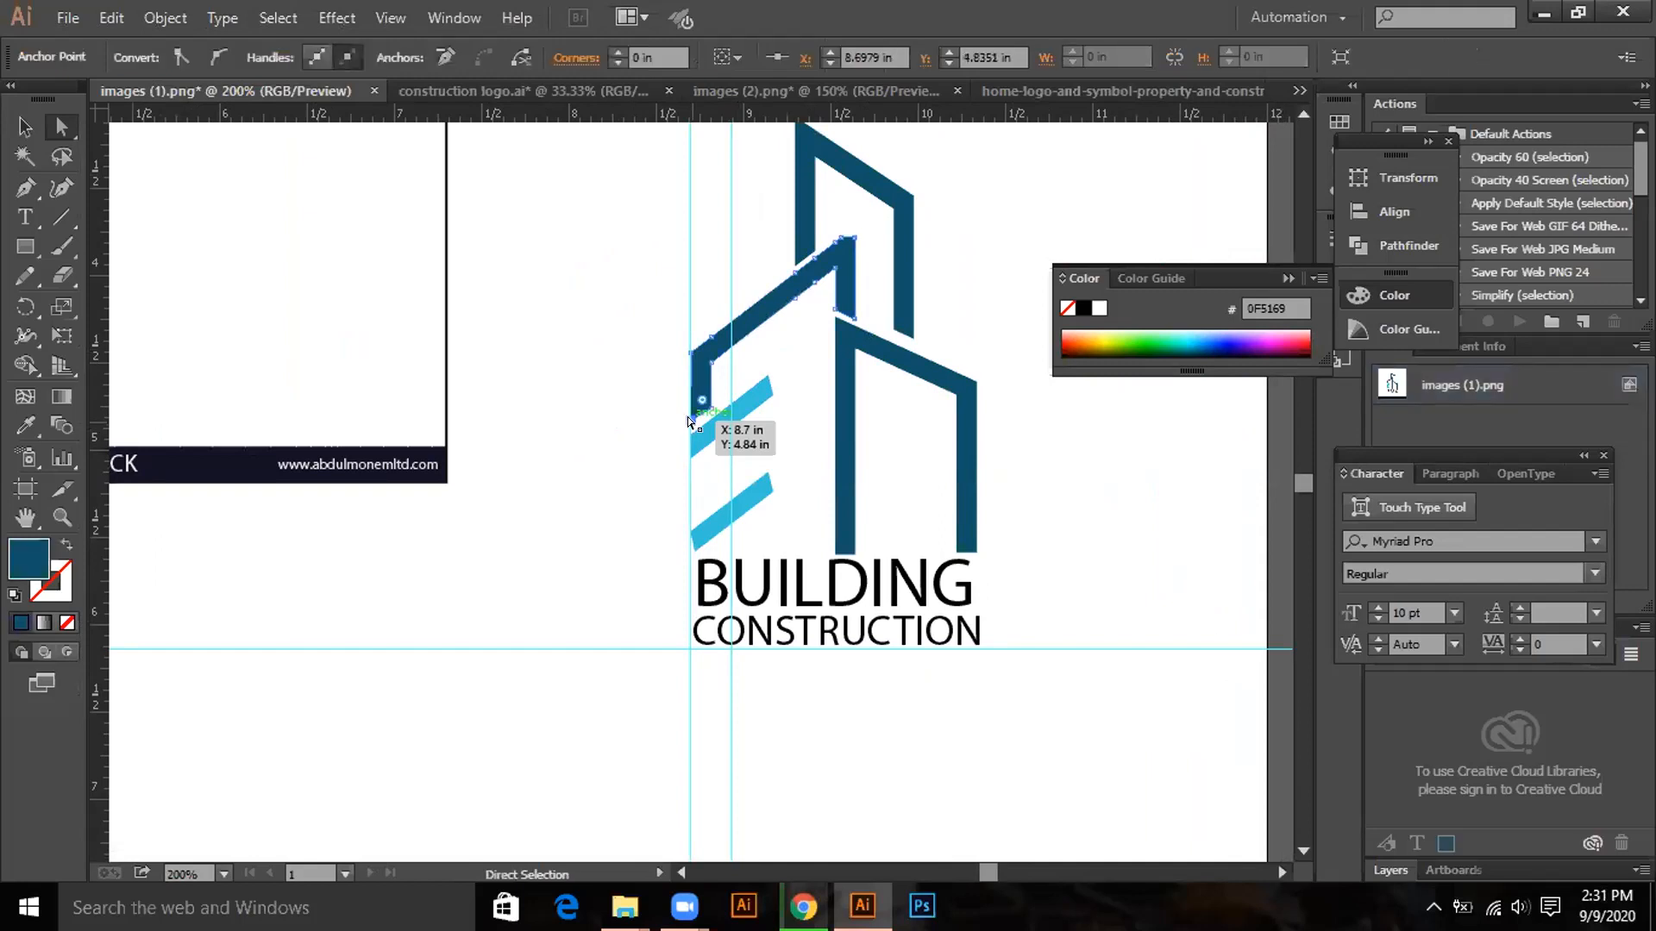
pyautogui.moveTo(686, 421); pyautogui.dragTo(686, 421)
pyautogui.click(642, 383)
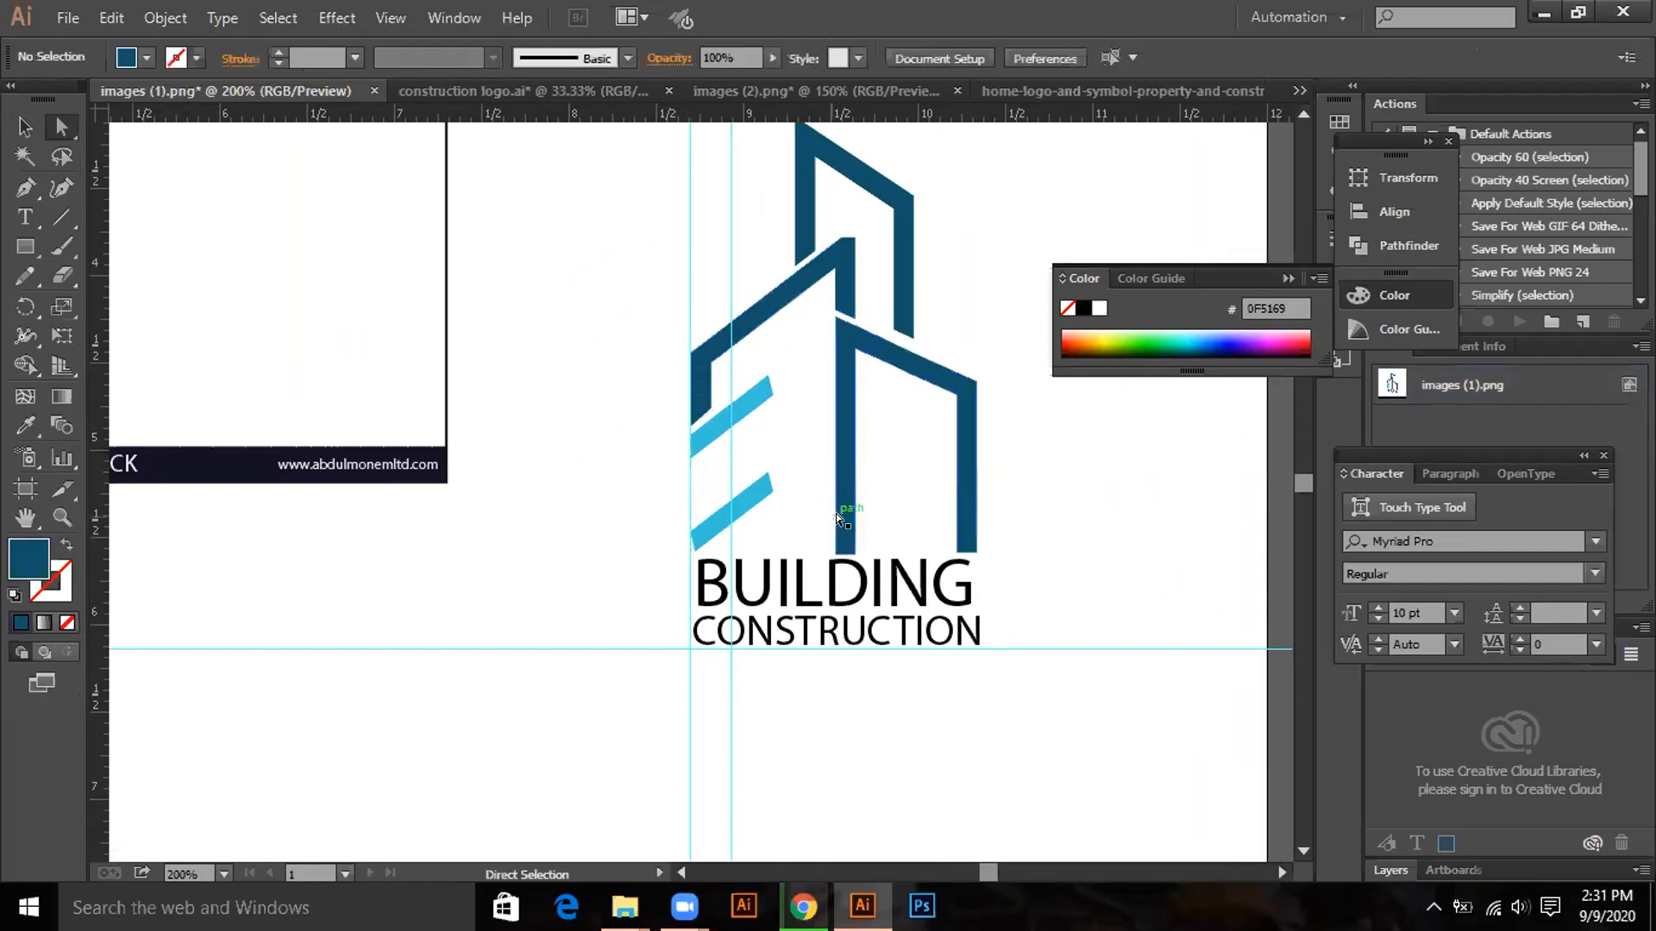
pyautogui.click(686, 417)
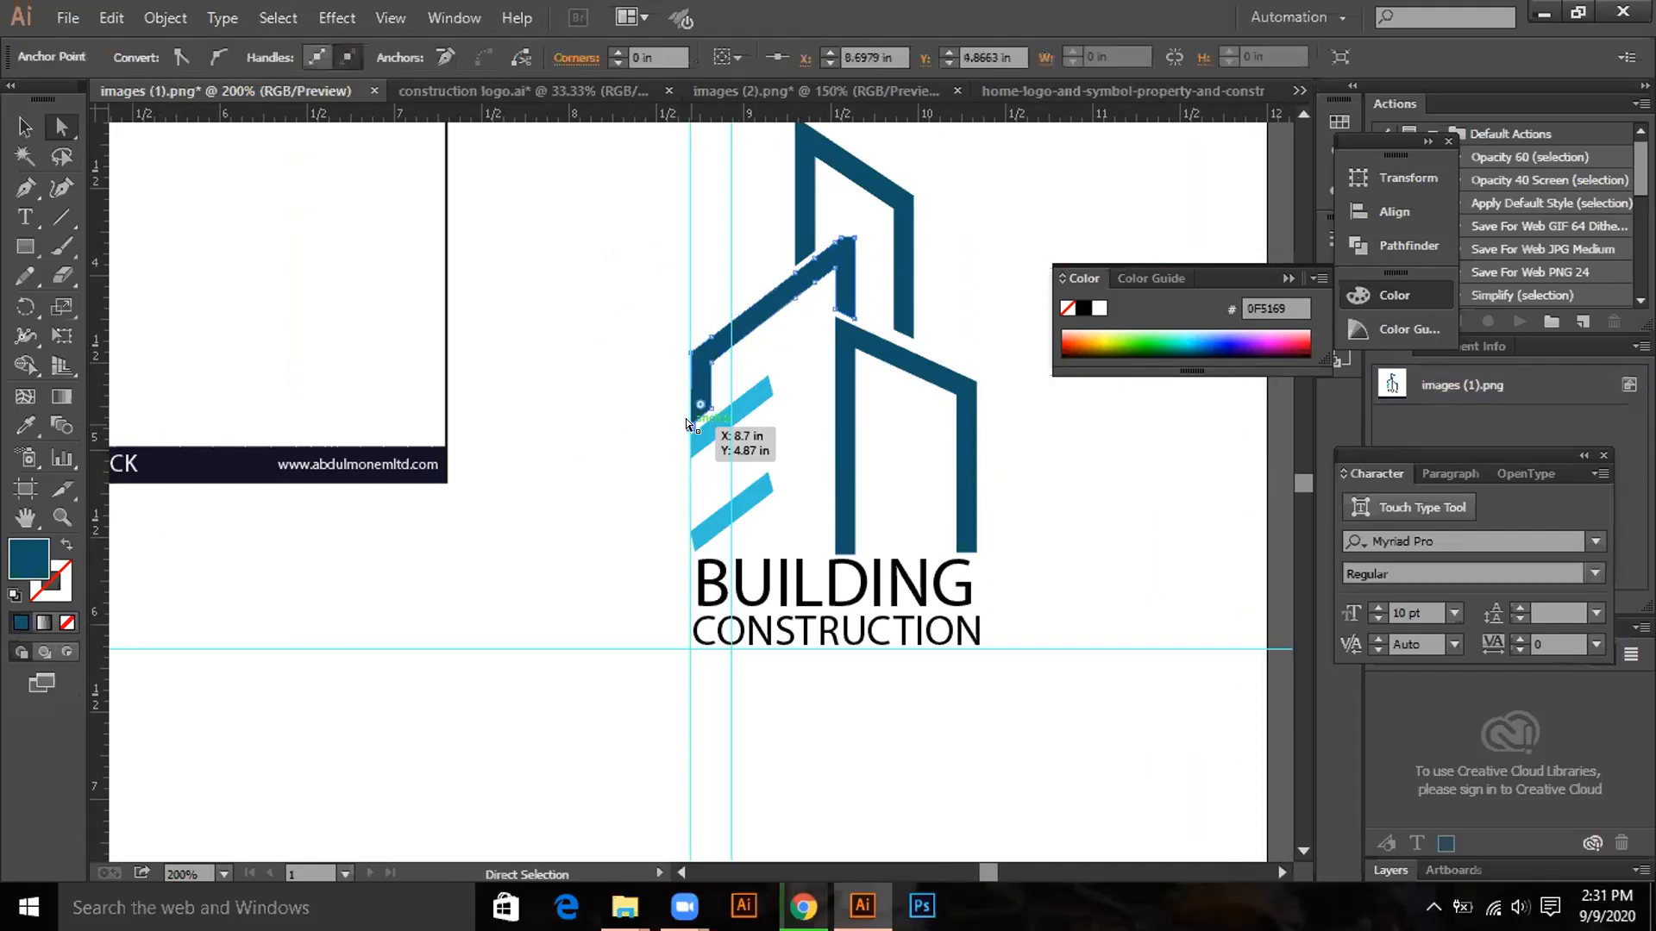
pyautogui.moveTo(685, 417); pyautogui.dragTo(685, 416)
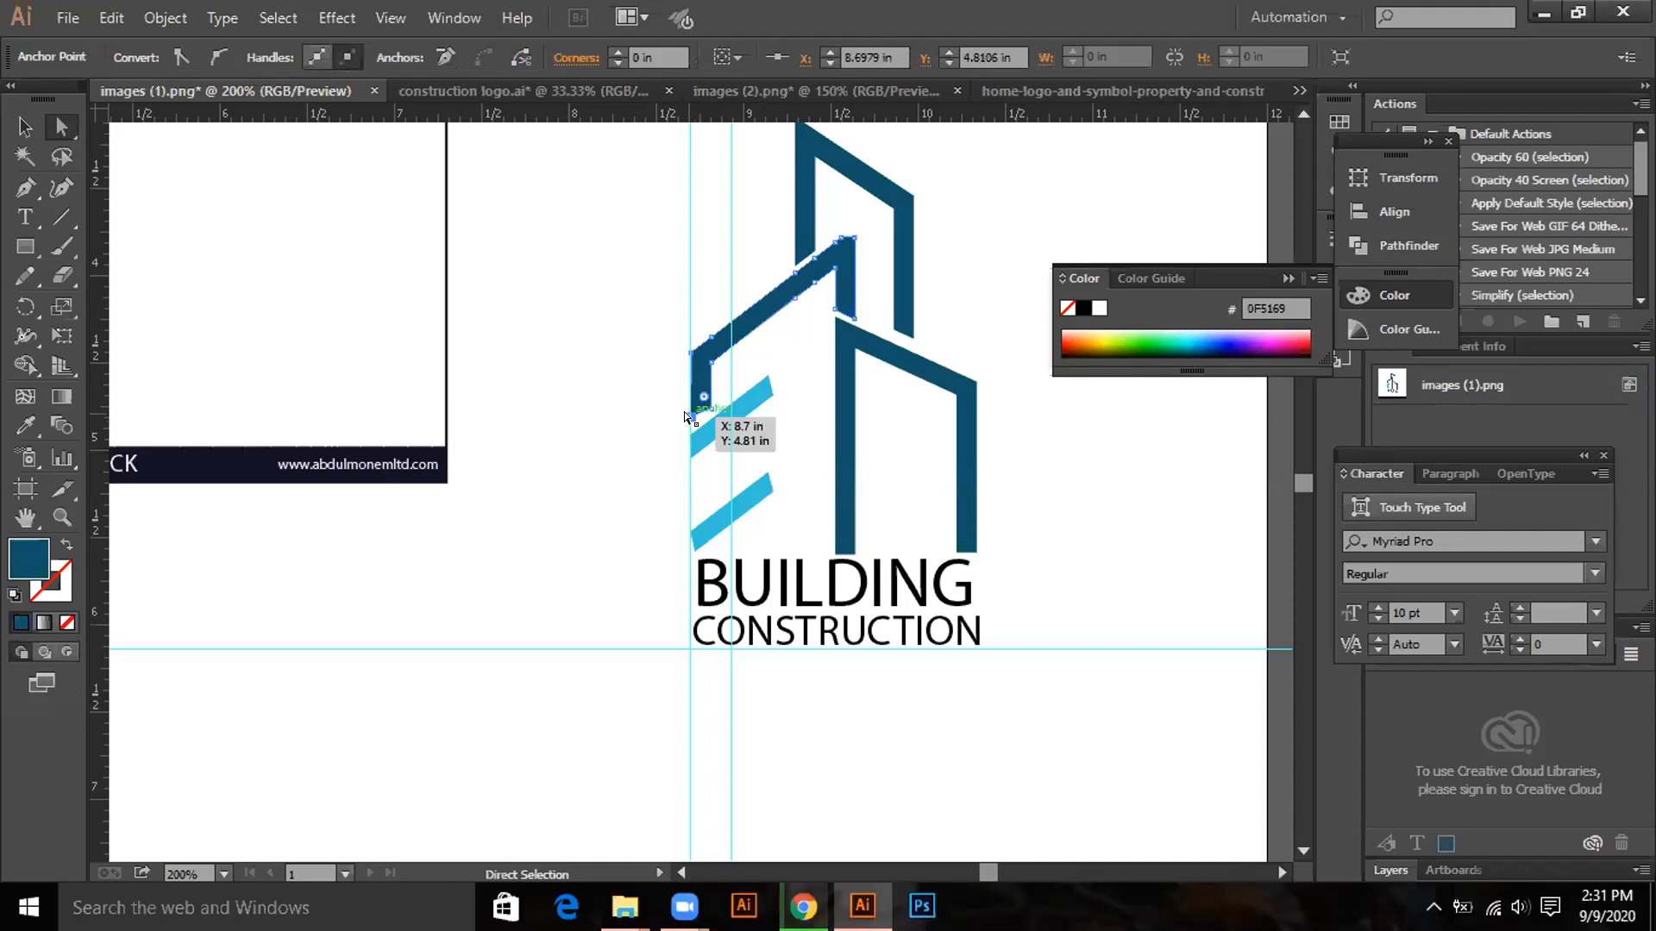
pyautogui.press('Down')
pyautogui.press('Down')
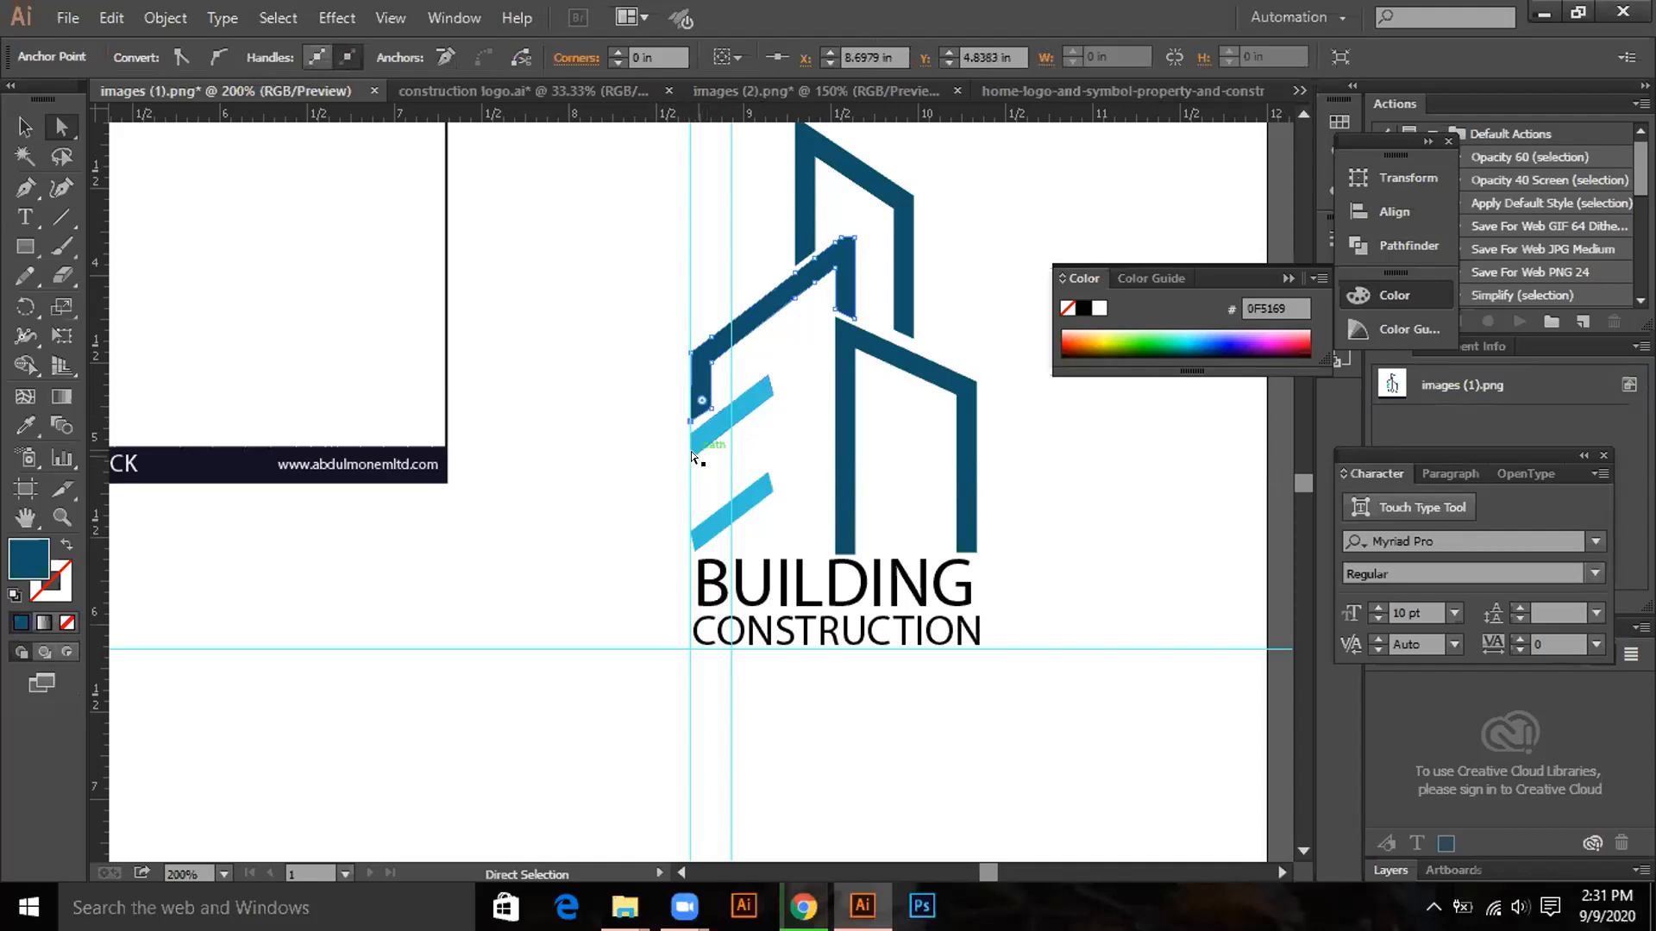
pyautogui.click(629, 298)
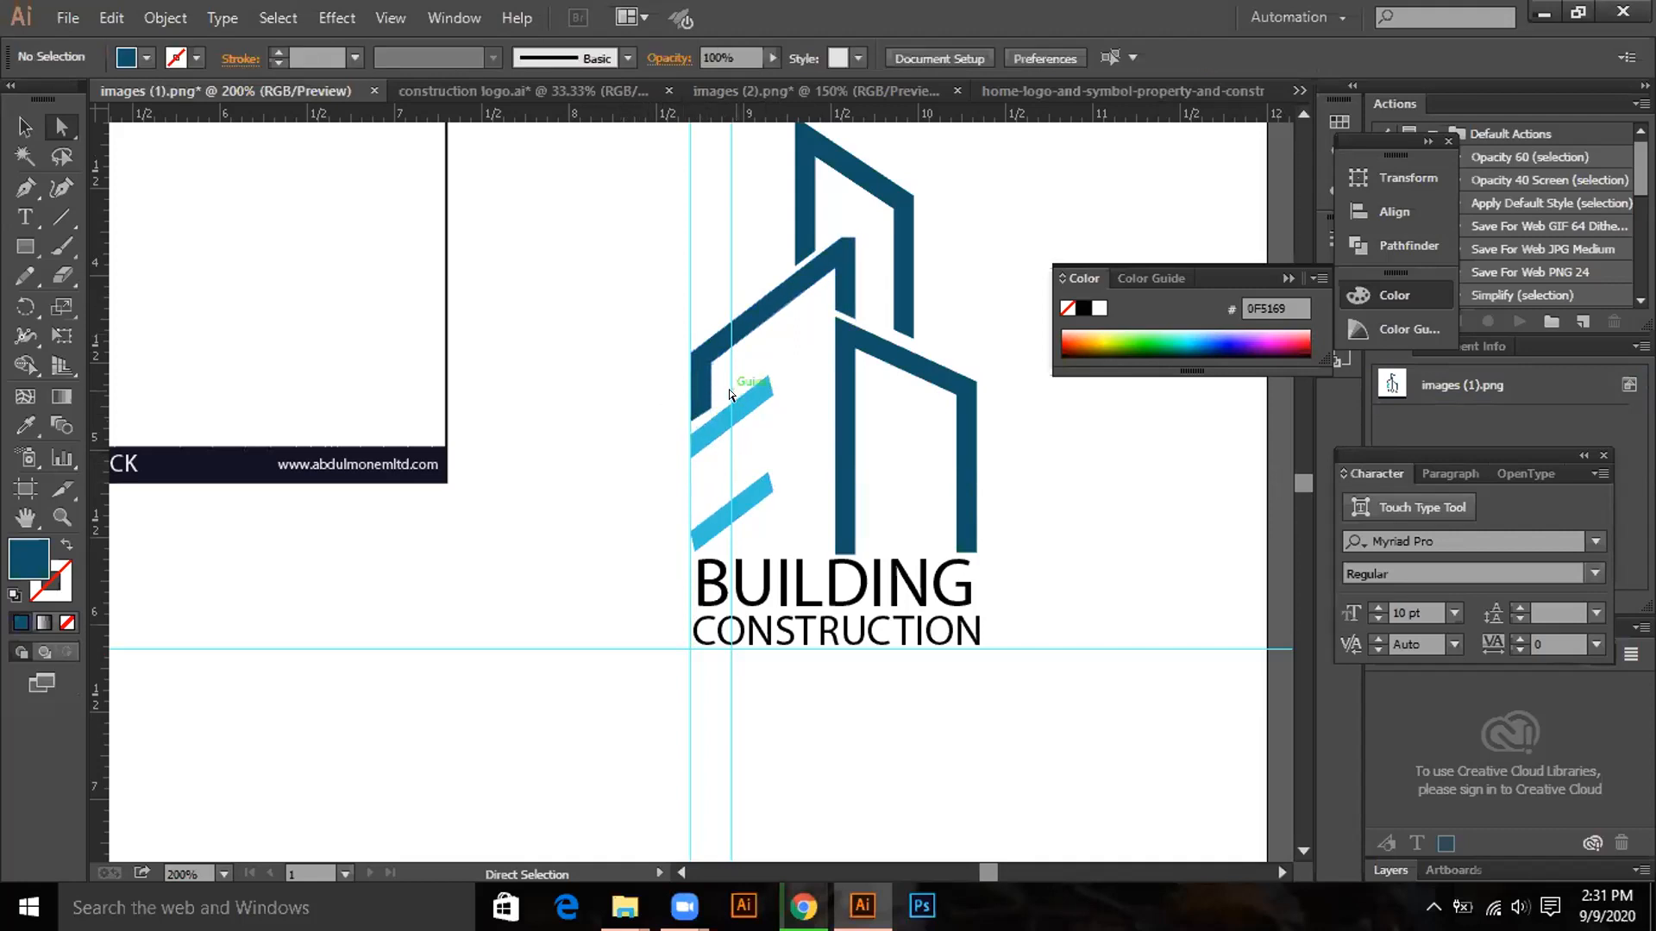
# Nudge the short wall's outer edge down slightly, then reposition its bottom corner point on the guide at about Y 4.84 in.
pyautogui.keyDown('alt'); pyautogui.scroll(3, 722, 386); pyautogui.keyUp('alt')
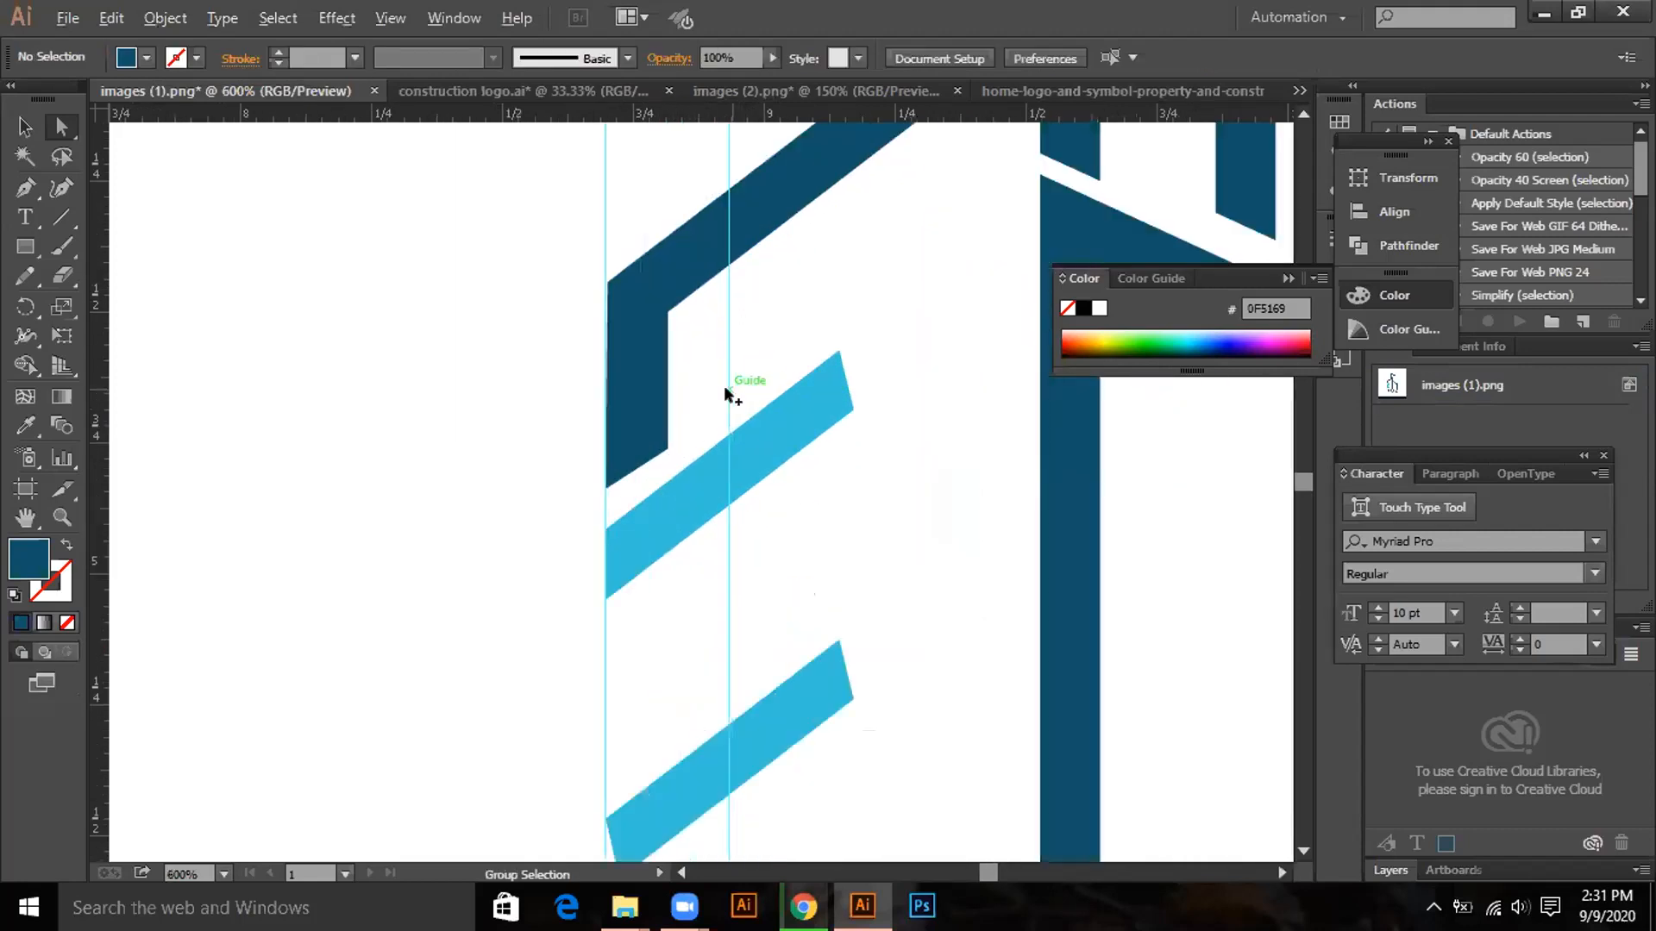
pyautogui.keyDown('alt'); pyautogui.scroll(1, 724, 389); pyautogui.keyUp('alt')
pyautogui.scroll(1, 721, 388)
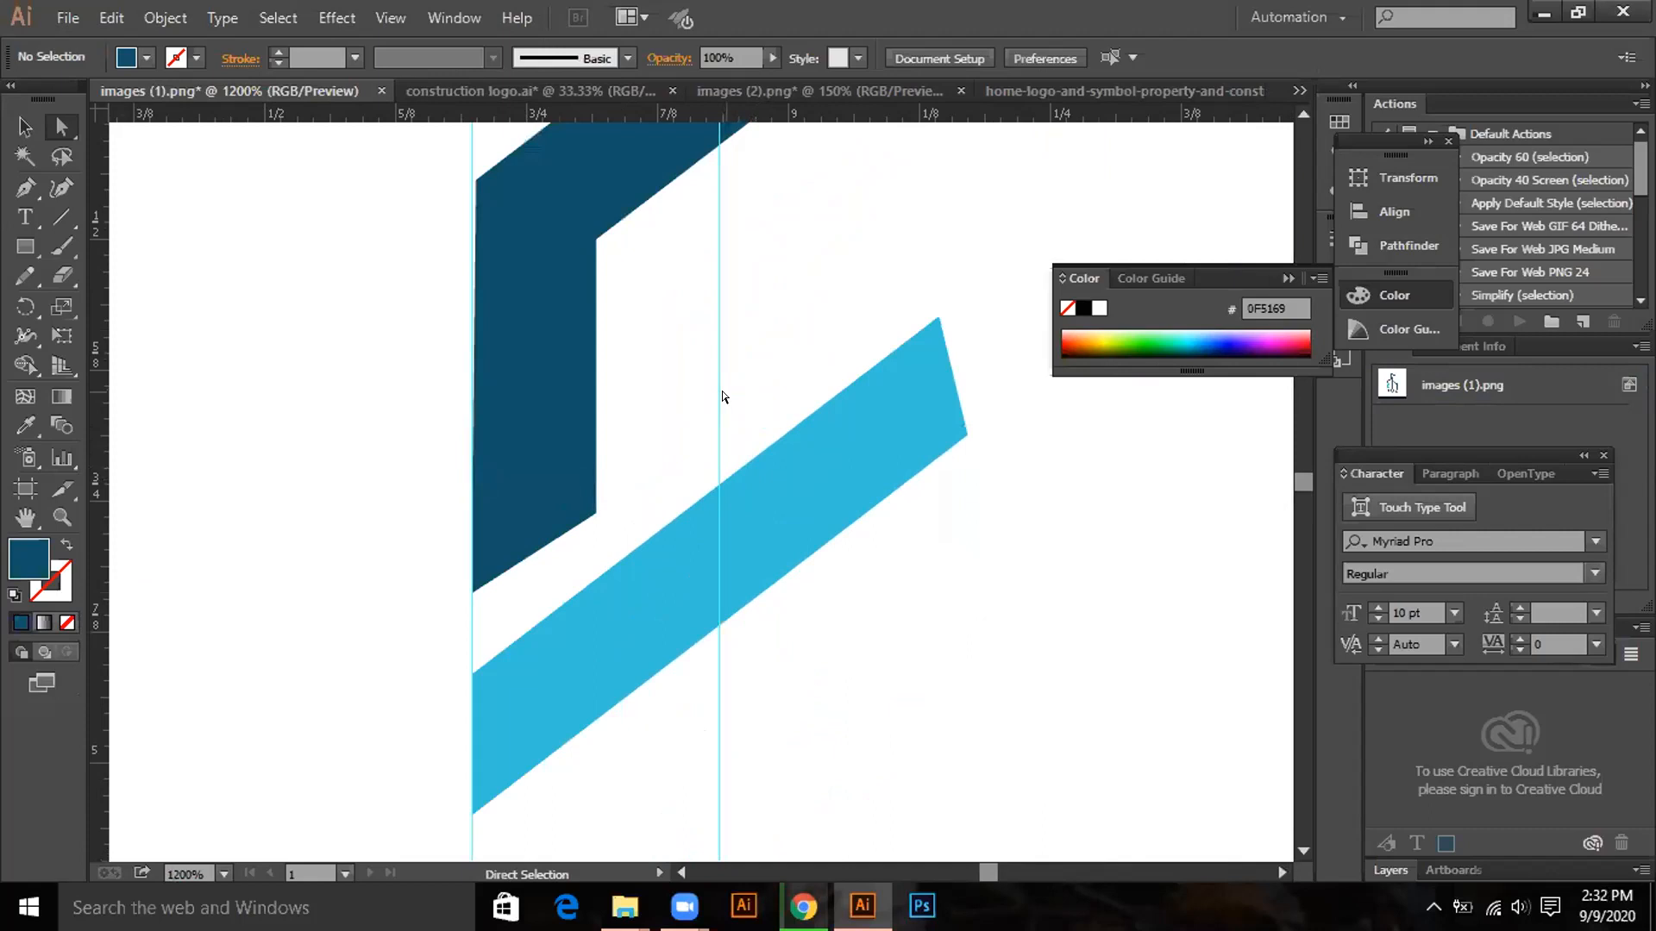
pyautogui.click(470, 587)
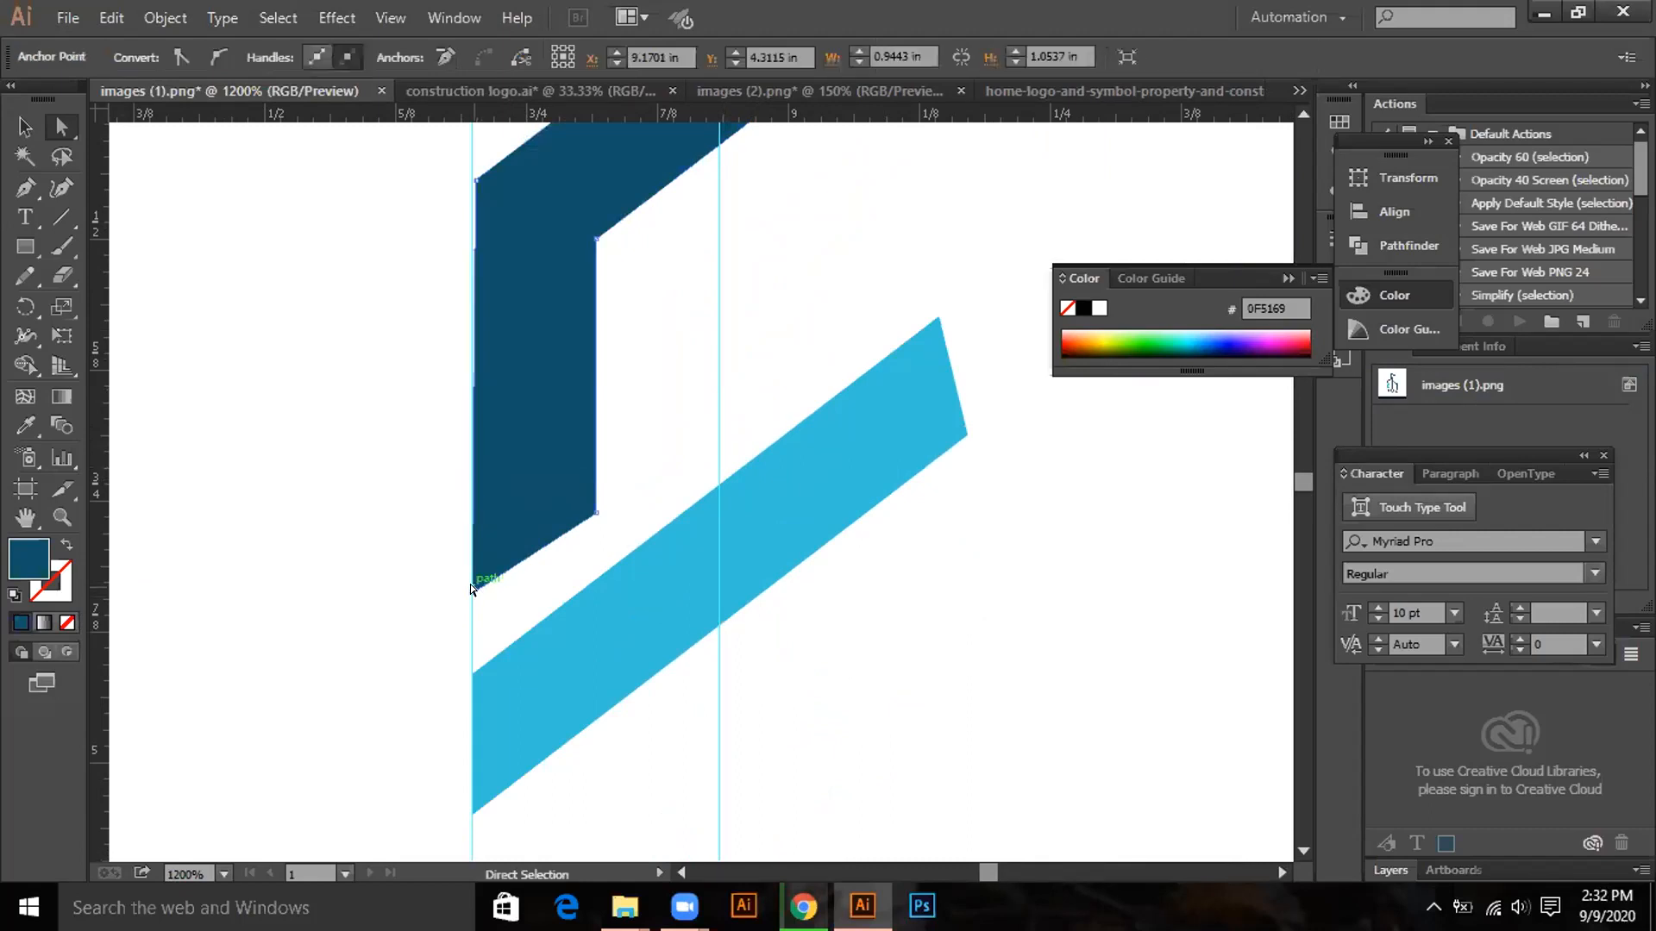
pyautogui.press('Down')
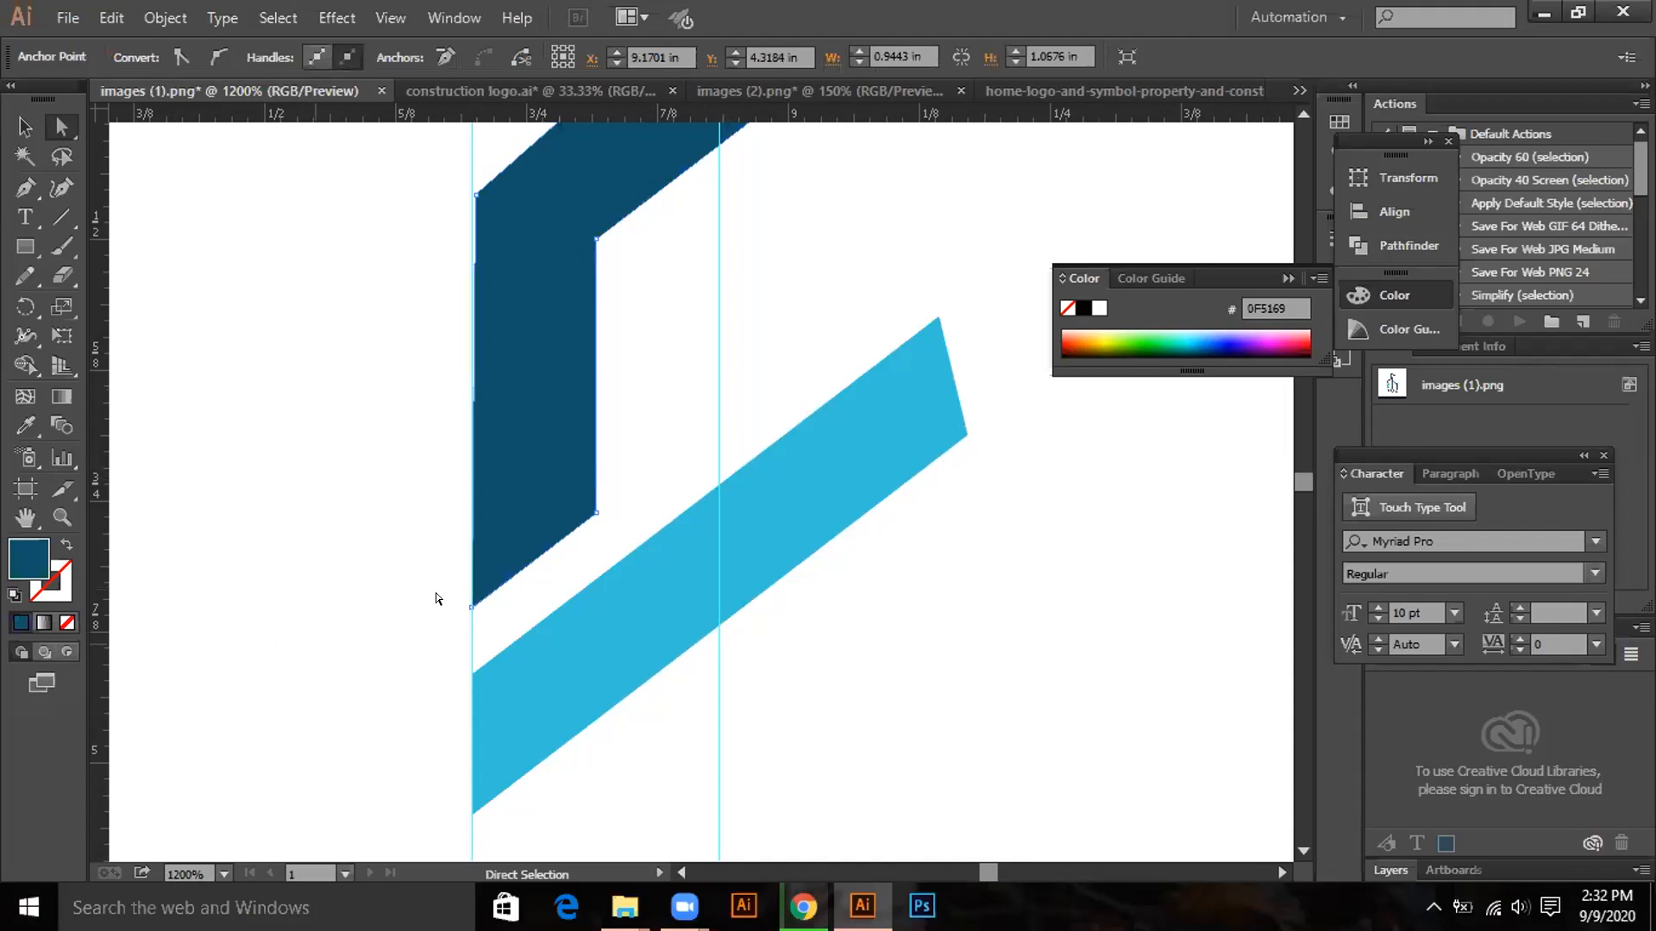
pyautogui.moveTo(467, 596); pyautogui.dragTo(457, 600)
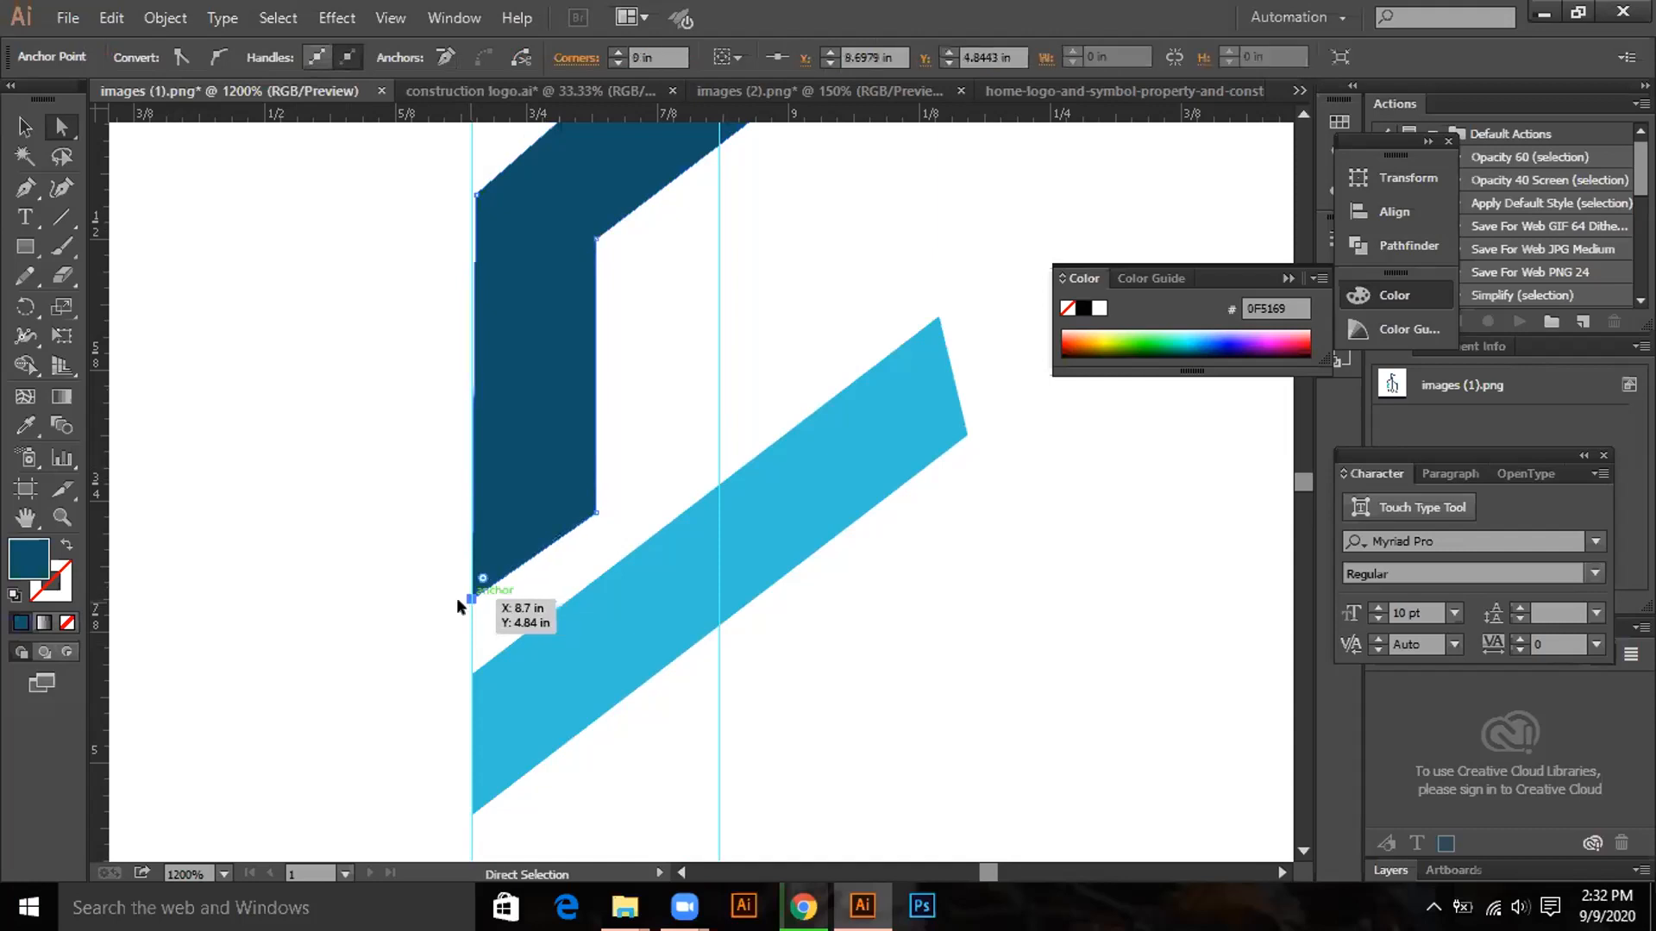
pyautogui.click(379, 595)
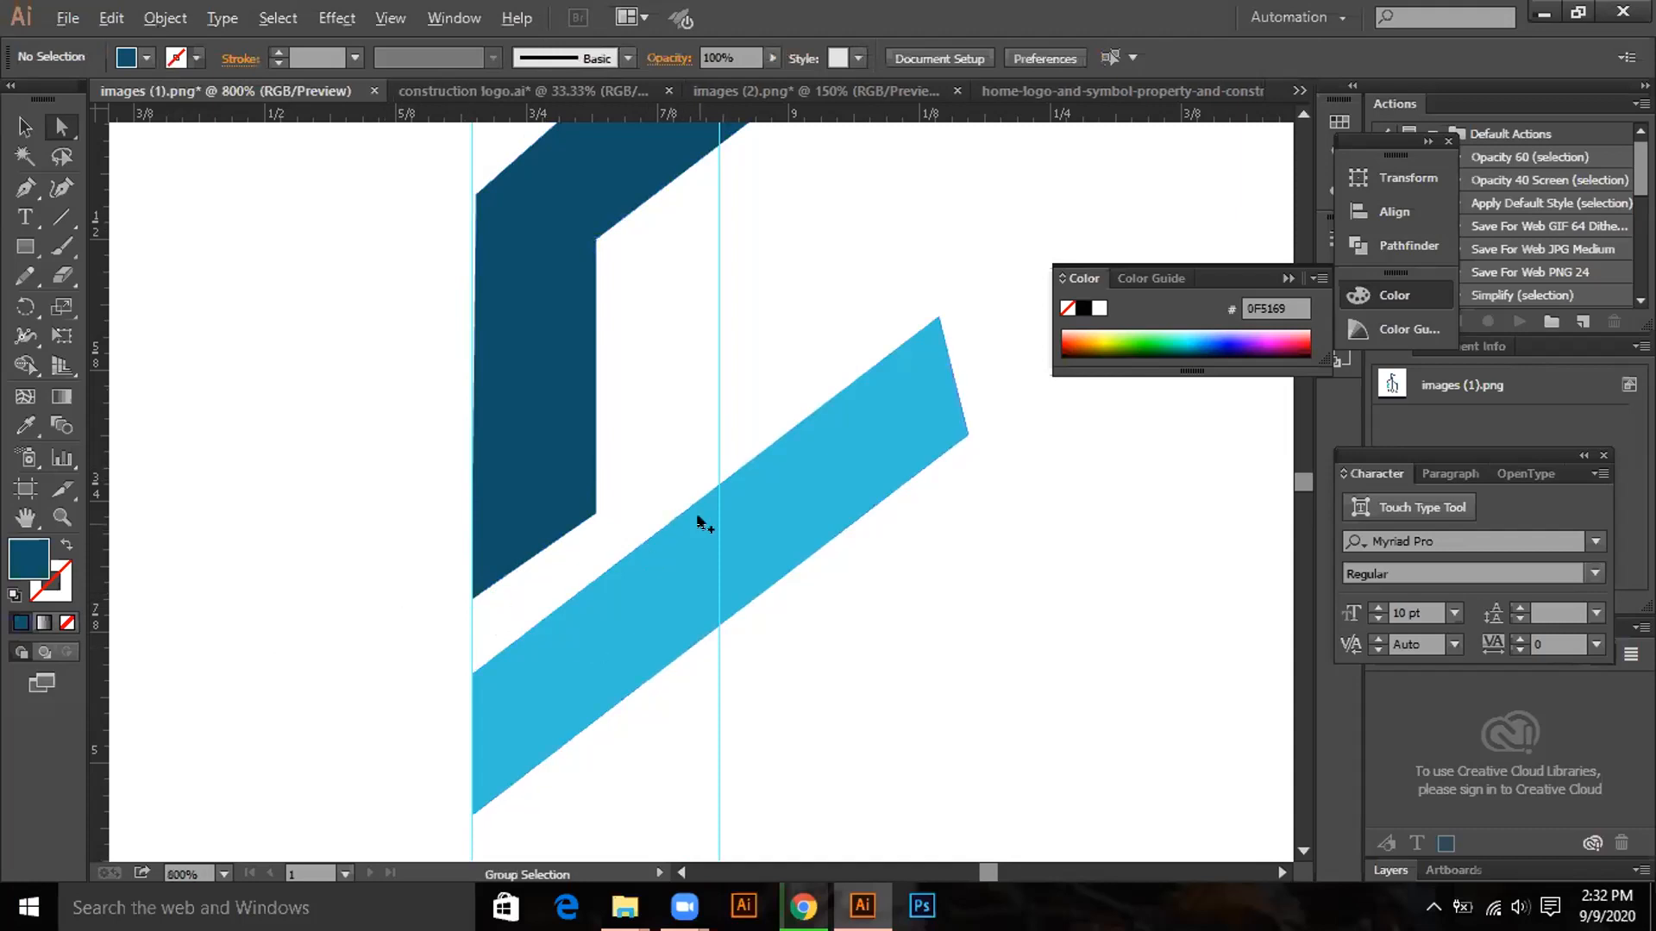
# Delete the lower light-blue stripe of the left building.
pyautogui.scroll(-3, 698, 517)
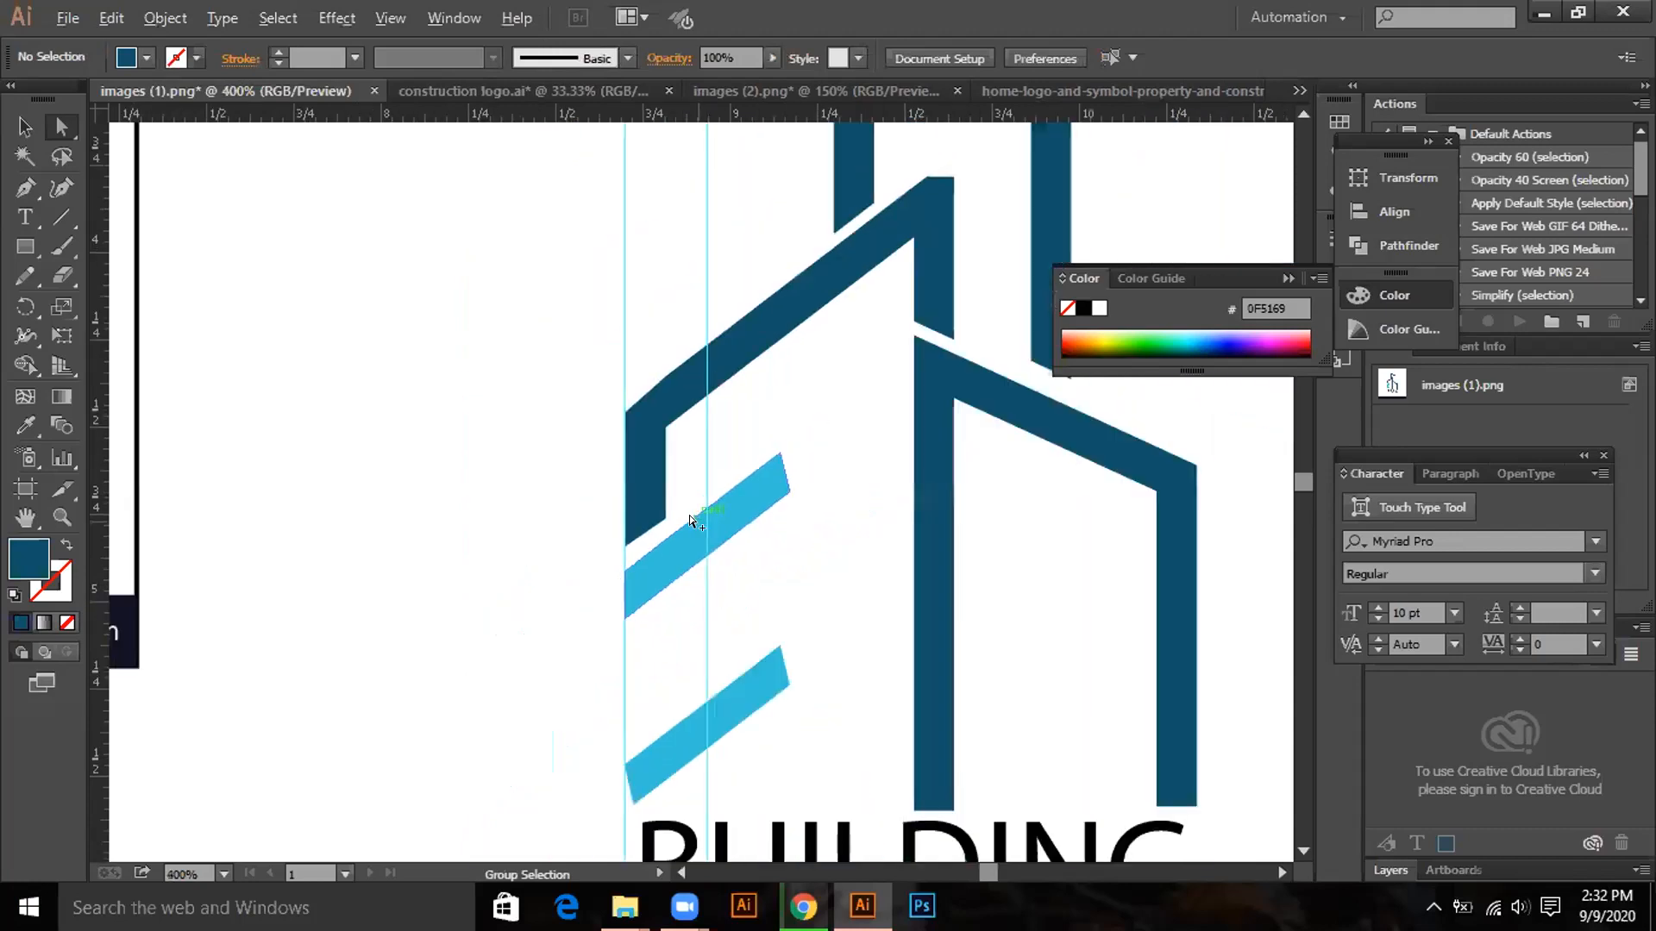
pyautogui.scroll(-1, 690, 515)
pyautogui.scroll(-1, 686, 516)
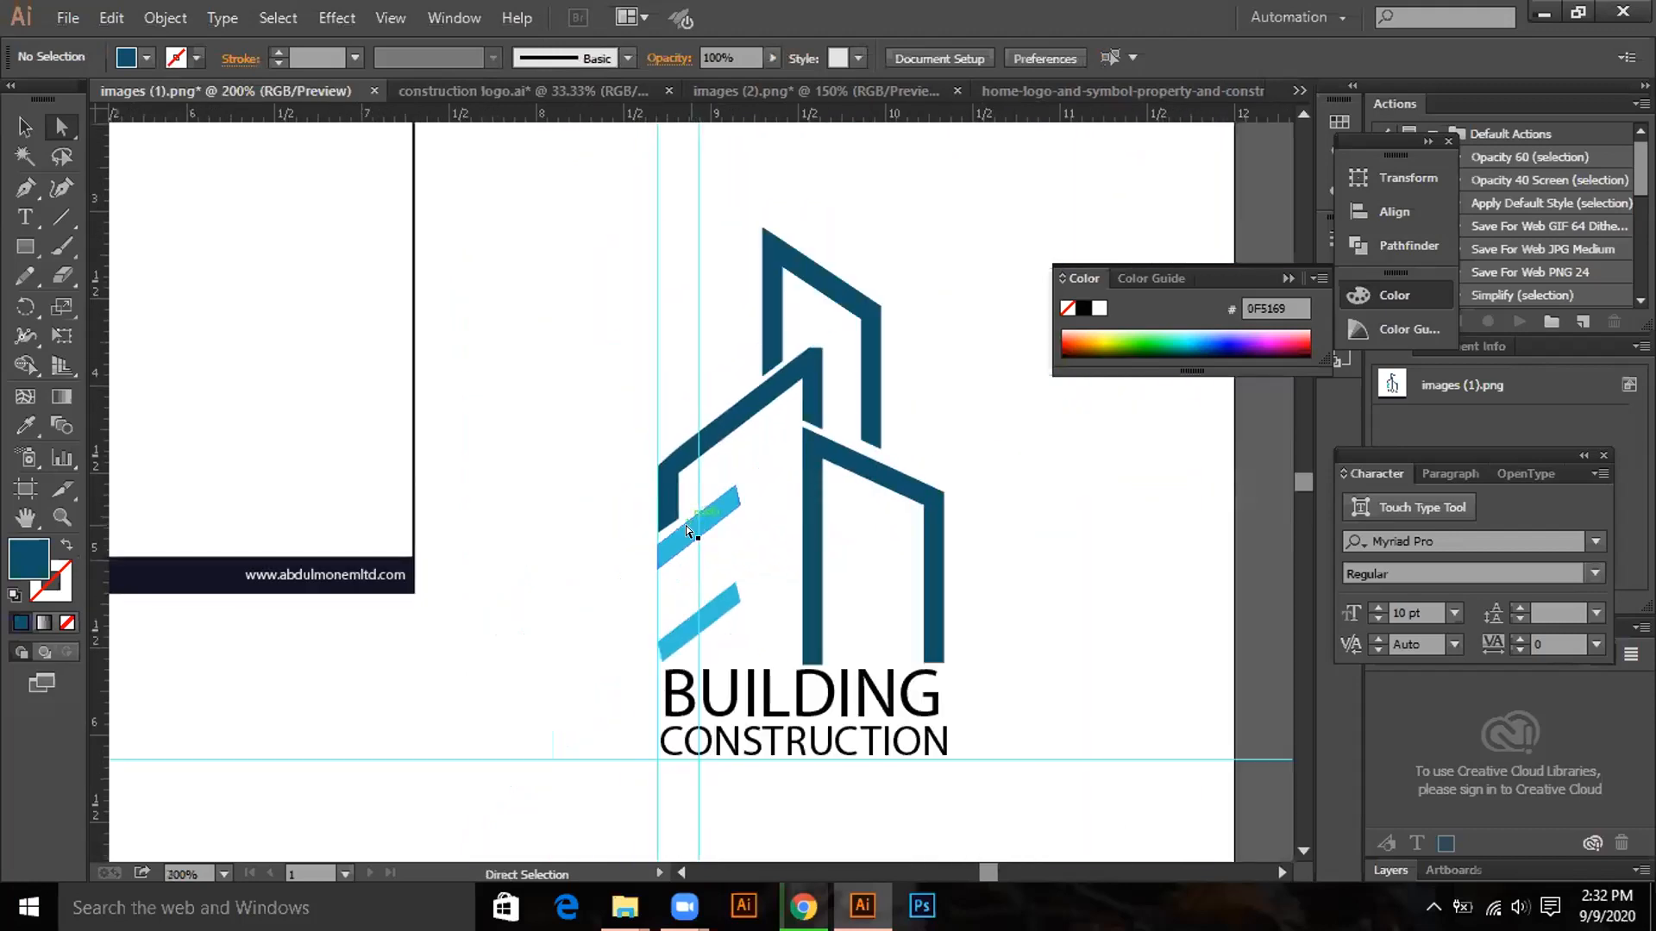
pyautogui.click(703, 603)
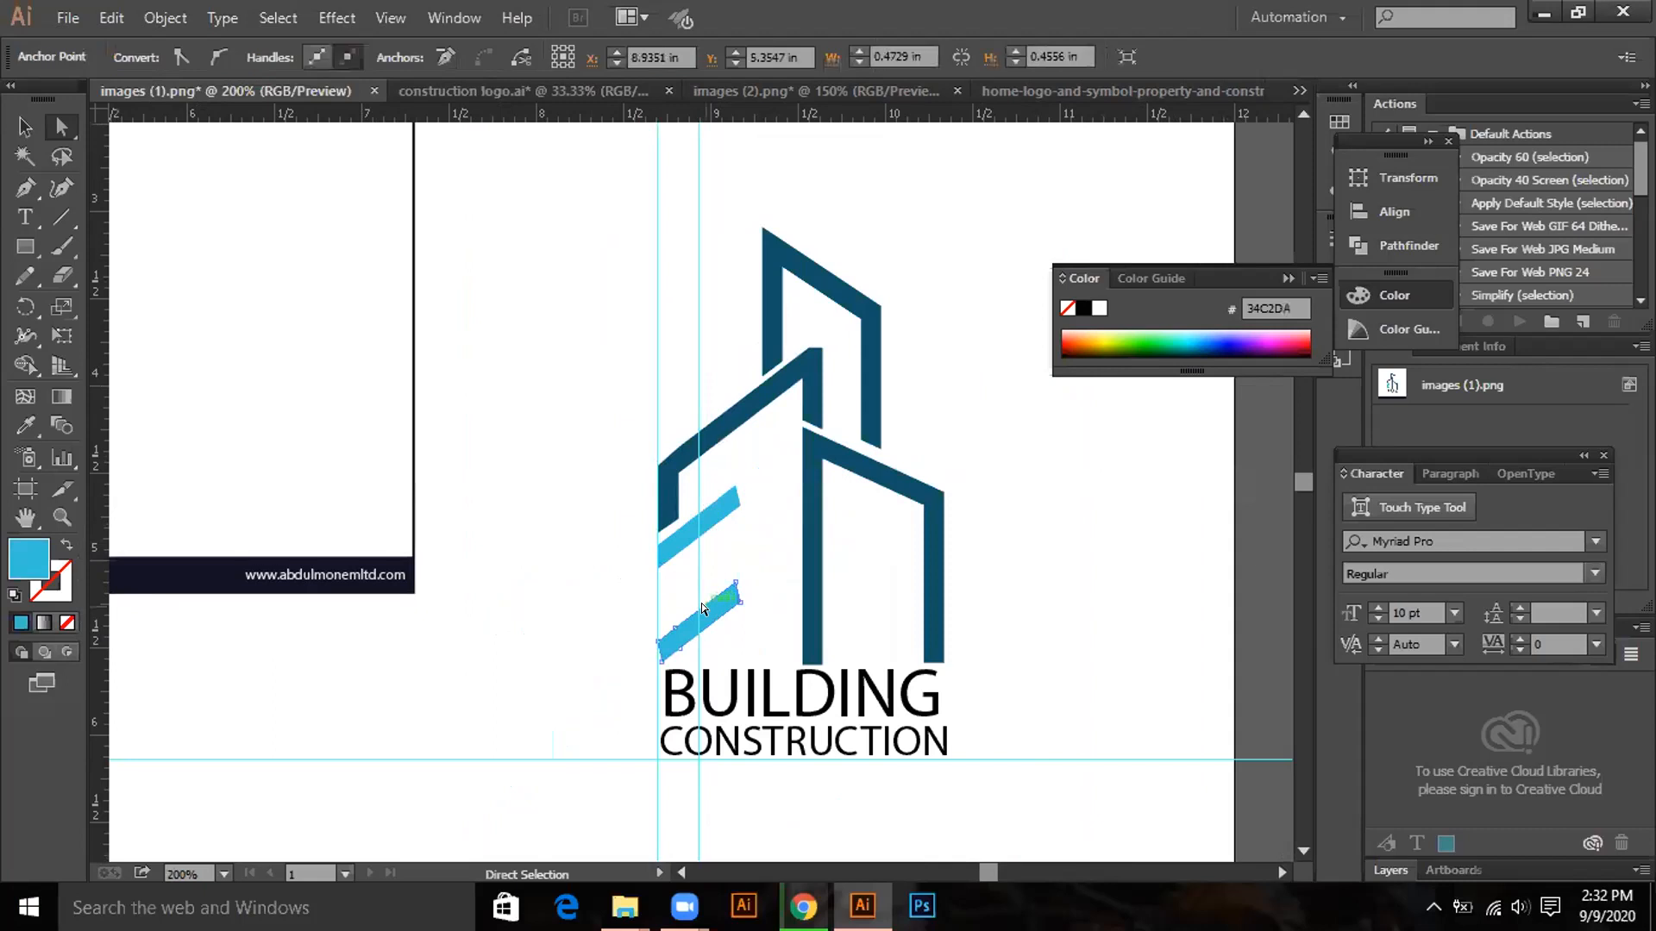
pyautogui.click(701, 603)
pyautogui.press('Delete')
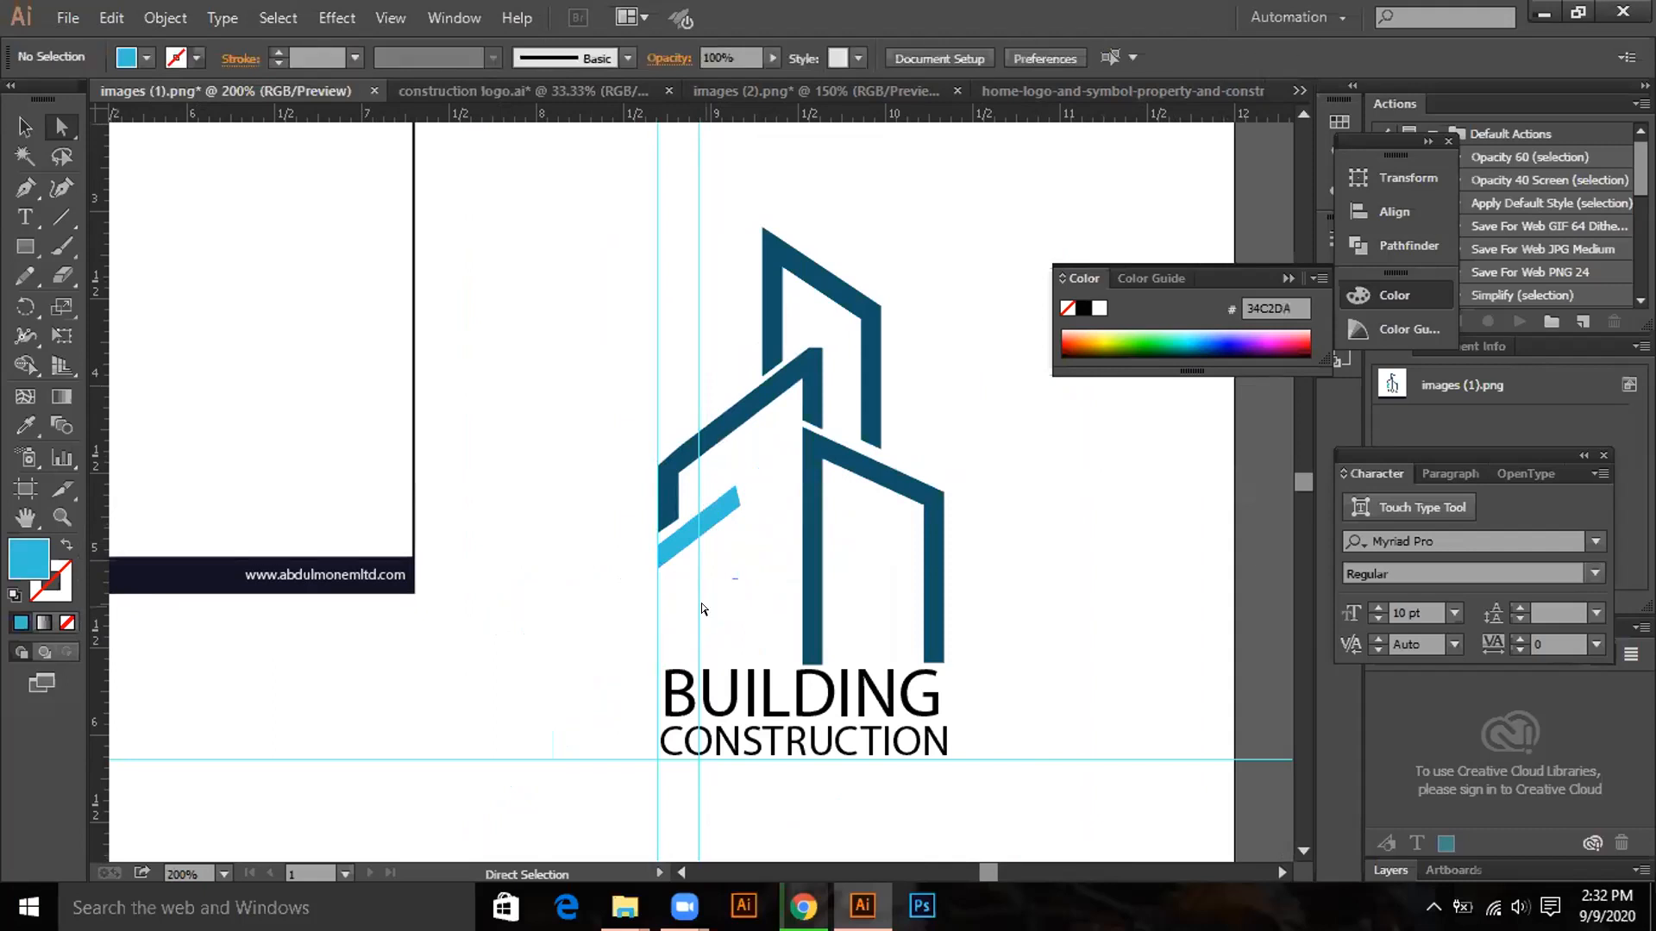
# Duplicate the remaining light-blue stripe twice downward to make three evenly spaced parallel stripes.
pyautogui.click(683, 529)
pyautogui.press('v')
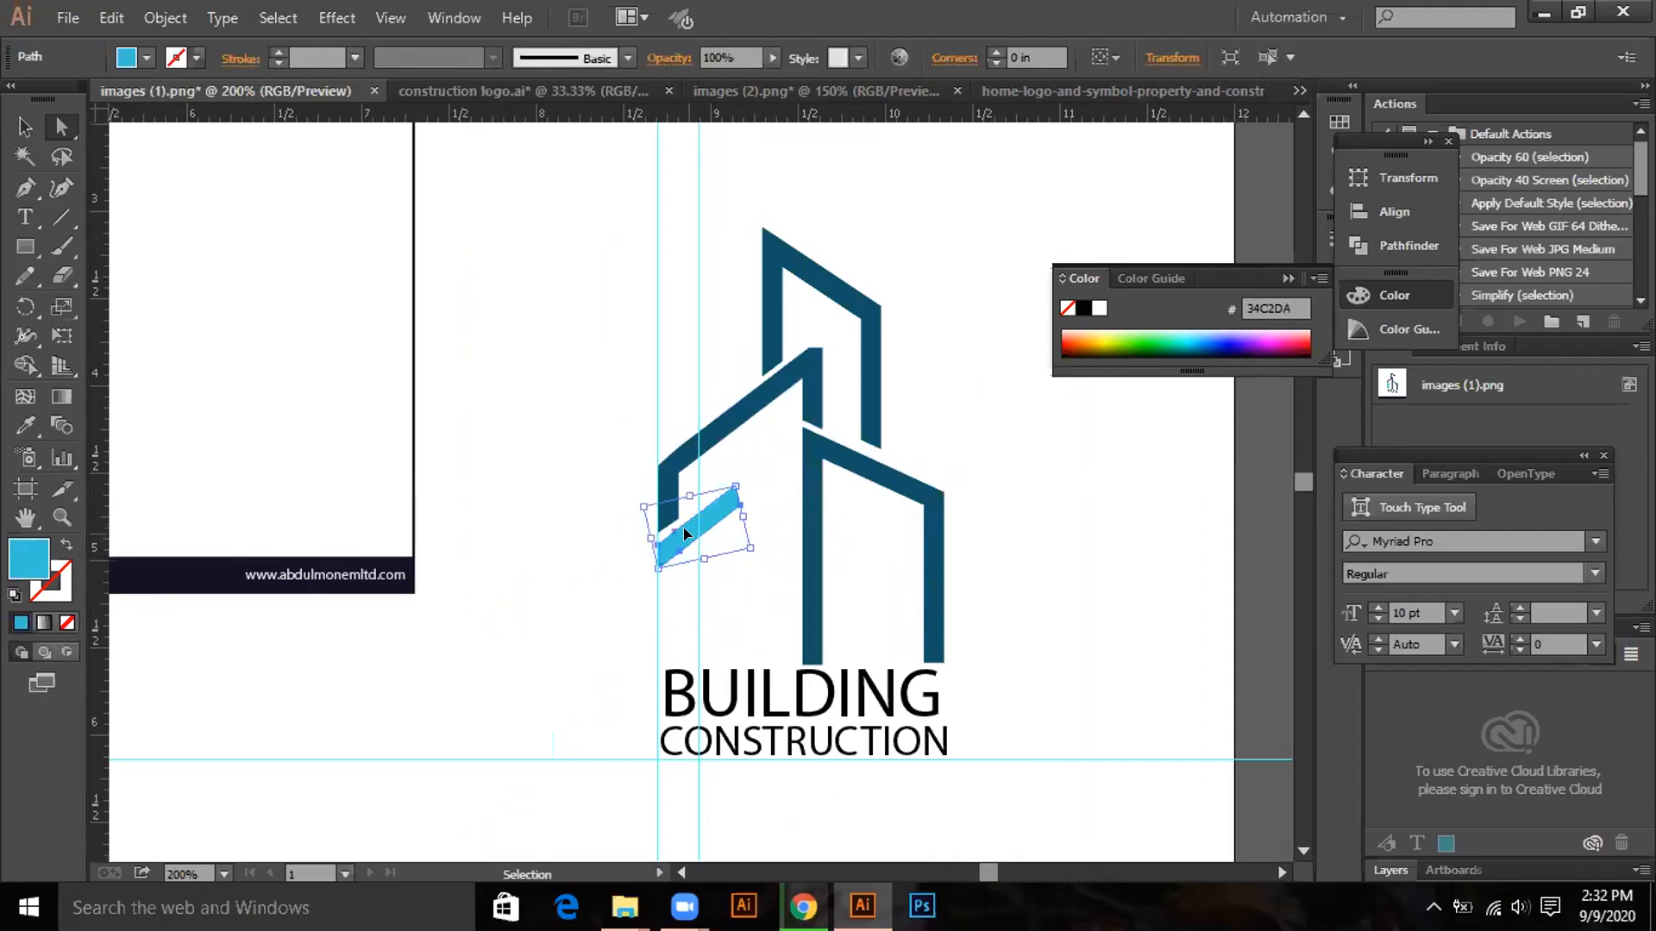
pyautogui.press('a')
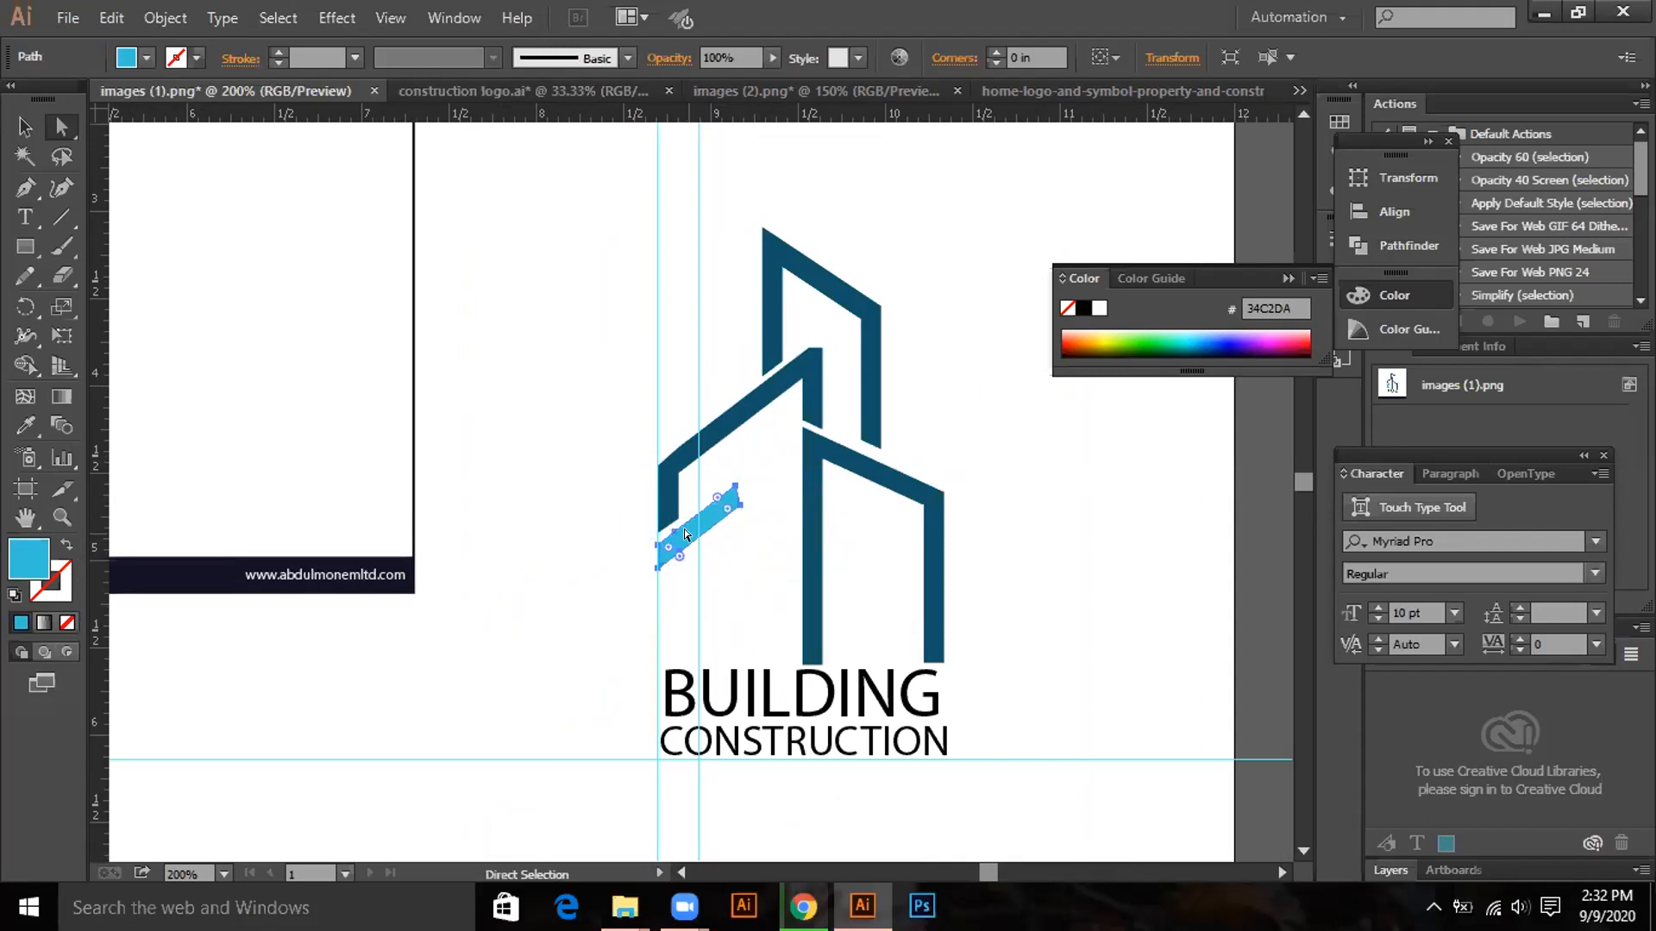
pyautogui.moveTo(685, 530); pyautogui.dragTo(689, 579)
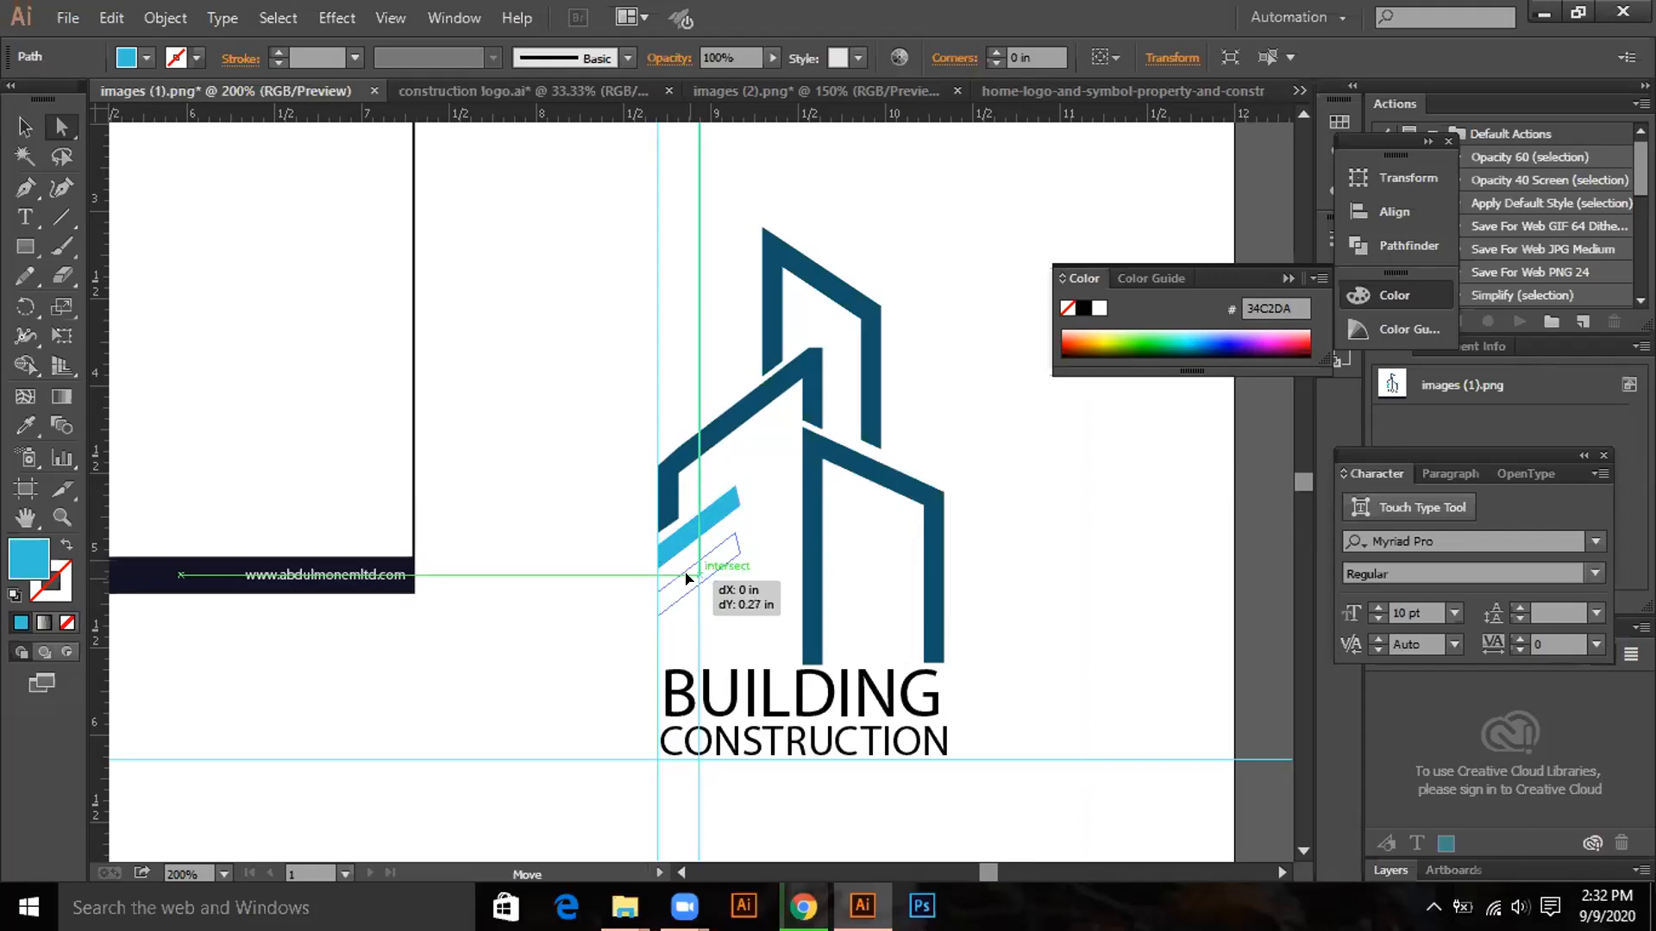
pyautogui.moveTo(687, 577); pyautogui.dragTo(702, 610)
pyautogui.press('alt')
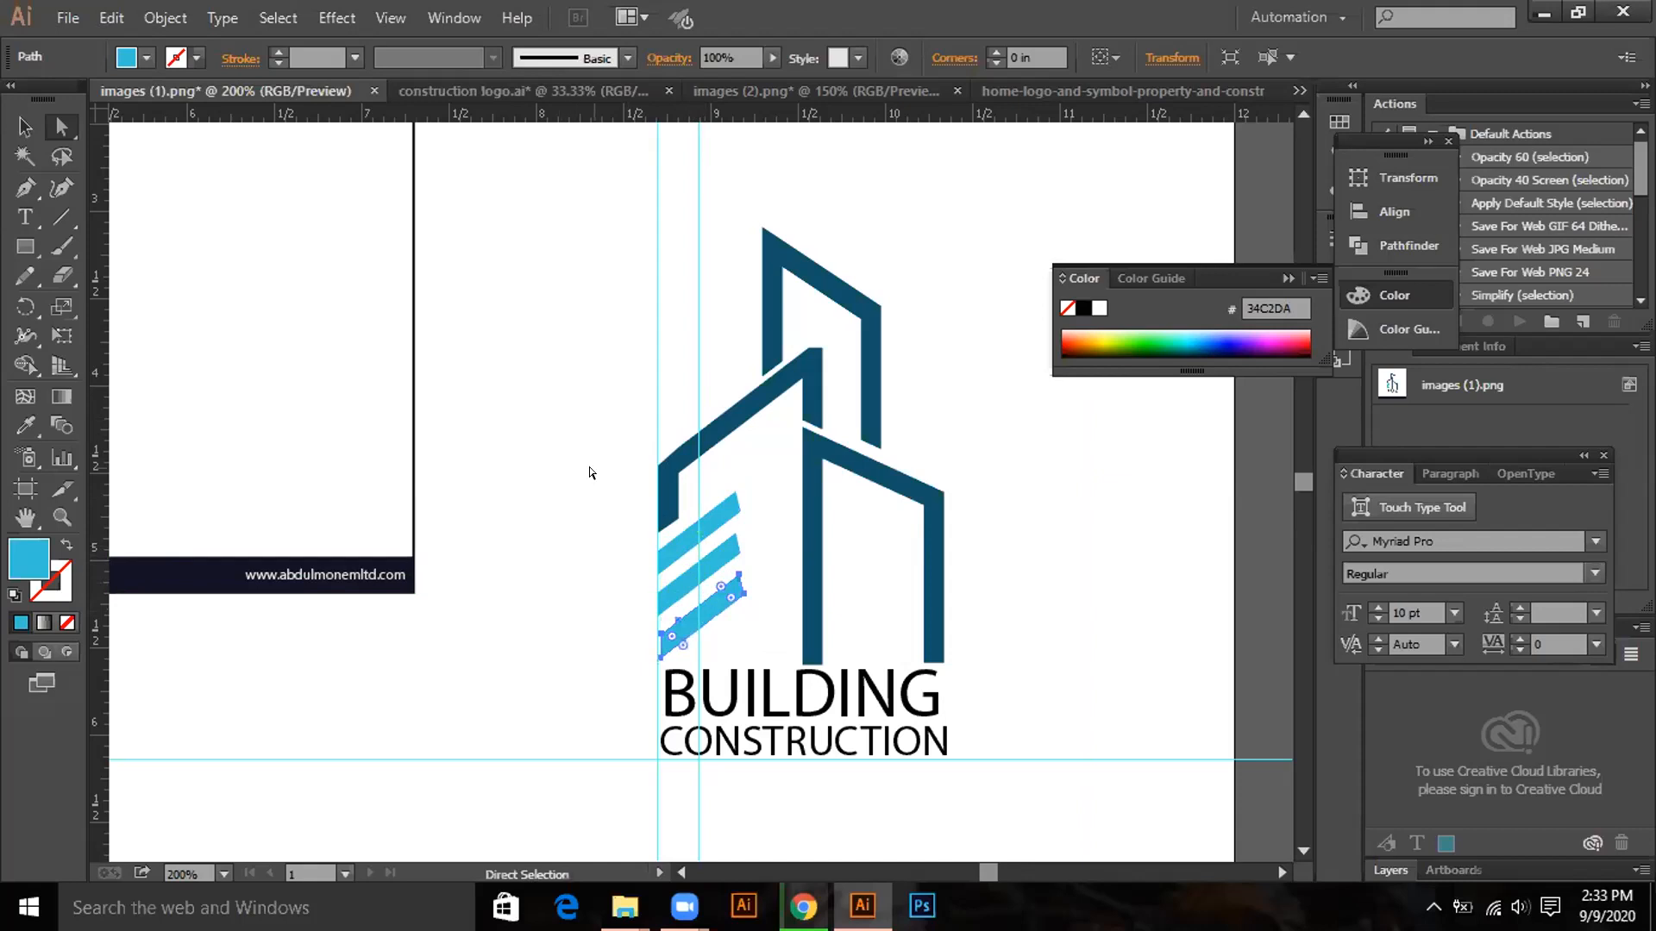
# Nudge the lowest stripe left until its outer end lines up with the vertical guide.
pyautogui.press('Left')
pyautogui.press('Left')
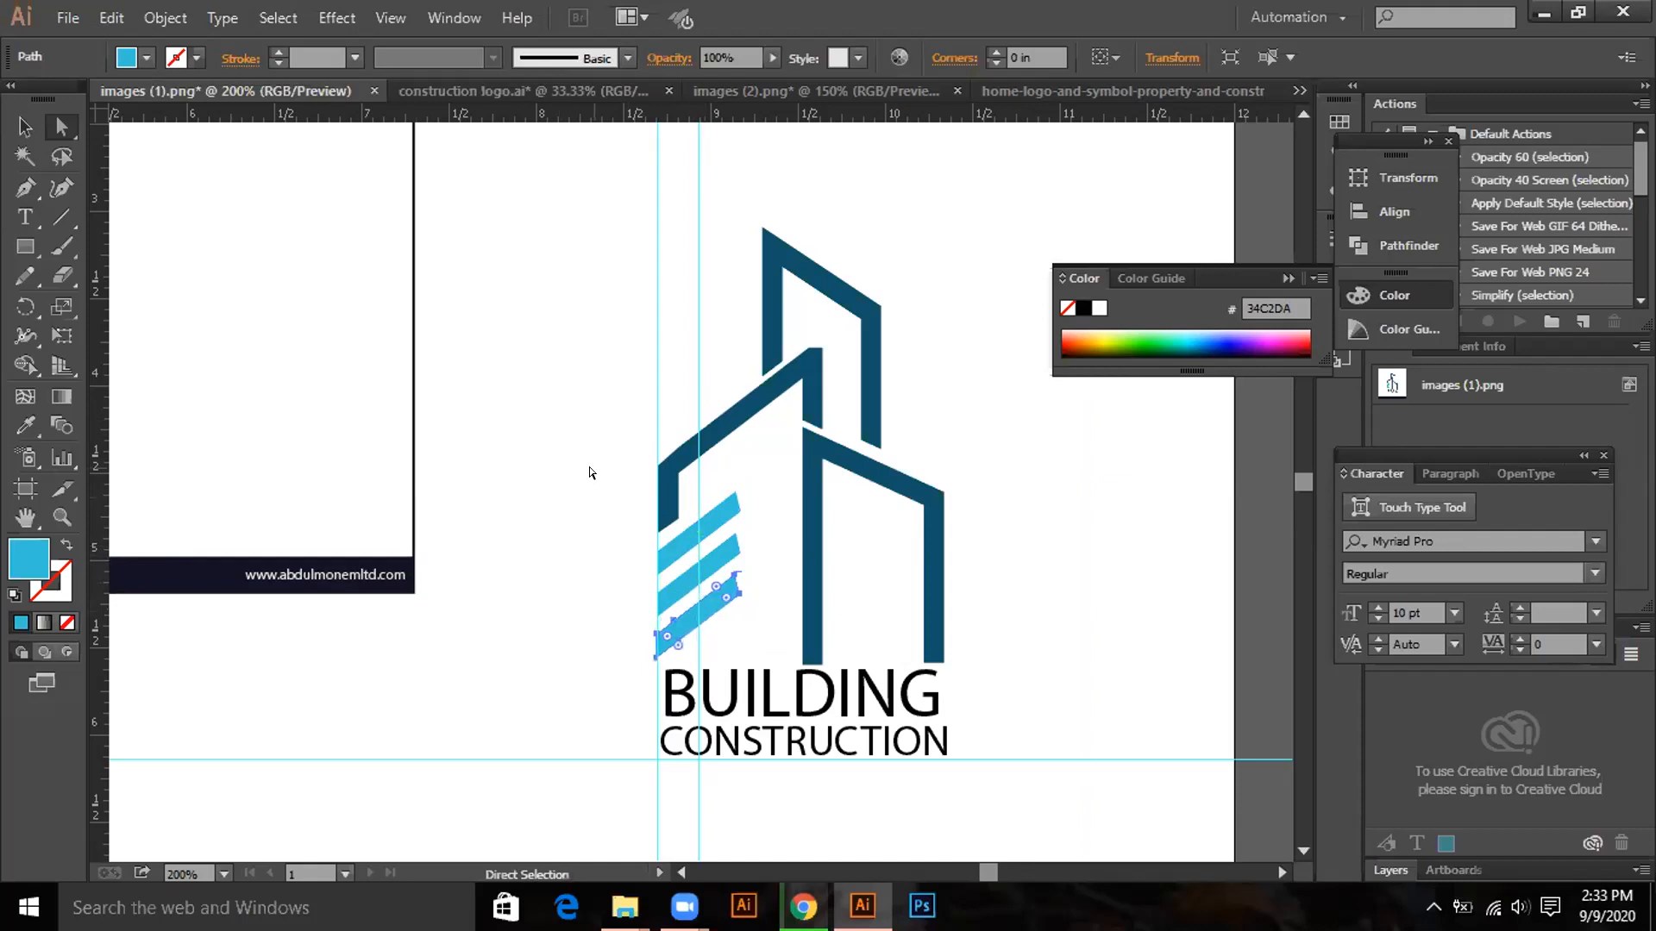
pyautogui.press('Left')
pyautogui.click(591, 364)
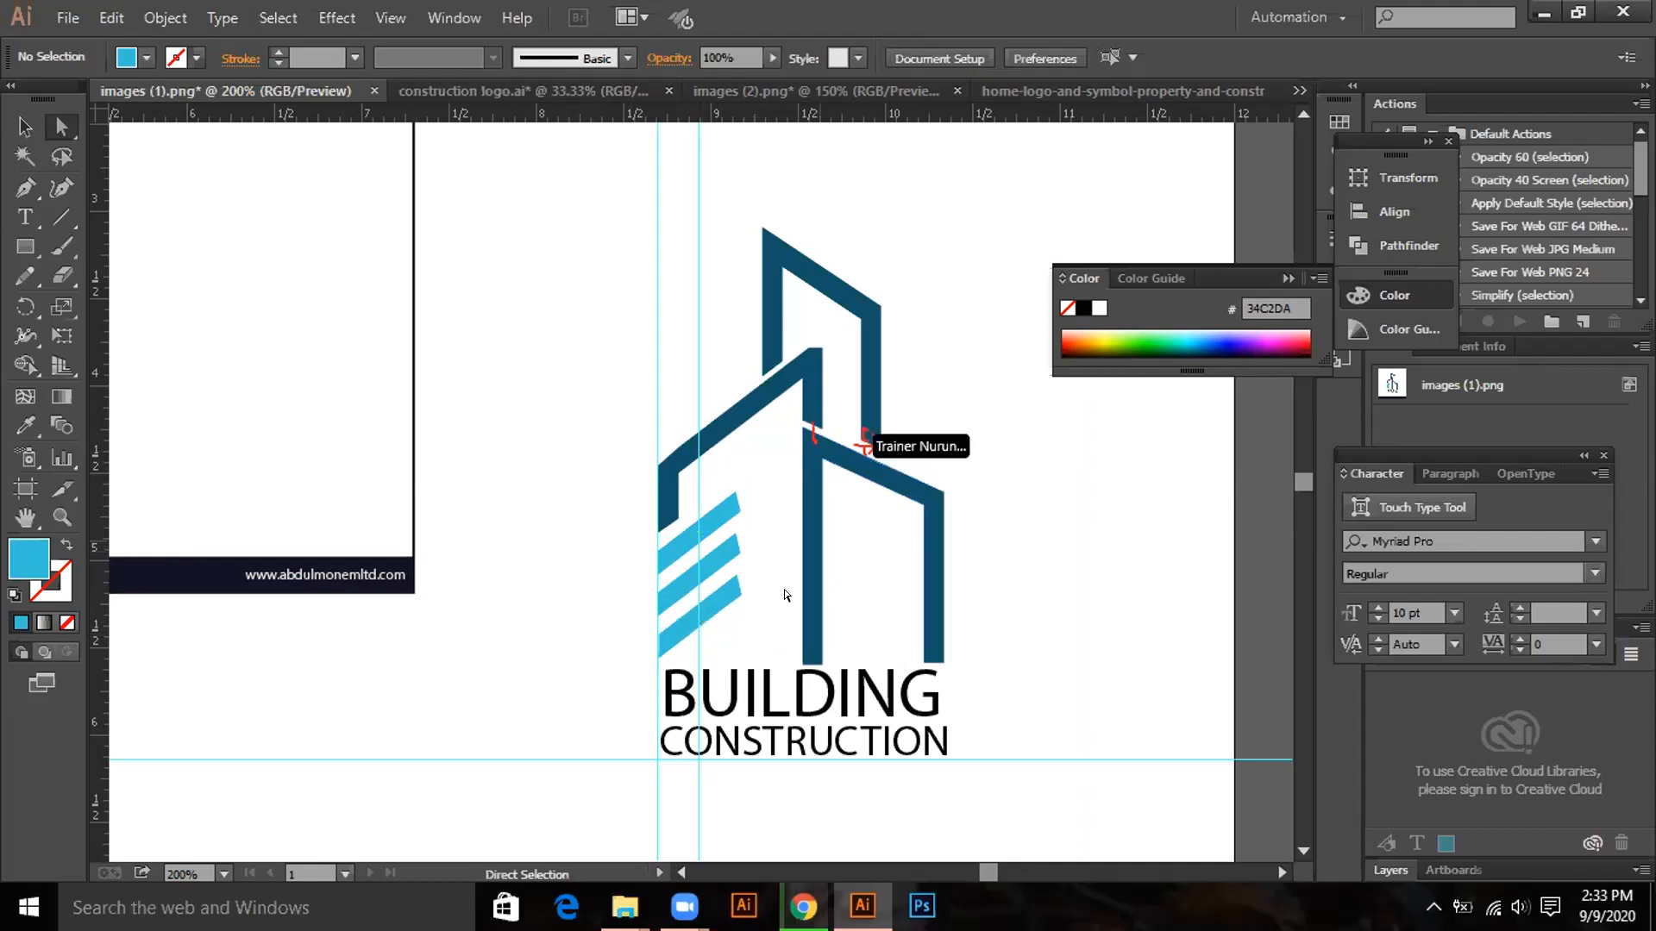
# Nudge the middle and lowest light-blue stripes down slightly to adjust the gaps between the stripes.
pyautogui.click(704, 559)
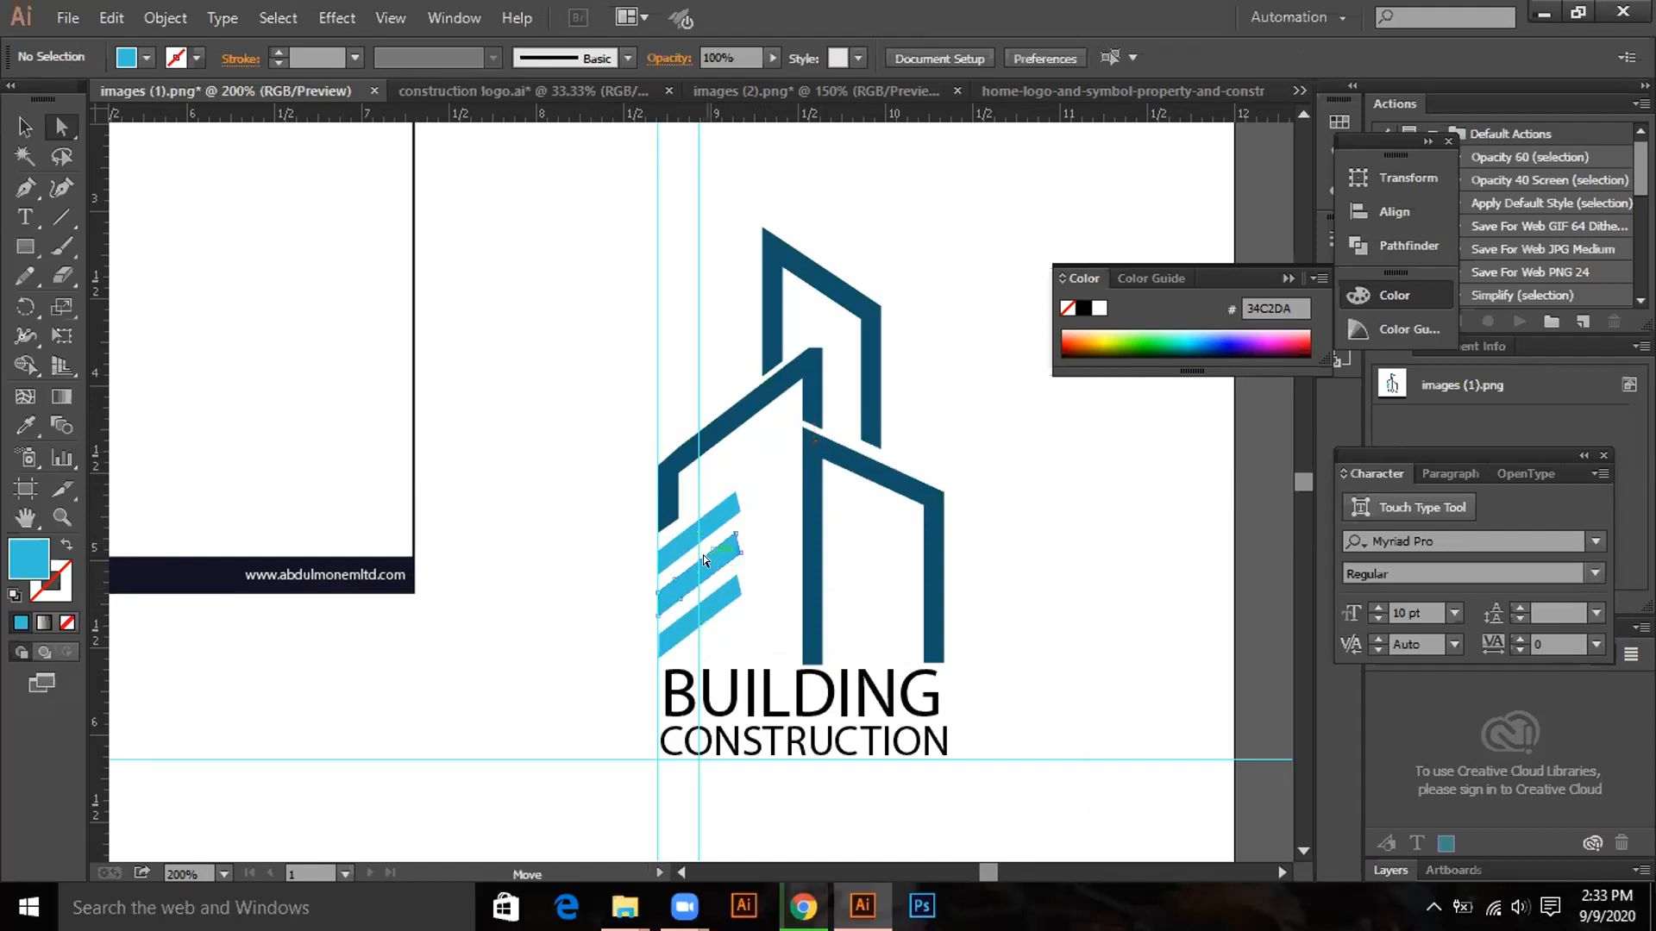
pyautogui.press('Down')
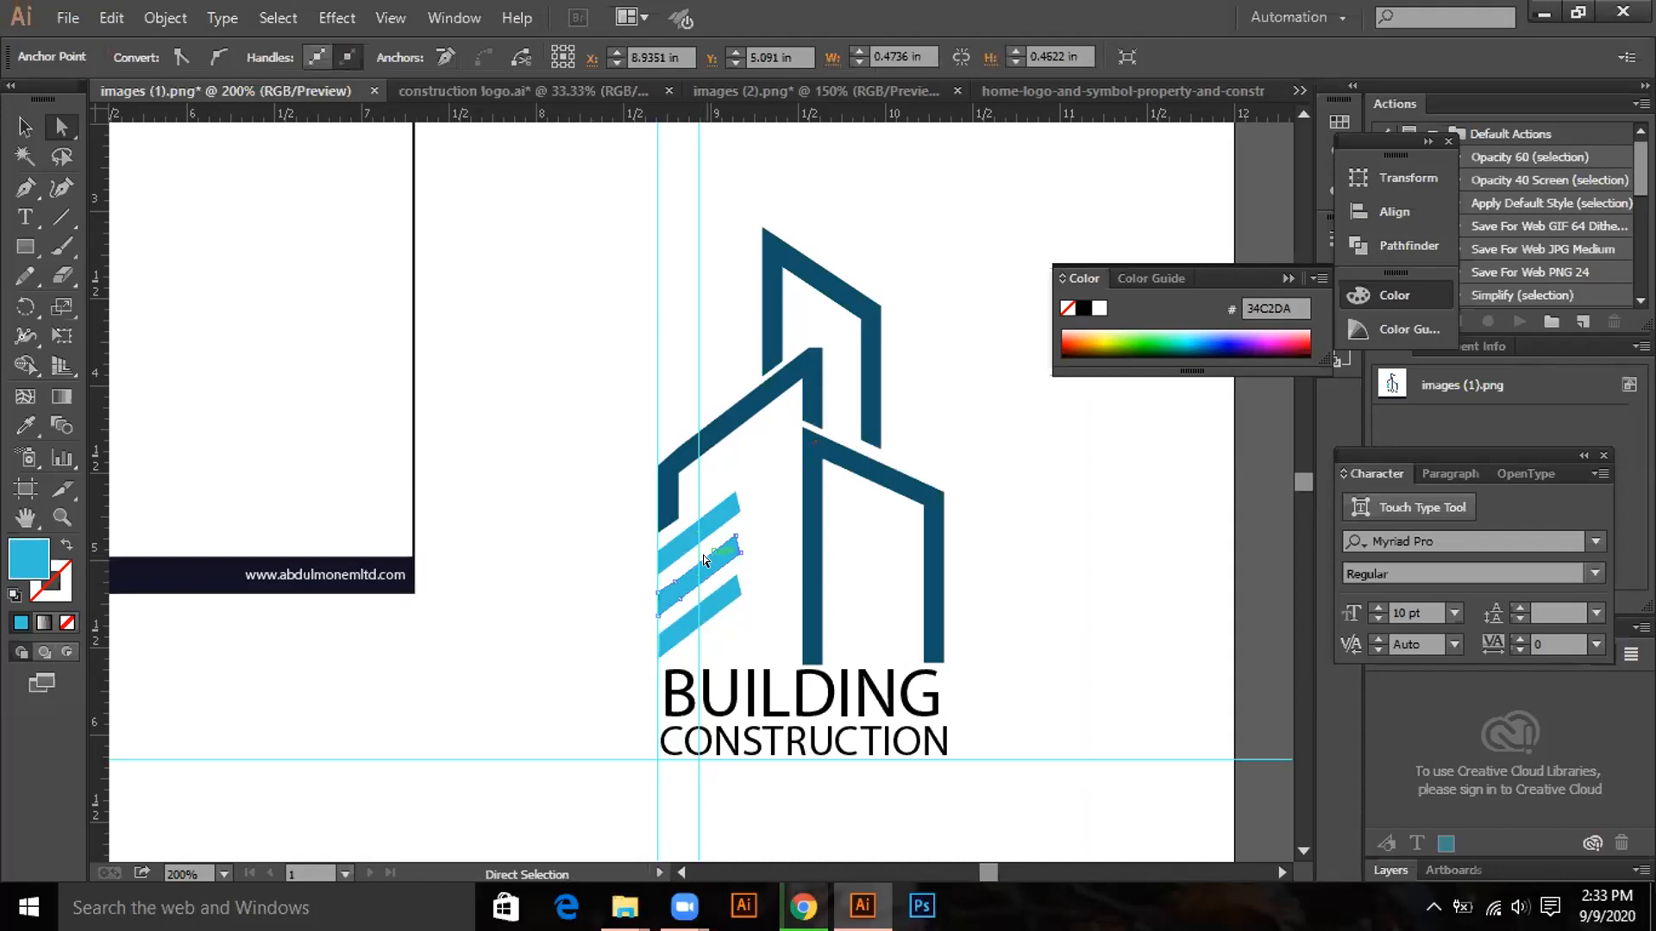
pyautogui.press('Down')
pyautogui.click(705, 611)
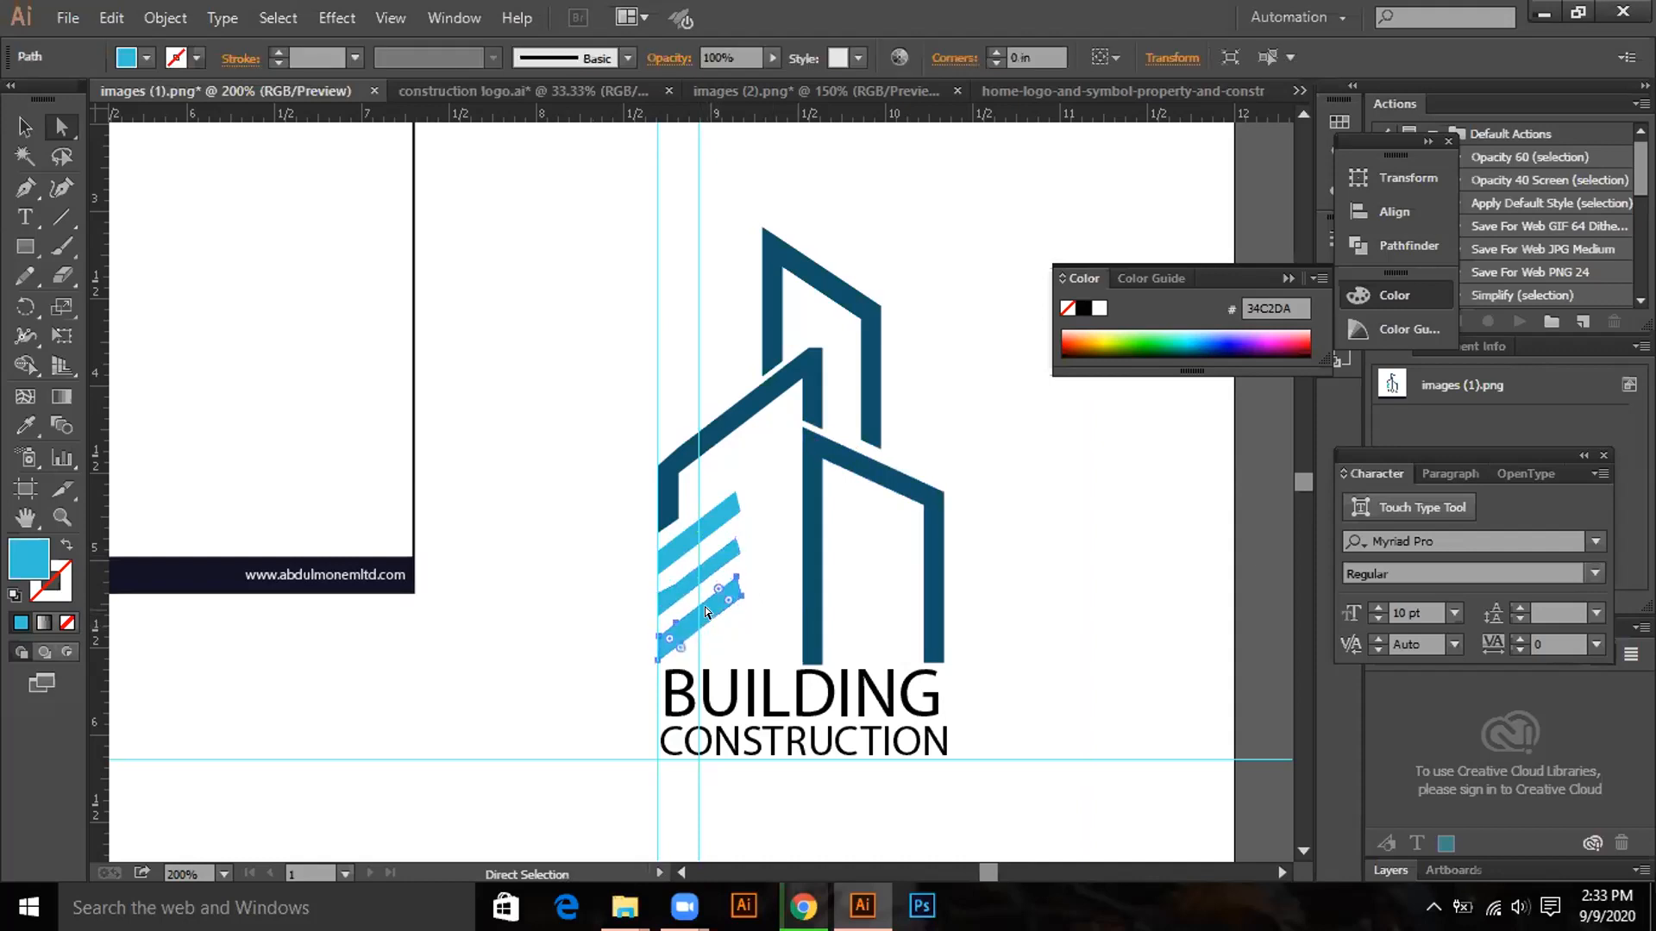
# Replace the middle stripe with a new copy of the upper stripe and nudge it up to center it between the other two.
pyautogui.click(438, 219)
pyautogui.click(706, 566)
pyautogui.press('Delete')
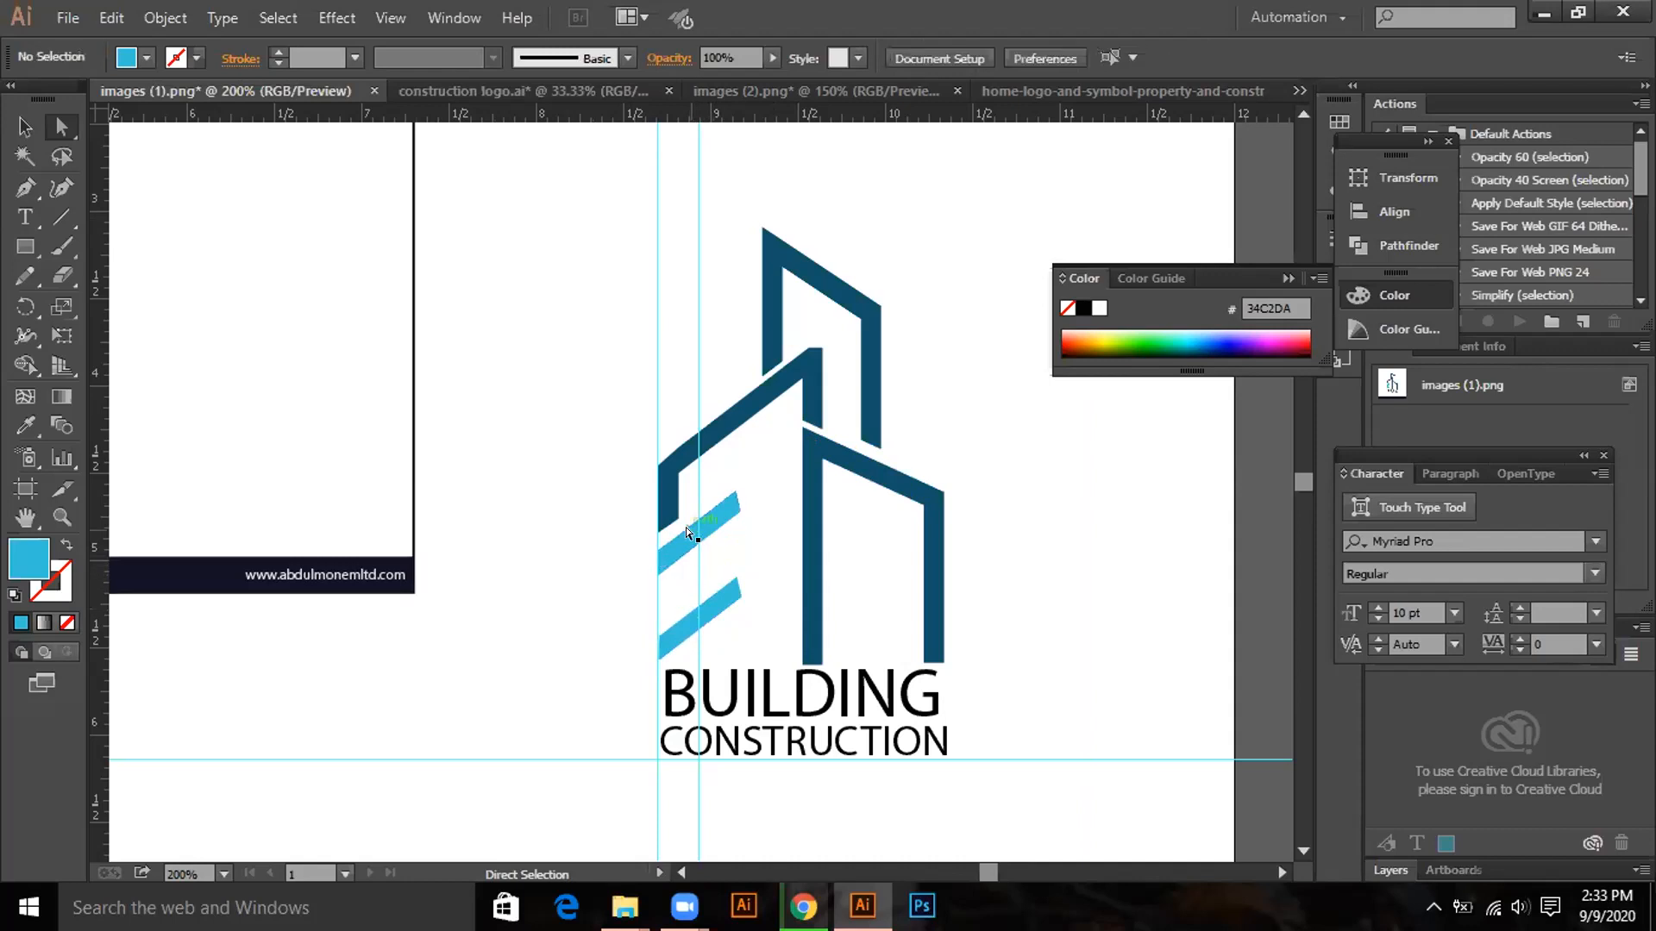
pyautogui.click(687, 535)
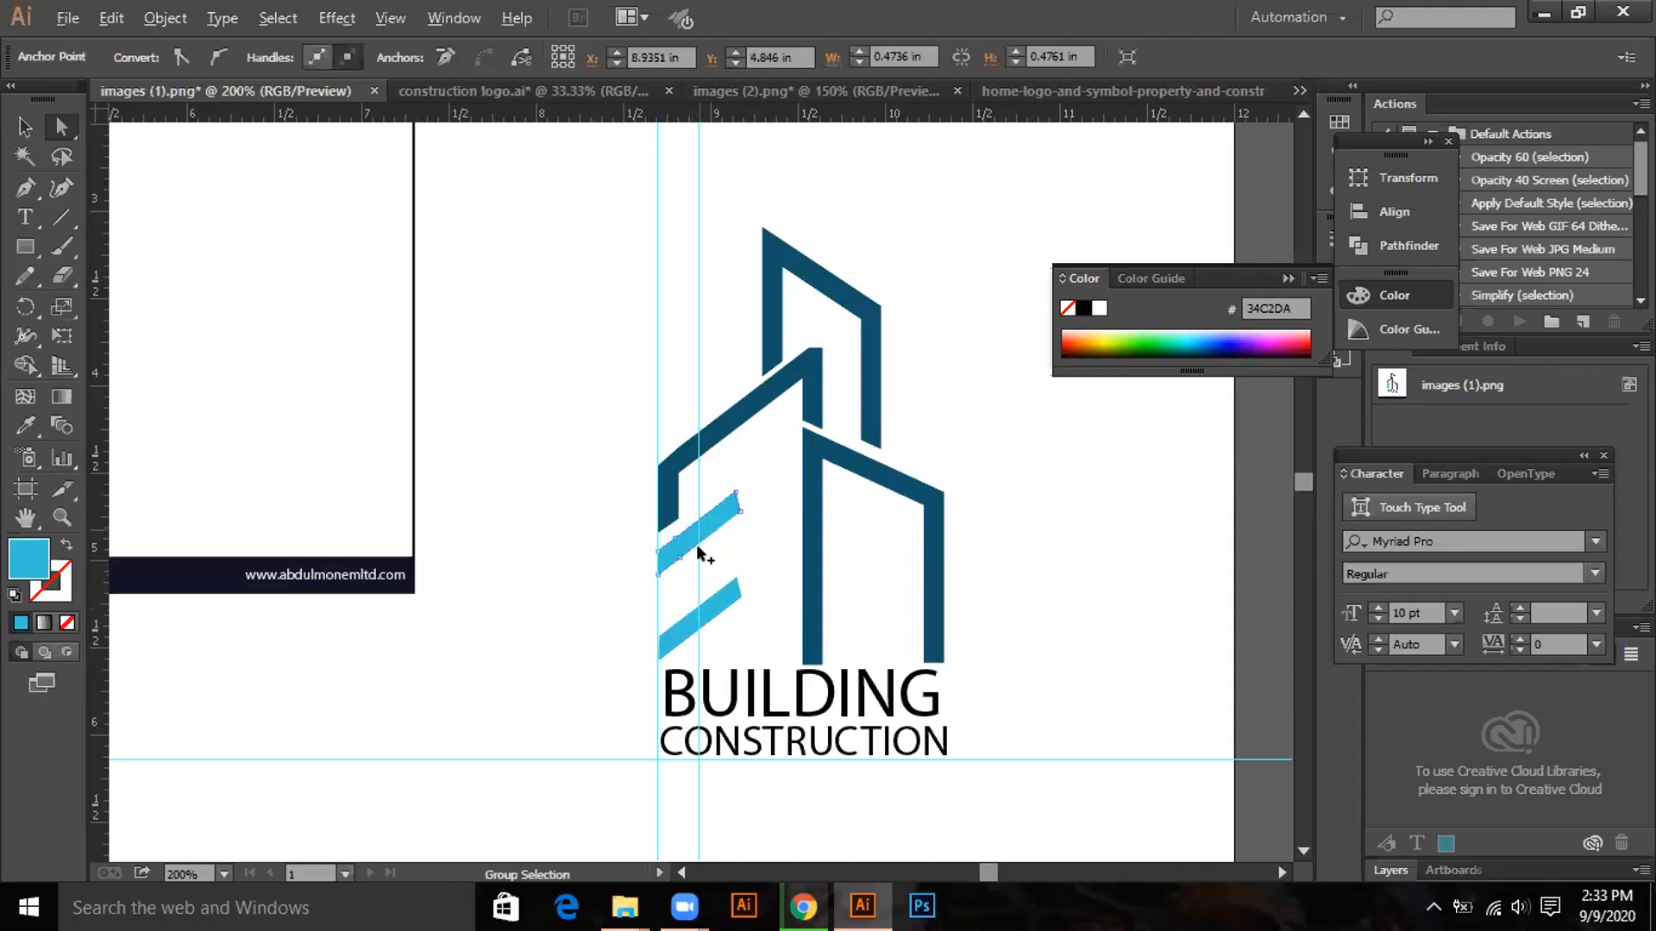
pyautogui.moveTo(690, 531); pyautogui.dragTo(702, 595)
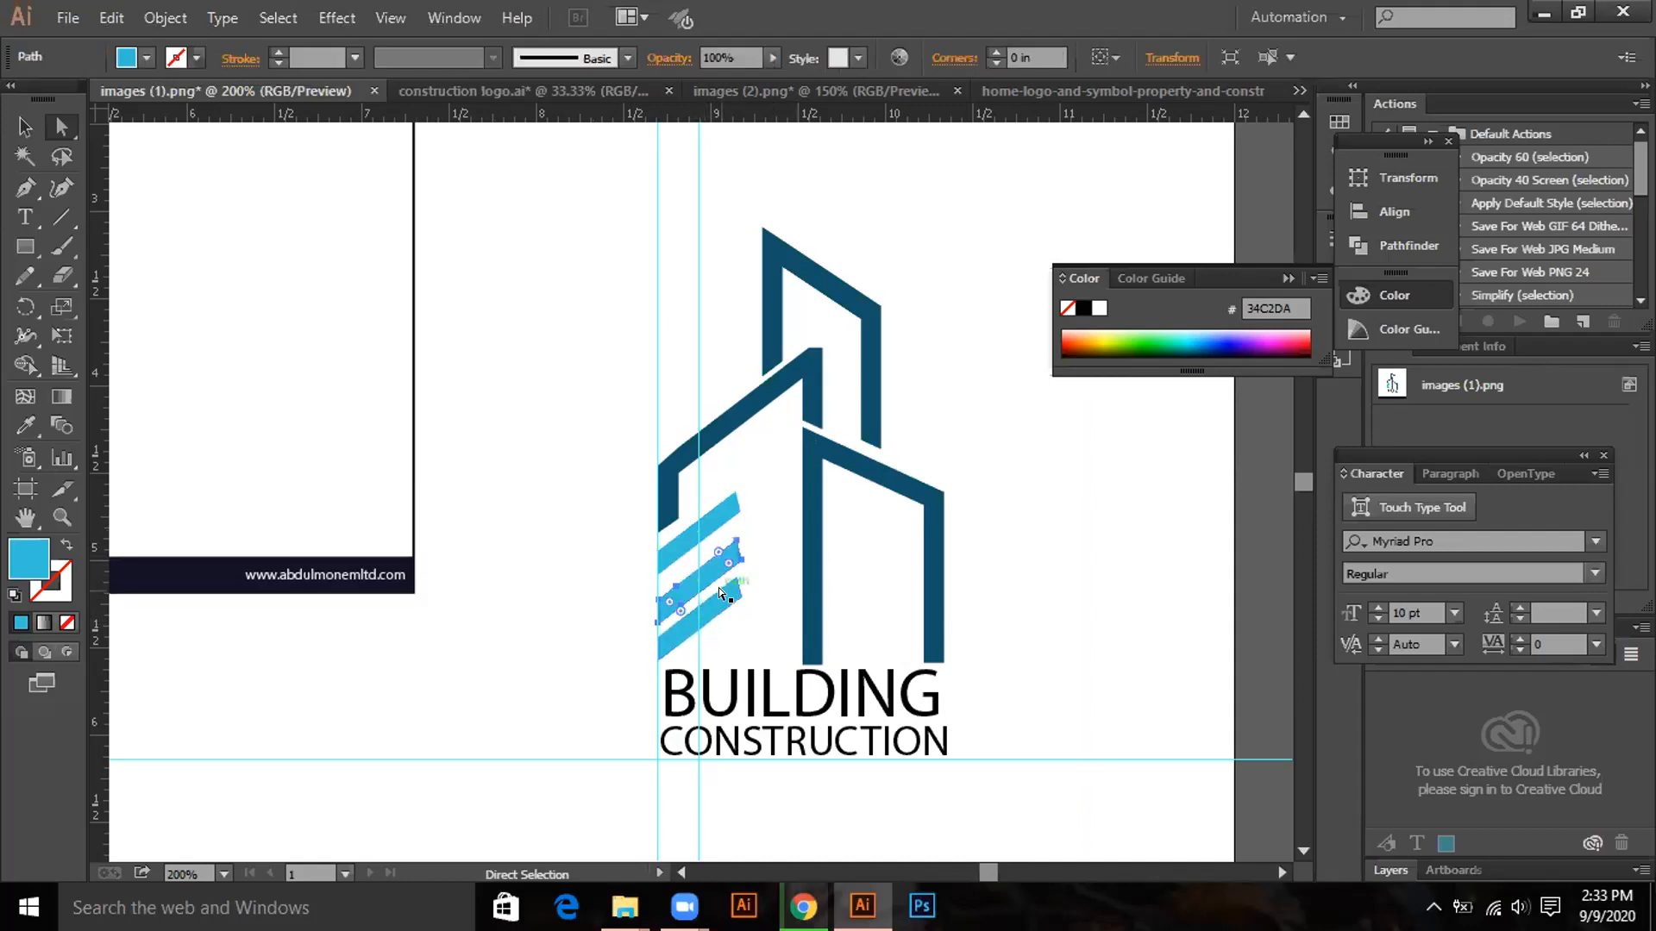
pyautogui.press('Up')
pyautogui.press('Up')
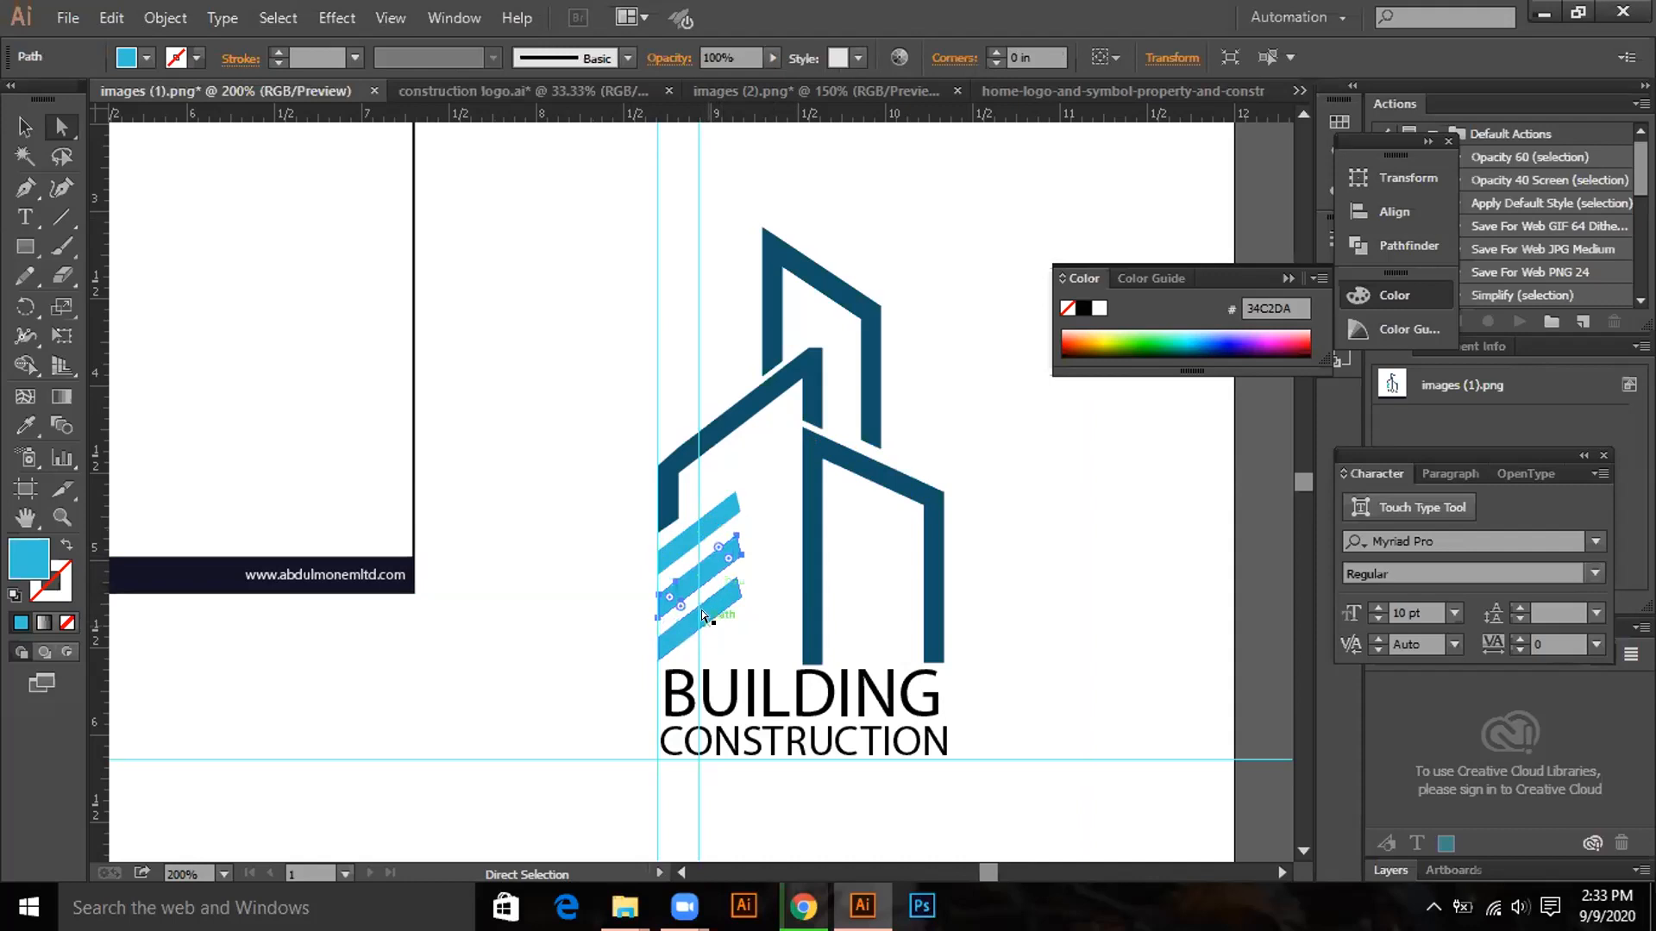
# Nudge the lowest stripe down and the upper stripe slightly up to even out the stripe spacing.
pyautogui.click(703, 614)
pyautogui.press('Down')
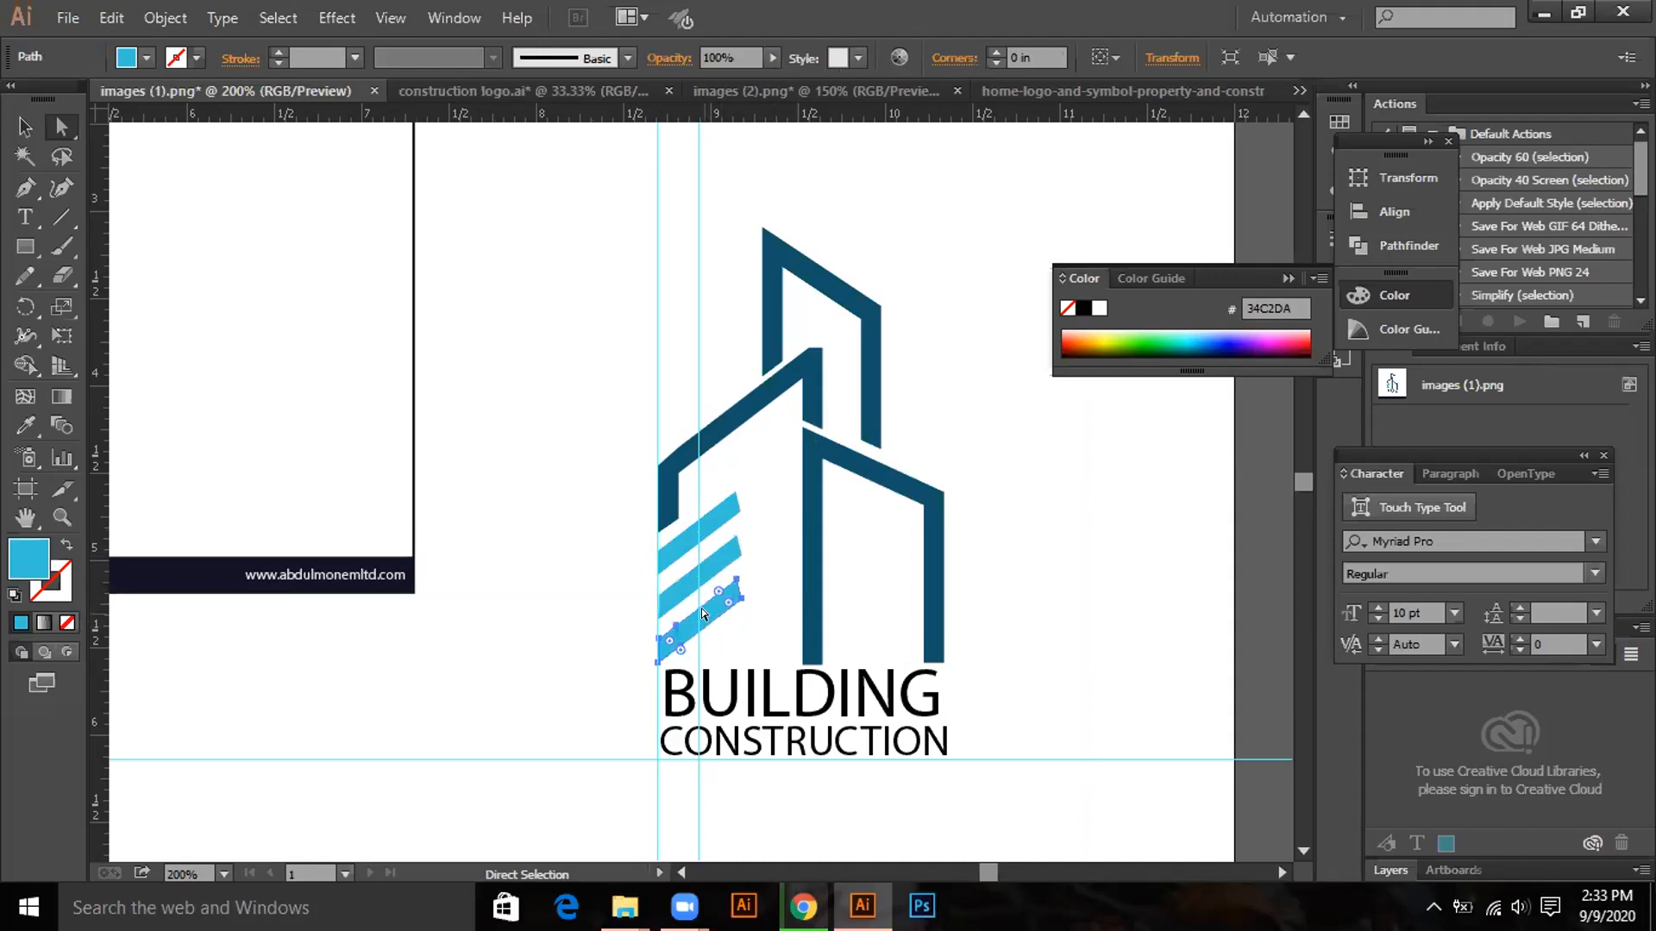
pyautogui.moveTo(701, 609); pyautogui.dragTo(699, 567)
pyautogui.click(526, 406)
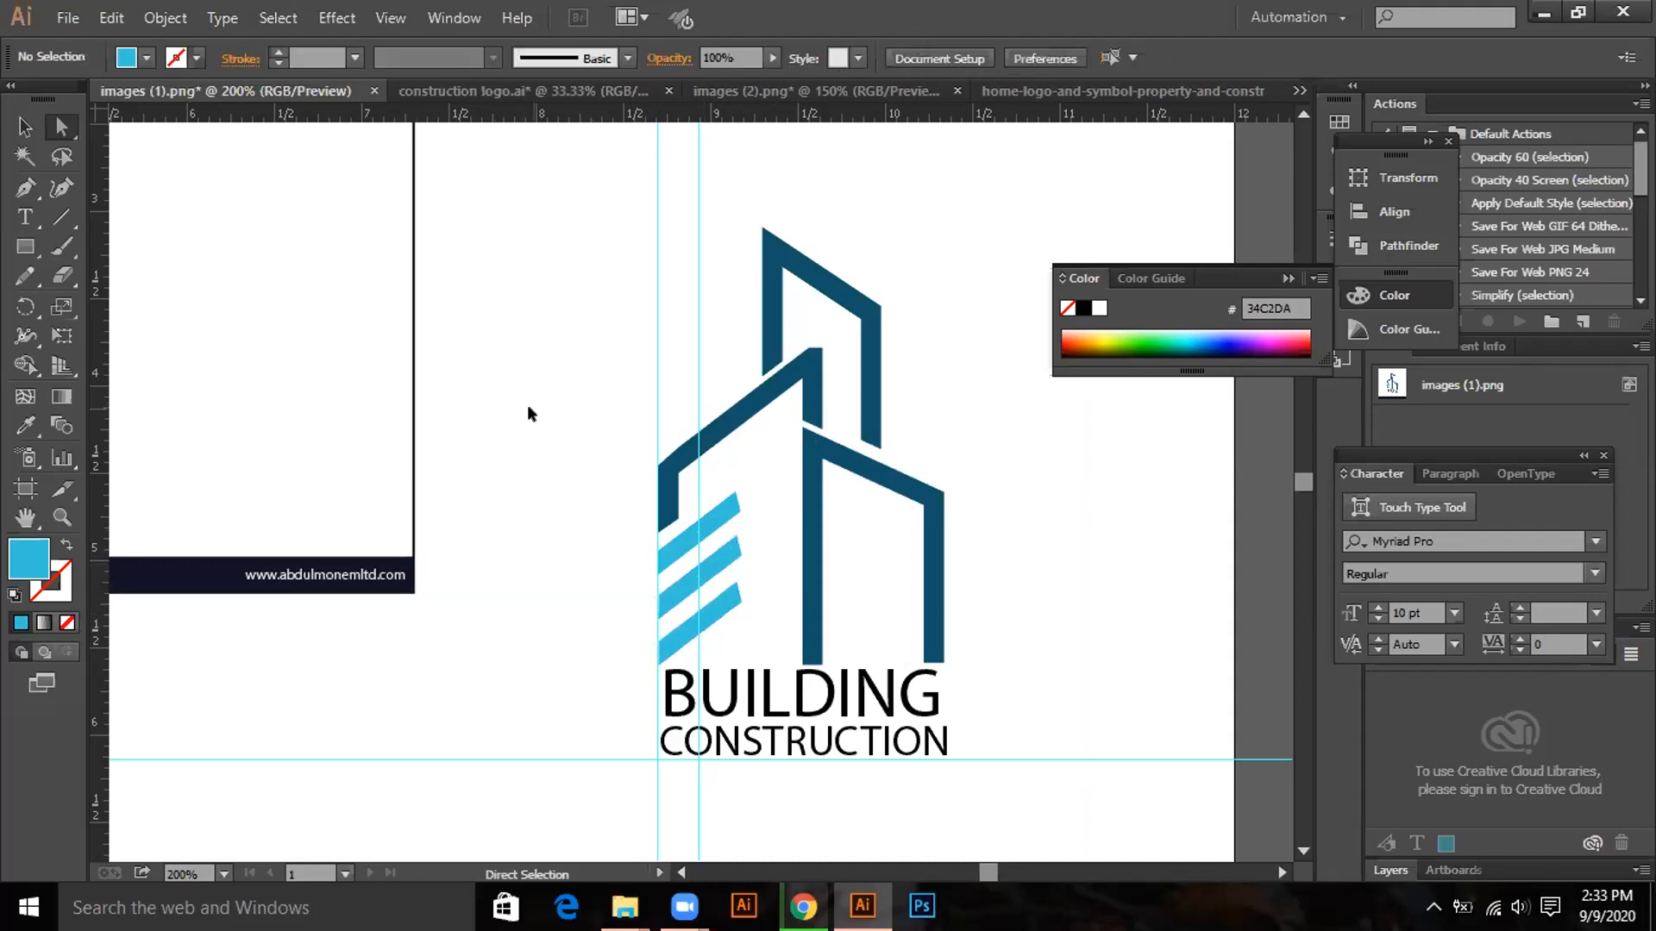
pyautogui.click(669, 526)
pyautogui.press('Up')
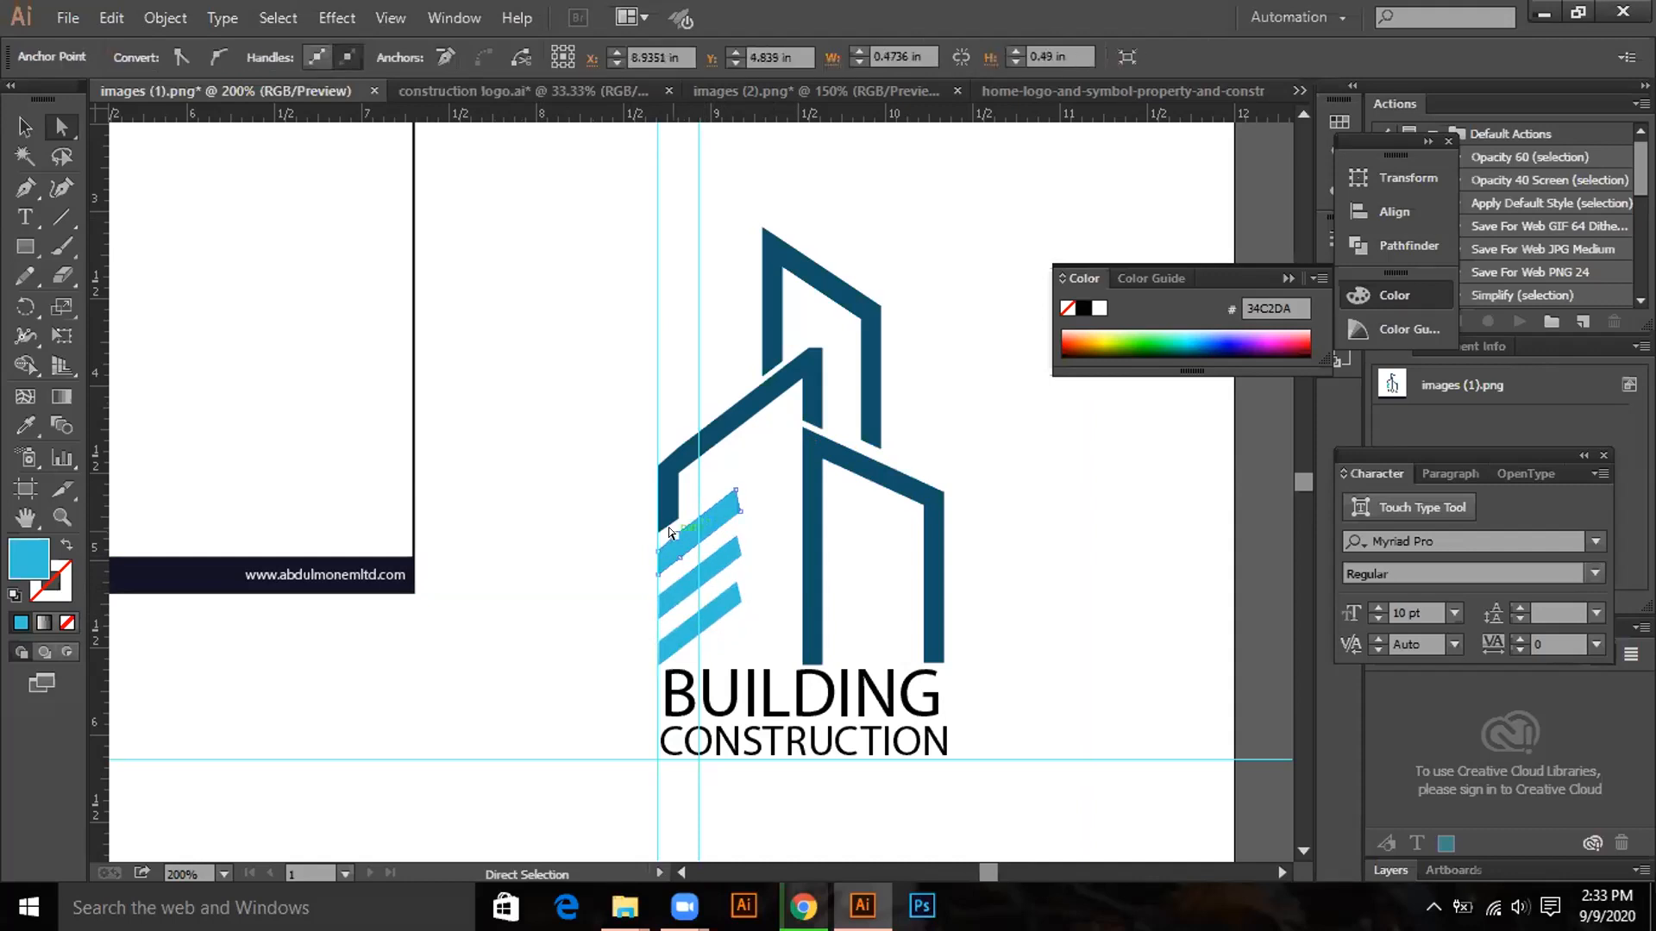
# Reshape the lower end of the rear tower's right wall so its slanted edge runs parallel to the front building's roof.
pyautogui.click(691, 566)
pyautogui.click(570, 298)
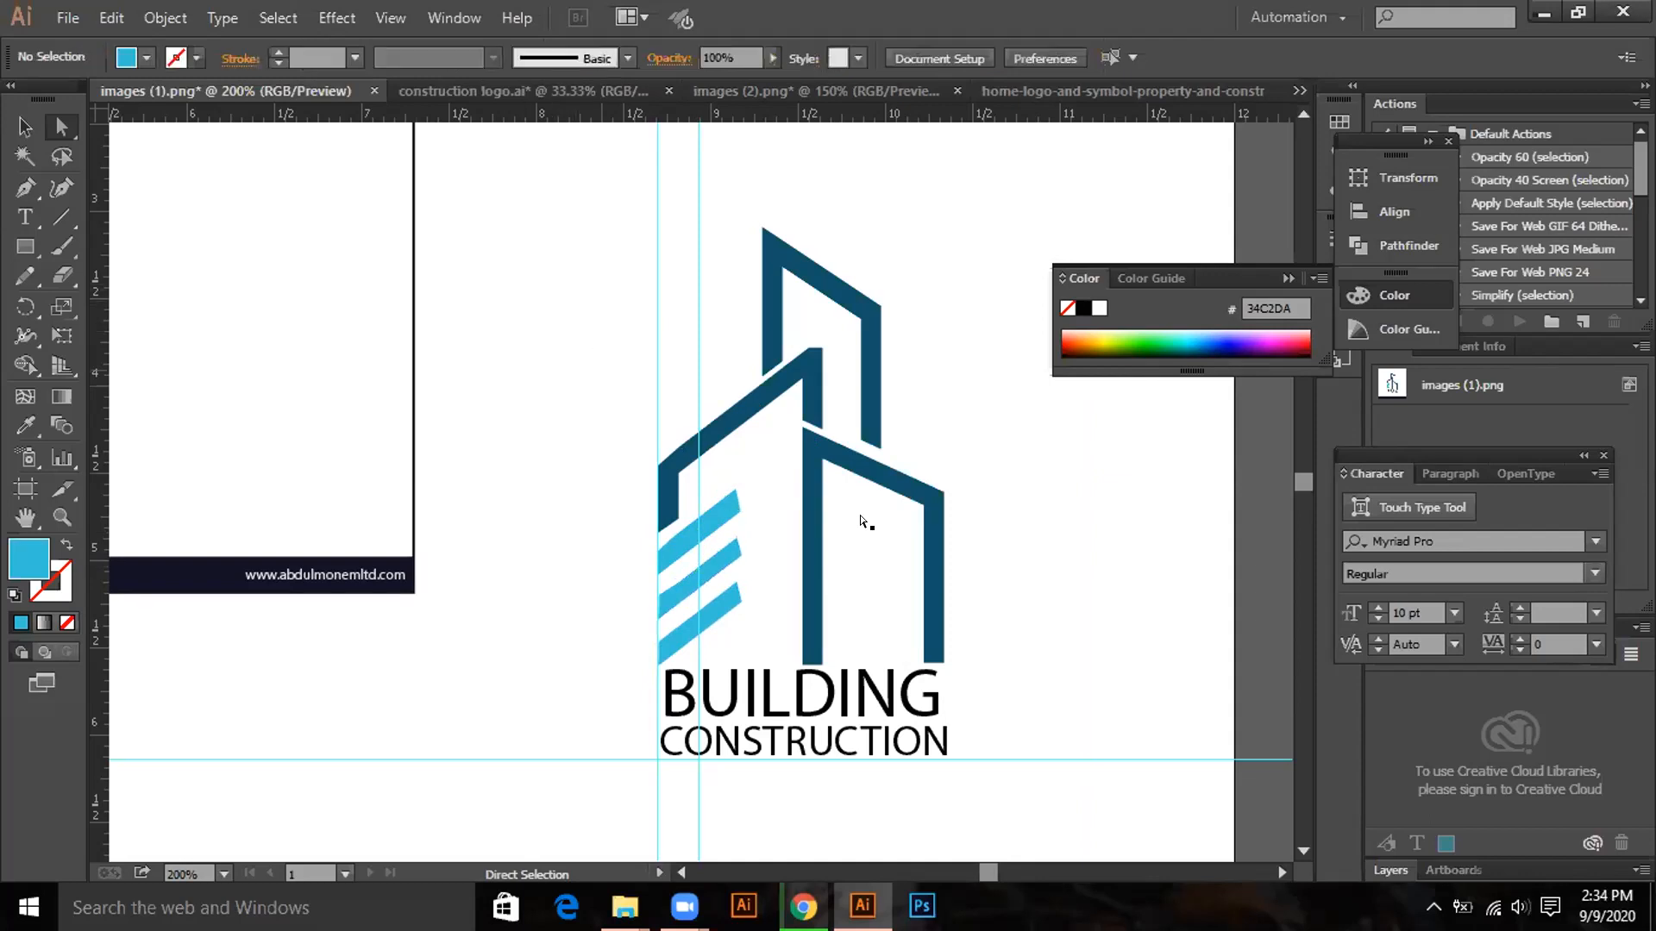
pyautogui.click(878, 447)
pyautogui.click(880, 449)
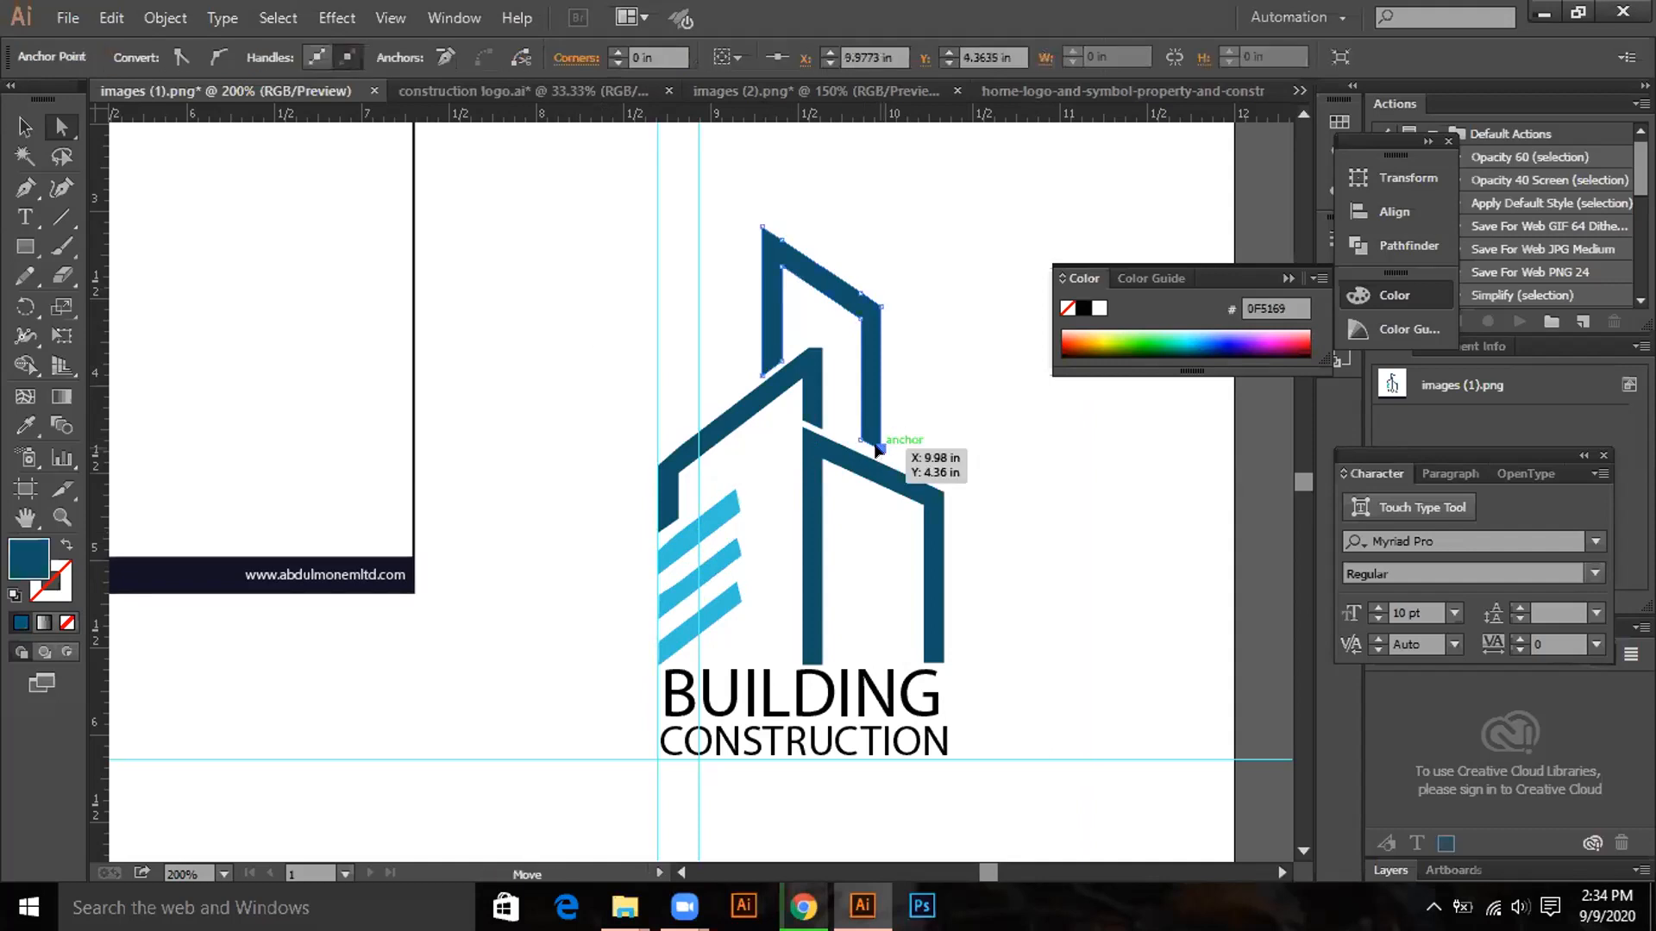
pyautogui.moveTo(878, 455); pyautogui.dragTo(877, 452)
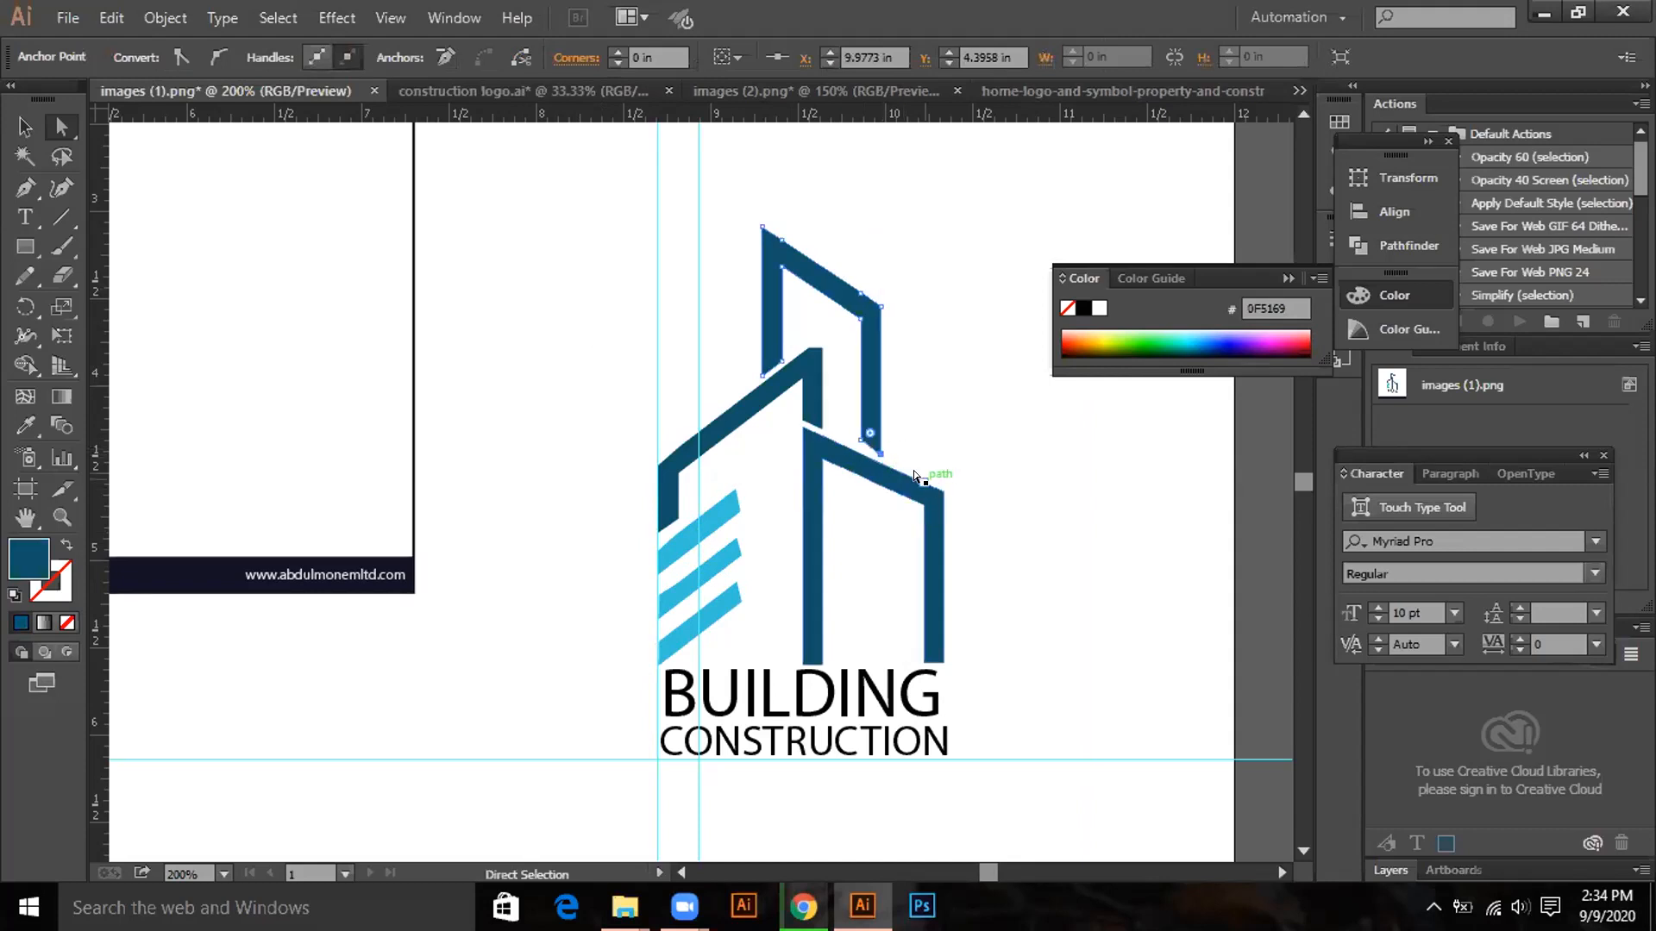
pyautogui.scroll(3, 877, 427)
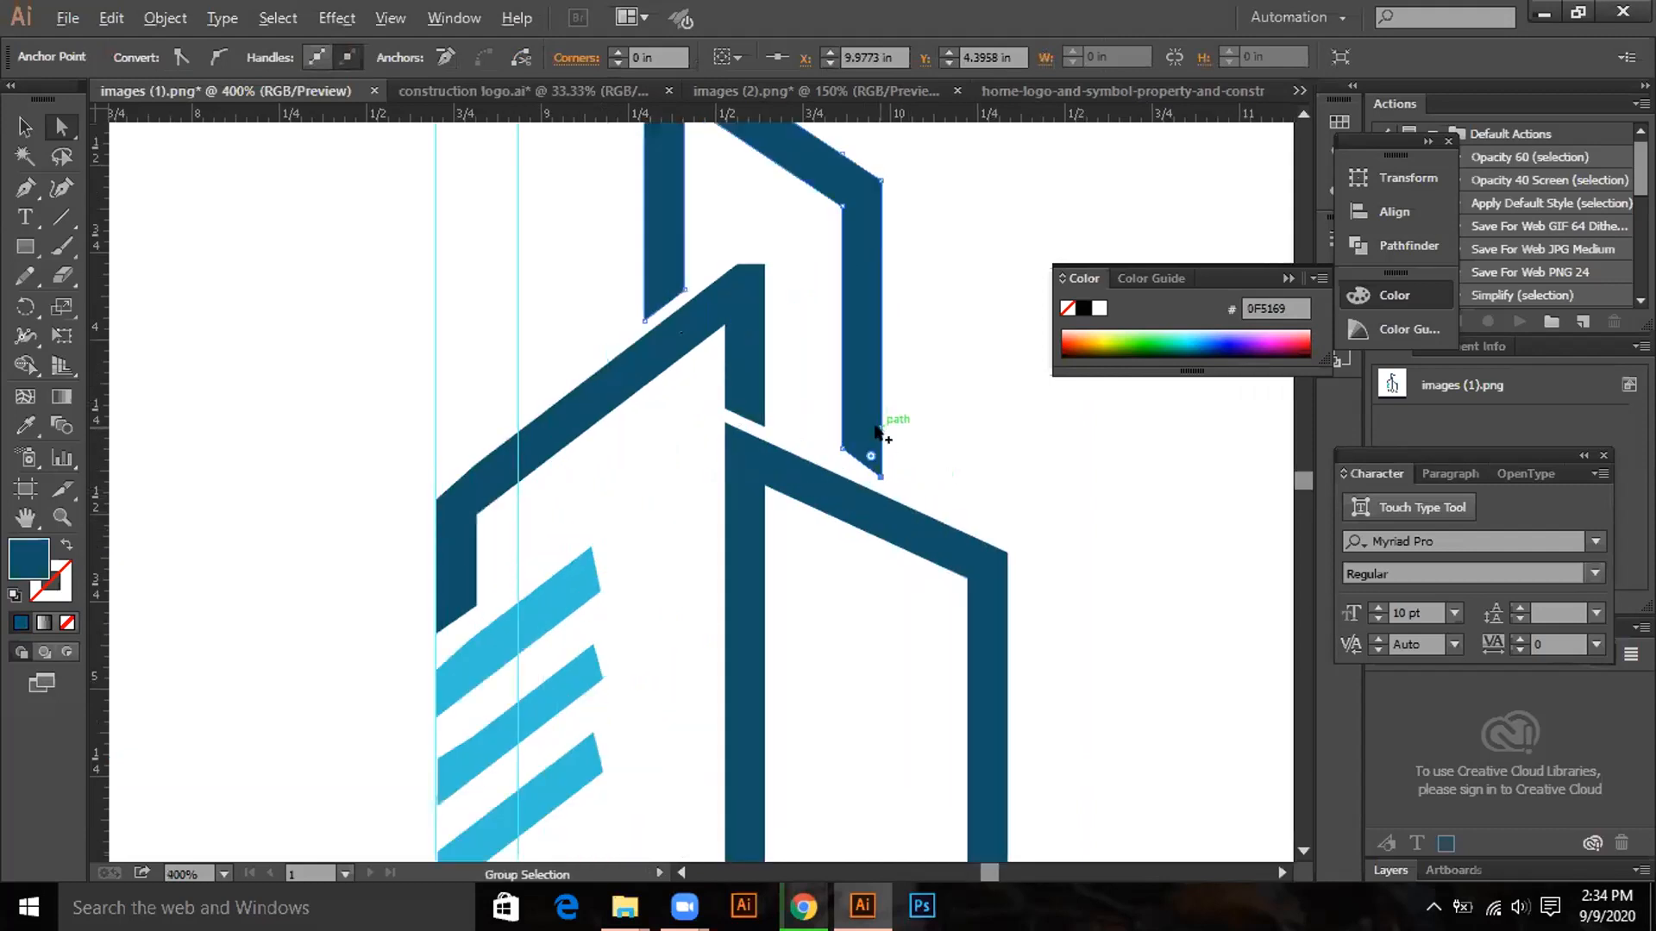
pyautogui.scroll(1, 876, 428)
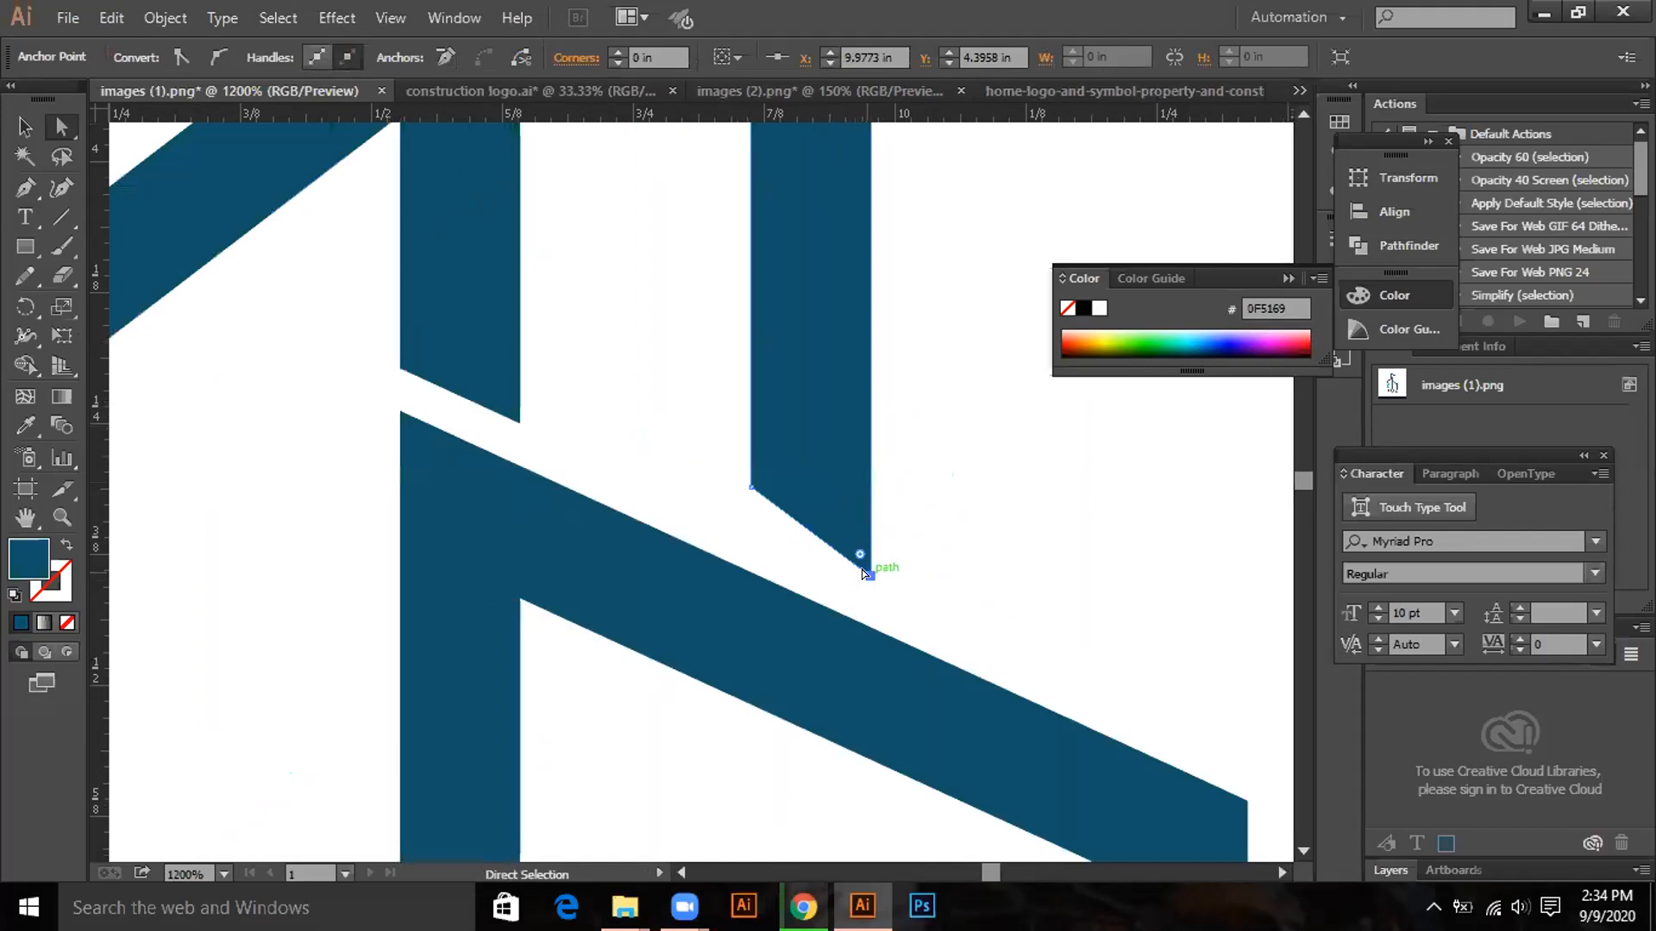
pyautogui.press('Up')
pyautogui.press('Up')
pyautogui.moveTo(787, 512); pyautogui.dragTo(795, 531)
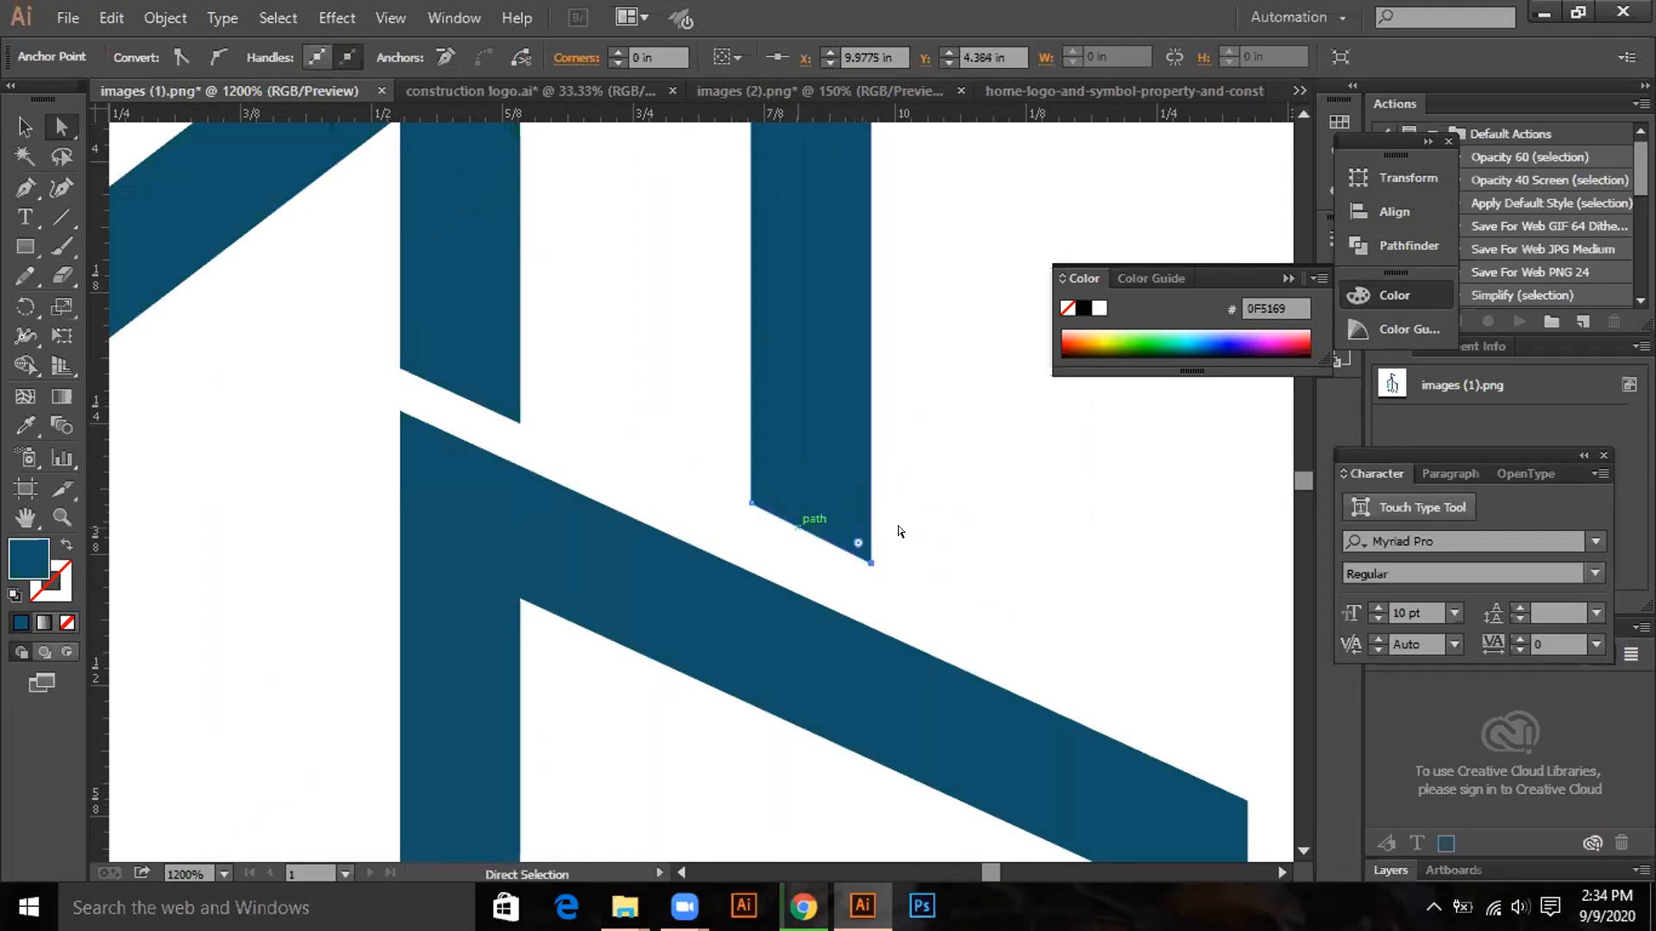
pyautogui.click(954, 501)
# Lower the slanted end of the rear tower's right wall to narrow its gap above the front roof, making the tower about 1.3 in high.
pyautogui.scroll(1, 824, 436)
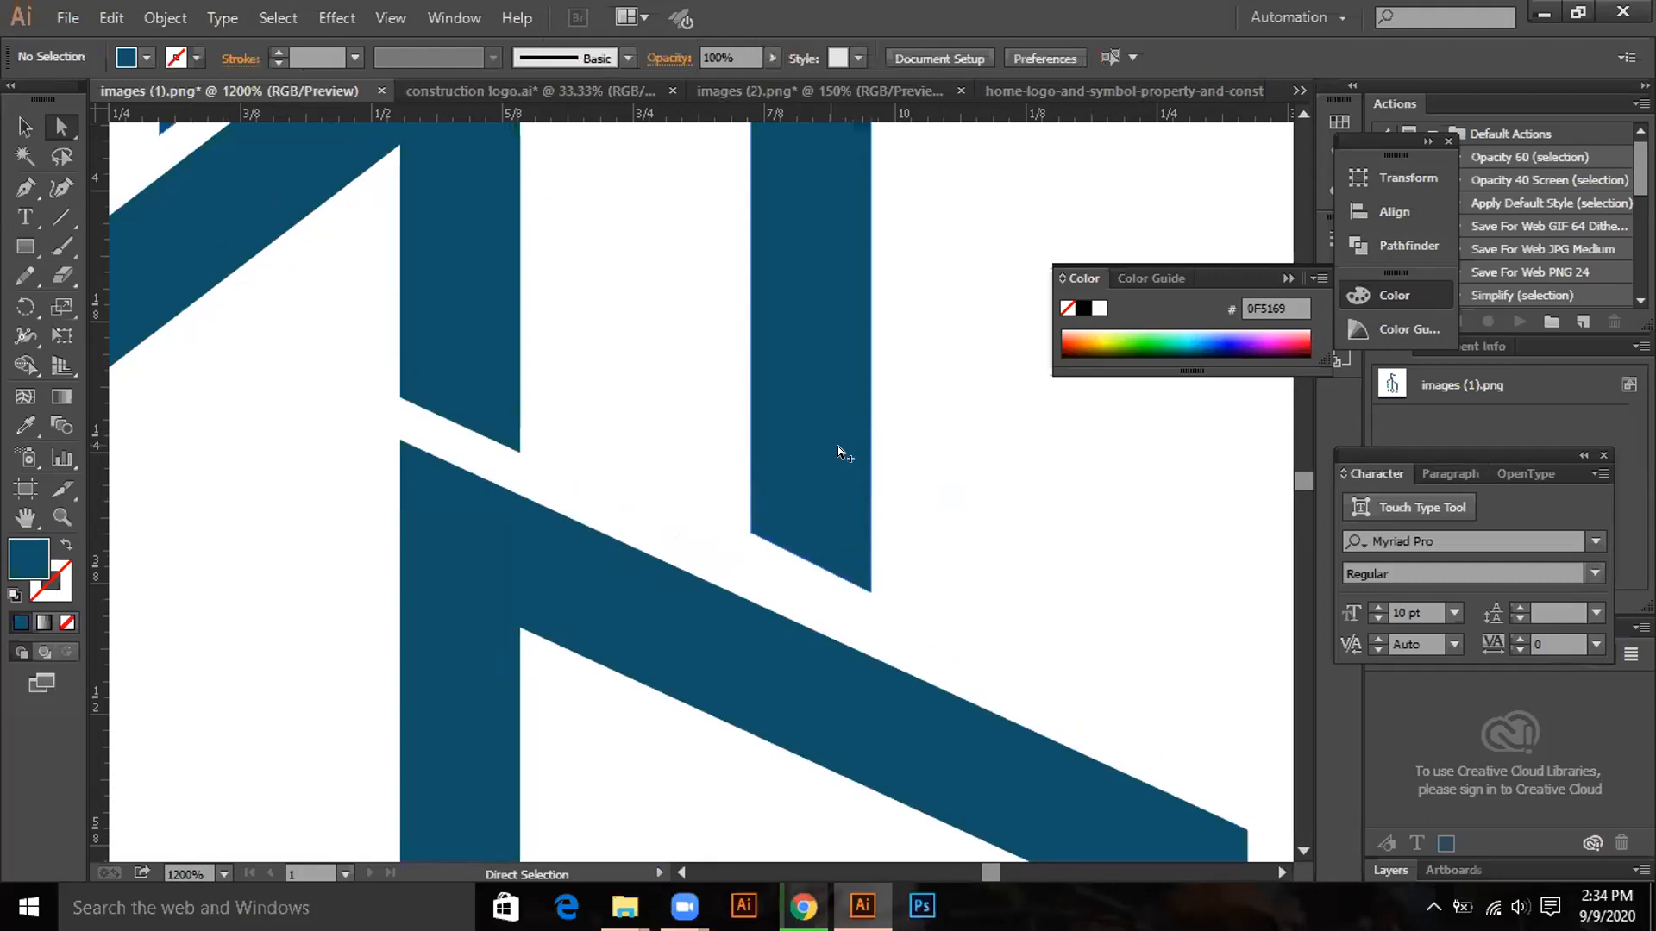
pyautogui.scroll(-2, 840, 447)
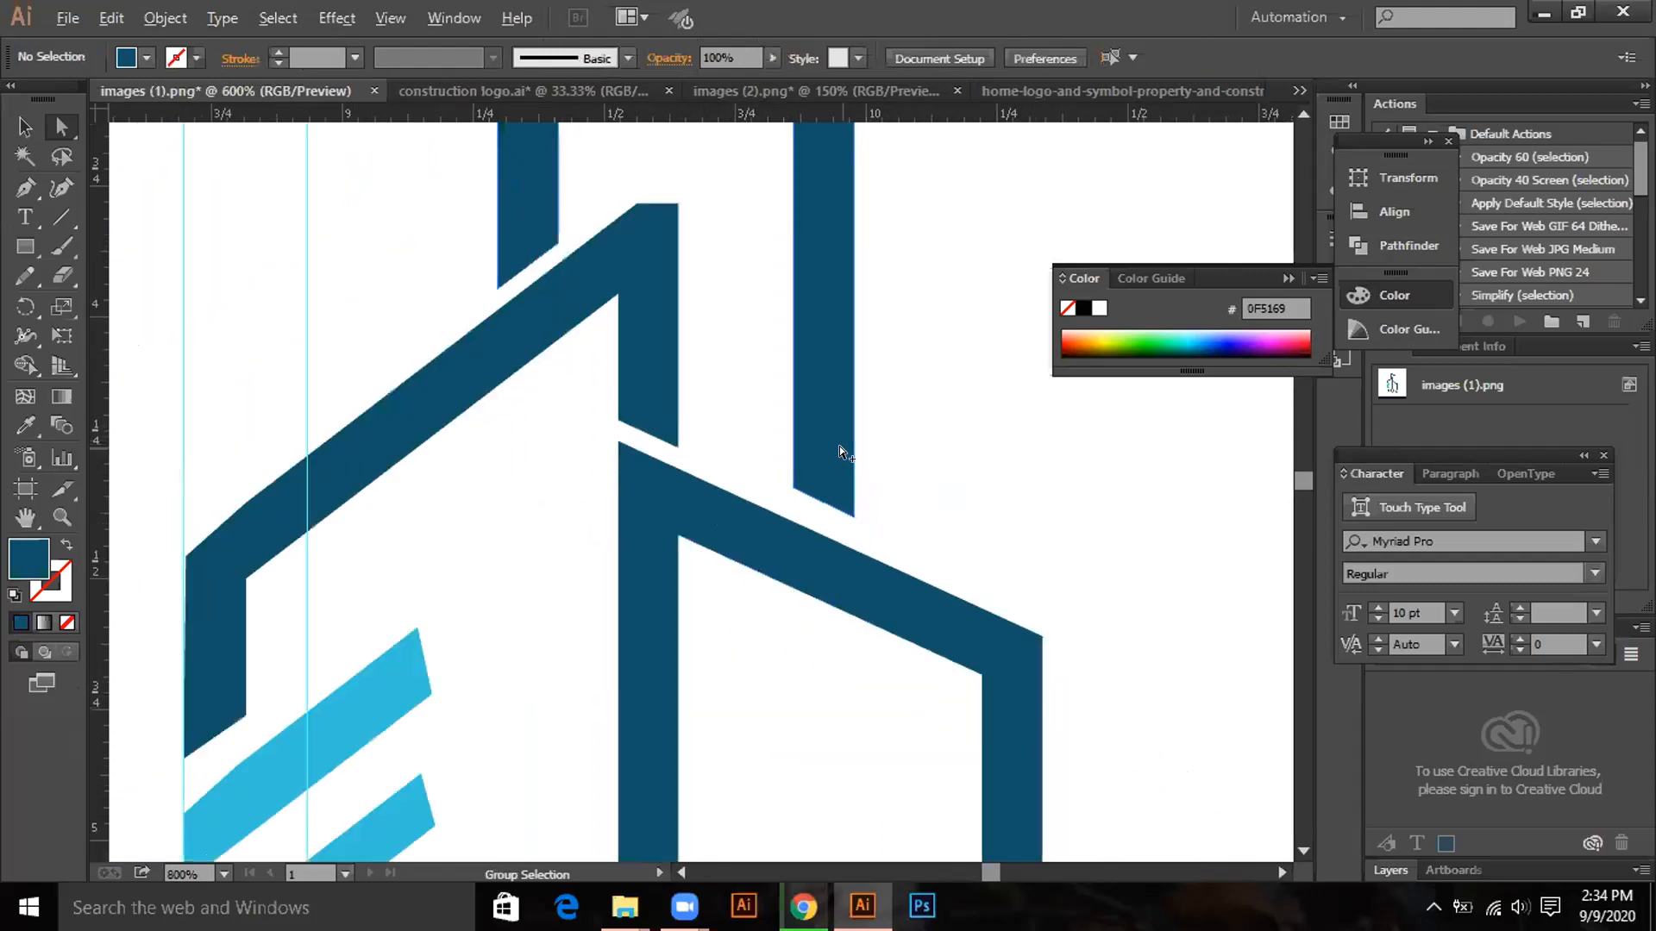
pyautogui.scroll(-1, 840, 446)
pyautogui.scroll(-1, 840, 447)
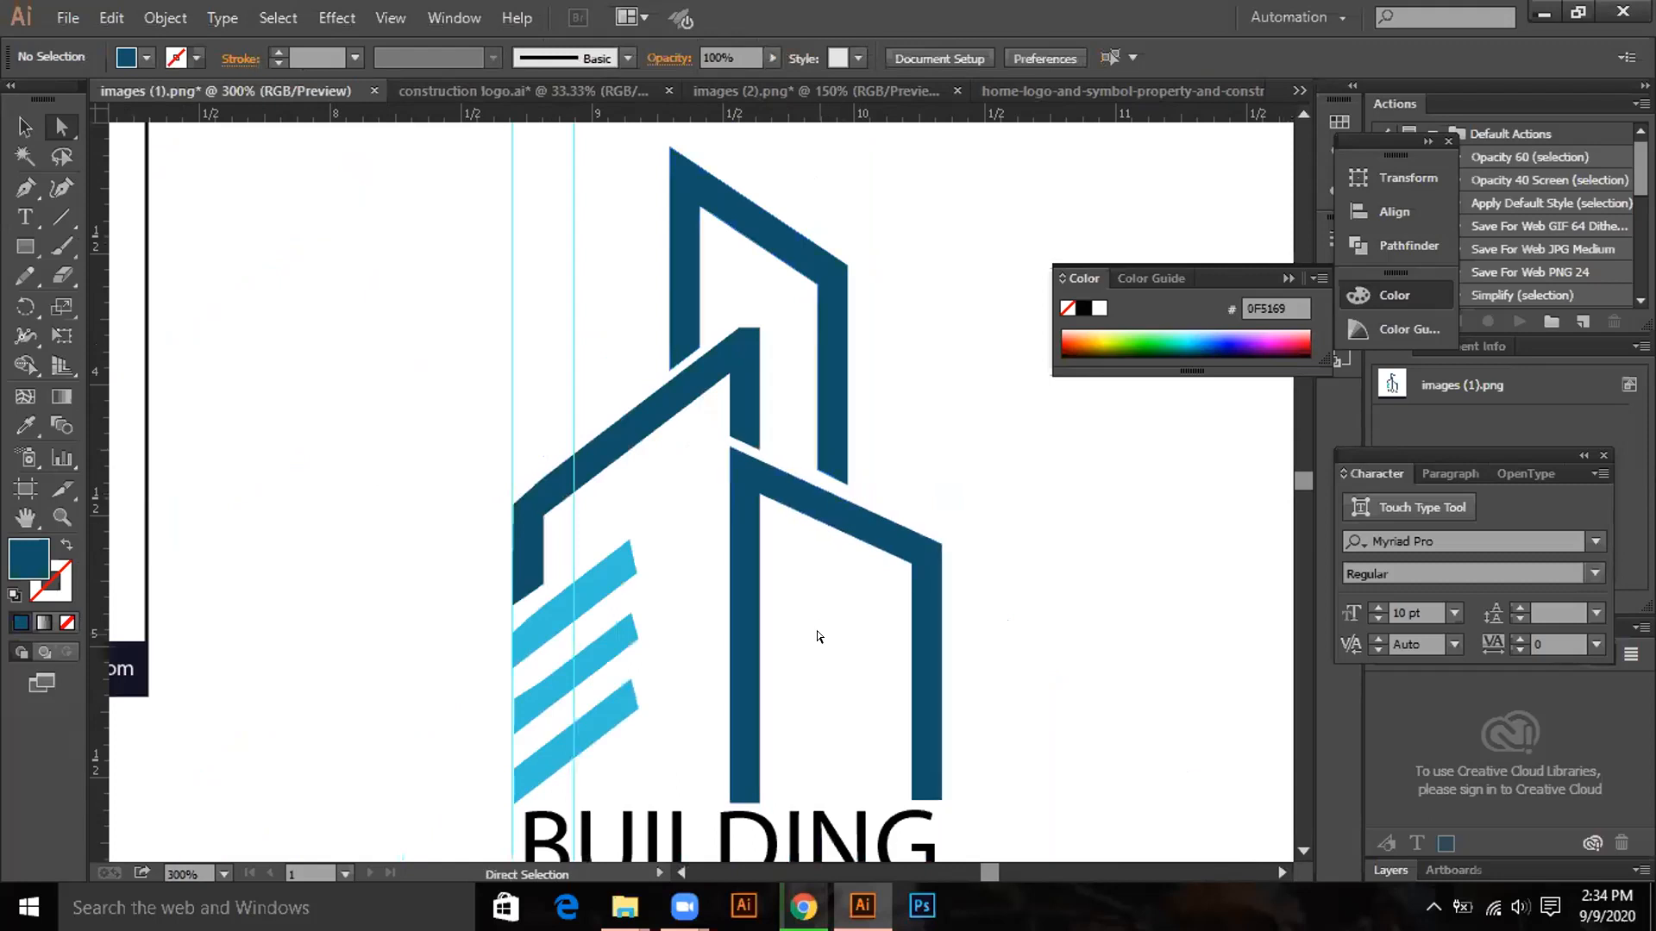
pyautogui.click(821, 472)
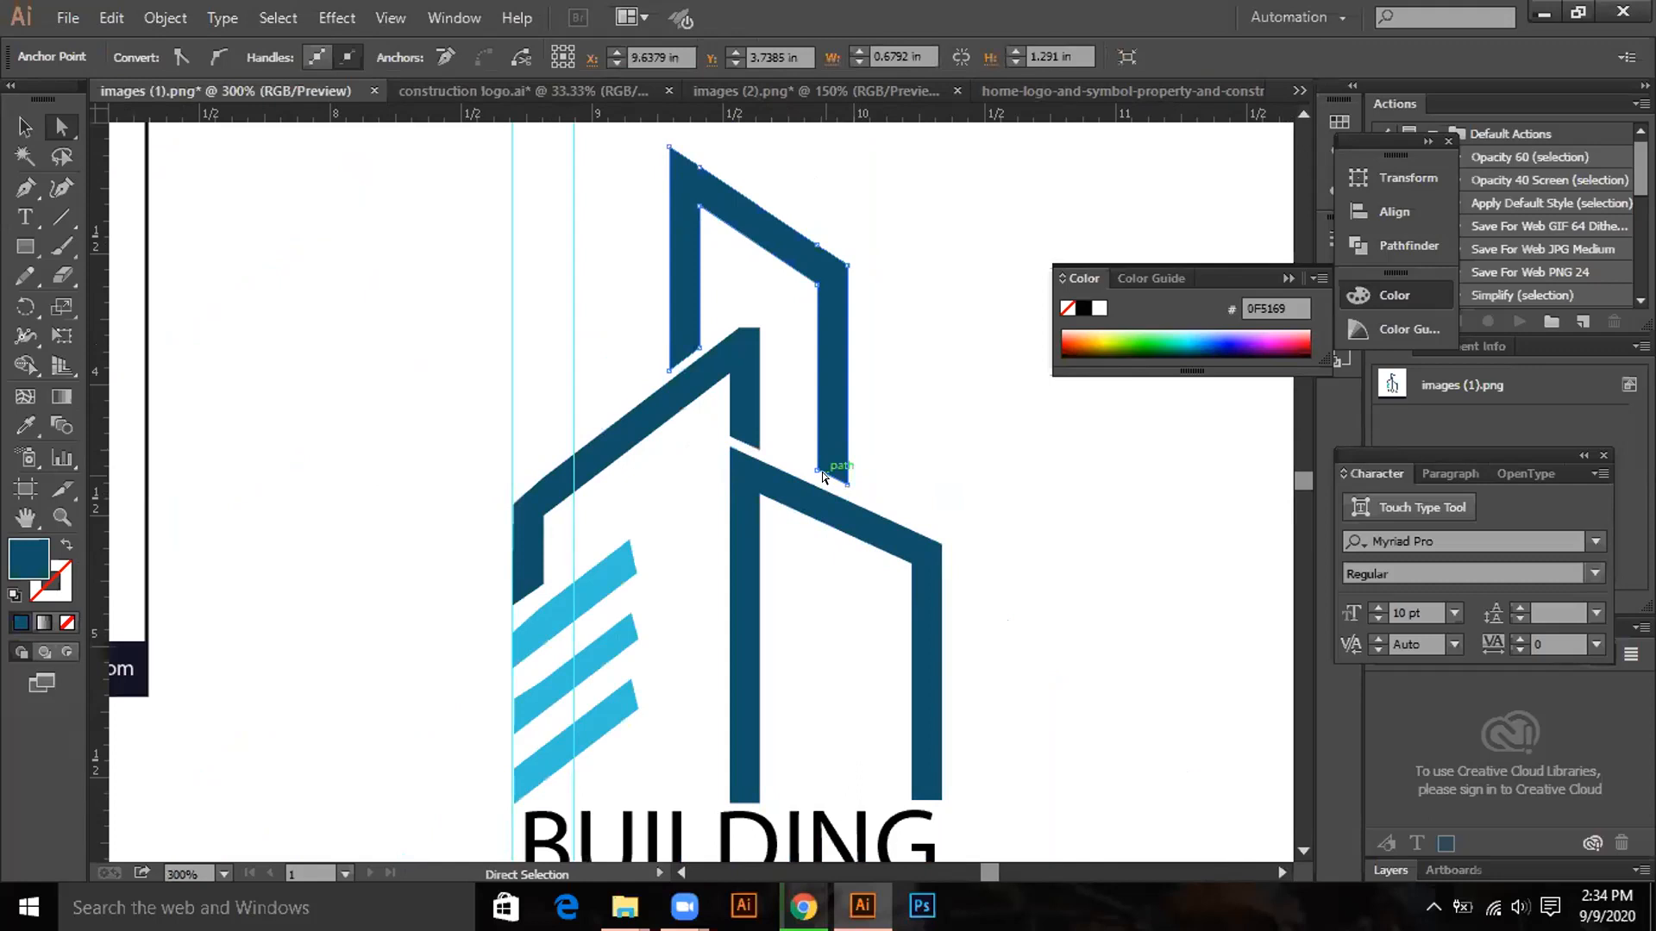
pyautogui.press('Down')
pyautogui.press('Up')
pyautogui.scroll(2, 823, 477)
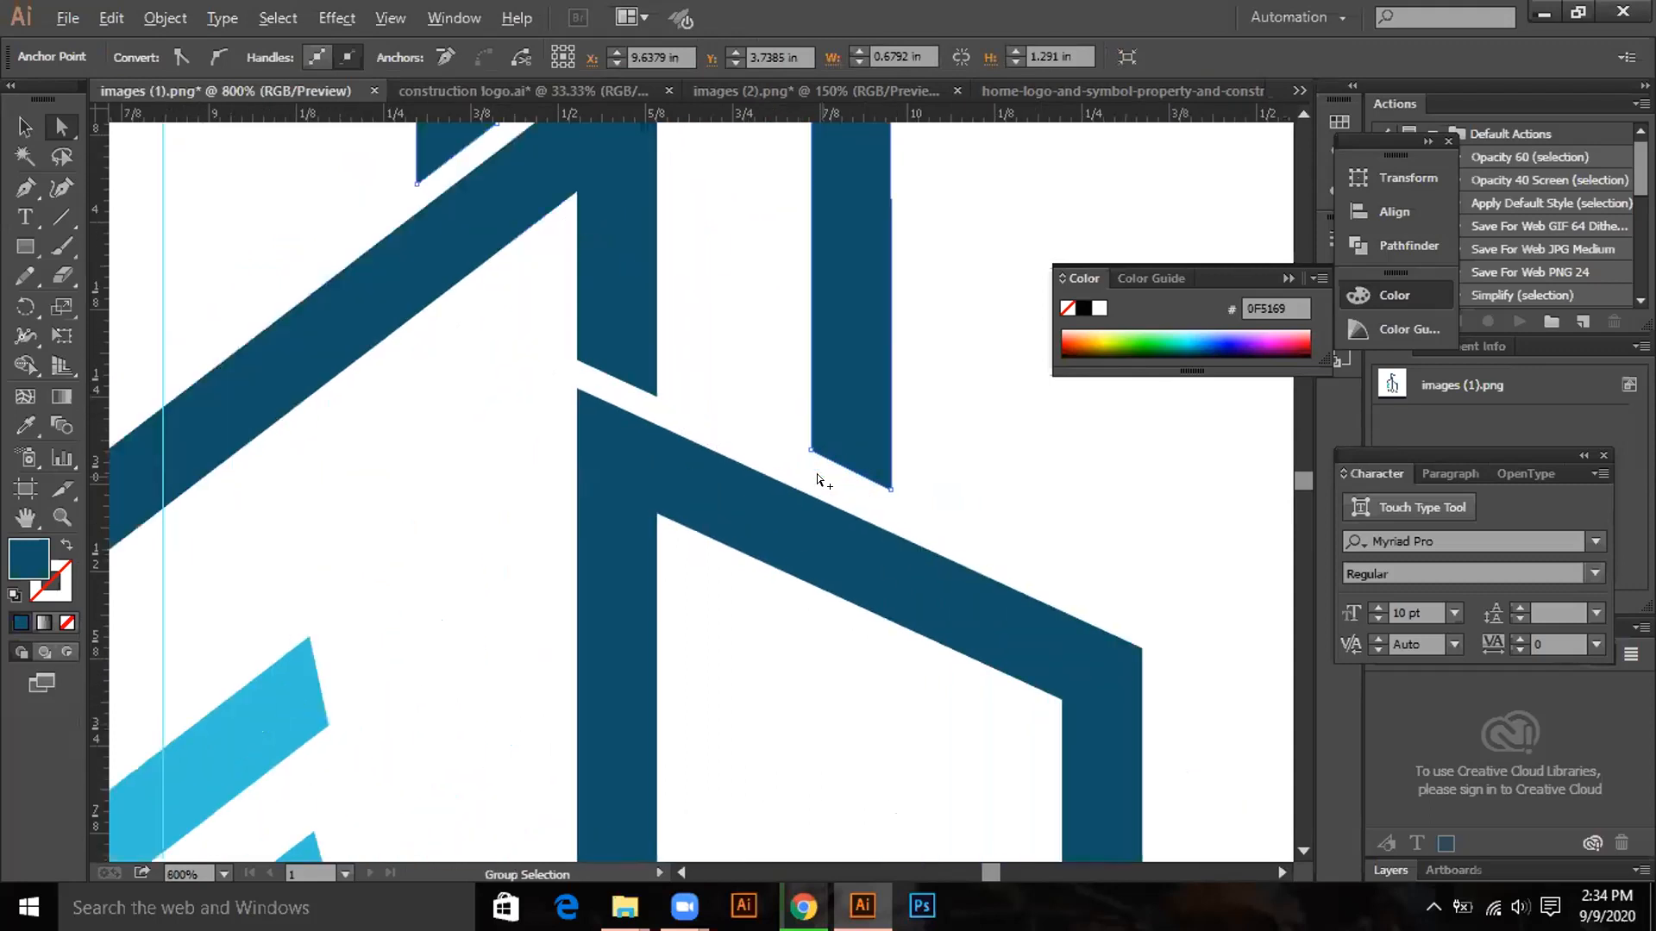
pyautogui.scroll(1, 819, 480)
pyautogui.scroll(1, 819, 480)
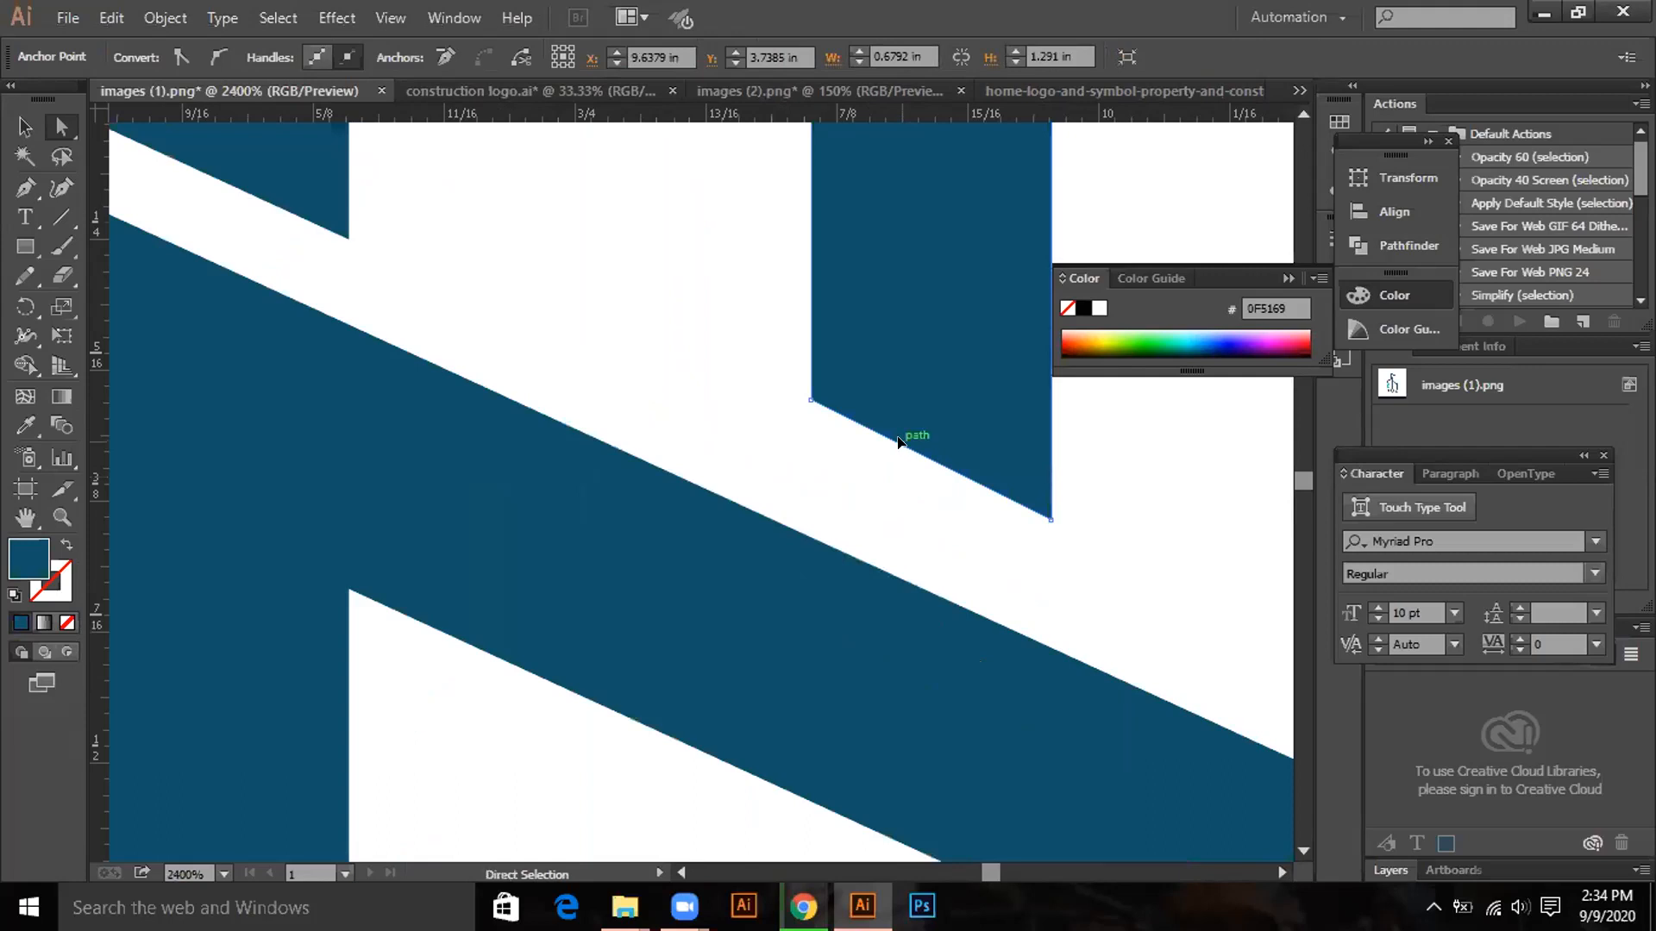
pyautogui.moveTo(898, 437); pyautogui.dragTo(913, 472)
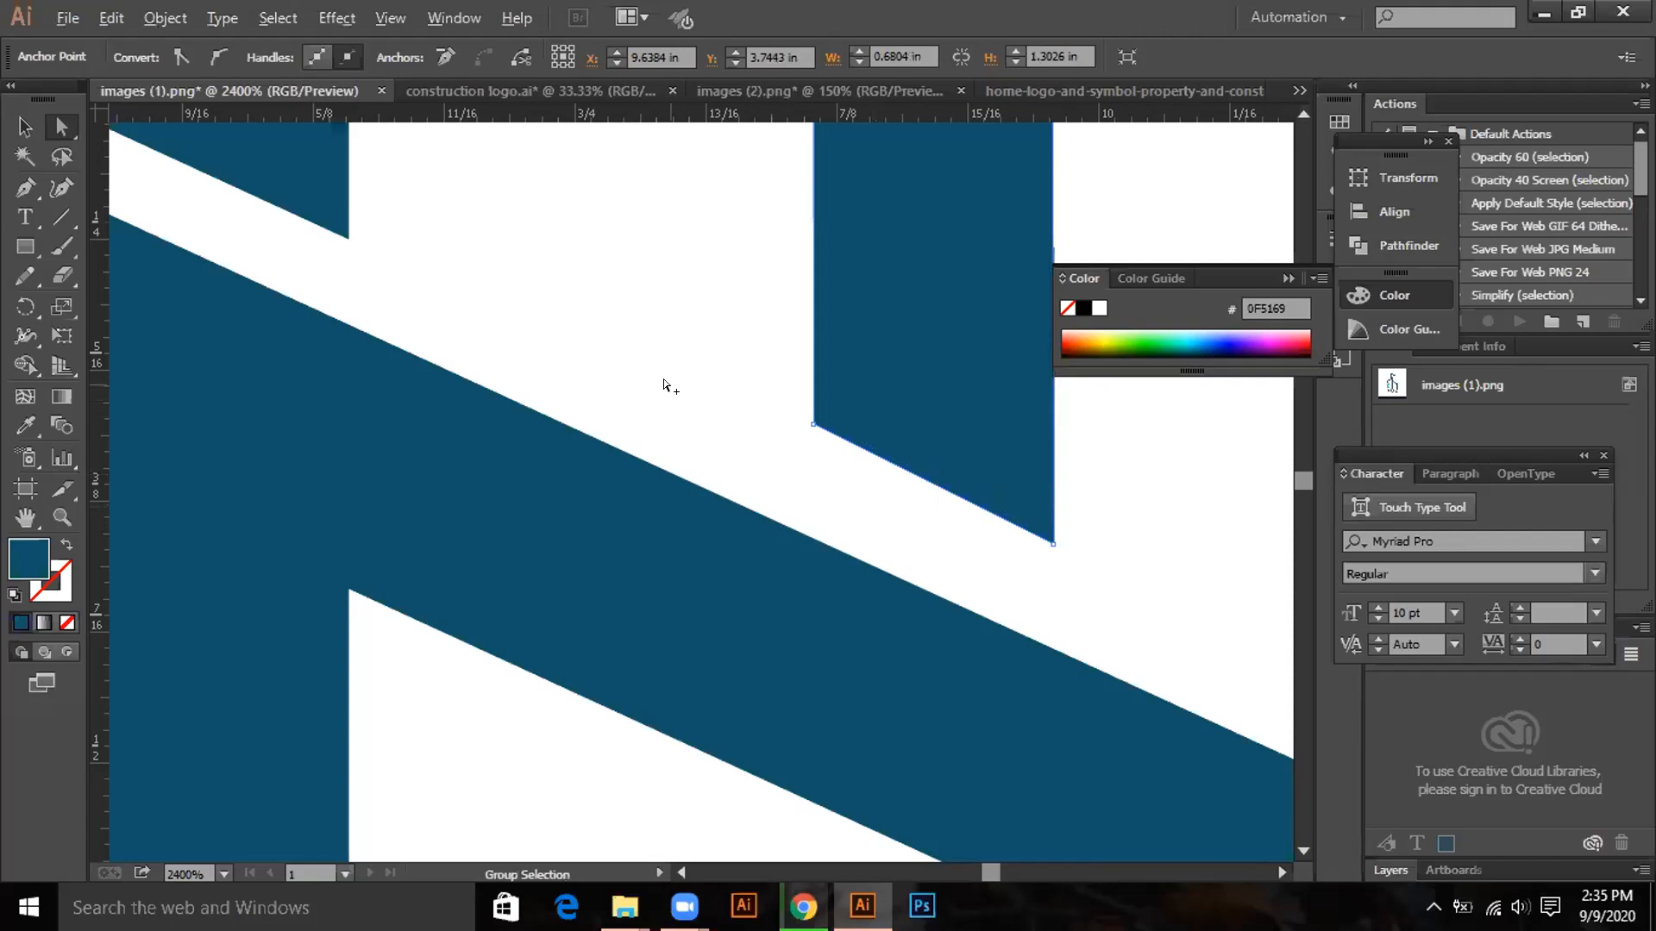
# Check the rear tower's wall ends and the spacing of the whole Building Construction logo.
pyautogui.scroll(-1, 653, 397)
pyautogui.scroll(-4, 646, 394)
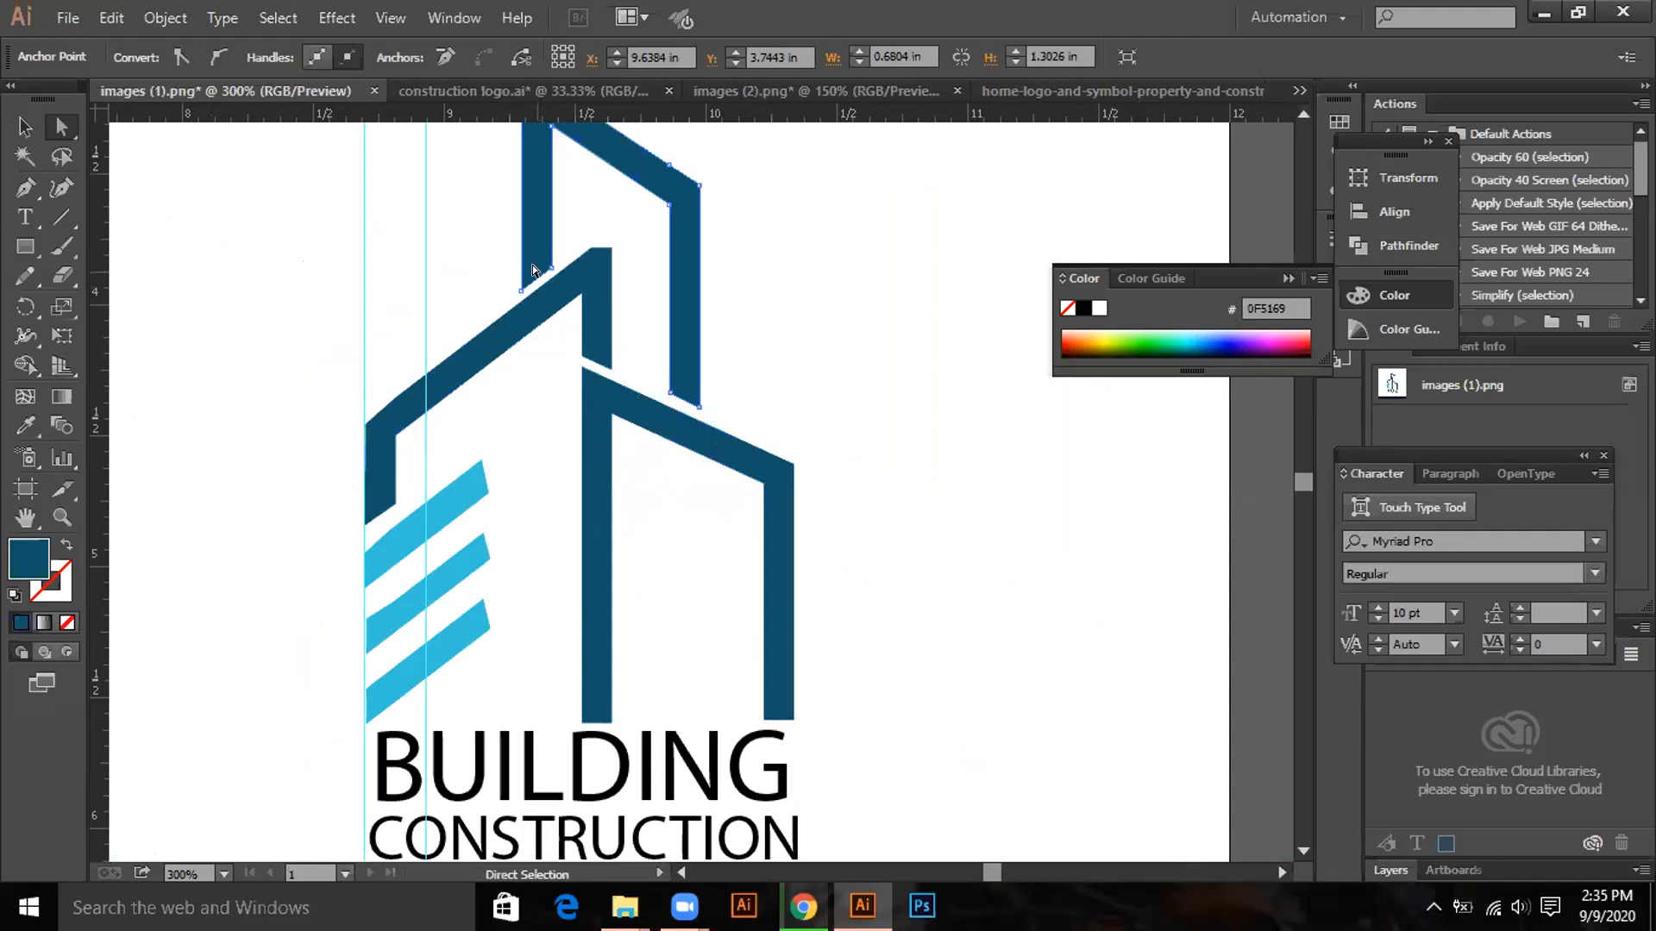
pyautogui.moveTo(531, 272); pyautogui.dragTo(531, 272)
pyautogui.click(863, 350)
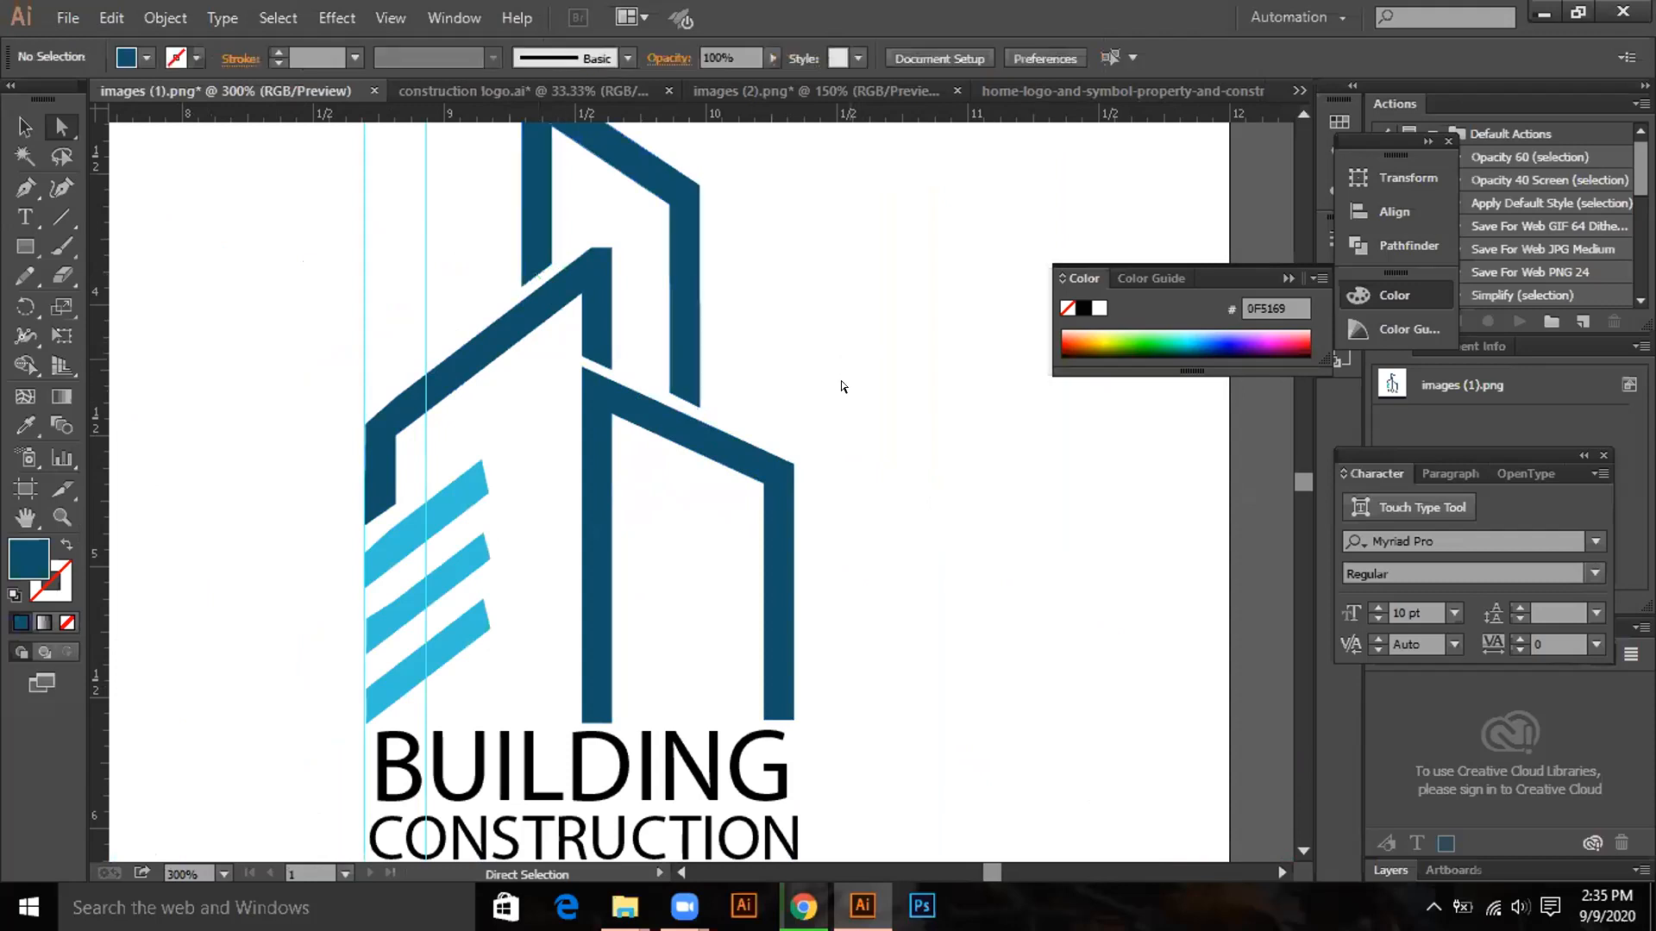
pyautogui.scroll(-3, 844, 386)
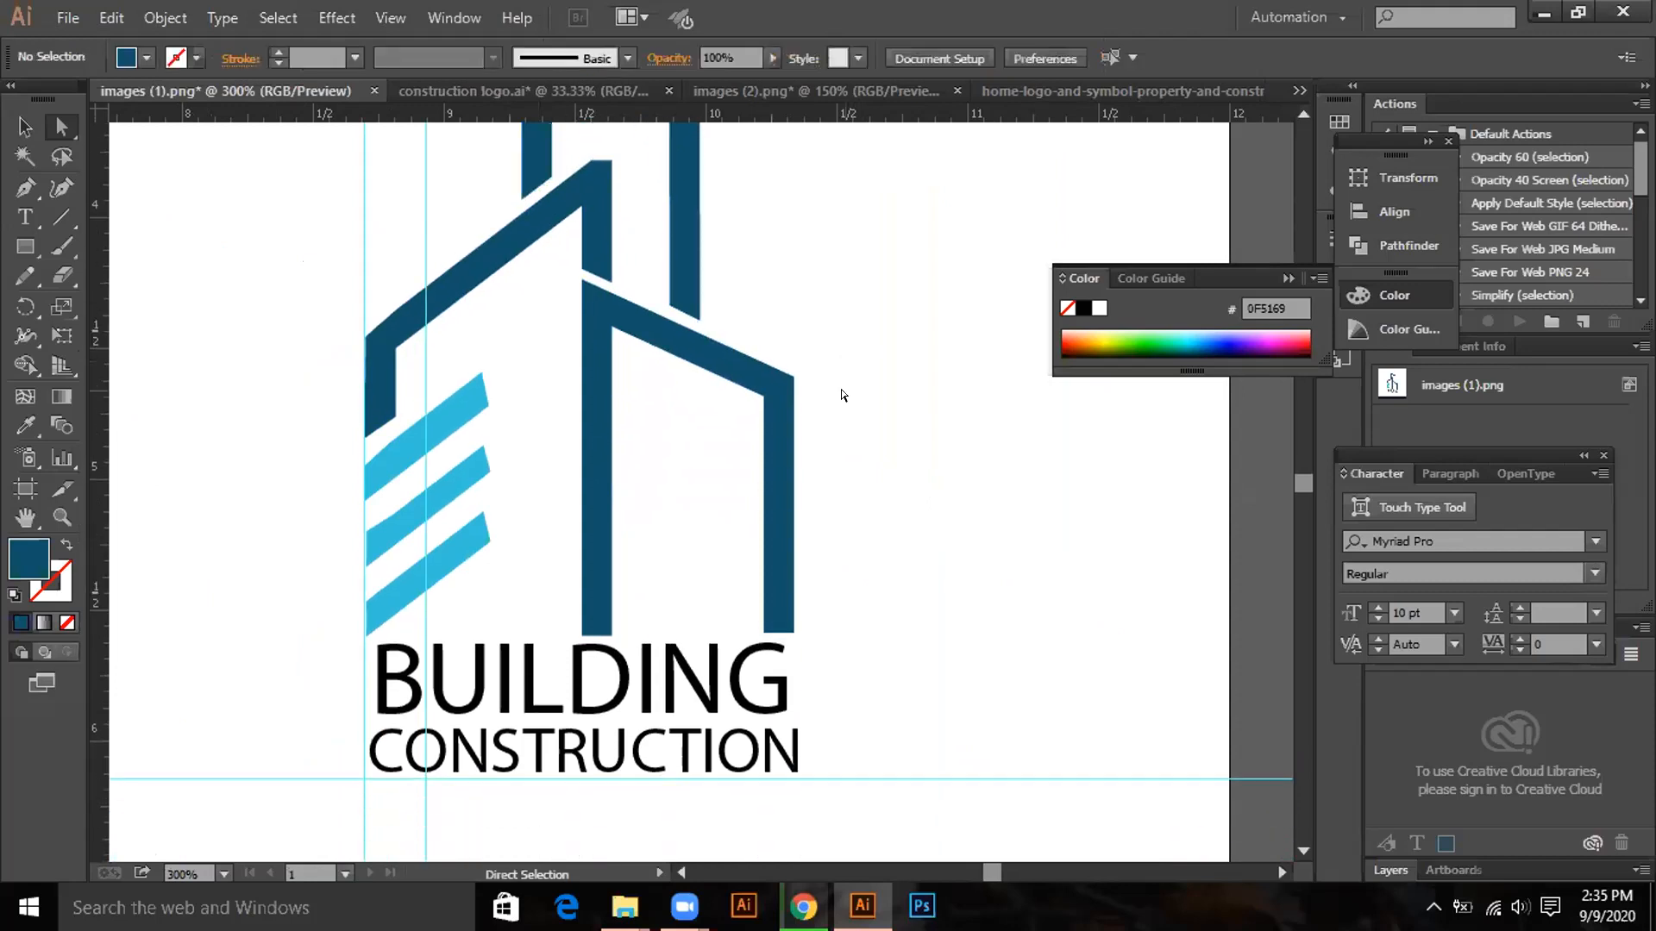
pyautogui.keyDown('alt'); pyautogui.scroll(-3, 841, 383); pyautogui.keyUp('alt')
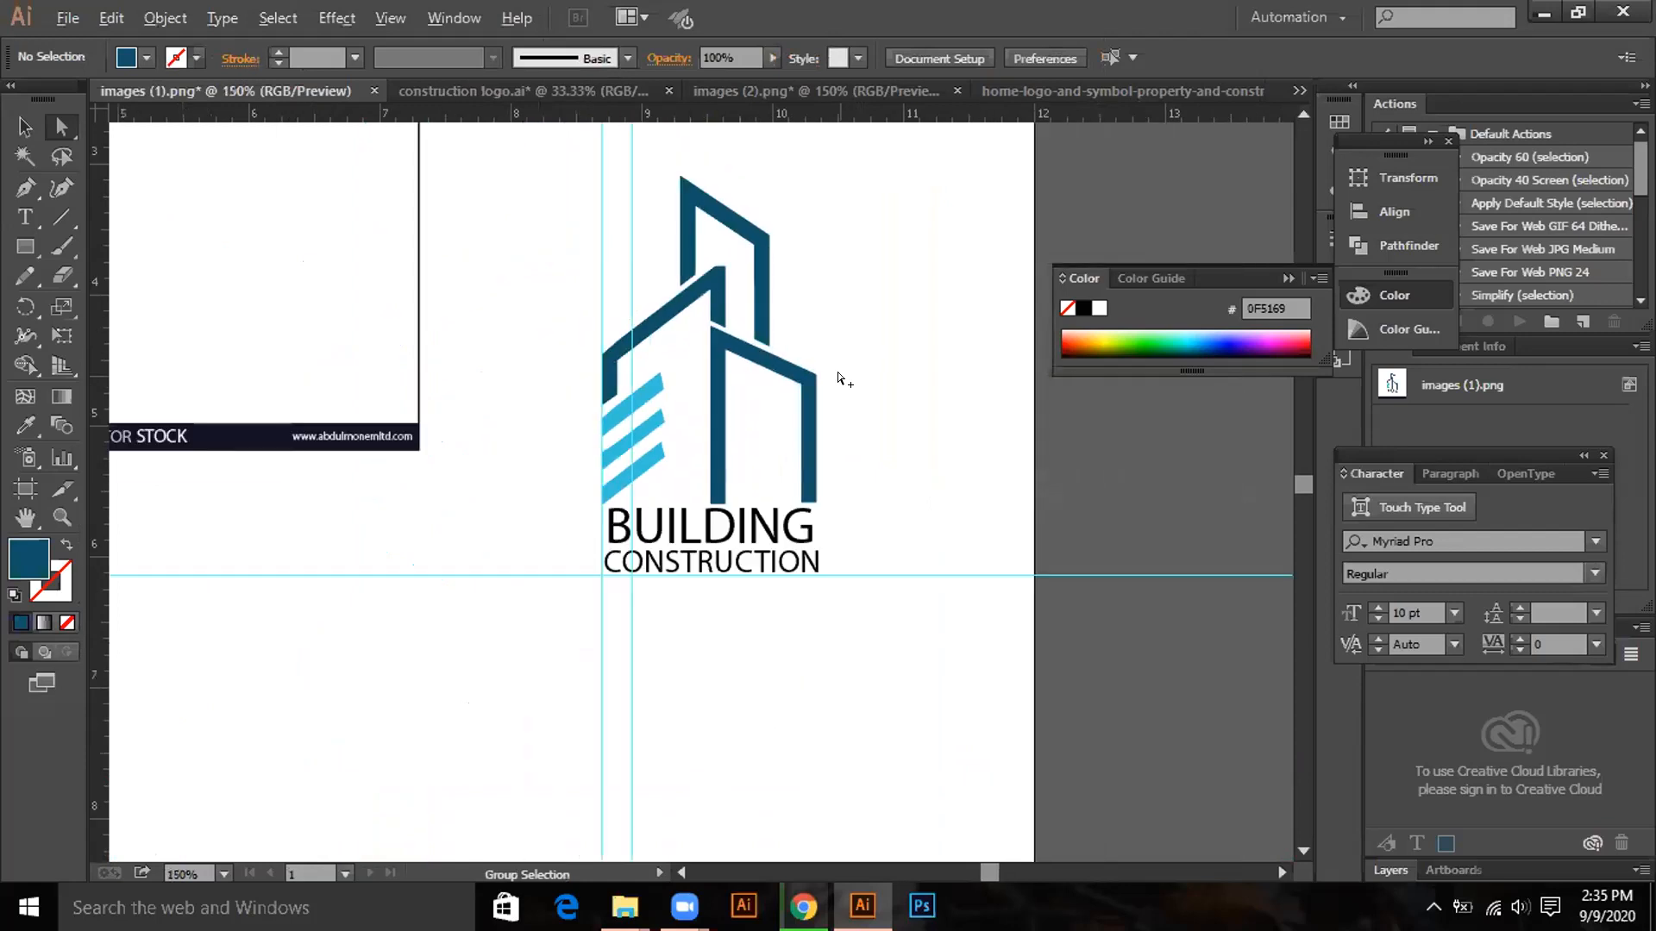
pyautogui.keyDown('alt'); pyautogui.scroll(-1, 837, 378); pyautogui.keyUp('alt')
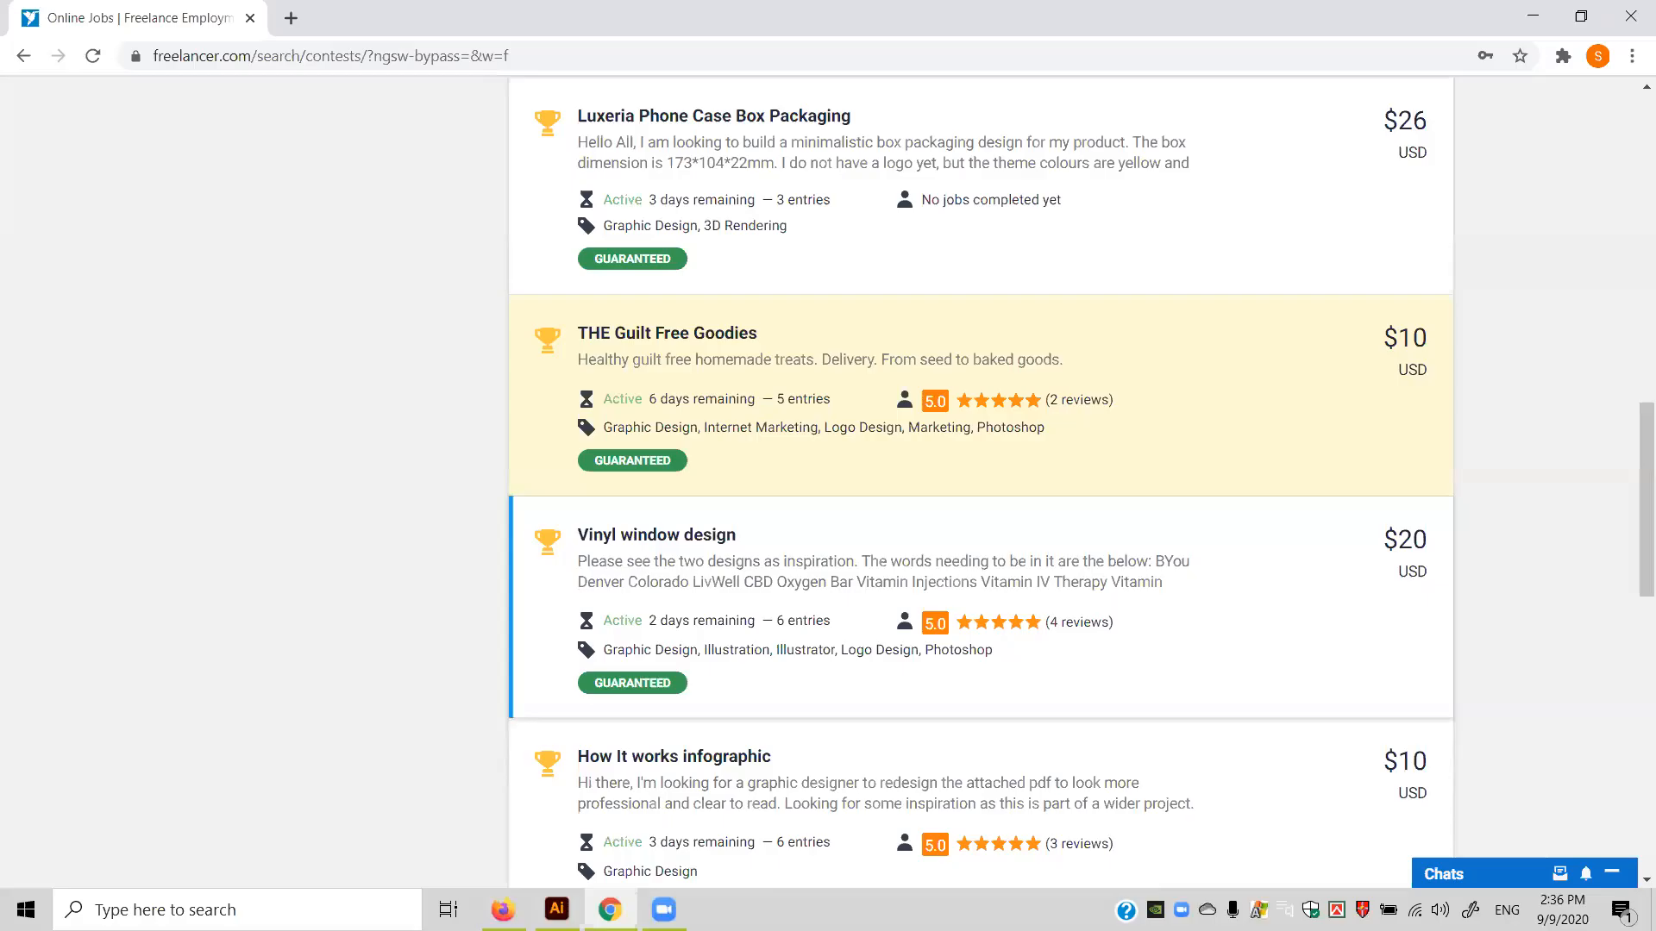
# In Chrome, open the Vinyl window design contest on Freelancer and read its required words, attached files and supported submission types.
pyautogui.click(888, 634)
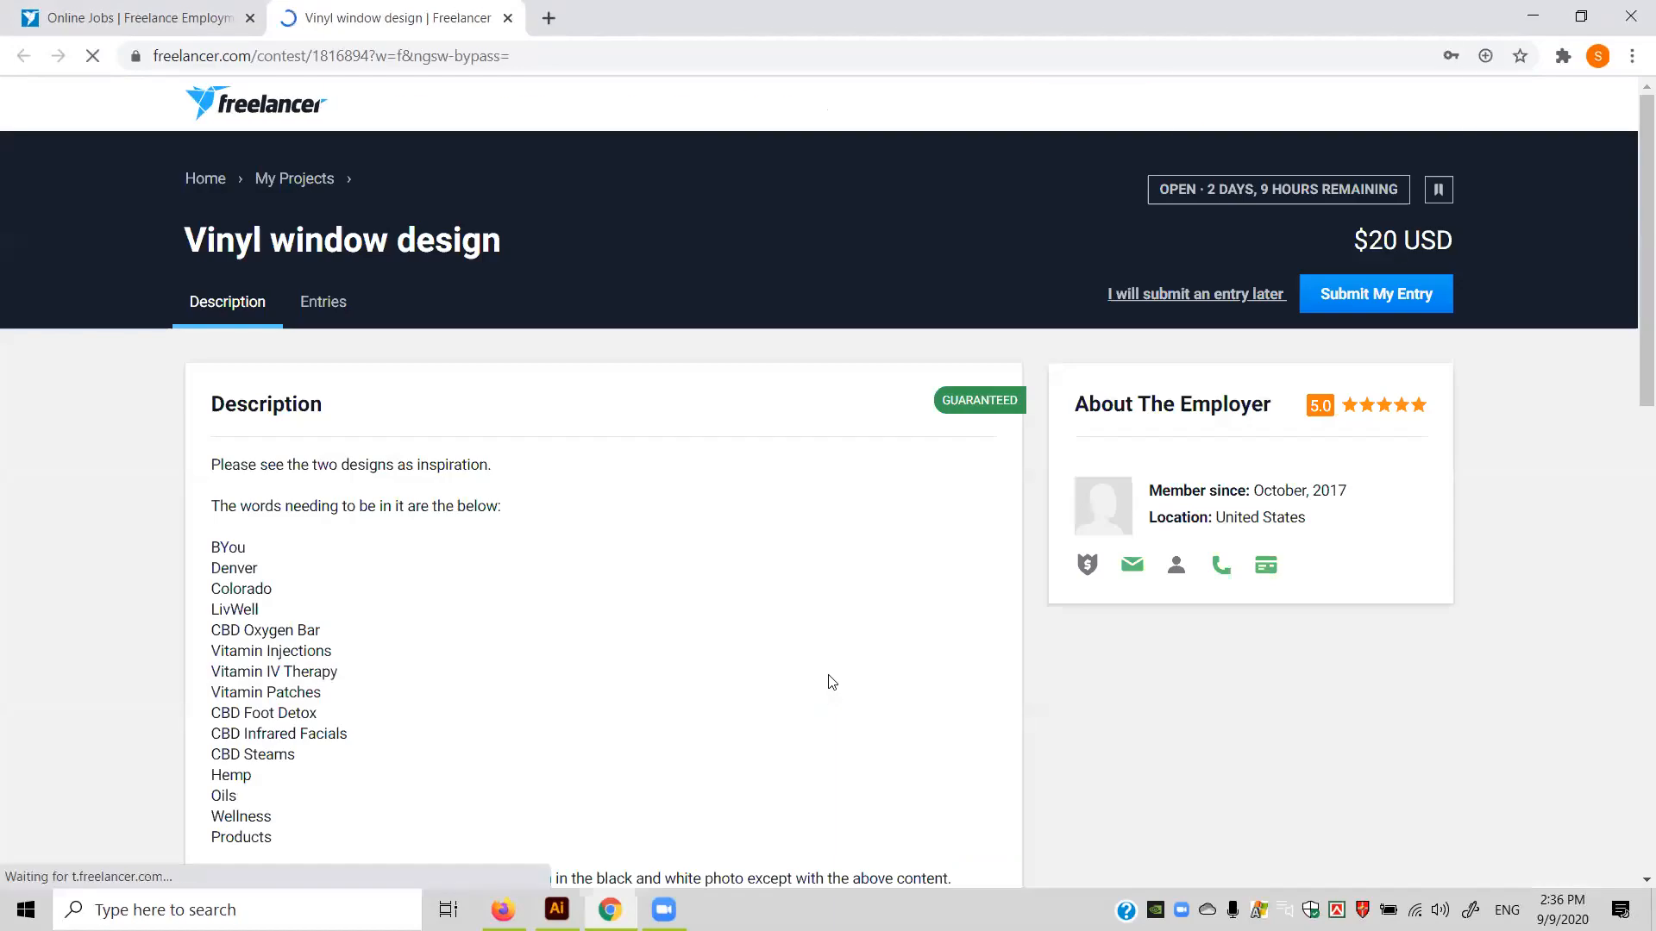
pyautogui.scroll(-1, 198, 539)
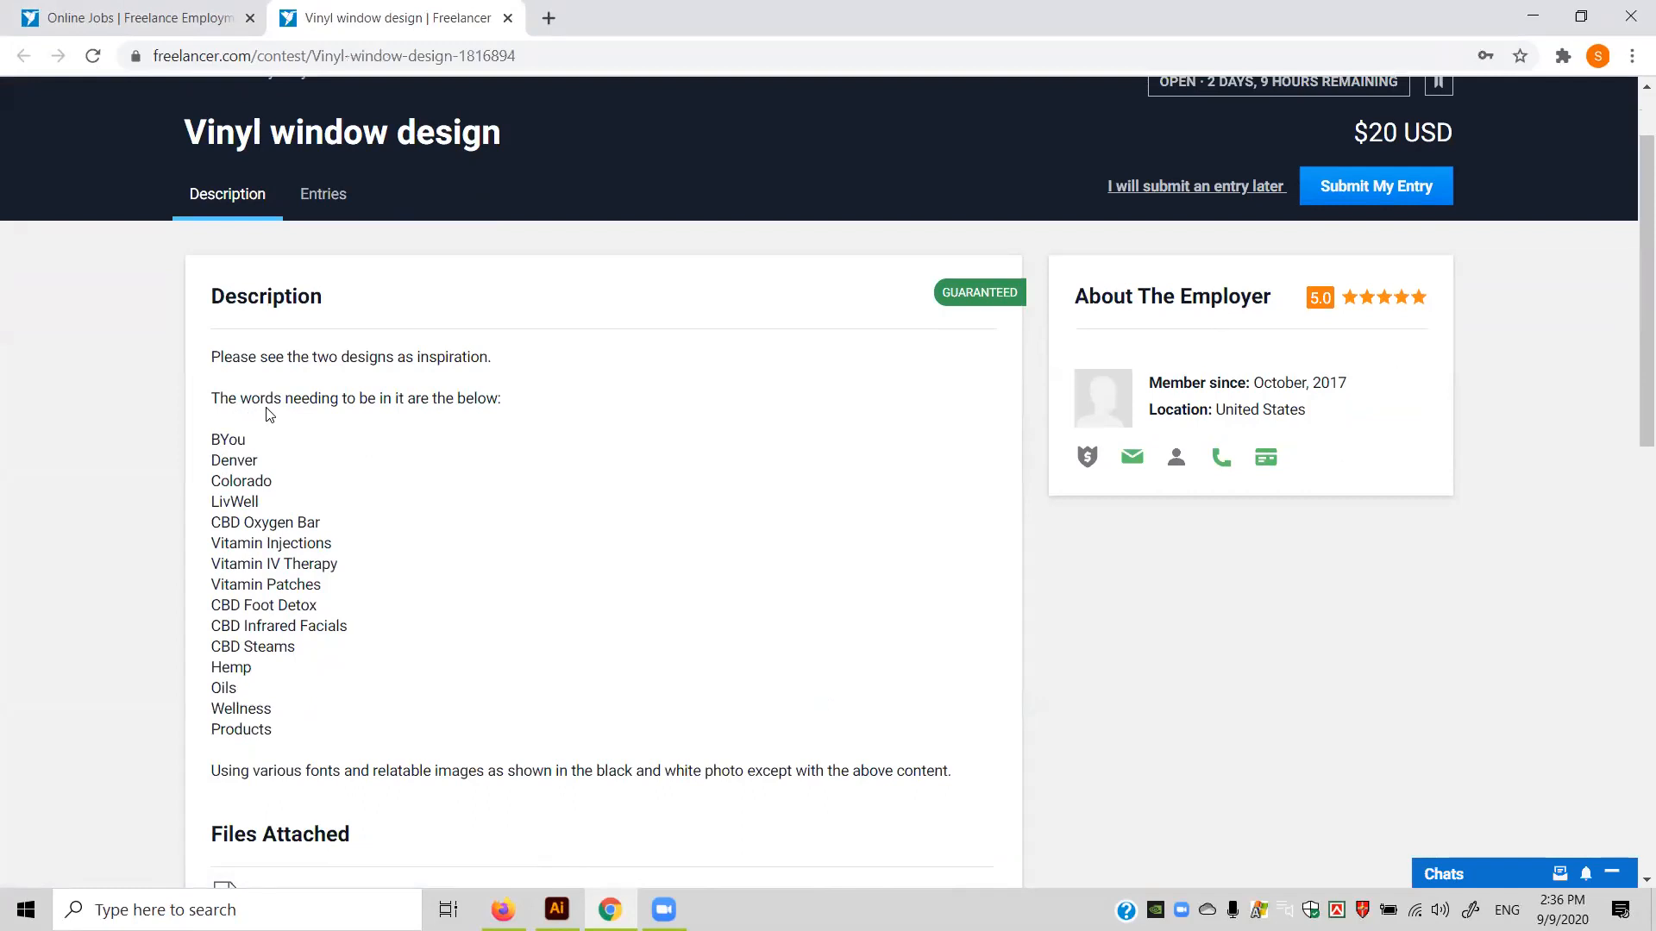
pyautogui.scroll(-1, 263, 413)
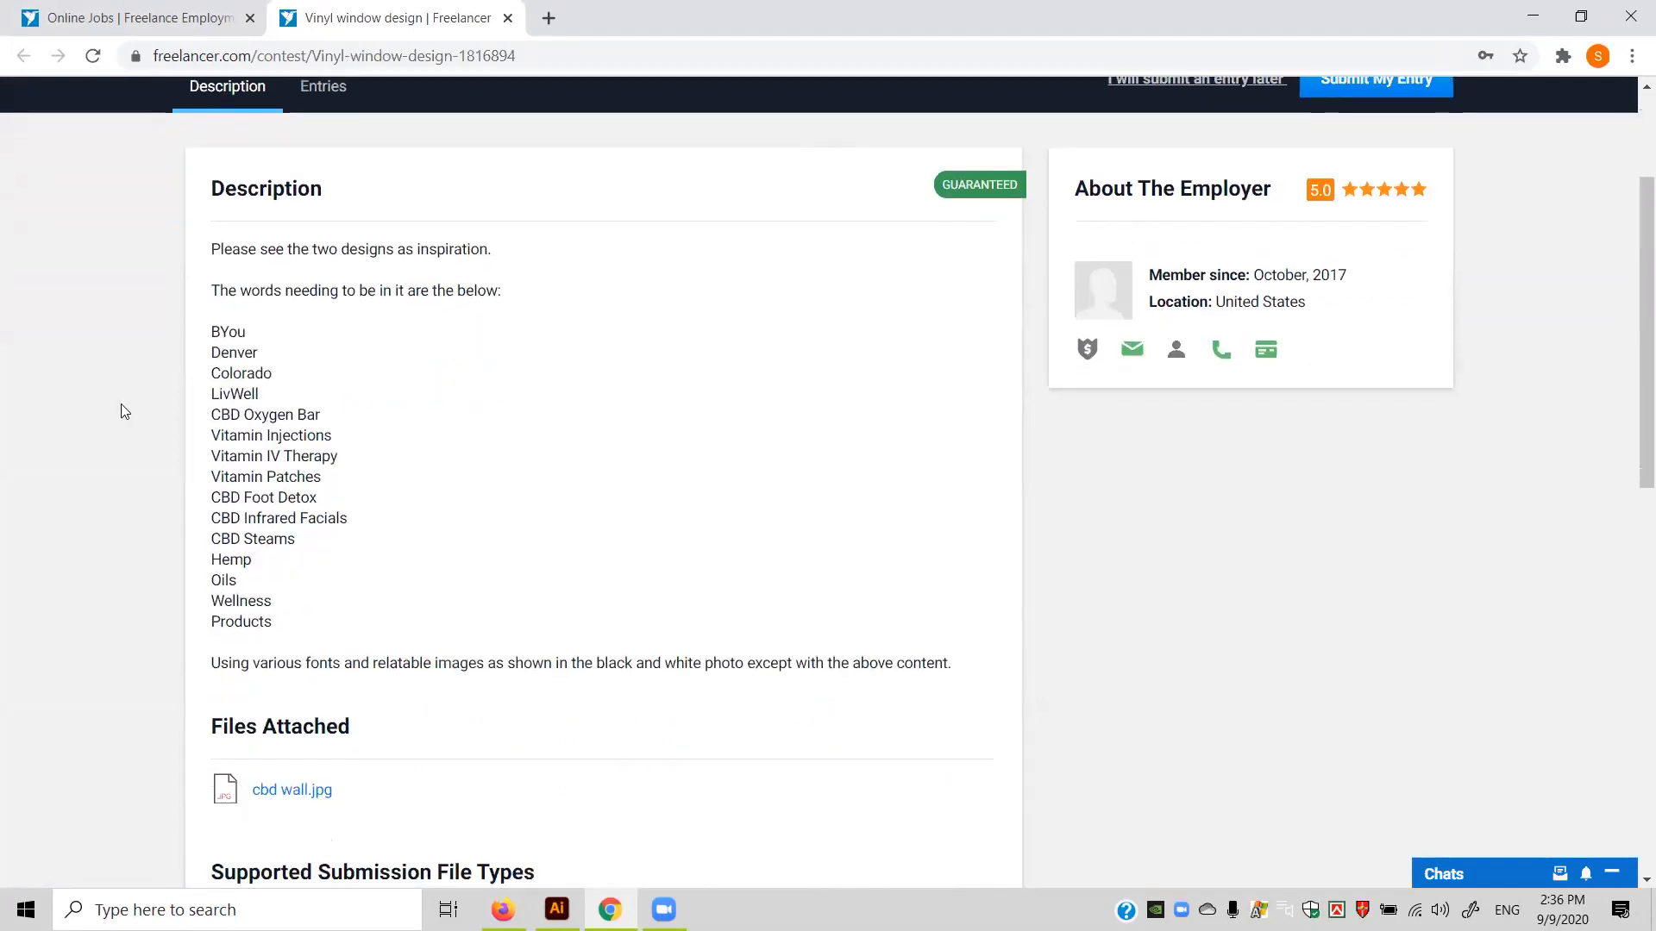
pyautogui.scroll(-1, 125, 412)
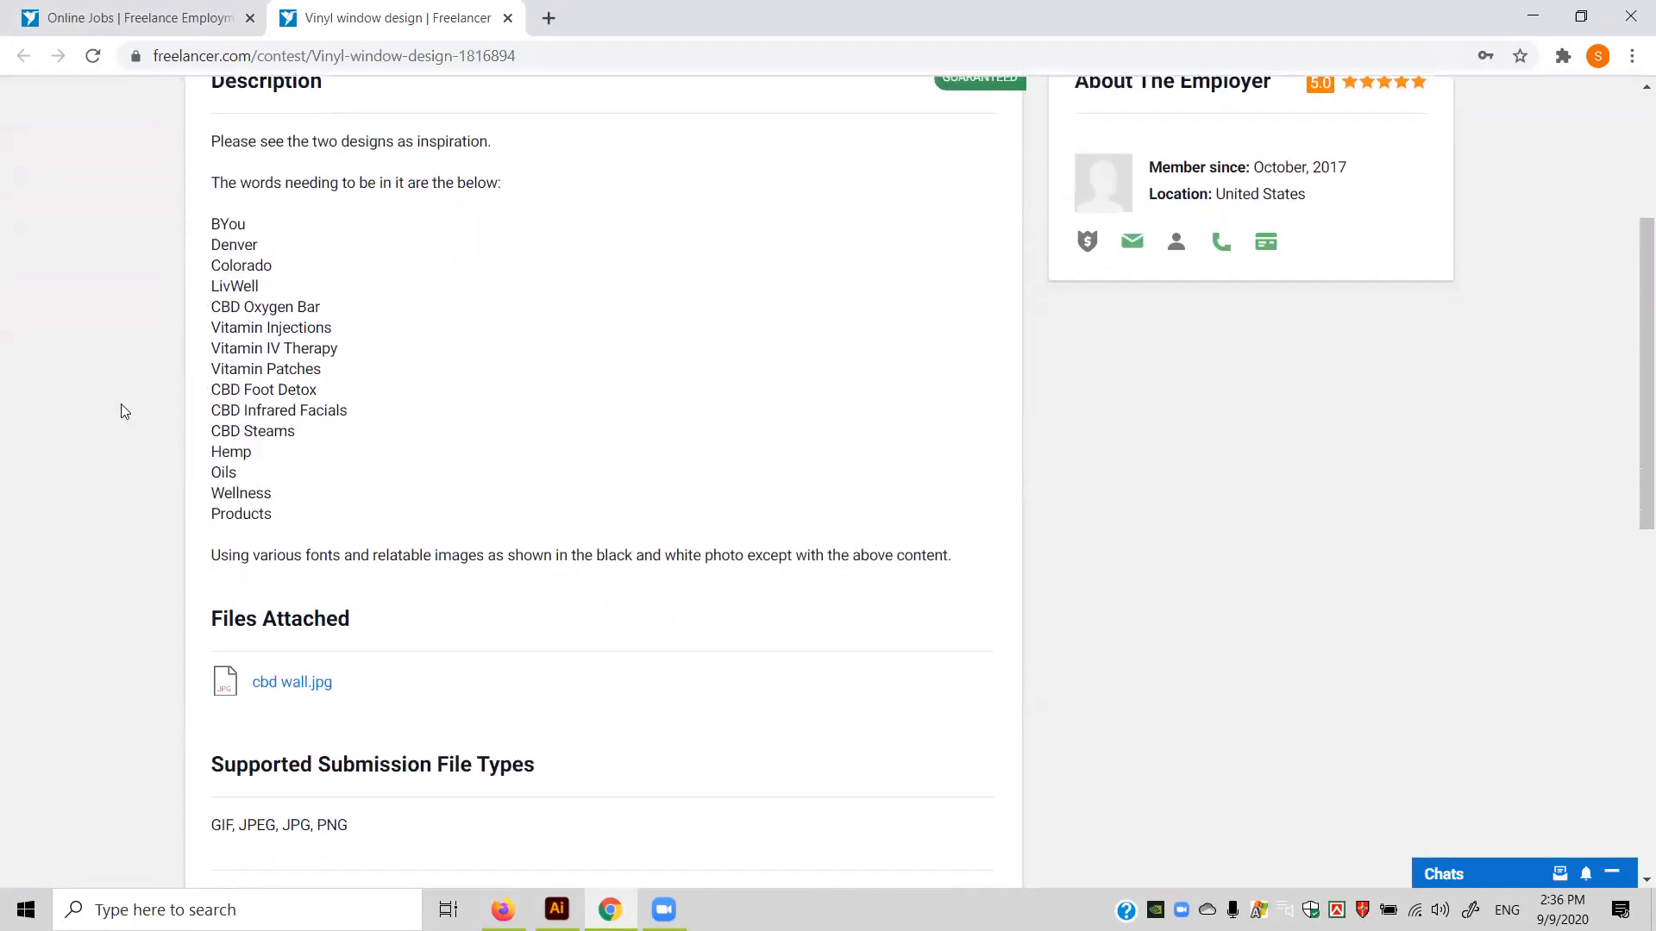
pyautogui.scroll(3, 123, 411)
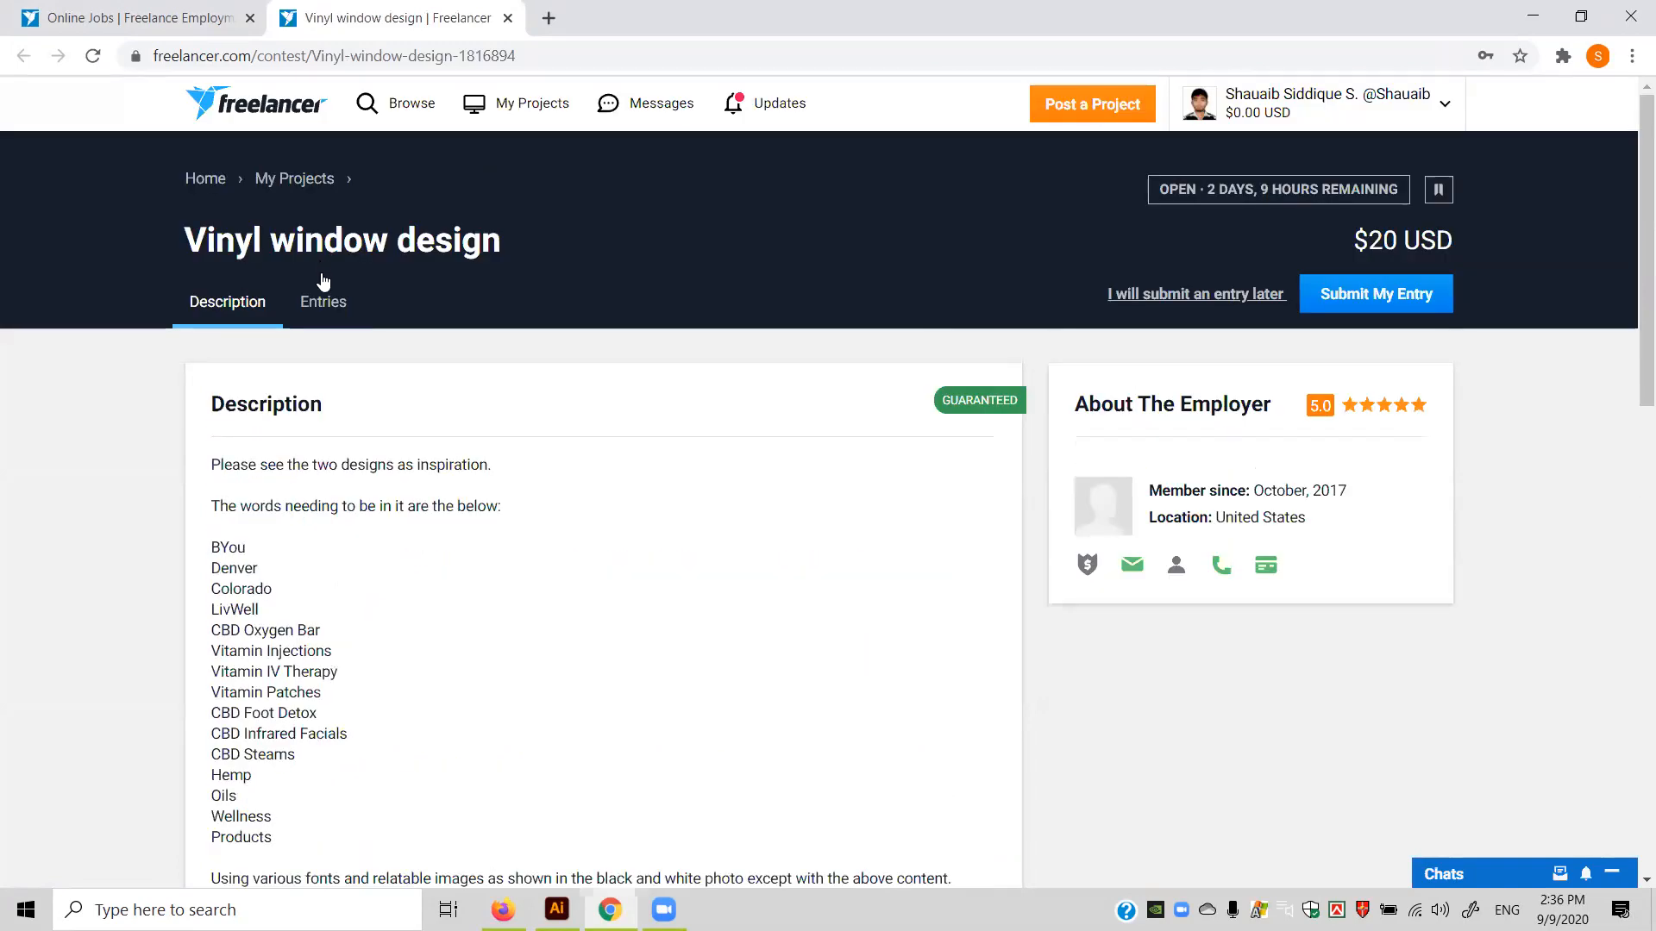
pyautogui.scroll(-6, 90, 357)
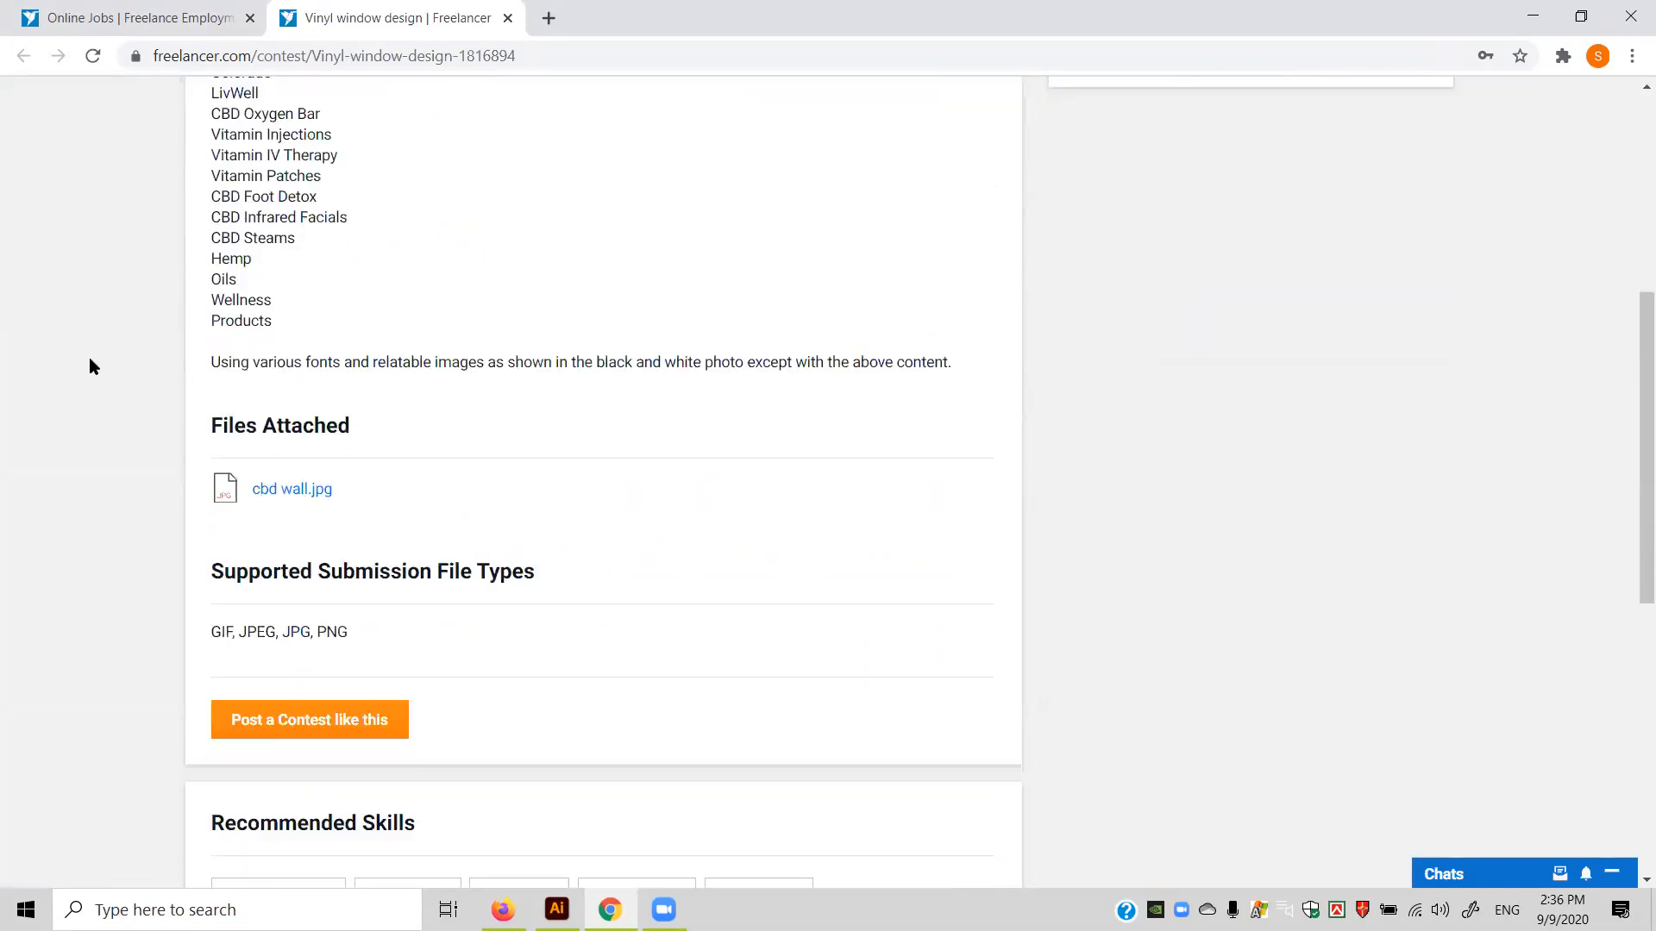
pyautogui.scroll(2, 83, 364)
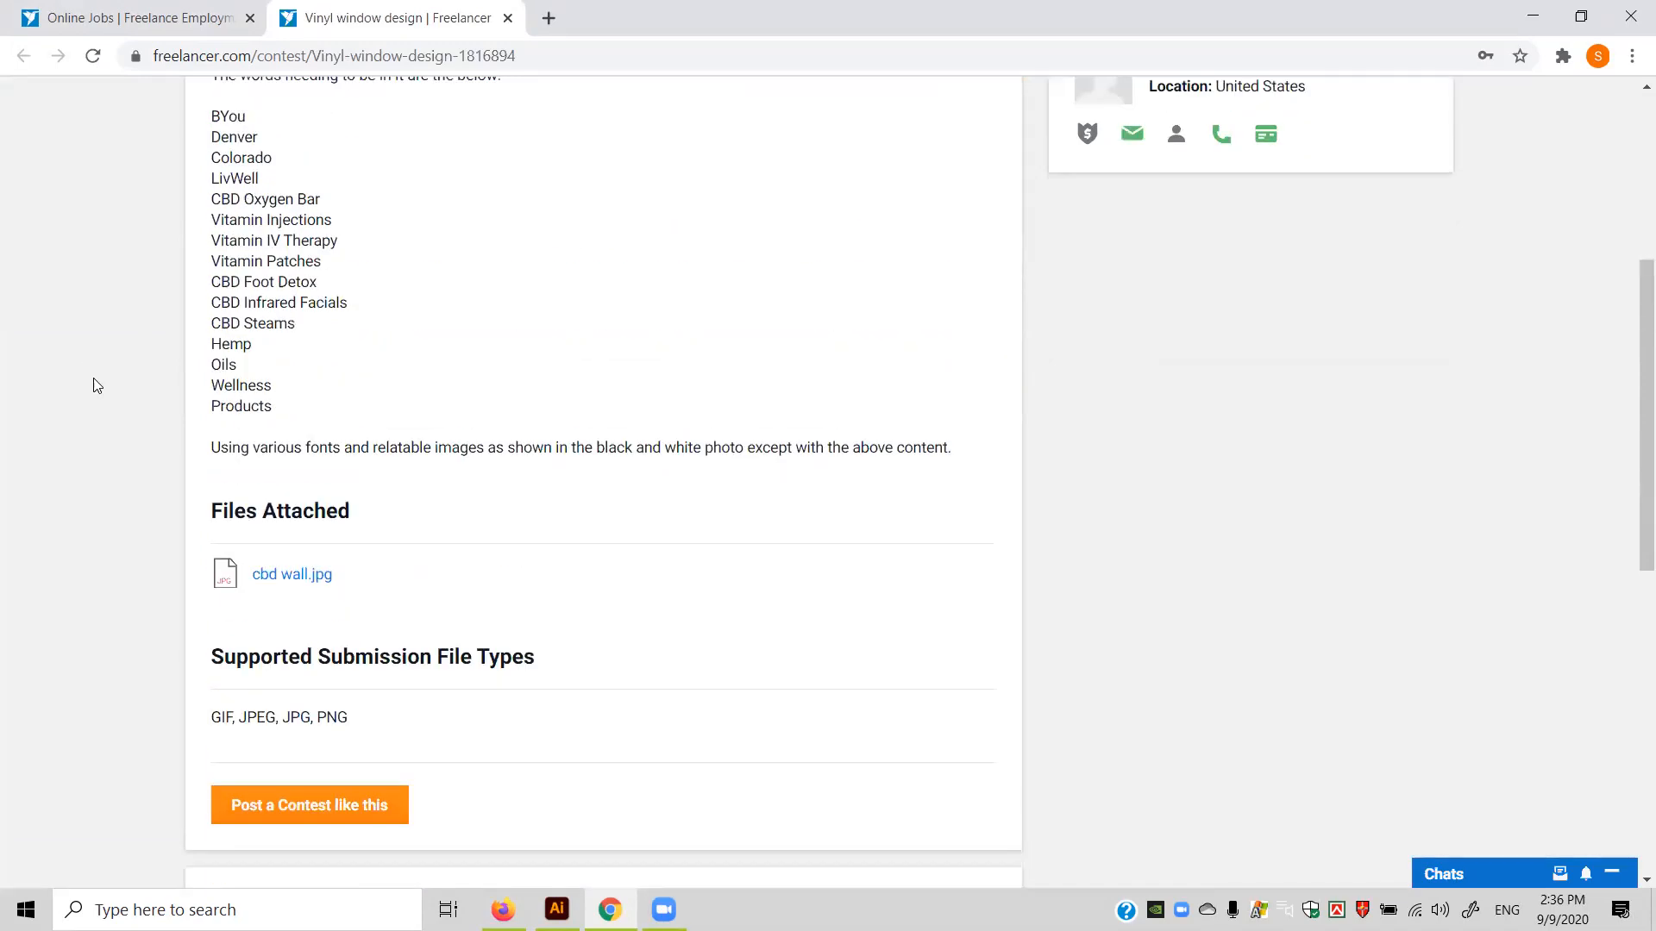
# Preview the attached cbd wall.jpg inspiration image, then return to the contest description.
pyautogui.click(314, 575)
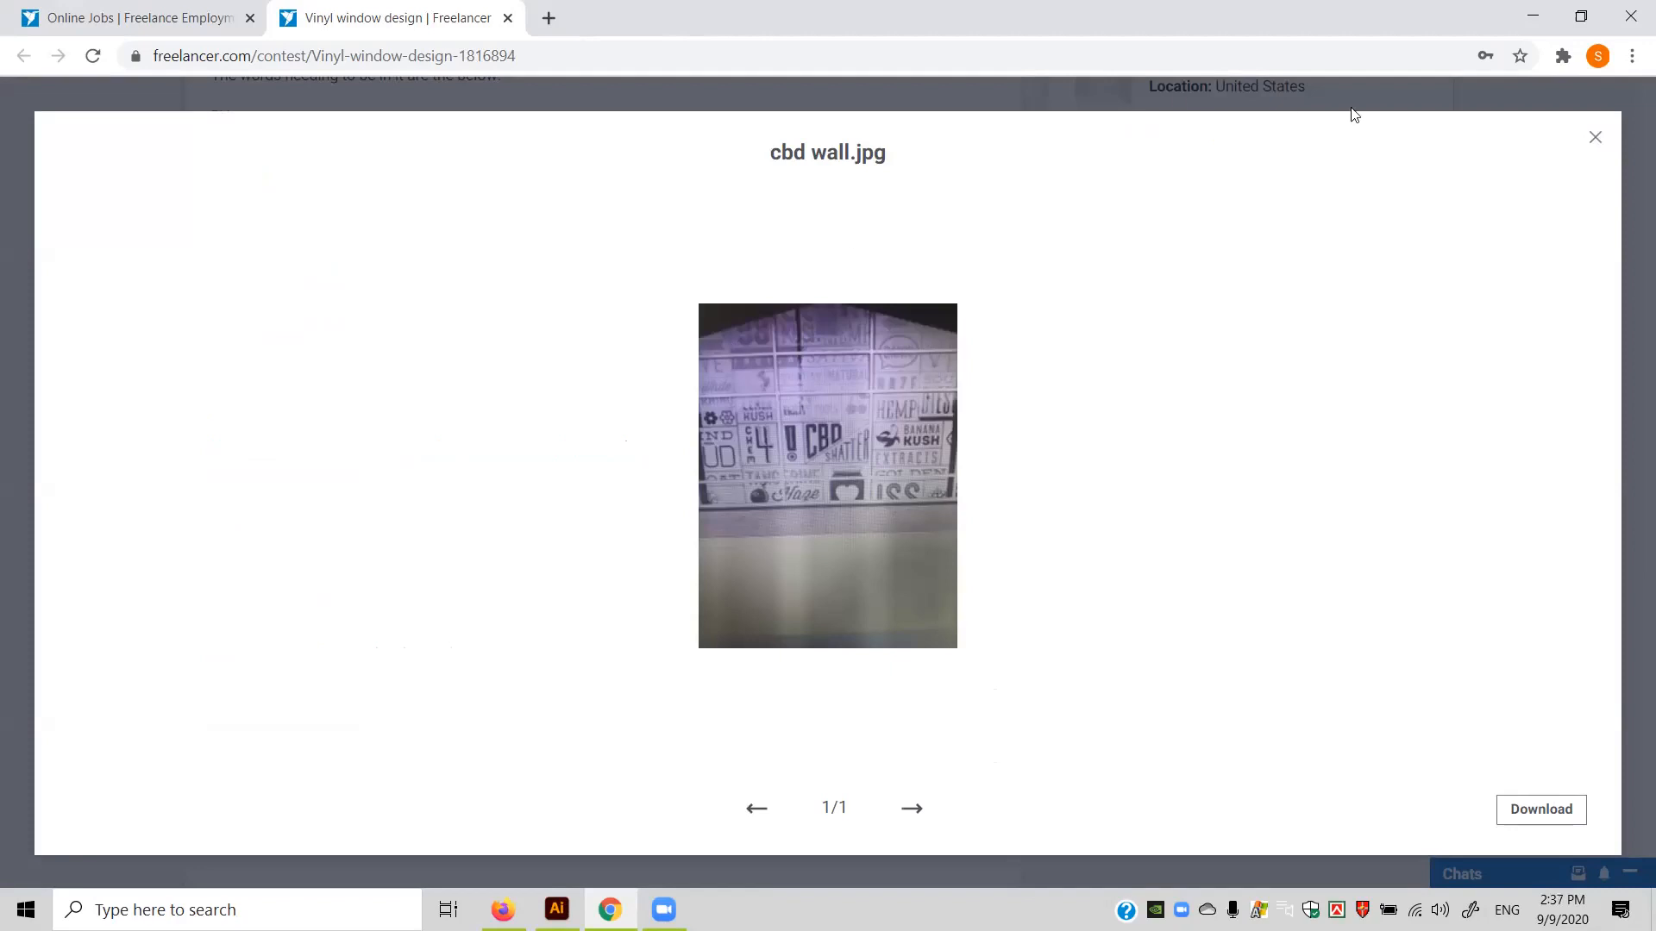
pyautogui.click(1593, 139)
pyautogui.scroll(1, 63, 366)
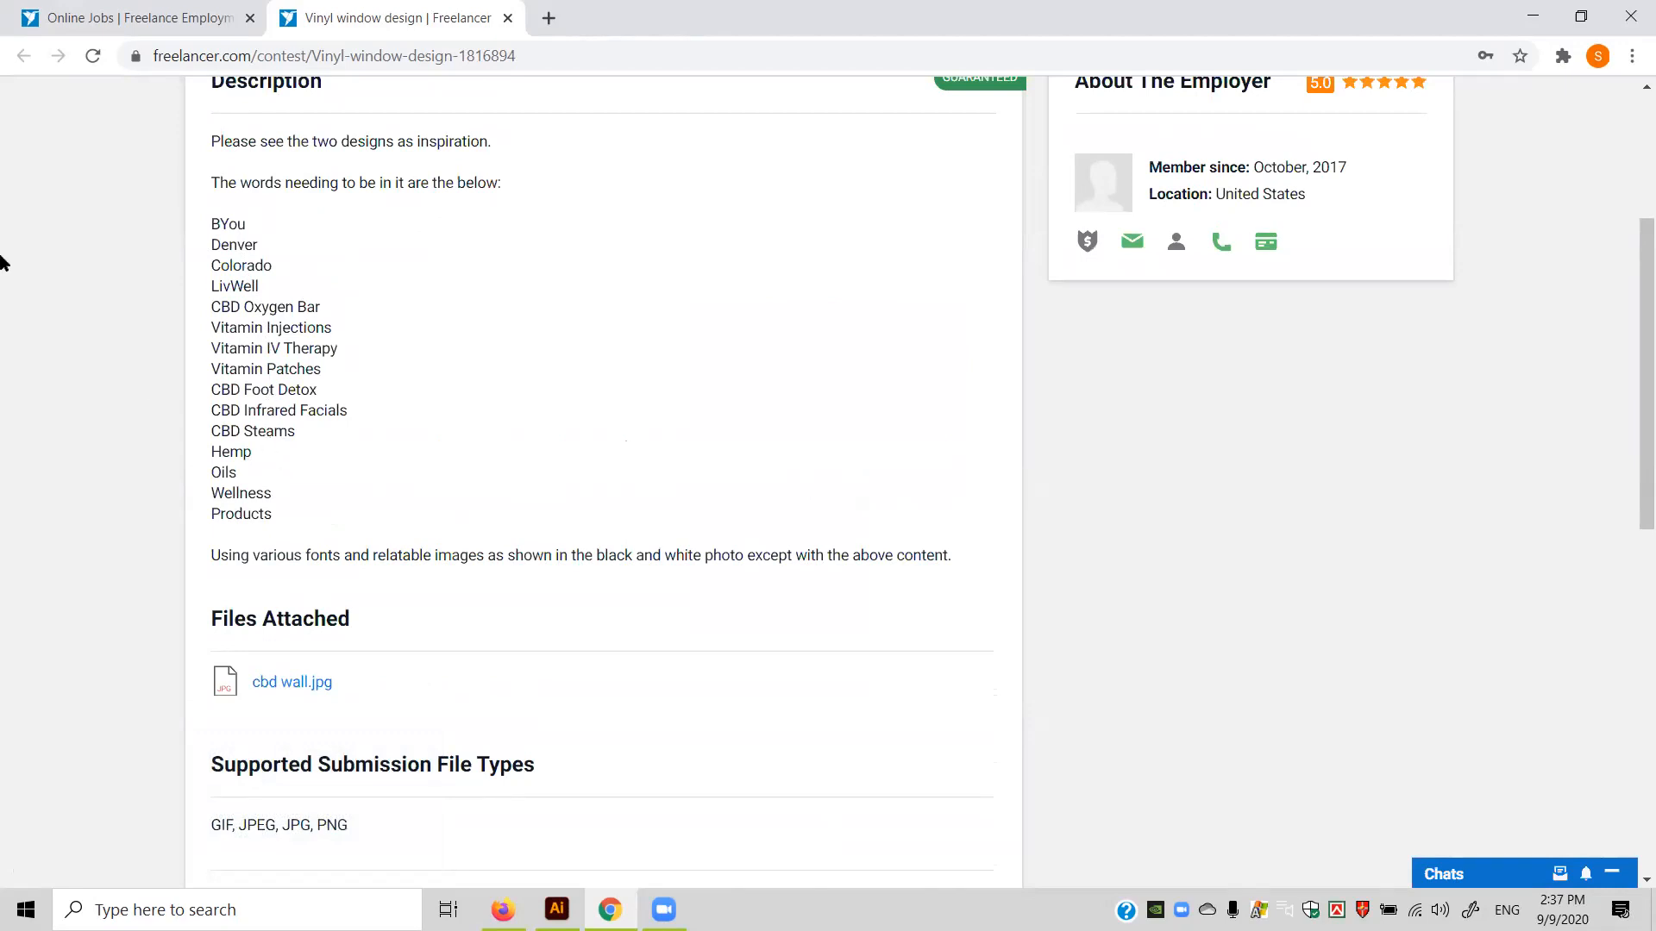
# Browse to page 2 of the contest list and preview the screenshot attached to the investor pitch deck mockup contest.
pyautogui.click(508, 19)
pyautogui.scroll(-4, 647, 379)
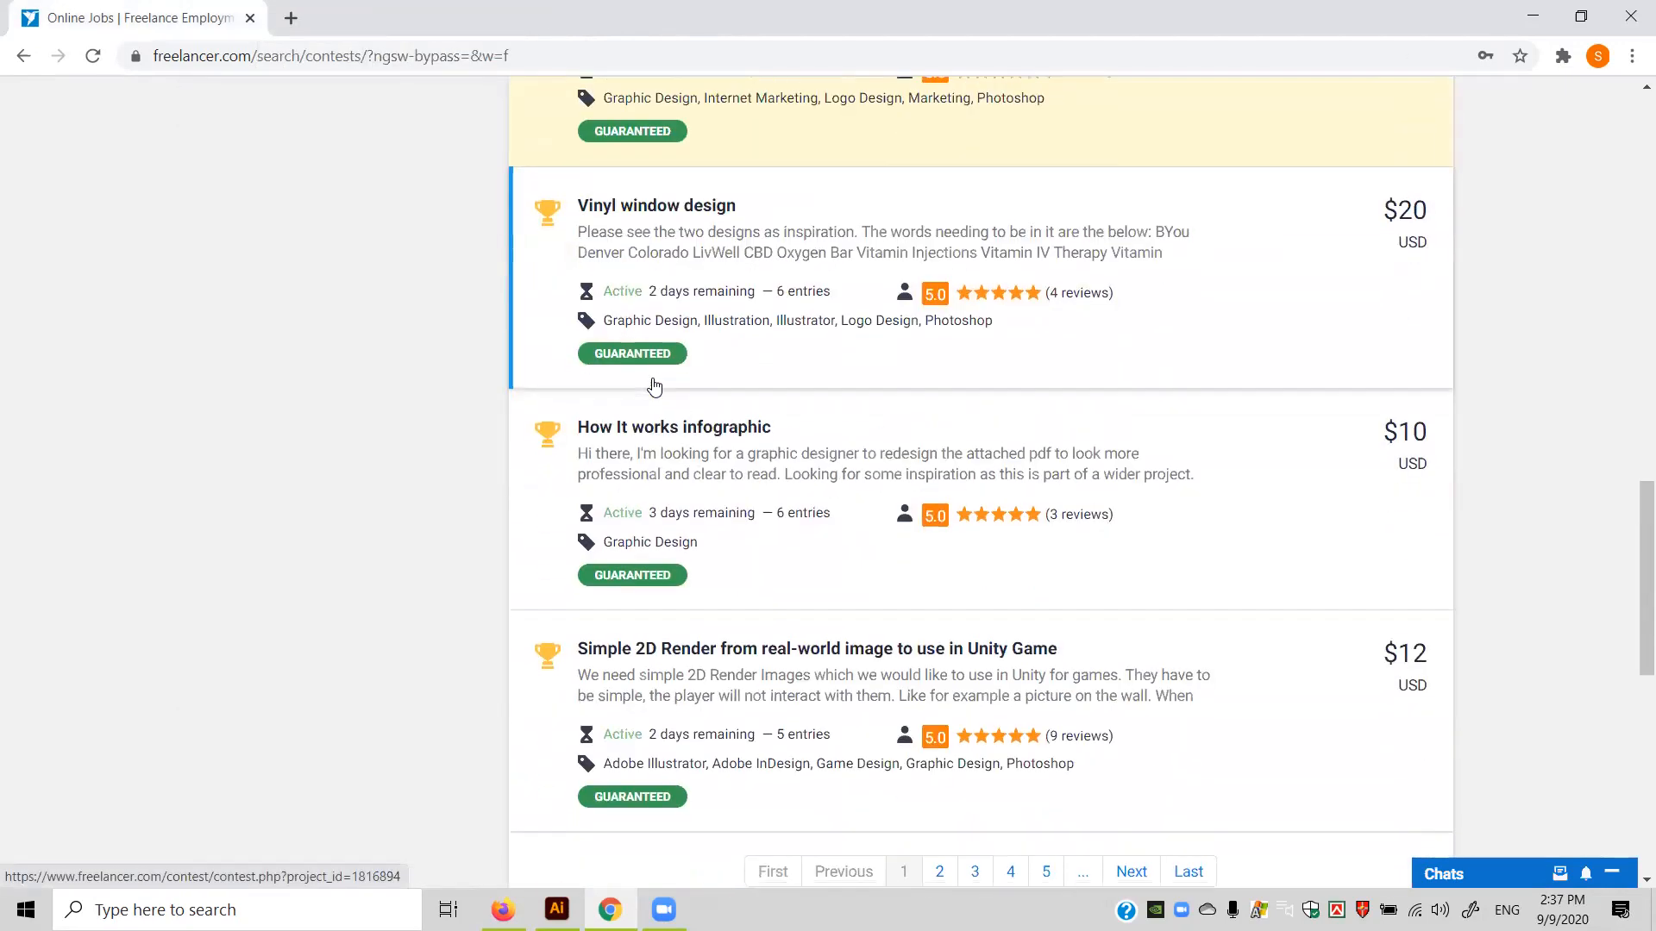
pyautogui.scroll(-2, 653, 387)
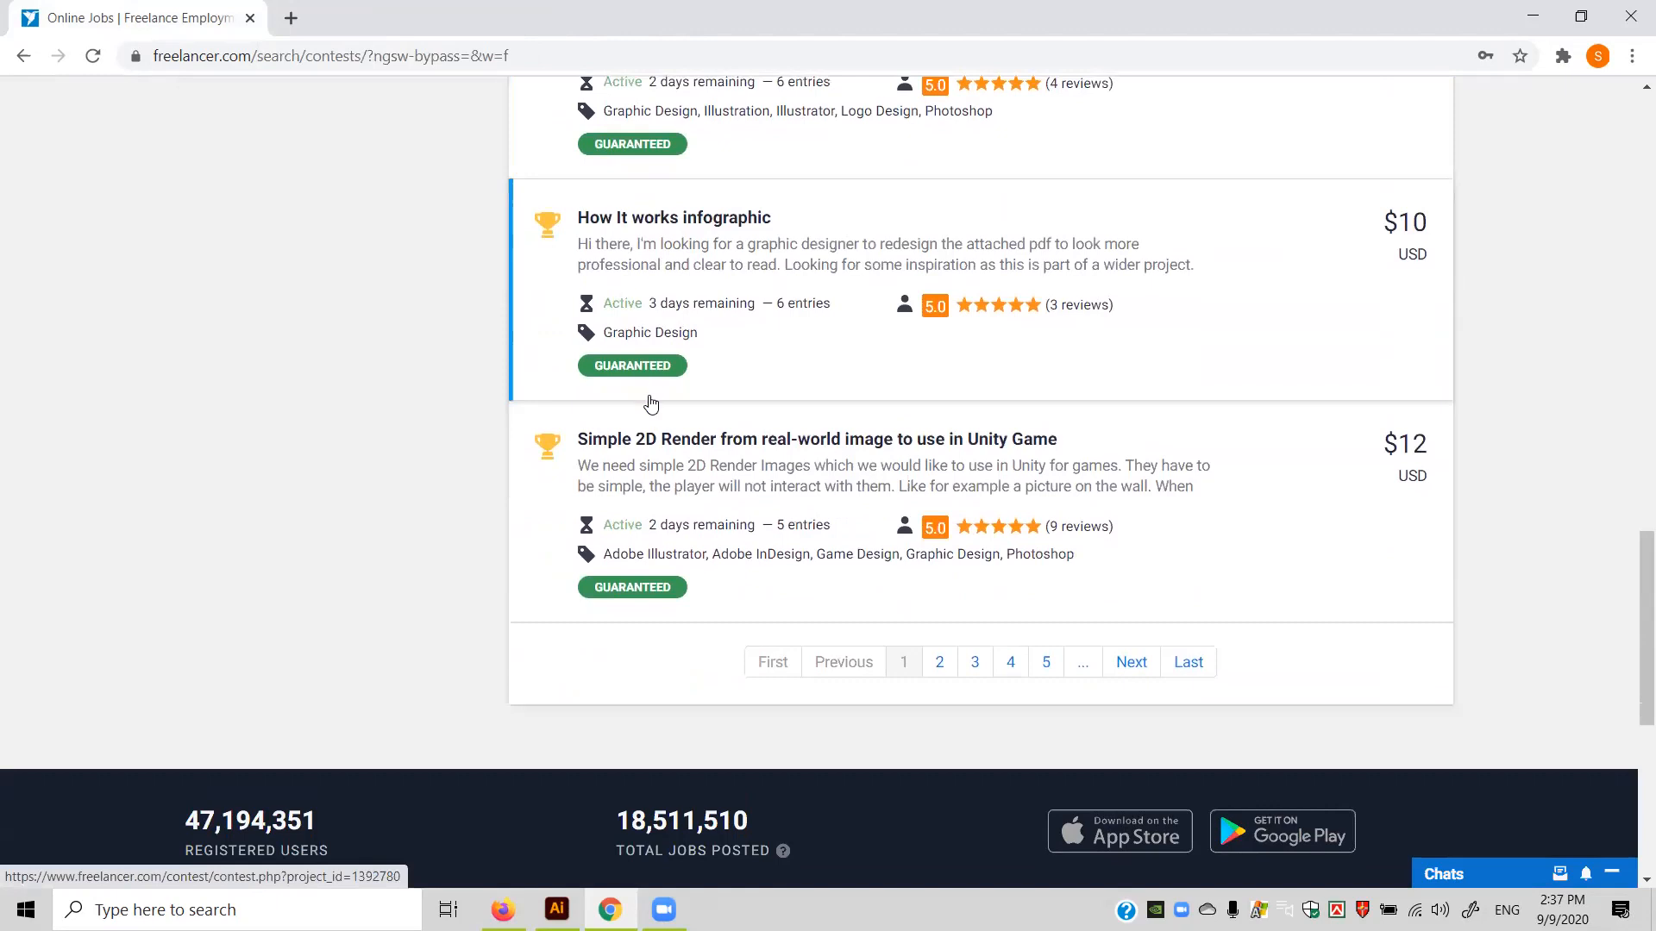
pyautogui.scroll(-1, 602, 523)
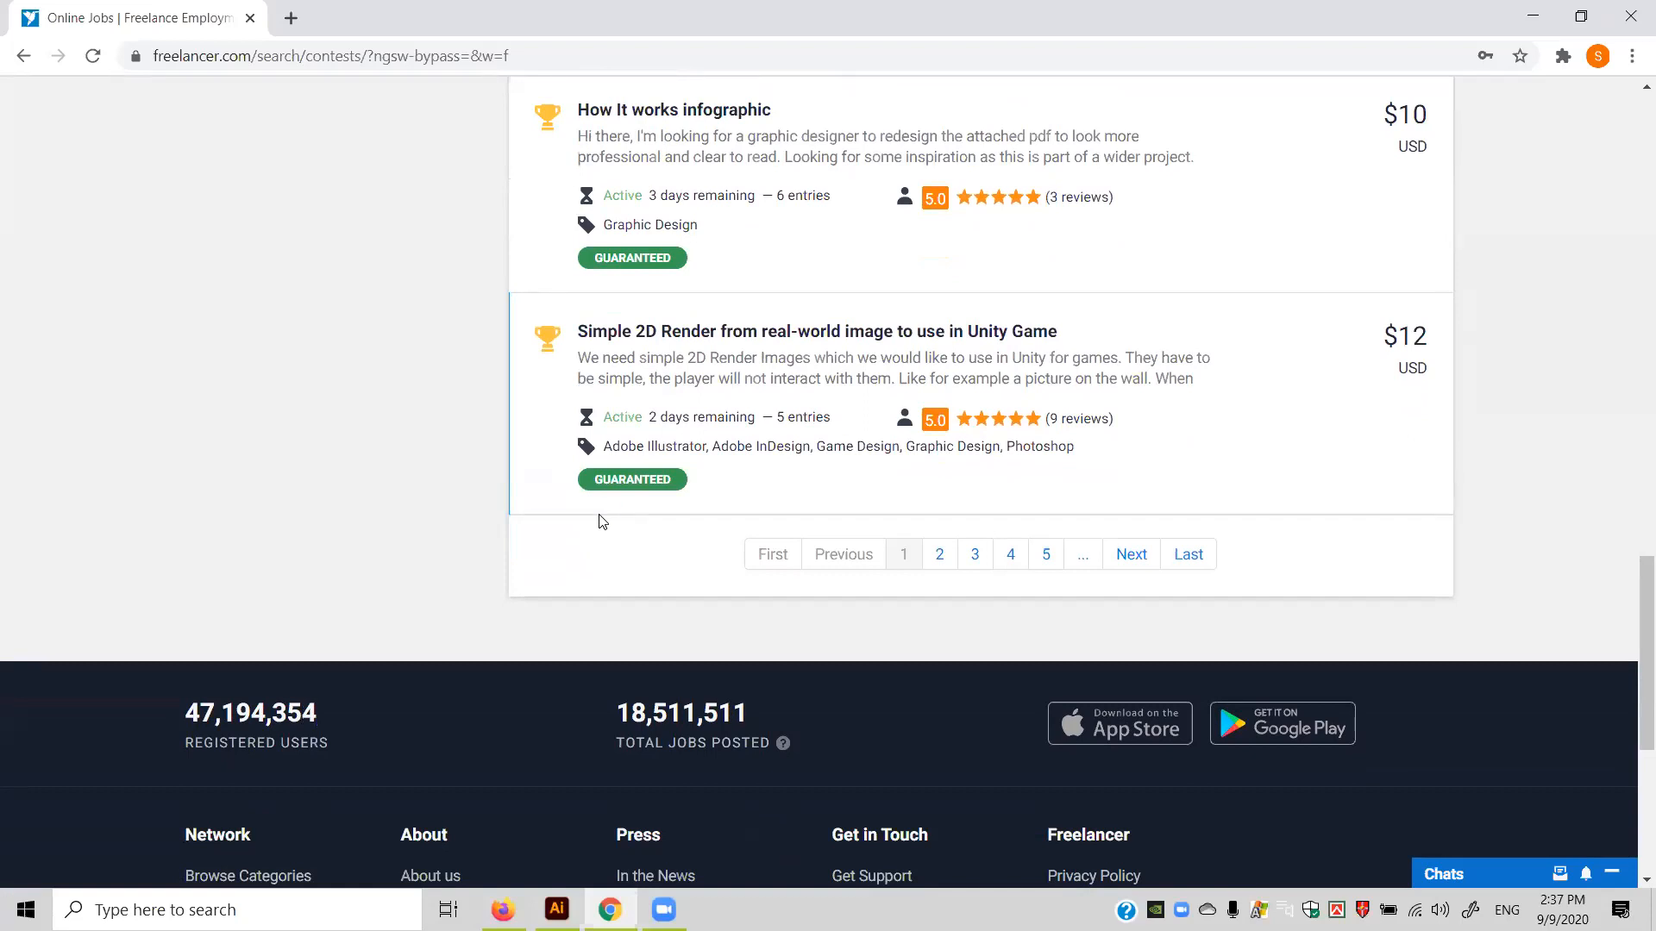
pyautogui.click(928, 559)
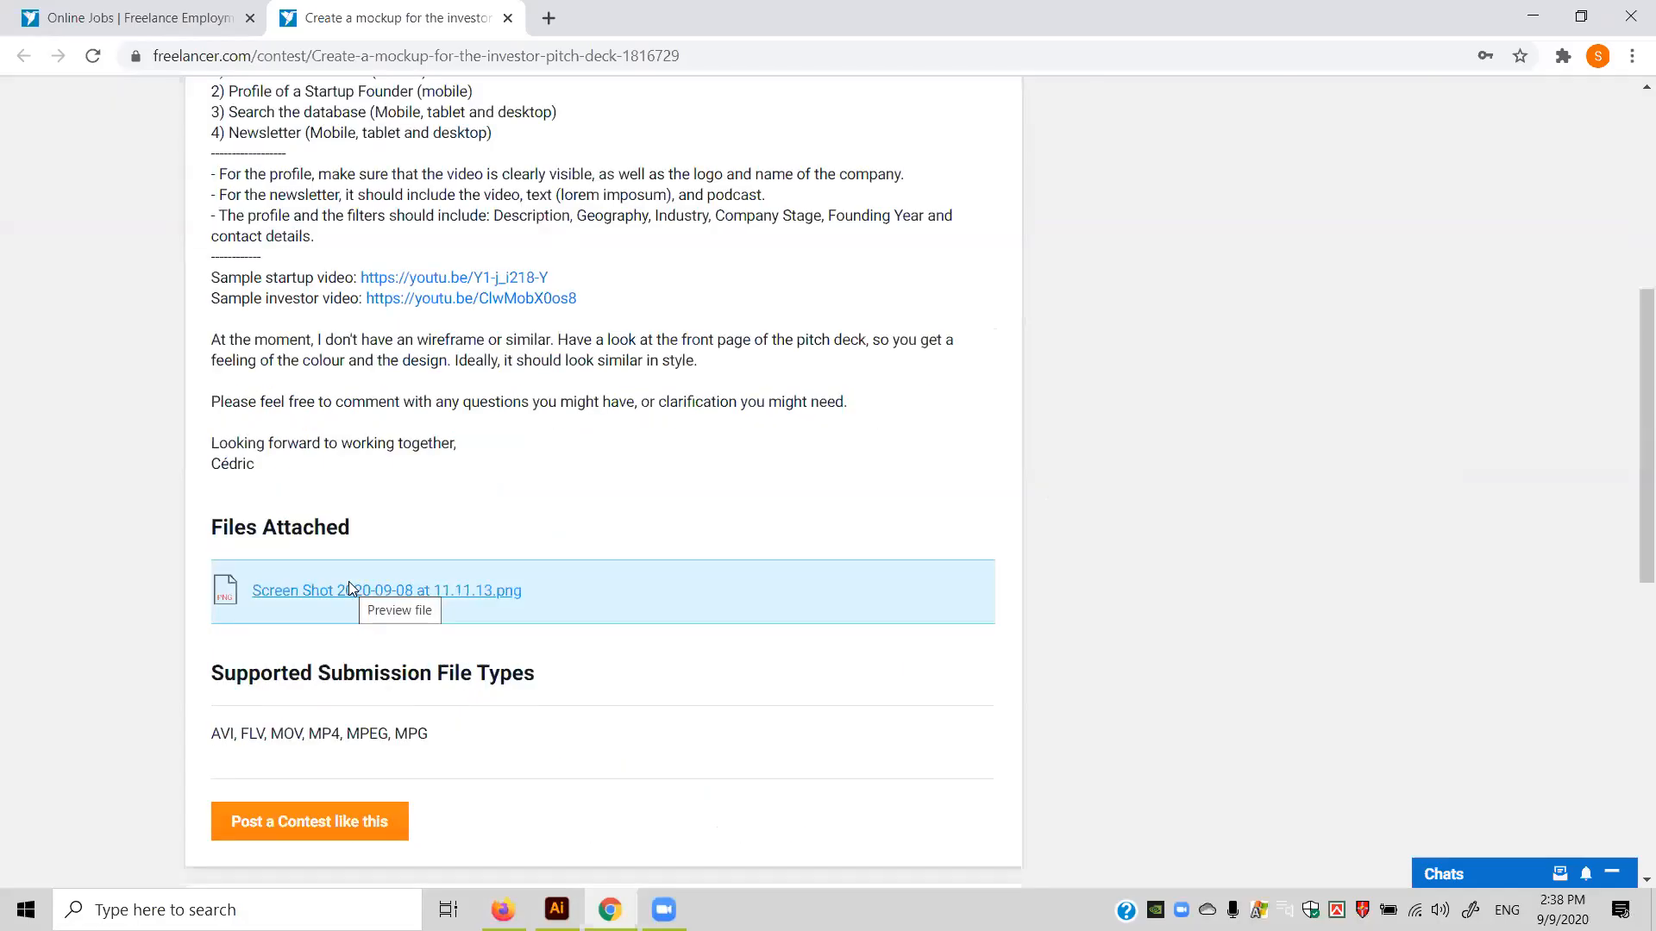
pyautogui.click(349, 581)
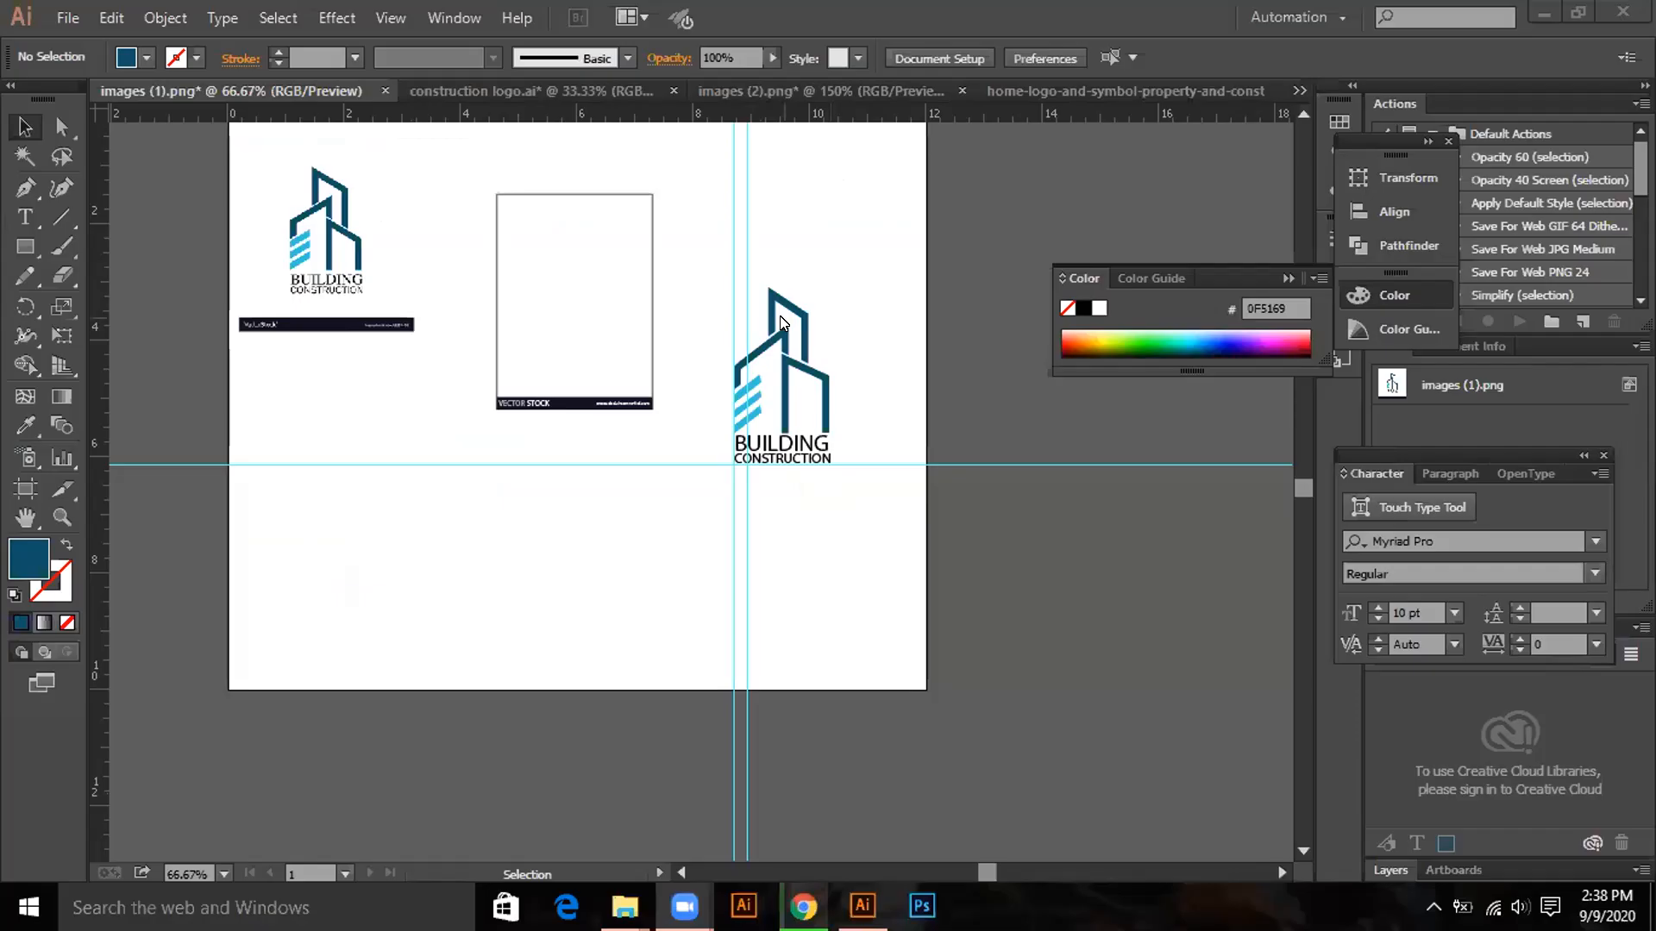
# Switch back to Illustrator and examine the lower part of the Building Construction logo up close.
pyautogui.scroll(4, 798, 396)
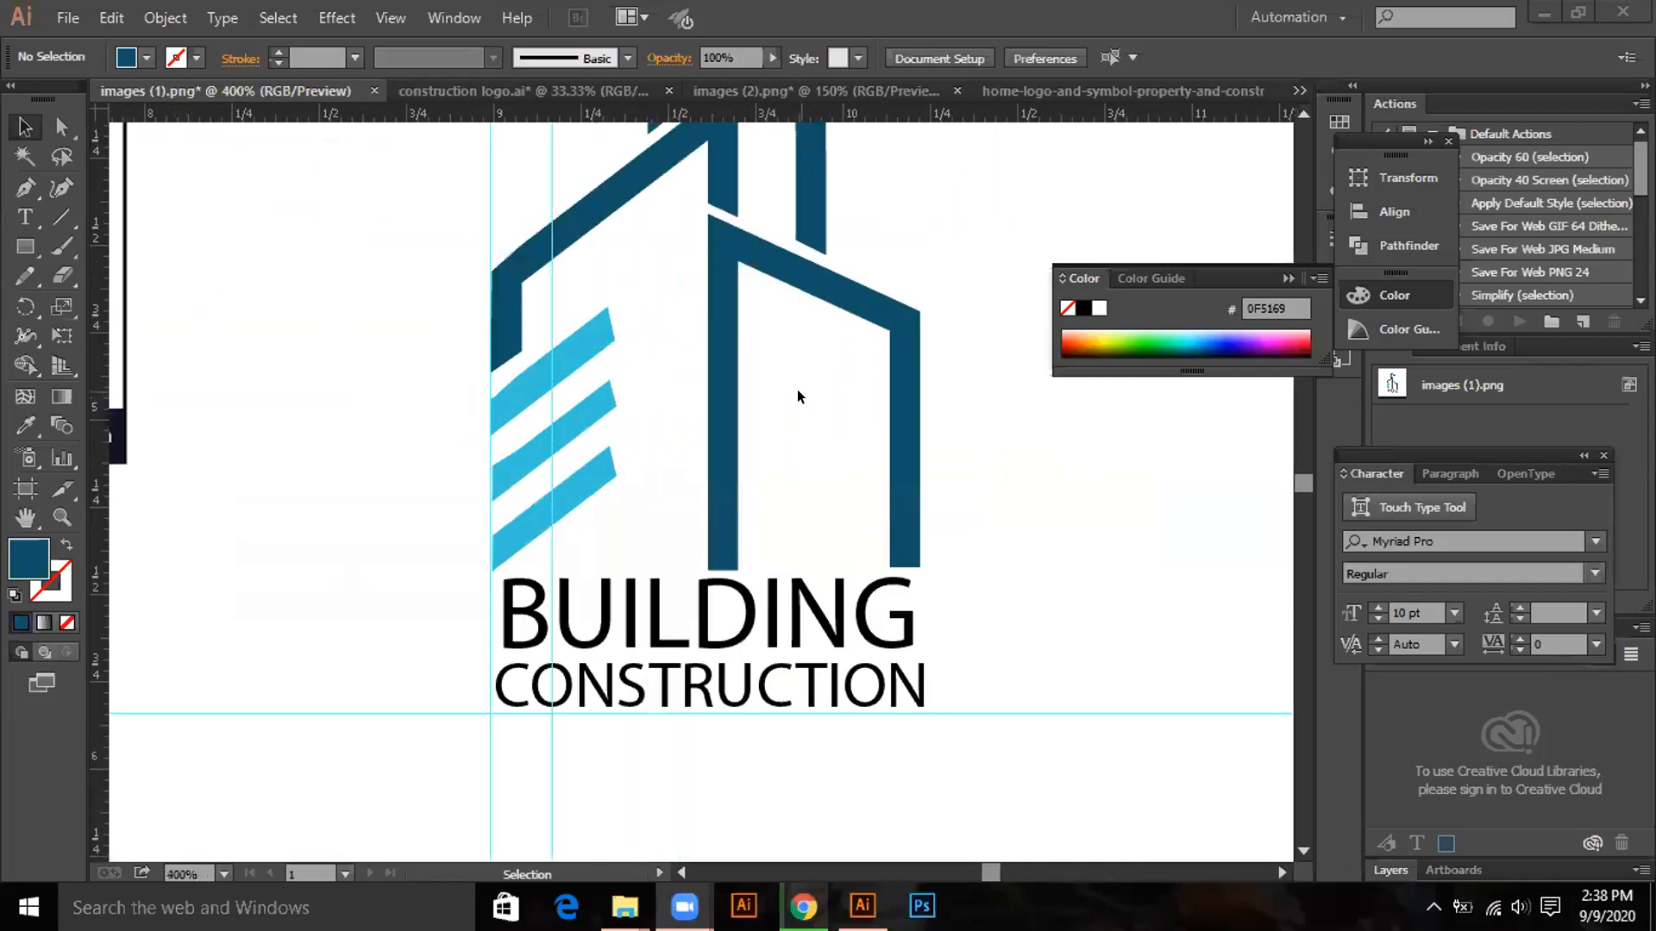
pyautogui.scroll(1, 798, 397)
pyautogui.press('space')
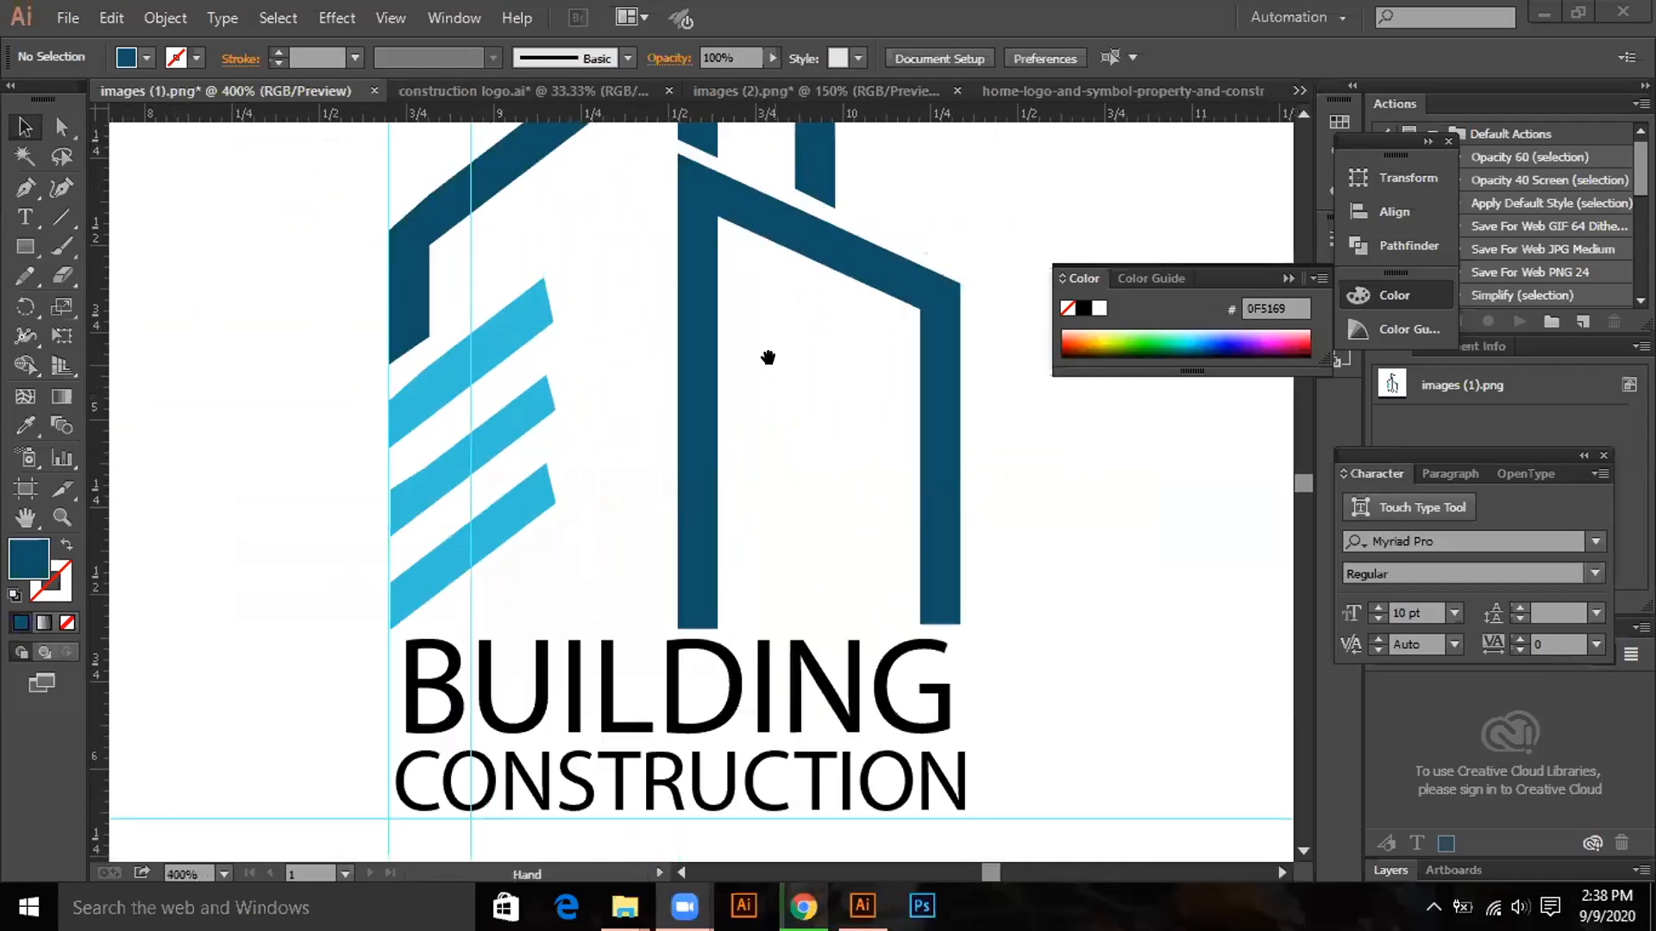
pyautogui.click(769, 359)
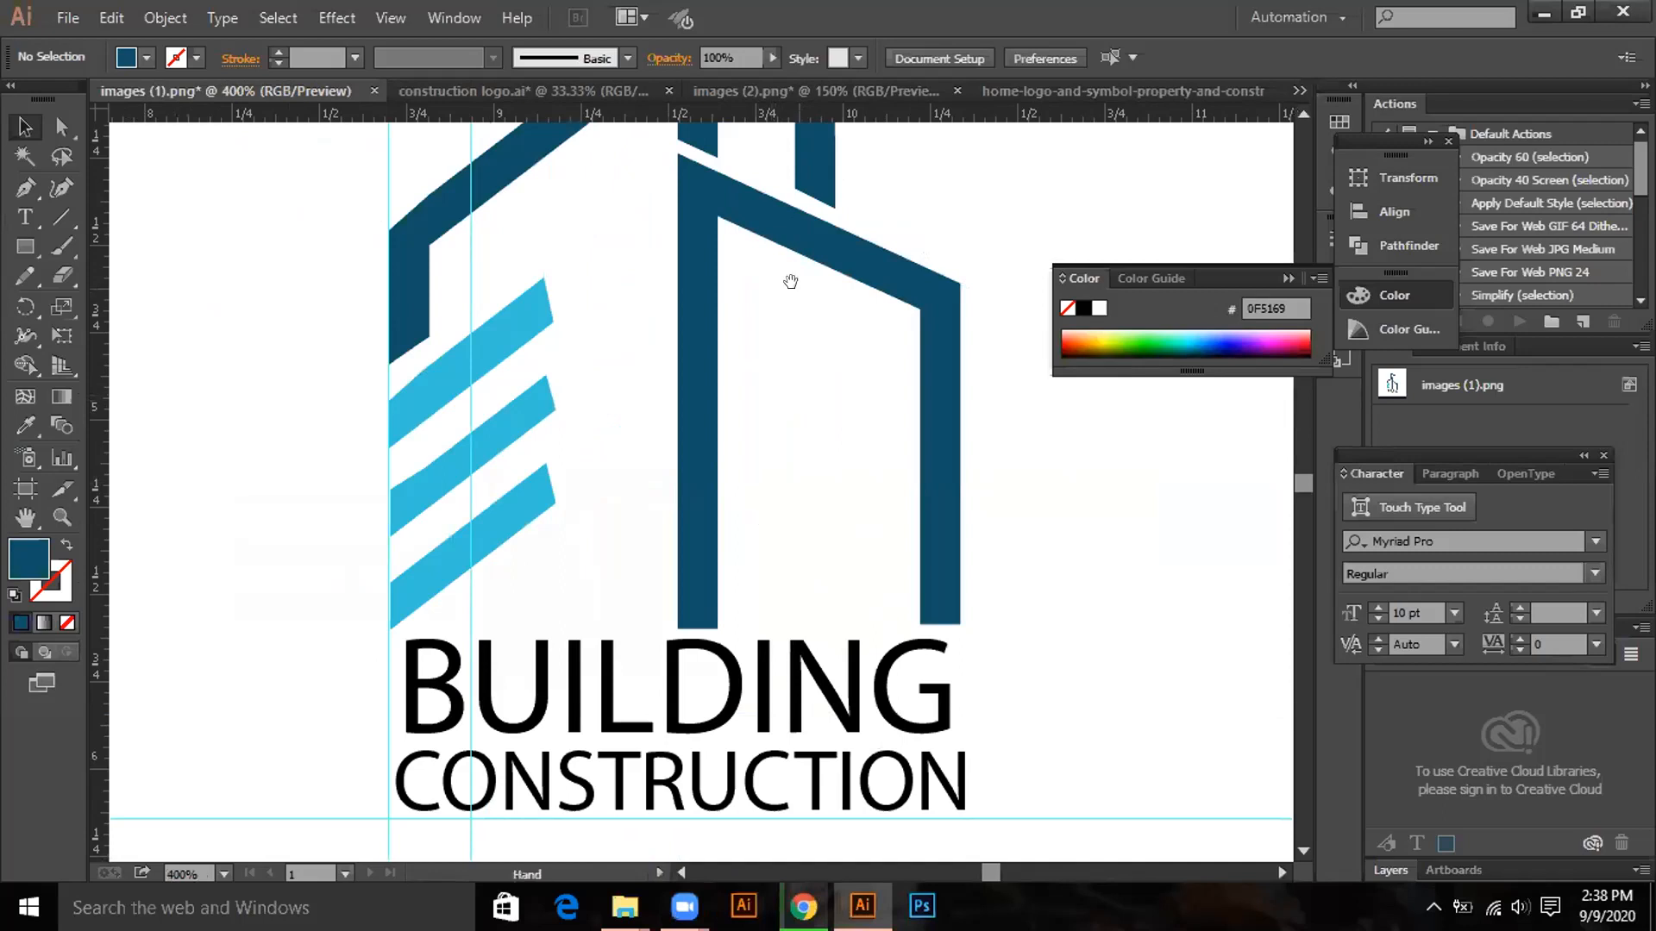
# Ungroup the Building Construction logo artwork so its shapes can be edited separately.
pyautogui.moveTo(789, 285); pyautogui.dragTo(787, 363)
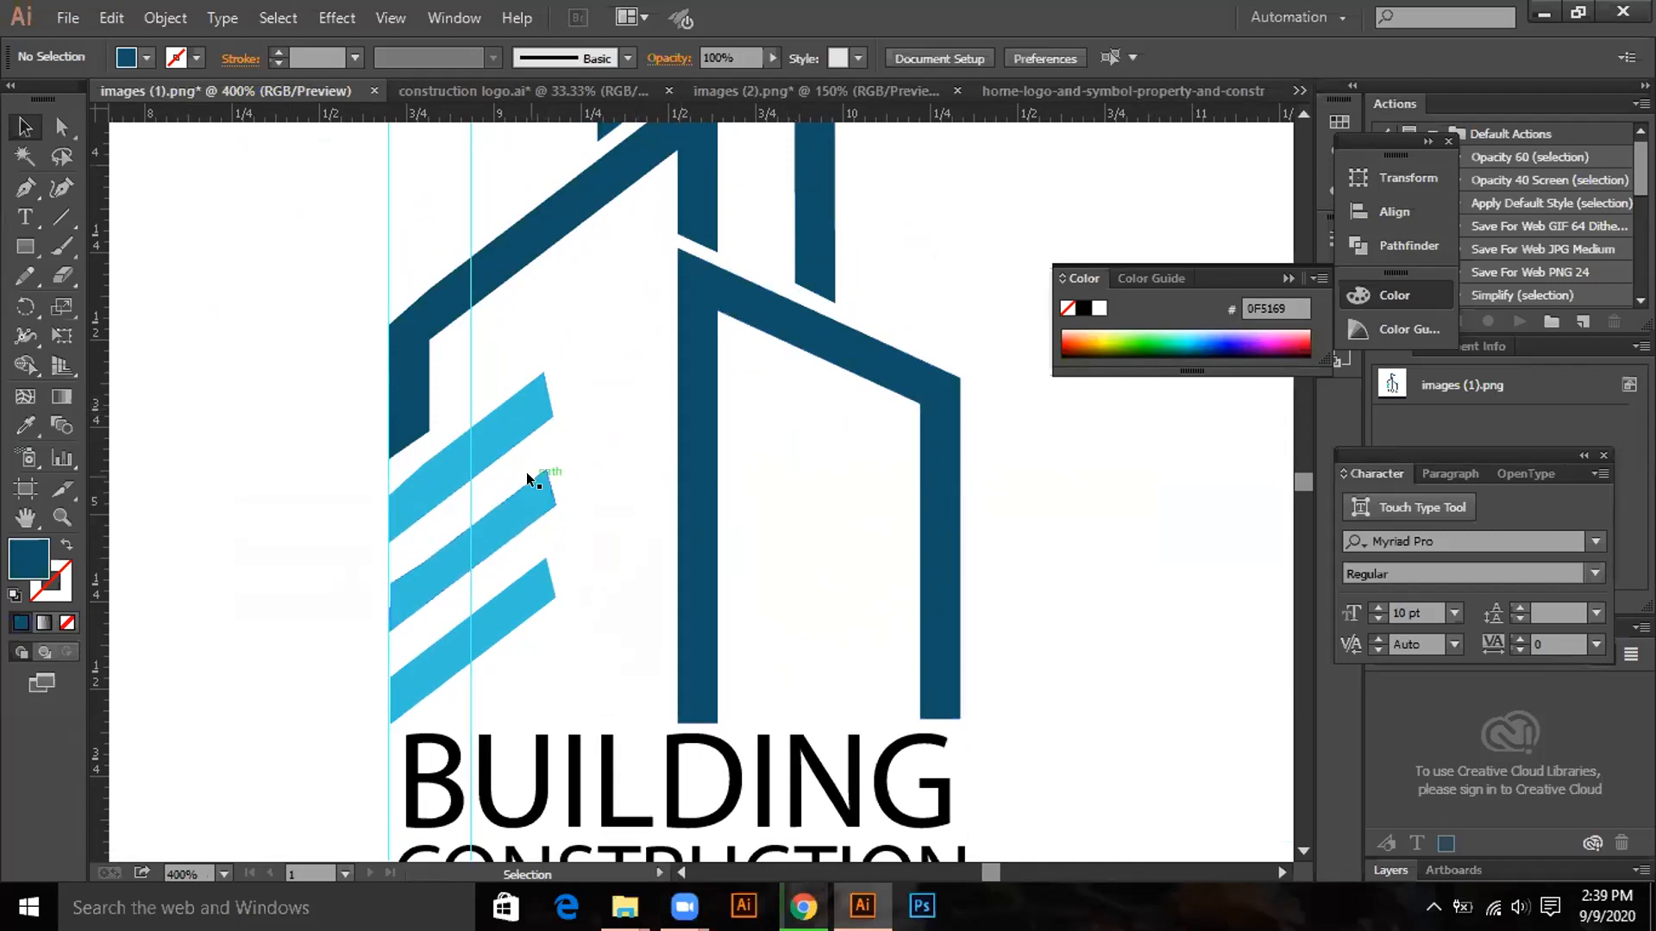
pyautogui.moveTo(313, 343); pyautogui.dragTo(746, 659)
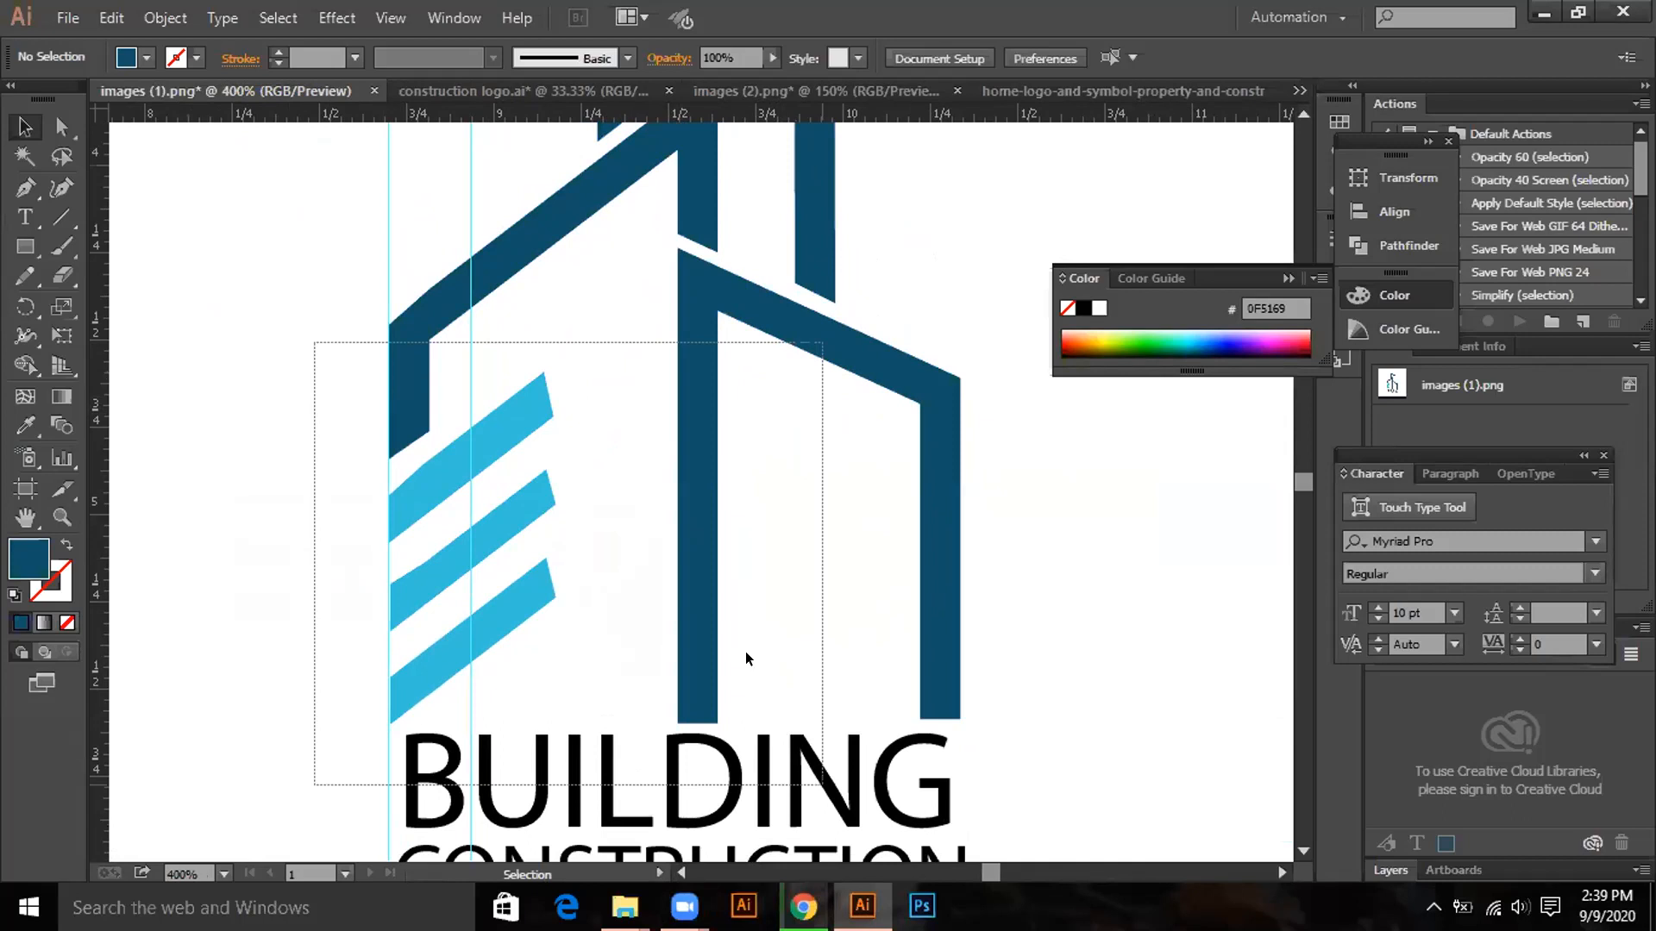
pyautogui.rightClick(641, 541)
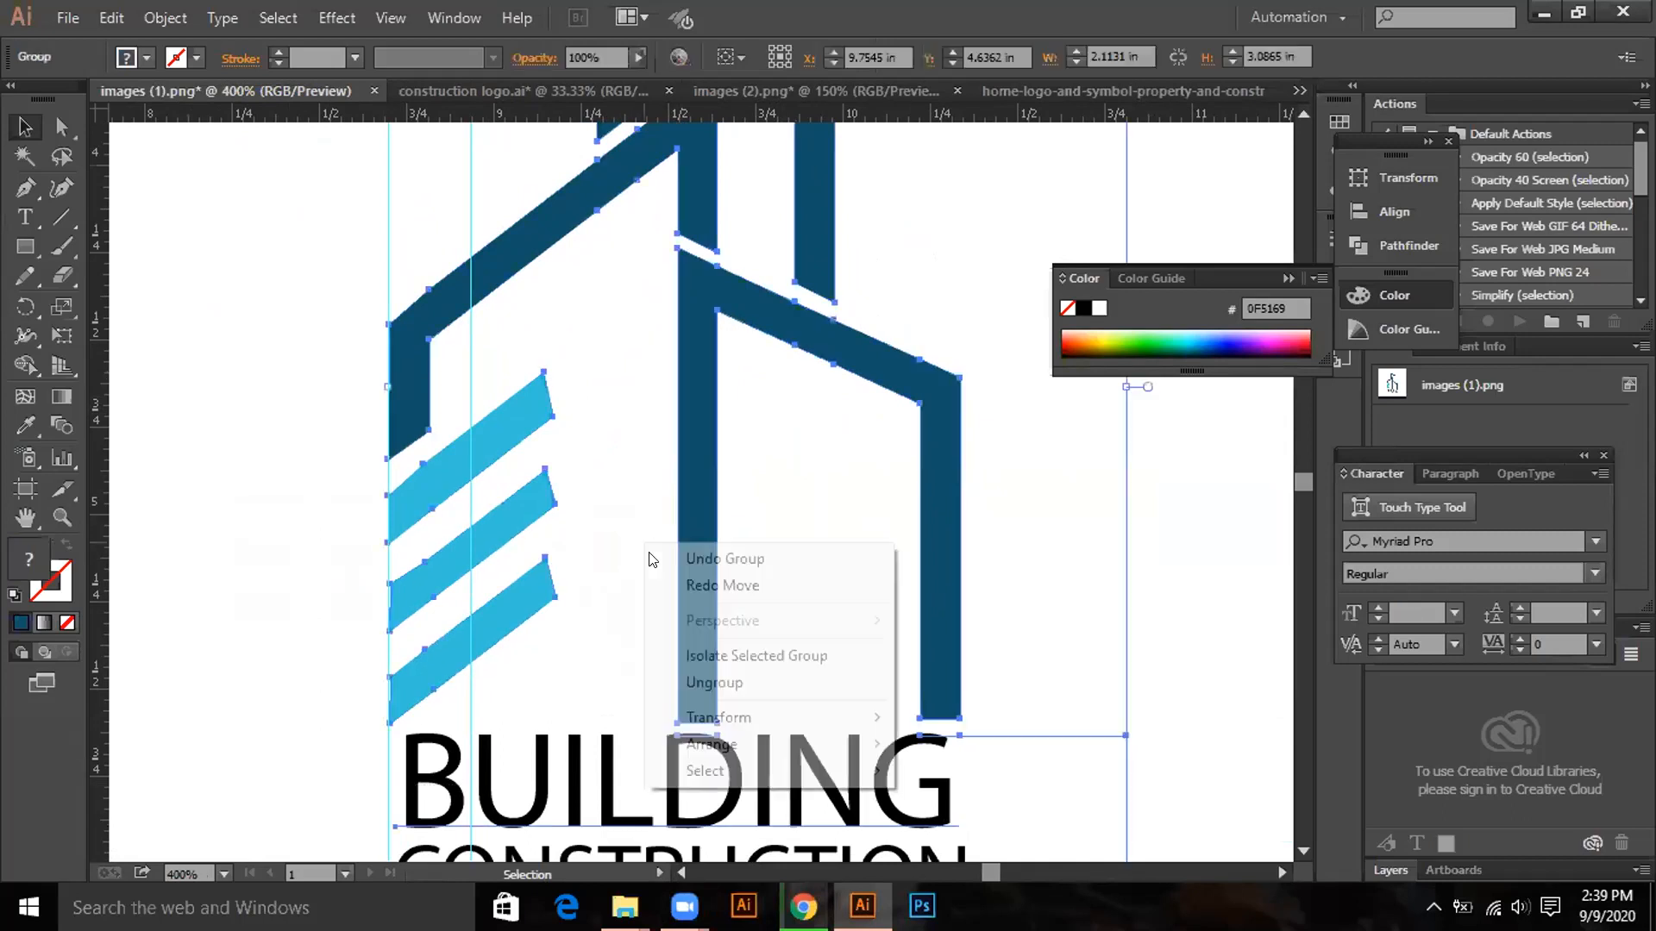
pyautogui.click(718, 681)
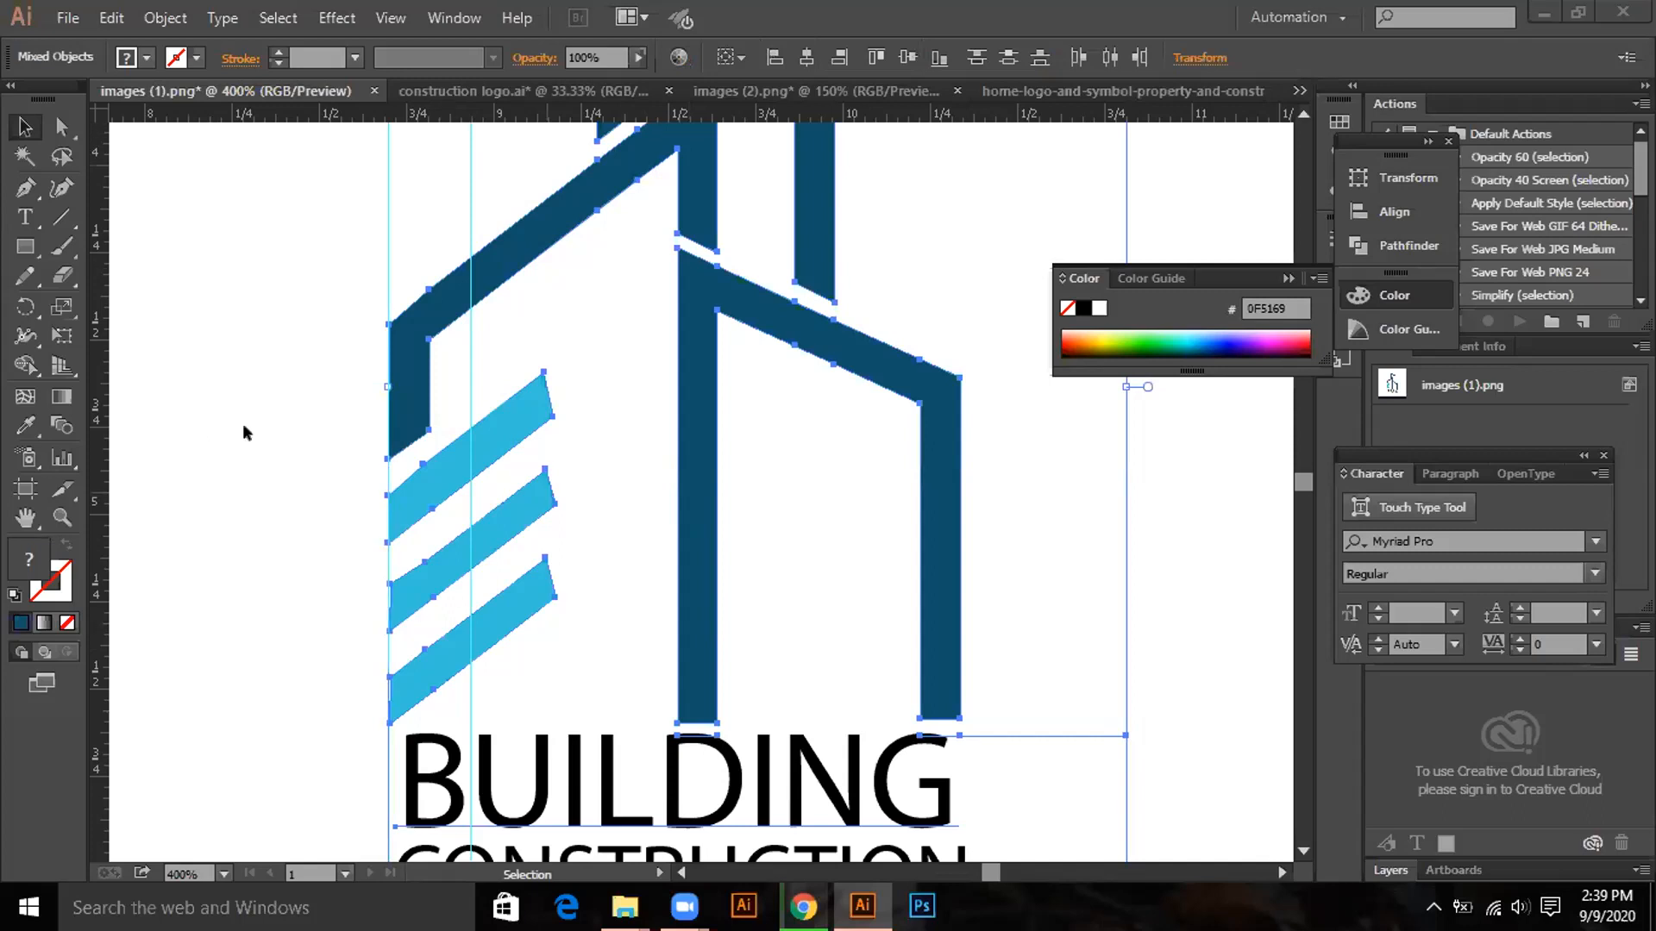
pyautogui.click(204, 406)
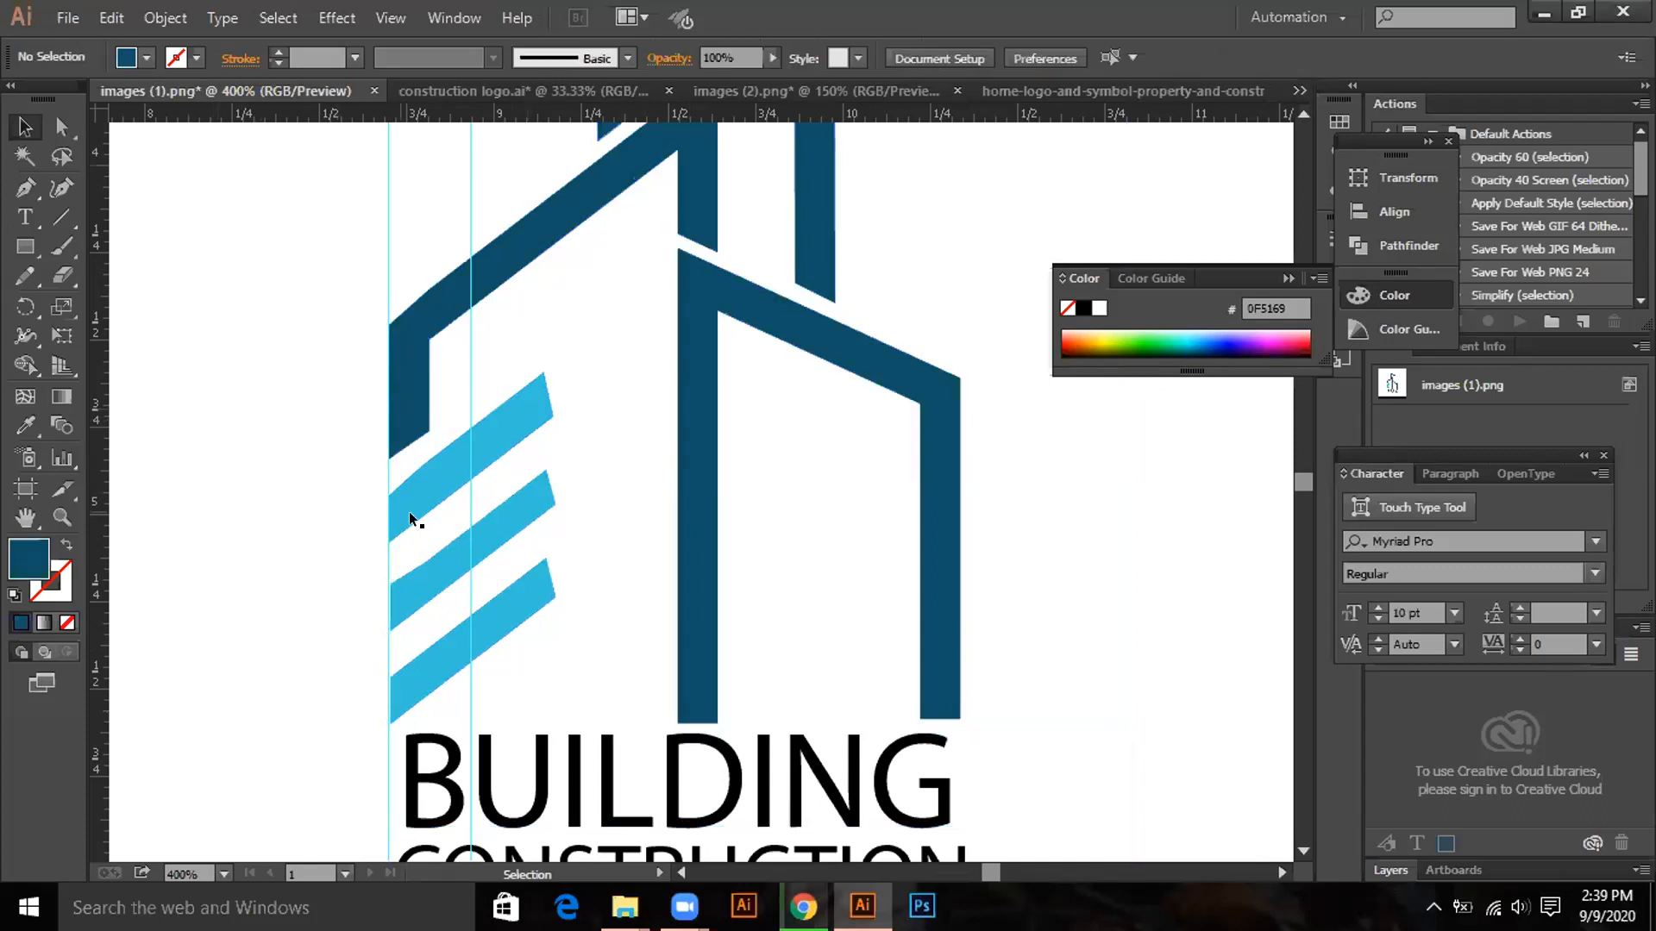
# Delete the middle and lowest light-blue diagonal stripes of the logo.
pyautogui.click(504, 536)
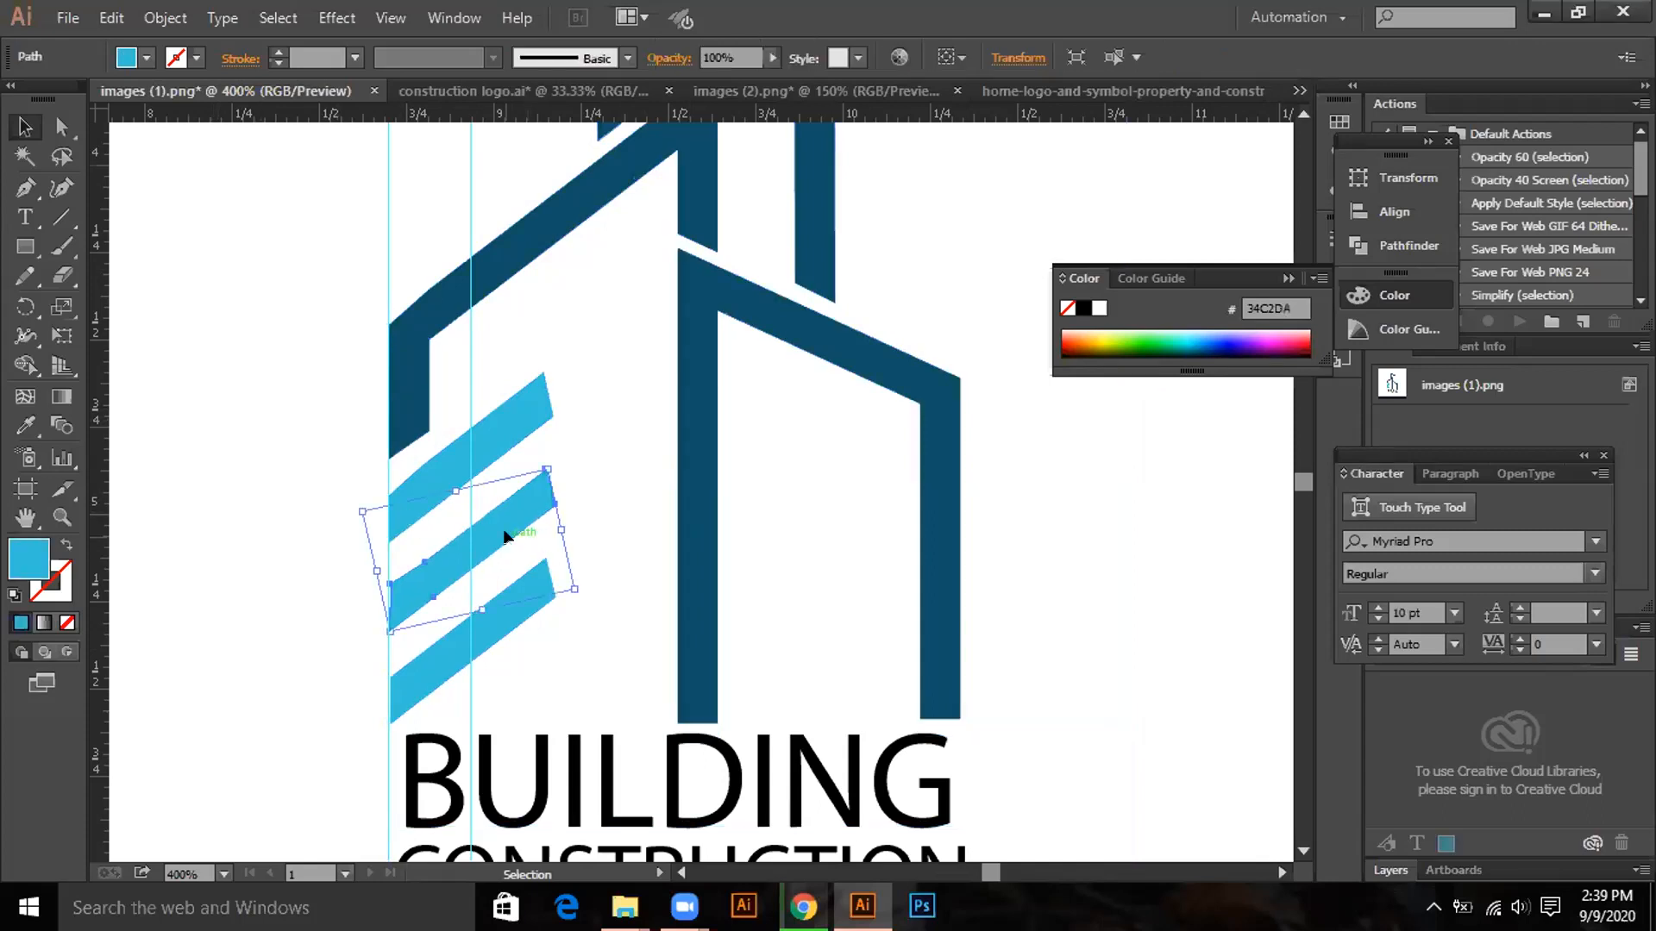
pyautogui.press('Delete')
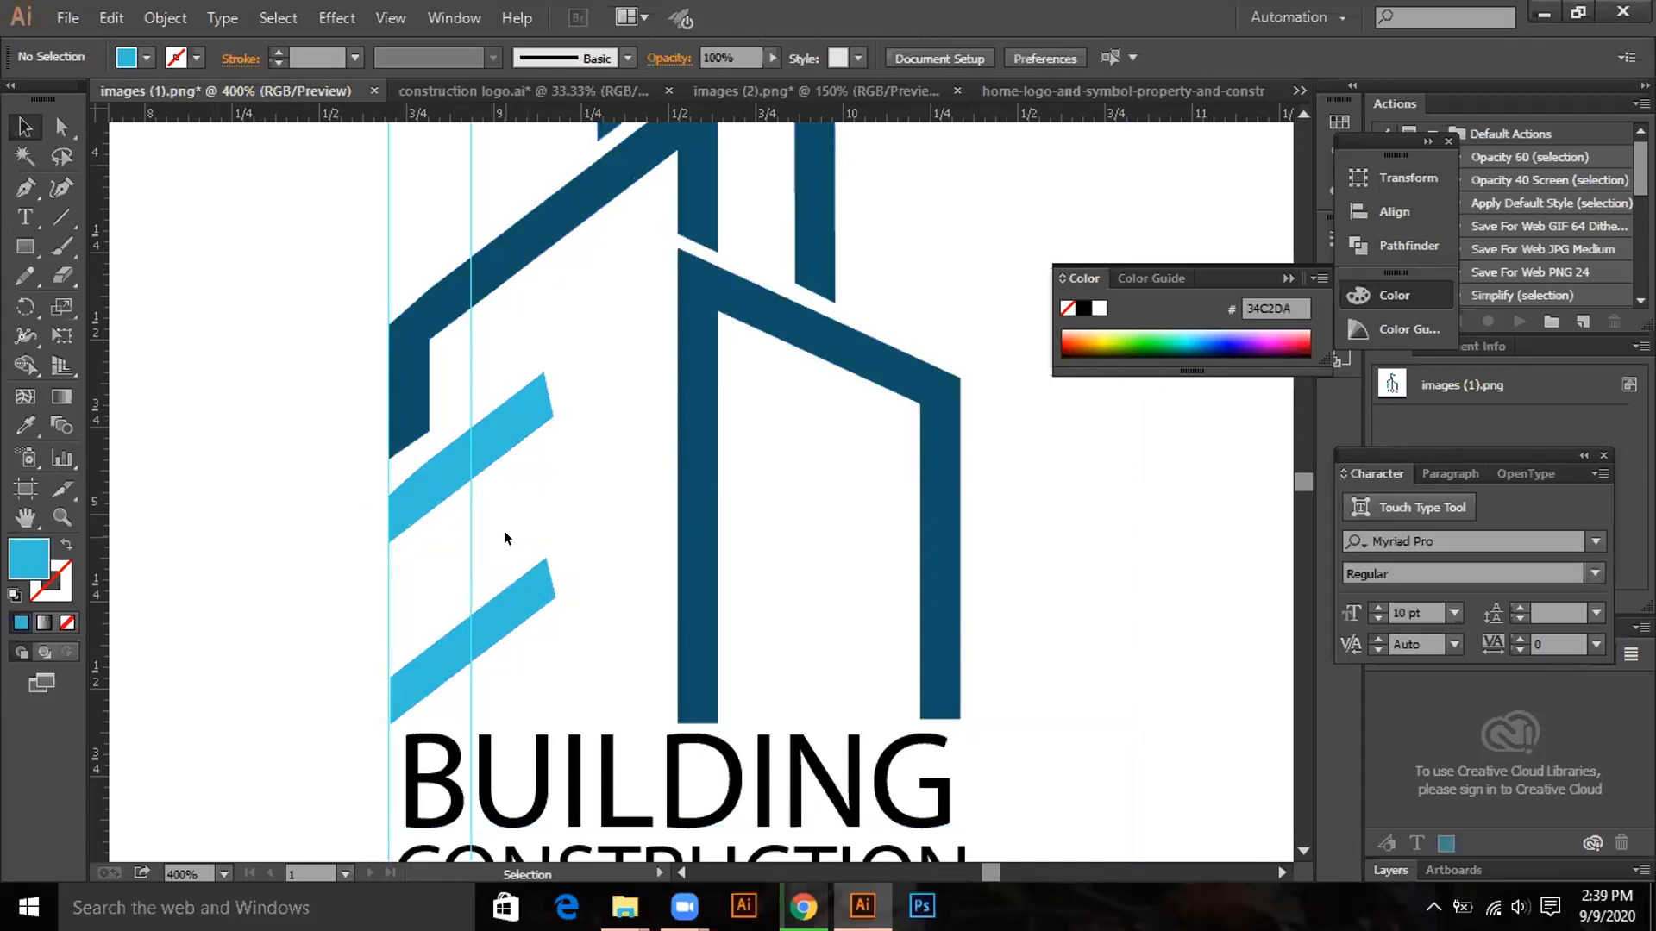
pyautogui.click(513, 589)
pyautogui.press('Delete')
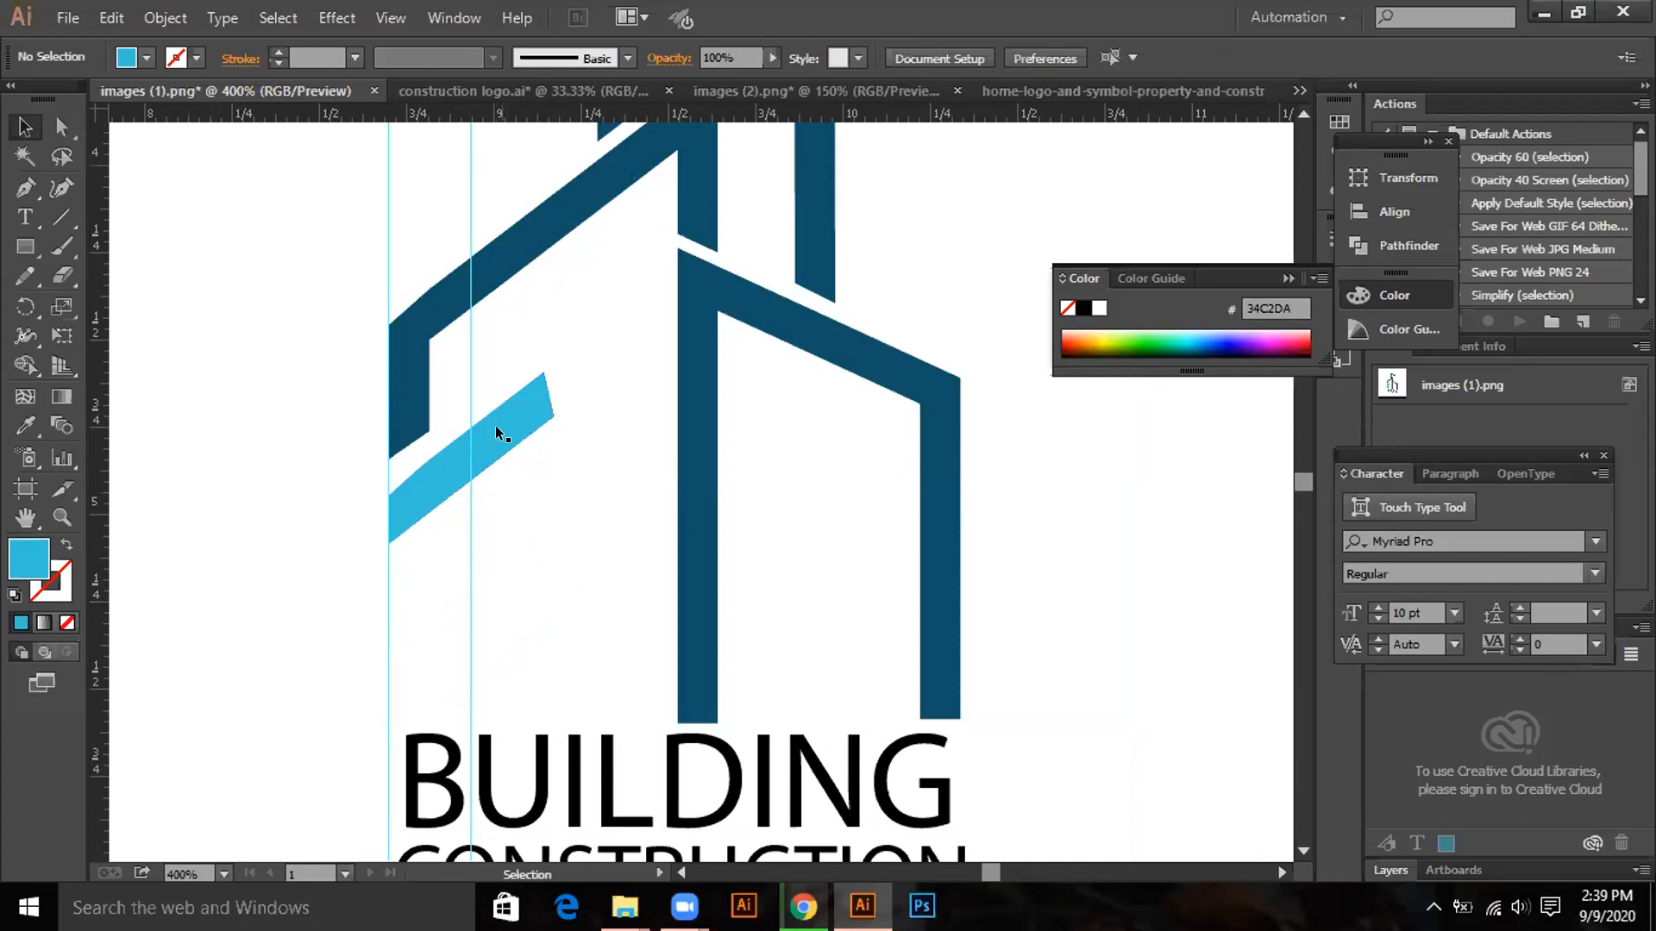
# Duplicate the remaining light-blue stripe twice downward at even spacing, aligning the copies' left ends with the vertical guide.
pyautogui.moveTo(496, 427); pyautogui.dragTo(507, 604)
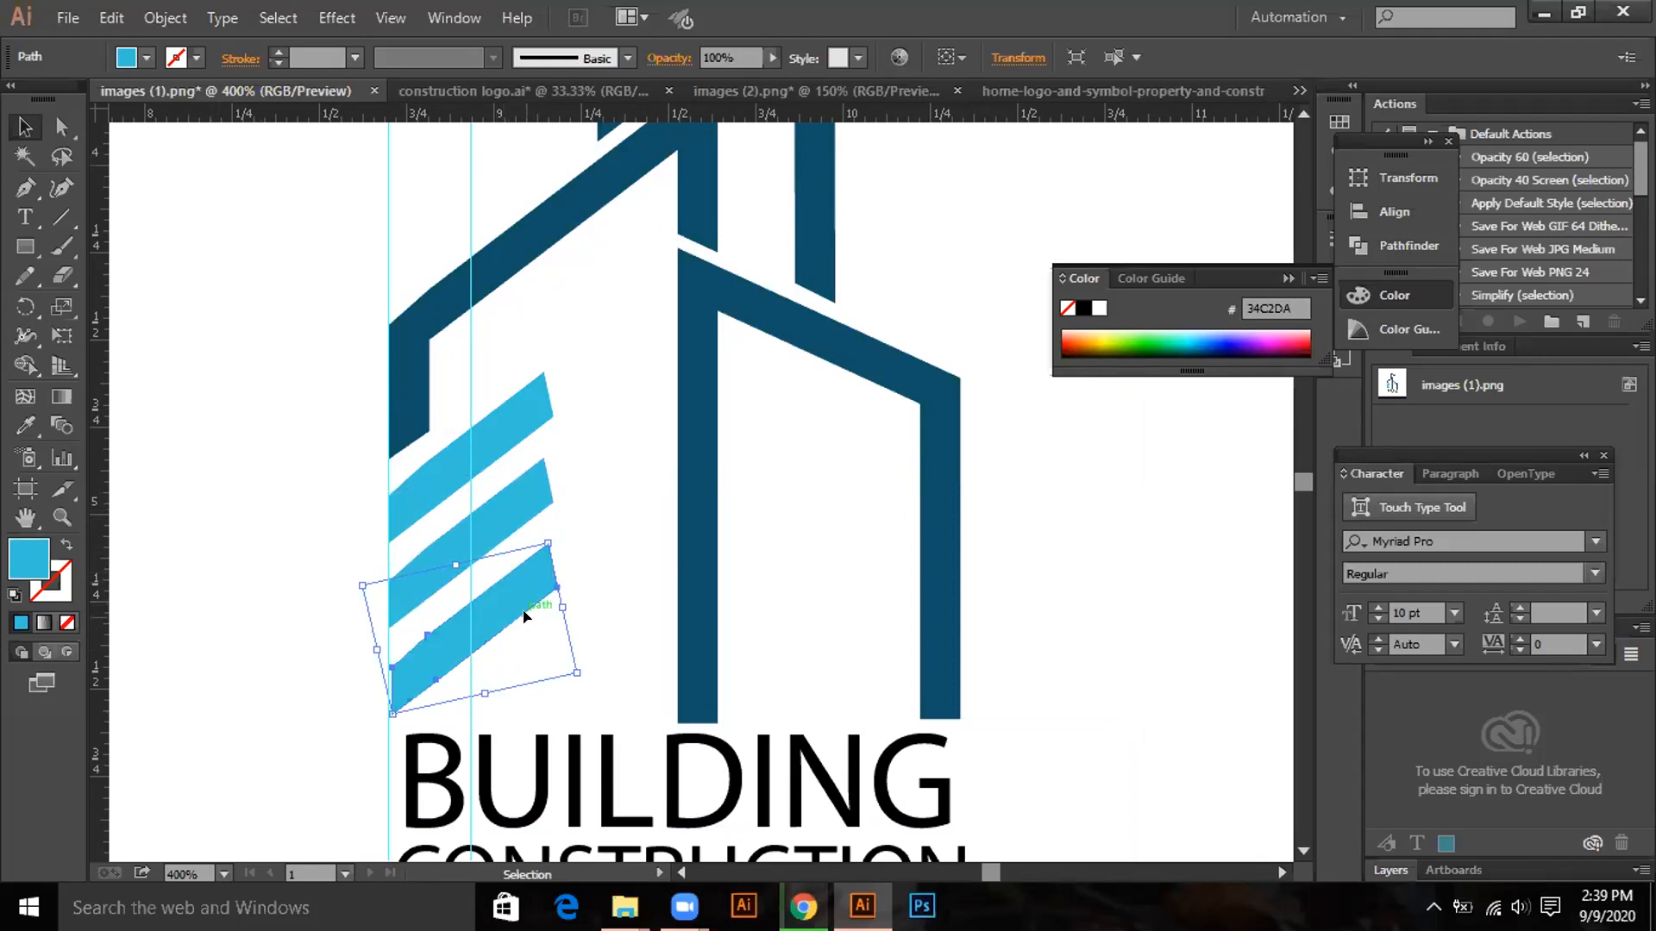
pyautogui.press('Left')
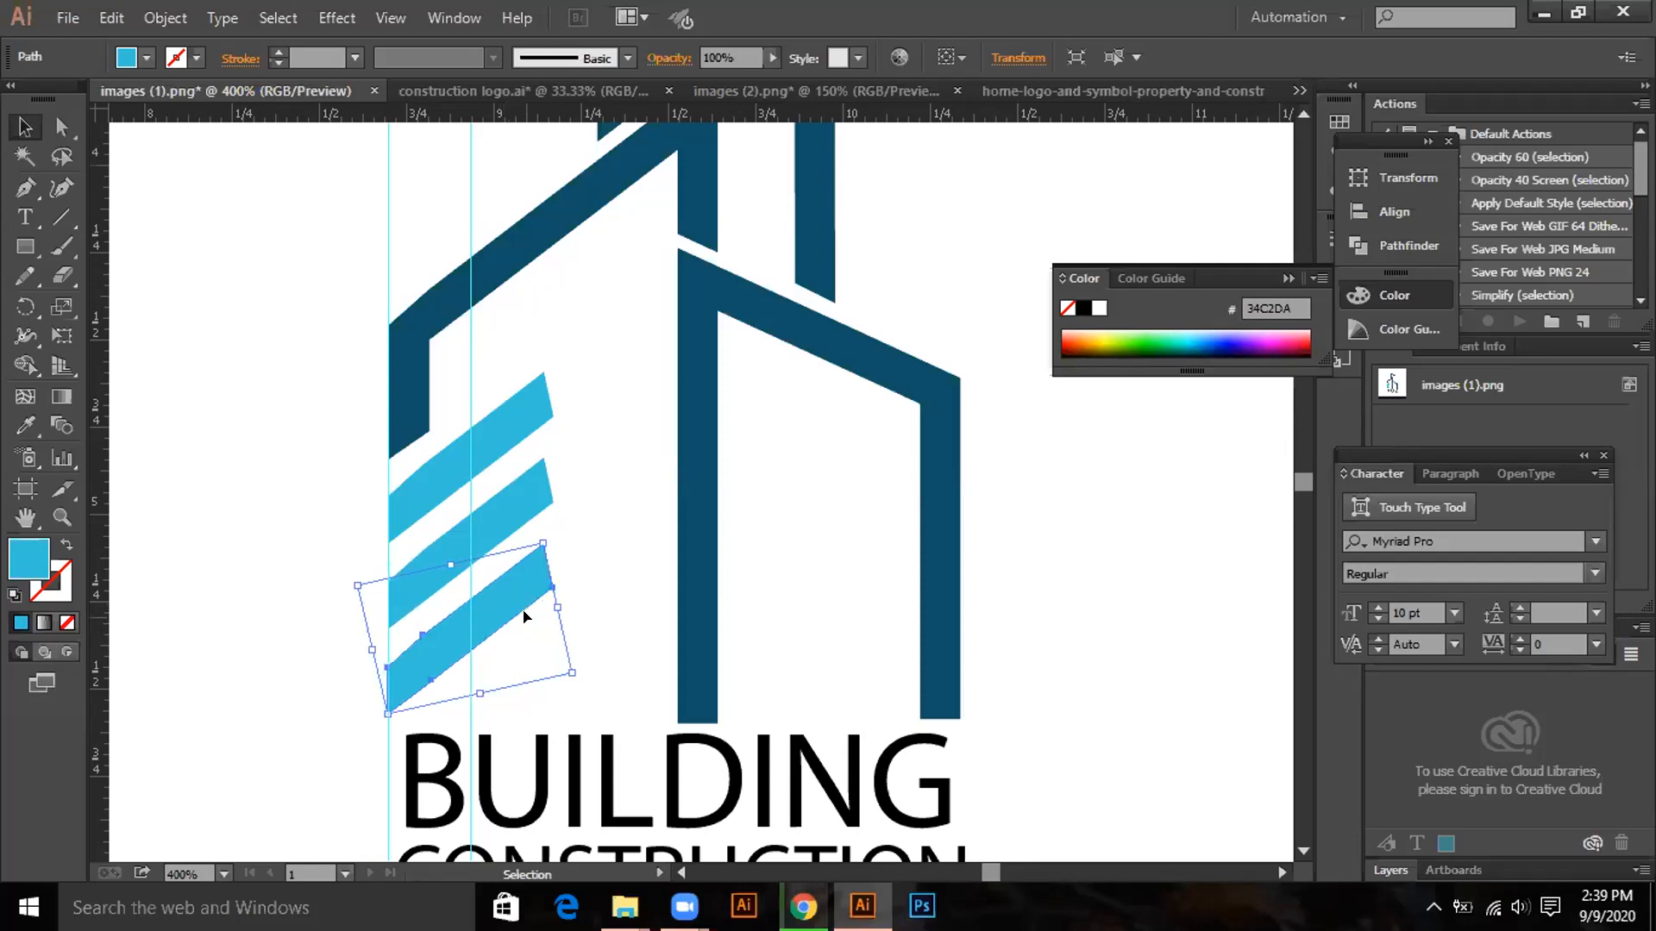
pyautogui.click(320, 430)
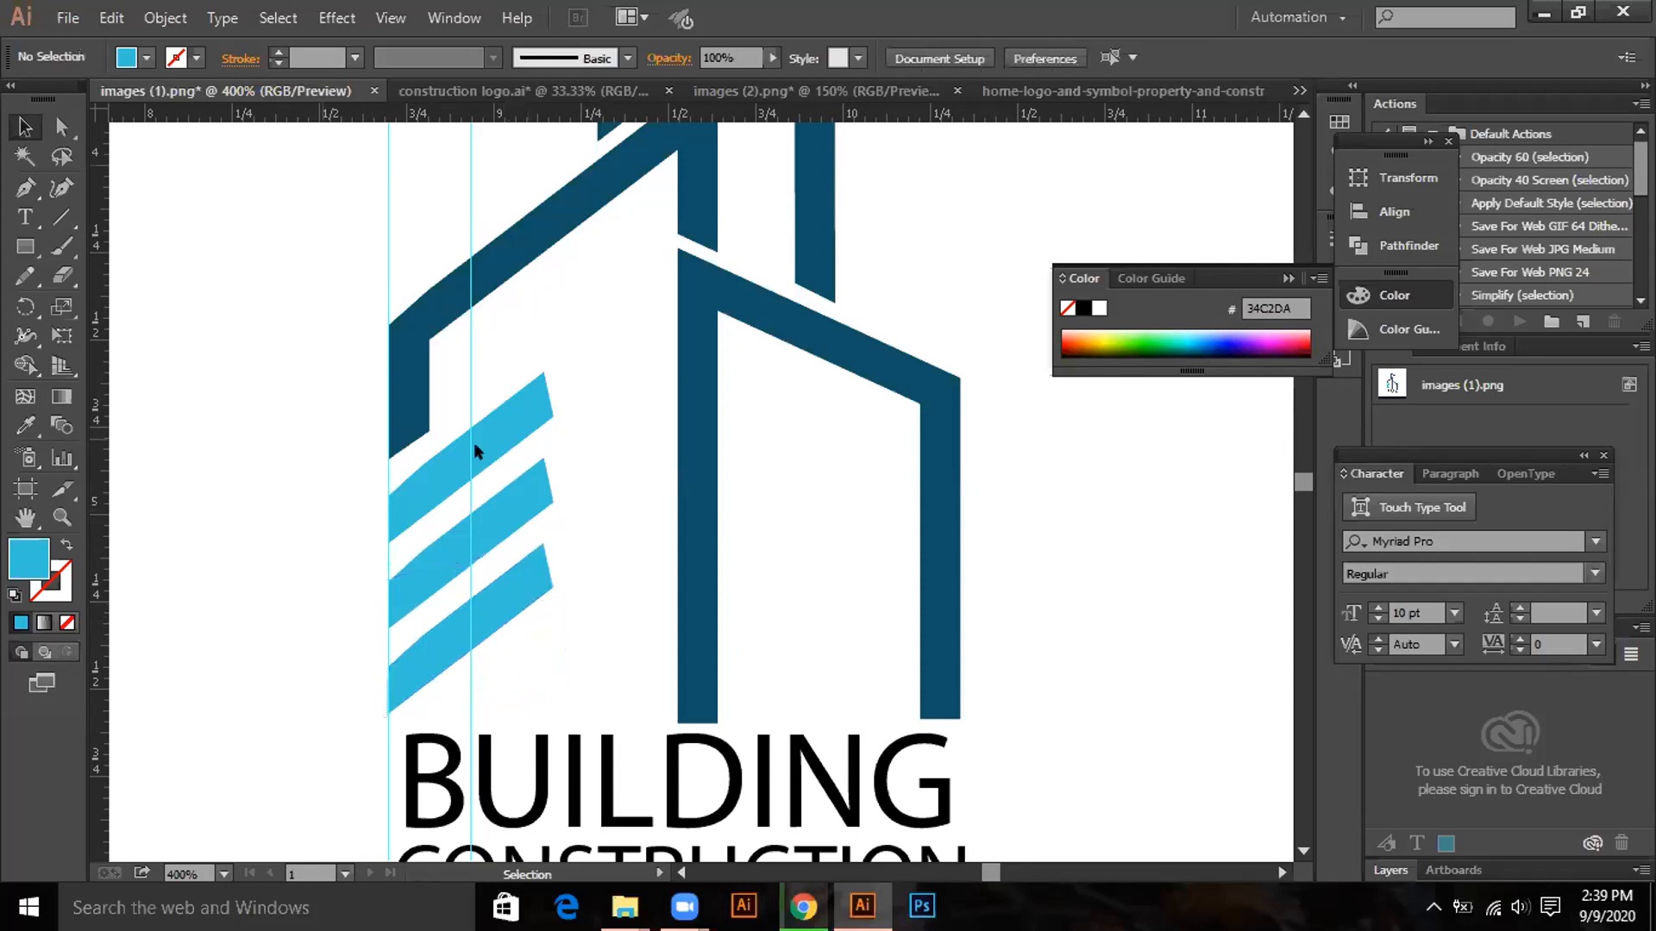
# Examine the original reference logo up close to compare its tower widths and stripe spacing with the redrawn logo.
pyautogui.scroll(-1, 535, 417)
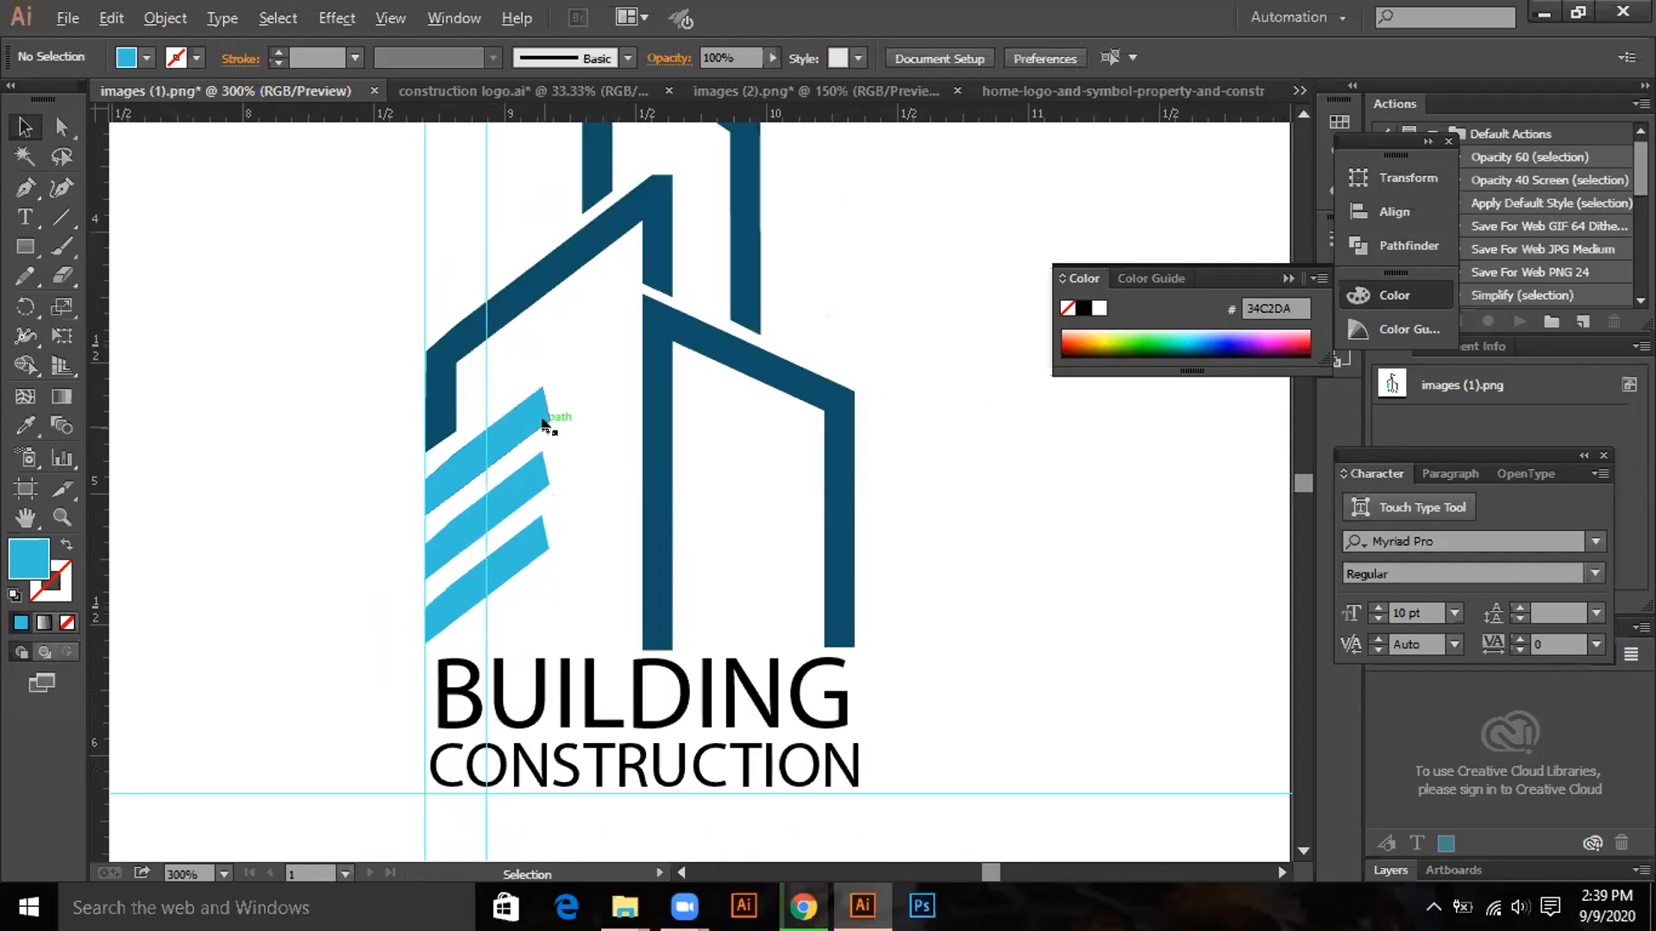
pyautogui.scroll(-1, 543, 422)
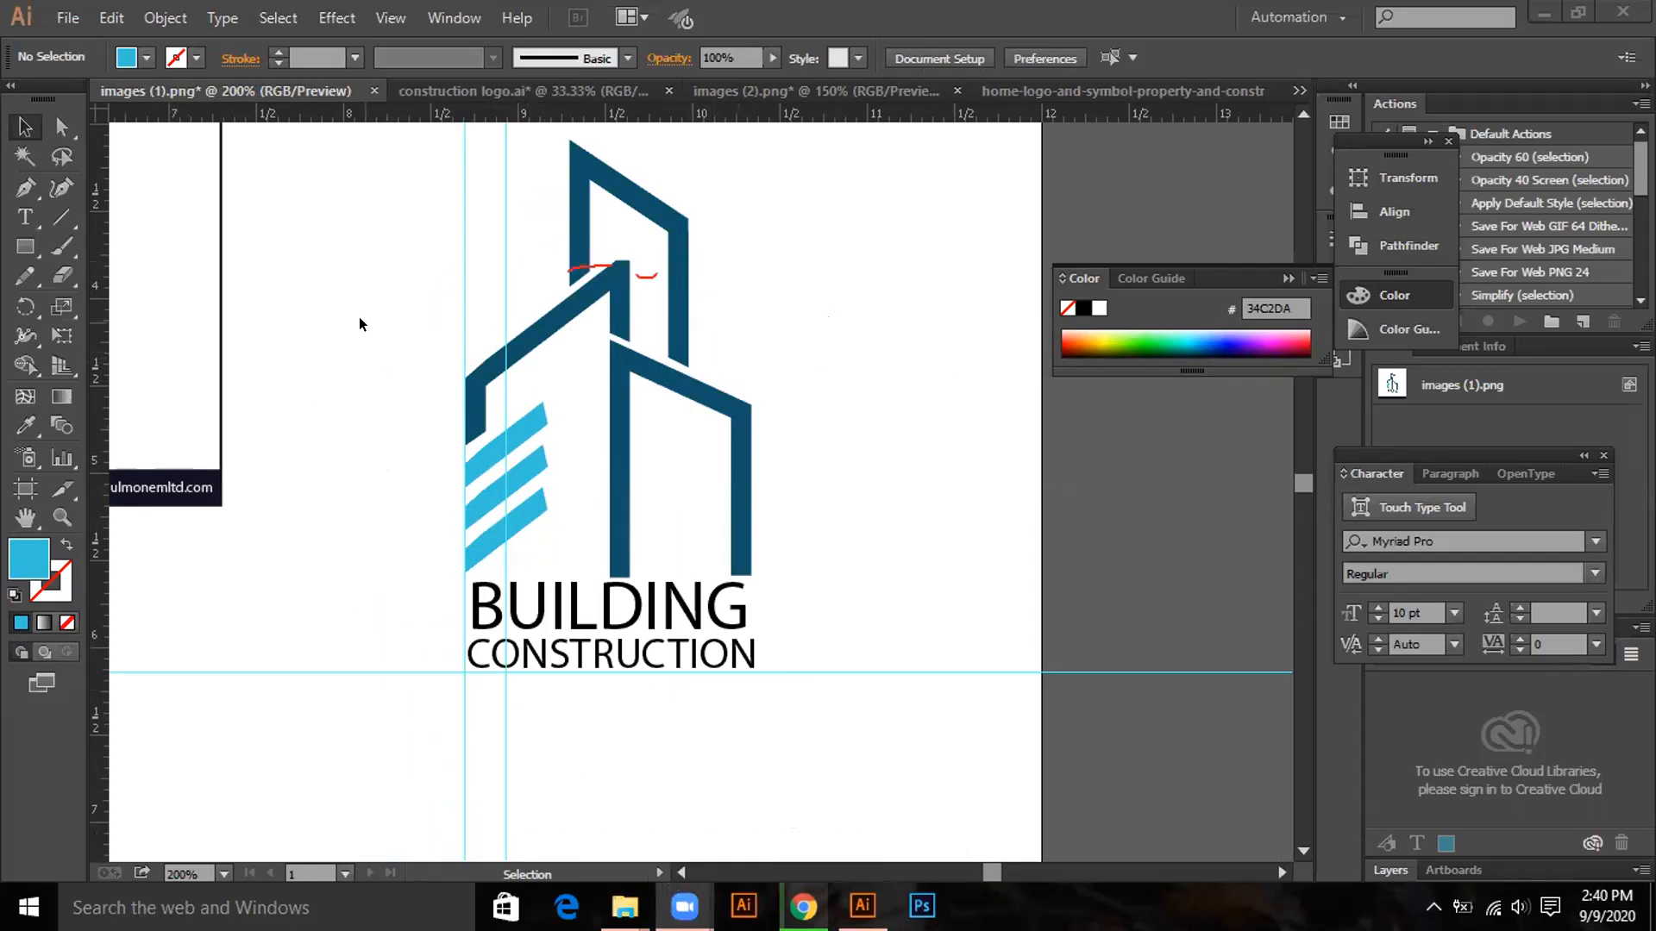
pyautogui.keyDown('alt'); pyautogui.scroll(-2, 366, 319); pyautogui.keyUp('alt')
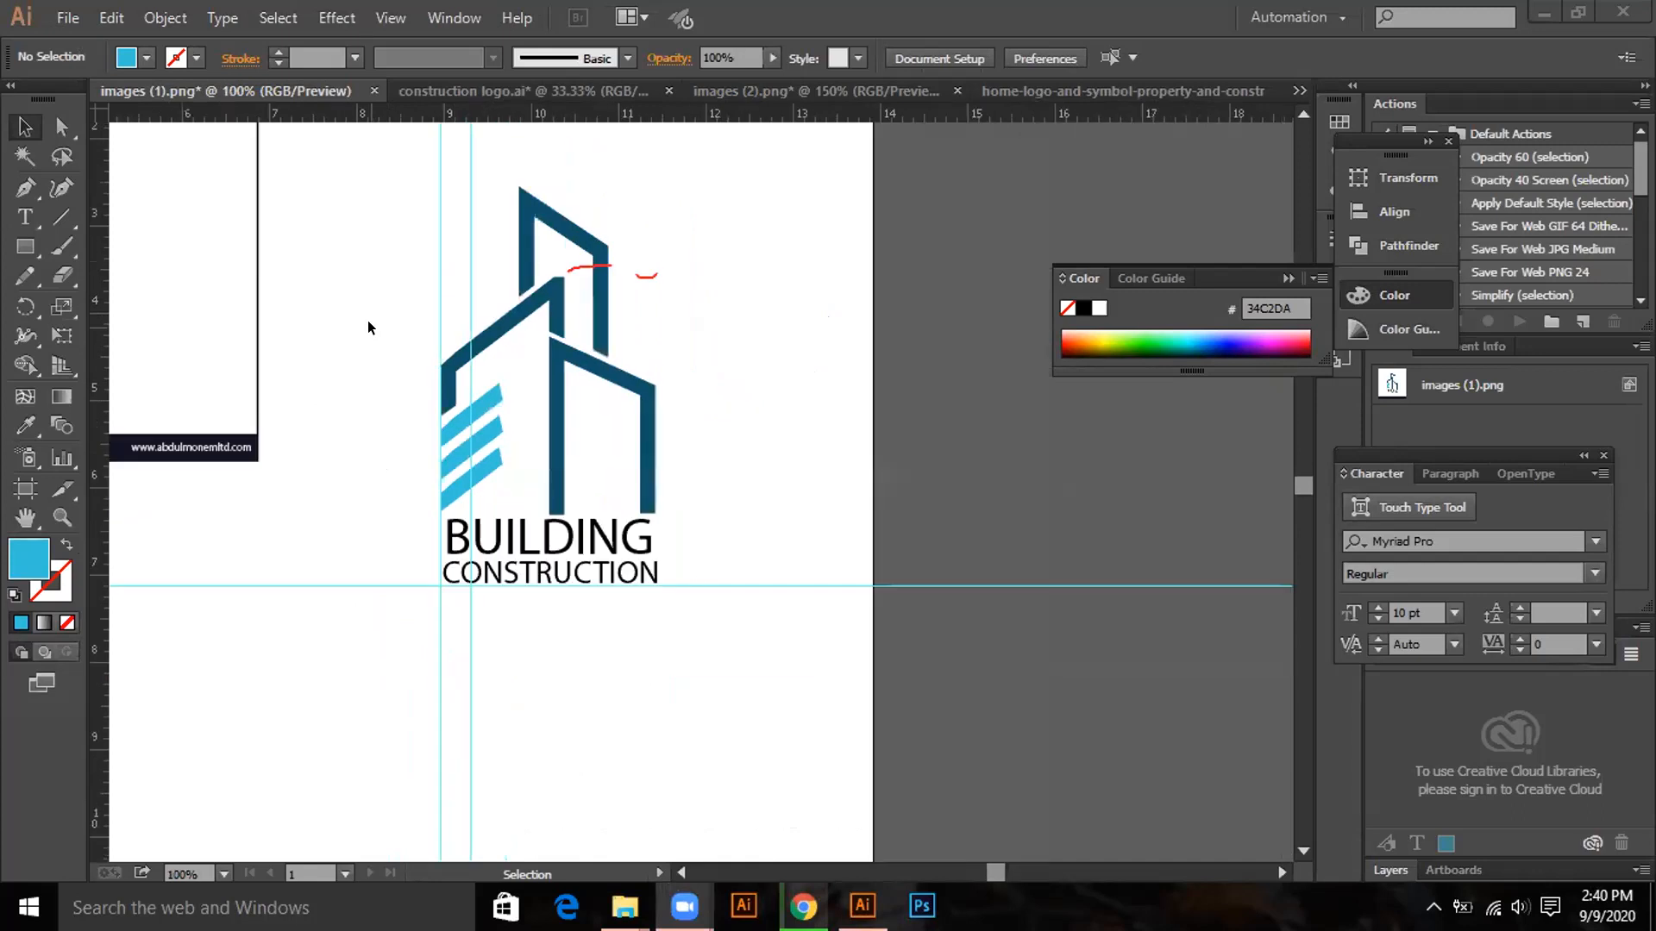
pyautogui.keyDown('alt'); pyautogui.scroll(-2, 367, 318); pyautogui.keyUp('alt')
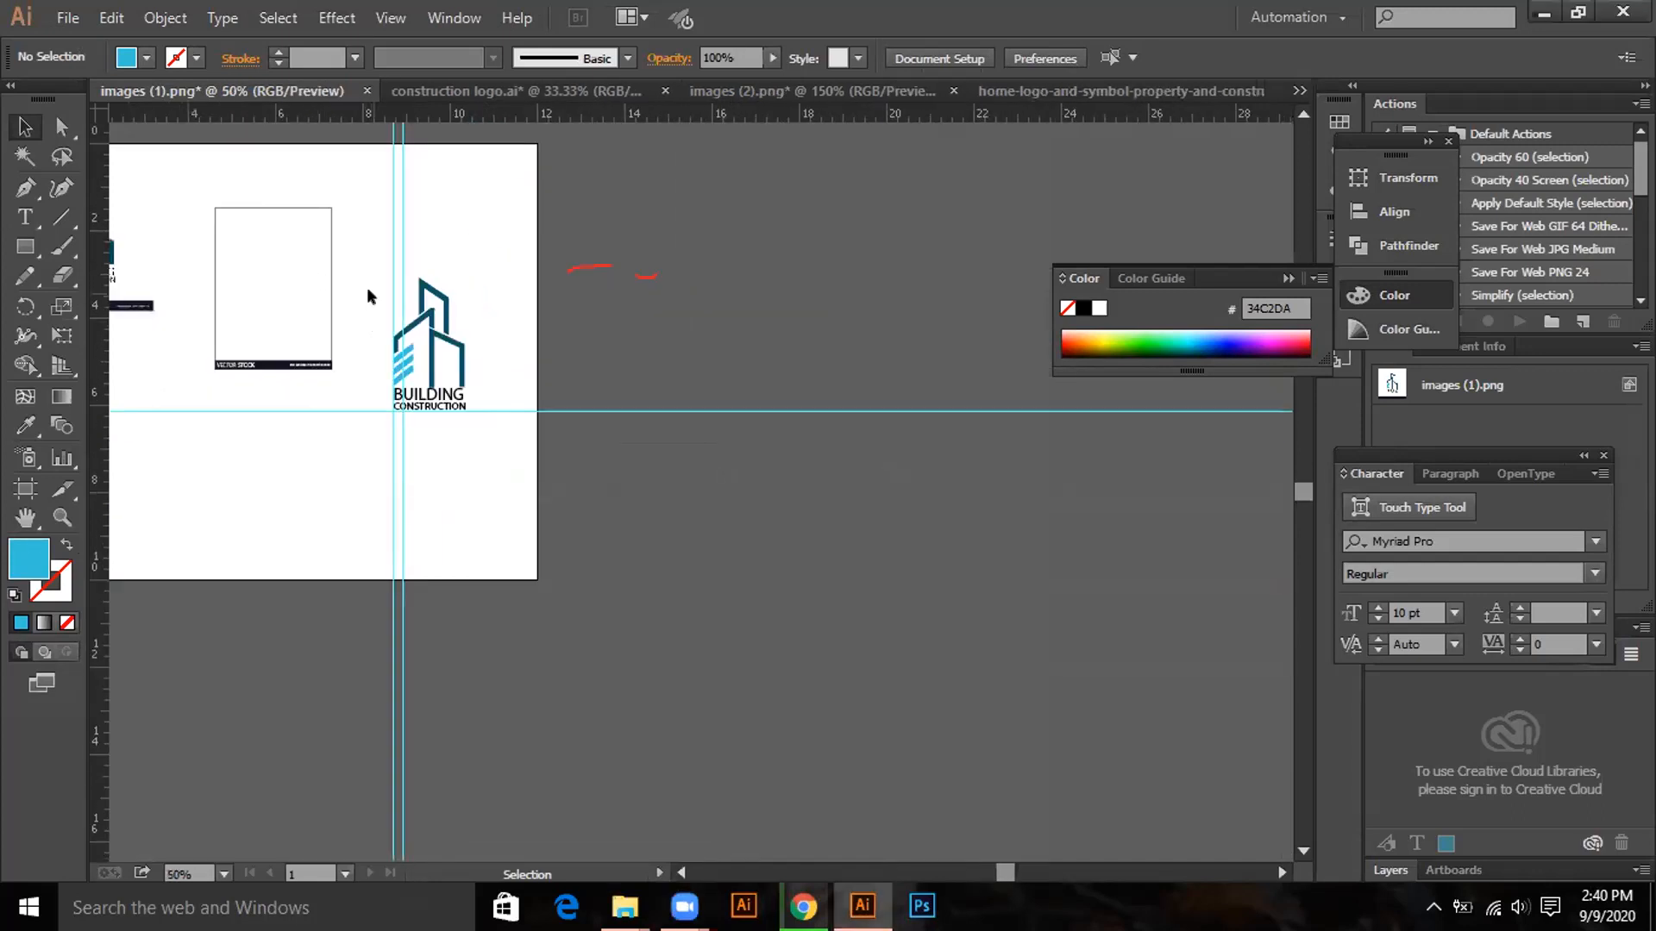
pyautogui.moveTo(268, 247); pyautogui.dragTo(614, 351)
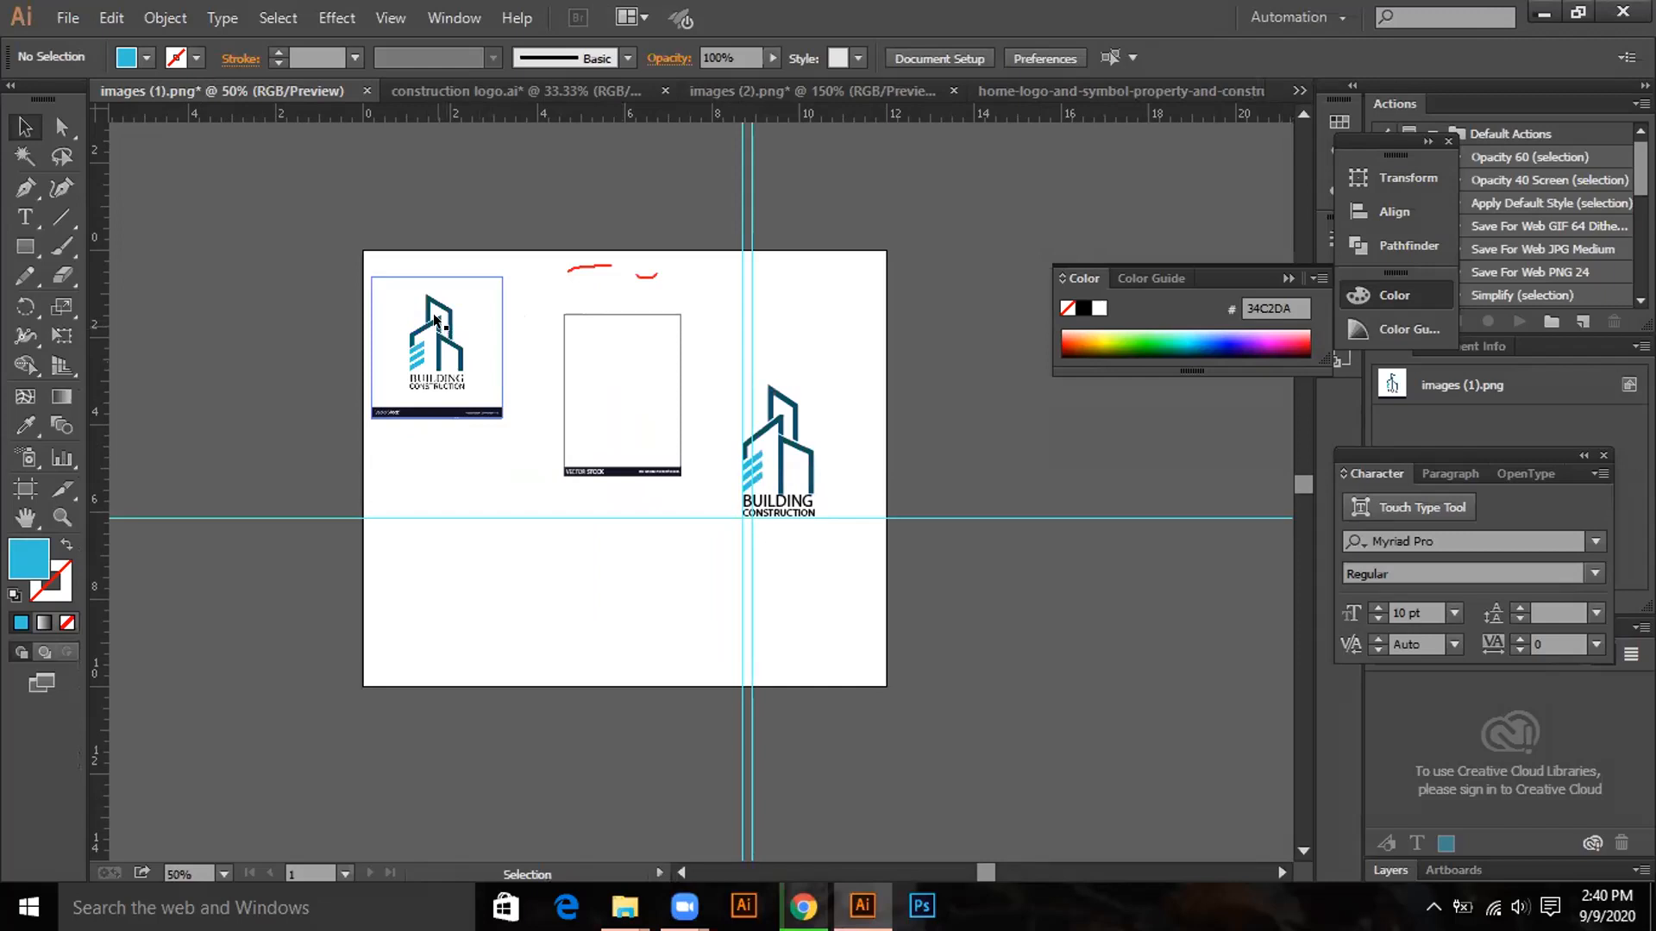
pyautogui.keyDown('alt'); pyautogui.scroll(4, 437, 319); pyautogui.keyUp('alt')
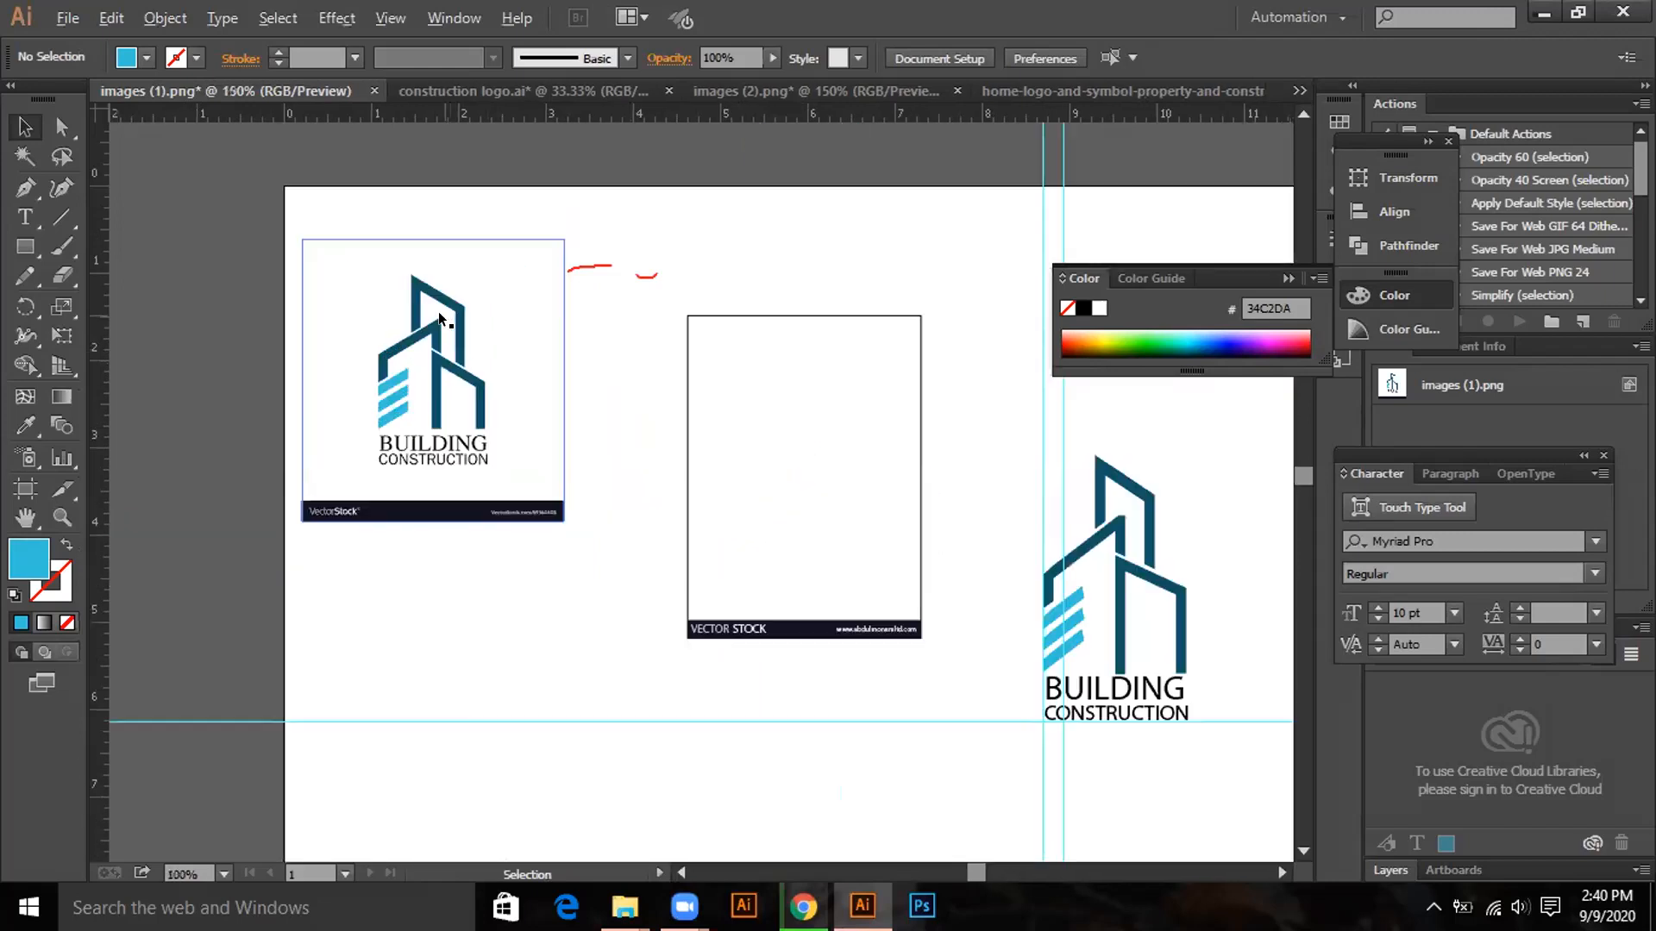
pyautogui.keyDown('alt'); pyautogui.scroll(1, 440, 319); pyautogui.keyUp('alt')
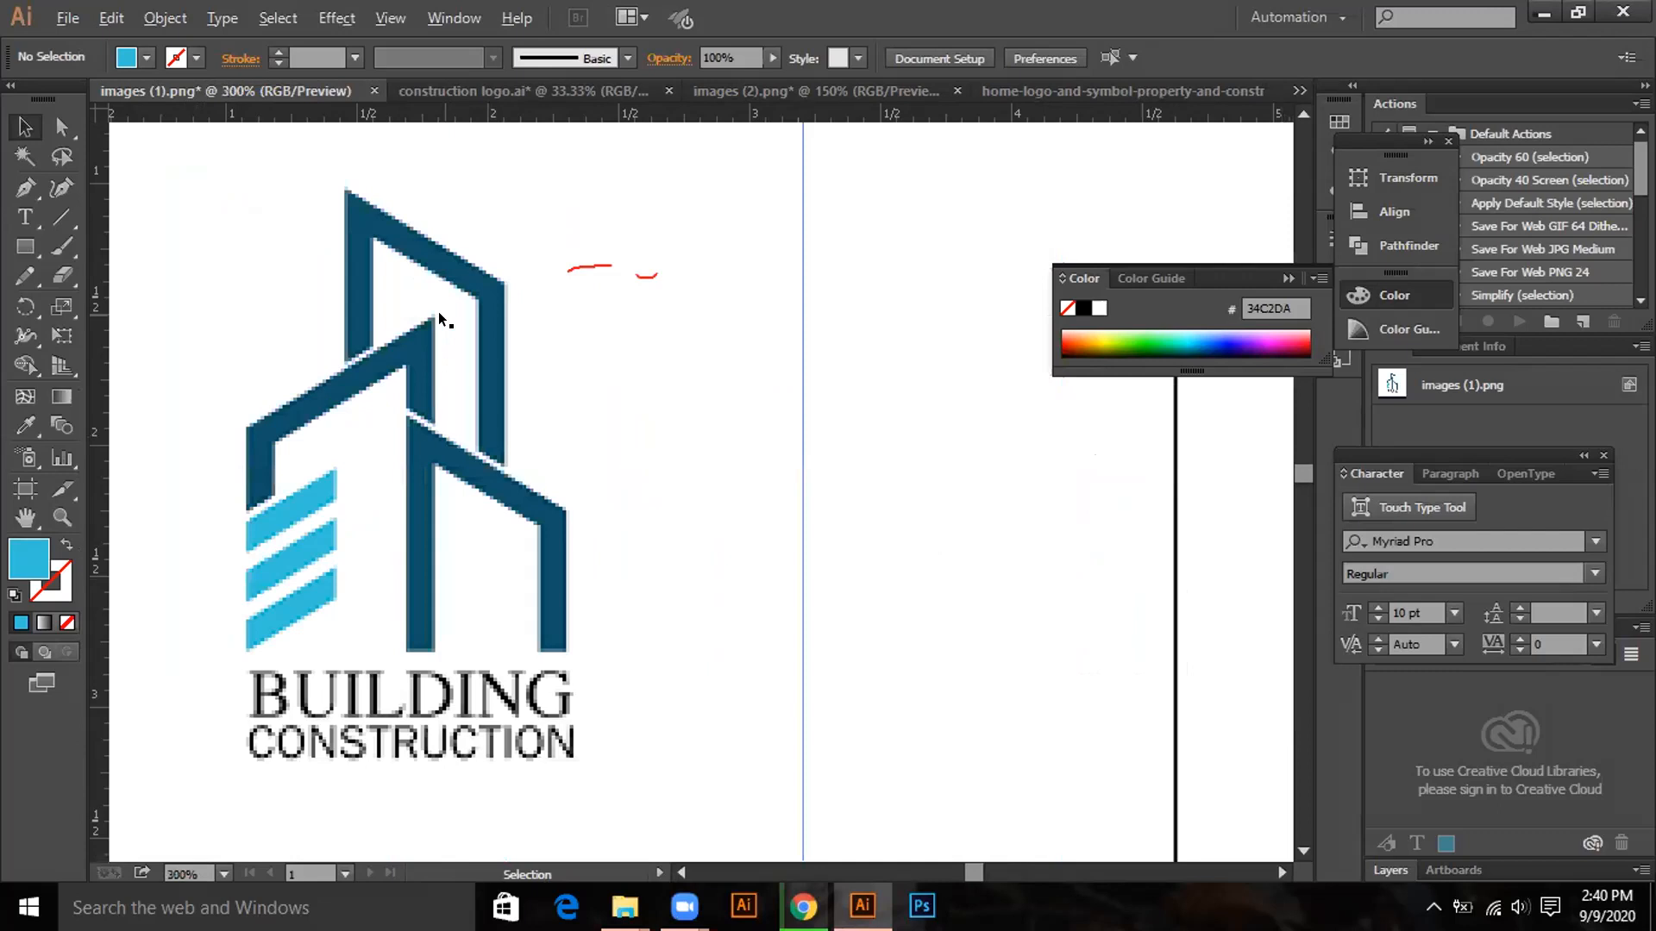
pyautogui.keyDown('alt'); pyautogui.scroll(1, 439, 320); pyautogui.keyUp('alt')
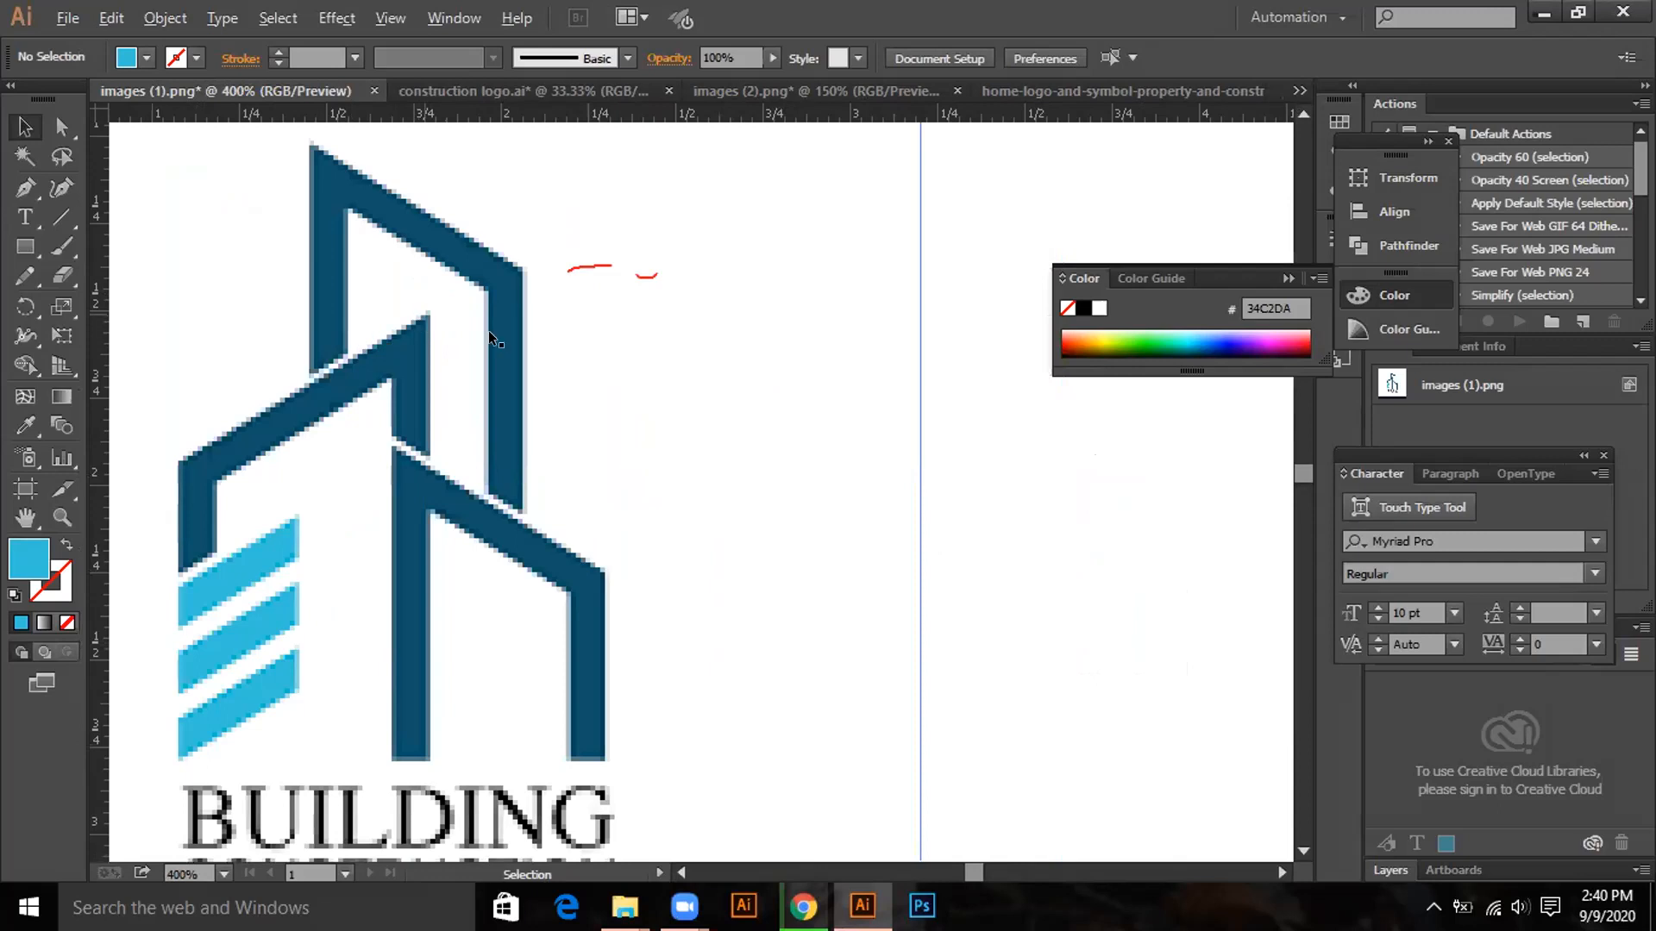
# Nudge the tallest tower outline of the redrawn logo slightly to the right and stretch its left side outward to widen it.
pyautogui.moveTo(1148, 570)
pyautogui.mouseDown()
pyautogui.moveTo(787, 458)
pyautogui.moveTo(494, 396)
pyautogui.mouseUp()
pyautogui.moveTo(1249, 517); pyautogui.dragTo(1042, 564)
pyautogui.moveTo(1094, 629); pyautogui.dragTo(583, 453)
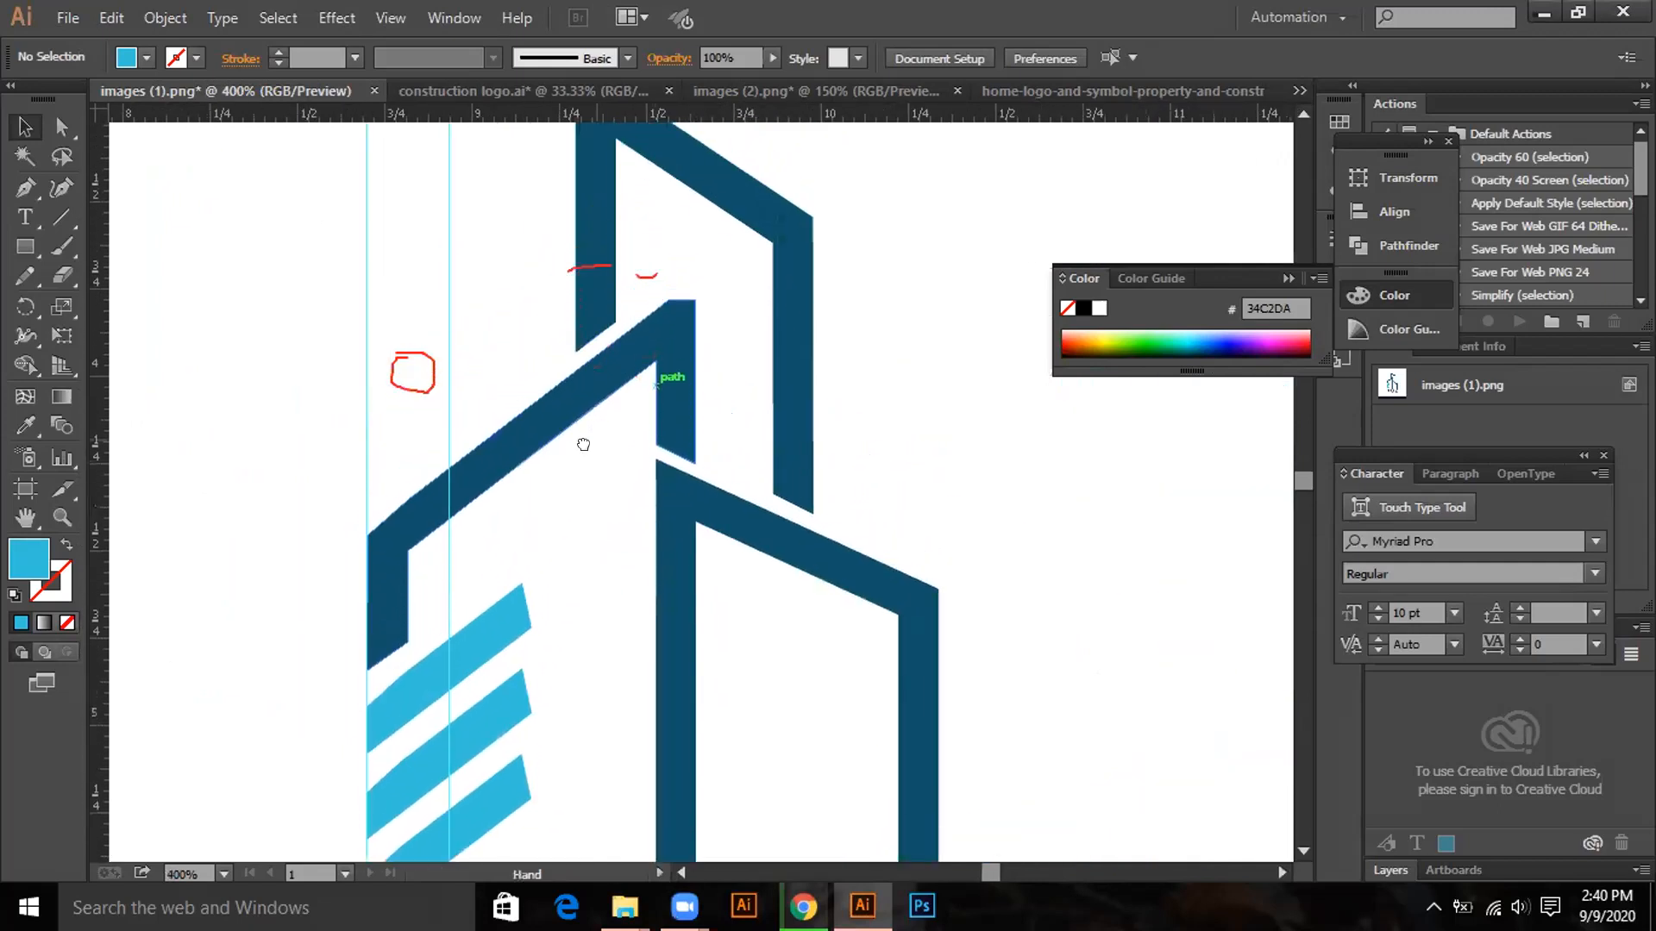
pyautogui.click(585, 198)
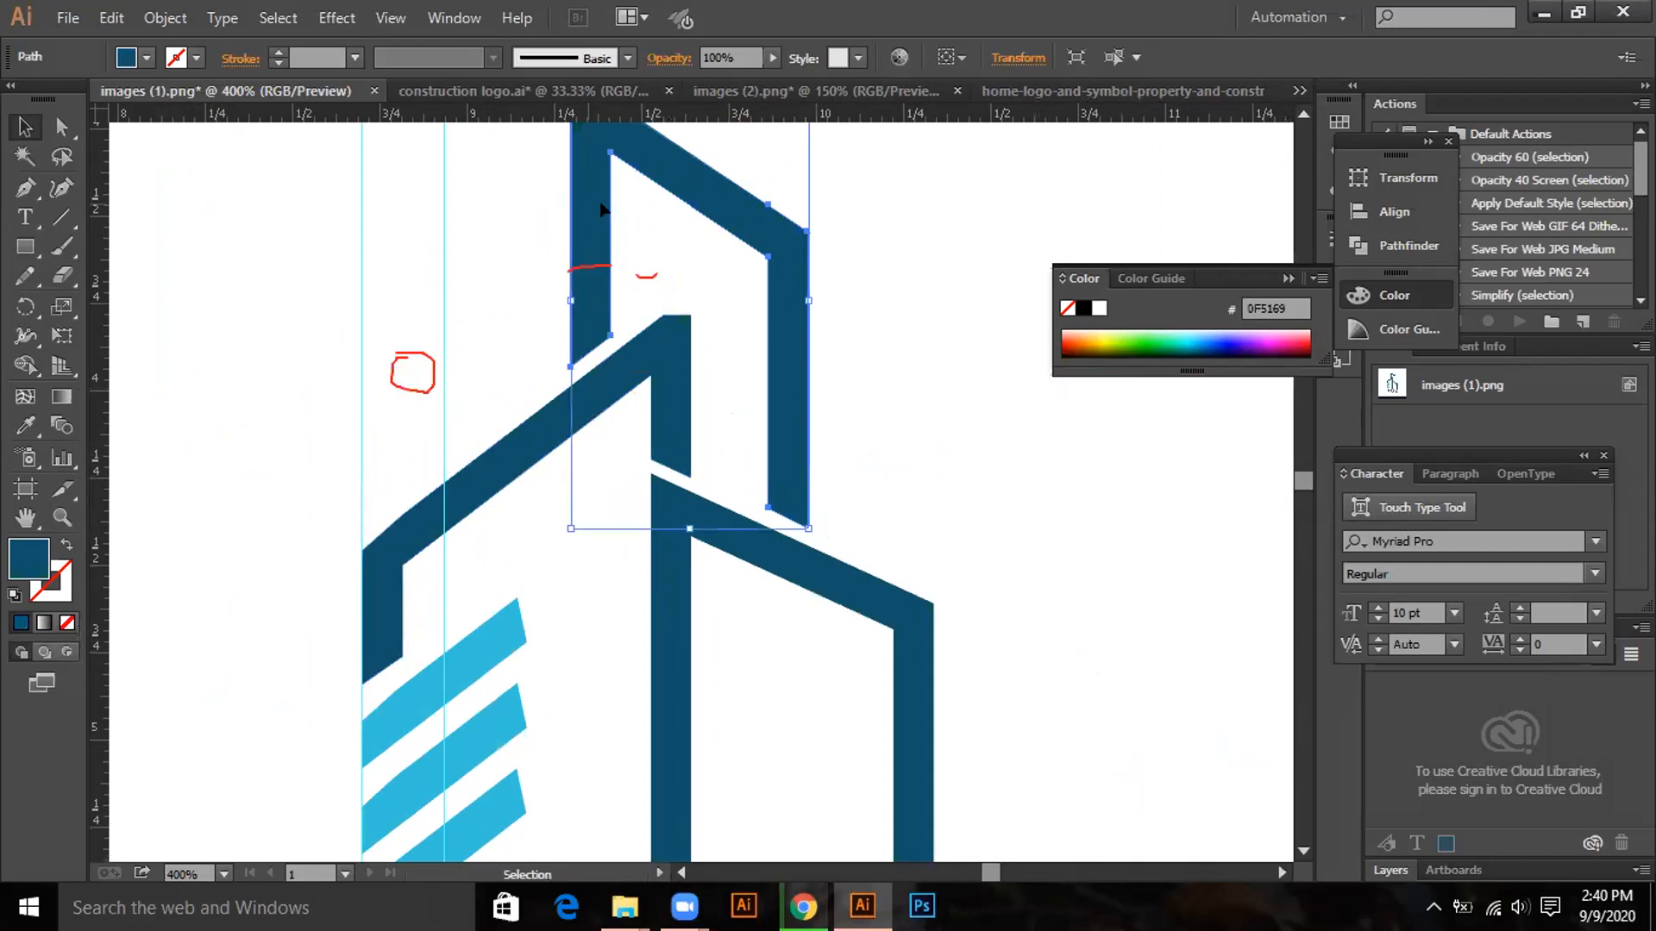
pyautogui.press('Left')
pyautogui.press('Left')
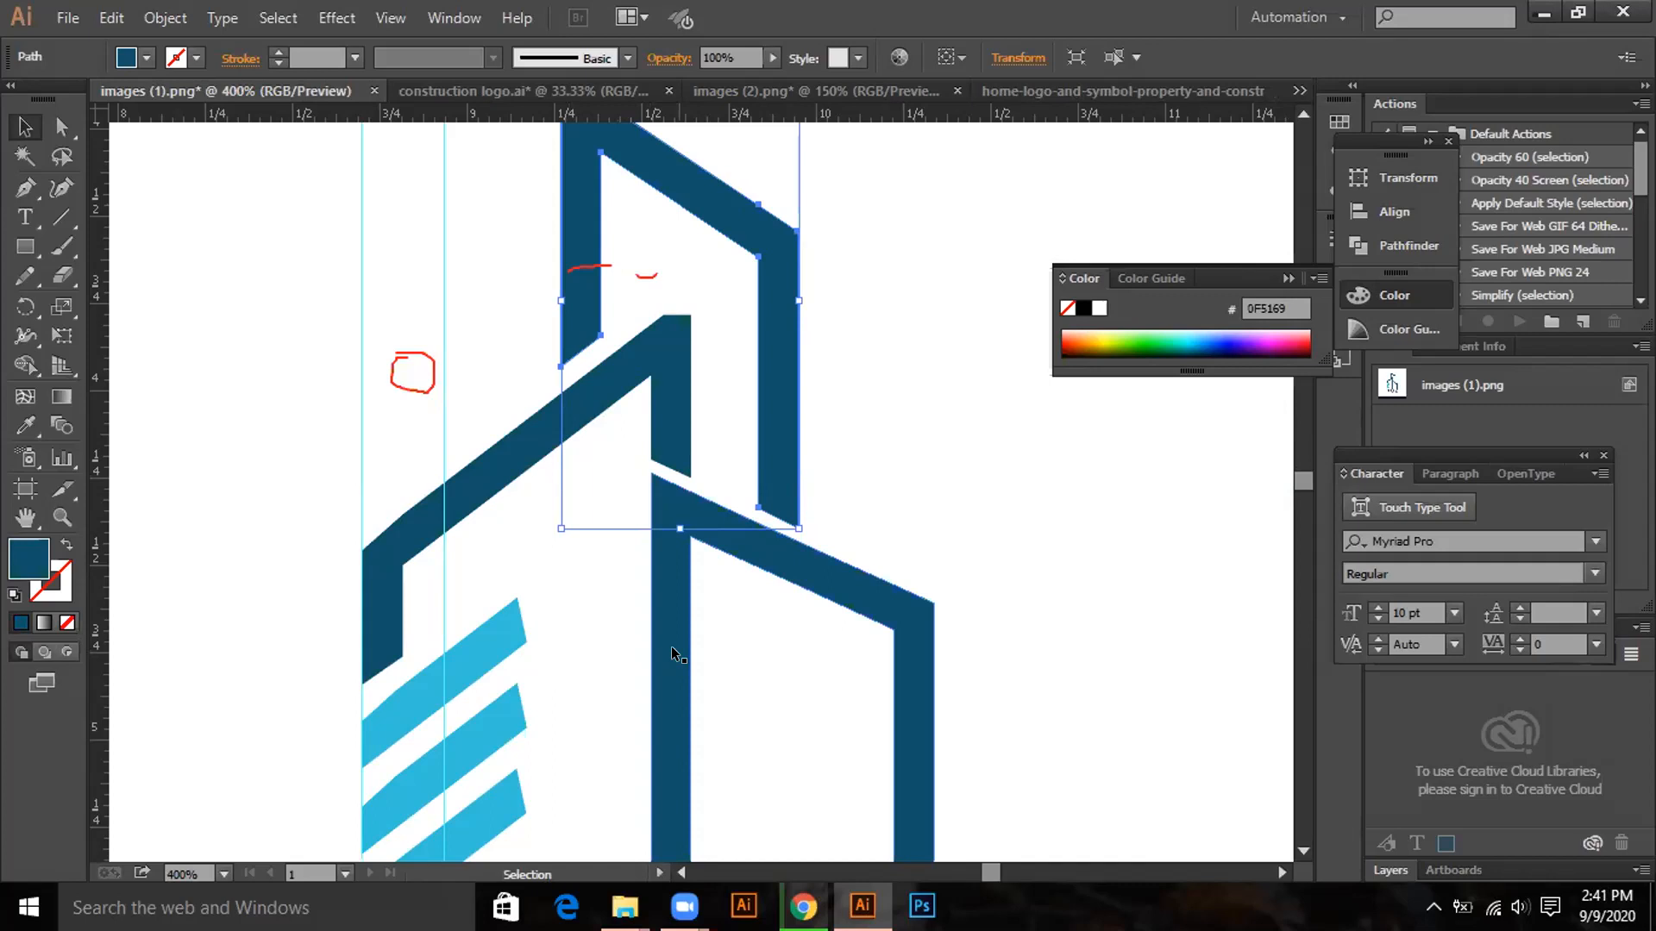
pyautogui.press('Right')
pyautogui.press('Right')
pyautogui.press('Right')
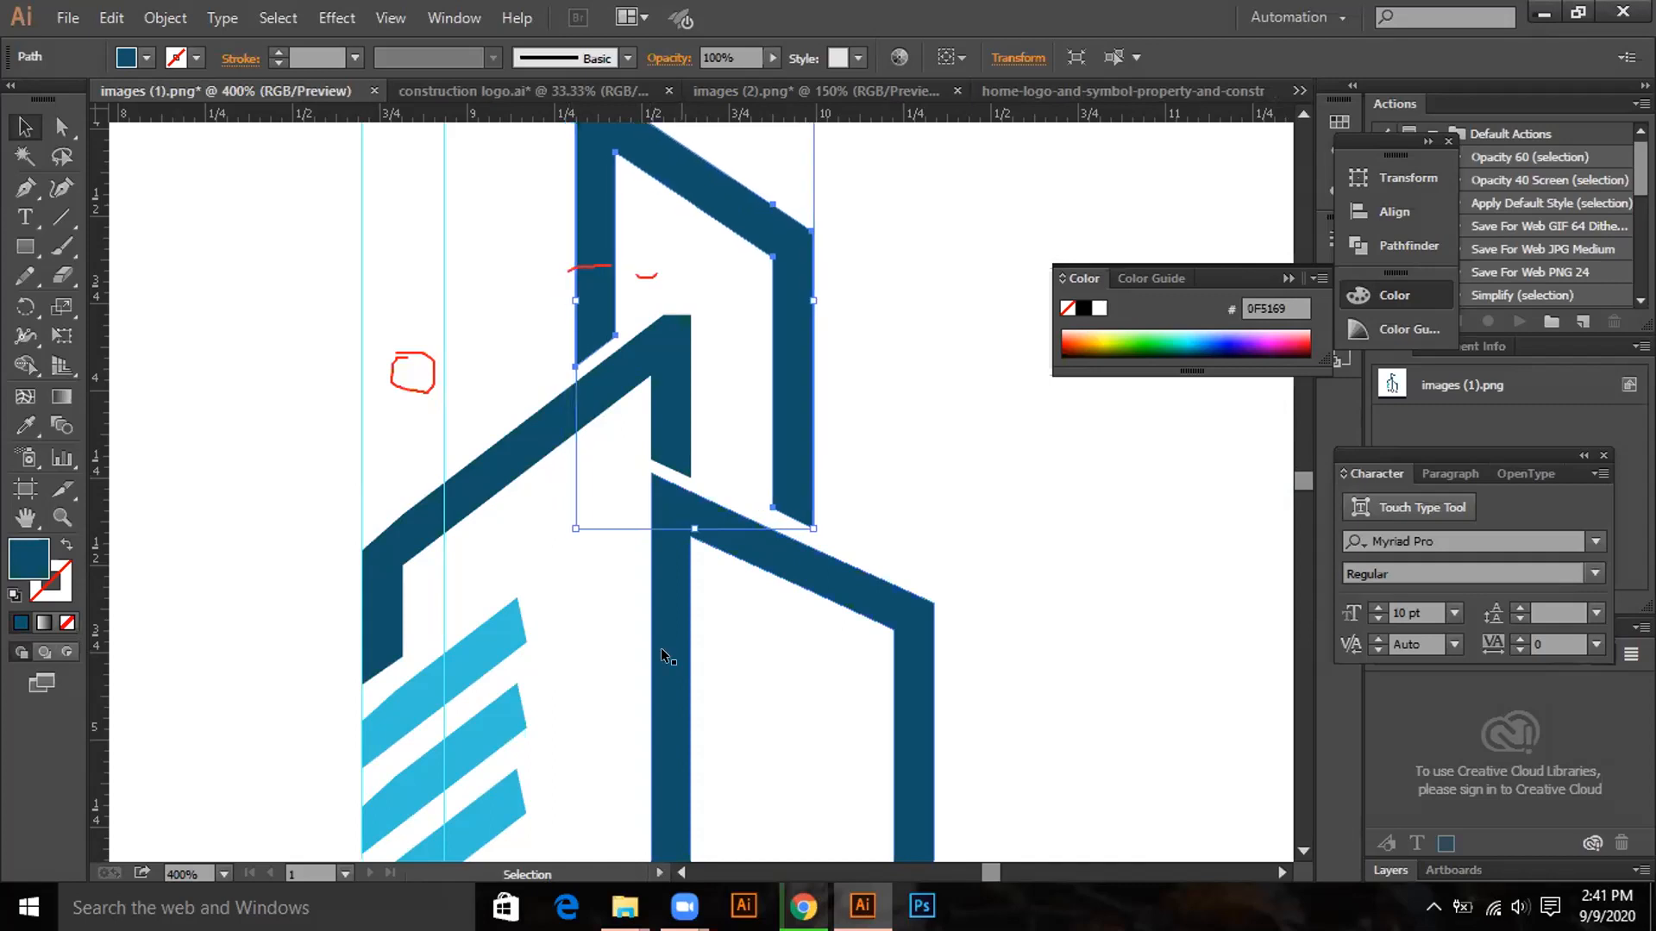
pyautogui.moveTo(575, 300); pyautogui.dragTo(545, 301)
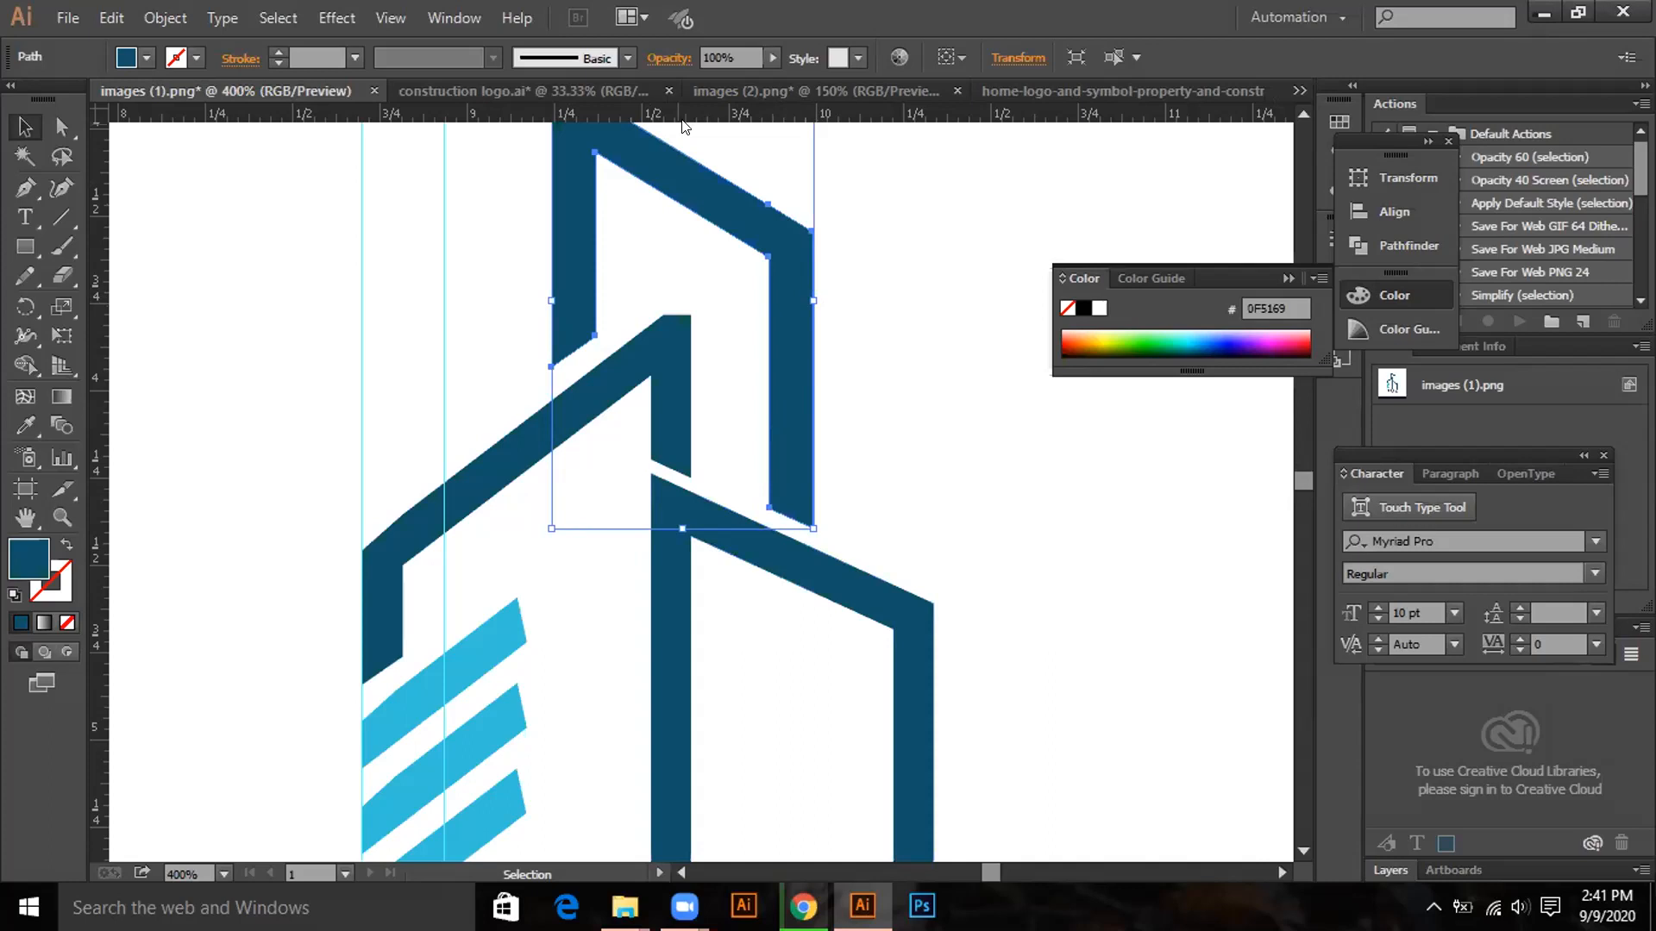
pyautogui.click(934, 288)
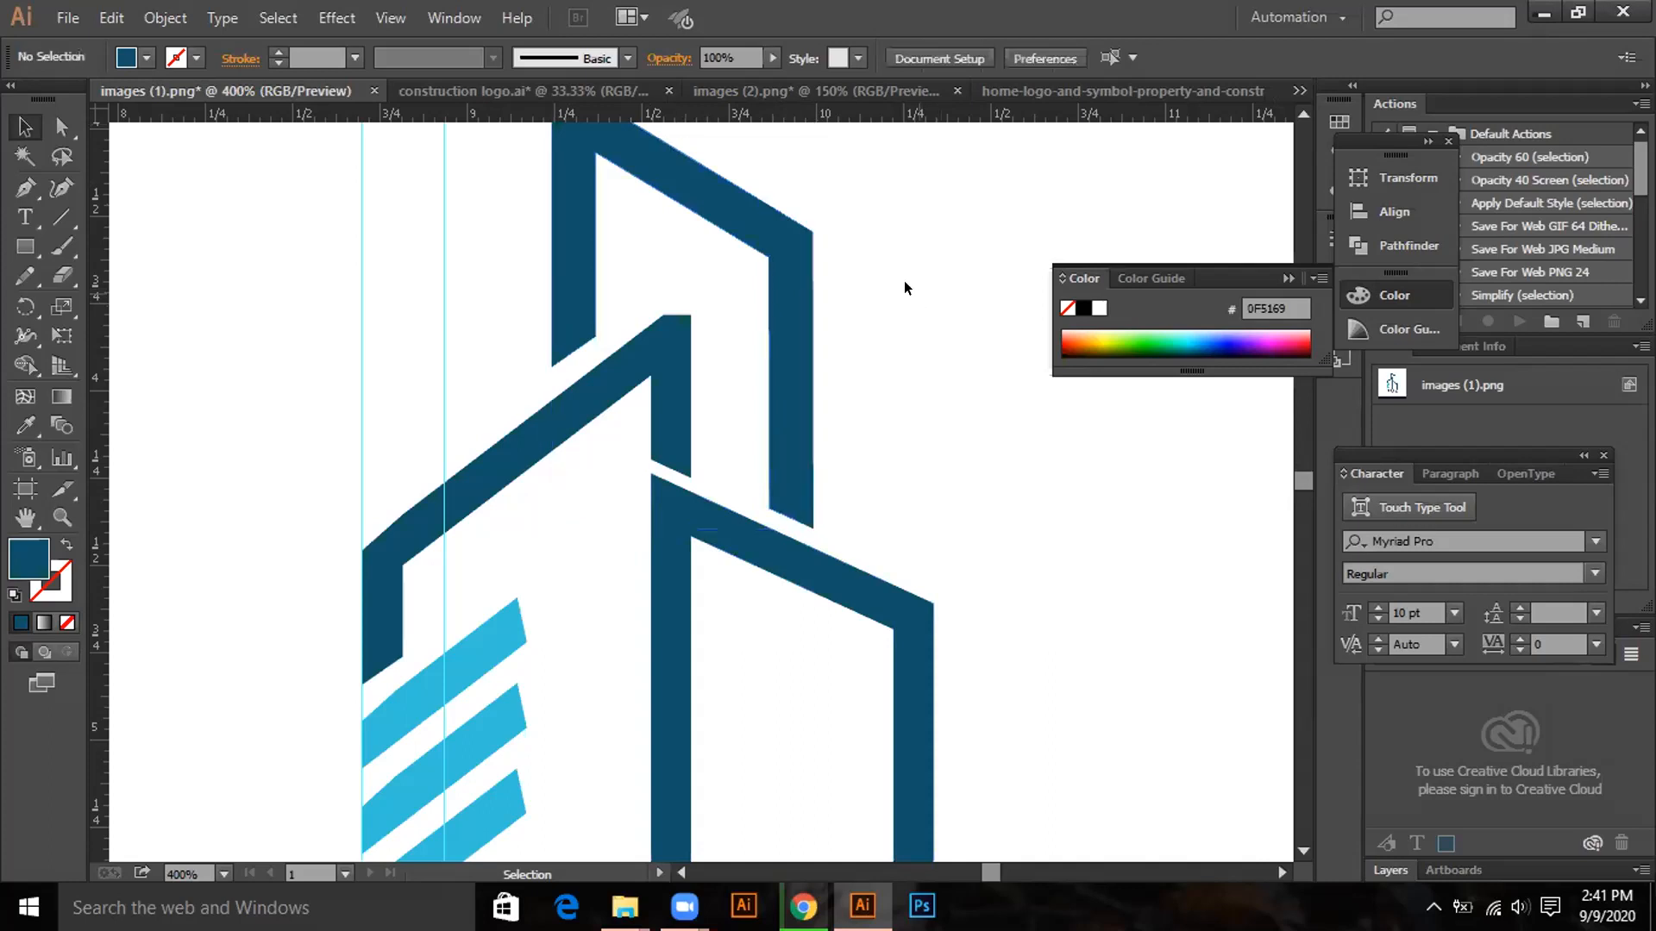
# Shift the middle light-blue stripe slightly down and place the bottom stripe lower to widen and even out the gaps.
pyautogui.keyDown('alt'); pyautogui.scroll(-2, 905, 280); pyautogui.keyUp('alt')
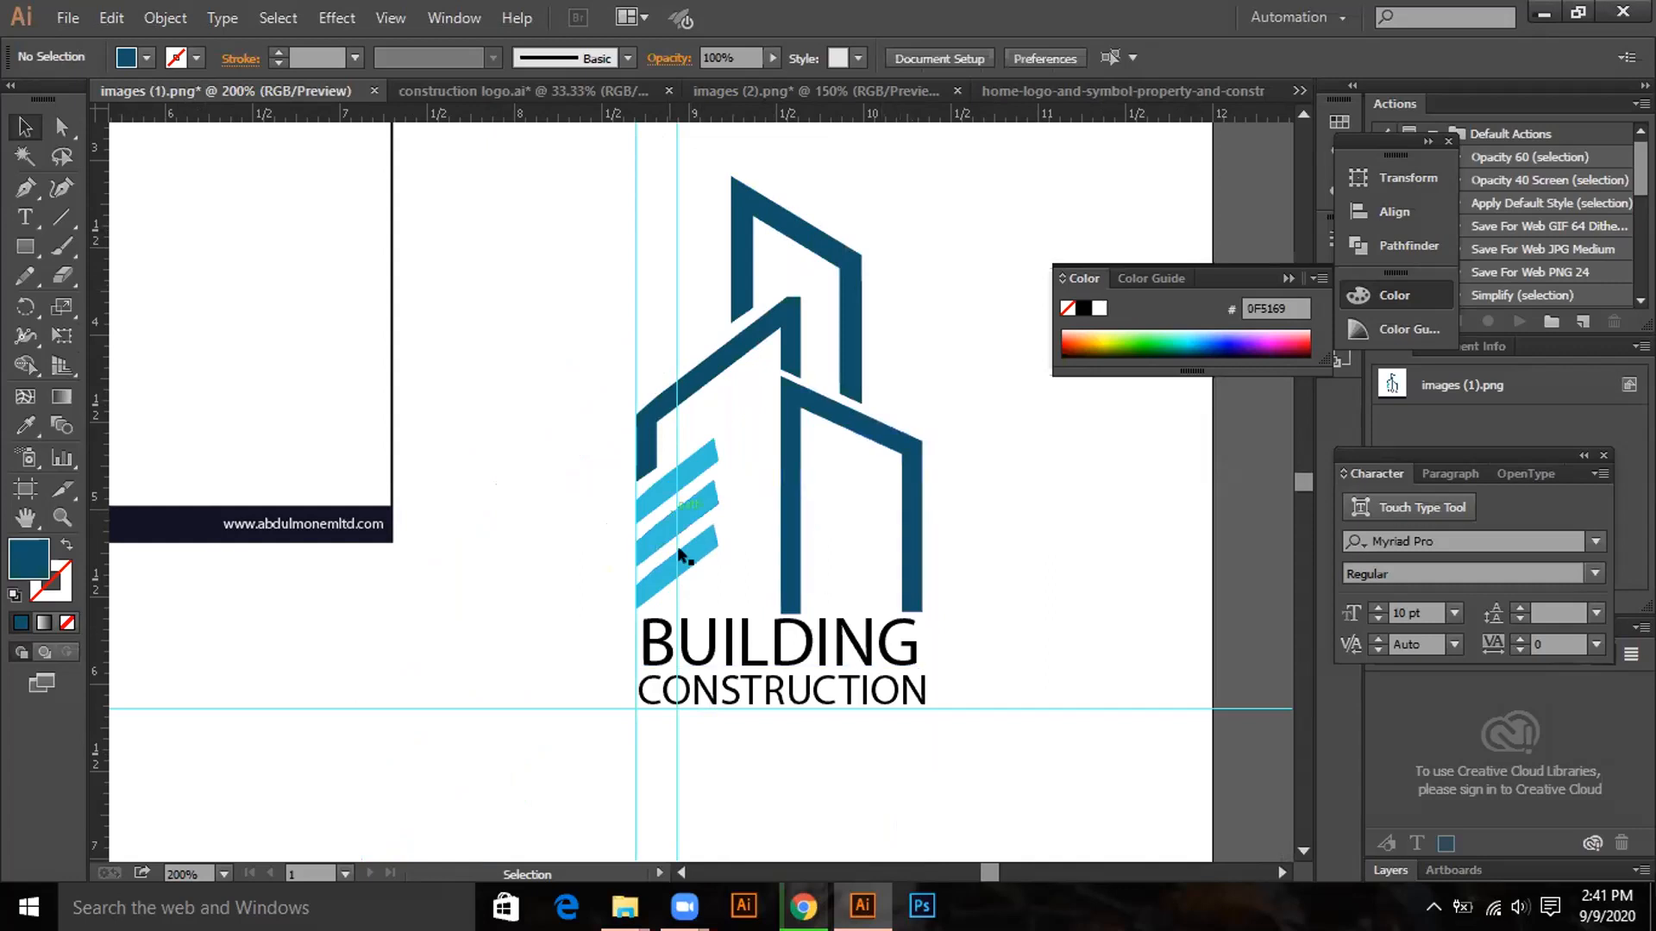
pyautogui.click(669, 518)
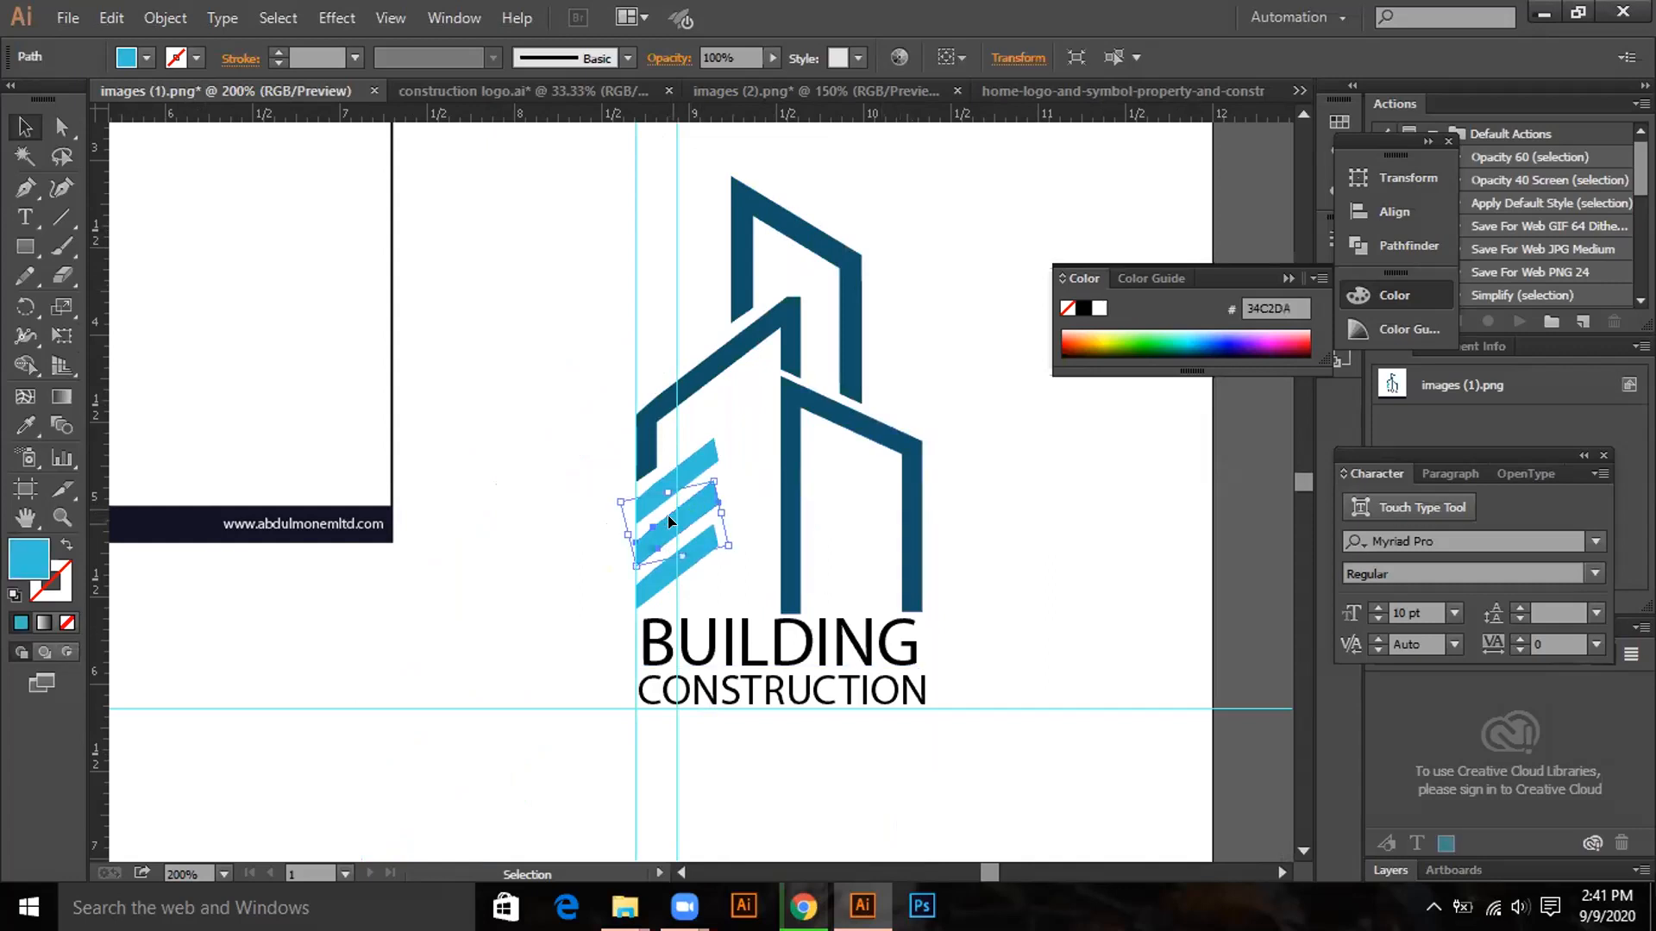
pyautogui.press('Down')
pyautogui.moveTo(670, 520); pyautogui.dragTo(666, 576)
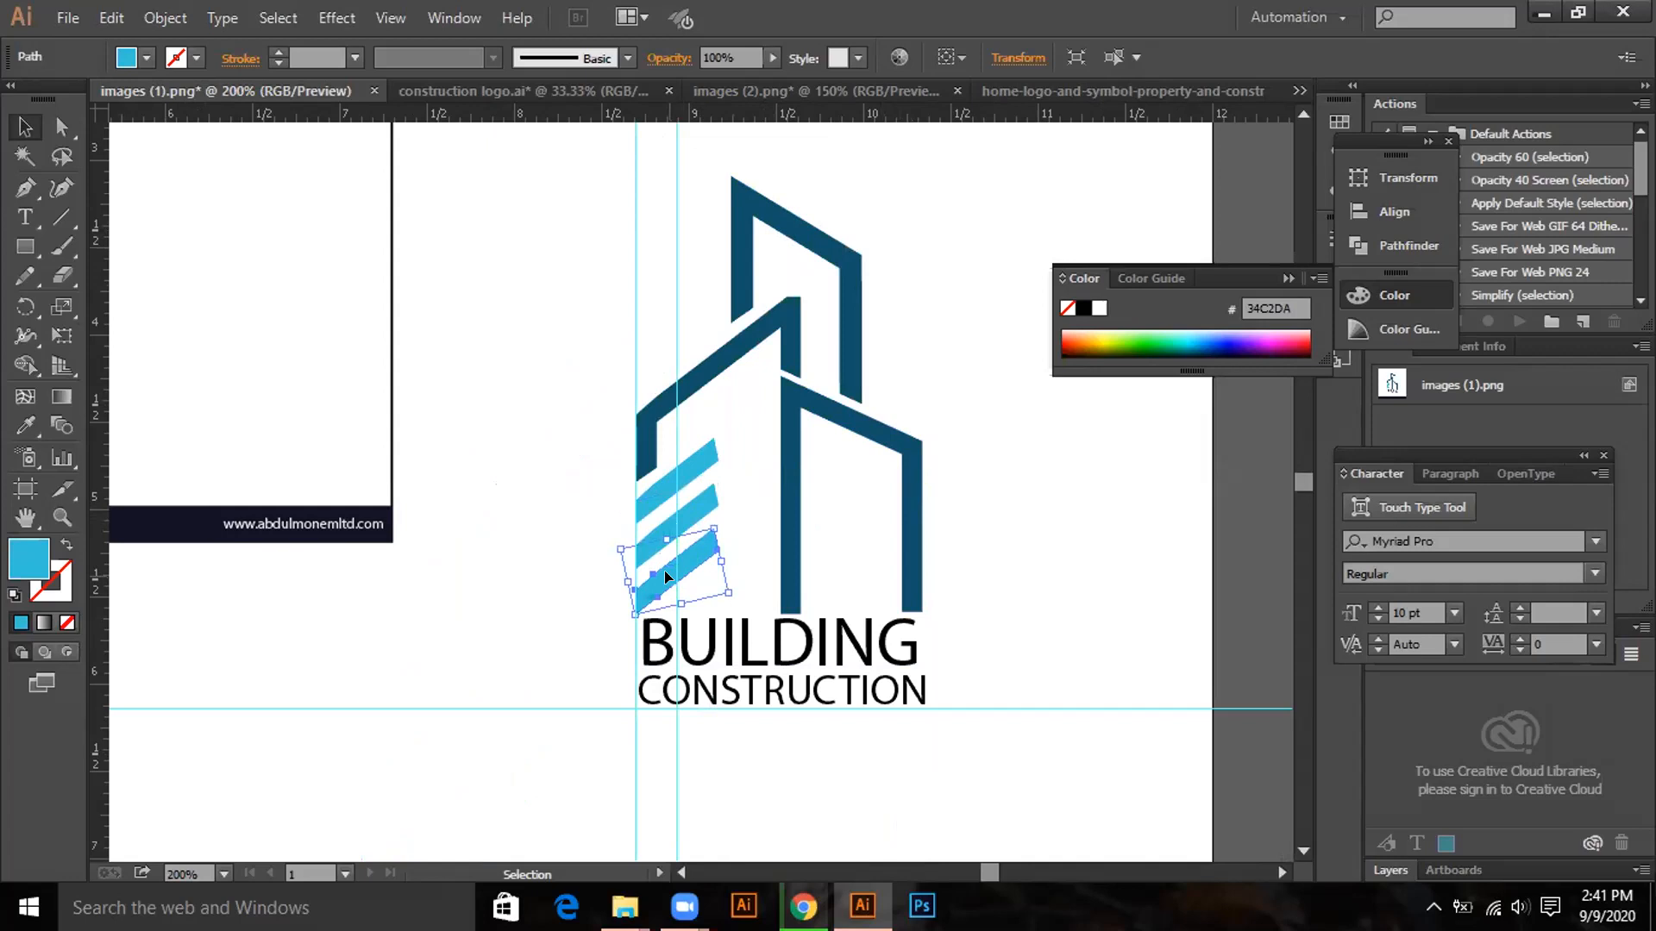
pyautogui.click(672, 198)
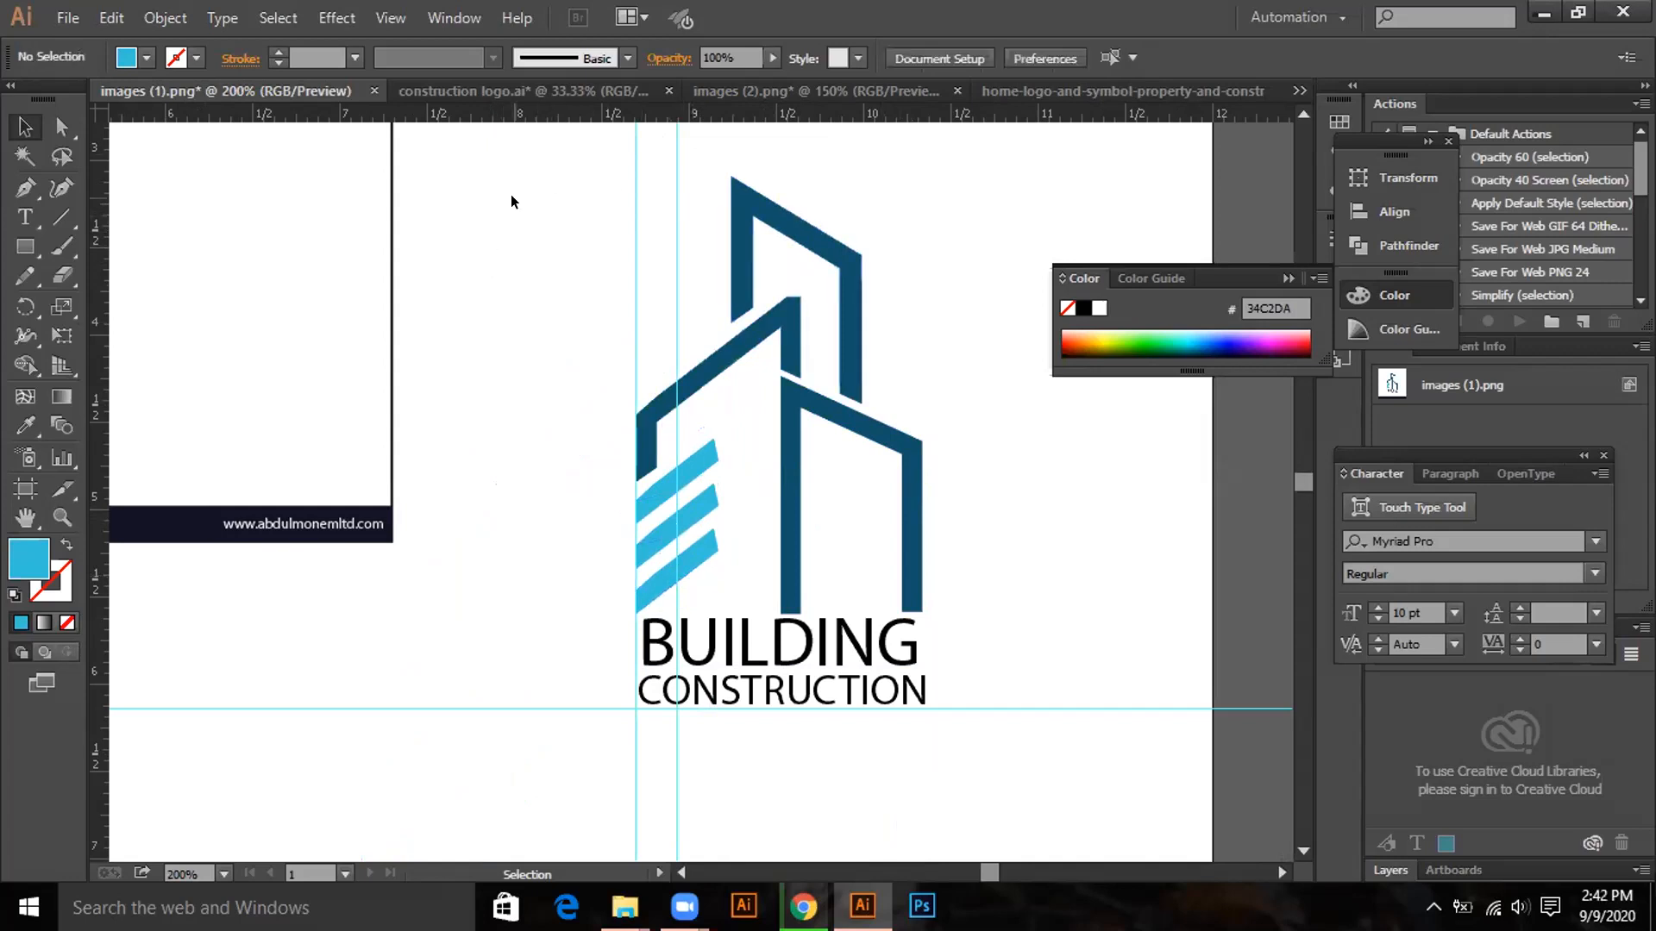
# Group all the building shapes and text of the redrawn logo together.
pyautogui.moveTo(516, 198); pyautogui.dragTo(942, 728)
pyautogui.rightClick(805, 468)
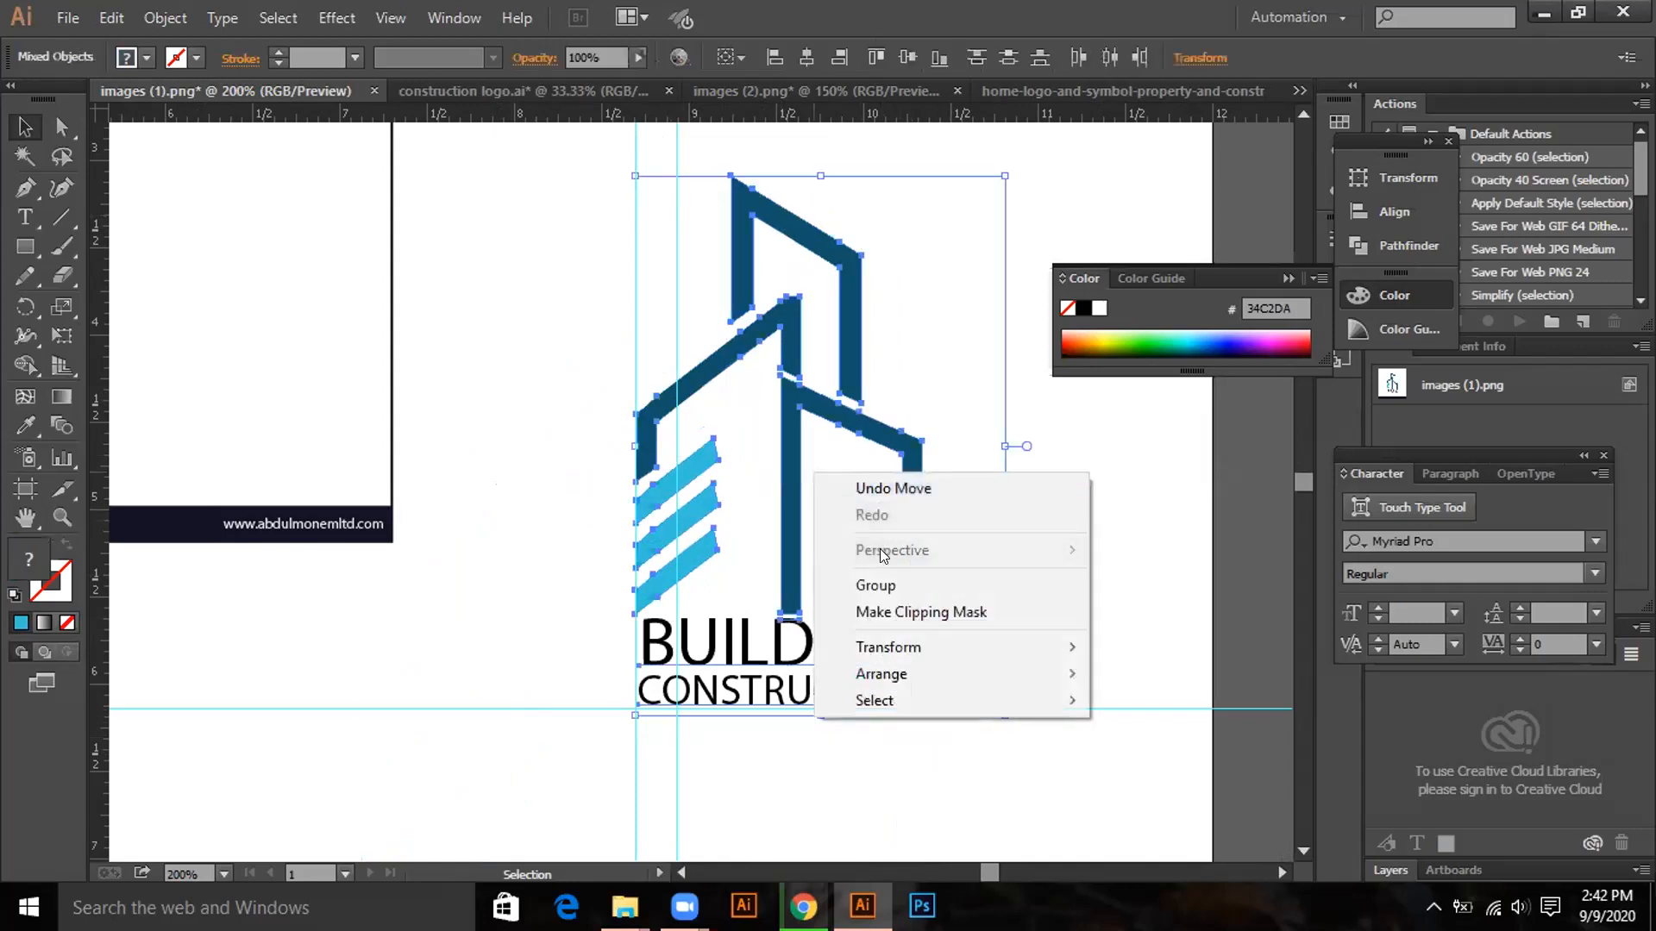
pyautogui.click(894, 590)
pyautogui.click(570, 276)
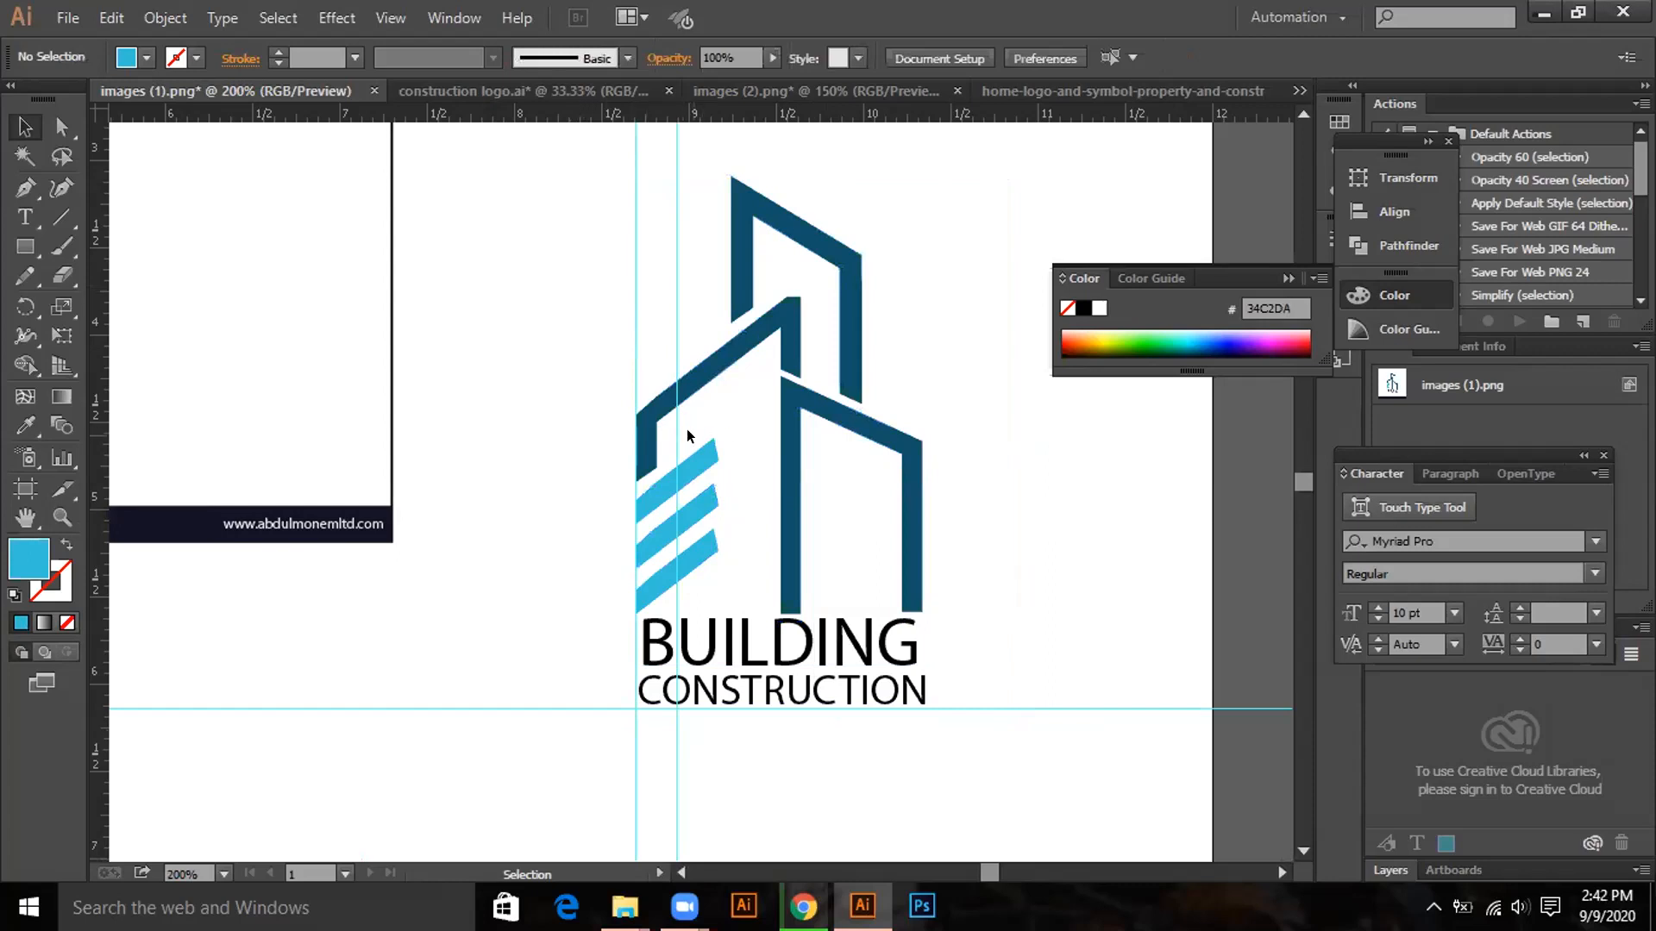
# Move the grouped logo into the empty VECTOR STOCK frame above the dark footer bar and nudge it left towards the centre.
pyautogui.scroll(-1, 665, 434)
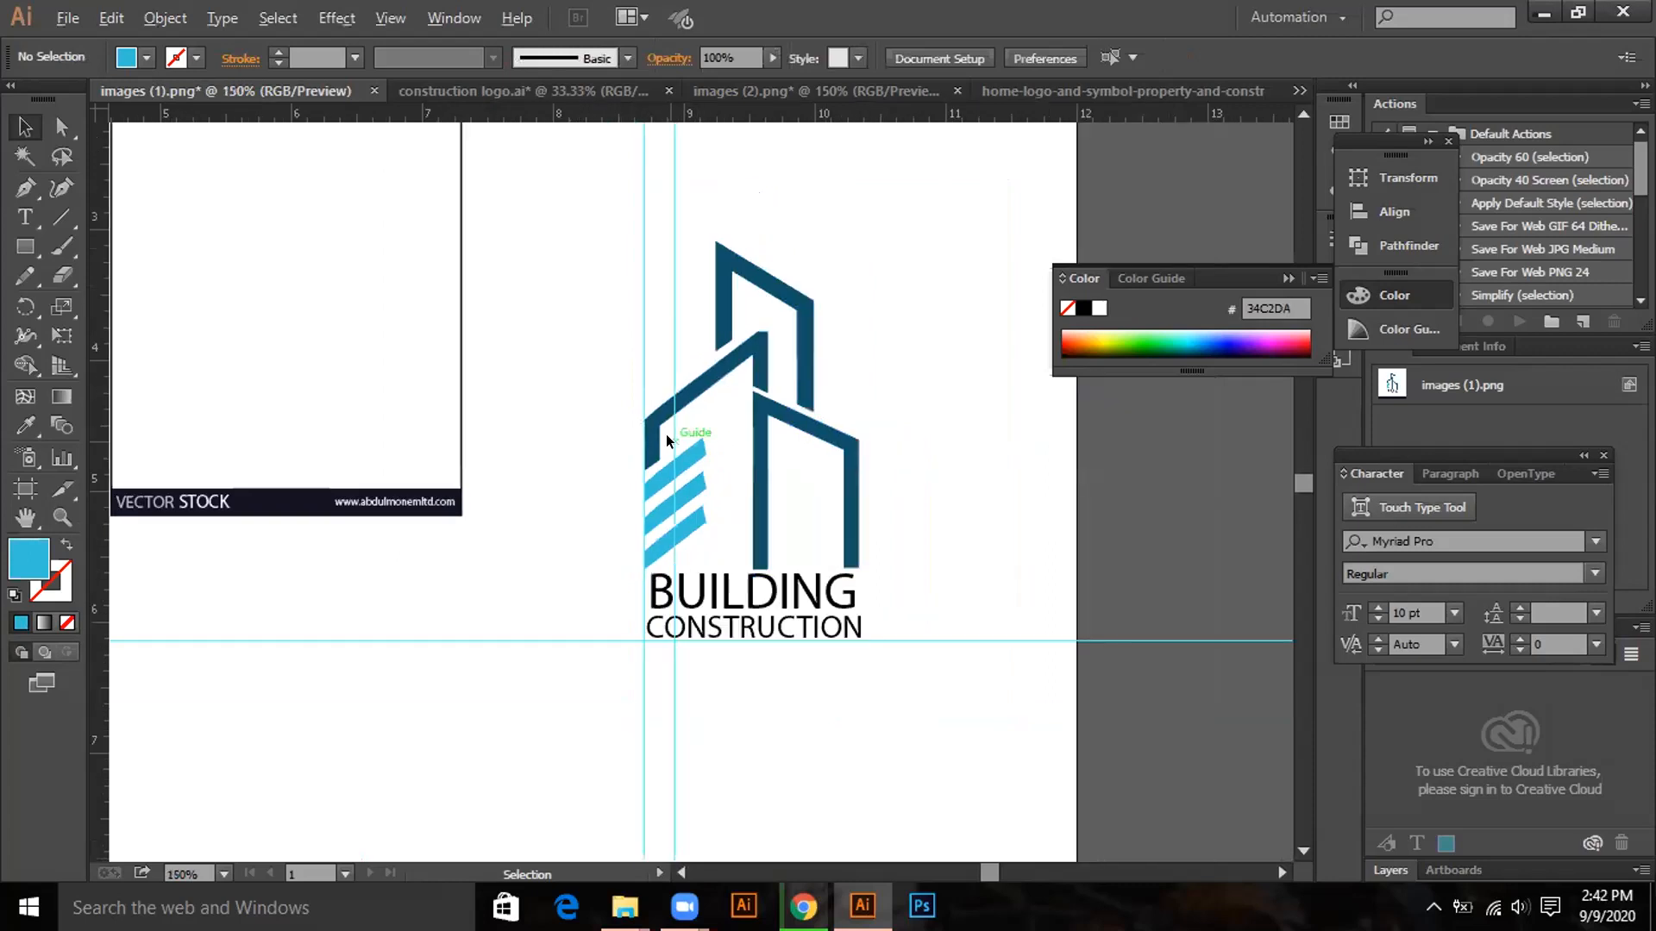
pyautogui.scroll(-1, 665, 436)
pyautogui.moveTo(709, 458); pyautogui.dragTo(401, 329)
pyautogui.moveTo(400, 327); pyautogui.dragTo(400, 342)
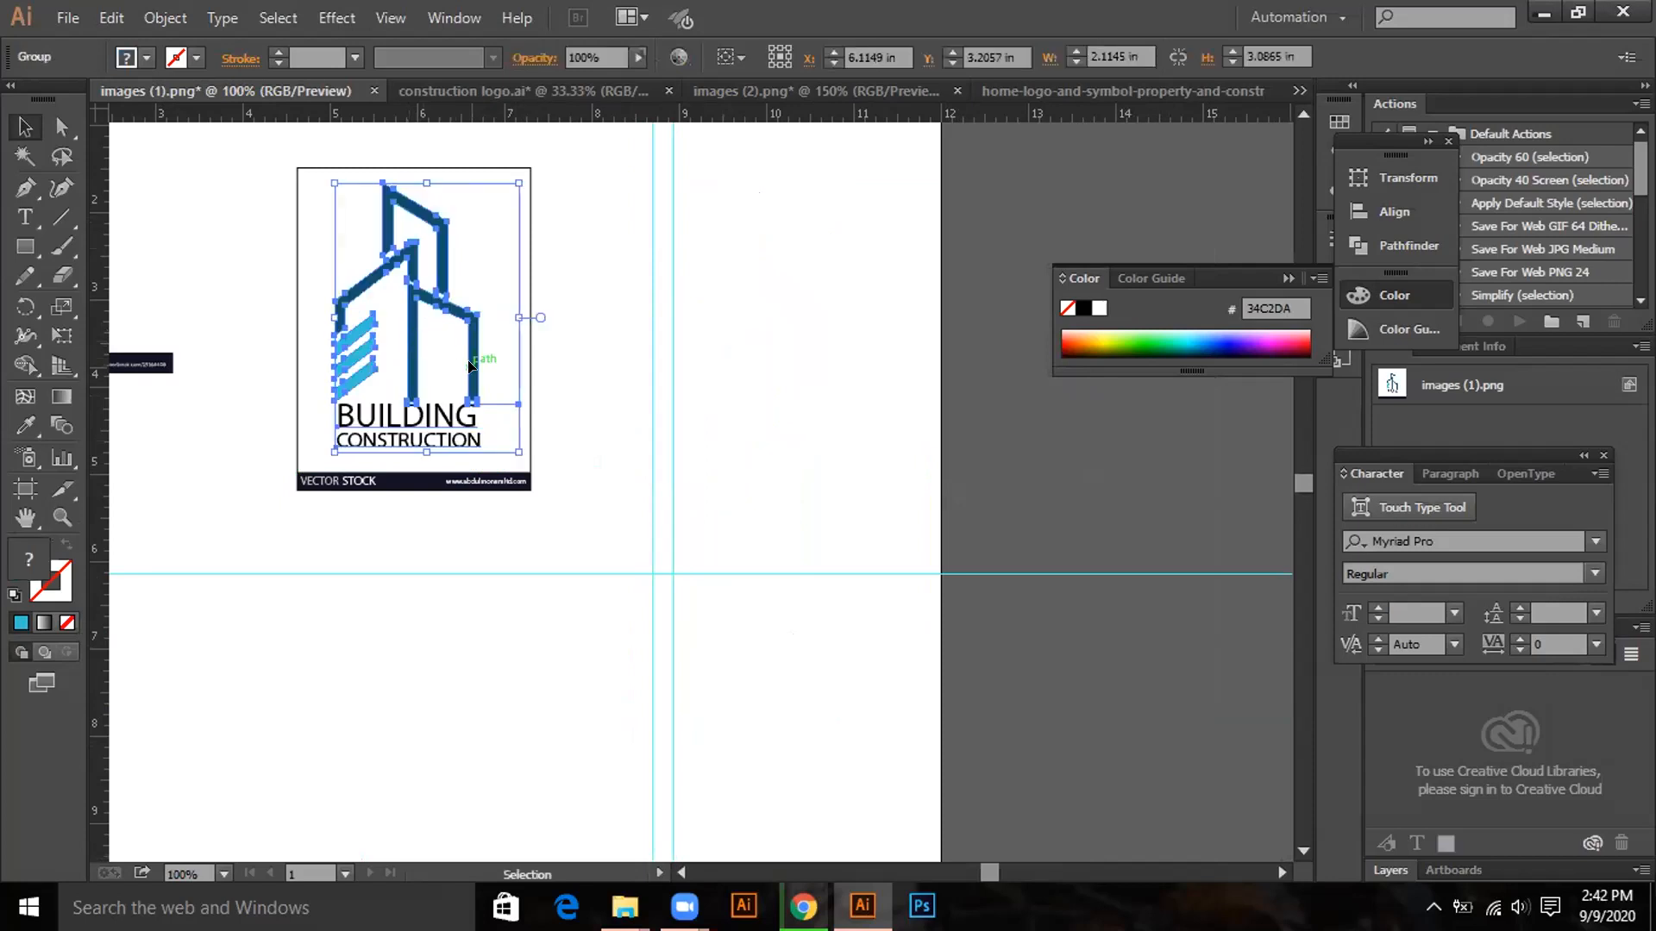
pyautogui.press('Left')
pyautogui.press('Left')
pyautogui.press('Left')
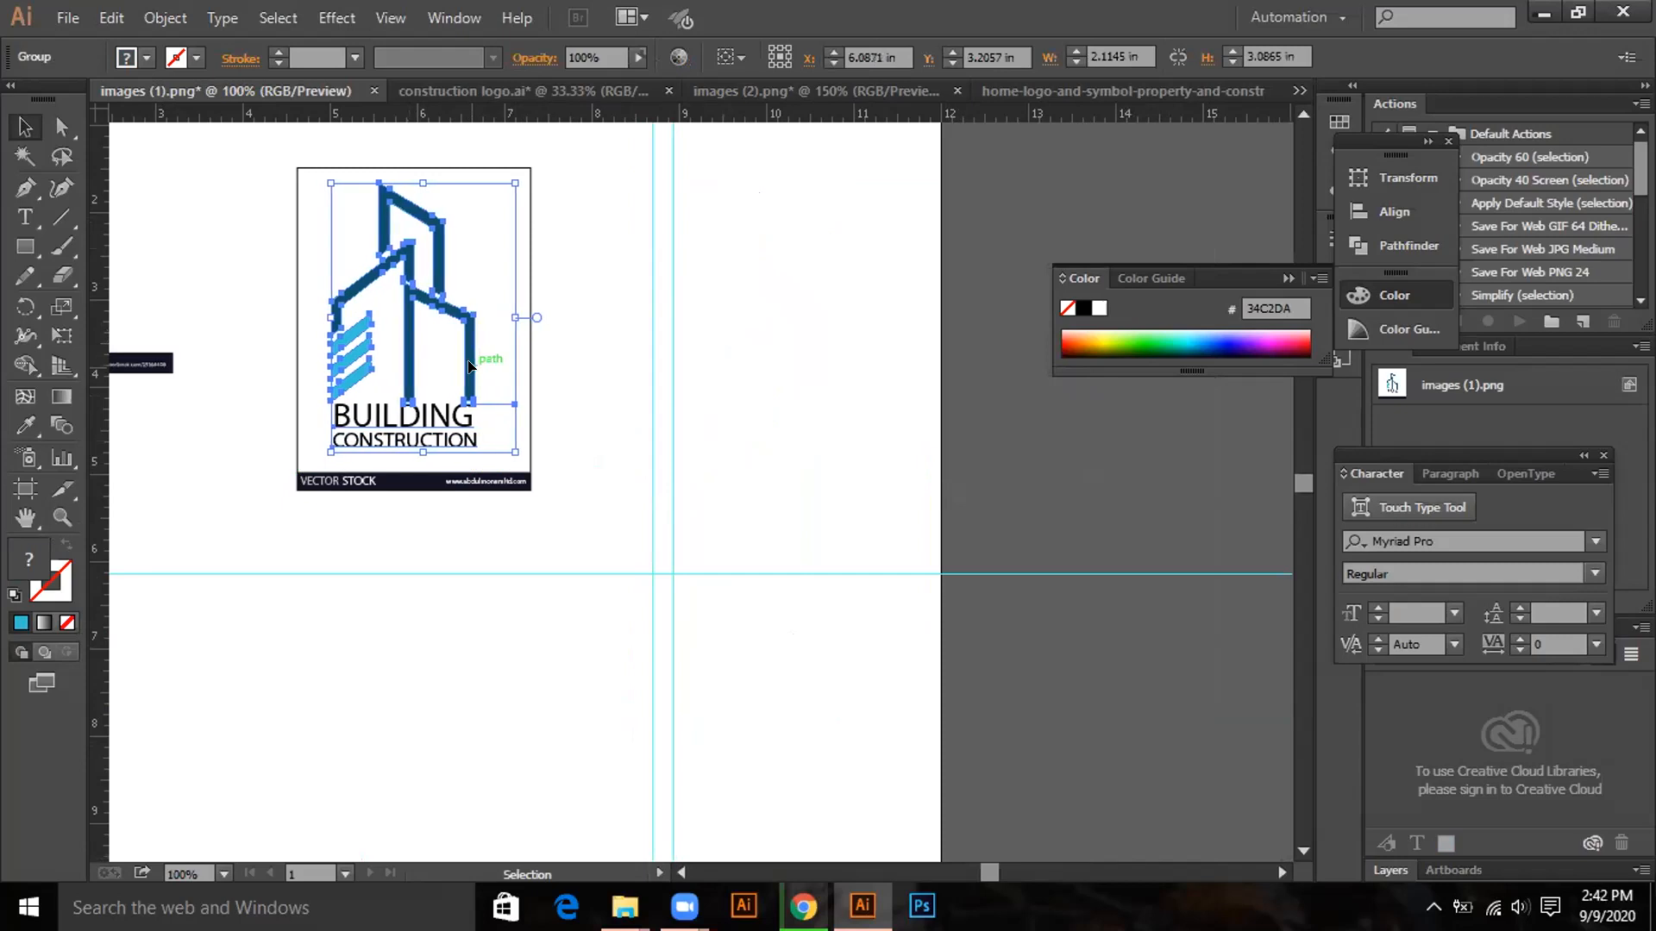
pyautogui.press('Left')
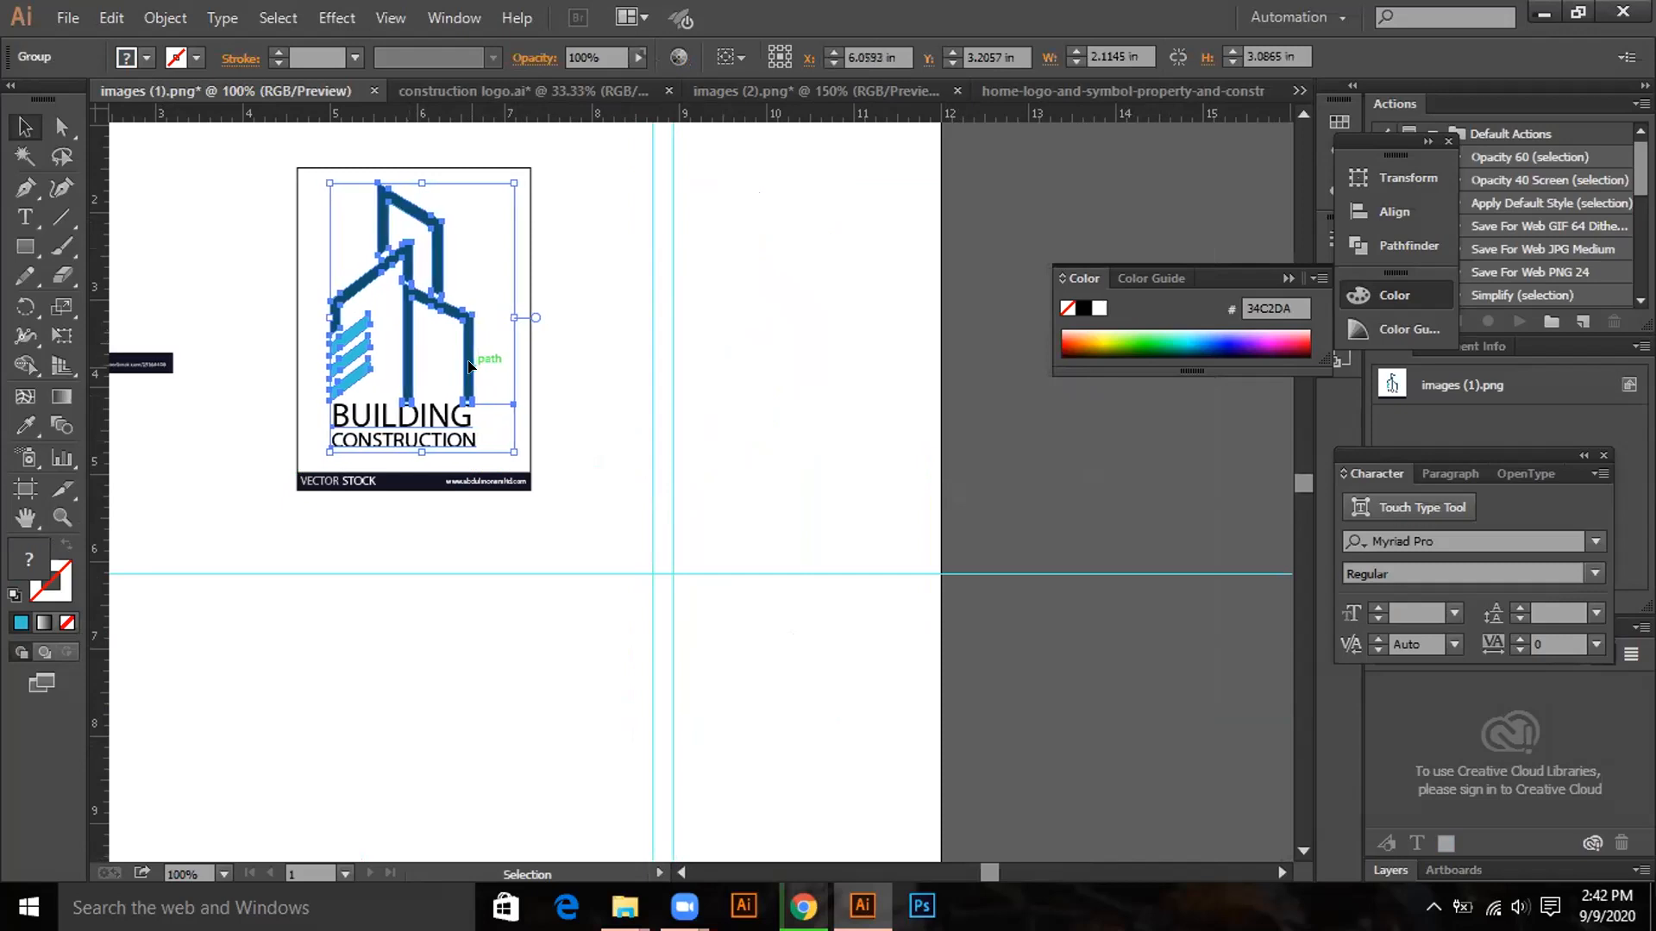
# Group the Building Construction logo together with its VECTOR STOCK frame and footer bar.
pyautogui.click(746, 355)
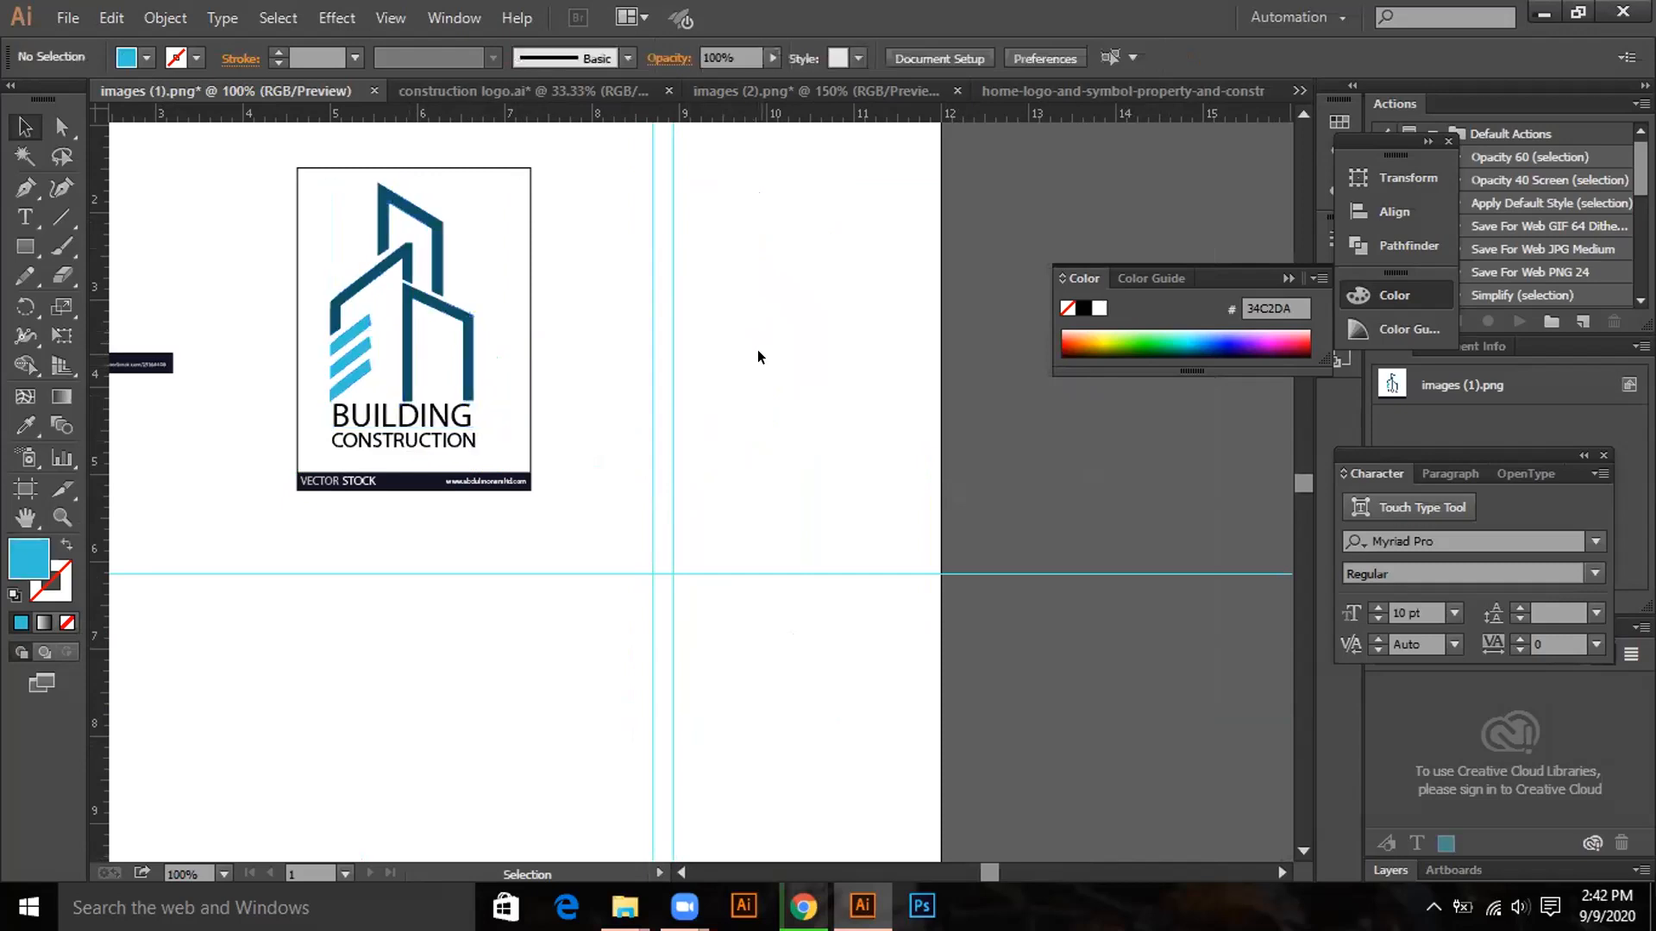
pyautogui.click(166, 168)
pyautogui.moveTo(217, 181); pyautogui.dragTo(527, 494)
pyautogui.rightClick(429, 349)
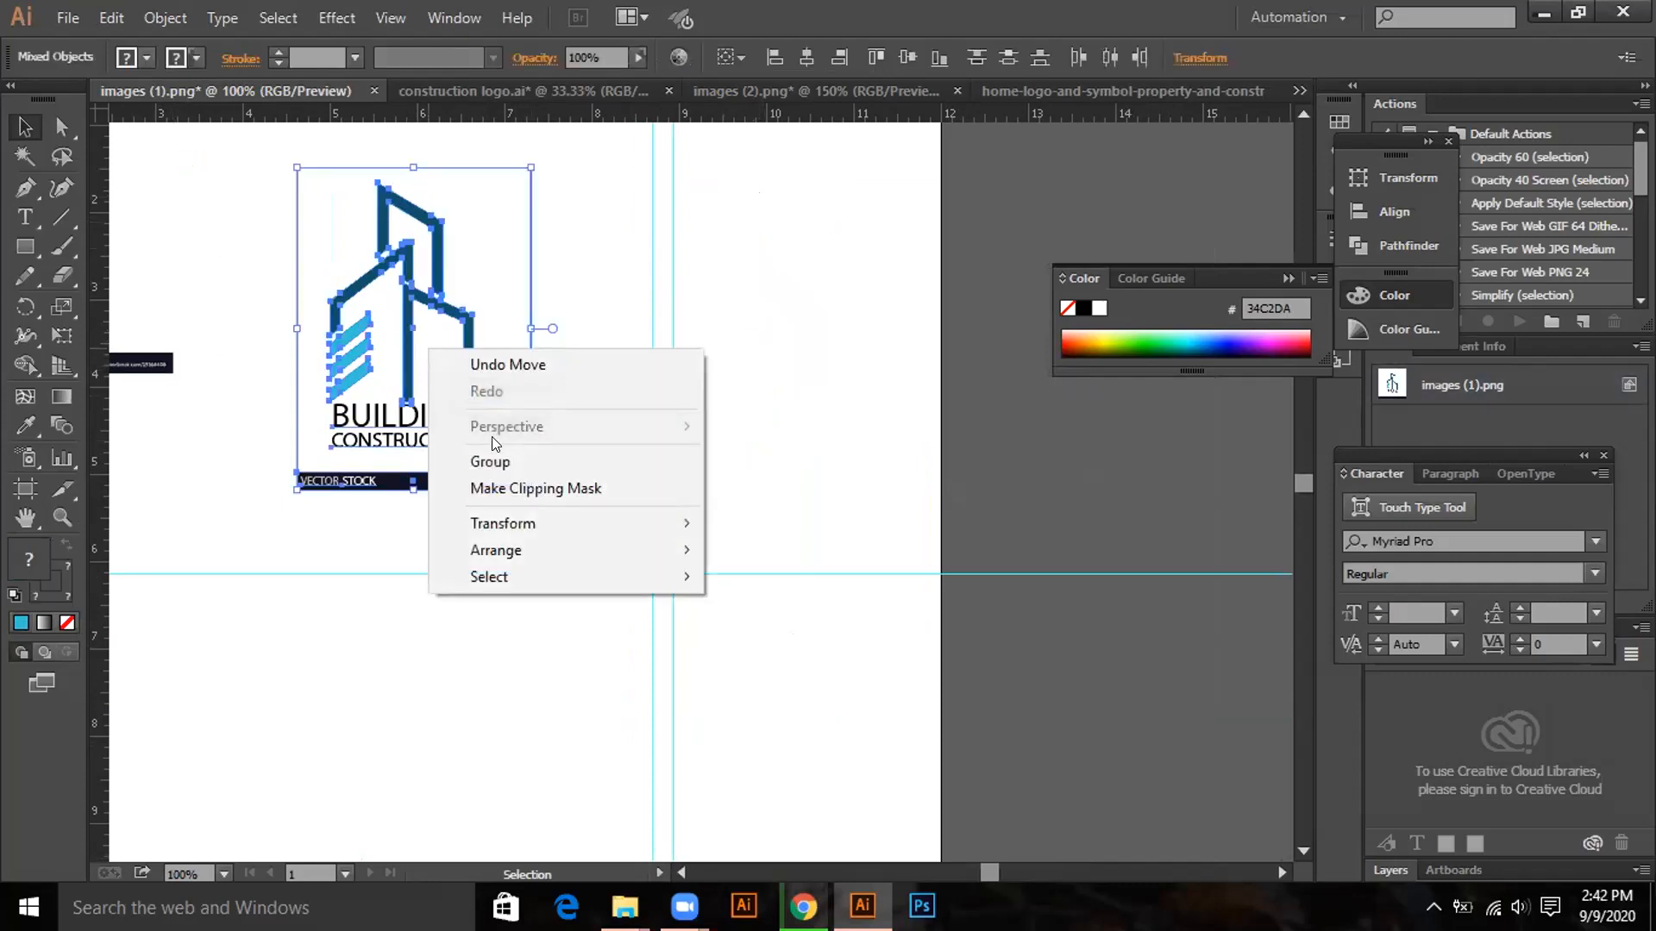
pyautogui.click(490, 461)
pyautogui.click(784, 300)
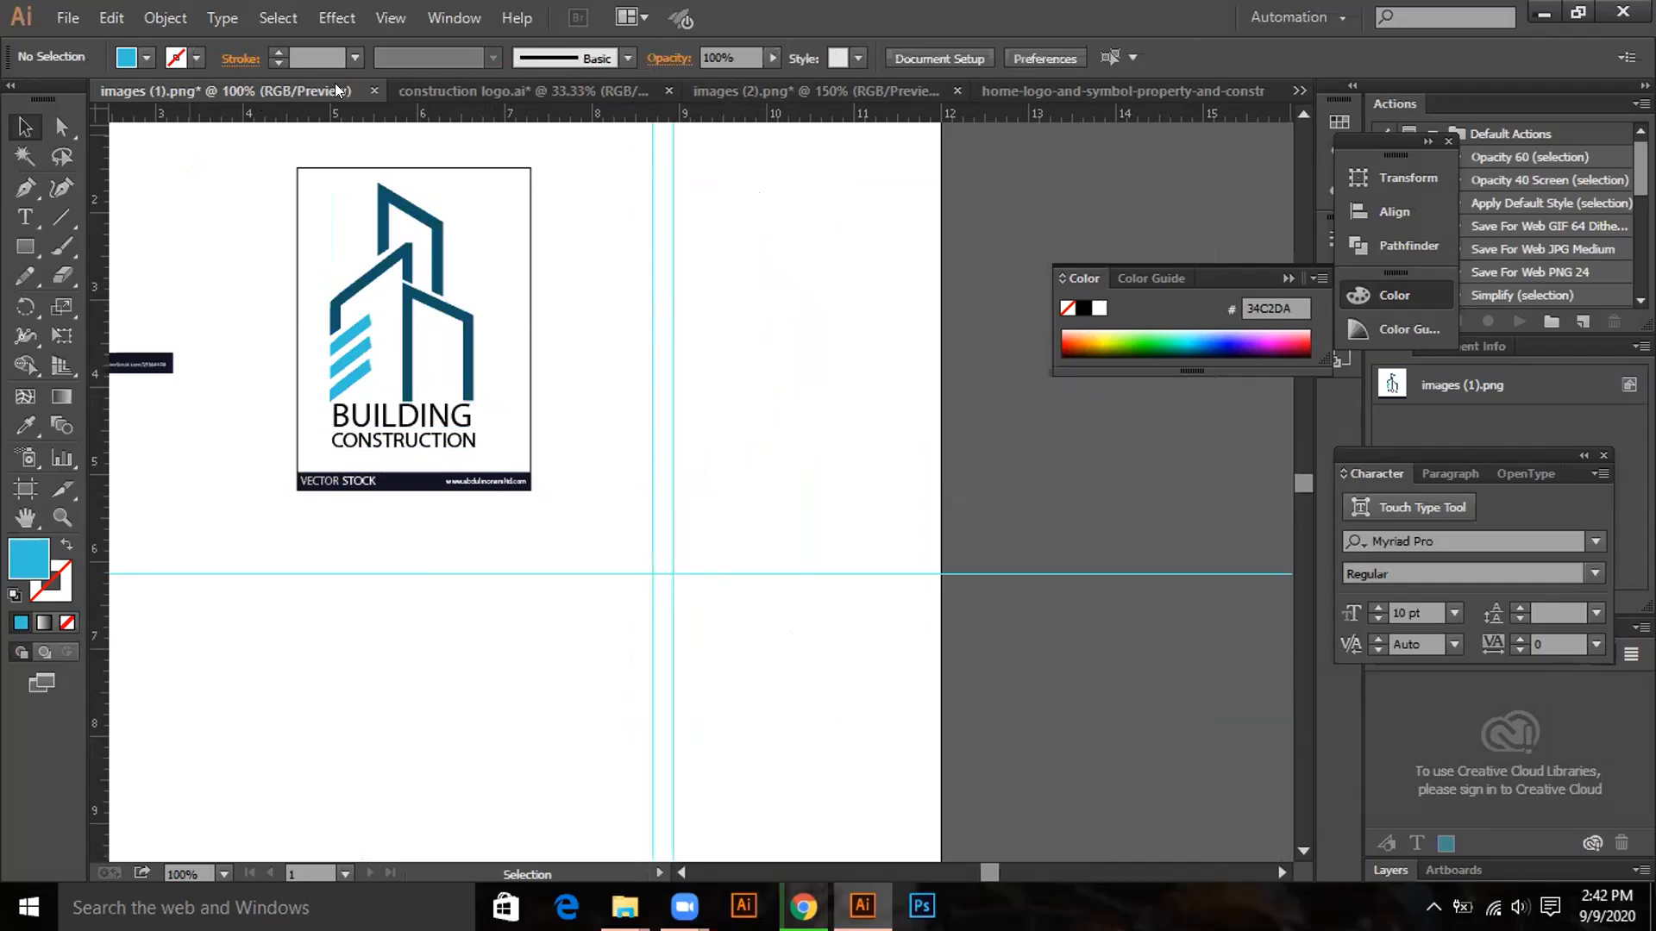
# Switch to the images (2).png document and ungroup the framed house logo with its footer.
pyautogui.click(743, 89)
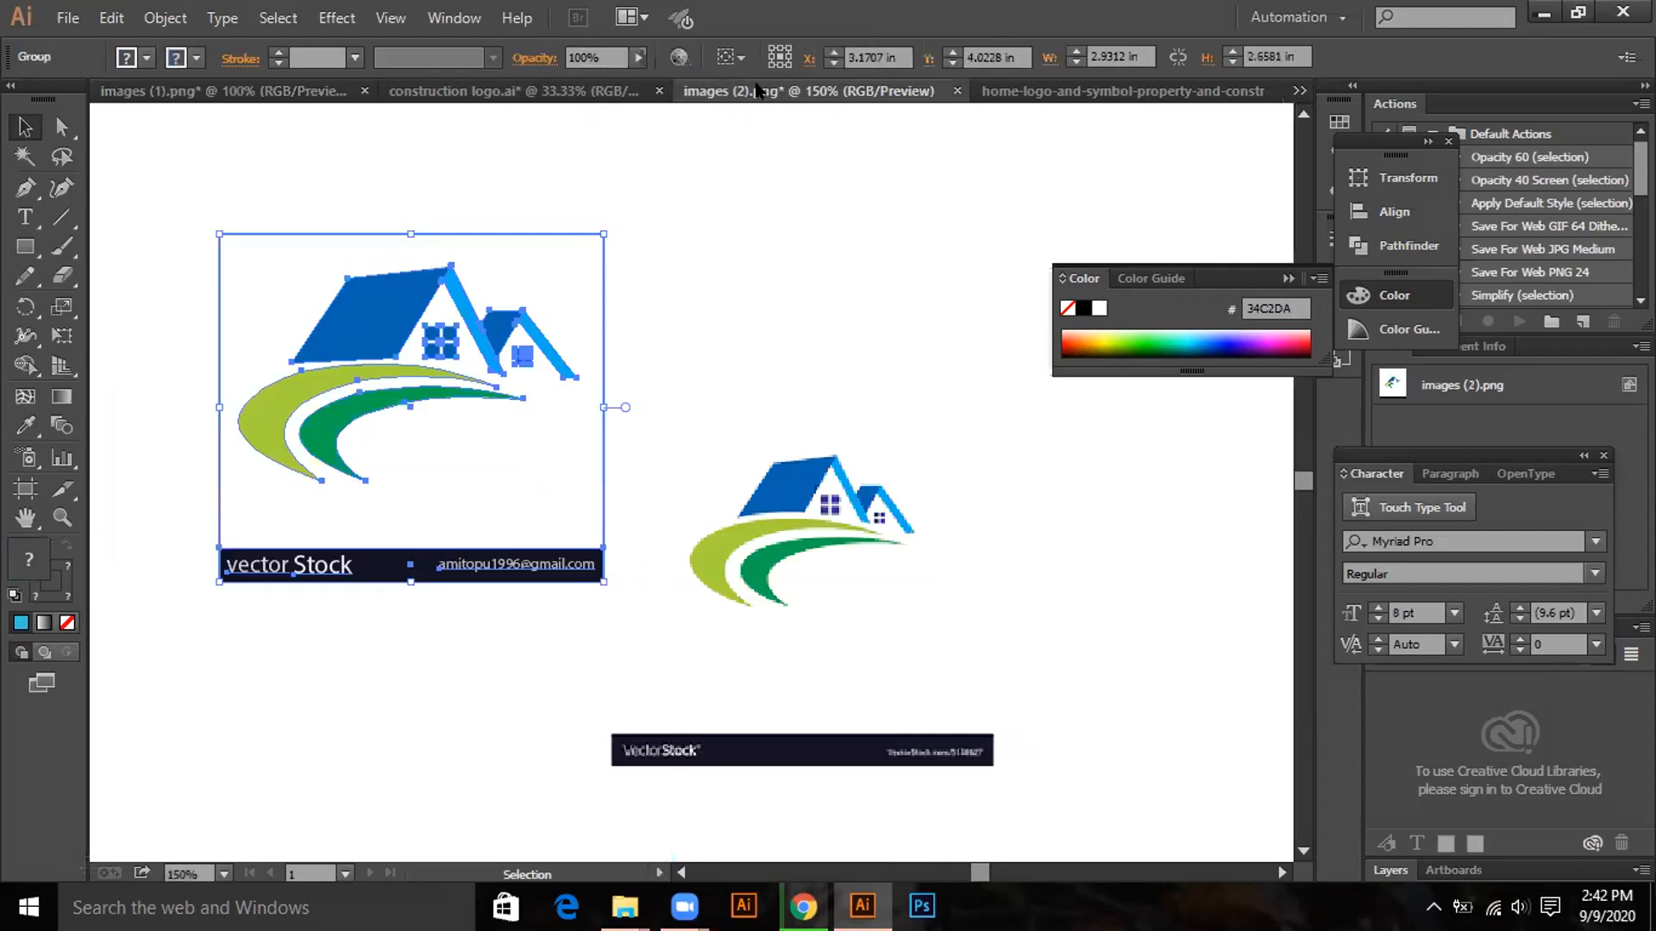
pyautogui.click(758, 248)
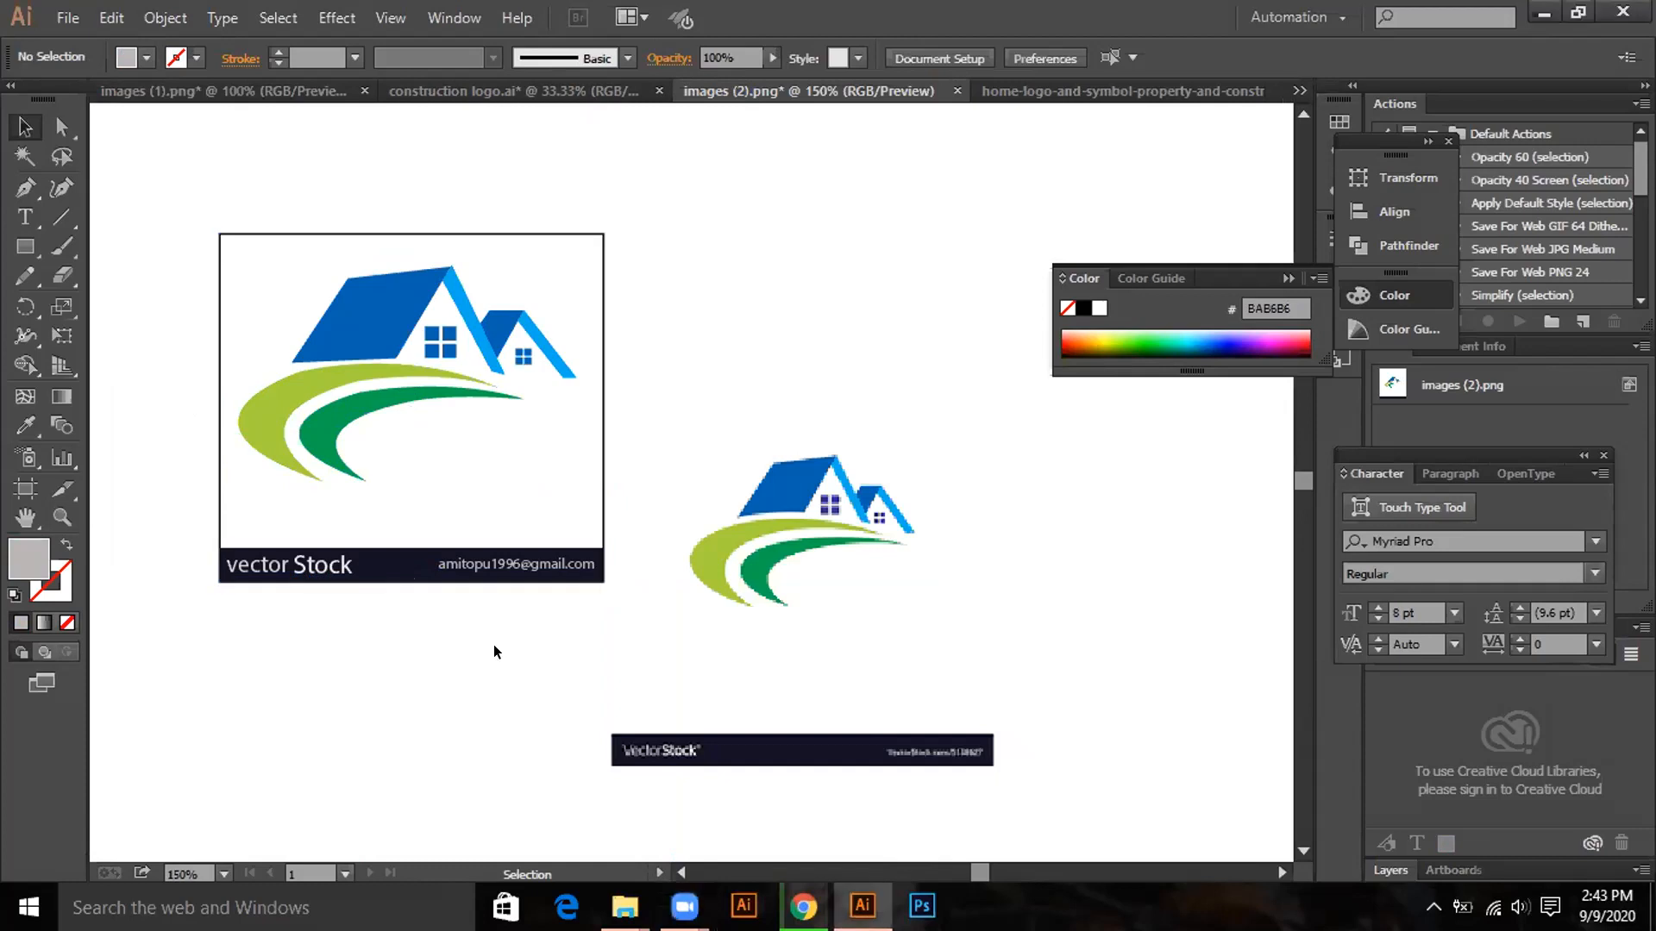
pyautogui.moveTo(164, 179); pyautogui.dragTo(547, 661)
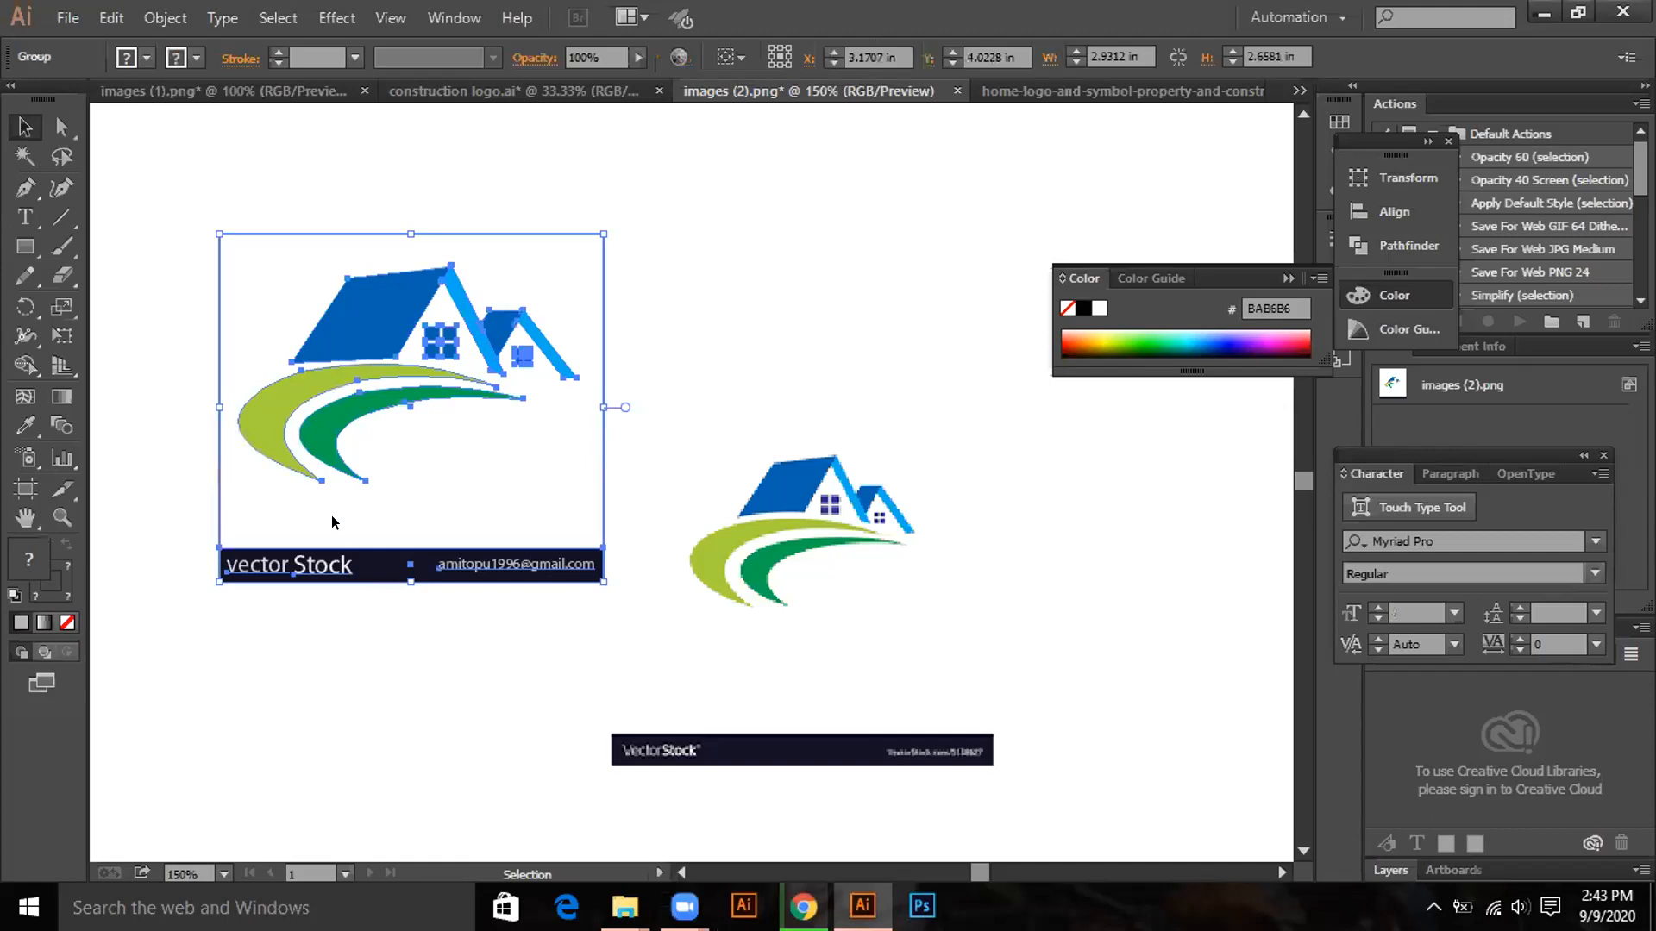
pyautogui.rightClick(357, 460)
pyautogui.click(447, 597)
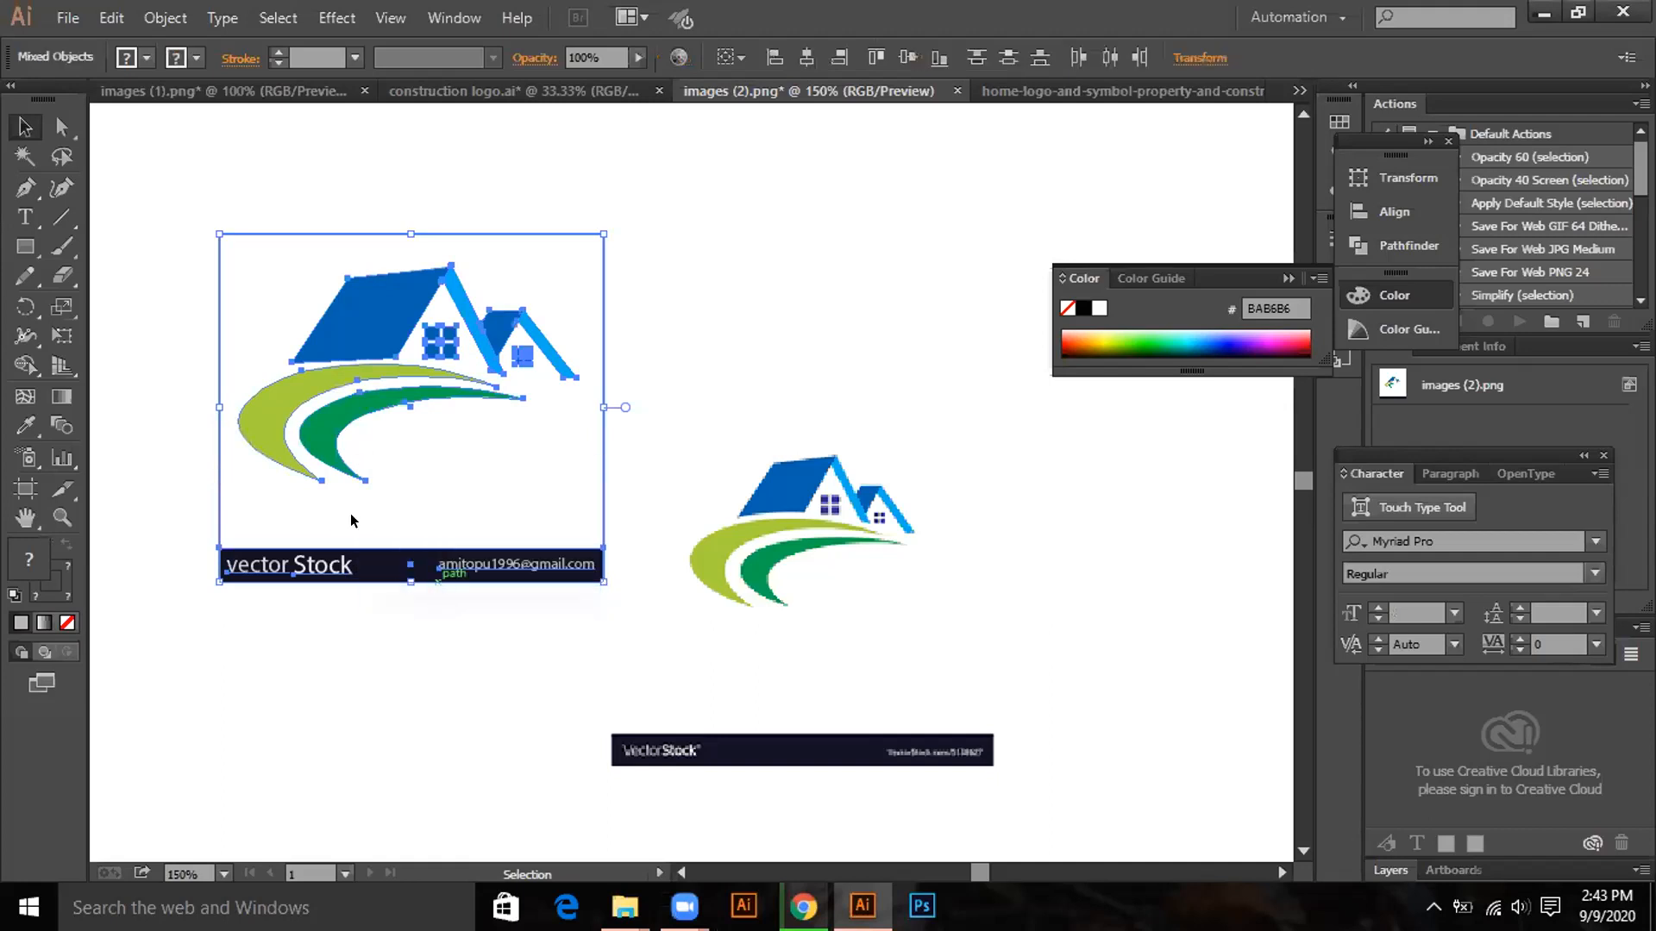
pyautogui.click(180, 334)
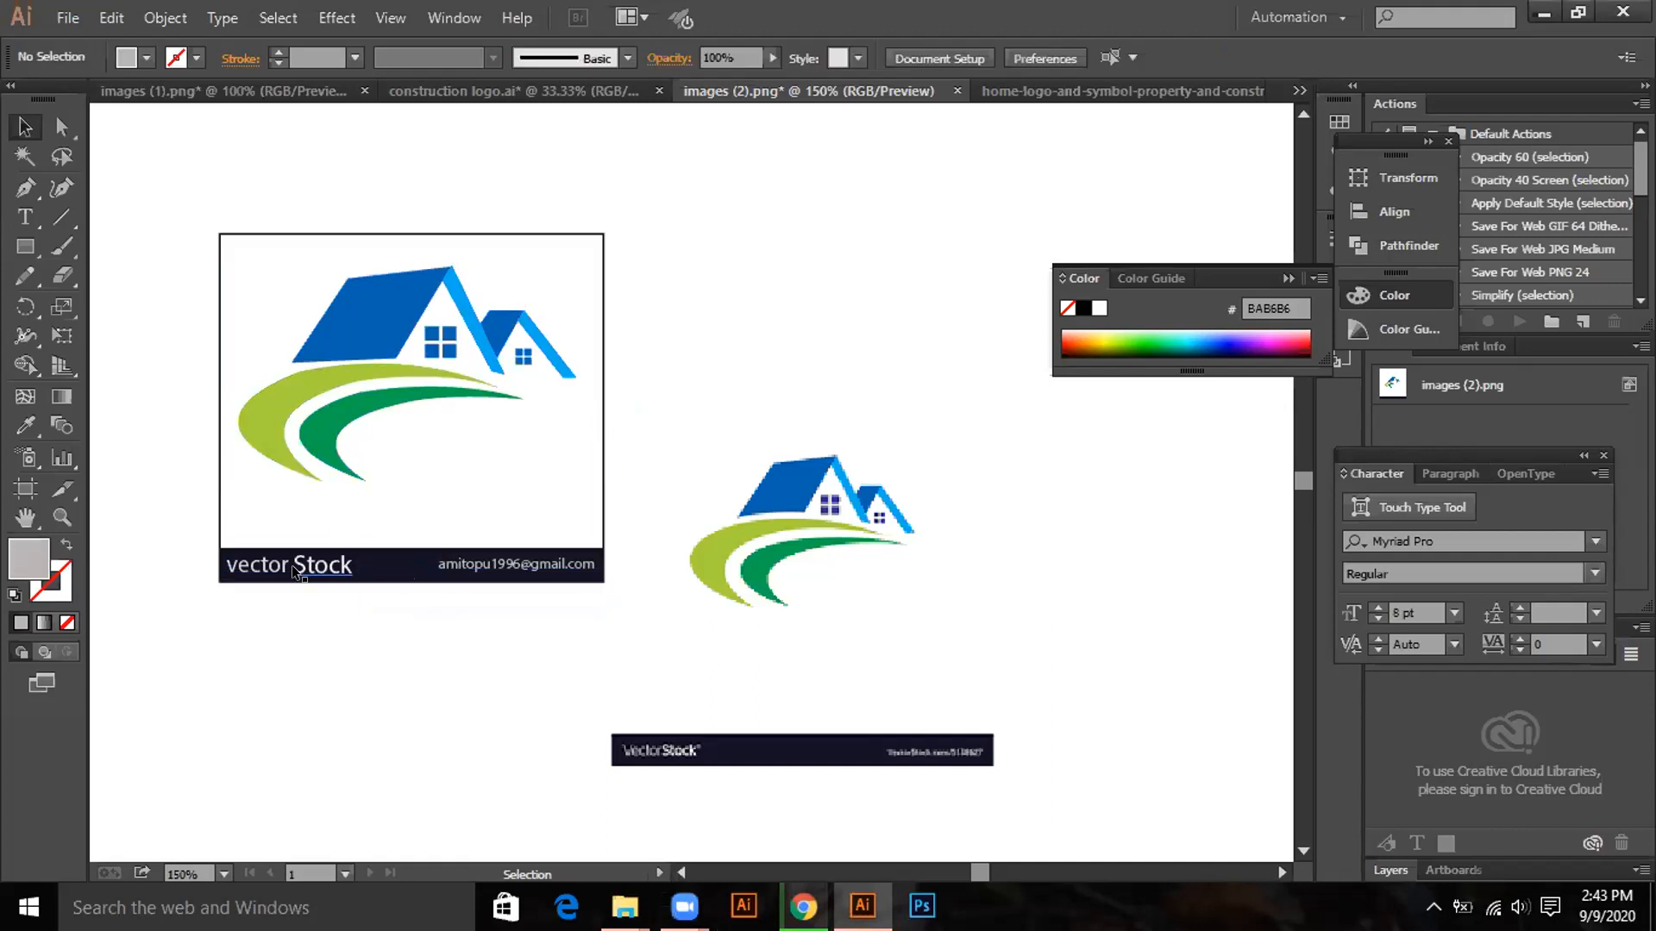
# Delete the words "Stock" and "vector" from the dark footer bar below the house logo.
pyautogui.click(296, 570)
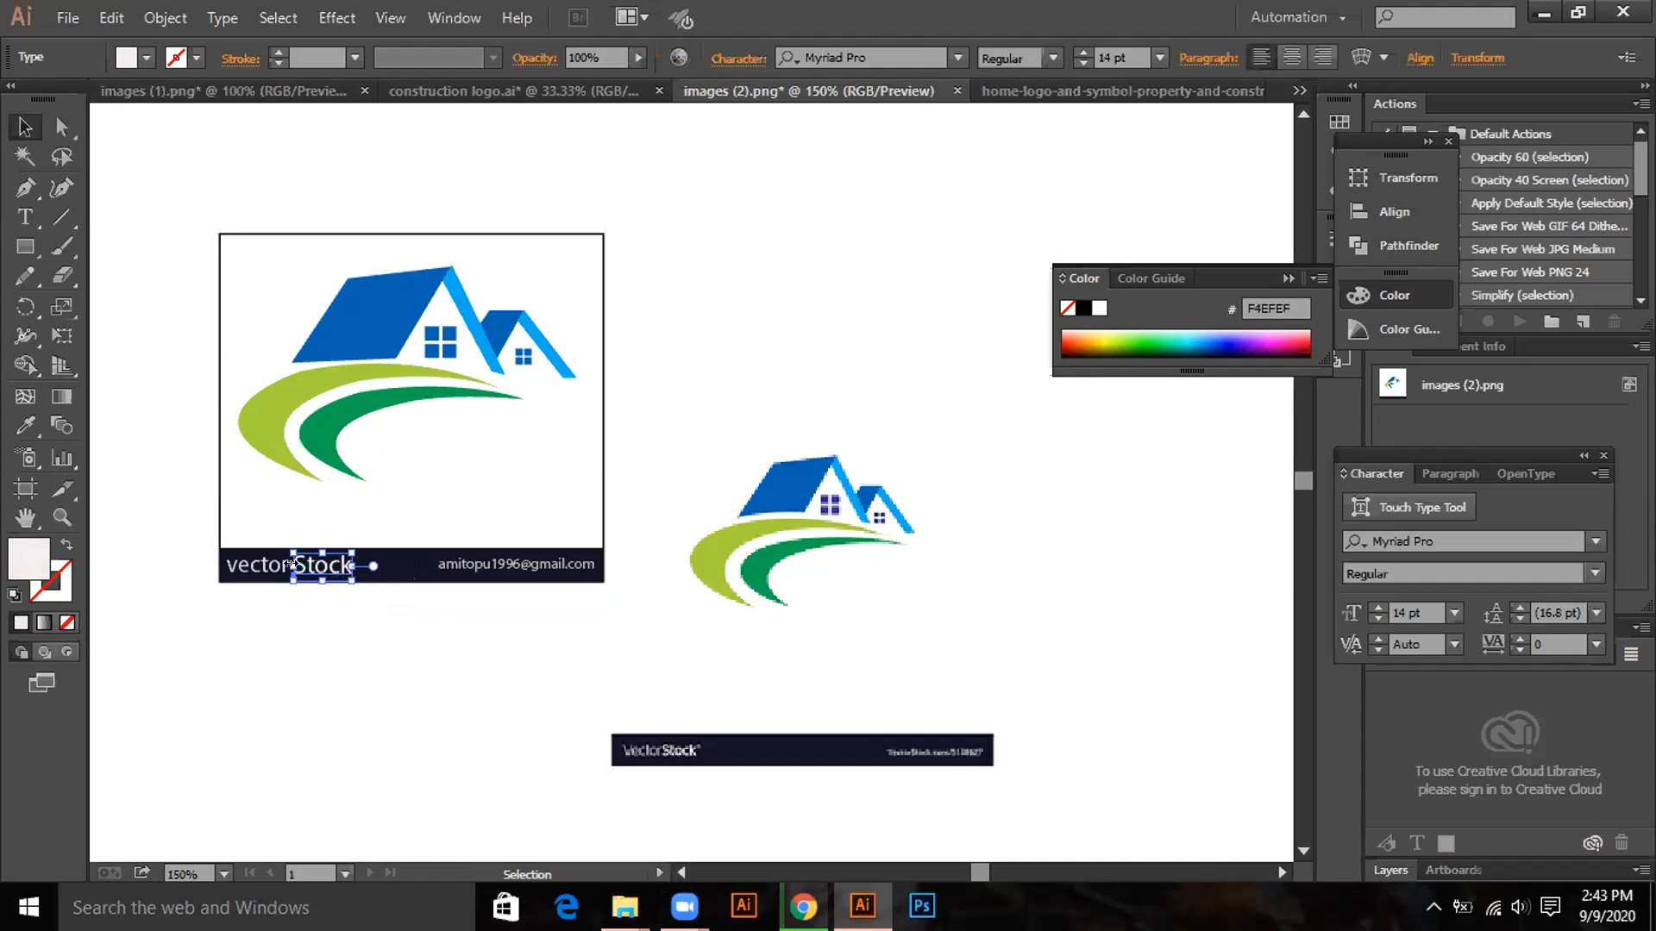
pyautogui.press('Delete')
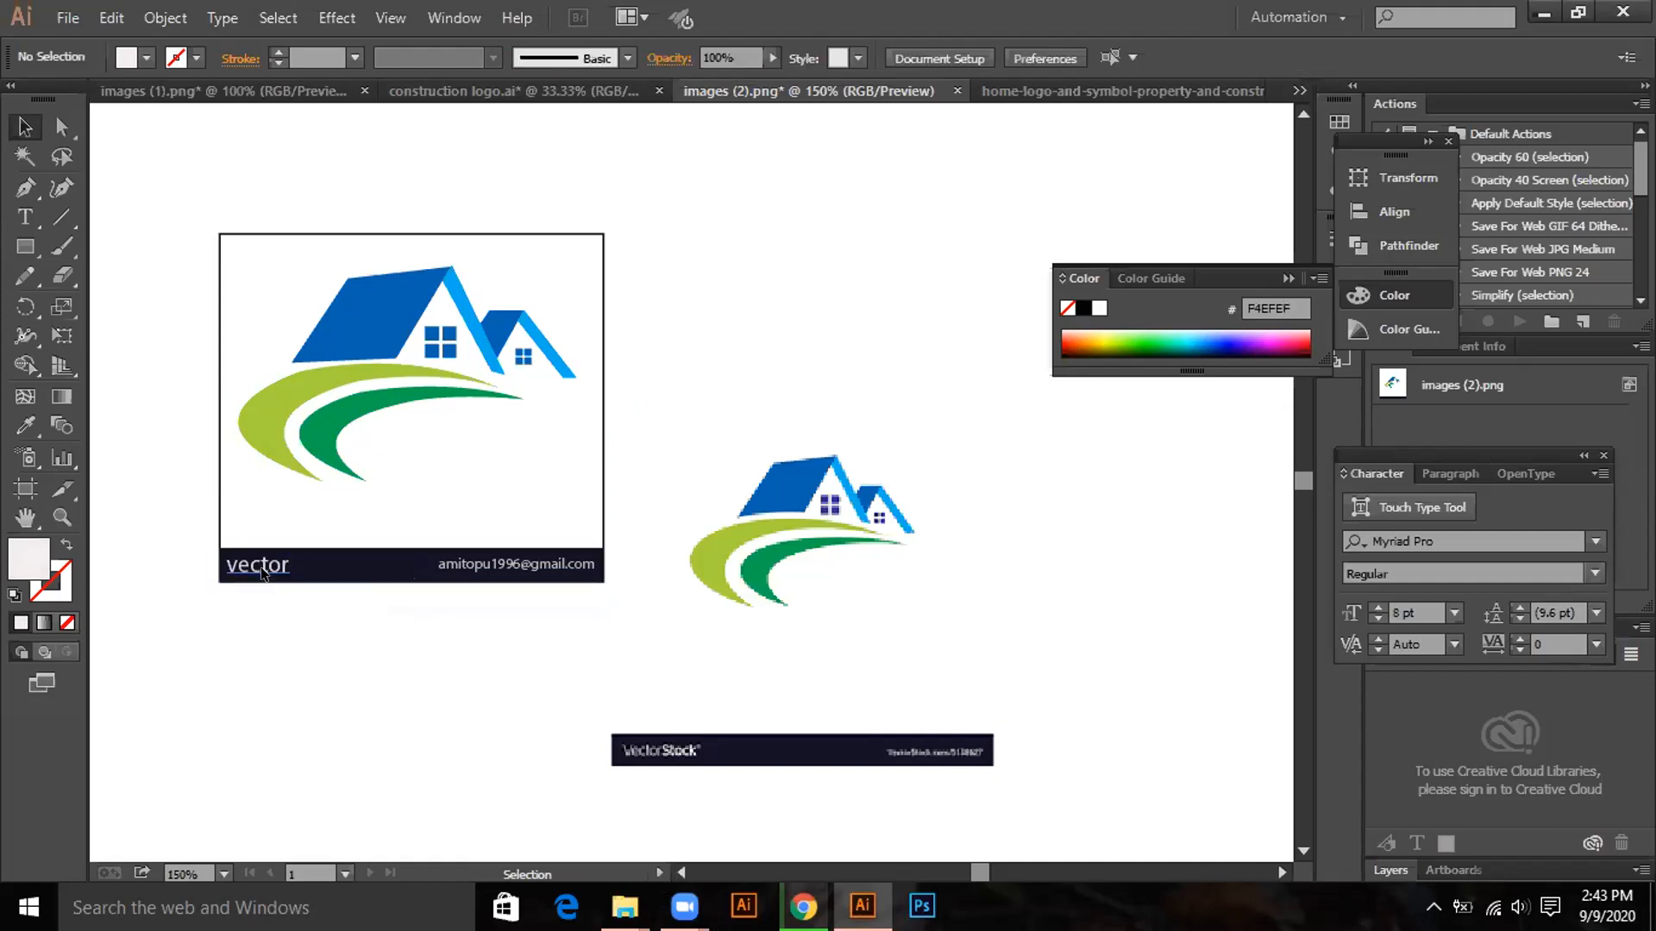
pyautogui.click(263, 571)
pyautogui.press('Delete')
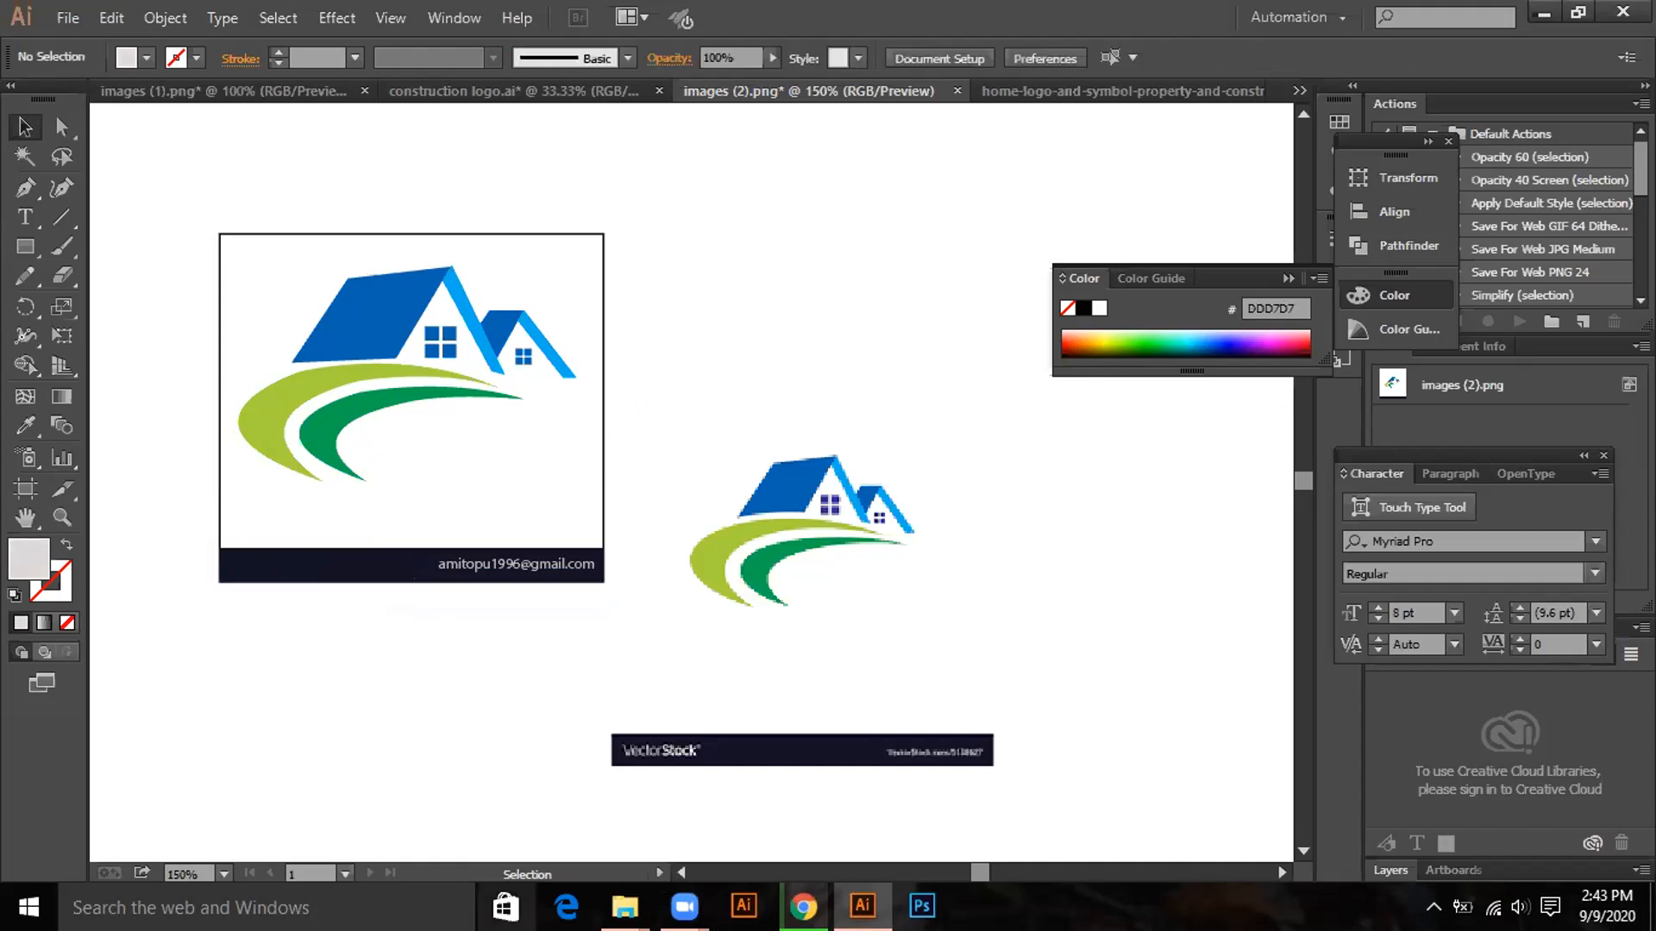
# Bring up the full Align options and distribute the frame, house logo, footer bar and e-mail text by their horizontal centres.
pyautogui.click(516, 566)
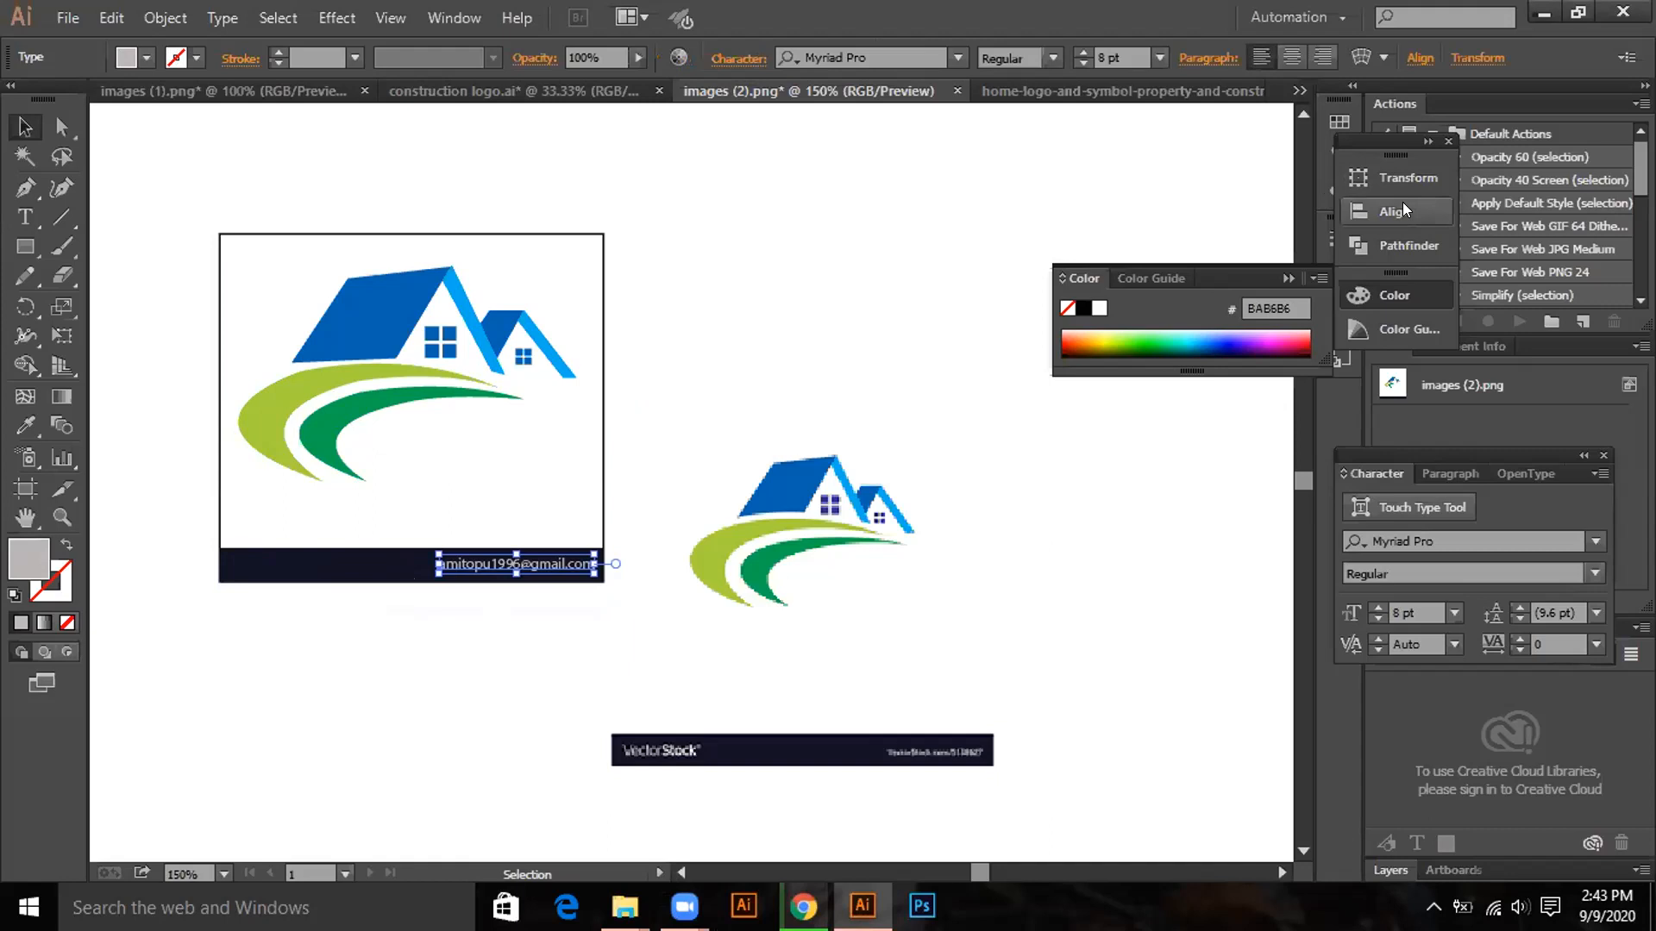
pyautogui.moveTo(1402, 202); pyautogui.dragTo(1270, 432)
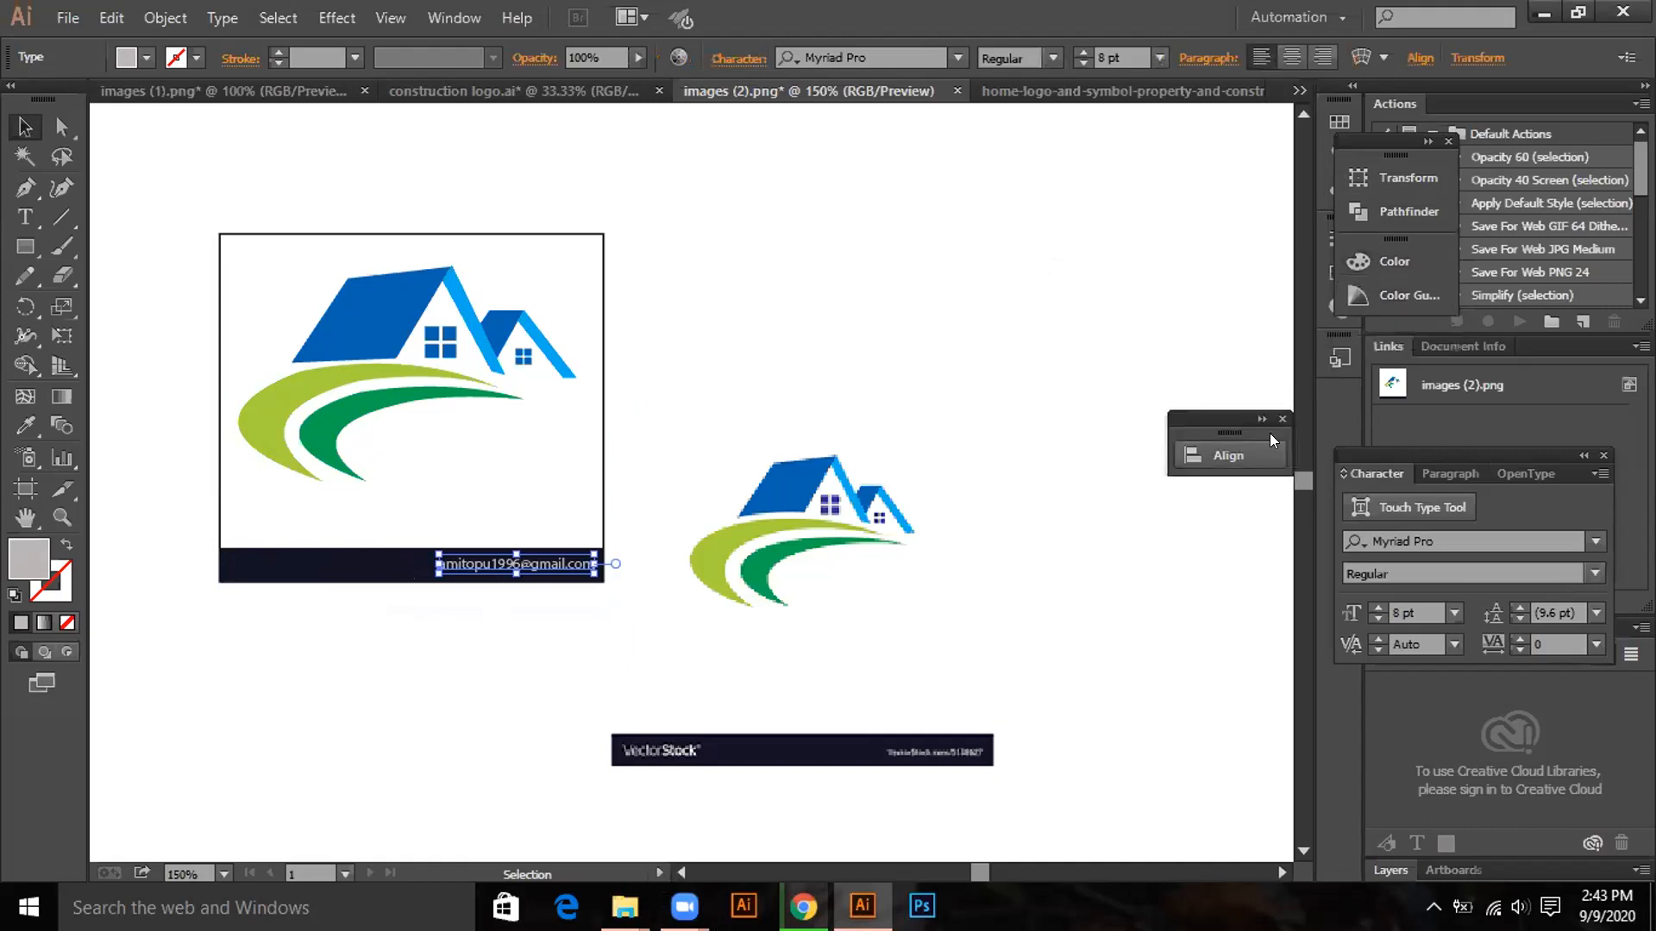
pyautogui.click(1262, 419)
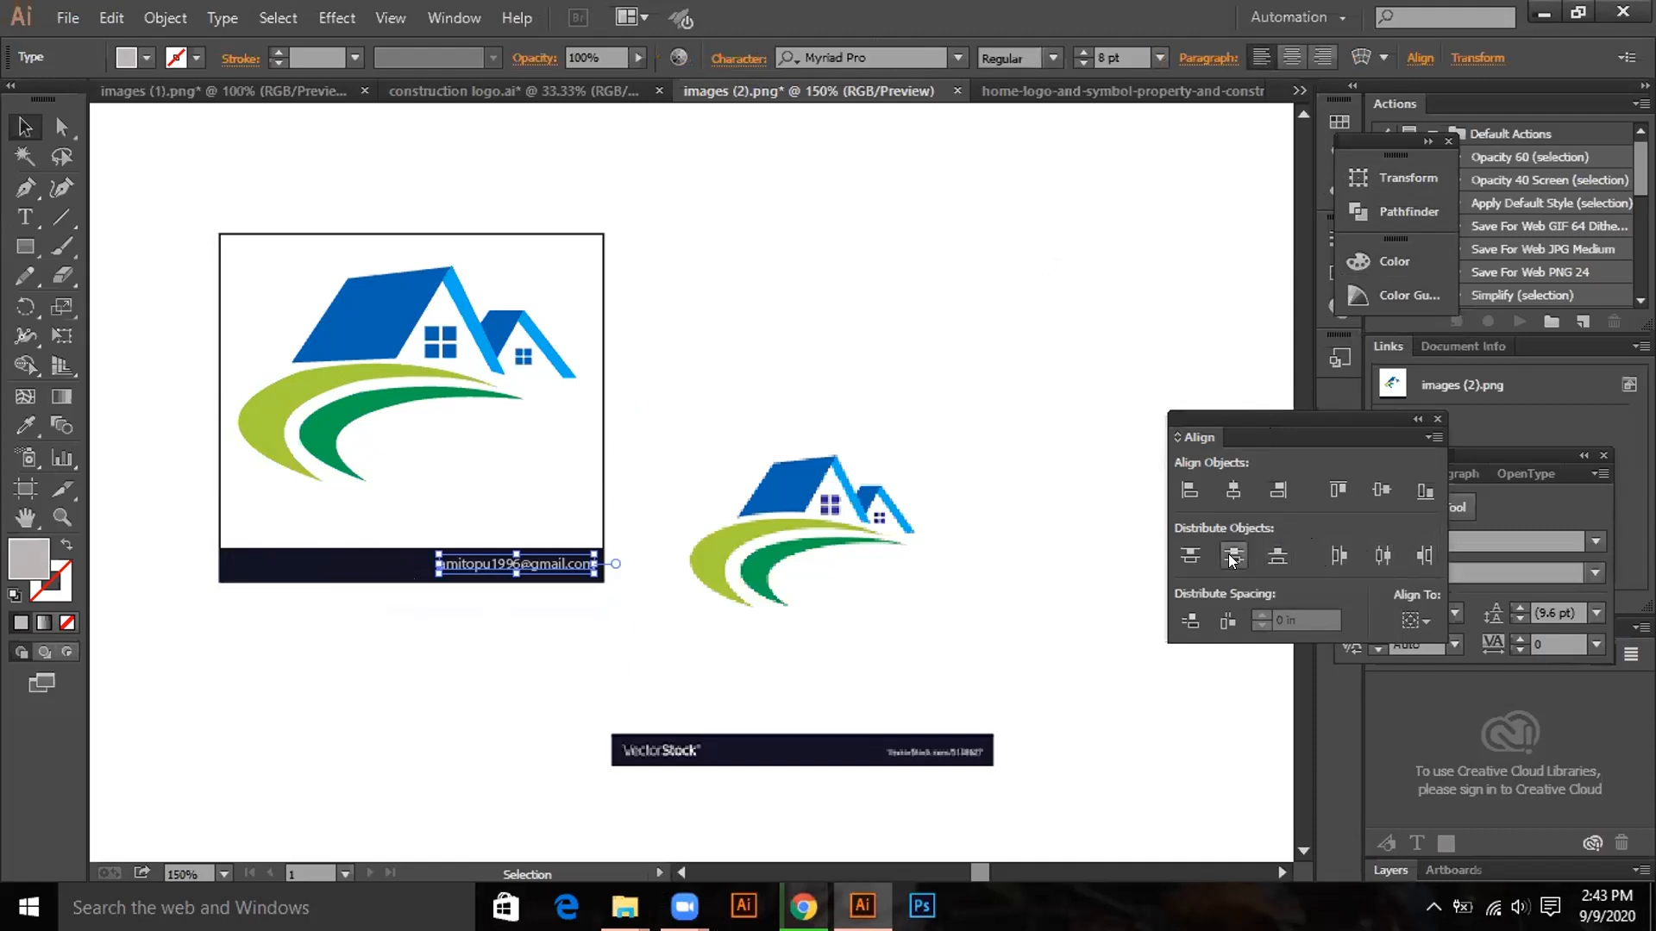
pyautogui.click(1000, 296)
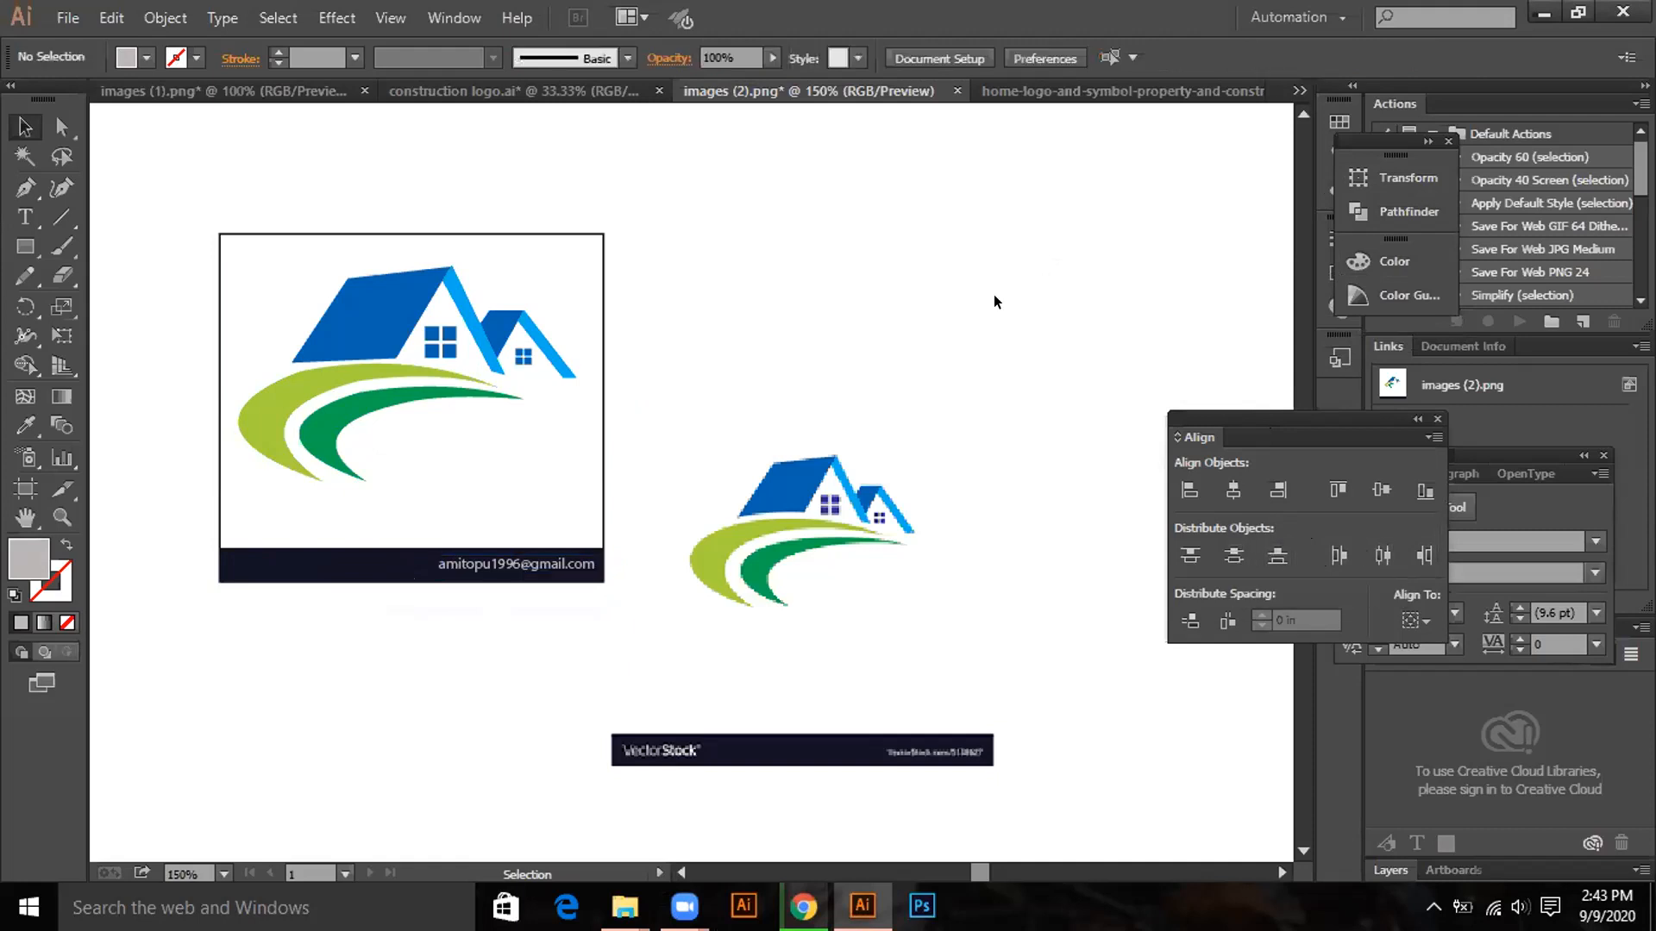
pyautogui.moveTo(317, 400); pyautogui.dragTo(534, 623)
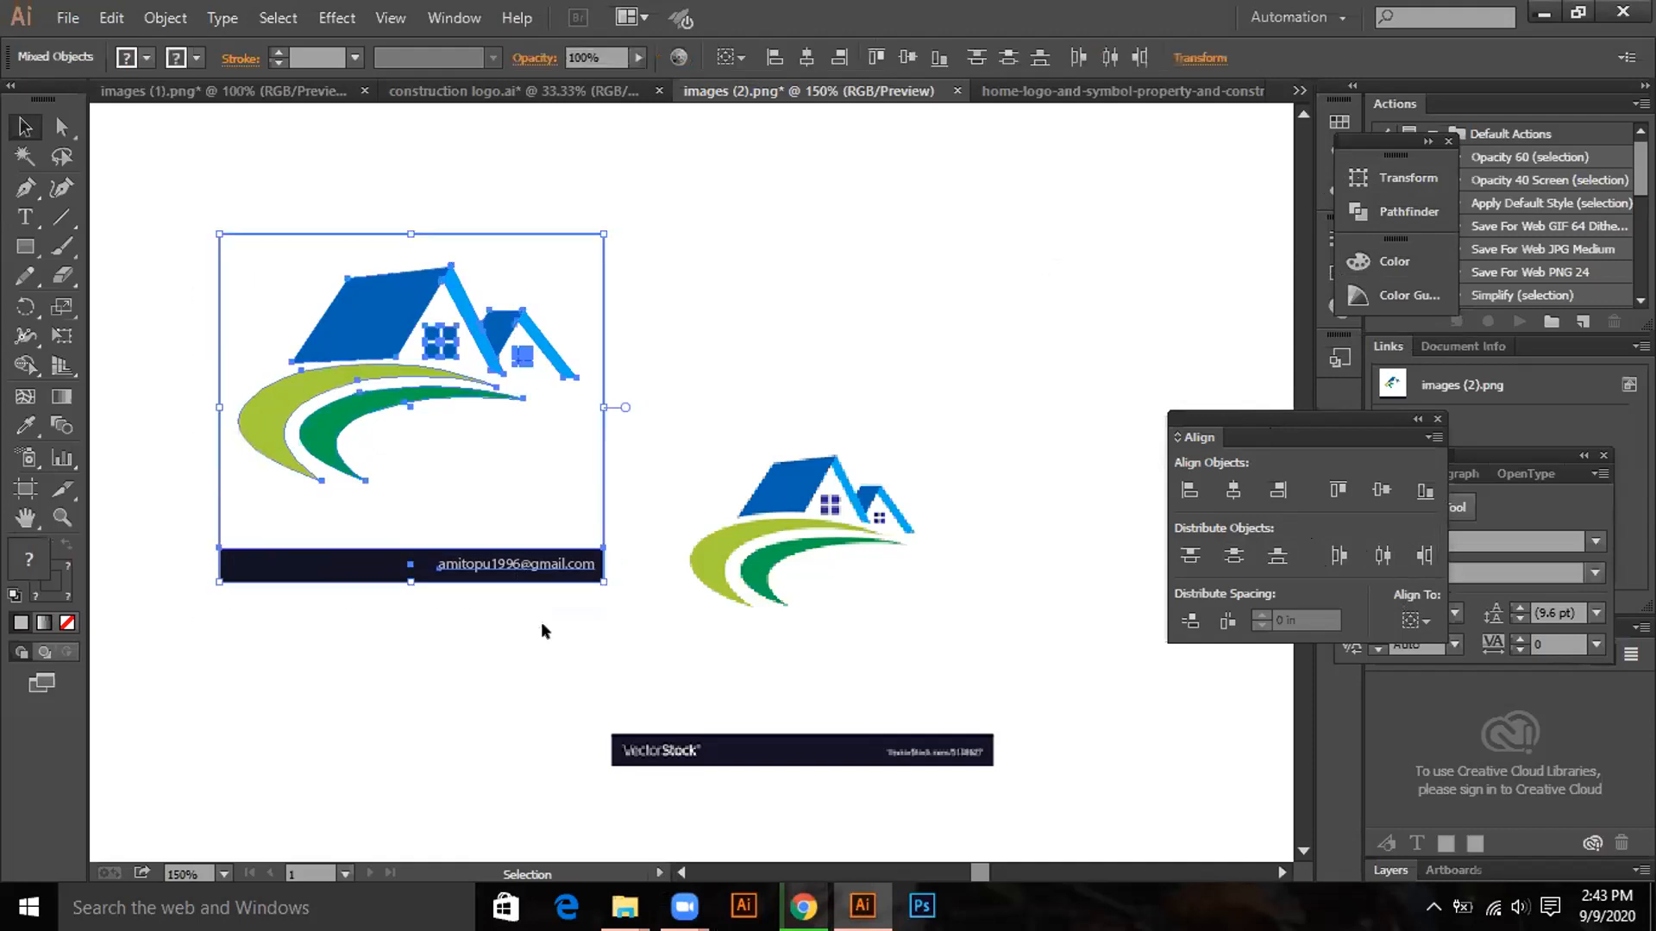
pyautogui.click(1384, 558)
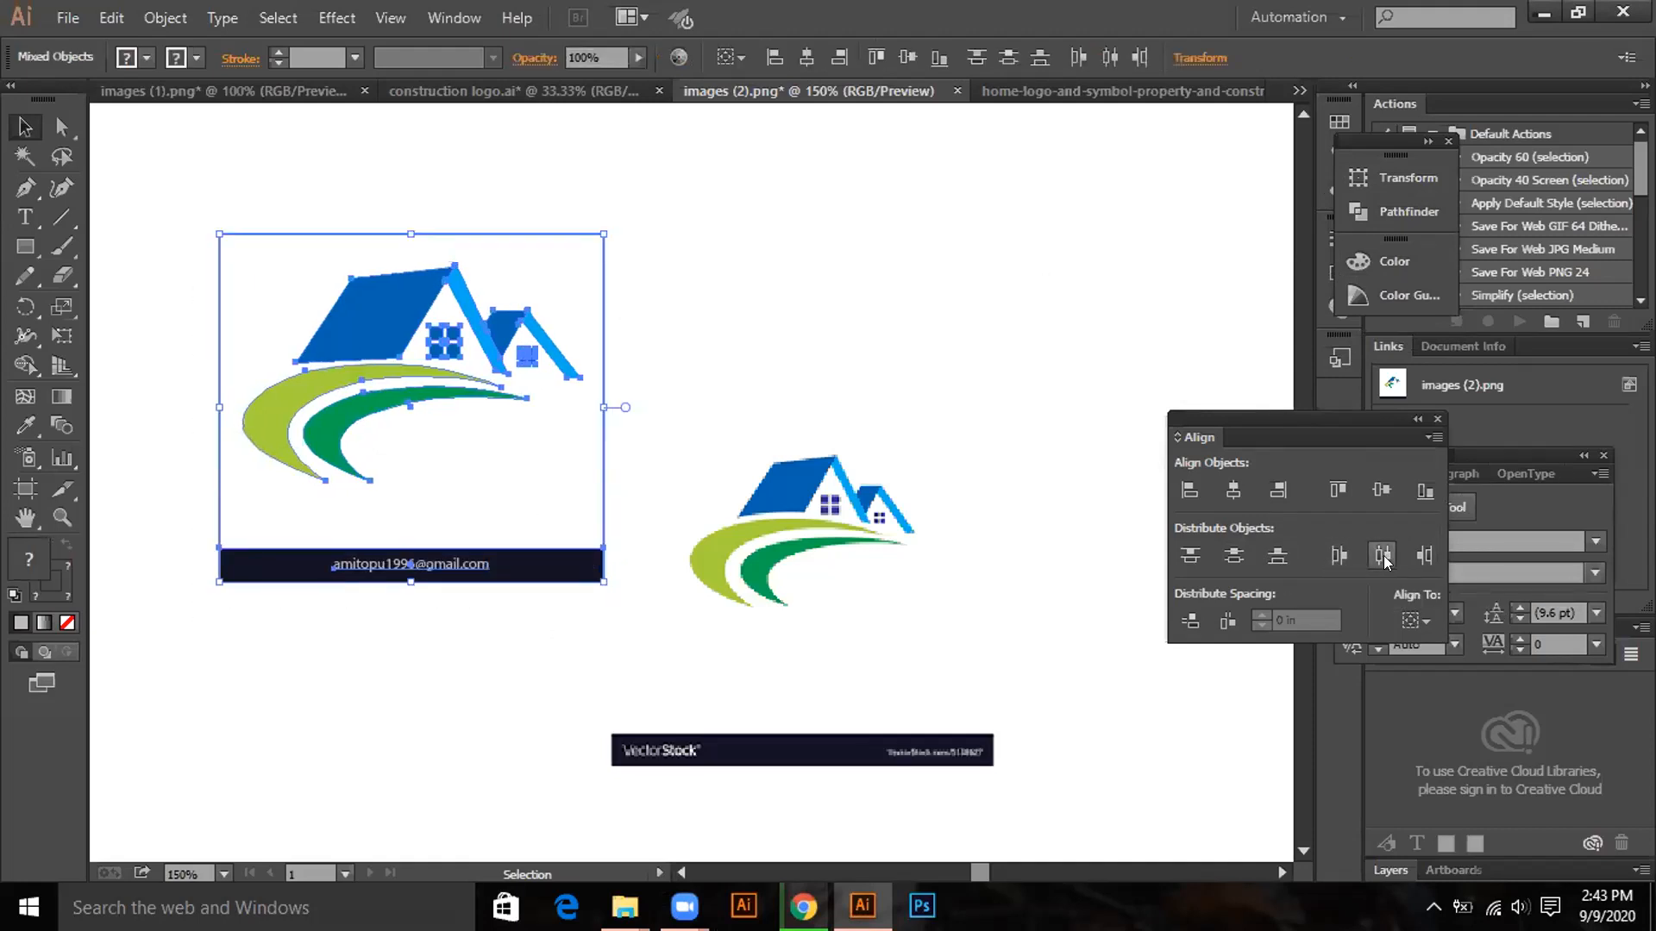
pyautogui.click(938, 245)
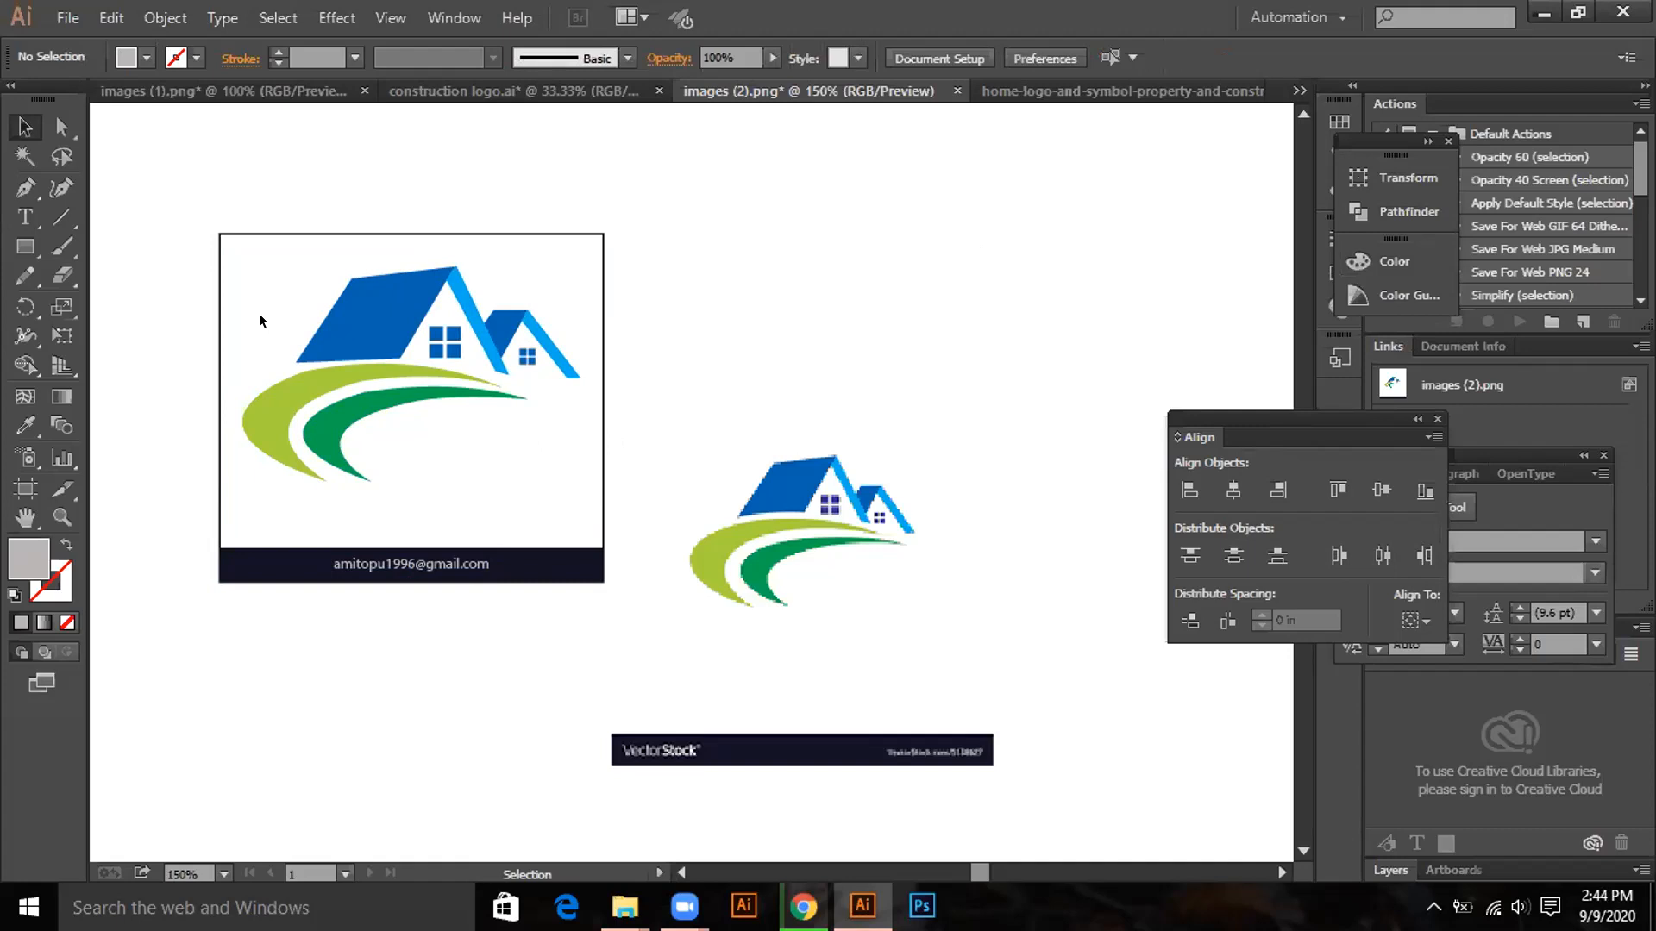
# Delete the e-mail text, the dark footer bar and the rectangular frame around the redrawn house logo.
pyautogui.click(438, 563)
pyautogui.click(475, 626)
pyautogui.click(452, 562)
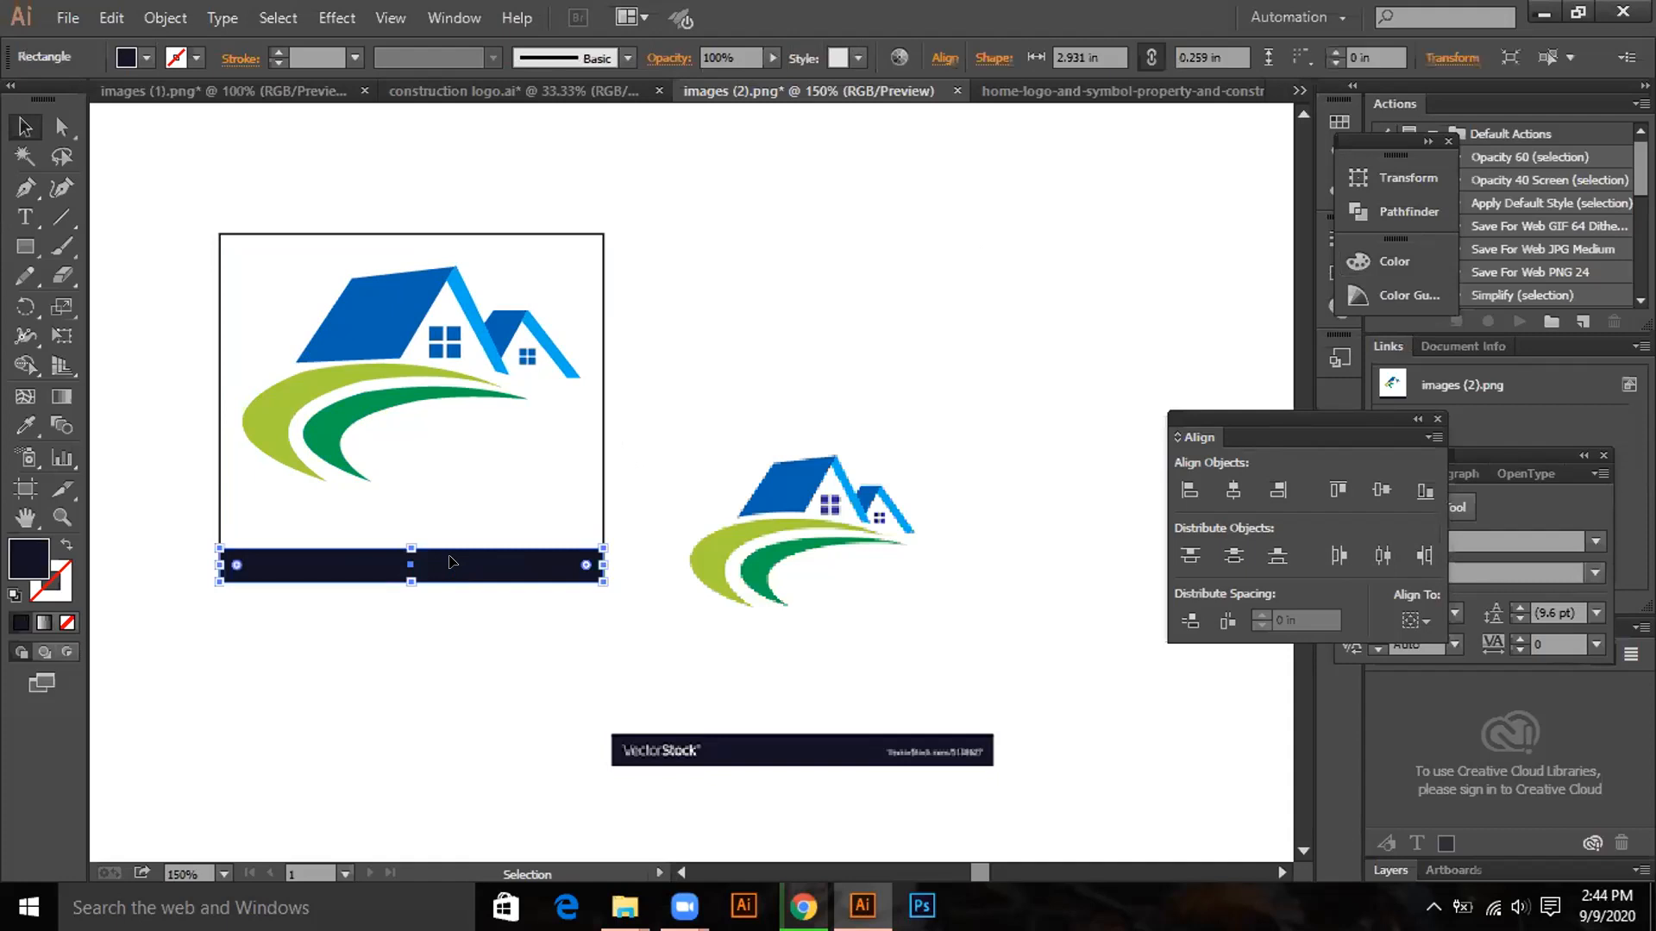
pyautogui.press('Delete')
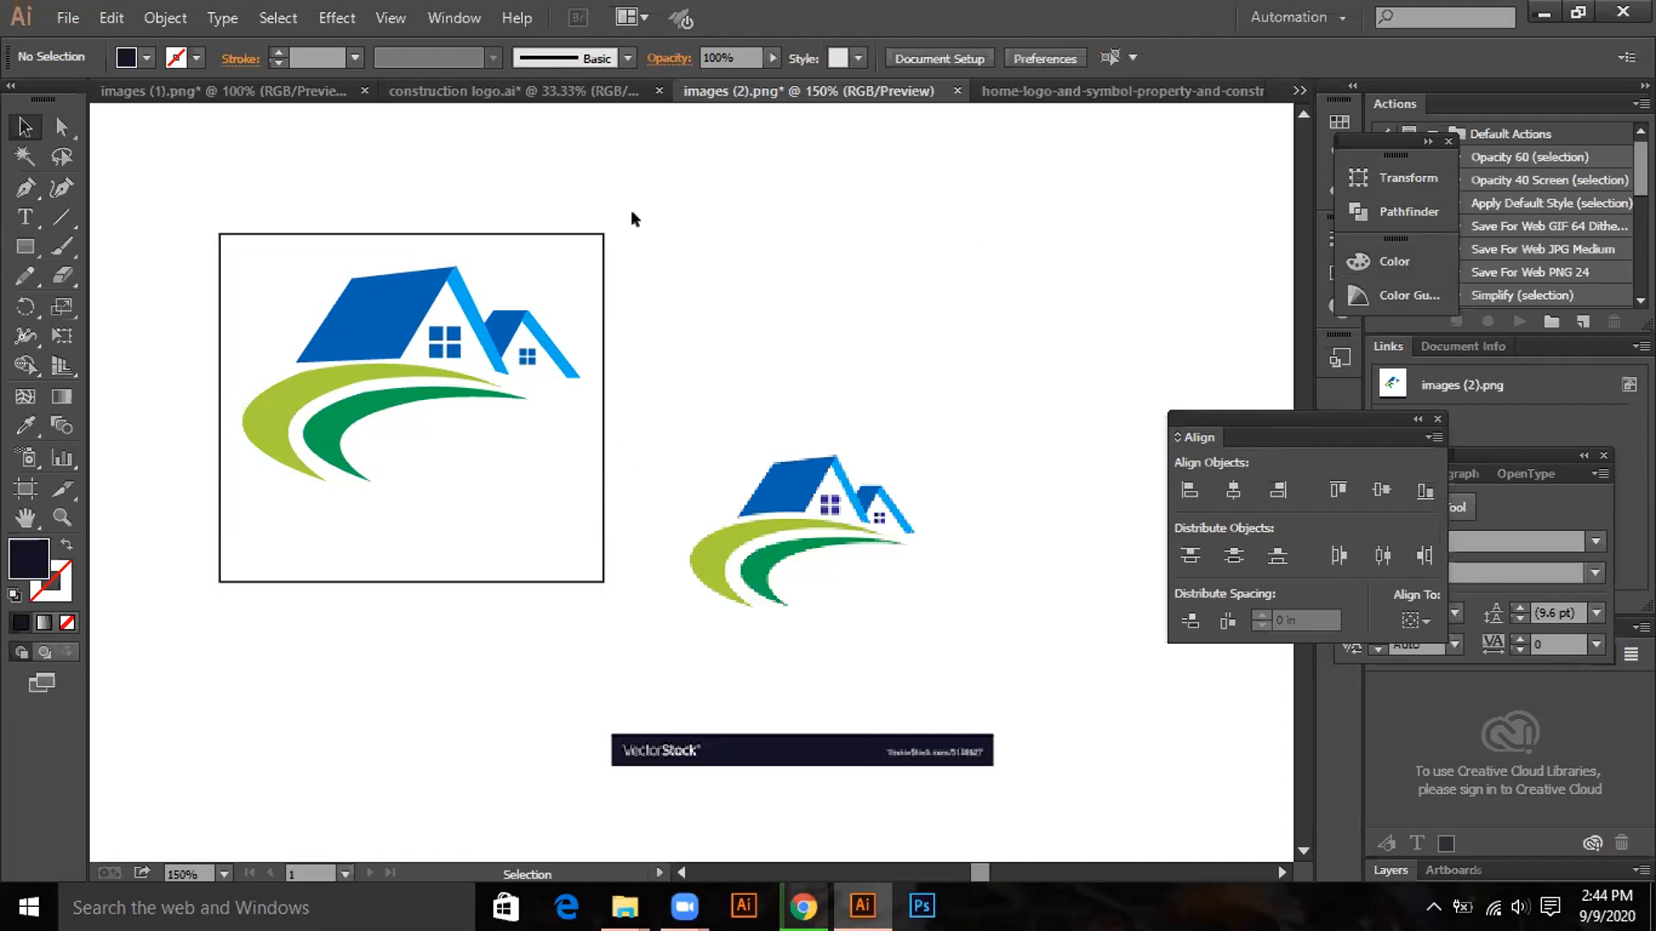
pyautogui.click(602, 232)
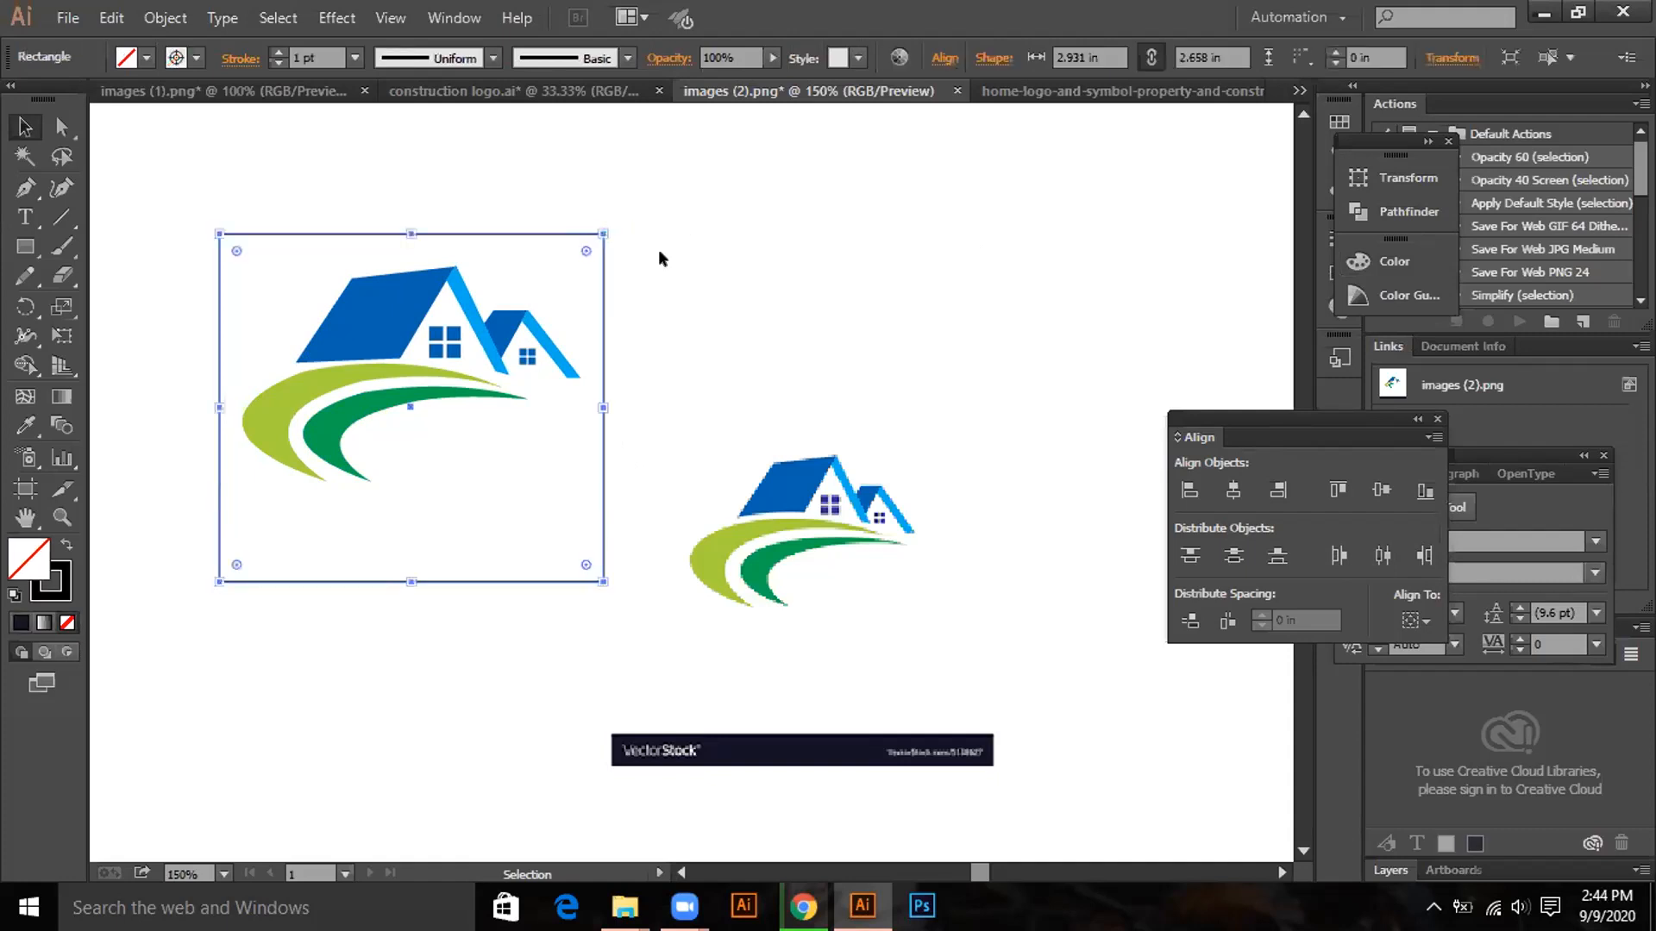
pyautogui.click(664, 252)
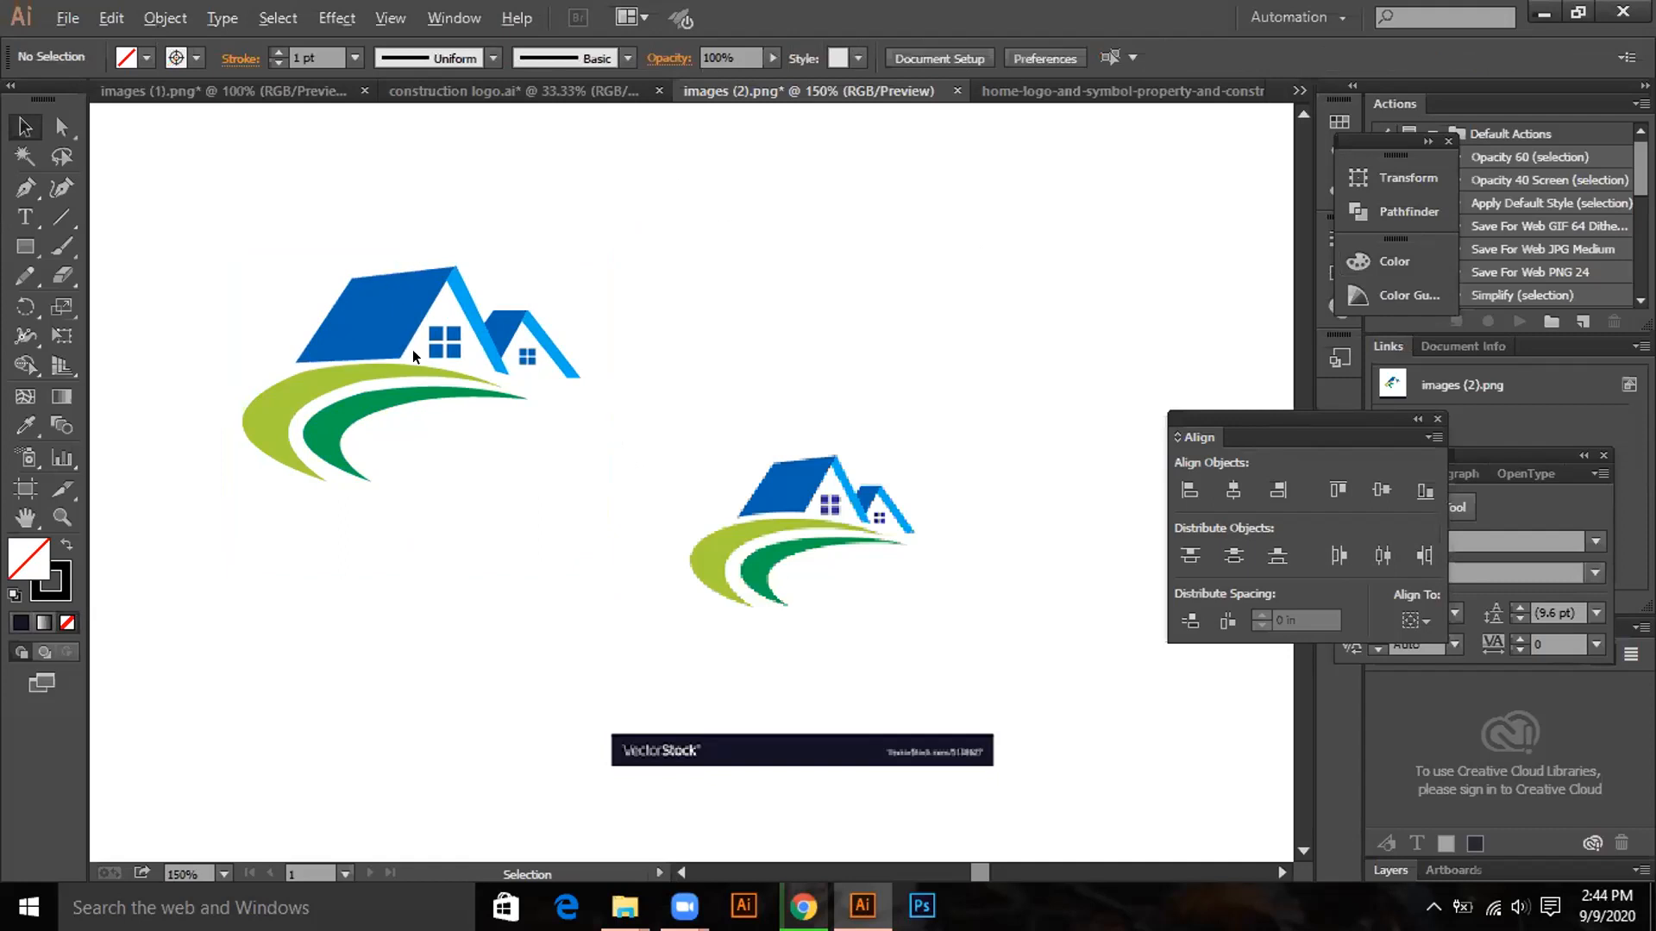
# Ungroup the redrawn house logo into its separate roof, window and swoosh shapes.
pyautogui.moveTo(249, 222); pyautogui.dragTo(523, 488)
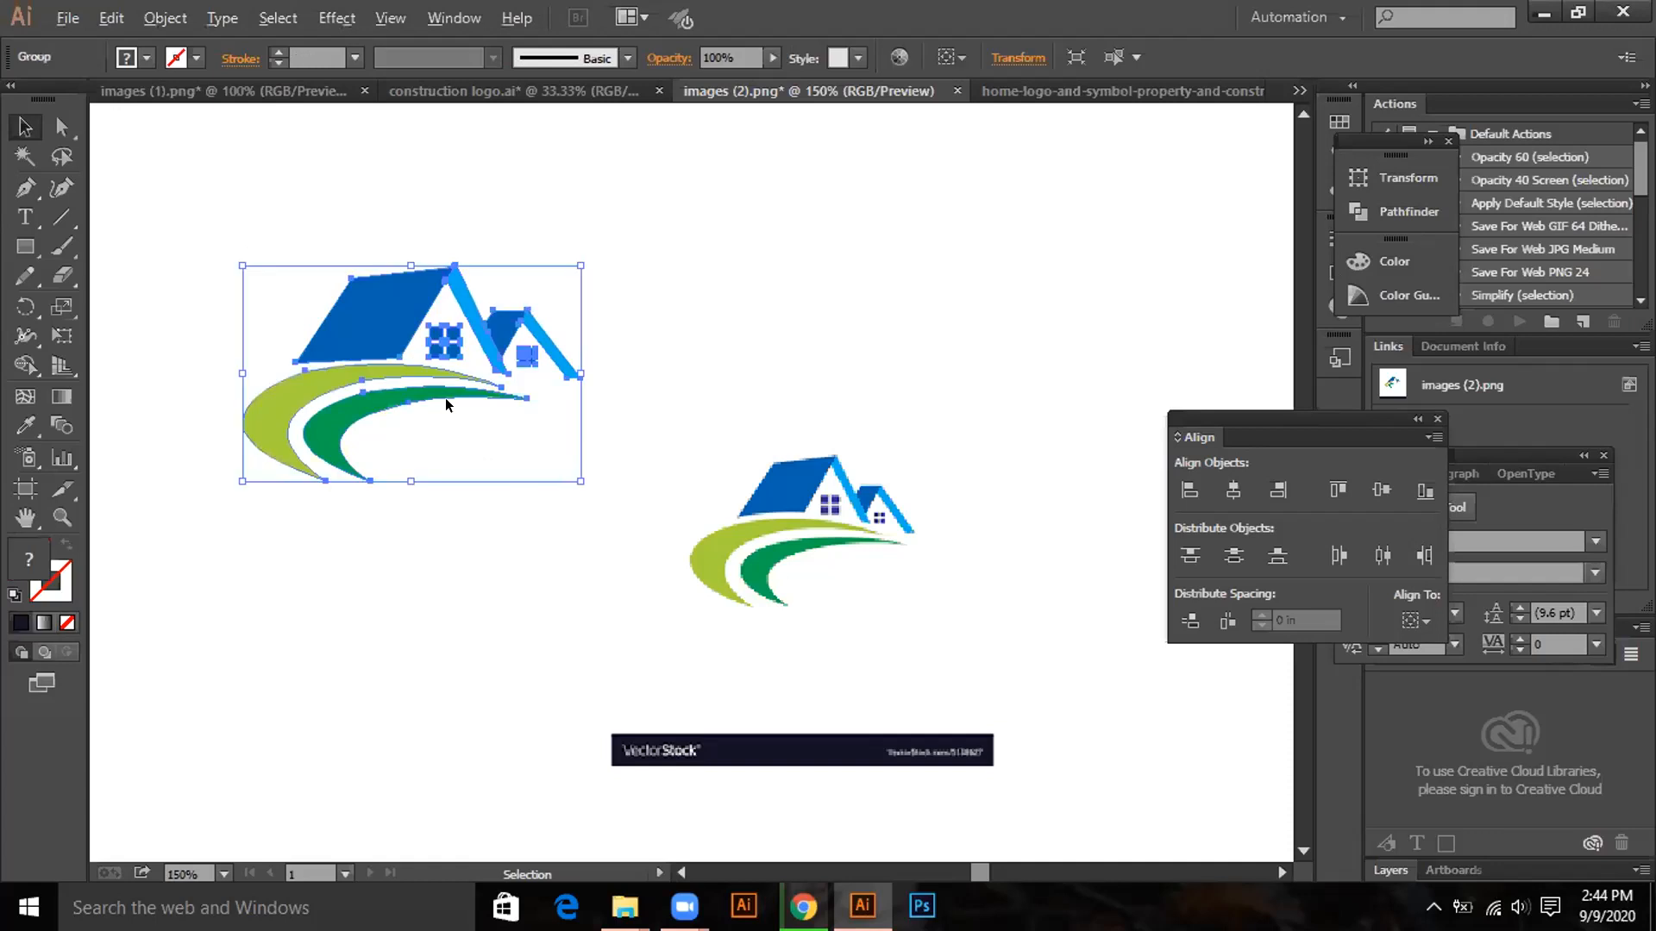
pyautogui.scroll(3, 445, 396)
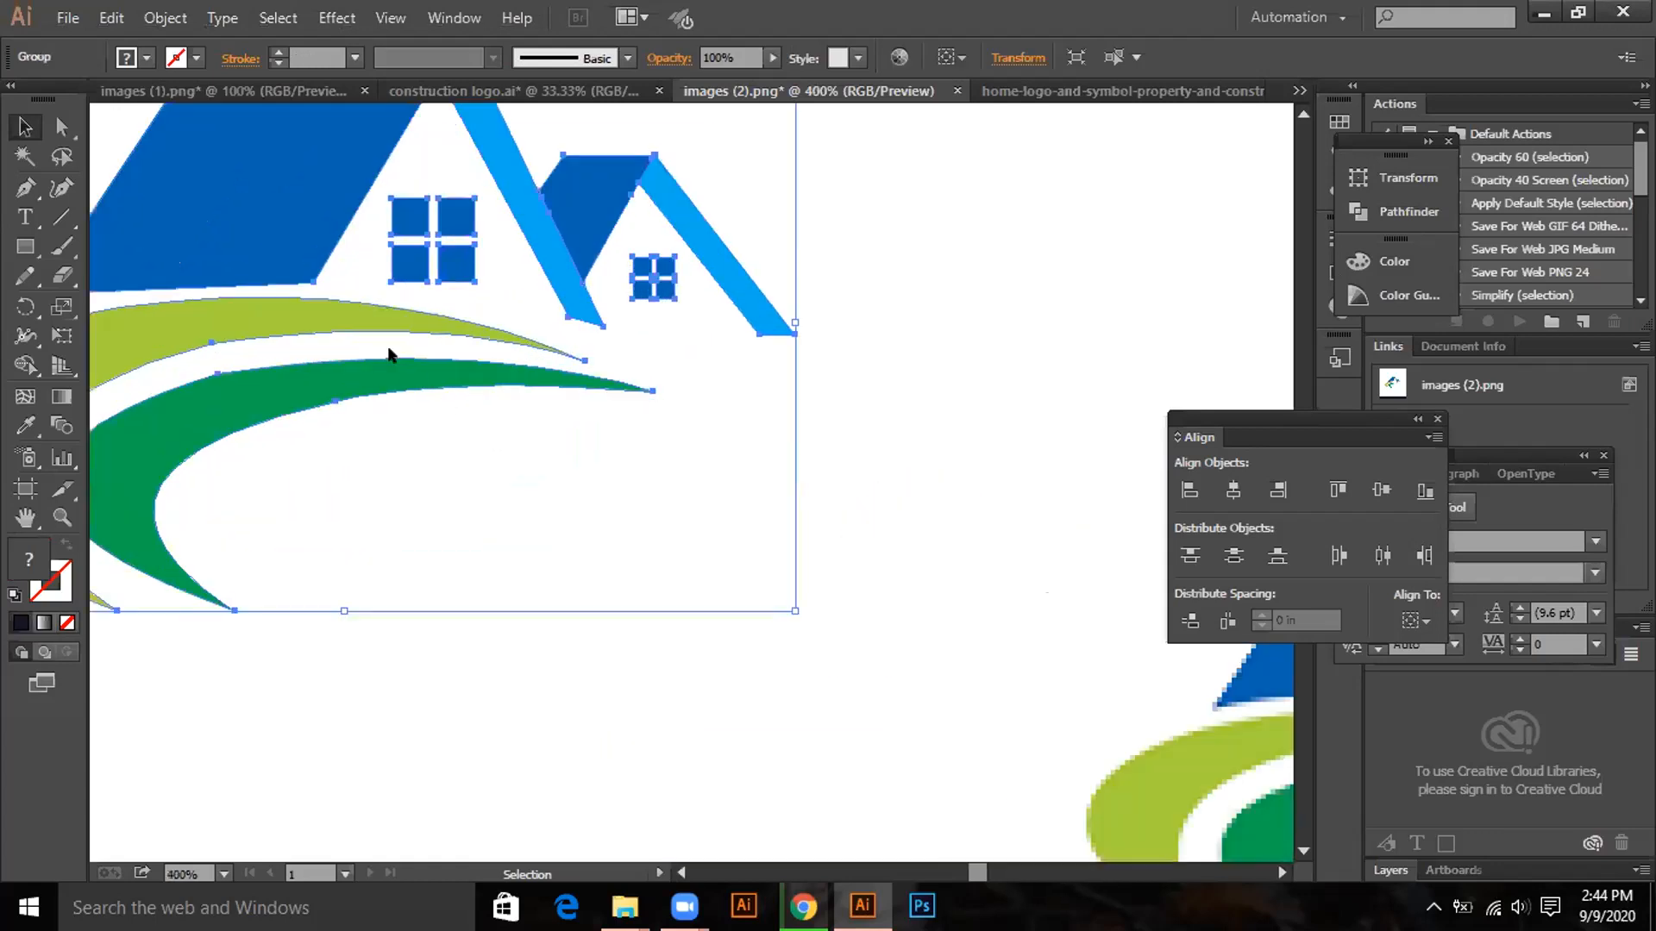
pyautogui.moveTo(380, 340); pyautogui.dragTo(663, 483)
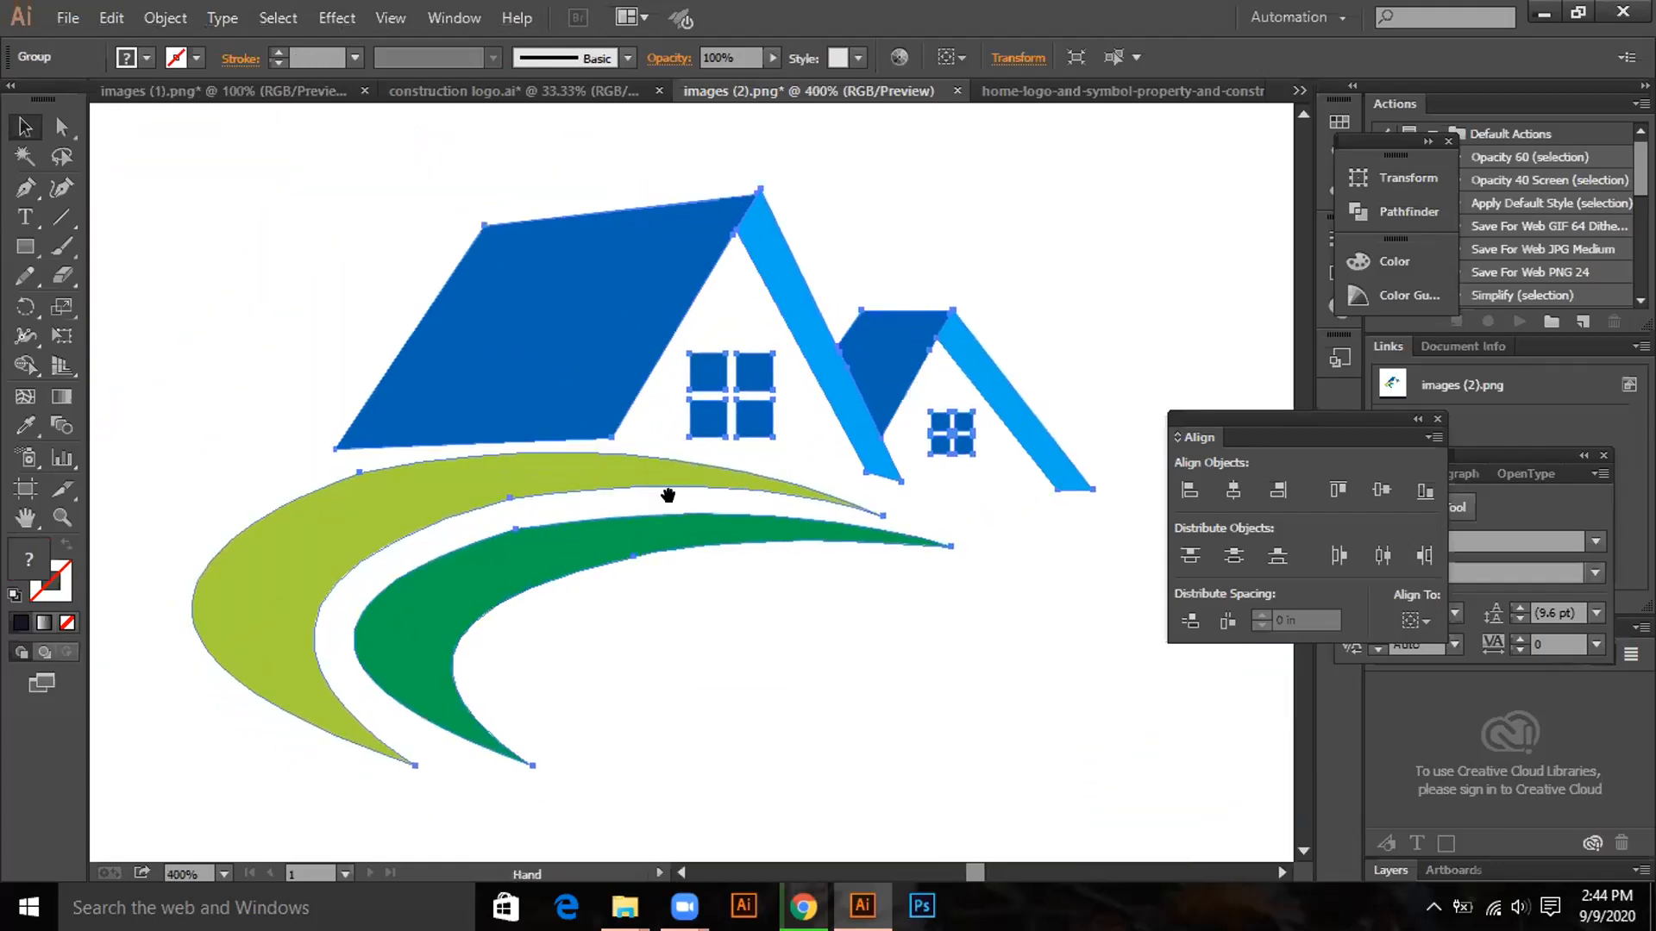
pyautogui.click(1166, 235)
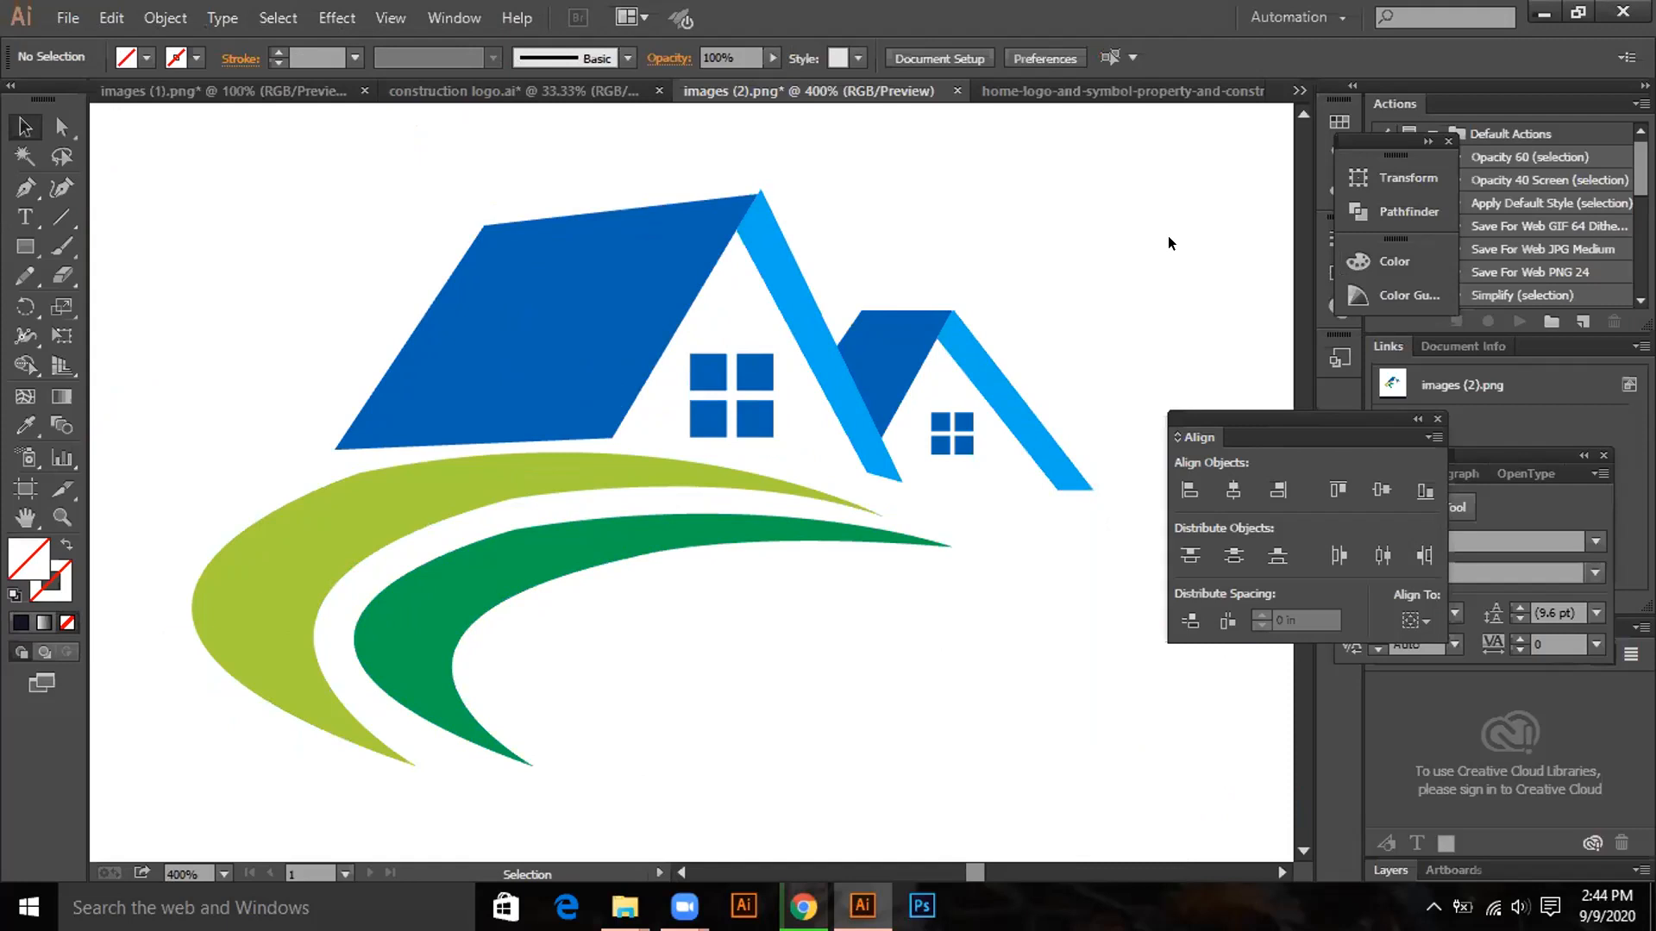
pyautogui.click(522, 473)
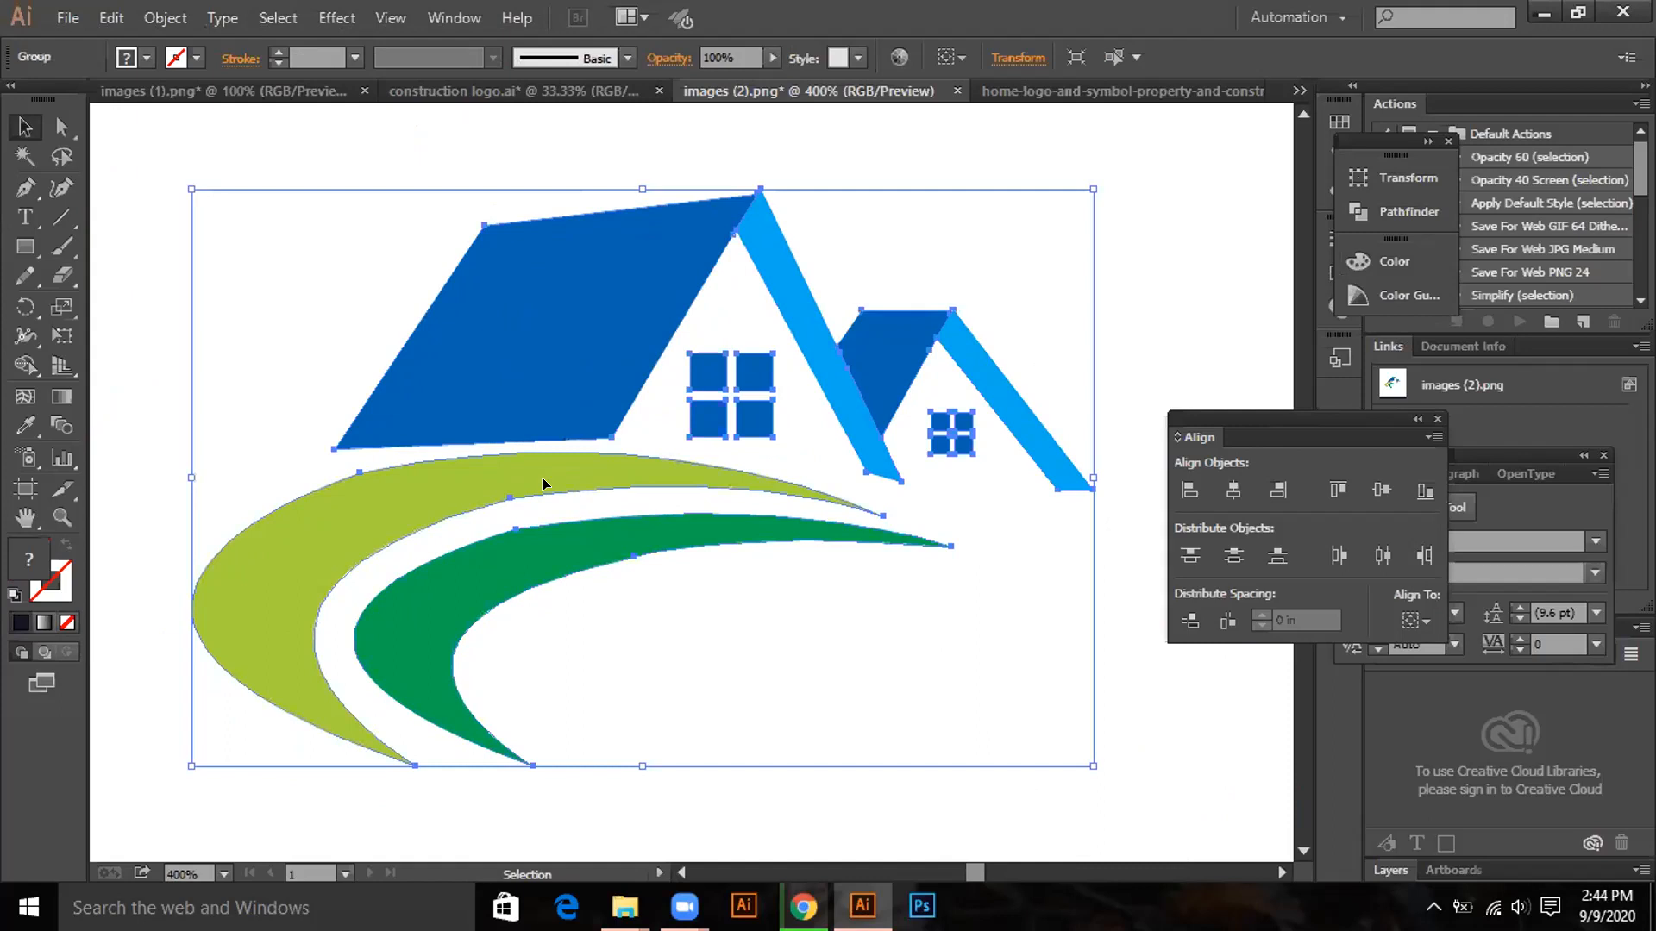
pyautogui.rightClick(512, 437)
pyautogui.click(609, 572)
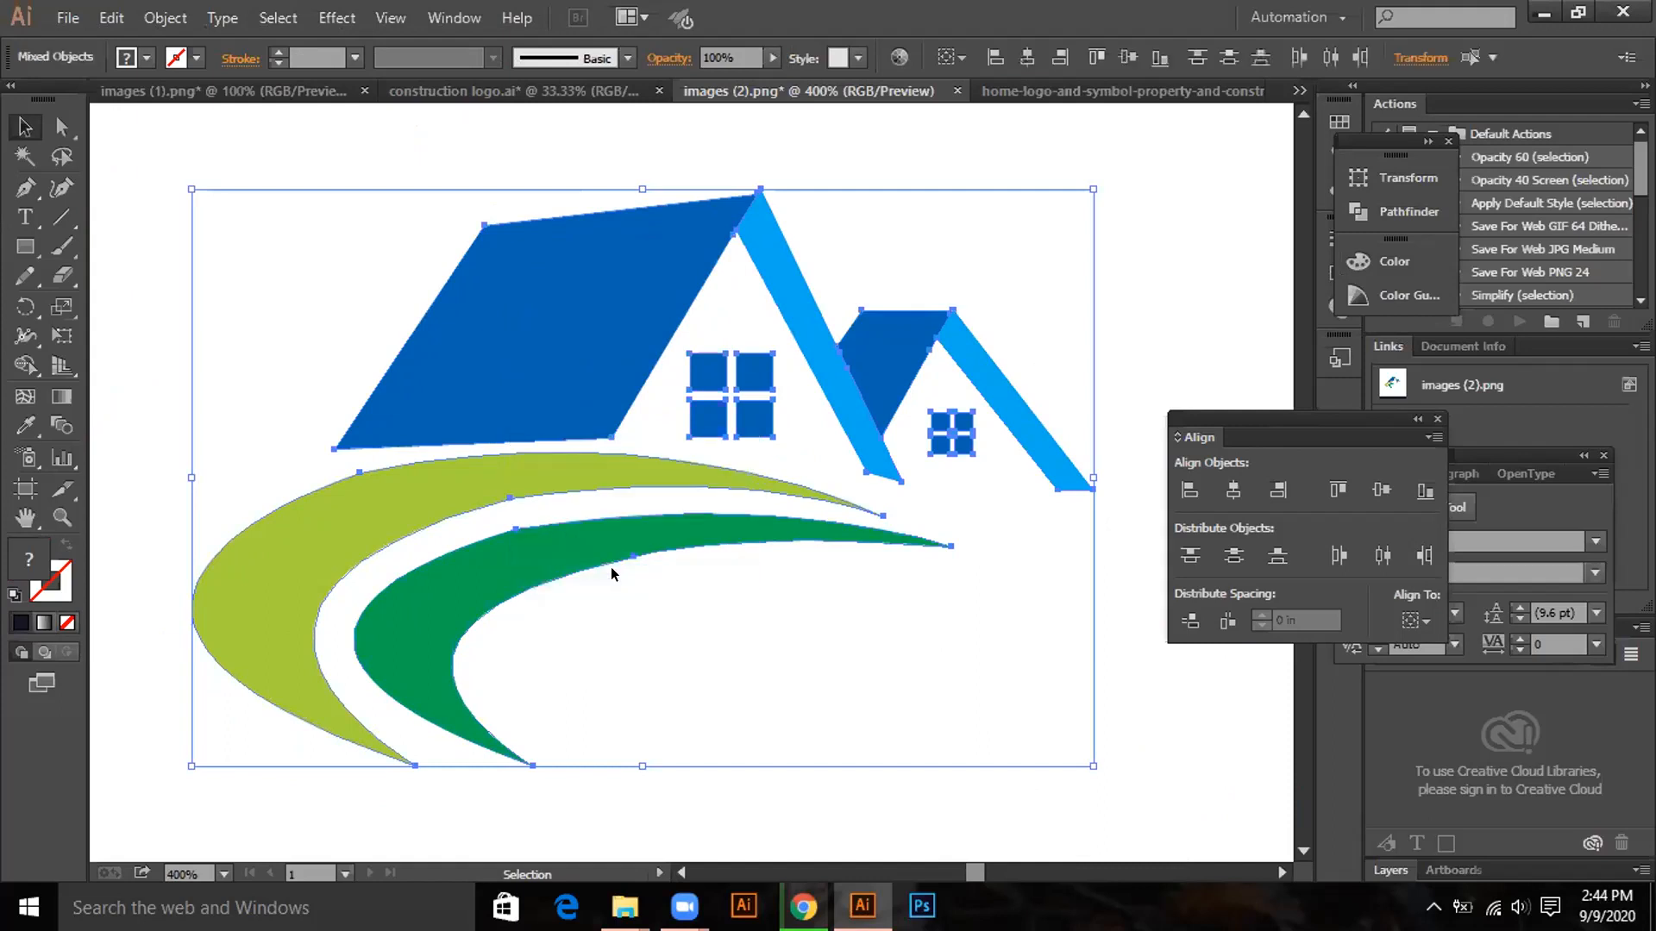
# Examine the house logo's paths in Outline view, including the roof strip's ends, and return to Preview.
pyautogui.press('a')
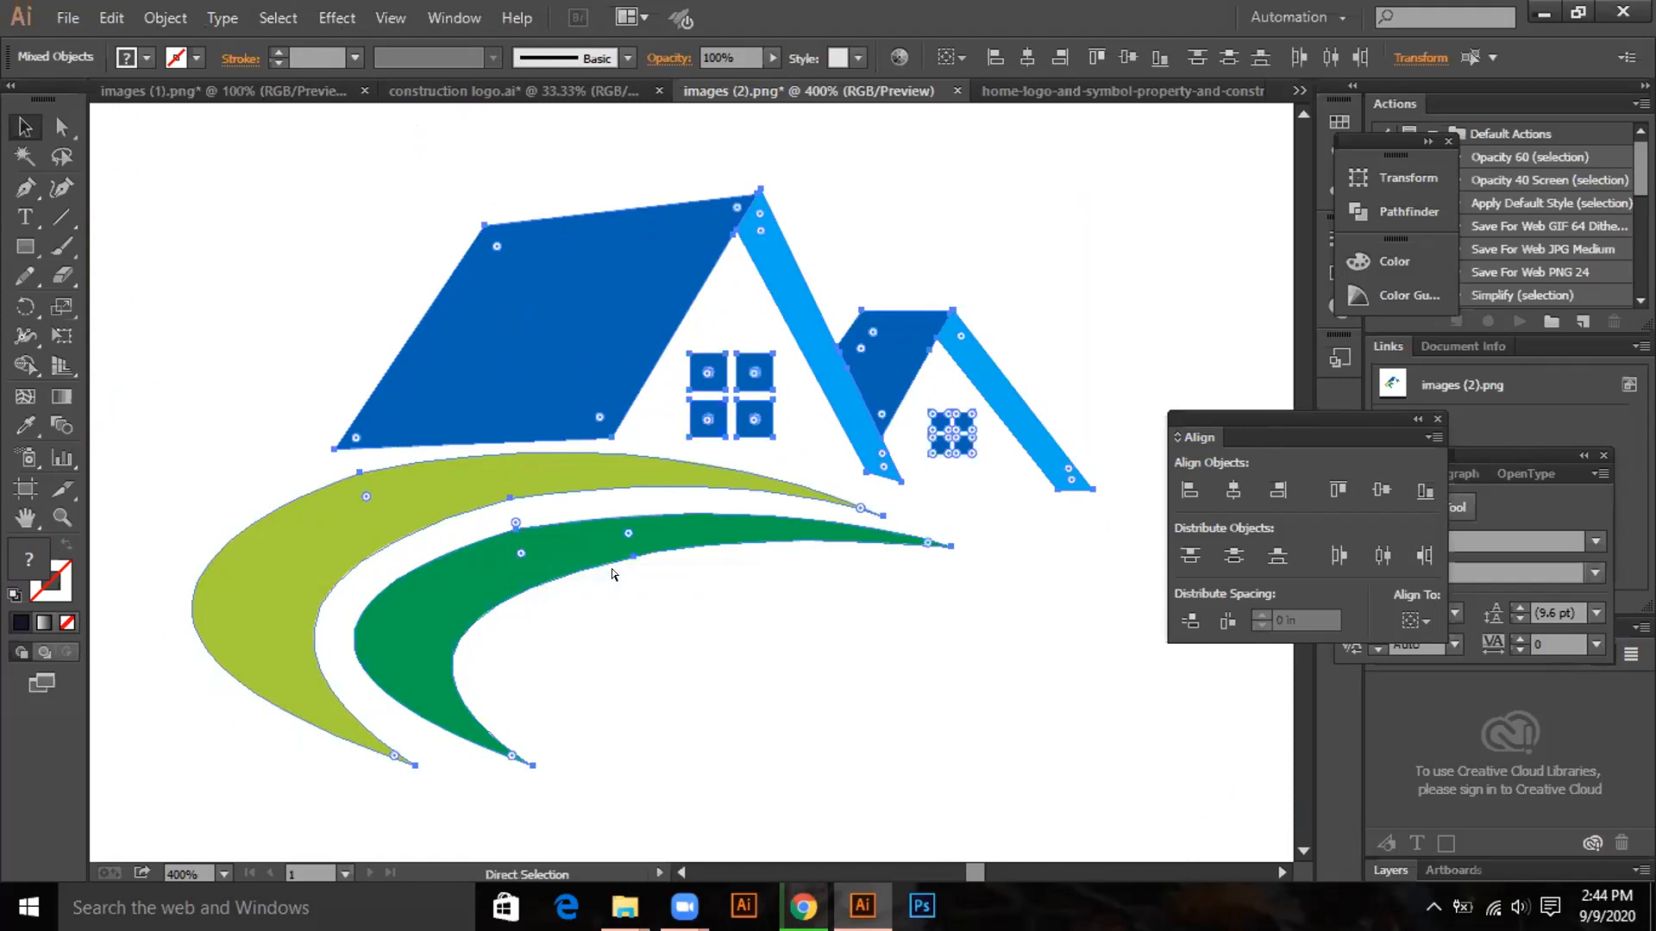
pyautogui.hotkey('ctrl', 'y')
pyautogui.press('v')
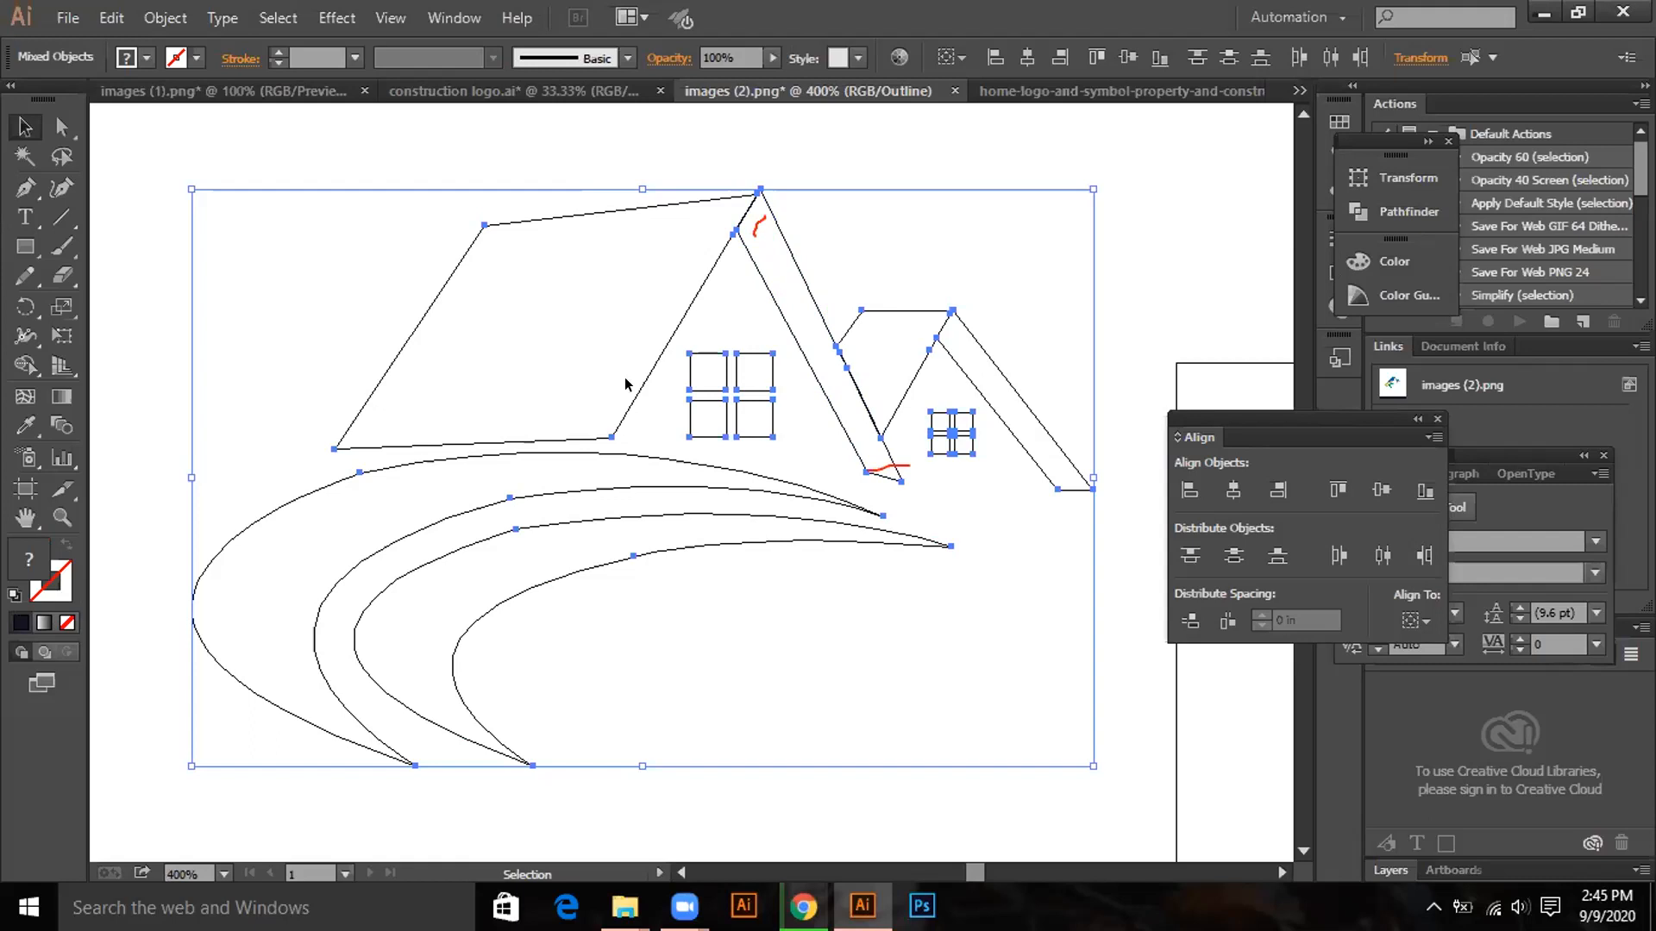
pyautogui.press('ctrl')
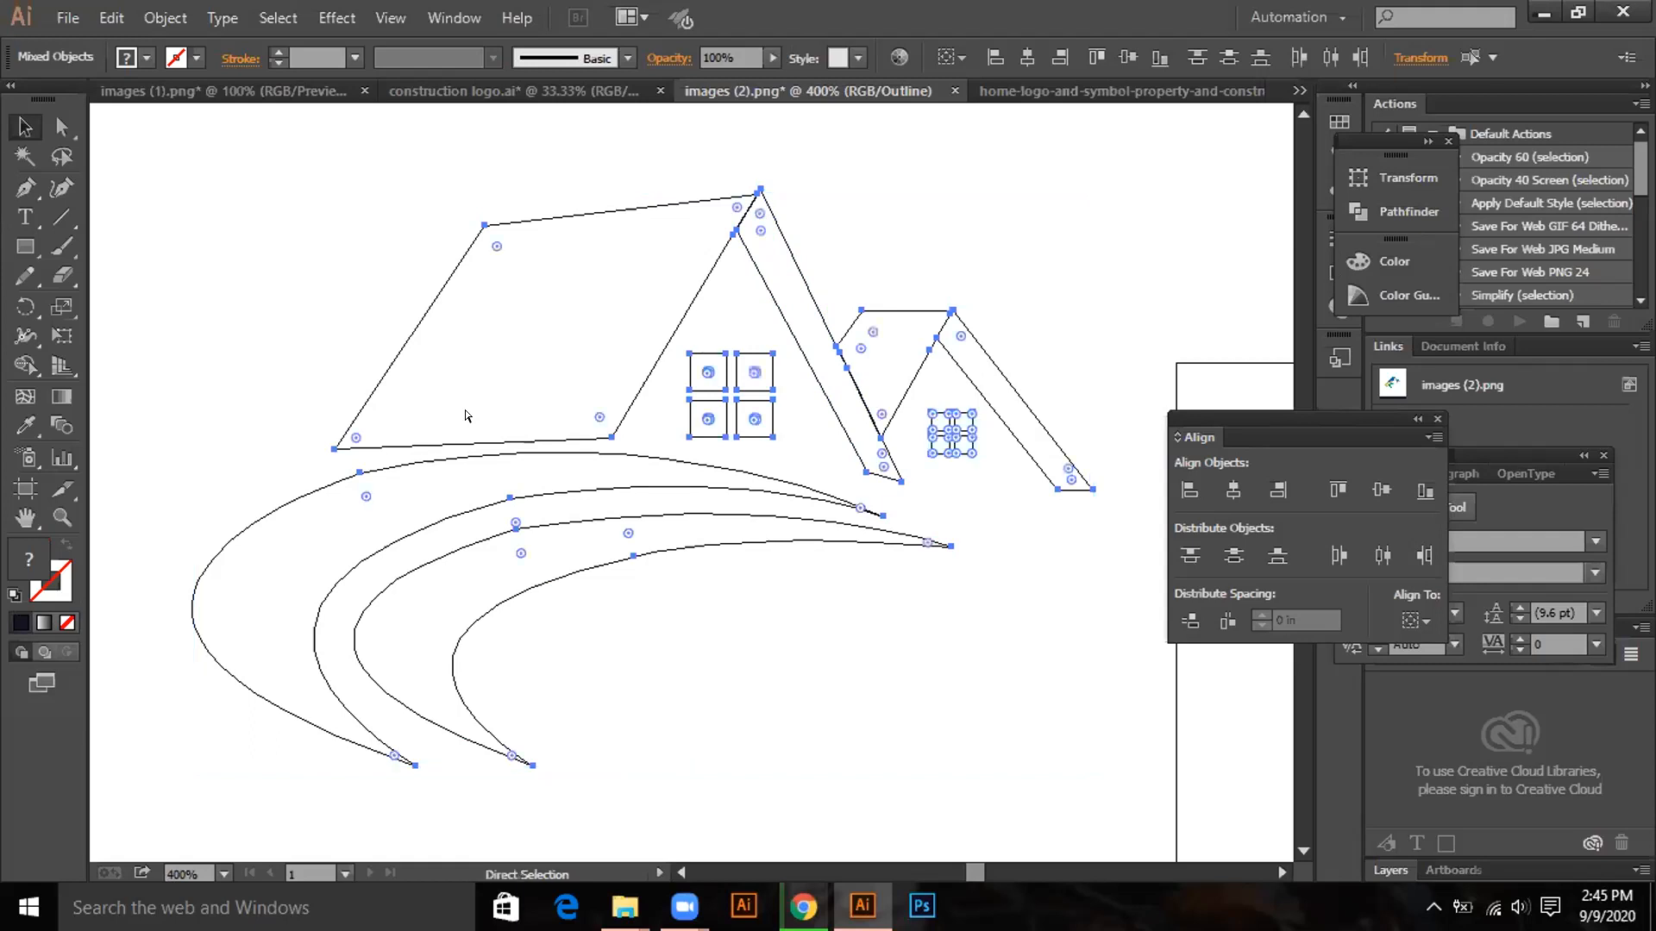
pyautogui.hotkey('ctrl', 'y')
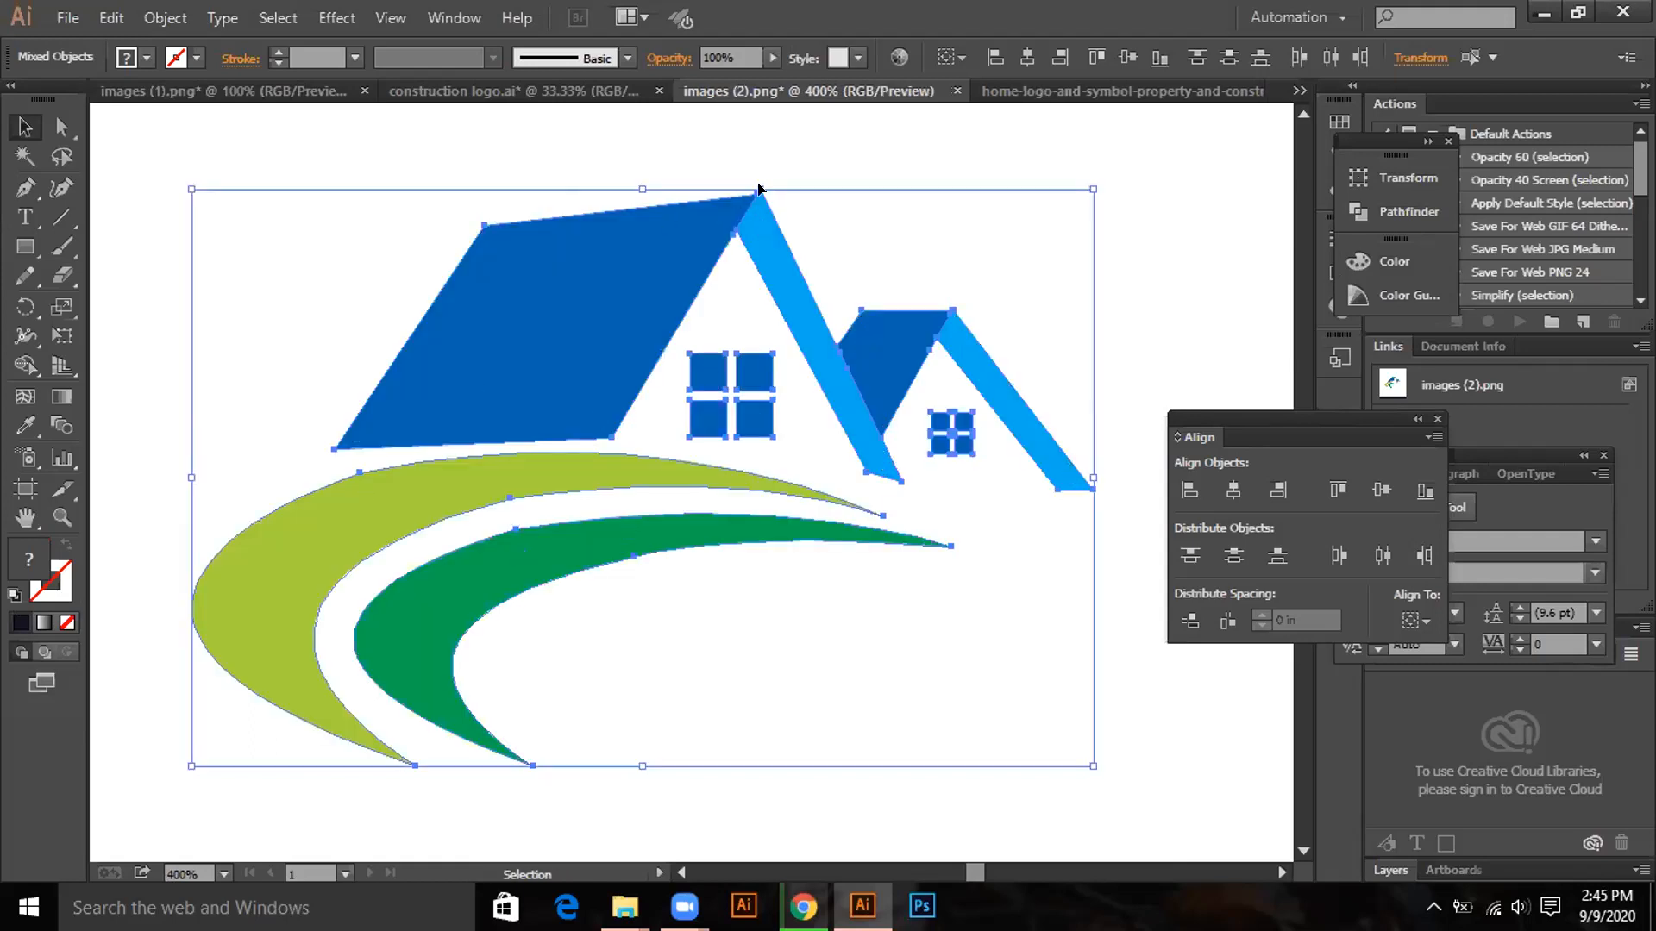
# Nudge the lower-left corner point of the large roof's light-blue strip slightly to the left.
pyautogui.rightClick(692, 273)
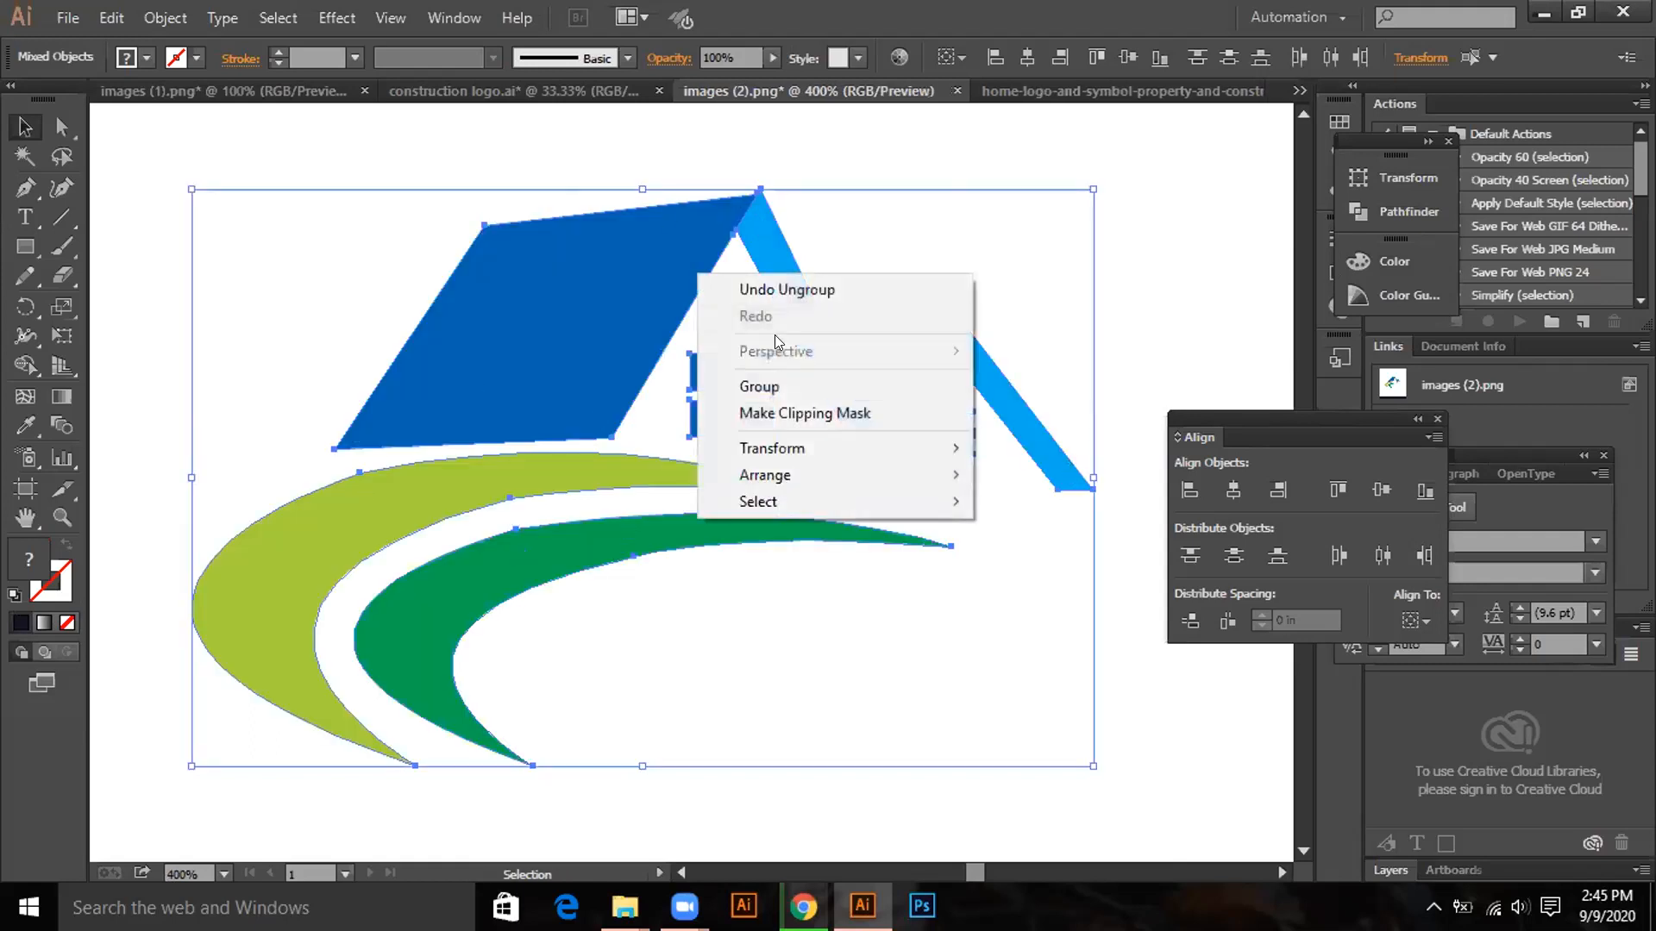
pyautogui.click(1118, 208)
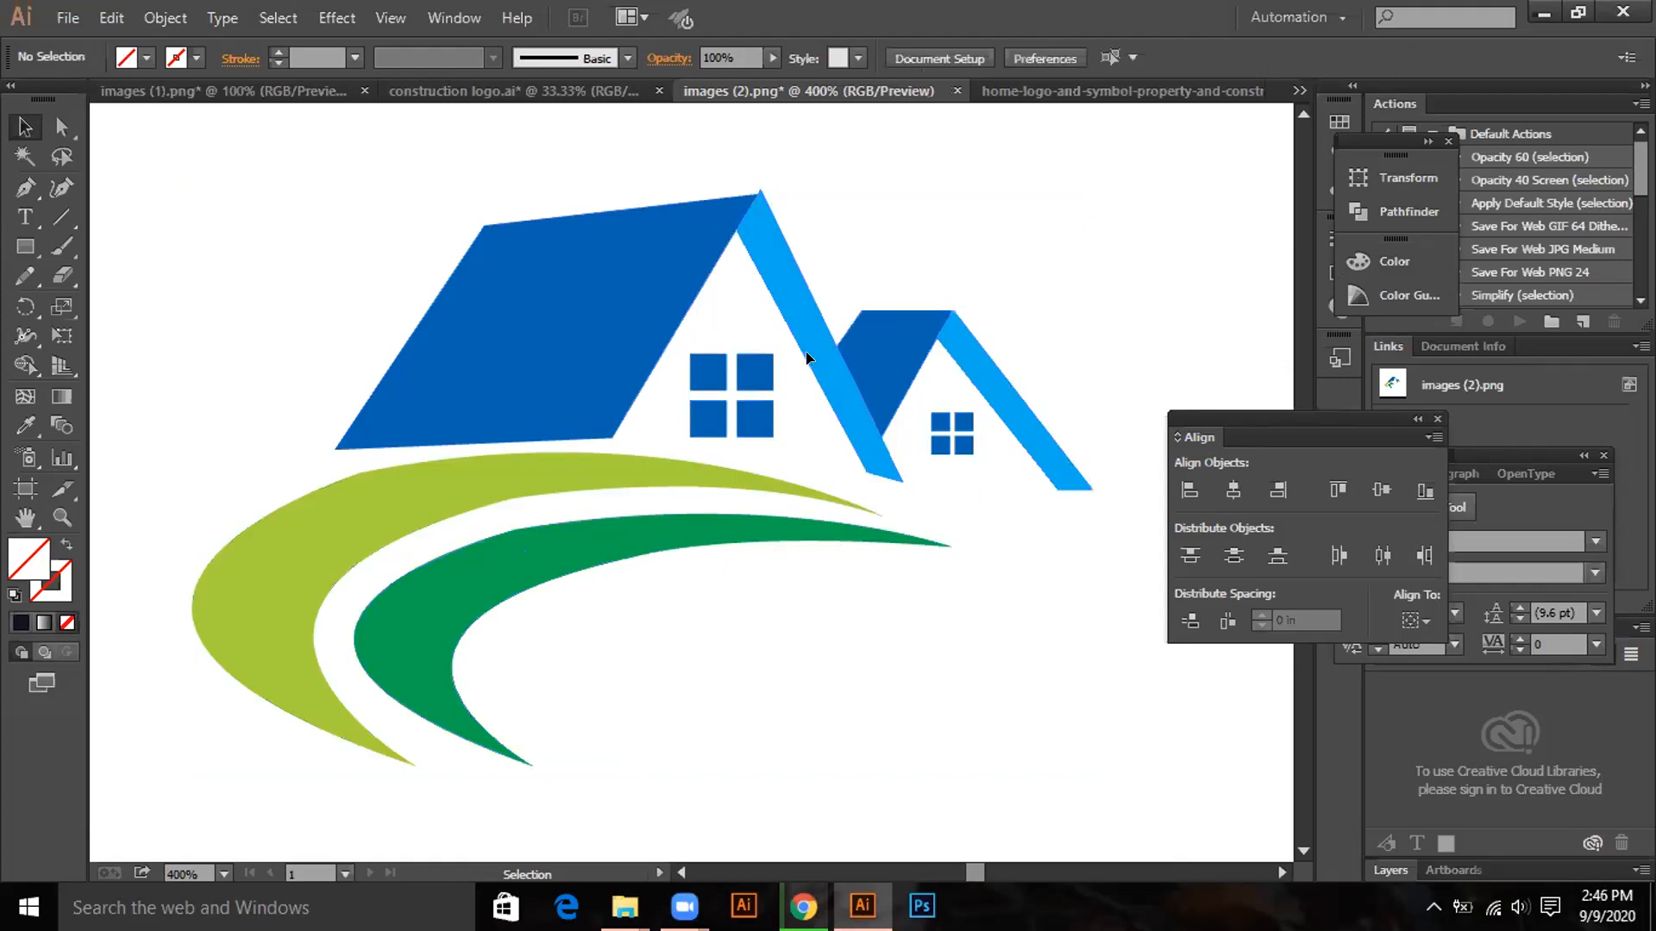
pyautogui.click(887, 458)
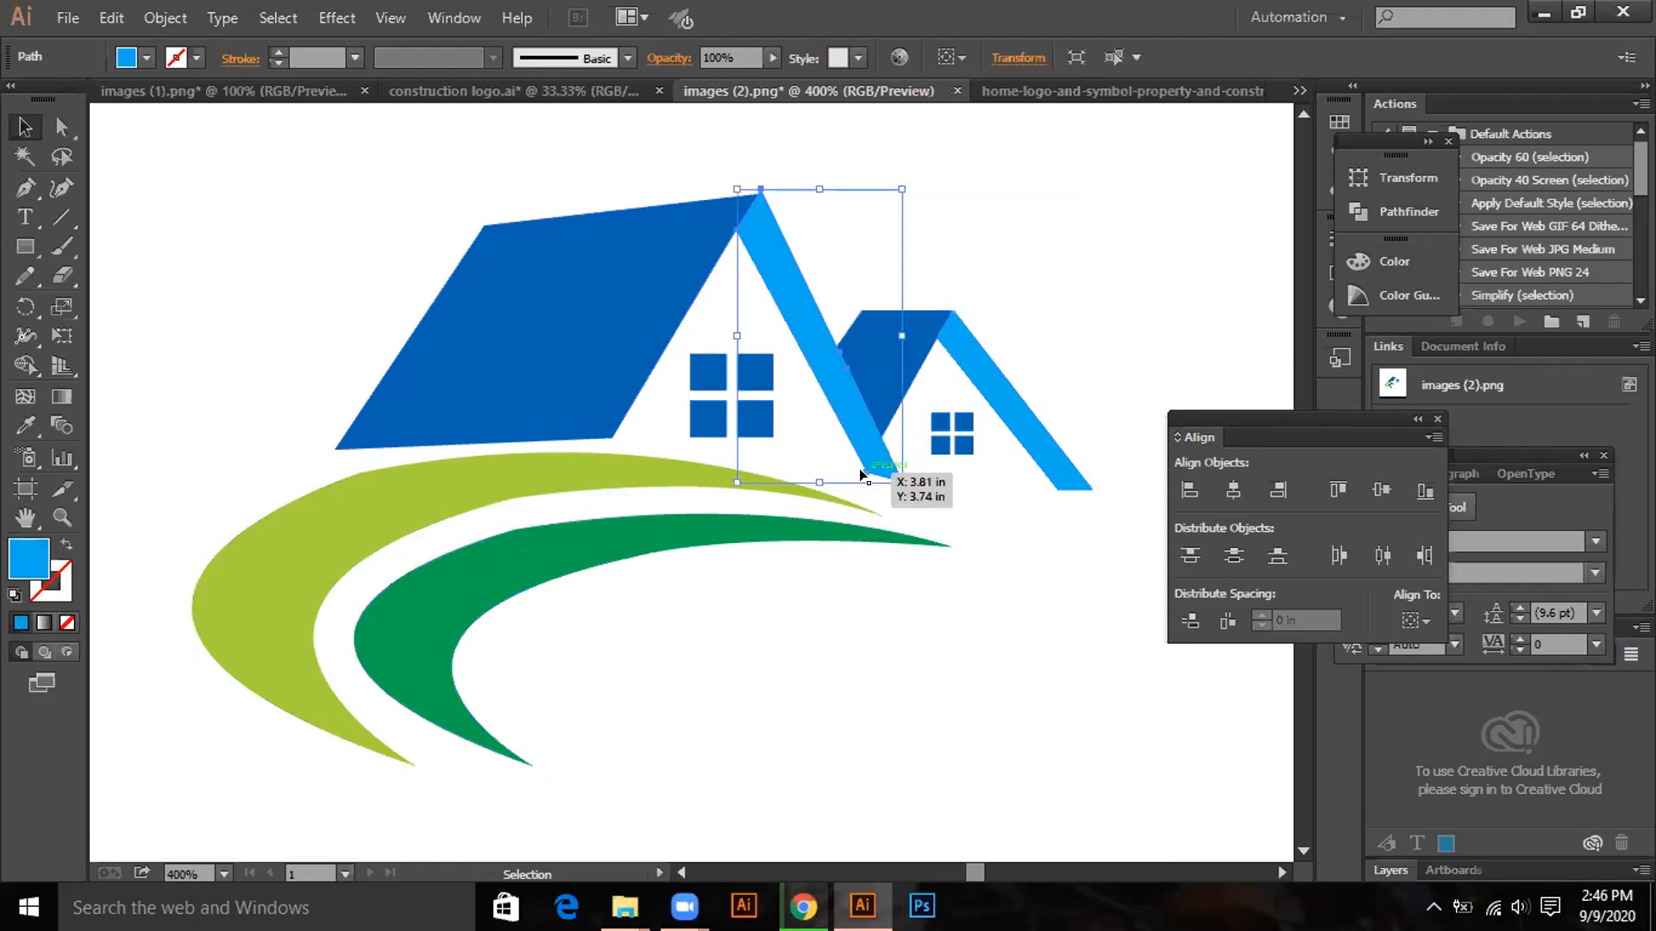
pyautogui.click(60, 126)
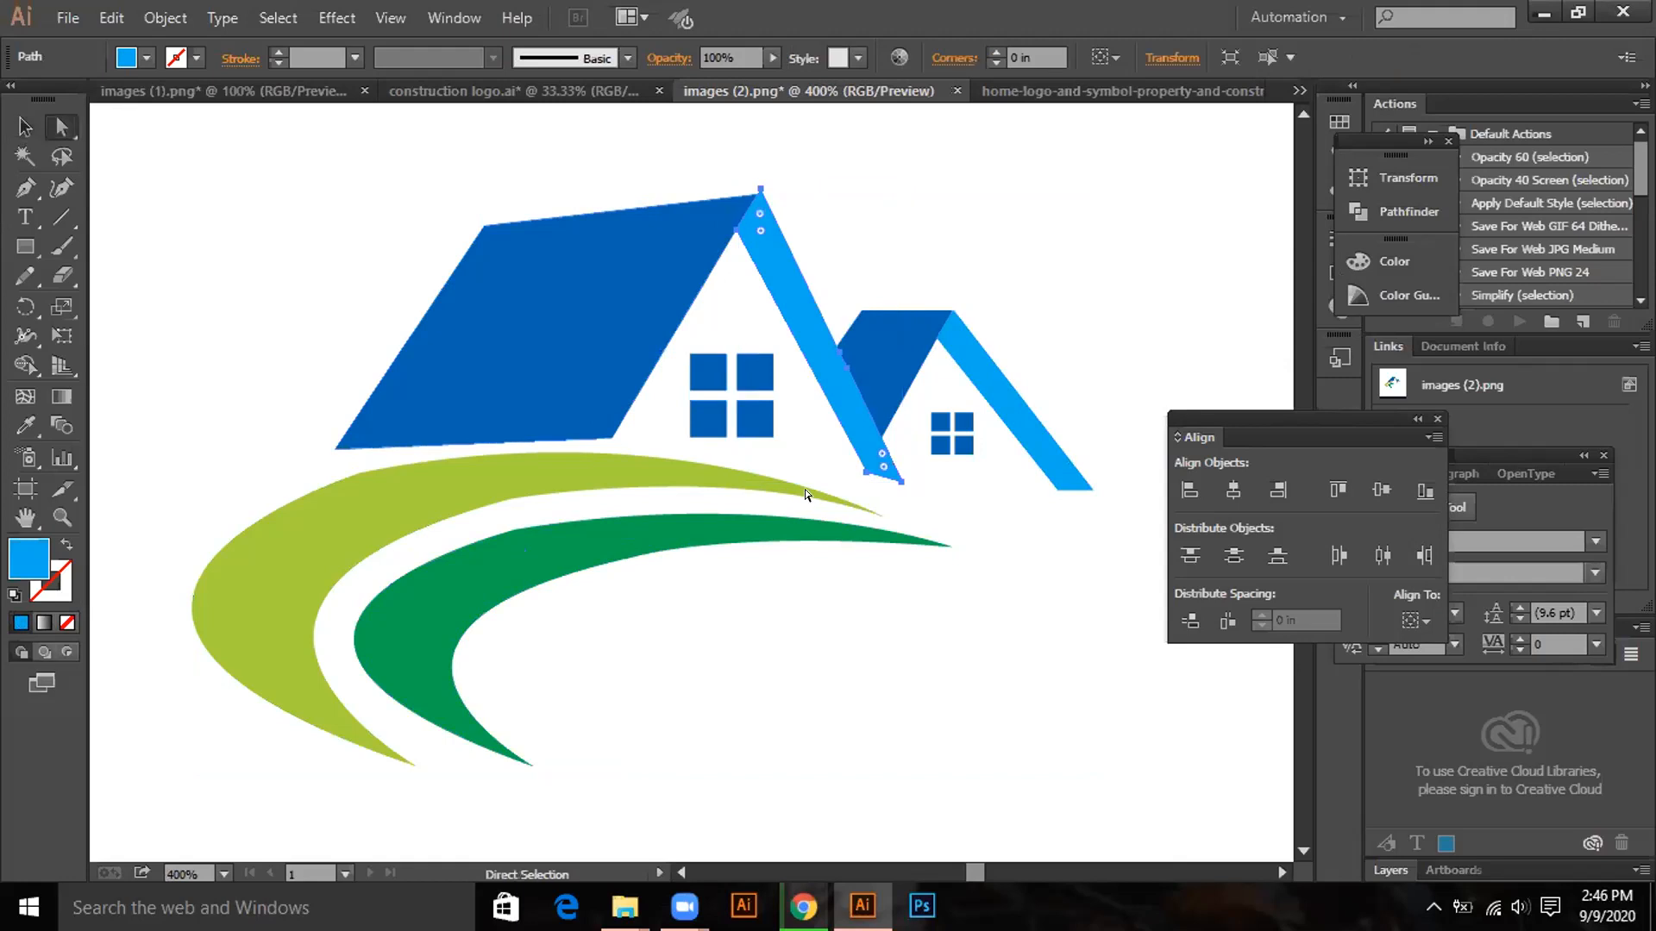
pyautogui.click(863, 474)
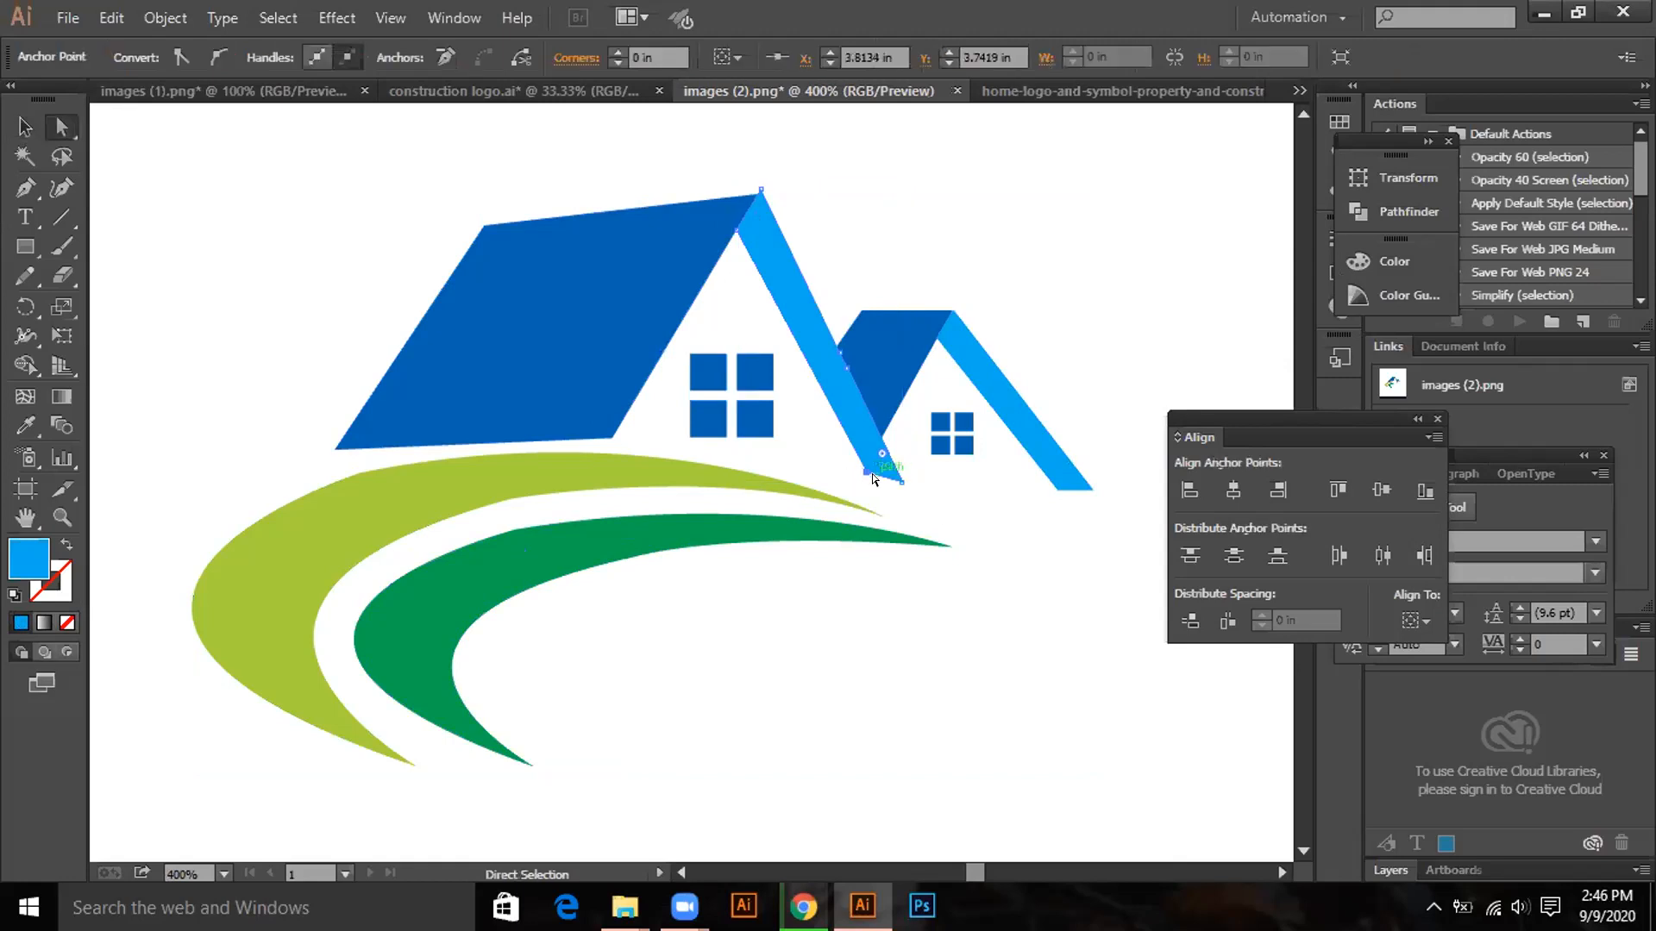
pyautogui.press('Left')
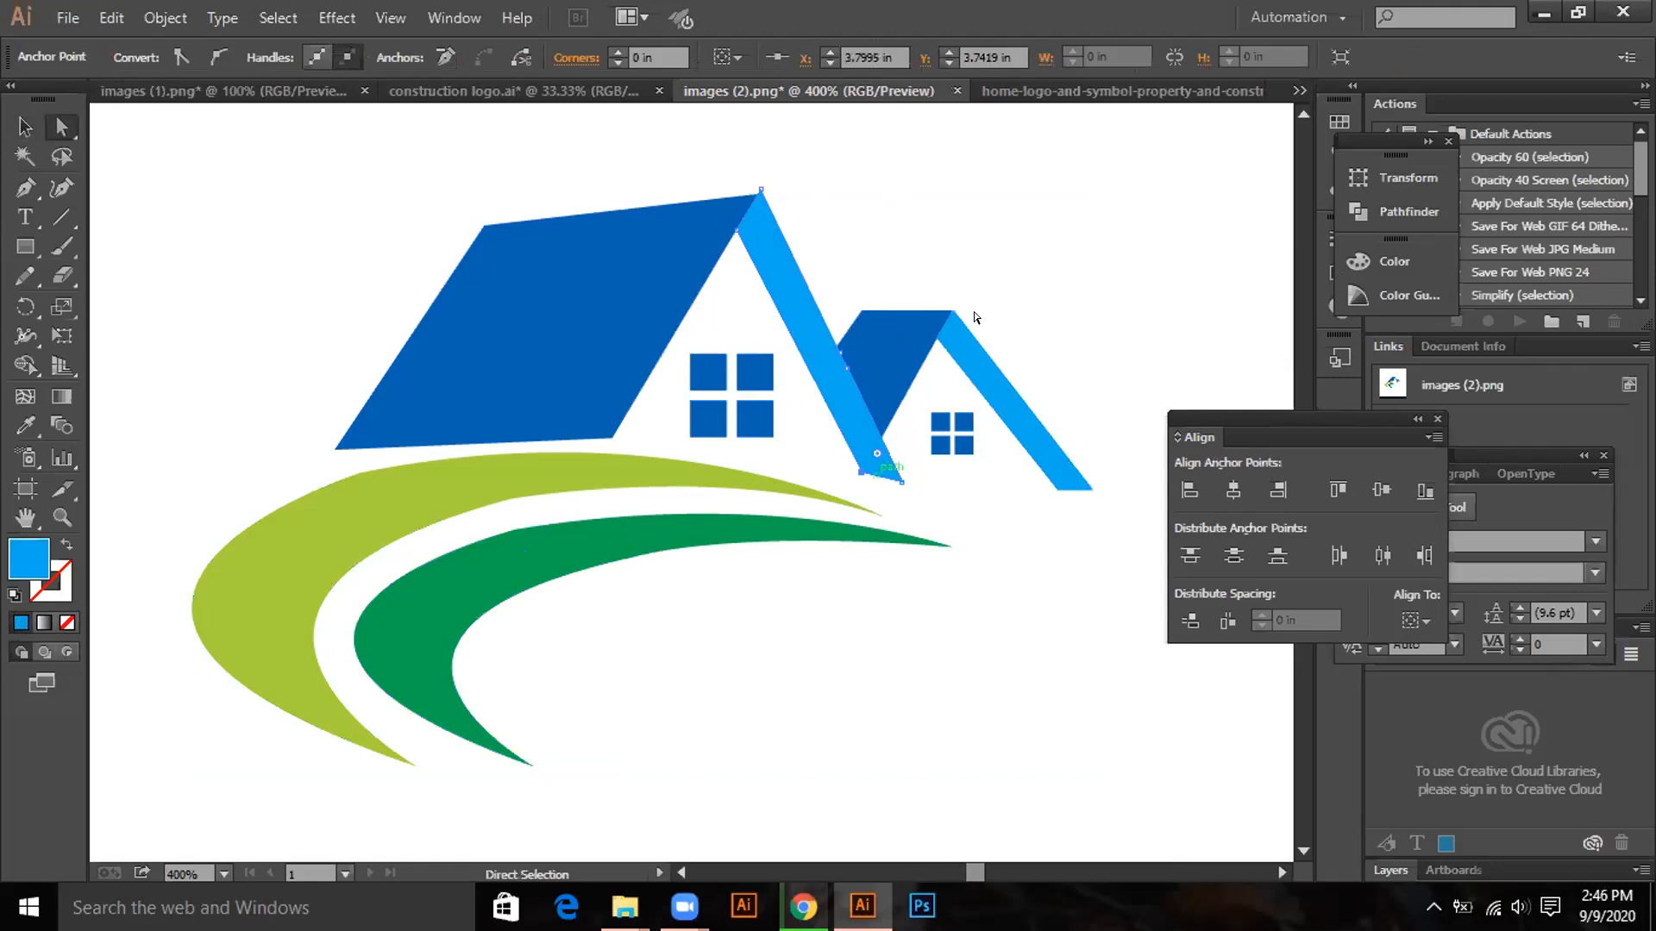
pyautogui.click(1014, 378)
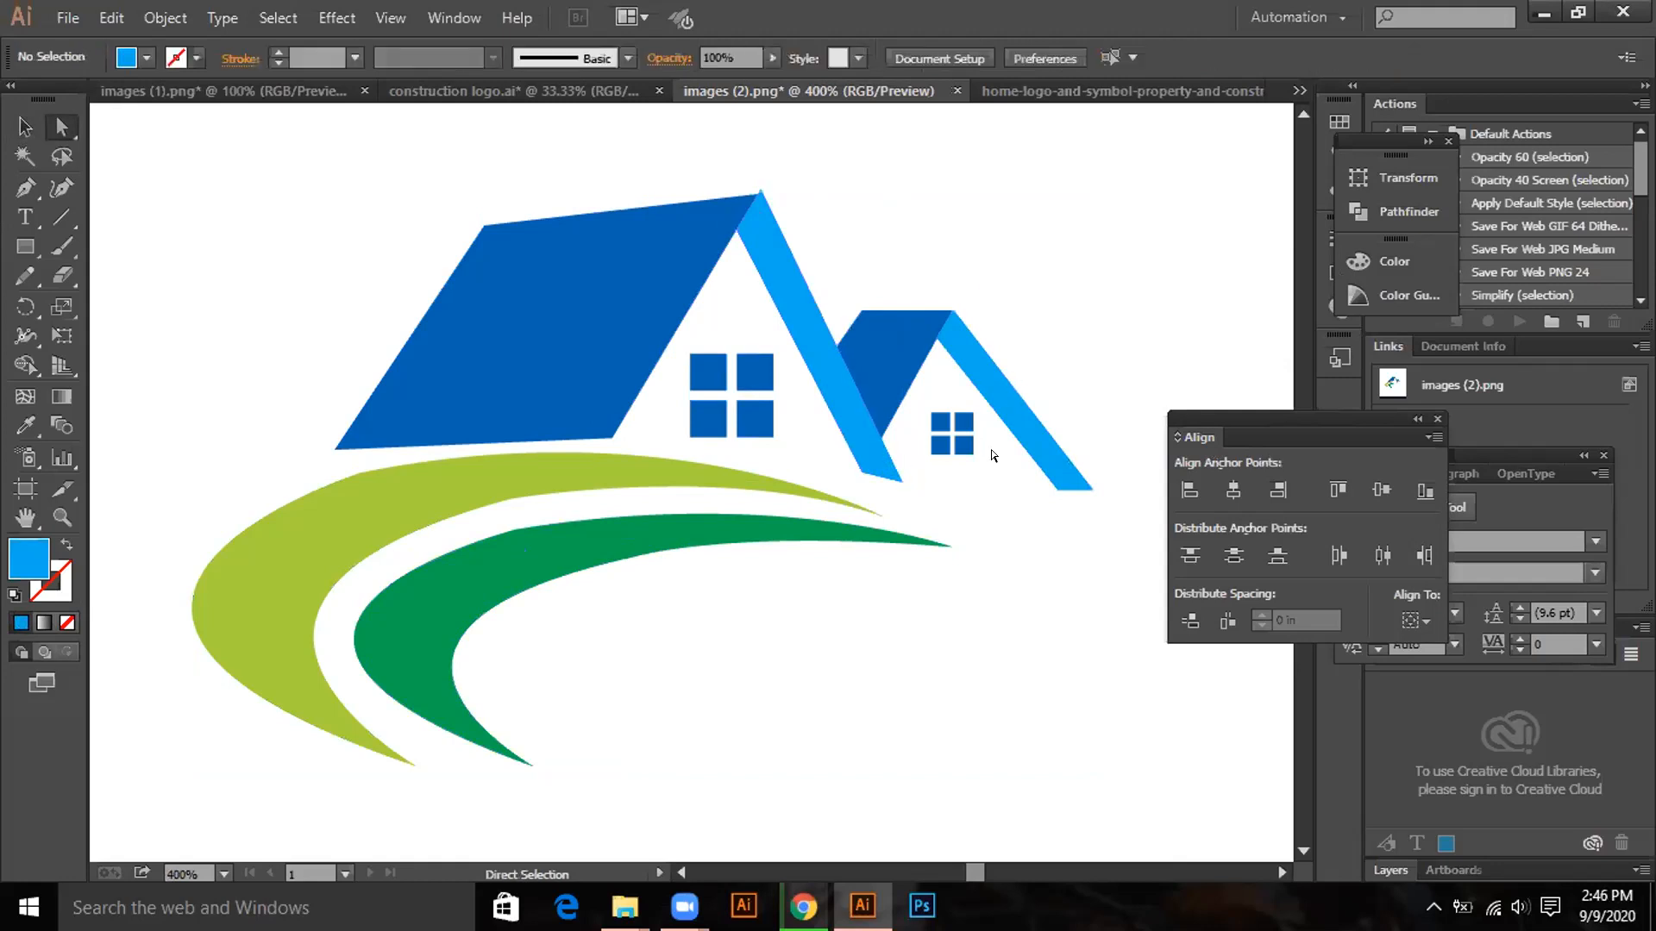
# Move the placed reference image clear of the redrawn house logo to its right, and dock the floating Align panel with the text panels.
pyautogui.moveTo(998, 446); pyautogui.dragTo(551, 352)
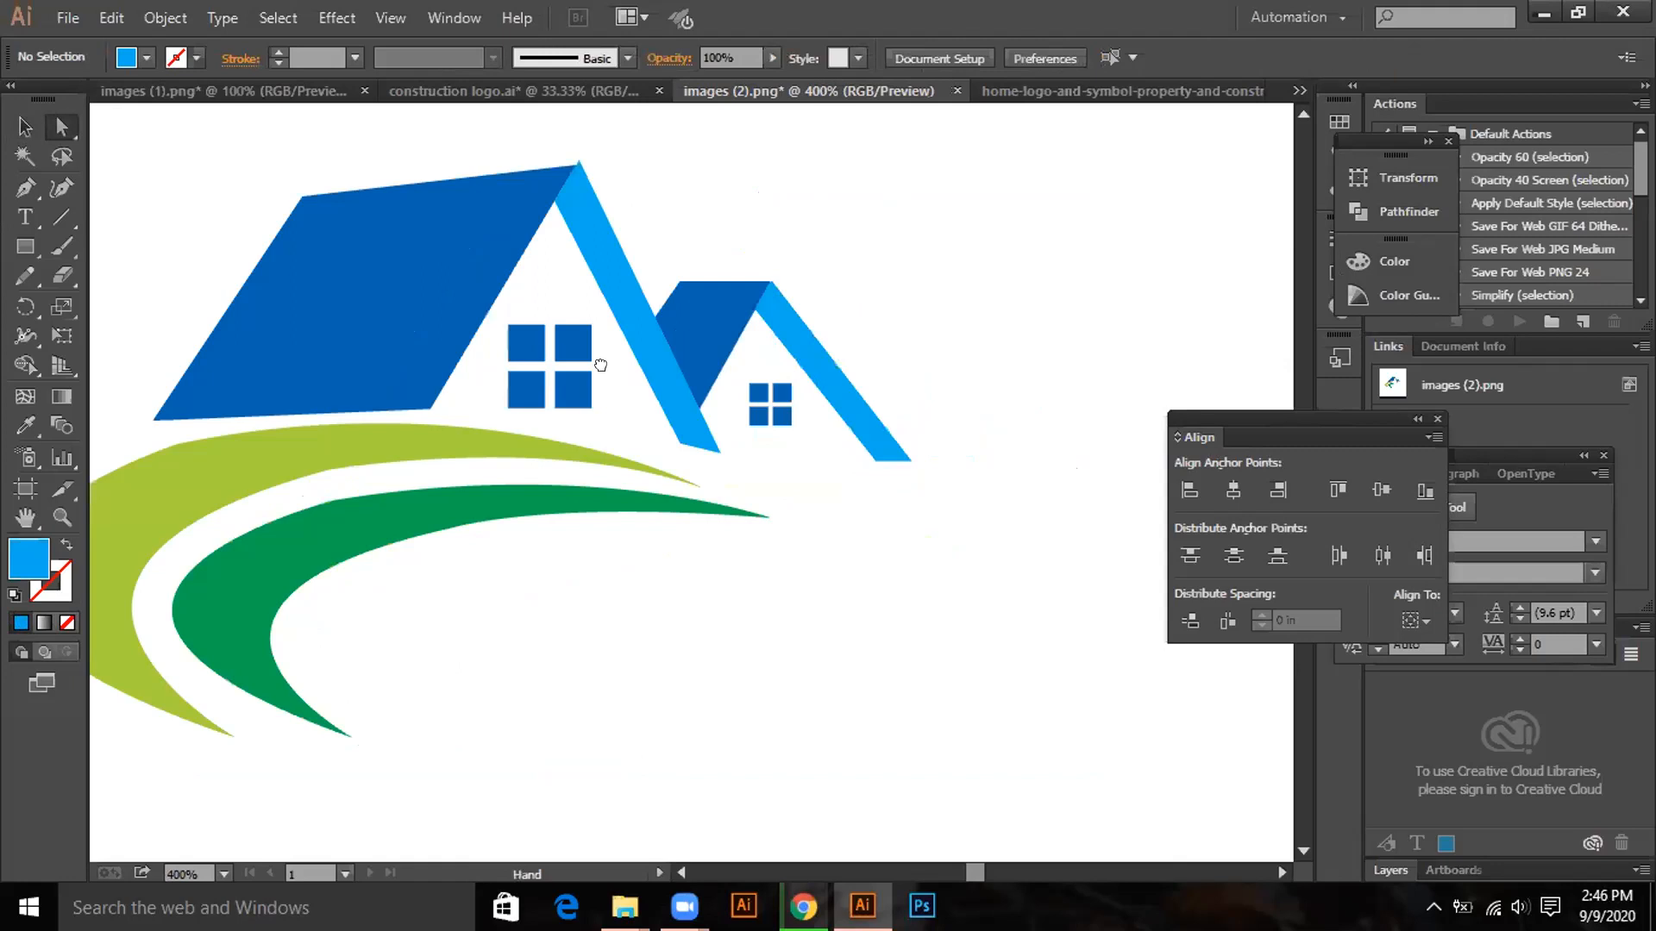
pyautogui.hotkey('ctrl', '-')
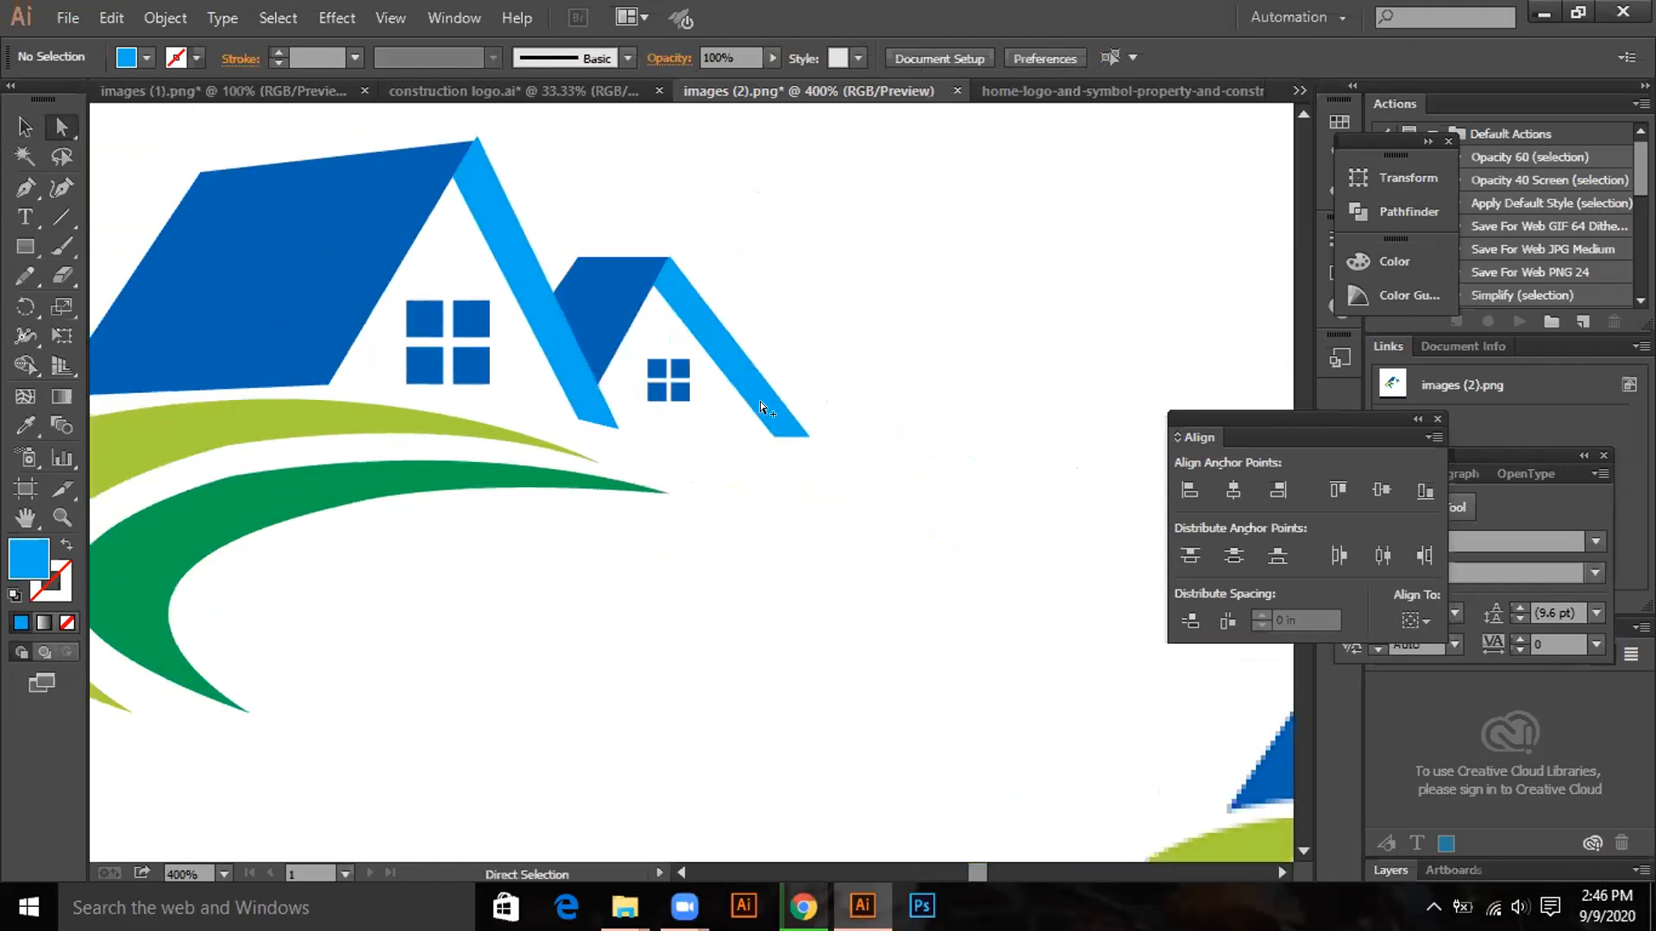
pyautogui.hotkey('ctrl', '-')
pyautogui.moveTo(1050, 598); pyautogui.dragTo(589, 540)
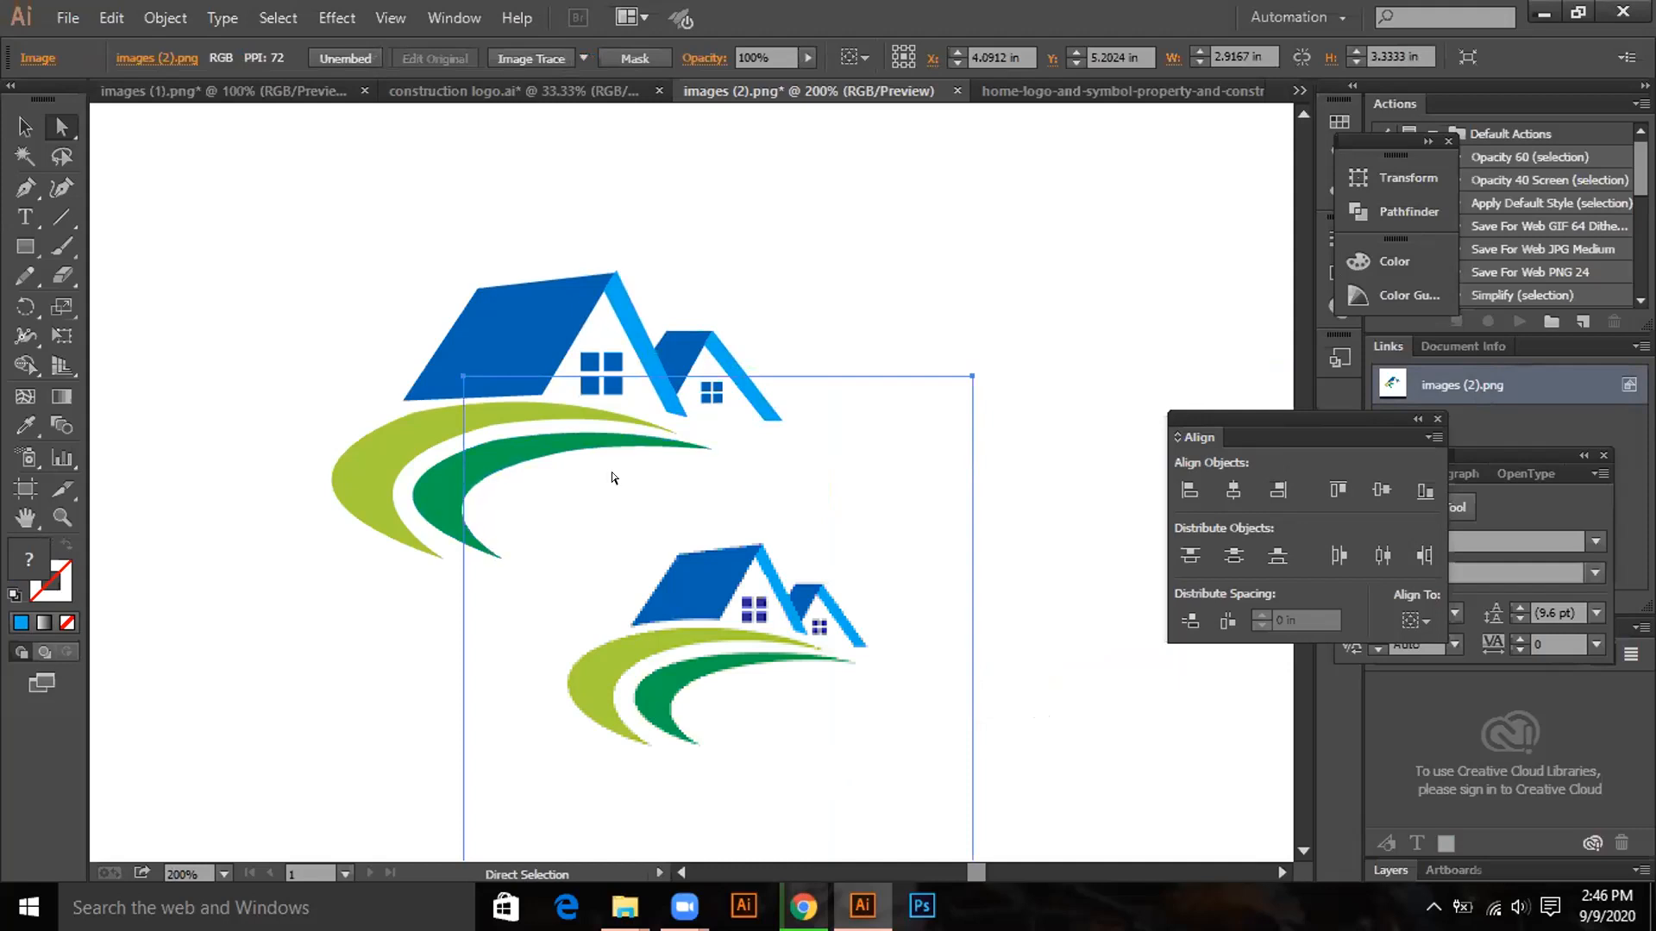
pyautogui.moveTo(680, 608); pyautogui.dragTo(1017, 566)
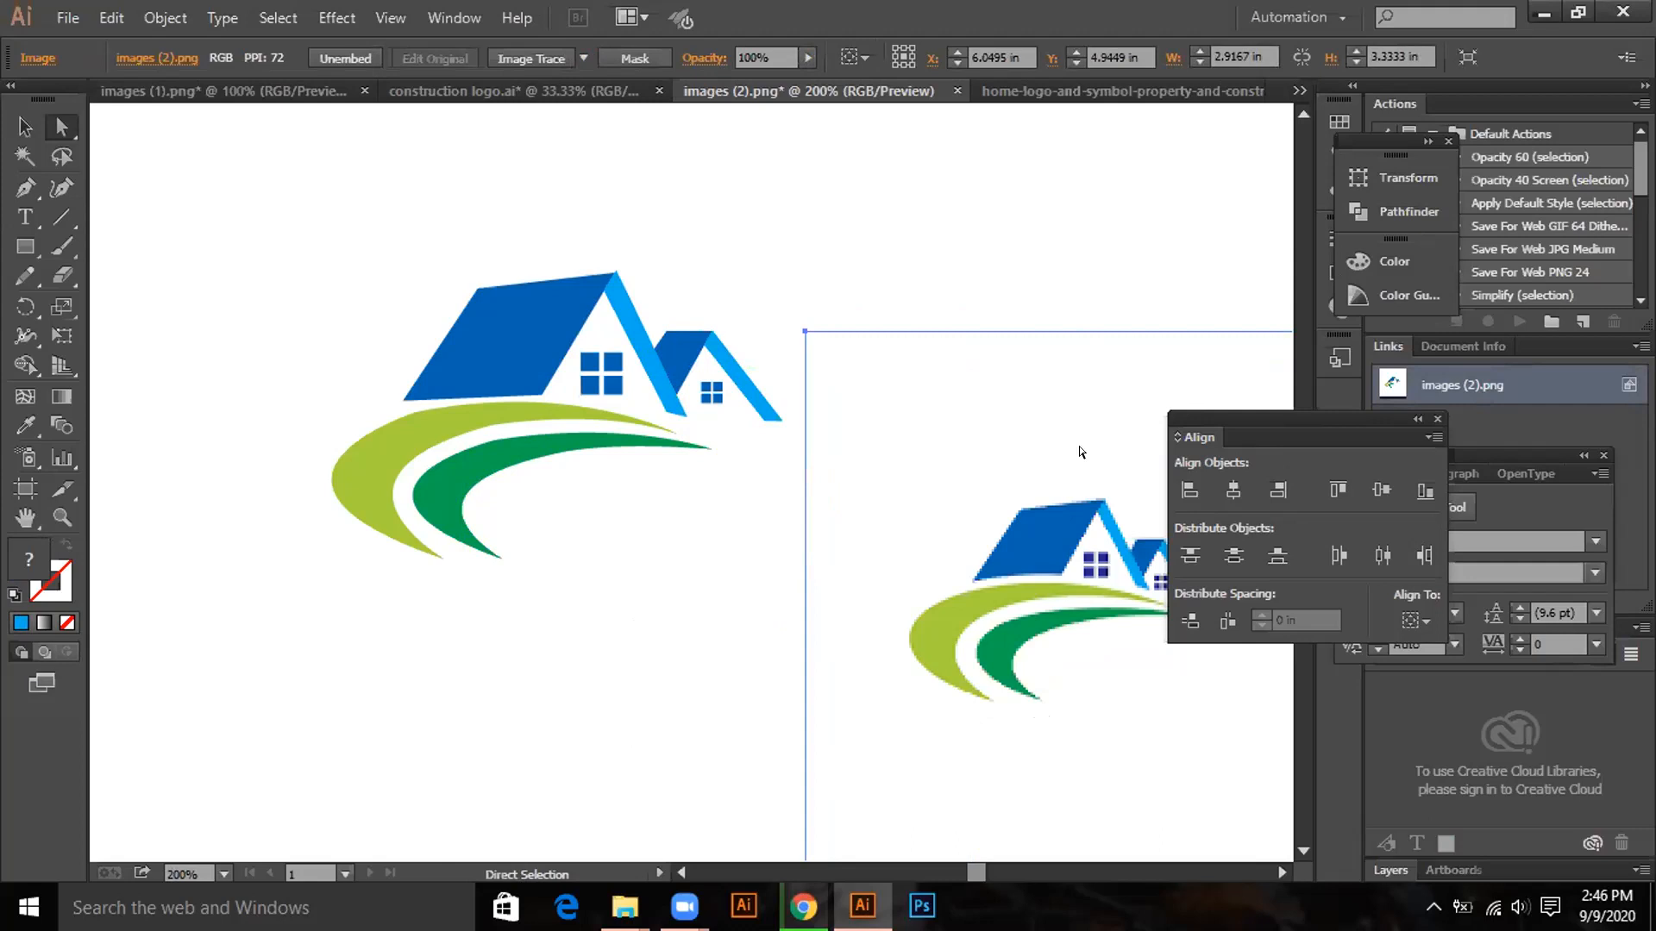
pyautogui.moveTo(1265, 416); pyautogui.dragTo(1367, 477)
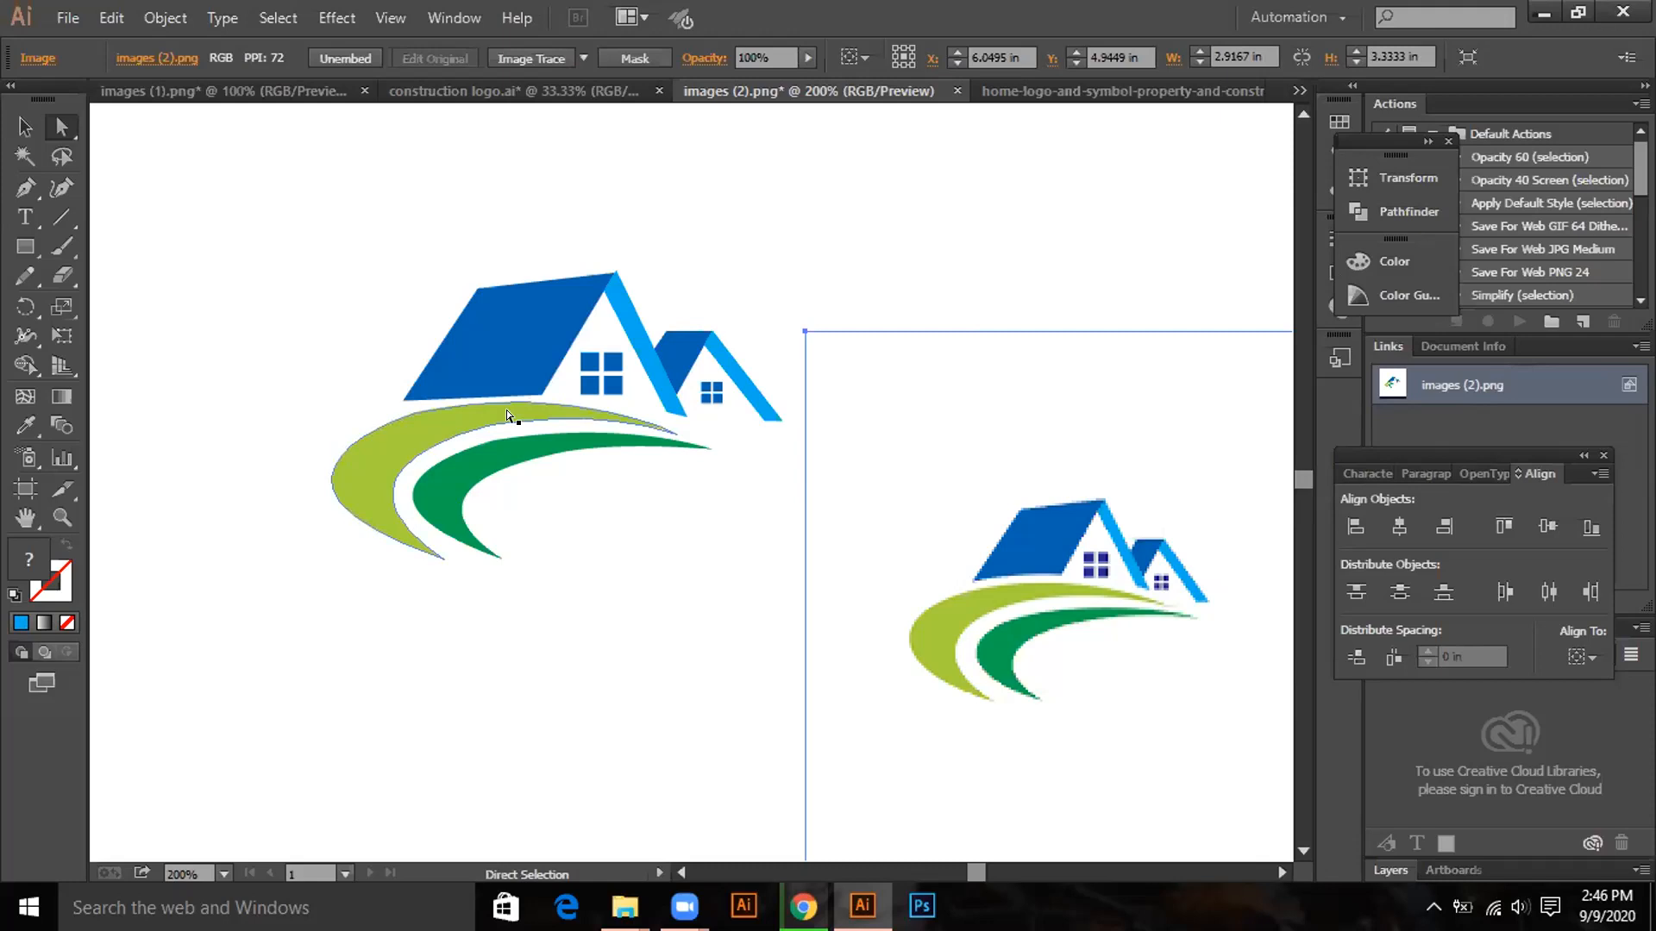
pyautogui.click(360, 278)
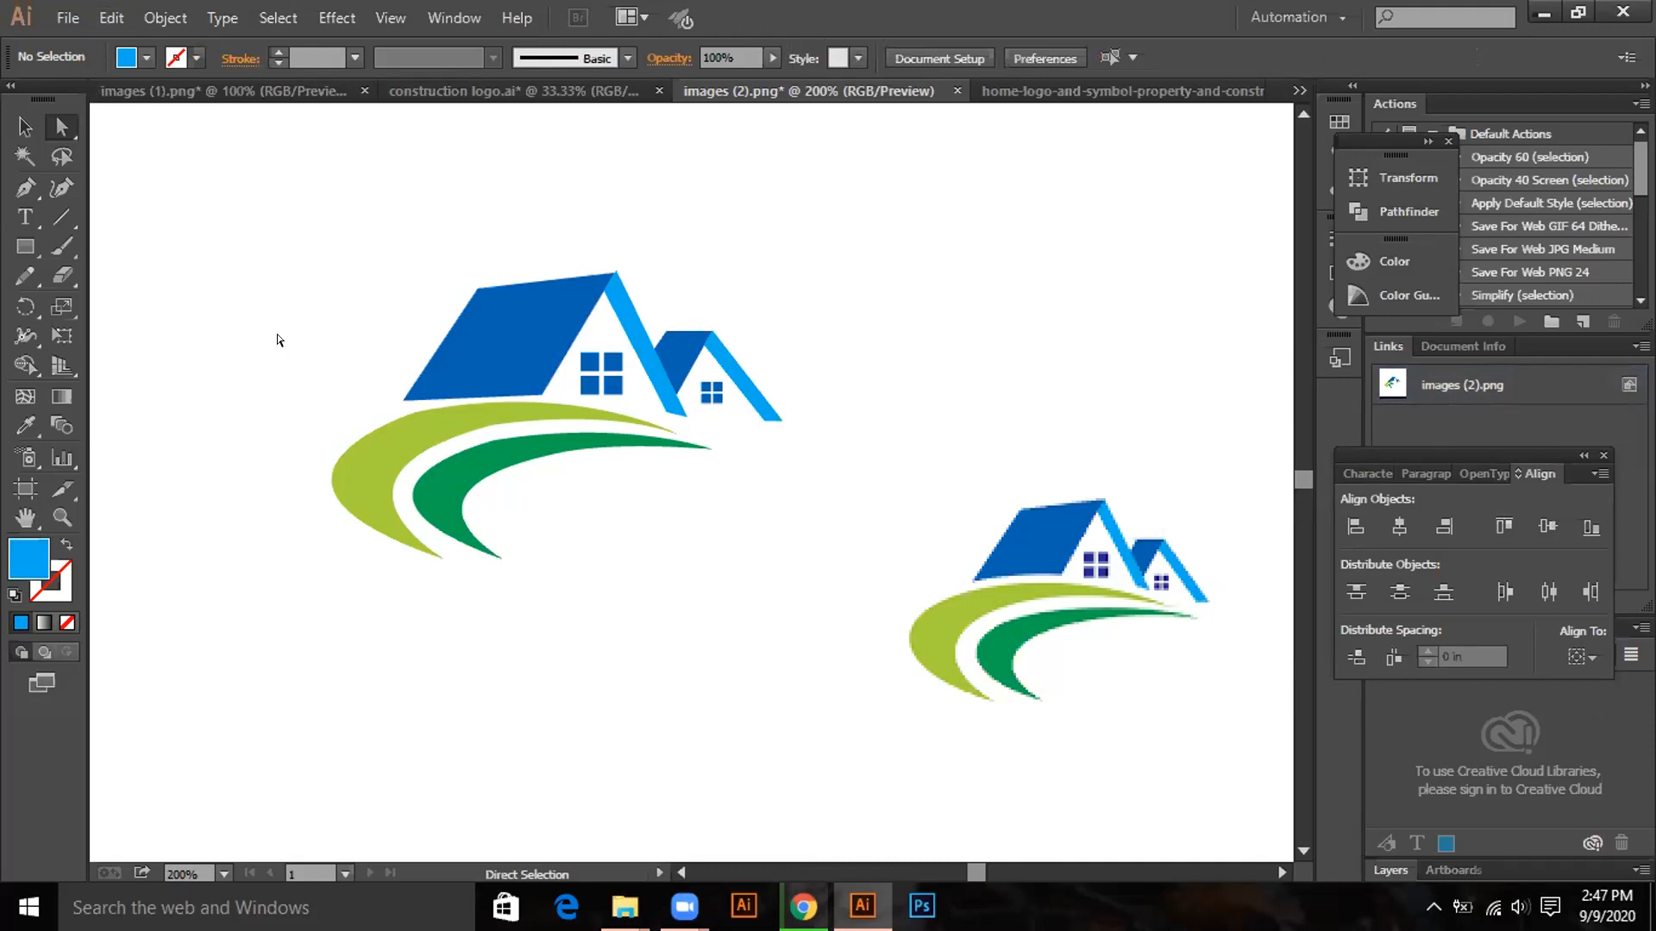
# Open the Freedom logo Illustrator file from the class work folder on drive D.
pyautogui.click(69, 19)
pyautogui.click(120, 99)
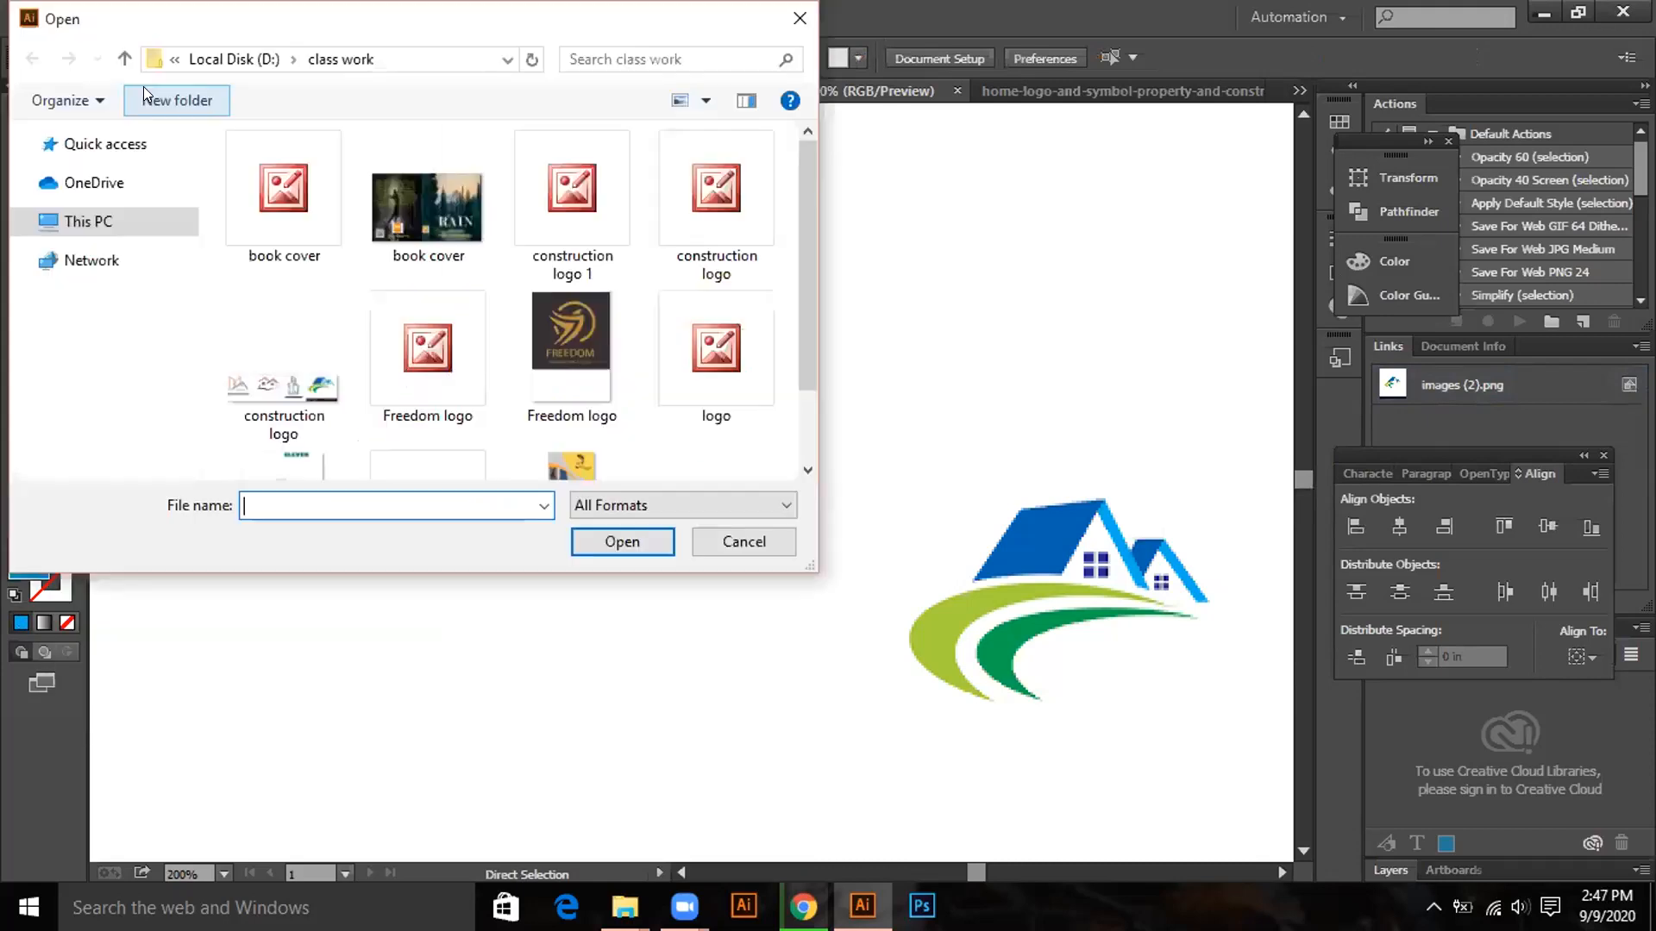
pyautogui.click(543, 338)
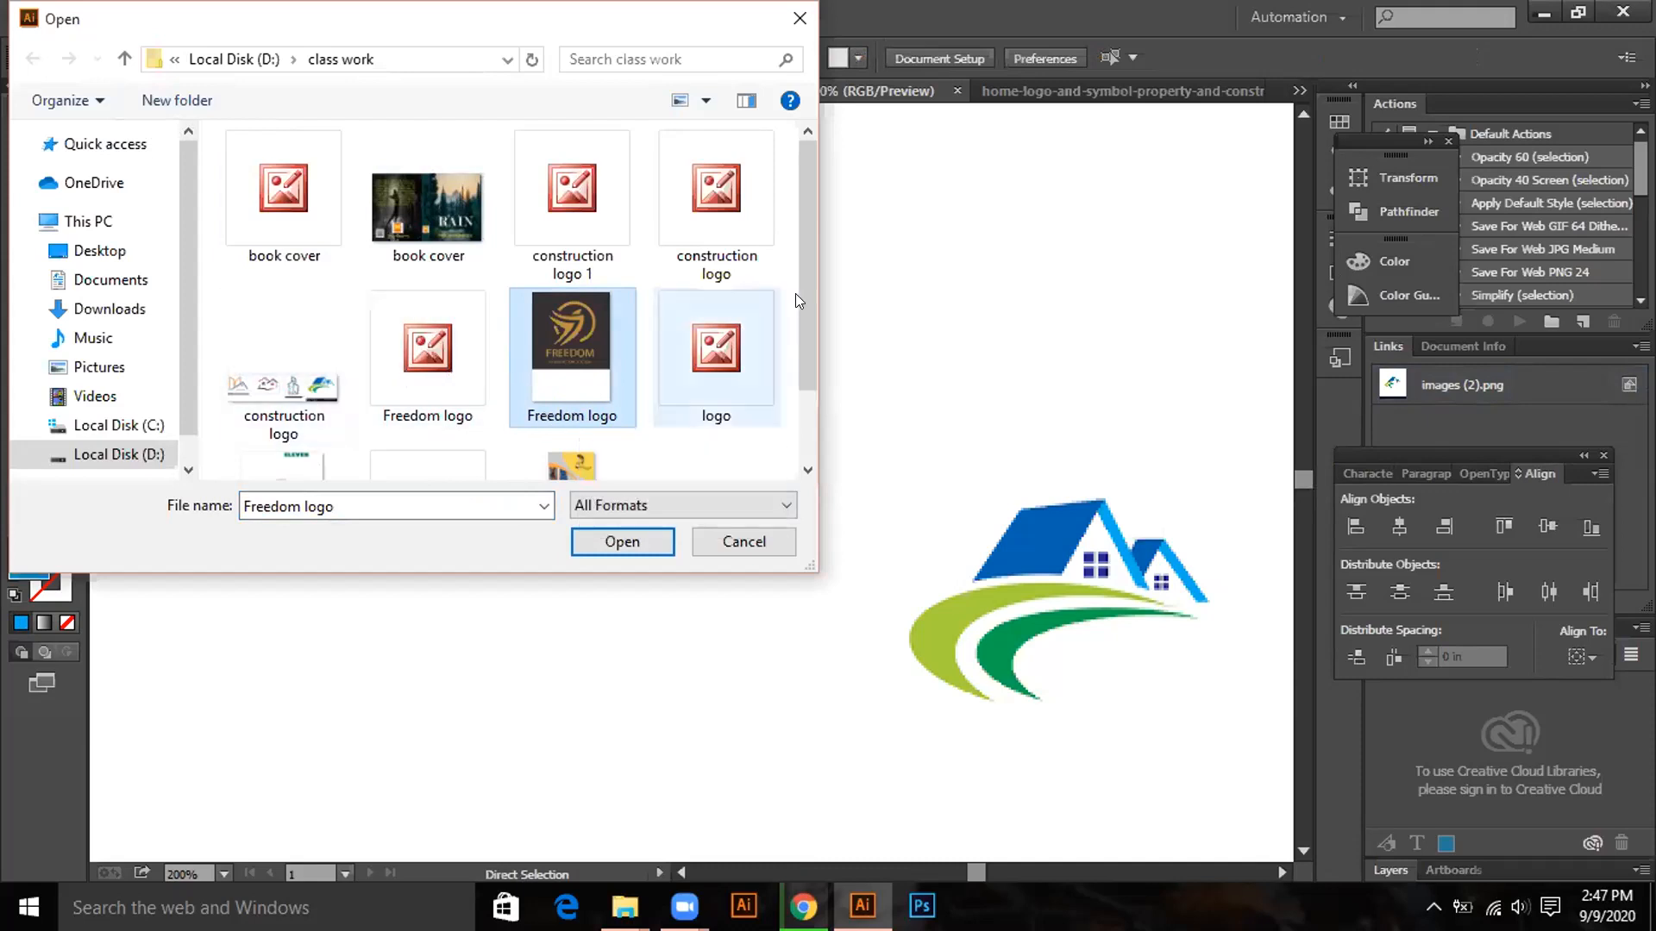
pyautogui.moveTo(815, 335)
pyautogui.mouseDown()
pyautogui.moveTo(816, 382)
pyautogui.moveTo(815, 332)
pyautogui.mouseUp()
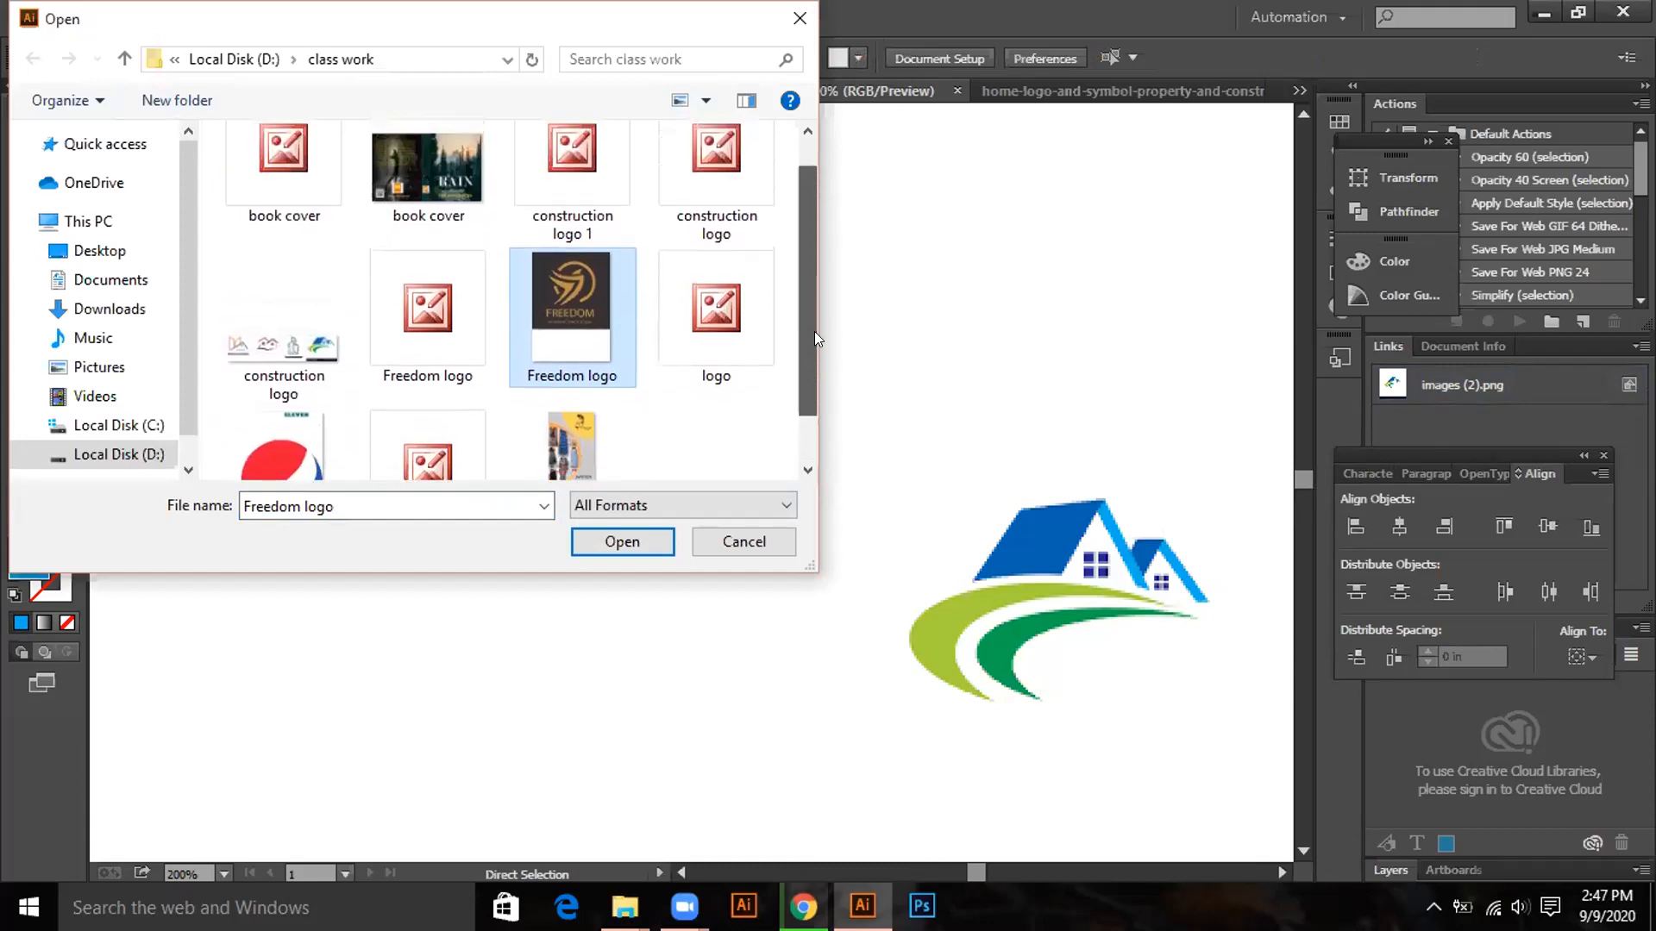
pyautogui.click(427, 323)
pyautogui.click(632, 532)
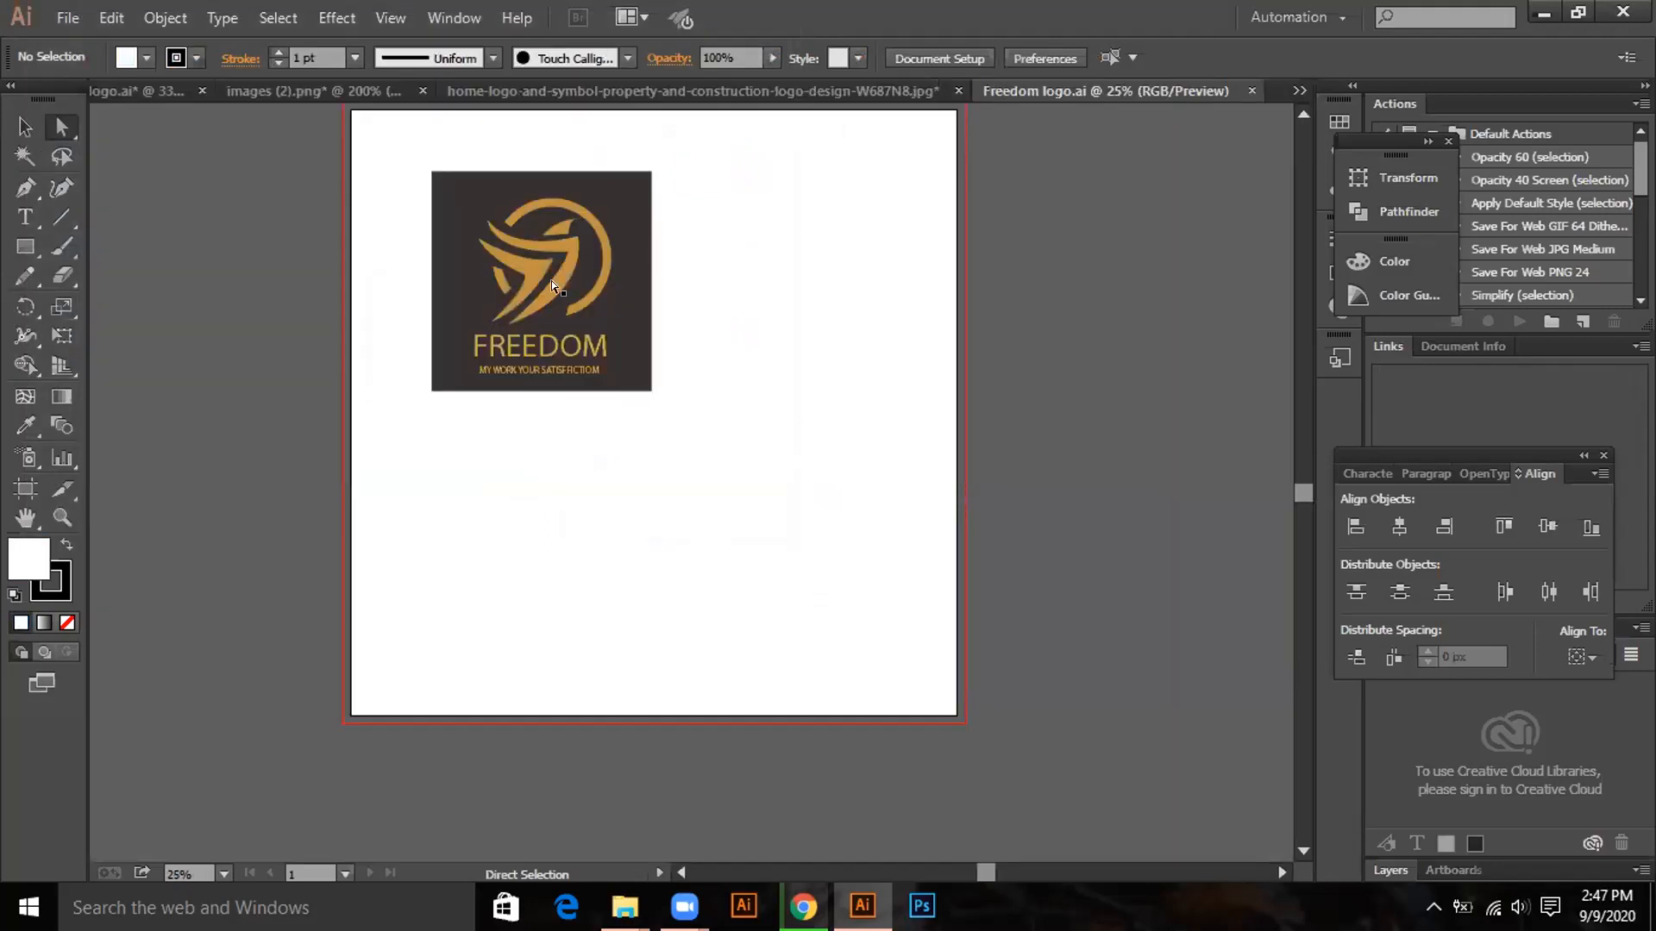
# Extend the lower end of the emblem's gold ring leftward toward the bird's wing by shifting both its end points.
pyautogui.moveTo(551, 281); pyautogui.dragTo(683, 422)
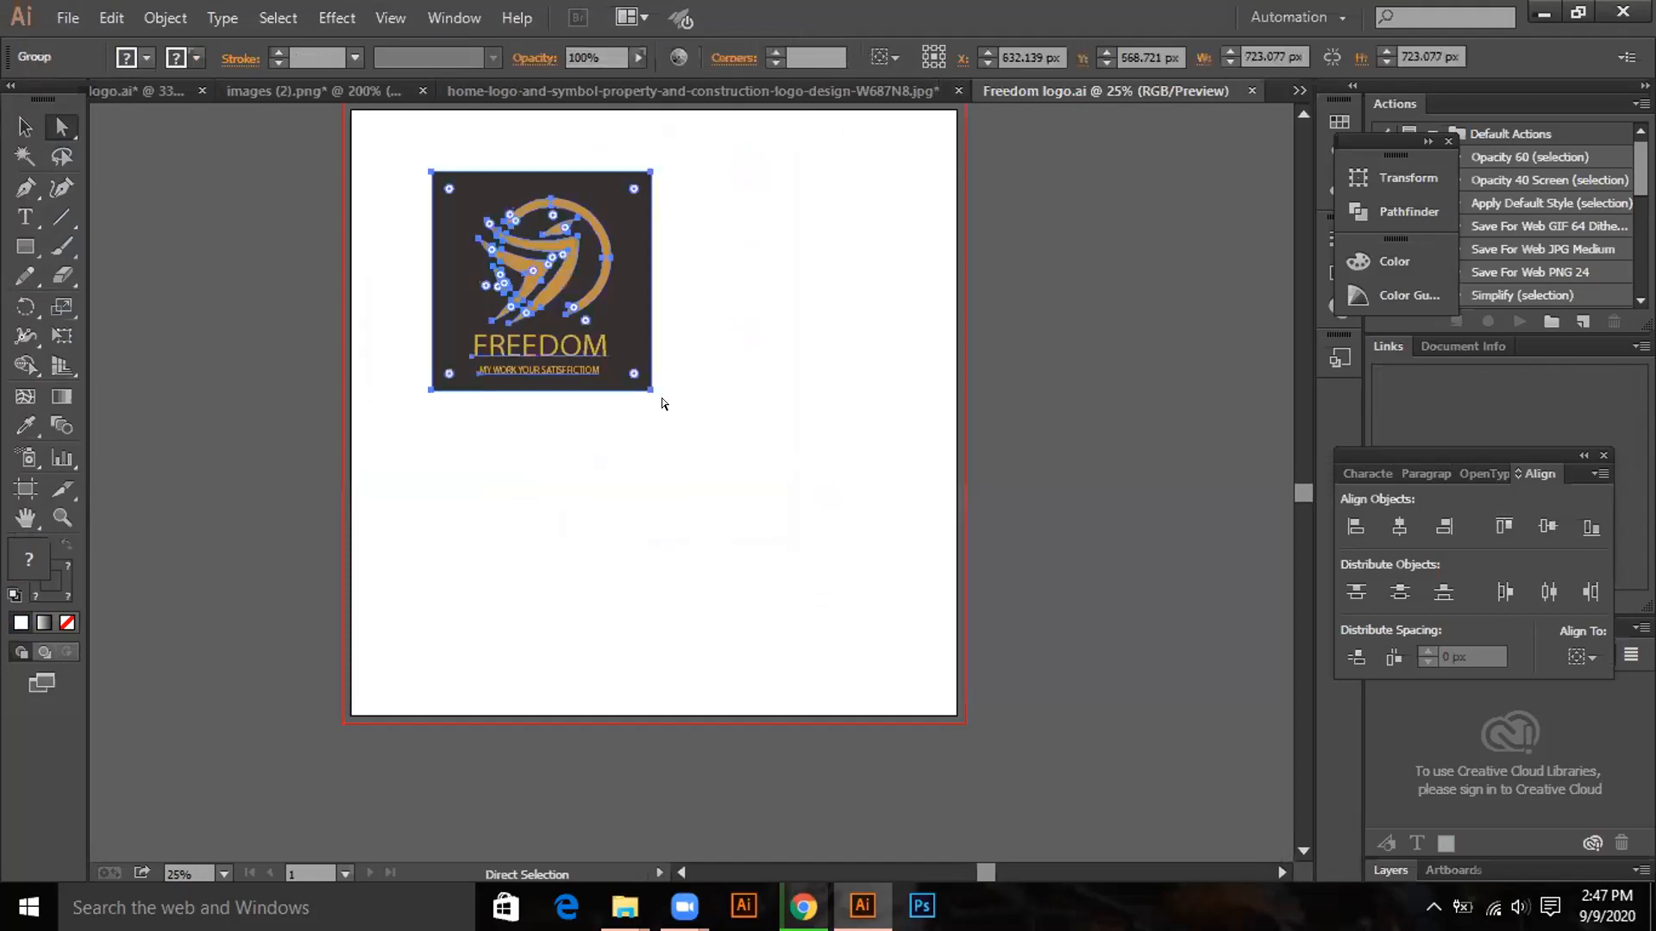
pyautogui.scroll(2, 668, 398)
pyautogui.scroll(1, 663, 394)
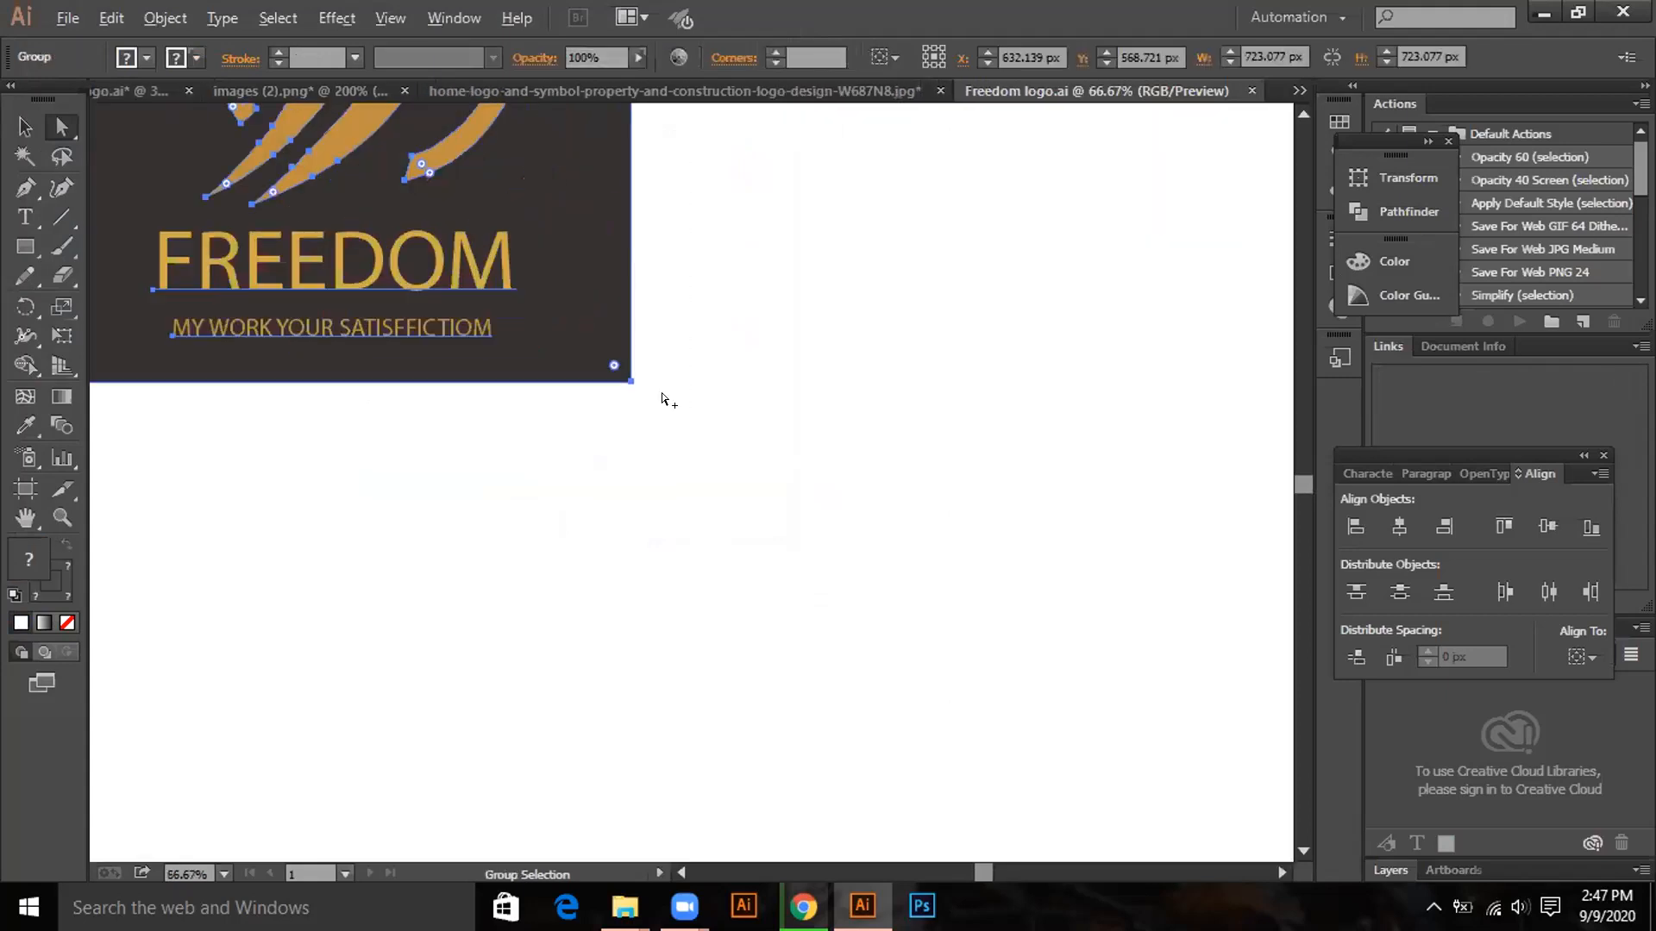
pyautogui.moveTo(551, 247); pyautogui.dragTo(582, 277)
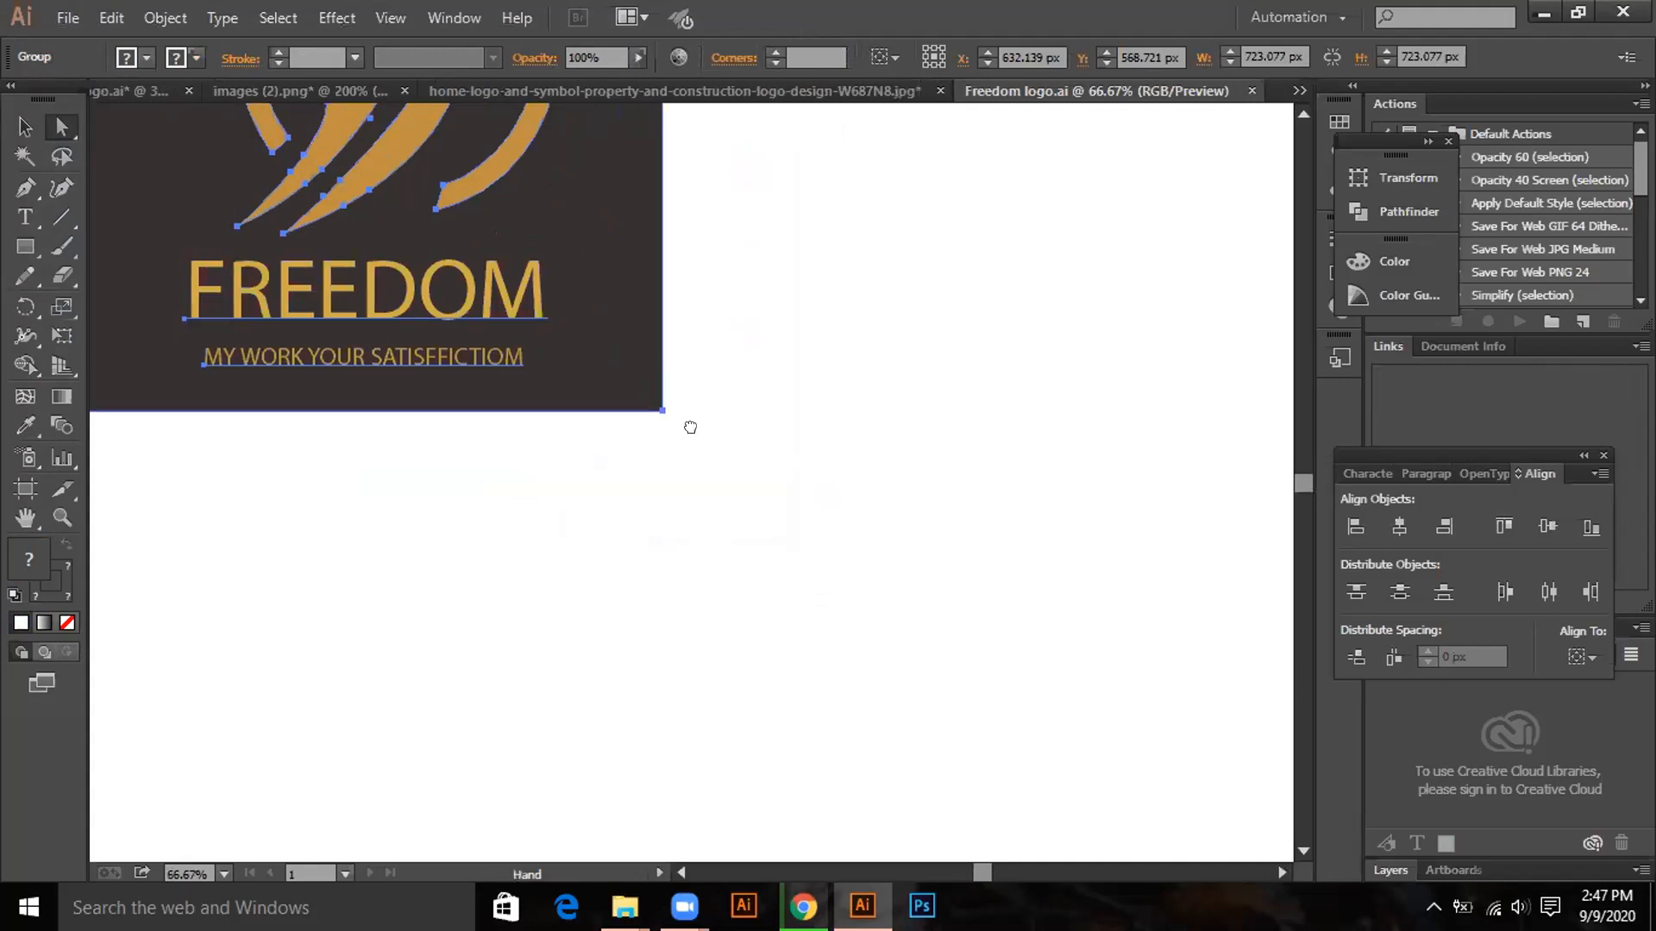
pyautogui.moveTo(756, 205); pyautogui.dragTo(962, 514)
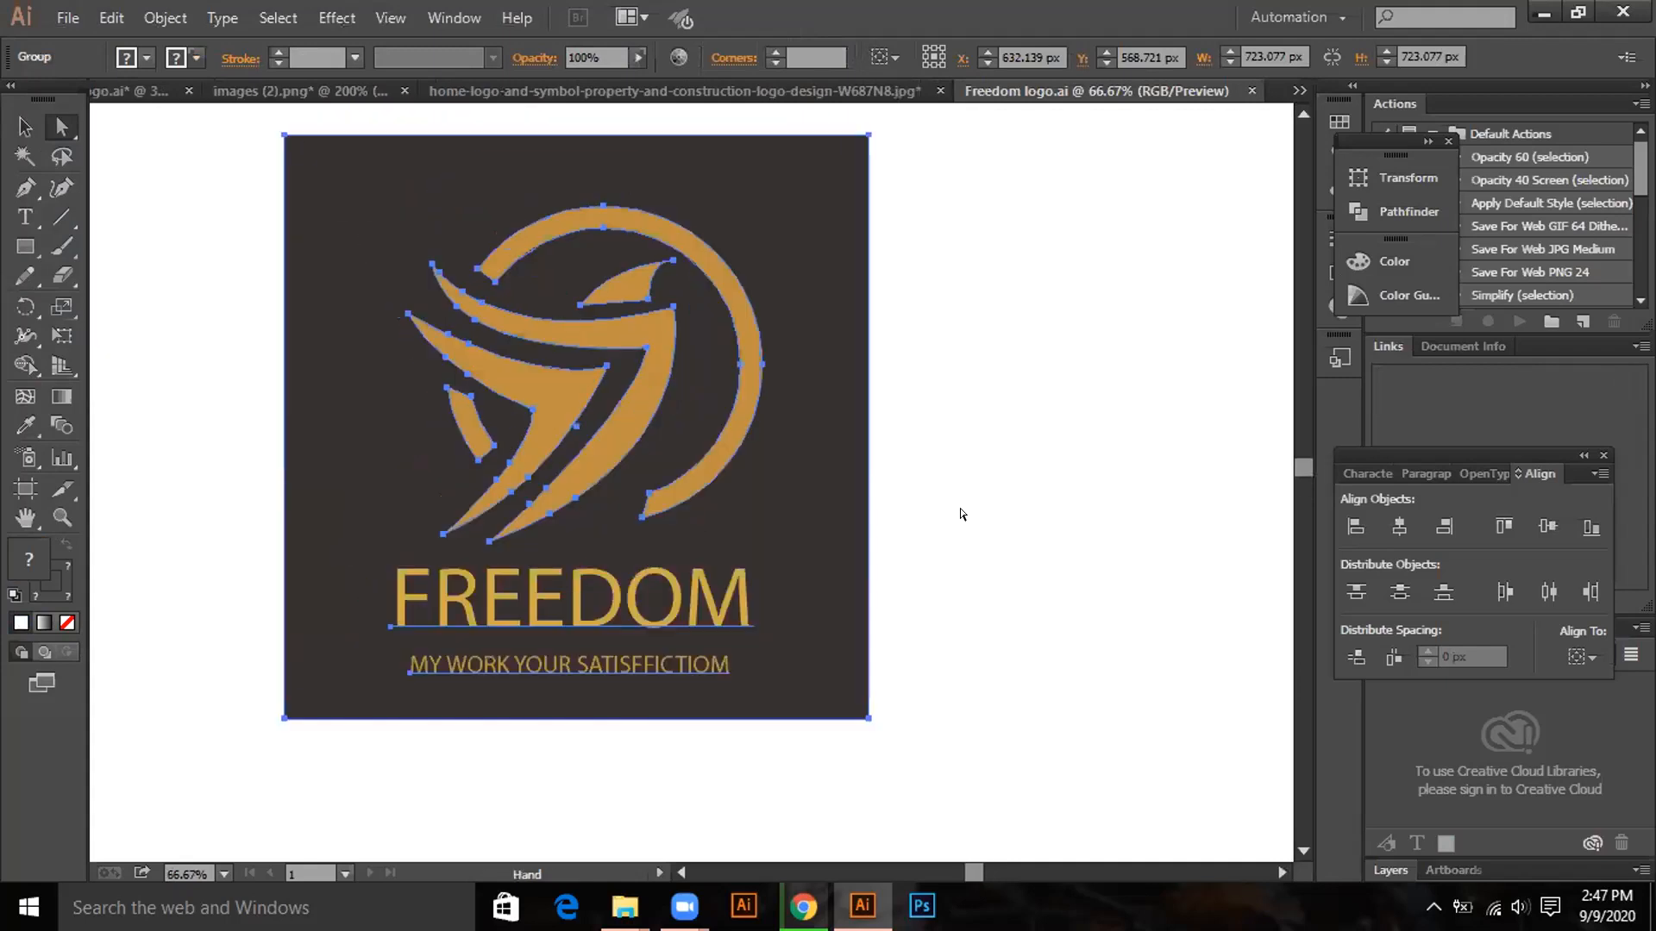
pyautogui.click(963, 514)
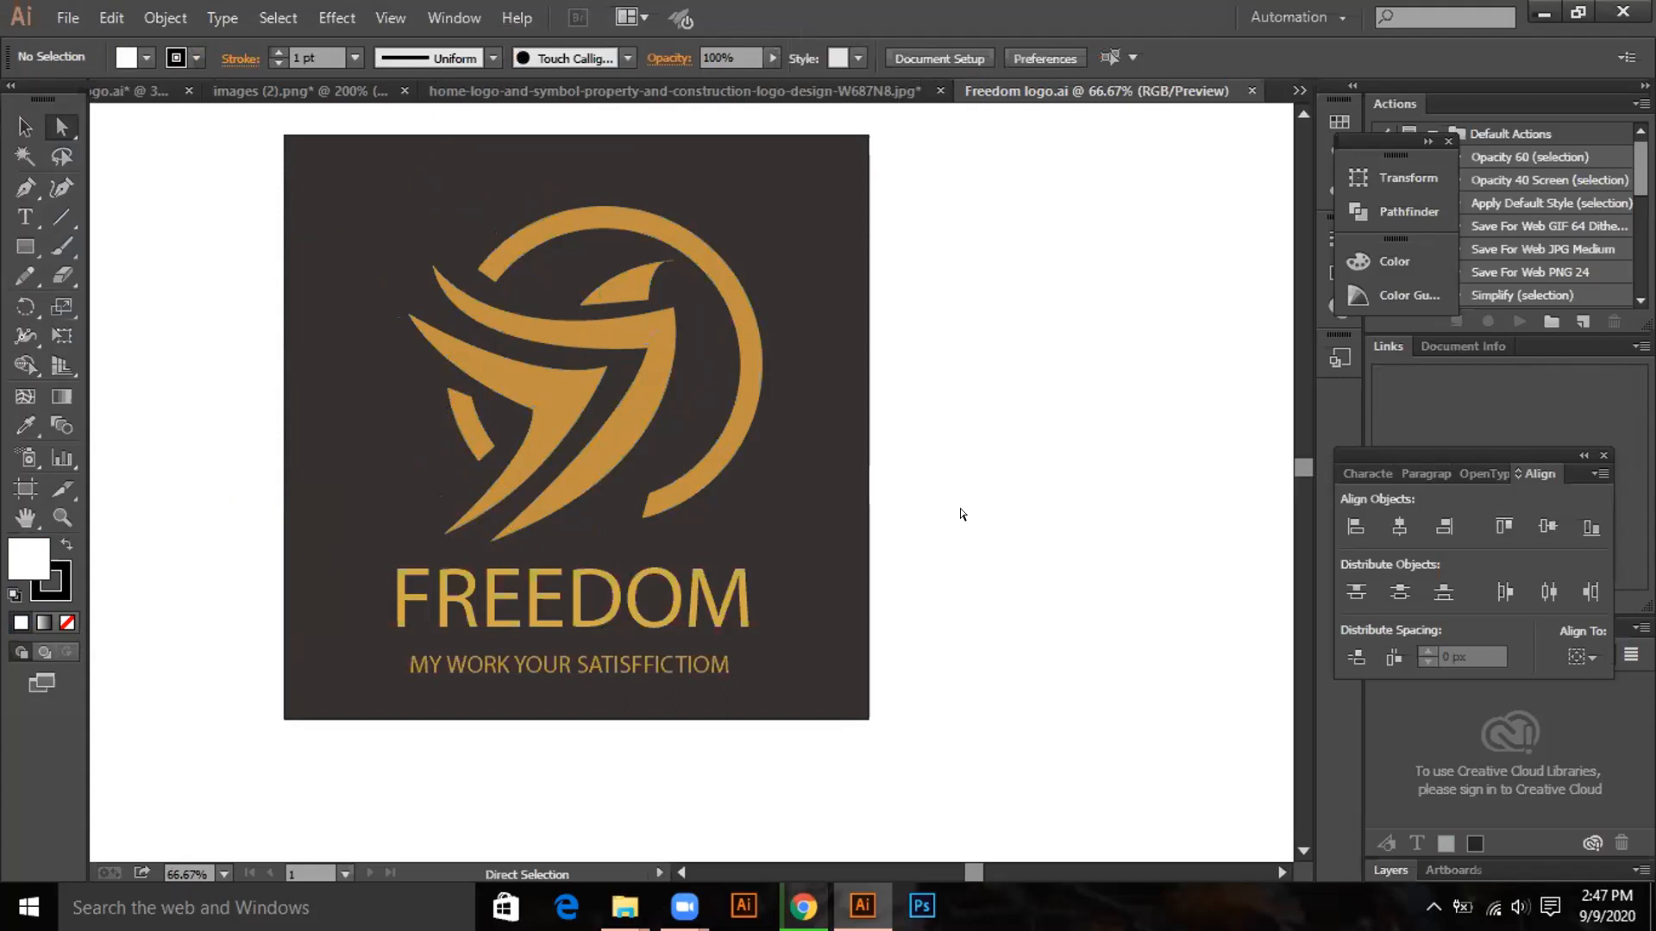
pyautogui.click(644, 499)
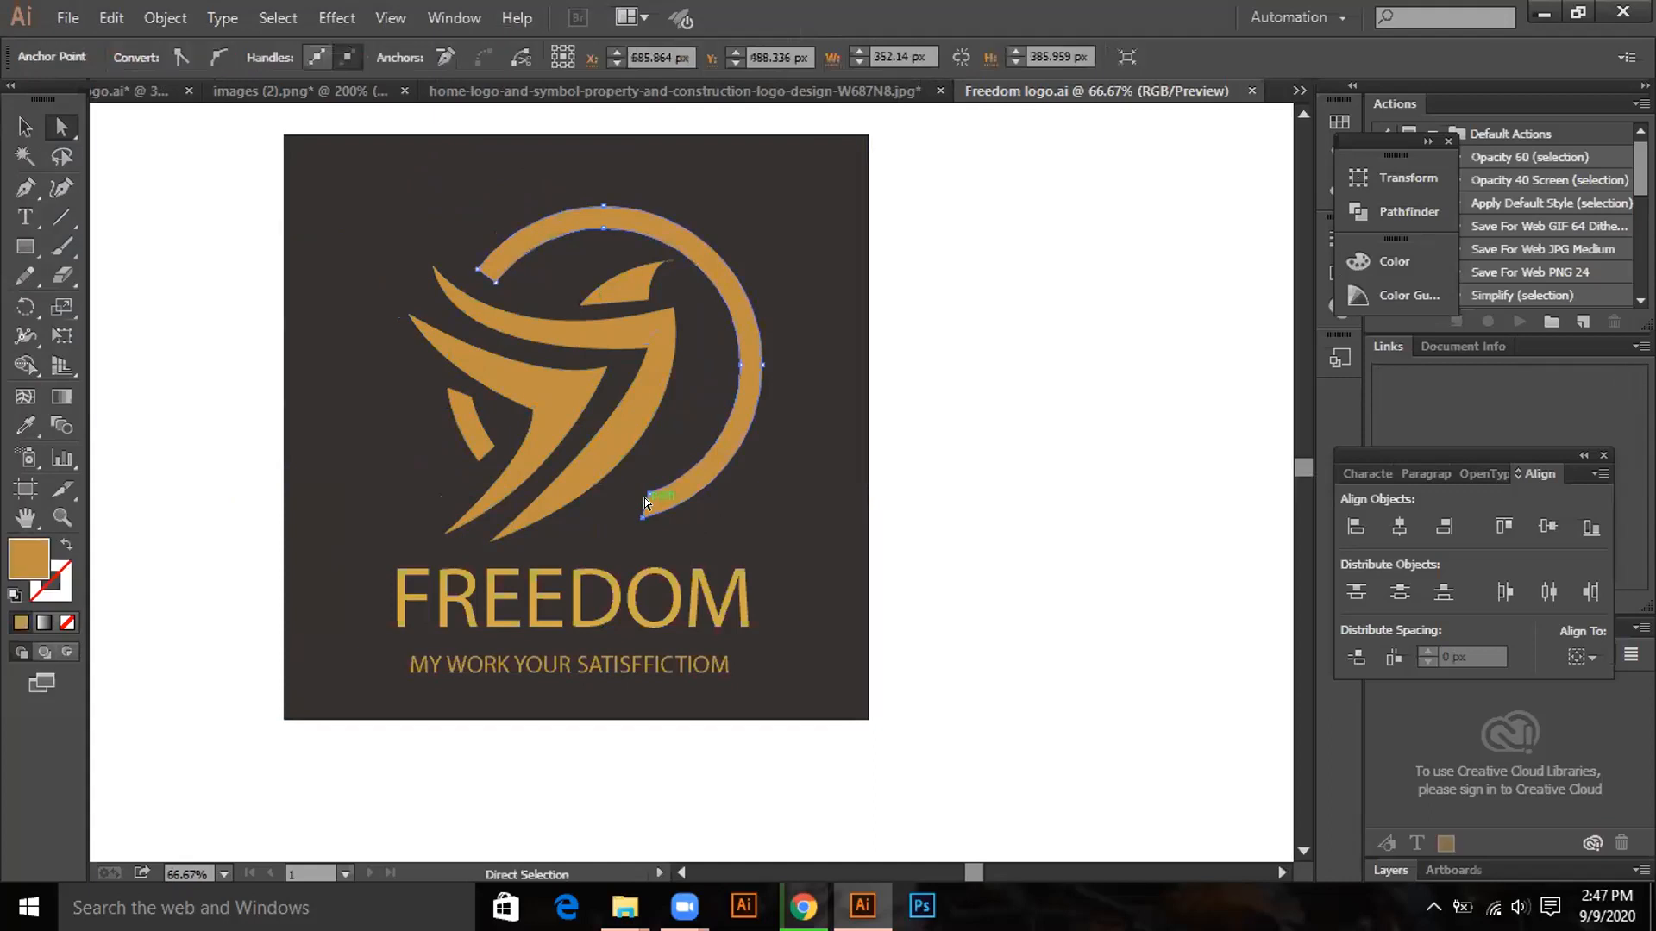
pyautogui.moveTo(644, 498)
pyautogui.mouseDown()
pyautogui.moveTo(706, 525)
pyautogui.moveTo(640, 499)
pyautogui.mouseUp()
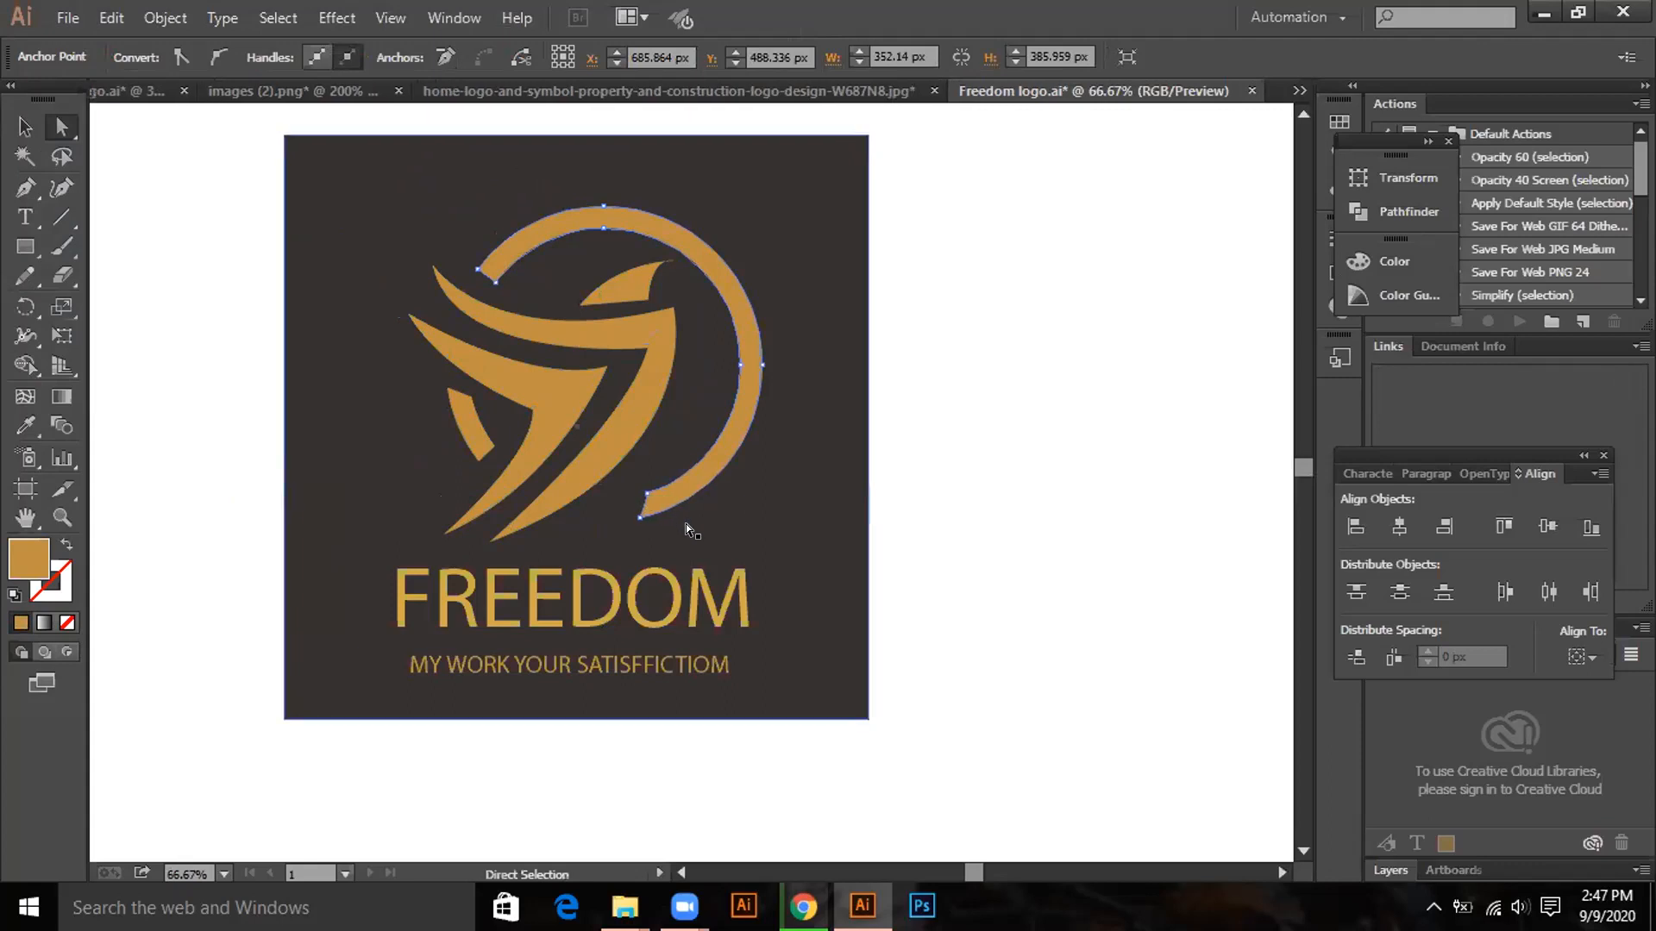
pyautogui.press('Left')
pyautogui.press('Left')
pyautogui.press('Left')
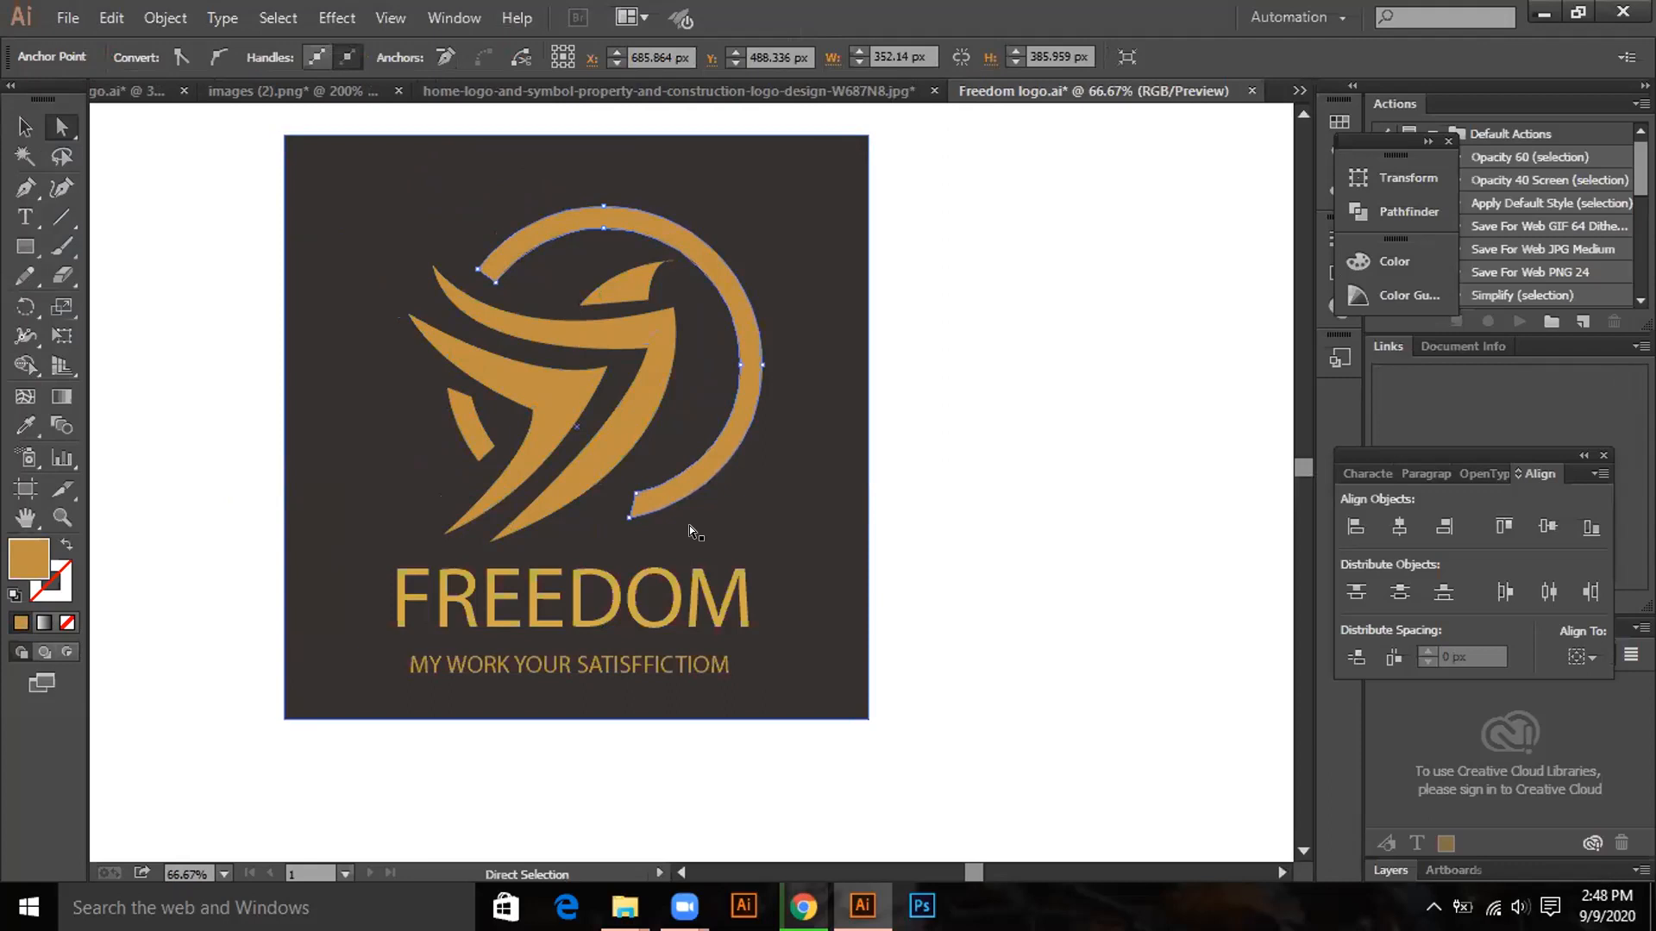
pyautogui.press('Left')
pyautogui.press('Left')
pyautogui.press('Left')
pyautogui.press('Left')
pyautogui.press('Left')
pyautogui.press('Left')
pyautogui.press('Left')
pyautogui.press('Left')
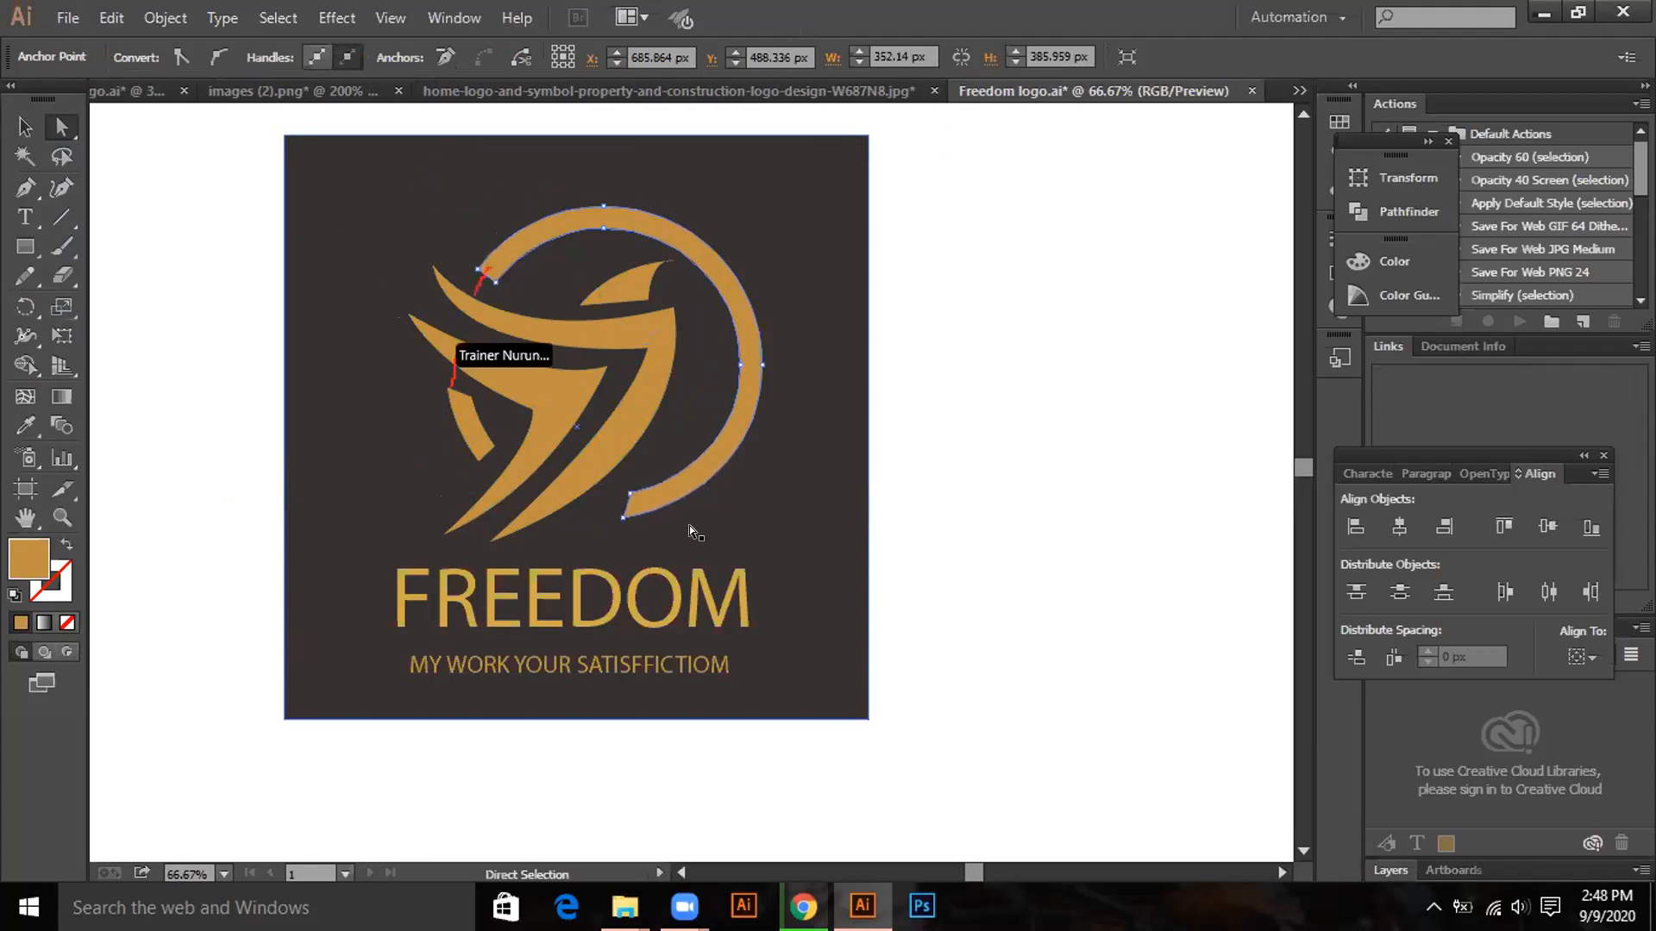
pyautogui.press('Left')
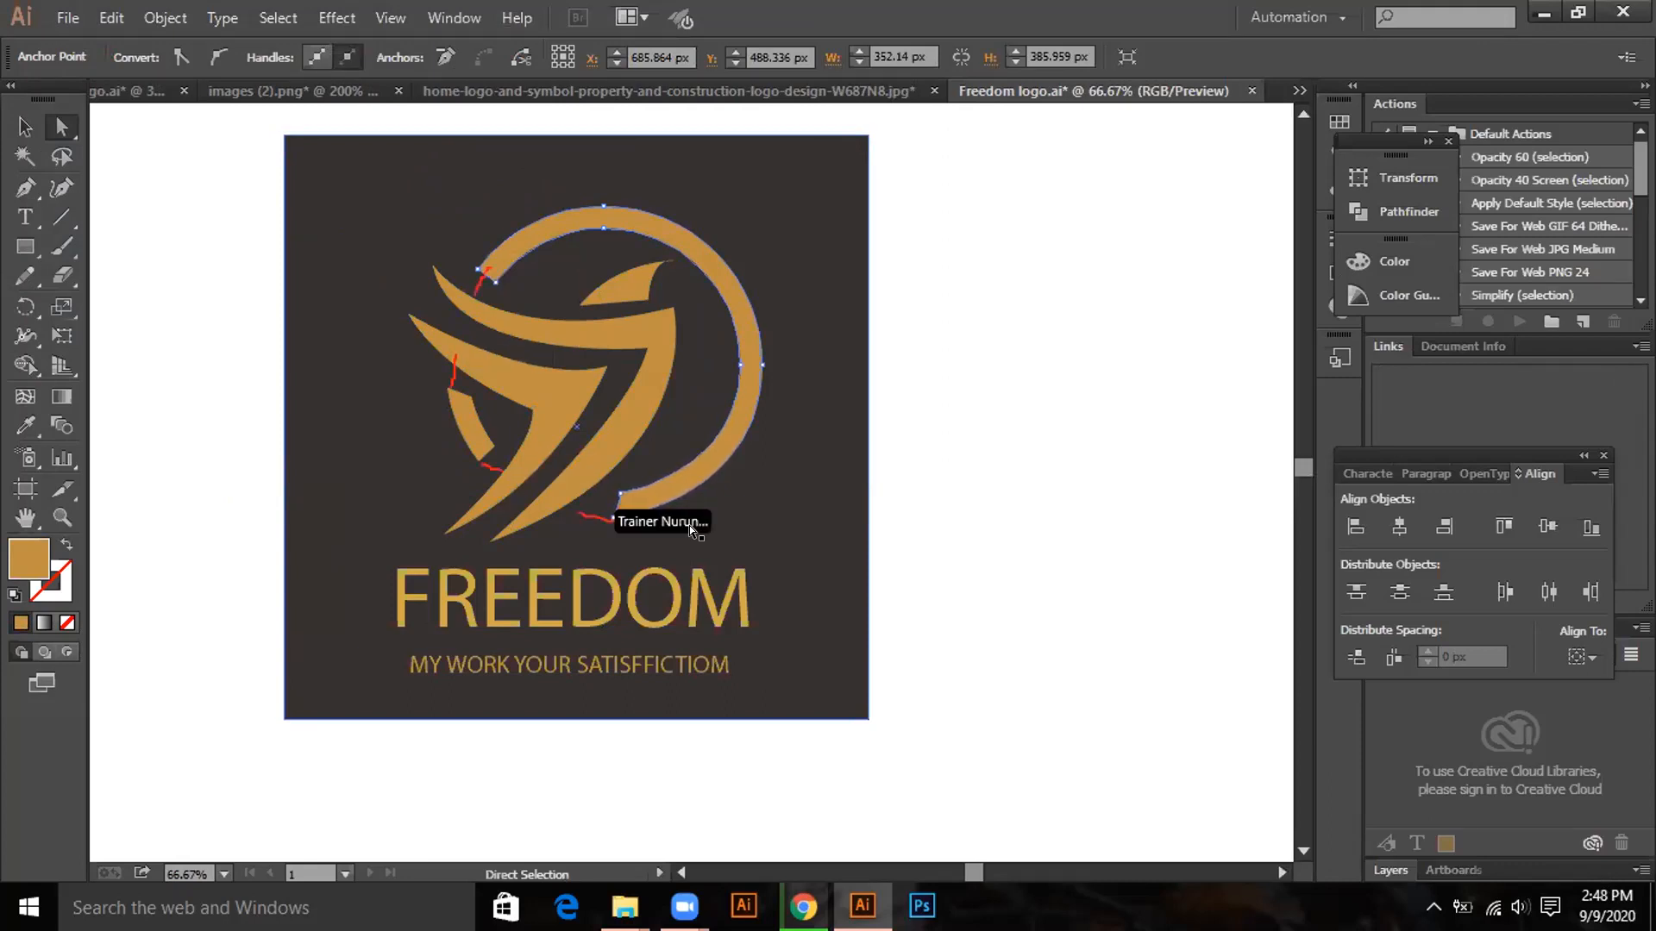
# Shift only the outer corner point of the ring's lower end further left so the end becomes slanted.
pyautogui.click(609, 515)
pyautogui.press('Left')
pyautogui.press('Left')
pyautogui.press('Left')
pyautogui.press('Left')
pyautogui.press('Left')
pyautogui.press('Left')
pyautogui.press('Left')
pyautogui.press('Left')
pyautogui.press('Left')
pyautogui.press('Left')
pyautogui.press('Left')
pyautogui.press('Left')
pyautogui.press('Left')
pyautogui.press('Left')
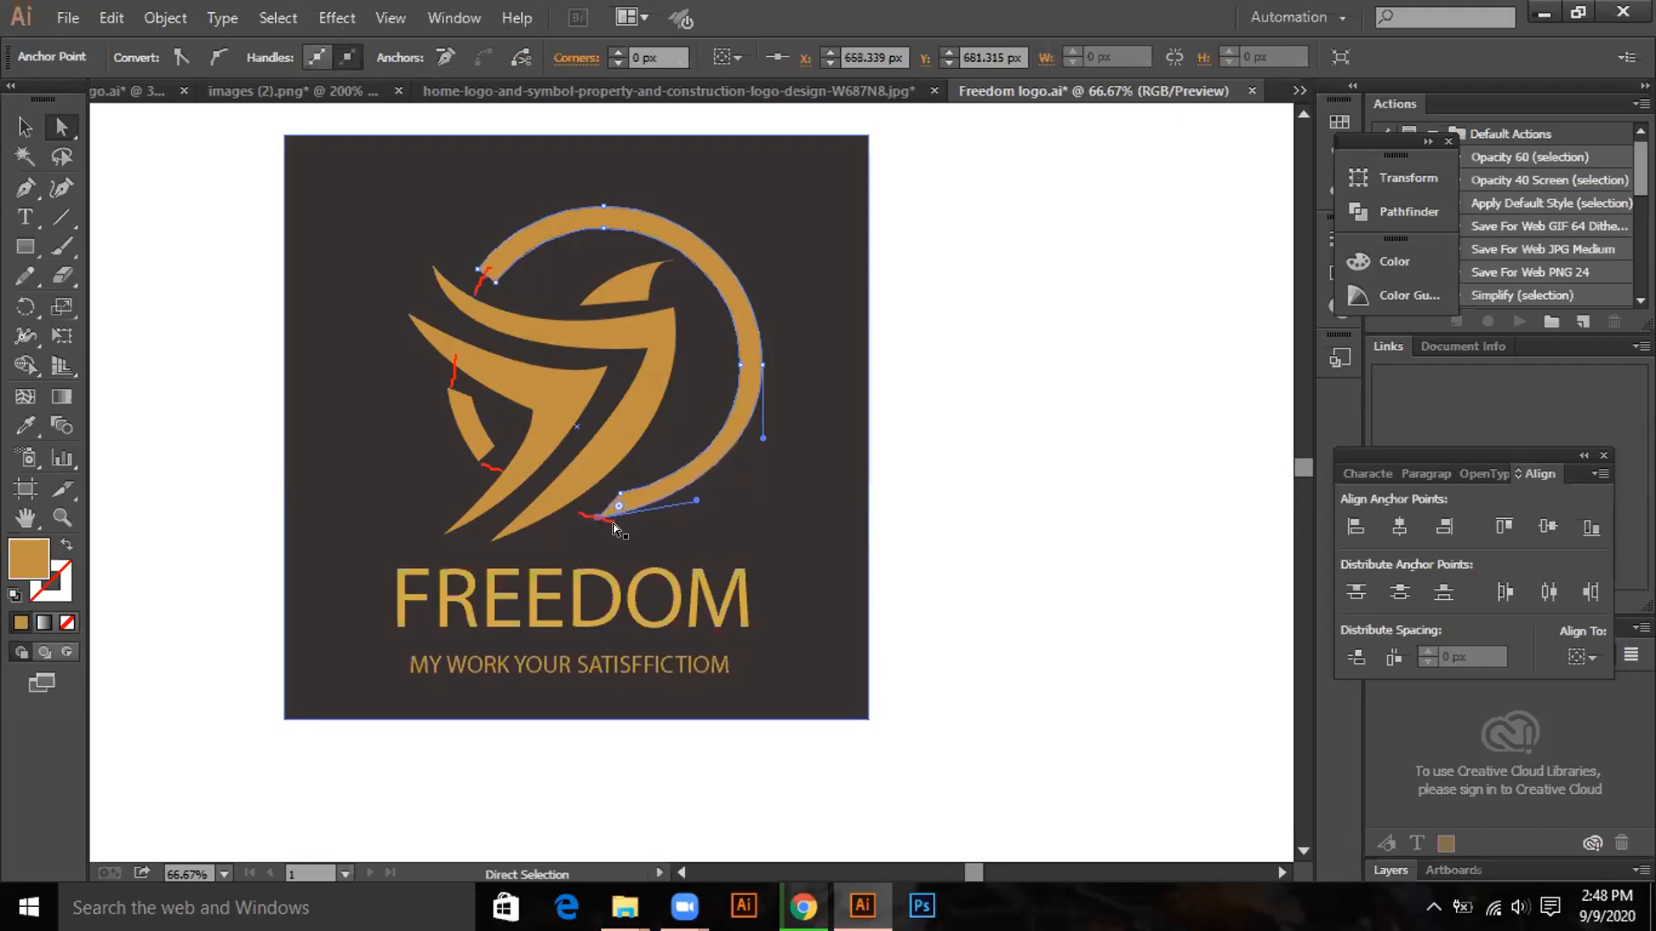
pyautogui.press('Left')
pyautogui.press('Left')
pyautogui.press('Left')
pyautogui.click(981, 435)
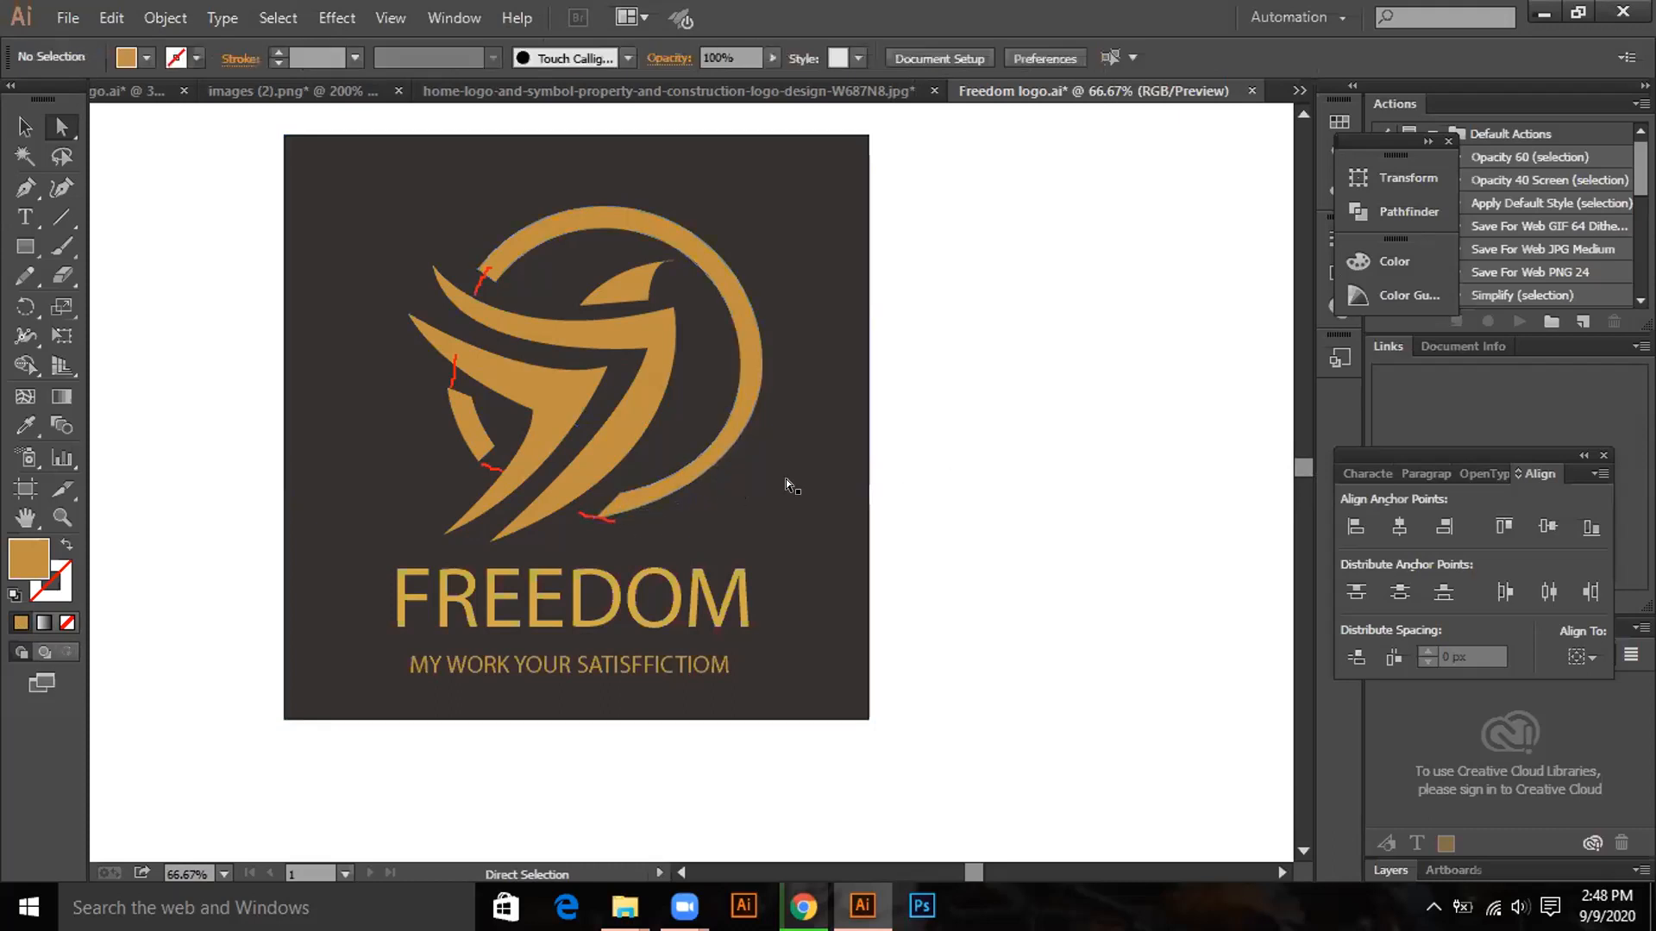
pyautogui.click(685, 478)
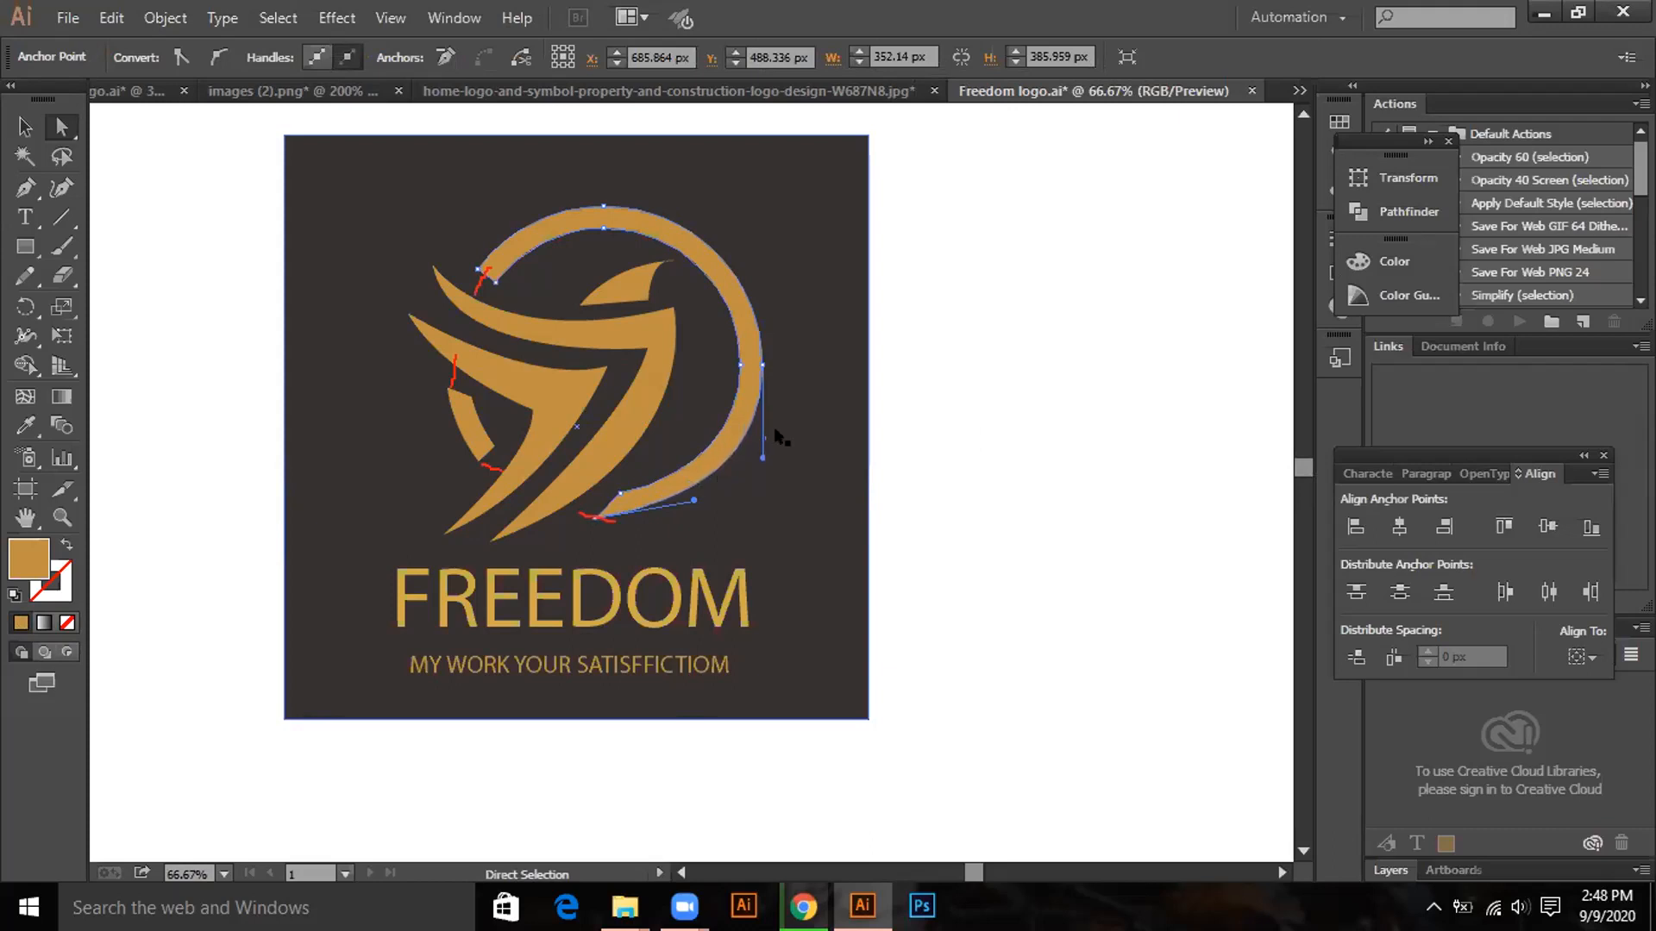
pyautogui.click(932, 499)
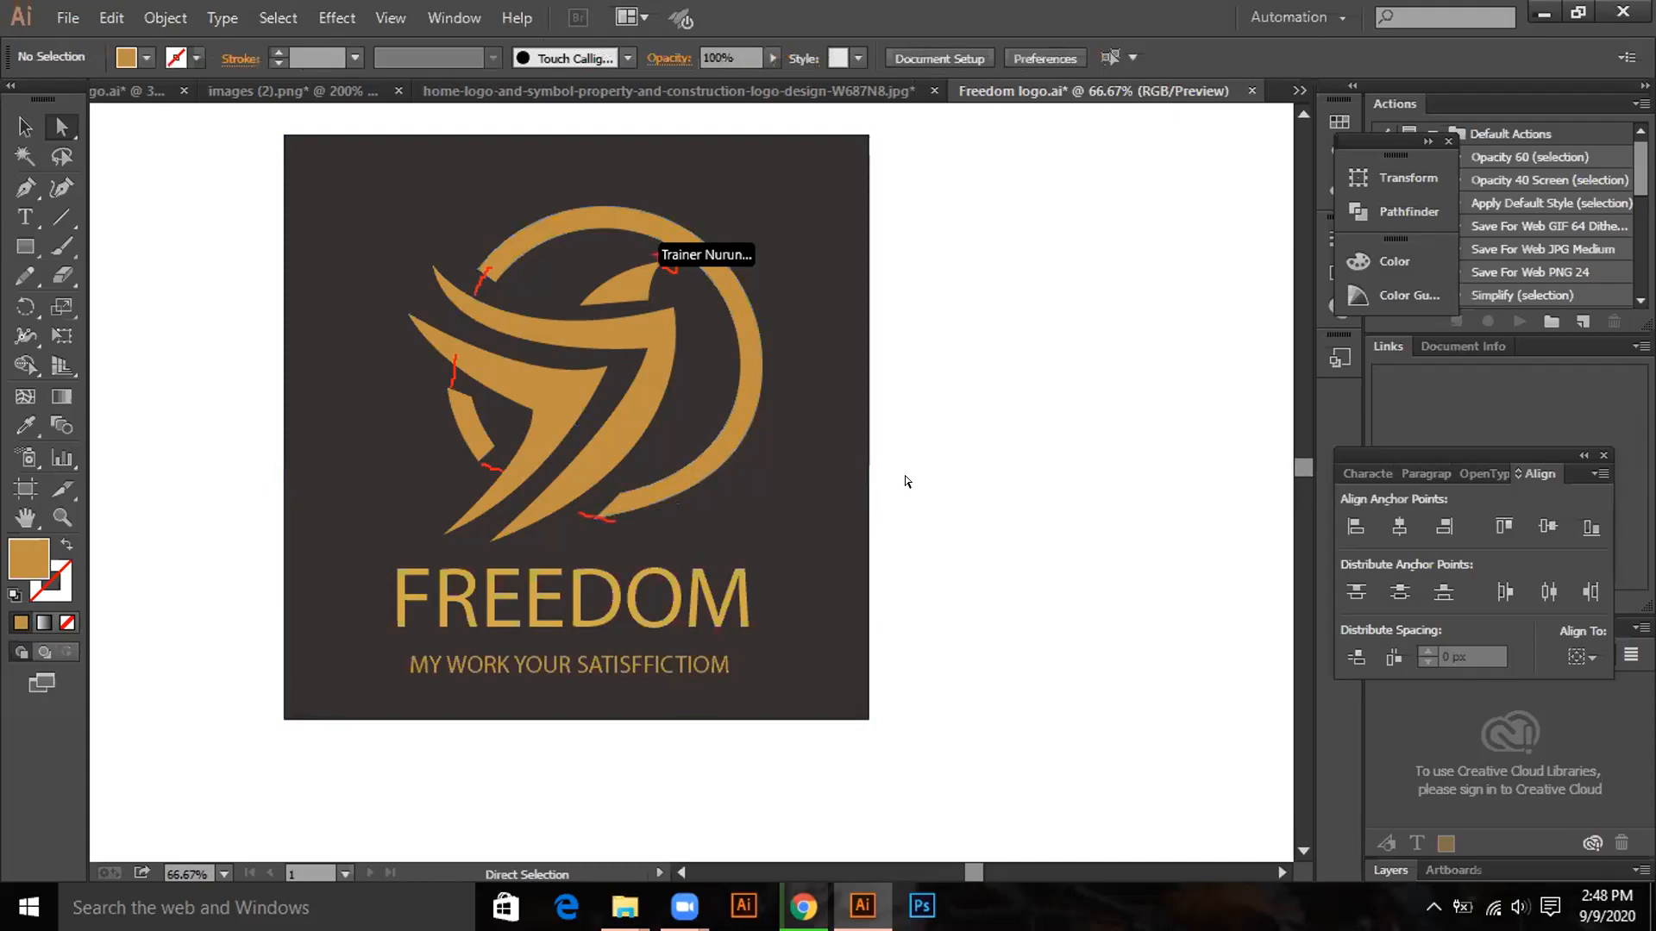
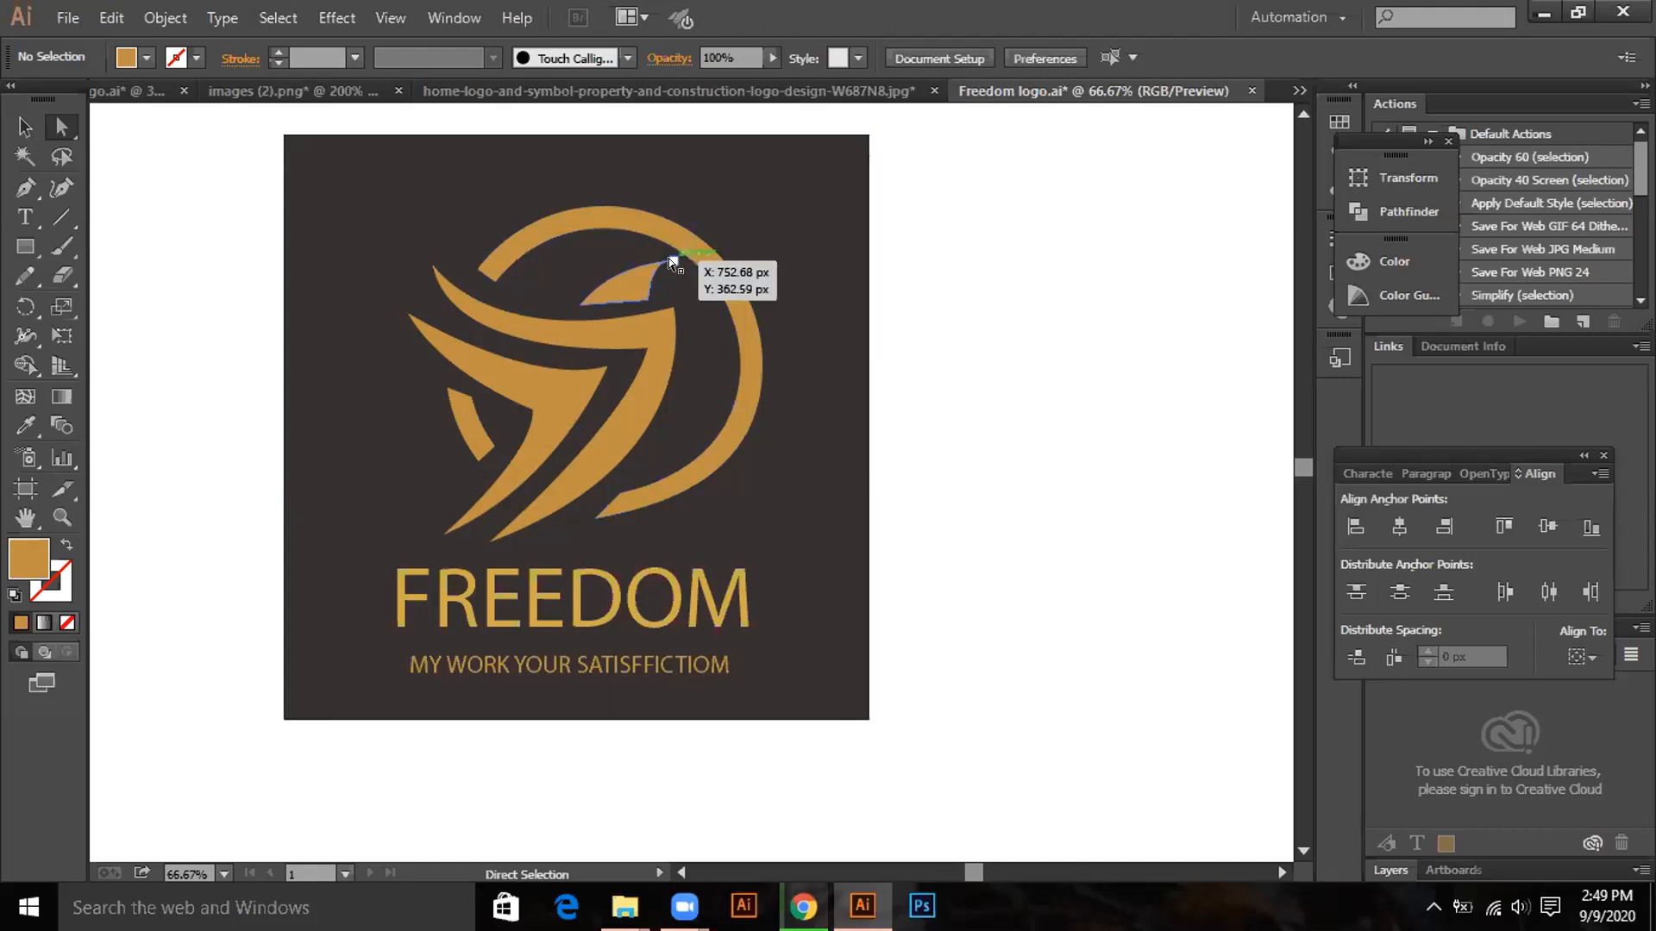
# Nudge the beak tip of the bird's head slightly to the left, away from the ring.
pyautogui.click(672, 259)
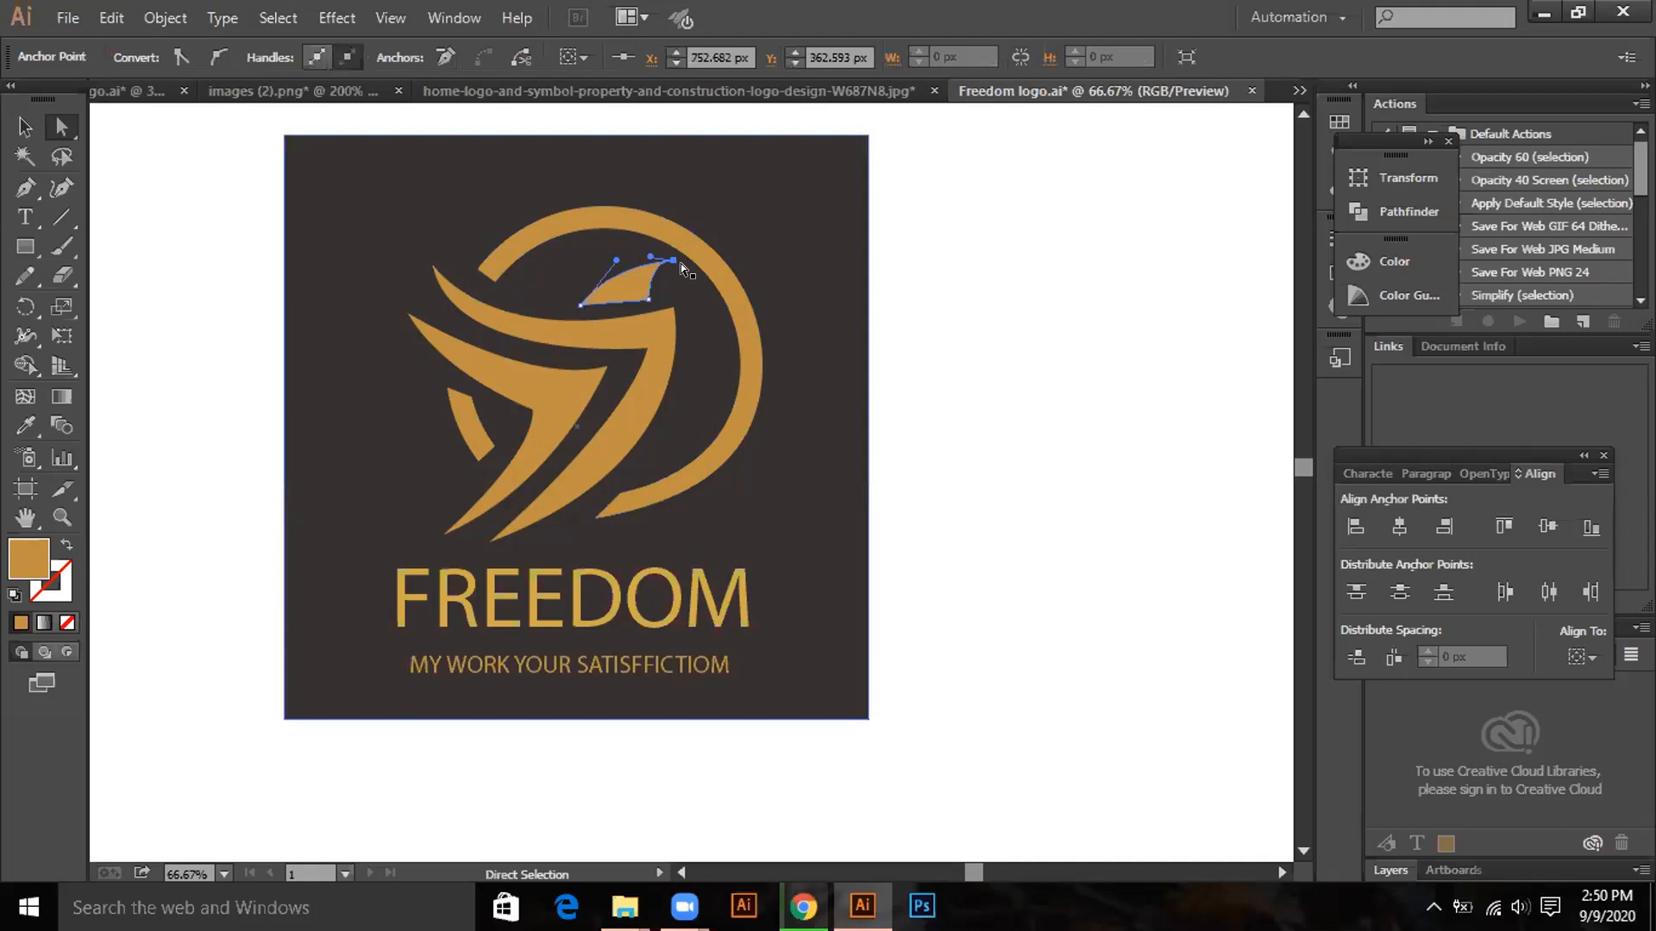
pyautogui.press('Left')
pyautogui.click(1026, 418)
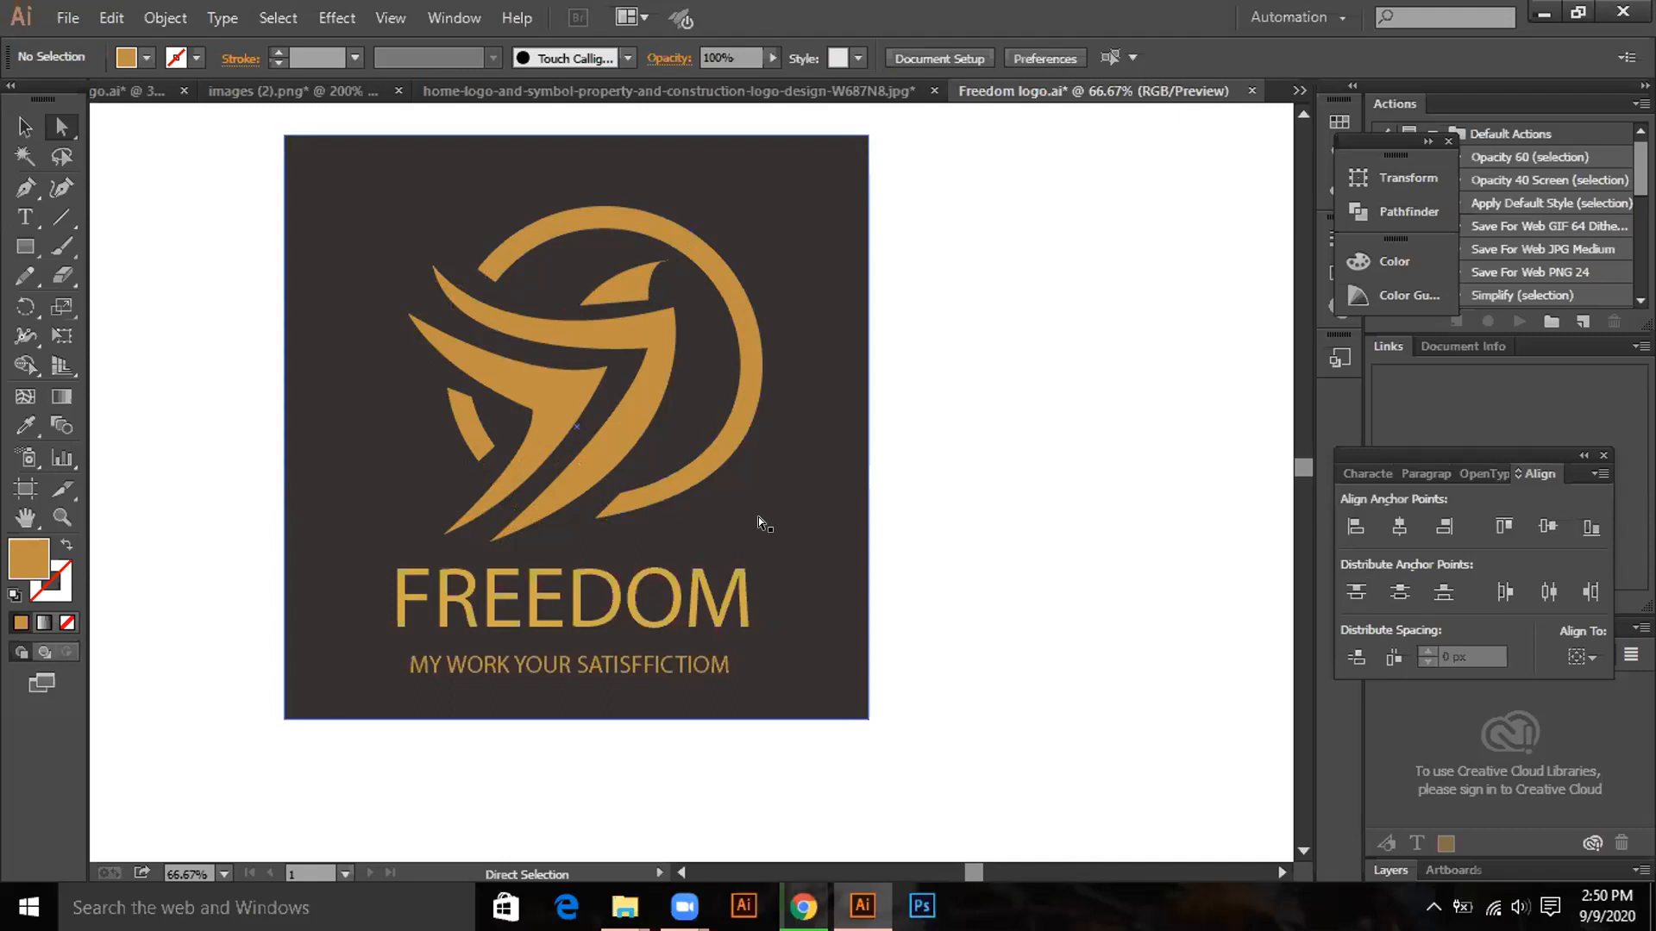
# Open the logo Illustrator file with the red and blue globe from the class work folder on drive D.
pyautogui.click(64, 17)
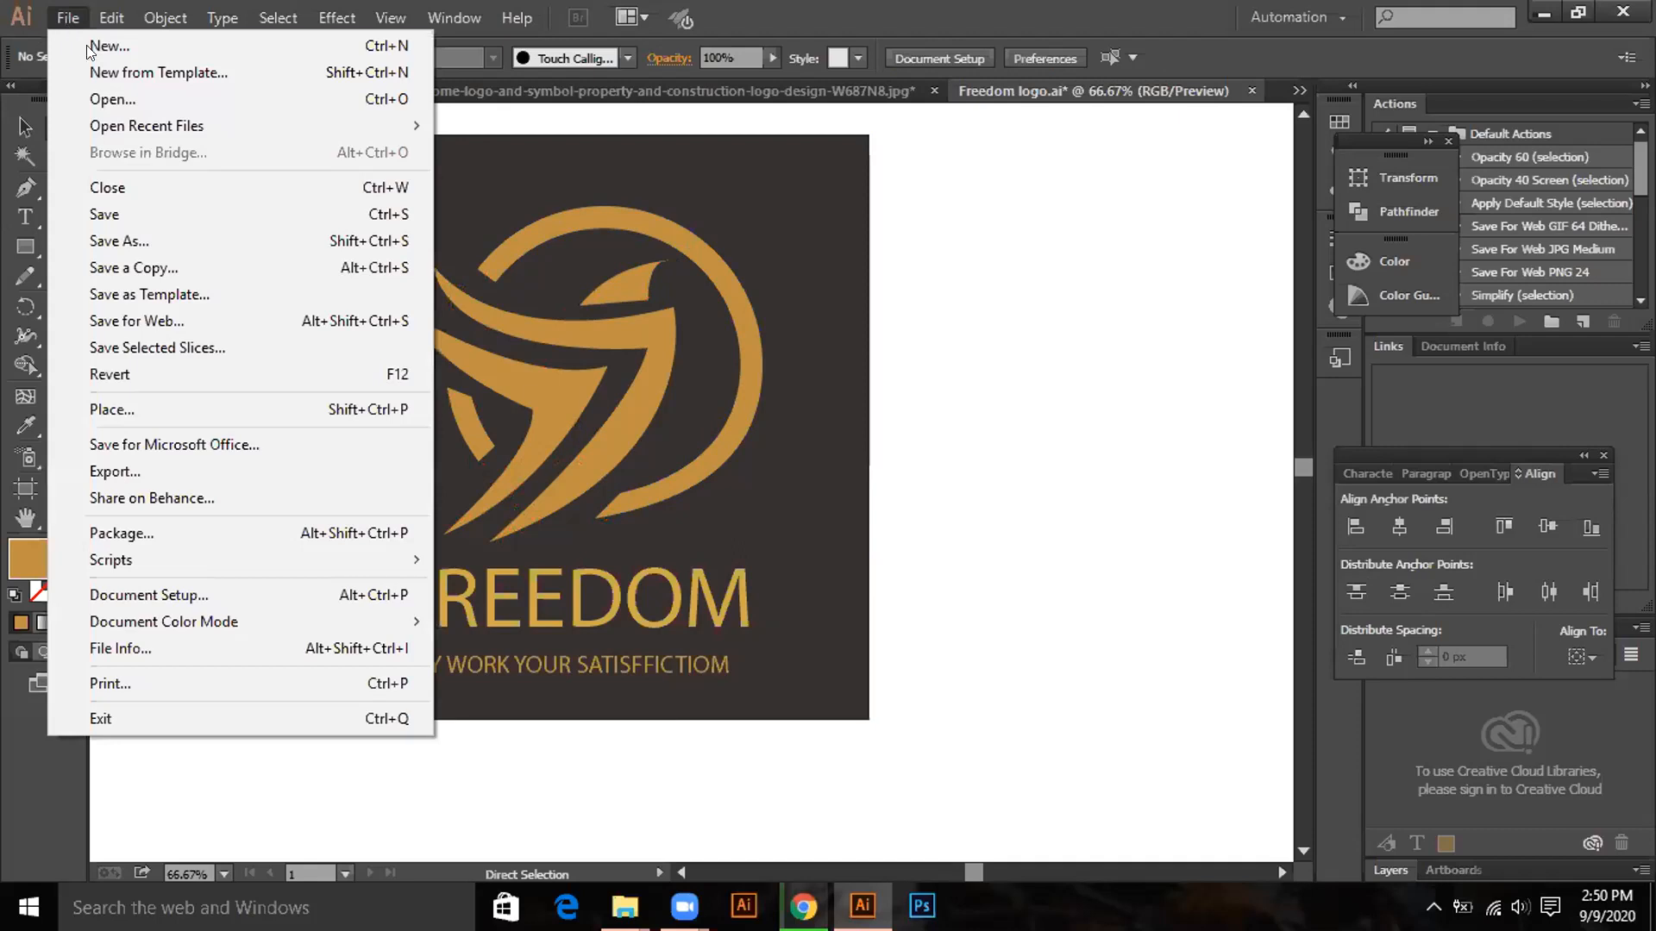
pyautogui.click(118, 98)
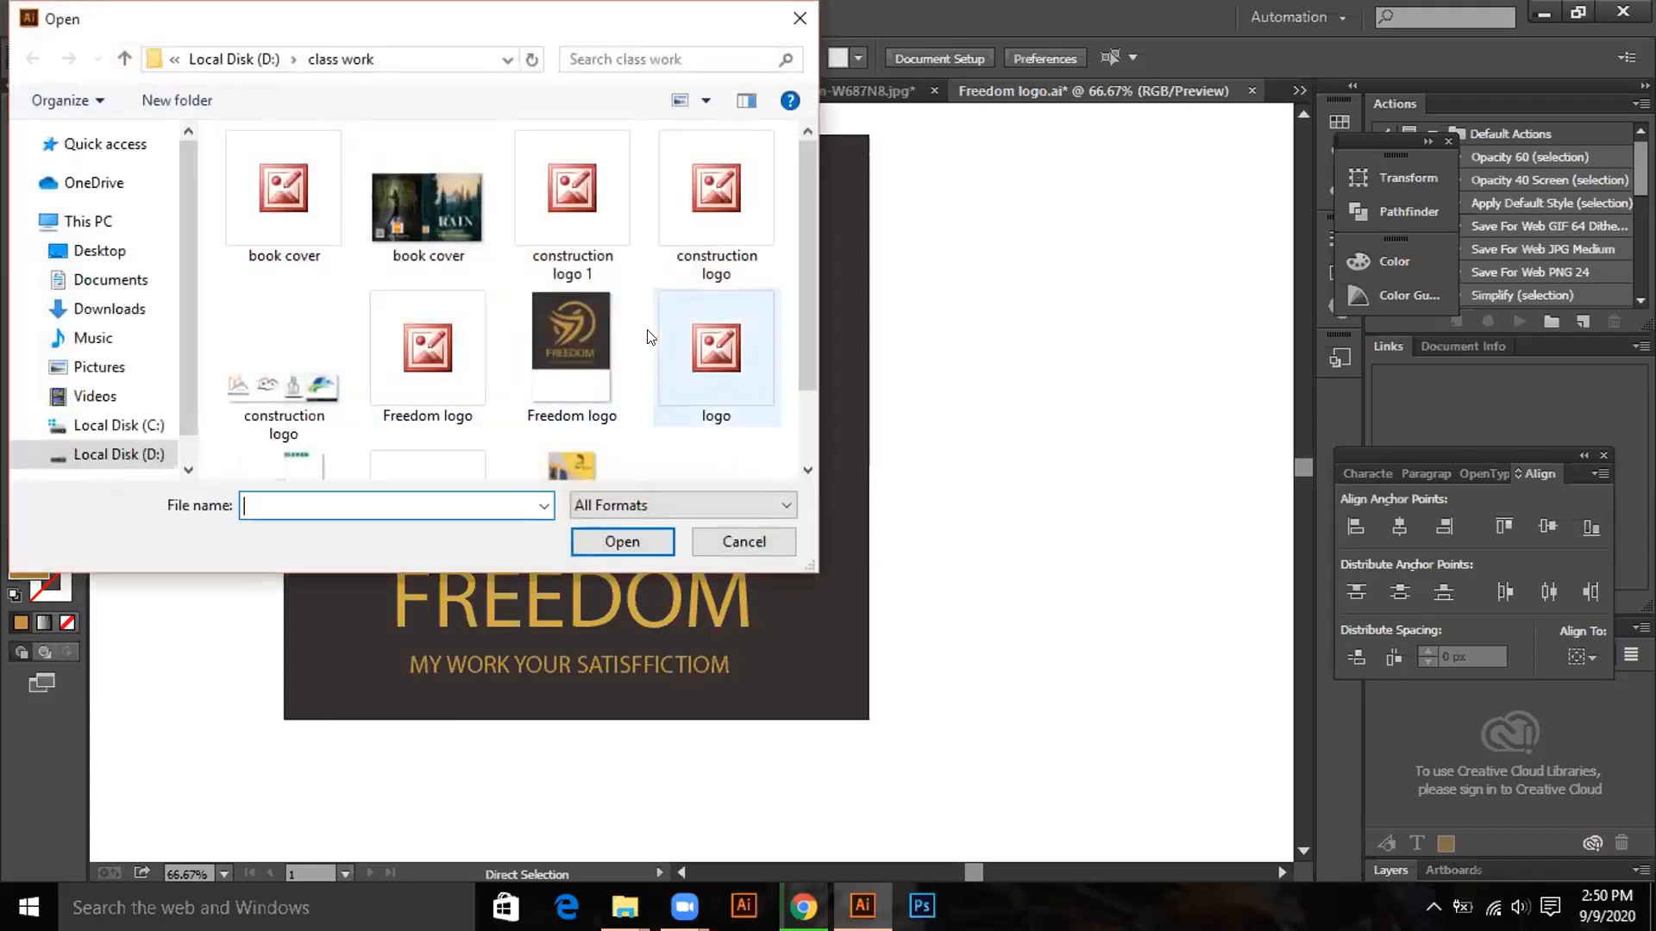
pyautogui.scroll(-2, 655, 345)
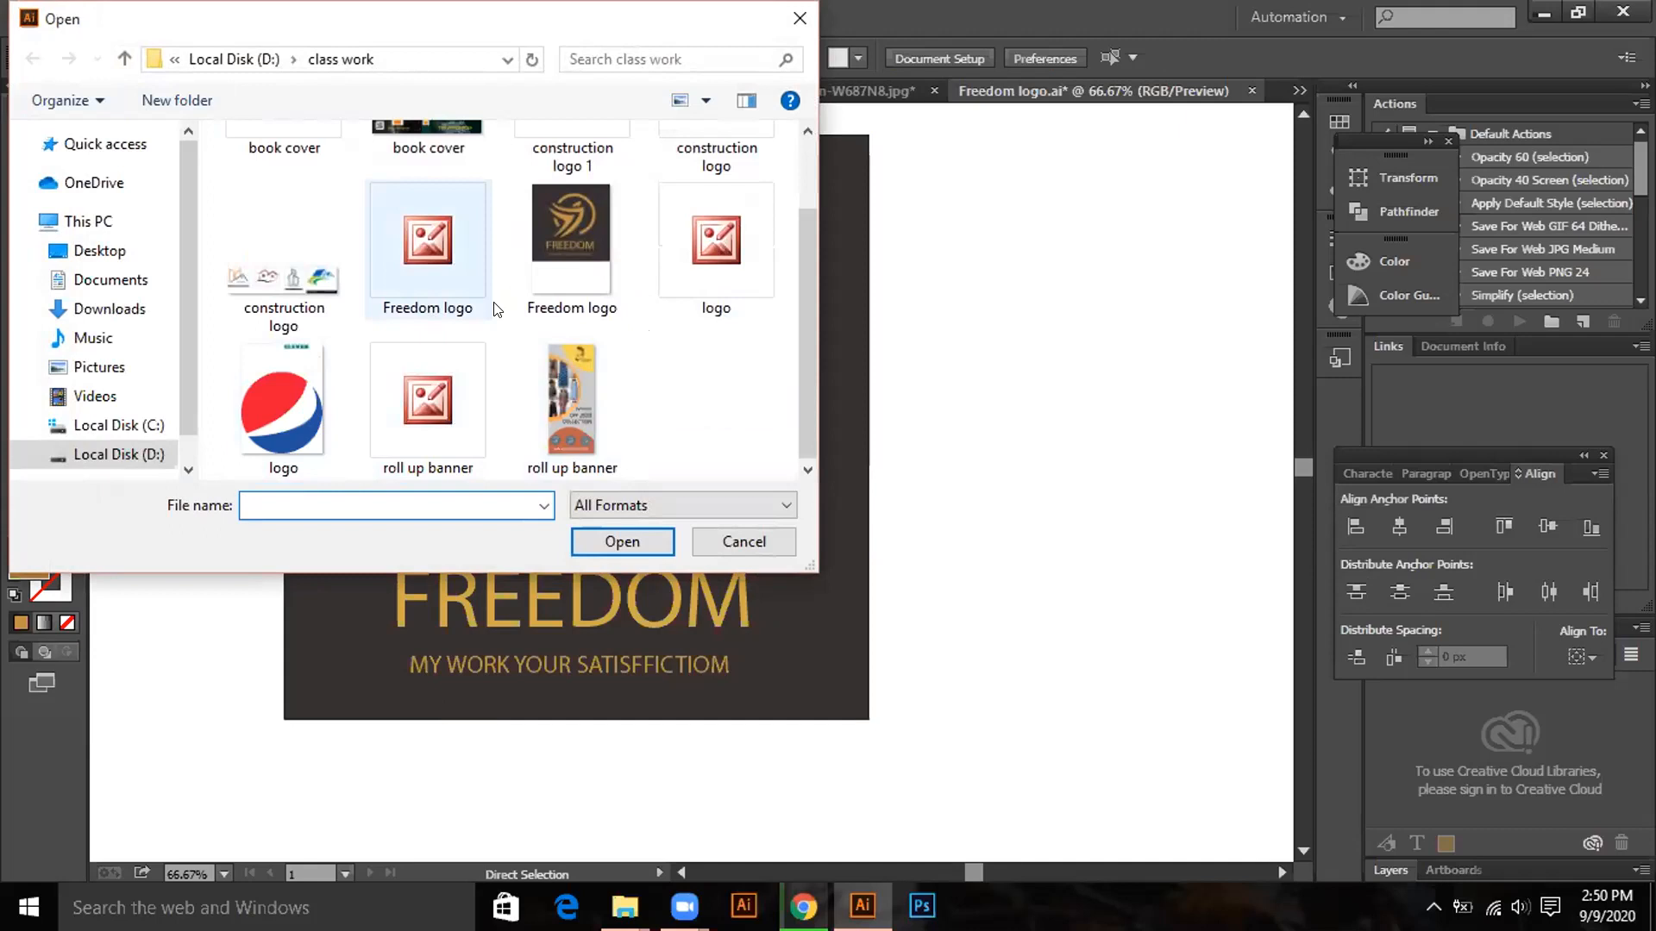
pyautogui.click(700, 250)
pyautogui.click(631, 533)
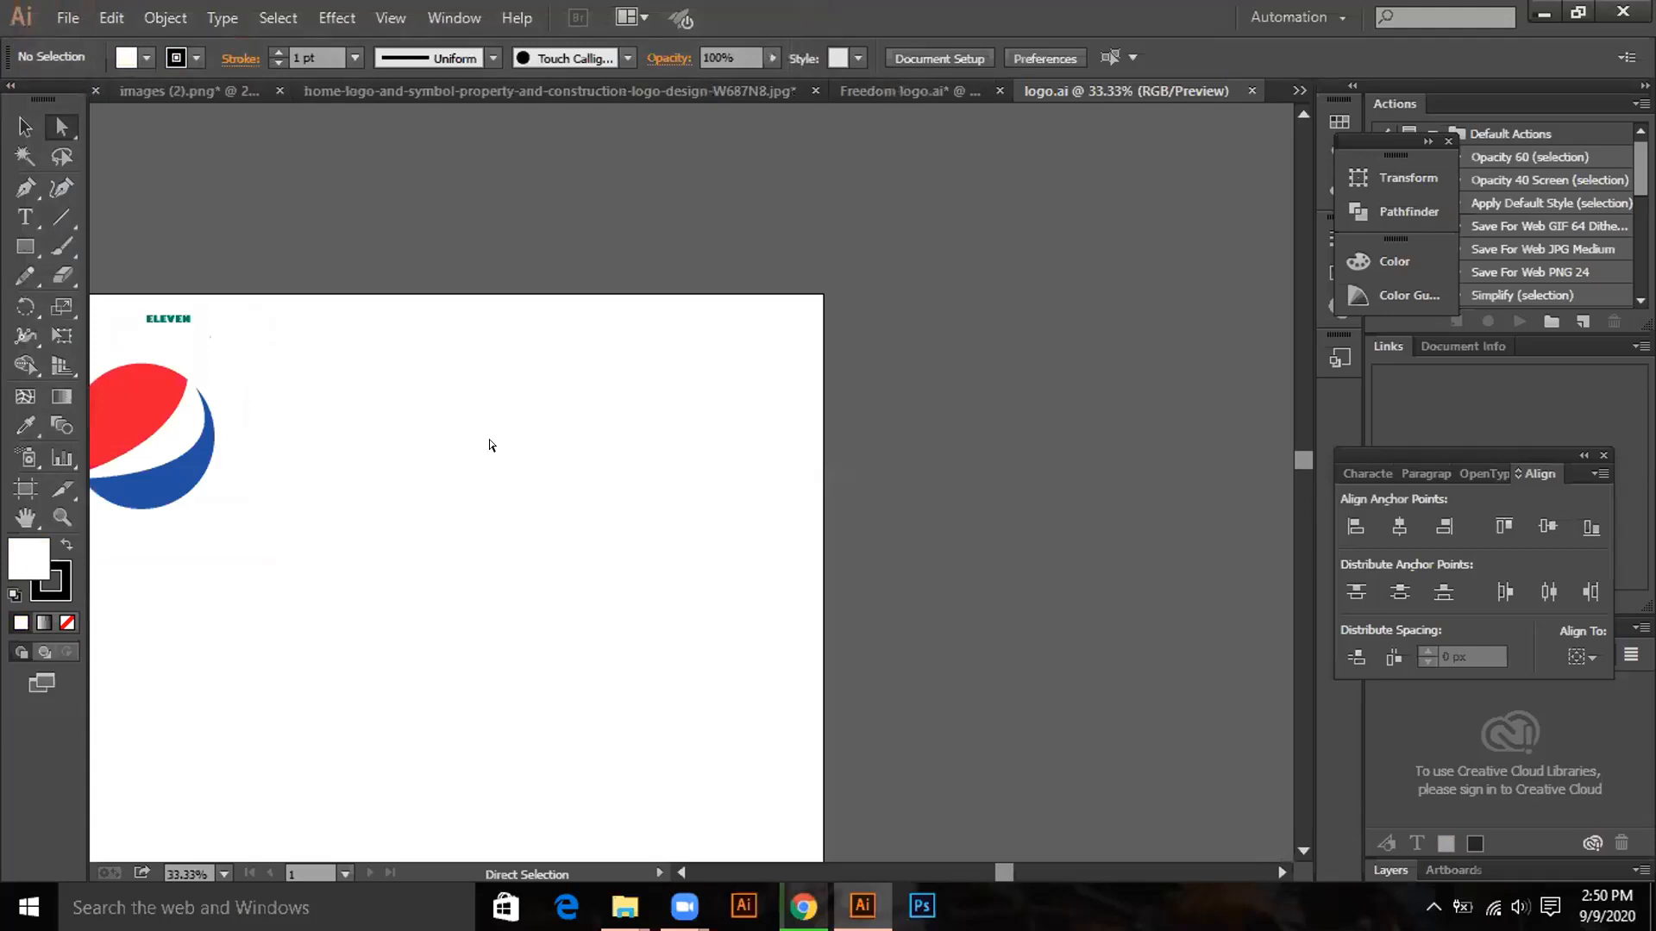
pyautogui.press('space')
pyautogui.moveTo(167, 402); pyautogui.dragTo(351, 455)
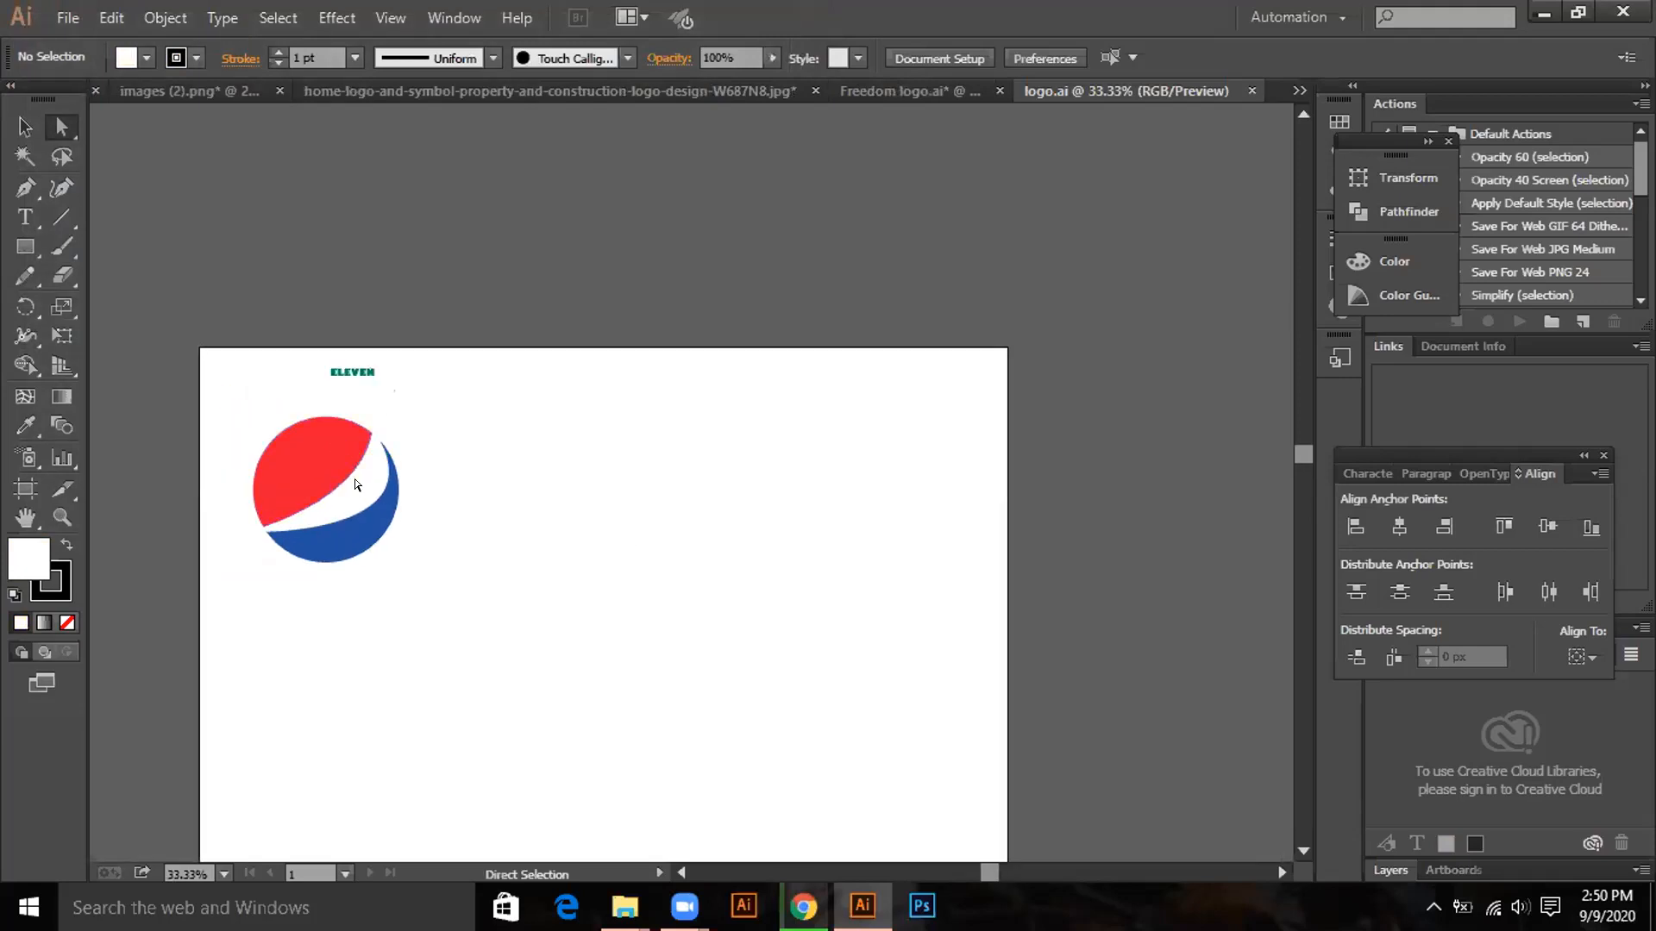
pyautogui.scroll(4, 356, 485)
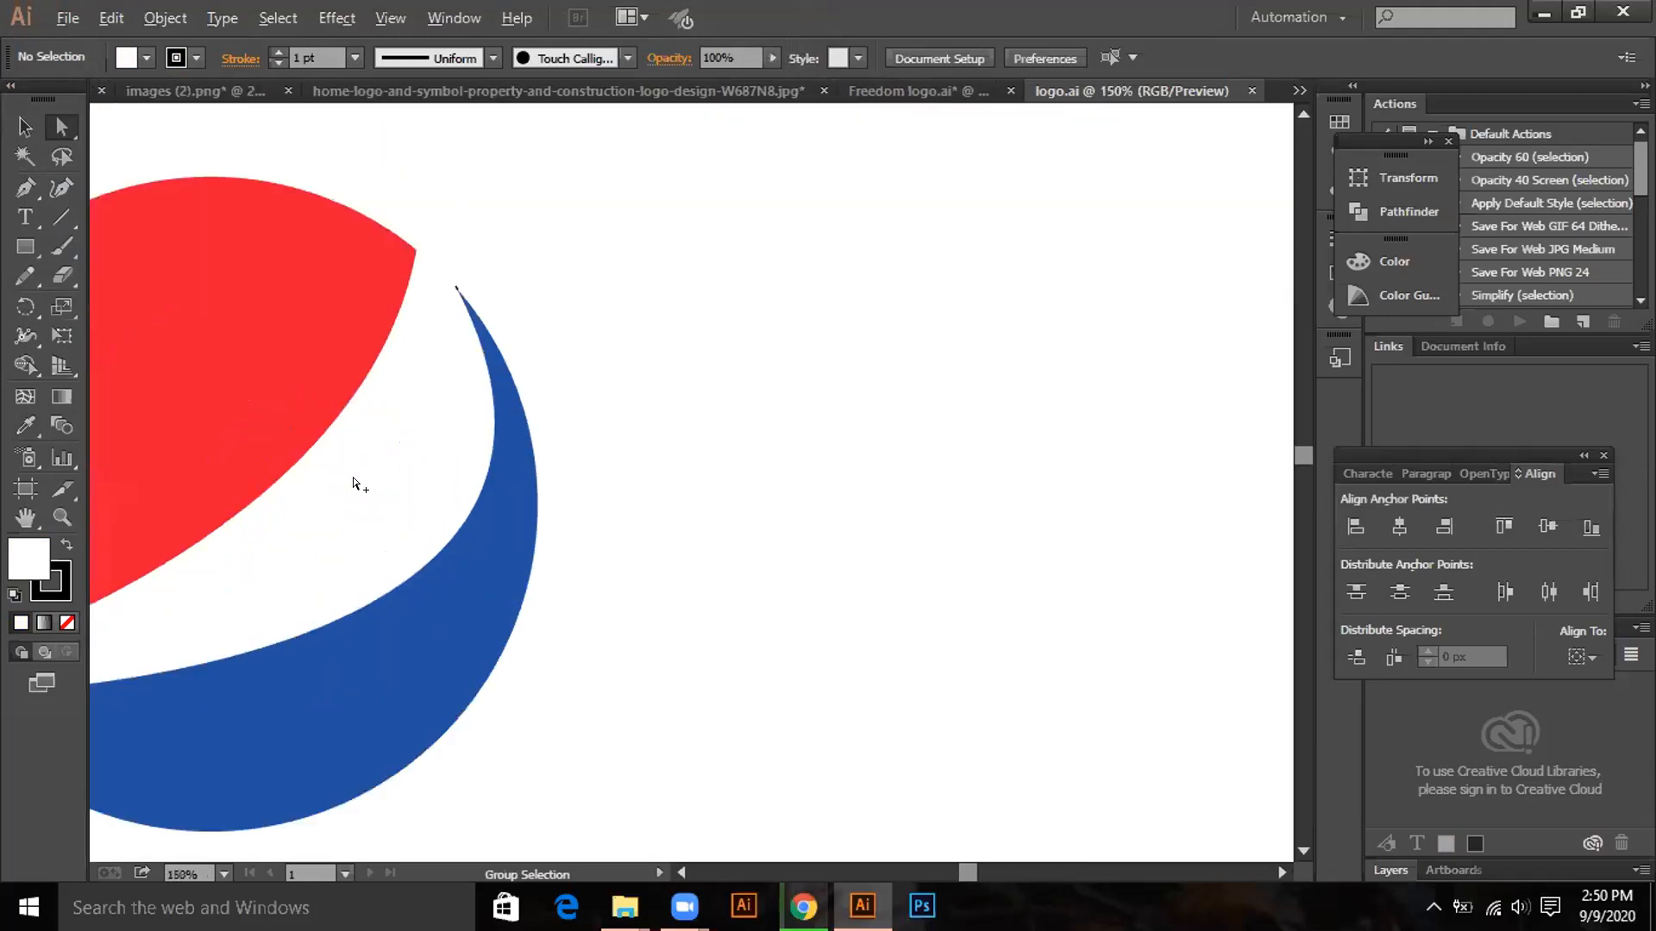
pyautogui.moveTo(266, 428); pyautogui.dragTo(638, 419)
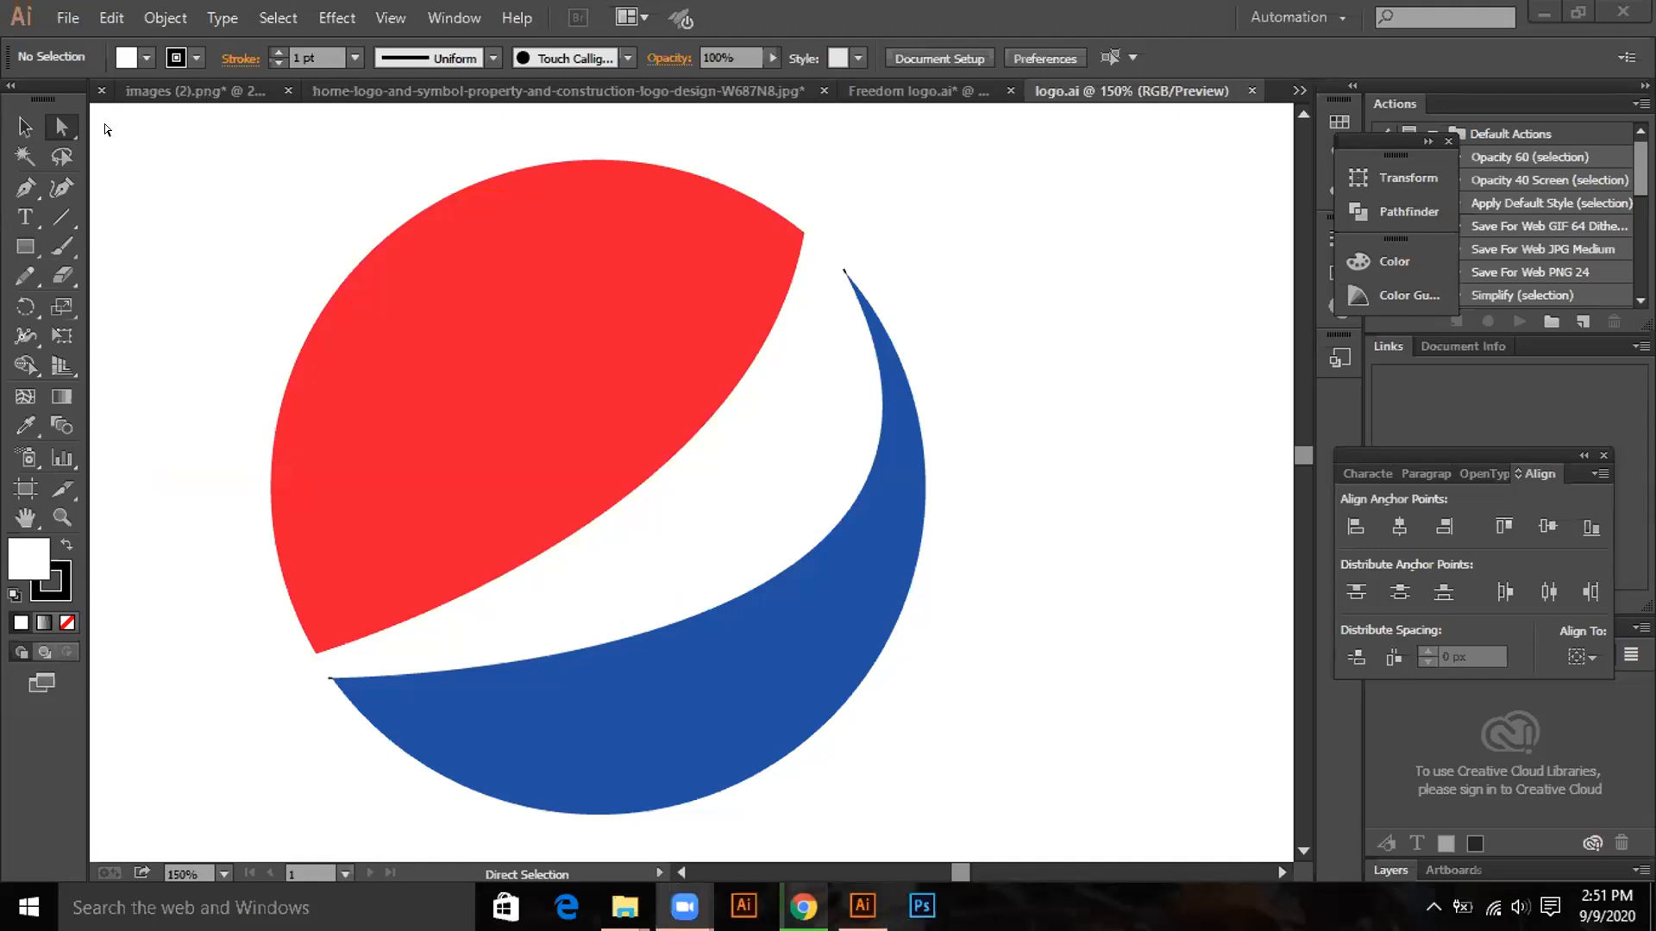
# Switch to the construction logo document and examine the red and black twin-house logo and its curved ground line.
pyautogui.click(435, 90)
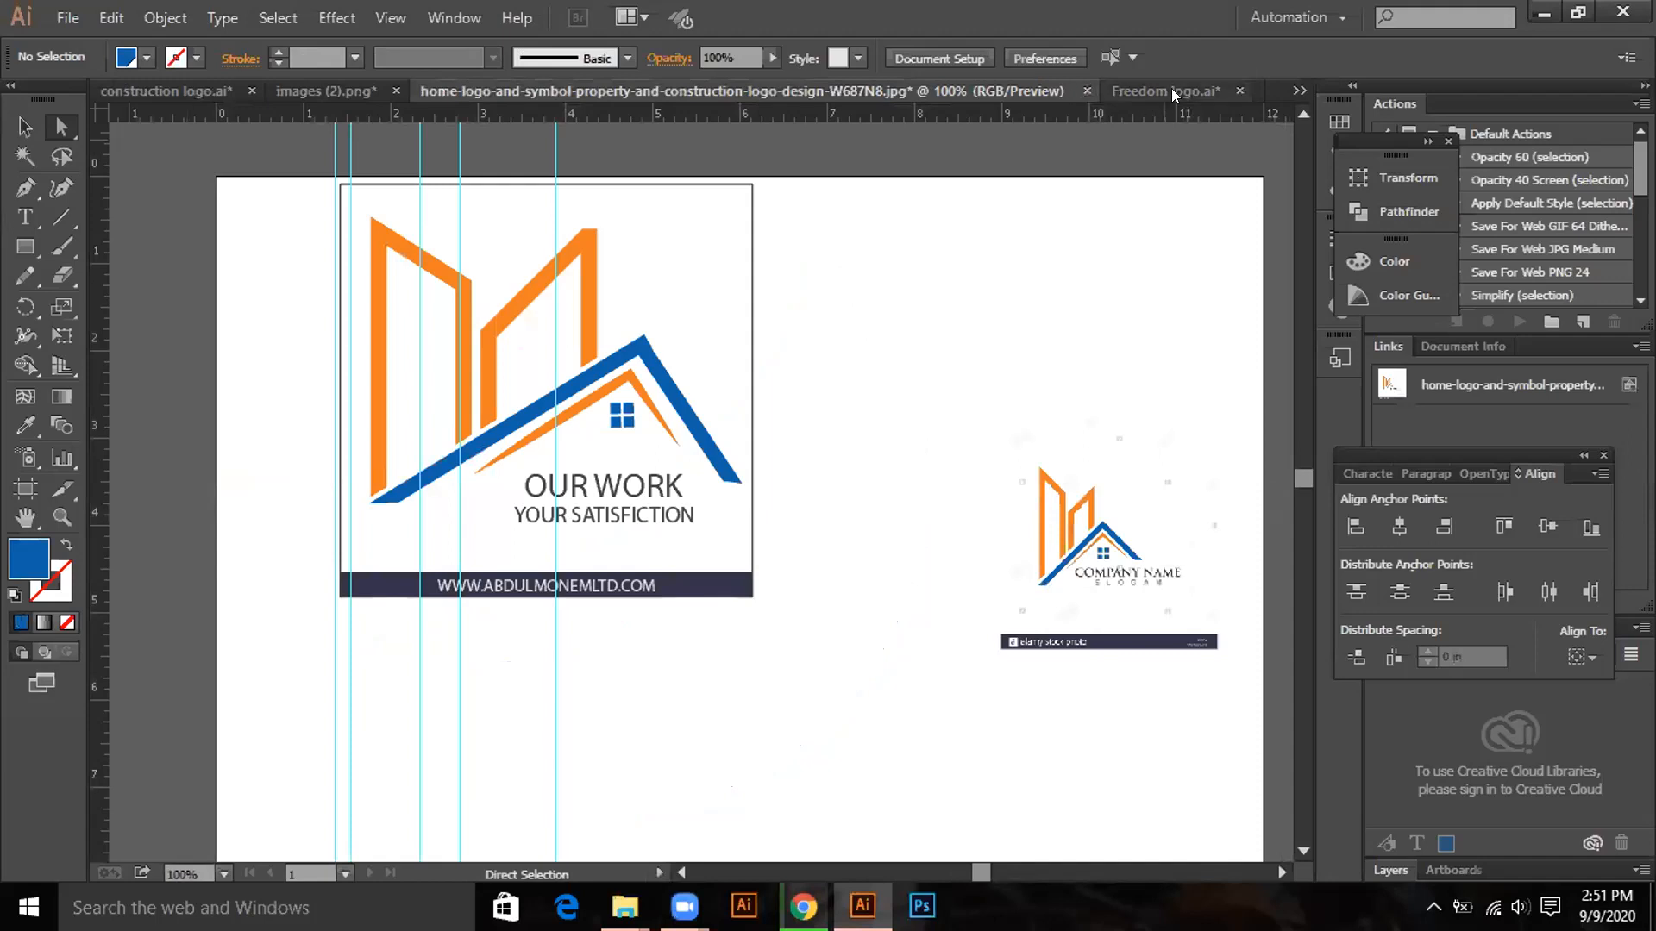
pyautogui.click(310, 90)
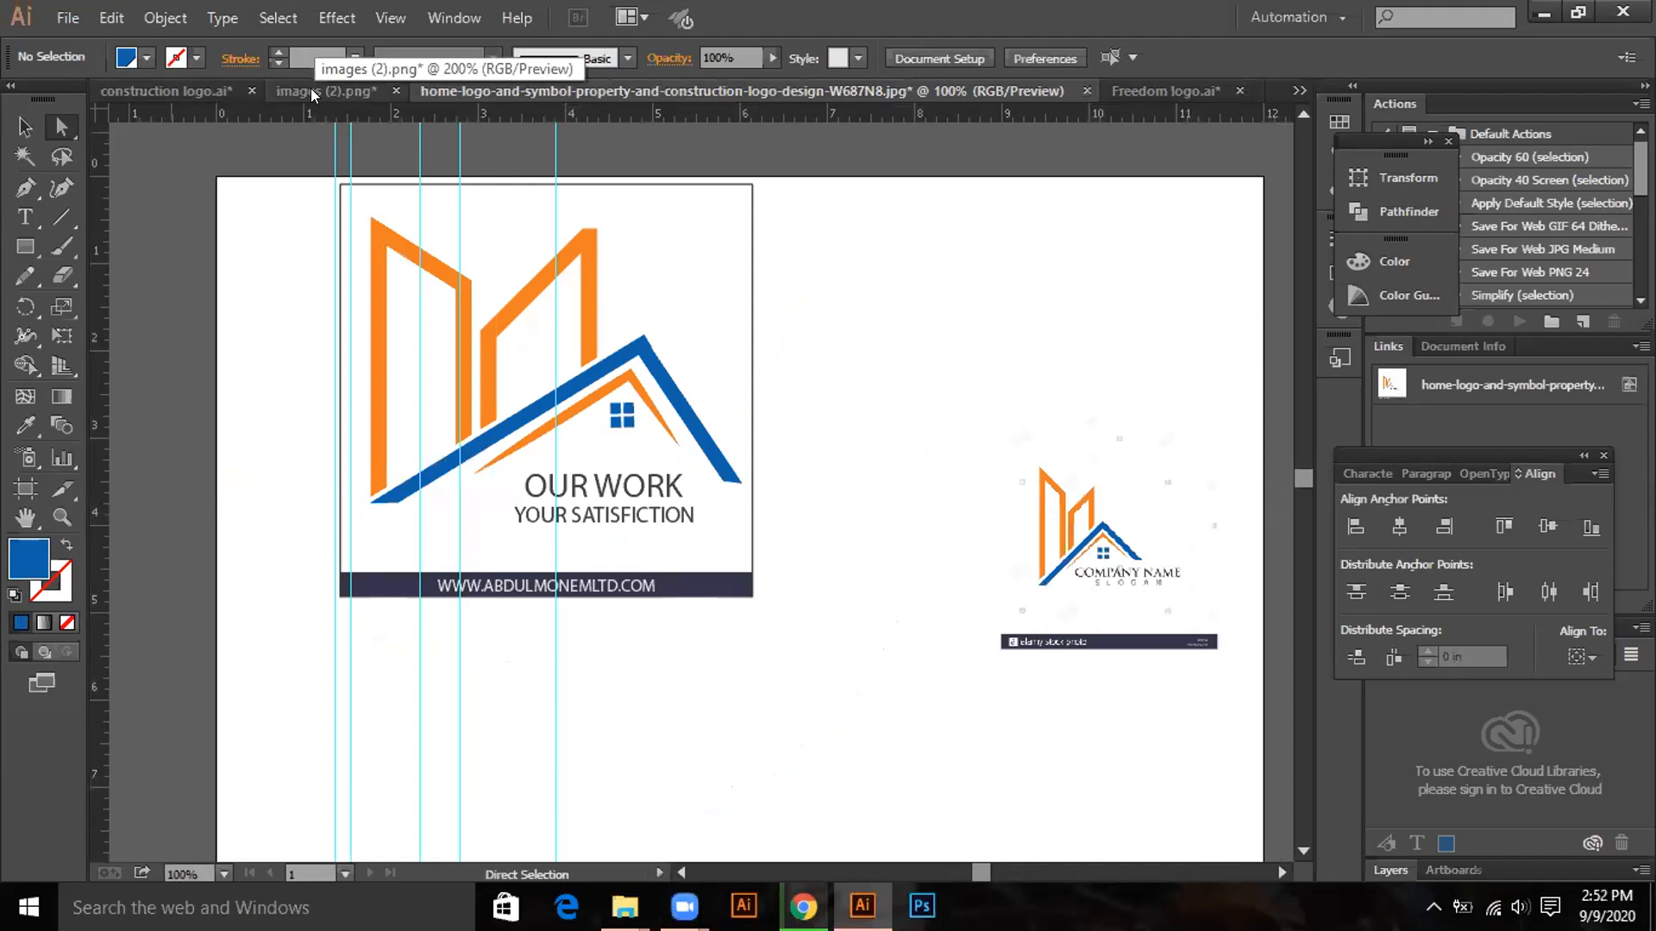
pyautogui.click(186, 89)
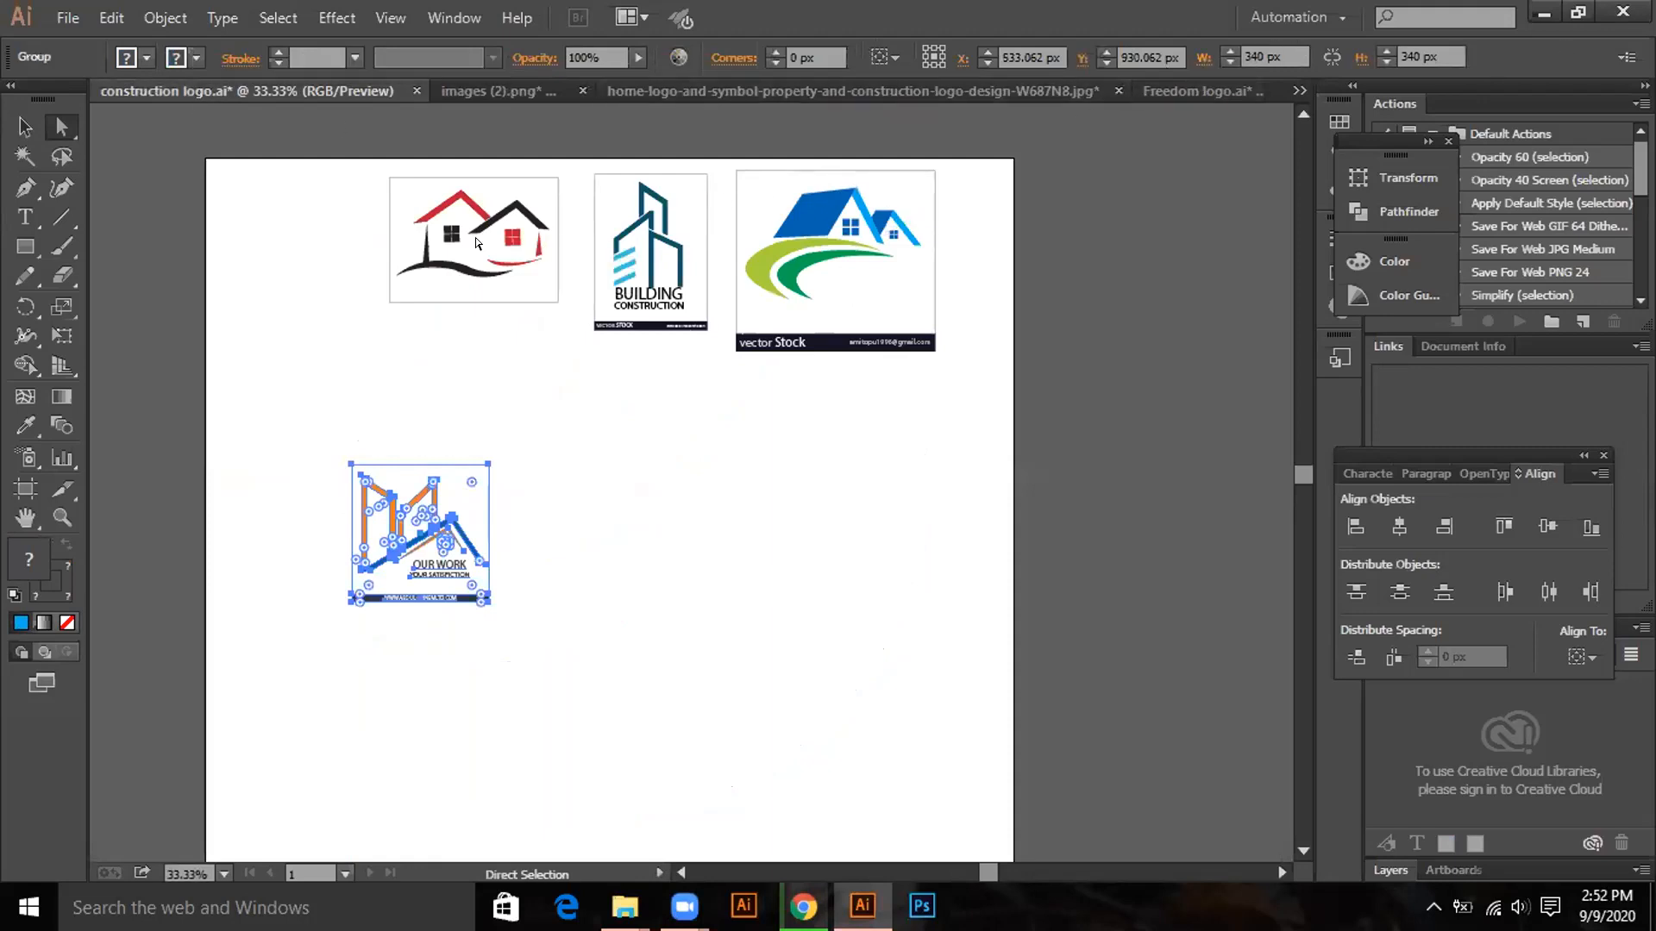
pyautogui.hotkey('ctrl', 'shift', 'a')
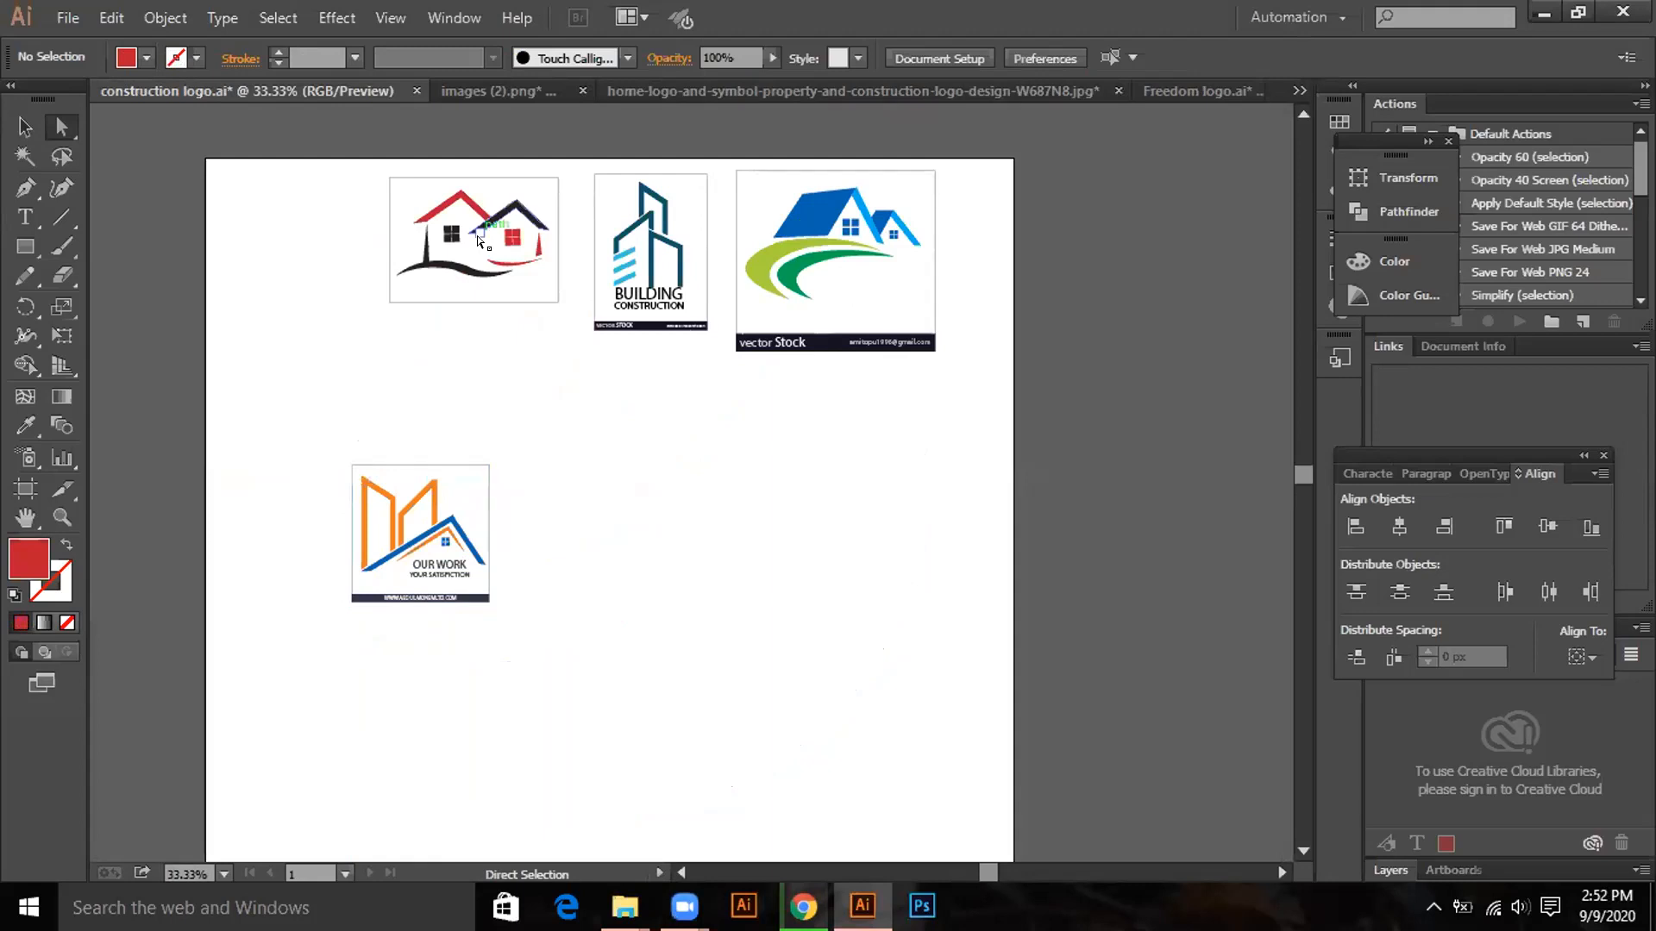
pyautogui.scroll(3, 479, 242)
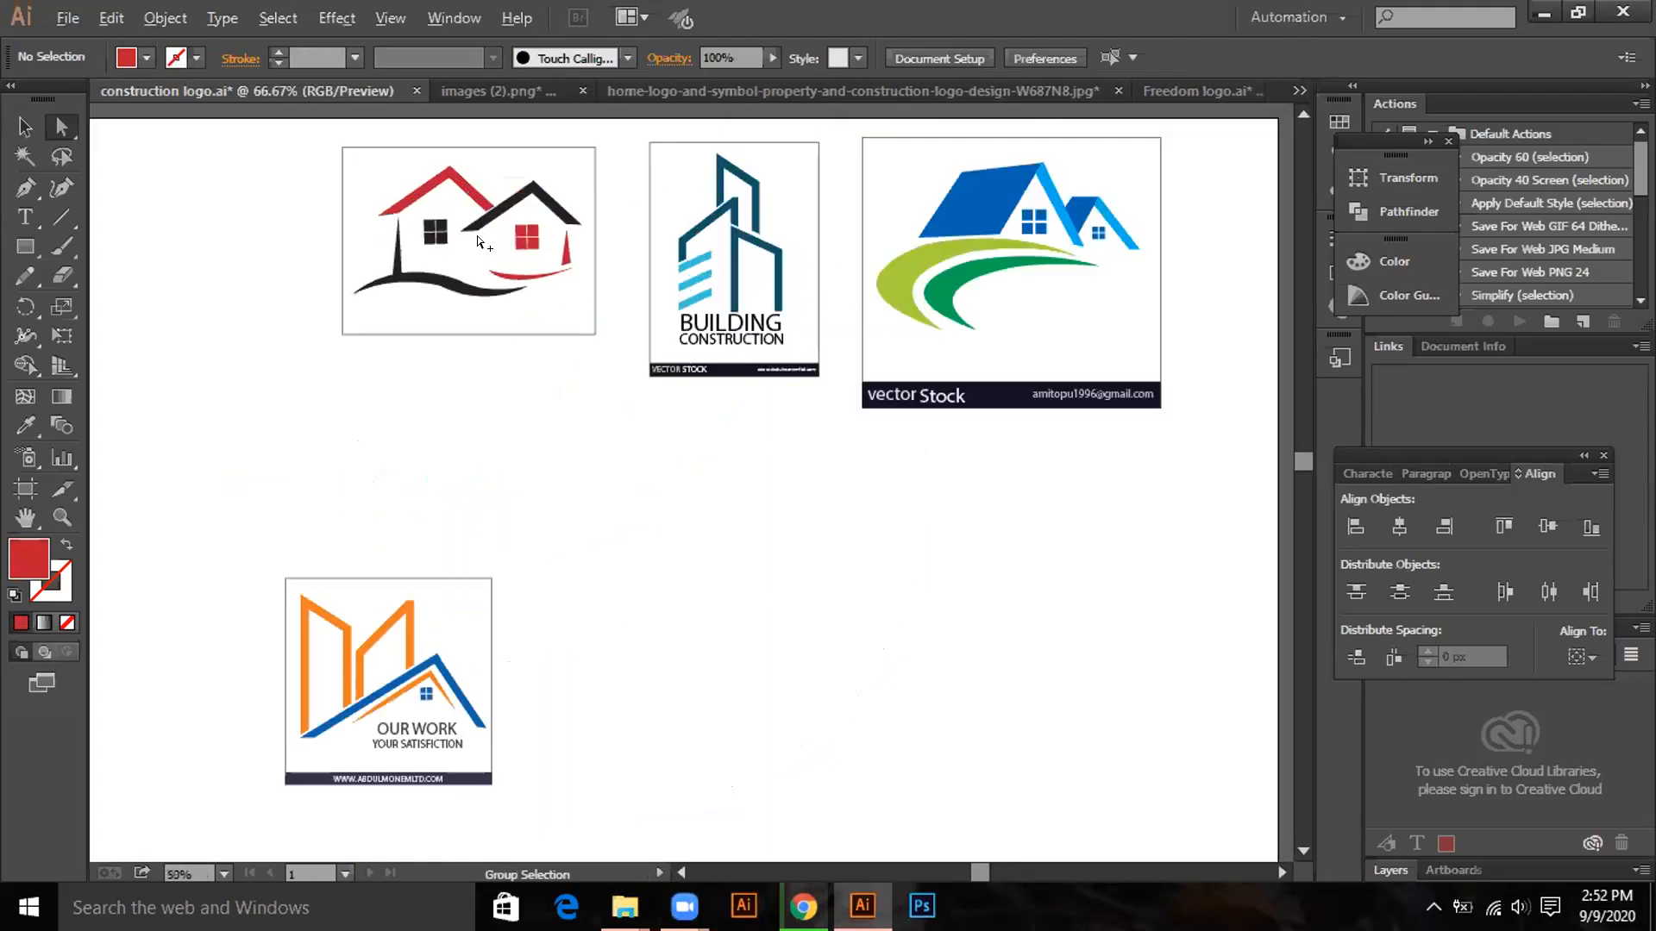
pyautogui.scroll(3, 479, 242)
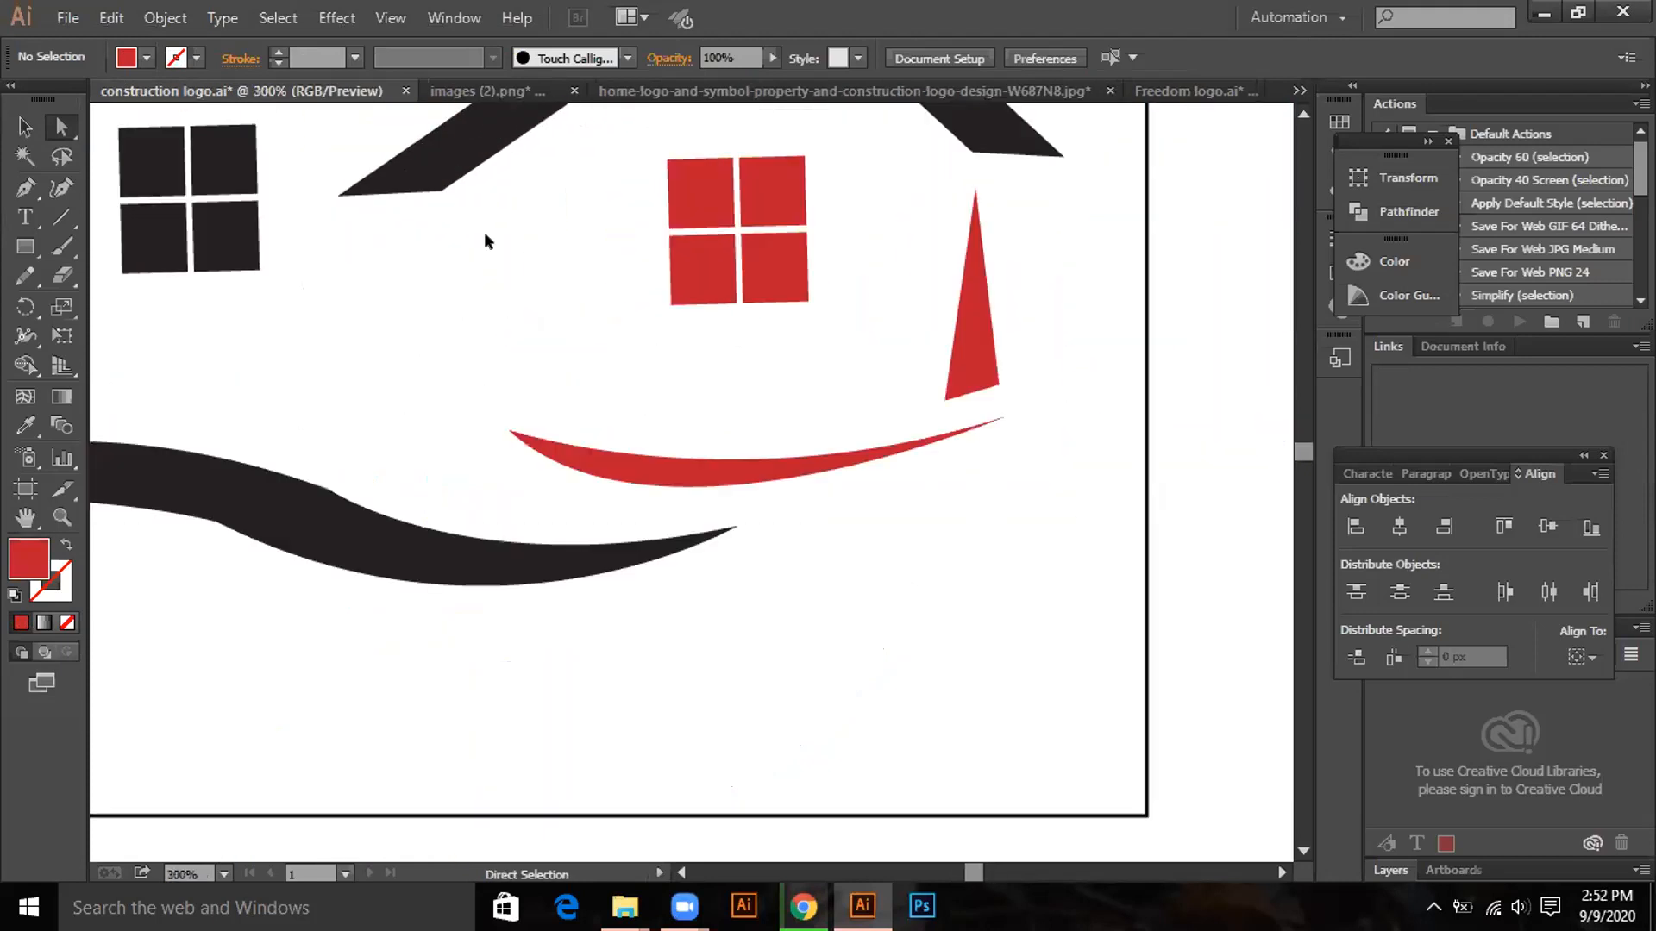
pyautogui.moveTo(594, 464); pyautogui.dragTo(609, 494)
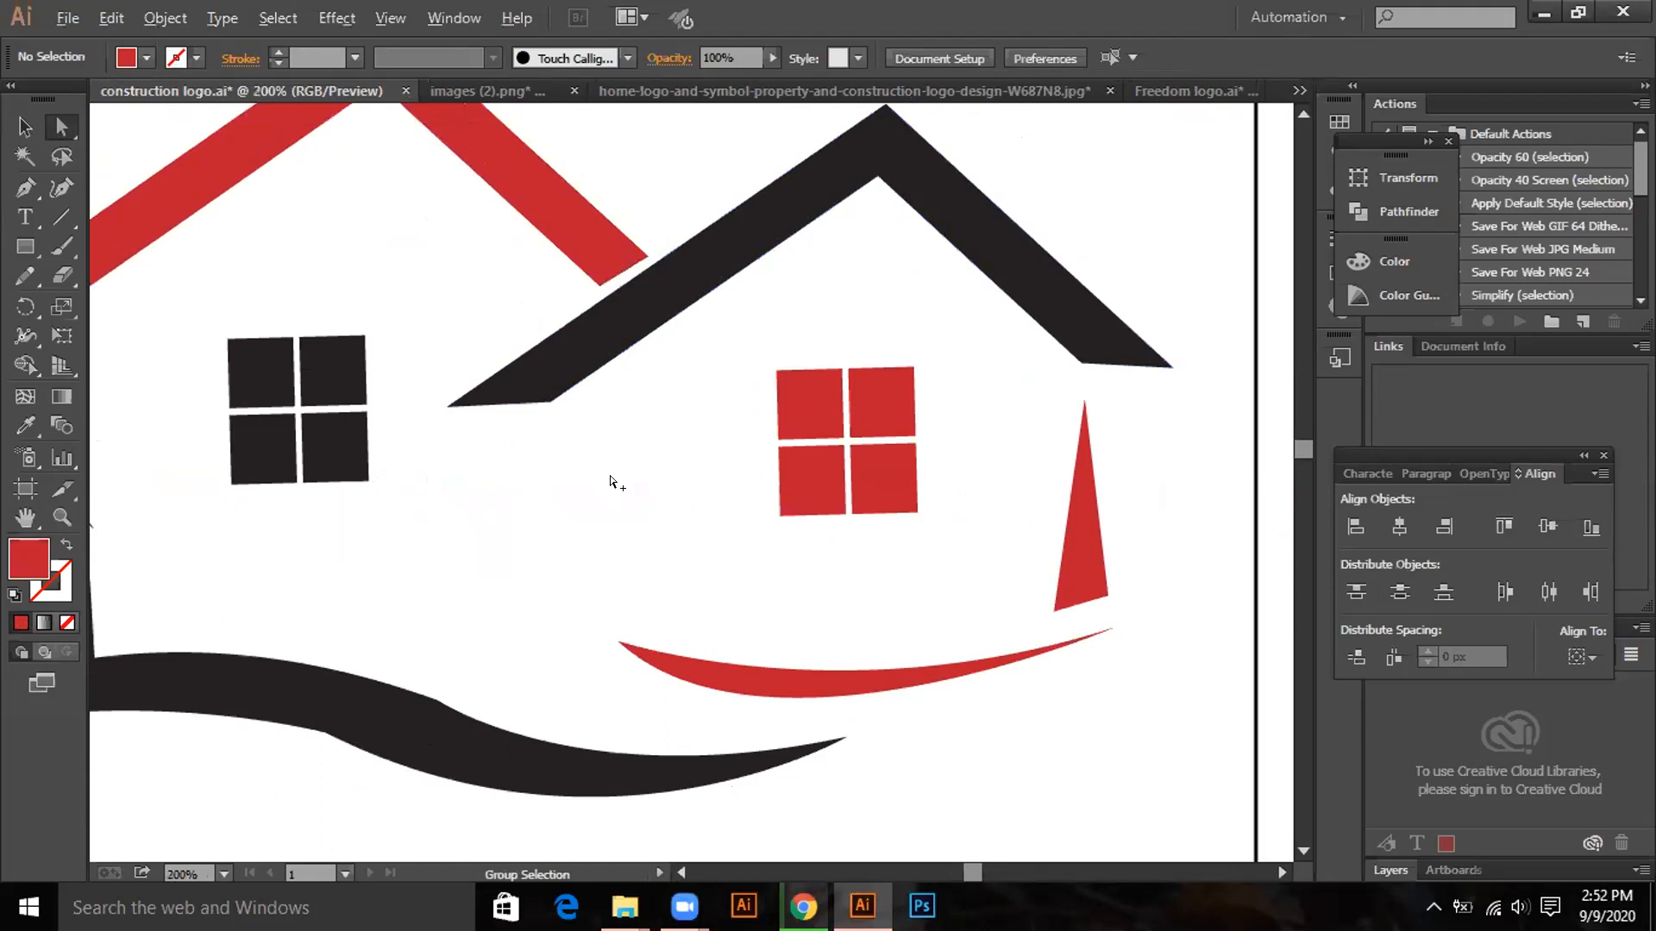
pyautogui.scroll(-1, 610, 481)
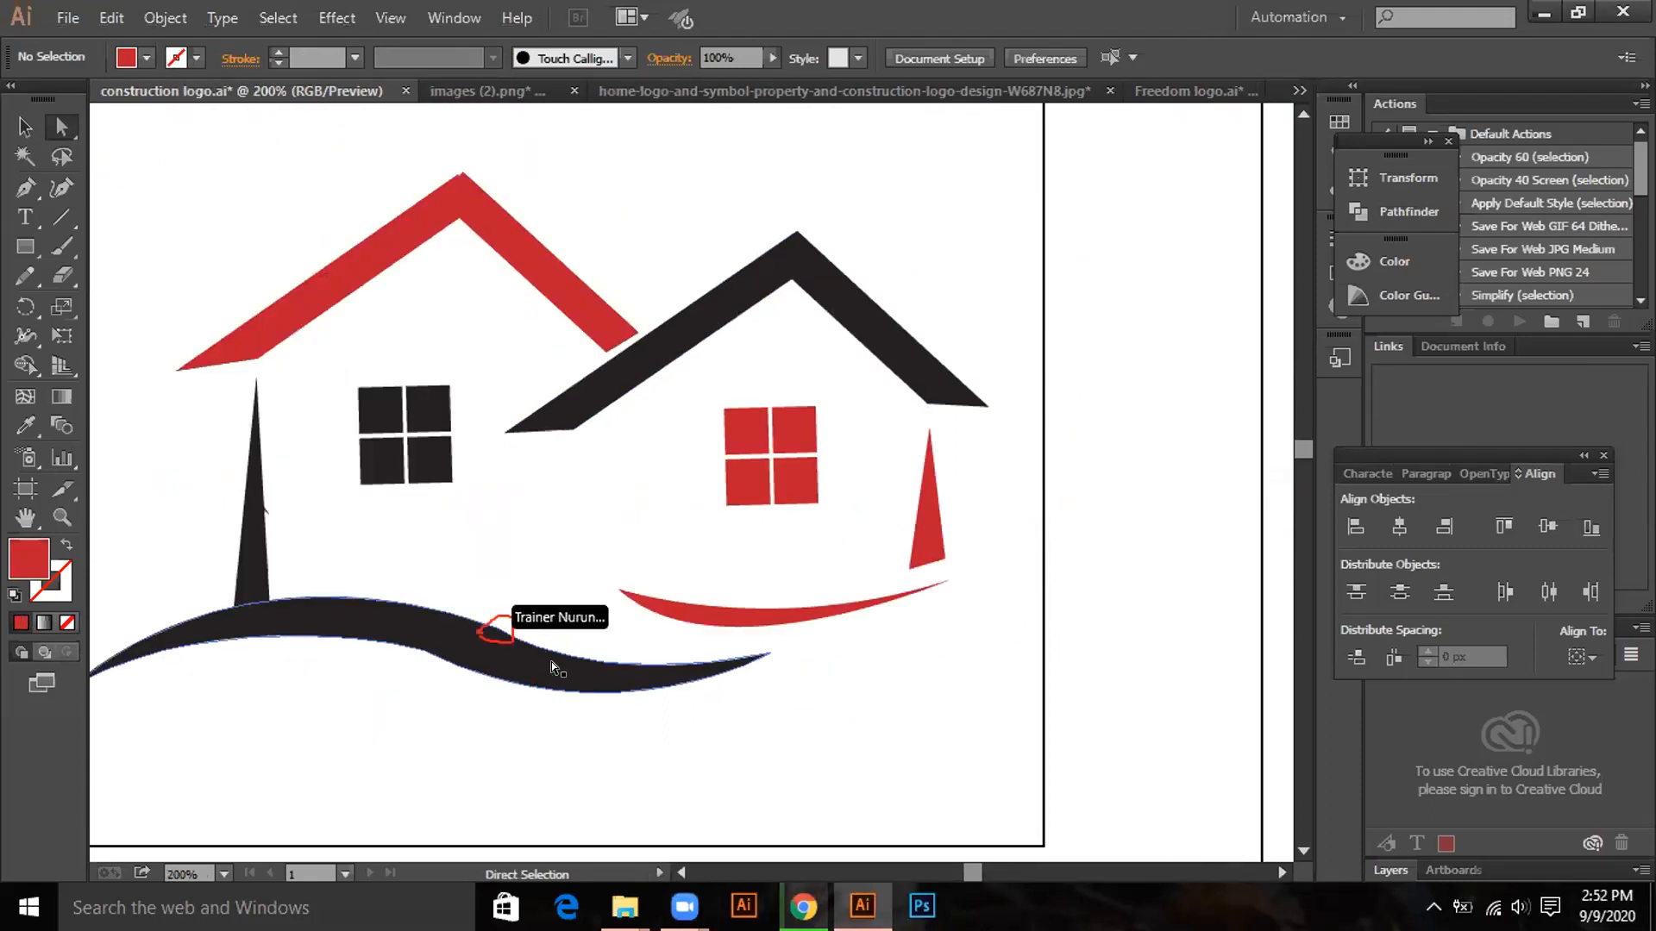
pyautogui.moveTo(551, 654)
pyautogui.mouseDown()
pyautogui.moveTo(547, 676)
pyautogui.moveTo(420, 692)
pyautogui.mouseUp()
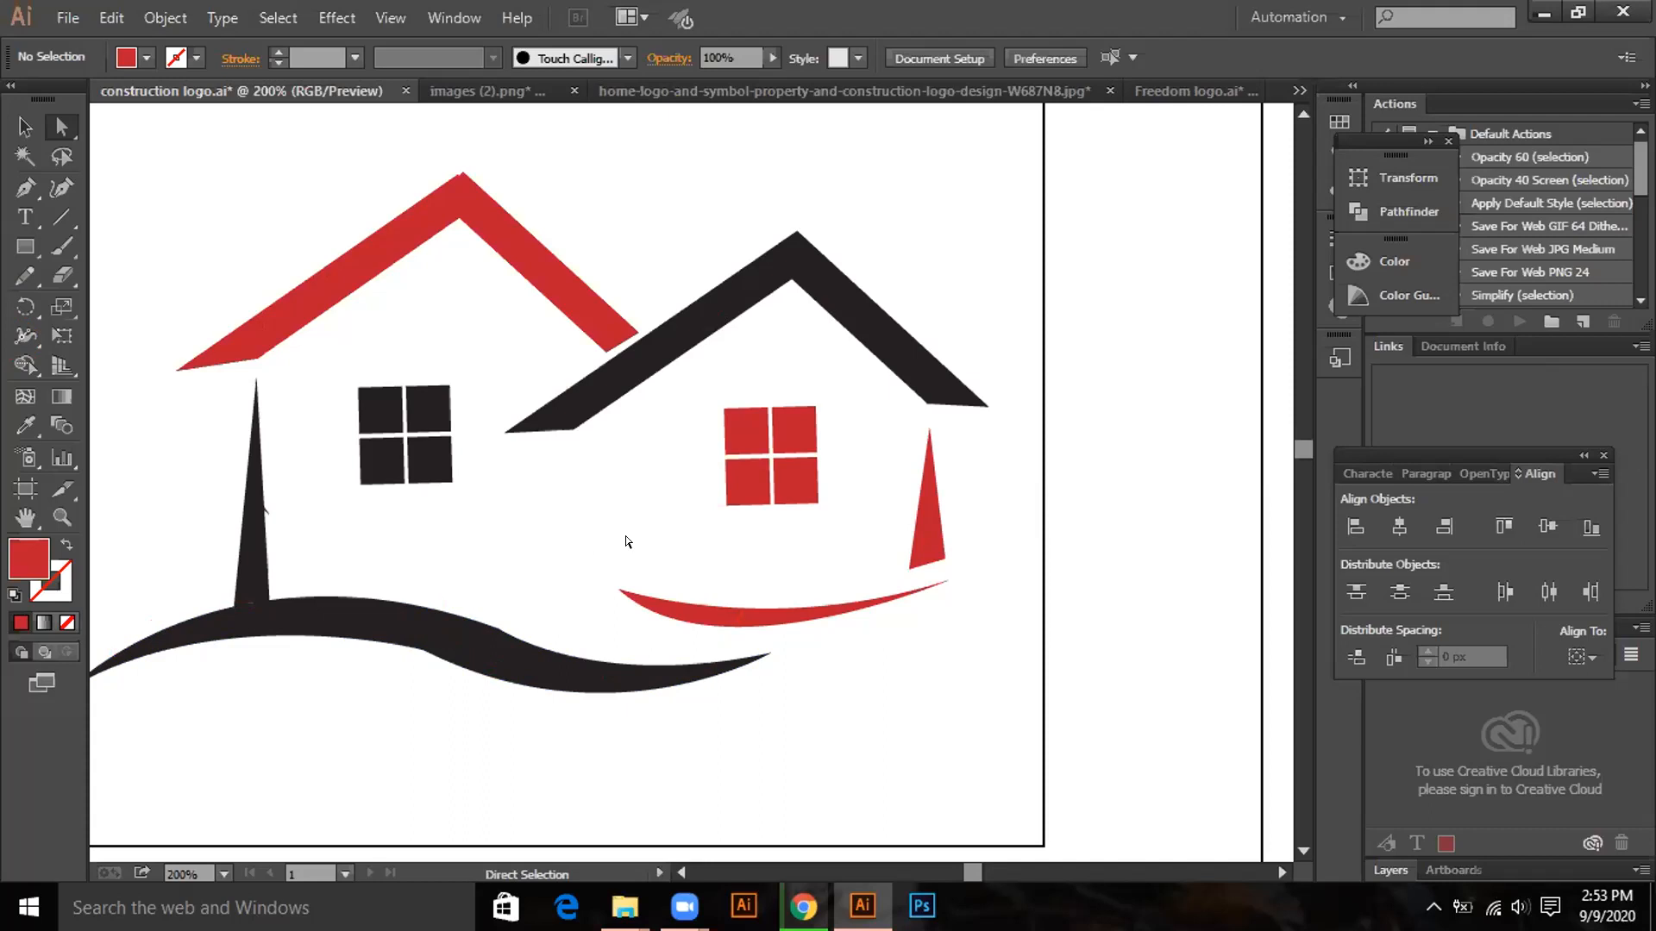
pyautogui.scroll(-2, 584, 427)
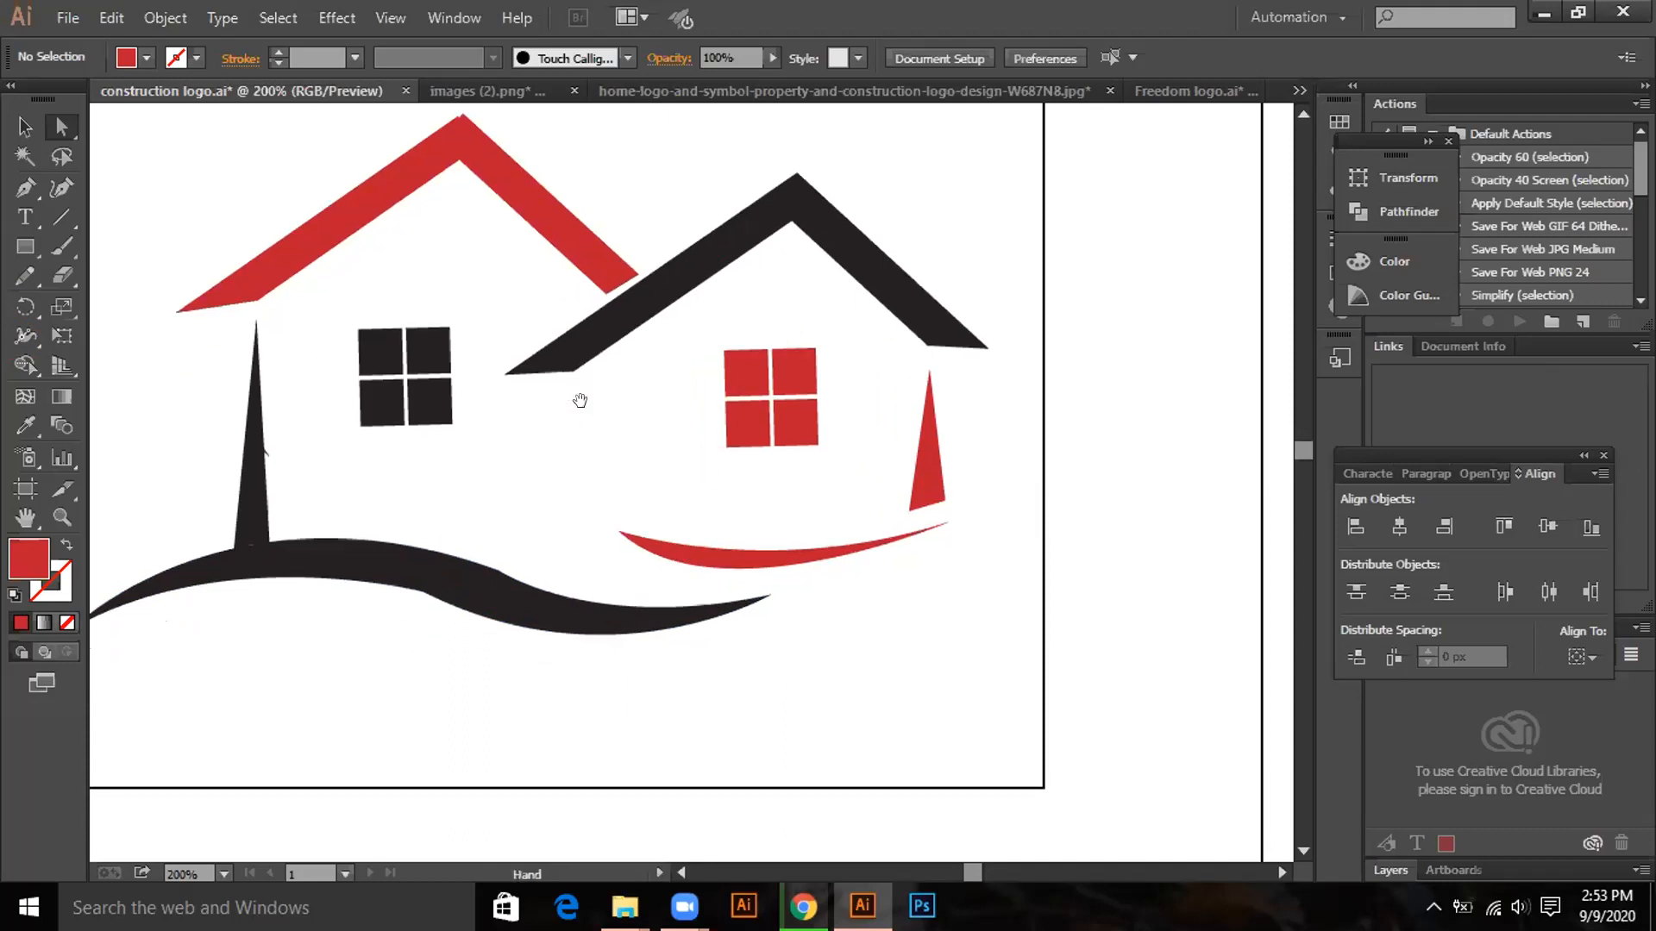
# Examine the orange and blue OUR WORK house logo, checking the anchor points of its blue roof path.
pyautogui.scroll(-4, 582, 407)
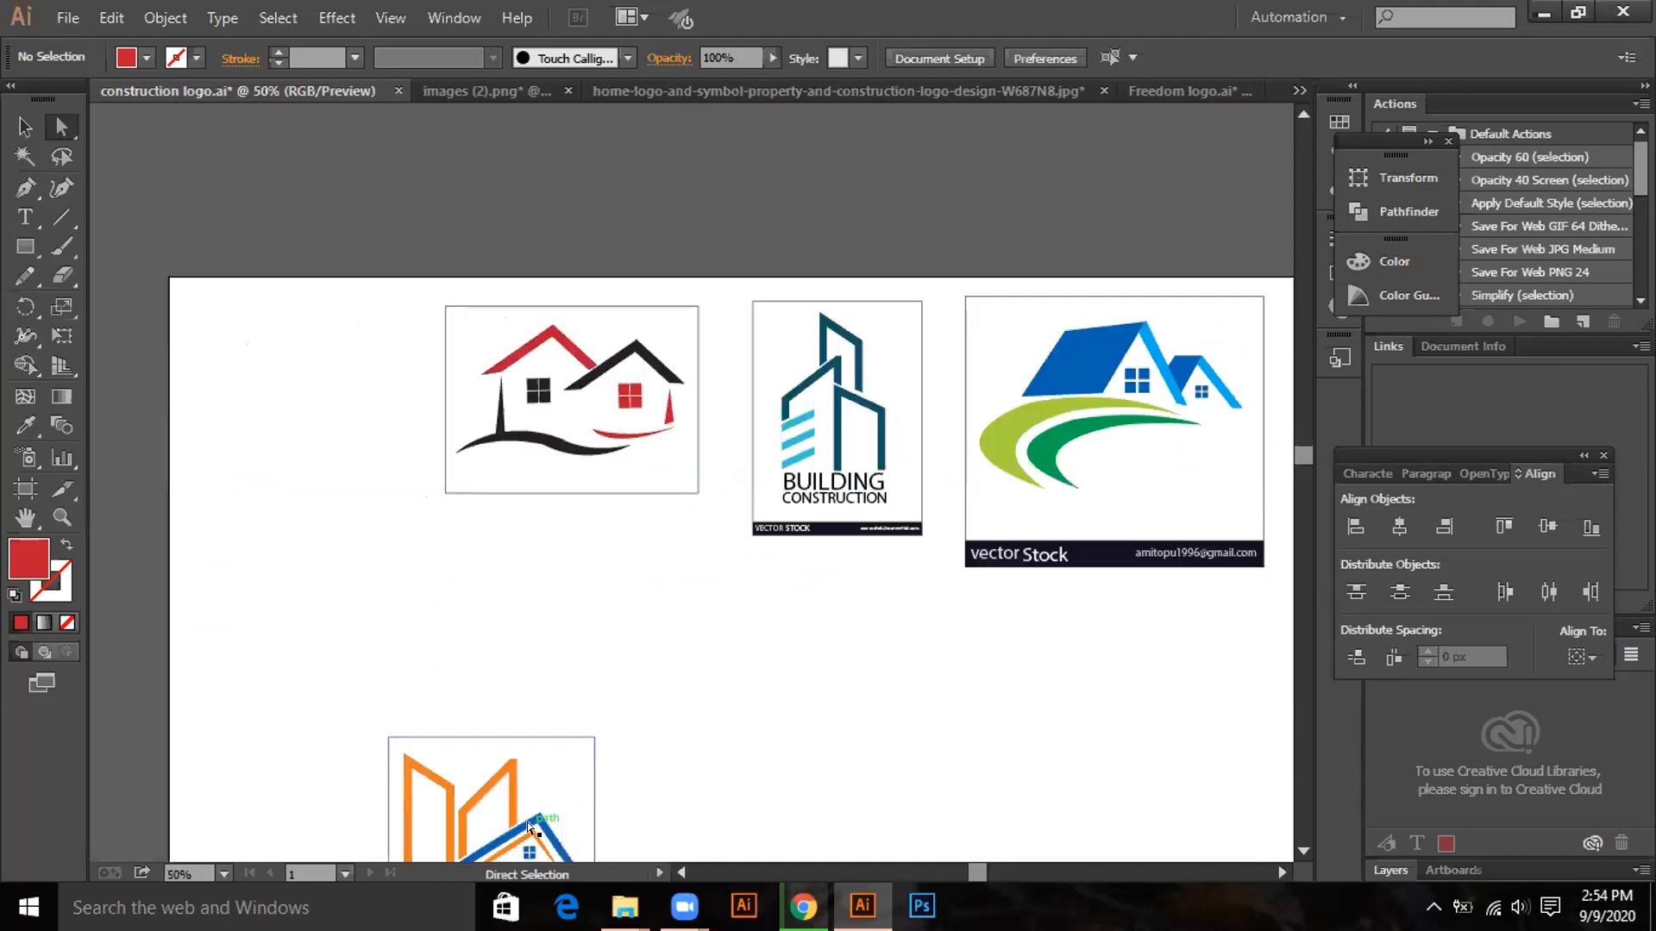
pyautogui.moveTo(526, 821); pyautogui.dragTo(533, 562)
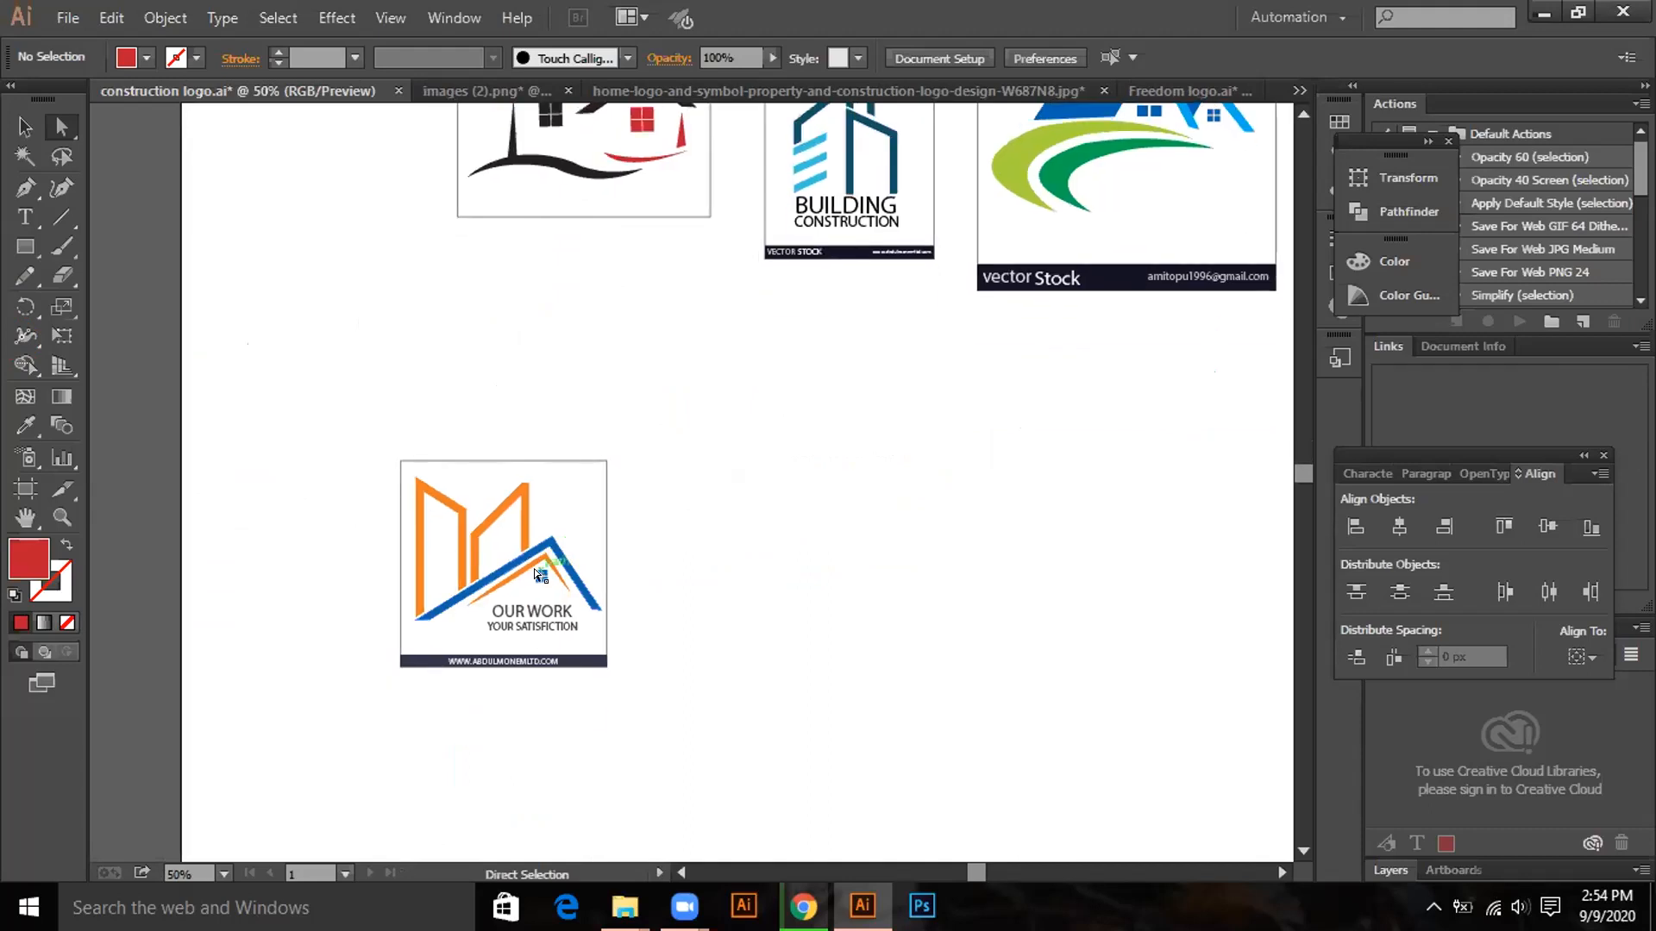
pyautogui.scroll(3, 535, 568)
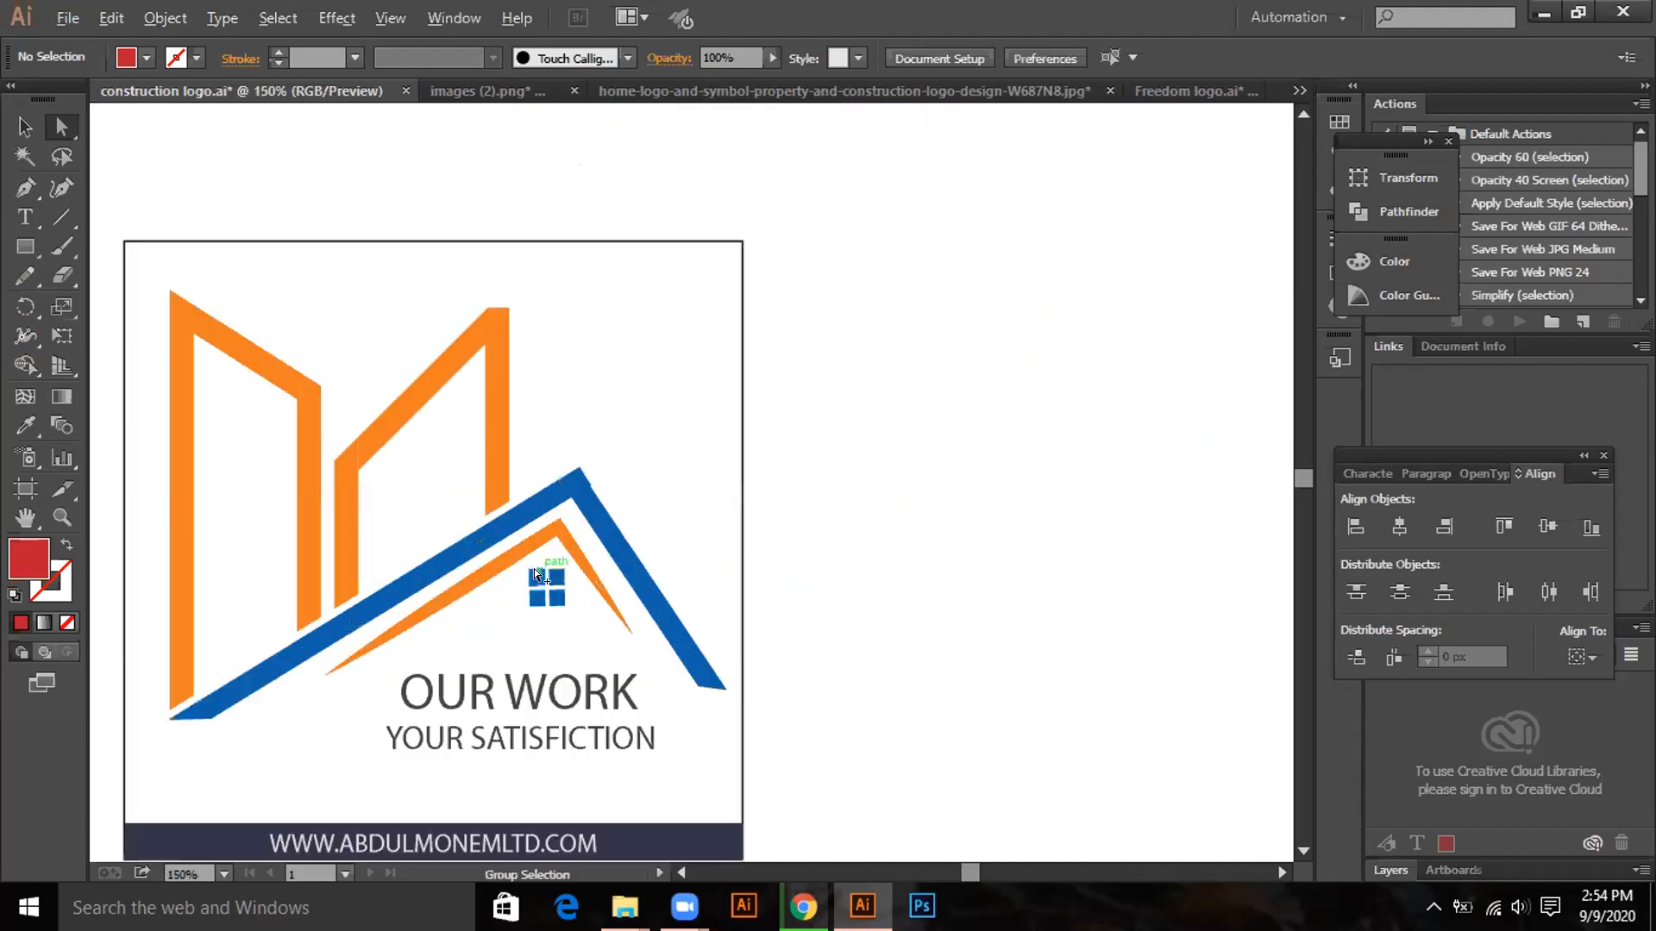
pyautogui.scroll(1, 535, 567)
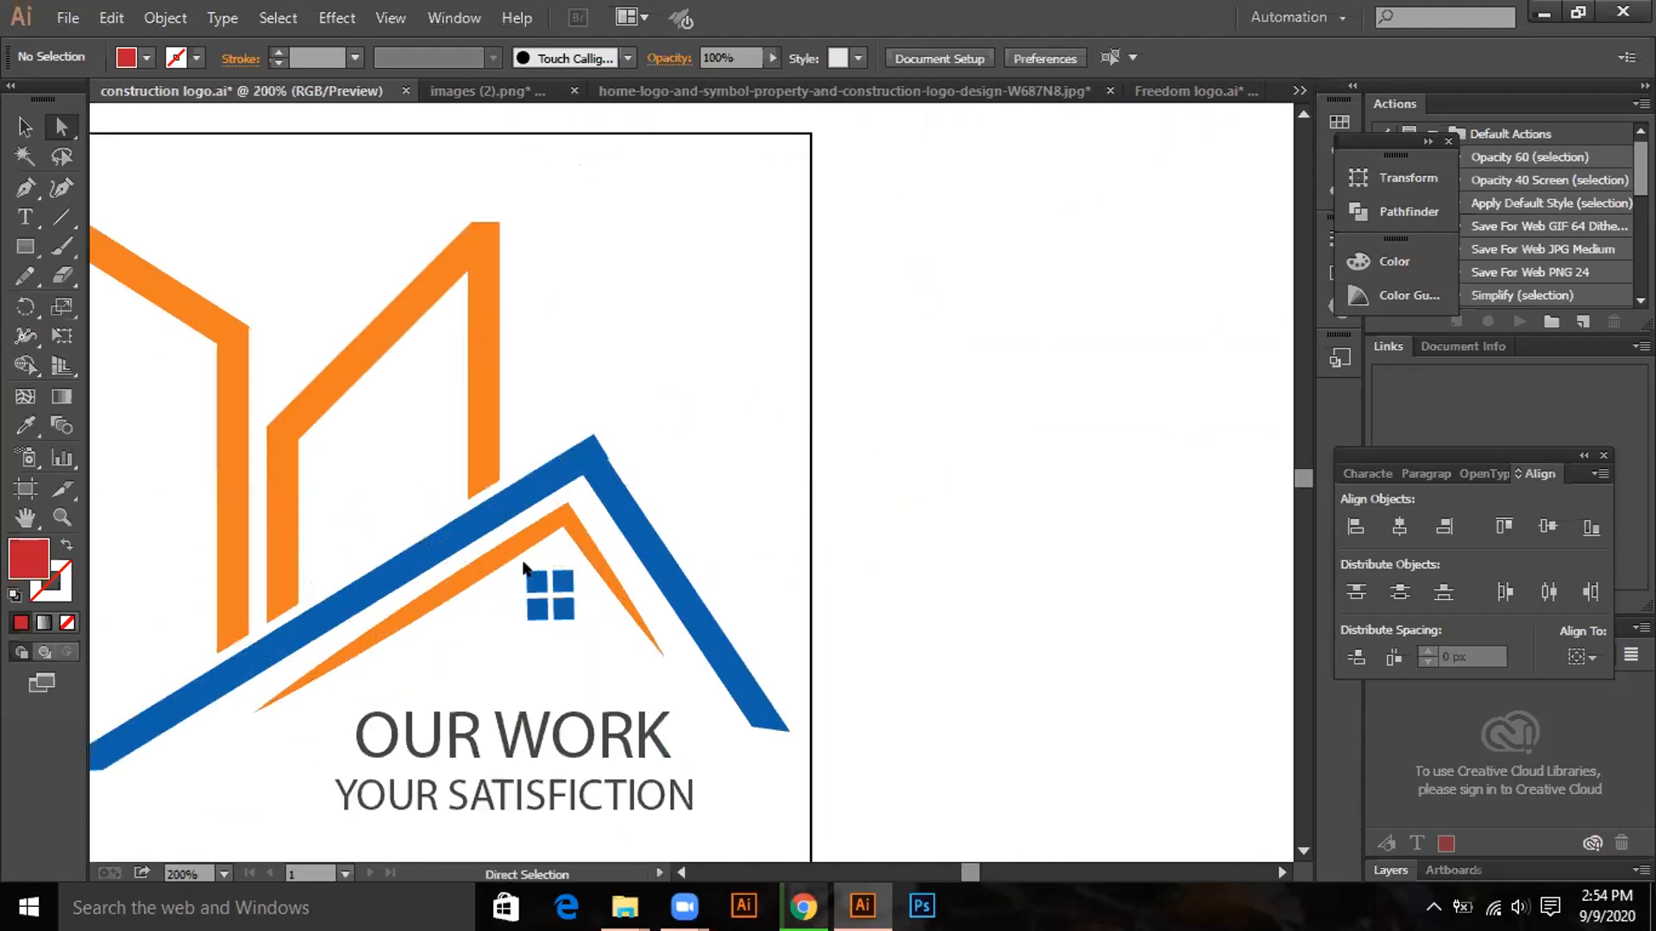
pyautogui.moveTo(498, 534); pyautogui.dragTo(713, 507)
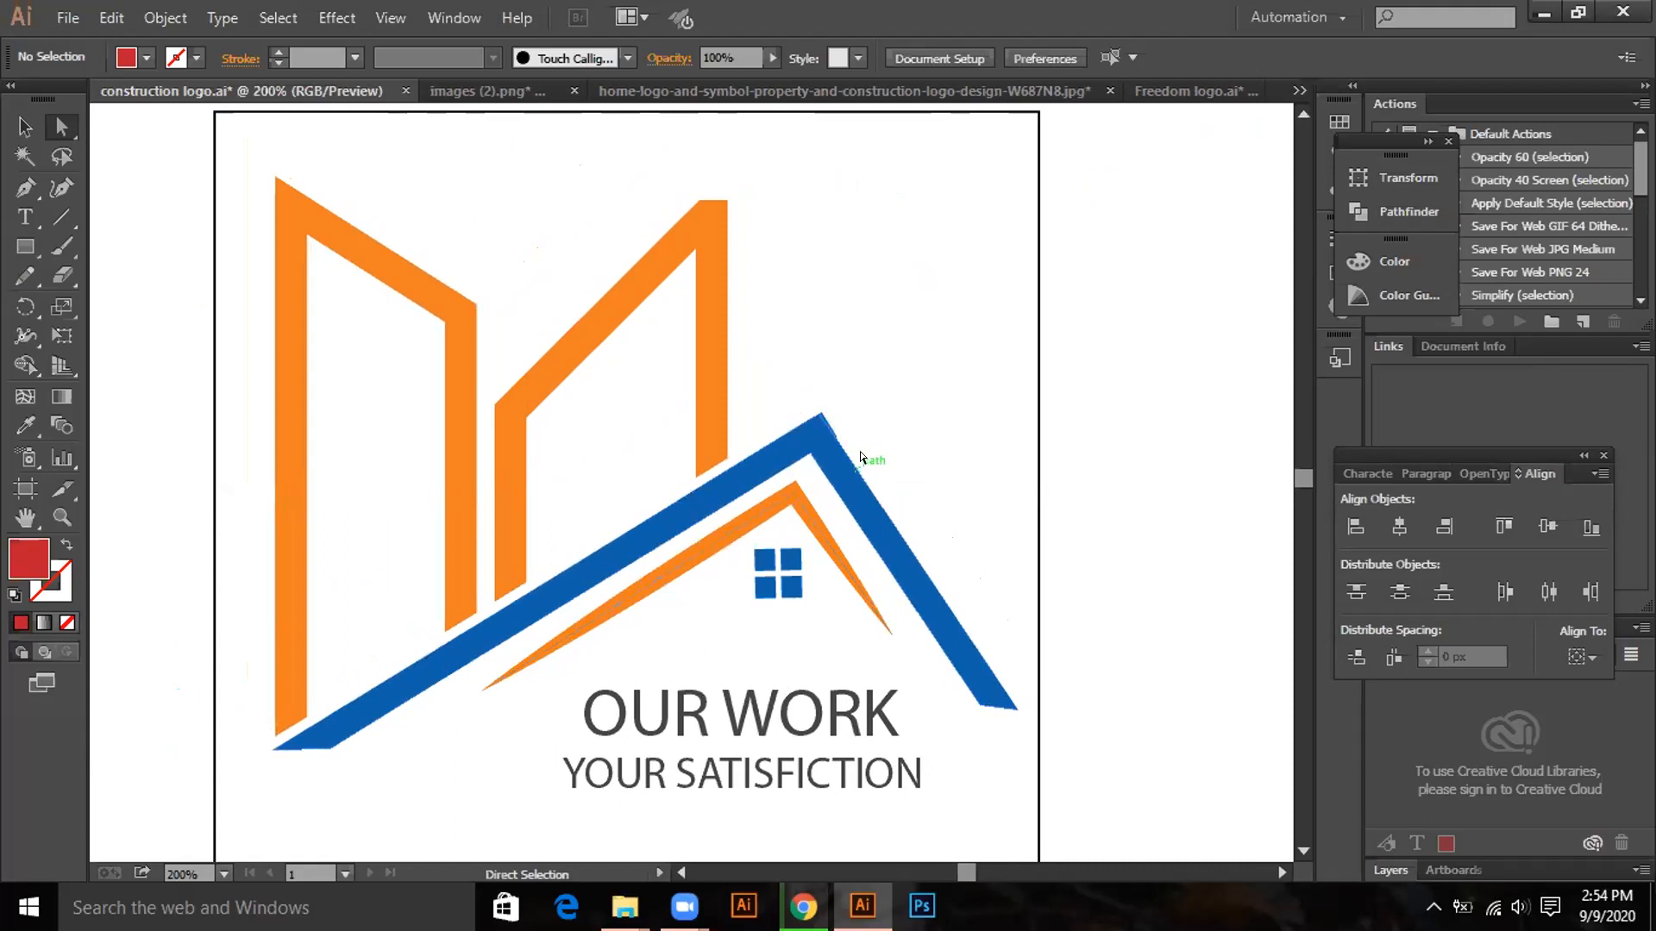
pyautogui.moveTo(897, 407); pyautogui.dragTo(695, 571)
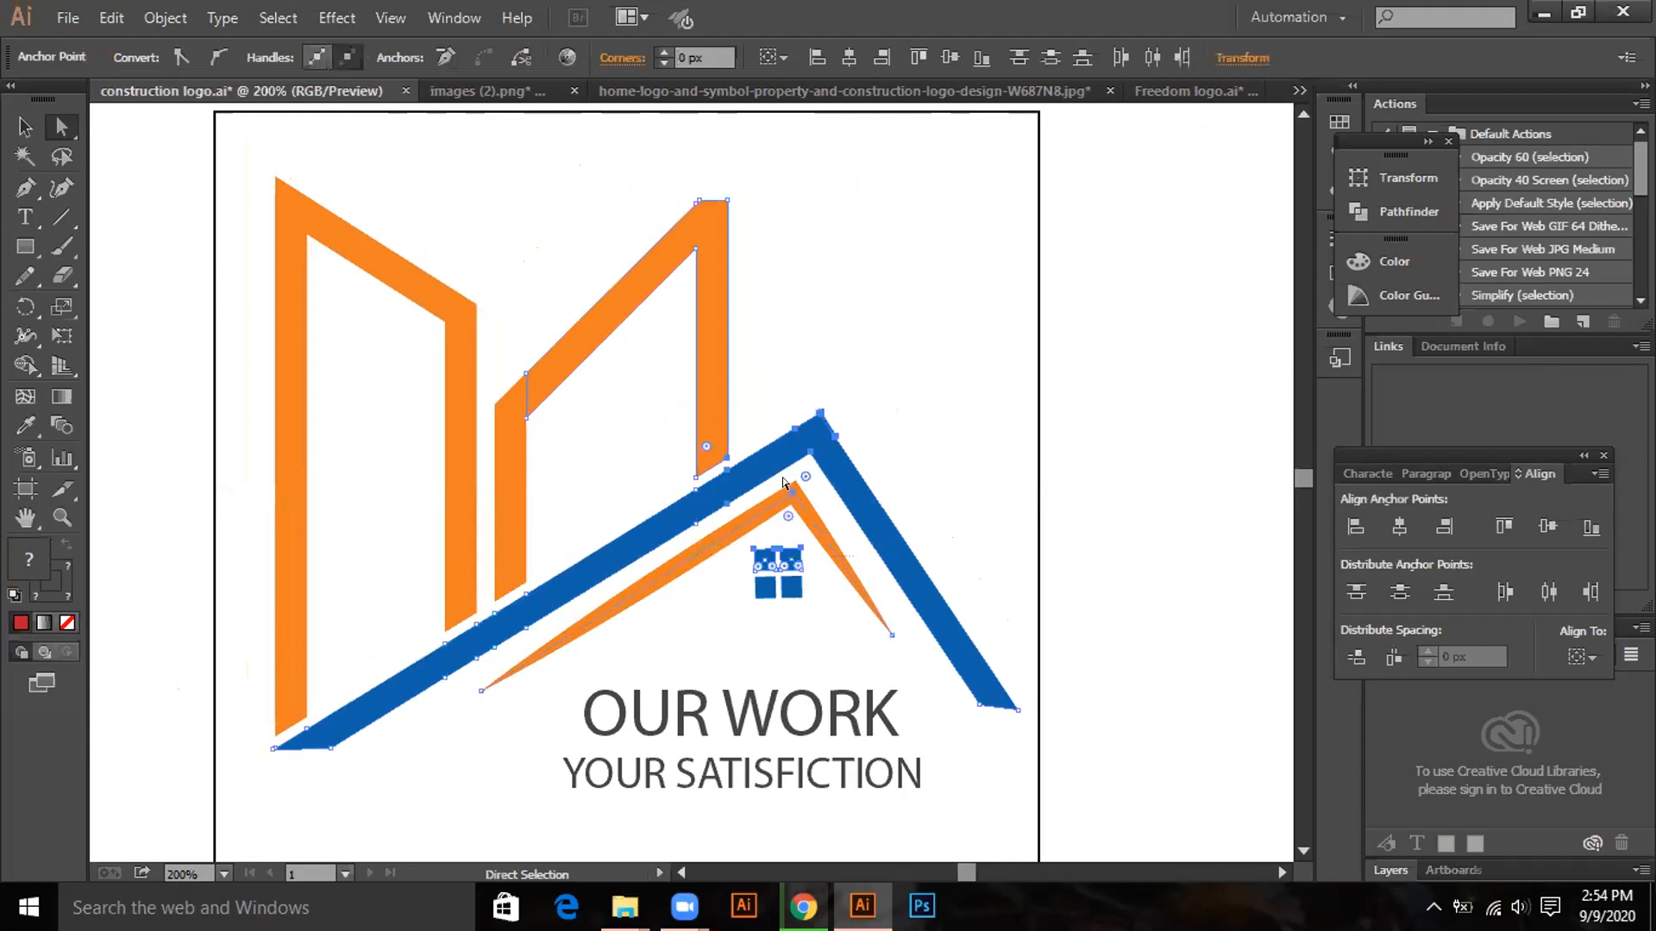
pyautogui.rightClick(825, 452)
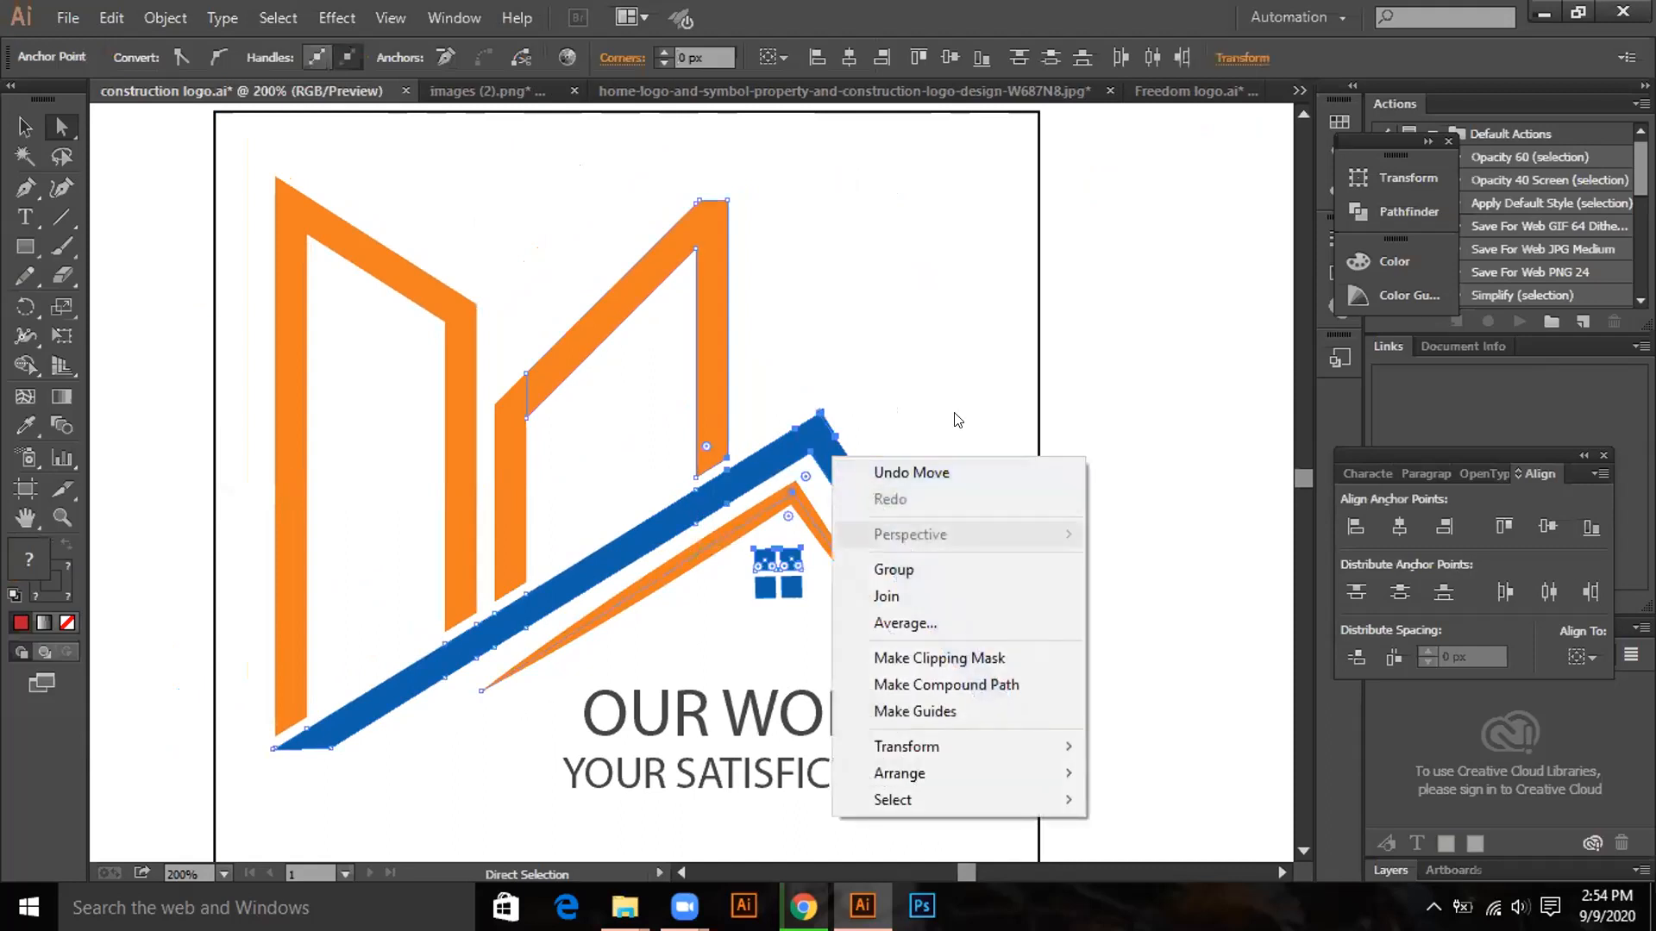
pyautogui.click(974, 361)
pyautogui.click(845, 475)
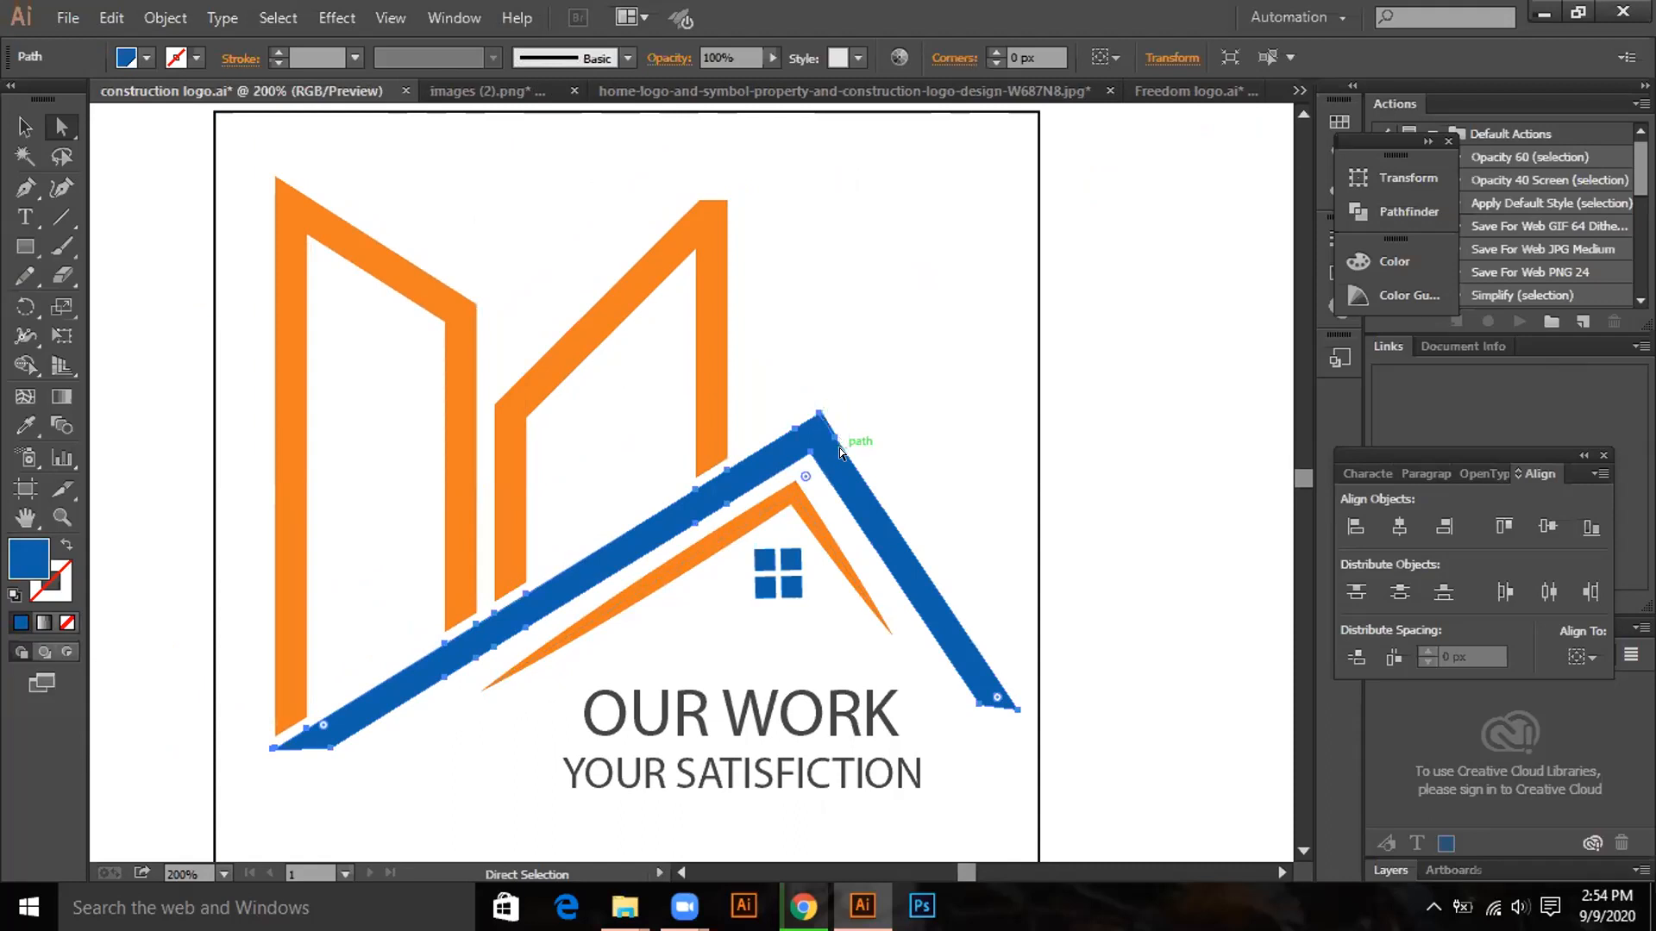
pyautogui.click(863, 399)
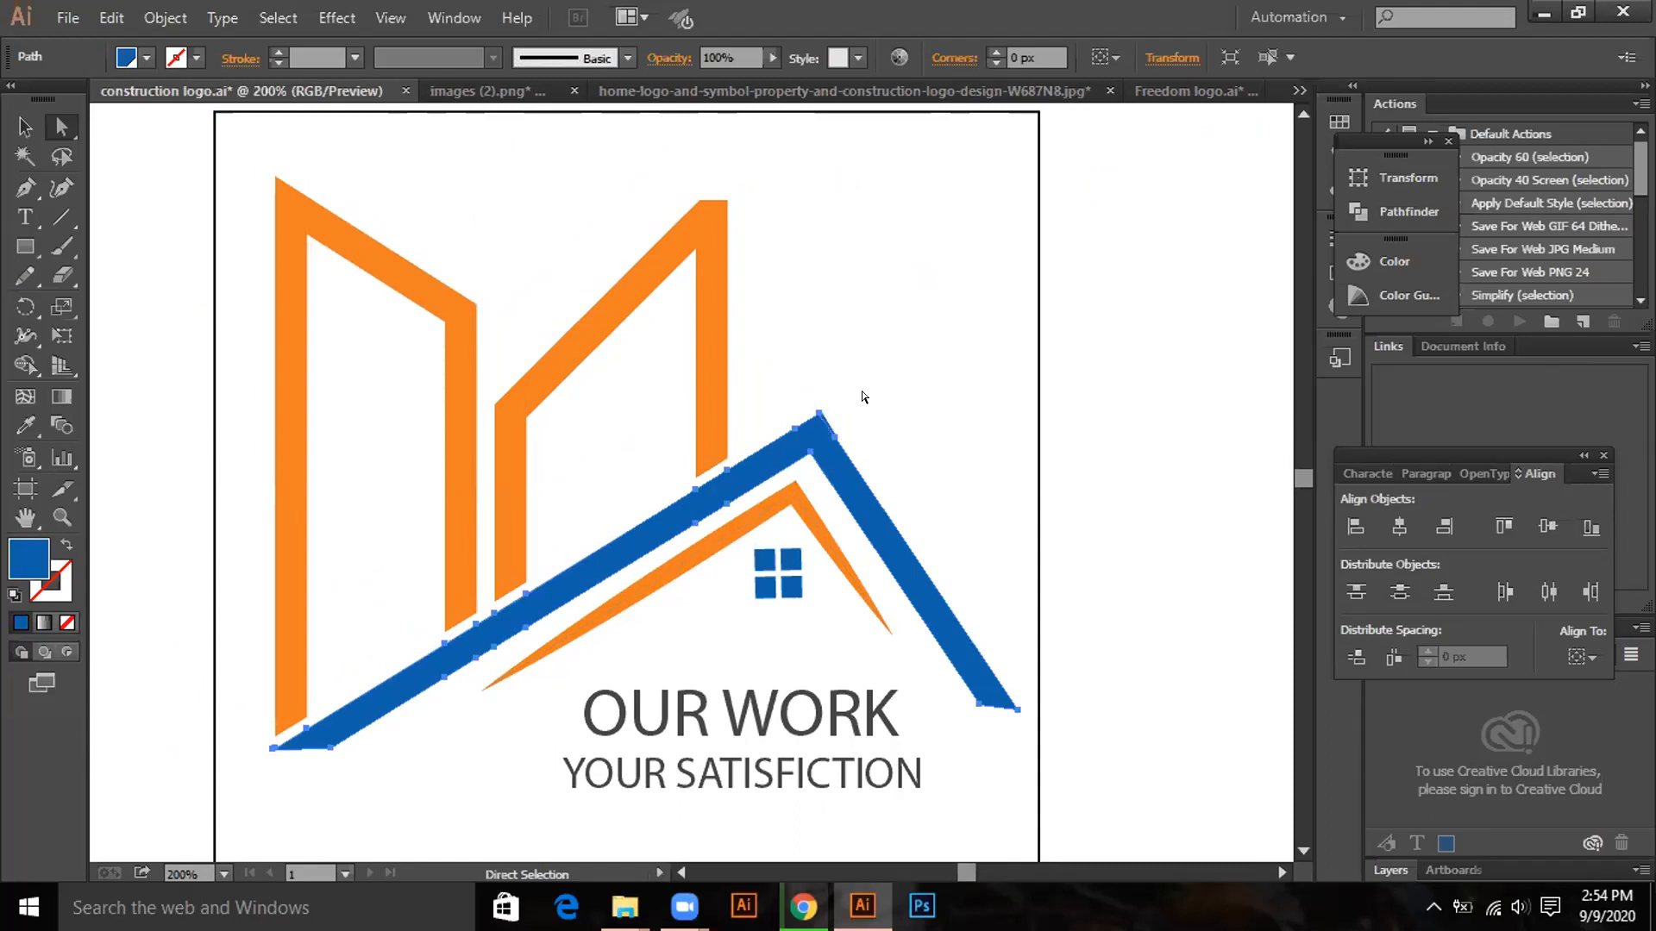
# Try nudging the anchor points at the blue roof's peak slightly right and back left.
pyautogui.click(820, 418)
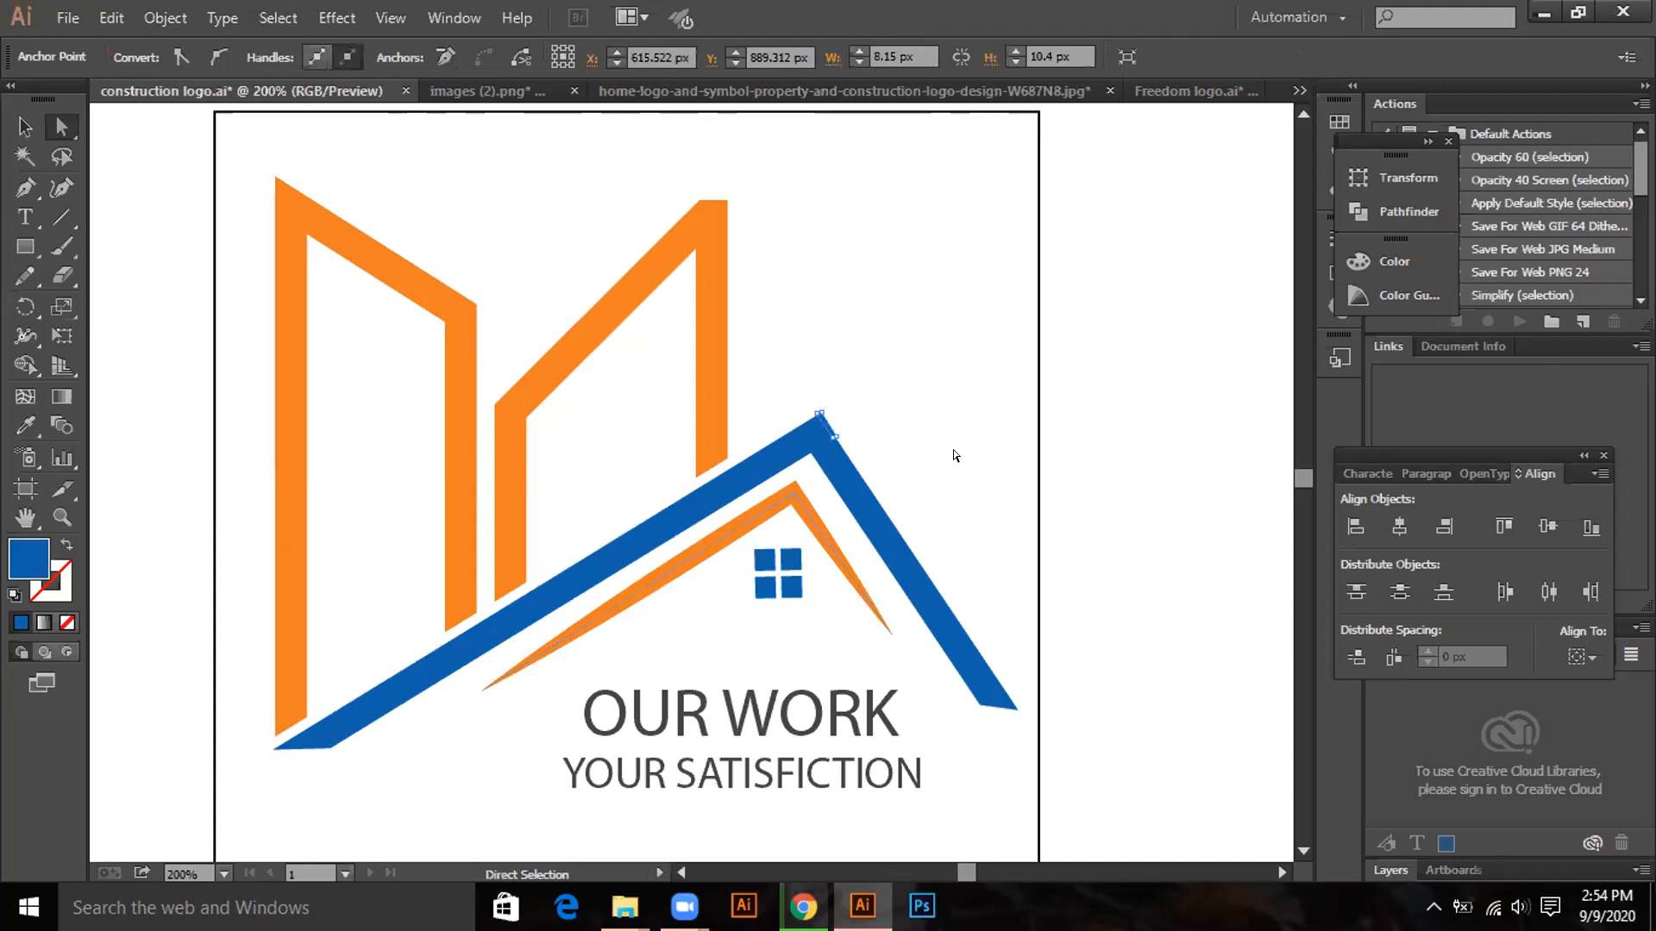
pyautogui.press('Right')
pyautogui.press('Left')
pyautogui.click(954, 455)
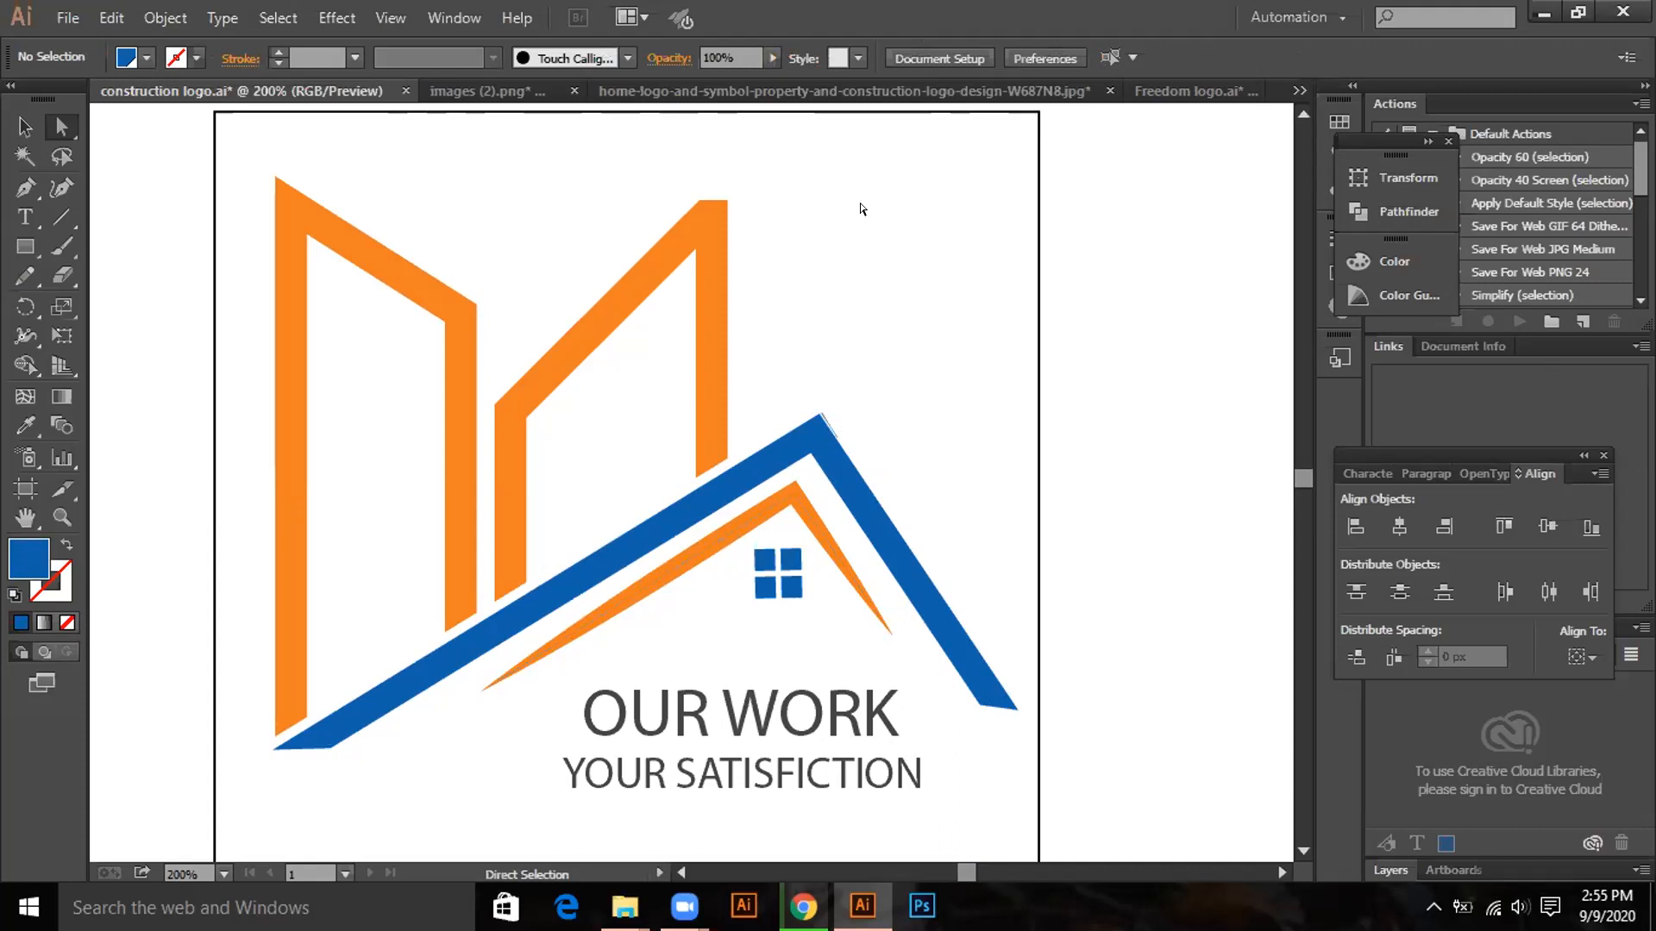
# Select the OUR WORK logo artwork, activate the Shape Builder tool on it, and return to the Selection tool with everything deselected.
pyautogui.moveTo(897, 198)
pyautogui.mouseDown()
pyautogui.moveTo(581, 536)
pyautogui.moveTo(421, 648)
pyautogui.mouseUp()
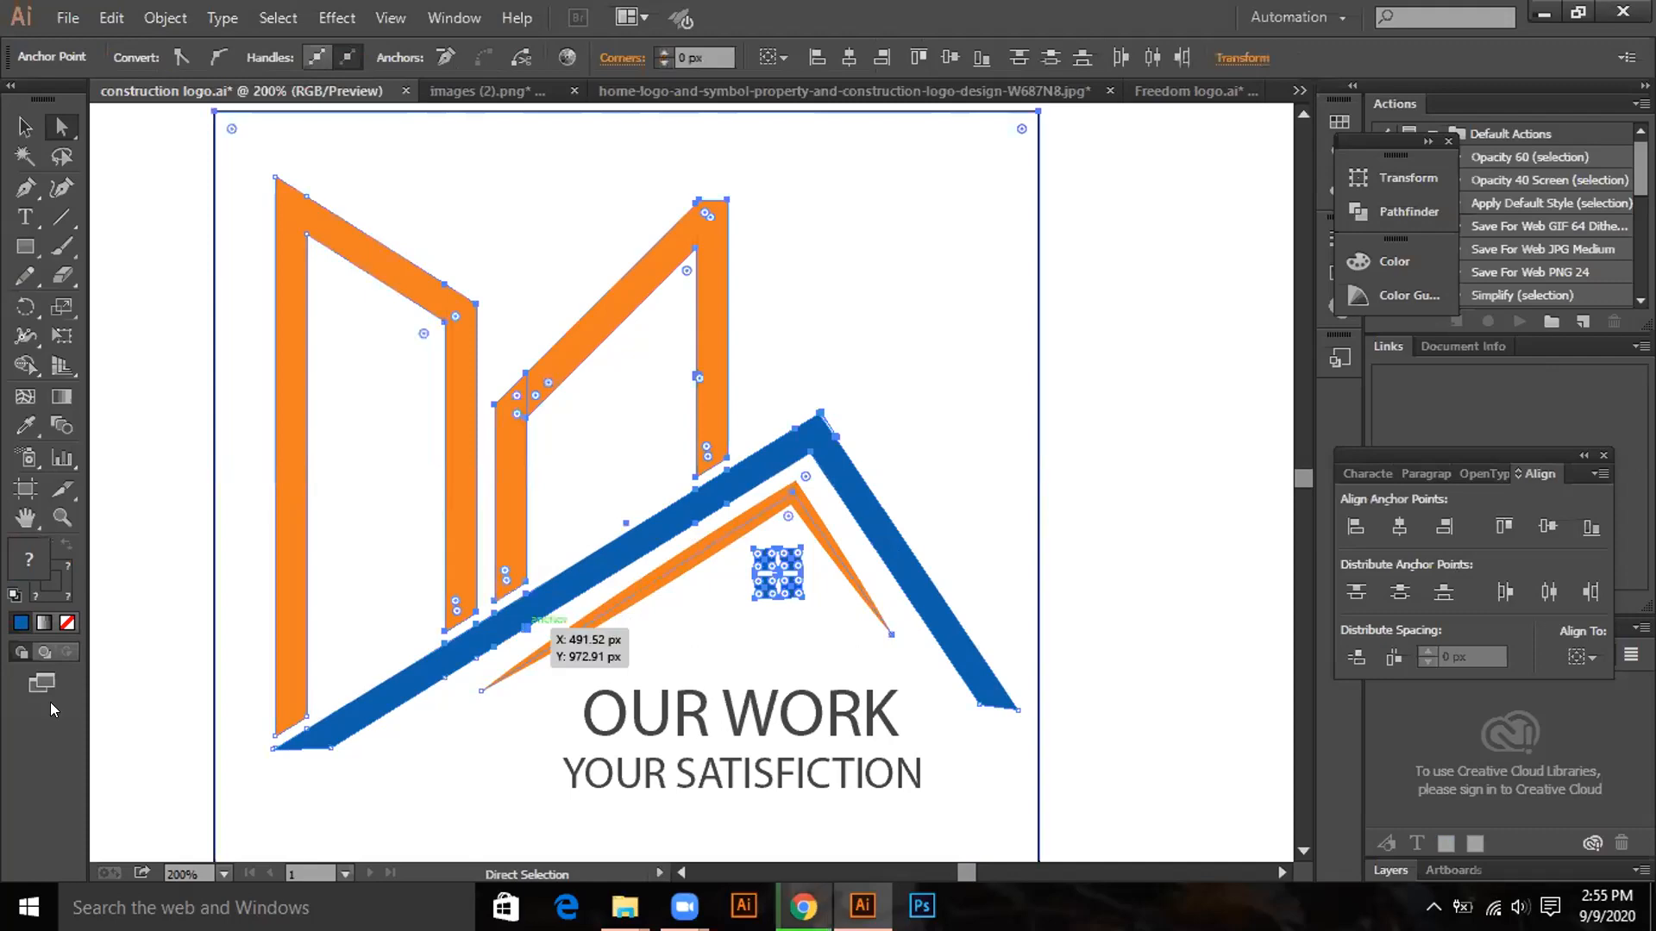
pyautogui.click(15, 361)
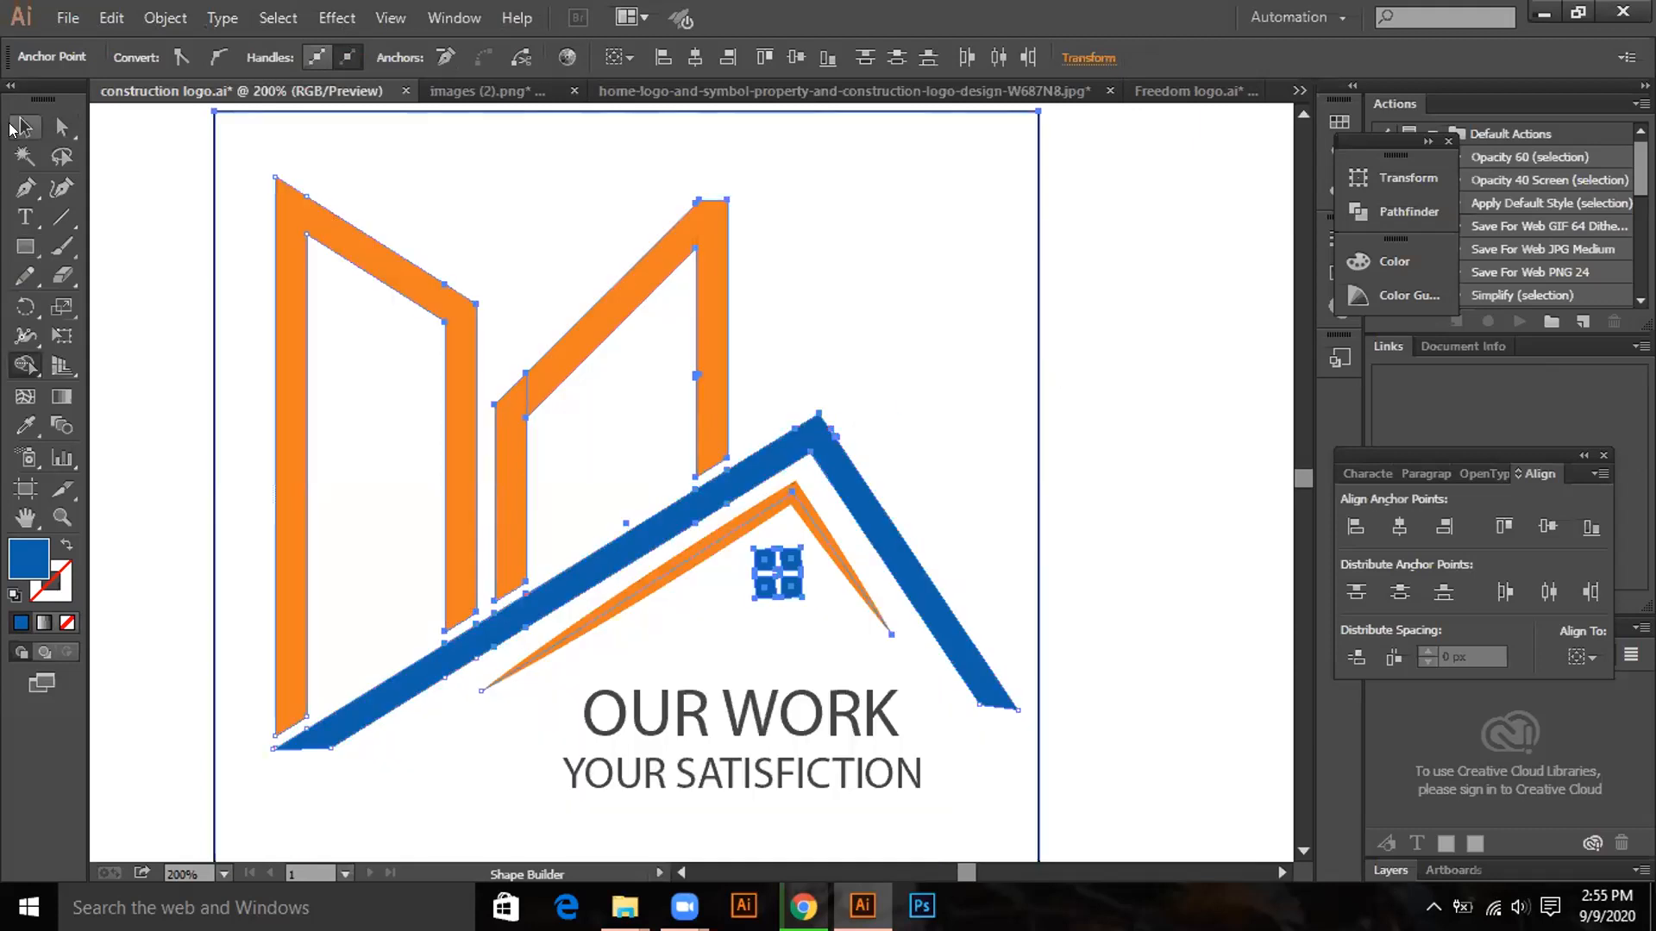
pyautogui.press('v')
pyautogui.click(983, 283)
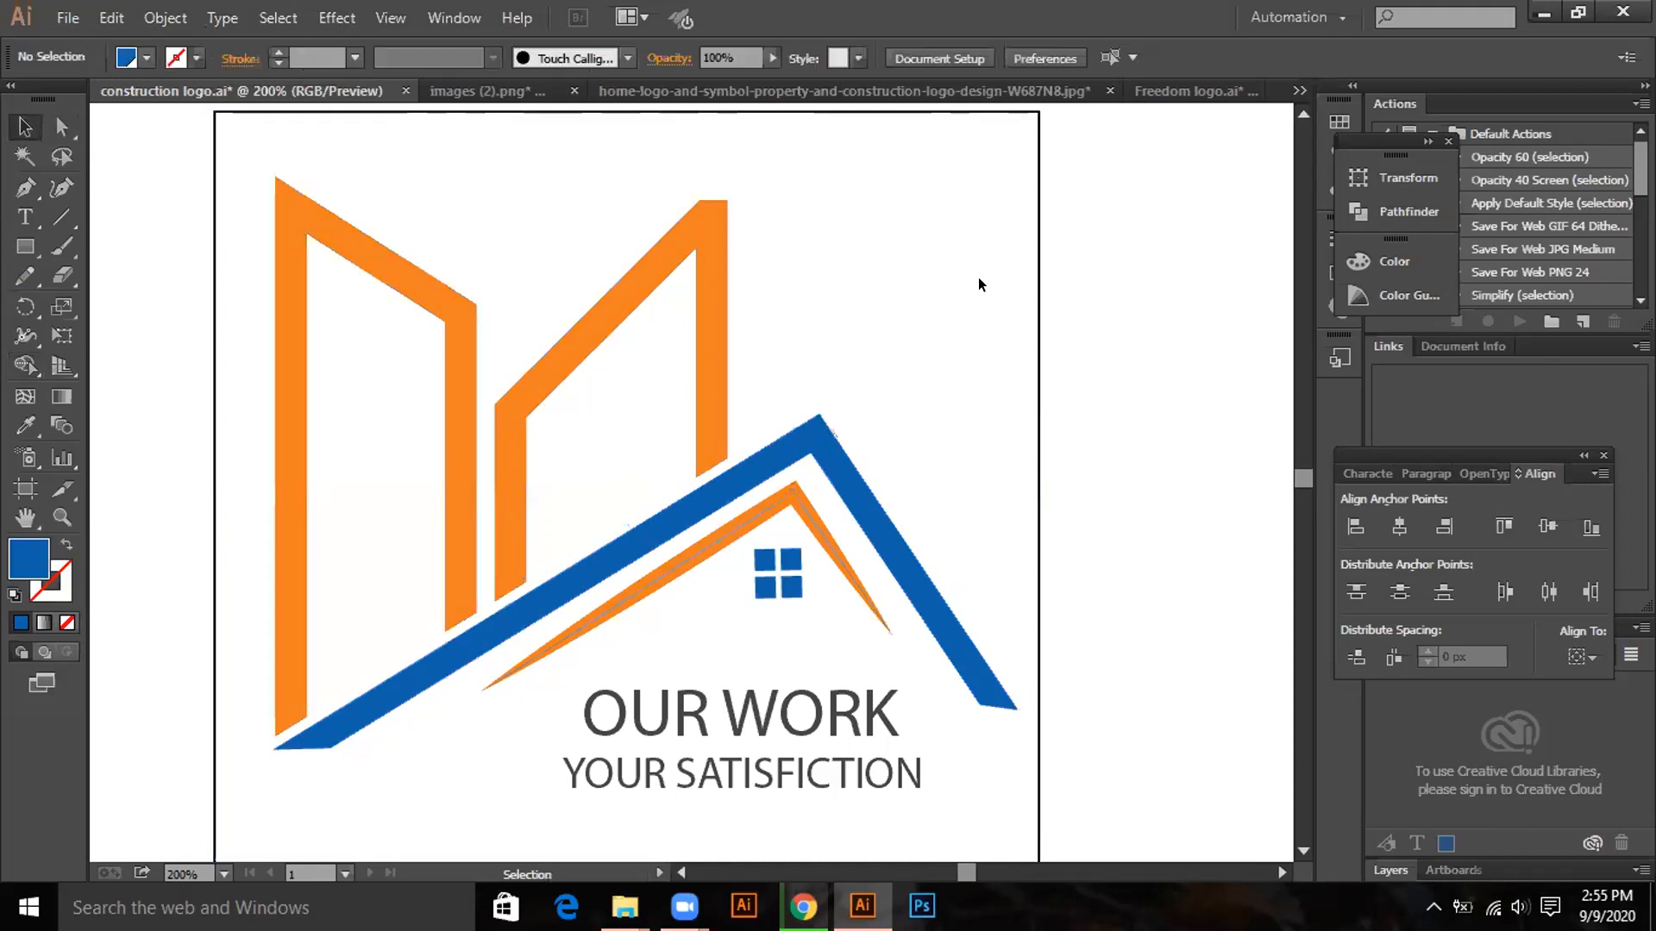
pyautogui.moveTo(902, 269); pyautogui.dragTo(599, 509)
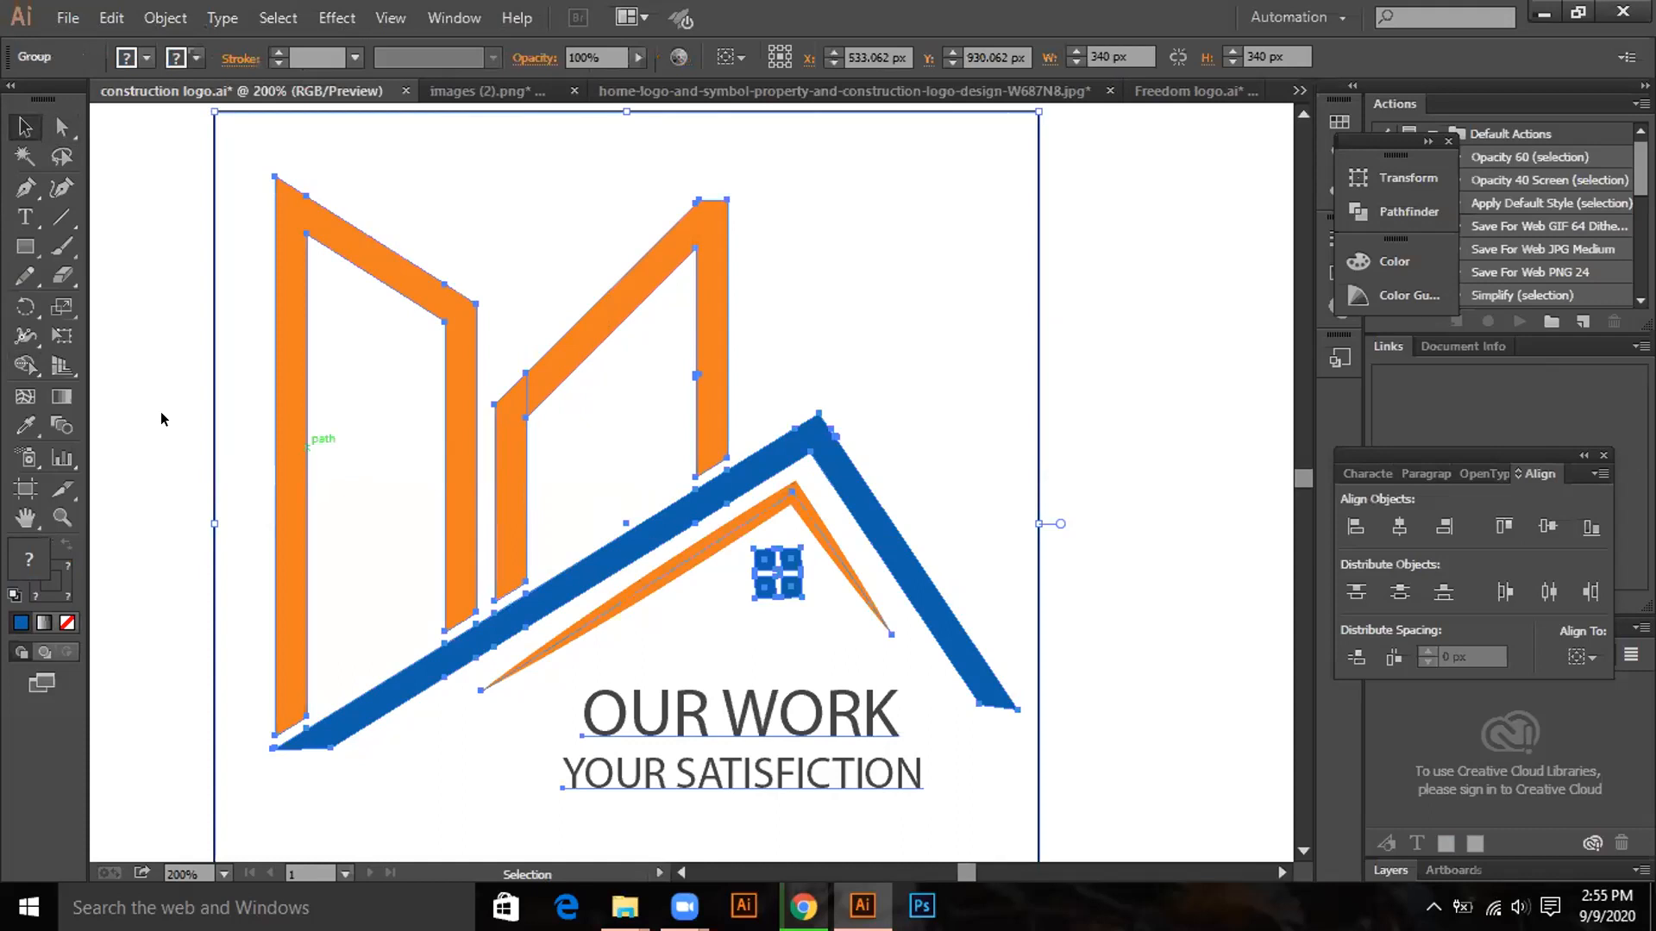
pyautogui.click(30, 372)
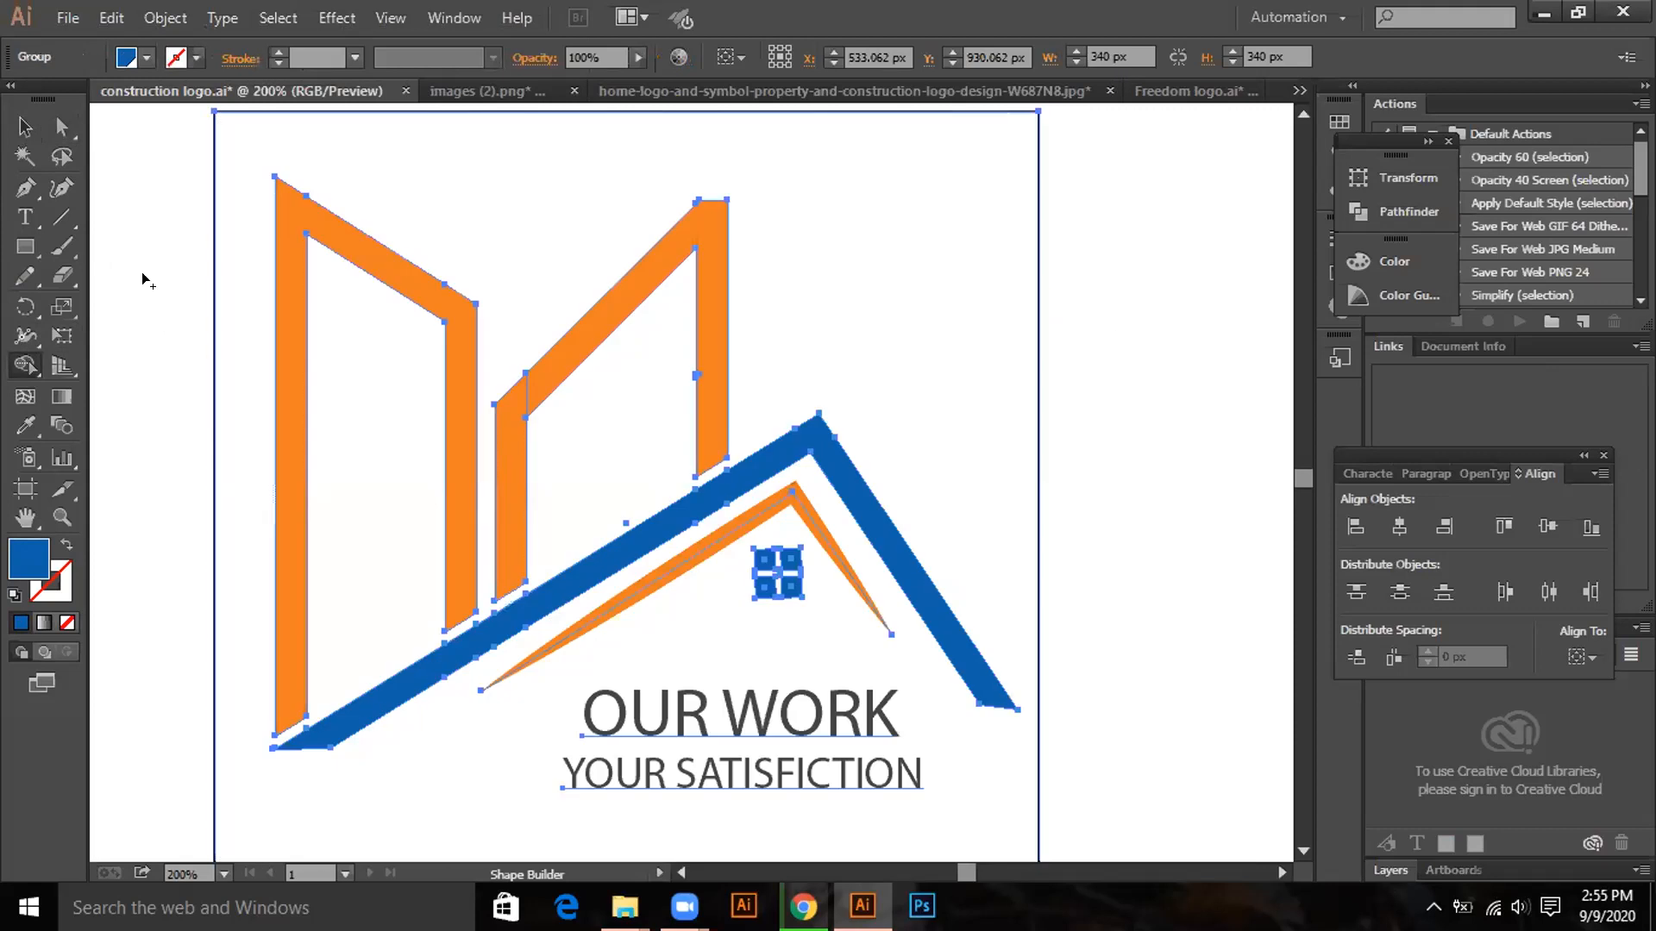
pyautogui.click(25, 128)
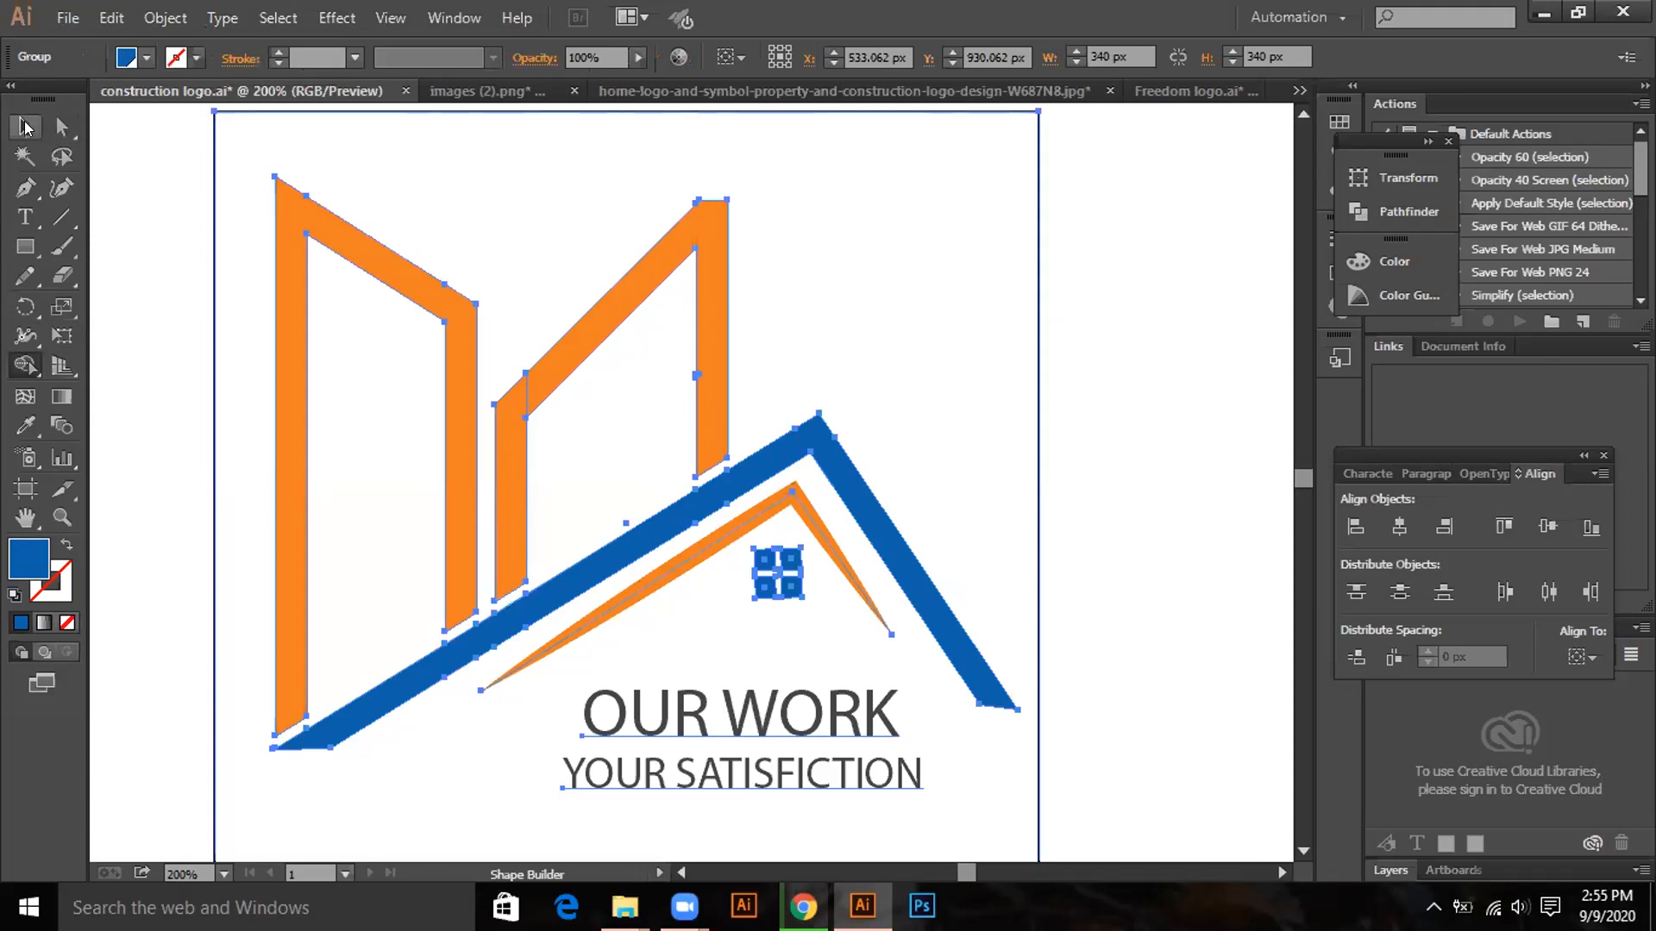
pyautogui.click(123, 195)
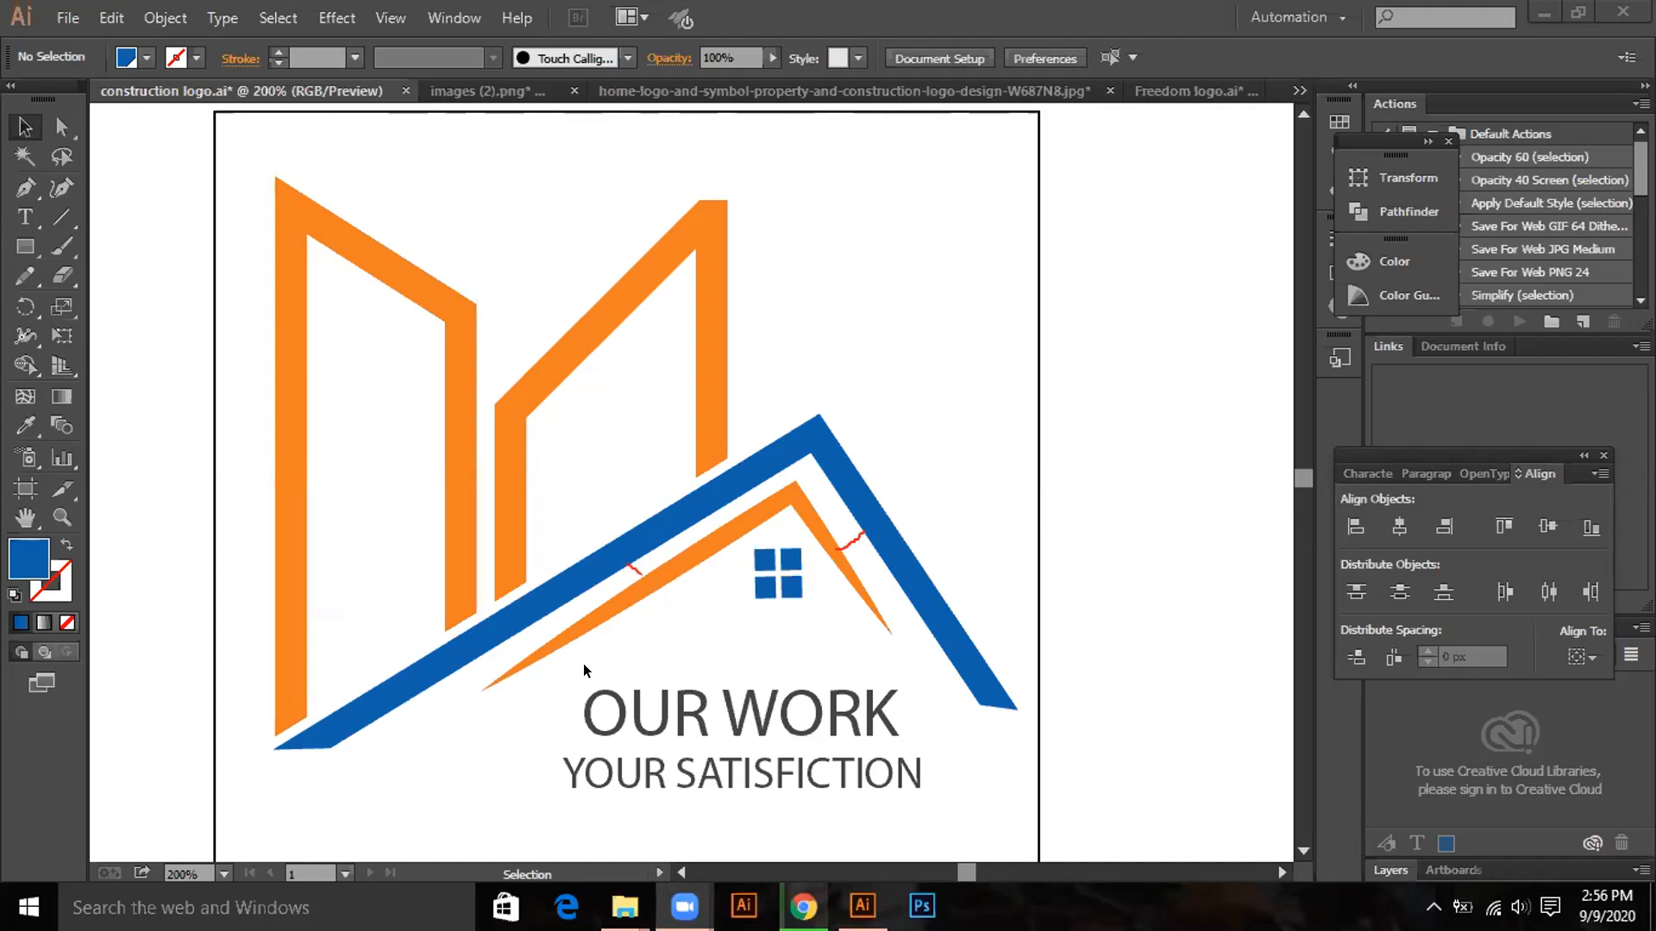
# Ungroup the construction logo artwork twice to break its nested groups into separate objects.
pyautogui.click(704, 545)
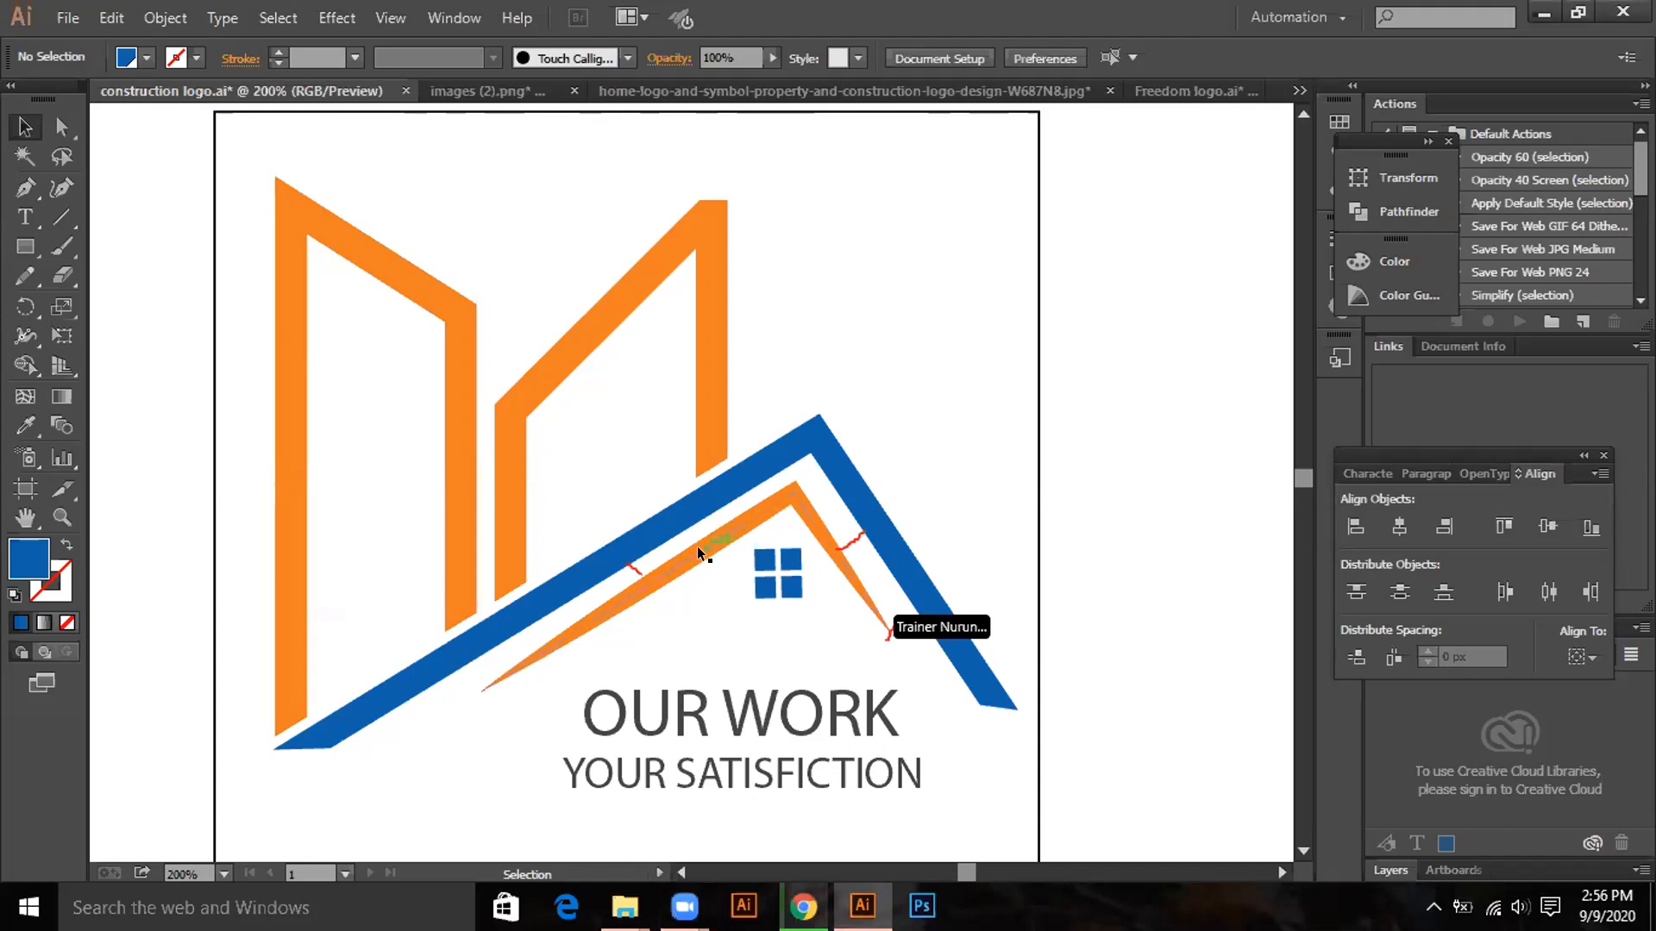
pyautogui.click(701, 545)
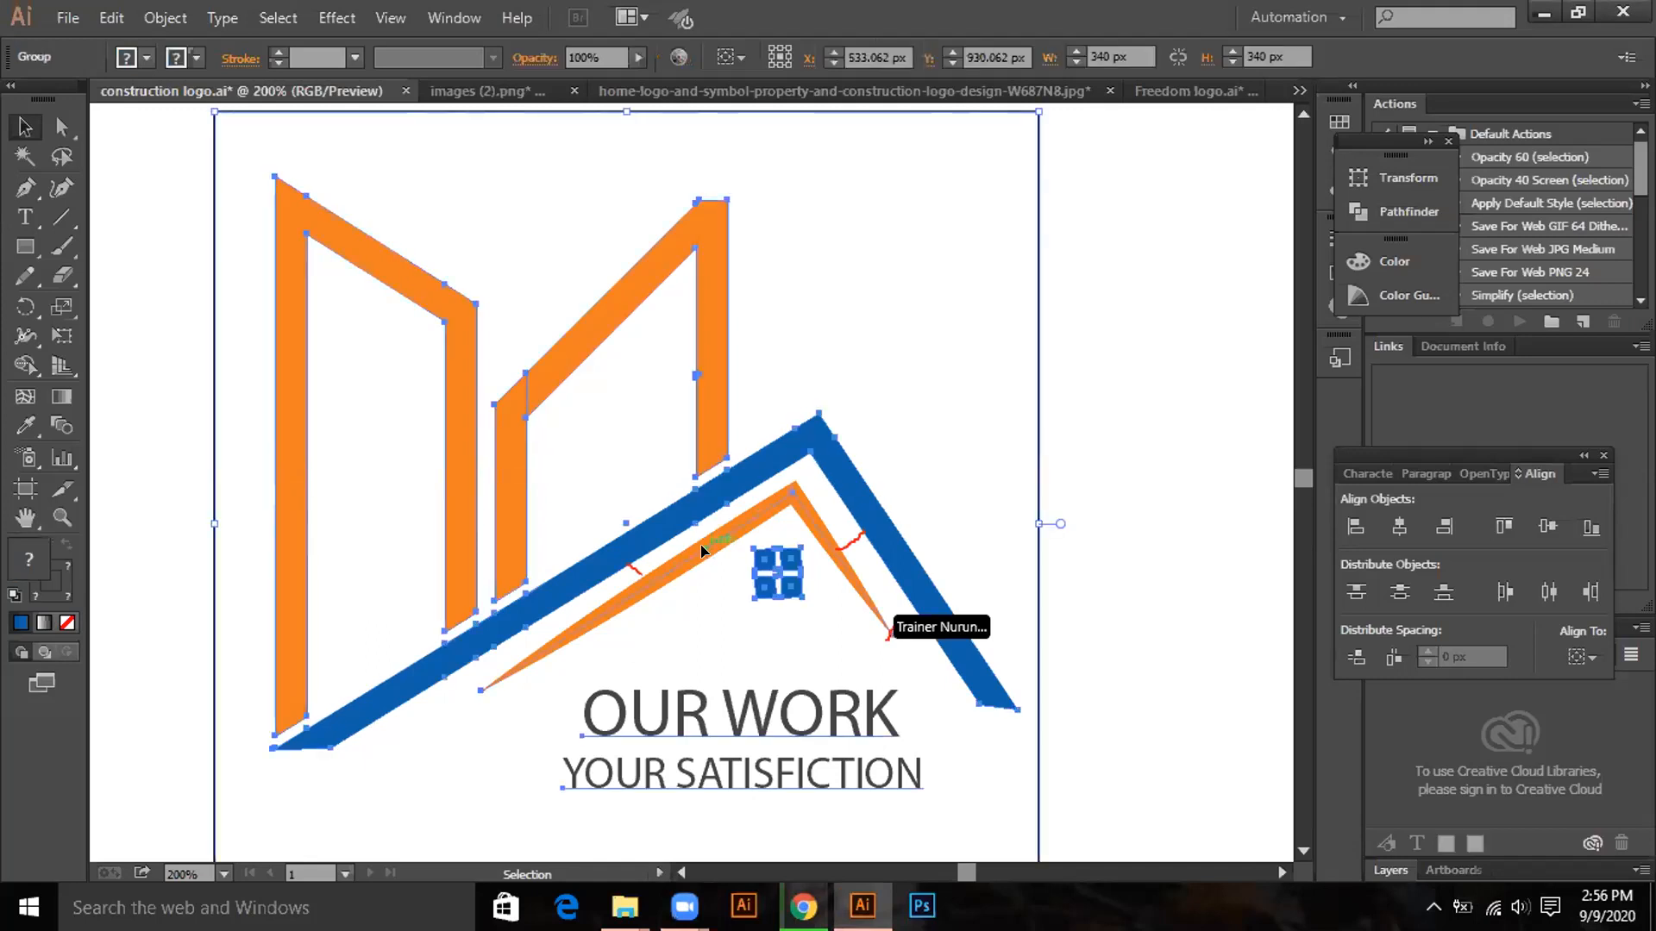
pyautogui.rightClick(703, 549)
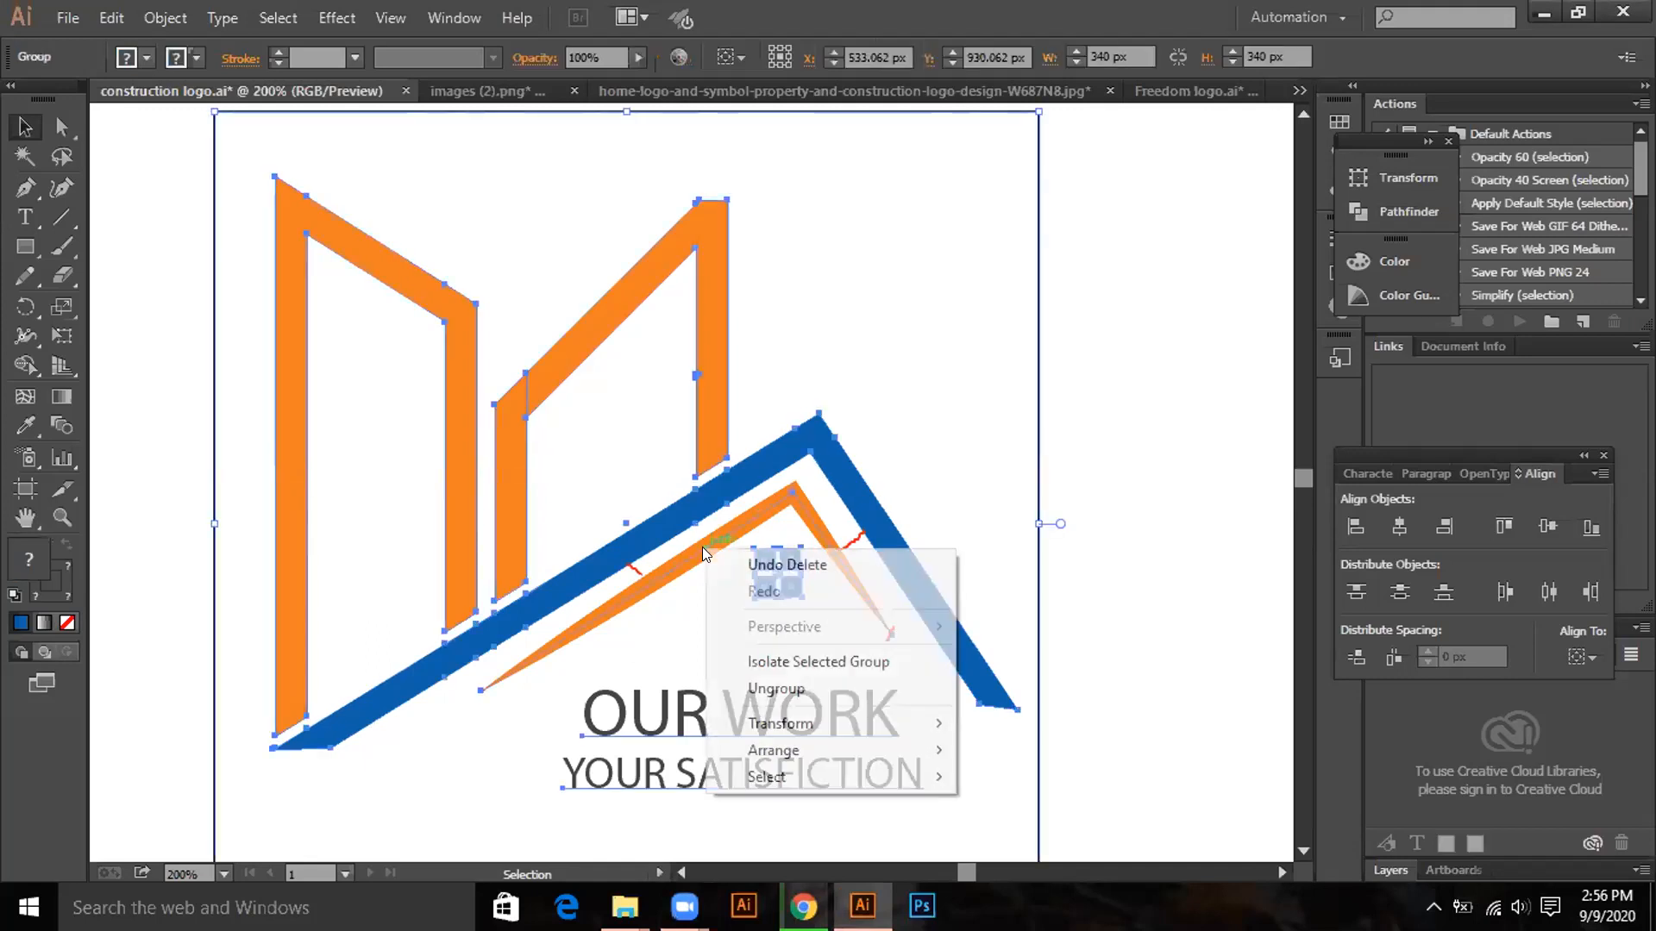
pyautogui.click(783, 688)
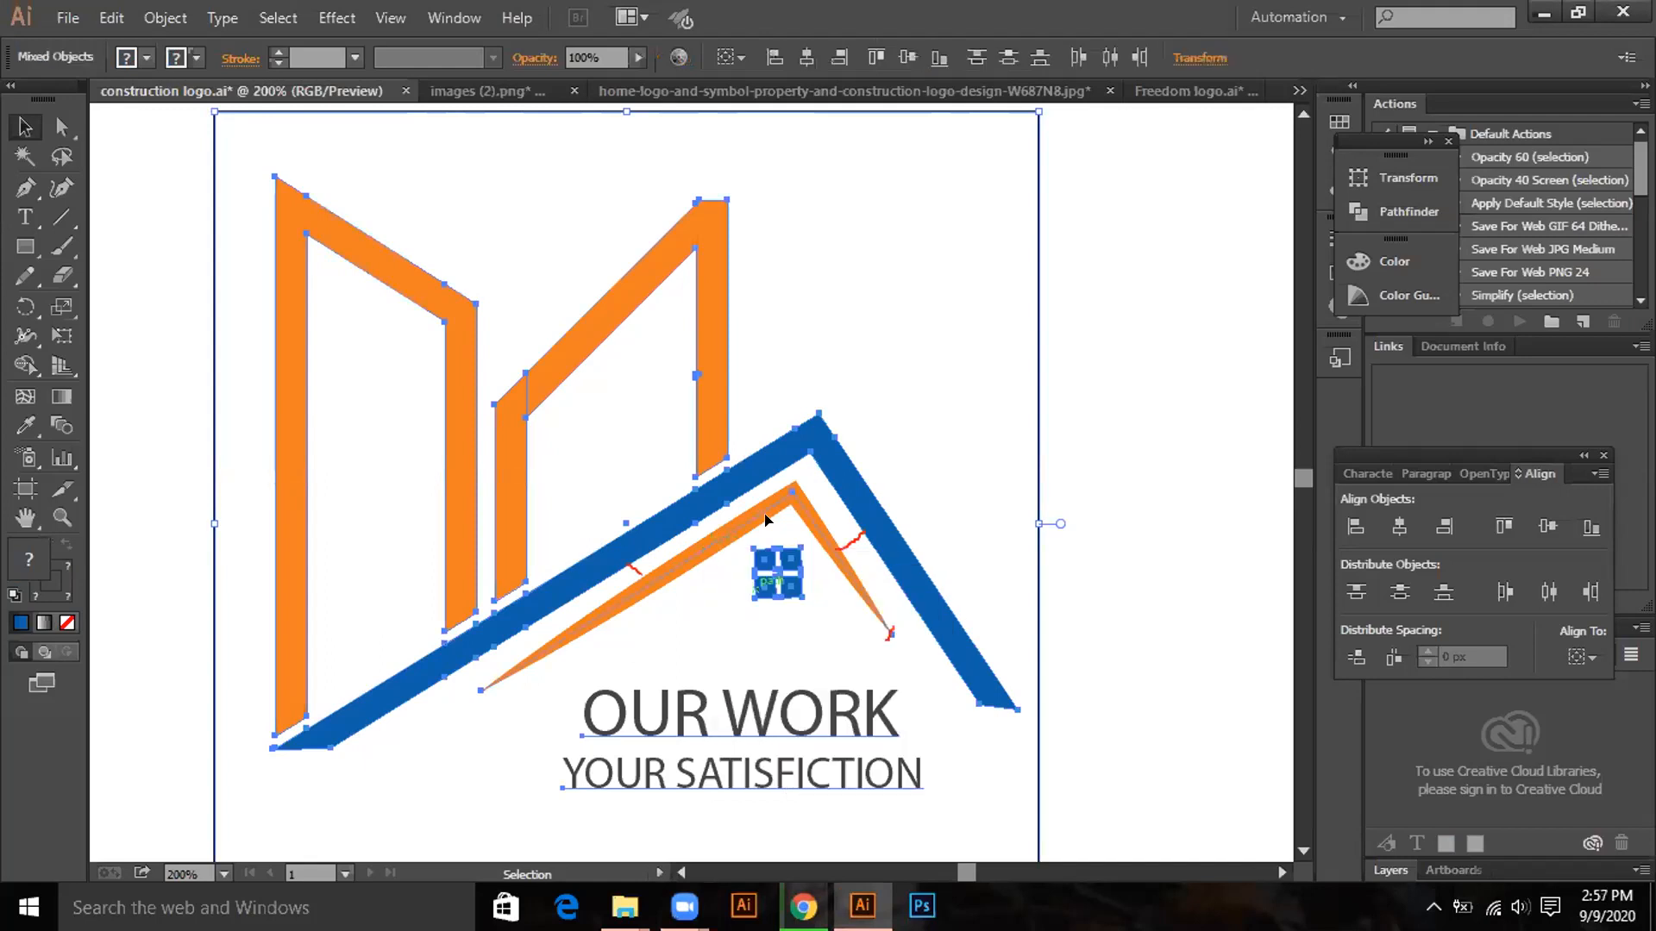
pyautogui.click(1137, 350)
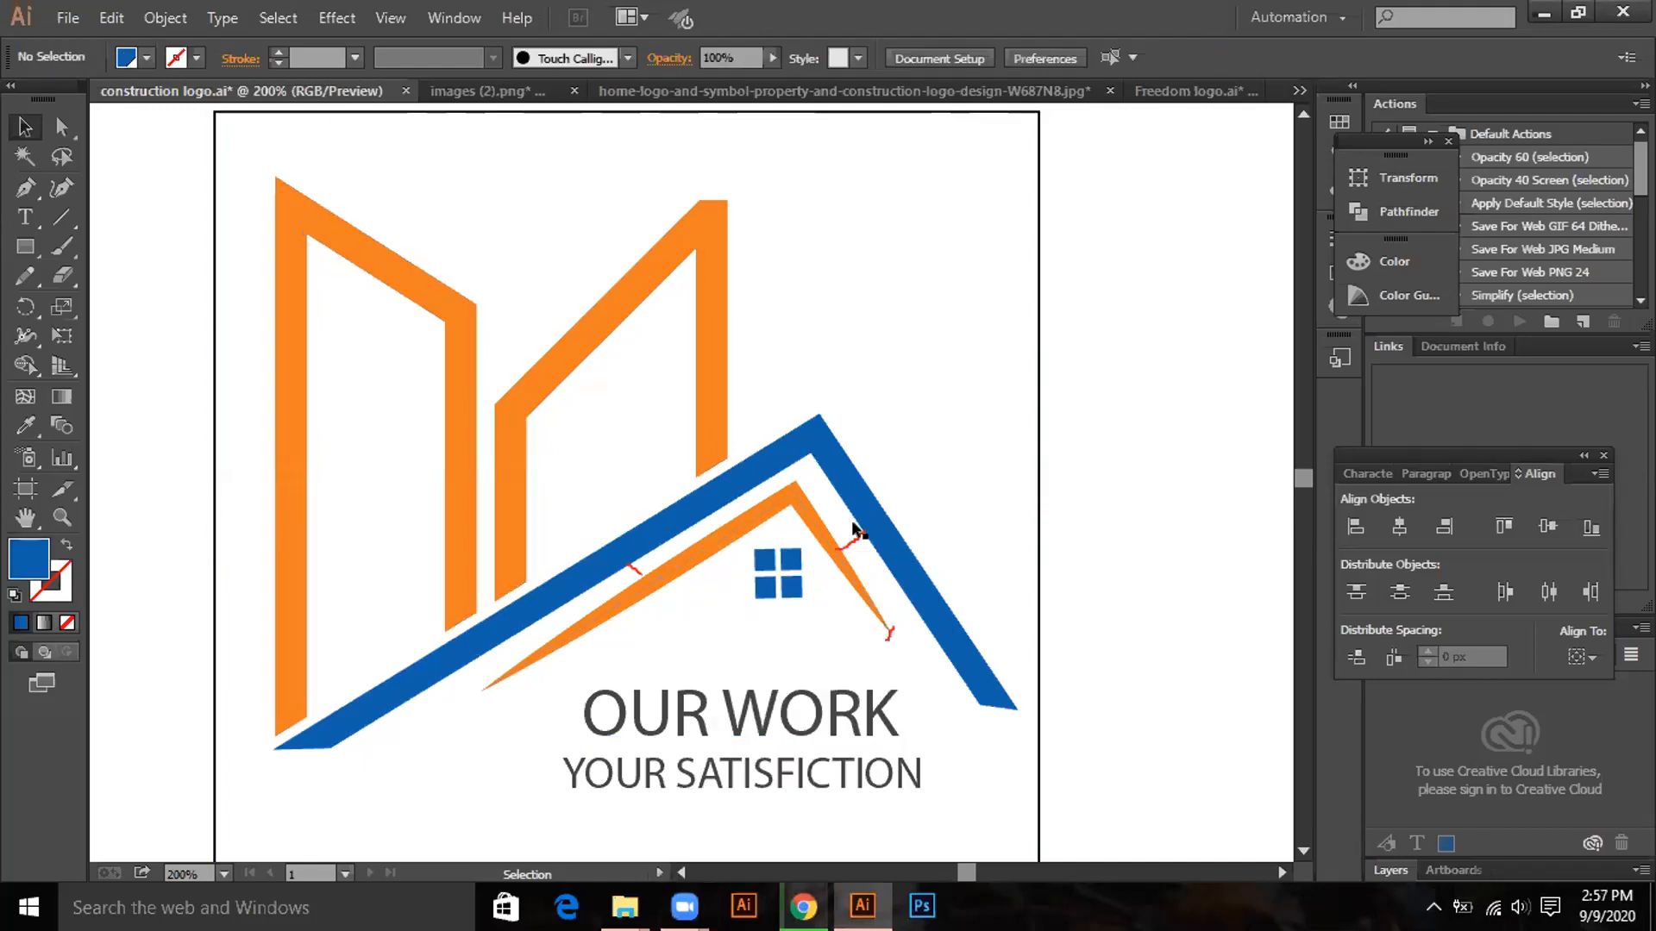
pyautogui.click(741, 510)
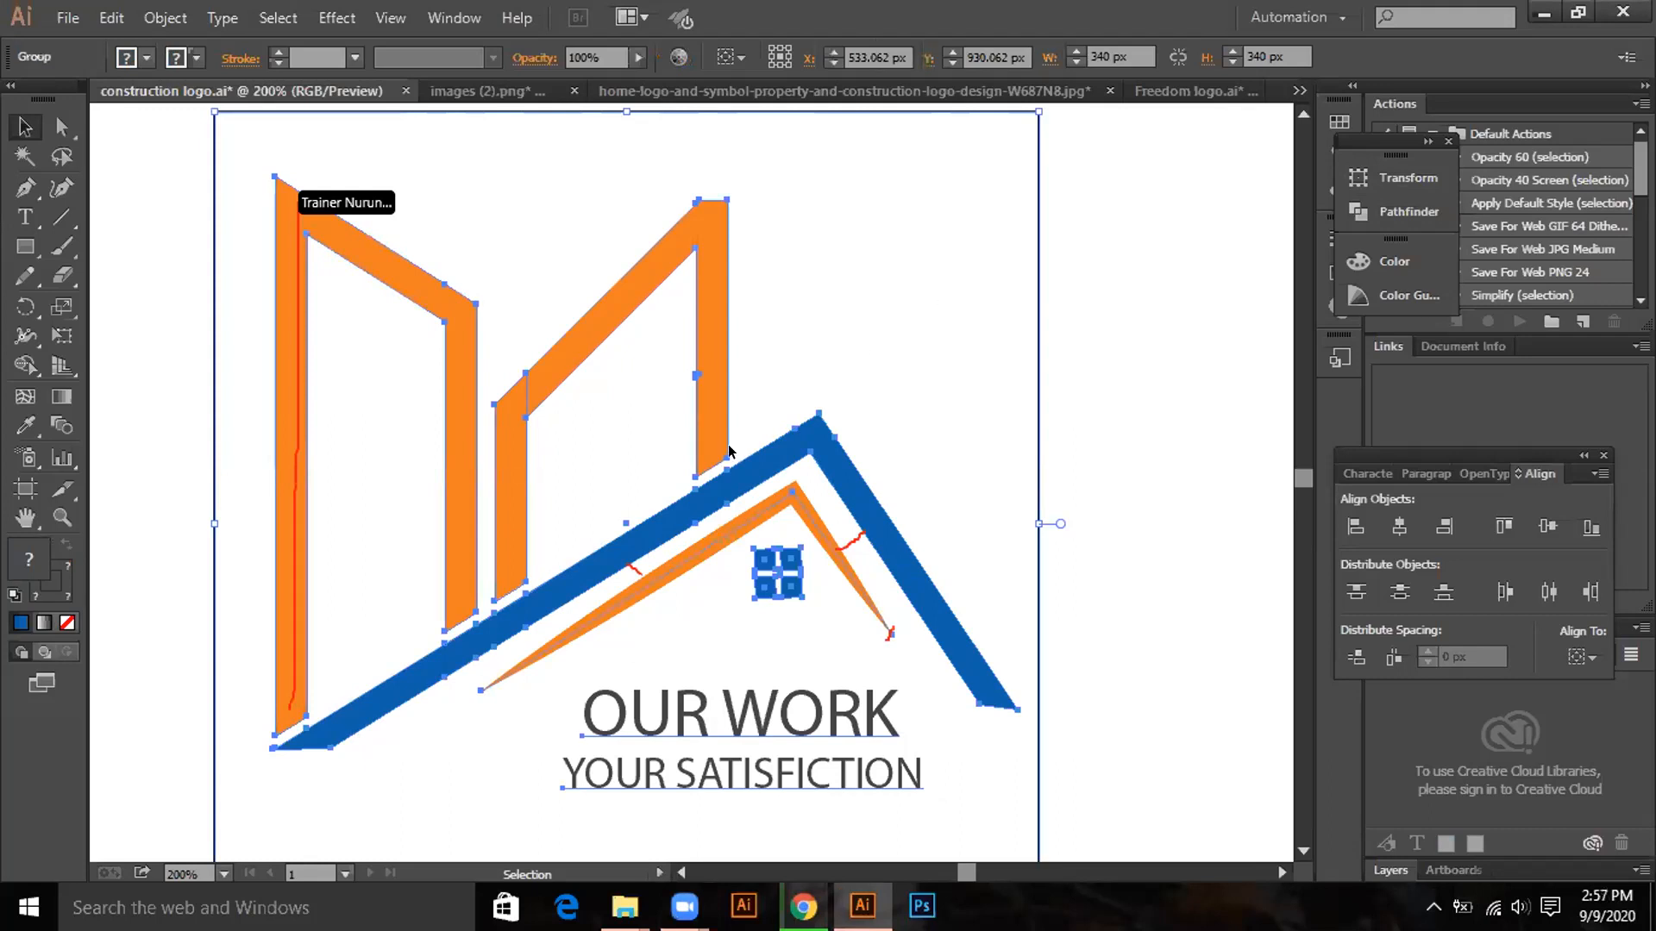
pyautogui.rightClick(766, 459)
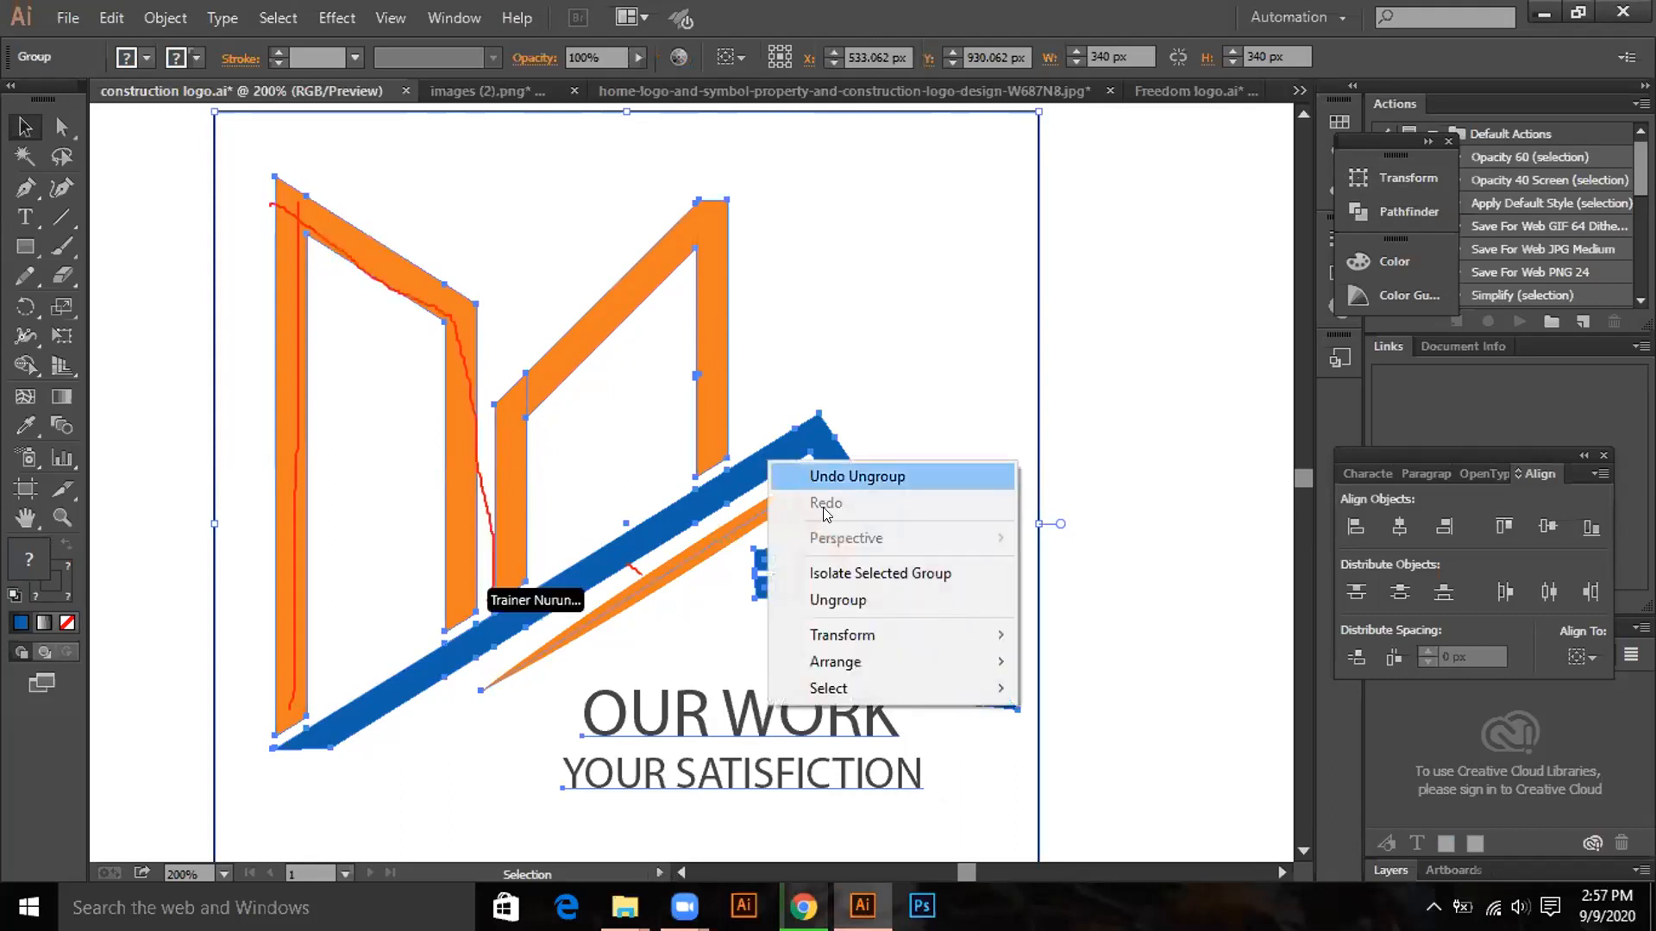
pyautogui.click(837, 600)
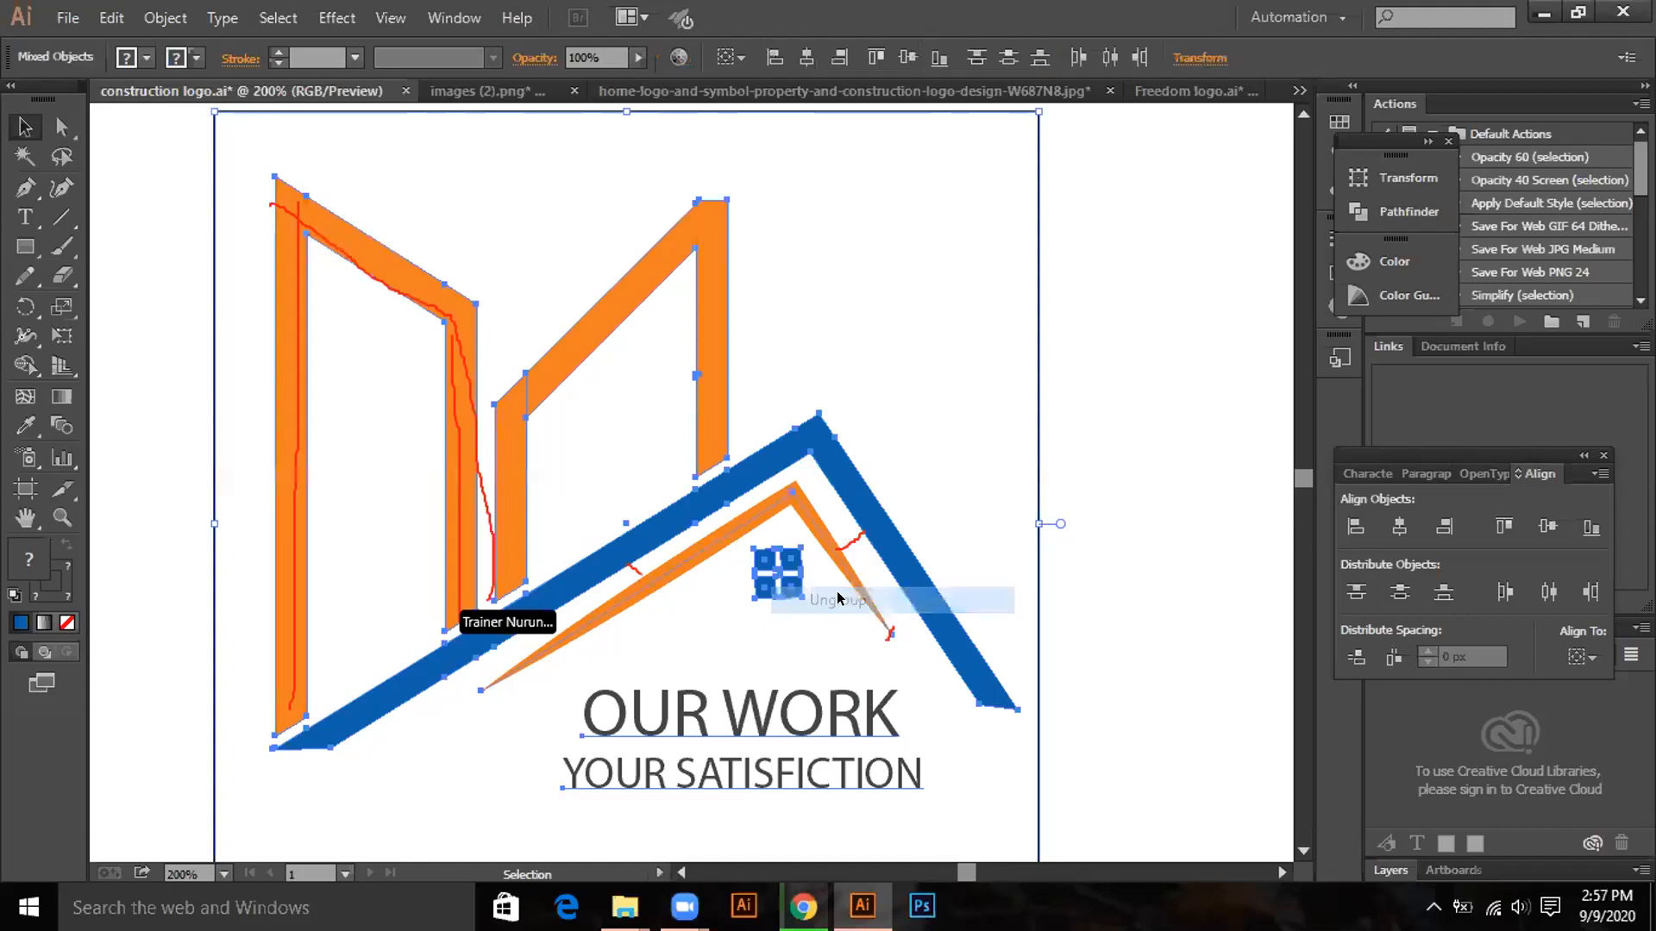
pyautogui.click(1115, 372)
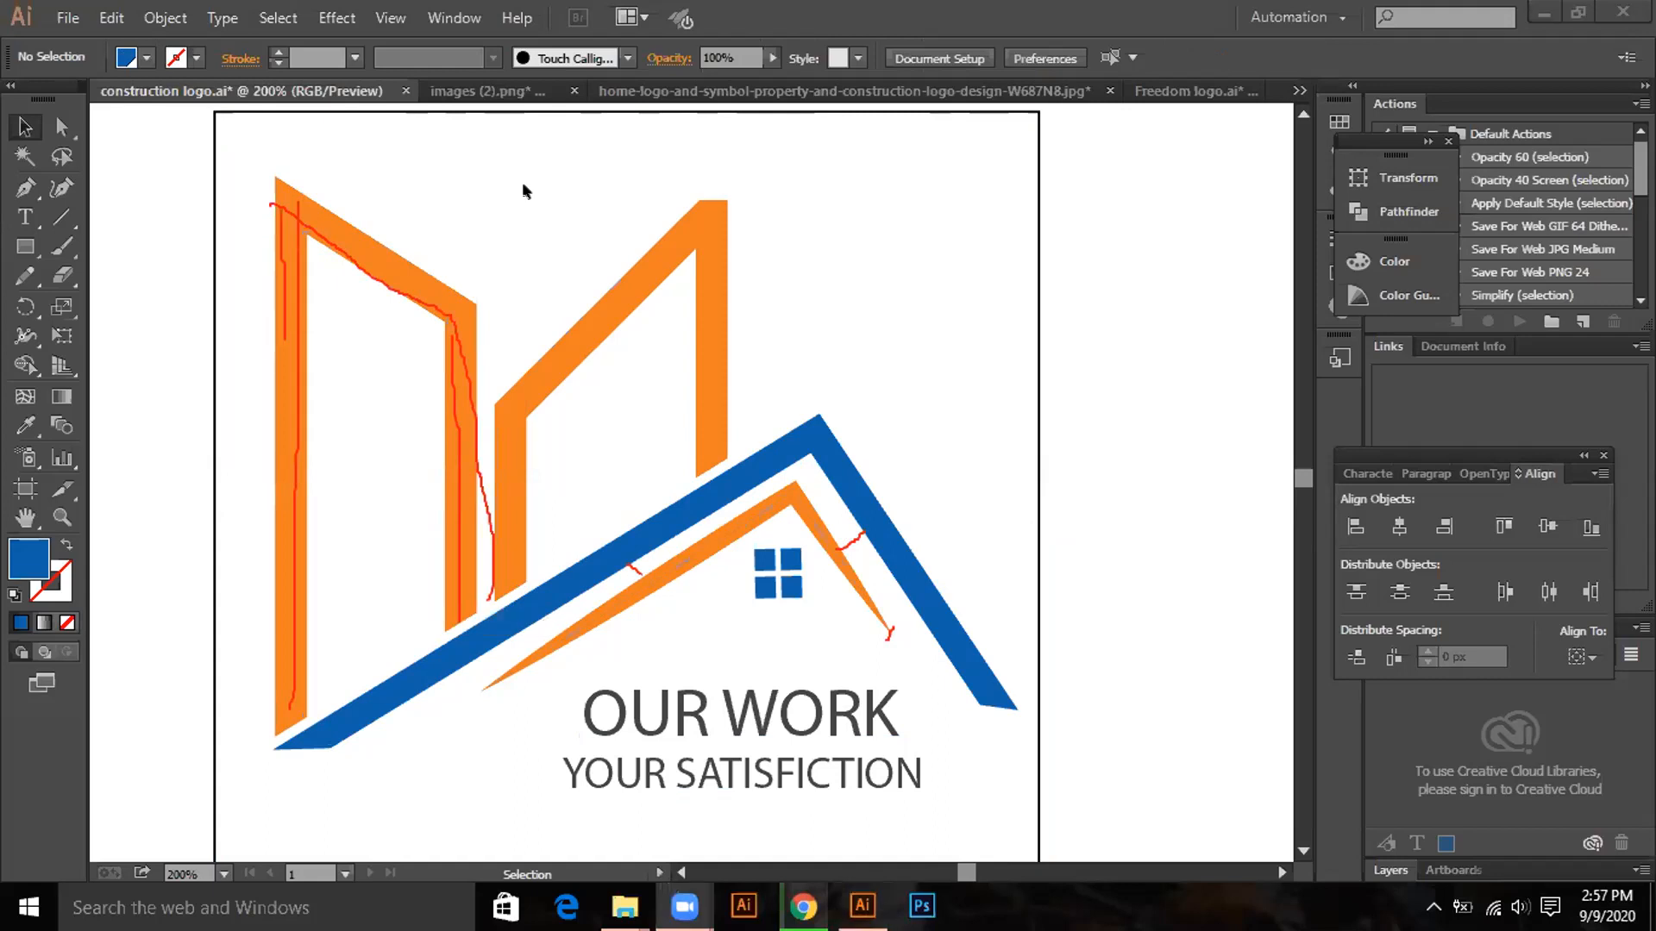
# Nudge the thin orange roof line slightly right and up towards the blue roof, then deselect it.
pyautogui.click(718, 540)
pyautogui.click(717, 533)
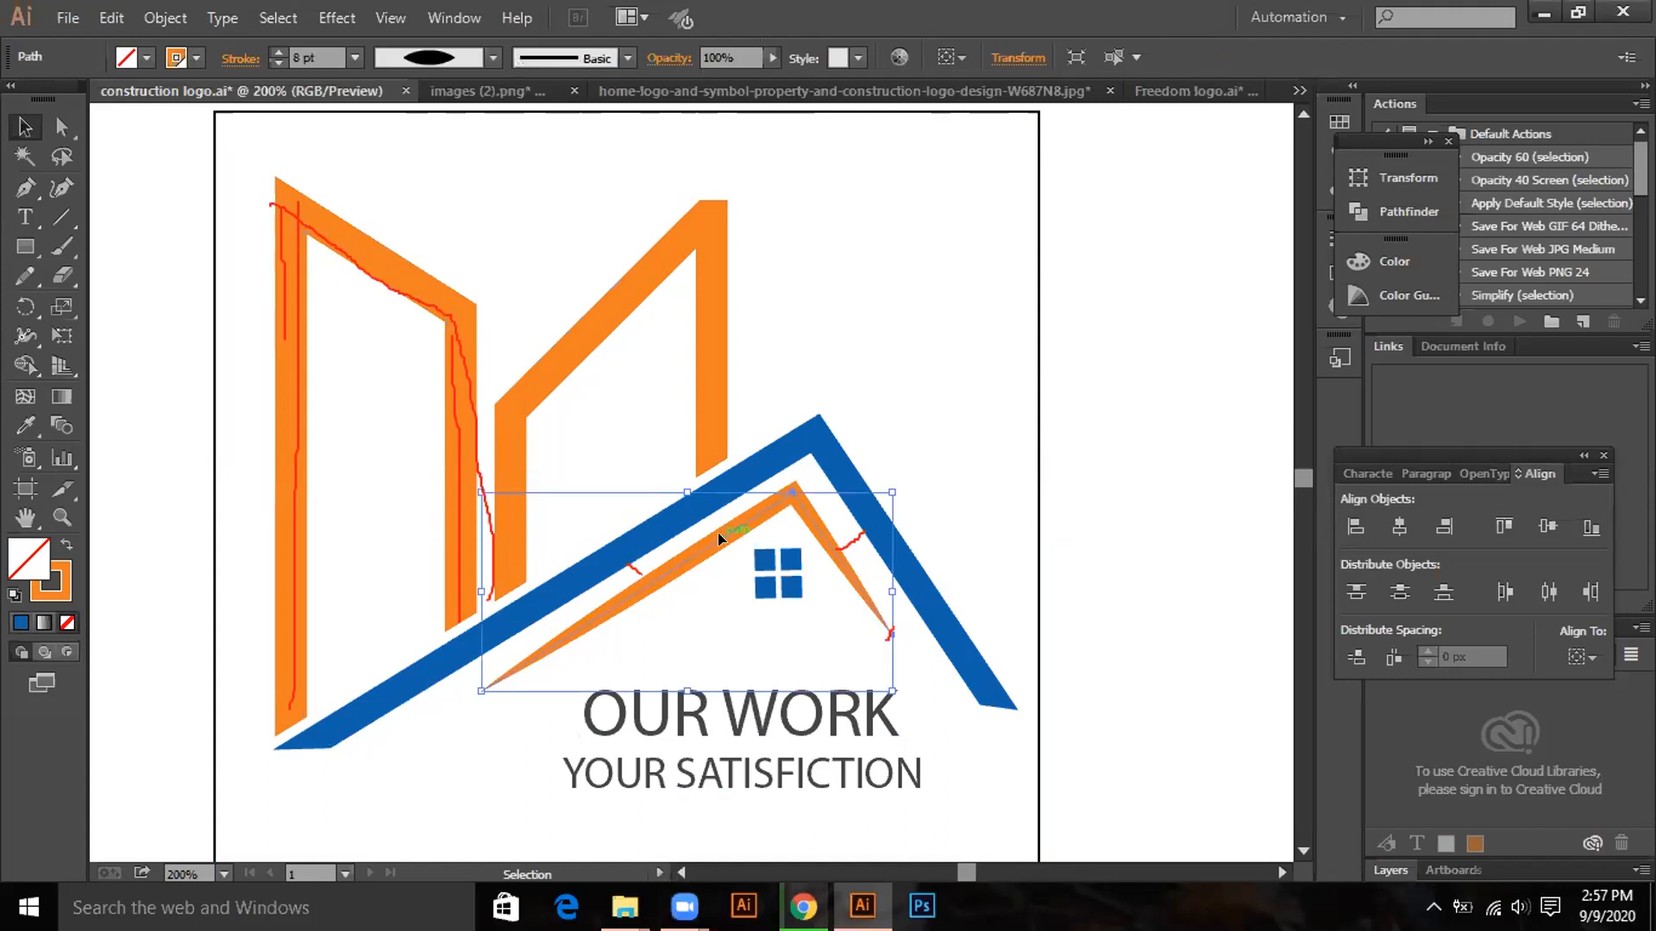
pyautogui.press('Right')
pyautogui.press('Right')
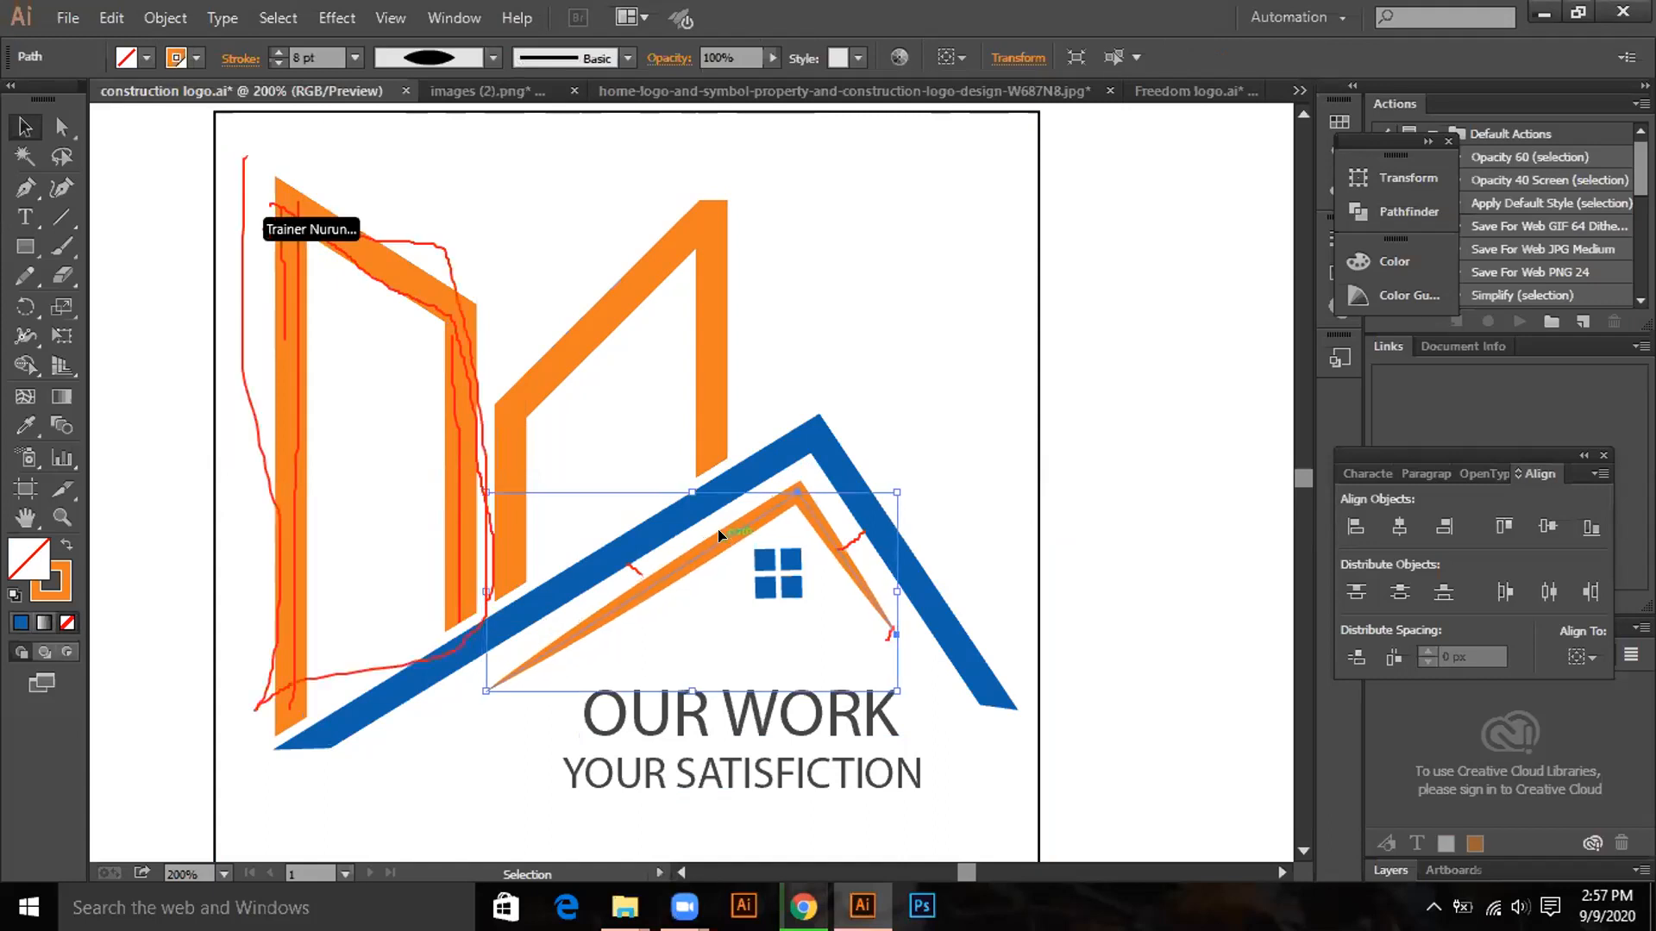
pyautogui.press('Up')
pyautogui.press('Right')
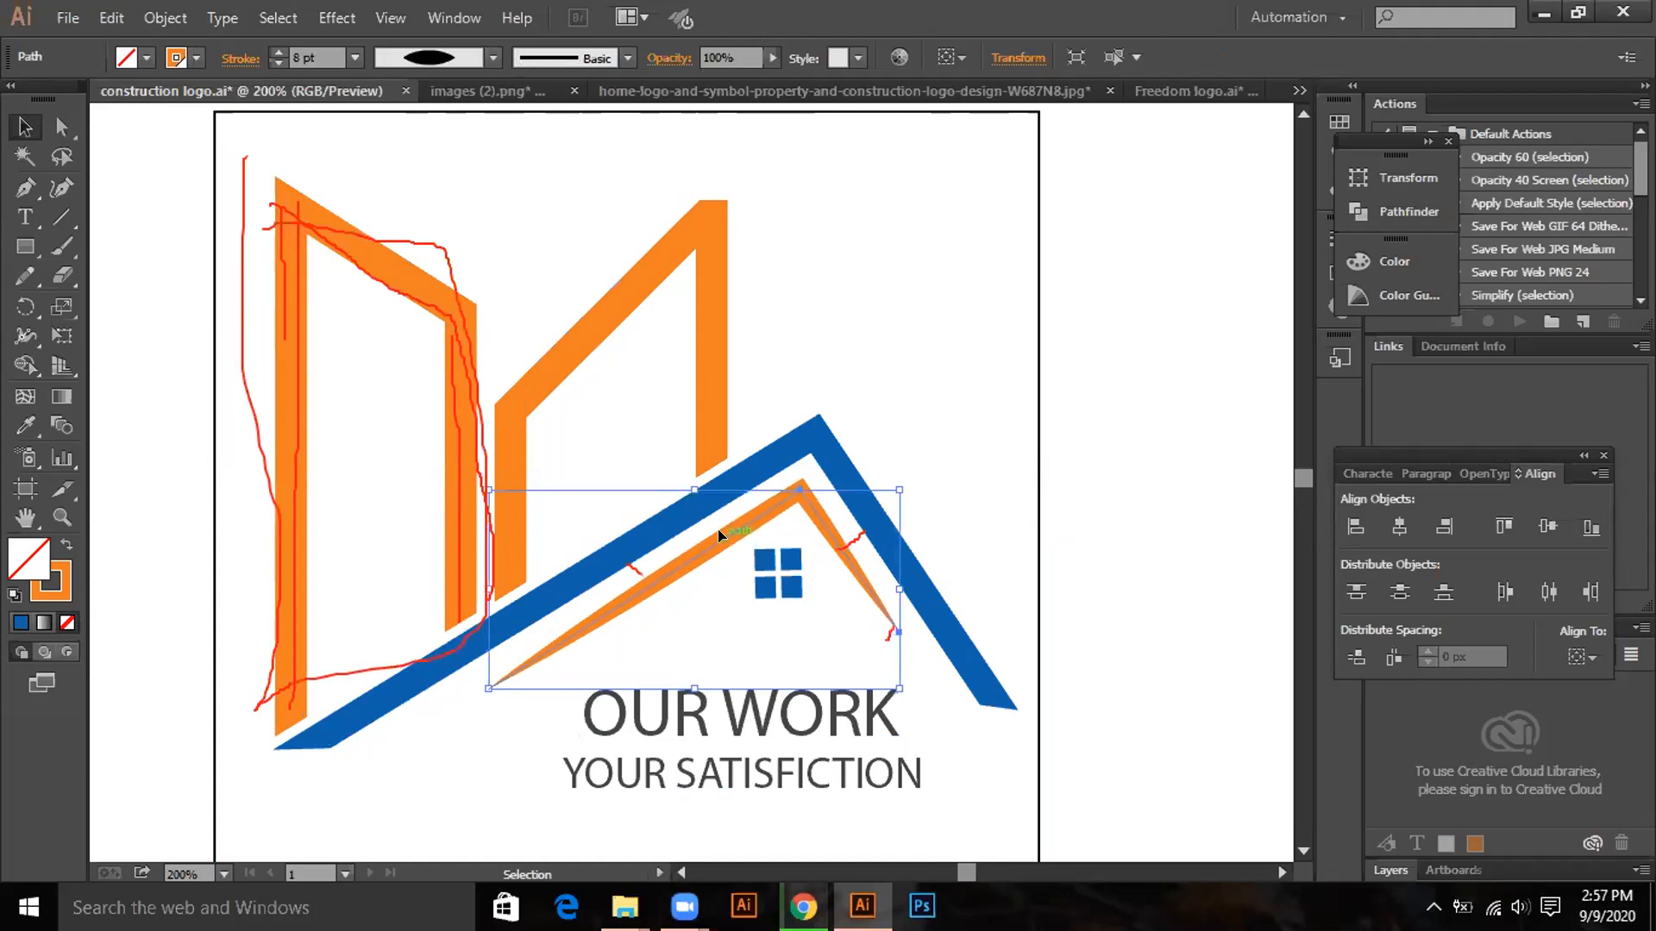
pyautogui.press('Up')
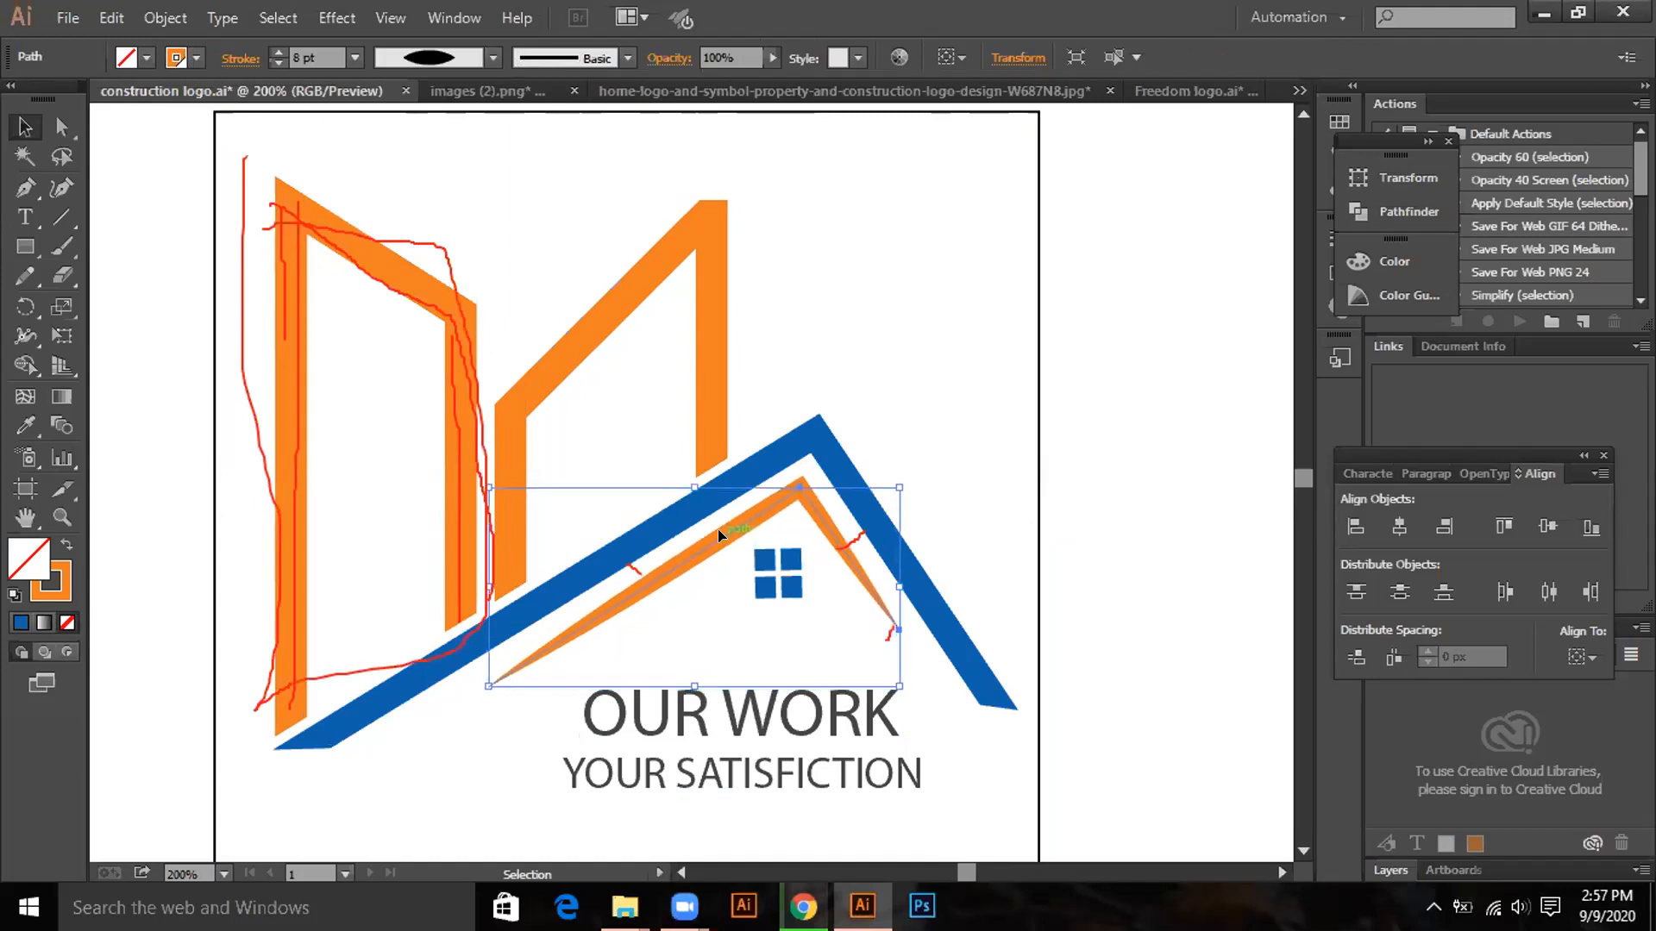
pyautogui.press('Left')
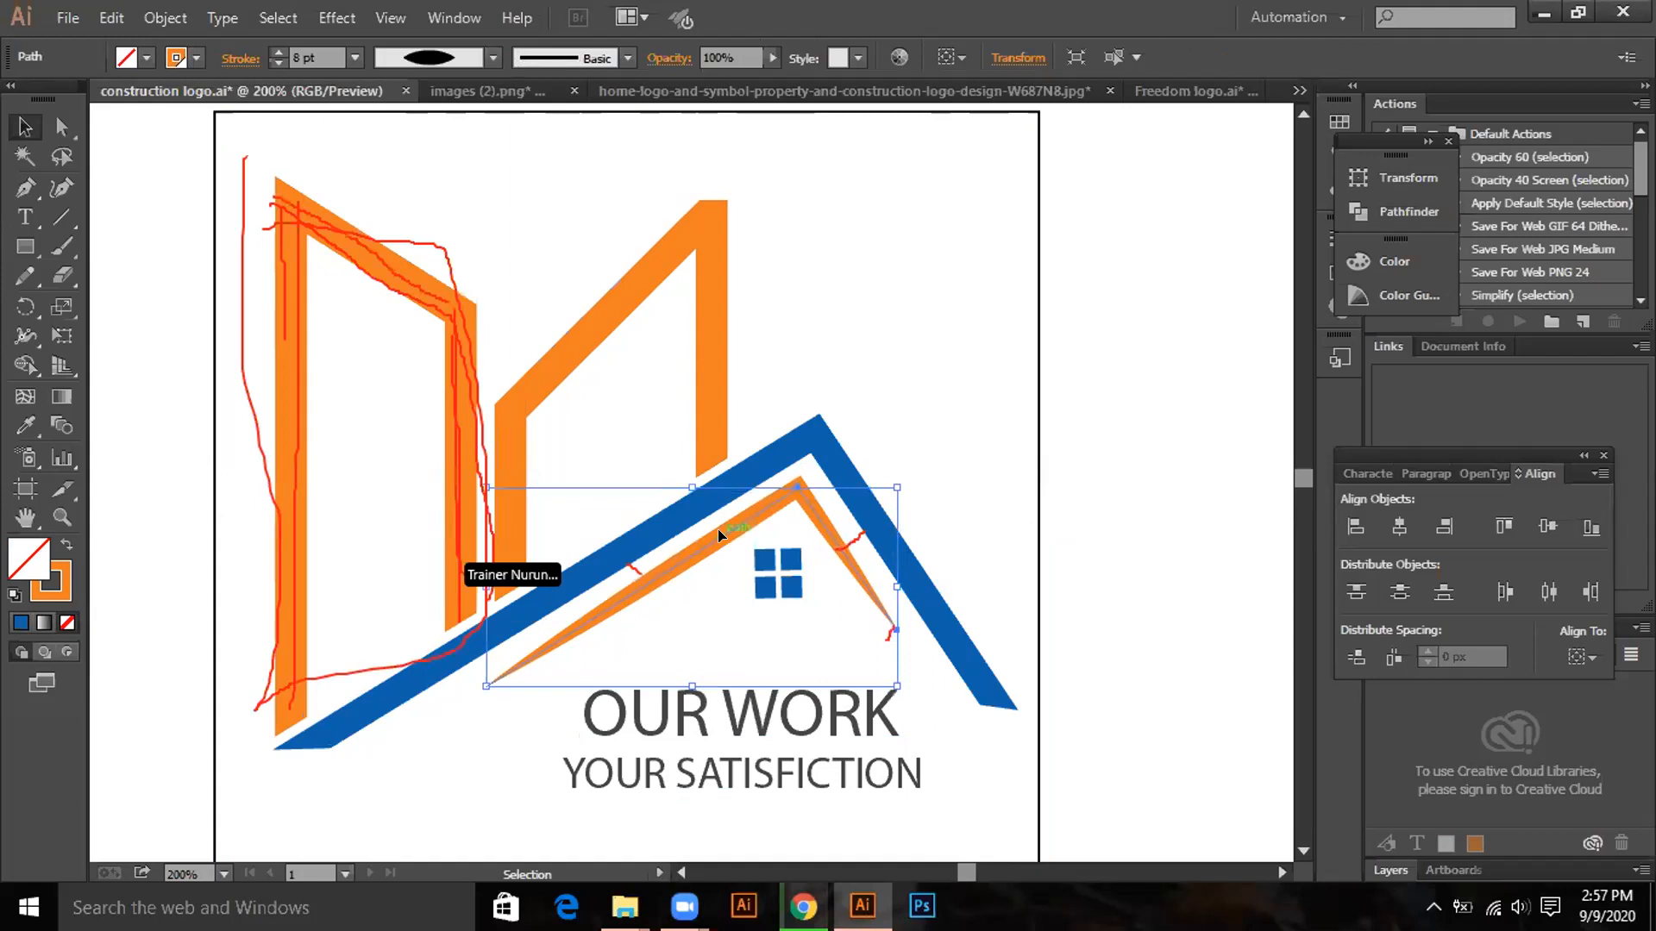
pyautogui.click(1111, 381)
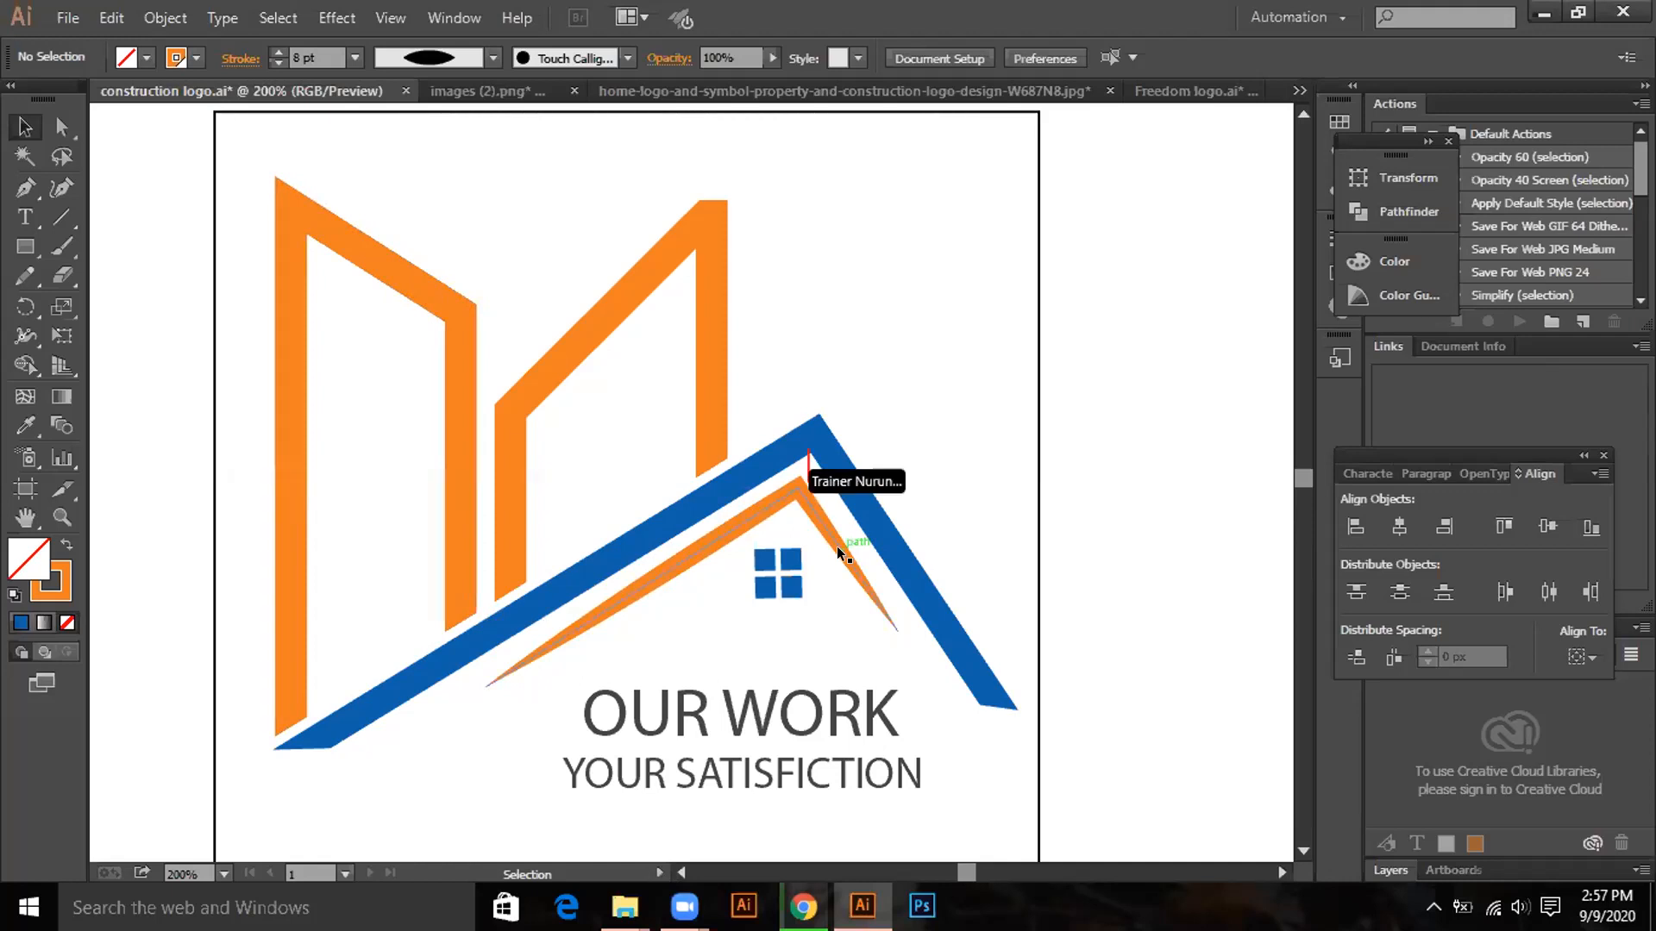
# Move the orange roof line further up and right in small nudges to tighten its gap under the blue roof's peak.
pyautogui.click(803, 494)
pyautogui.press('Right')
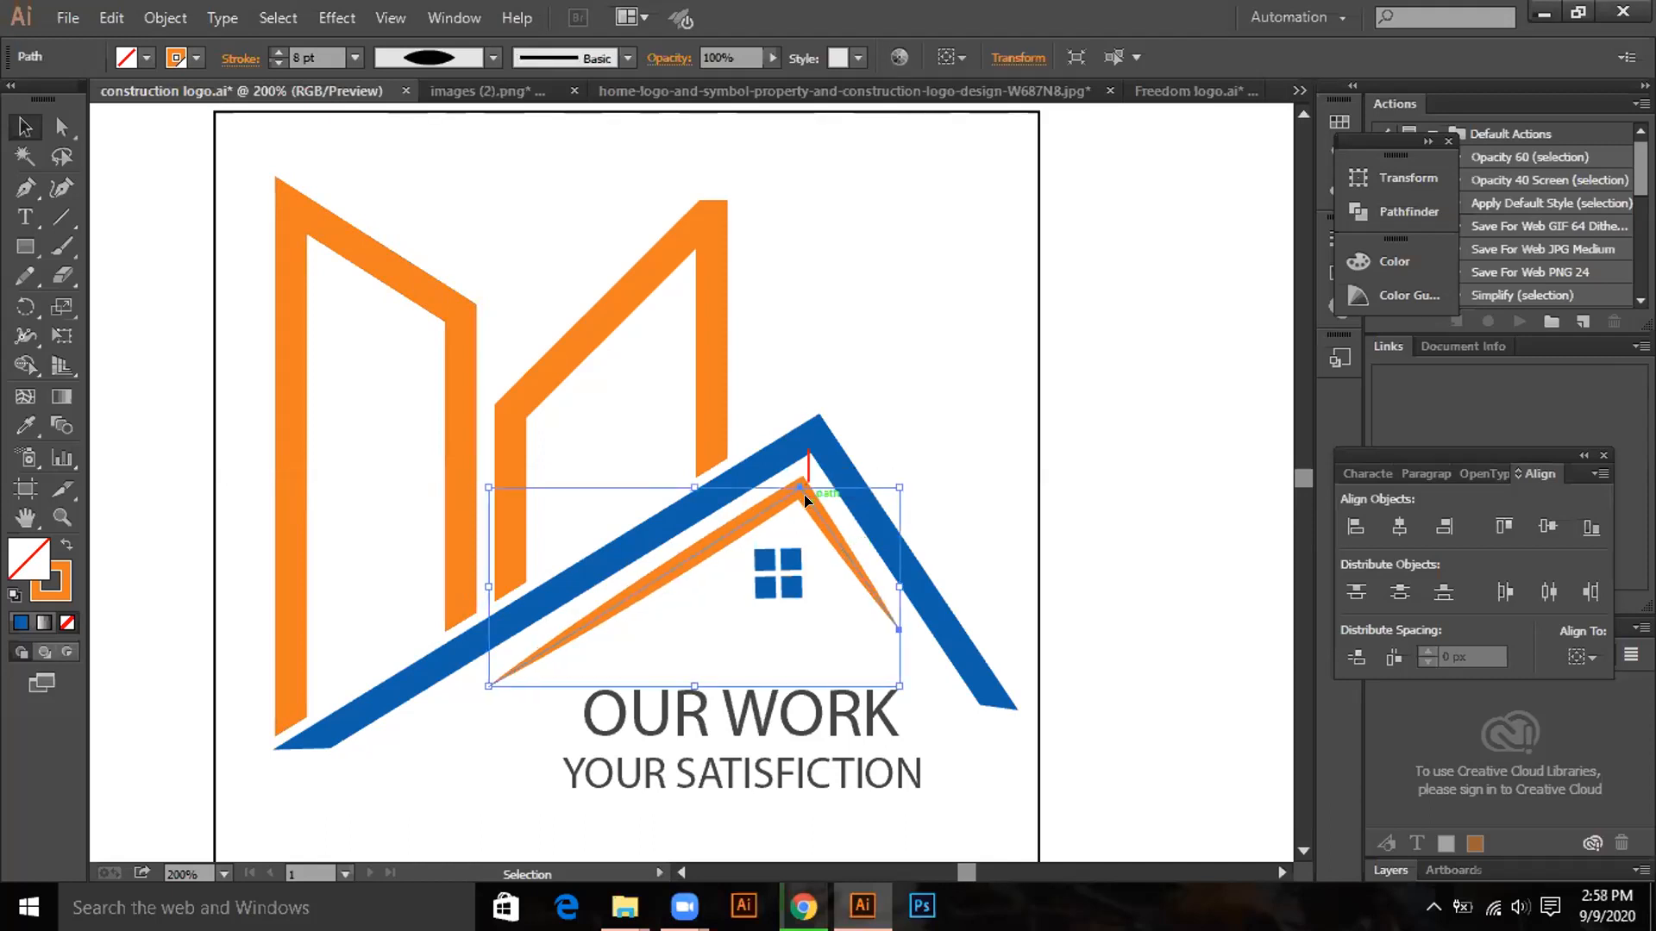
pyautogui.press('Right')
pyautogui.press('Up')
pyautogui.press('Right')
pyautogui.press('Up')
pyautogui.press('Up')
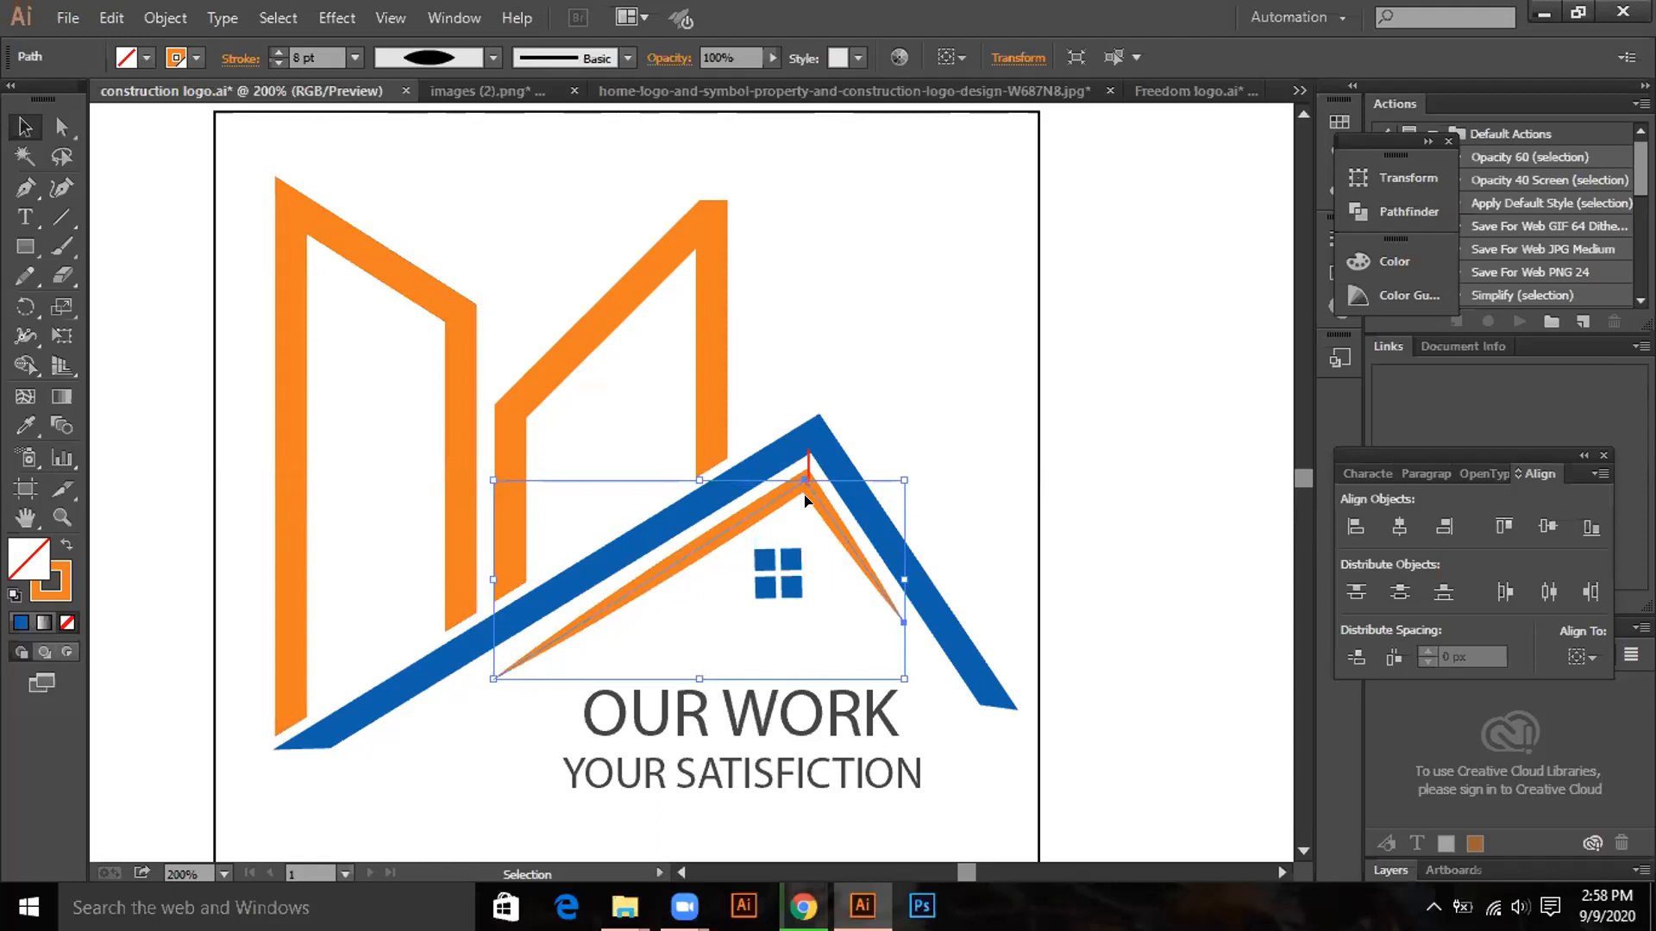
pyautogui.press('Up')
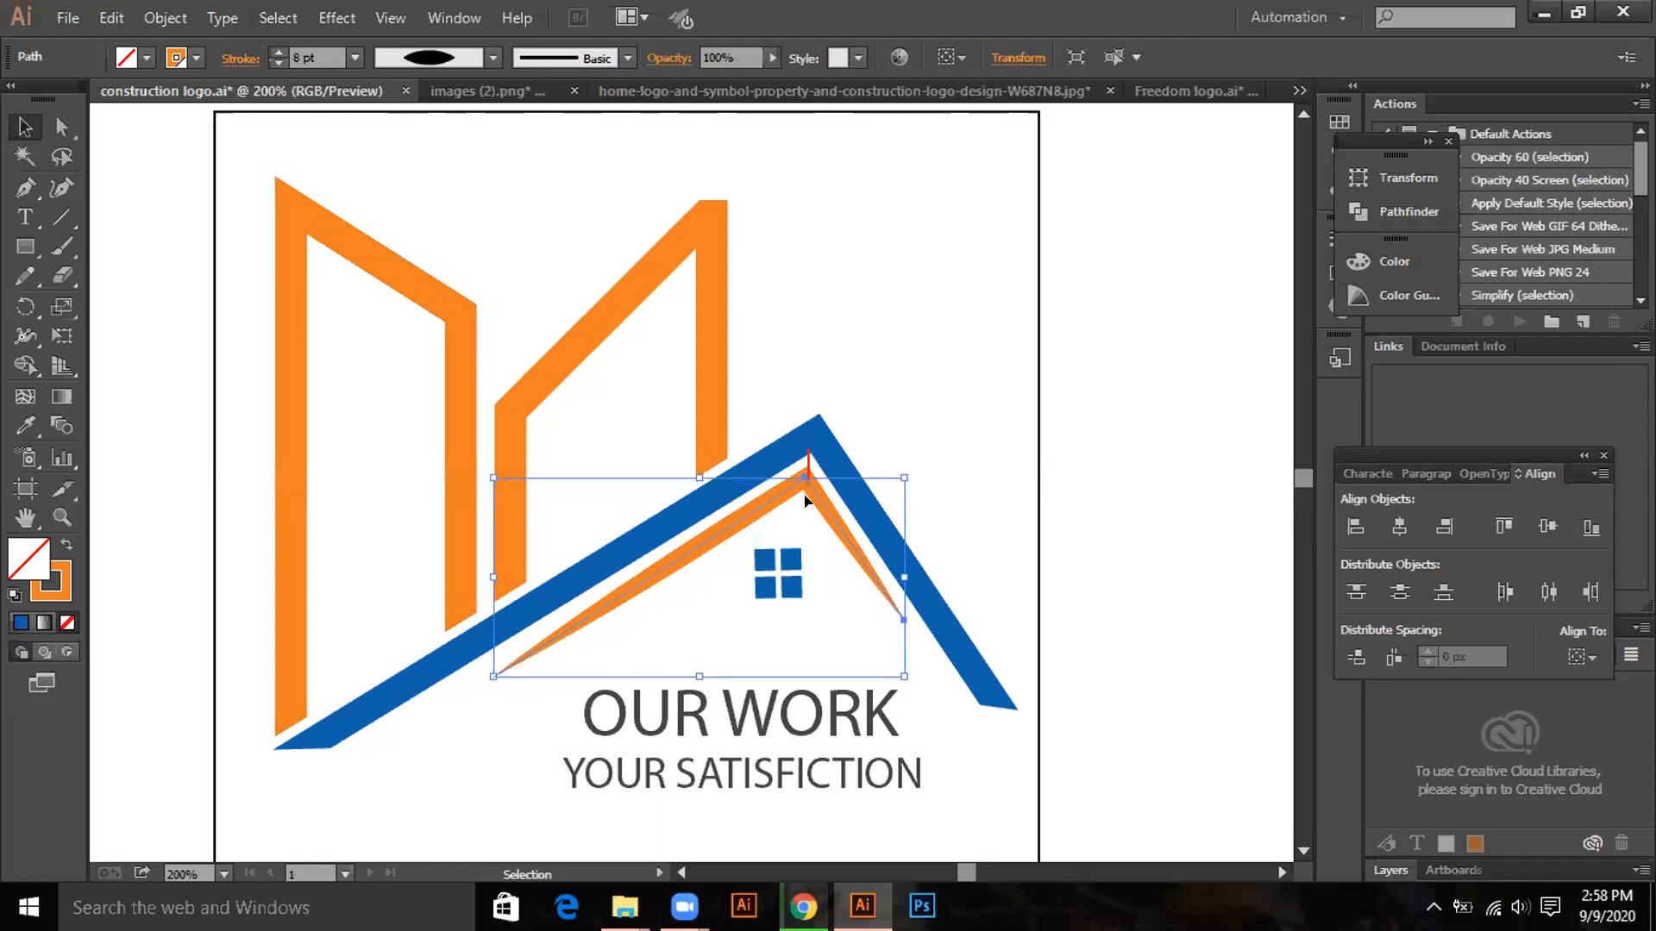
pyautogui.press('Left')
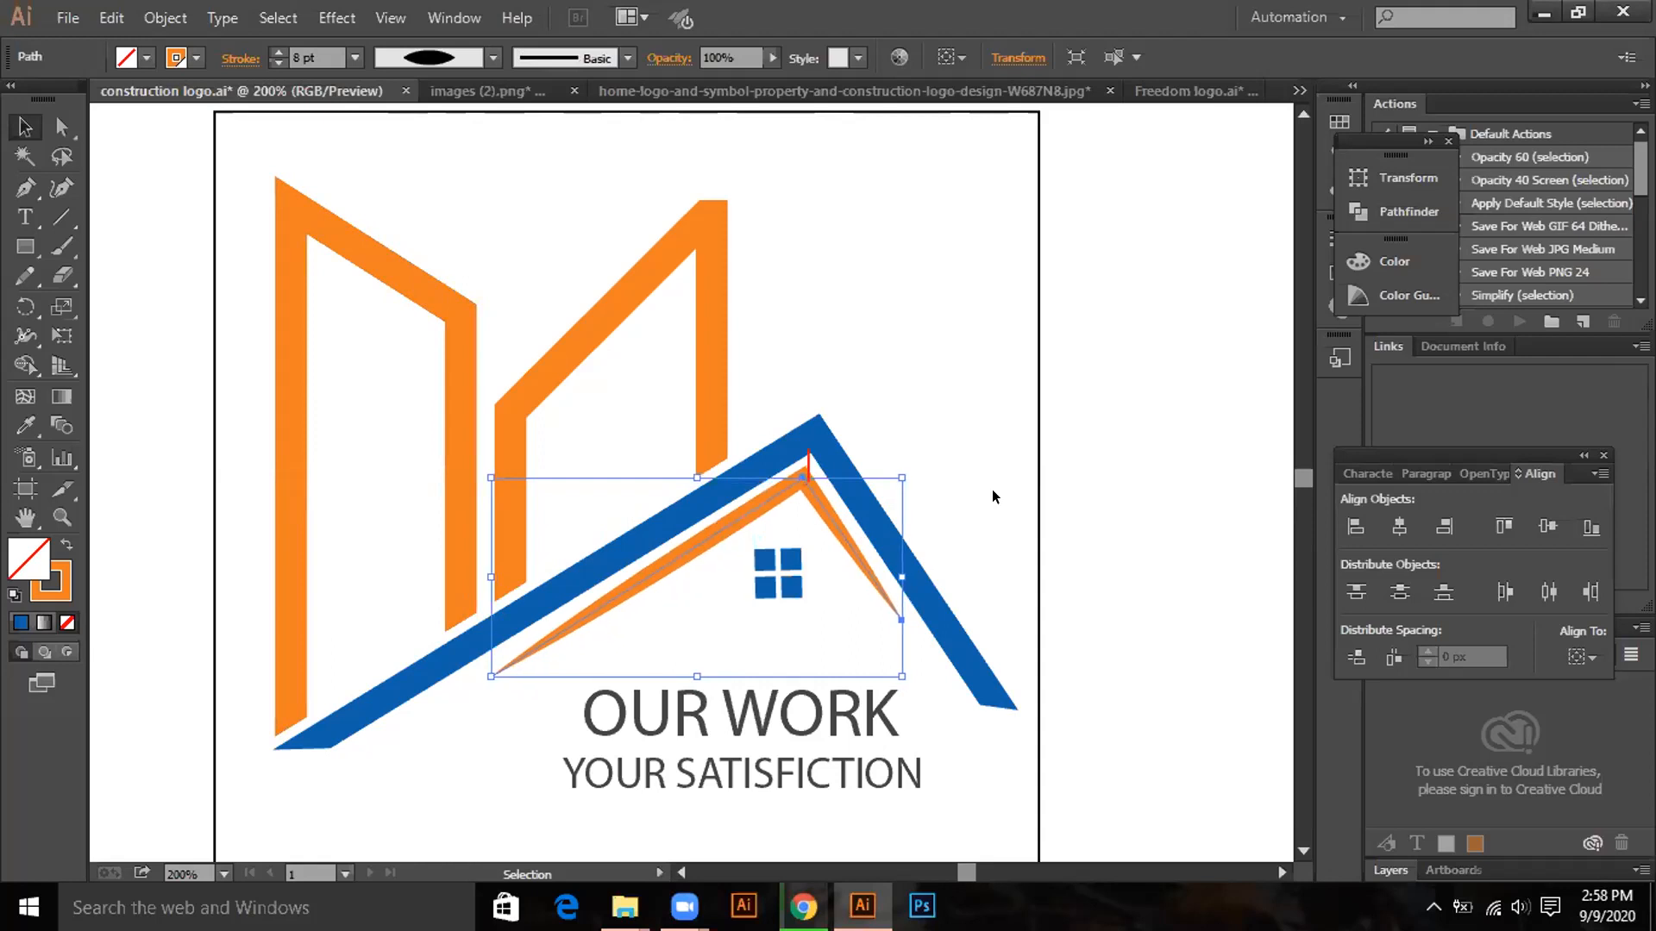
pyautogui.click(1069, 407)
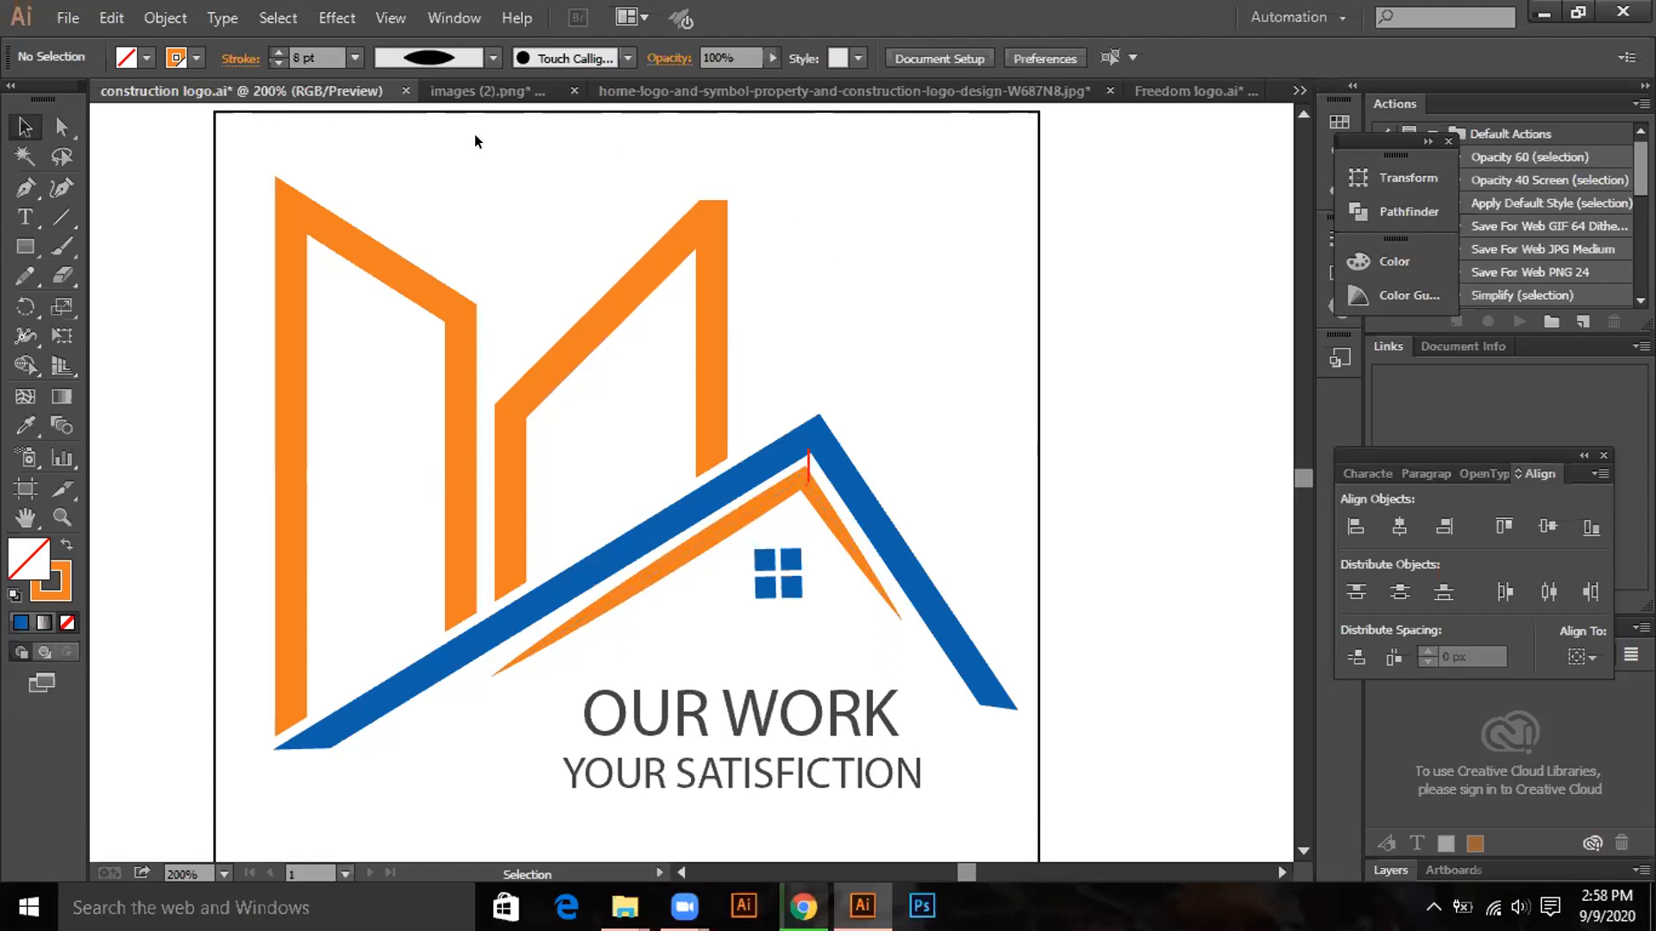
# In the home-logo-and-symbol document, draw a vertical blue rectangle between the two logos, about 0.71 in wide and 3.99 in high.
pyautogui.click(799, 91)
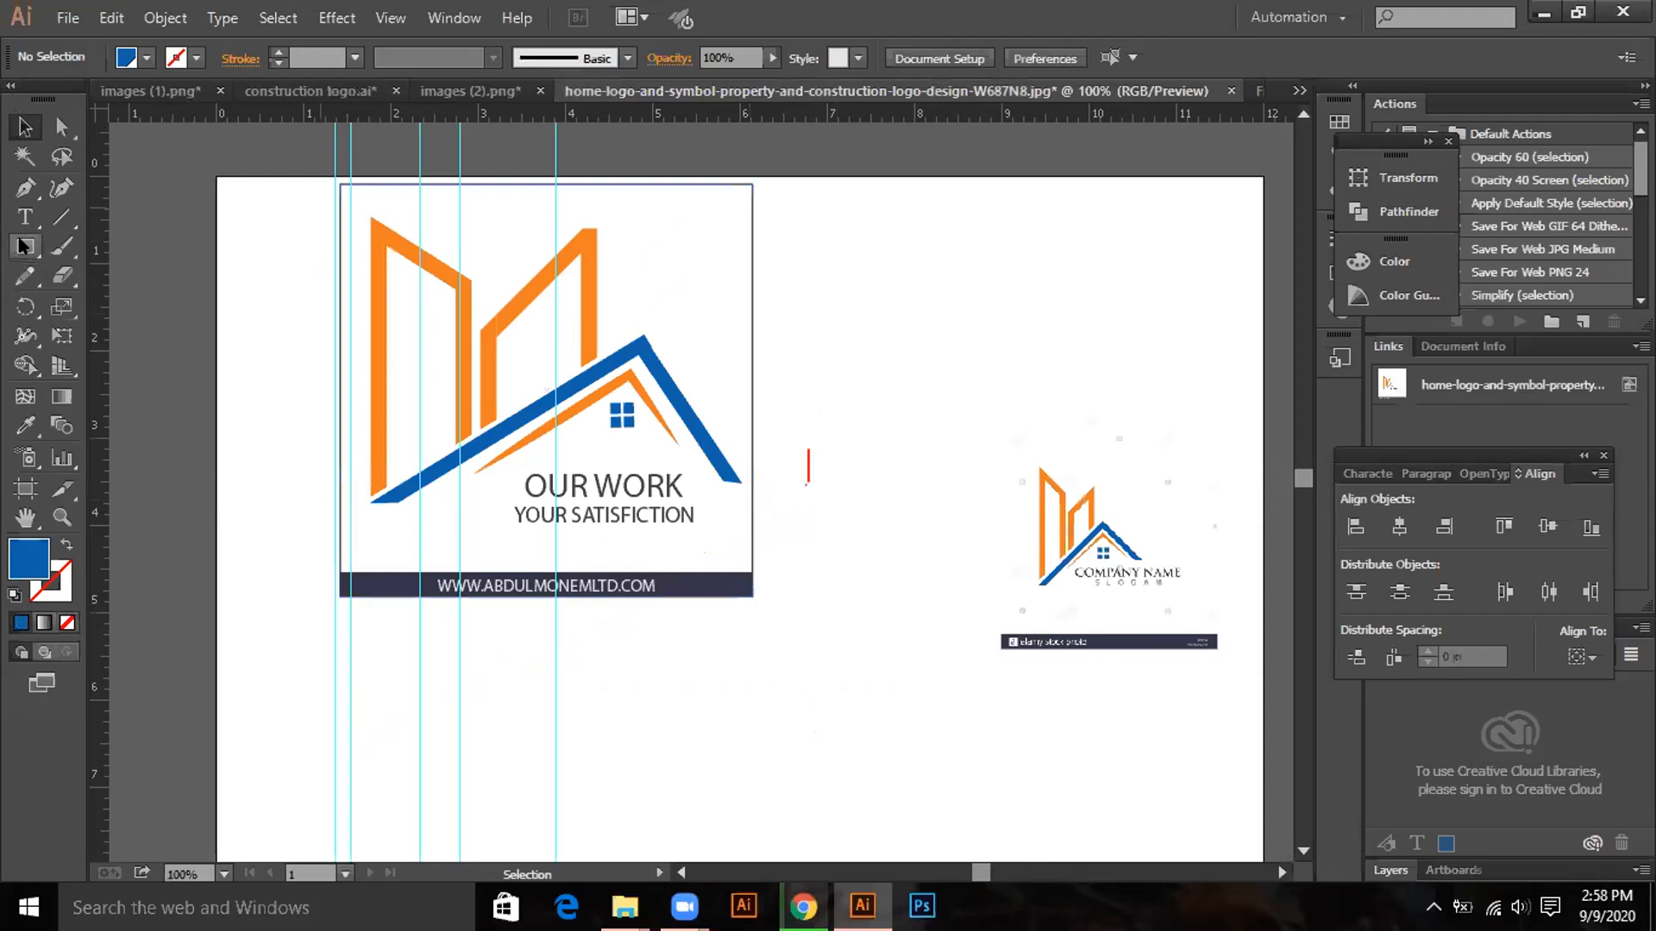
pyautogui.click(25, 247)
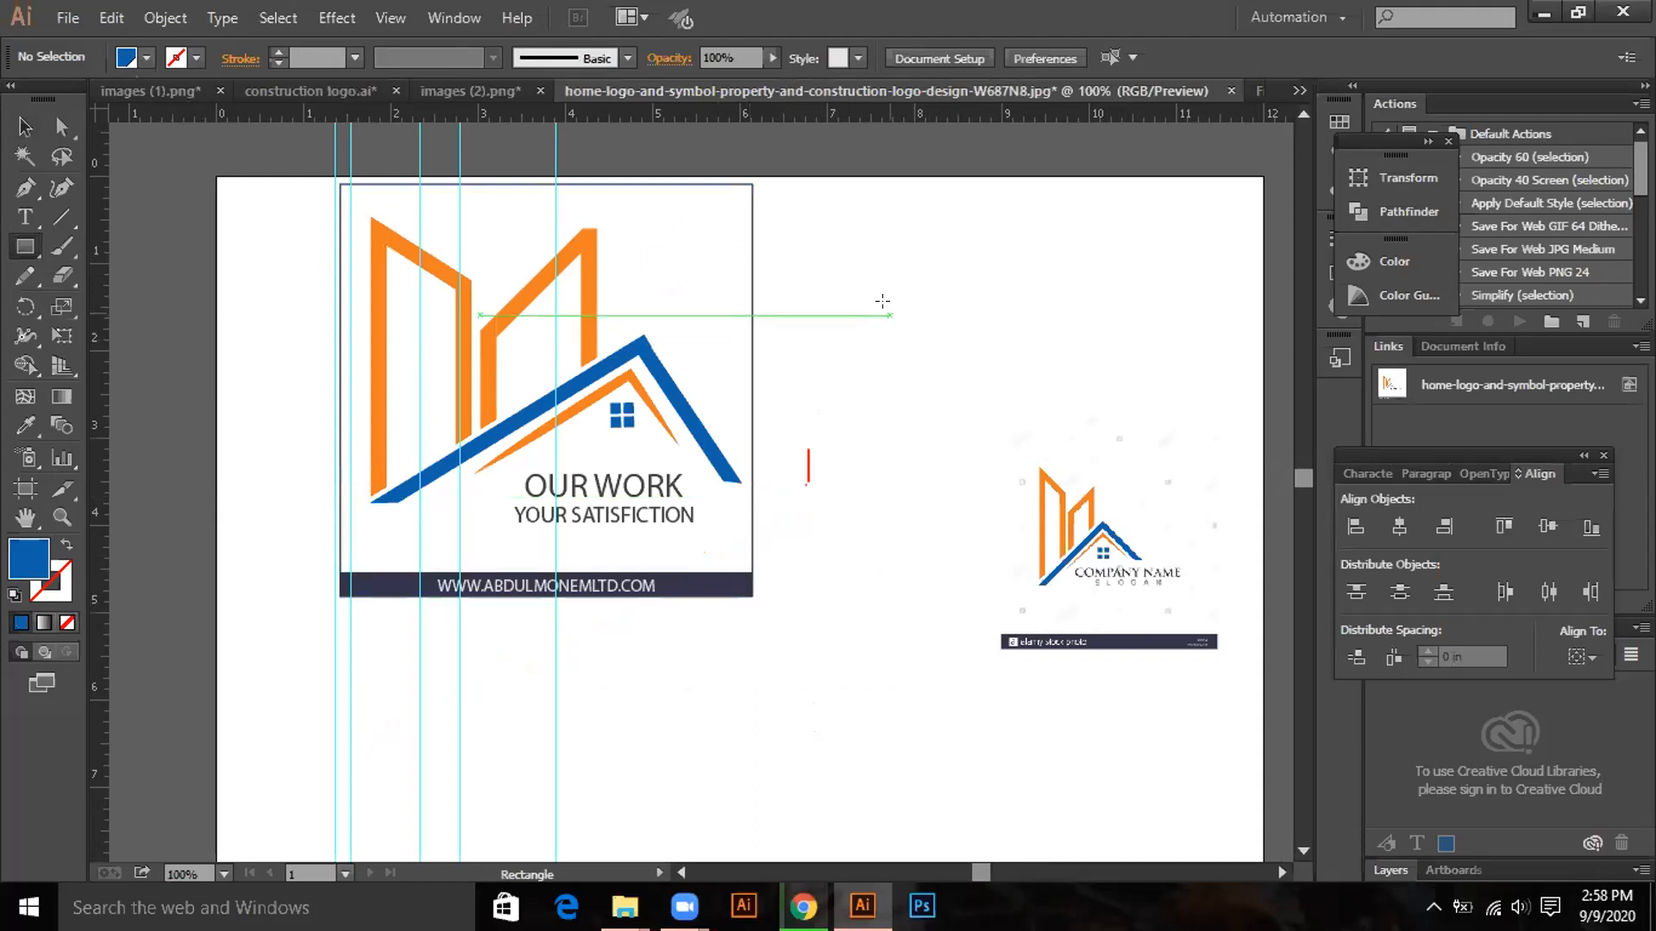
pyautogui.moveTo(888, 244); pyautogui.dragTo(919, 584)
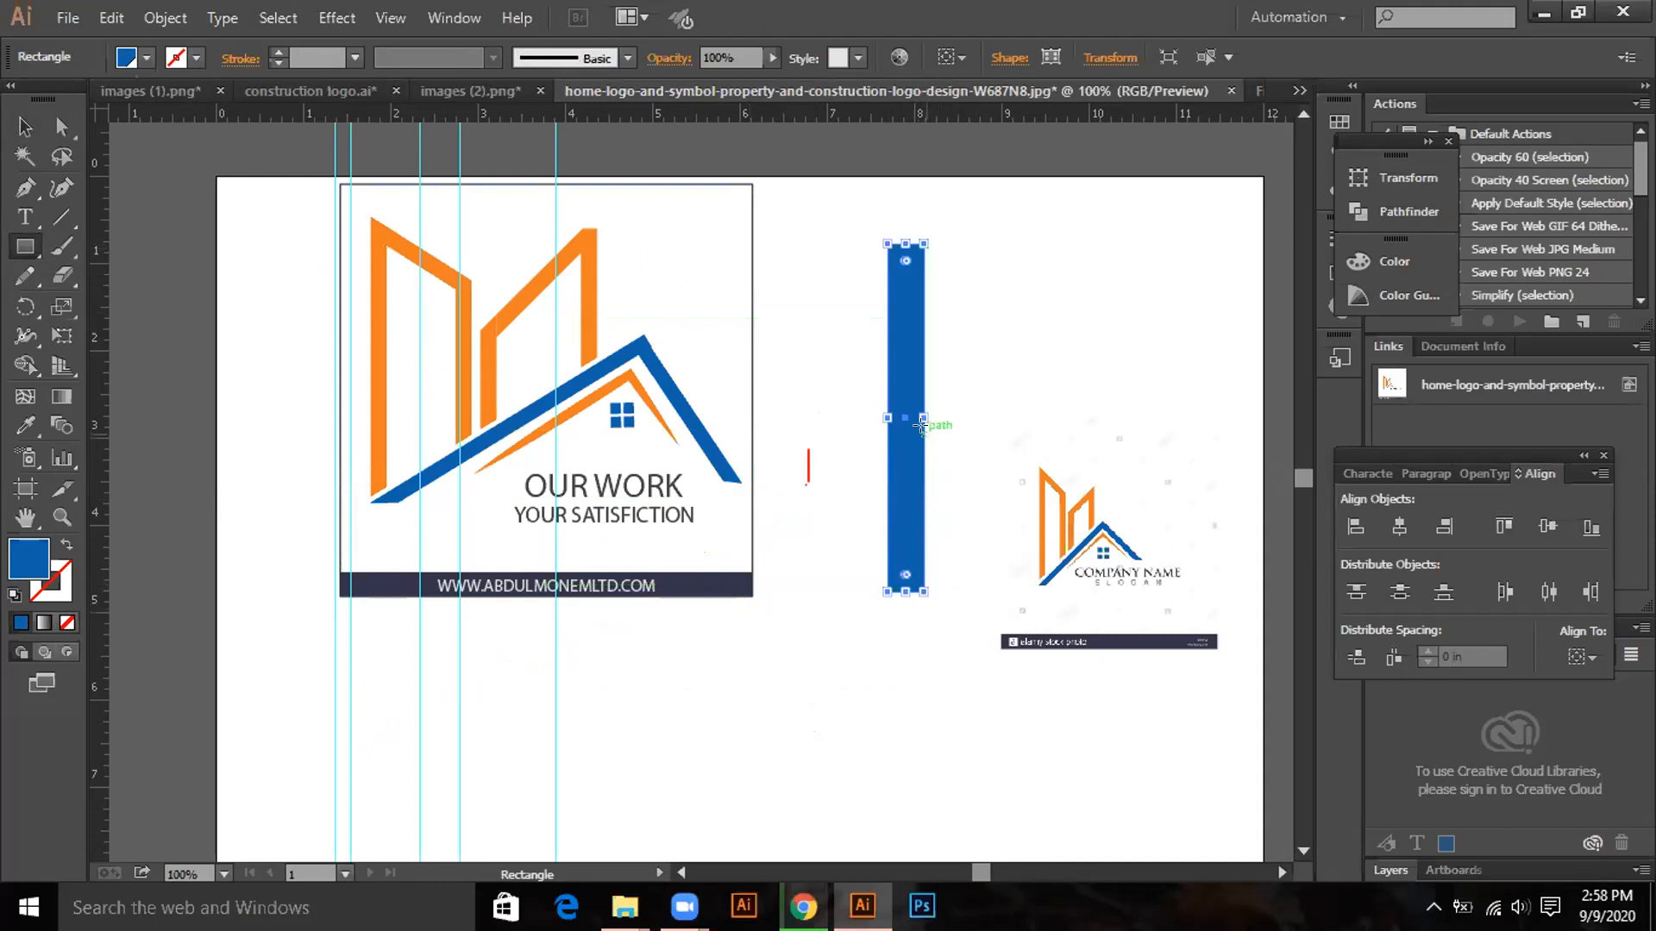
pyautogui.click(25, 129)
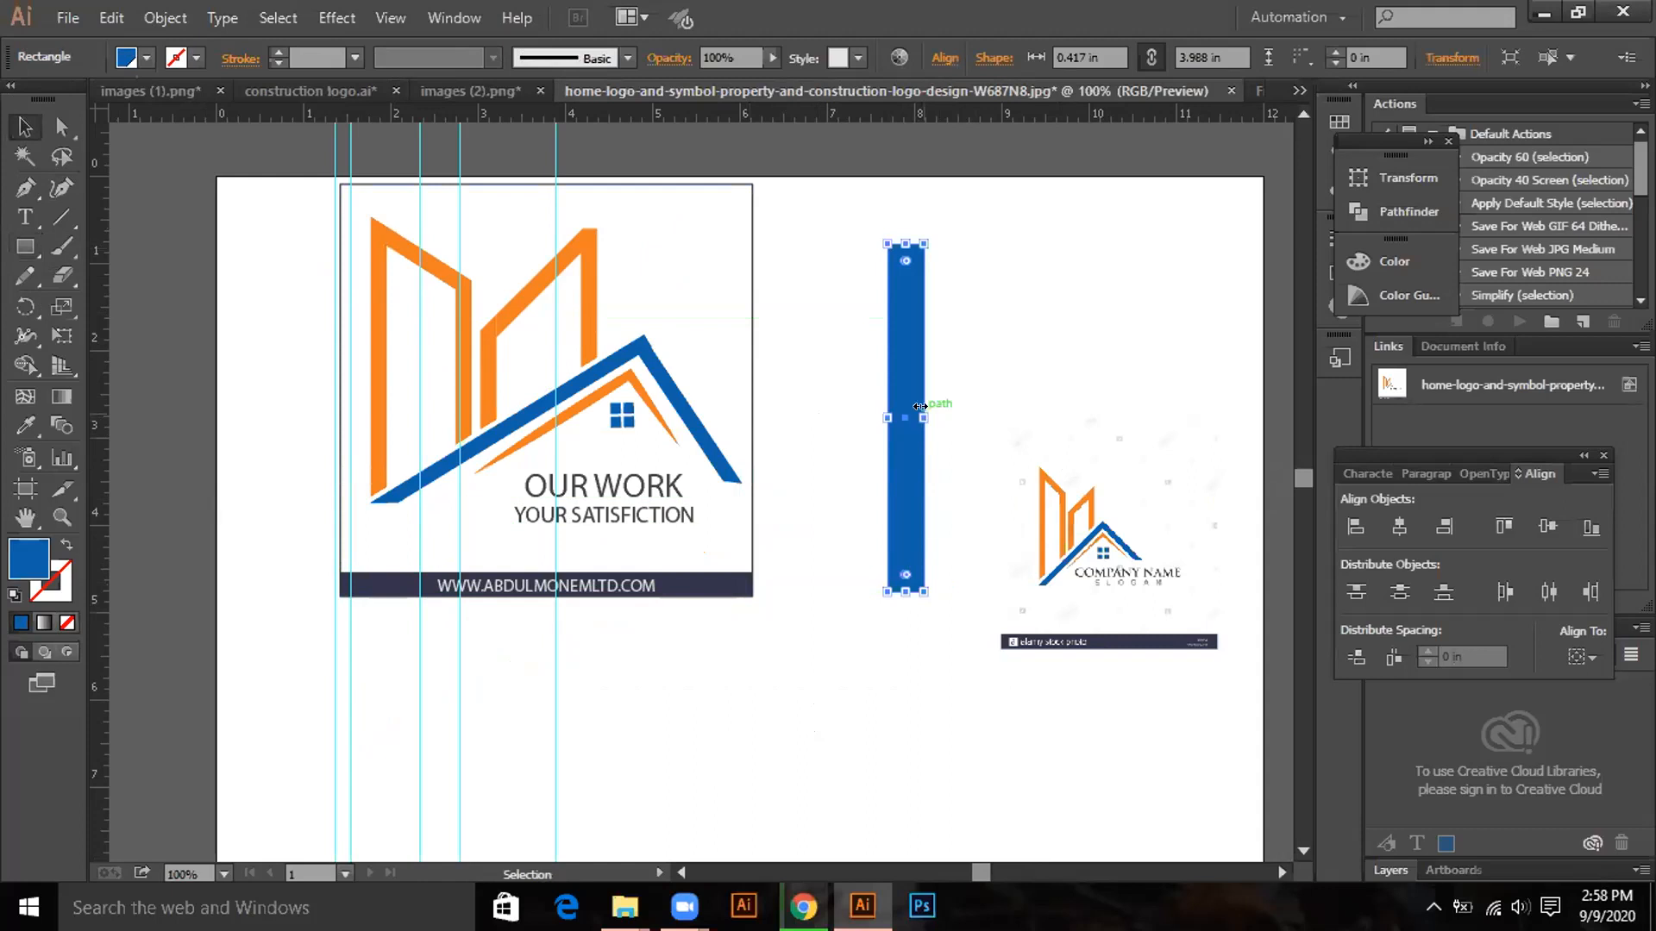
pyautogui.moveTo(921, 419); pyautogui.dragTo(944, 418)
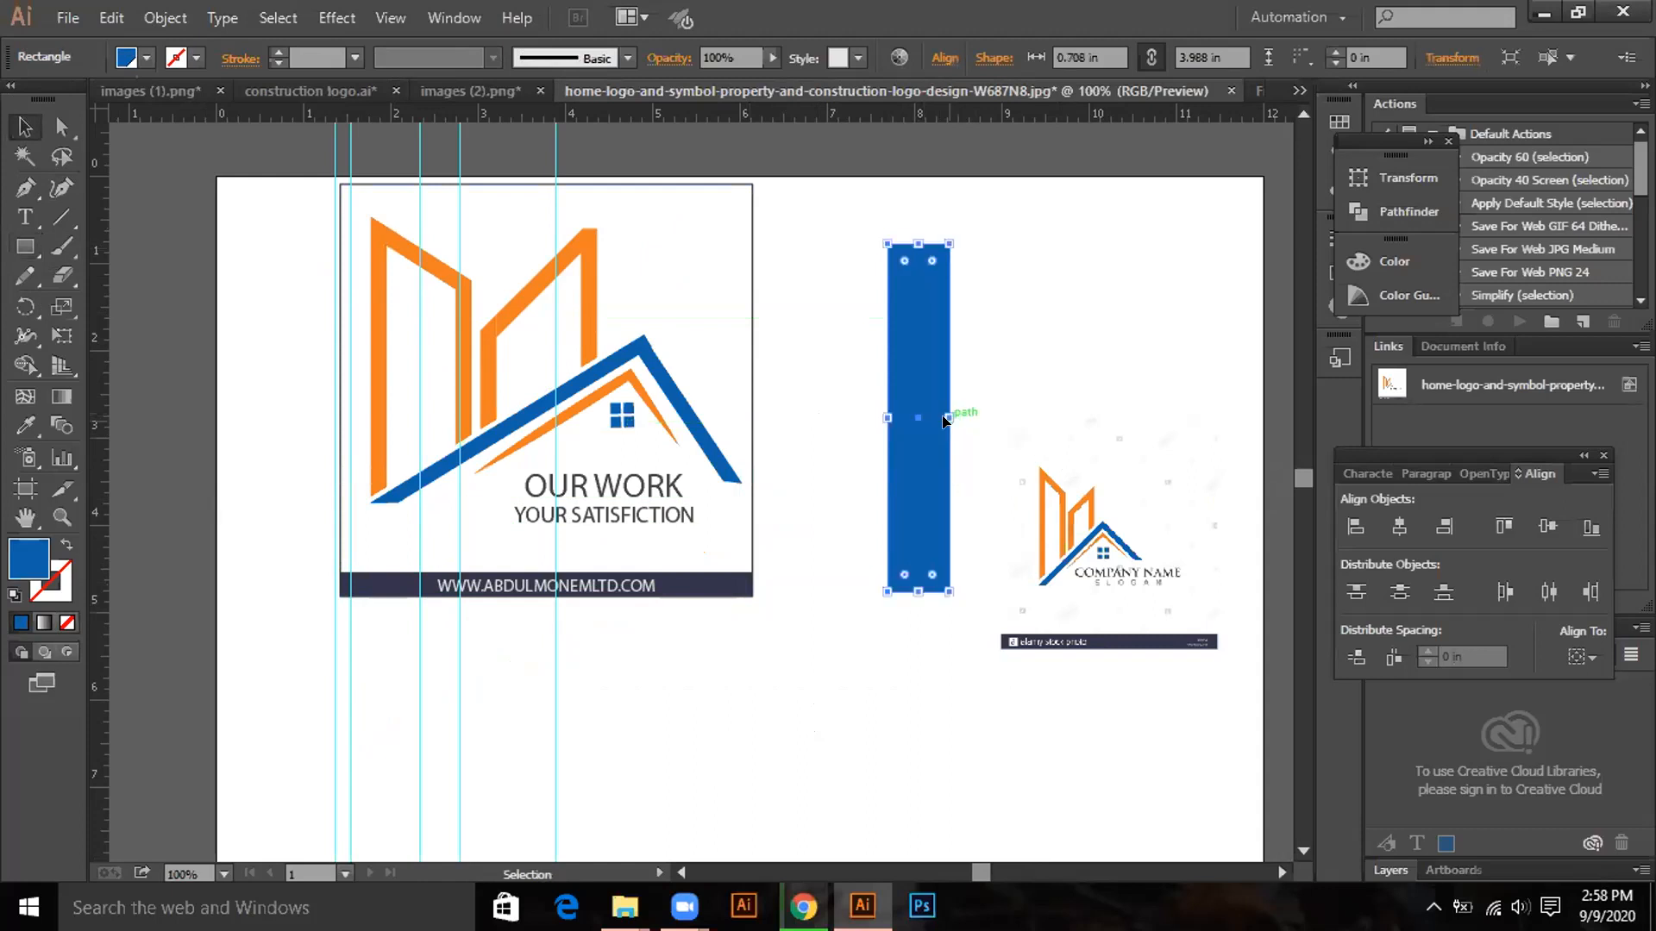
# Open the Shear transform for the blue rectangle, enable the preview and set a 45° shear angle on the horizontal axis.
pyautogui.rightClick(932, 354)
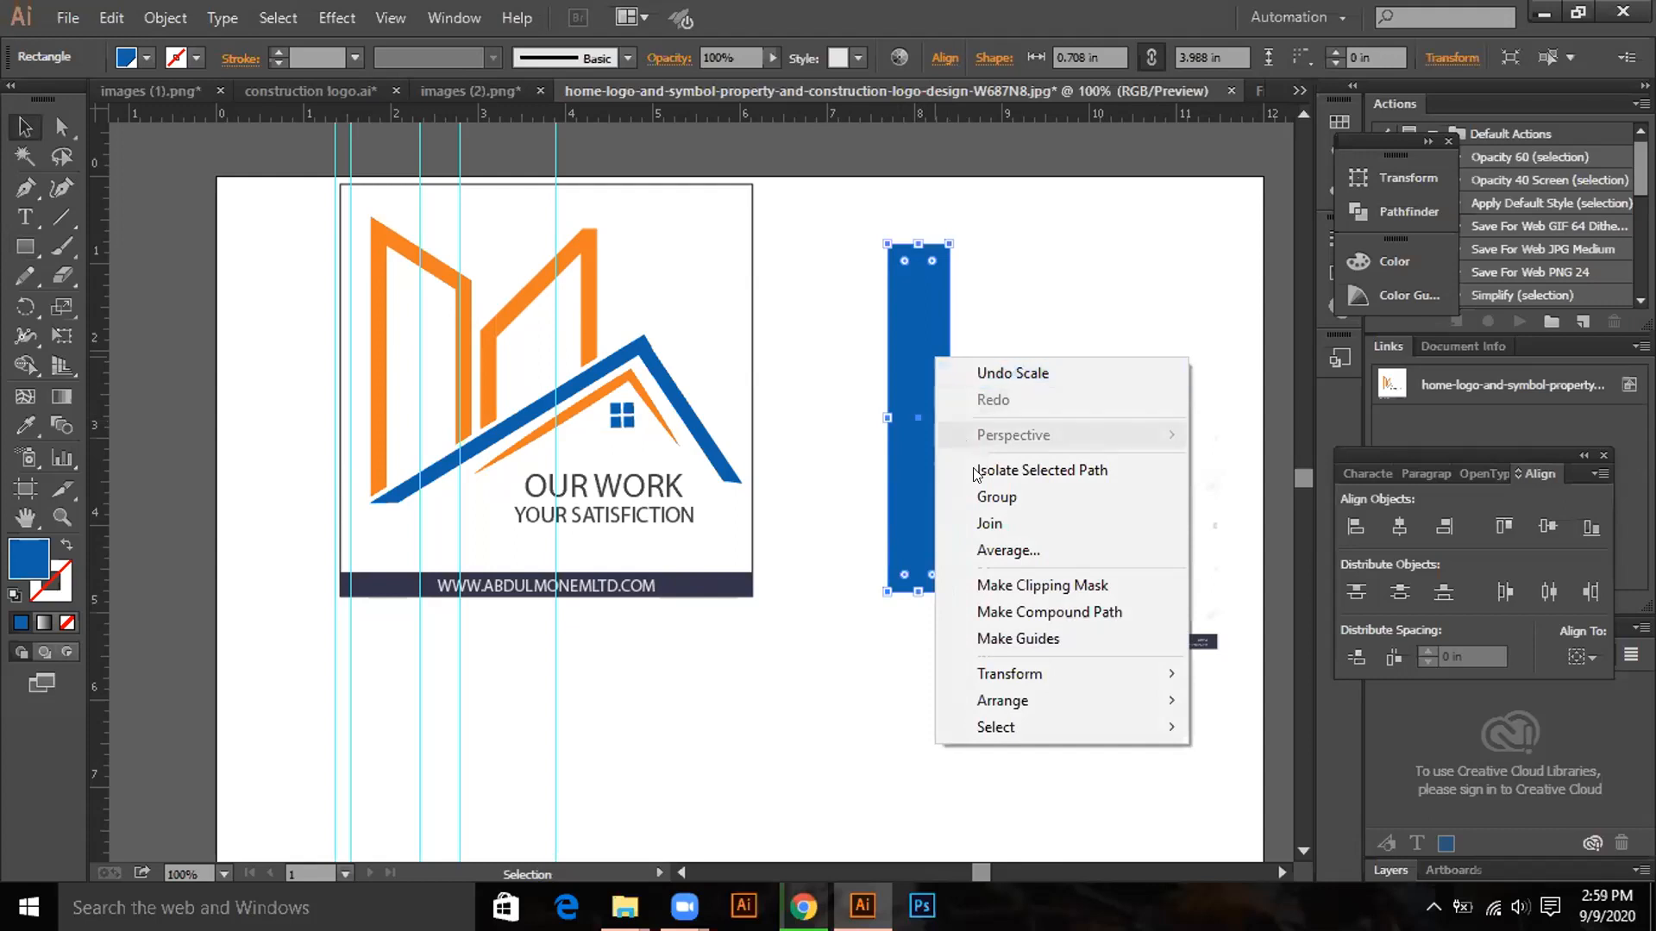
pyautogui.moveTo(1012, 674)
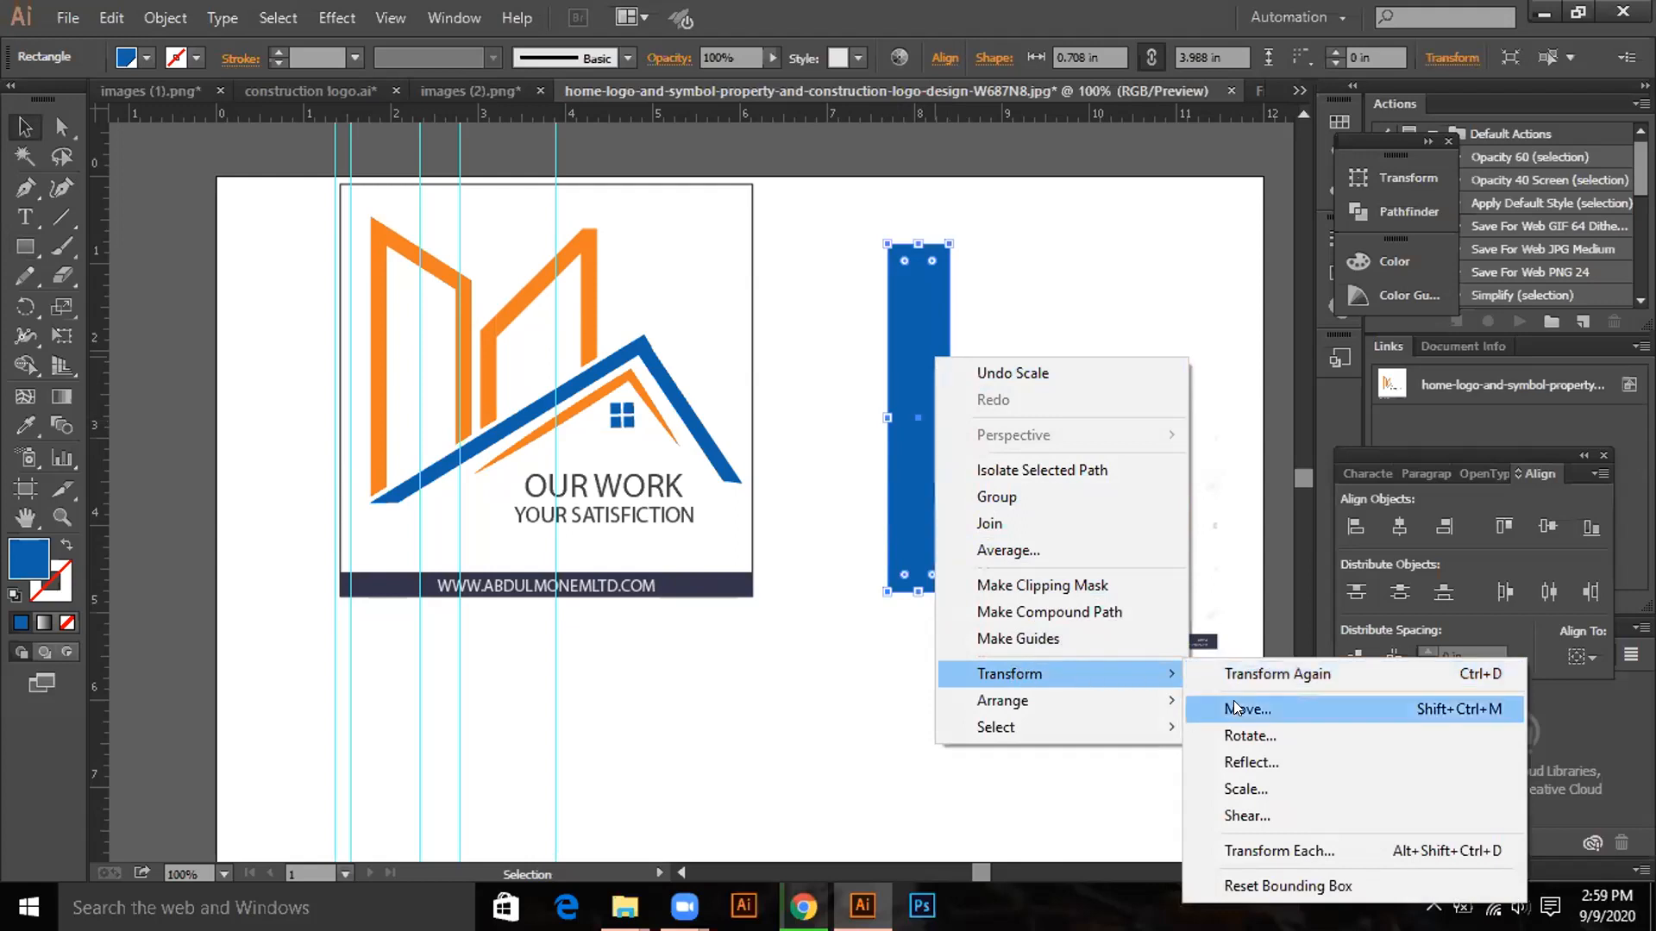
pyautogui.click(1250, 807)
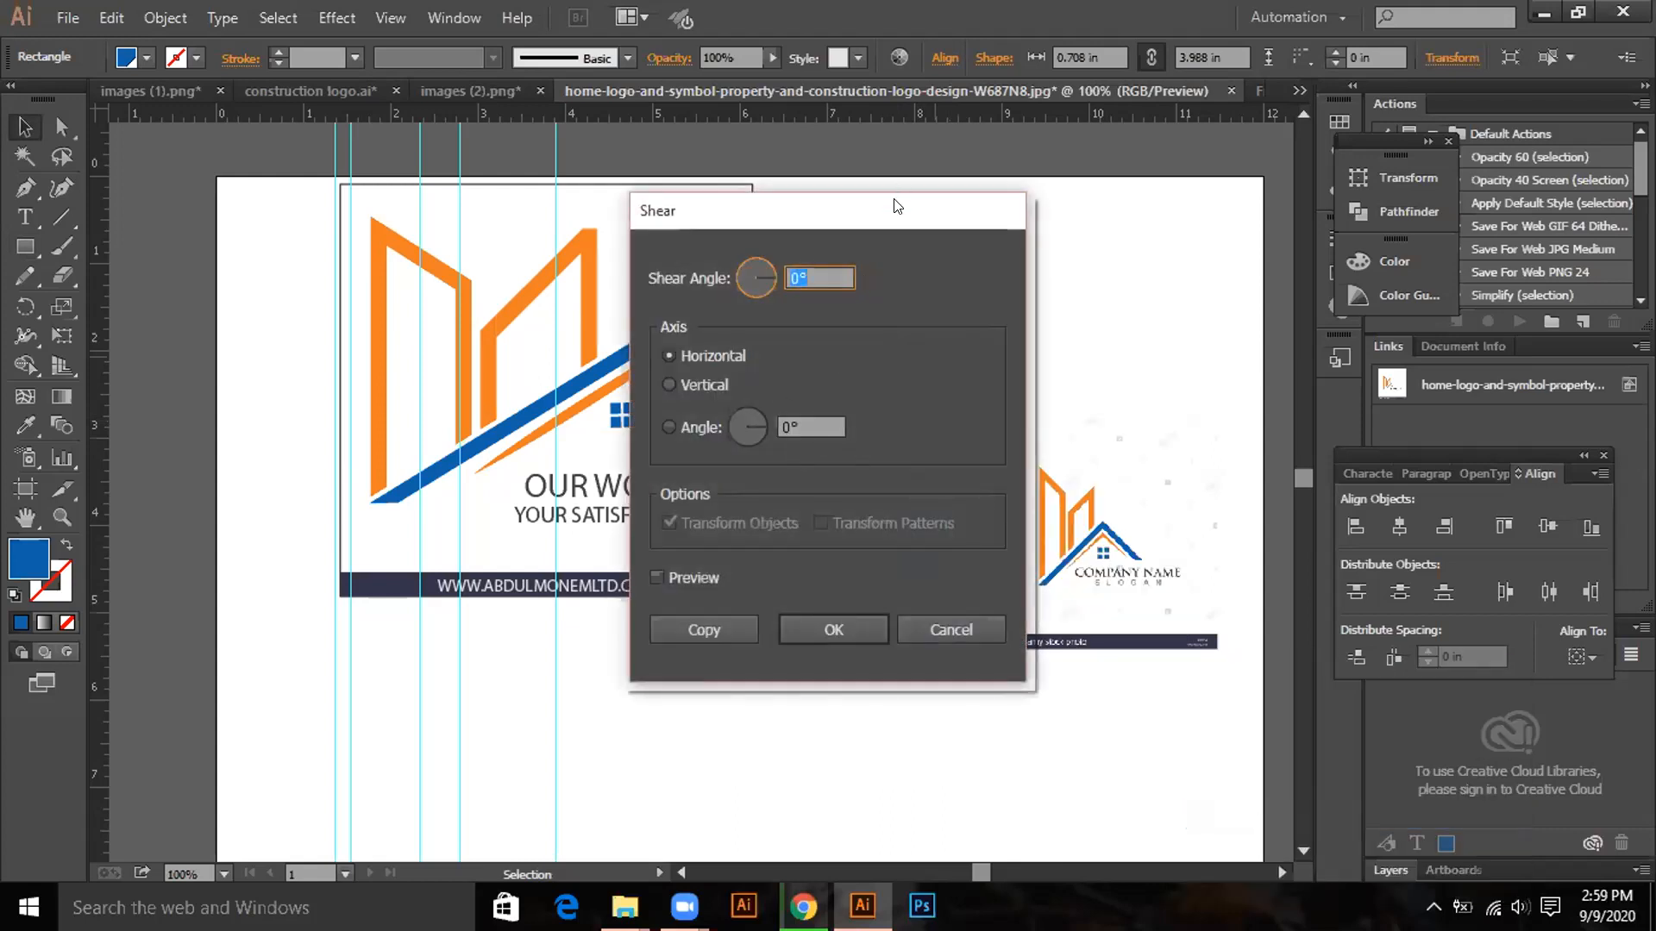
pyautogui.moveTo(887, 207); pyautogui.dragTo(527, 302)
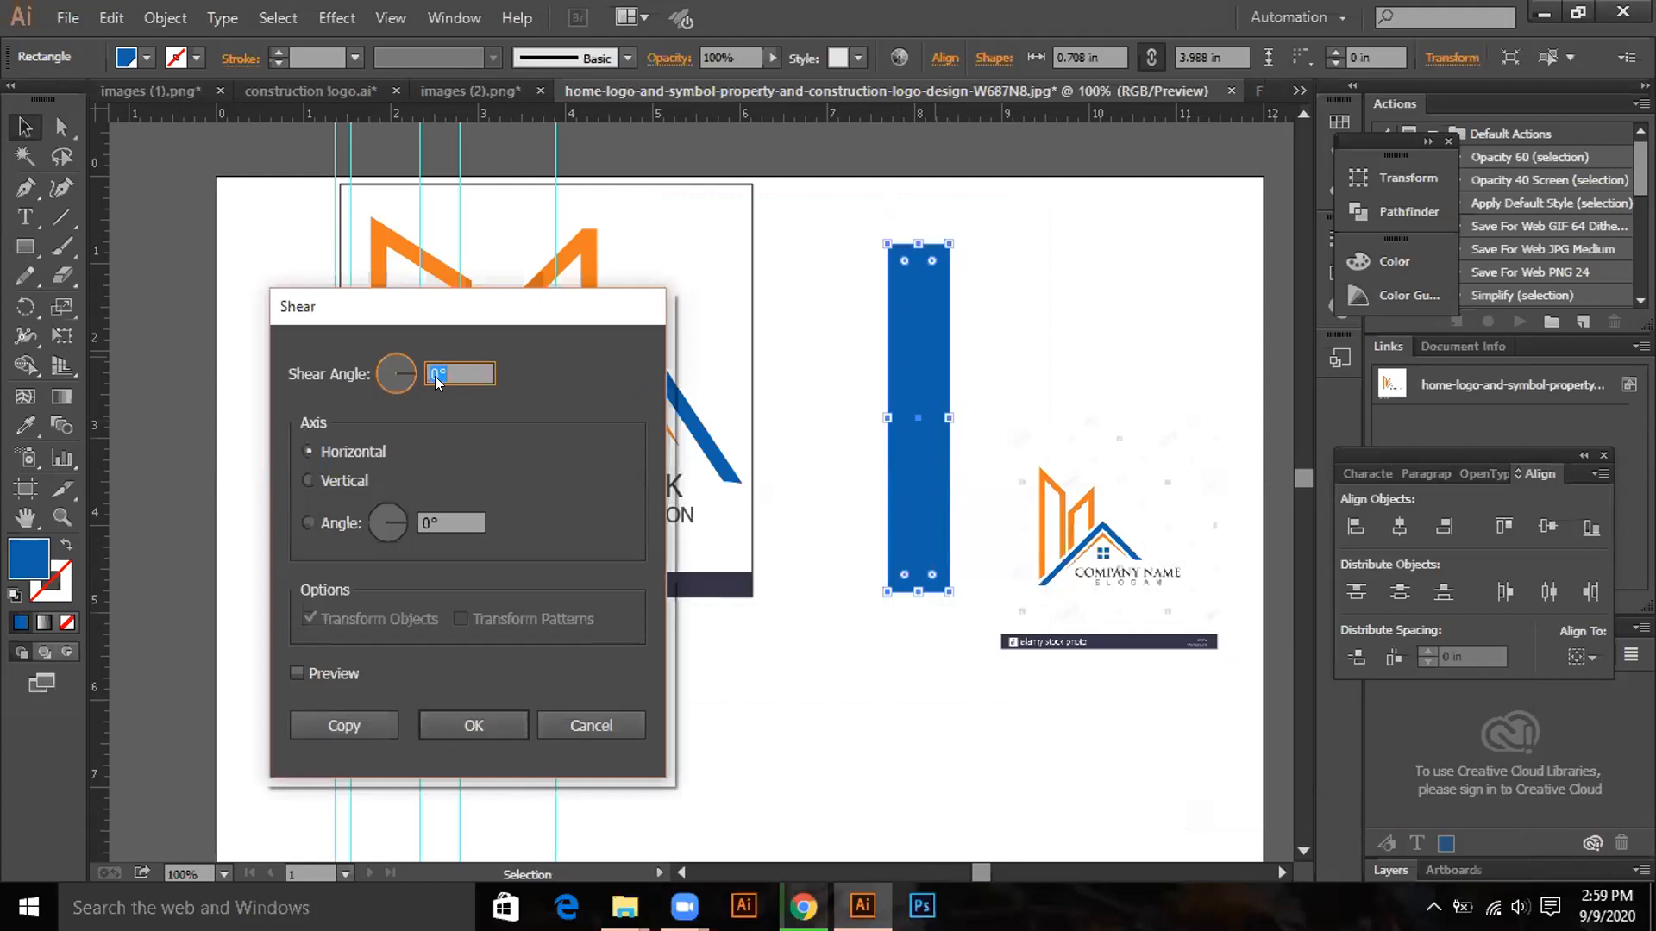
pyautogui.click(314, 671)
pyautogui.click(433, 370)
pyautogui.write('45')
pyautogui.click(431, 522)
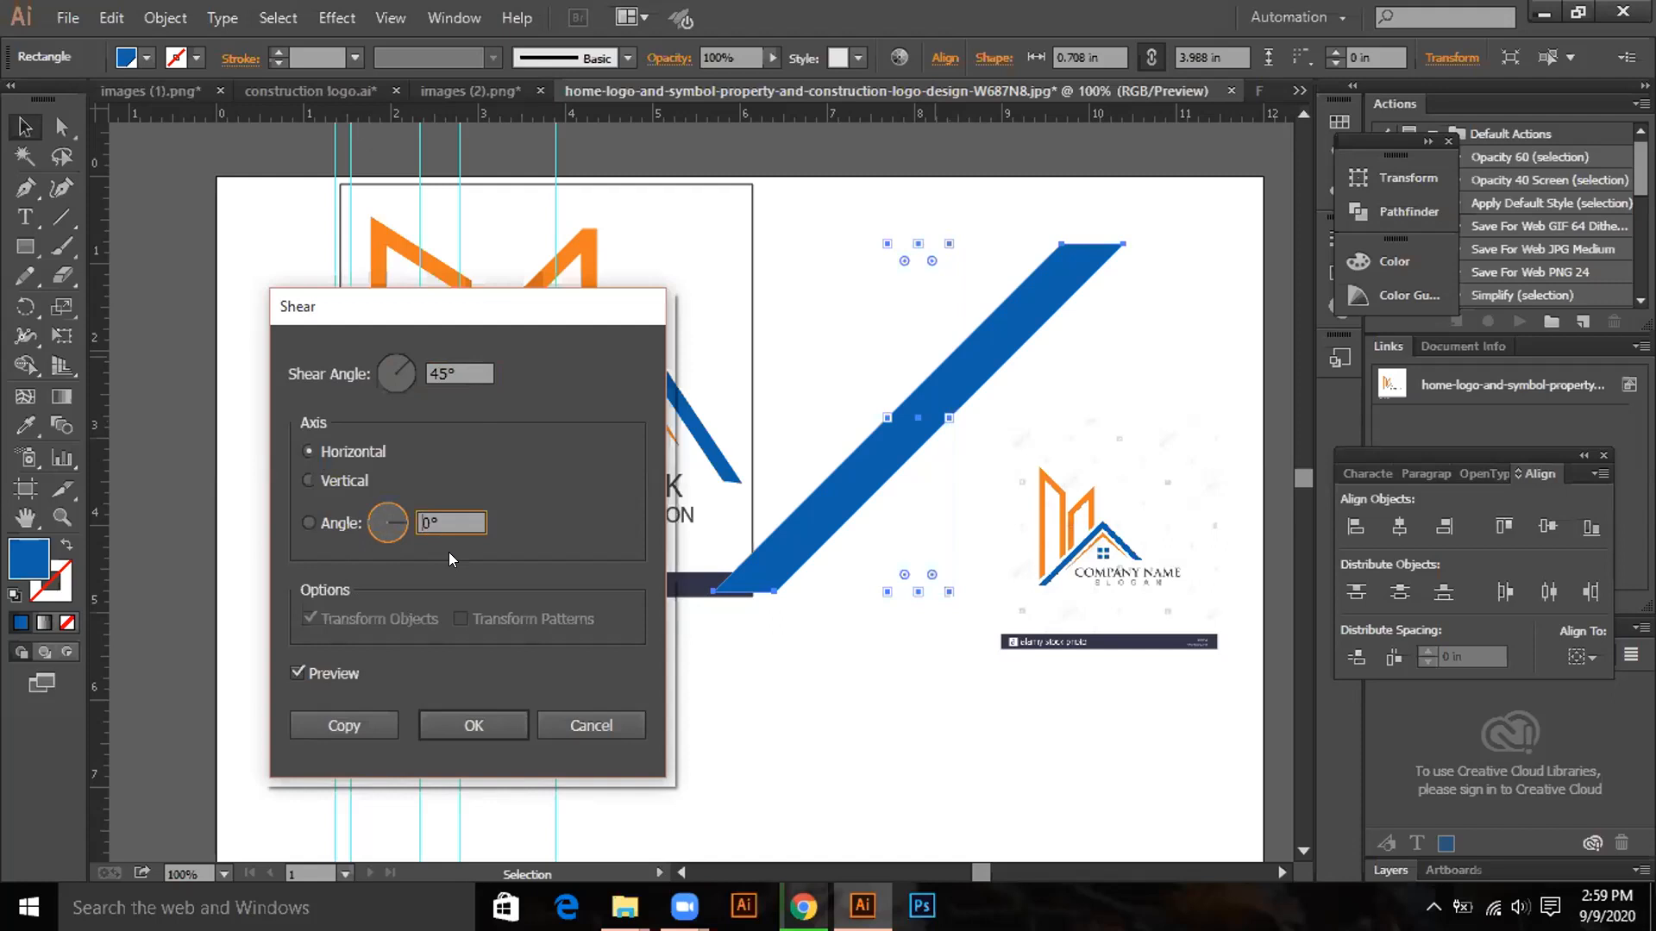
# Try a 35° shear angle on the blue rectangle in the preview.
pyautogui.click(465, 372)
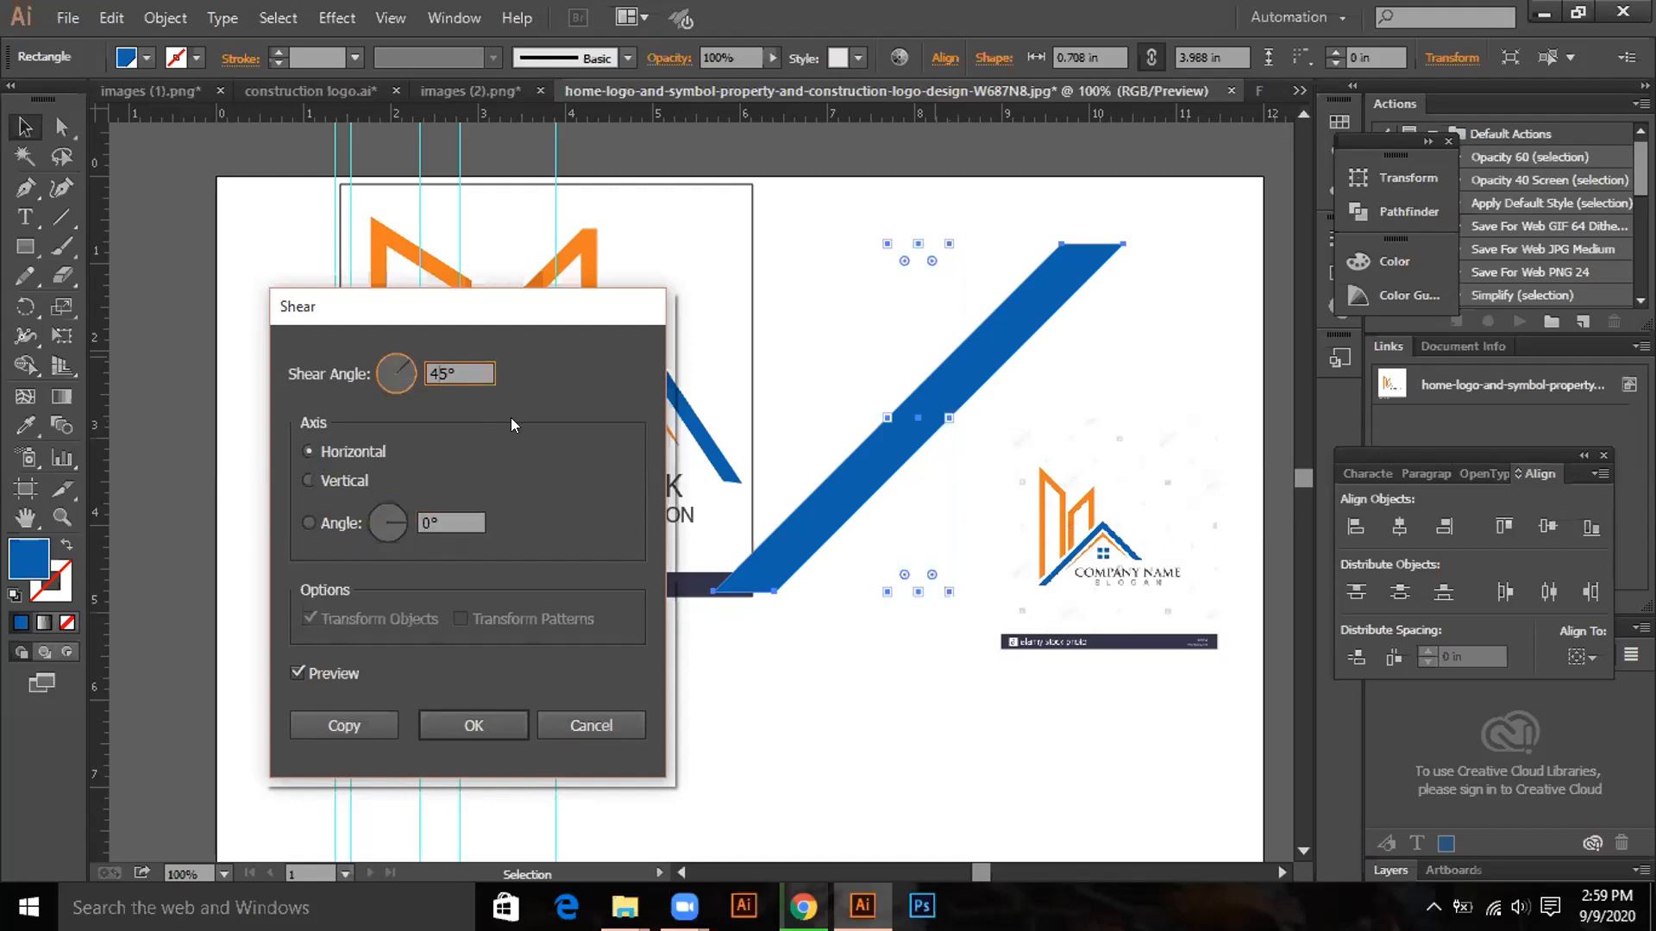
pyautogui.hotkey('shift', 'Down')
pyautogui.click(420, 524)
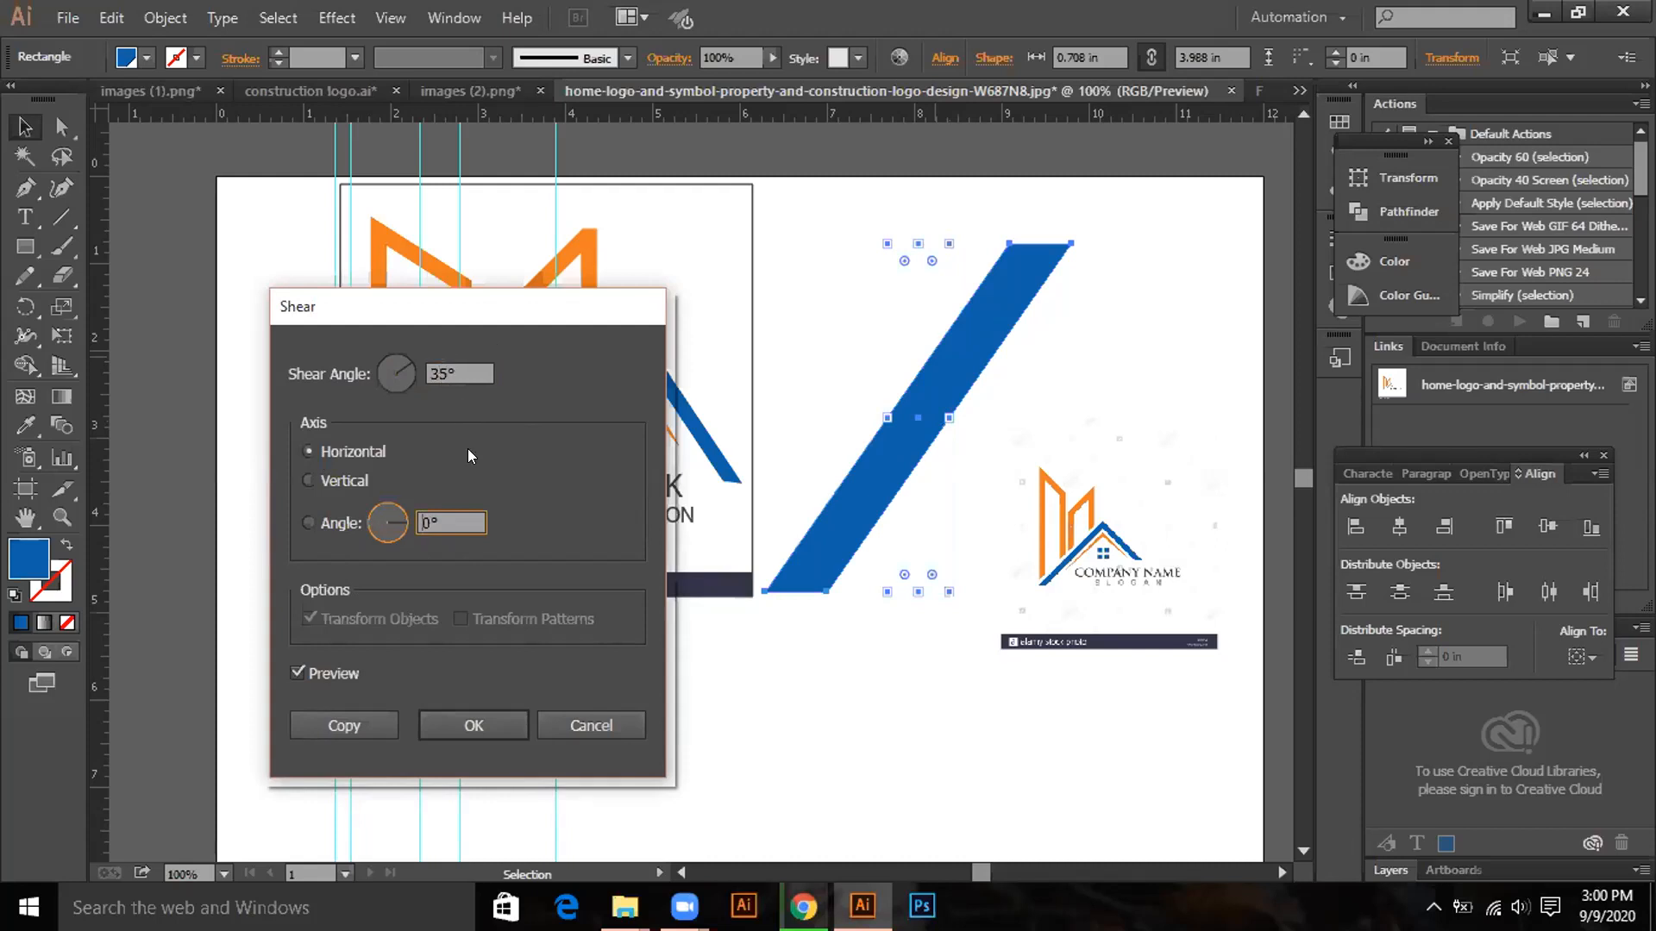
# Set the shear angle to 15° on the horizontal axis and create a sheared copy of the blue rectangle.
pyautogui.hotkey('shift', 'Tab')
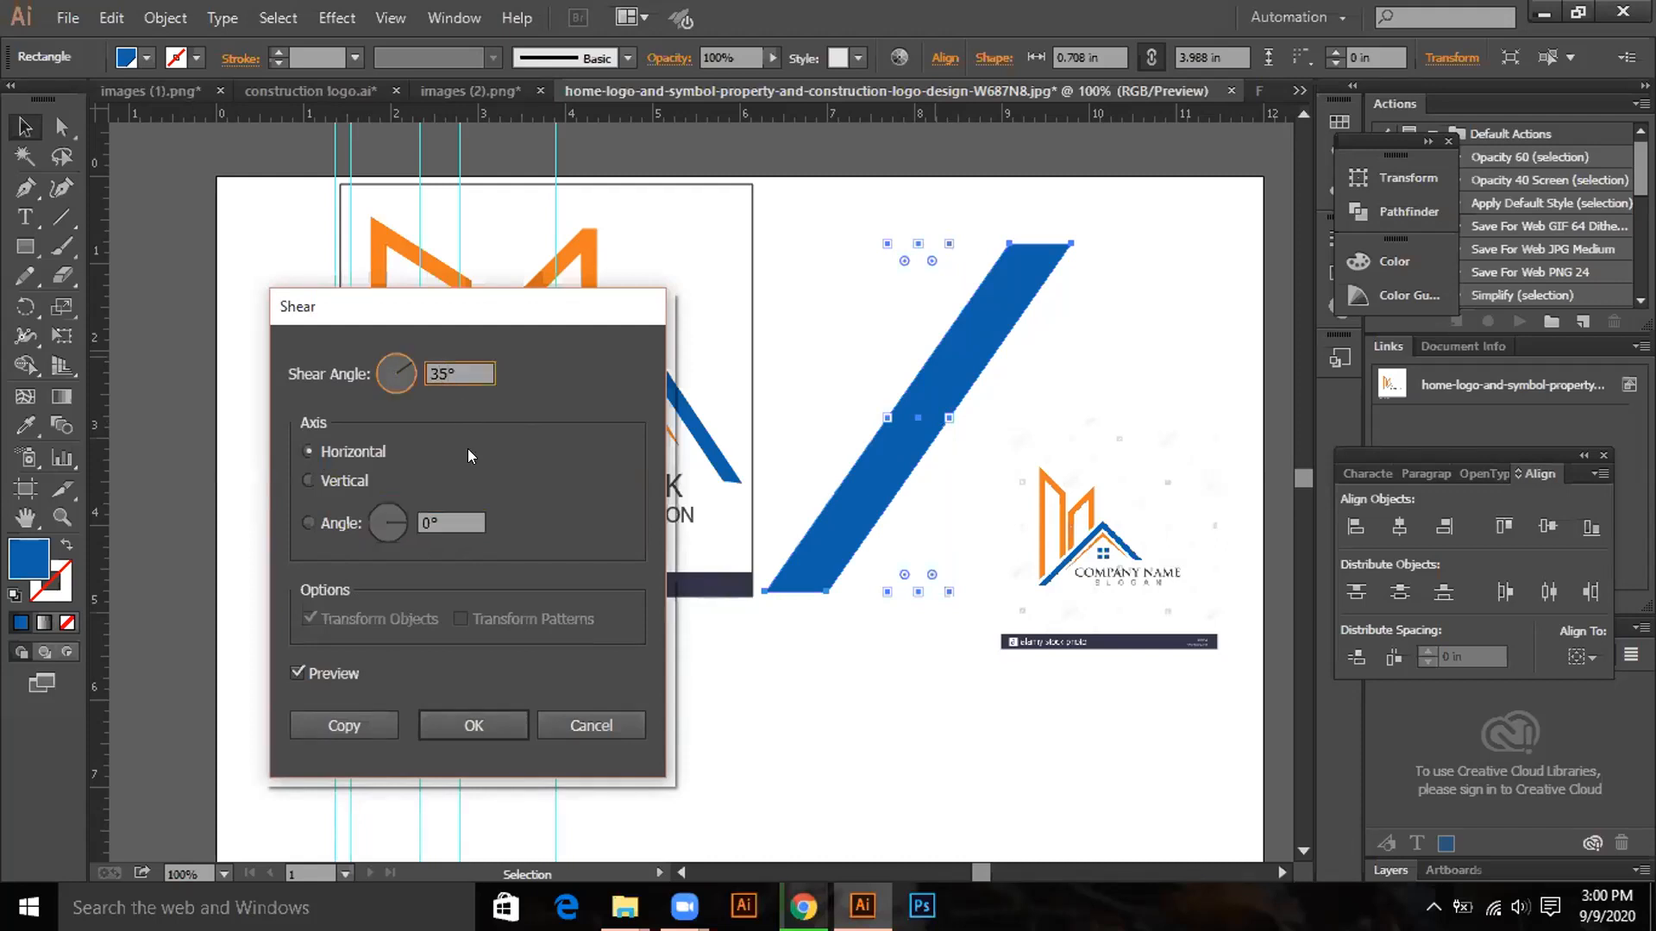
pyautogui.write('5')
pyautogui.write('15')
pyautogui.click(420, 521)
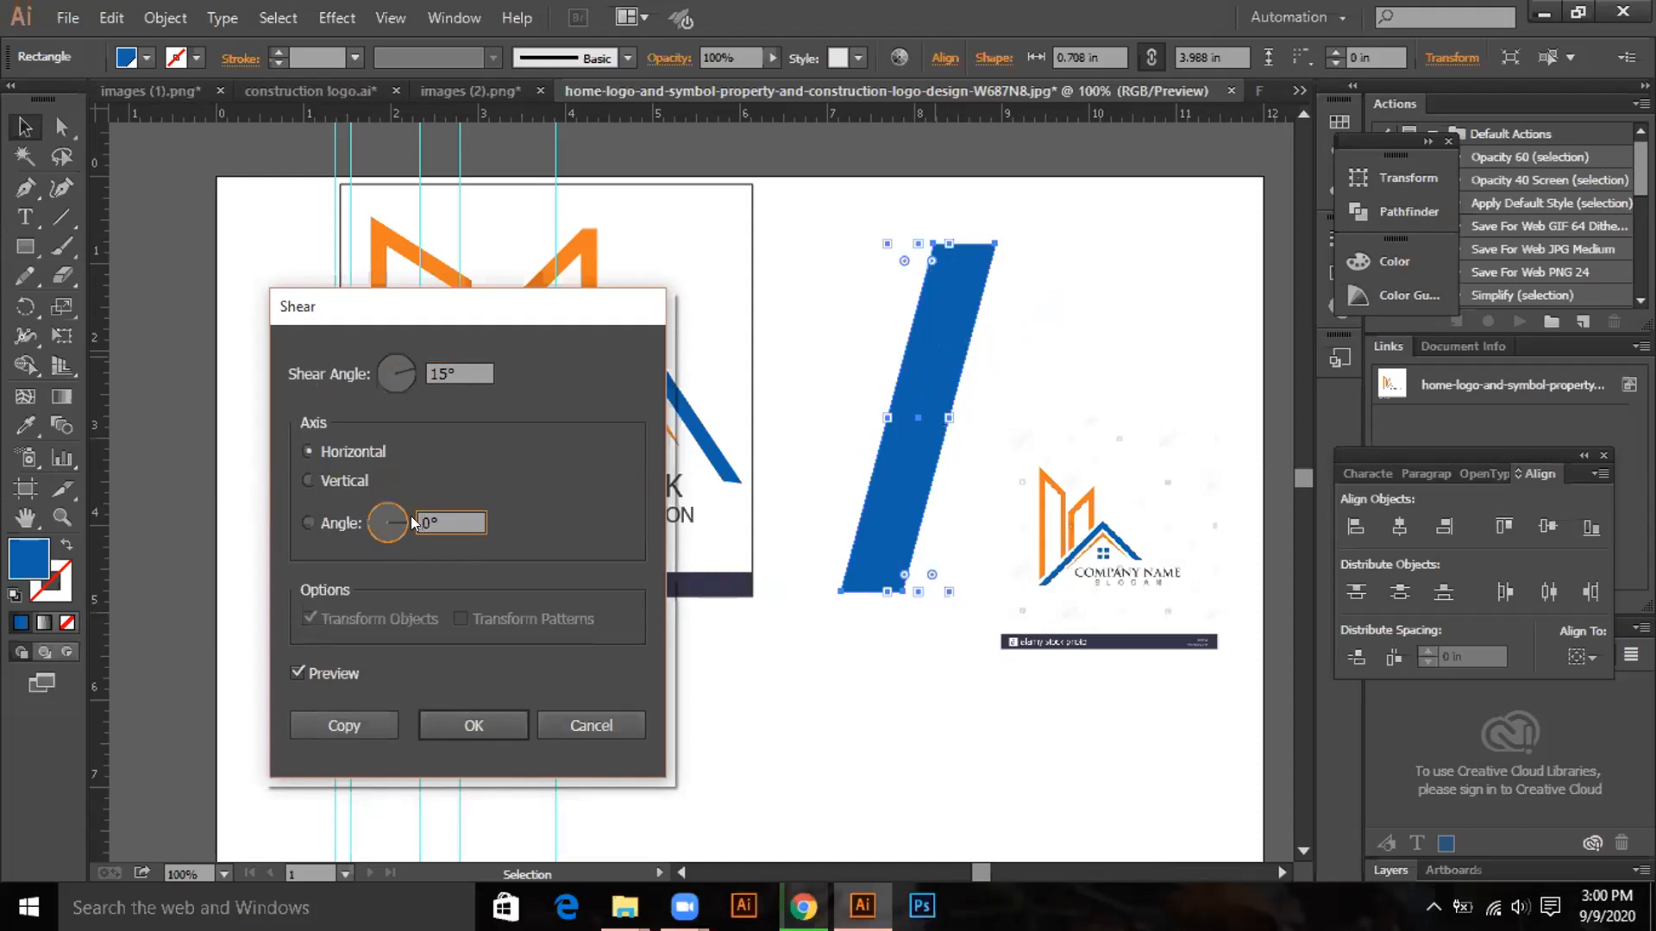
pyautogui.click(339, 726)
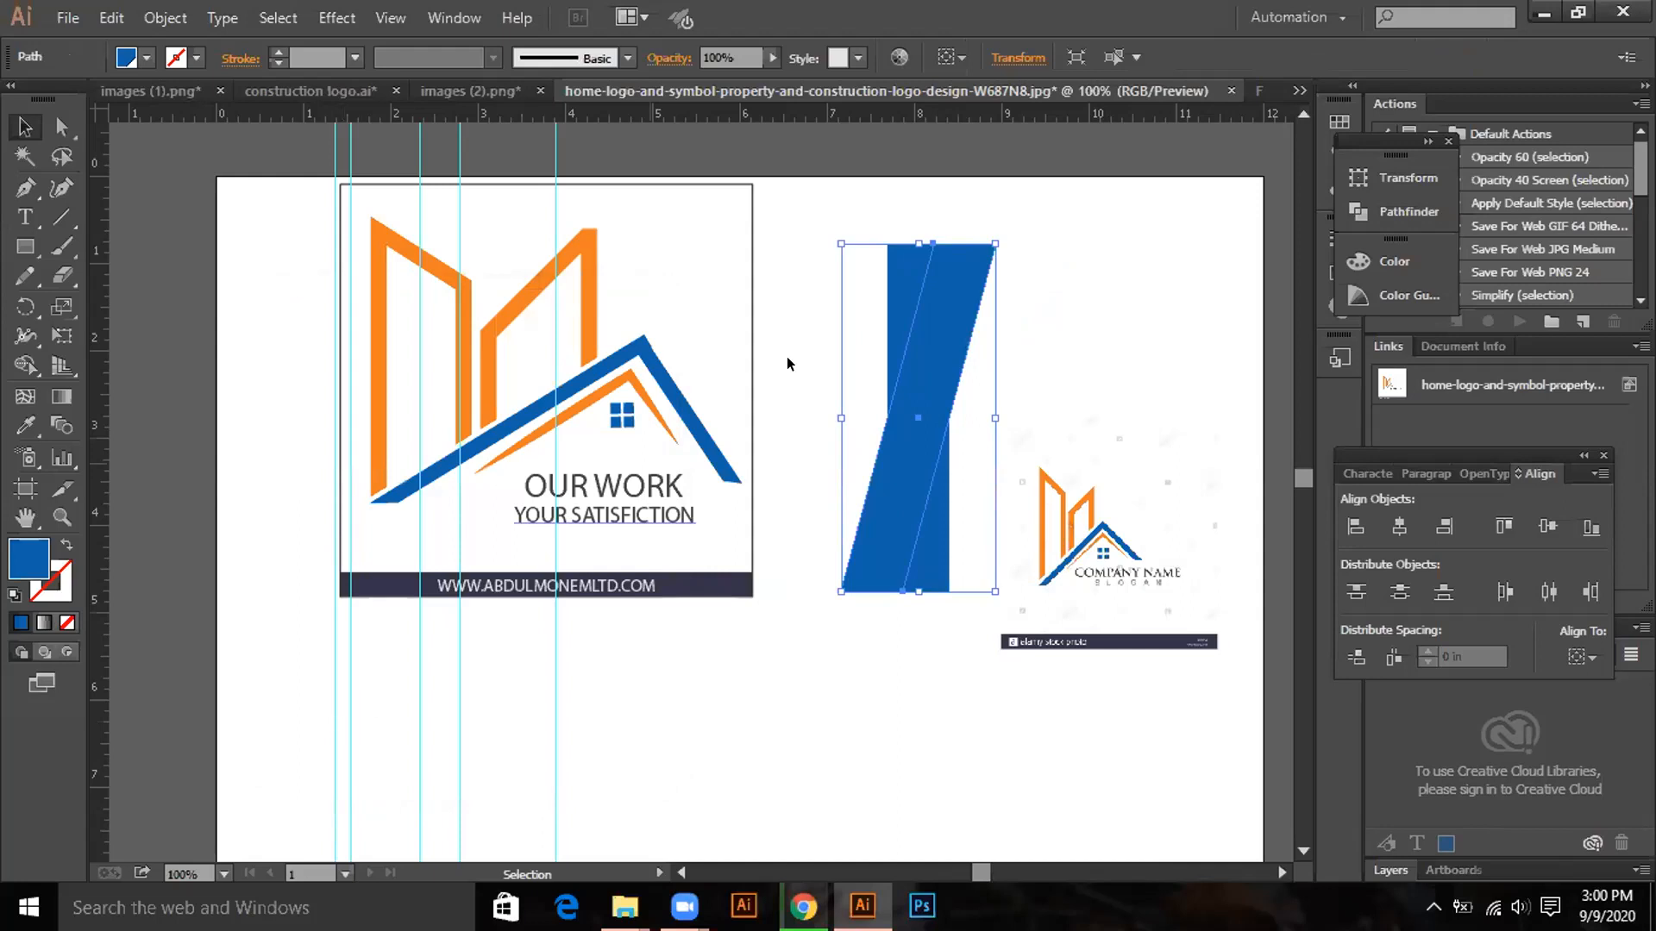
# Move the sheared copy clear of the original blue rectangle, up toward the artboard's top edge, and remove its fill.
pyautogui.moveTo(916, 377); pyautogui.dragTo(1066, 276)
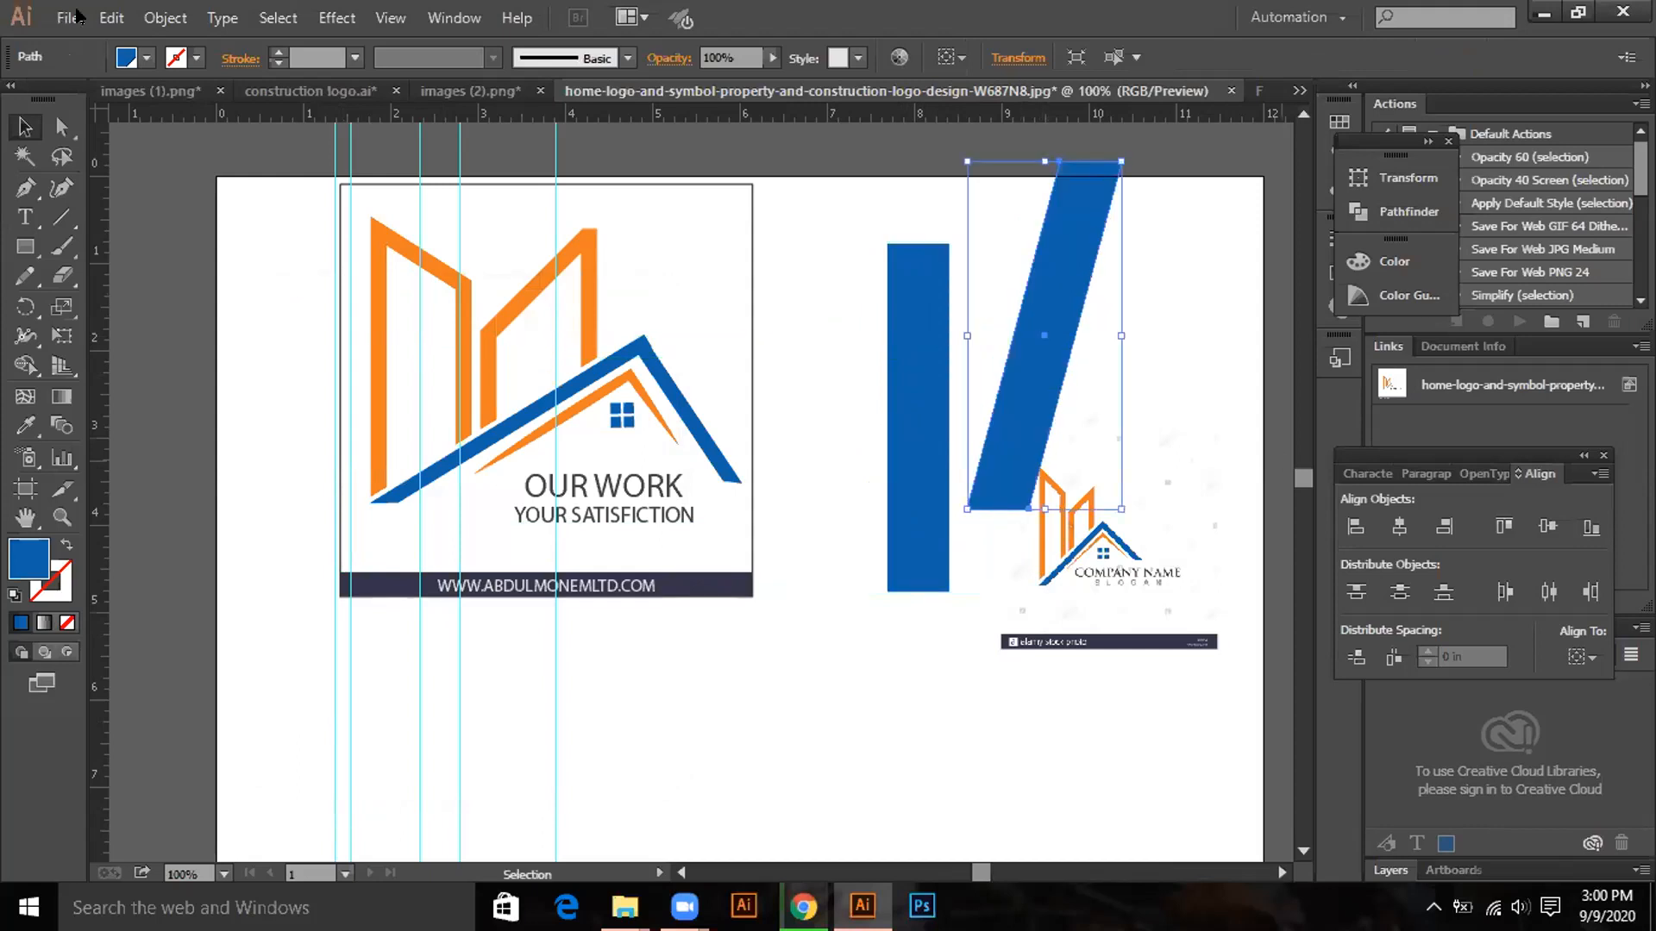
pyautogui.click(127, 57)
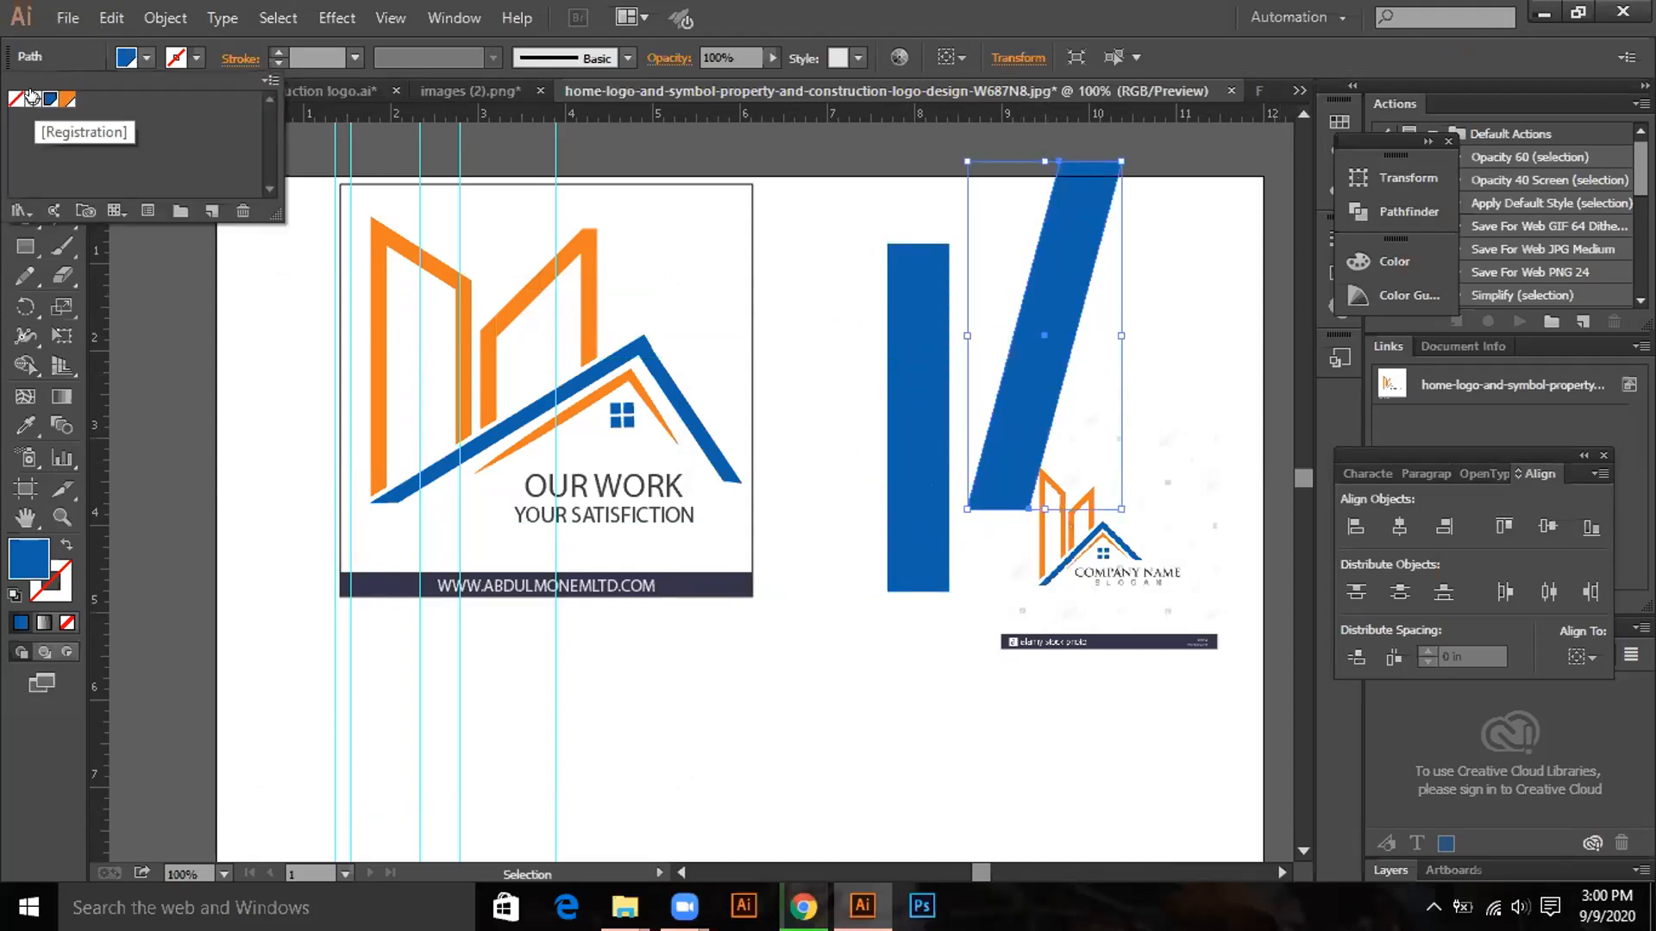
pyautogui.click(16, 100)
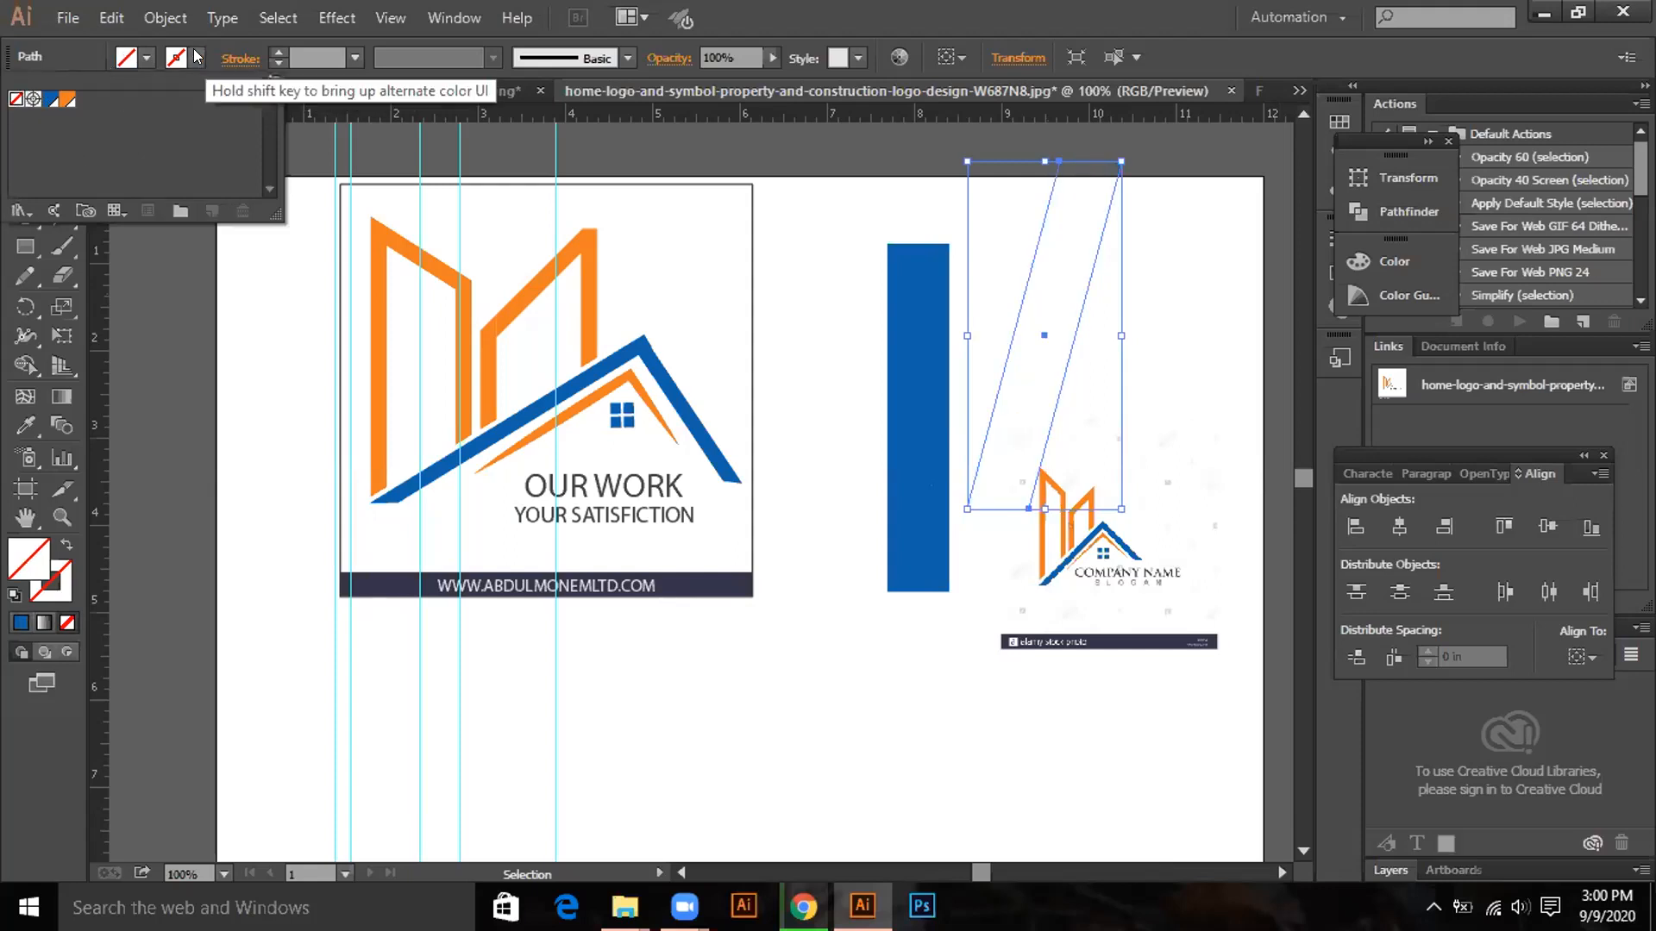
# Give the sheared copy a [Registration] stroke with a weight of 6 pt and deselect it.
pyautogui.click(146, 58)
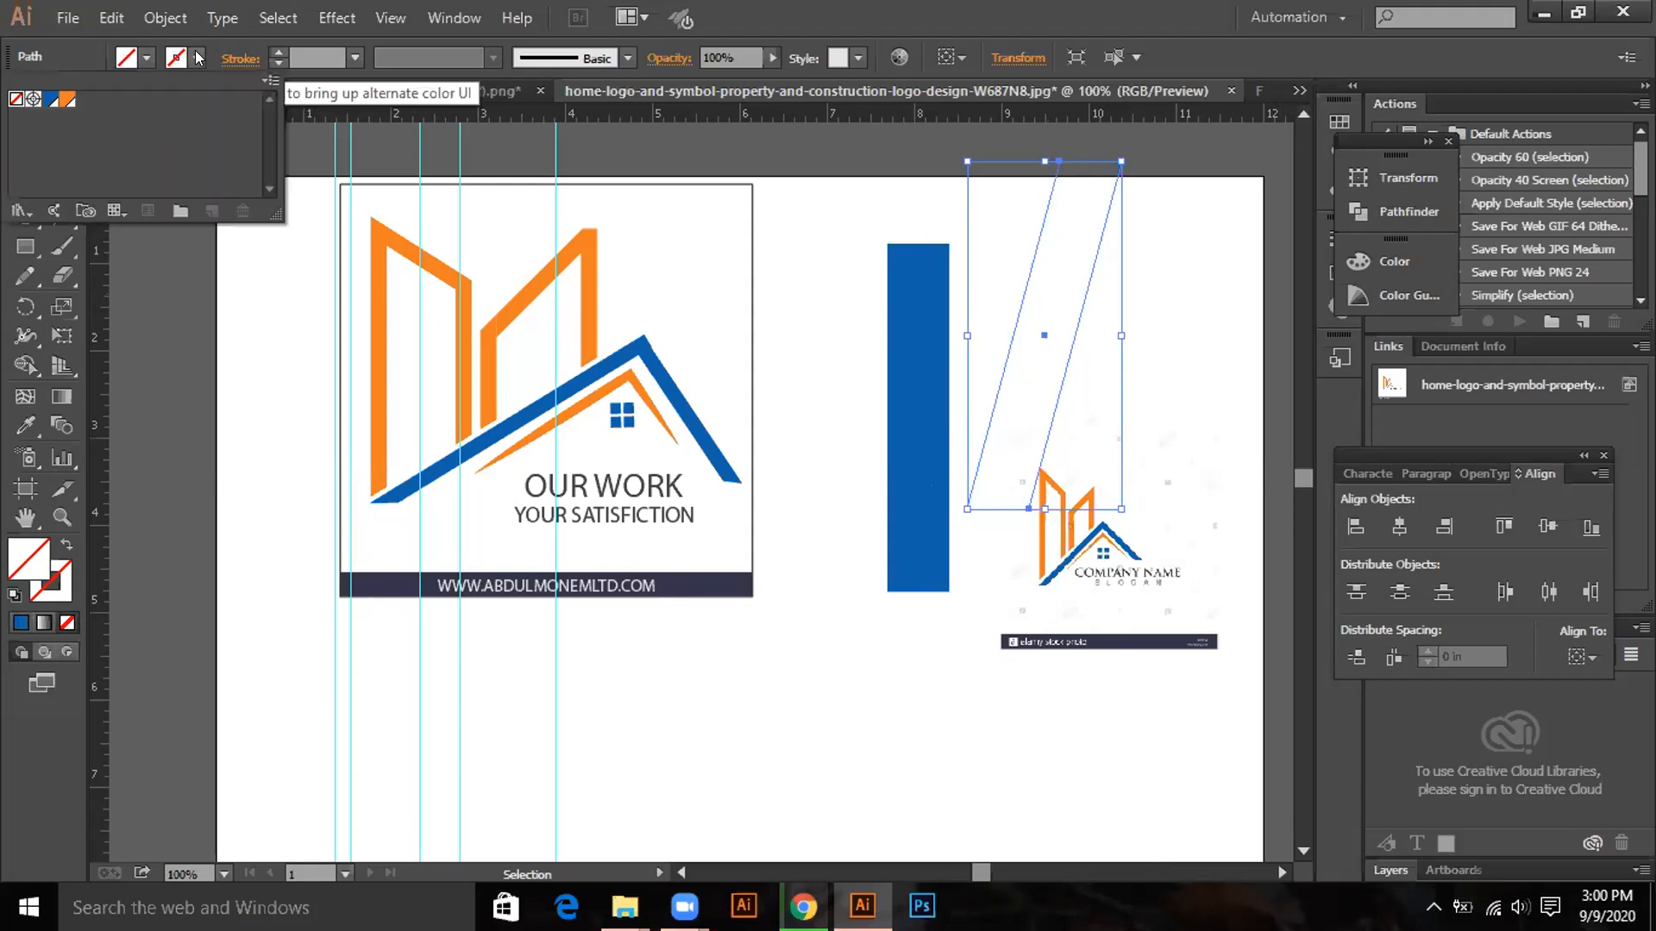
pyautogui.click(31, 99)
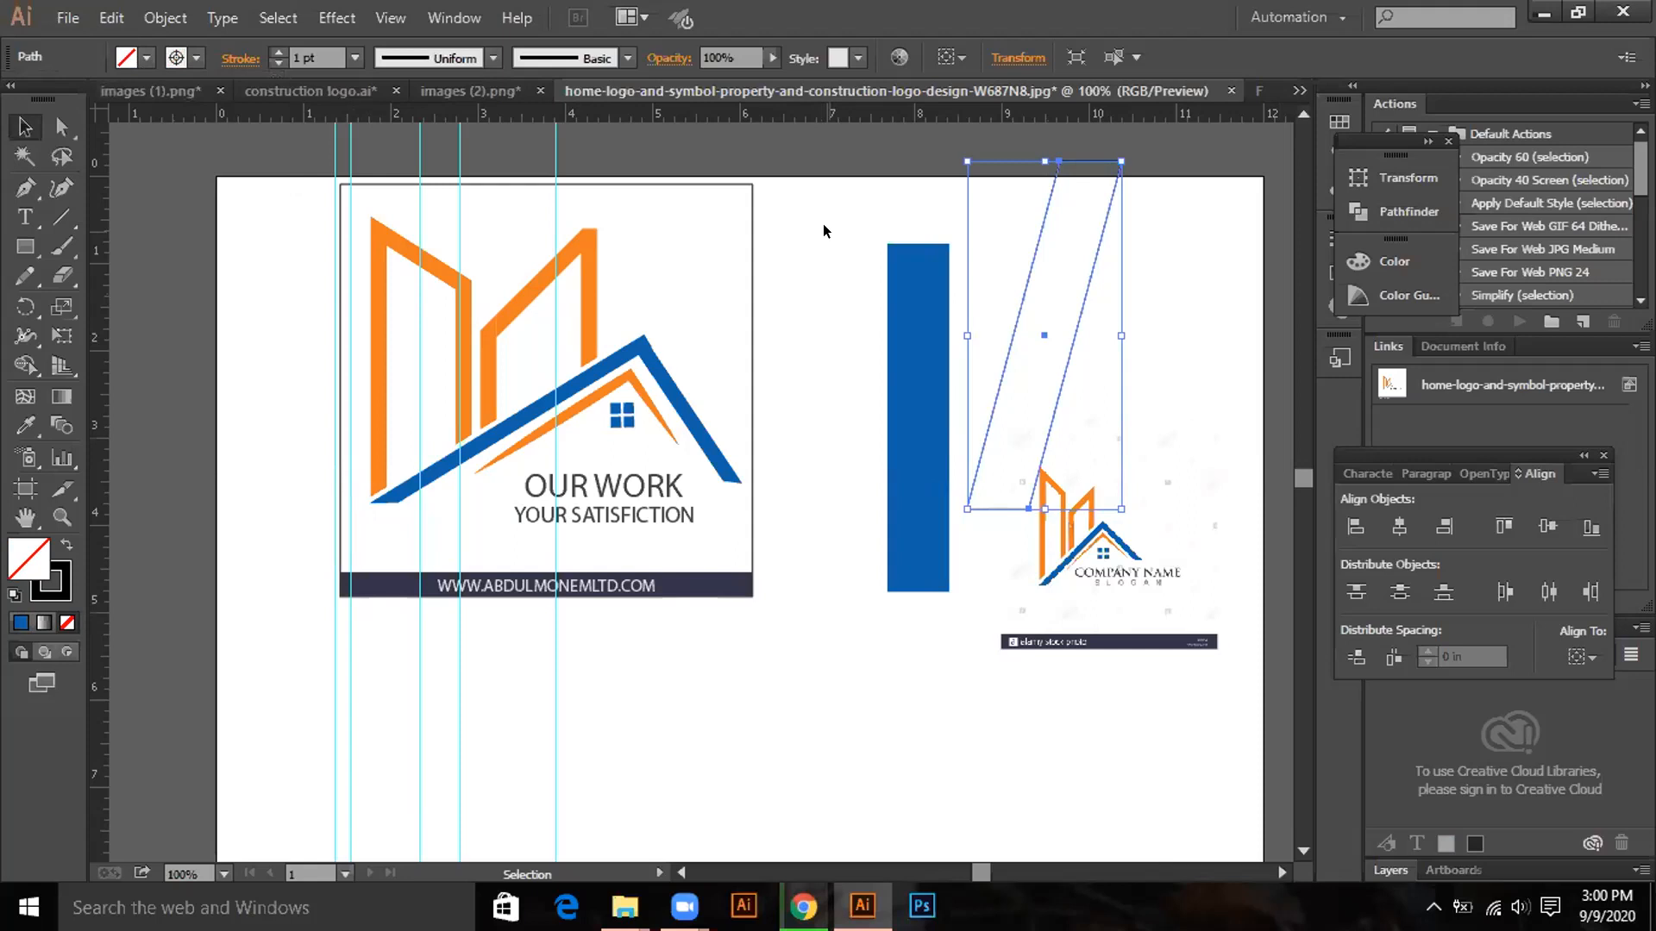
pyautogui.click(355, 58)
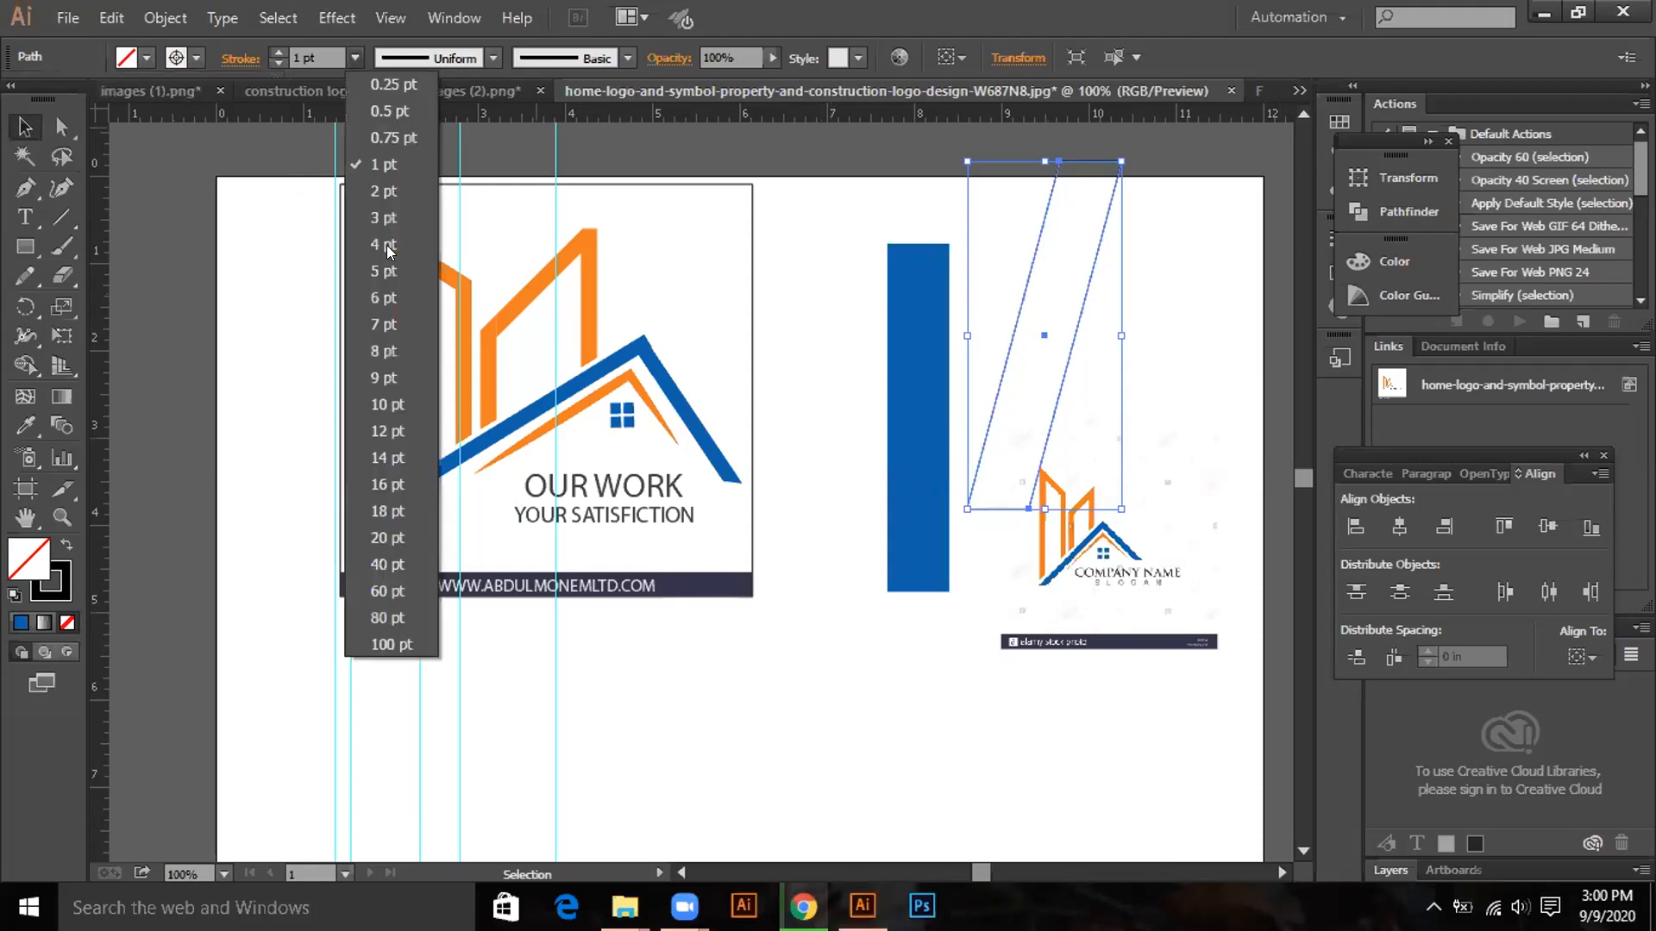
pyautogui.click(385, 298)
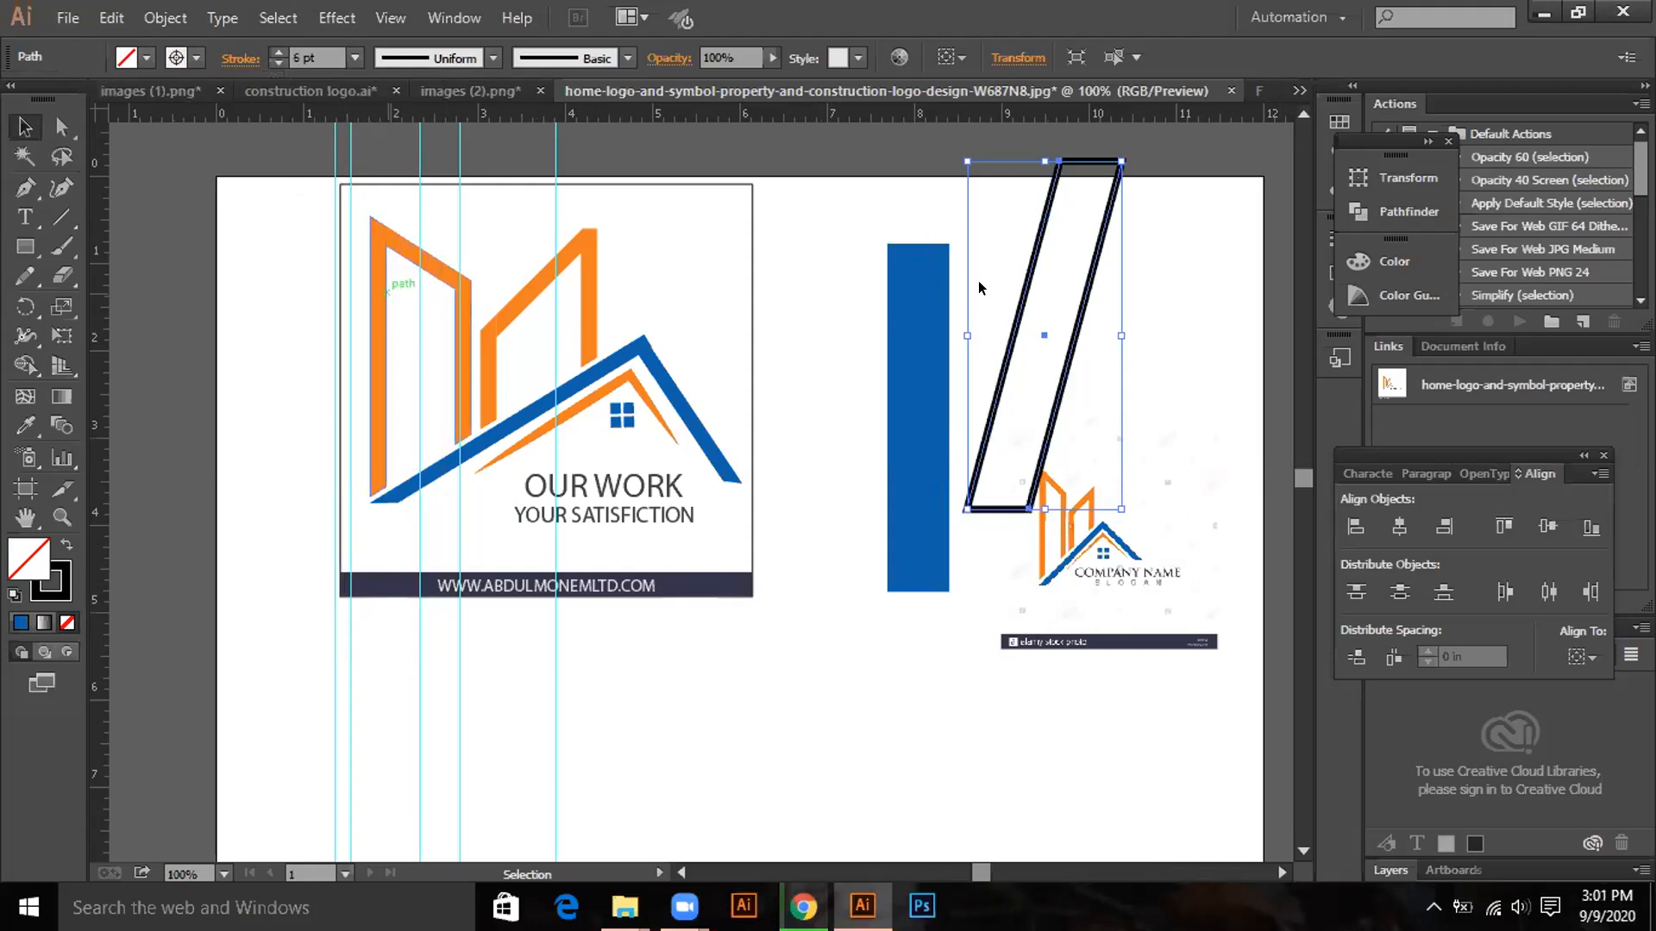
pyautogui.click(816, 219)
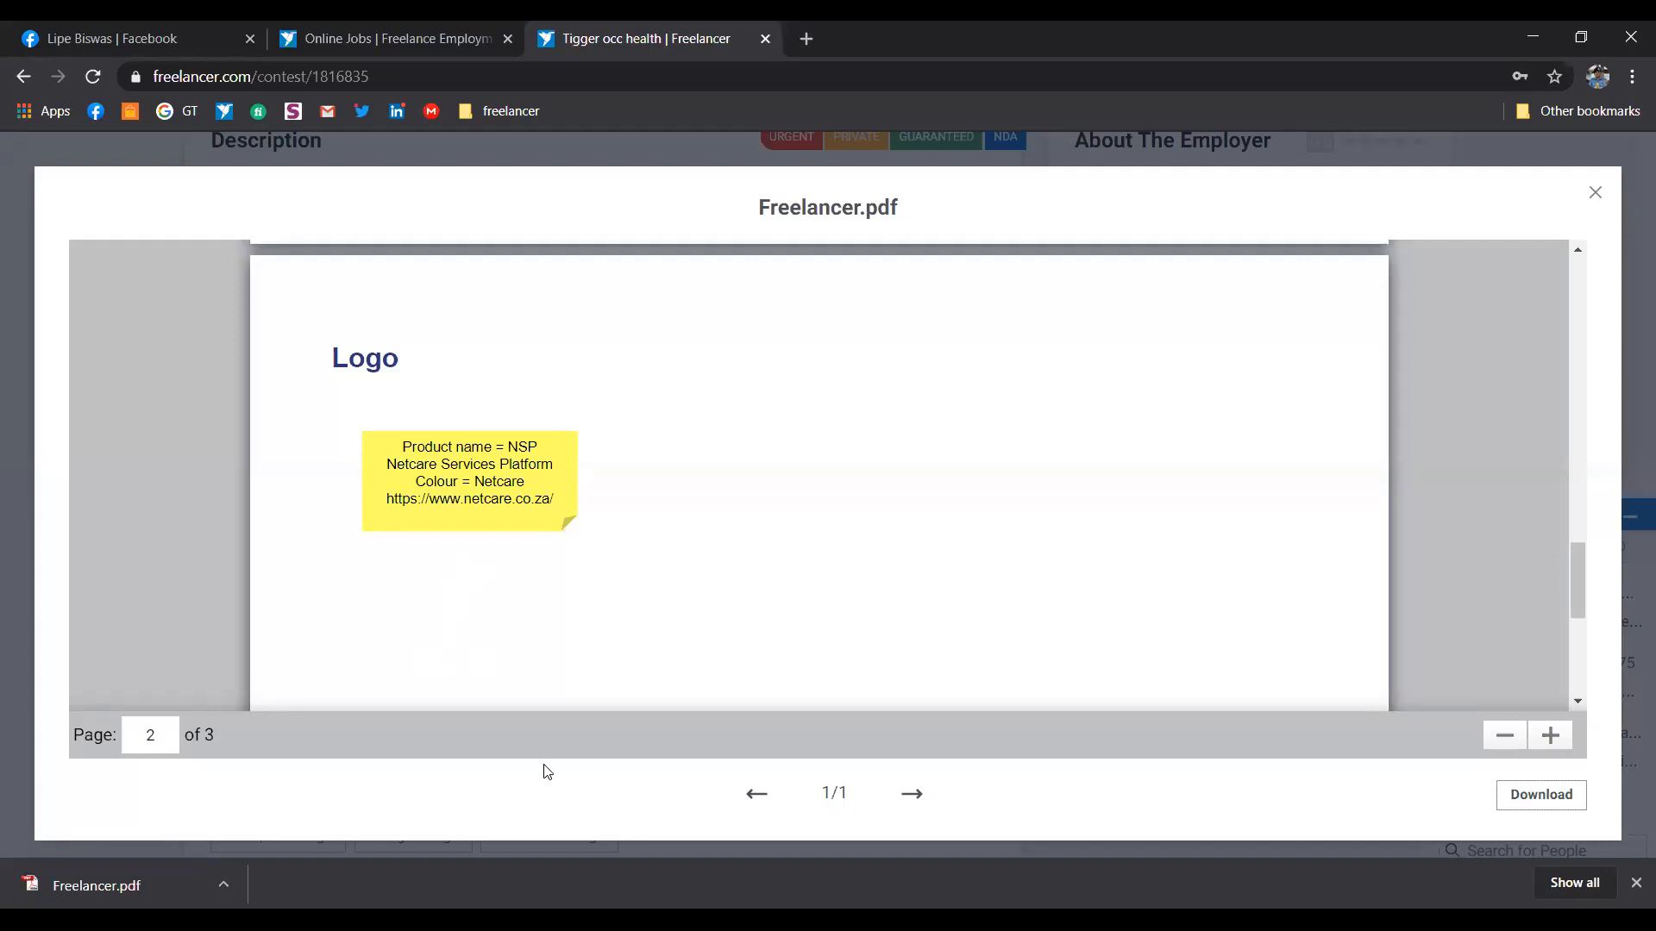
# In the browser, review the attached Freelancer.pdf of the "Tigger occ health" contest and close it.
pyautogui.scroll(10, 940, 630)
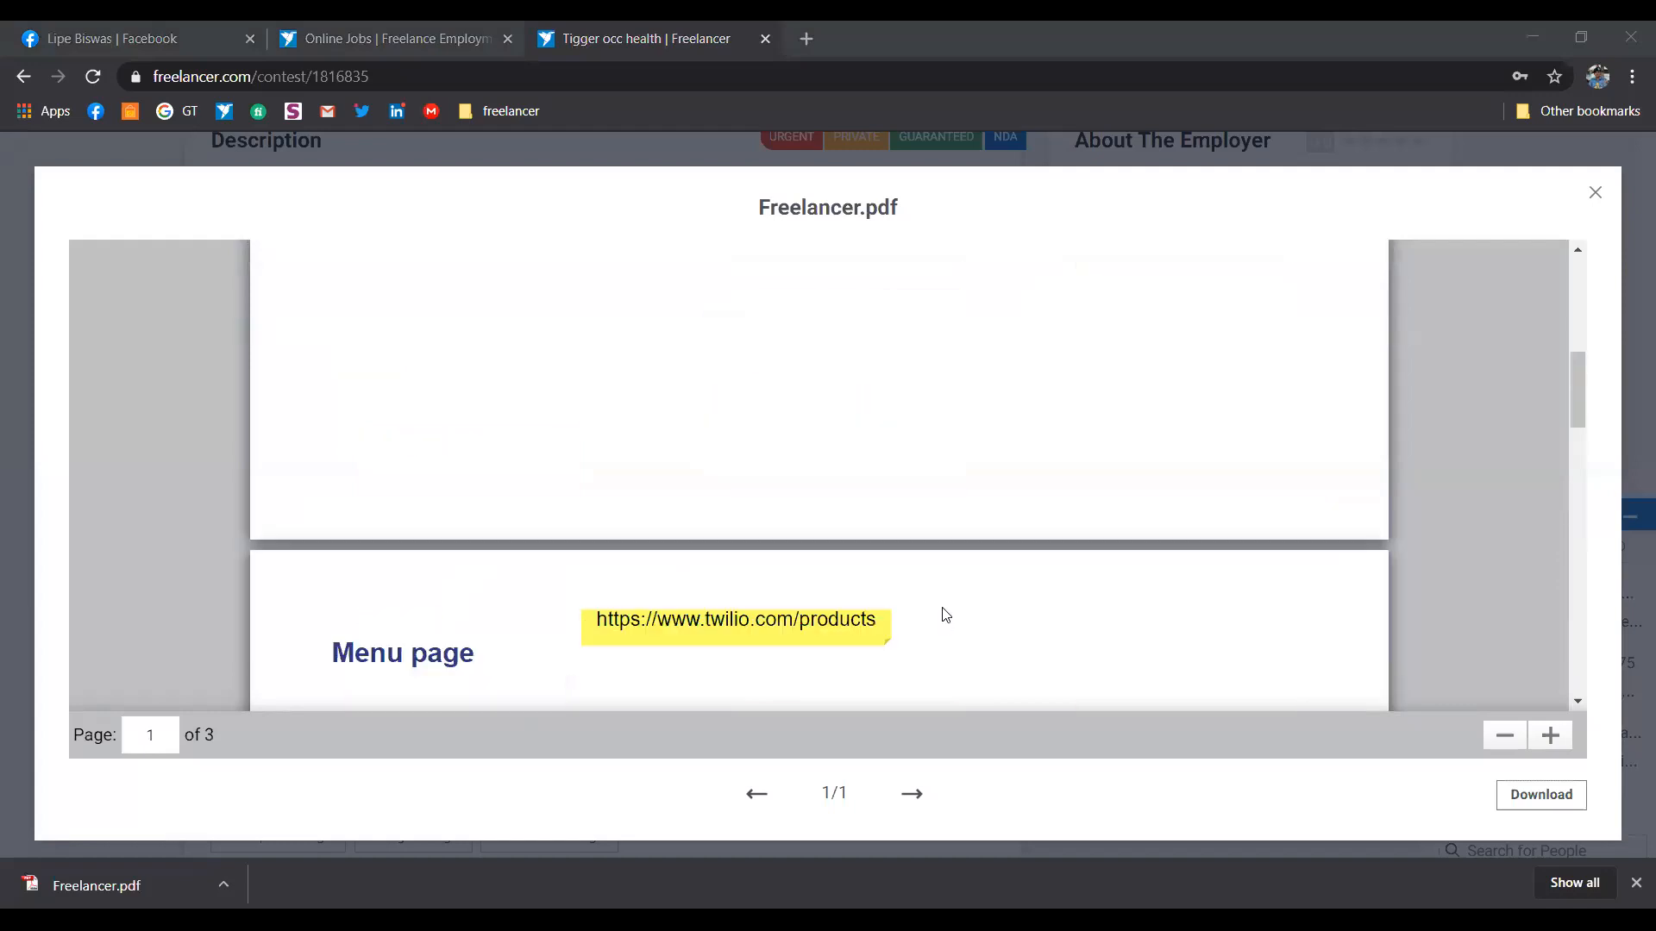
pyautogui.click(1597, 197)
pyautogui.scroll(4, 316, 443)
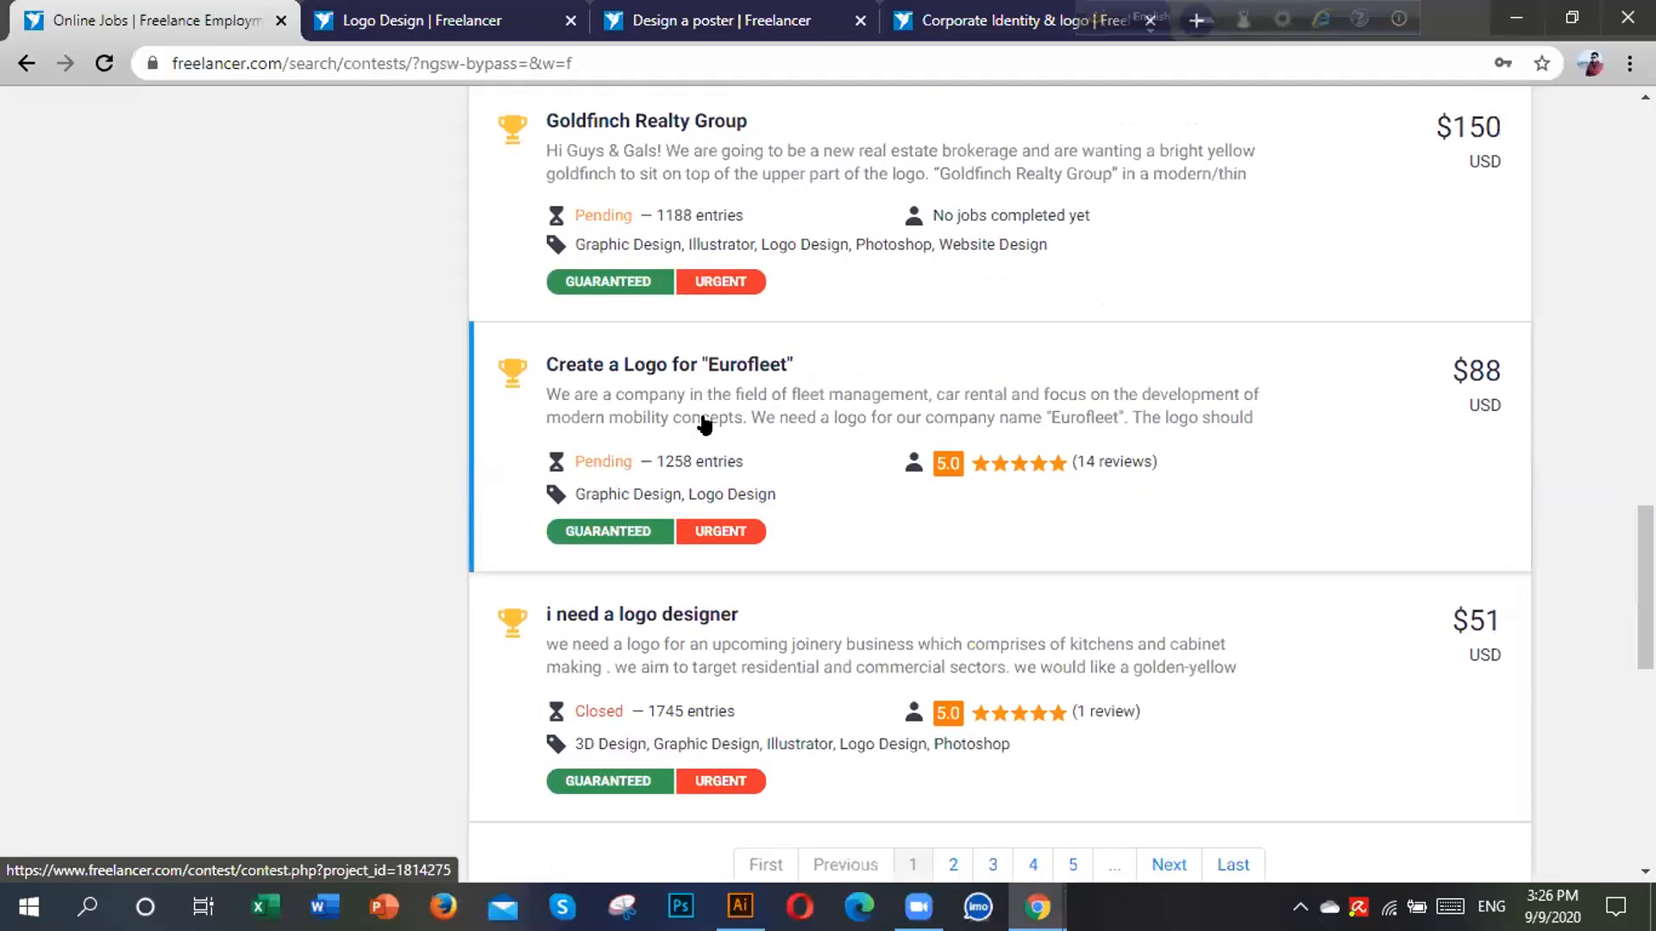
# Examine the first page of Freelancer contest listings for their briefs, prizes, status and entry counts.
pyautogui.scroll(3, 705, 422)
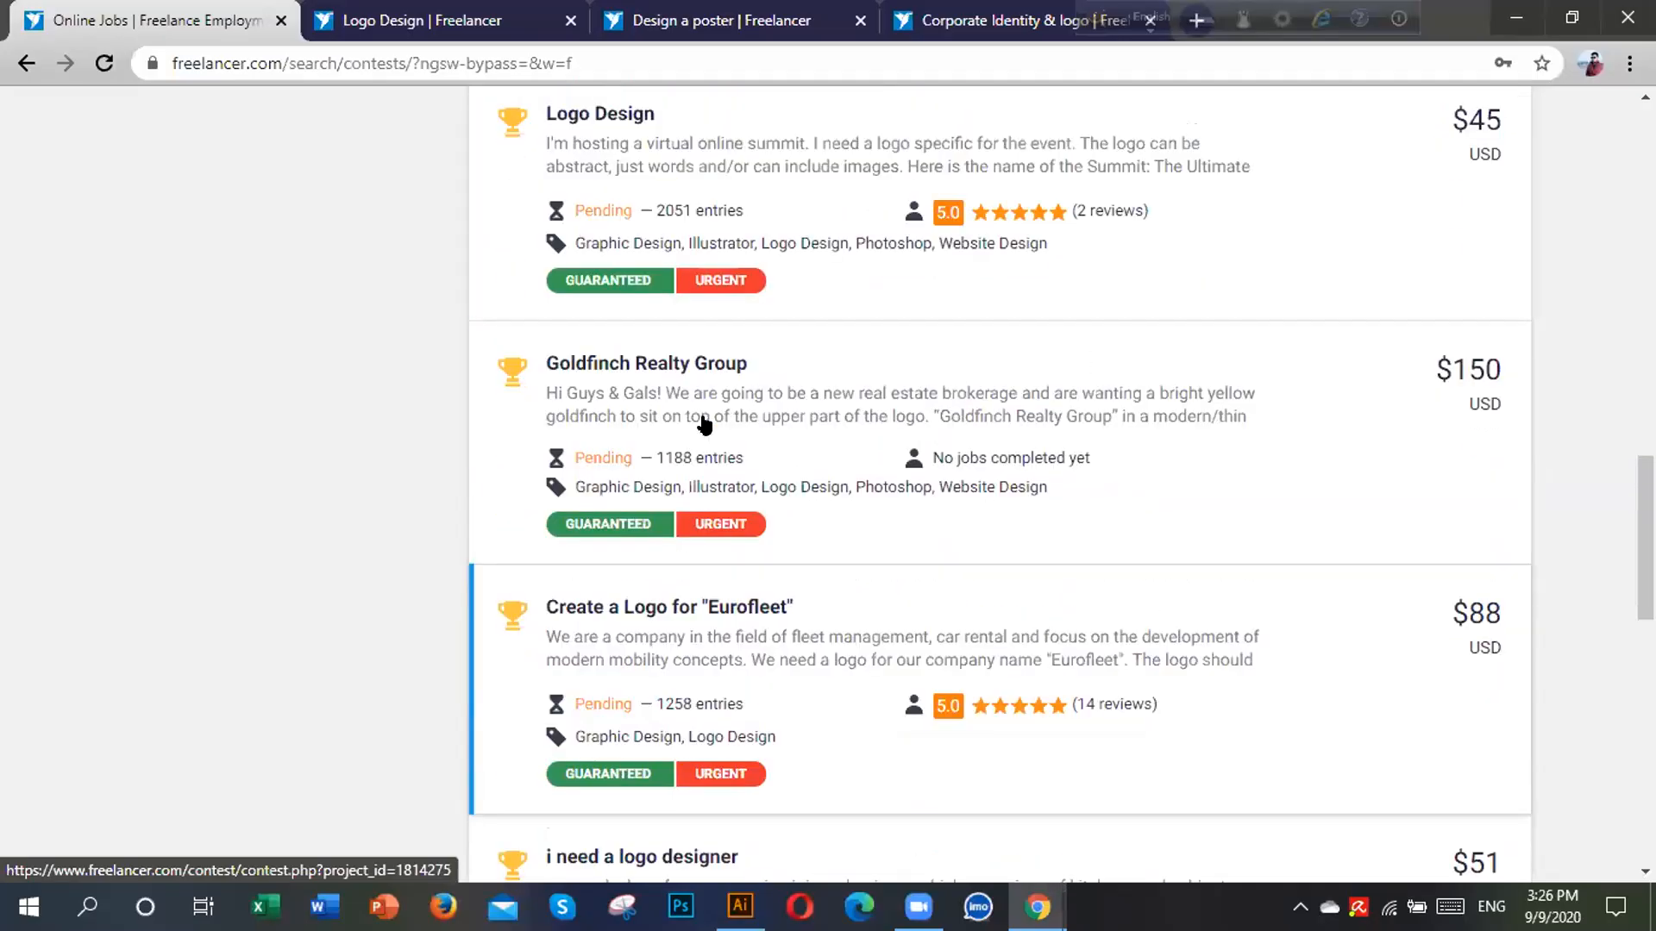
pyautogui.scroll(-4, 710, 427)
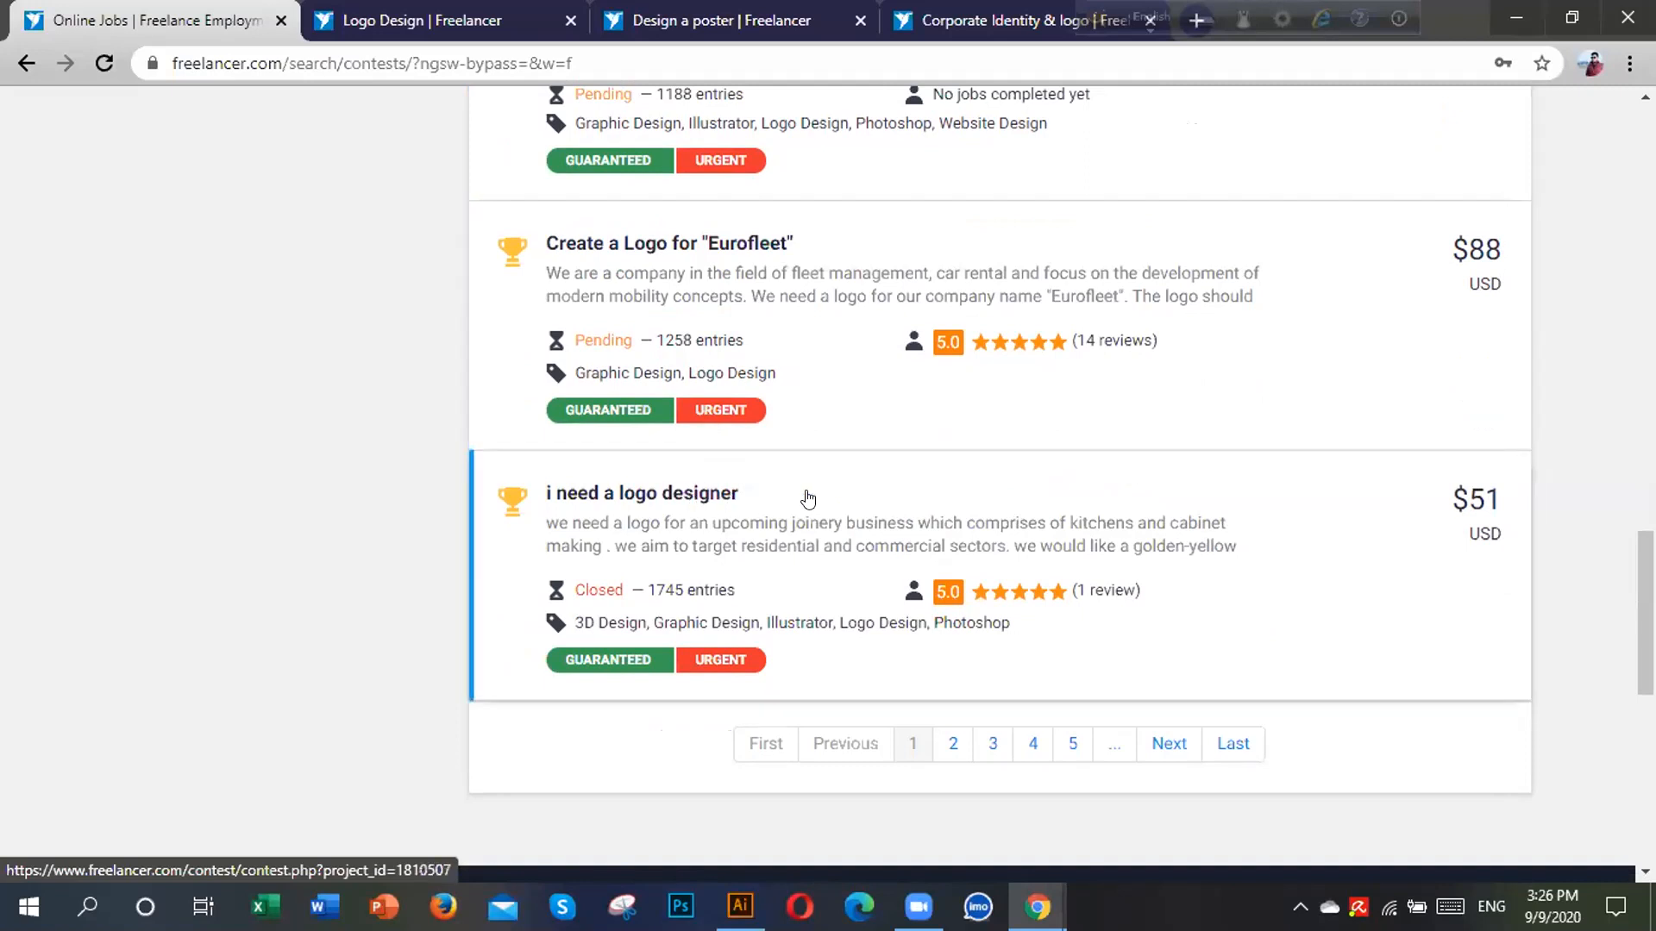
pyautogui.scroll(10, 787, 491)
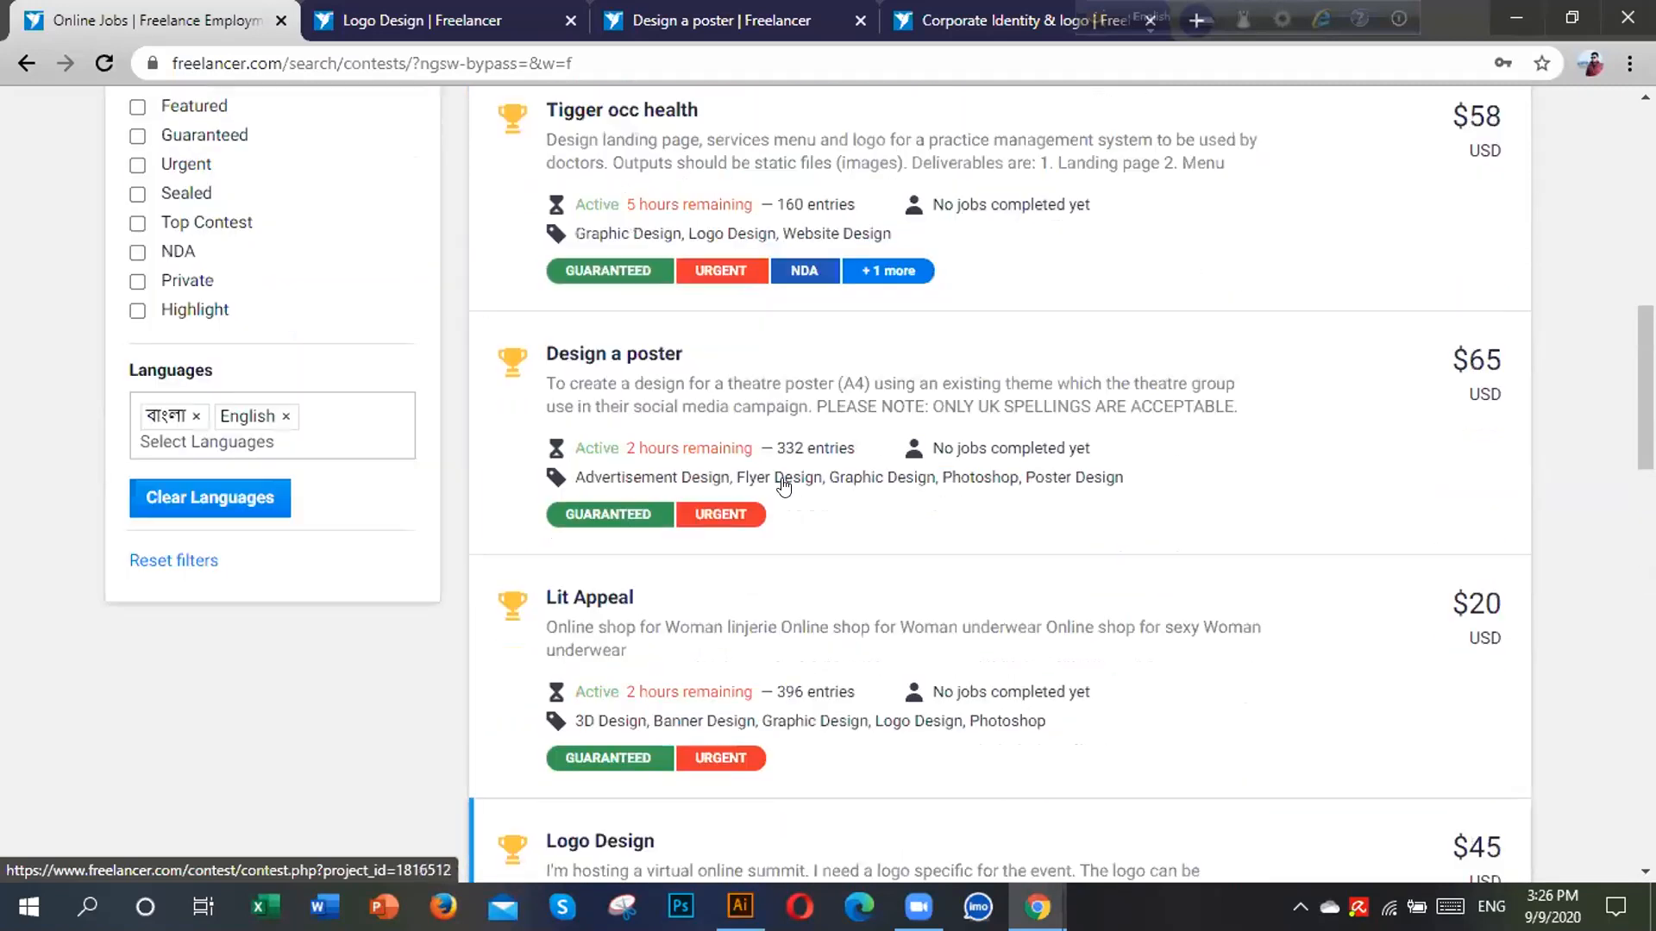
pyautogui.scroll(7, 784, 488)
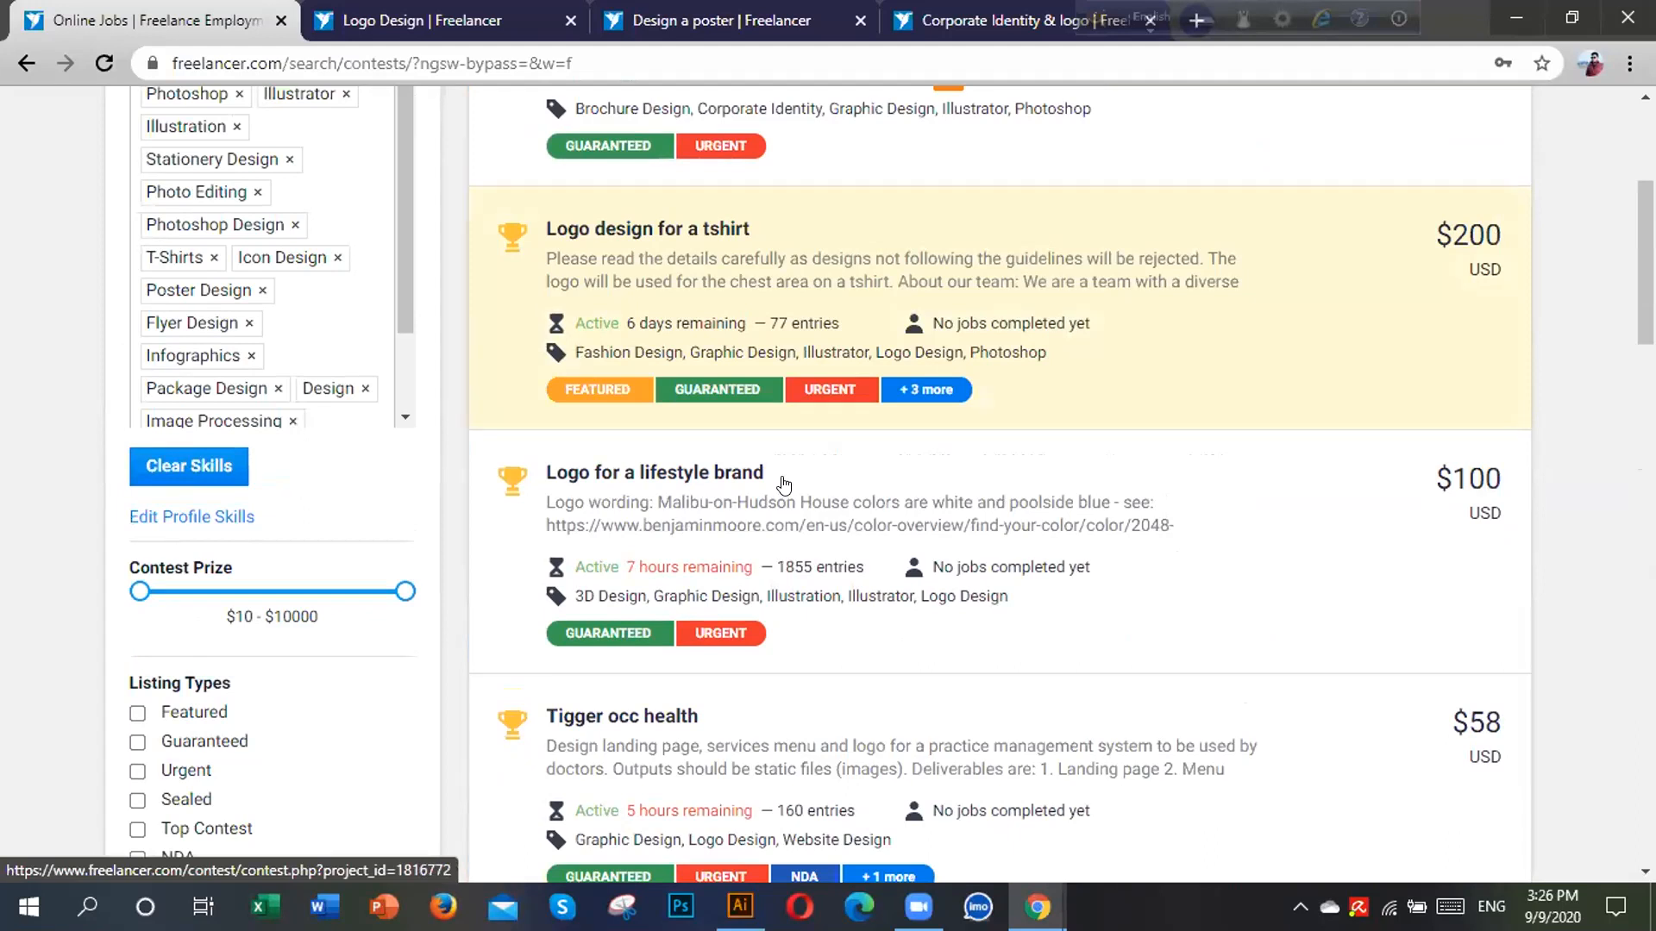
pyautogui.scroll(4, 784, 488)
pyautogui.scroll(-16, 776, 482)
pyautogui.scroll(-15, 776, 470)
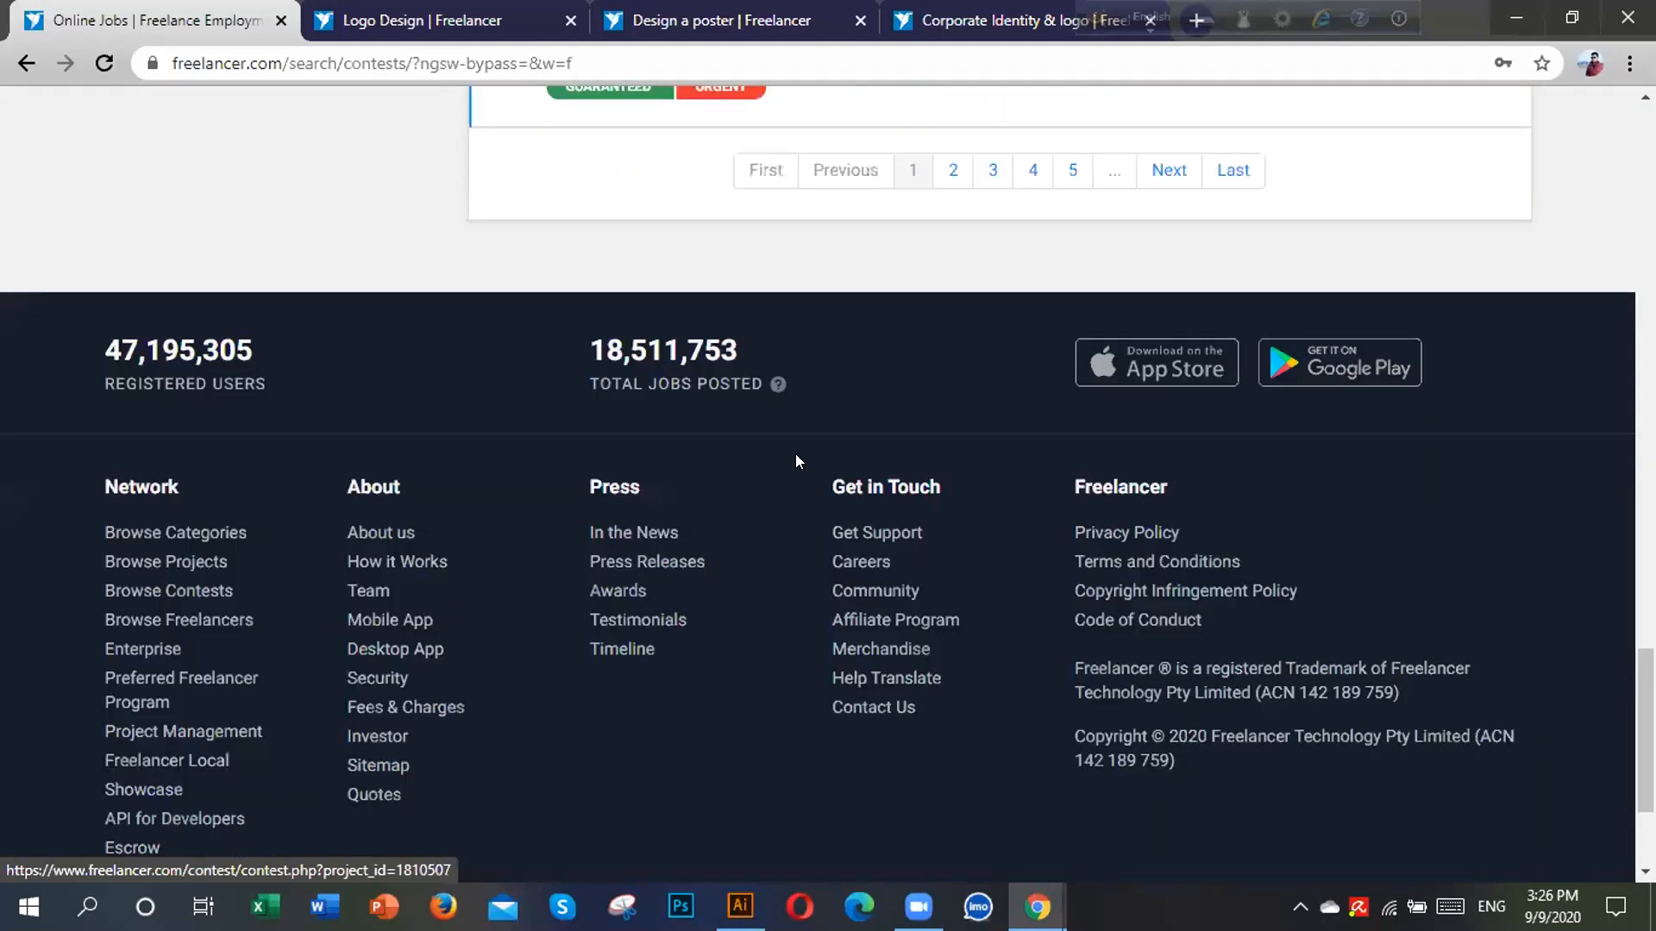
pyautogui.scroll(5, 876, 474)
# Go to page 2 of the contest results and open the "Company logo and templates" contest.
pyautogui.click(957, 660)
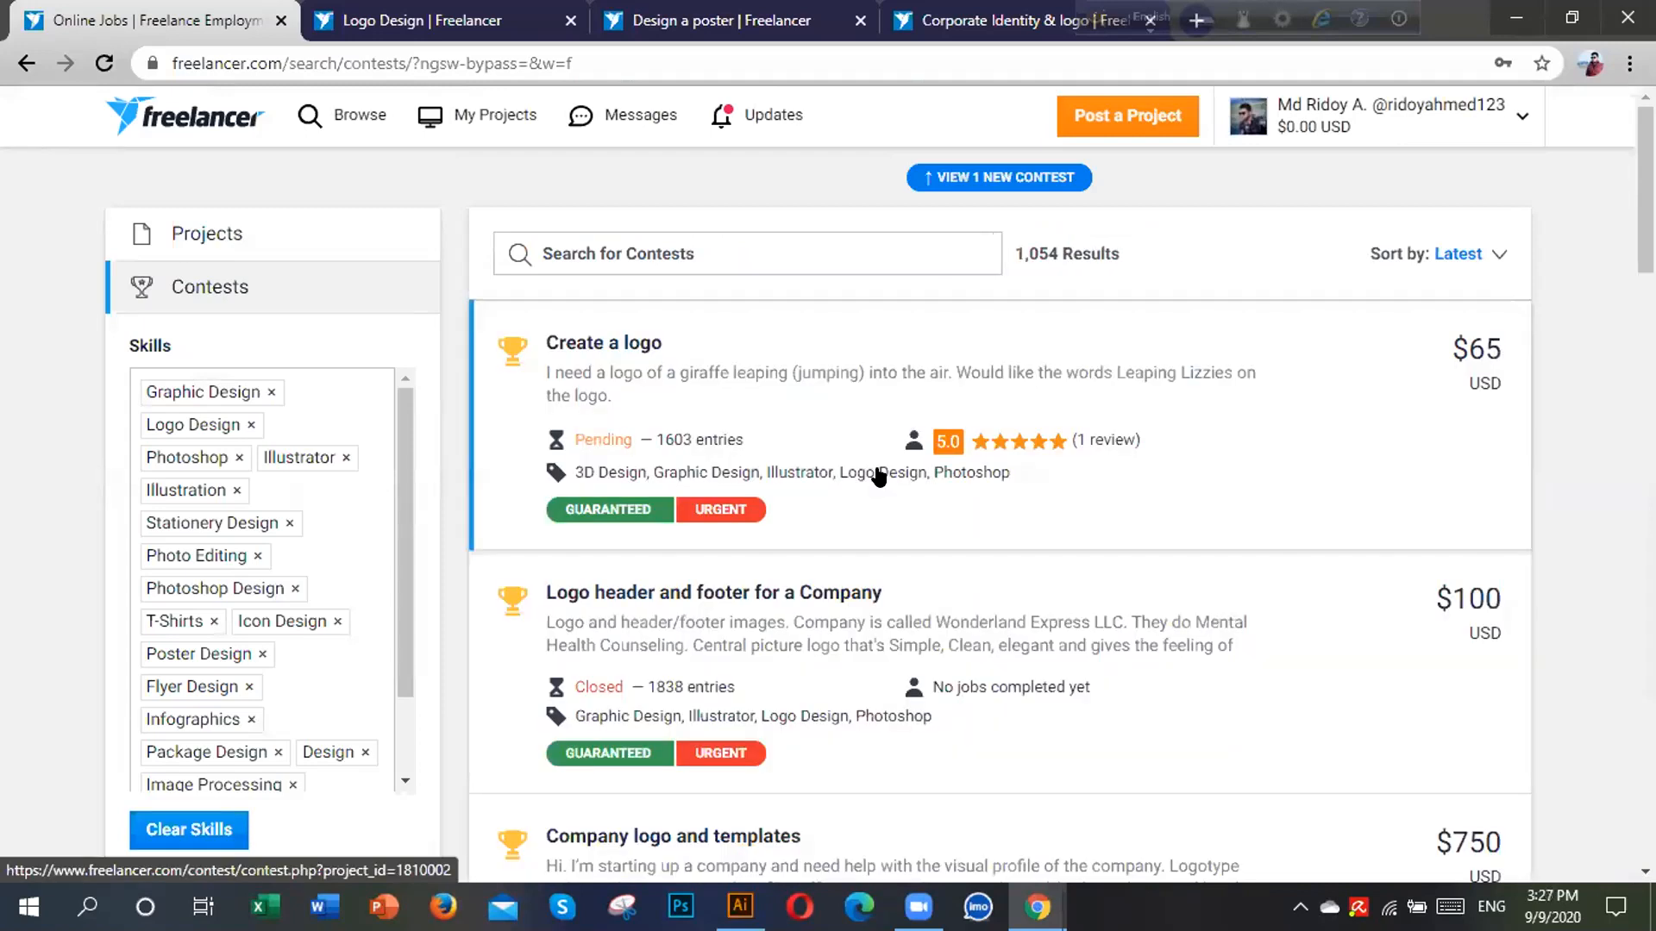
pyautogui.scroll(-3, 879, 476)
pyautogui.scroll(-3, 871, 476)
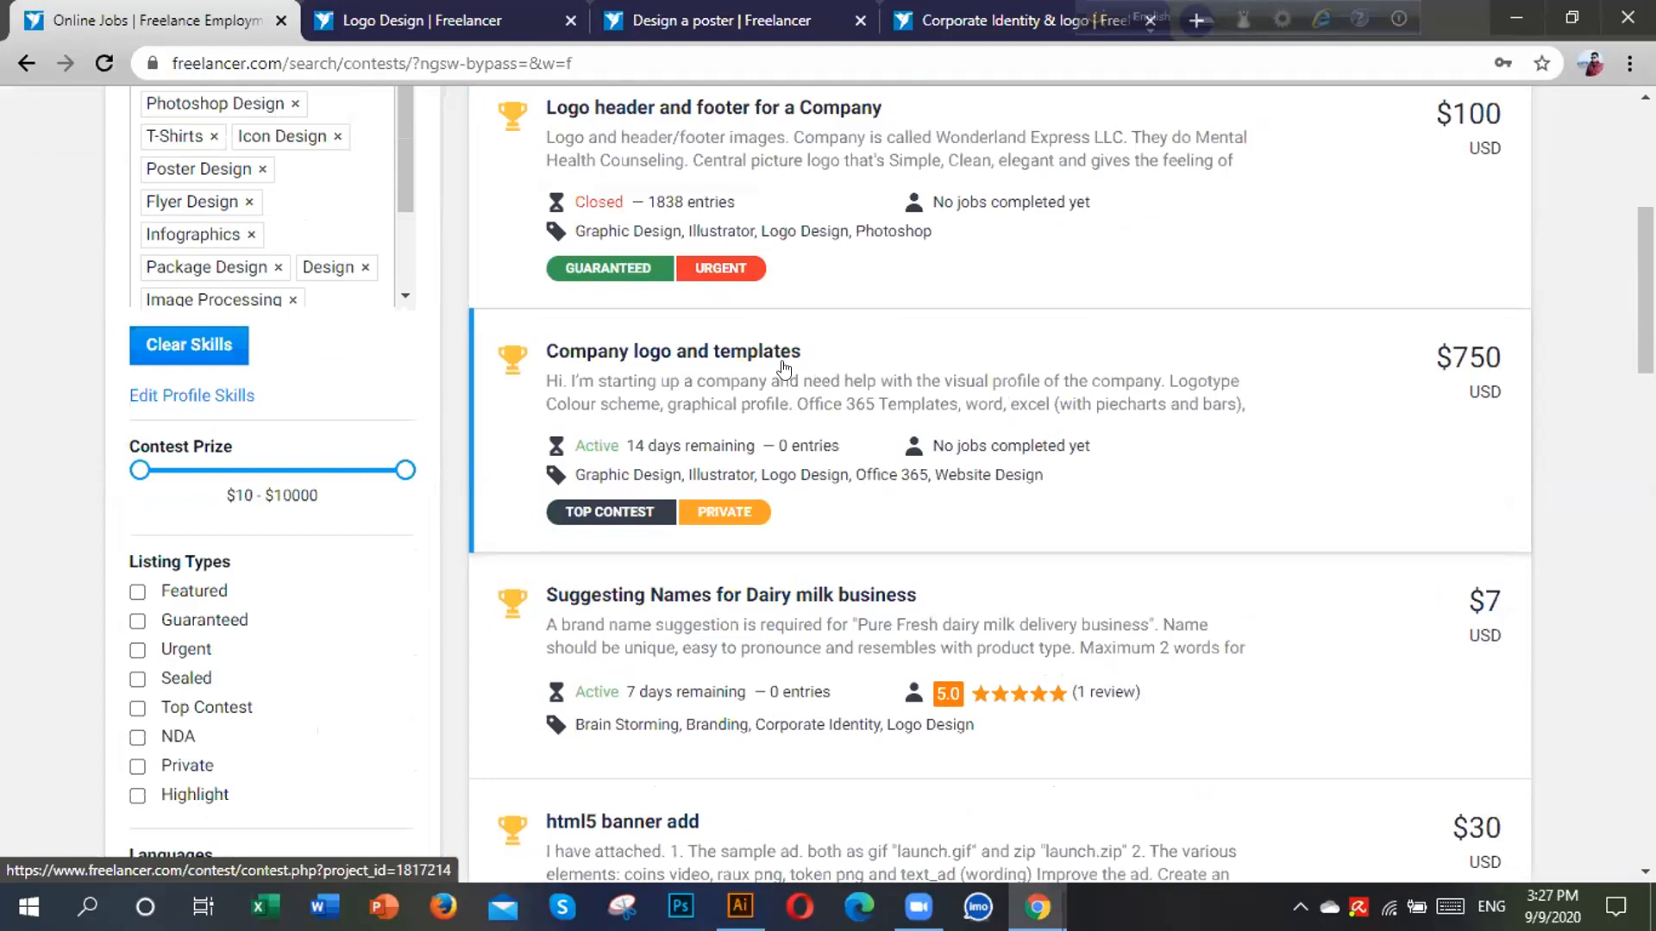
pyautogui.click(746, 354)
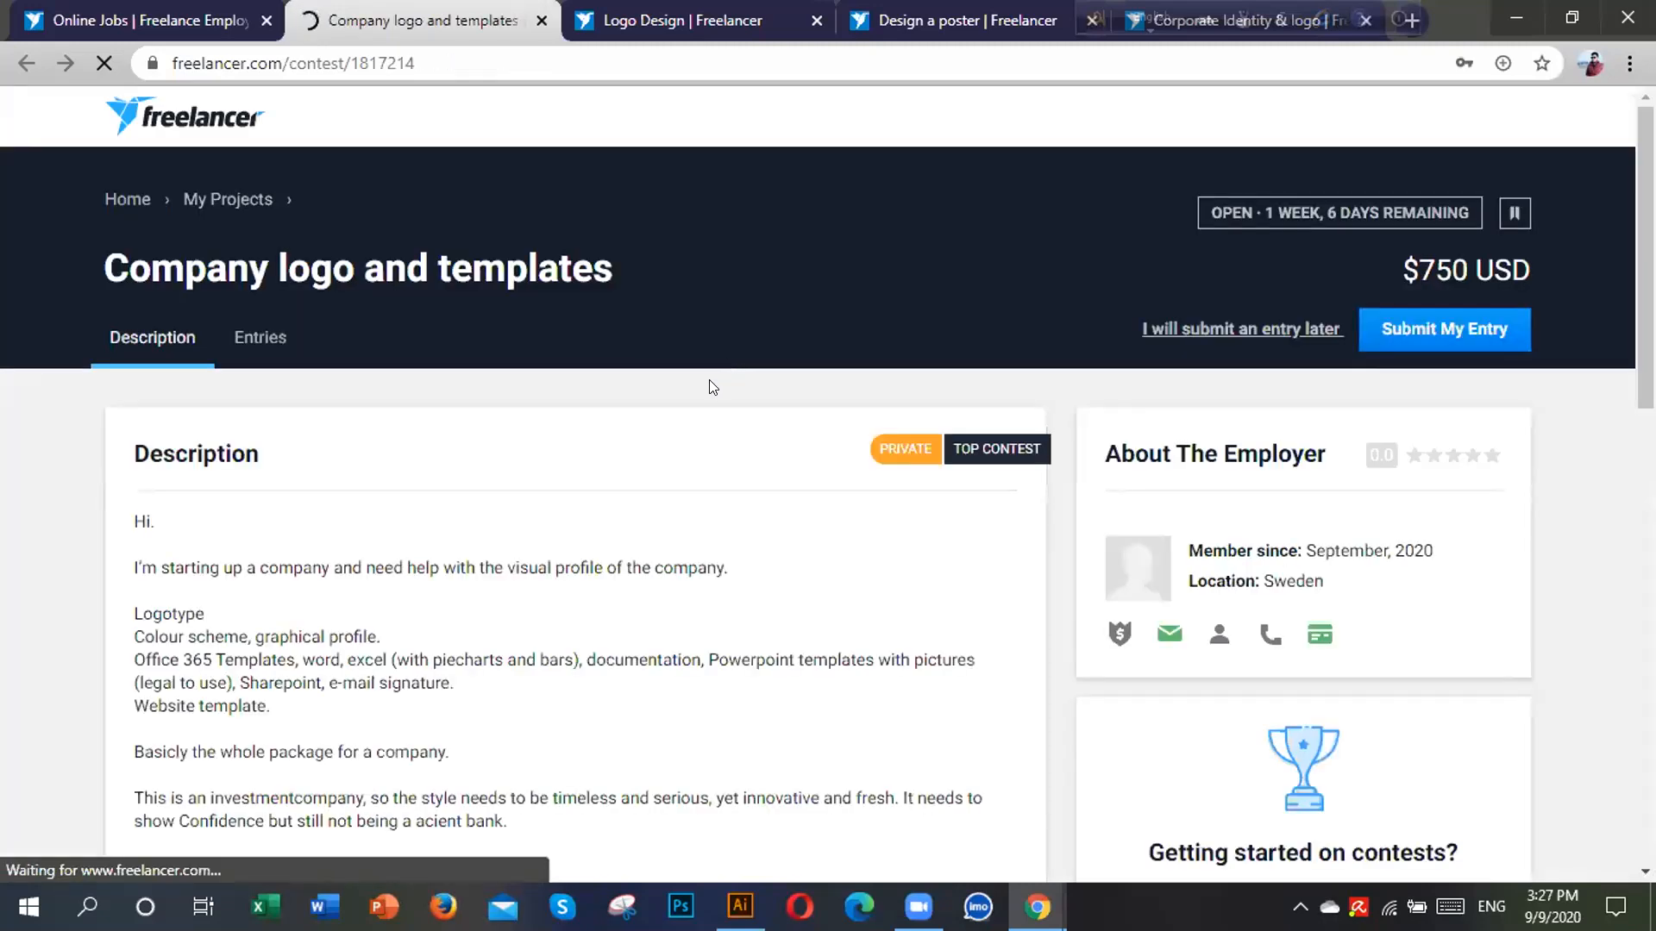
# Read the "Company logo and templates" brief, check its entries and return to the description.
pyautogui.scroll(-1, 696, 425)
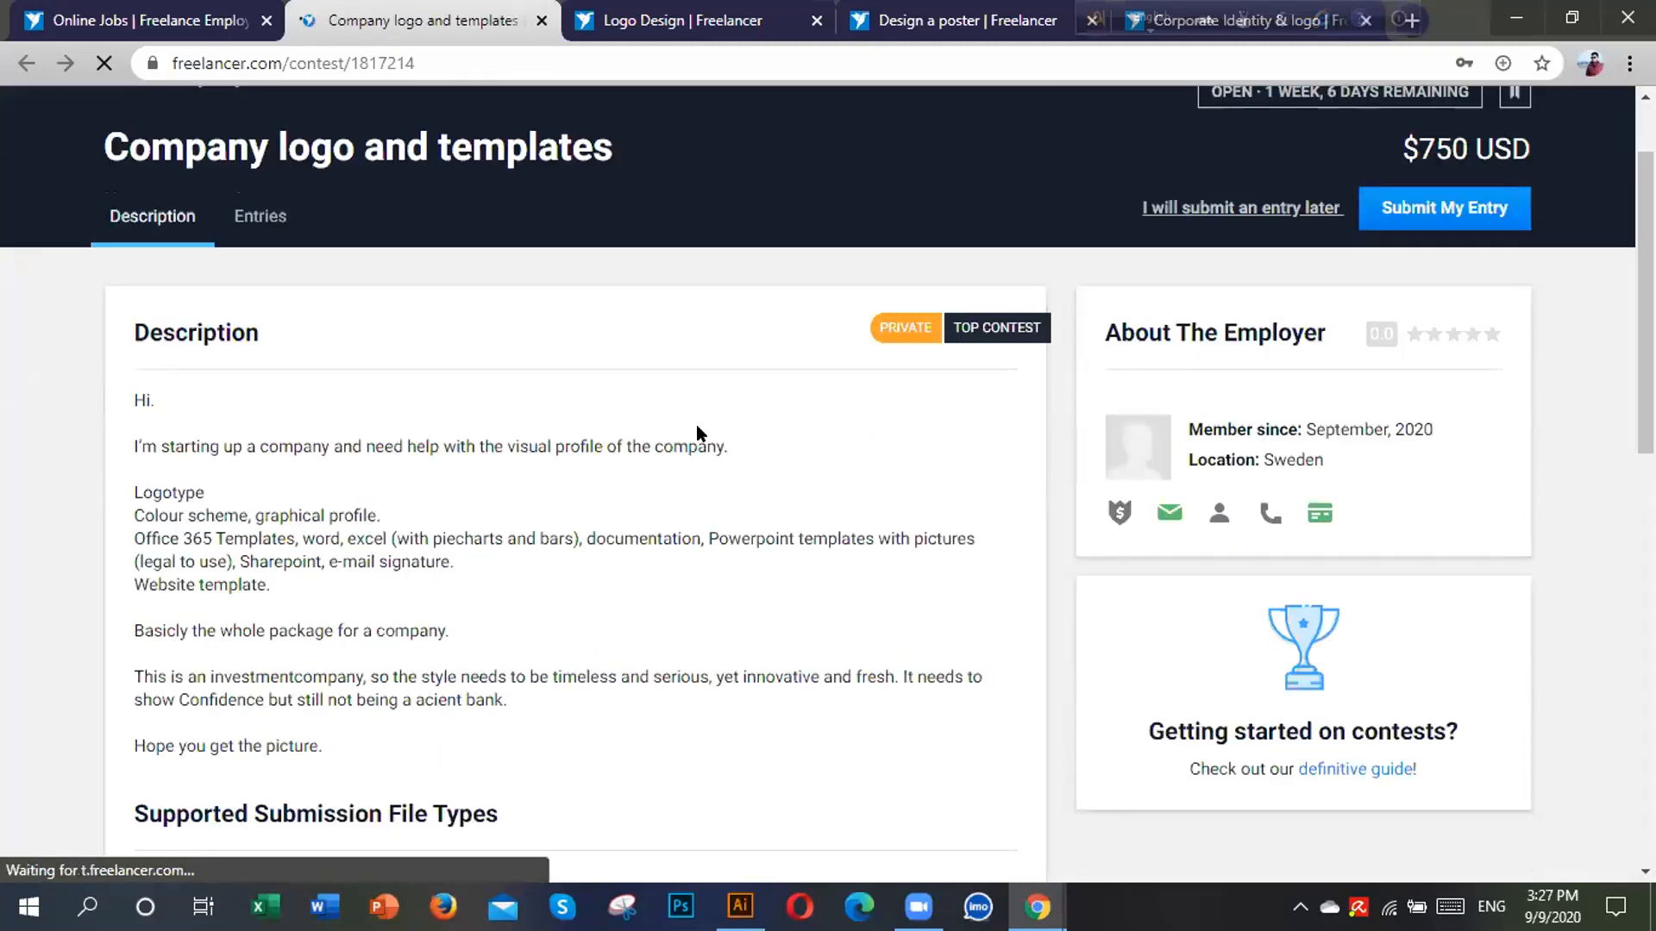
pyautogui.scroll(-3, 696, 424)
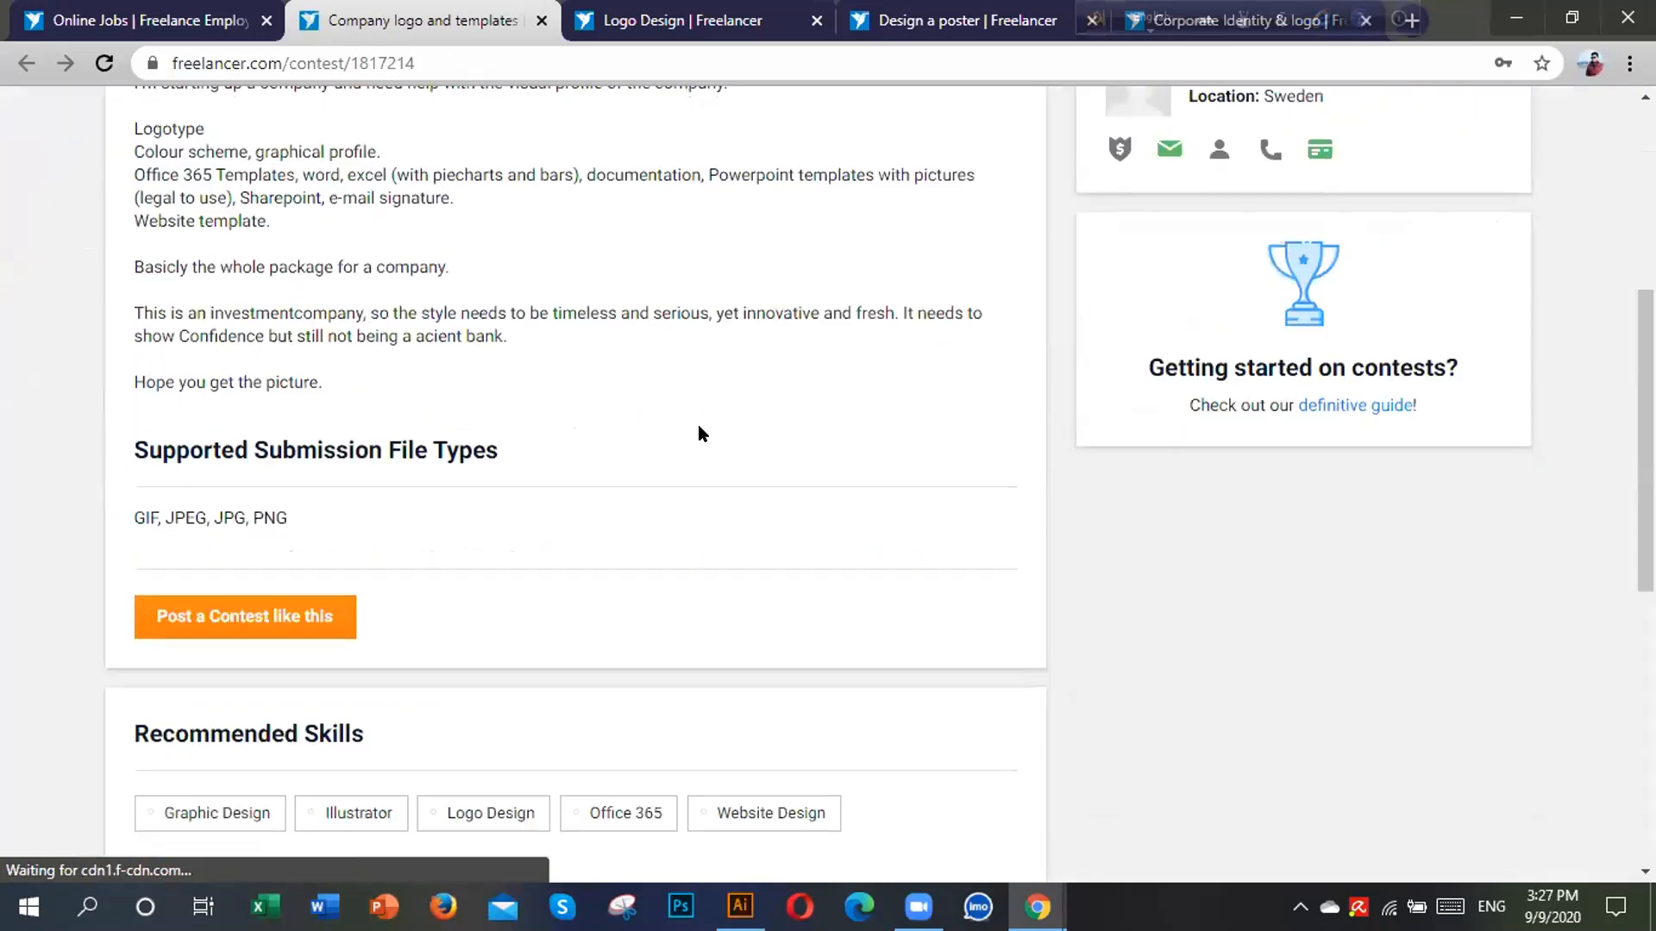
pyautogui.scroll(4, 682, 458)
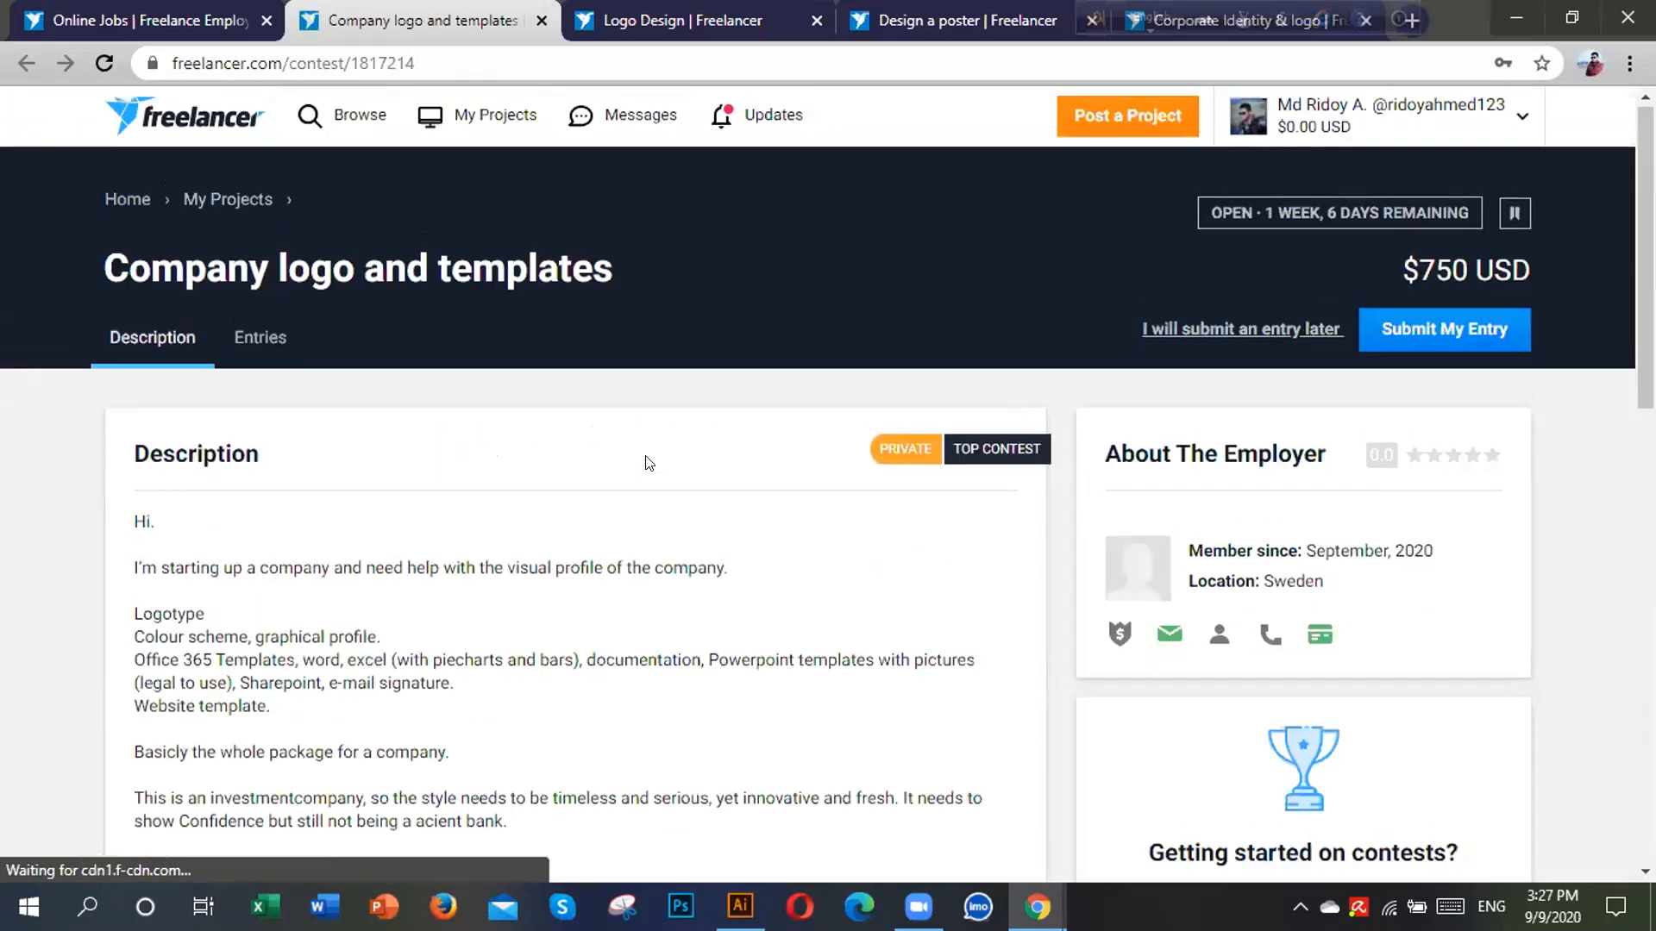
pyautogui.click(244, 340)
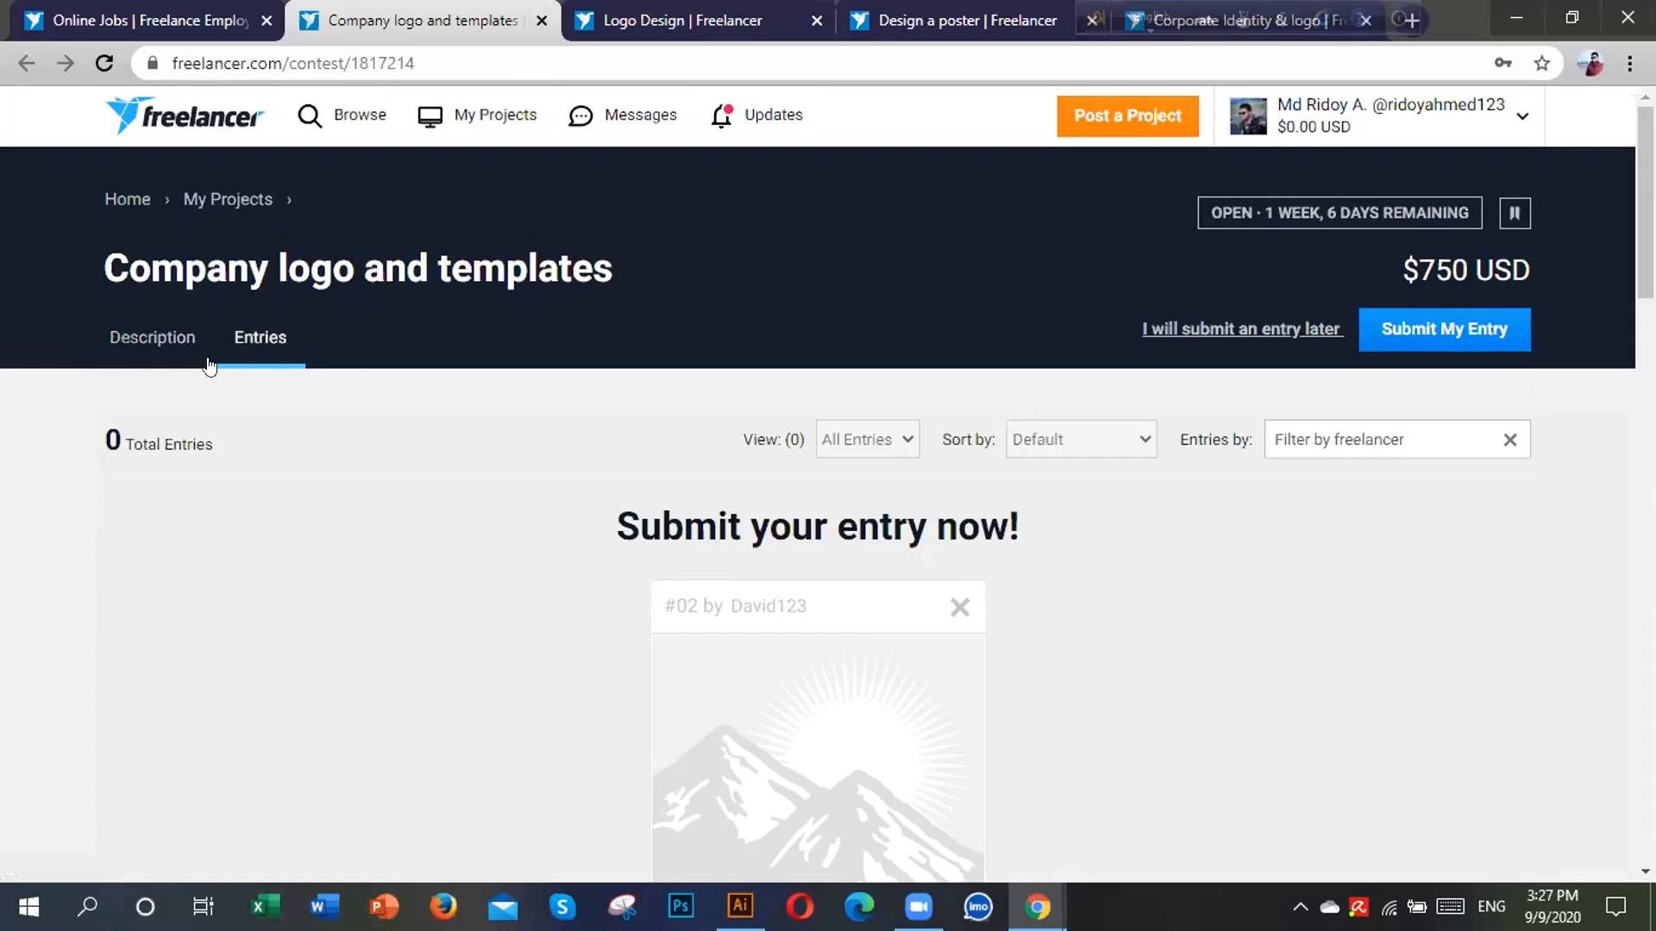
pyautogui.scroll(-5, 574, 476)
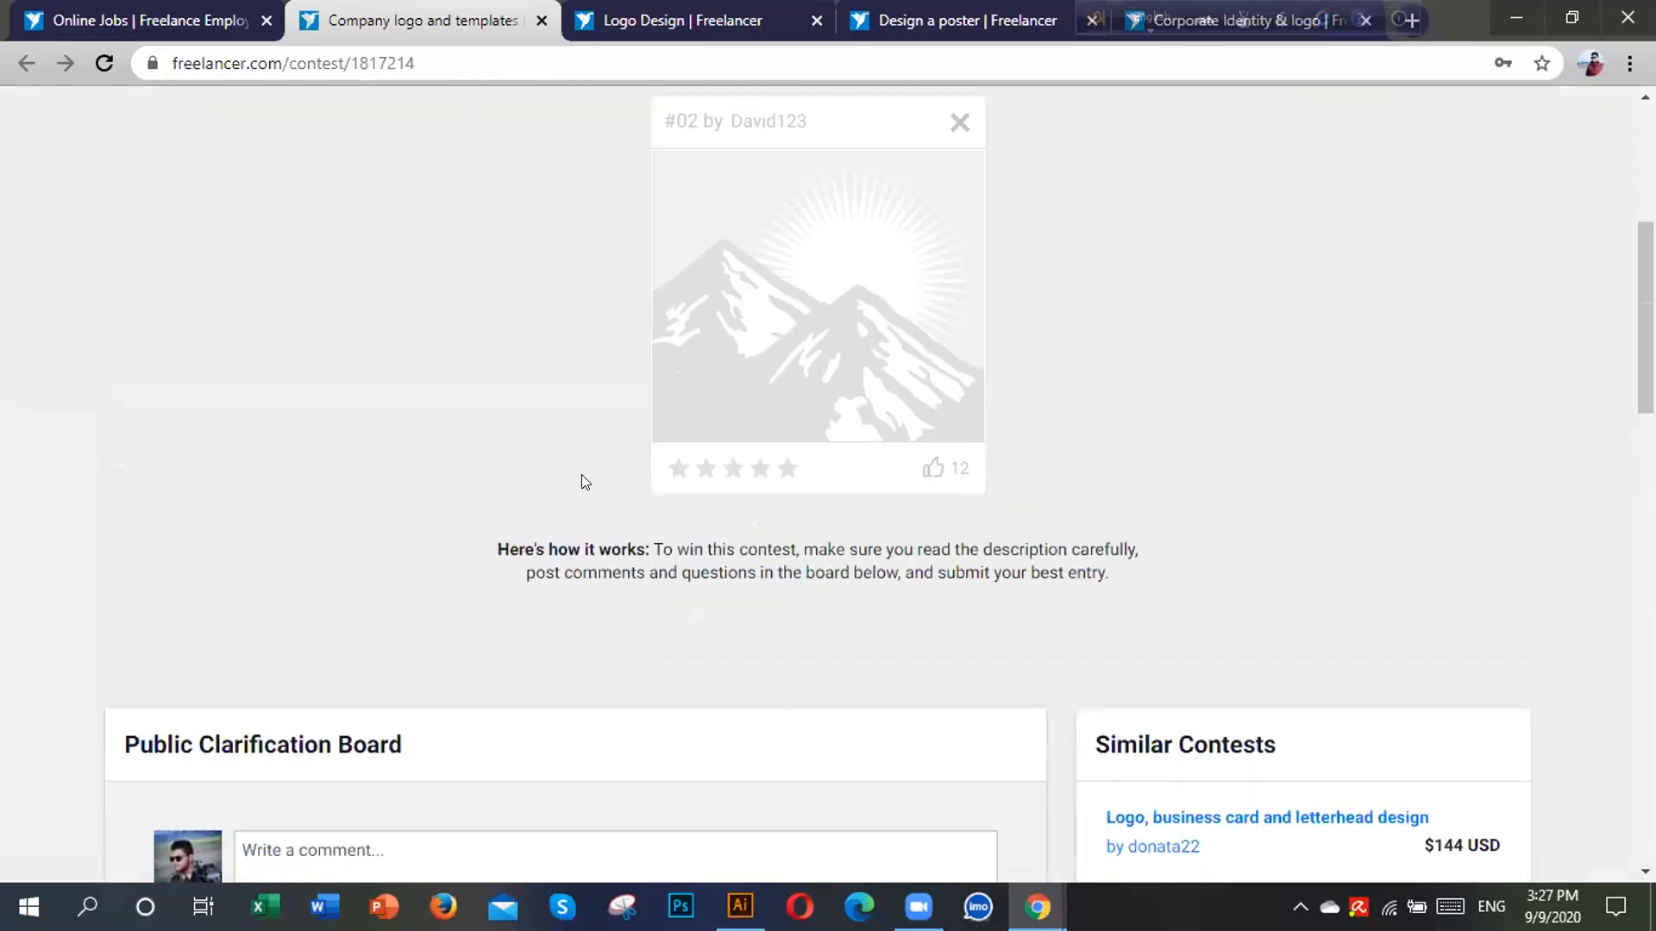
pyautogui.scroll(4, 581, 481)
pyautogui.click(157, 223)
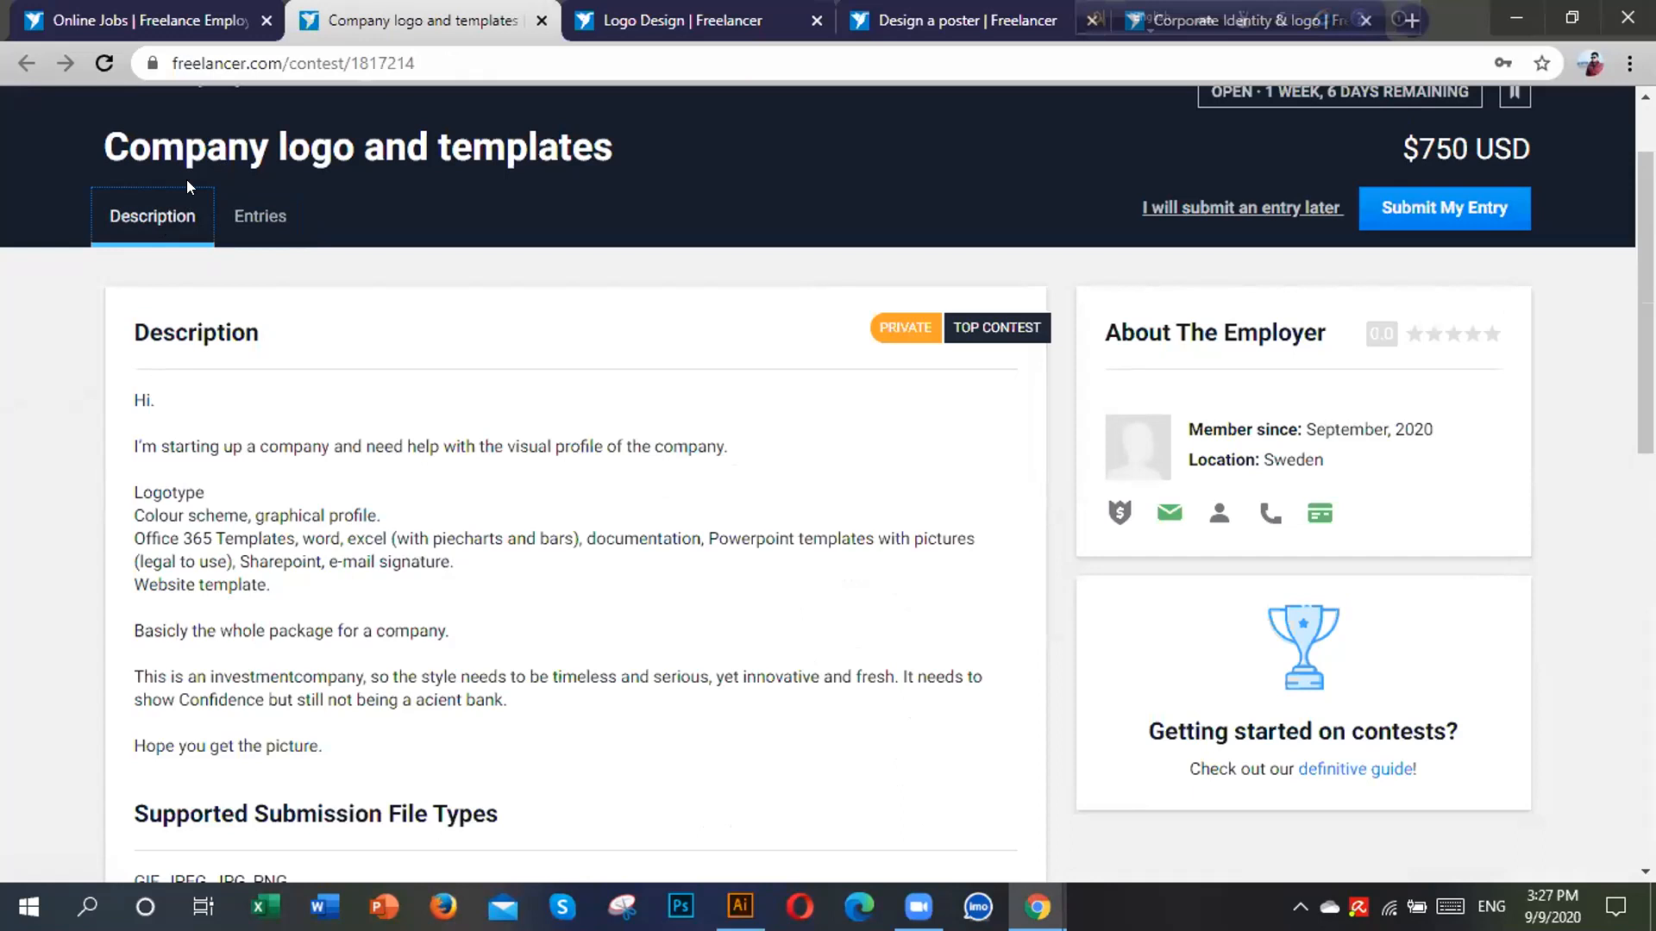
# Return to the contest listings and open the "Corporate Identity & logo" contest's description.
pyautogui.click(127, 8)
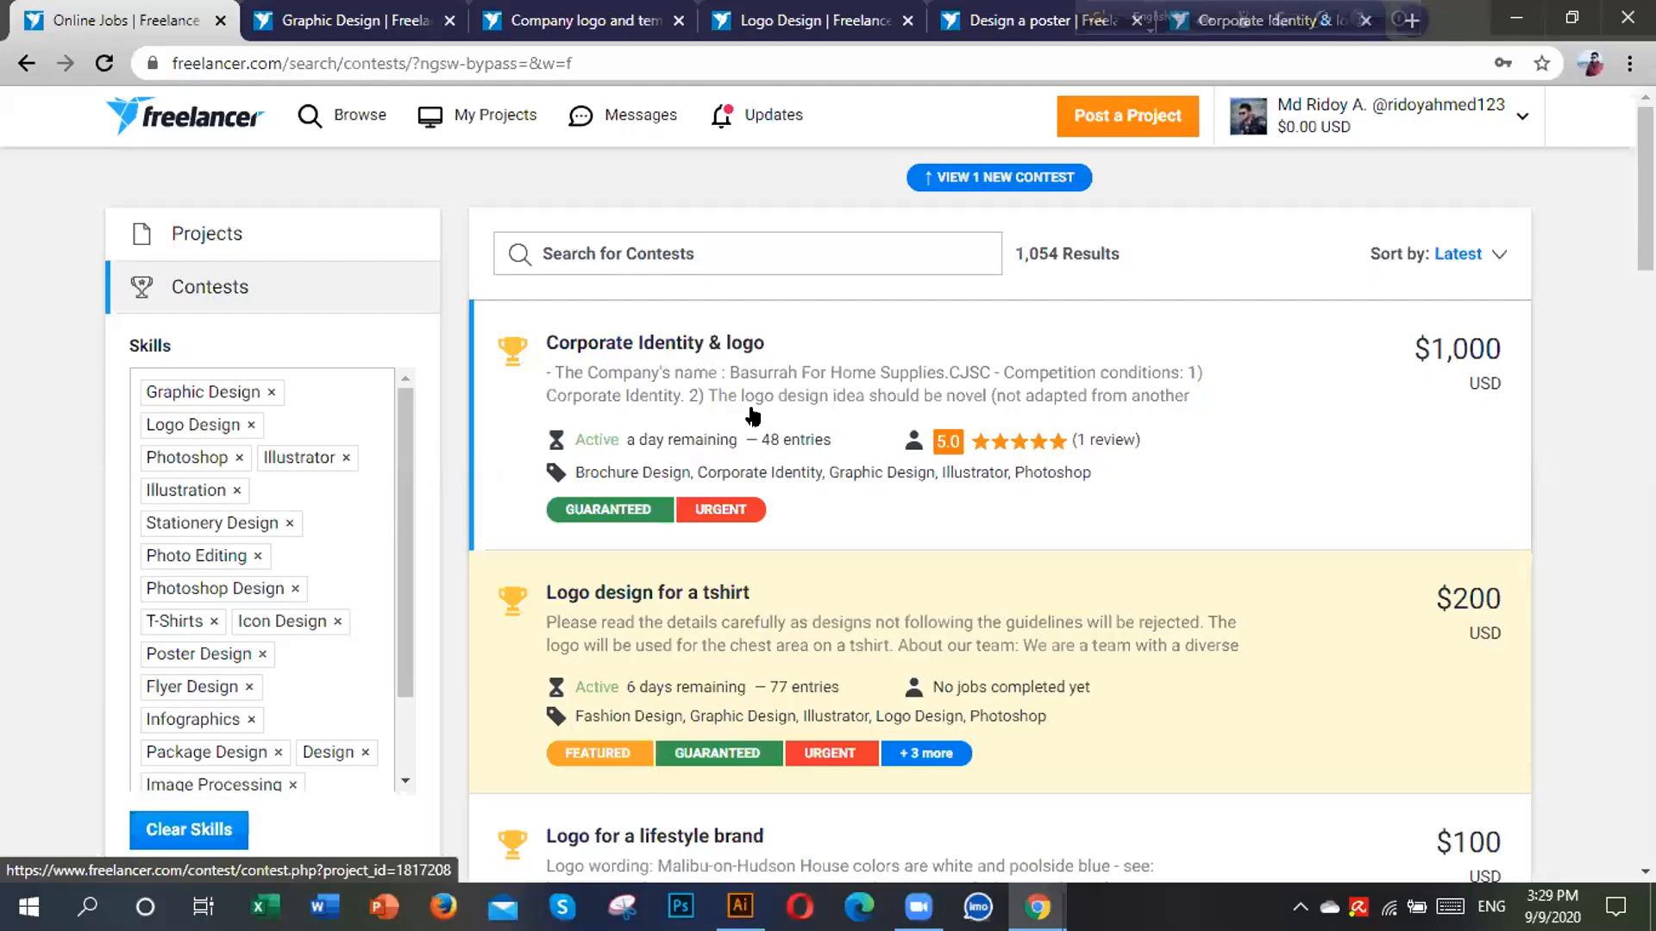
pyautogui.click(650, 341)
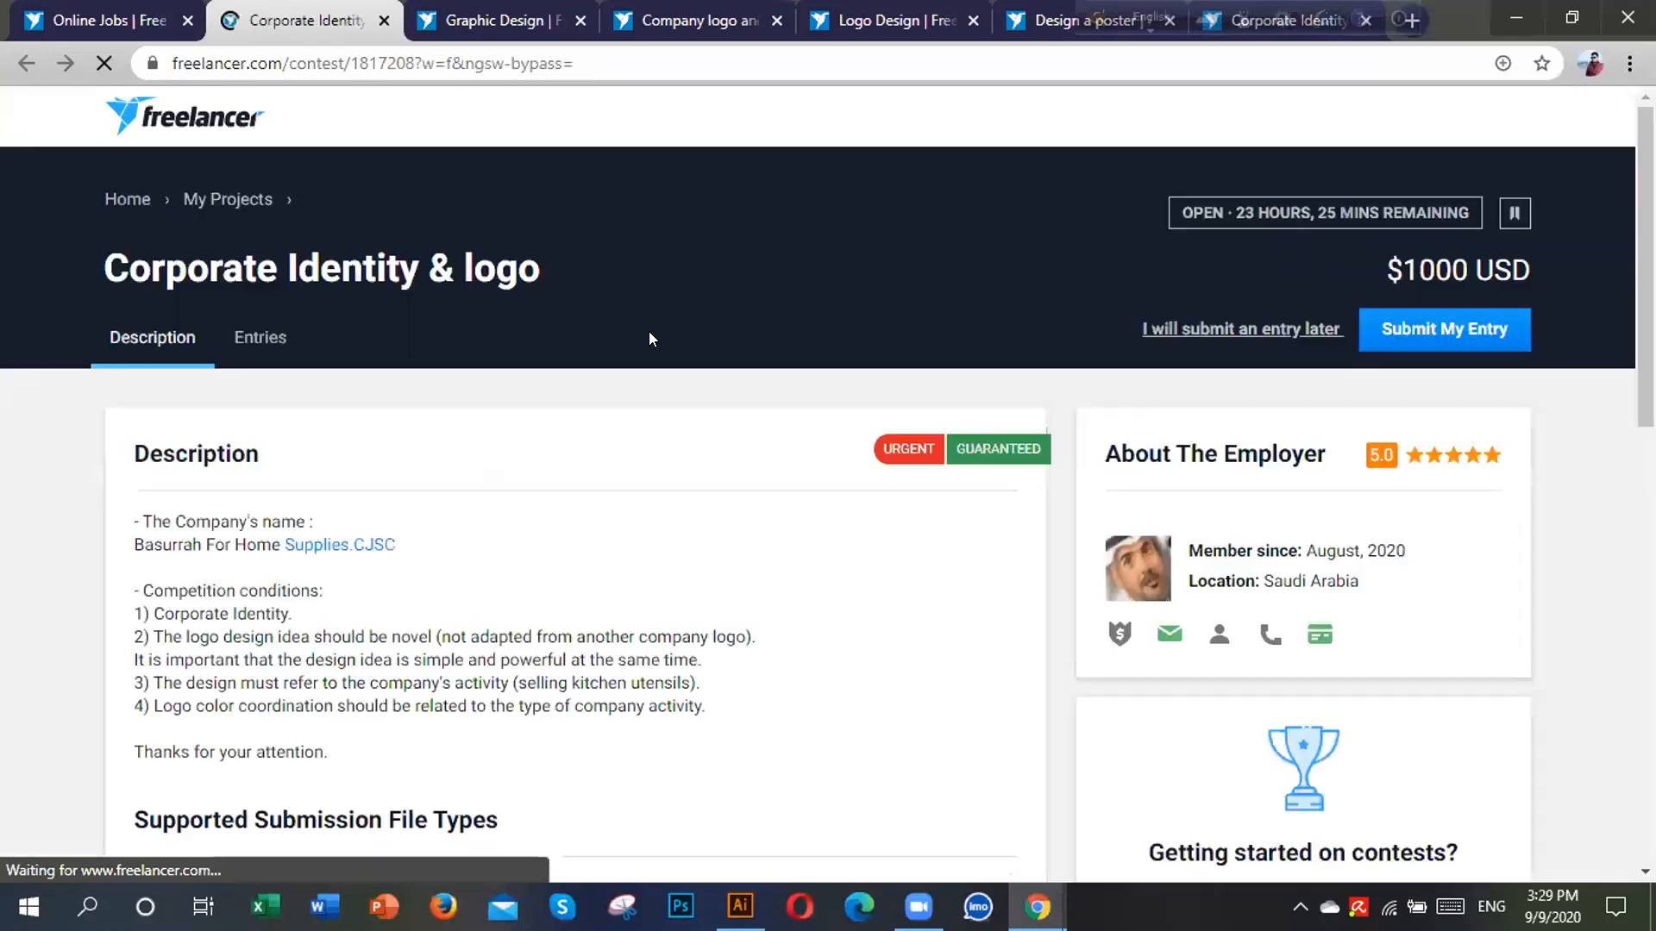
pyautogui.scroll(-3, 557, 551)
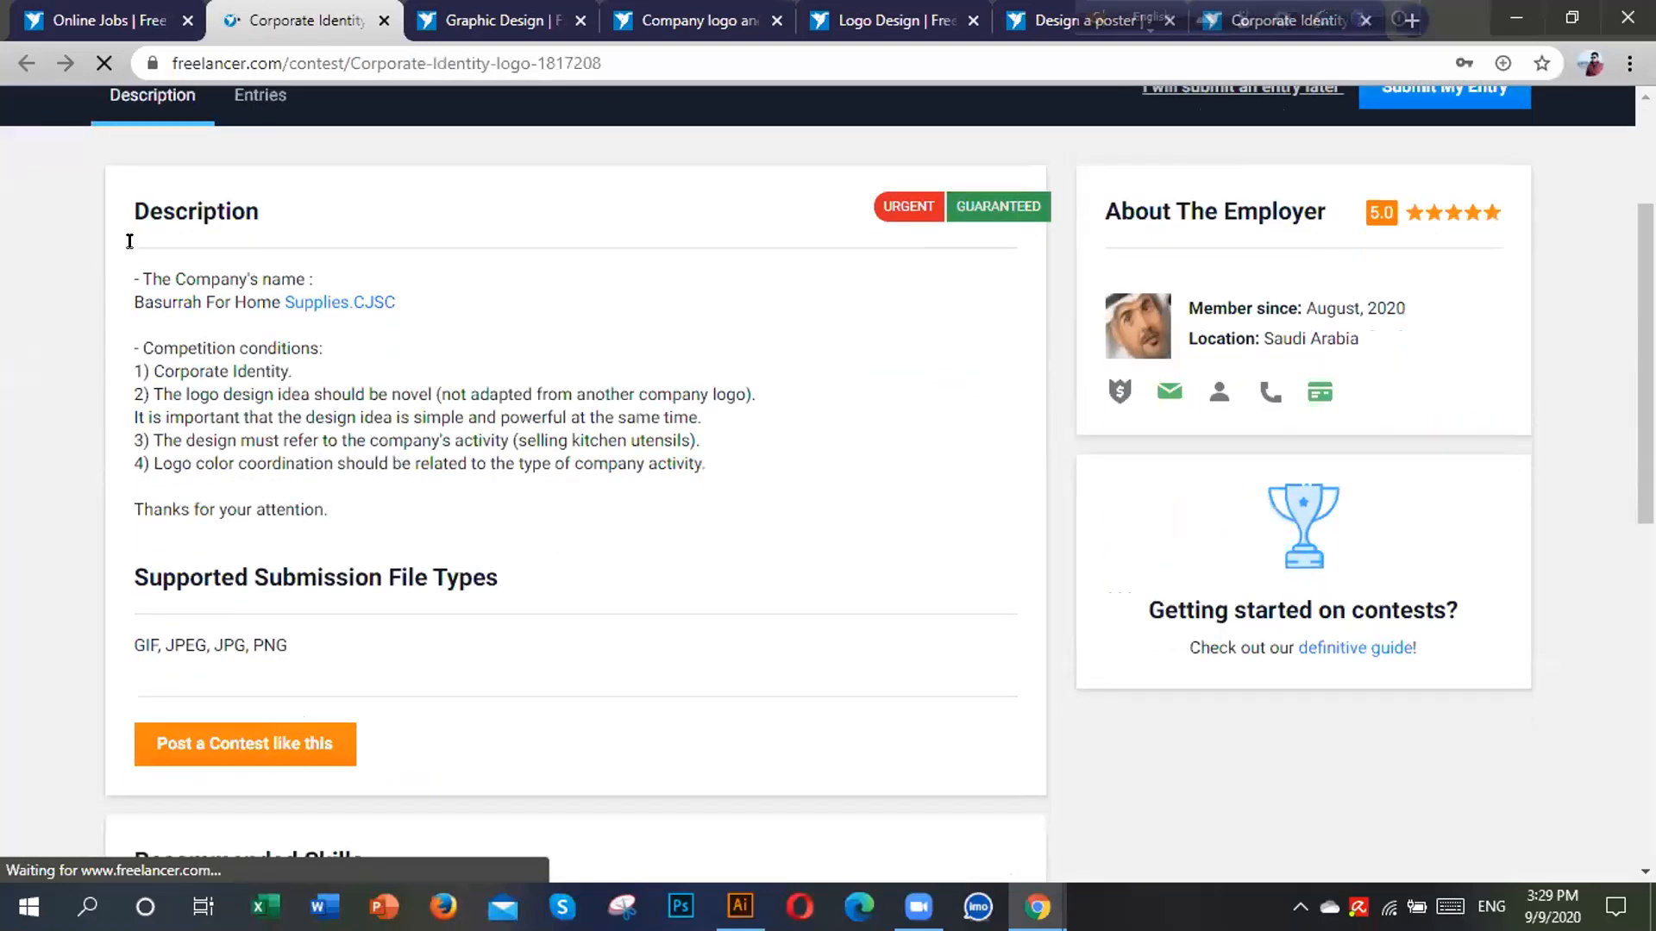
# Copy the full description text of the "Corporate Identity & logo" contest, from the company's name to the closing thanks.
pyautogui.moveTo(135, 276); pyautogui.dragTo(435, 505)
pyautogui.rightClick(362, 390)
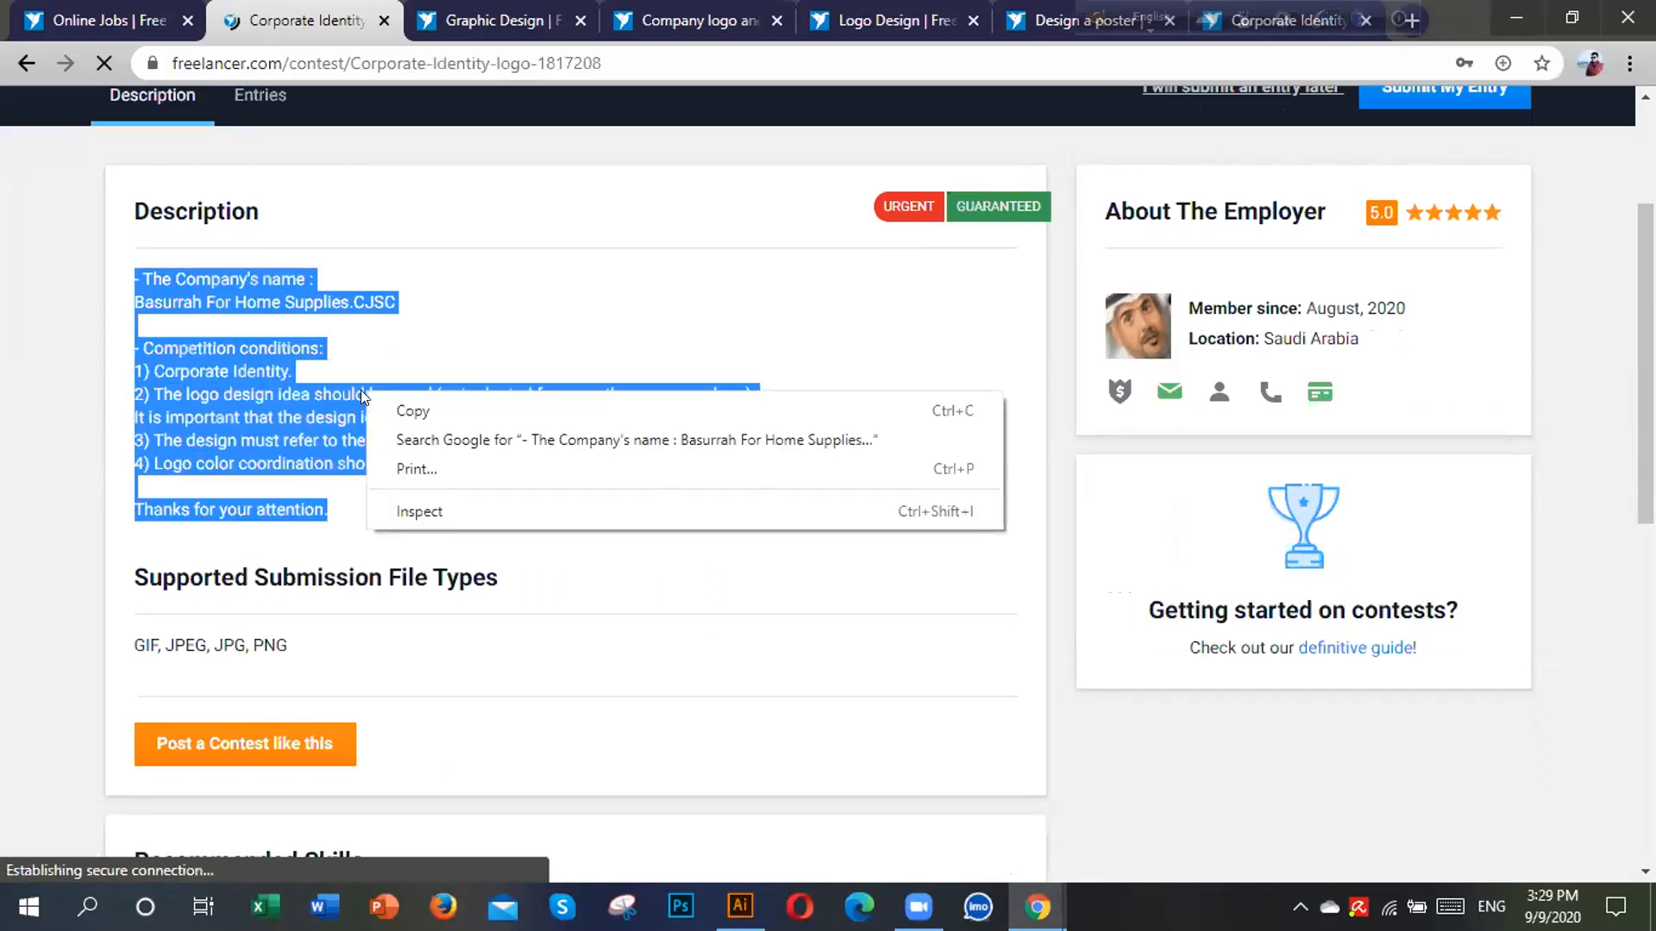
pyautogui.click(405, 411)
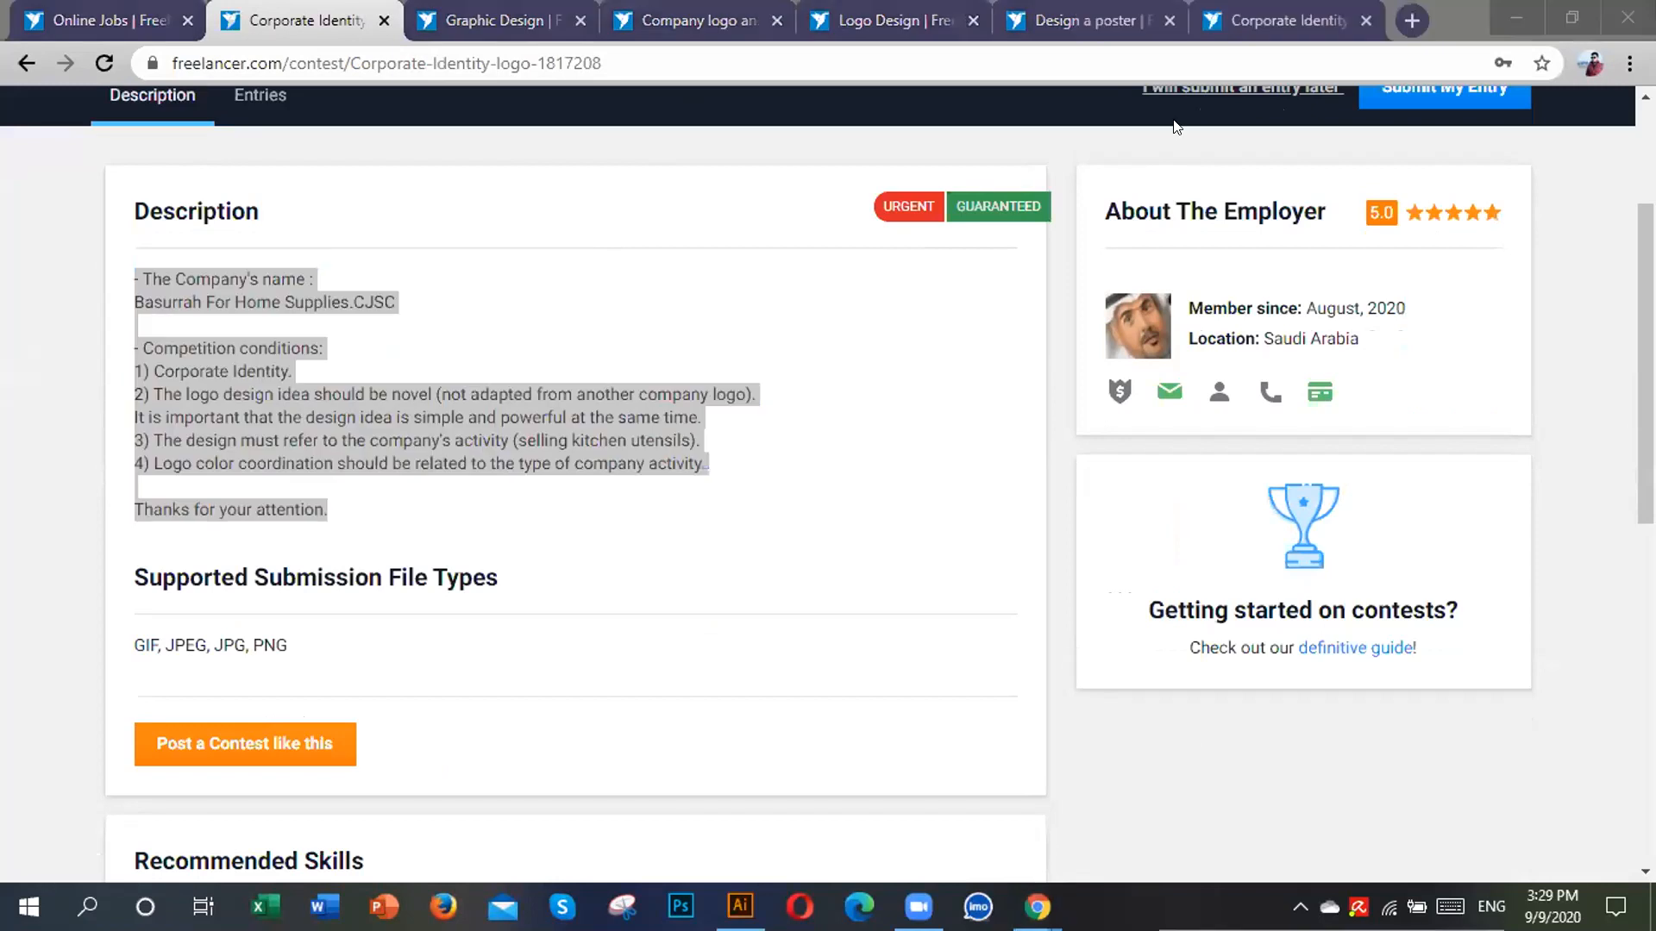
# Open Google Translate at translate.google.com in a new browser tab.
pyautogui.click(1413, 22)
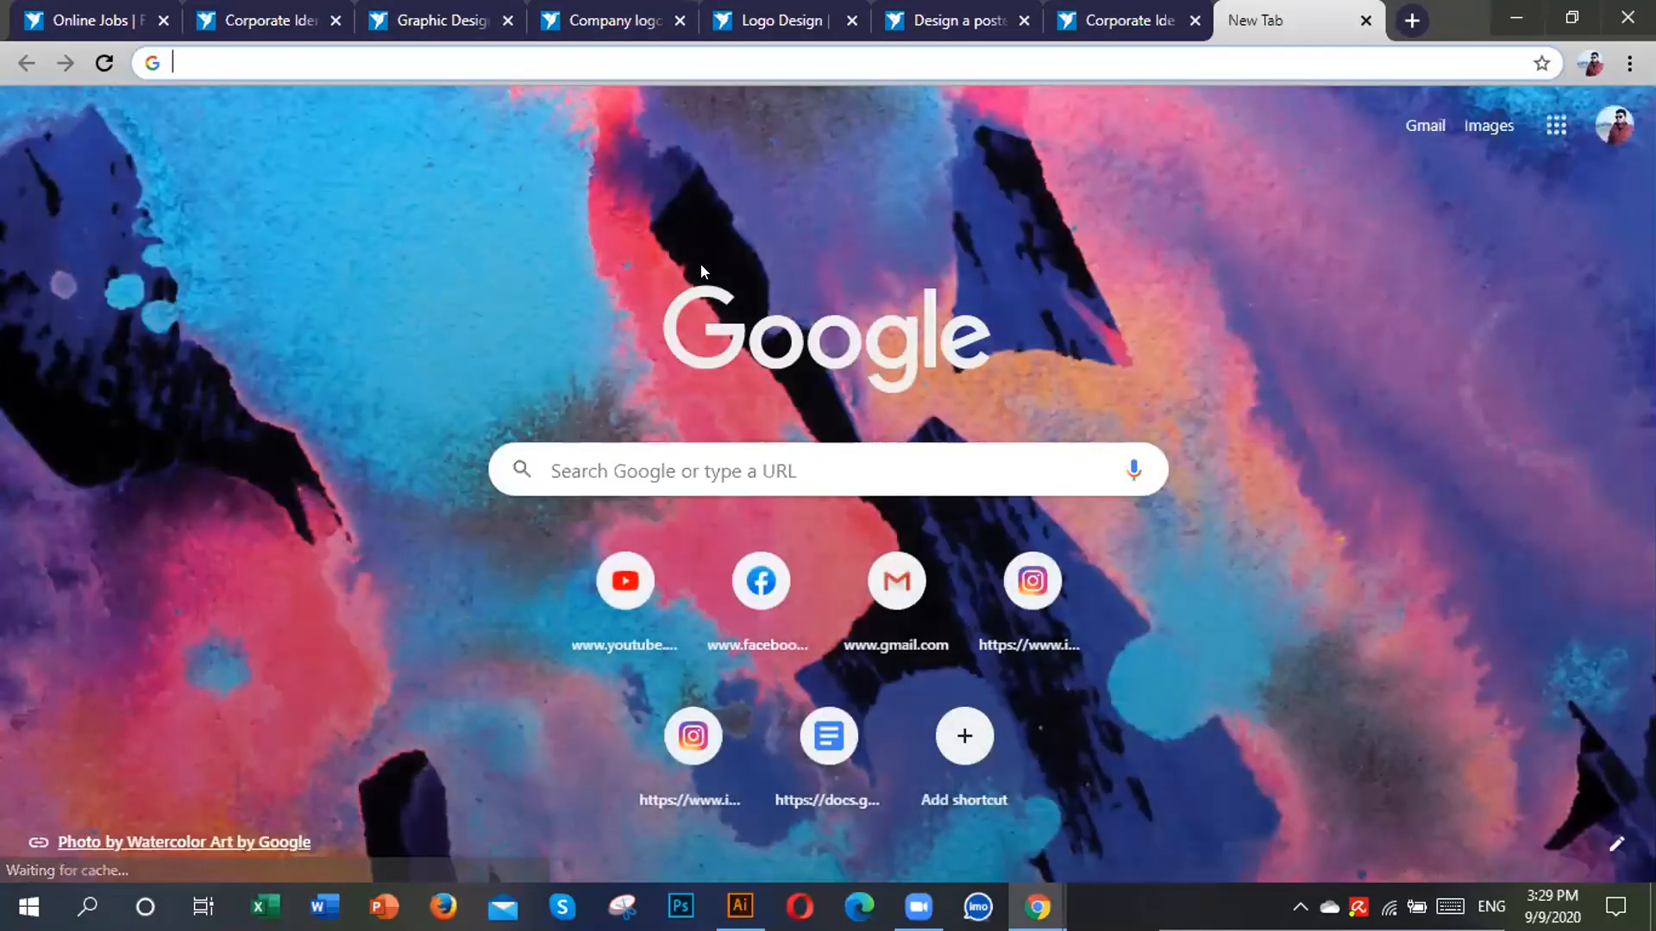
pyautogui.write('Translate.google.com')
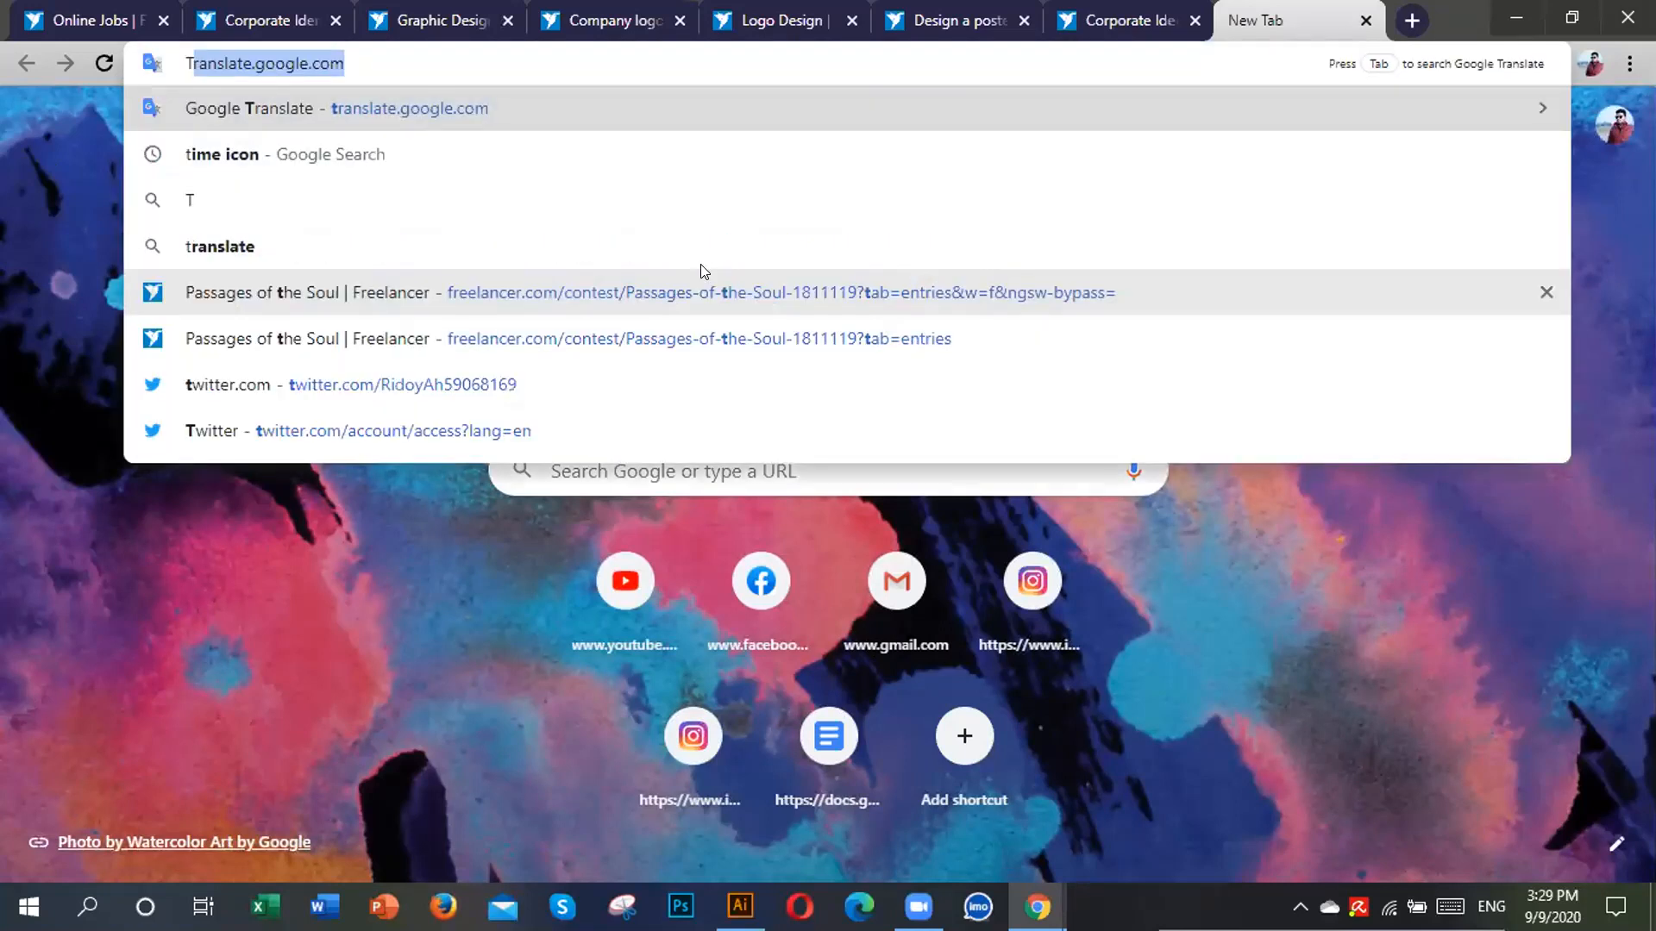
pyautogui.press('Return')
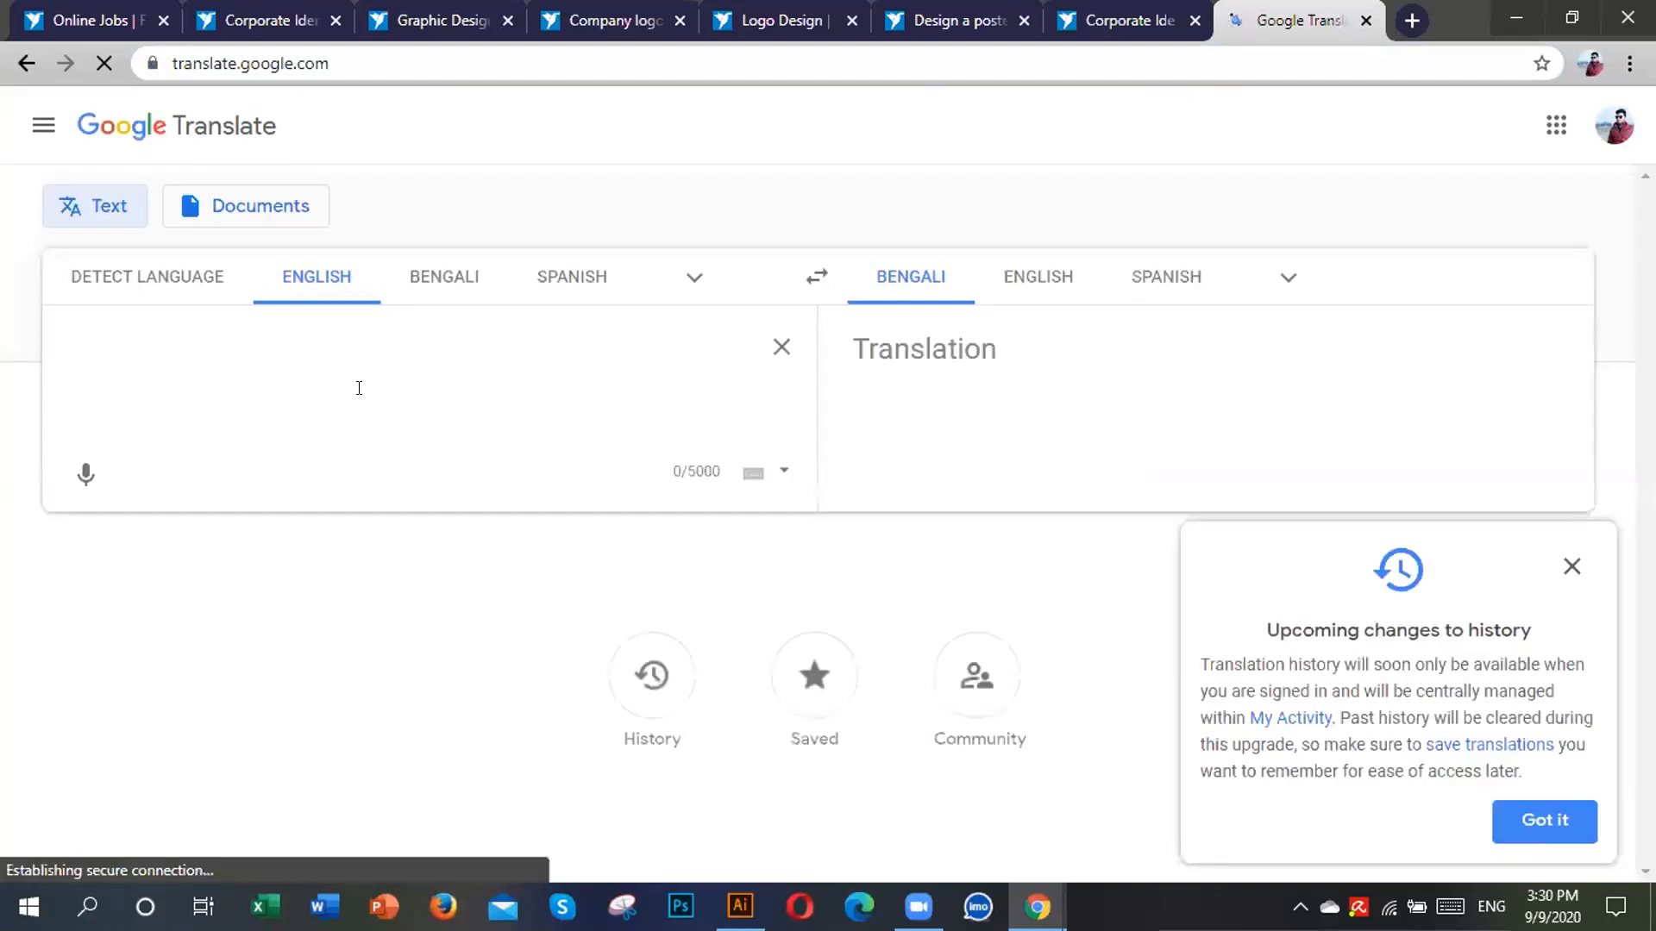
# Translate the copied contest description from English into Bengali, dismiss the history notice and read through the translation.
pyautogui.rightClick(359, 392)
pyautogui.click(477, 600)
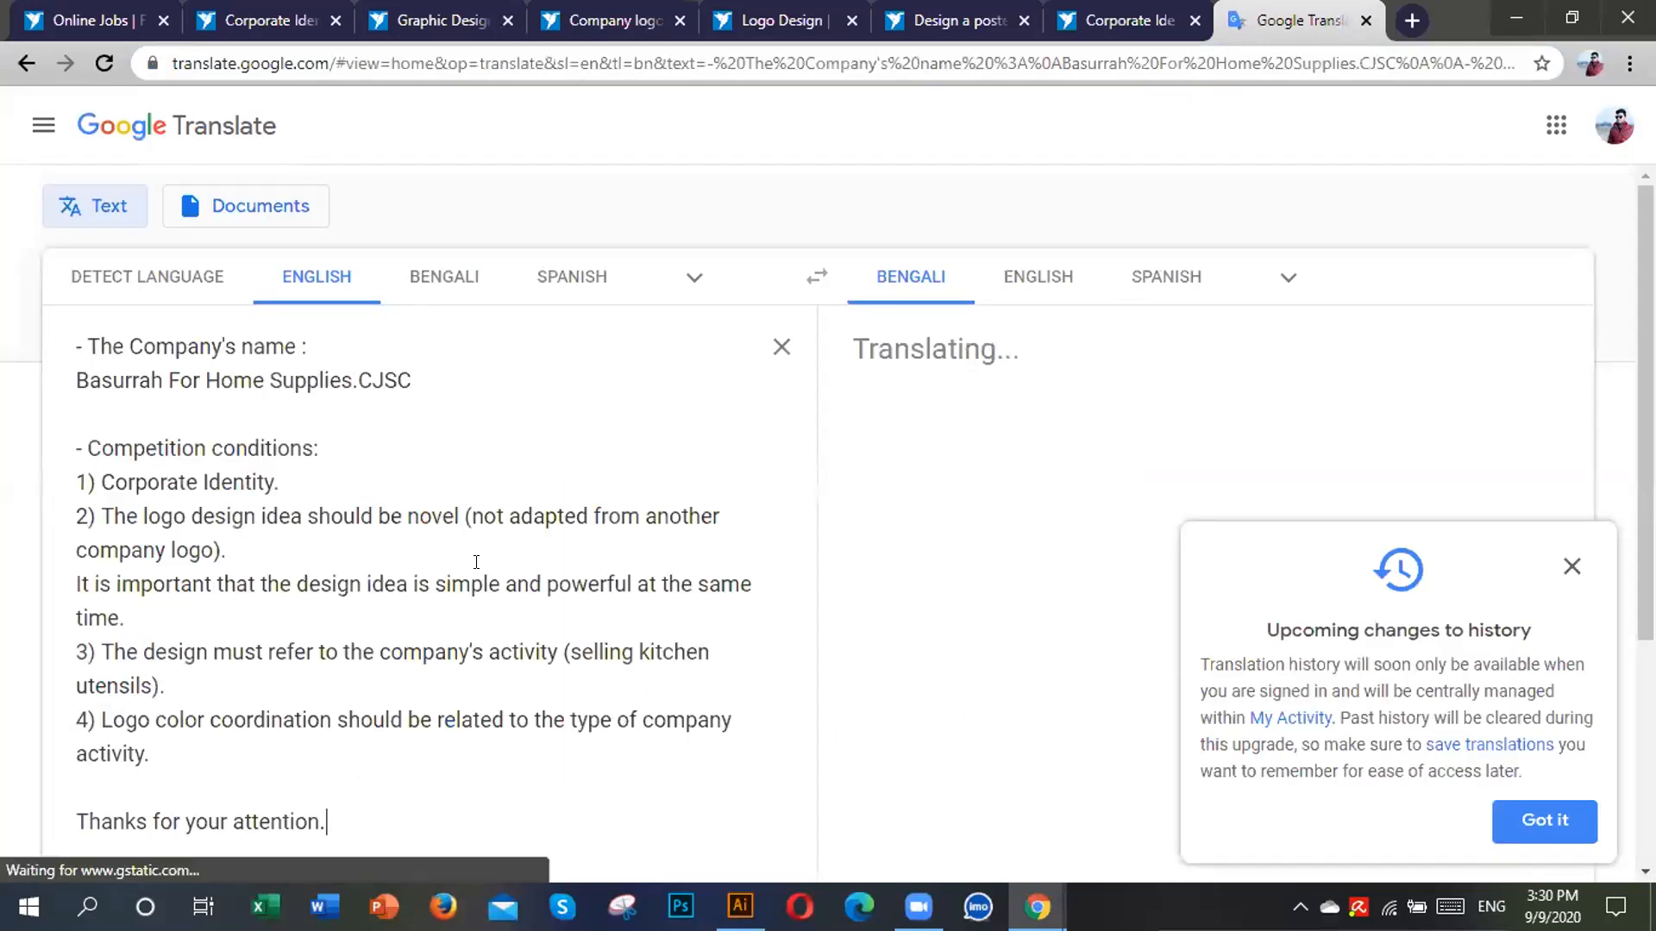
pyautogui.click(1569, 567)
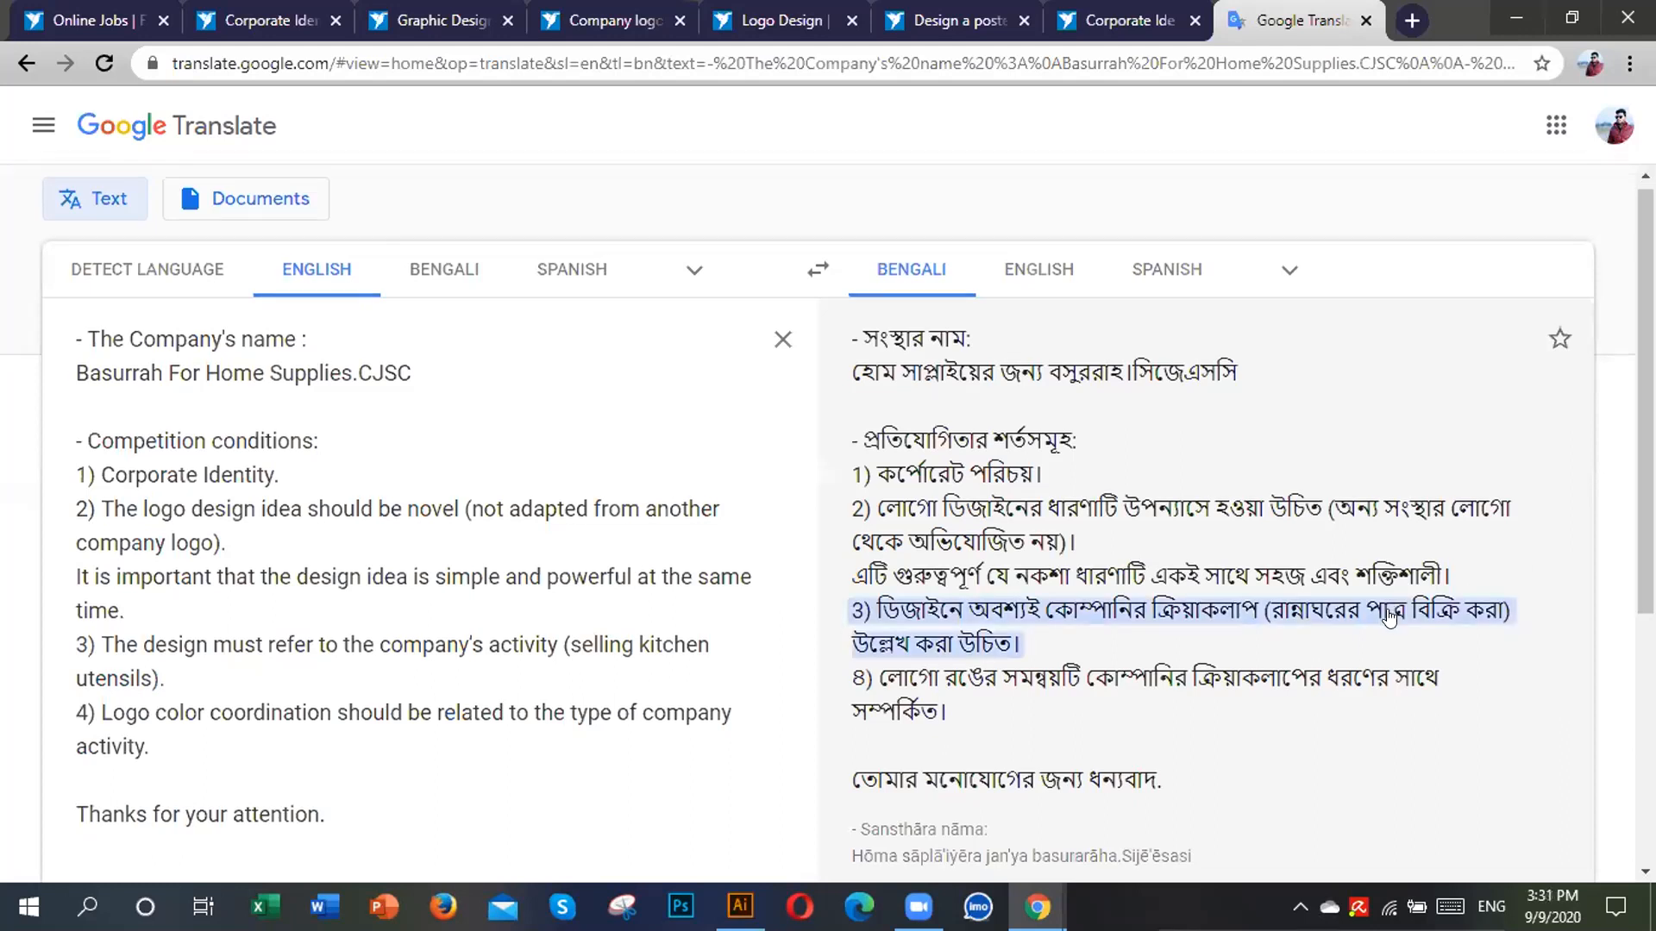
pyautogui.scroll(-4, 1387, 619)
pyautogui.scroll(4, 1327, 636)
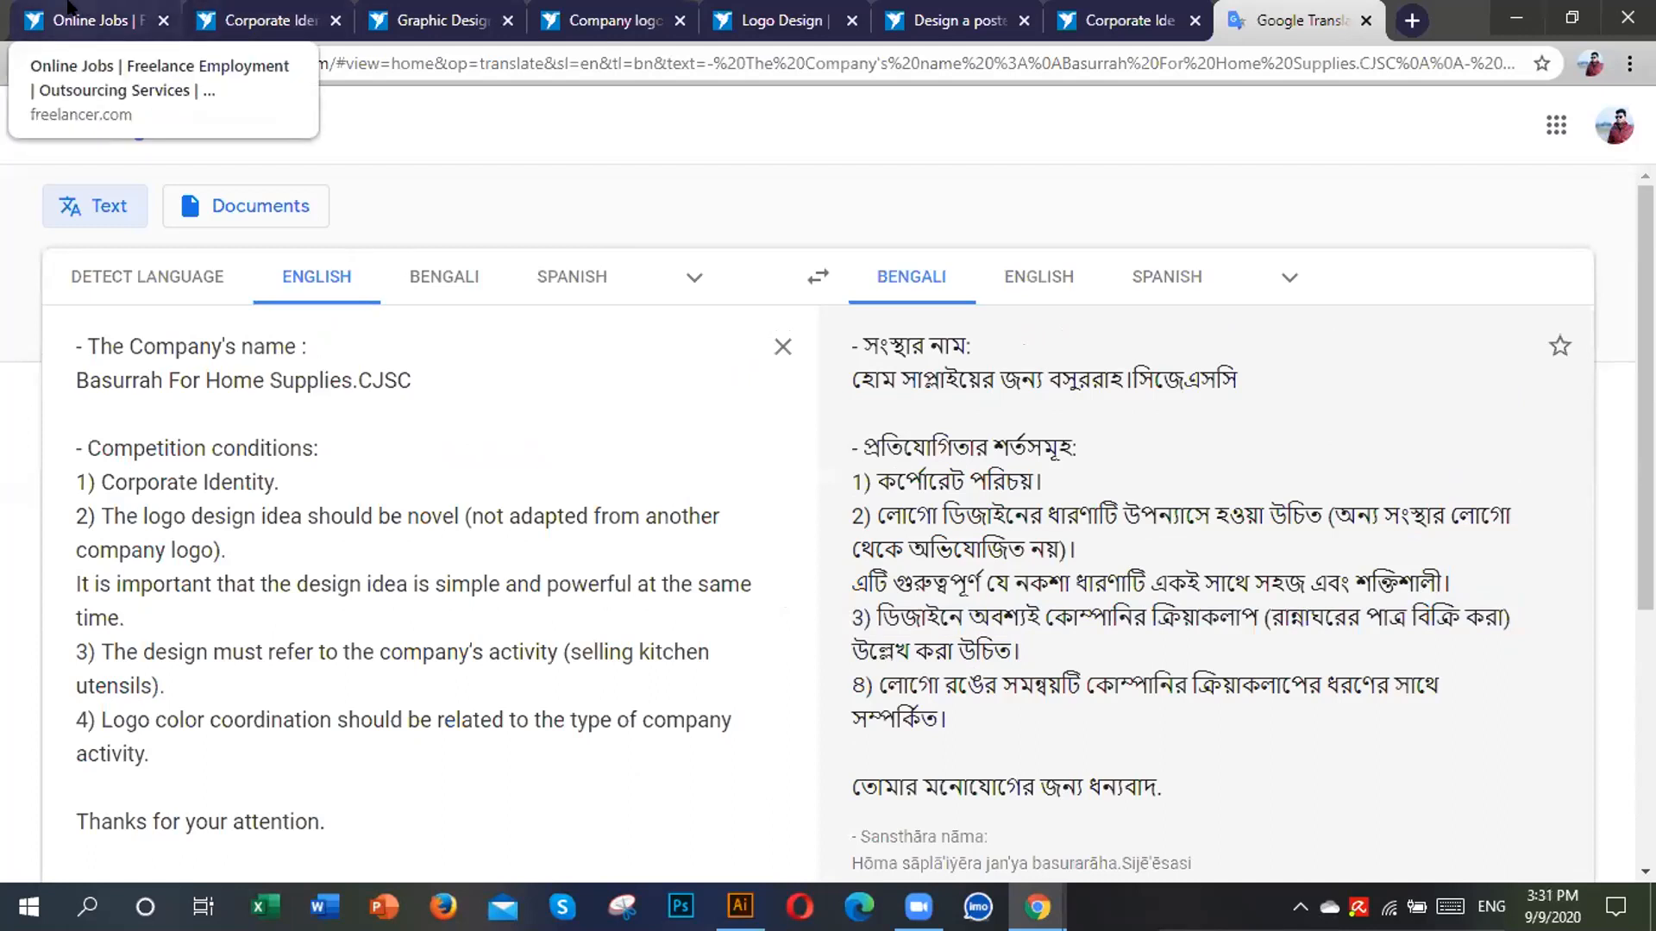
# Return to the "Corporate Identity & logo" contest and browse the logo designs submitted as entries.
pyautogui.click(204, 12)
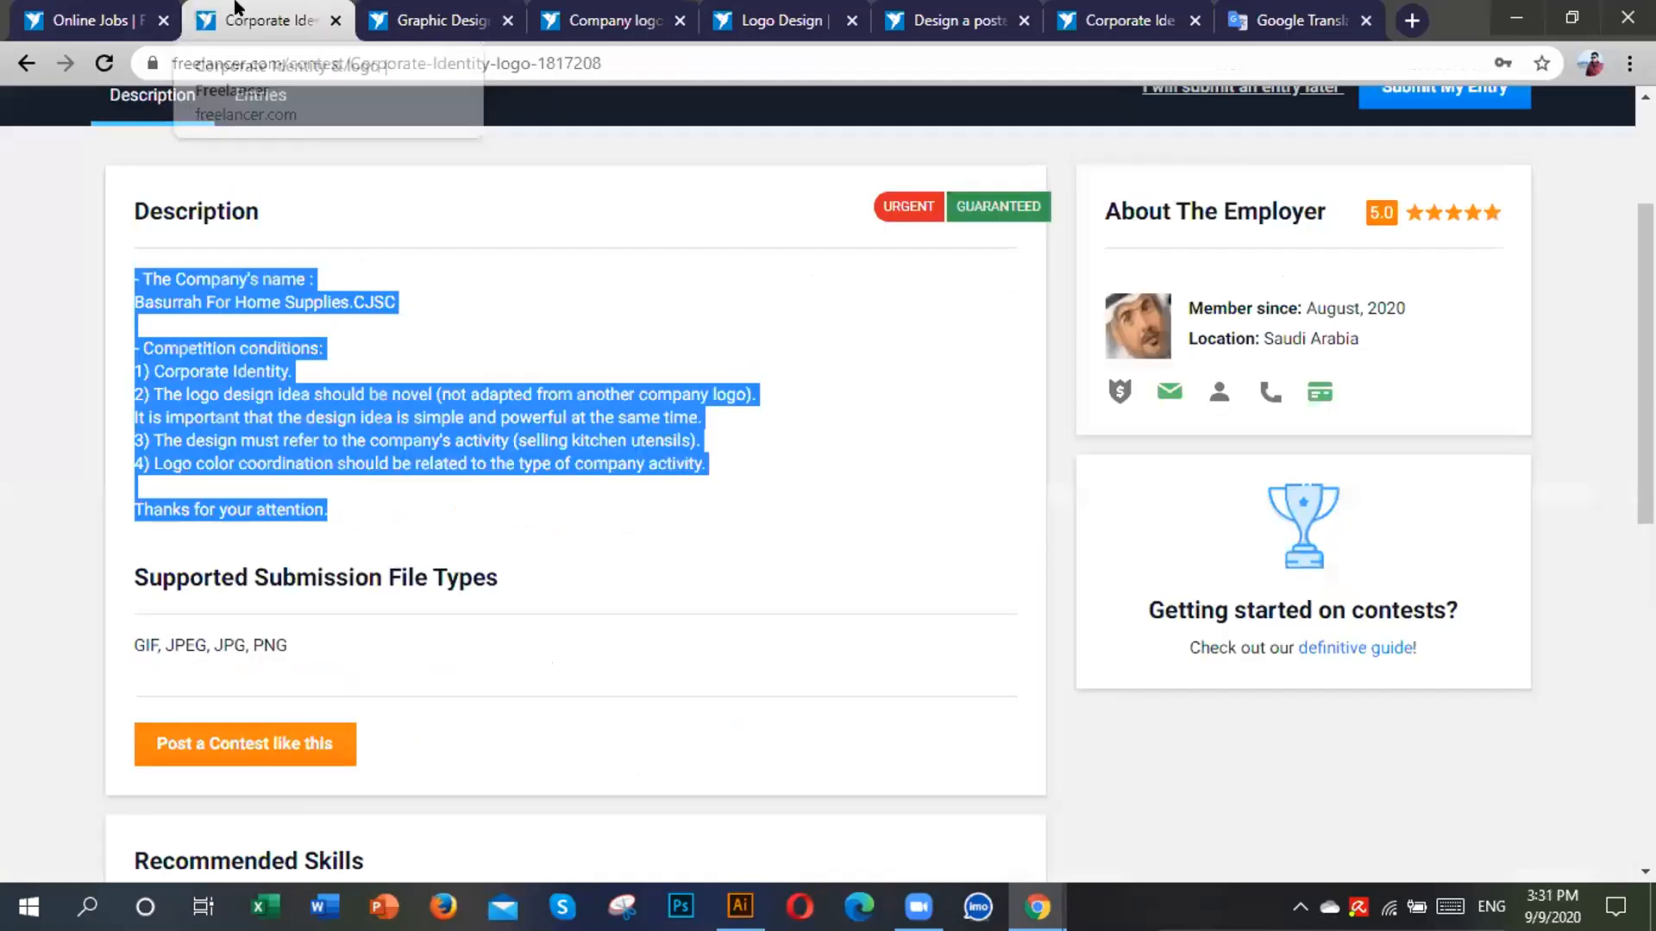
pyautogui.click(807, 503)
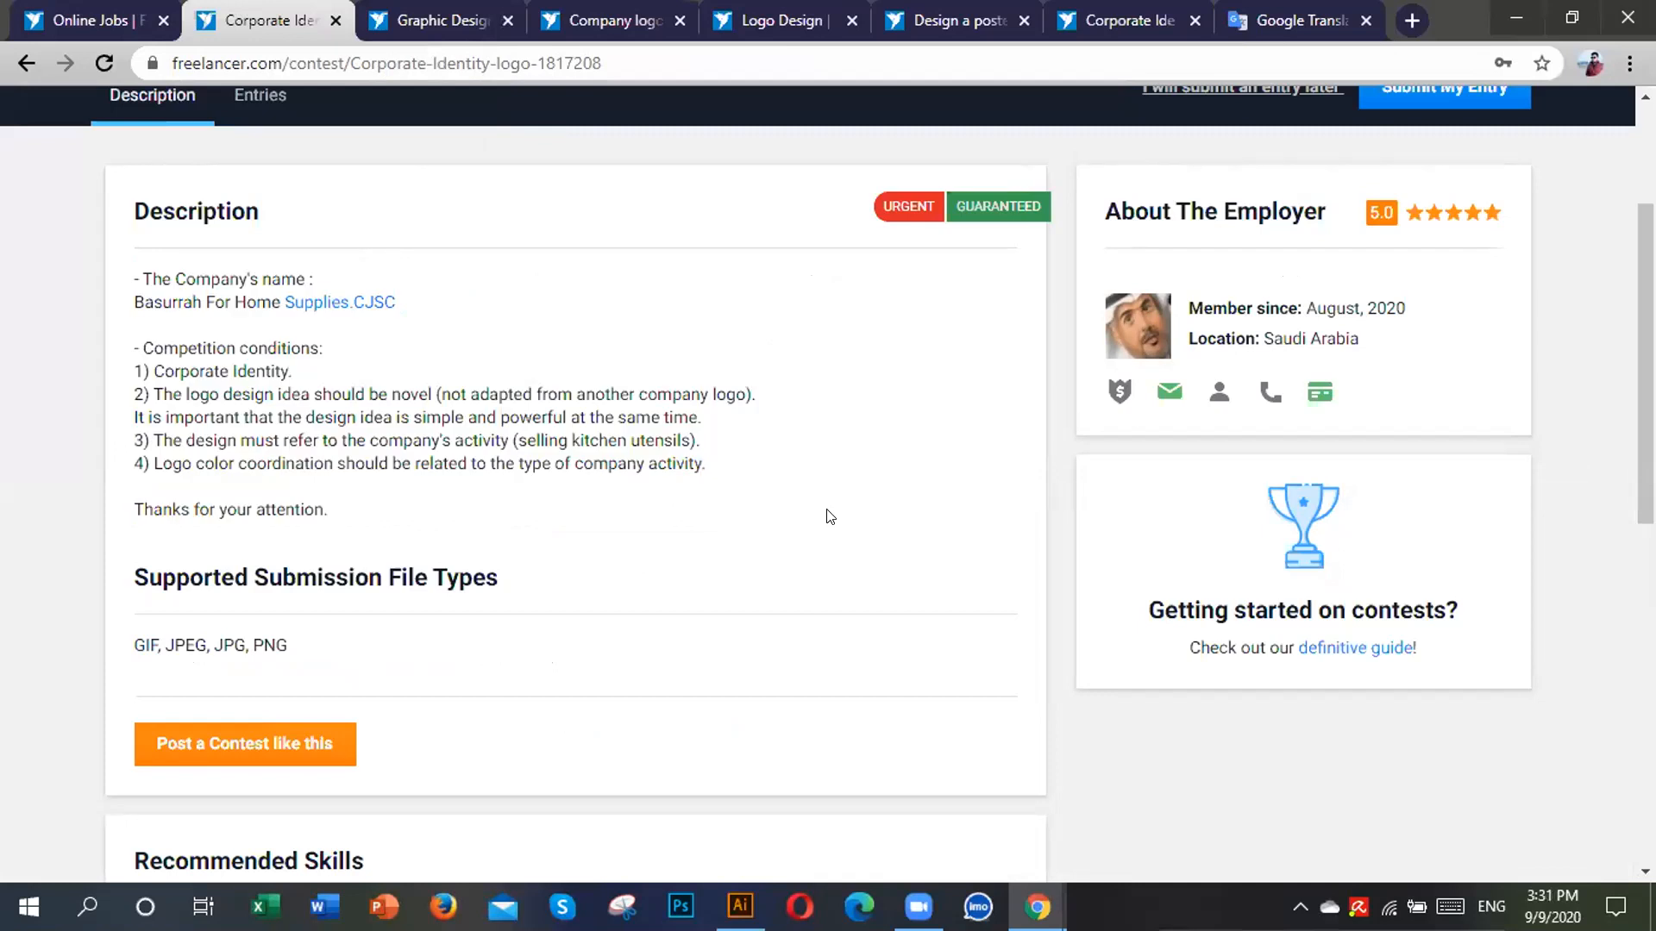
pyautogui.scroll(3, 828, 516)
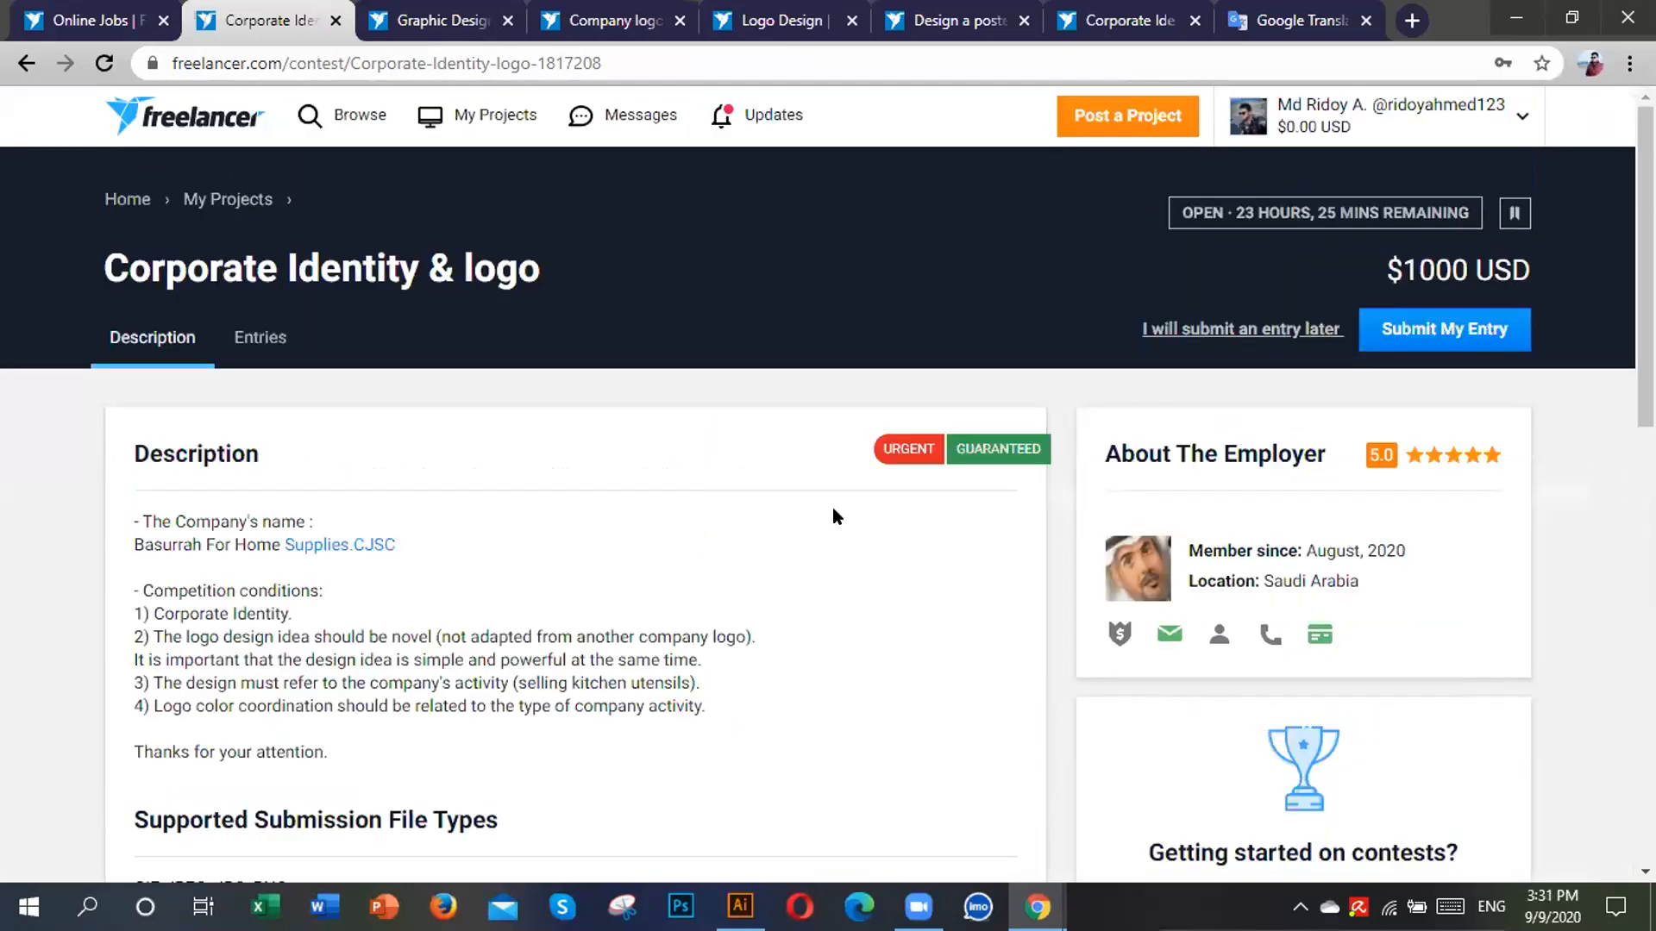
pyautogui.click(267, 340)
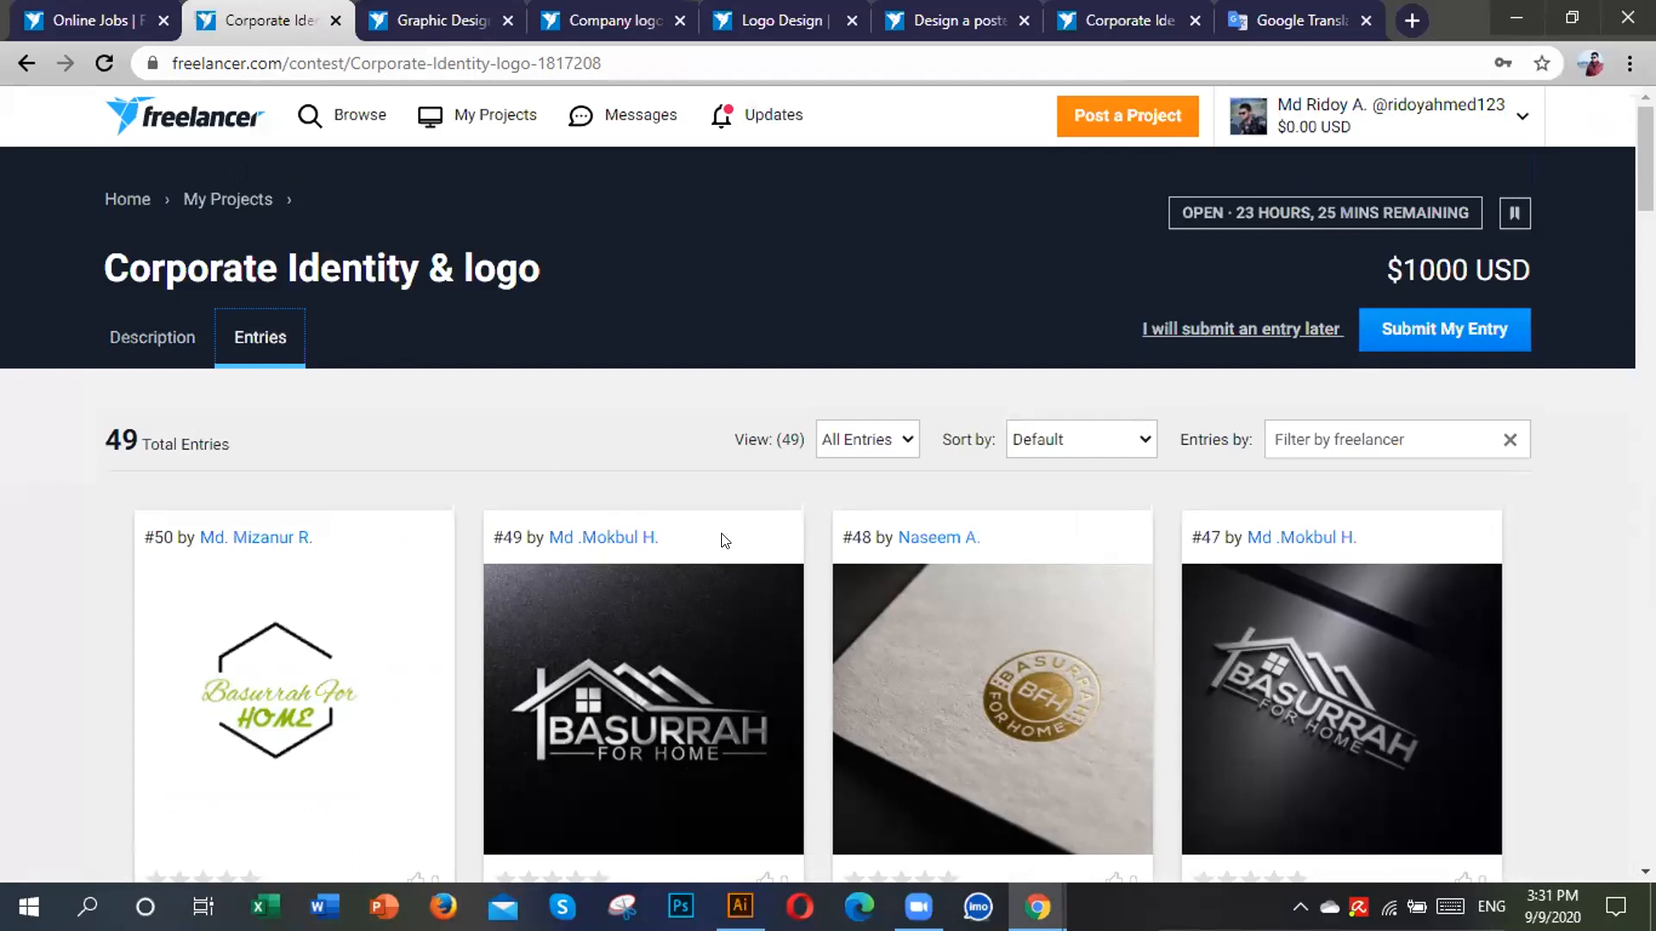
pyautogui.scroll(-4, 725, 541)
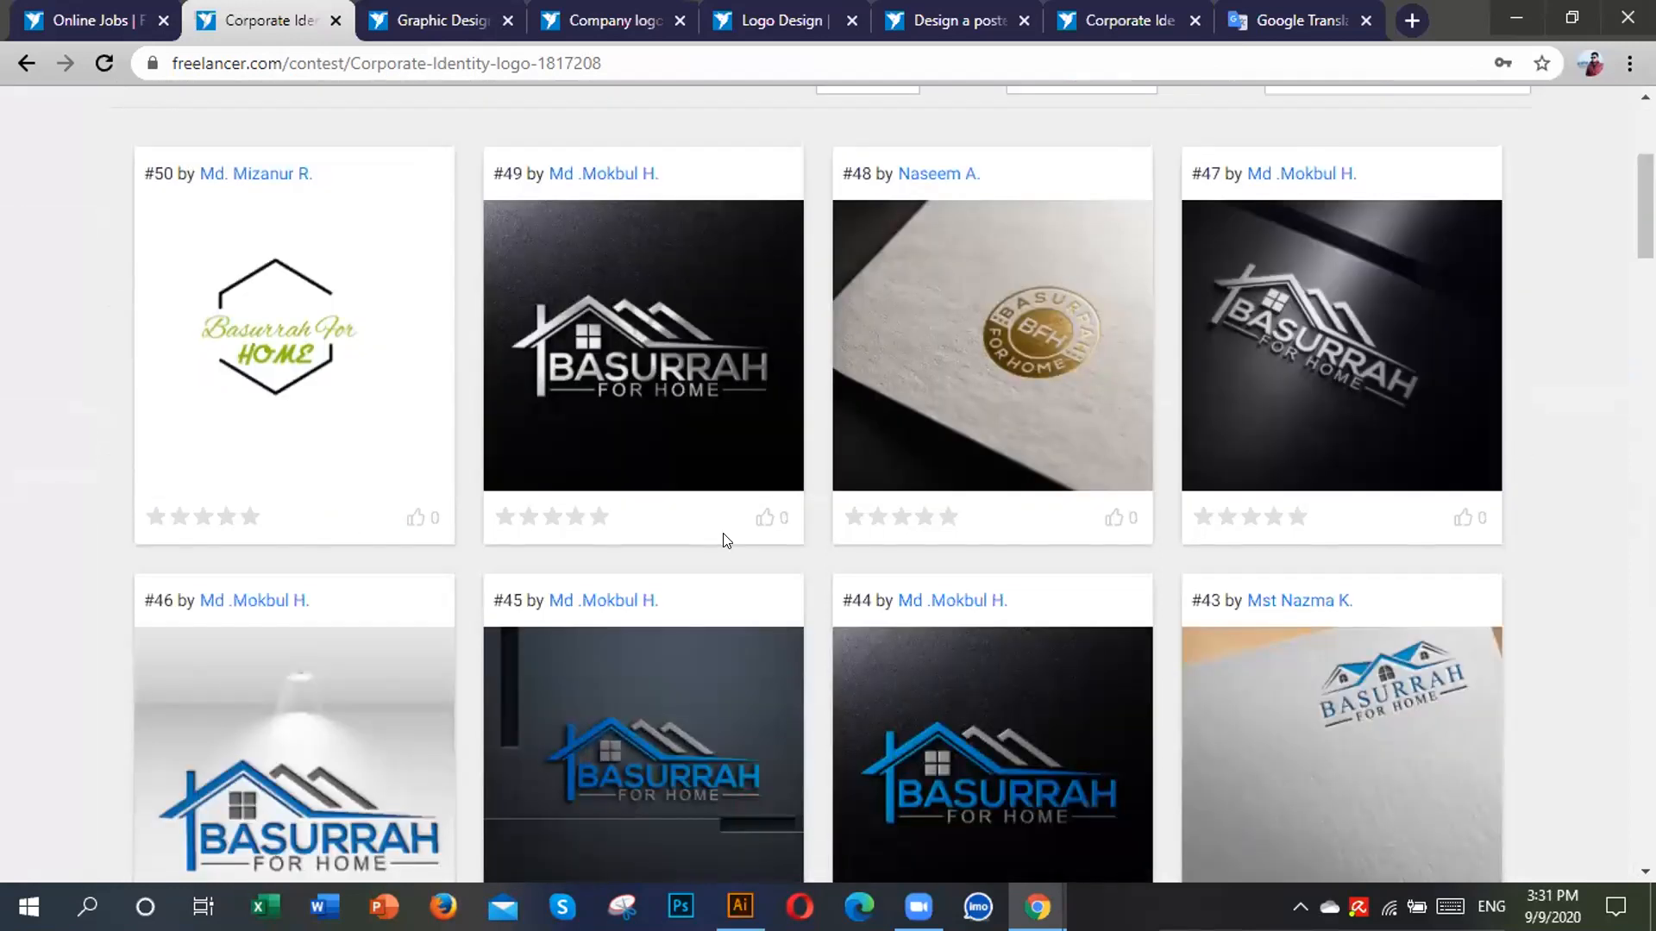
pyautogui.scroll(-4, 724, 541)
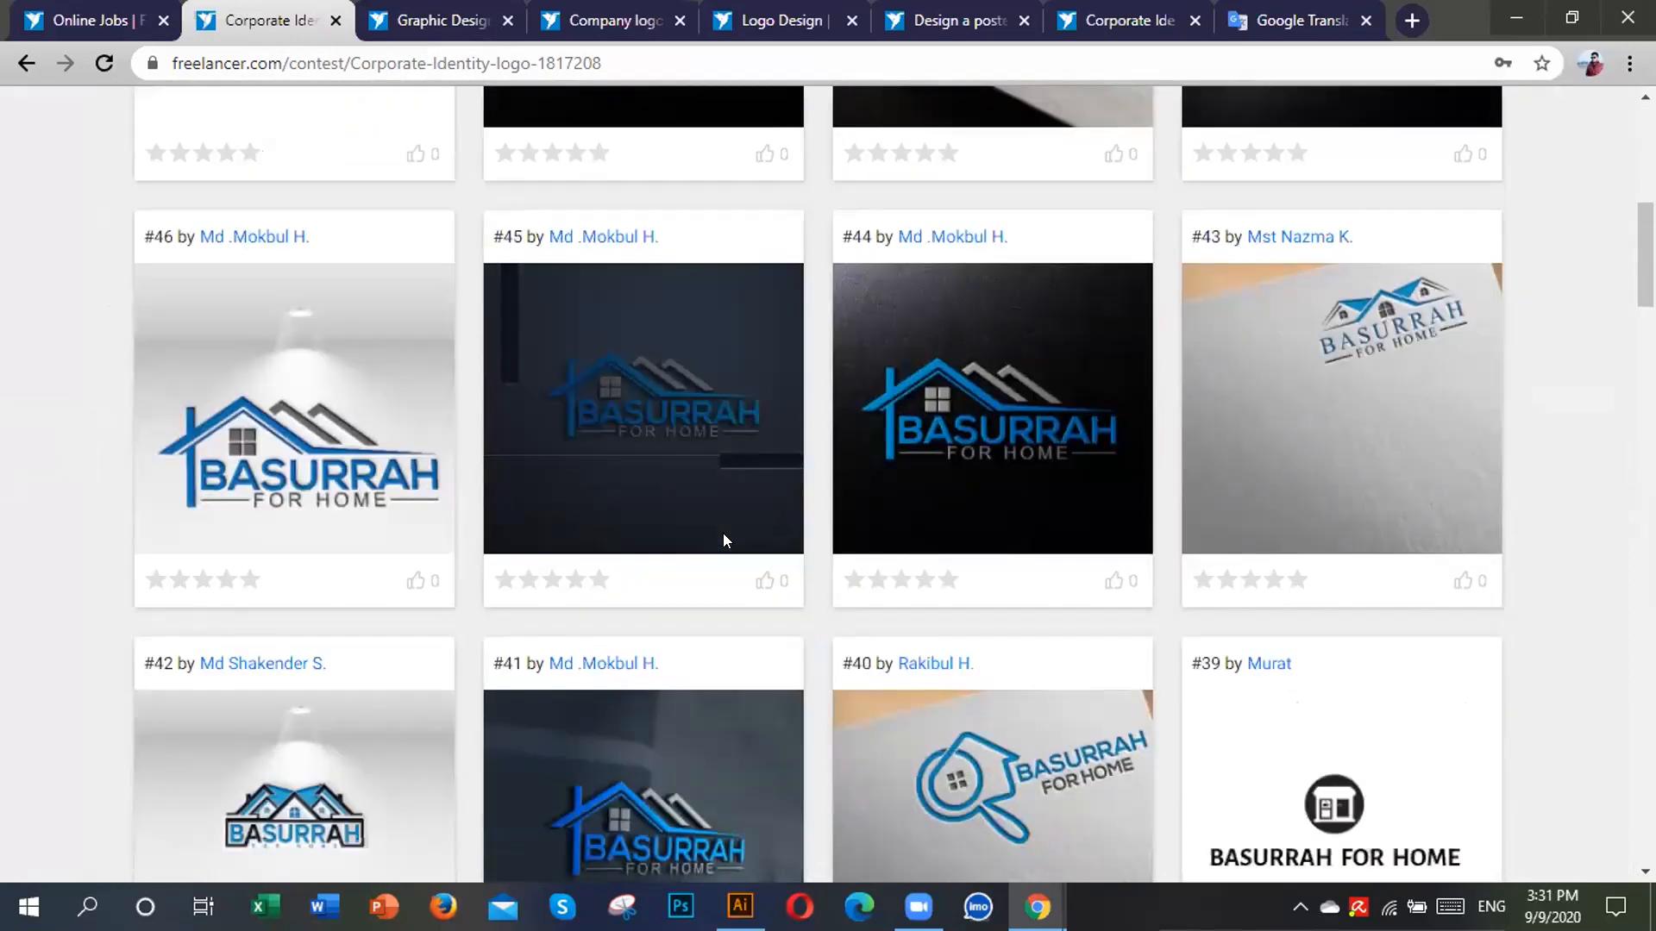
pyautogui.scroll(-4, 724, 535)
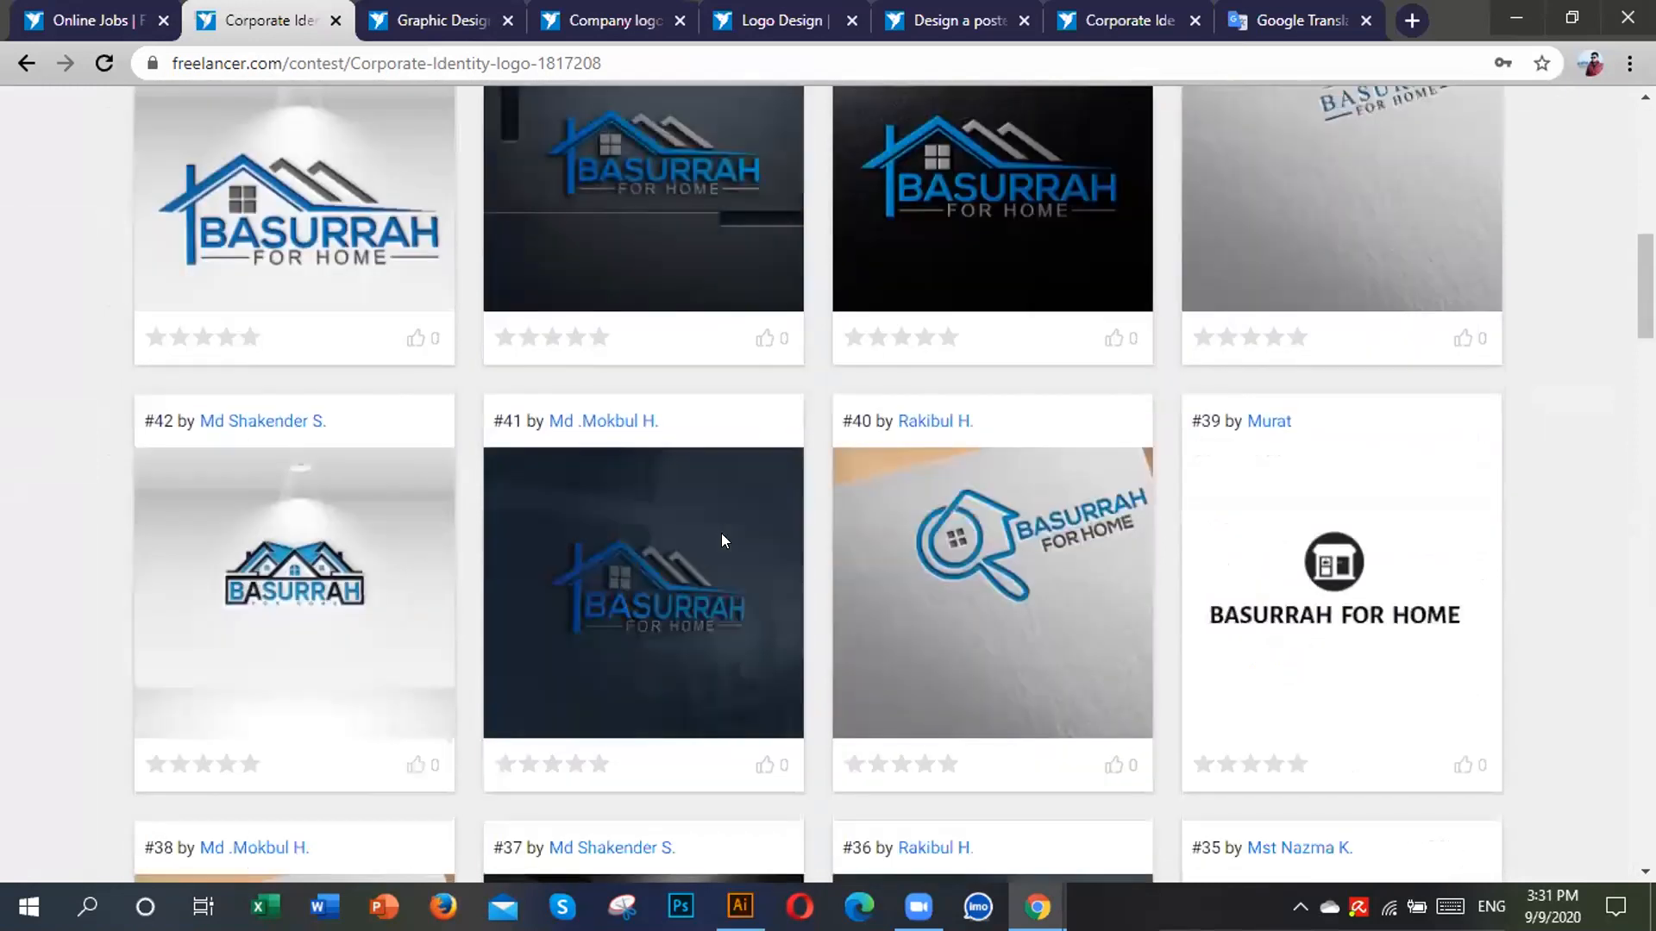
pyautogui.scroll(-5, 721, 533)
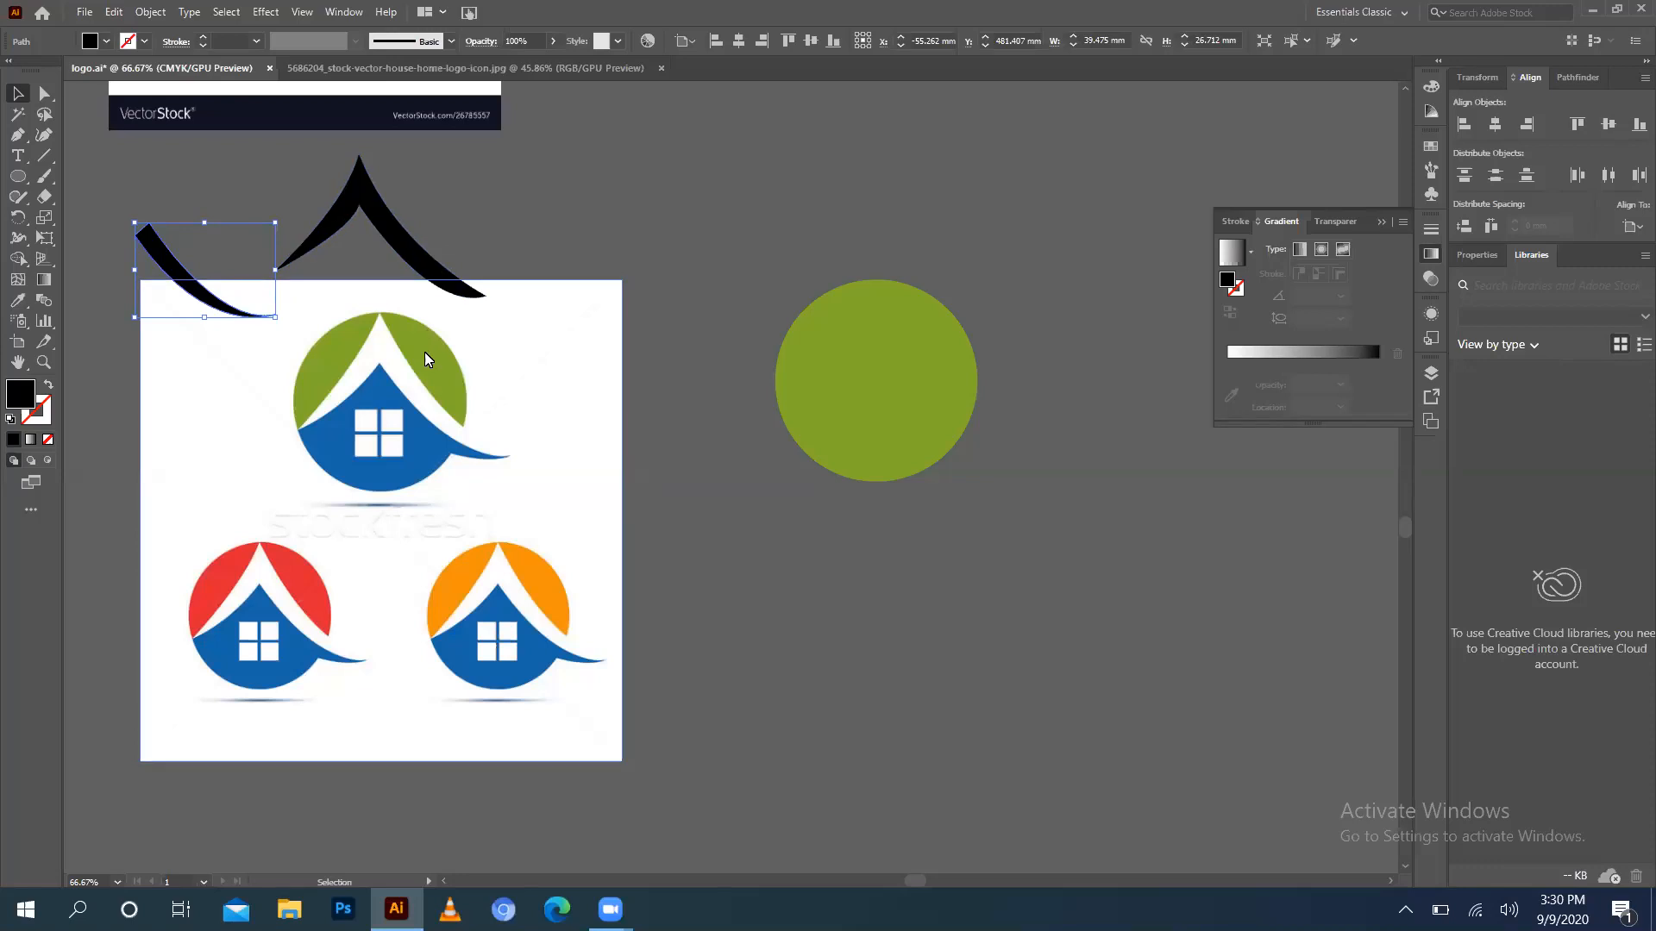
# In Adobe Illustrator, cut the overlapping black roof shape out of the green circle with Shape Builder.
pyautogui.scroll(-1, 441, 375)
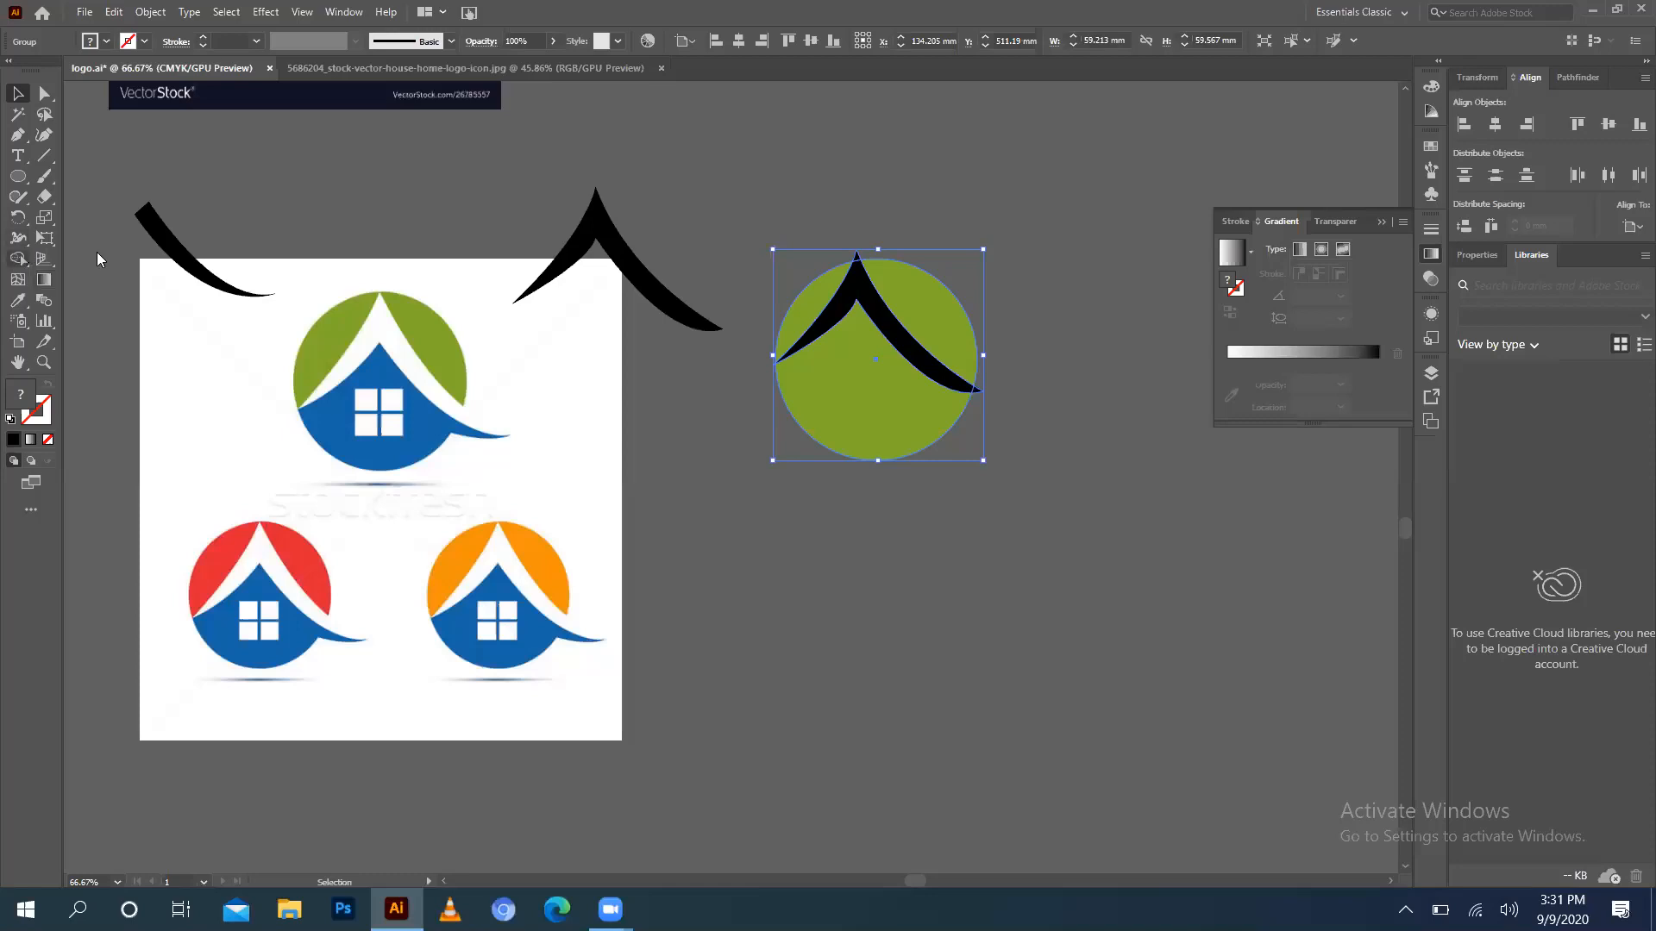
pyautogui.hotkey('shift', 'm')
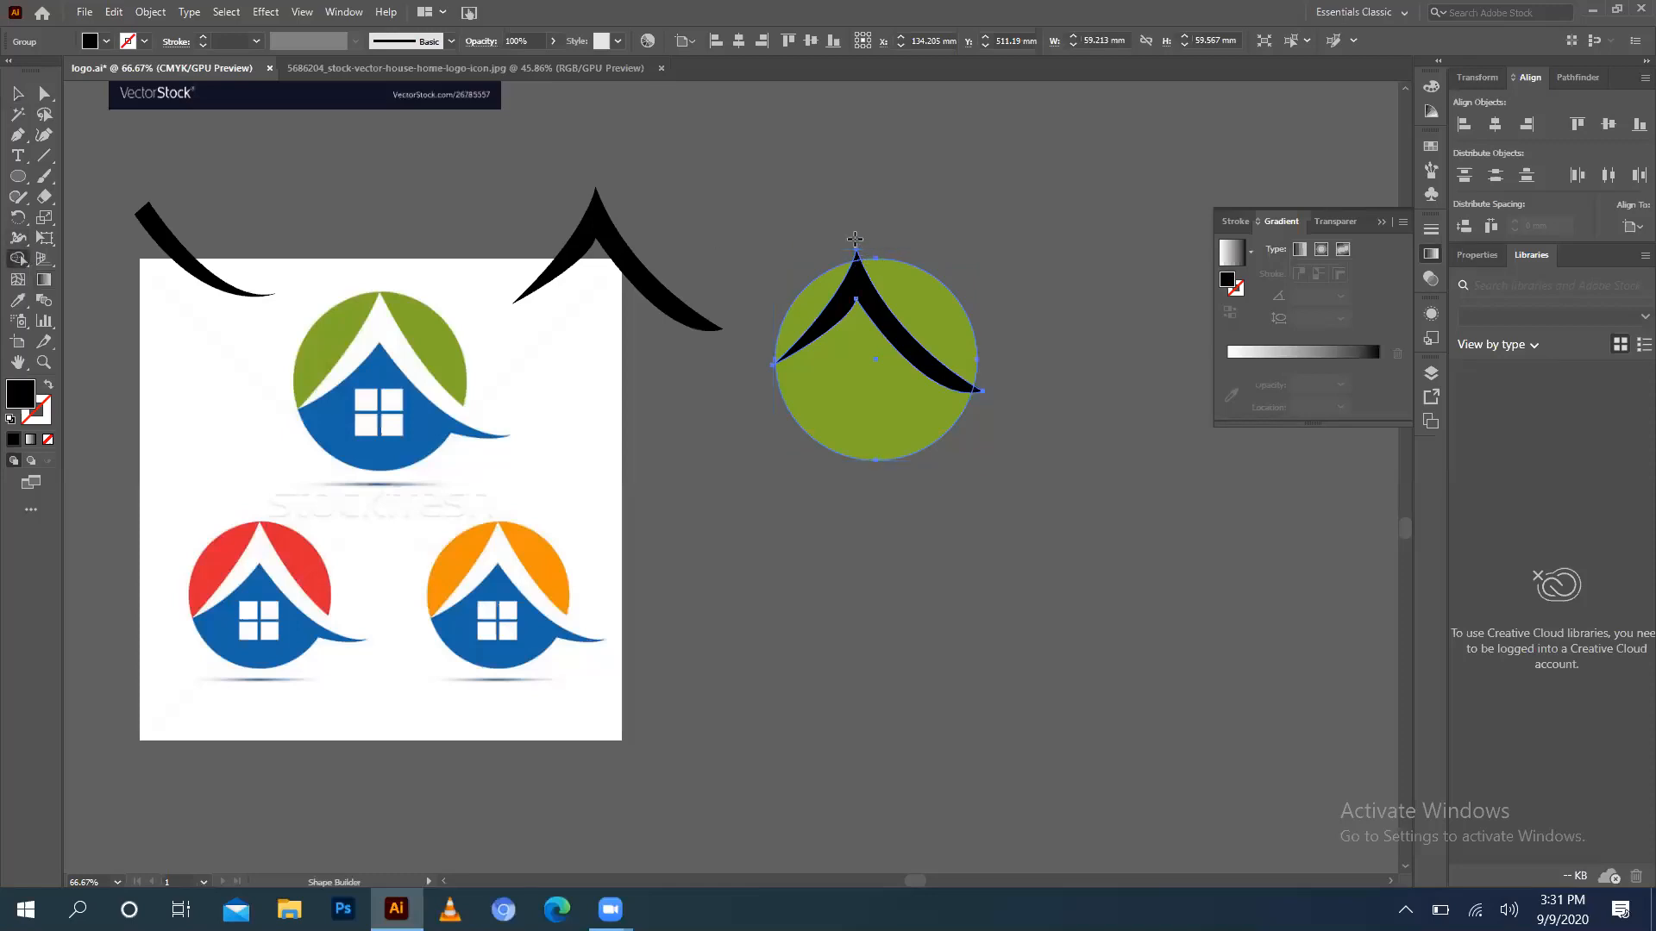
pyautogui.click(858, 269)
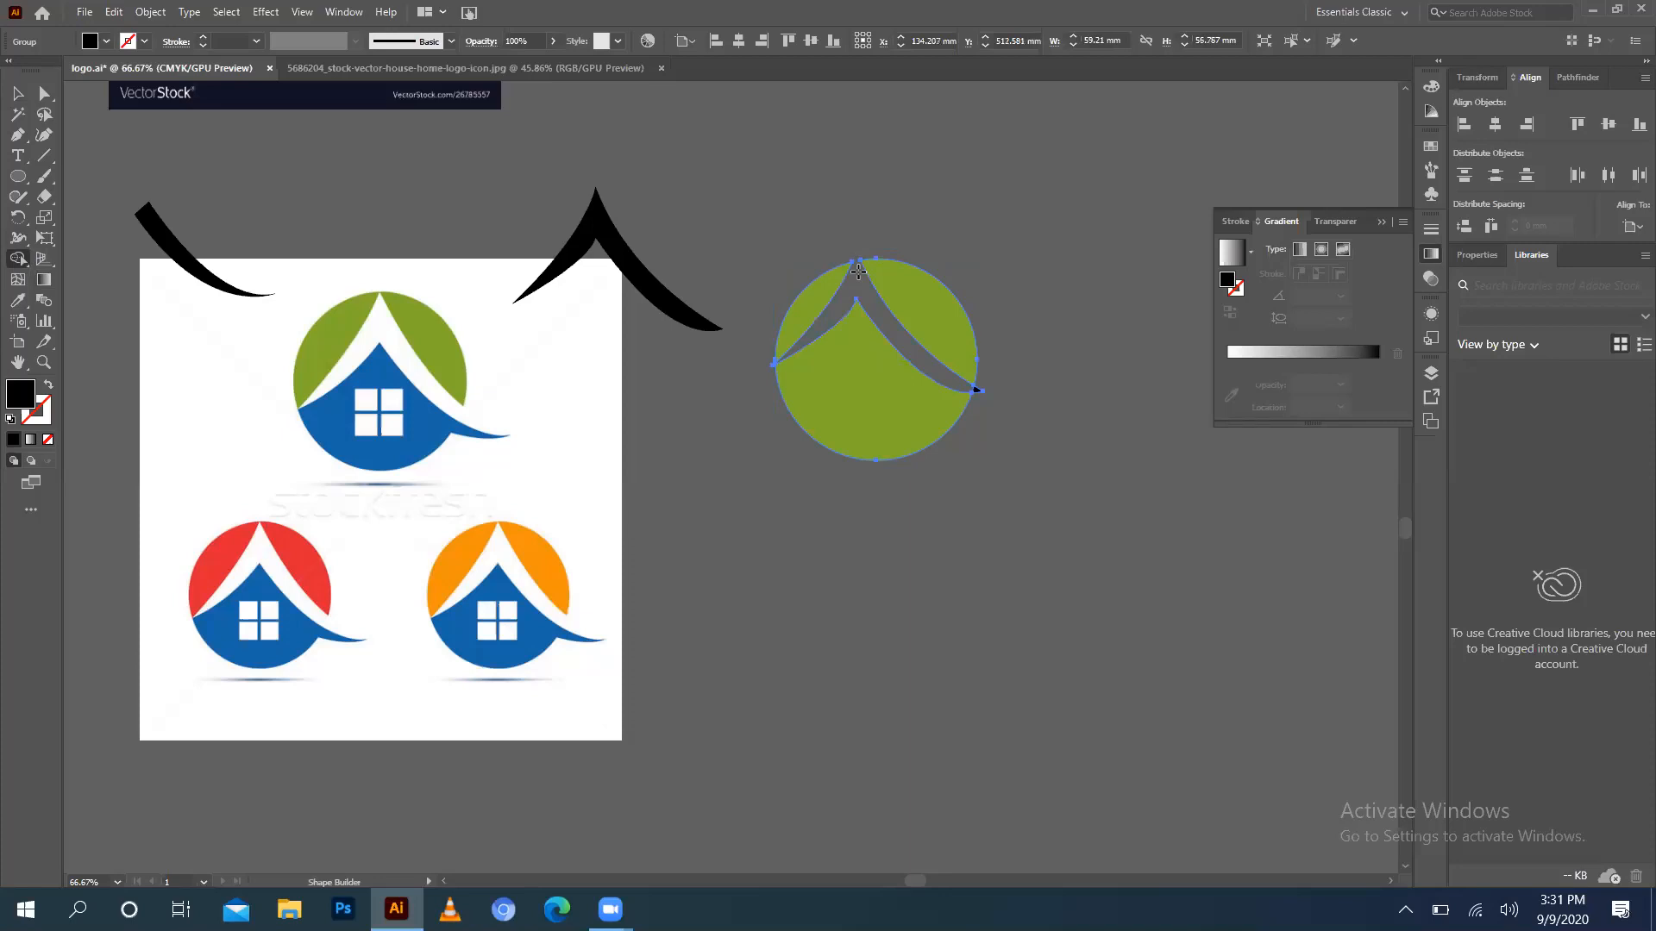
pyautogui.press('v')
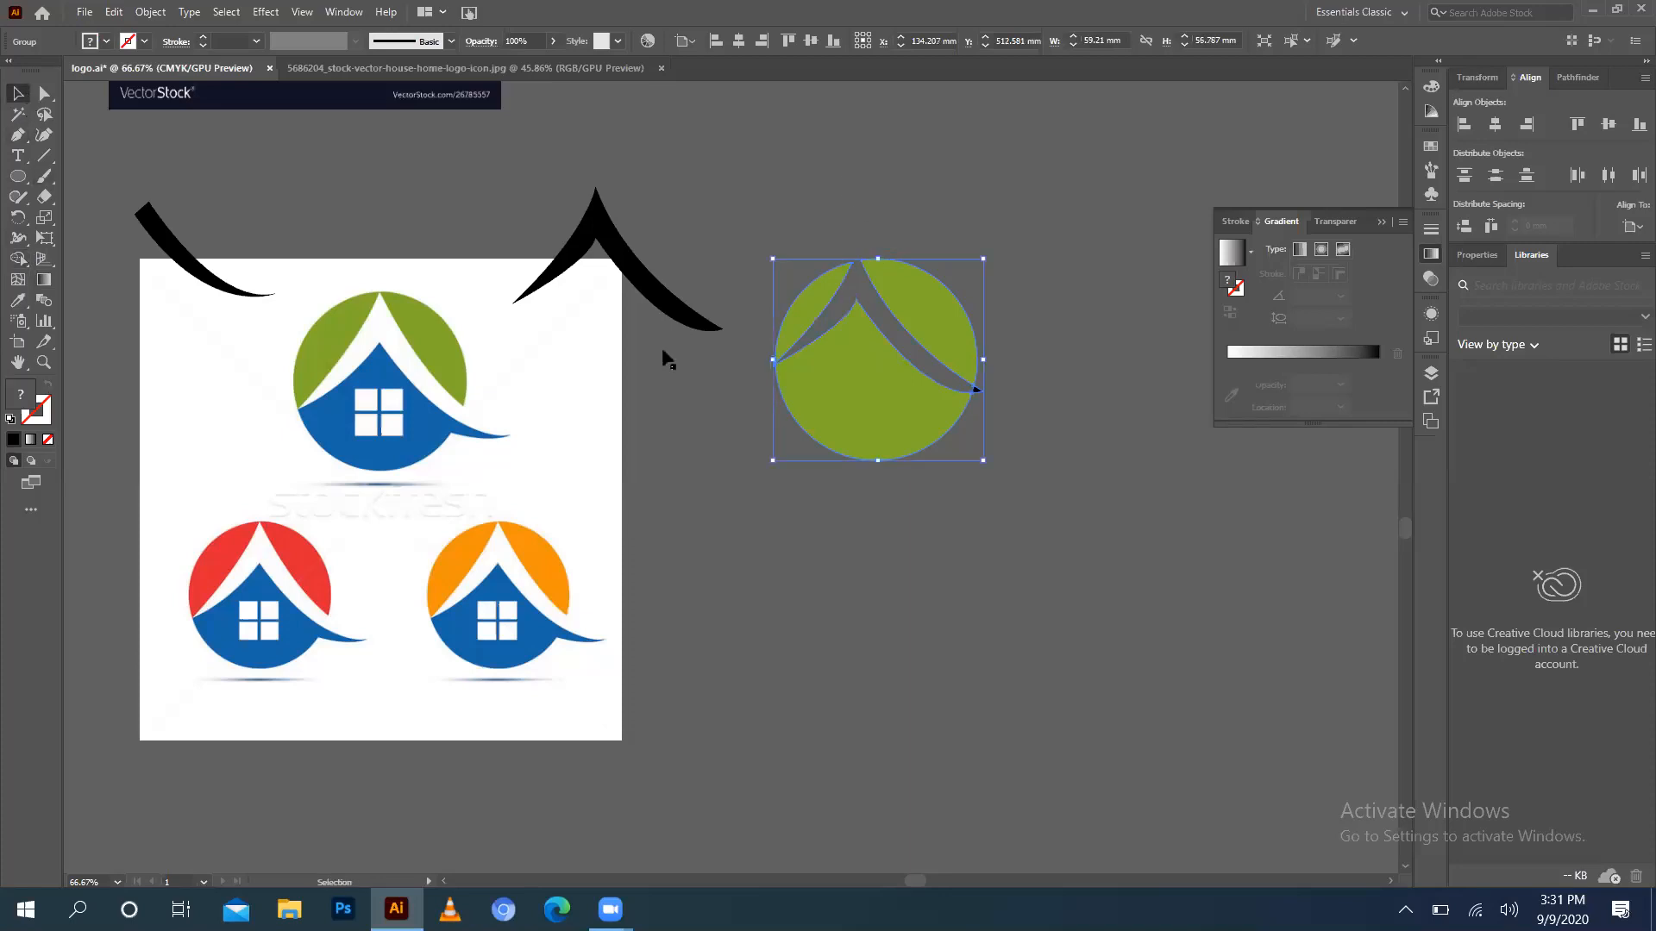
pyautogui.click(794, 561)
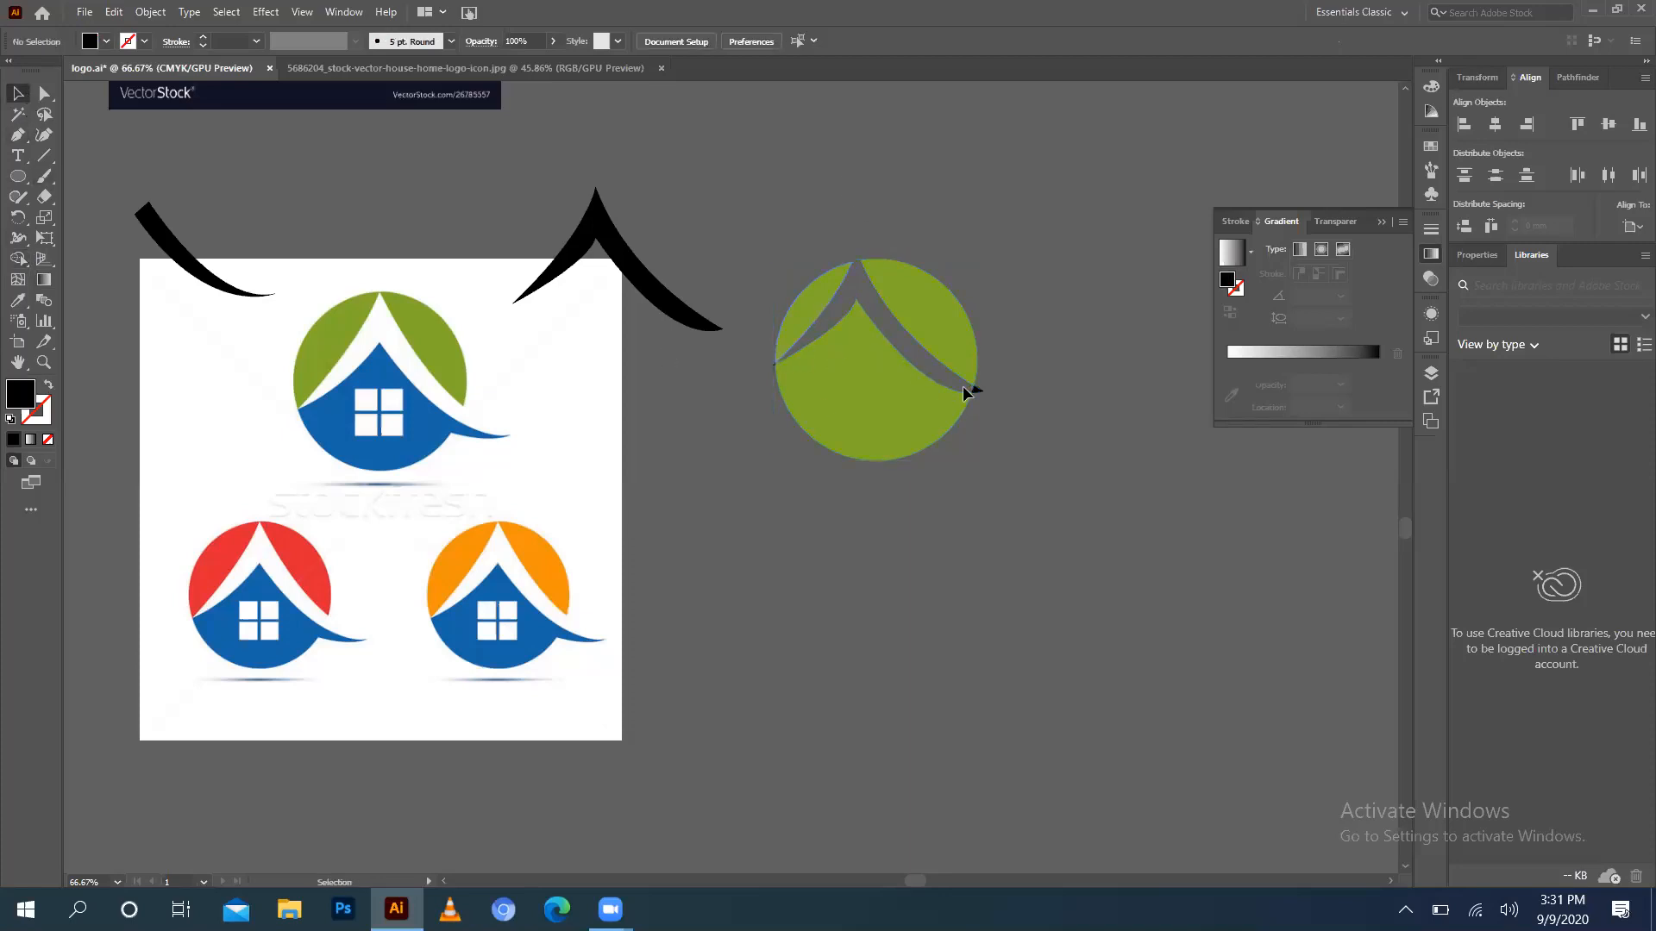
# Delete the leftover black tip at the green circle's right edge with Shape Builder, undoing the stray deletion of the lower piece.
pyautogui.click(18, 258)
pyautogui.press('v')
pyautogui.click(787, 327)
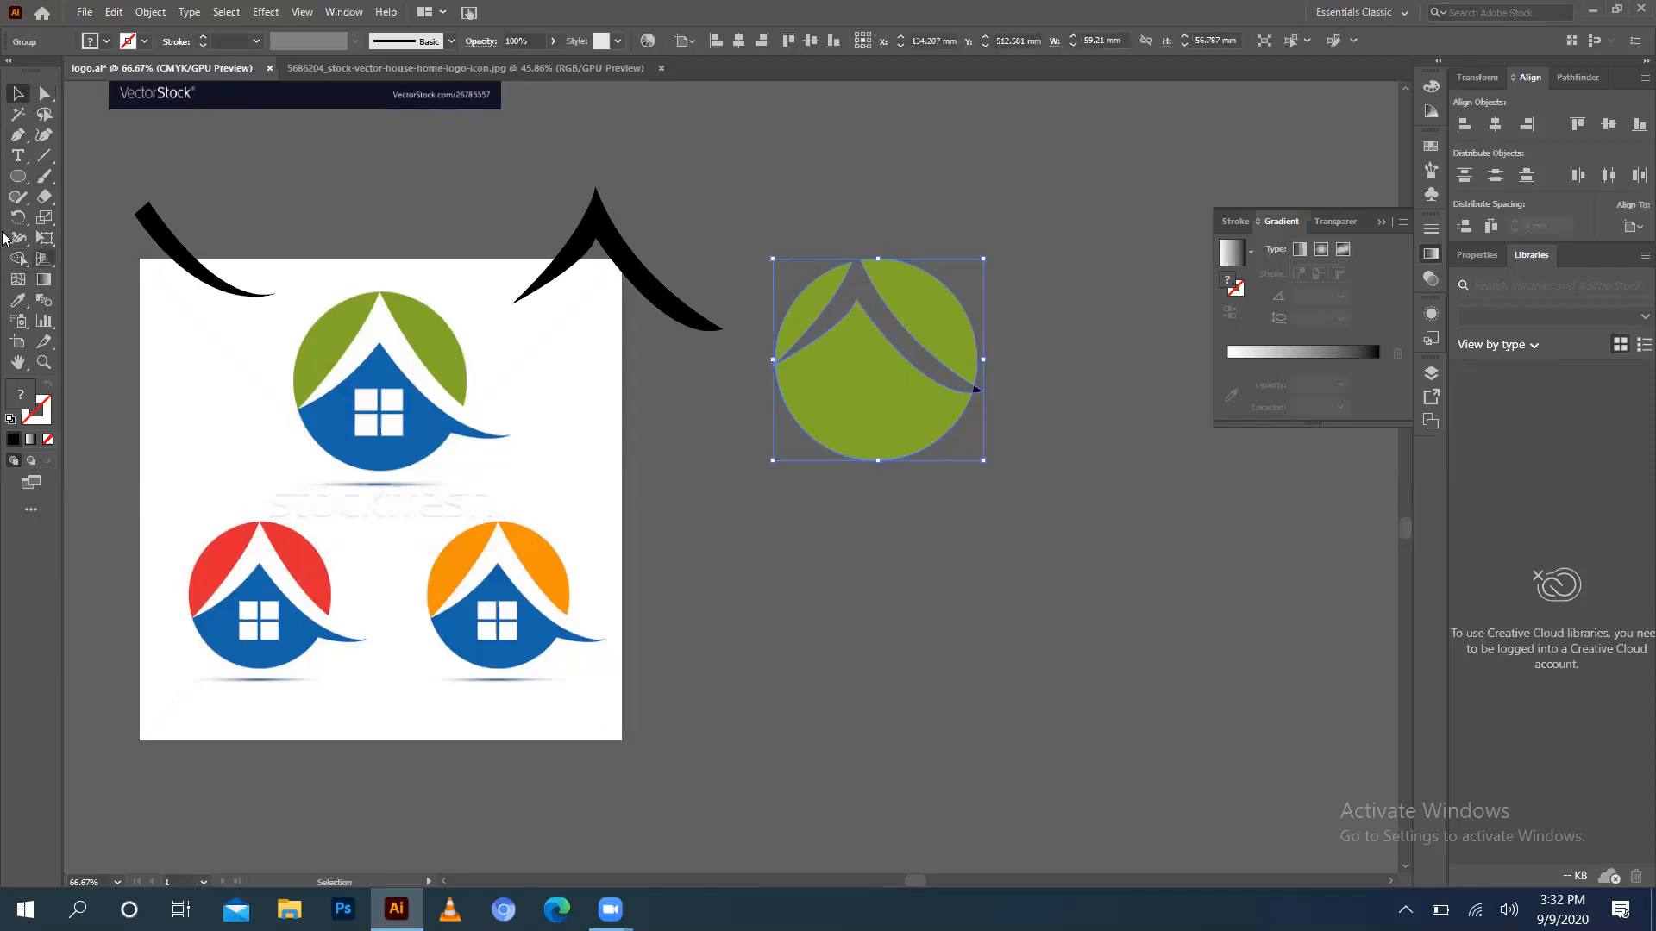
pyautogui.click(17, 260)
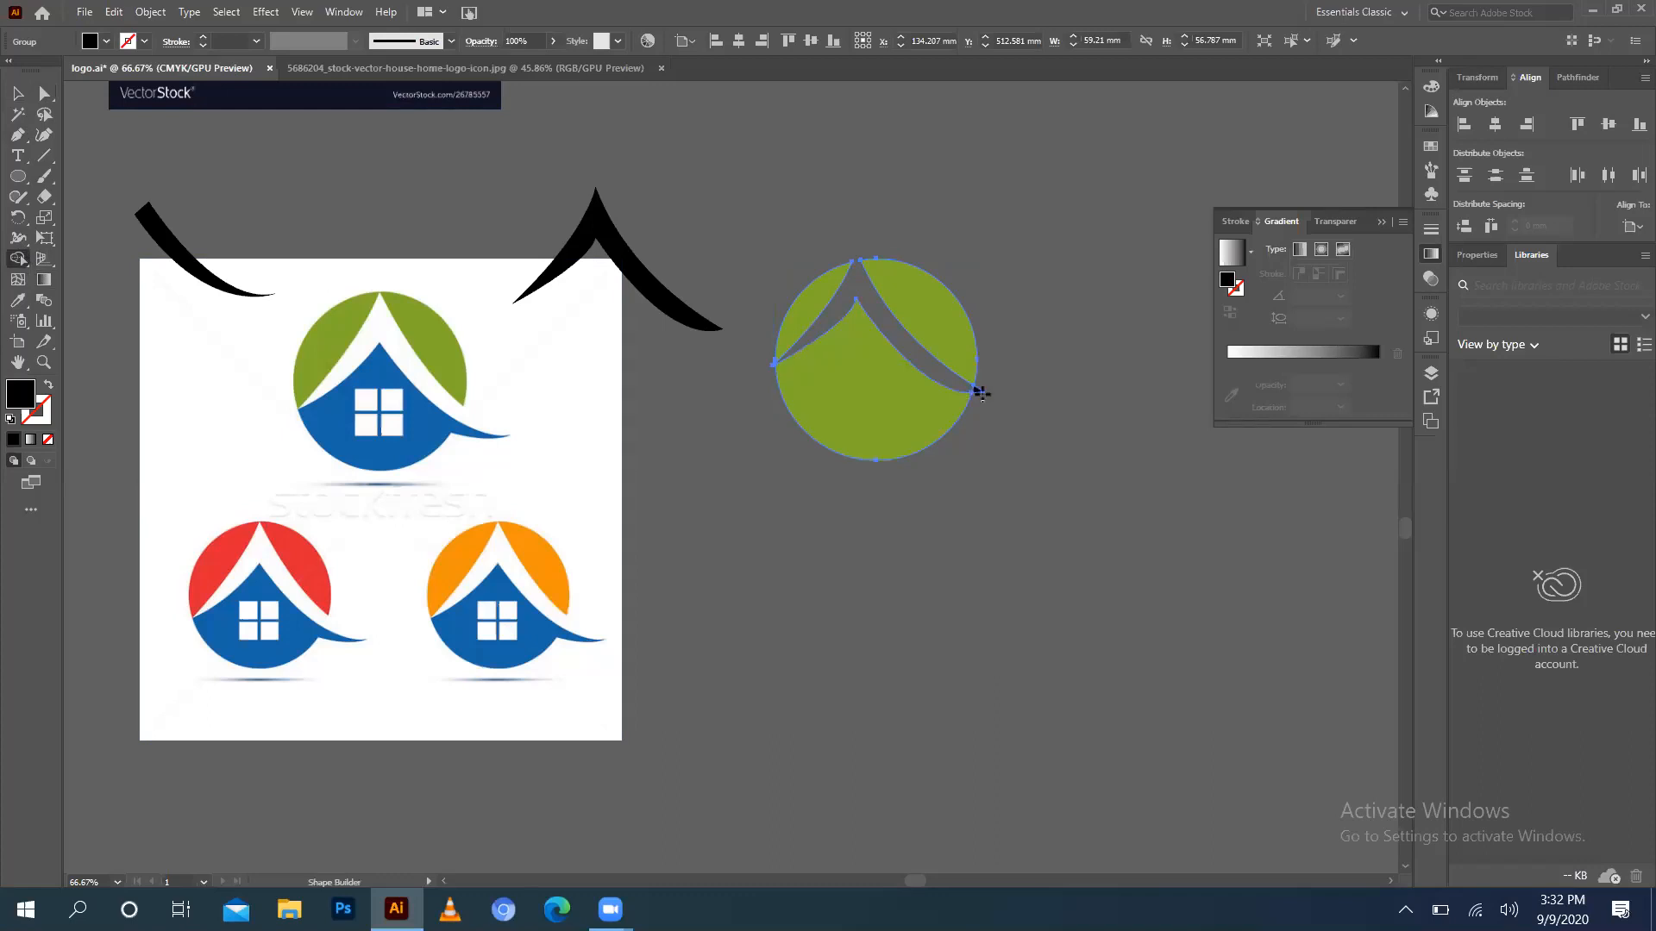
pyautogui.keyDown('alt'); pyautogui.click(980, 392); pyautogui.keyUp('alt')
pyautogui.keyDown('alt'); pyautogui.click(785, 362); pyautogui.keyUp('alt')
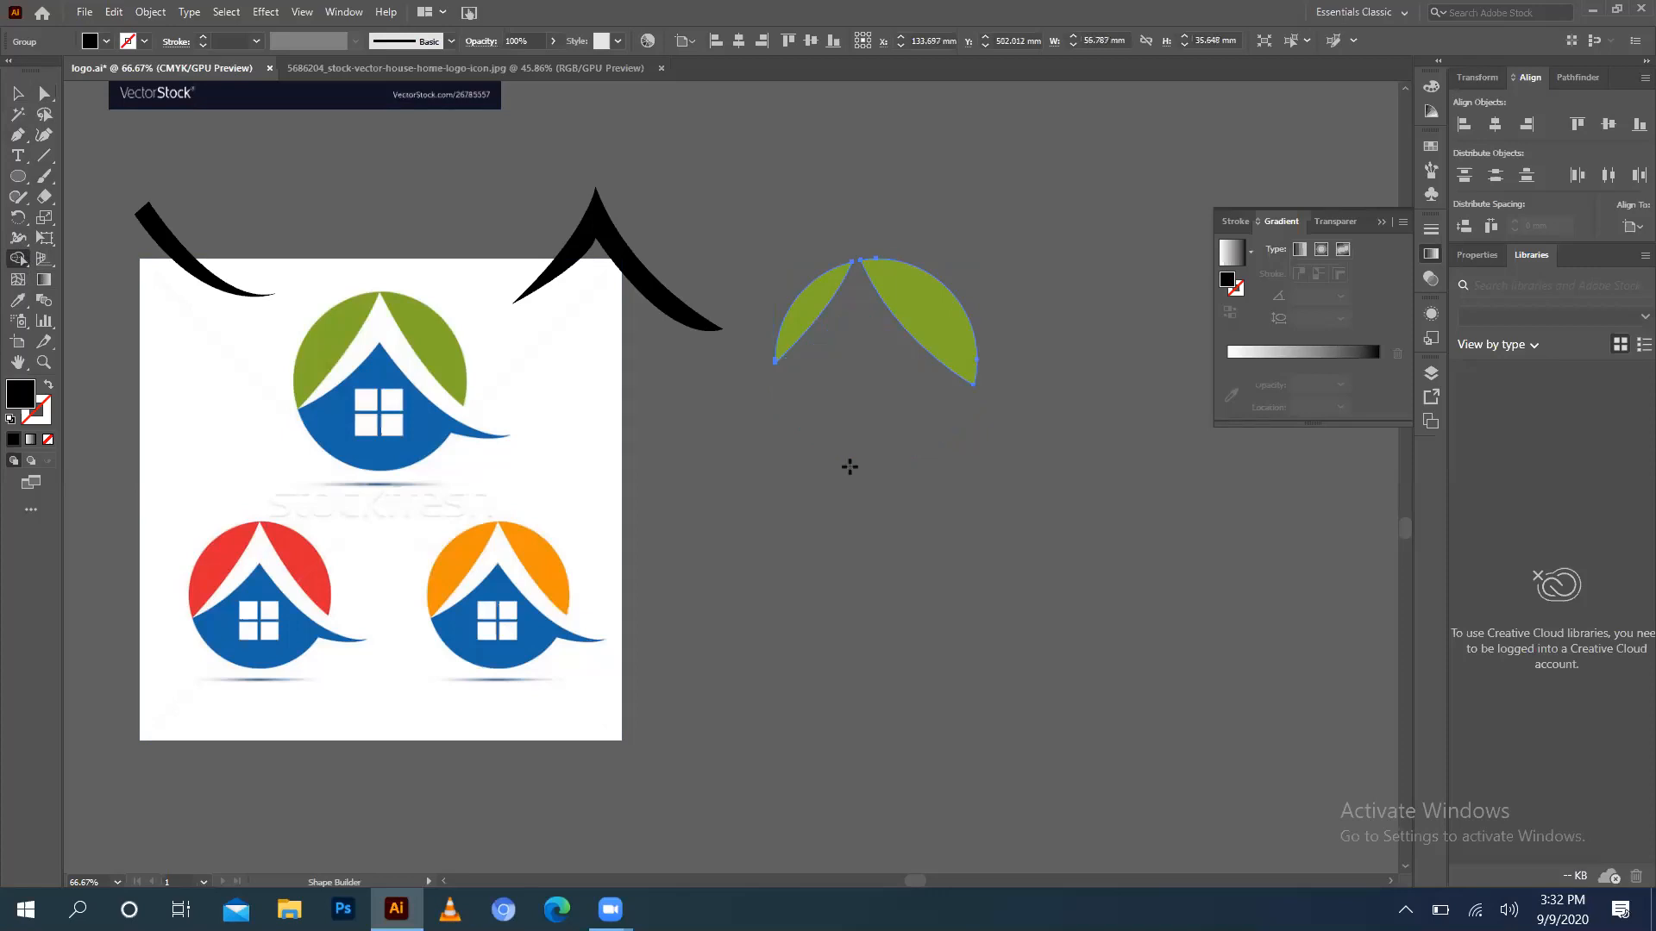
pyautogui.hotkey('ctrl', 'z')
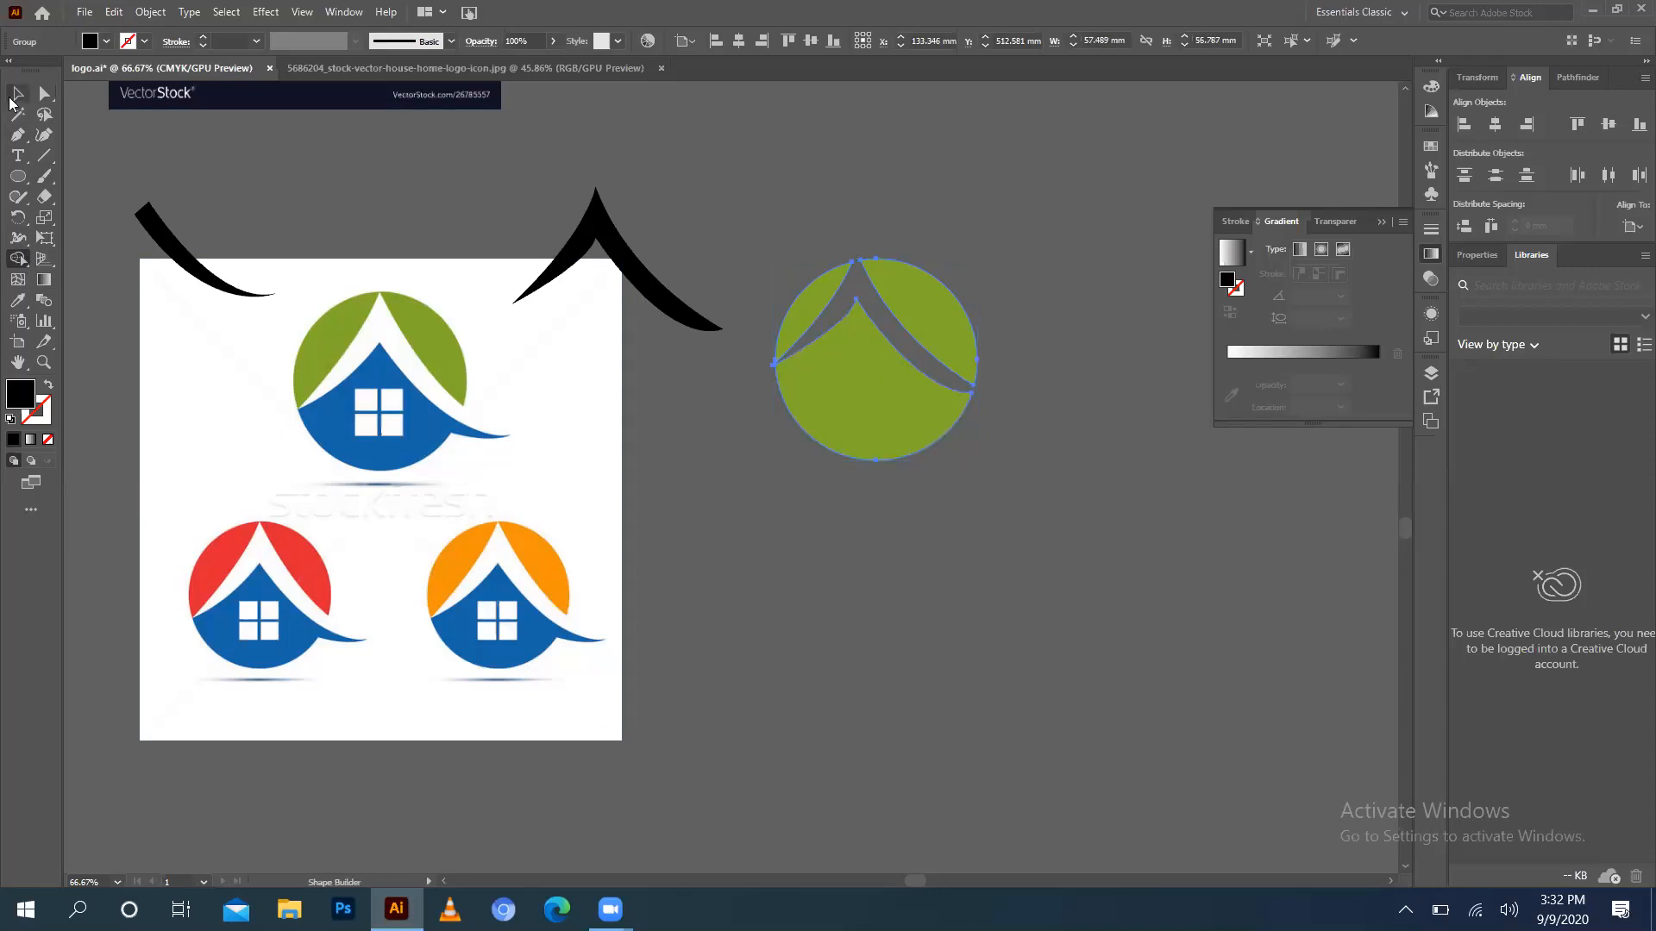
pyautogui.press('v')
pyautogui.click(918, 645)
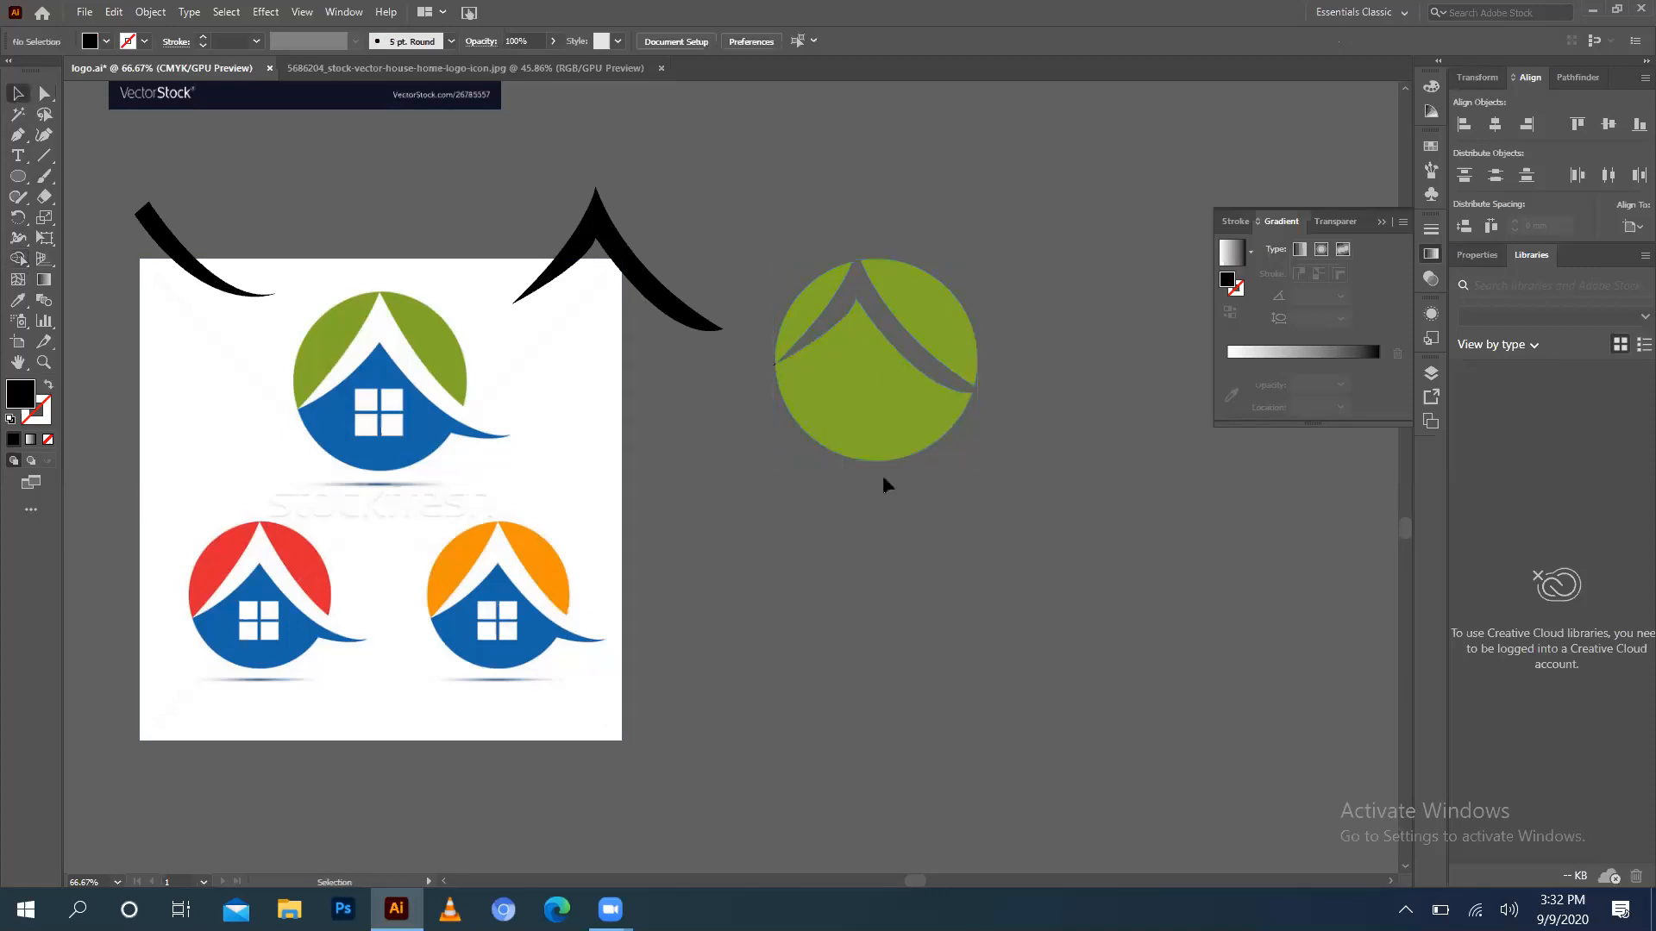
# Delete the tiny leftover sliver sticking out past the circle's left edge with Shape Builder.
pyautogui.click(911, 390)
pyautogui.press('a')
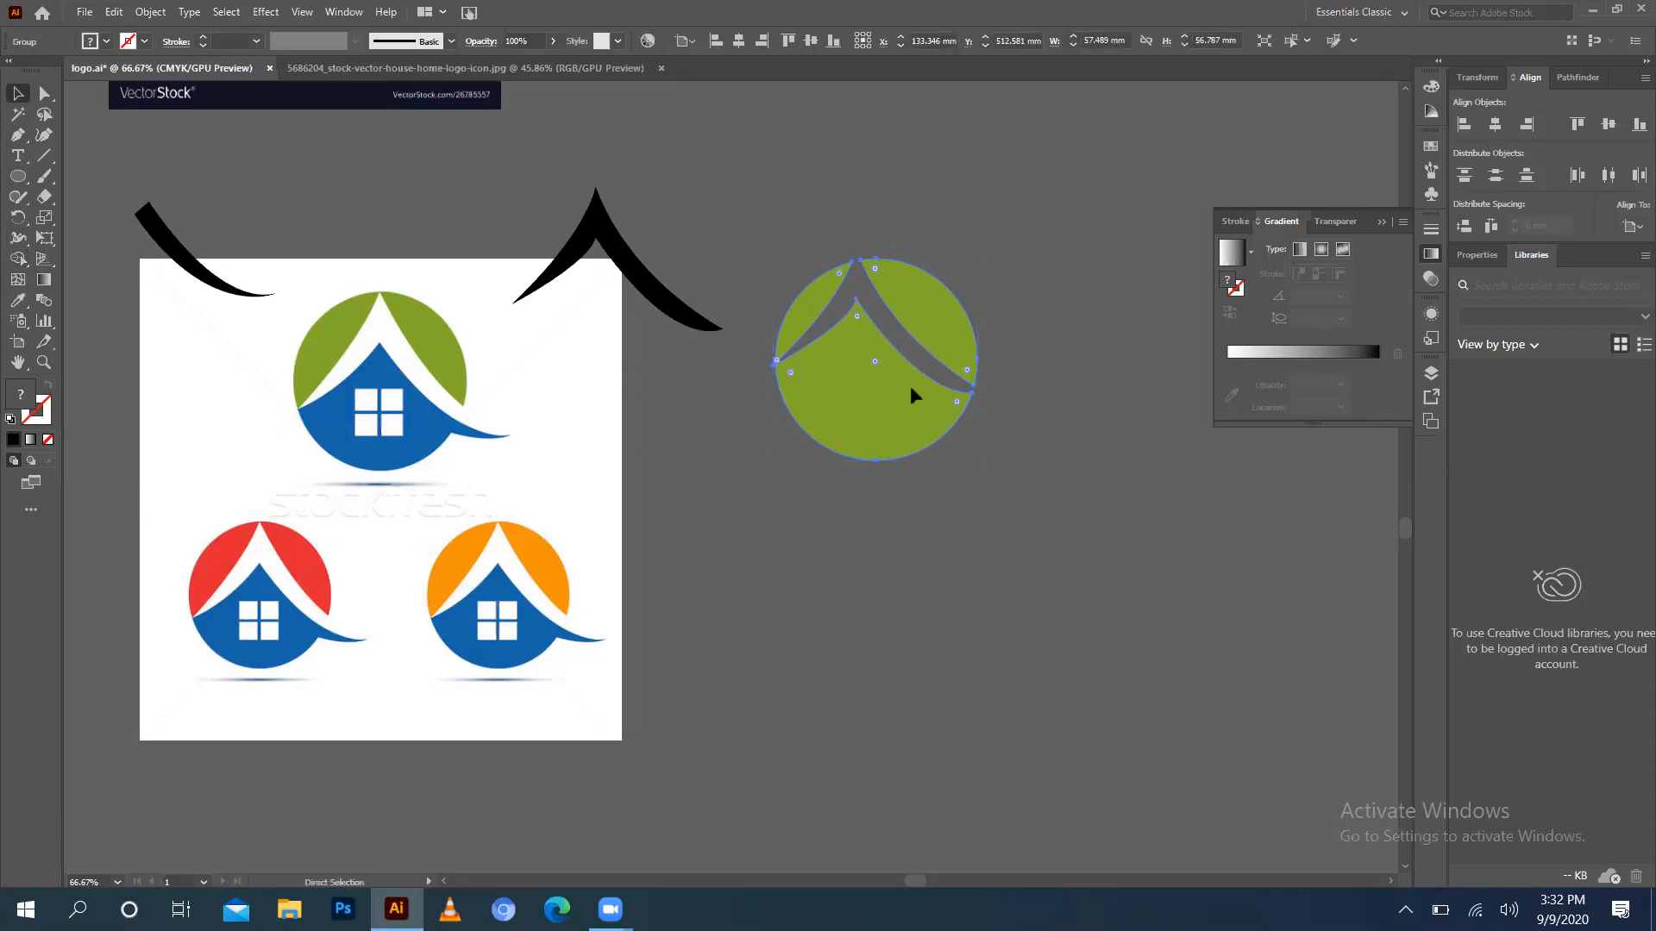
pyautogui.hotkey('ctrl', '=')
pyautogui.hotkey('ctrl', '=')
pyautogui.hotkey('ctrl', '=')
pyautogui.hotkey('ctrl', '=')
pyautogui.press('v')
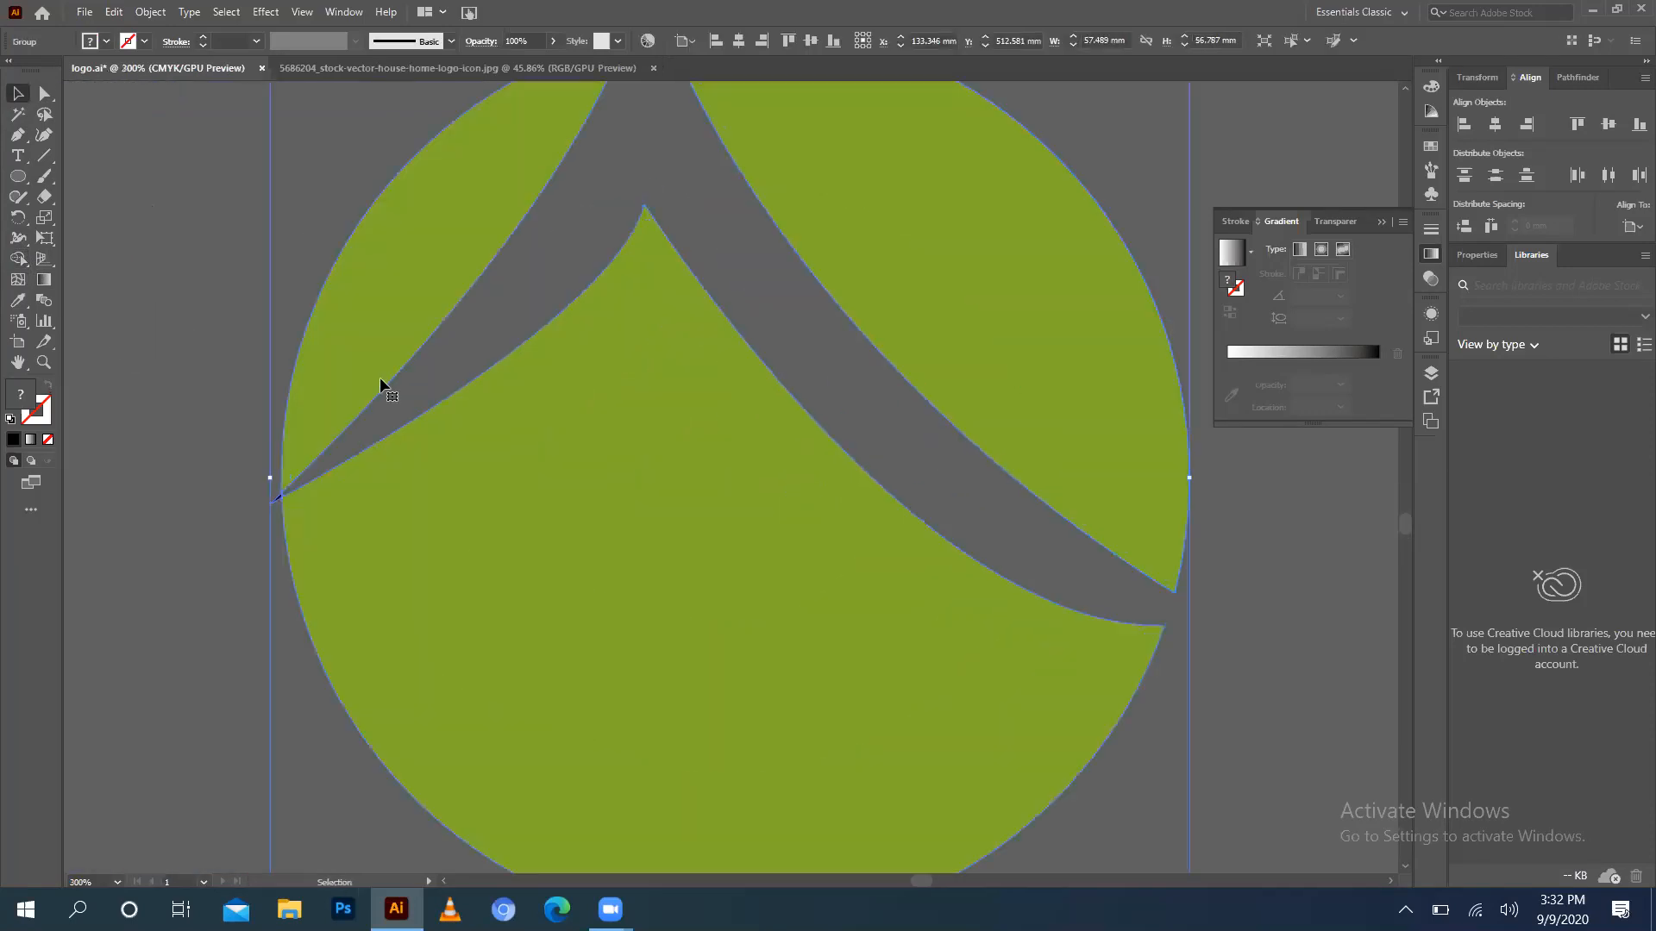
pyautogui.click(18, 259)
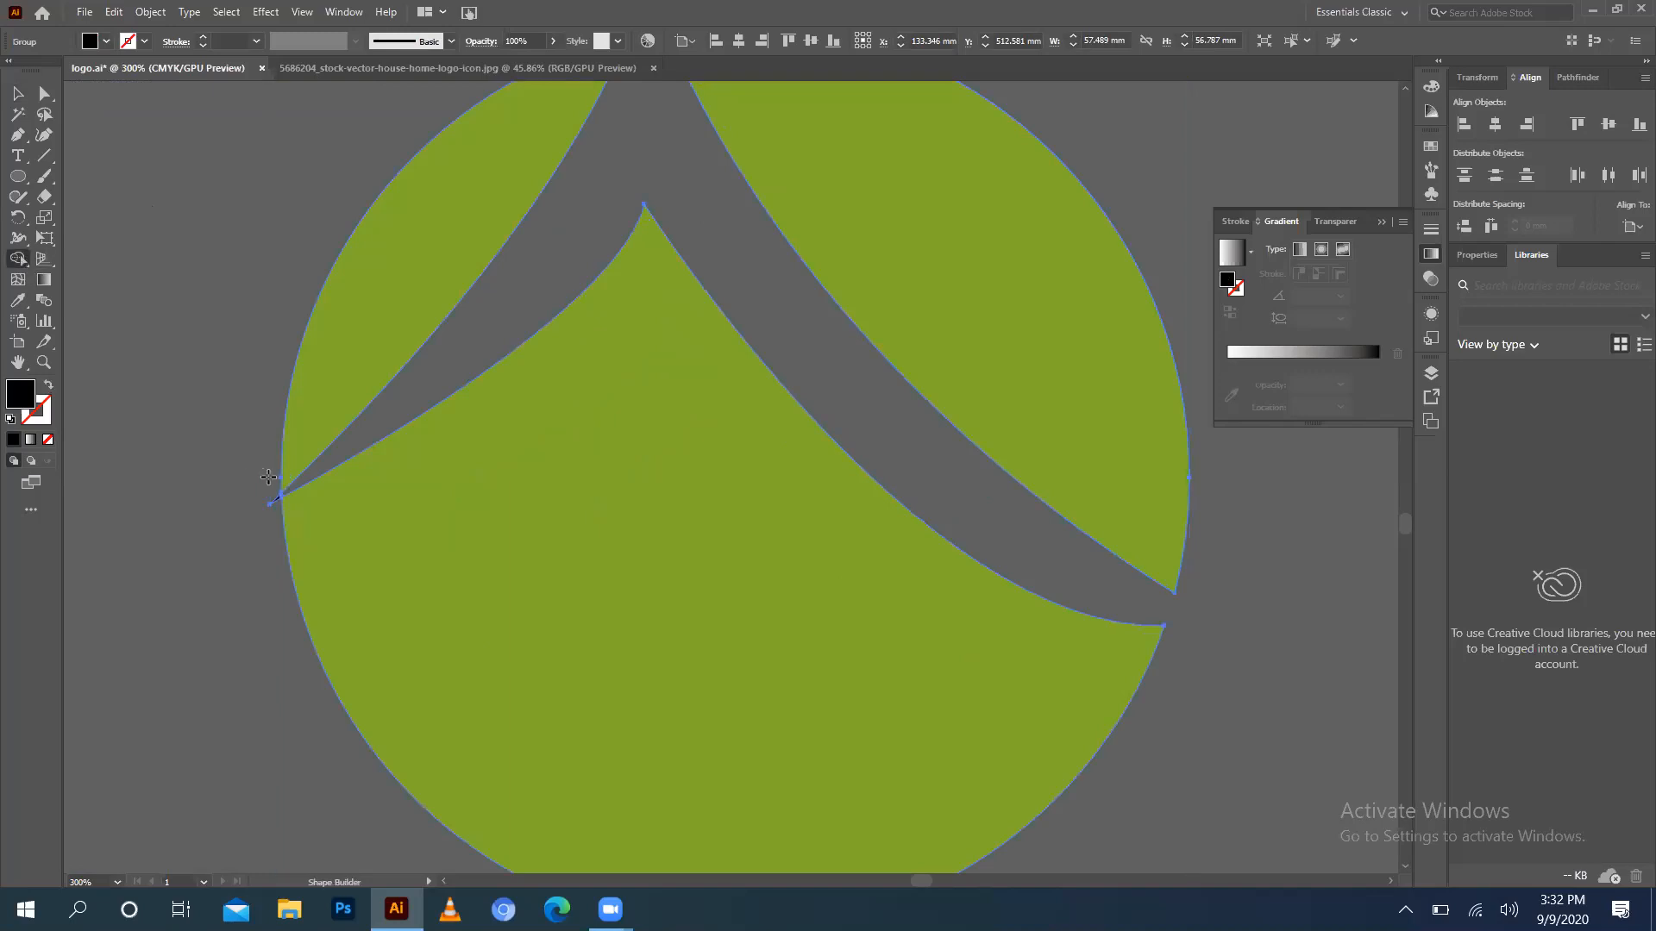
pyautogui.keyDown('alt'); pyautogui.click(273, 506); pyautogui.keyUp('alt')
pyautogui.moveTo(282, 494); pyautogui.dragTo(250, 517)
pyautogui.click(19, 94)
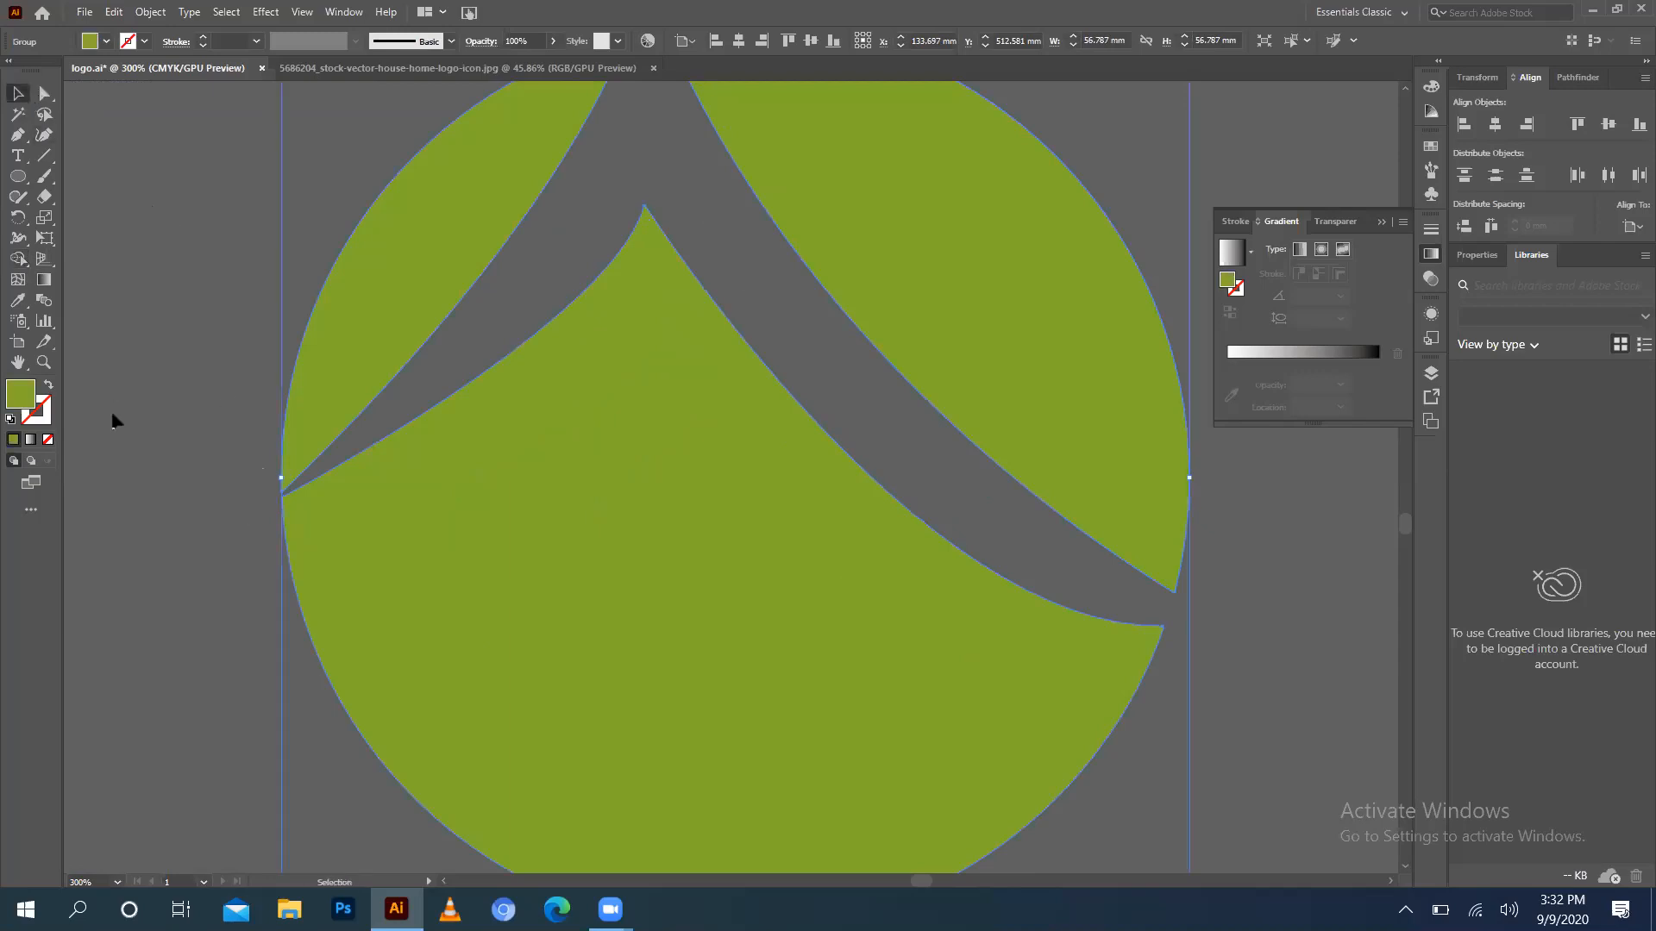
pyautogui.click(121, 412)
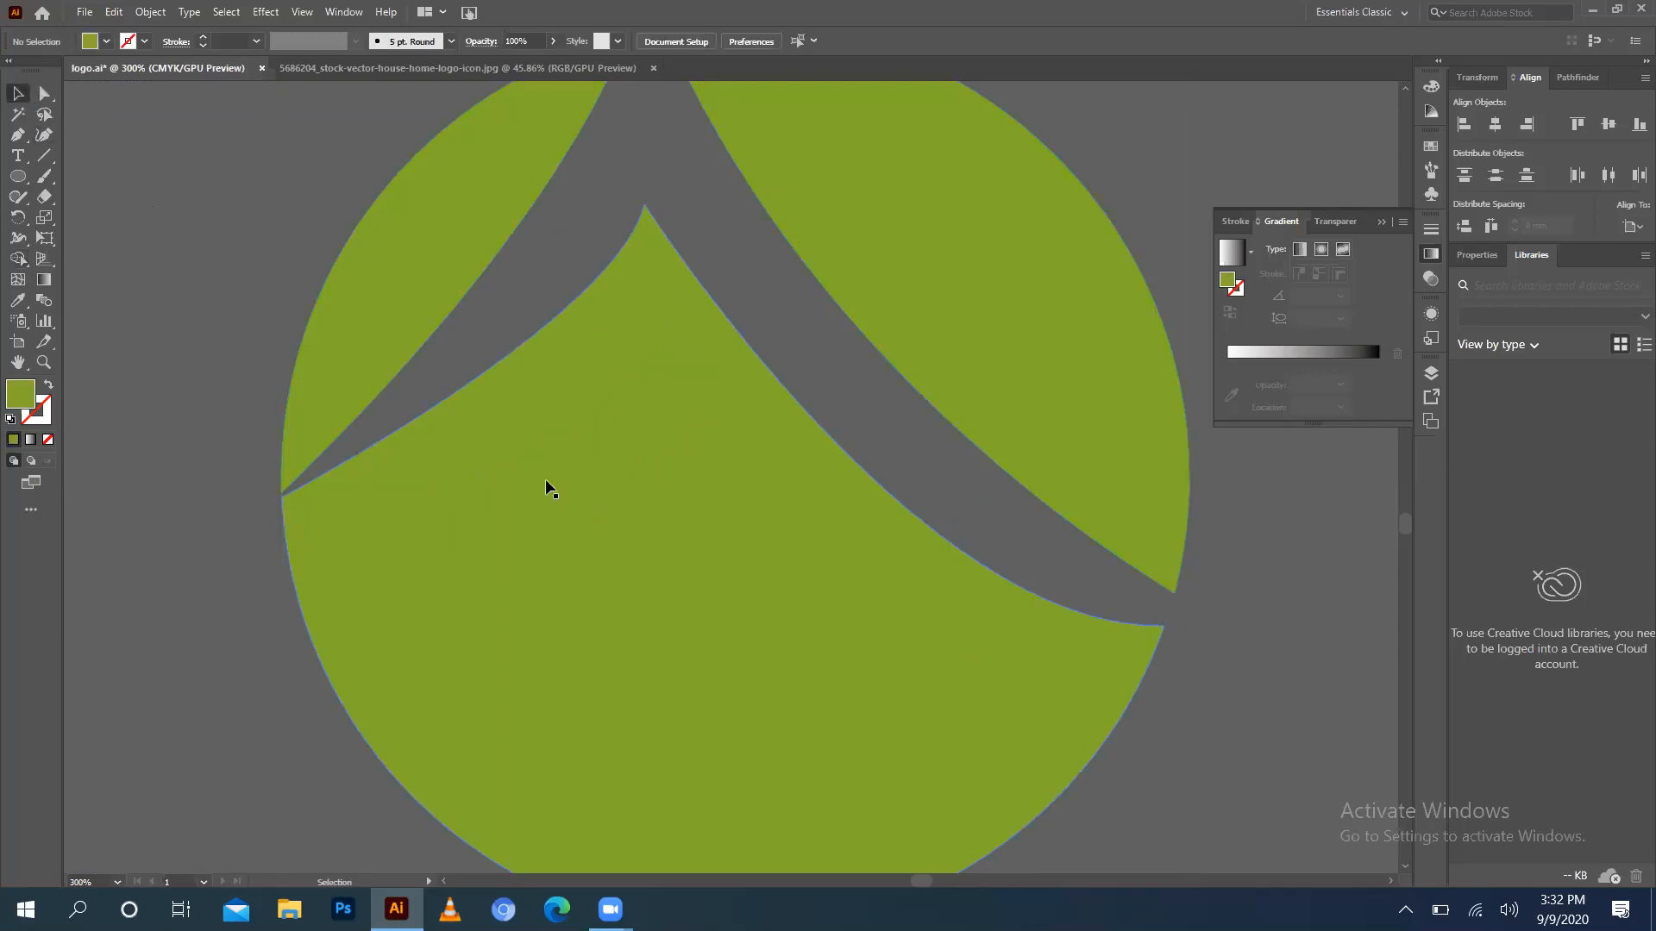
# Ungroup the green circle's cut pieces so each one can be selected separately.
pyautogui.hotkey('ctrl', '-')
pyautogui.hotkey('ctrl', '-')
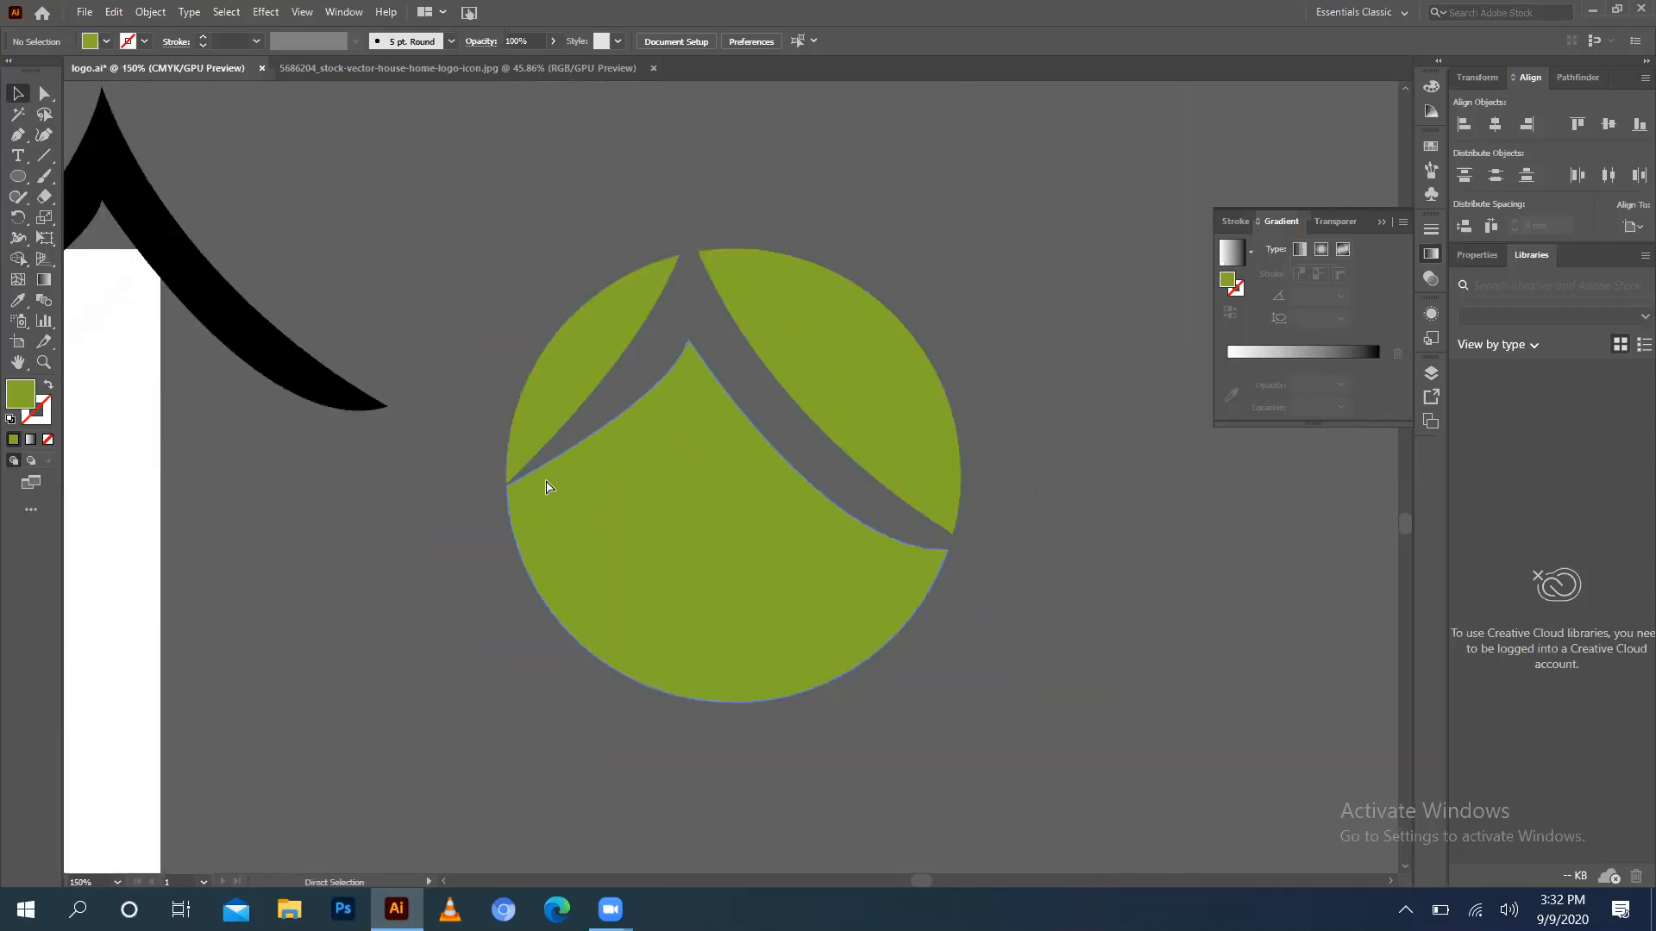
pyautogui.hotkey('ctrl', '-')
pyautogui.hotkey('ctrl', '-')
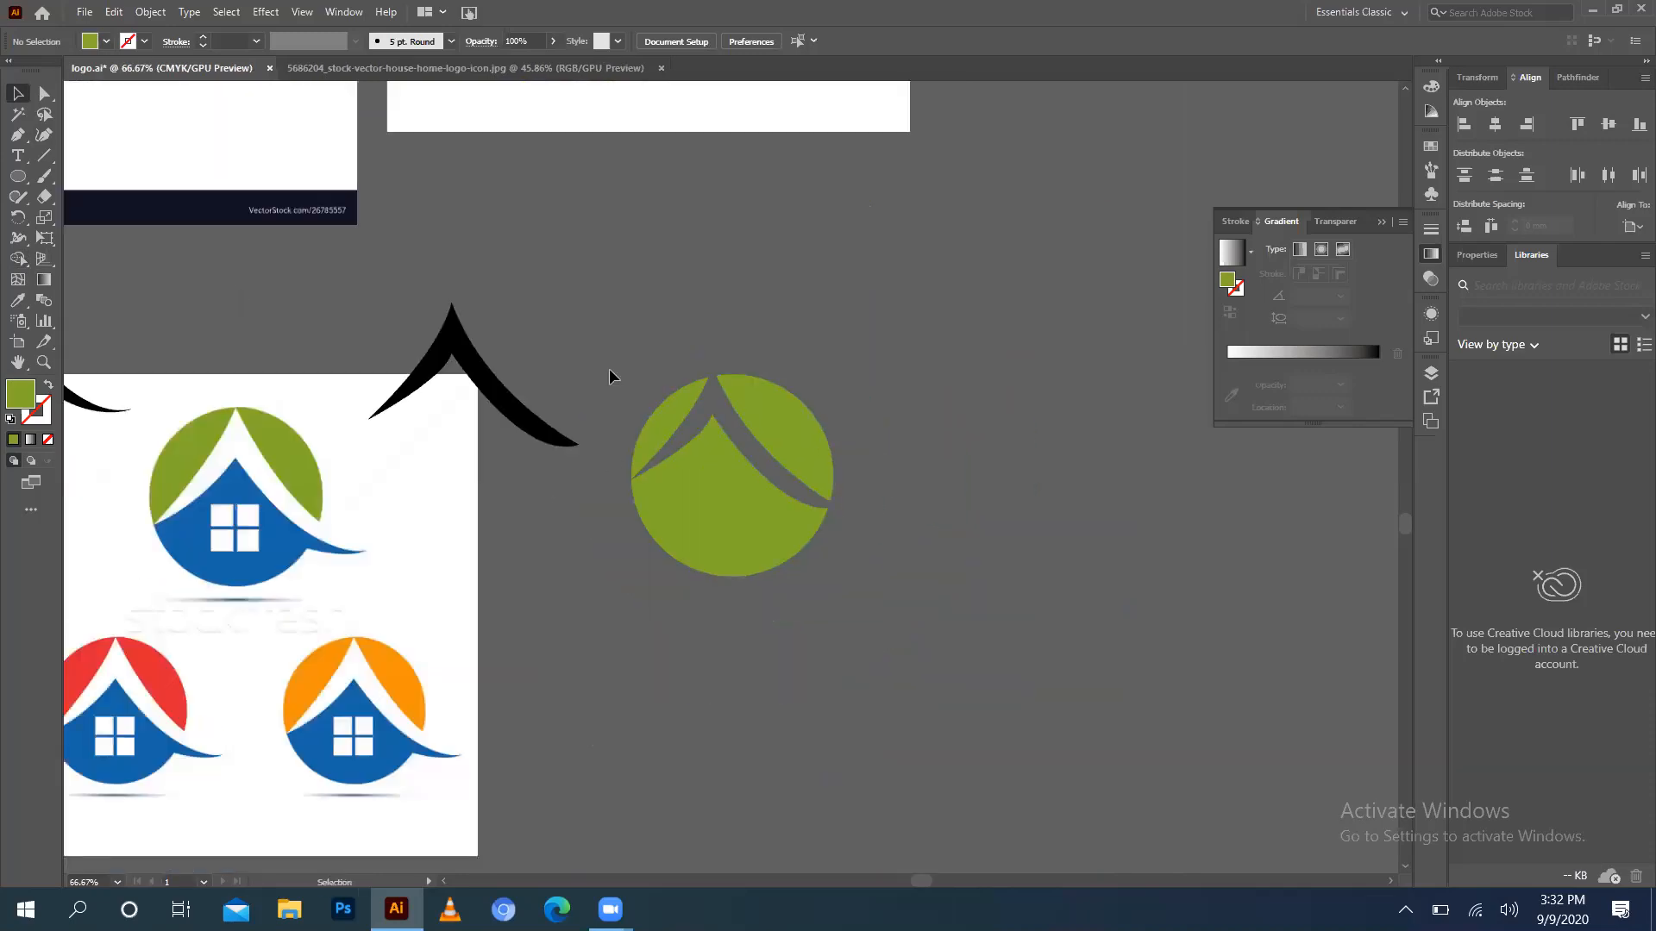
pyautogui.click(754, 521)
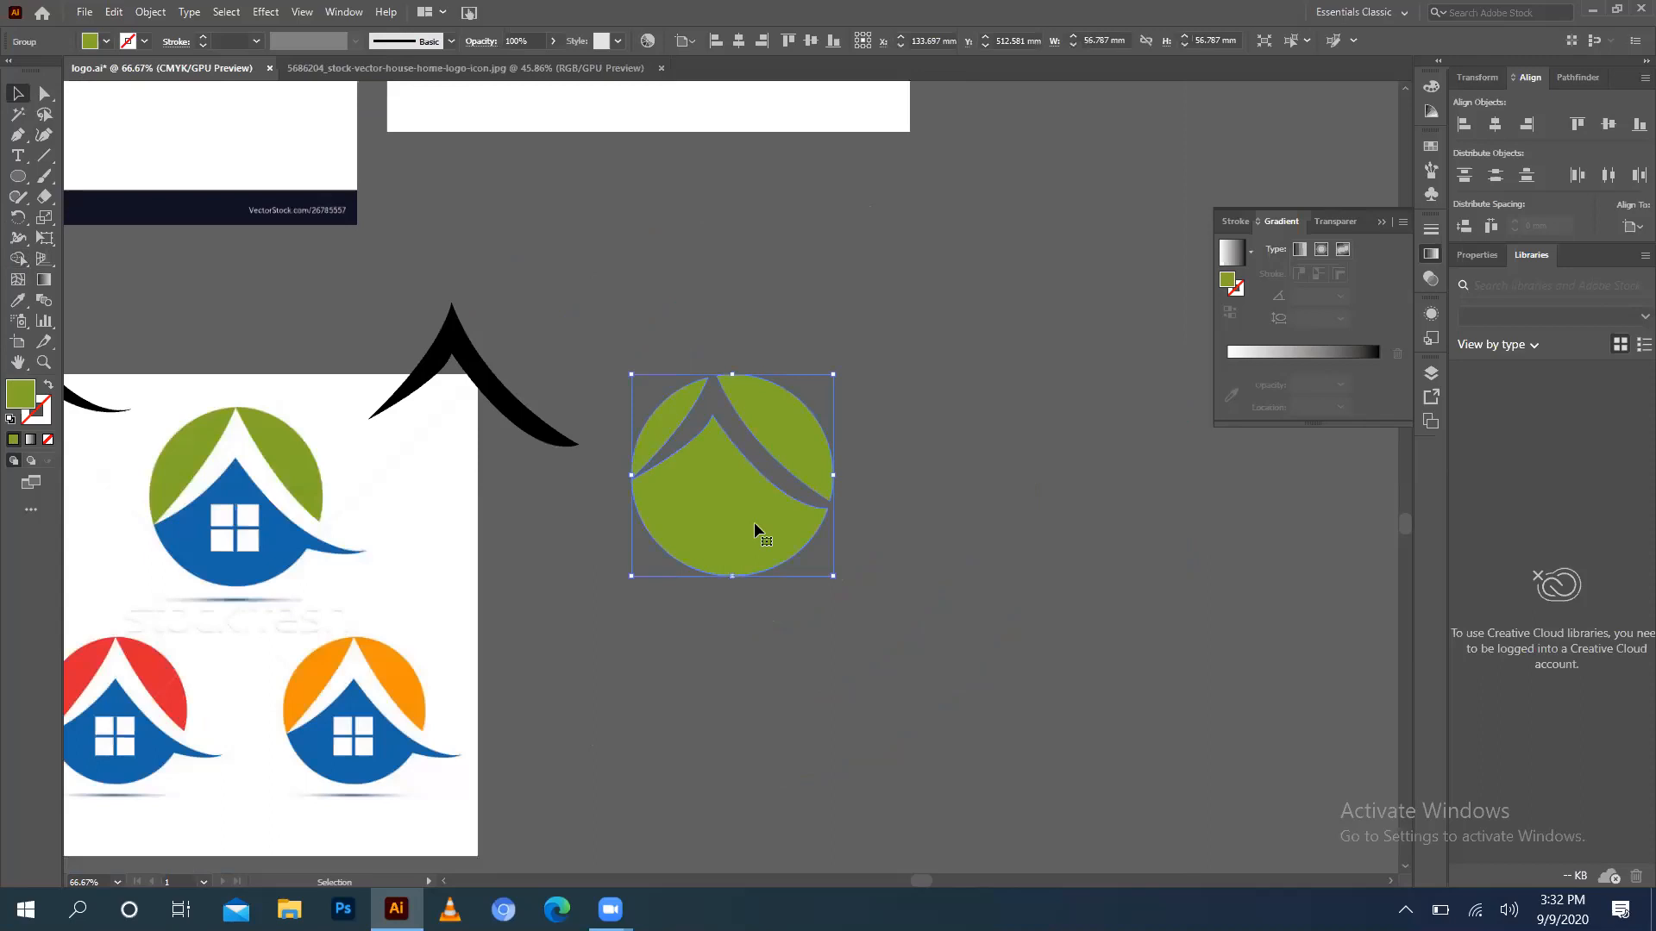
pyautogui.rightClick(755, 522)
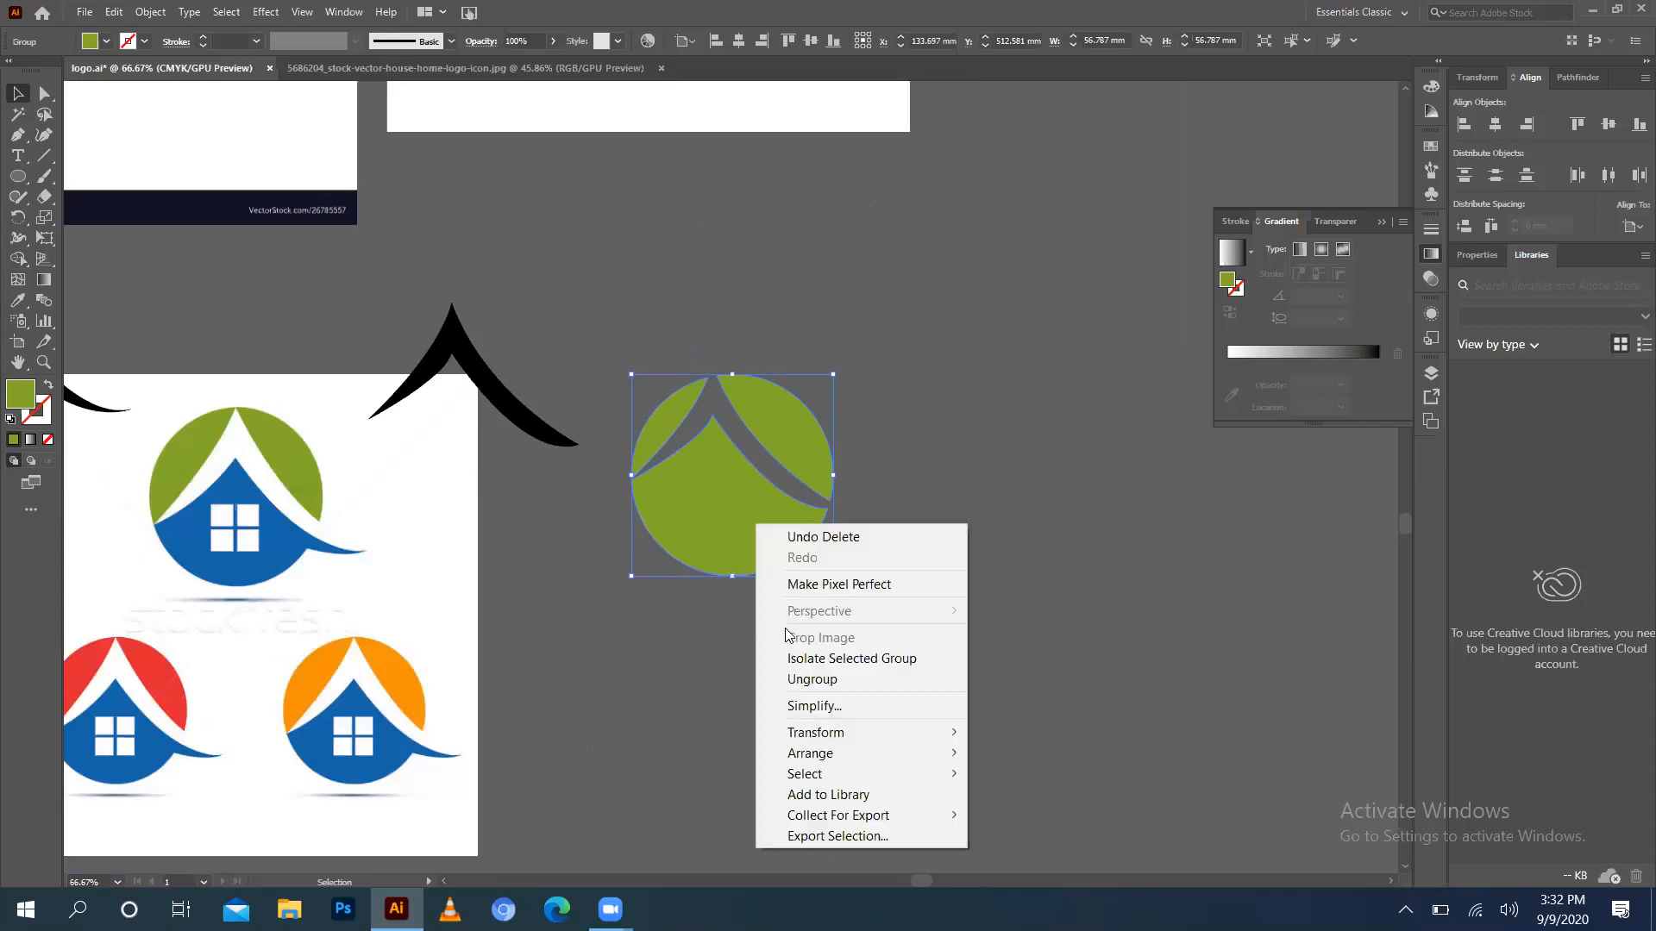
pyautogui.click(812, 679)
pyautogui.click(672, 598)
# Recolor the circle's lower piece with the blue sampled from the reference house logo using the Eyedropper.
pyautogui.click(696, 514)
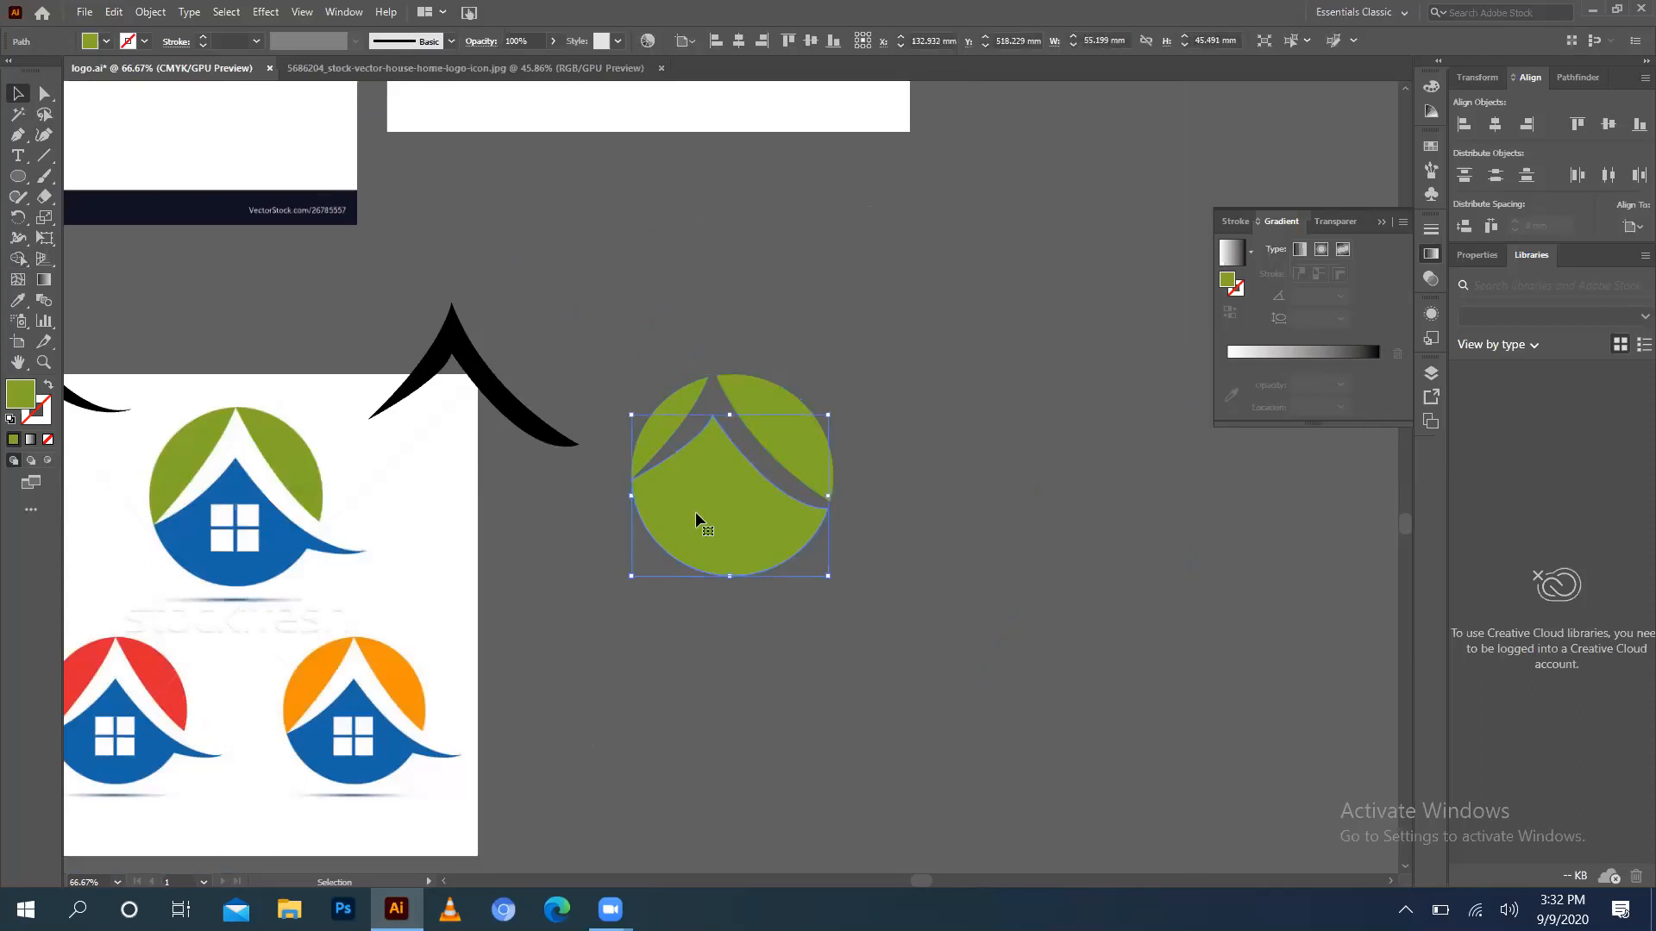
pyautogui.click(17, 279)
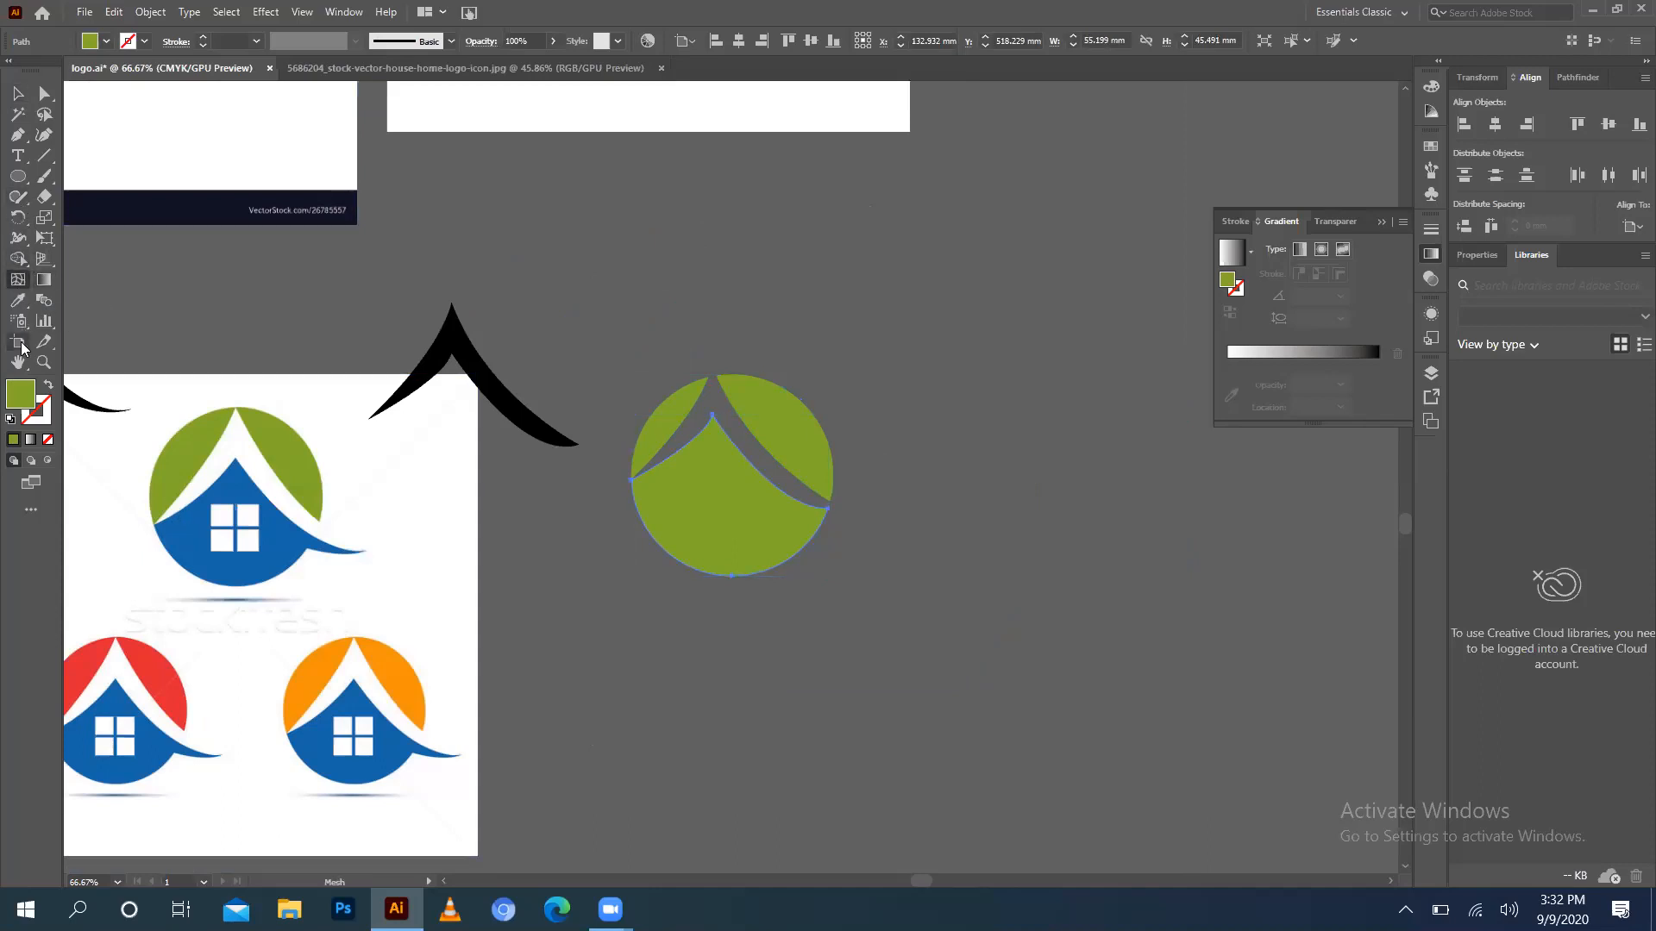
pyautogui.click(17, 300)
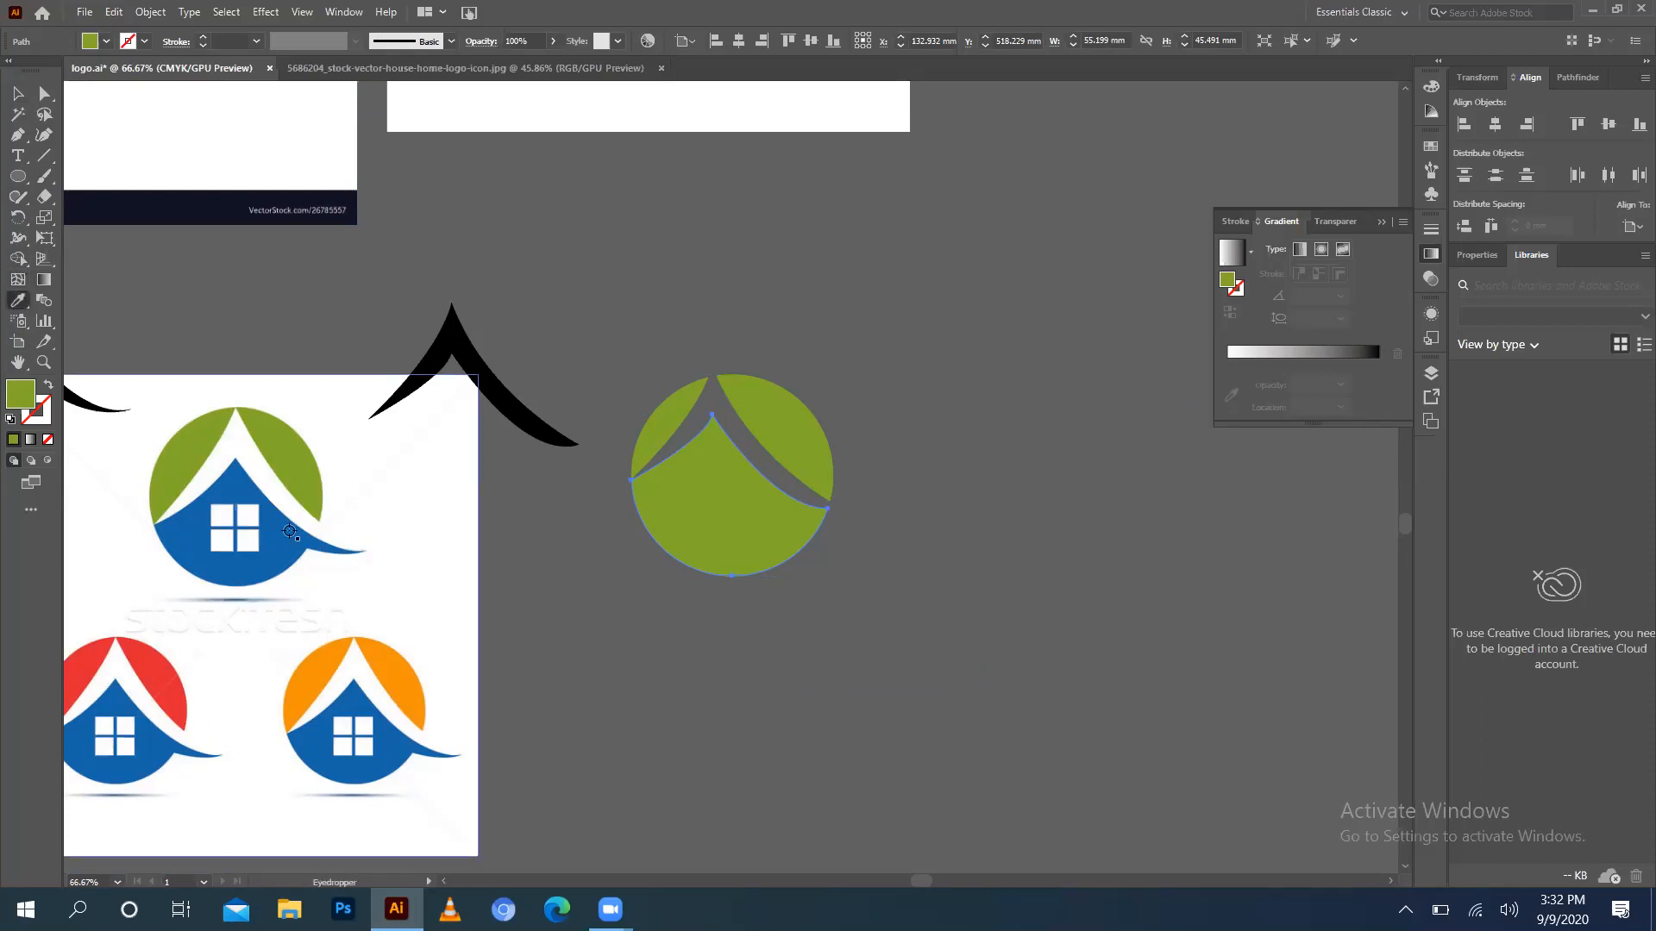
pyautogui.click(294, 540)
pyautogui.click(16, 90)
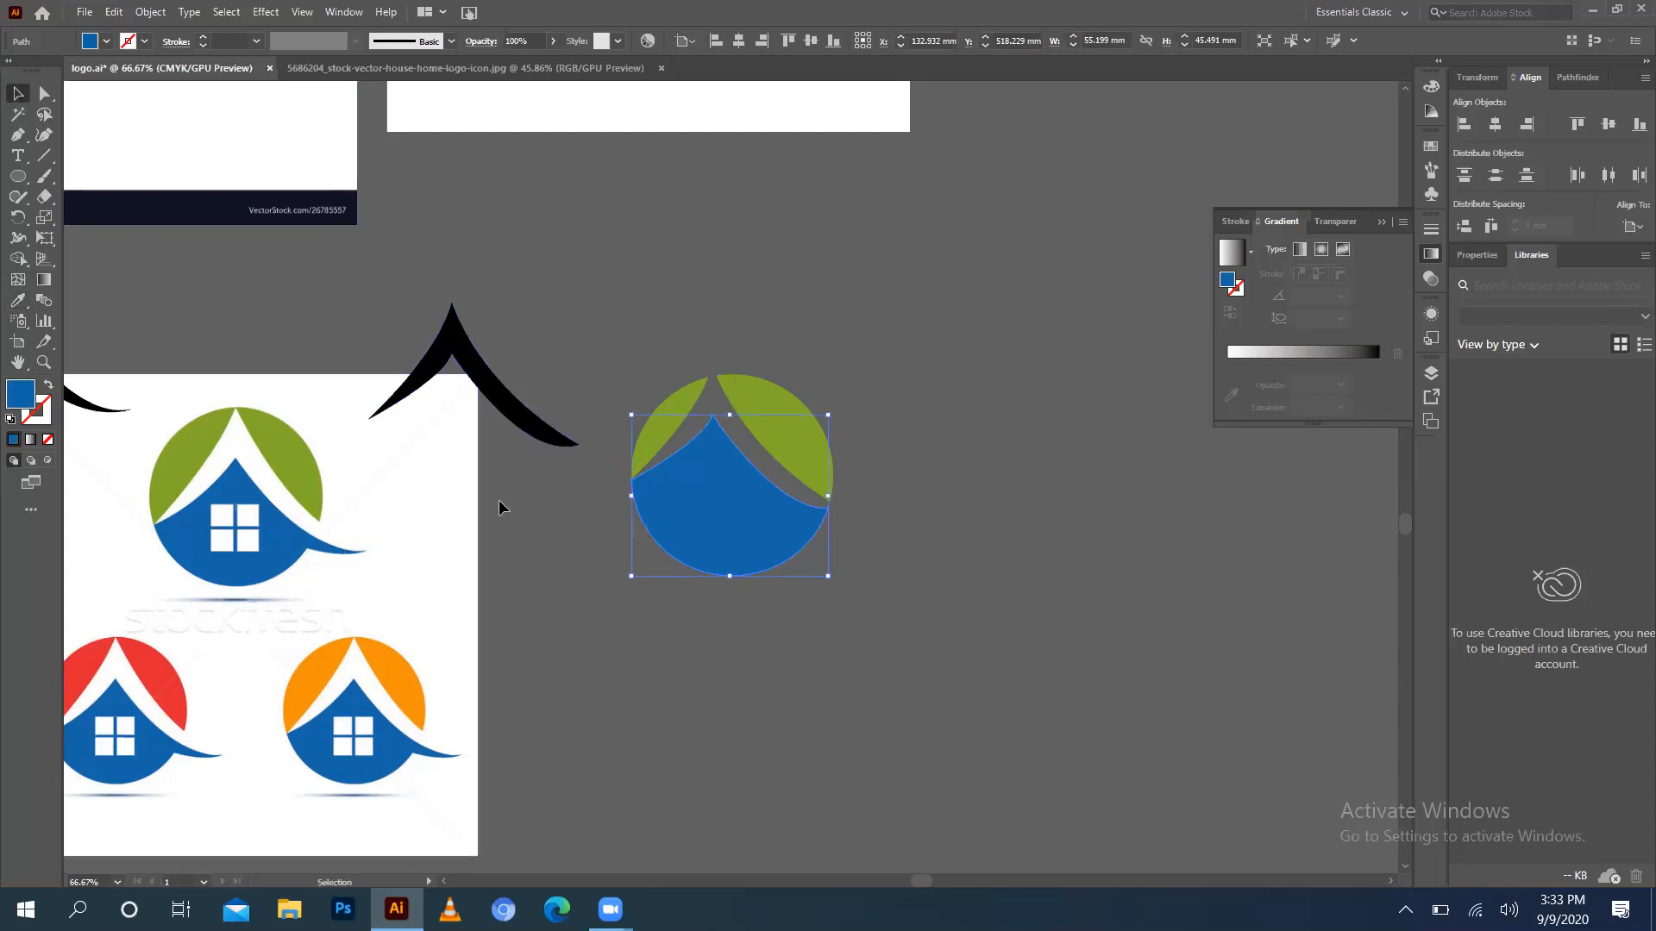
# Ungroup the navy building logo above the circle so its red four-pane window can be selected separately.
pyautogui.scroll(4, 664, 341)
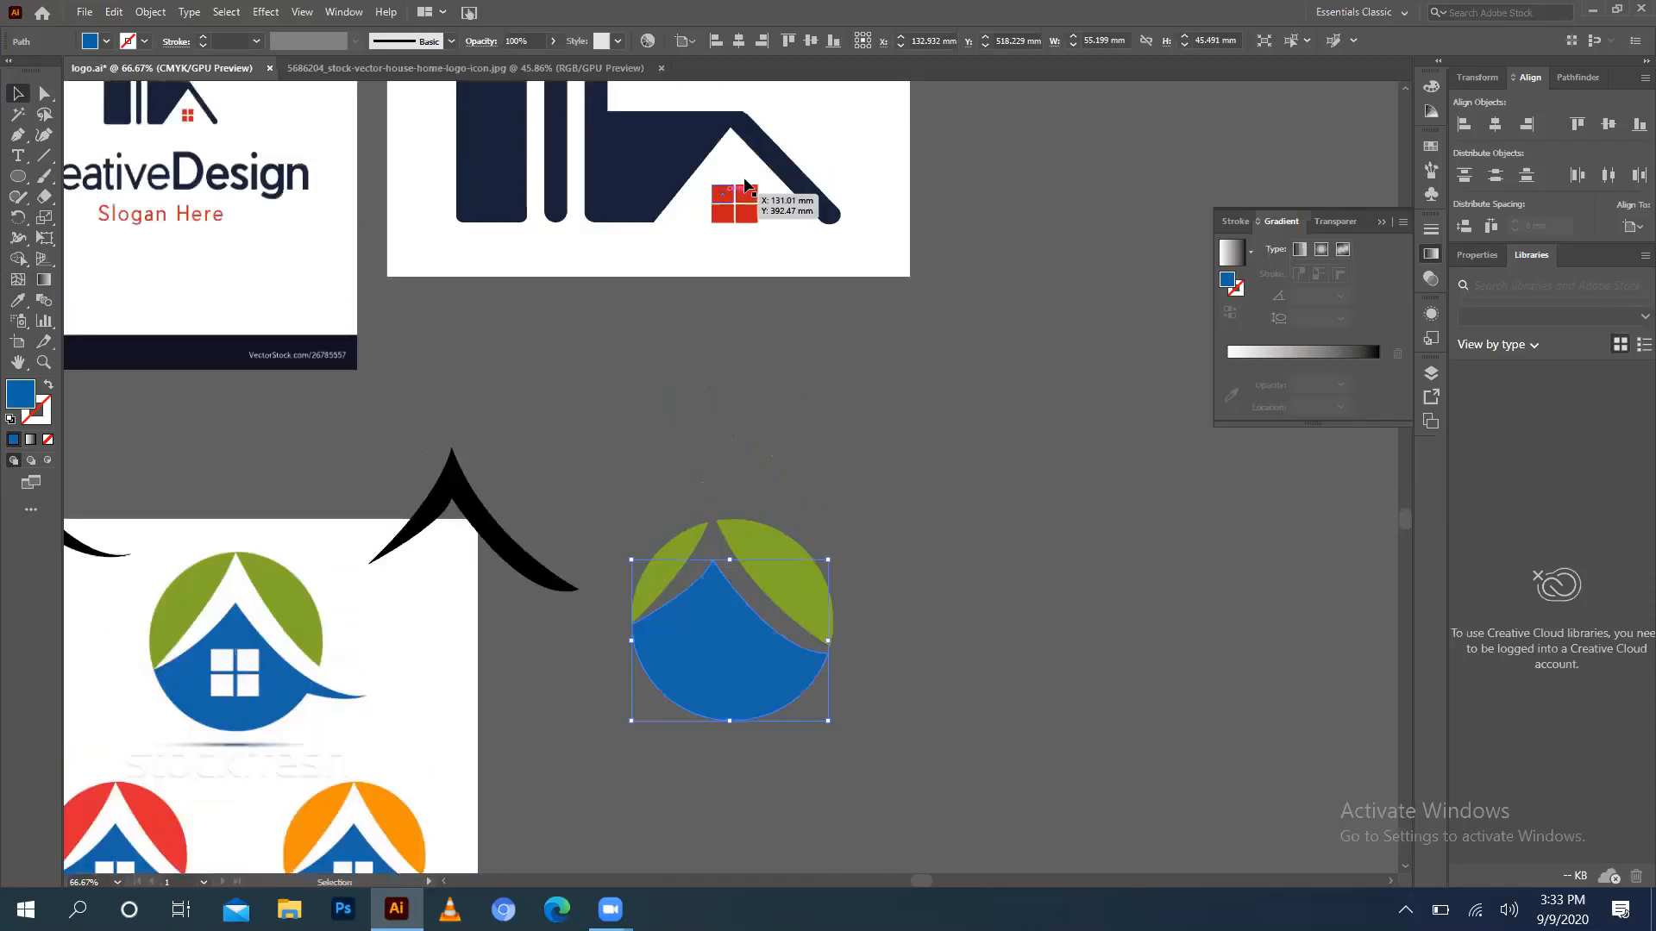
pyautogui.click(729, 234)
pyautogui.rightClick(729, 234)
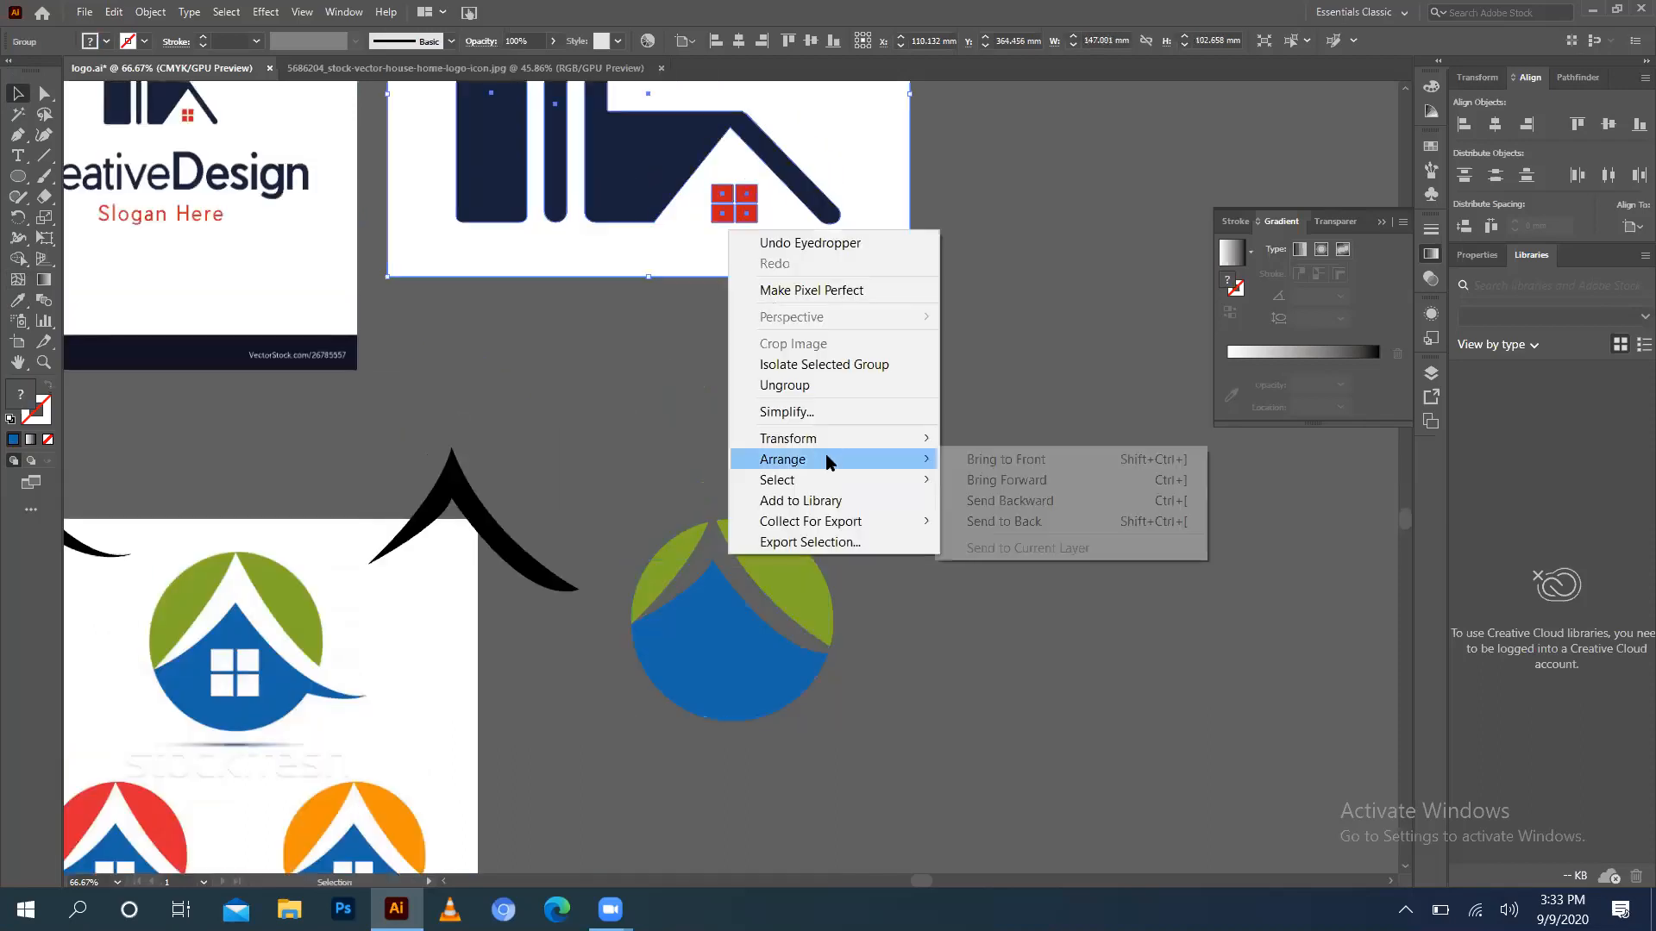
pyautogui.click(829, 387)
pyautogui.click(699, 298)
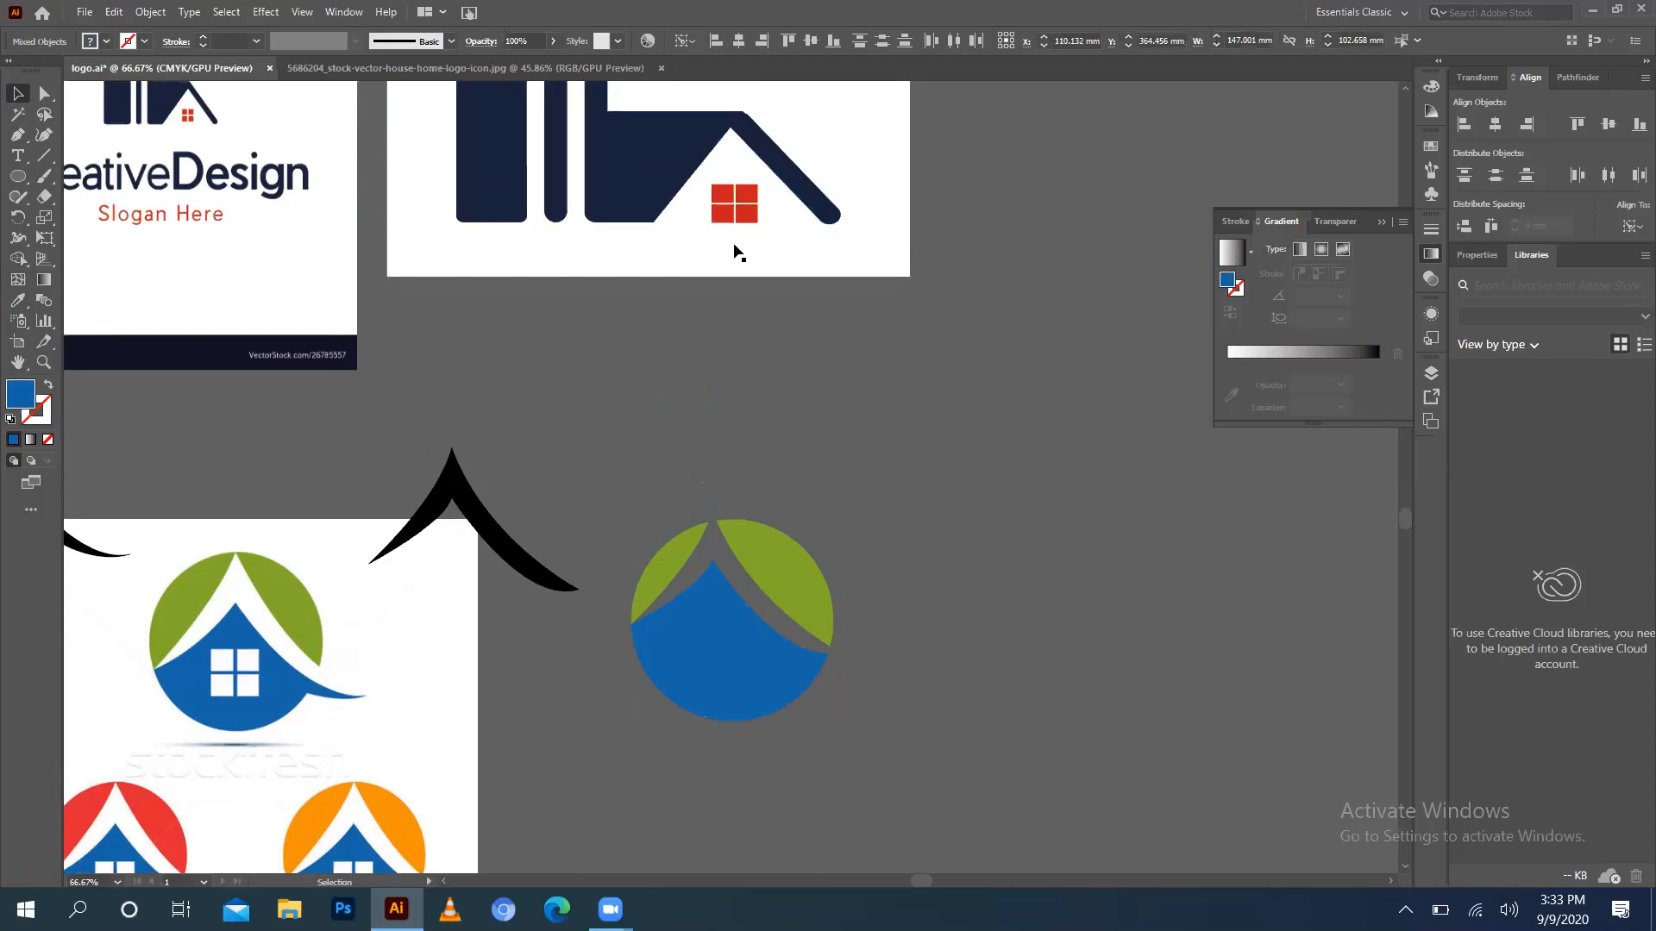
pyautogui.click(744, 219)
pyautogui.rightClick(743, 215)
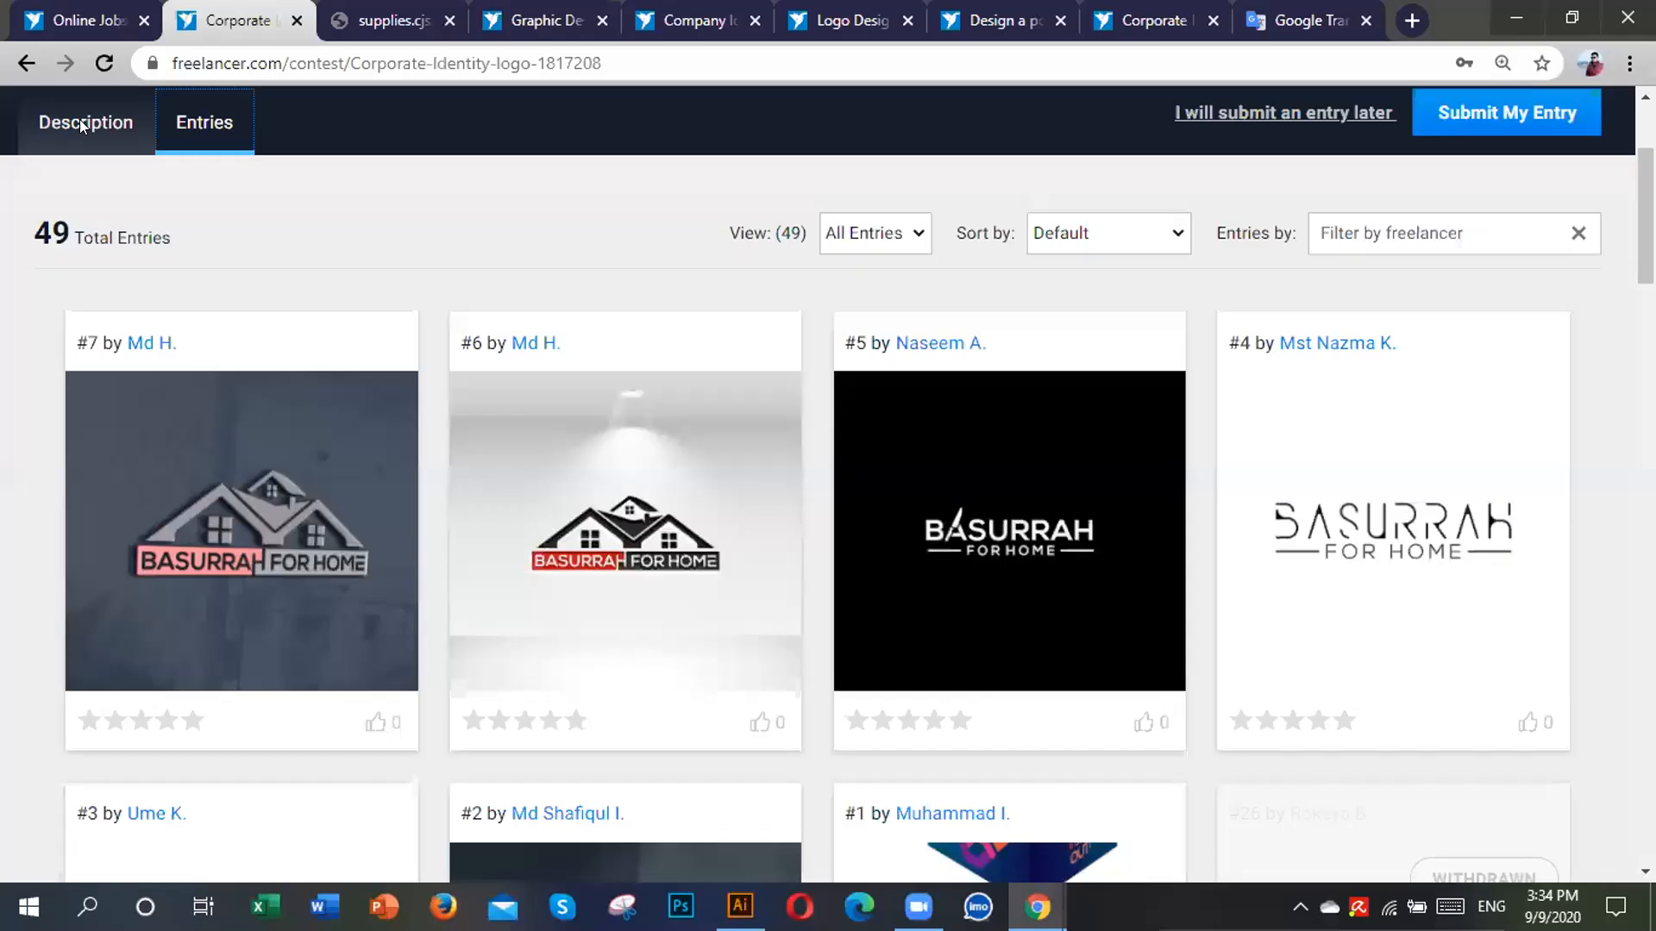
# Switch to the Basurrah For Home contest in the browser, open its description and copy the phrase "selling kitchen utensils" from the third condition.
pyautogui.click(81, 120)
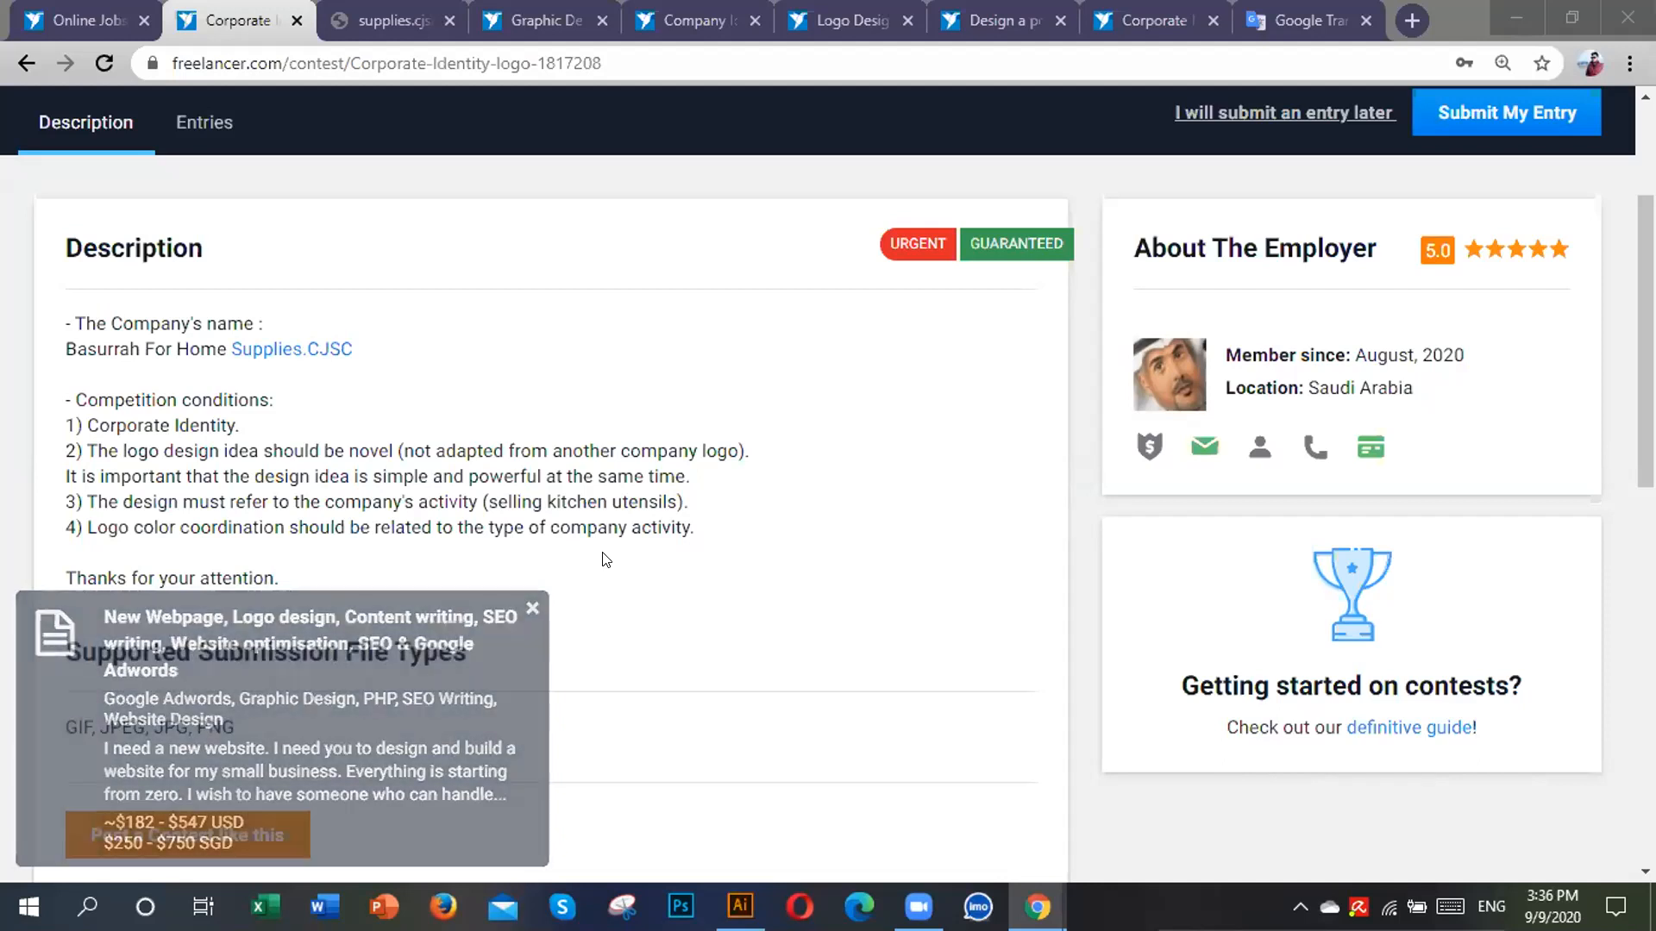
pyautogui.moveTo(504, 494); pyautogui.dragTo(675, 500)
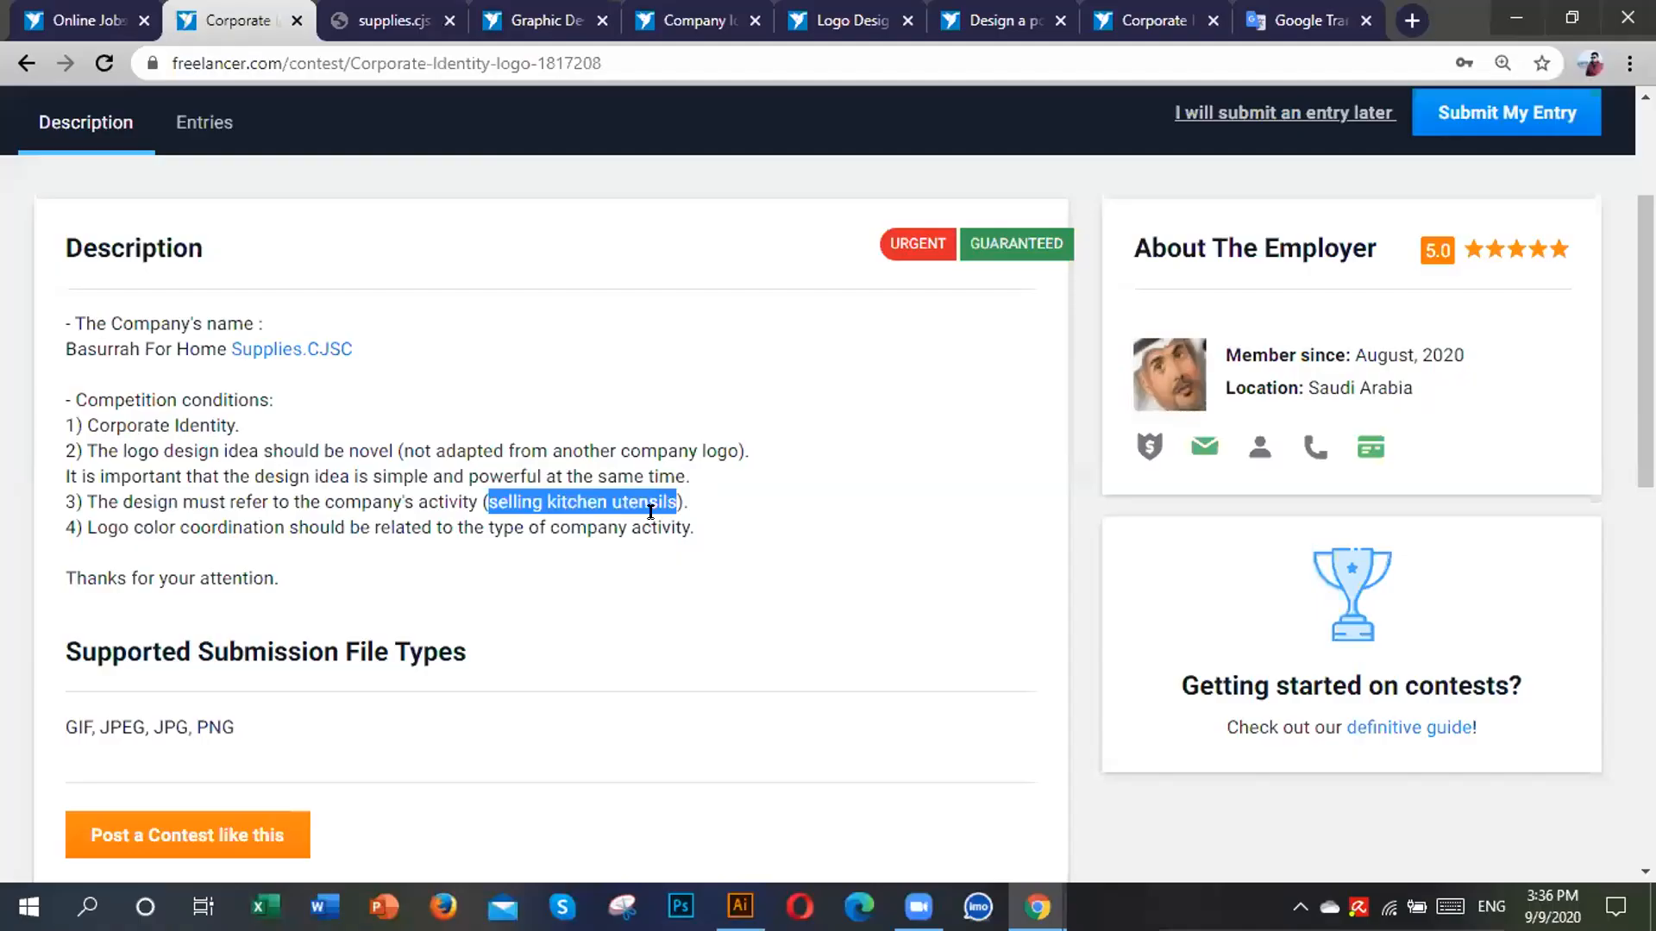
pyautogui.rightClick(629, 498)
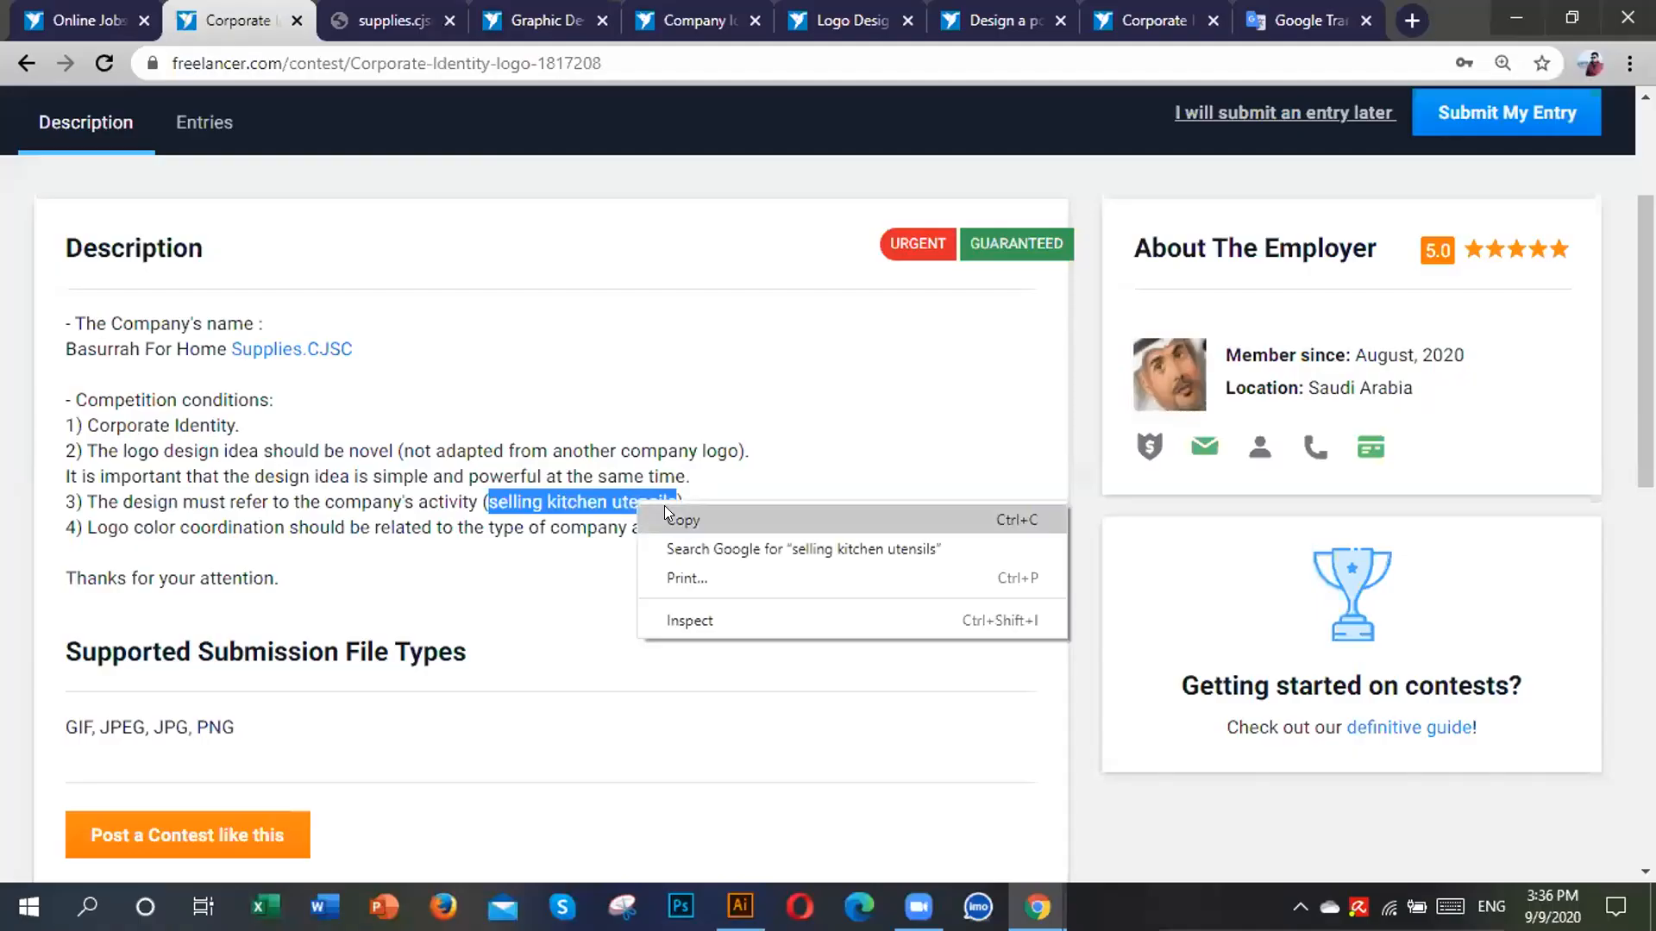
pyautogui.click(669, 518)
pyautogui.click(774, 605)
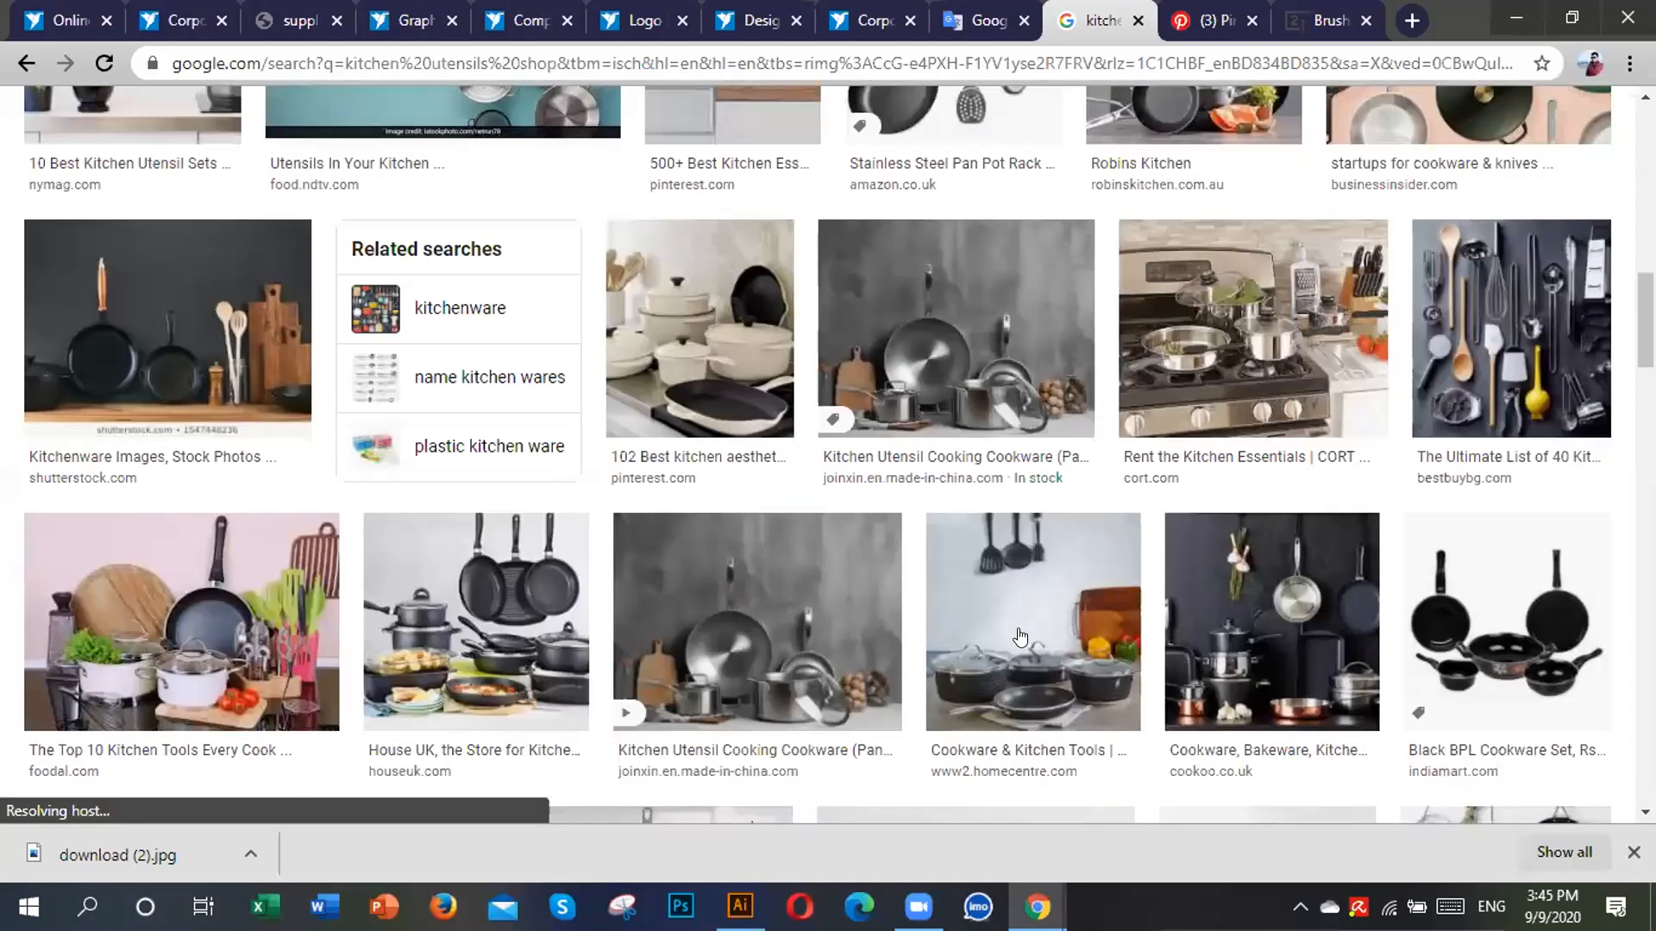
pyautogui.scroll(-3, 1019, 636)
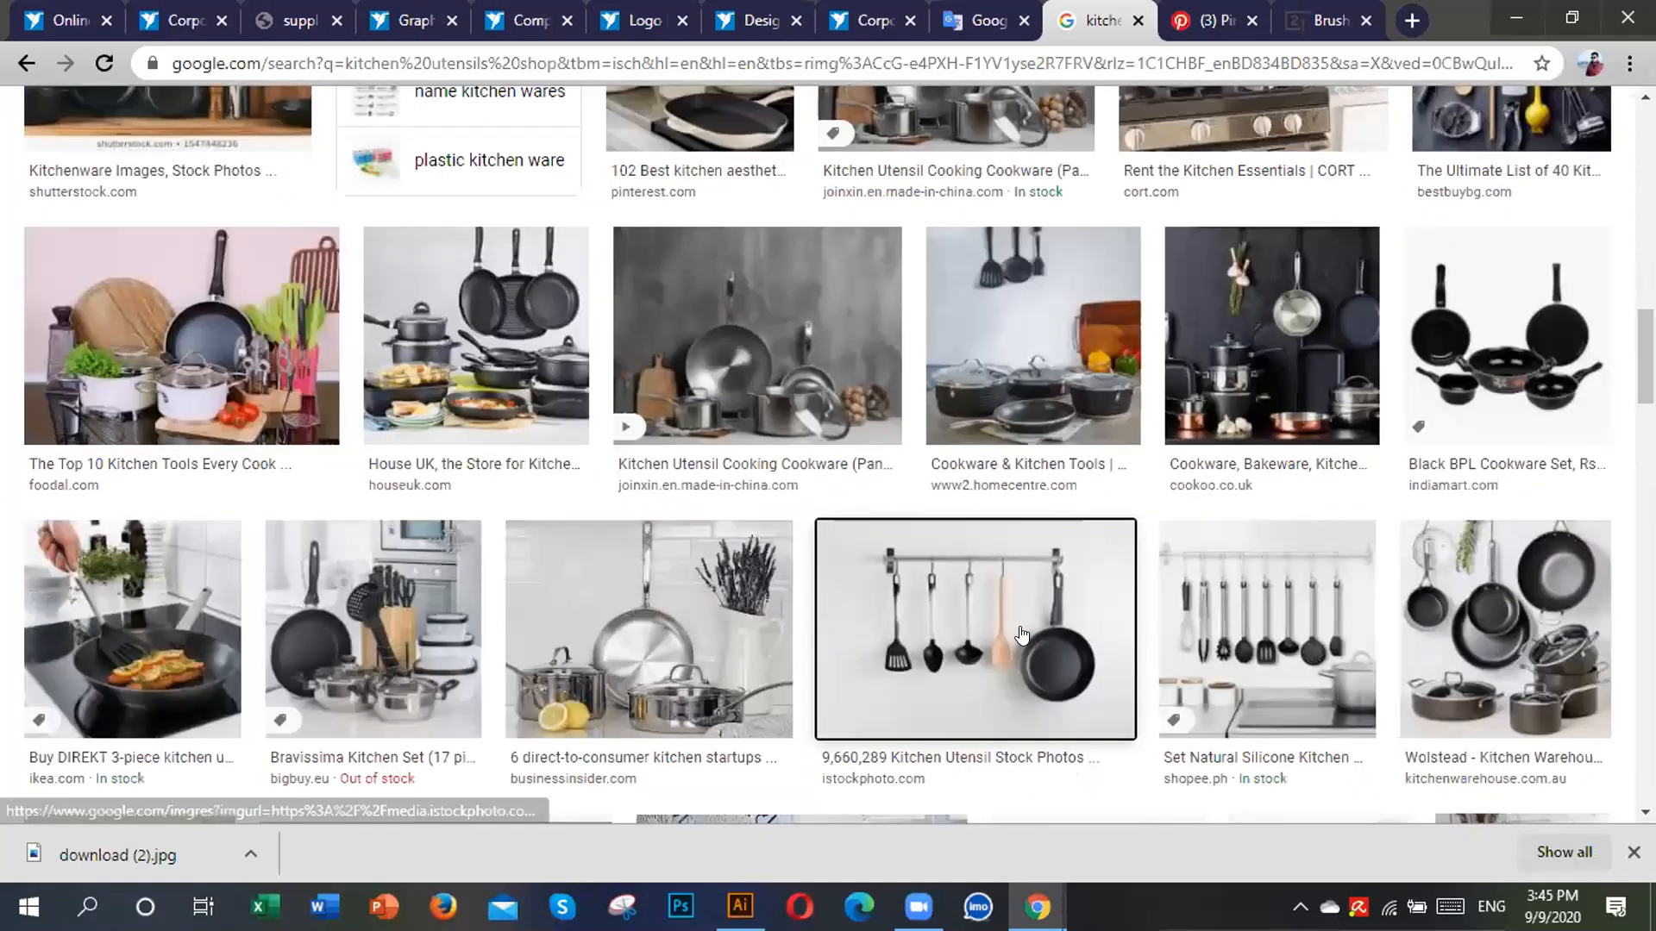
pyautogui.click(1022, 635)
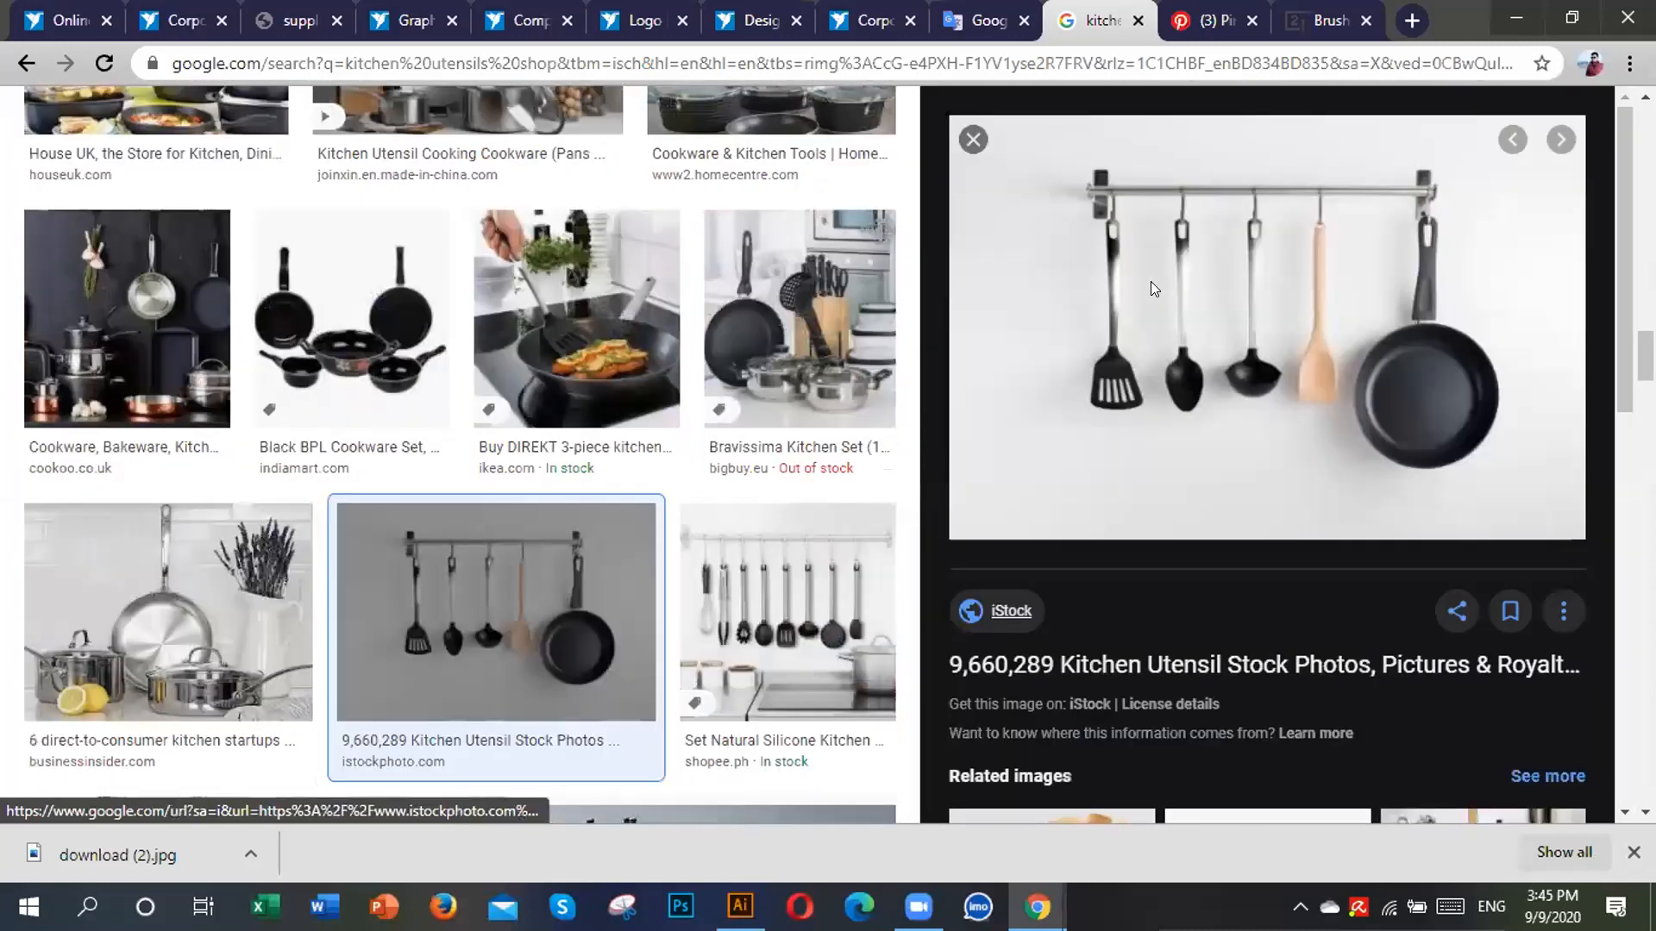
pyautogui.rightClick(1231, 534)
pyautogui.click(1233, 527)
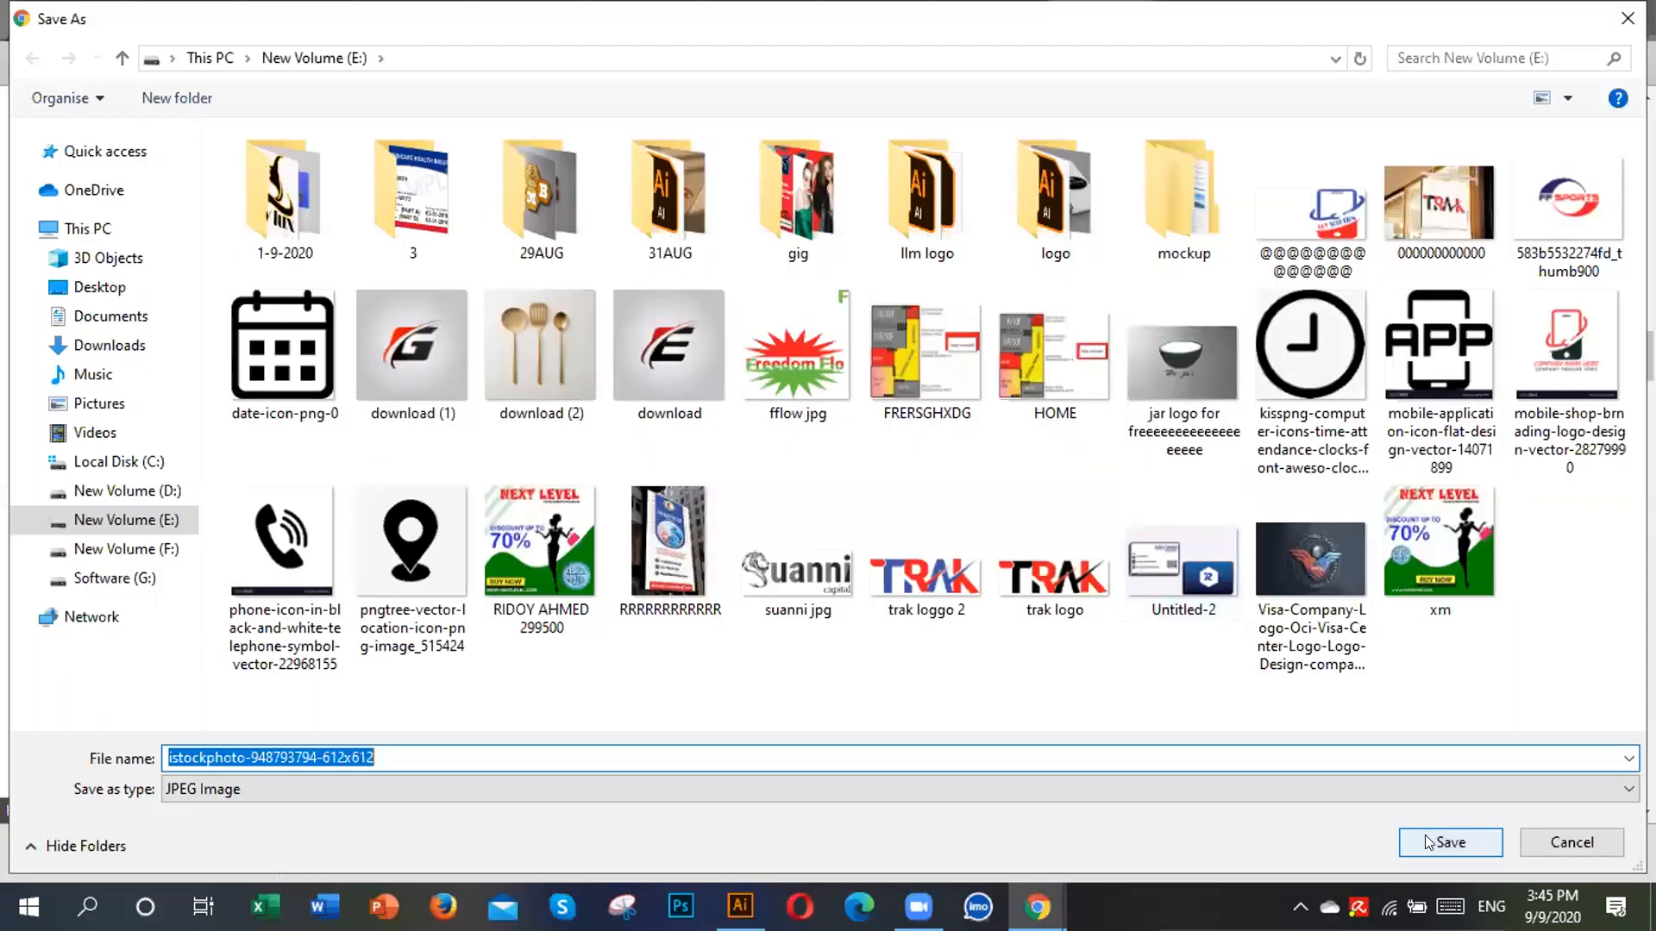
pyautogui.click(1424, 841)
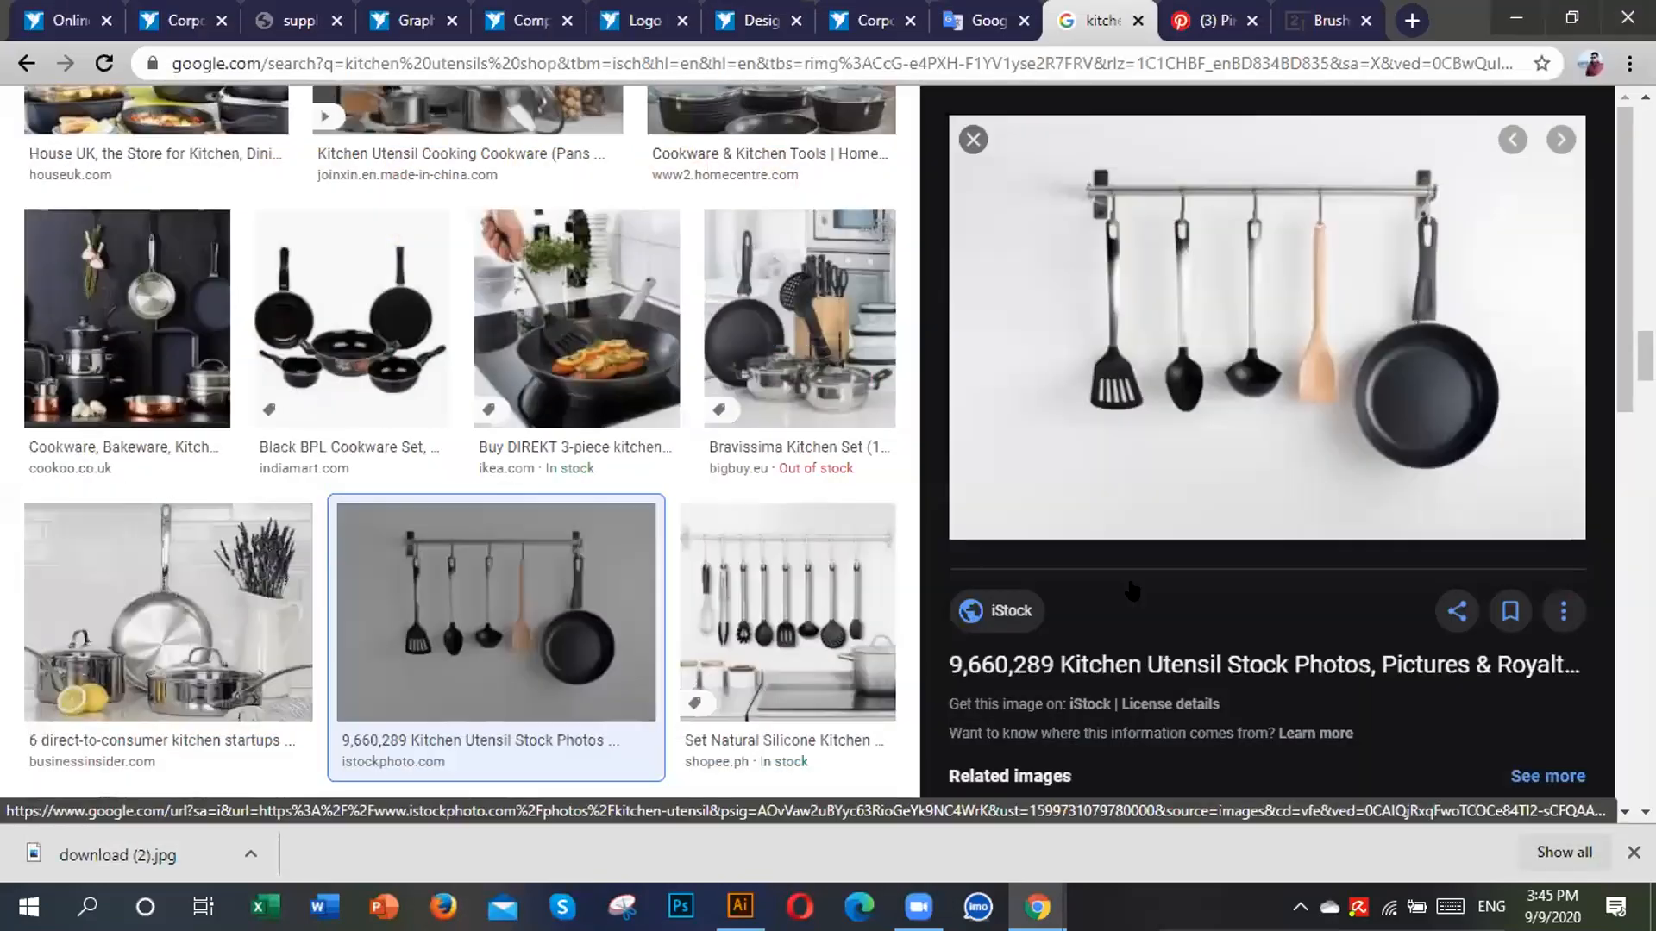
# Browse further through the kitchen utensils shop image results for more reference pictures of pots, pans and utensils.
pyautogui.scroll(-5, 1147, 604)
pyautogui.scroll(5, 1151, 608)
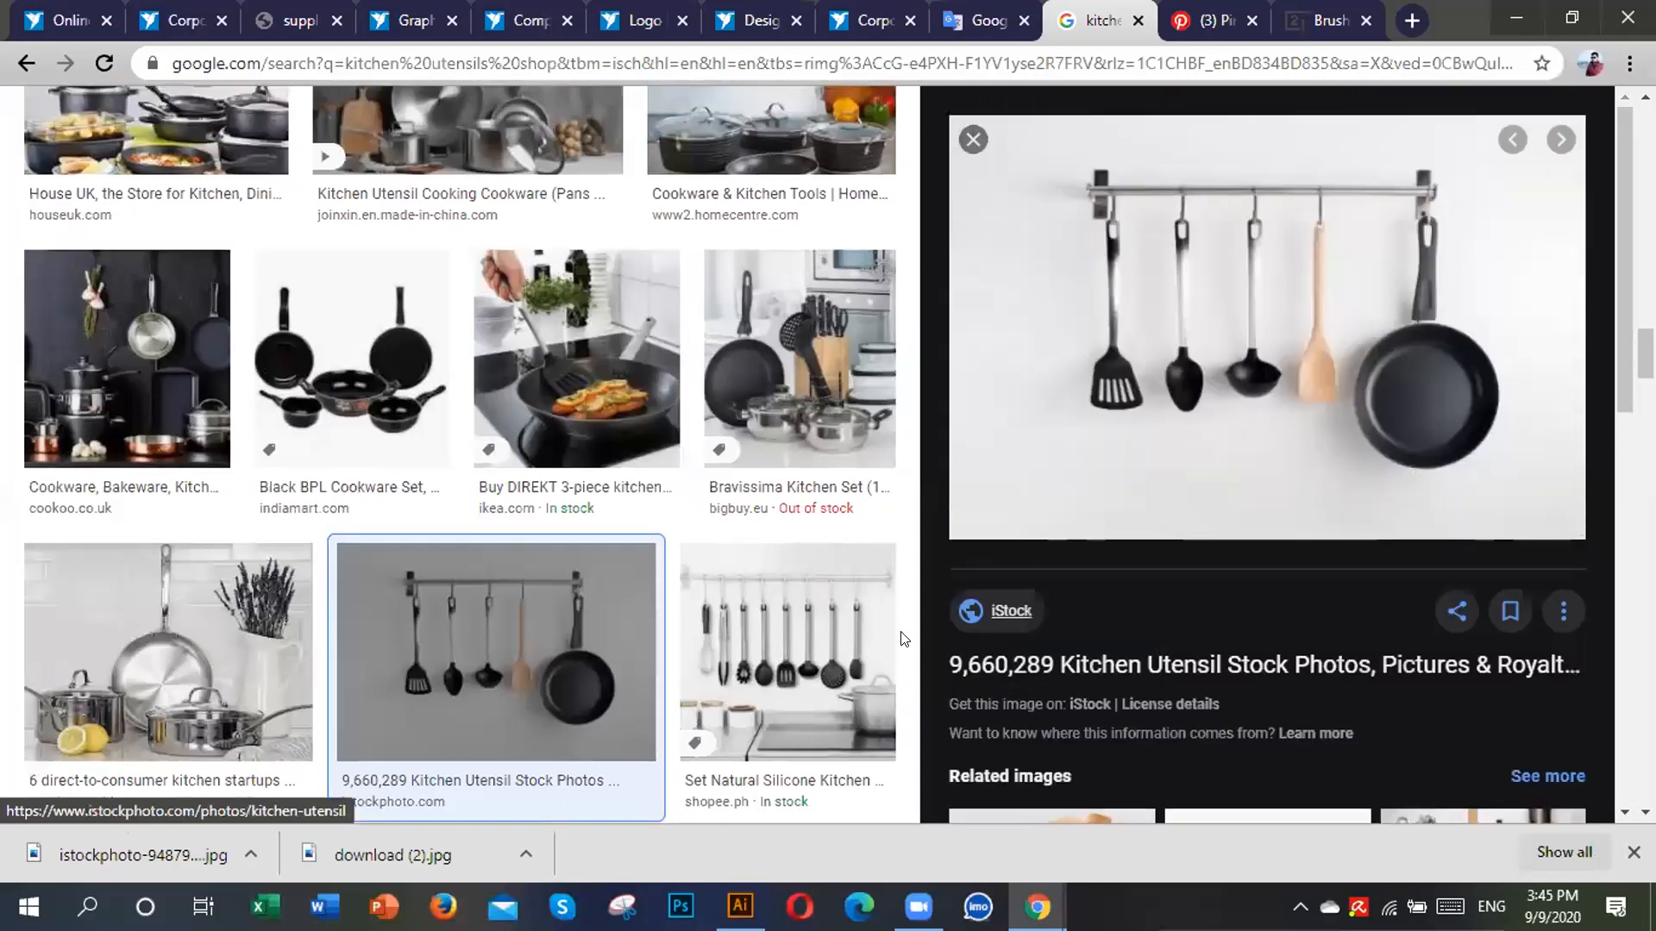
pyautogui.scroll(4, 897, 634)
pyautogui.scroll(-3, 828, 638)
pyautogui.scroll(-15, 828, 638)
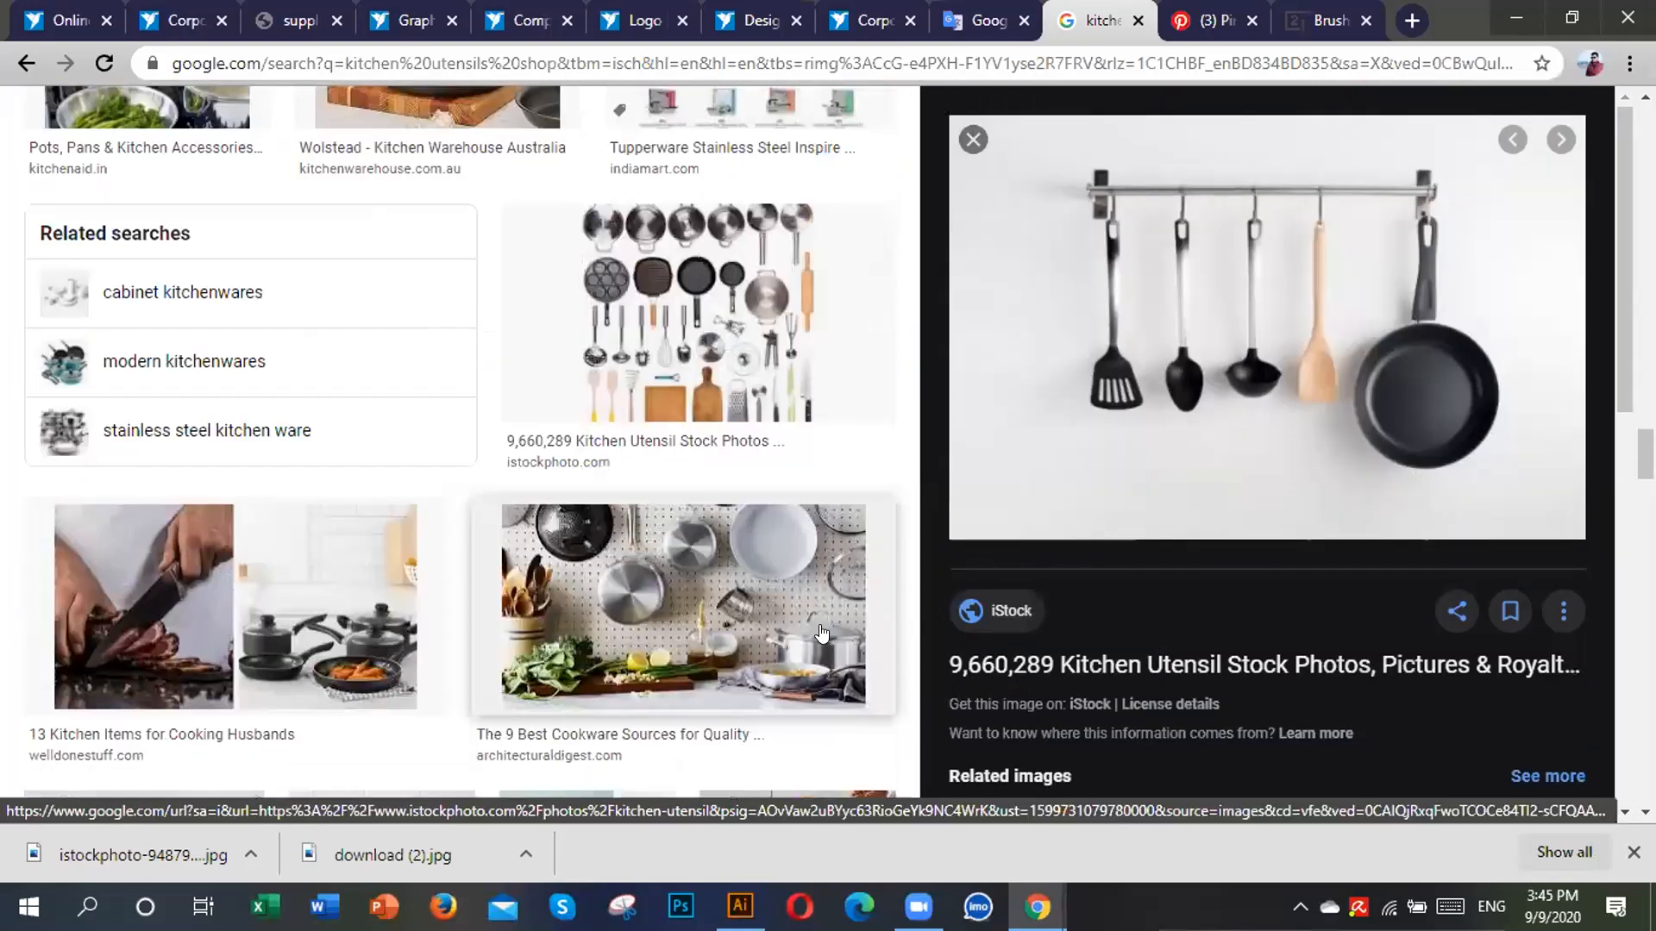
pyautogui.scroll(-15, 821, 634)
pyautogui.scroll(-10, 821, 634)
pyautogui.scroll(-15, 819, 625)
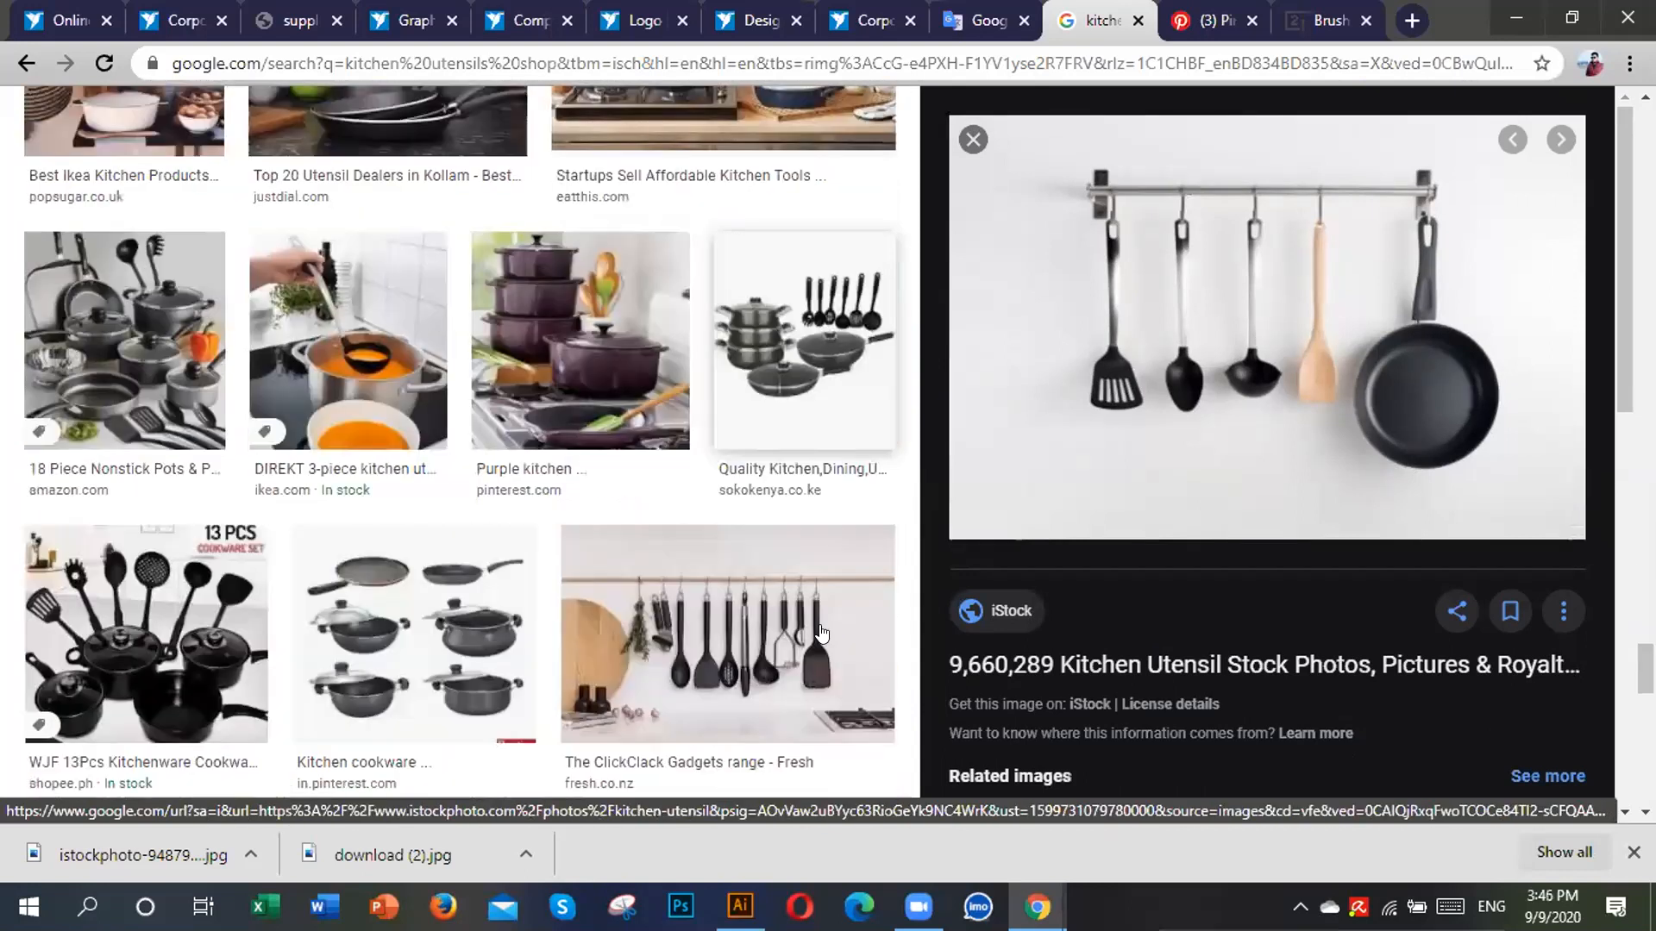
pyautogui.scroll(-15, 821, 634)
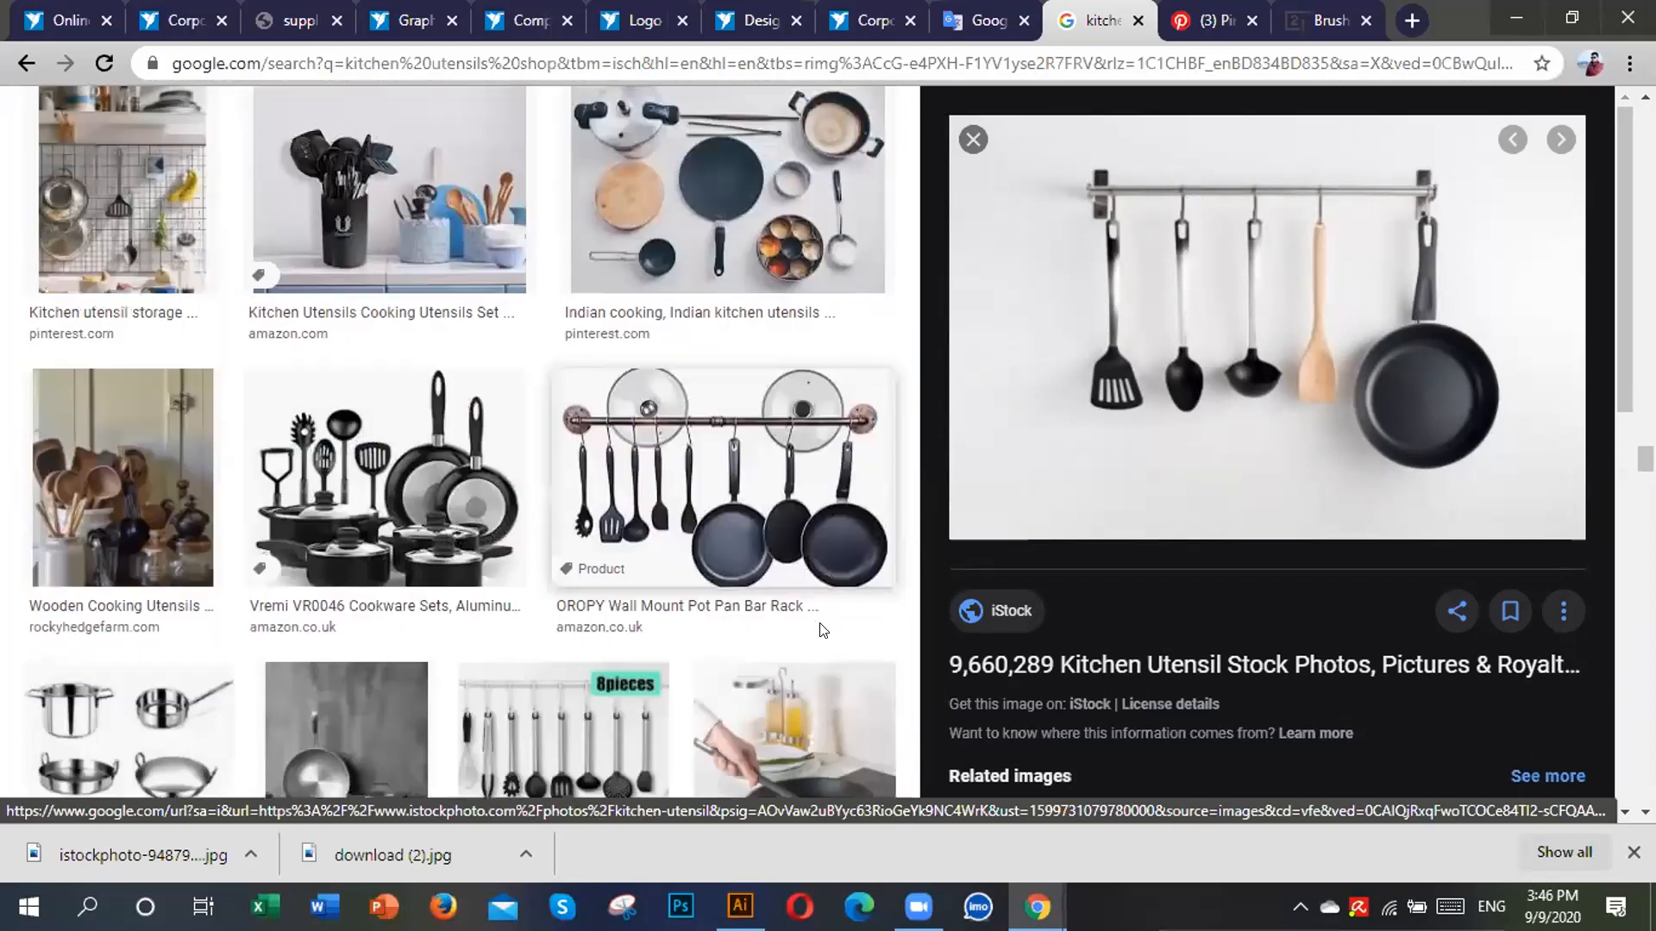
pyautogui.scroll(-7, 827, 620)
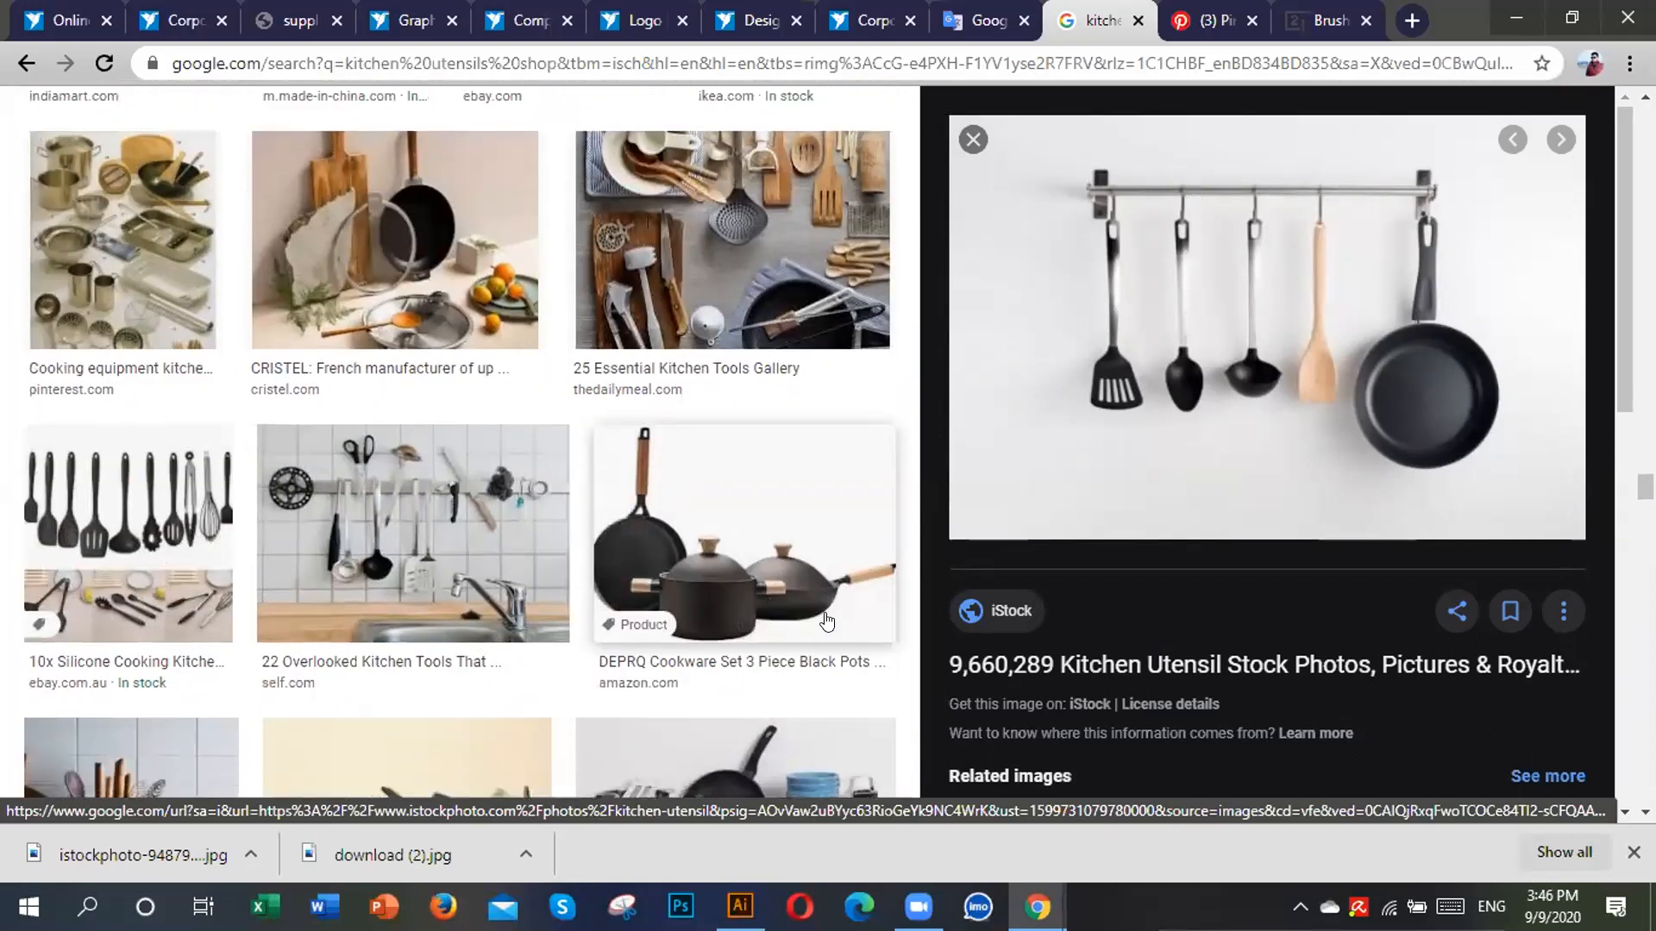
pyautogui.scroll(-18, 825, 616)
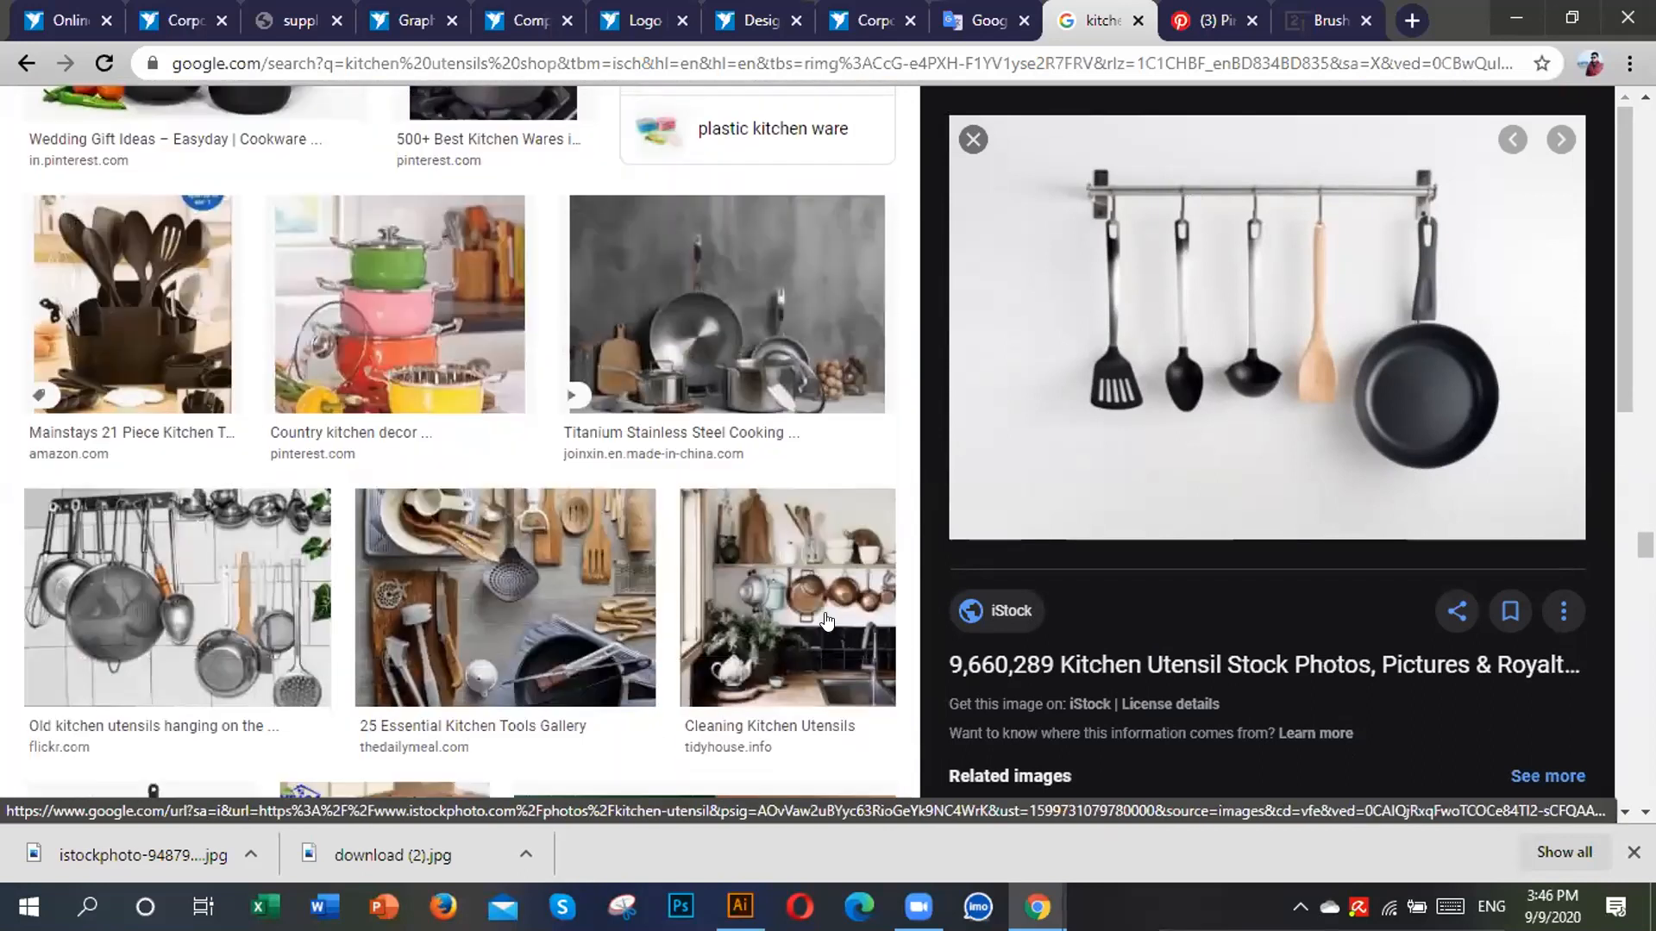
pyautogui.scroll(-15, 826, 619)
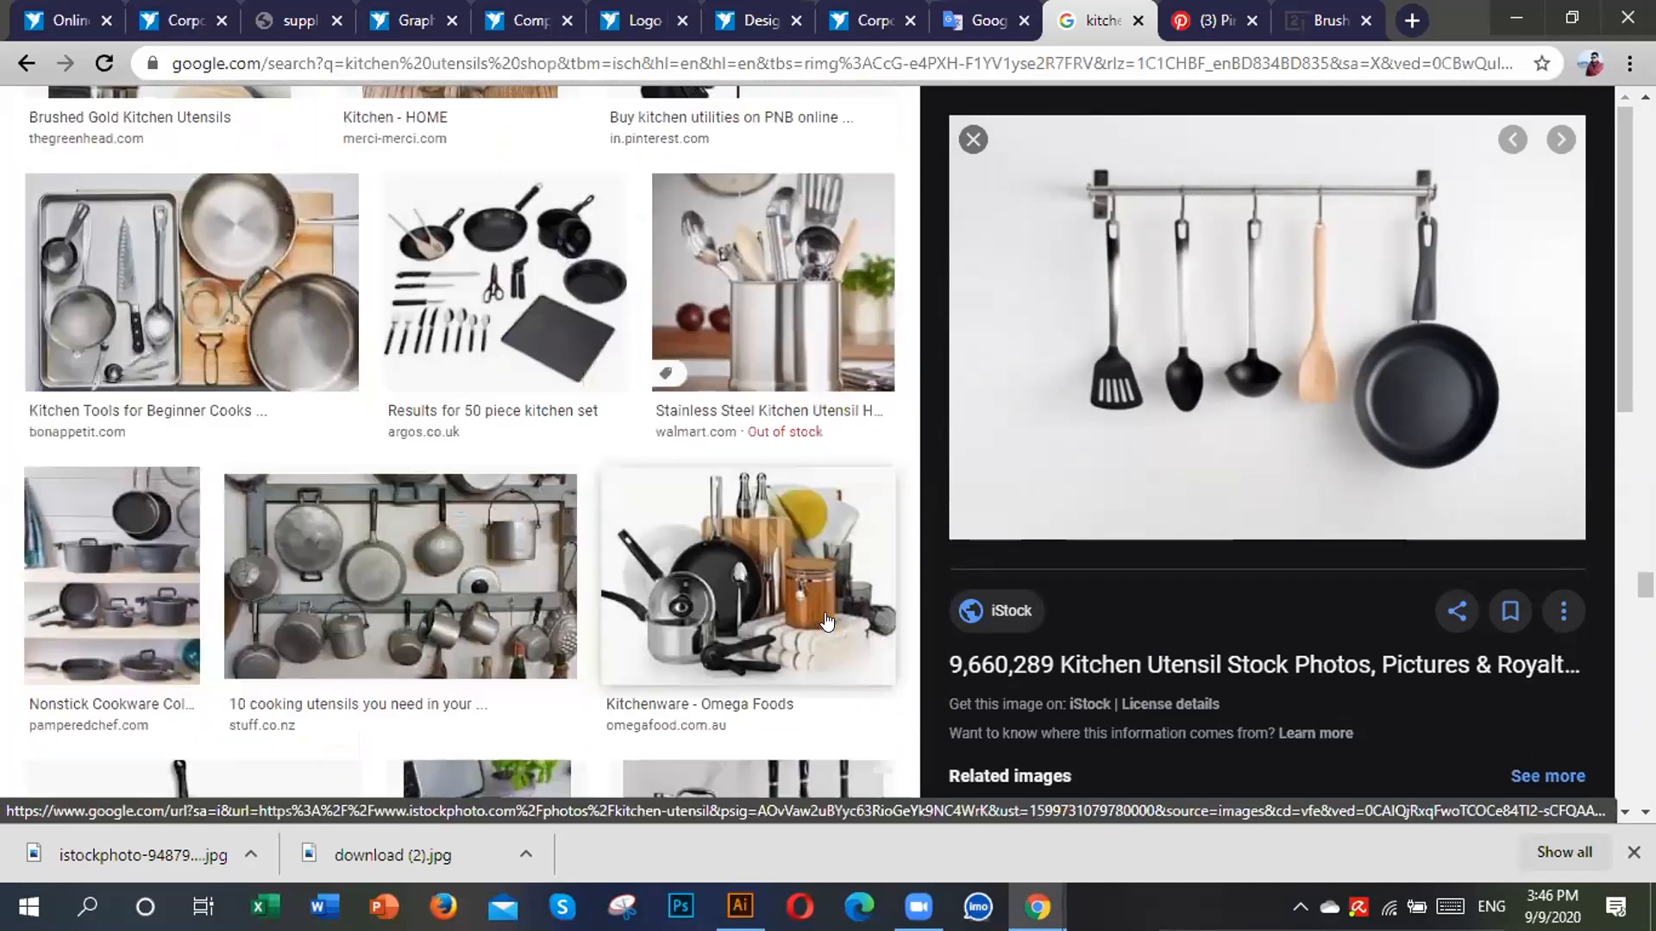
pyautogui.scroll(-20, 826, 620)
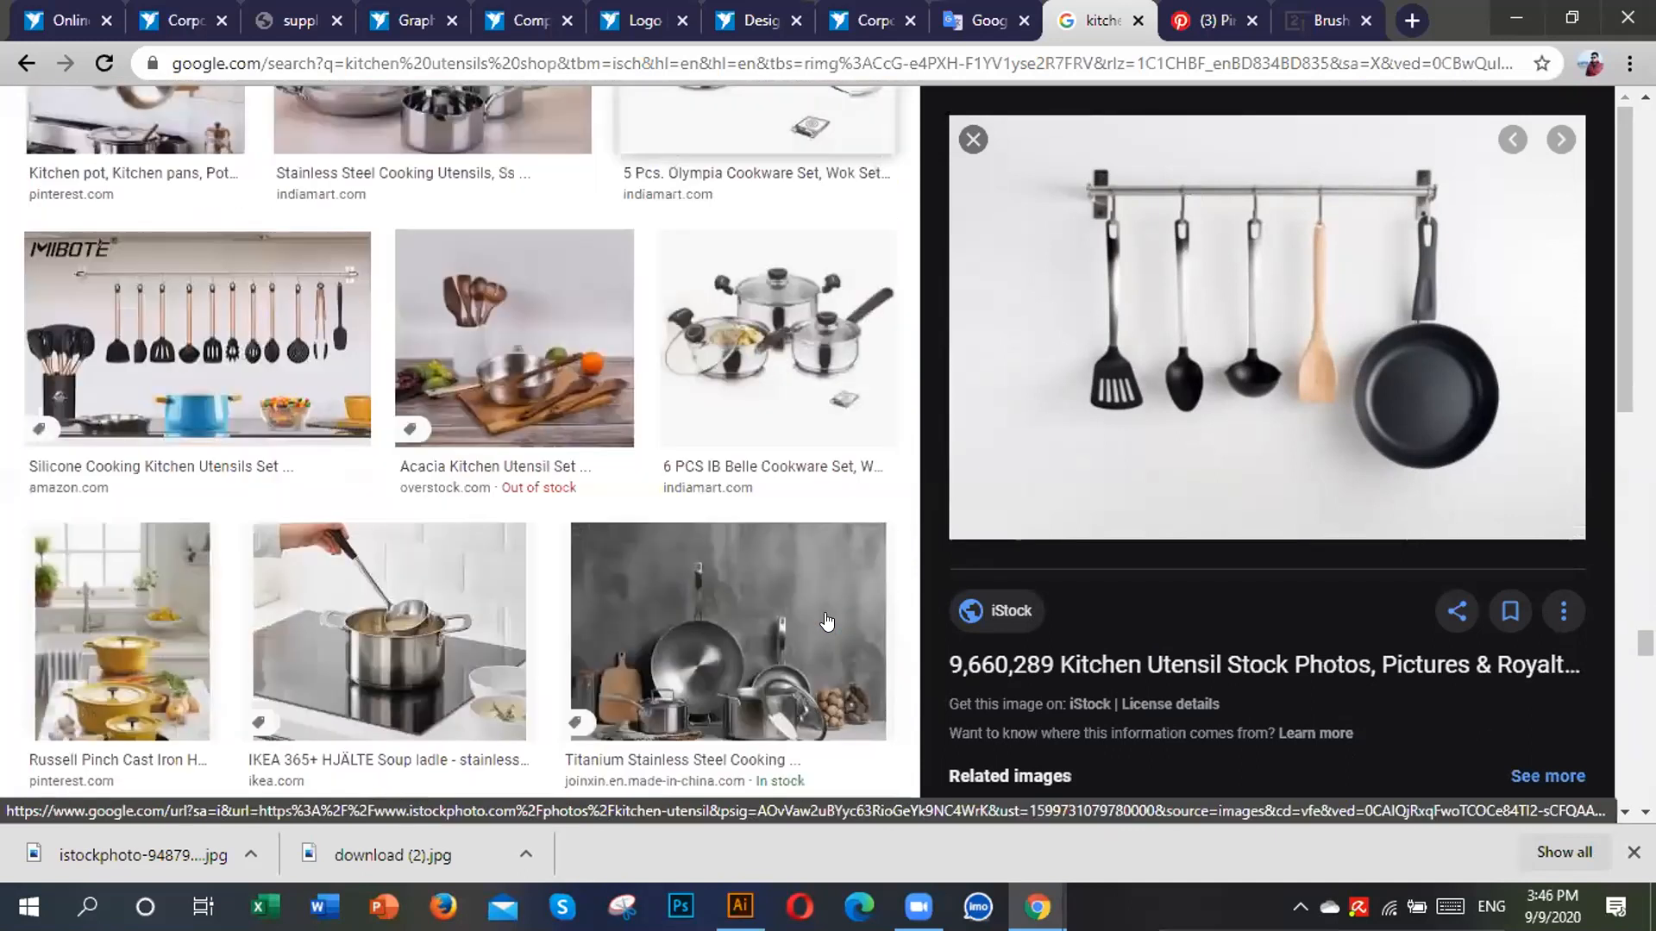
pyautogui.scroll(-18, 826, 619)
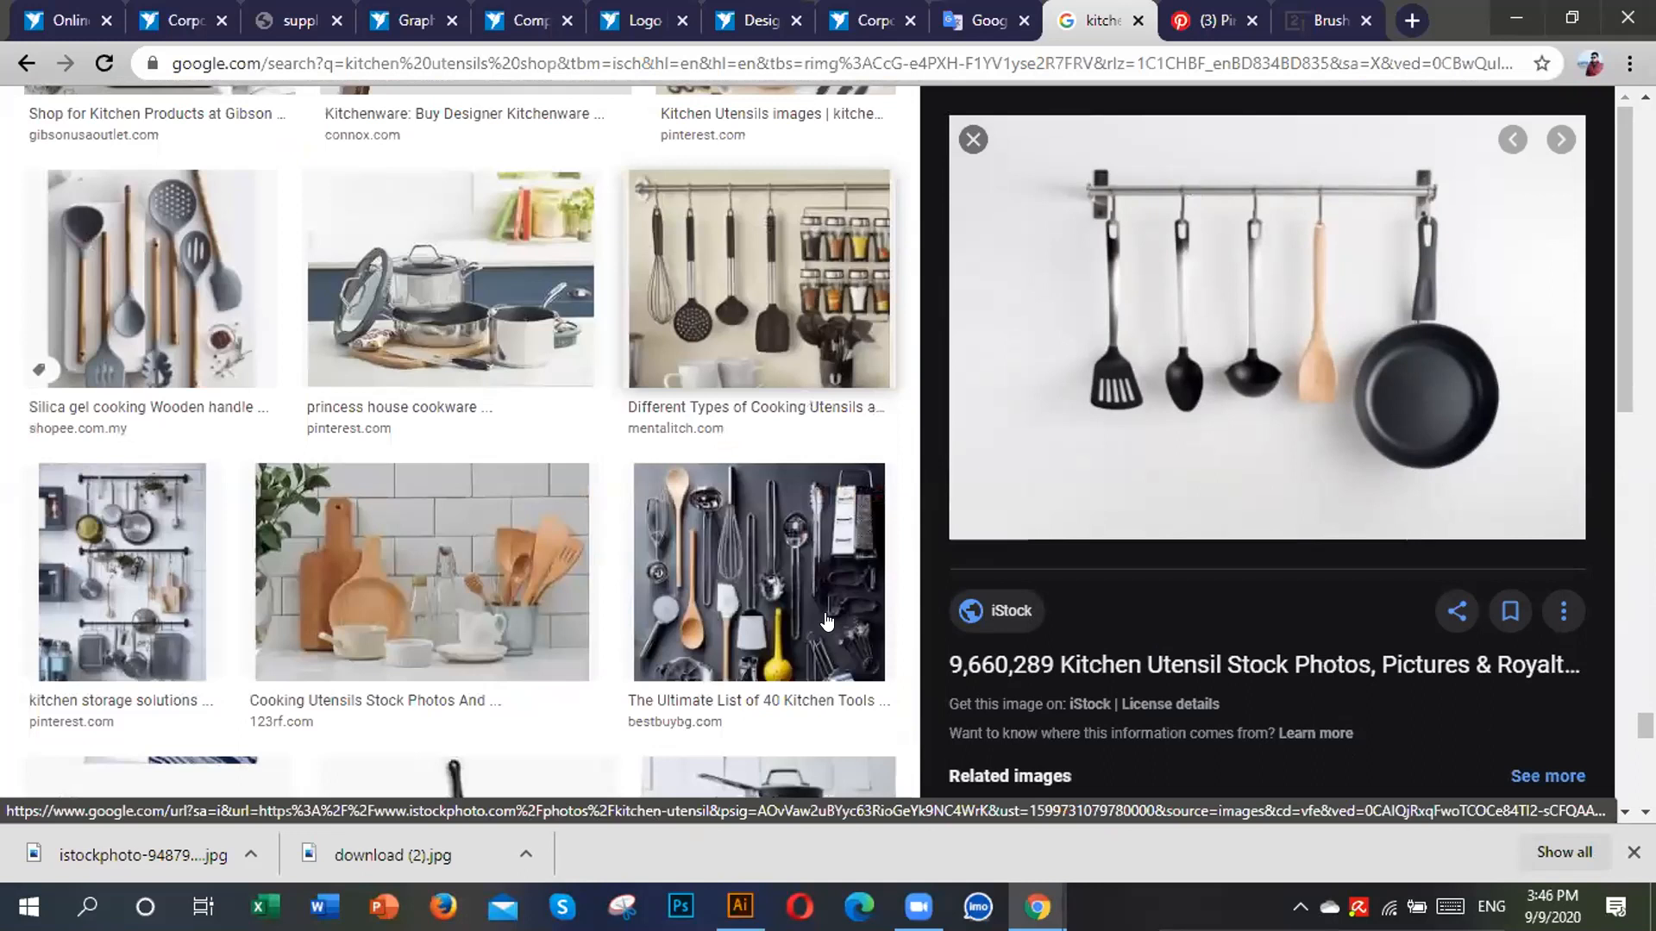
pyautogui.scroll(-20, 826, 619)
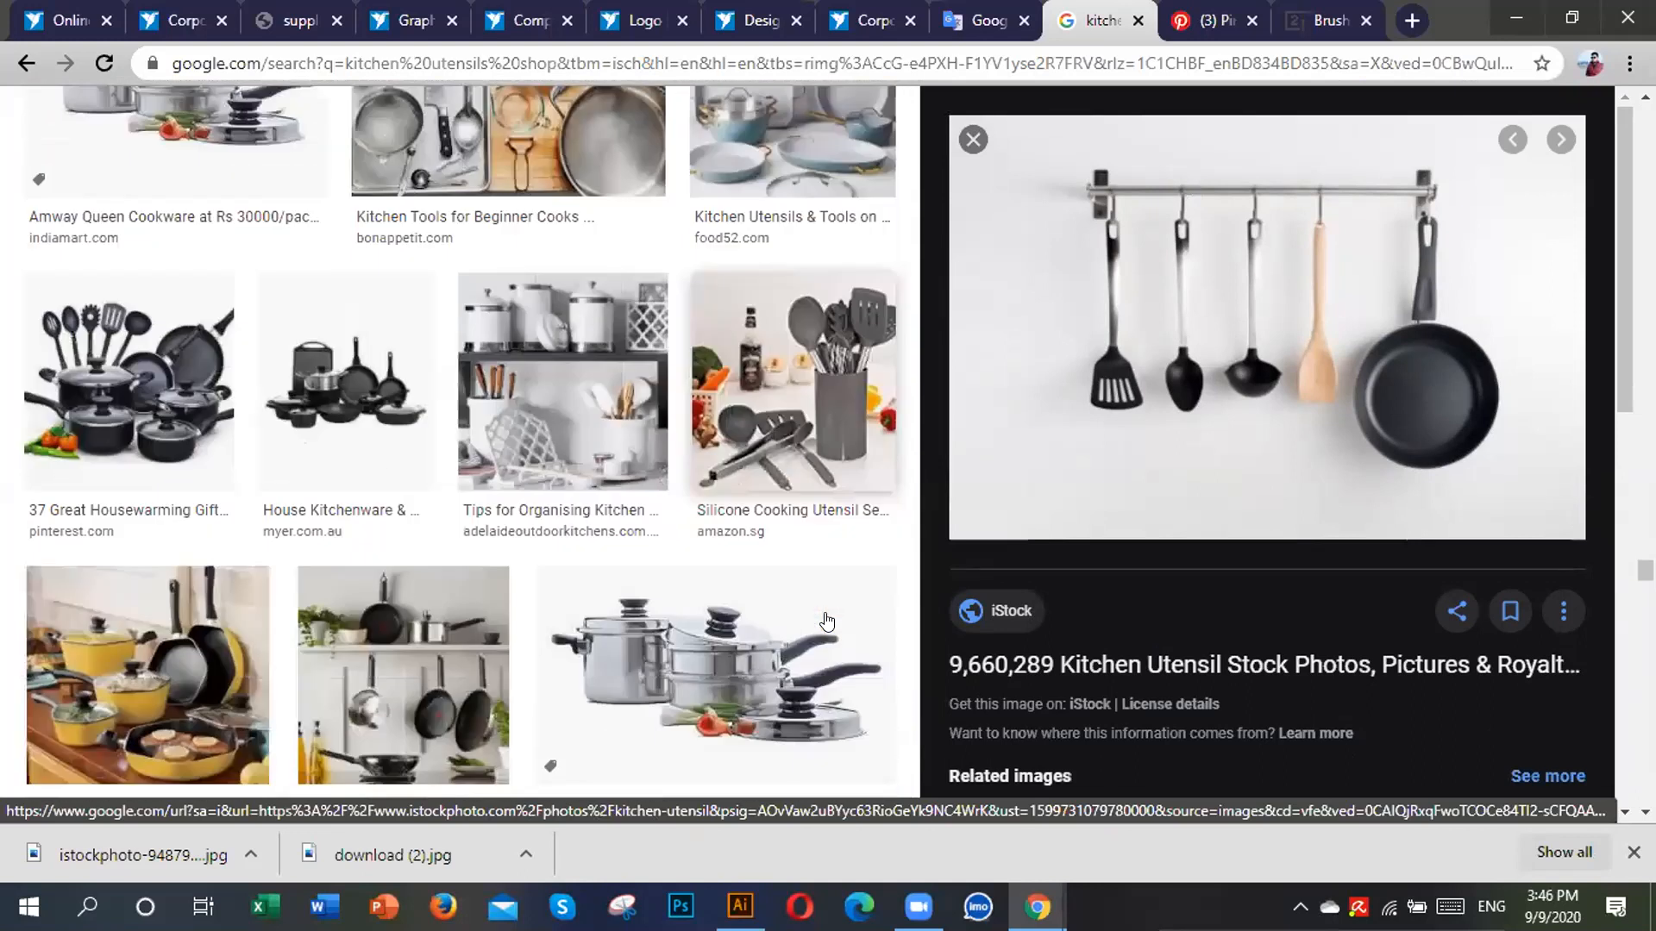
pyautogui.scroll(-20, 826, 617)
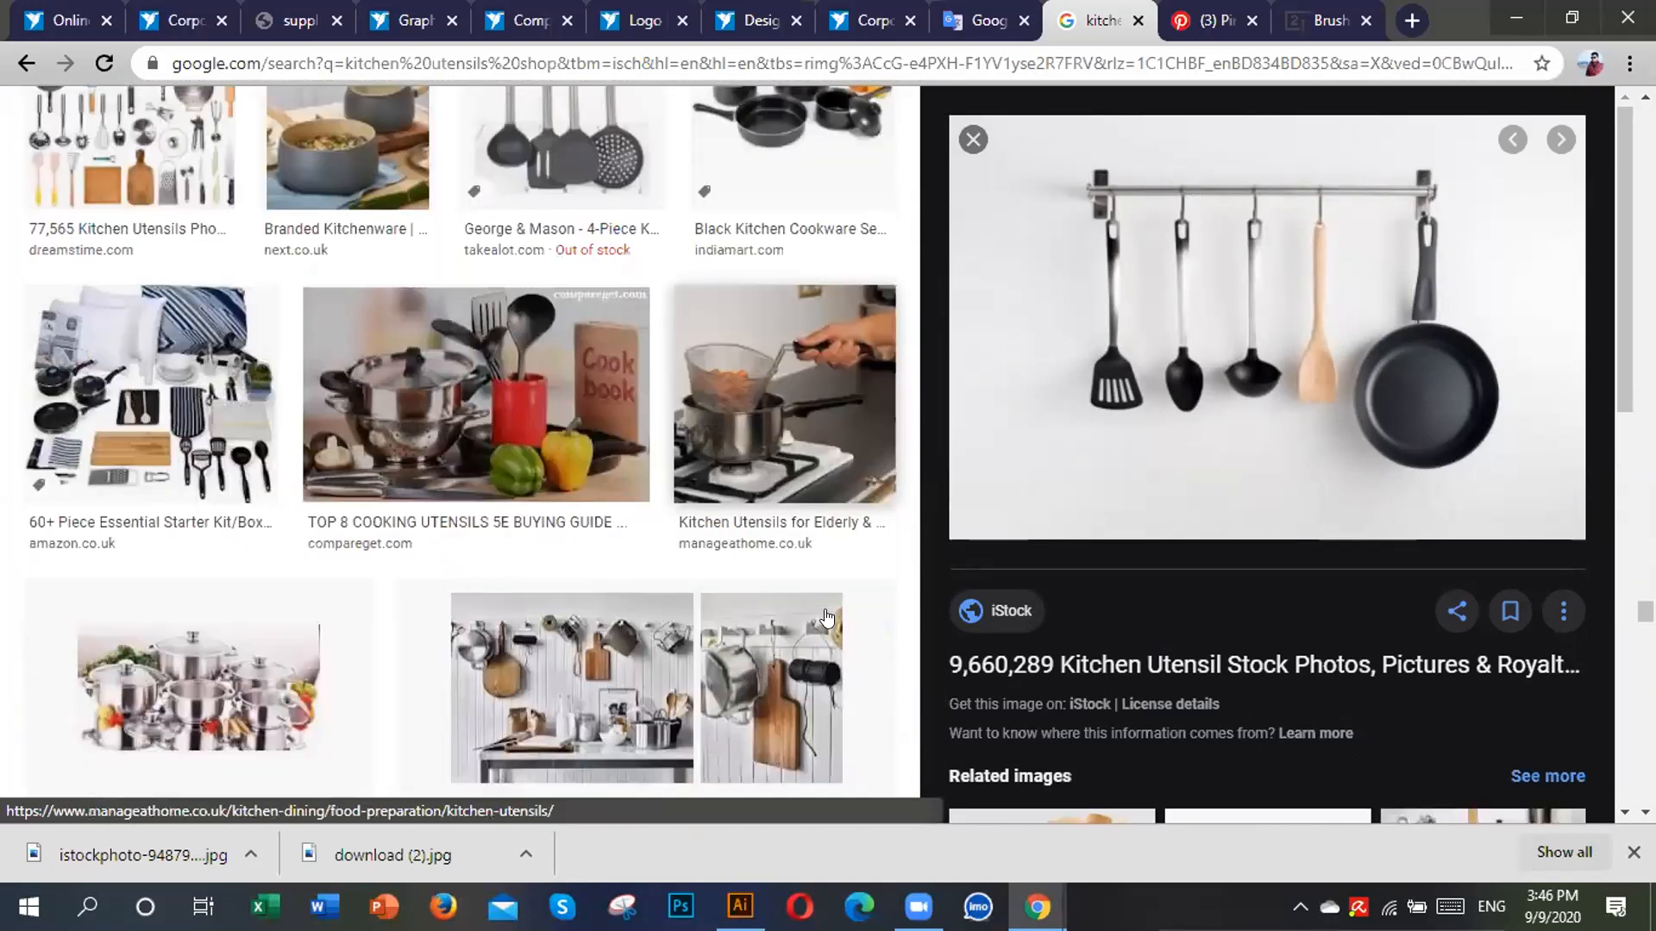
pyautogui.scroll(-20, 825, 609)
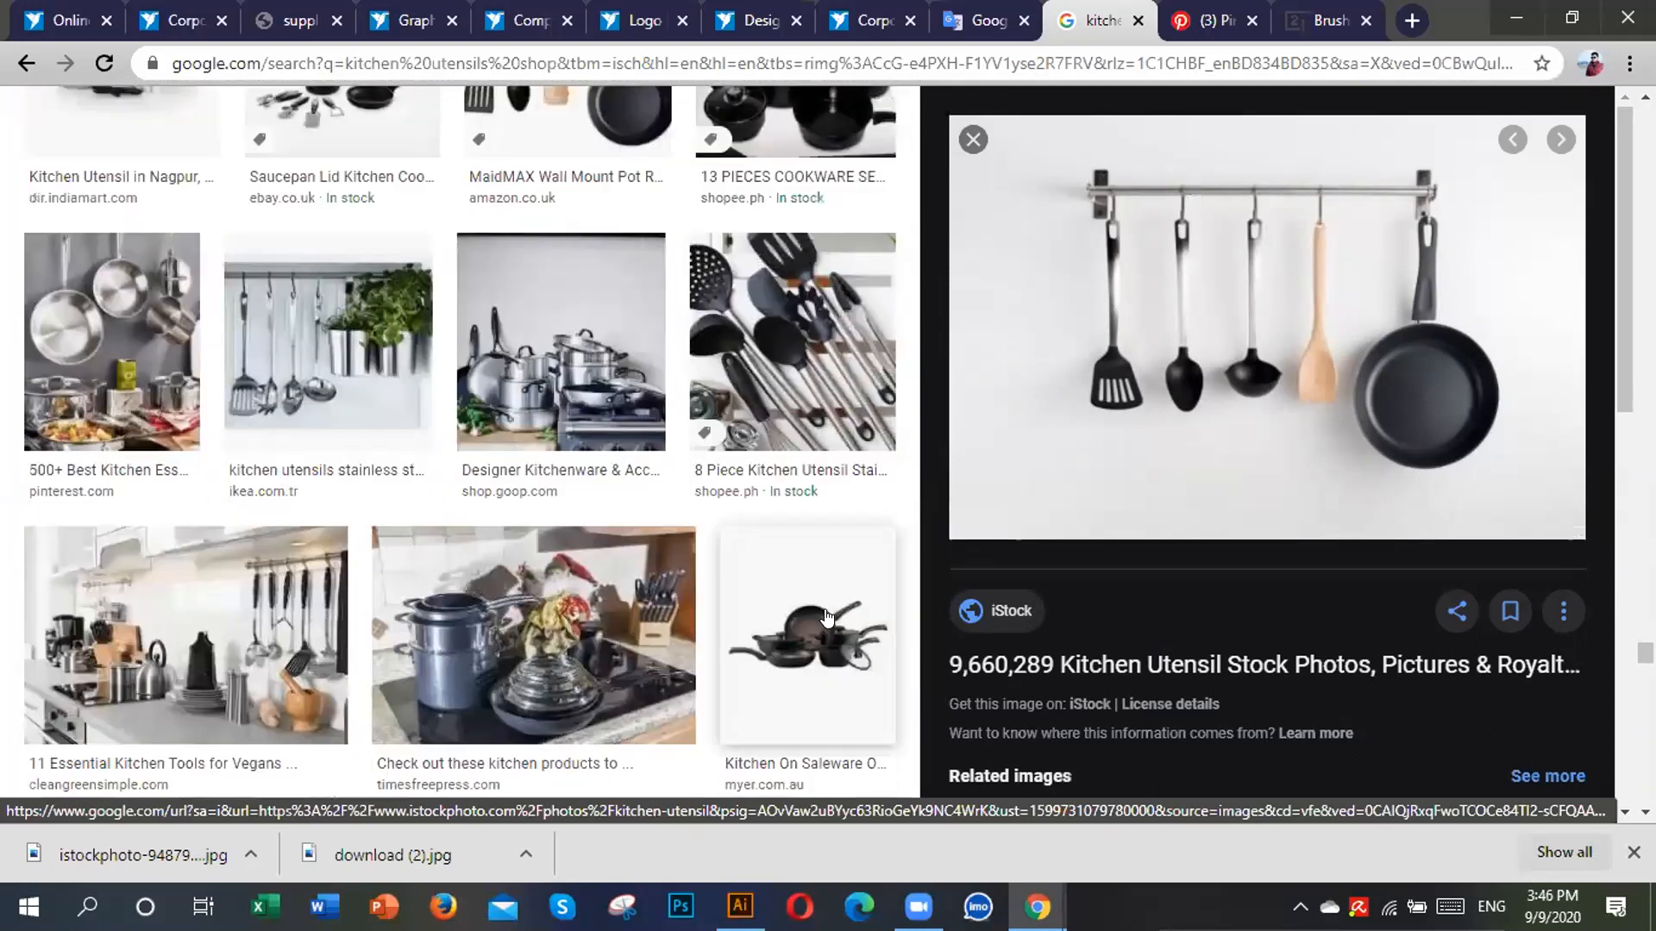
pyautogui.scroll(-20, 826, 617)
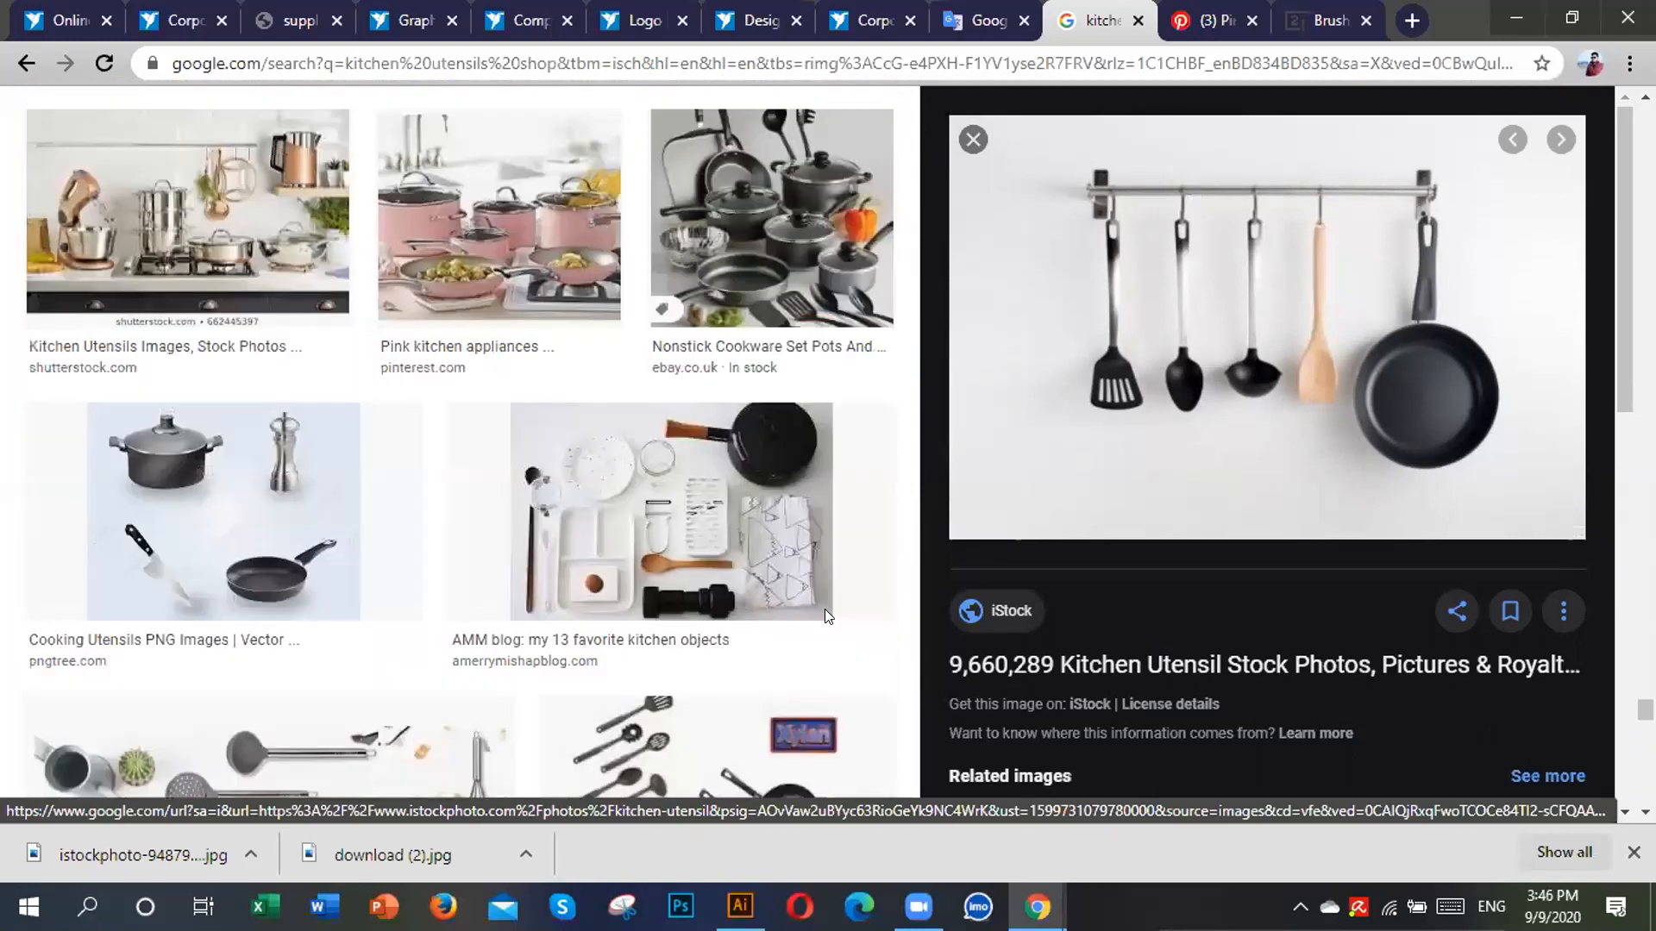
pyautogui.scroll(-20, 796, 622)
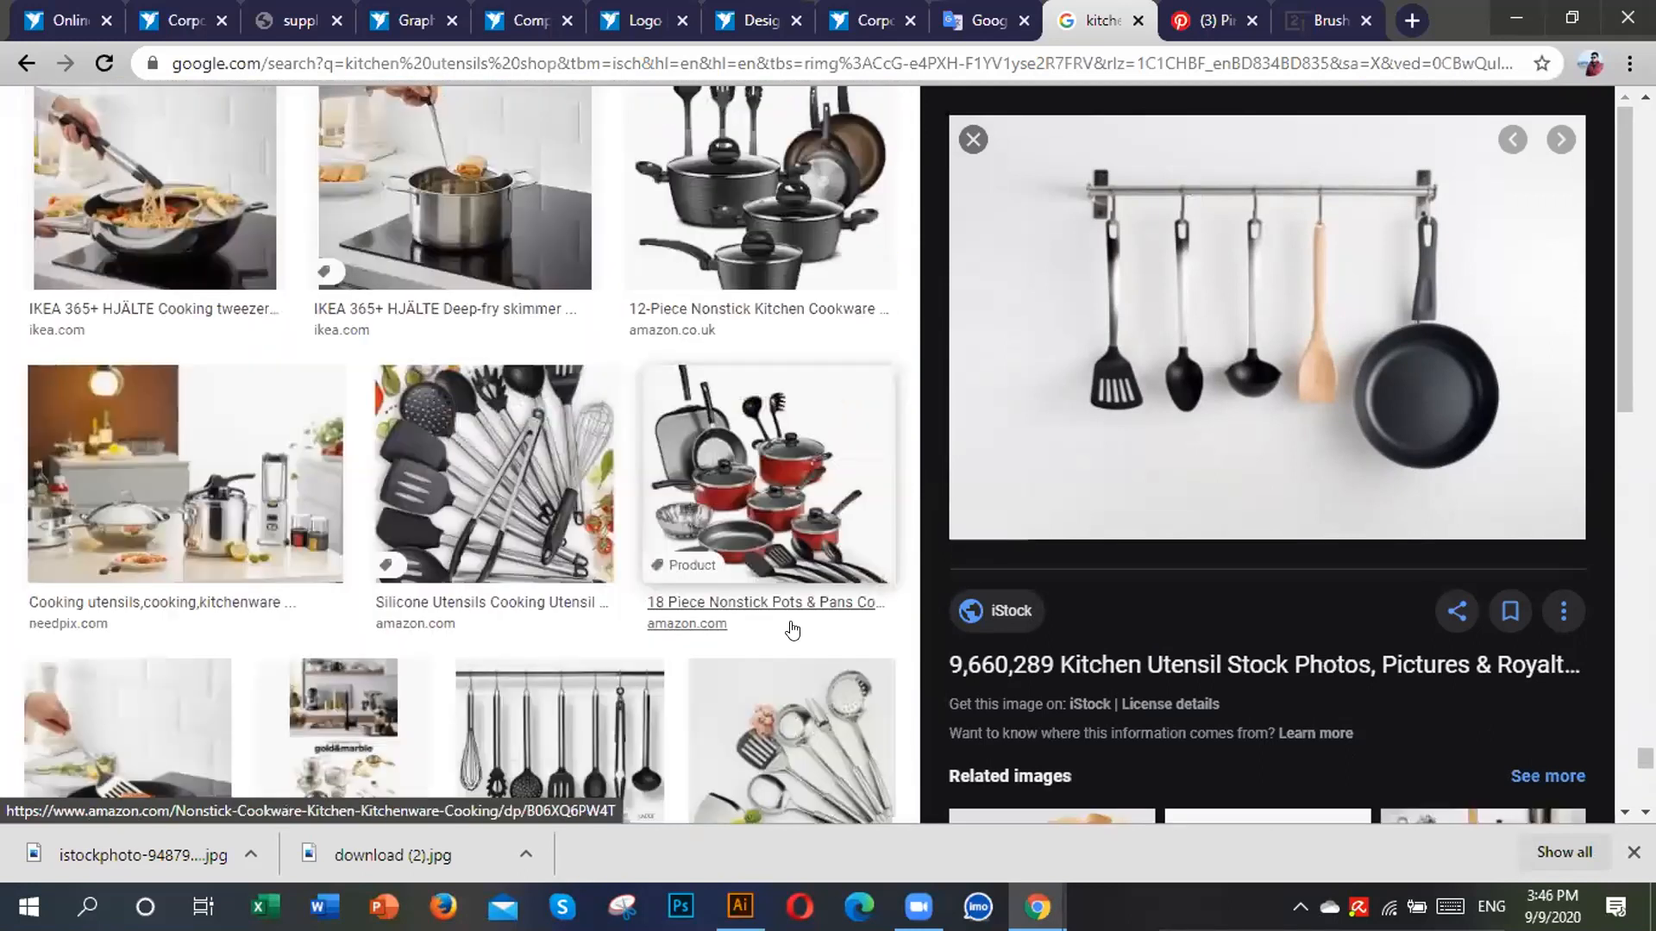
pyautogui.scroll(-20, 791, 630)
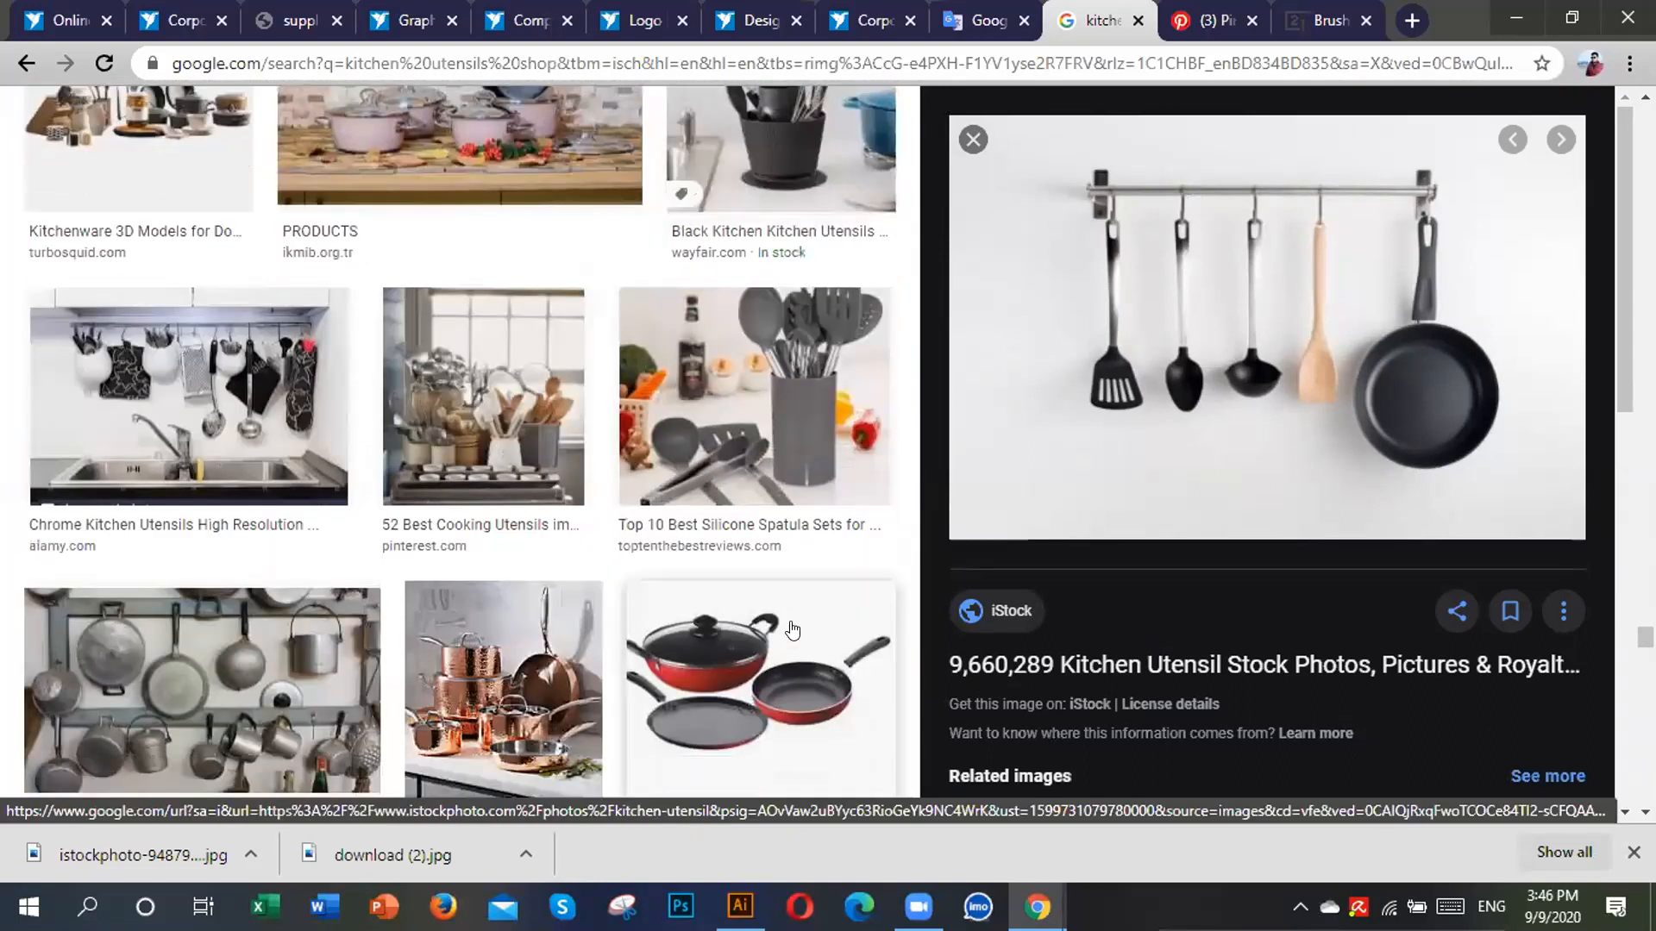
pyautogui.scroll(-20, 792, 621)
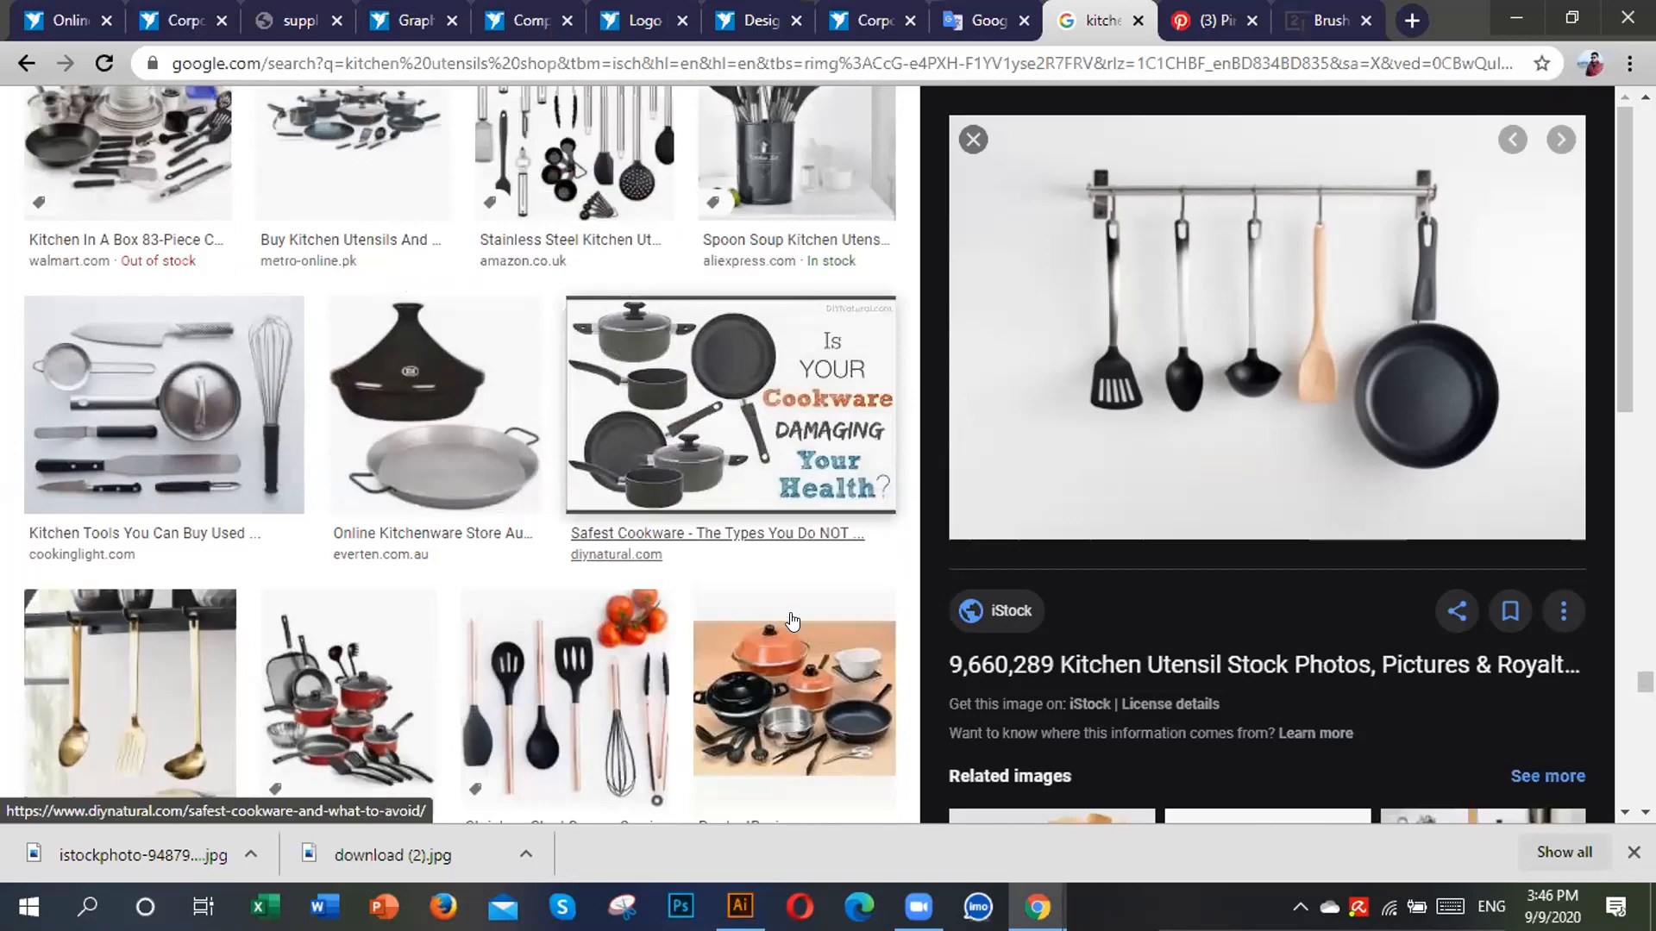
pyautogui.scroll(-20, 792, 620)
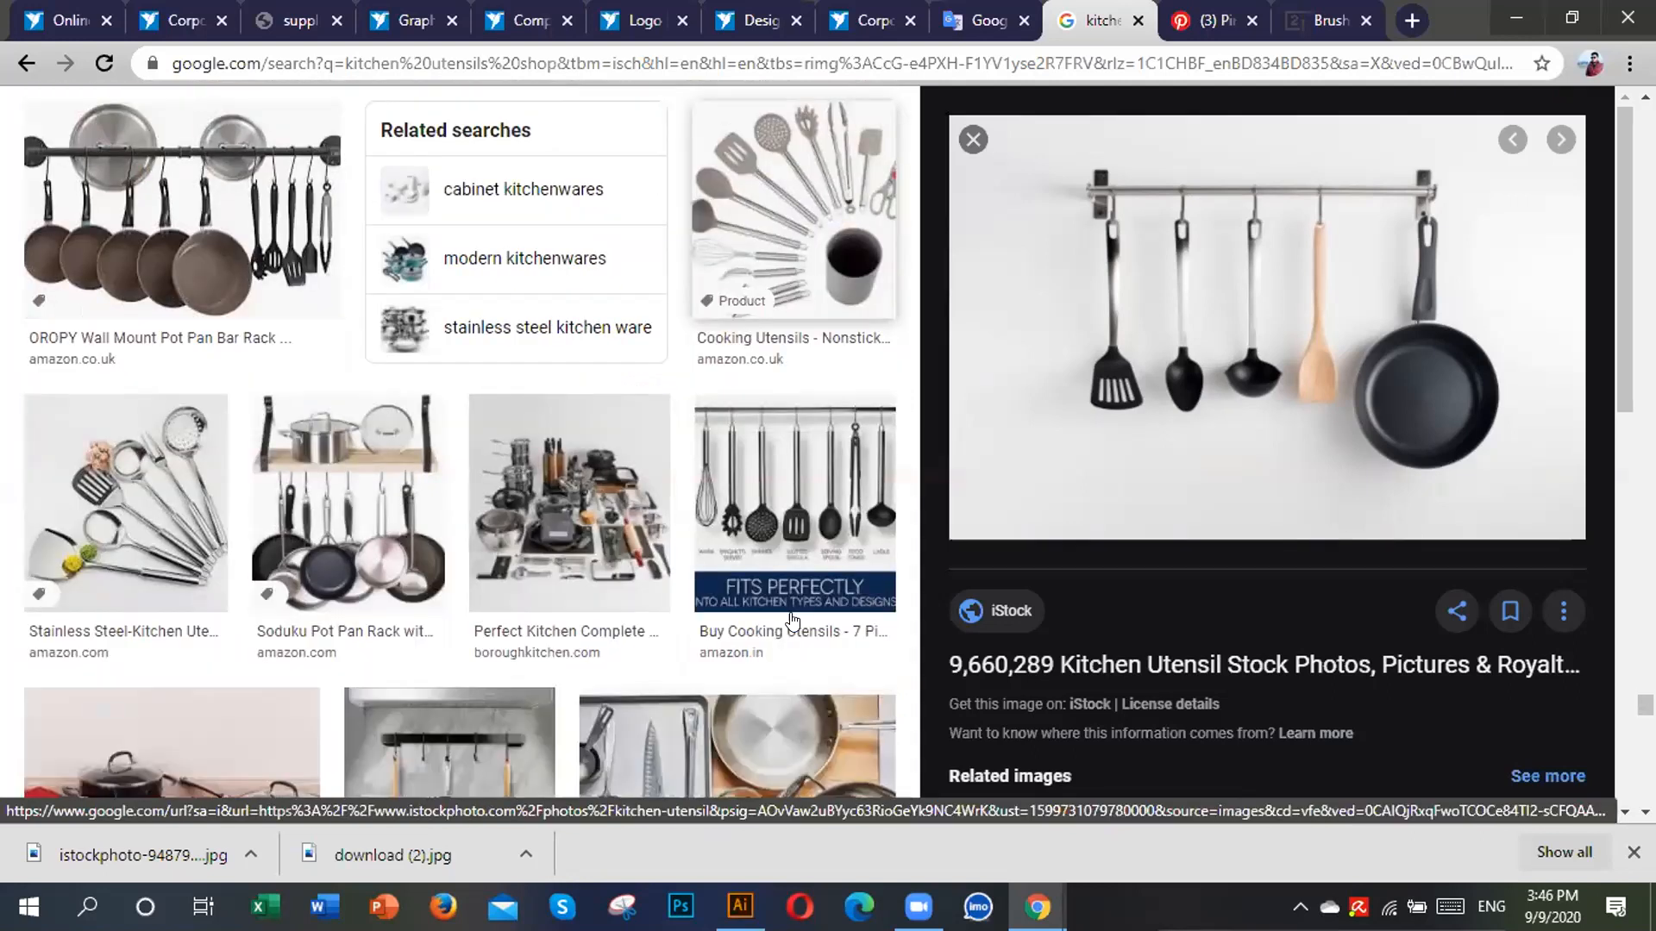
pyautogui.scroll(-20, 792, 620)
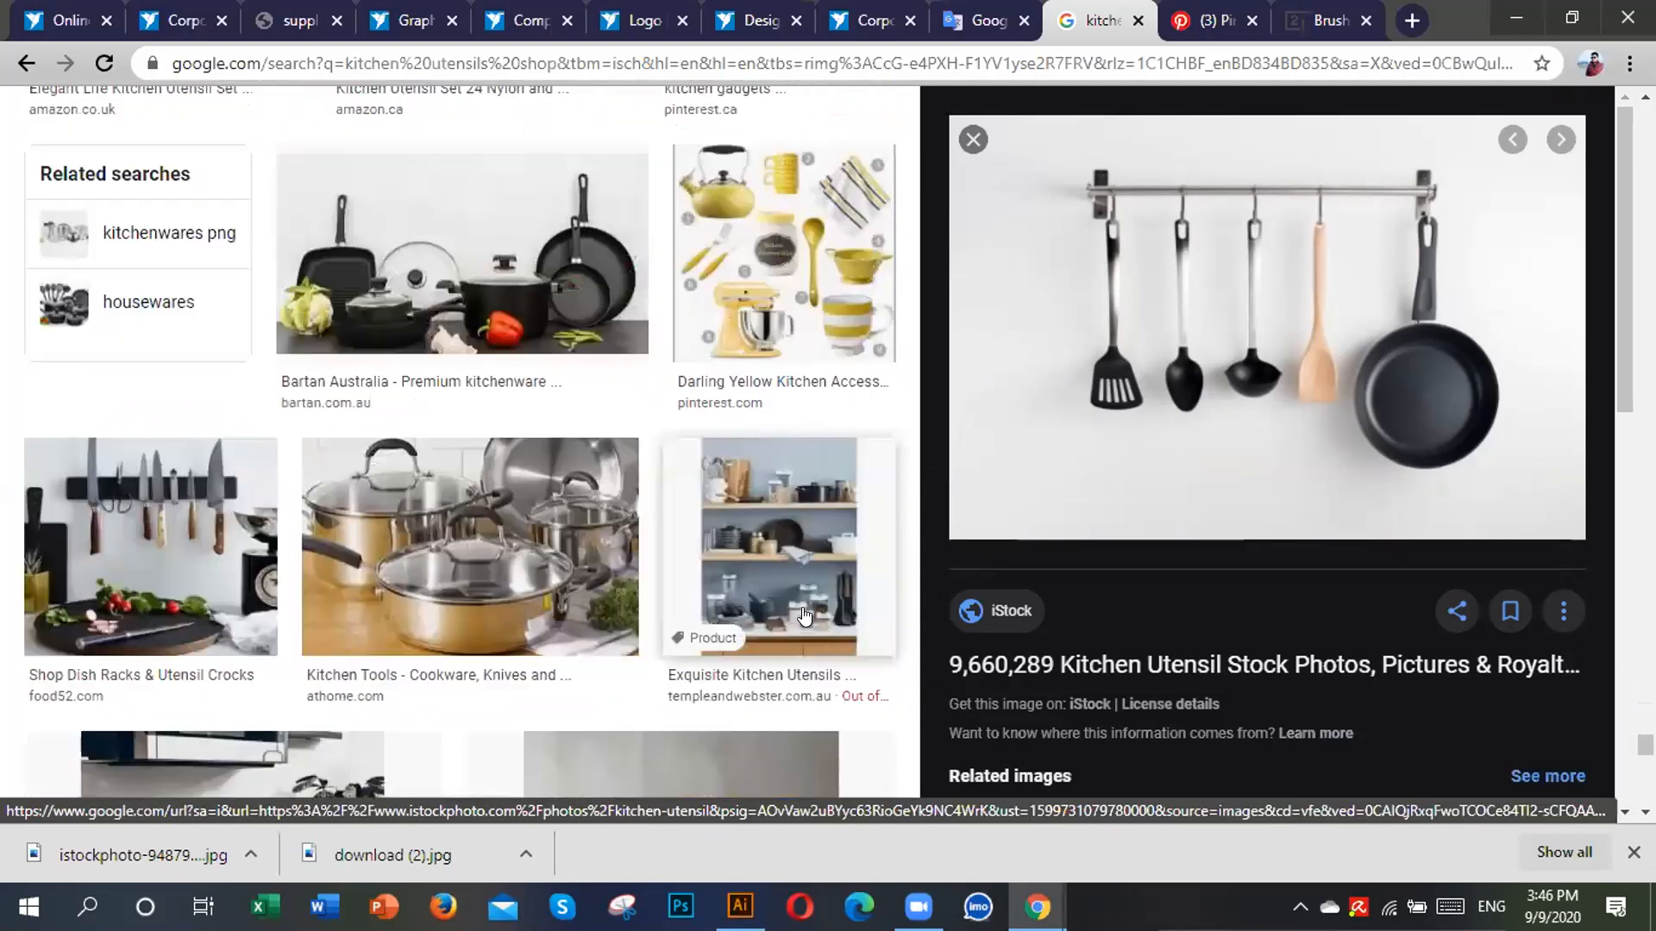
pyautogui.scroll(-5, 804, 615)
pyautogui.scroll(-15, 807, 616)
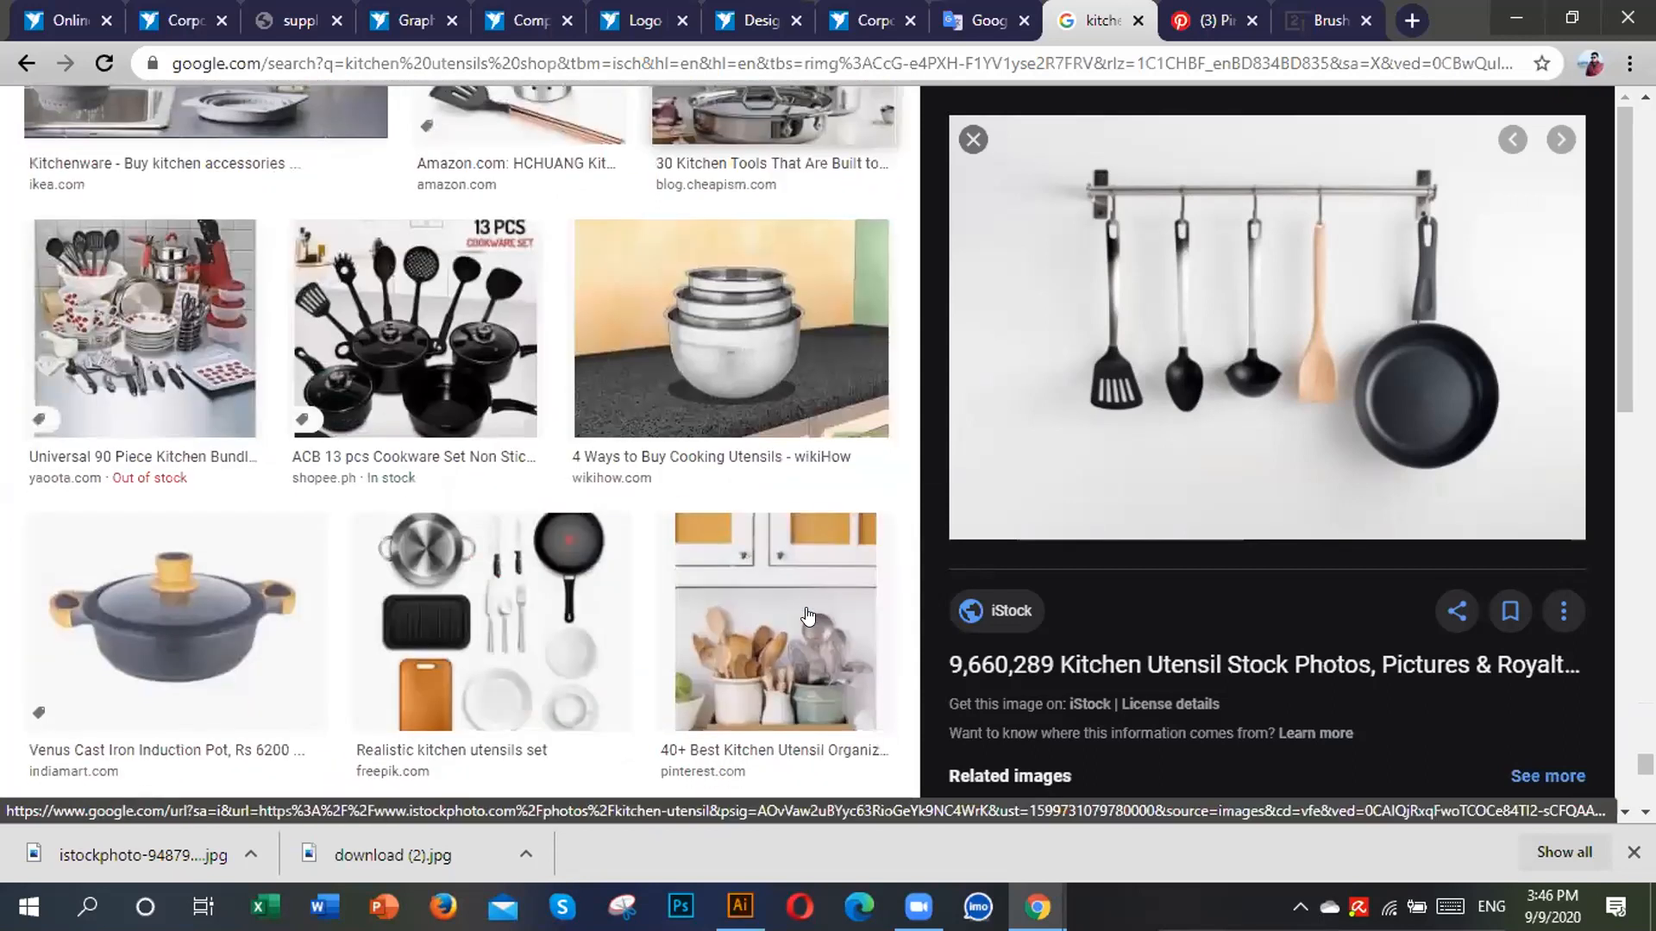
pyautogui.scroll(-6, 627, 653)
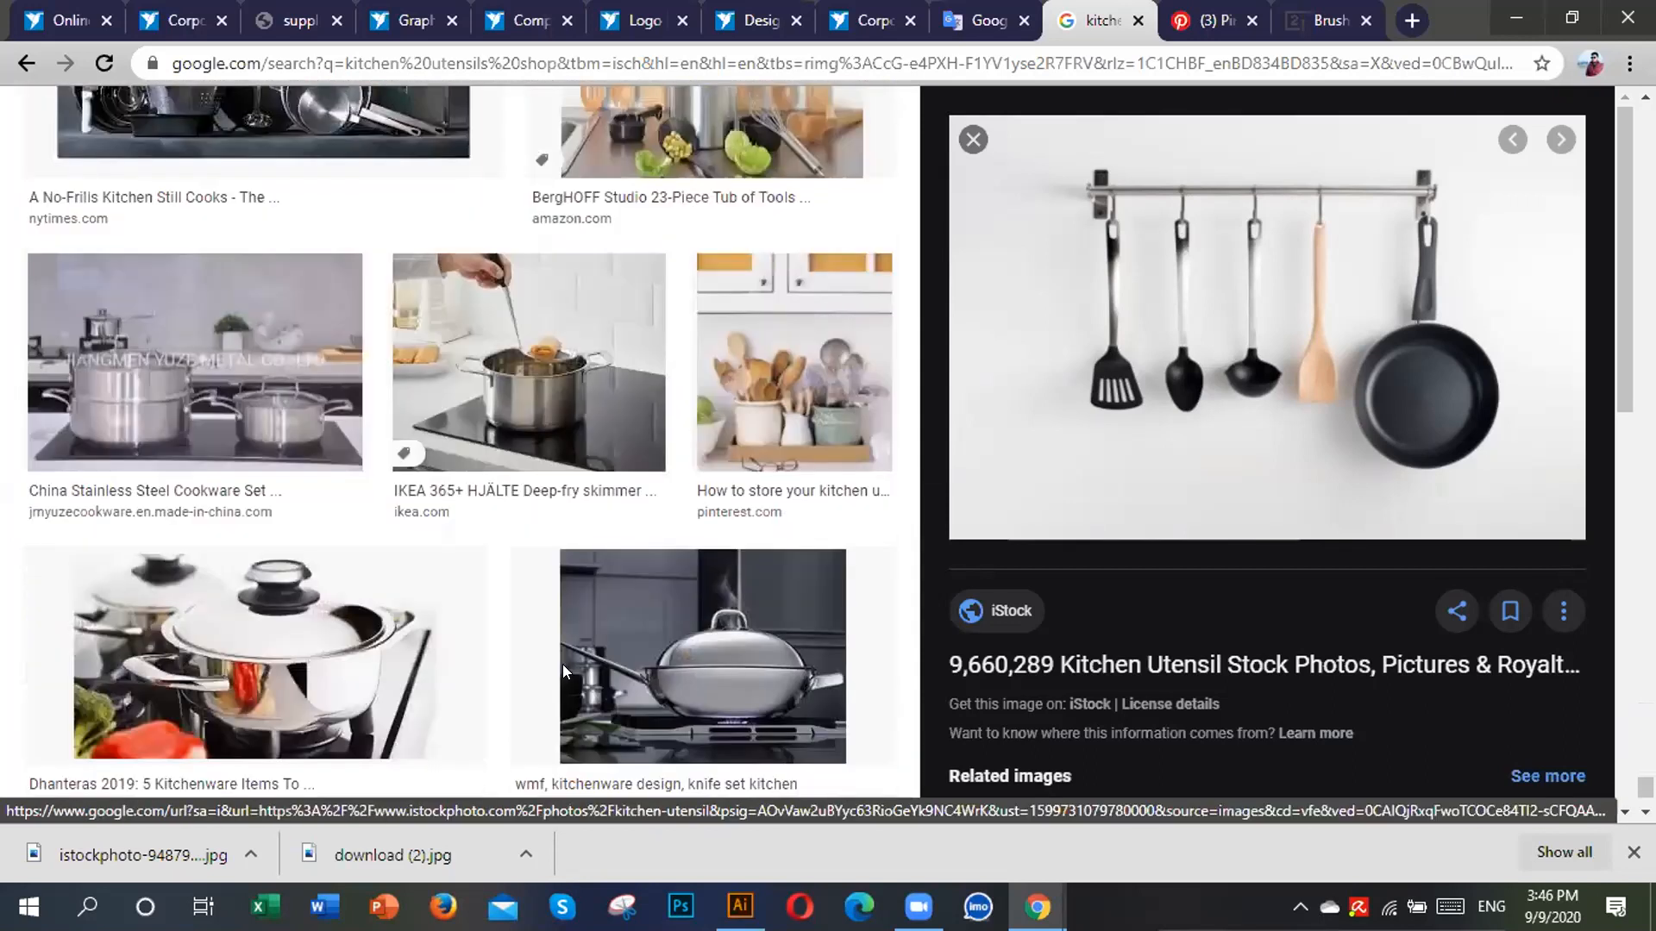
pyautogui.click(547, 647)
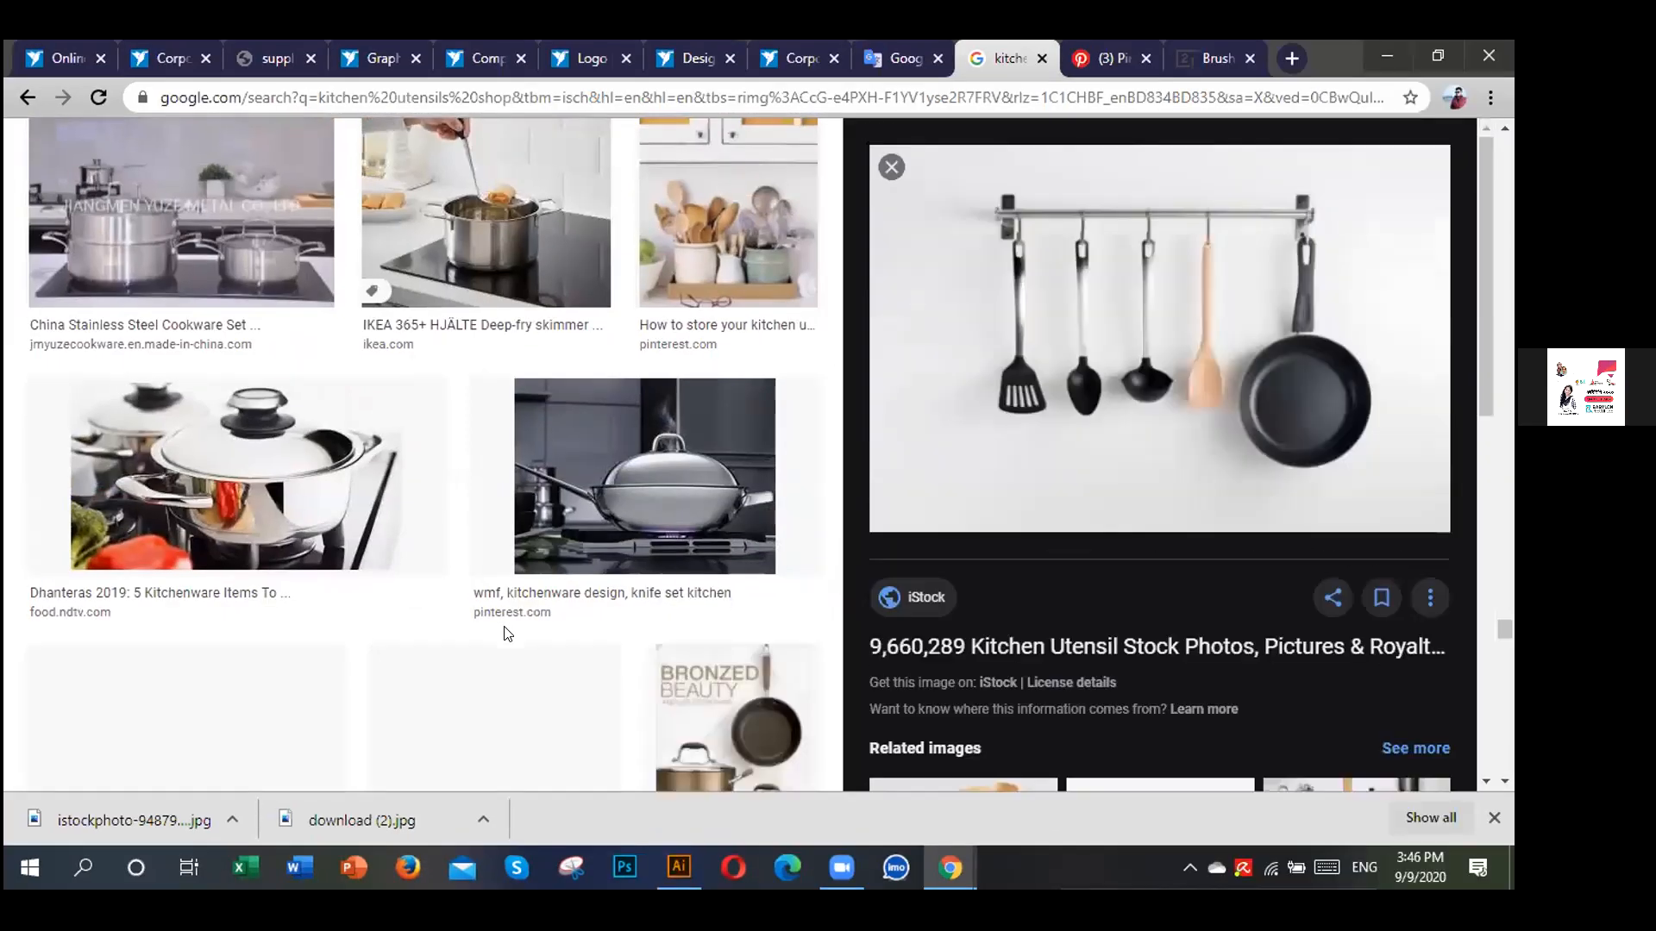
pyautogui.scroll(-5, 515, 616)
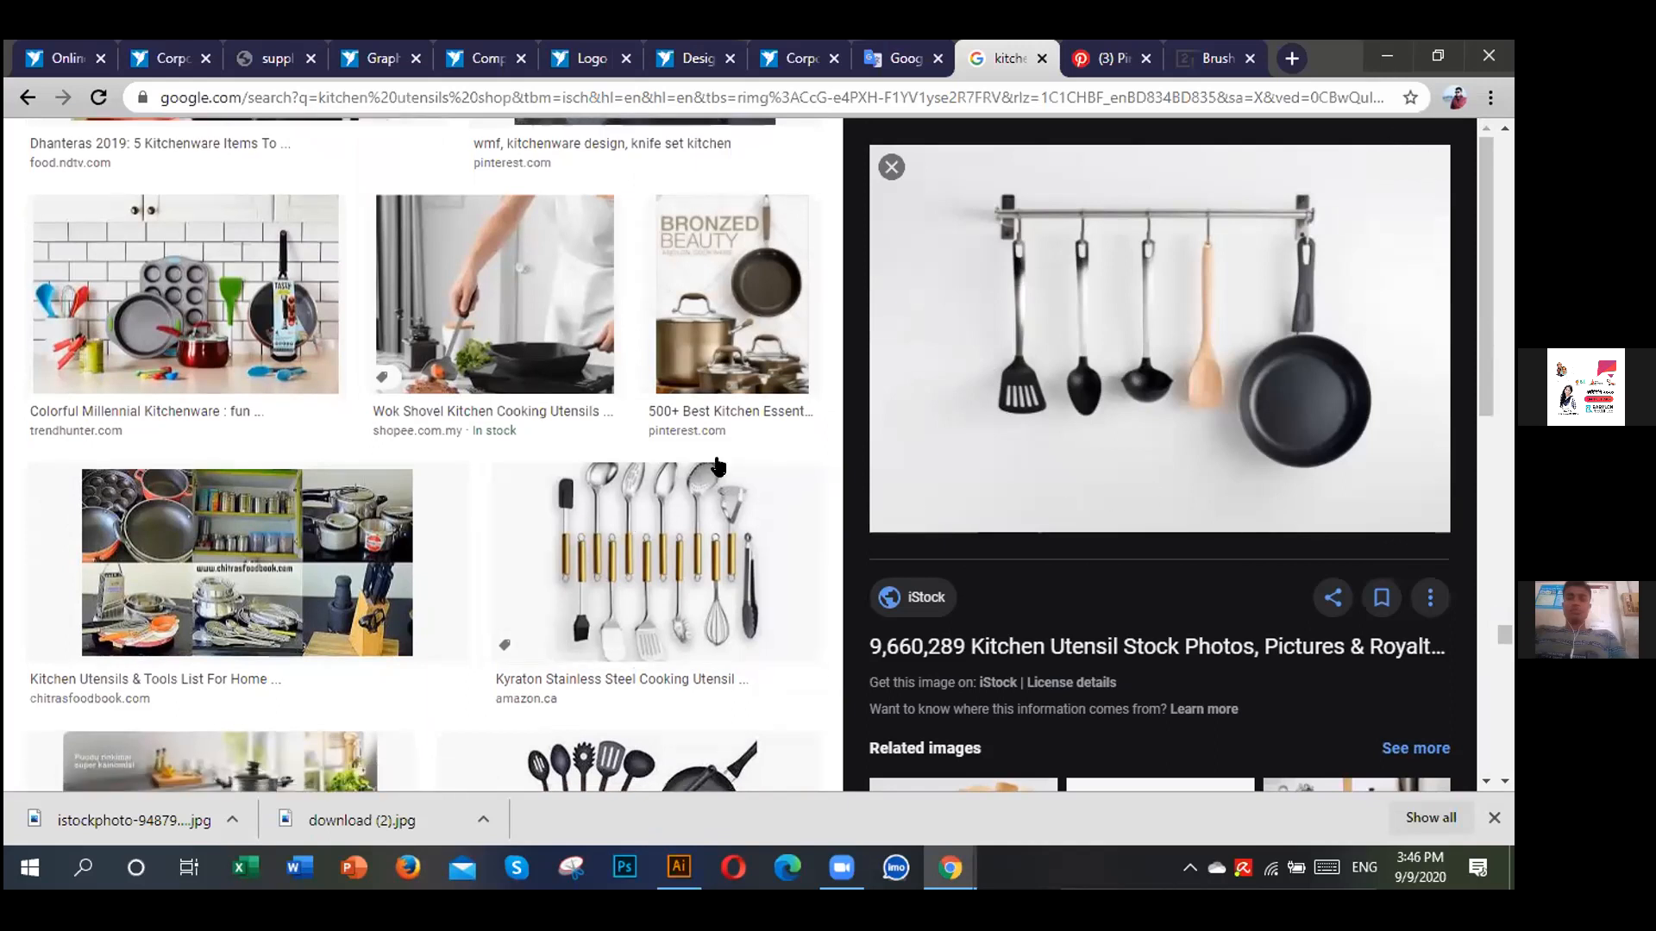
pyautogui.scroll(-6, 714, 471)
pyautogui.scroll(-9, 714, 471)
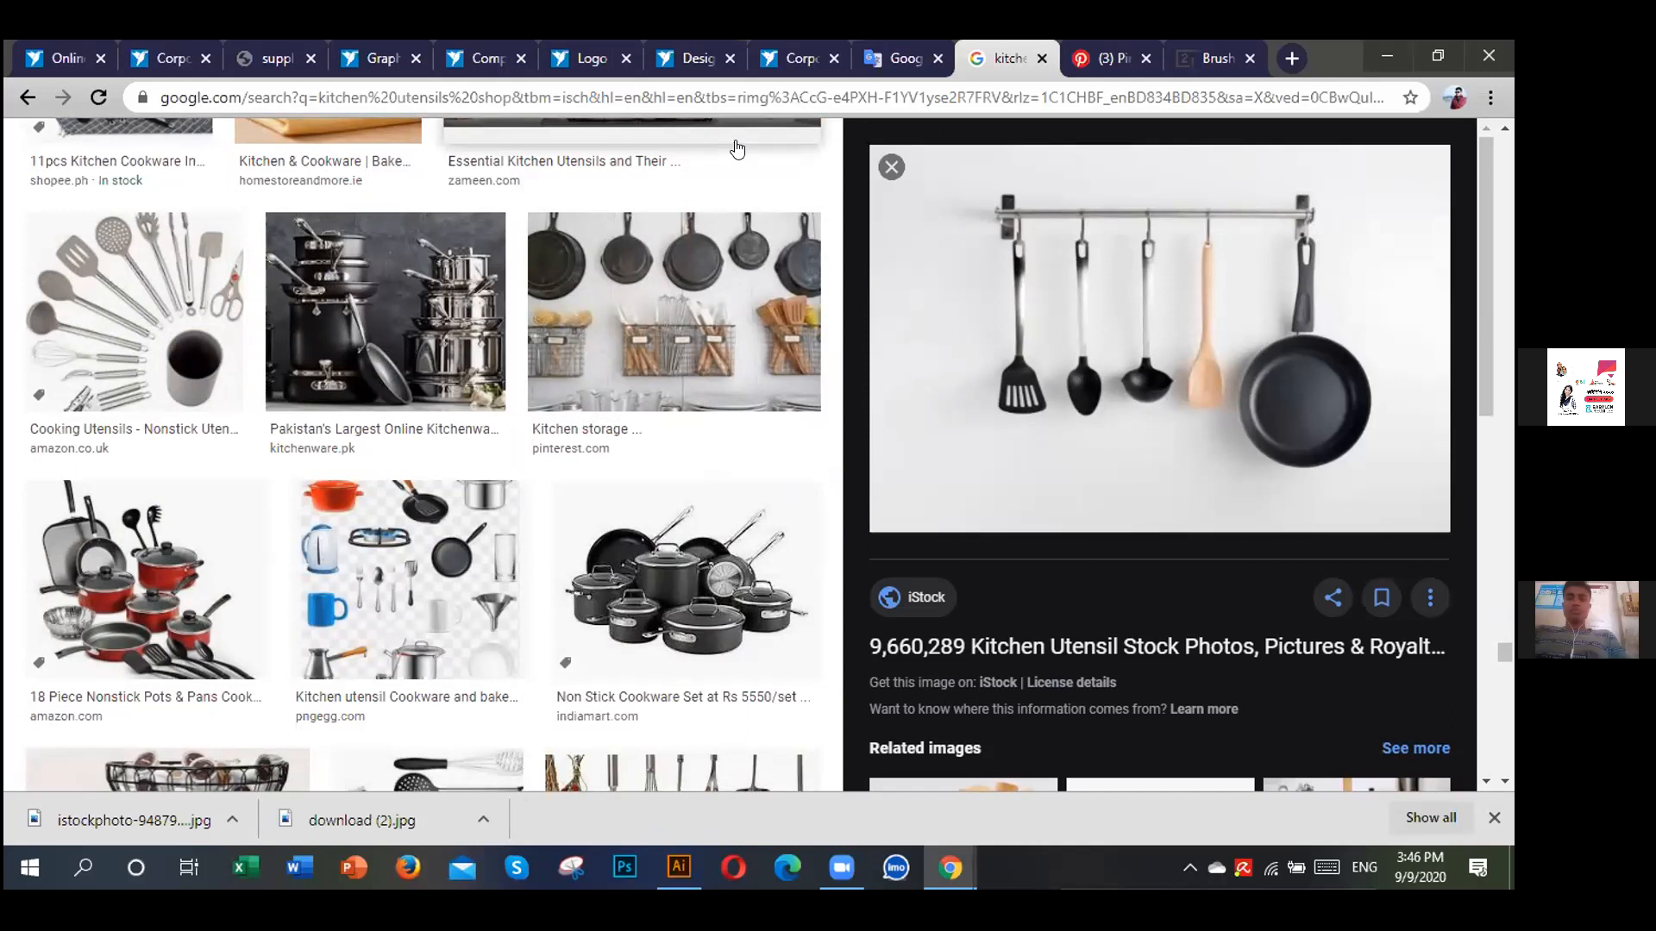
# Examine more of the kitchen utensils shop photos for cookware sets, hanging utensils and utensil arrangements usable as logo references.
pyautogui.scroll(-8, 724, 440)
pyautogui.scroll(-6, 736, 438)
pyautogui.scroll(-8, 744, 438)
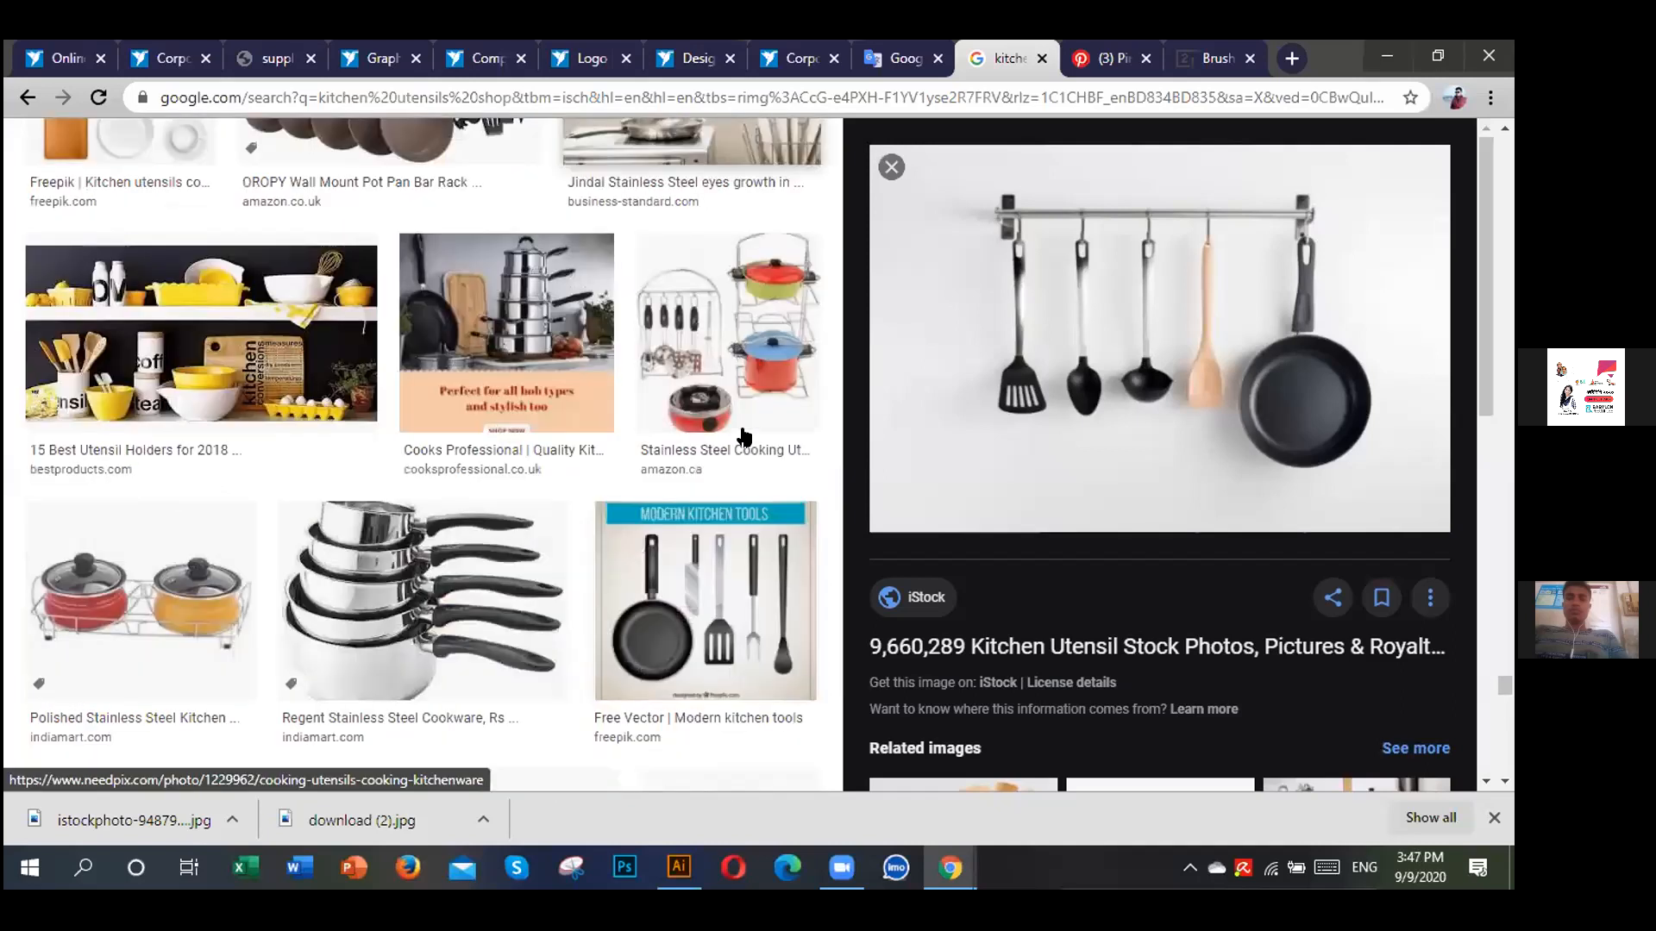
pyautogui.scroll(-3, 743, 438)
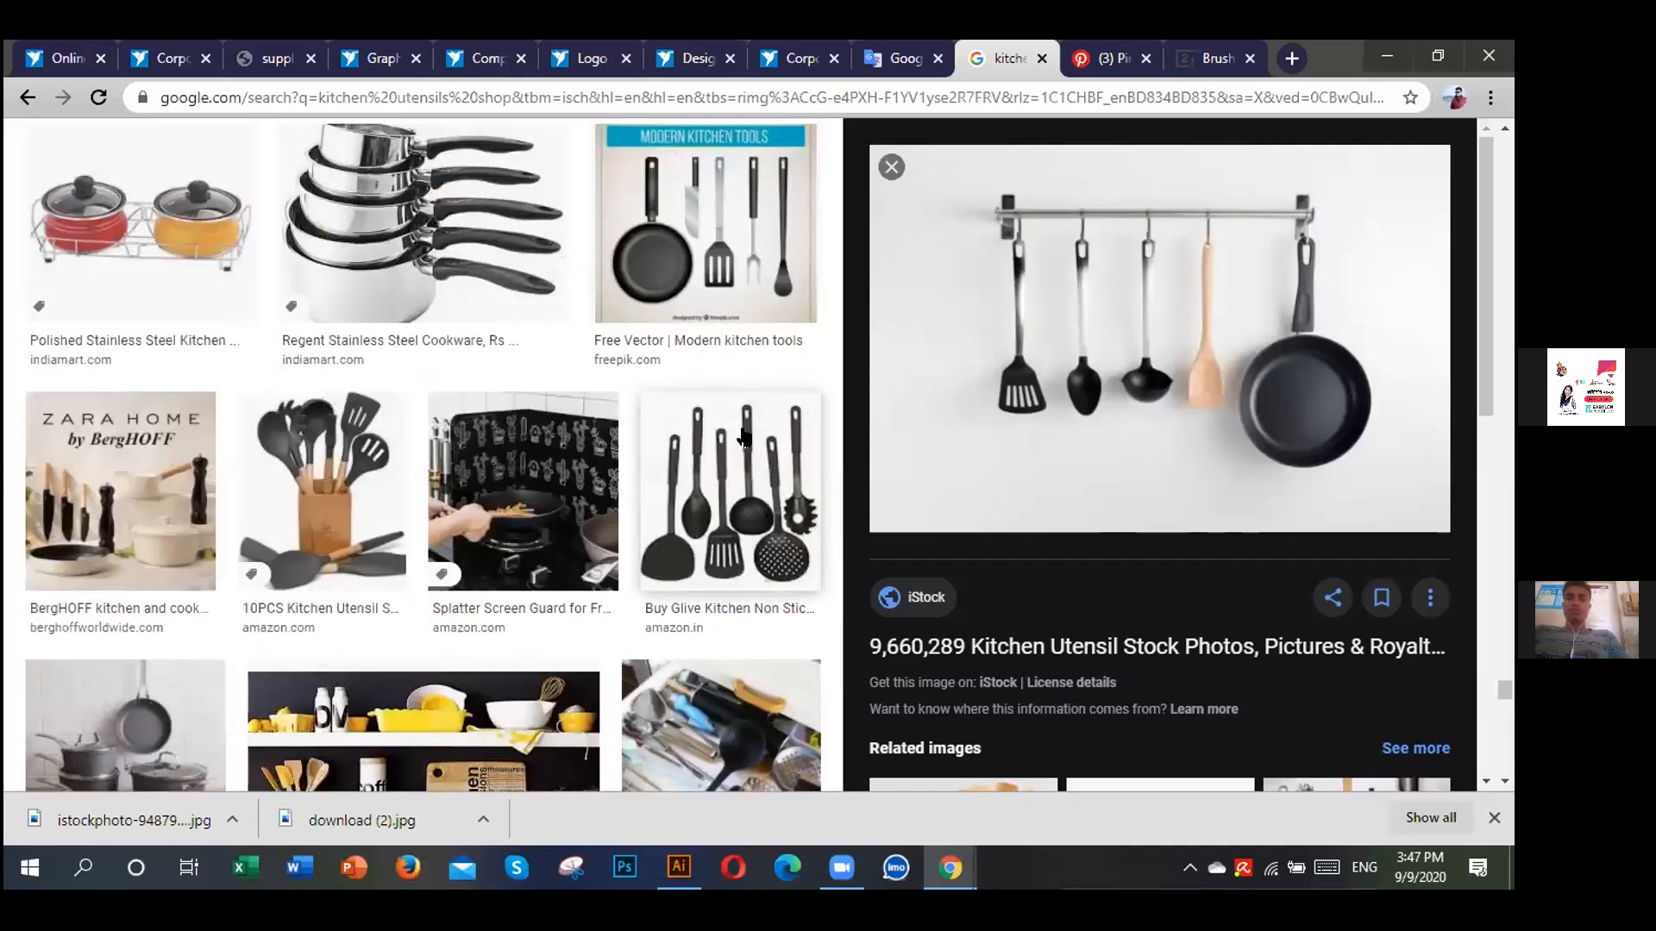
pyautogui.scroll(-6, 744, 438)
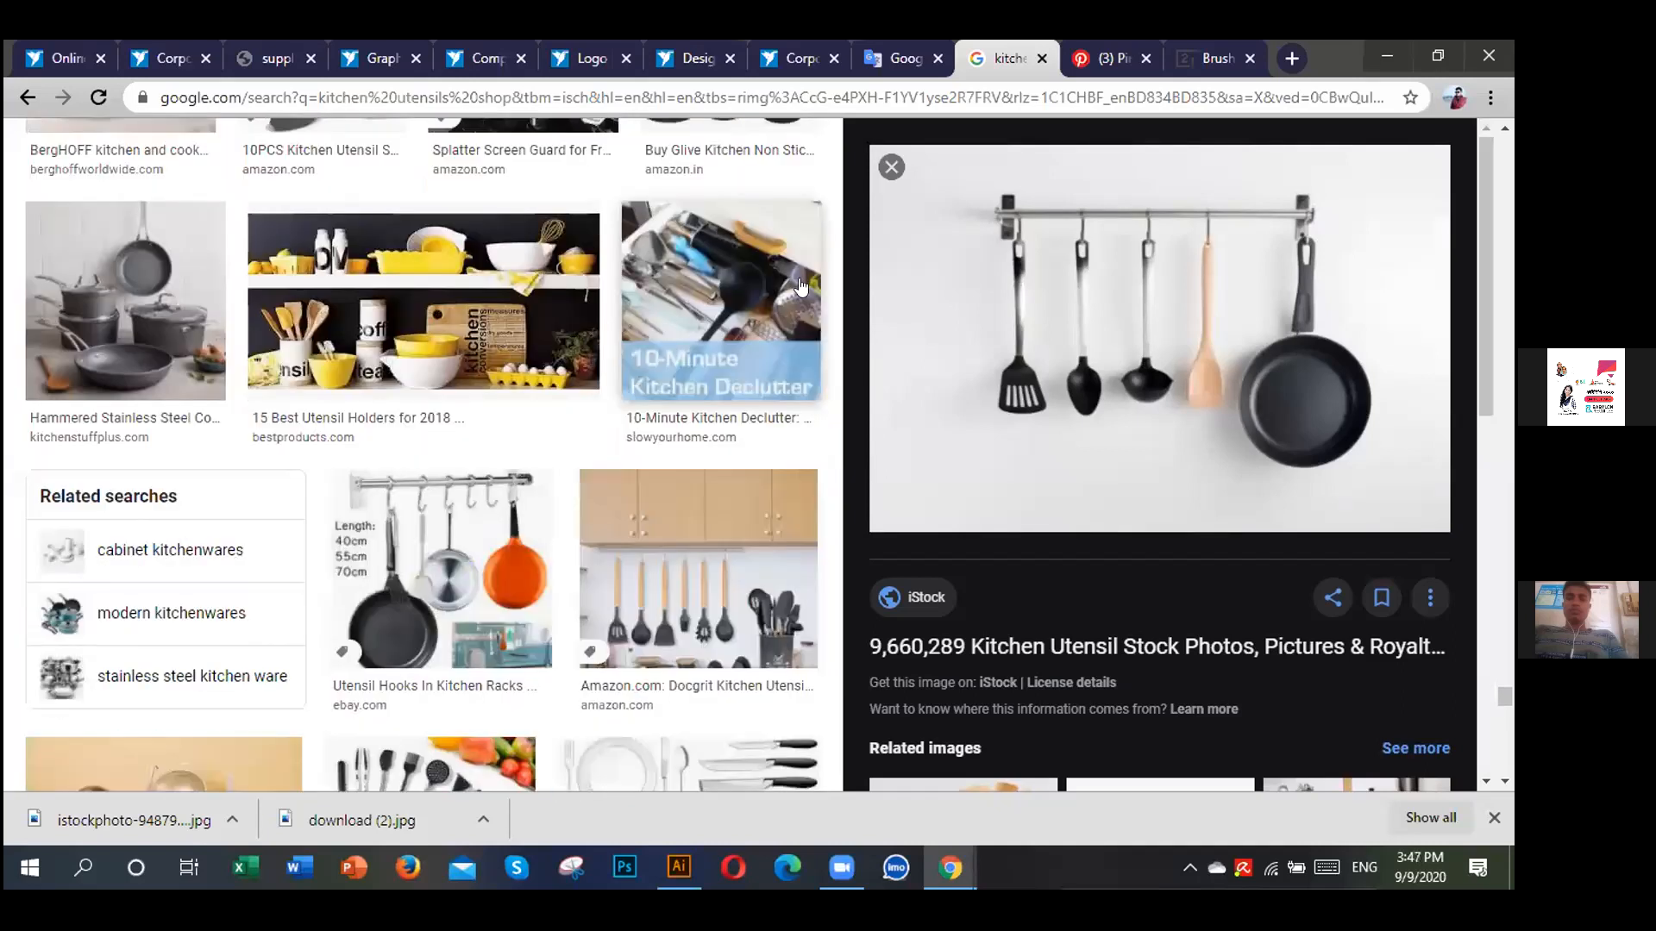
pyautogui.scroll(-5, 727, 393)
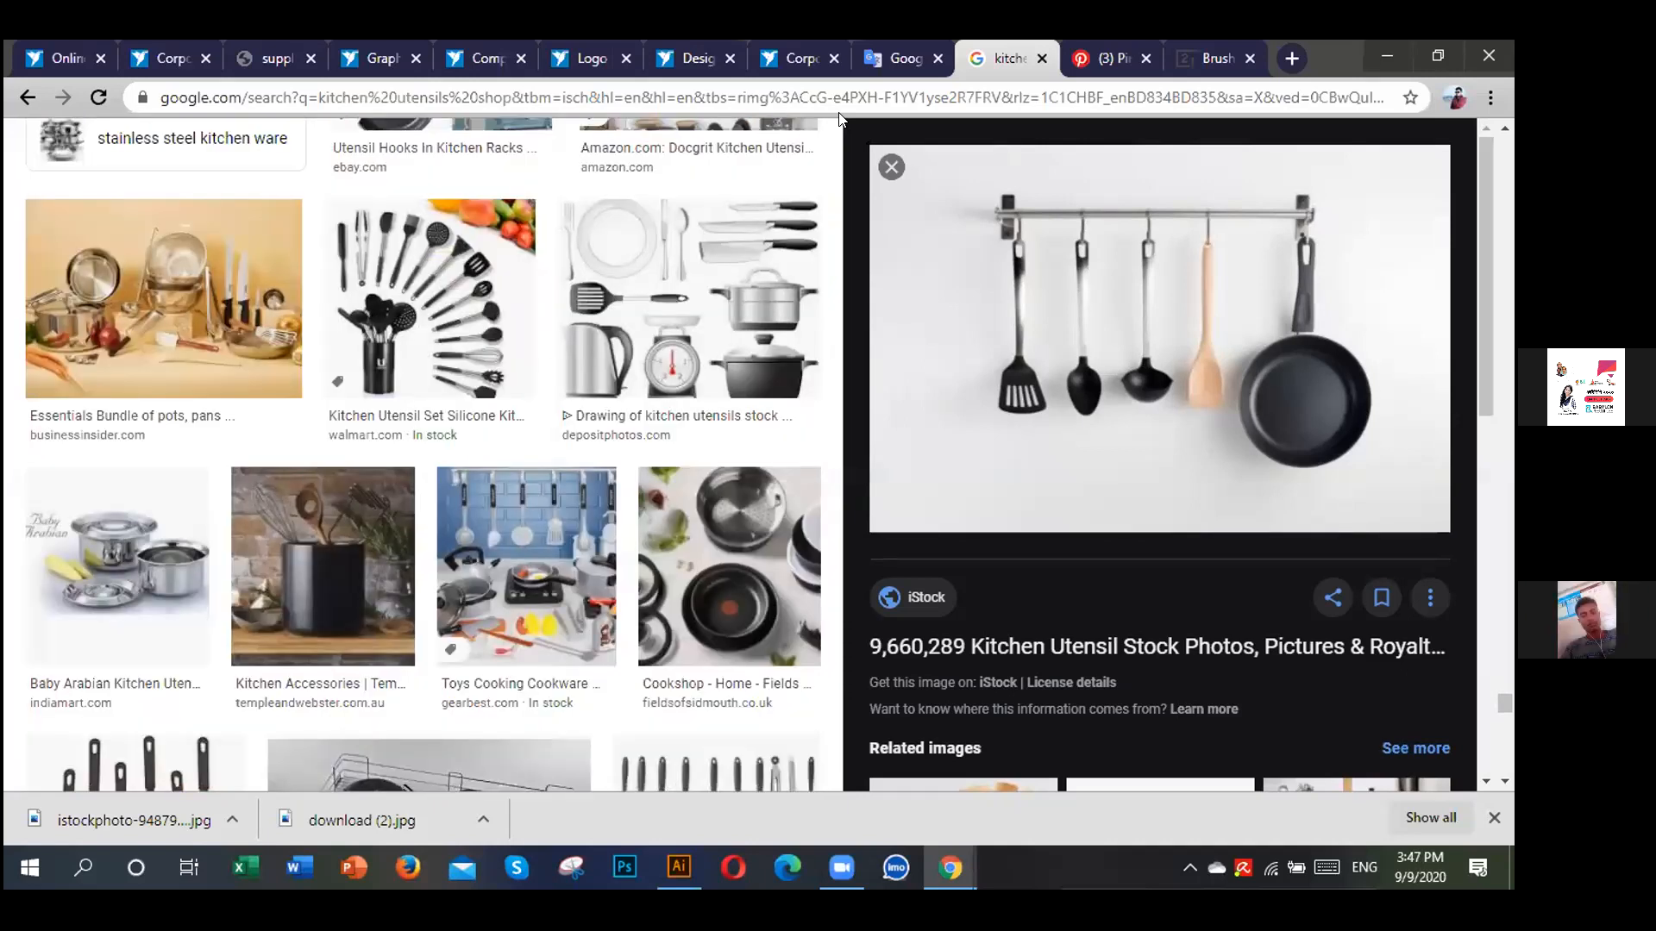
pyautogui.scroll(-10, 727, 393)
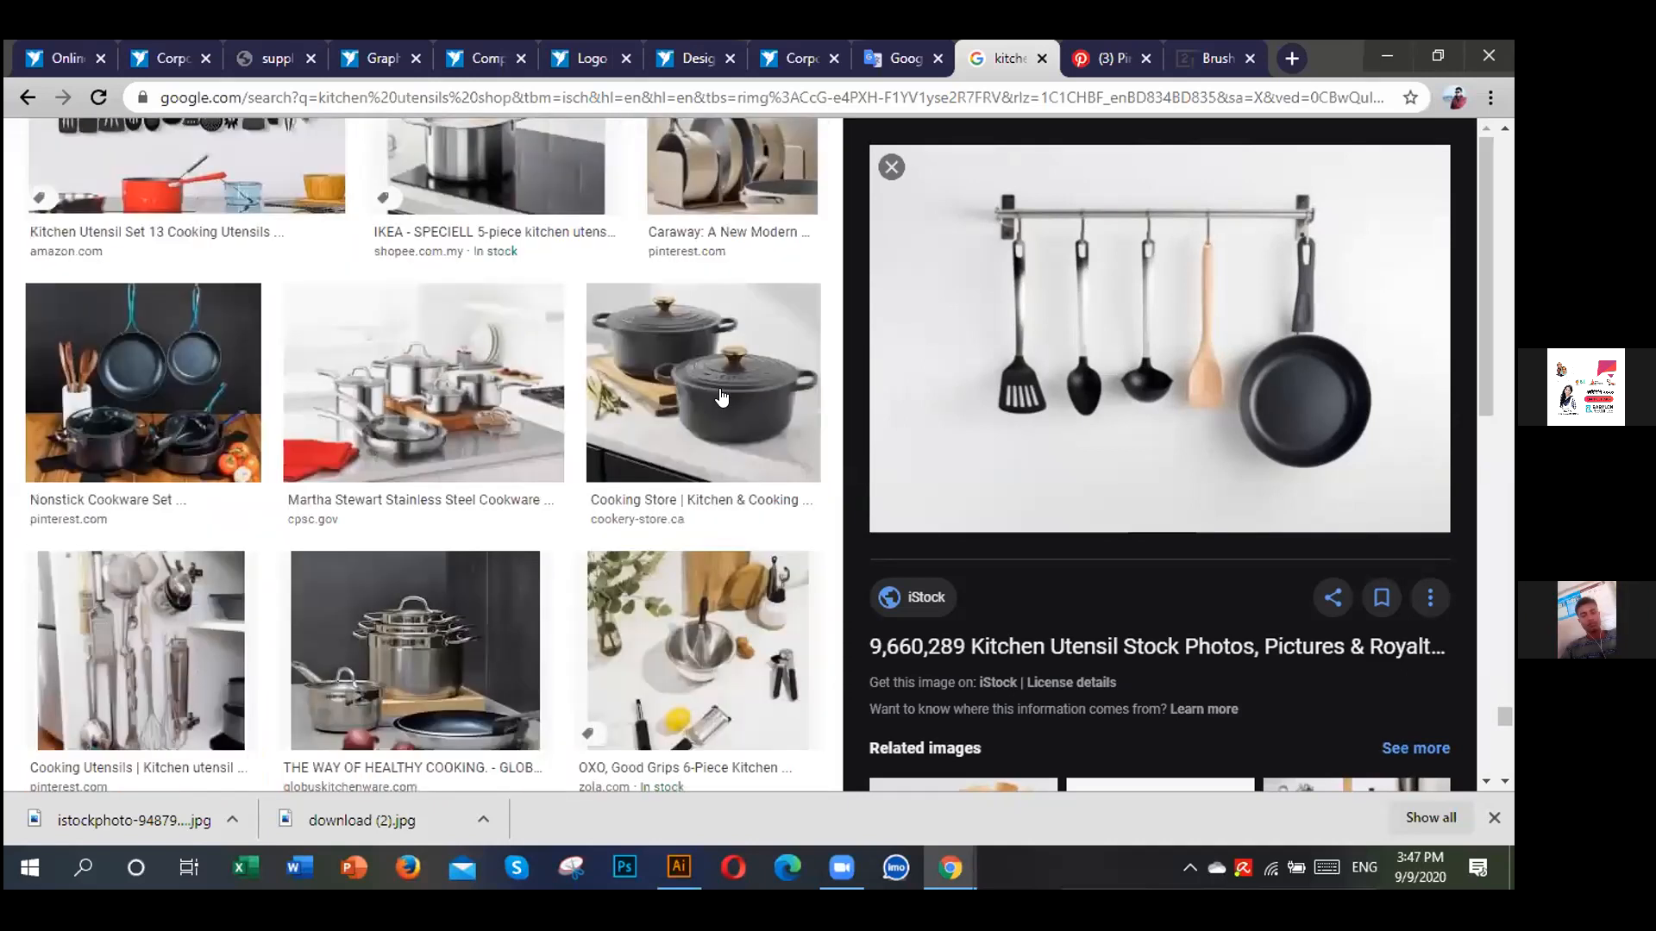
pyautogui.scroll(-15, 723, 397)
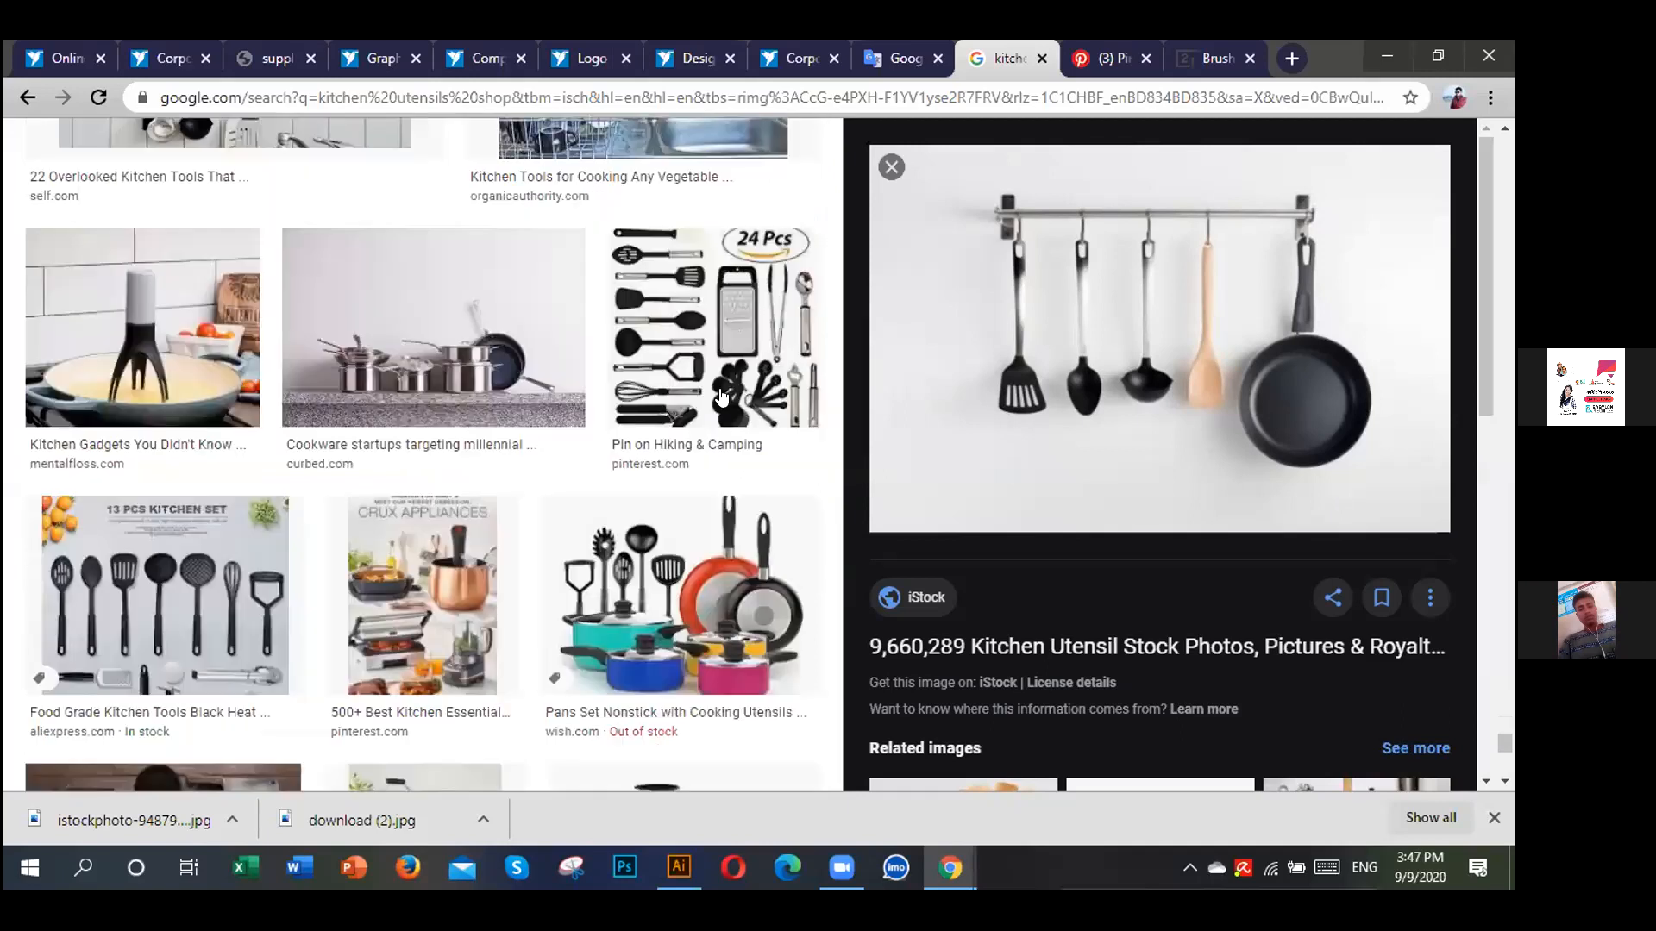
pyautogui.scroll(-15, 721, 396)
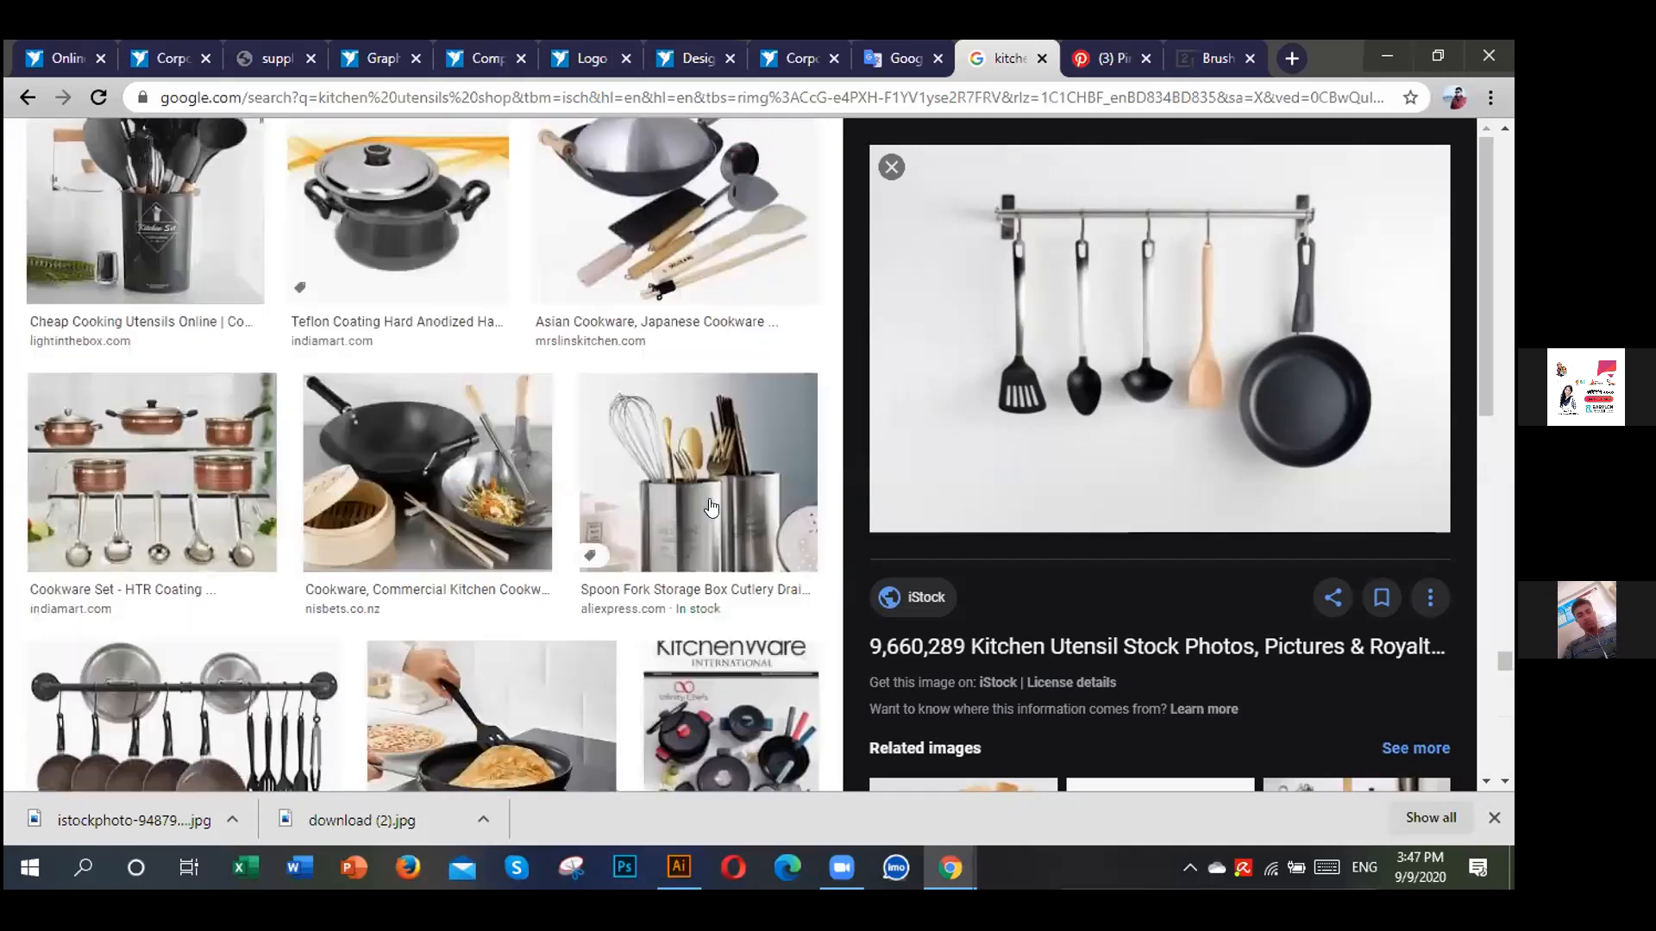
pyautogui.scroll(-15, 599, 483)
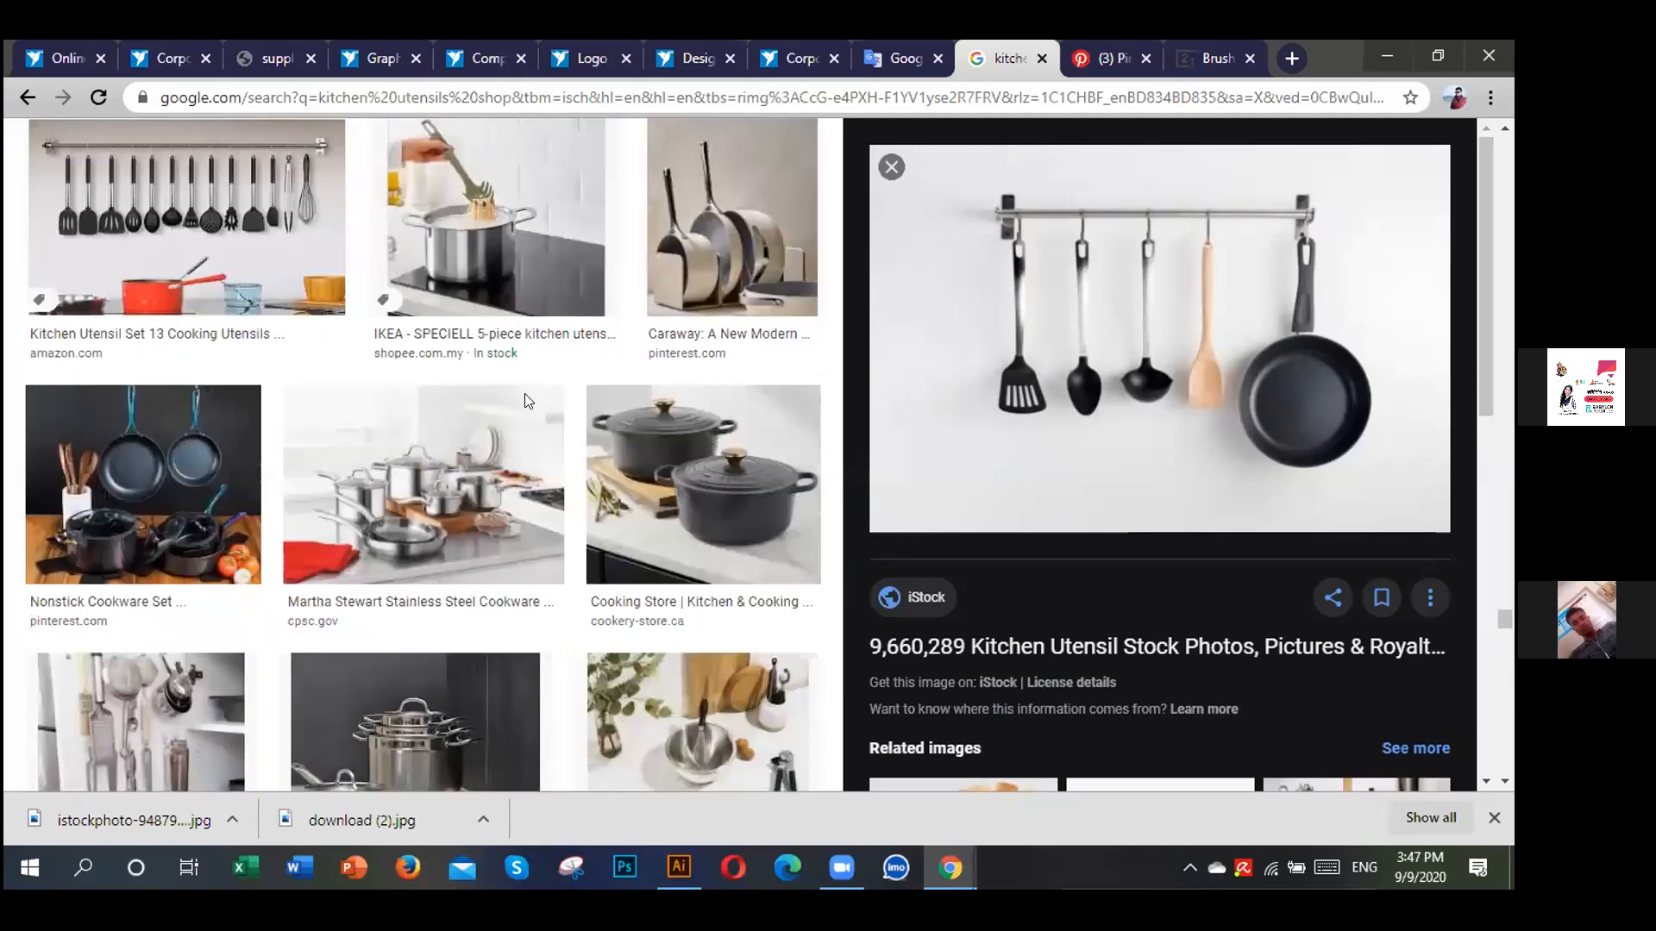
pyautogui.scroll(-15, 454, 373)
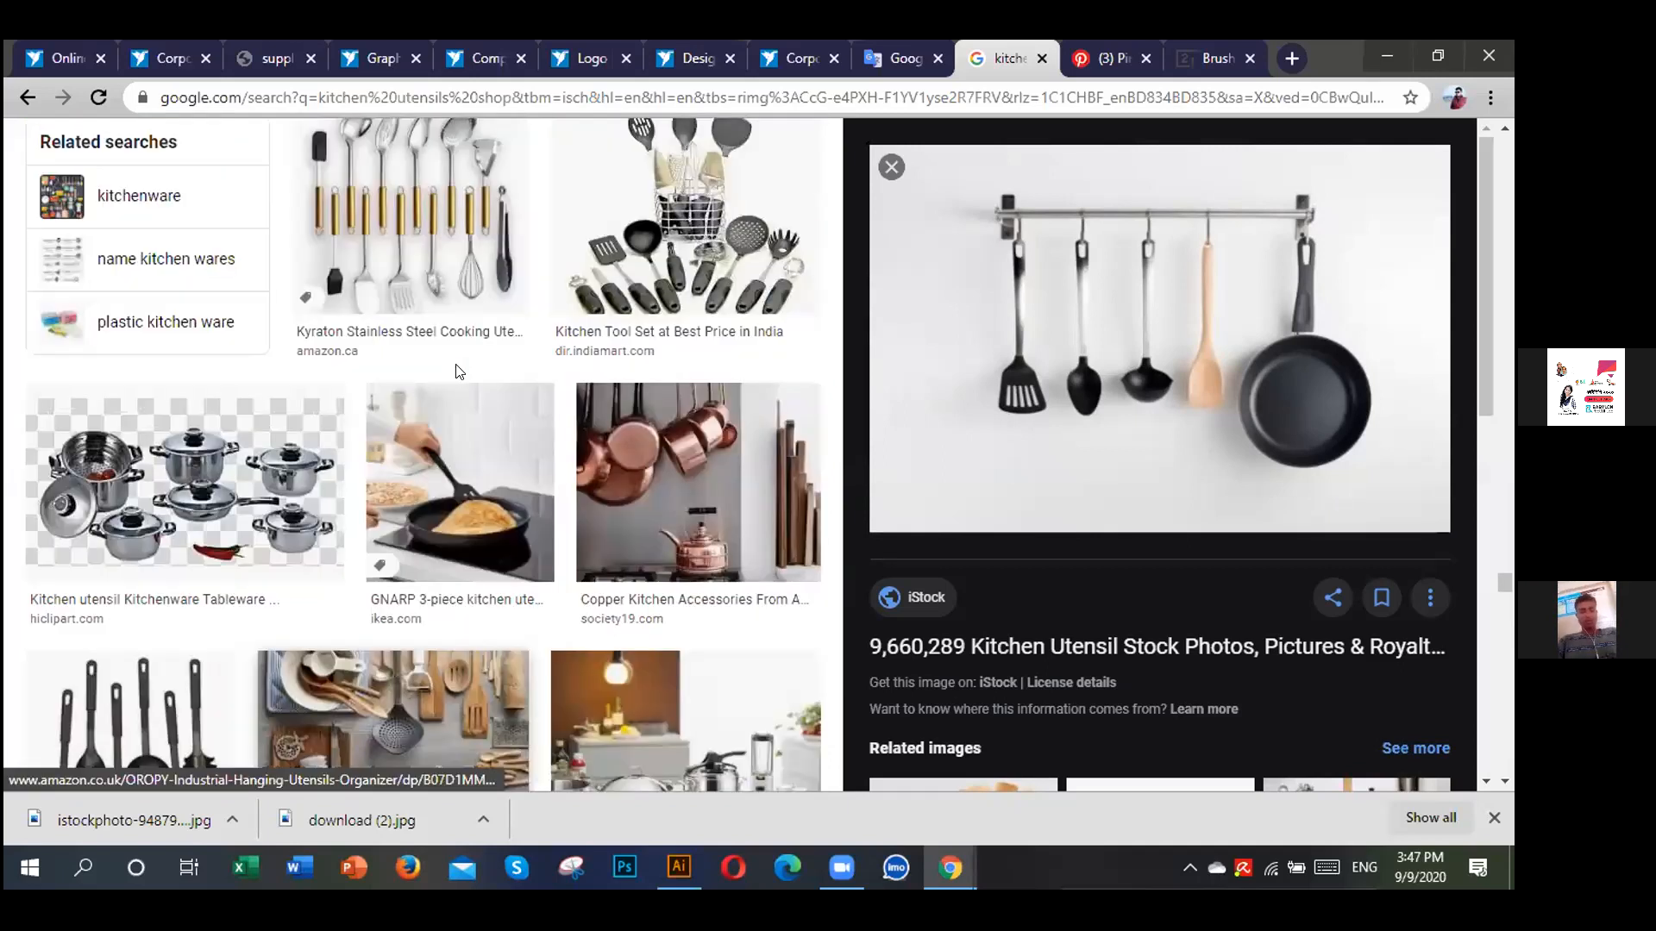
pyautogui.scroll(-15, 454, 373)
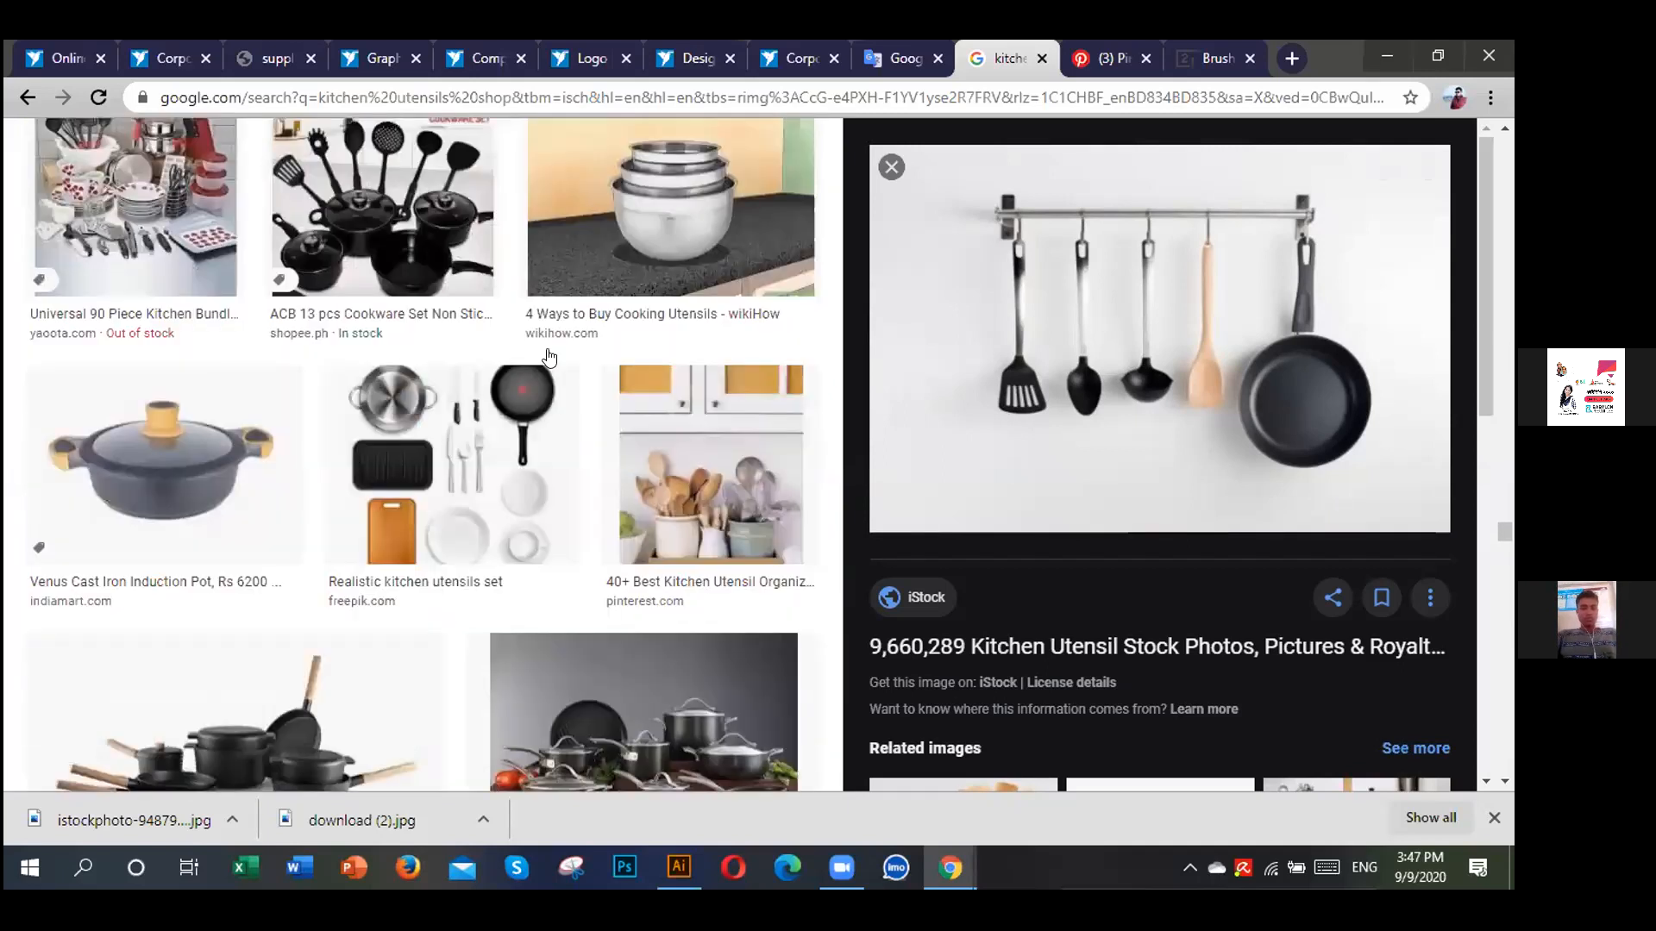
pyautogui.scroll(1, 820, 422)
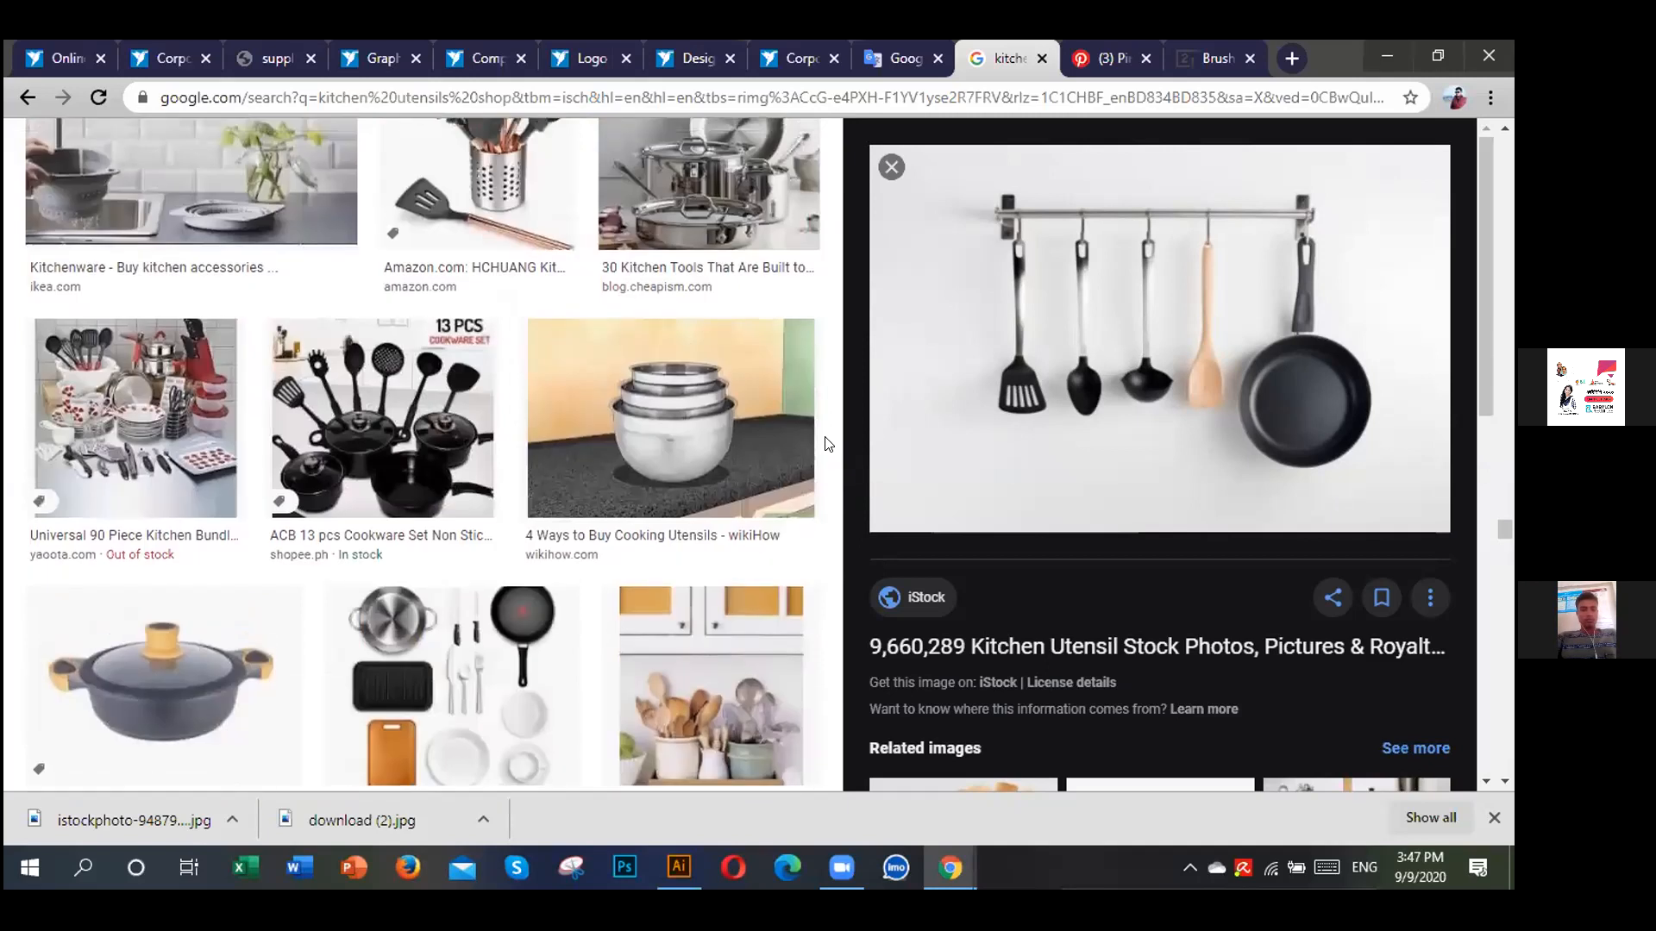
# Refine the image search to "kitchen utensils shop logo".
pyautogui.scroll(15, 822, 416)
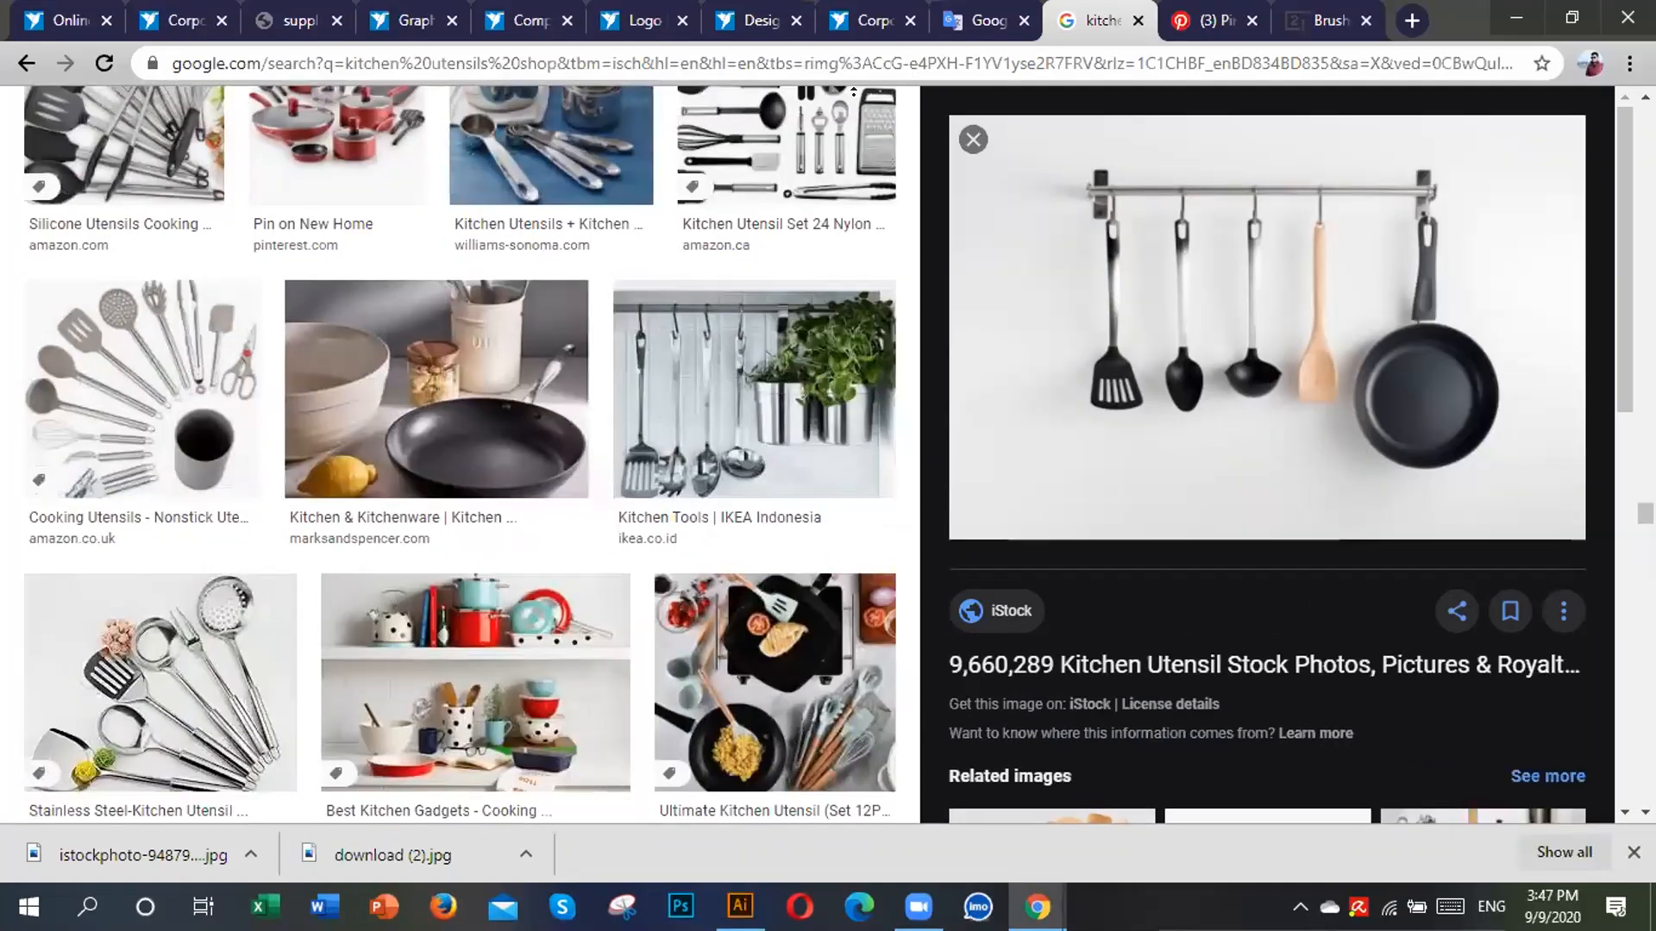
pyautogui.scroll(15, 853, 92)
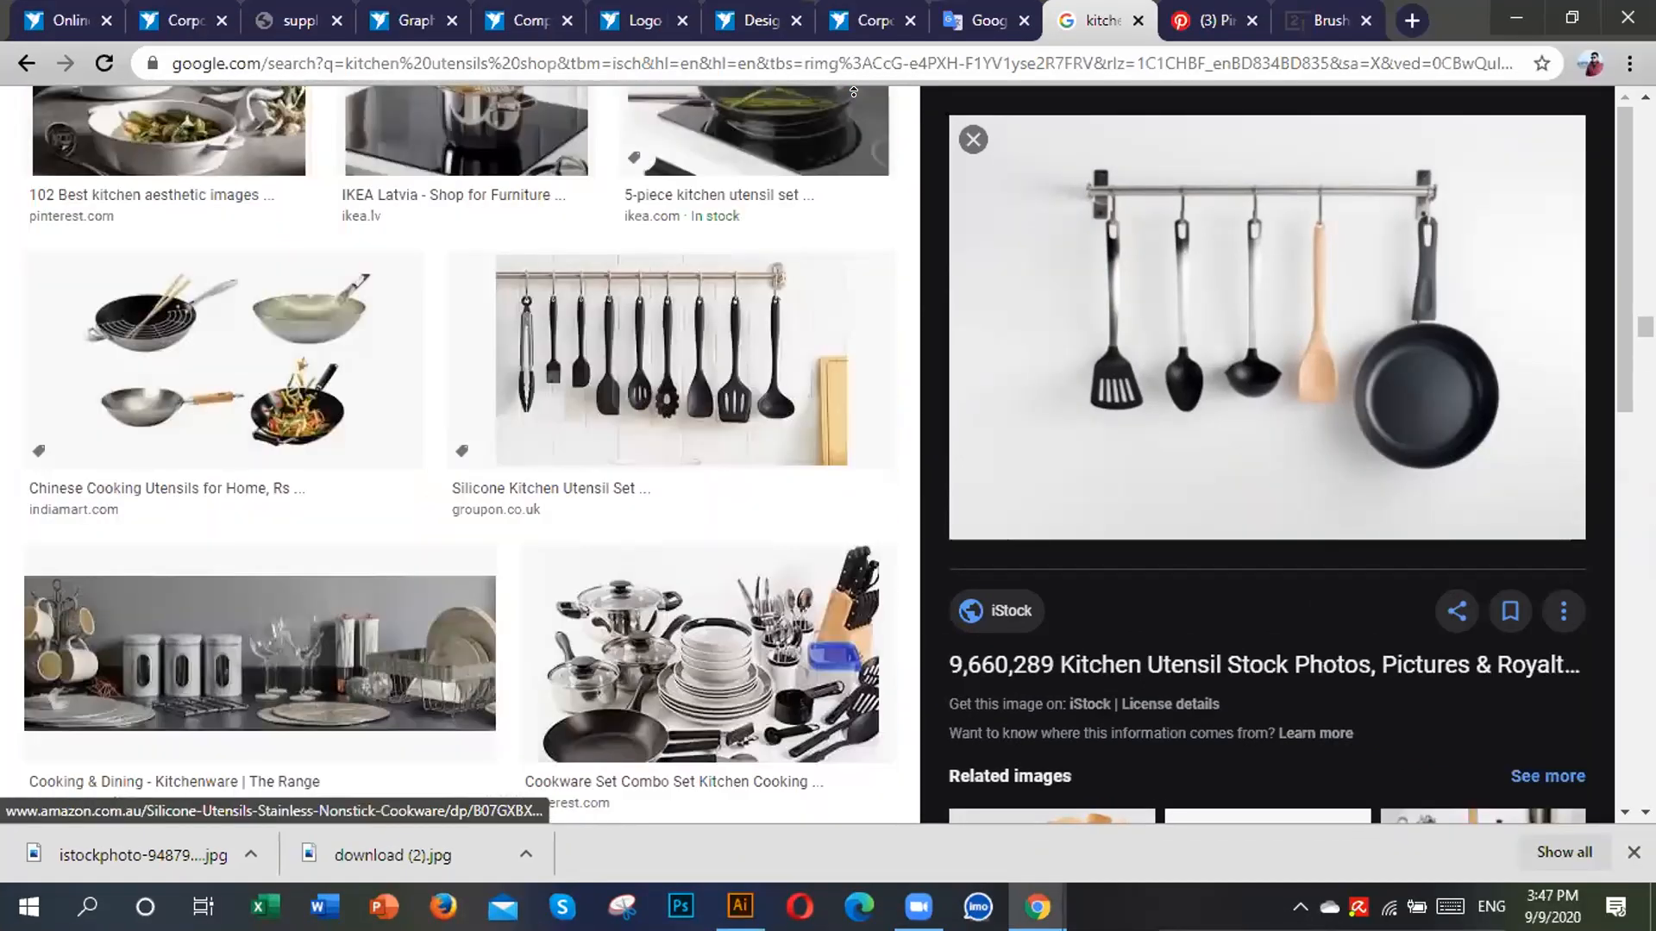
pyautogui.scroll(10, 907, 107)
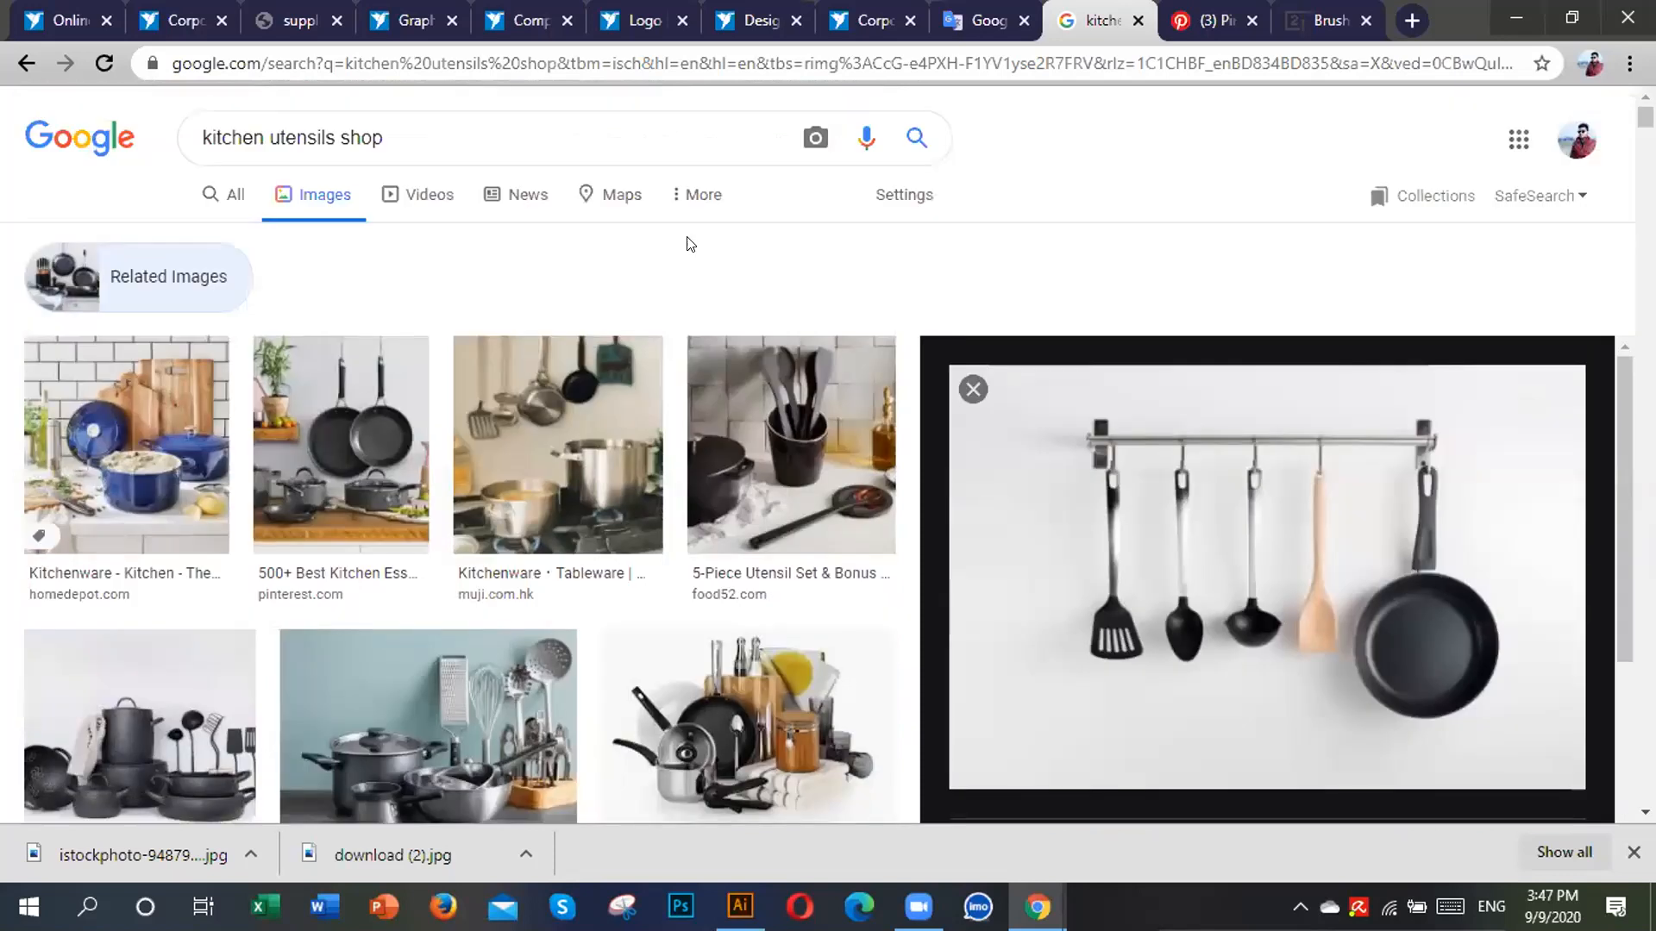
pyautogui.click(444, 141)
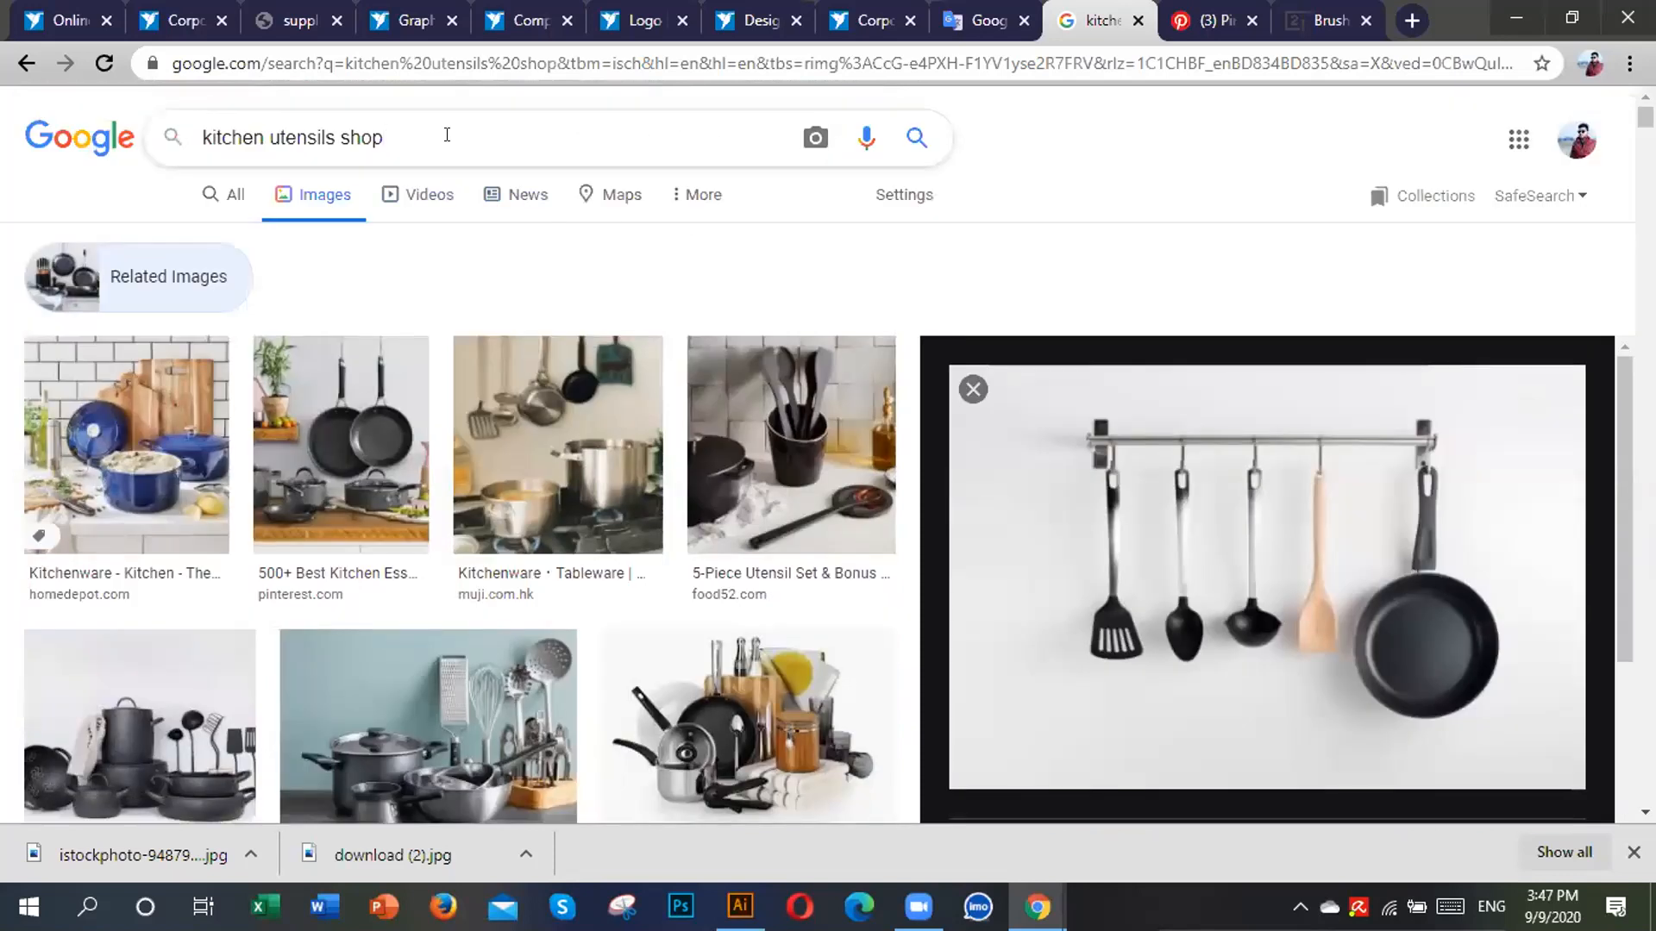
pyautogui.write('LO')
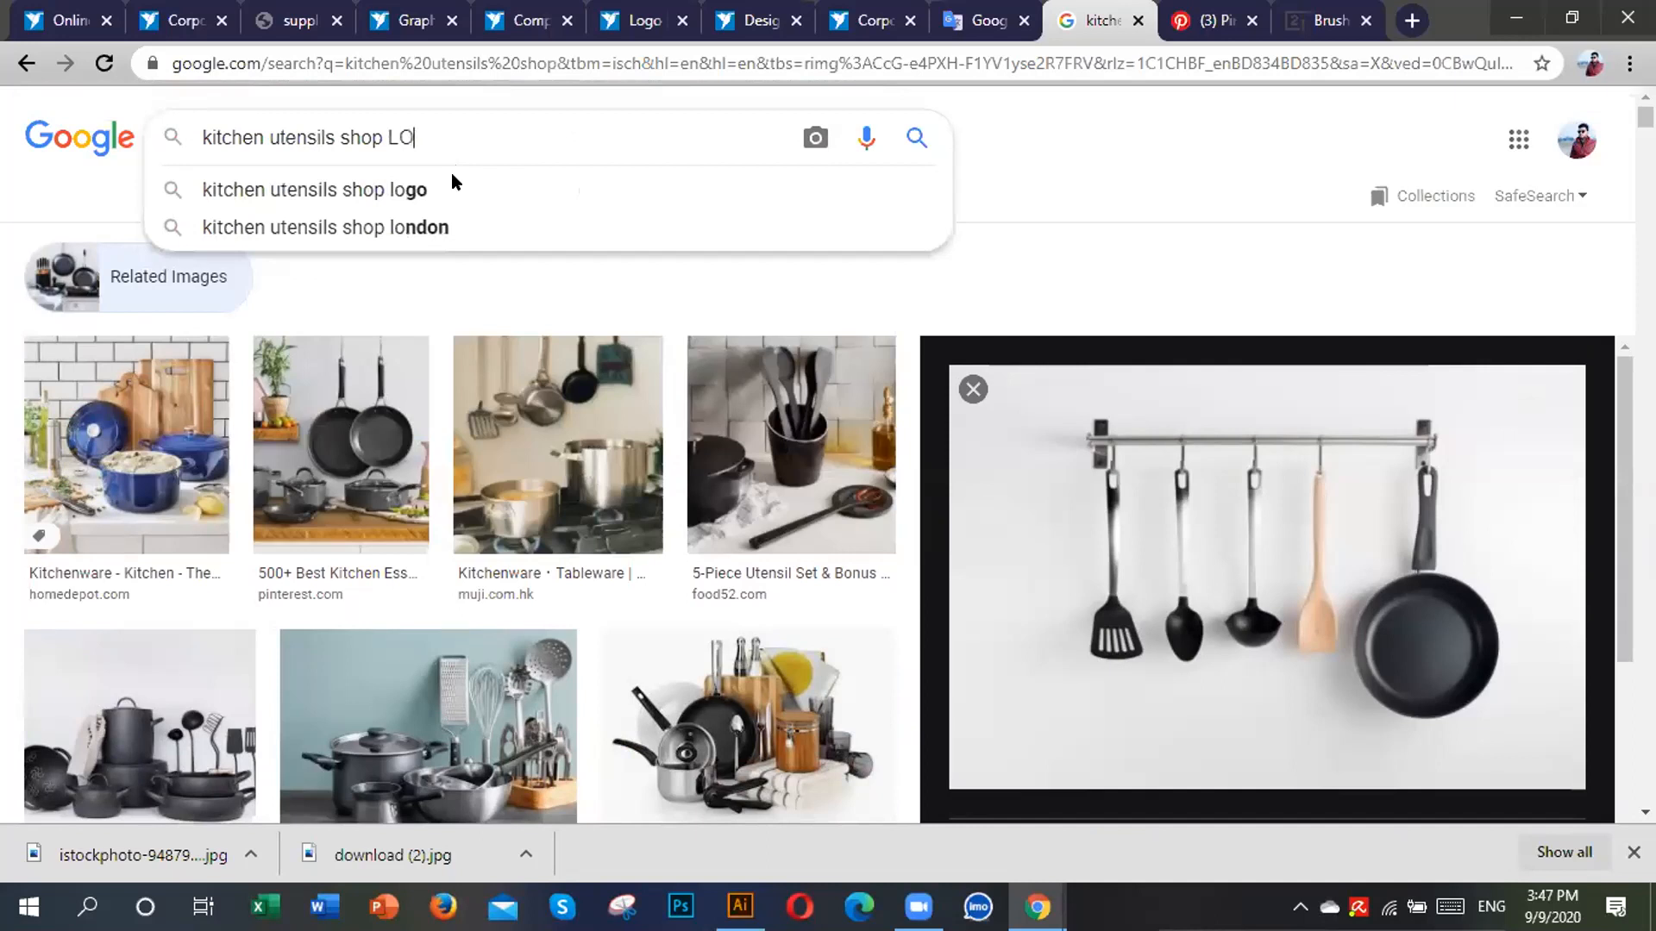
pyautogui.click(464, 183)
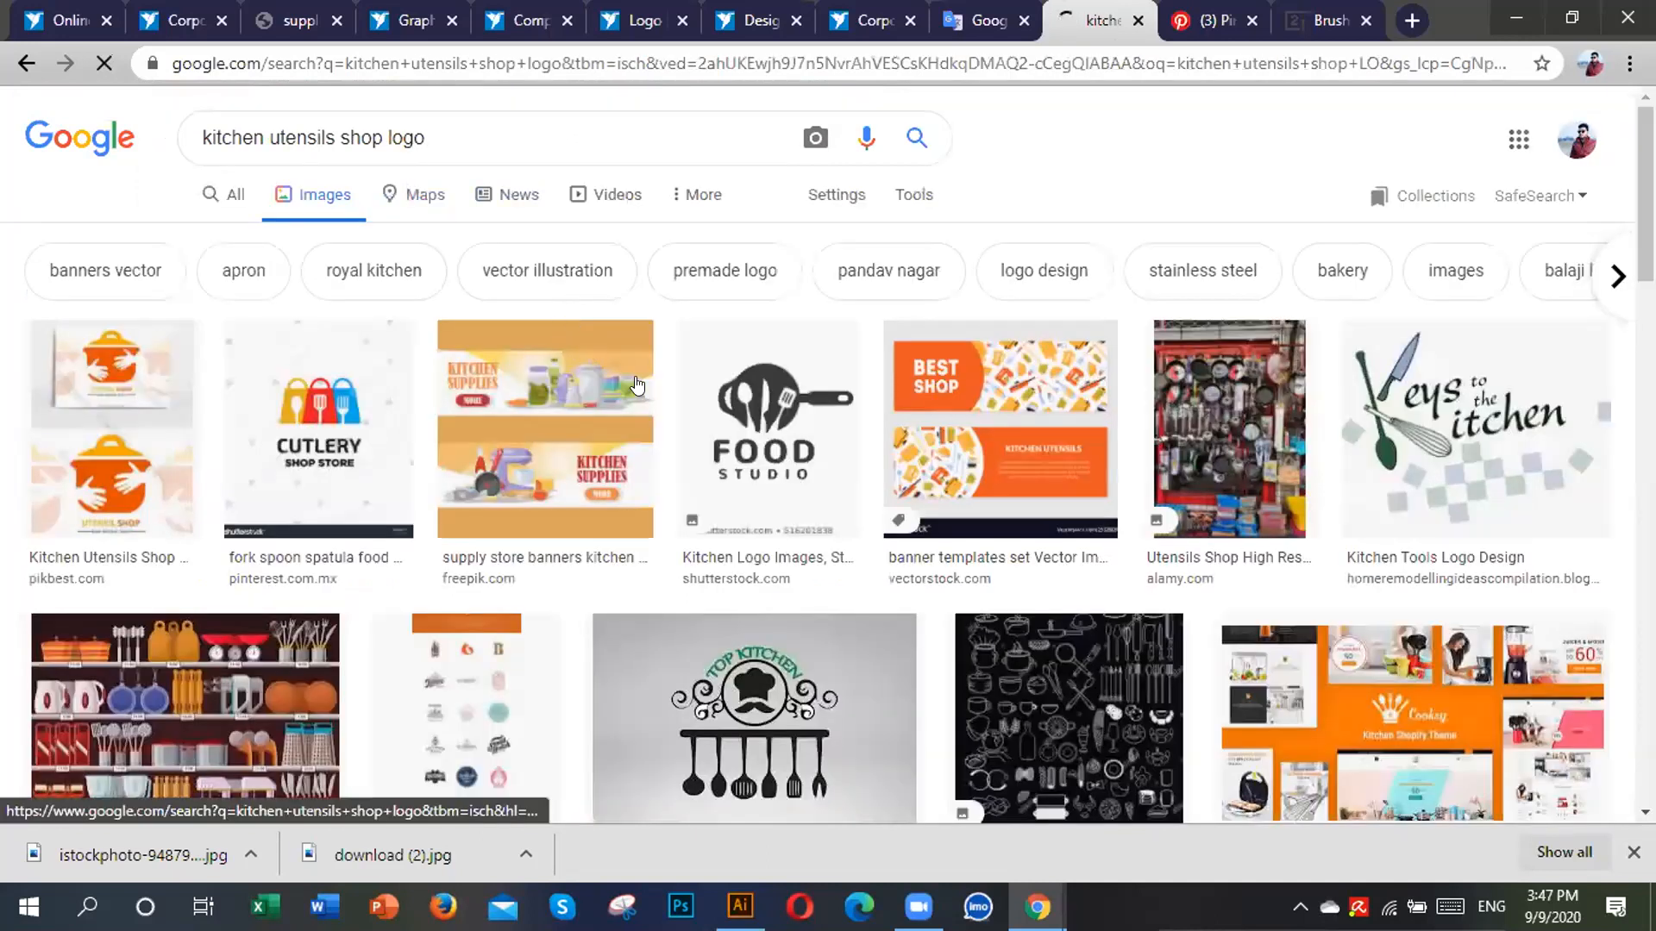
# Preview the Shutterstock concept advertising banner with the round Kitchen Utensils emblem and look through its related images.
pyautogui.click(502, 515)
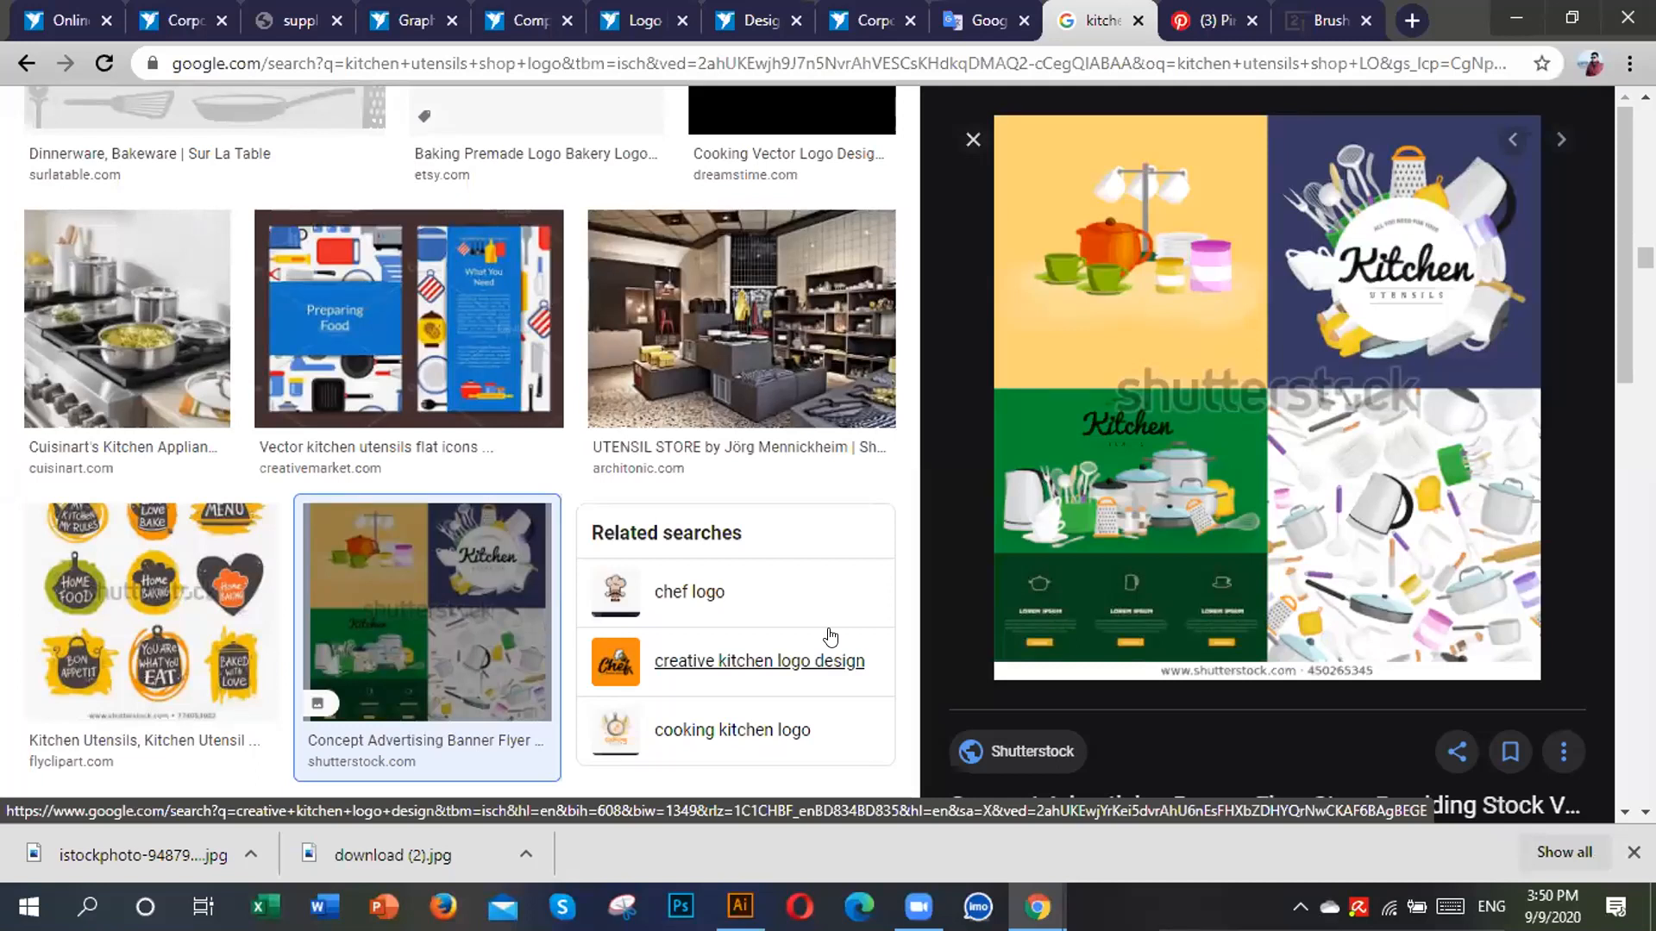
pyautogui.scroll(-5, 1121, 593)
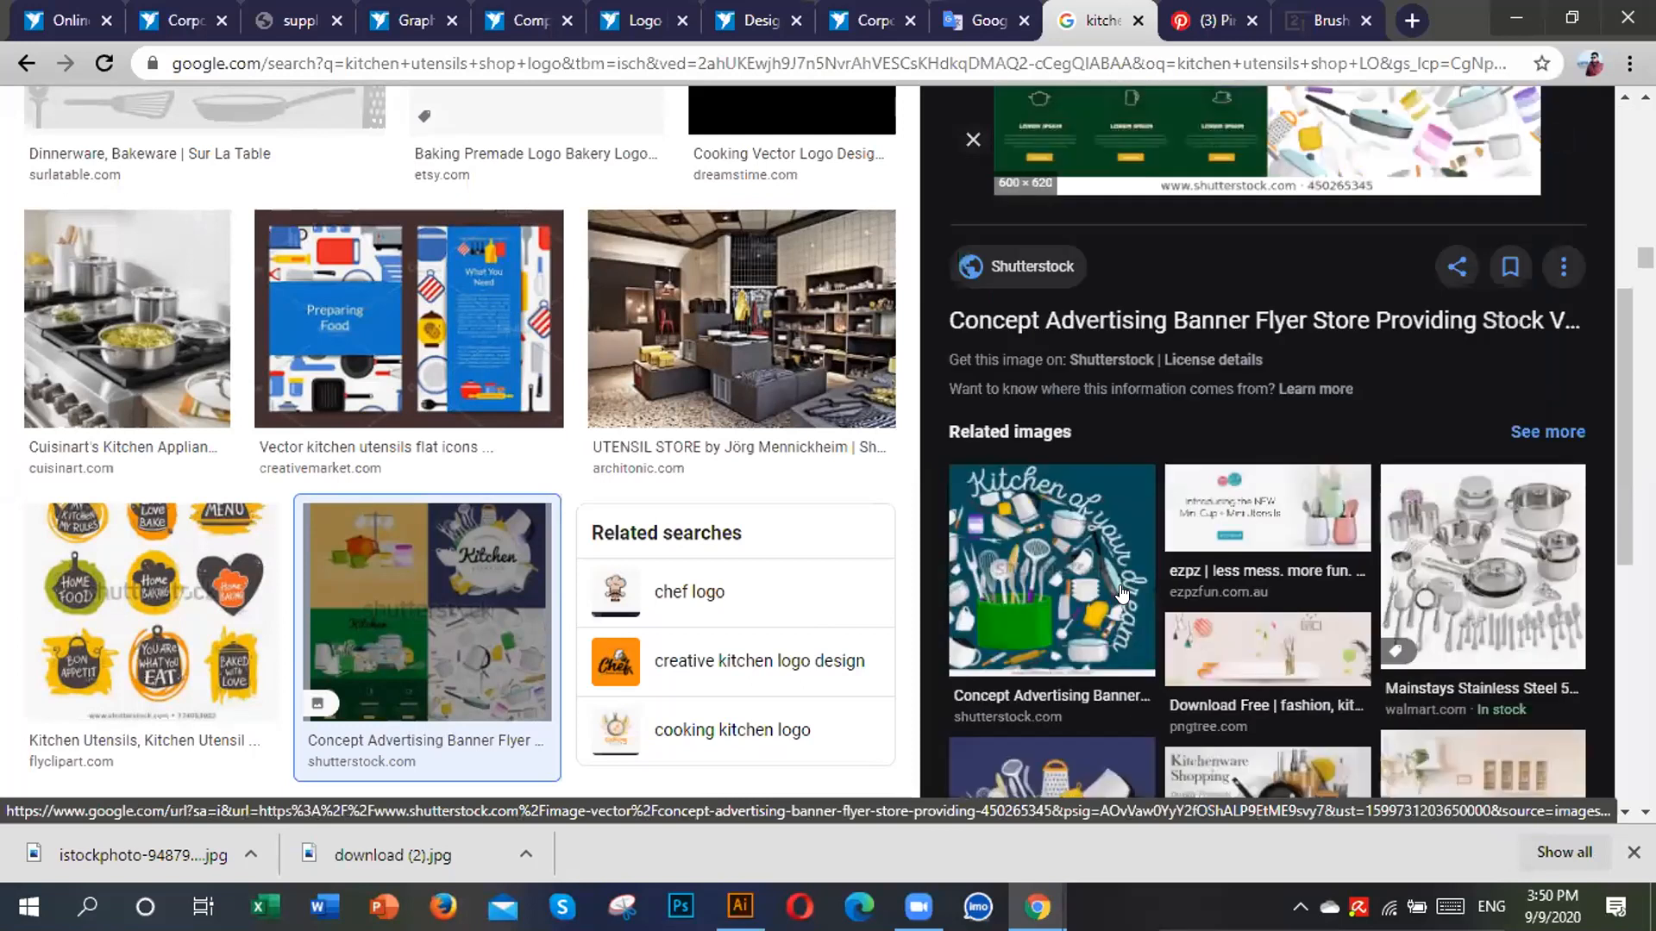
pyautogui.scroll(-5, 1122, 595)
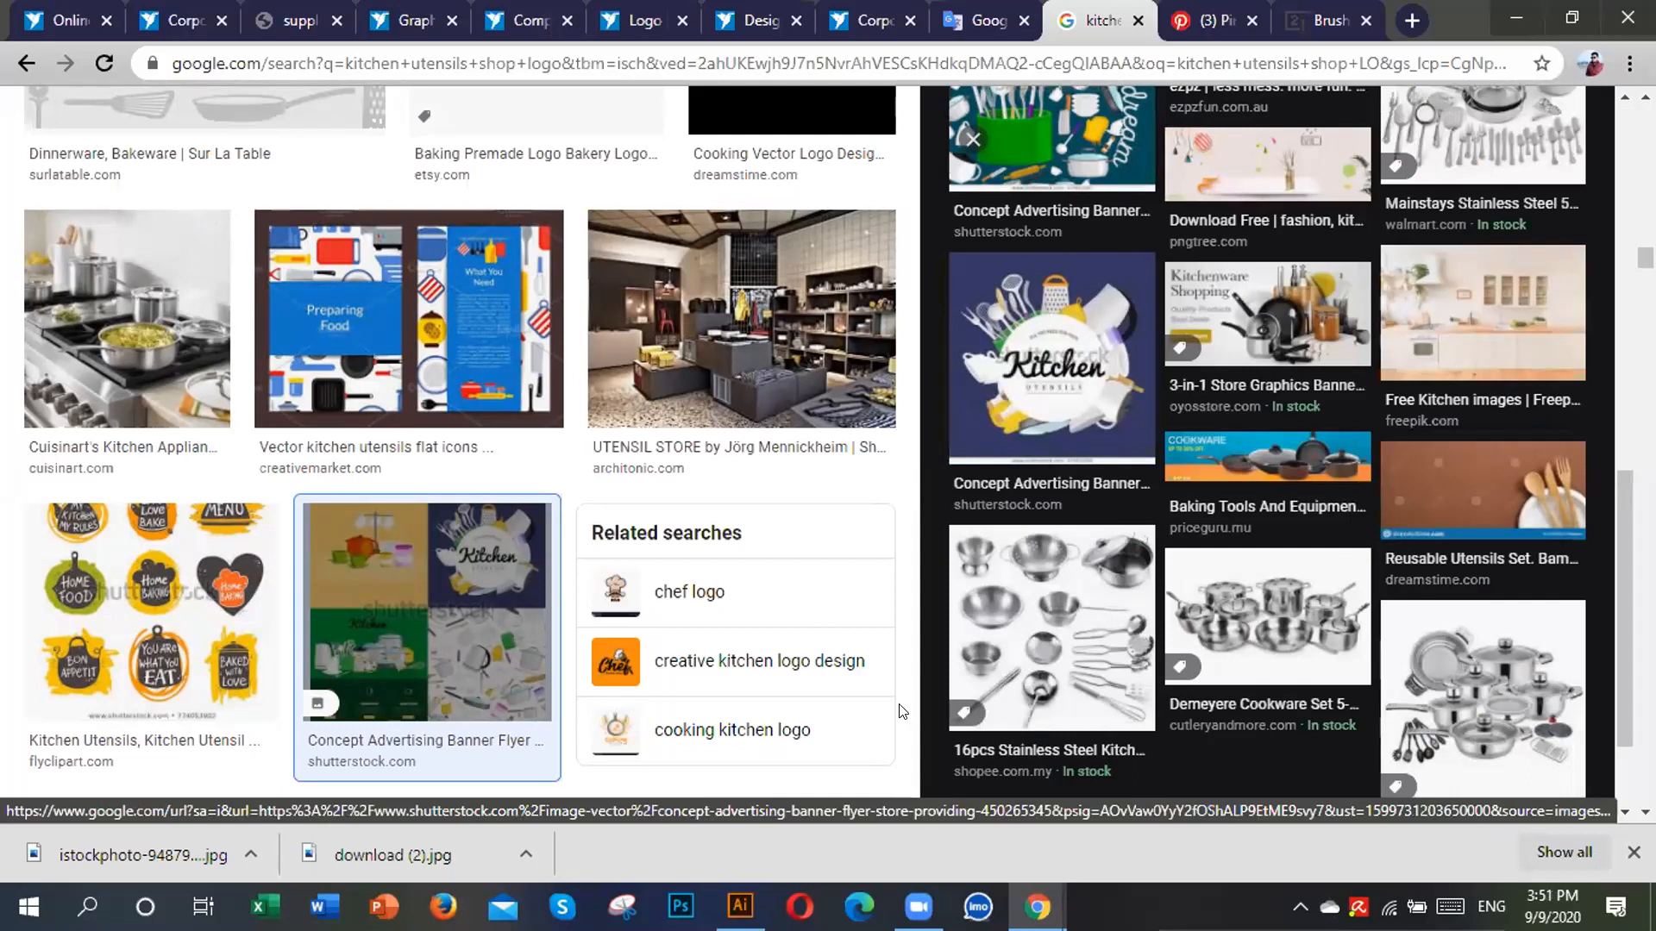
# Browse the kitchen utensils shop logo results for cookware brand logos, utensil icons and store graphics.
pyautogui.scroll(-3, 879, 677)
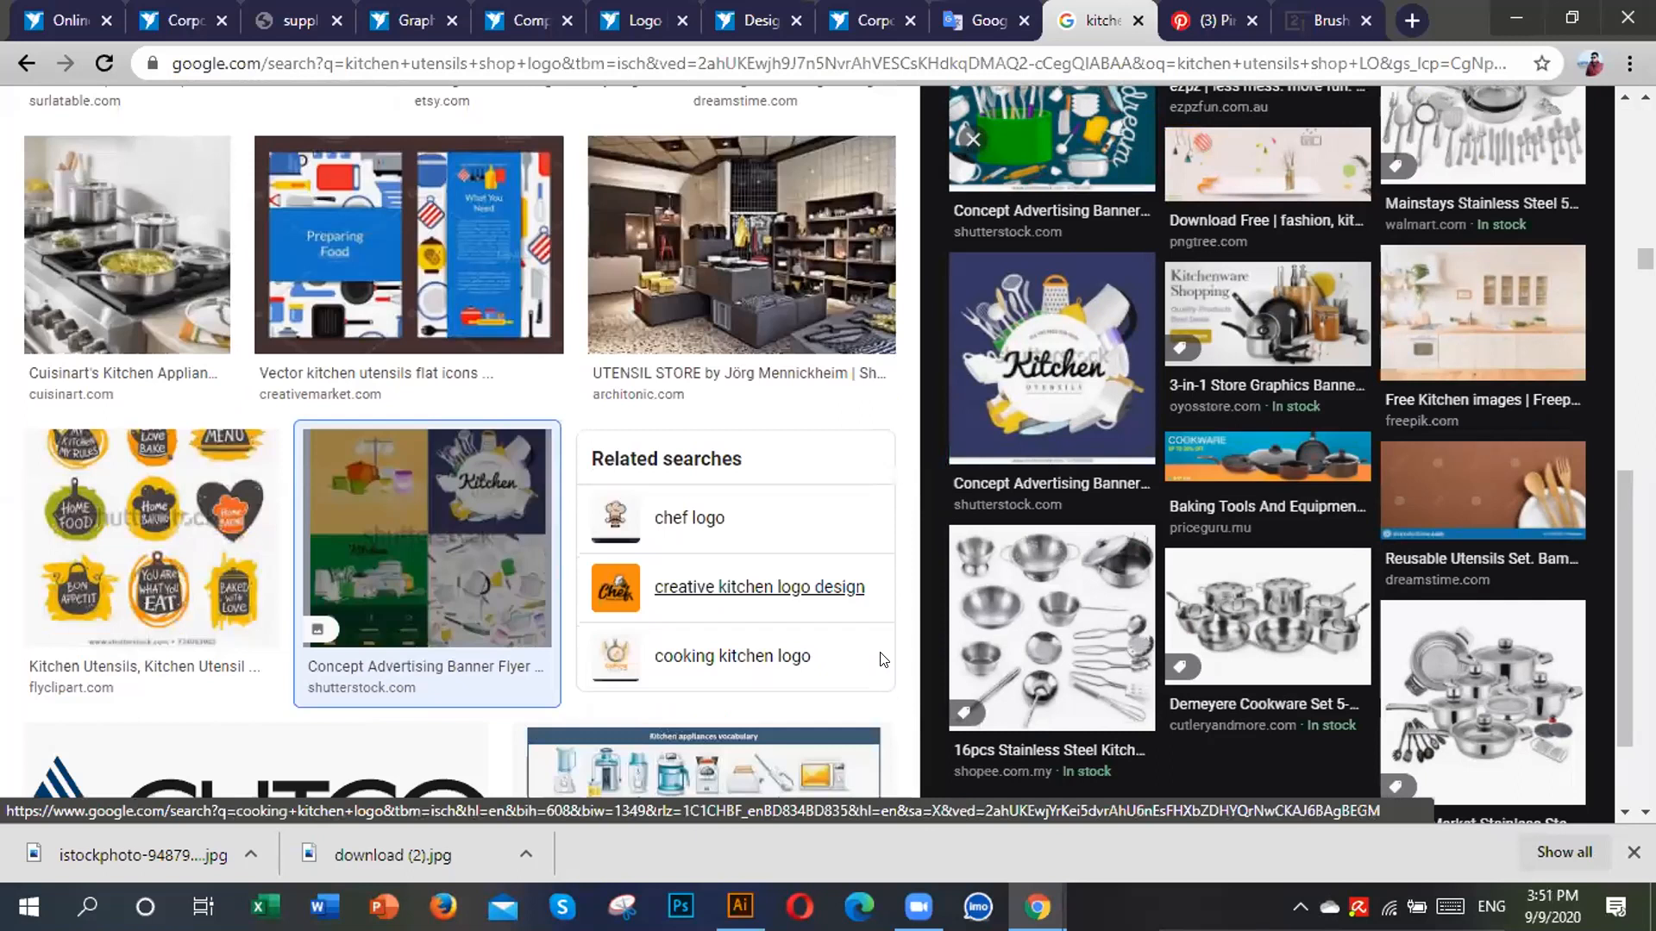
pyautogui.scroll(-5, 870, 654)
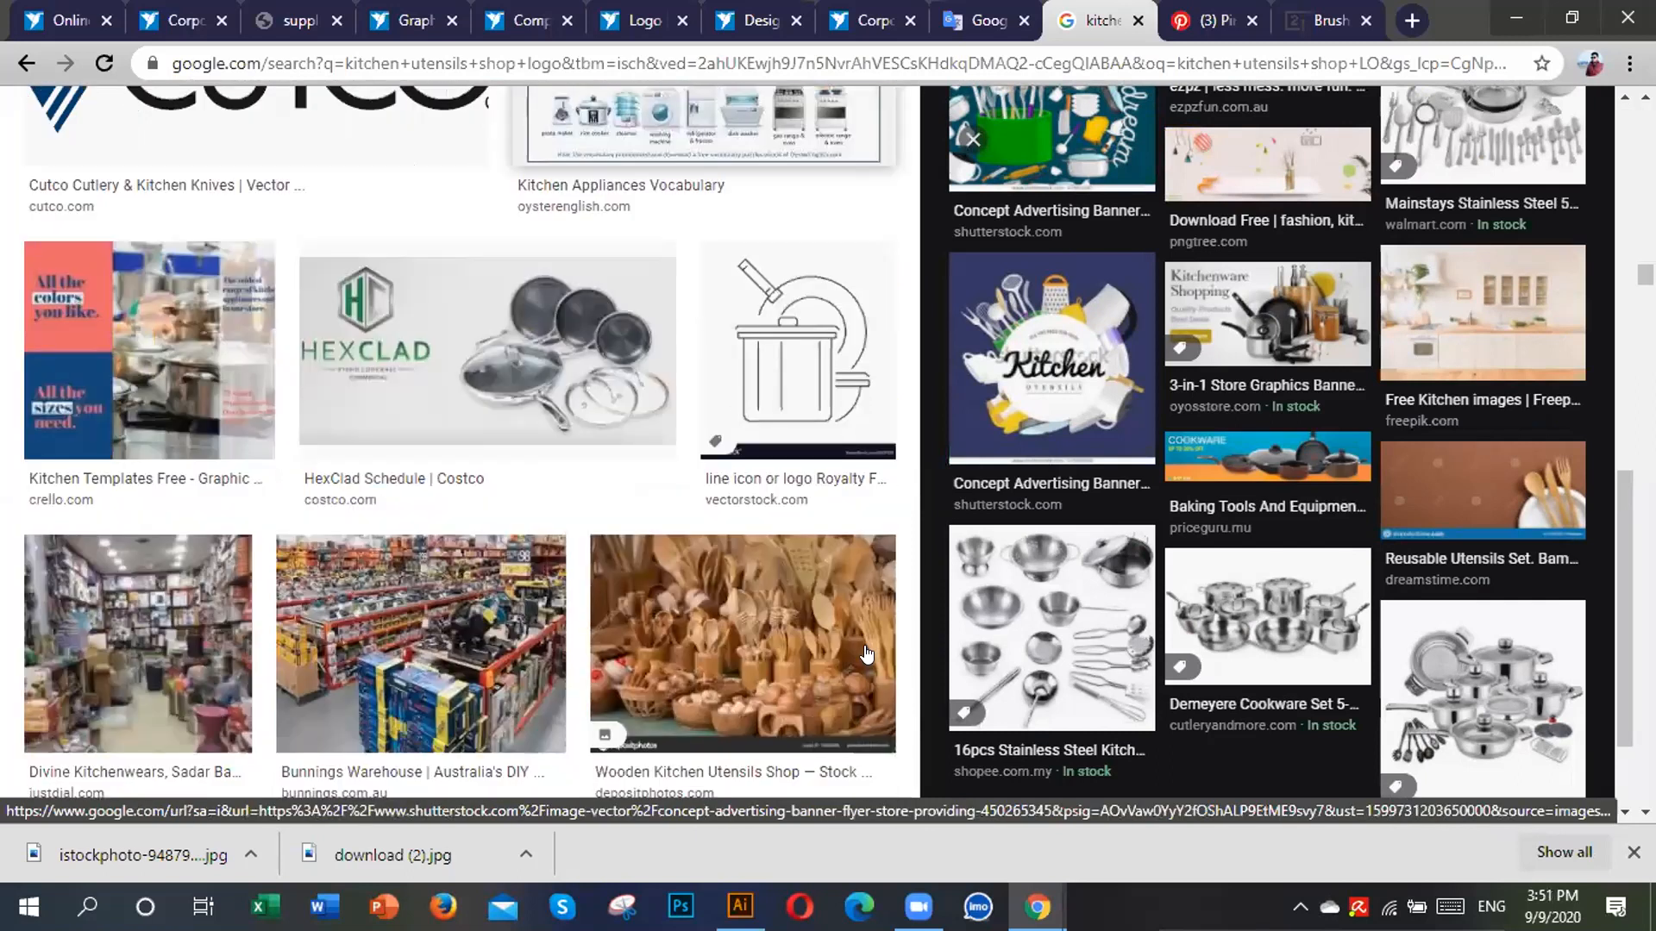
pyautogui.scroll(-12, 867, 656)
pyautogui.scroll(-14, 866, 656)
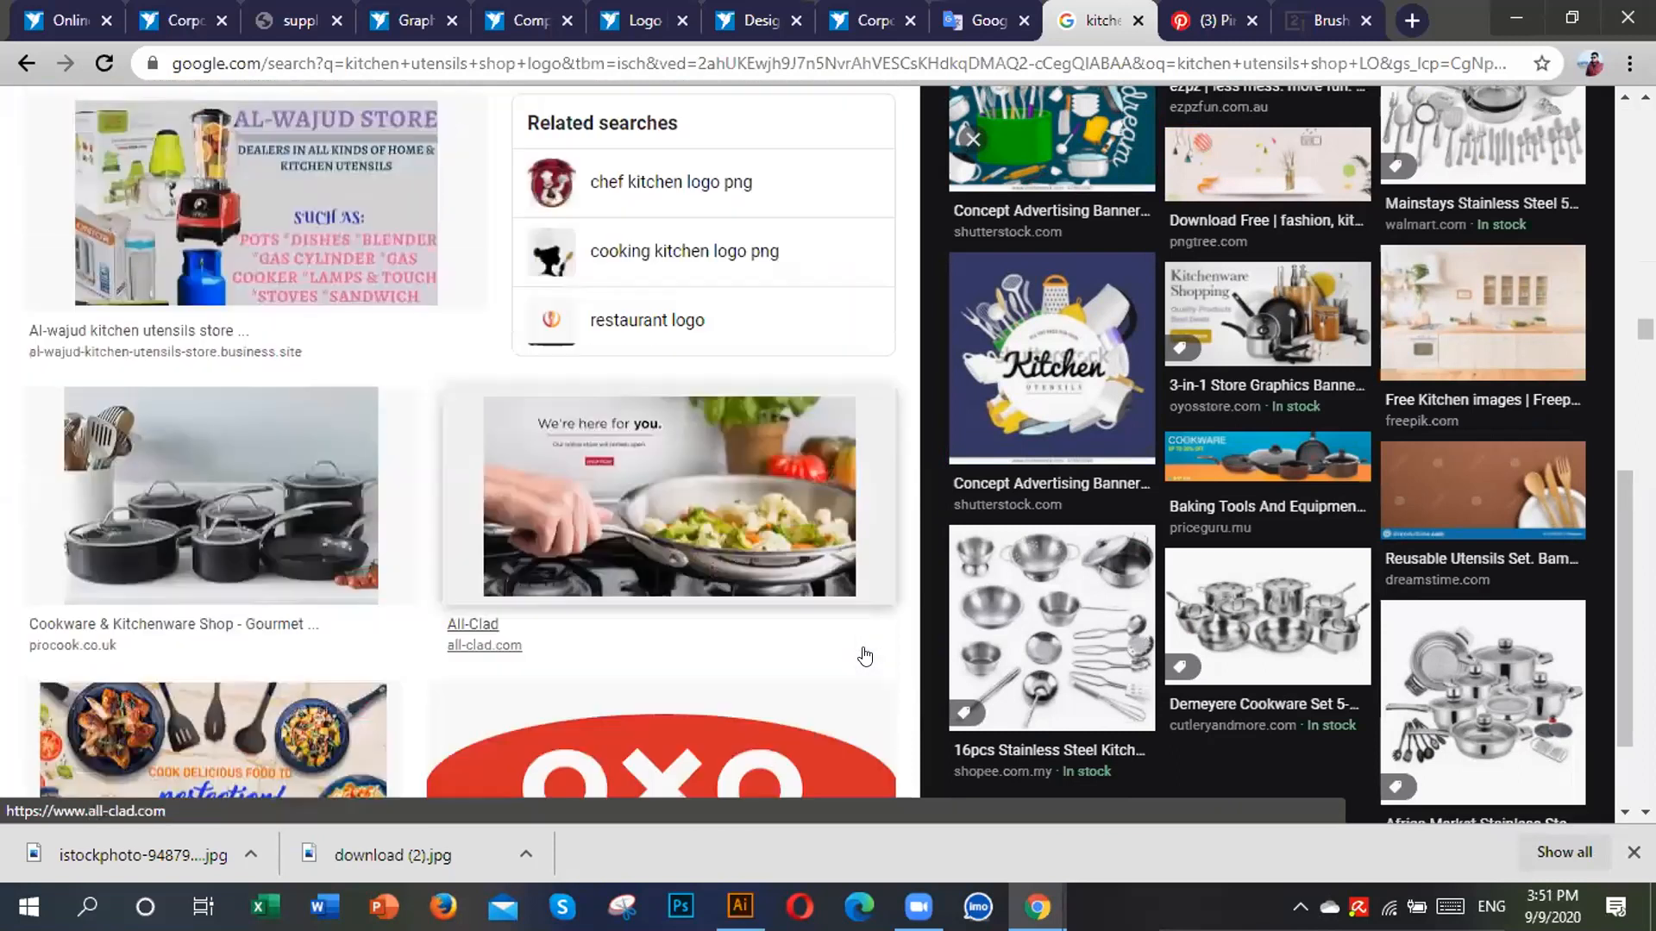
pyautogui.scroll(-6, 865, 657)
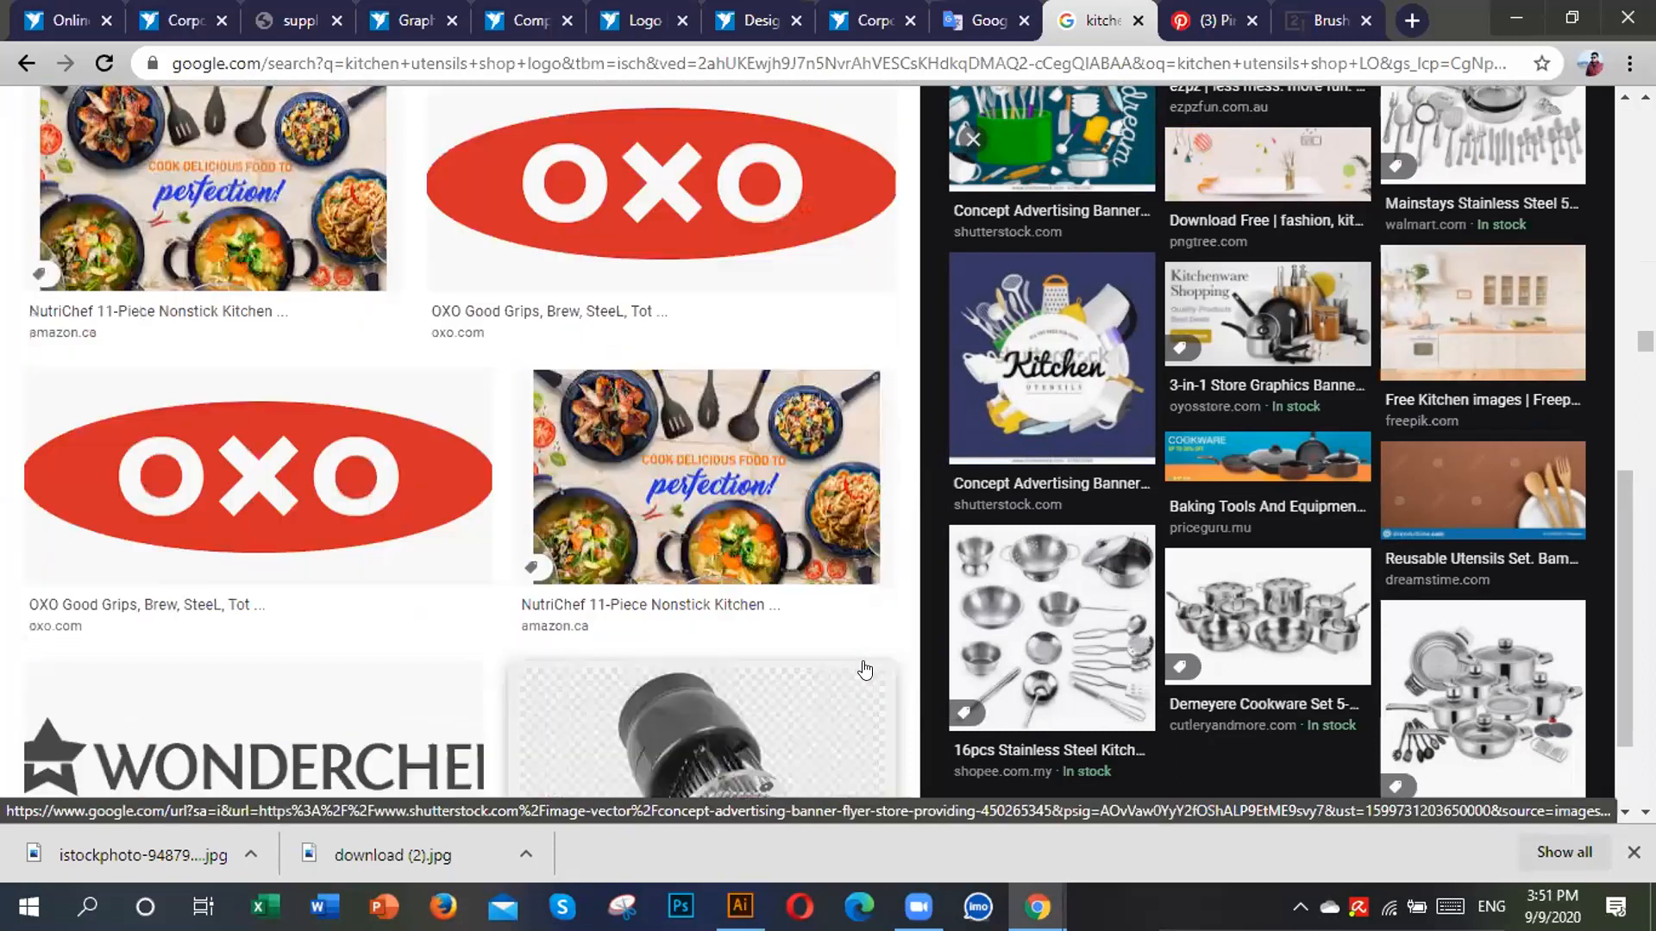
pyautogui.scroll(-3, 865, 670)
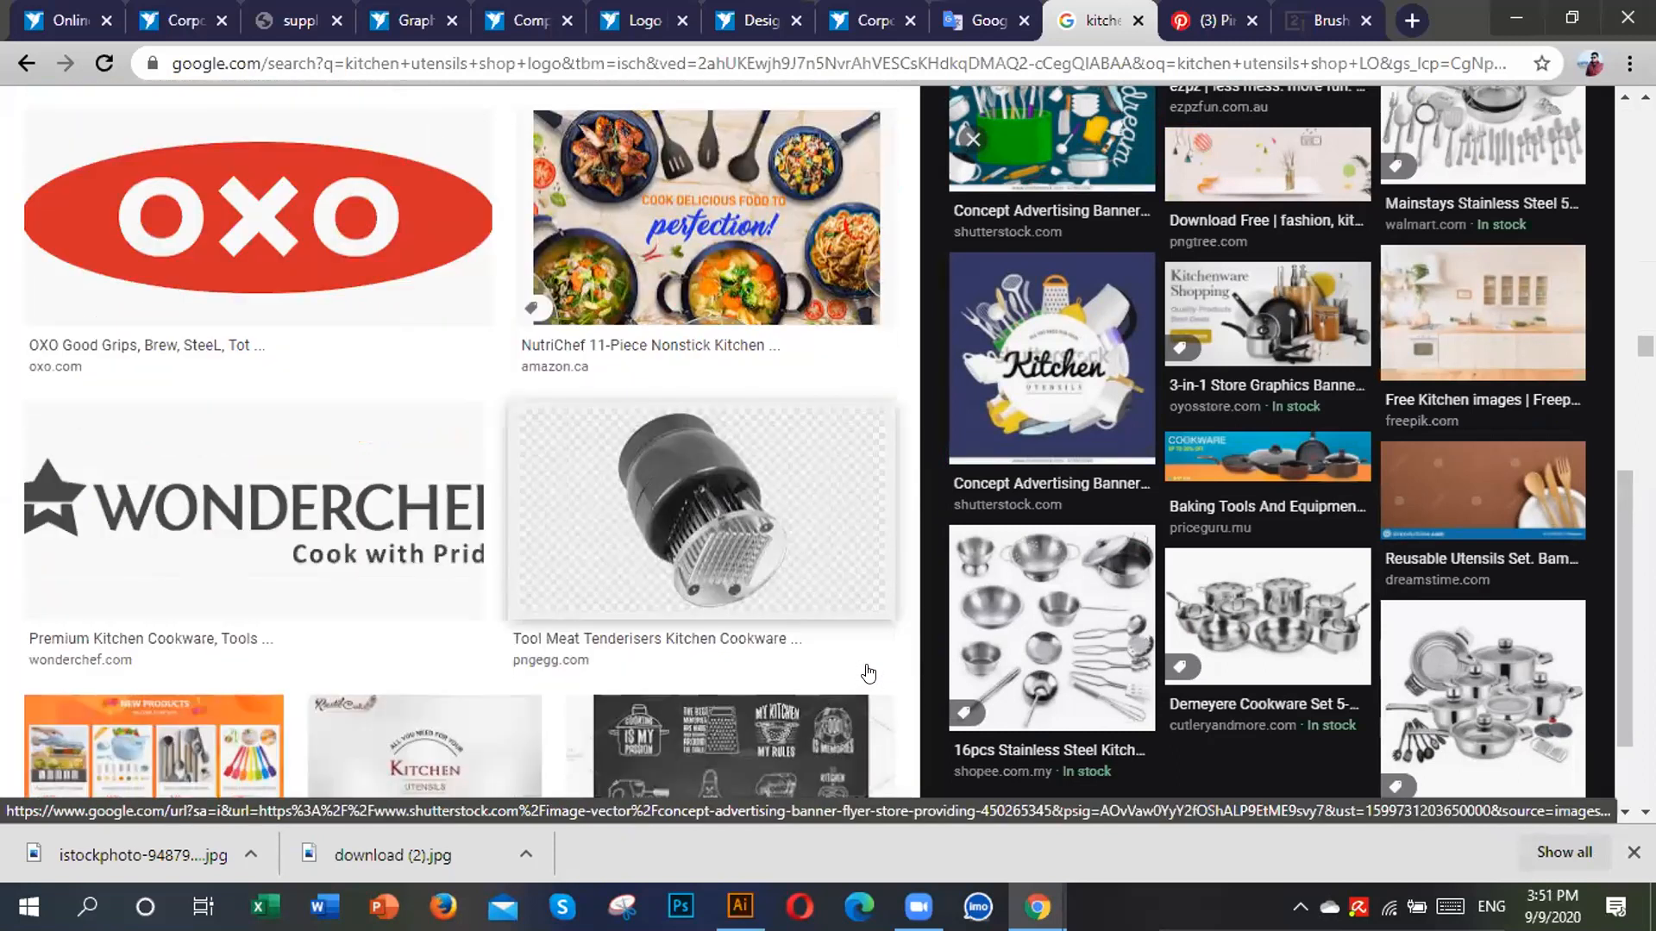
pyautogui.scroll(-1, 865, 677)
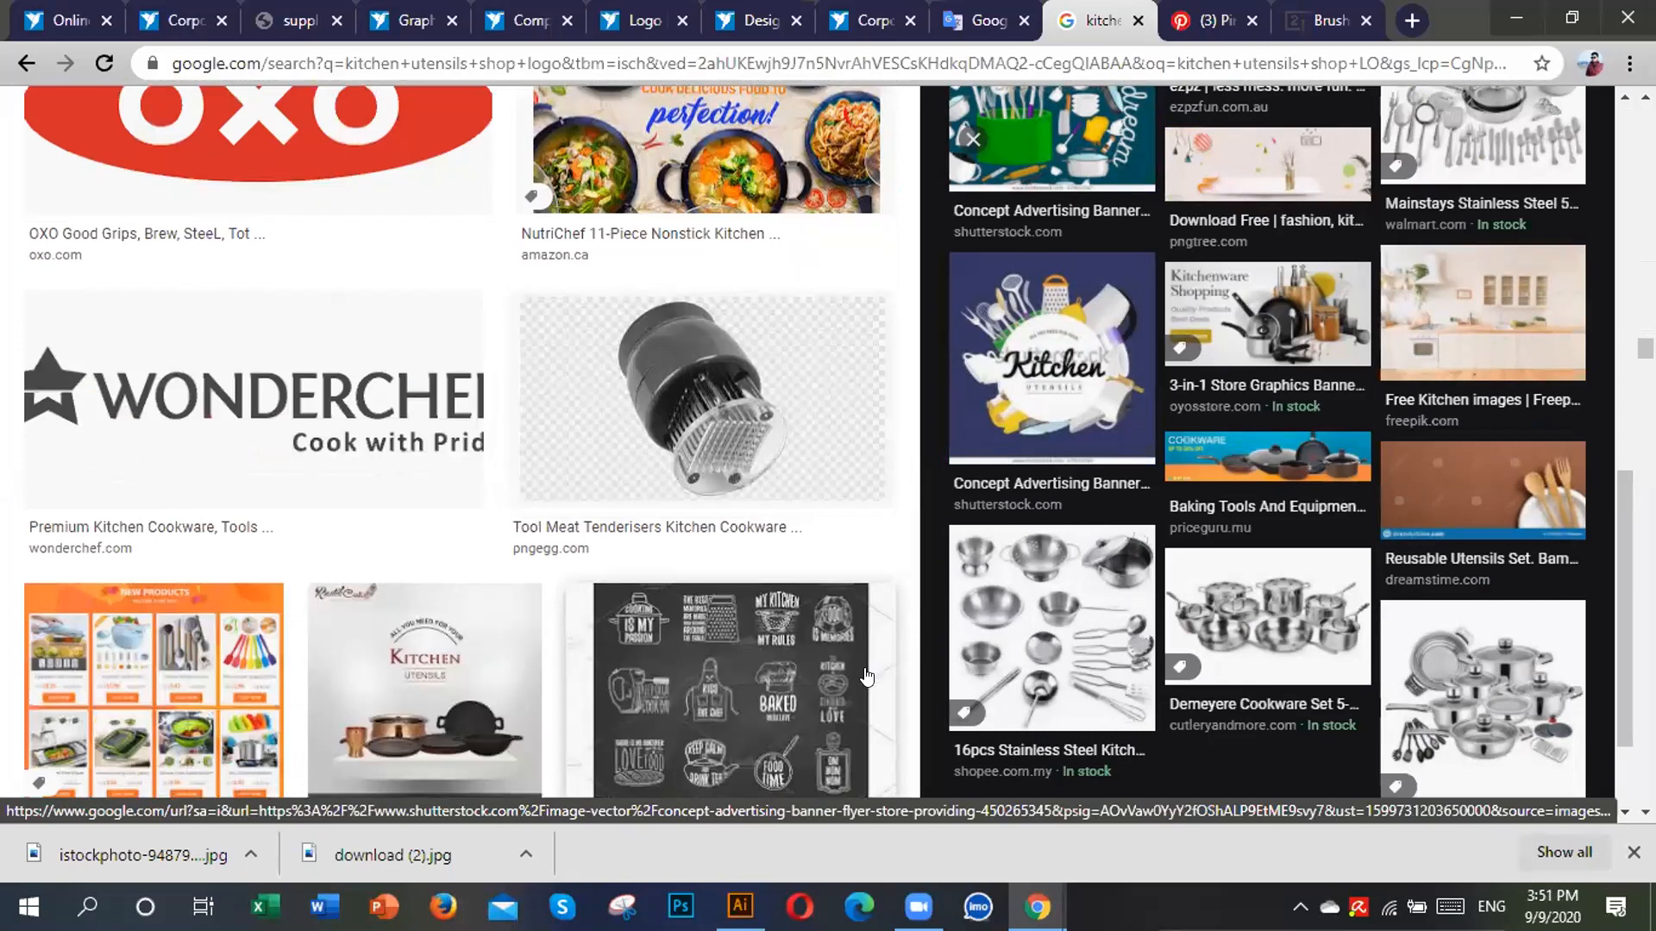
pyautogui.scroll(-10, 867, 675)
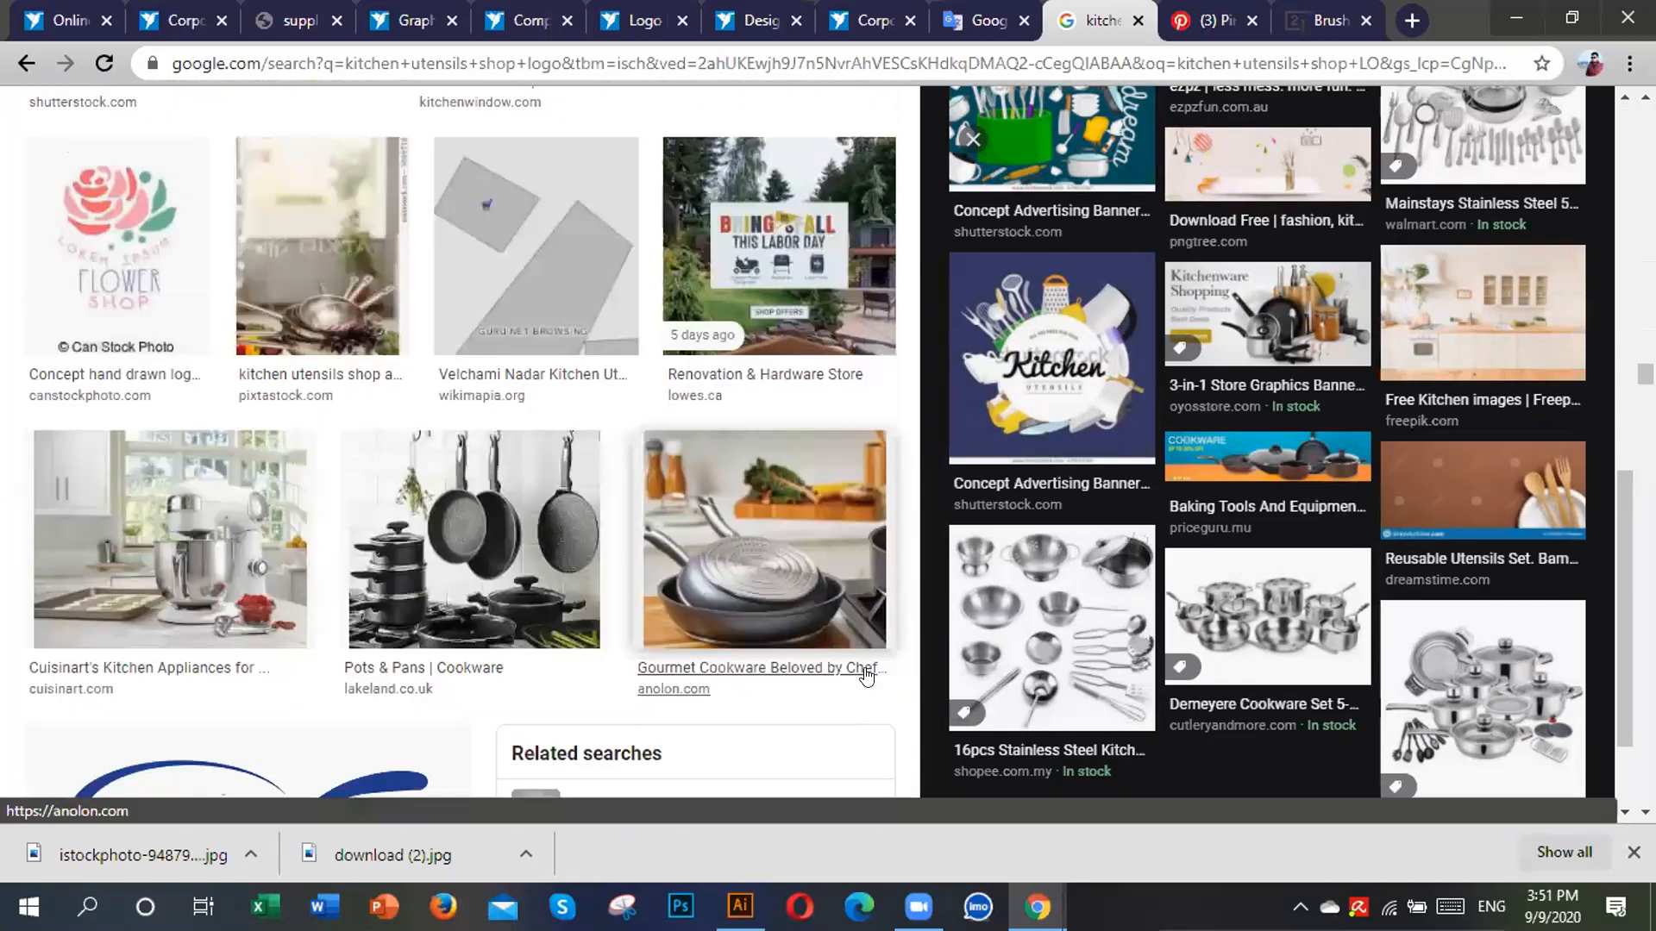
pyautogui.scroll(-8, 866, 677)
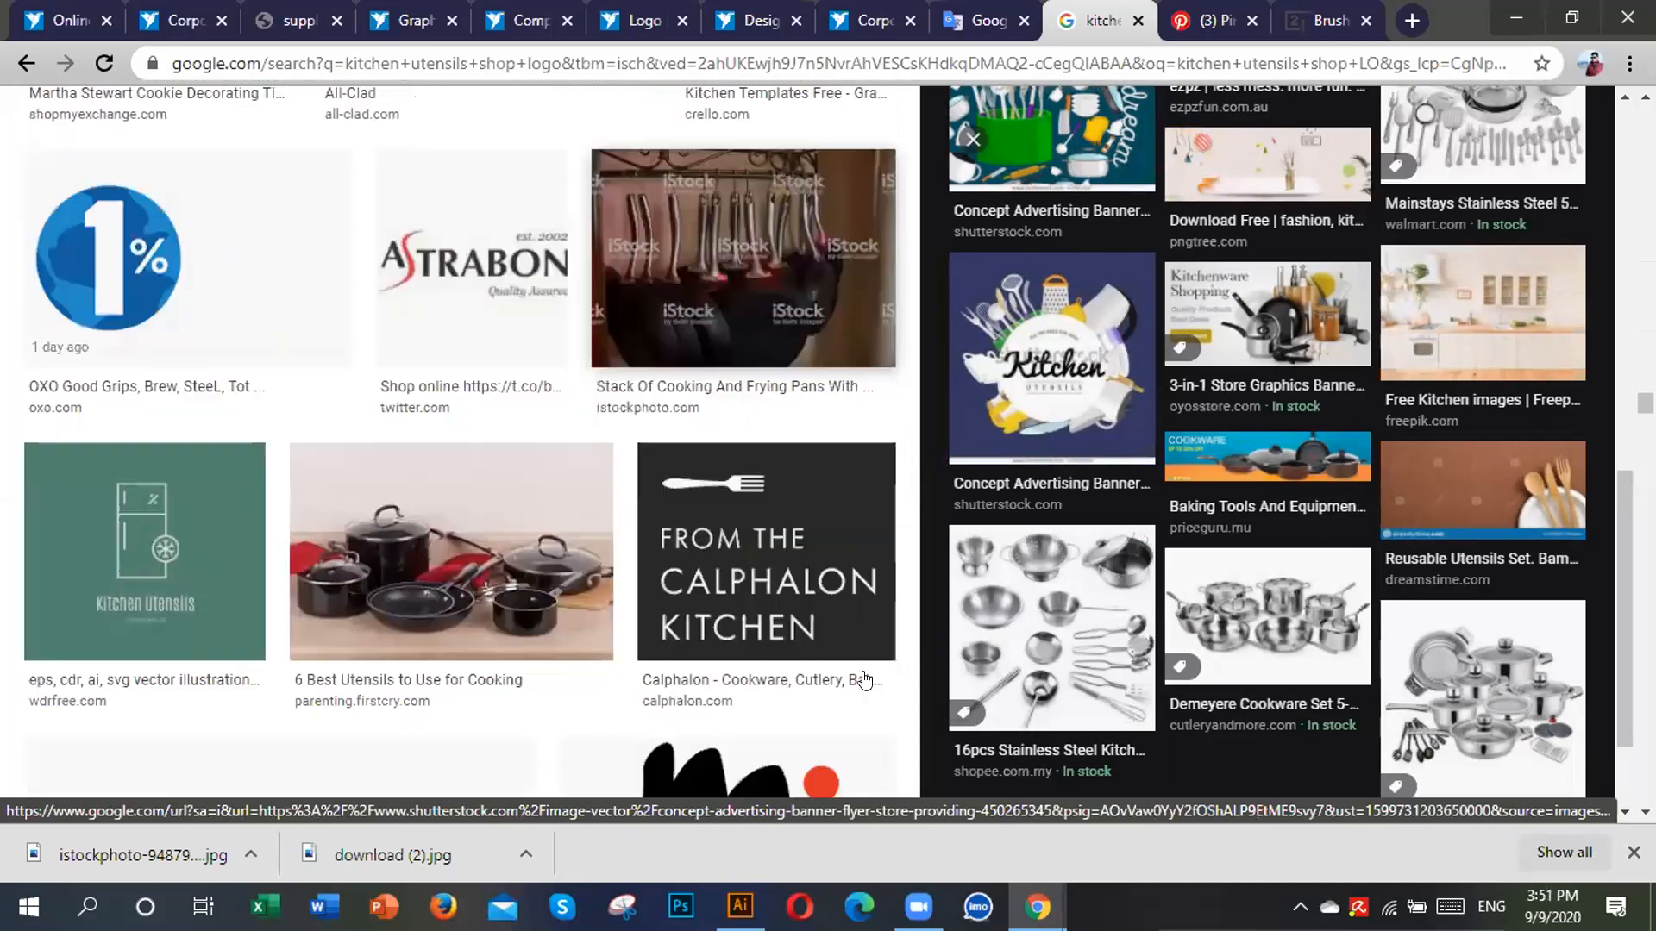
pyautogui.scroll(-8, 865, 680)
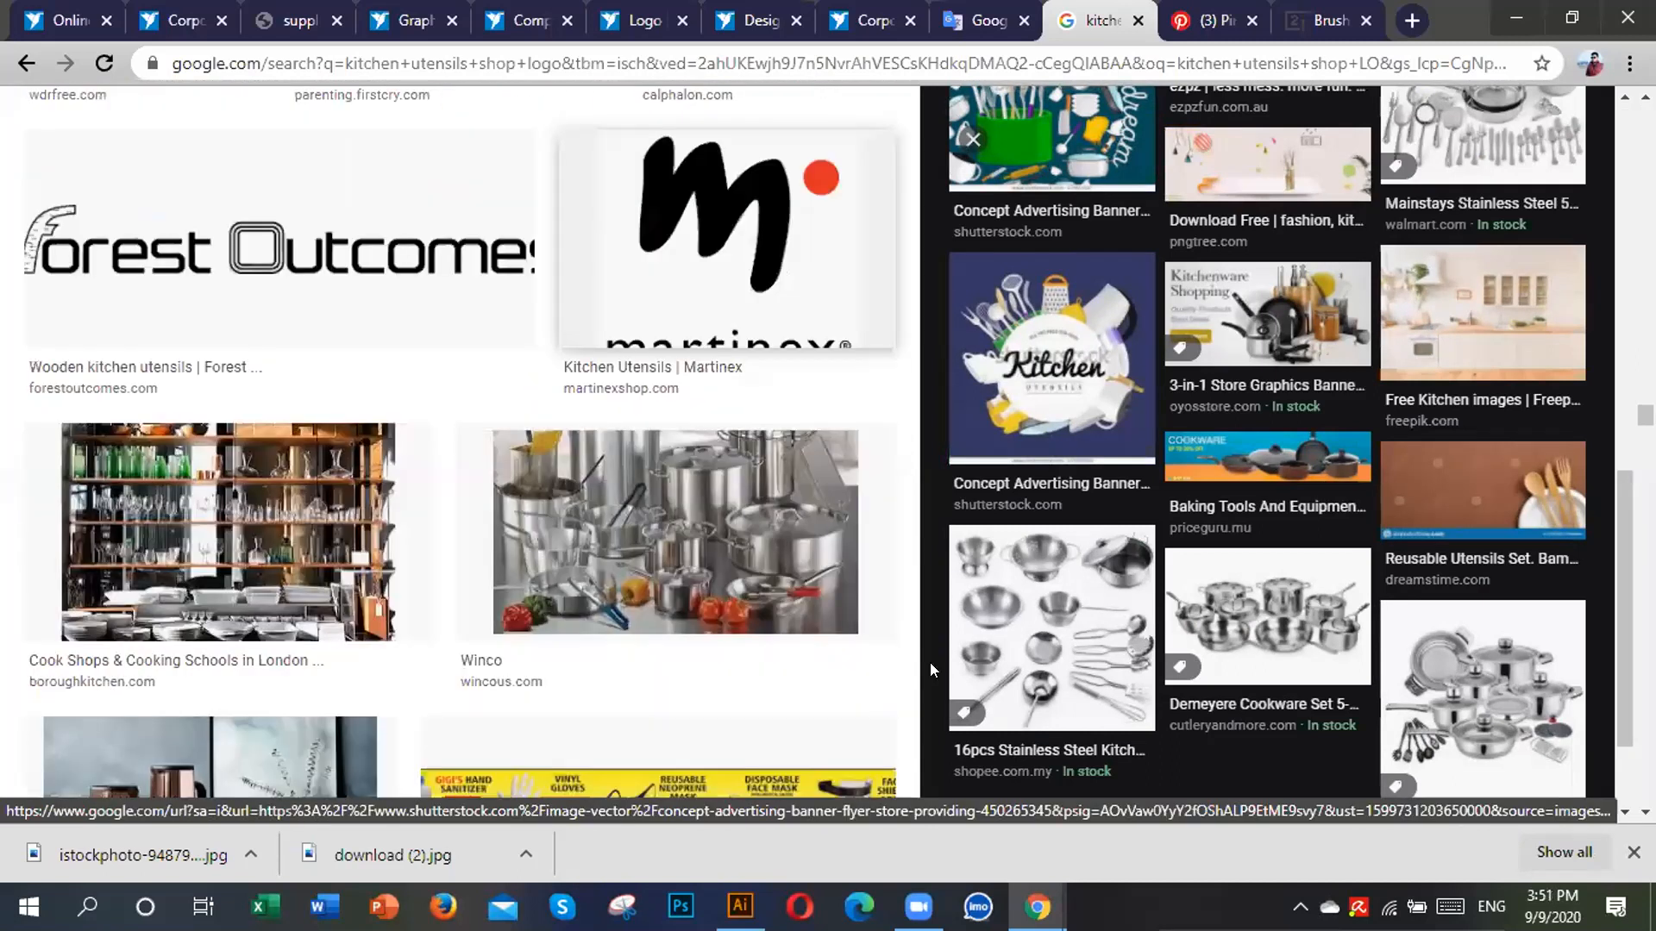
pyautogui.scroll(-4, 929, 660)
pyautogui.scroll(-5, 930, 659)
# Review the Shutterstock banner's preview and related images alongside further shop logo results for utensil logo ideas.
pyautogui.scroll(7, 1054, 608)
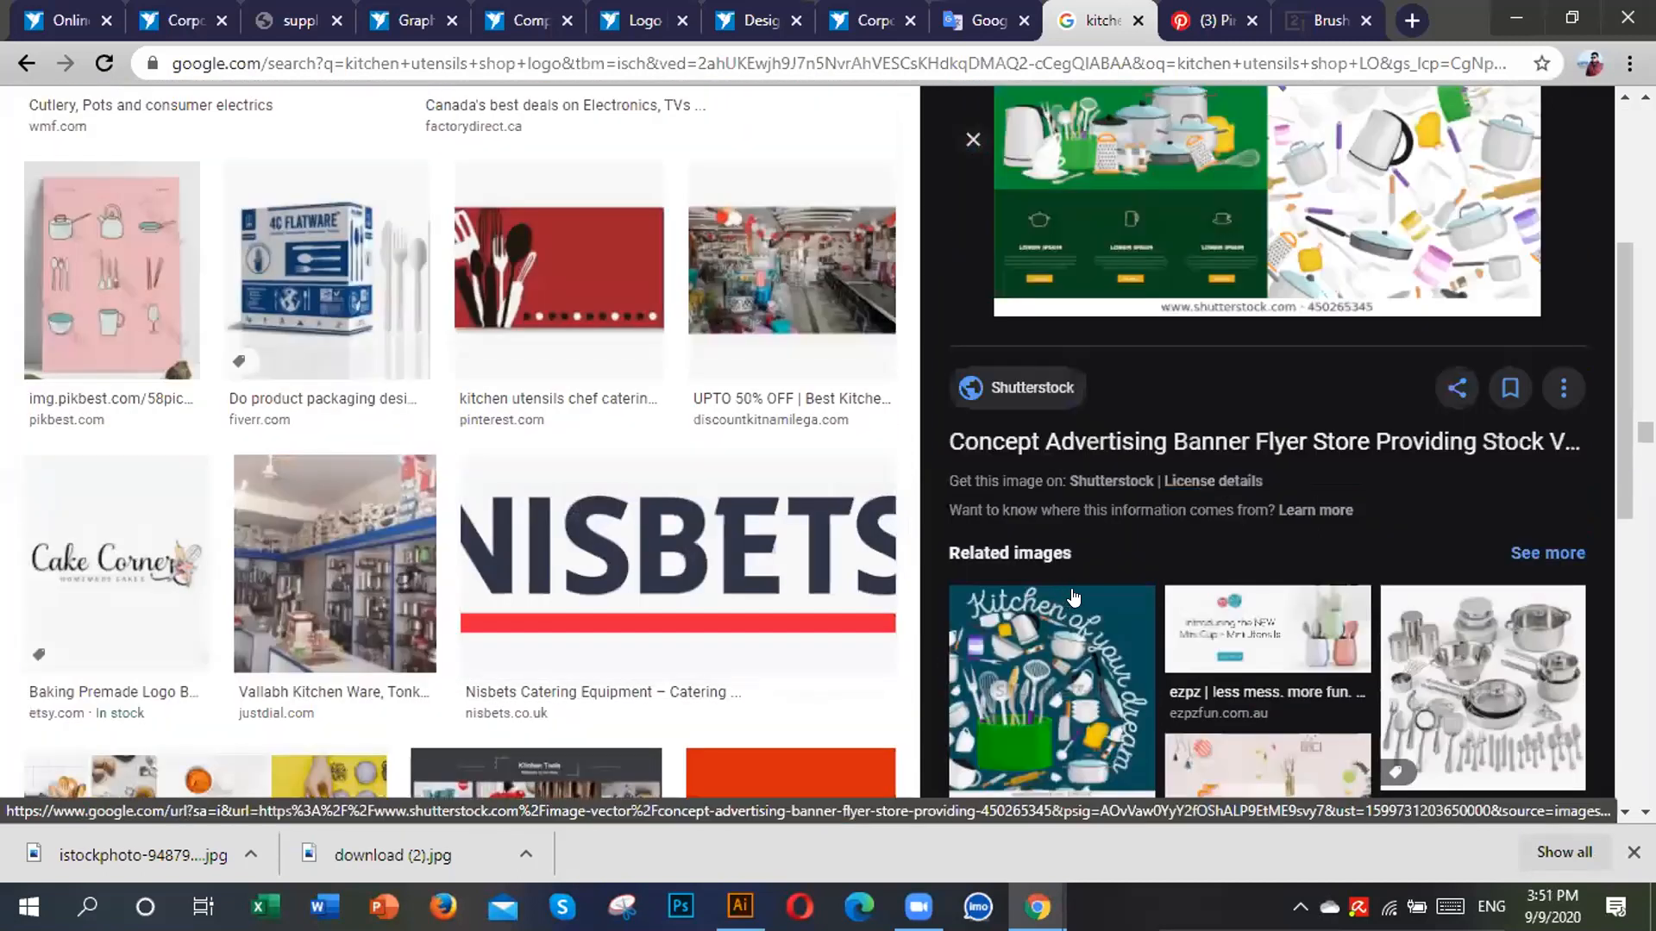
pyautogui.scroll(-7, 1069, 574)
pyautogui.scroll(-8, 1057, 637)
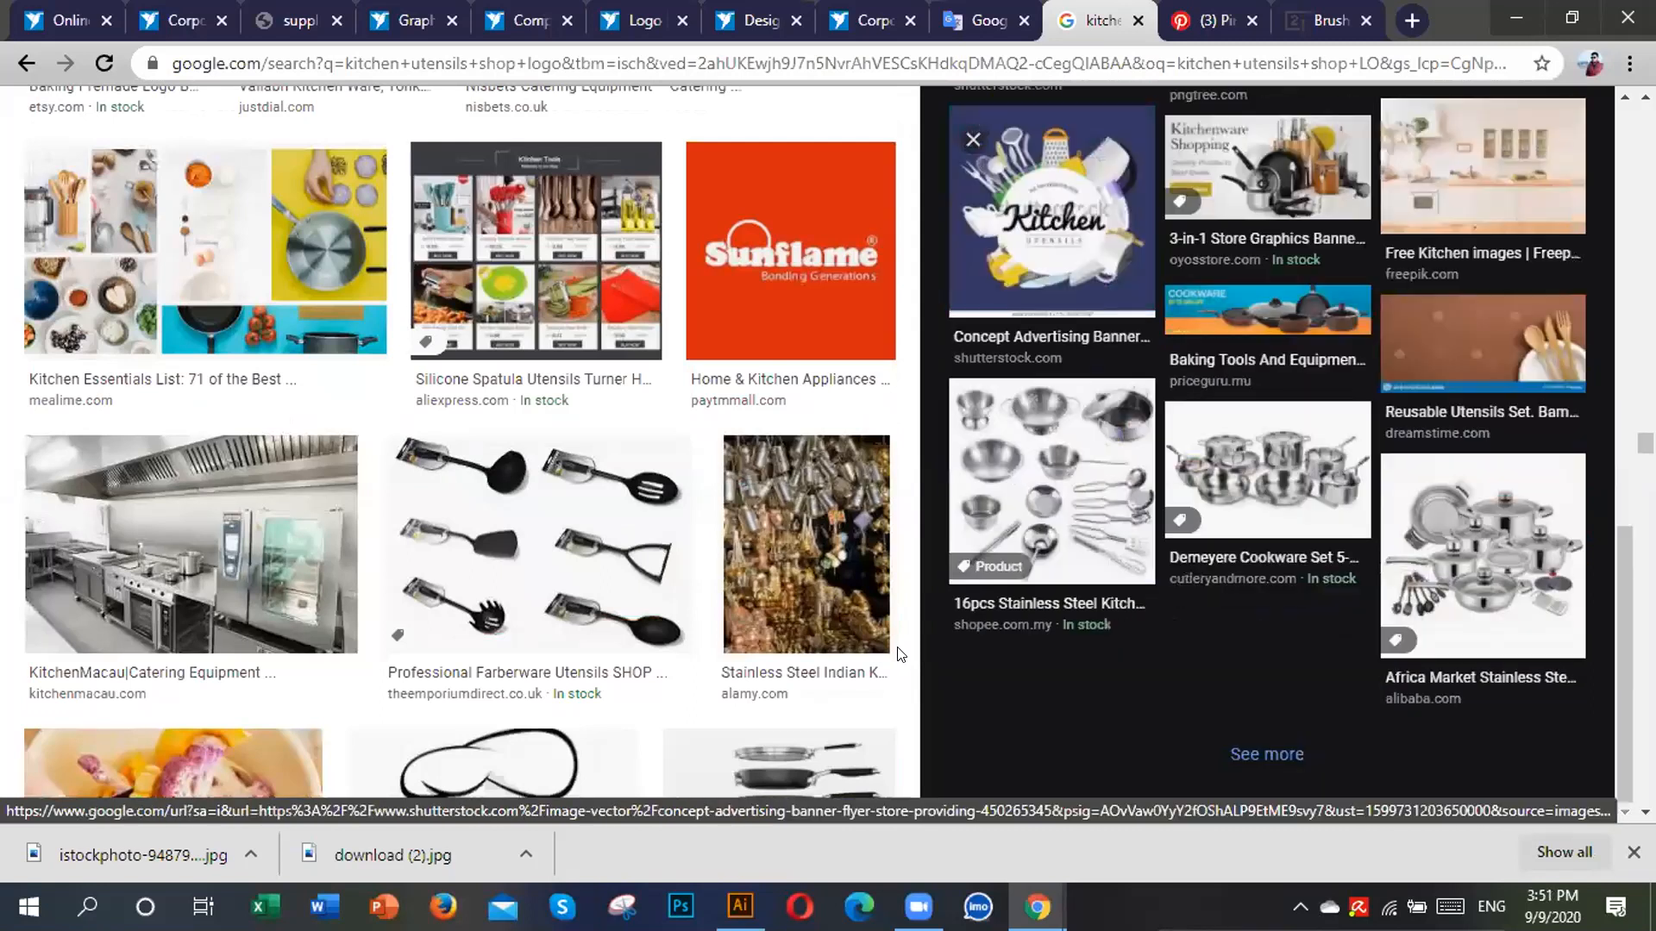
pyautogui.scroll(-5, 897, 657)
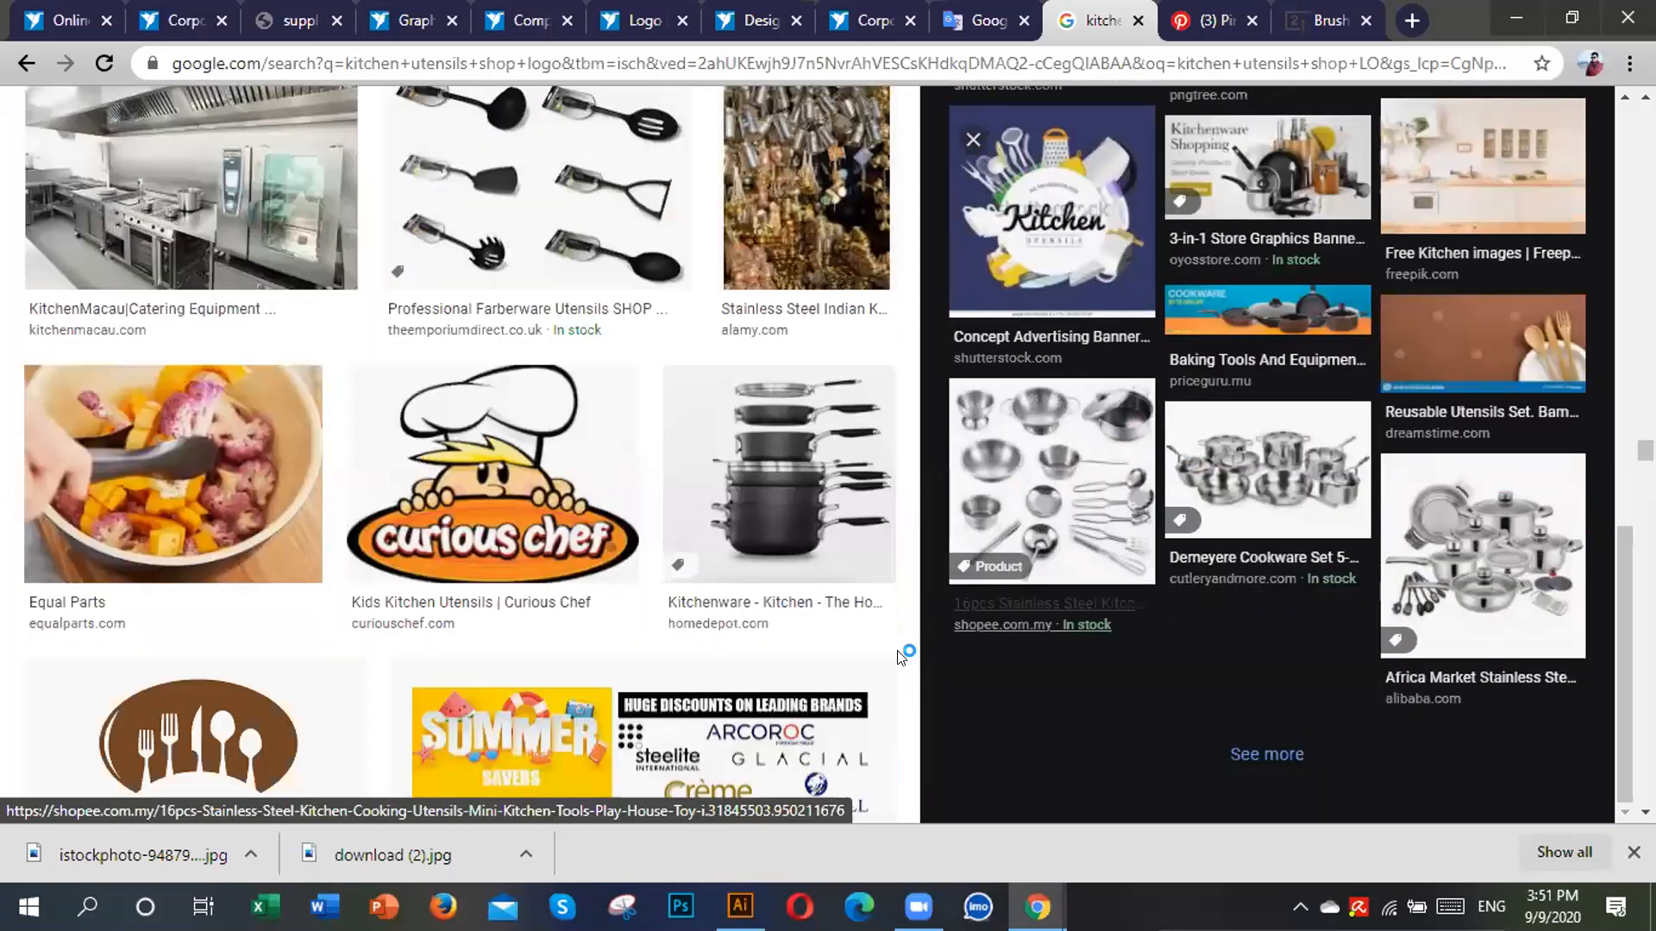
pyautogui.scroll(-4, 898, 669)
pyautogui.scroll(-6, 898, 669)
pyautogui.scroll(-5, 897, 670)
pyautogui.scroll(6, 940, 661)
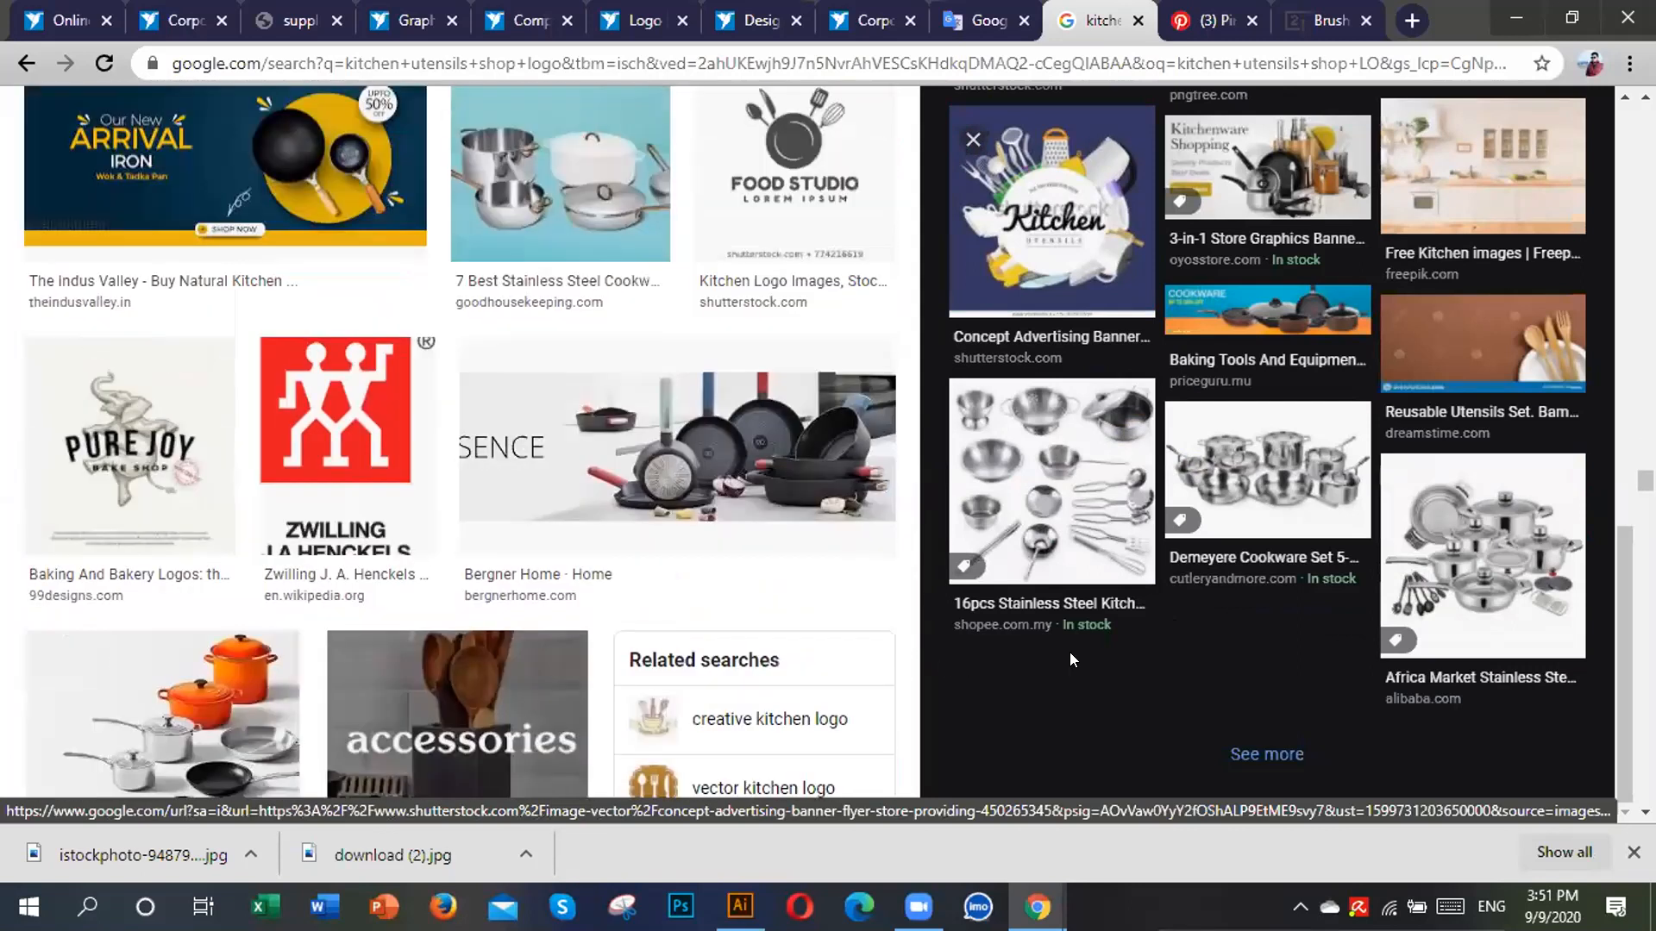
pyautogui.click(1078, 671)
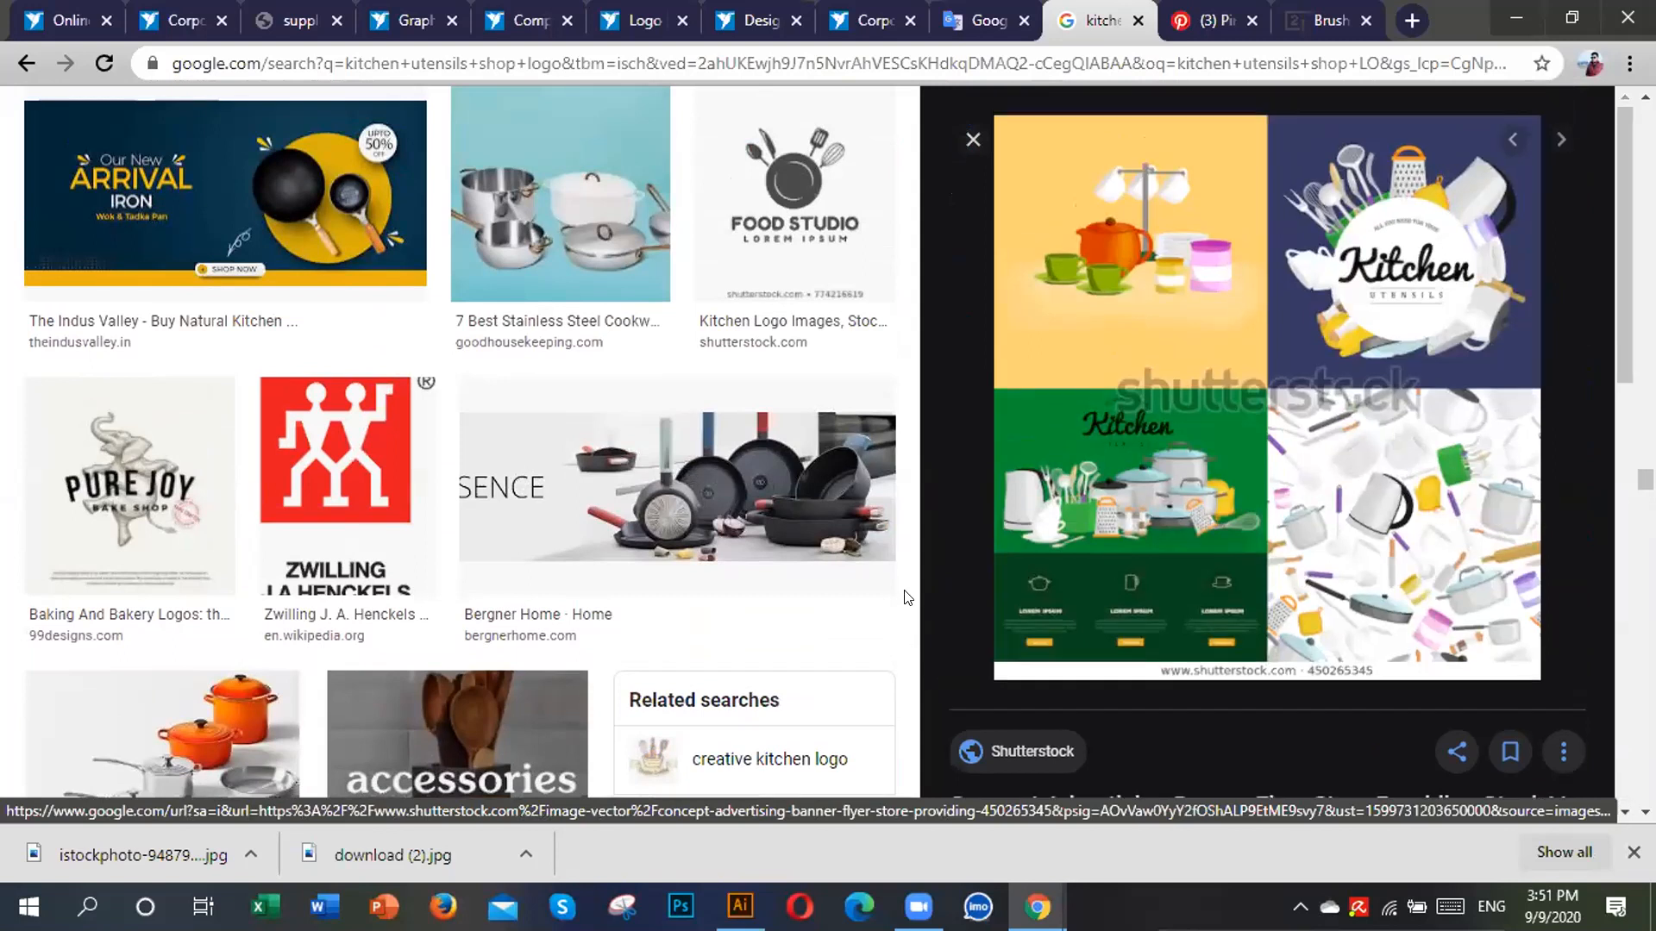
pyautogui.scroll(-5, 899, 608)
pyautogui.scroll(-5, 905, 576)
pyautogui.scroll(-10, 867, 582)
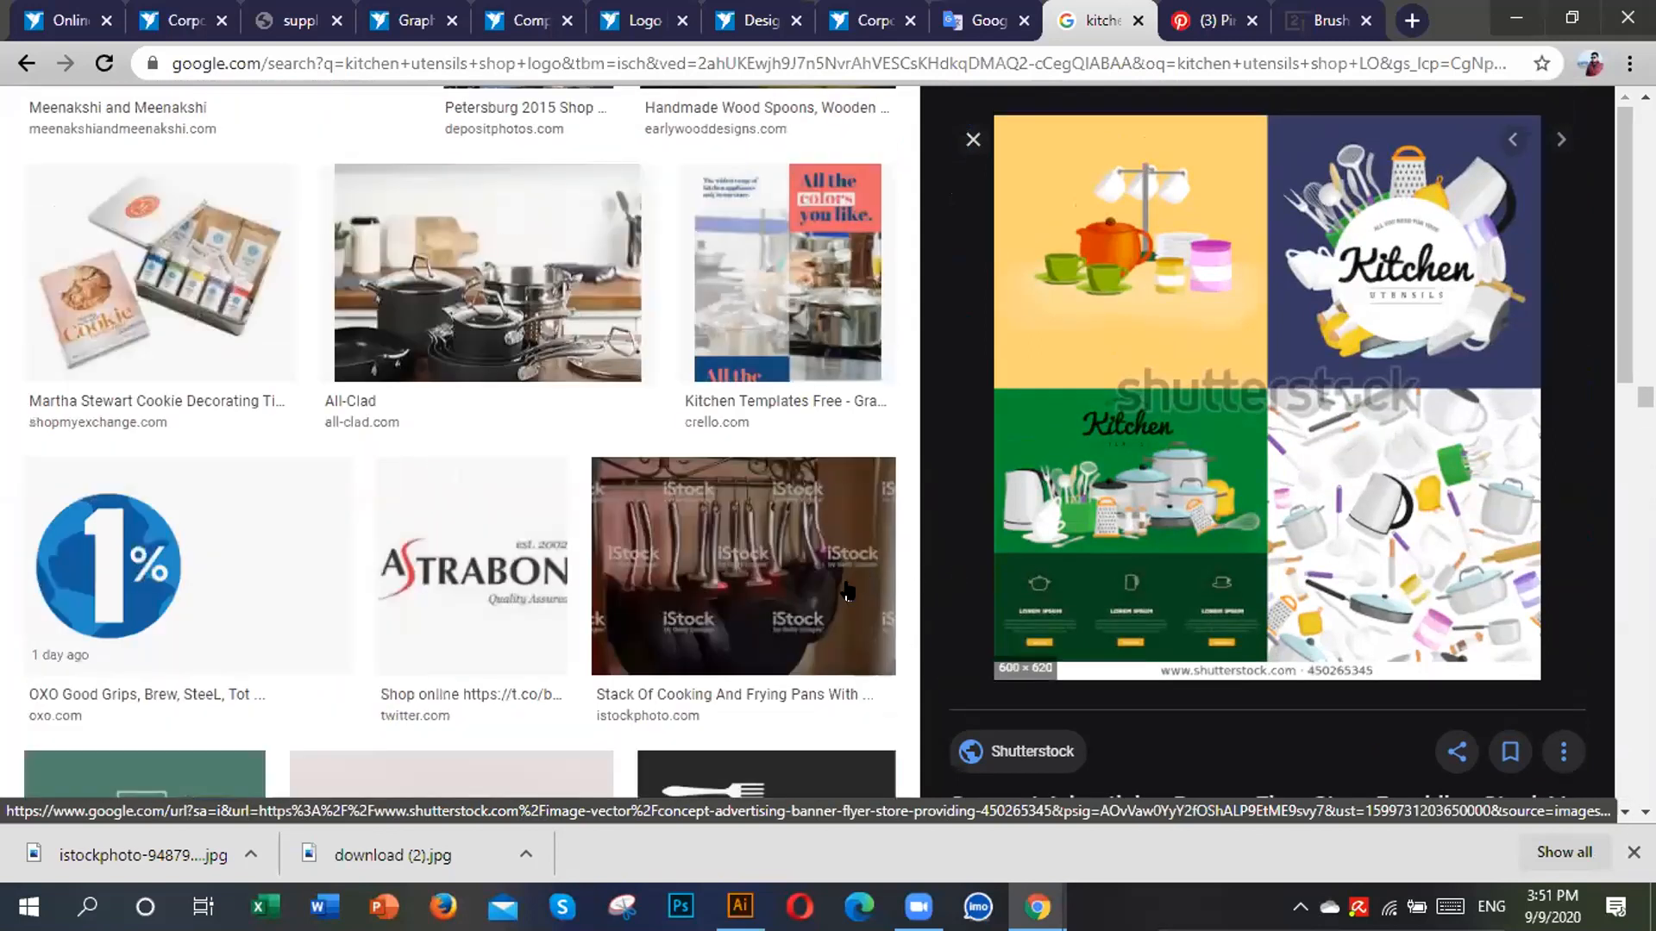
# Review the kitchen utensils shop logo results again for emblem, cookware brand and utensil icon ideas.
pyautogui.scroll(-5, 850, 589)
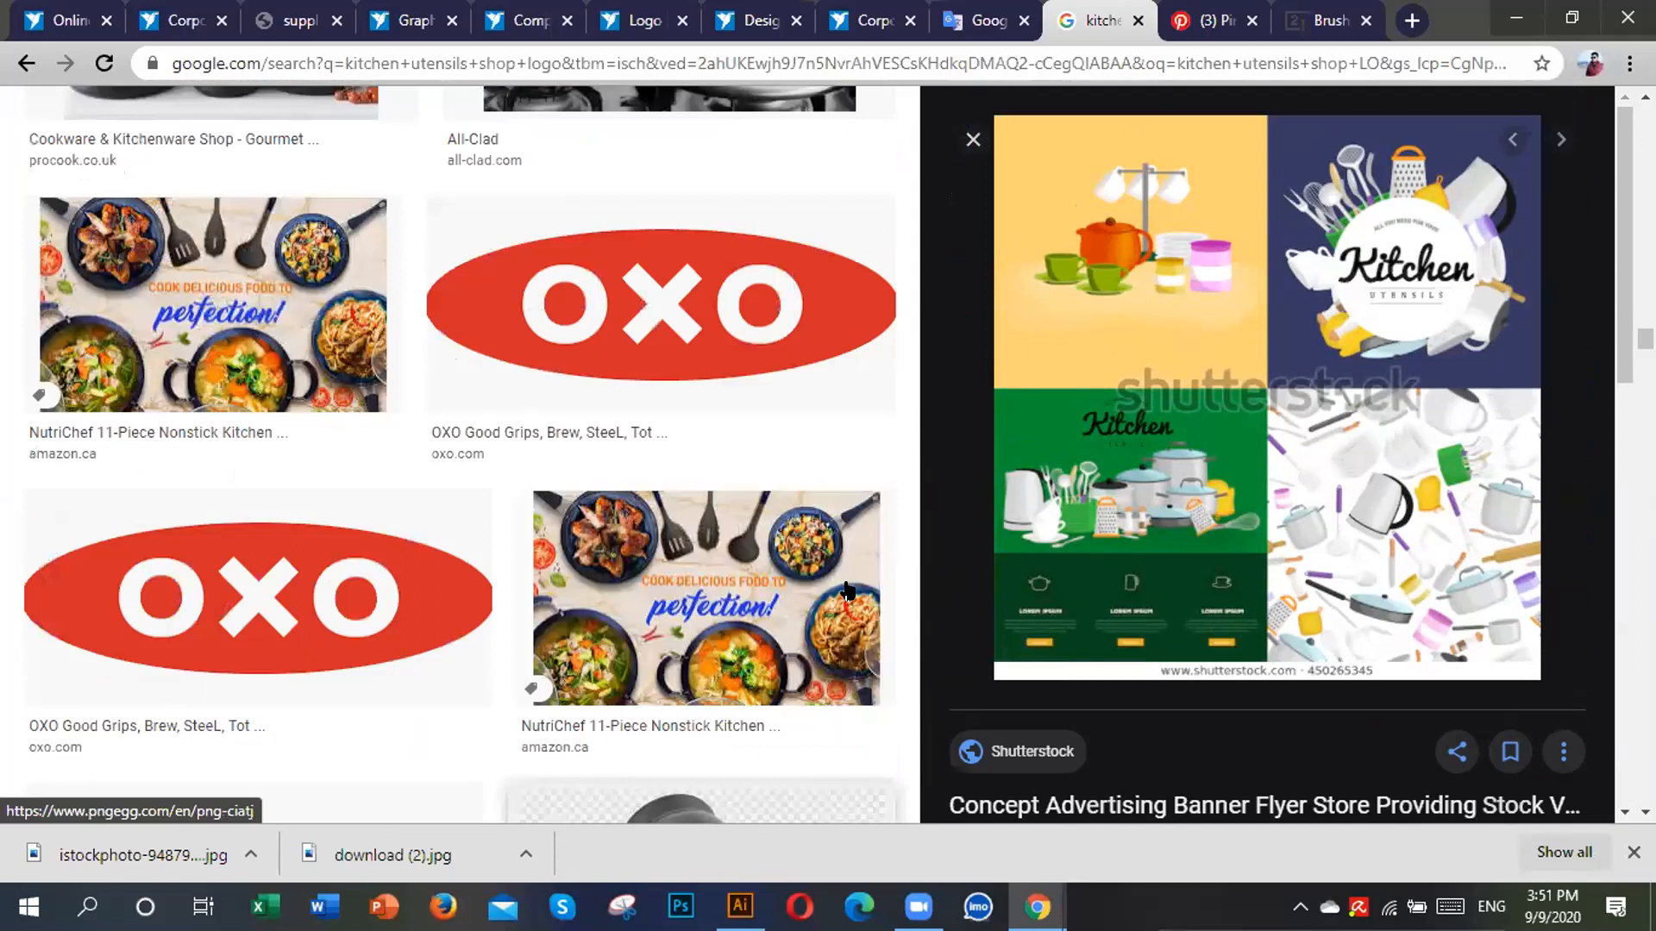
pyautogui.scroll(-5, 858, 582)
pyautogui.scroll(-5, 875, 583)
pyautogui.scroll(-15, 878, 583)
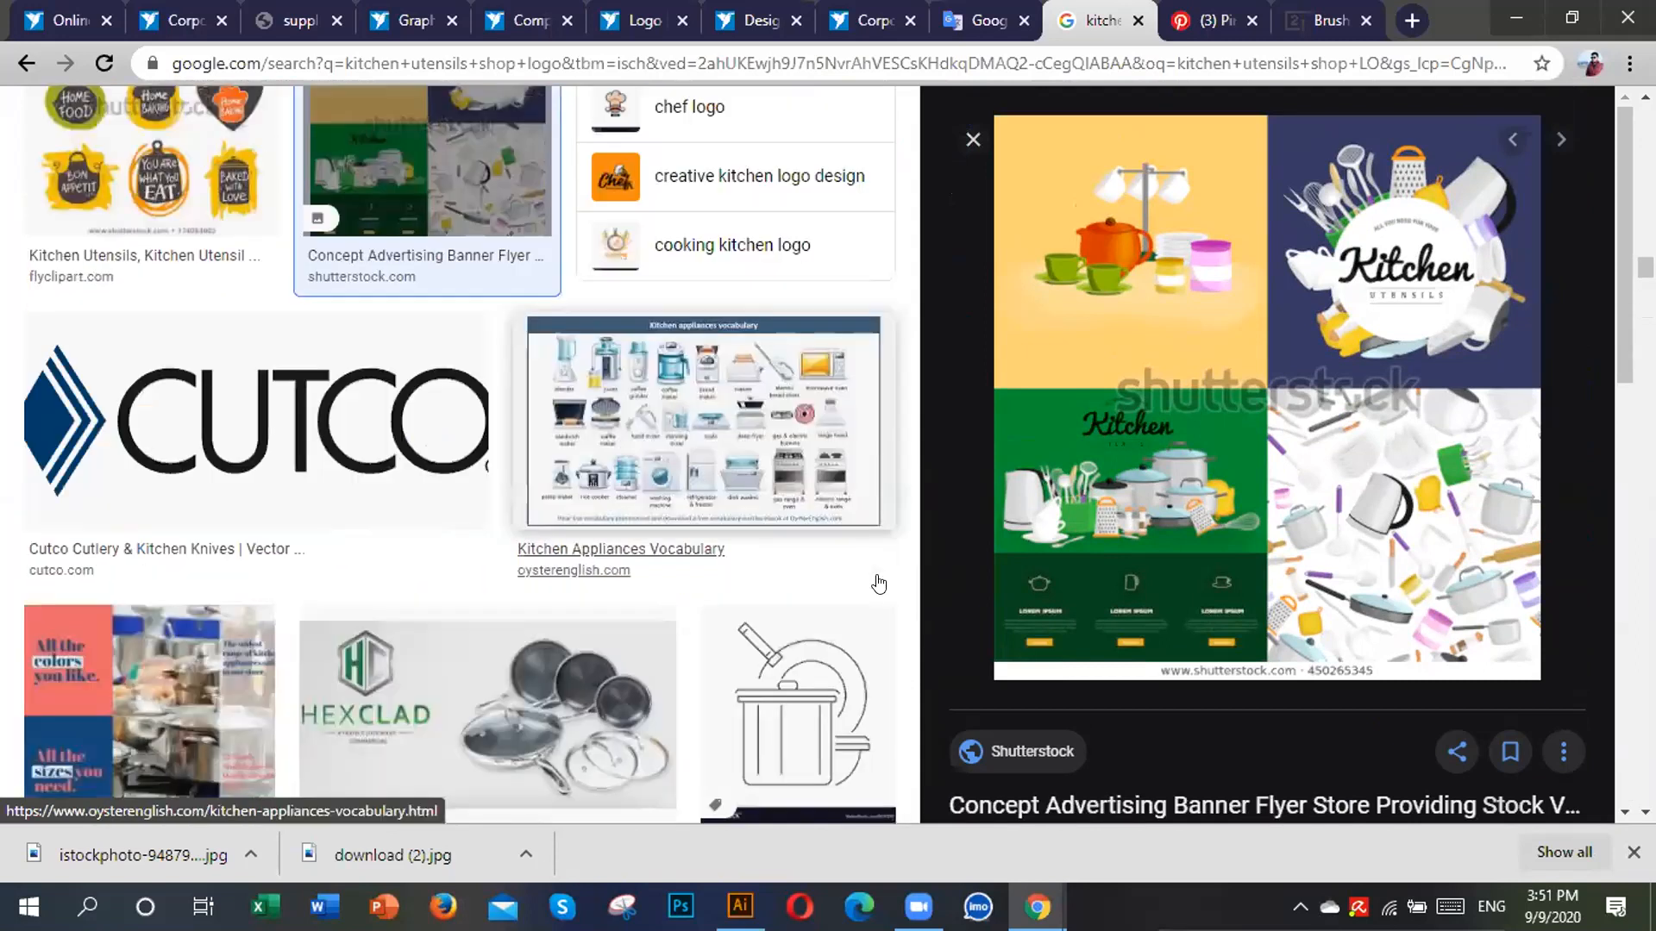
pyautogui.scroll(2, 828, 634)
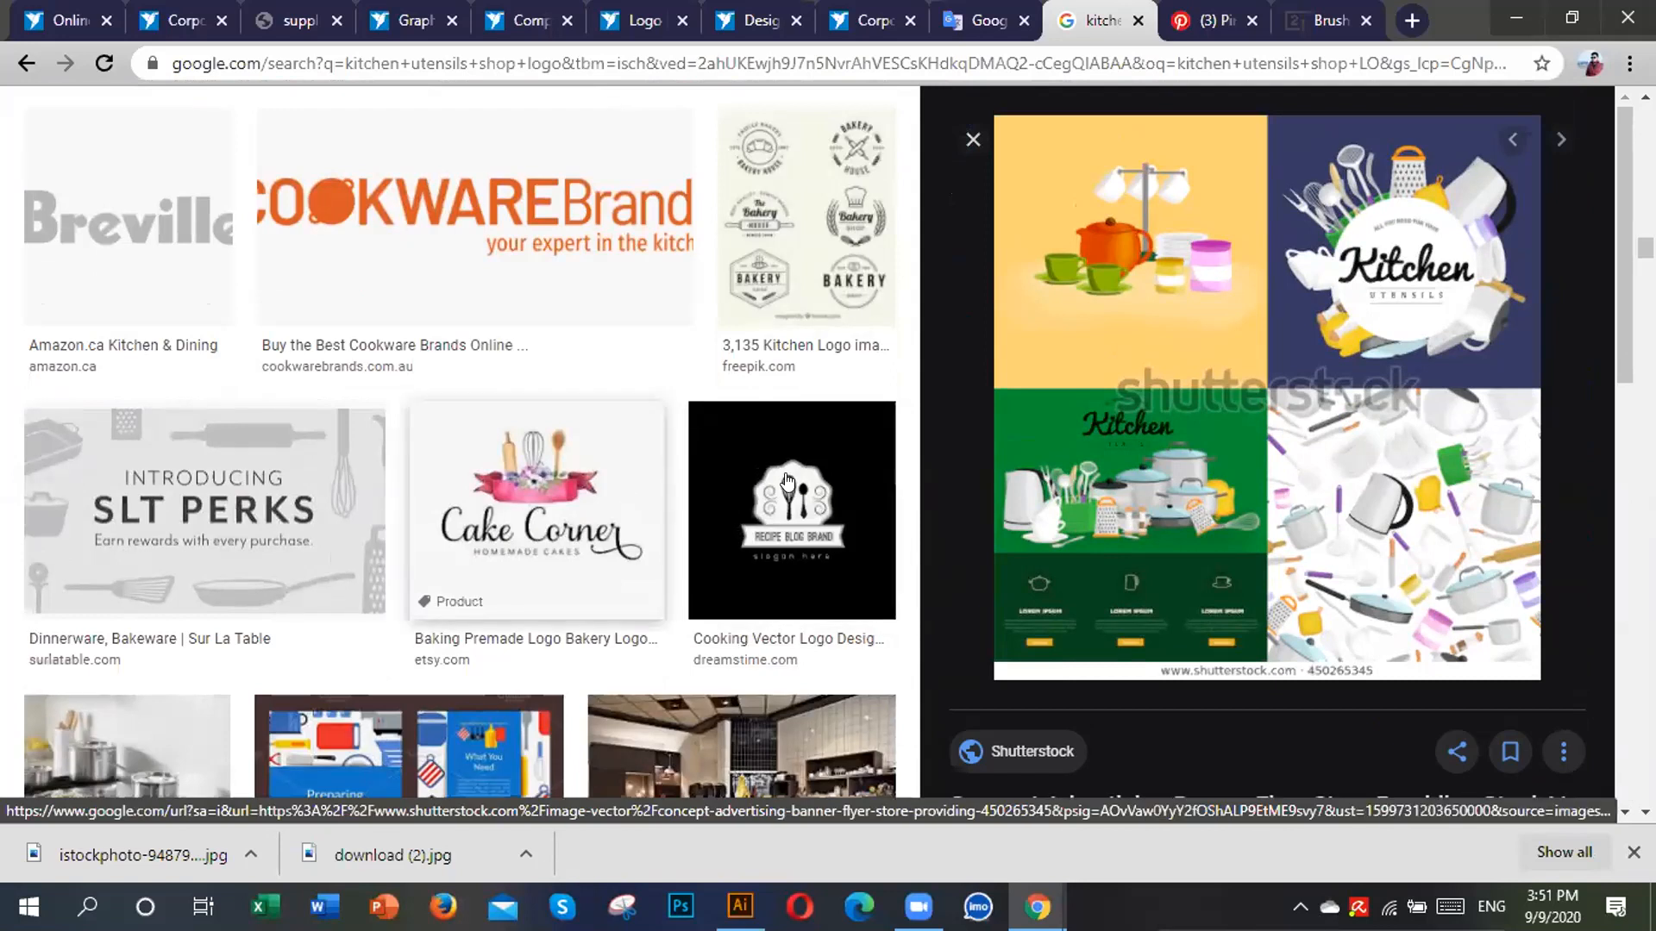
pyautogui.scroll(2, 802, 529)
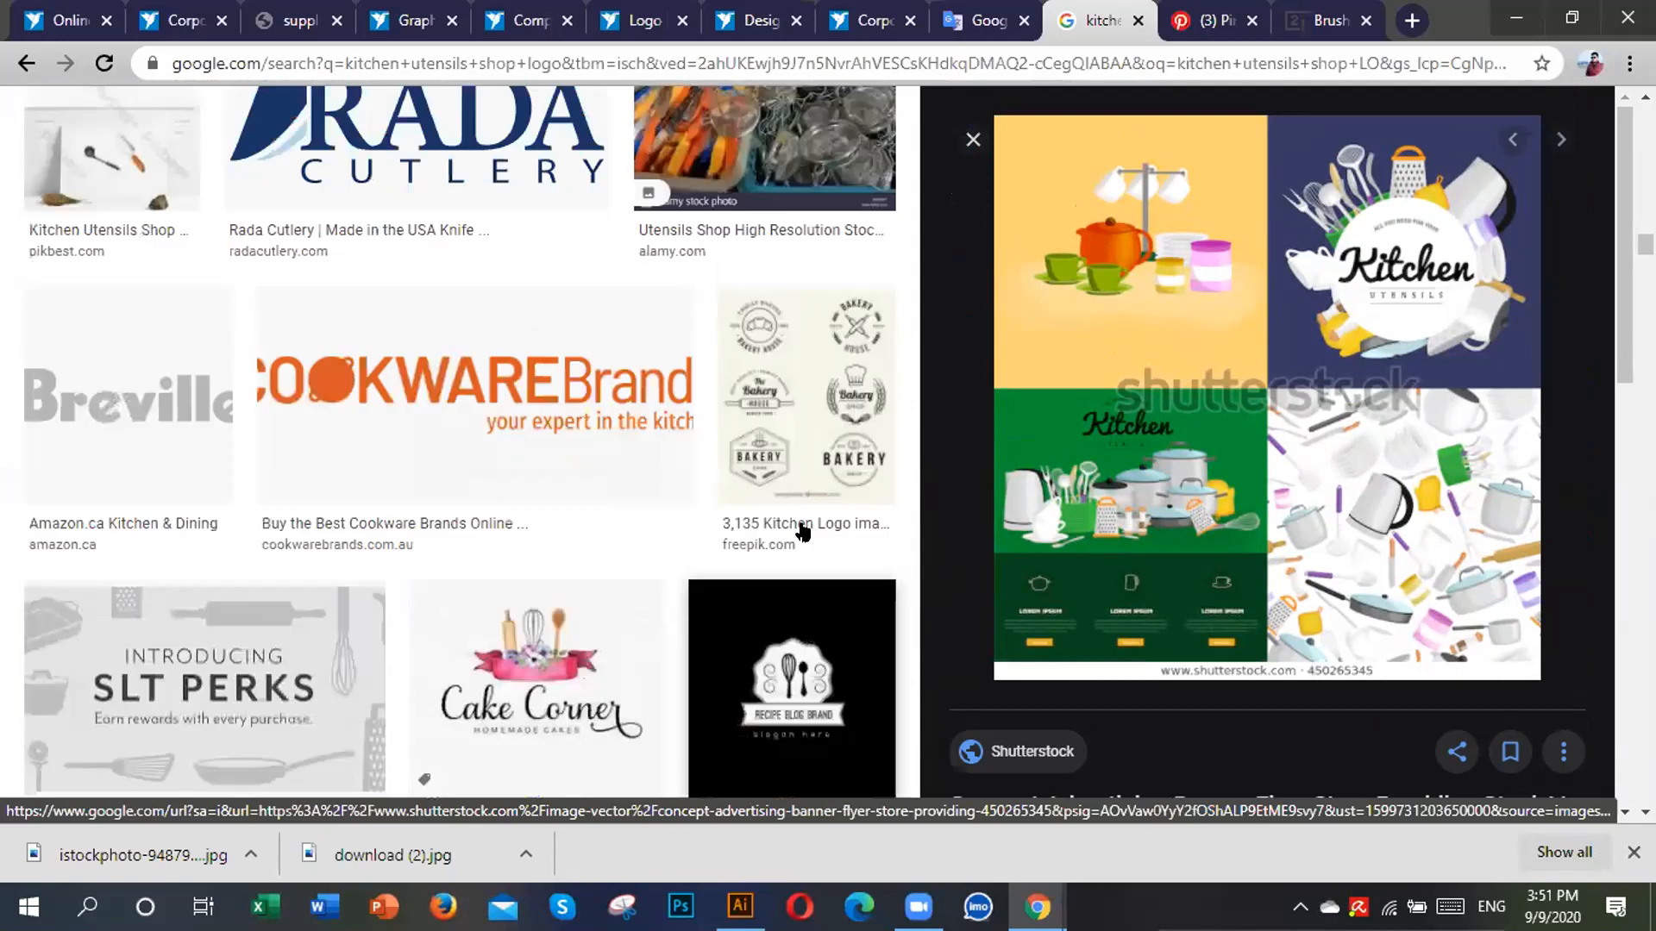
pyautogui.scroll(3, 802, 529)
pyautogui.scroll(3, 776, 526)
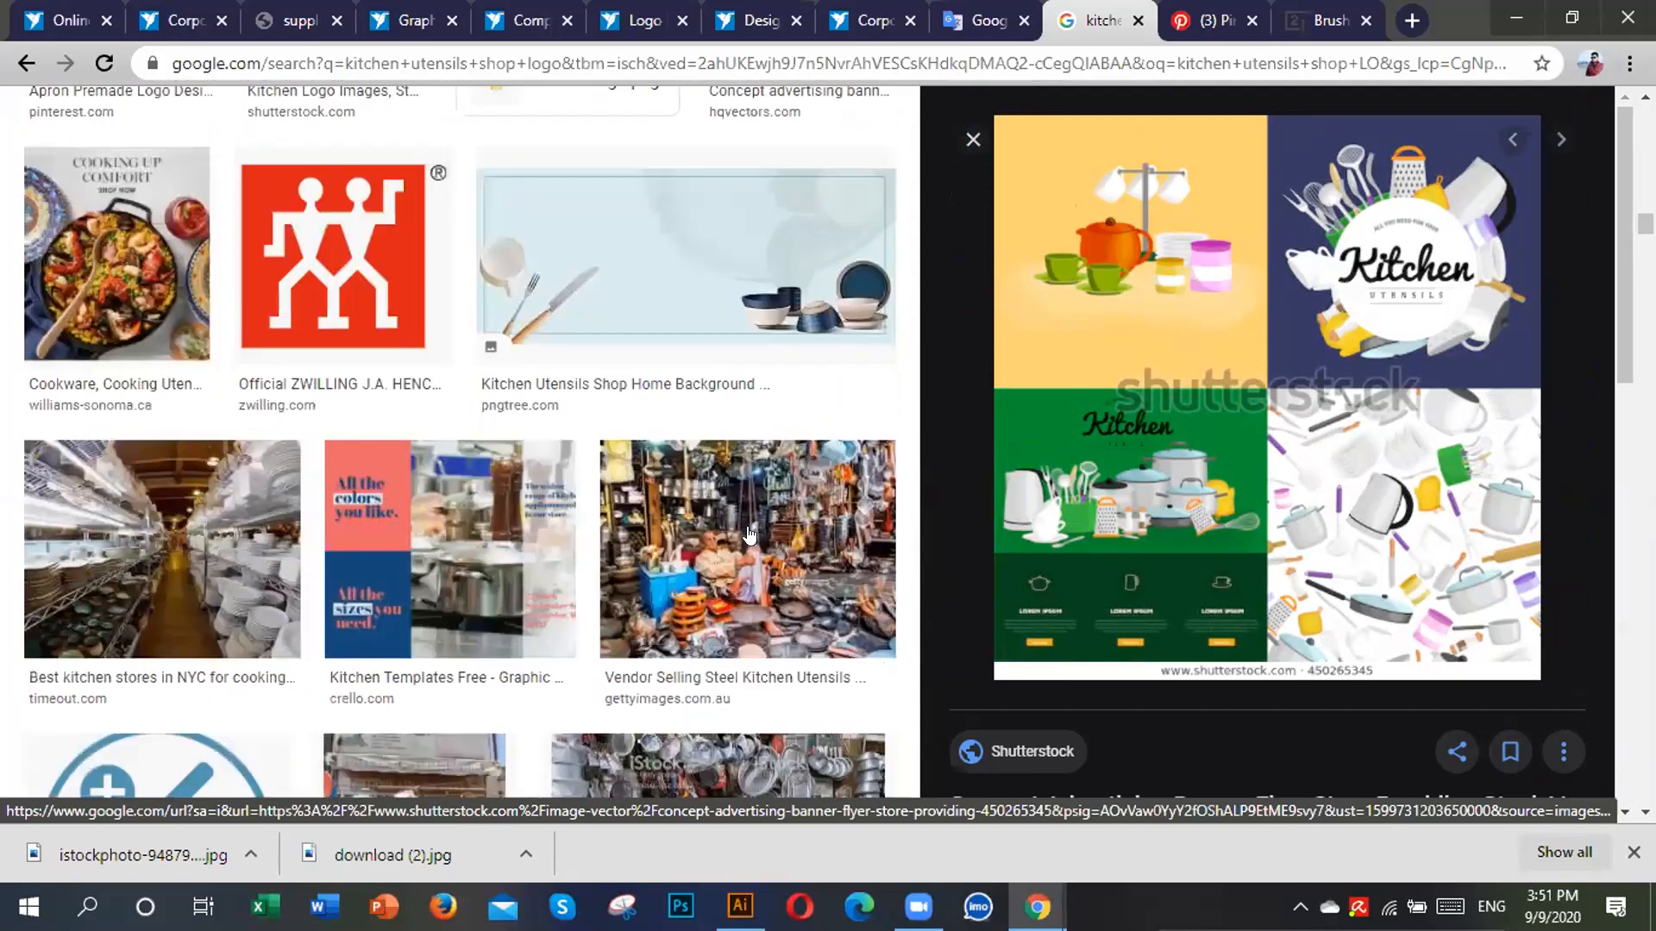
pyautogui.scroll(5, 748, 537)
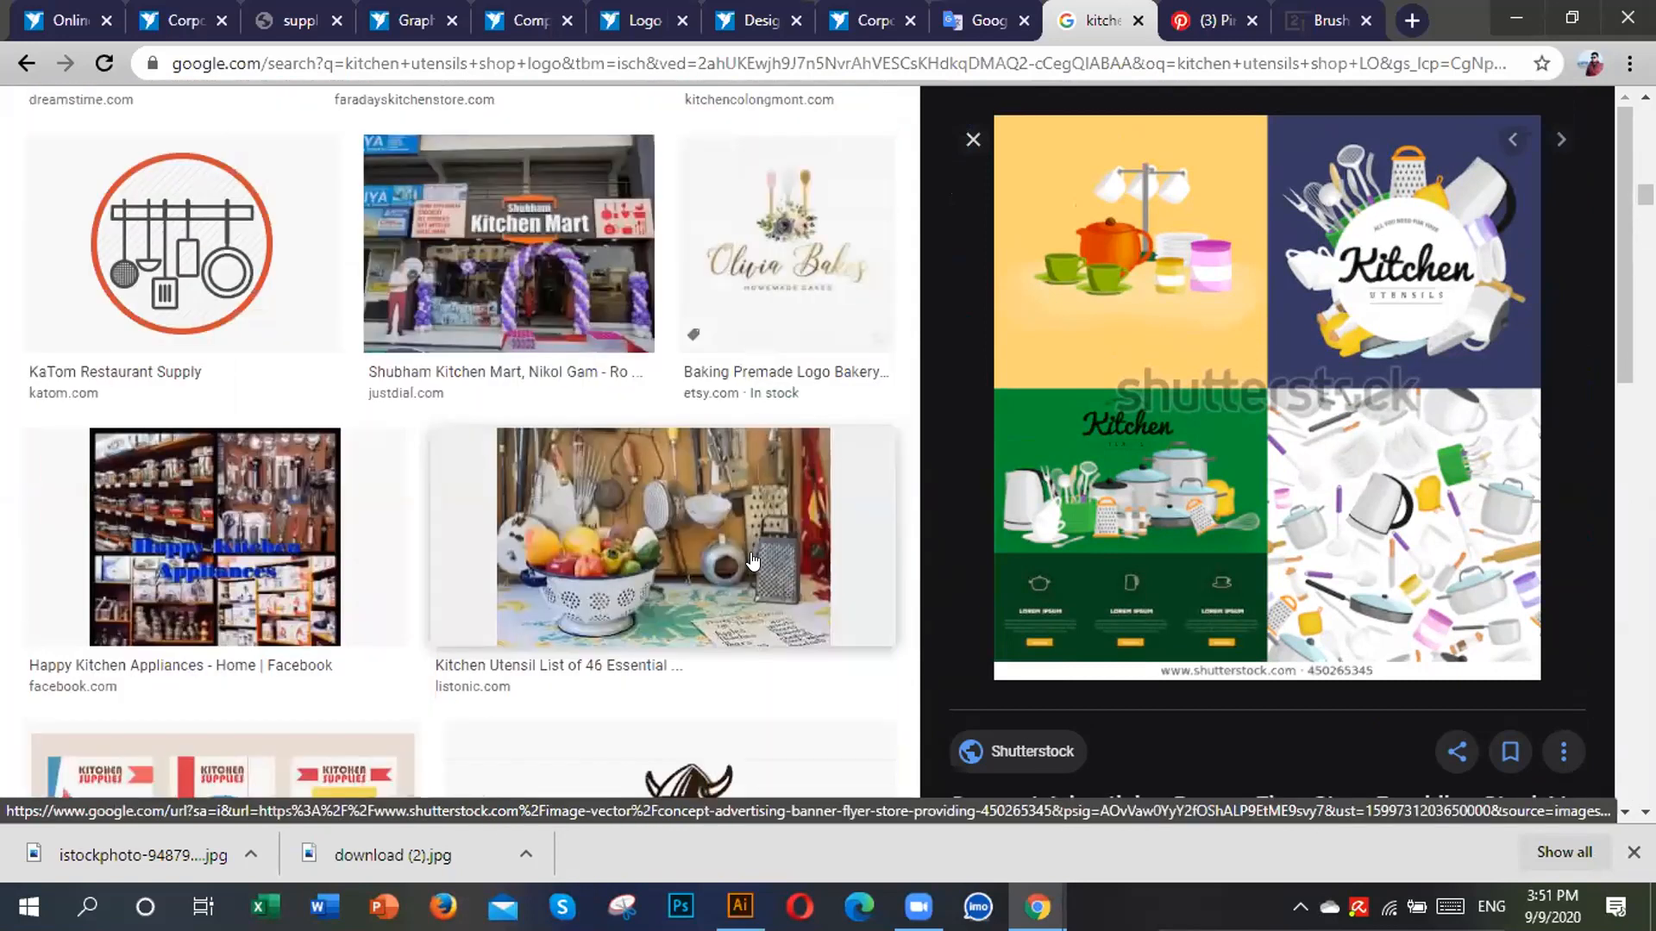
pyautogui.scroll(7, 752, 561)
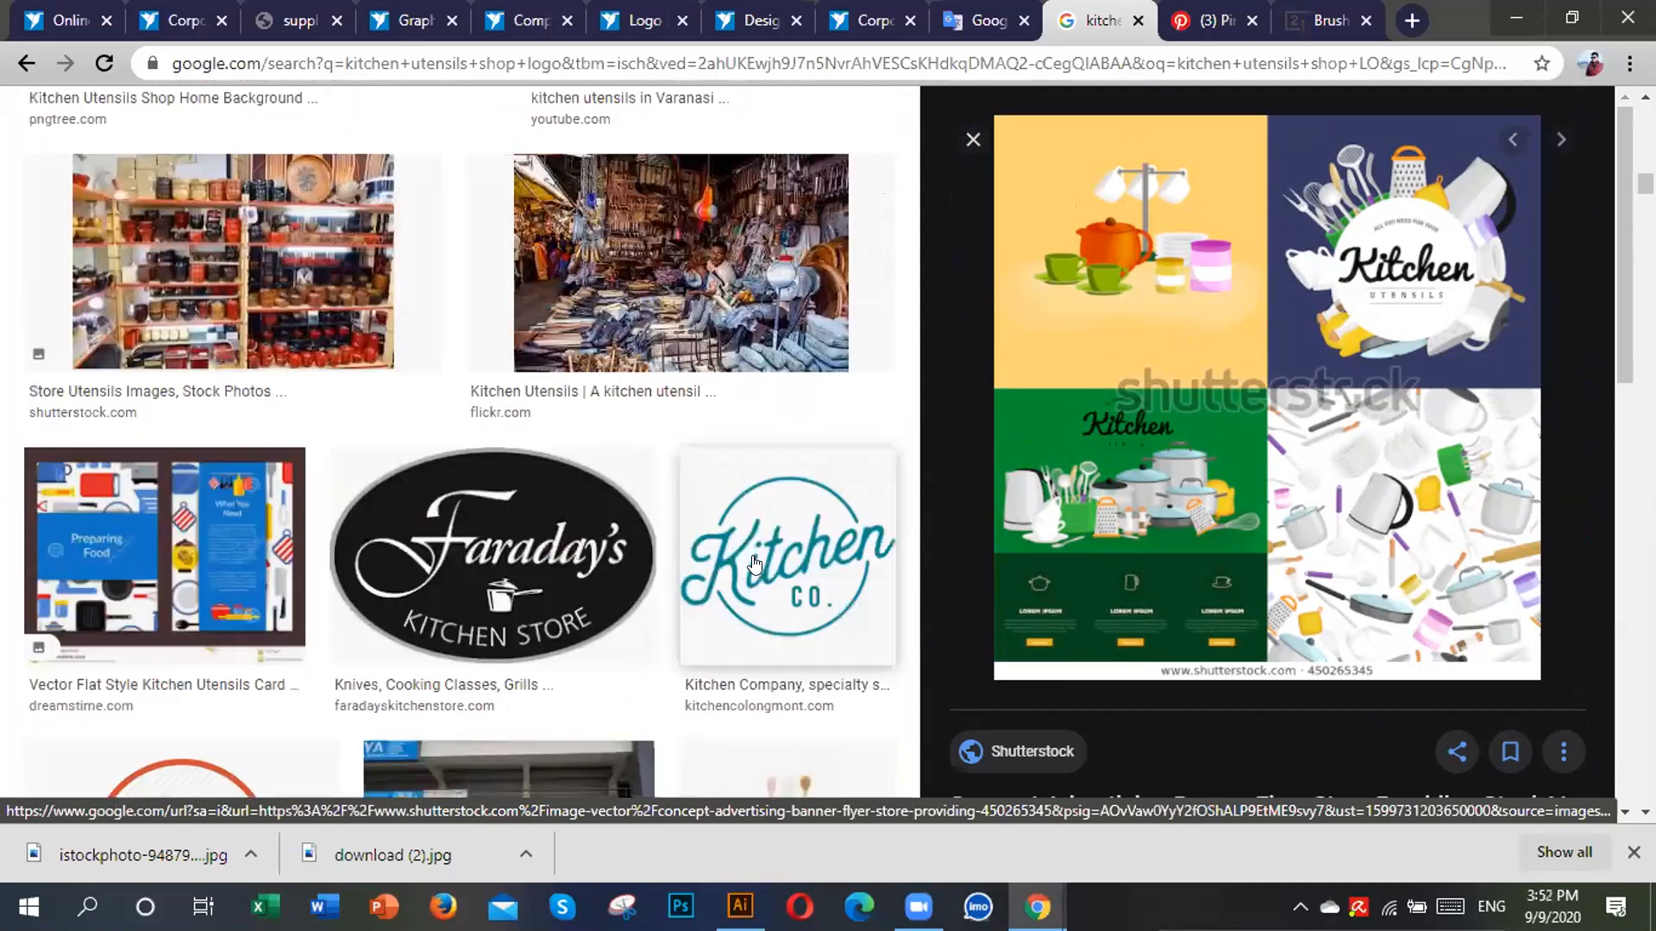
pyautogui.scroll(3, 755, 563)
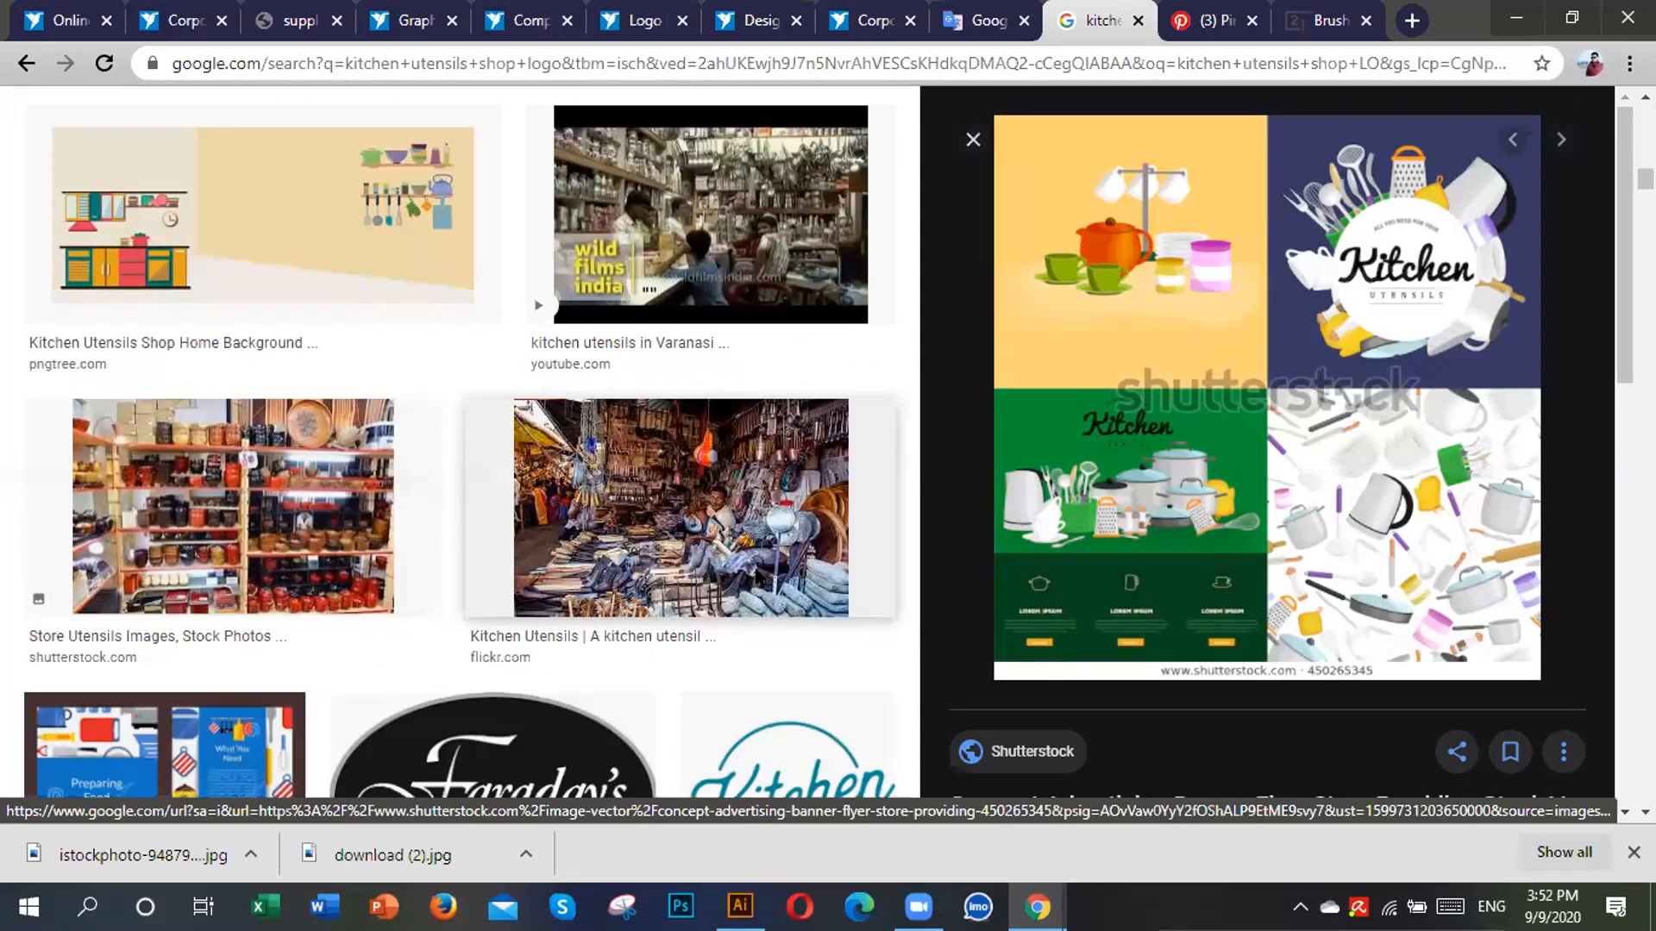
pyautogui.scroll(10, 754, 574)
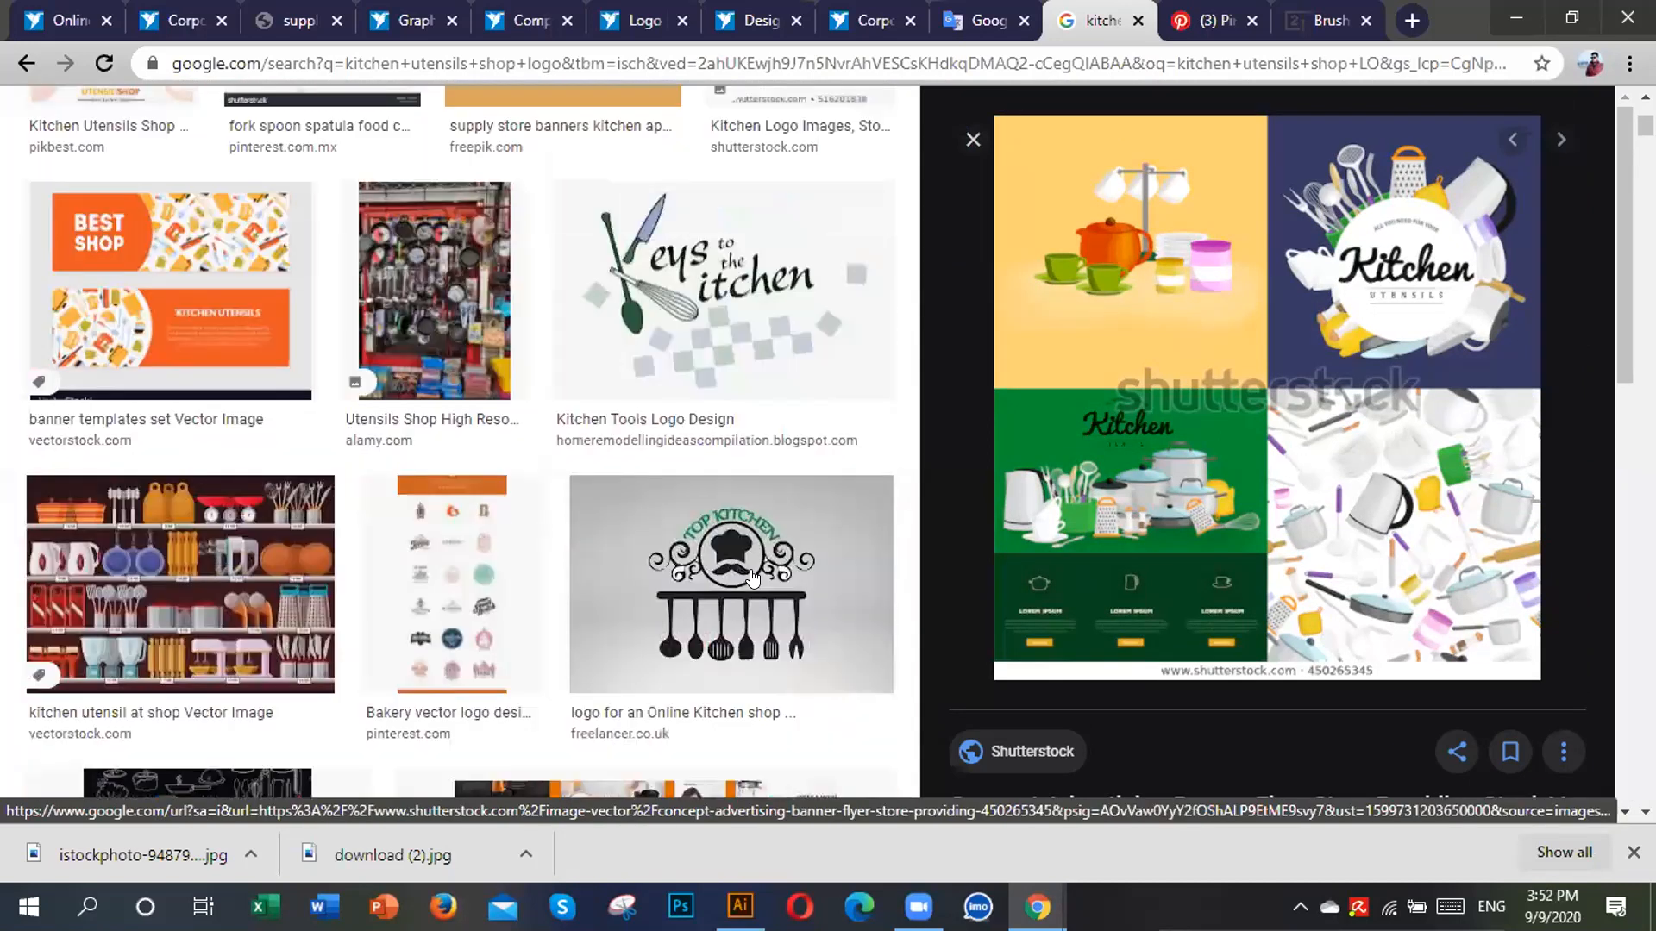
pyautogui.scroll(5, 752, 576)
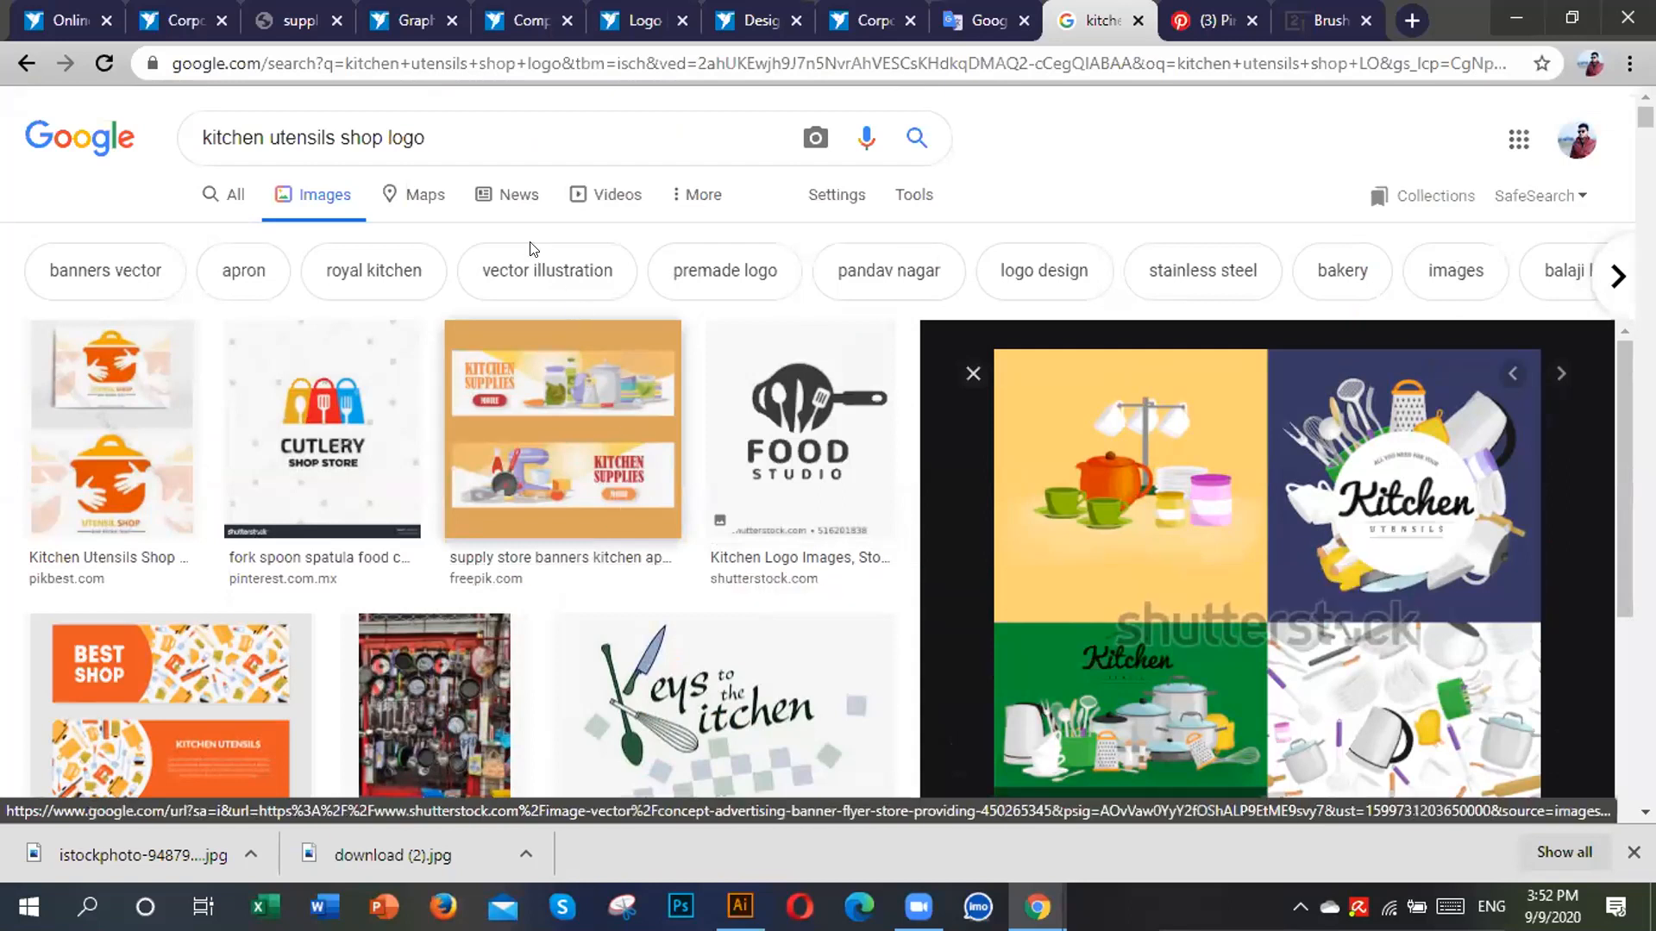
# Replace the image search with "selling kitchen utensils".
pyautogui.click(499, 144)
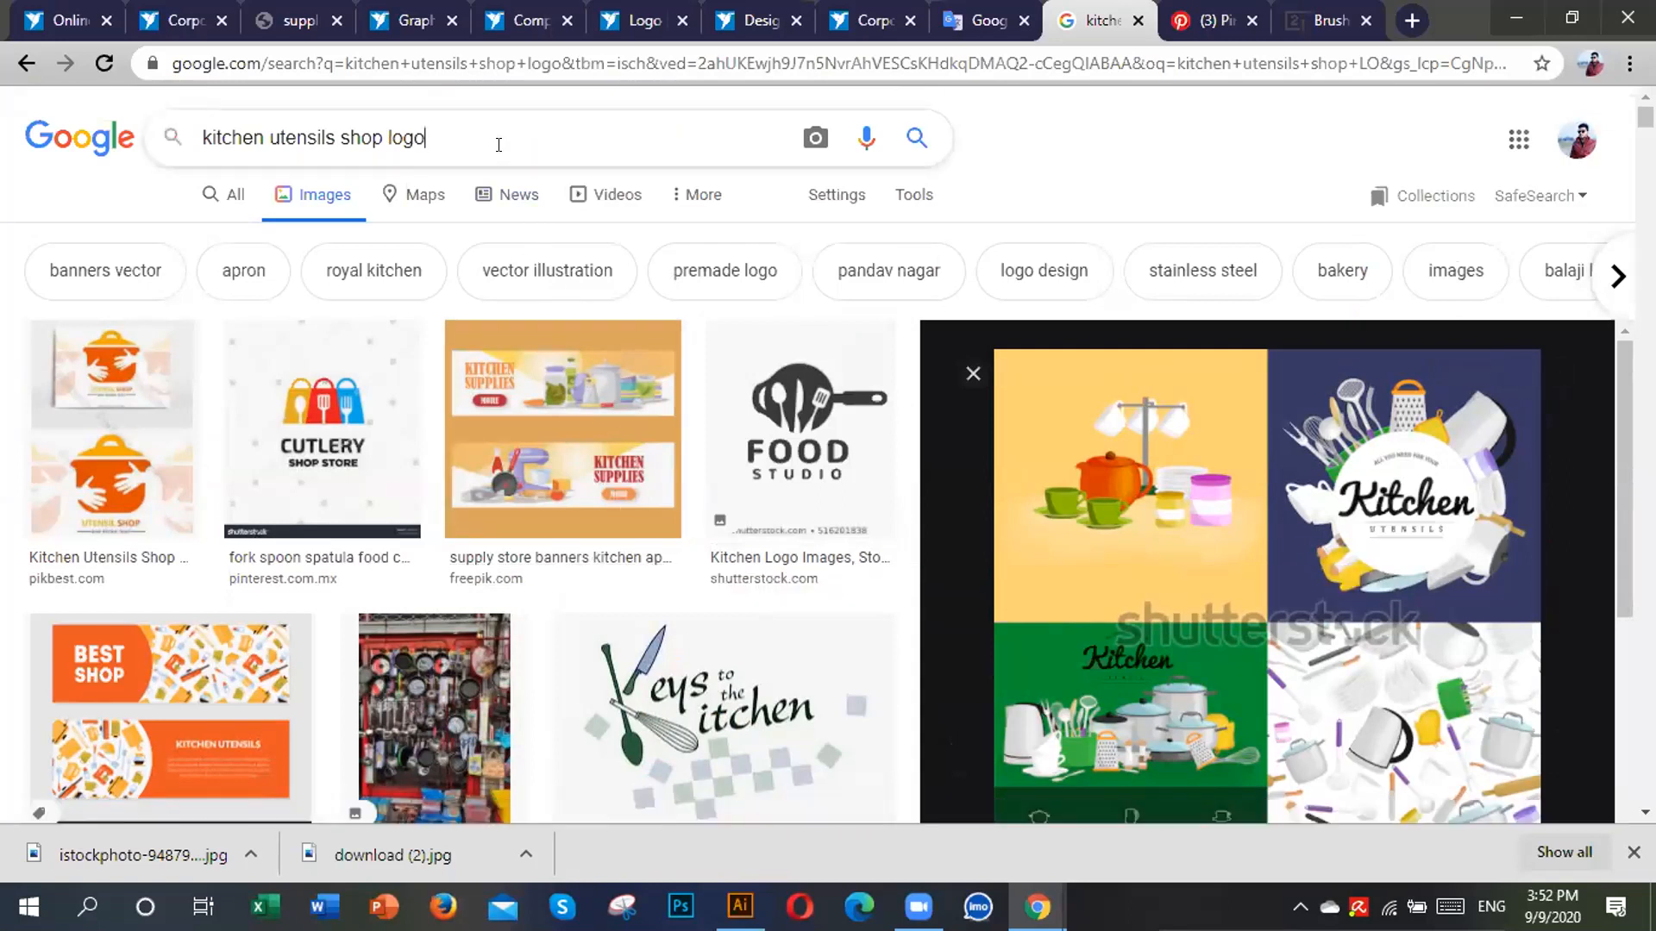
pyautogui.press('BackSpace')
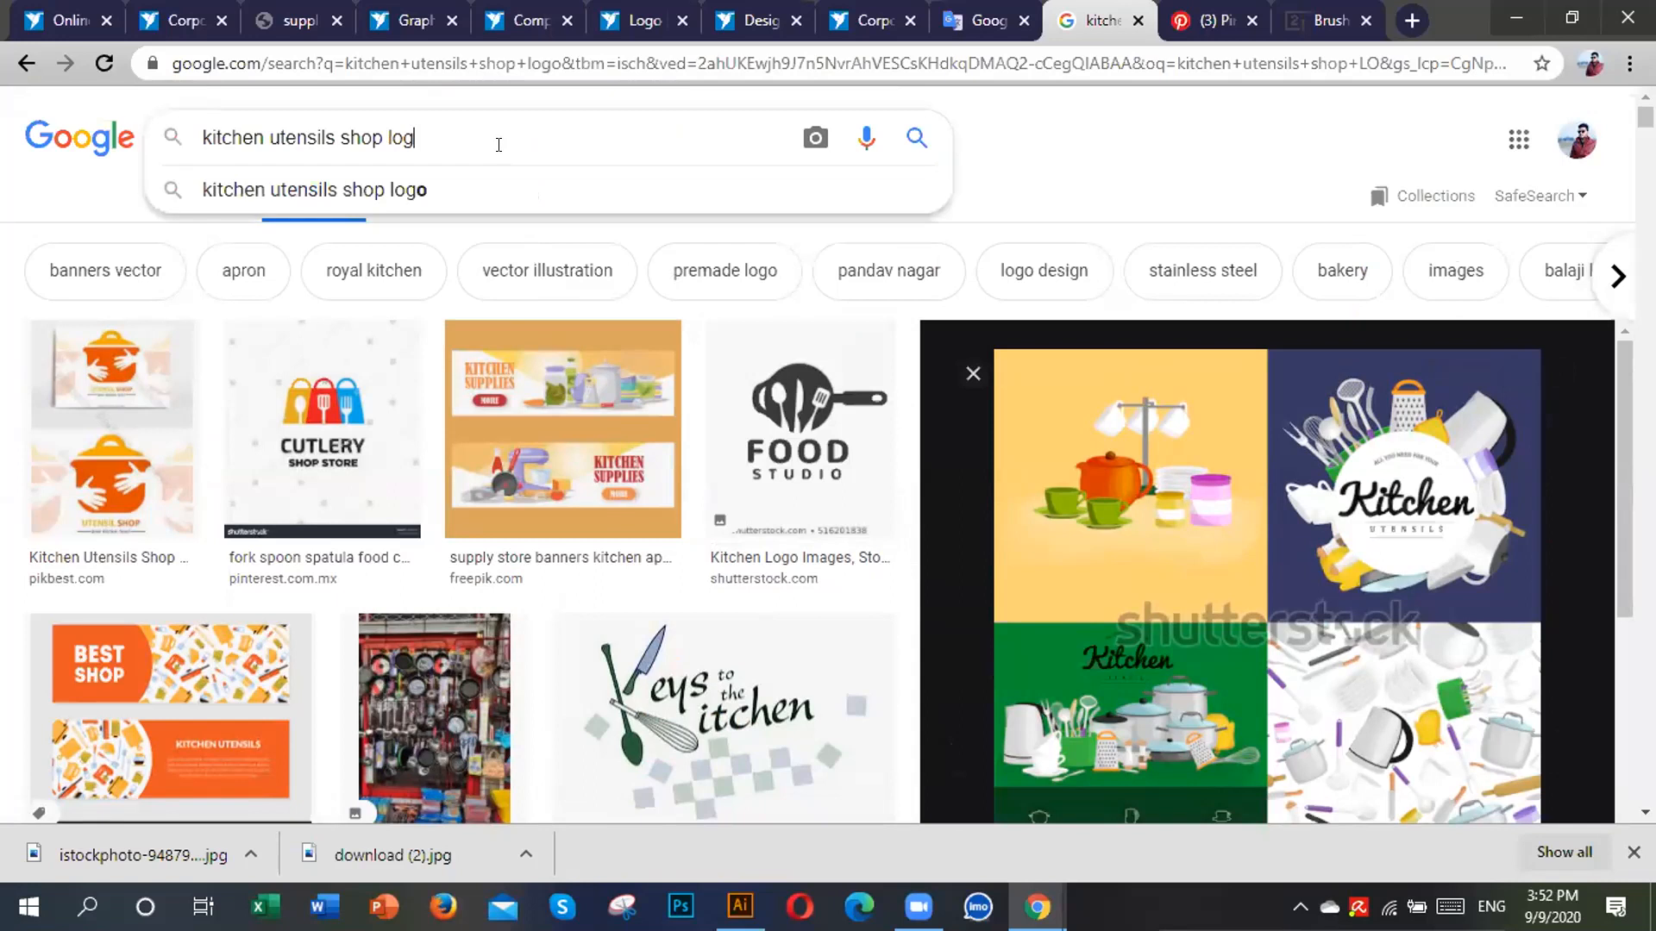
pyautogui.press('BackSpace')
pyautogui.press('BackSpace')
pyautogui.press('BackSpace')
pyautogui.press('BackSpace')
pyautogui.press('BackSpace')
pyautogui.press('BackSpace')
pyautogui.press('BackSpace')
pyautogui.press('BackSpace')
pyautogui.press('BackSpace')
pyautogui.press('BackSpace')
pyautogui.press('BackSpace')
pyautogui.press('BackSpace')
pyautogui.press('BackSpace')
pyautogui.press('BackSpace')
pyautogui.press('BackSpace')
pyautogui.press('BackSpace')
pyautogui.press('BackSpace')
pyautogui.press('BackSpace')
pyautogui.press('BackSpace')
pyautogui.press('BackSpace')
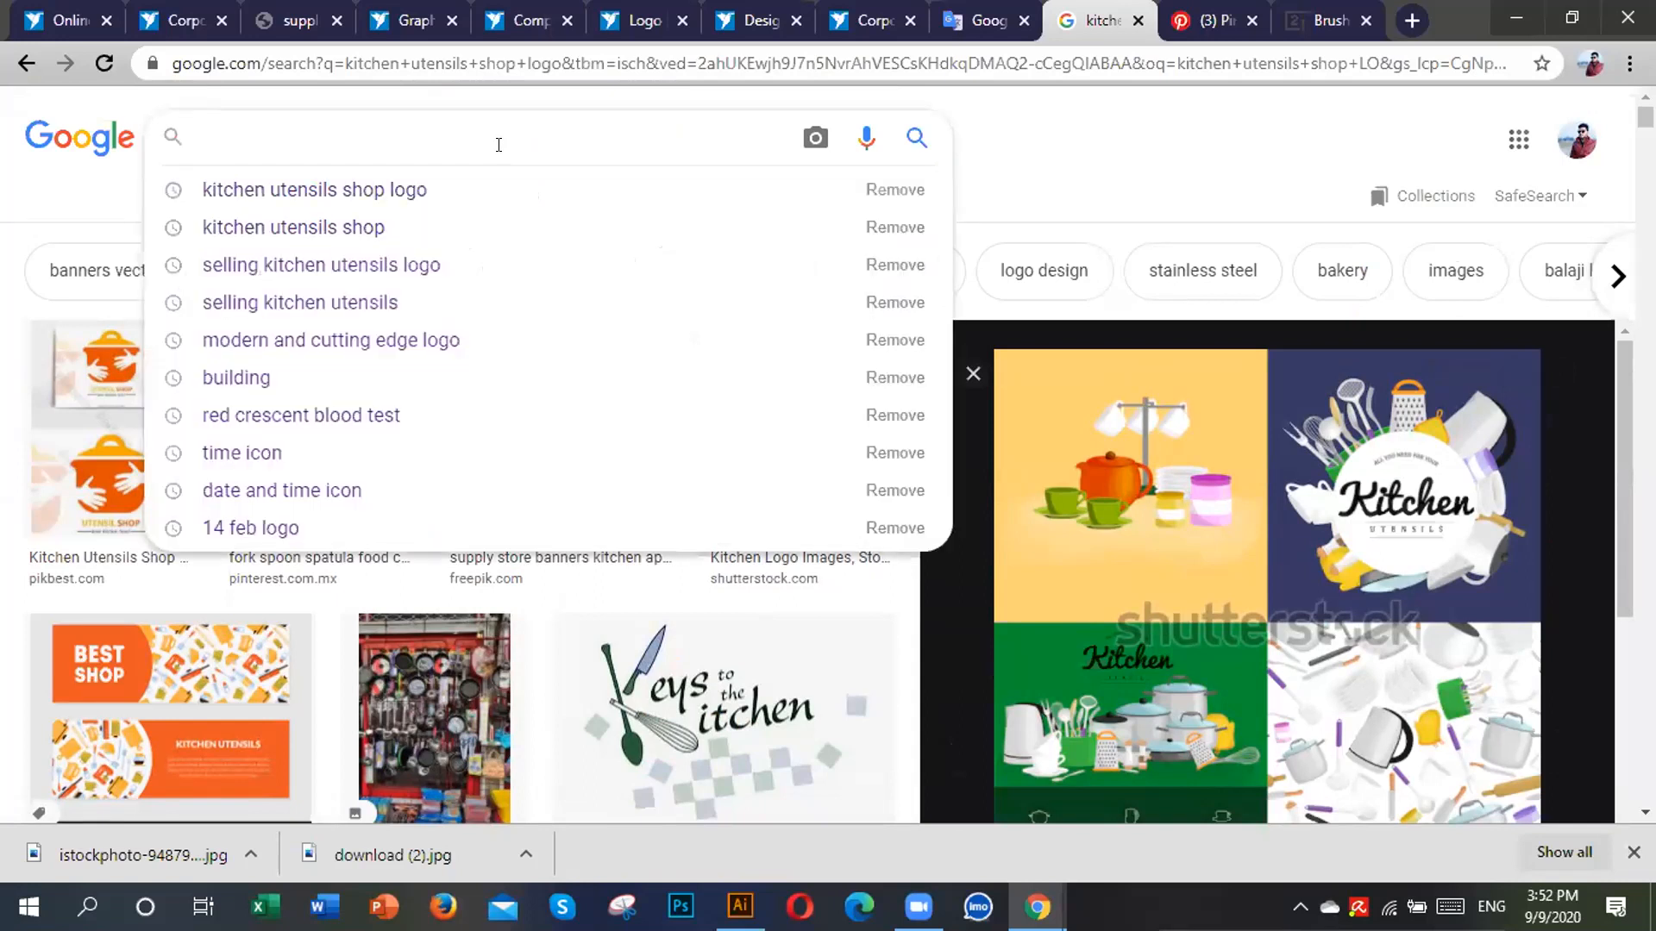
pyautogui.write('selling kitchen utensils')
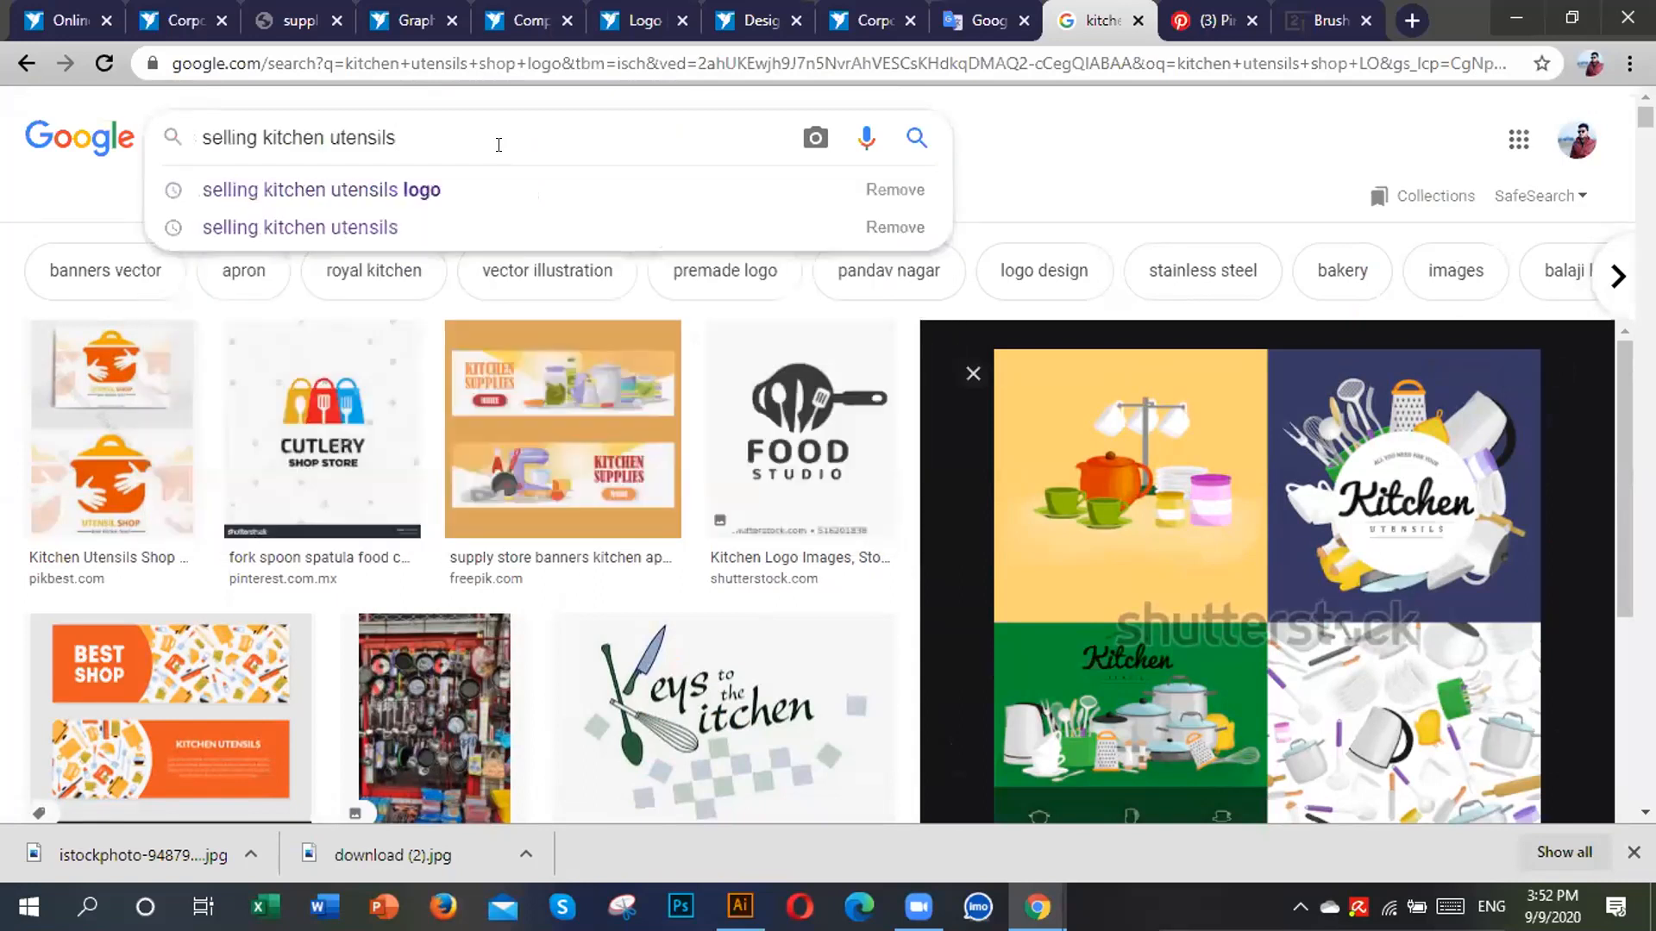
pyautogui.press('Return')
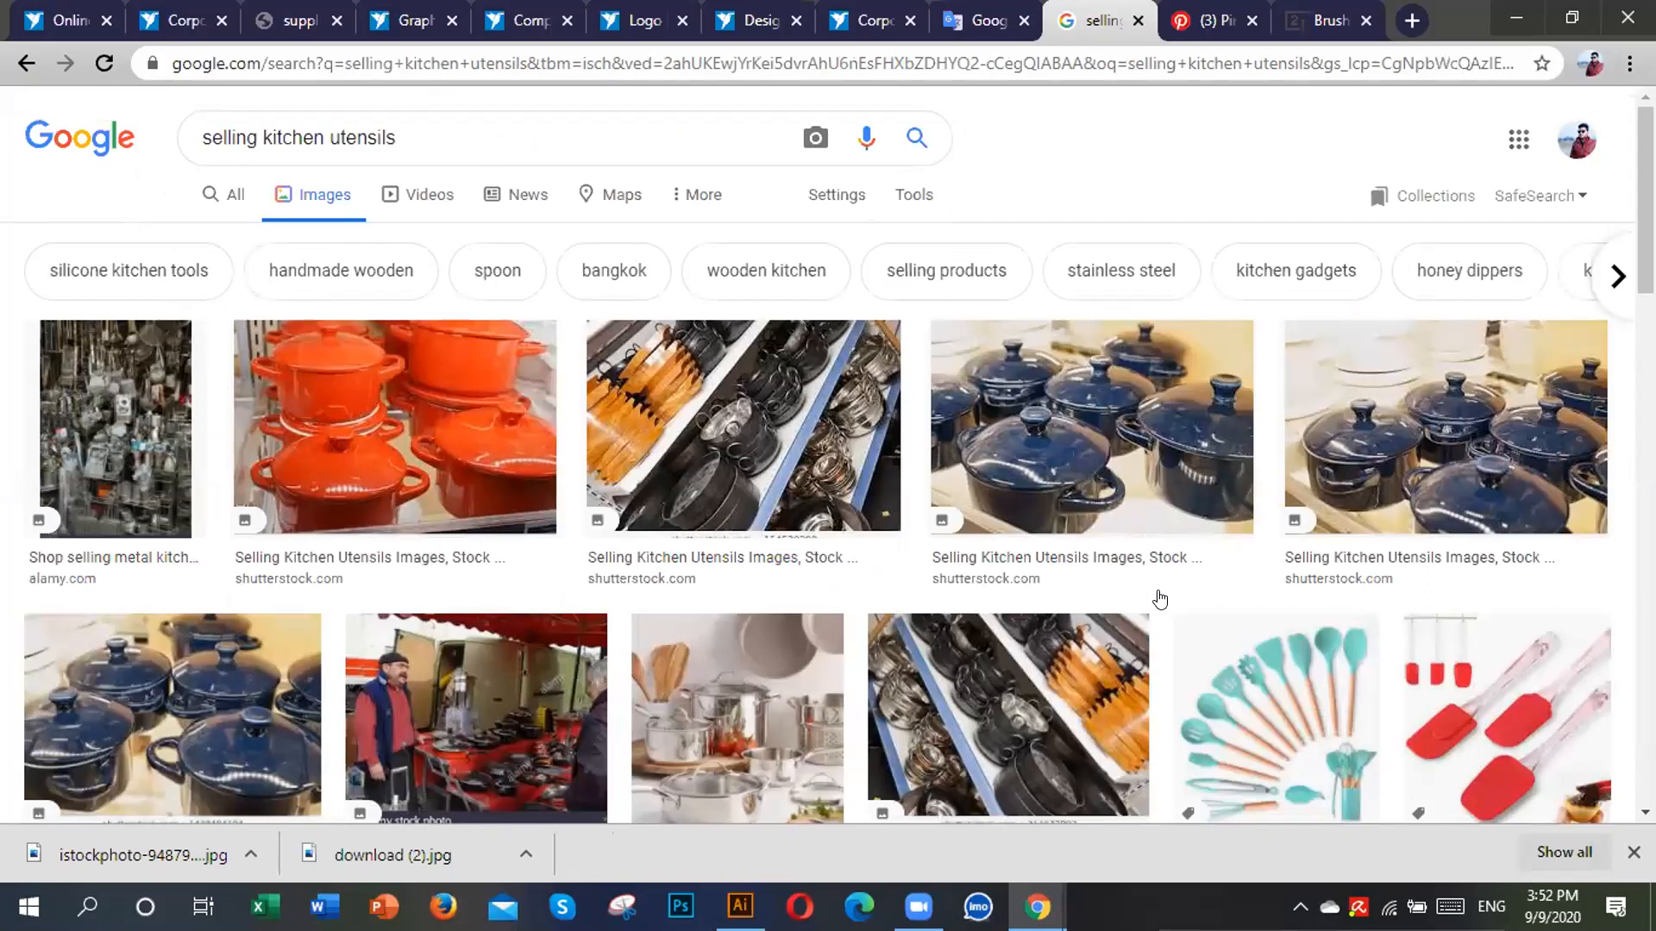
# Browse the selling kitchen utensils results for photos of spatulas, spoons, ladles and utensil sets with clear shapes.
pyautogui.scroll(-10, 1150, 601)
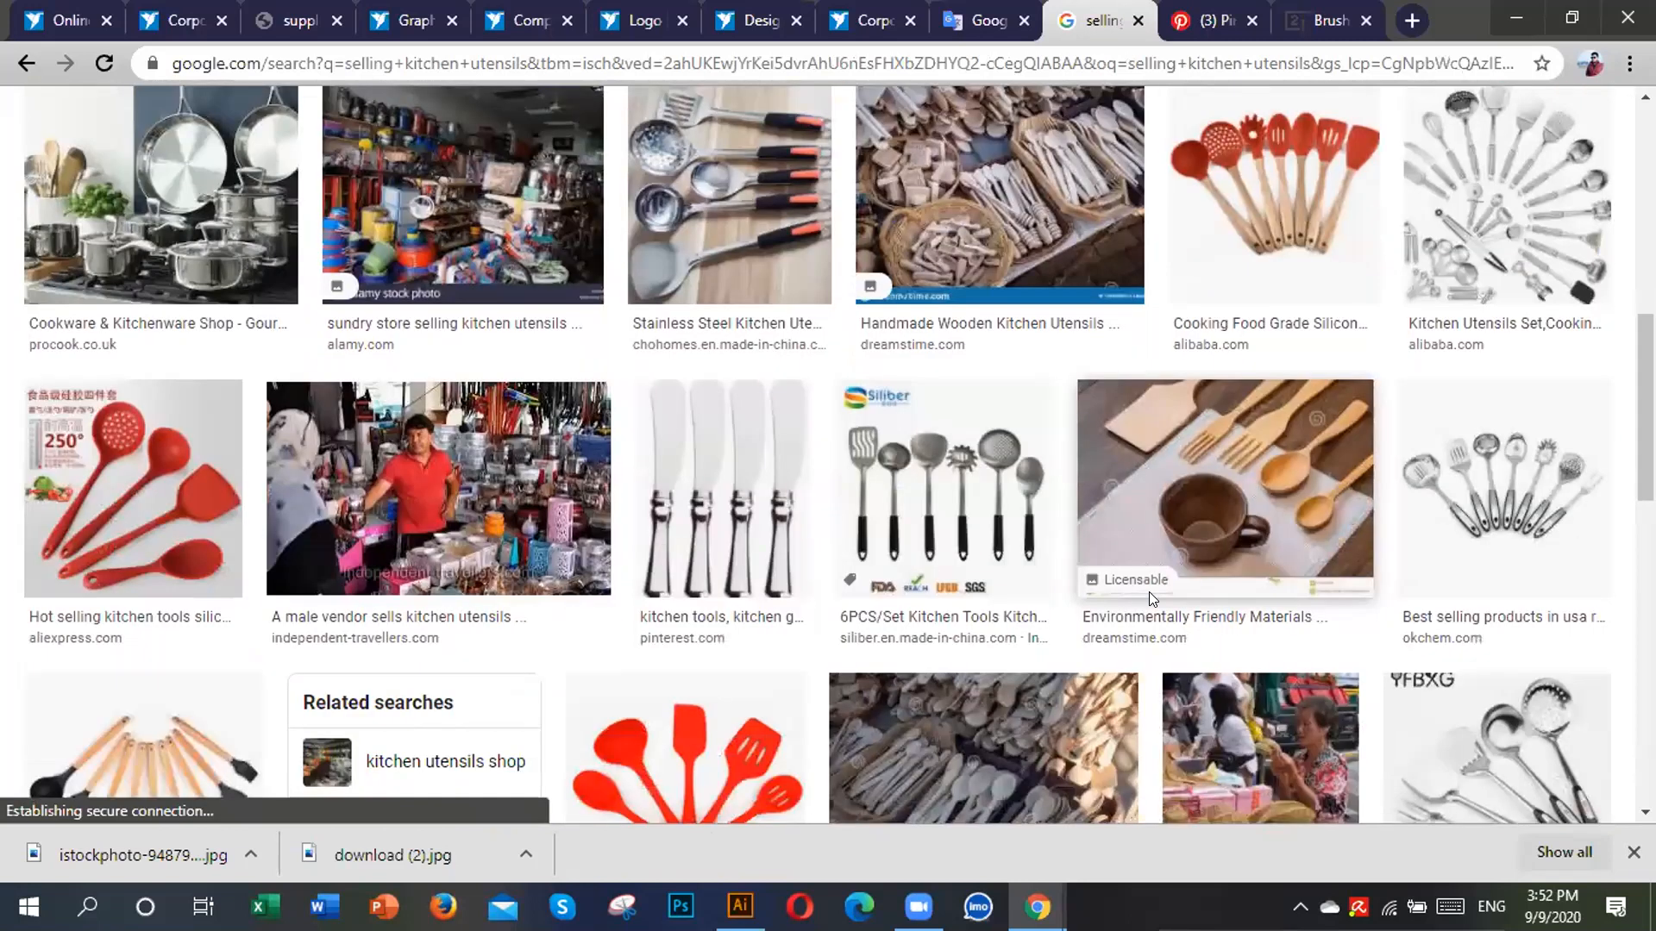
pyautogui.scroll(-2, 1150, 595)
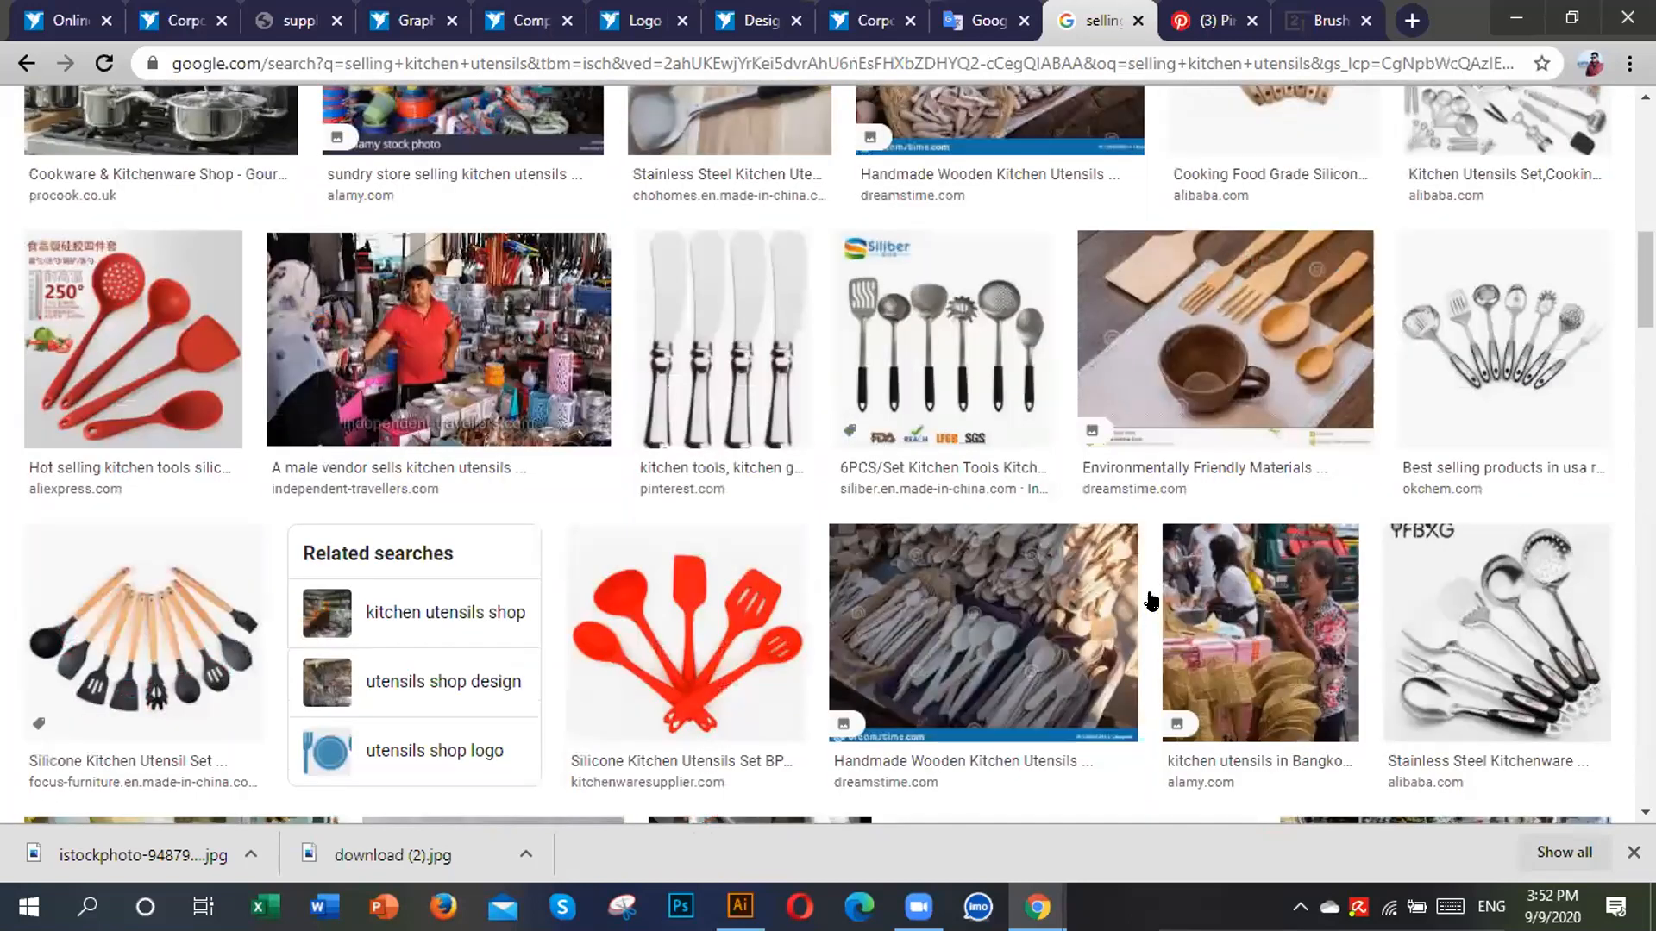
pyautogui.scroll(-4, 1149, 601)
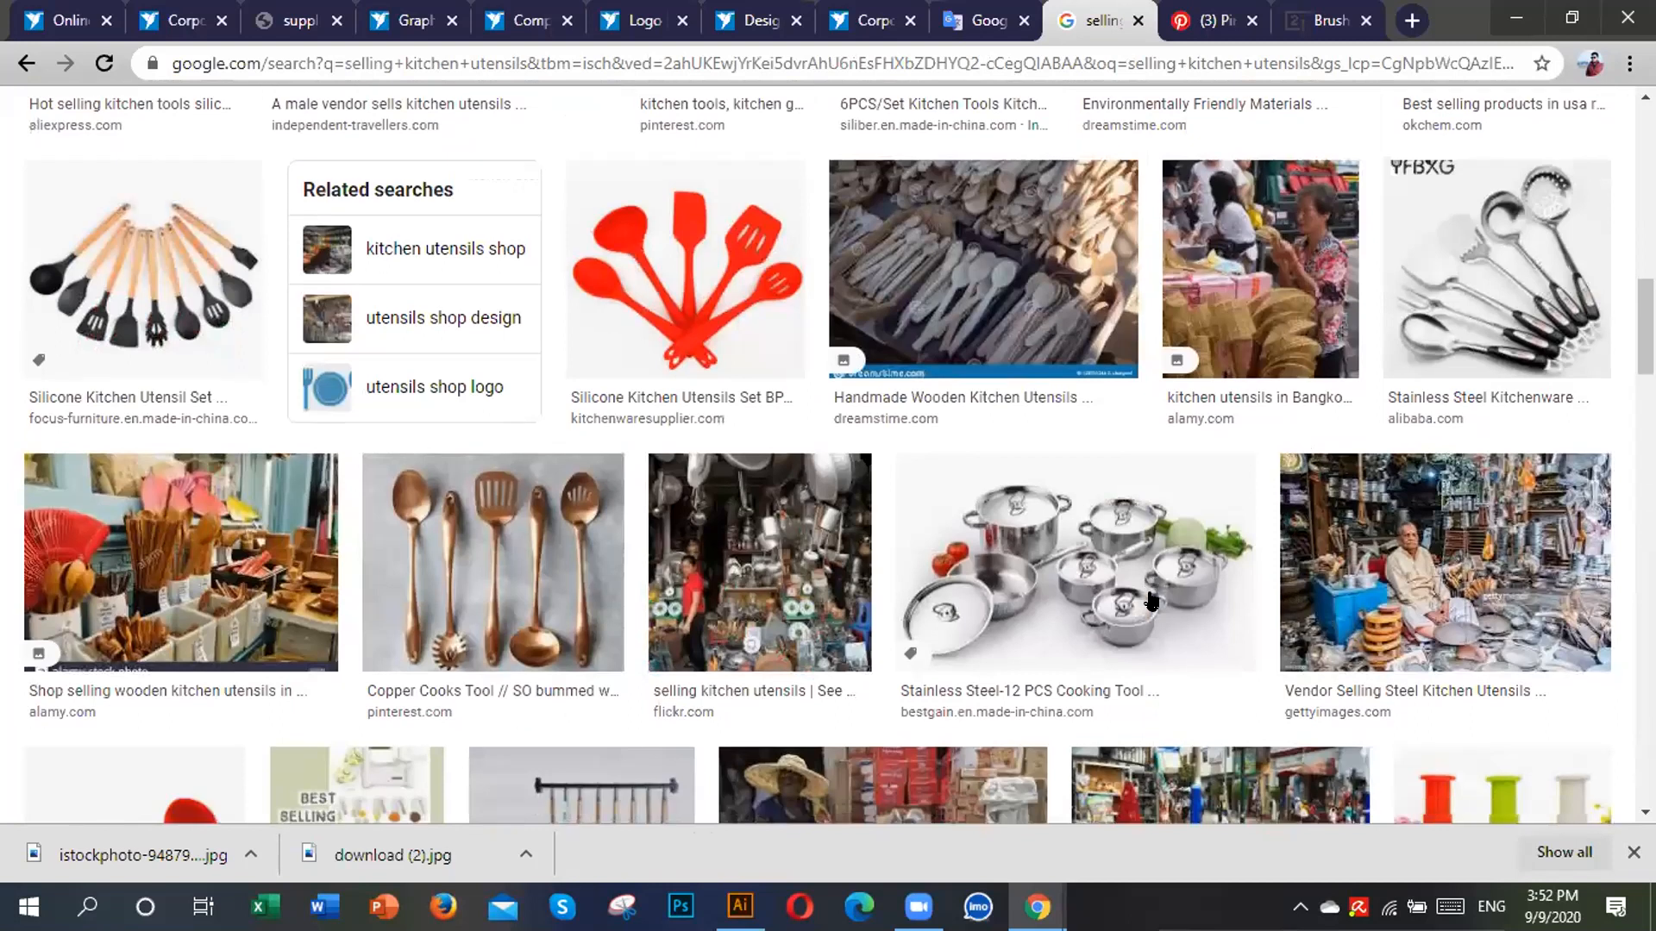
pyautogui.scroll(-4, 1149, 601)
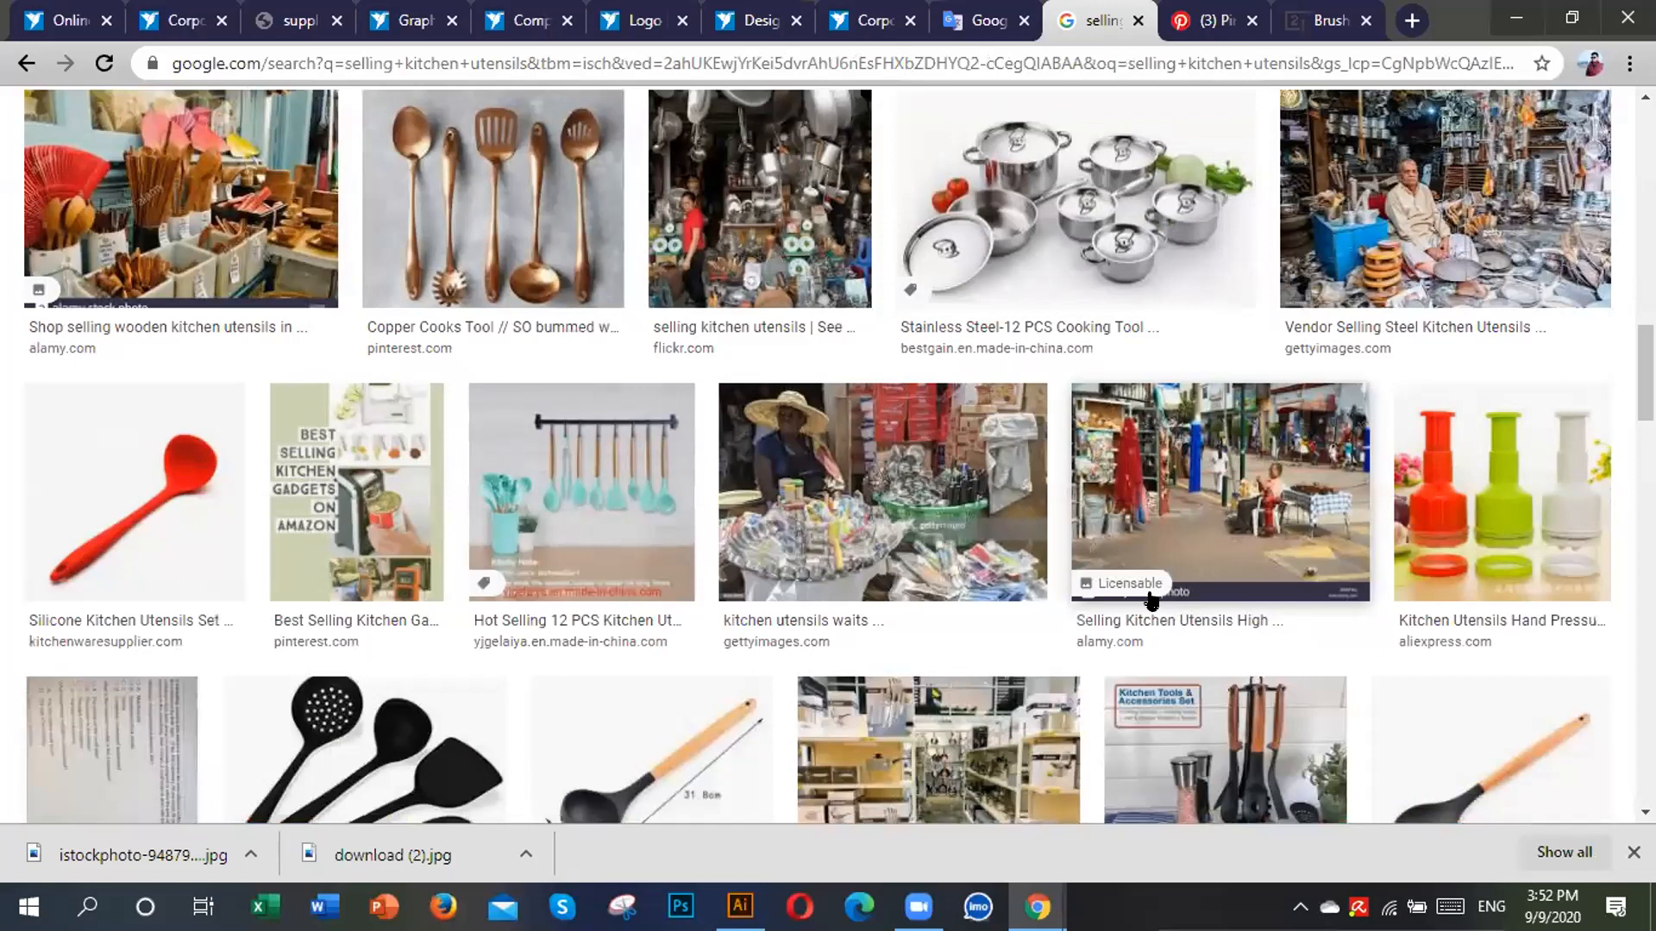
pyautogui.scroll(-4, 1149, 601)
pyautogui.scroll(-4, 1149, 592)
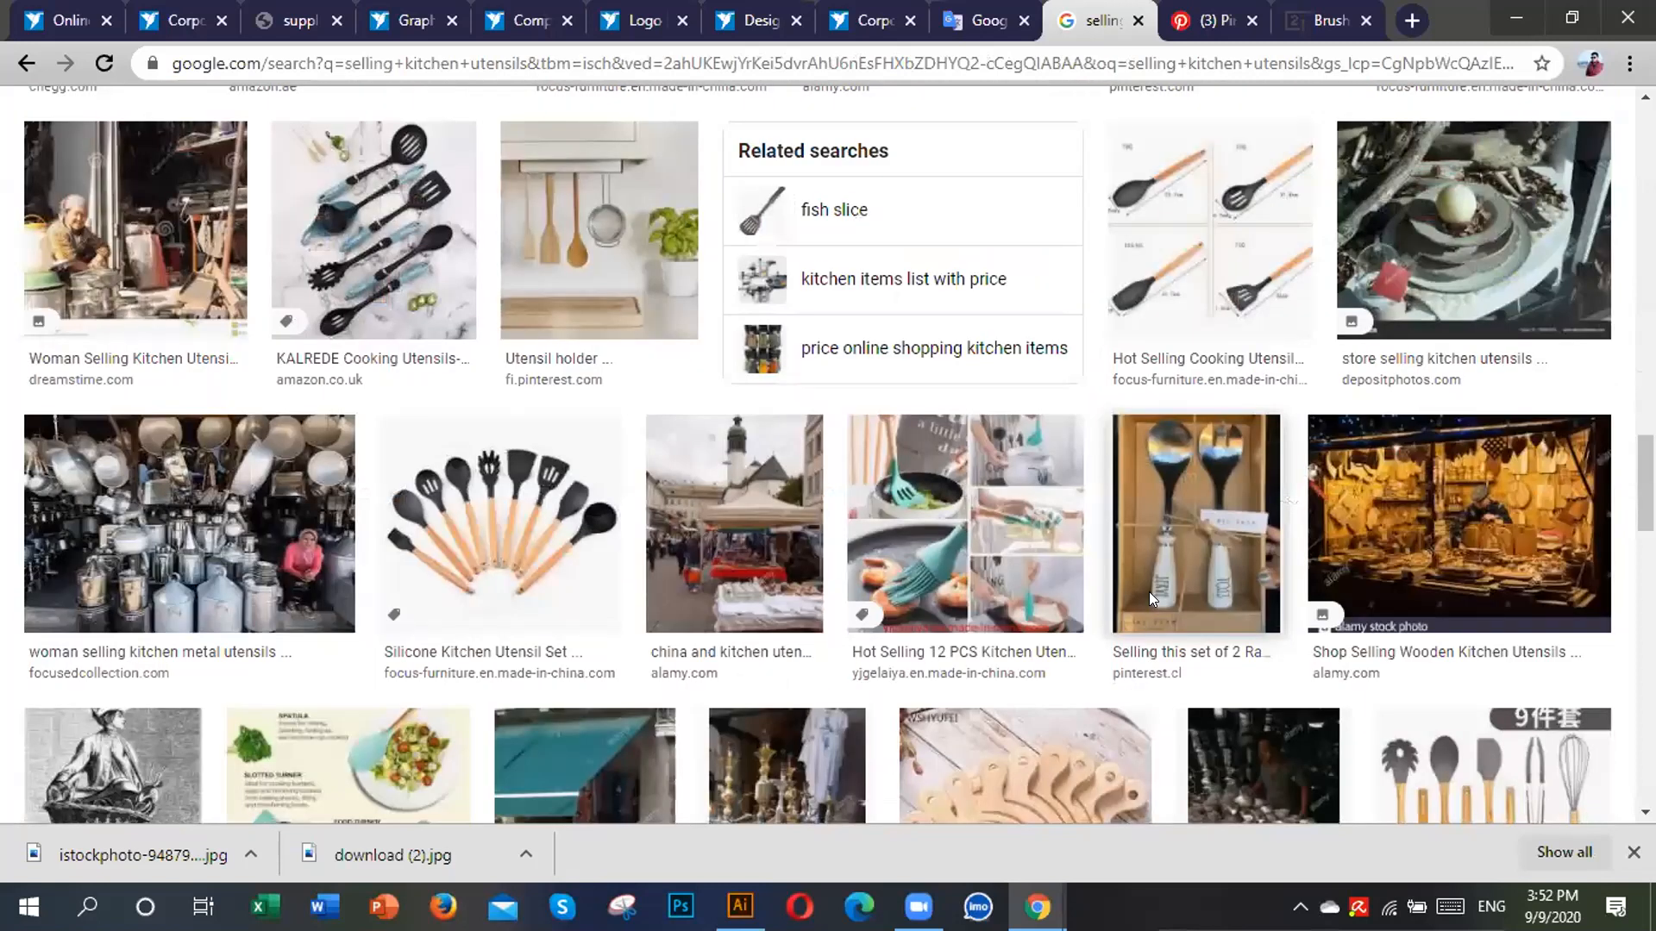
pyautogui.scroll(-4, 1151, 601)
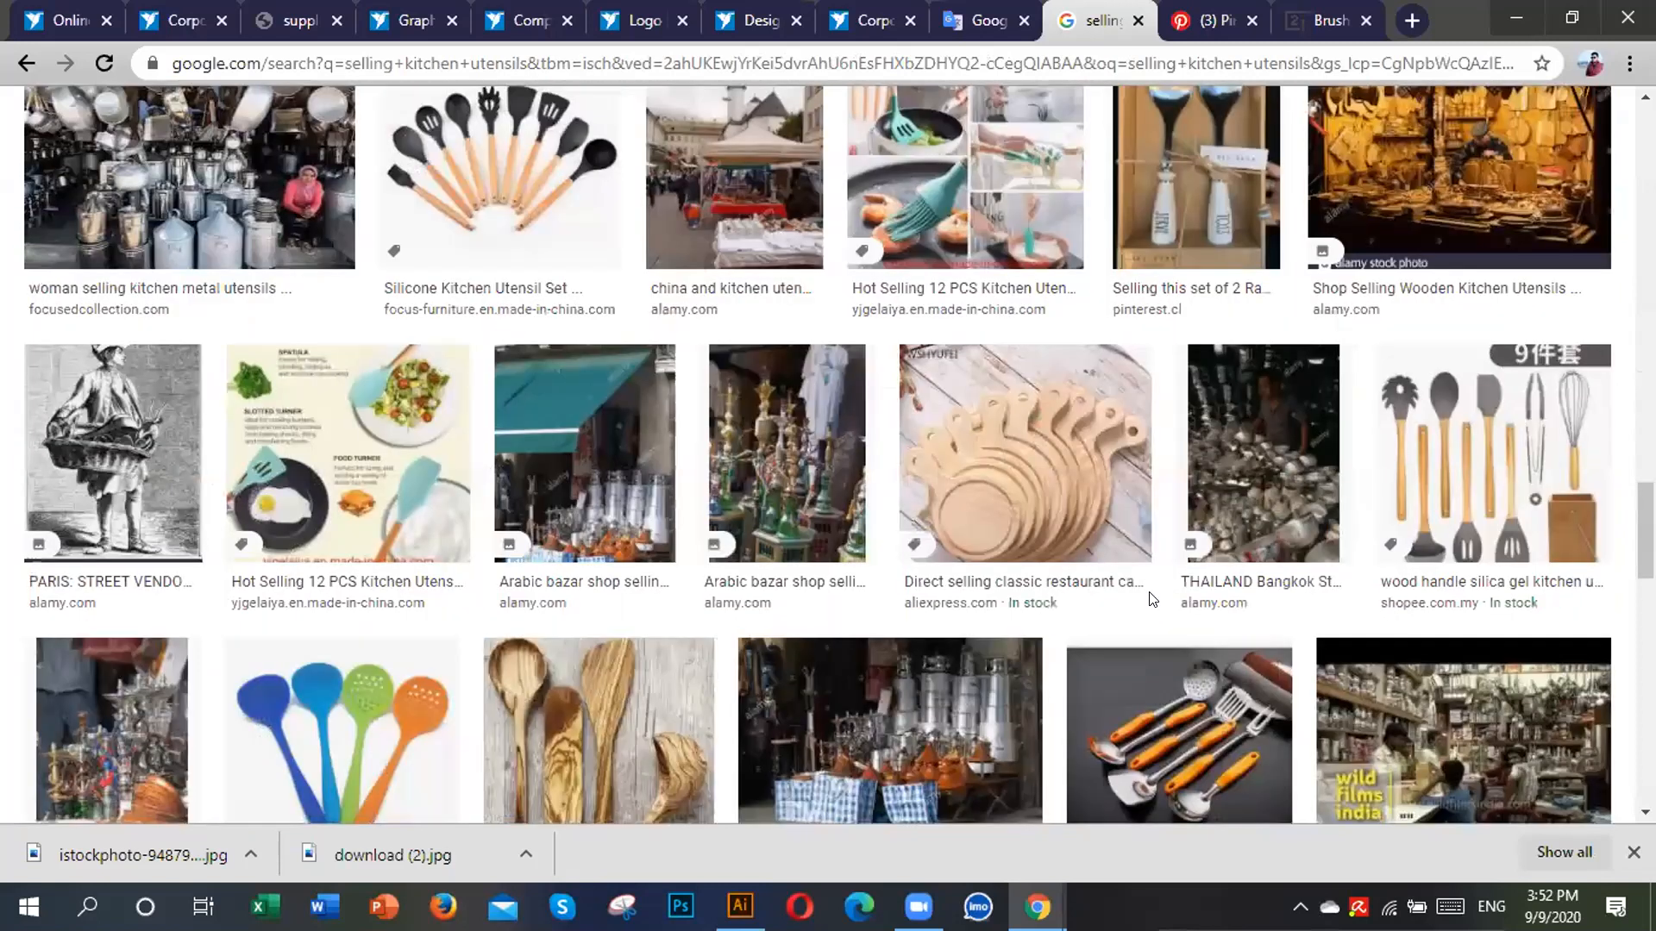
pyautogui.scroll(-4, 1150, 595)
pyautogui.scroll(-3, 1149, 592)
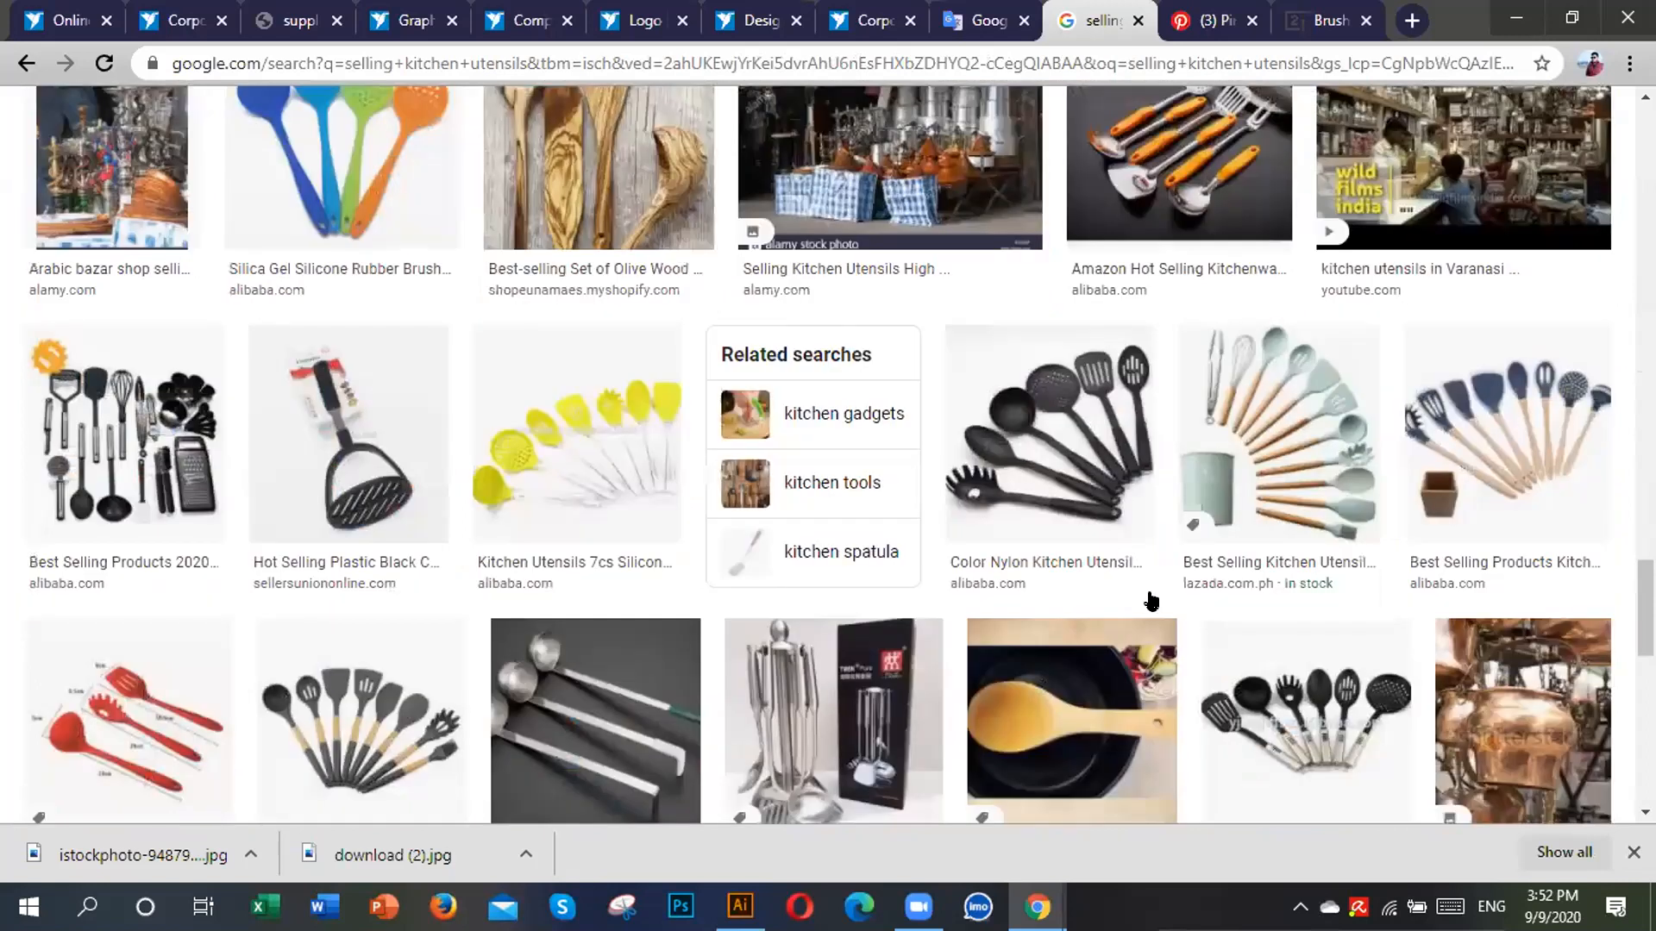
pyautogui.scroll(-4, 1151, 601)
pyautogui.scroll(-7, 1151, 602)
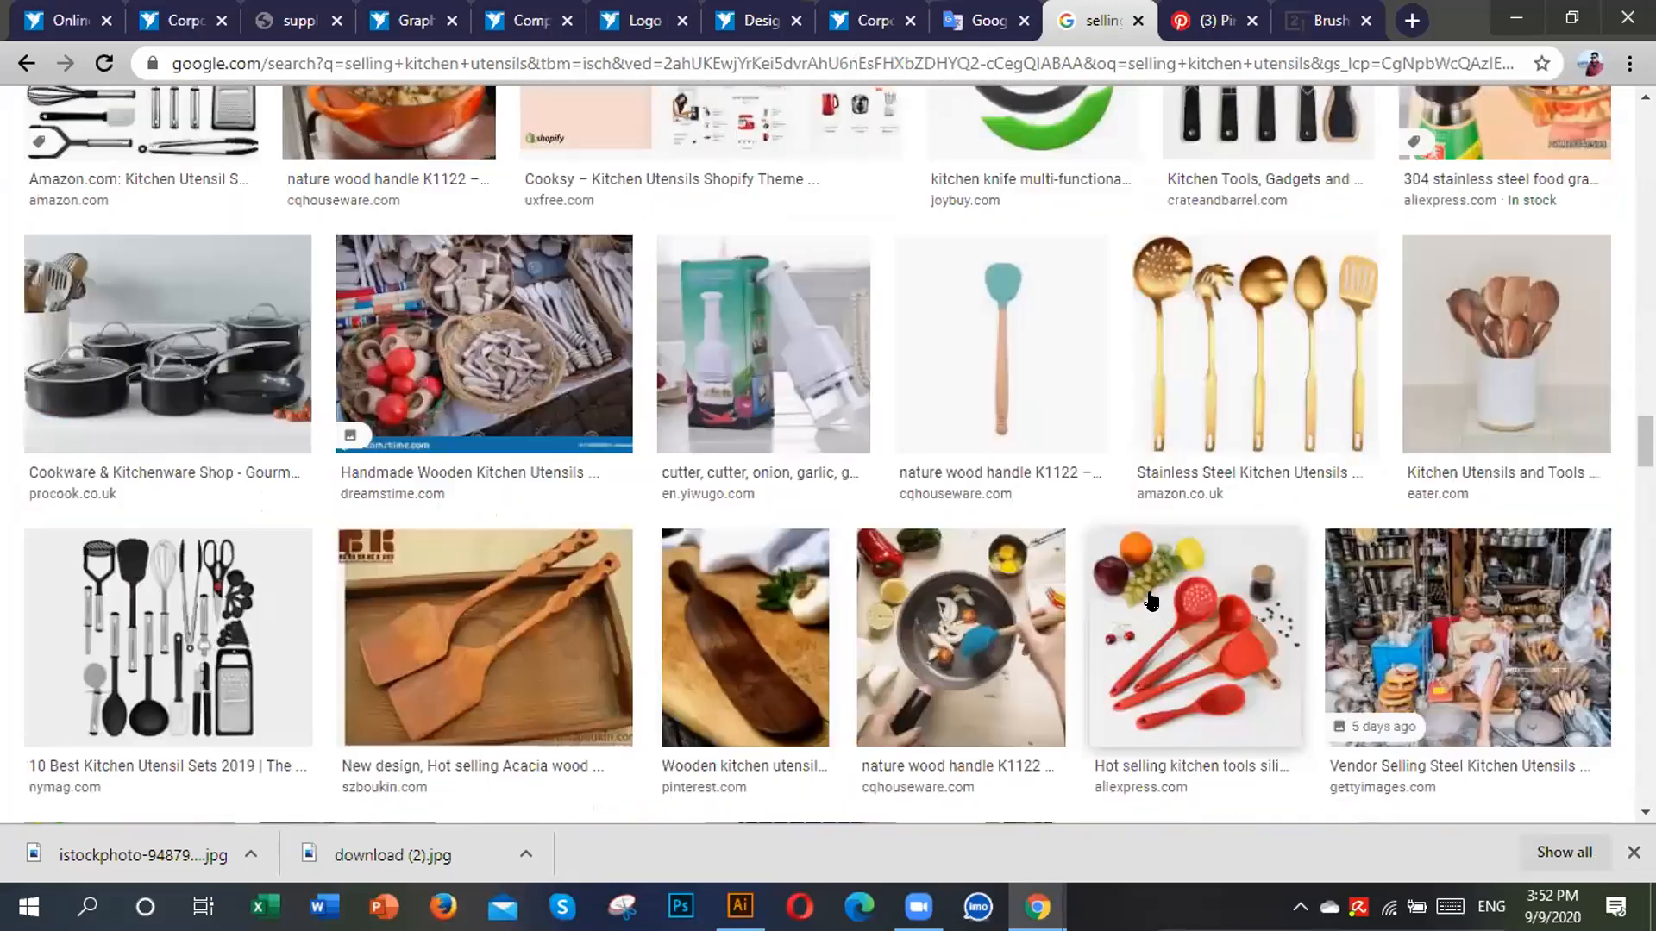
pyautogui.scroll(-2, 1152, 601)
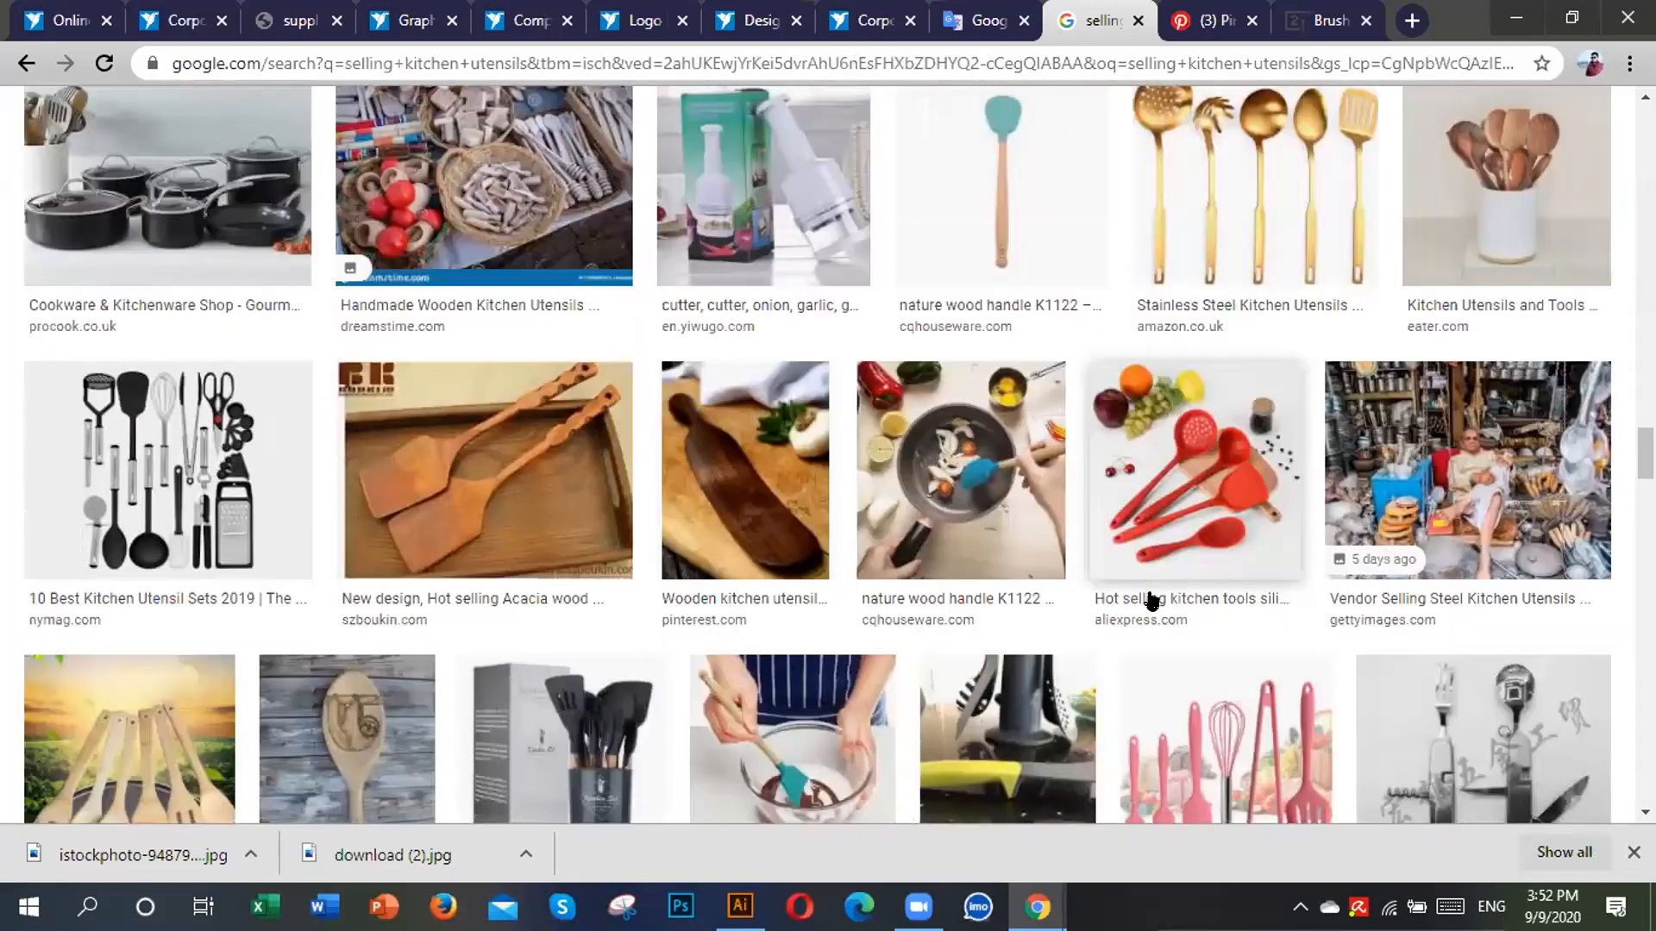
pyautogui.scroll(-2, 1151, 601)
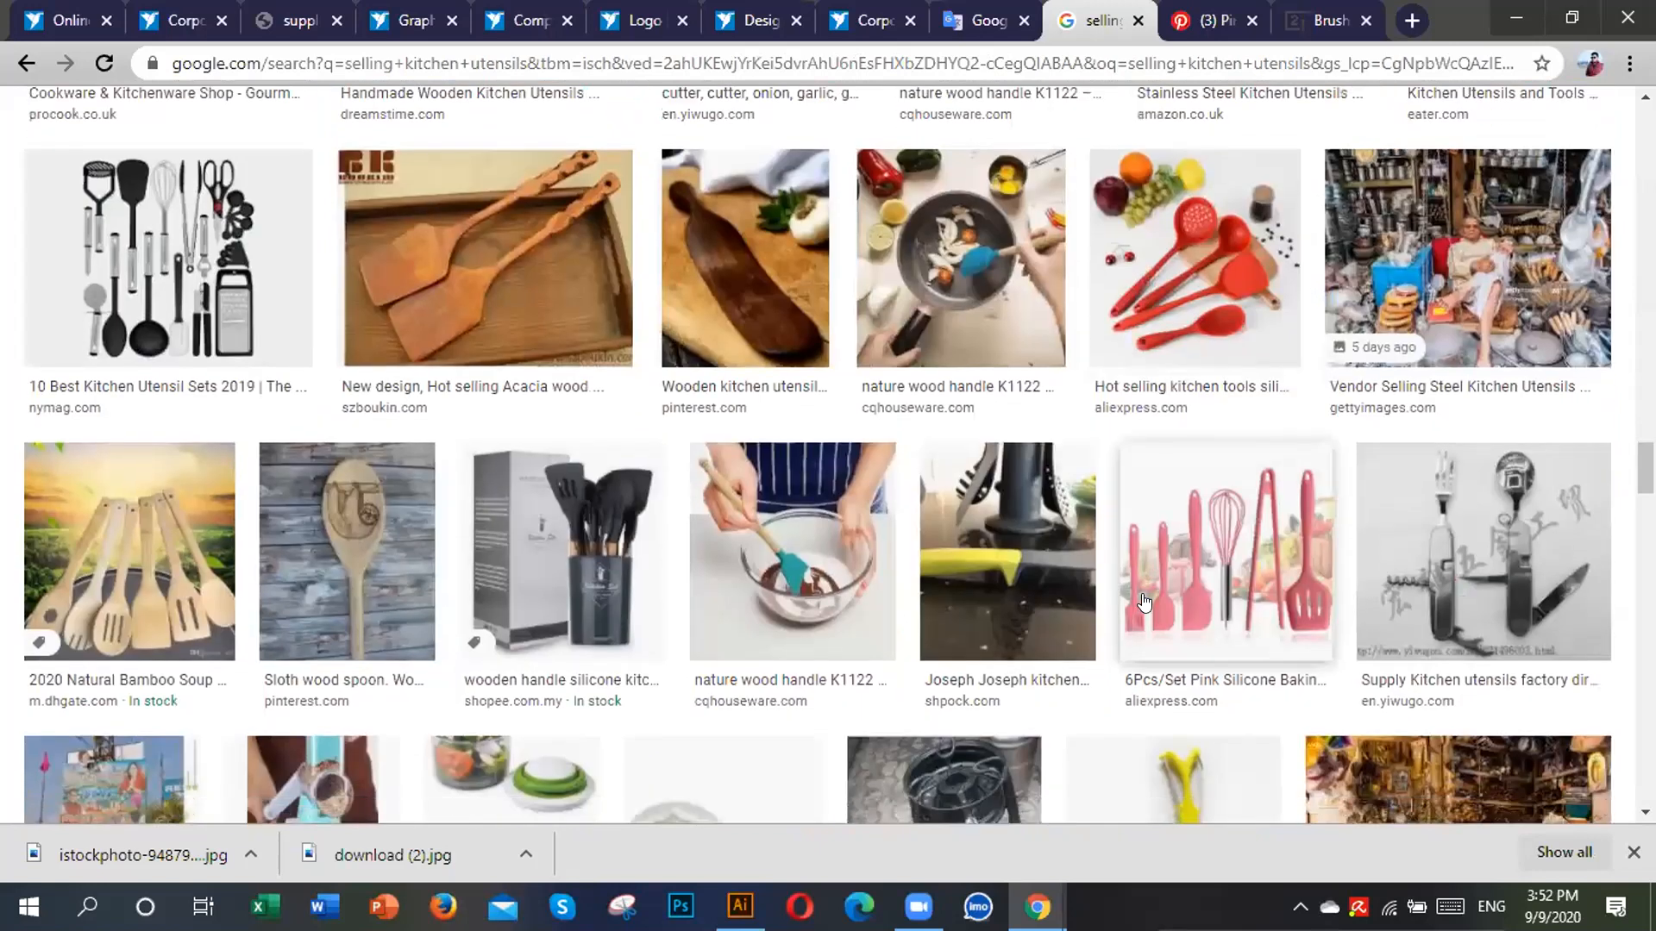
pyautogui.scroll(-2, 1145, 602)
pyautogui.scroll(-3, 1145, 602)
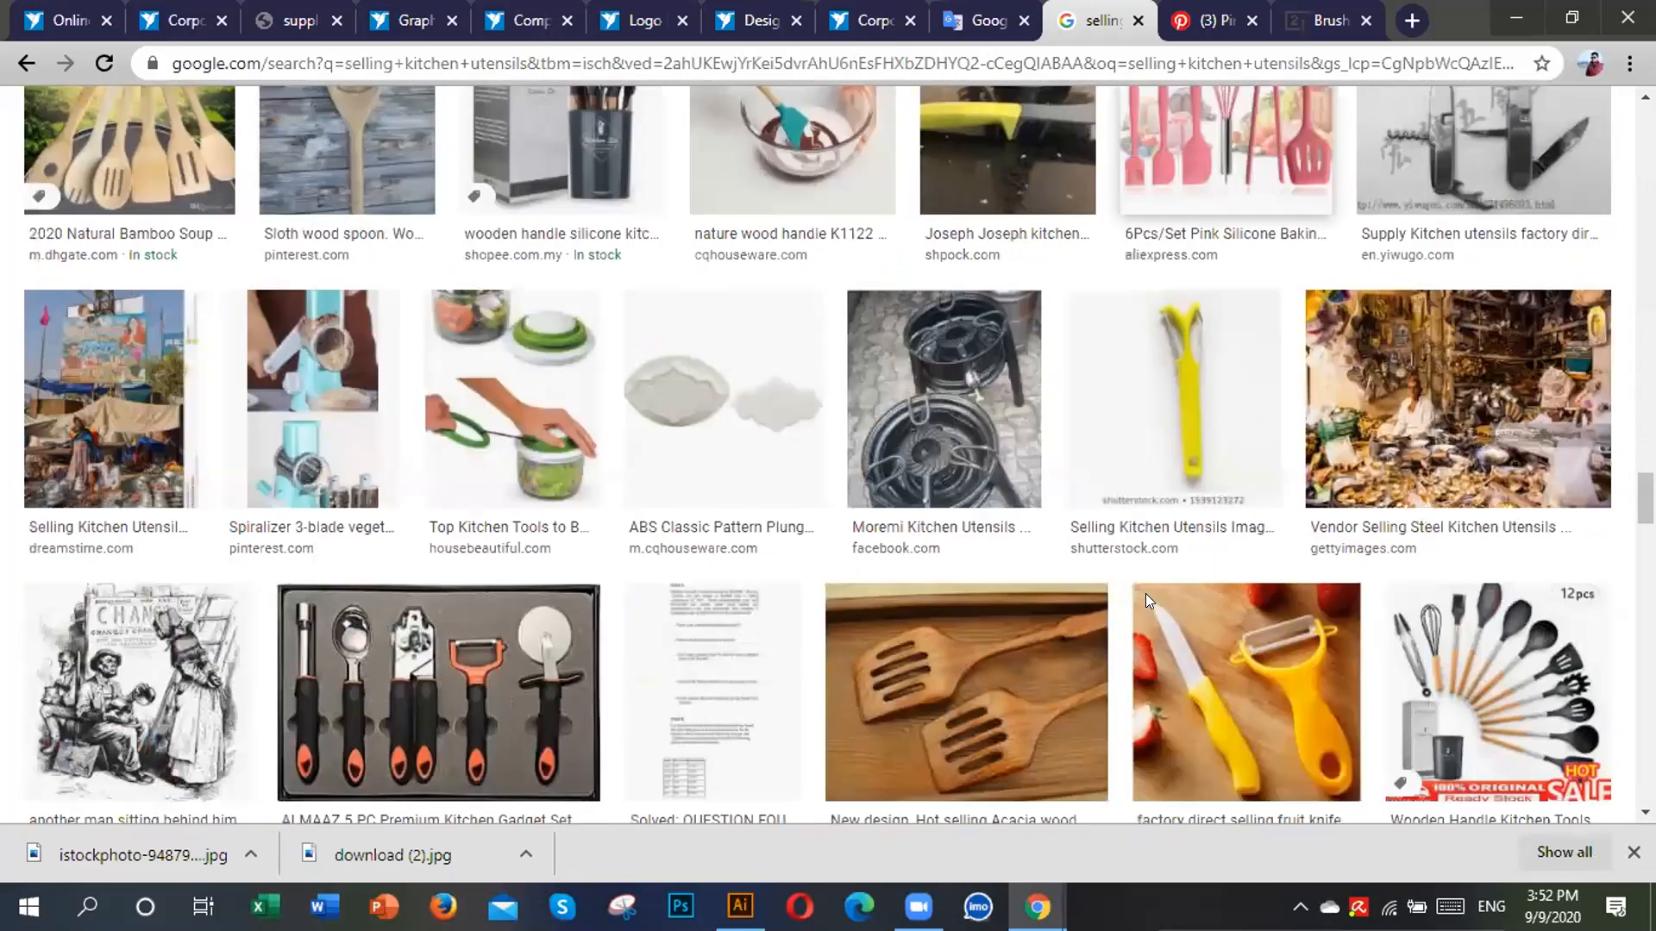
pyautogui.scroll(-6, 1145, 602)
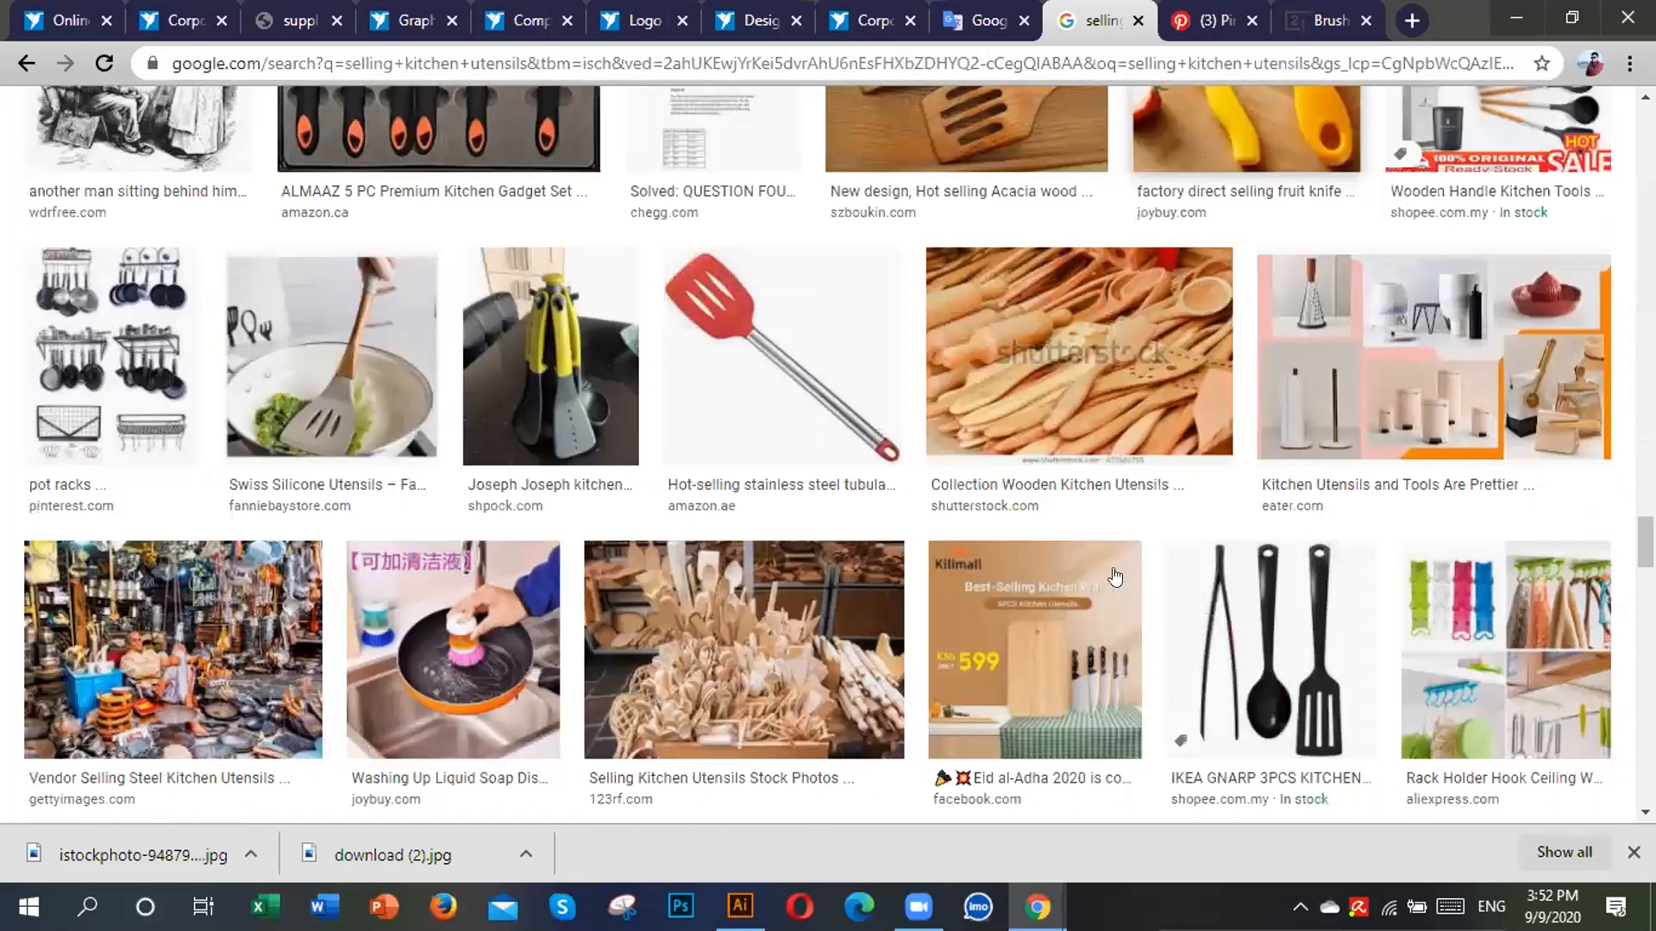
pyautogui.scroll(-5, 1198, 542)
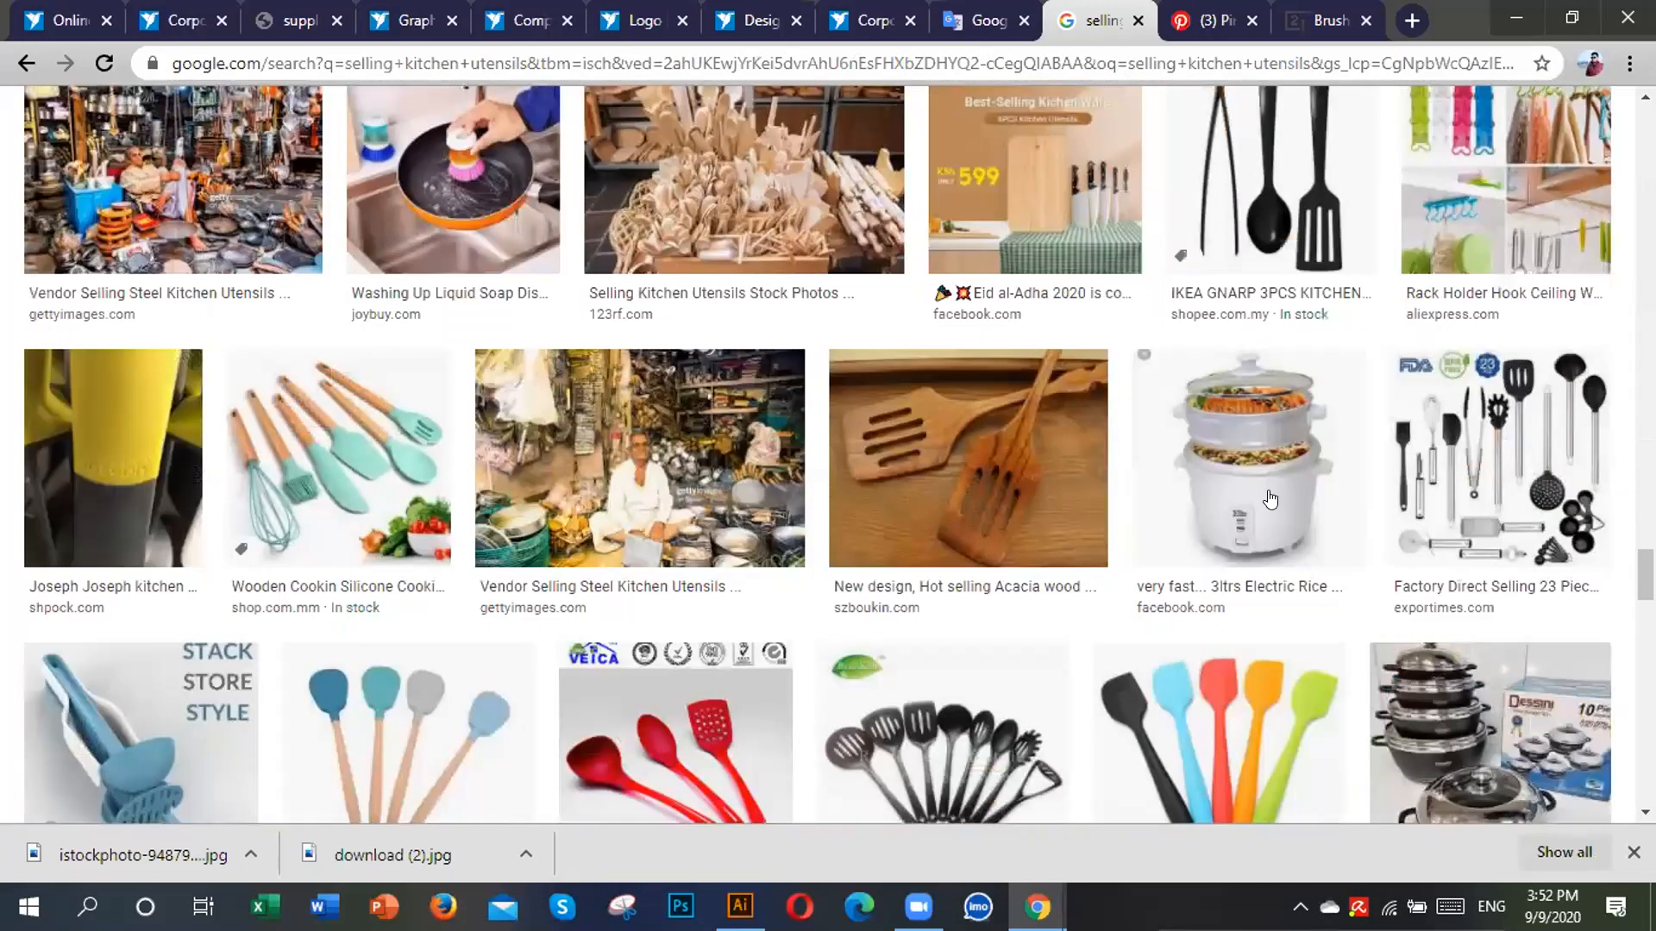
# Preview the black IKEA GNARP 3-piece kitchen utensils image and open its Shopee product page.
pyautogui.scroll(4, 1269, 498)
pyautogui.click(1269, 498)
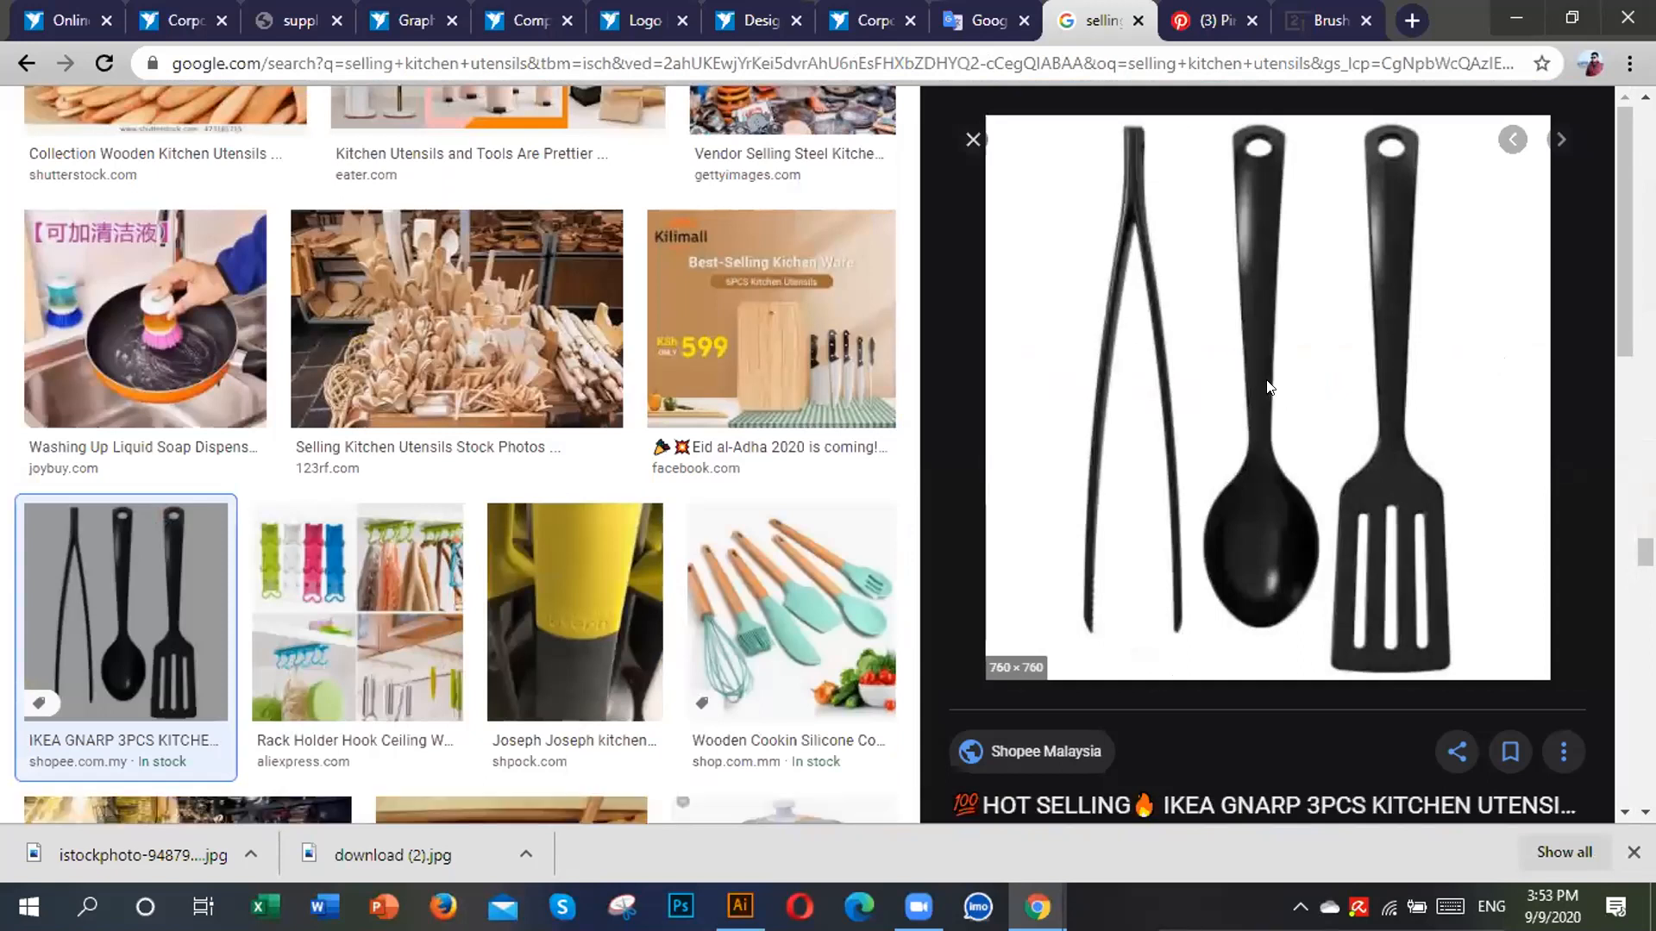
pyautogui.click(1270, 384)
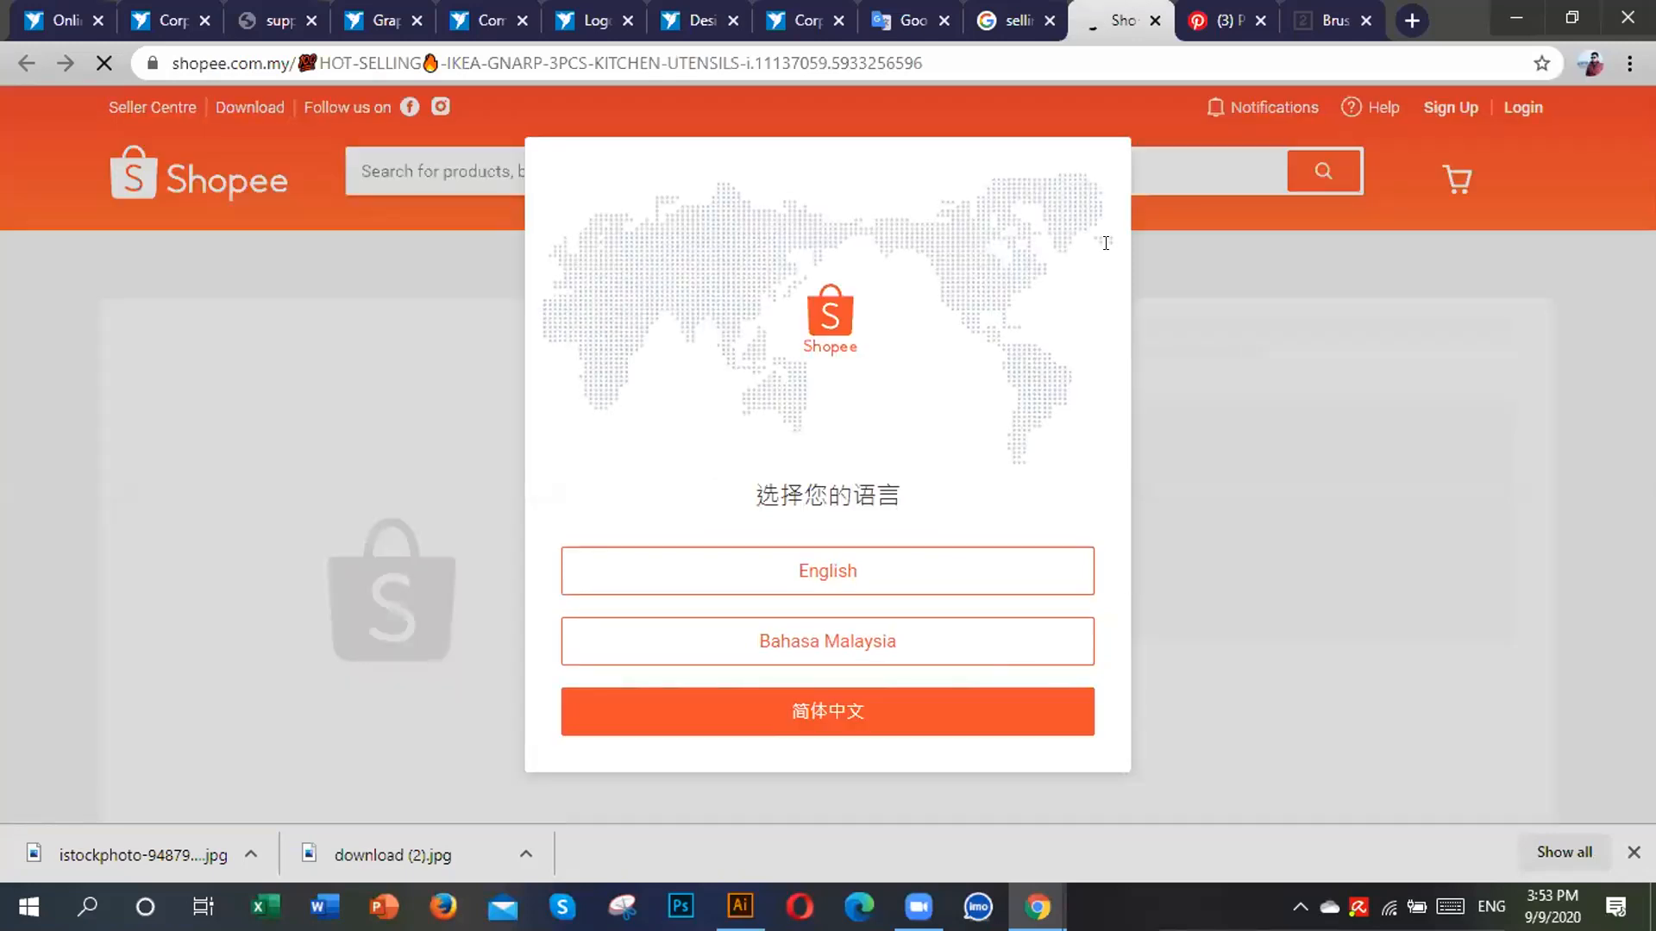
# Examine the Brushed Gold Cooking Utensils Set of 3 on its Pinterest pin and CB2 product page.
pyautogui.hotkey('ctrl', 'Tab')
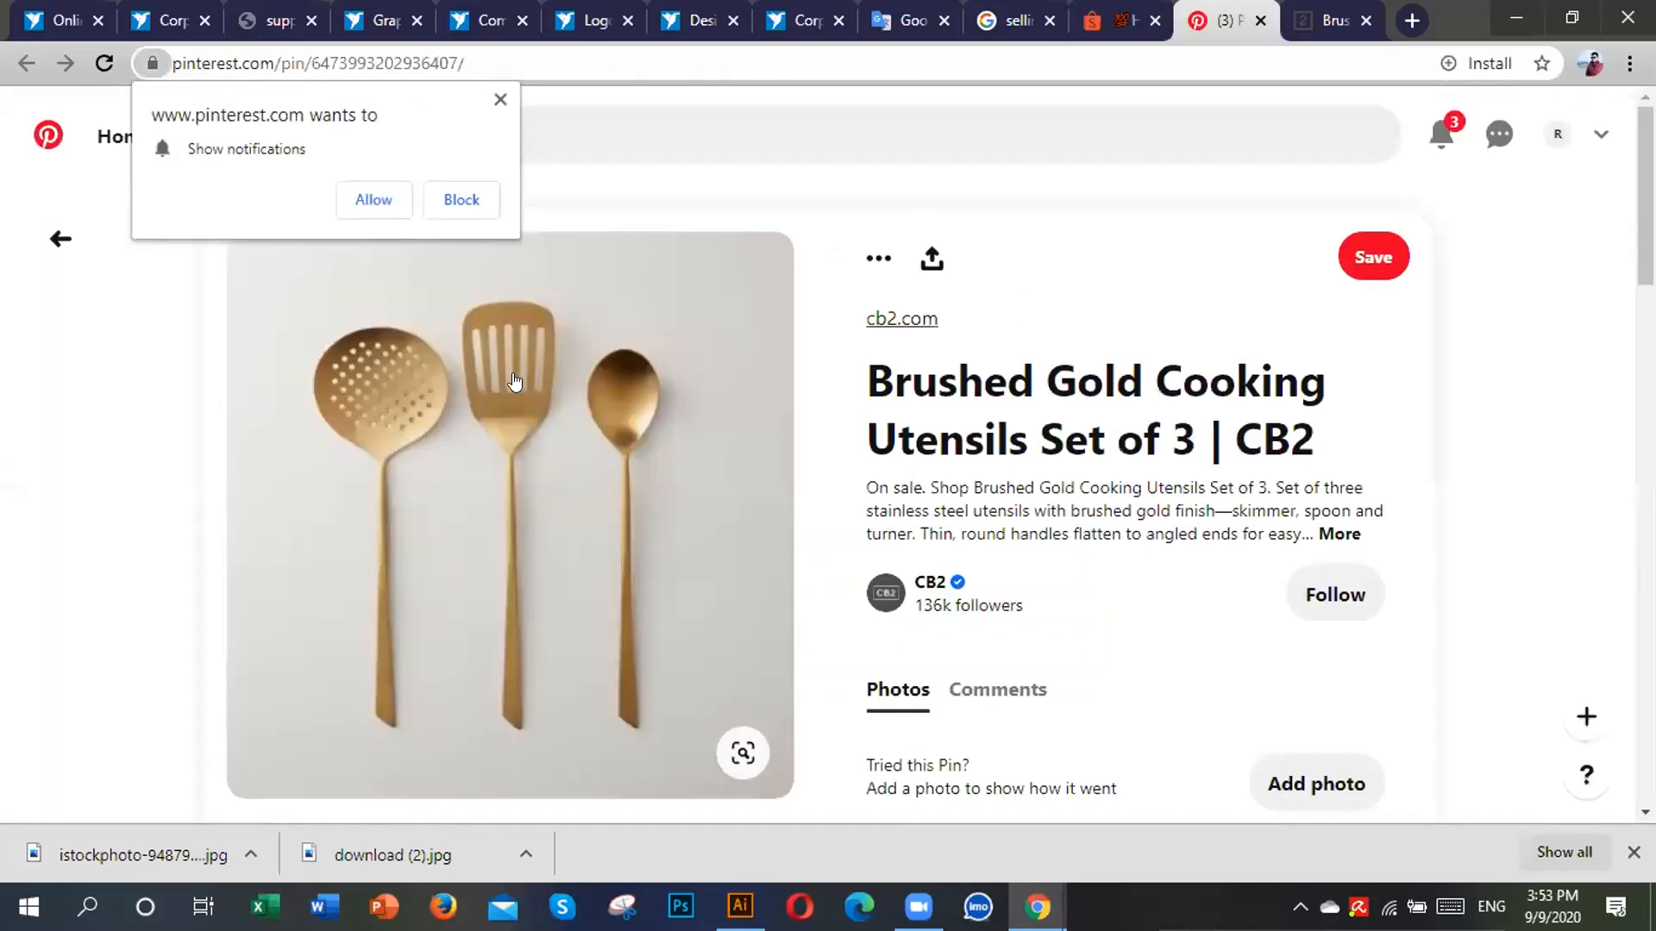
pyautogui.rightClick(520, 377)
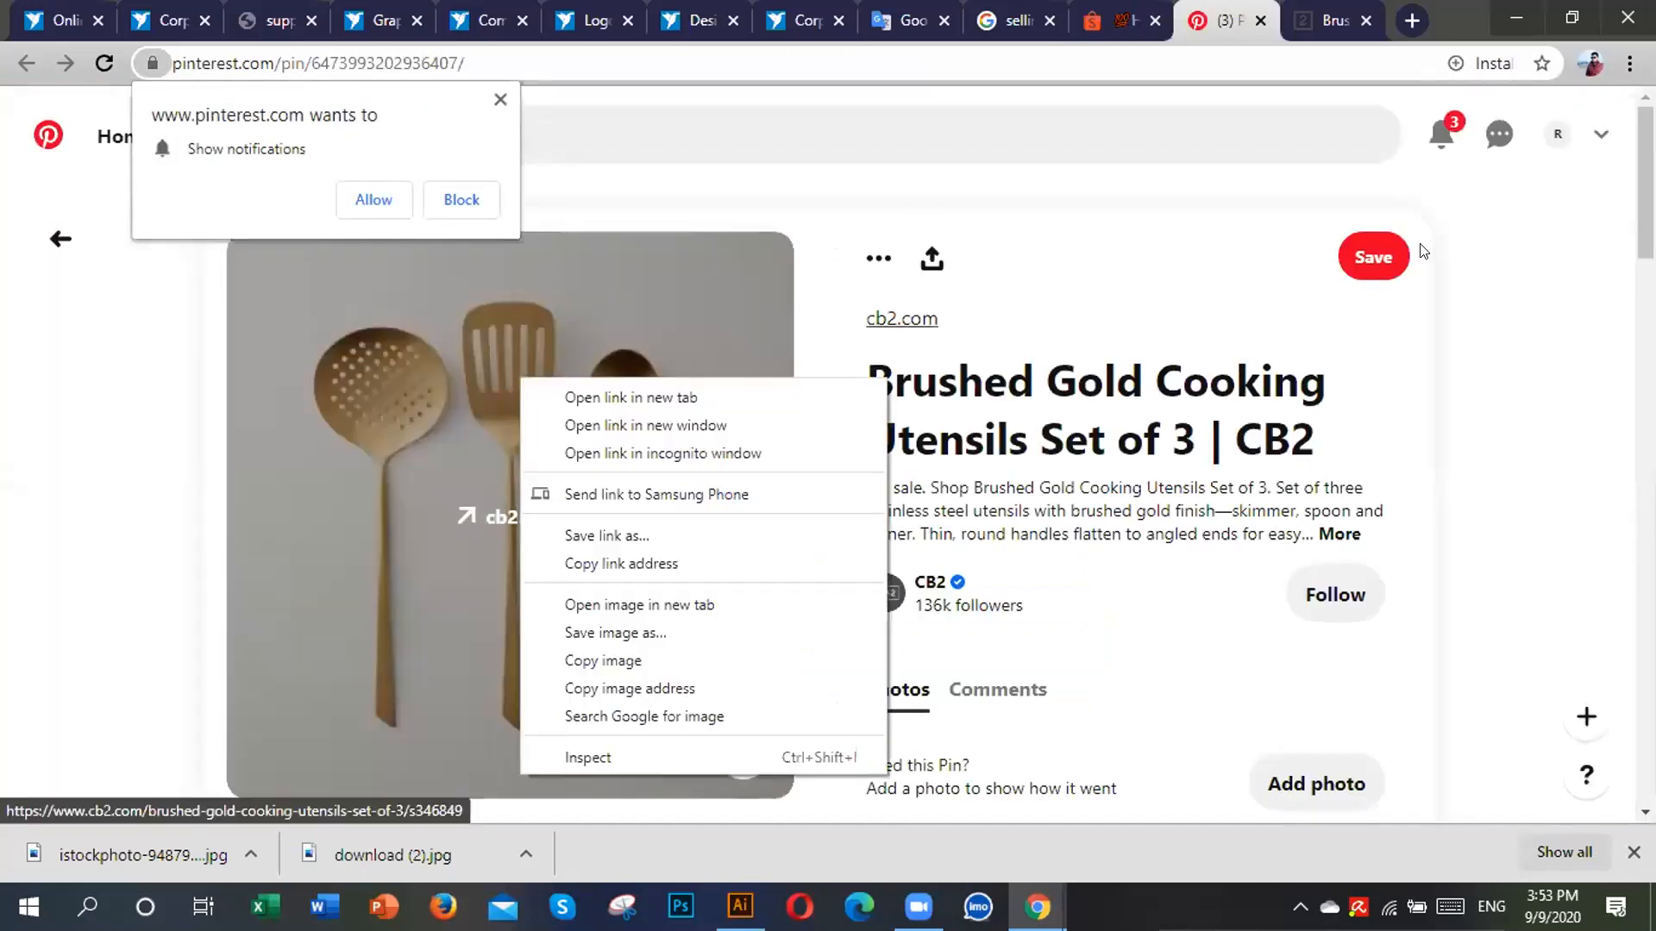
pyautogui.click(1348, 9)
pyautogui.click(1348, 9)
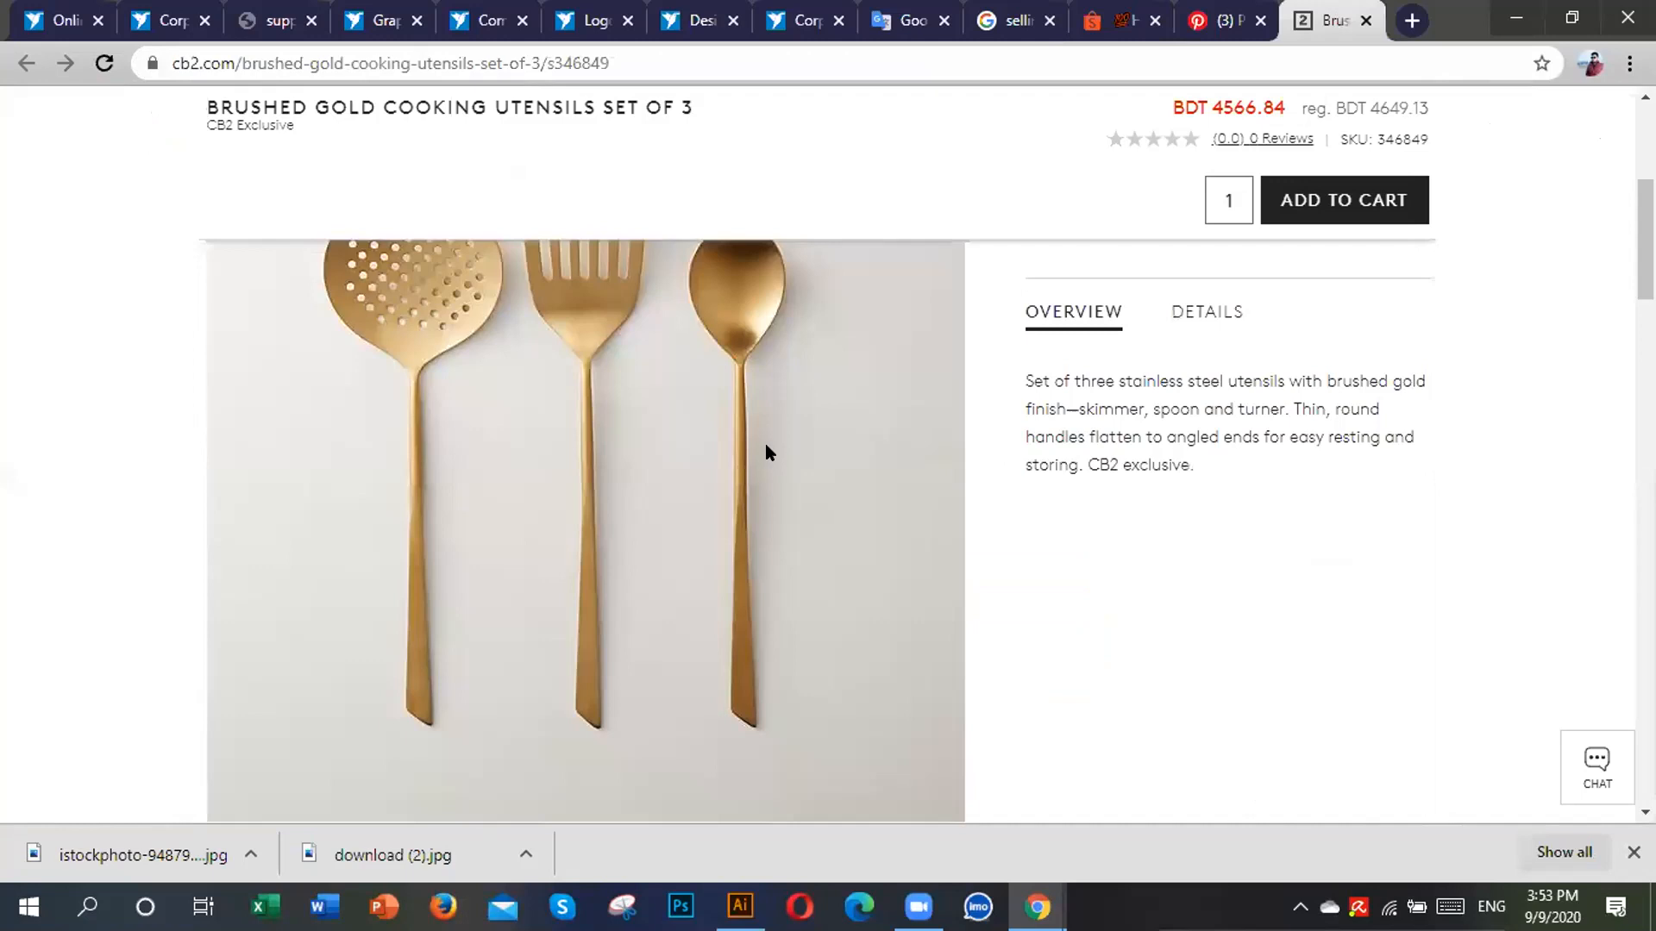
pyautogui.scroll(4, 766, 445)
pyautogui.scroll(-4, 775, 434)
pyautogui.scroll(4, 414, 199)
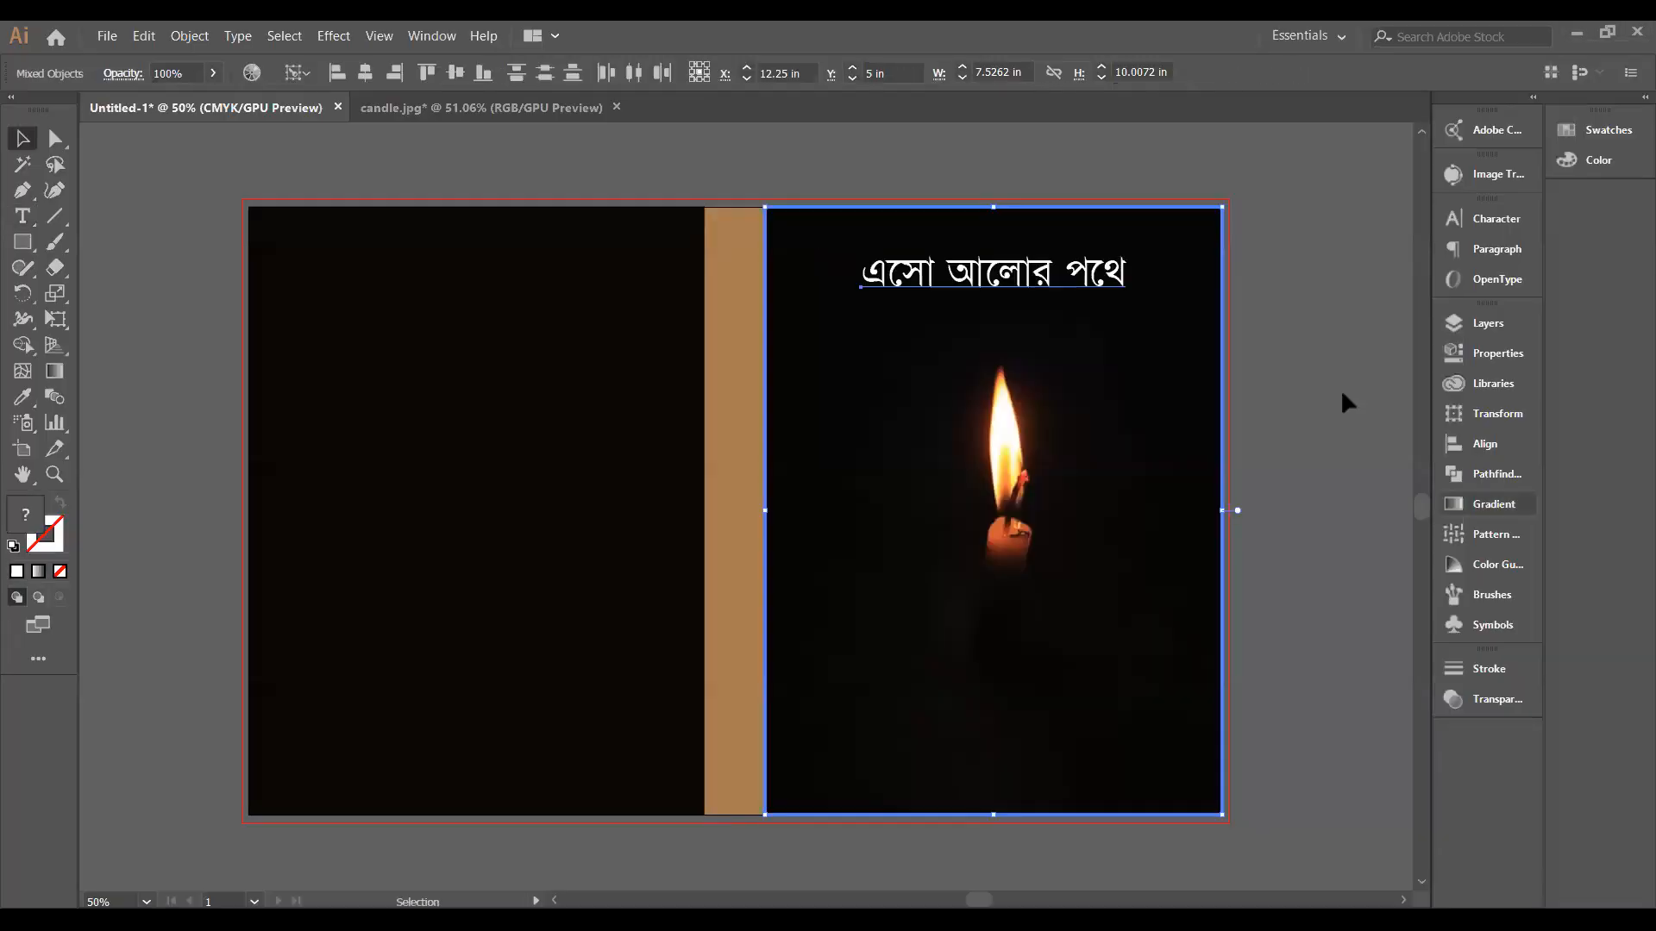
# Switch to the Illustrator book cover document and deselect the front cover's candle image and title.
pyautogui.click(1347, 403)
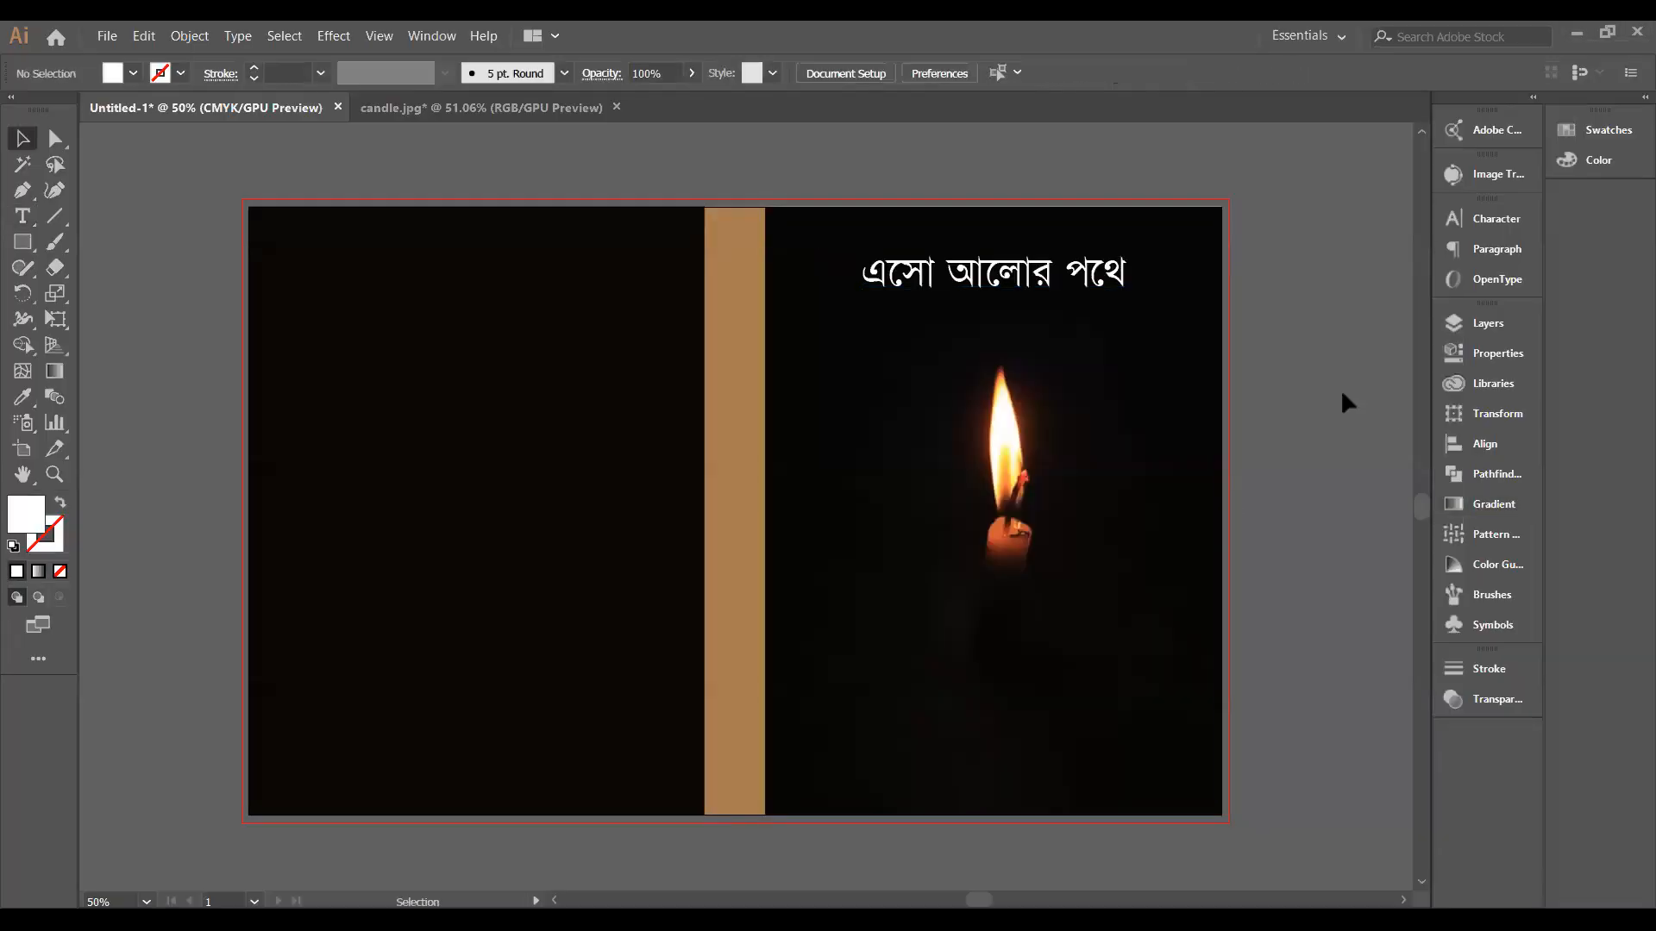
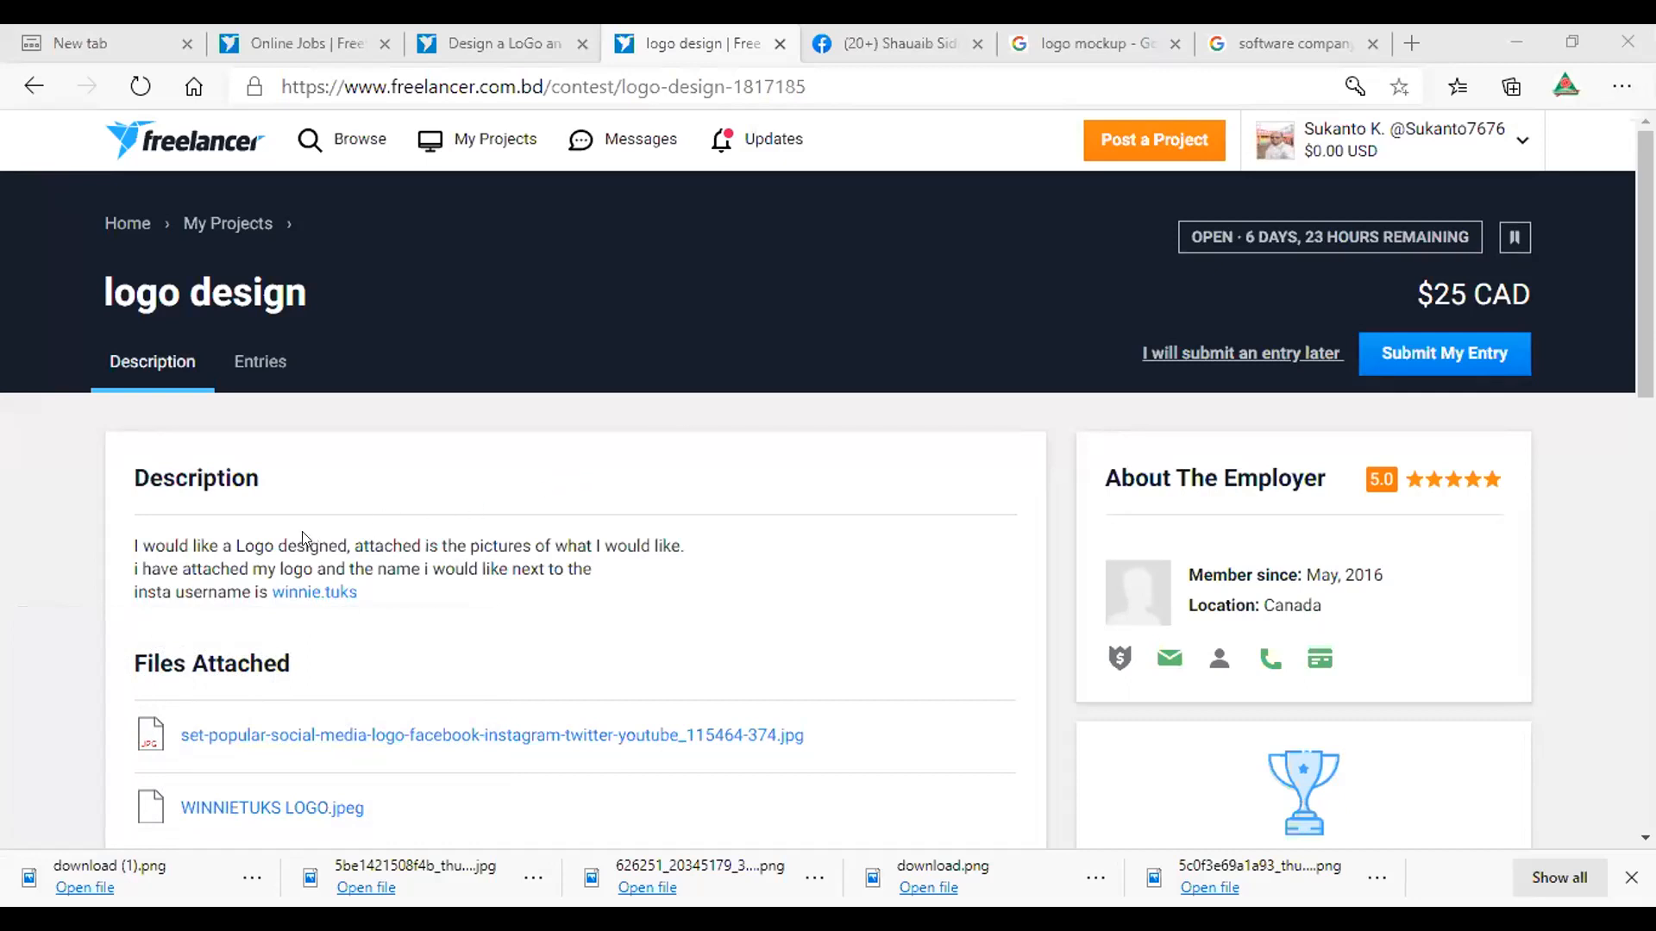
# Dismiss the project pop-ups on the logo design contest page and preview the WINNIETUKS LOGO.jpeg attachment.
pyautogui.scroll(-1, 303, 539)
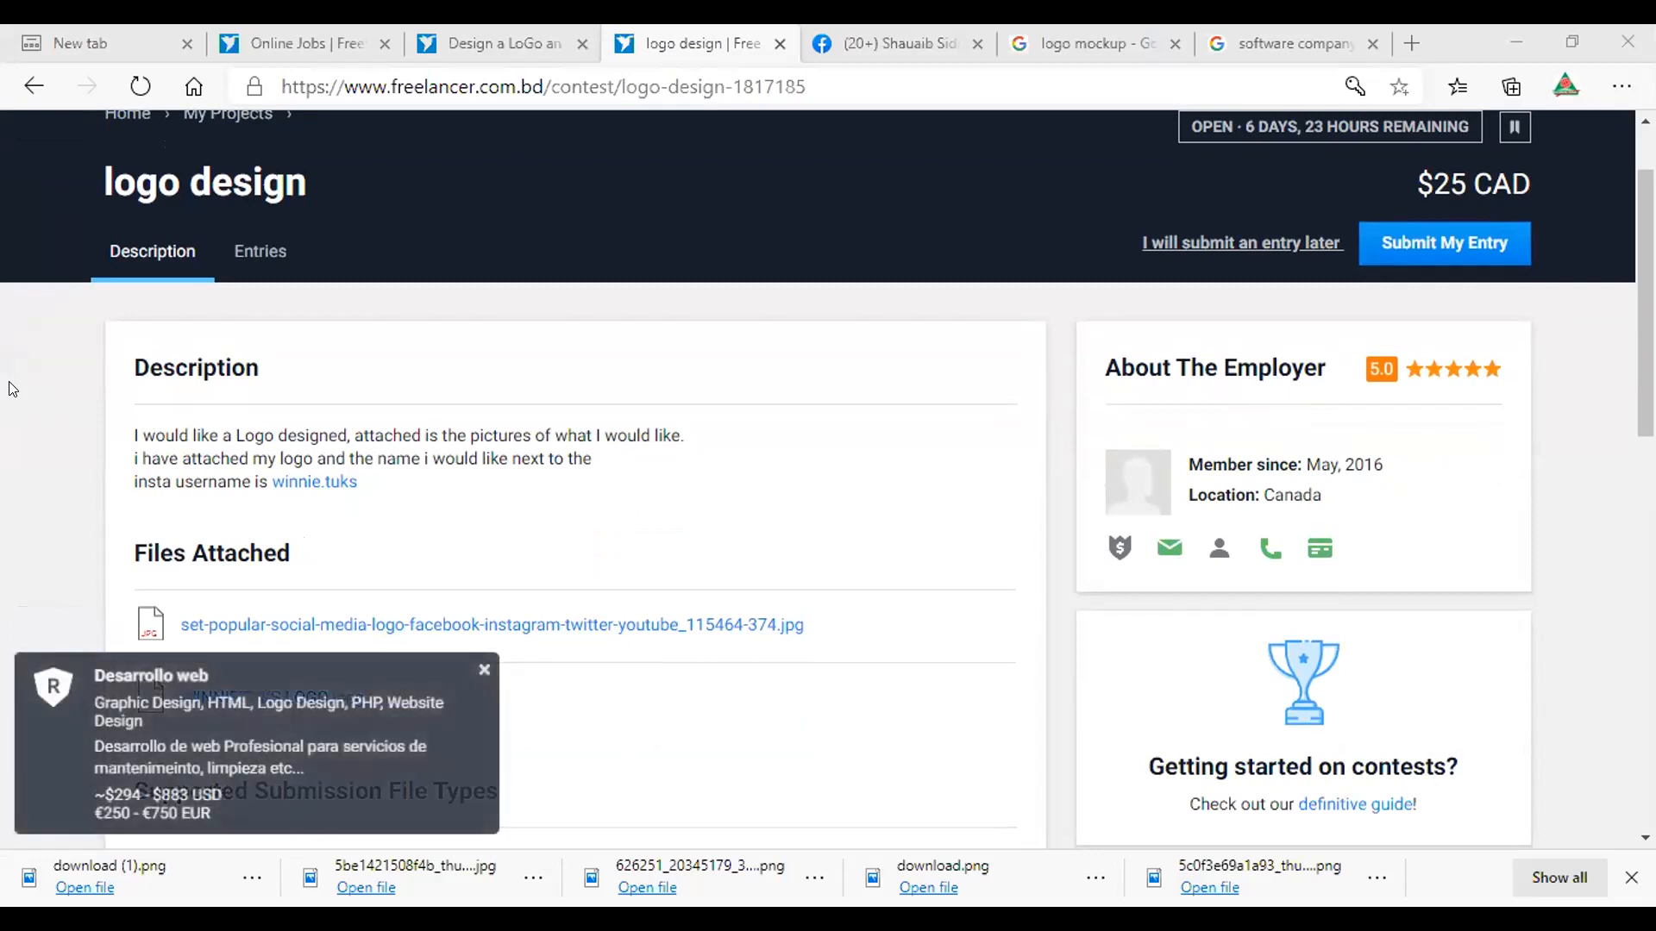
pyautogui.click(483, 672)
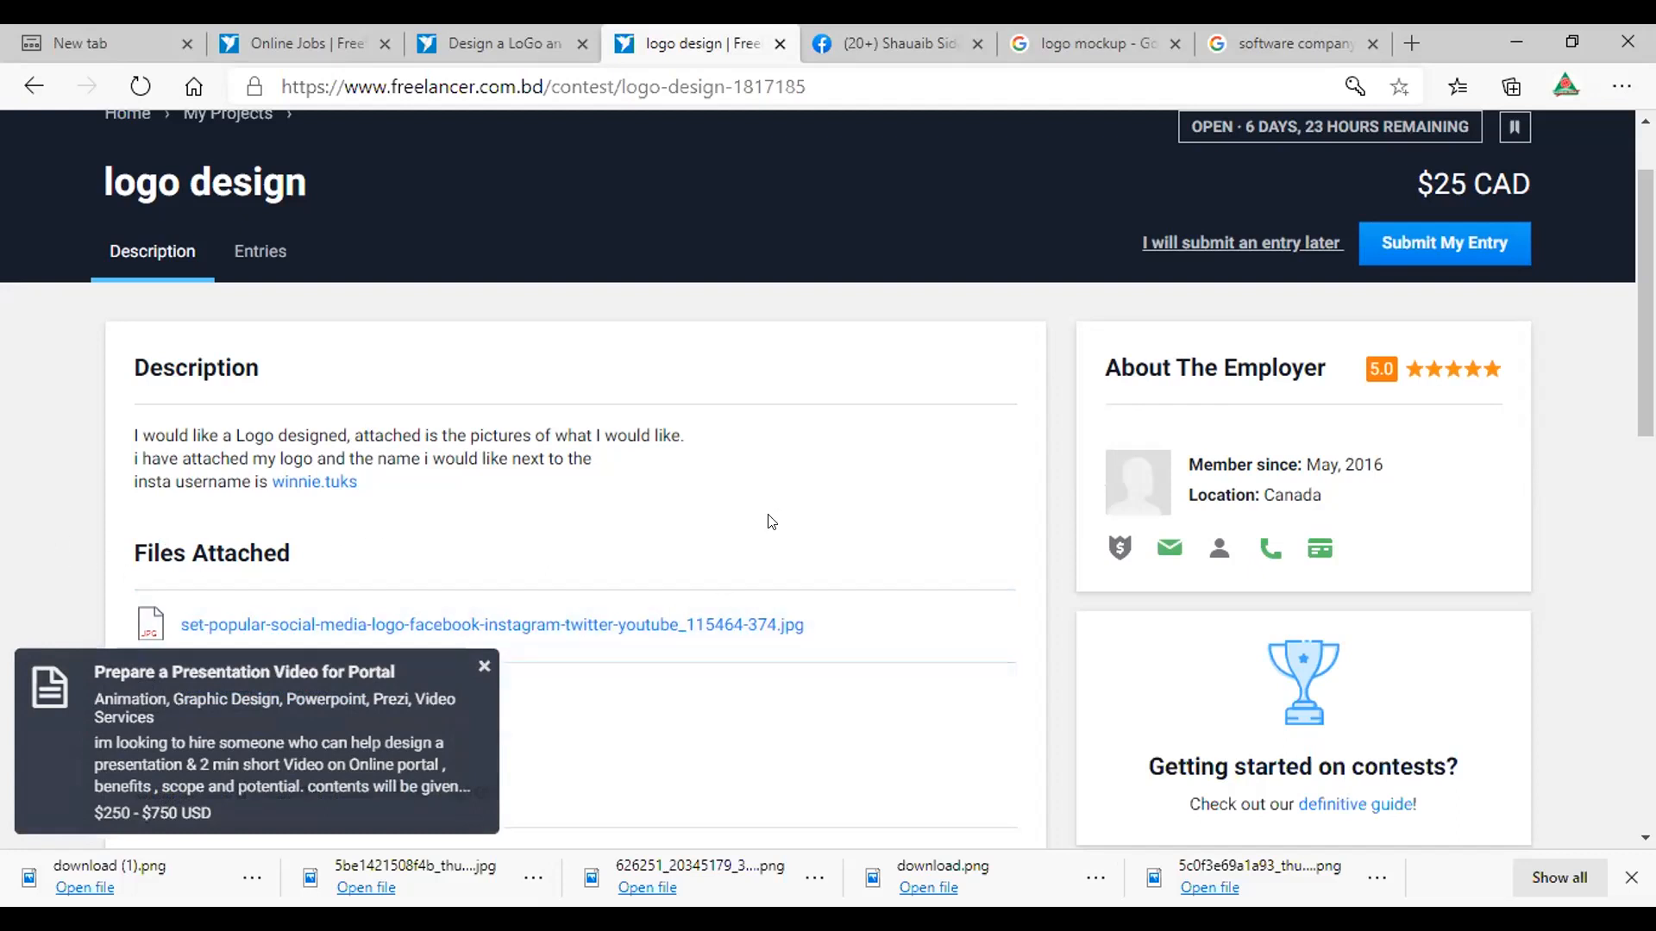
pyautogui.click(484, 666)
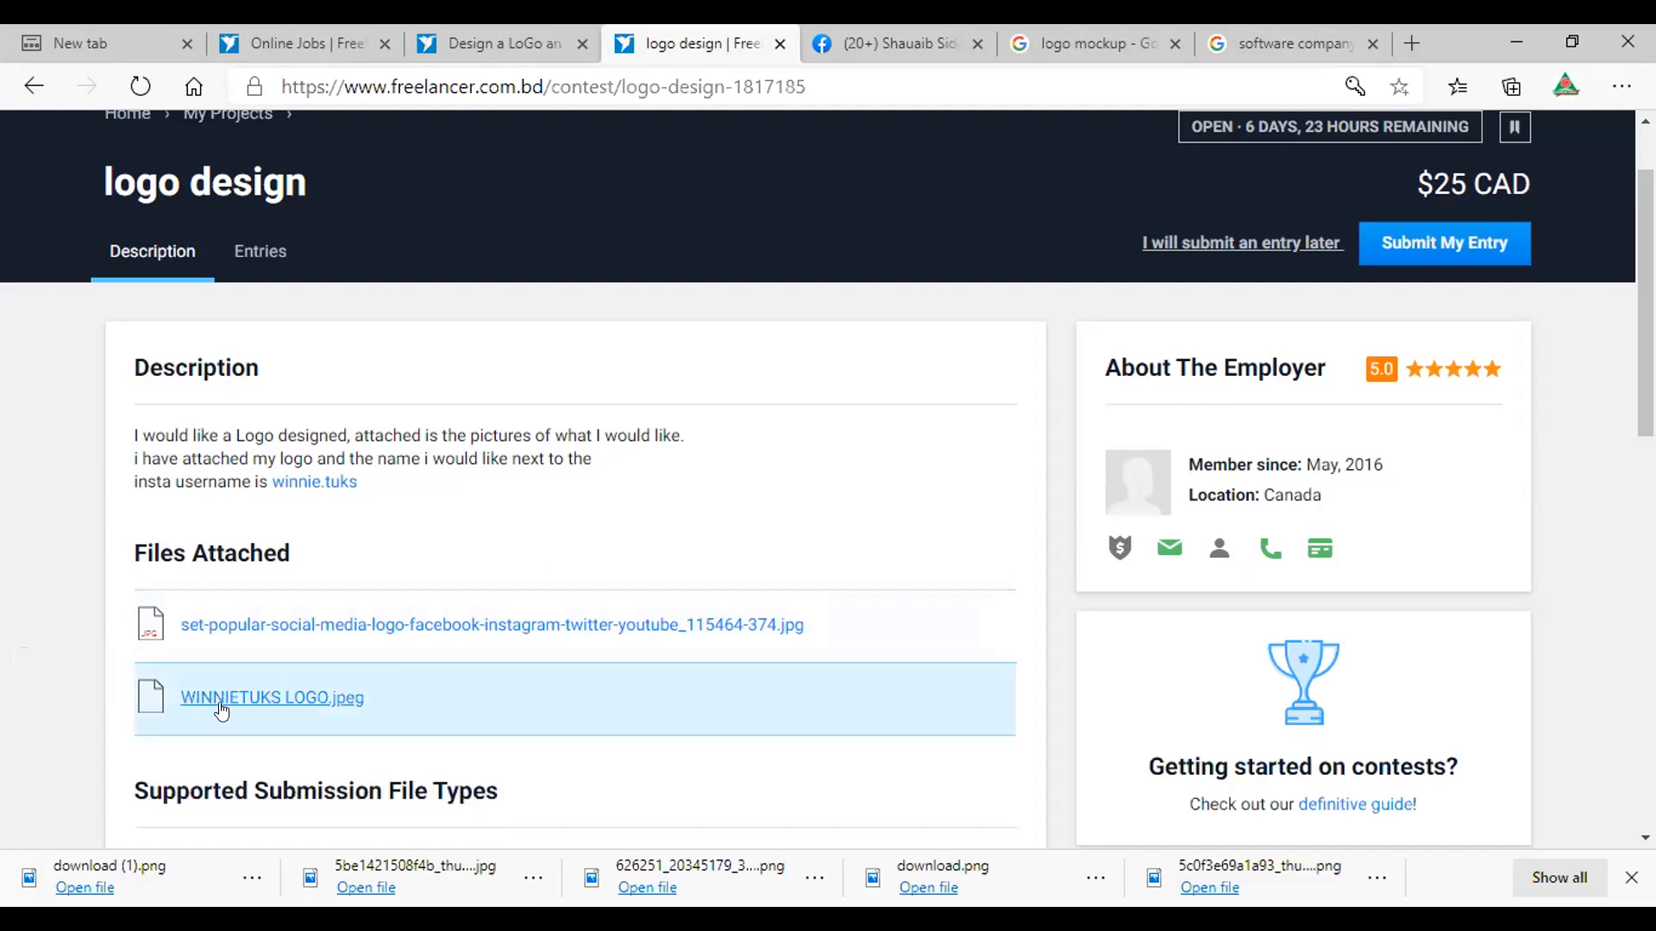
pyautogui.click(243, 696)
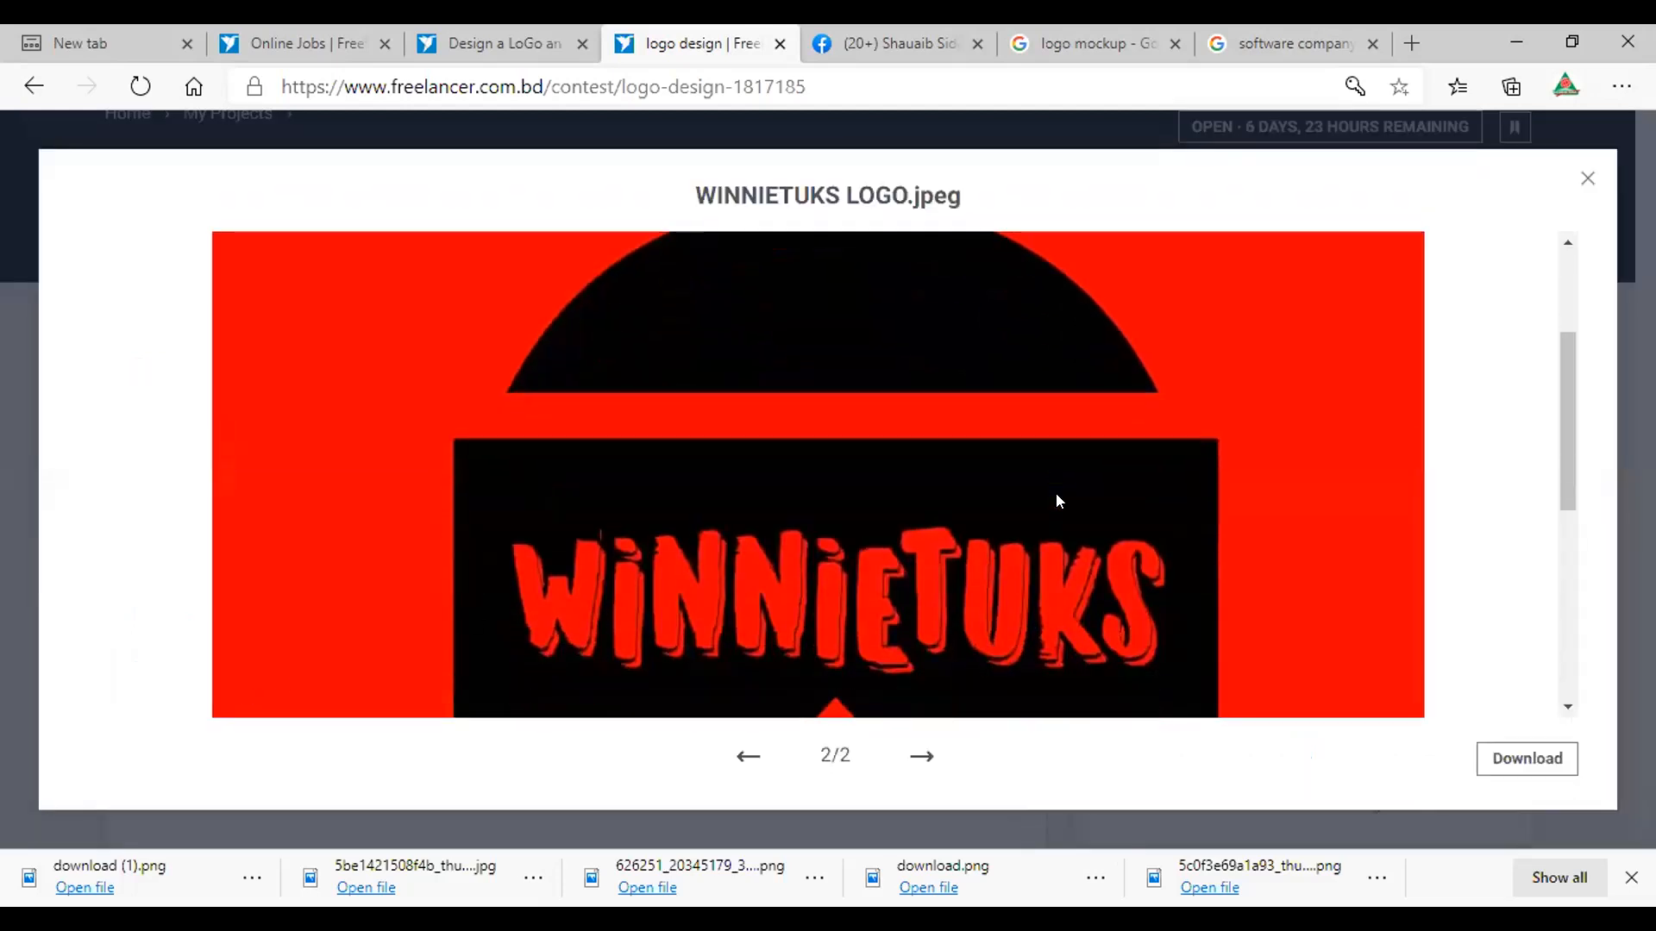
pyautogui.scroll(-1, 1060, 500)
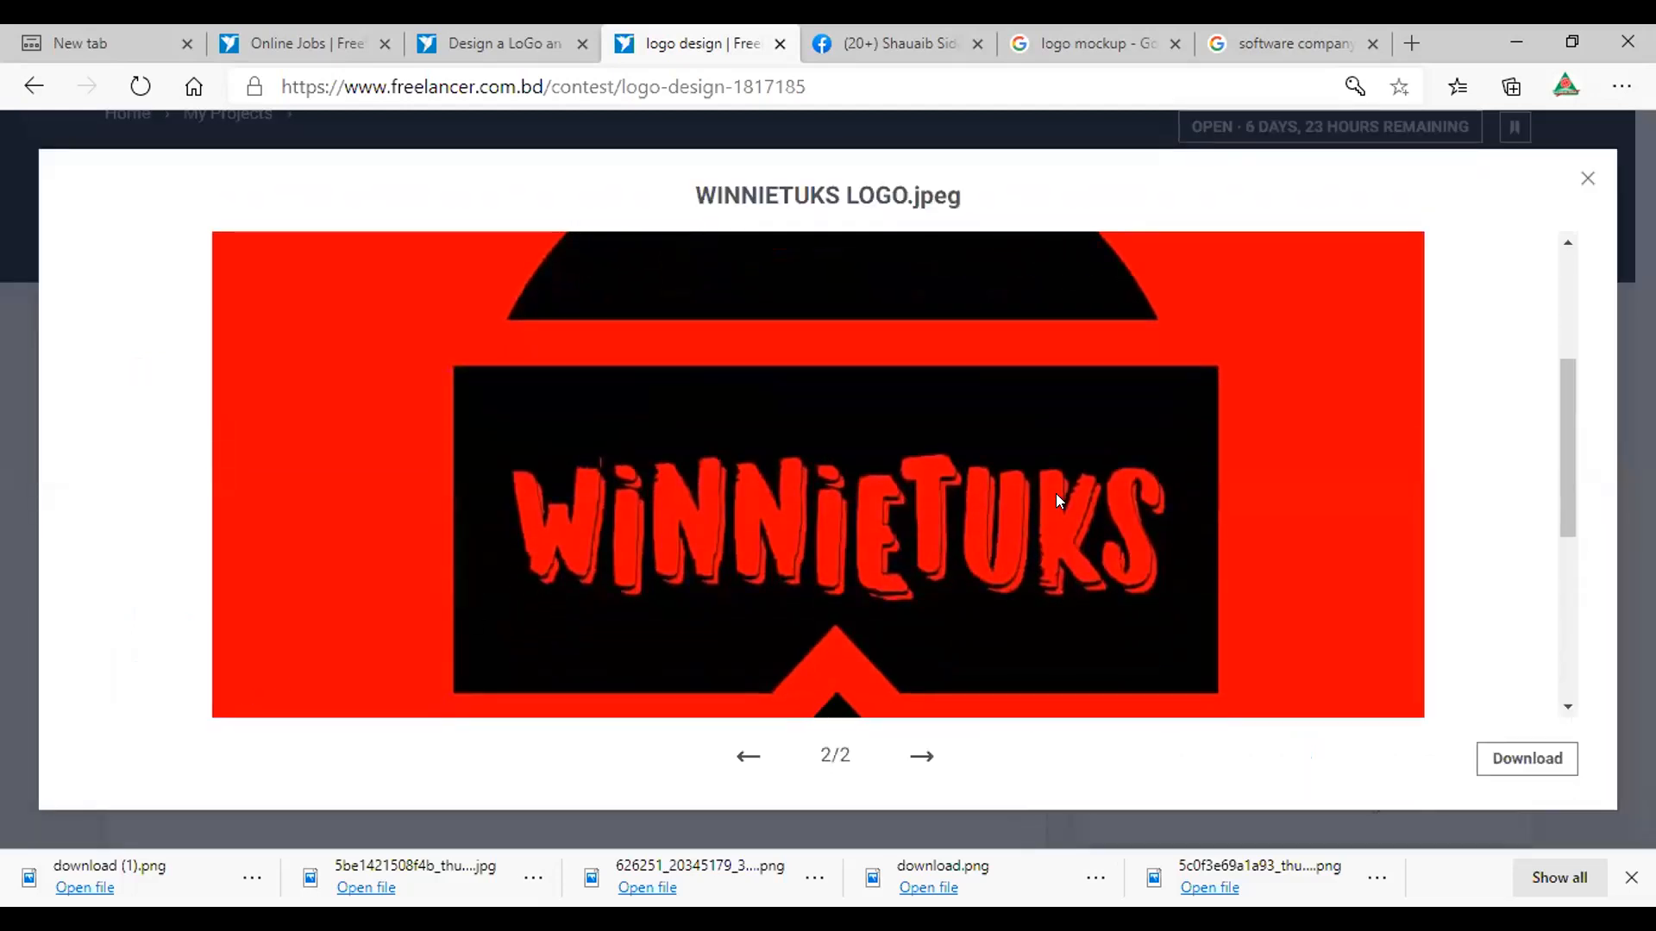
pyautogui.scroll(-2, 1344, 380)
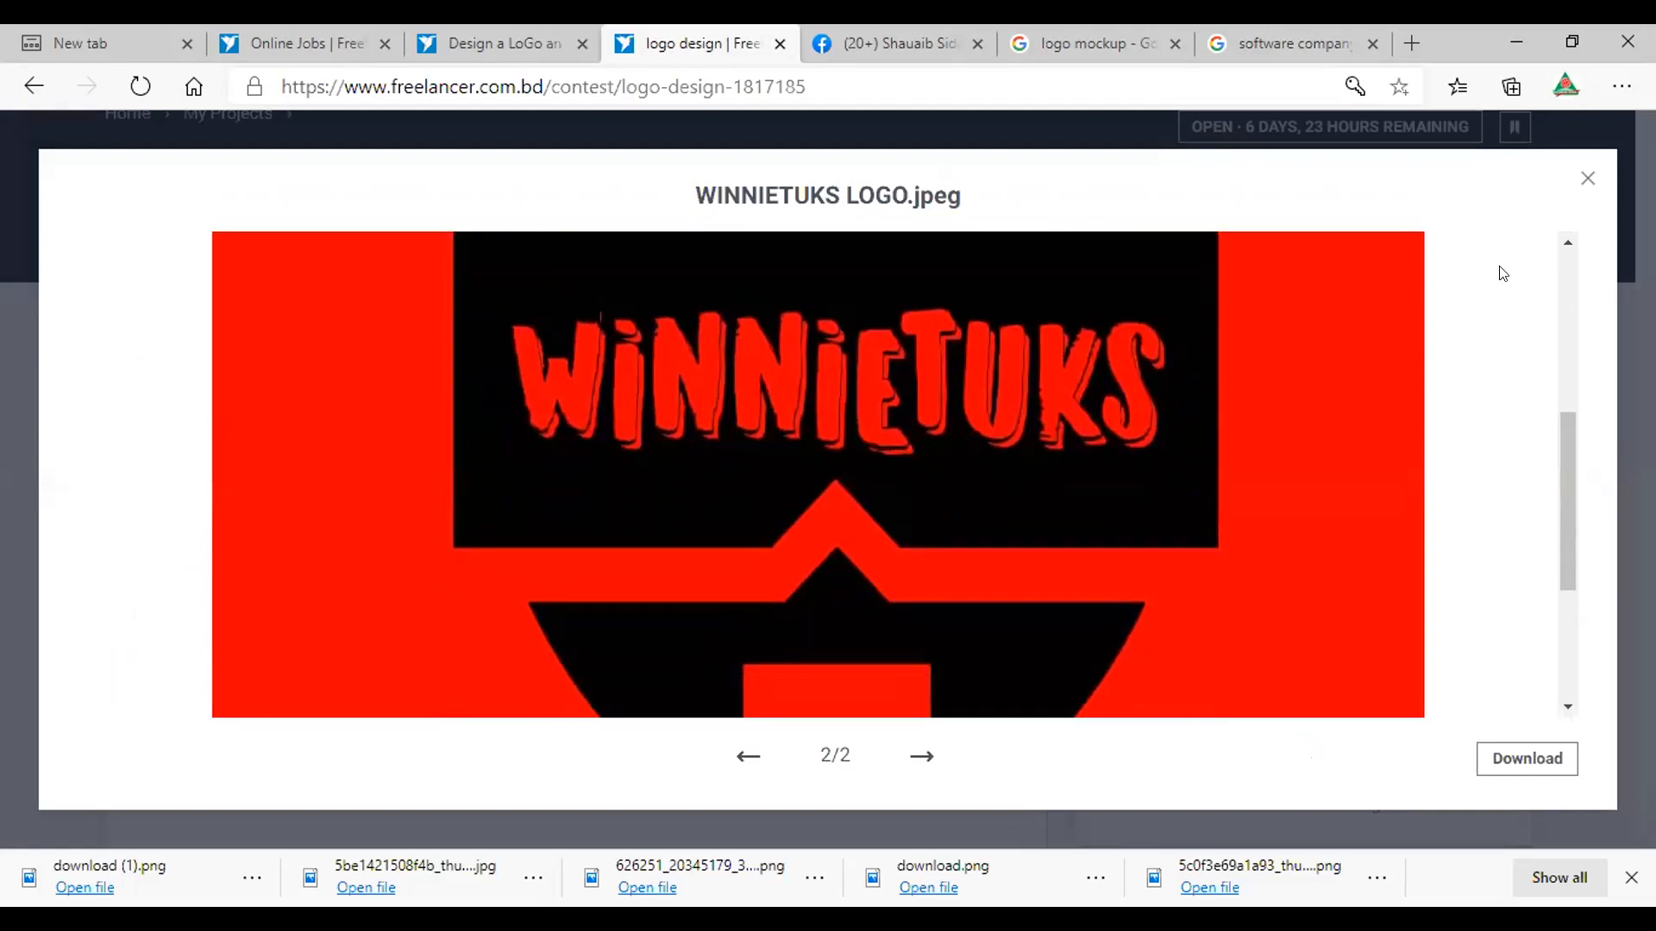
pyautogui.click(1582, 177)
# Preview the attached JPG of Facebook, Instagram, Twitter and YouTube logo banners, and return to the contest page.
pyautogui.click(354, 628)
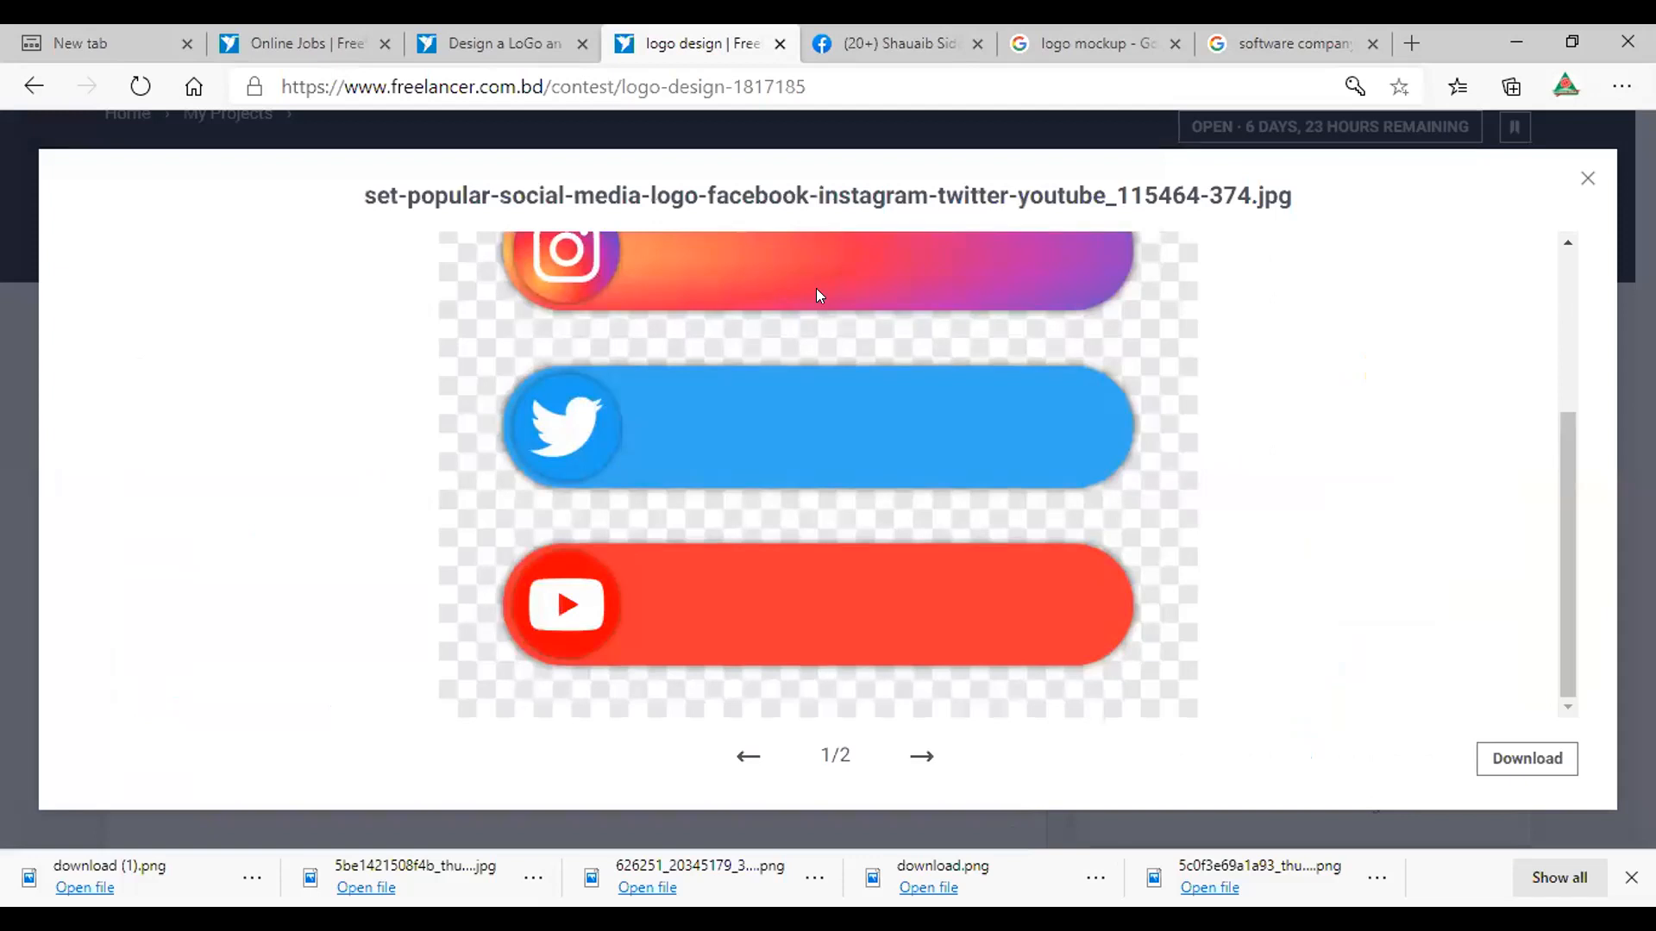
pyautogui.scroll(1, 701, 371)
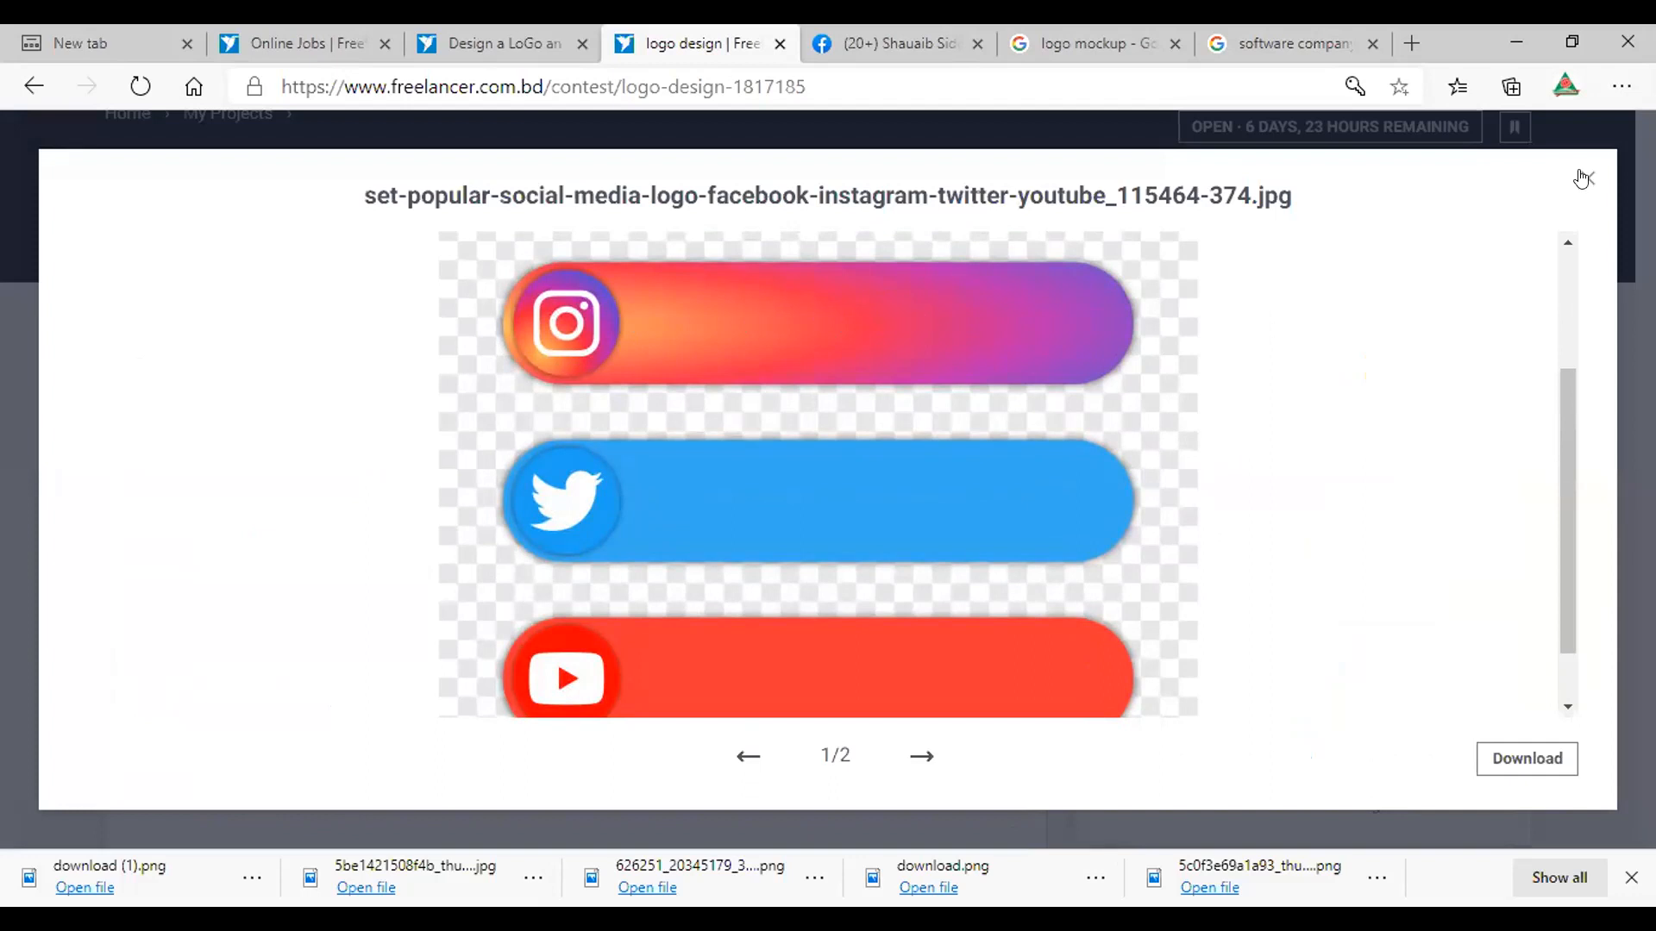
pyautogui.click(1581, 178)
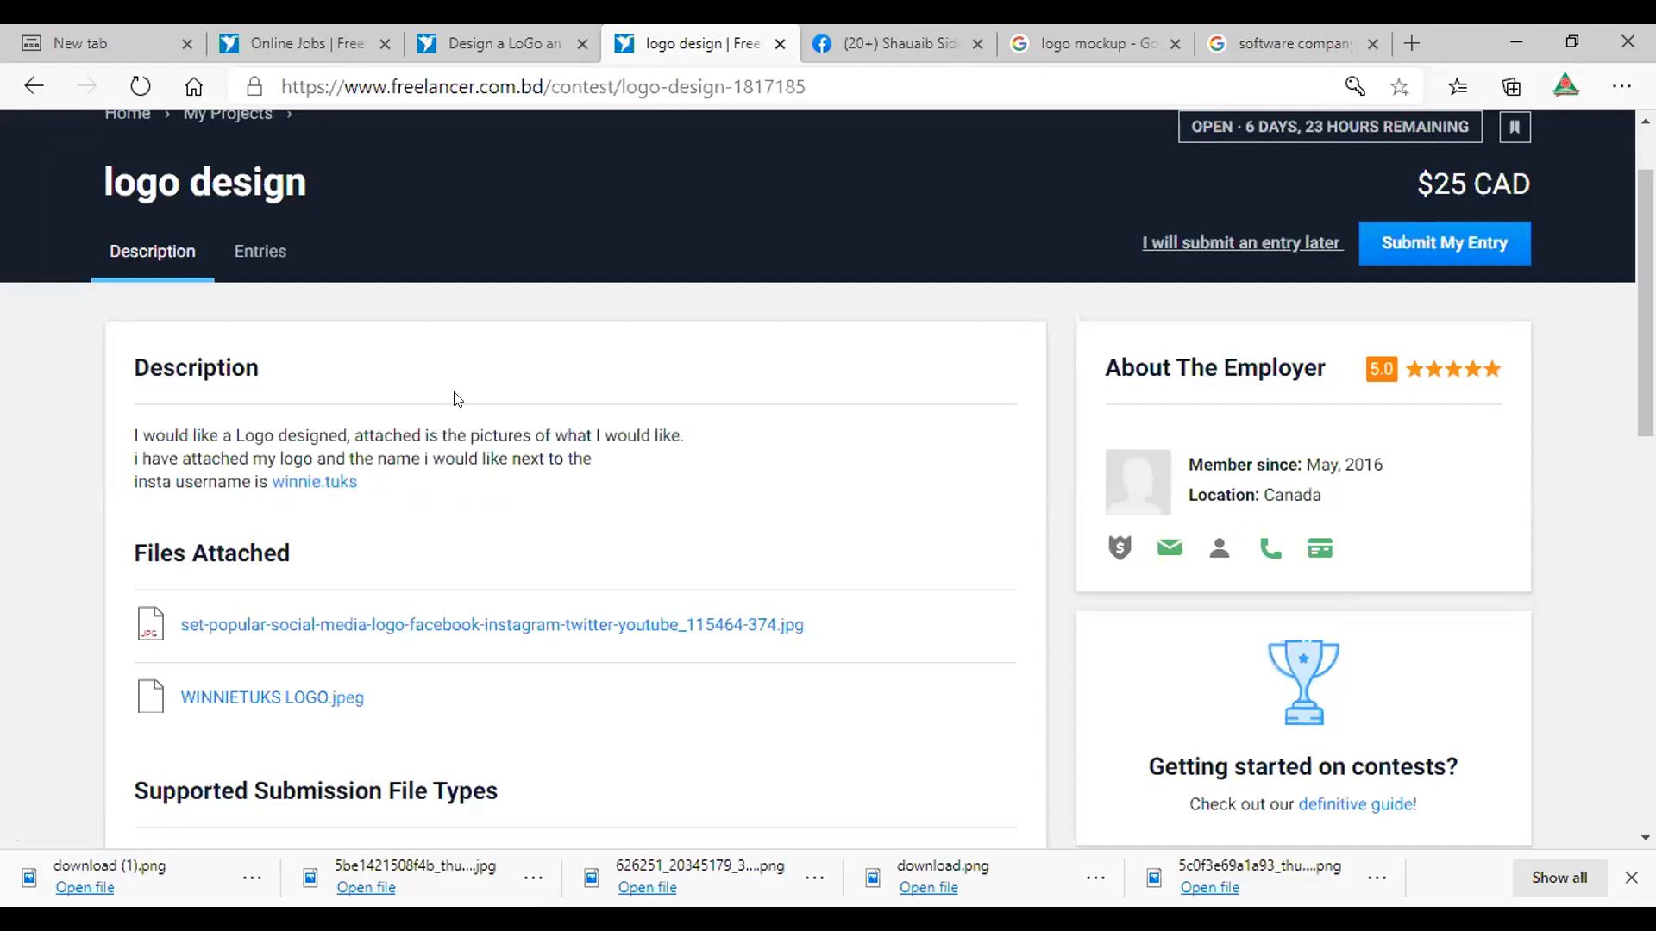
# Read through the logo design contest's description and attached files, and open the contest's entries.
pyautogui.scroll(2, 450, 345)
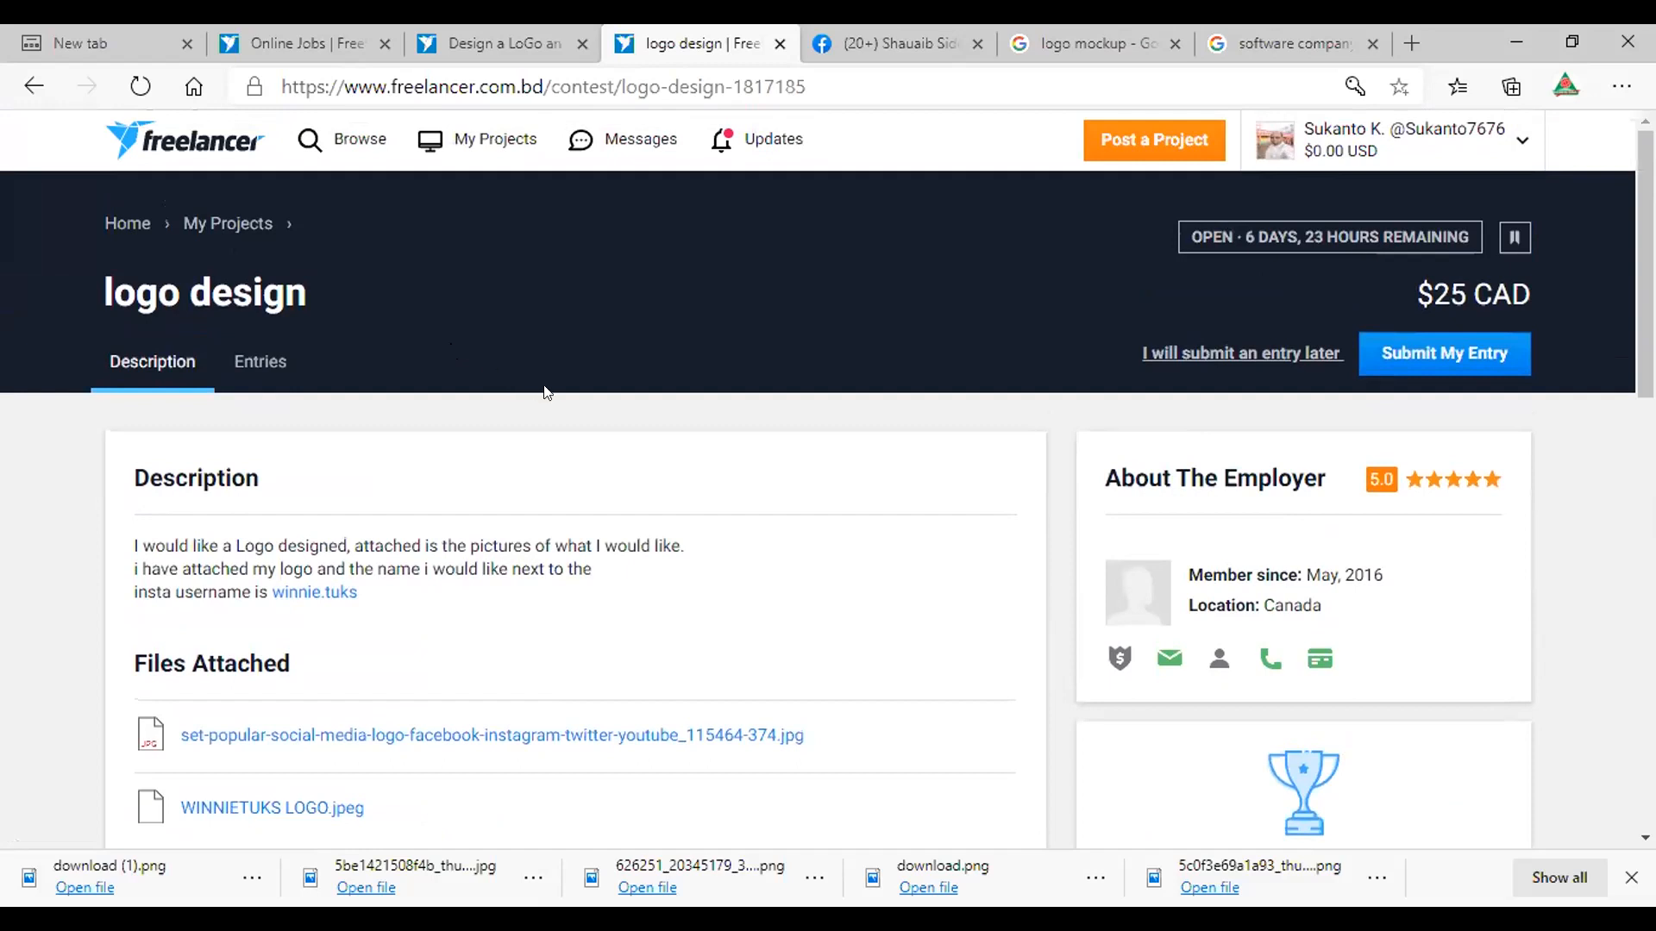
pyautogui.scroll(-2, 545, 395)
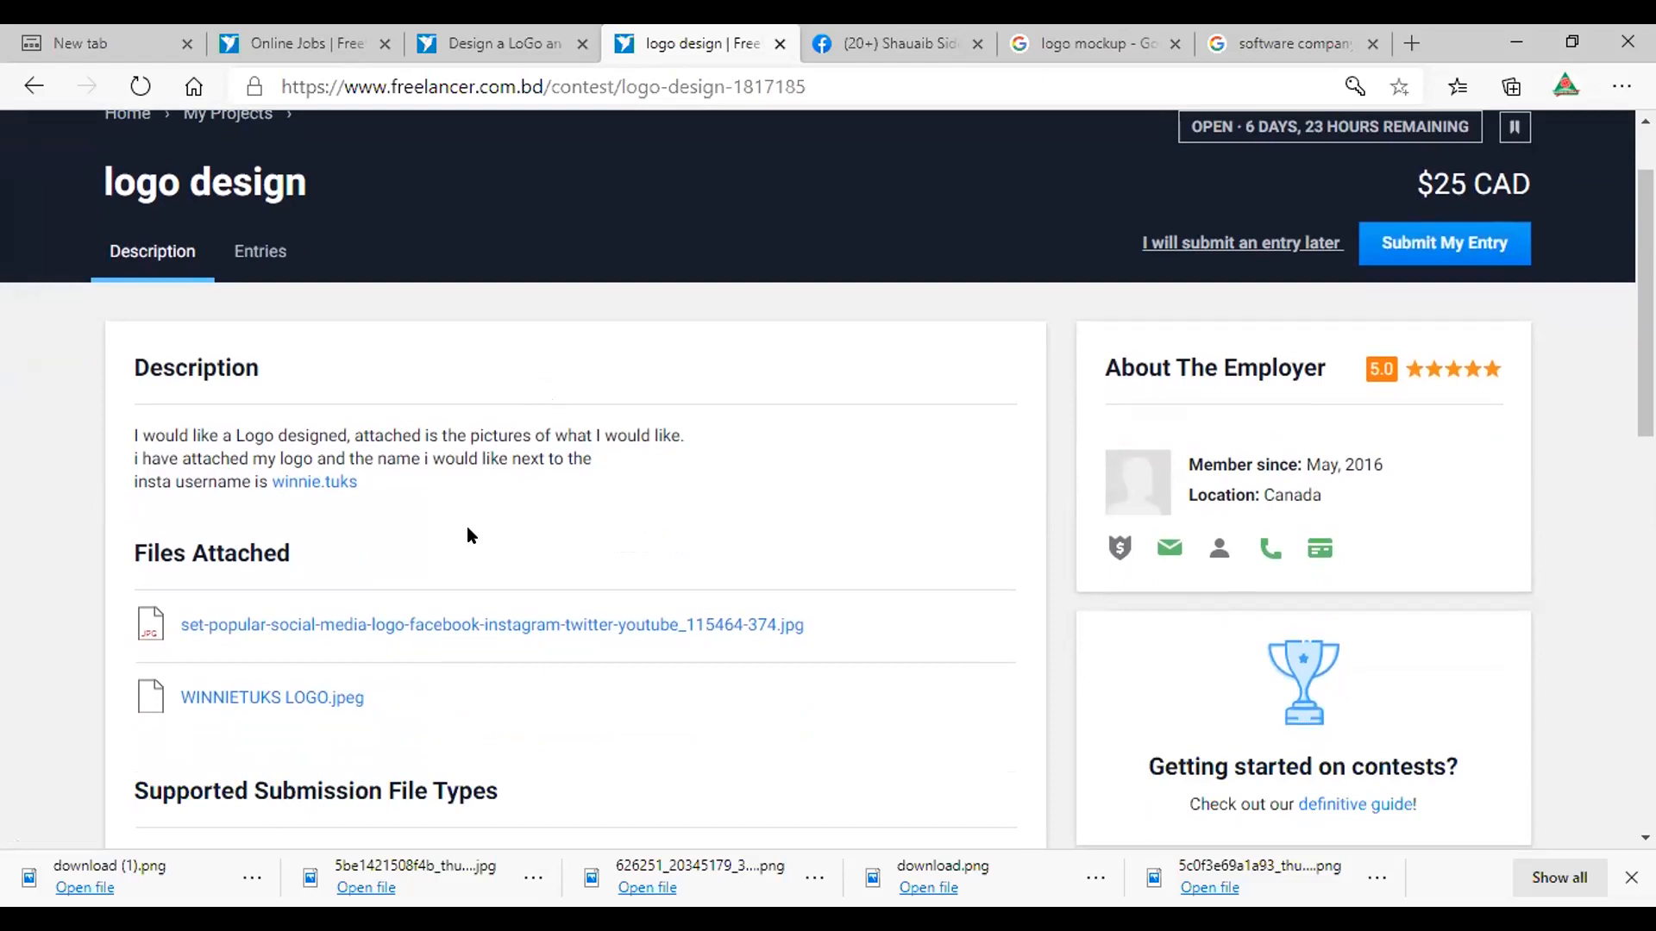
pyautogui.scroll(-3, 467, 535)
pyautogui.scroll(1, 468, 535)
pyautogui.click(258, 142)
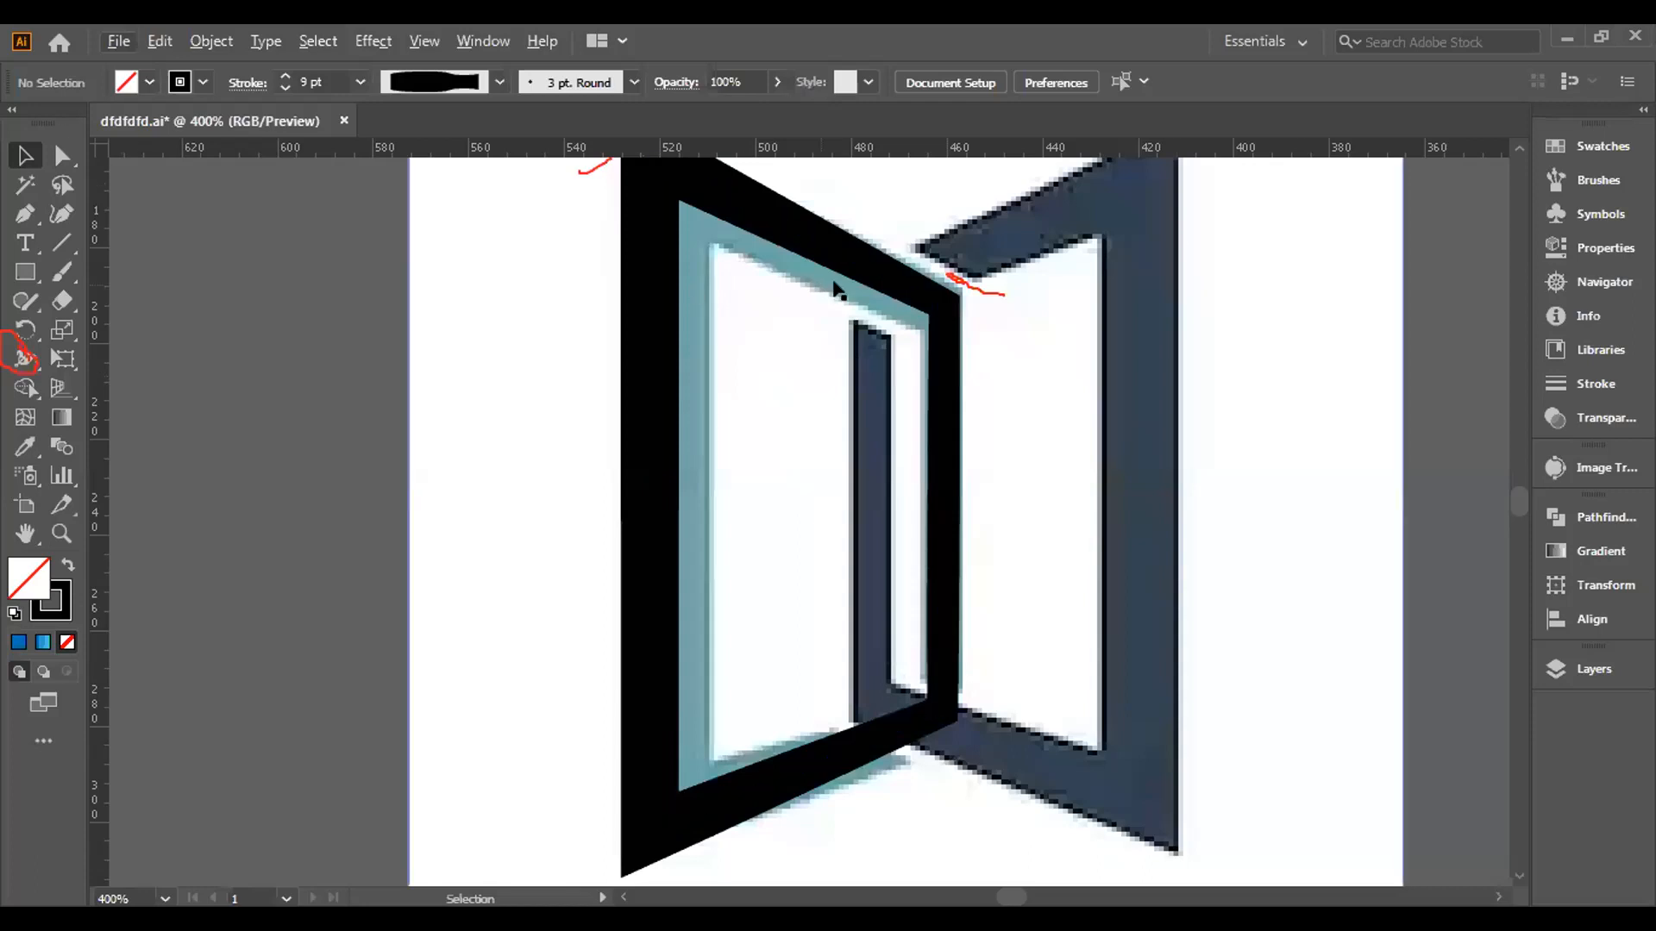
# Reflect a copy of the black frame path across the vertical axis and place it over the reference's dark right-hand frame.
pyautogui.rightClick(940, 343)
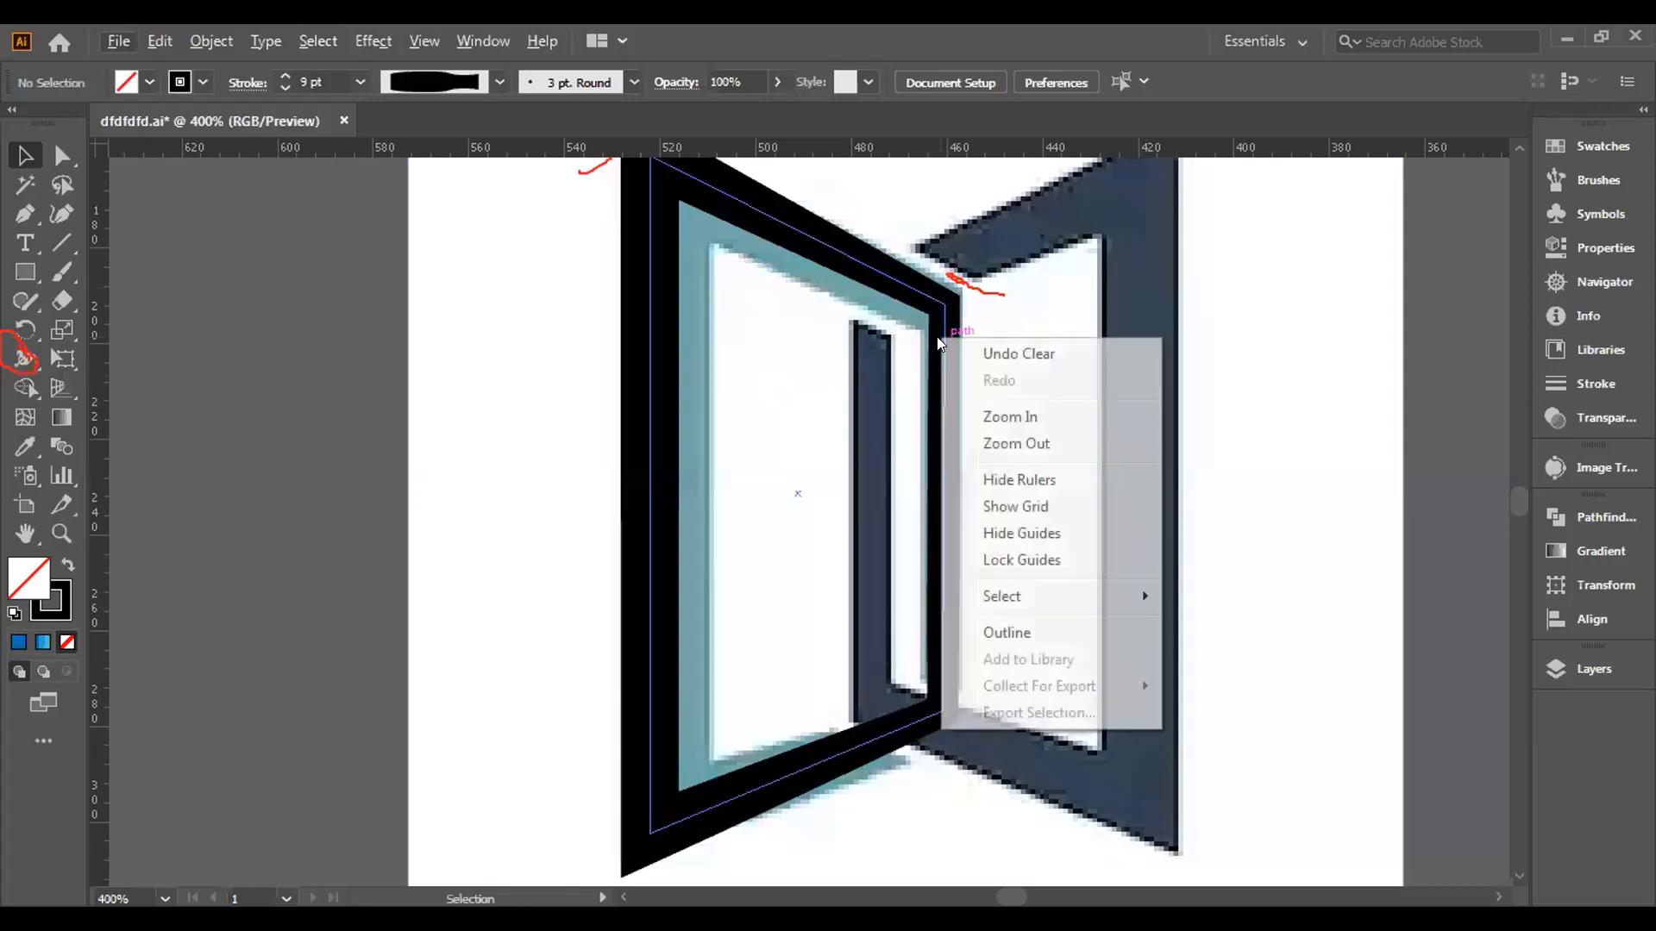
pyautogui.click(900, 284)
pyautogui.rightClick(899, 284)
pyautogui.moveTo(1104, 666)
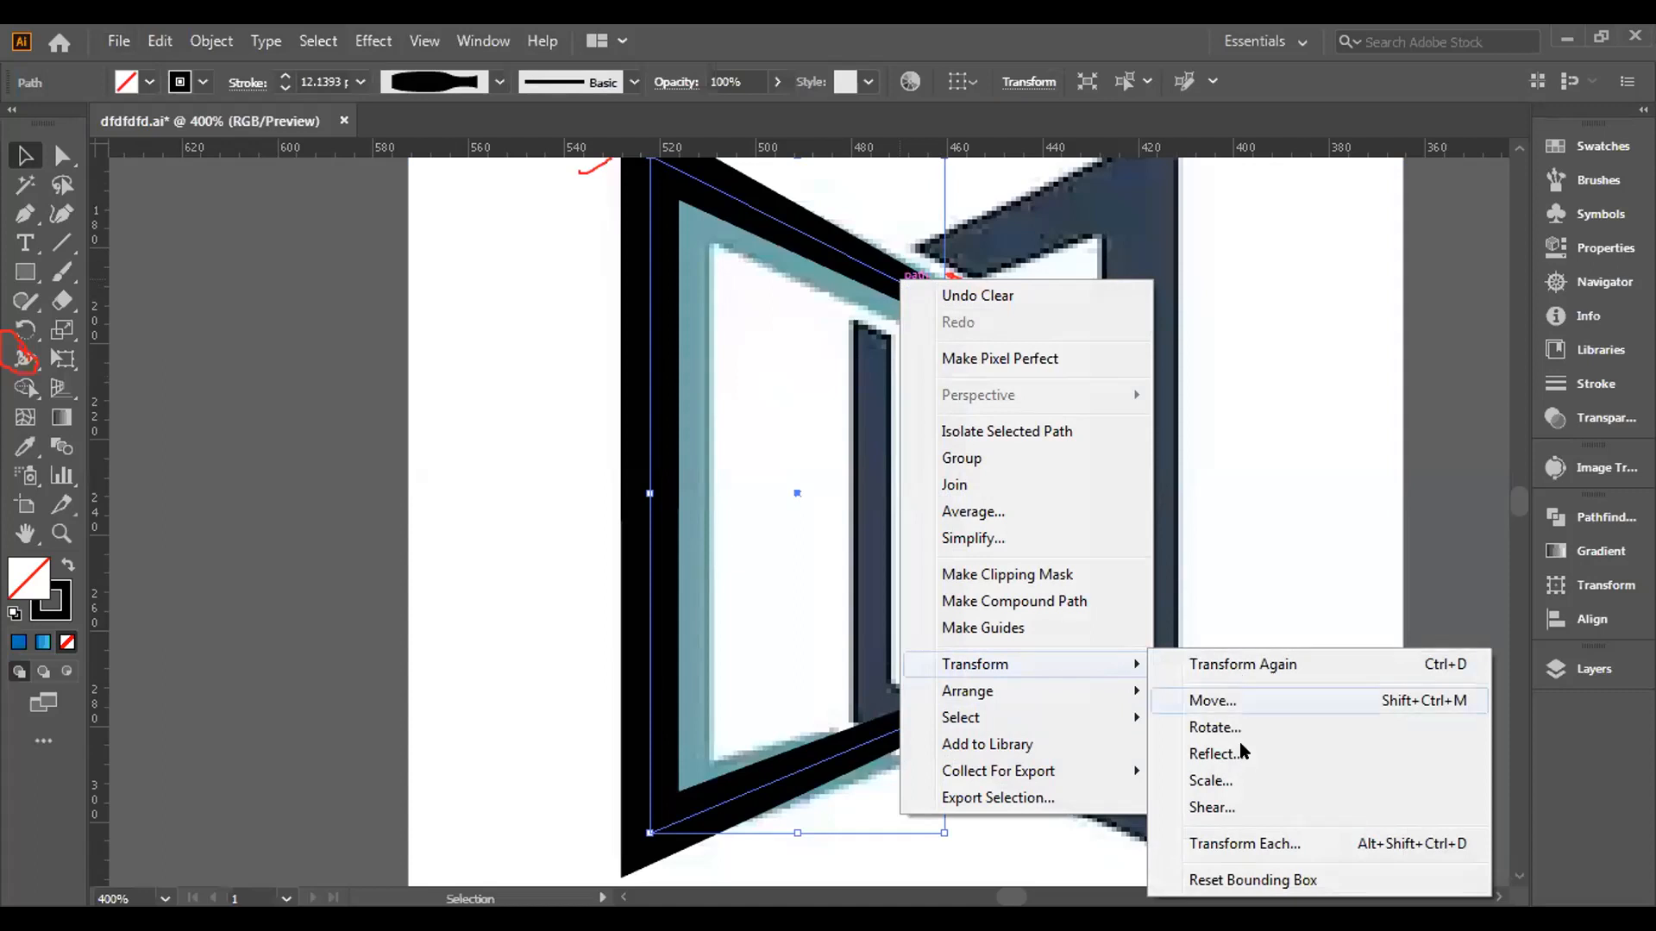
pyautogui.click(1240, 752)
pyautogui.click(466, 618)
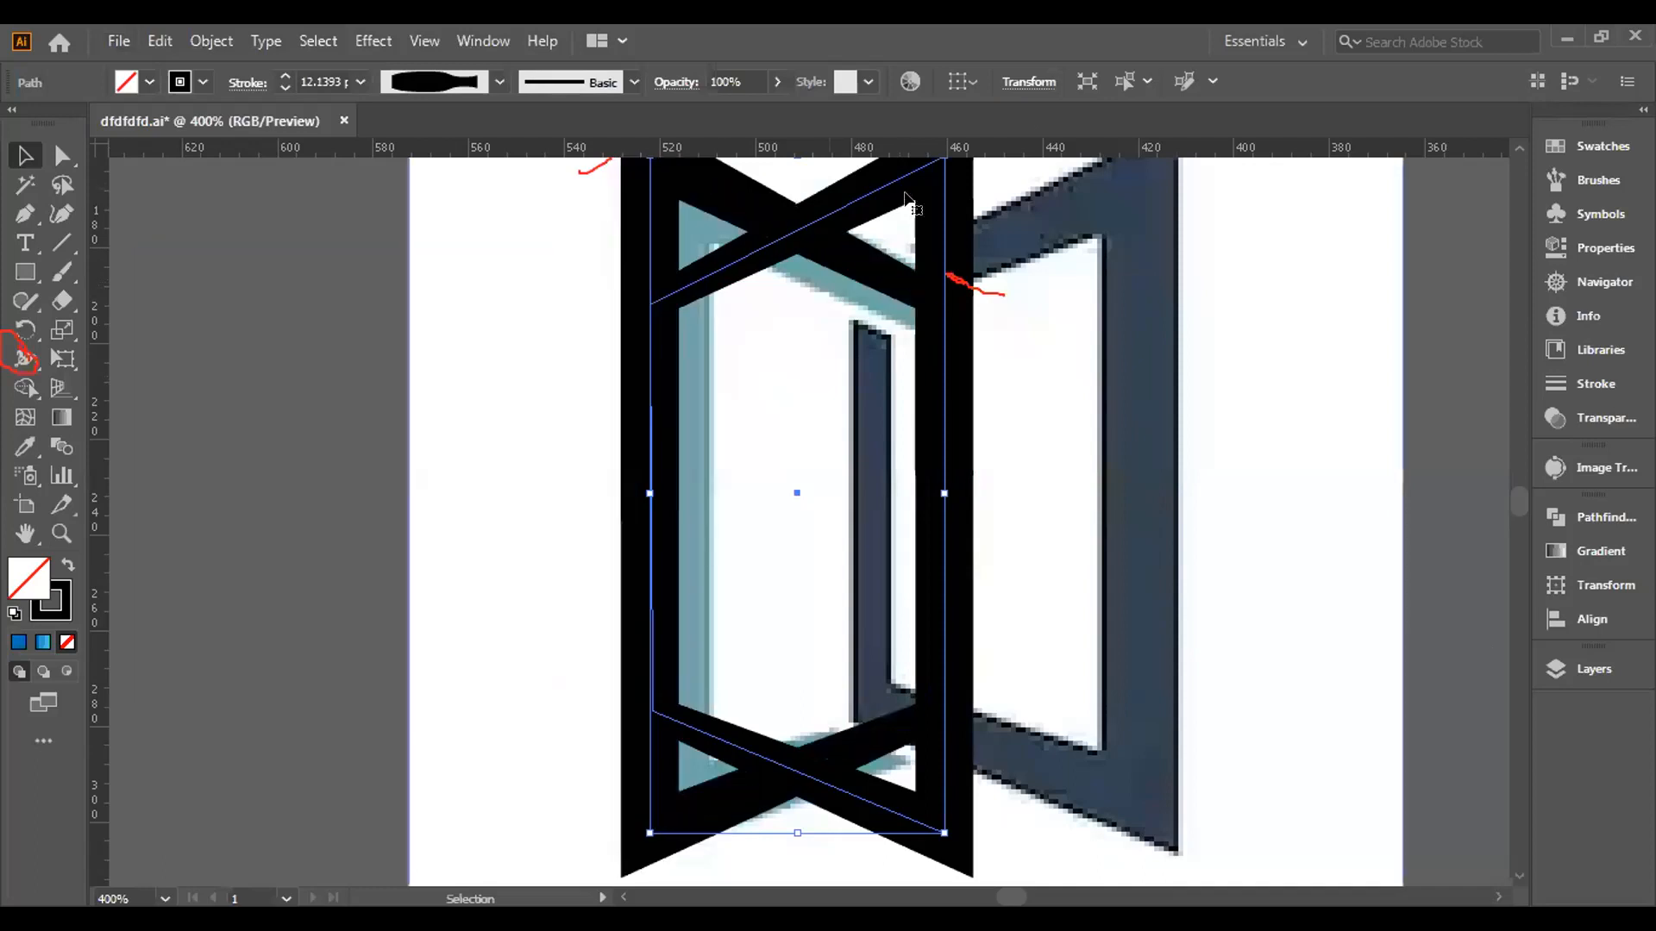
pyautogui.moveTo(970, 213); pyautogui.dragTo(1171, 212)
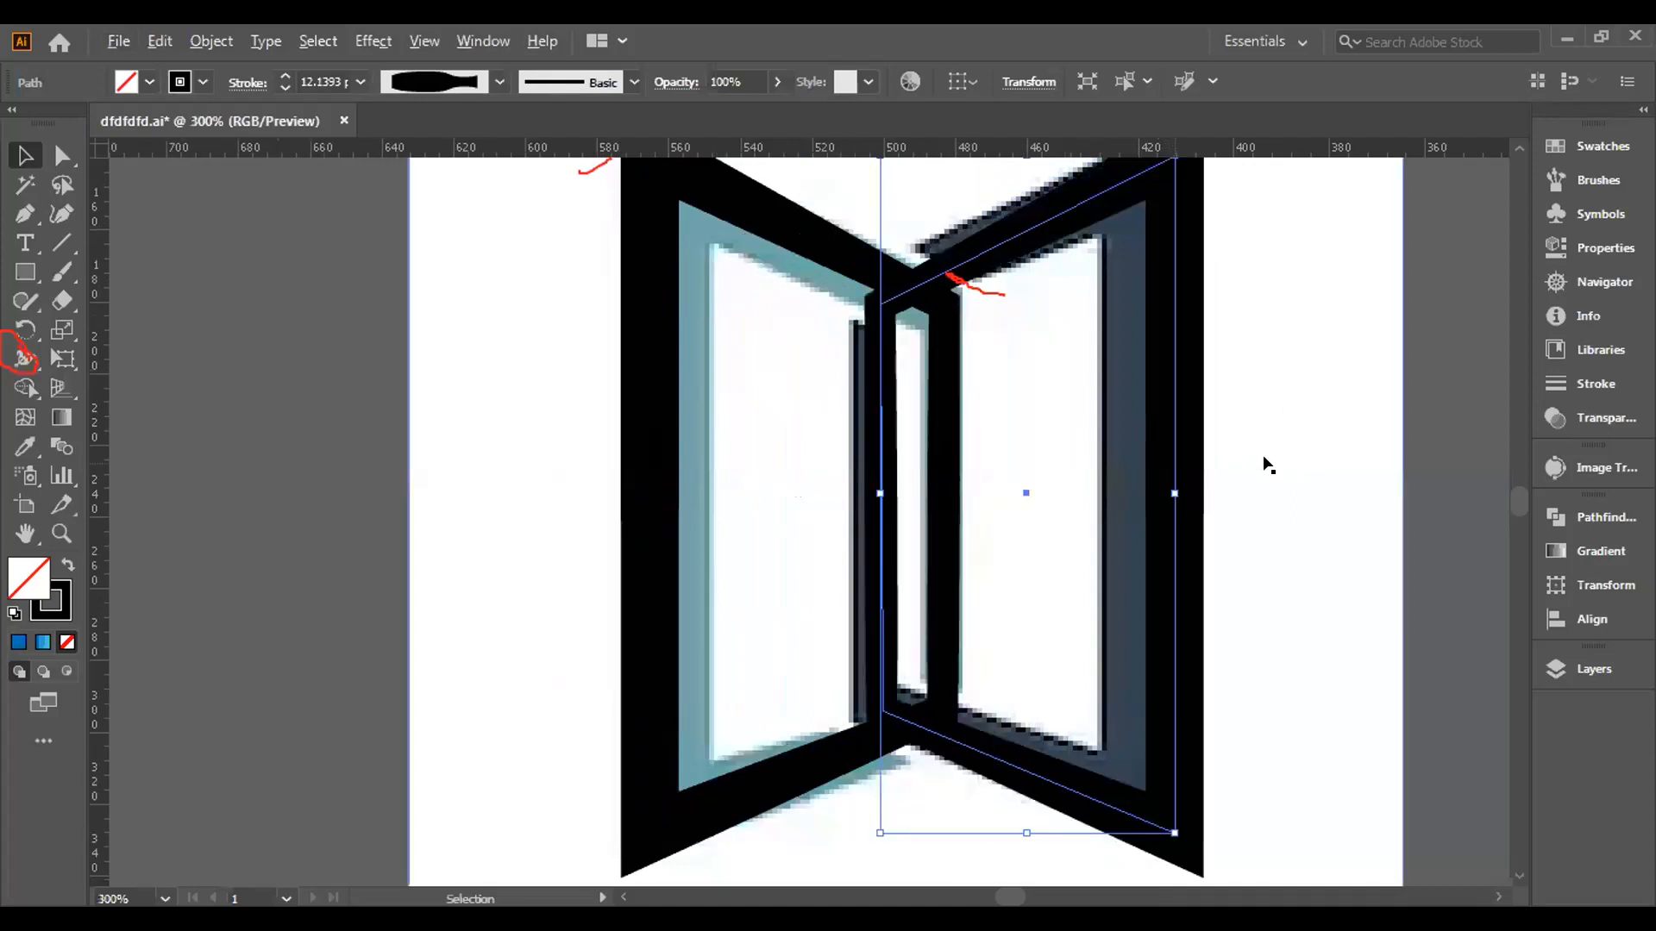
pyautogui.click(1268, 465)
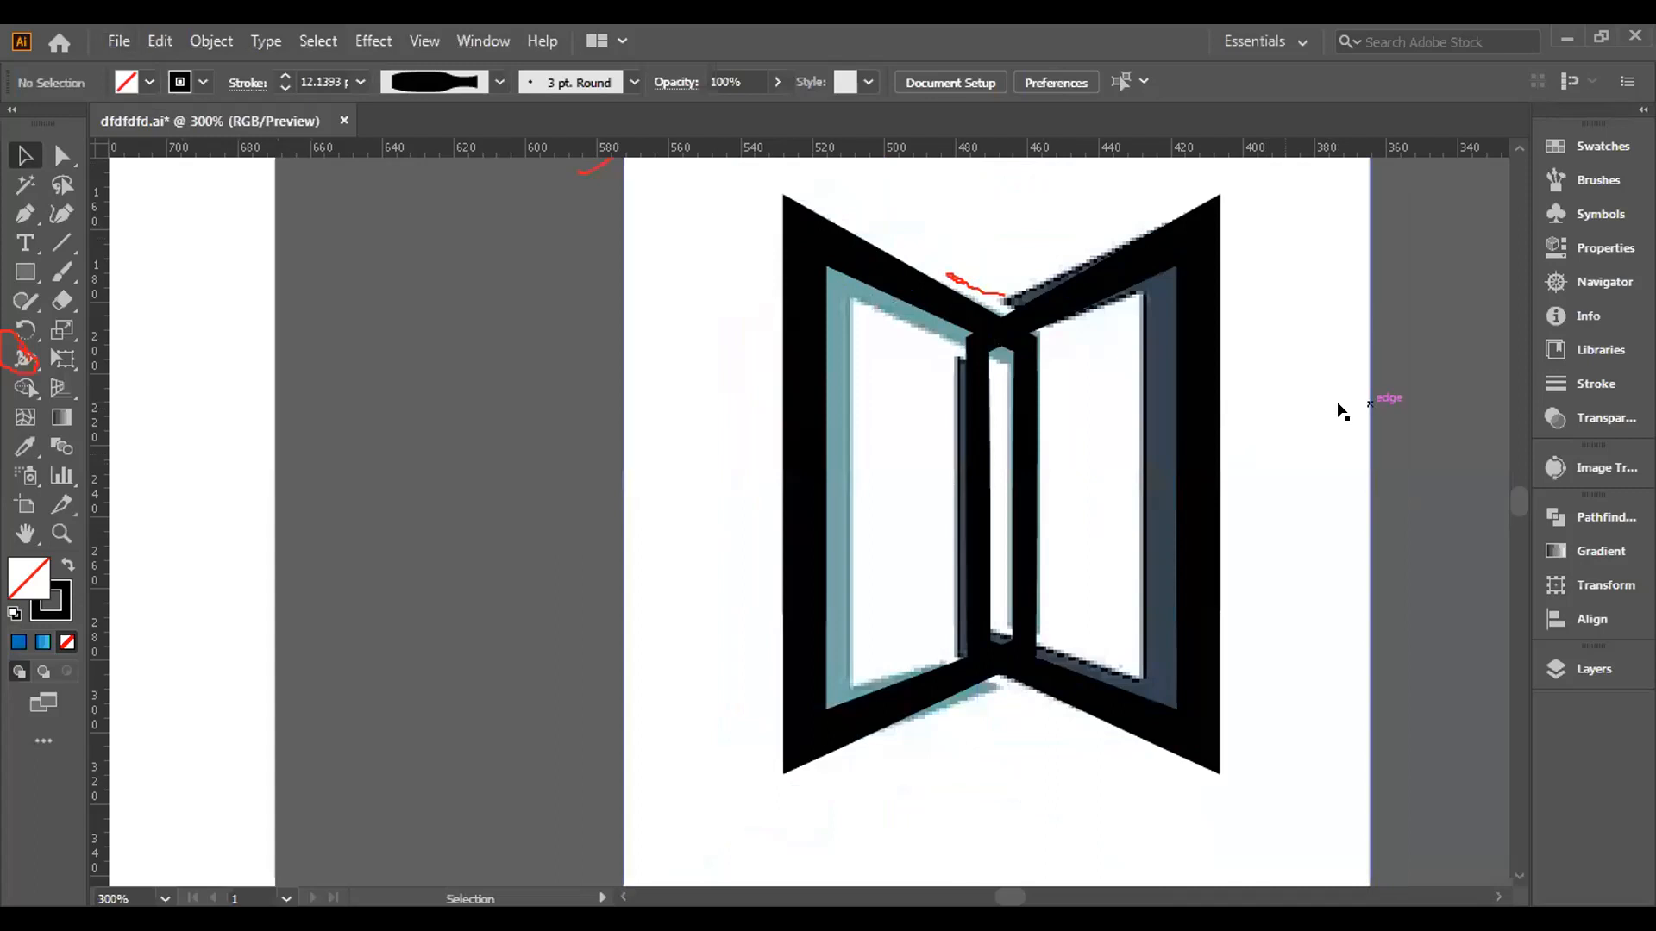
pyautogui.moveTo(717, 229); pyautogui.dragTo(1179, 425)
pyautogui.hotkey('ctrl', 'z')
pyautogui.click(839, 260)
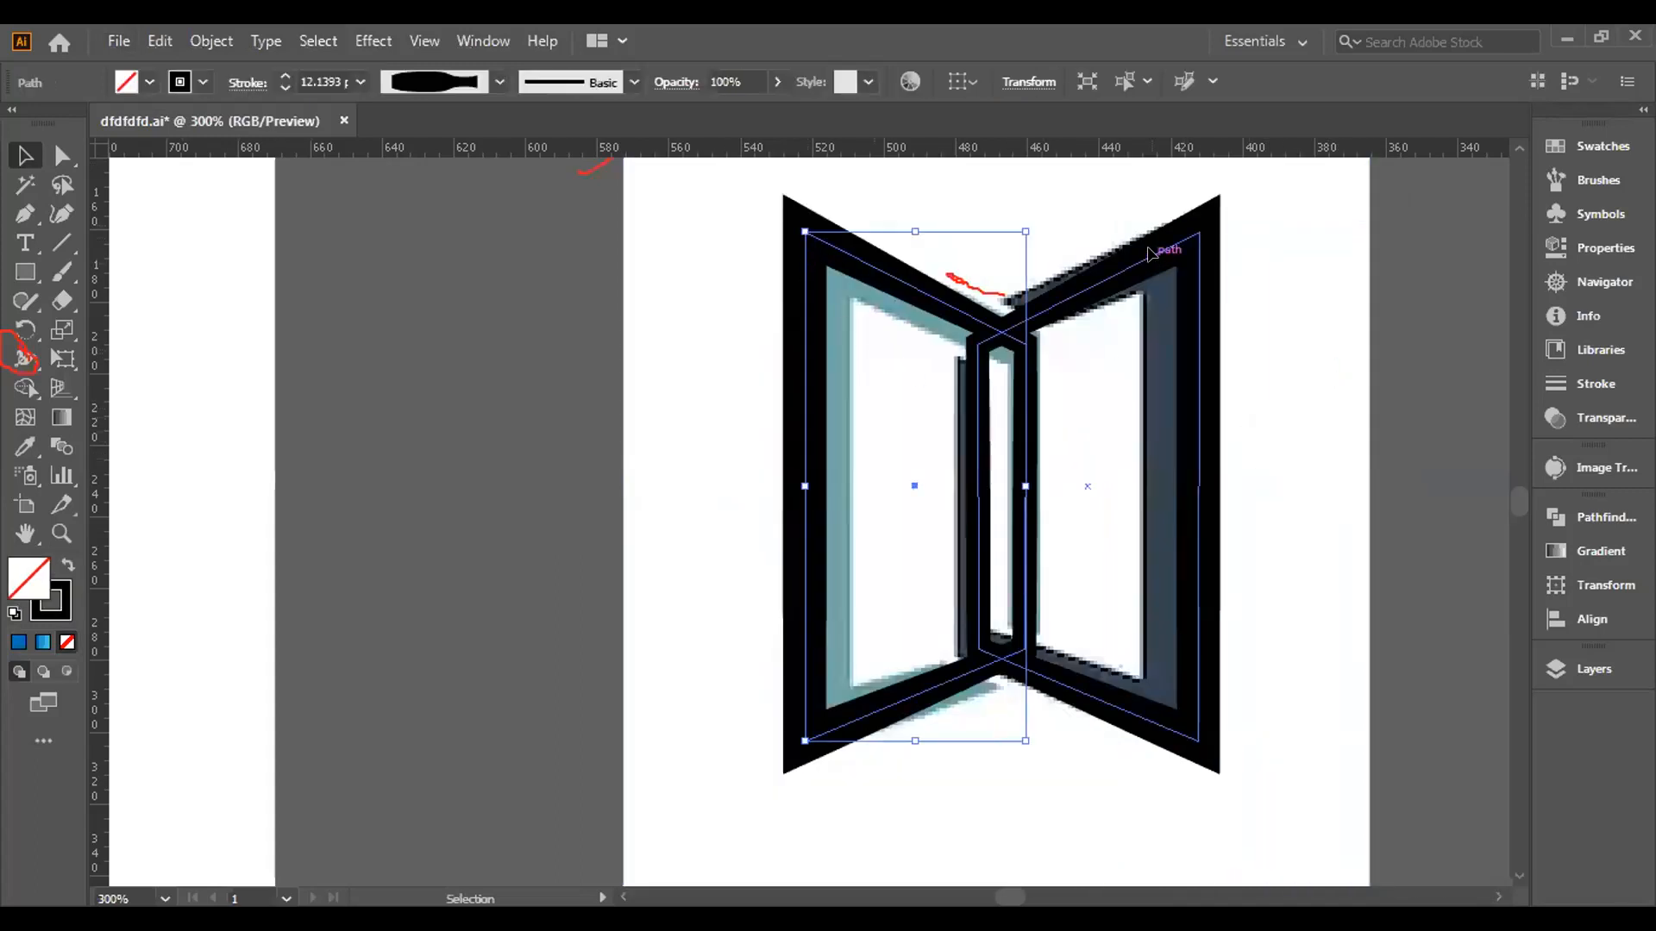
pyautogui.keyDown('shift'); pyautogui.click(1148, 253); pyautogui.keyUp('shift')
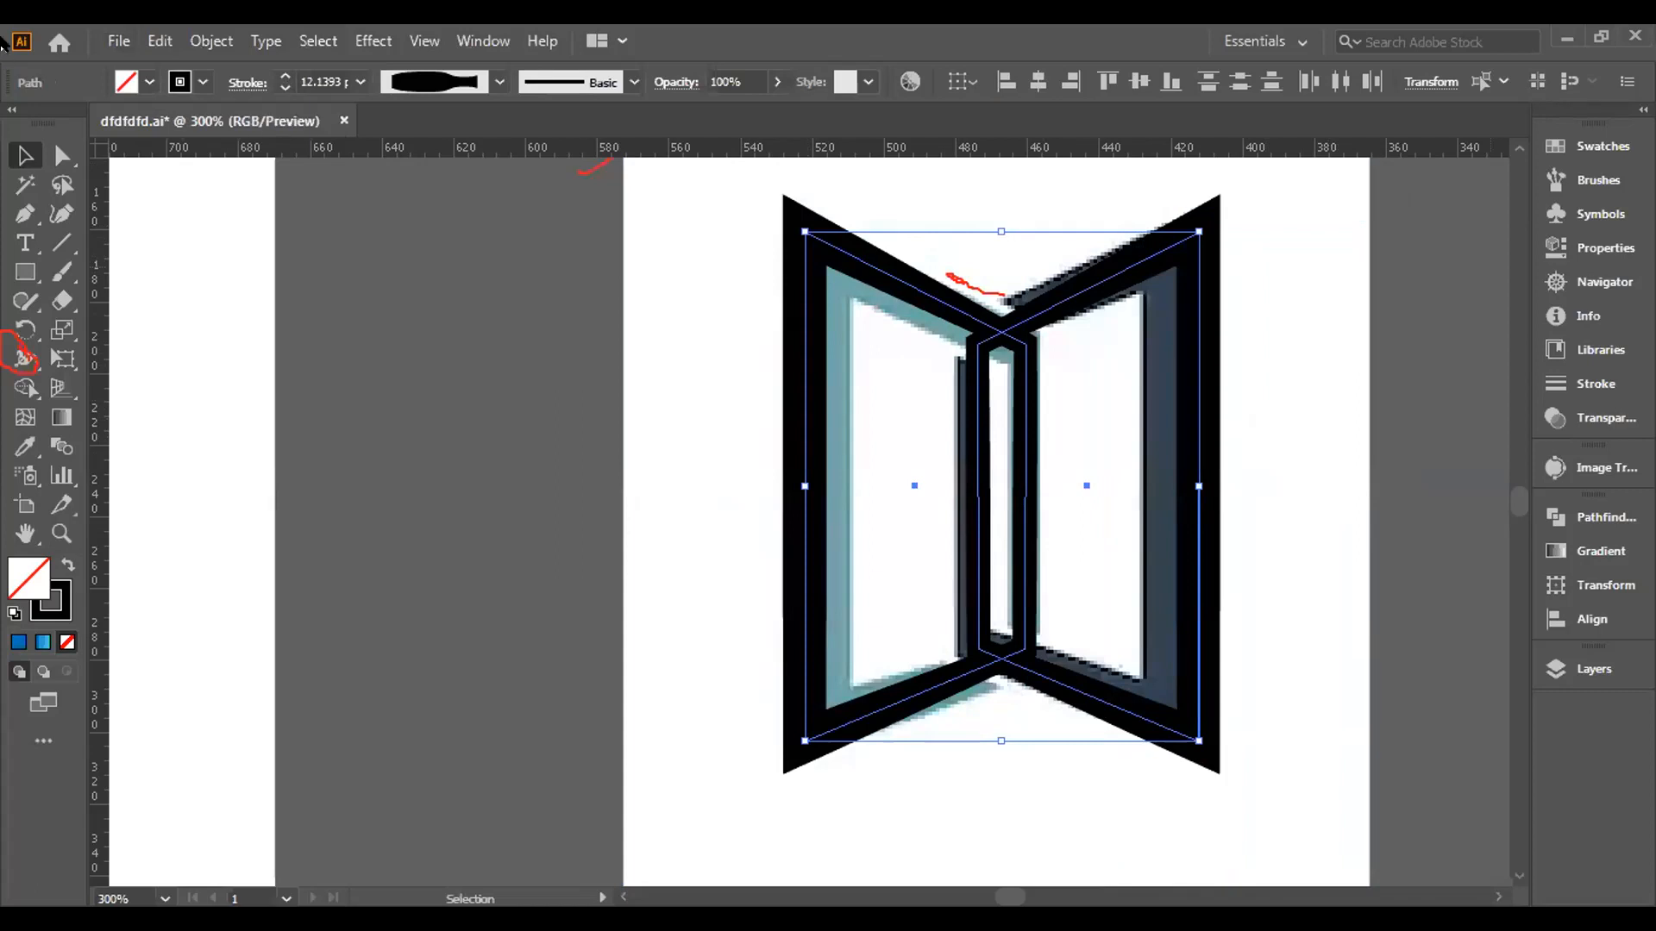
pyautogui.click(1338, 392)
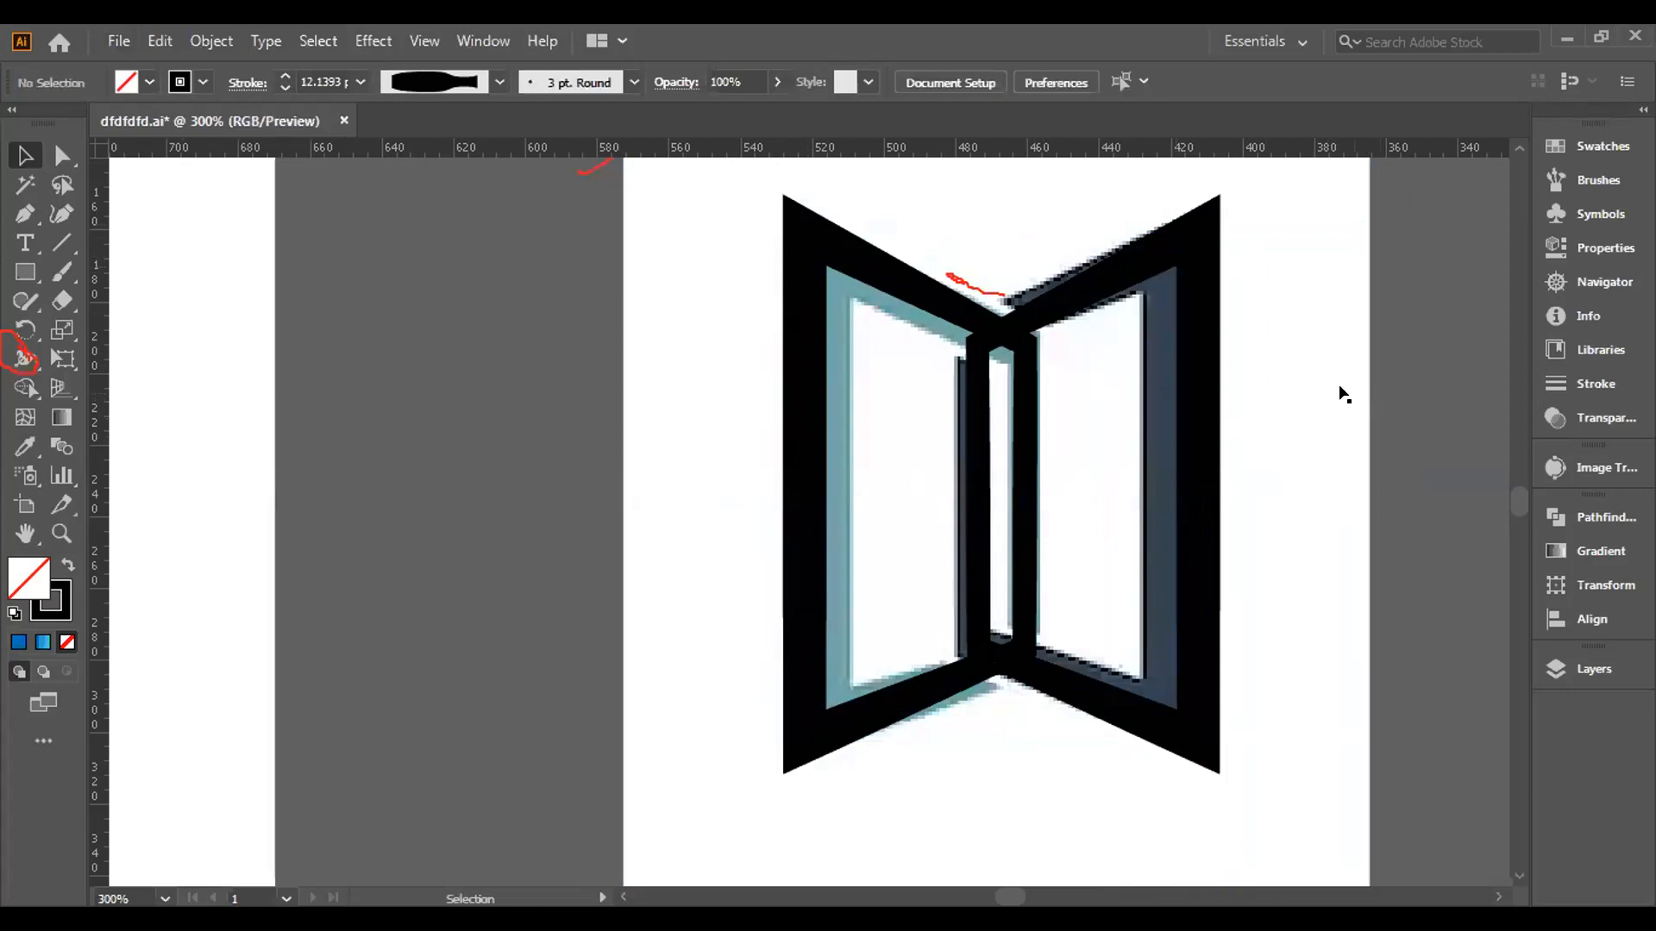
# Convert the black strokes of both mirrored frames into filled compound shapes with no stroke.
pyautogui.click(792, 259)
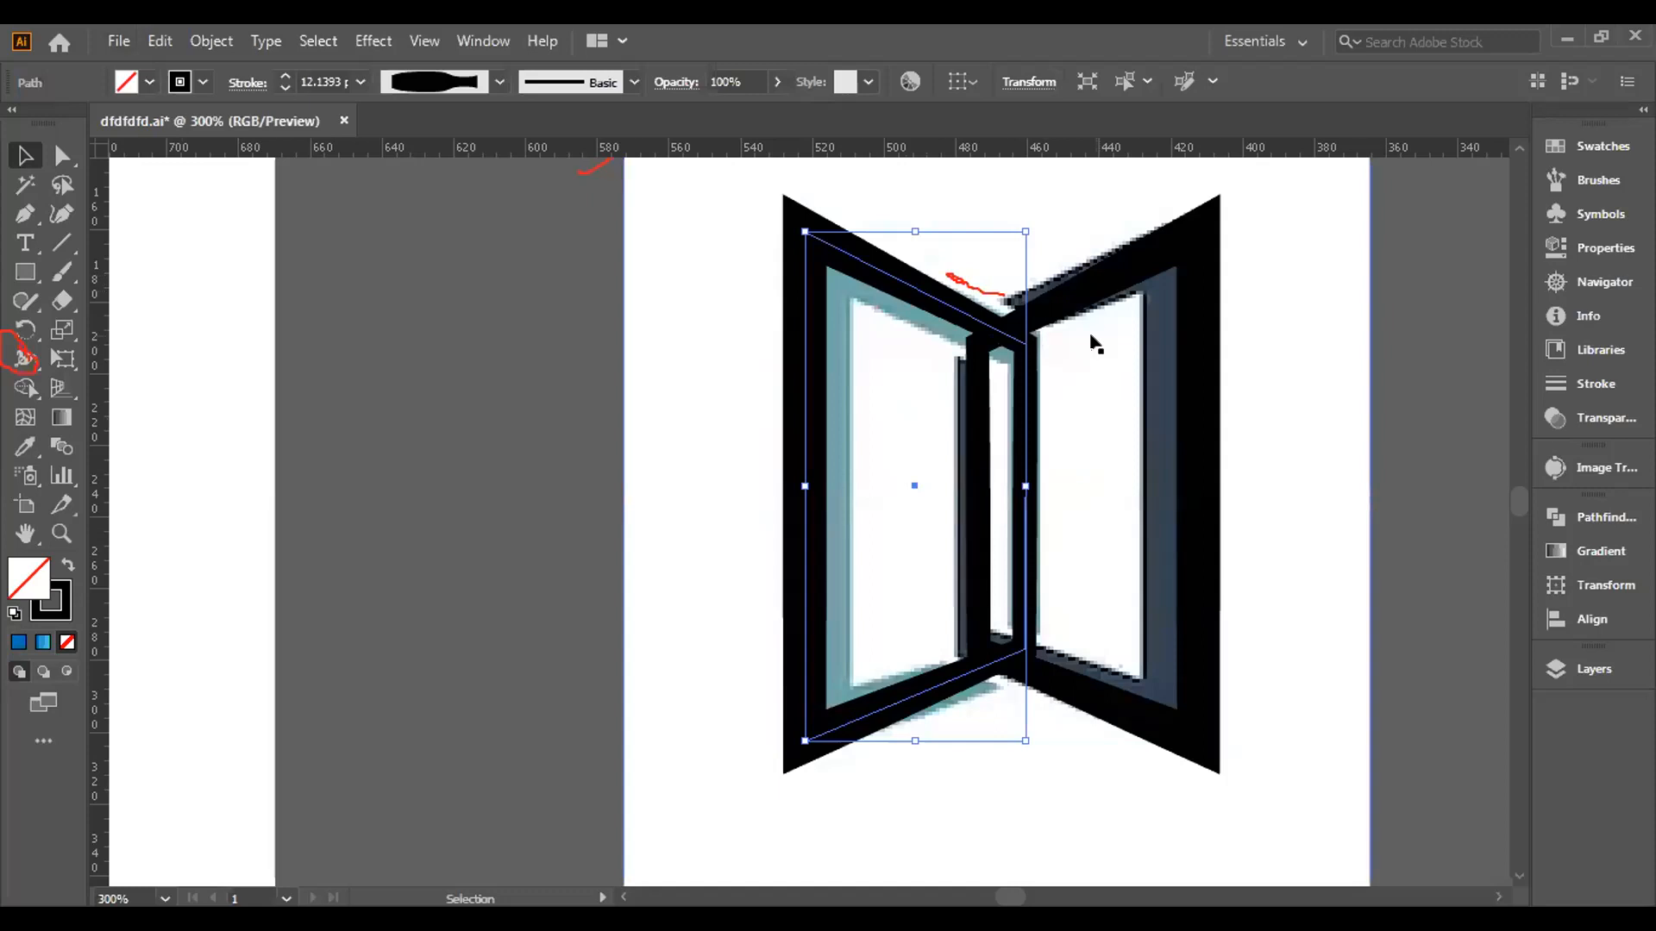
pyautogui.keyDown('shift'); pyautogui.click(1114, 275); pyautogui.keyUp('shift')
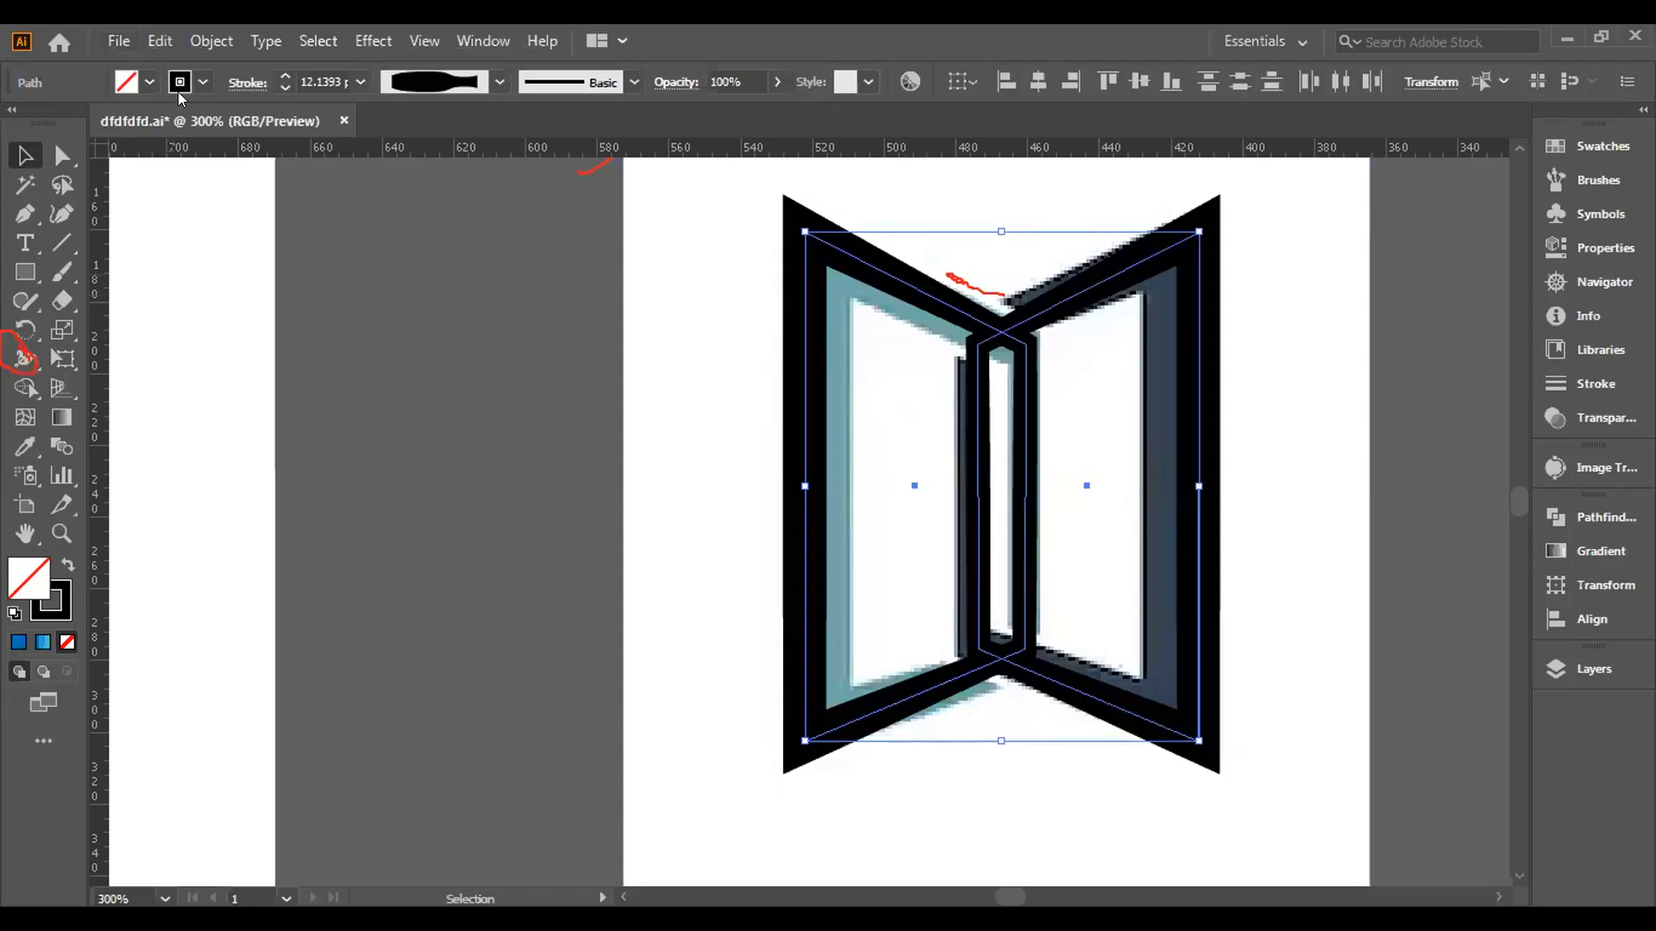
pyautogui.click(205, 50)
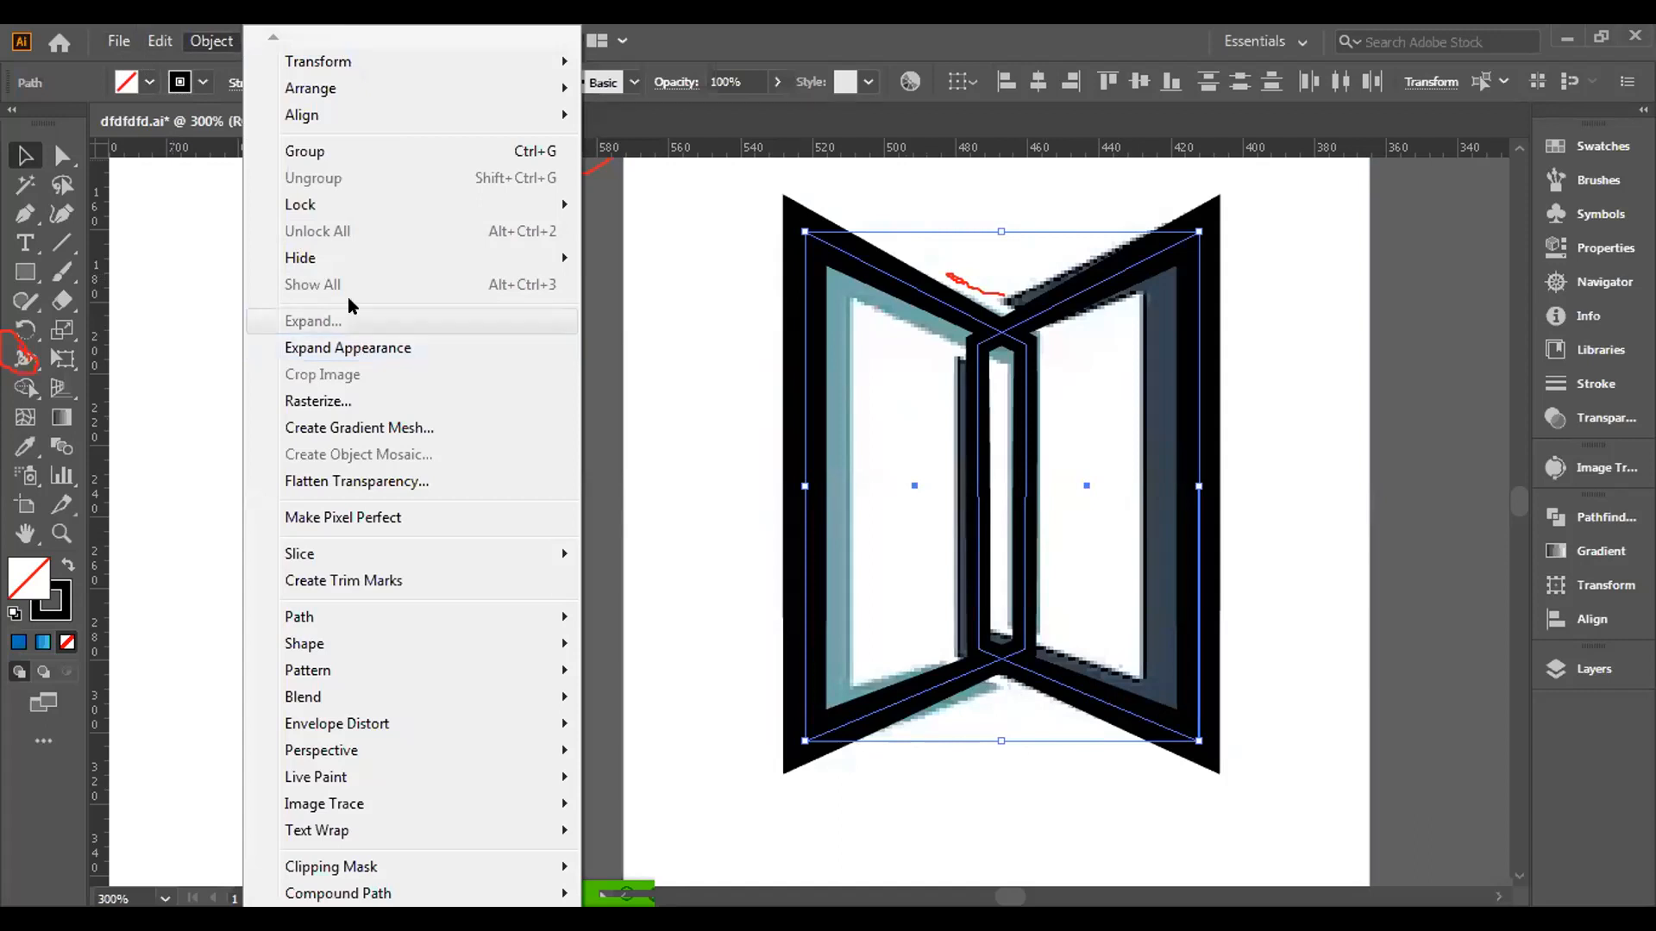
pyautogui.click(717, 281)
pyautogui.click(807, 273)
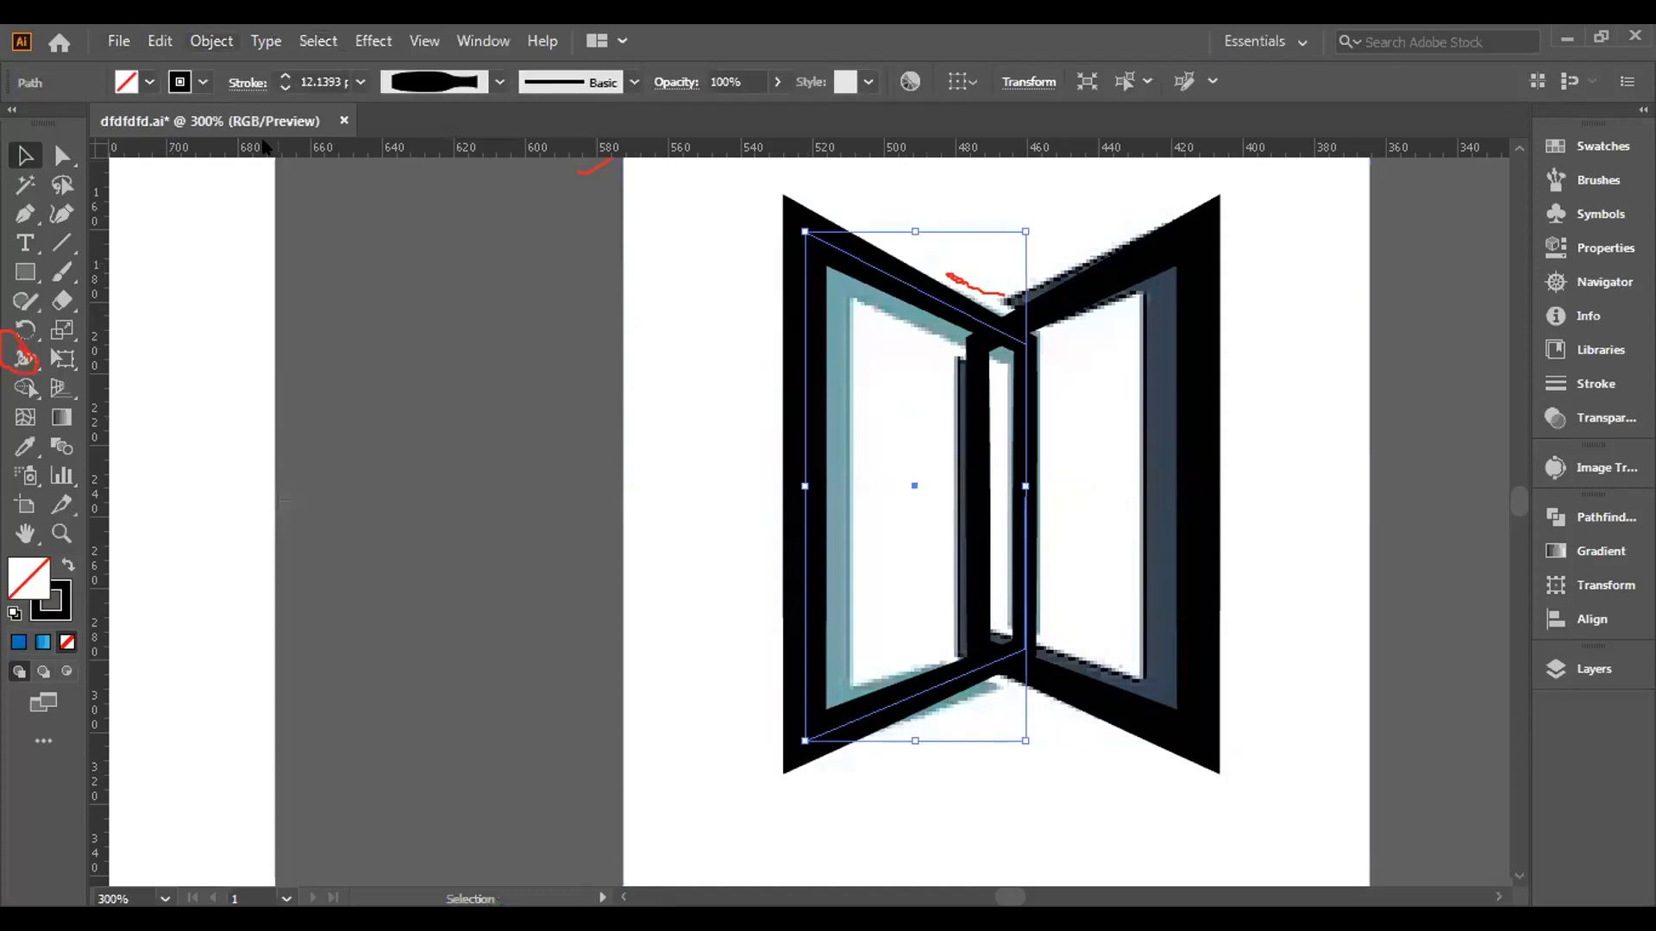
pyautogui.click(211, 41)
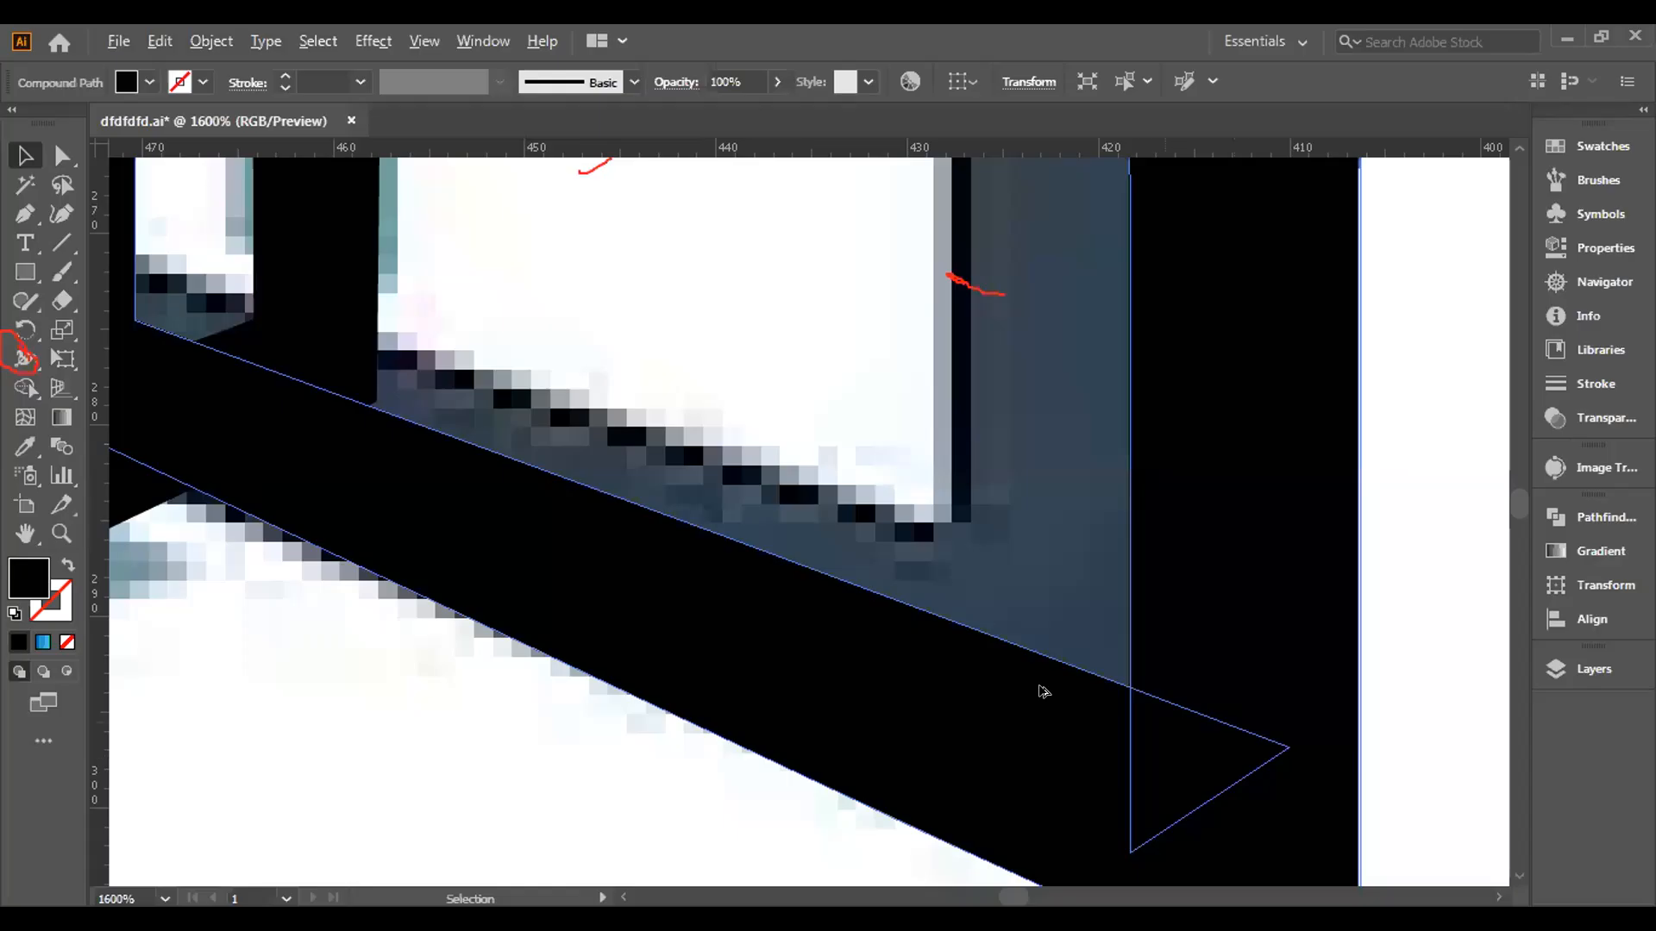
# Inspect the outlines of both converted frames, including their outer corners and the overlap in the middle.
pyautogui.scroll(-2, 1043, 690)
pyautogui.scroll(-2, 903, 440)
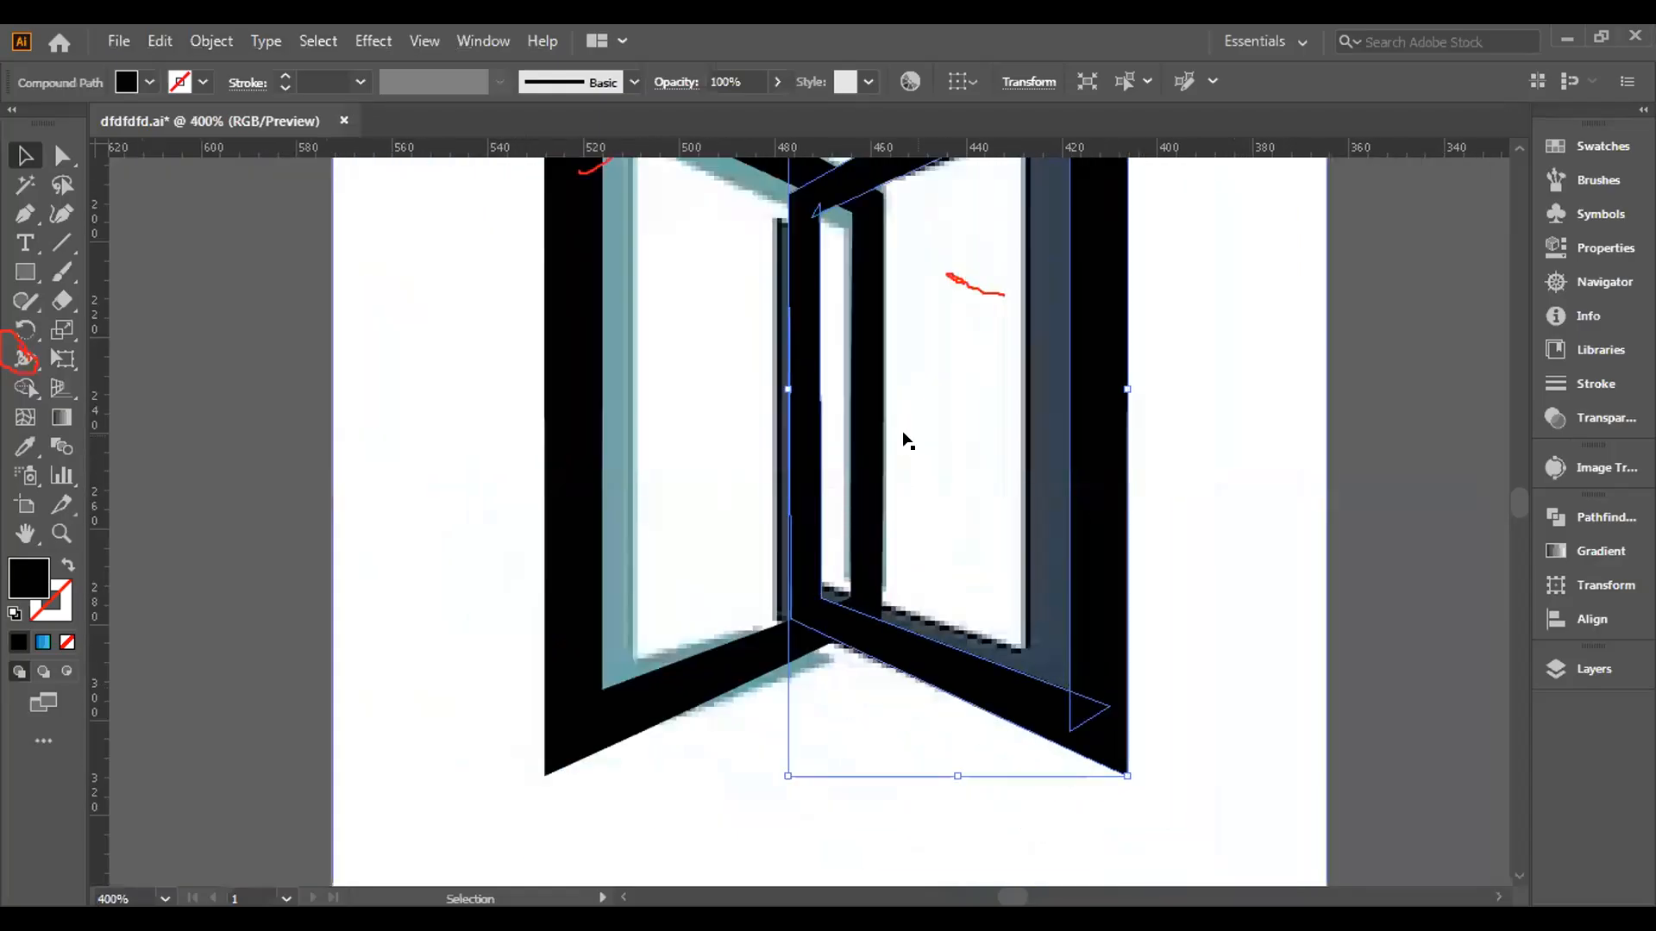
pyautogui.scroll(-1, 898, 325)
pyautogui.scroll(1, 904, 326)
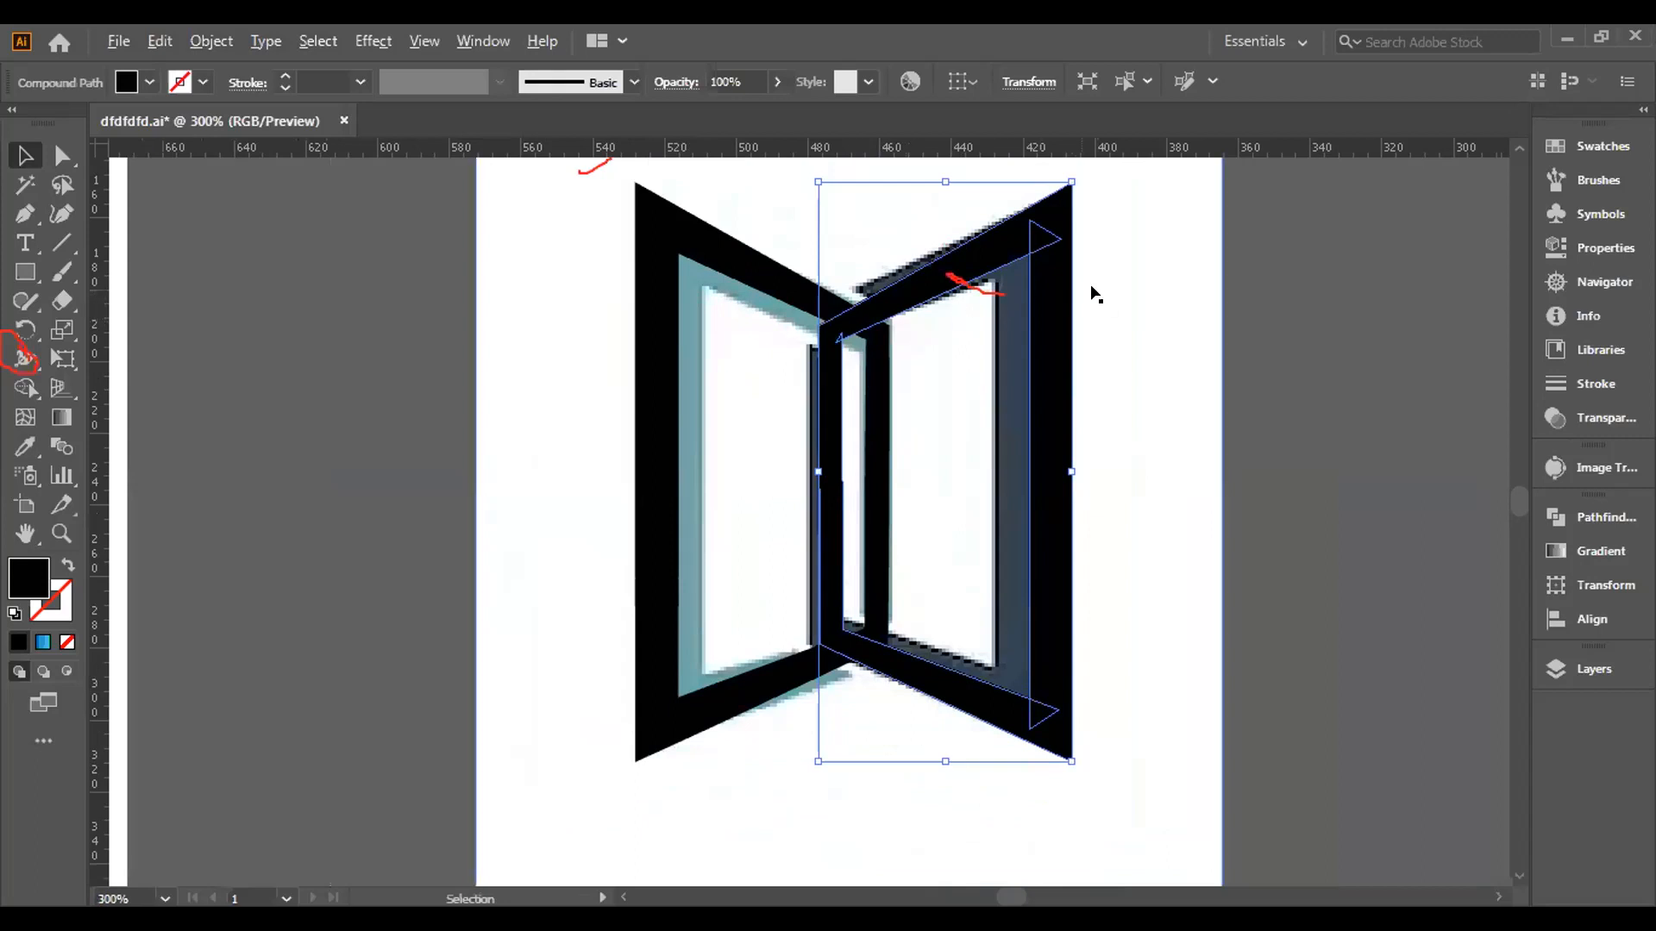
pyautogui.click(1006, 276)
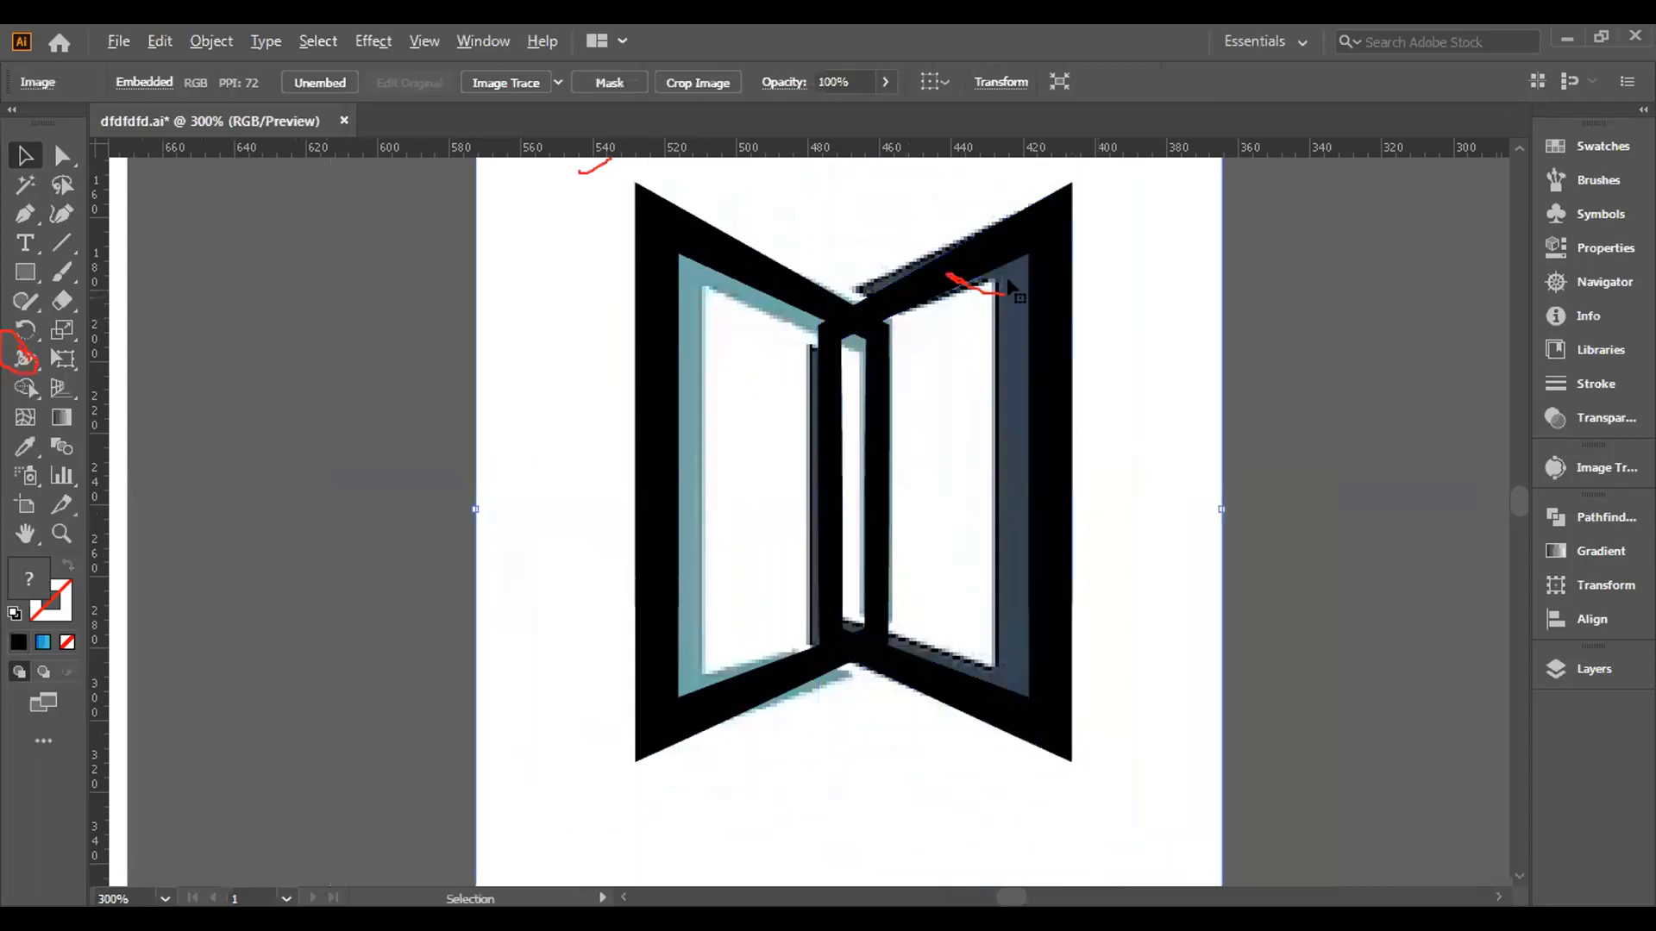
pyautogui.click(1053, 347)
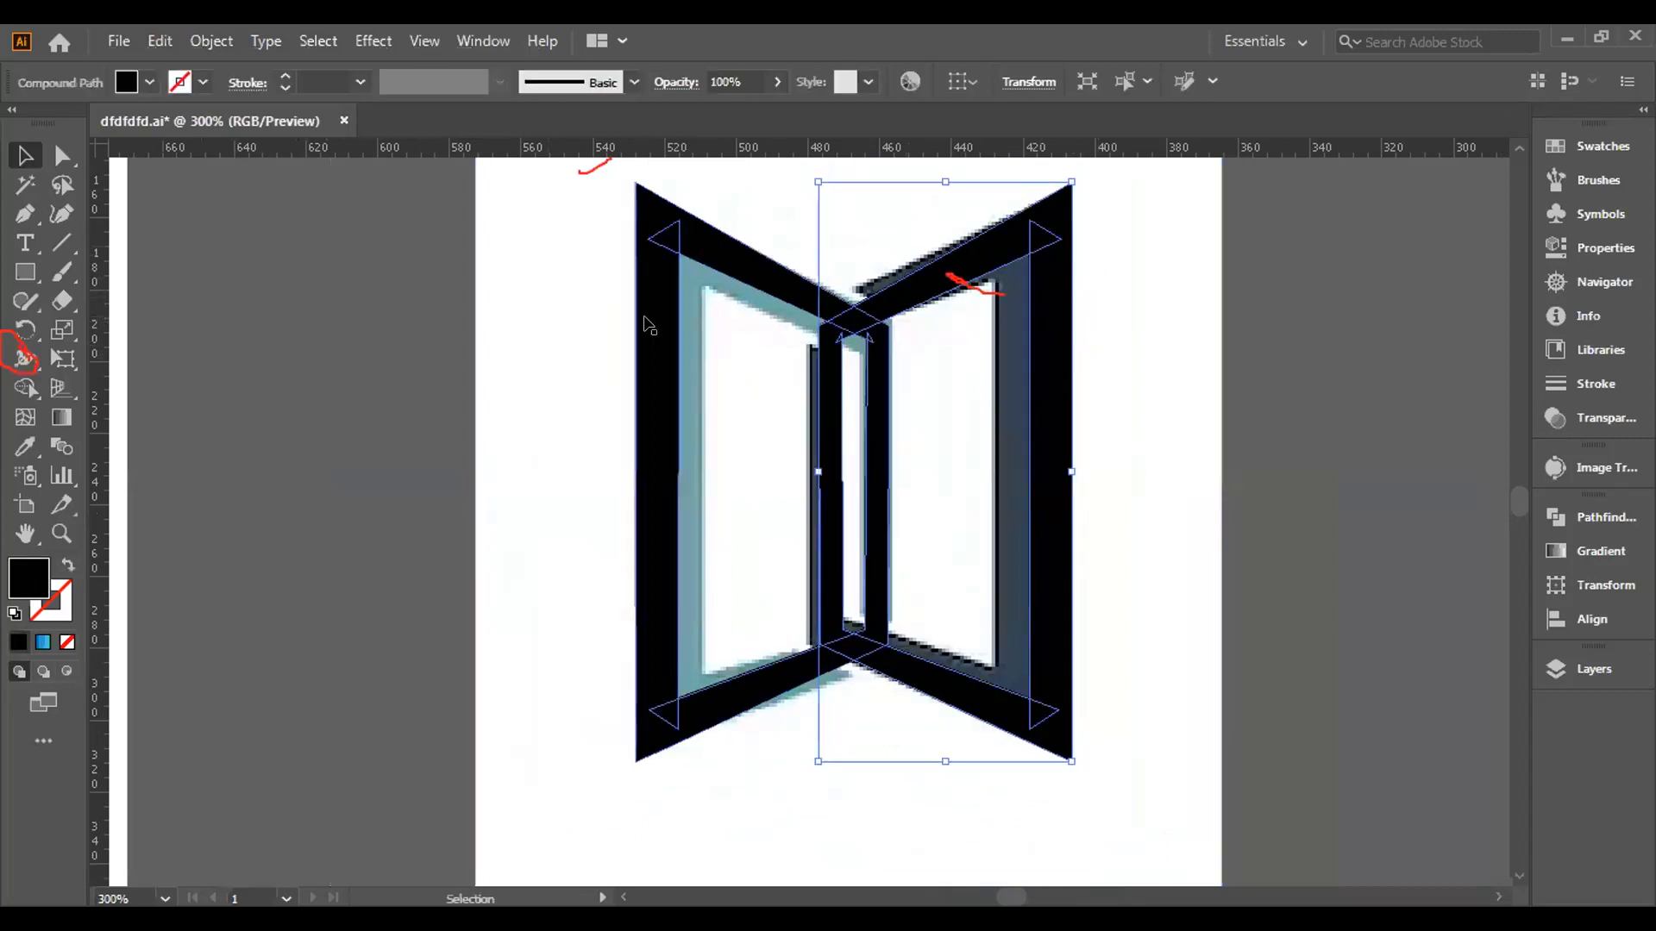
pyautogui.scroll(1, 847, 365)
pyautogui.scroll(1, 845, 363)
pyautogui.scroll(-2, 845, 363)
pyautogui.keyDown('shift'); pyautogui.click(664, 276); pyautogui.keyUp('shift')
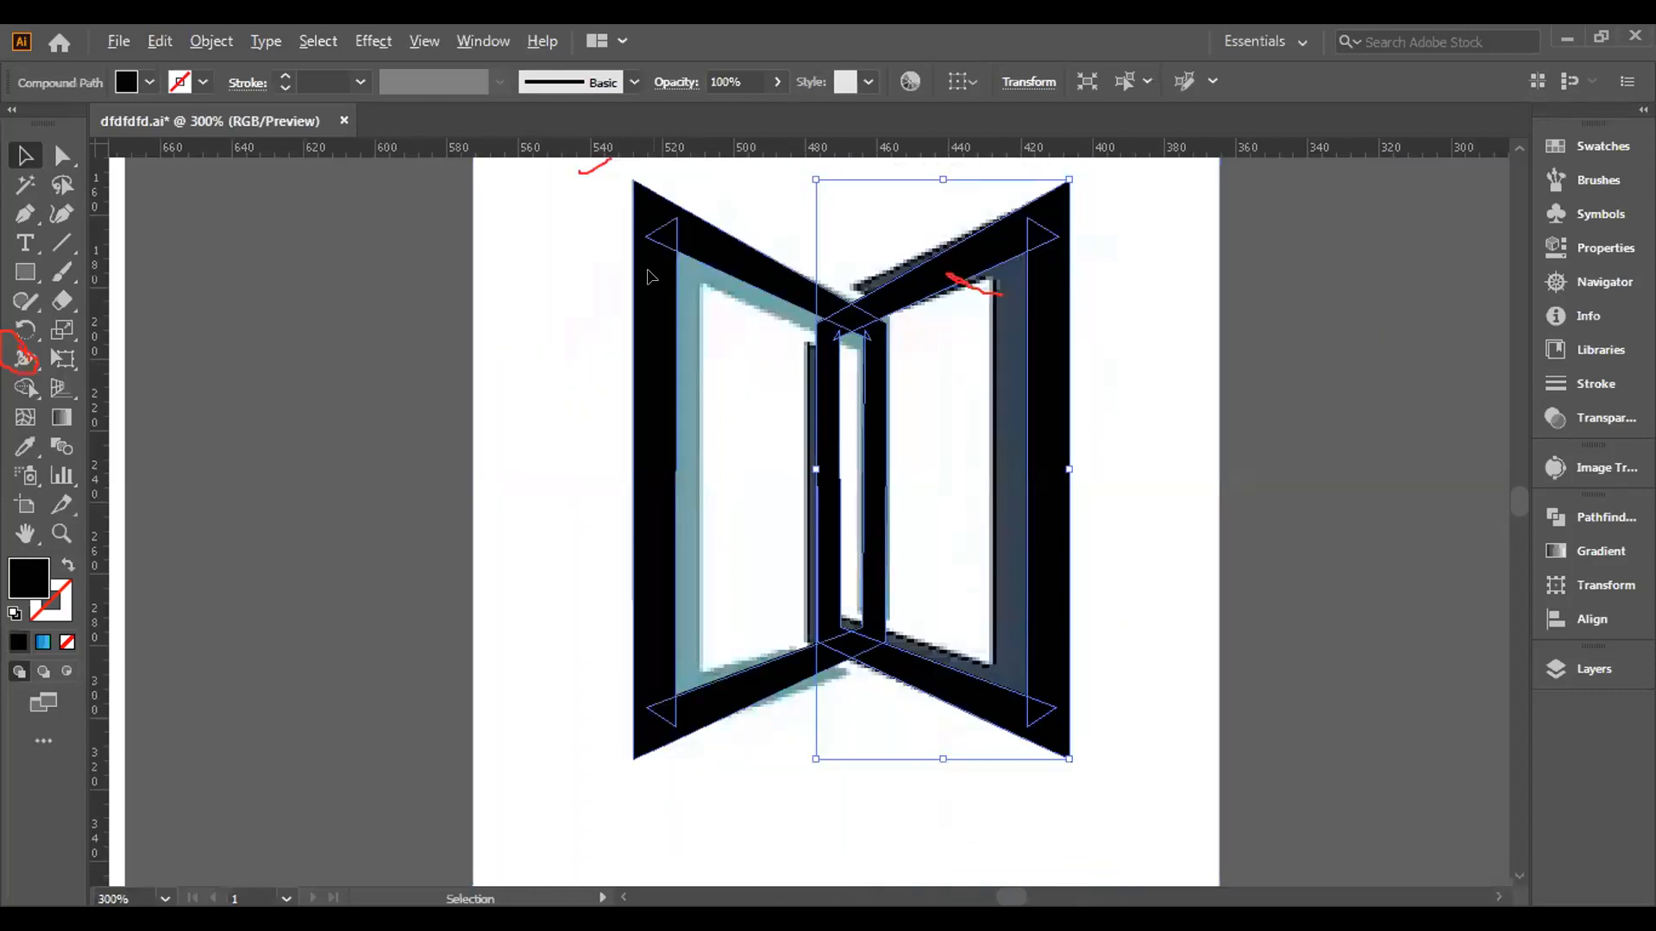
# Move the embedded reference image to the right, clear of the two black frames.
pyautogui.click(1156, 314)
pyautogui.moveTo(1189, 312); pyautogui.dragTo(1425, 344)
pyautogui.moveTo(833, 415); pyautogui.dragTo(985, 430)
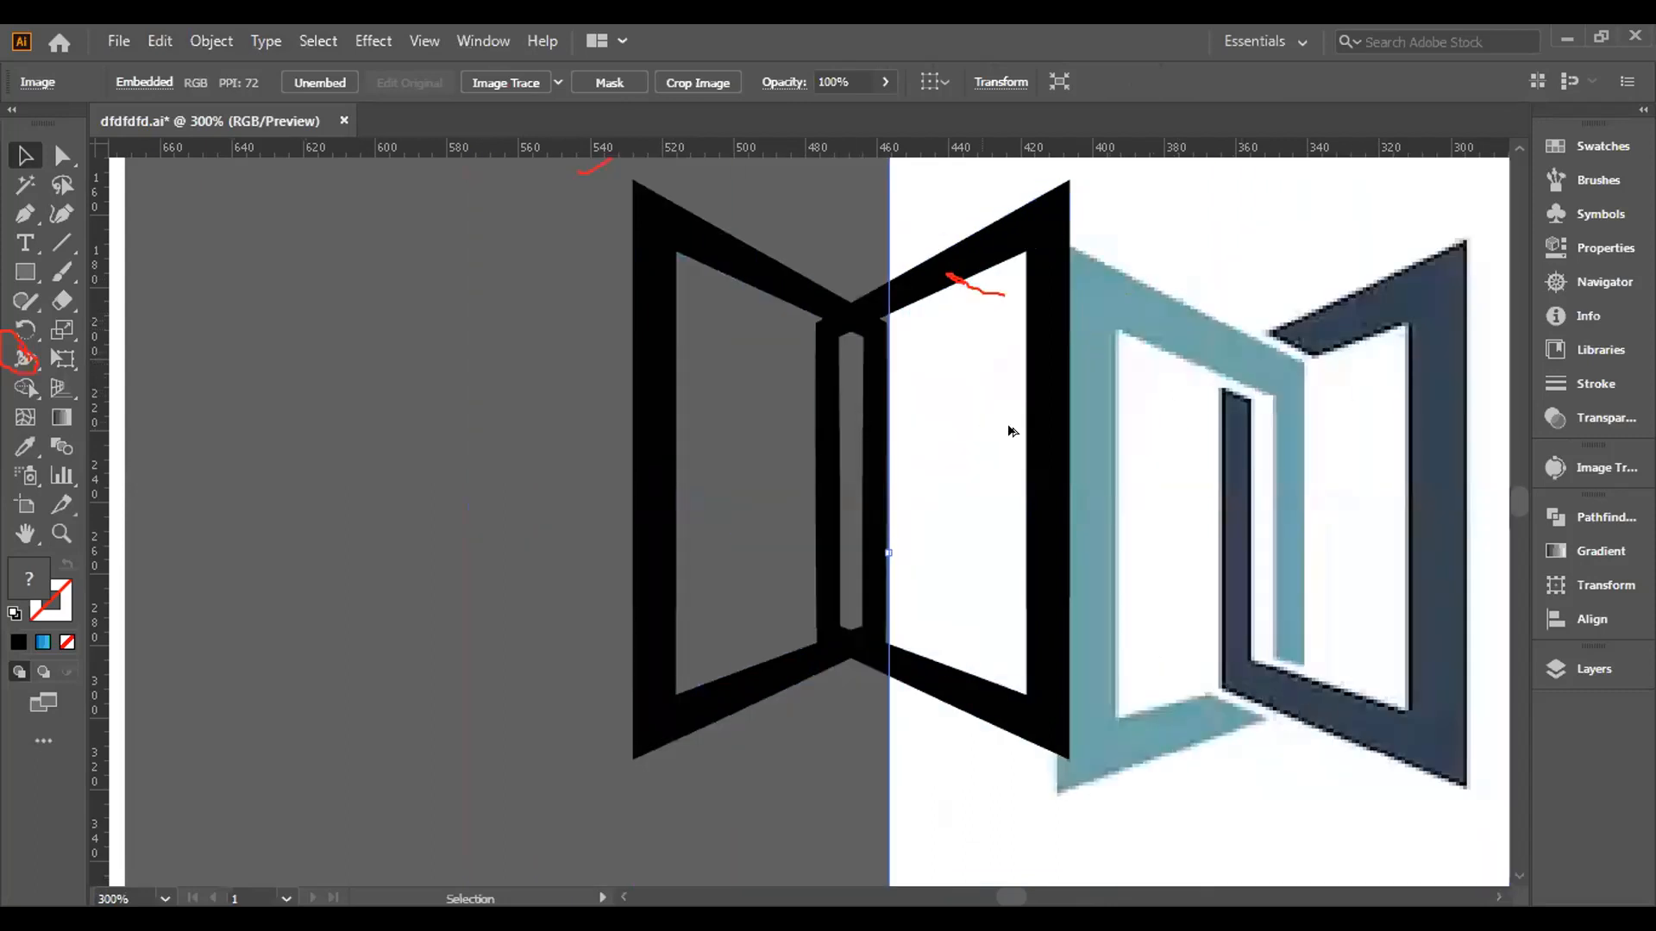
pyautogui.keyDown('alt'); pyautogui.scroll(-2, 1147, 474); pyautogui.keyUp('alt')
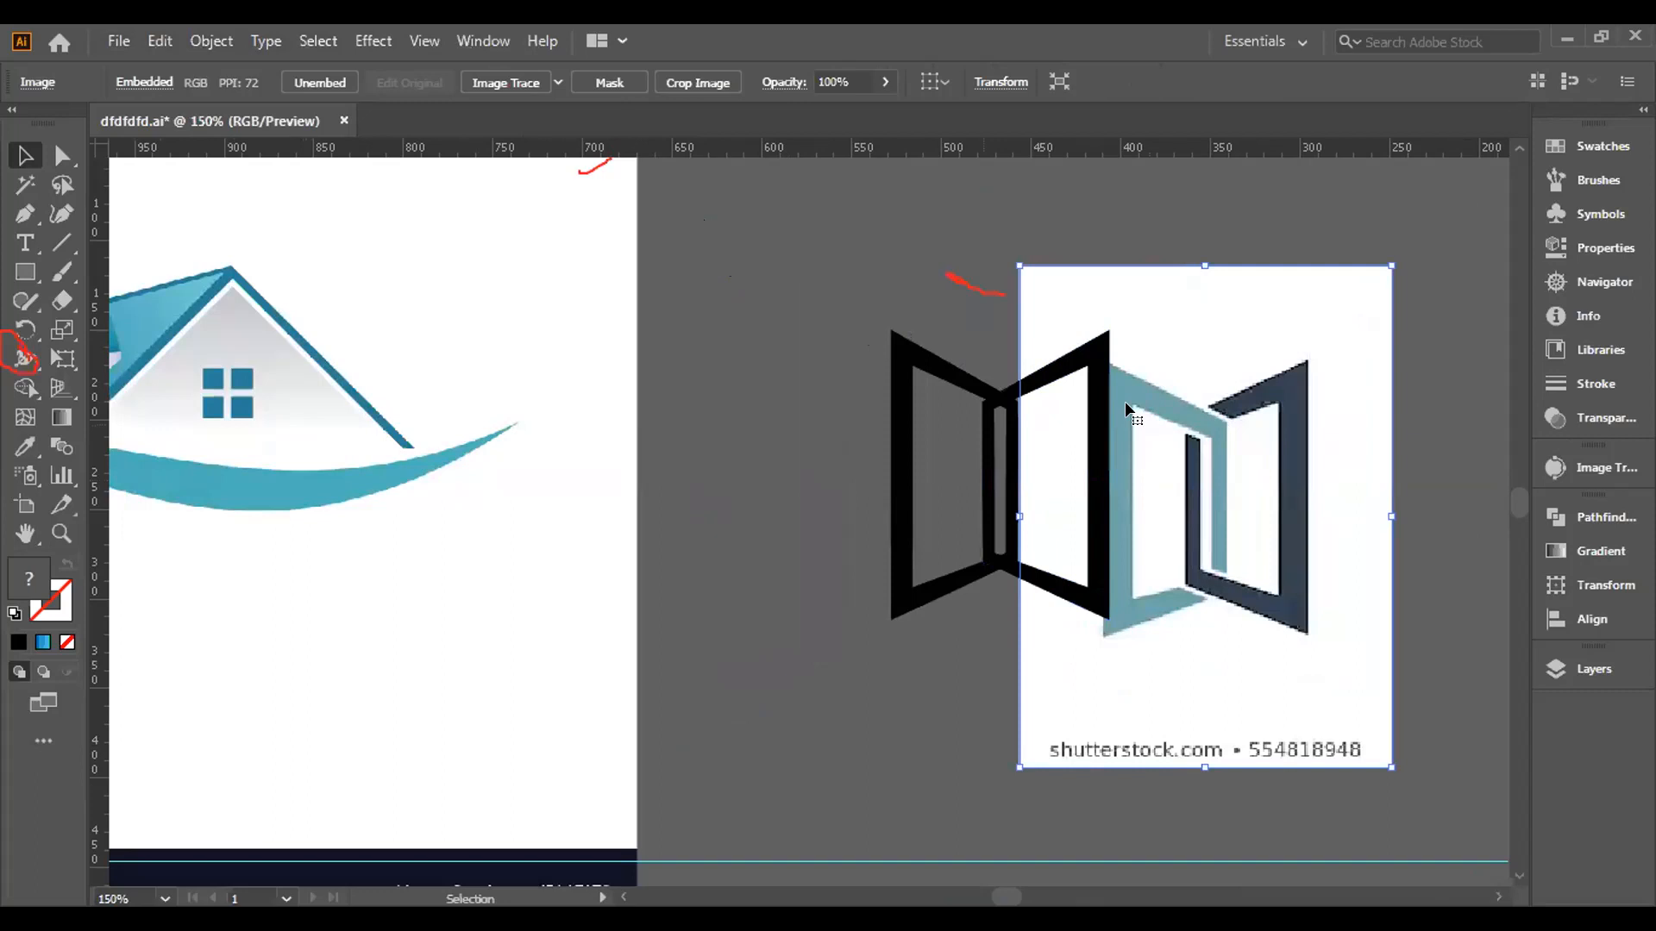
pyautogui.moveTo(1154, 400); pyautogui.dragTo(1258, 393)
# Scale the reference image down proportionally and reposition it beside the black frames for comparison.
pyautogui.keyDown('alt'); pyautogui.keyDown('shift'); pyautogui.moveTo(1123, 258); pyautogui.dragTo(1007, 319); pyautogui.keyUp('shift'); pyautogui.keyUp('alt')
pyautogui.keyDown('alt'); pyautogui.scroll(2, 1007, 319); pyautogui.keyUp('alt')
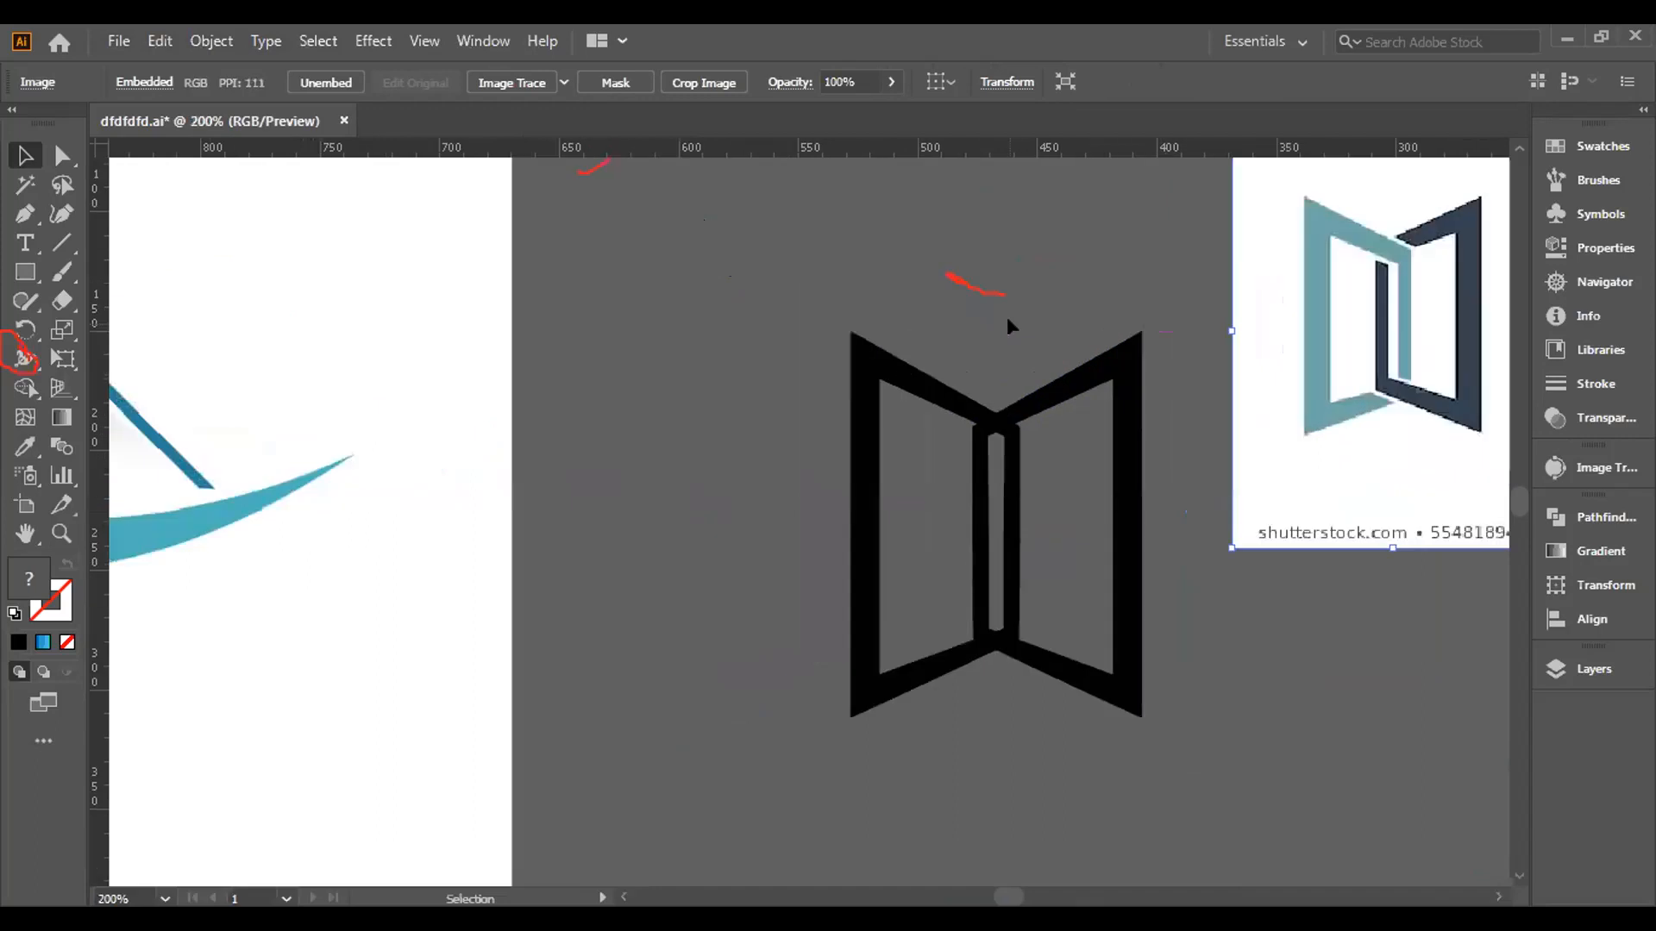
pyautogui.moveTo(1415, 311); pyautogui.dragTo(1342, 377)
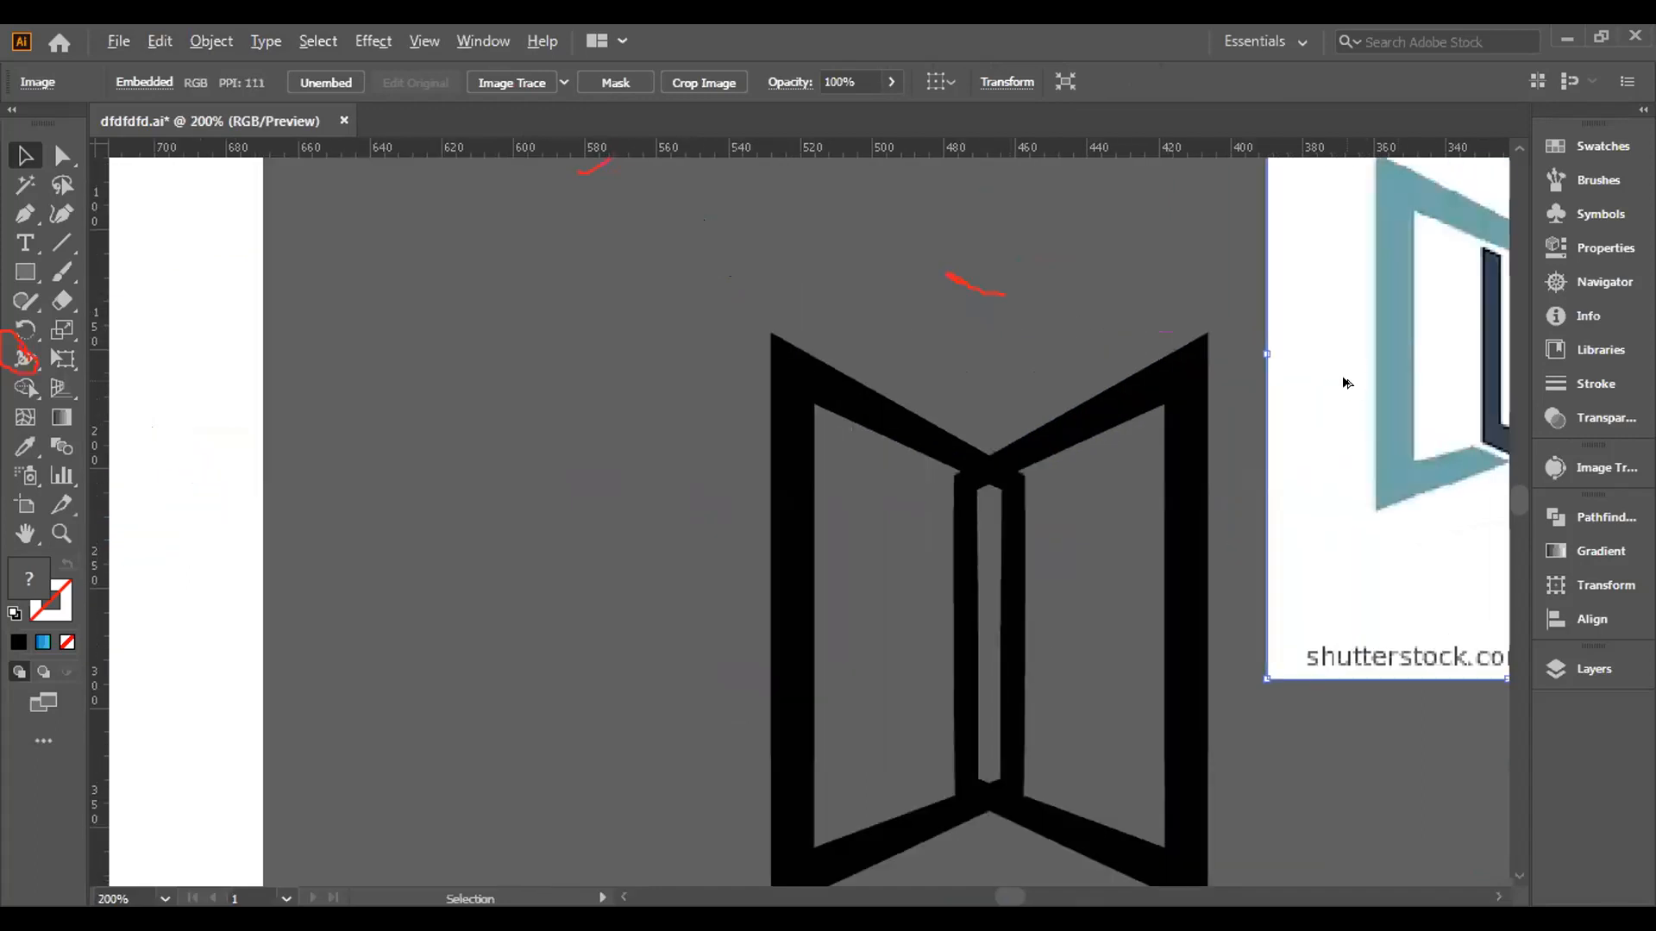
# Scale the right and left black frames down slightly about their centres.
pyautogui.keyDown('alt'); pyautogui.scroll(-1, 1342, 377); pyautogui.keyUp('alt')
pyautogui.moveTo(1198, 472); pyautogui.dragTo(1076, 462)
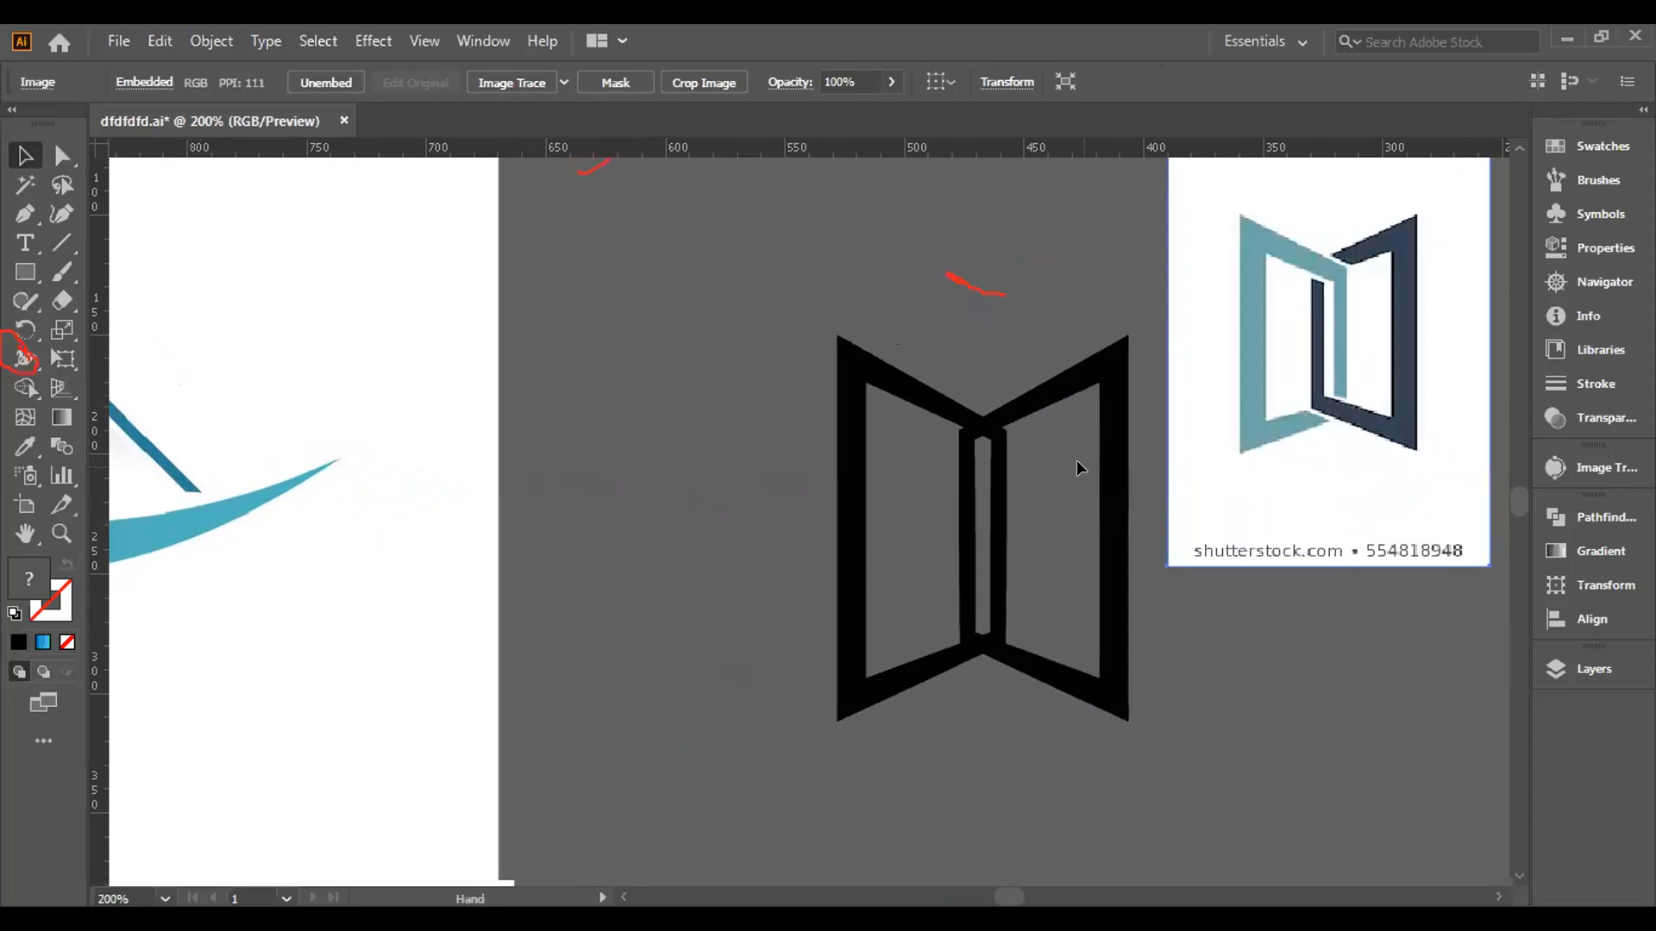
pyautogui.click(1016, 407)
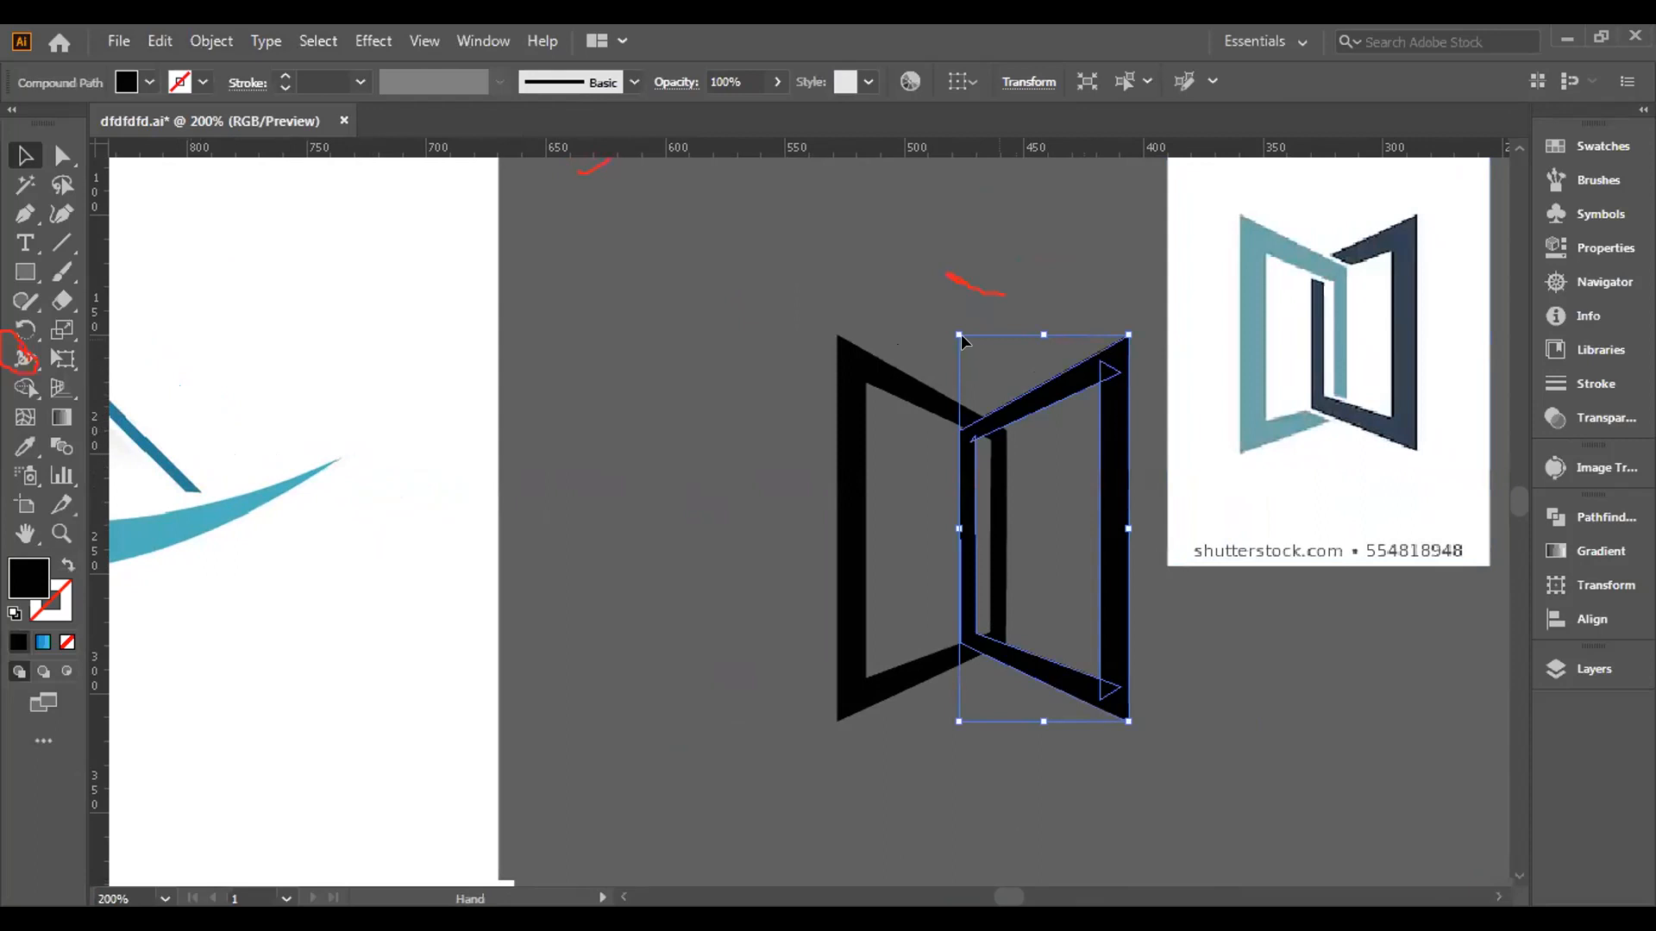
pyautogui.moveTo(957, 326); pyautogui.dragTo(963, 345)
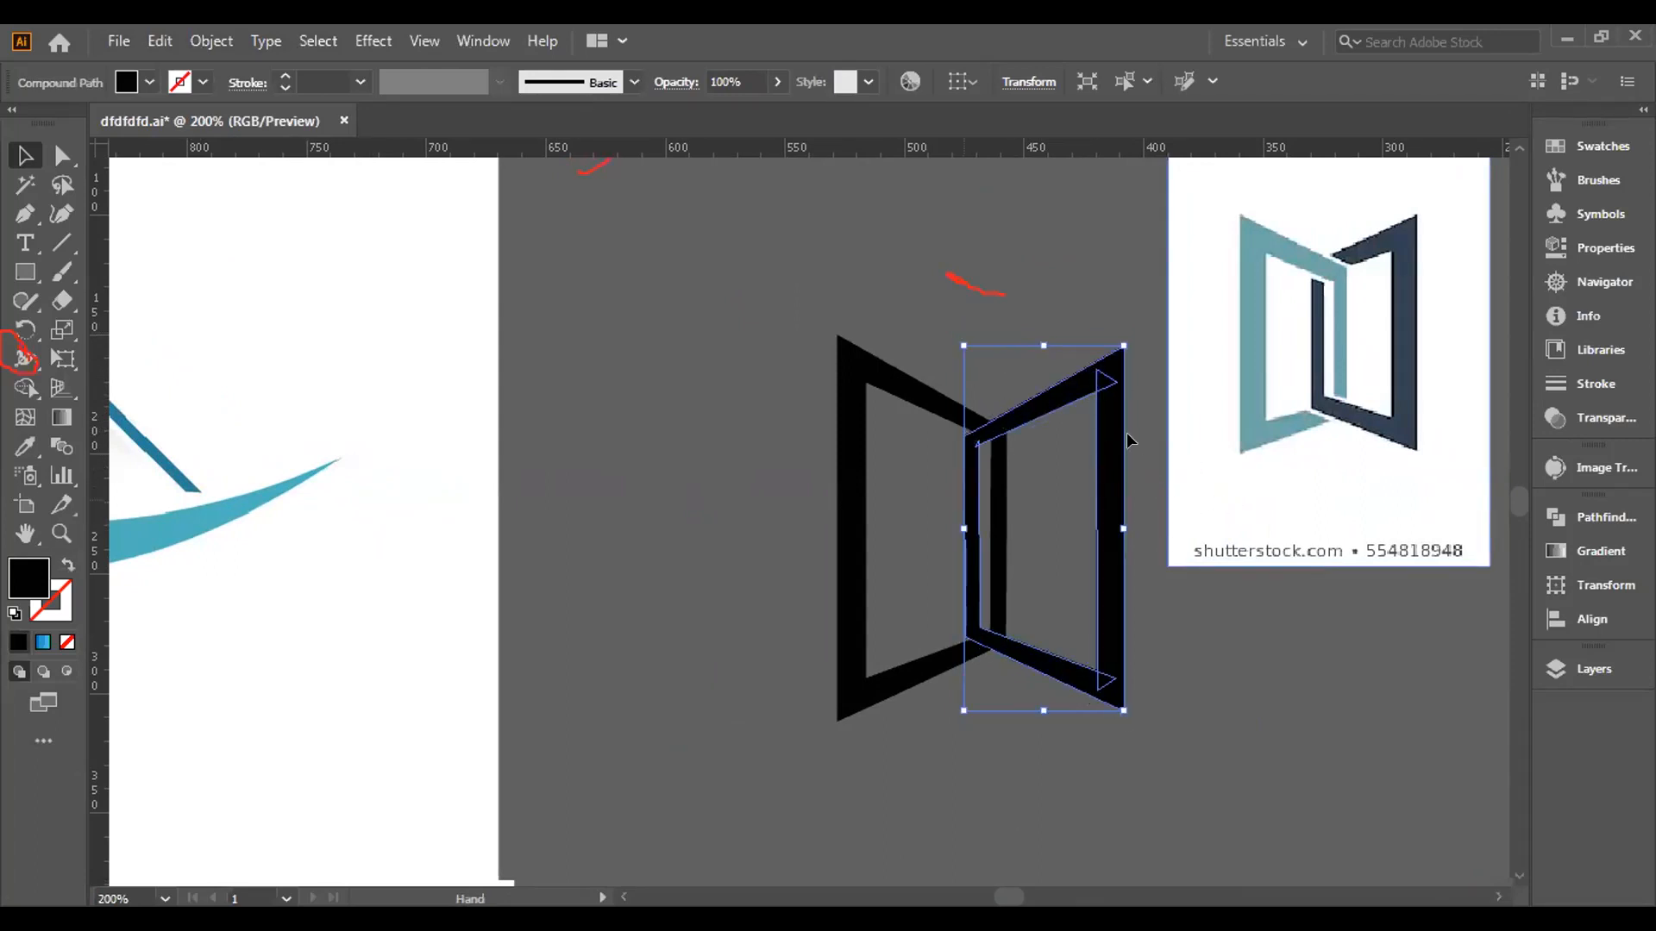
pyautogui.click(841, 343)
pyautogui.moveTo(841, 343); pyautogui.dragTo(844, 353)
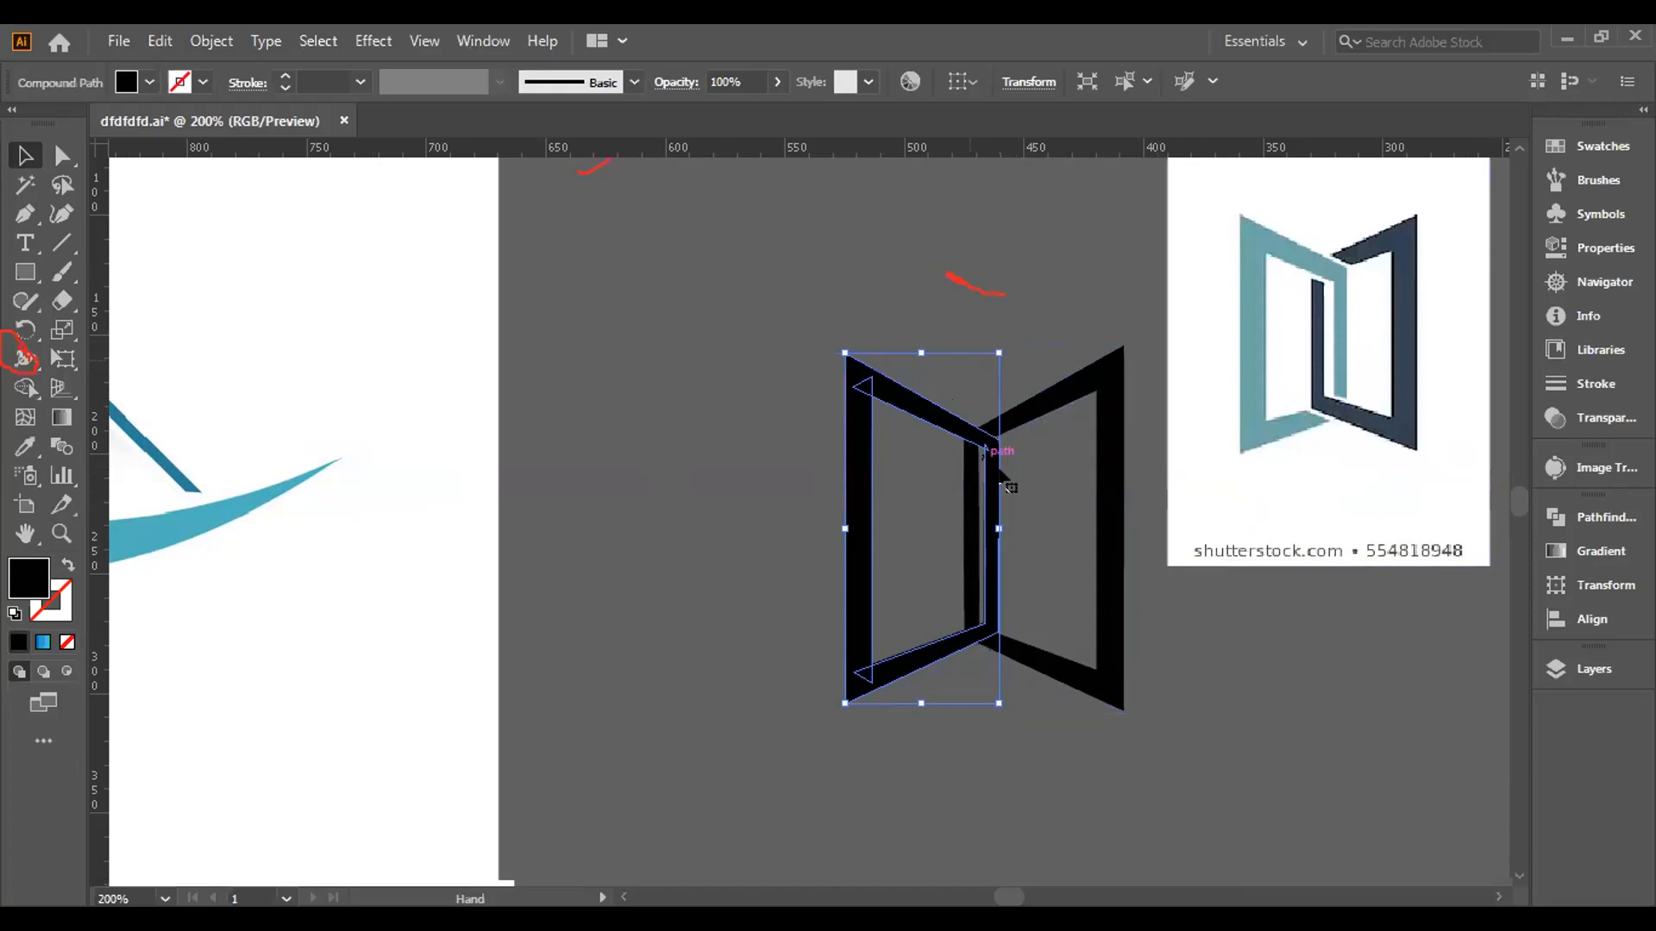
pyautogui.click(1230, 639)
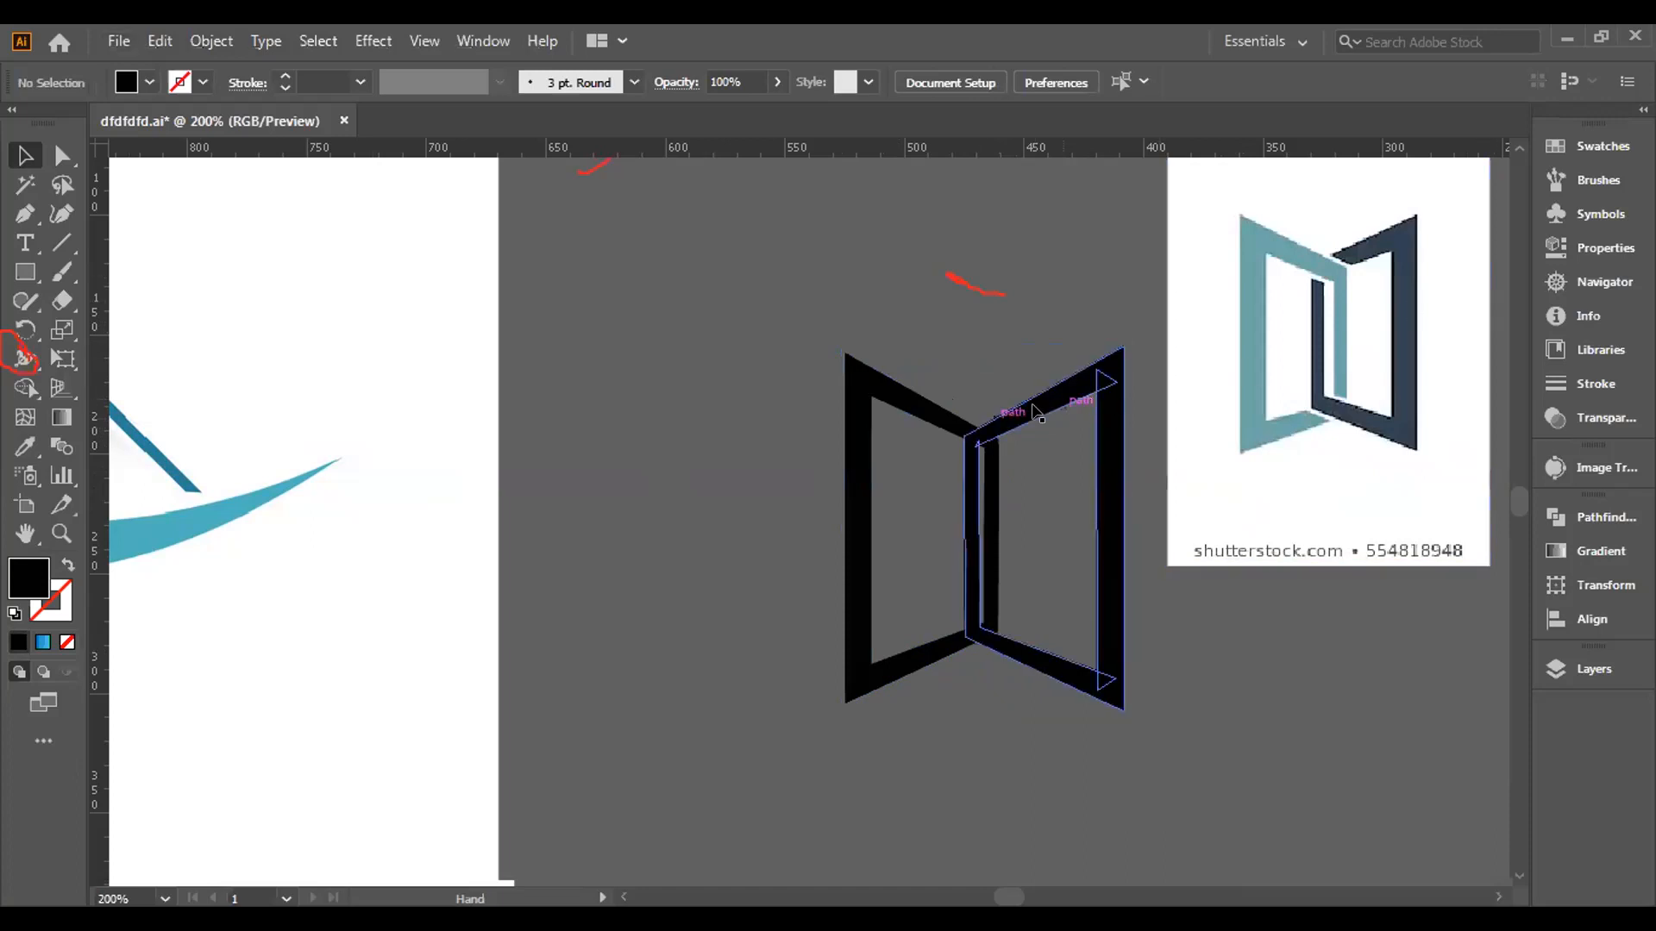
# Nudge the right black frame a few increments to the right to adjust its overlap with the left frame.
pyautogui.scroll(3, 1001, 463)
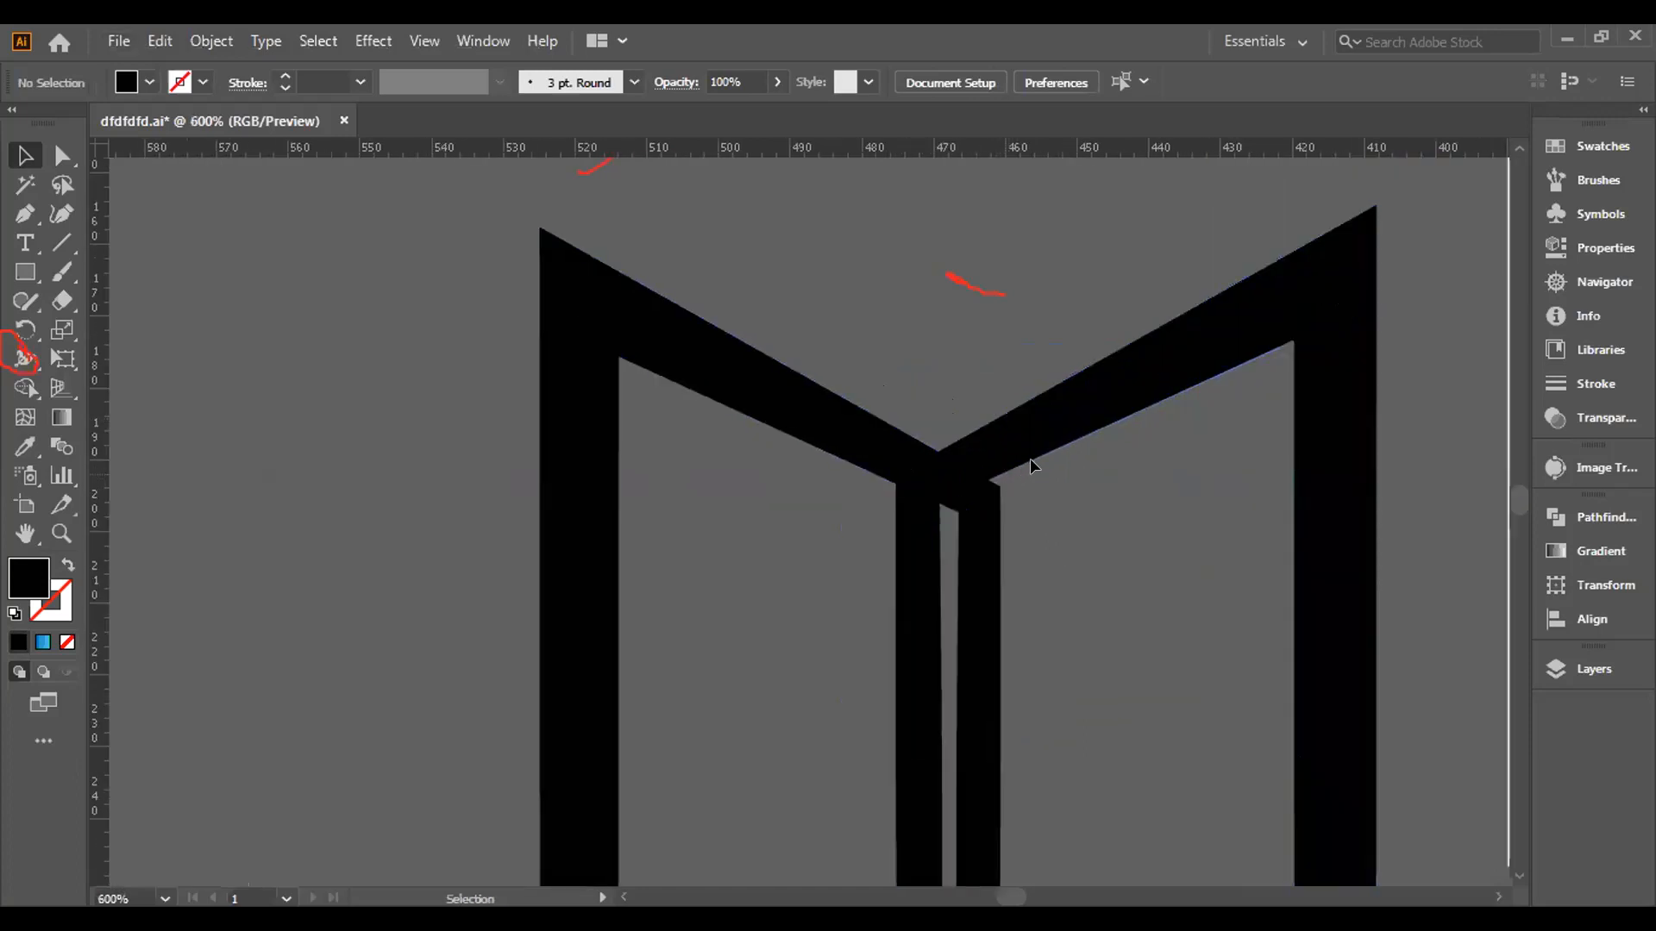
pyautogui.click(1342, 551)
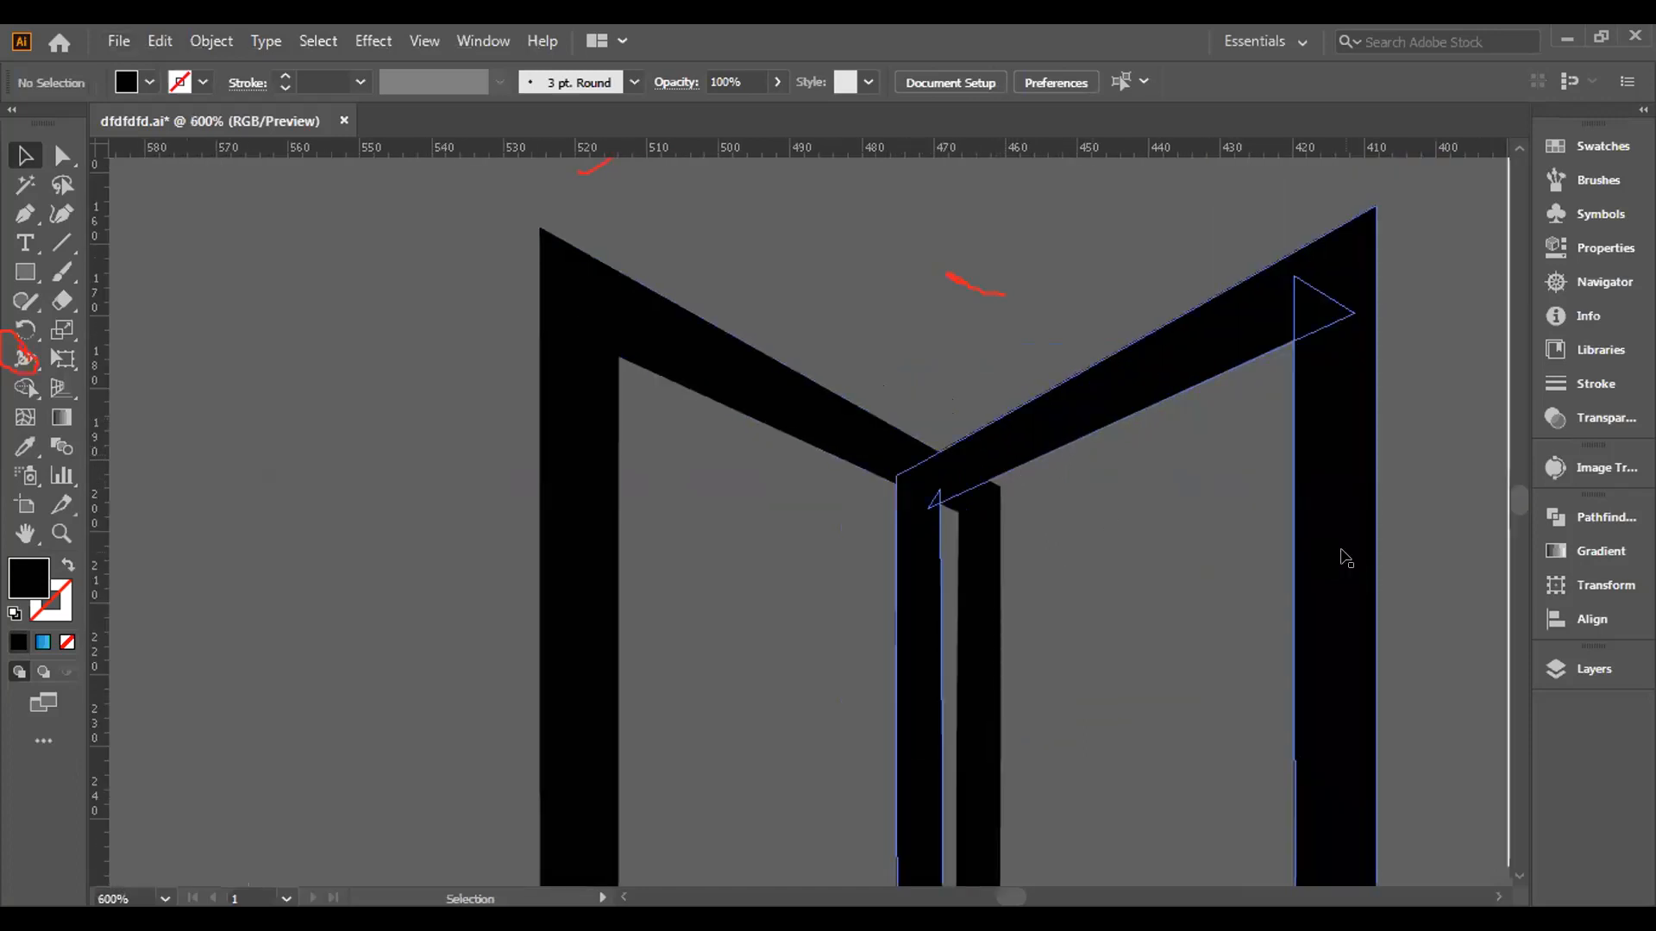
pyautogui.press('Right')
pyautogui.press('Right')
pyautogui.press('Right')
pyautogui.scroll(-5, 1209, 532)
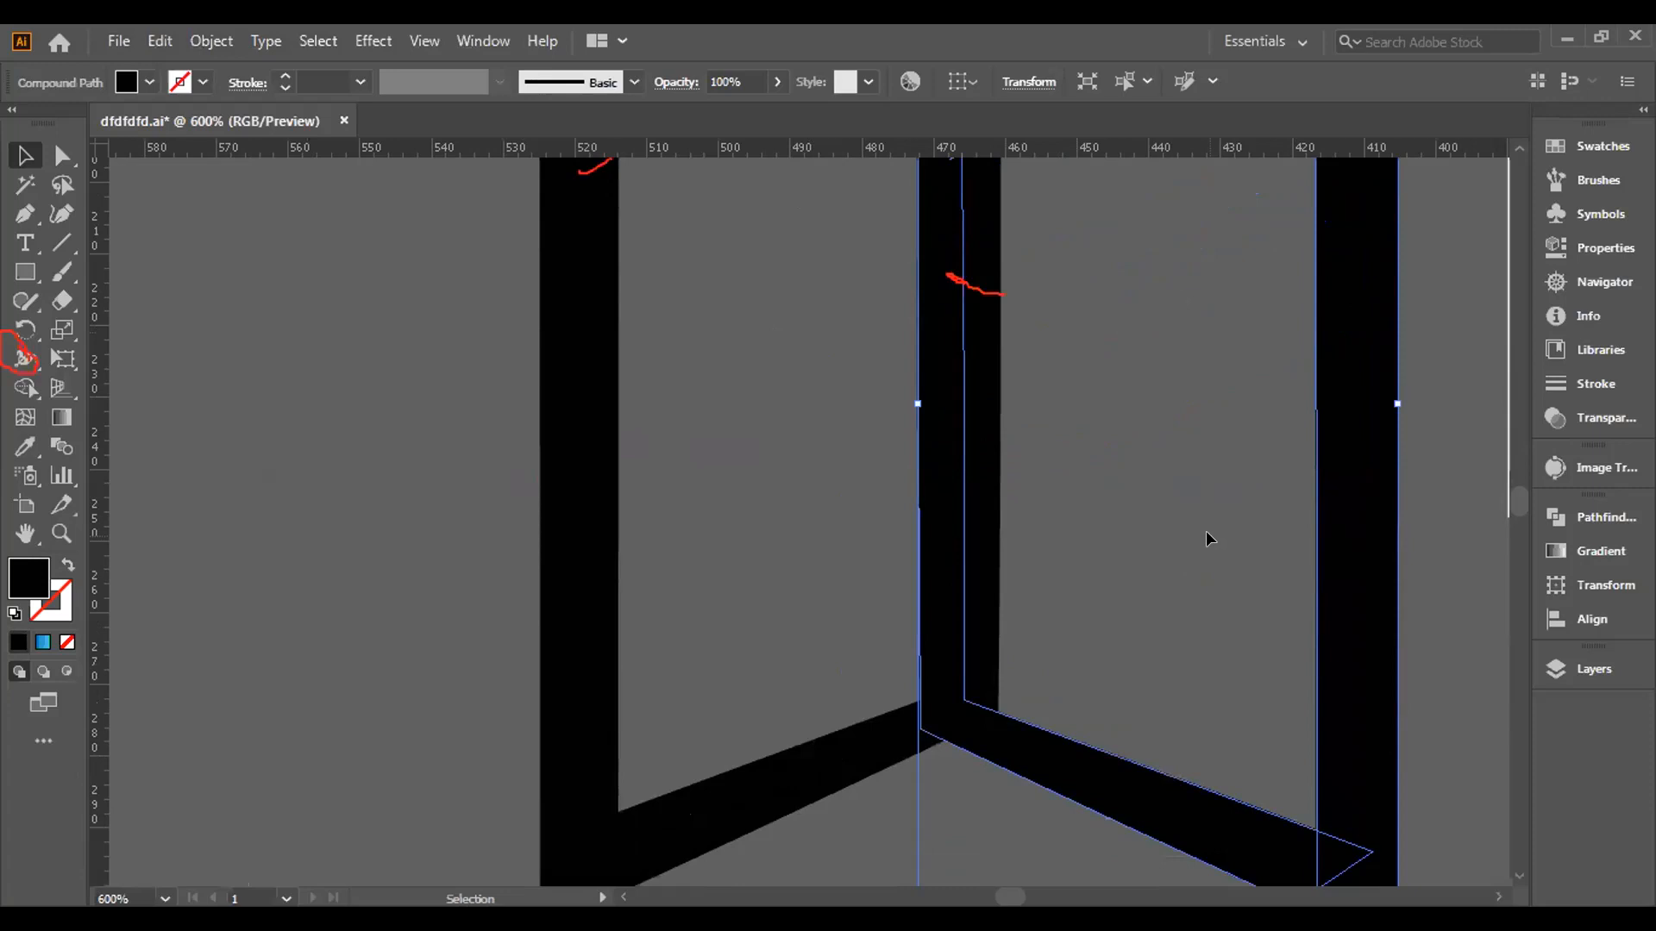
pyautogui.scroll(-3, 1205, 531)
pyautogui.moveTo(1193, 498); pyautogui.dragTo(1093, 498)
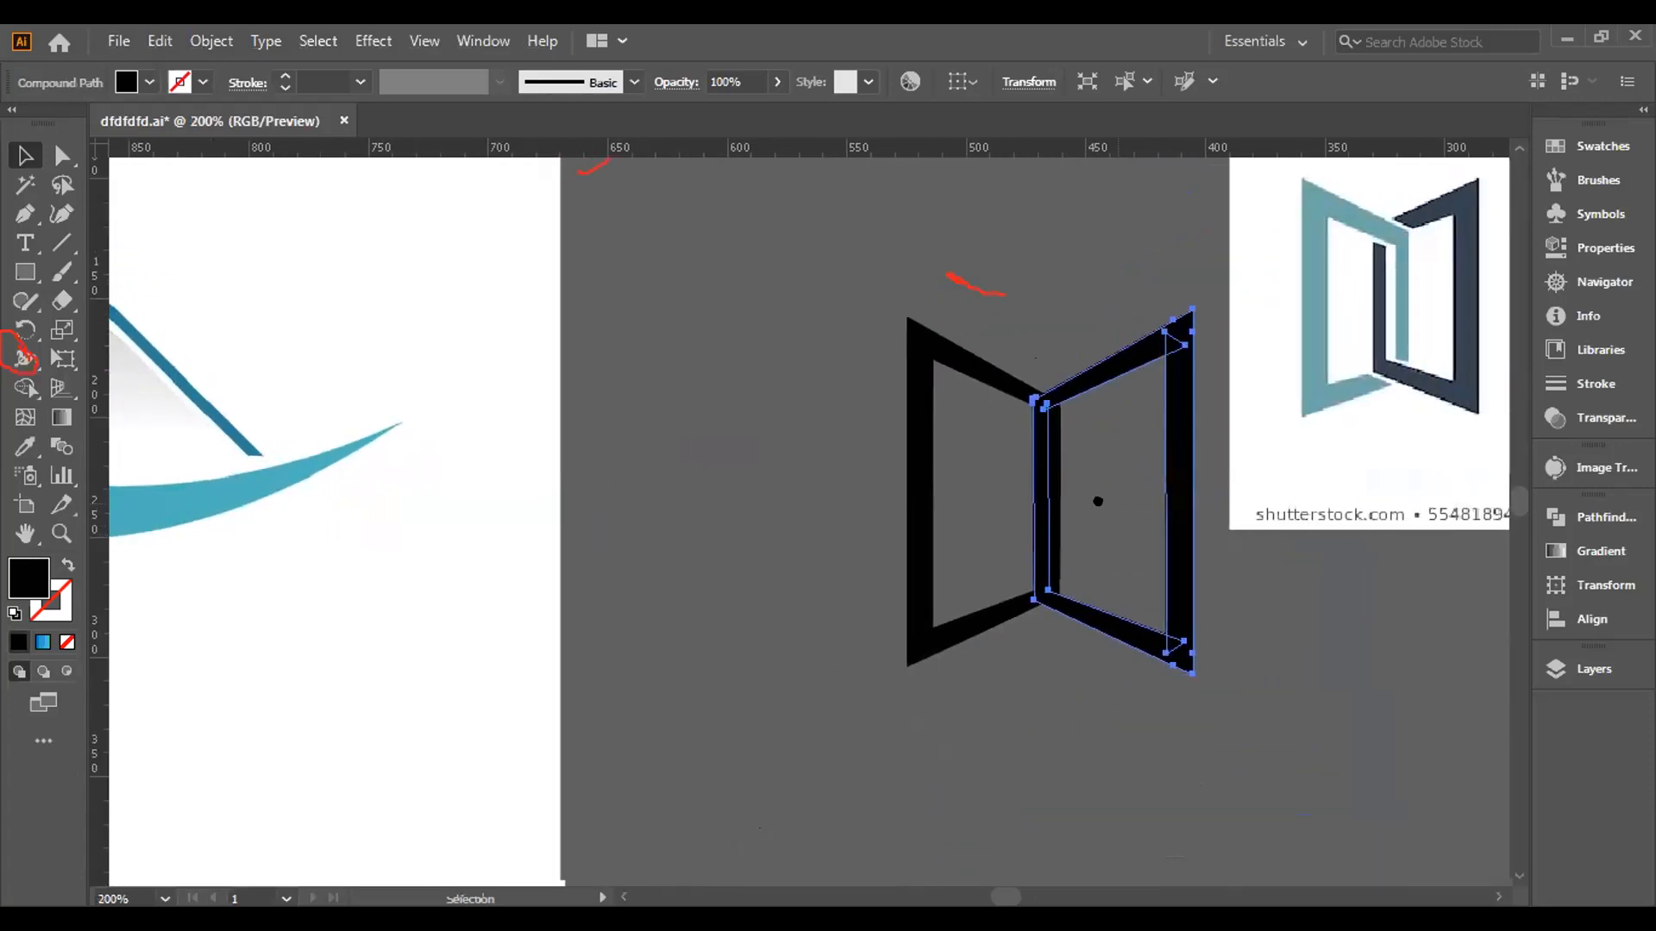
# Undo the nudge of the right frame and the scaling of both frames.
pyautogui.scroll(2, 1027, 466)
pyautogui.click(1261, 389)
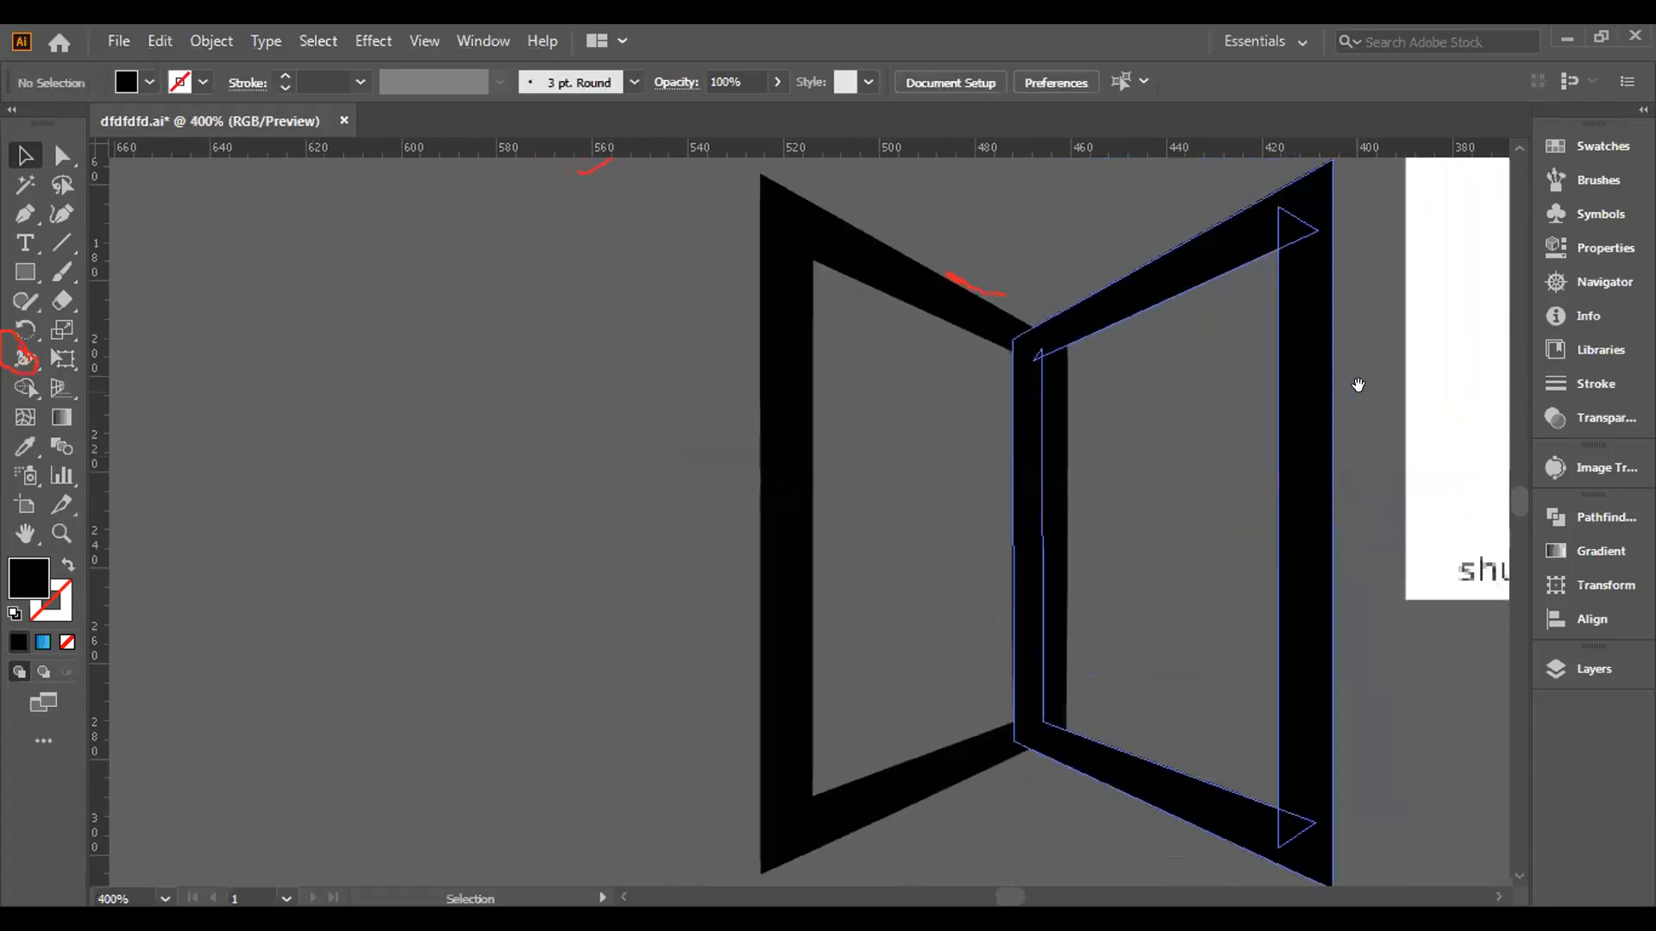
pyautogui.moveTo(1357, 385); pyautogui.dragTo(1135, 385)
pyautogui.hotkey('ctrl', 'z')
pyautogui.hotkey('ctrl', 'z')
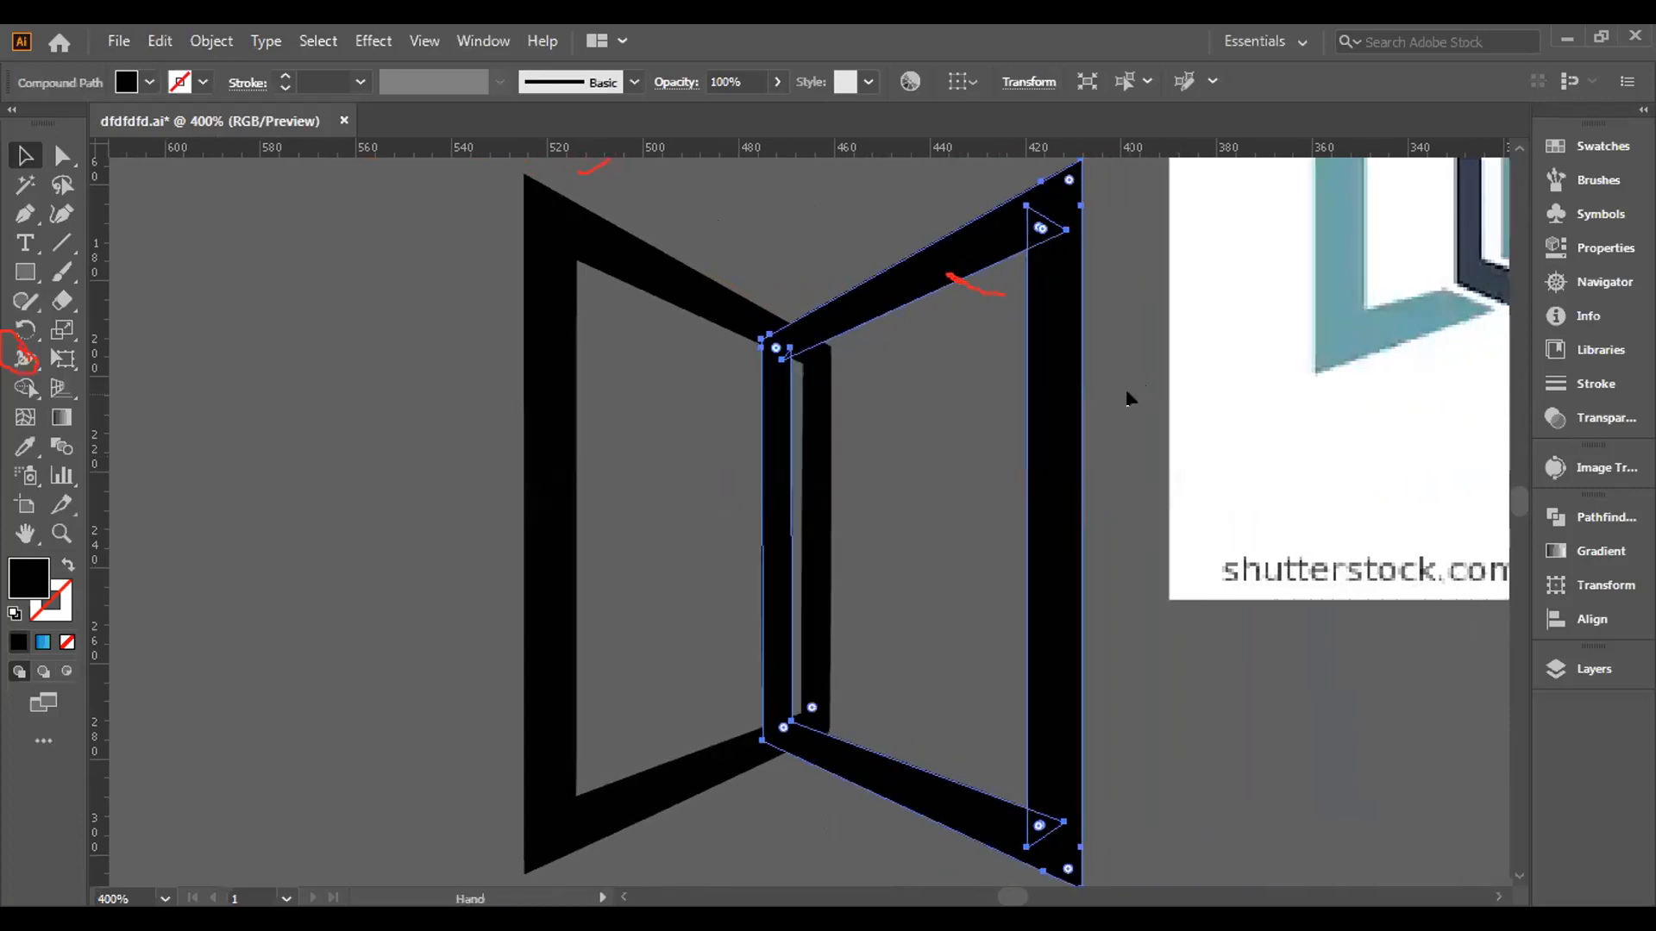
pyautogui.hotkey('ctrl', 'z')
pyautogui.hotkey('ctrl', 'z')
pyautogui.hotkey('ctrl', 'z')
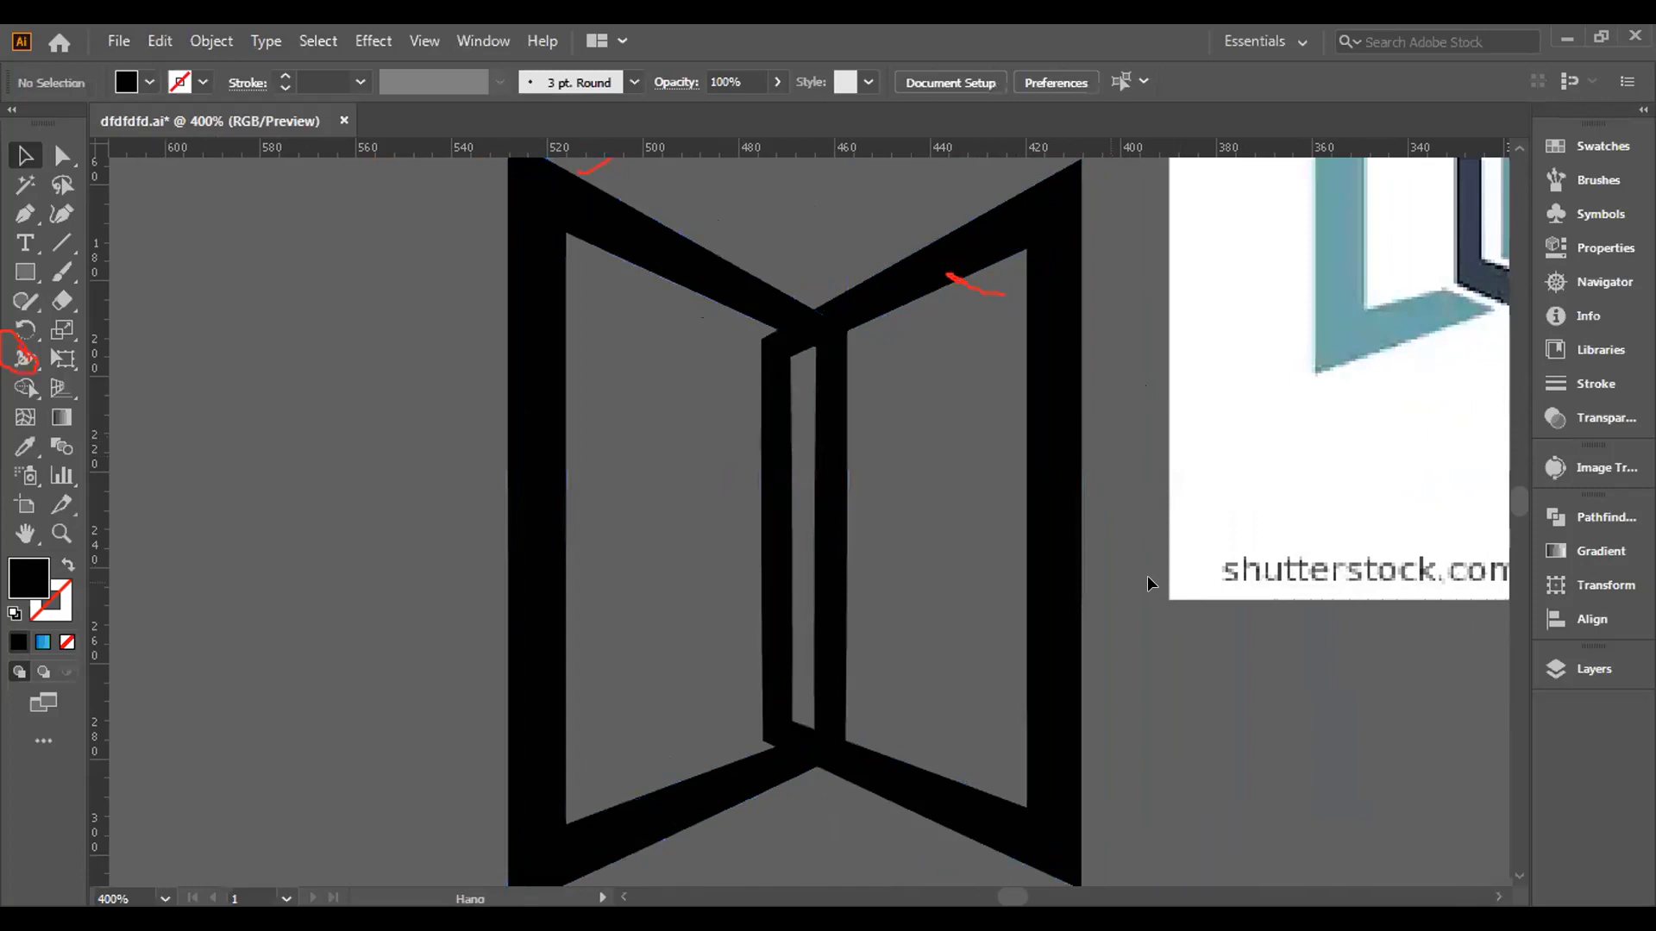
# Adjust the end anchors of the left frame's lower arm, leaving a narrow gap at the right frame's inner lower corner.
pyautogui.scroll(-1, 1149, 587)
pyautogui.moveTo(1005, 470); pyautogui.dragTo(912, 469)
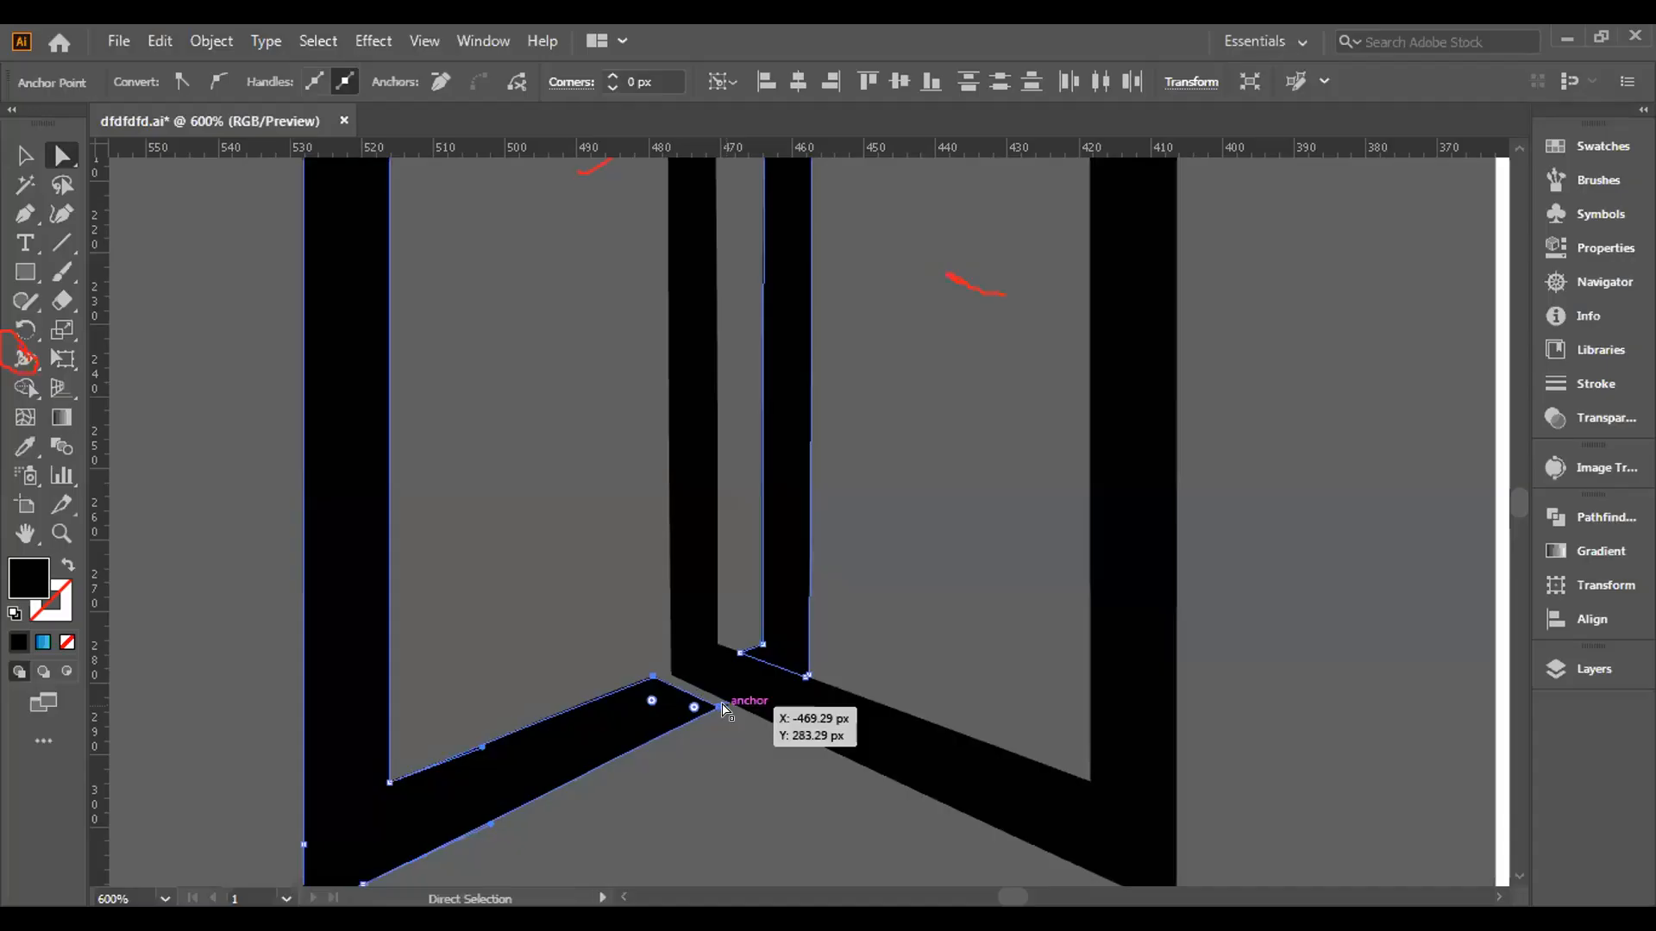
pyautogui.moveTo(727, 712); pyautogui.dragTo(734, 653)
pyautogui.hotkey('ctrl', 'z')
pyautogui.hotkey('ctrl', 'shift', 'z')
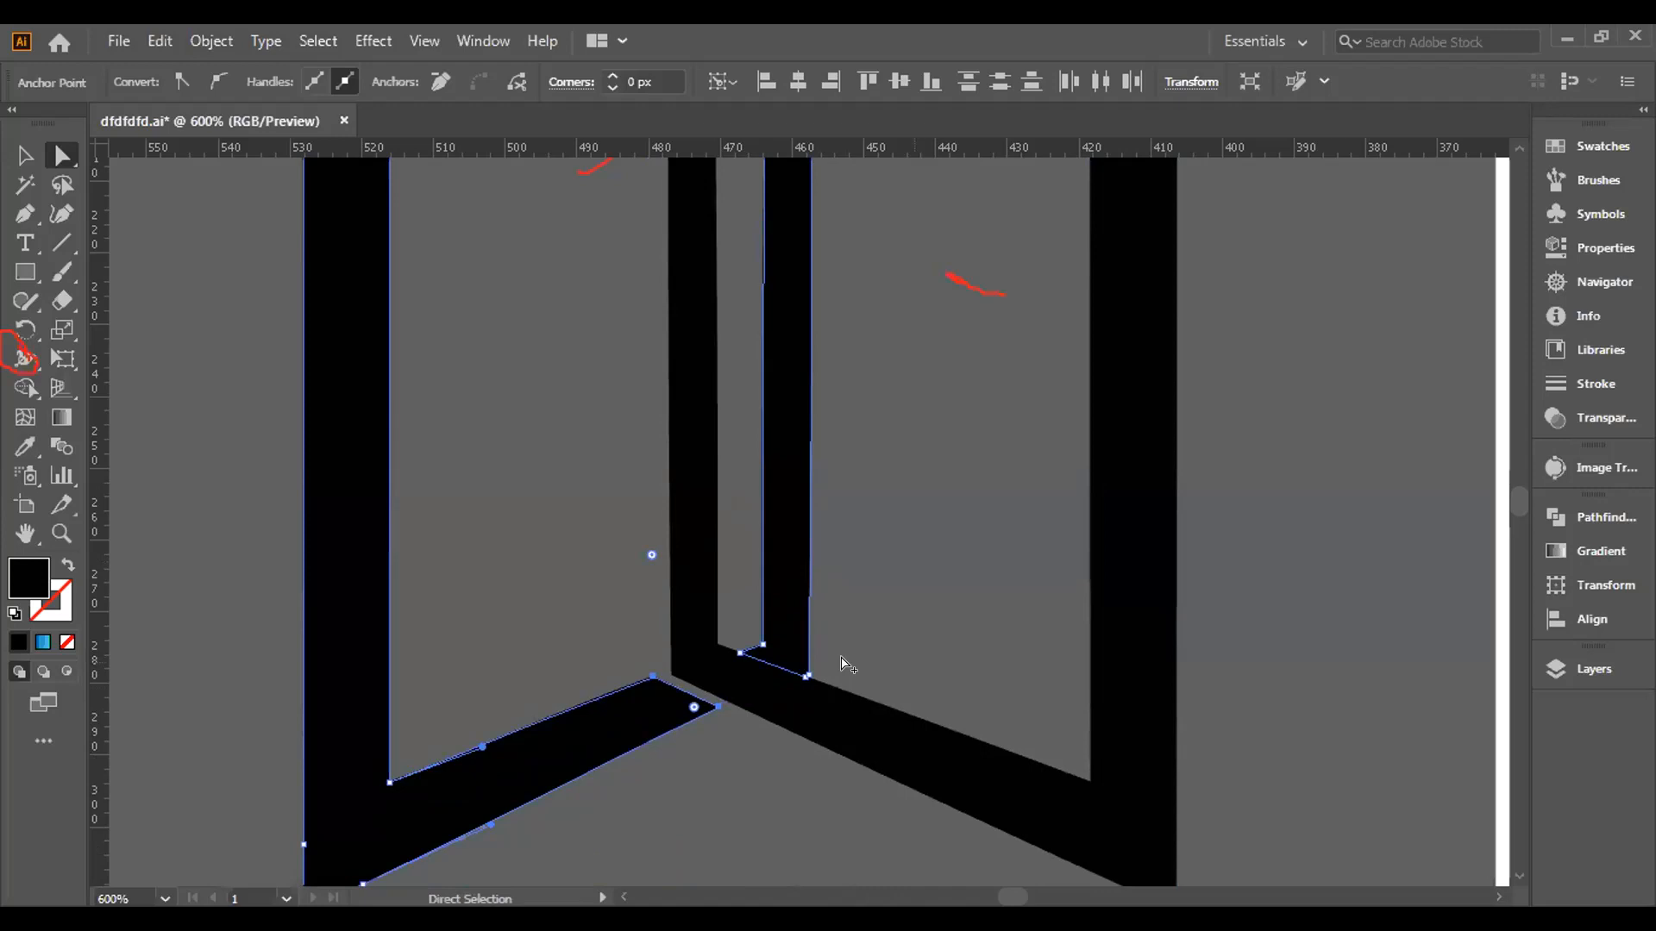
pyautogui.keyDown('alt'); pyautogui.scroll(1, 847, 665); pyautogui.keyUp('alt')
pyautogui.keyDown('alt'); pyautogui.scroll(2, 757, 645); pyautogui.keyUp('alt')
pyautogui.keyDown('alt'); pyautogui.scroll(-2, 747, 617); pyautogui.keyUp('alt')
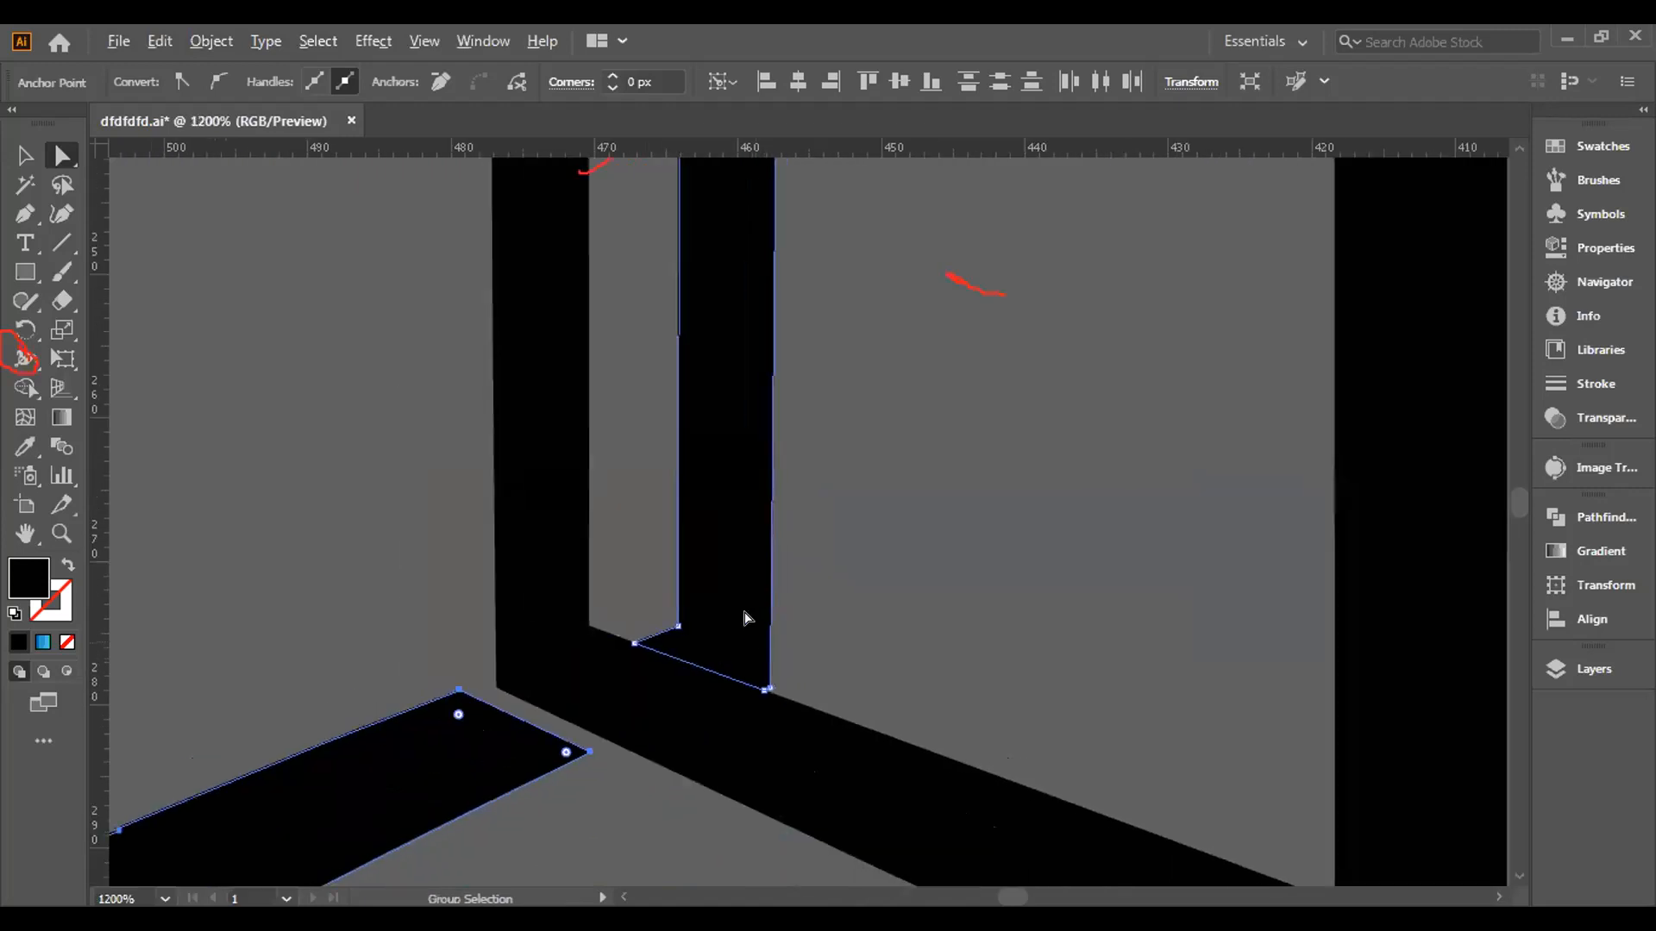
pyautogui.keyDown('alt'); pyautogui.scroll(-4, 713, 562); pyautogui.keyUp('alt')
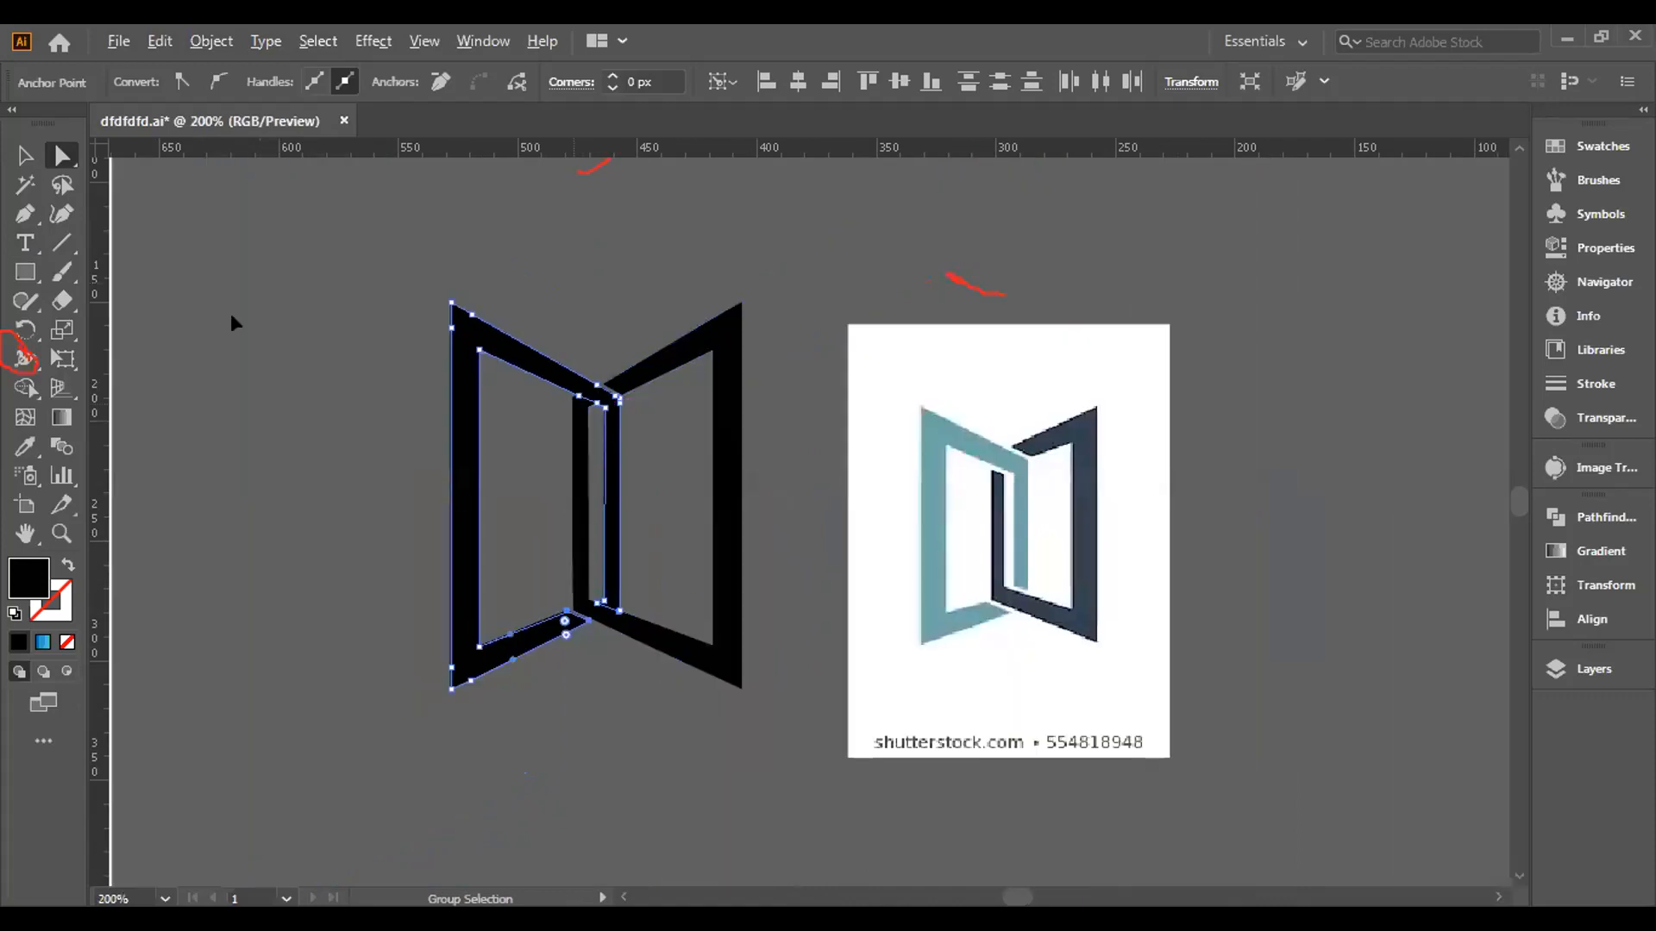
# Draw a slanted line across the lower end of the left frame's inner bar, parallel to the right frame's lower arm.
pyautogui.press('v')
pyautogui.click(673, 571)
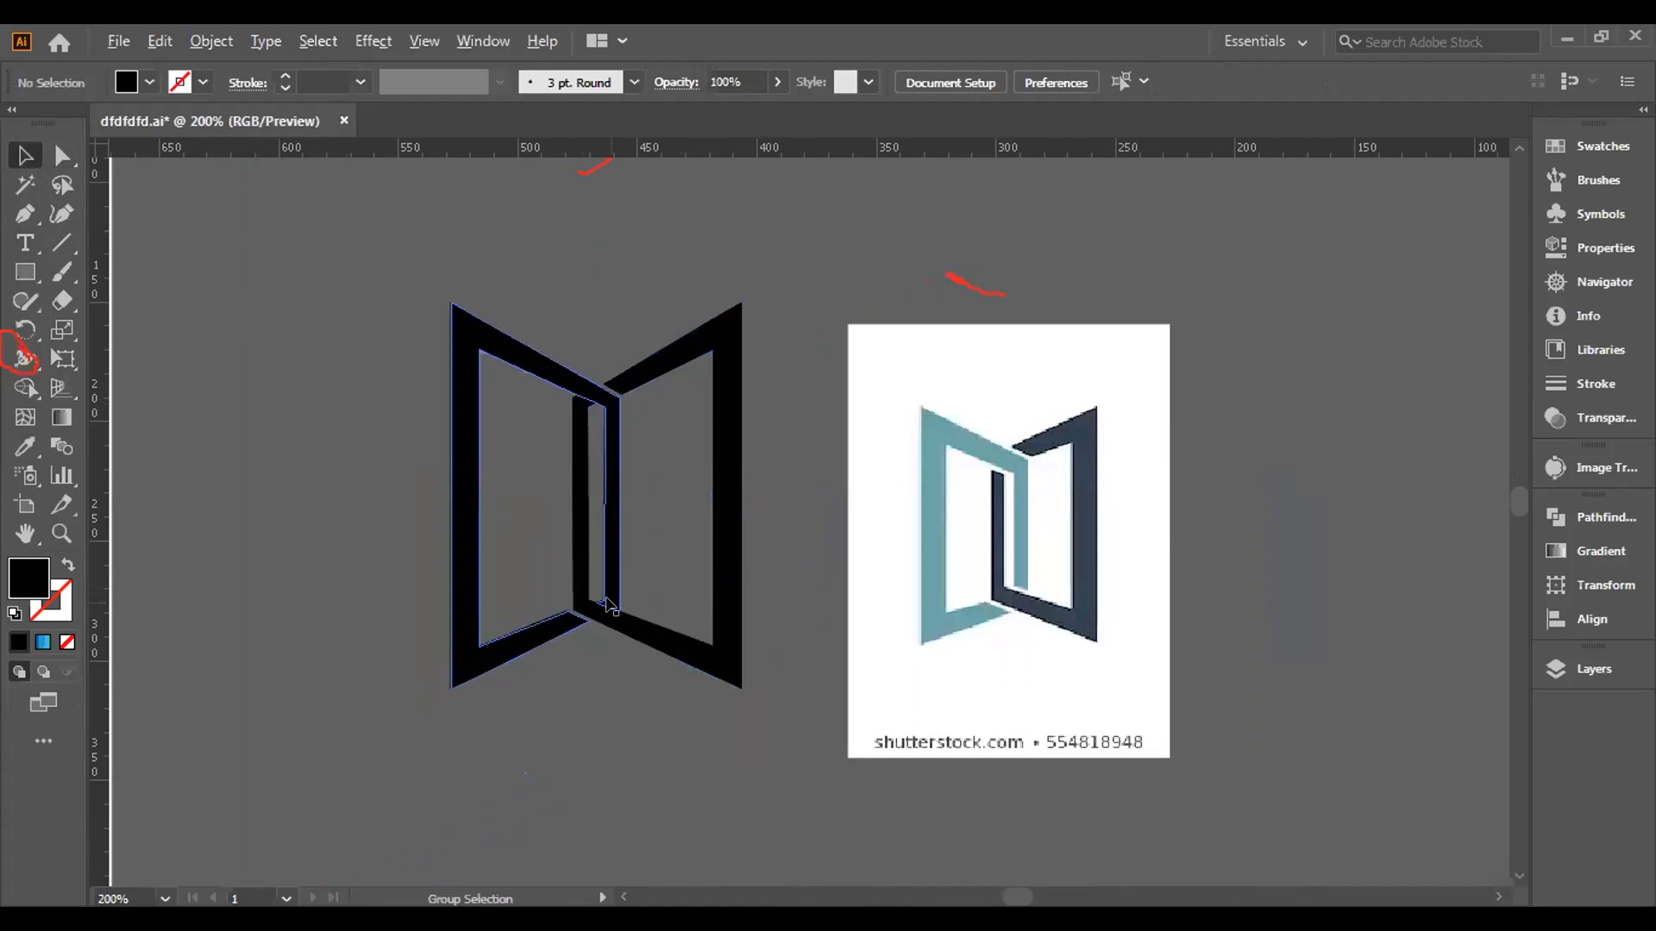
pyautogui.scroll(3, 608, 604)
pyautogui.click(50, 249)
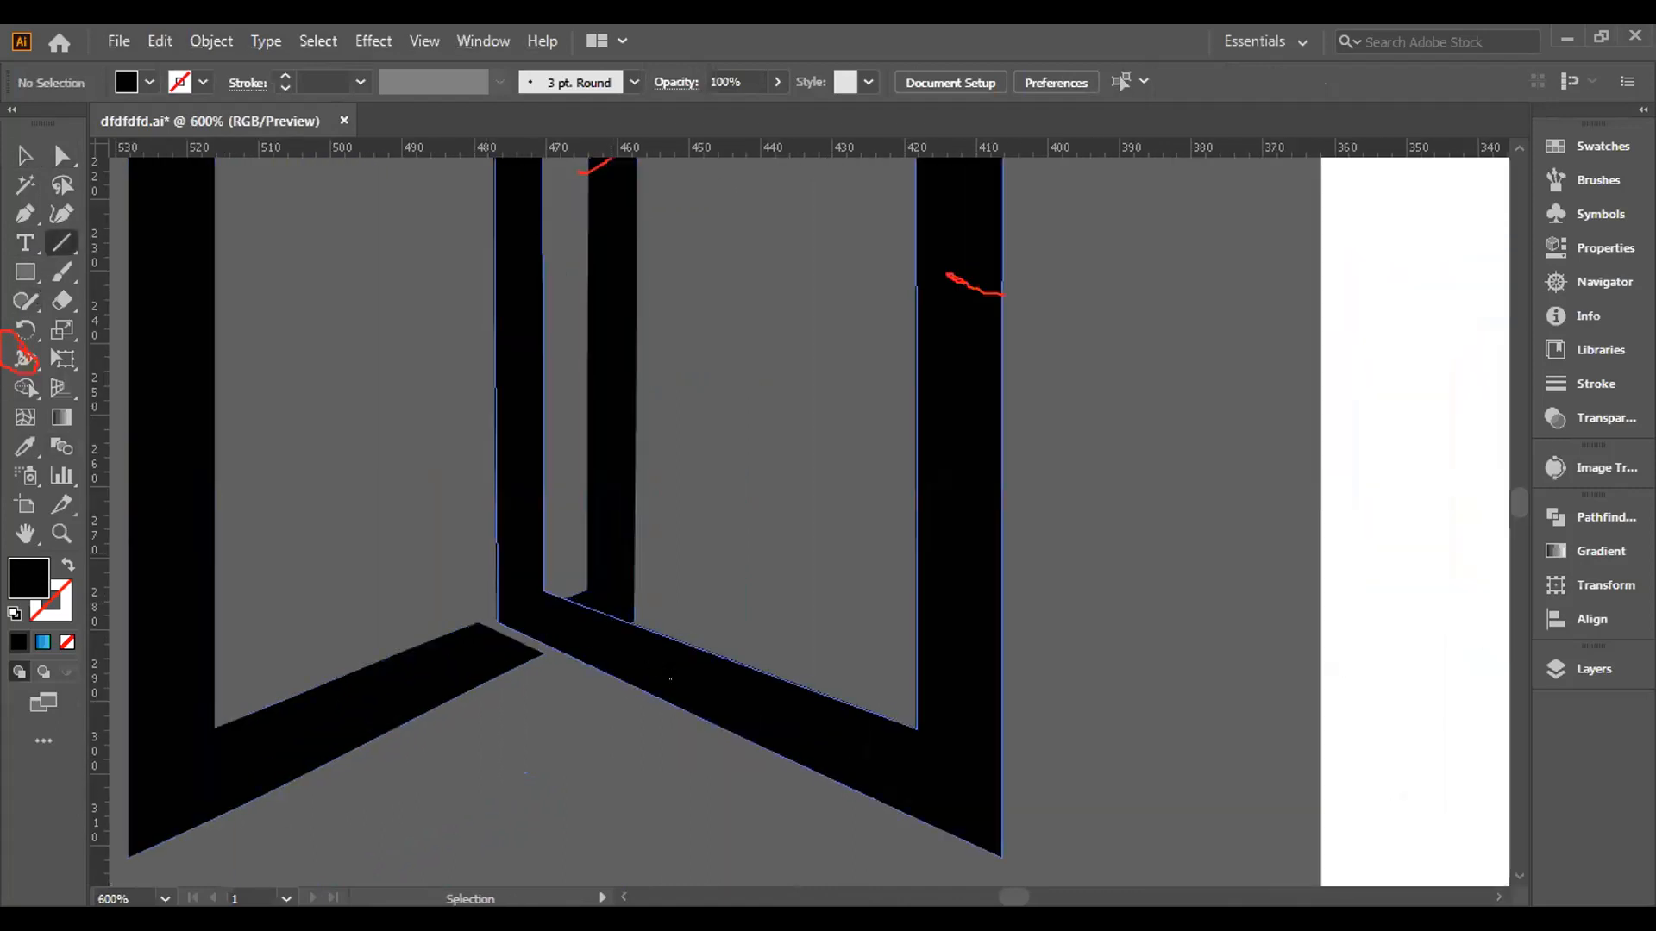
pyautogui.moveTo(590, 593); pyautogui.dragTo(649, 614)
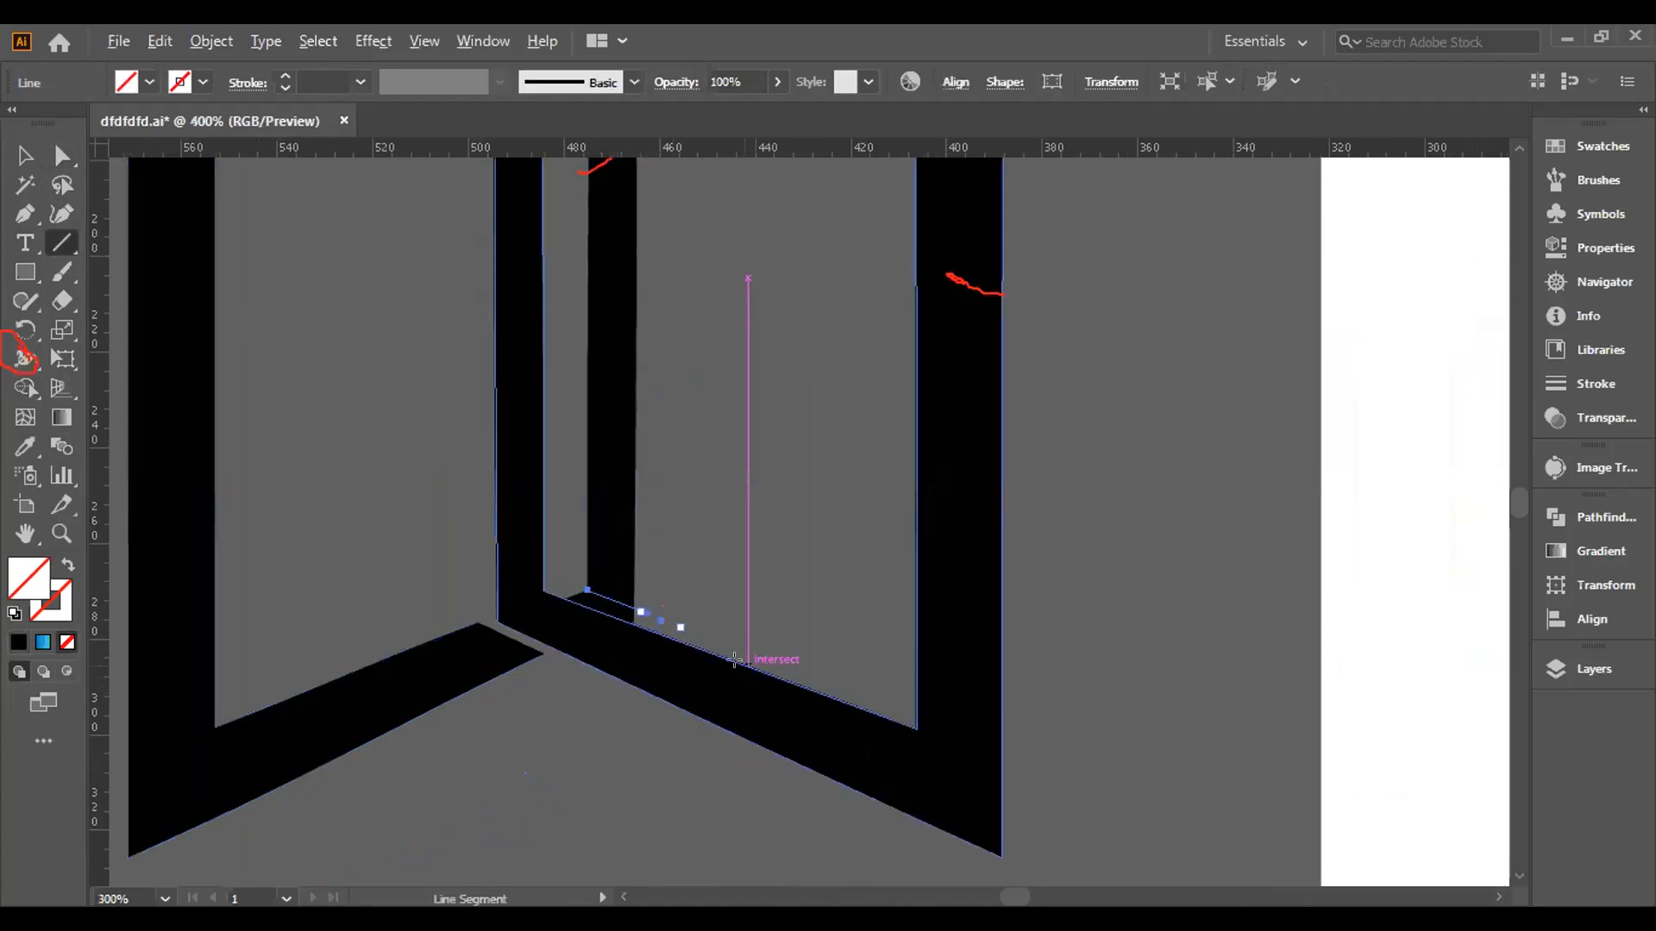
pyautogui.scroll(-3, 740, 662)
pyautogui.scroll(4, 734, 660)
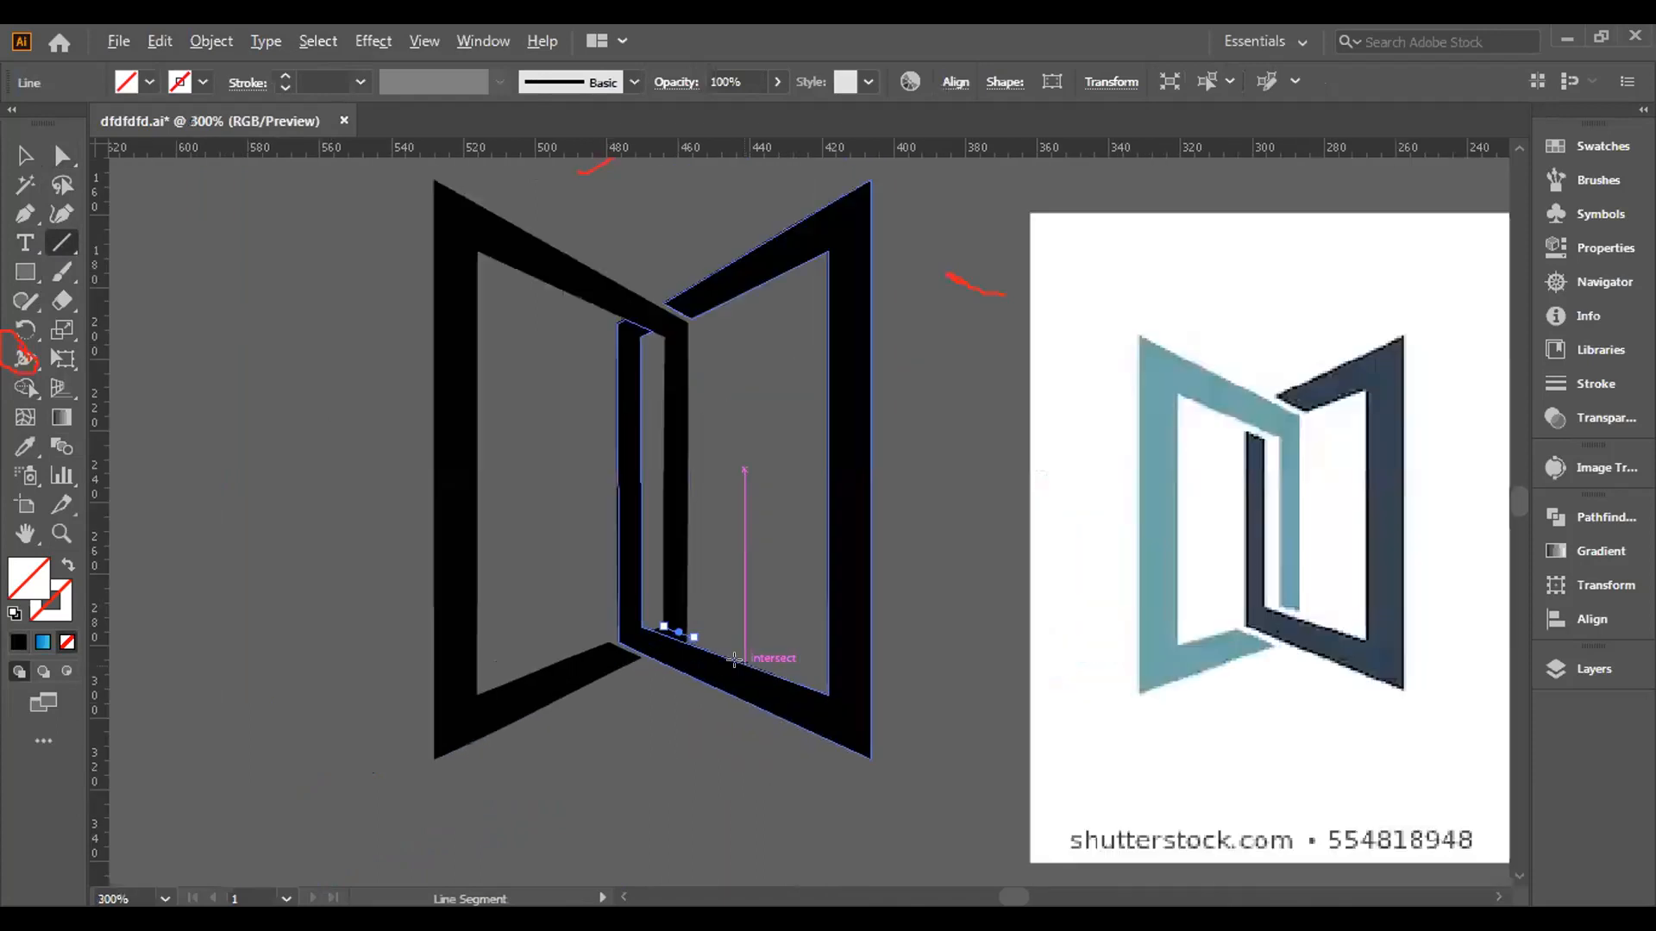
# Trim the left frame's inner bar along the slanted line with Shape Builder, removing the piece touching the right frame's lower arm.
pyautogui.click(25, 155)
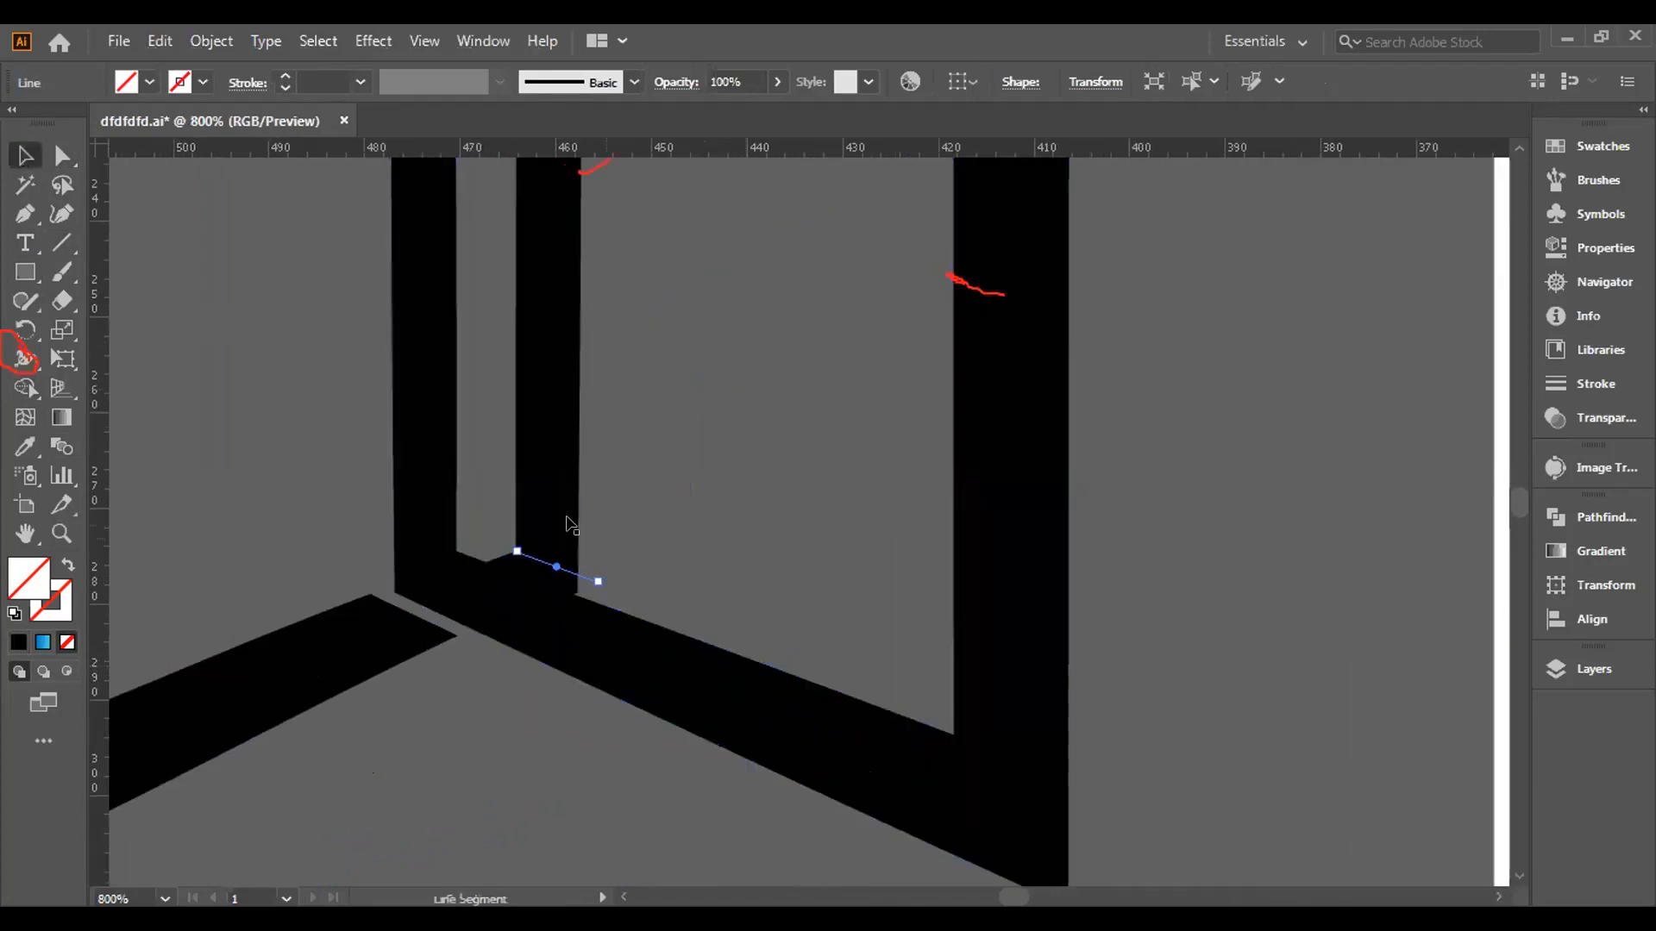
pyautogui.click(571, 576)
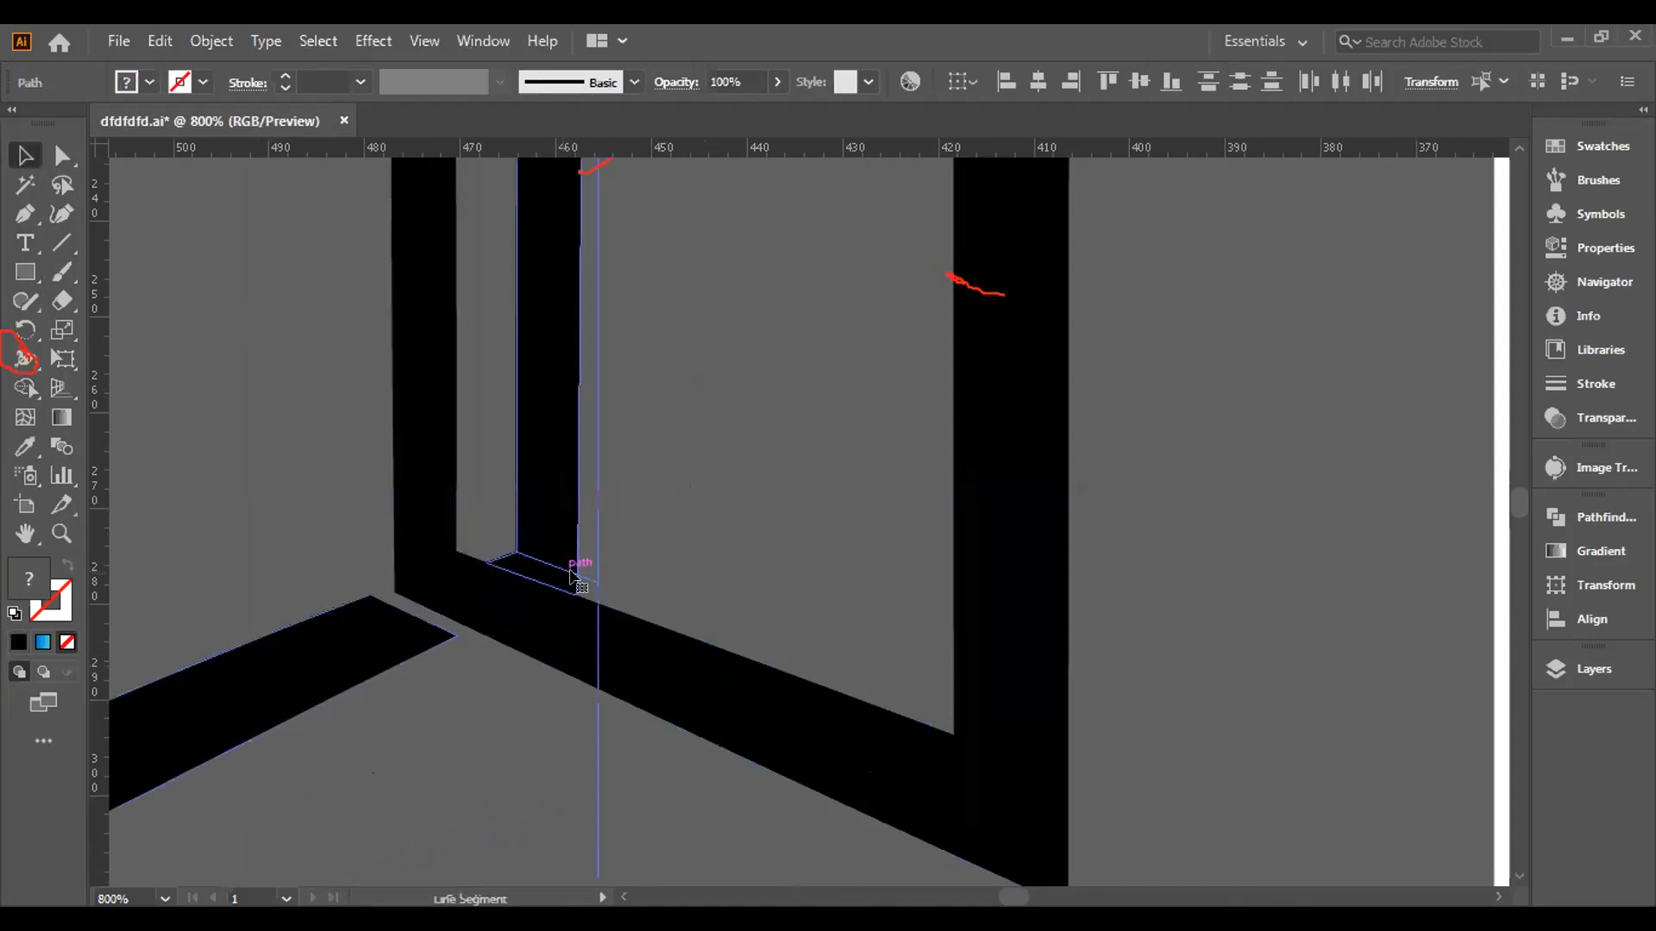
pyautogui.click(26, 388)
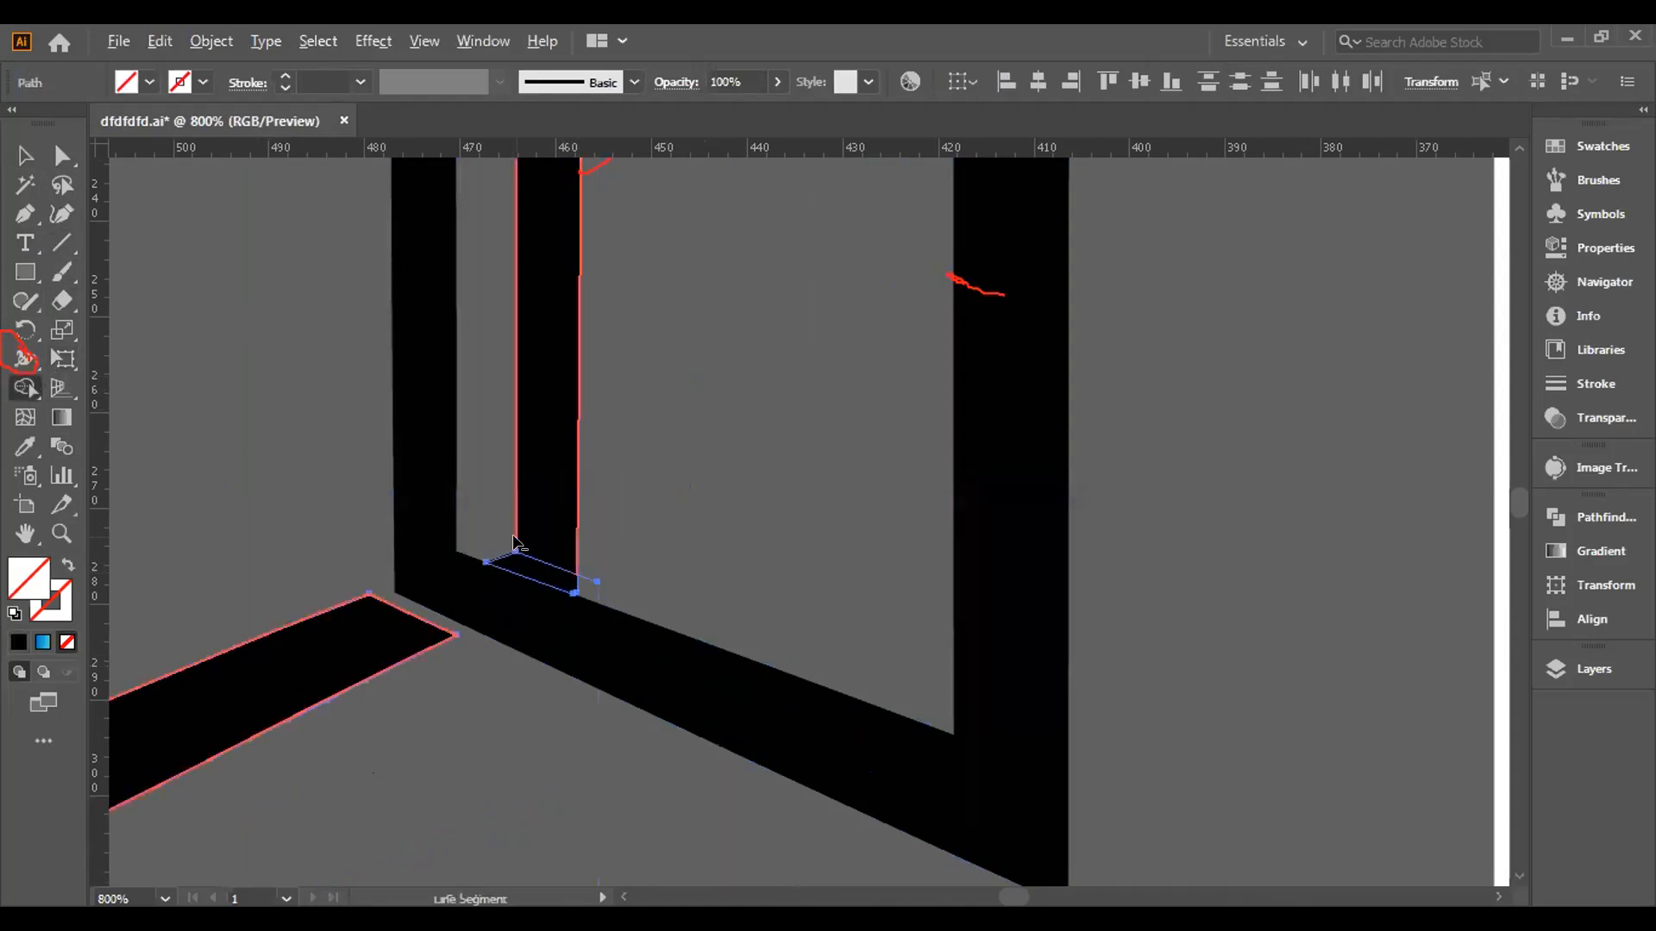
pyautogui.scroll(-5, 605, 535)
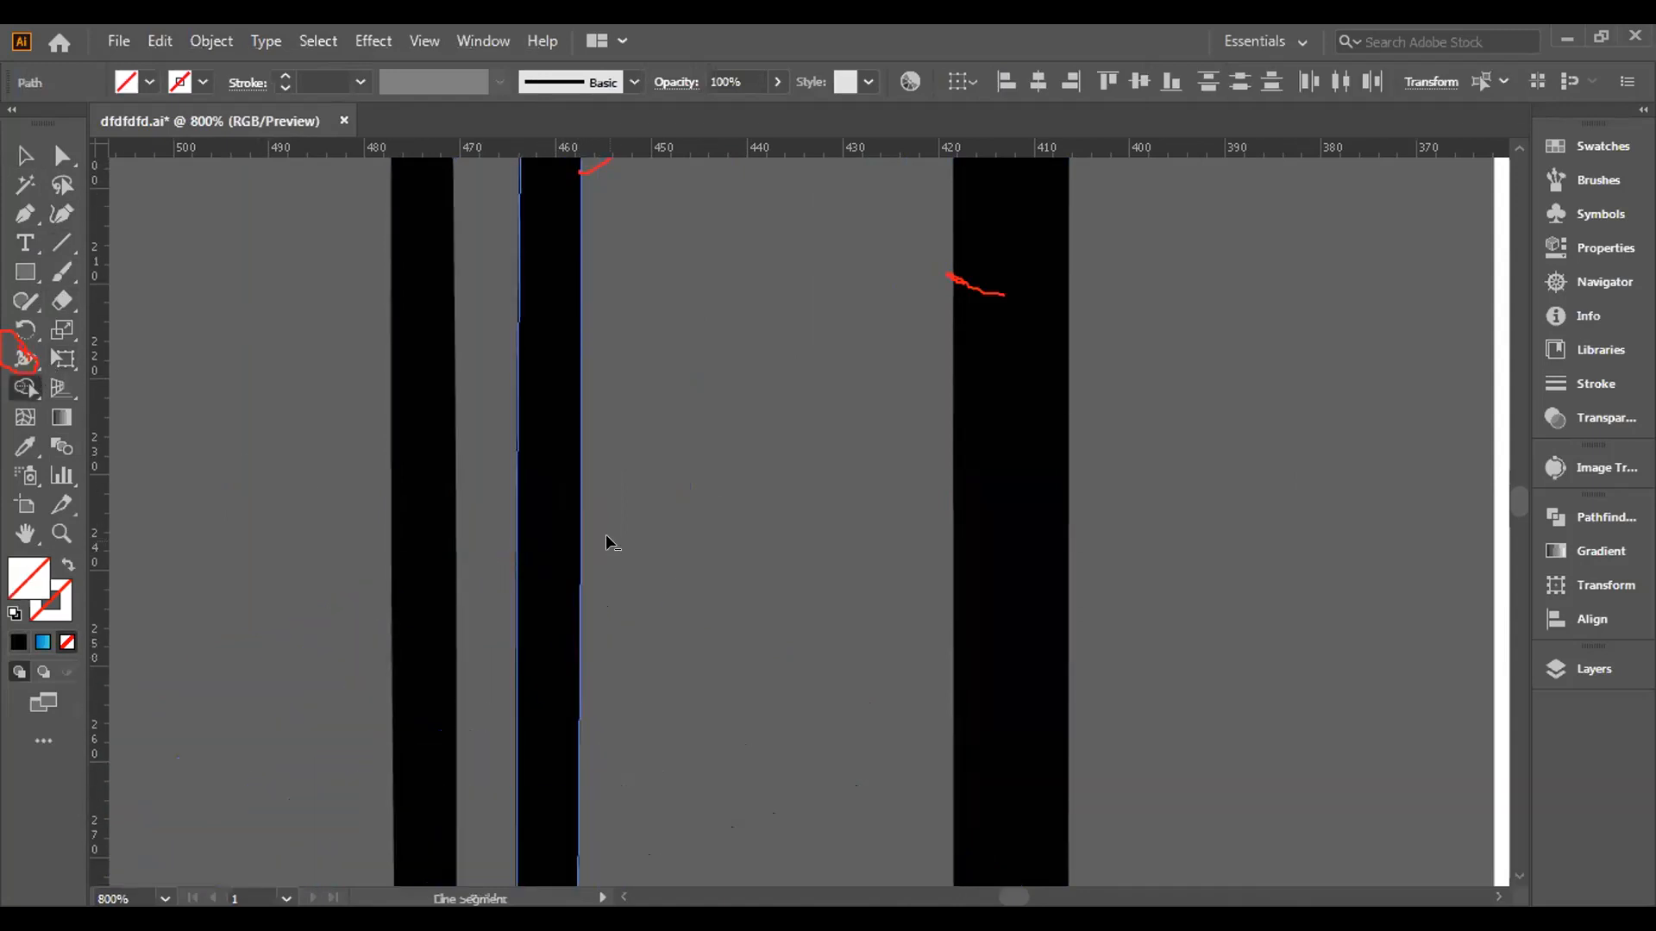
# Draw a slanted line across the upper end of the right frame's inner bar, just below the left frame's upper arm.
pyautogui.scroll(6, 518, 440)
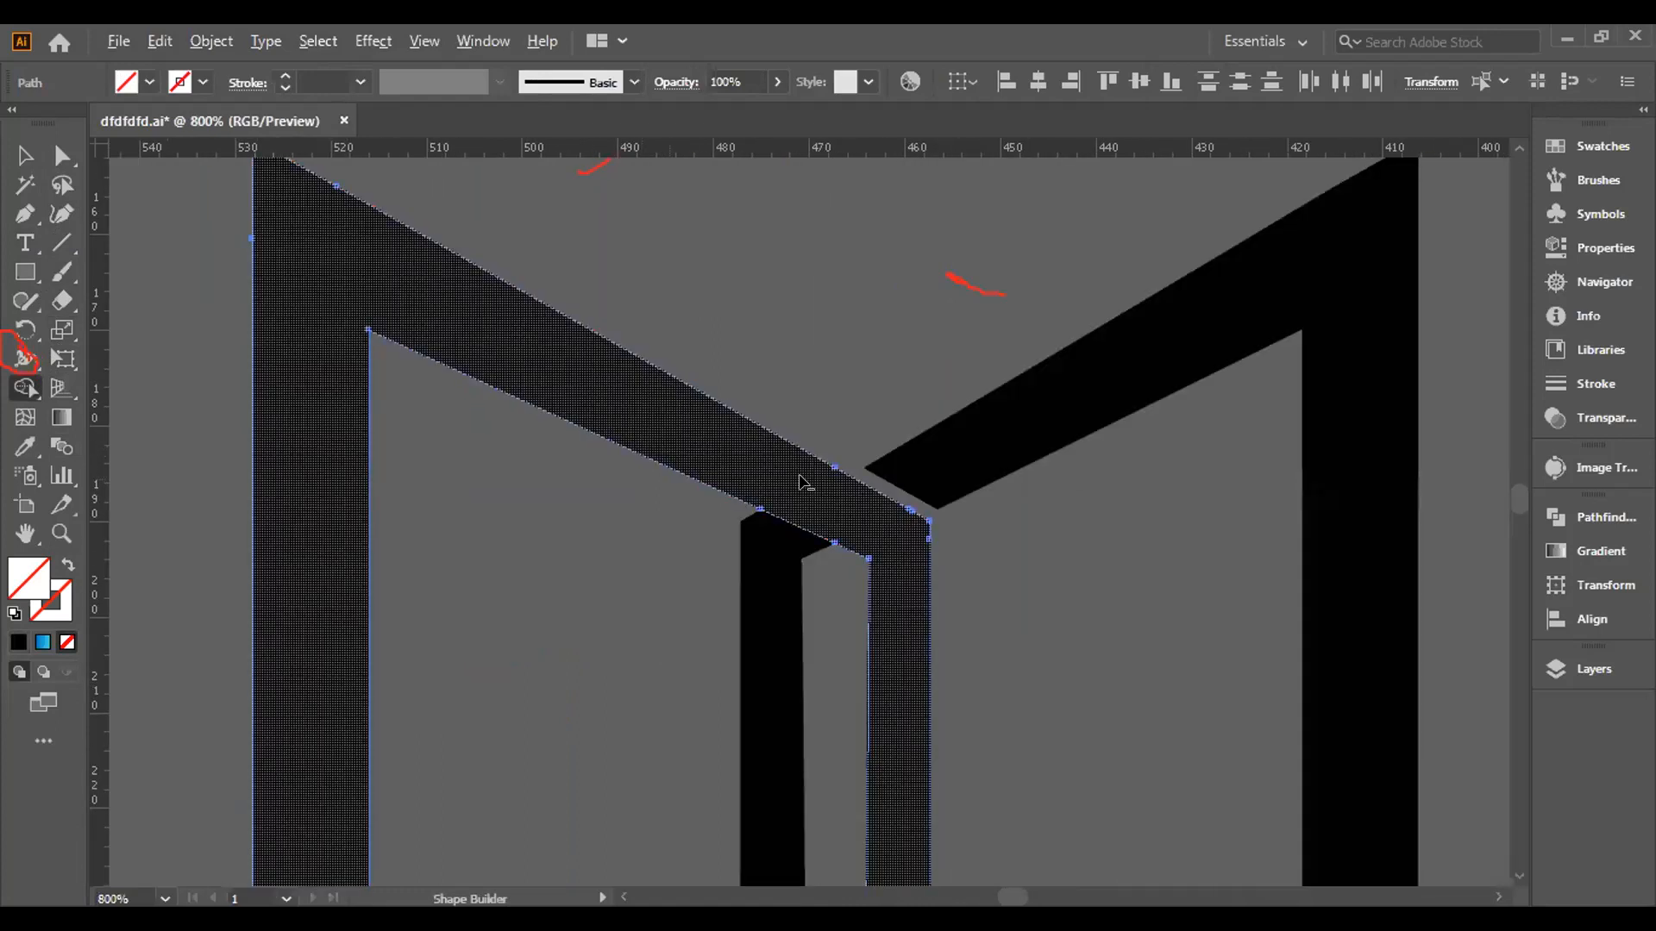
pyautogui.scroll(-2, 127, 335)
pyautogui.scroll(-1, 336, 388)
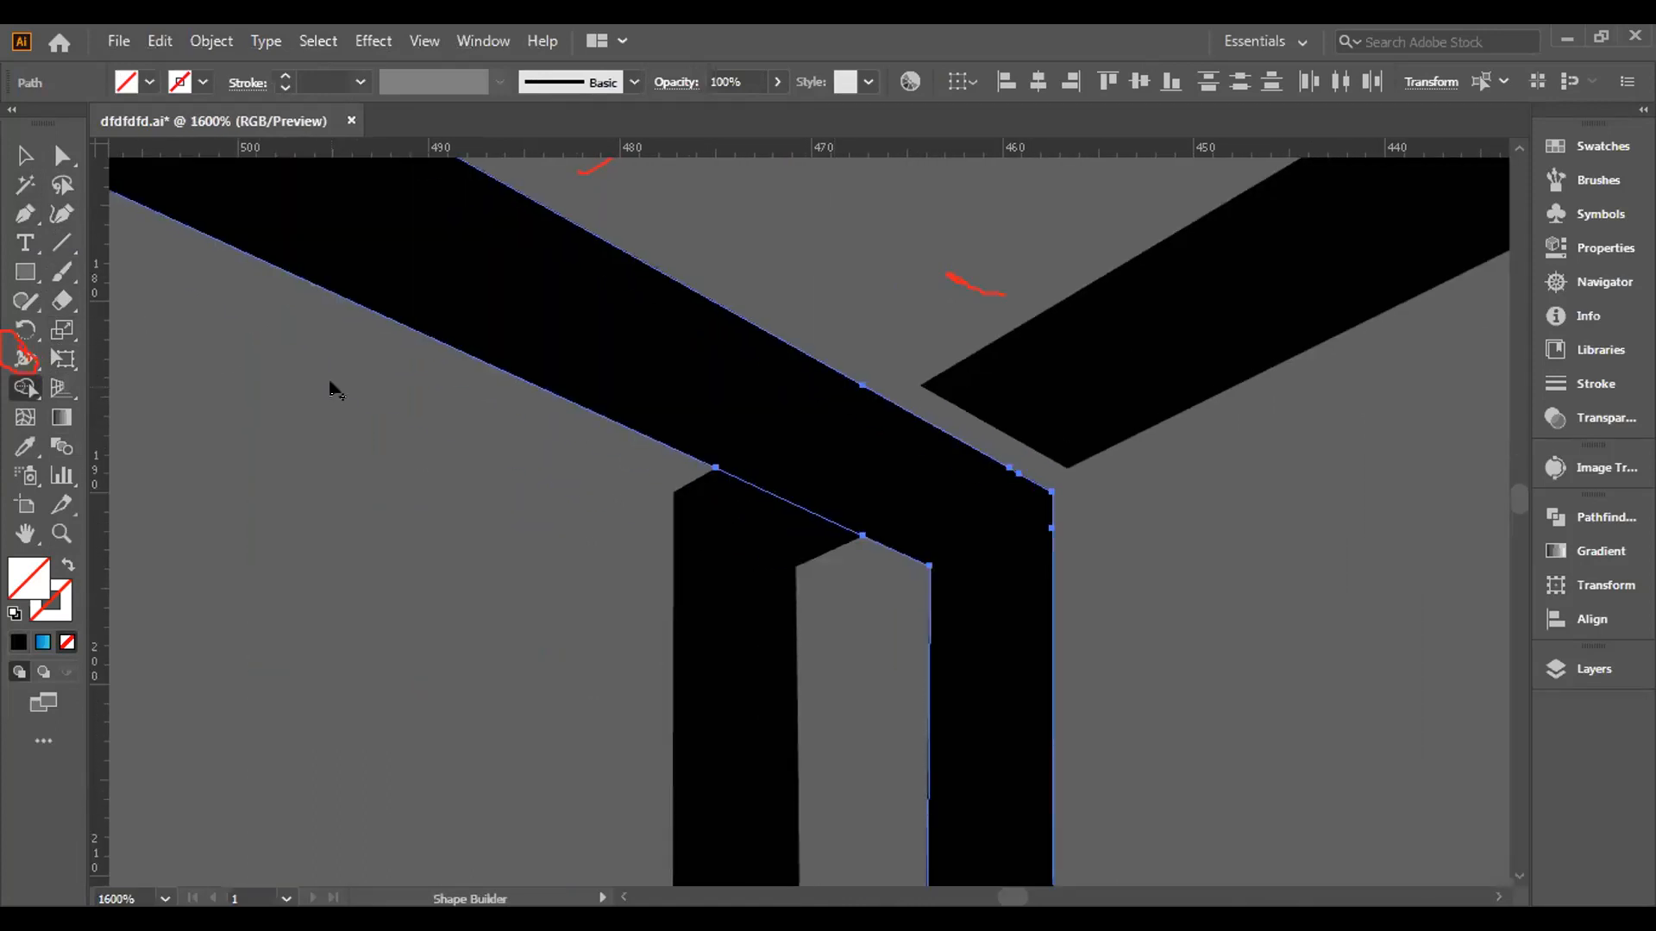
pyautogui.click(63, 244)
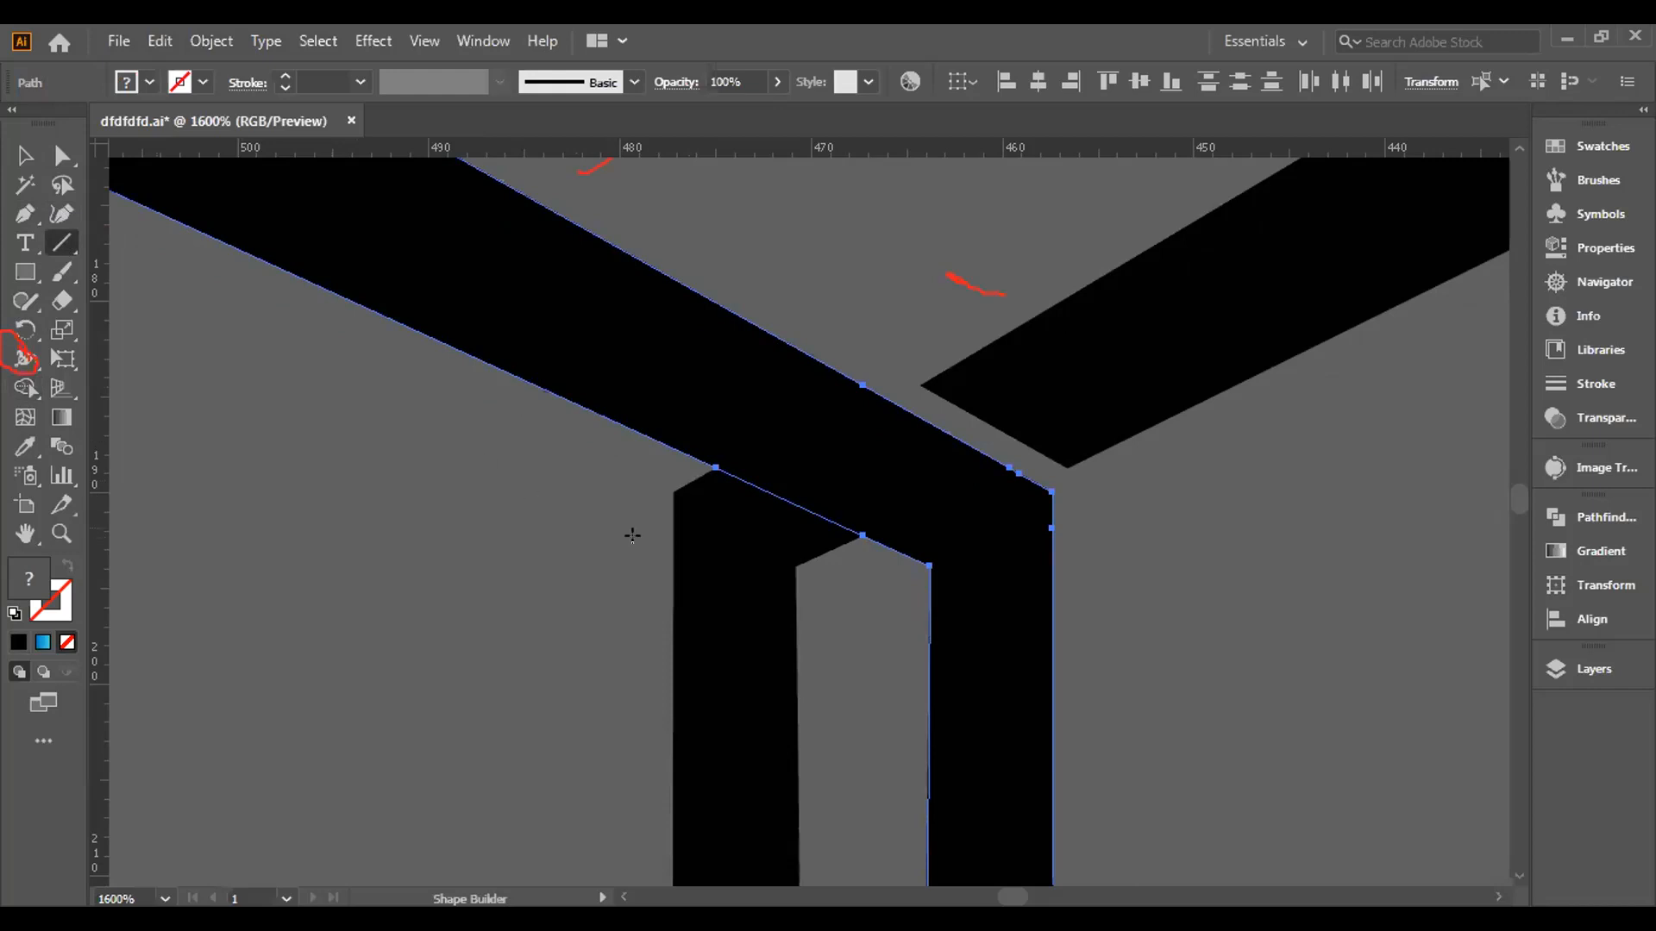
pyautogui.moveTo(674, 492); pyautogui.dragTo(795, 565)
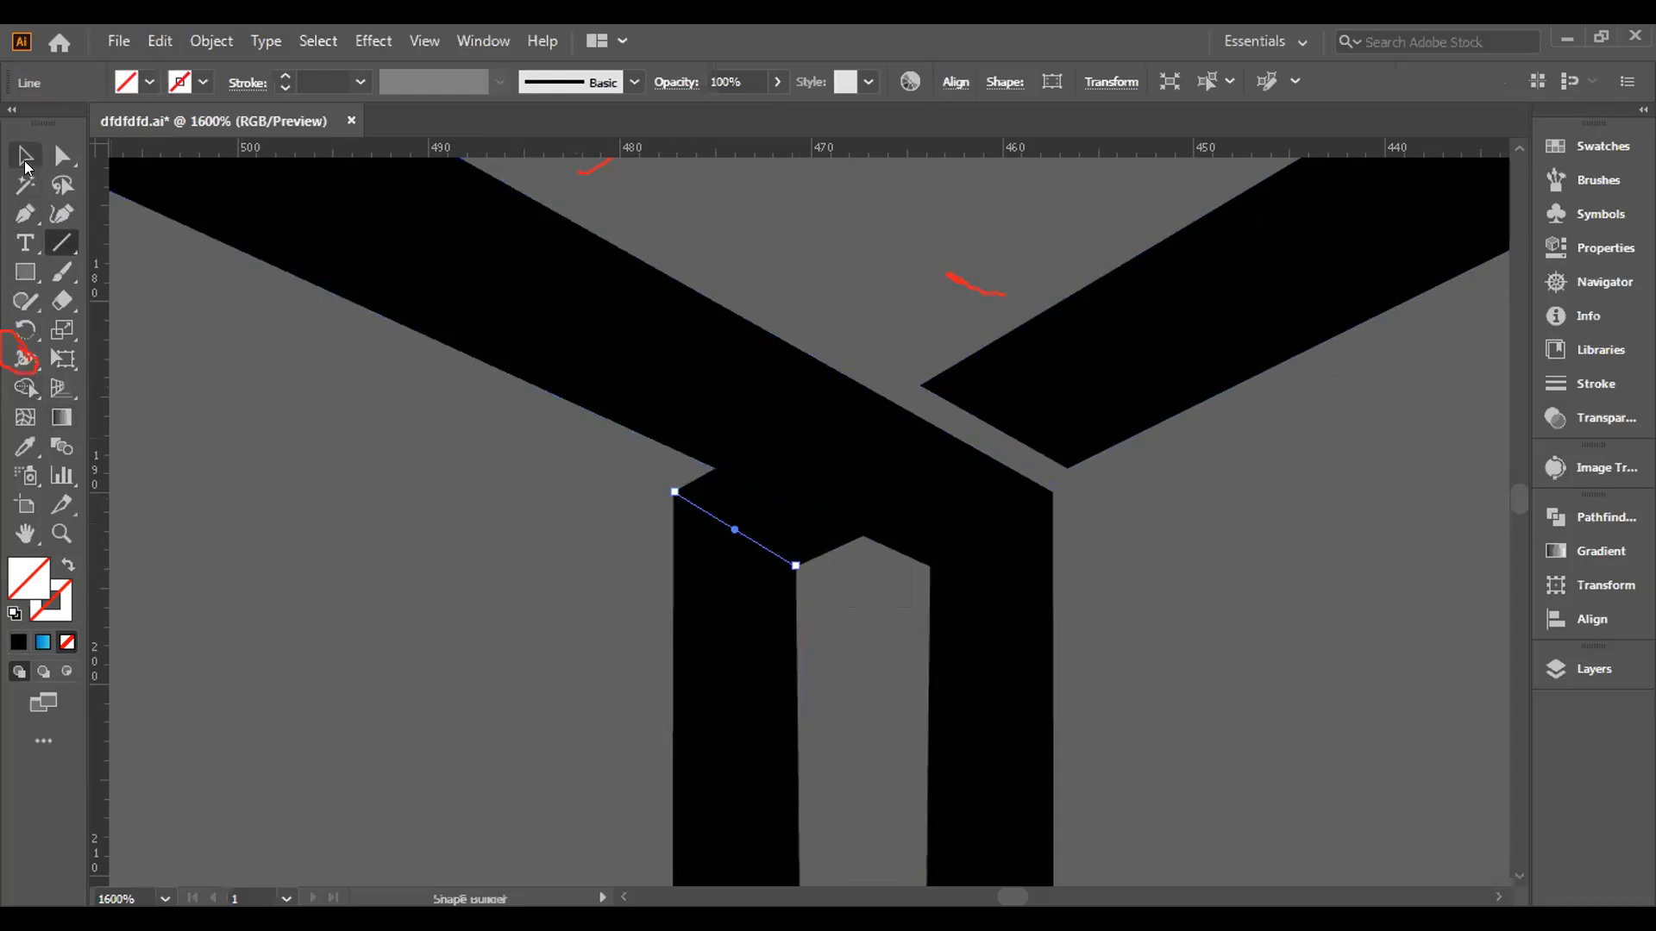
# Remove the piece above the slanted line on the right frame's inner bar with Shape Builder, then clear the selection.
pyautogui.click(24, 155)
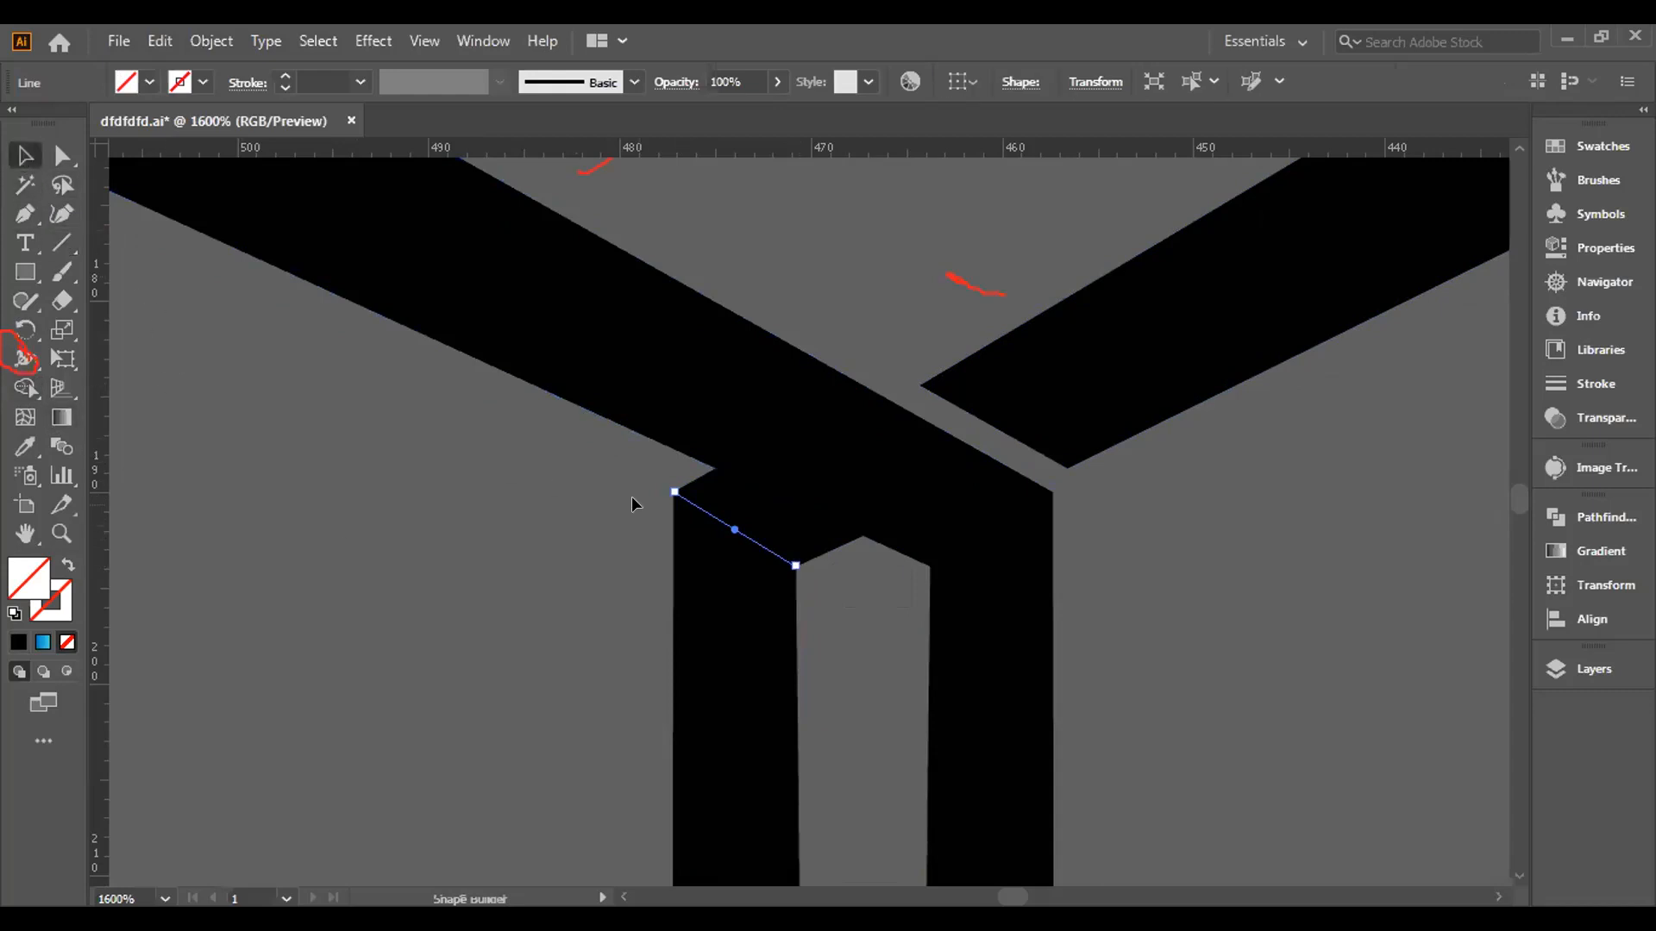
pyautogui.moveTo(656, 477); pyautogui.dragTo(701, 543)
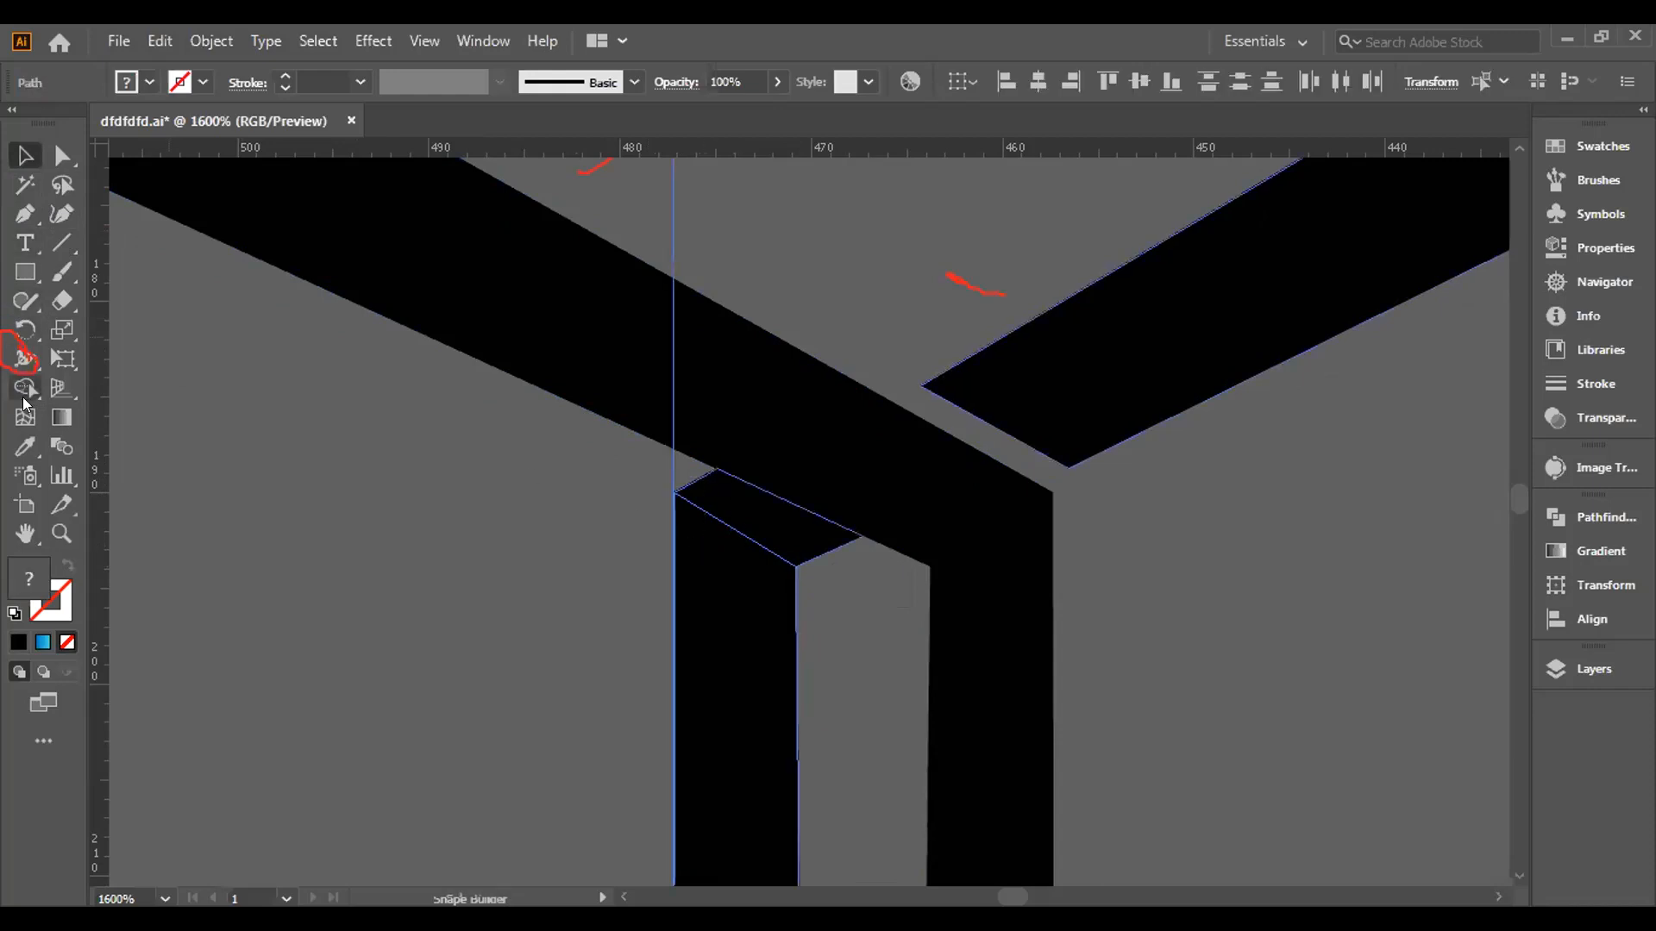
pyautogui.click(24, 390)
pyautogui.keyDown('alt'); pyautogui.click(764, 507); pyautogui.keyUp('alt')
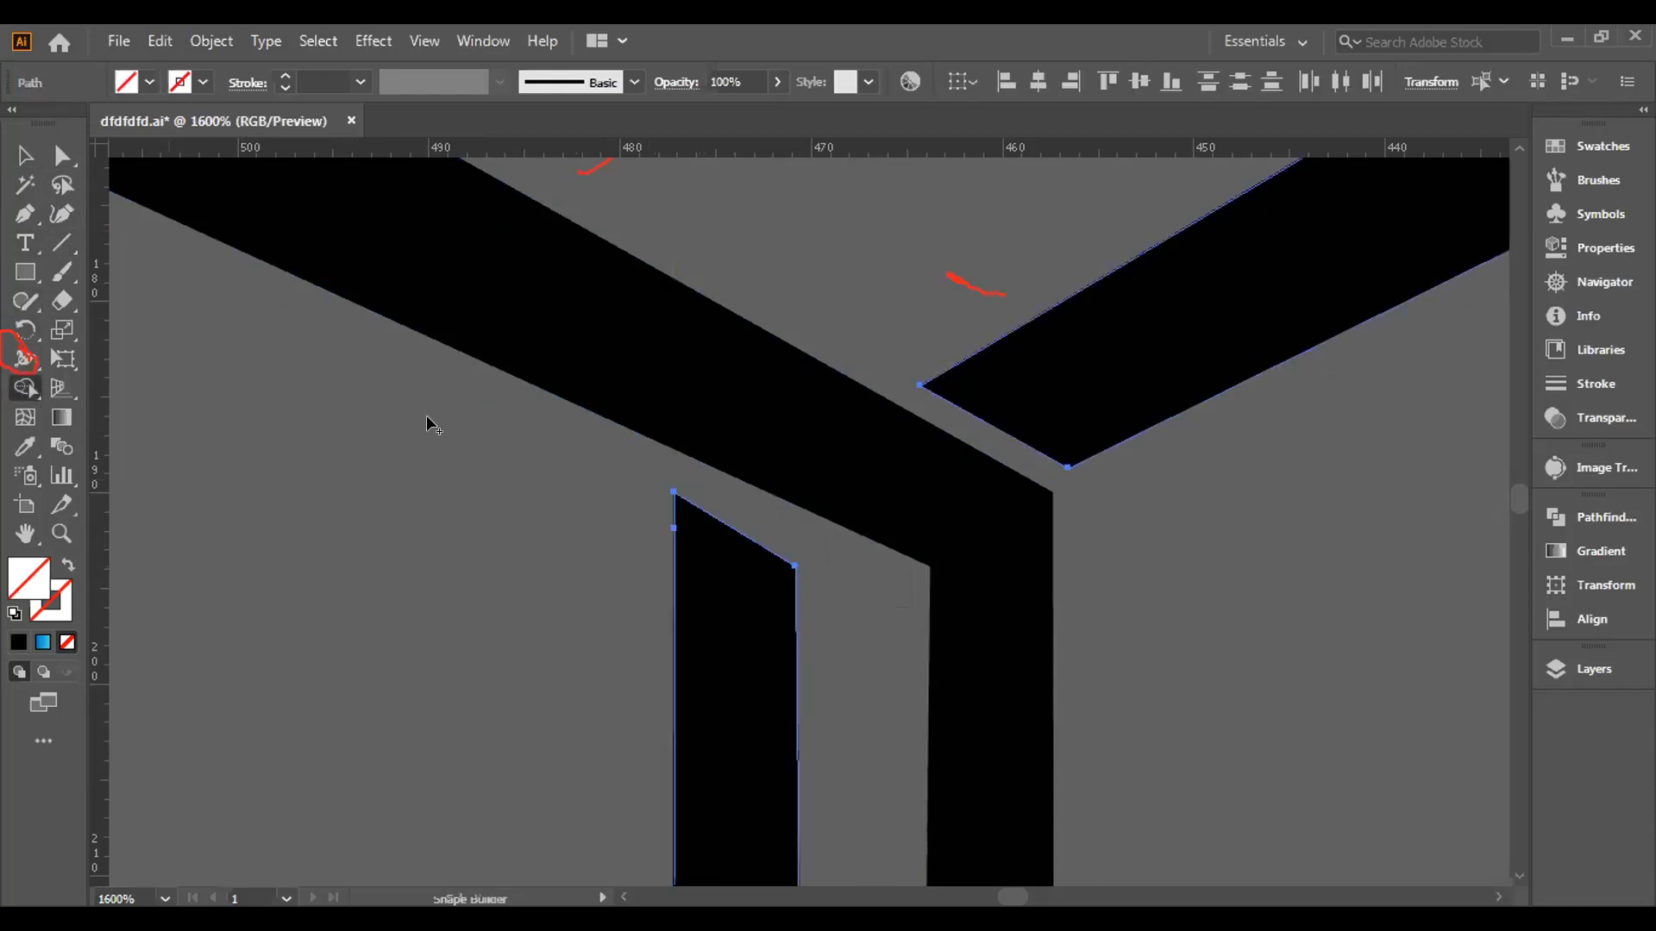
pyautogui.hotkey('ctrl', '-')
pyautogui.hotkey('ctrl', '-')
pyautogui.hotkey('ctrl', '-')
pyautogui.hotkey('ctrl', '-')
pyautogui.hotkey('ctrl', '-')
pyautogui.hotkey('ctrl', '-')
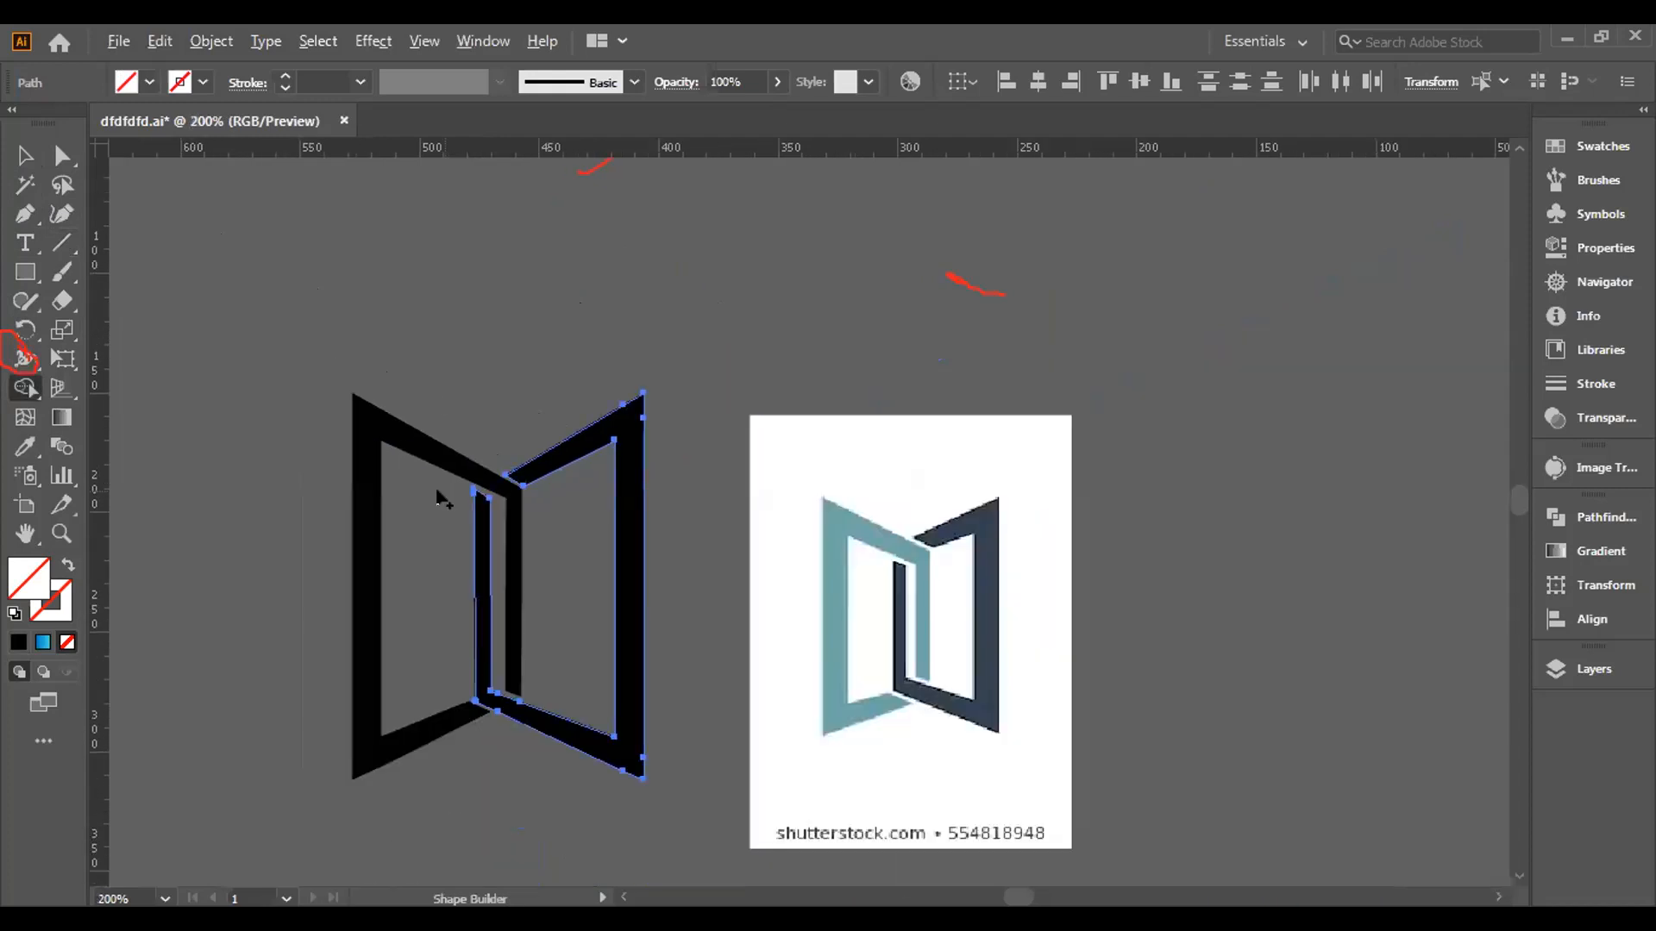
pyautogui.click(24, 156)
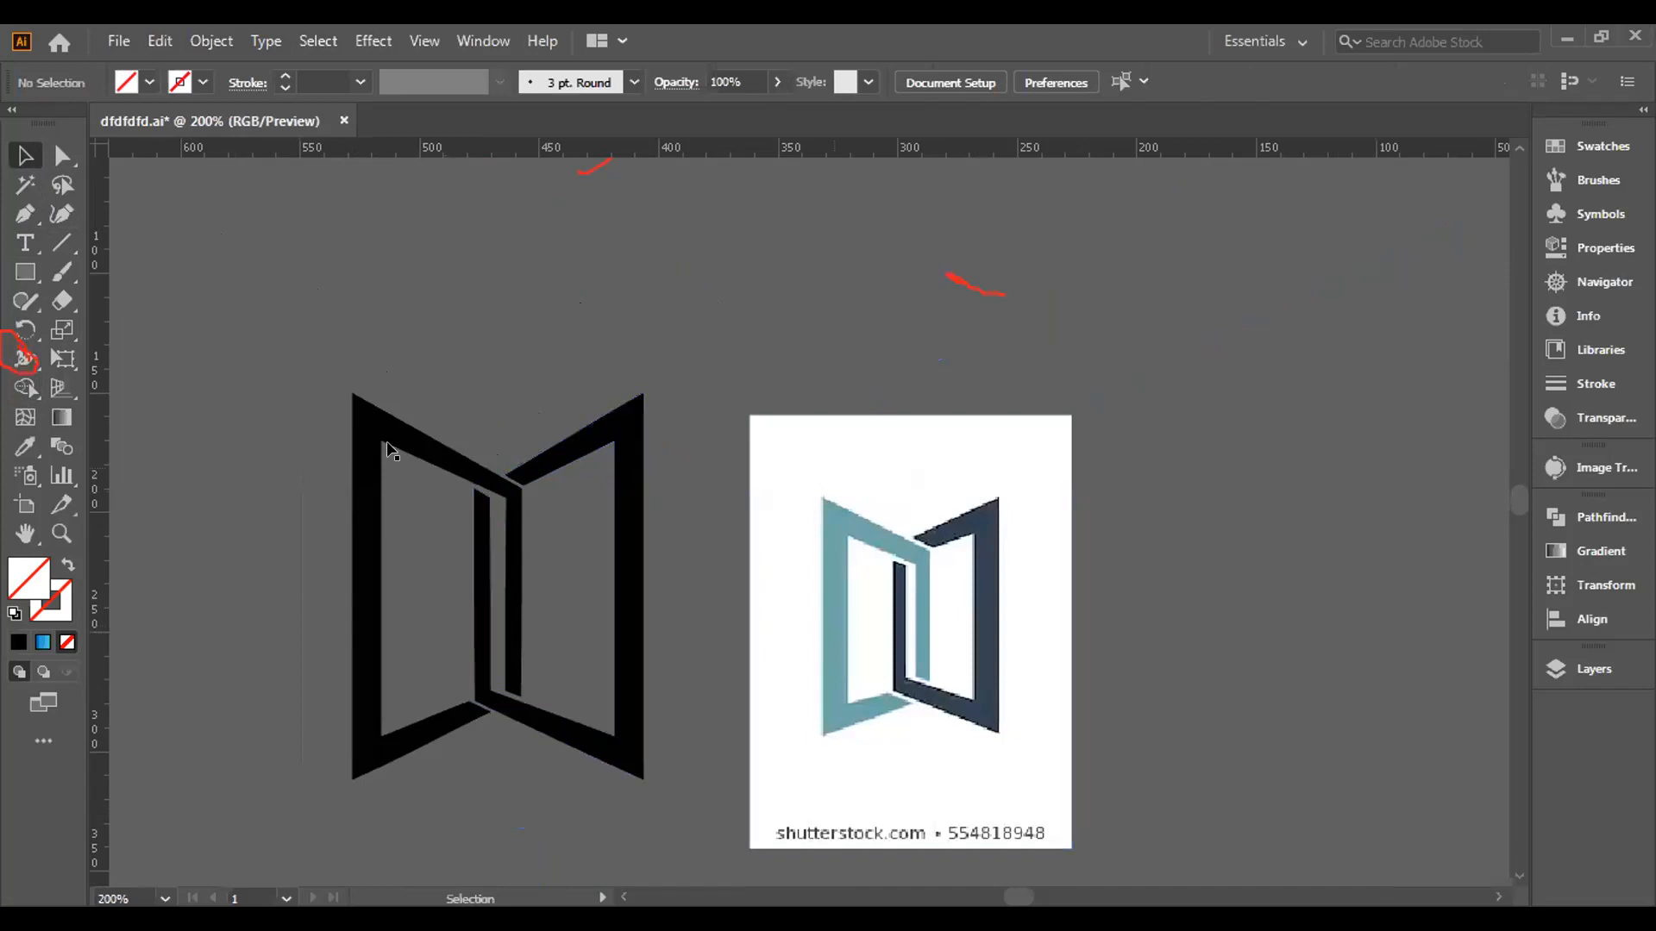
# Nudge the two end anchors of the right frame's upper arm slightly away from the left frame to widen the gap.
pyautogui.scroll(2, 512, 485)
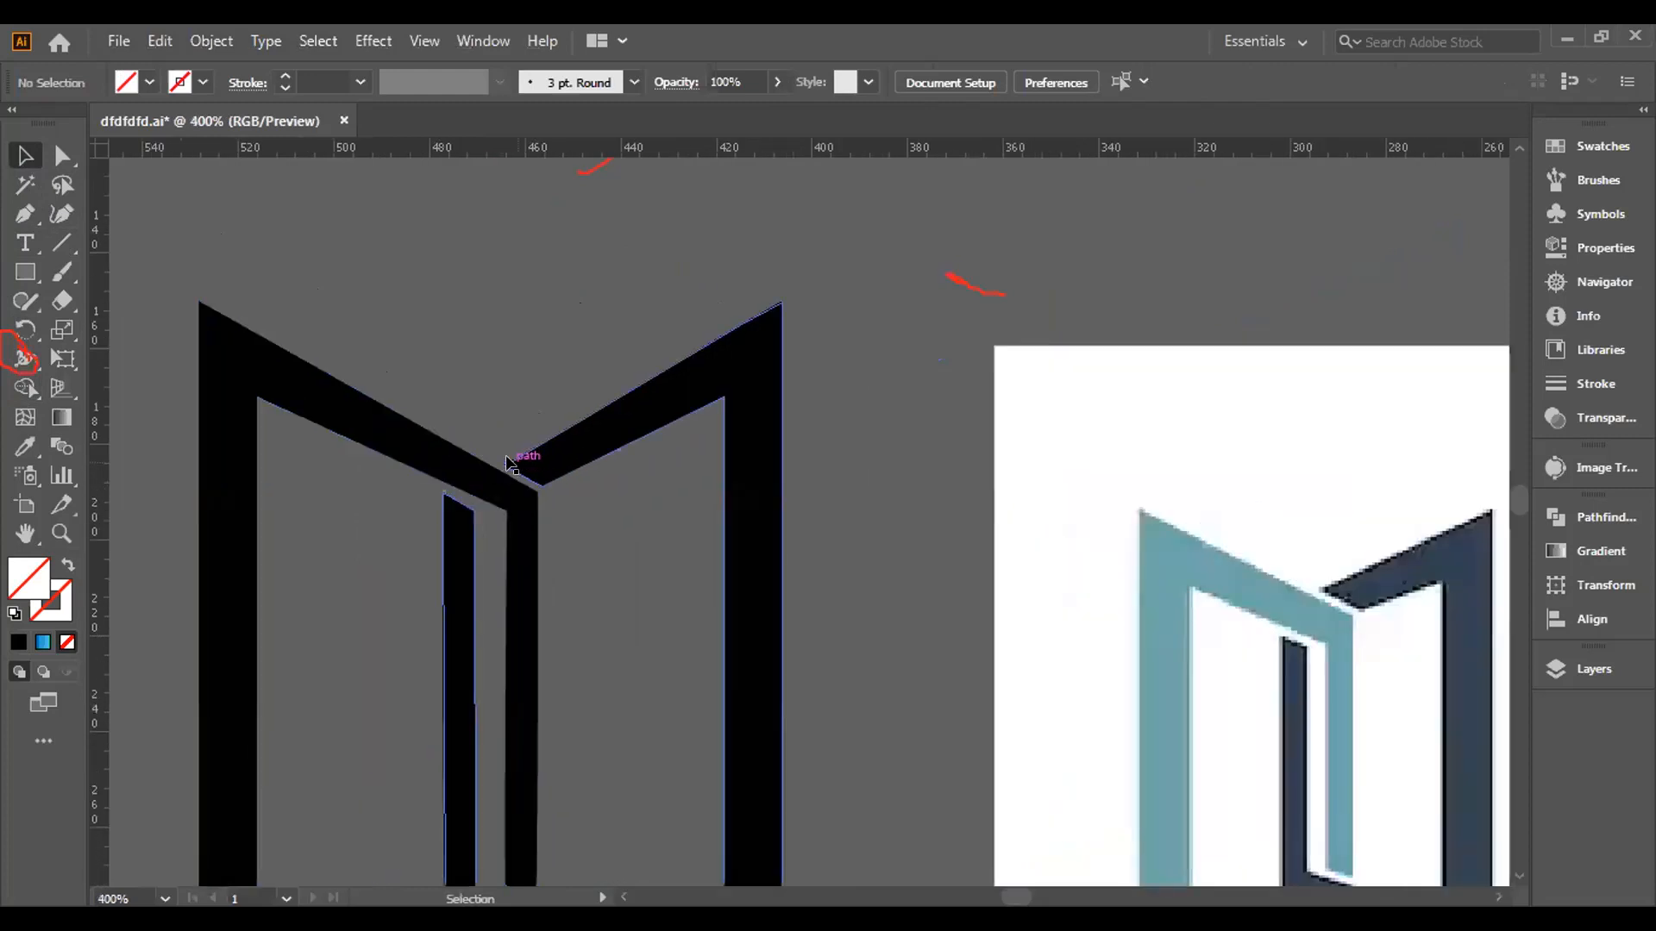
pyautogui.click(61, 155)
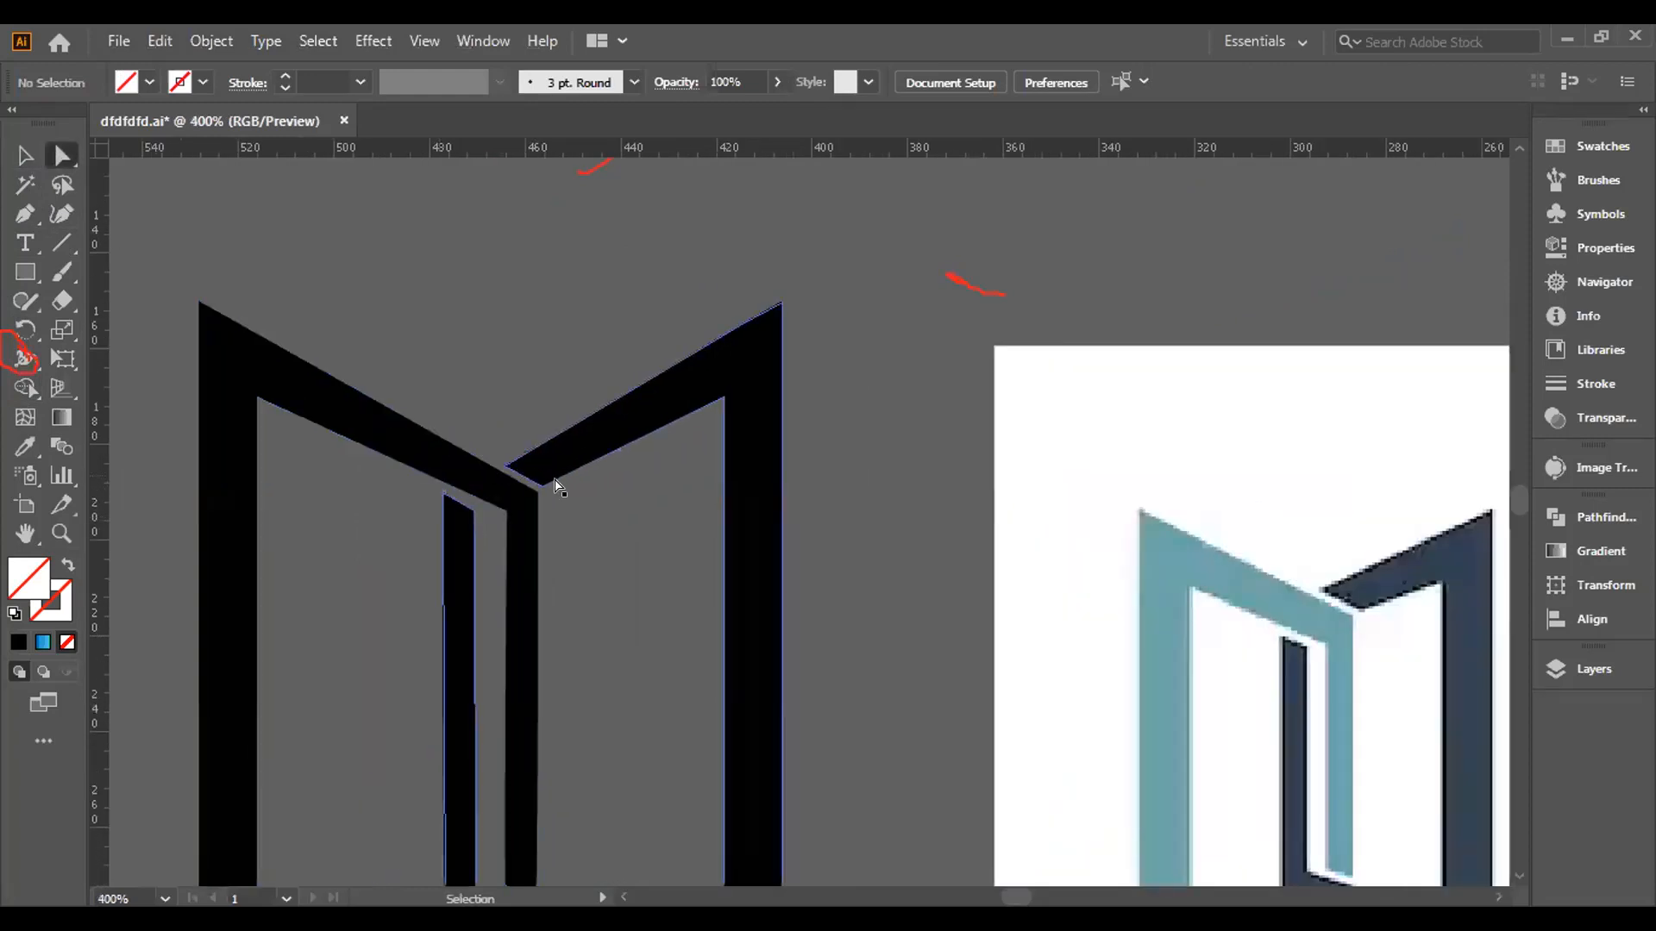
pyautogui.click(509, 468)
pyautogui.click(544, 485)
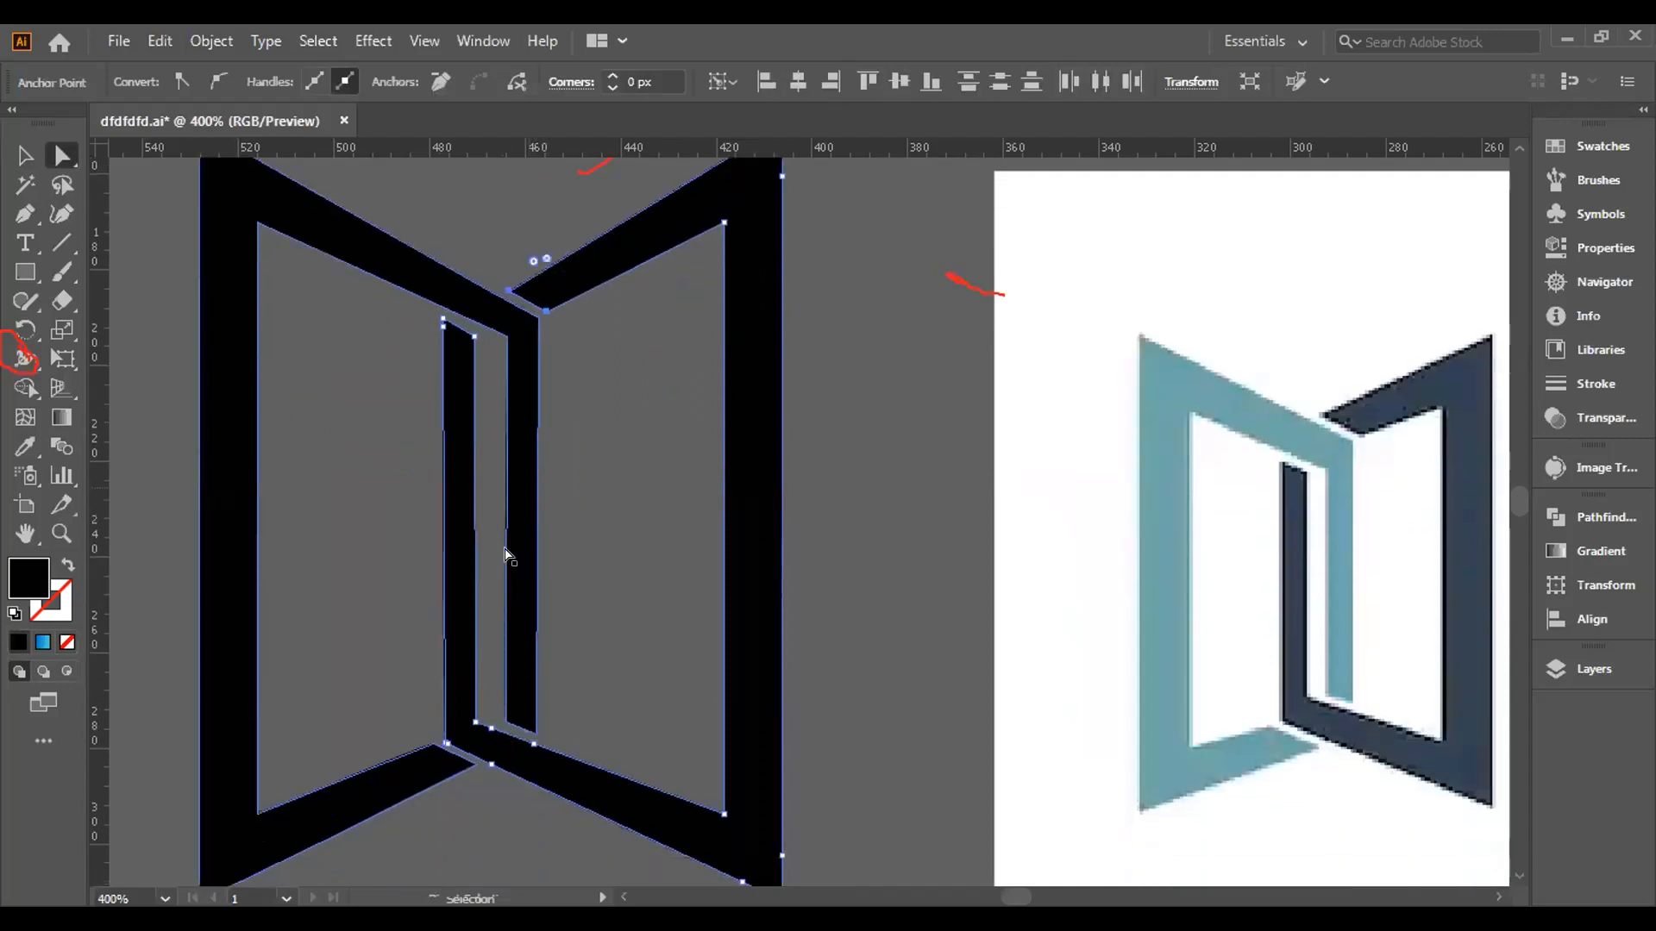
# Nudge the end anchors of the left frame's lower arm slightly left, away from the right frame, and clear the selection.
pyautogui.scroll(-3, 449, 601)
pyautogui.click(432, 598)
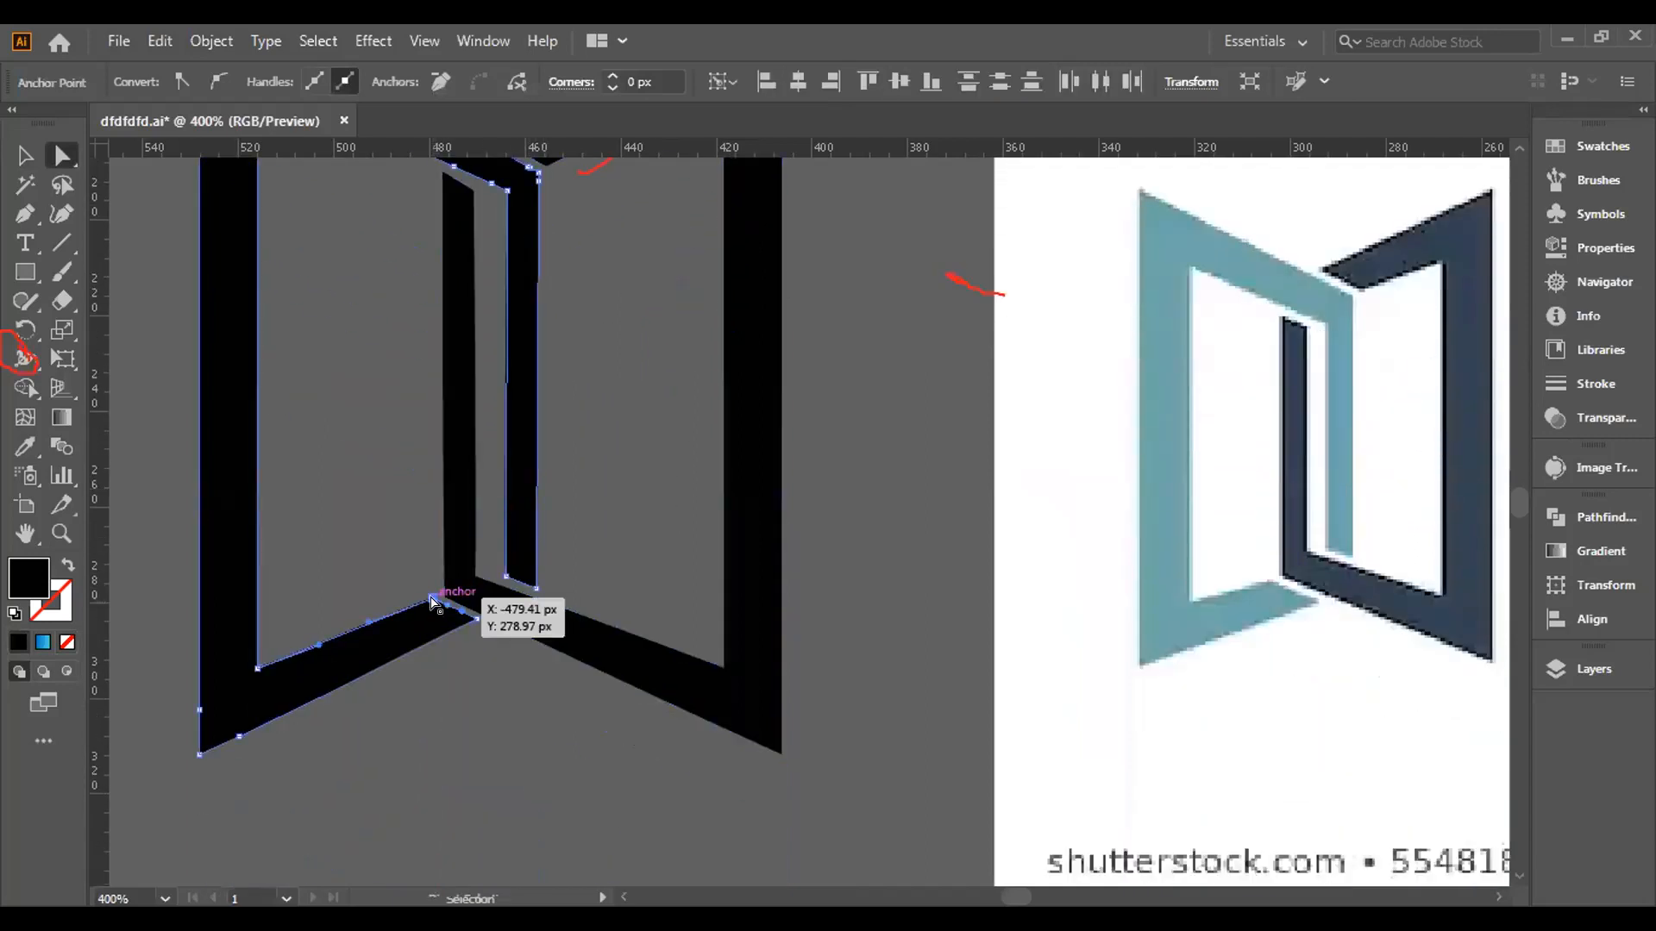
pyautogui.press('Left')
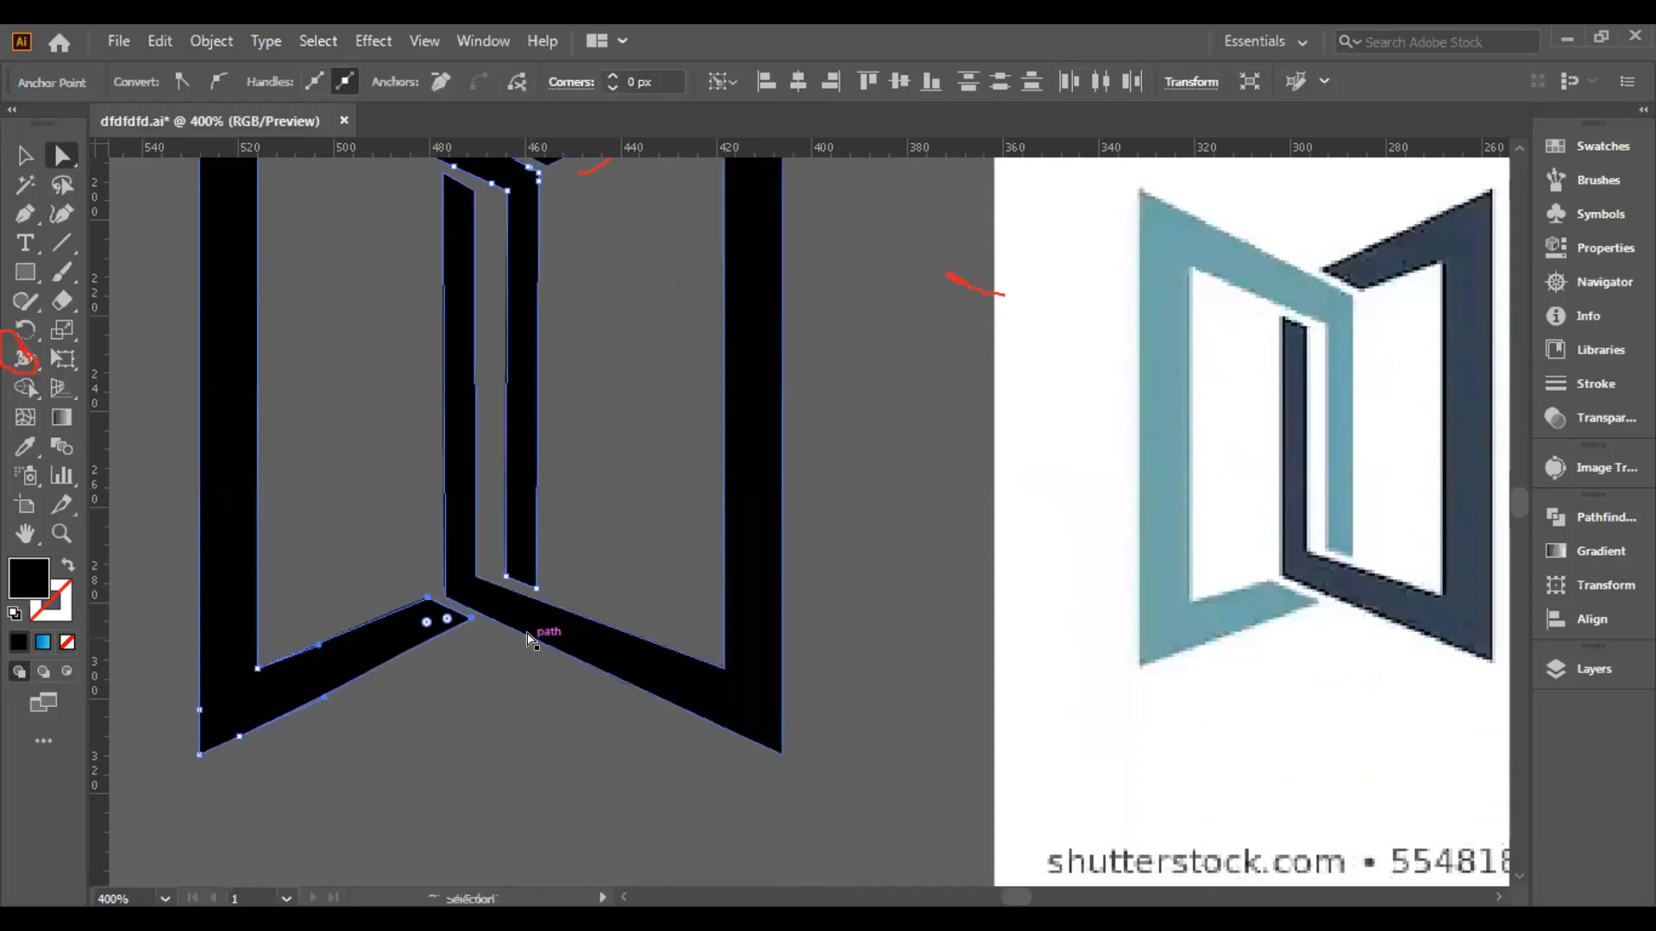
pyautogui.click(28, 155)
pyautogui.click(911, 402)
# Fill the left frame with the teal sampled from the reference logo using the Eyedropper.
pyautogui.scroll(-1, 895, 417)
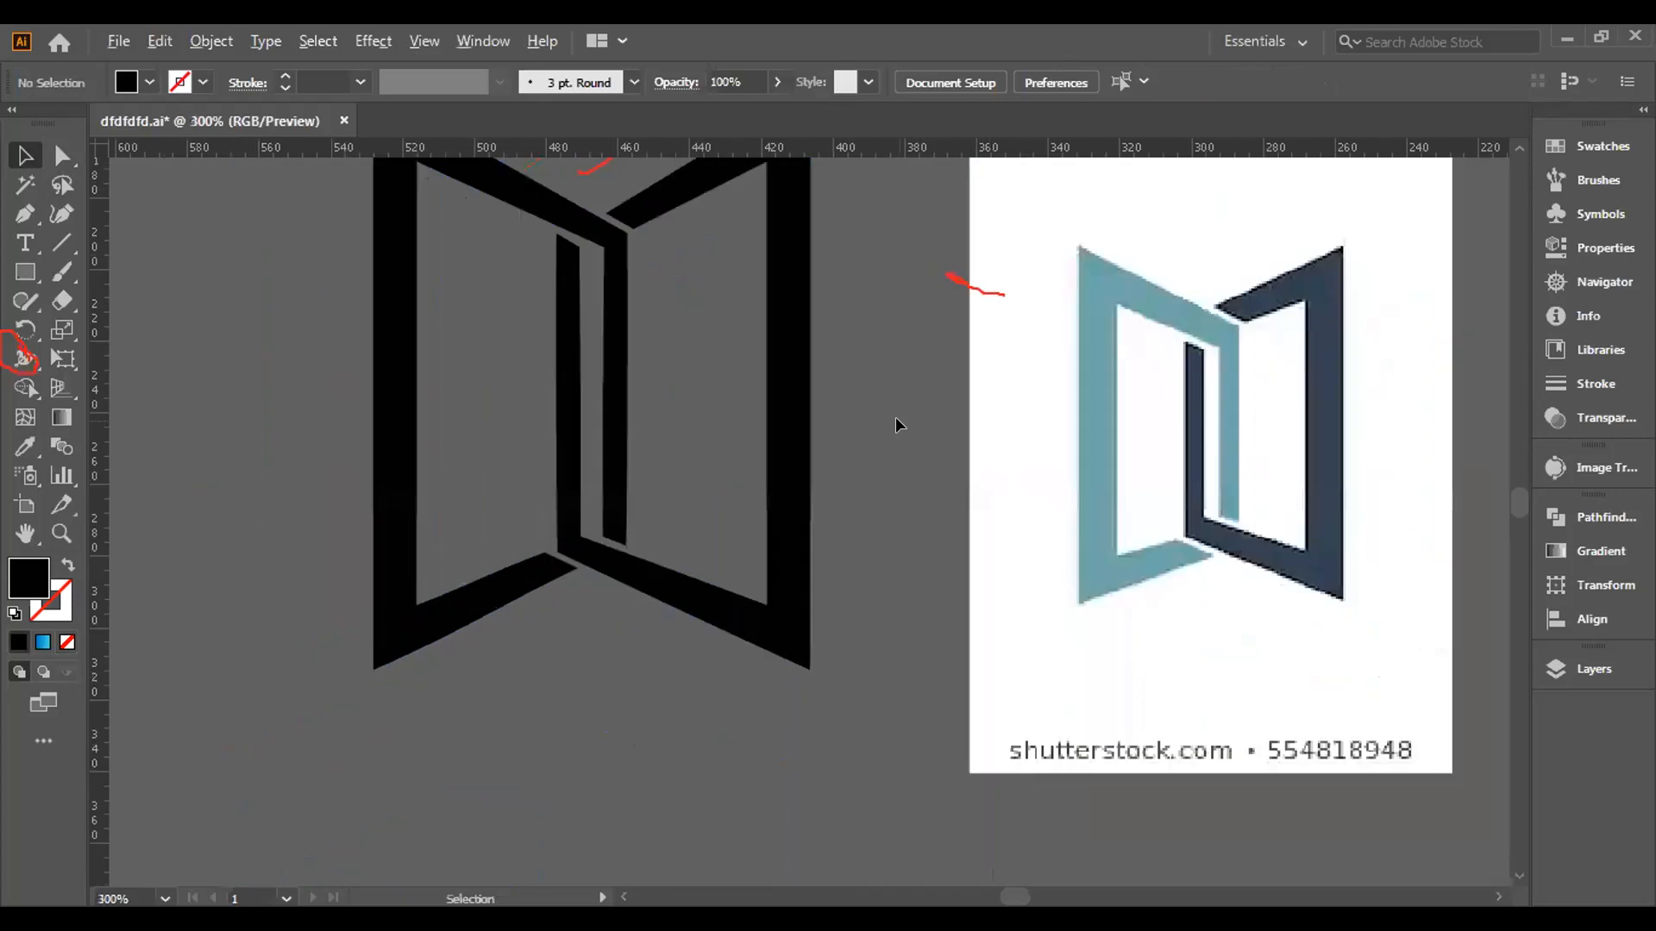
pyautogui.scroll(-1, 896, 417)
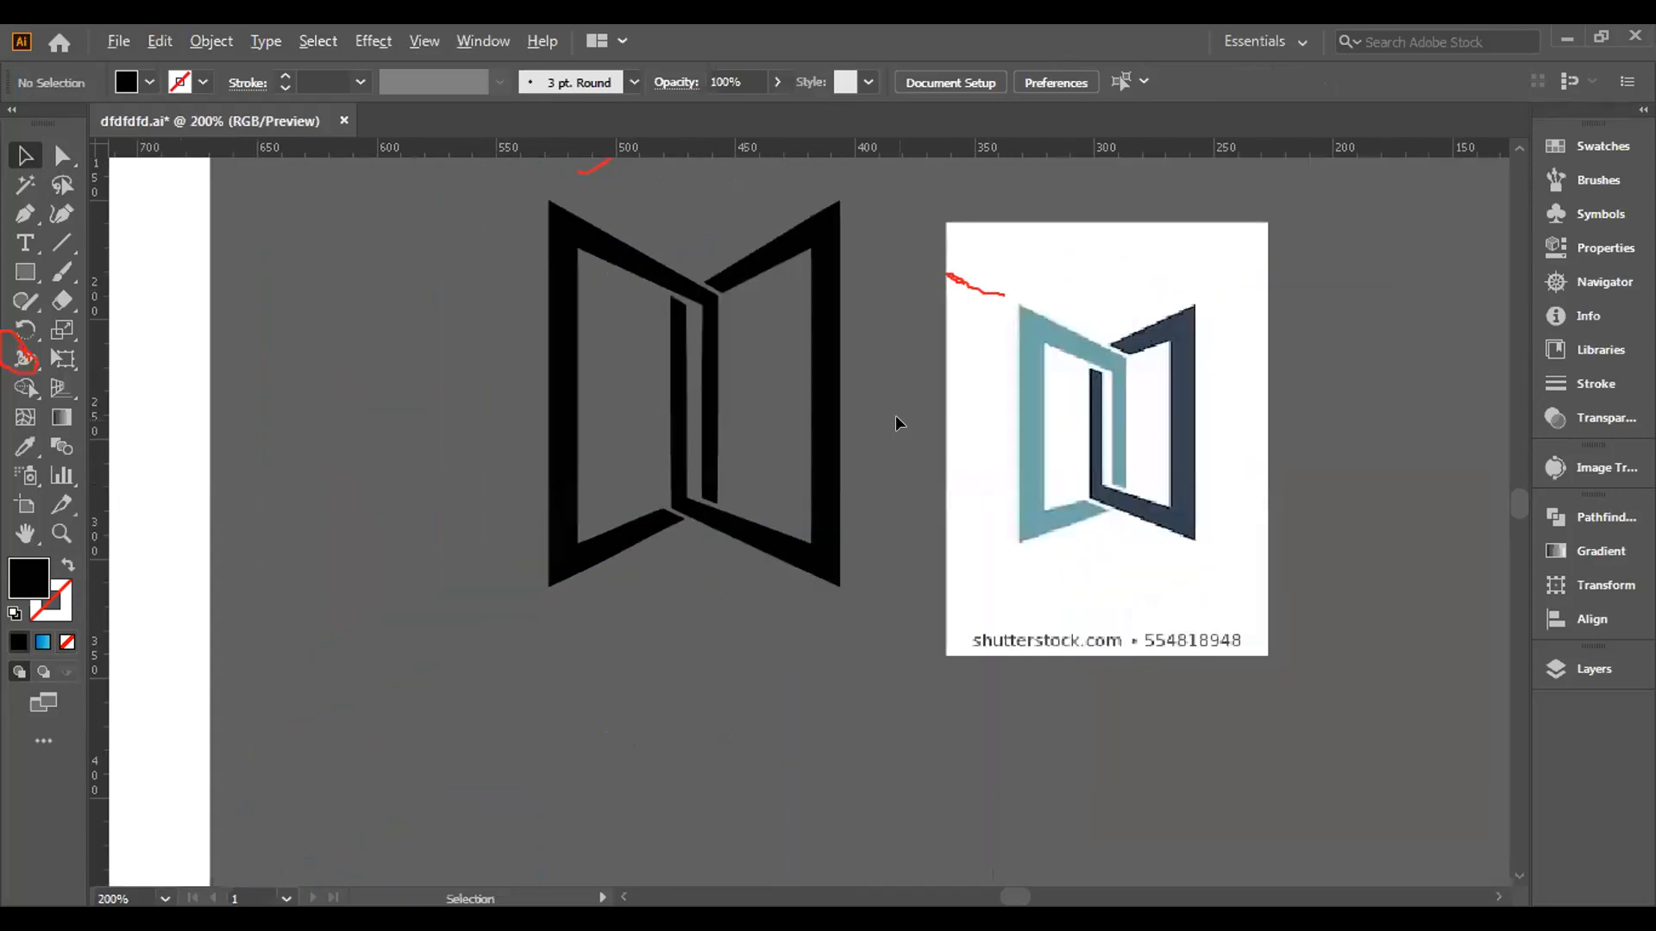
pyautogui.scroll(3, 893, 355)
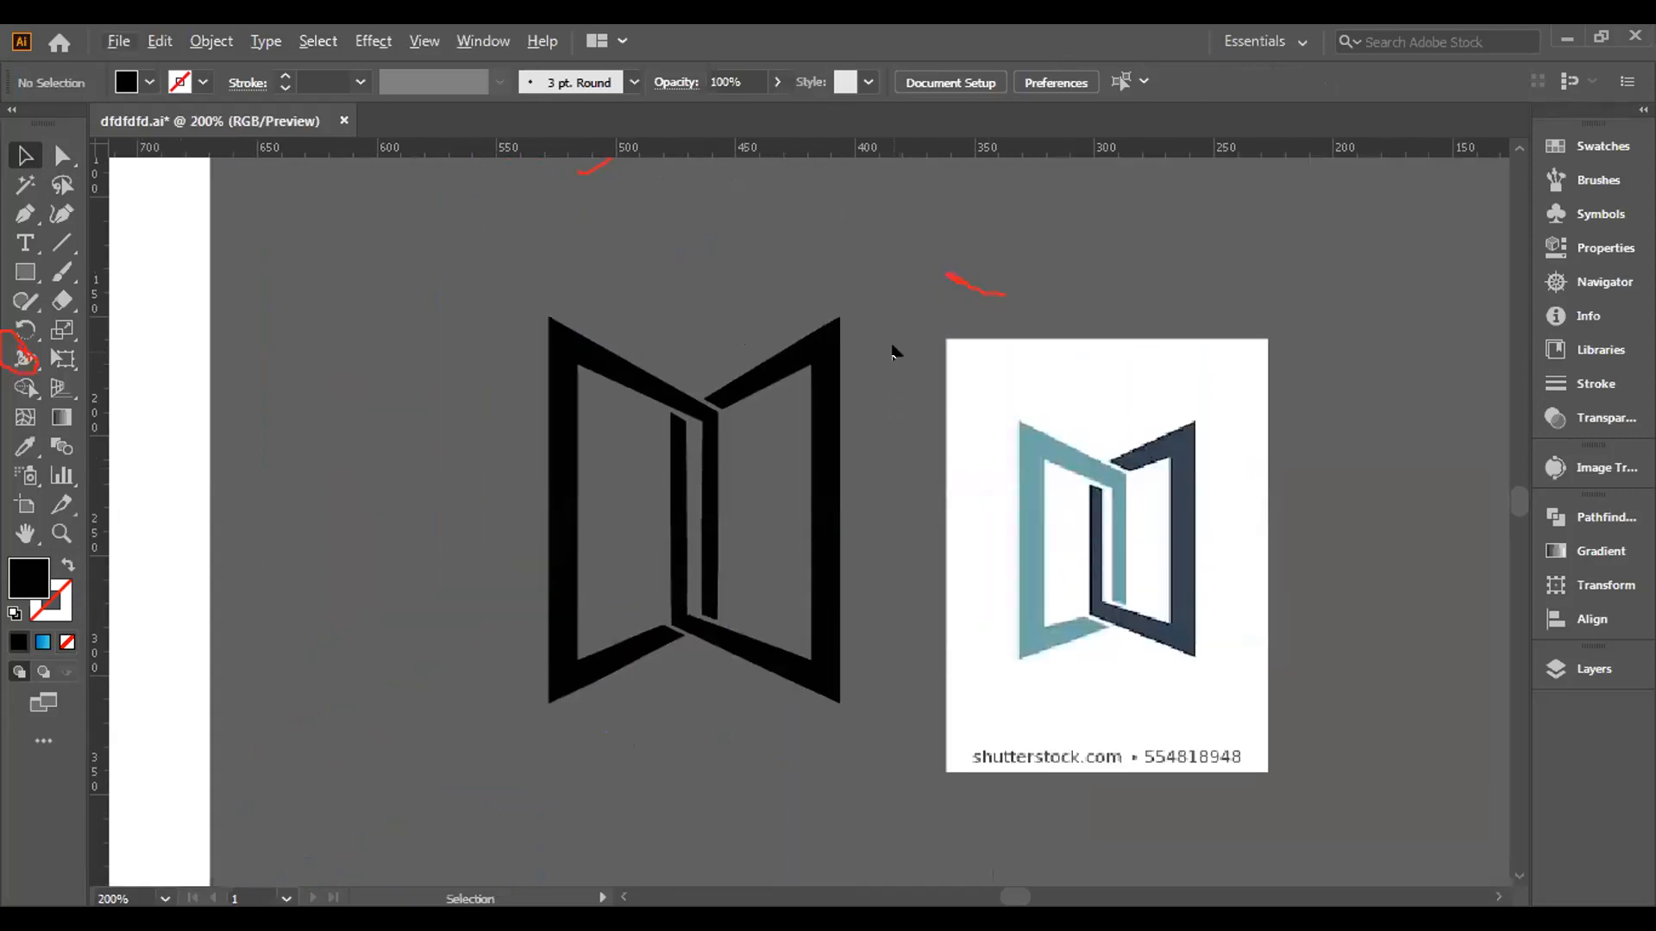
pyautogui.click(596, 375)
pyautogui.click(27, 447)
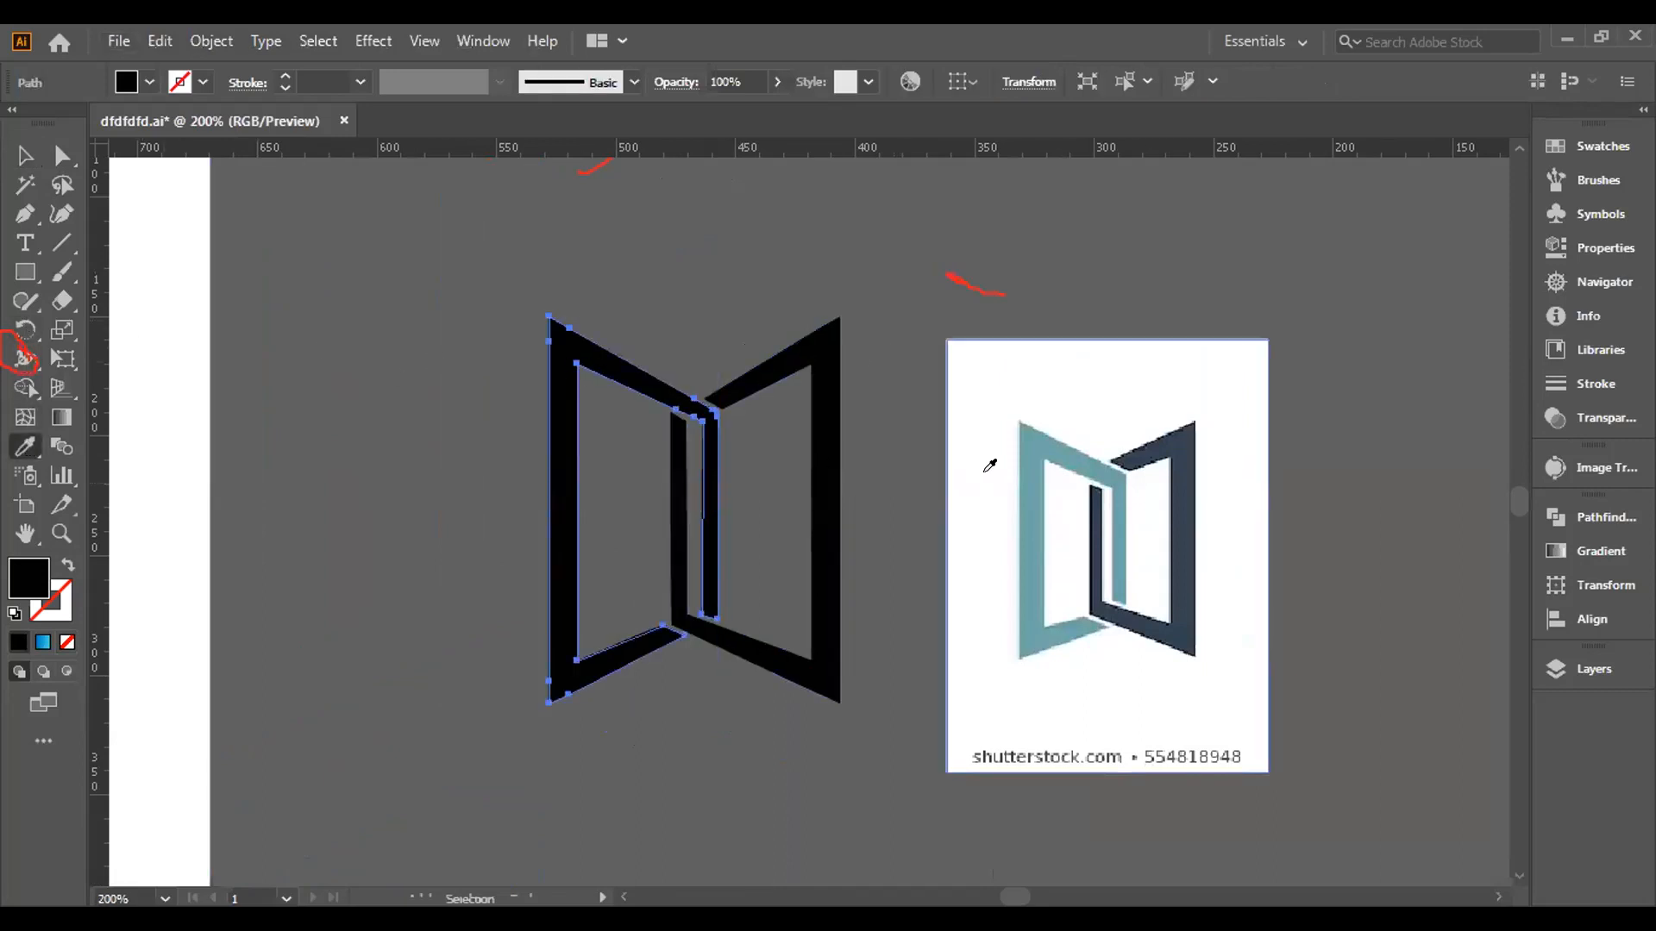
pyautogui.click(1025, 485)
pyautogui.press('v')
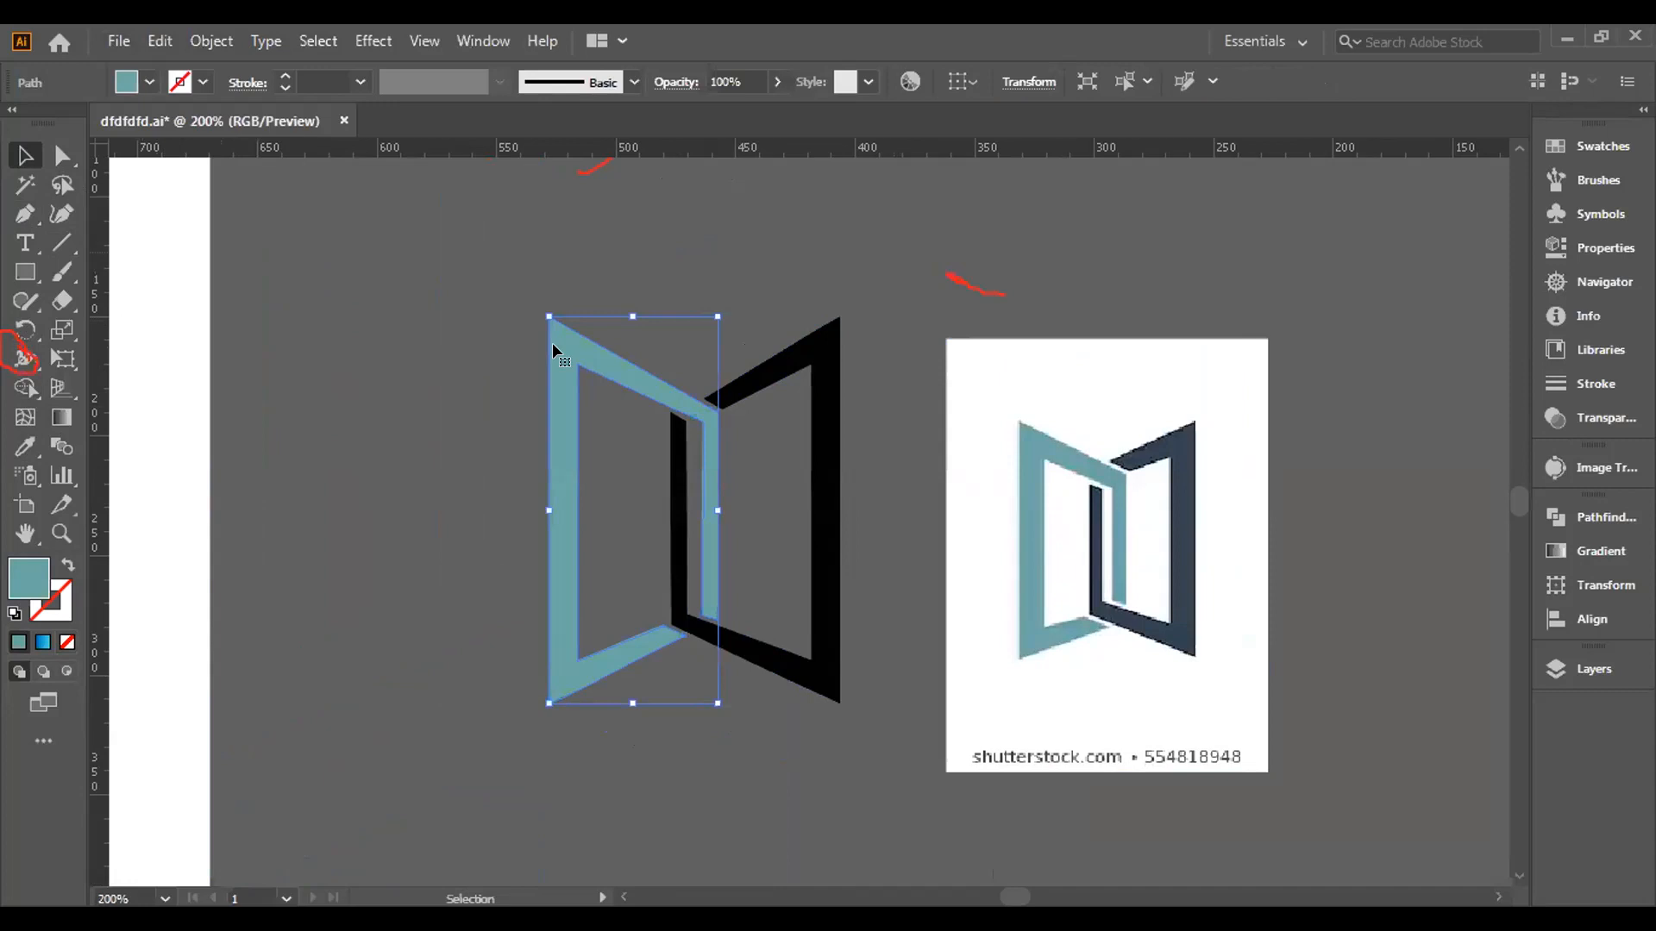
# Fill the right frame with the dark navy sampled from the reference logo, then clear the selection.
pyautogui.click(797, 369)
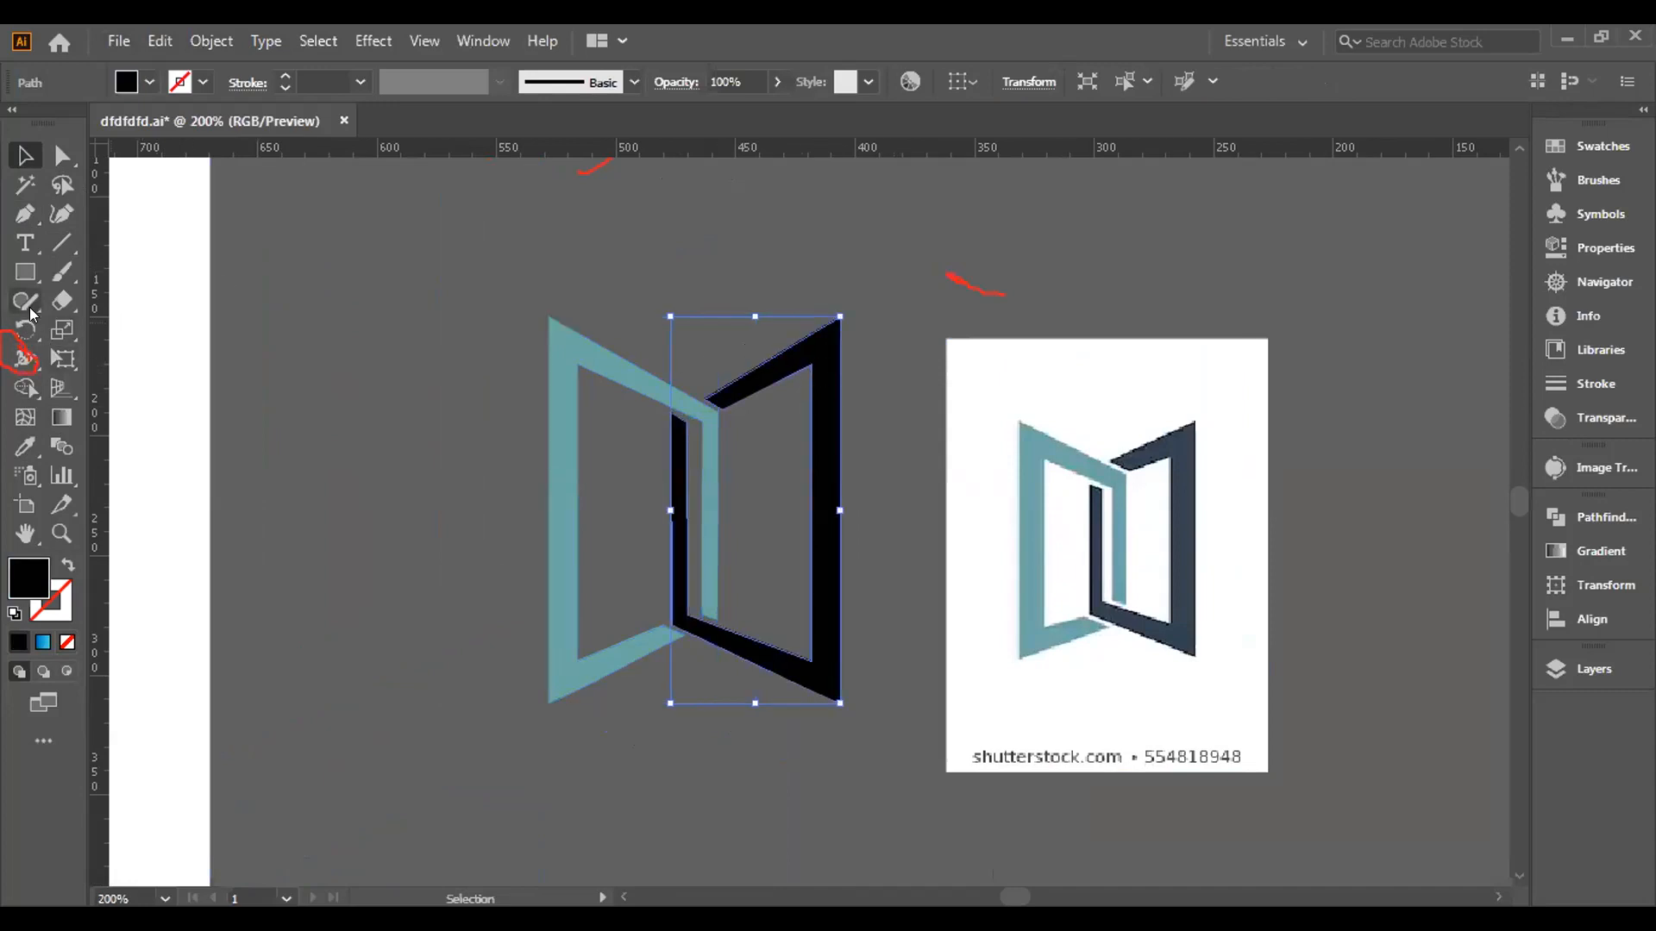
pyautogui.click(43, 439)
pyautogui.click(1184, 443)
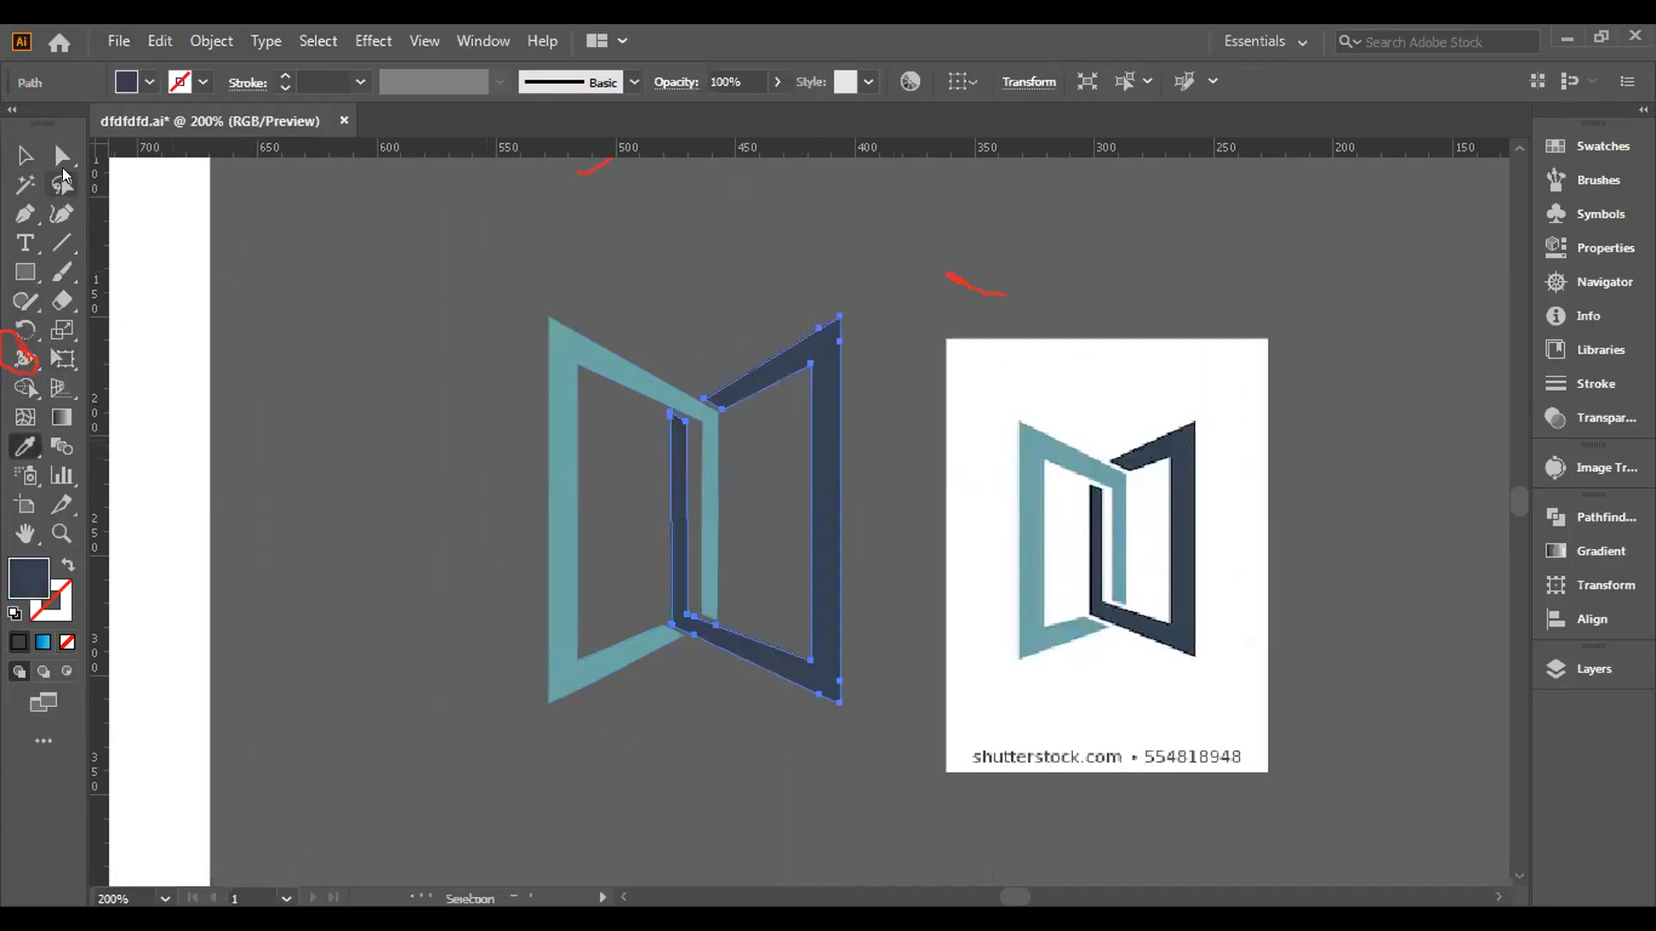
pyautogui.click(24, 158)
pyautogui.click(426, 265)
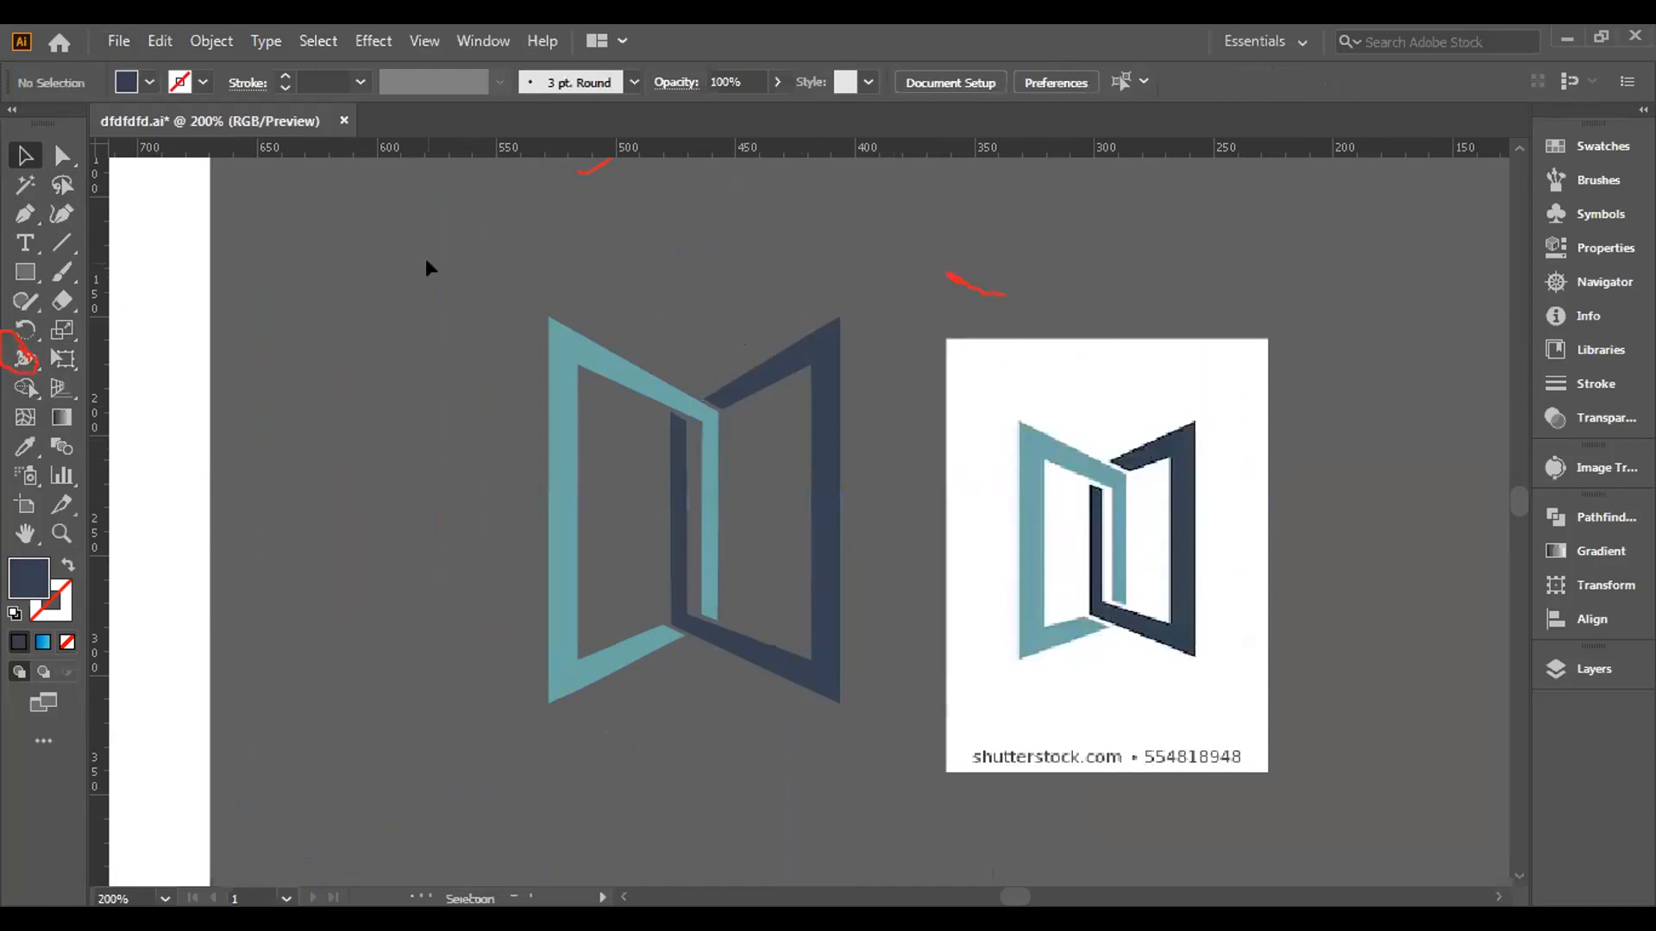
# Try to lower the slanted upper end of the right frame's inner bar by its anchors, then undo the attempt.
pyautogui.click(680, 436)
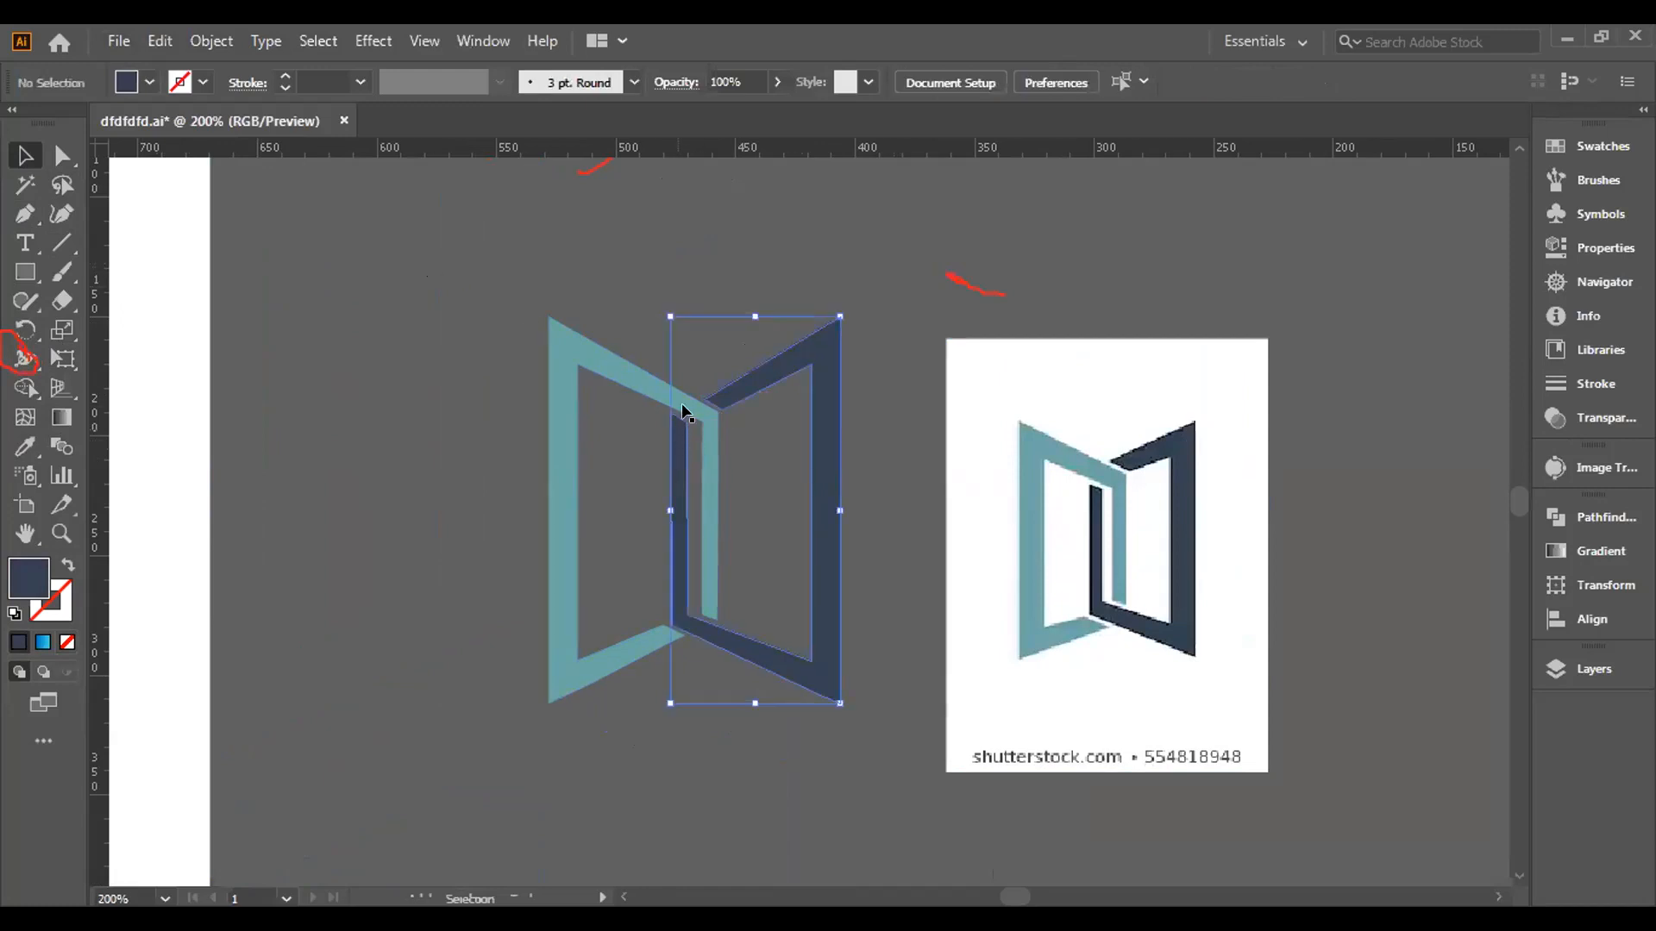
pyautogui.scroll(1, 682, 395)
pyautogui.scroll(1, 682, 395)
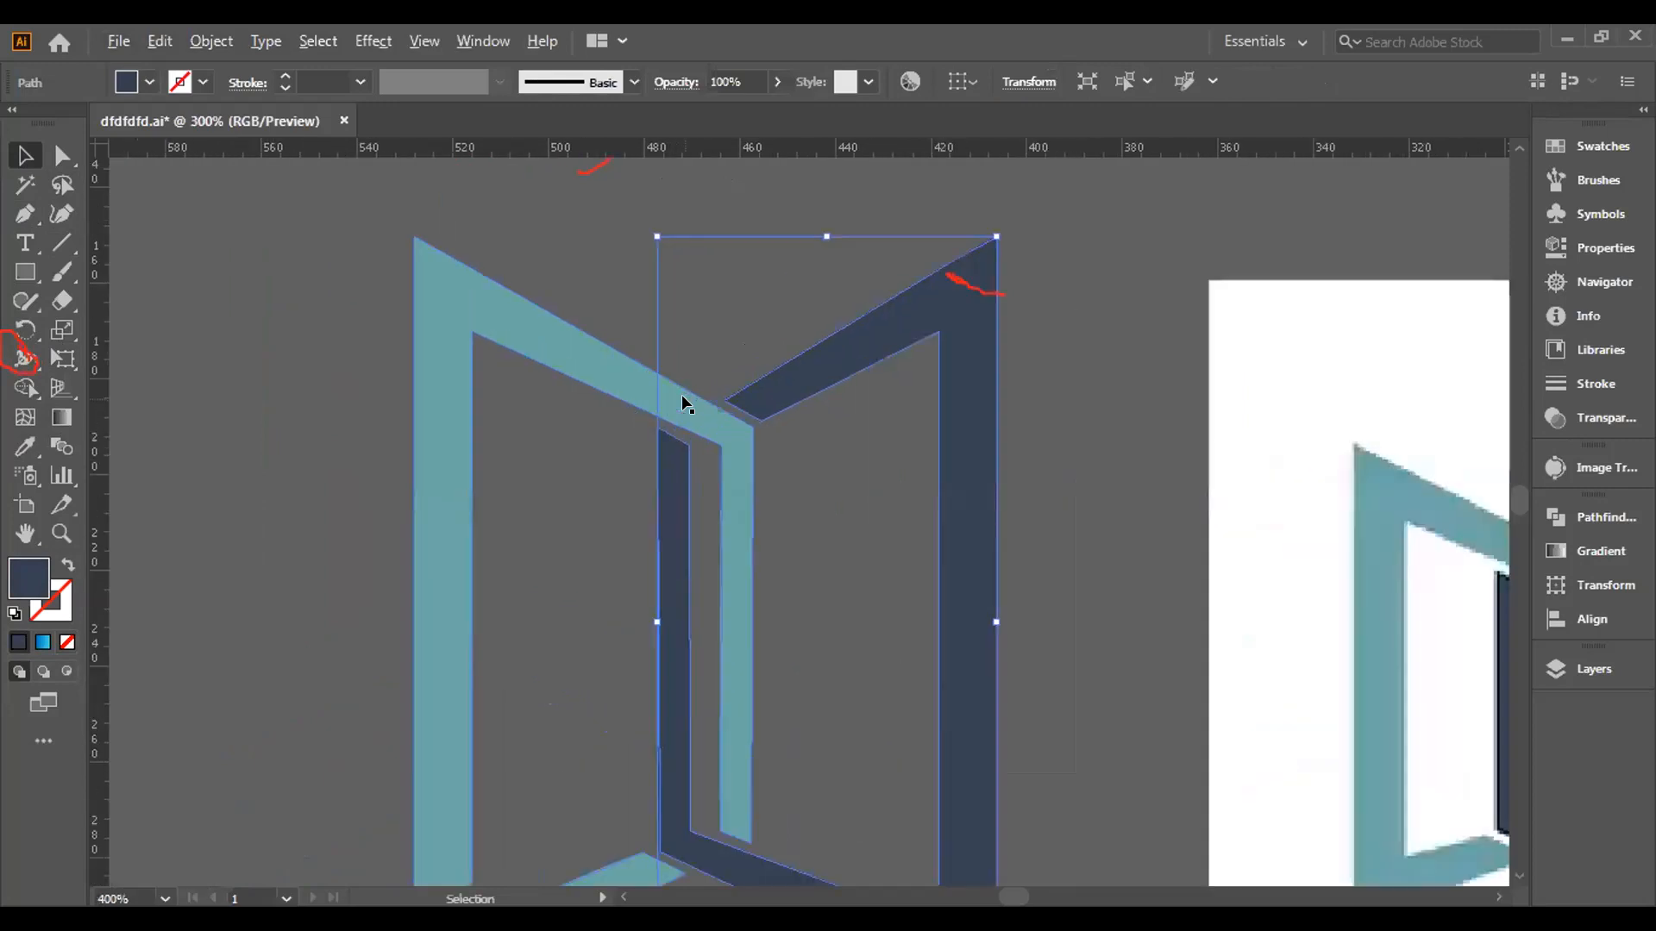
pyautogui.scroll(1, 681, 395)
pyautogui.click(566, 427)
pyautogui.press('a')
pyautogui.click(645, 446)
pyautogui.click(690, 477)
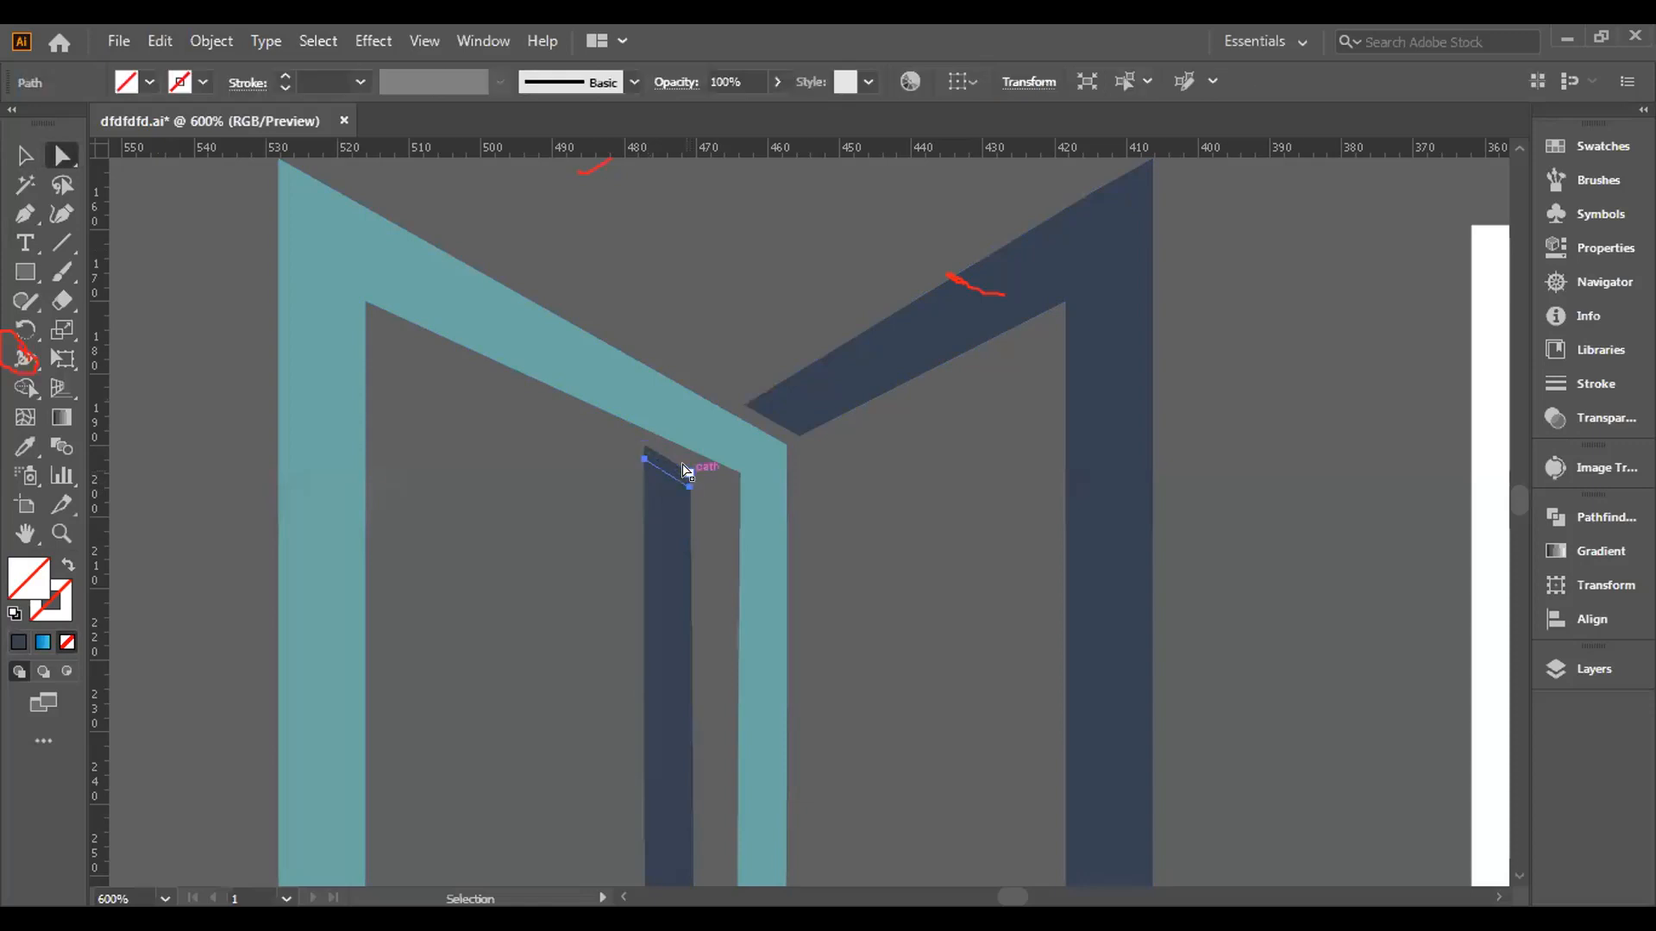
pyautogui.press('Down')
pyautogui.click(884, 478)
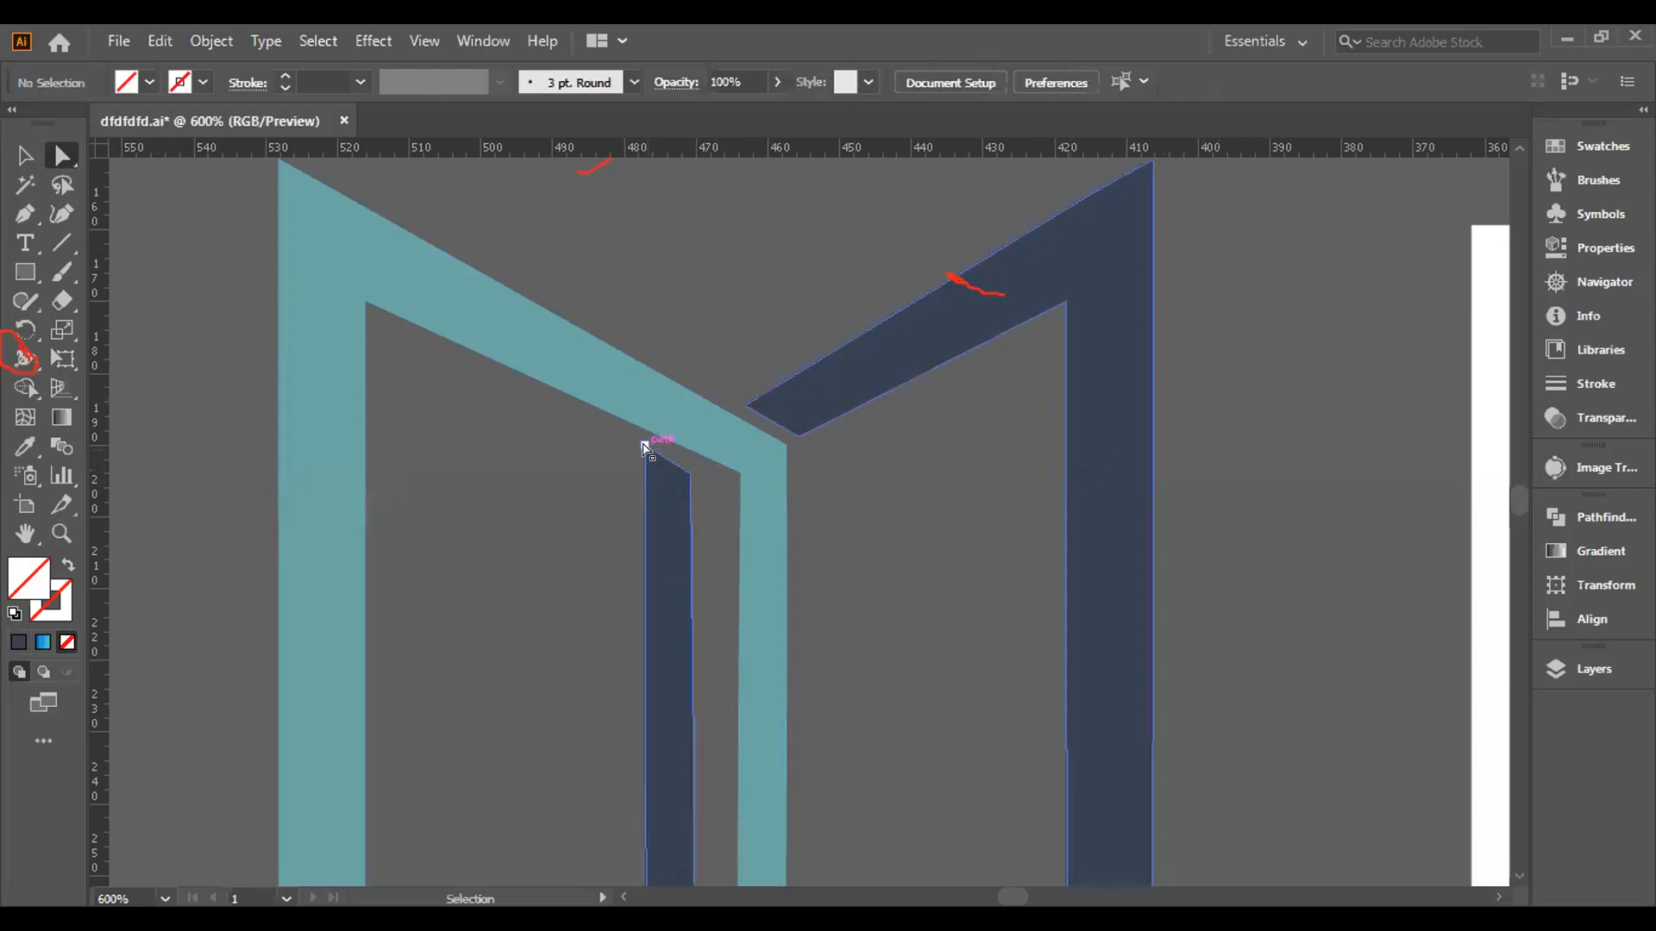
pyautogui.scroll(2, 645, 448)
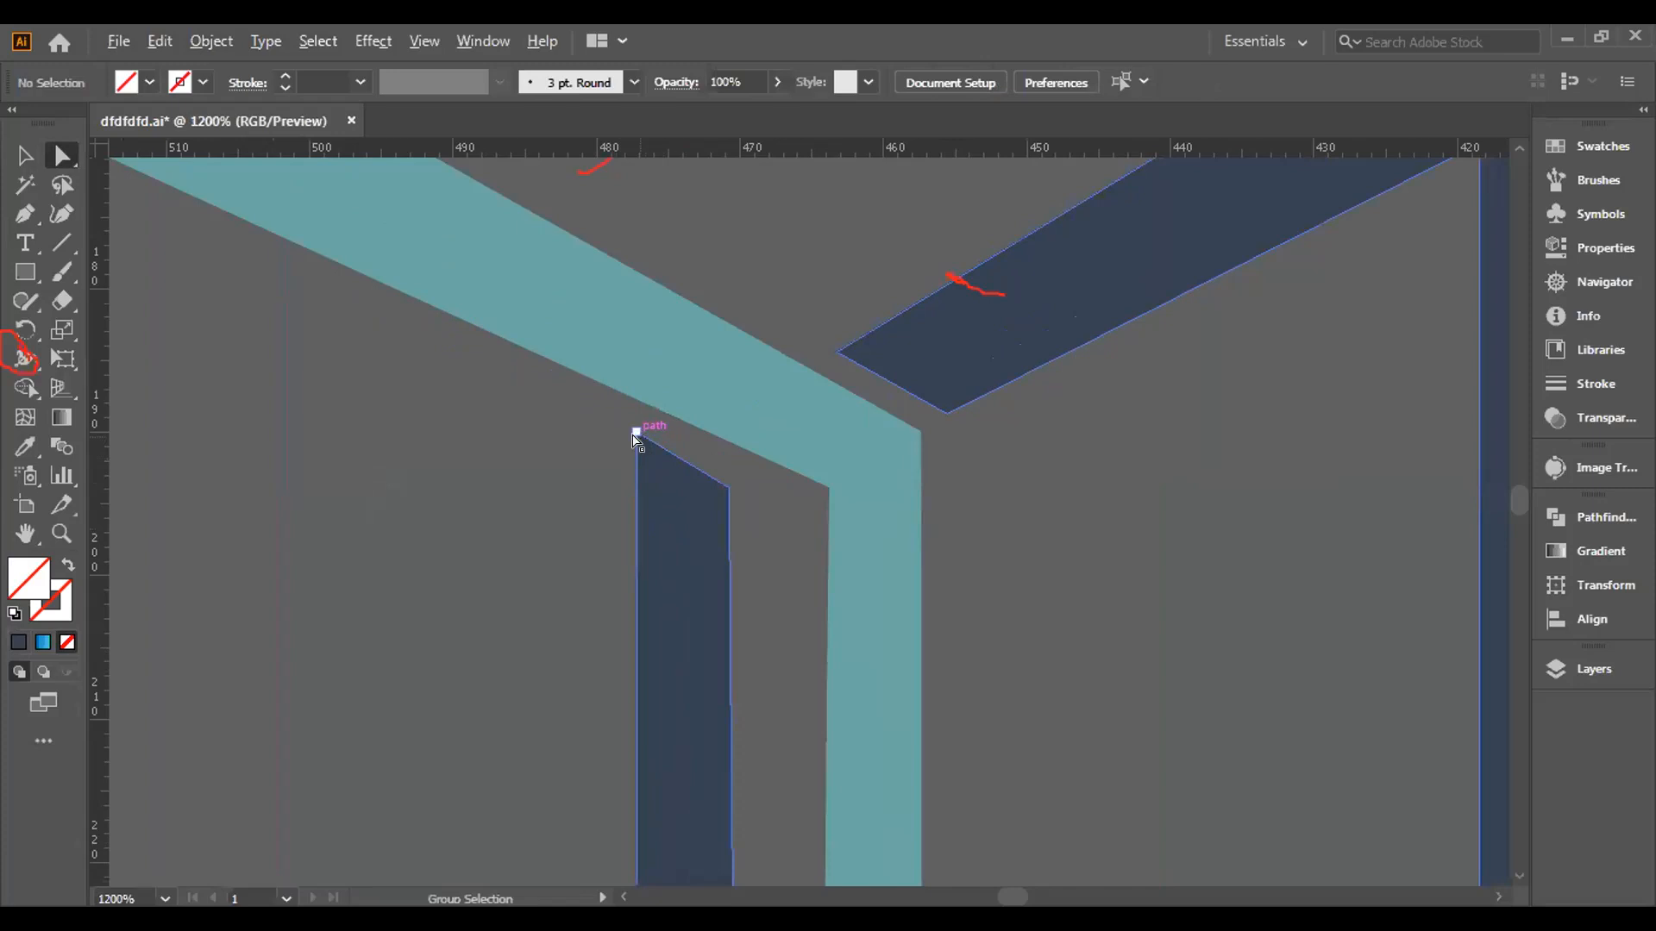
pyautogui.click(637, 434)
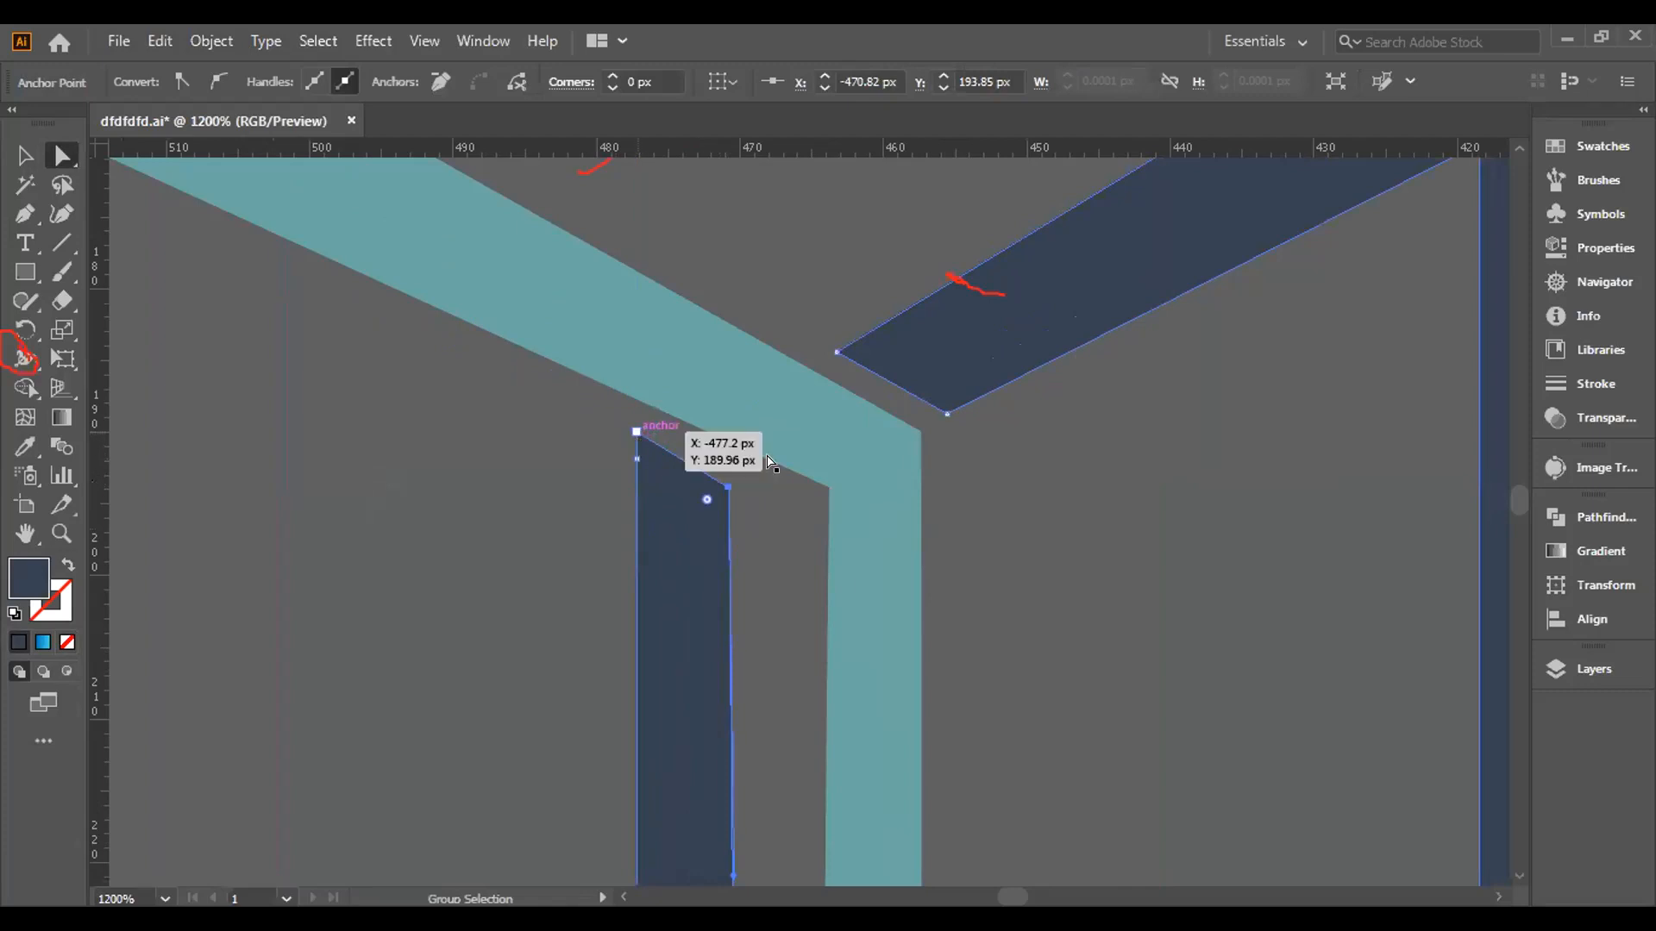
pyautogui.hotkey('ctrl', 'z')
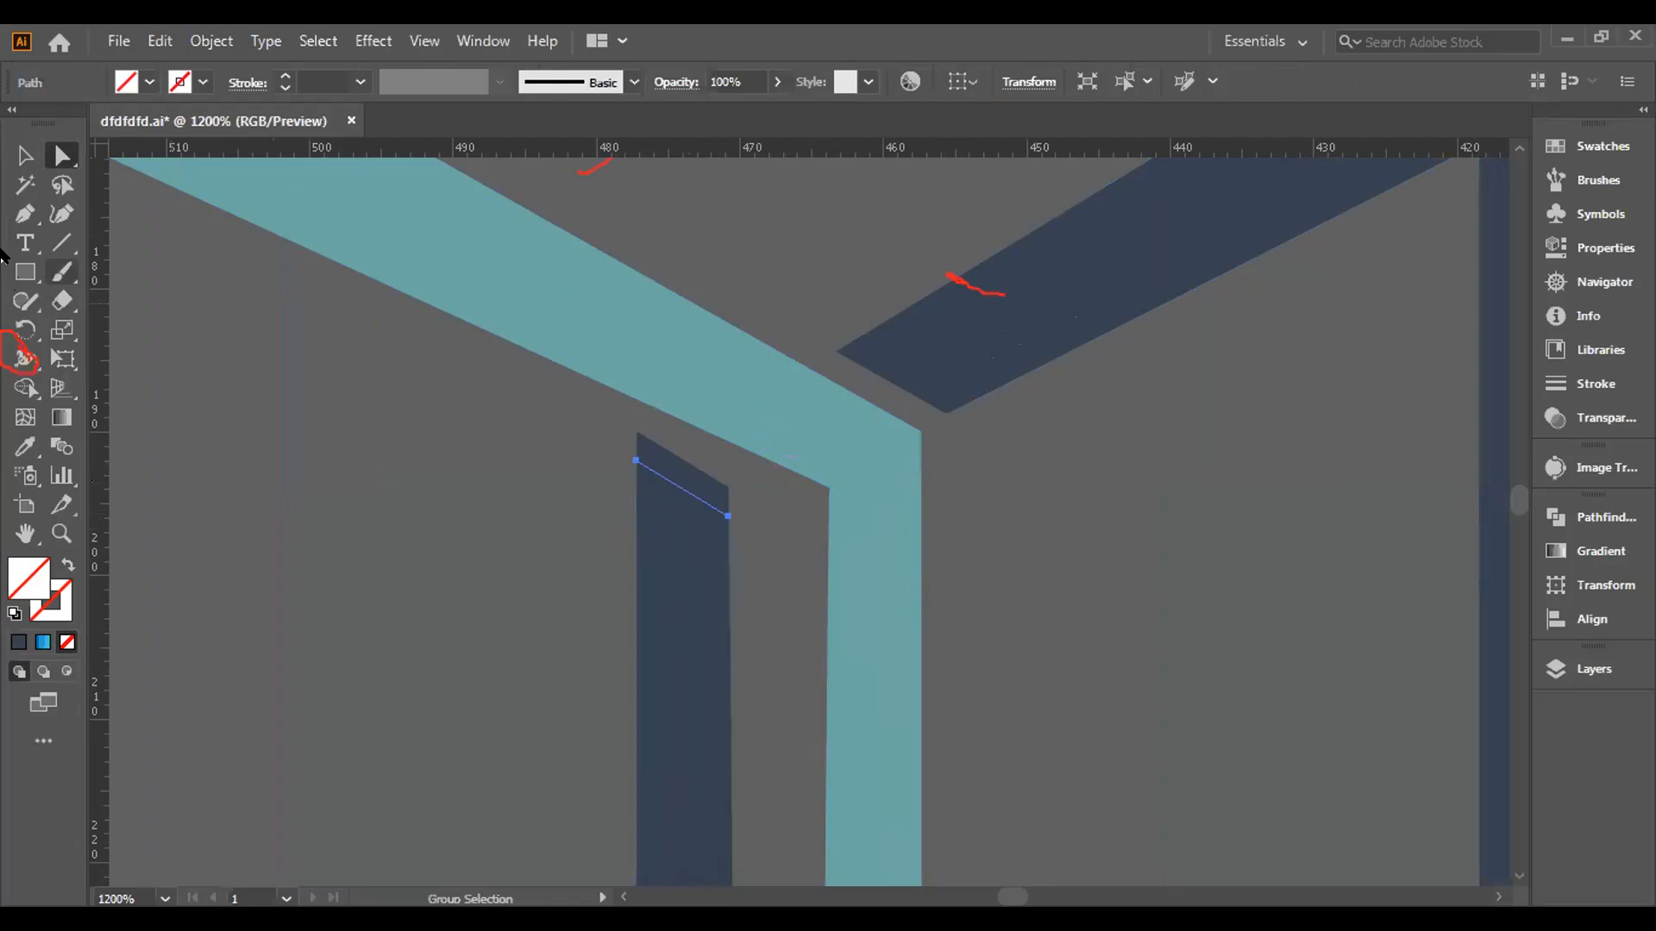
# Switch to outline view and delete the leftover slanted line near the upper end of the right frame's inner bar.
pyautogui.click(643, 463)
pyautogui.scroll(2, 643, 464)
pyautogui.click(802, 514)
pyautogui.hotkey('ctrl', 'y')
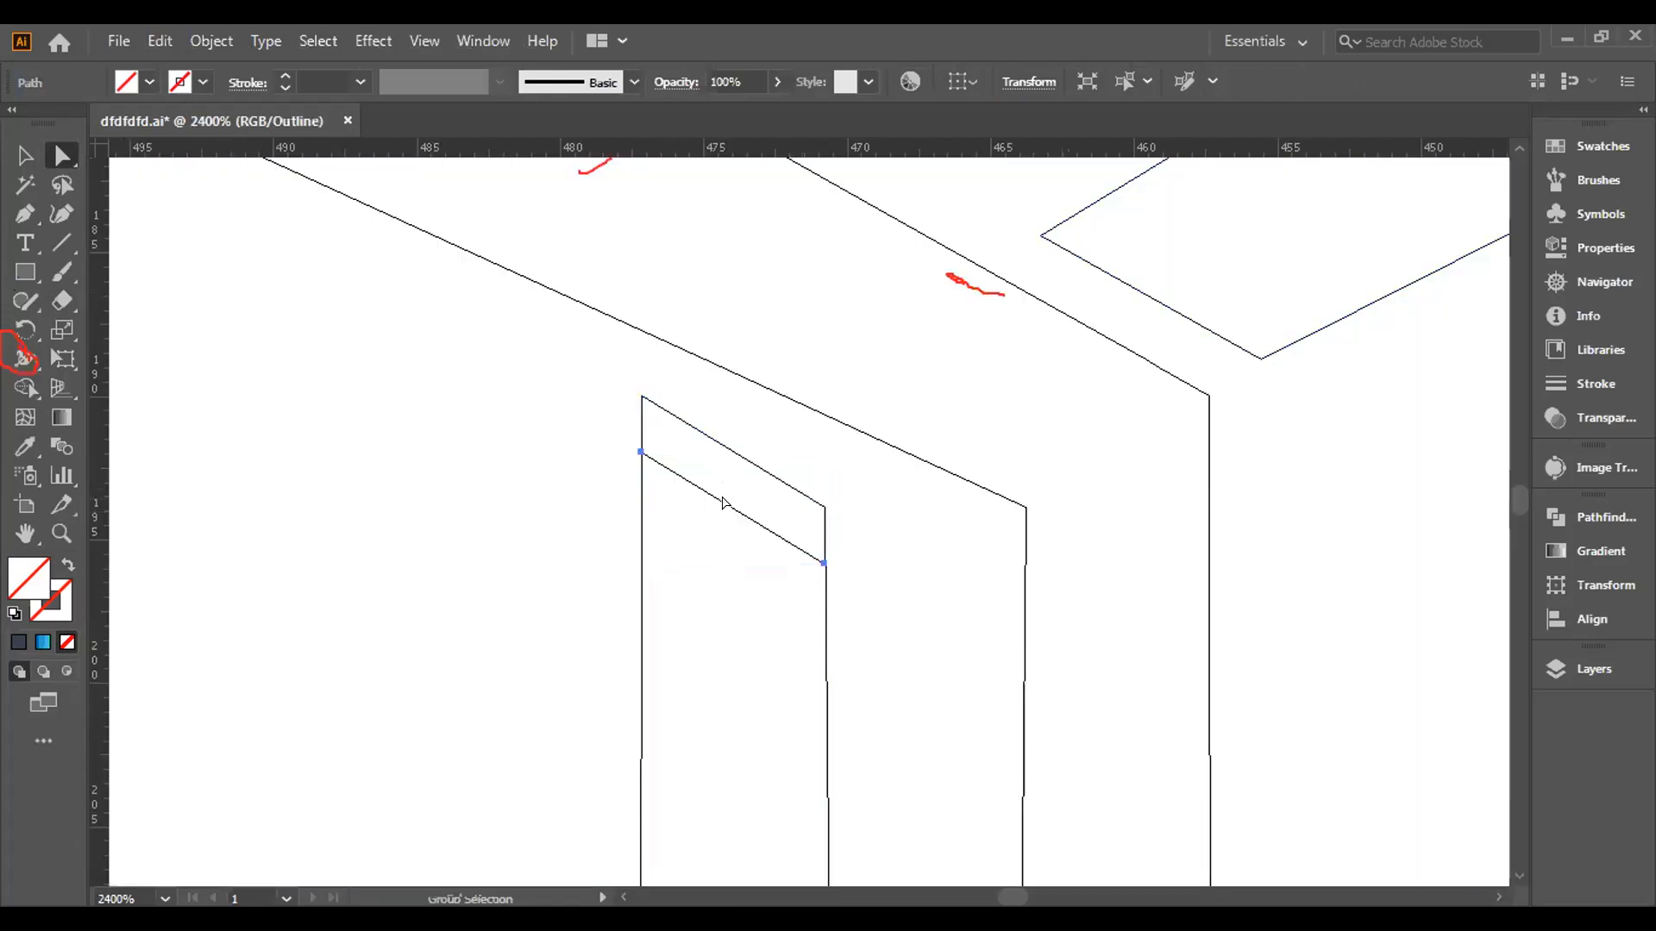
pyautogui.click(24, 155)
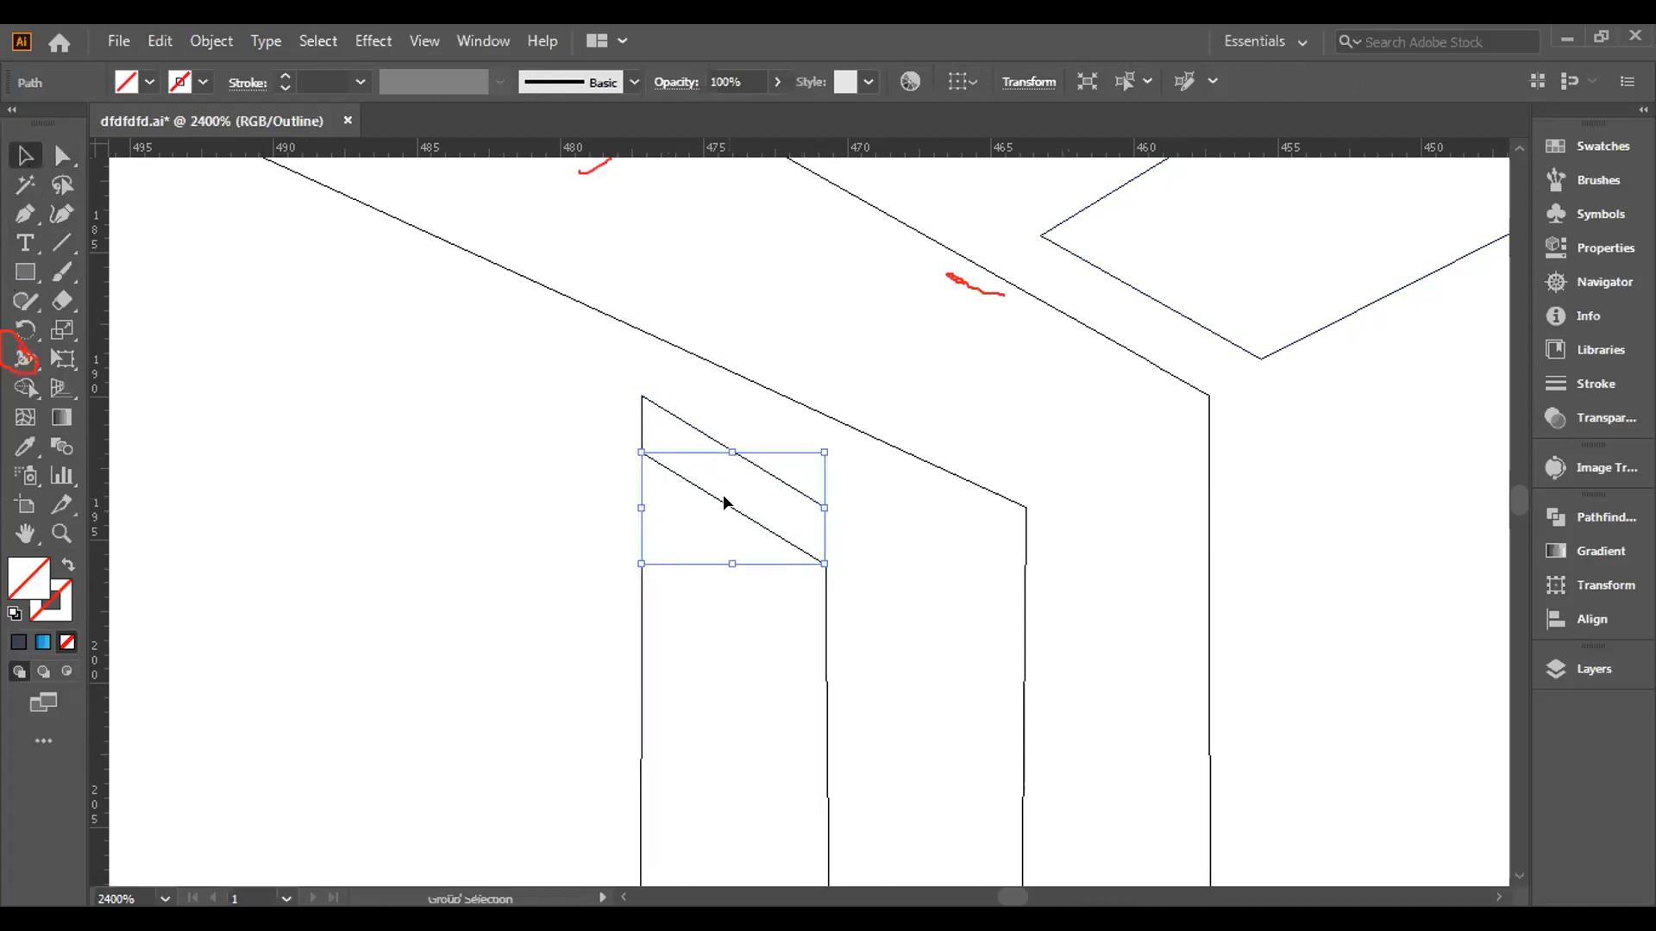
pyautogui.press('Delete')
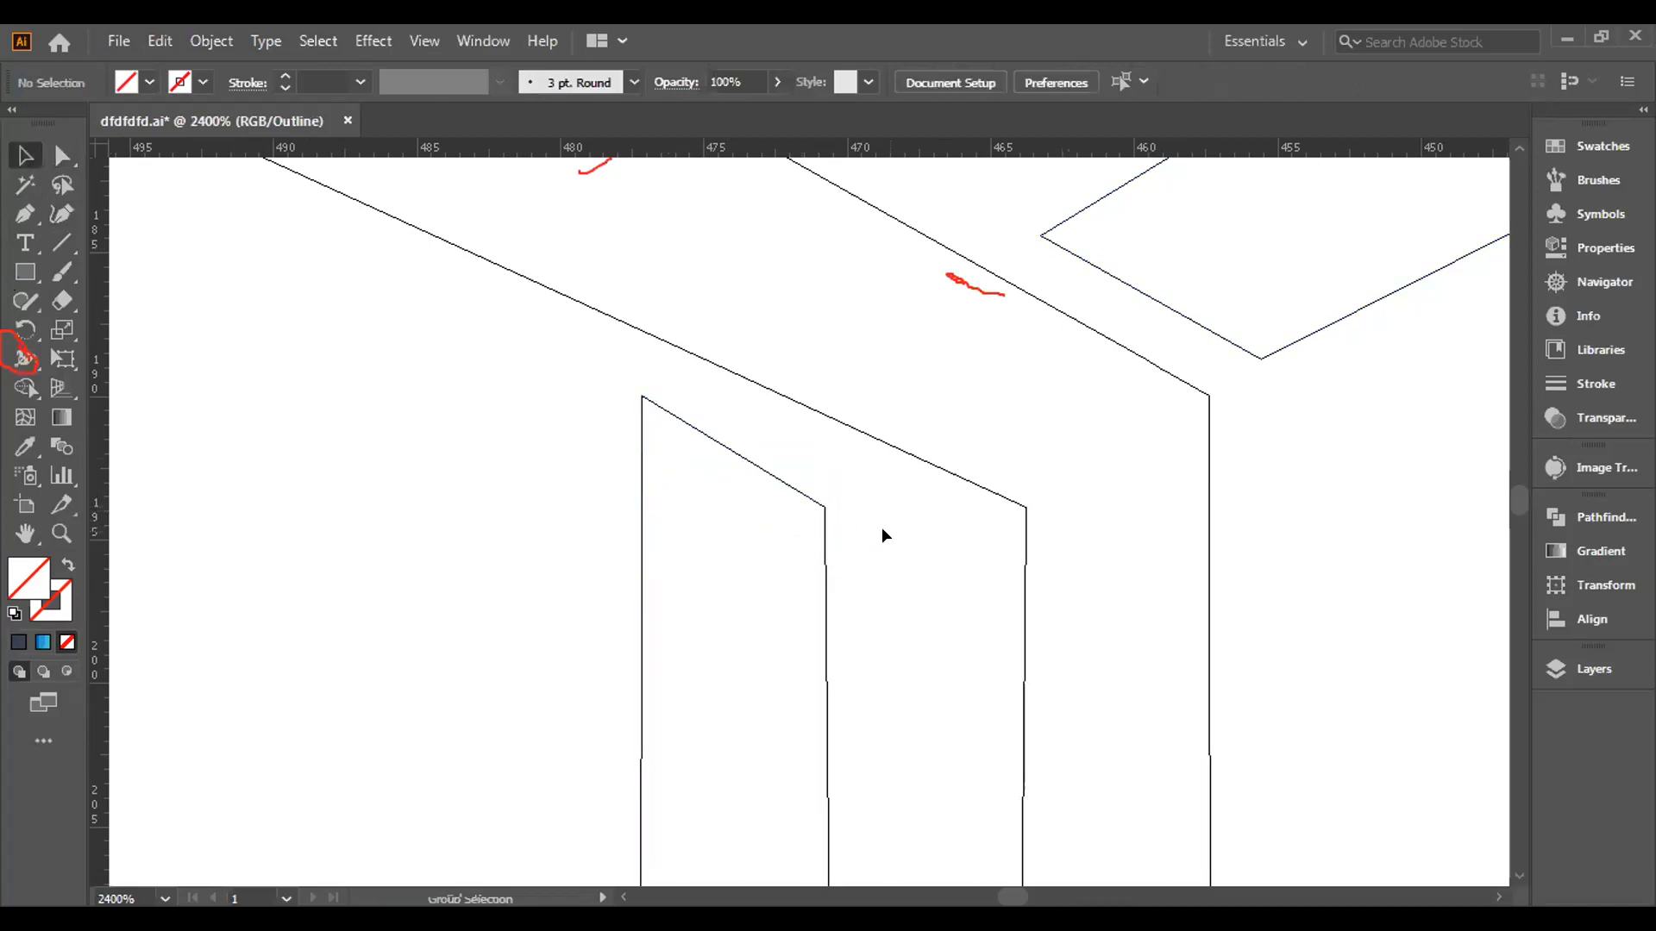
# Delete the leftover slanted line at the lower end of the left frame's inner bar and return to the colour preview.
pyautogui.scroll(-6, 879, 530)
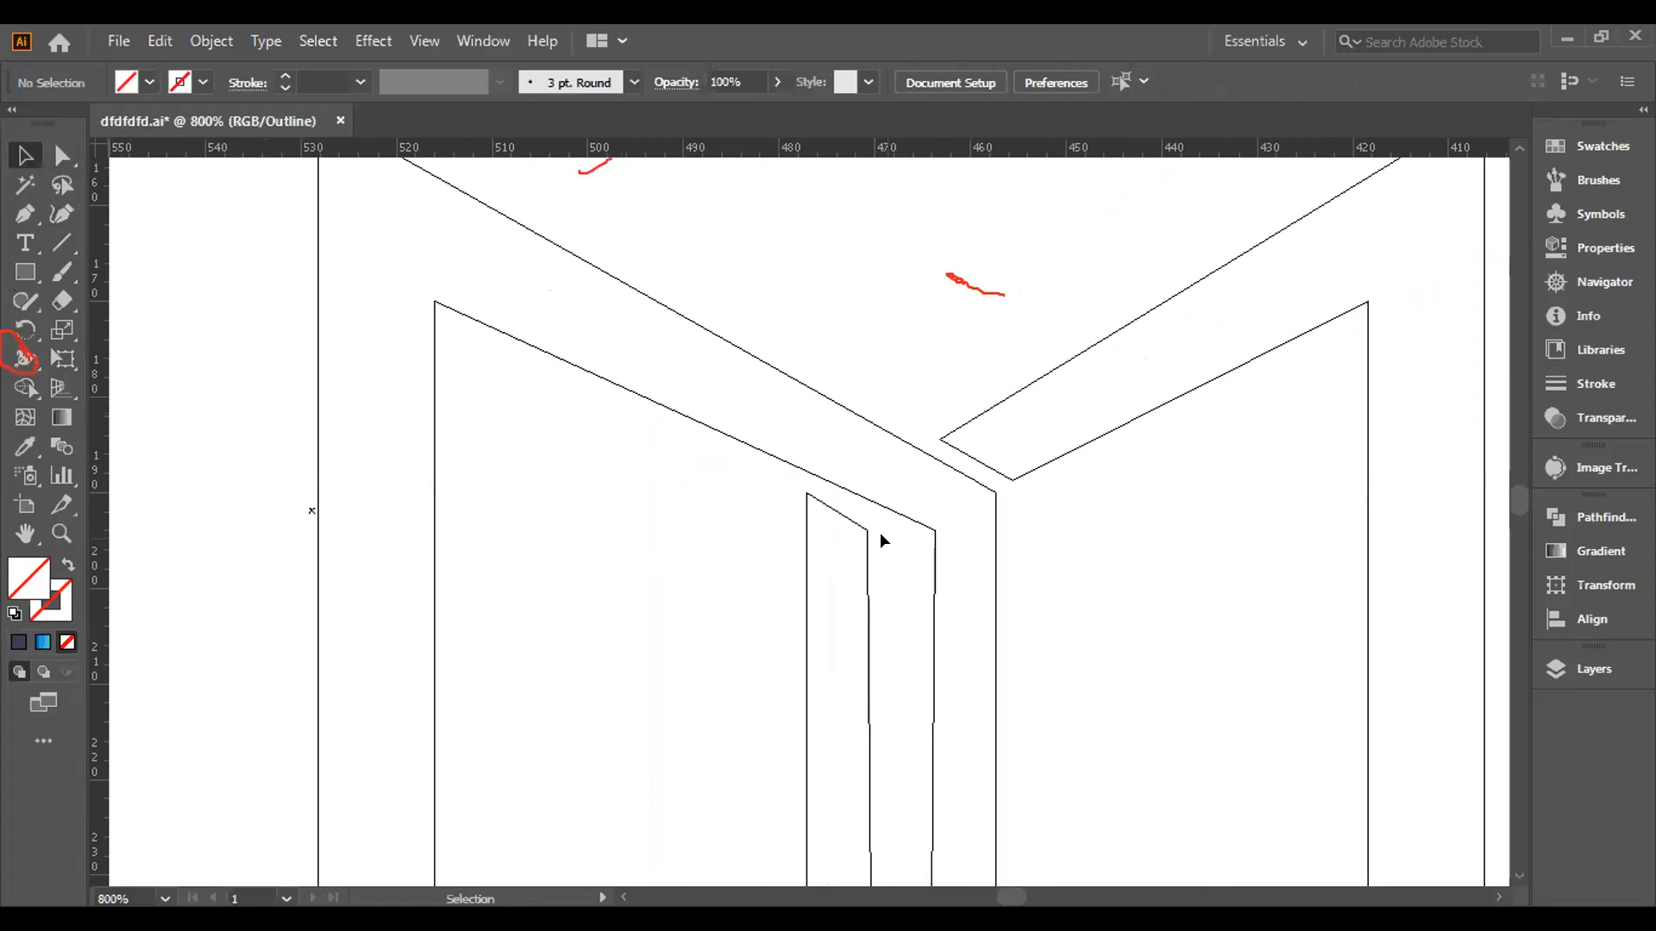
pyautogui.scroll(2, 864, 614)
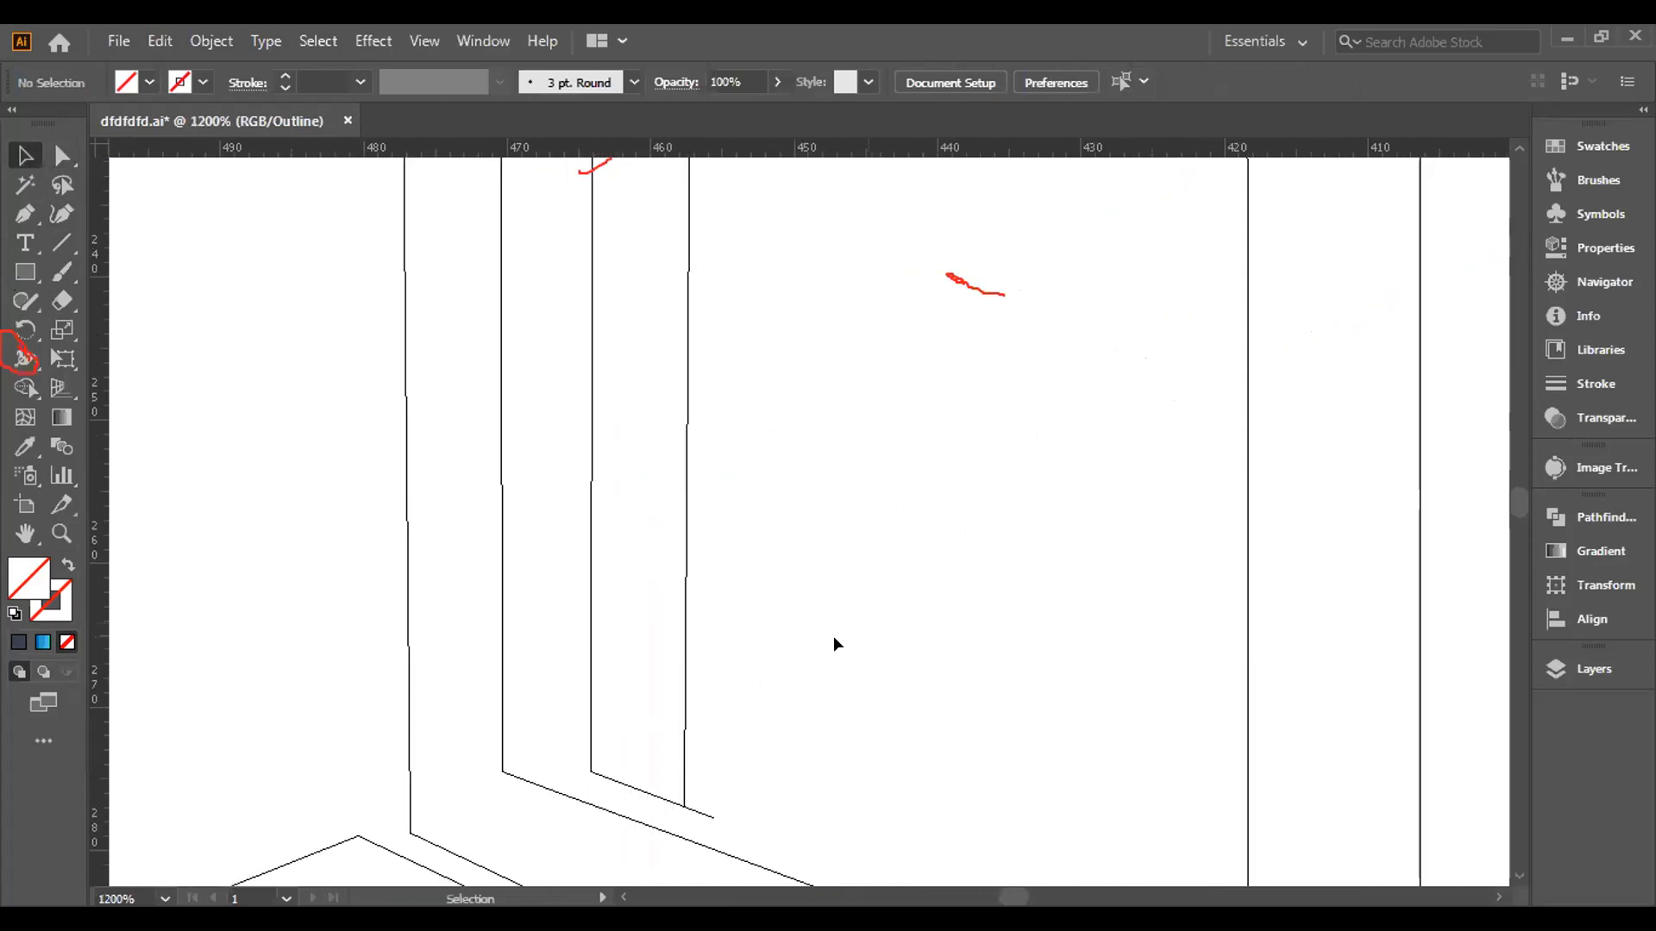
pyautogui.click(690, 806)
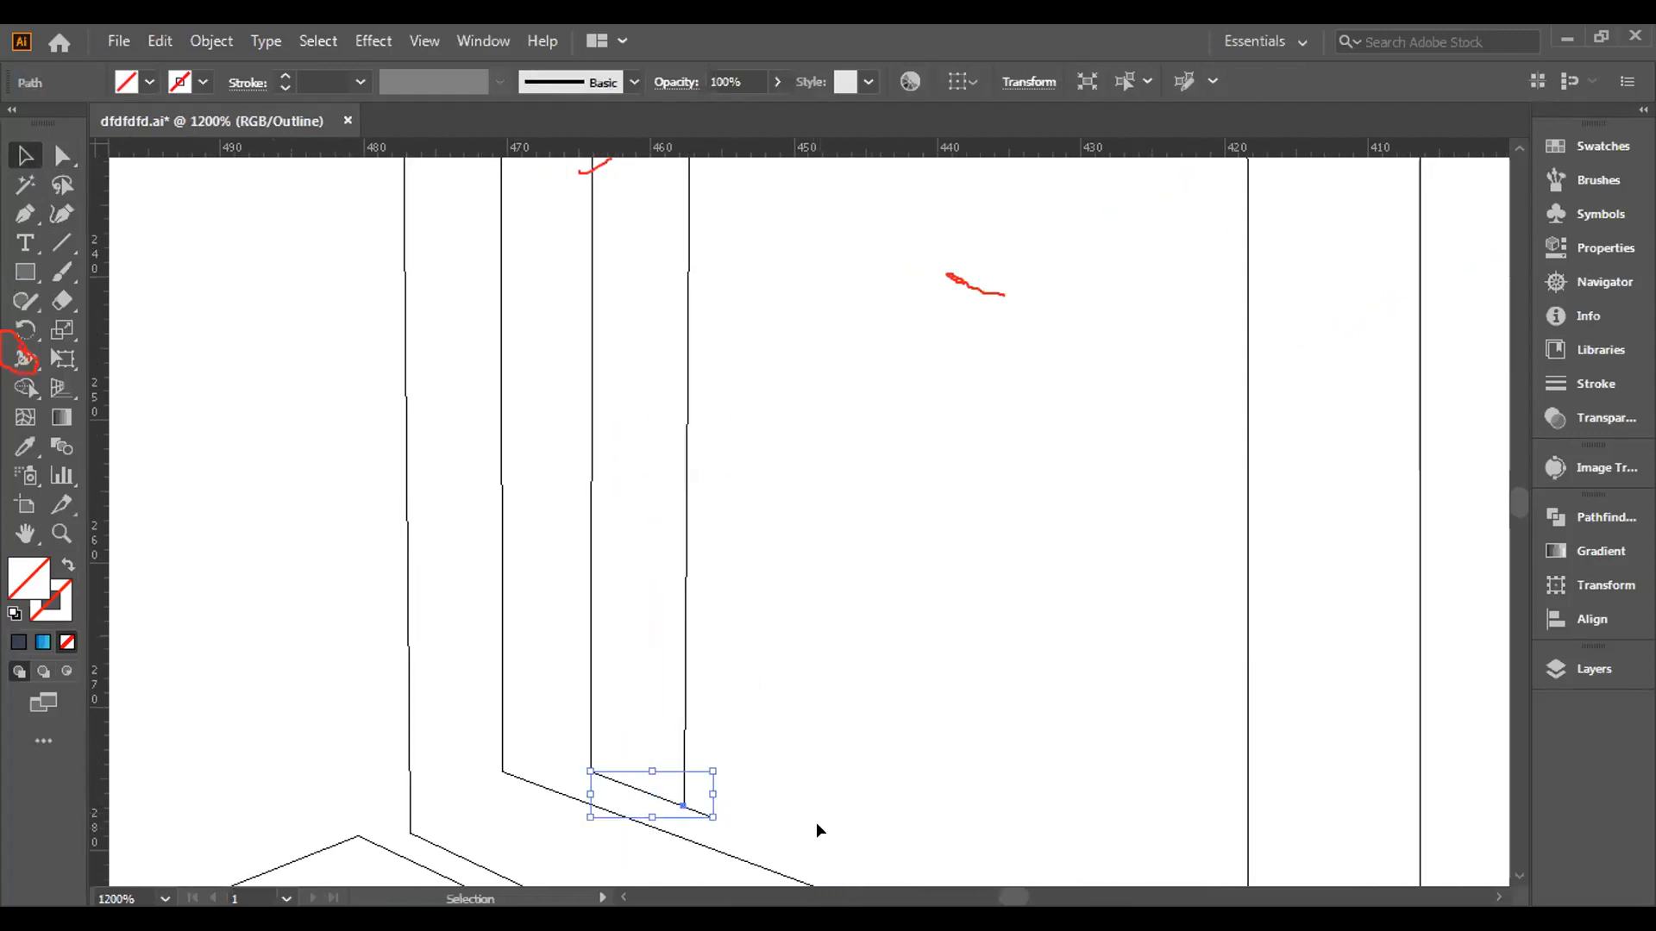
pyautogui.press('Delete')
pyautogui.scroll(-4, 720, 727)
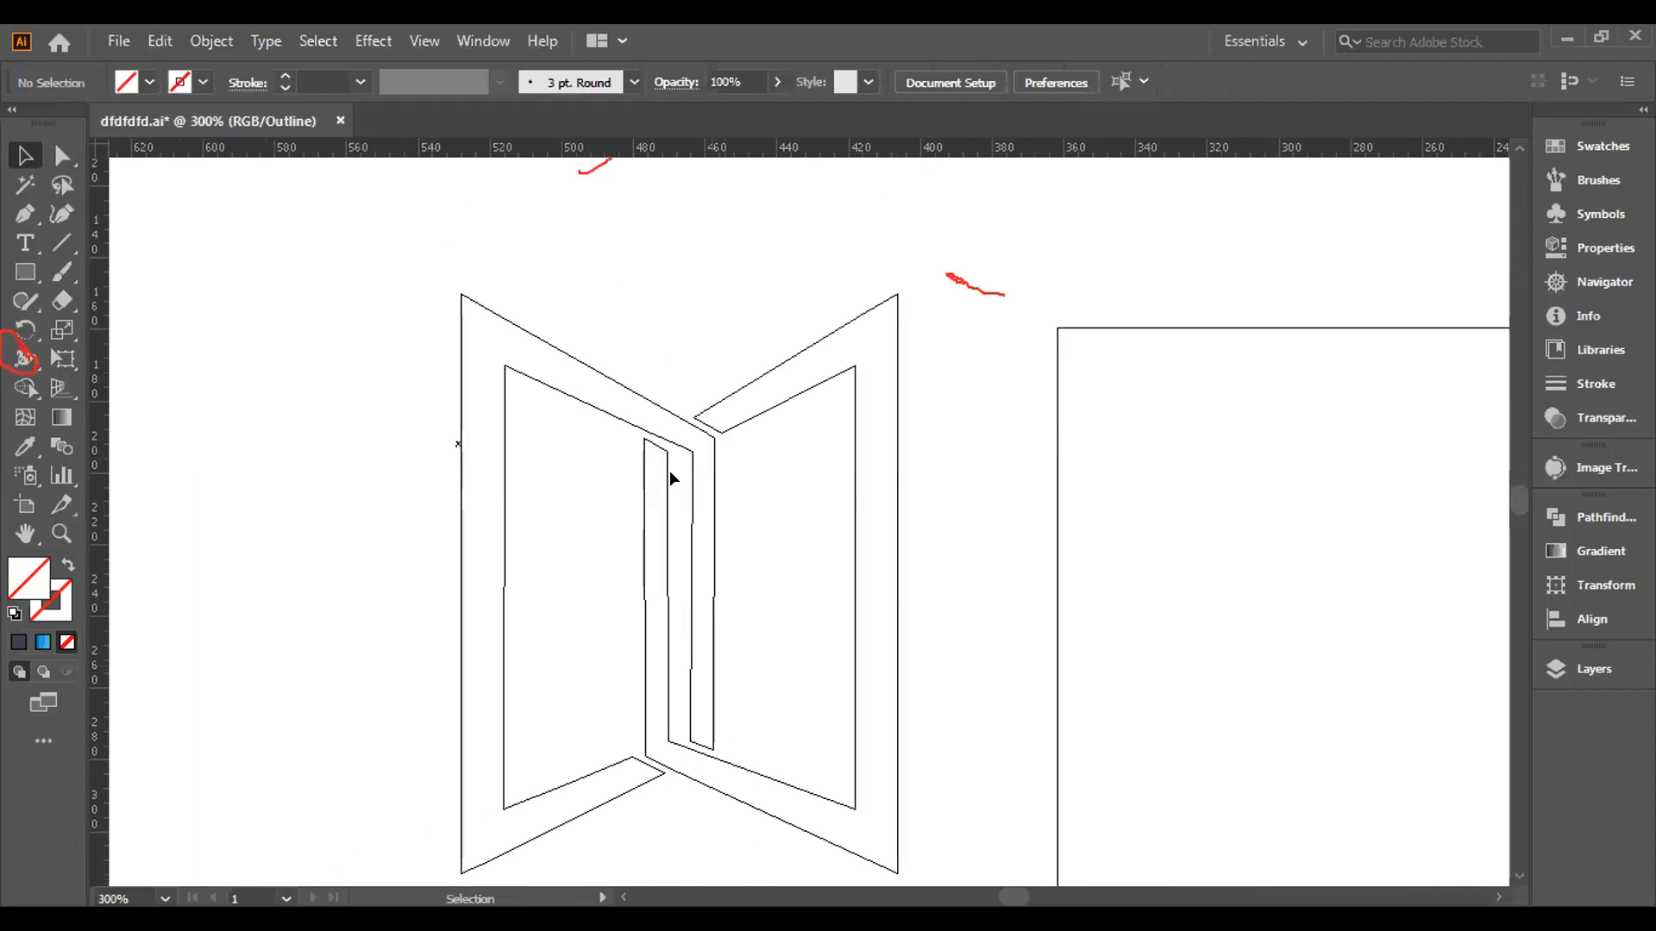
pyautogui.hotkey('ctrl', 'y')
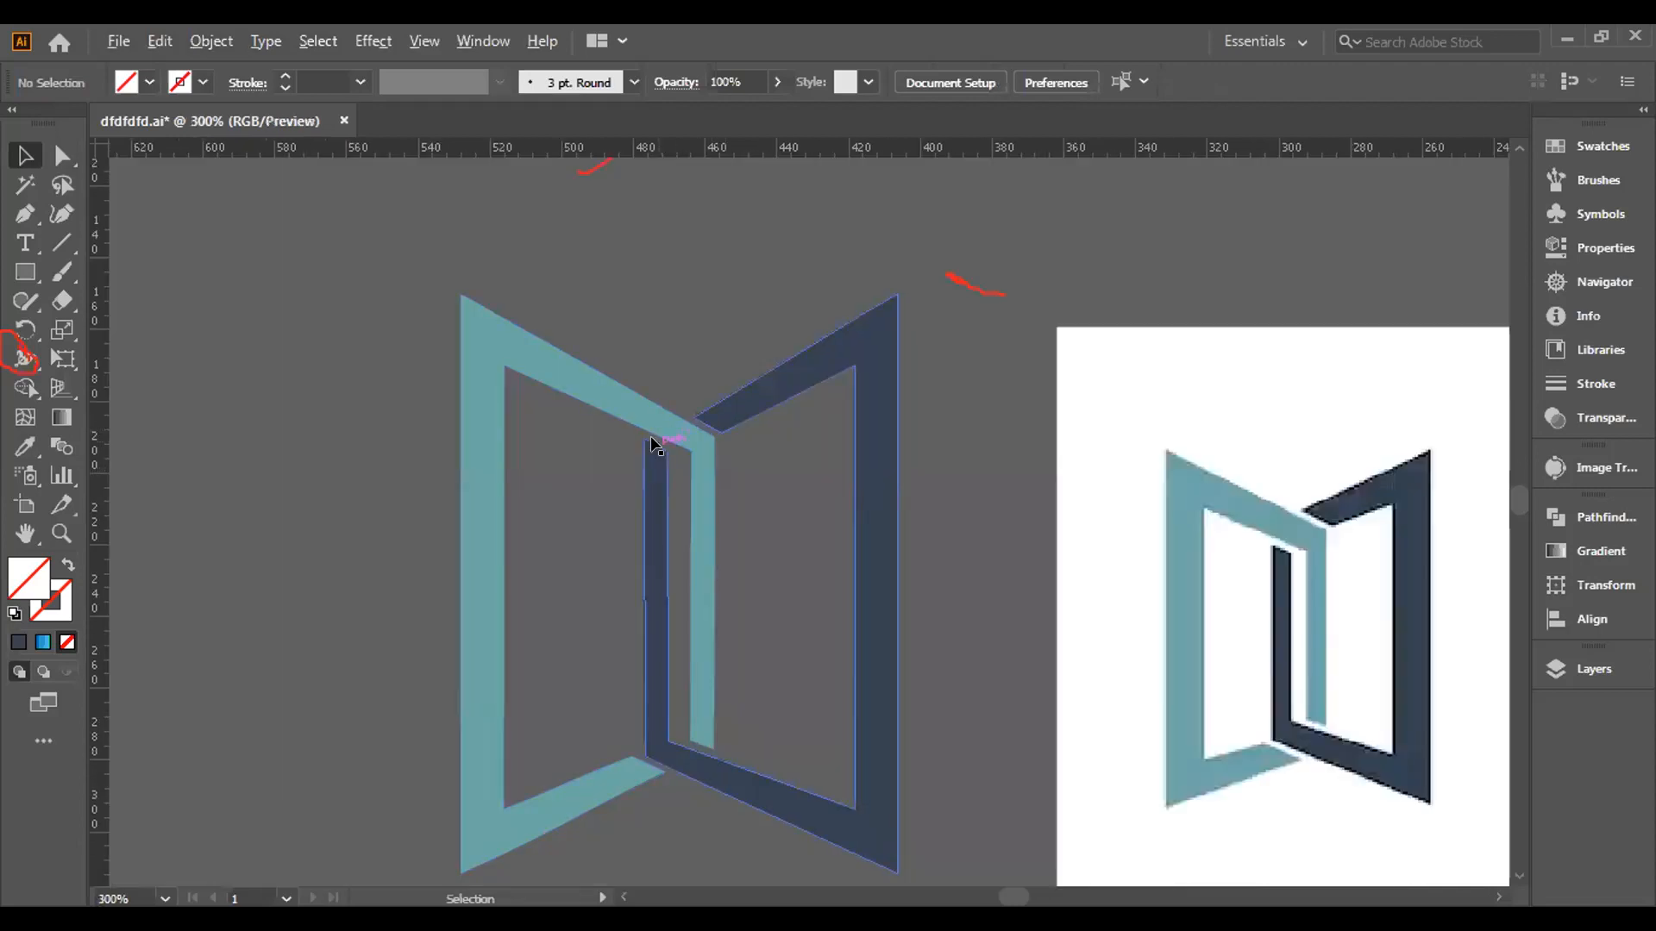
# Nudge the two upper end anchors of the right frame's inner bar down to widen the gap below the left frame's arm.
pyautogui.scroll(3, 653, 446)
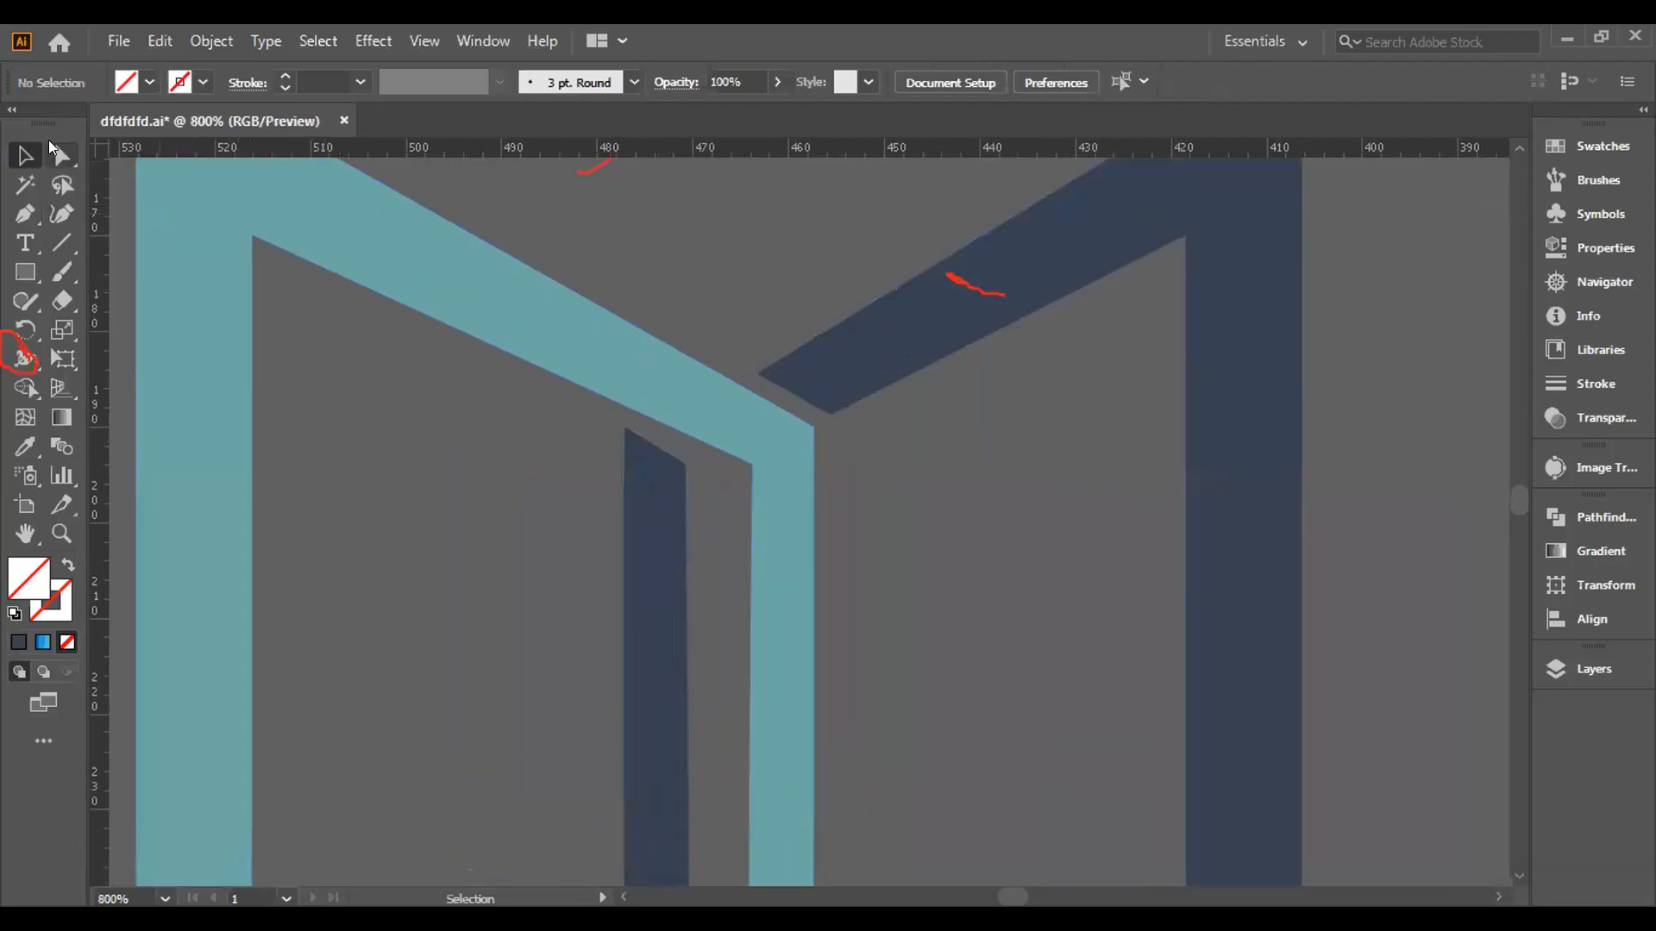
pyautogui.click(59, 155)
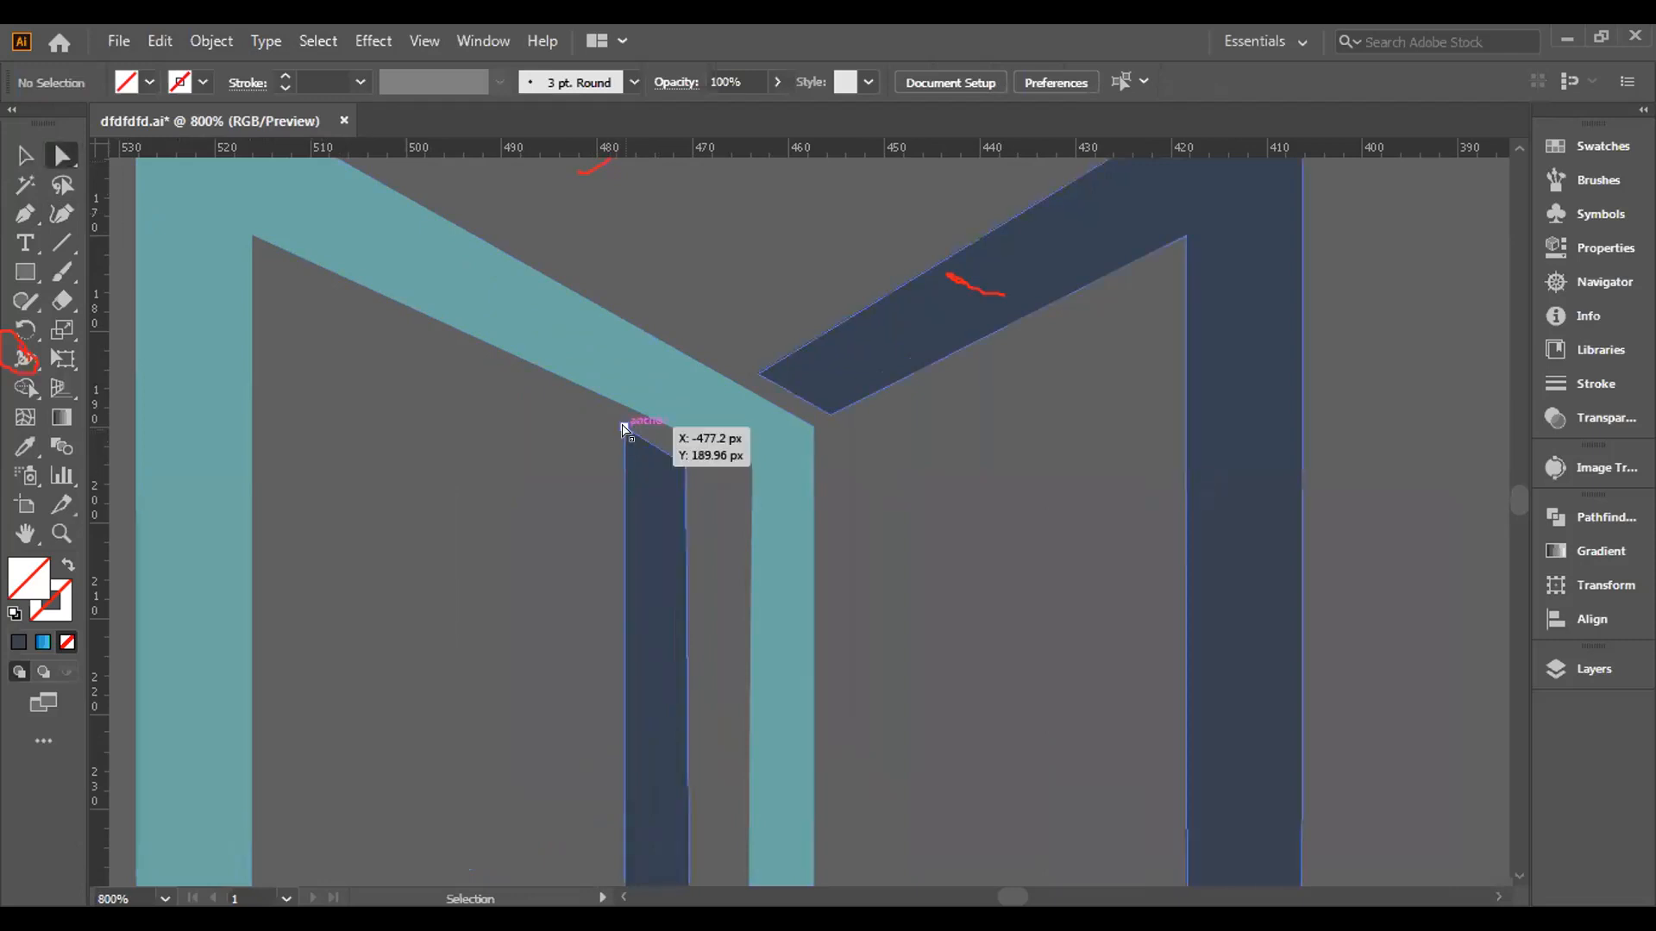
pyautogui.click(624, 426)
pyautogui.keyDown('shift'); pyautogui.click(685, 467); pyautogui.keyUp('shift')
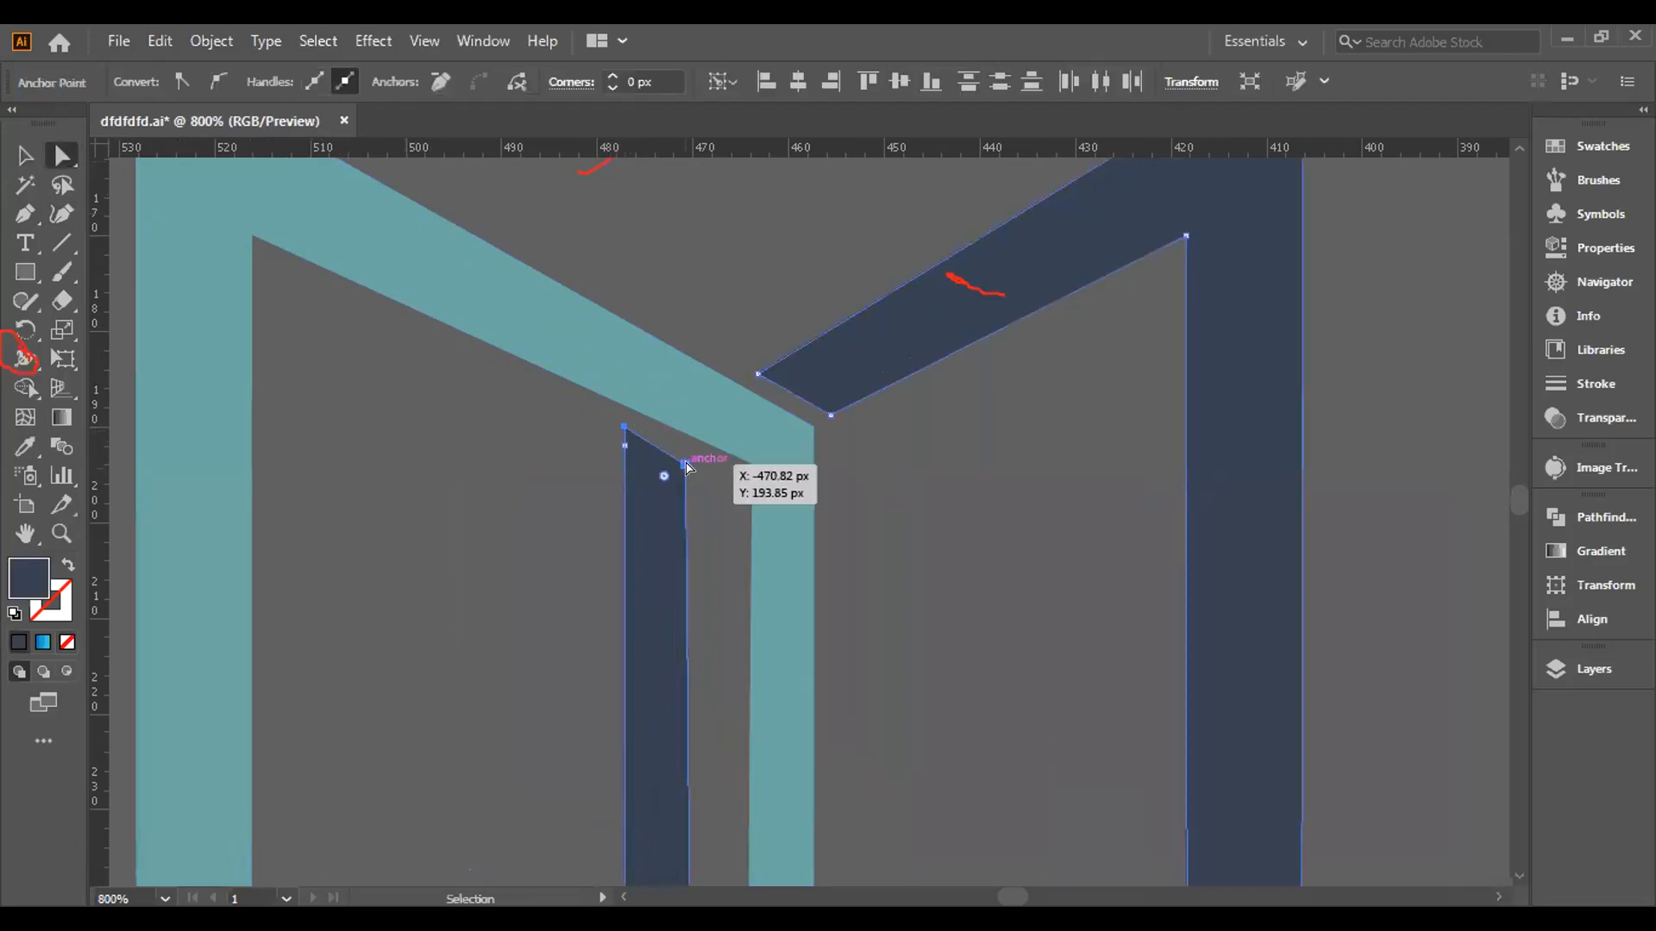
pyautogui.press('Down')
pyautogui.press('Down')
pyautogui.press('Down')
pyautogui.press('Down')
pyautogui.press('Down')
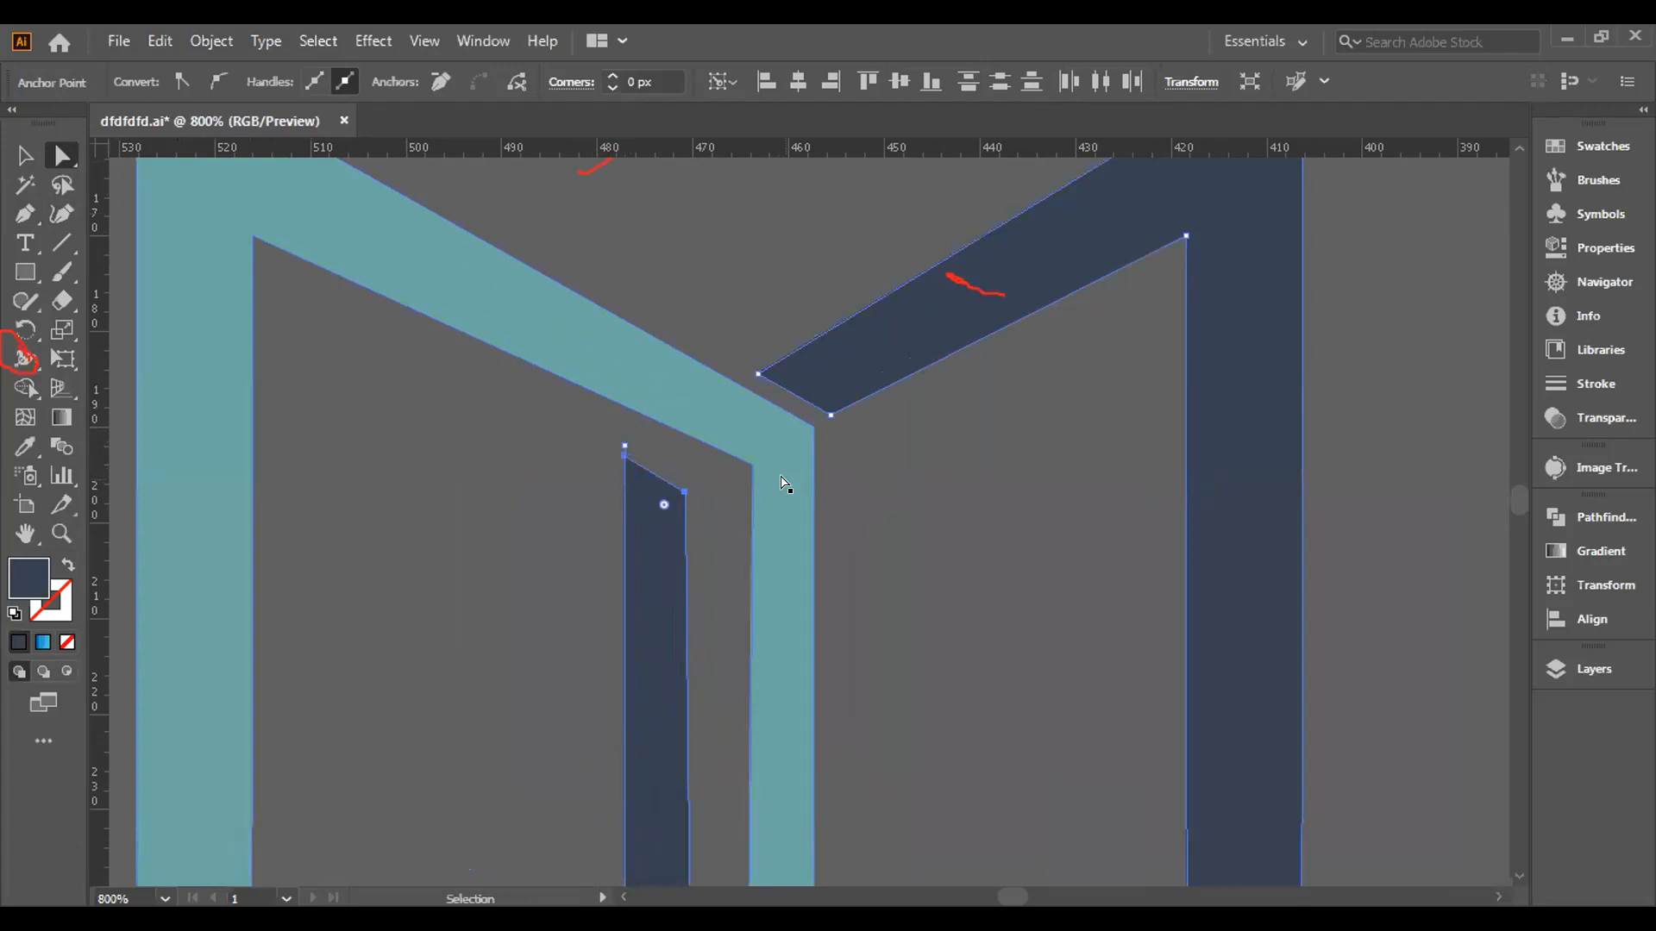
# Select the lower end anchor of the left frame's inner bar for adjusting the gap above the right frame's lower arm.
pyautogui.scroll(-10, 783, 484)
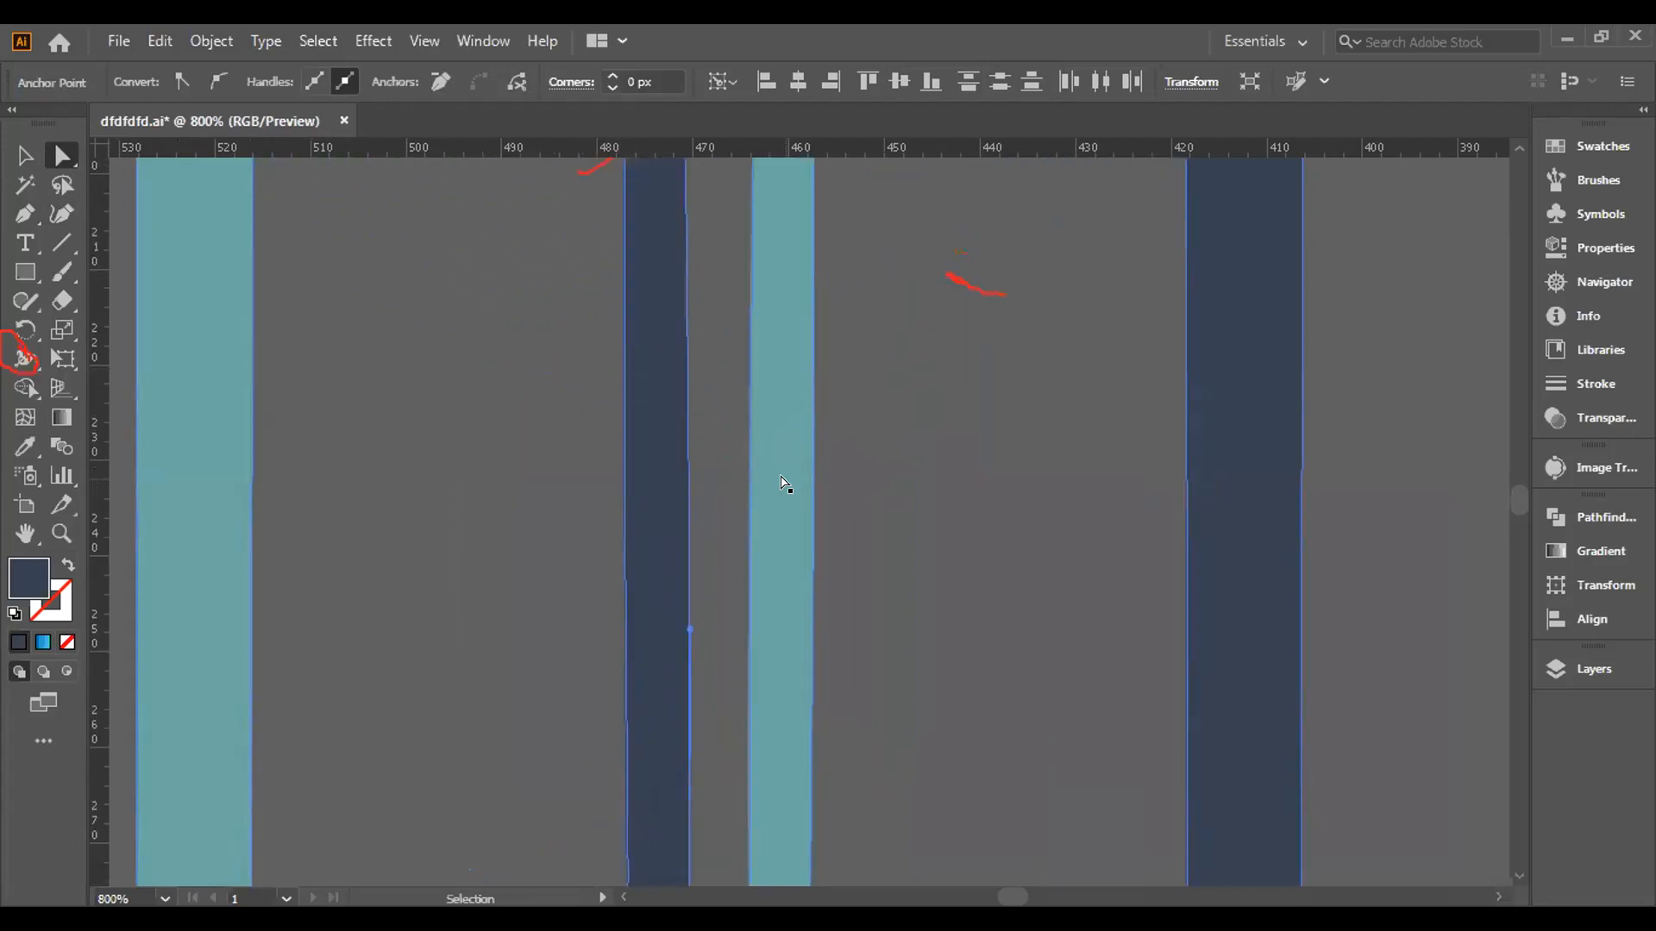
pyautogui.click(752, 771)
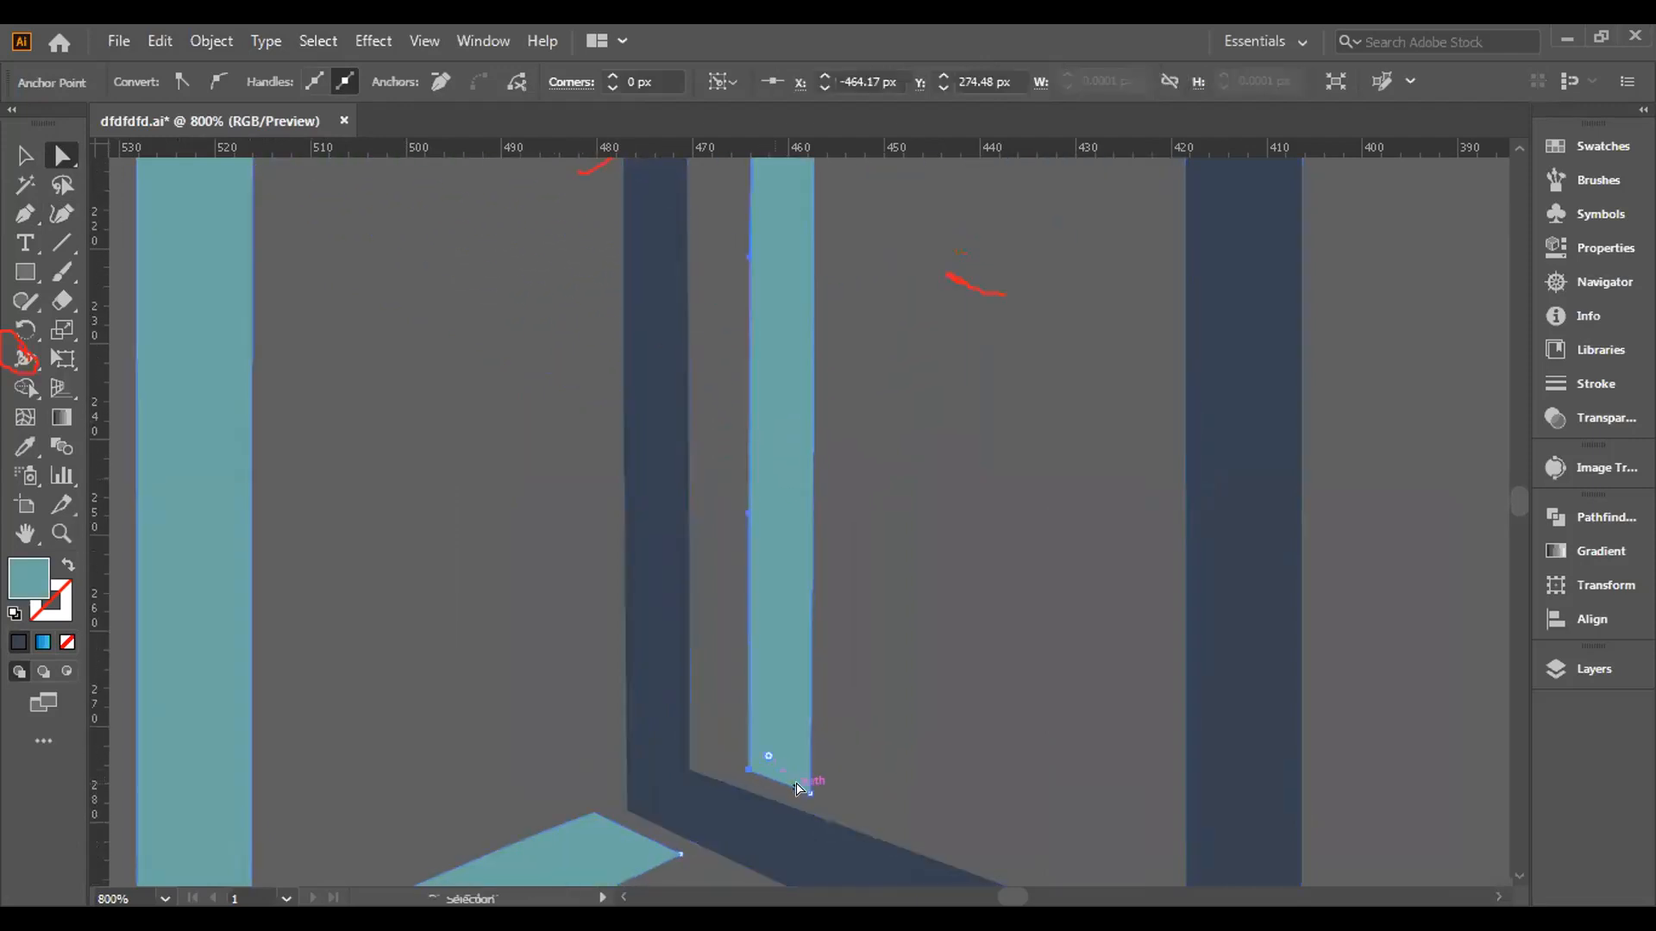
# Shorten the teal inner vertical bar by moving its two lower end anchors up about 1 px.
pyautogui.click(809, 791)
pyautogui.press('Up')
pyautogui.press('Up')
pyautogui.press('Up')
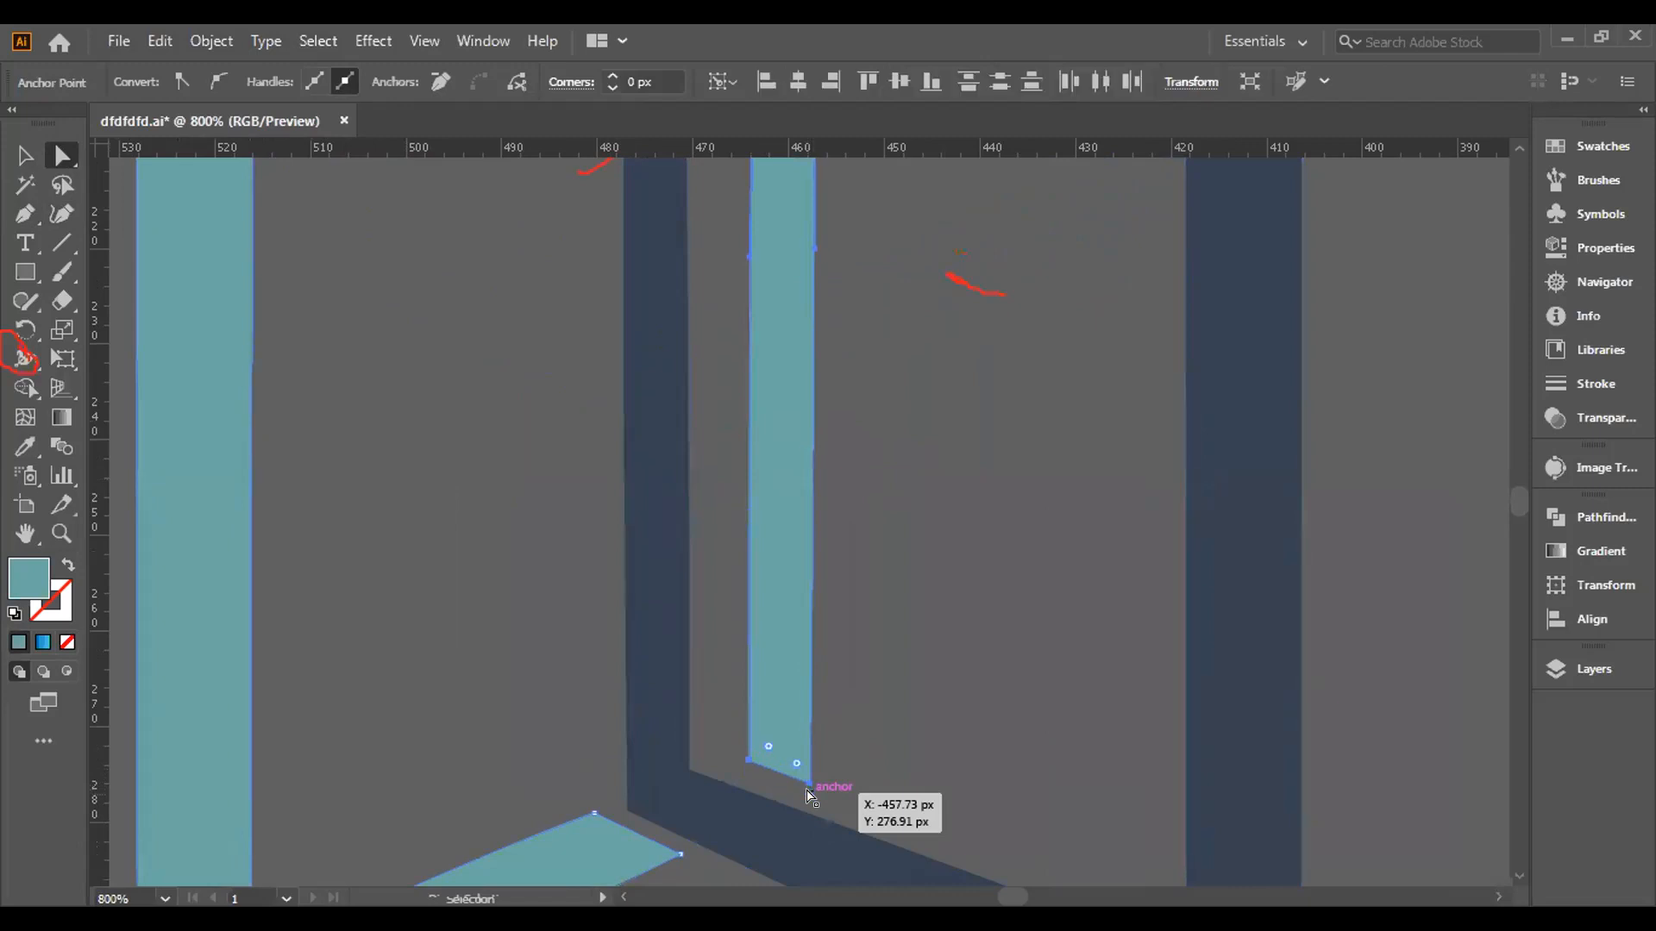
# Move the upper corner anchor of the dark inner bar nearest the teal bar up about 1 px.
pyautogui.scroll(8, 783, 794)
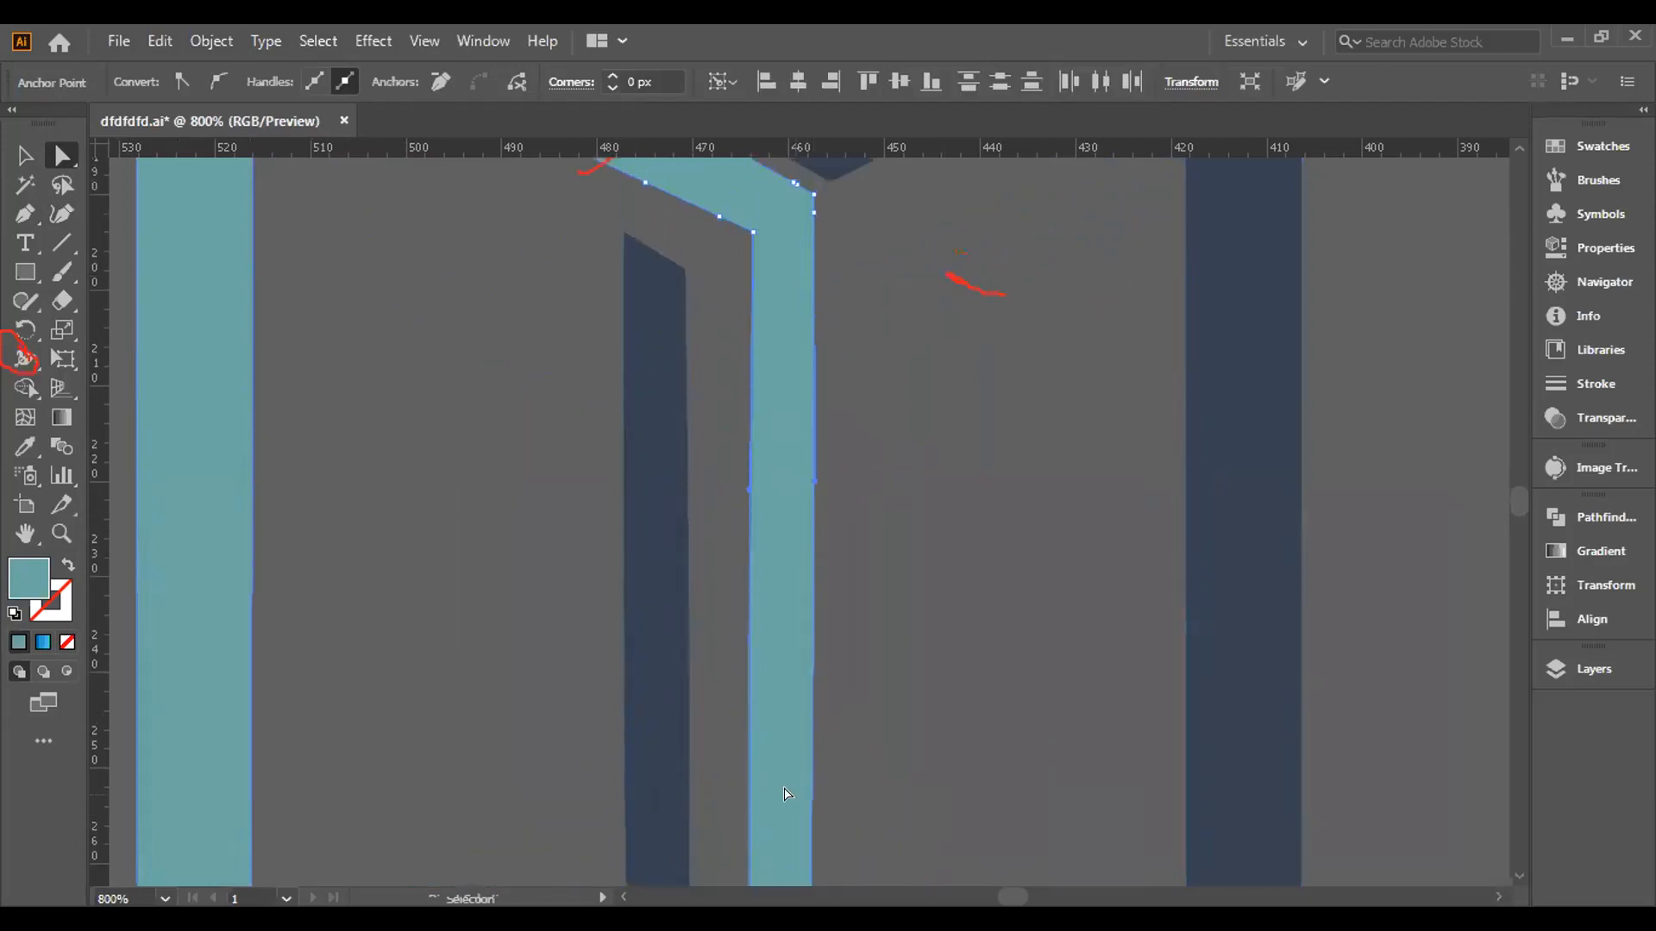
pyautogui.scroll(-8, 781, 793)
pyautogui.scroll(8, 781, 791)
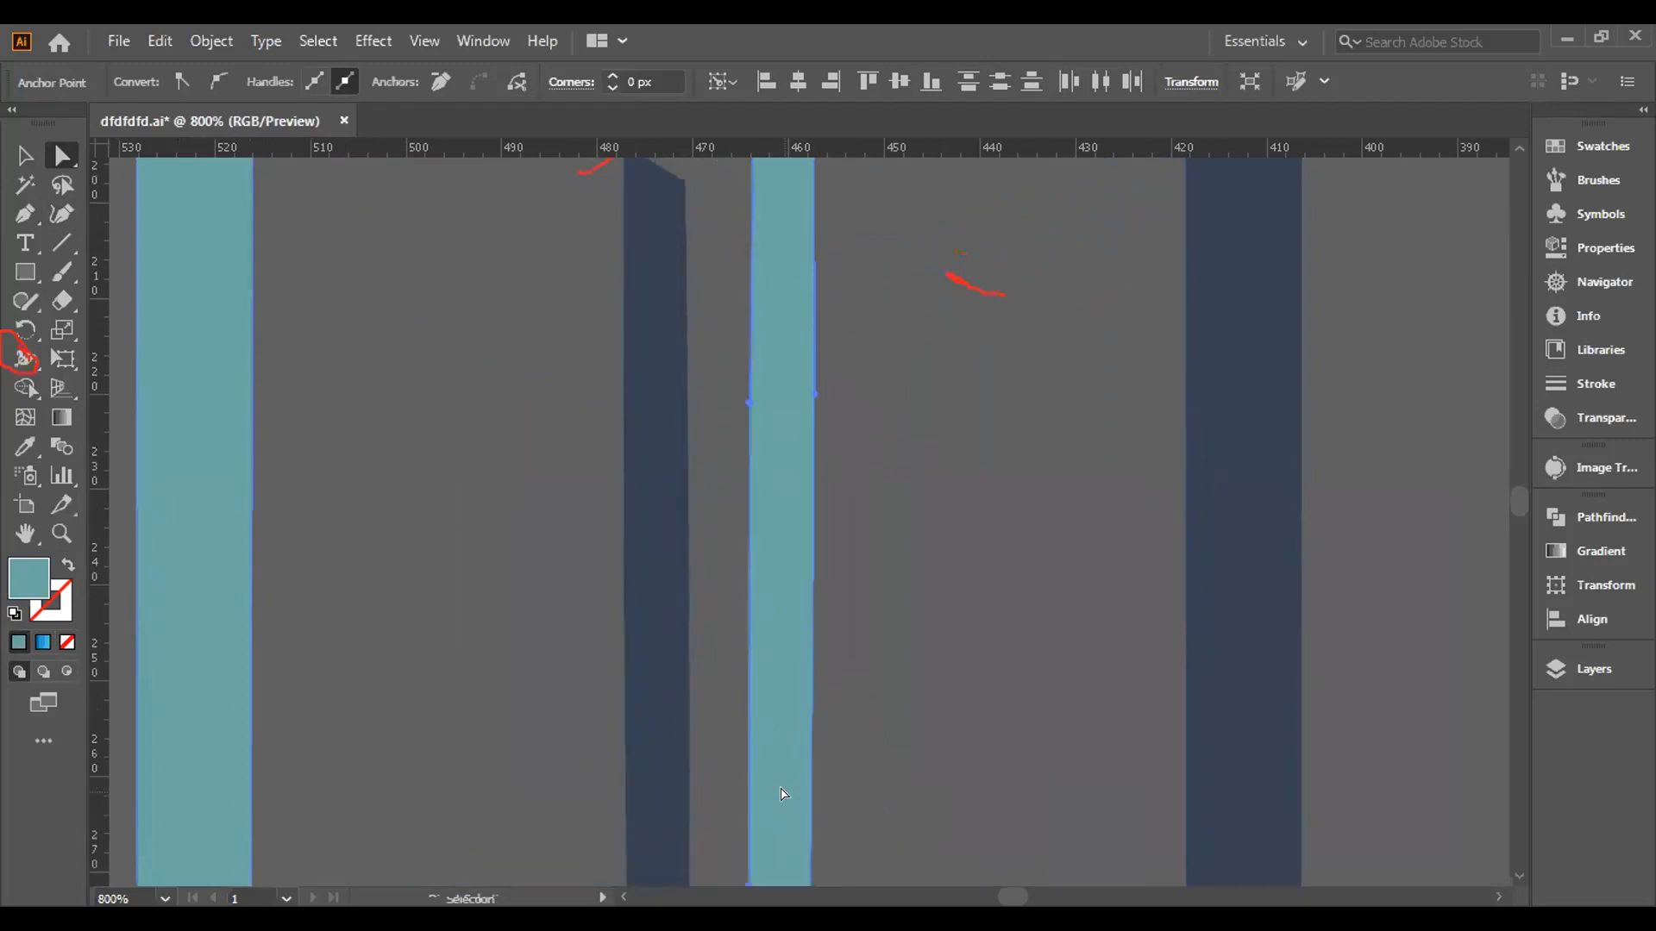
pyautogui.click(687, 413)
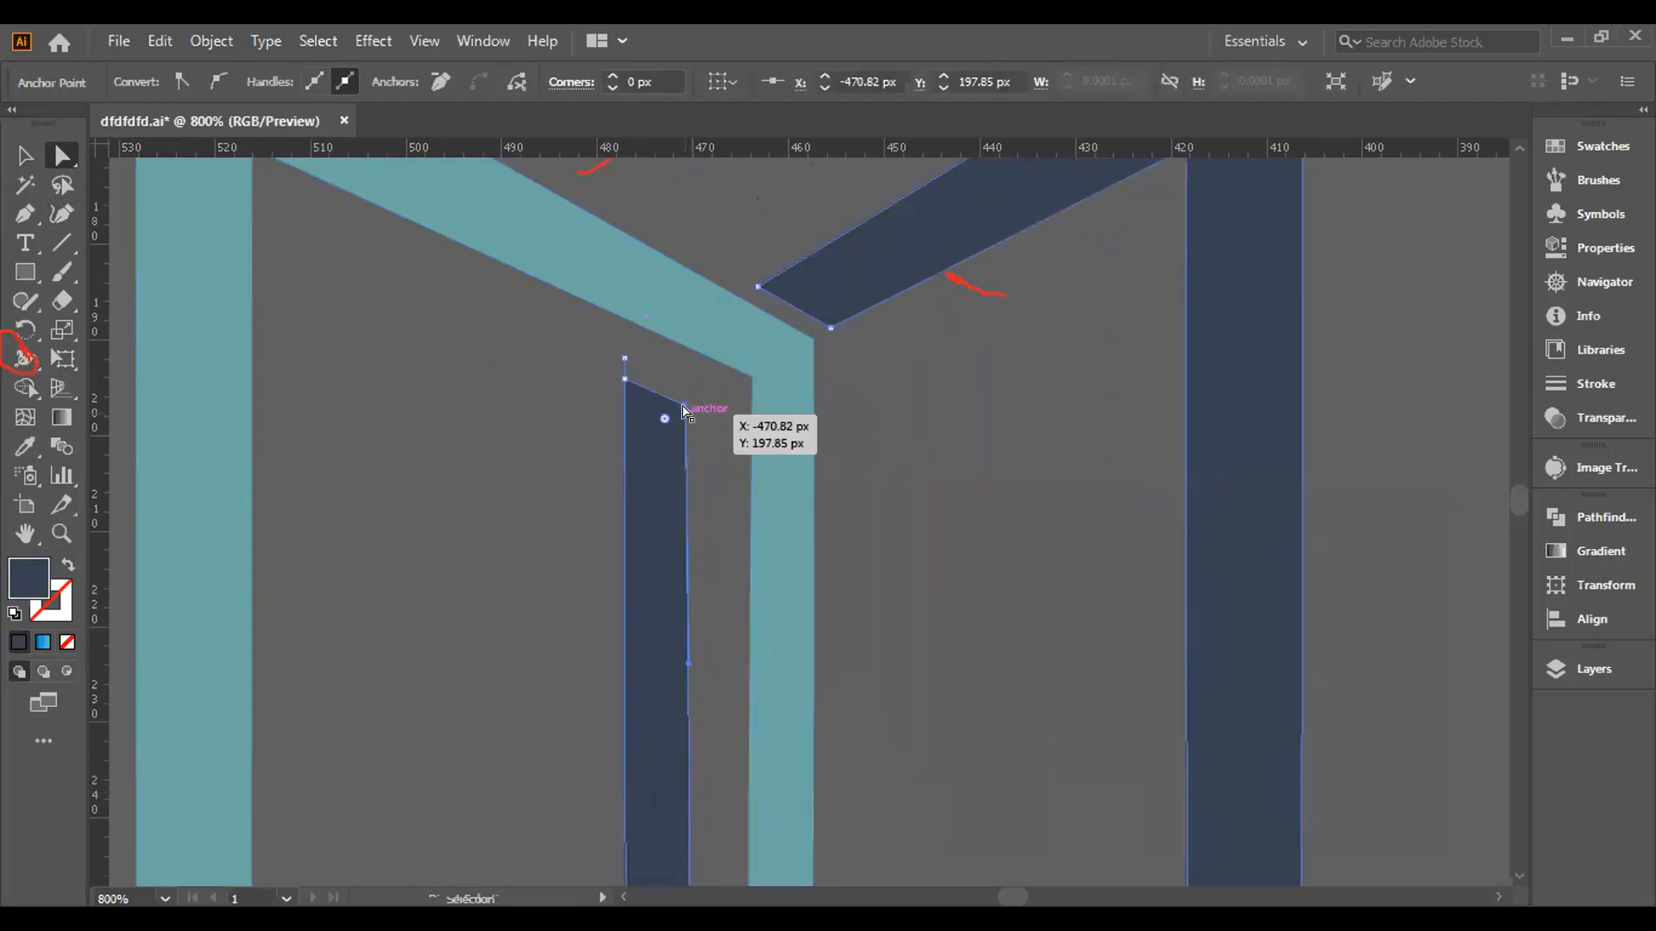
pyautogui.click(886, 479)
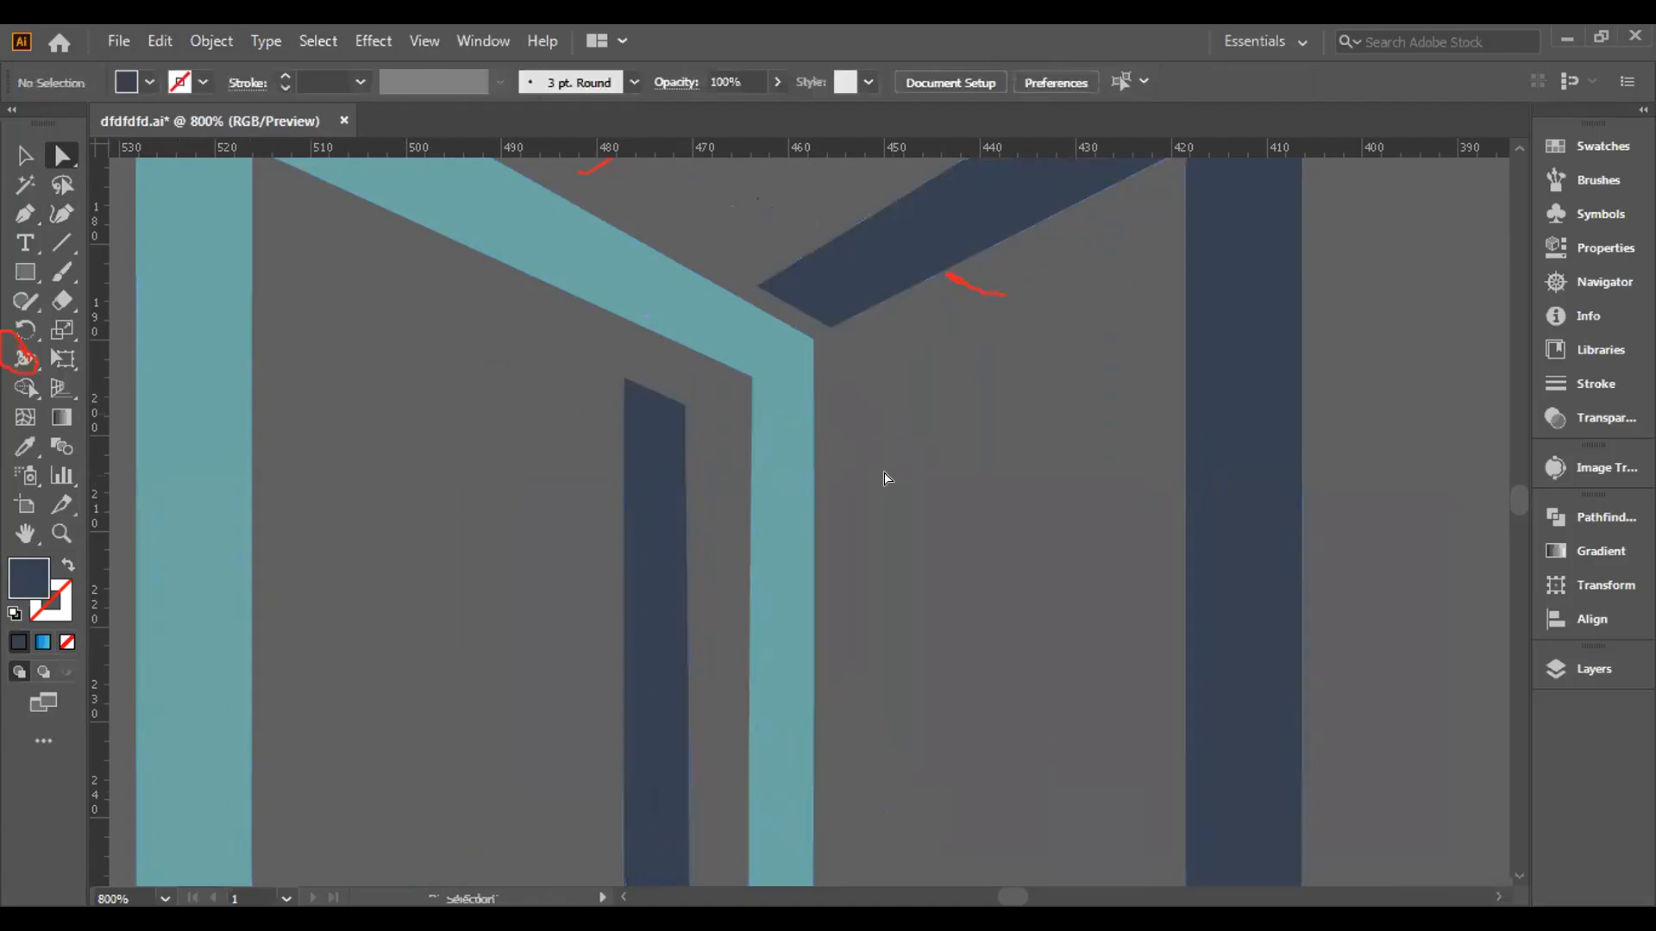
# Widen the gap to the teal frame by moving both end anchors of the dark upper arm 3 px right and 3 px up.
pyautogui.click(758, 286)
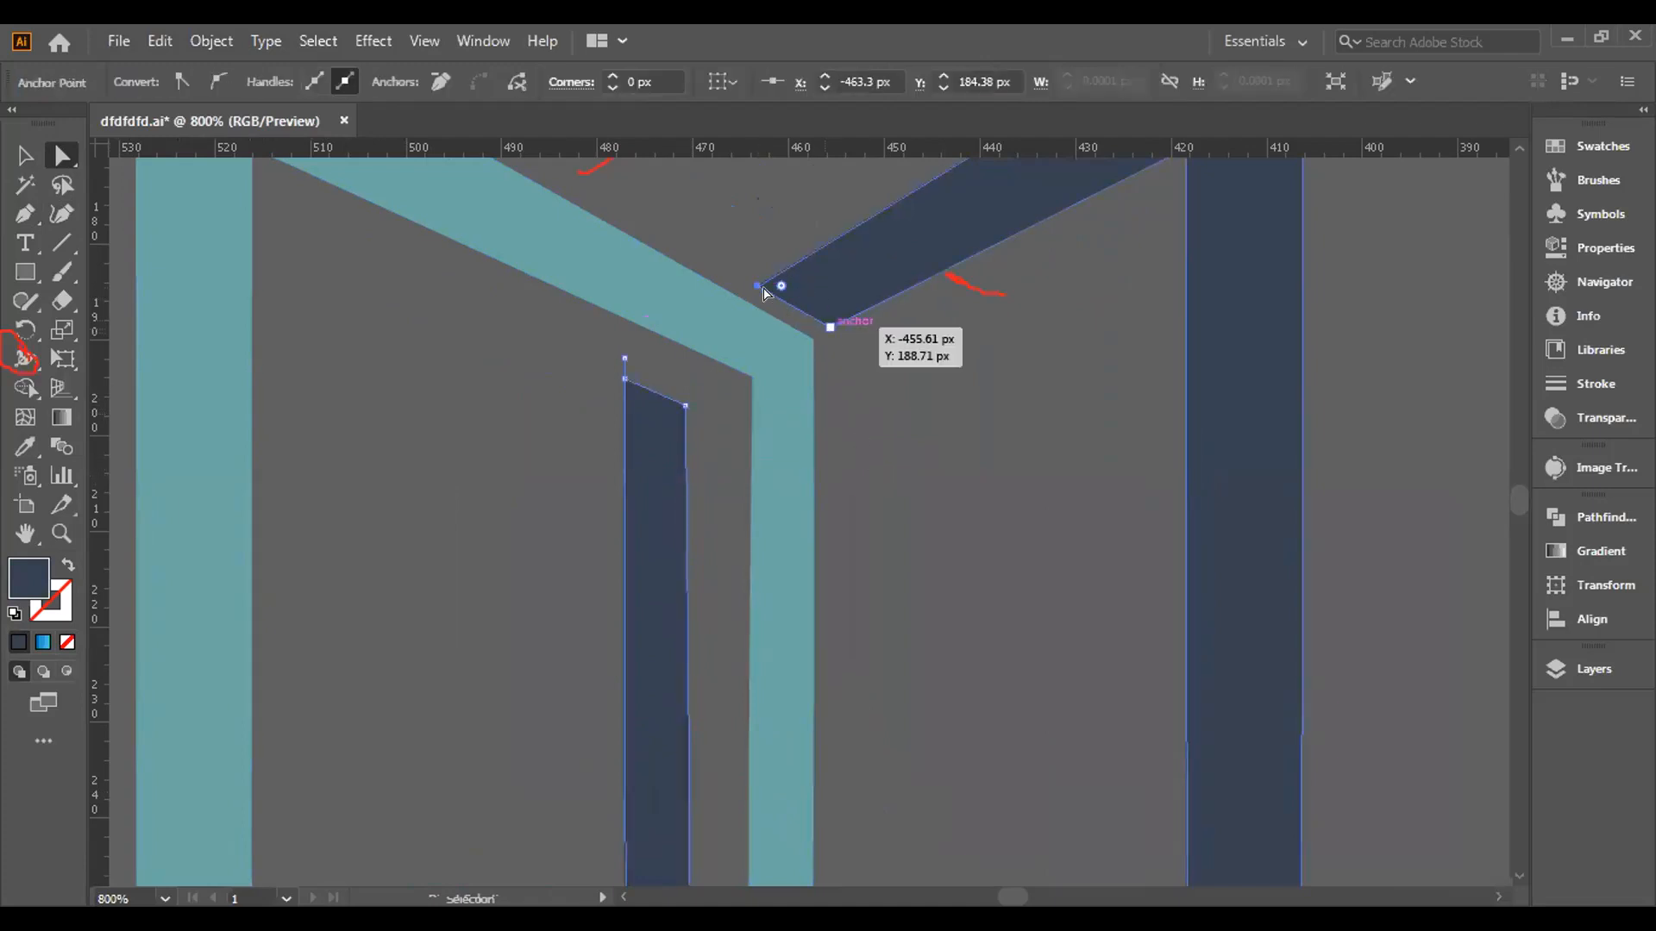
pyautogui.click(828, 329)
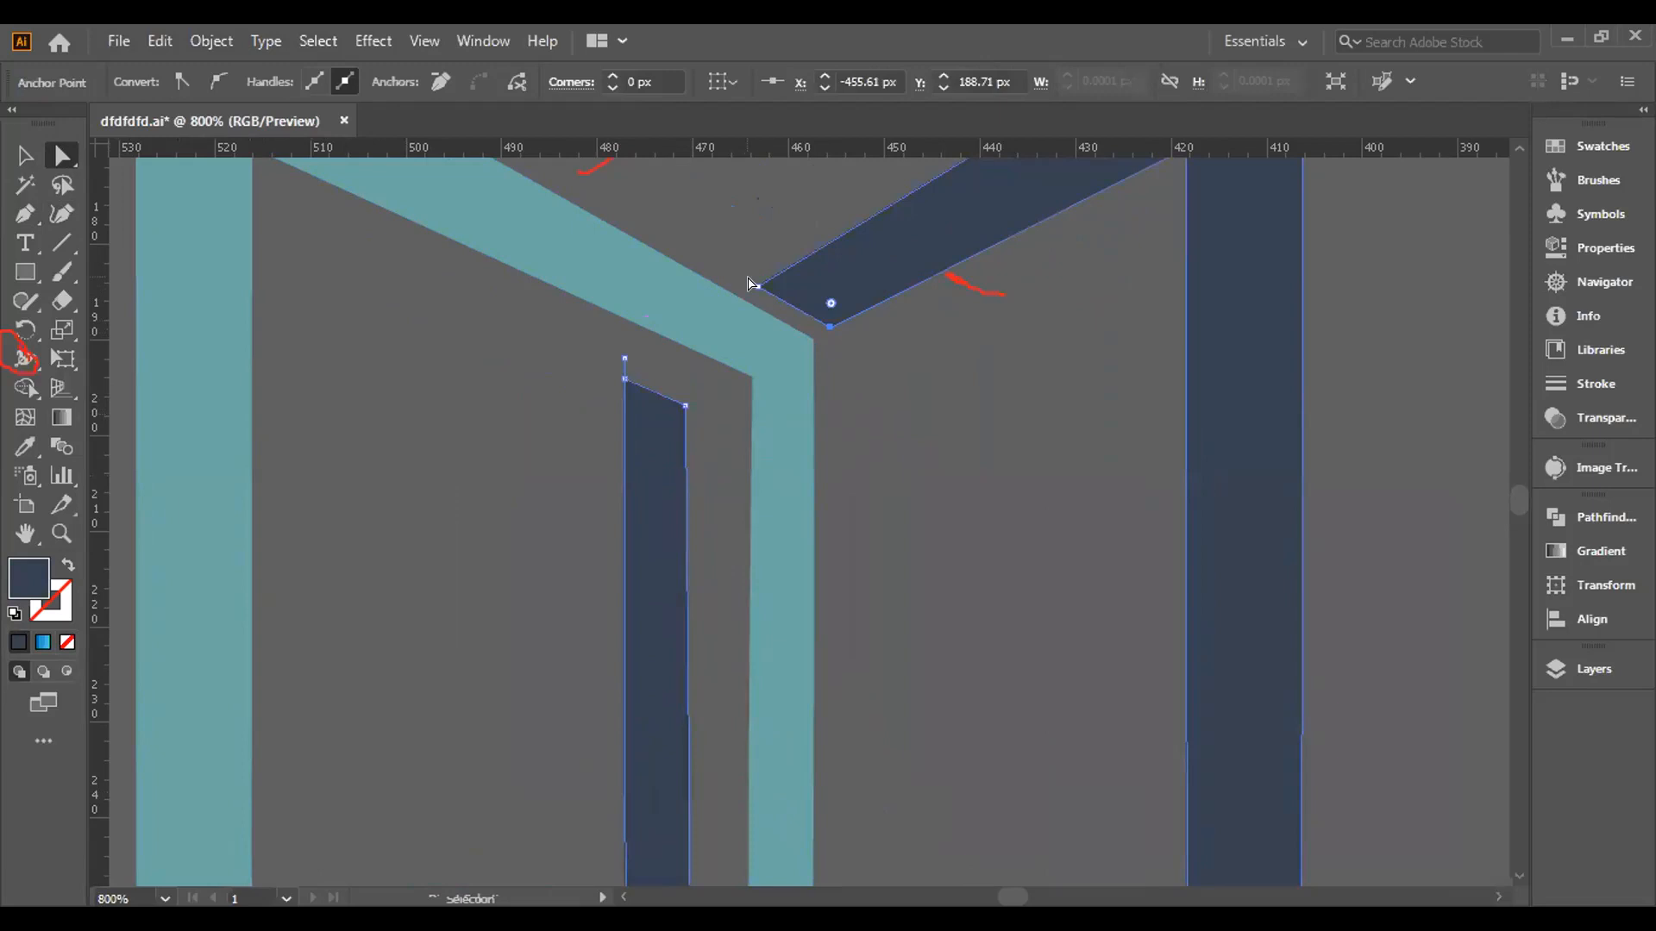
pyautogui.keyDown('shift'); pyautogui.click(759, 287); pyautogui.keyUp('shift')
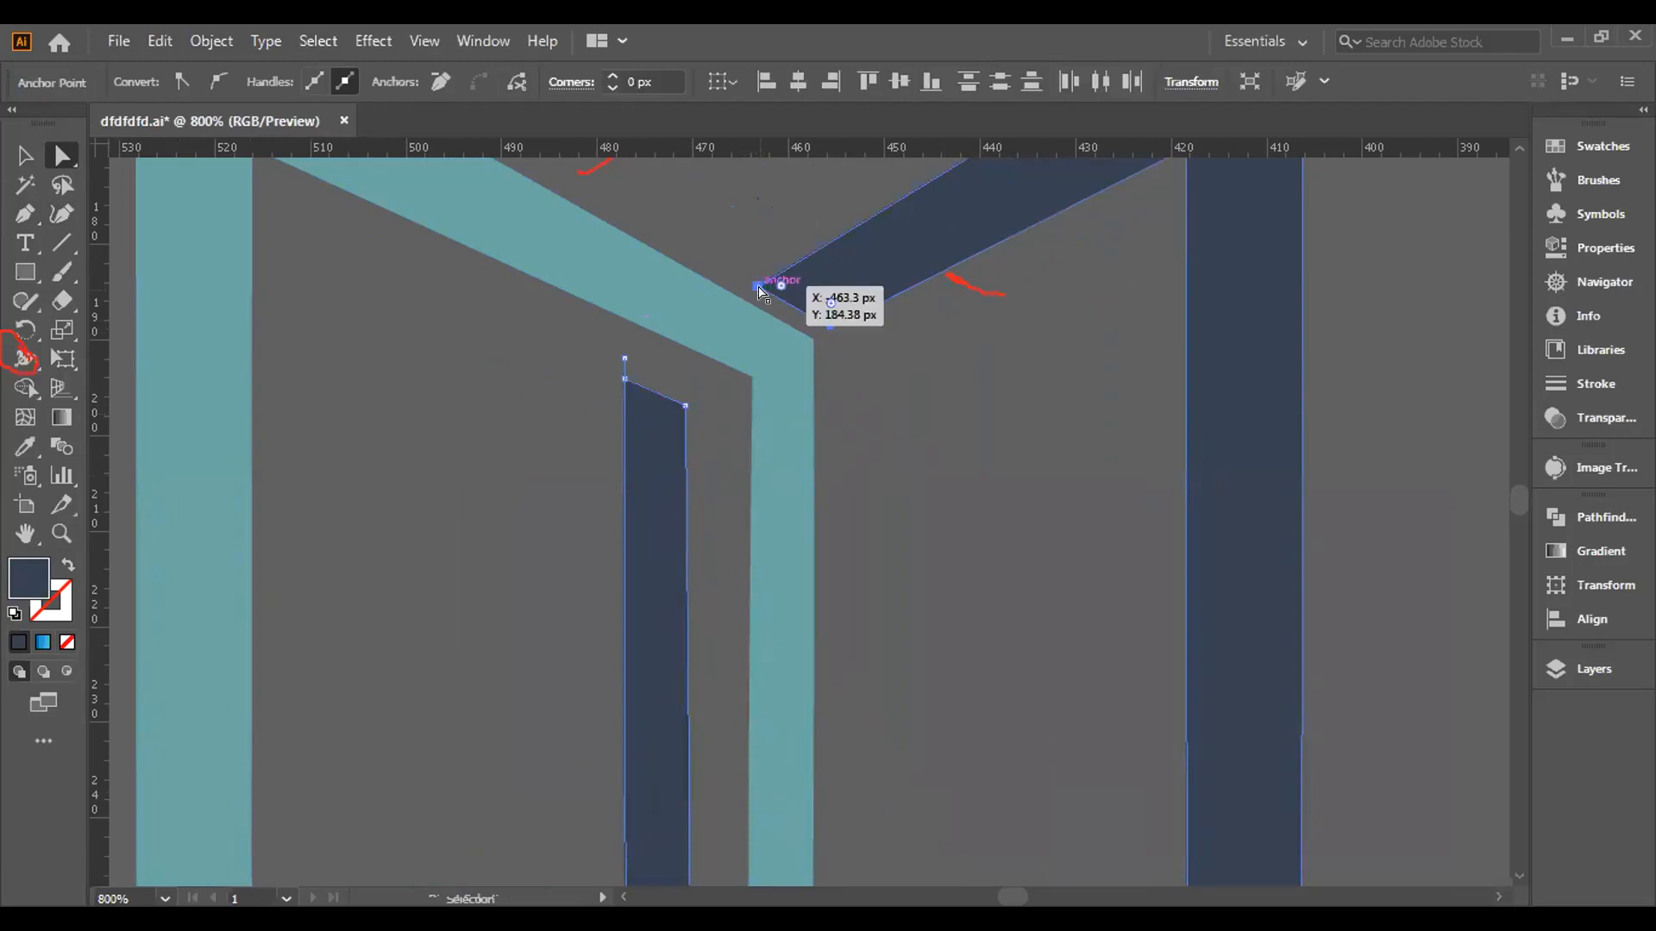
pyautogui.press('Right')
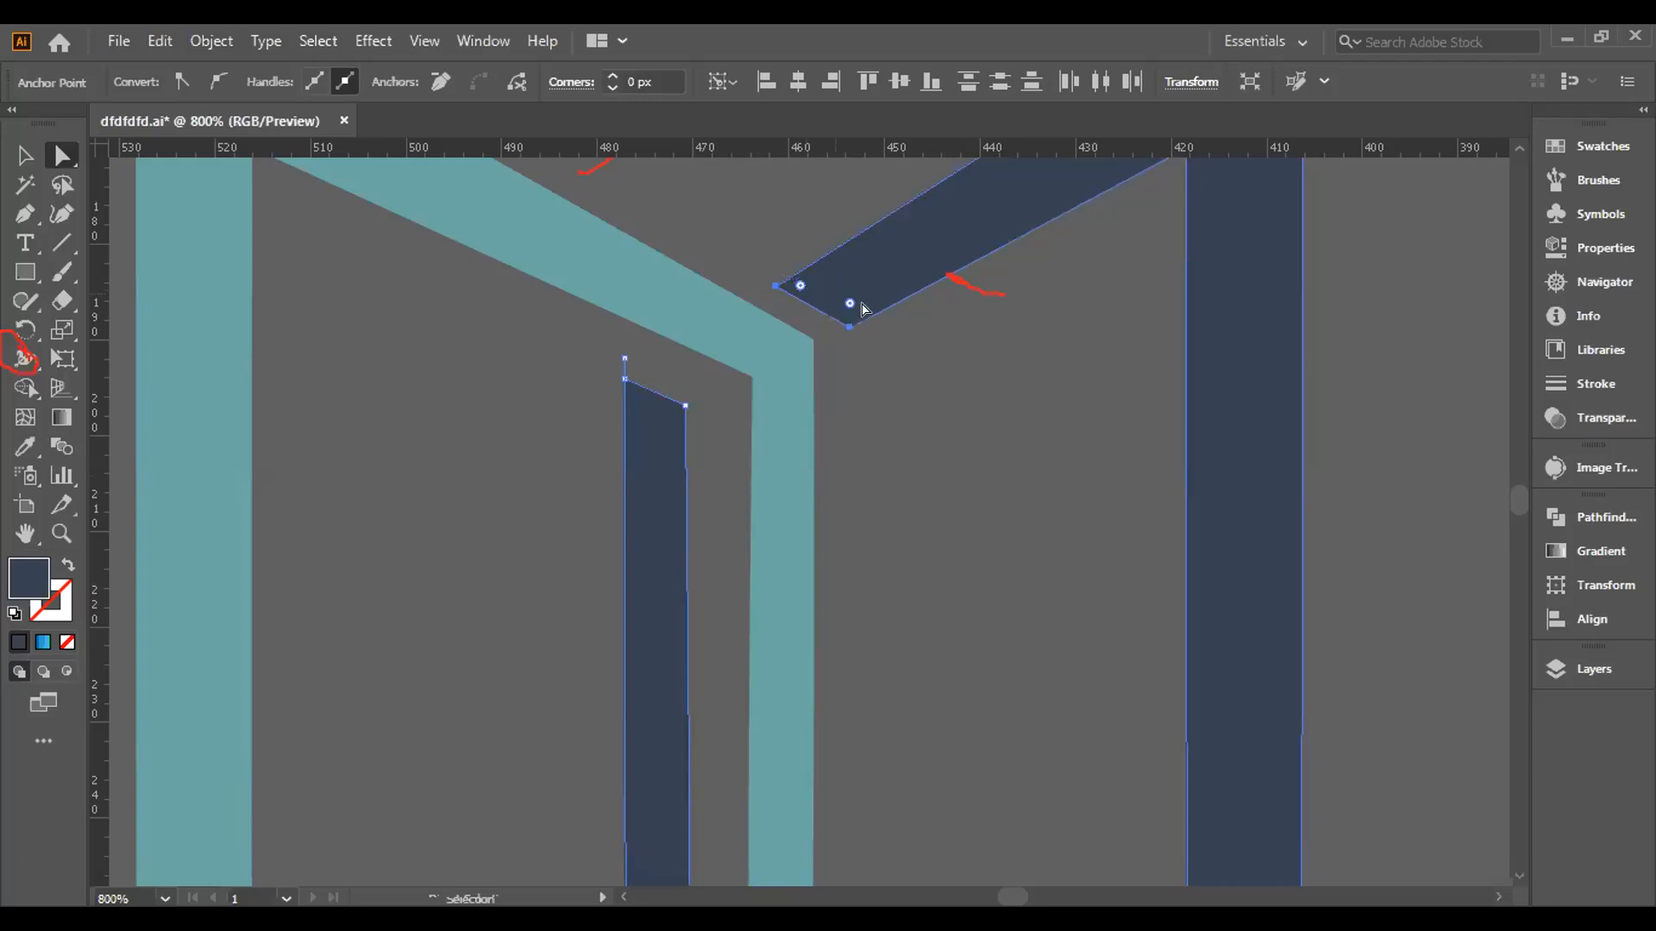
pyautogui.press('Right')
pyautogui.press('Right')
pyautogui.press('Up')
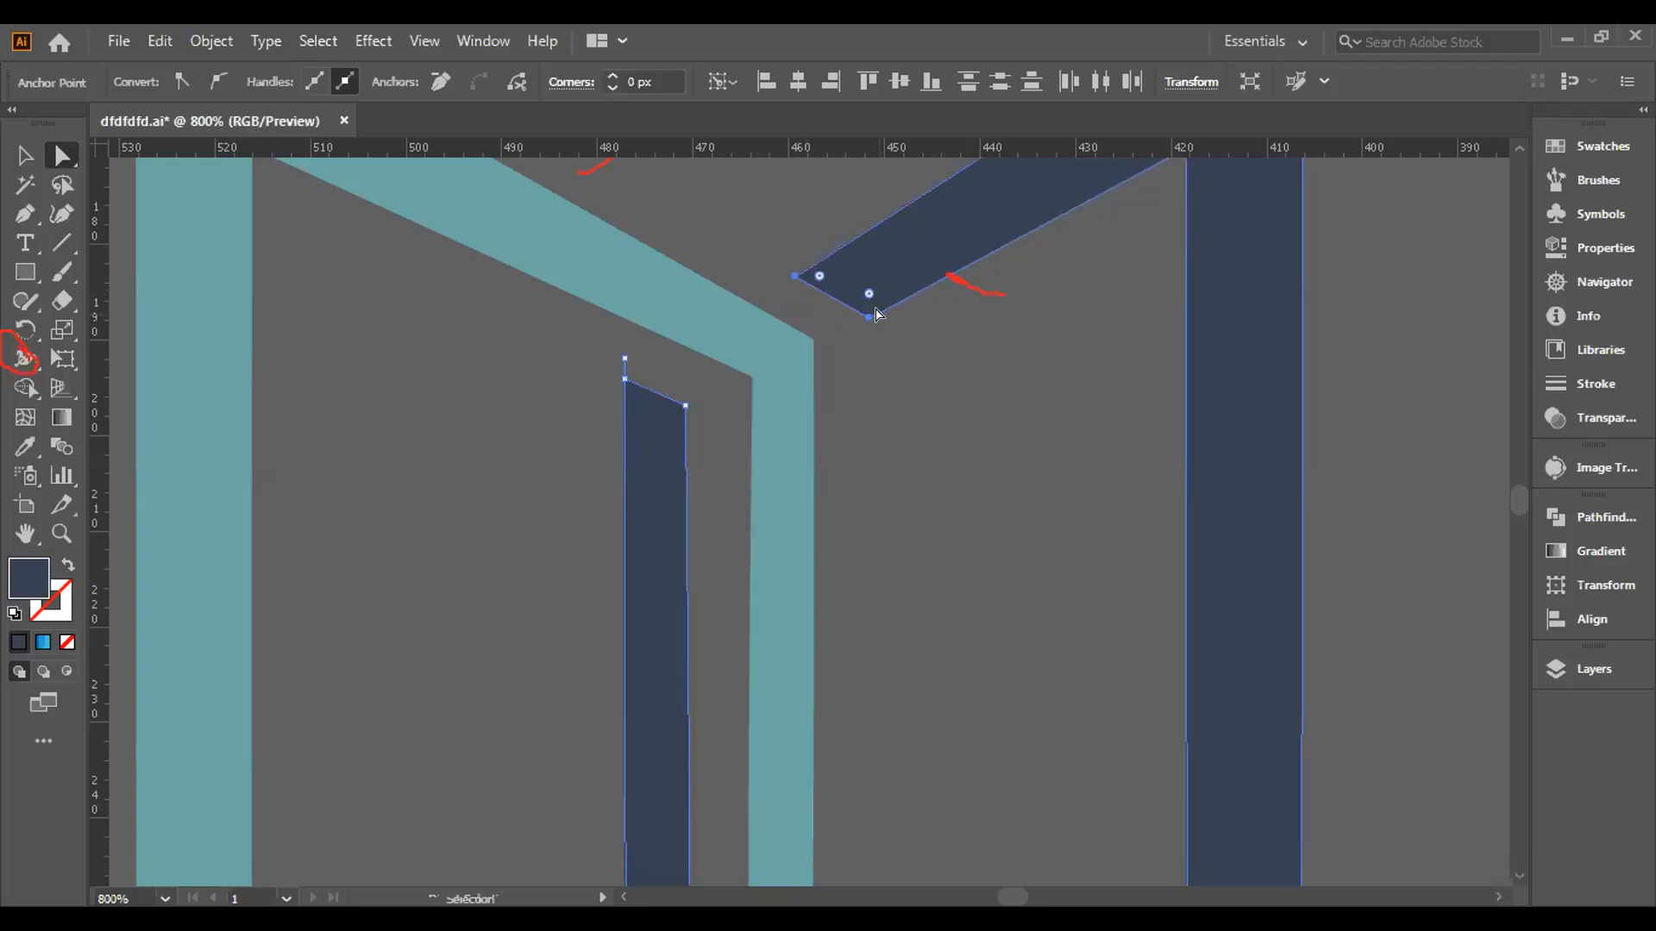
pyautogui.press('Up')
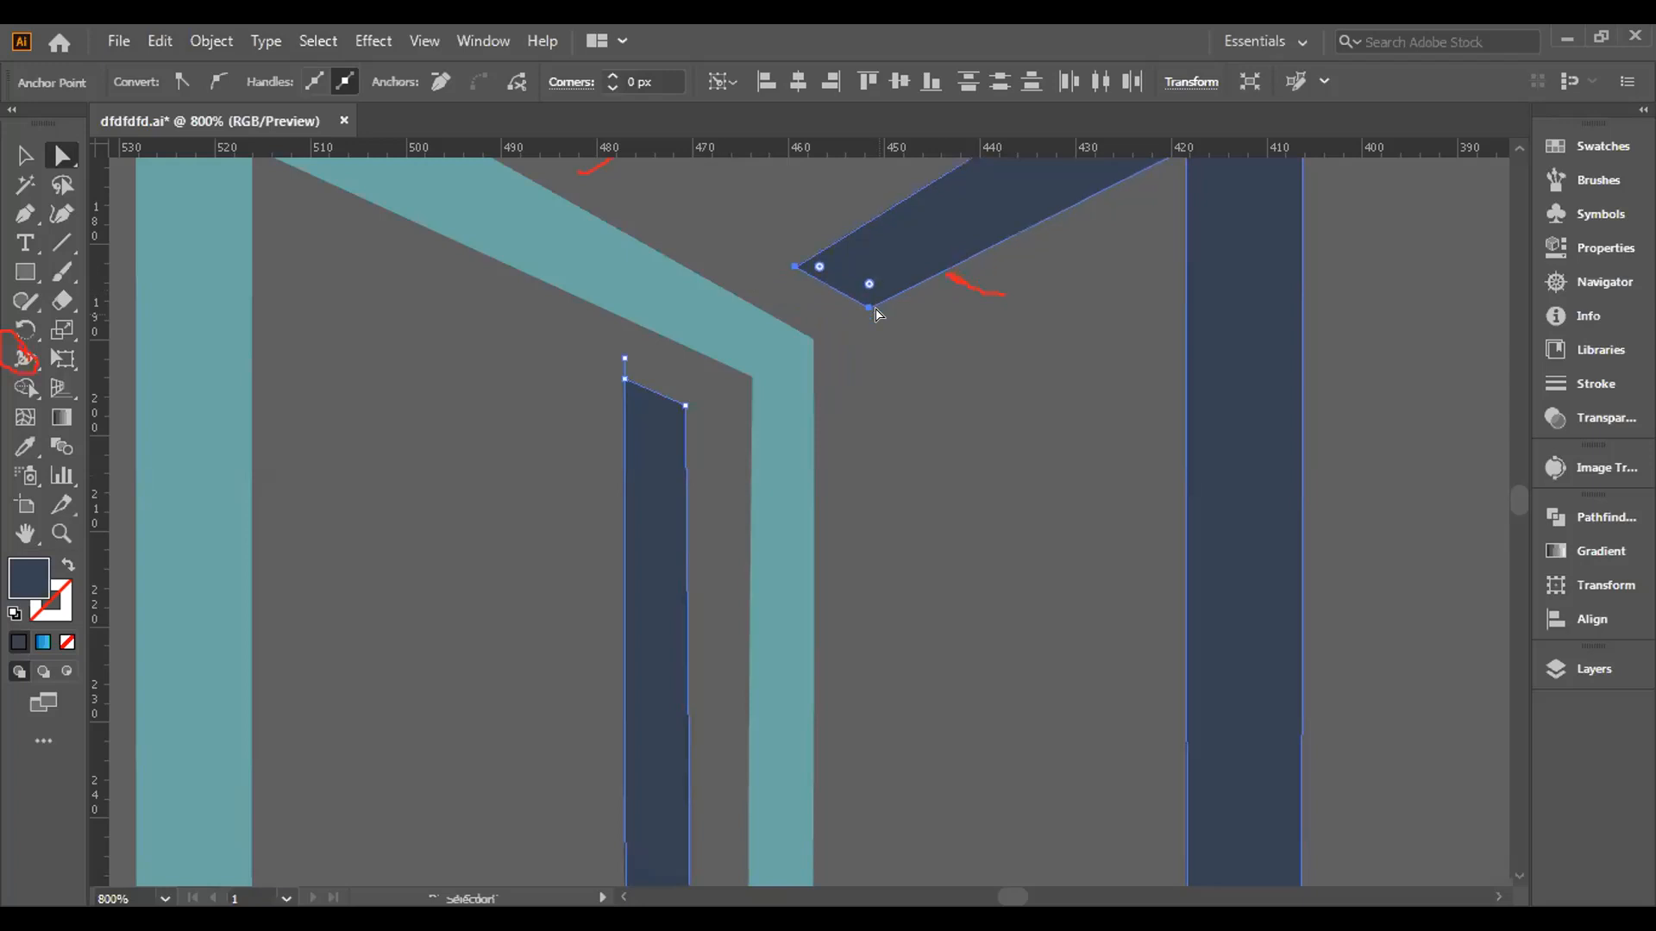
pyautogui.press('Up')
pyautogui.press('Left')
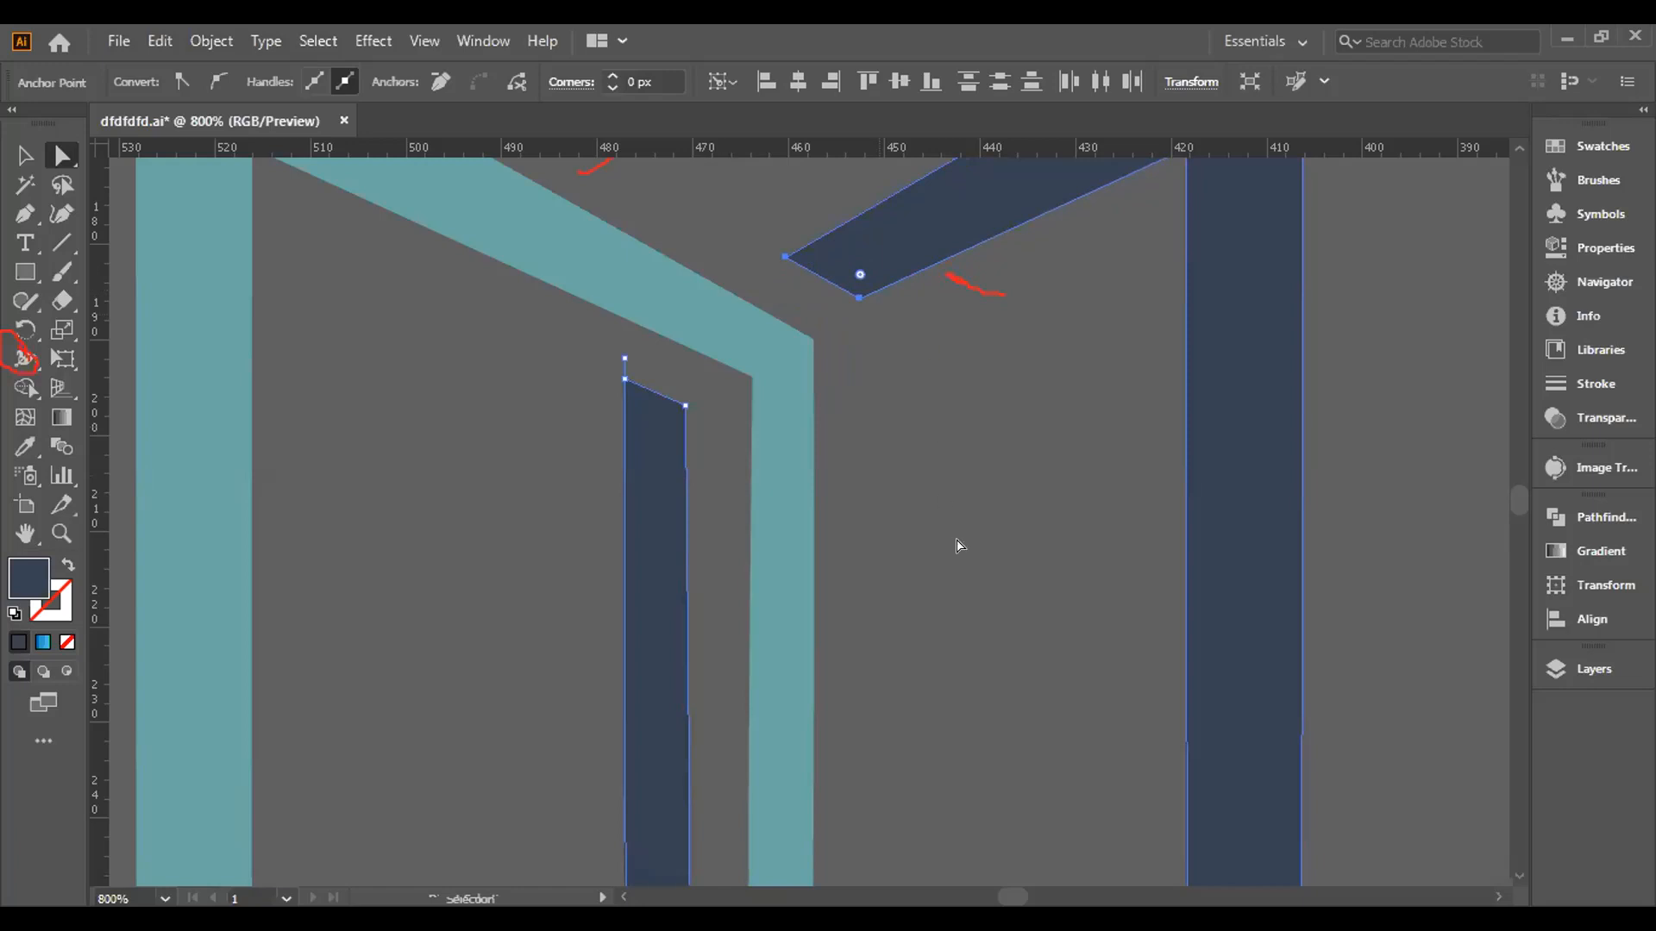
pyautogui.click(952, 544)
# Open a gap beside the dark frame by moving both end anchors of the teal lower arm about 2 px left and 3 px down.
pyautogui.scroll(-2, 946, 545)
pyautogui.scroll(-2, 974, 612)
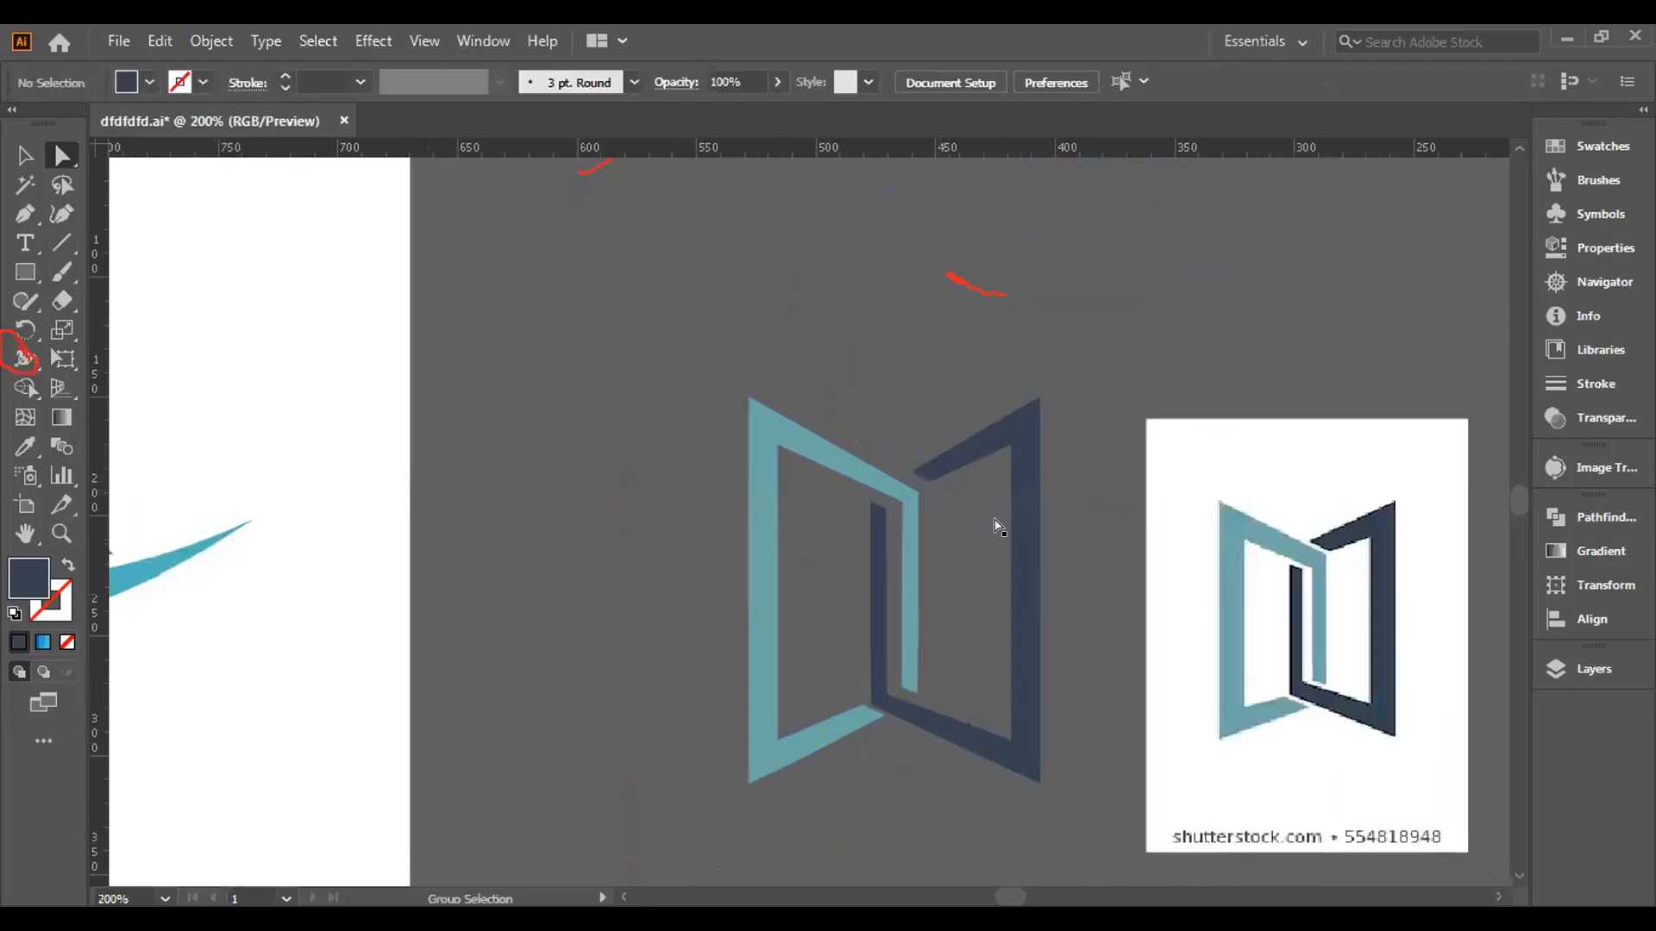
pyautogui.scroll(1, 898, 733)
pyautogui.scroll(1, 899, 733)
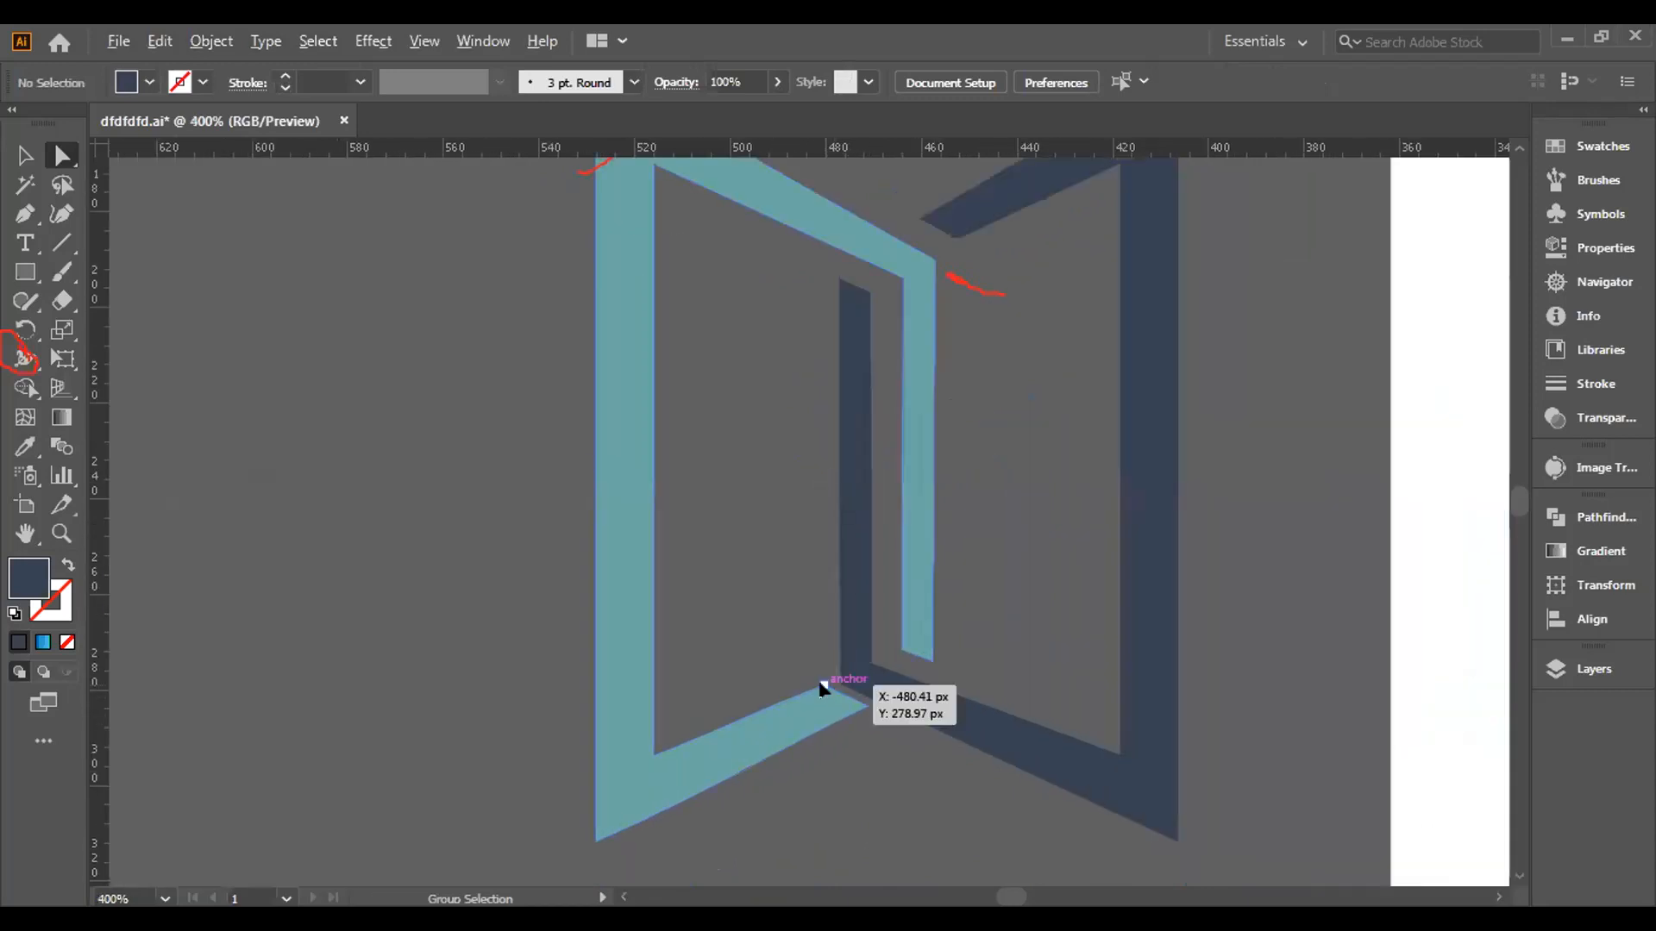
pyautogui.click(866, 706)
pyautogui.keyDown('shift'); pyautogui.click(865, 706); pyautogui.keyUp('shift')
pyautogui.press('Left')
pyautogui.press('Left')
pyautogui.press('Left')
pyautogui.press('Left')
pyautogui.press('Down')
pyautogui.press('Down')
pyautogui.press('Down')
pyautogui.press('Down')
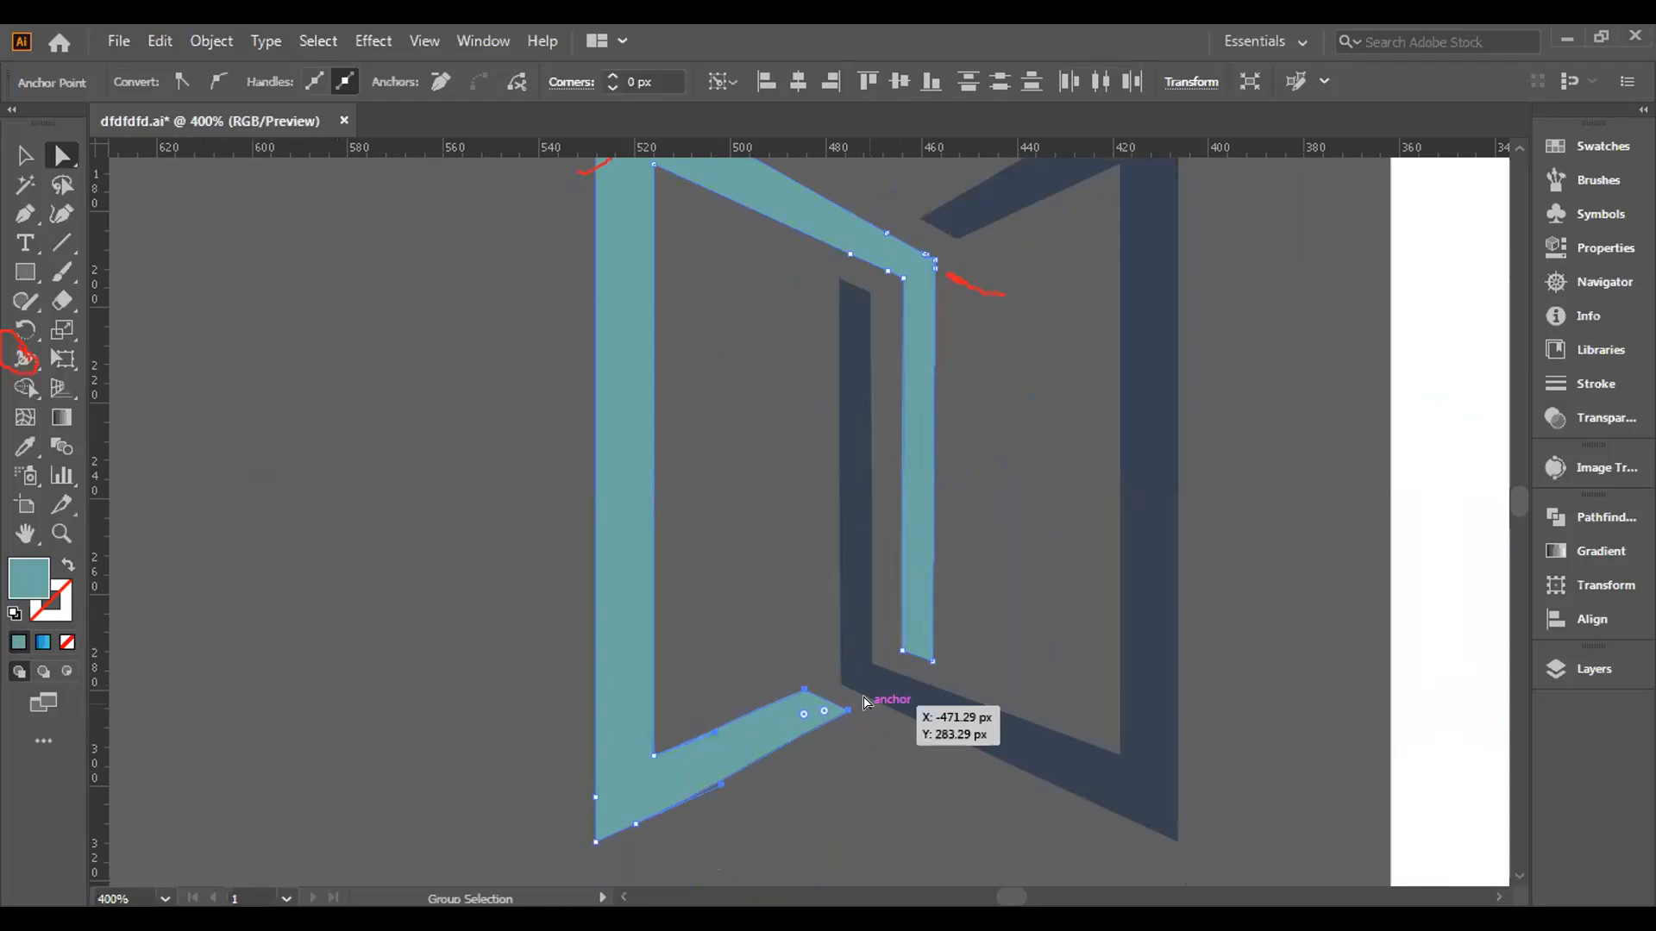
pyautogui.press('Right')
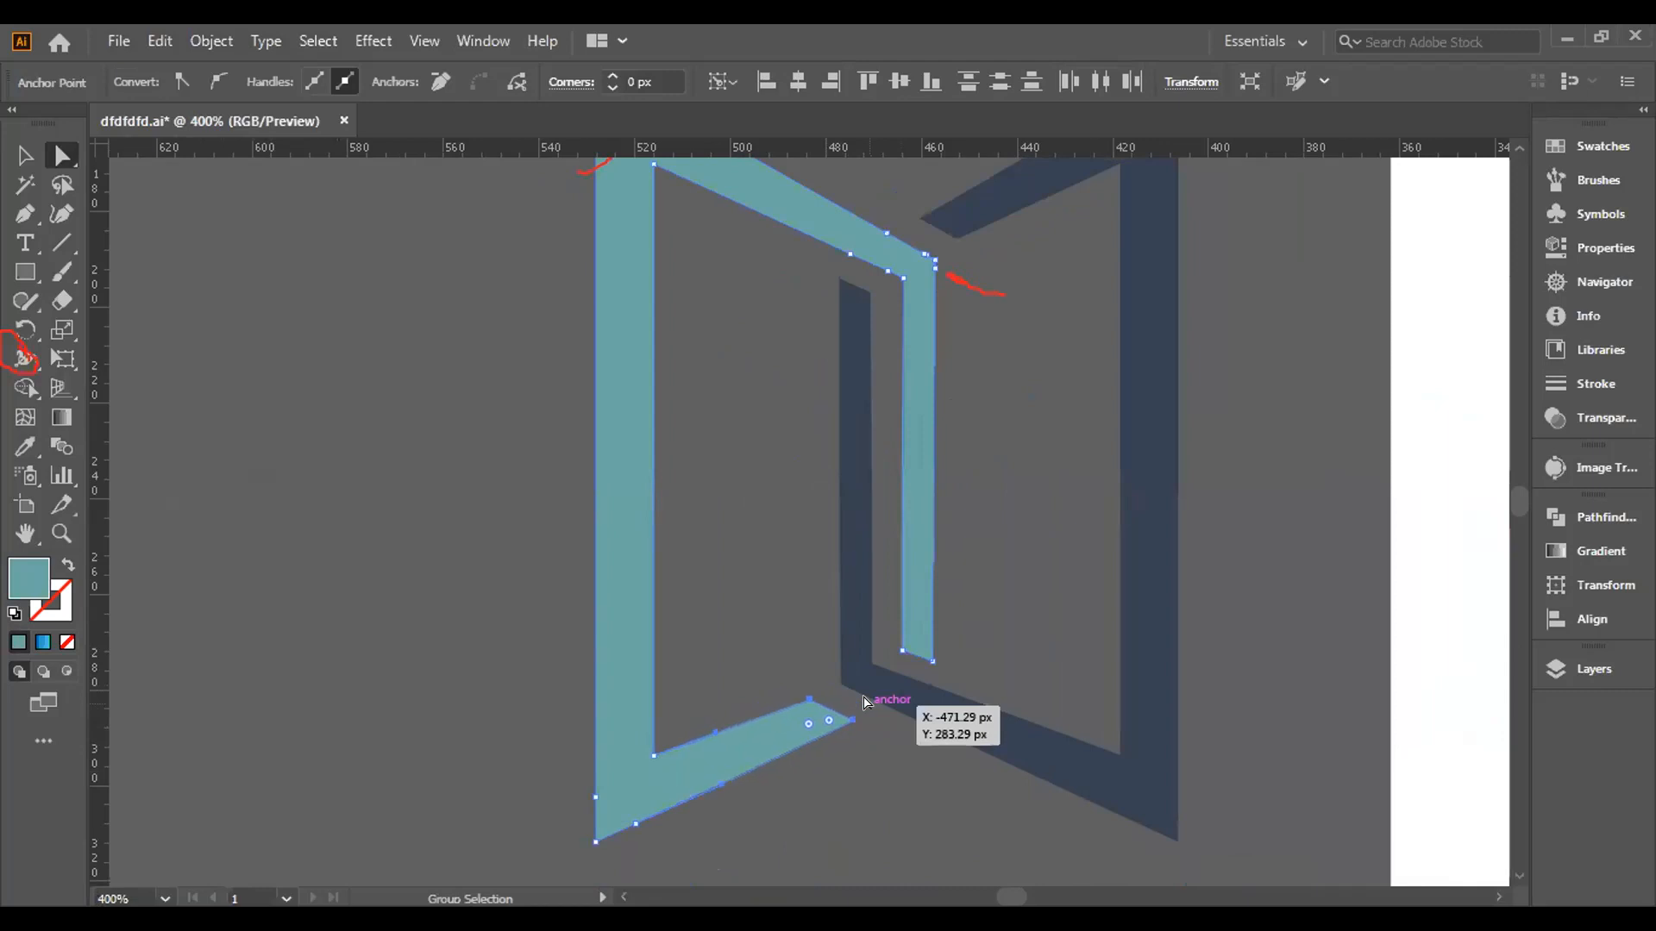
pyautogui.press('Right')
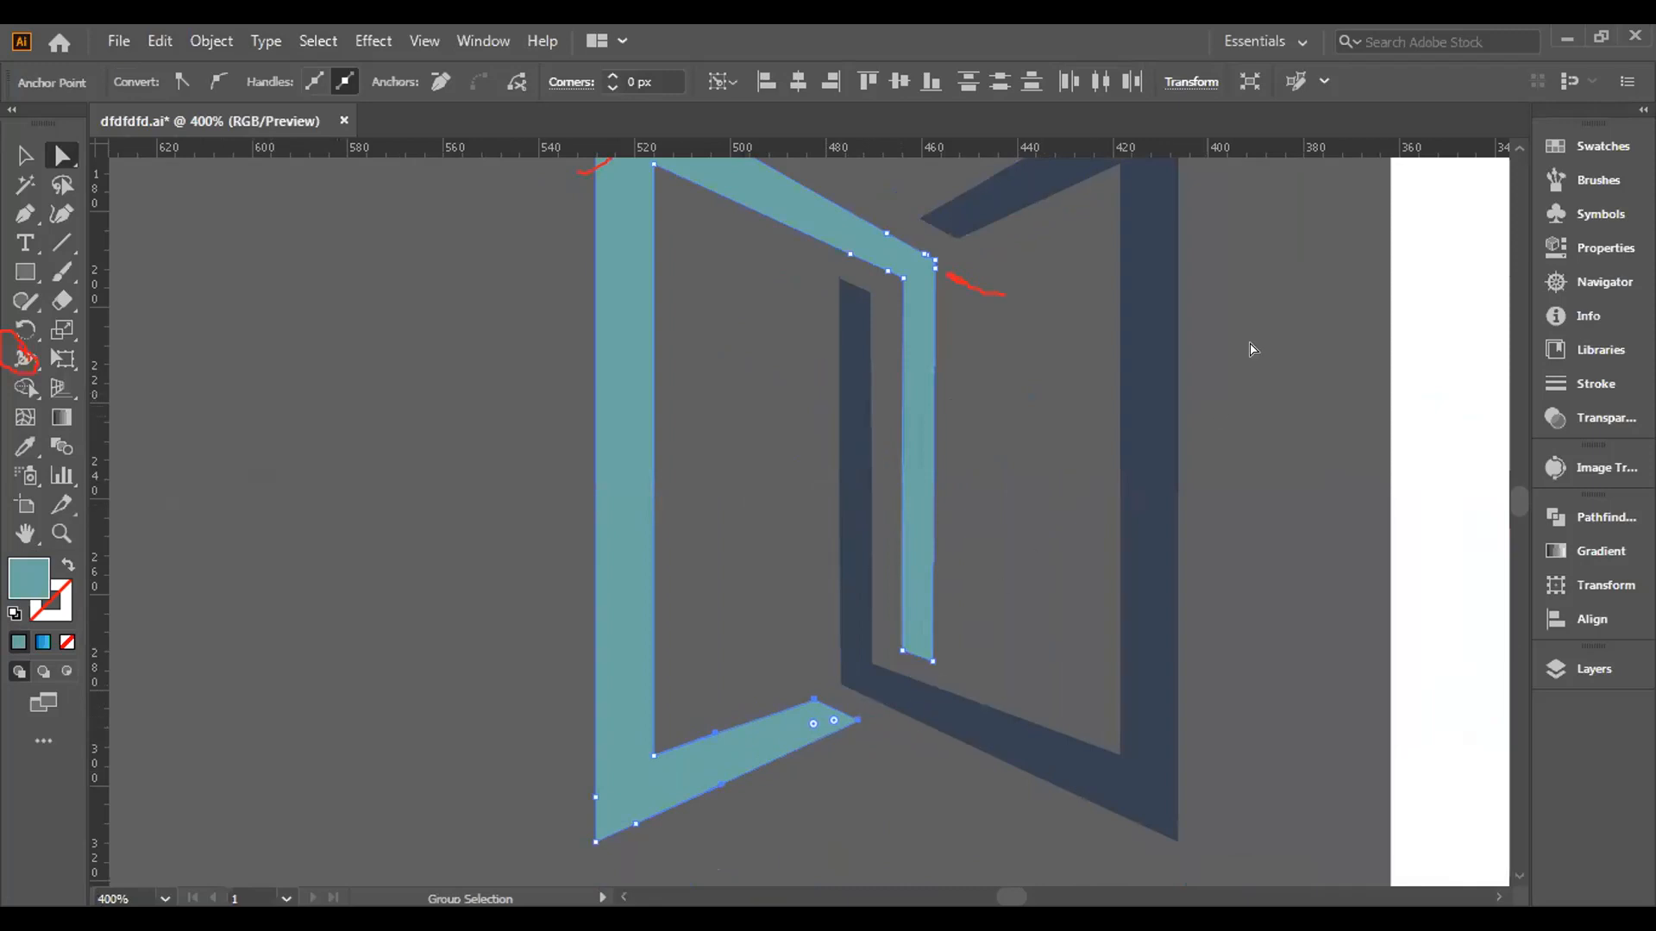
pyautogui.click(1082, 343)
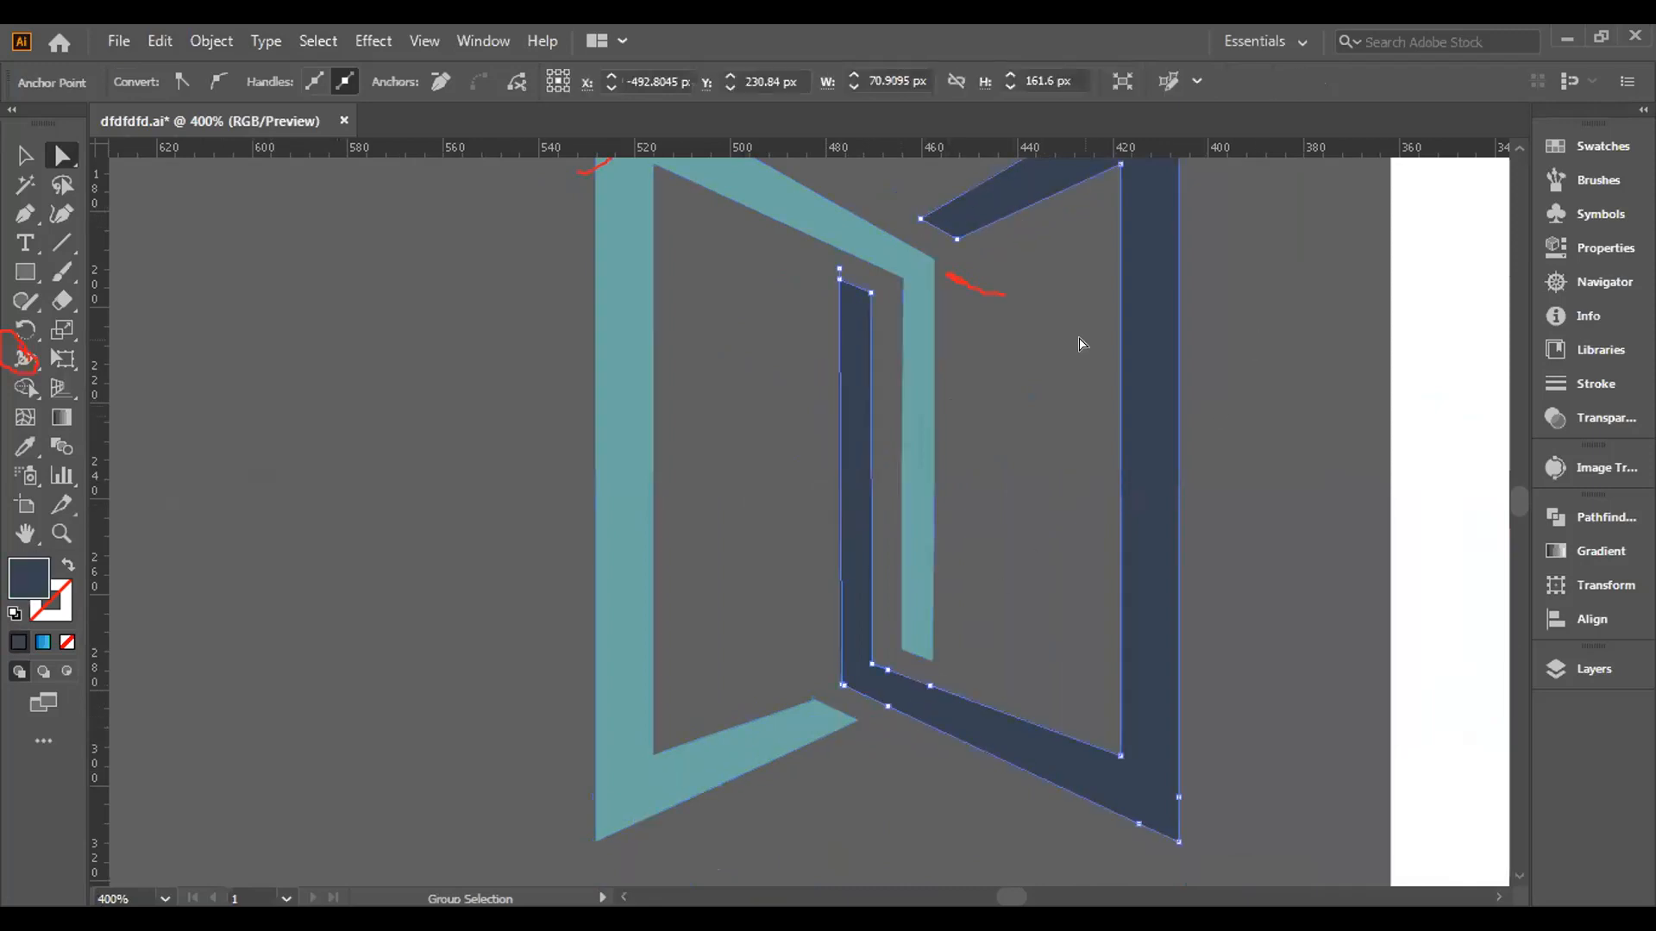
pyautogui.click(1253, 344)
# Narrow the gap at the dark upper arm by moving its two end anchors about 2 px left and 2 px down.
pyautogui.scroll(-2, 1203, 453)
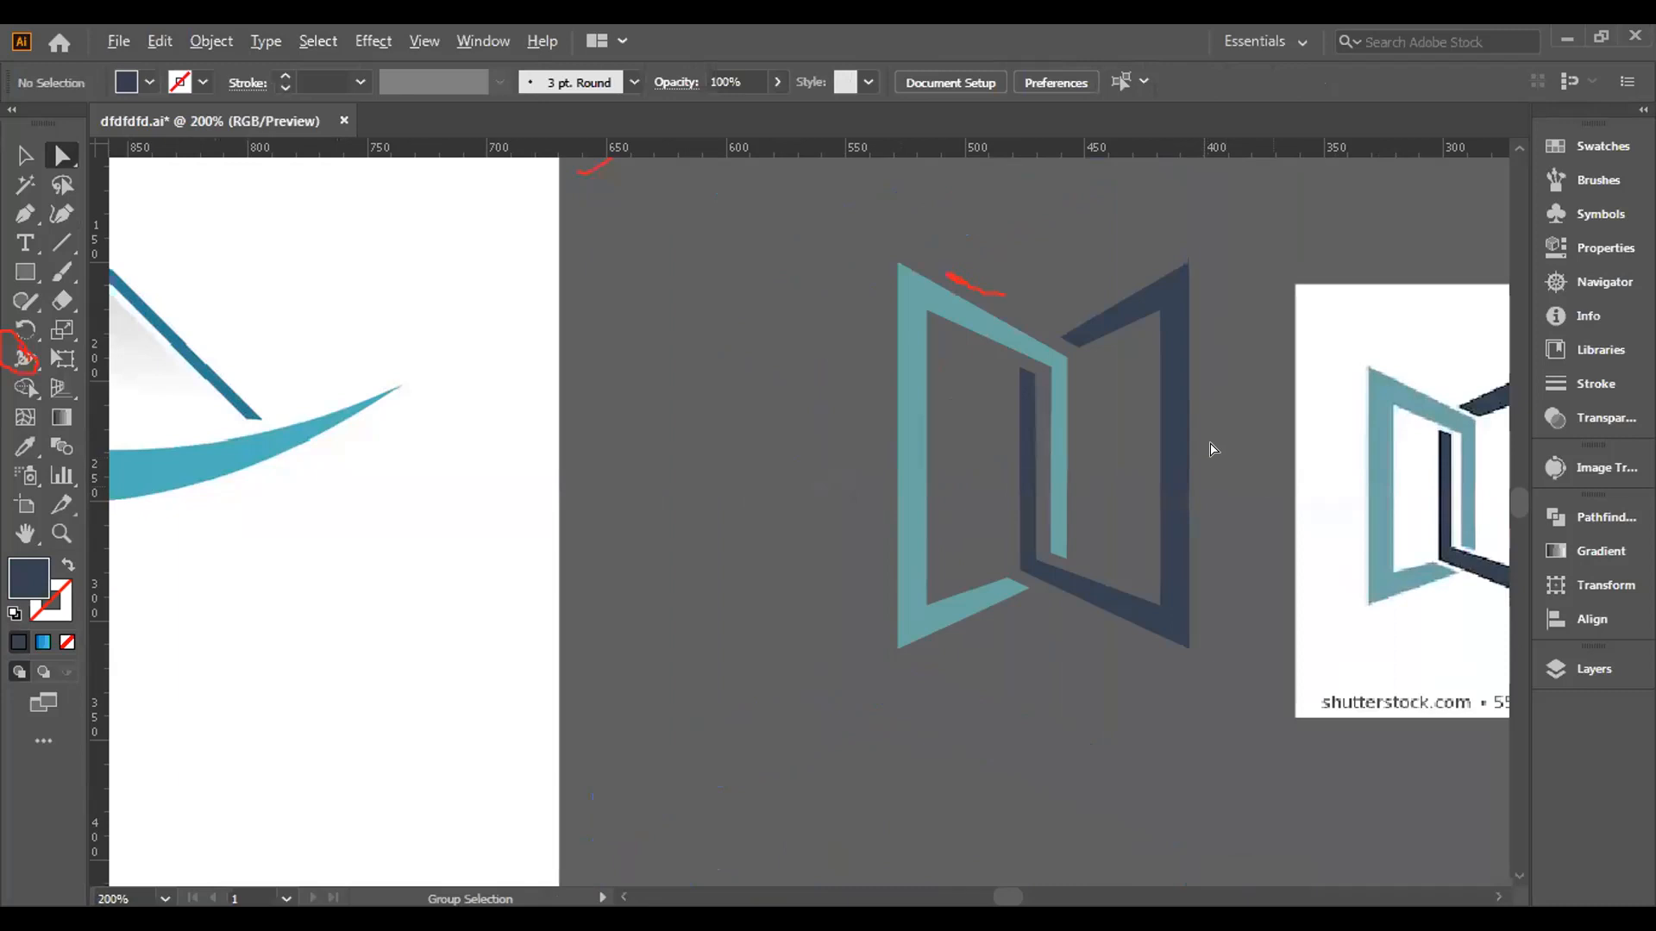
pyautogui.scroll(3, 1100, 344)
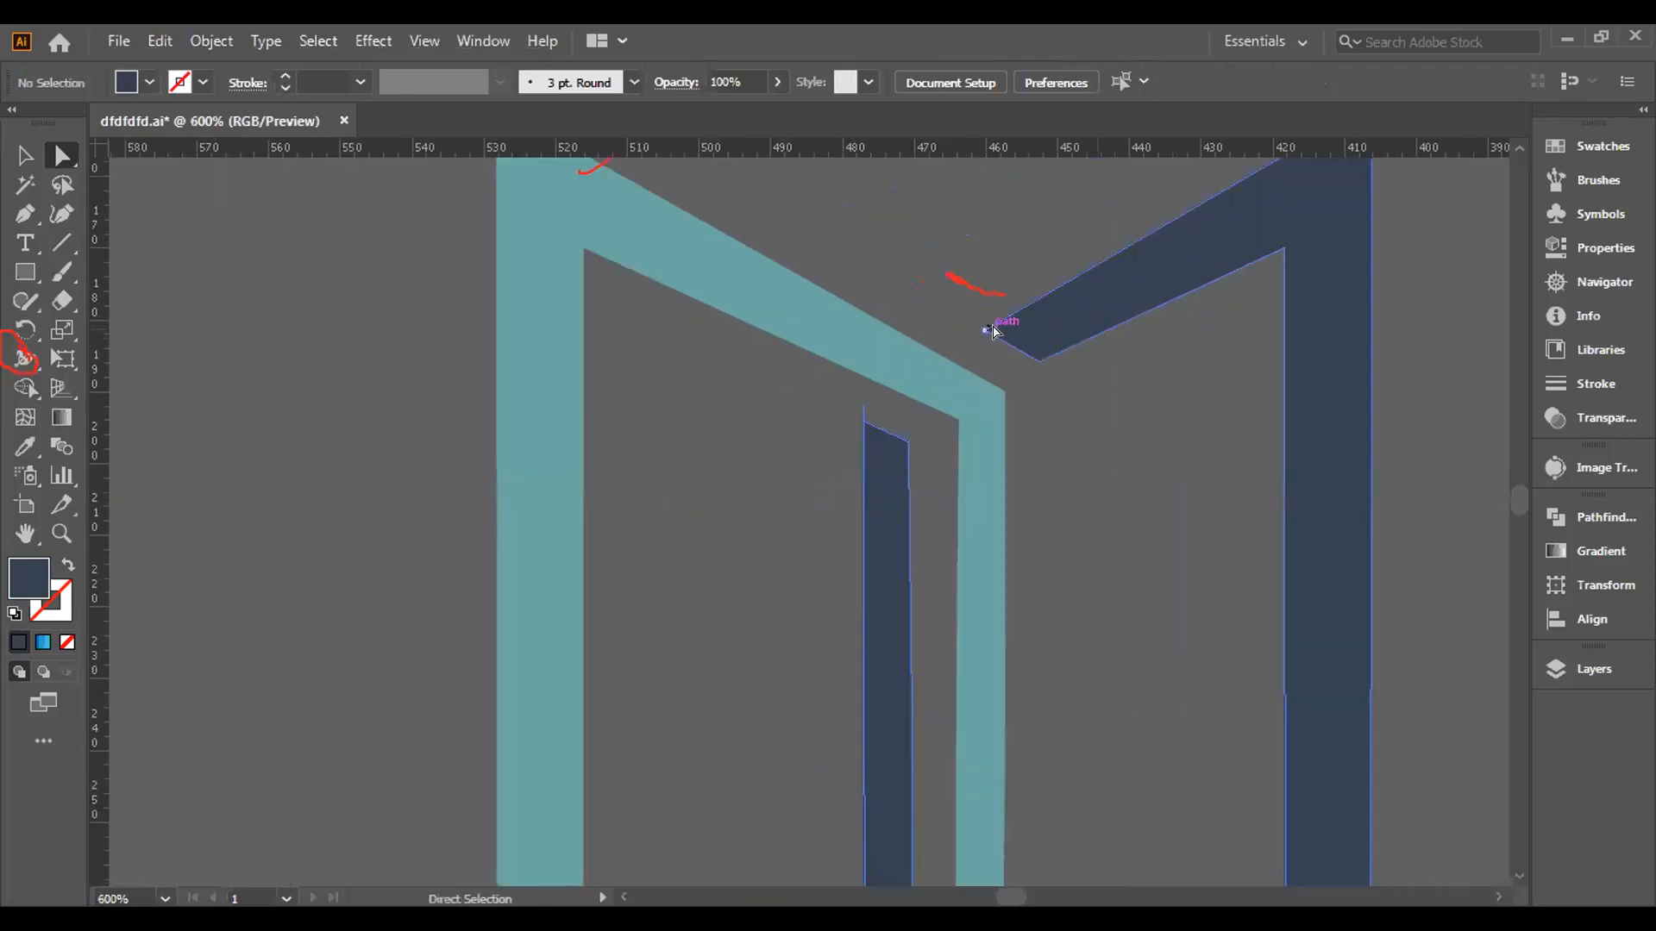
pyautogui.click(994, 332)
pyautogui.click(1036, 360)
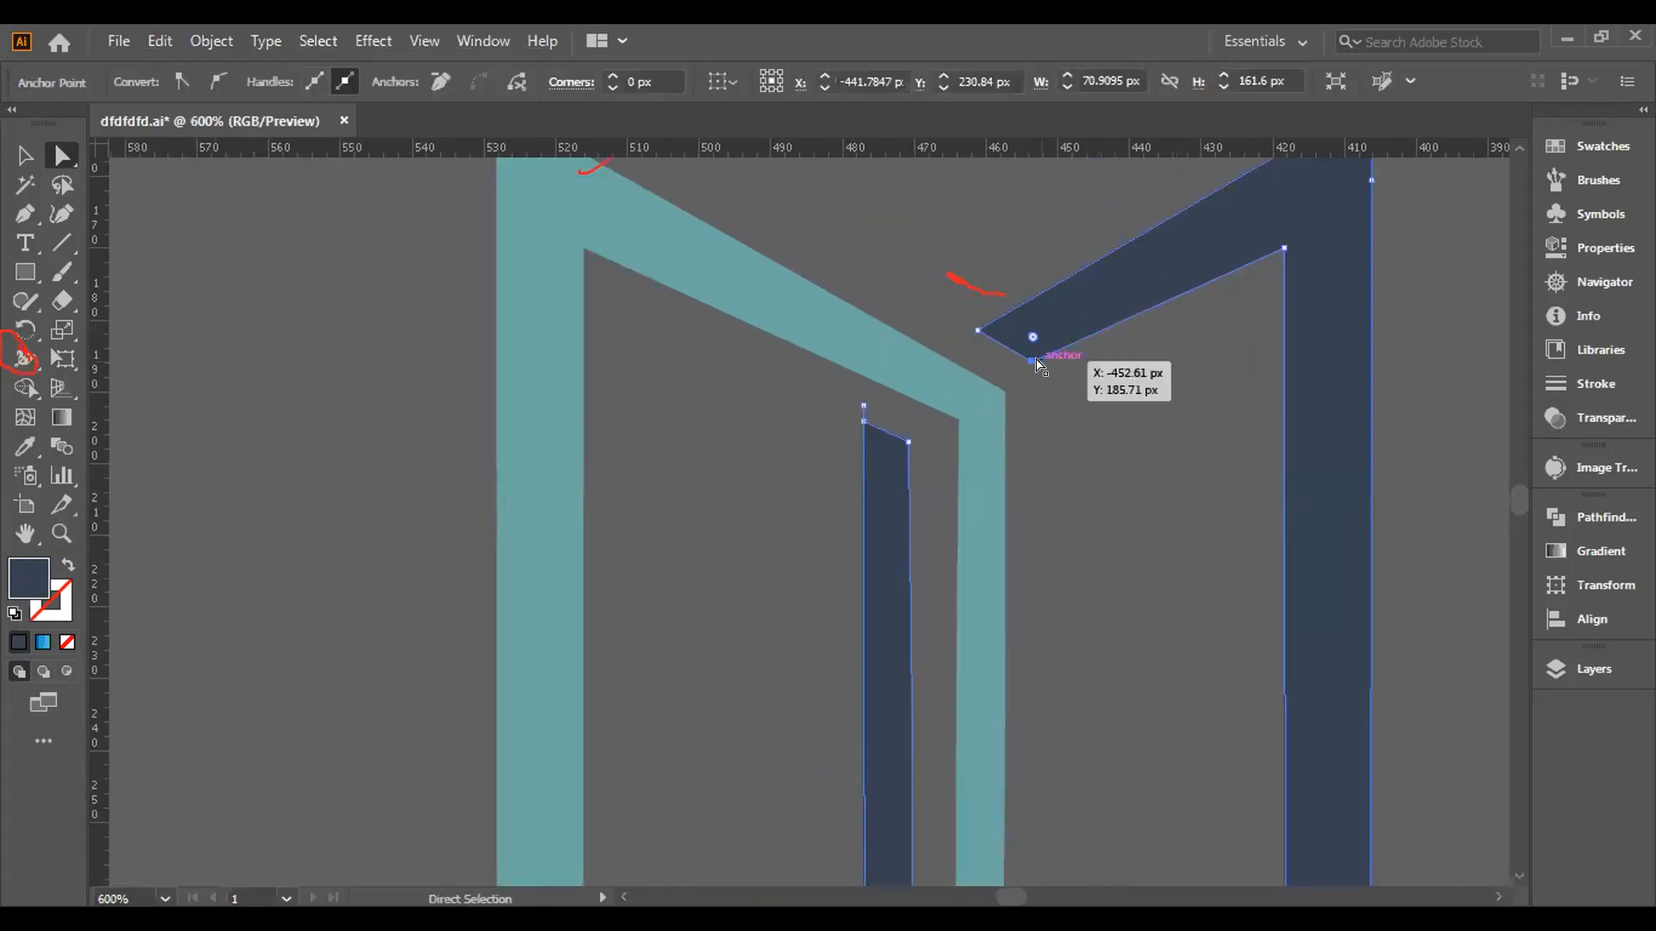
pyautogui.press('Down')
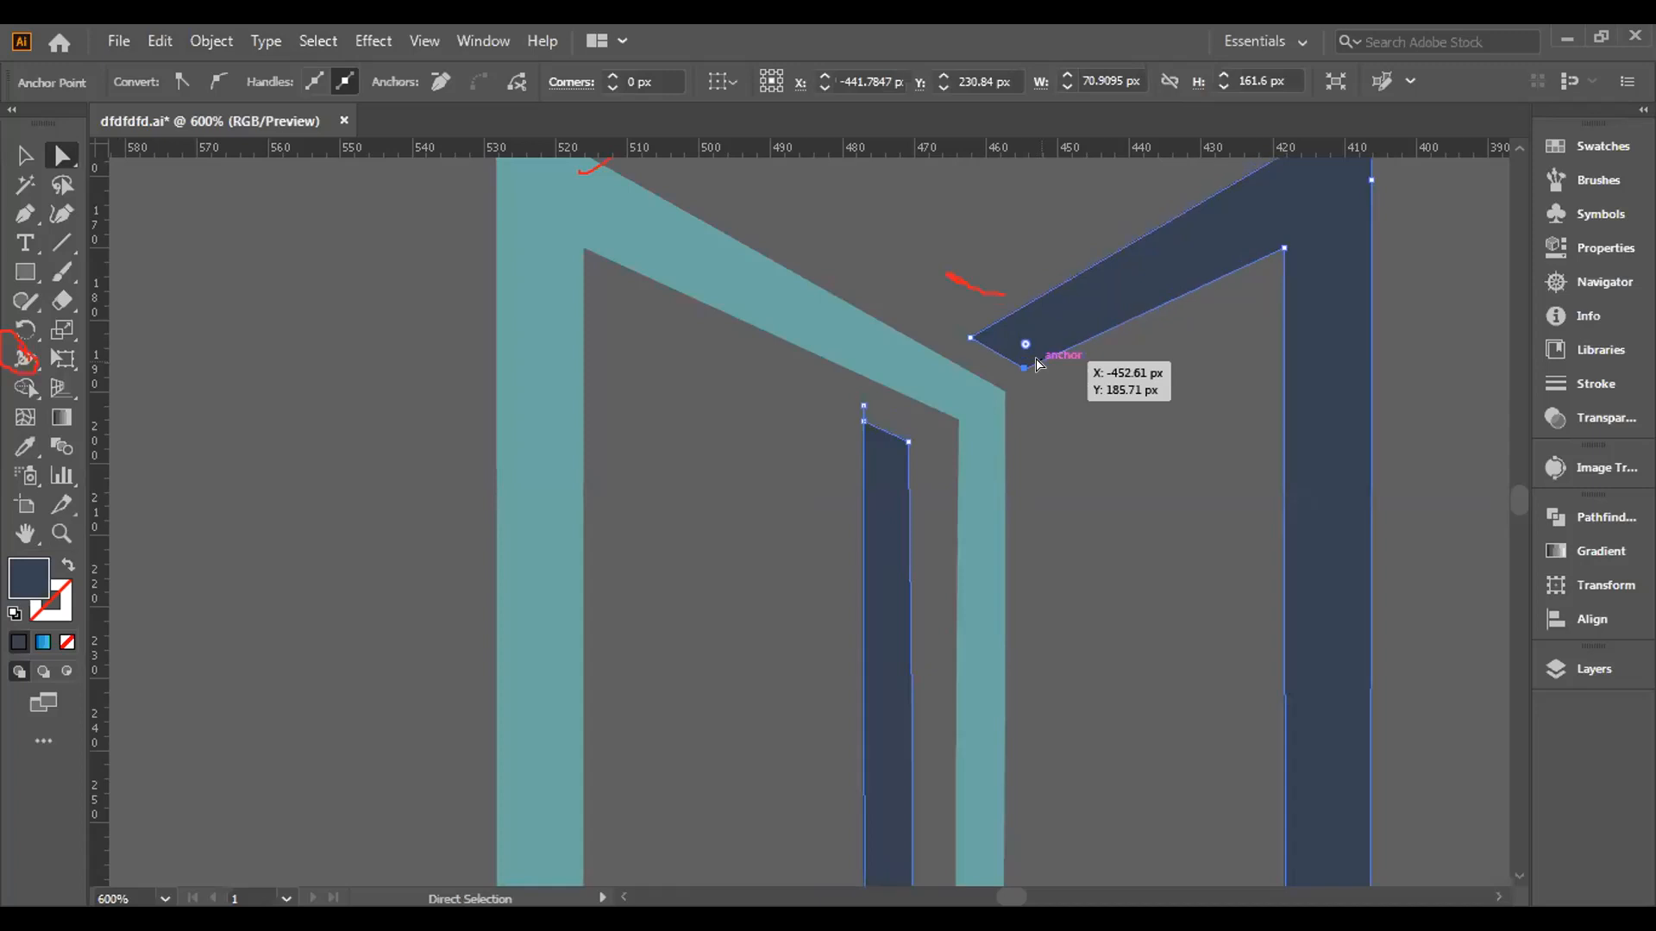
pyautogui.press('Down')
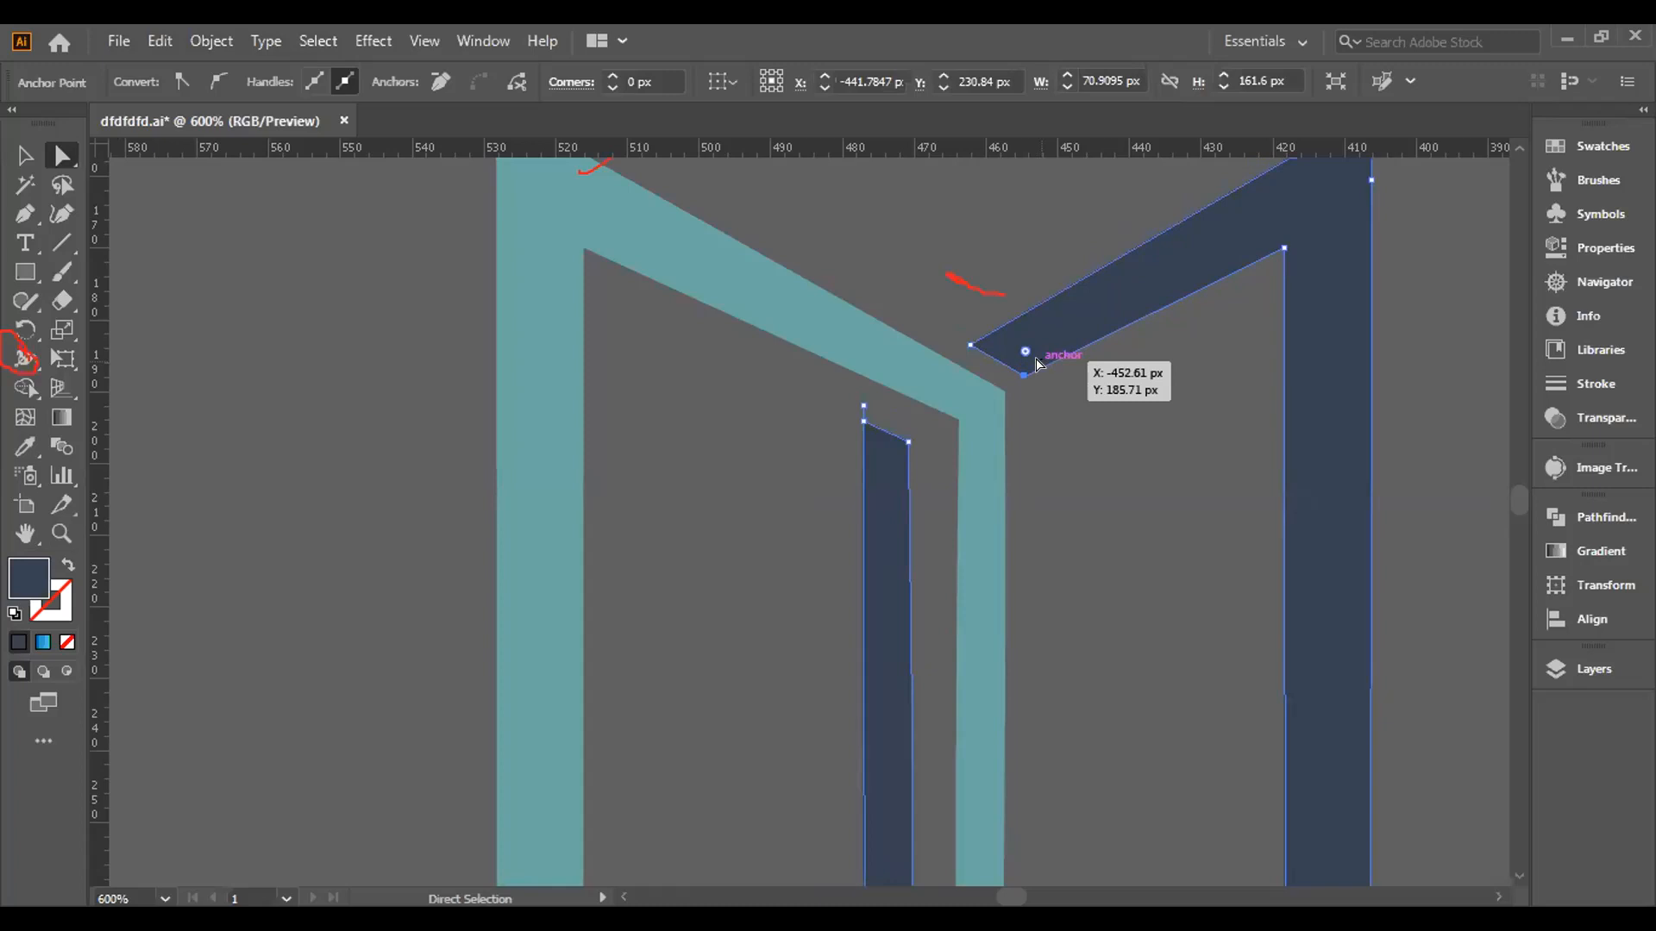
# Try to adjust the two top corner anchors of the dark inner bar.
pyautogui.click(821, 384)
pyautogui.click(886, 438)
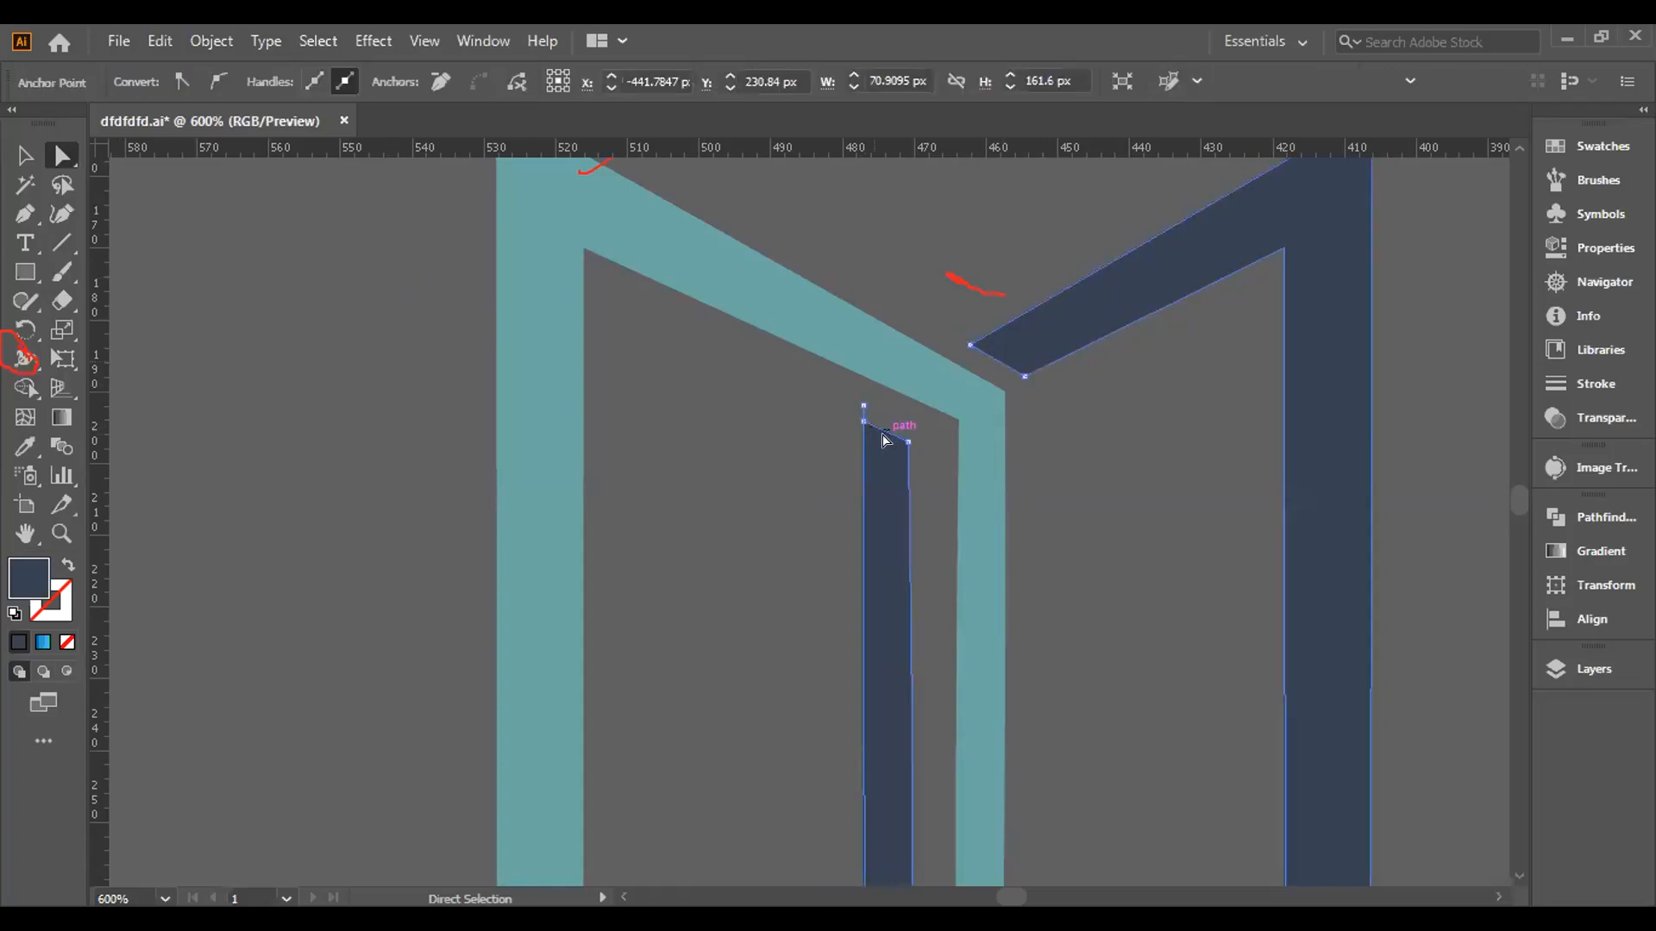
pyautogui.click(907, 443)
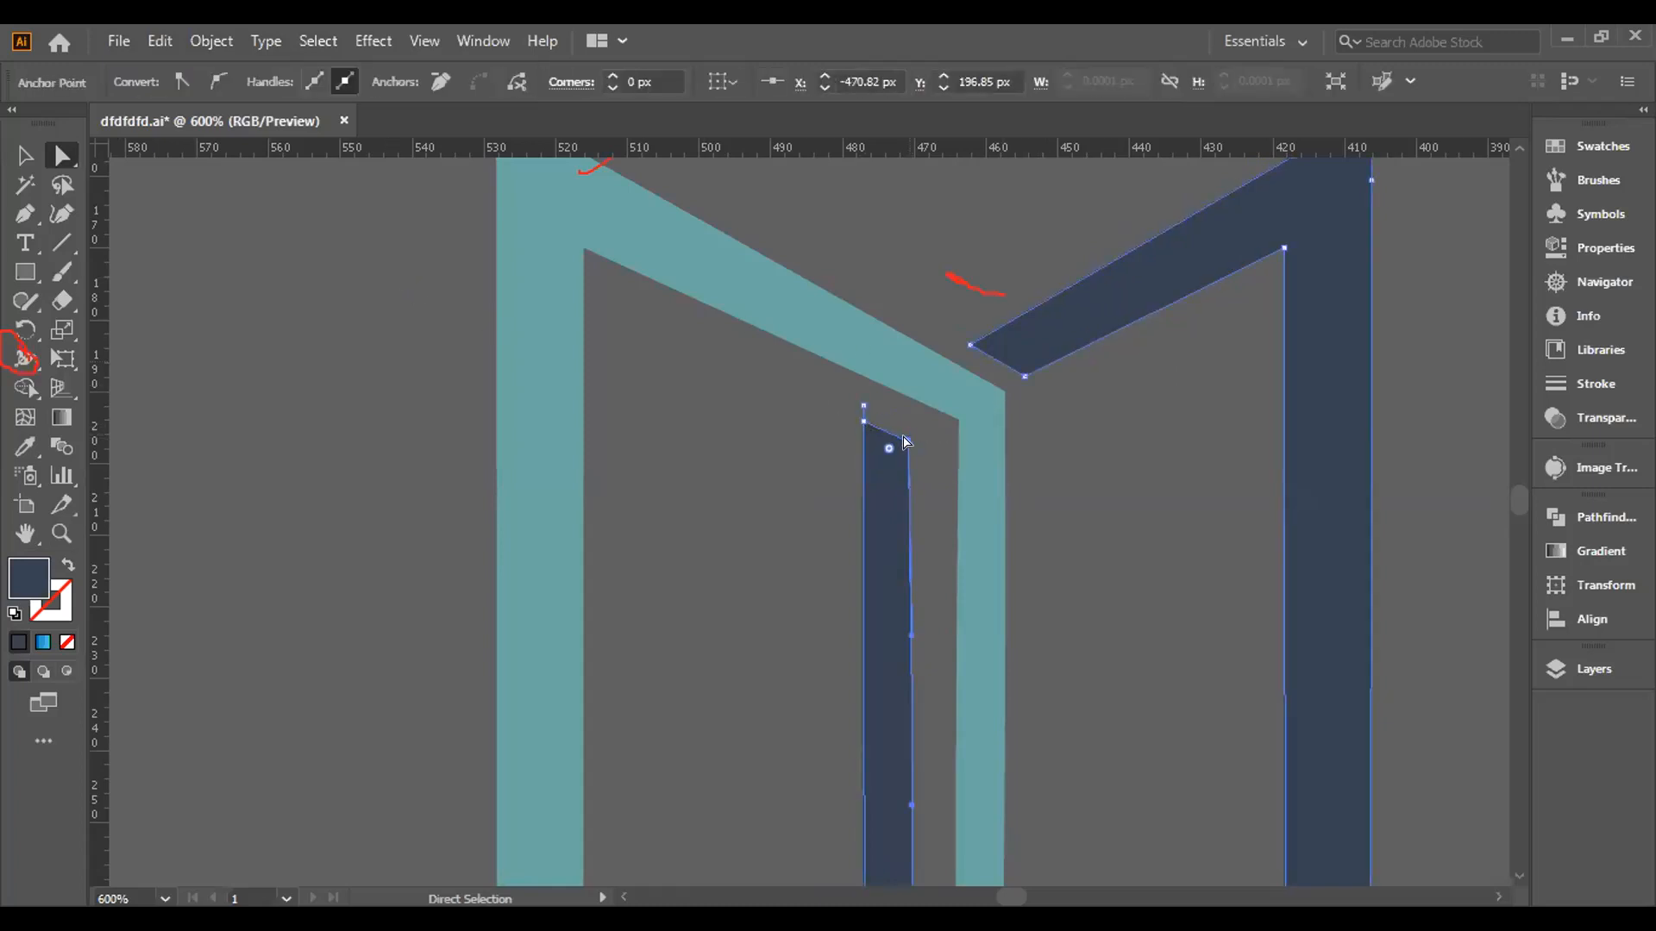
pyautogui.hotkey('ctrl', 'z')
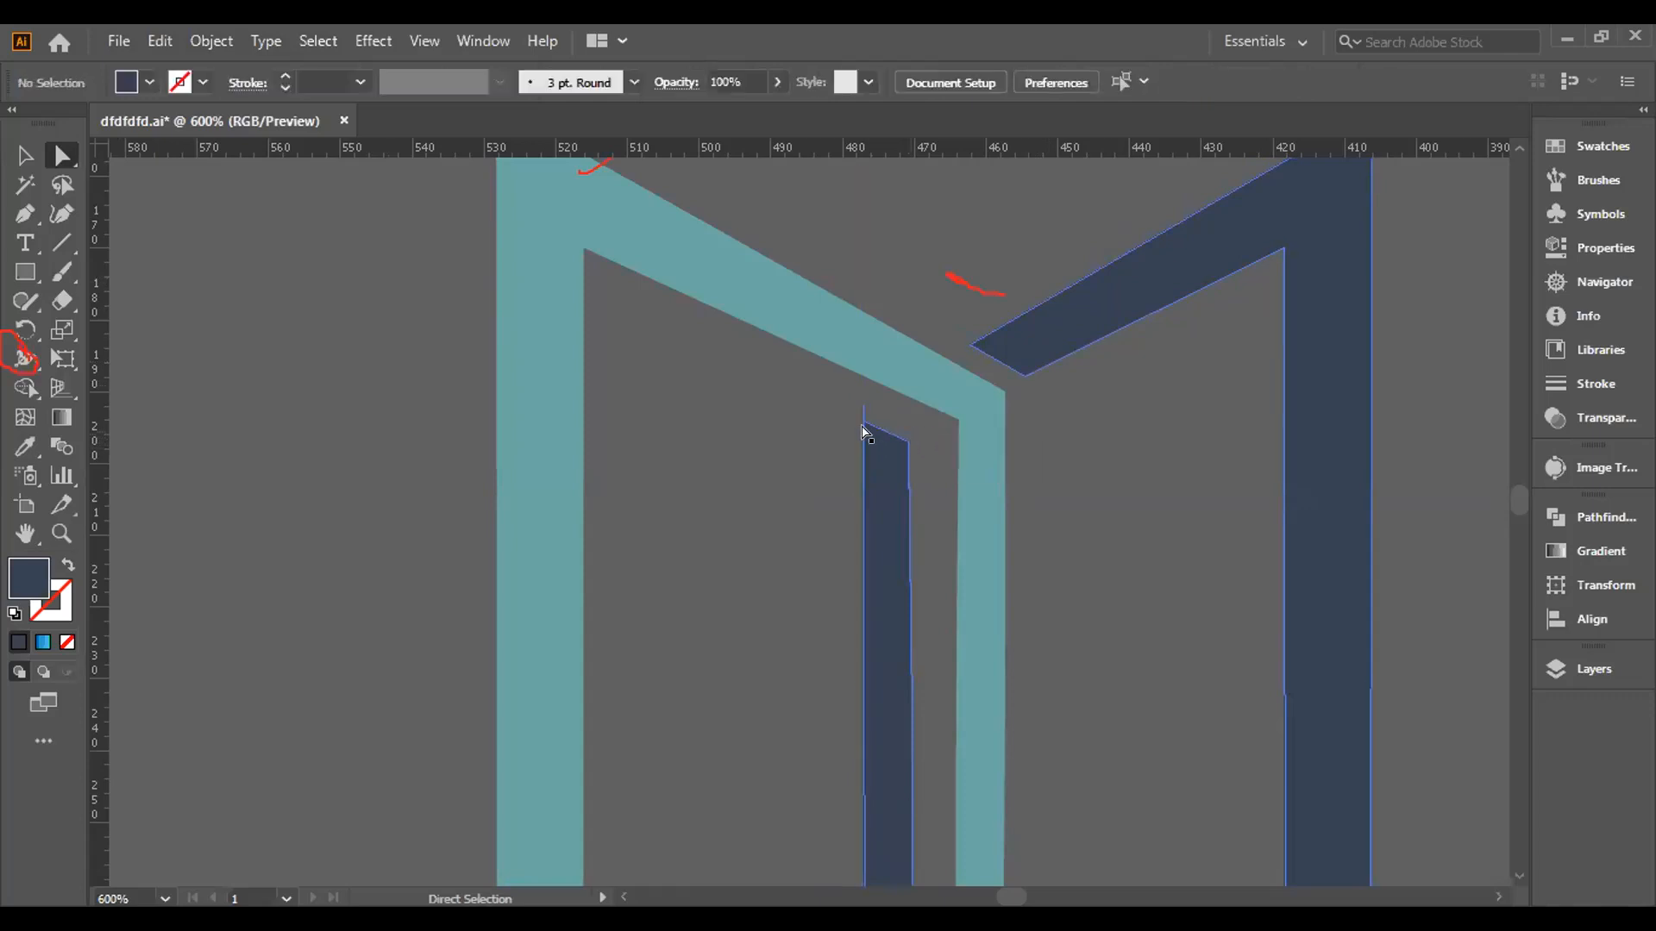
pyautogui.click(878, 425)
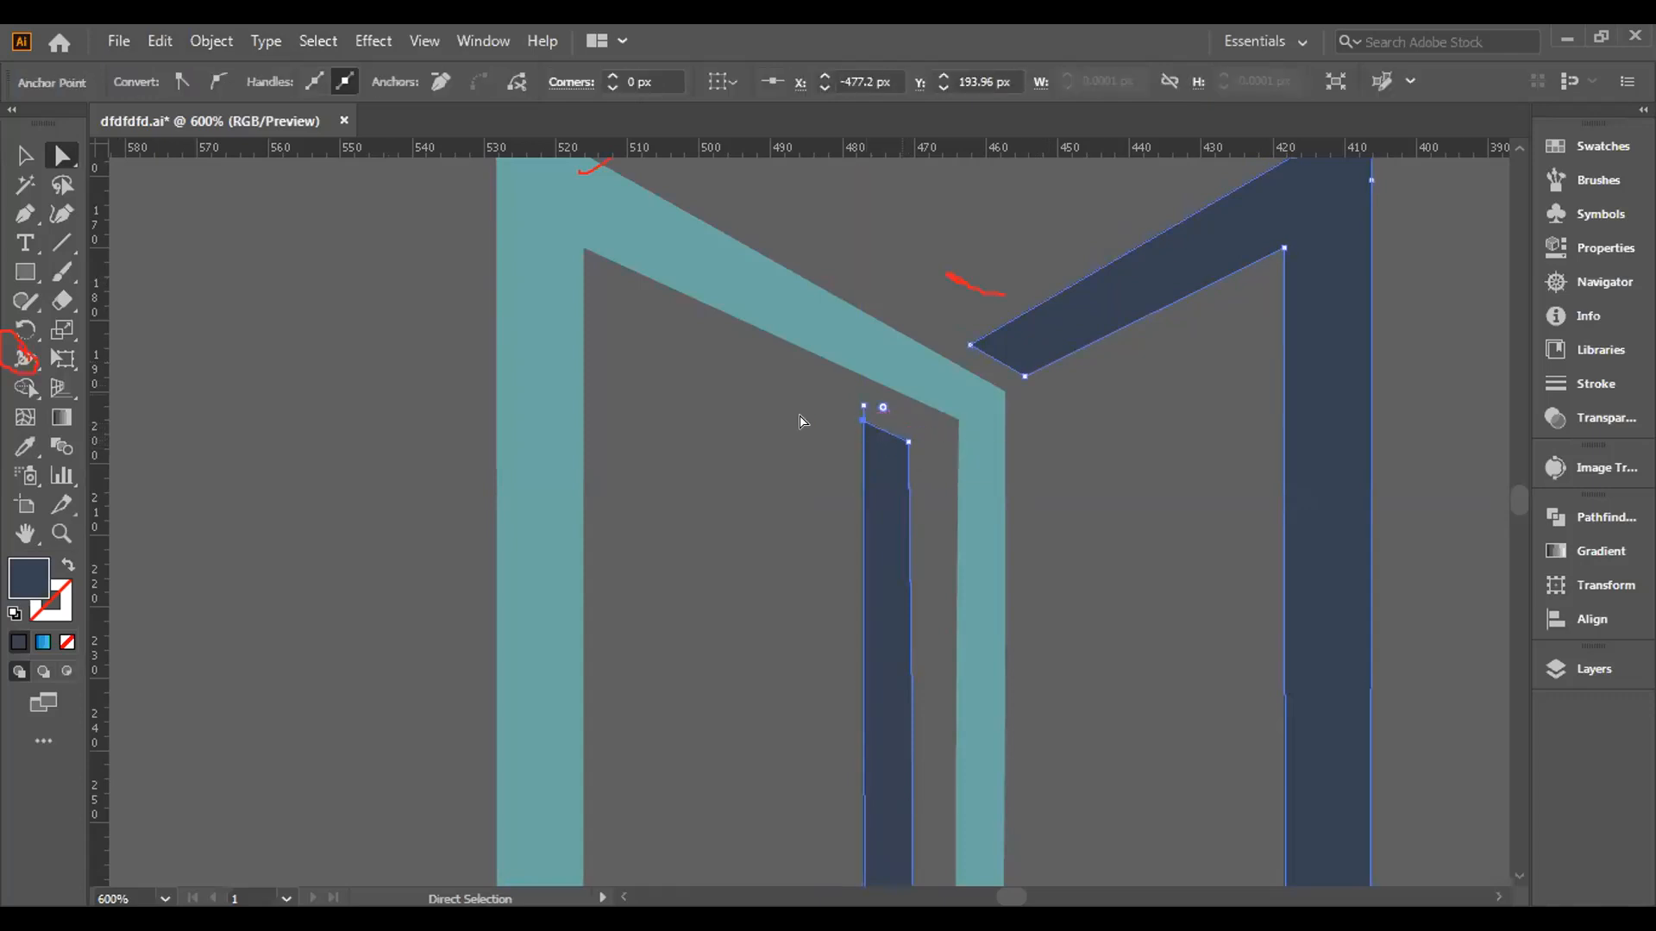
pyautogui.click(711, 392)
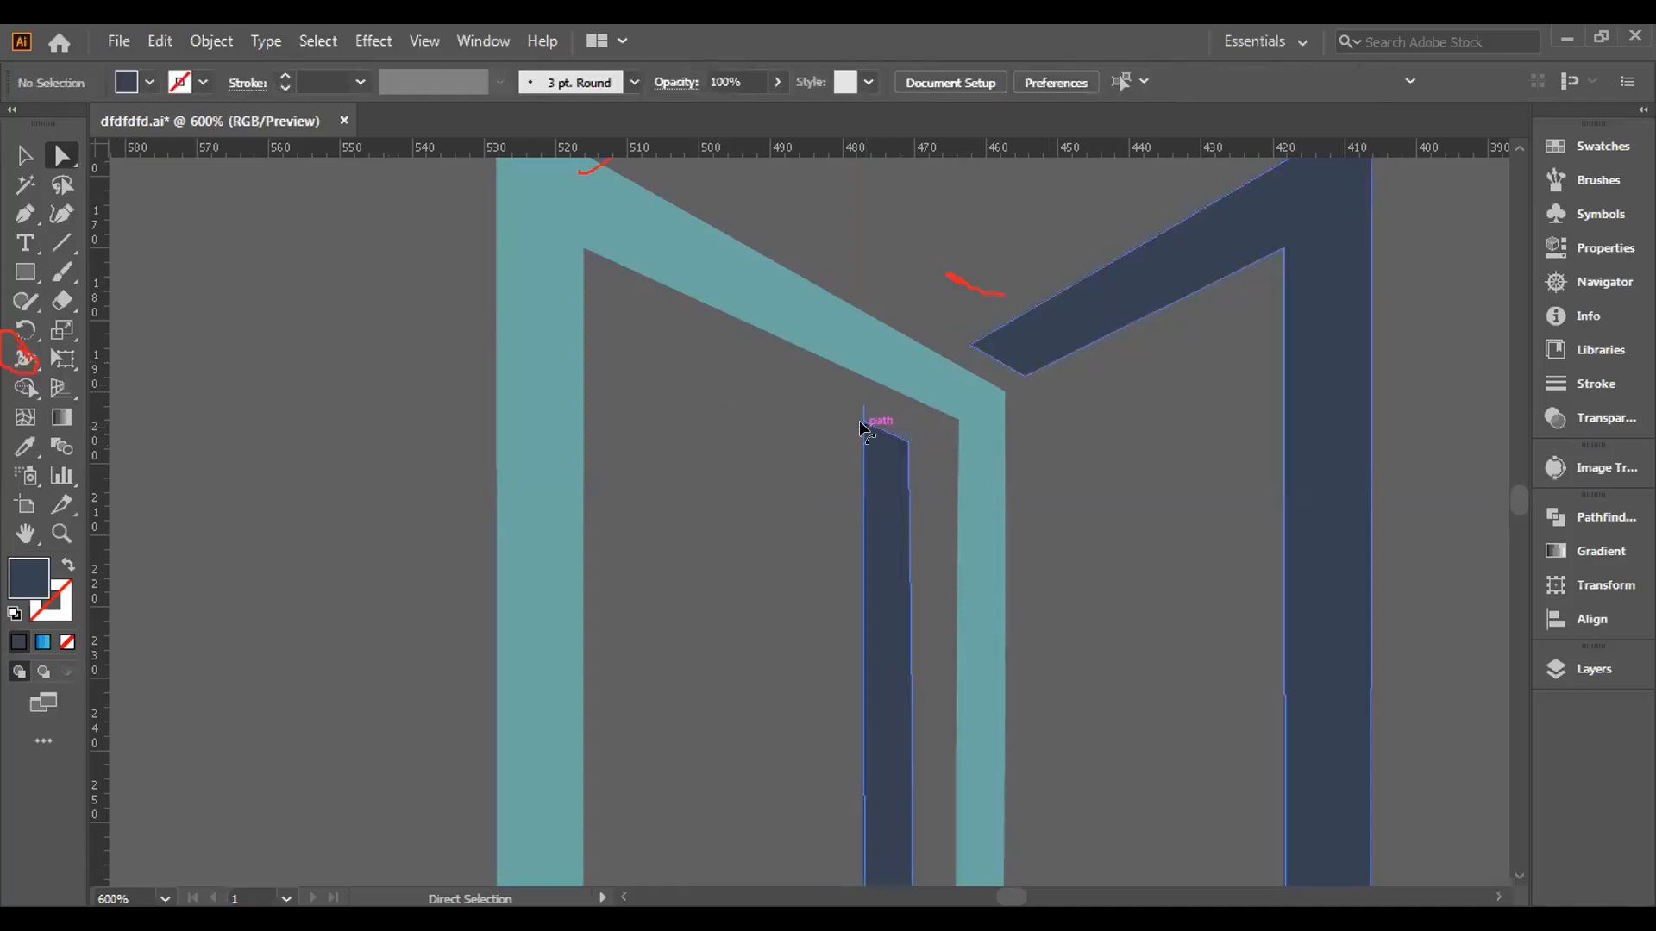
pyautogui.click(908, 444)
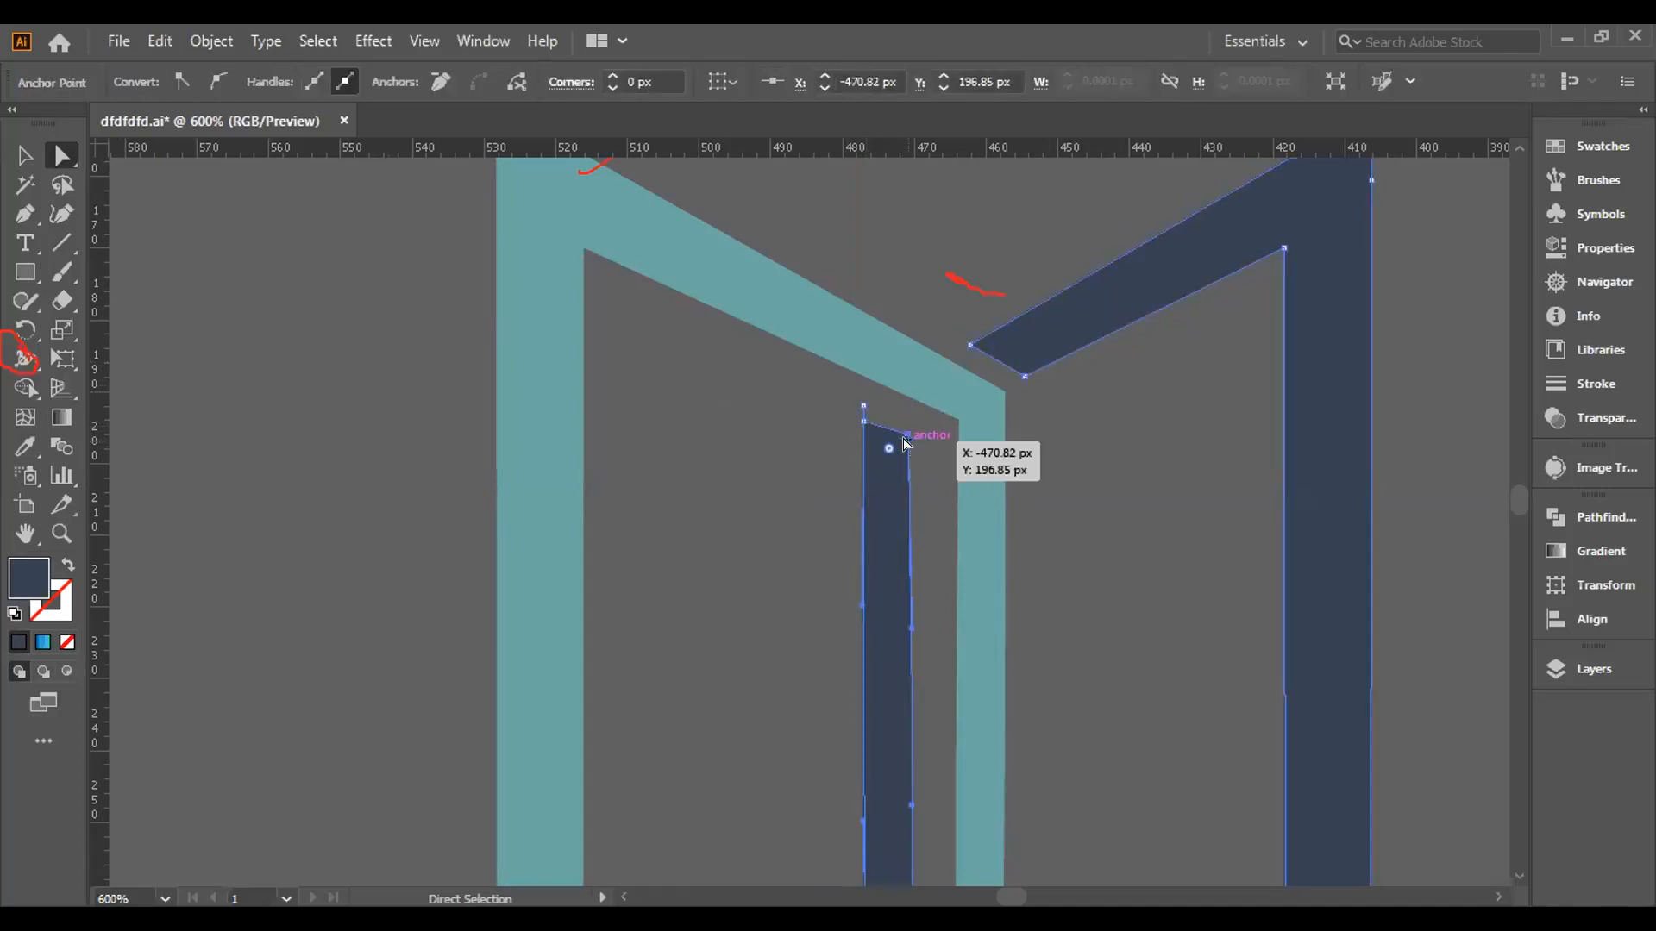
# Switch to Outline view, focused on the stray line above the dark inner bar's top corner.
pyautogui.scroll(4, 907, 442)
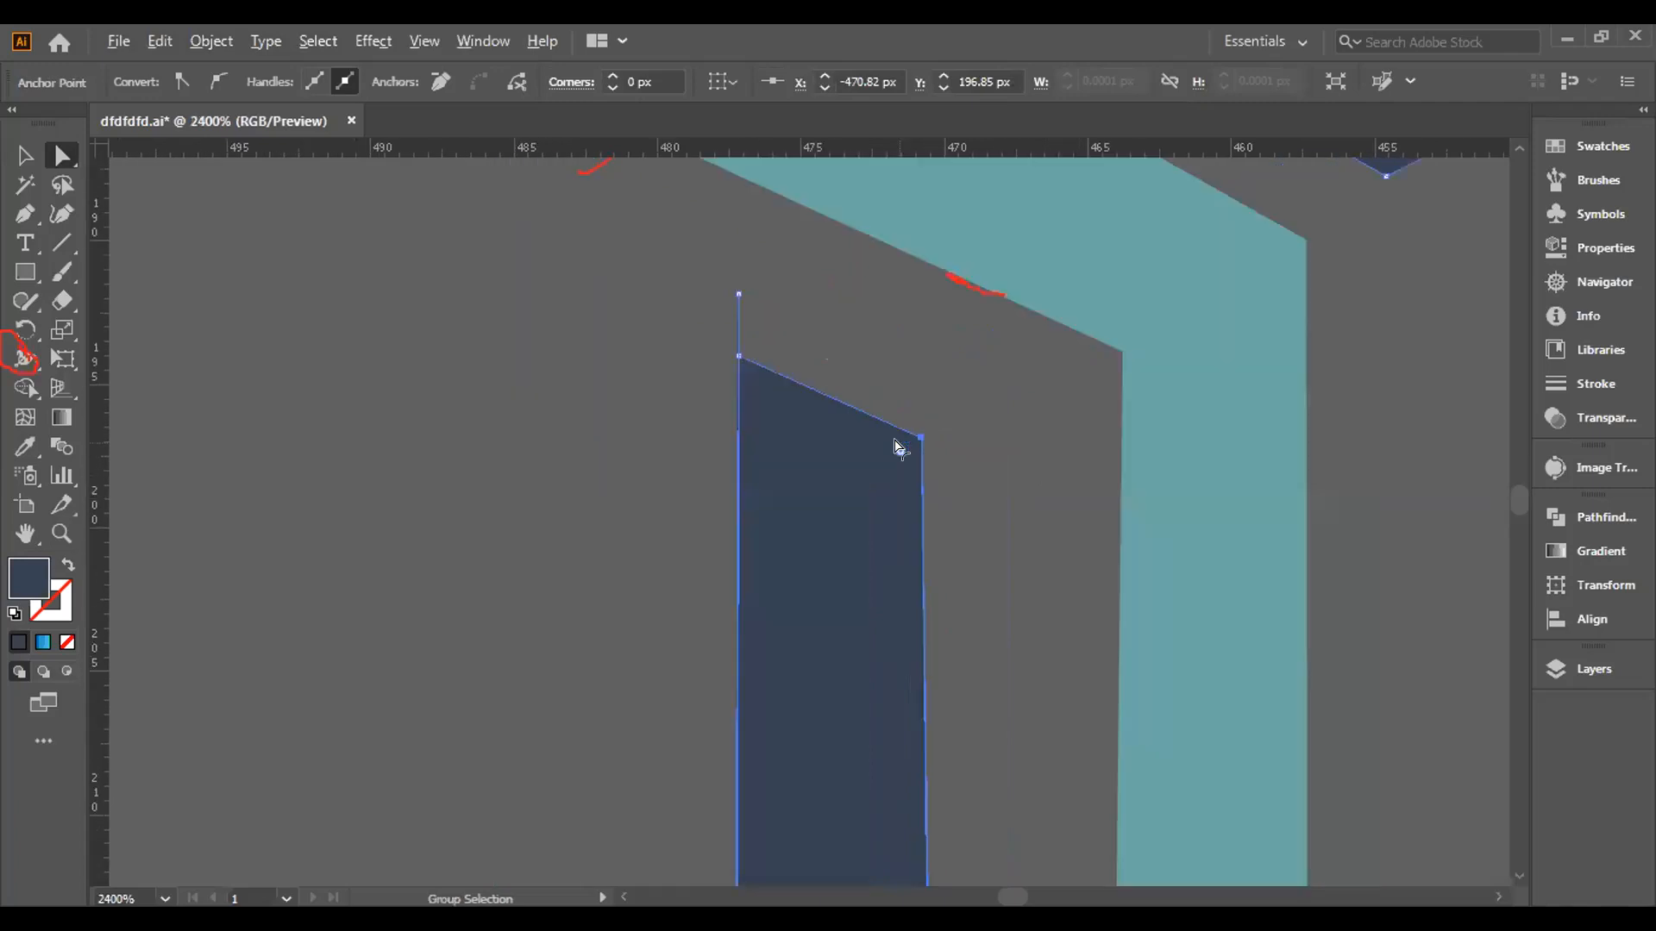
pyautogui.click(919, 435)
pyautogui.scroll(6, 759, 369)
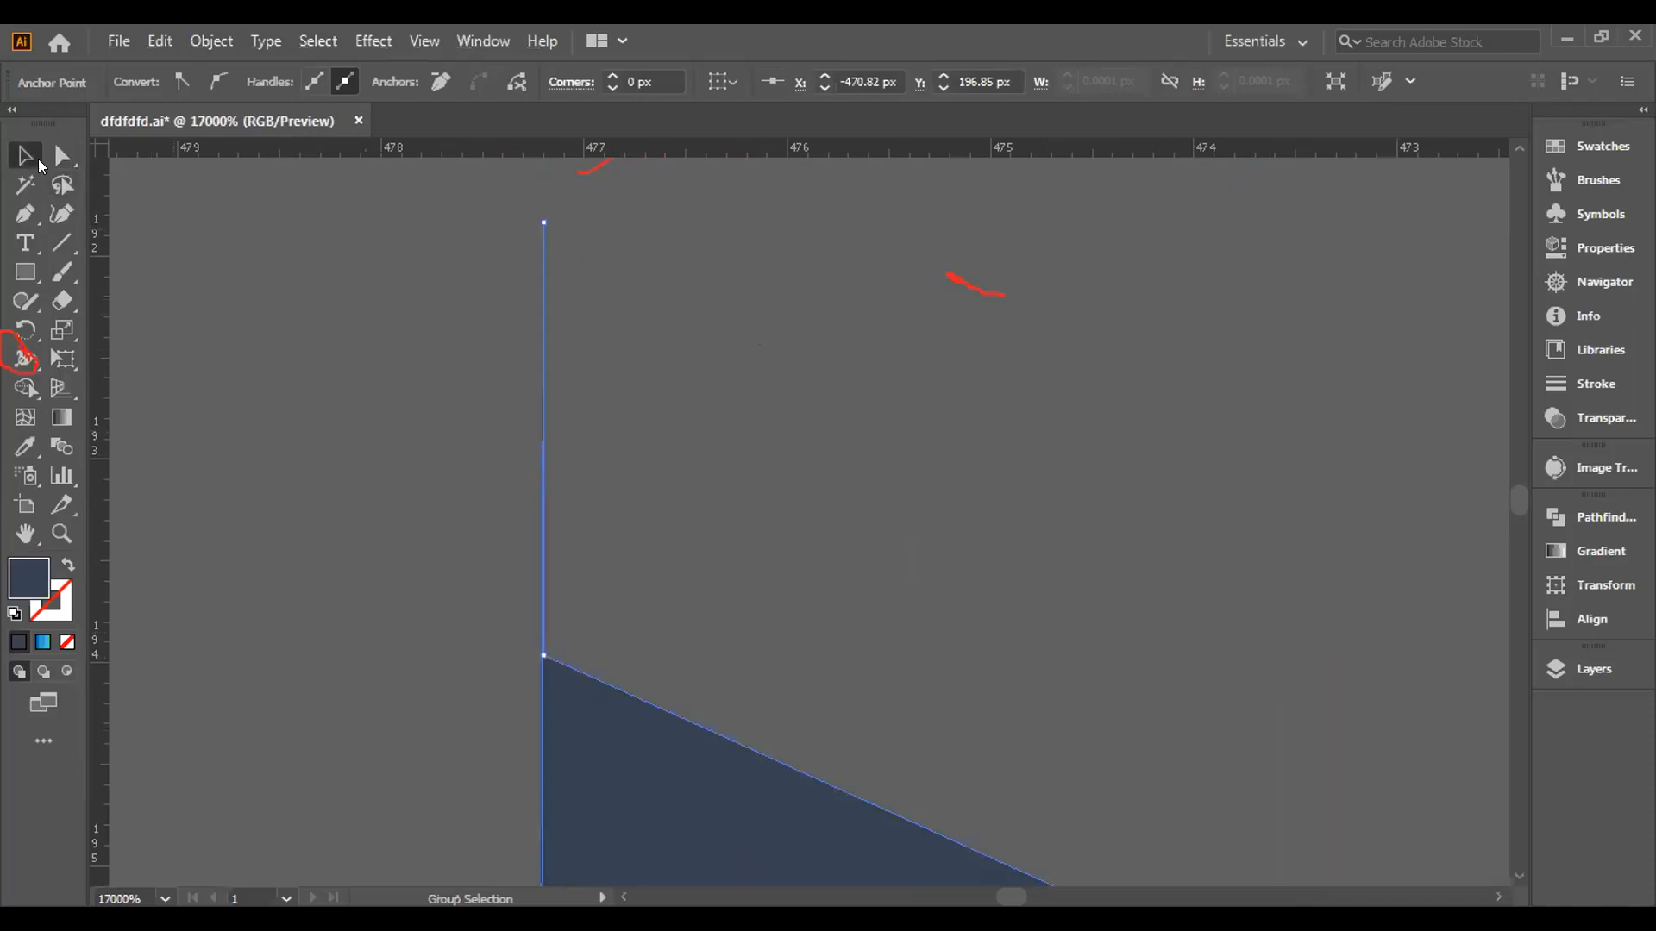
pyautogui.click(24, 155)
pyautogui.hotkey('ctrl', 'y')
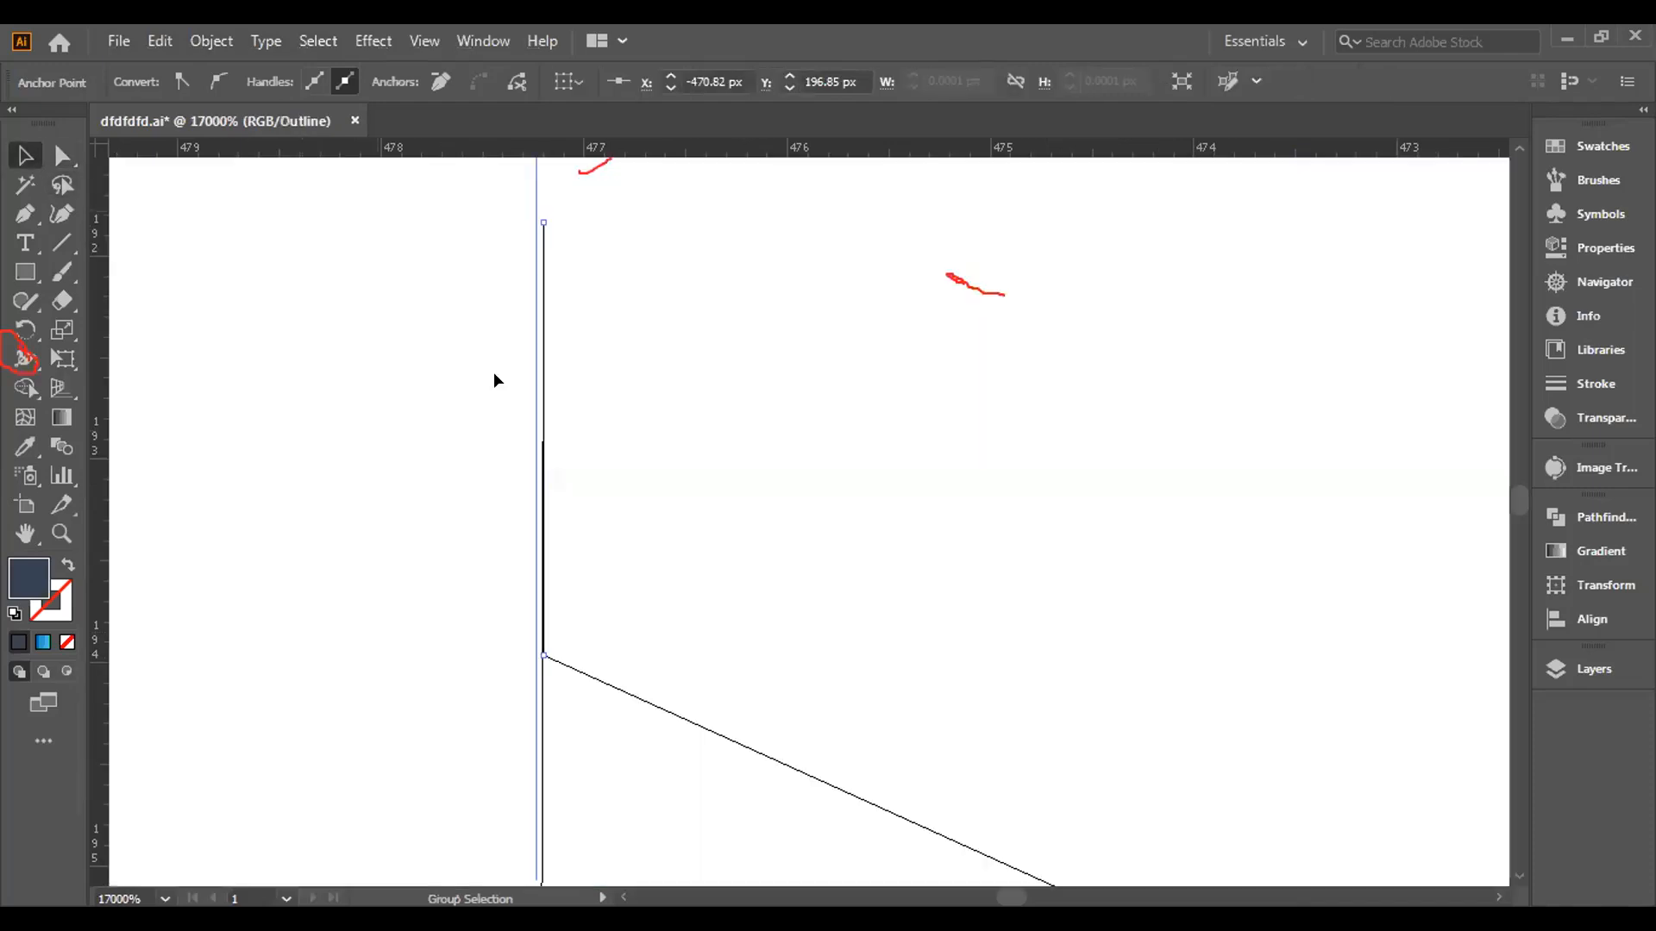
# Try to delete the stray line above the dark inner bar, and undo the deletion.
pyautogui.click(540, 307)
pyautogui.press('Delete')
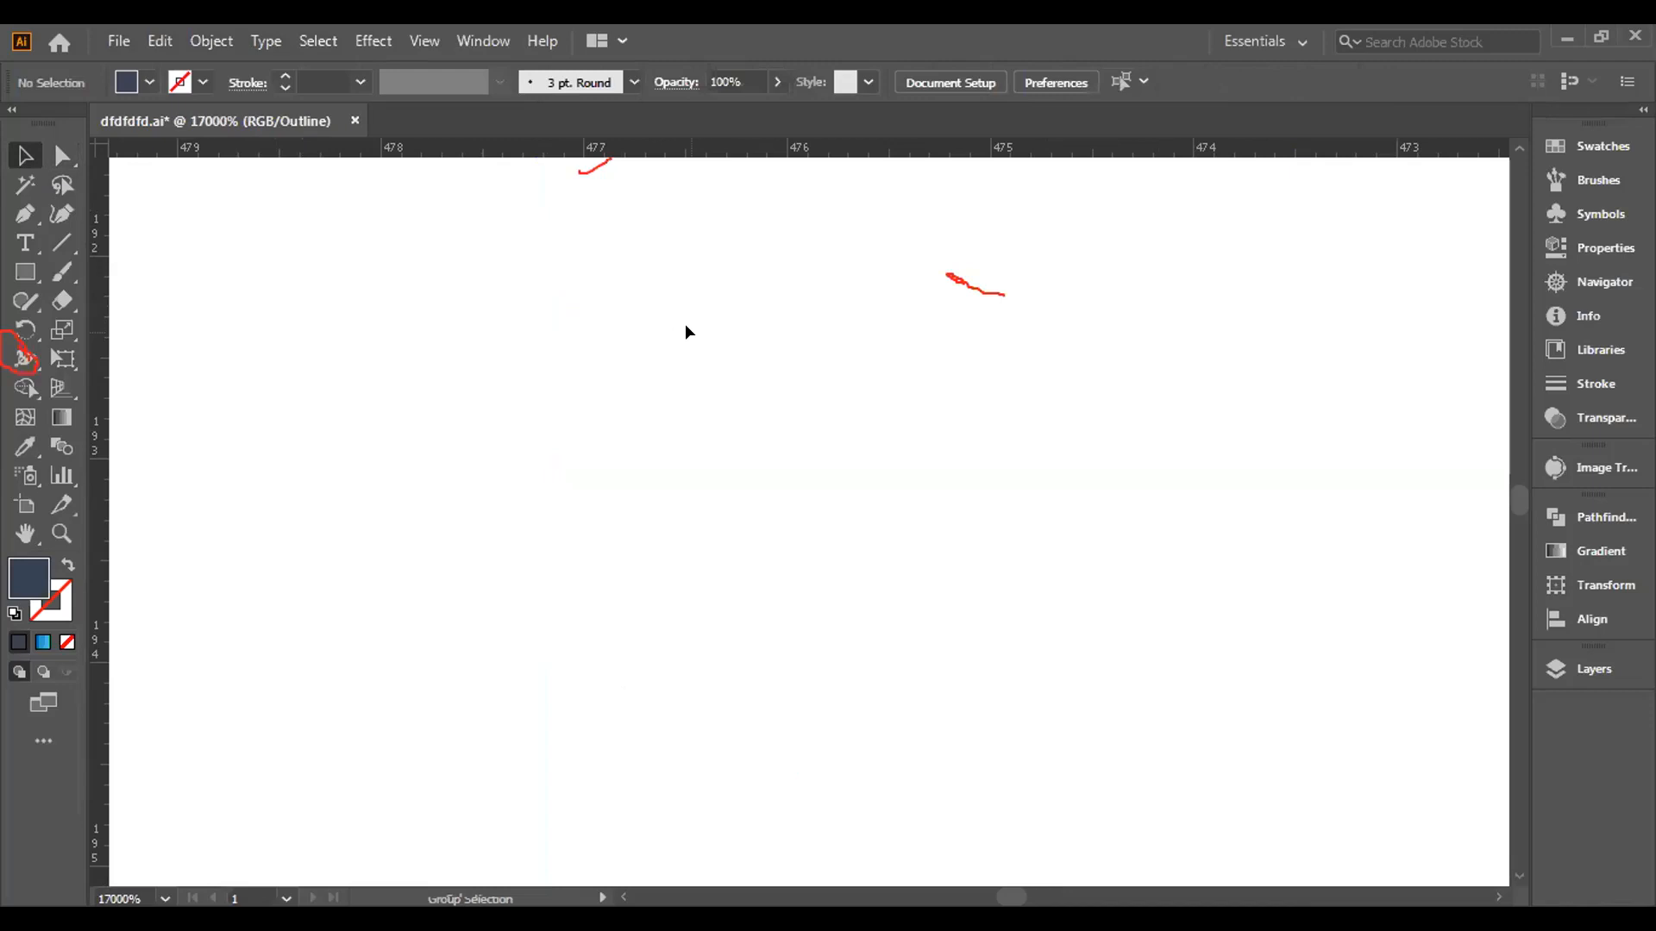
pyautogui.hotkey('ctrl', 'z')
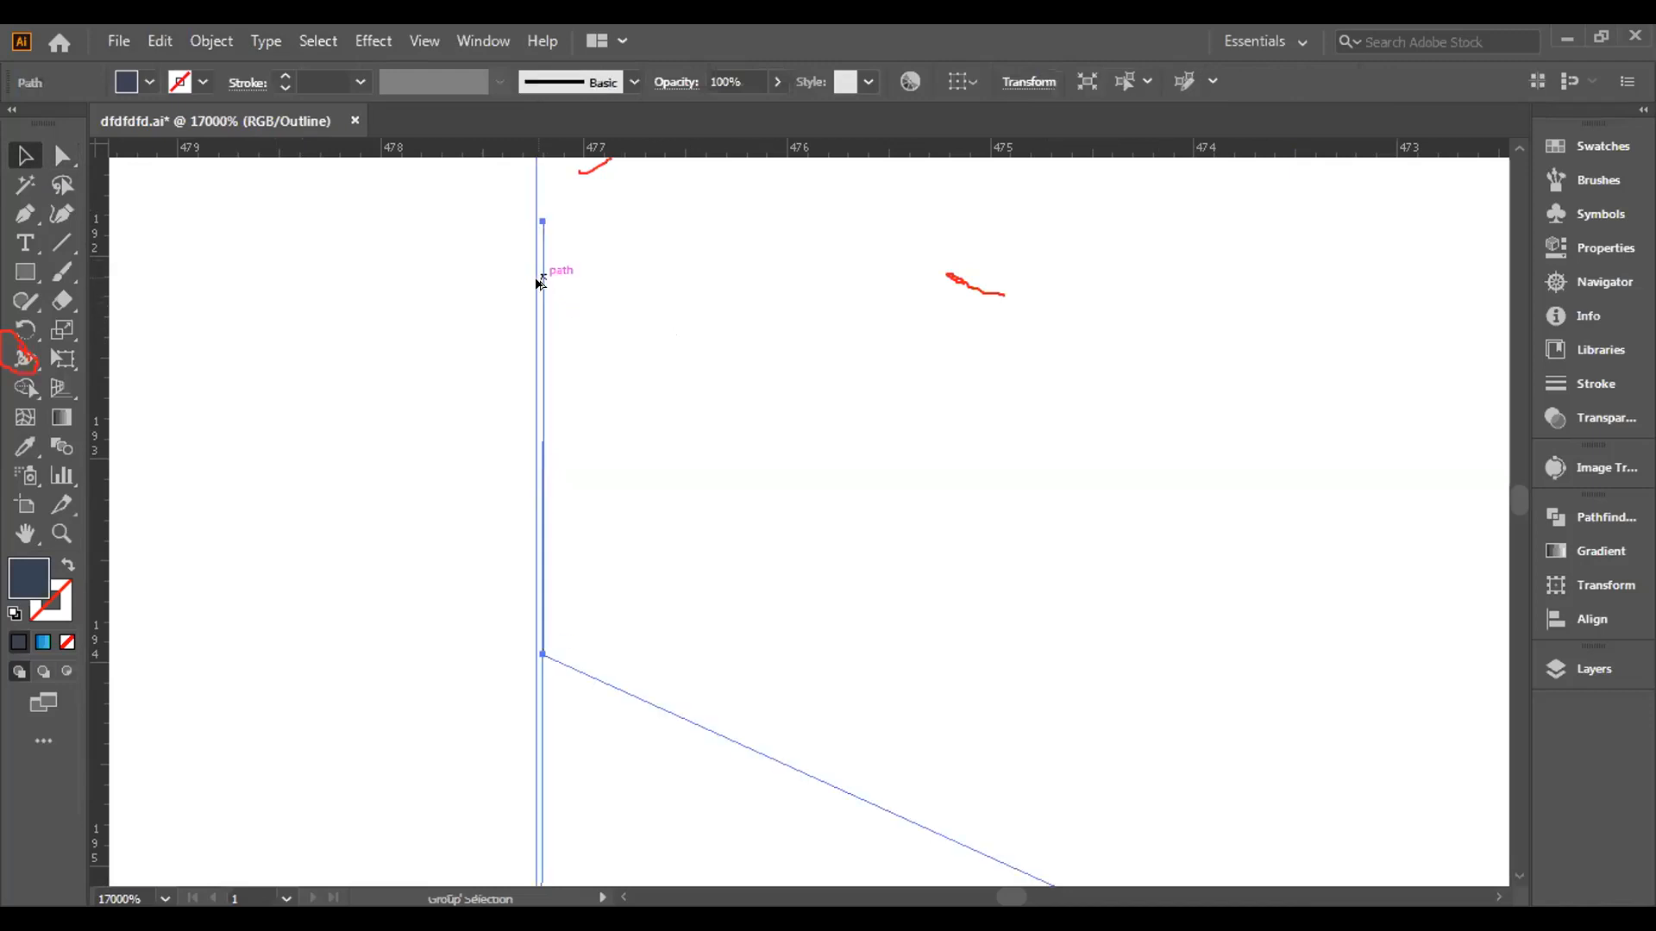
pyautogui.scroll(-4, 566, 276)
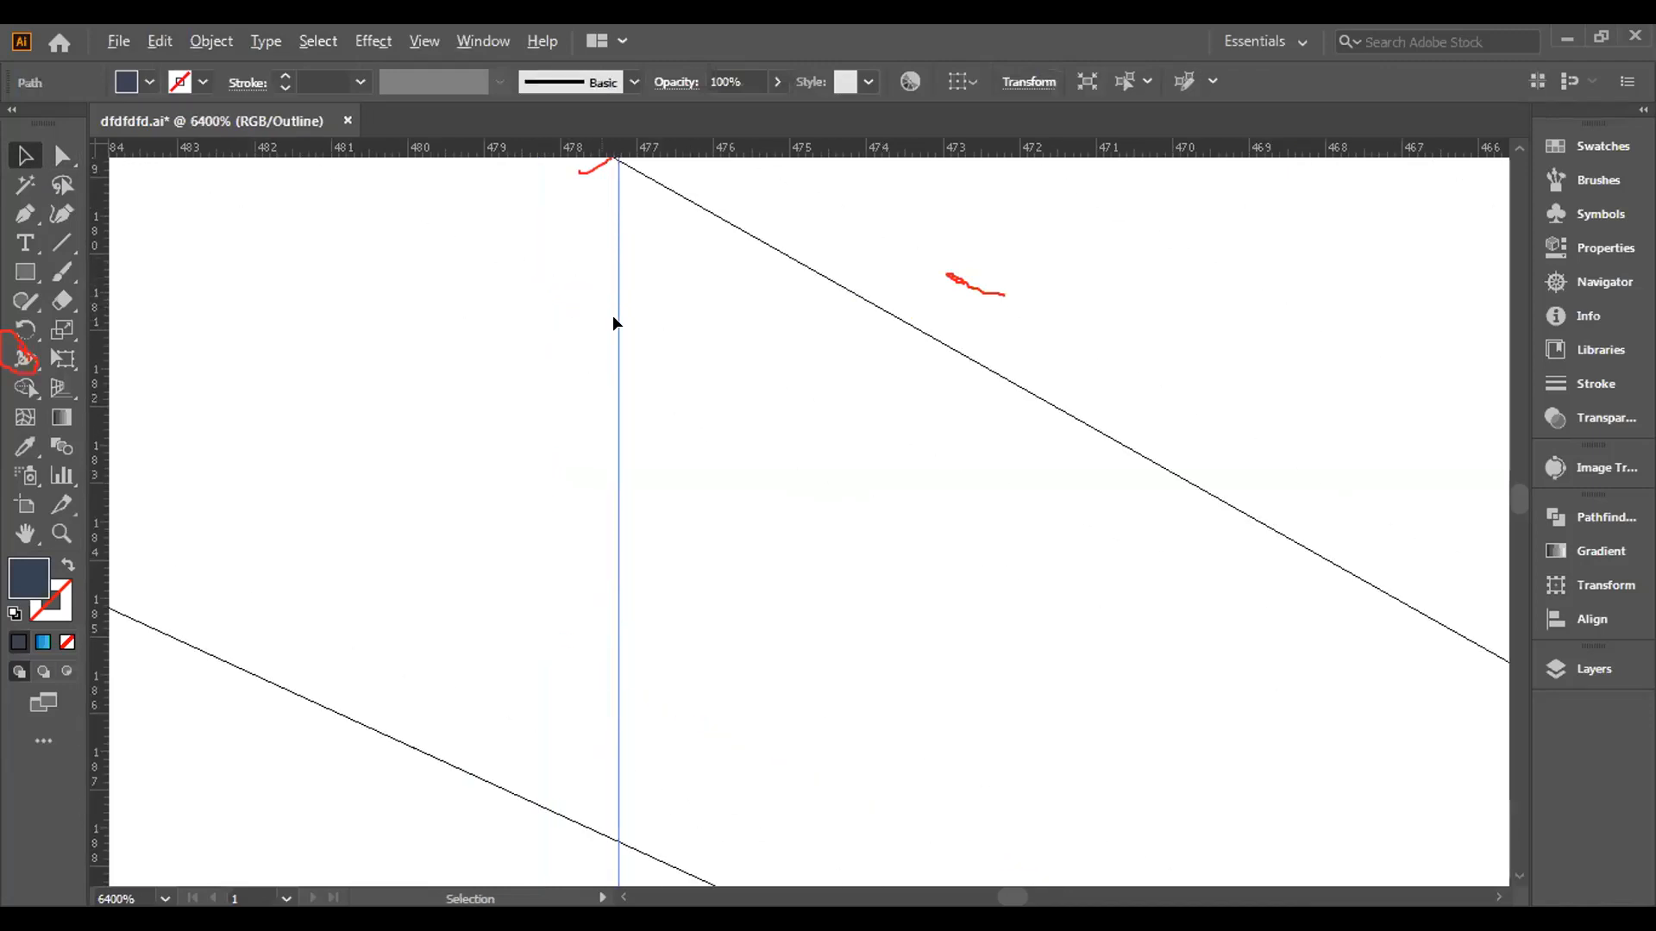
# Try to drag the stray line above the dark inner bar's top corner off to the side.
pyautogui.scroll(-4, 613, 317)
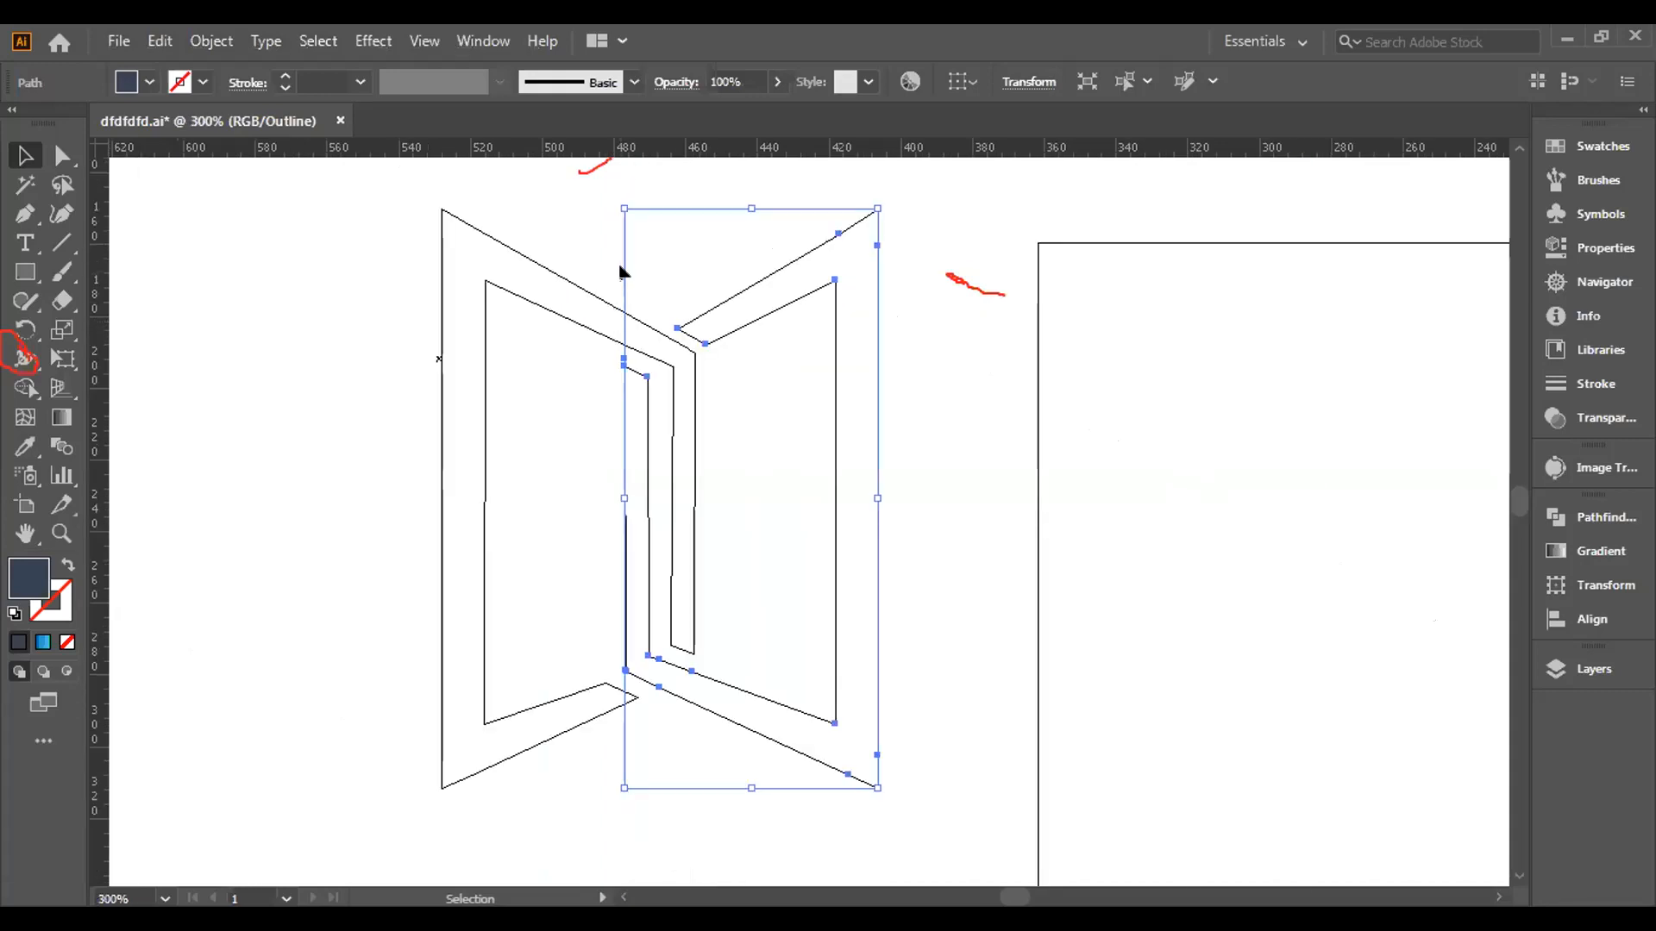
pyautogui.scroll(3, 623, 392)
pyautogui.scroll(-3, 623, 391)
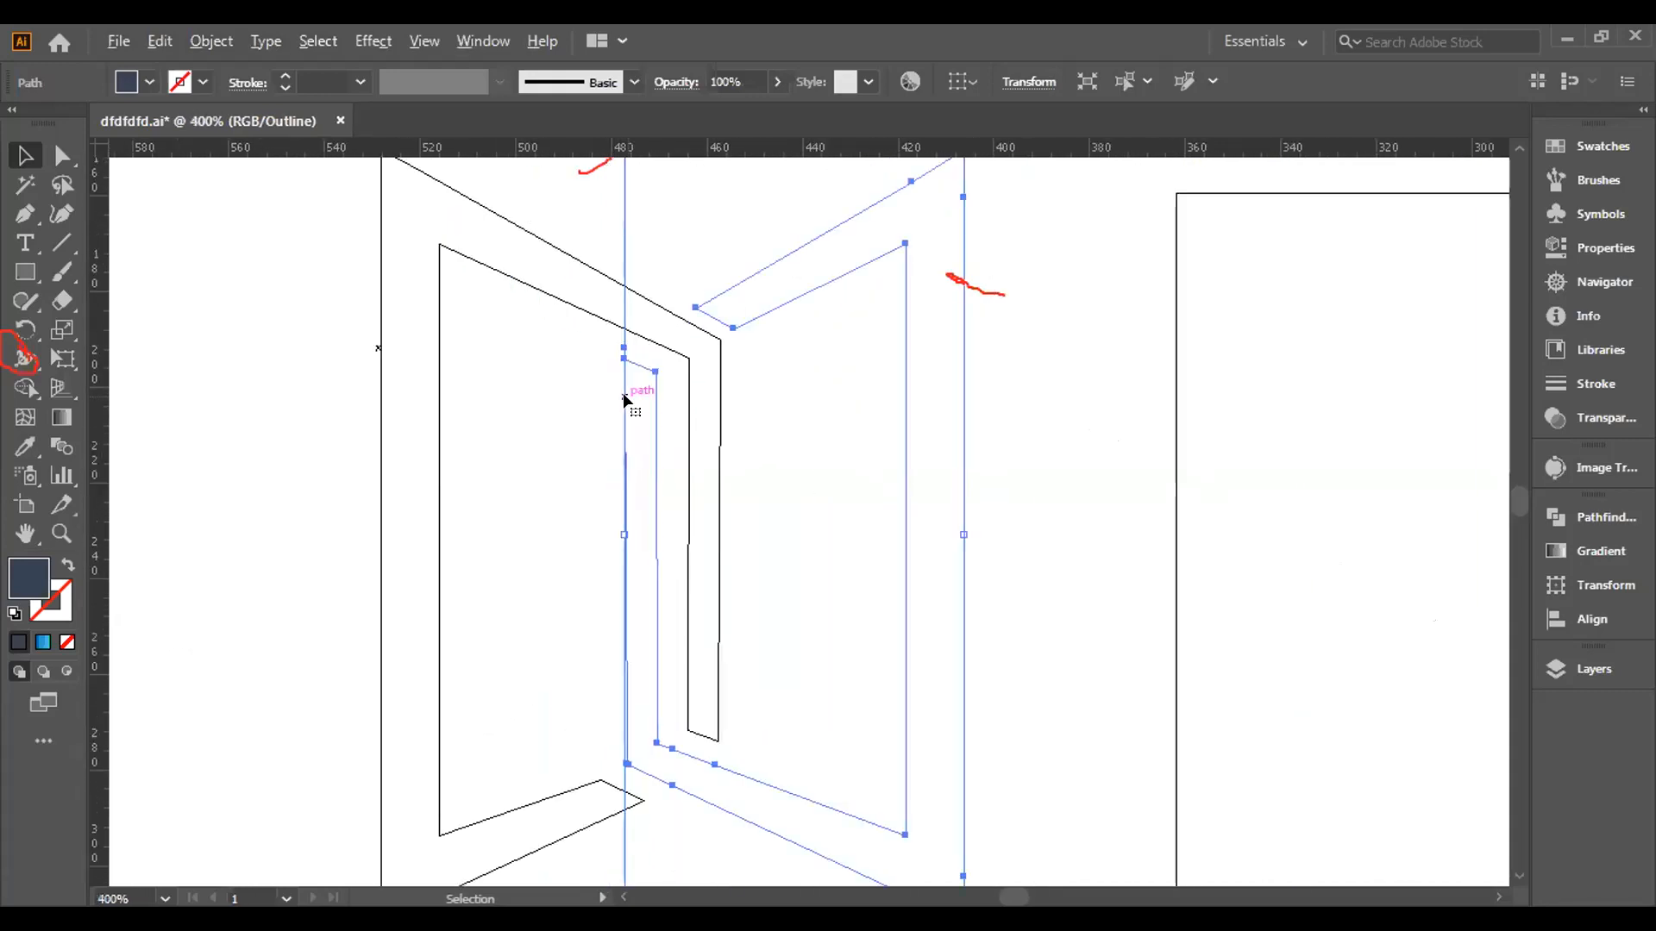
pyautogui.click(1030, 365)
pyautogui.scroll(4, 629, 395)
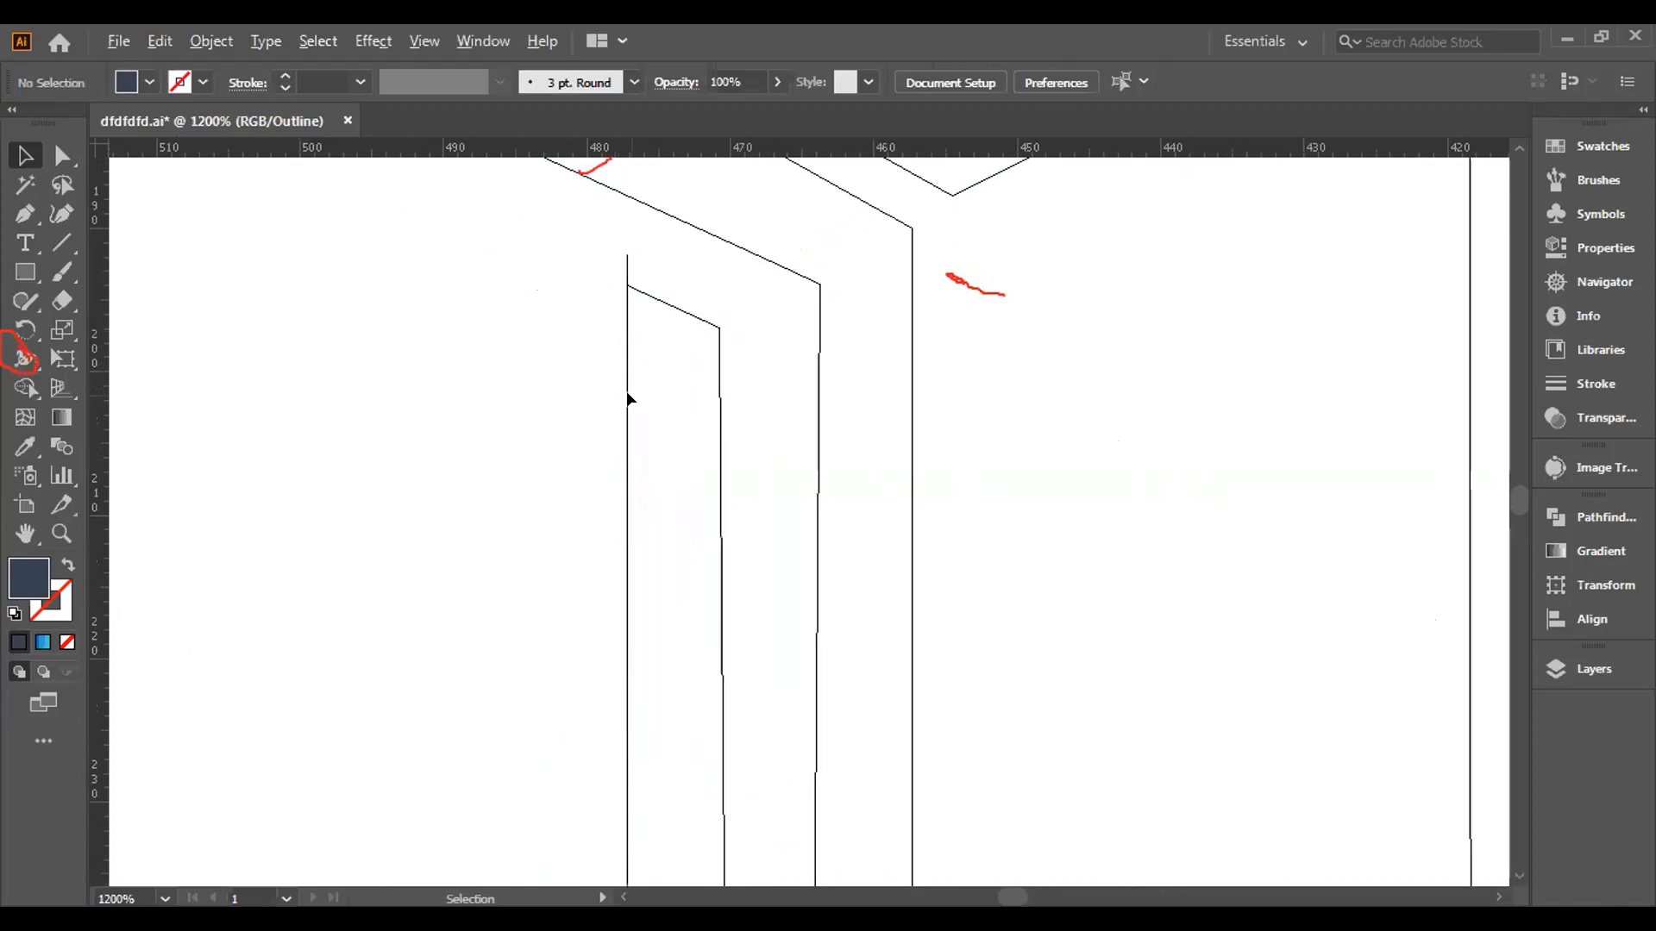
pyautogui.scroll(2, 627, 397)
pyautogui.scroll(-8, 627, 392)
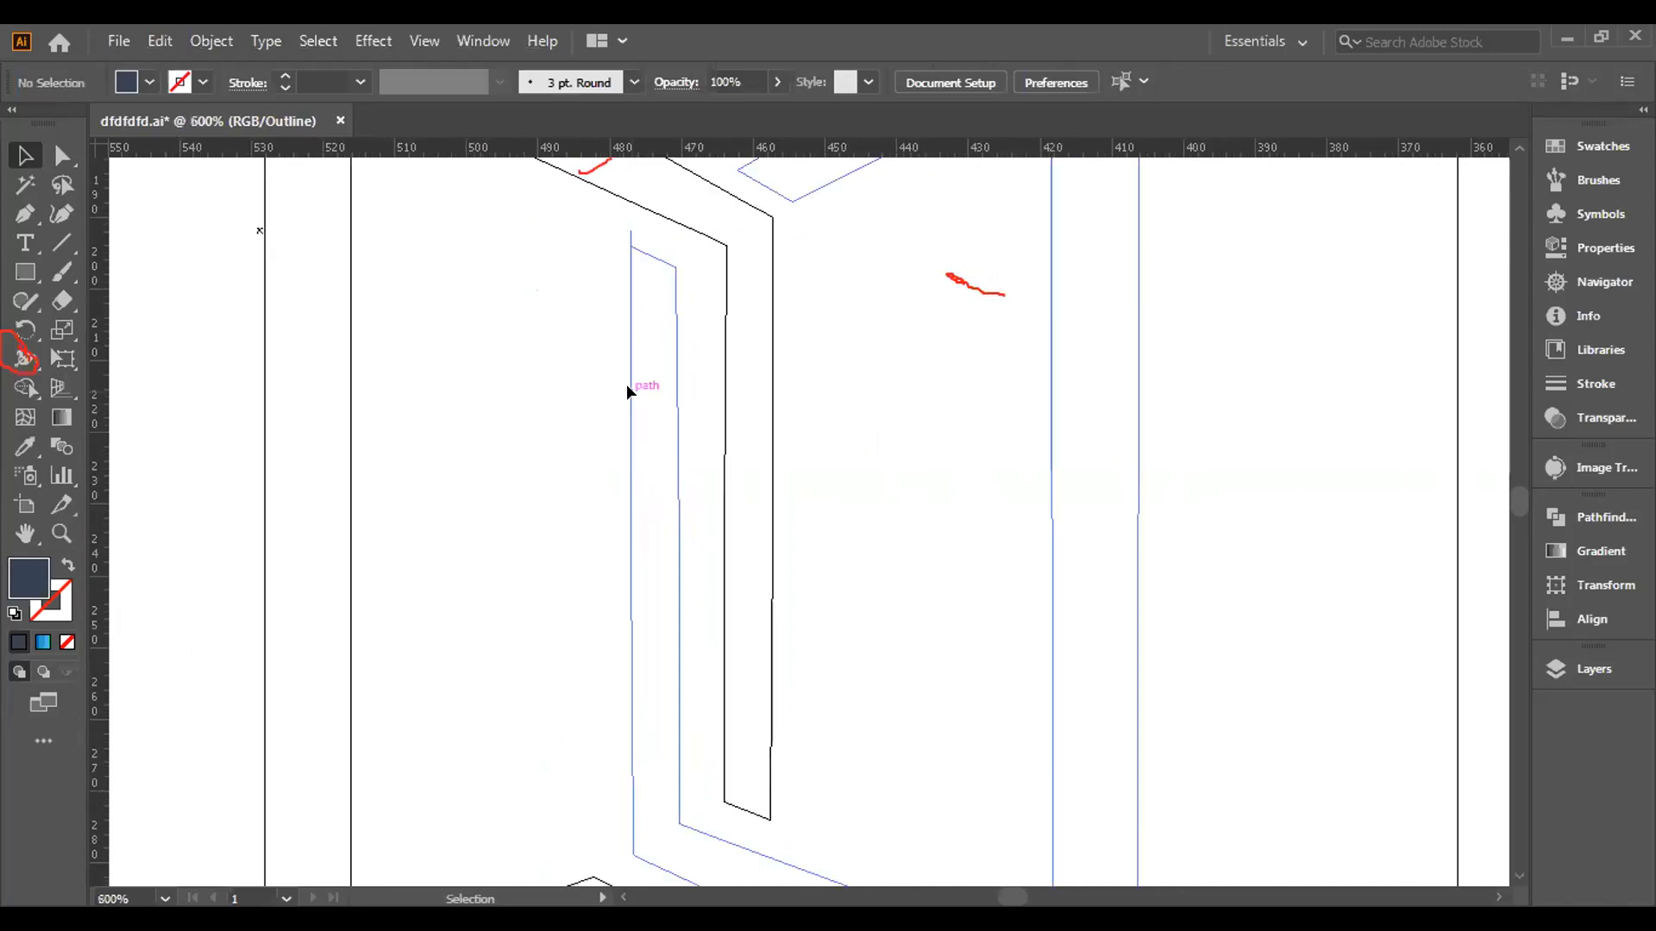
pyautogui.scroll(5, 628, 393)
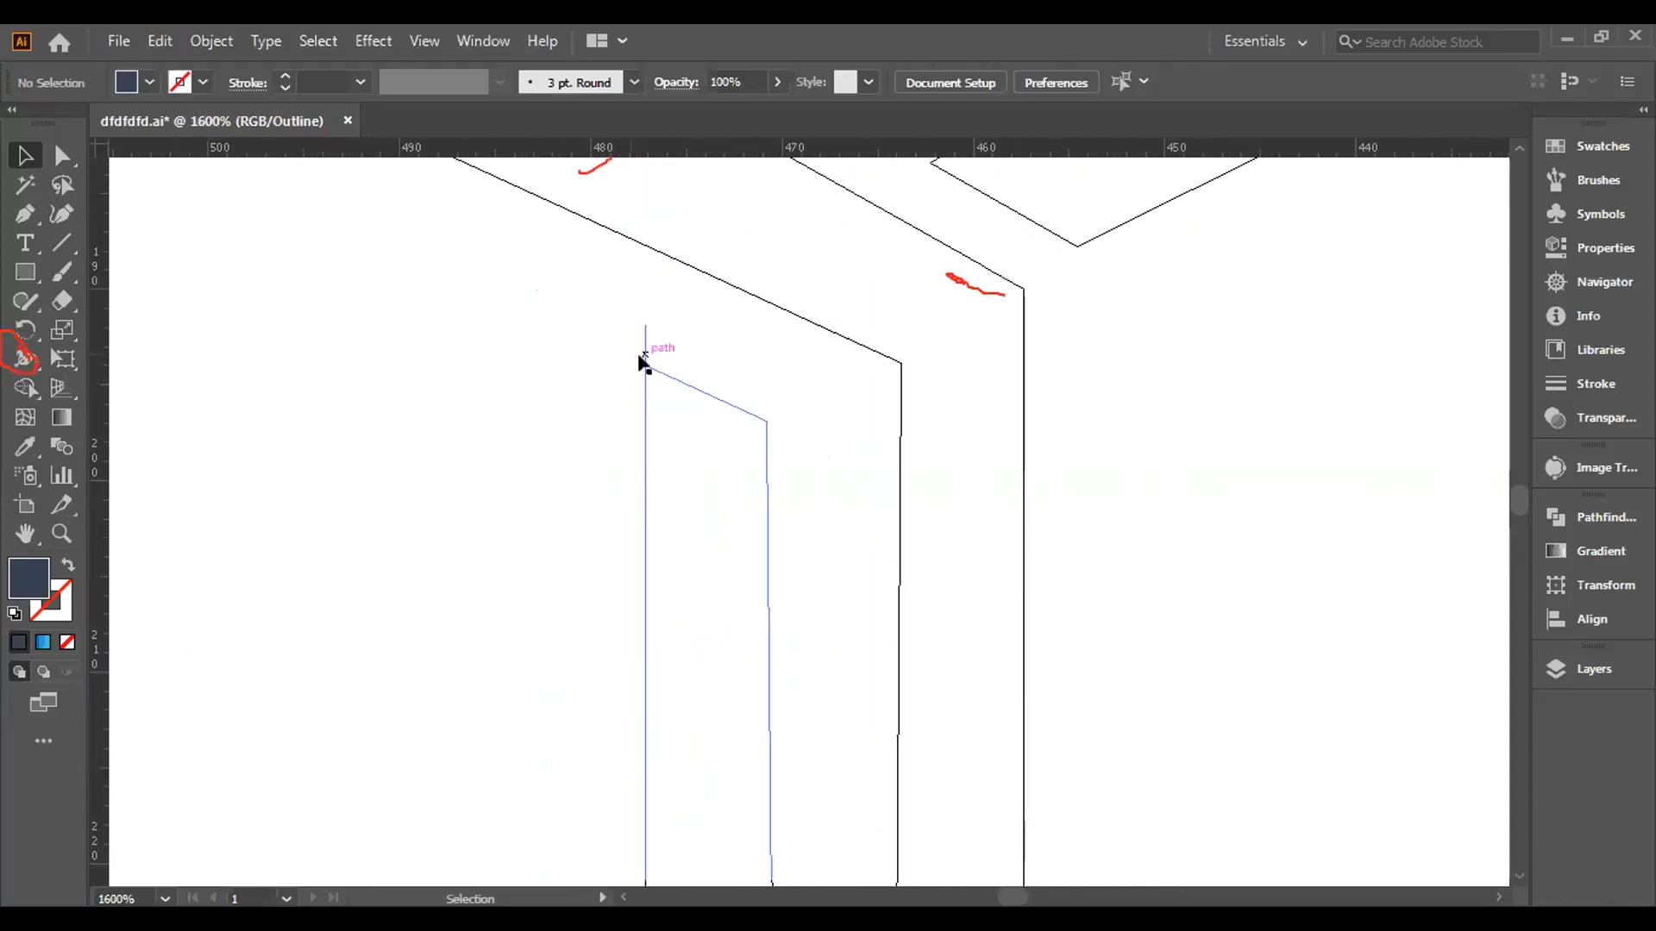
pyautogui.moveTo(641, 328); pyautogui.dragTo(590, 325)
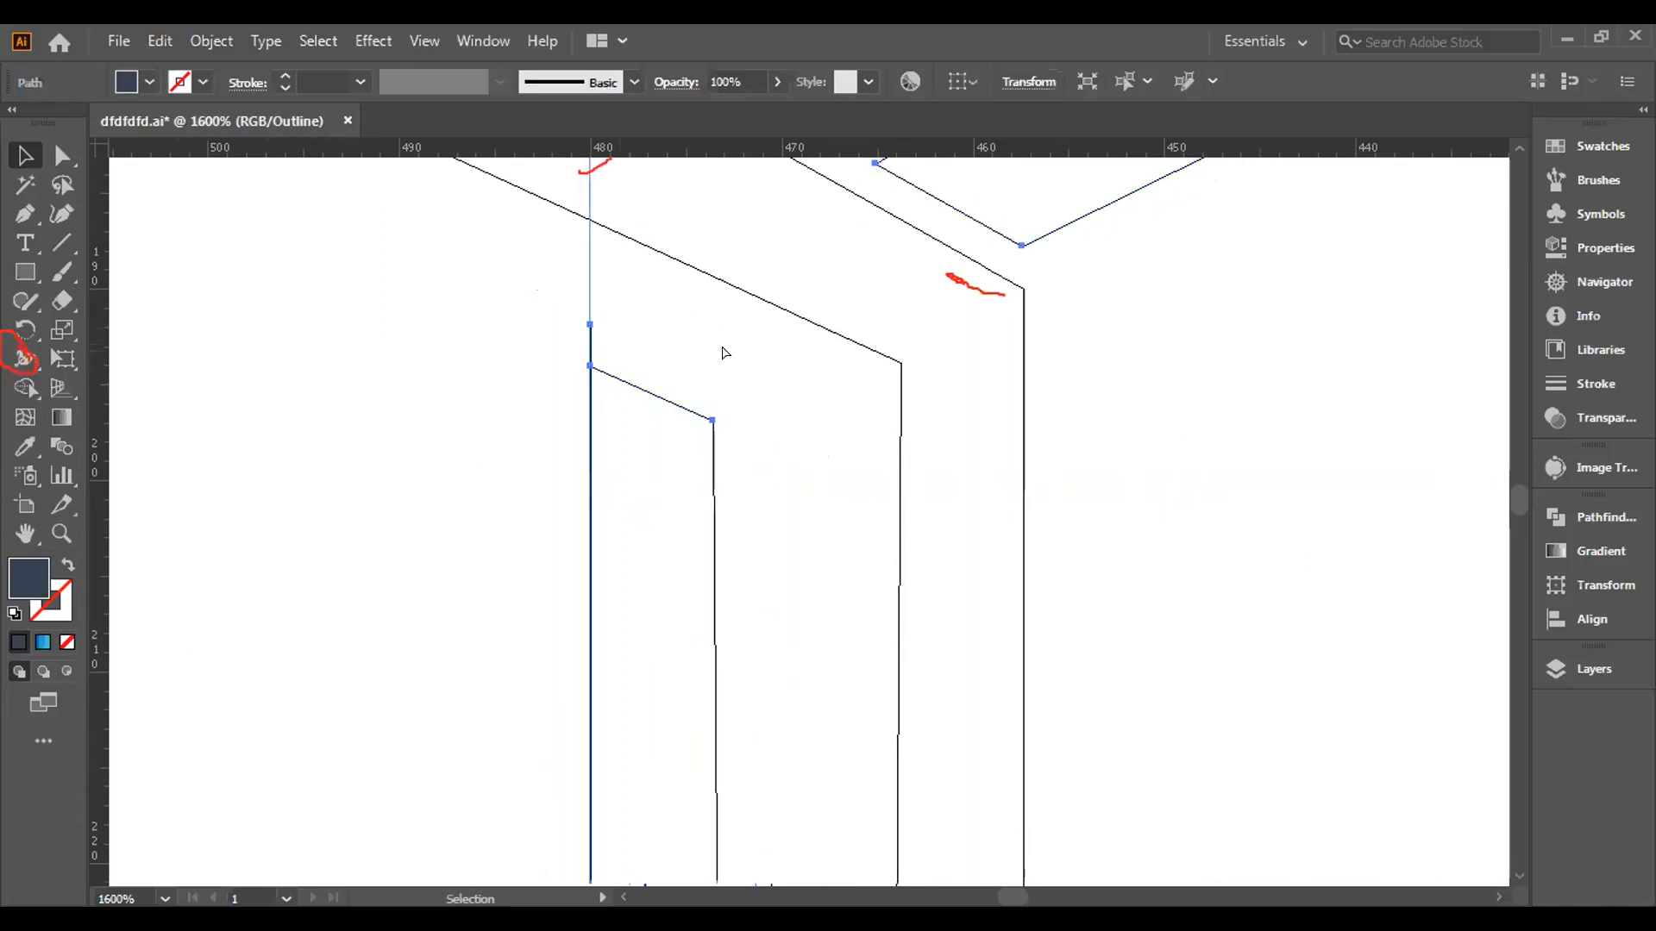
# Undo the recent anchor and path edits back to the state where the leftover piece atop the dark inner bar is a separate path.
pyautogui.hotkey('ctrl', 'z')
pyautogui.hotkey('ctrl', 'z')
pyautogui.hotkey('ctrl', 'z')
pyautogui.hotkey('ctrl', 'z')
pyautogui.hotkey('ctrl', 'z')
pyautogui.hotkey('ctrl', 'z')
pyautogui.hotkey('ctrl', 'z')
pyautogui.hotkey('ctrl', 'z')
pyautogui.hotkey('ctrl', 'z')
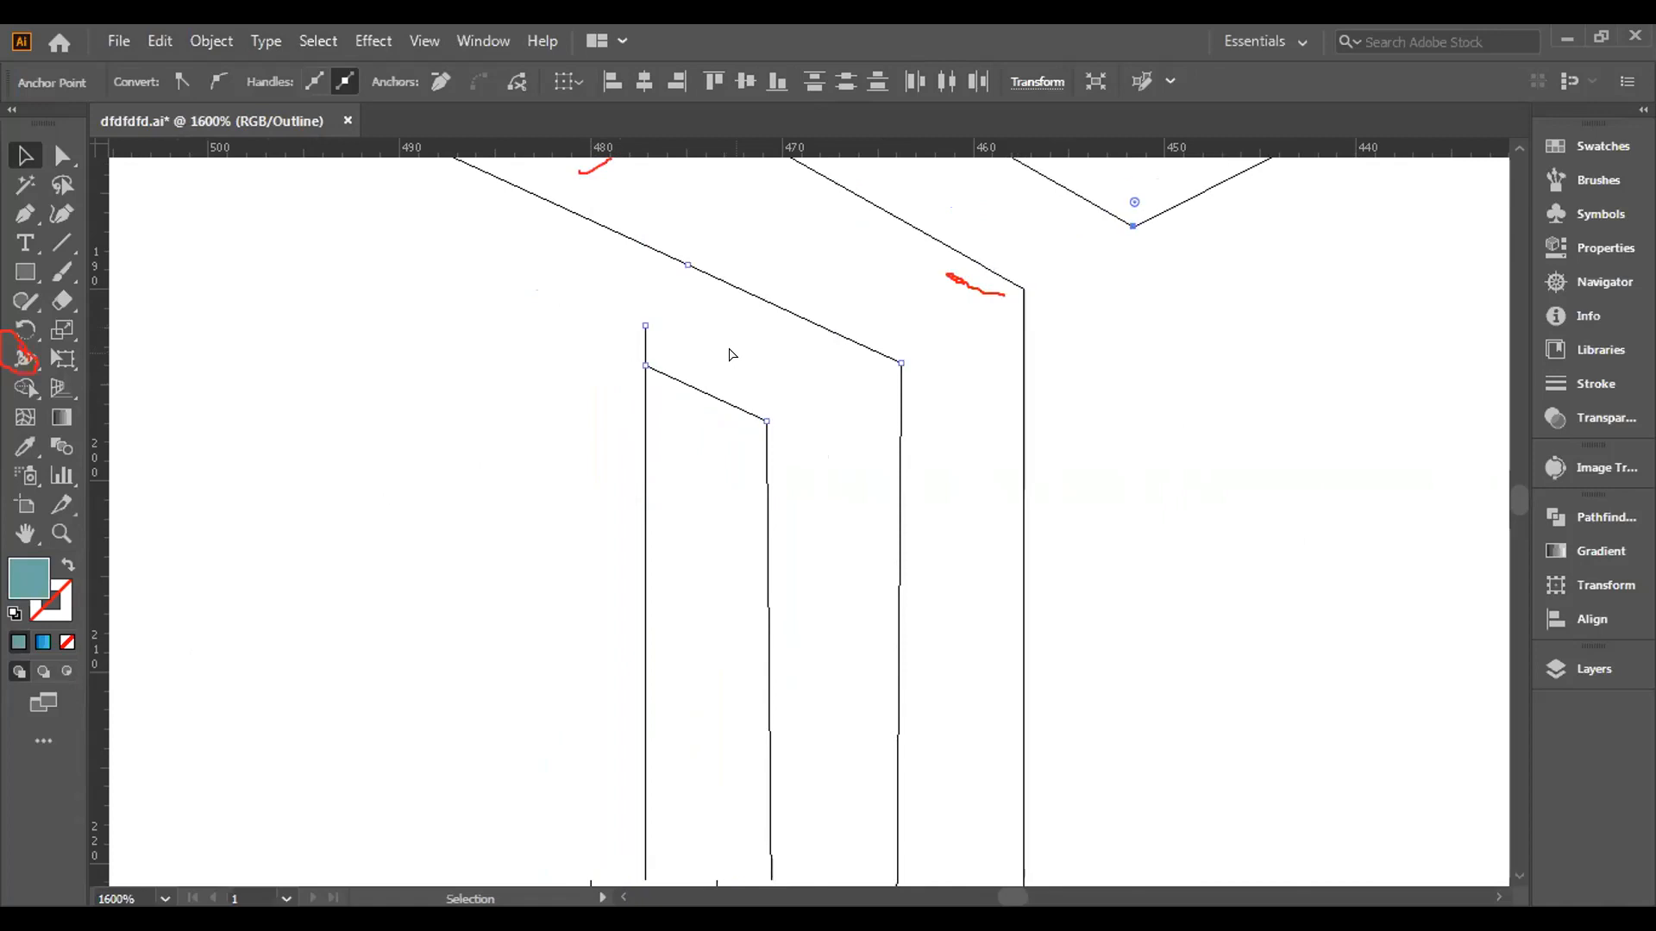
pyautogui.hotkey('ctrl', 'z')
pyautogui.hotkey('ctrl', 'z')
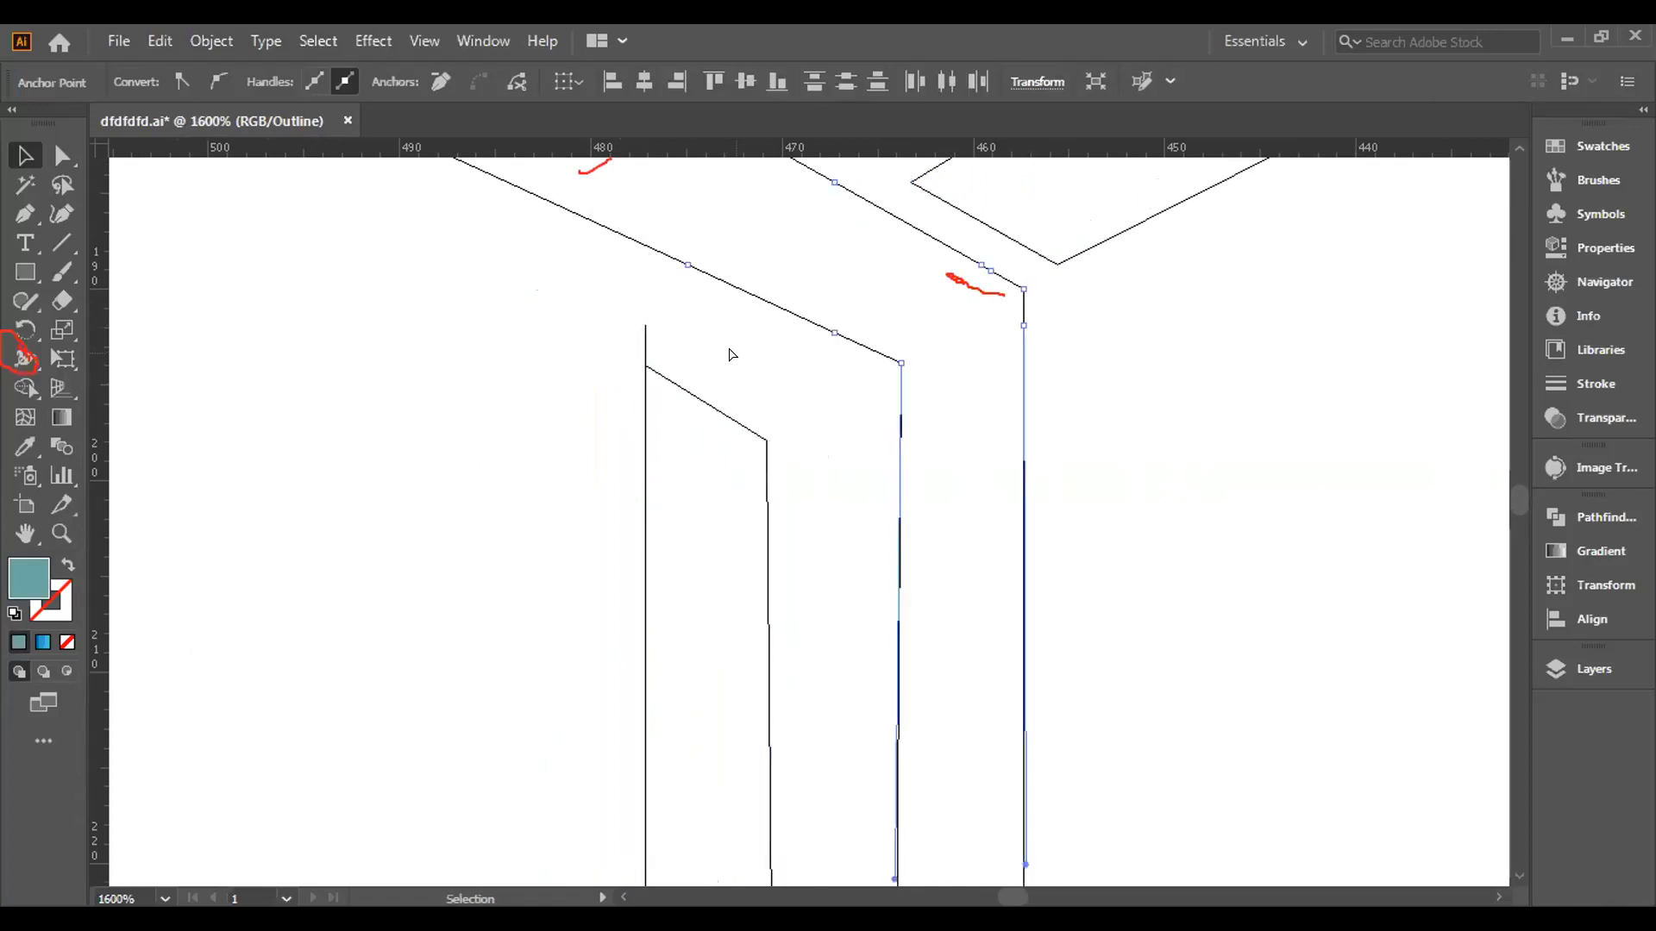
pyautogui.hotkey('ctrl', 'z')
pyautogui.hotkey('ctrl', 'z')
pyautogui.hotkey('ctrl', 'z')
pyautogui.hotkey('ctrl', 'z')
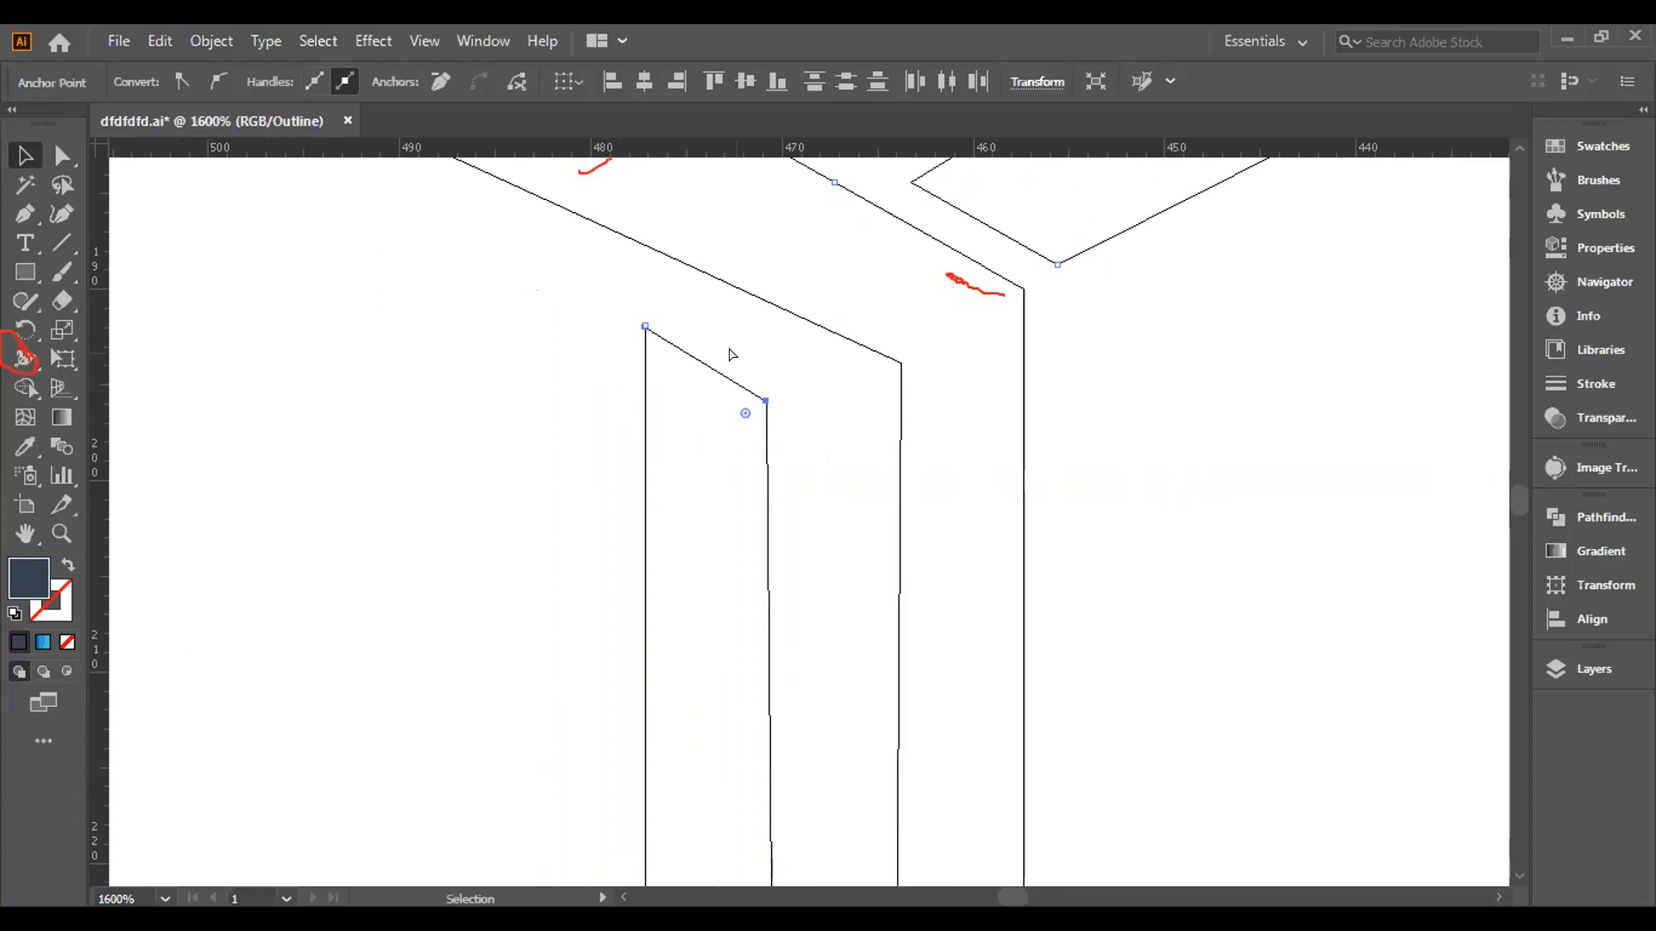
pyautogui.hotkey('ctrl', 'z')
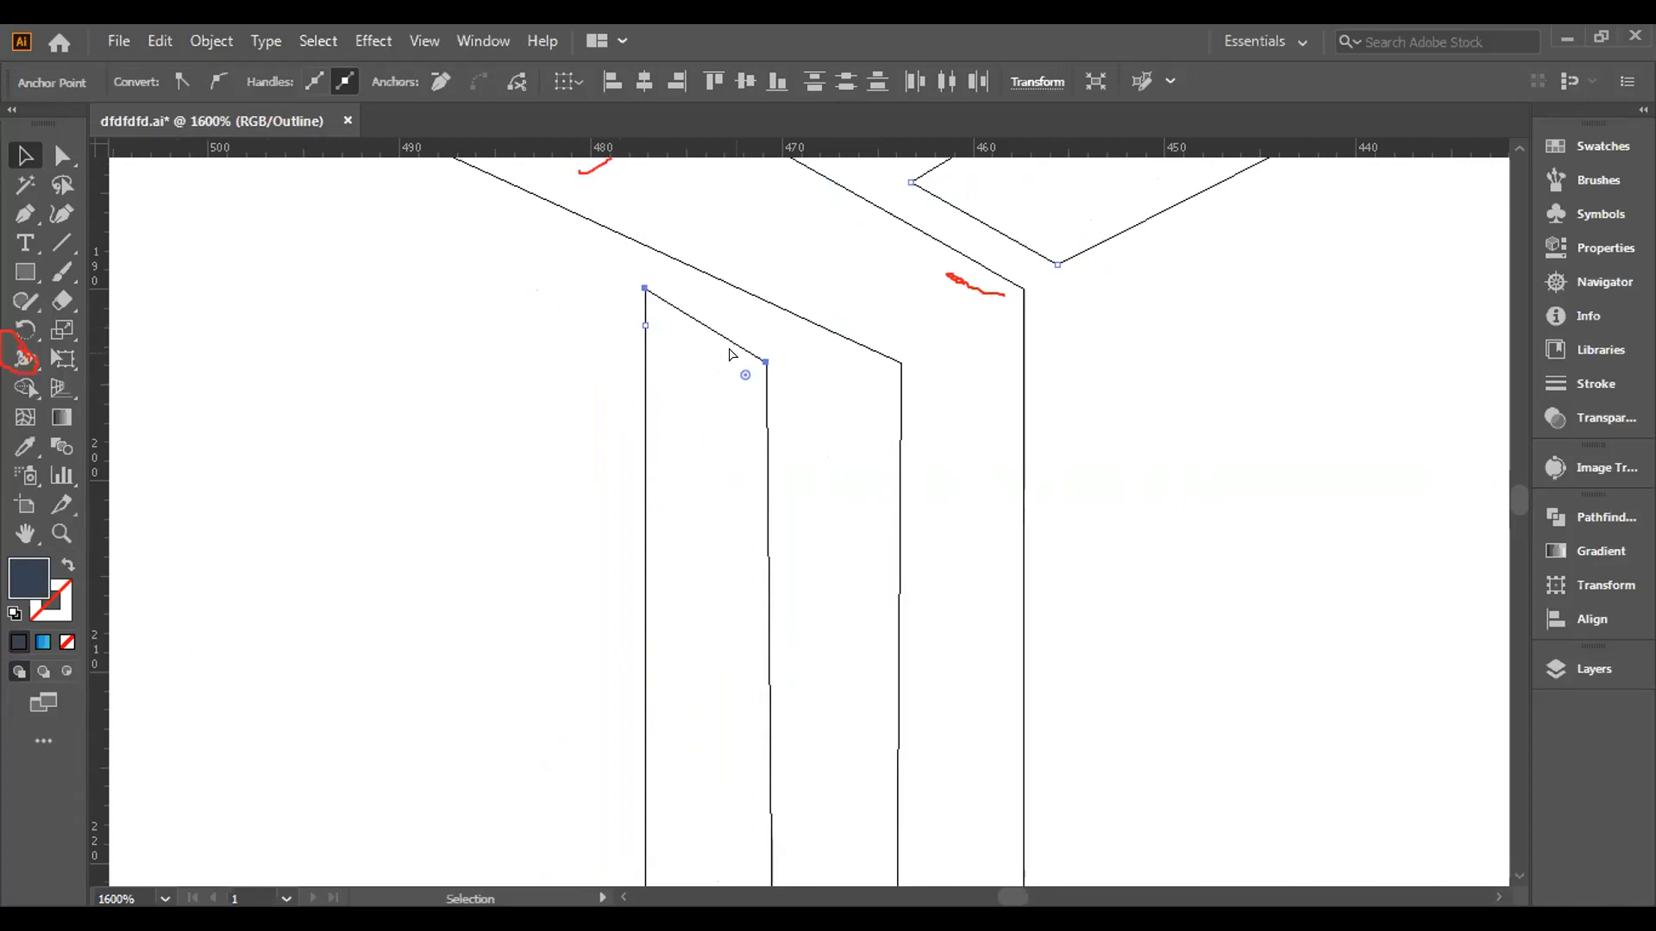
pyautogui.hotkey('ctrl', 'z')
pyautogui.hotkey('ctrl', 'z')
pyautogui.hotkey('ctrl', 'z')
pyautogui.hotkey('ctrl', 'z')
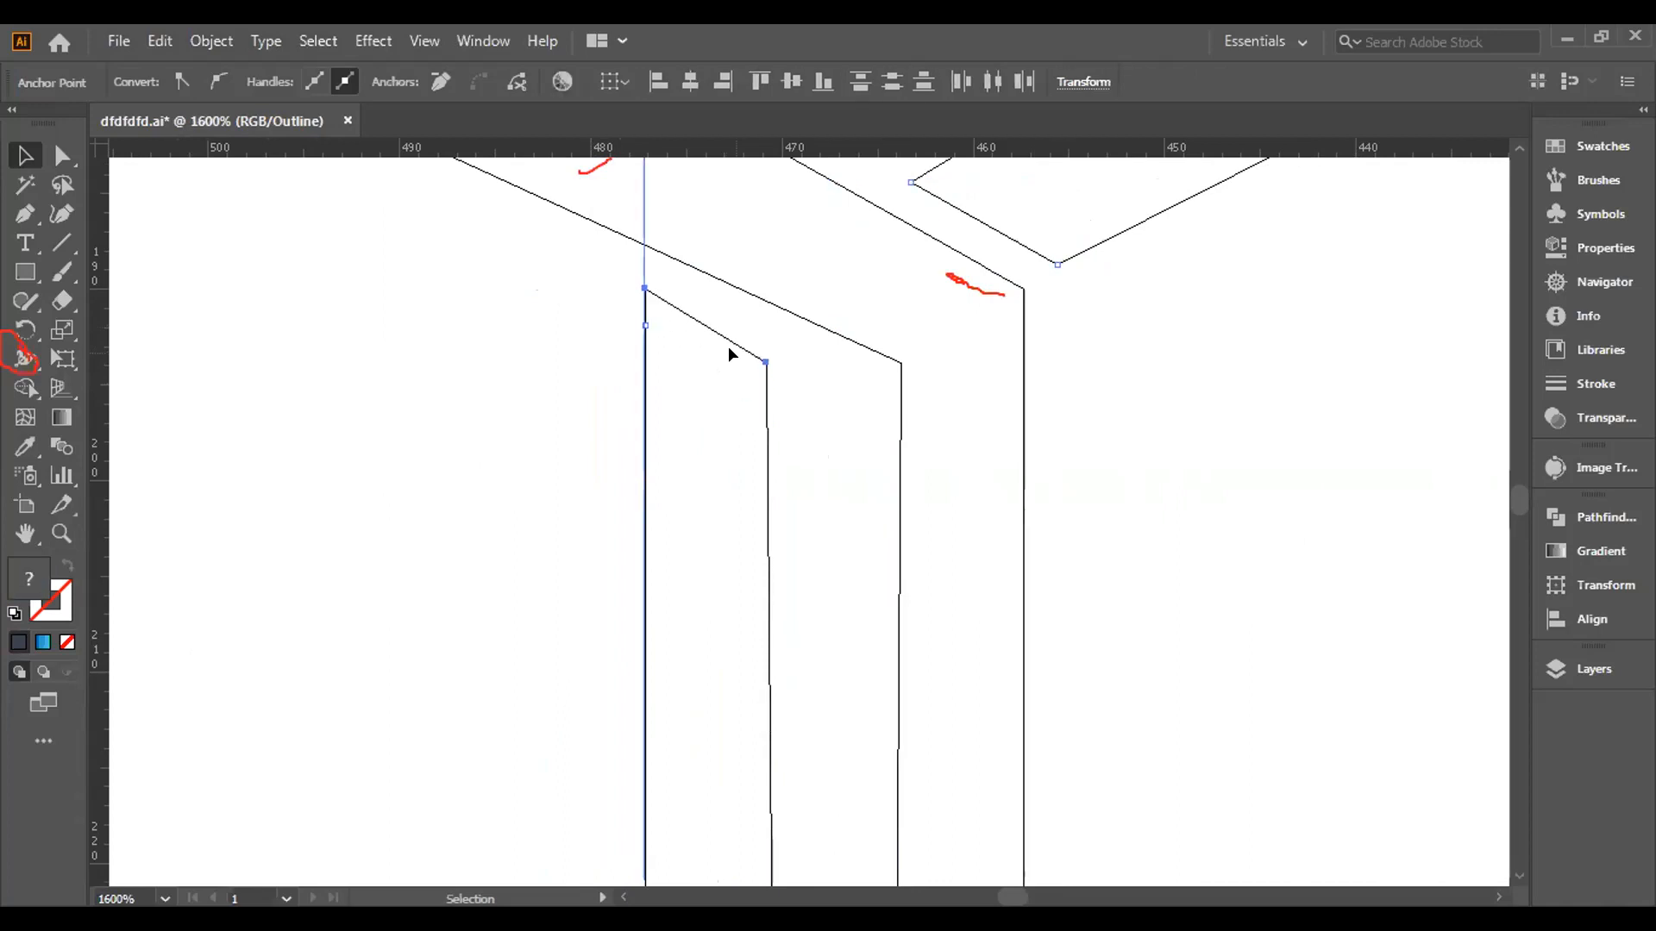
pyautogui.hotkey('ctrl', 'z')
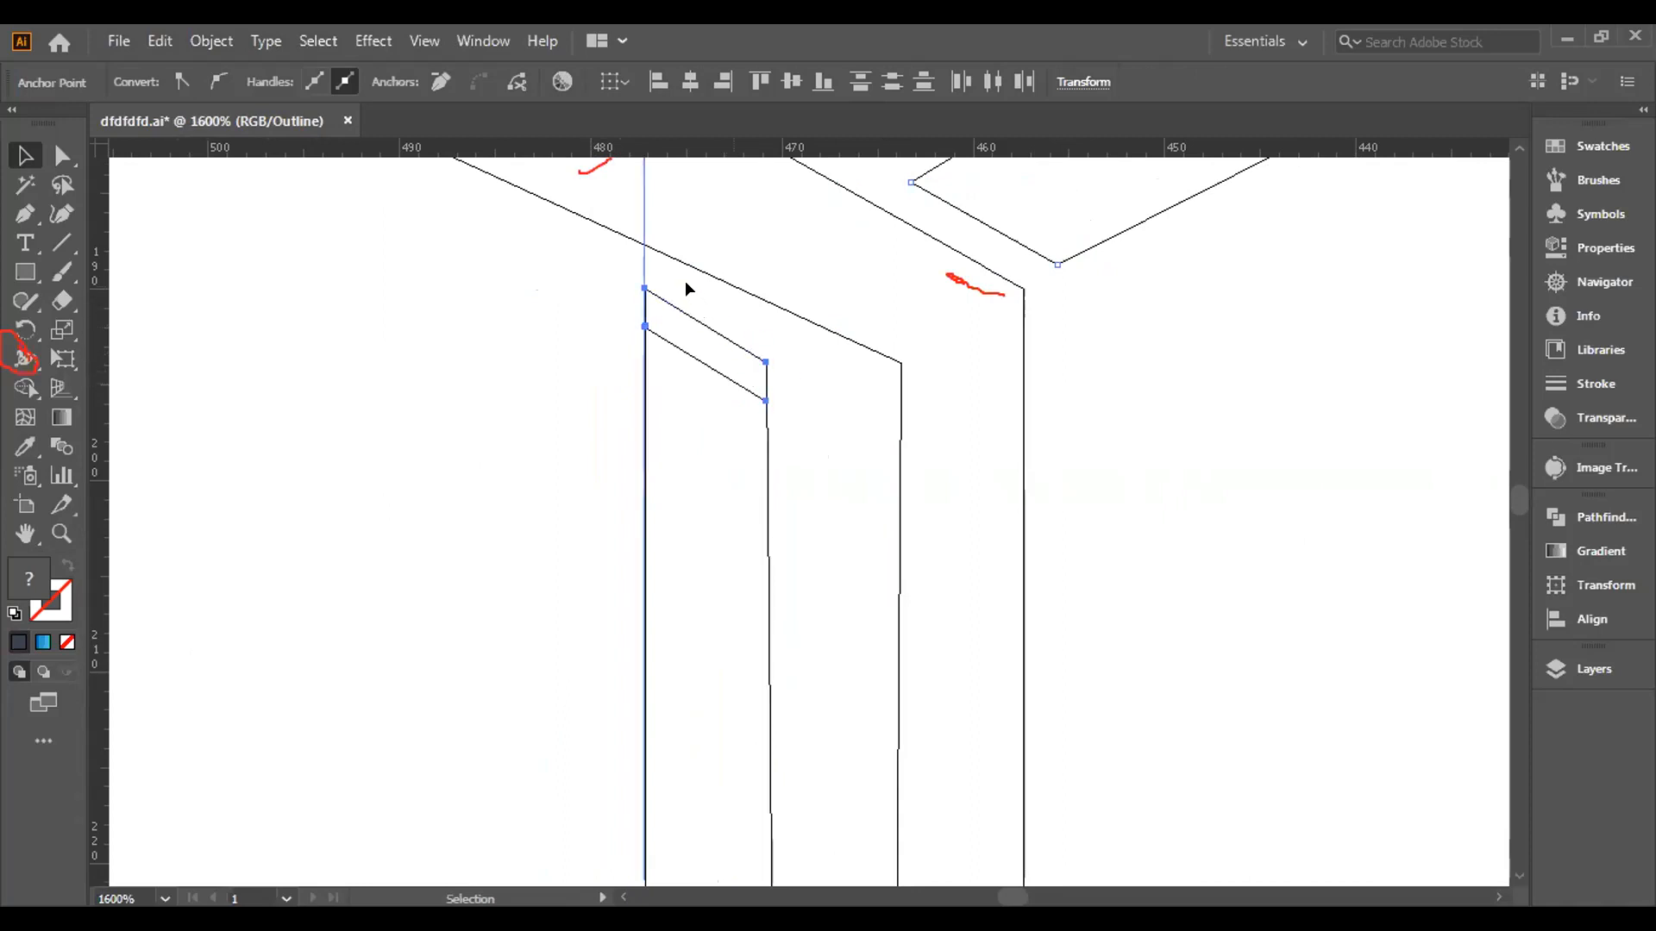
# Delete the unfilled leftover path crossing the upper end of the dark inner bar.
pyautogui.click(535, 299)
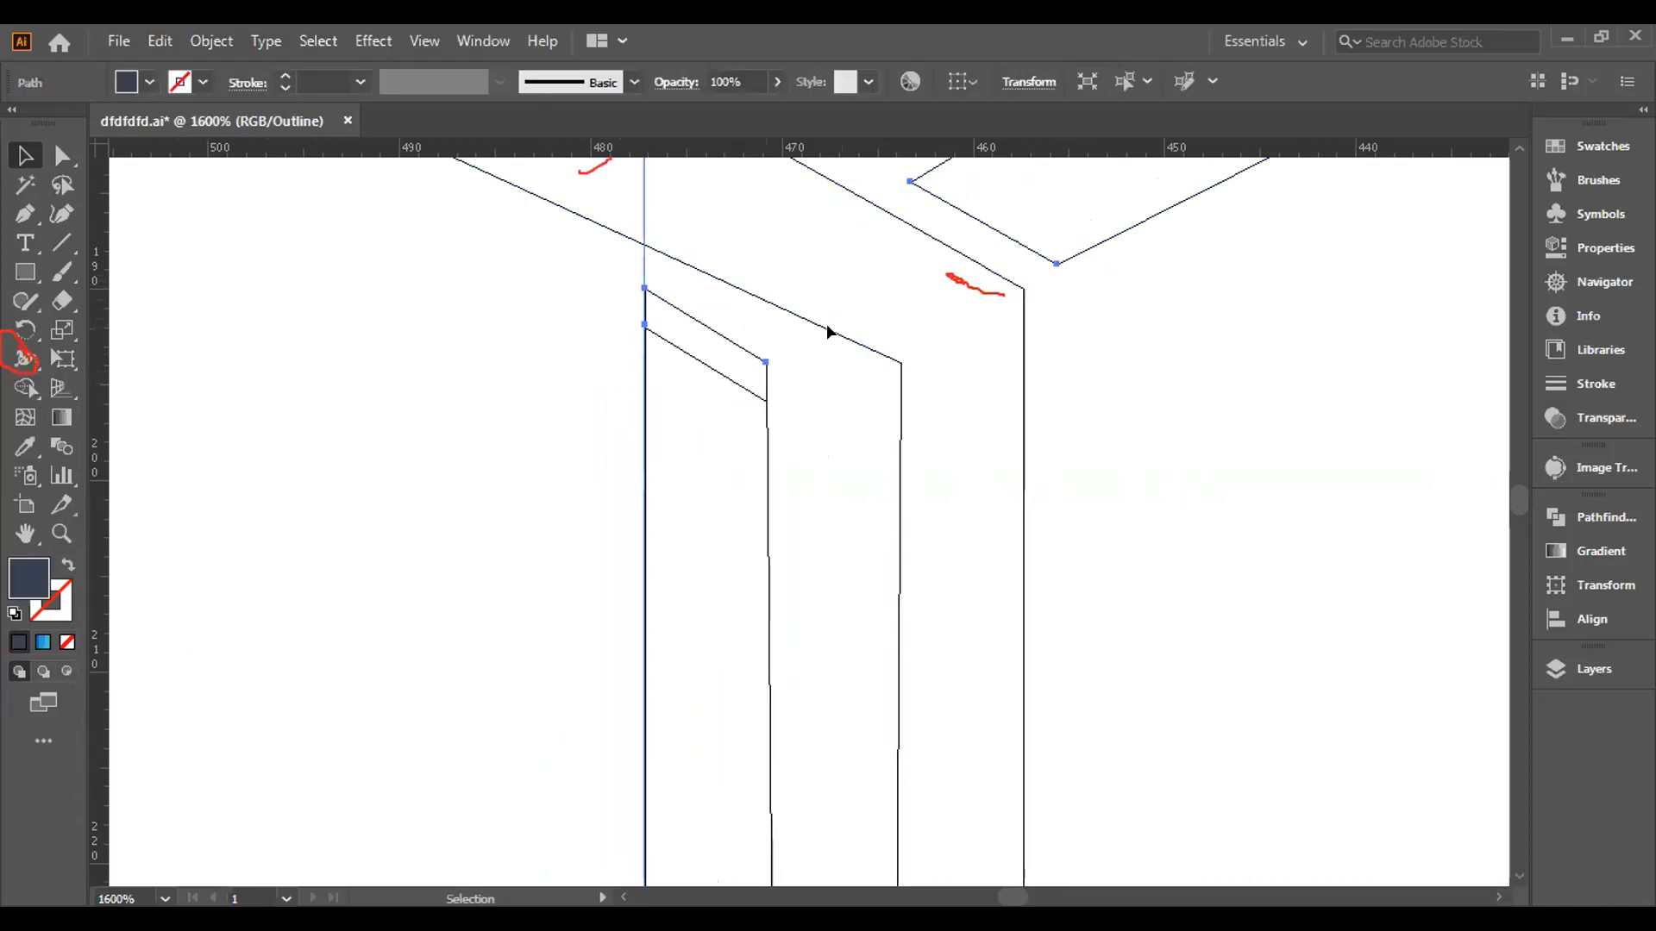
pyautogui.click(690, 363)
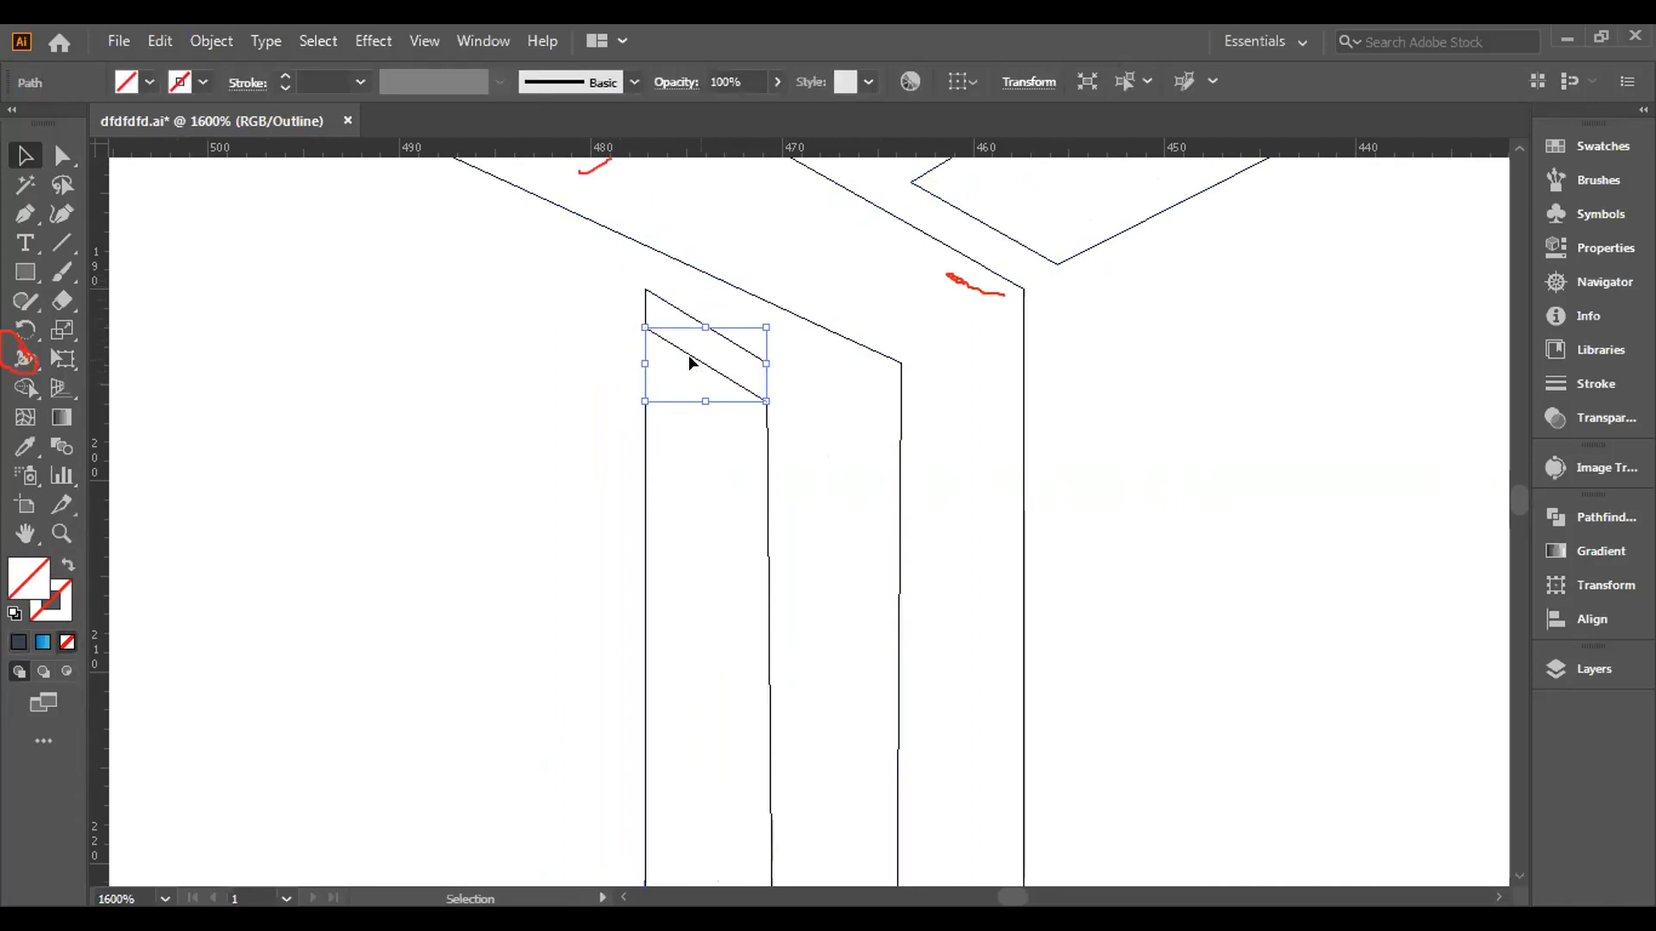
pyautogui.click(572, 360)
pyautogui.scroll(-3, 572, 360)
pyautogui.scroll(-3, 573, 359)
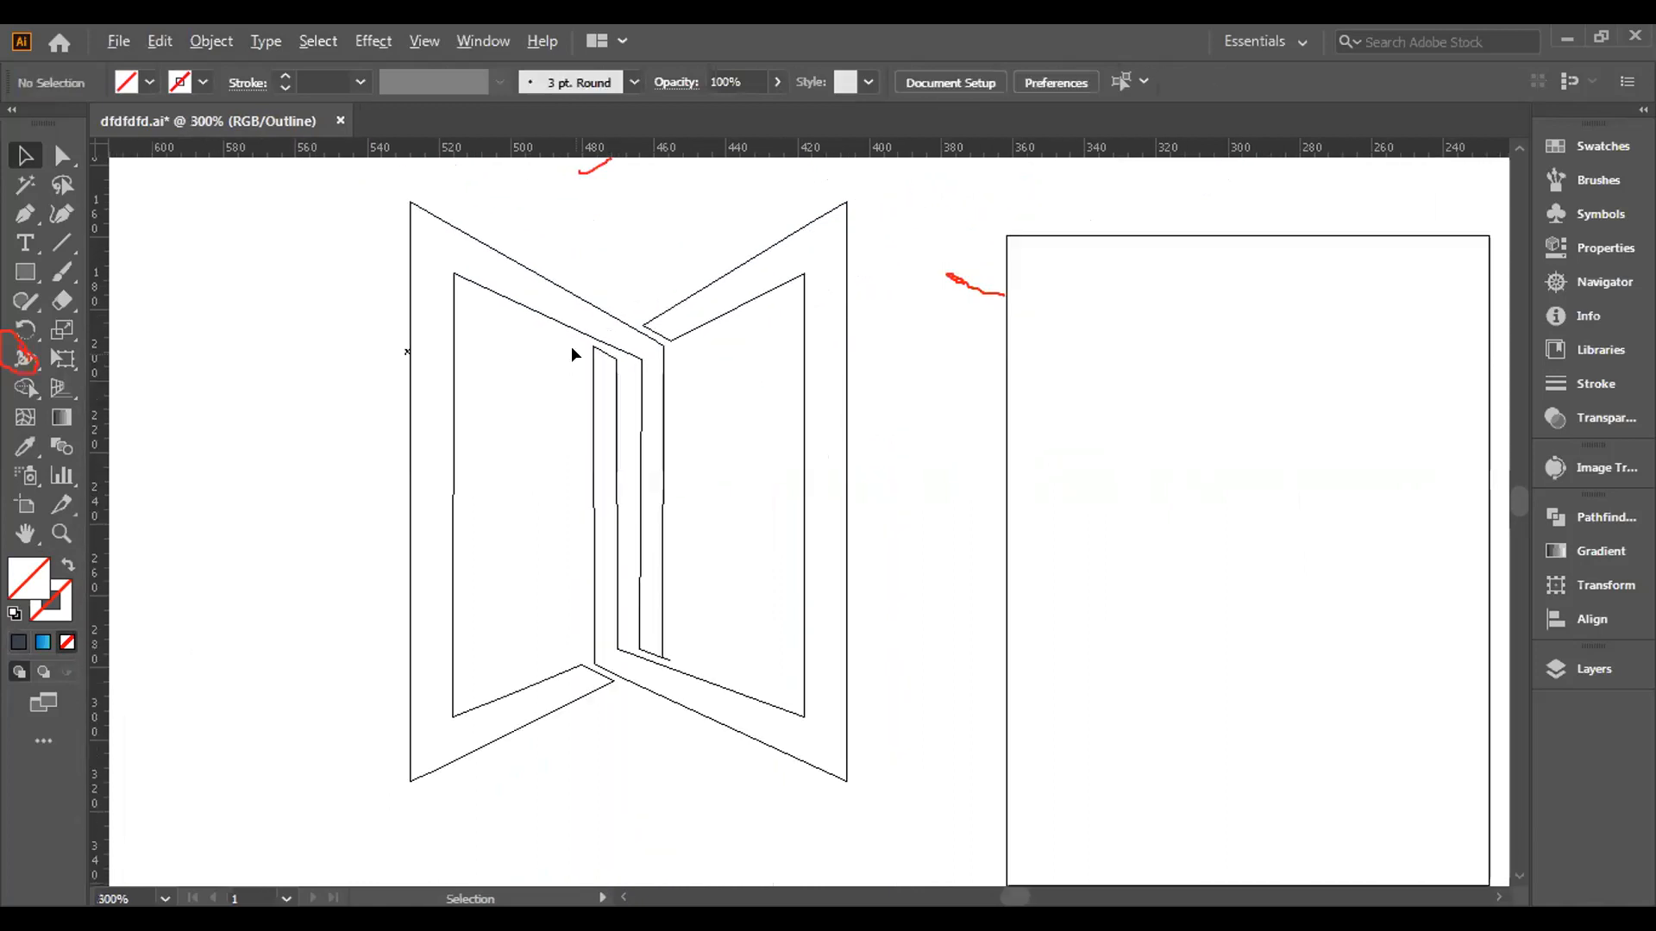
# Delete the stray path at the lower end of the teal inner bar and return to Preview view.
pyautogui.scroll(5, 663, 615)
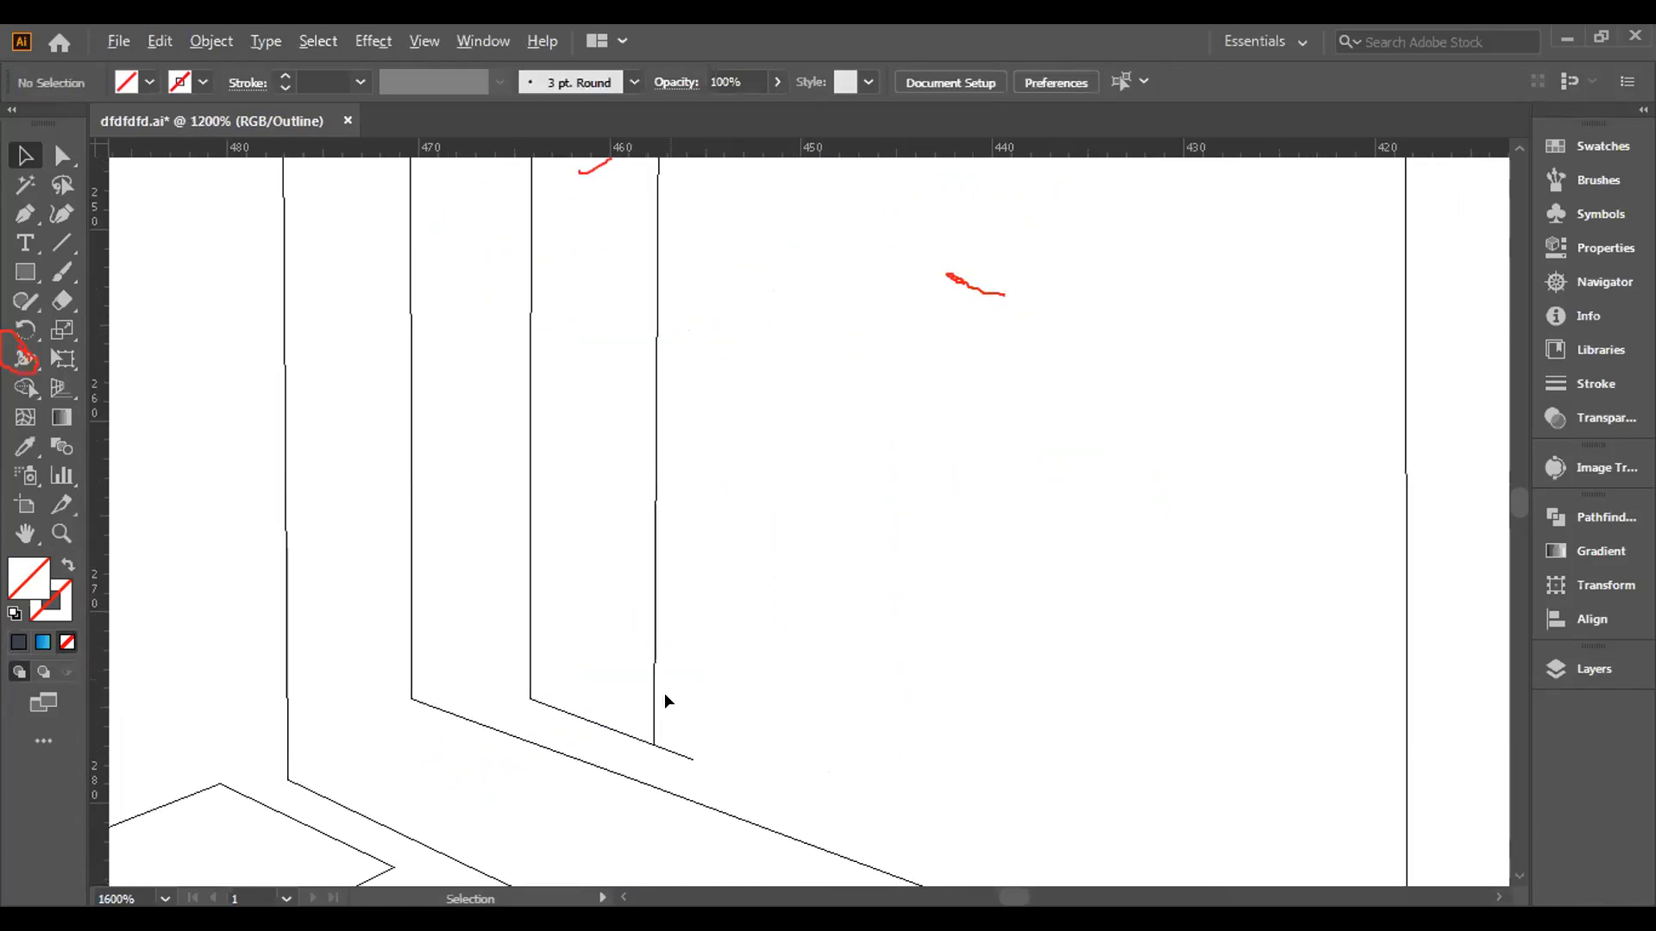
pyautogui.click(672, 754)
pyautogui.press('Delete')
pyautogui.scroll(-3, 680, 770)
pyautogui.scroll(-2, 680, 772)
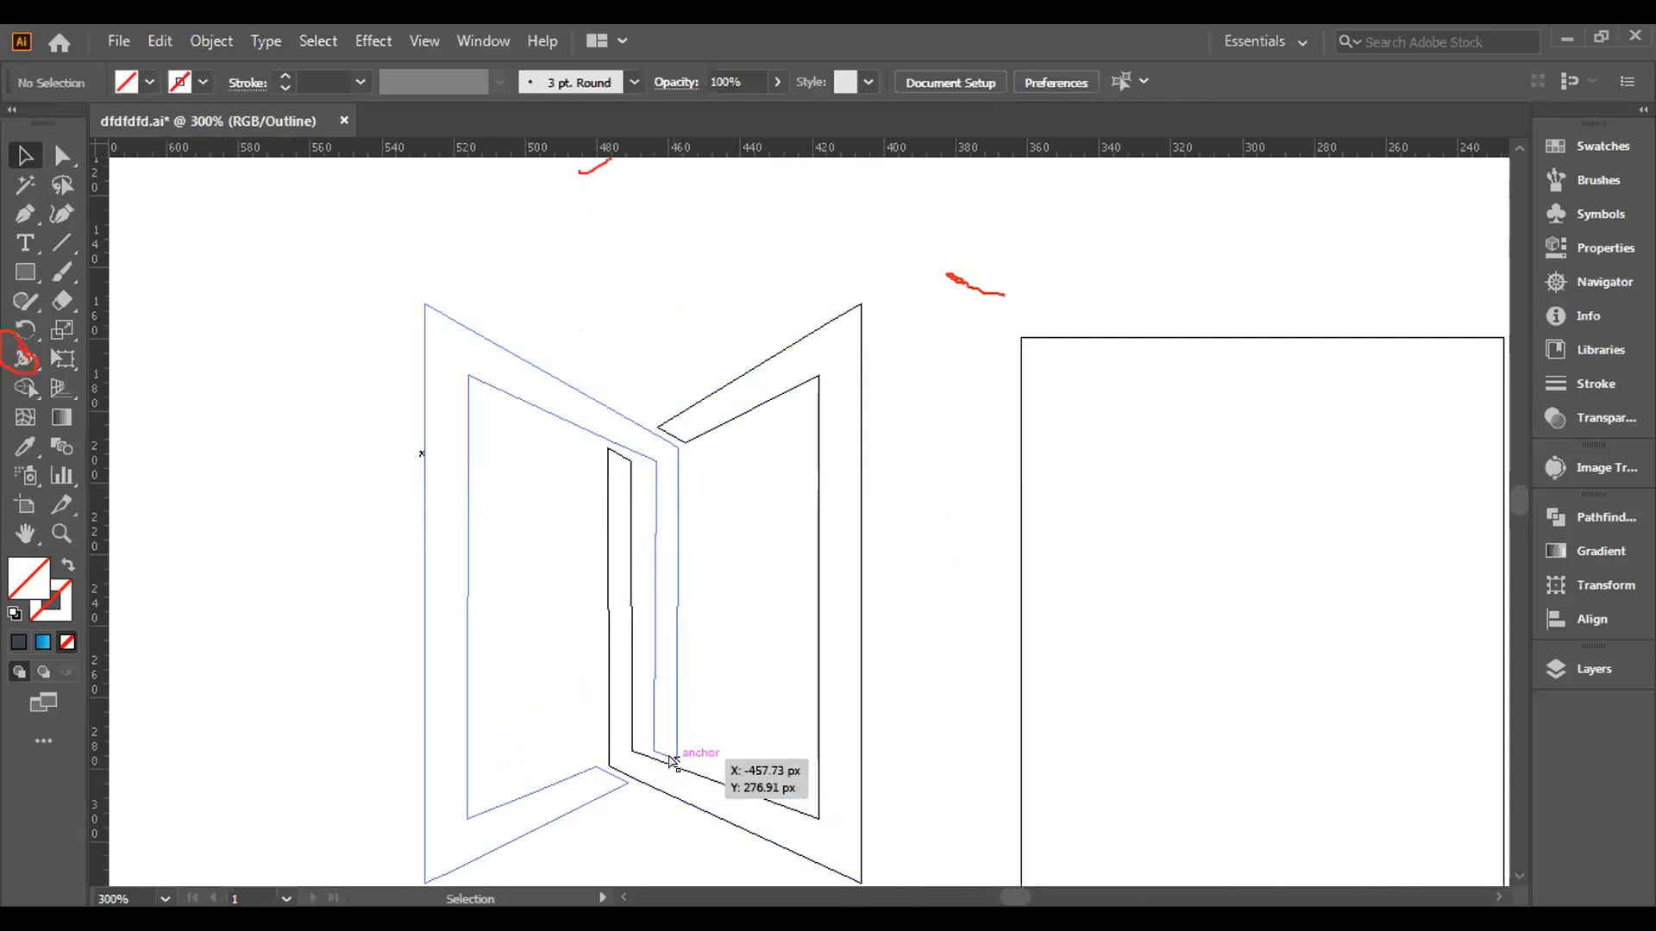
pyautogui.hotkey('ctrl', 'y')
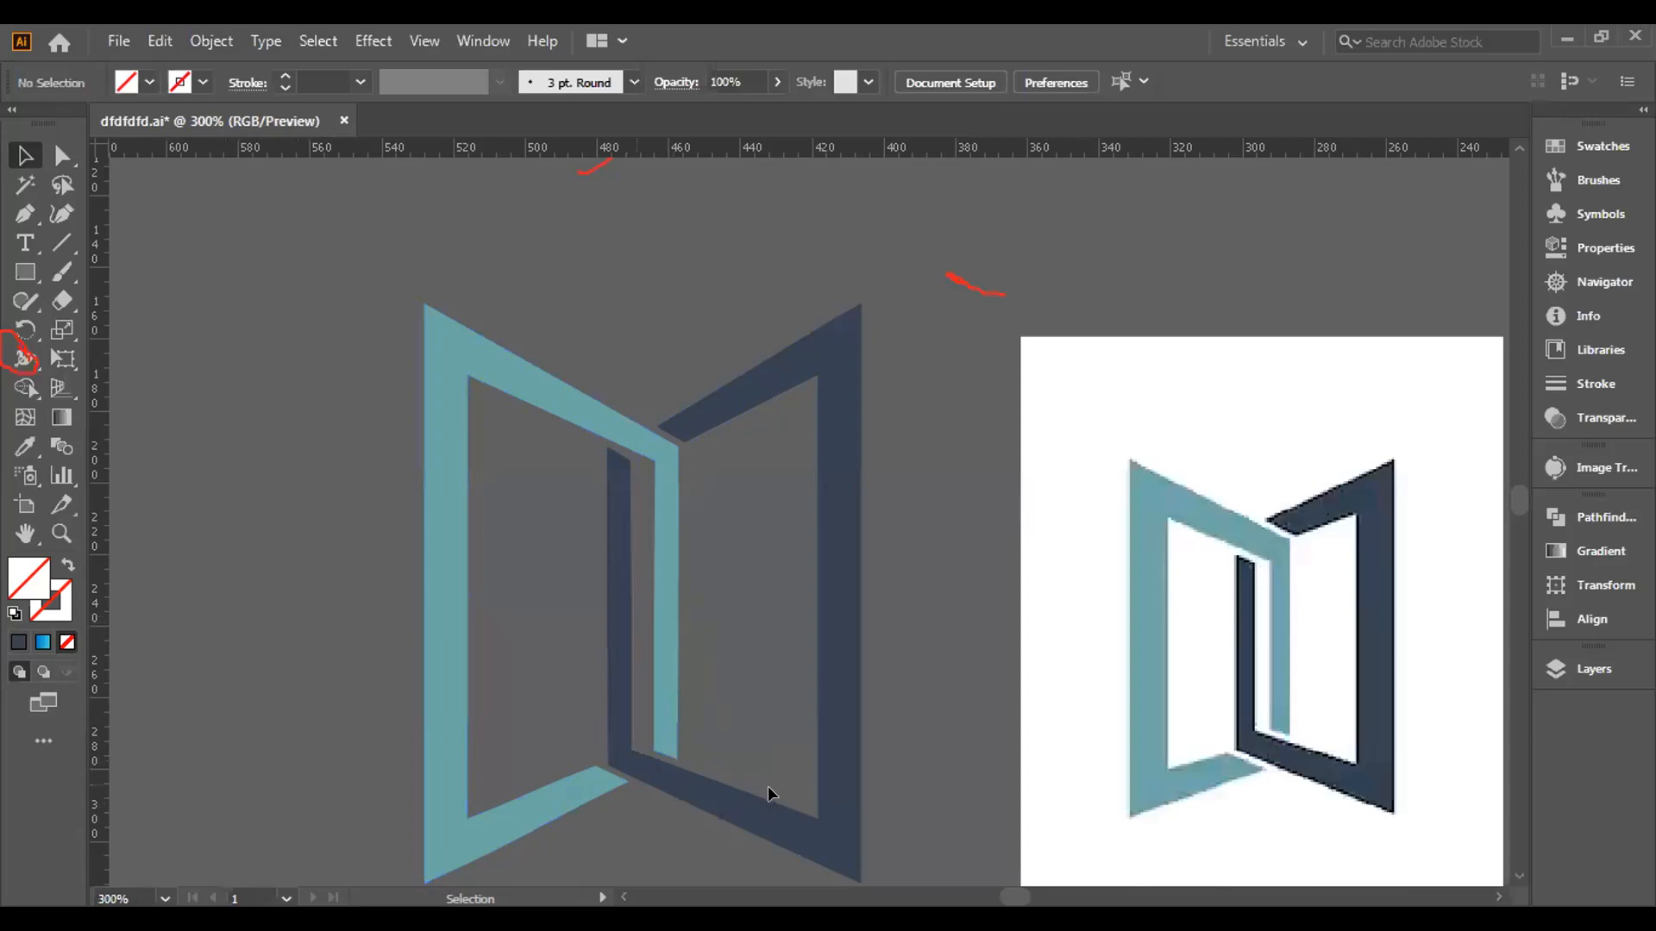
# Nudge the whole dark shape 1 px to the right and deselect it.
pyautogui.click(826, 703)
pyautogui.press('Right')
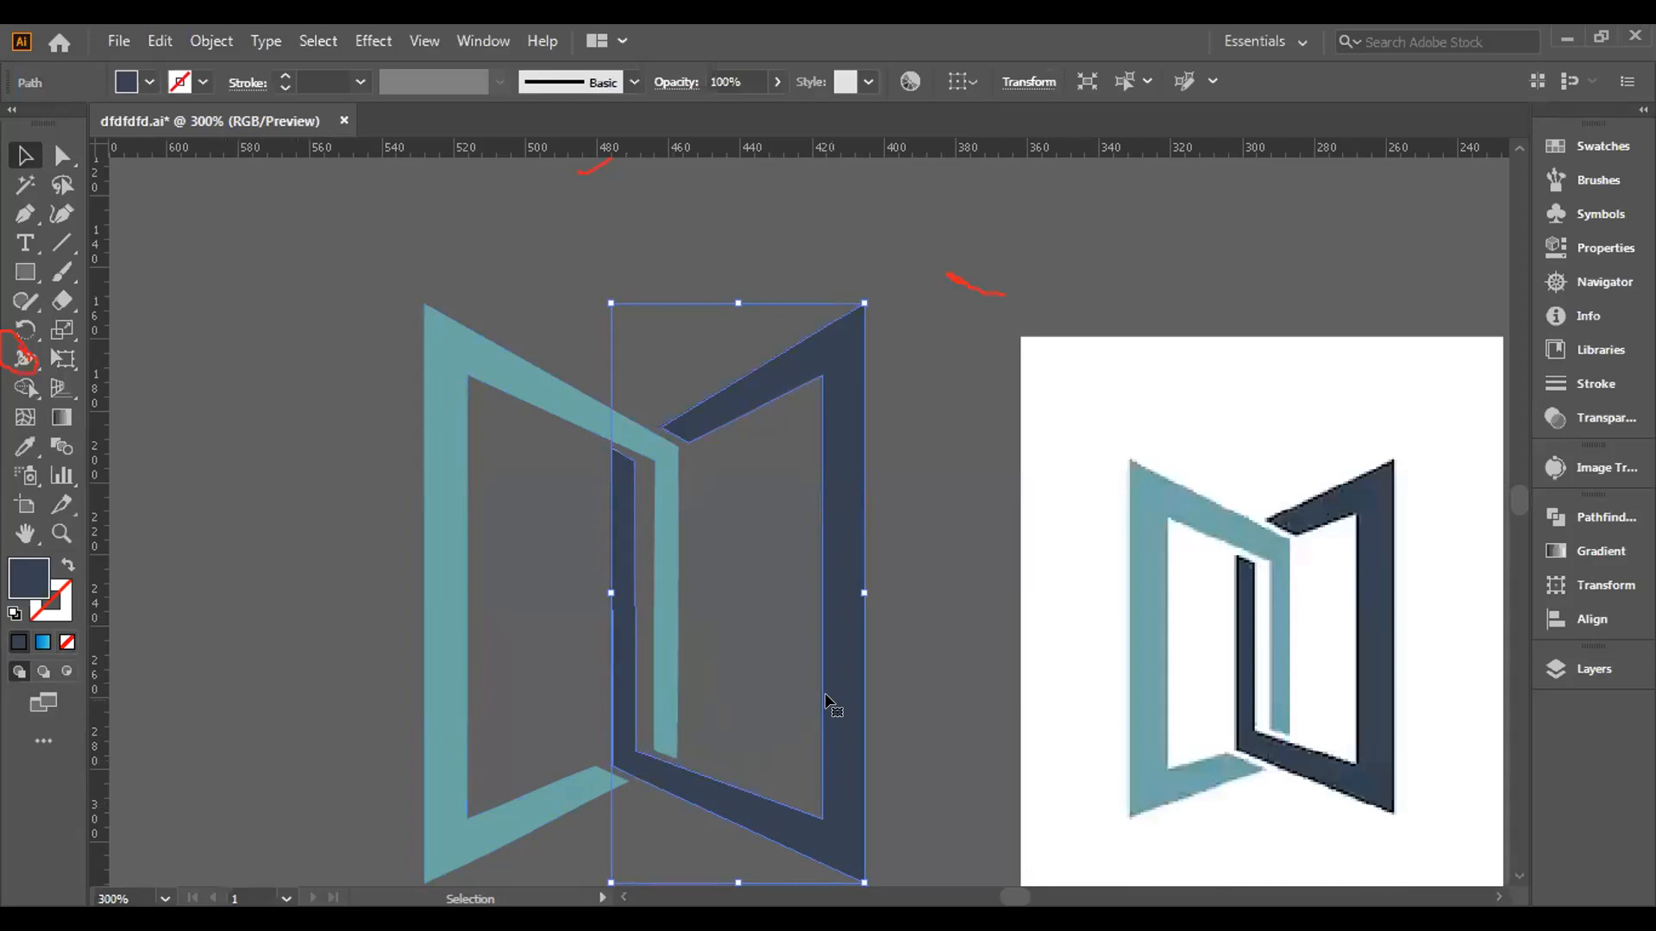
pyautogui.click(942, 448)
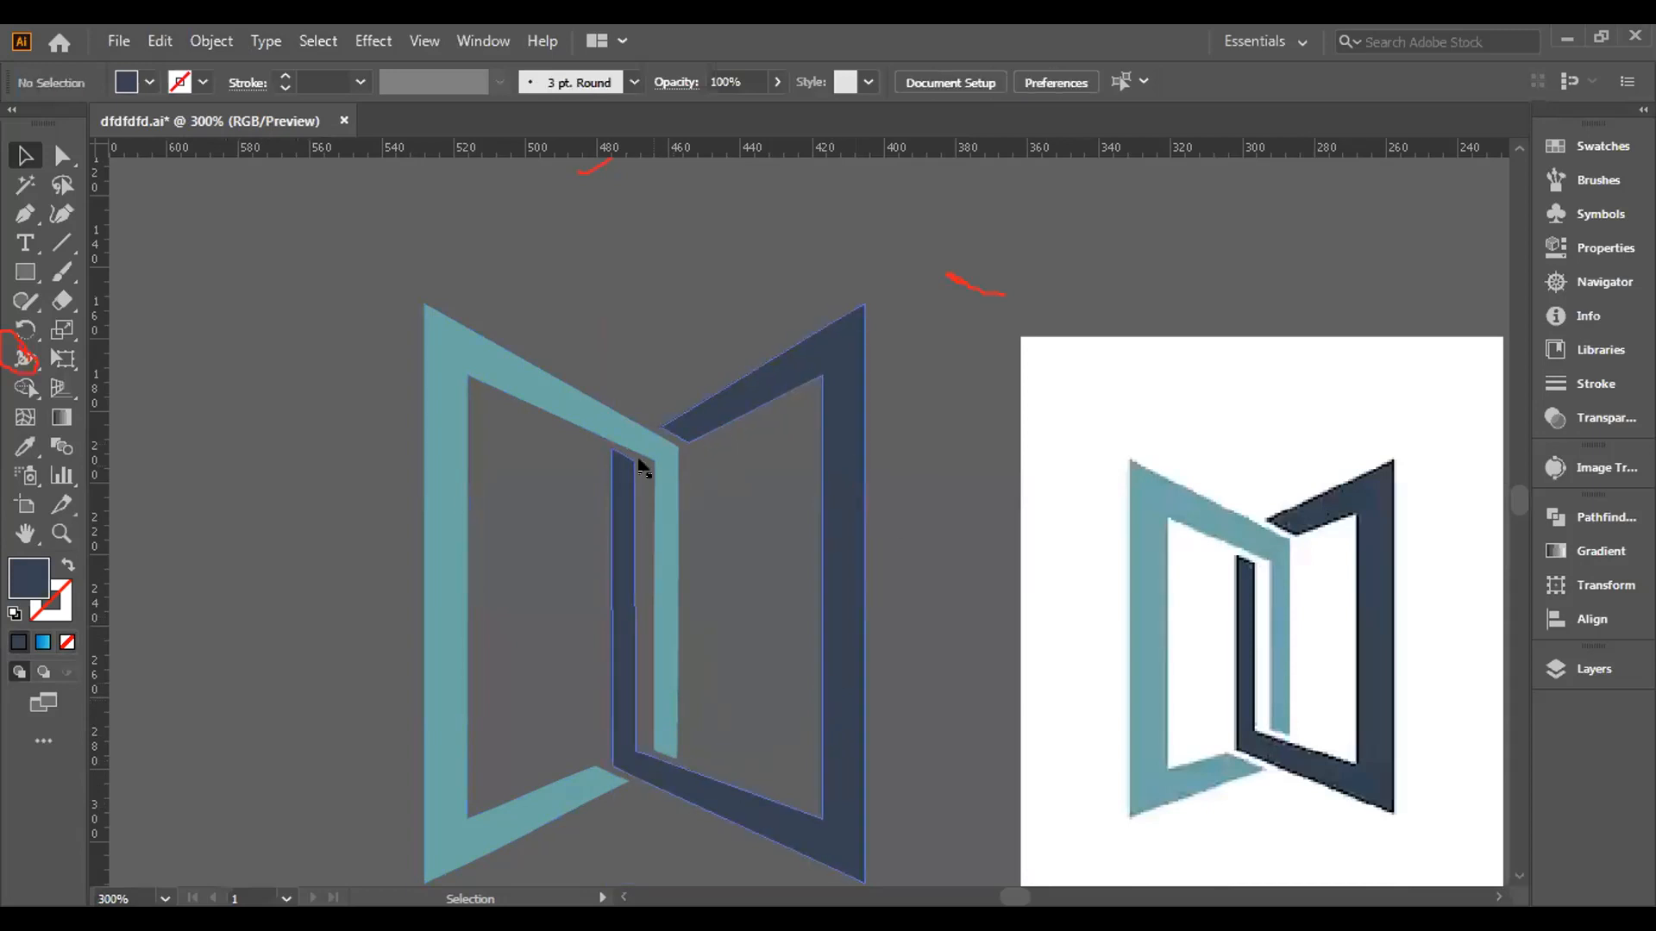
# Lower the two top corner anchors of the dark inner bar by 1 px without shifting them sideways.
pyautogui.scroll(4, 613, 462)
pyautogui.press('a')
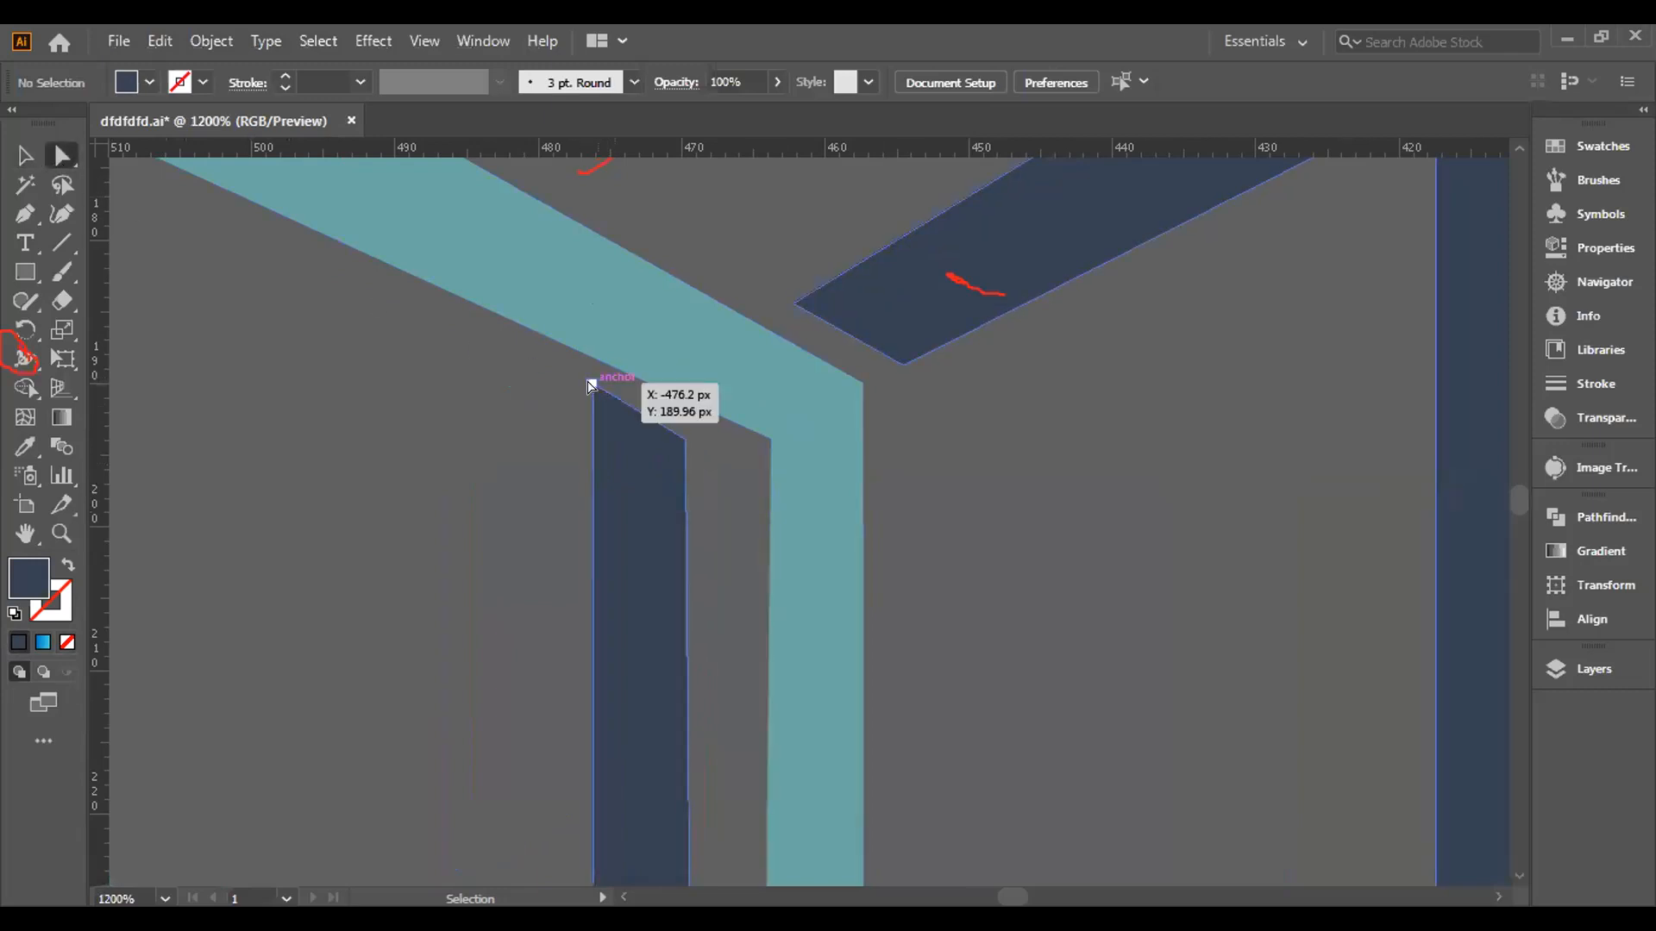
pyautogui.click(592, 386)
pyautogui.keyDown('shift'); pyautogui.click(688, 441); pyautogui.keyUp('shift')
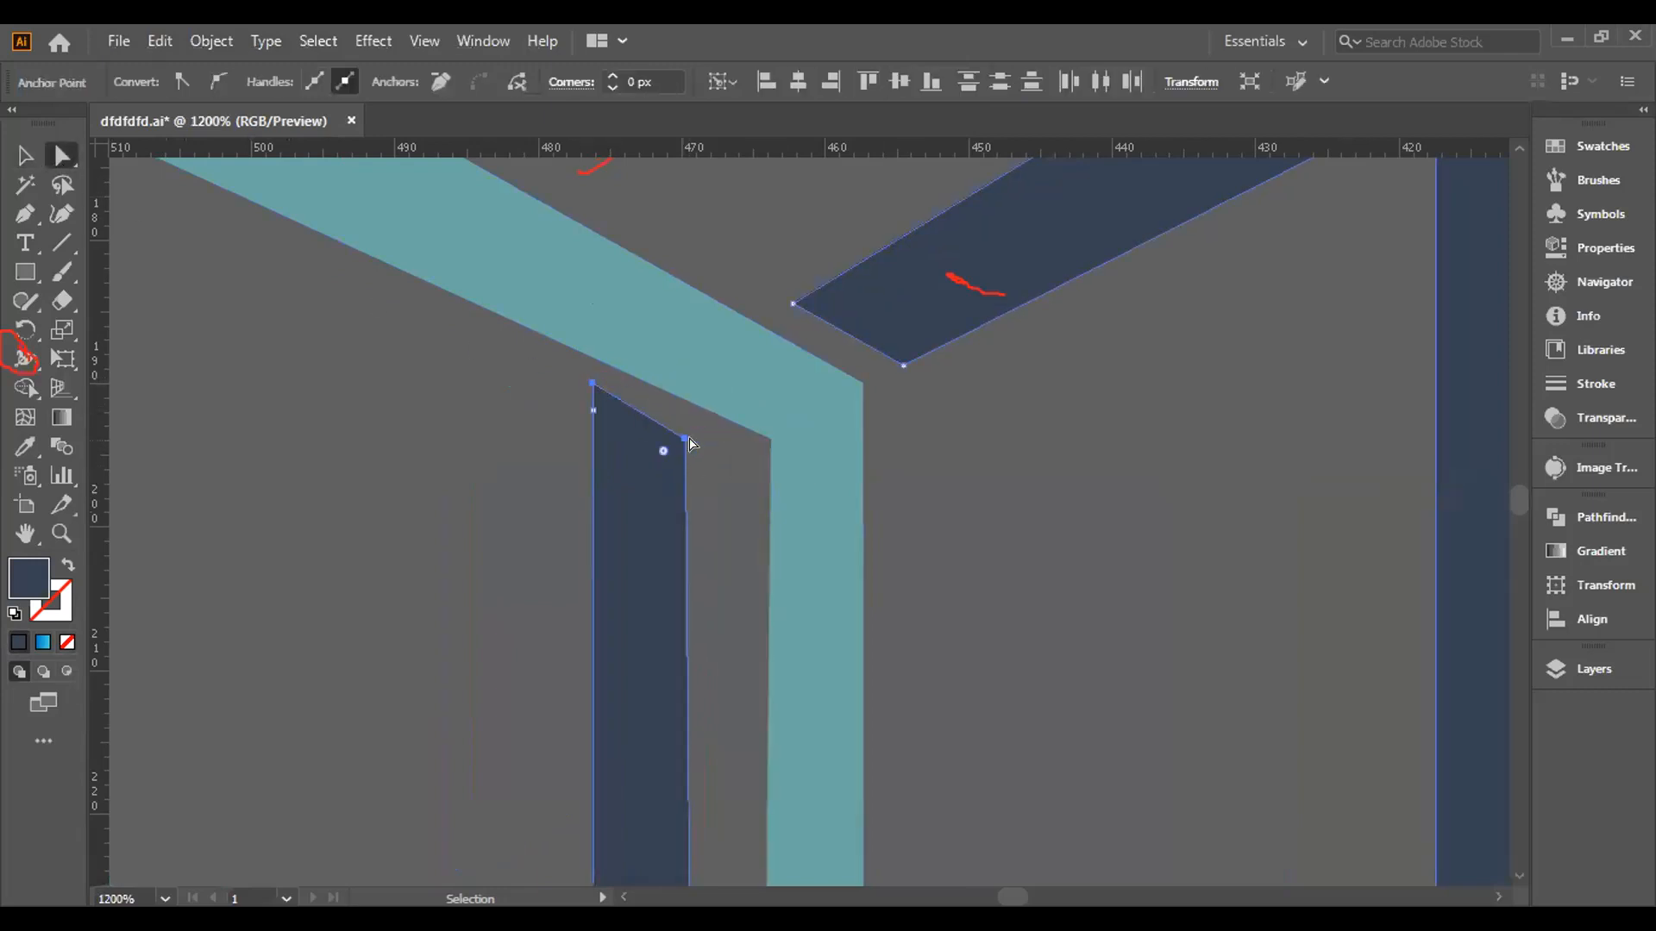
pyautogui.press('Down')
pyautogui.press('Right')
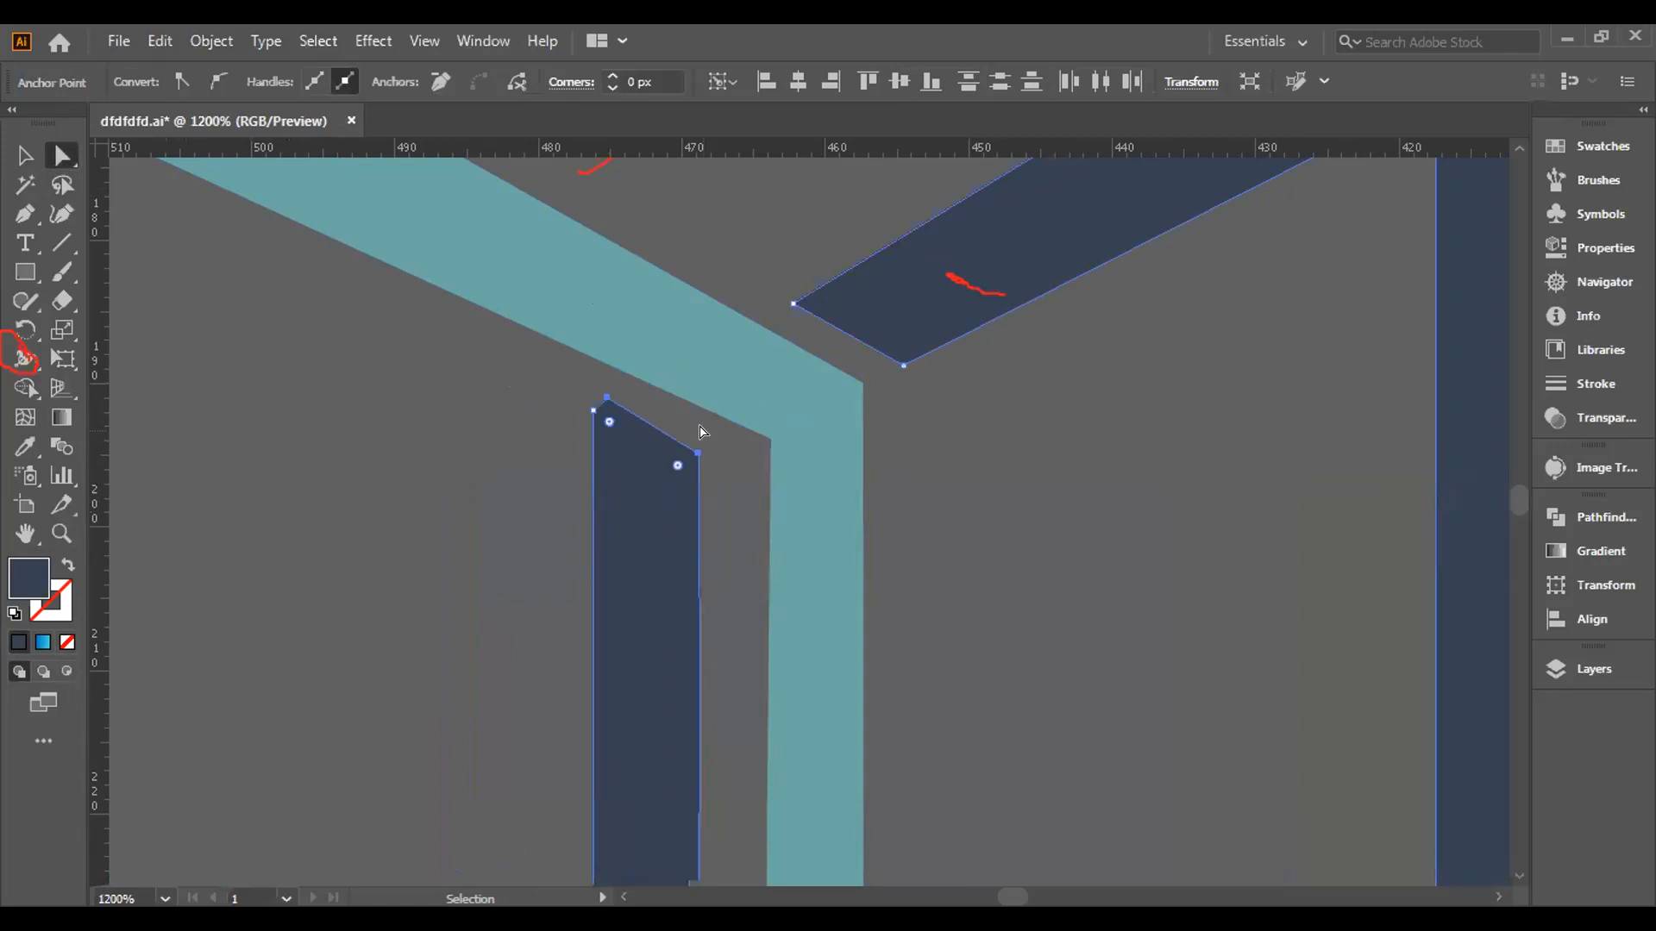
pyautogui.press('Left')
pyautogui.press('Down')
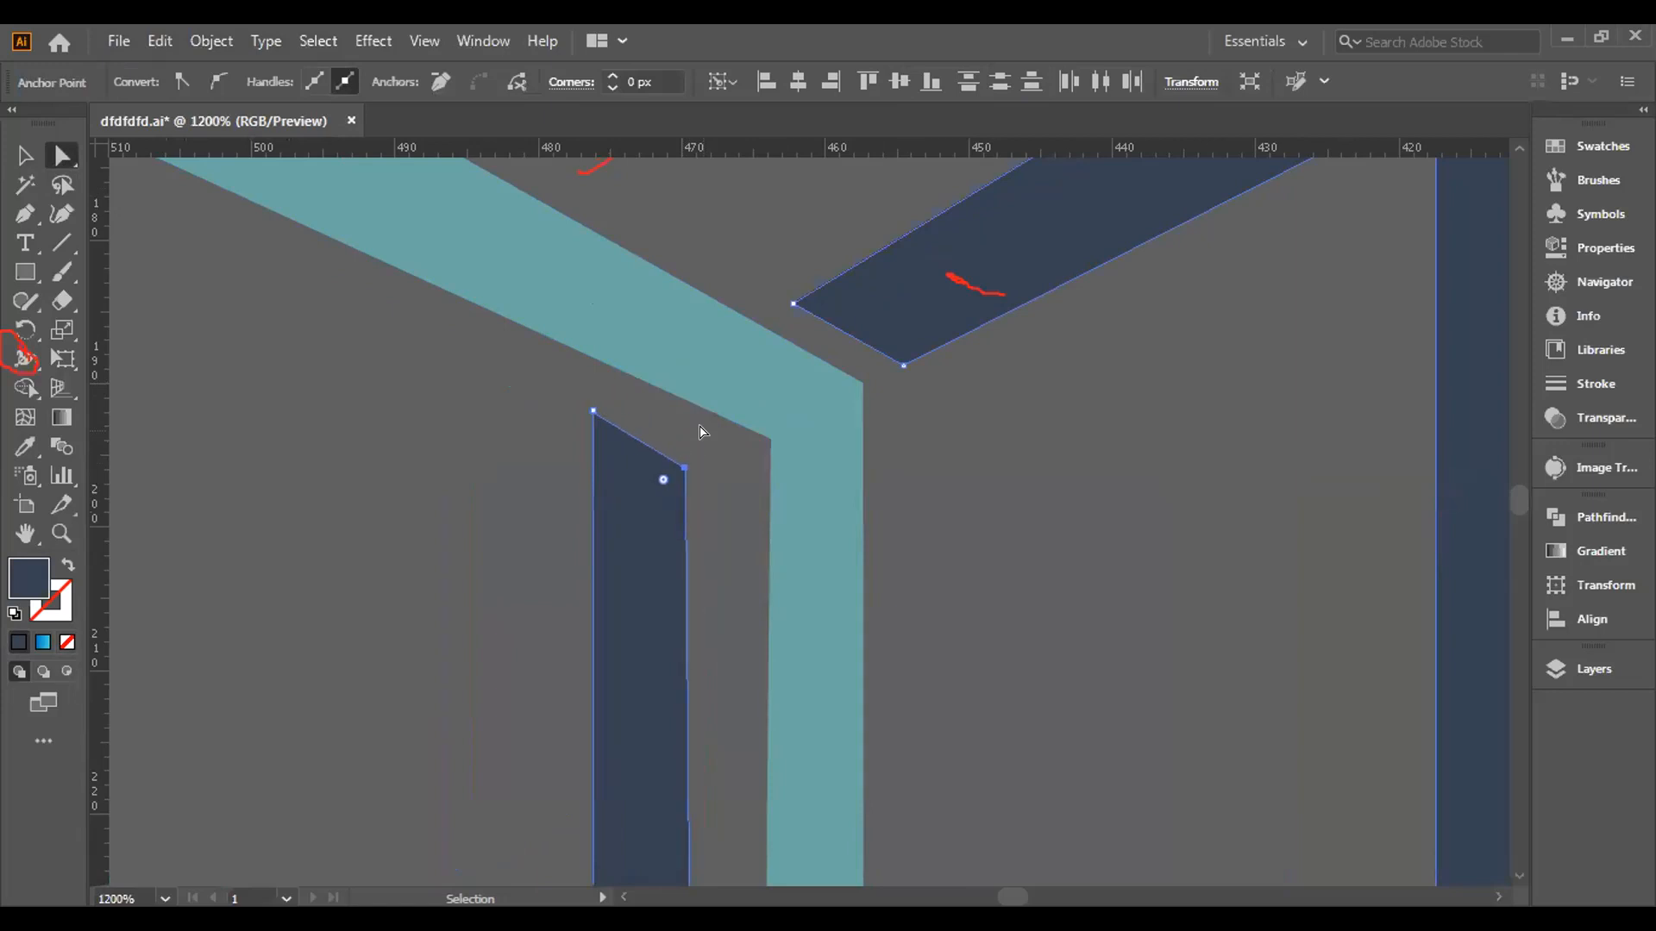
pyautogui.press('Down')
pyautogui.press('Up')
pyautogui.press('Up')
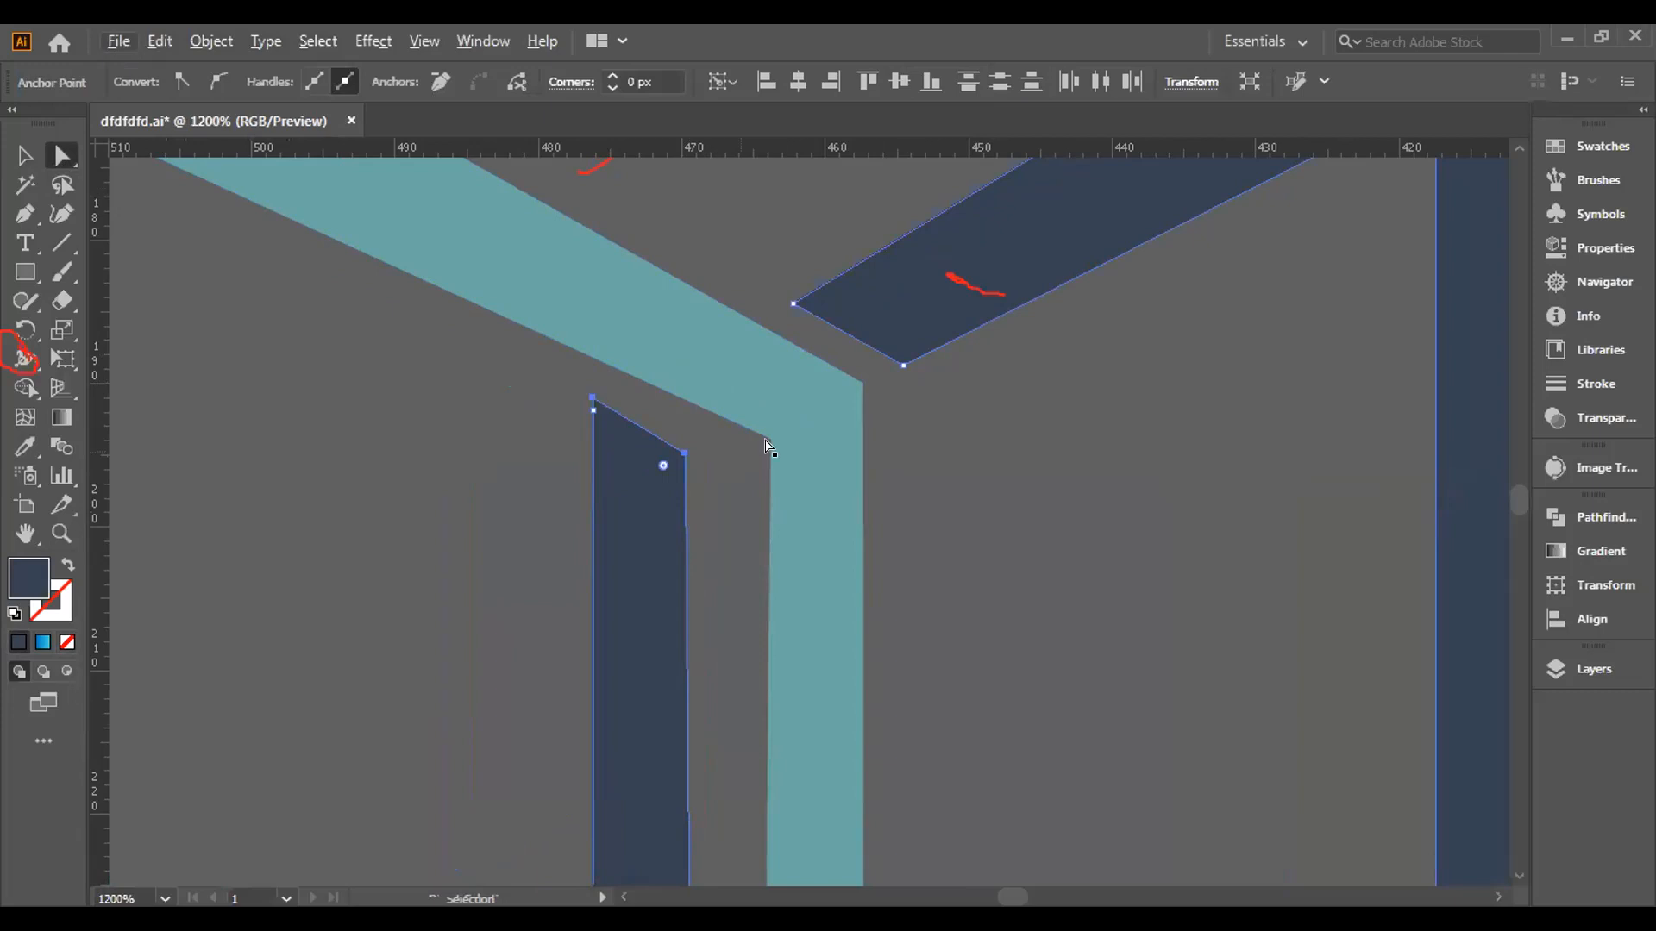
# Raise only the top-right anchor of the dark inner bar by 1 px.
pyautogui.click(904, 366)
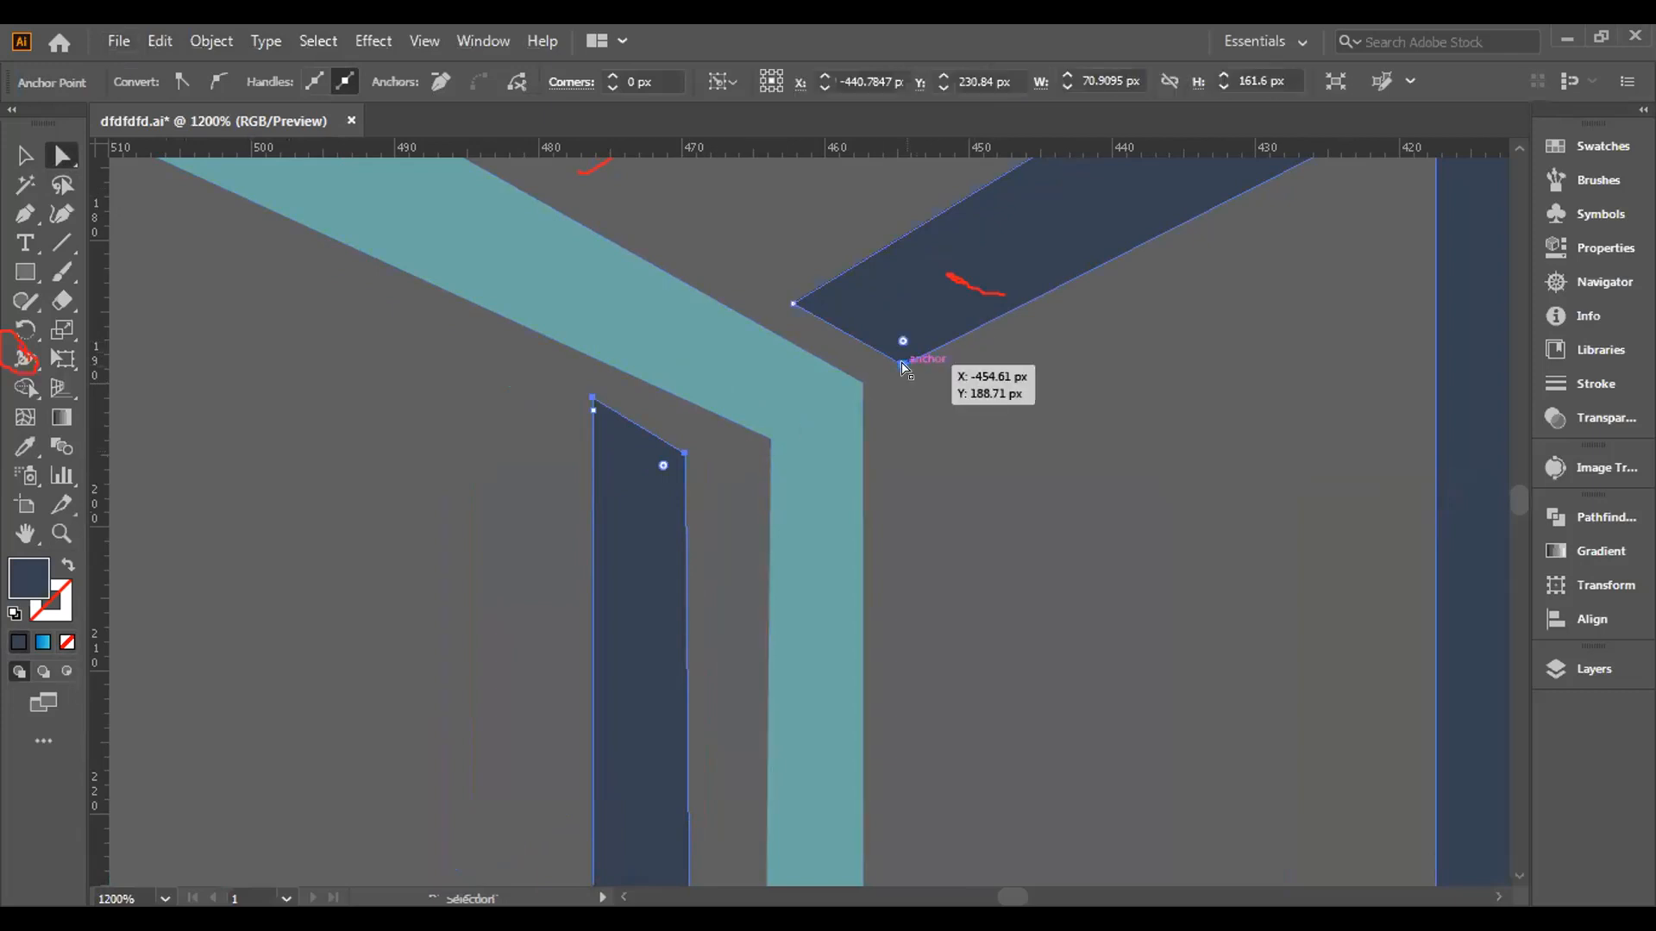
pyautogui.click(788, 301)
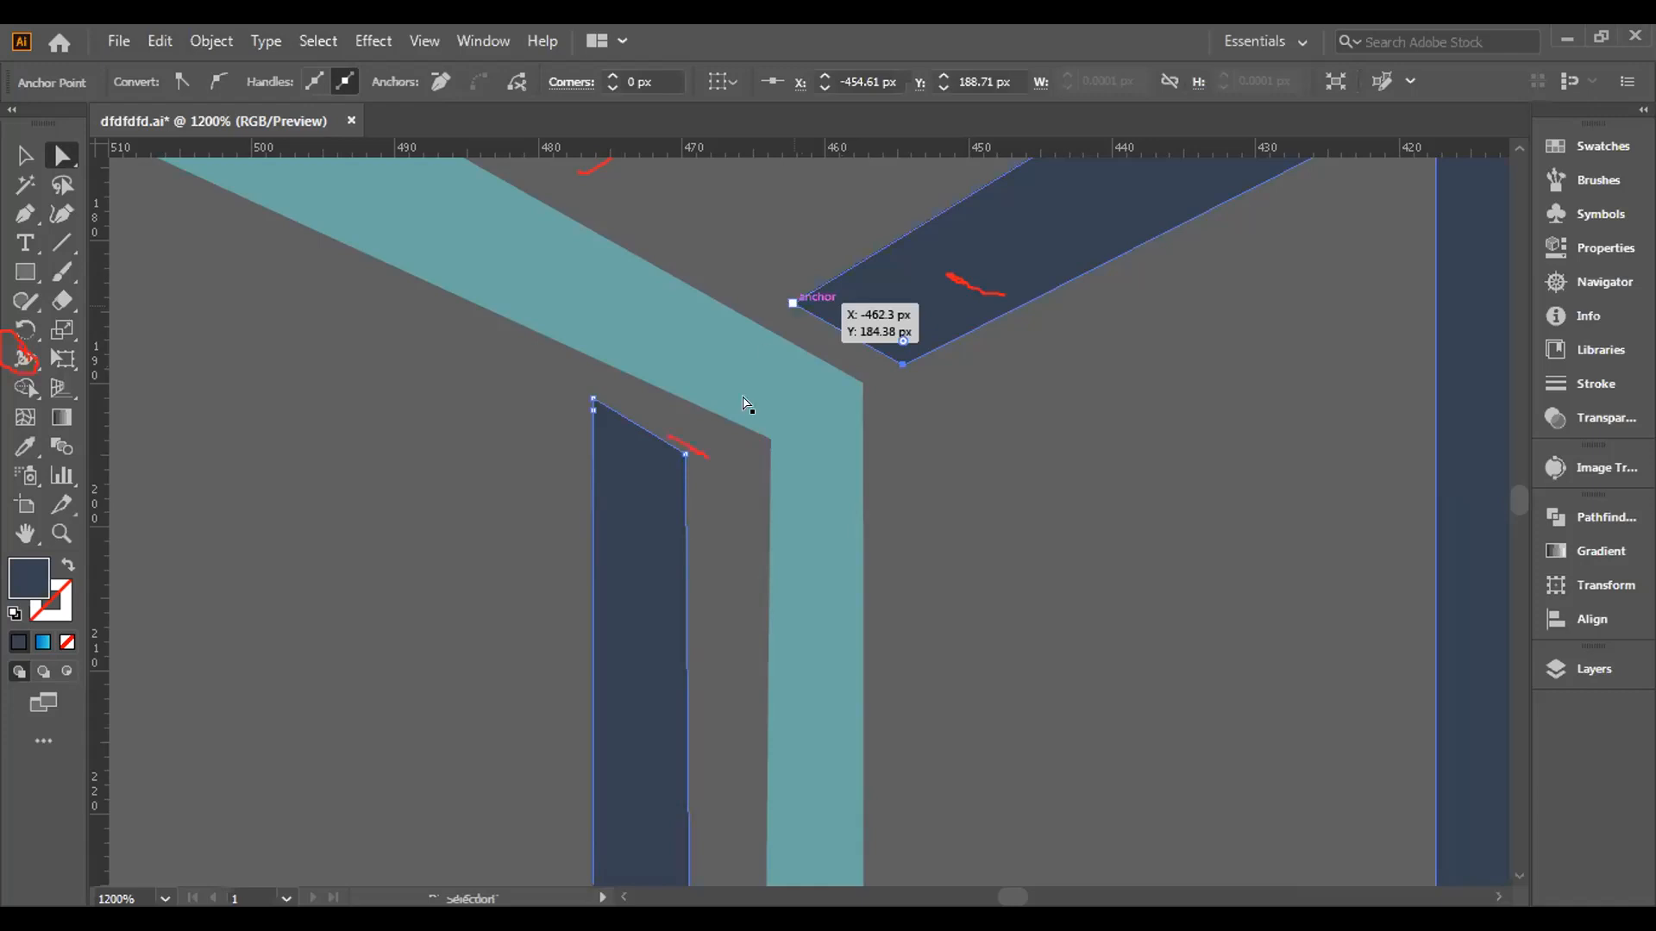
pyautogui.click(685, 455)
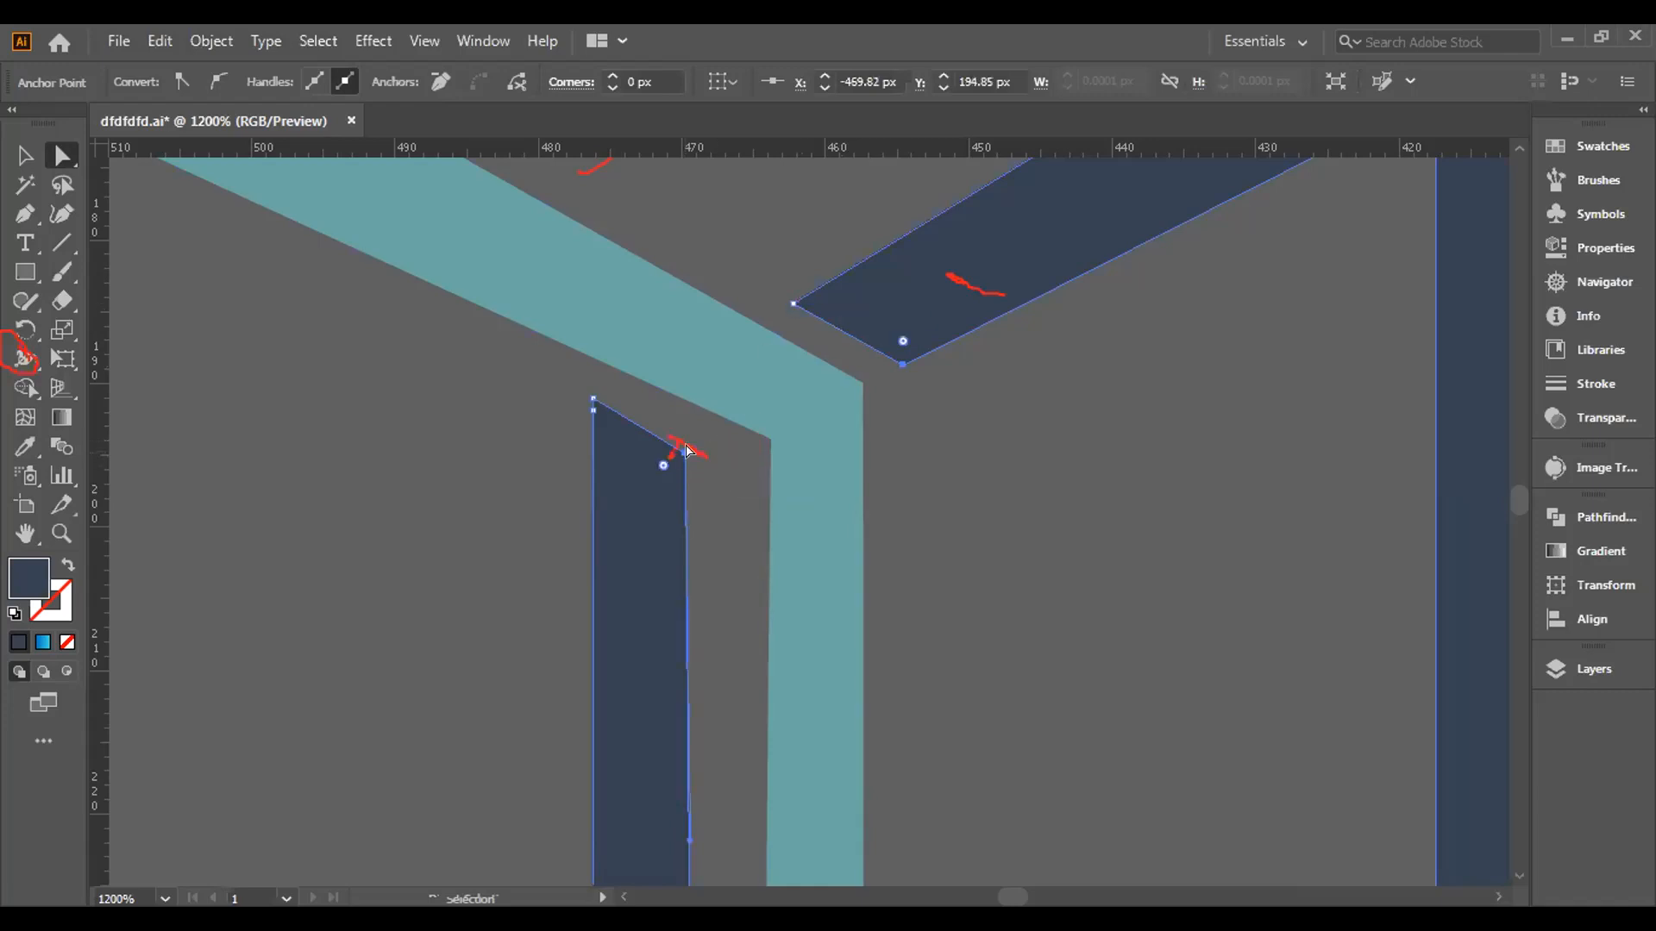
pyautogui.press('Up')
pyautogui.scroll(-4, 688, 450)
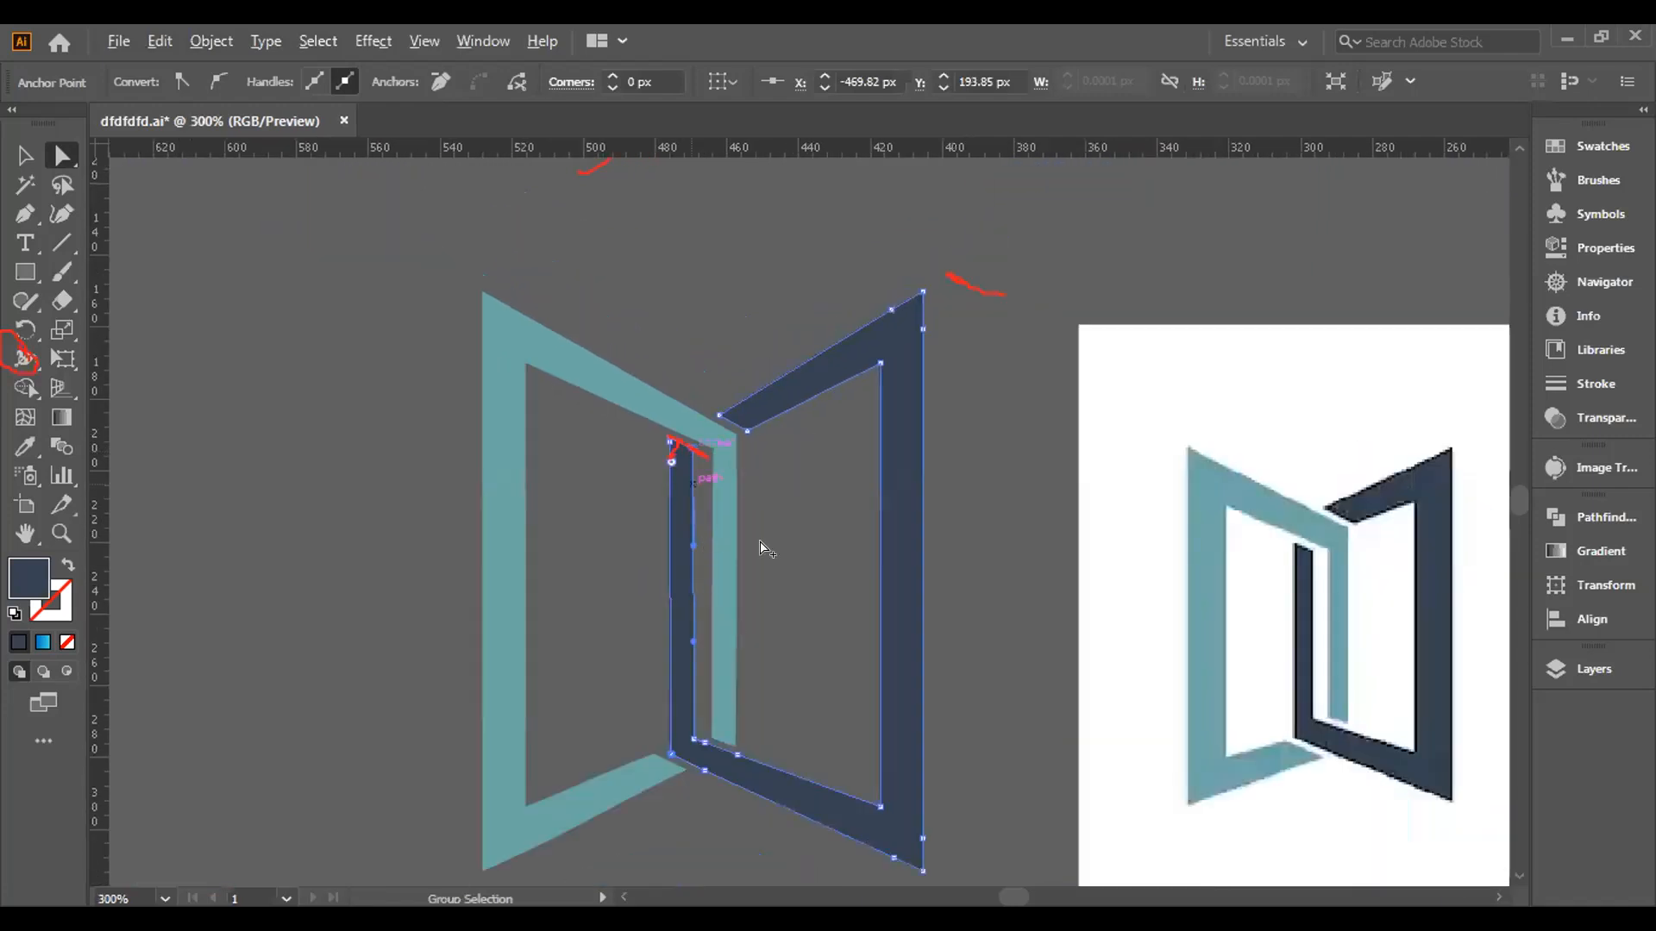
# Move the two end anchors of the dark upper arm 2 px up and 2 px left.
pyautogui.scroll(3, 761, 444)
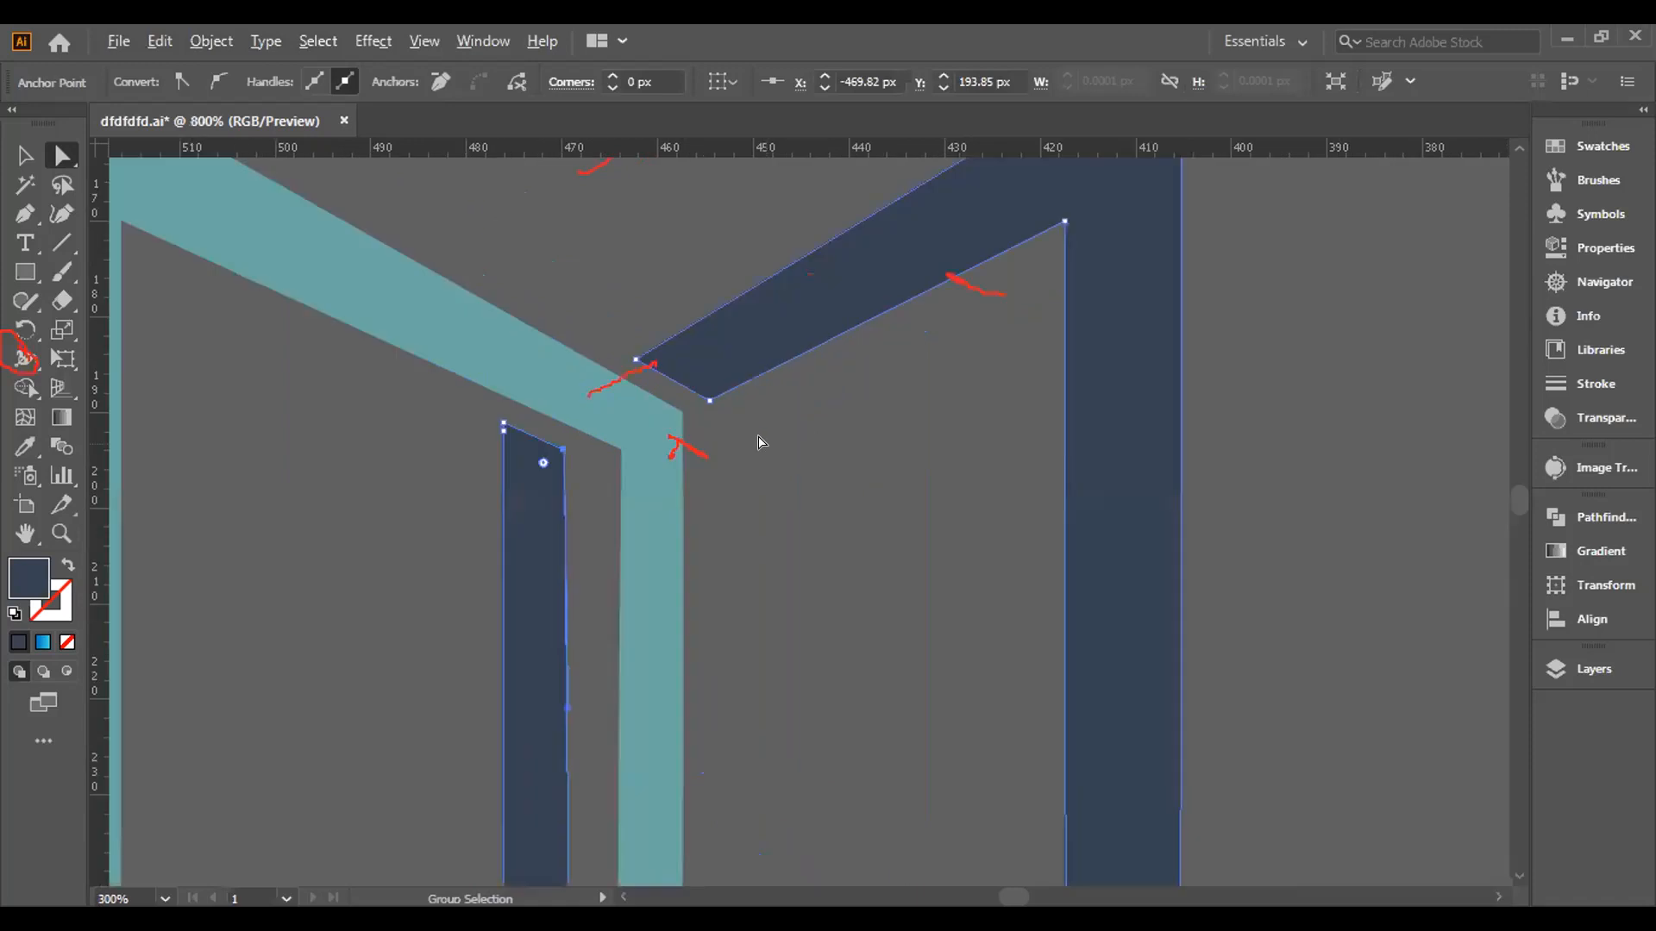
pyautogui.click(705, 401)
pyautogui.press('Up')
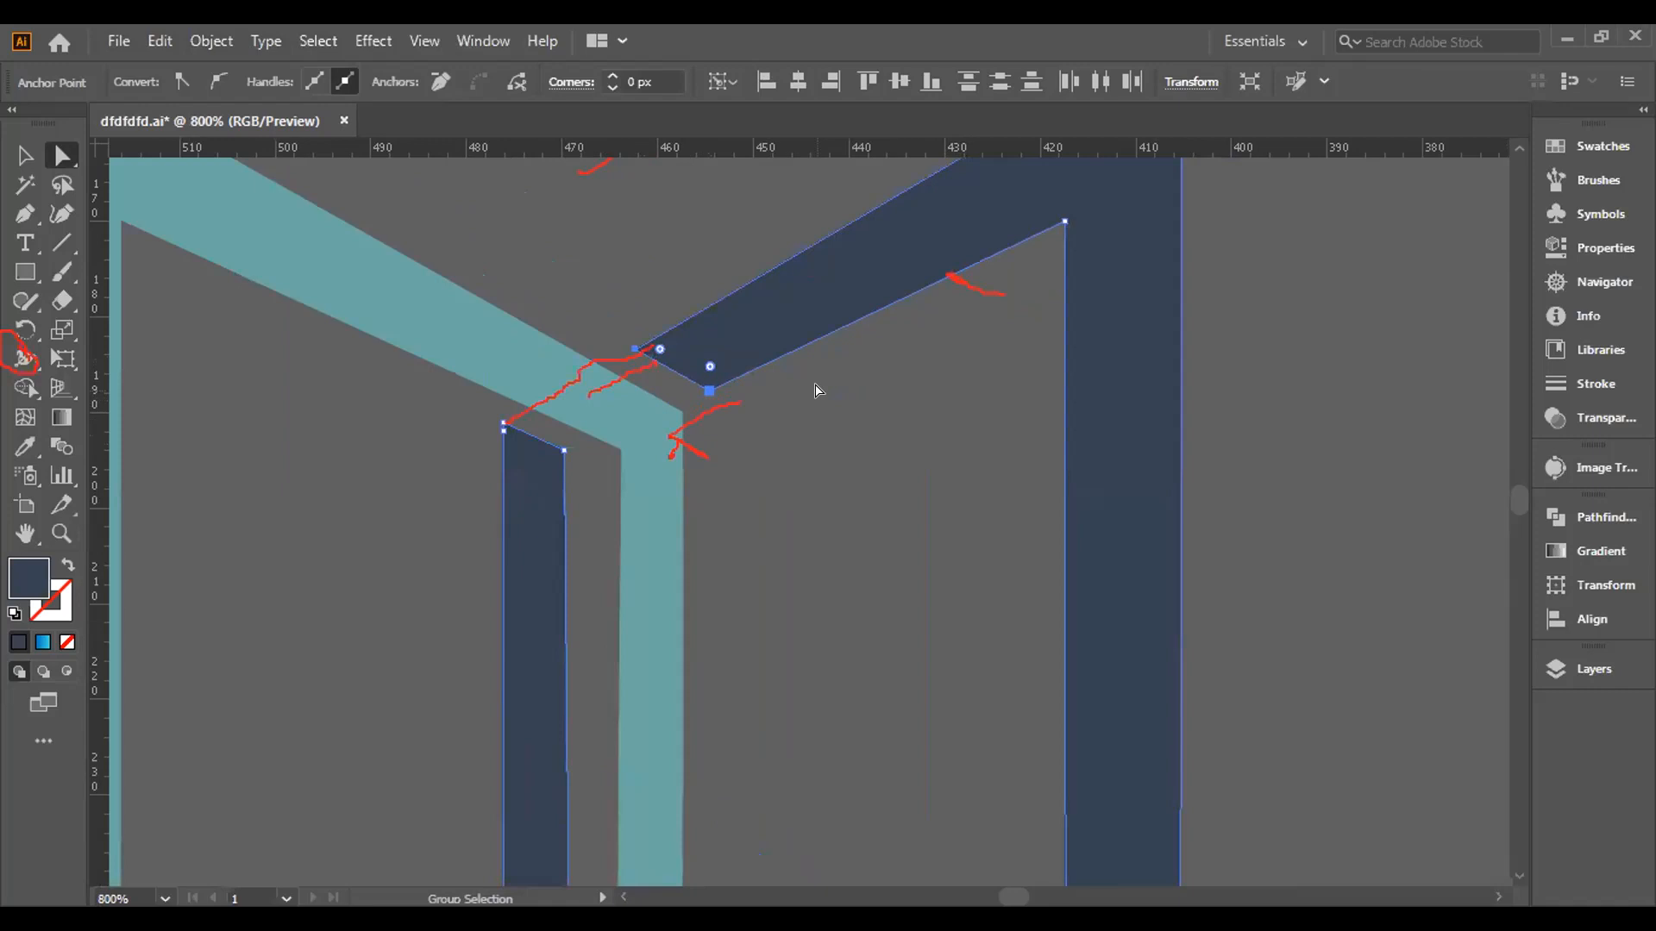
pyautogui.press('Up')
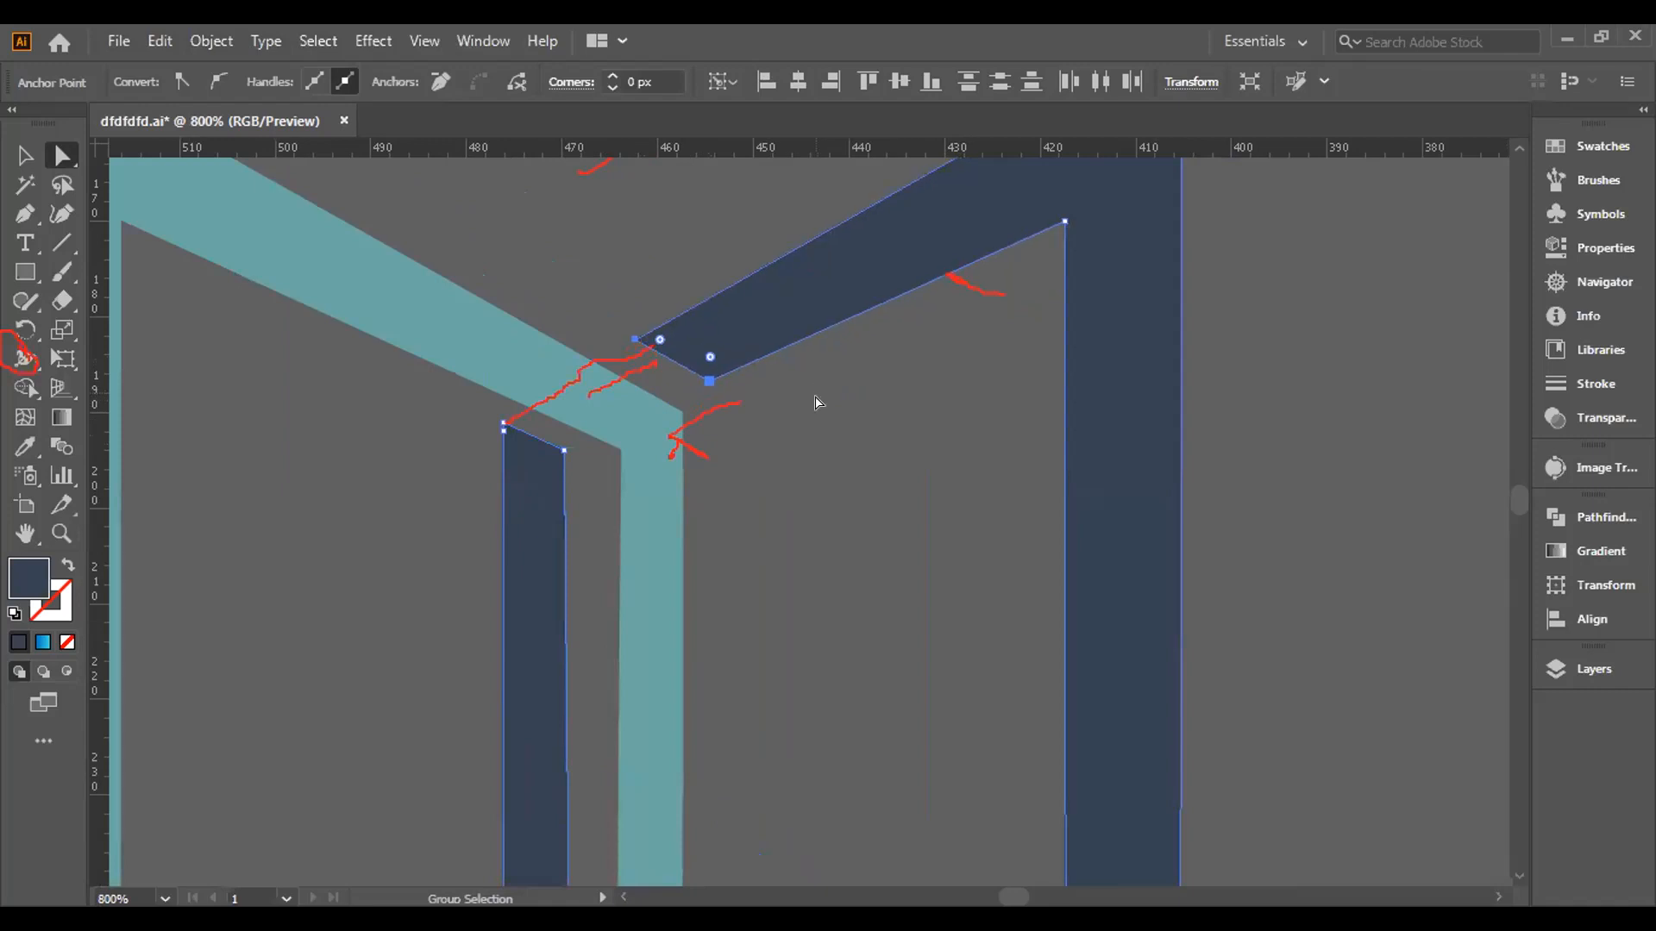
pyautogui.scroll(-1, 813, 426)
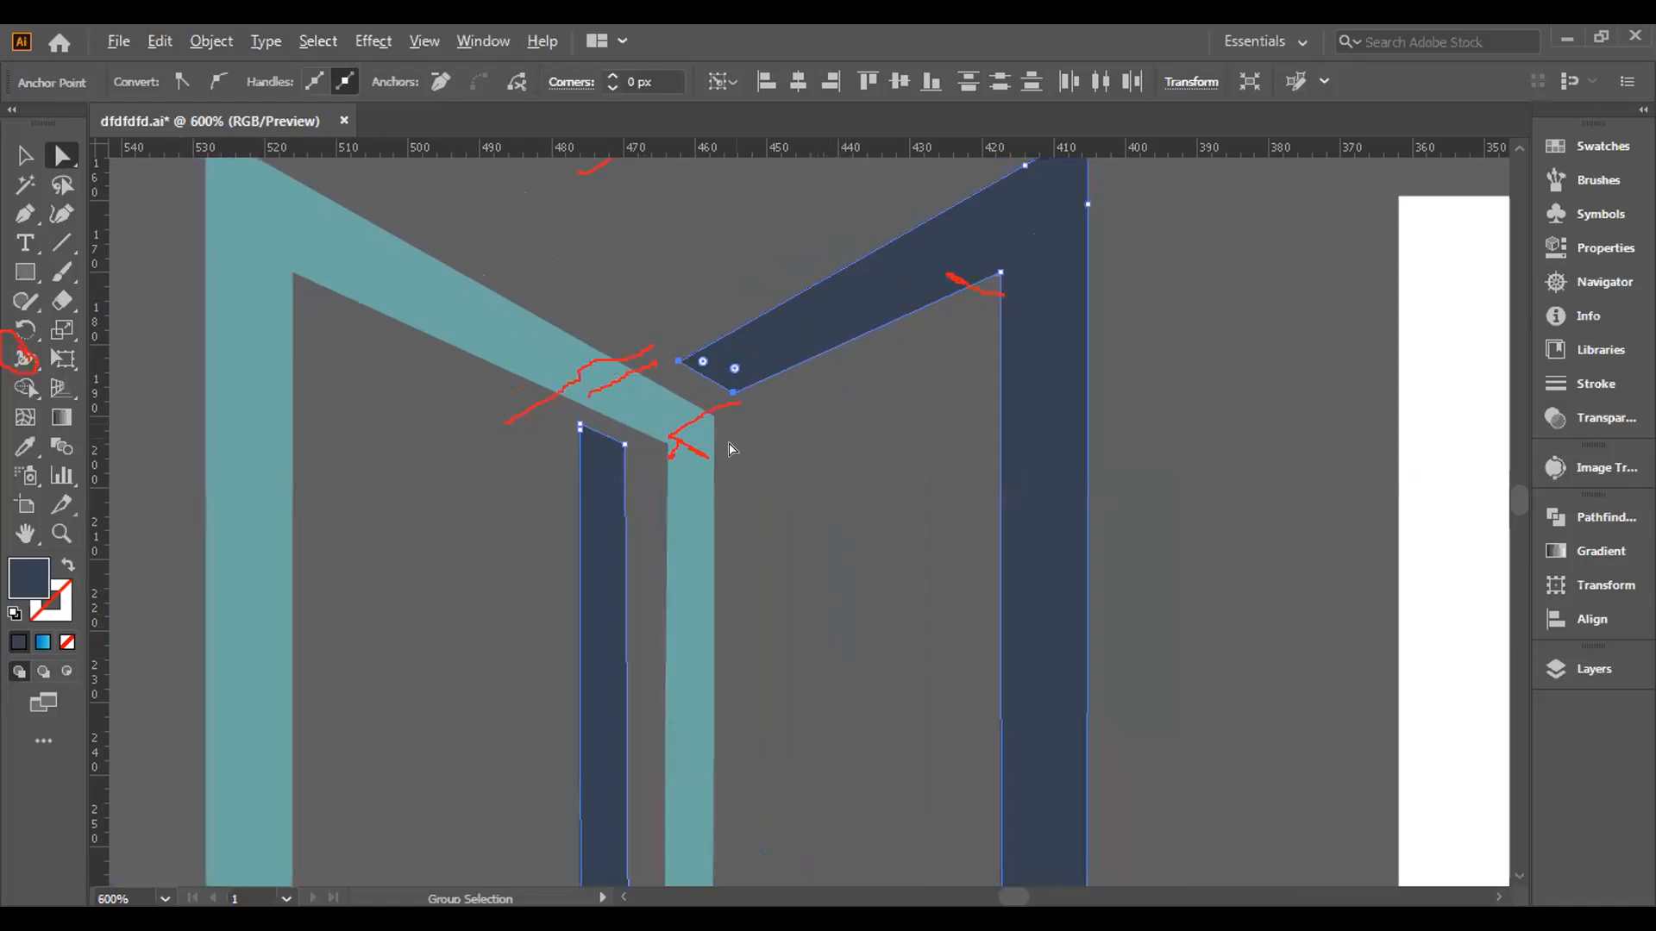
pyautogui.press('Left')
pyautogui.press('Left')
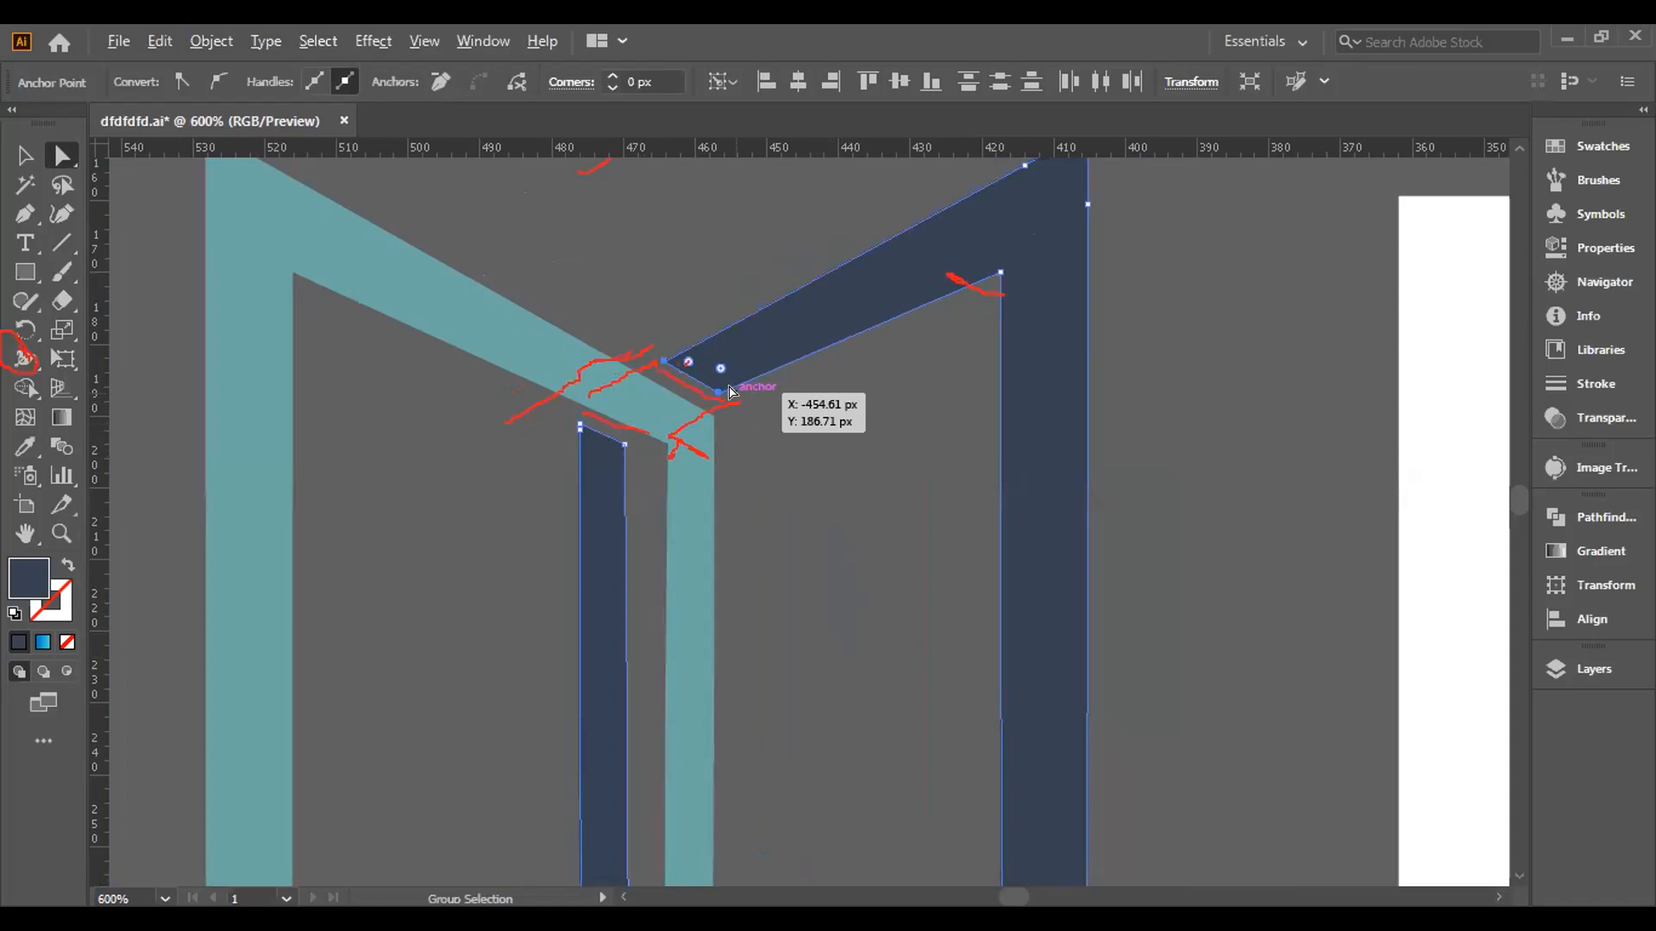
pyautogui.scroll(-3, 730, 392)
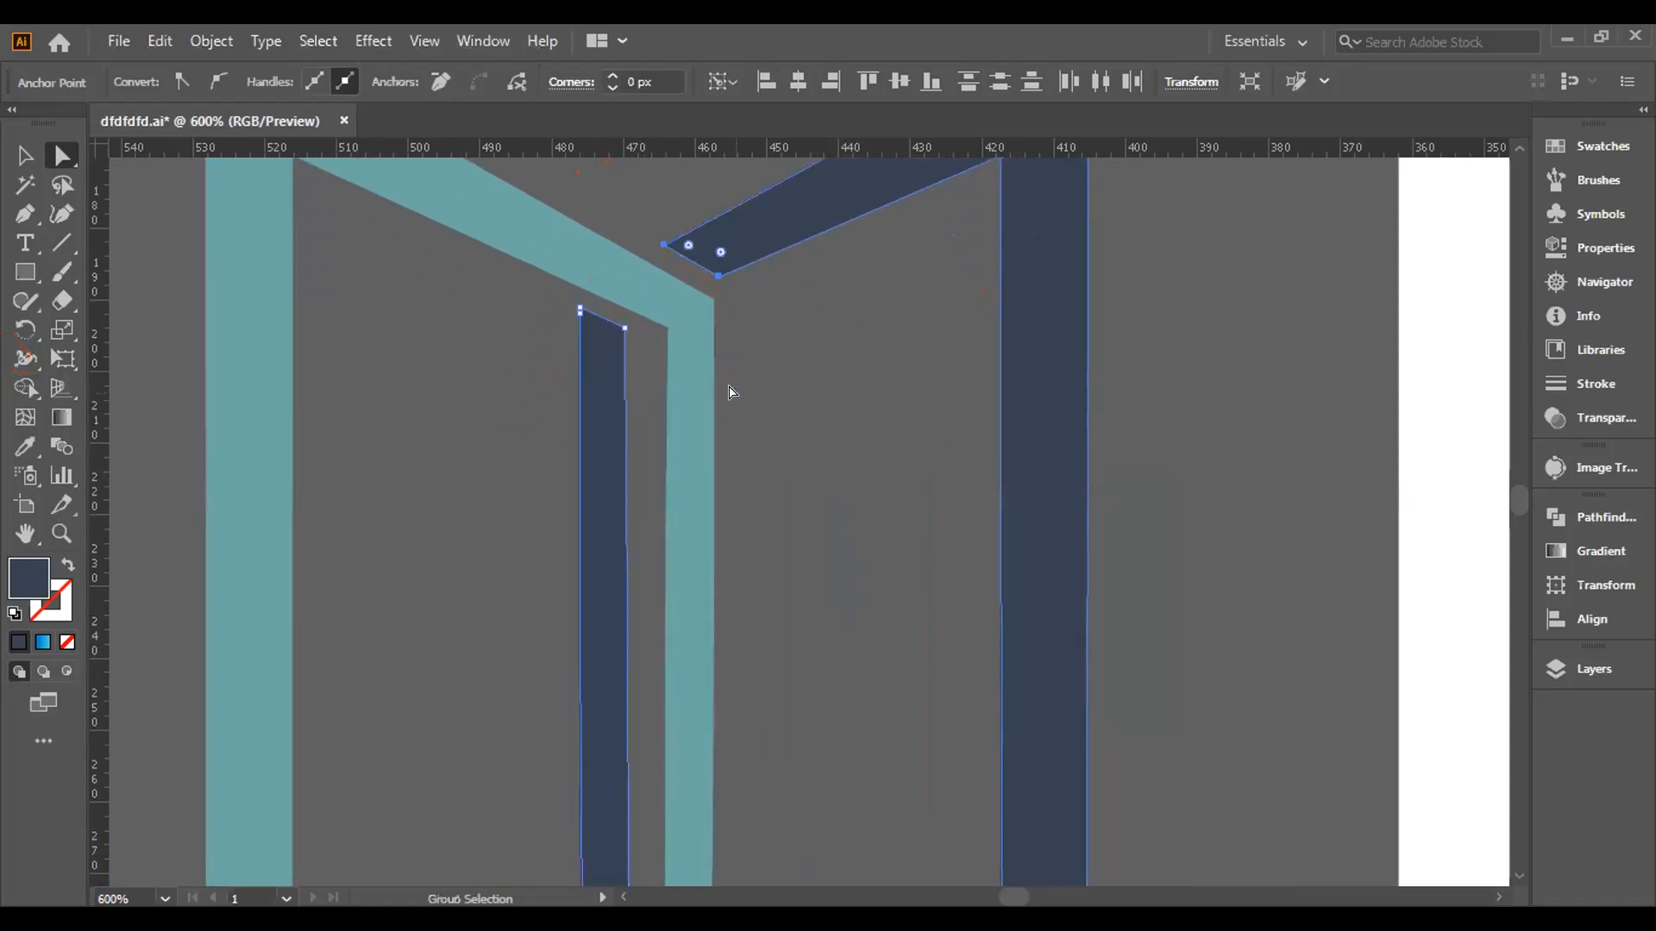
# Draw a teal rectangle about 7 px wide and 4 px high at the outer end corner of the dark upper arm.
pyautogui.scroll(-6, 731, 393)
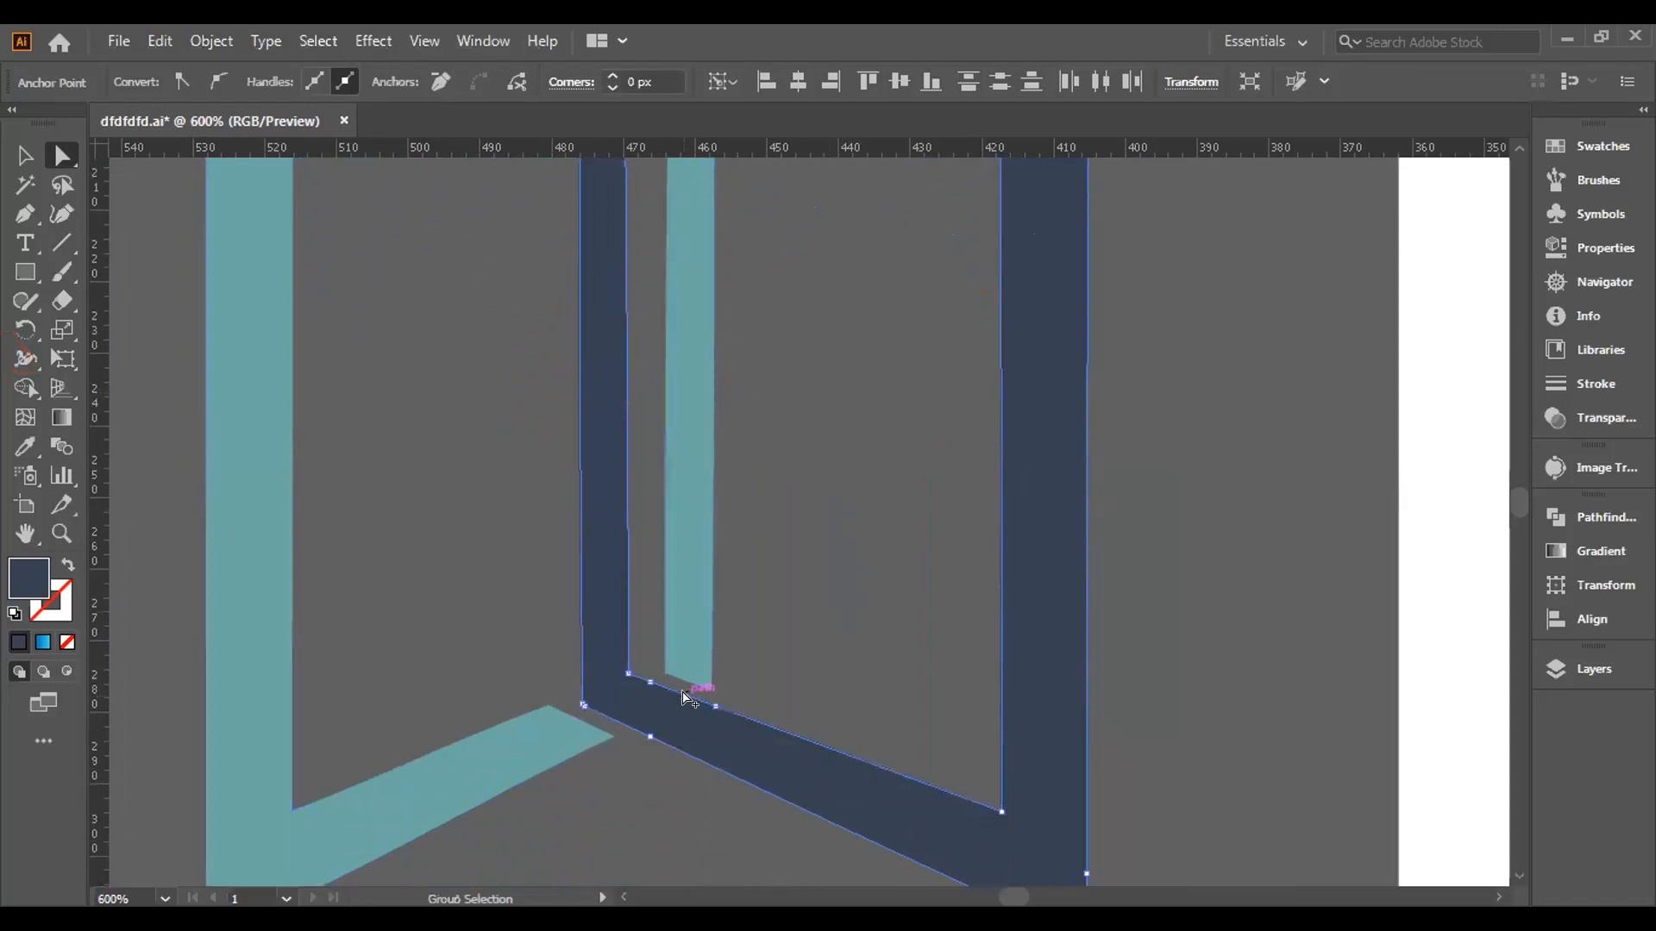
pyautogui.scroll(2, 687, 690)
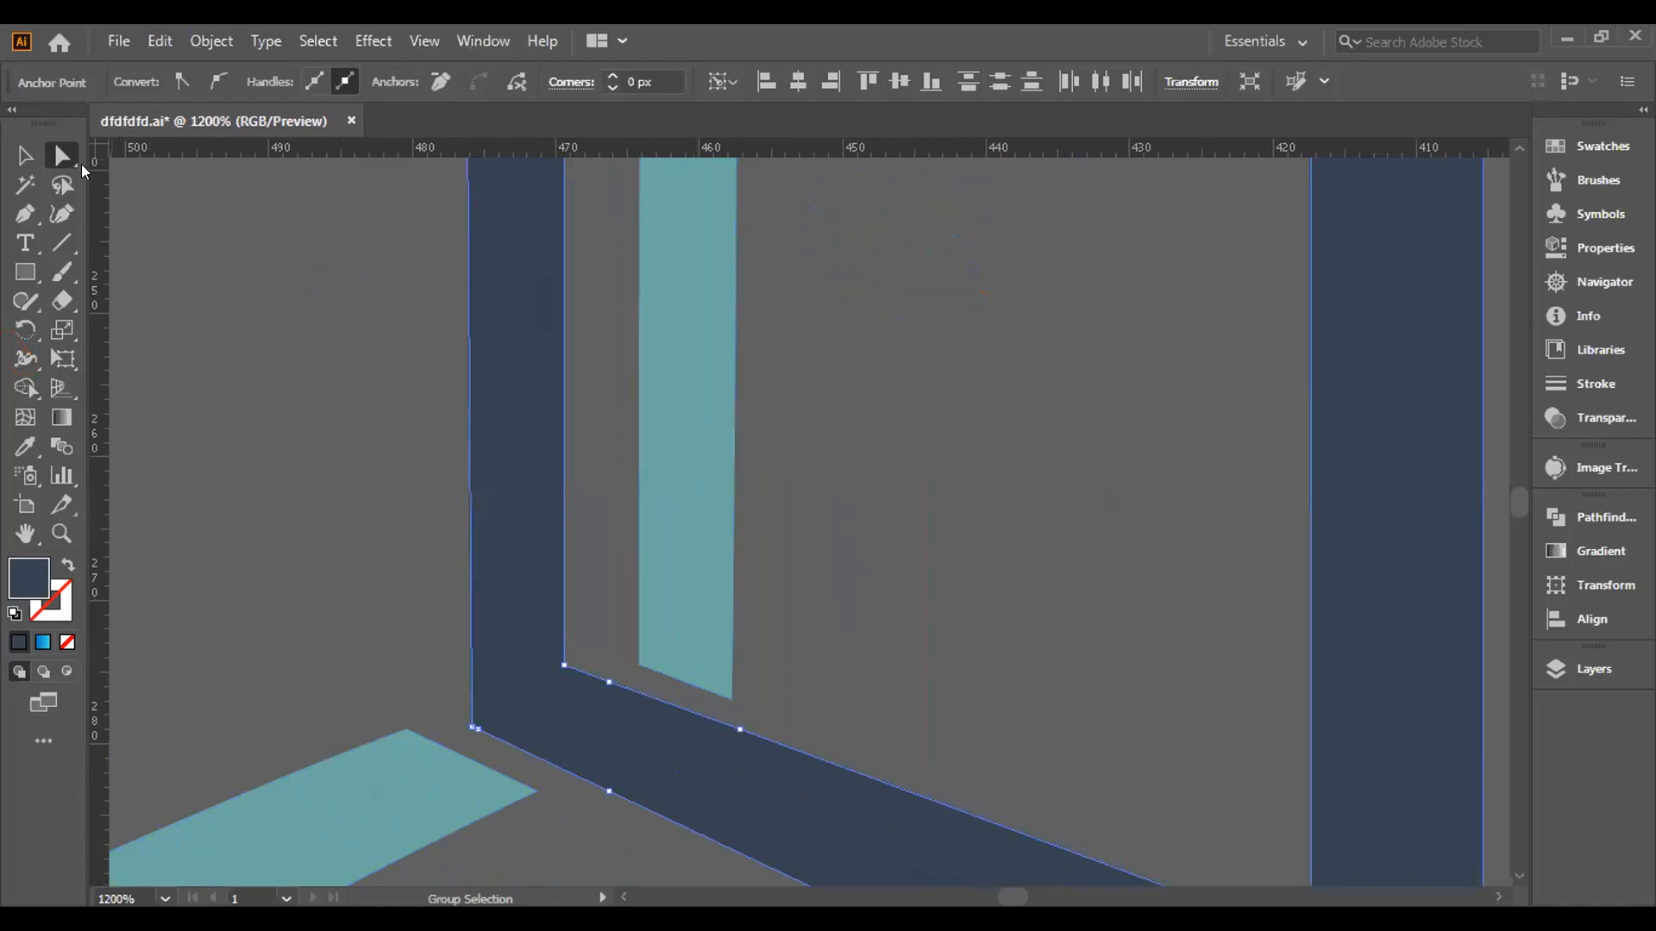
pyautogui.click(641, 664)
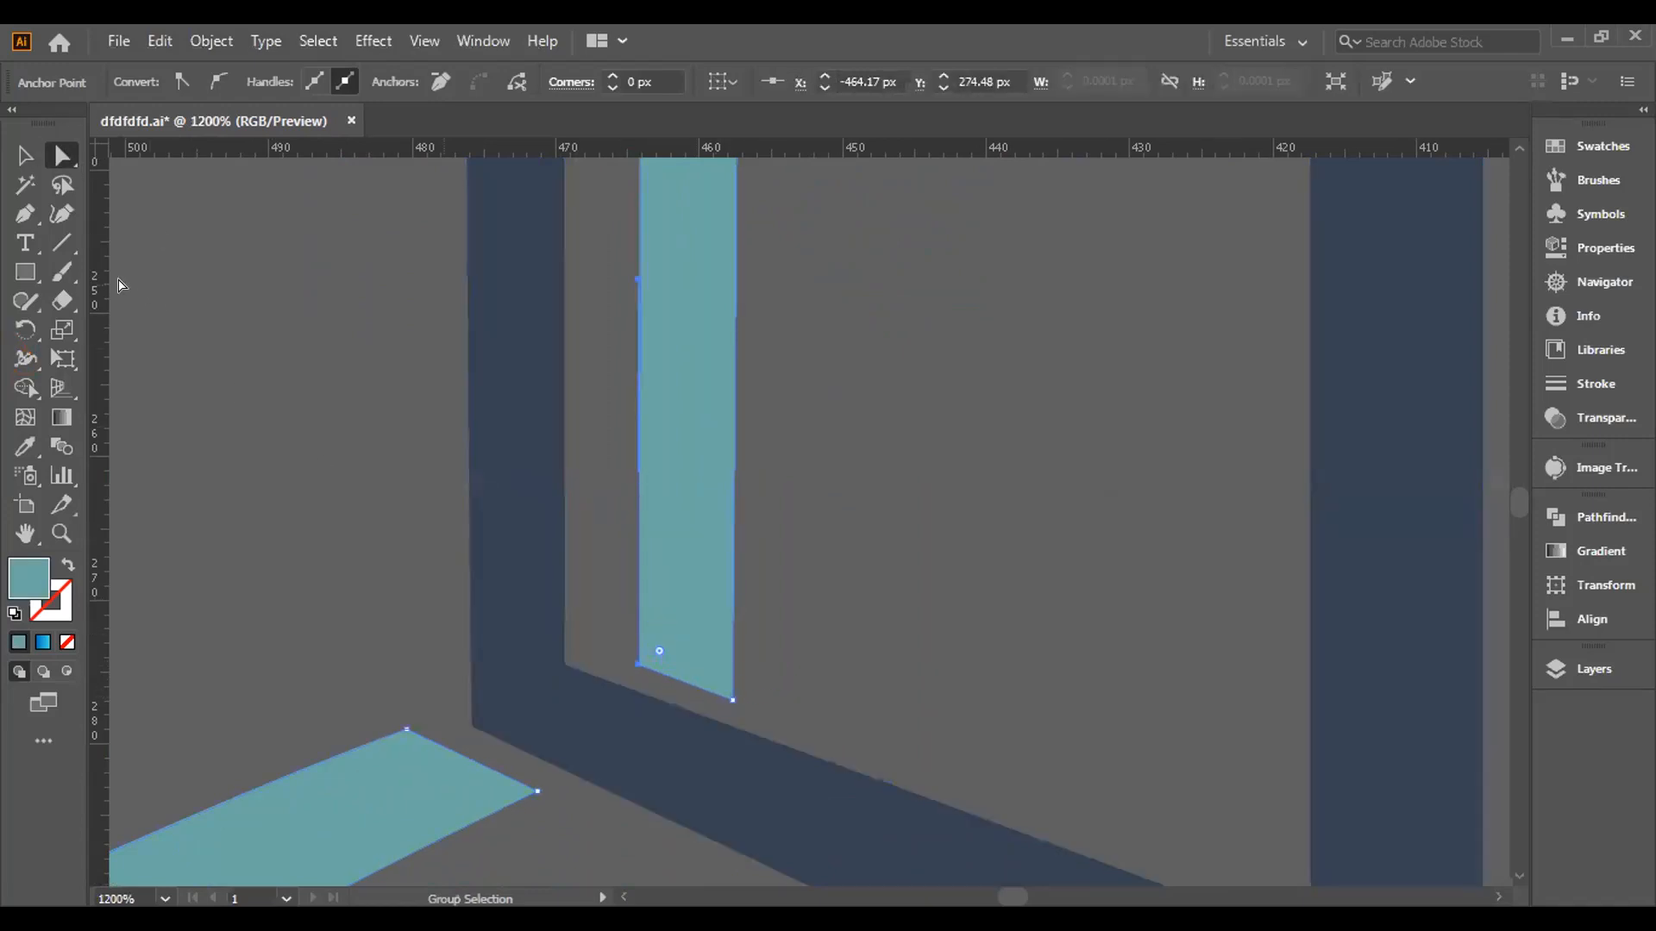
pyautogui.click(36, 278)
pyautogui.scroll(5, 642, 668)
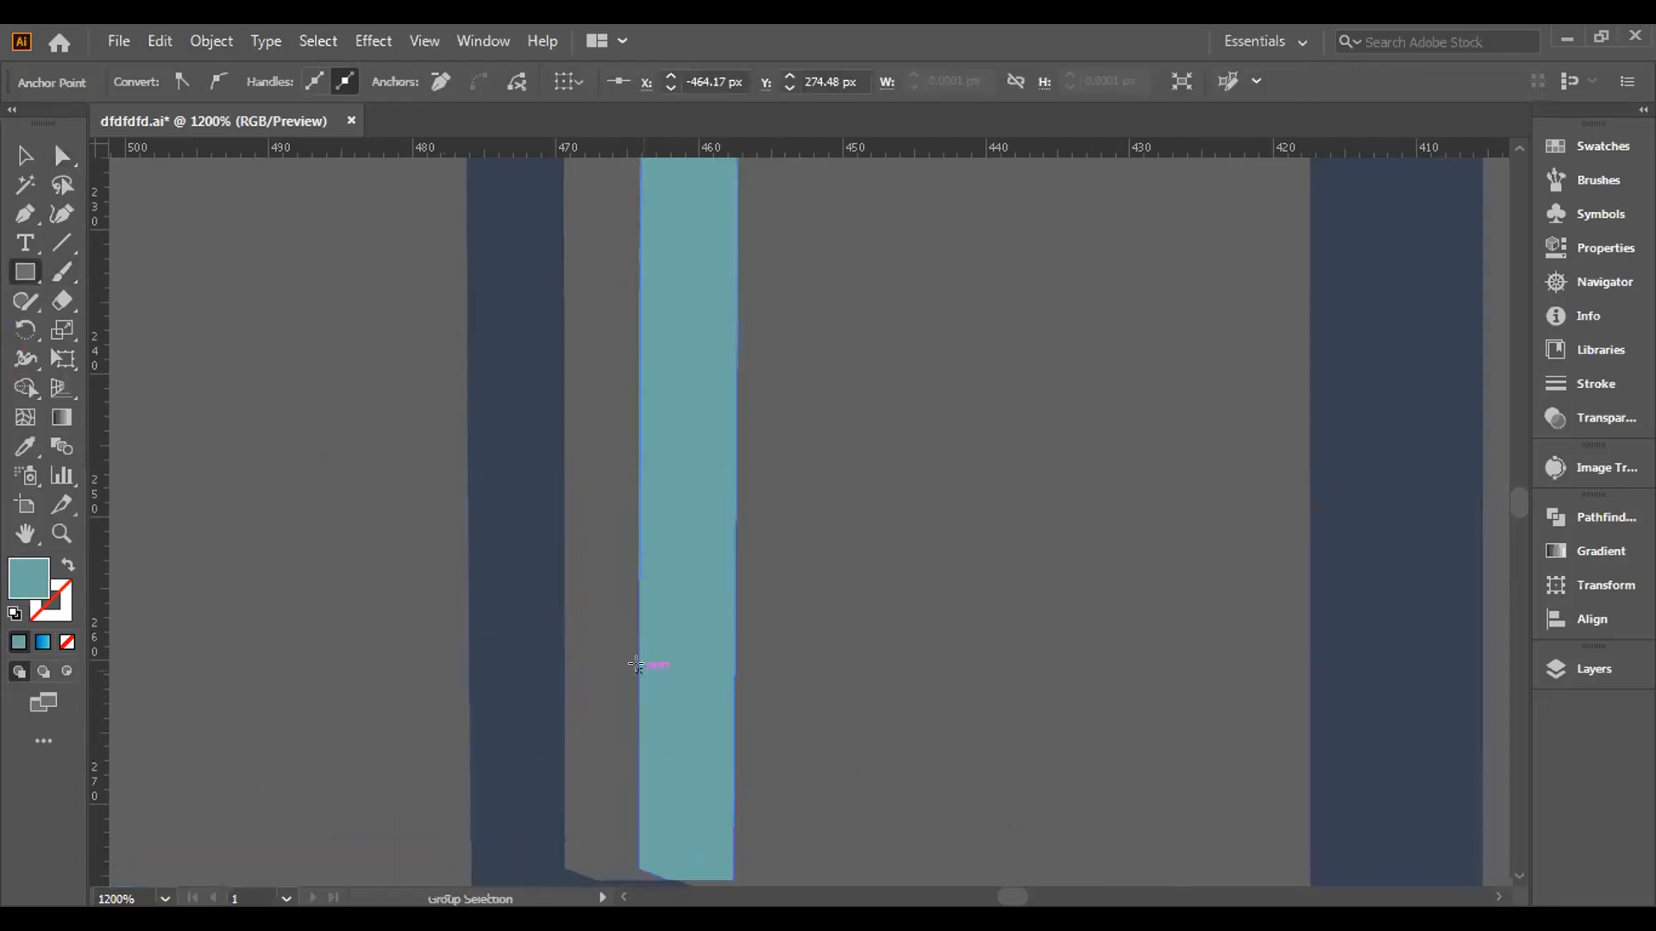
pyautogui.scroll(3, 636, 662)
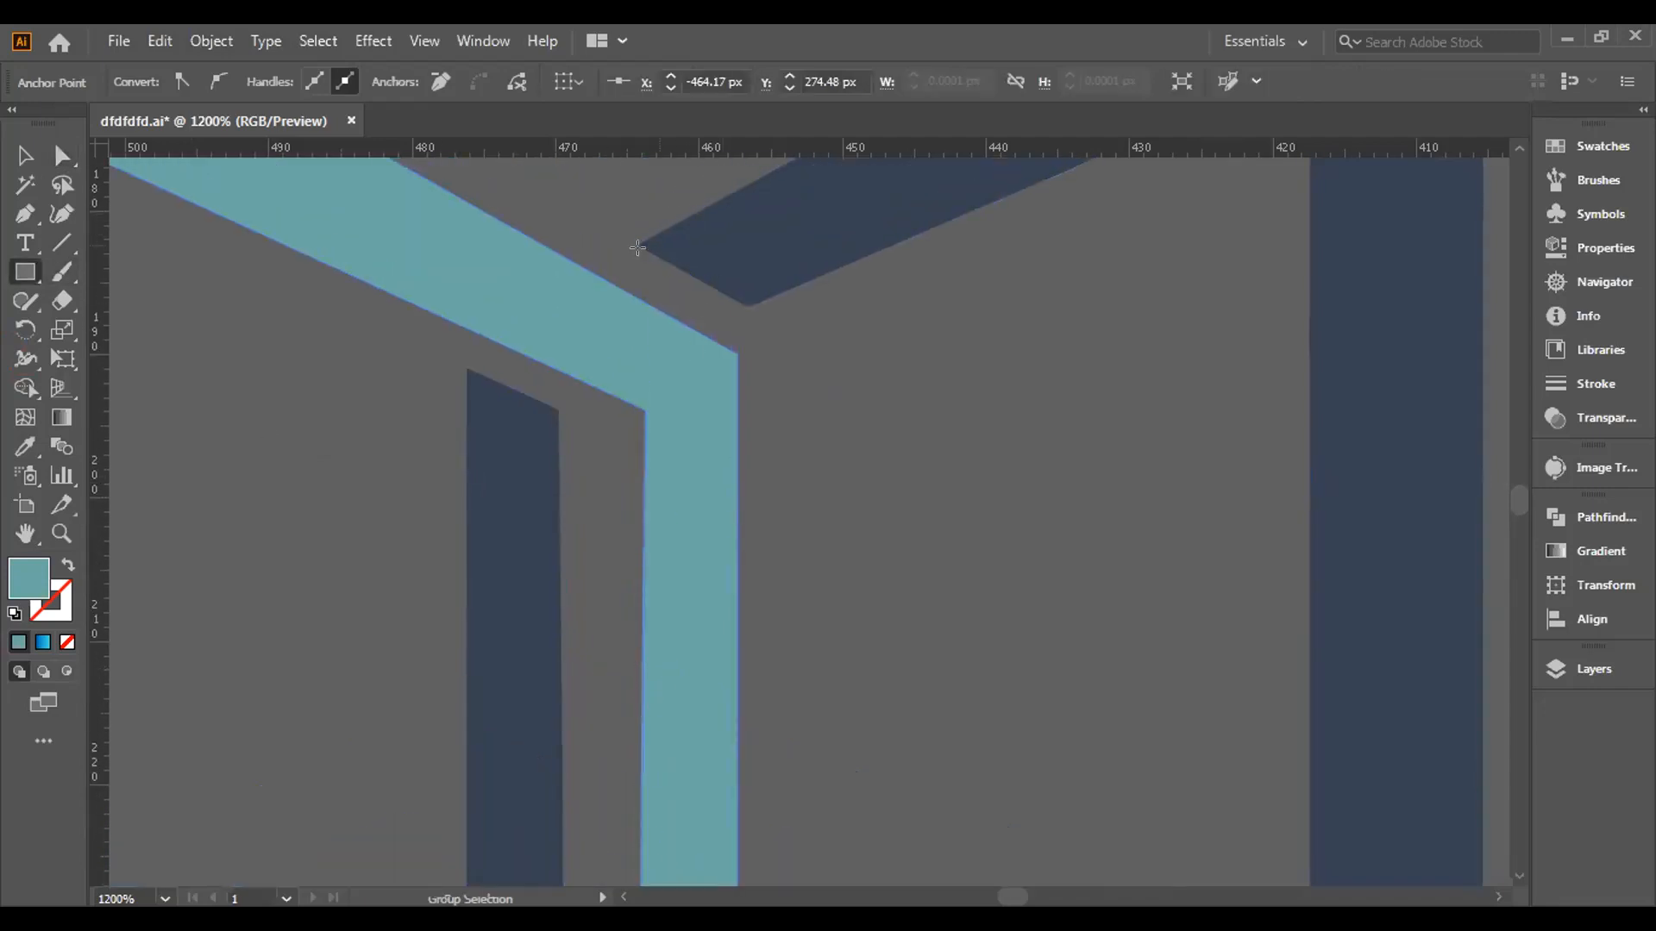
pyautogui.moveTo(628, 268)
pyautogui.mouseDown()
pyautogui.moveTo(688, 294)
pyautogui.moveTo(658, 281)
pyautogui.moveTo(674, 292)
pyautogui.mouseUp()
pyautogui.hotkey('ctrl', 'z')
pyautogui.hotkey('ctrl', 'z')
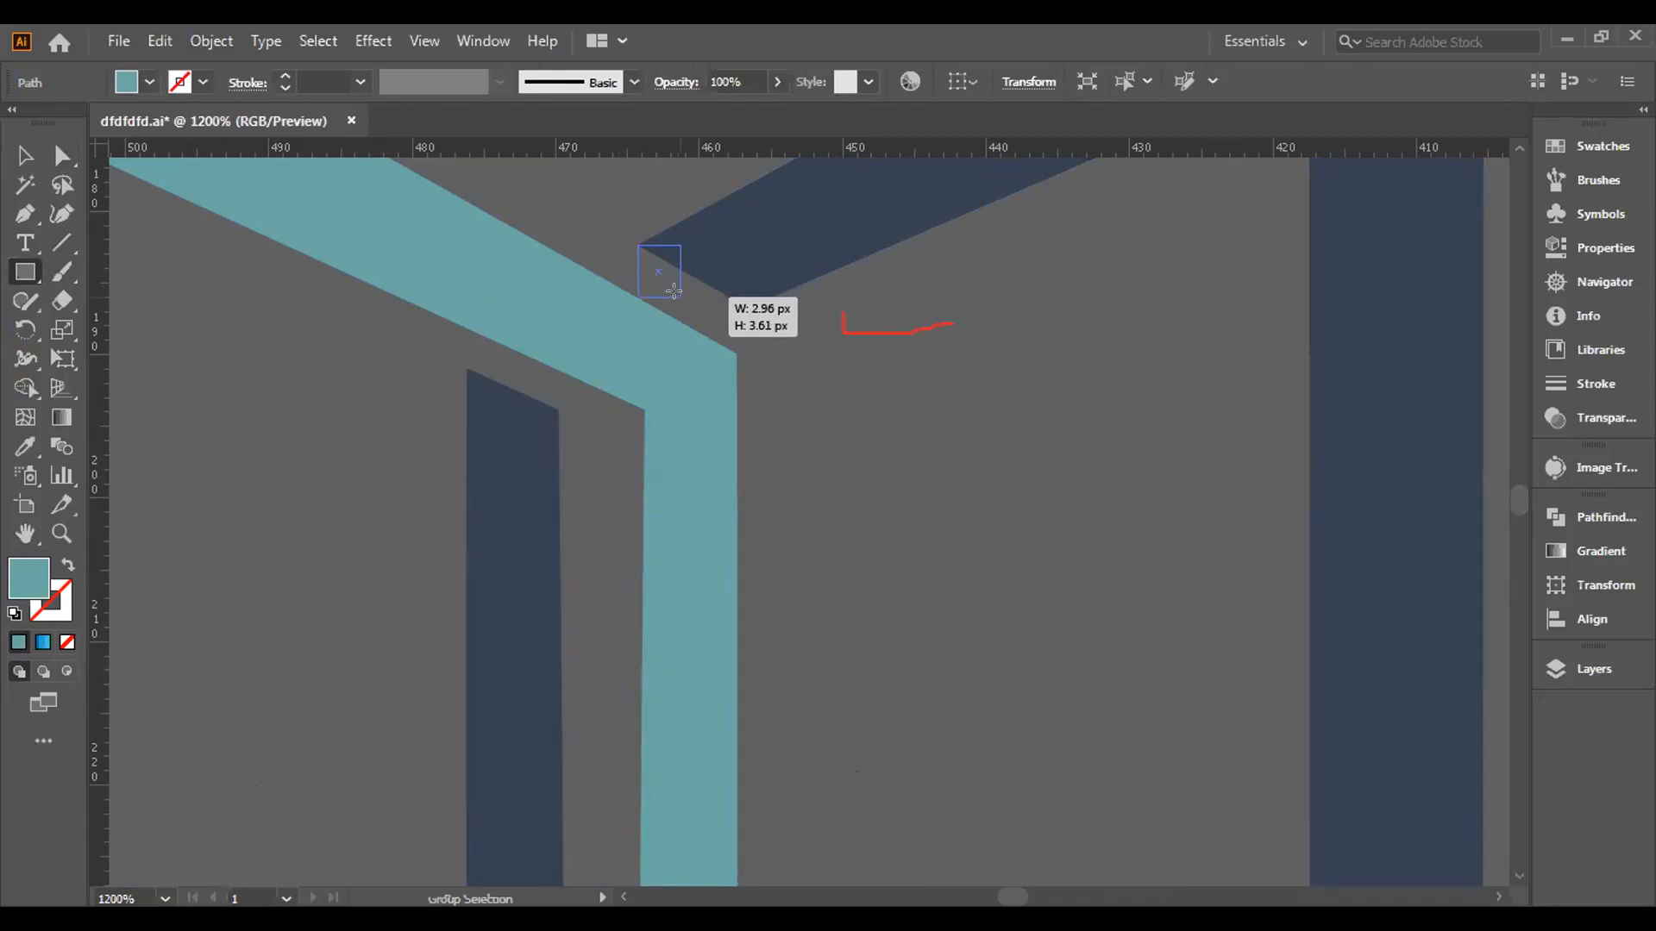
pyautogui.moveTo(673, 291); pyautogui.dragTo(732, 296)
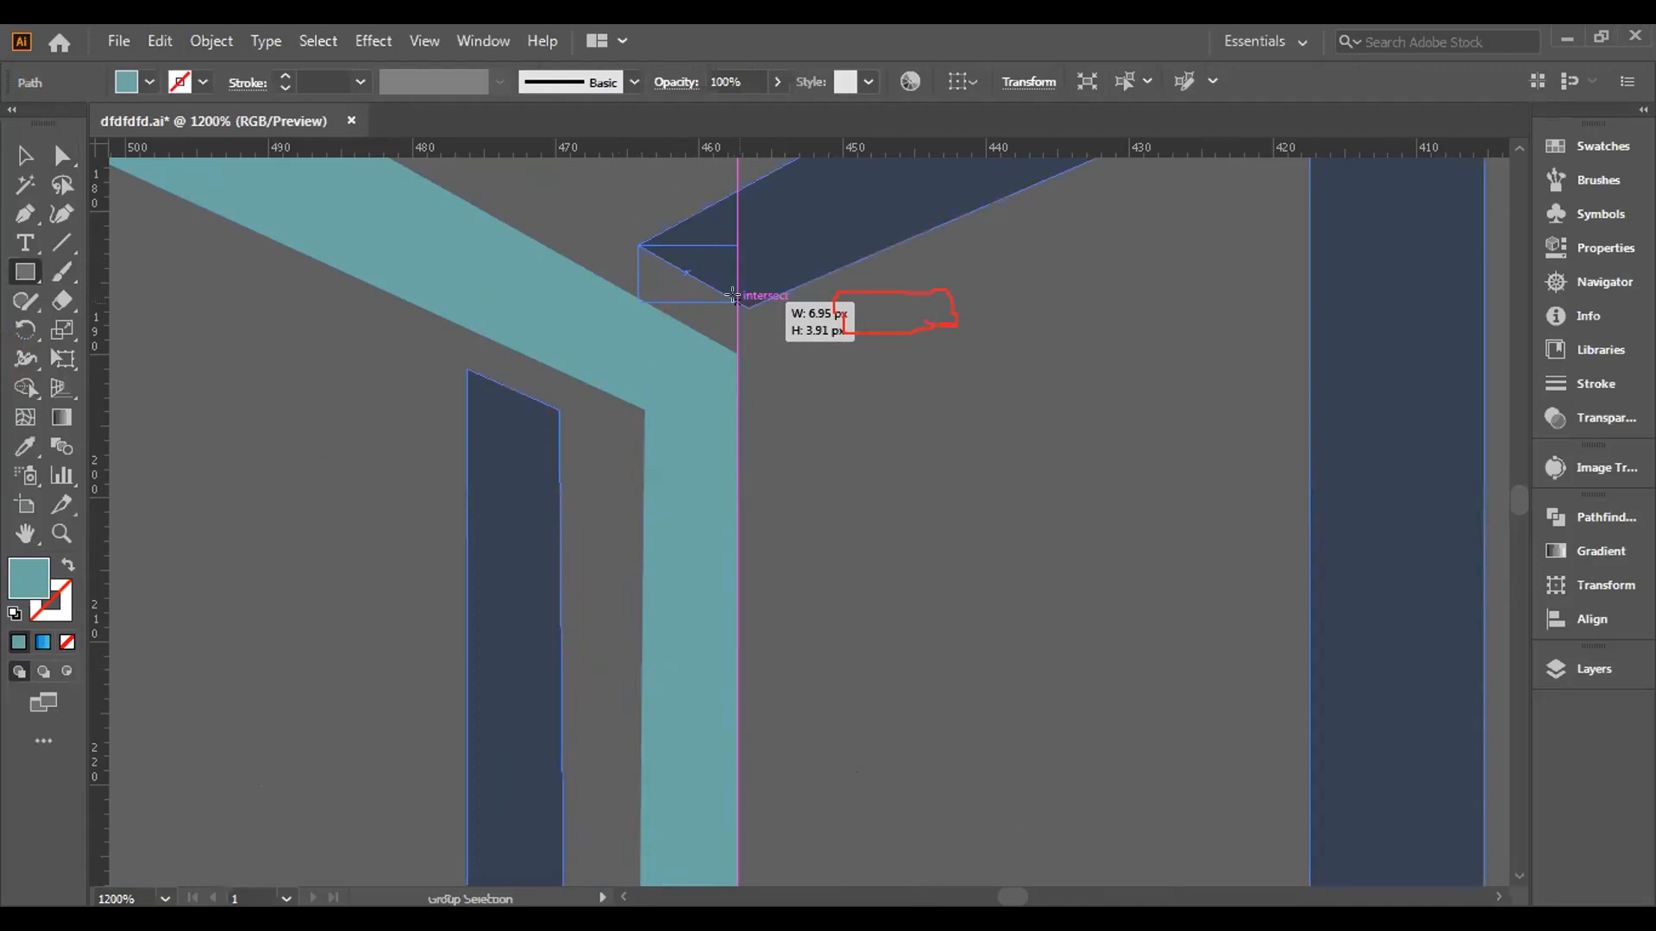
pyautogui.moveTo(732, 296); pyautogui.dragTo(736, 300)
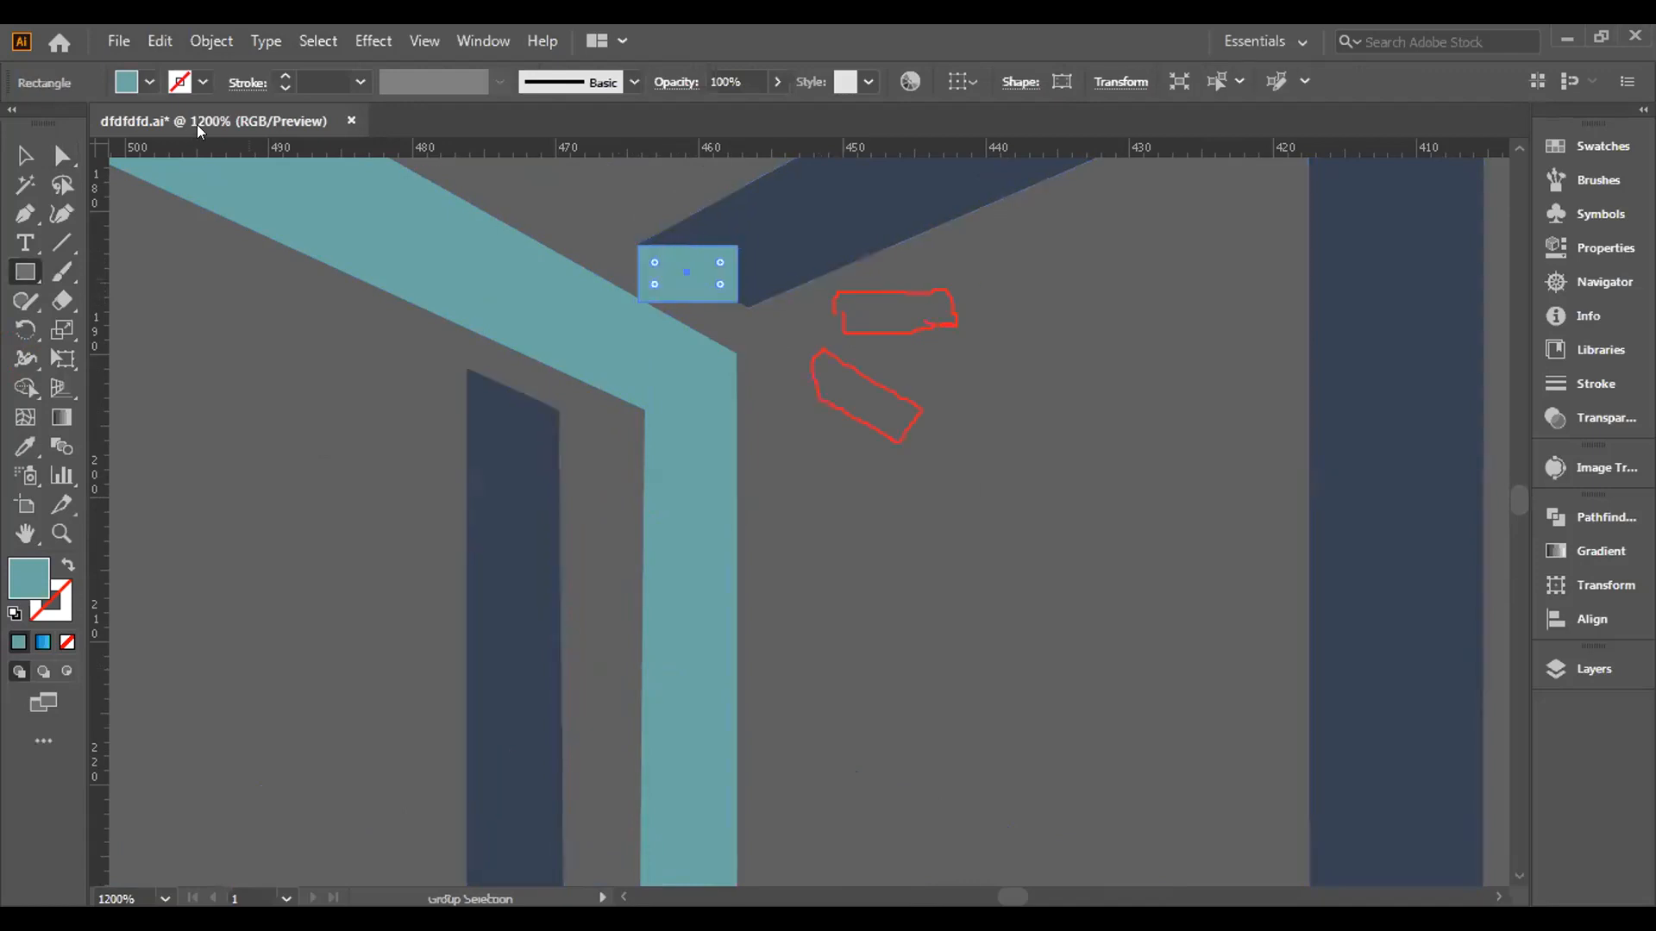
# Rotate the rectangle to match the slope of the gap and fit it between the dark upper arm and teal bar.
pyautogui.click(26, 153)
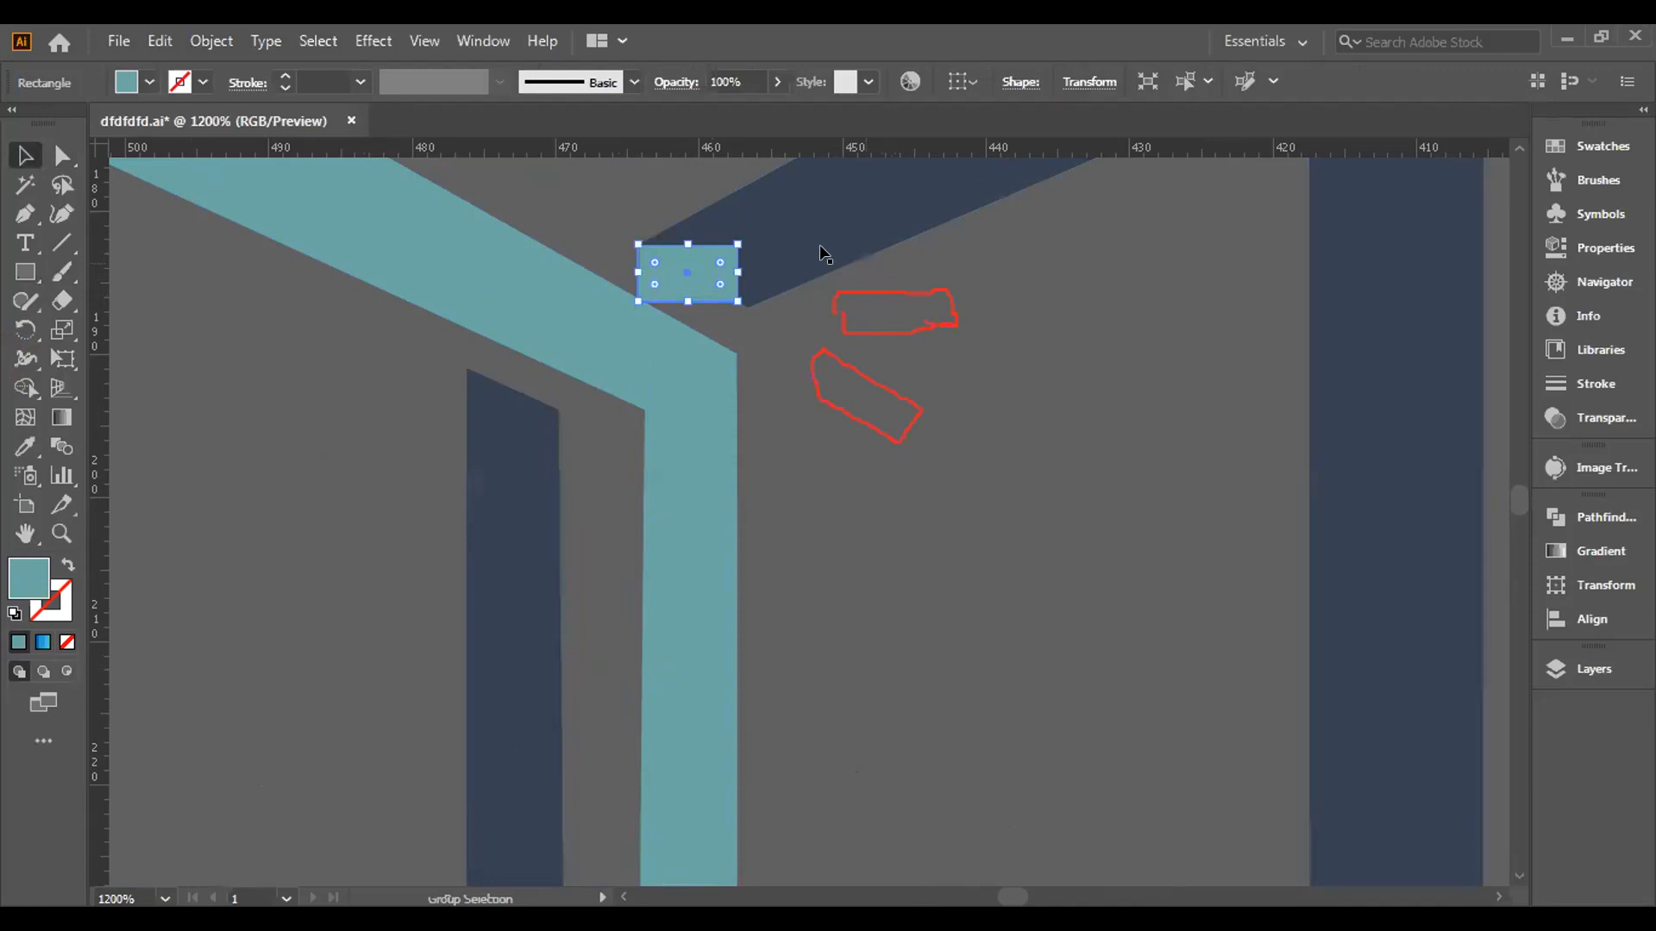
pyautogui.moveTo(824, 252)
pyautogui.mouseDown()
pyautogui.moveTo(751, 243)
pyautogui.moveTo(748, 277)
pyautogui.moveTo(664, 259)
pyautogui.moveTo(646, 205)
pyautogui.moveTo(623, 207)
pyautogui.mouseUp()
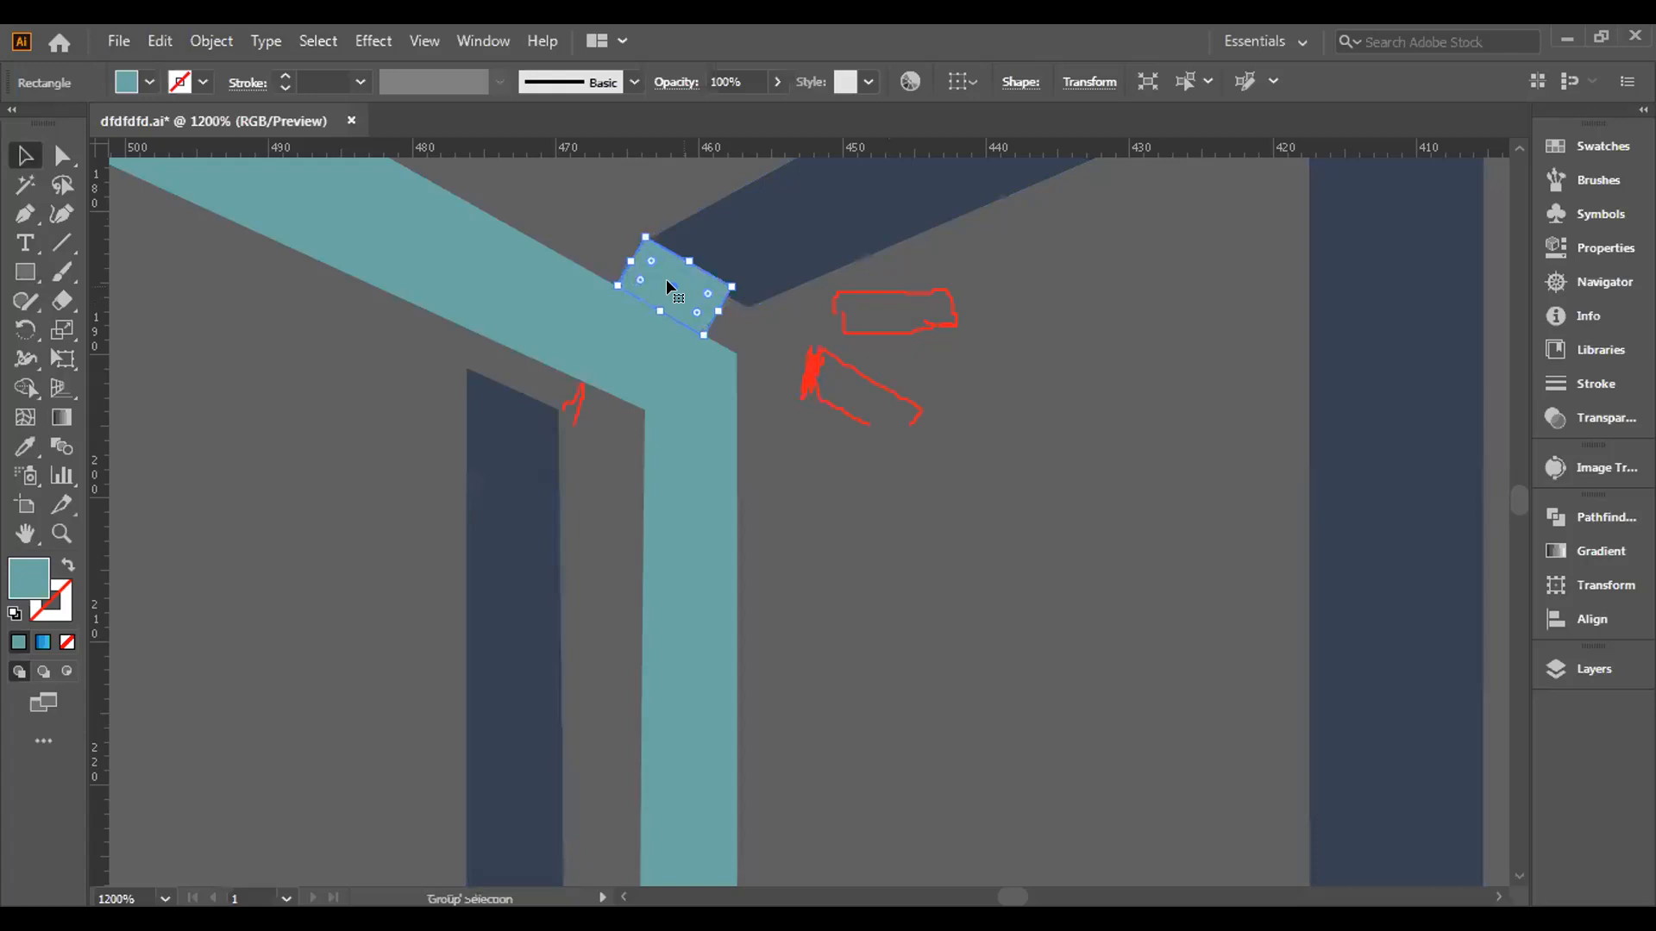
pyautogui.moveTo(680, 257)
pyautogui.mouseDown()
pyautogui.moveTo(720, 274)
pyautogui.moveTo(677, 265)
pyautogui.mouseUp()
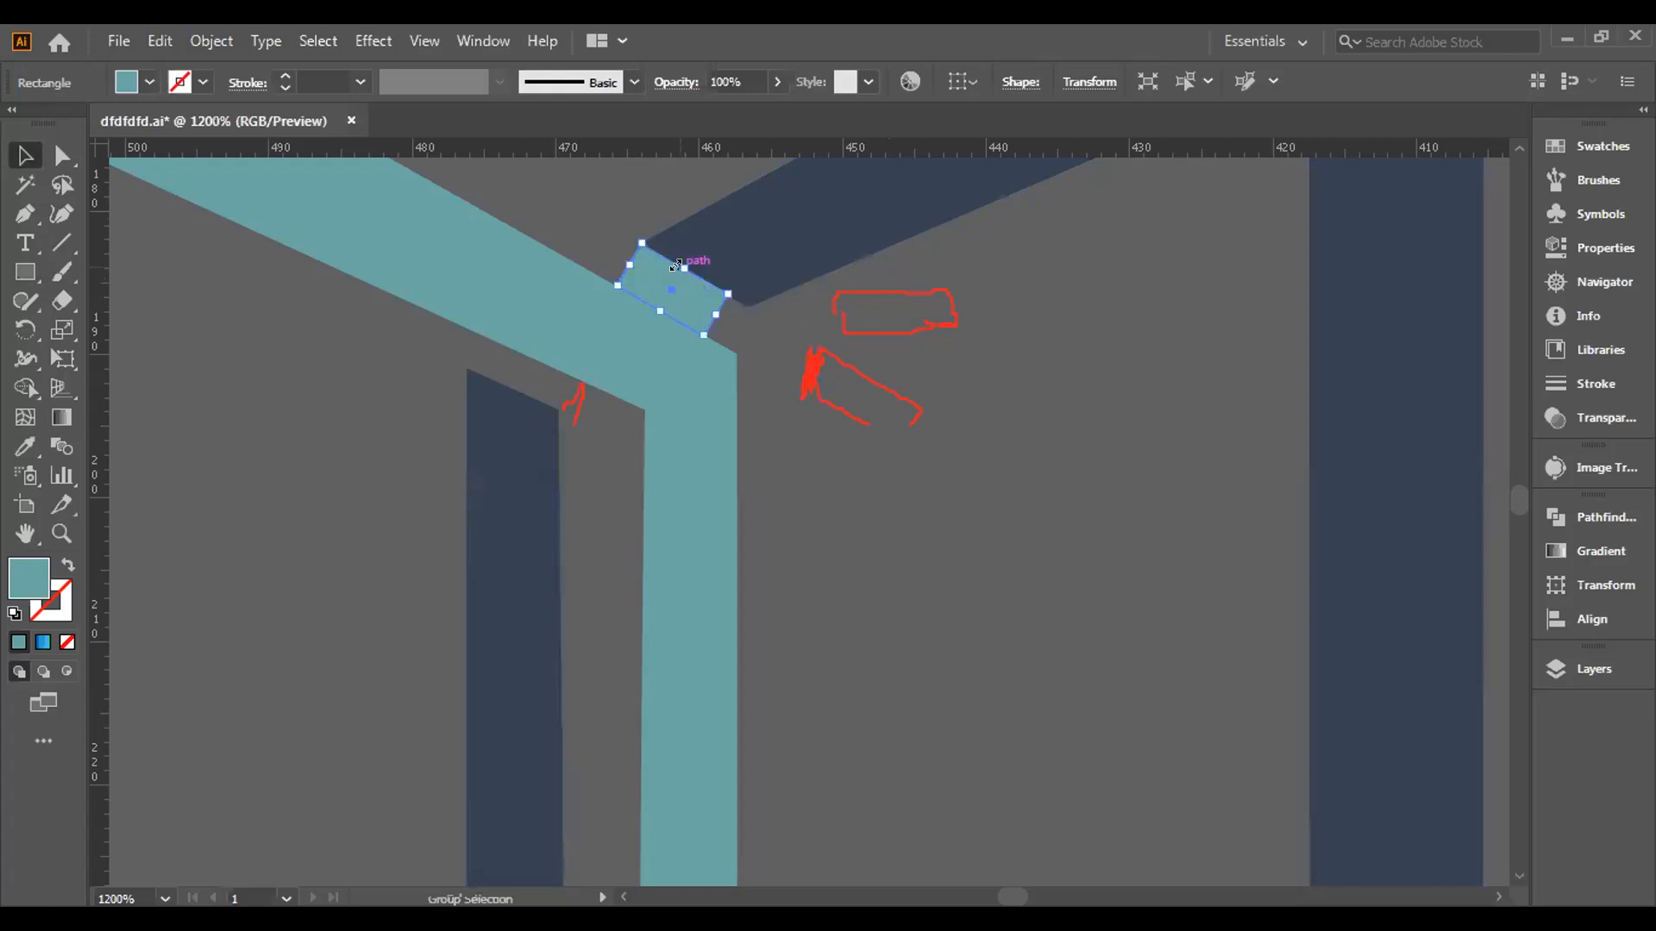
# Set the spacer rectangle's opacity to 19% and pull its upper side down to the dark arm's end edge.
pyautogui.click(779, 81)
pyautogui.moveTo(777, 112); pyautogui.dragTo(701, 111)
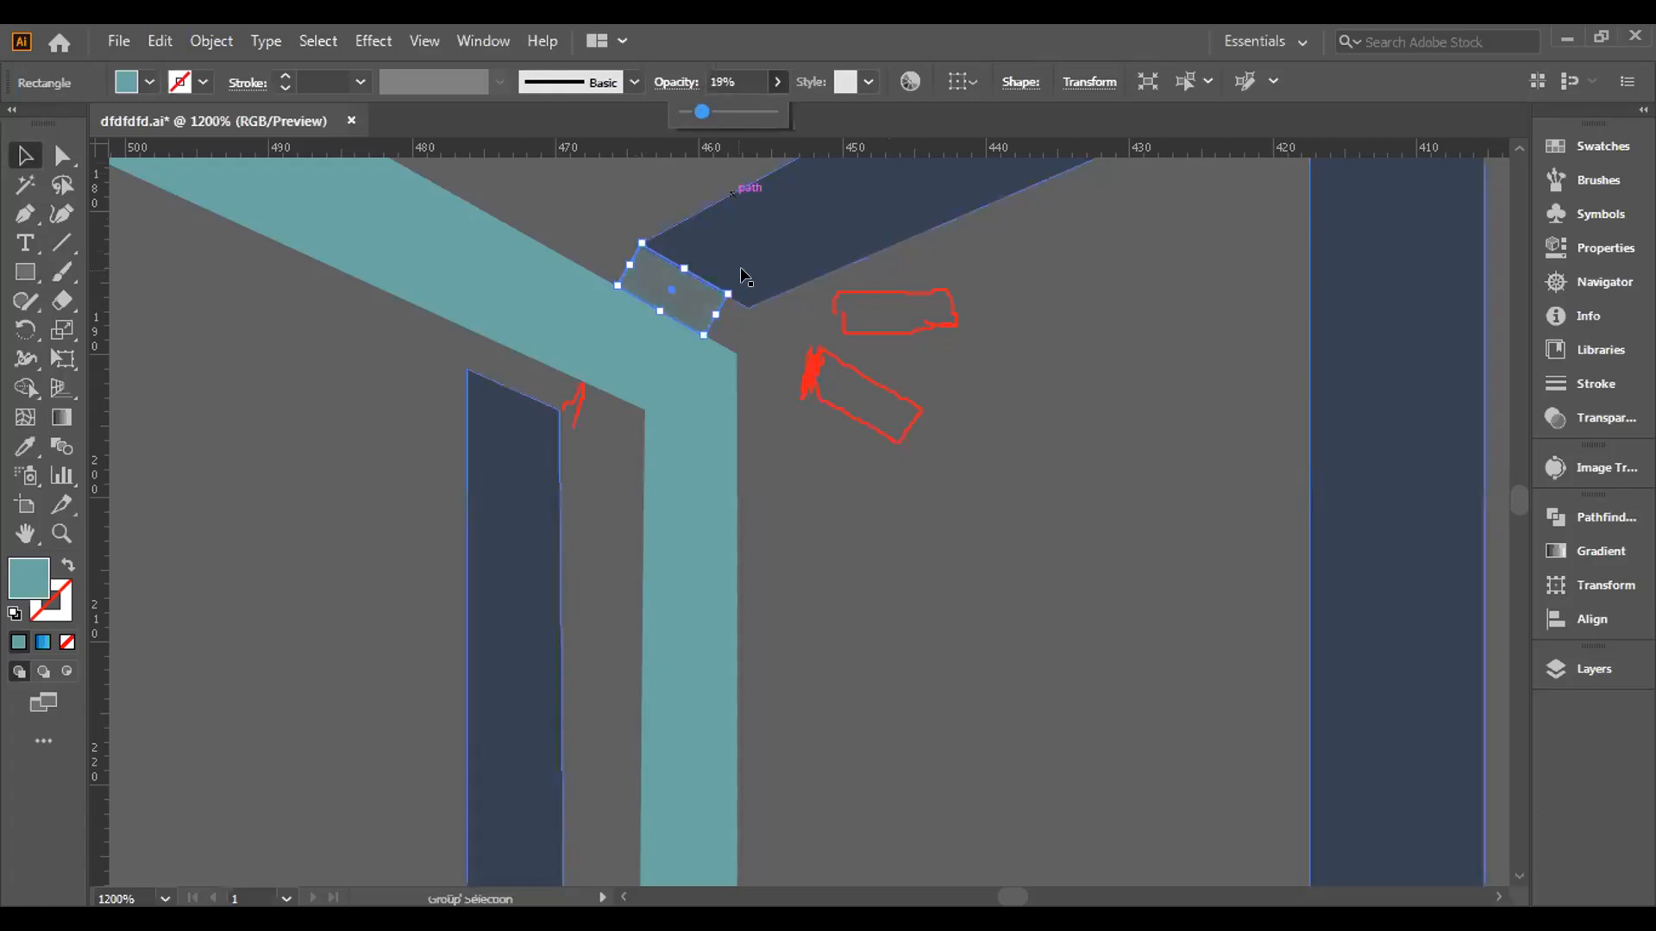
pyautogui.scroll(4, 704, 261)
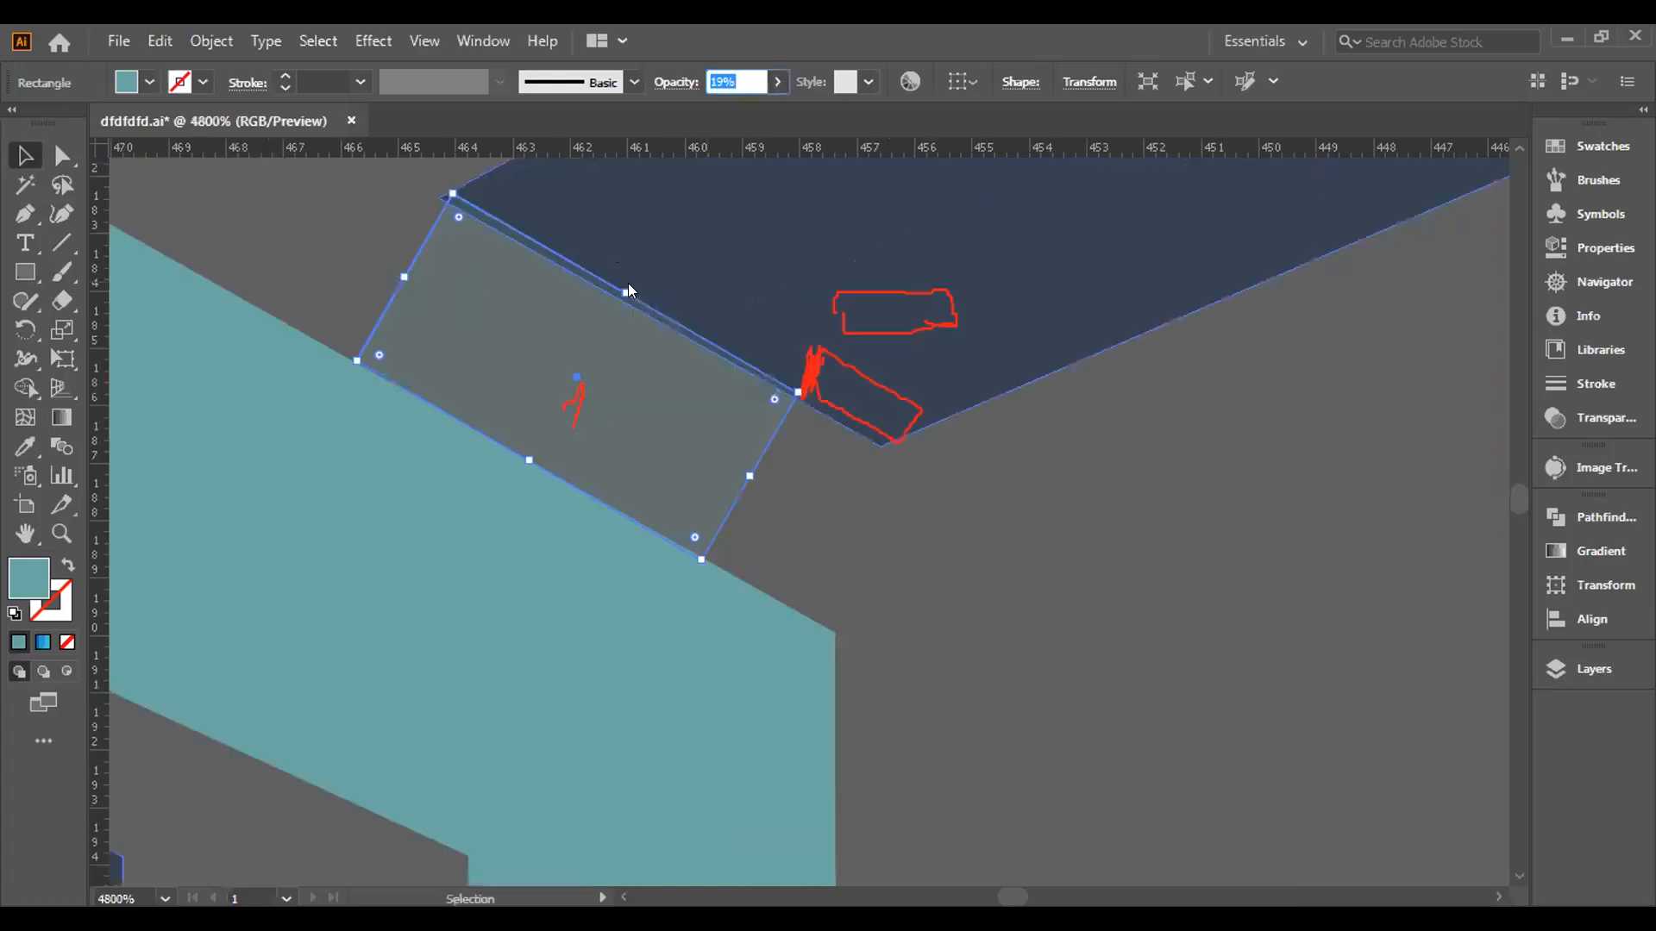
pyautogui.moveTo(625, 292); pyautogui.dragTo(622, 297)
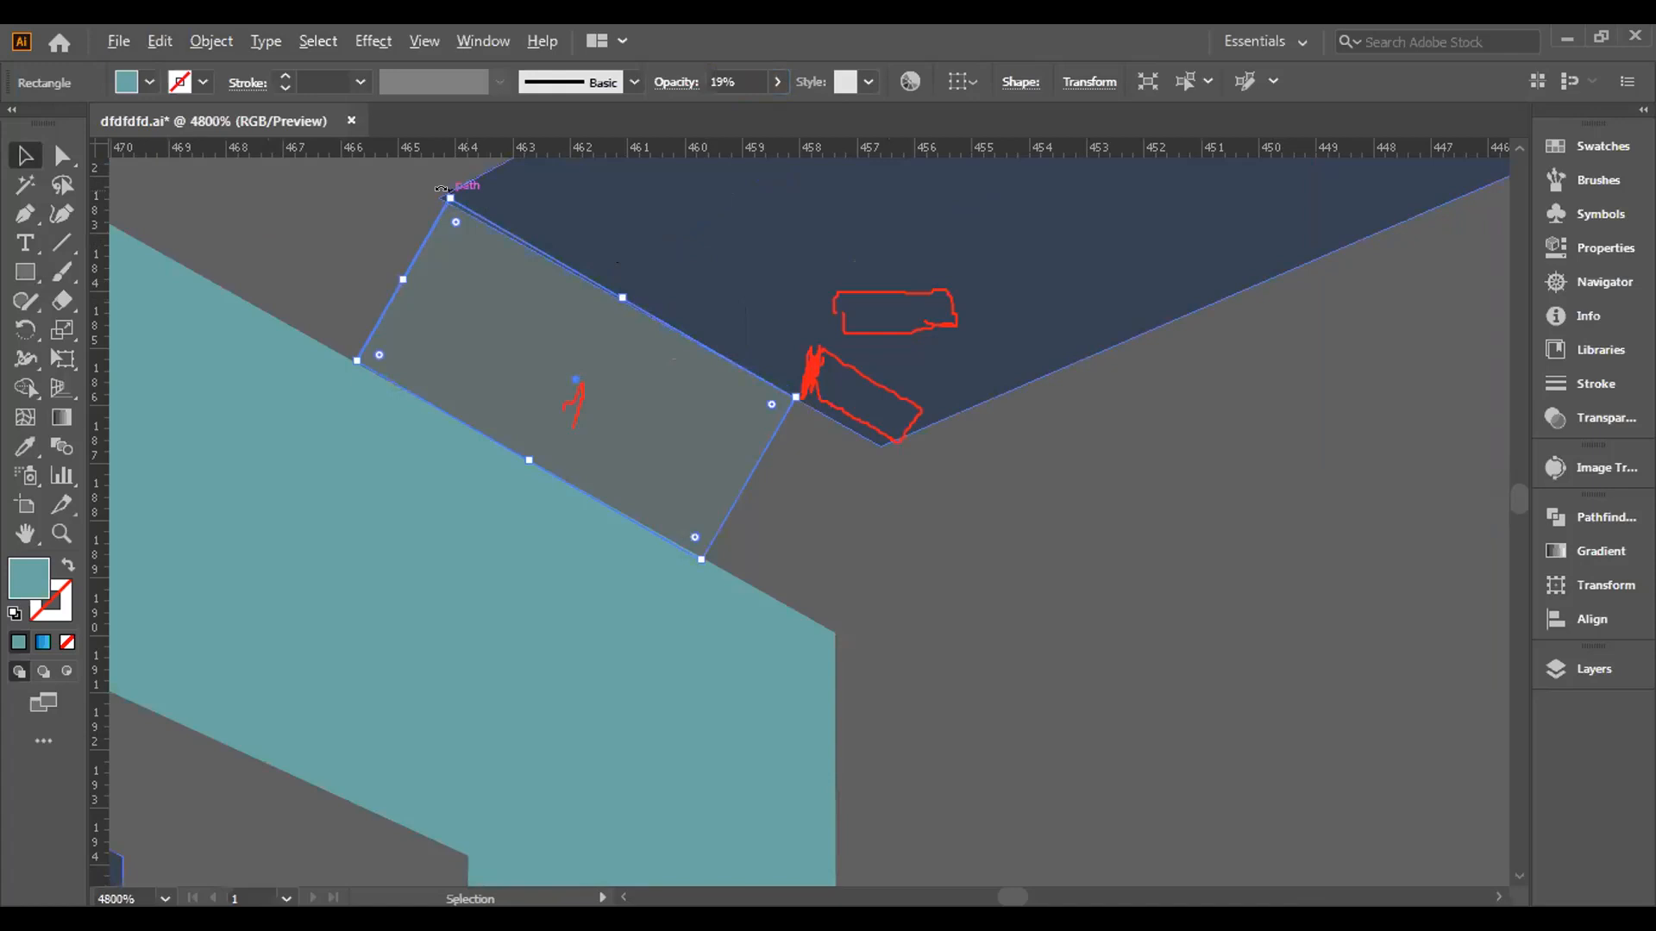
pyautogui.moveTo(436, 198); pyautogui.dragTo(435, 198)
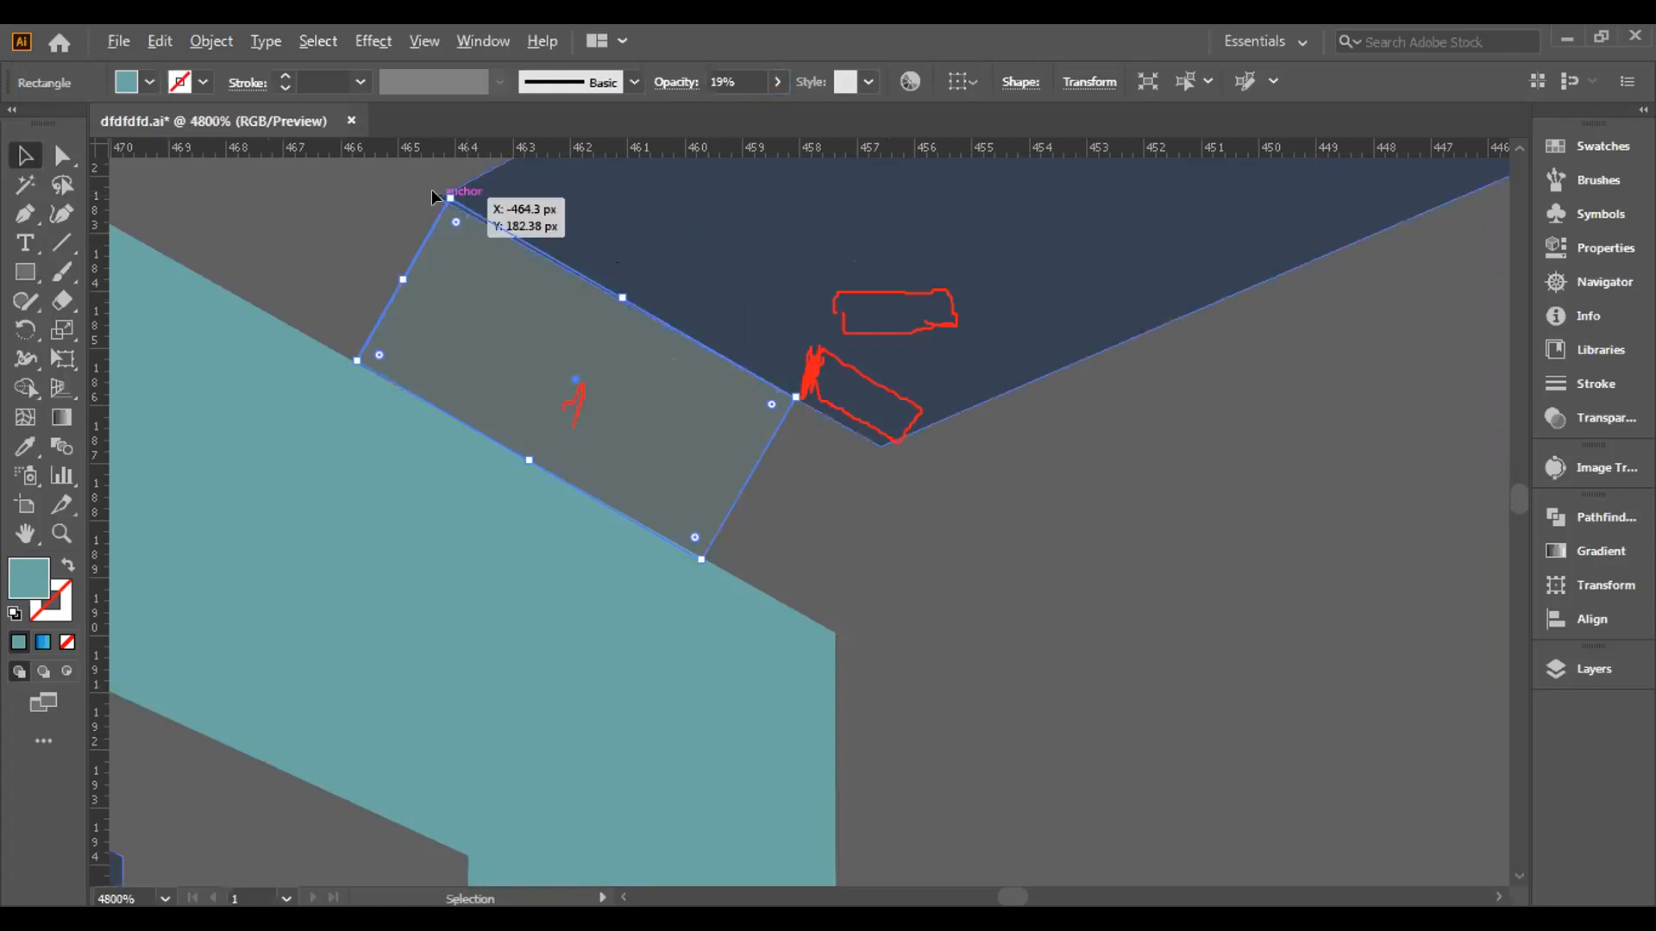
pyautogui.scroll(3, 435, 199)
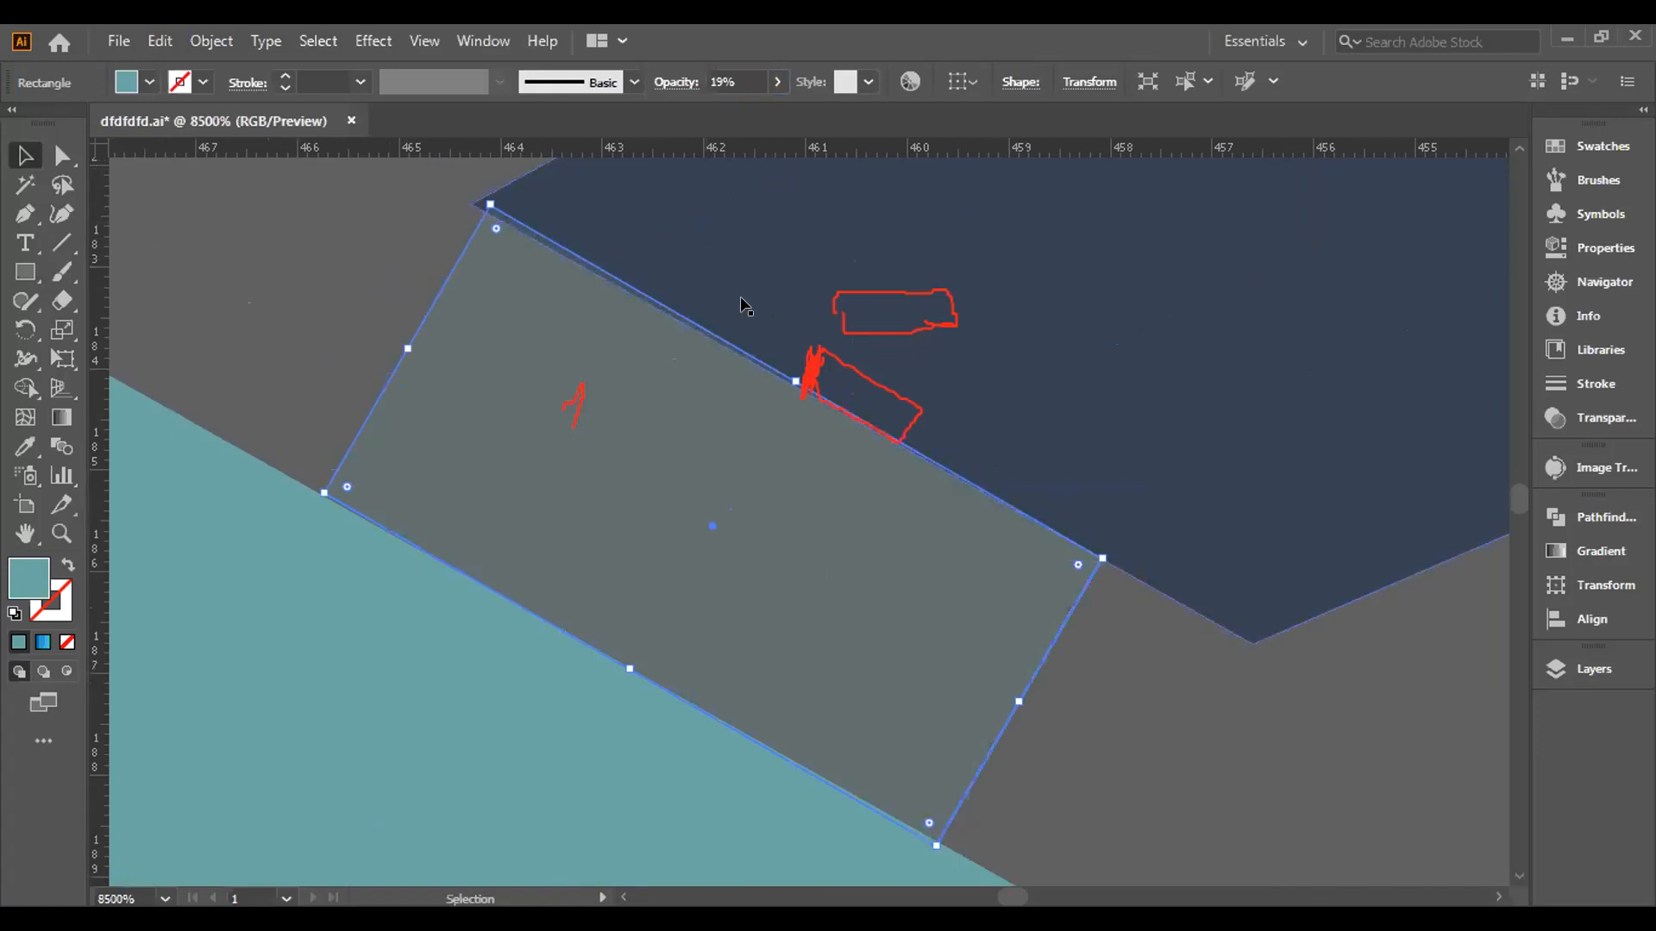
# Directly select the end edge of the dark upper arm and shift it slightly right against the spacer rectangle.
pyautogui.click(576, 211)
pyautogui.click(491, 210)
pyautogui.scroll(2, 498, 276)
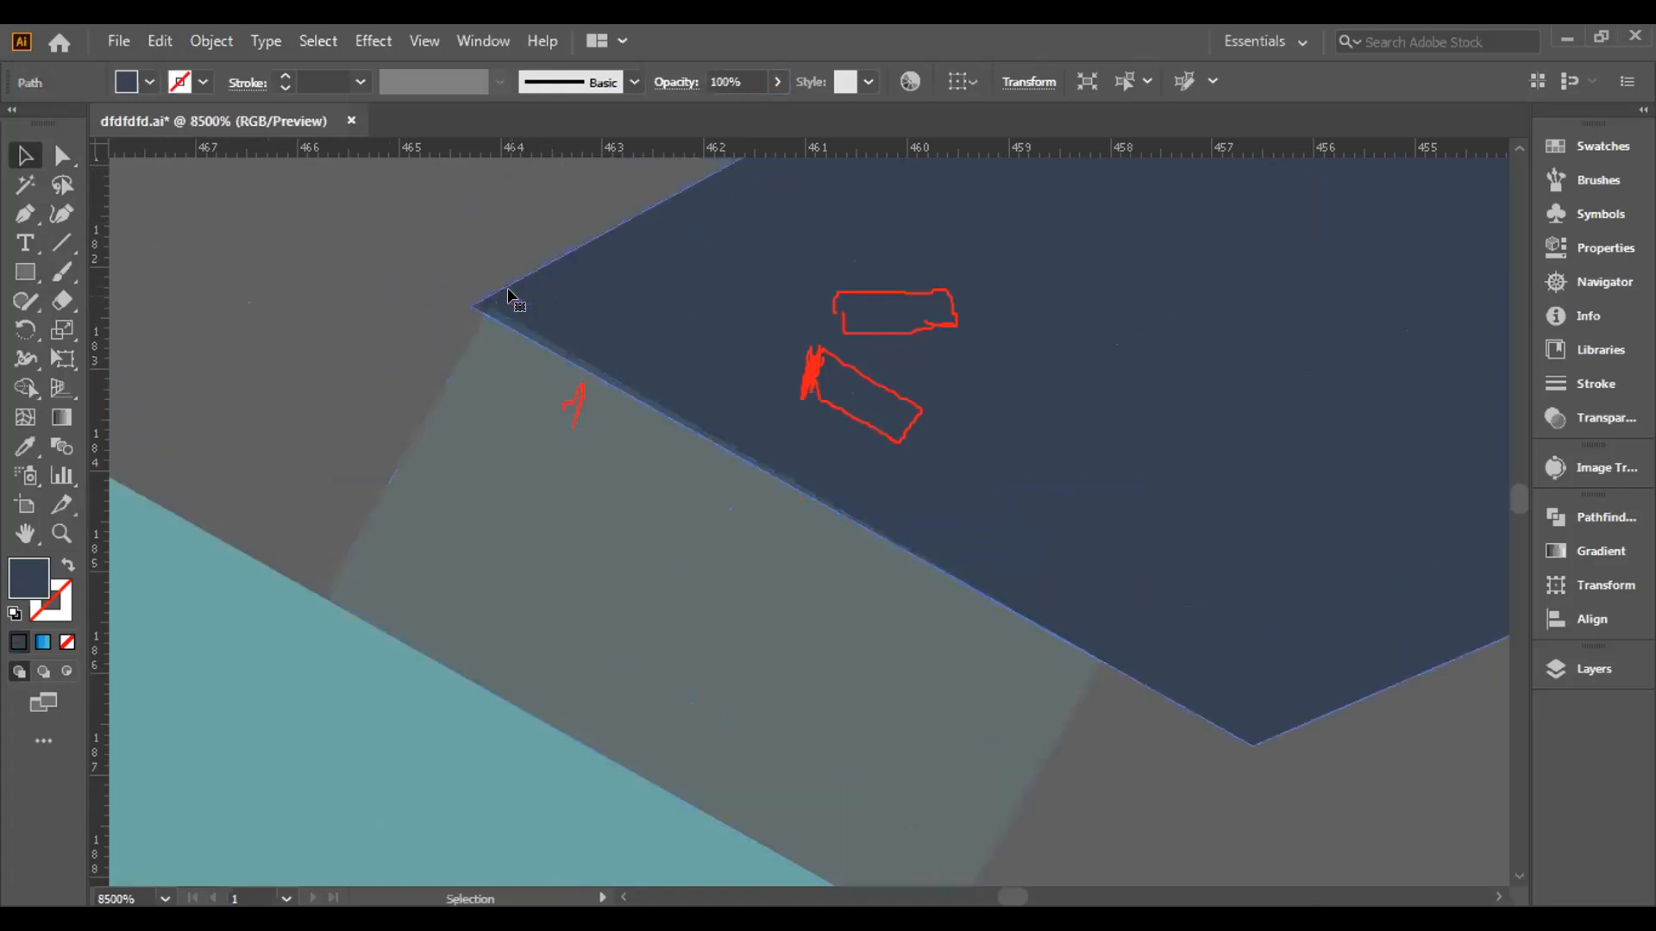
pyautogui.hotkey('ctrl', 'z')
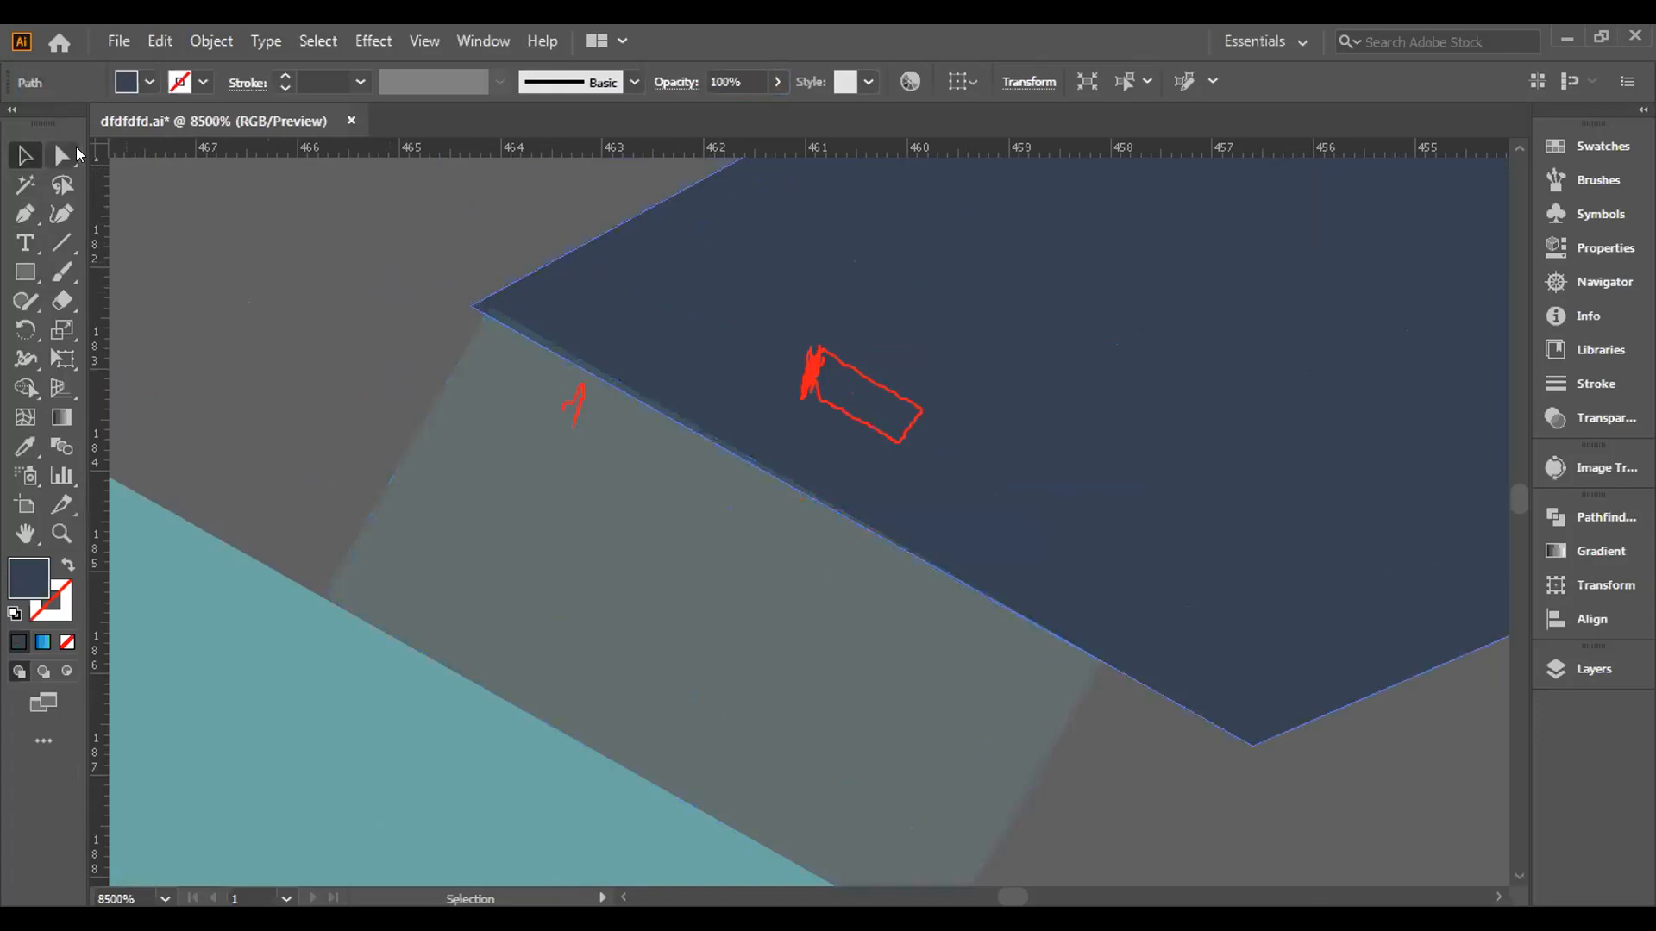
pyautogui.click(64, 155)
pyautogui.moveTo(474, 304); pyautogui.dragTo(474, 297)
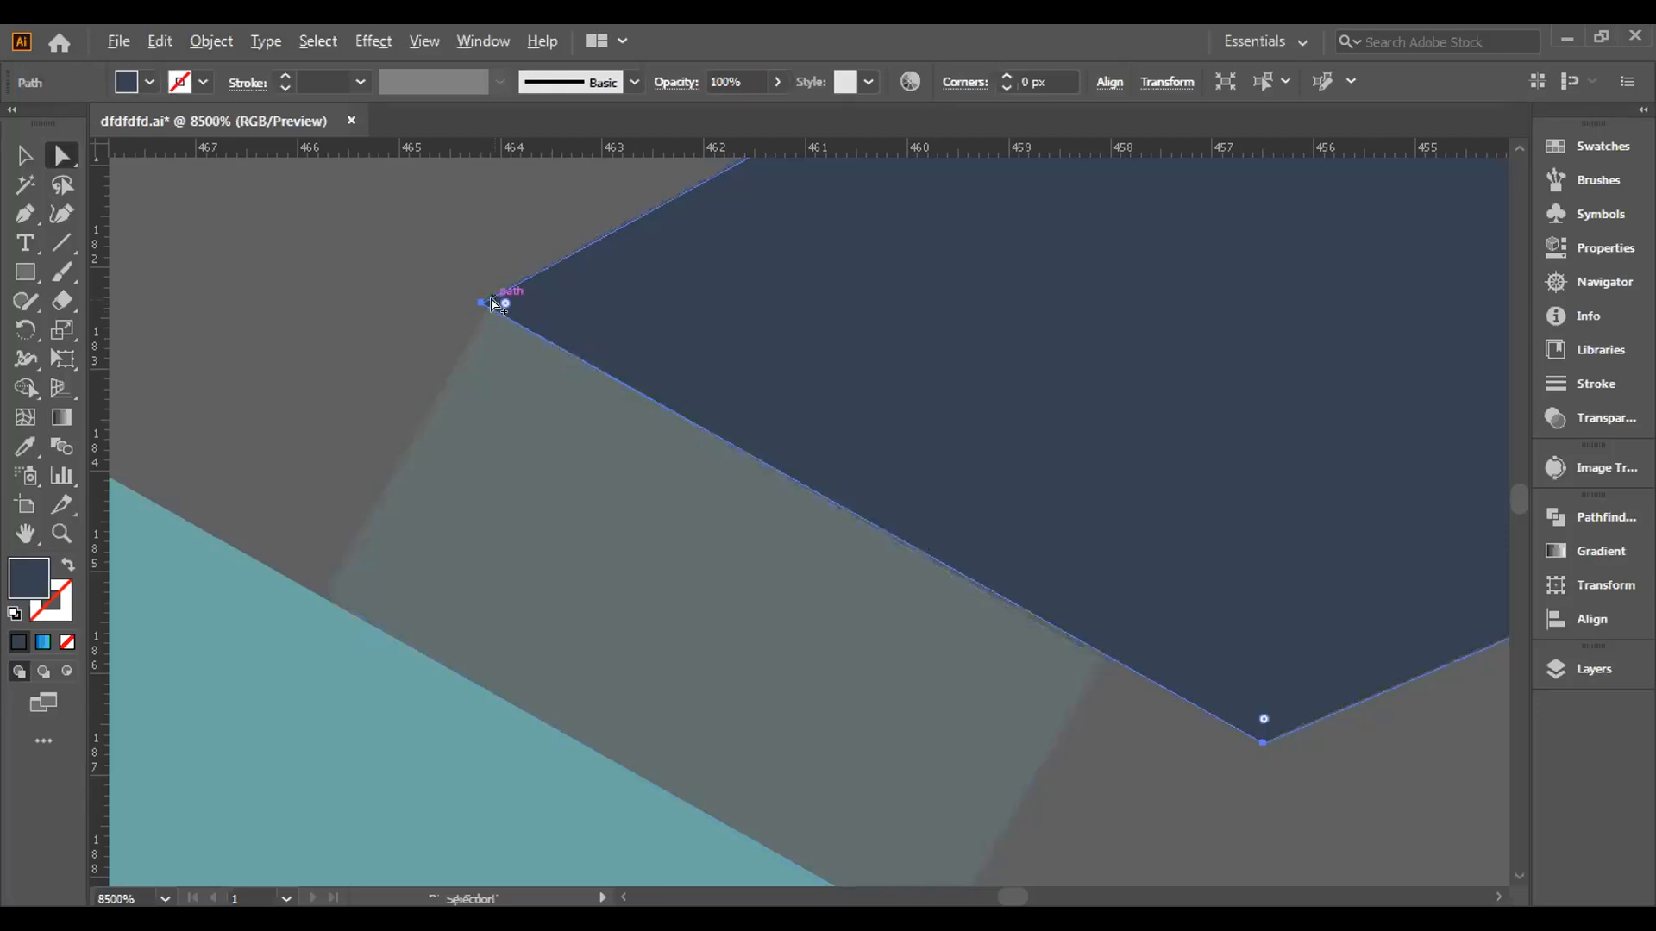
# Nudge the dark arm's end edge slightly further right so its outer tip reaches the spacer rectangle's upper corner.
pyautogui.scroll(2, 500, 307)
pyautogui.scroll(1, 519, 596)
pyautogui.scroll(-6, 525, 597)
pyautogui.scroll(3, 438, 427)
pyautogui.moveTo(432, 423); pyautogui.dragTo(768, 432)
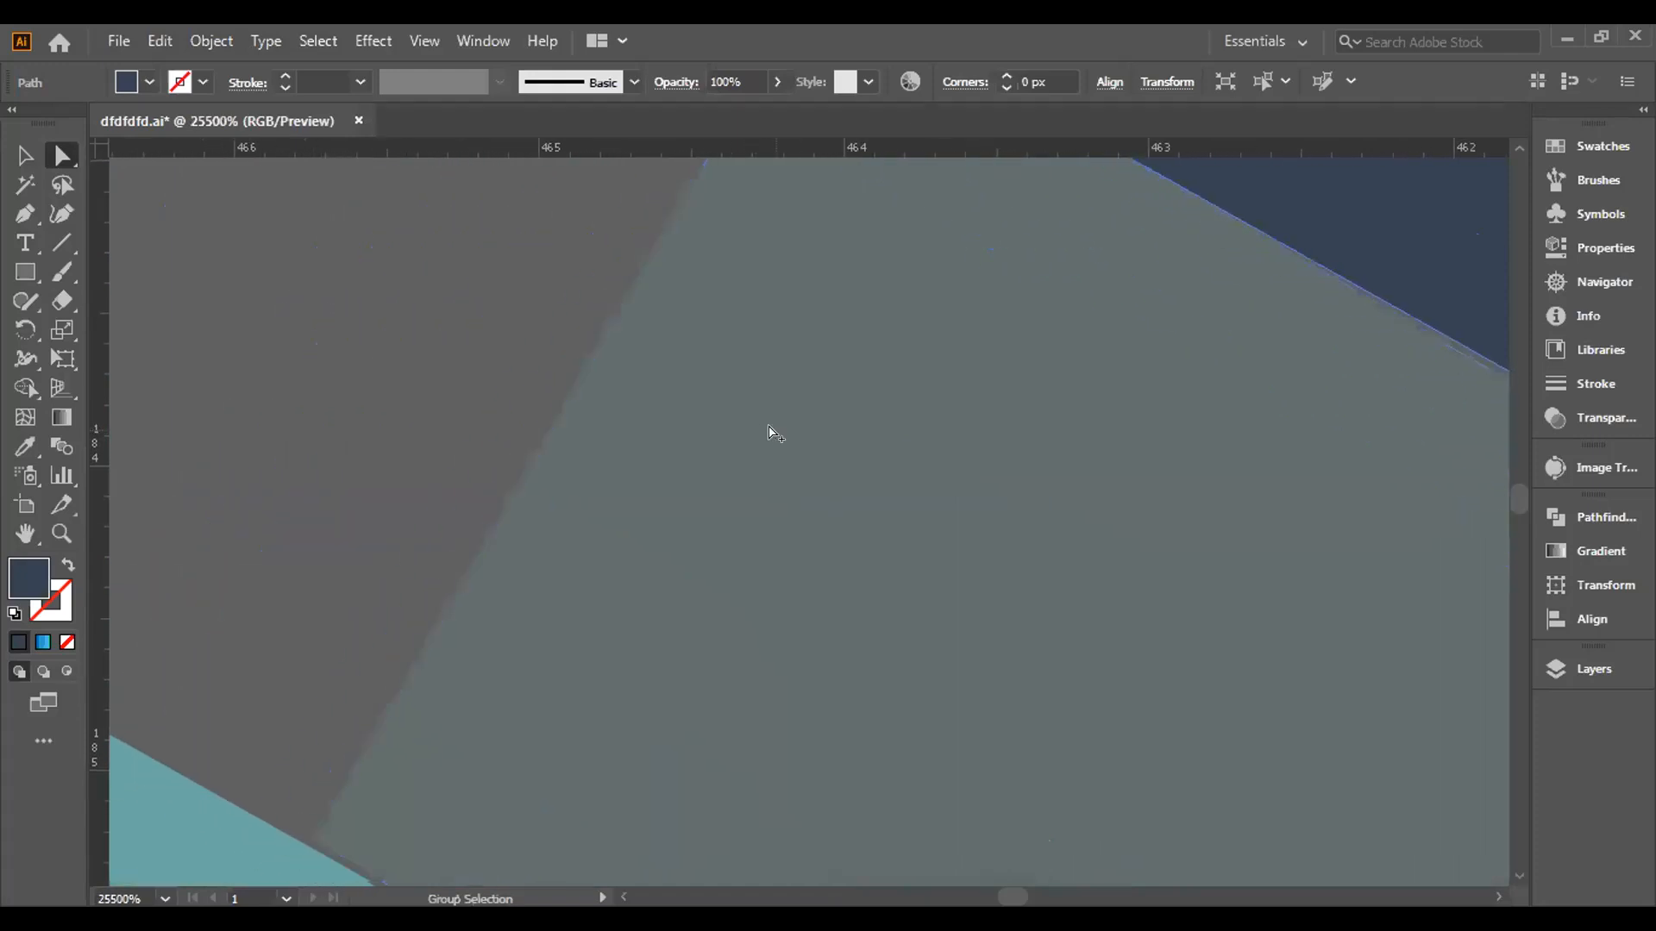
pyautogui.scroll(-1, 769, 432)
pyautogui.scroll(3, 791, 414)
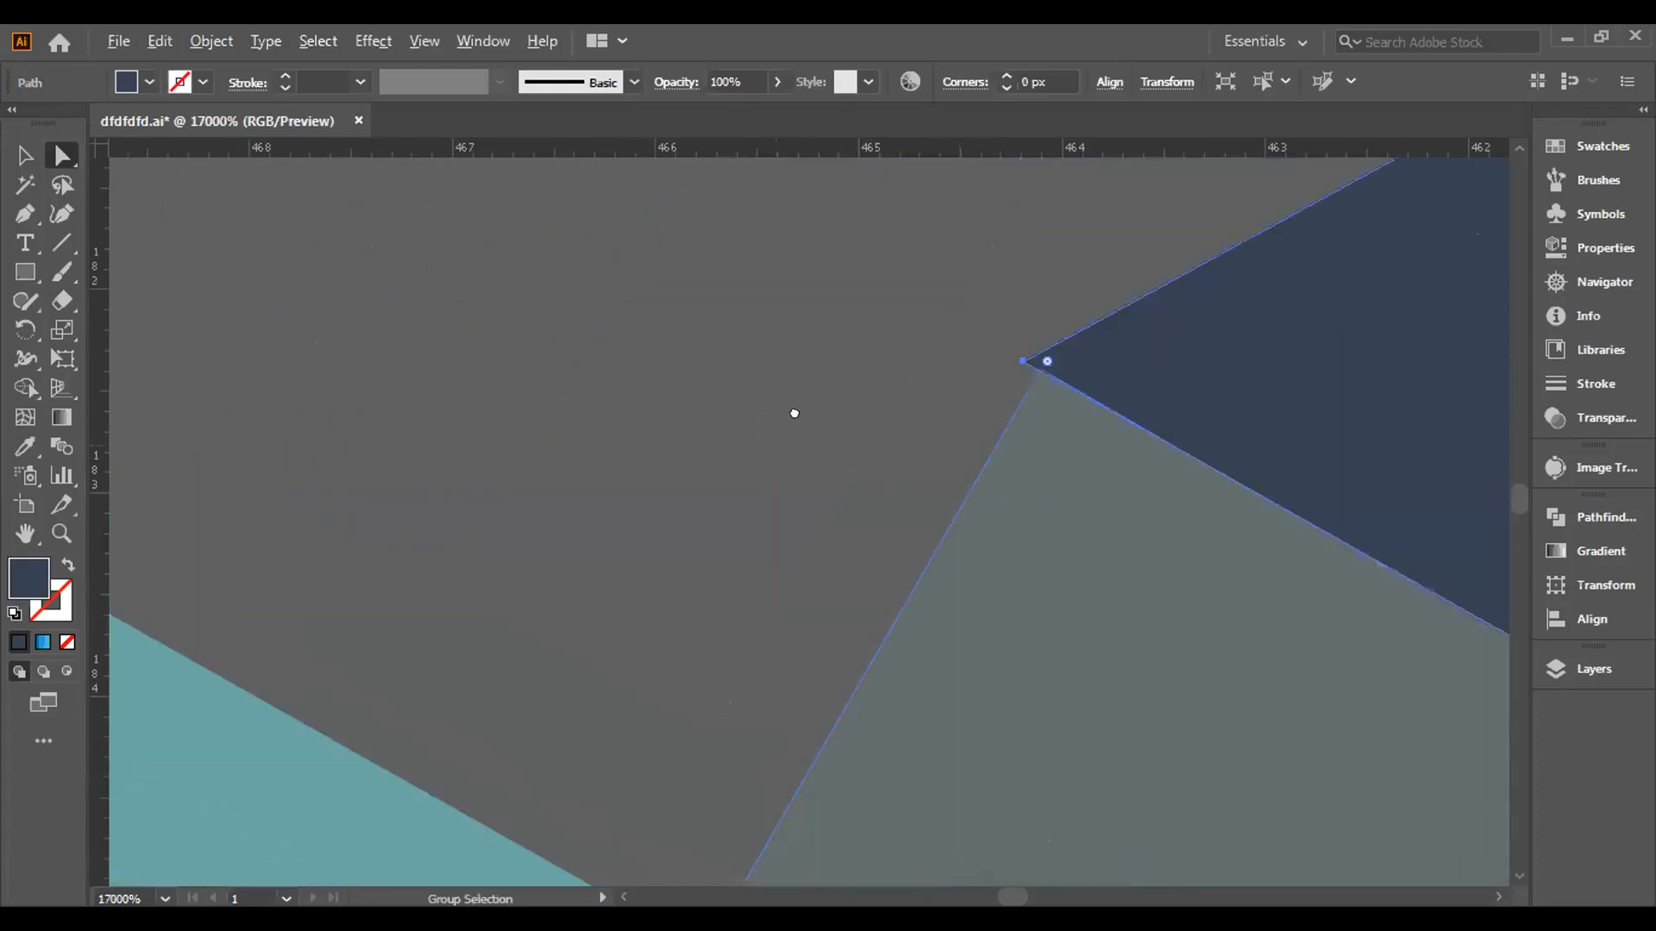
pyautogui.hscroll(3, 783, 411)
pyautogui.scroll(-2, 783, 410)
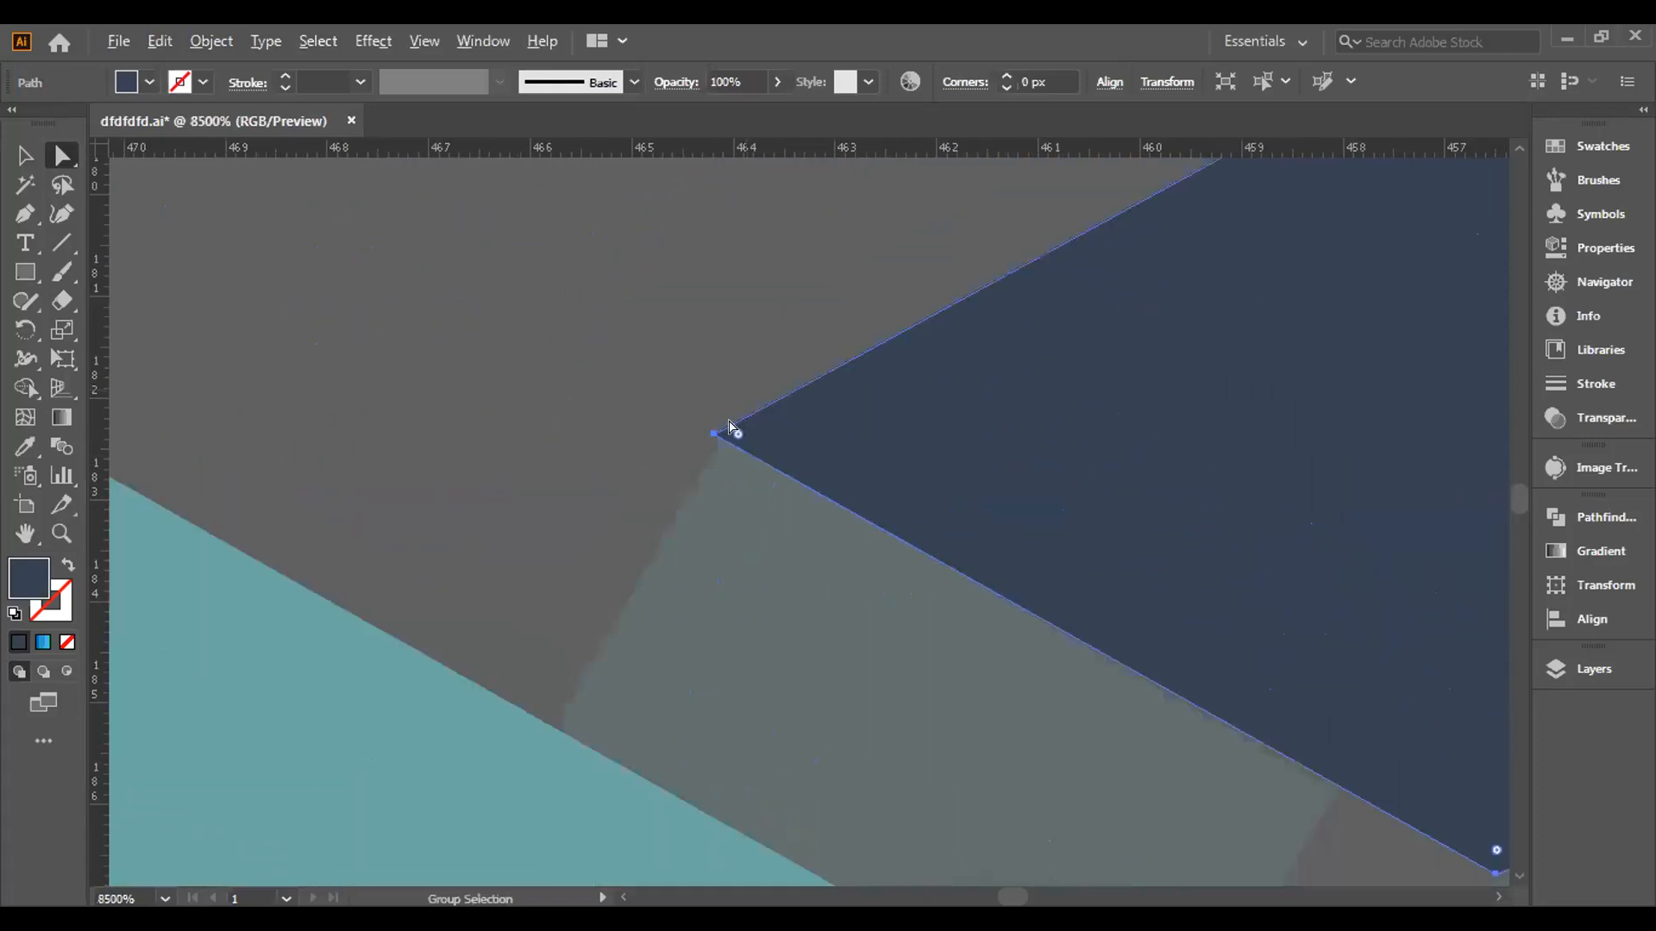
pyautogui.moveTo(711, 431); pyautogui.dragTo(721, 432)
# Move the dark arm's end edge slightly down by its lower anchor to close the sliver along the spacer rectangle.
pyautogui.scroll(-3, 742, 440)
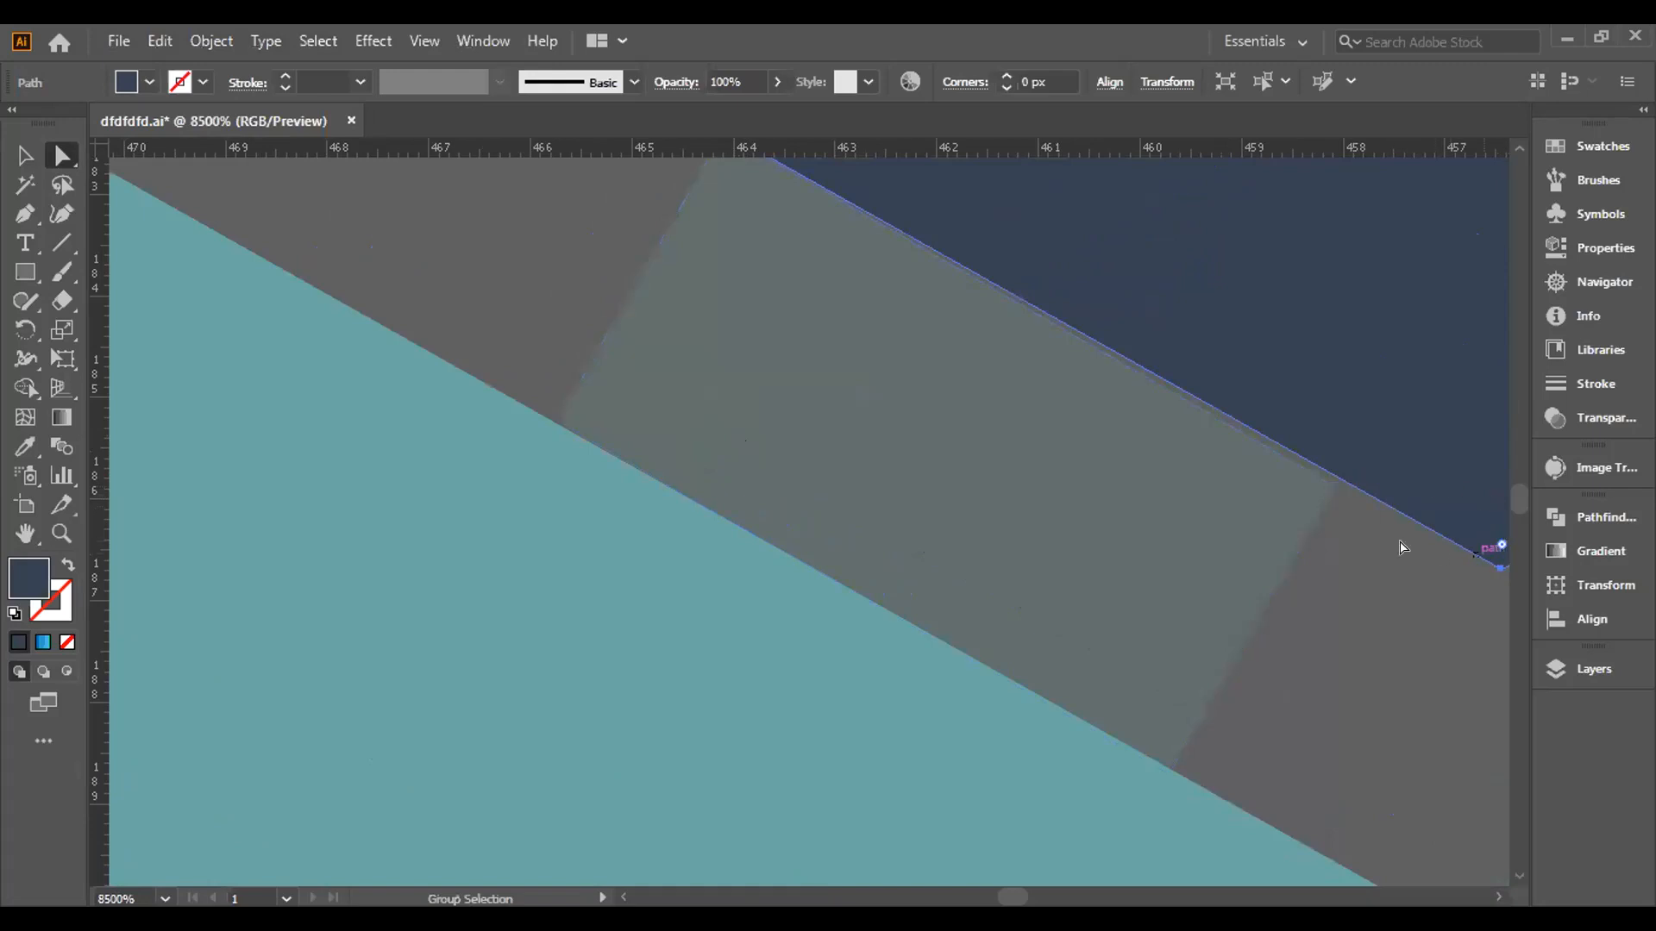
pyautogui.hscroll(2, 1376, 560)
pyautogui.click(1285, 569)
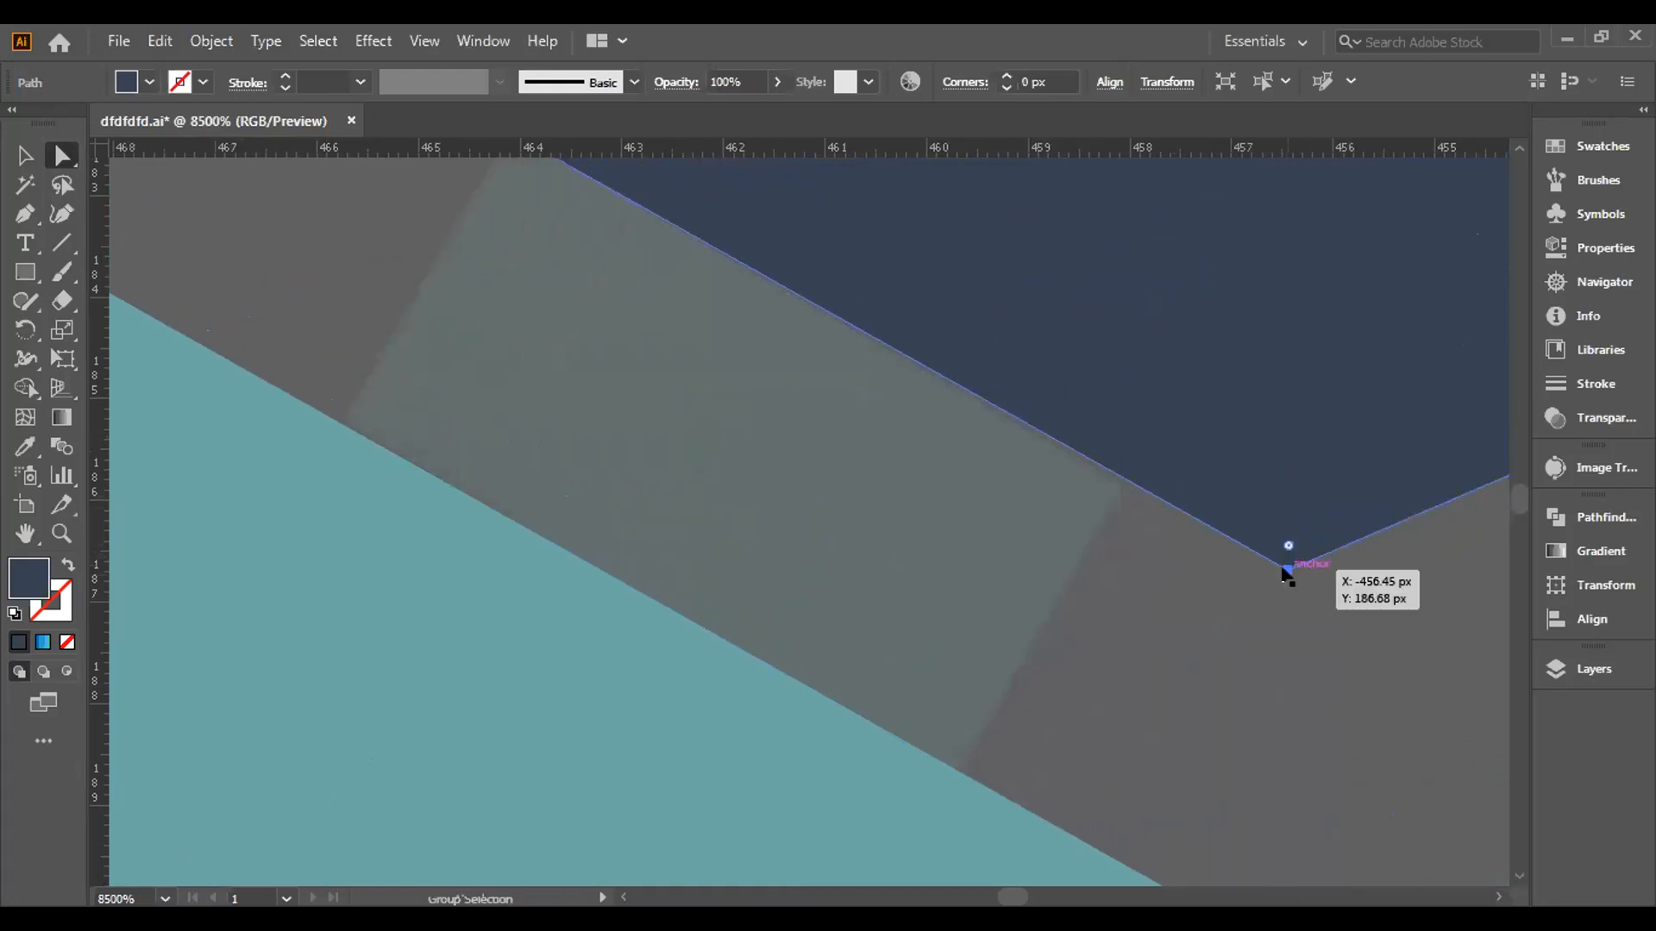
pyautogui.moveTo(1285, 574); pyautogui.dragTo(1285, 579)
pyautogui.scroll(2, 1100, 547)
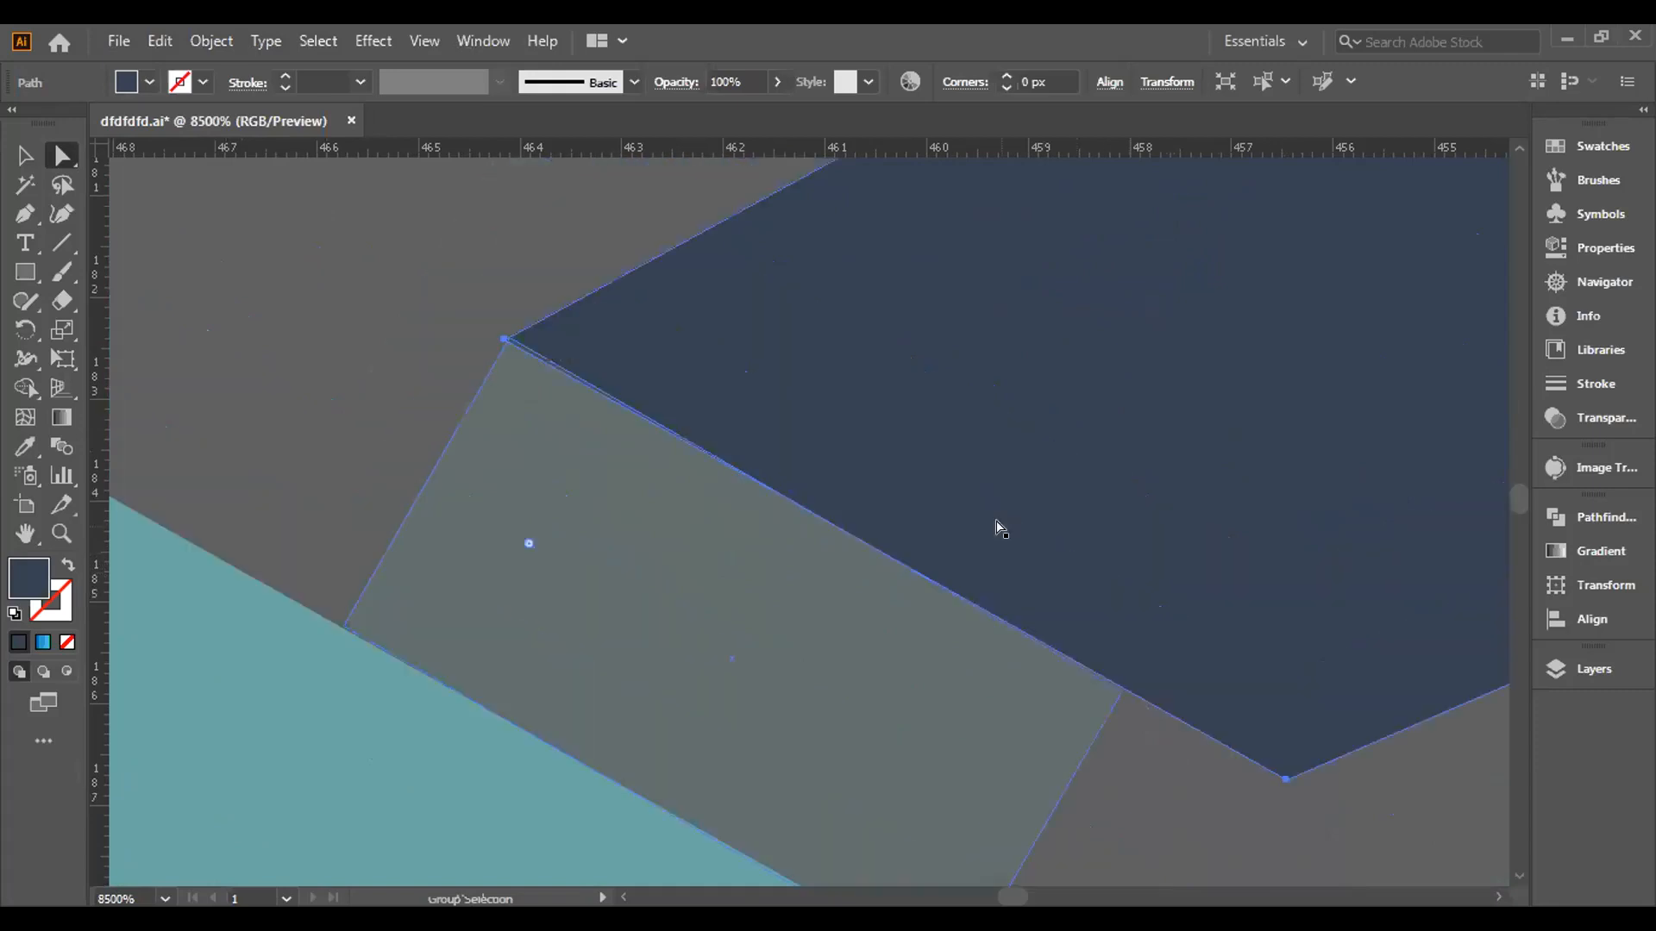
# Align the outer tip of the dark upper arm exactly with the spacer rectangle's upper corner.
pyautogui.scroll(3, 520, 354)
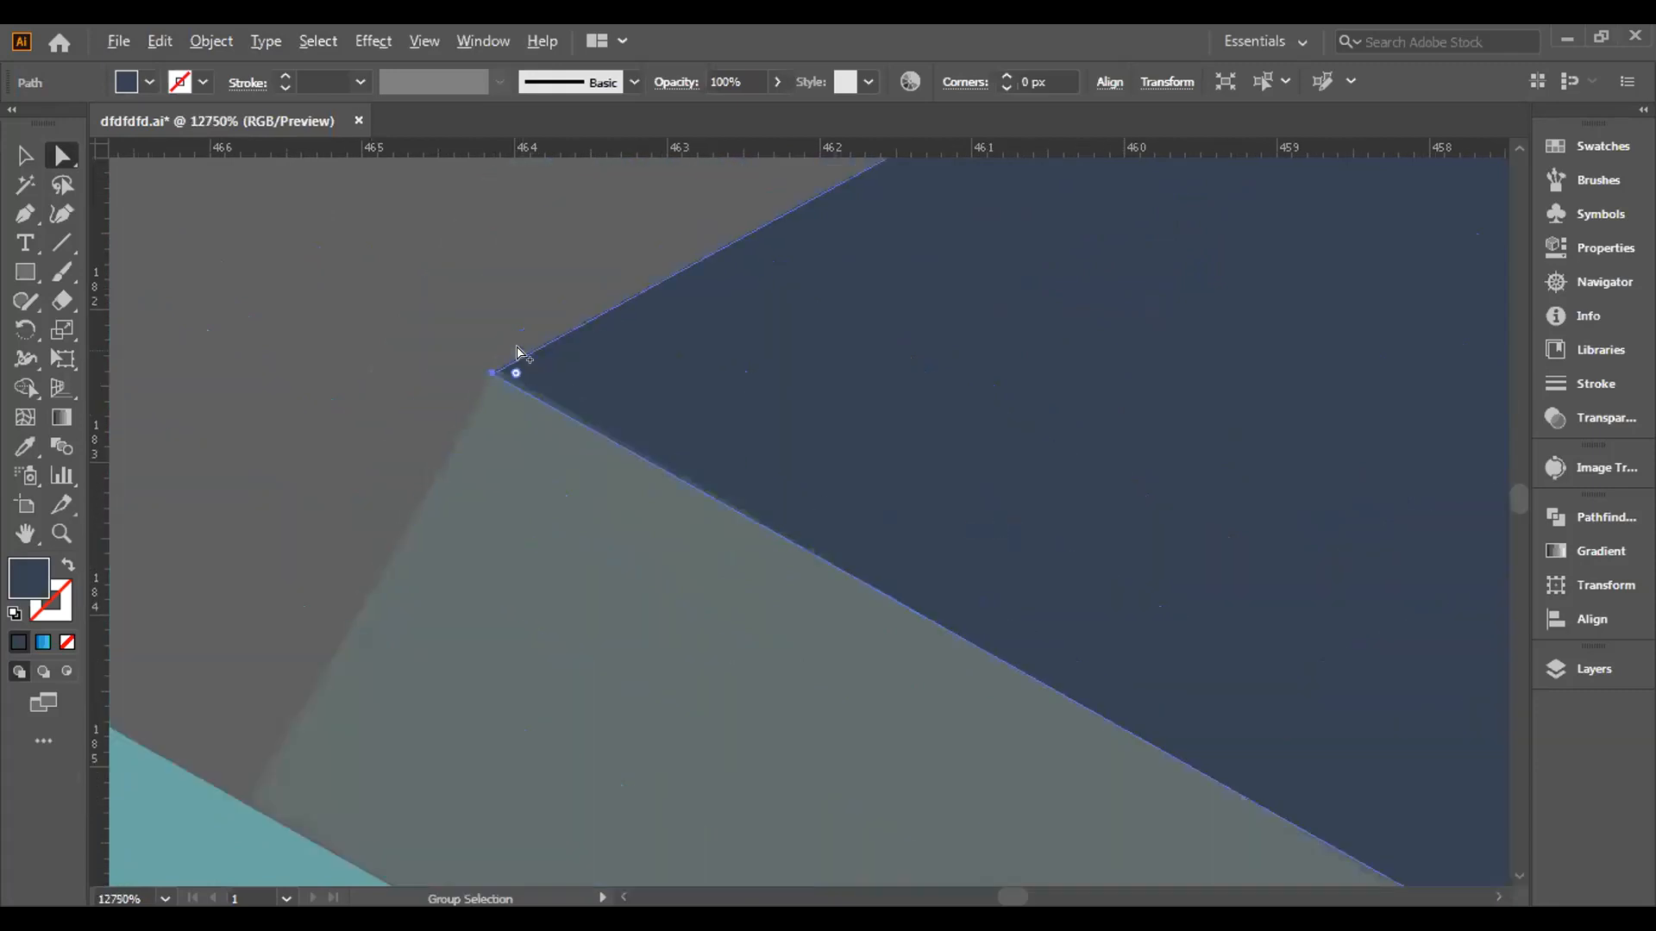
pyautogui.moveTo(556, 712); pyautogui.dragTo(558, 635)
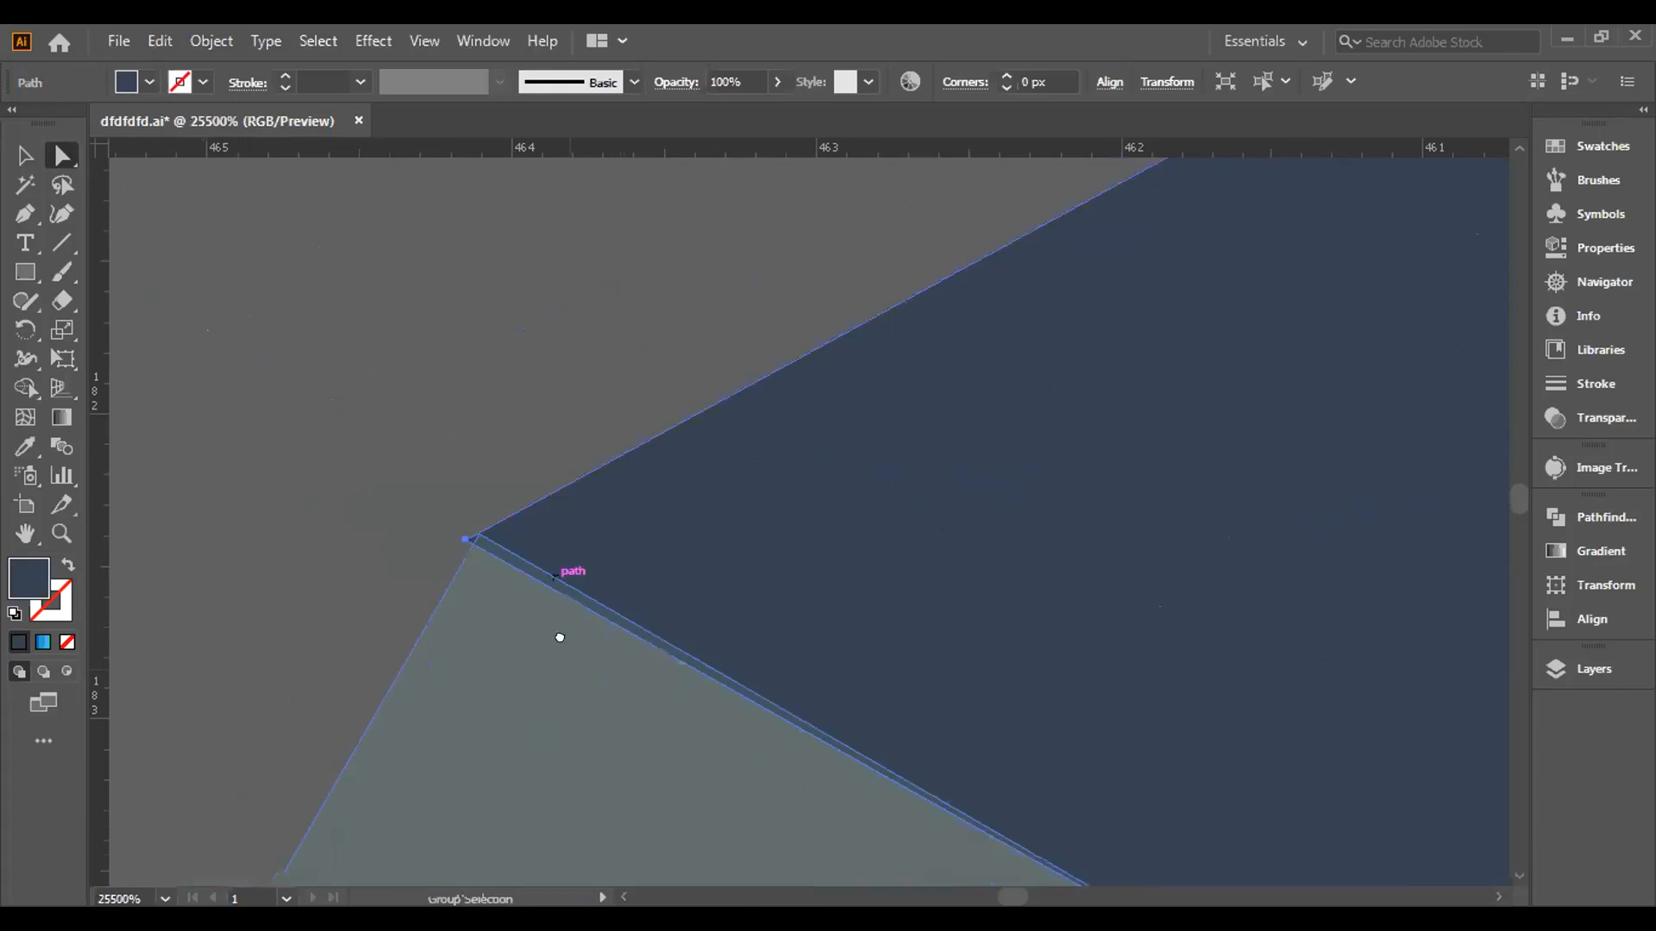
pyautogui.scroll(1, 520, 525)
pyautogui.moveTo(588, 810); pyautogui.dragTo(558, 483)
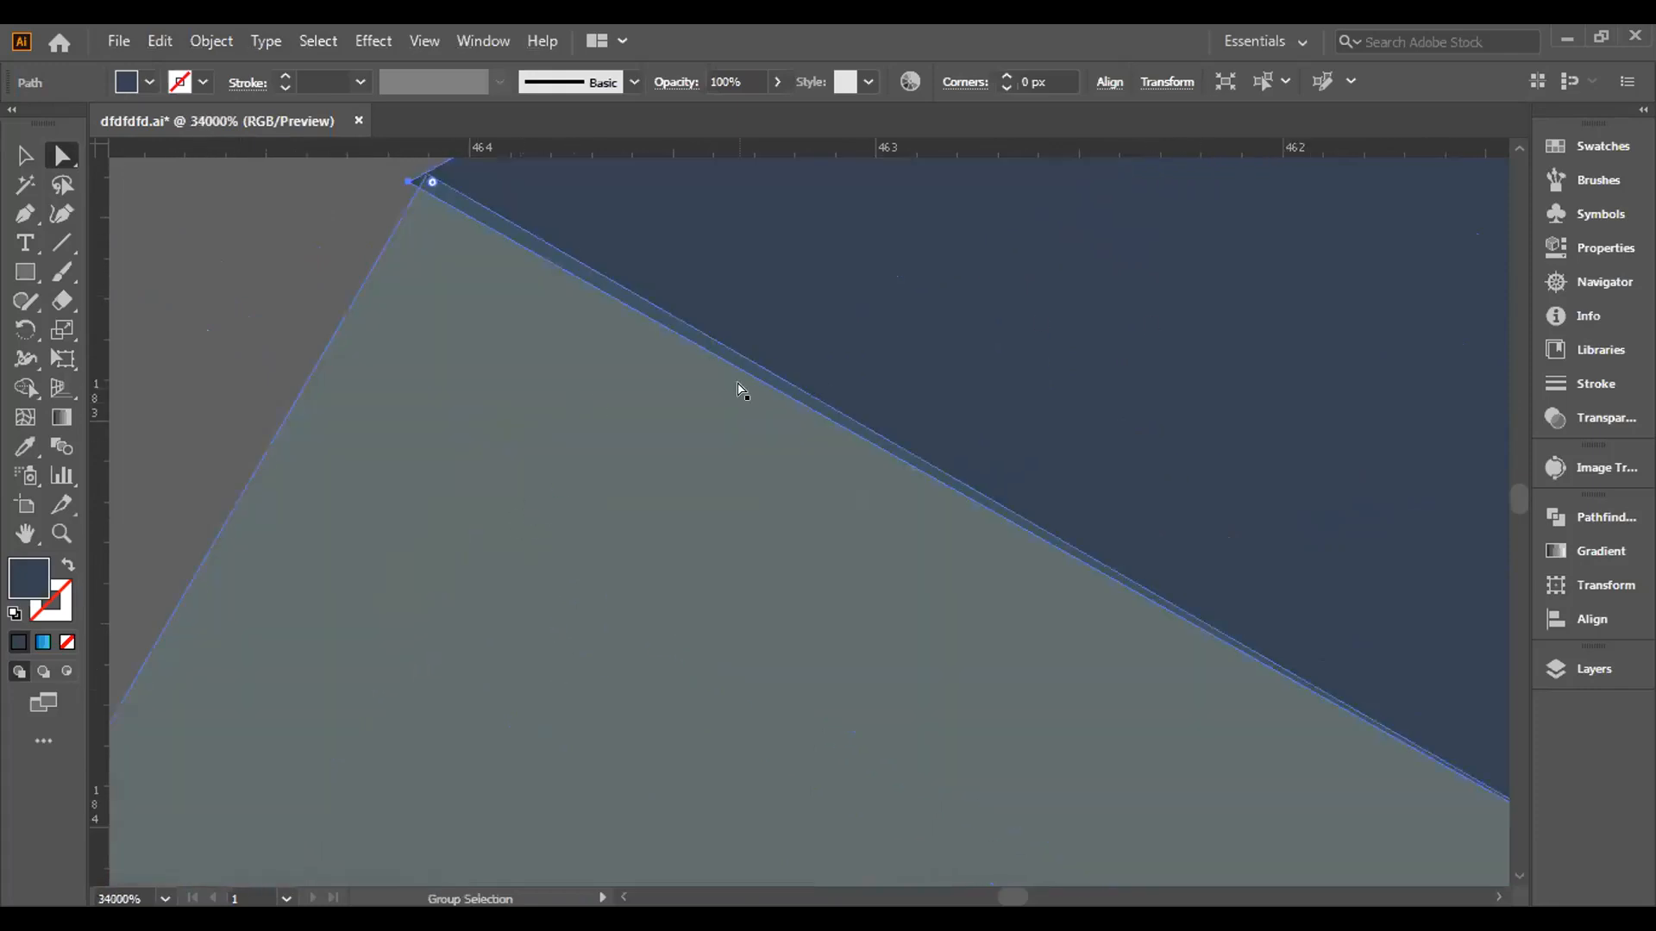
pyautogui.scroll(4, 647, 483)
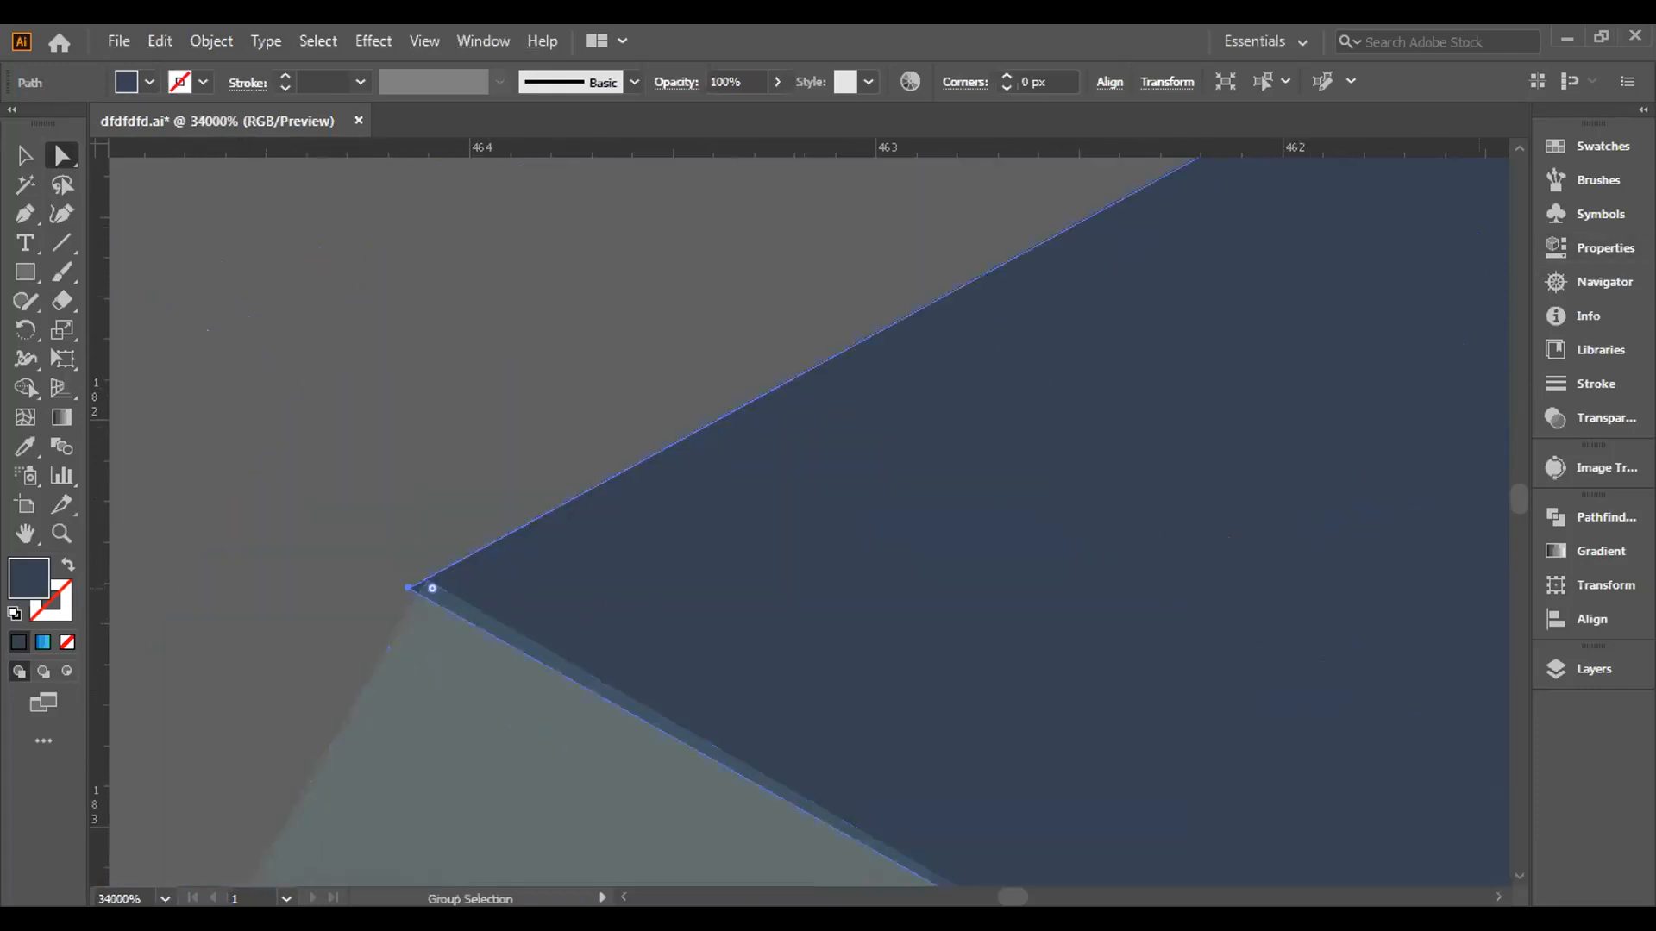
pyautogui.moveTo(411, 586); pyautogui.dragTo(419, 581)
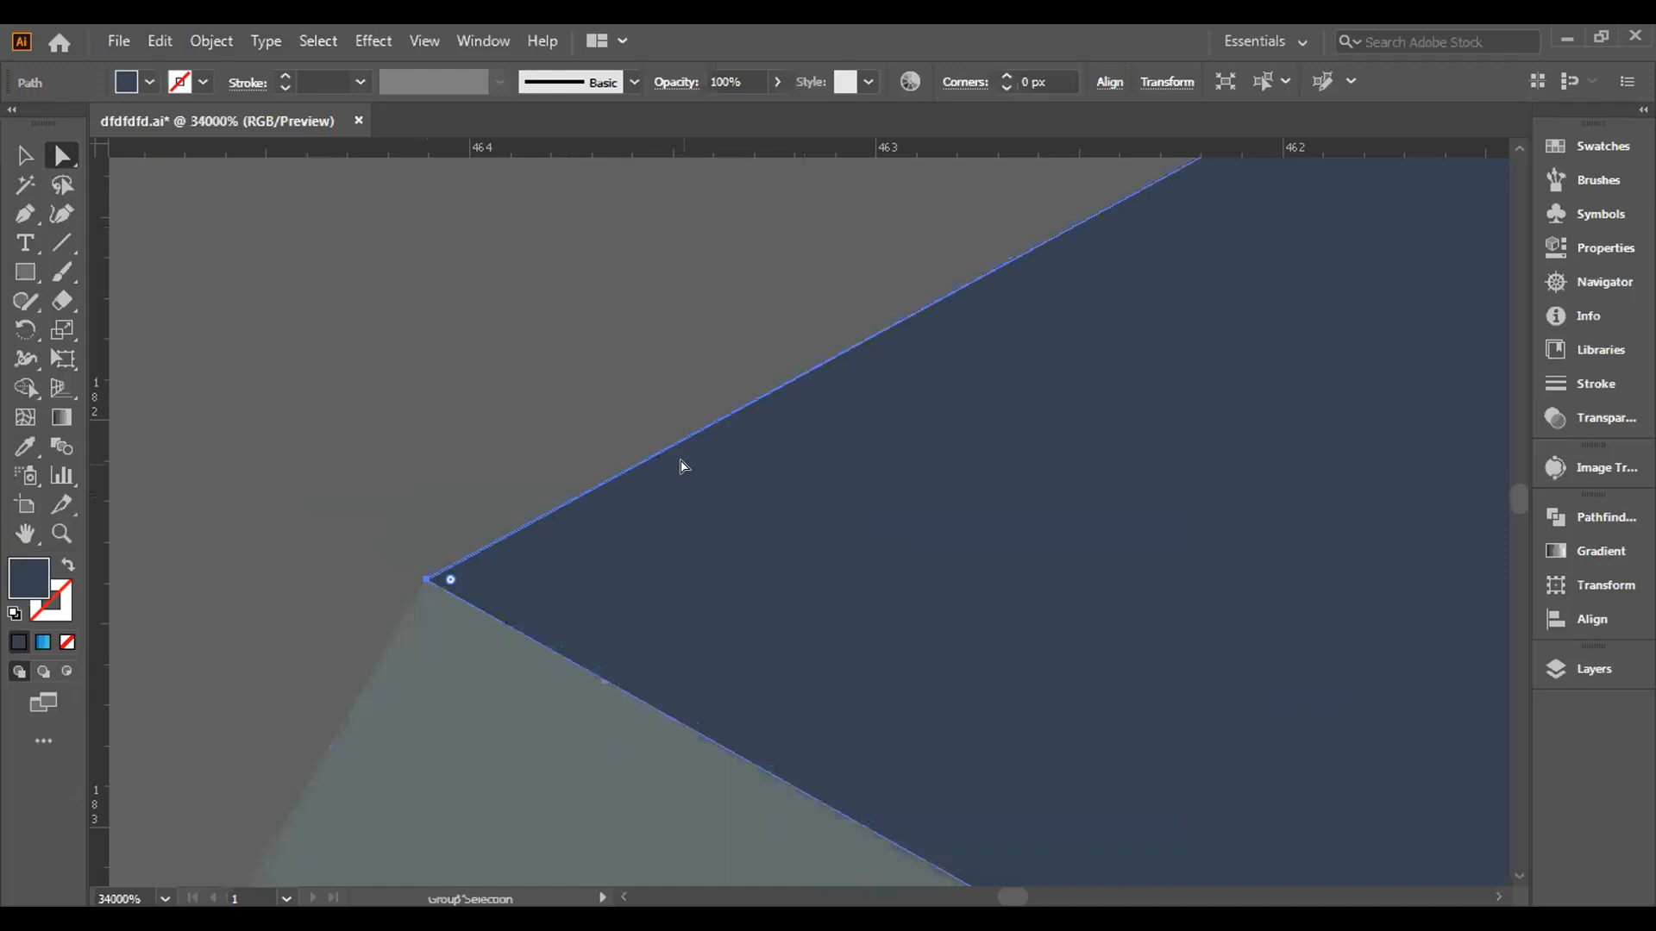
# Move only the lower end anchor of the dark upper arm to about X -456.42 px, Y 186.72 px.
pyautogui.scroll(-5, 681, 466)
pyautogui.moveTo(1393, 642); pyautogui.dragTo(998, 551)
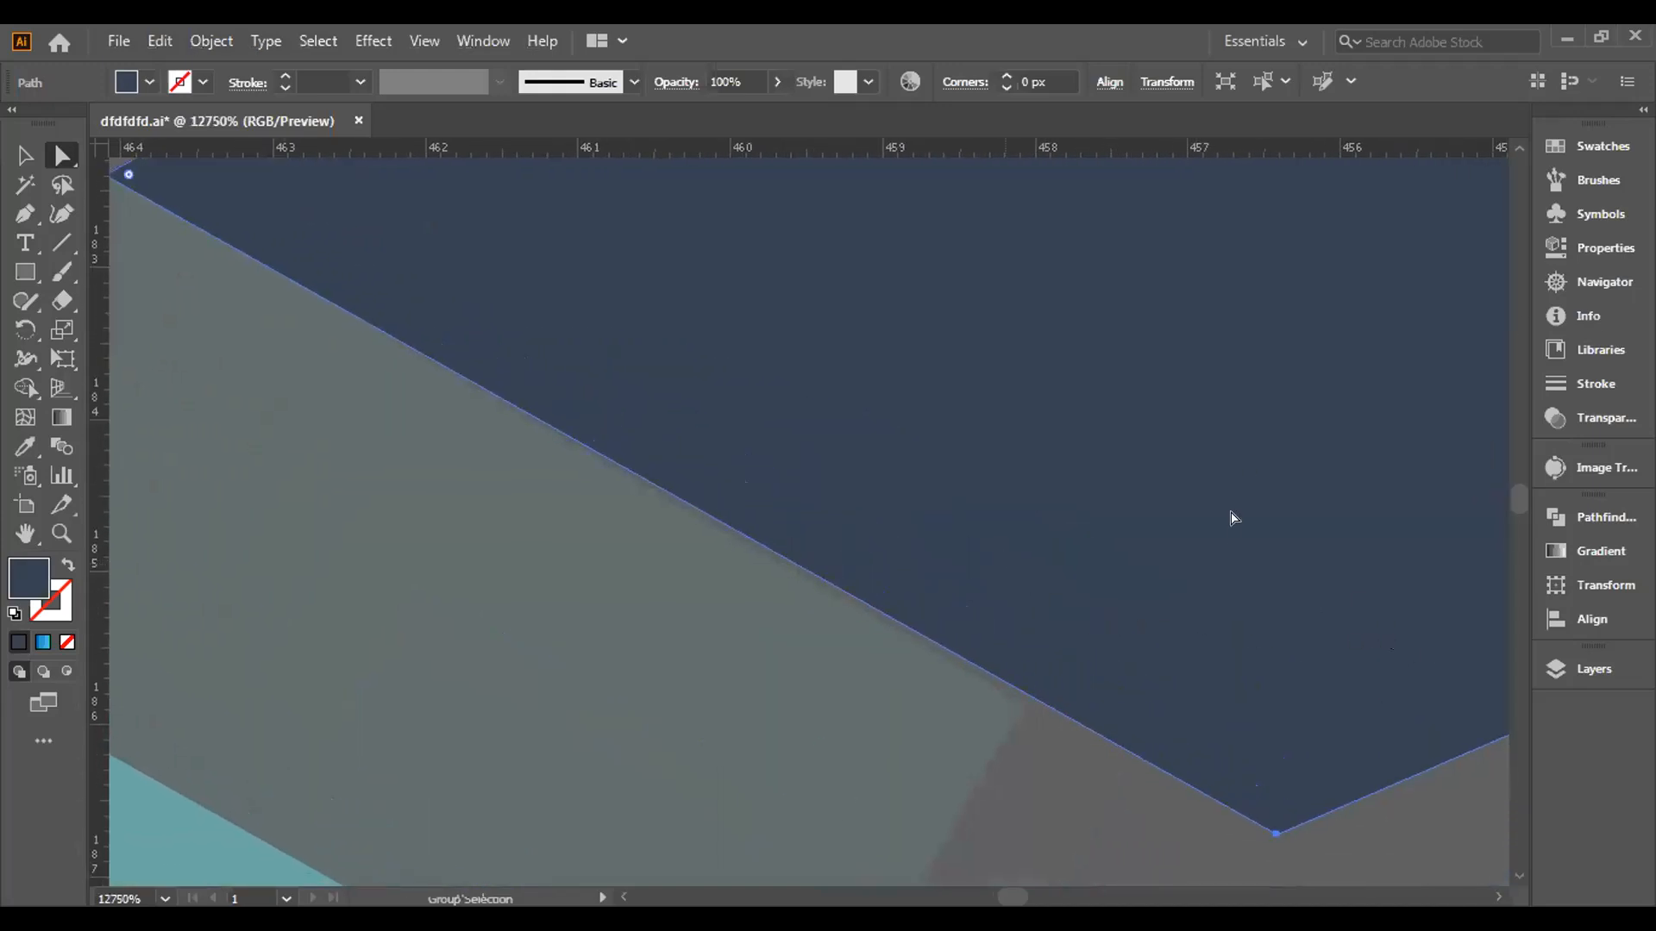
pyautogui.moveTo(1328, 830)
pyautogui.moveTo(1275, 833); pyautogui.dragTo(1273, 830)
pyautogui.click(1272, 838)
pyautogui.moveTo(1273, 835); pyautogui.dragTo(1264, 840)
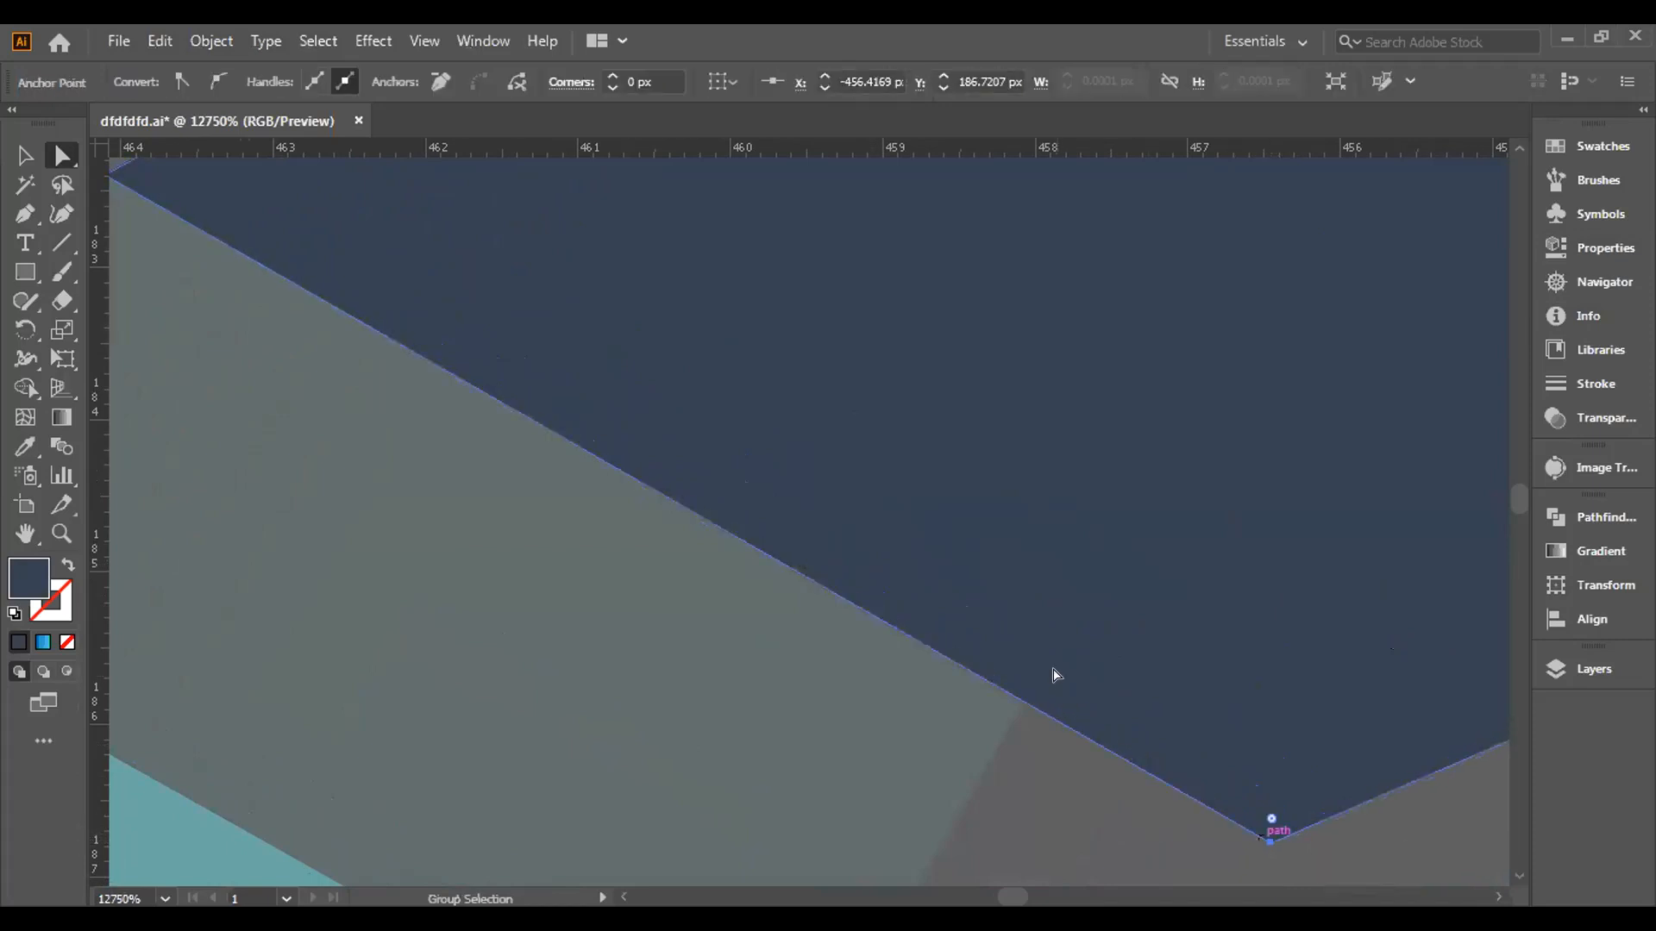
# Select the spacer rectangle and lengthen it along the gap to the lower end corner of the dark upper arm.
pyautogui.scroll(-2, 1041, 665)
pyautogui.scroll(1, 638, 479)
pyautogui.keyDown('ctrl'); pyautogui.click(608, 440); pyautogui.keyUp('ctrl')
pyautogui.keyDown('ctrl'); pyautogui.click(608, 442); pyautogui.keyUp('ctrl')
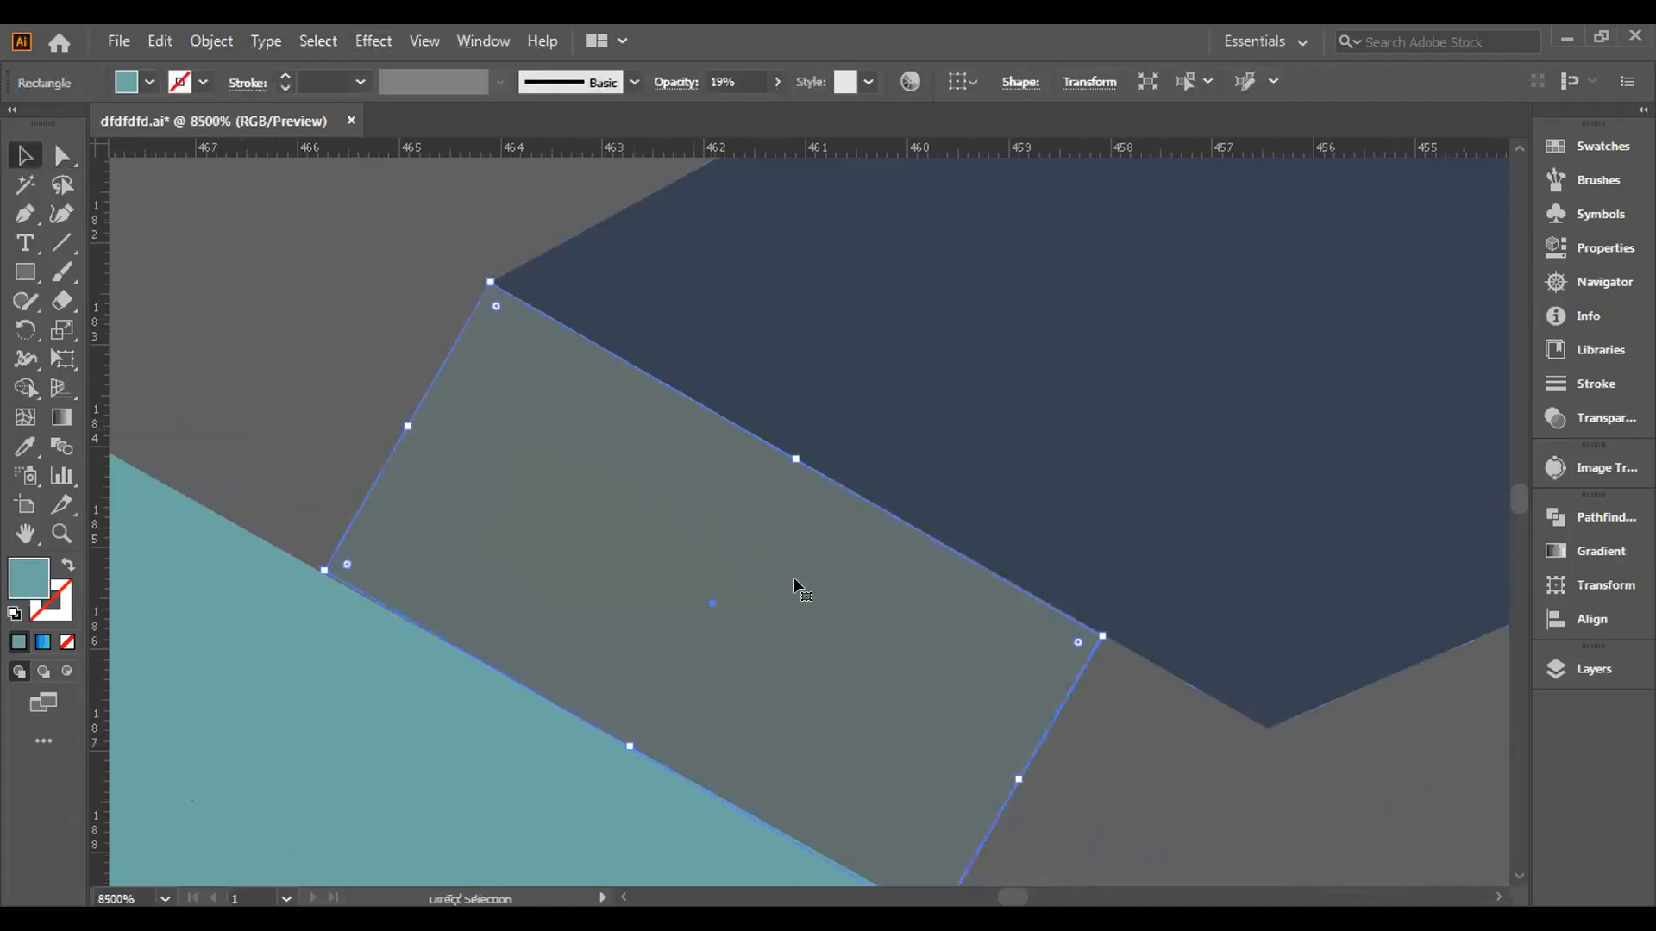
pyautogui.scroll(-4, 798, 558)
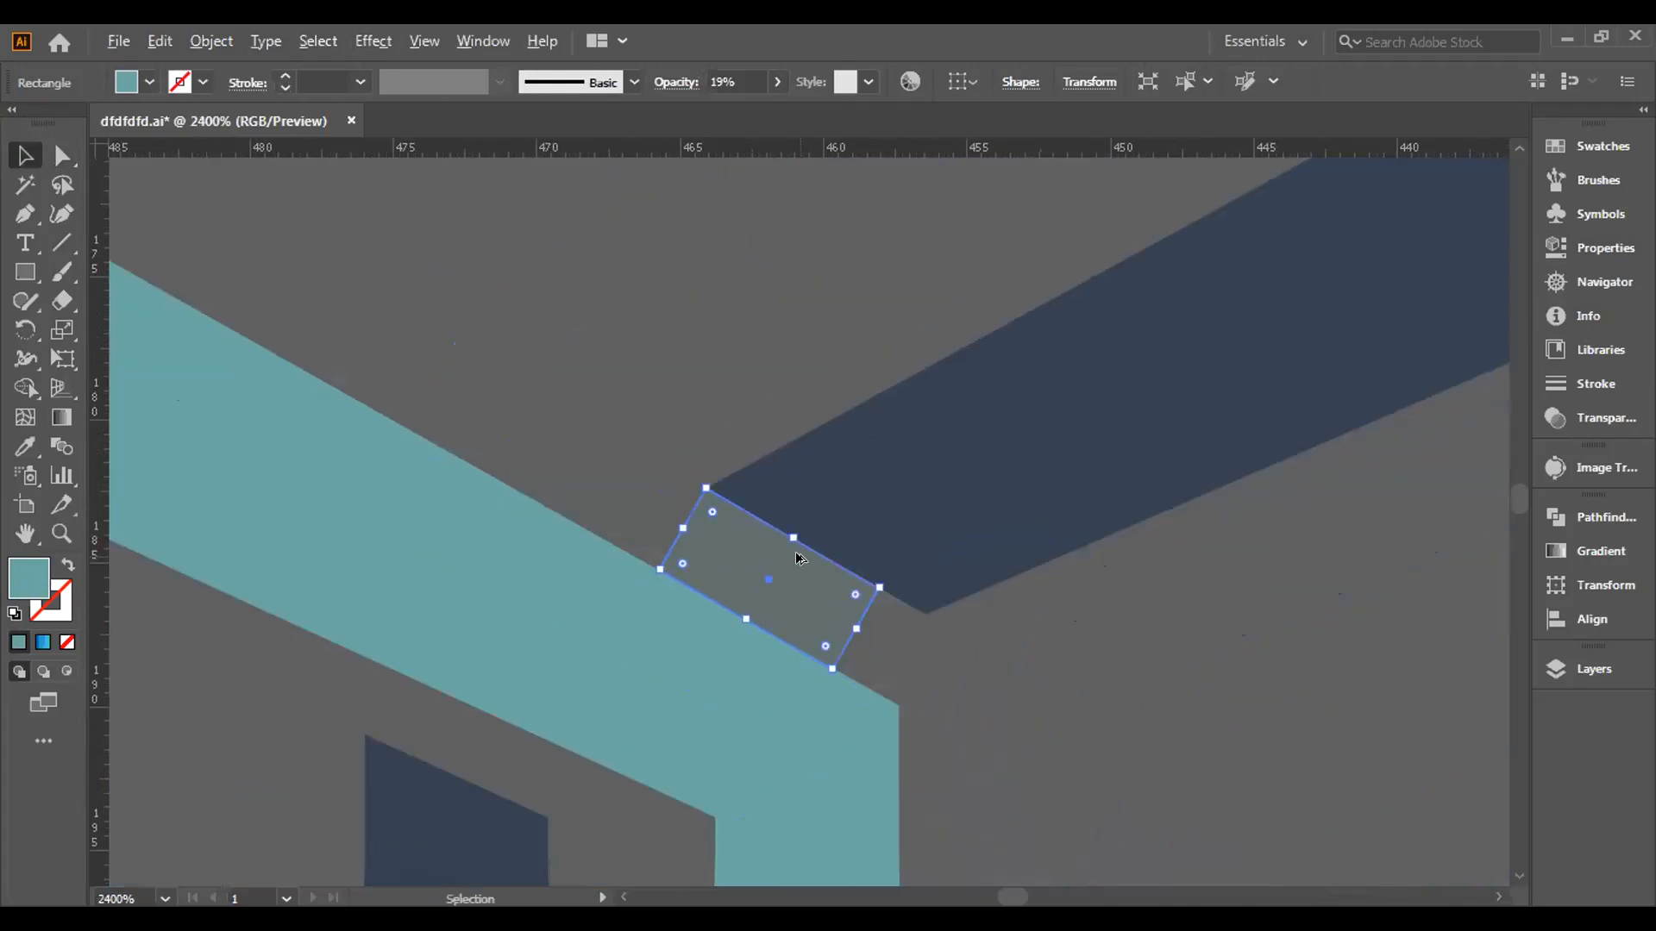
pyautogui.scroll(-1, 798, 558)
pyautogui.moveTo(830, 596); pyautogui.dragTo(877, 578)
pyautogui.scroll(3, 876, 577)
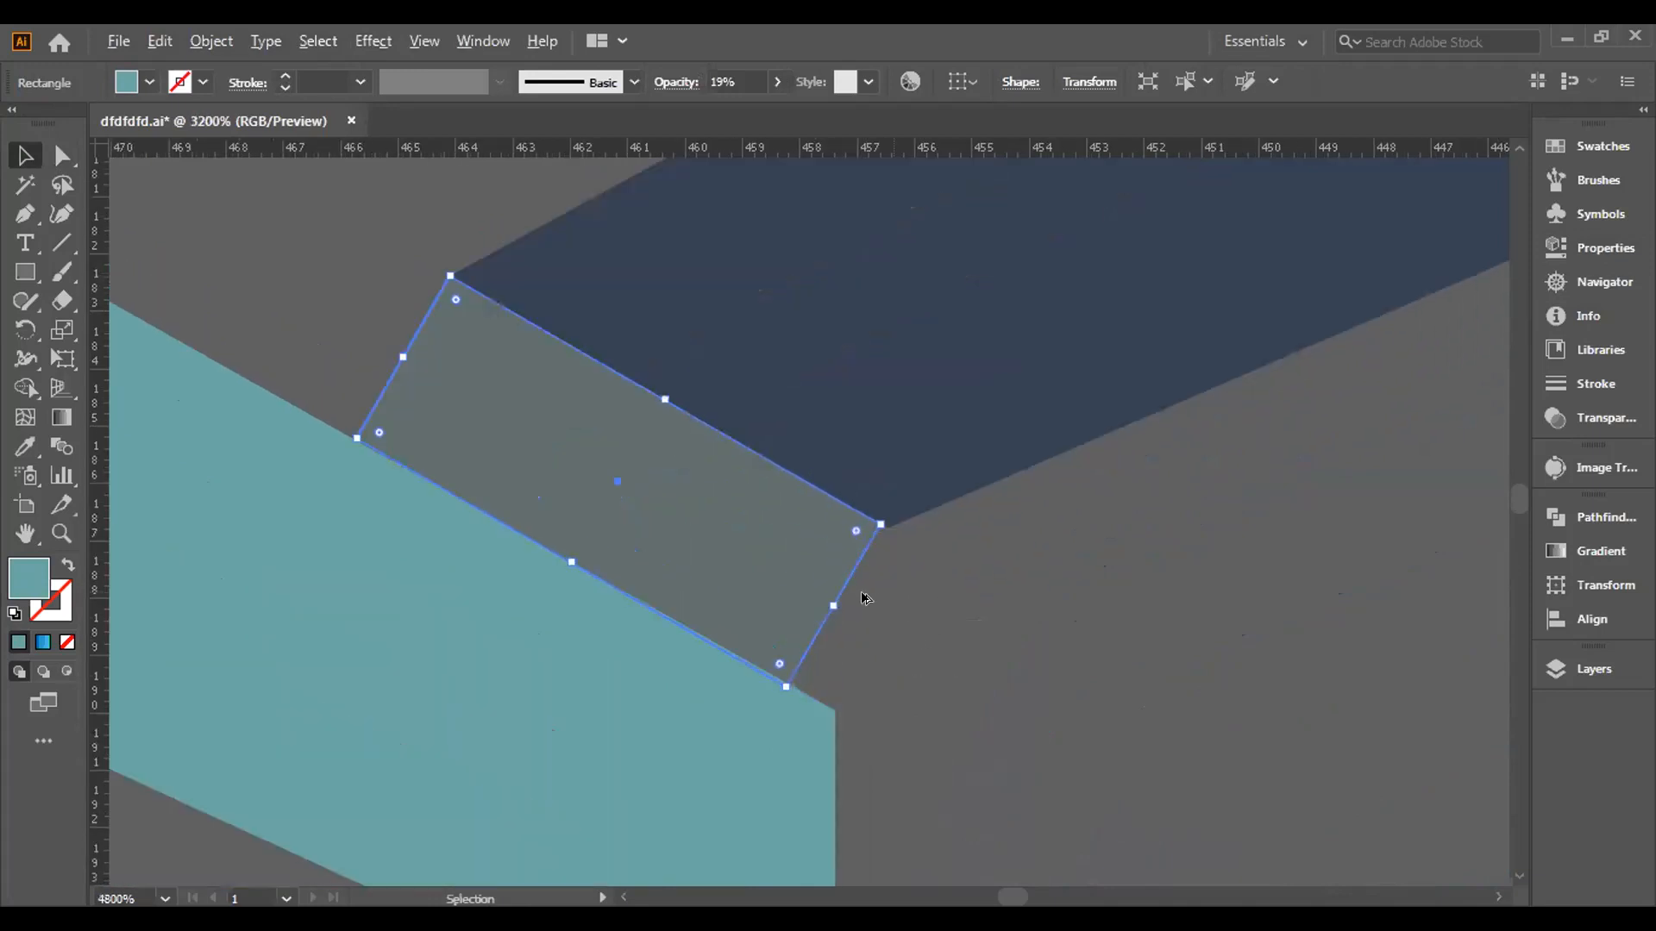
# Move the lower end anchor of the dark upper arm onto the spacer rectangle's adjacent corner, at about X -456.45 px, Y 186.81 px.
pyautogui.scroll(2, 876, 581)
pyautogui.moveTo(860, 782); pyautogui.dragTo(871, 788)
pyautogui.scroll(1, 972, 651)
pyautogui.scroll(2, 958, 644)
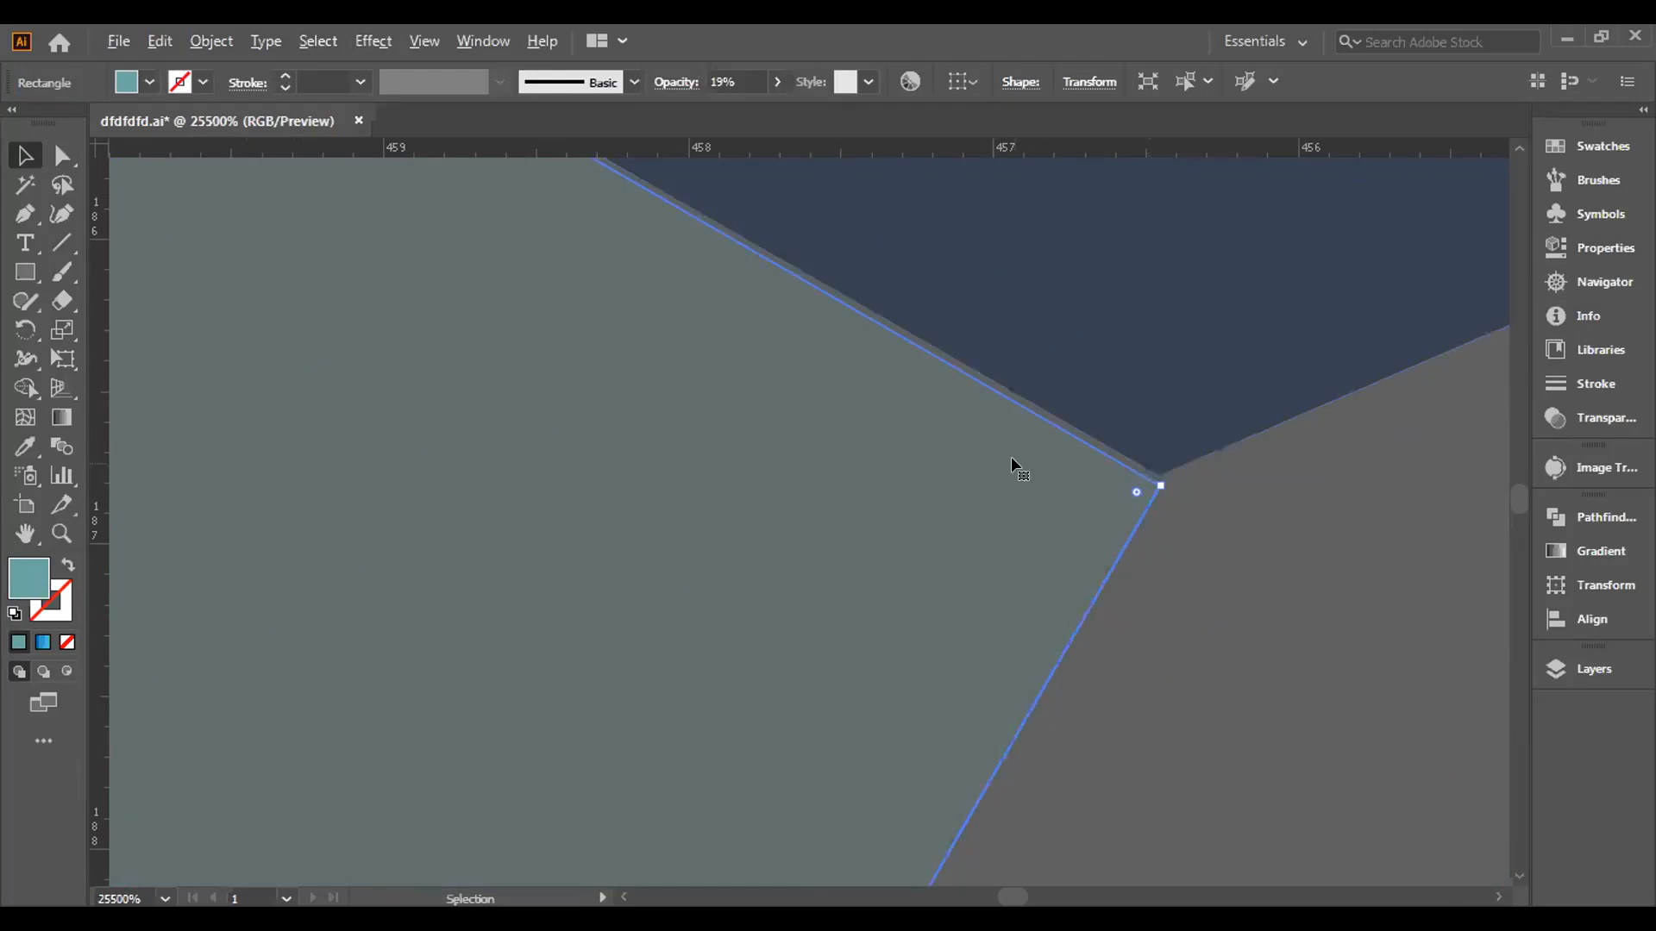
pyautogui.scroll(-1, 1009, 457)
pyautogui.scroll(5, 918, 373)
pyautogui.scroll(-3, 604, 435)
pyautogui.moveTo(477, 447); pyautogui.dragTo(496, 261)
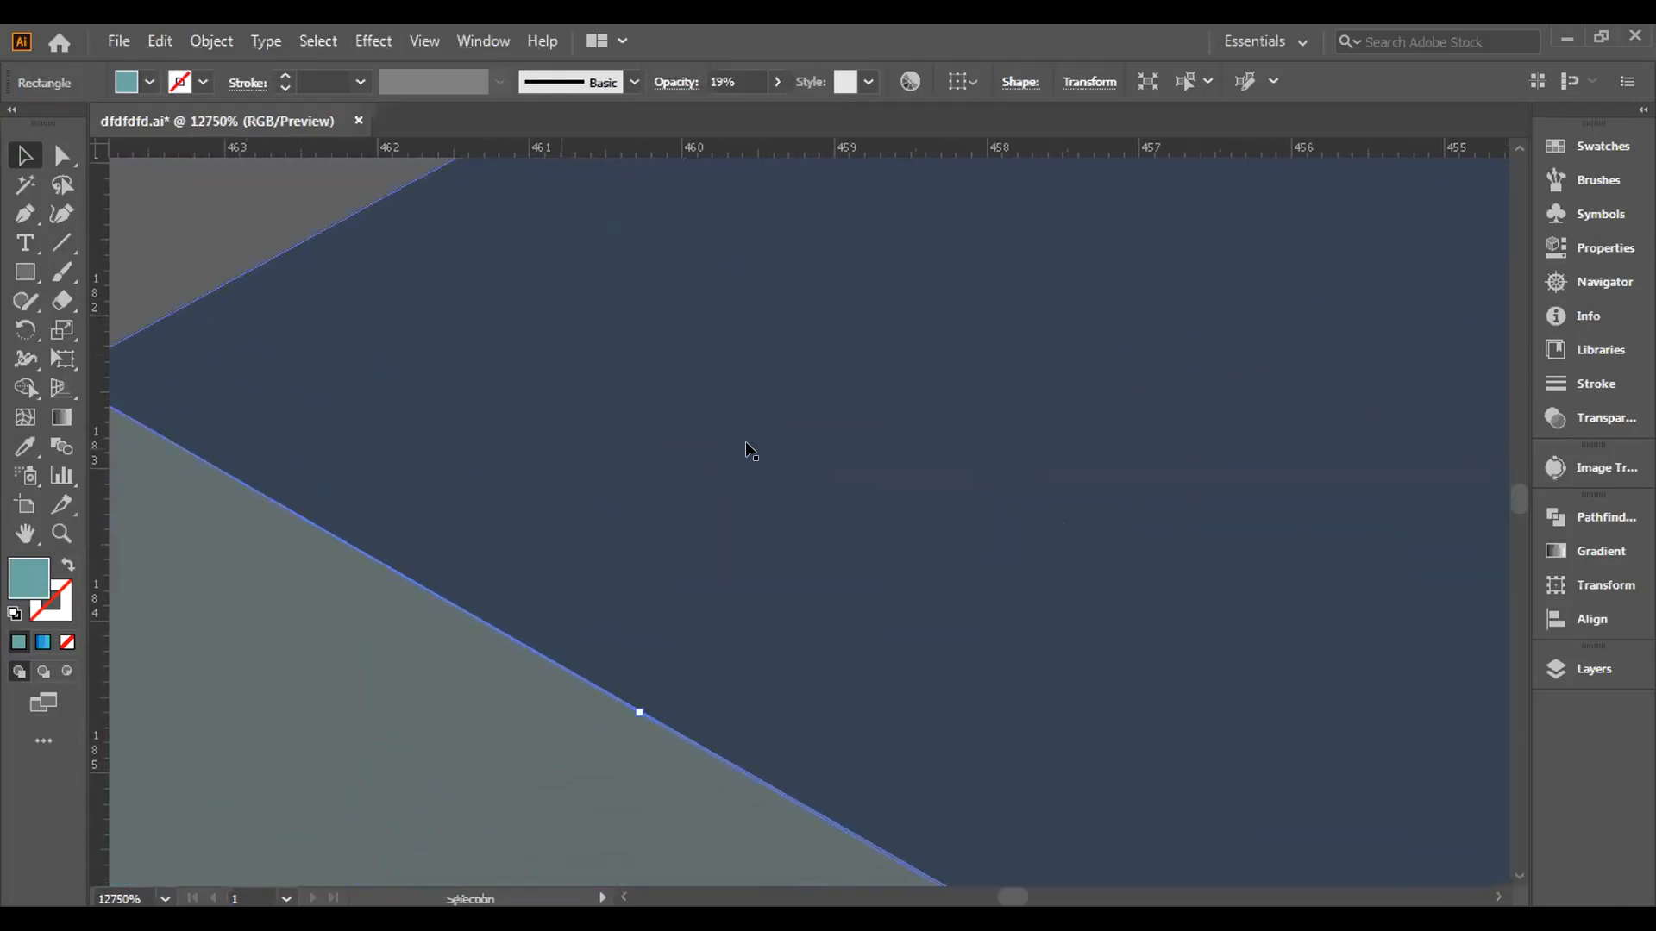
pyautogui.scroll(-1, 747, 449)
pyautogui.moveTo(775, 485); pyautogui.dragTo(667, 418)
pyautogui.scroll(2, 860, 580)
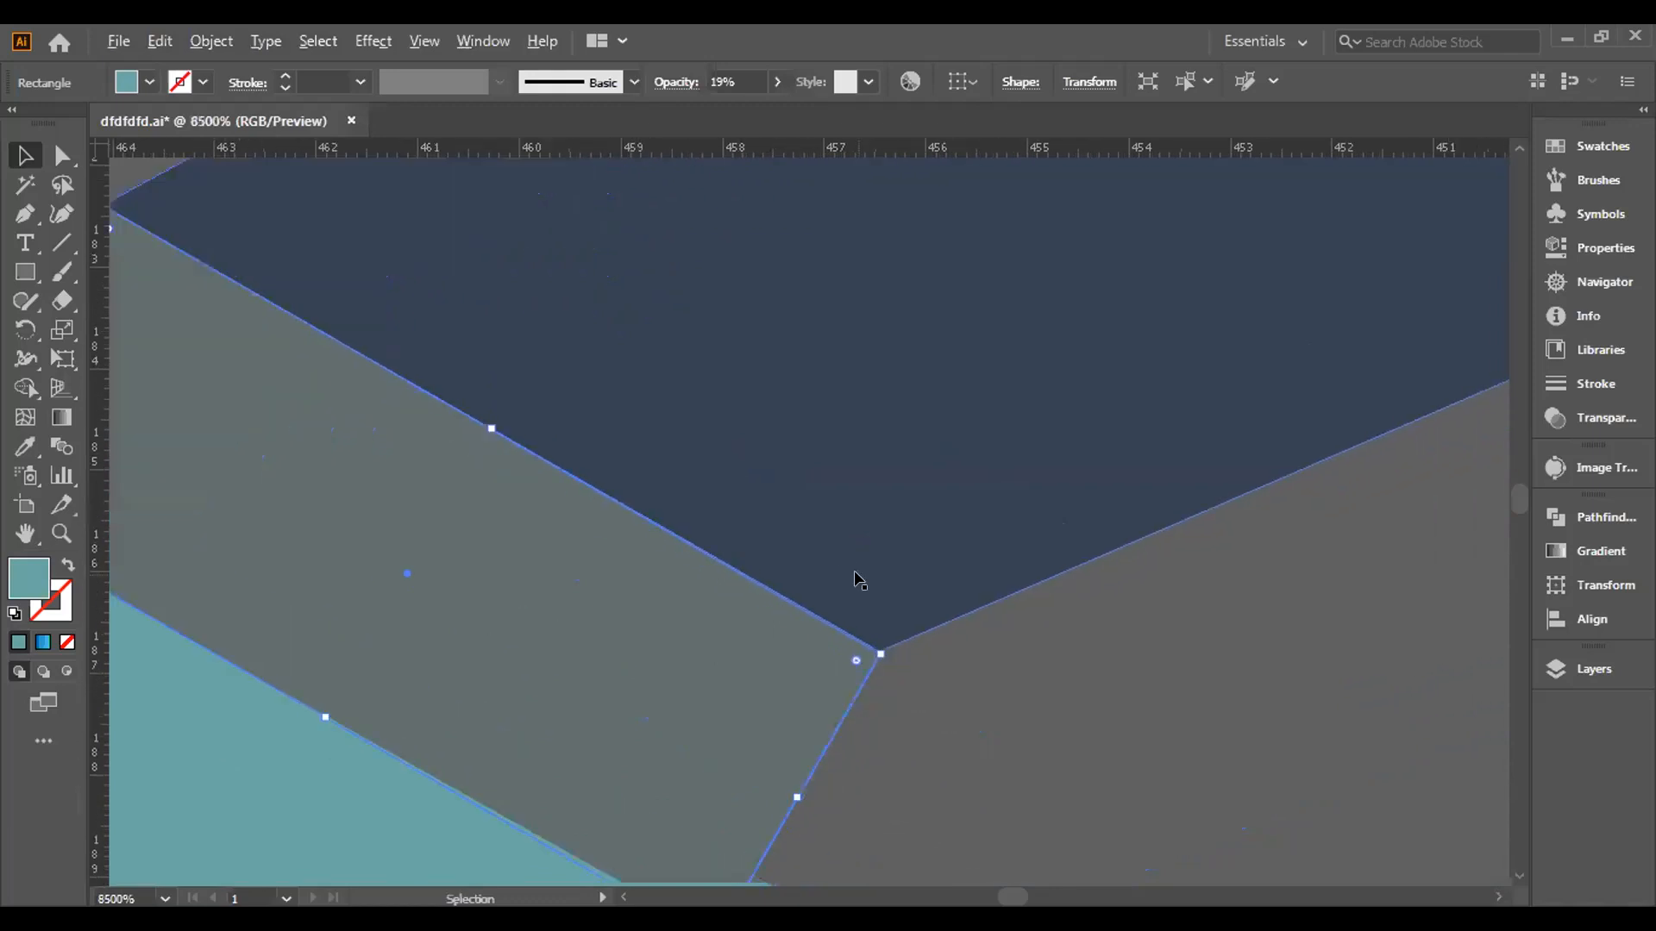
pyautogui.moveTo(1044, 750); pyautogui.dragTo(986, 618)
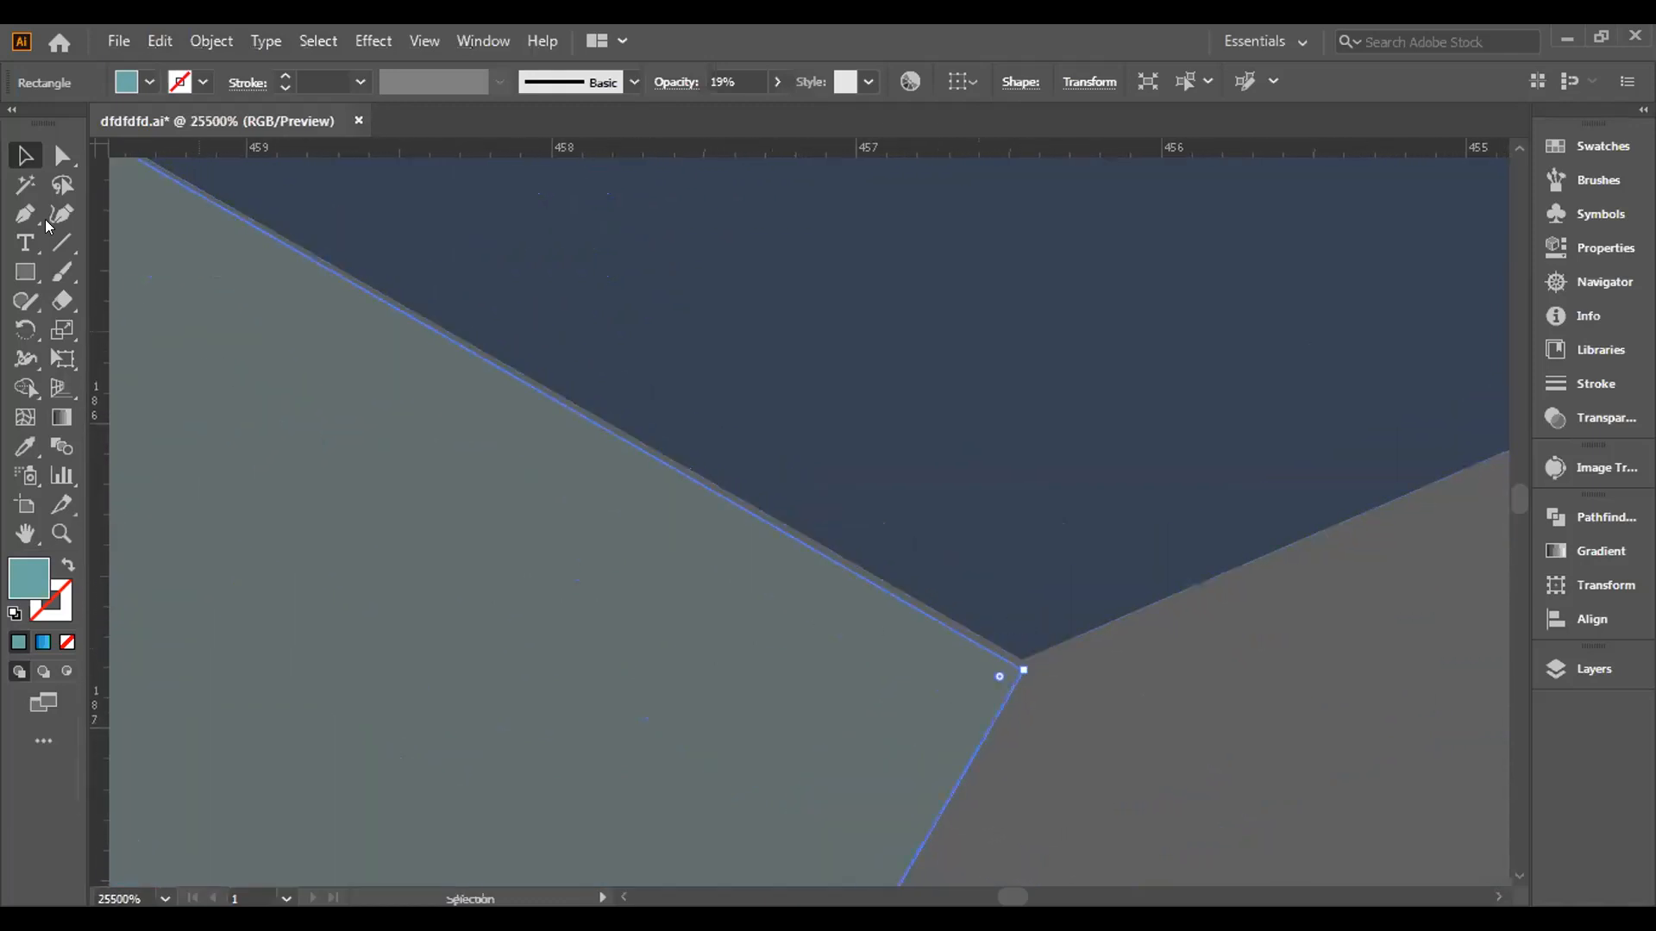
pyautogui.click(62, 155)
pyautogui.click(1020, 661)
pyautogui.click(1021, 661)
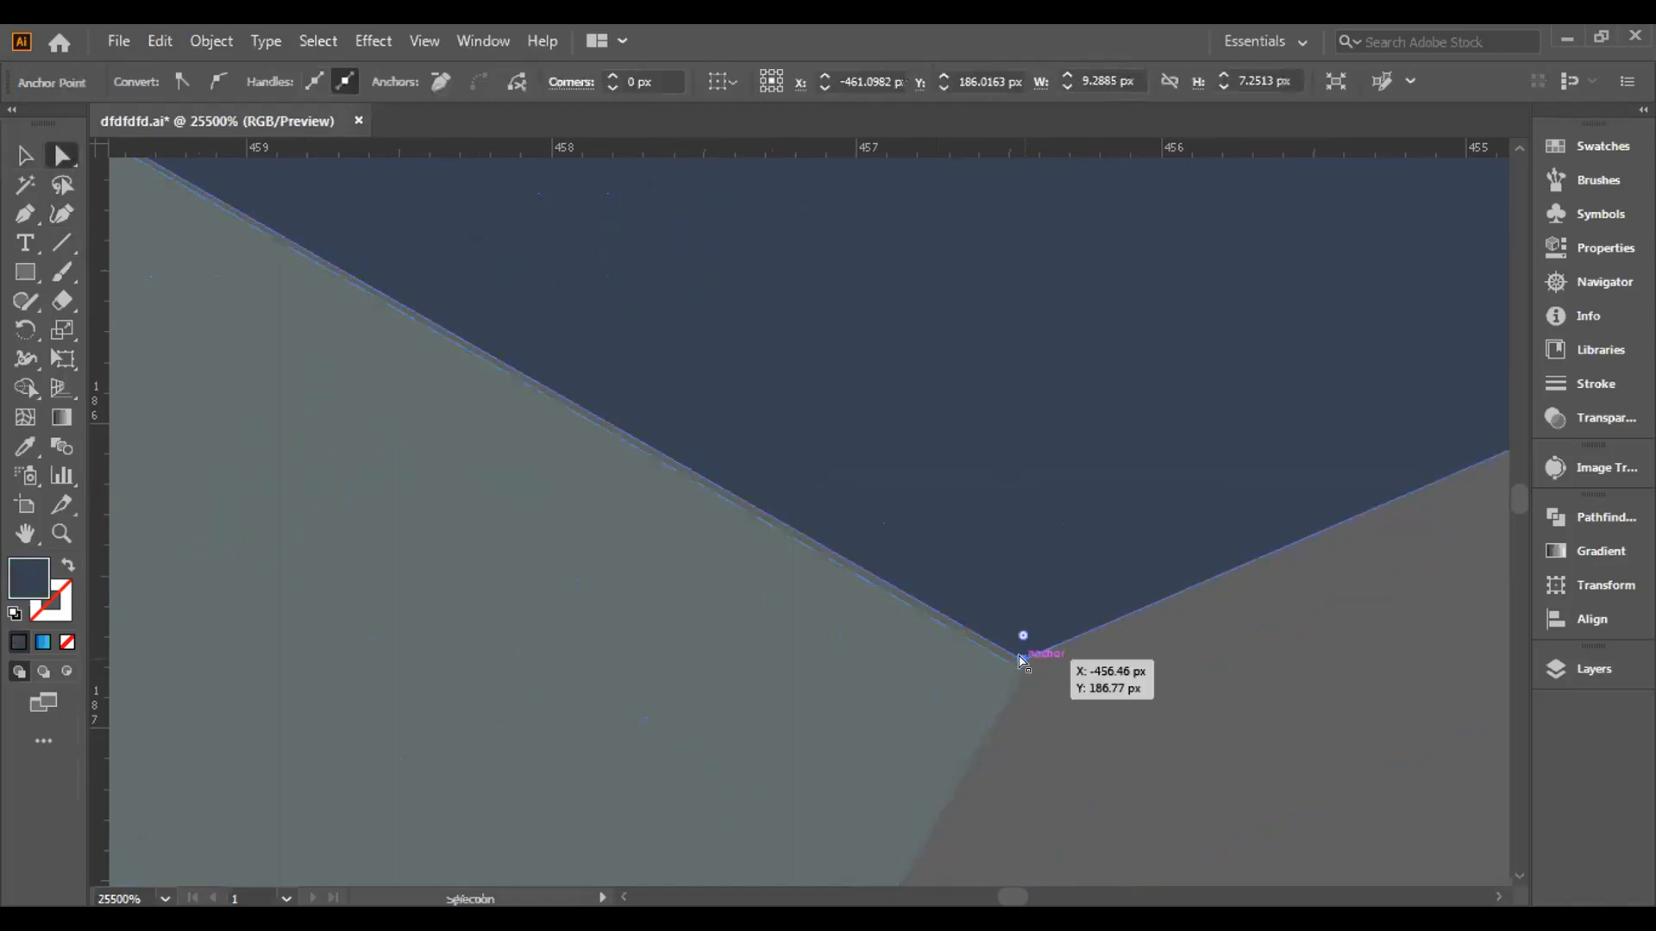
pyautogui.moveTo(1020, 661); pyautogui.dragTo(1022, 669)
# Move the spacer rectangle from the dark upper arm into the gap between the teal band's lower edge and the dark inner post.
pyautogui.scroll(-2, 776, 646)
pyautogui.moveTo(369, 376); pyautogui.dragTo(920, 619)
pyautogui.moveTo(999, 695); pyautogui.dragTo(798, 517)
pyautogui.scroll(-2, 799, 517)
pyautogui.scroll(-1, 798, 518)
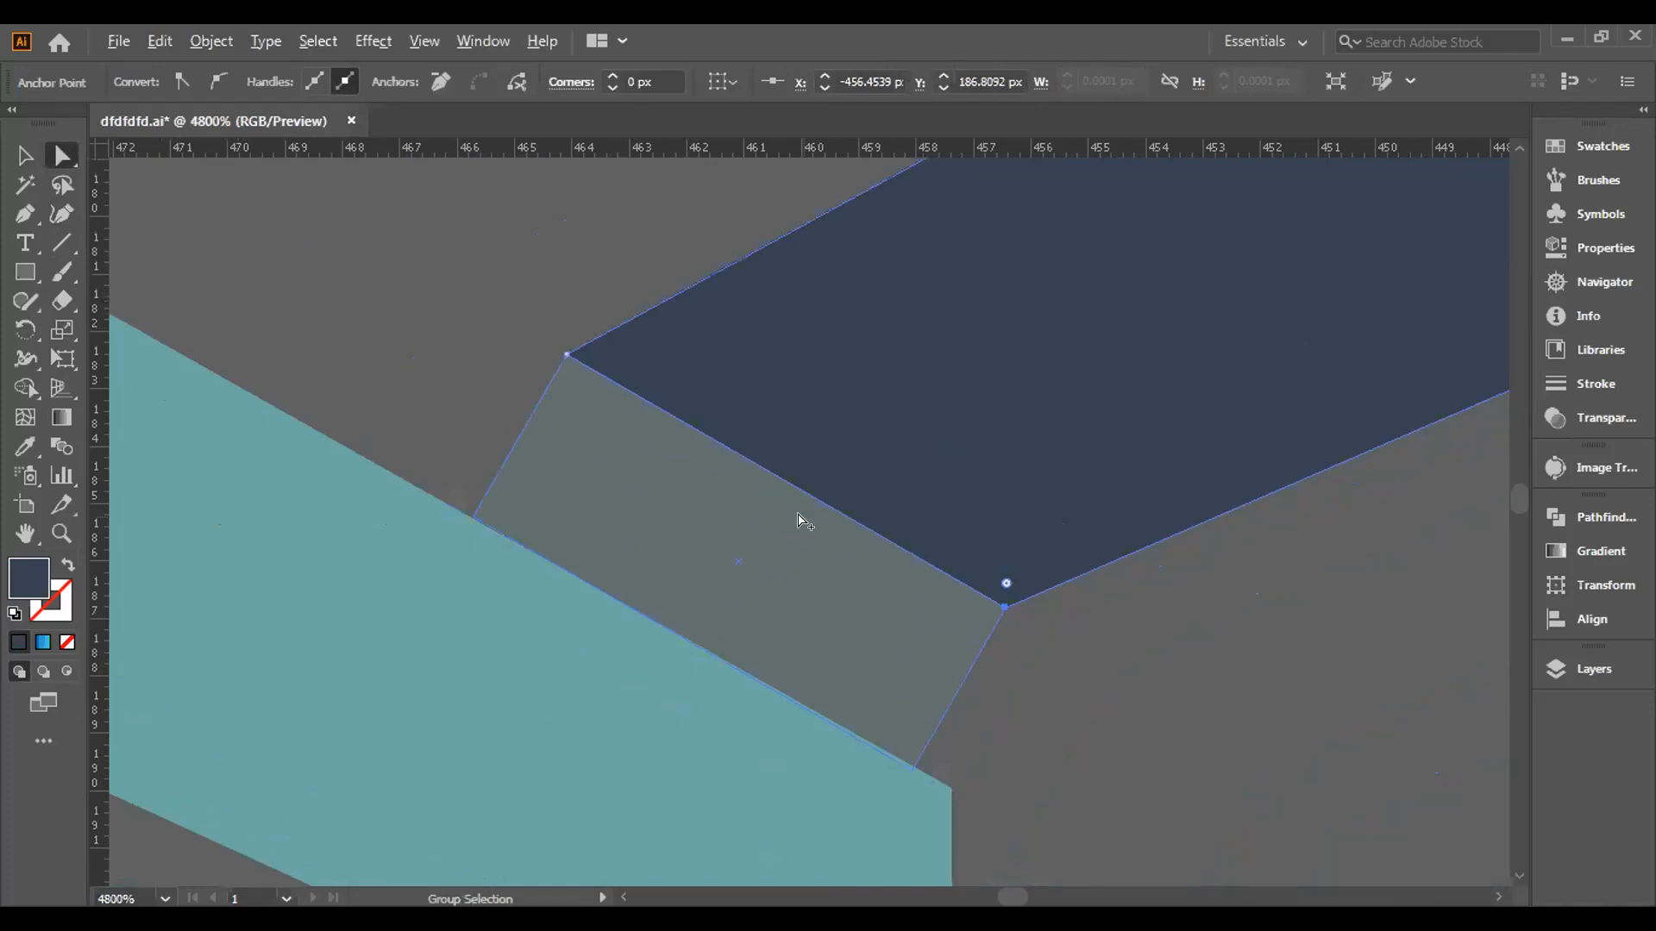
pyautogui.scroll(-1, 798, 518)
pyautogui.scroll(-1, 799, 517)
pyautogui.click(25, 163)
pyautogui.click(764, 499)
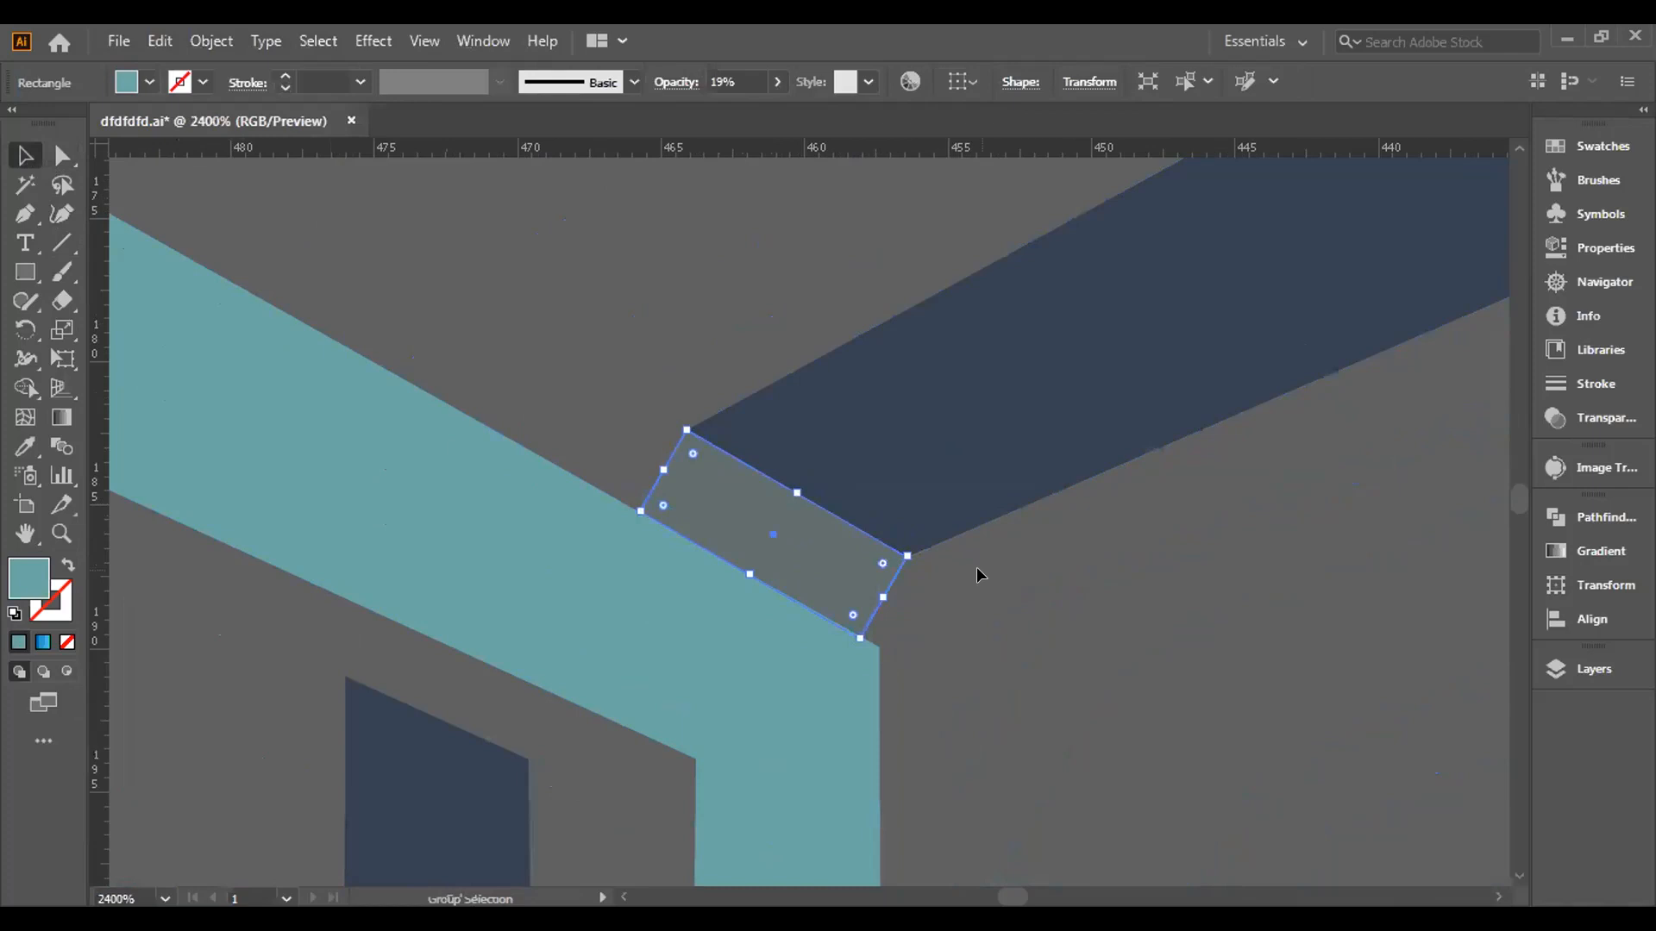
pyautogui.hotkey('ctrl', 'shift', 'b')
pyautogui.hotkey('ctrl', 'shift', 'b')
pyautogui.hotkey('ctrl', 'h')
pyautogui.hotkey('ctrl', 'h')
pyautogui.press('space')
pyautogui.moveTo(965, 618); pyautogui.dragTo(792, 444)
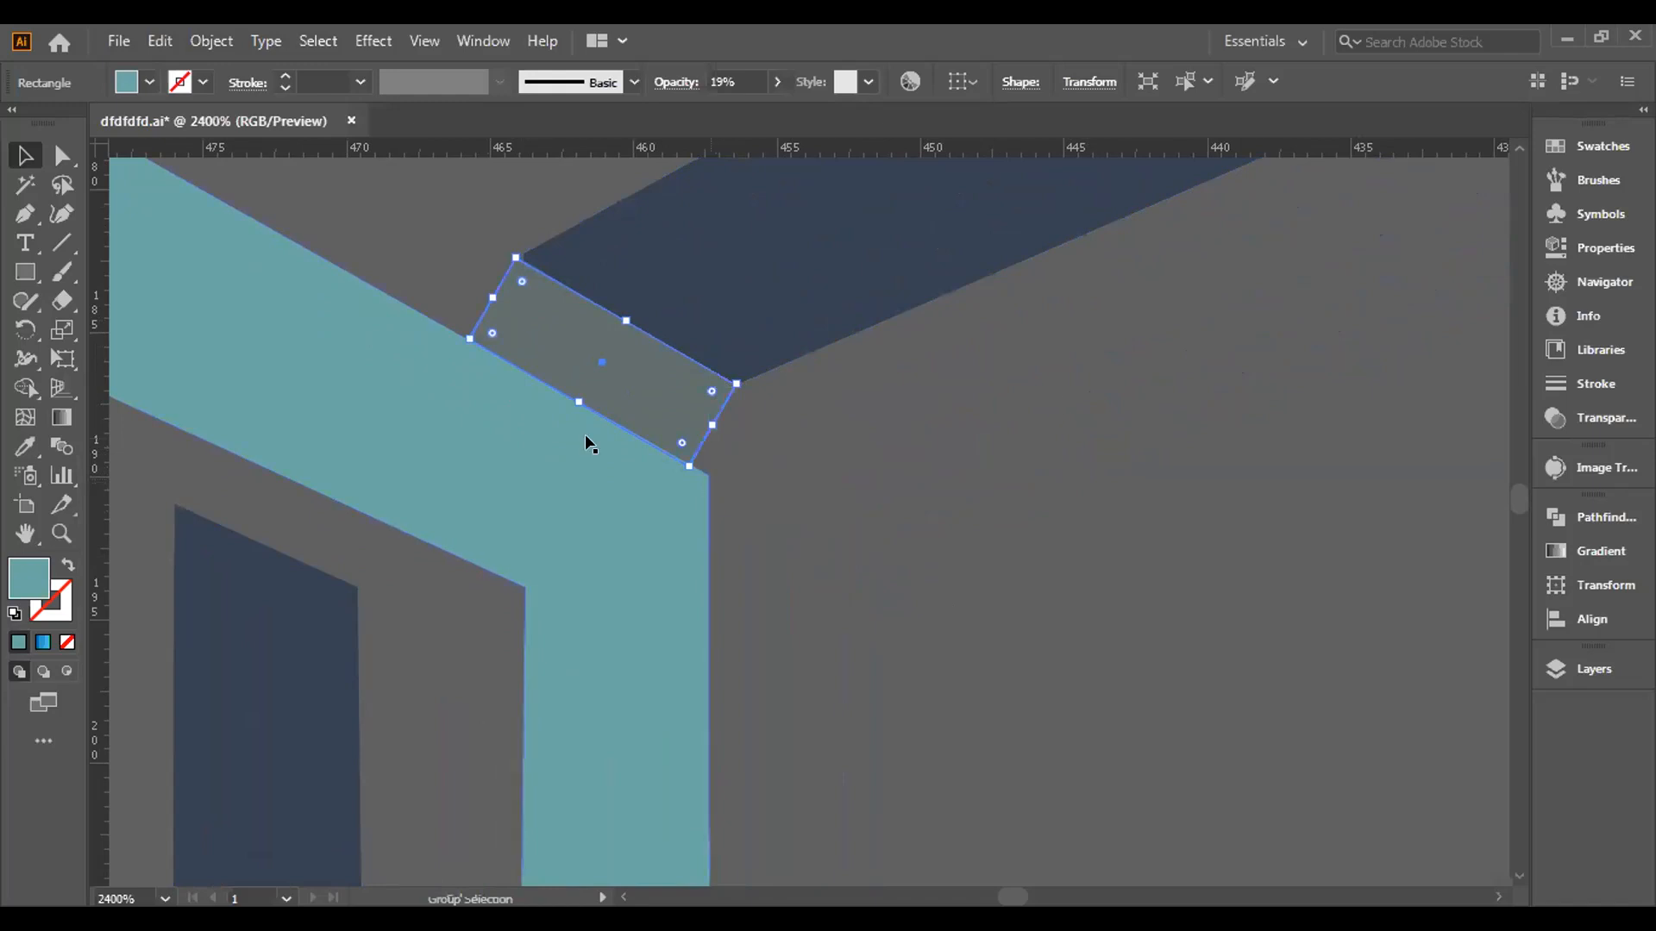
pyautogui.moveTo(573, 319); pyautogui.dragTo(293, 515)
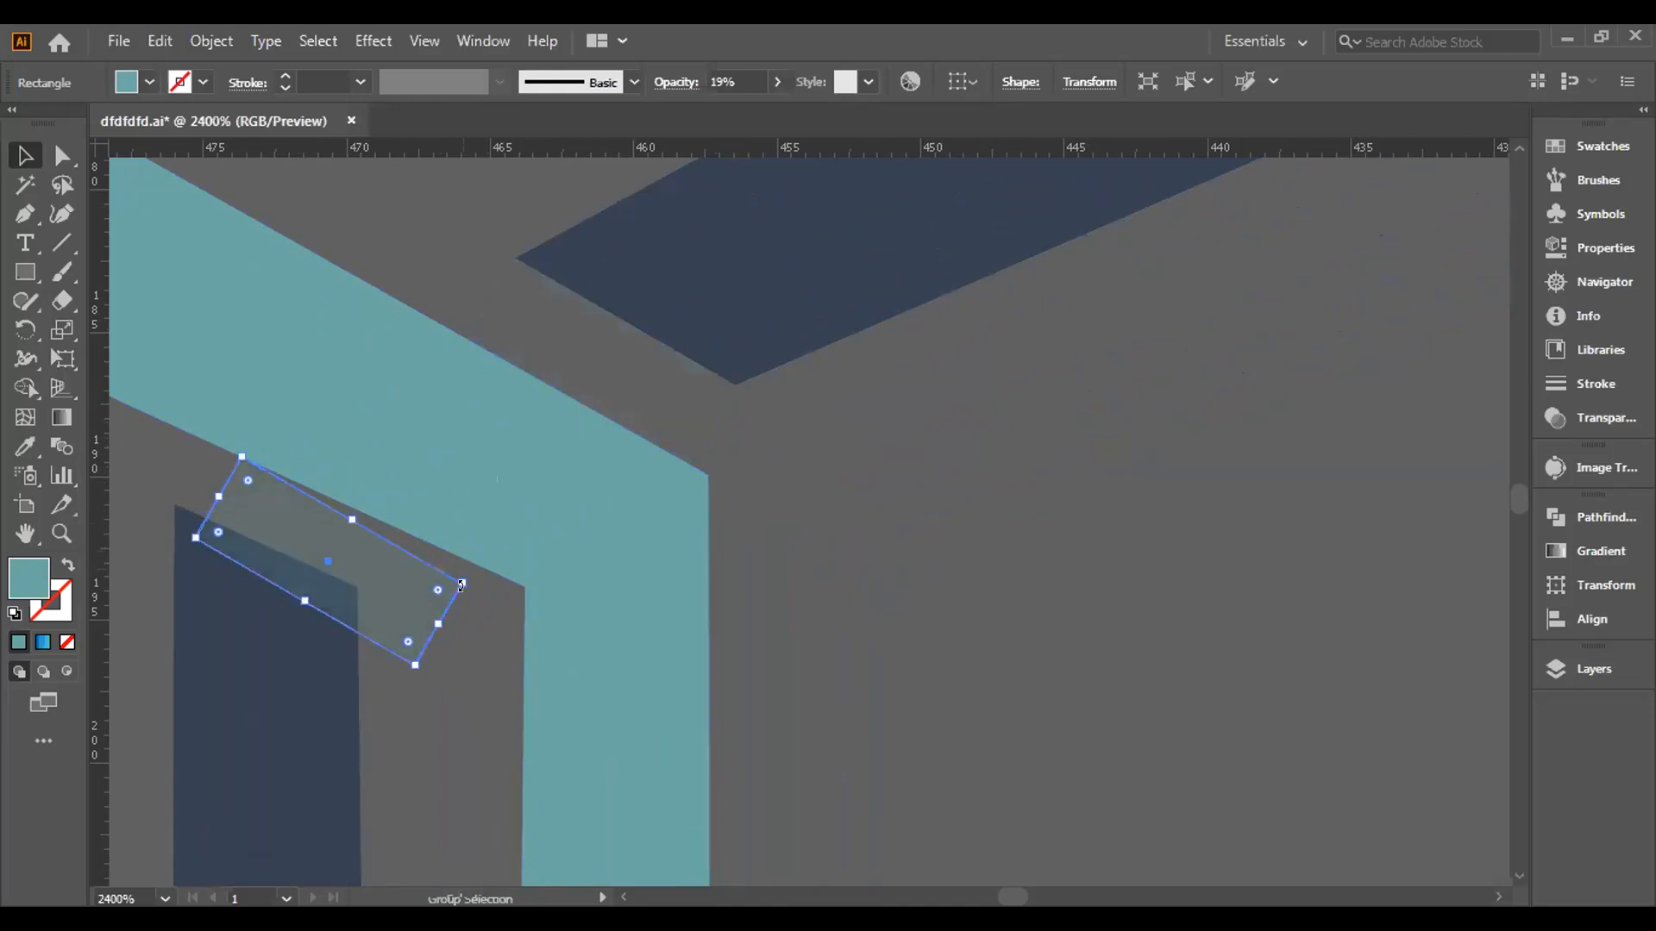
# Rotate the spacer rectangle to follow the slope of the teal band's lower edge and move it up against that edge.
pyautogui.moveTo(462, 585); pyautogui.dragTo(477, 563)
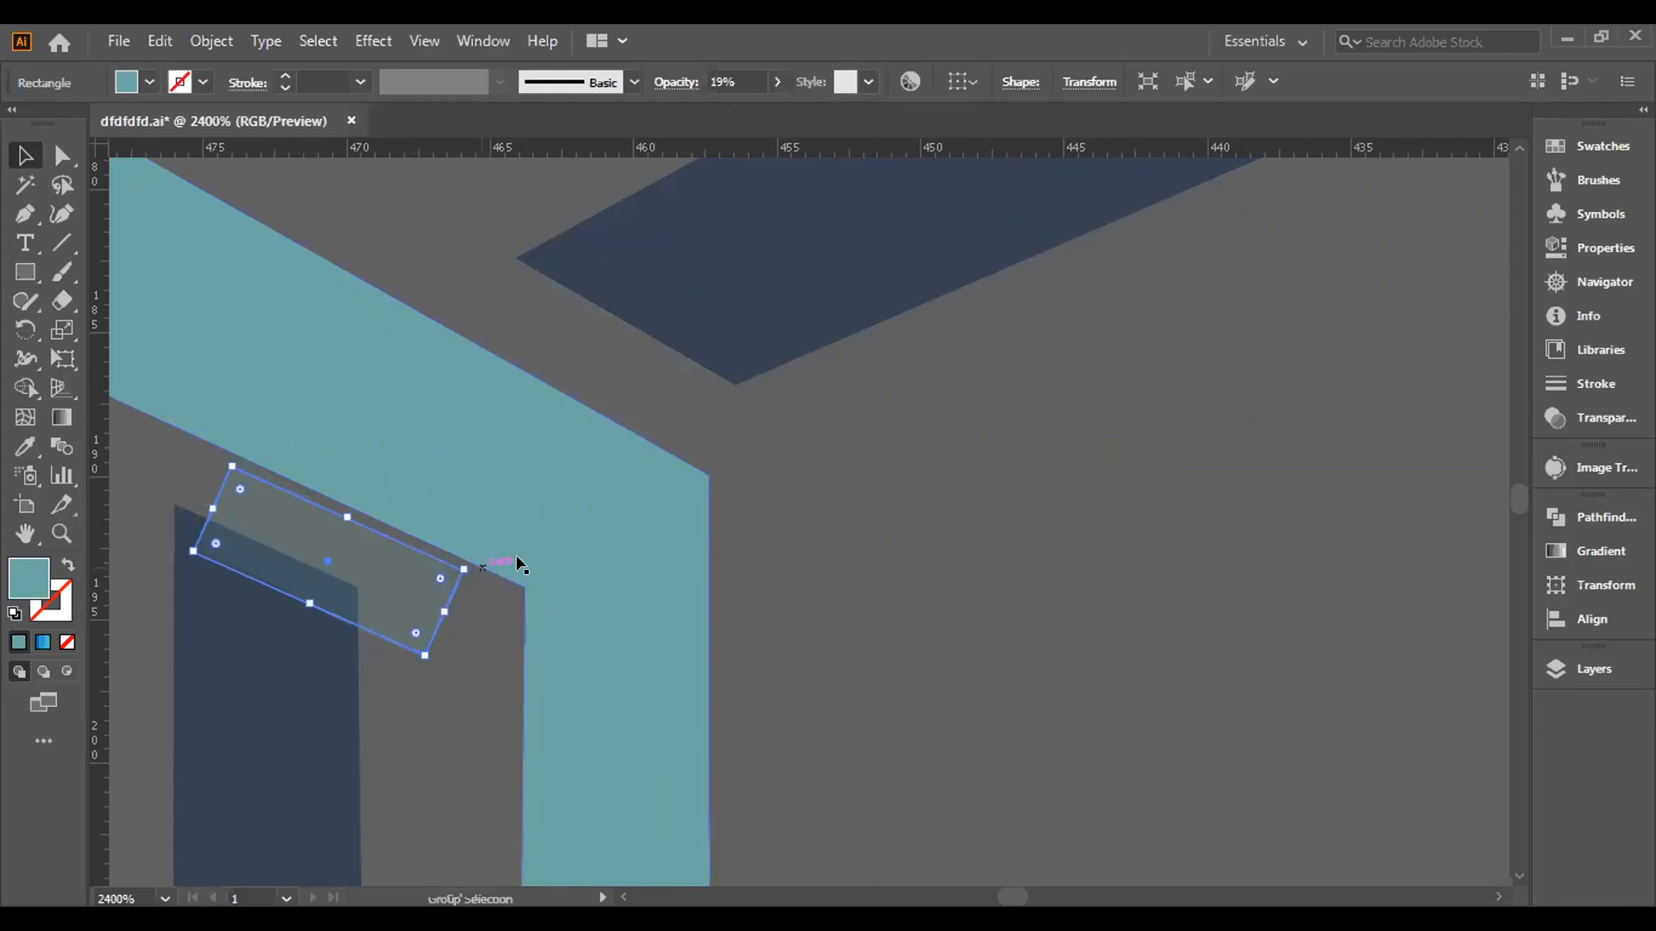
pyautogui.hotkey('ctrl', 'z')
pyautogui.hotkey('ctrl', 'z')
pyautogui.hotkey('ctrl', 'shift', 'z')
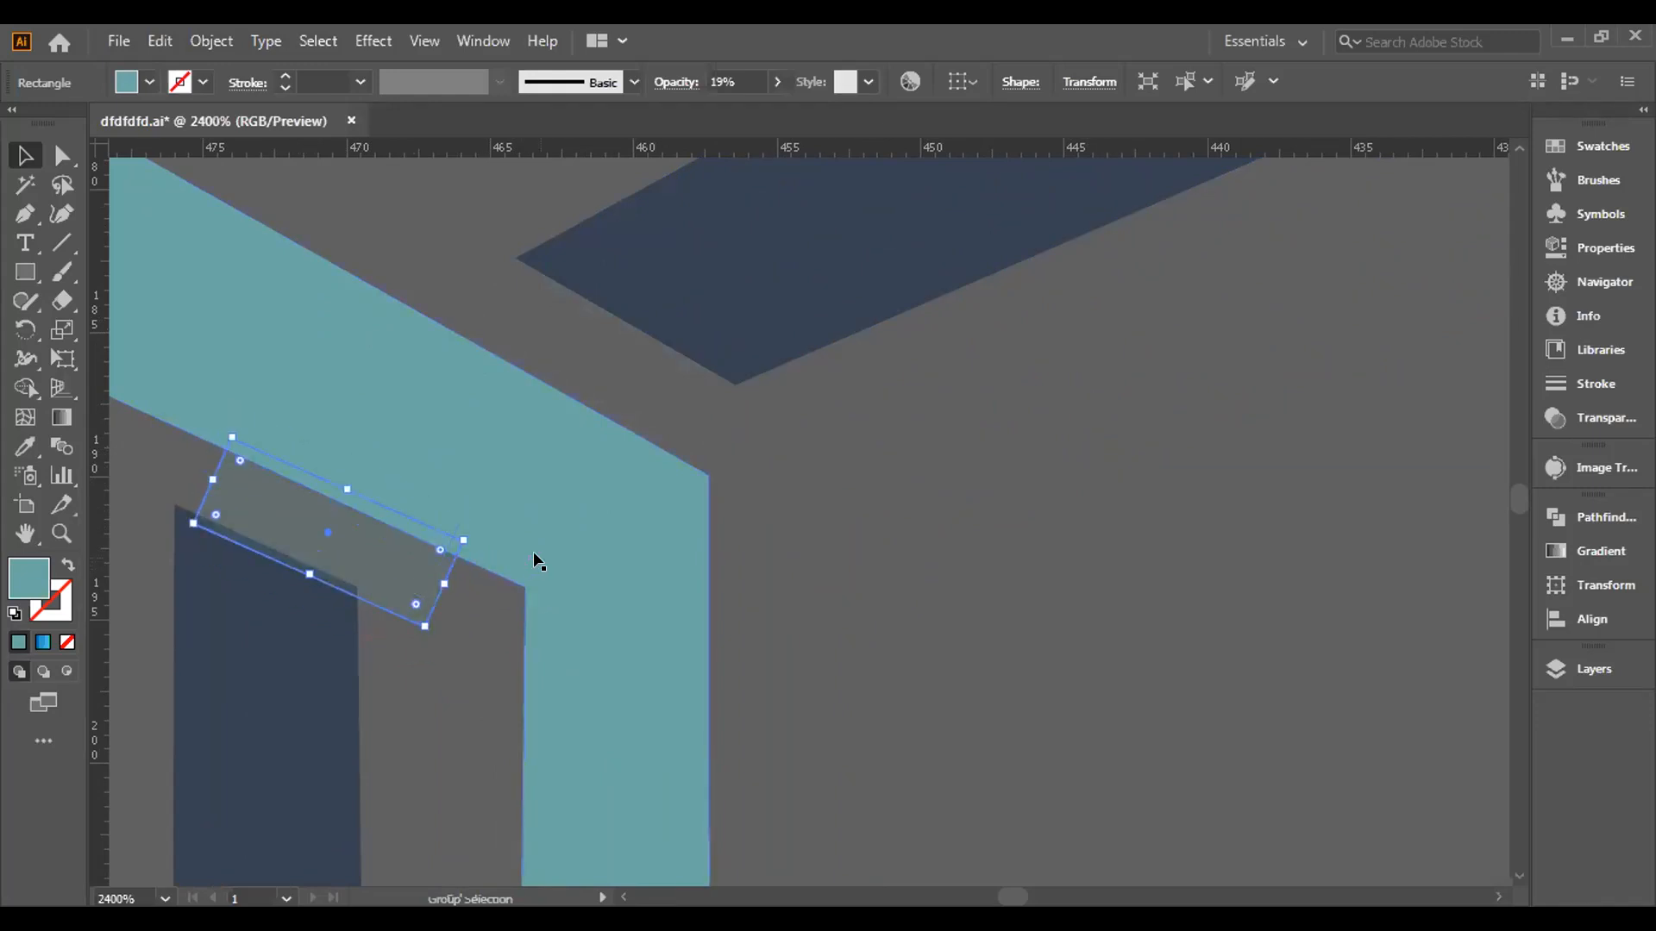
pyautogui.hotkey('ctrl', 'shift', 'z')
pyautogui.scroll(1, 371, 567)
pyautogui.moveTo(335, 520); pyautogui.dragTo(340, 511)
pyautogui.scroll(1, 261, 501)
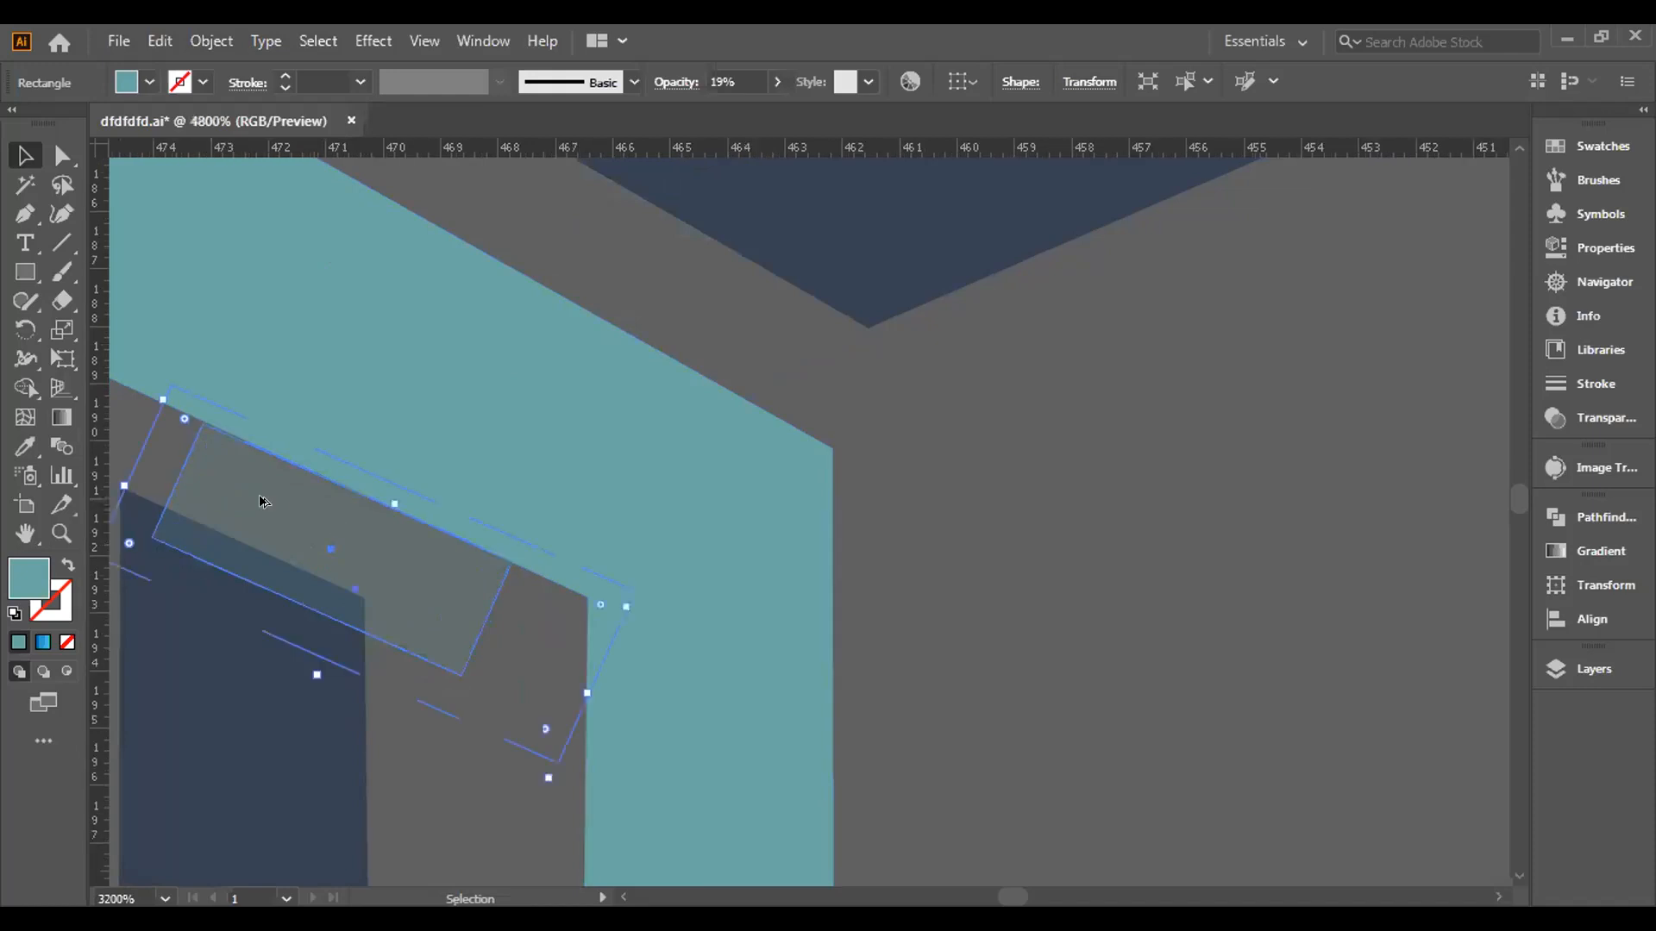
# Fine-tune the spacer rectangle's rotation and placement so its upper side lies flush with the teal band's lower edge.
pyautogui.scroll(1, 261, 501)
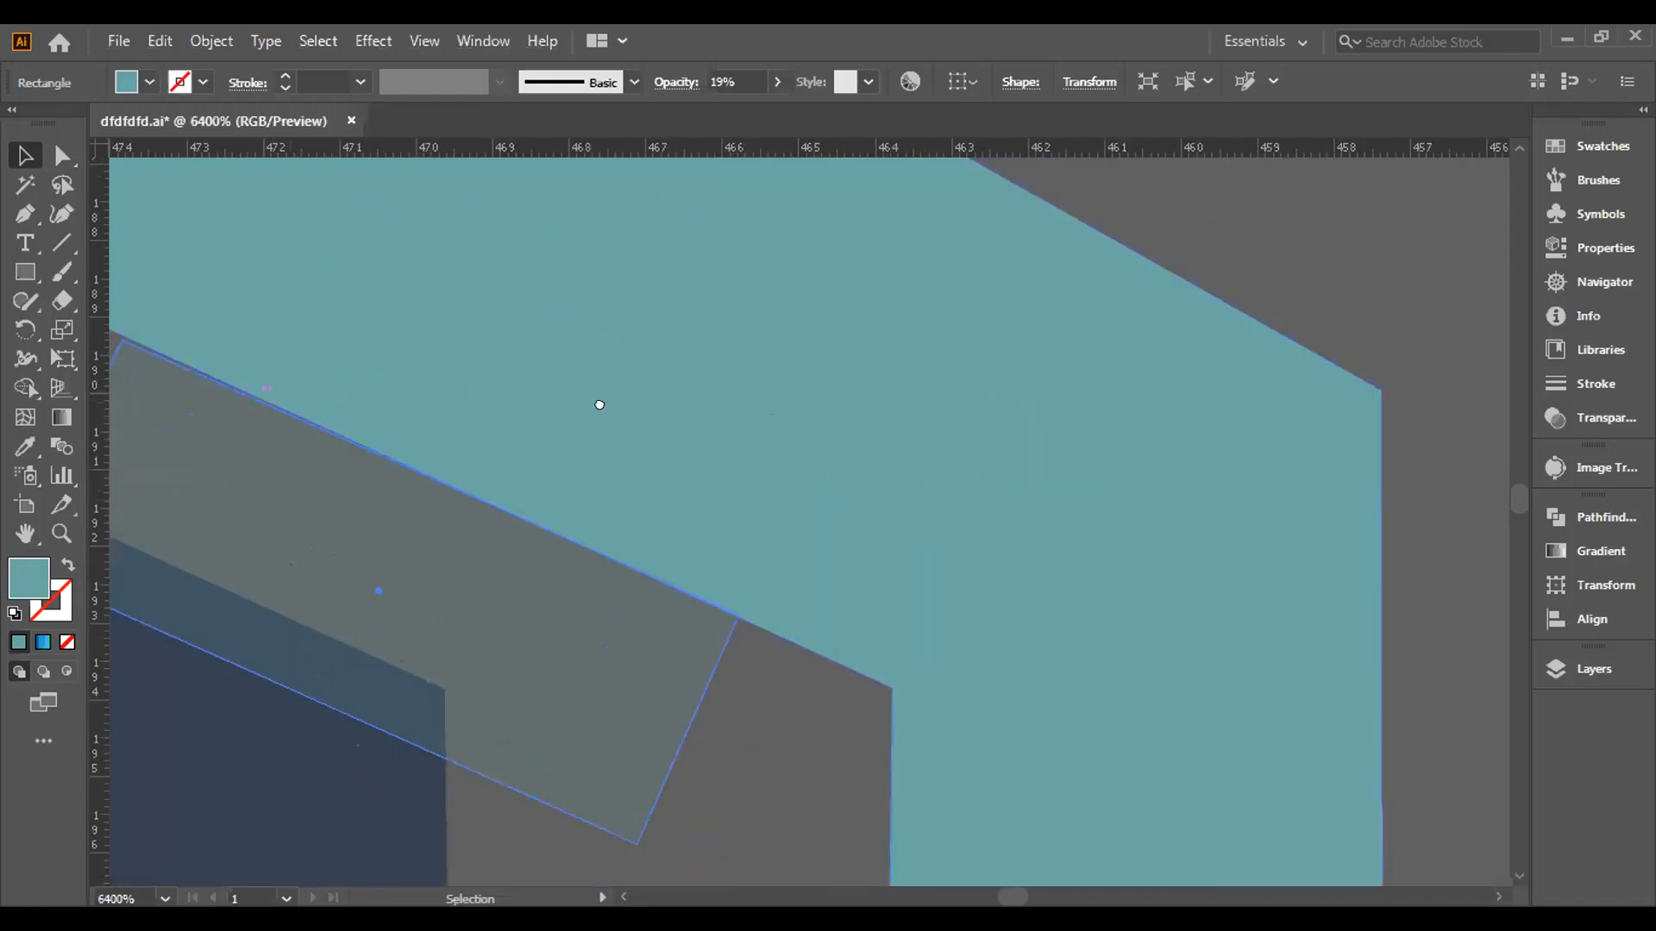
pyautogui.hscroll(-5, 437, 385)
pyautogui.hscroll(-1, 341, 352)
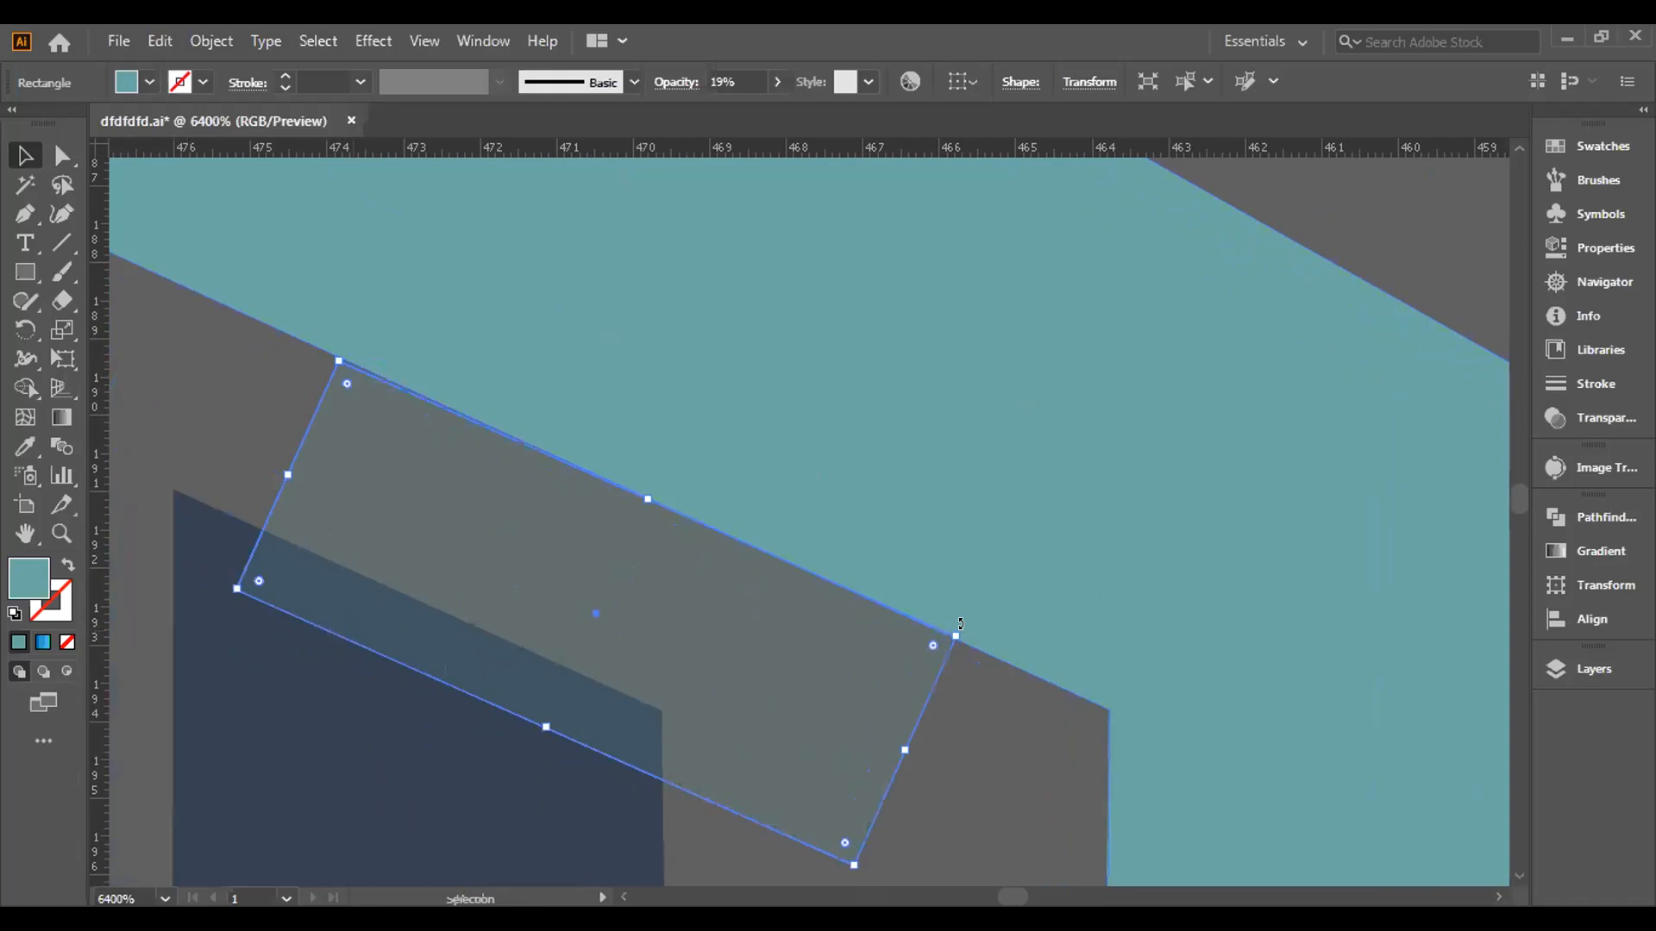
pyautogui.moveTo(957, 636); pyautogui.dragTo(976, 657)
pyautogui.click(938, 690)
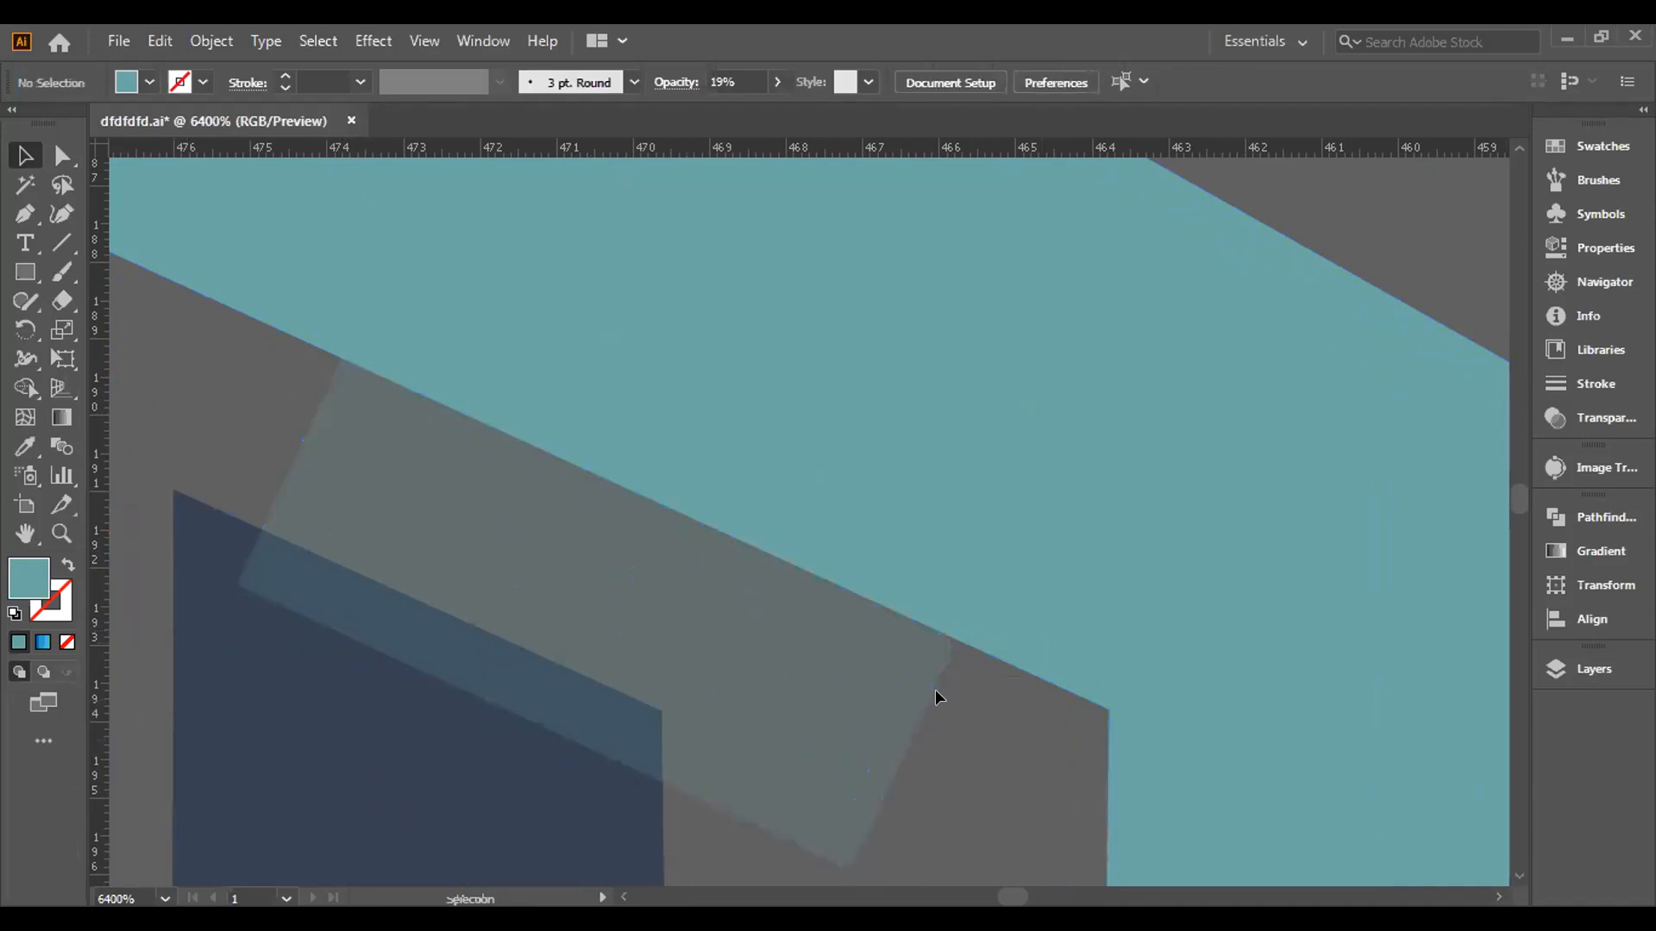
pyautogui.scroll(4, 649, 462)
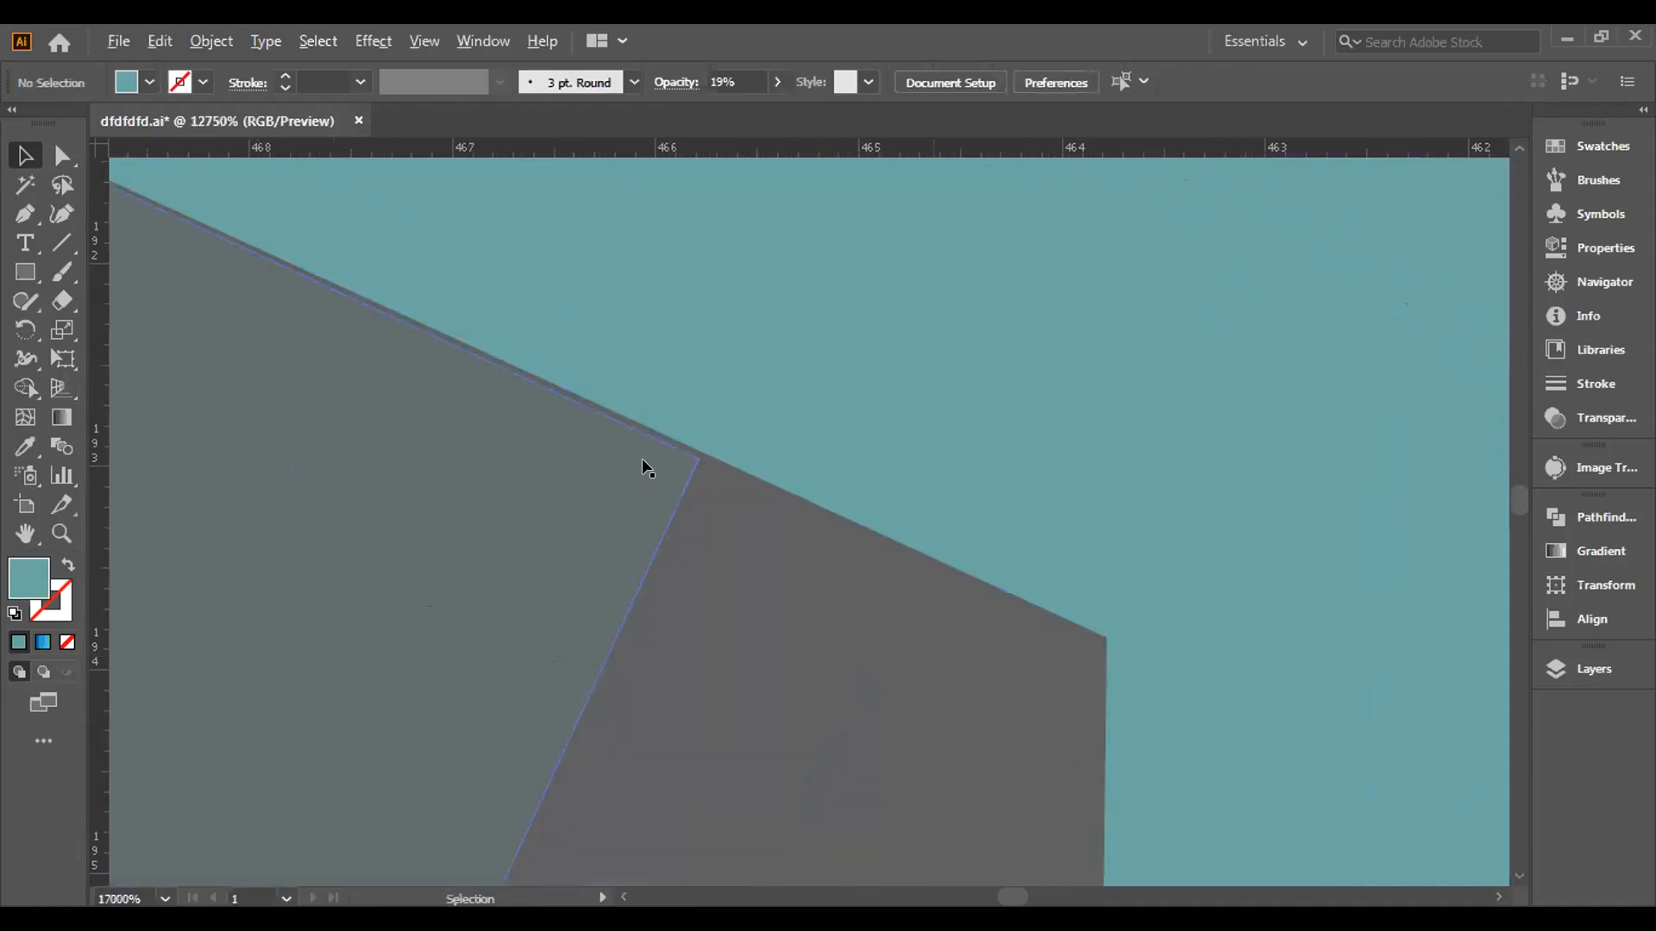
pyautogui.click(669, 452)
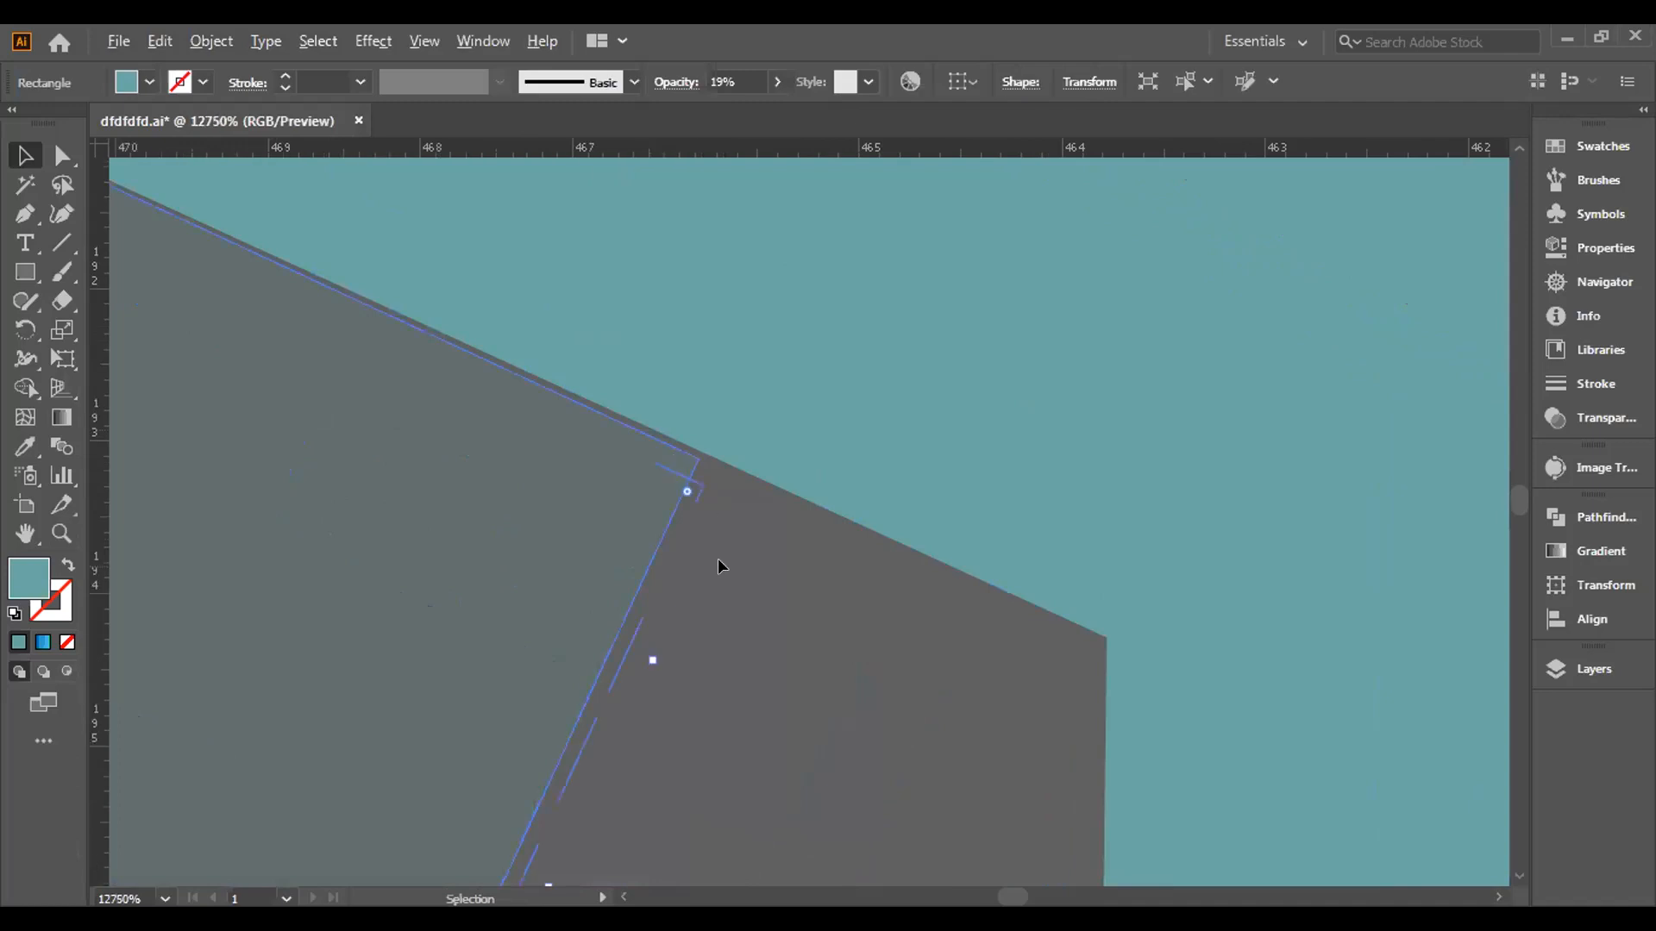
pyautogui.scroll(-4, 718, 557)
pyautogui.scroll(-2, 543, 559)
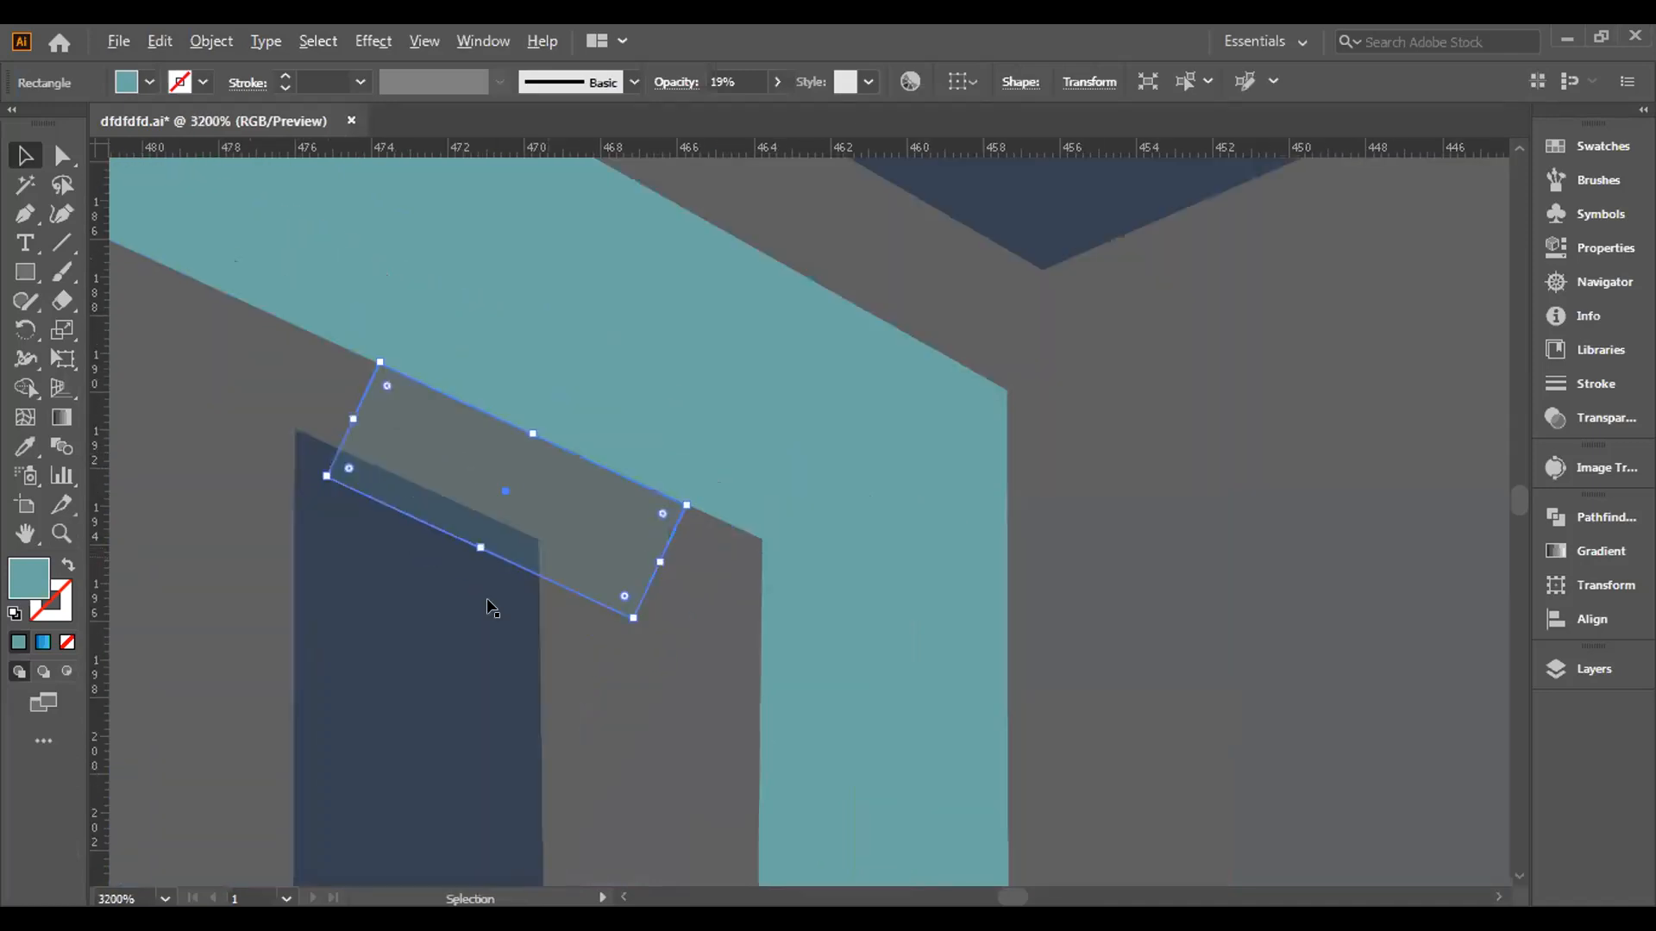
# Select the two top corner anchors of the dark inner post and lower them by about 1 px toward the spacer rectangle's lower side.
pyautogui.click(350, 524)
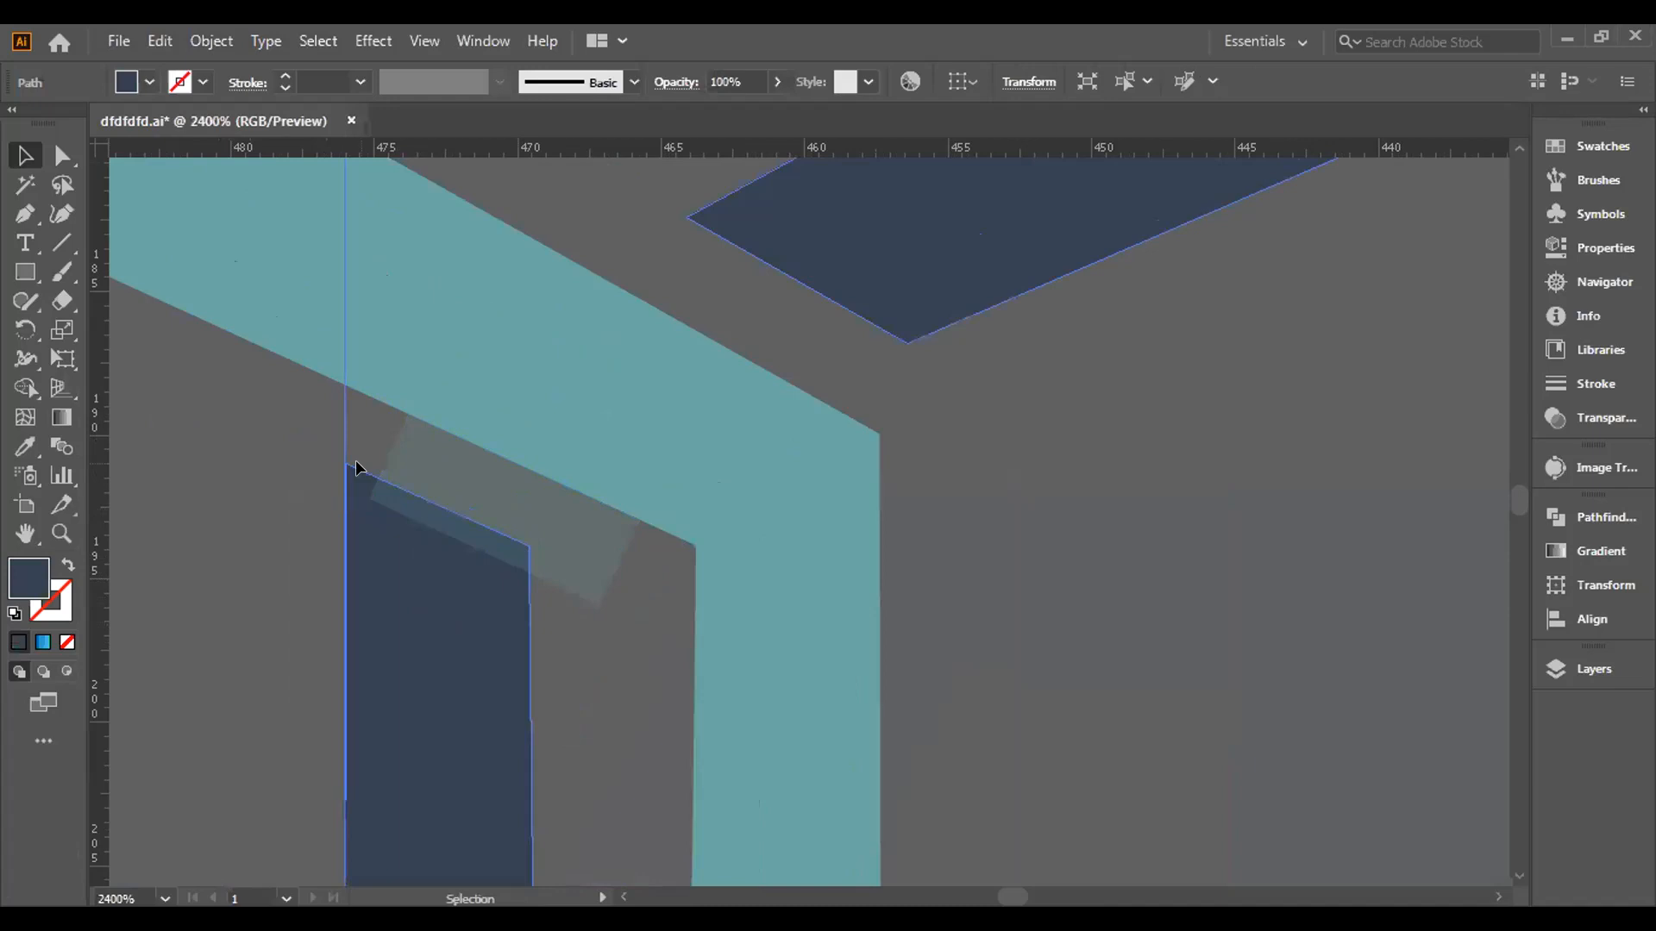
pyautogui.press('a')
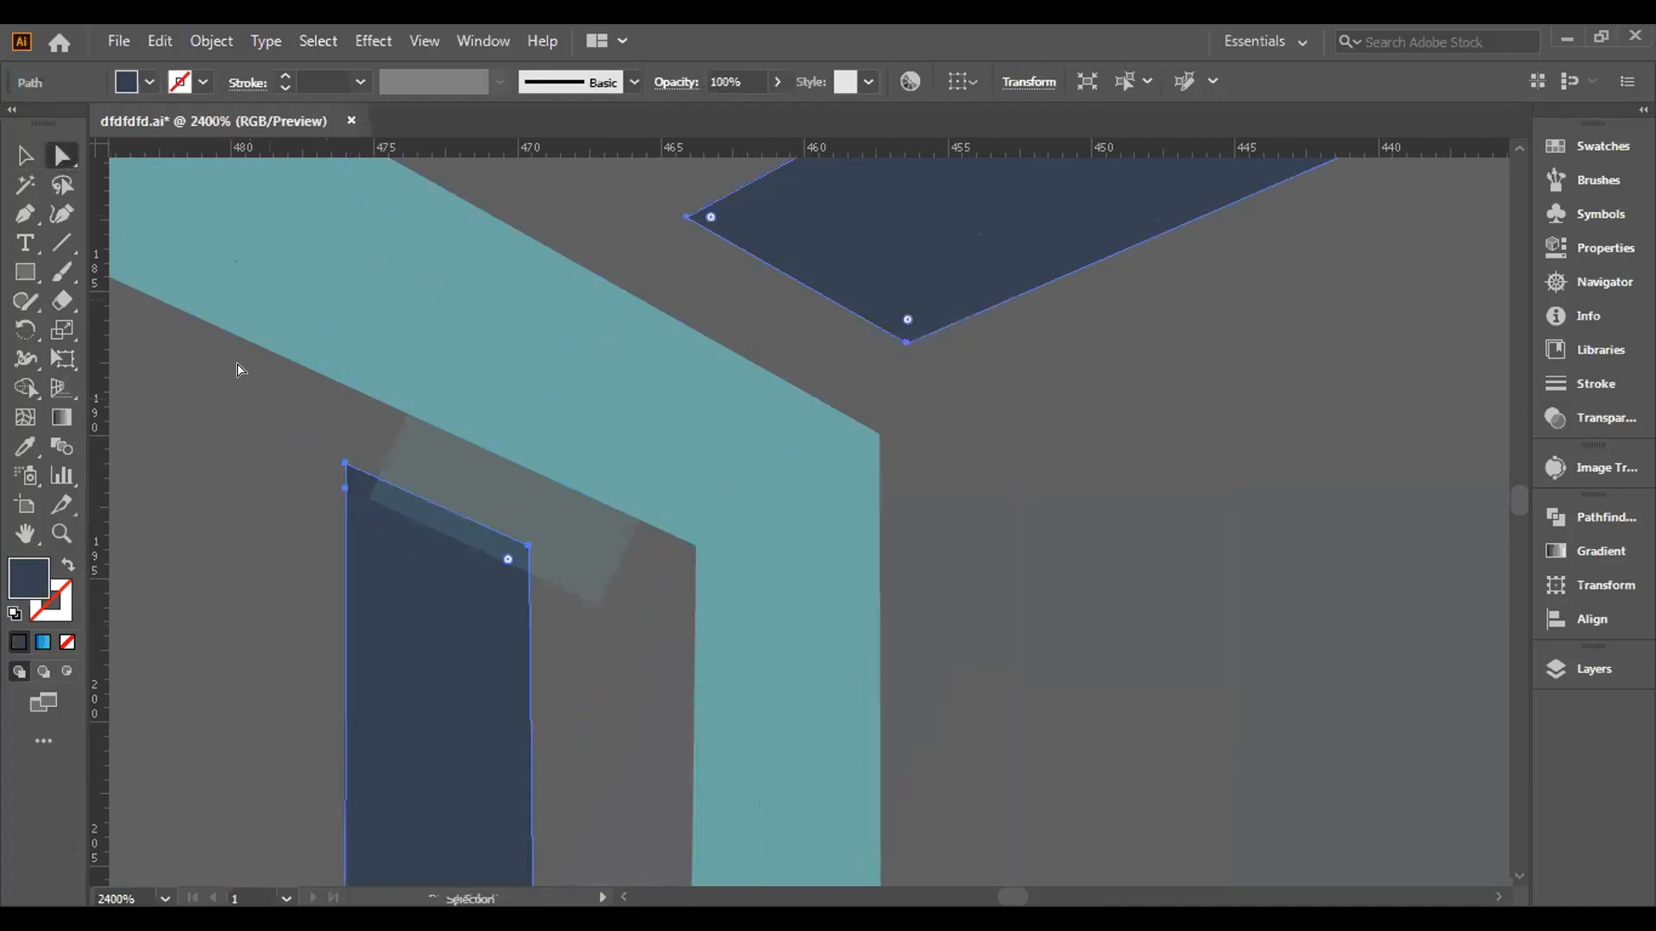
pyautogui.click(339, 459)
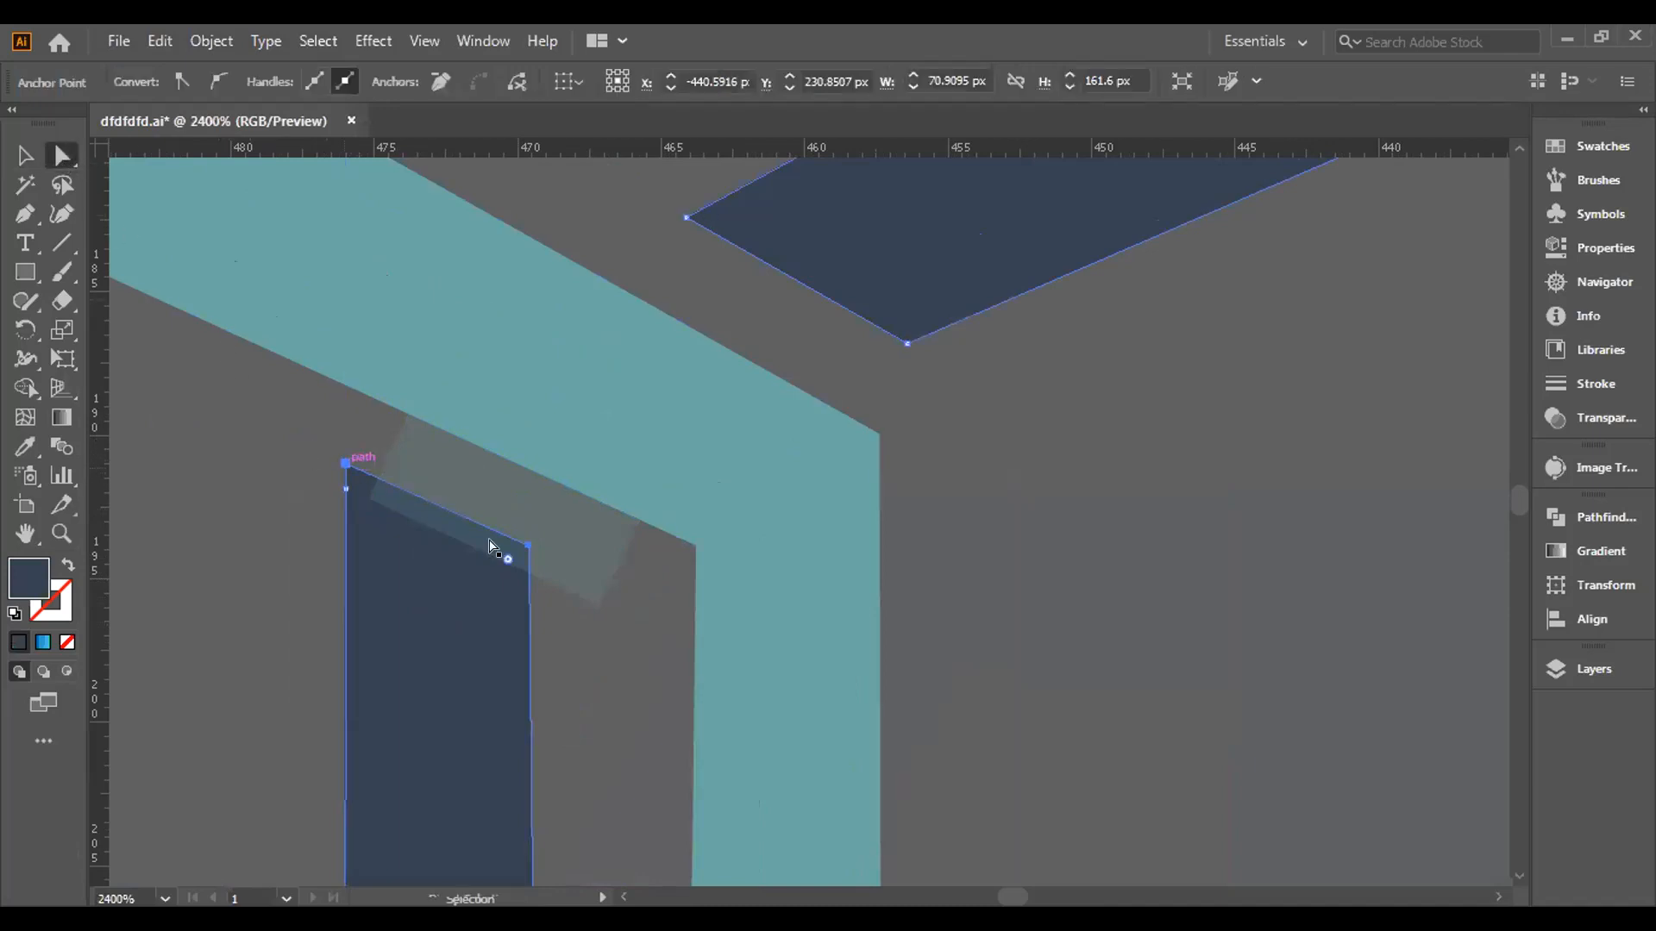
pyautogui.keyDown('shift'); pyautogui.click(526, 543); pyautogui.keyUp('shift')
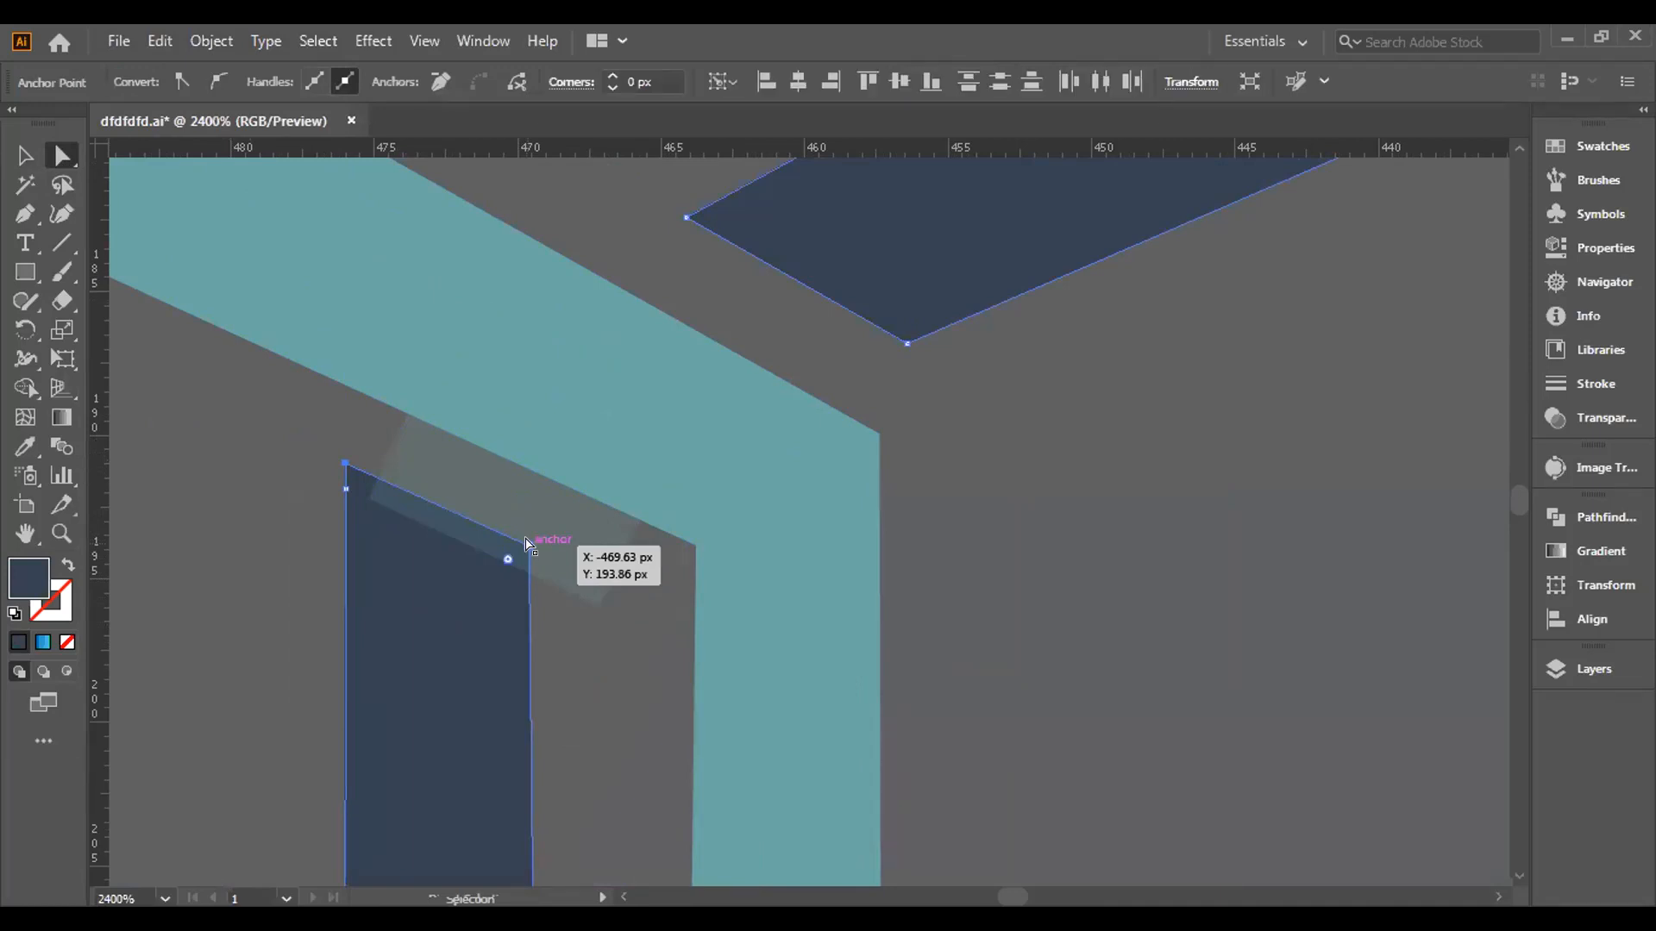
pyautogui.press('Down')
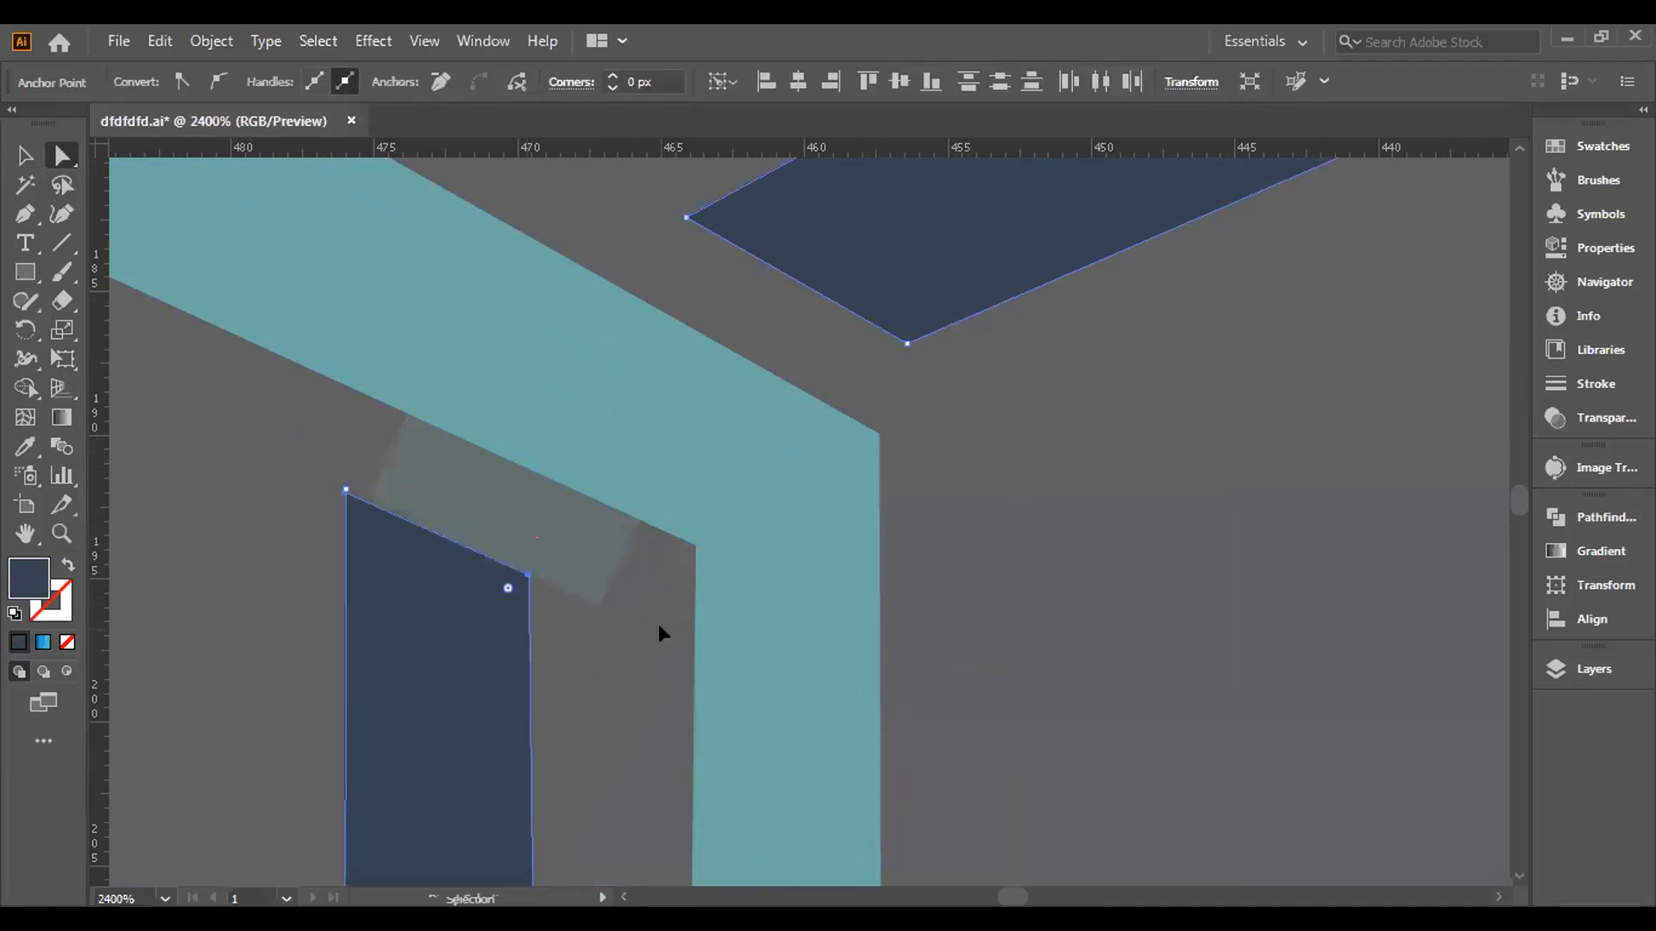
# Raise the slightly lower anchor at the dark post's outer top tip toward the tip so the slanted edge follows the spacer rectangle.
pyautogui.scroll(1, 362, 603)
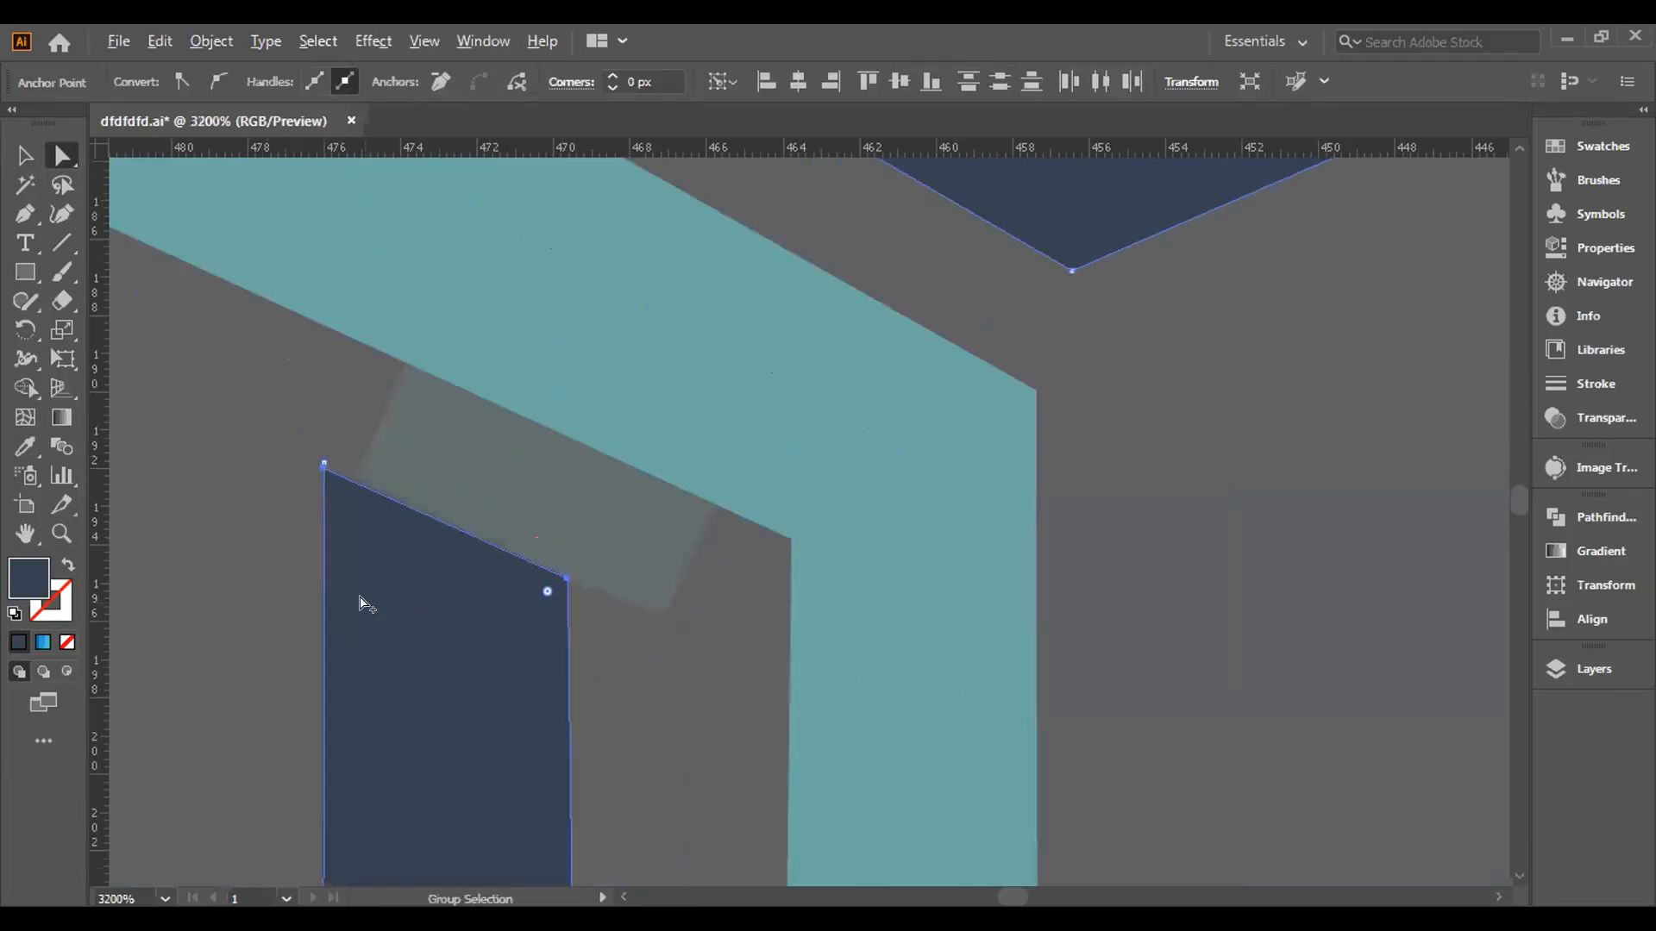
pyautogui.scroll(1, 367, 526)
pyautogui.scroll(1, 366, 526)
pyautogui.scroll(1, 365, 525)
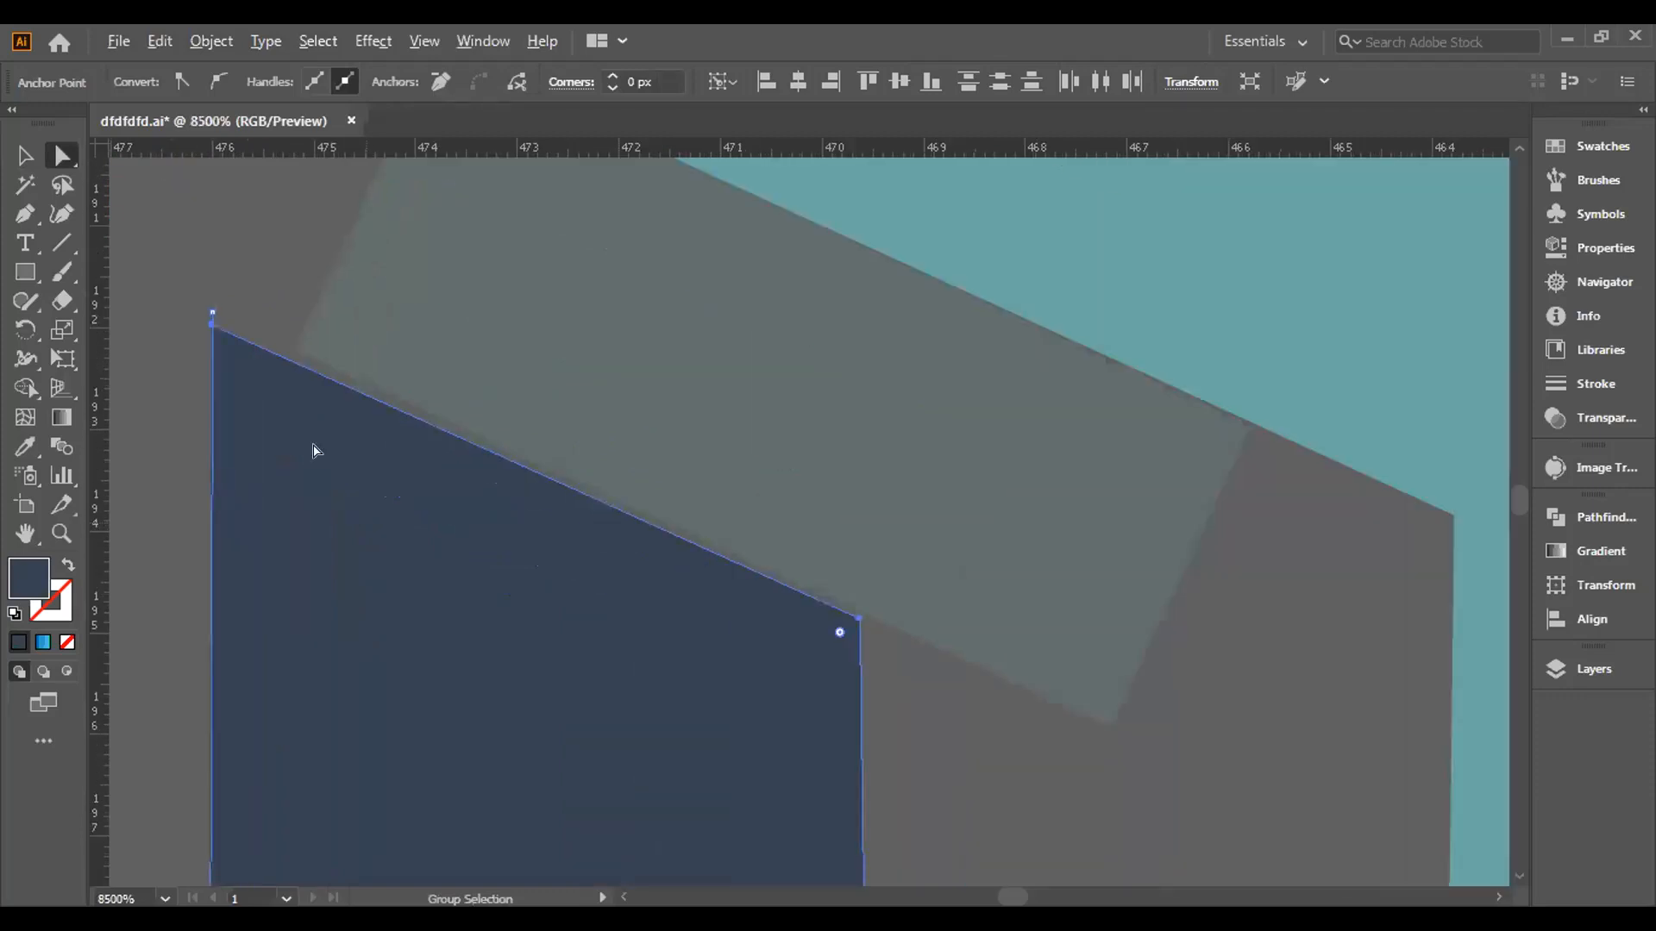
pyautogui.click(211, 321)
pyautogui.moveTo(213, 326); pyautogui.dragTo(217, 321)
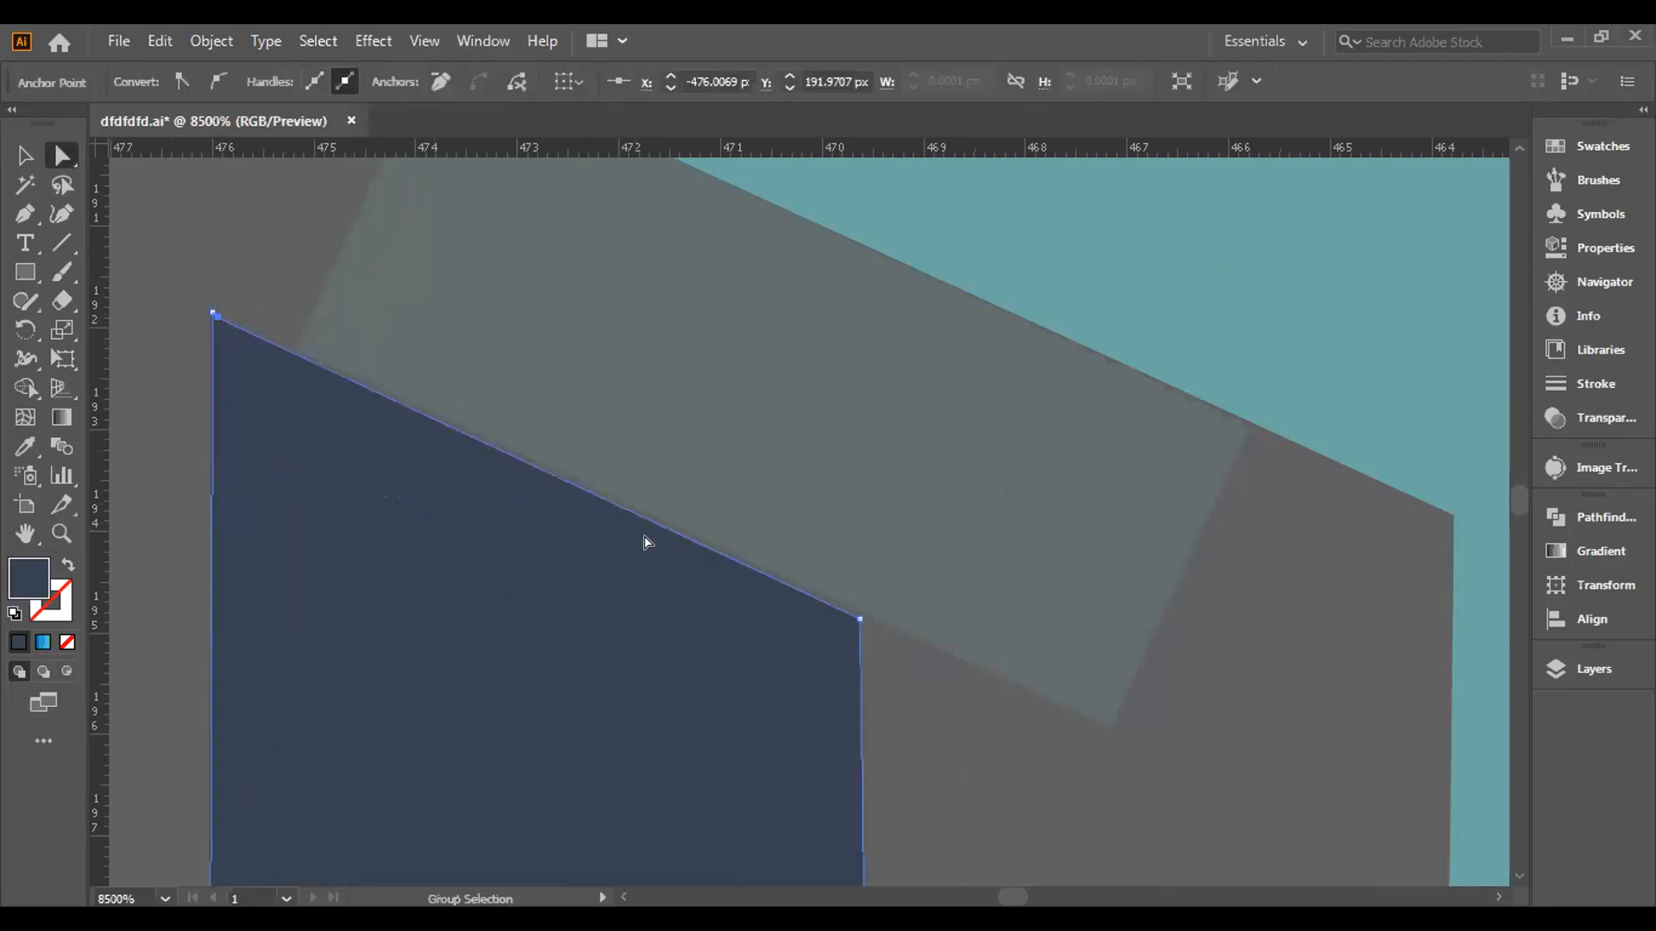
# Move the dark post's inner top corner anchor to about X -469.61 px, Y 194.79 px, flush with the spacer rectangle.
pyautogui.click(859, 619)
pyautogui.click(877, 636)
pyautogui.click(857, 617)
pyautogui.moveTo(856, 620); pyautogui.dragTo(857, 614)
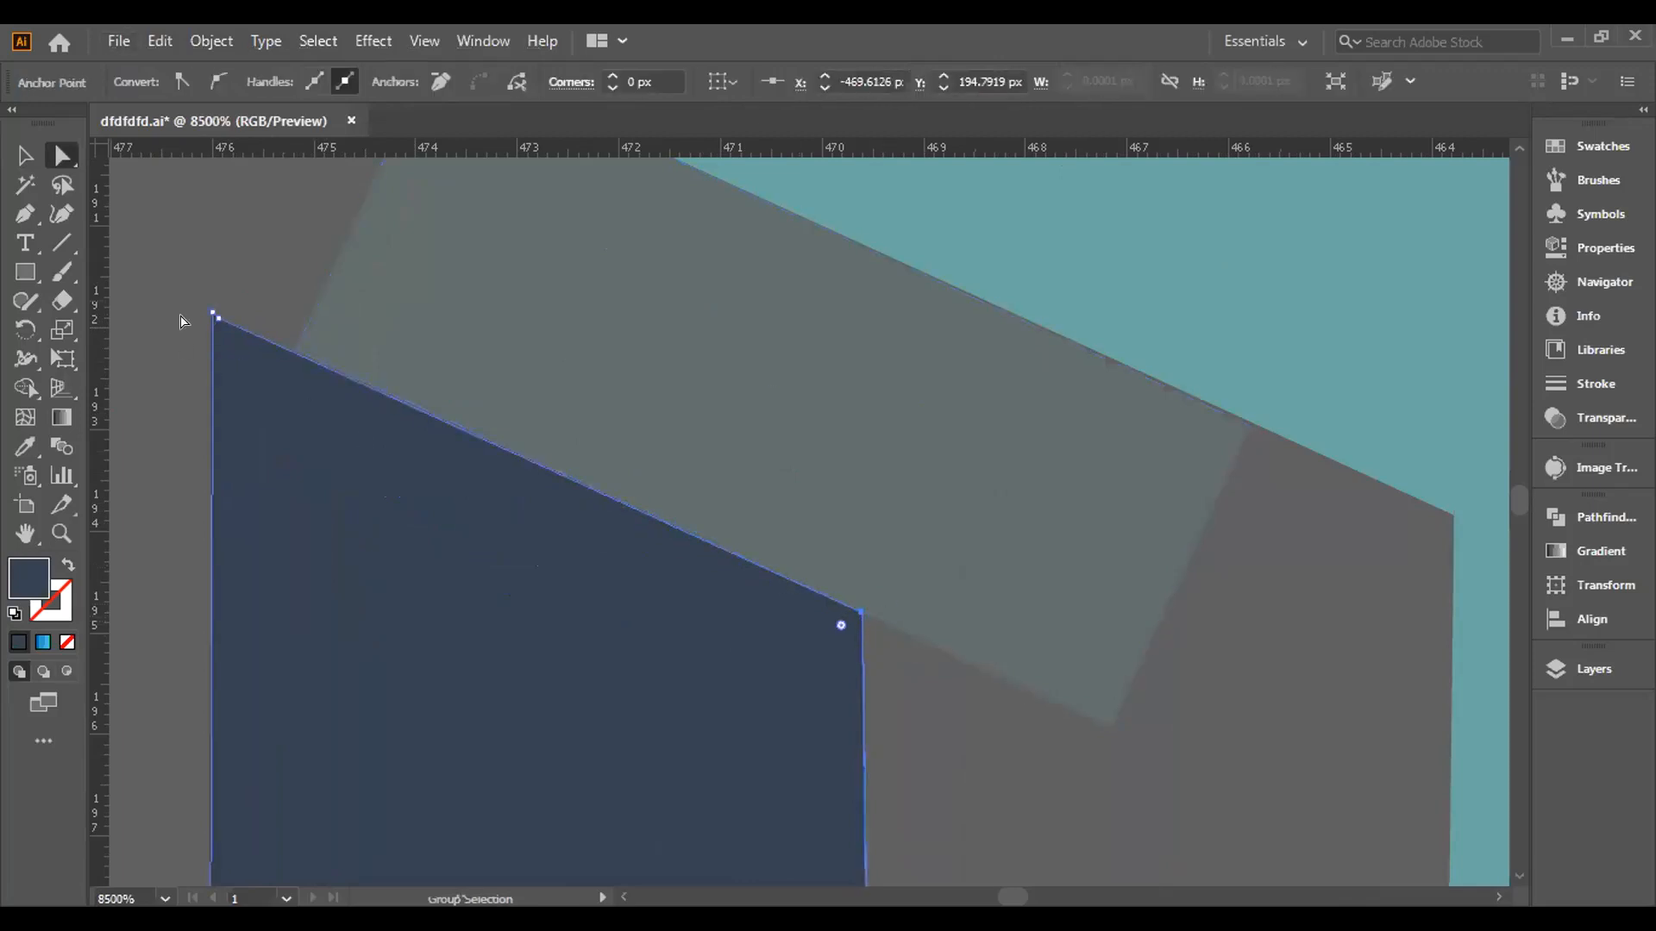
# Move the stray anchor beside the dark post's outer top tip onto the tip anchor at about X -476.01 px, Y 191.84 px.
pyautogui.scroll(1, 177, 405)
pyautogui.scroll(1, 263, 343)
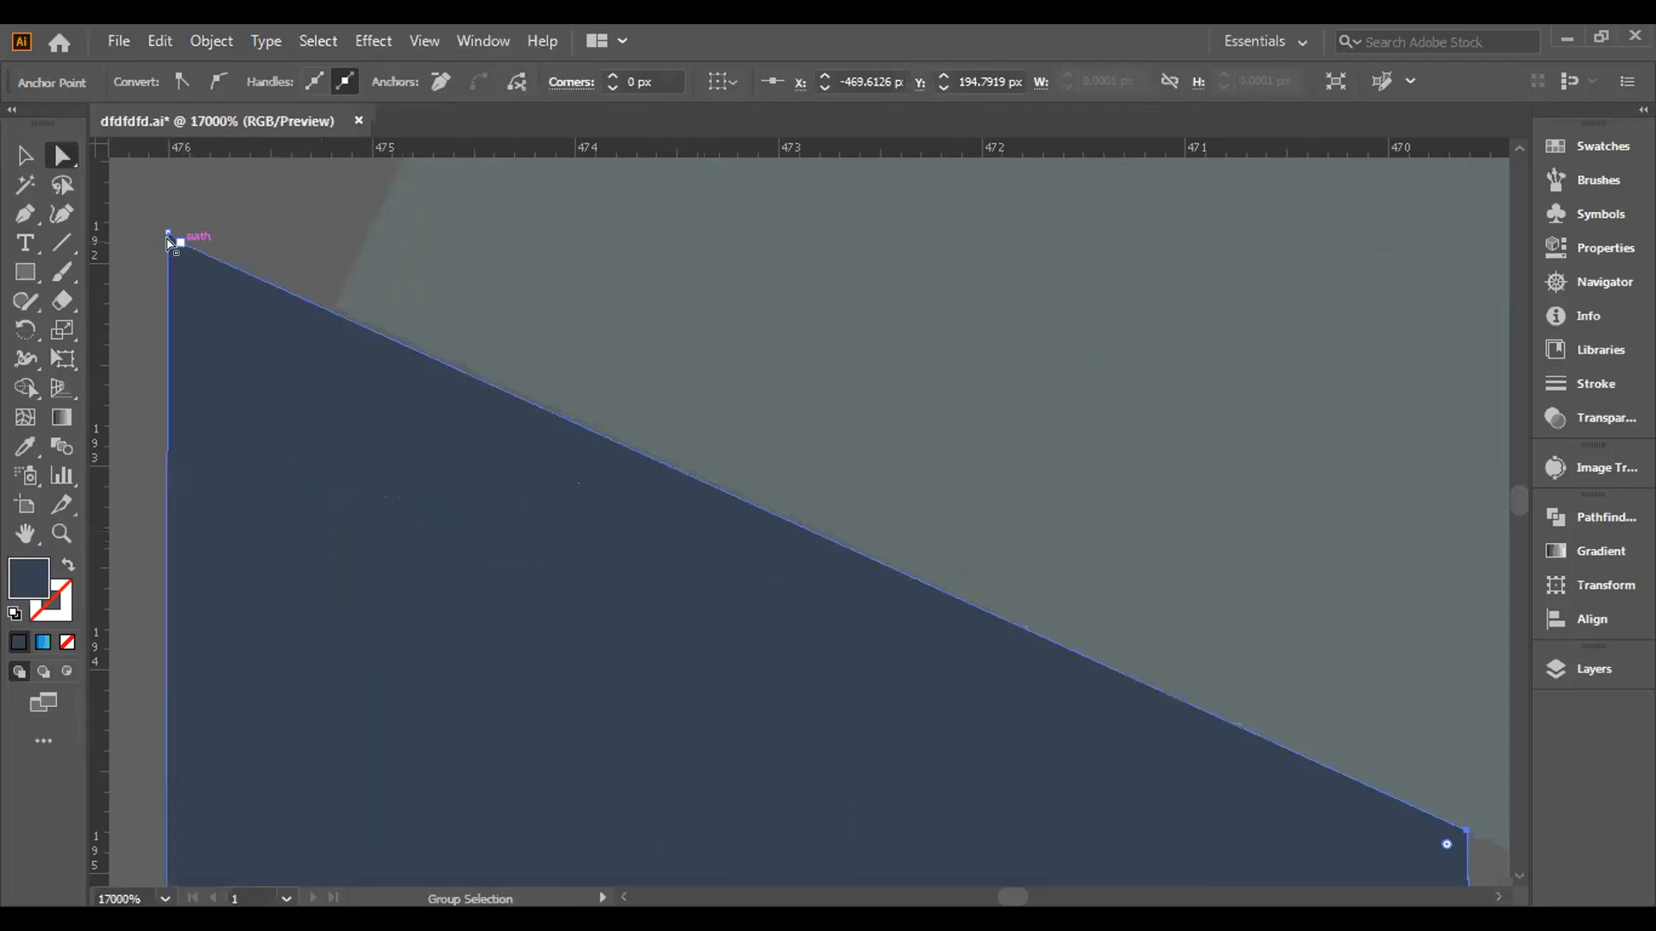
pyautogui.scroll(3, 169, 245)
pyautogui.scroll(1, 391, 443)
pyautogui.scroll(-2, 393, 443)
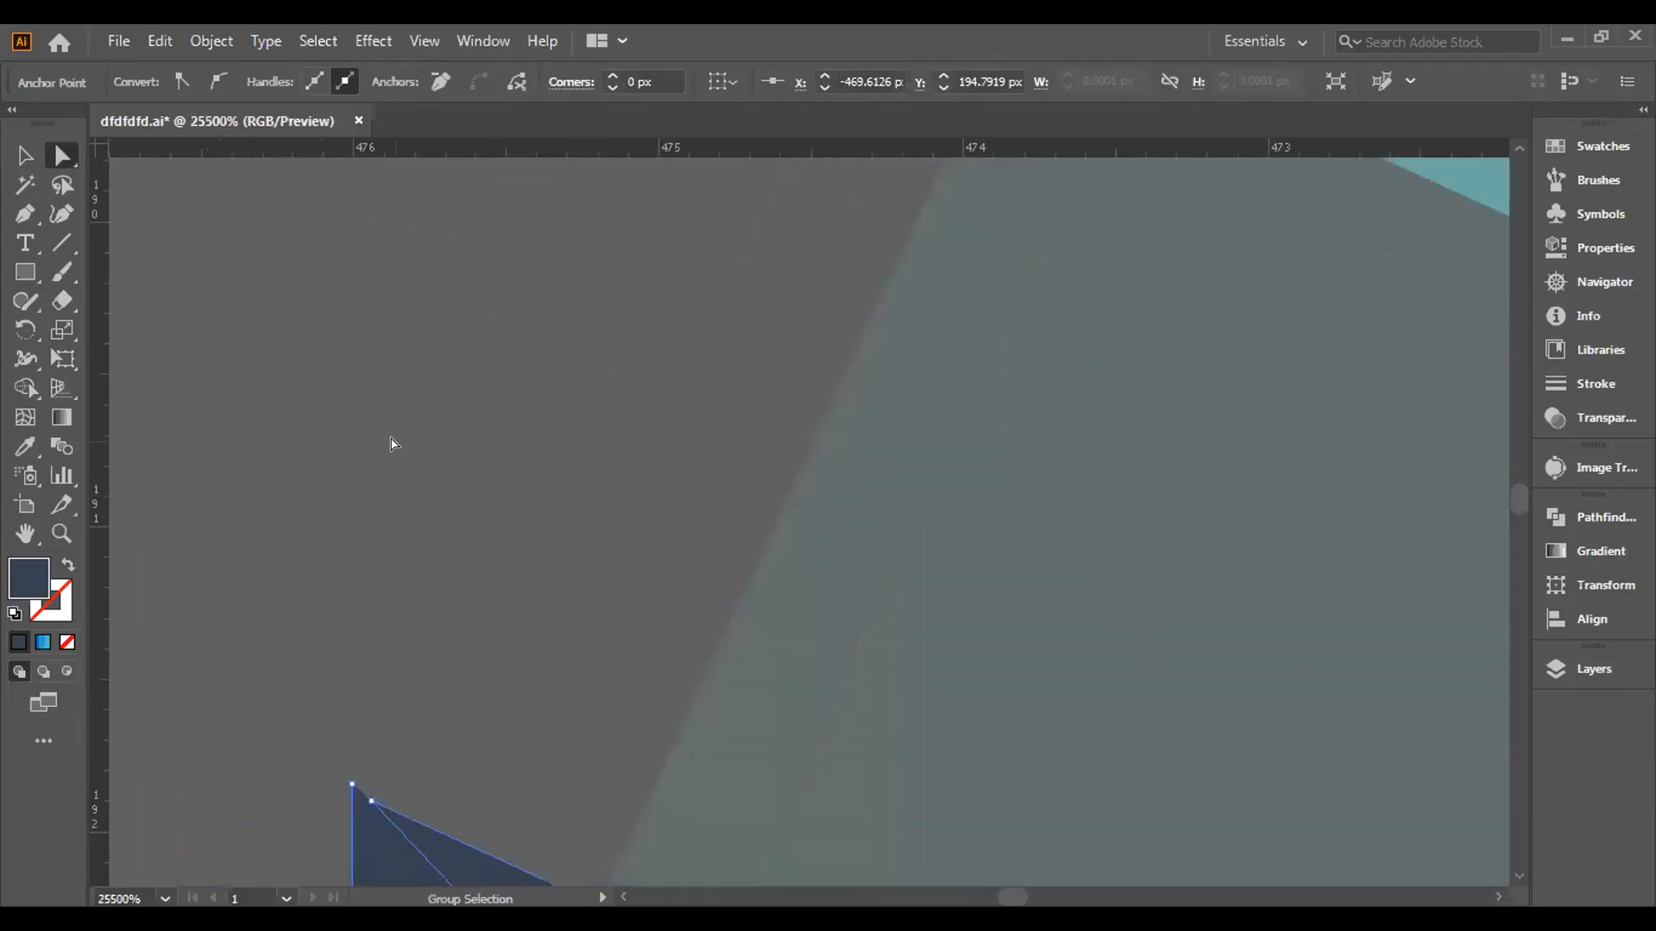
pyautogui.scroll(-2, 392, 443)
pyautogui.scroll(3, 535, 406)
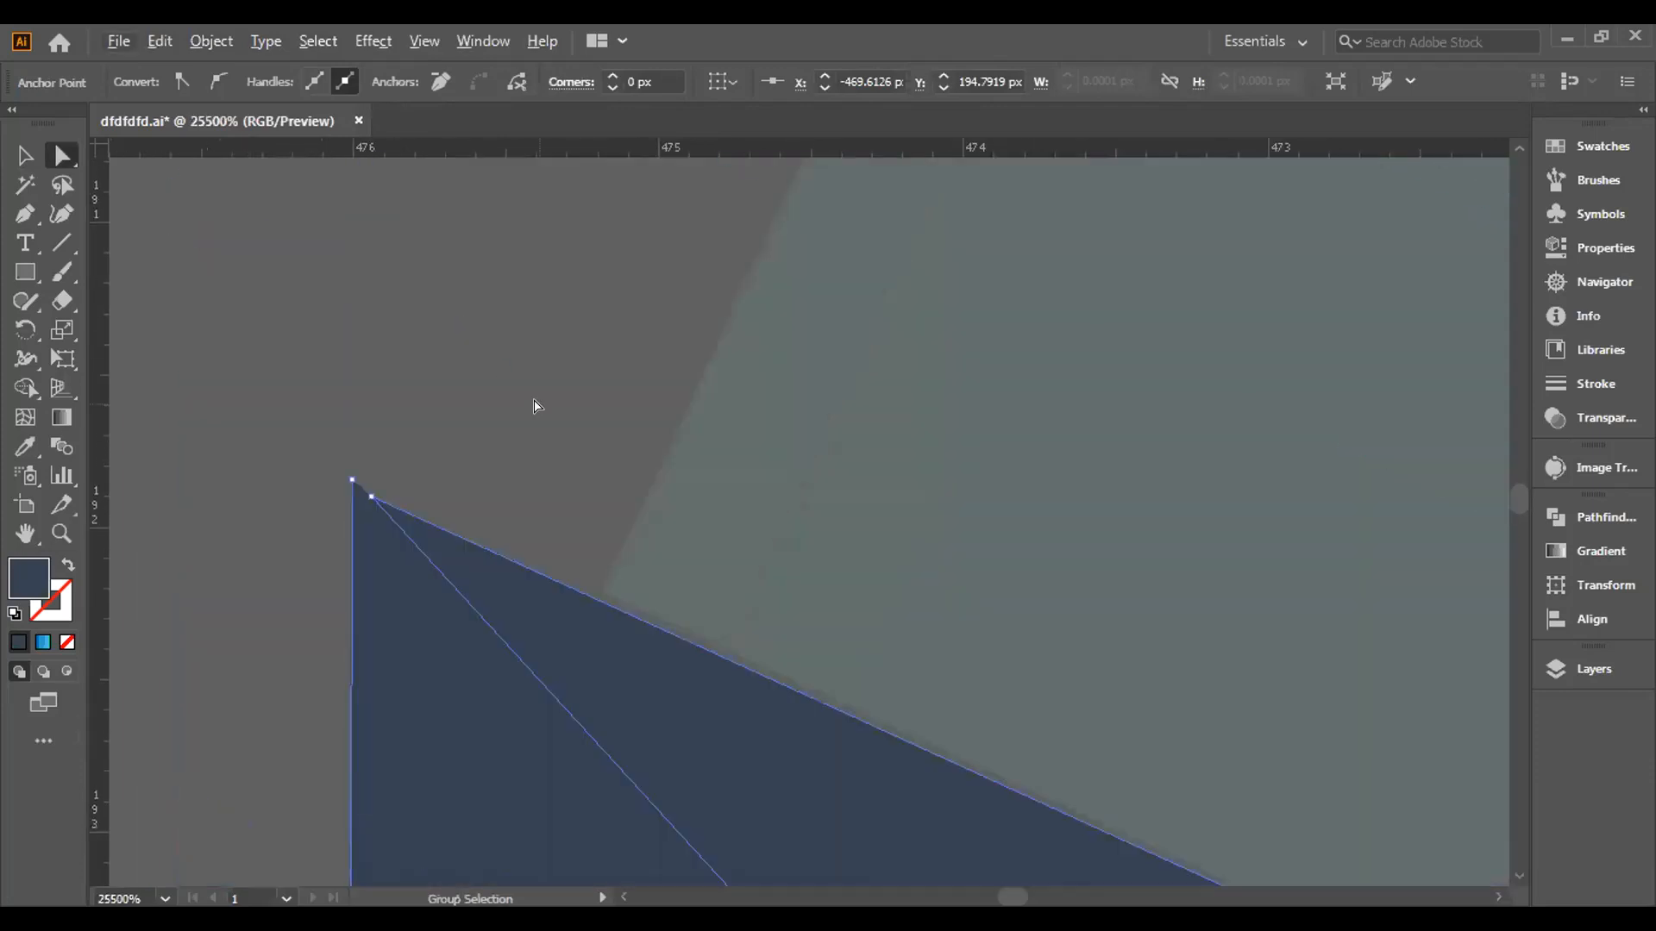
pyautogui.scroll(1, 448, 540)
pyautogui.moveTo(561, 637)
pyautogui.mouseDown()
pyautogui.moveTo(537, 614)
pyautogui.moveTo(580, 644)
pyautogui.mouseUp()
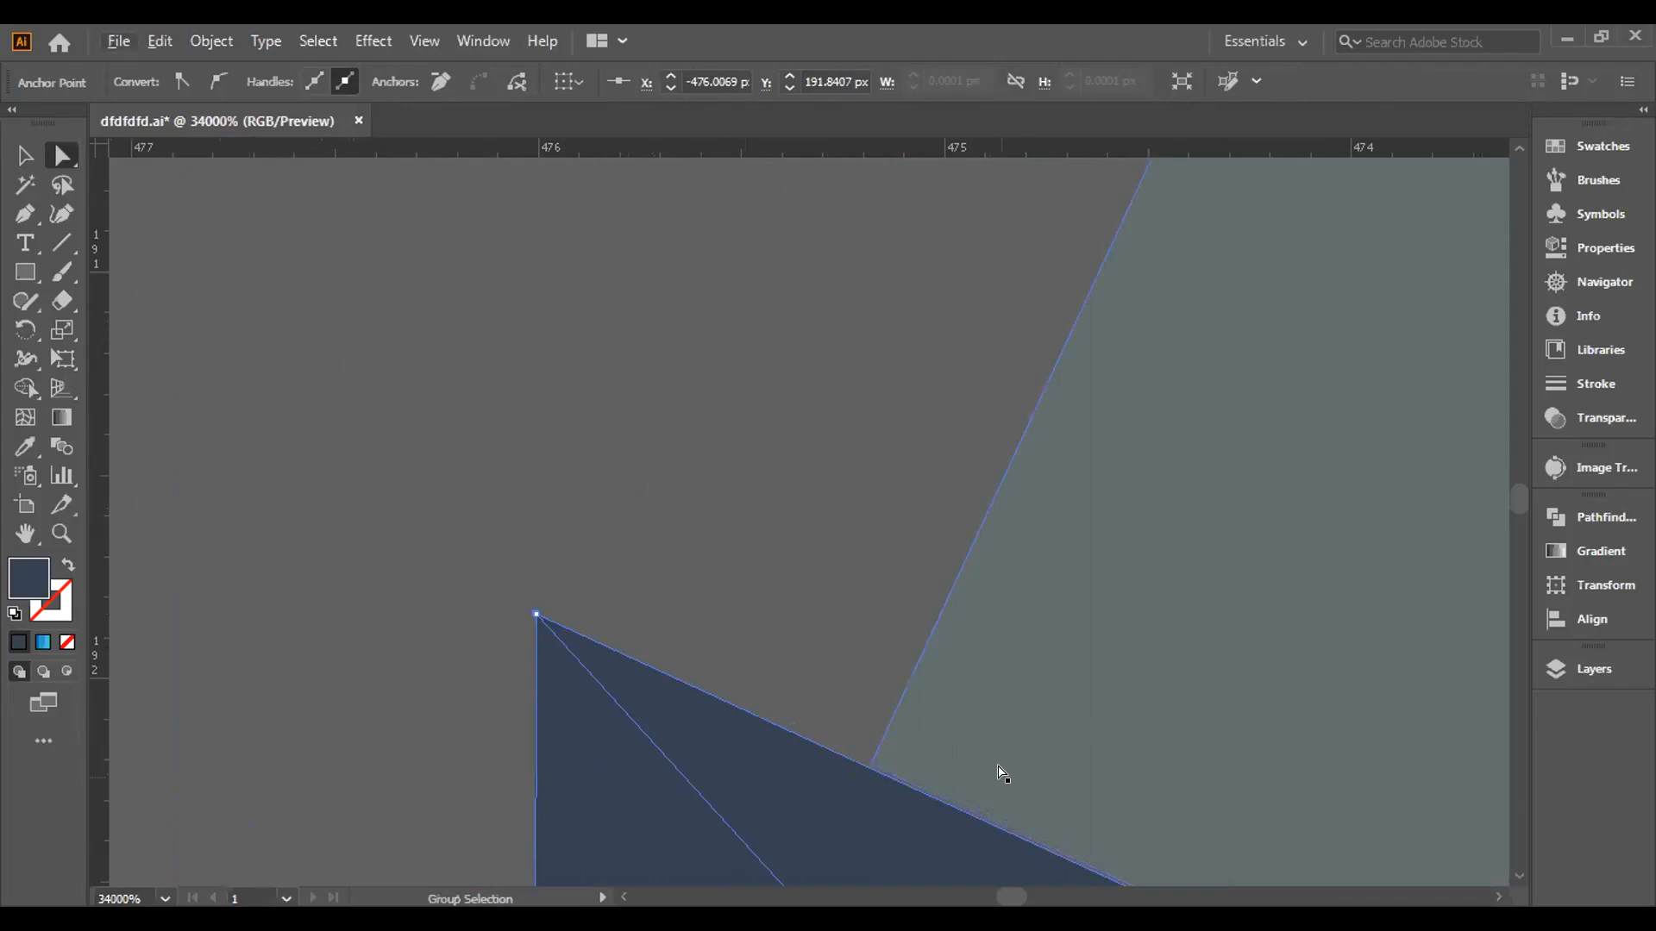
# Examine the overlapping anchors at the dark post's outer top tip, including in outline view, and reselect them in preview.
pyautogui.moveTo(980, 742); pyautogui.dragTo(856, 647)
pyautogui.scroll(1, 780, 679)
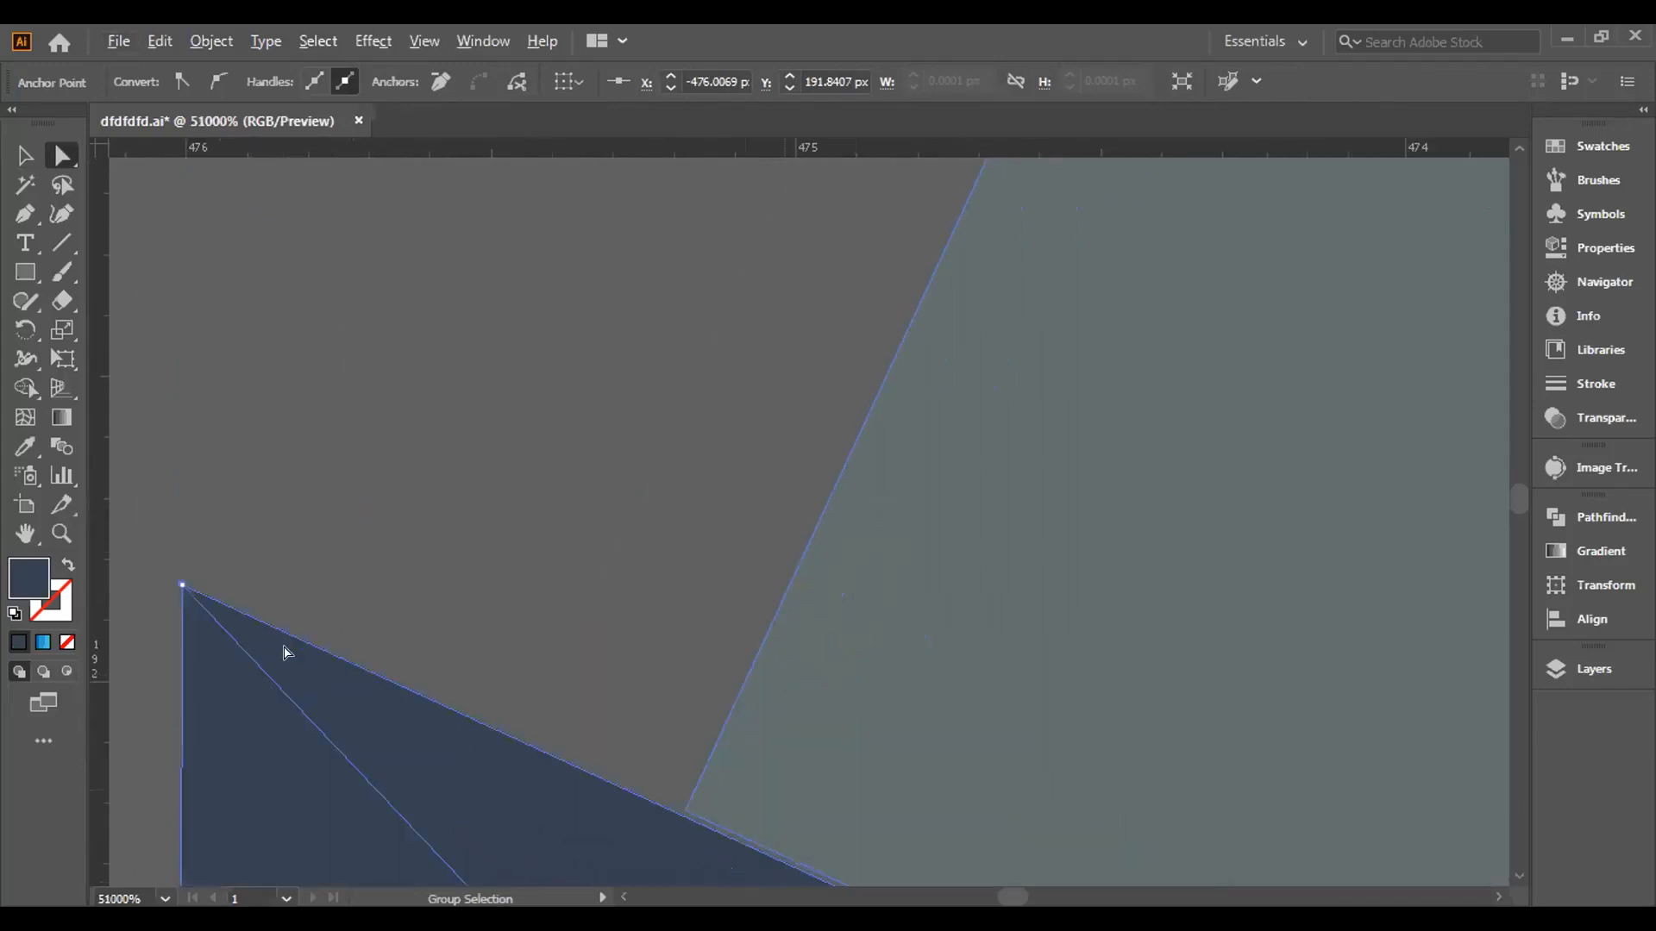
pyautogui.moveTo(185, 582); pyautogui.dragTo(189, 578)
pyautogui.scroll(1, 189, 584)
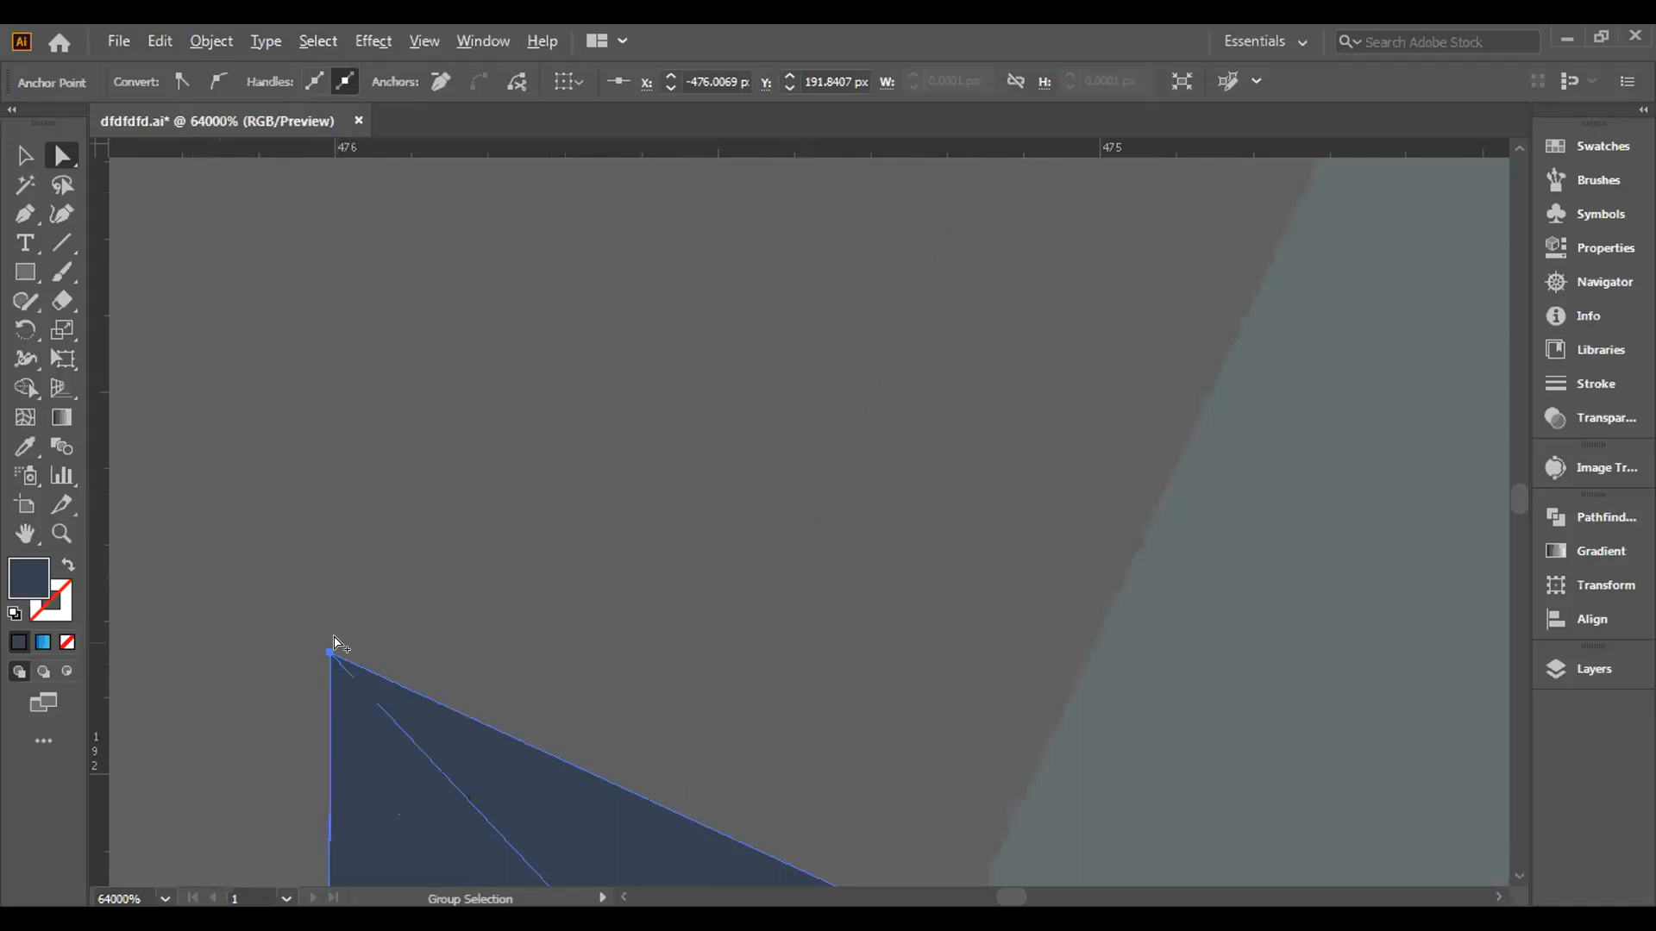
pyautogui.hotkey('ctrl', 'y')
pyautogui.moveTo(326, 654); pyautogui.dragTo(326, 654)
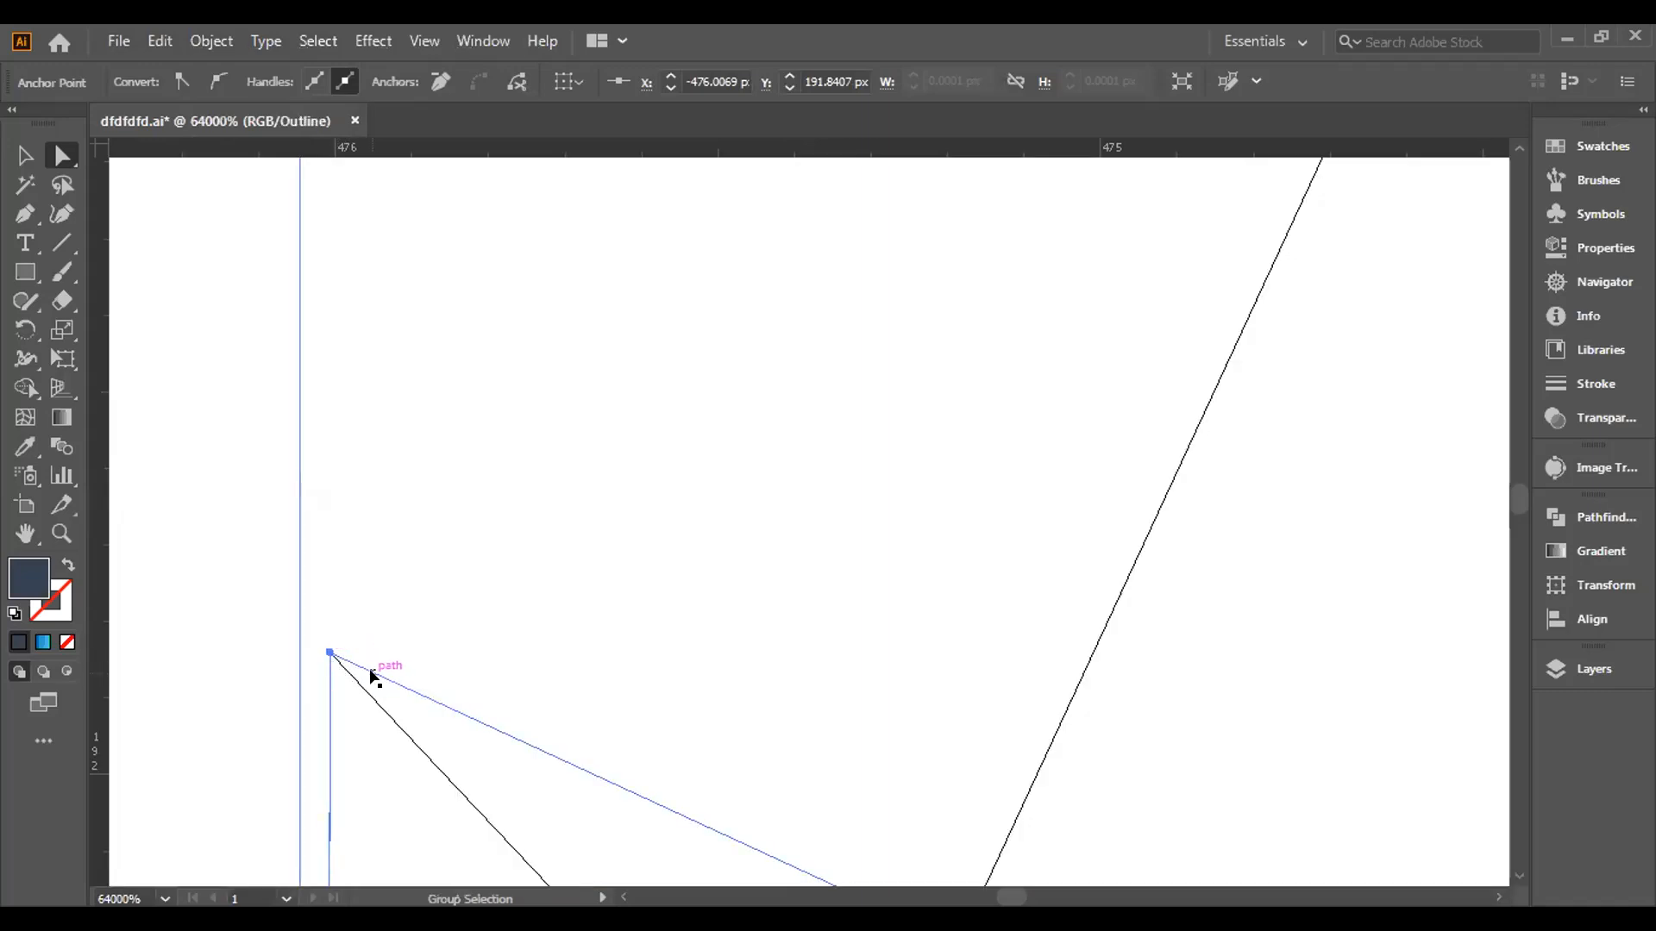
pyautogui.hotkey('ctrl', 'y')
pyautogui.moveTo(281, 617); pyautogui.dragTo(373, 680)
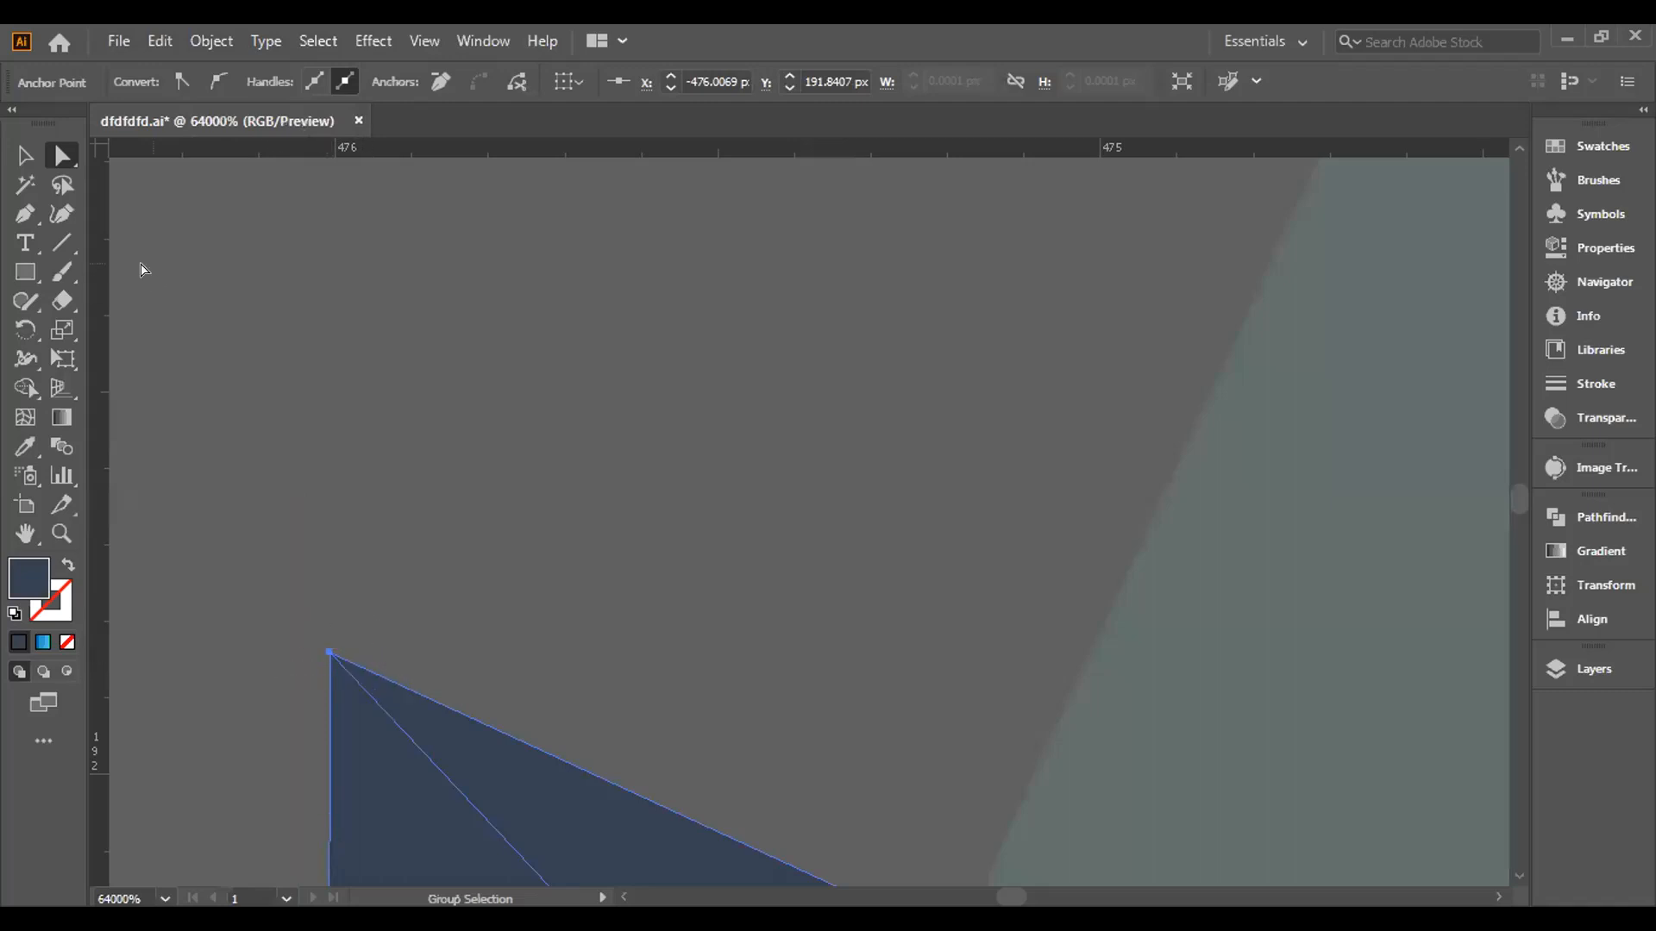
# Reselect the dark shape and try to realign the overlapping anchors at the dark post's outer top tip.
pyautogui.click(19, 159)
pyautogui.click(259, 556)
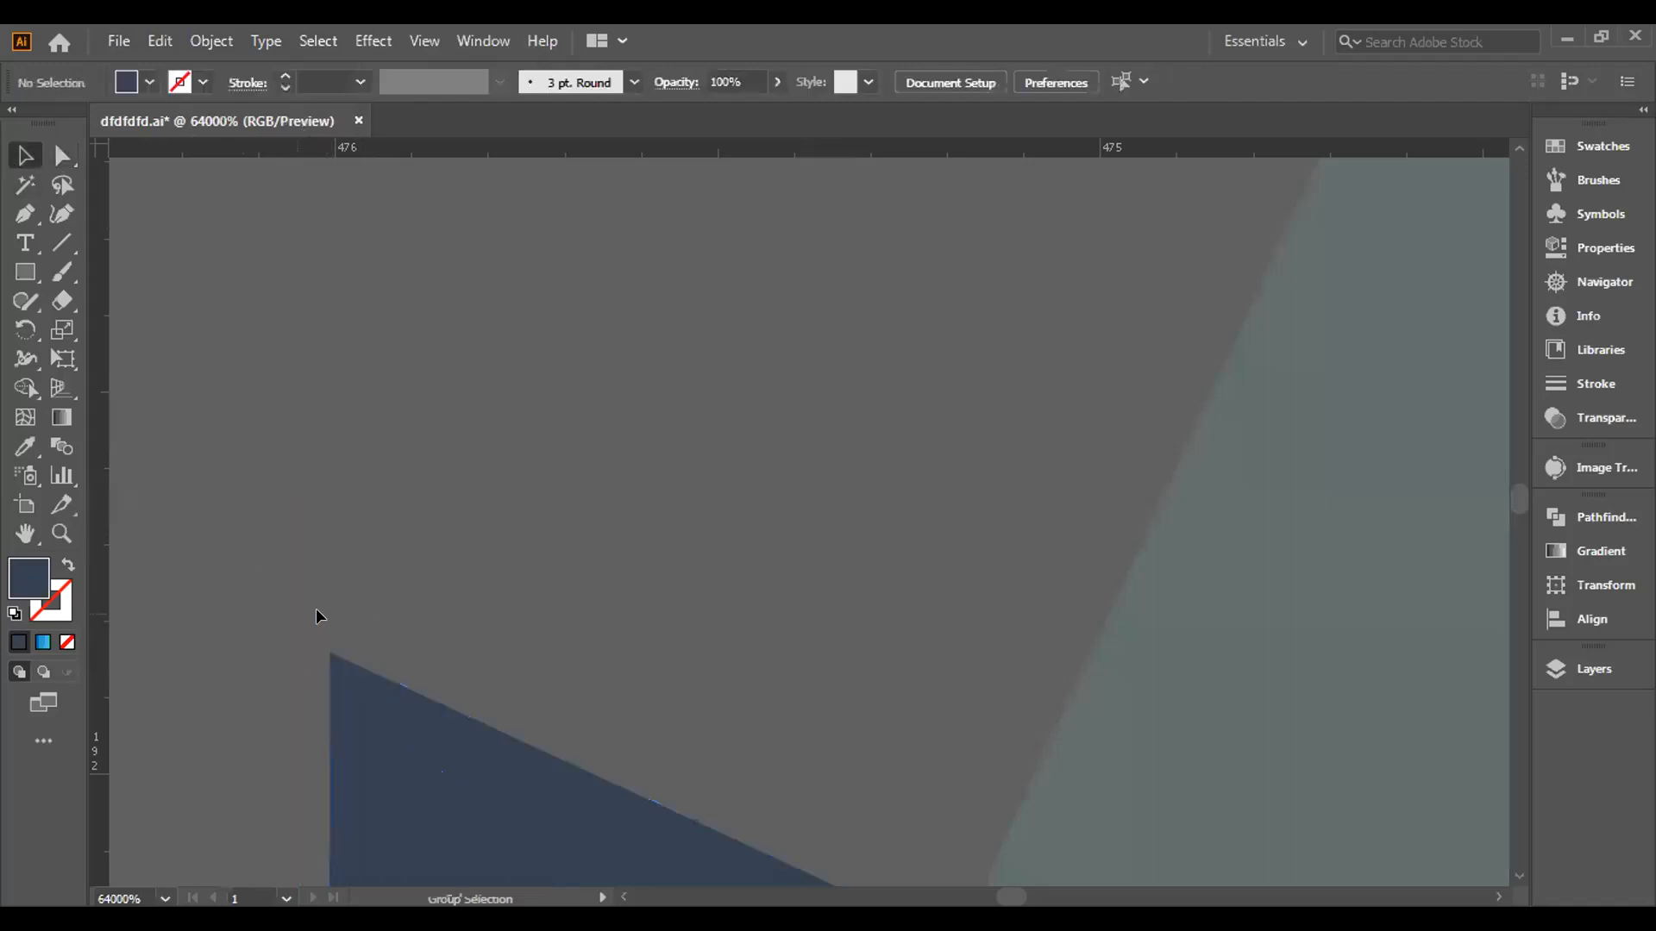
pyautogui.click(369, 675)
pyautogui.click(59, 156)
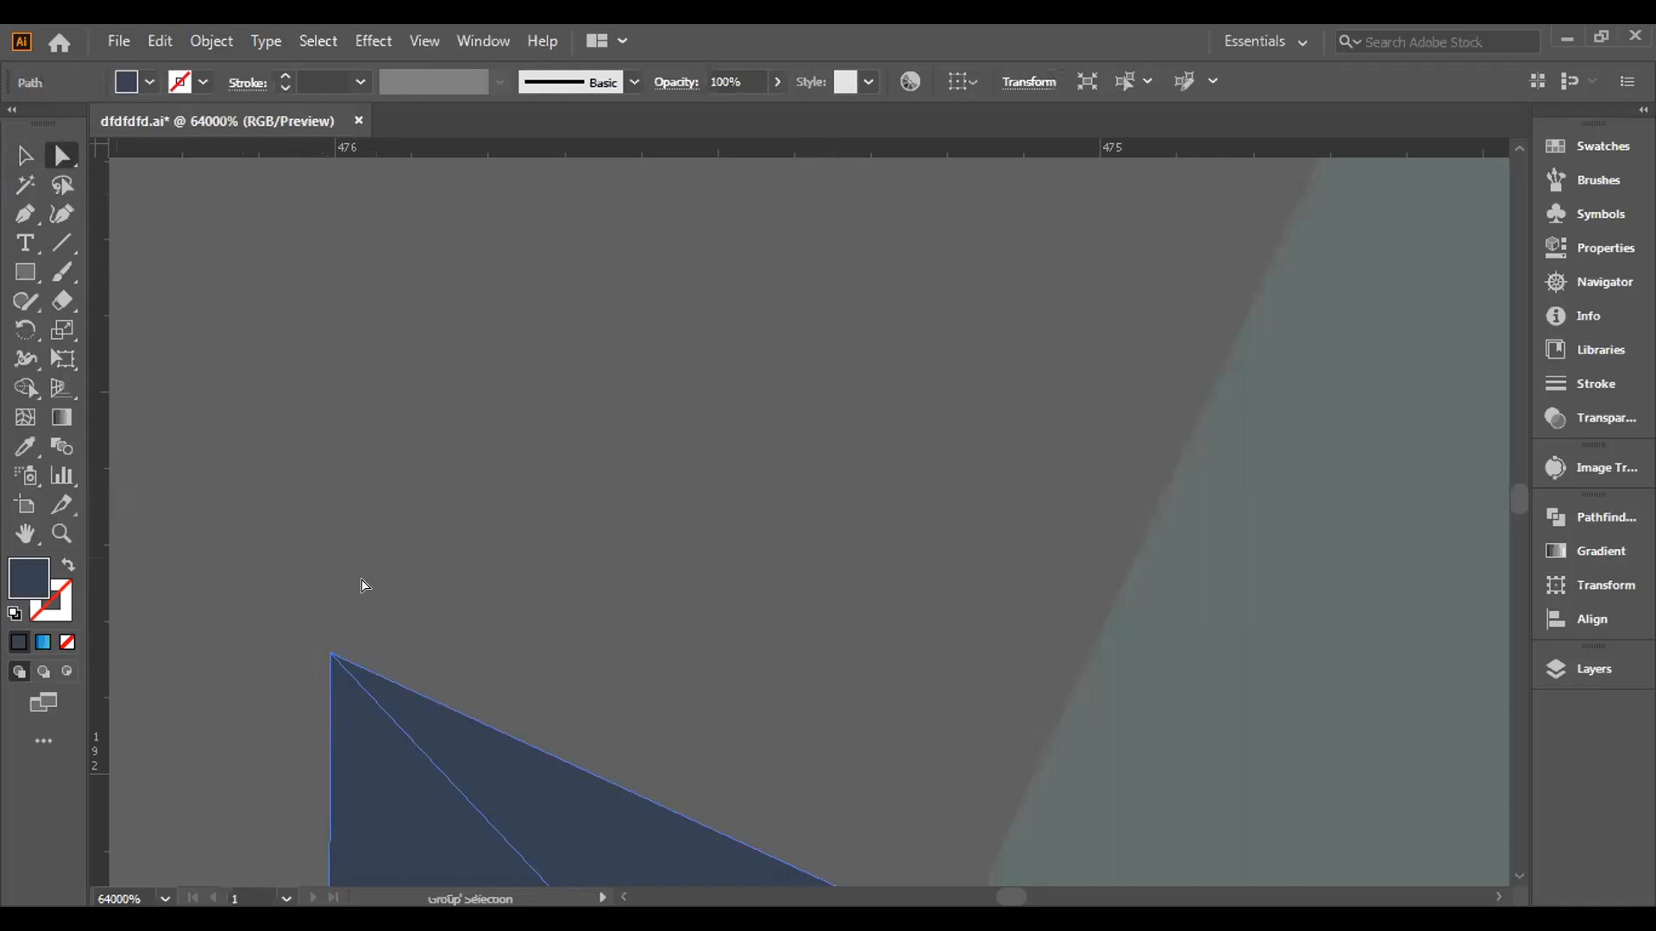
pyautogui.click(333, 654)
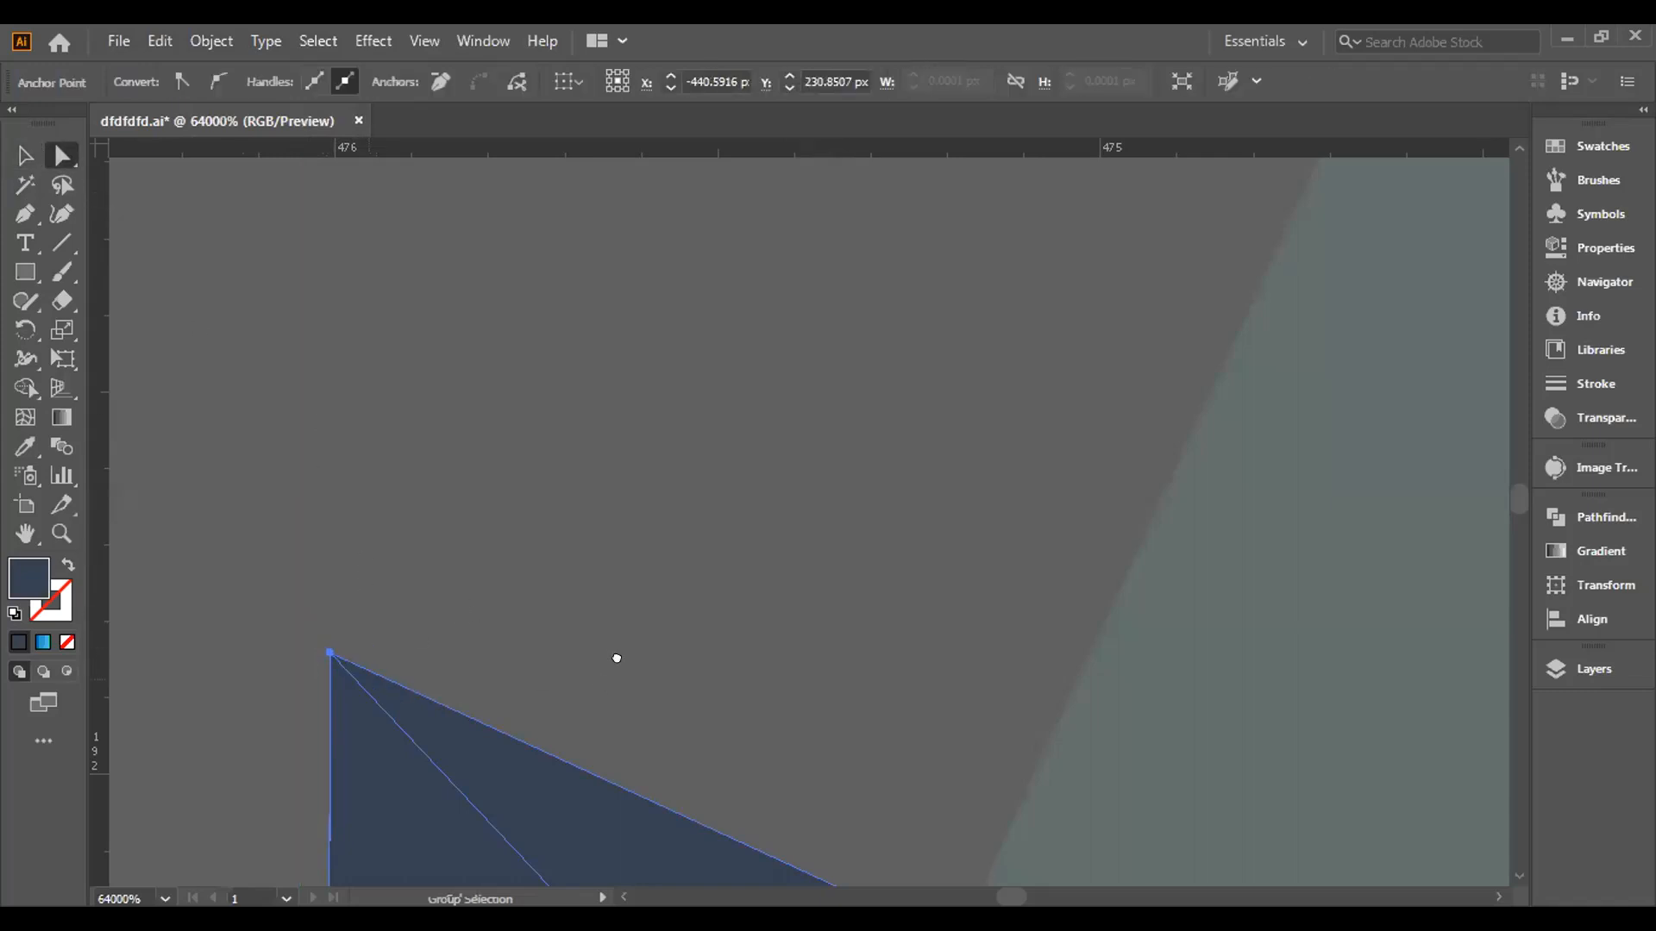
pyautogui.moveTo(617, 658); pyautogui.dragTo(468, 394)
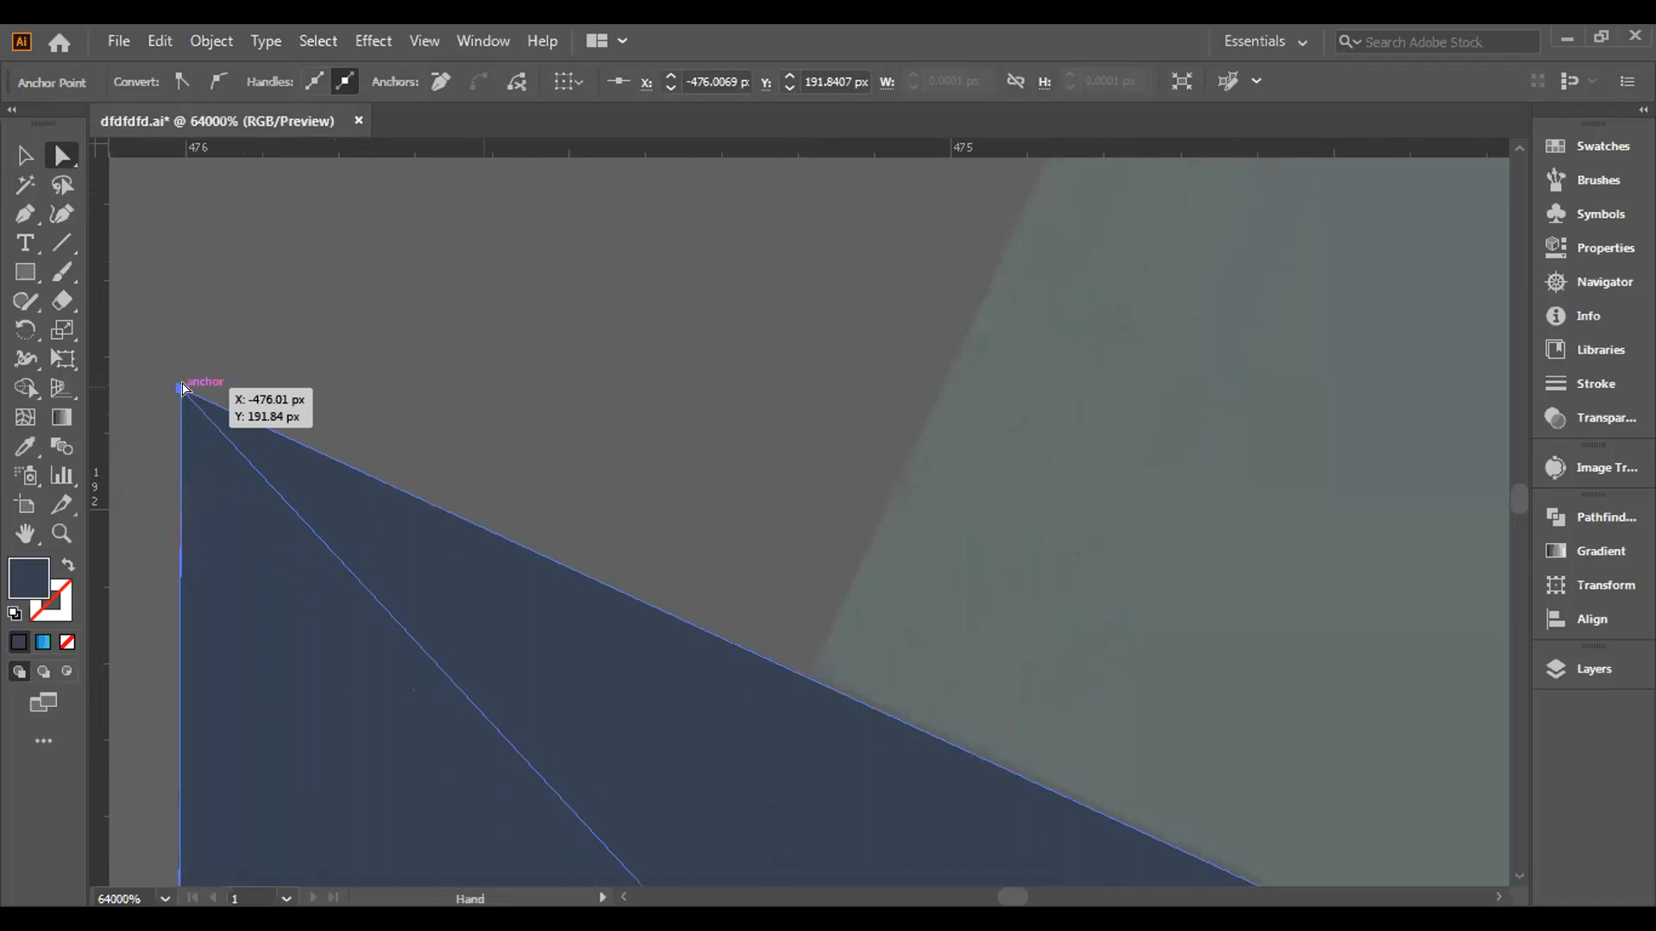
pyautogui.moveTo(182, 388); pyautogui.dragTo(186, 383)
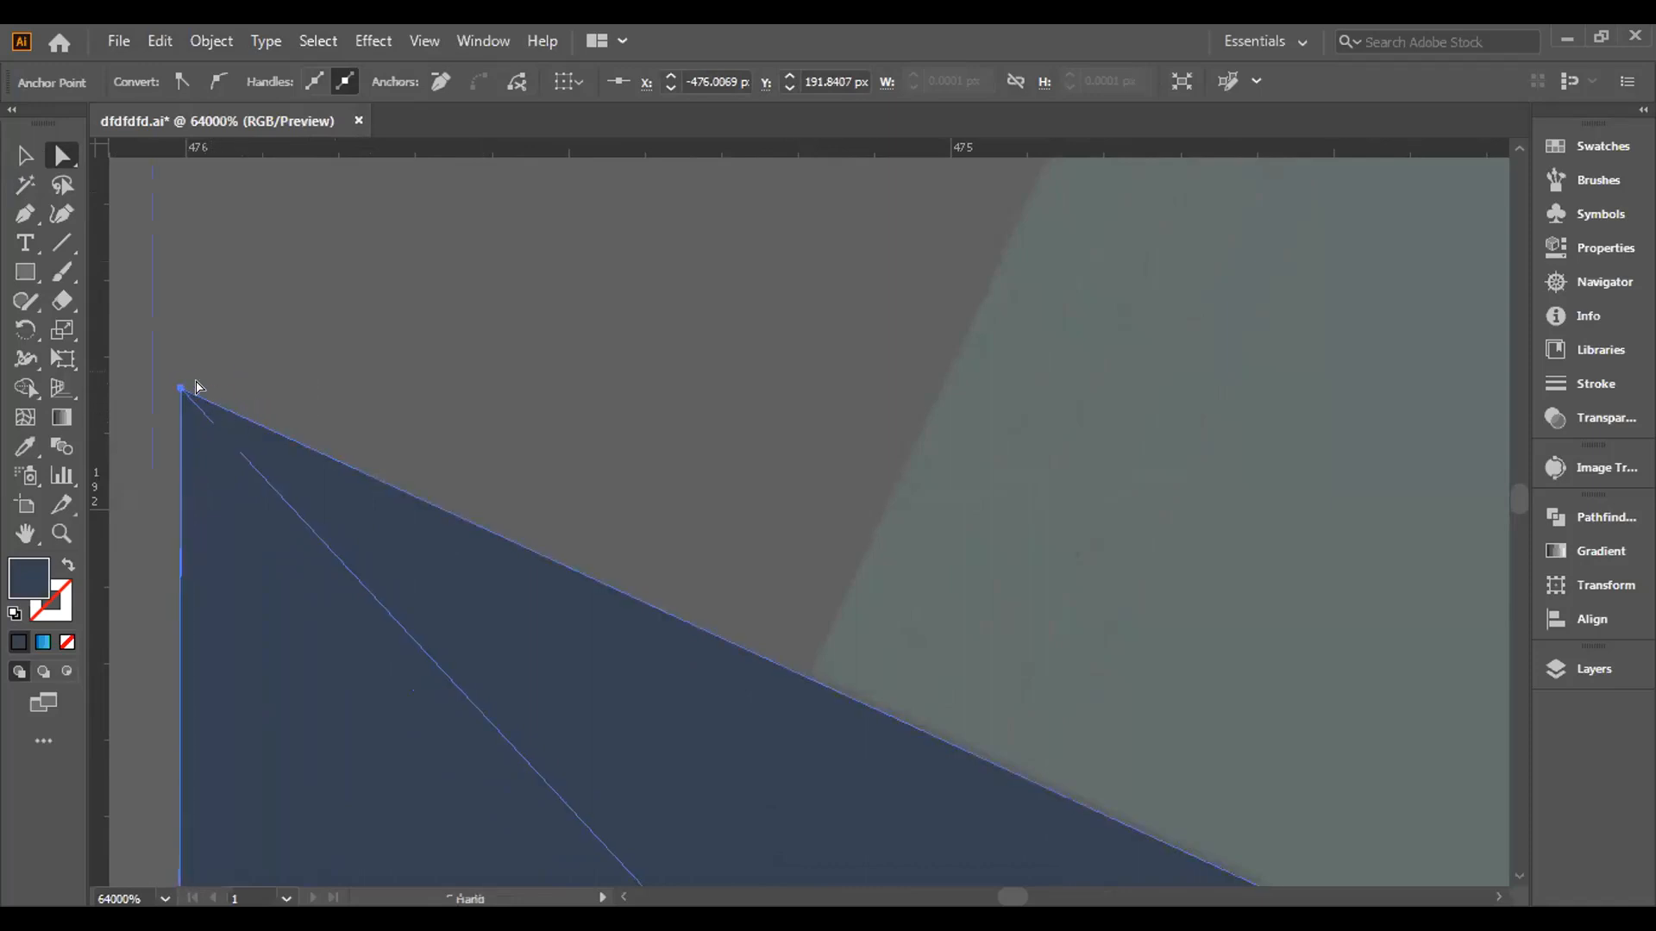
pyautogui.click(178, 400)
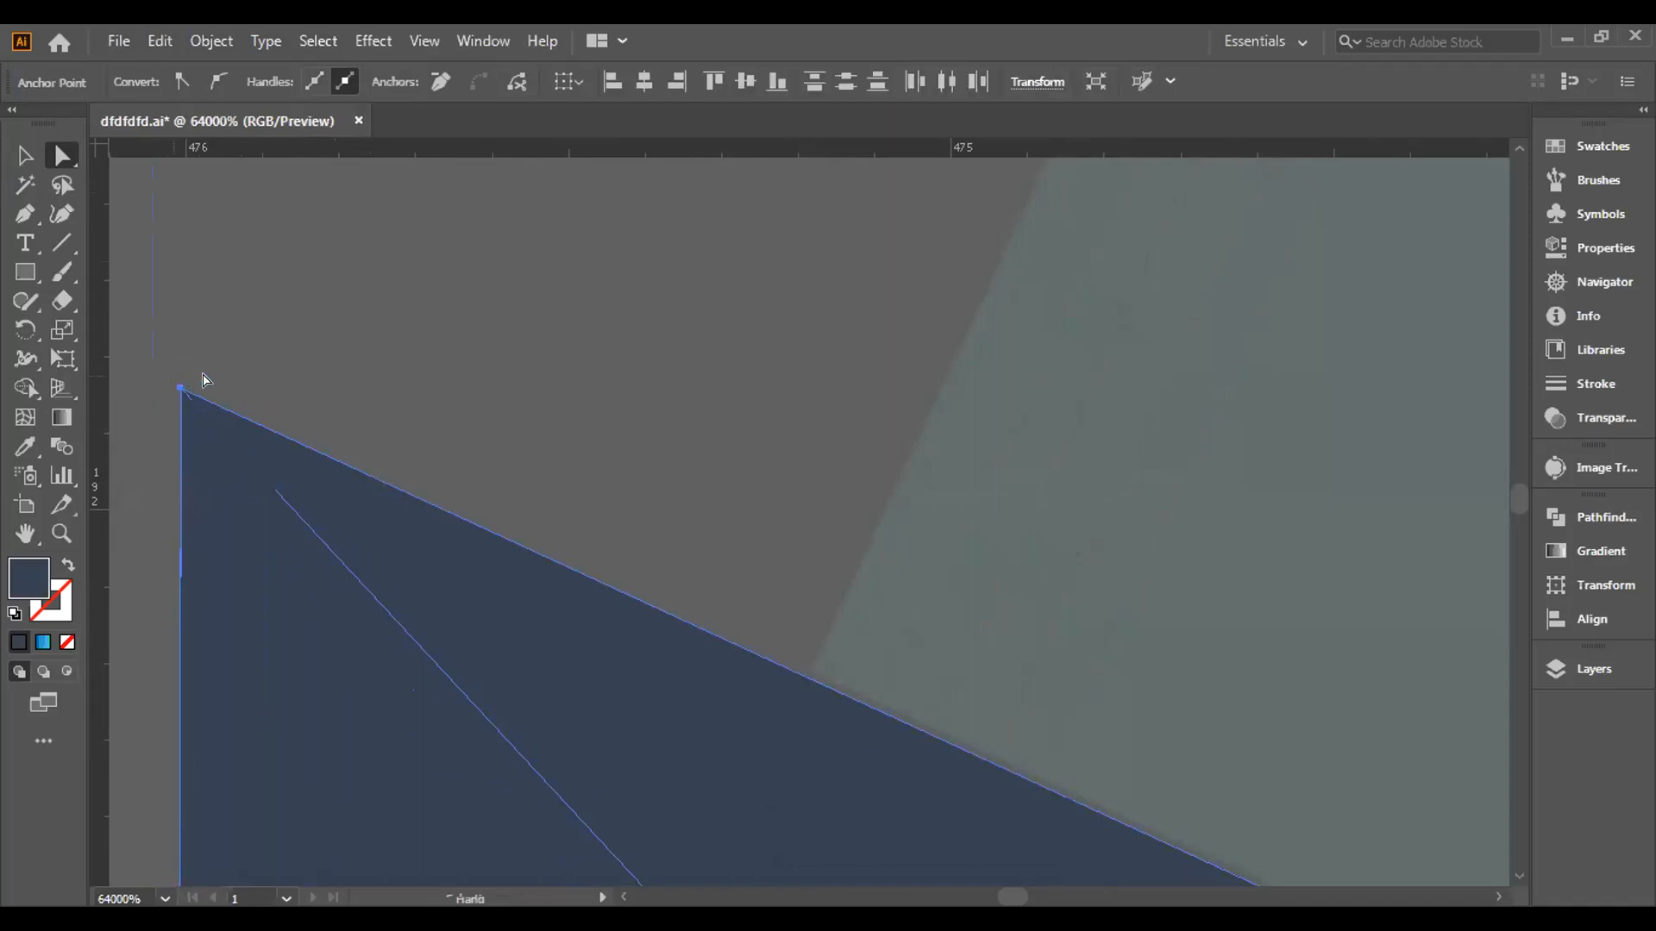
pyautogui.moveTo(184, 387); pyautogui.dragTo(193, 384)
# Move the semi-transparent spacer rectangle from the dark post's top down toward the lower teal arm.
pyautogui.scroll(-2, 359, 554)
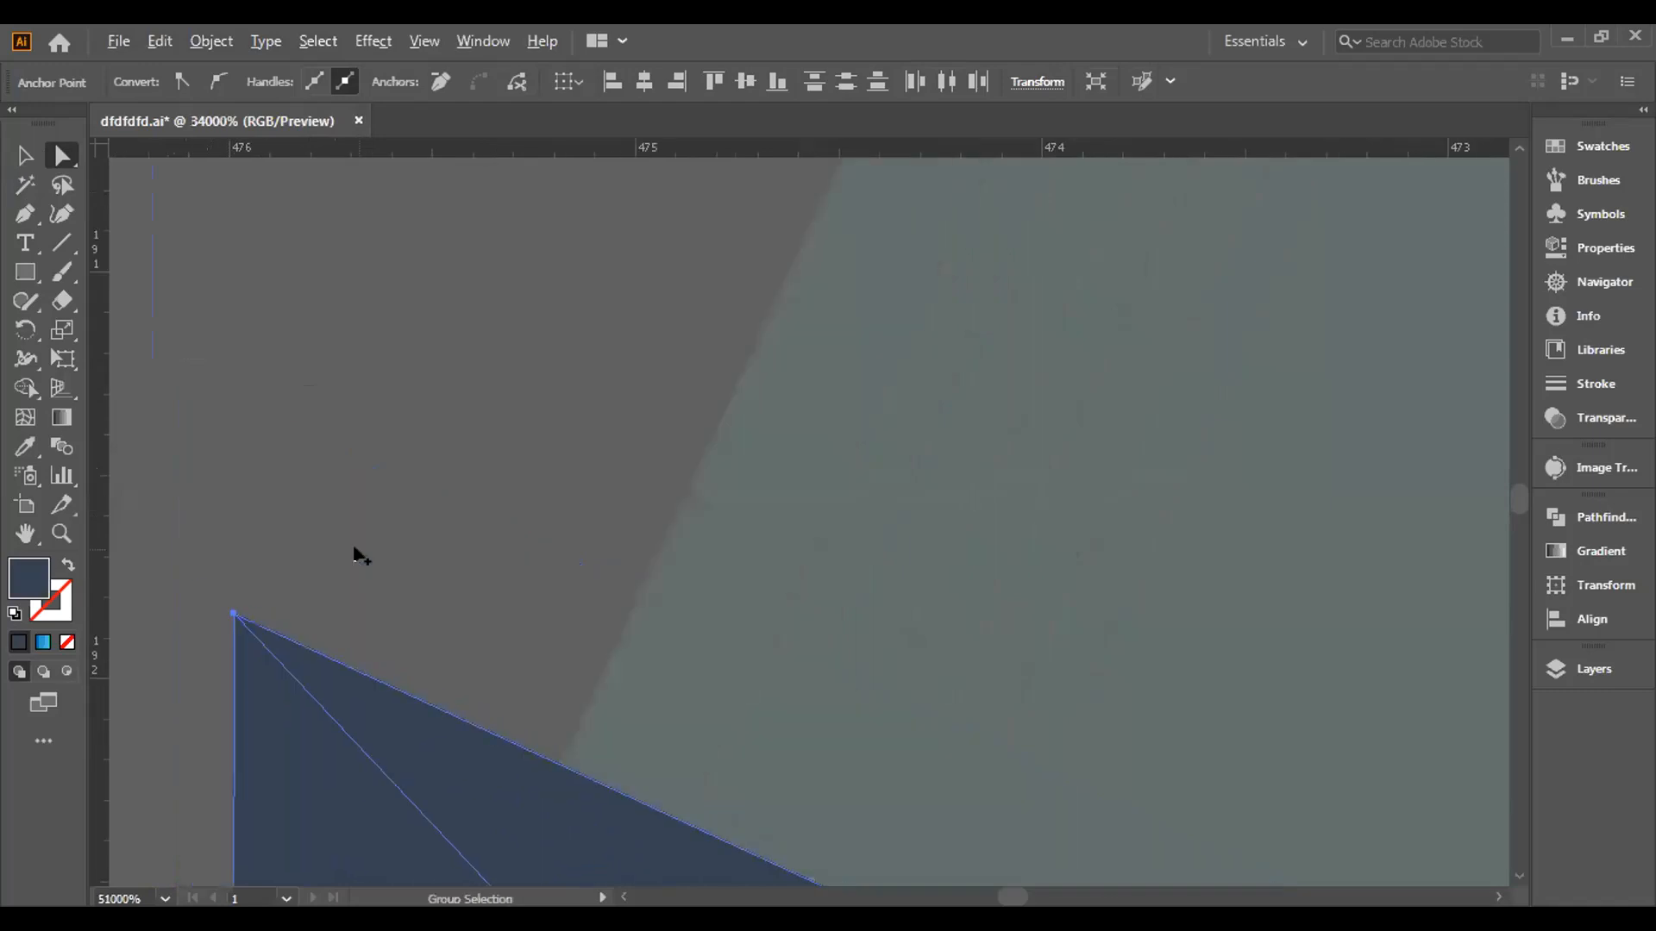
pyautogui.scroll(-4, 516, 586)
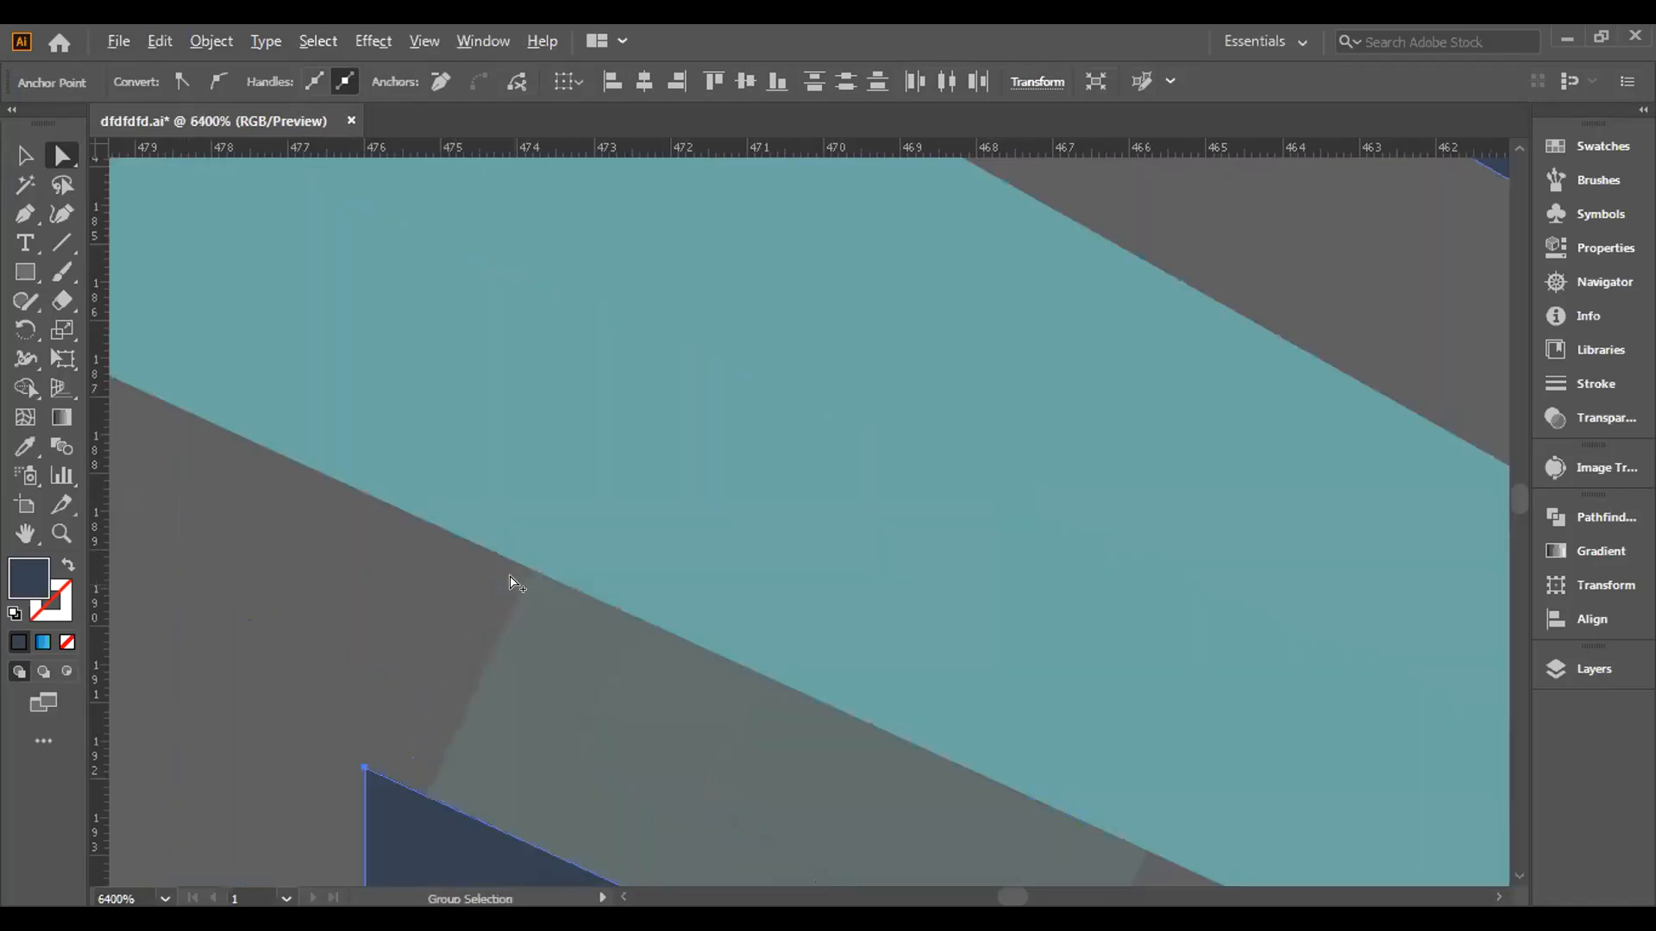
pyautogui.scroll(-6, 516, 586)
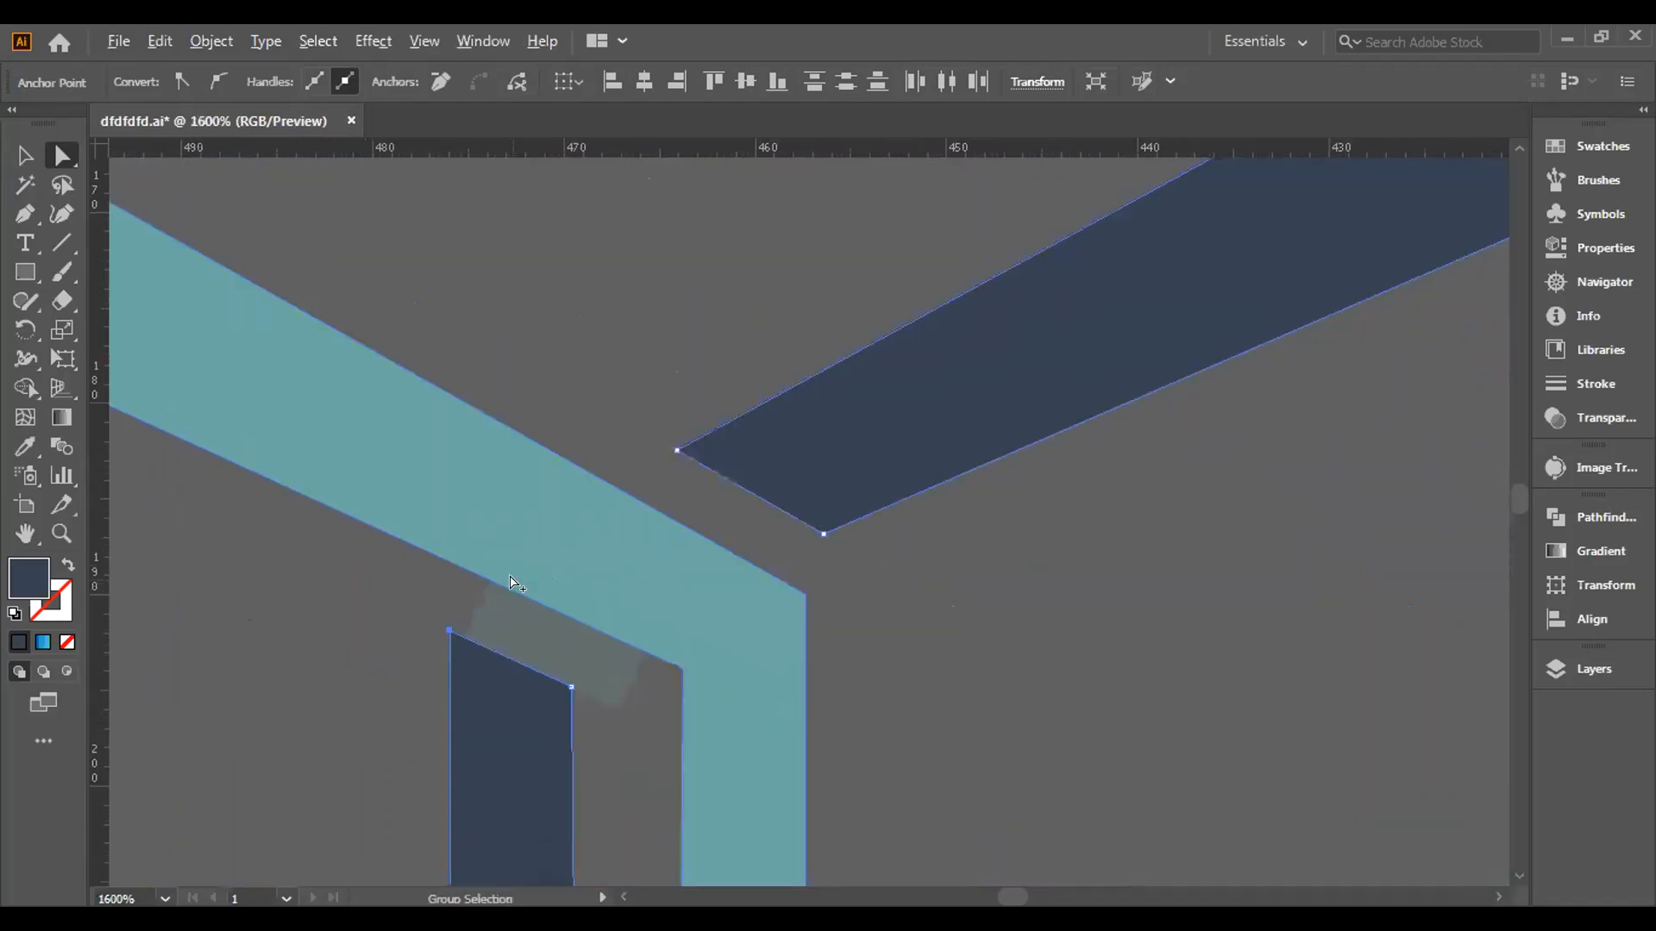
pyautogui.scroll(-1, 515, 586)
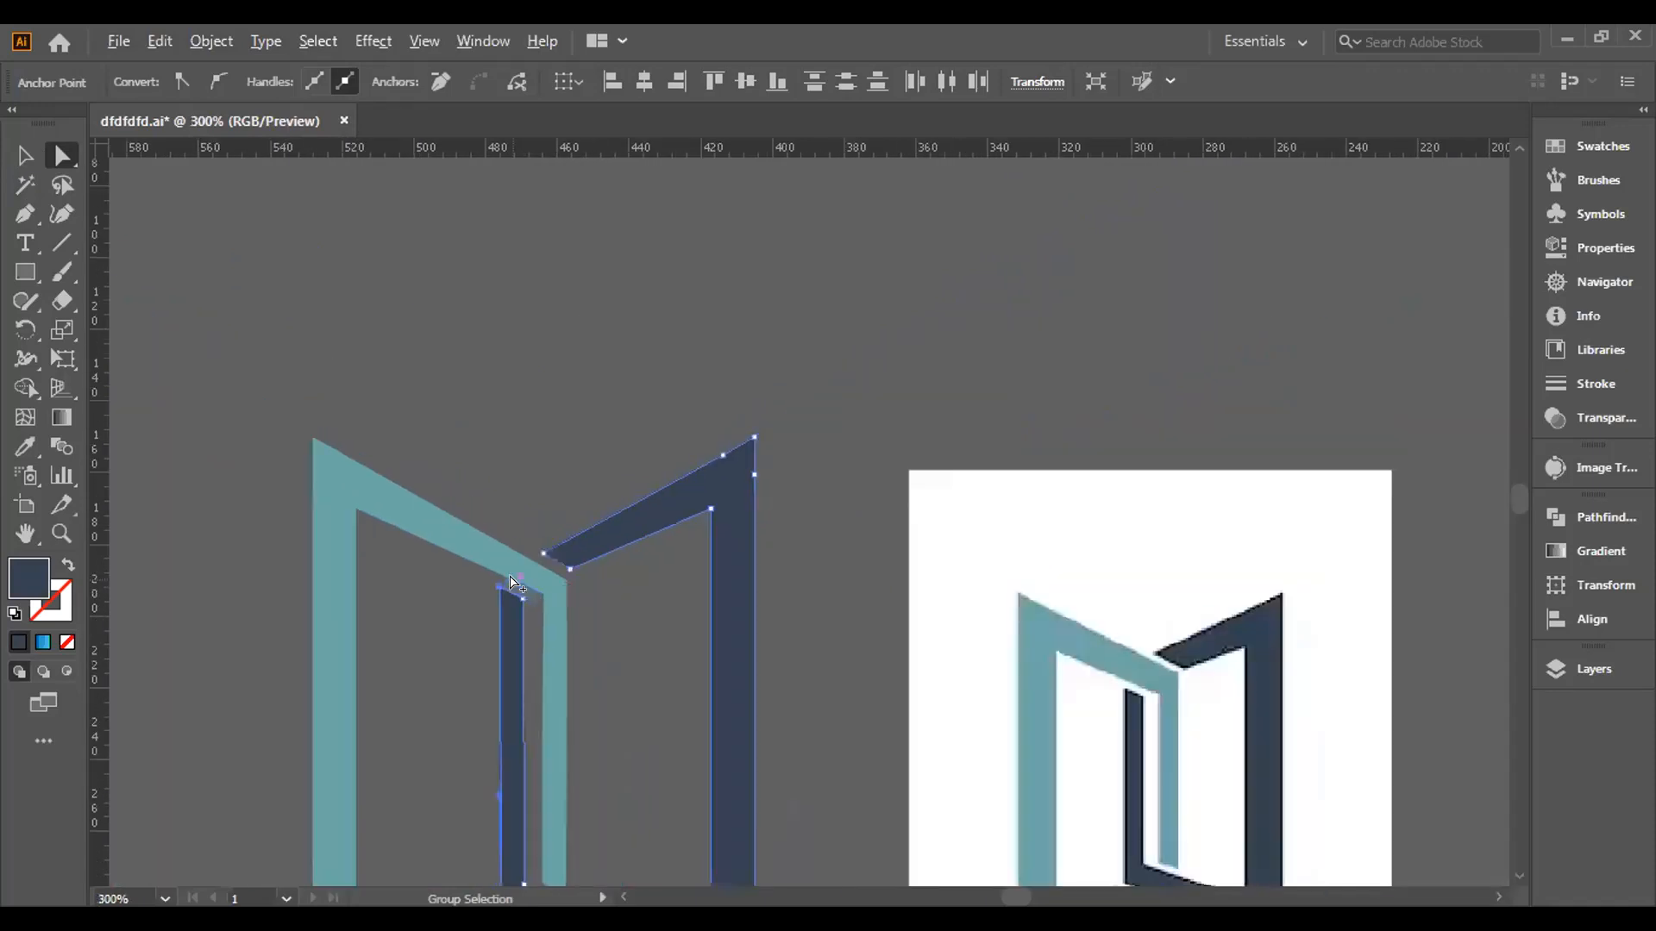
pyautogui.moveTo(595, 716); pyautogui.dragTo(591, 207)
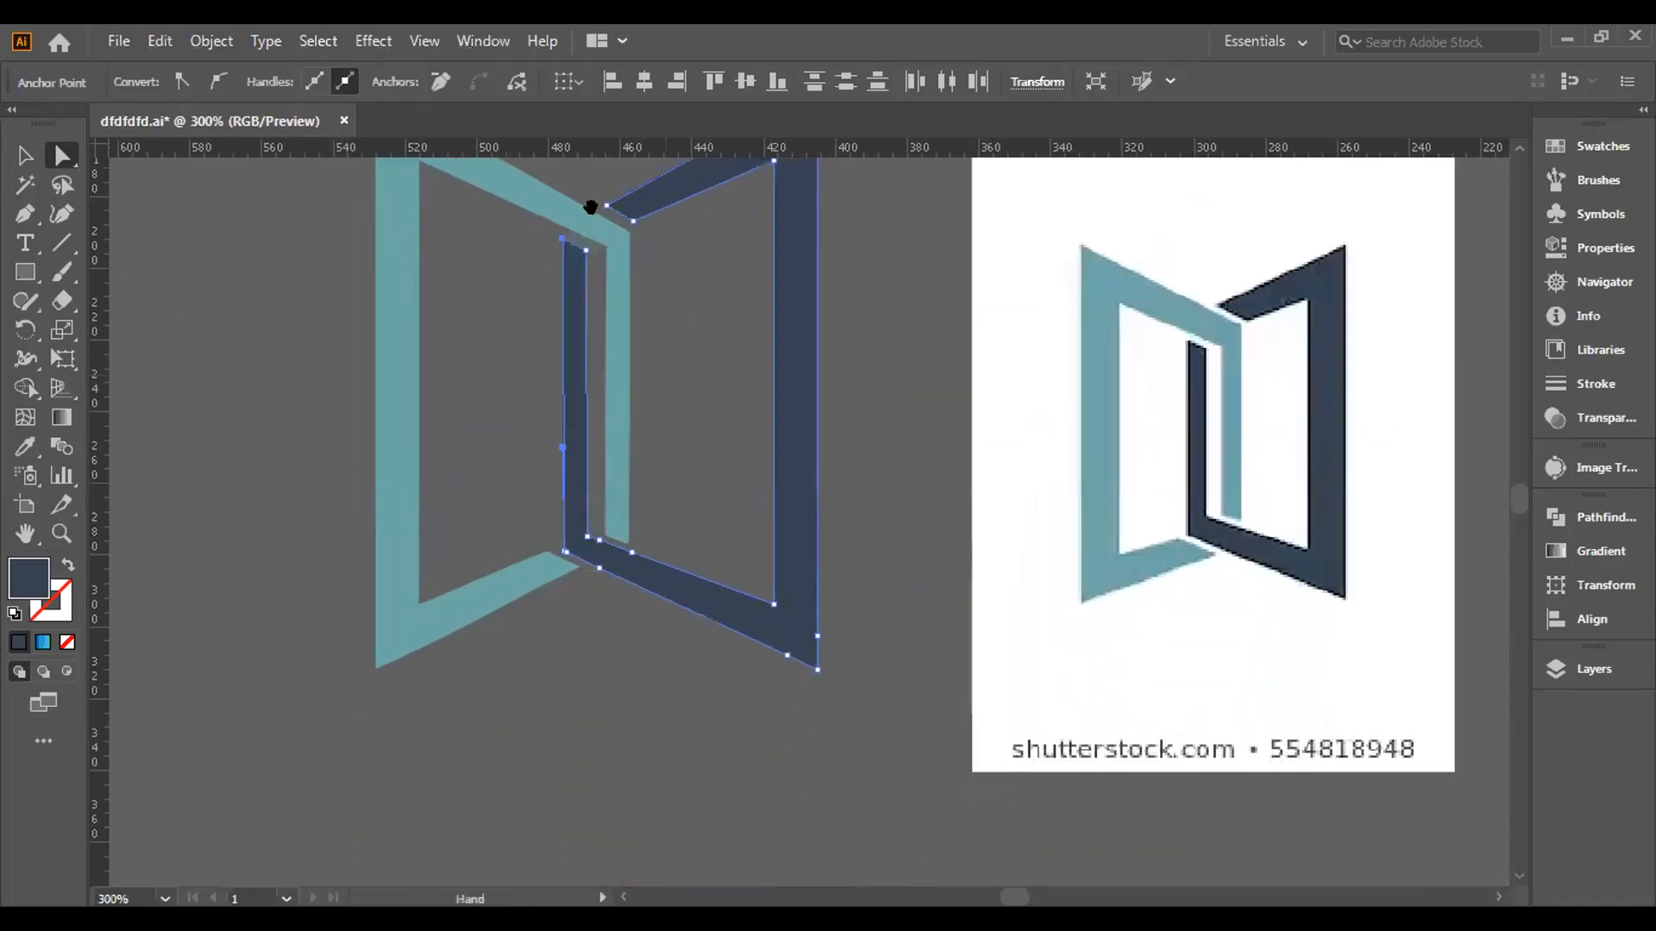
pyautogui.scroll(2, 591, 207)
pyautogui.scroll(2, 500, 424)
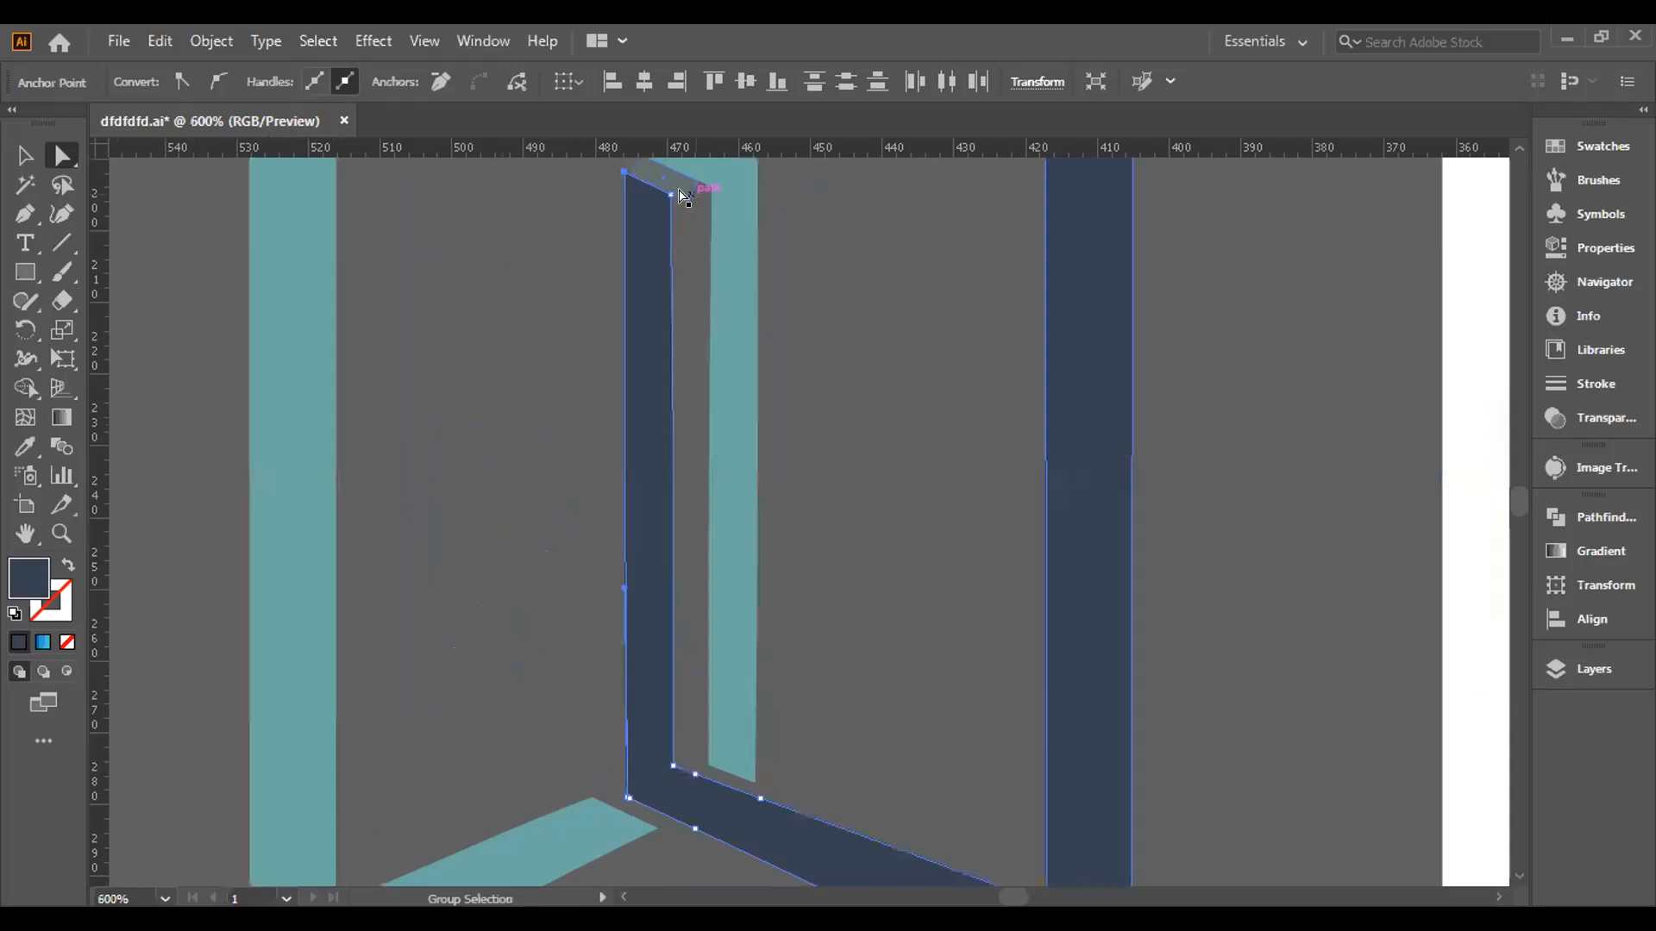
pyautogui.scroll(3, 125, 213)
pyautogui.press('v')
pyautogui.click(678, 272)
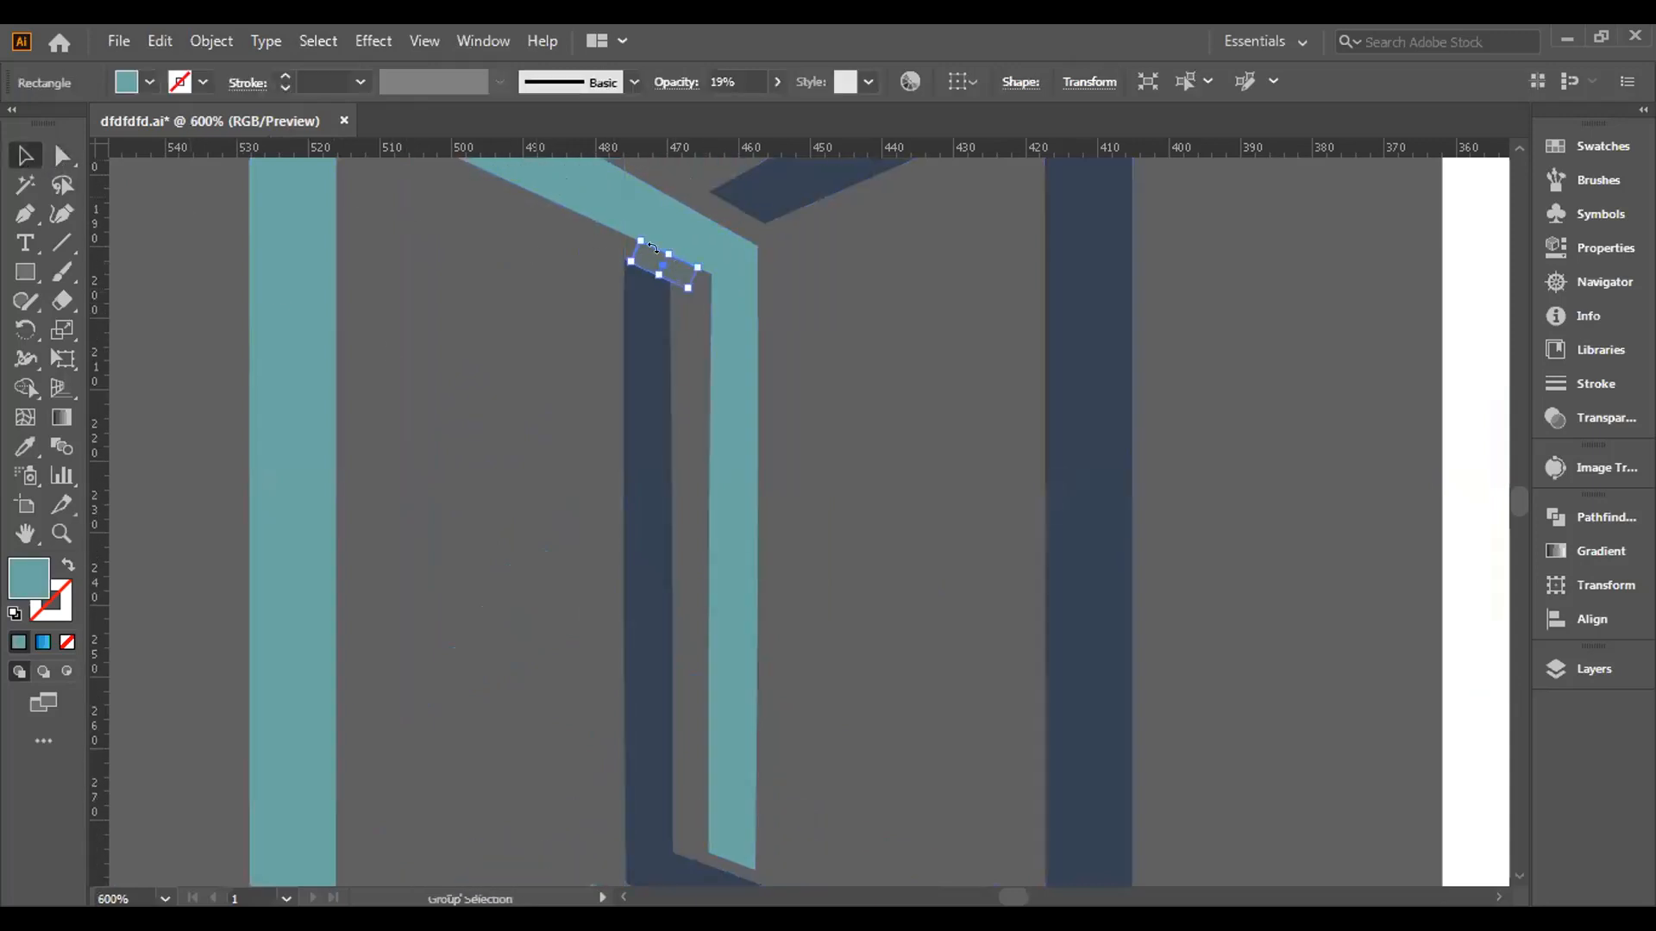
pyautogui.moveTo(648, 265); pyautogui.dragTo(554, 780)
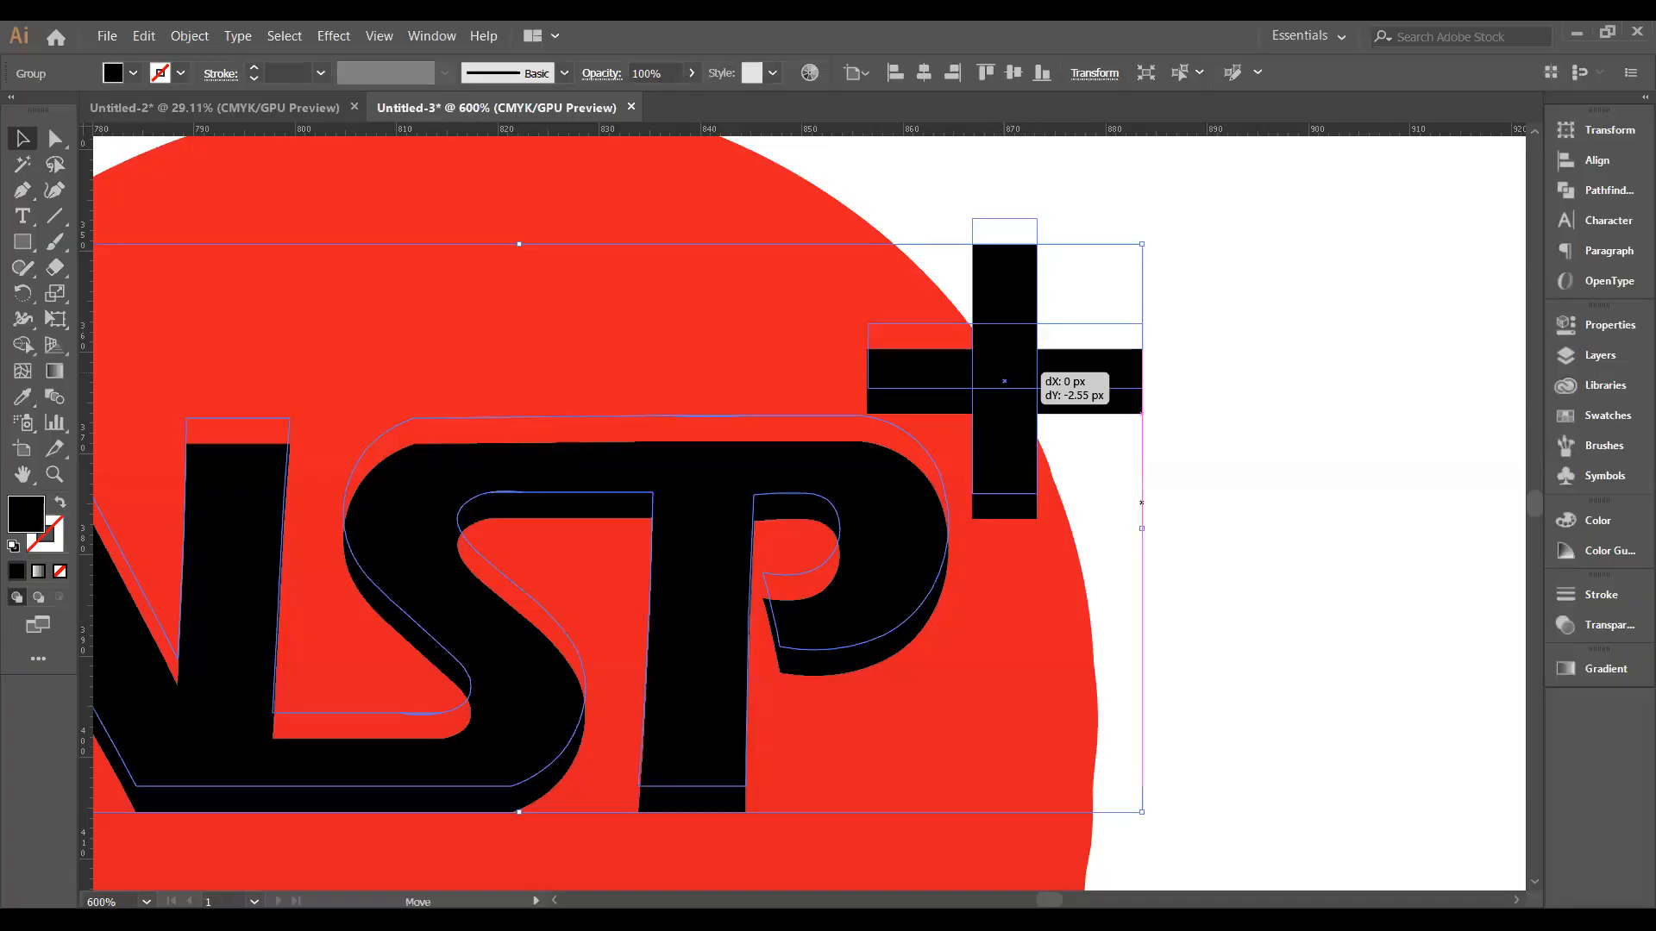
# Switch to the red circle logo and move its black lettering and plus sign group slightly upward.
pyautogui.moveTo(1006, 380); pyautogui.dragTo(996, 386)
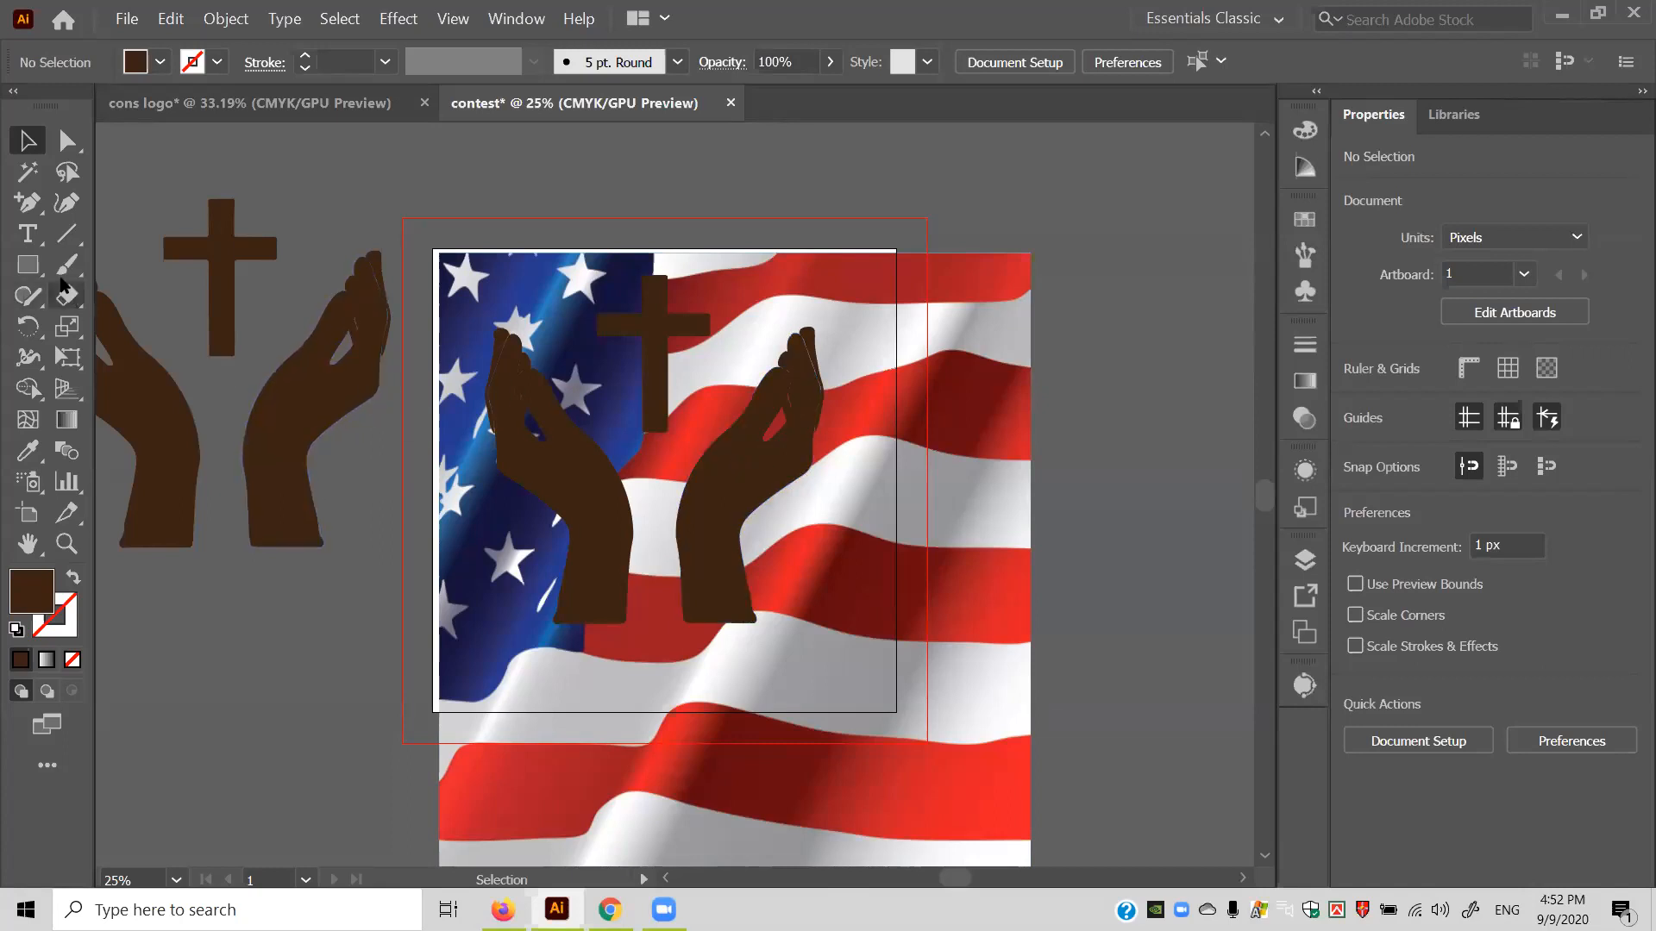
# Move the flag image off the artboard and merge regions of the cross and right hand with the Shape Builder.
pyautogui.moveTo(926, 669); pyautogui.dragTo(1091, 653)
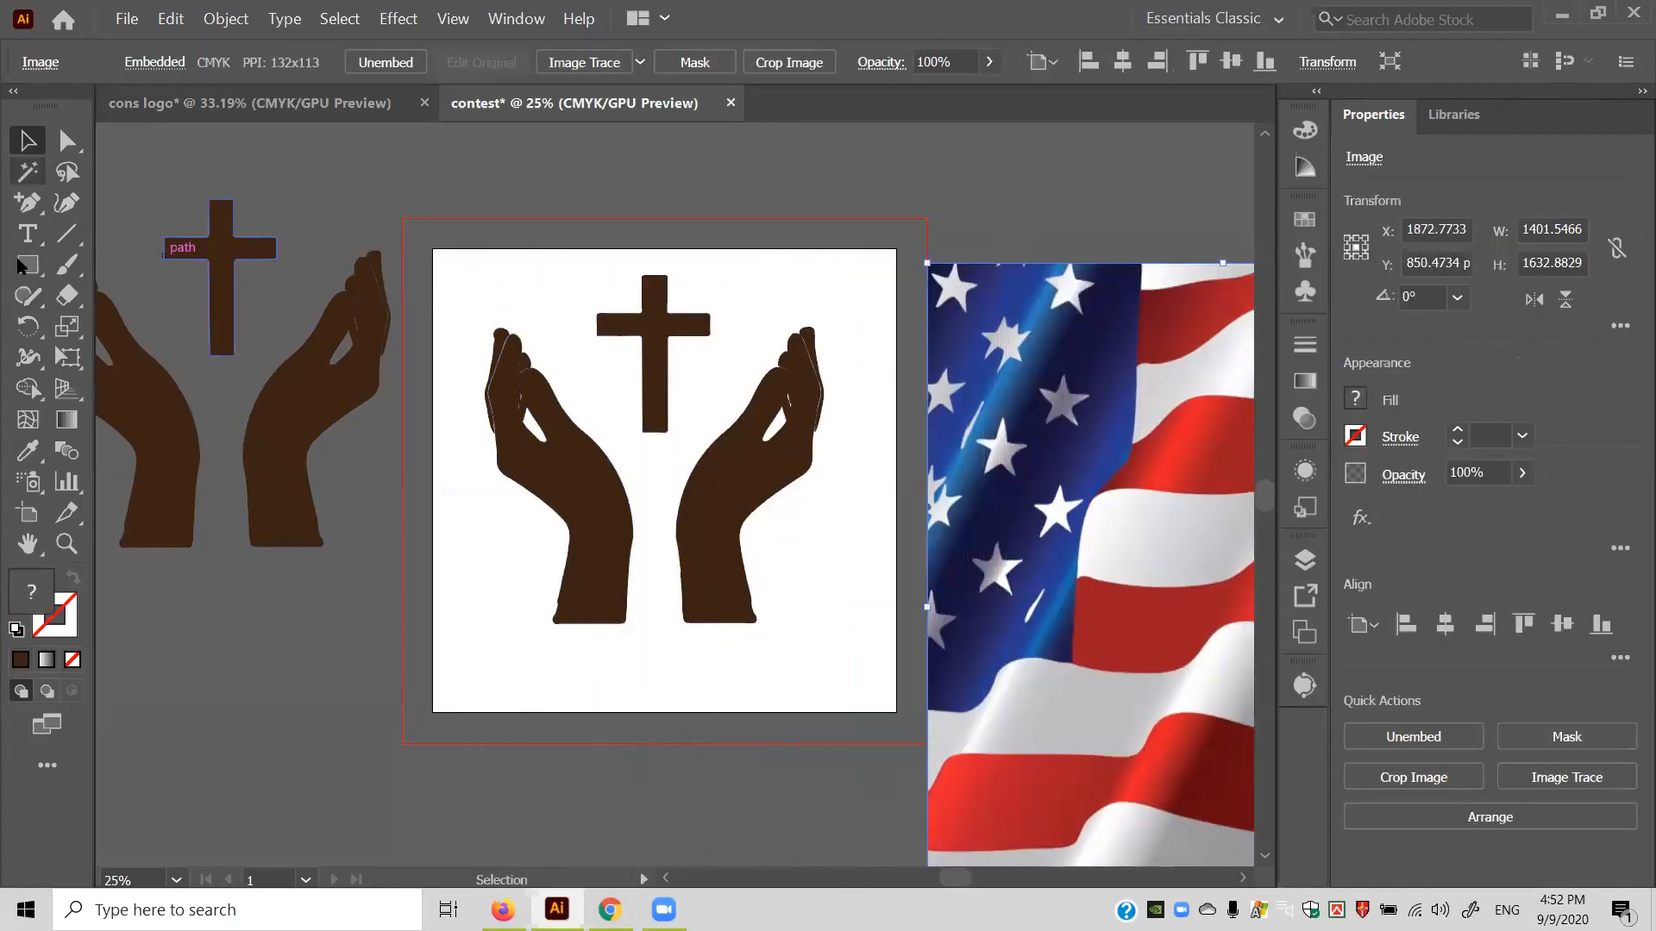
pyautogui.moveTo(433, 263); pyautogui.dragTo(834, 657)
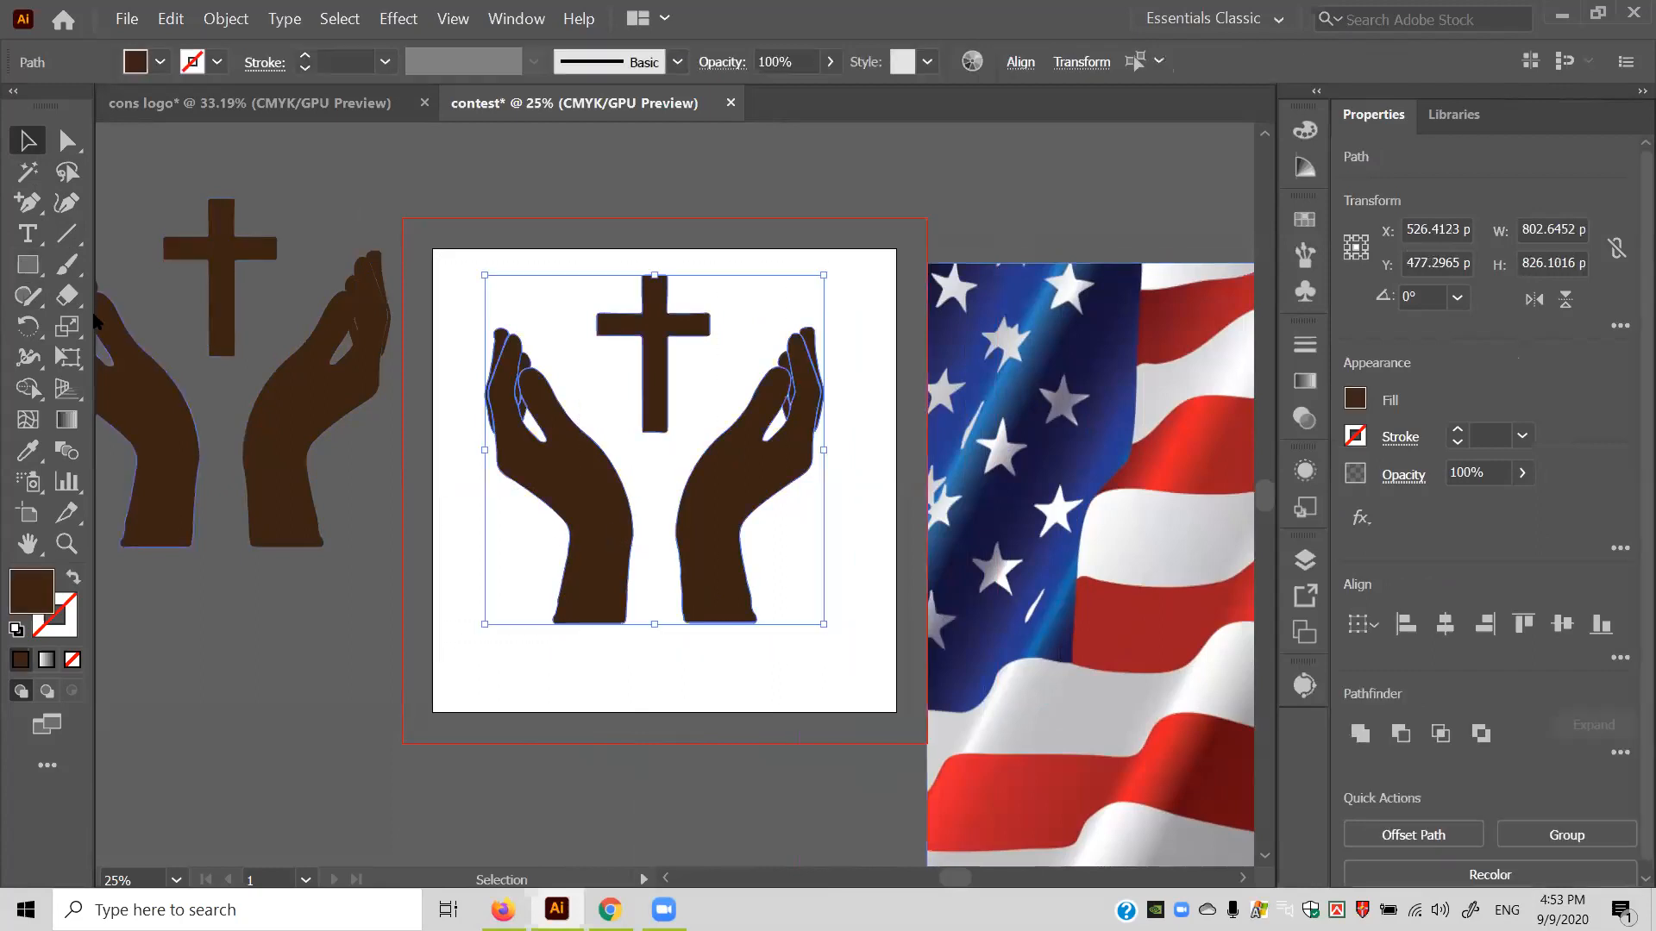
pyautogui.click(26, 388)
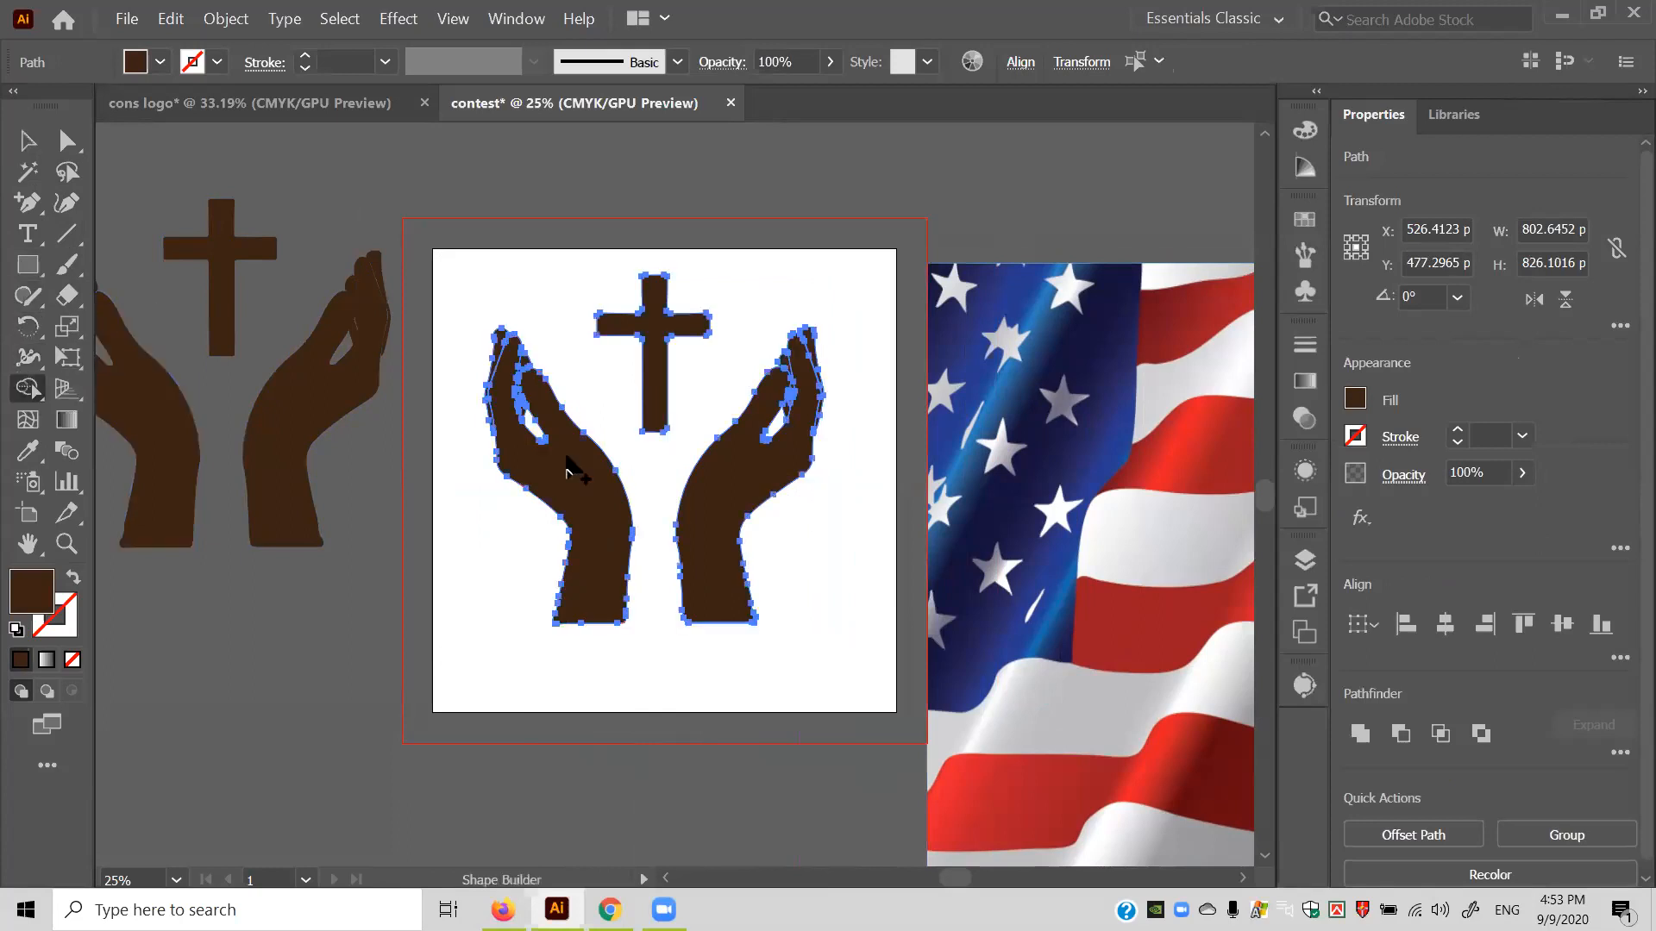
pyautogui.click(648, 381)
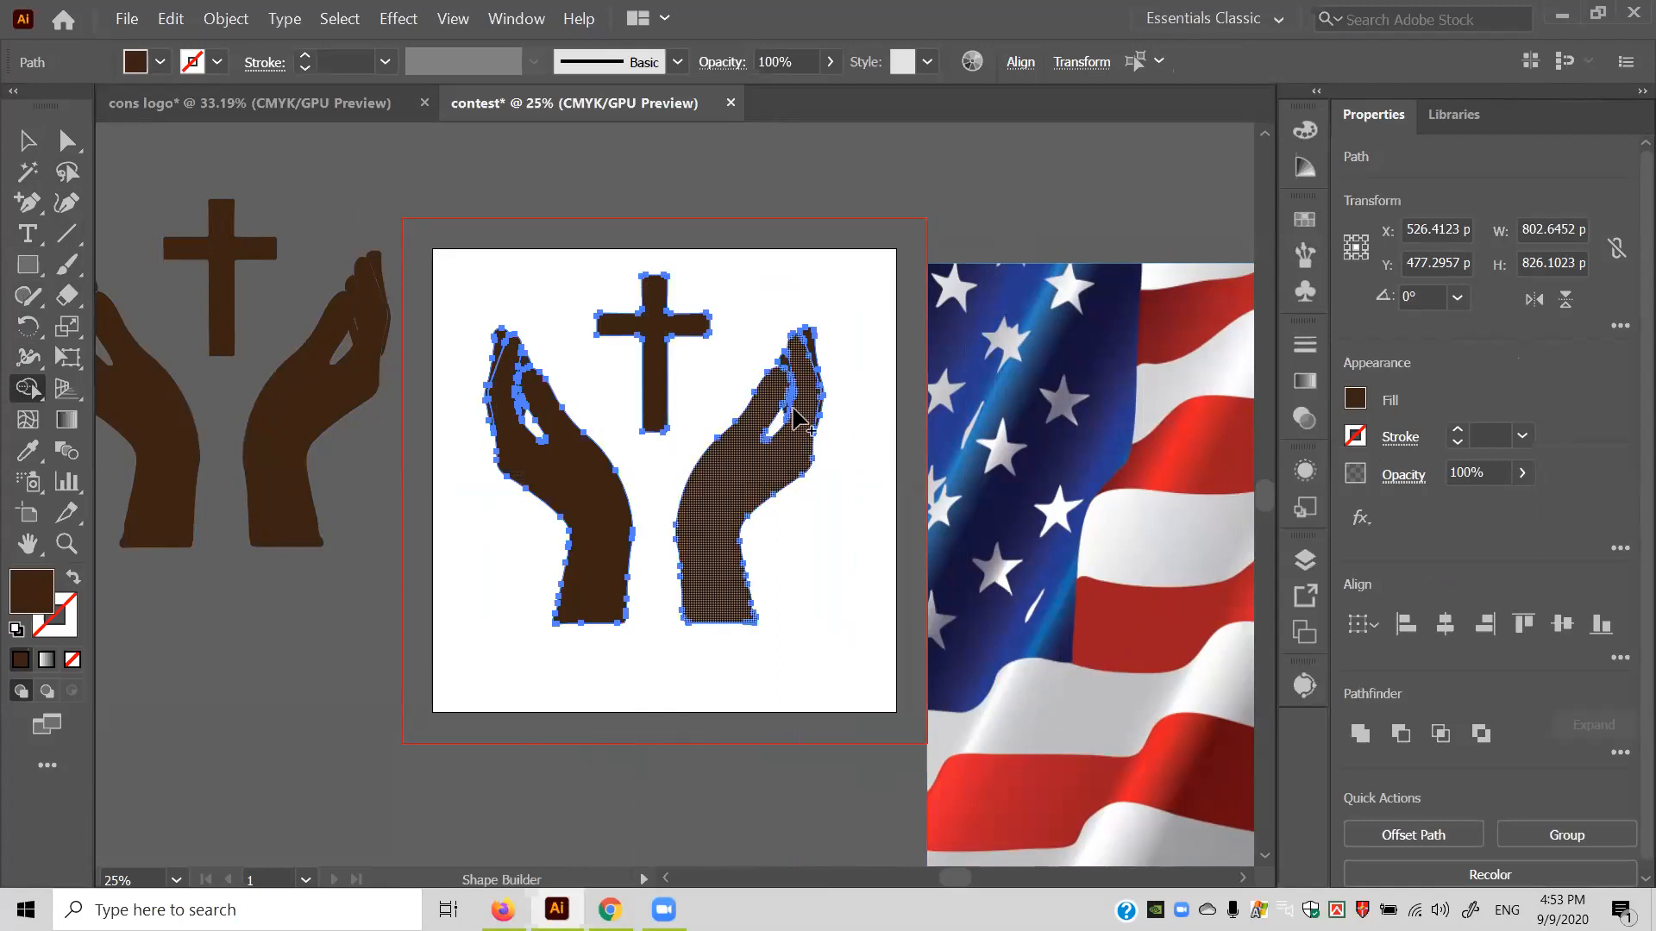
pyautogui.click(809, 350)
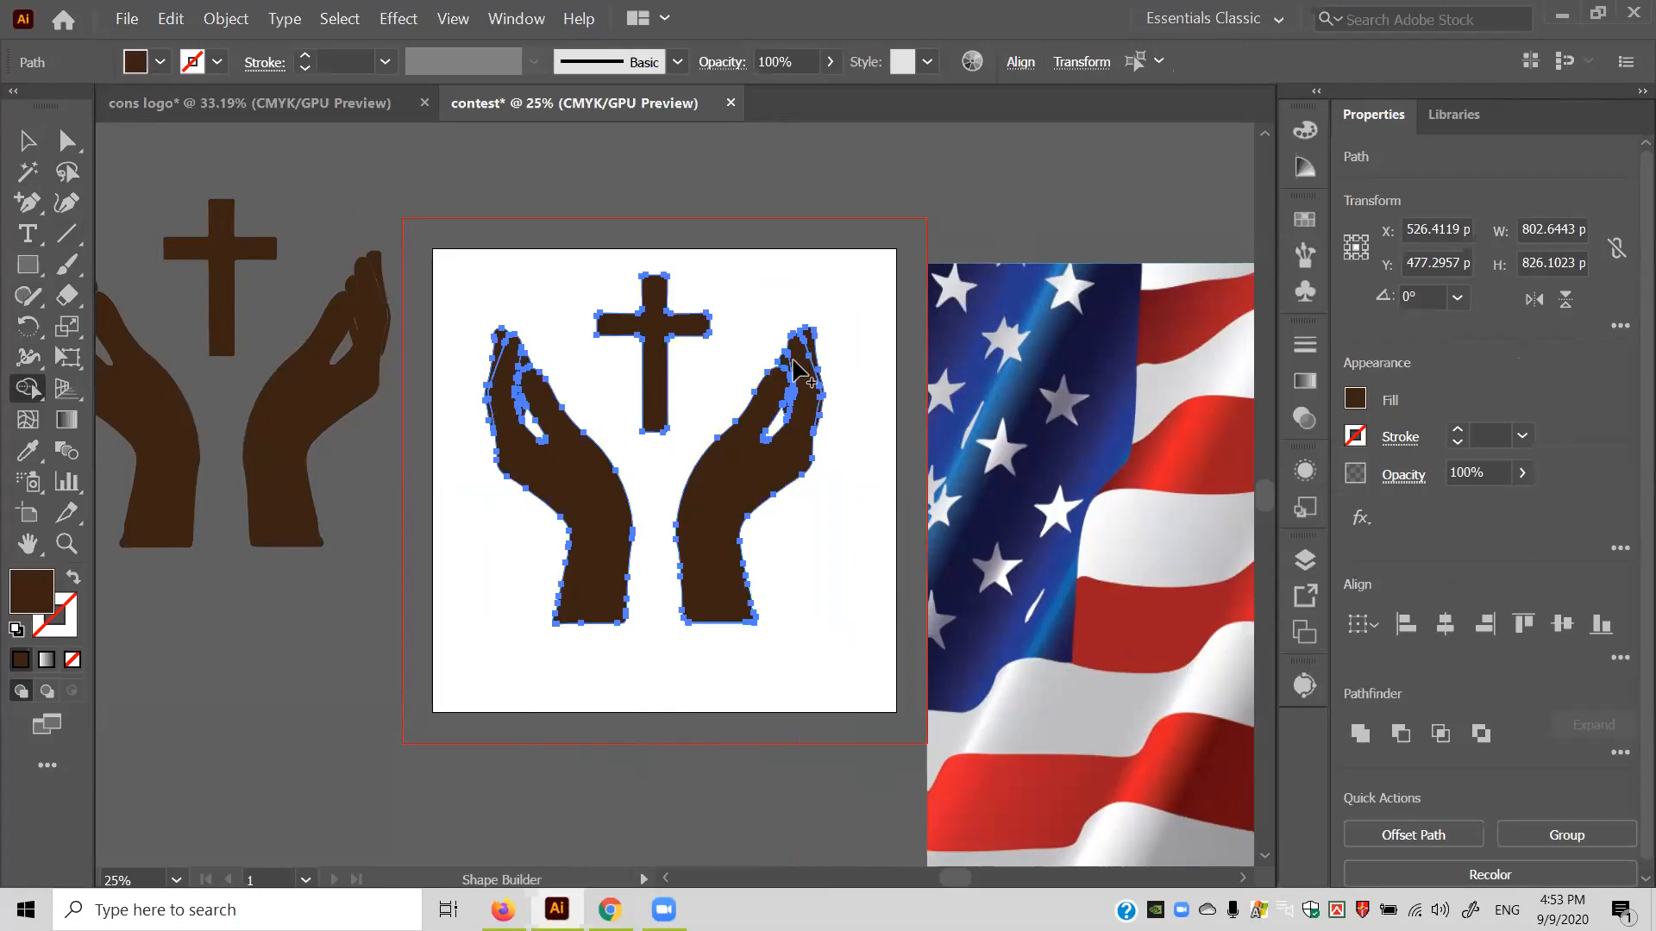
# Merge the finger regions of both praying hands with the Shape Builder.
pyautogui.press('v')
pyautogui.hotkey('ctrl', '+')
pyautogui.hotkey('ctrl', '+')
pyautogui.hotkey('ctrl', '+')
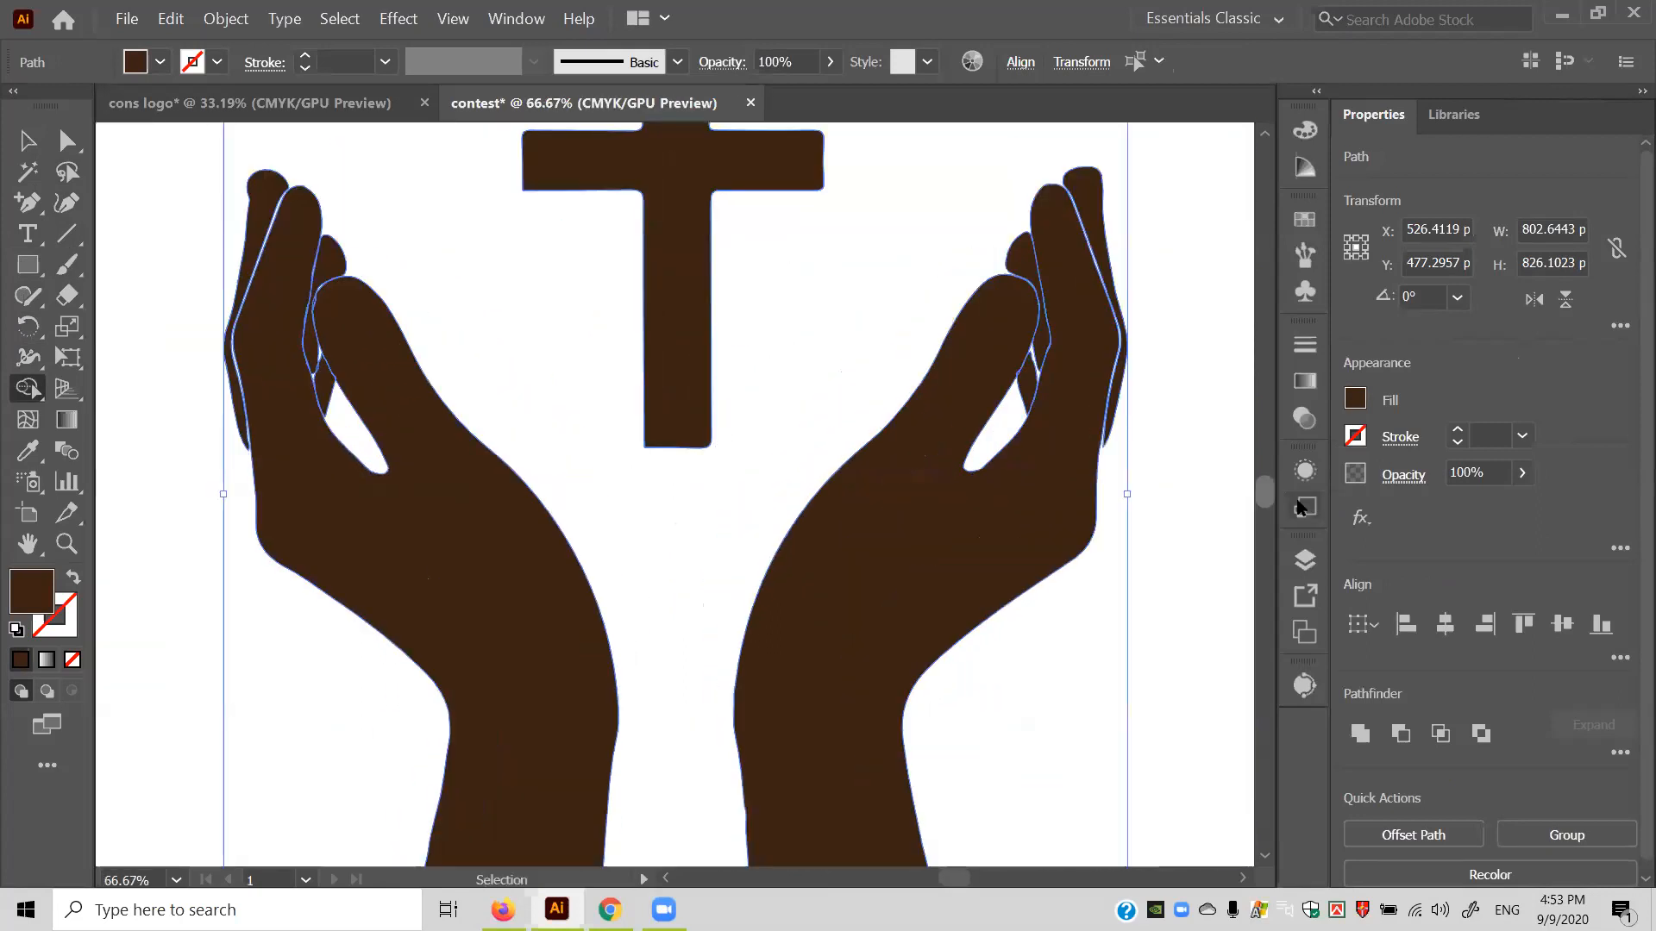
pyautogui.hotkey('shift', 'm')
pyautogui.click(324, 392)
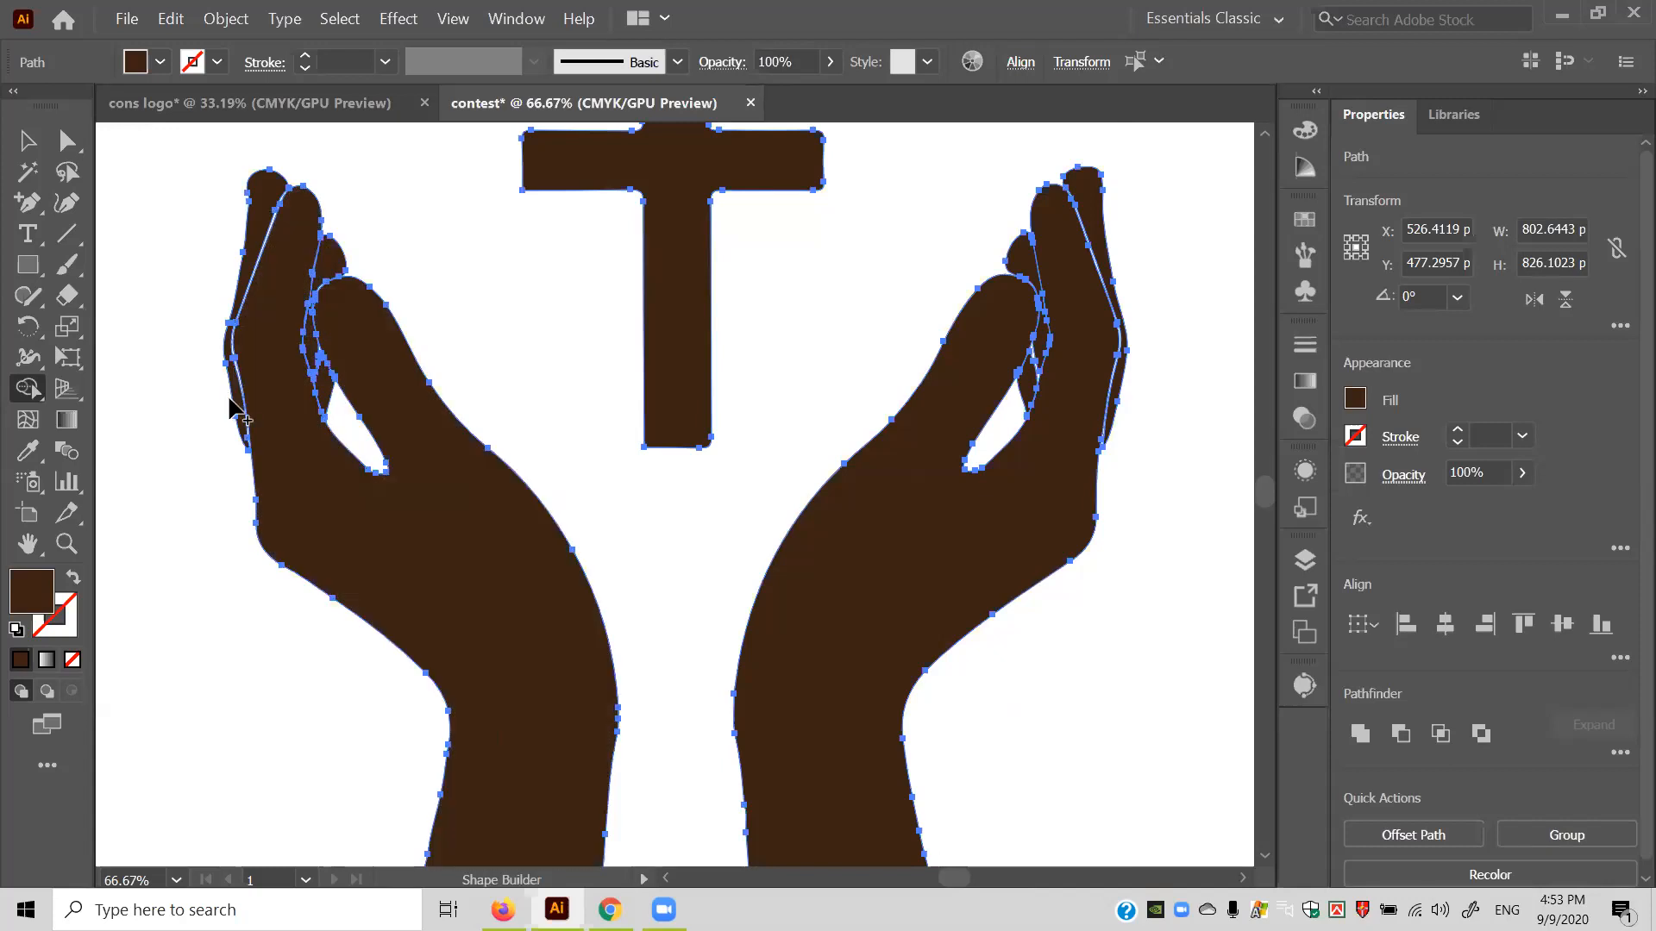
pyautogui.click(251, 336)
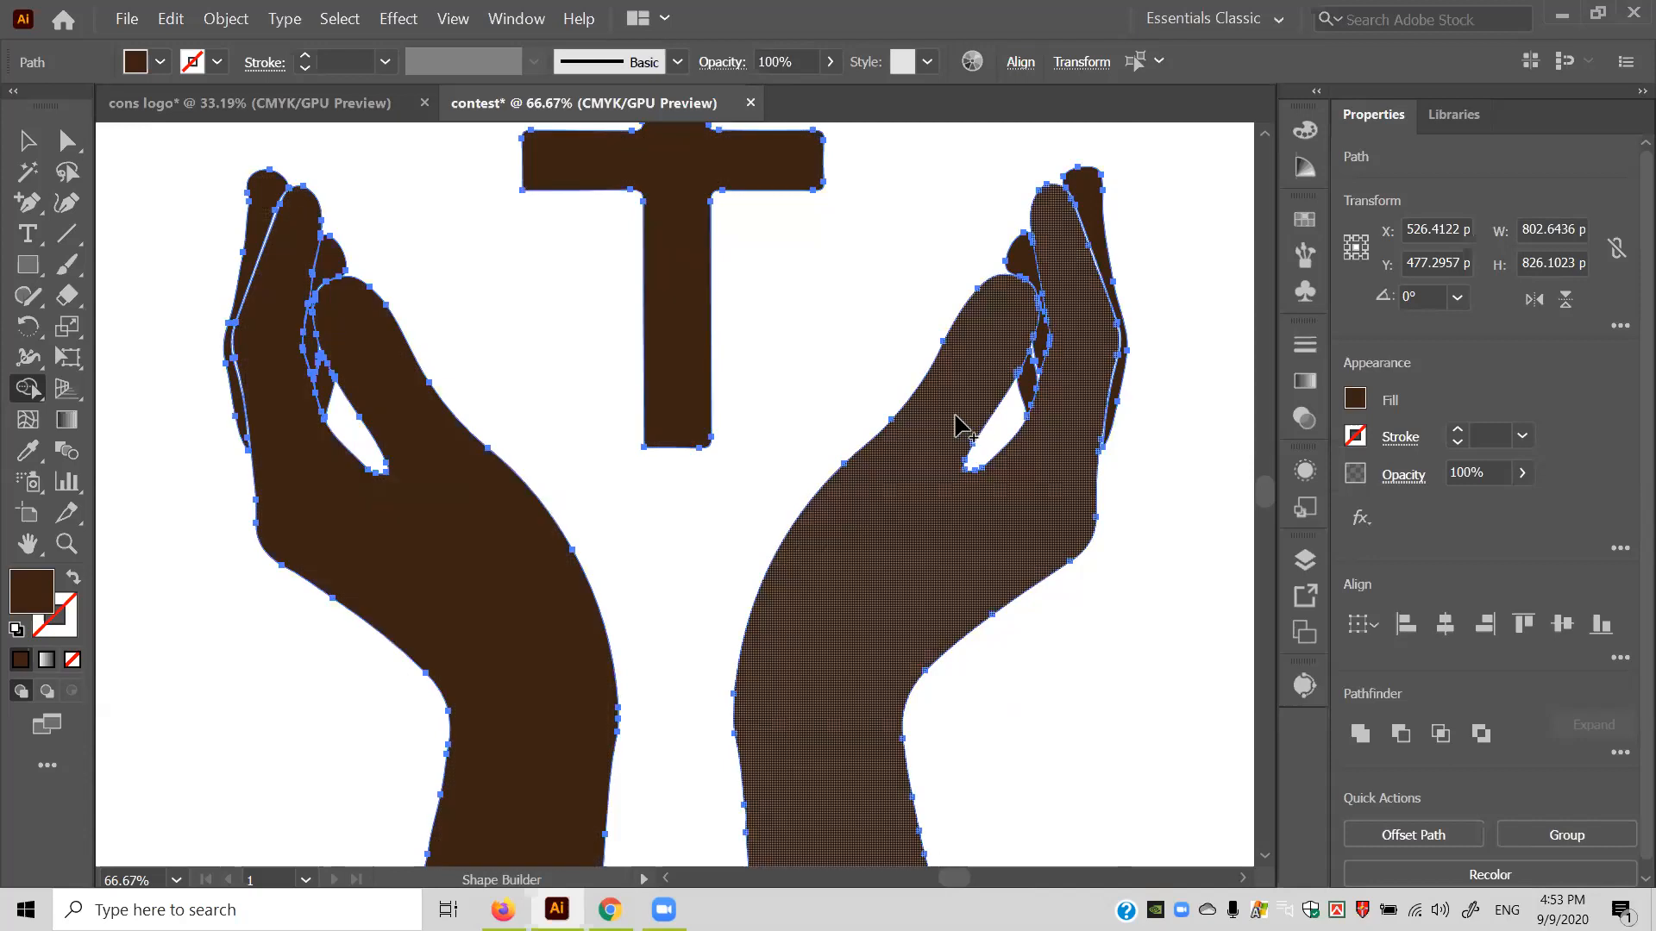
pyautogui.click(1046, 354)
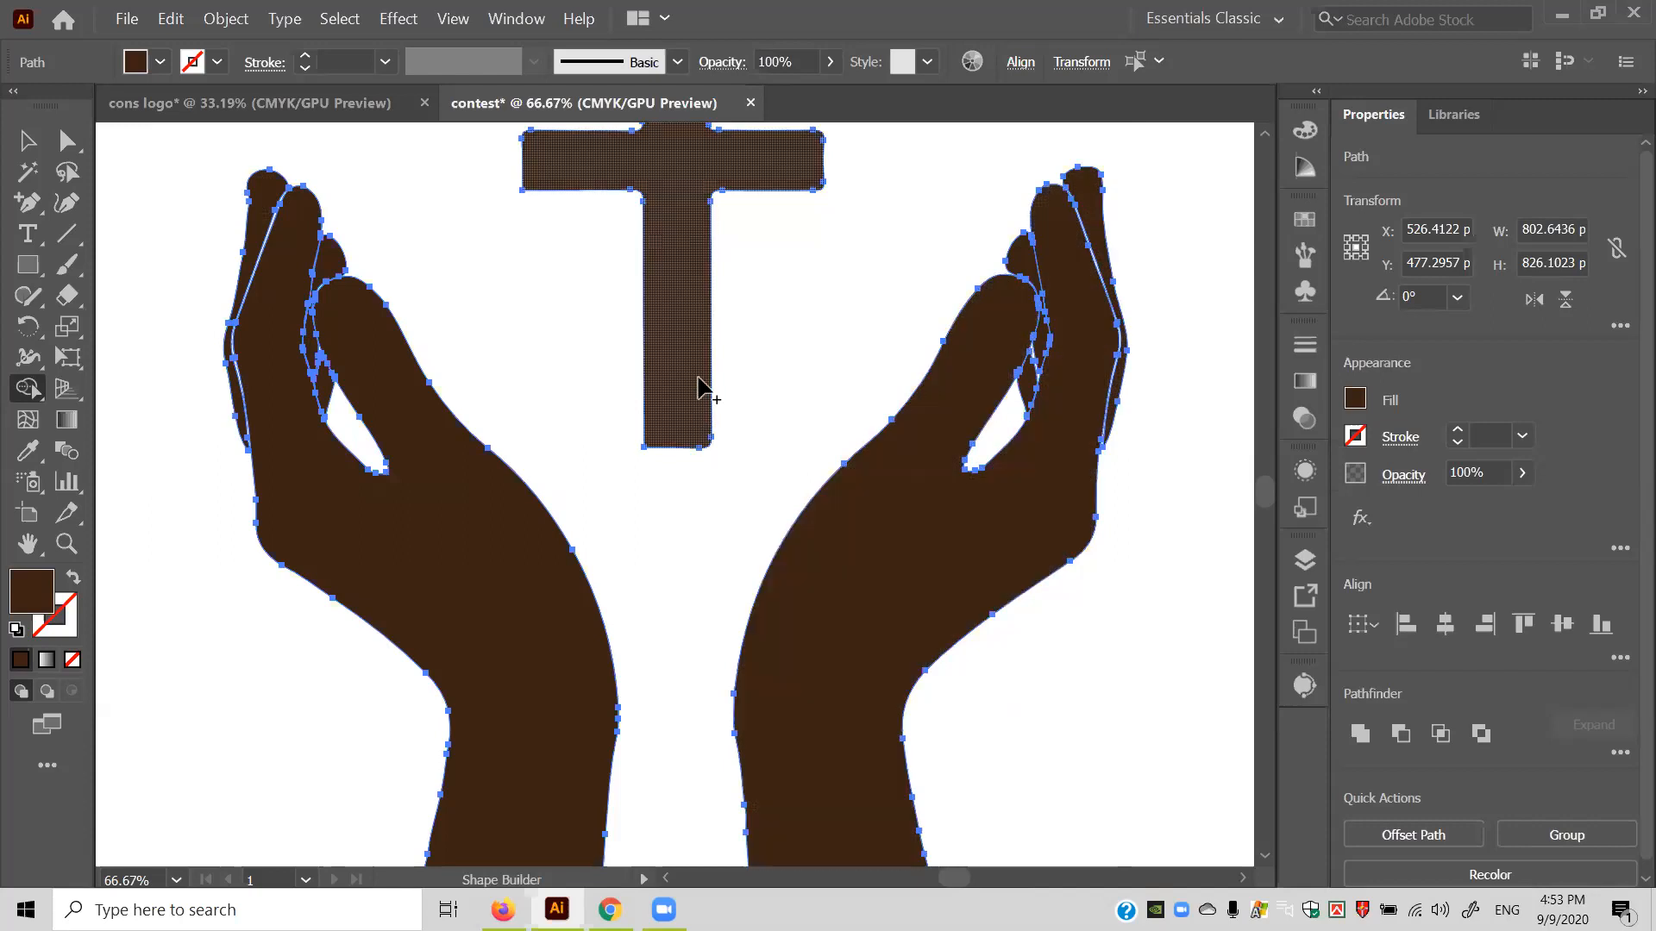
# Group the cross and both hands on the artboard into one object.
pyautogui.hotkey('ctrl', '-')
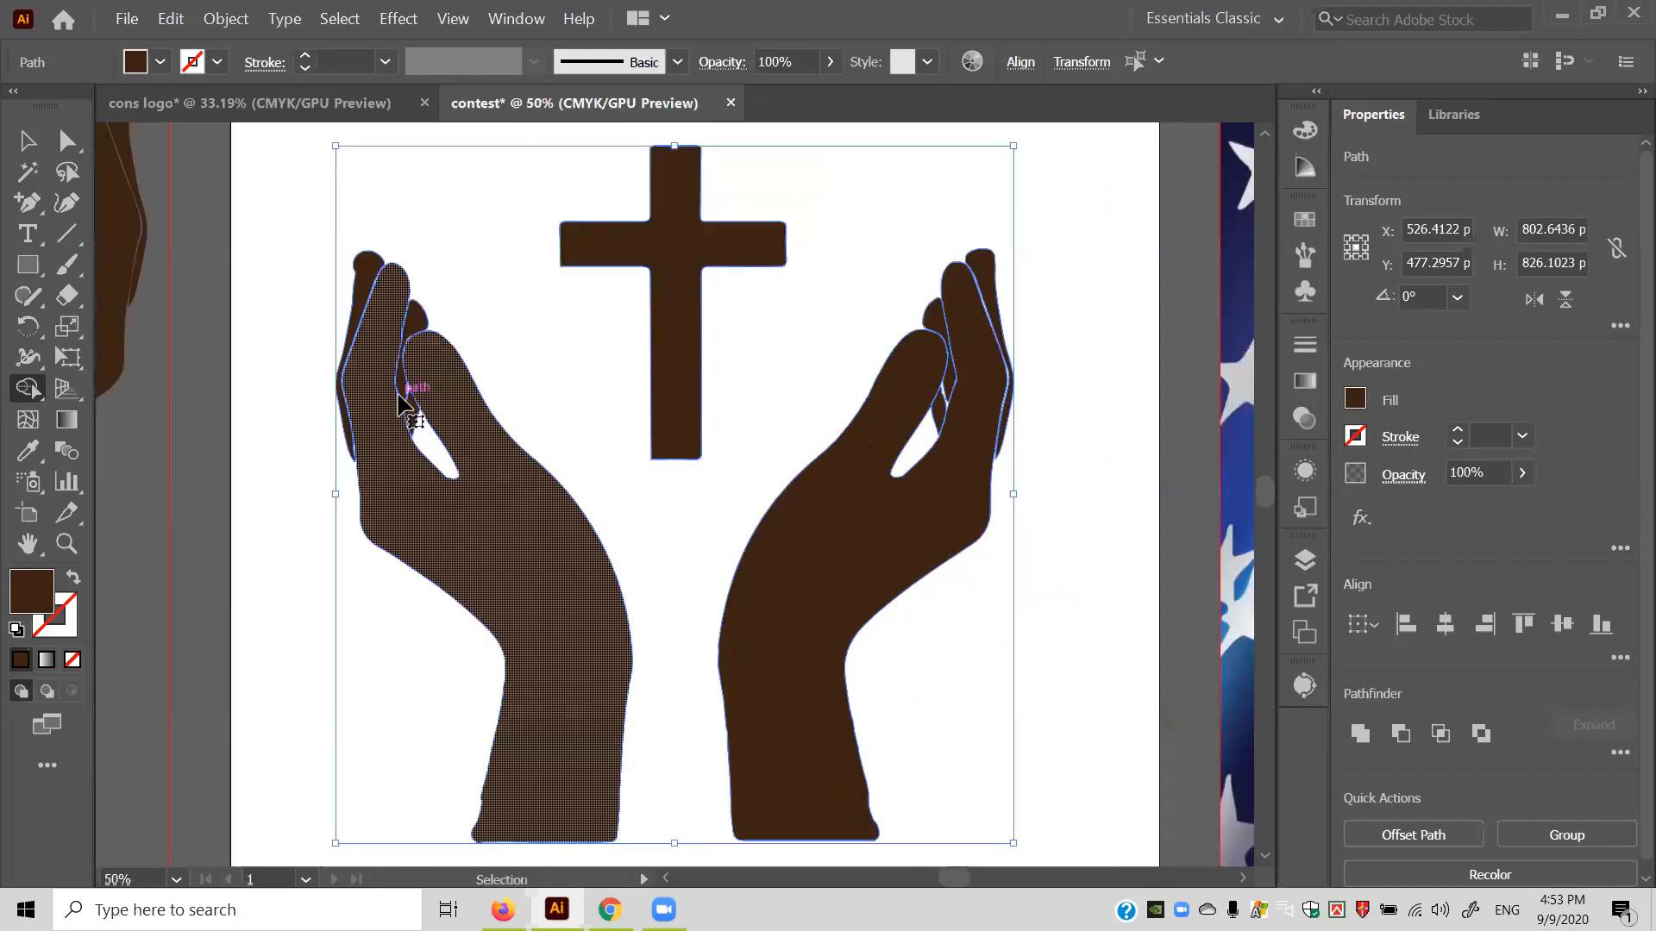
pyautogui.hotkey('ctrl', '-')
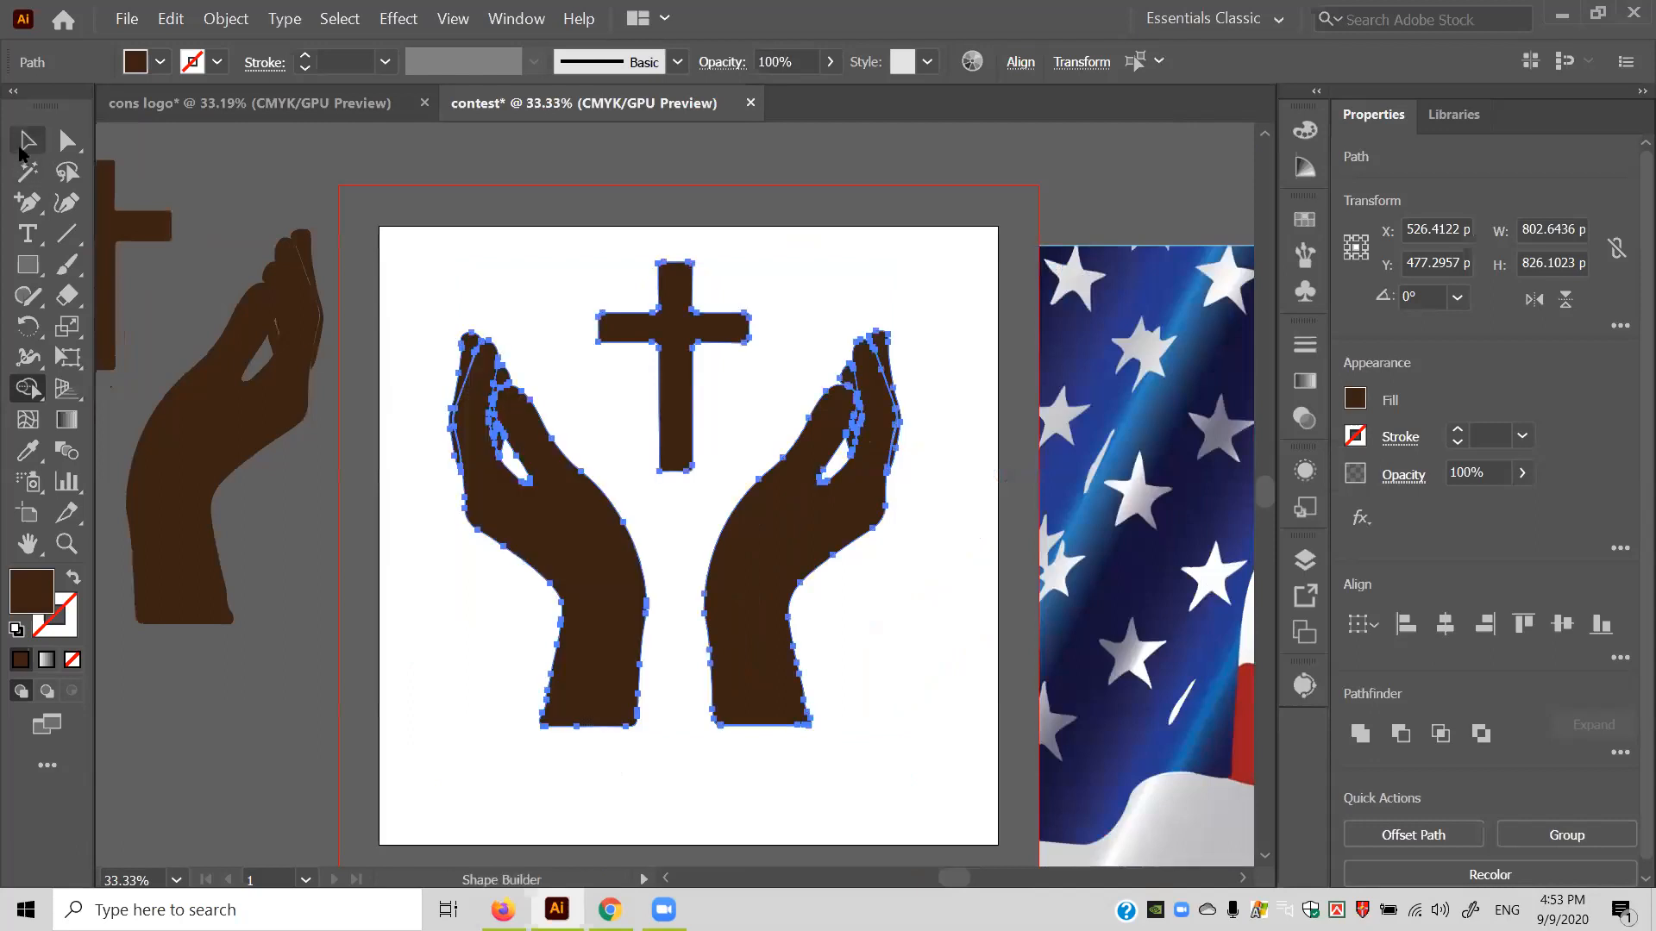
pyautogui.click(26, 141)
pyautogui.moveTo(388, 207); pyautogui.dragTo(932, 772)
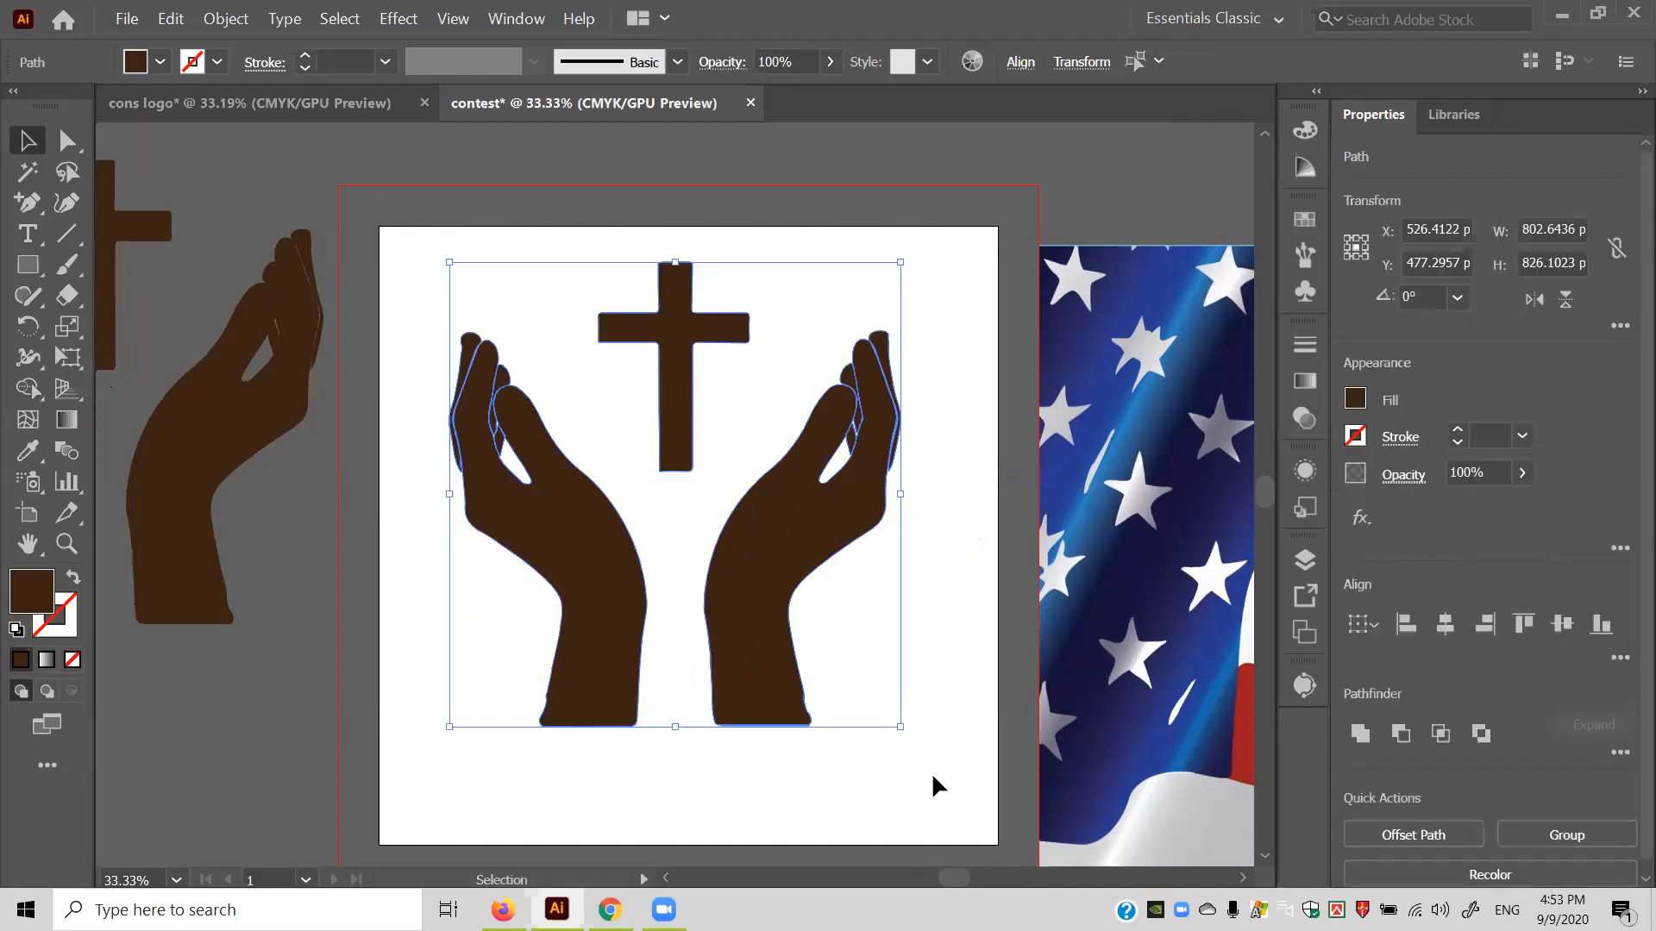
pyautogui.rightClick(793, 538)
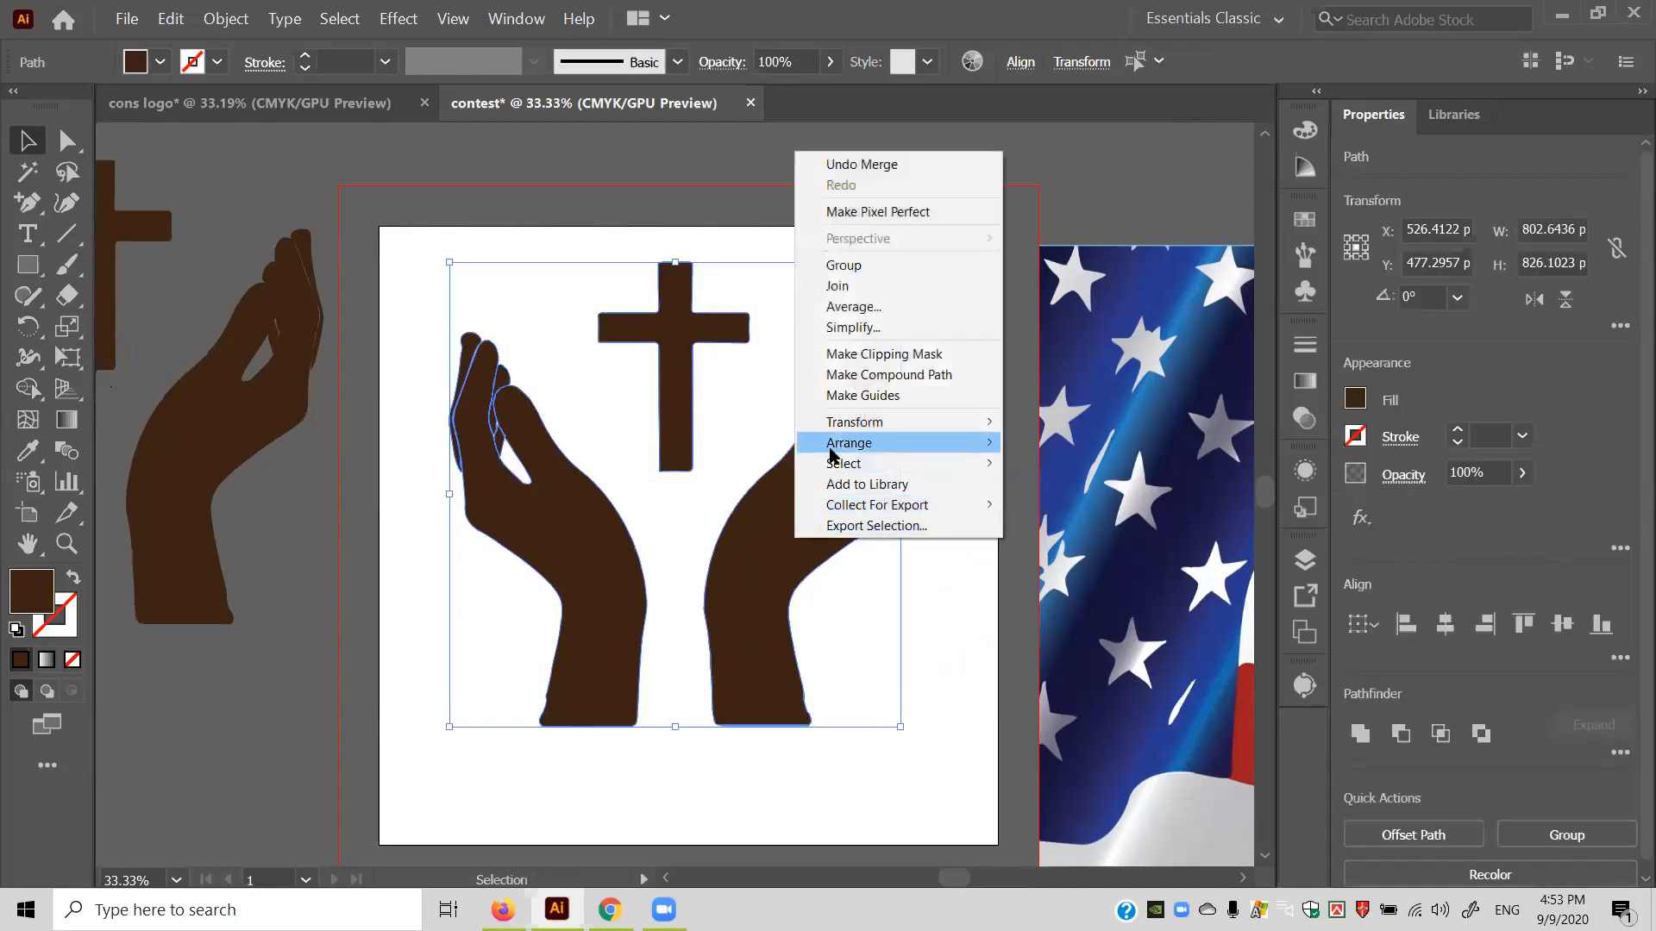
pyautogui.click(849, 265)
pyautogui.click(905, 379)
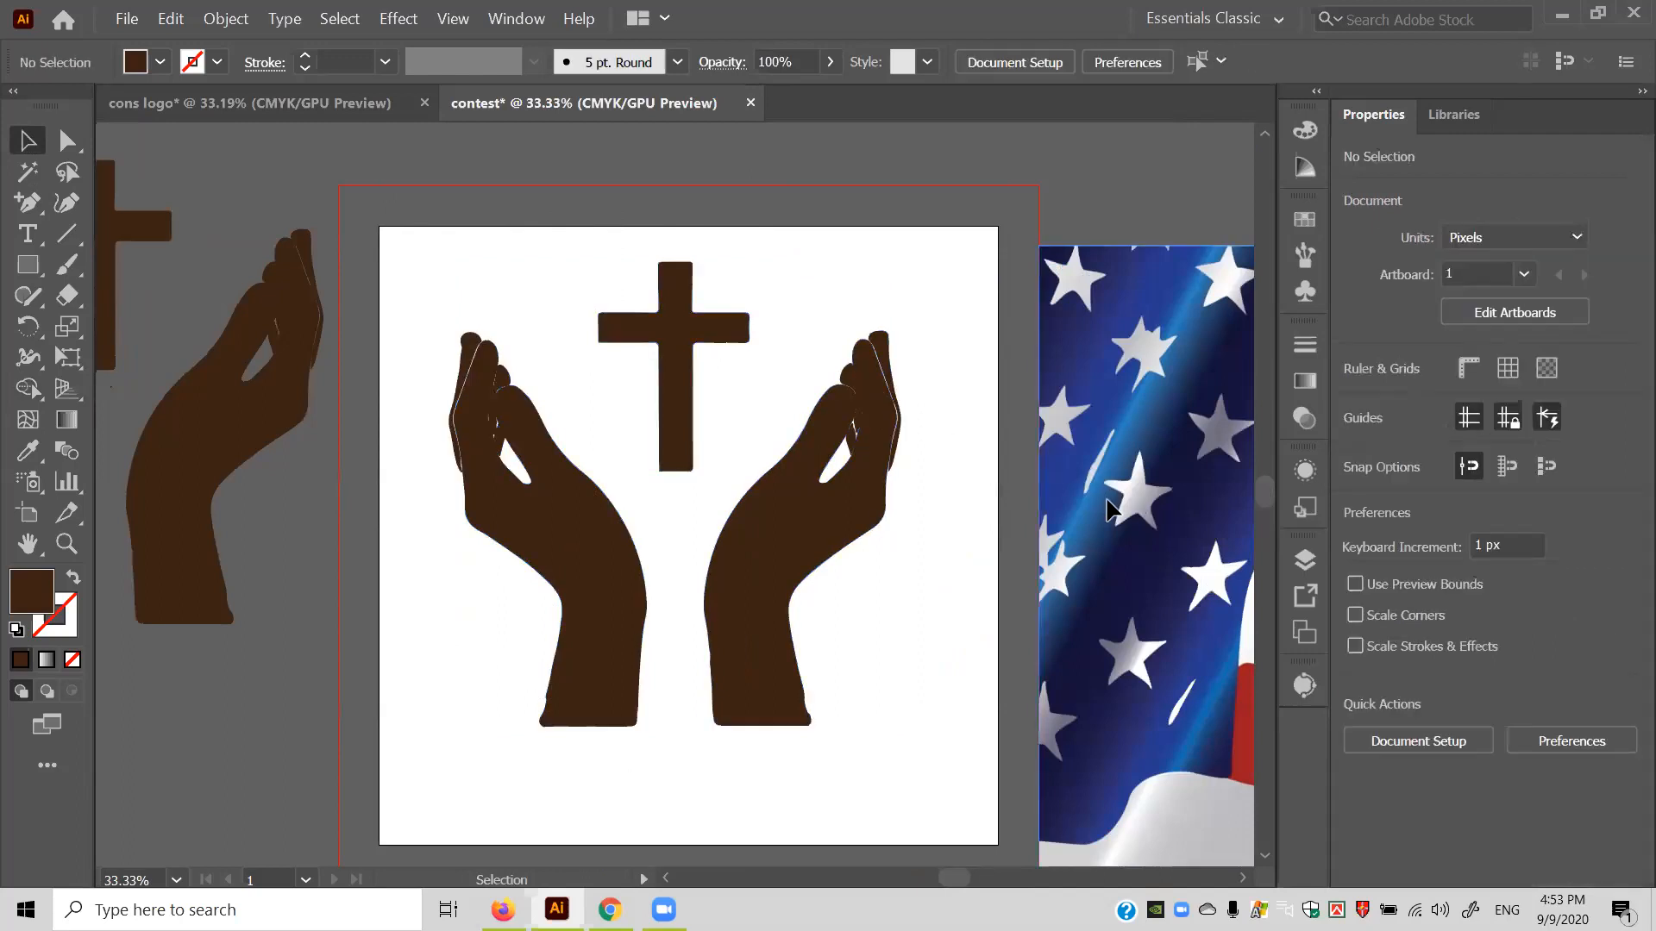
# Move the flag image behind the right hand and add the grouped hands and cross to the selection.
pyautogui.moveTo(1126, 510); pyautogui.dragTo(788, 515)
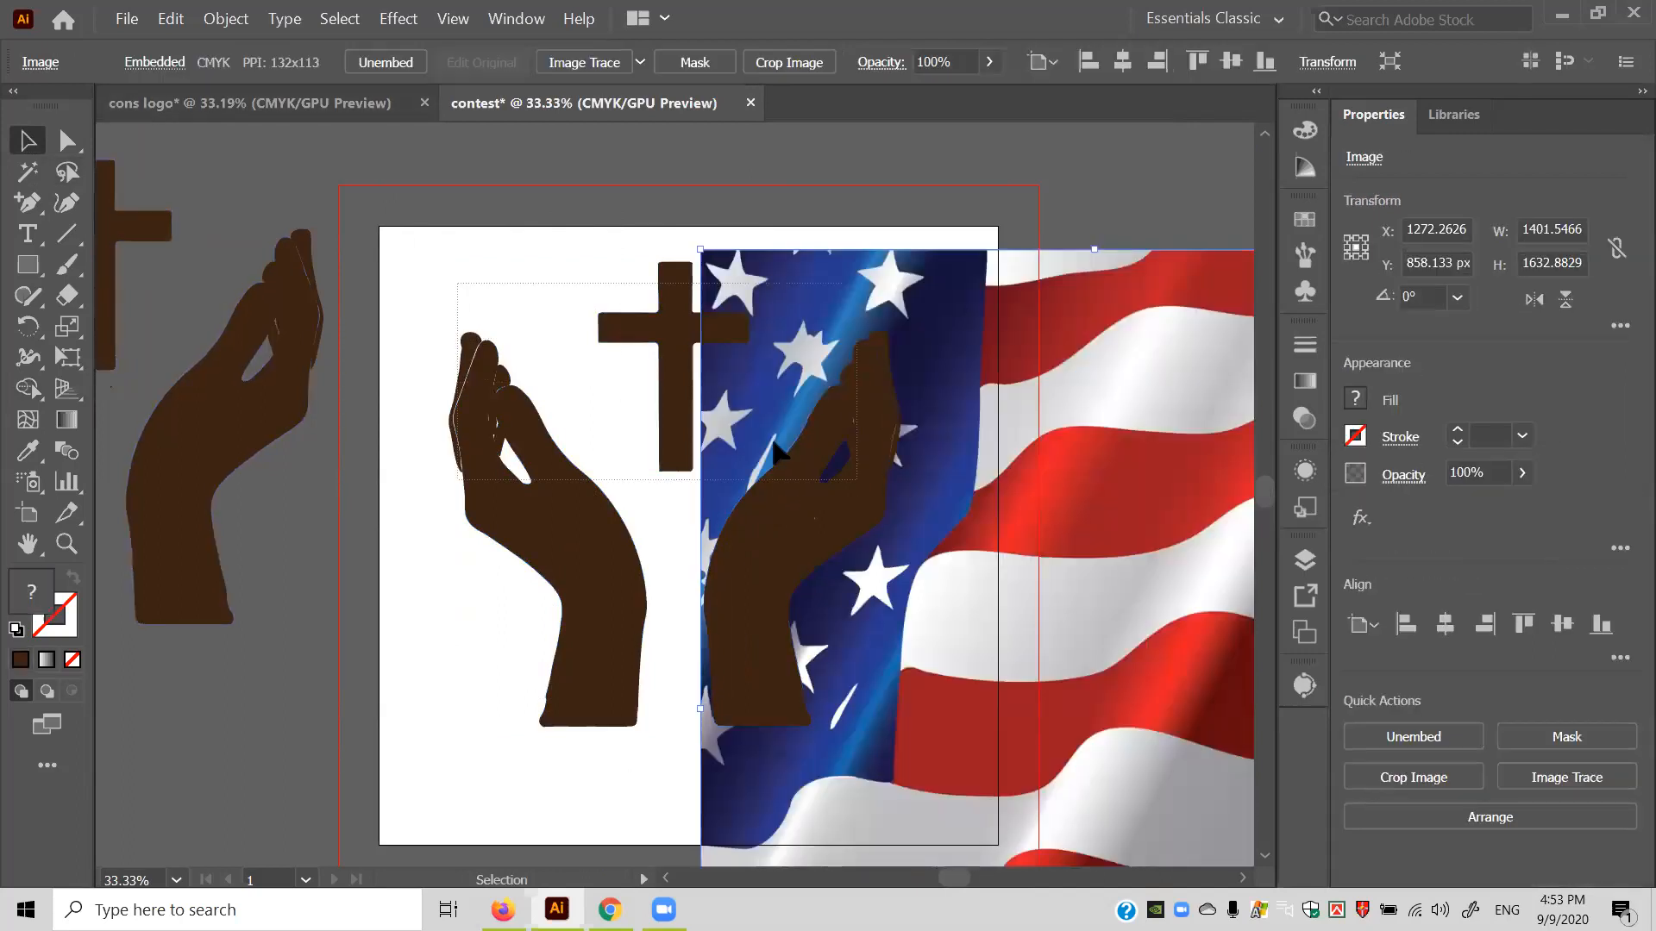
pyautogui.keyDown('shift'); pyautogui.click(902, 496); pyautogui.keyUp('shift')
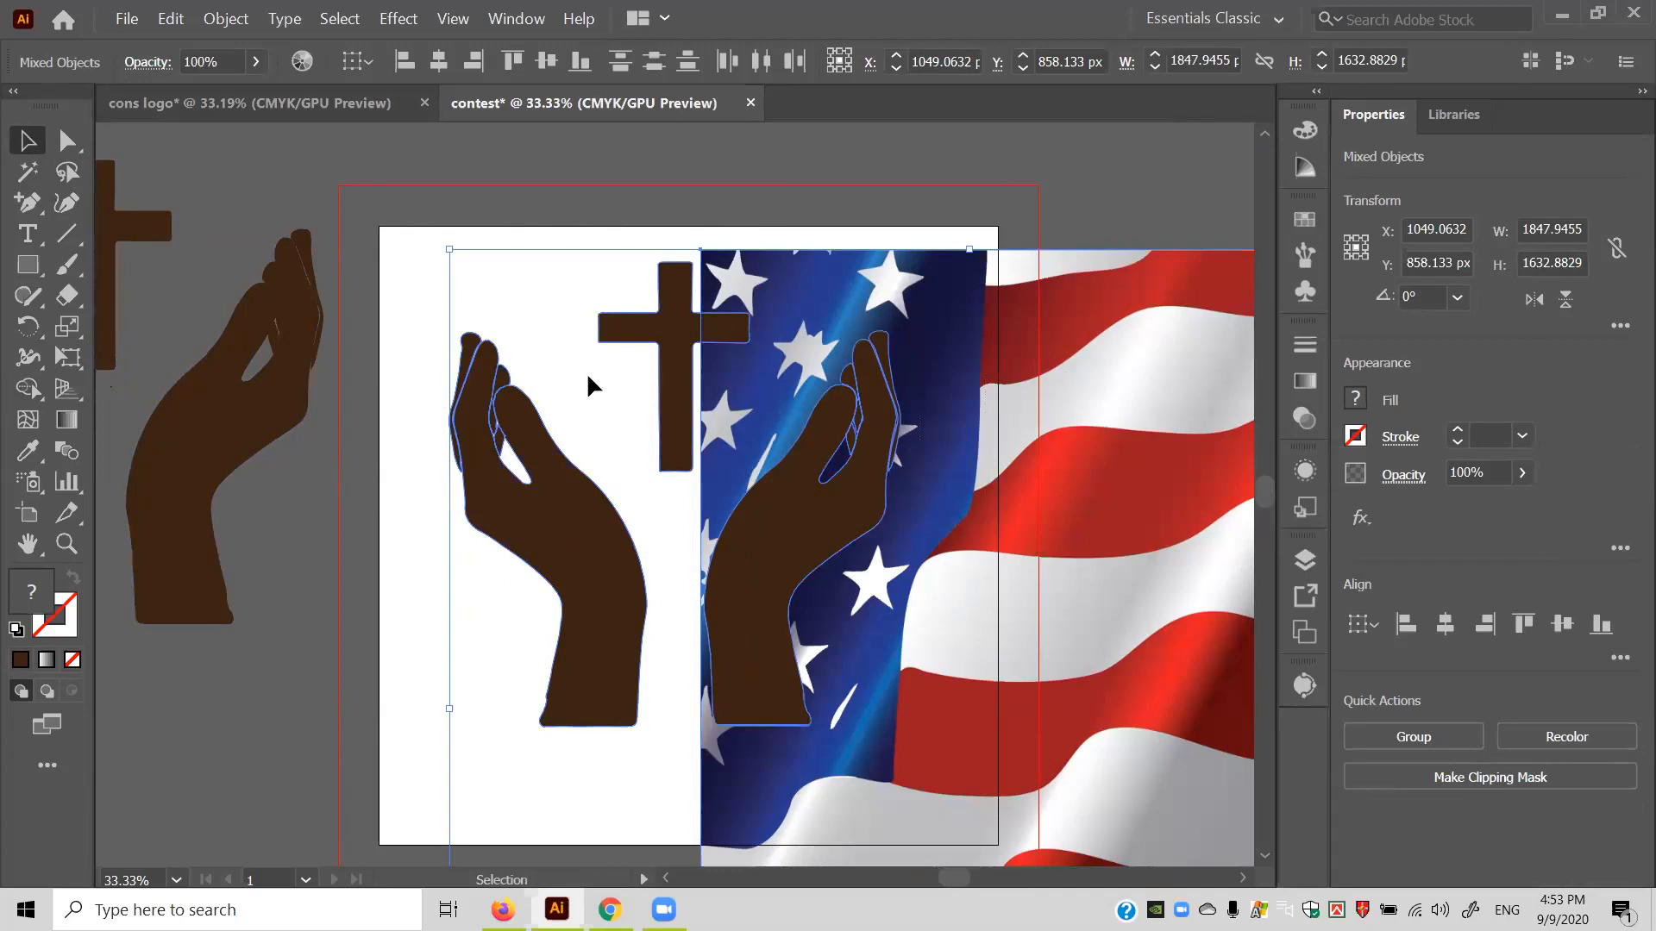
# Try to make a clipping mask from the grouped hands and cross over the flag image, and undo it.
pyautogui.rightClick(743, 428)
pyautogui.click(802, 575)
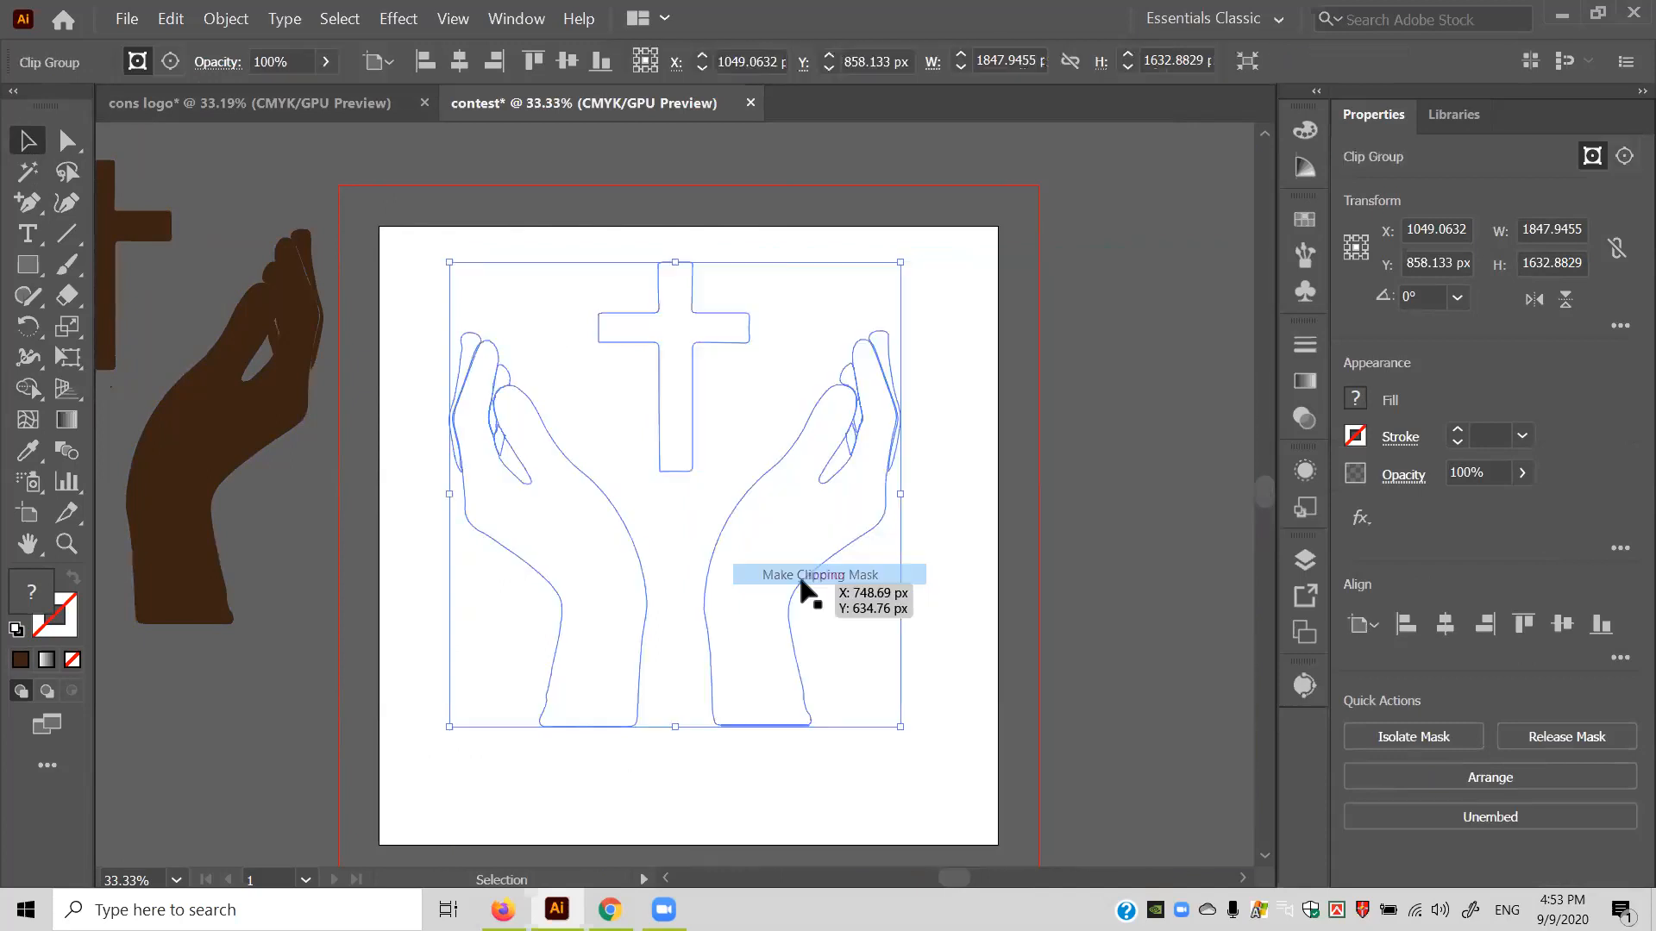
pyautogui.hotkey('ctrl', 'z')
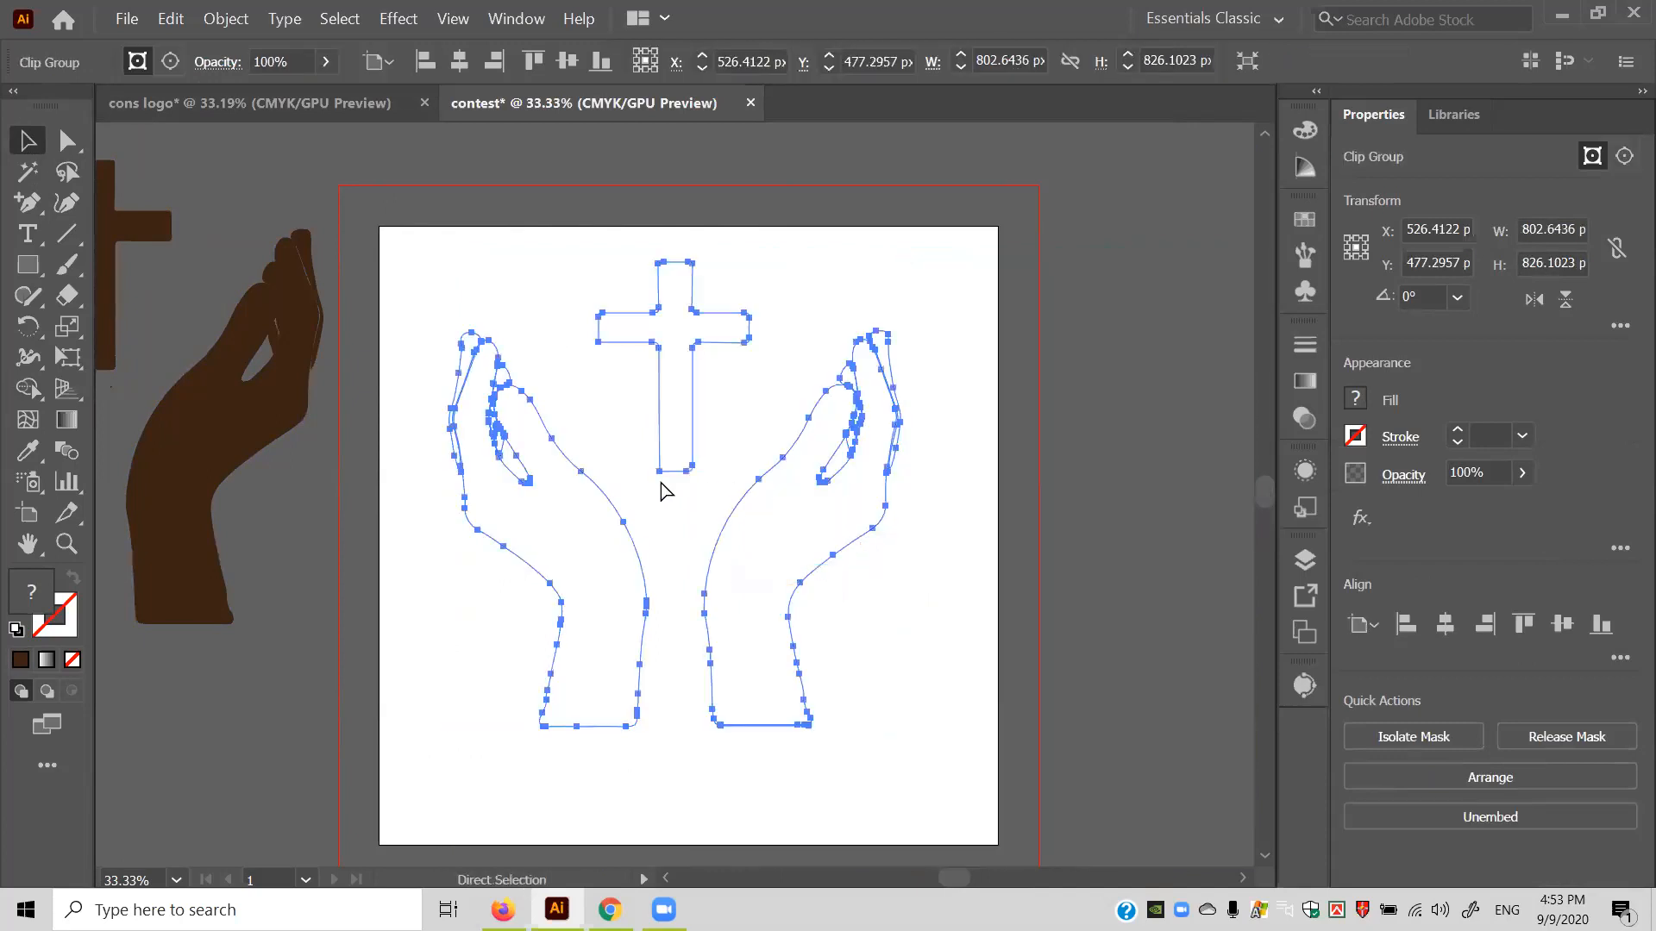
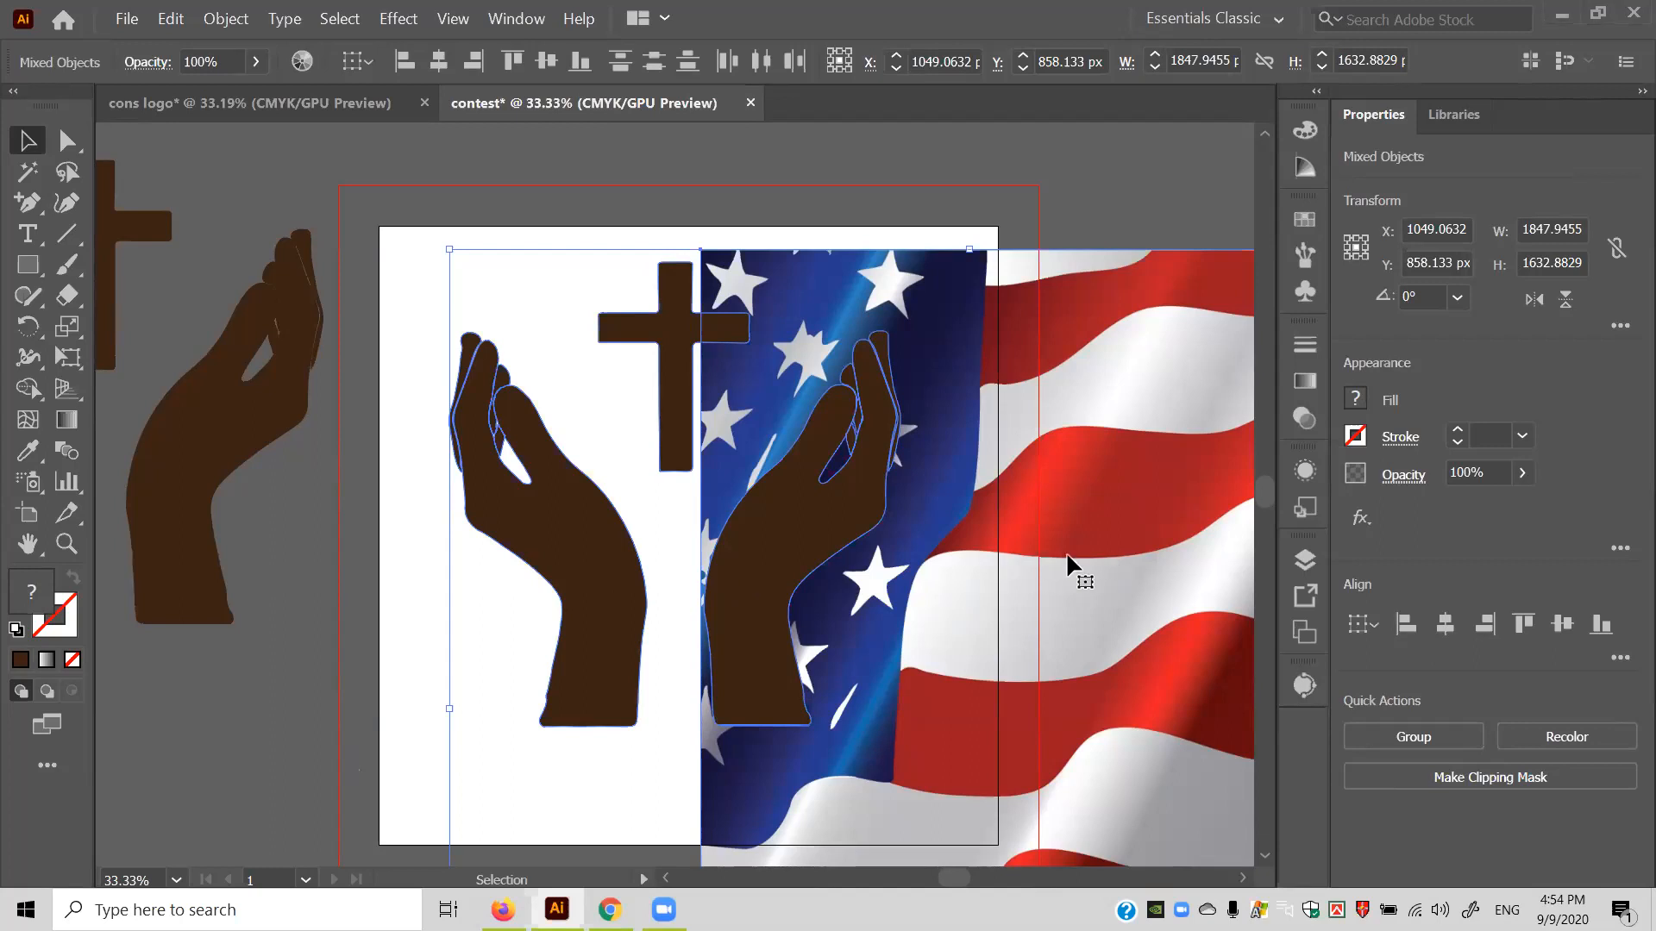
# Move the grouped hands and cross together with the flag image toward the artboard's right edge.
pyautogui.moveTo(798, 560); pyautogui.dragTo(1061, 555)
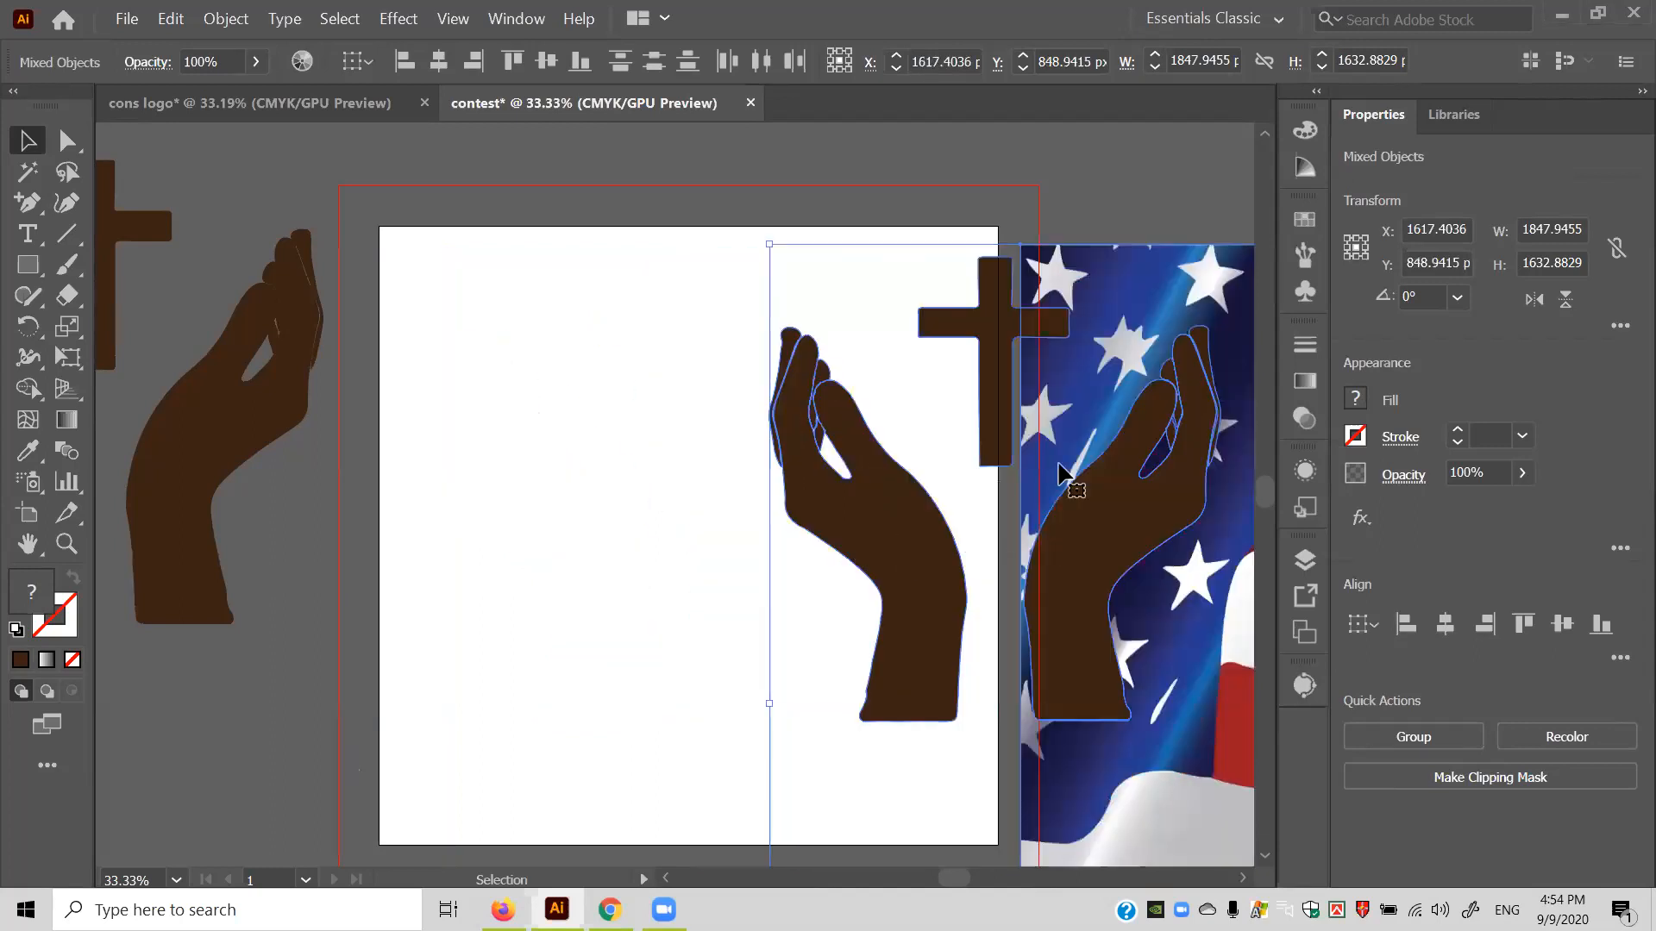
# Move the flag image back across the artboard and place the grouped hands and cross over its upper part.
pyautogui.click(863, 213)
pyautogui.moveTo(1111, 293); pyautogui.dragTo(616, 296)
pyautogui.moveTo(1076, 366); pyautogui.dragTo(1044, 283)
pyautogui.moveTo(1046, 531); pyautogui.dragTo(849, 477)
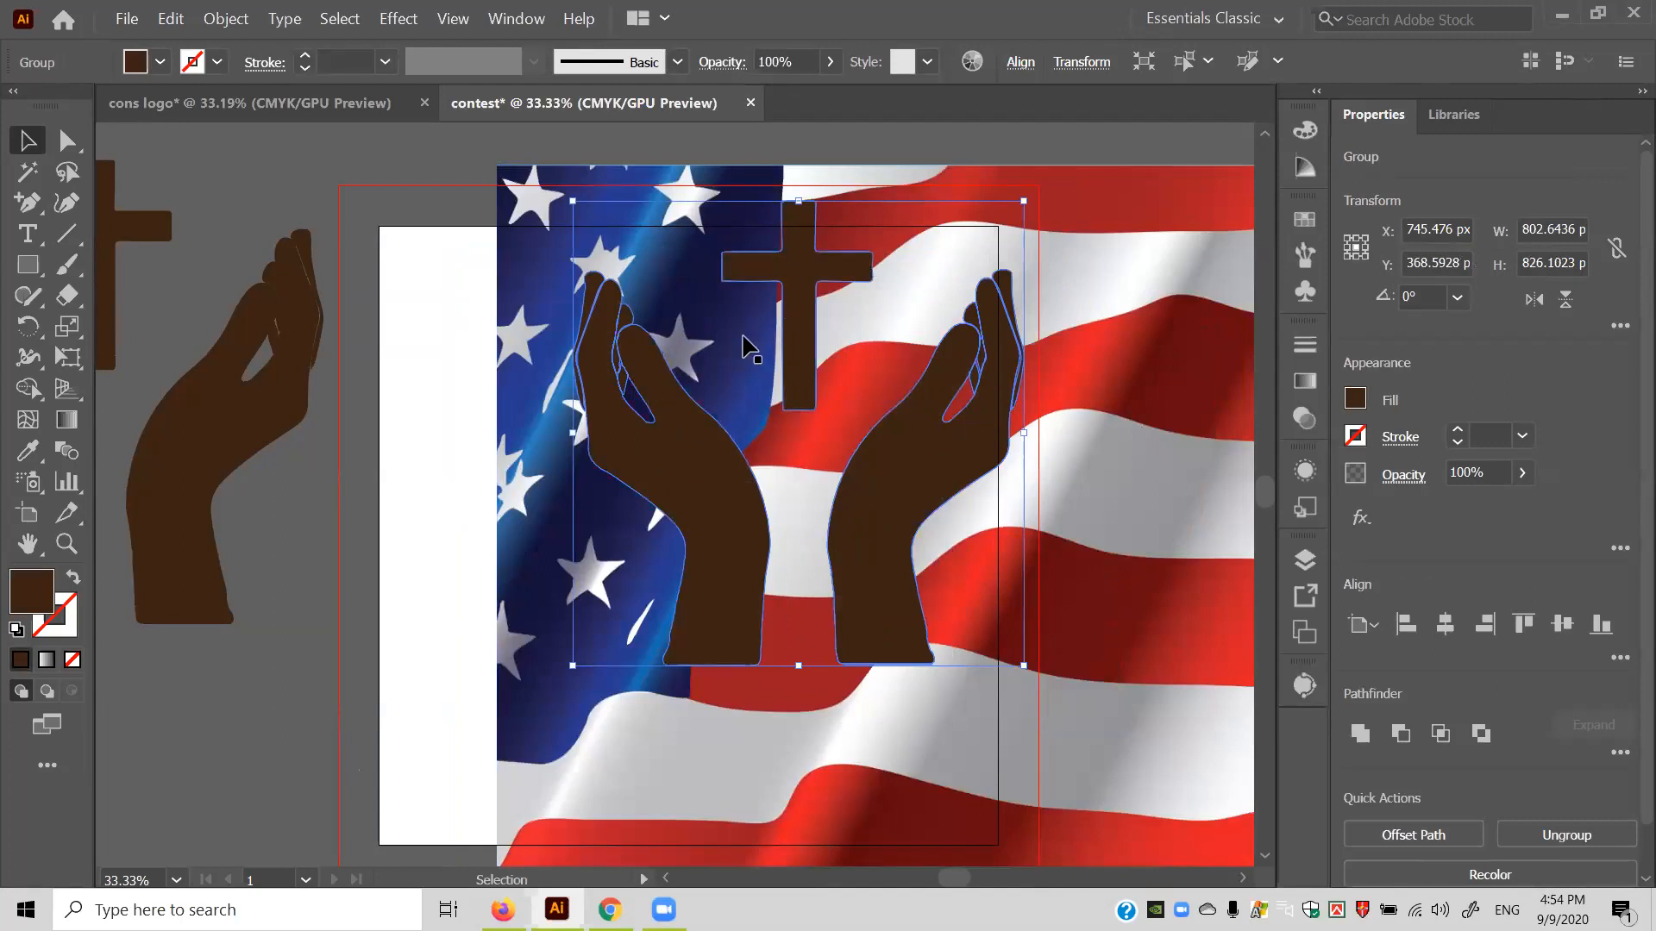
pyautogui.click(445, 539)
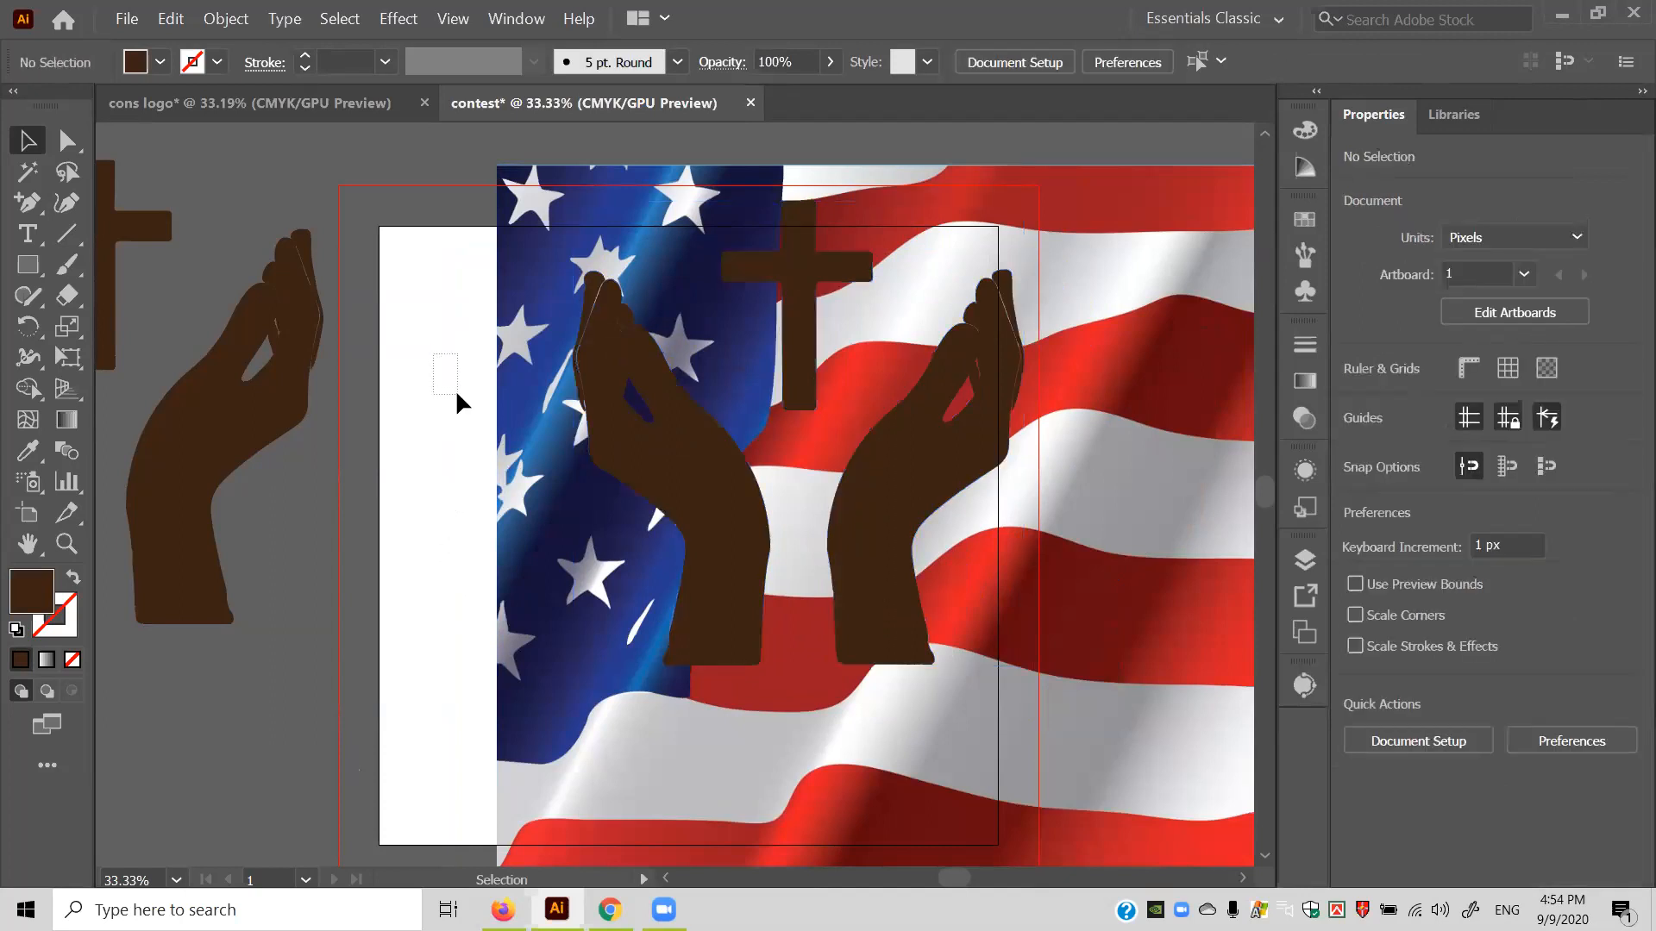
# Ungroup the hands and cross lying over the flag image.
pyautogui.moveTo(455, 391); pyautogui.dragTo(450, 381)
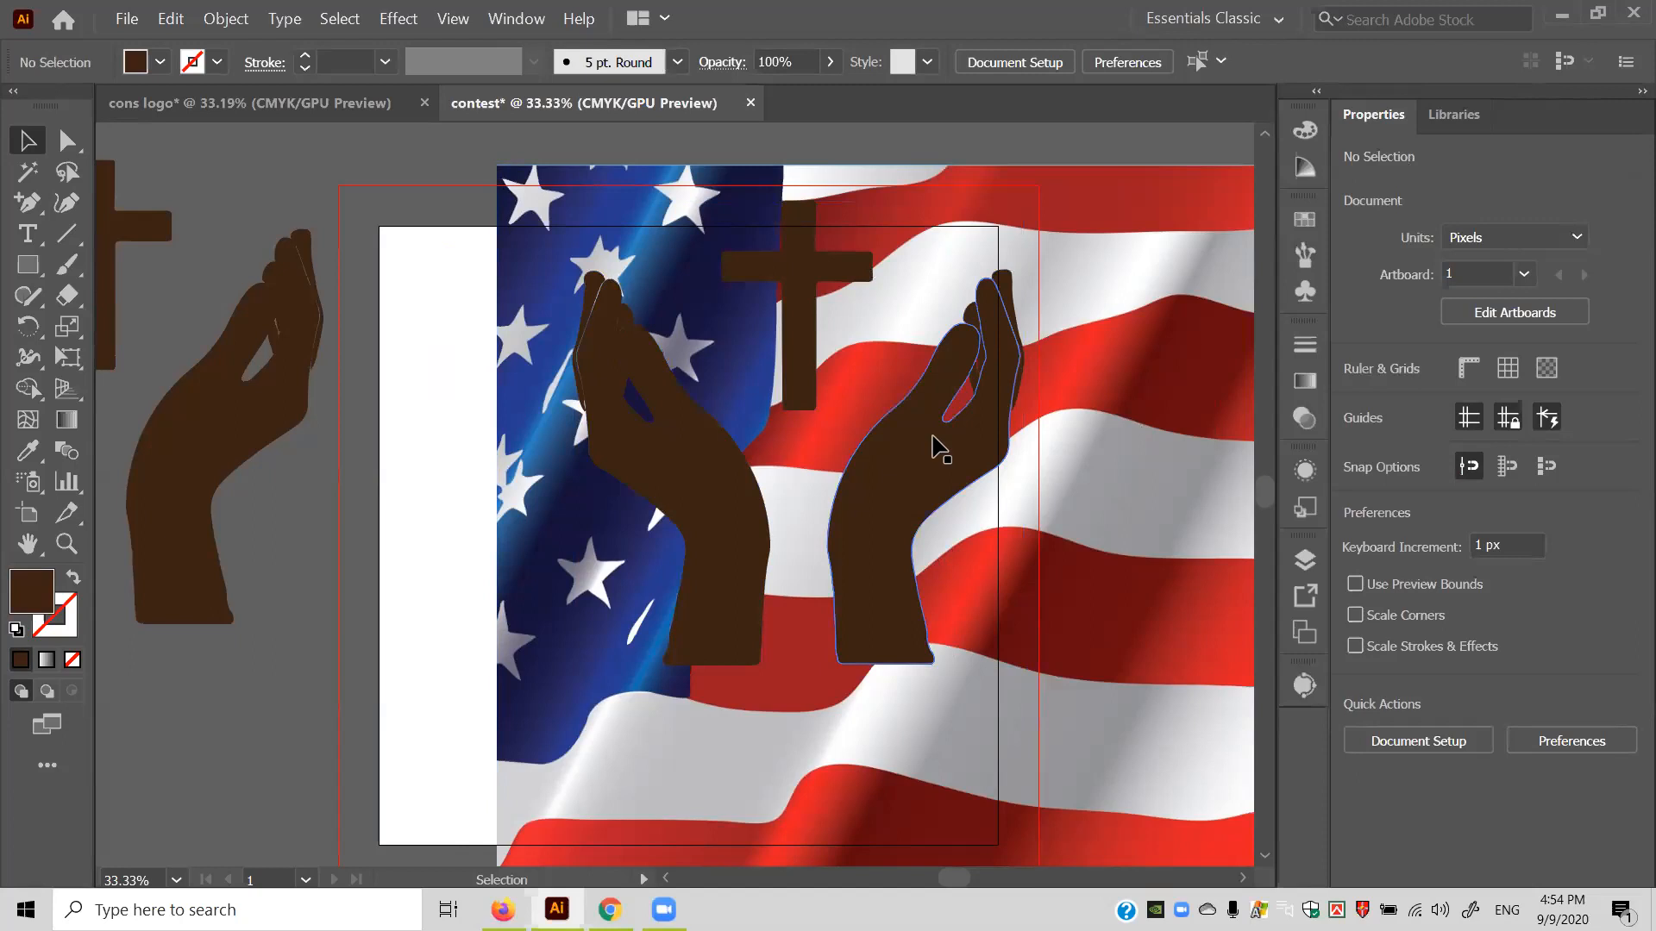
pyautogui.rightClick(938, 446)
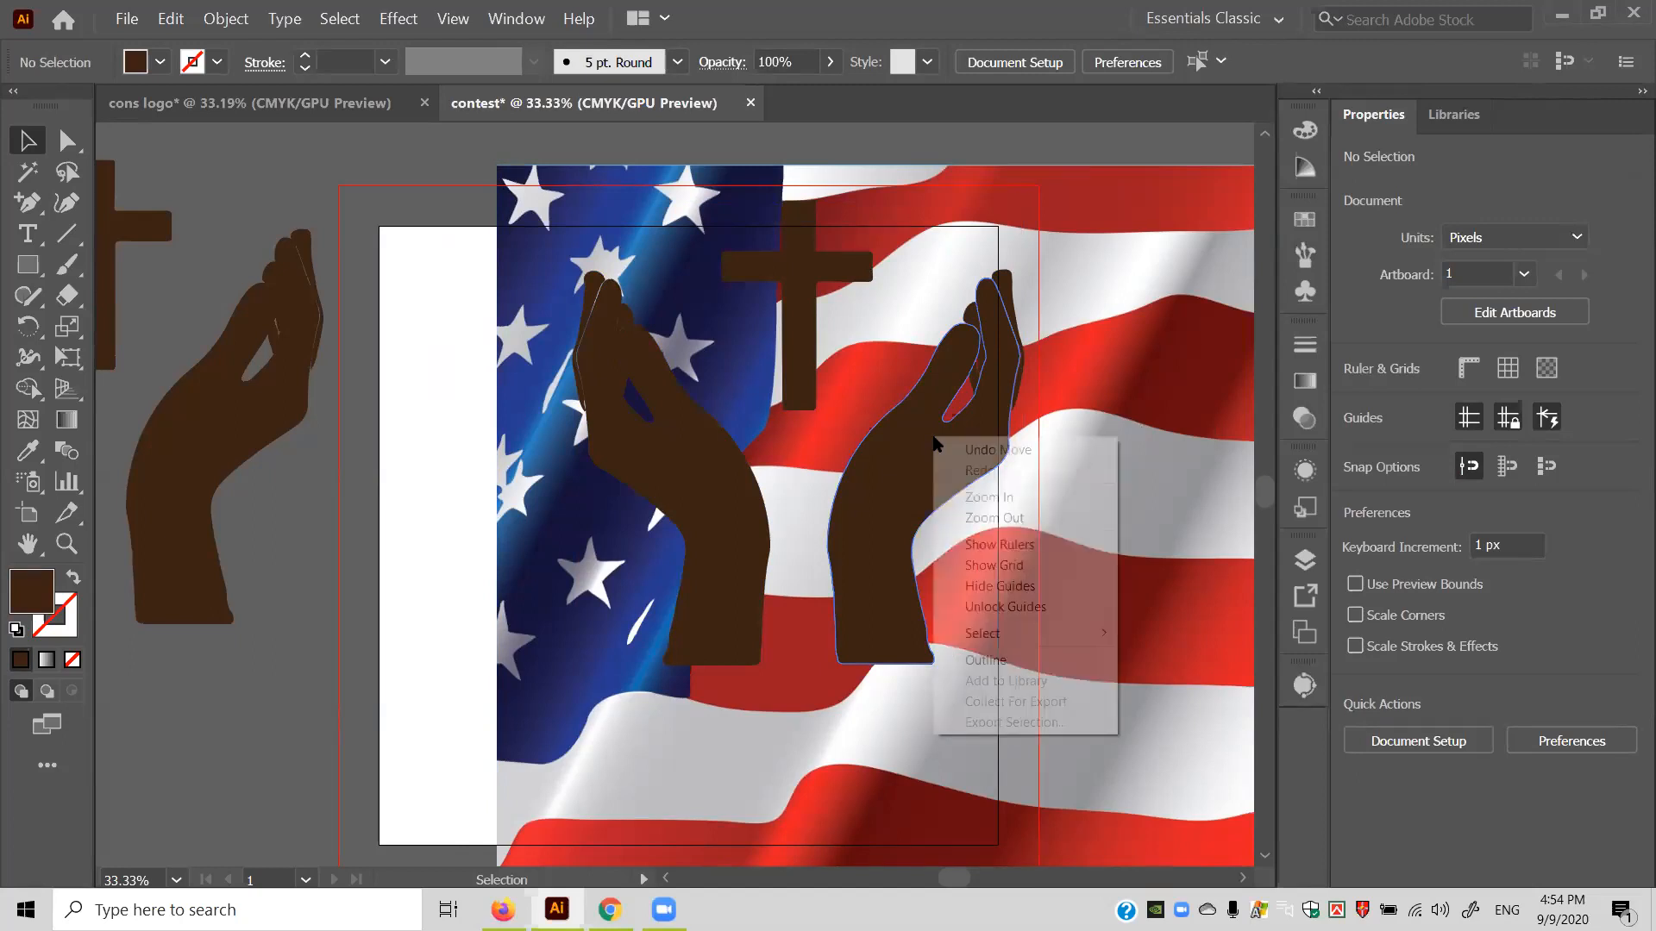
pyautogui.click(469, 462)
pyautogui.click(647, 474)
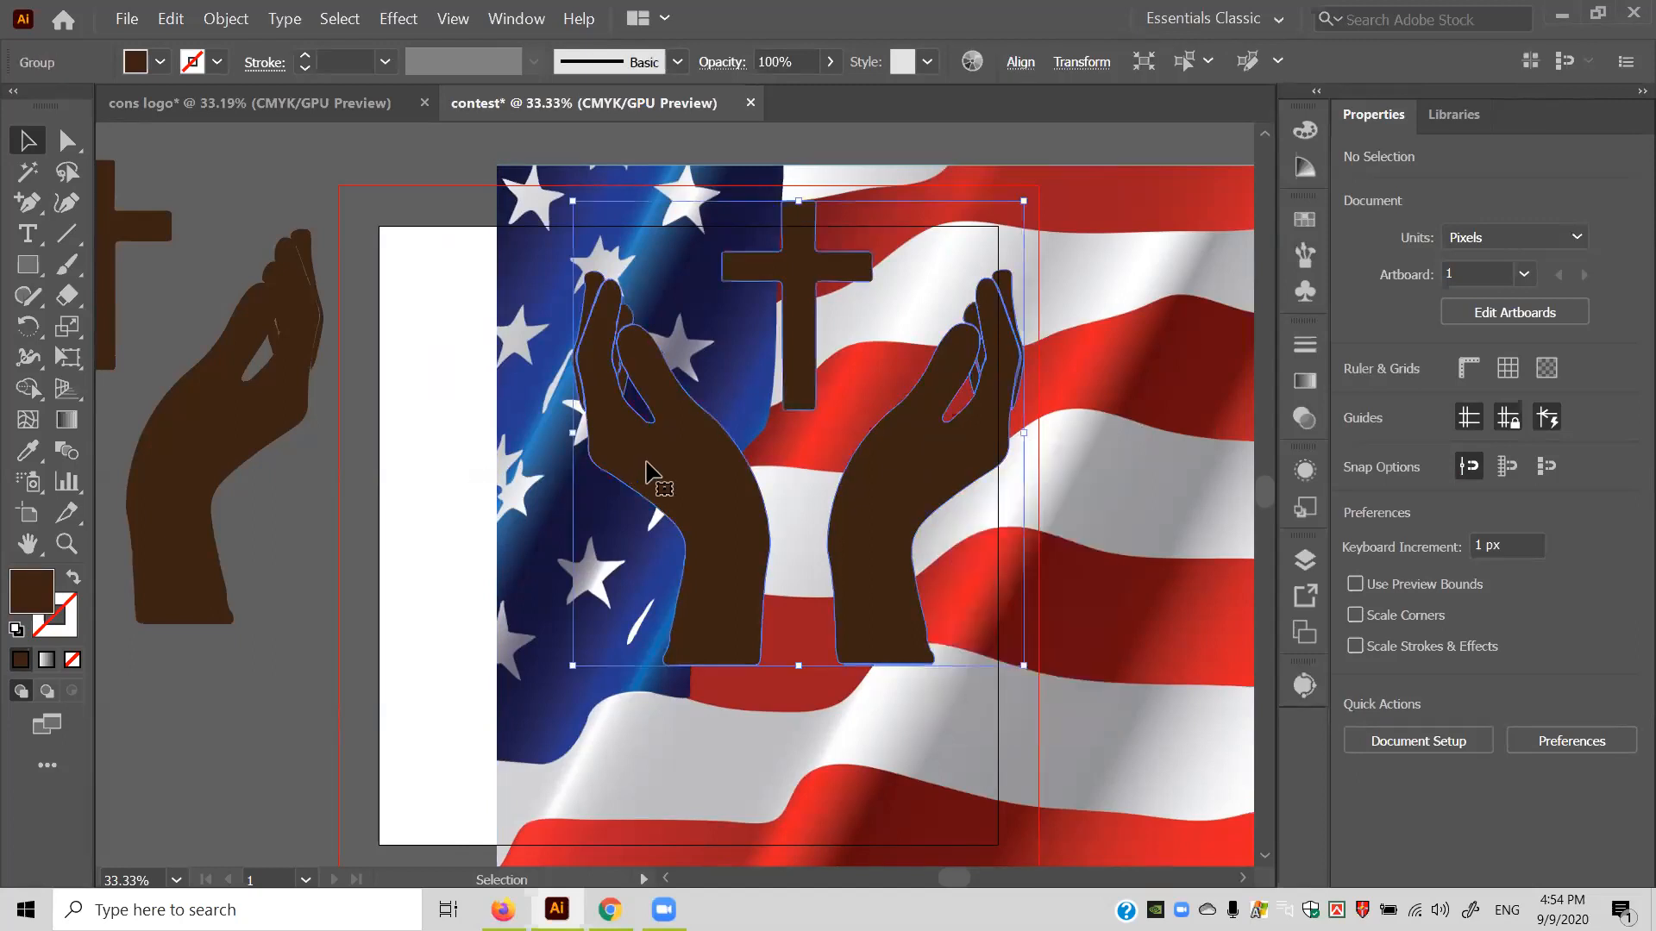
pyautogui.rightClick(647, 460)
pyautogui.click(706, 615)
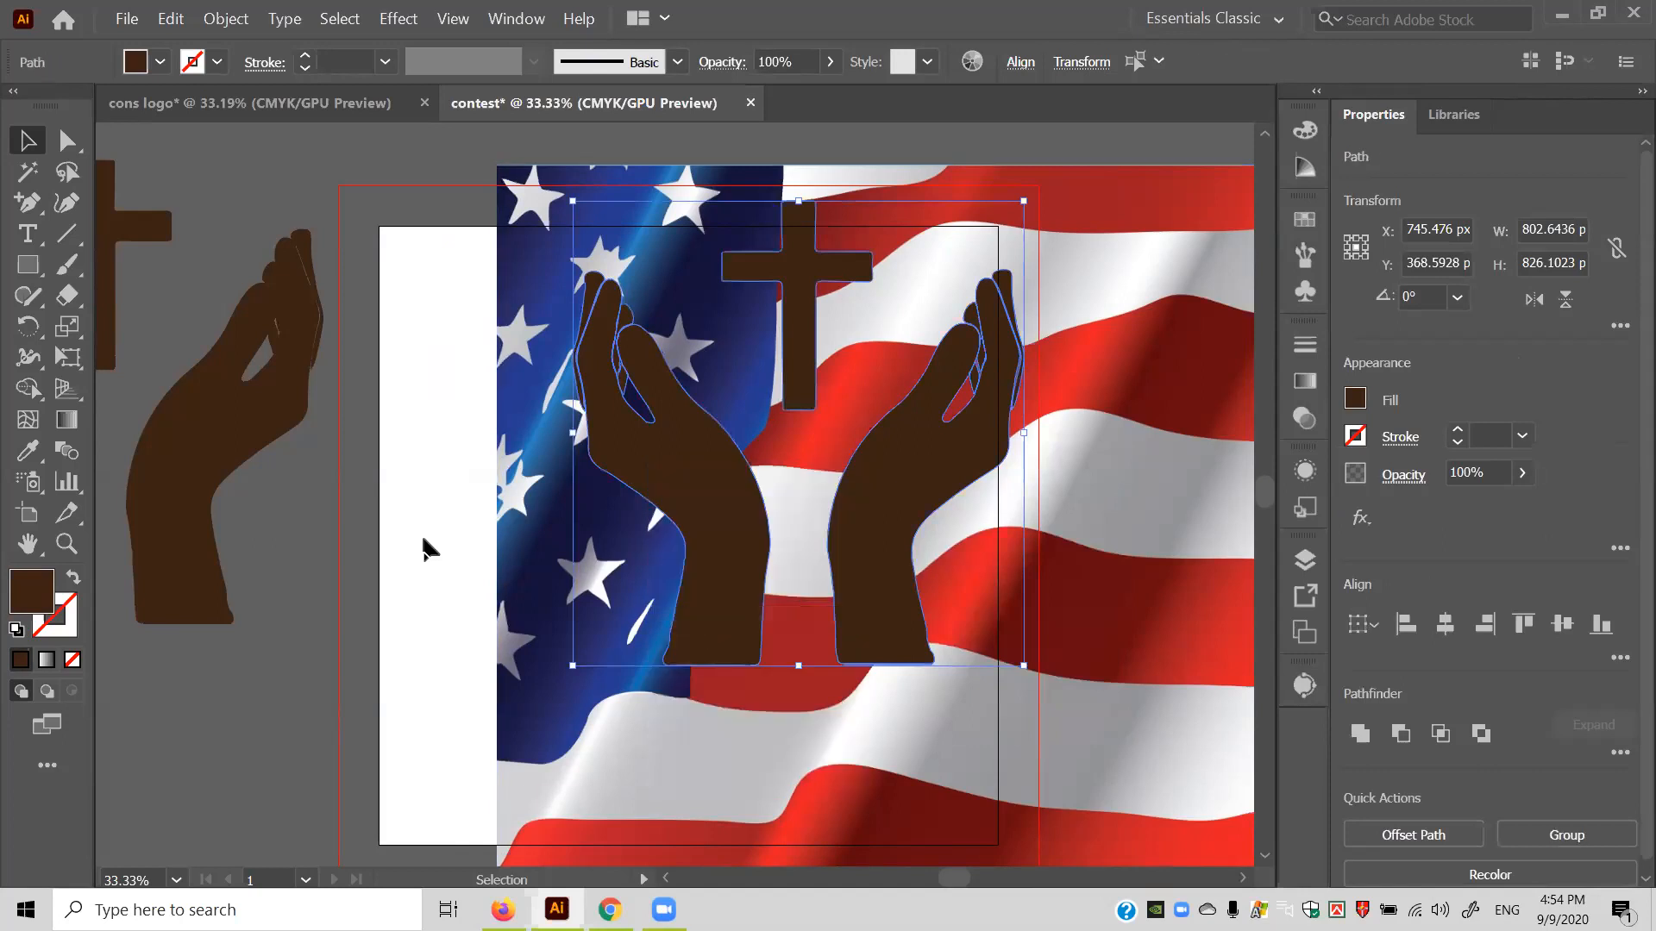
pyautogui.click(426, 546)
# Try to group and then clip the flag image with the right hand, undoing each attempt.
pyautogui.moveTo(1046, 321); pyautogui.dragTo(1006, 370)
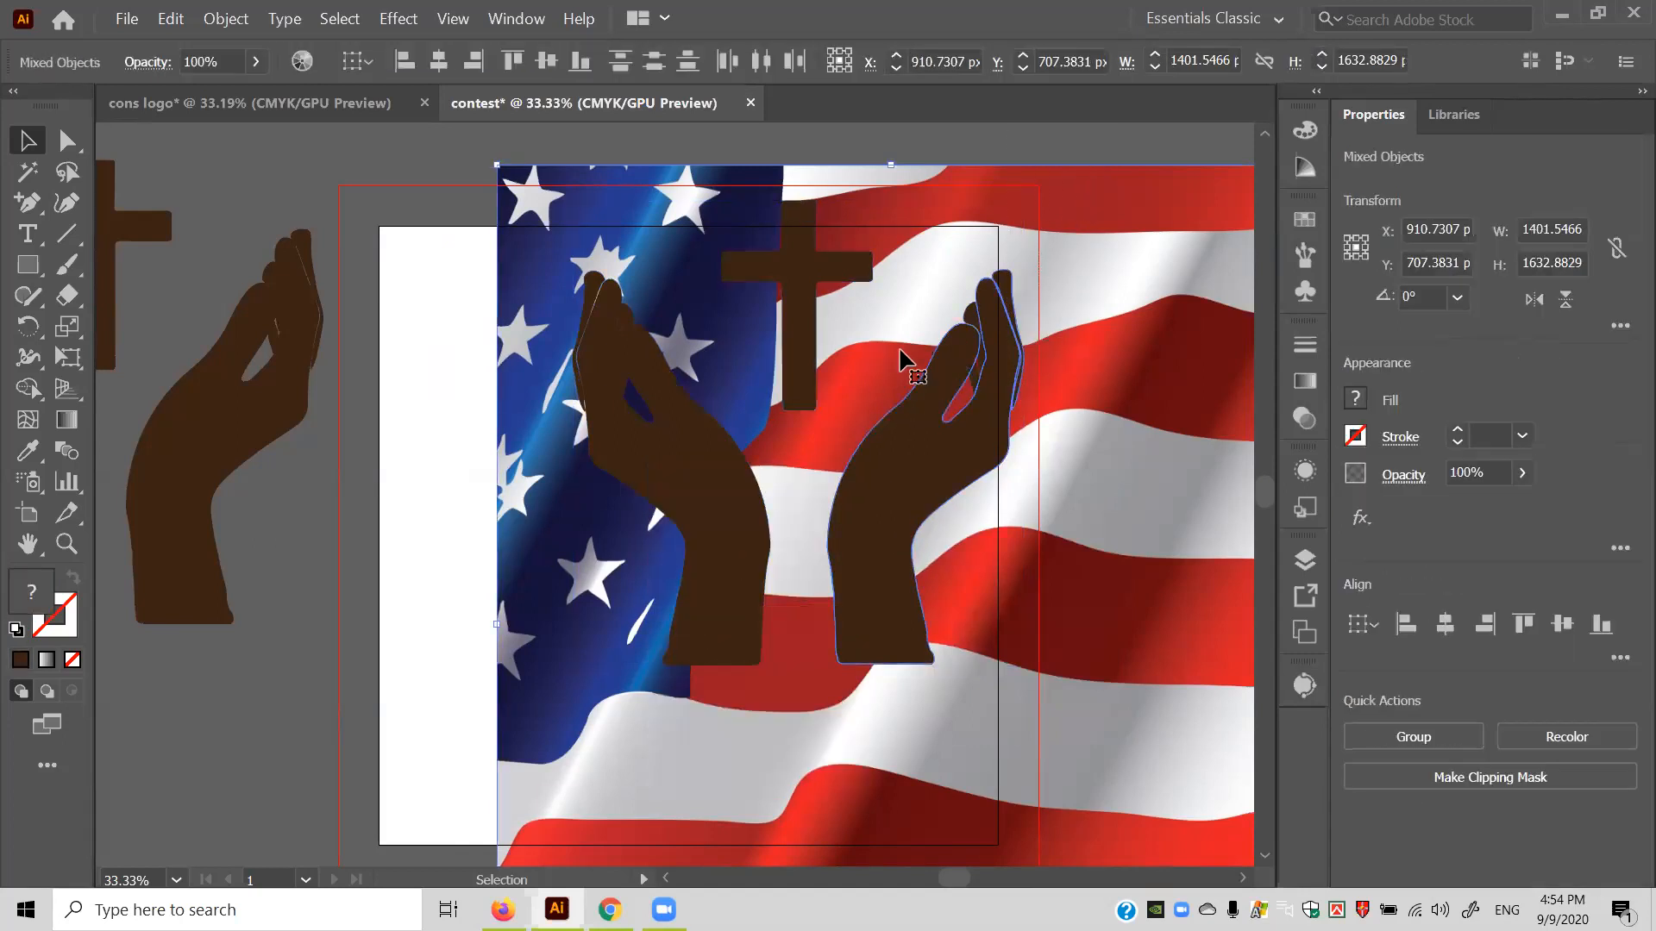
pyautogui.rightClick(995, 426)
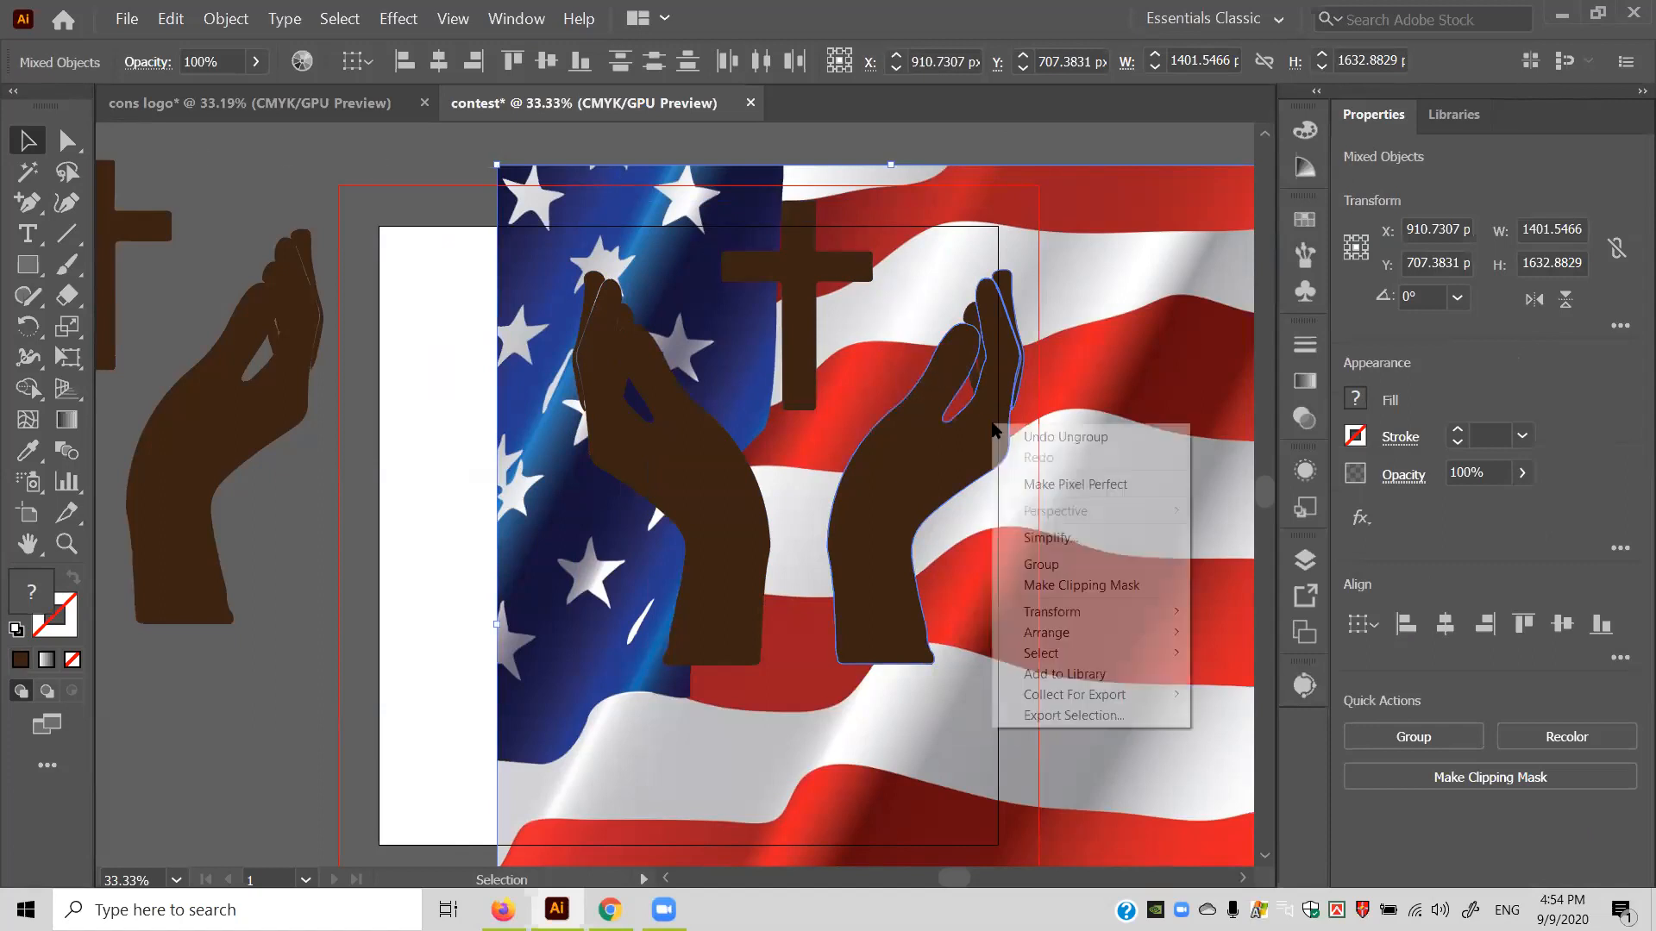
pyautogui.click(1041, 566)
pyautogui.hotkey('ctrl', 'z')
pyautogui.rightClick(952, 473)
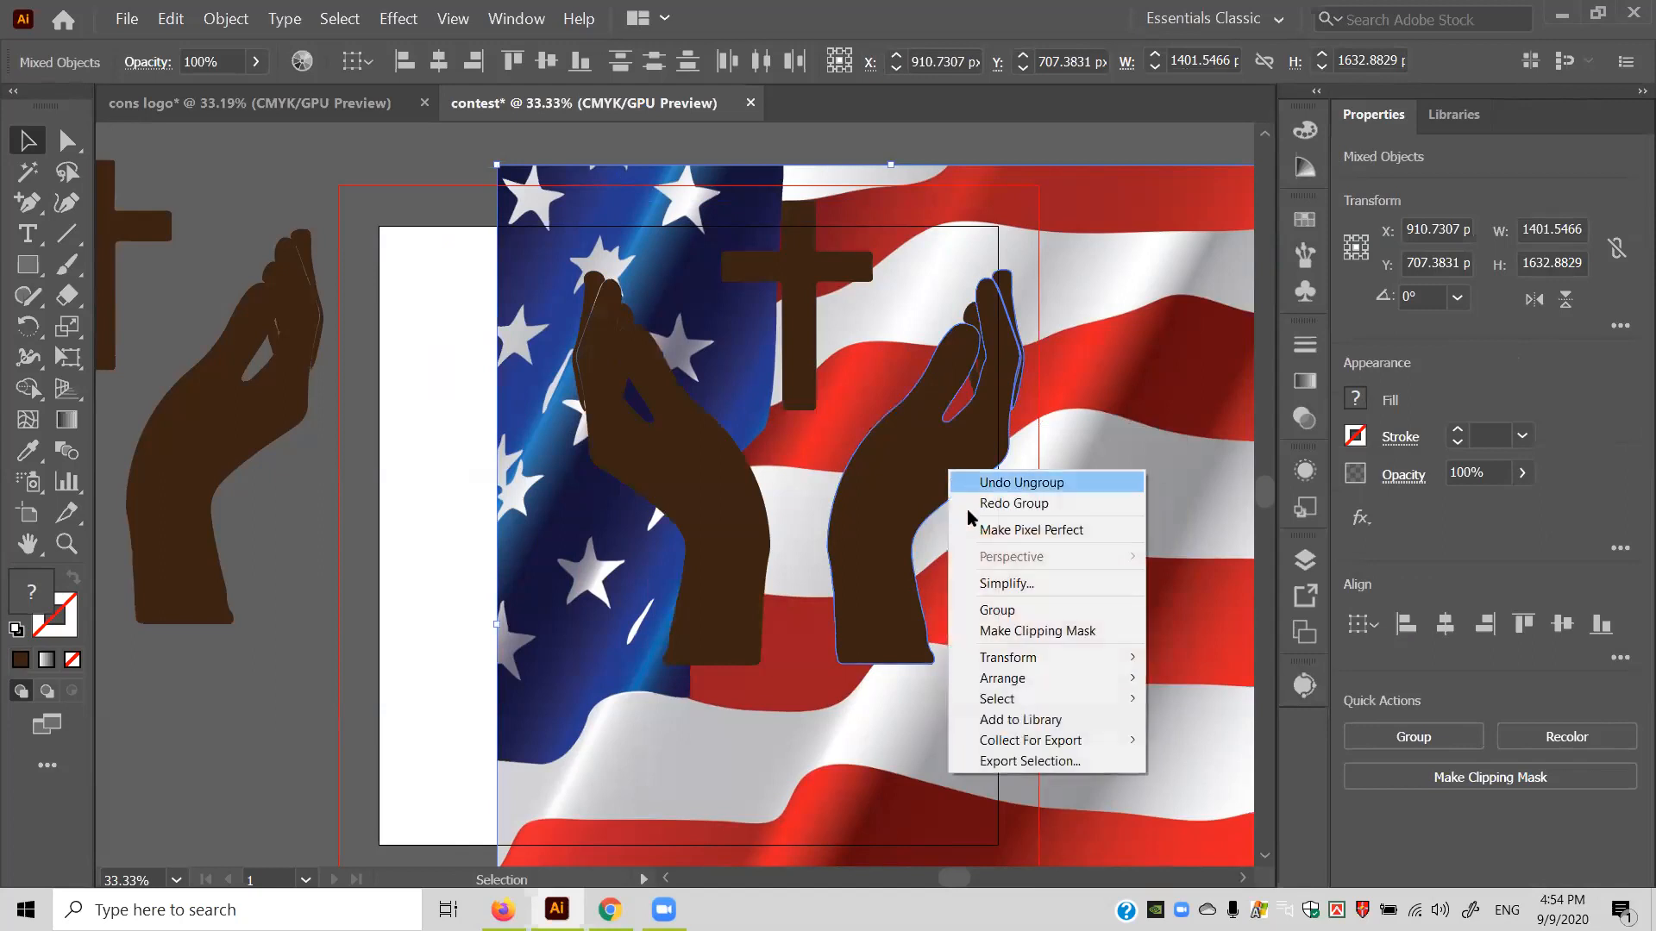
pyautogui.click(1016, 627)
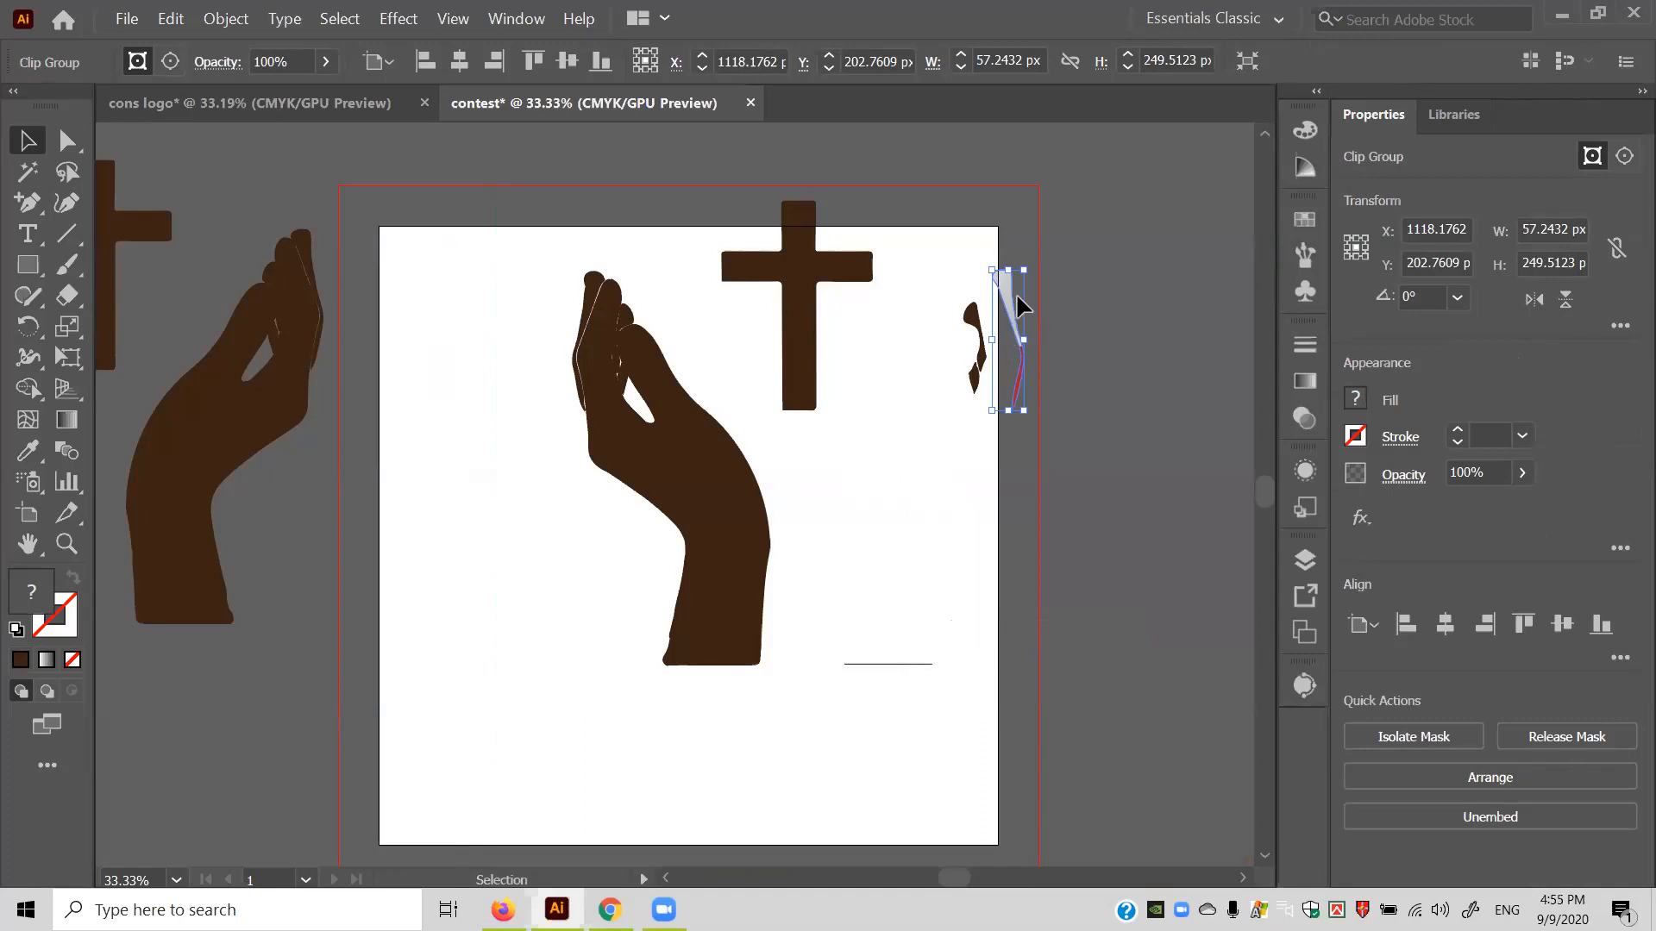
pyautogui.hotkey('ctrl', 'z')
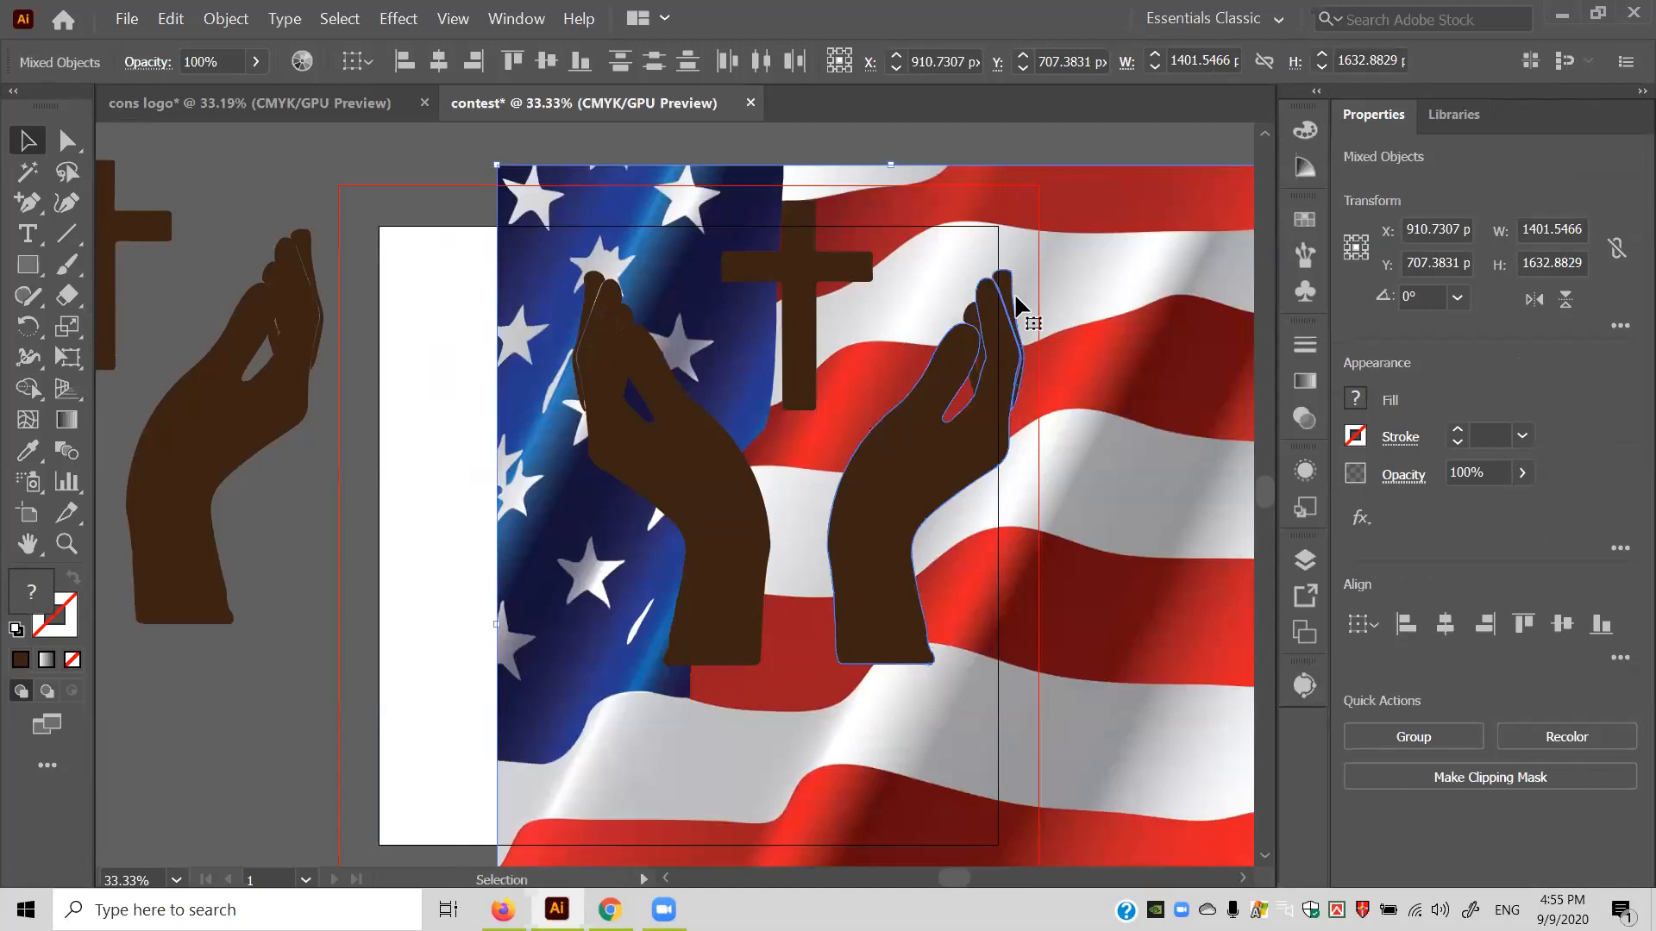
pyautogui.click(419, 247)
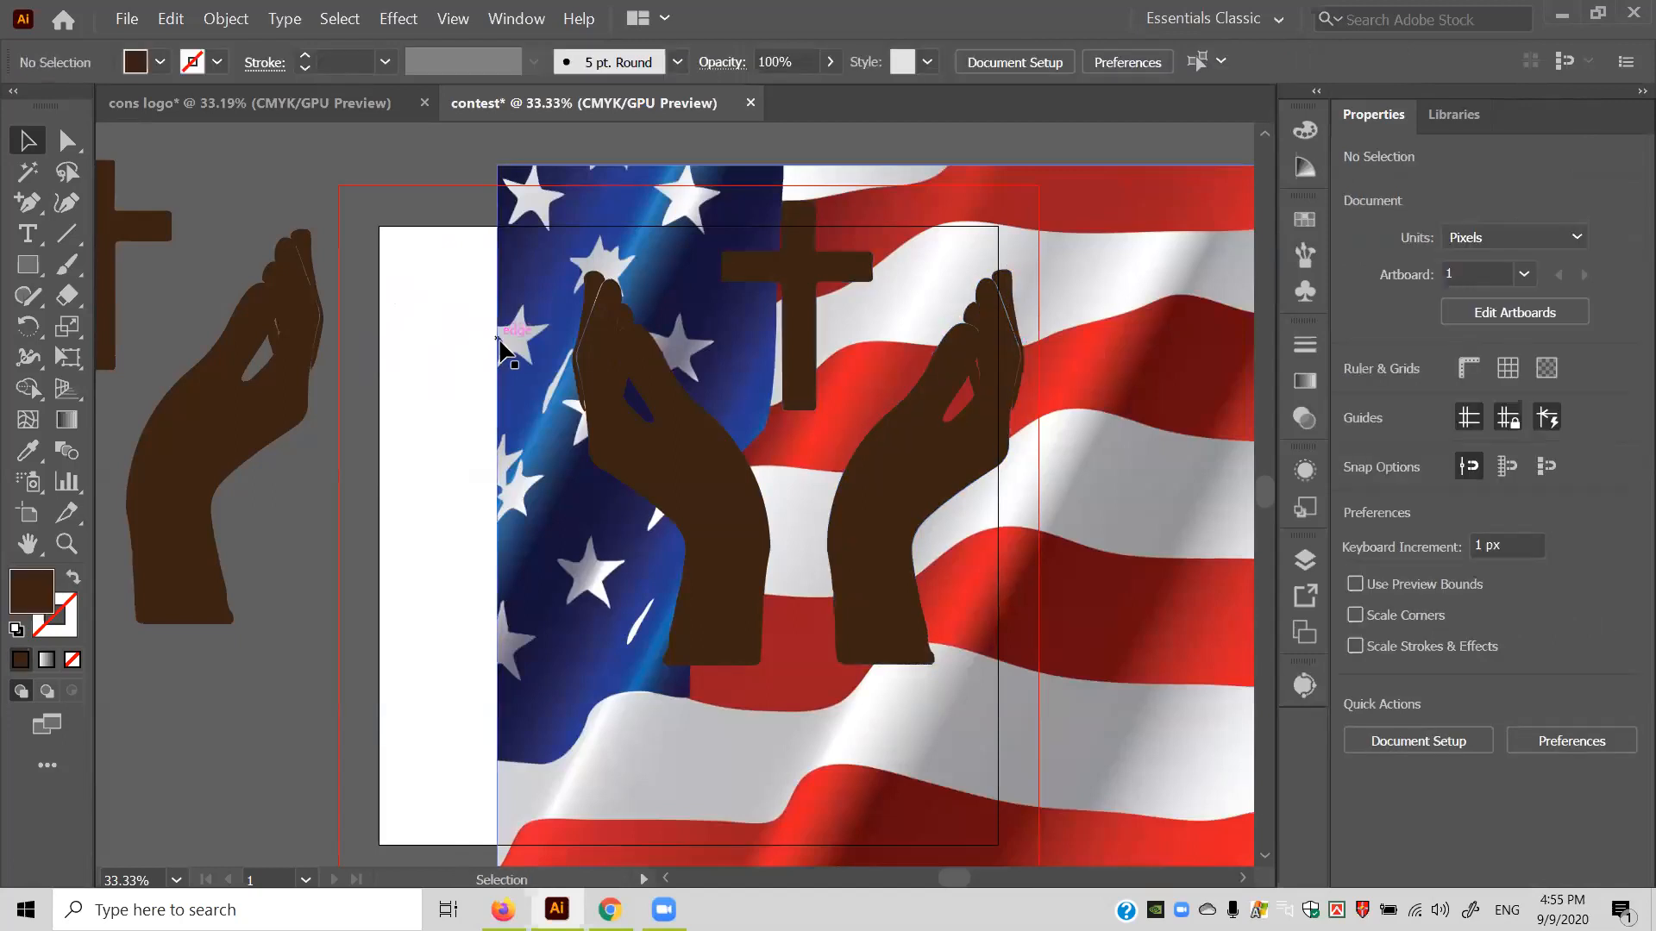
# Try to make a clipping mask from the cross alone over the flag image, and undo it.
pyautogui.click(806, 306)
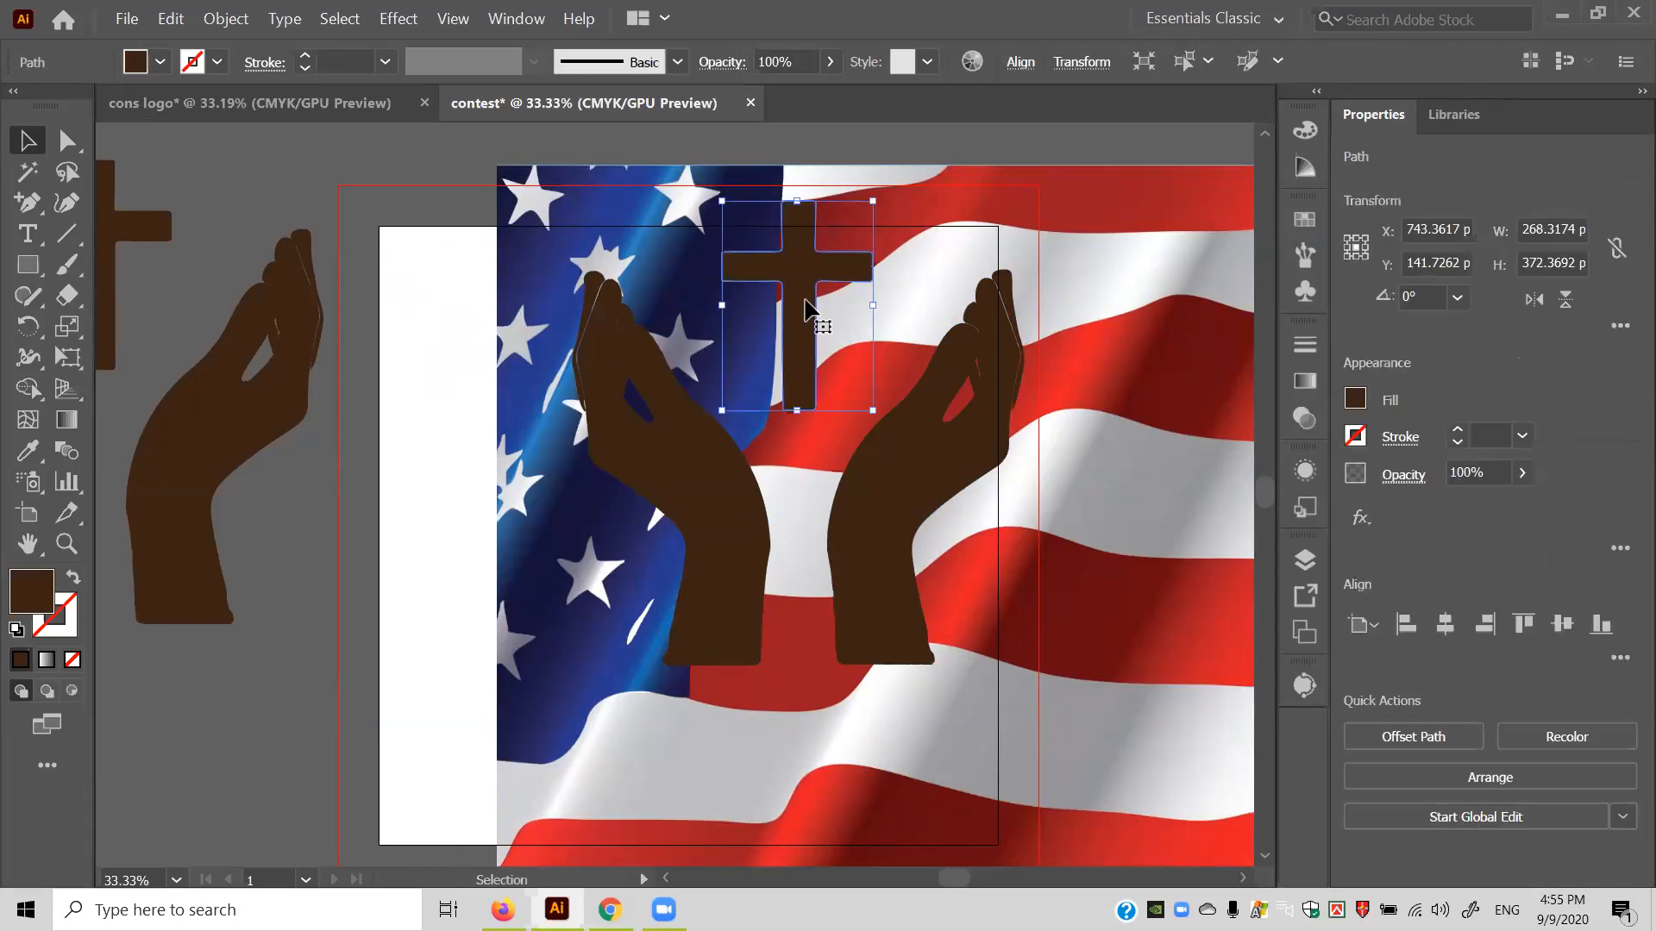
pyautogui.moveTo(733, 142); pyautogui.dragTo(809, 264)
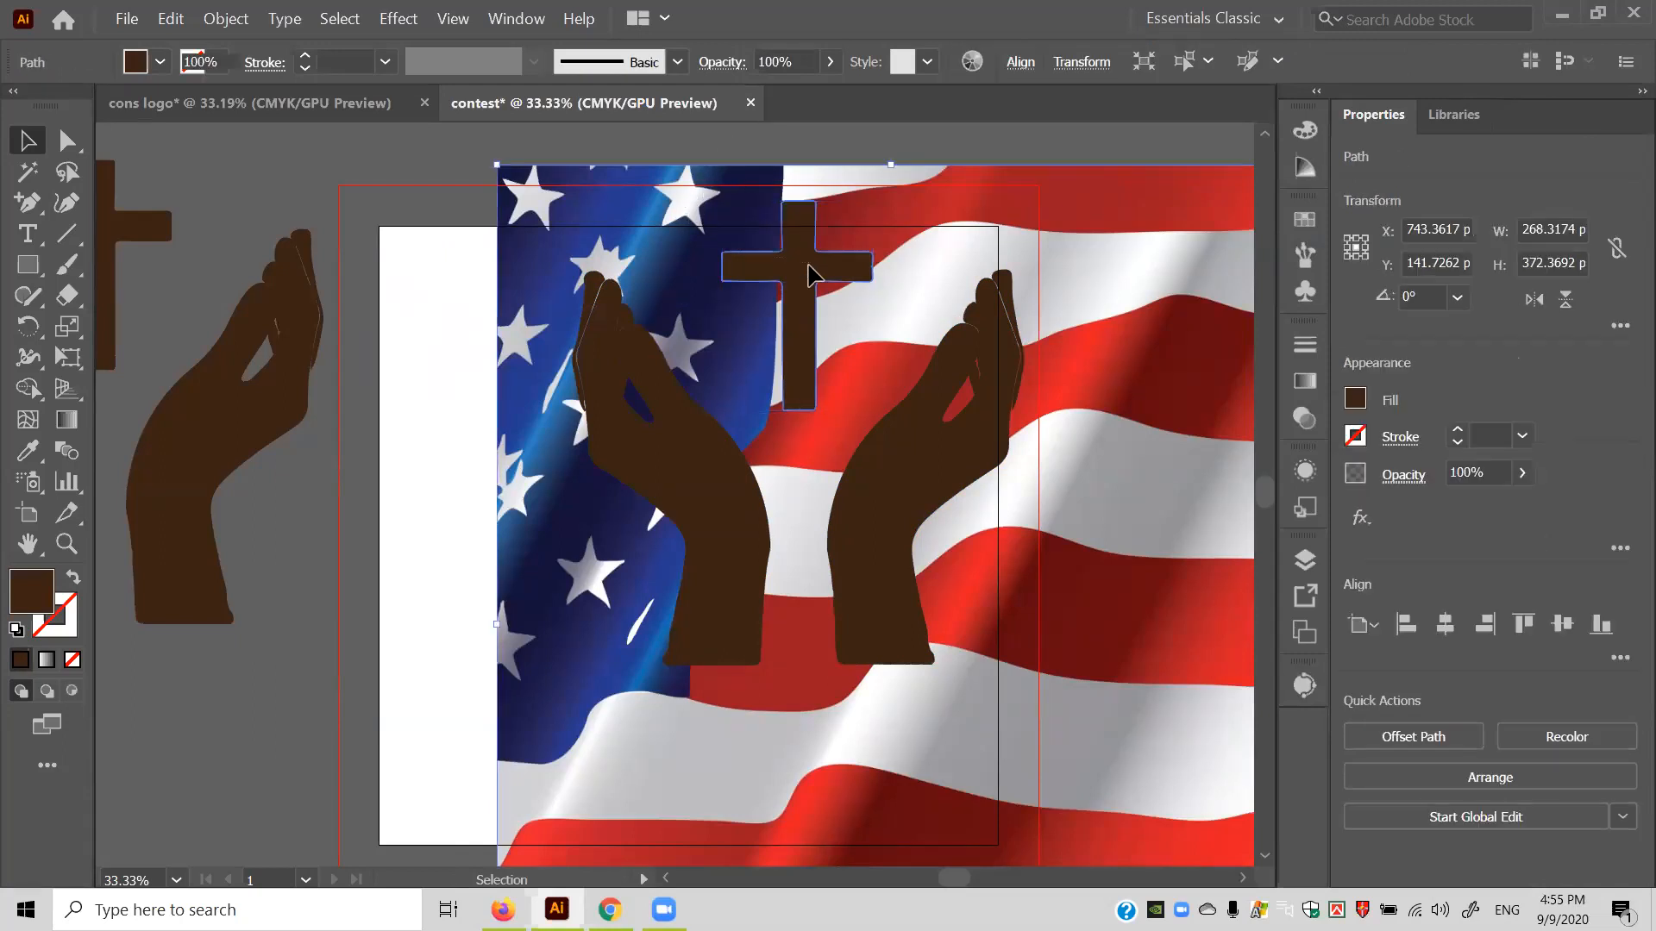
pyautogui.rightClick(808, 265)
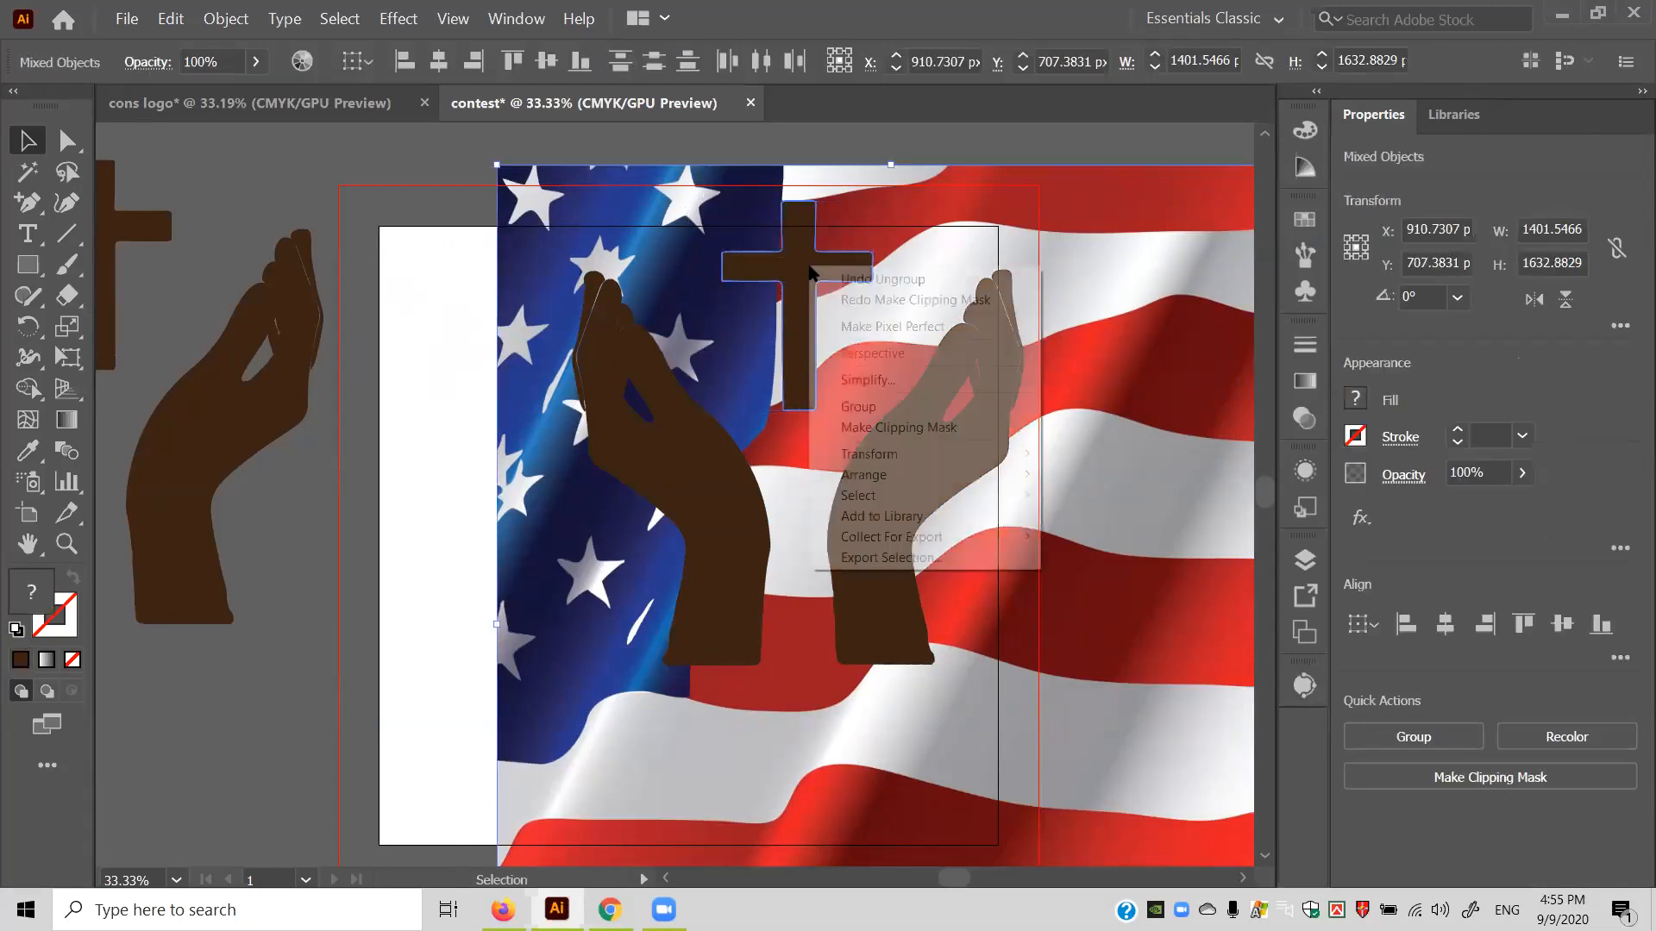
pyautogui.click(881, 428)
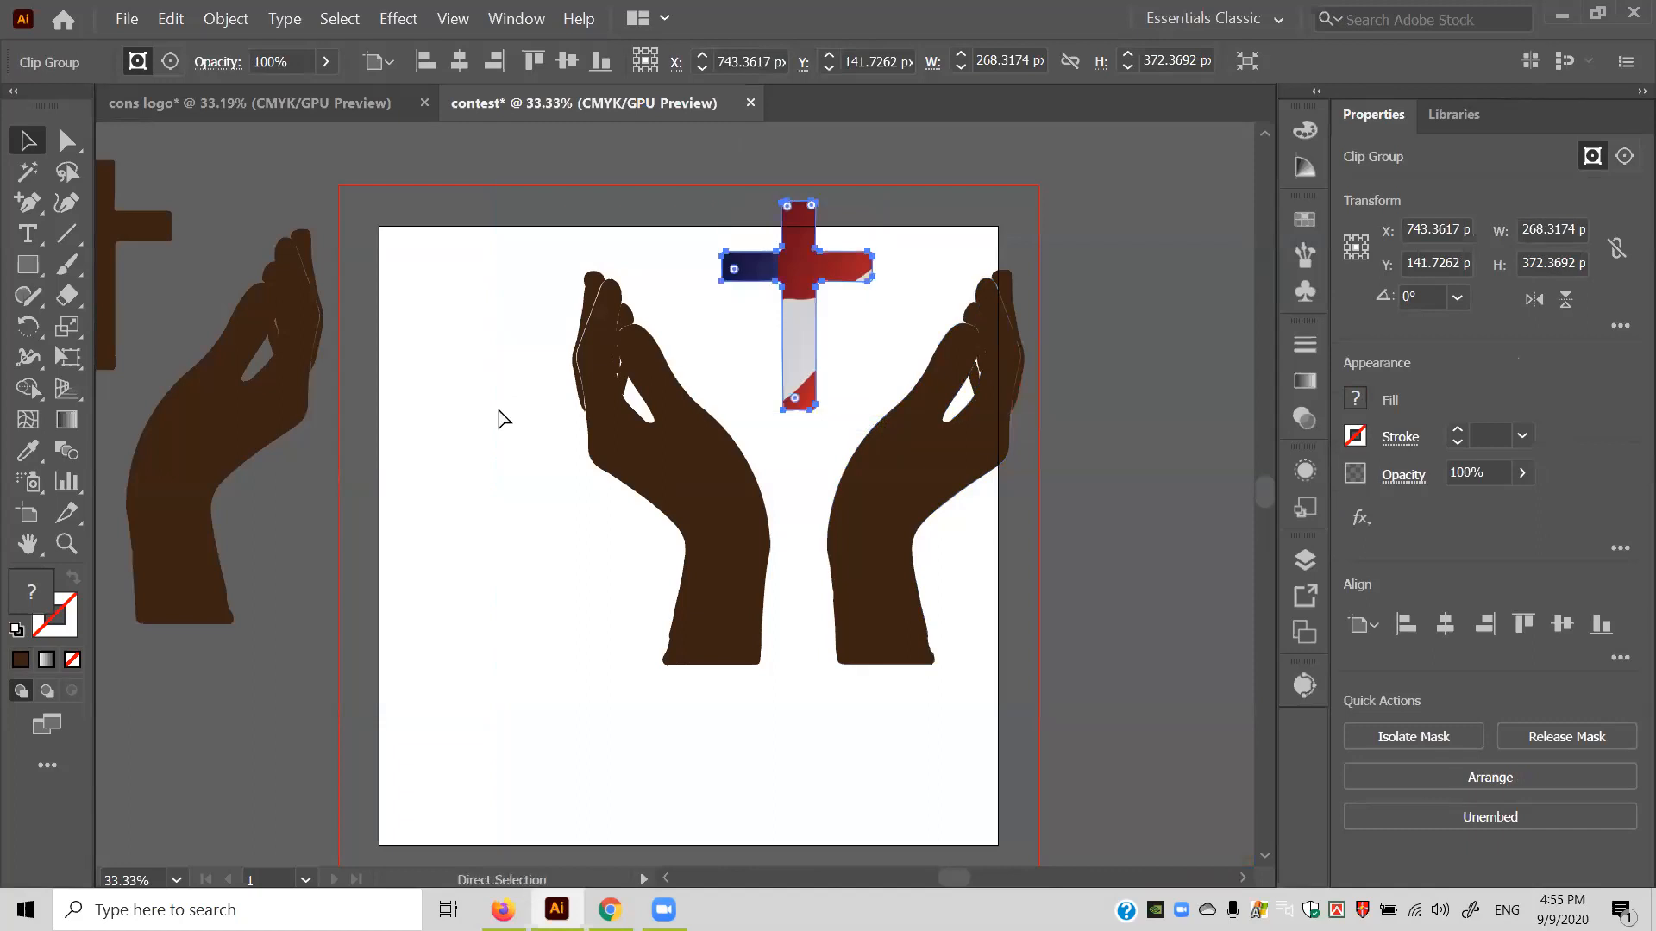
pyautogui.hotkey('ctrl', 'z')
pyautogui.click(480, 383)
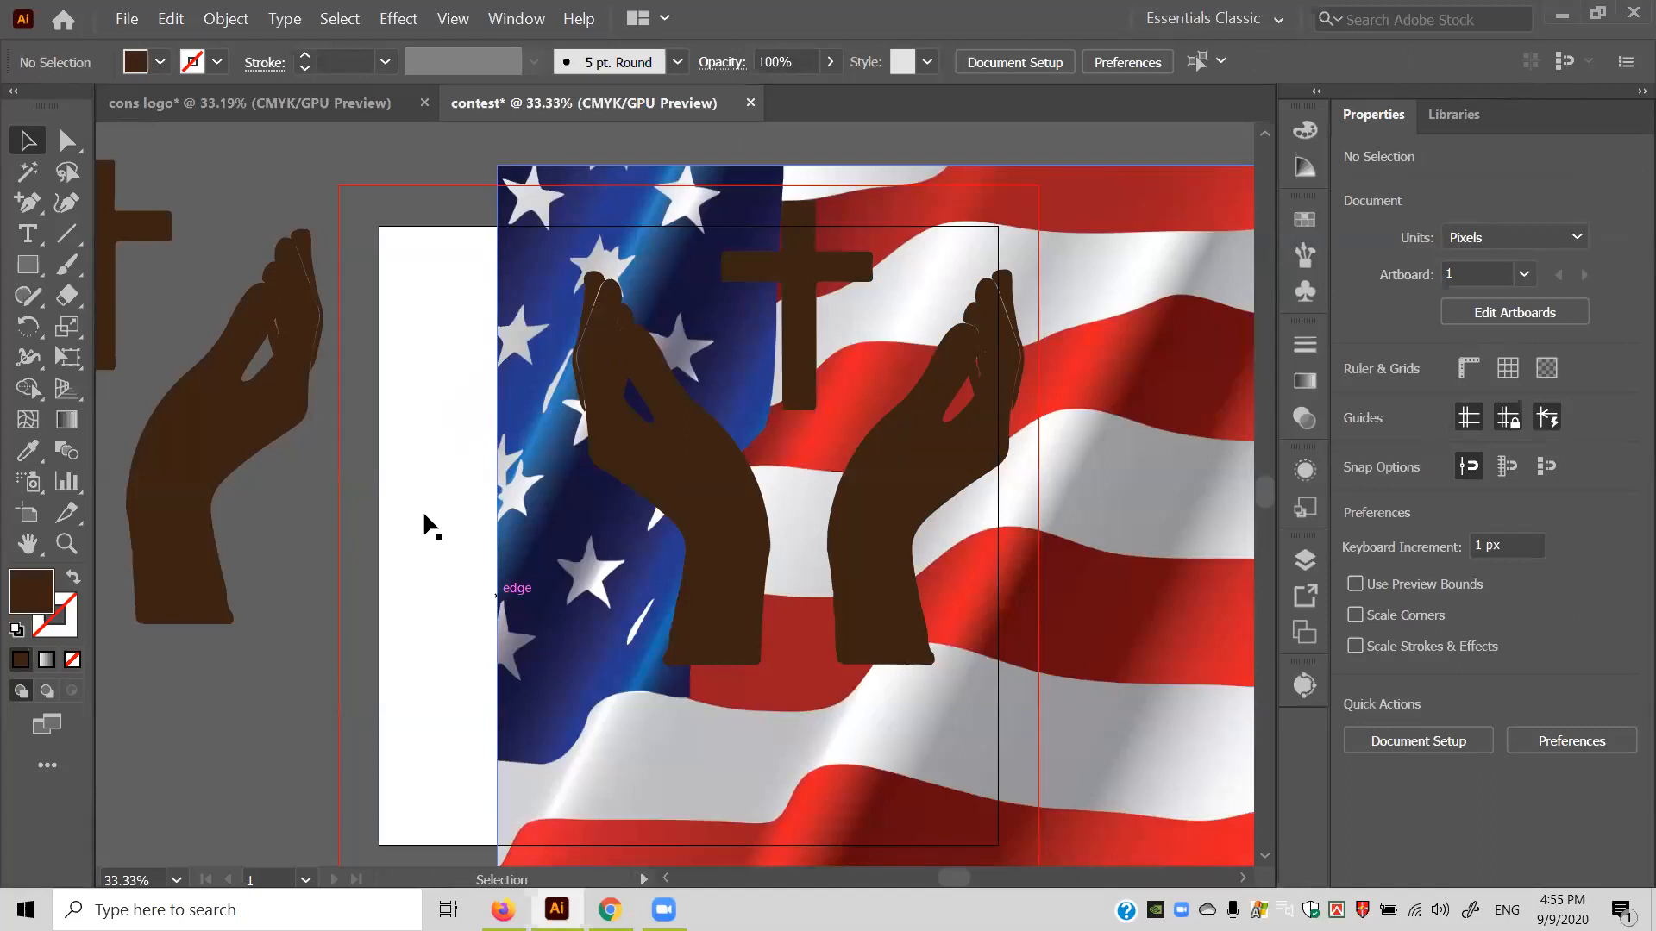
# Combine the left hand, right hand and cross over the flag into one compound path.
pyautogui.click(666, 464)
pyautogui.keyDown('shift'); pyautogui.click(888, 469); pyautogui.keyUp('shift')
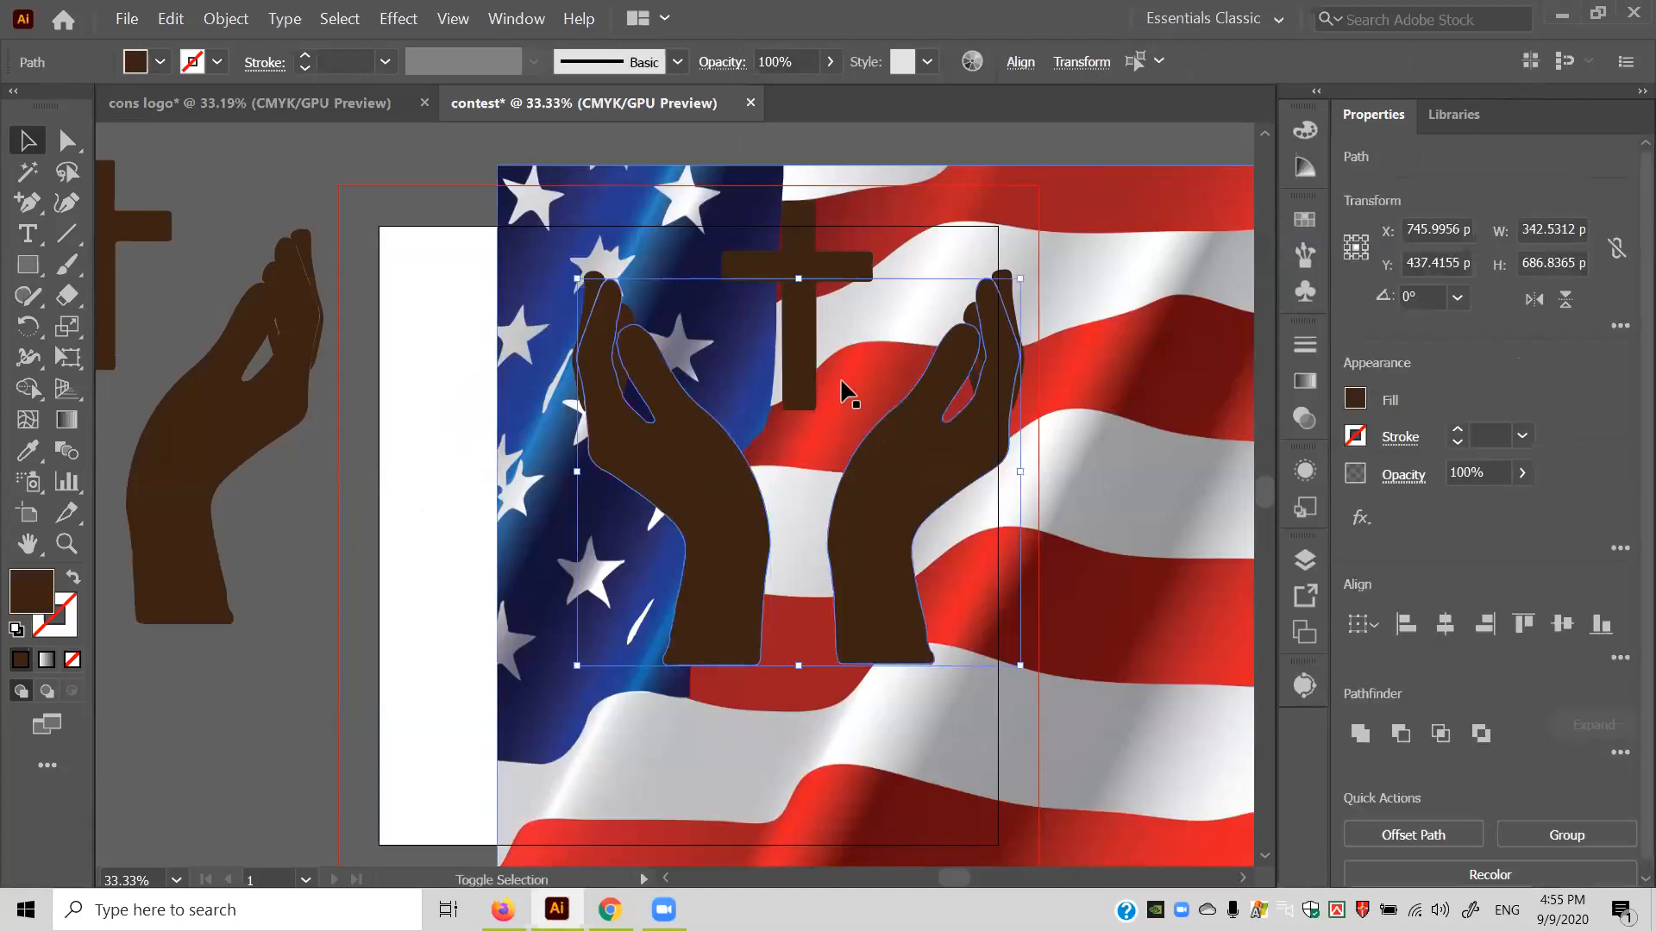
pyautogui.keyDown('shift'); pyautogui.click(806, 349); pyautogui.keyUp('shift')
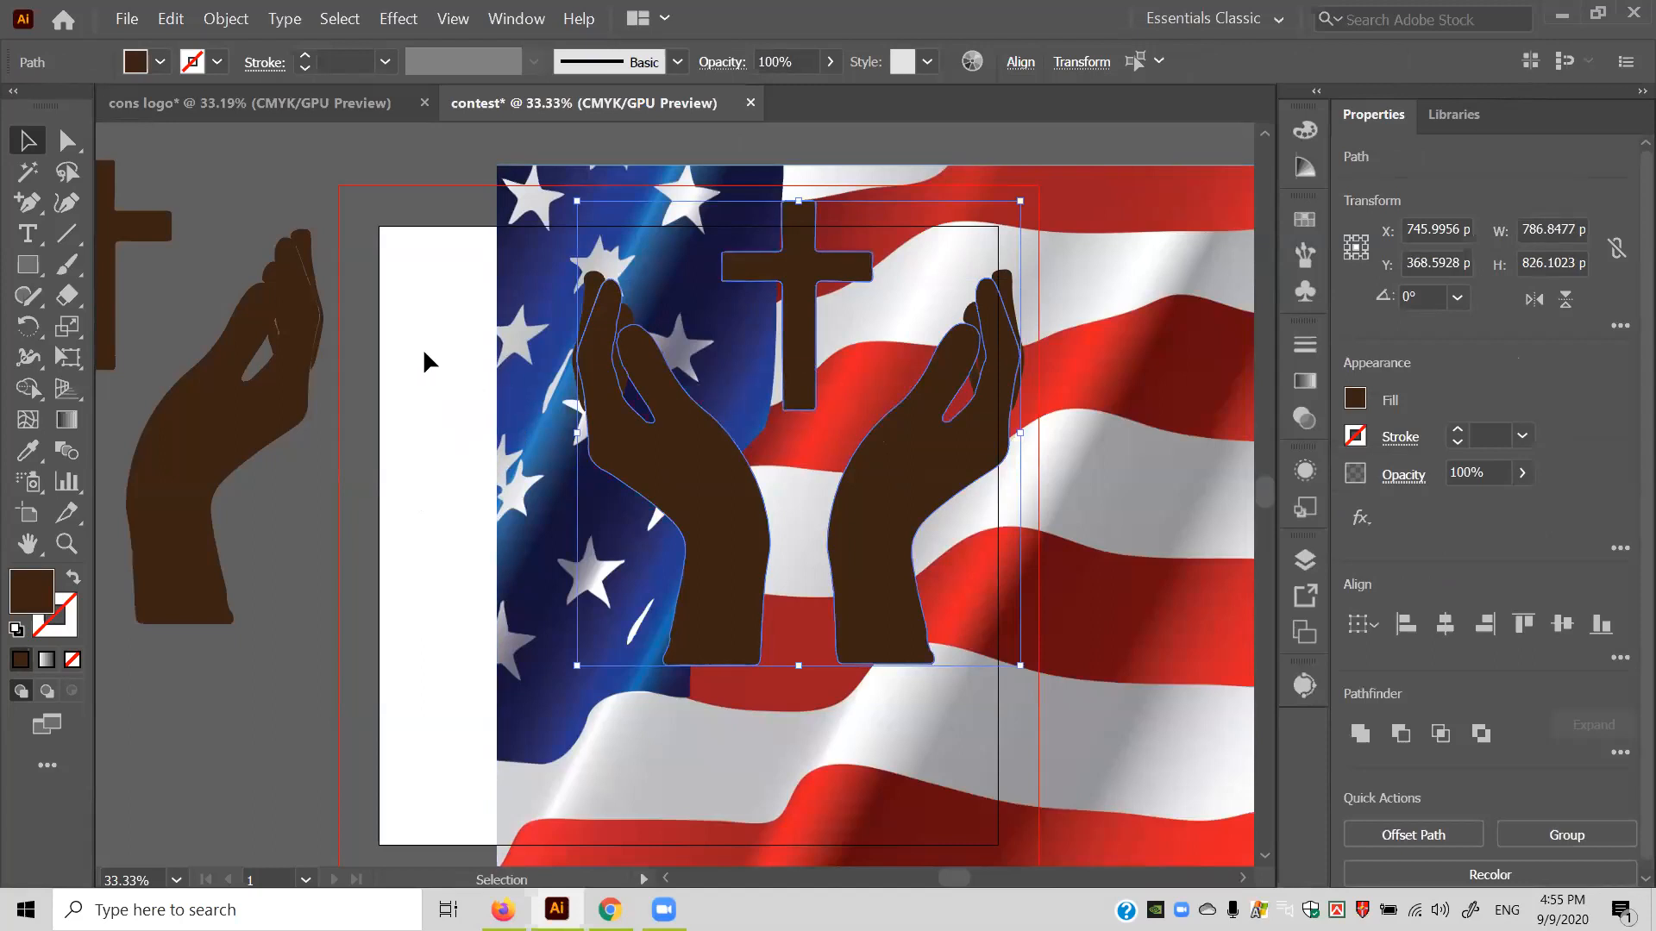
pyautogui.rightClick(683, 411)
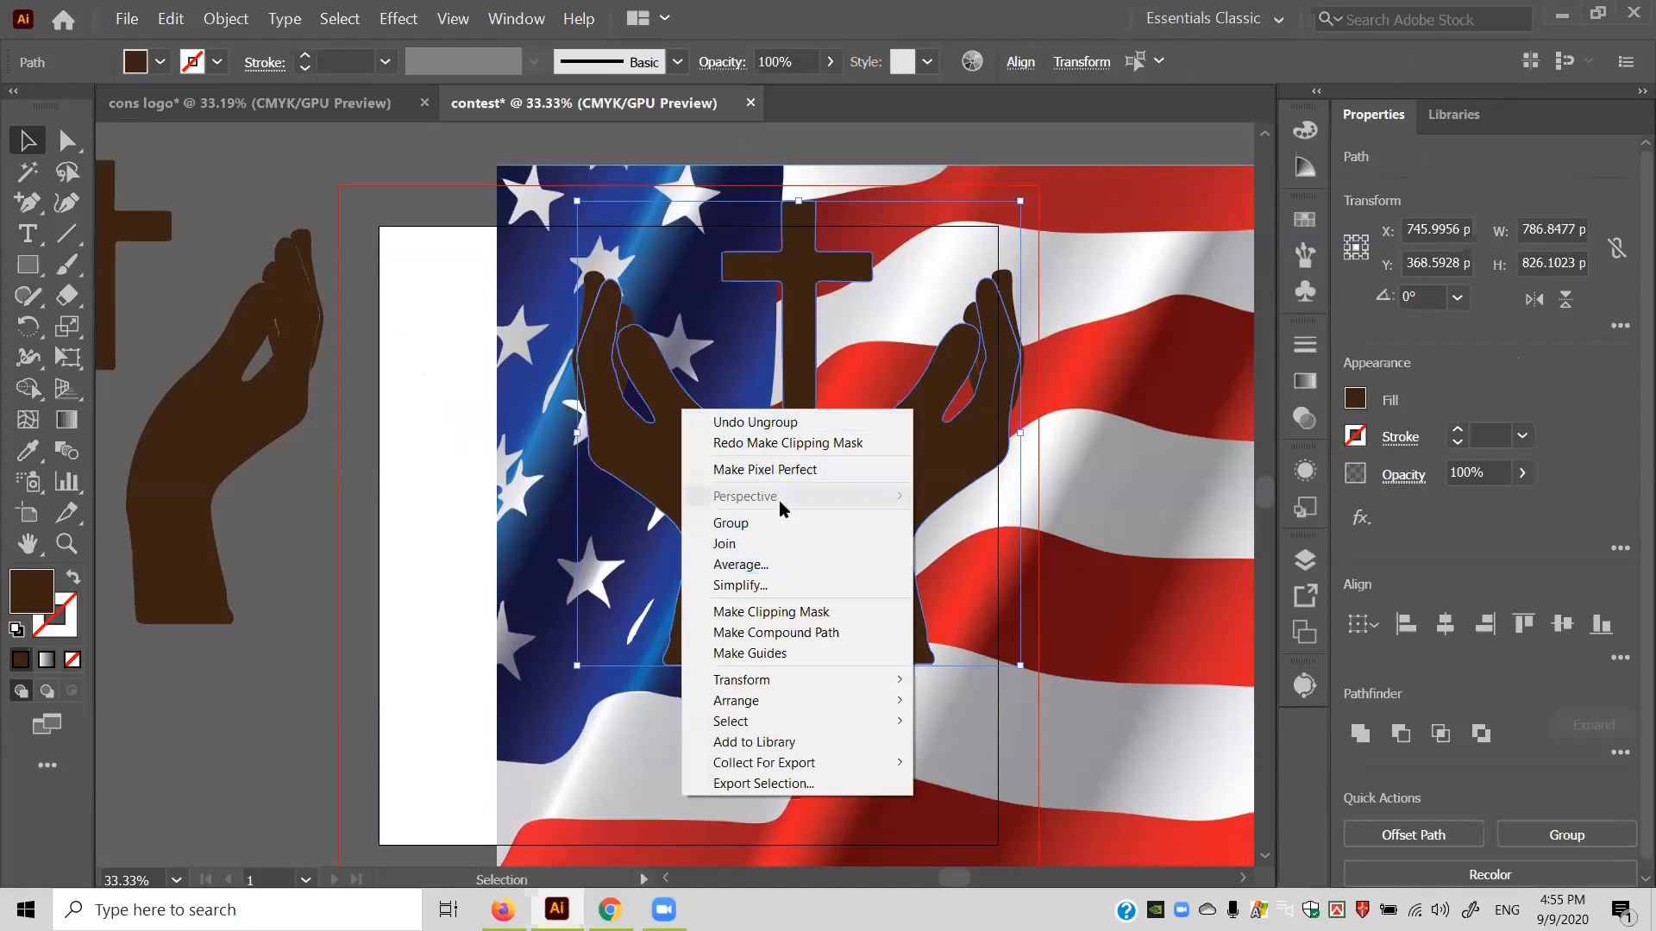
pyautogui.click(813, 638)
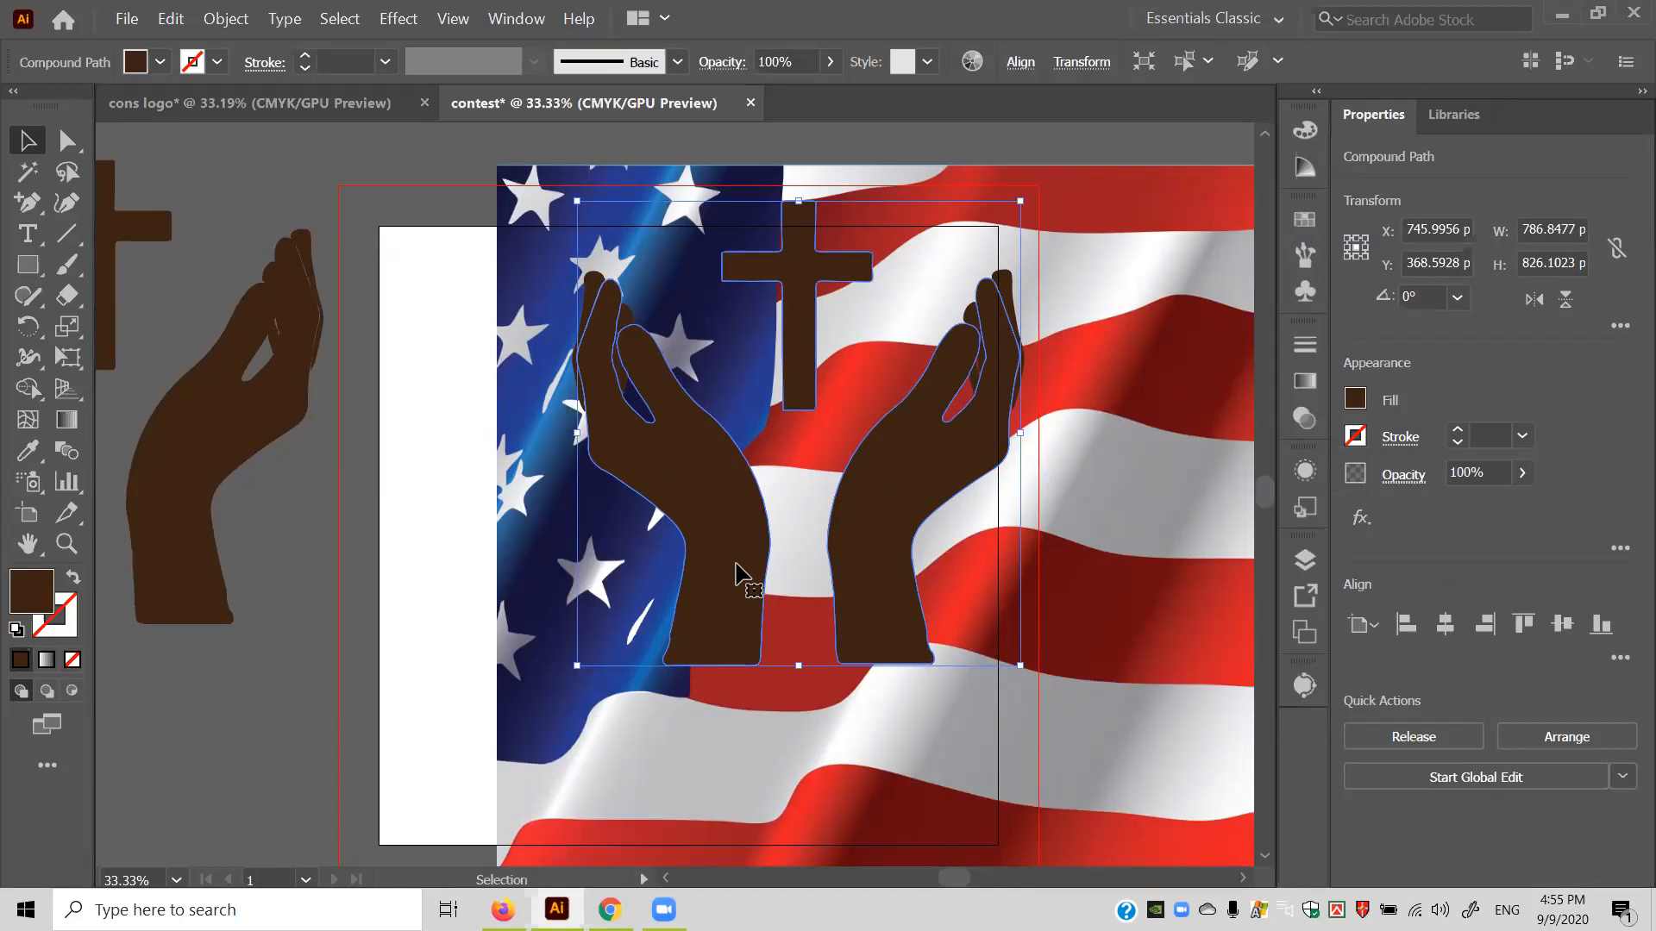
# Try to make a clipping mask from the hands-and-cross compound path over the flag image, and undo it.
pyautogui.moveTo(414, 321); pyautogui.dragTo(617, 578)
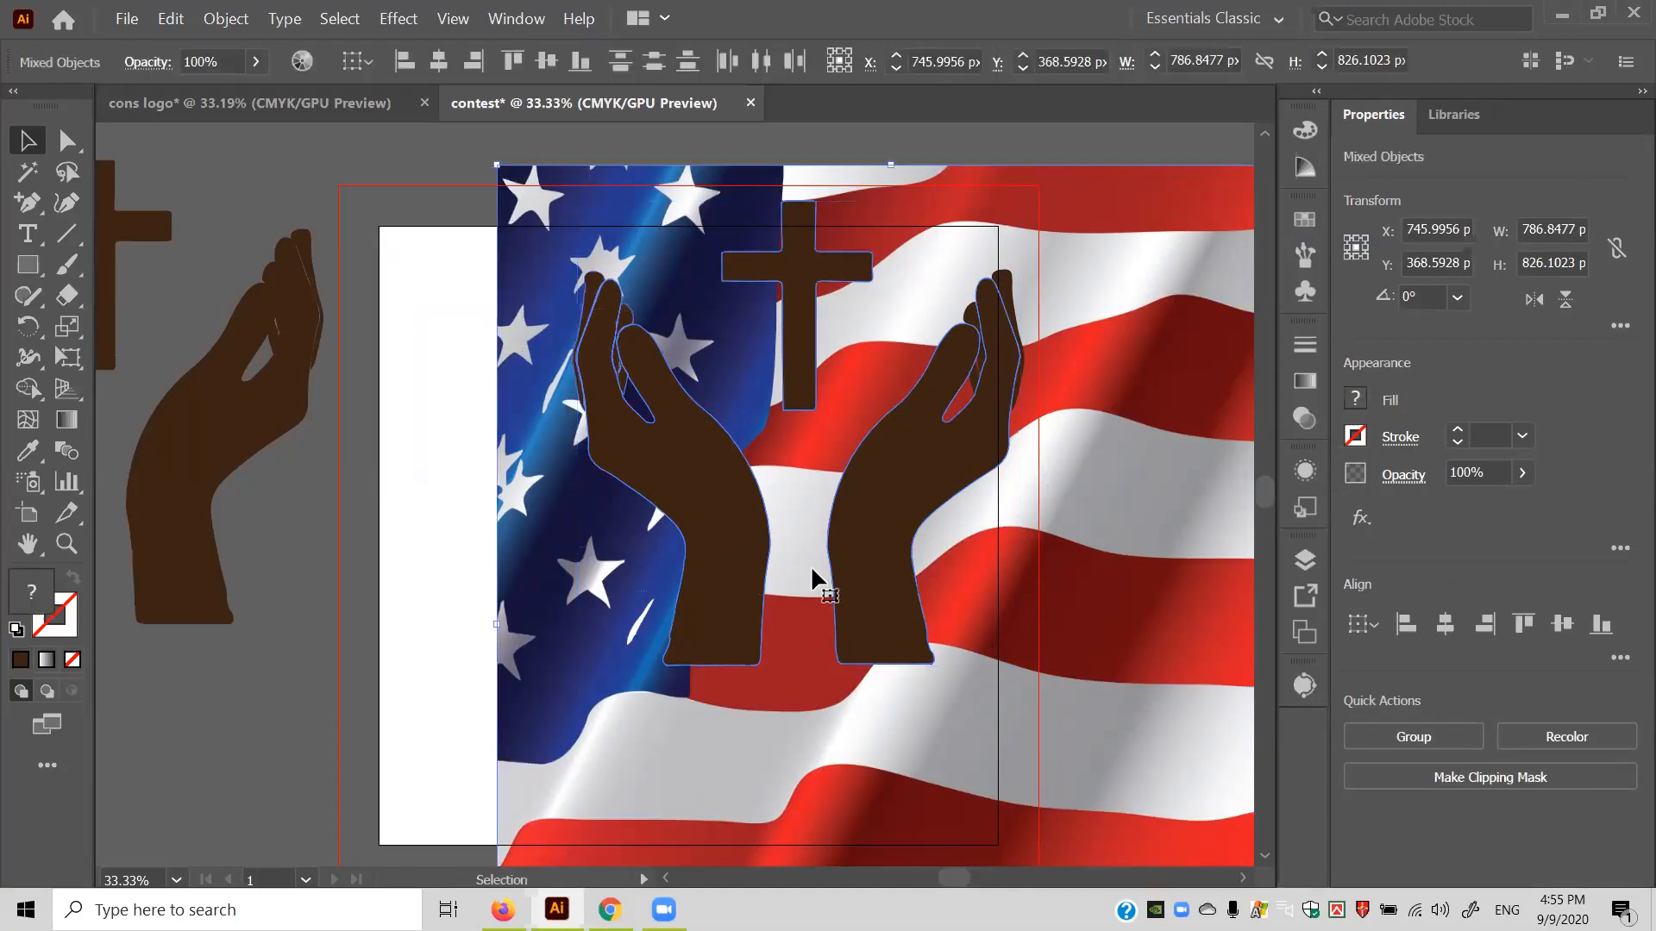
pyautogui.rightClick(759, 545)
pyautogui.click(855, 695)
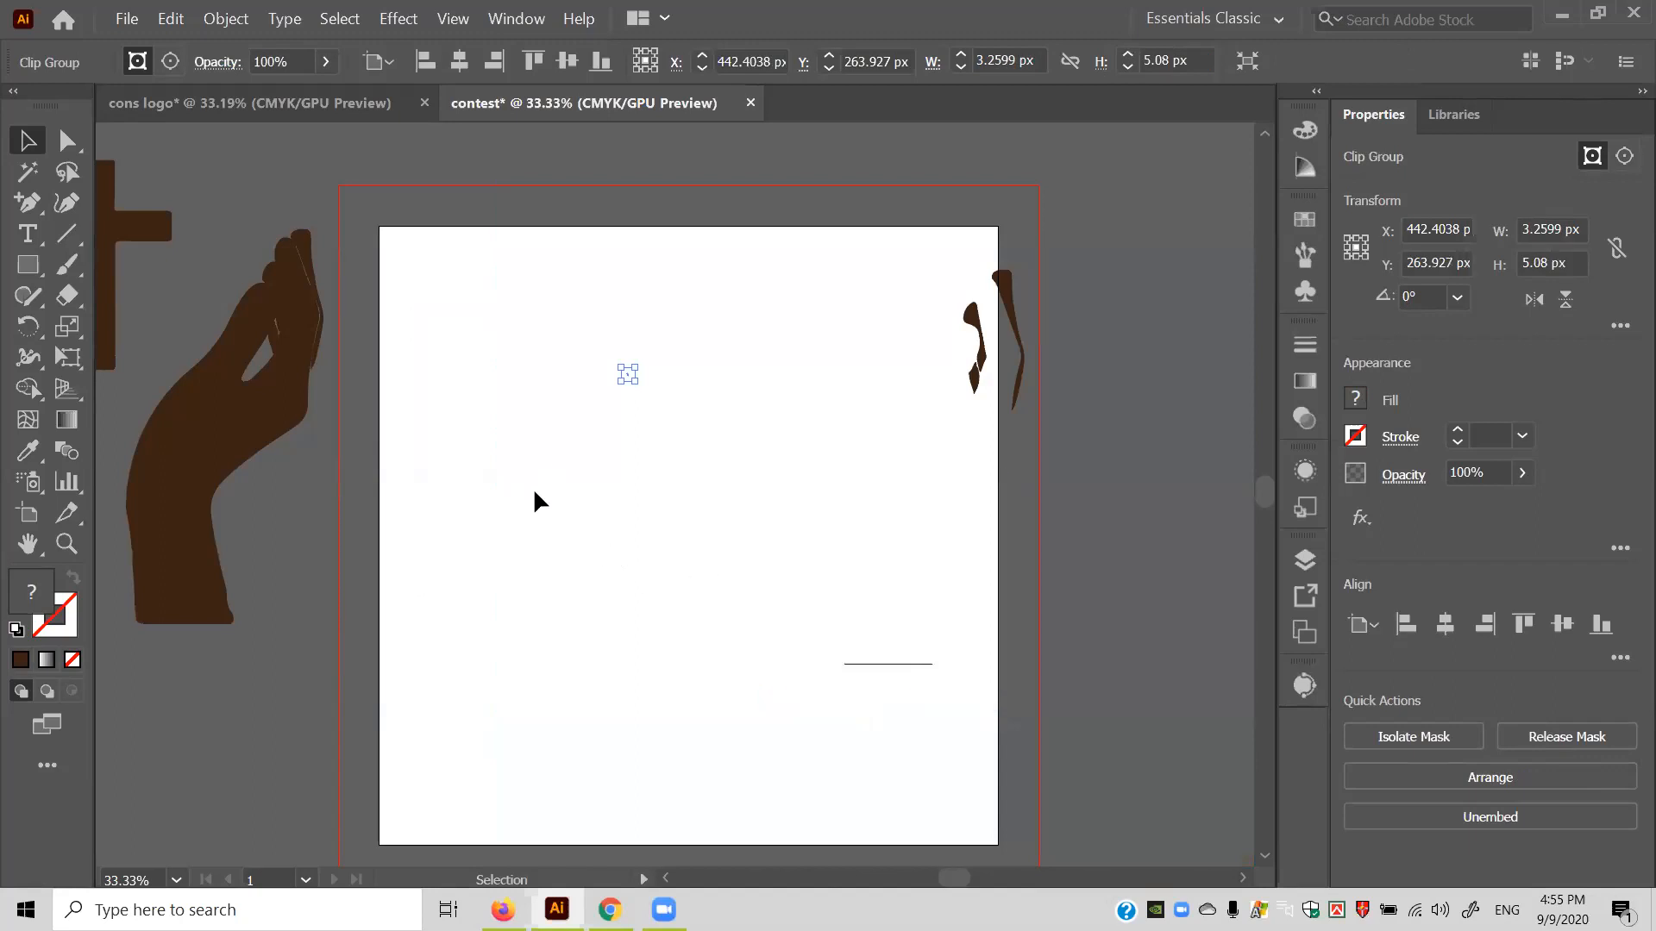
pyautogui.press('ctrl')
pyautogui.hotkey('ctrl', 'z')
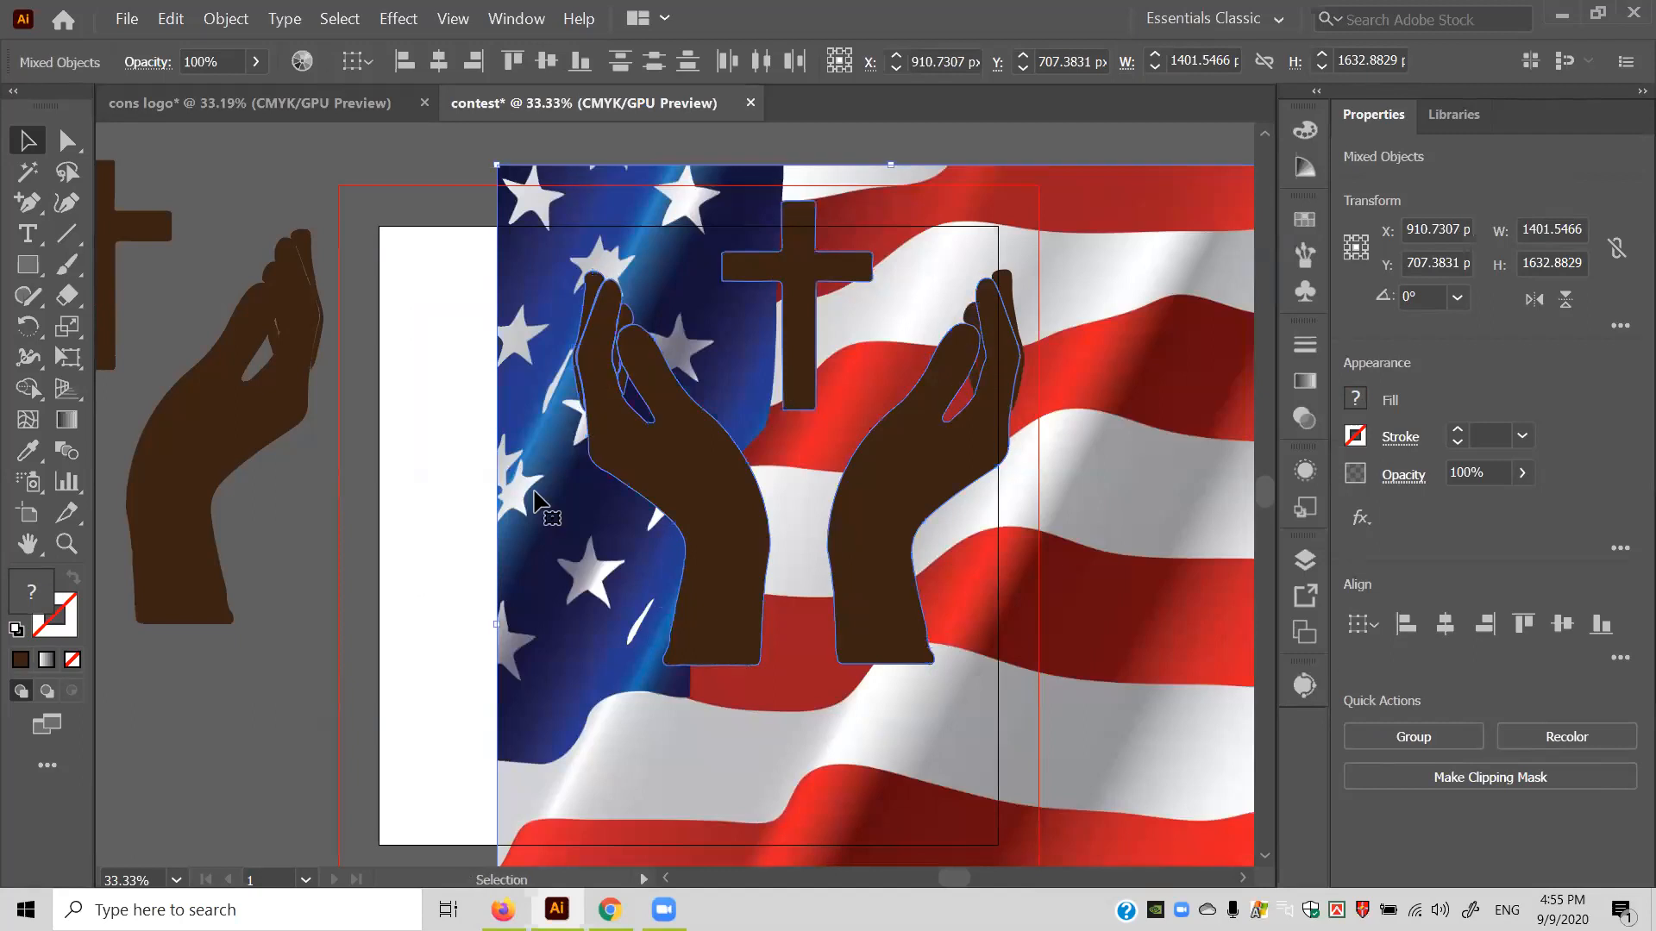
pyautogui.click(468, 454)
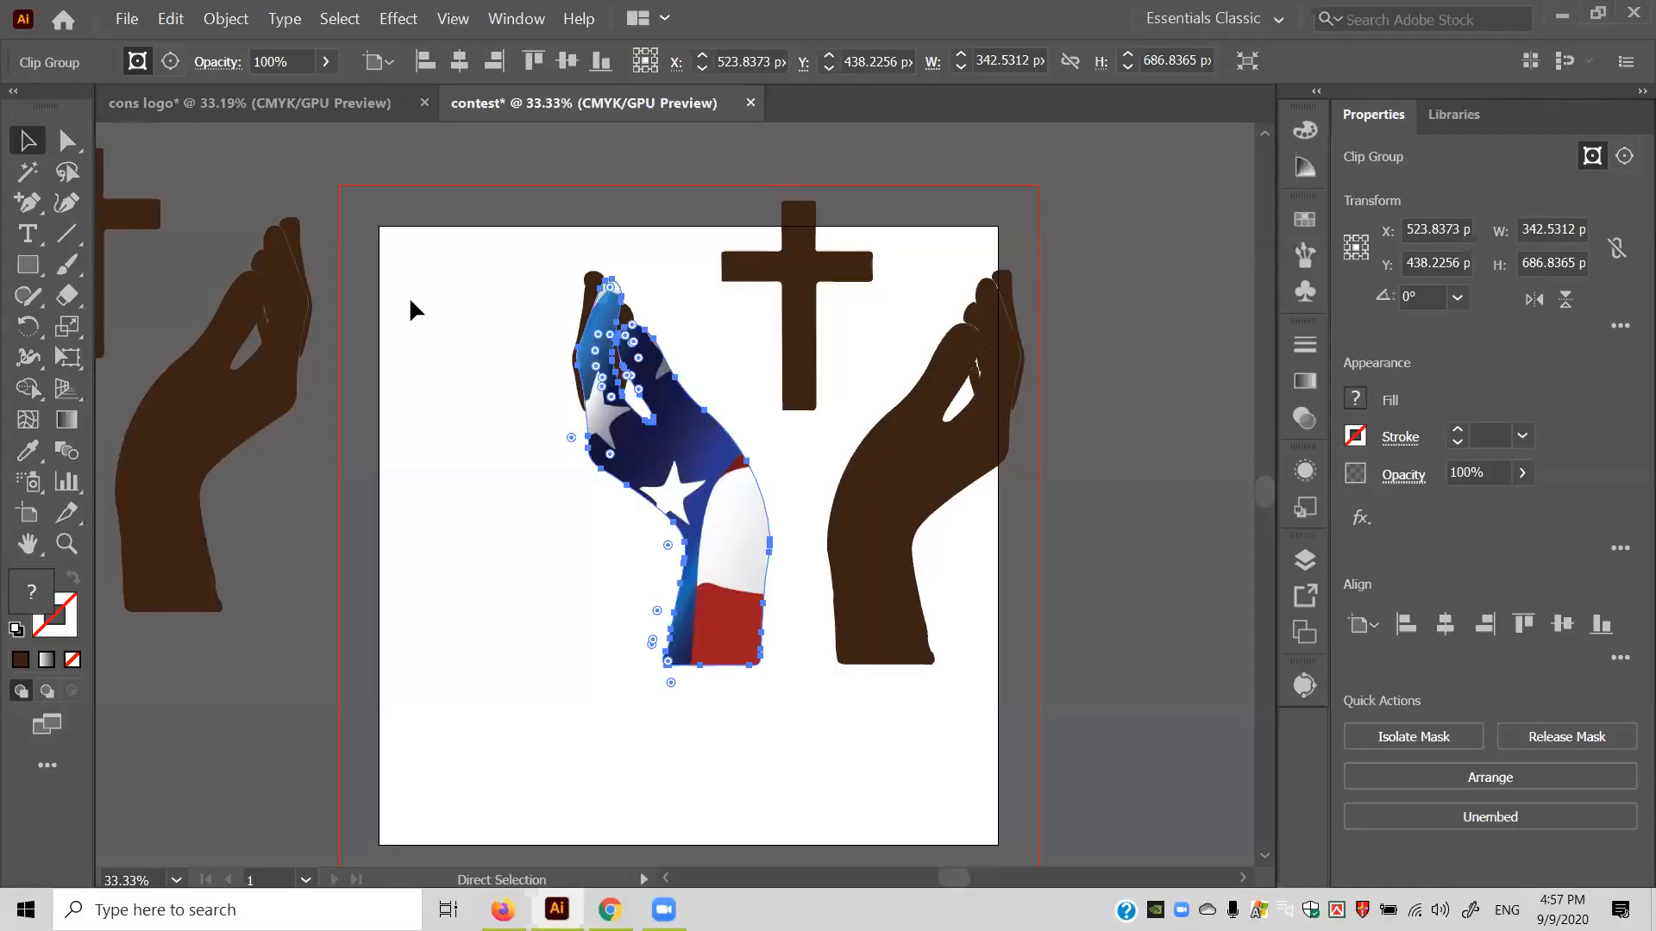
# Undo the left hand's clipping mask over the flag image and clear the selection.
pyautogui.hotkey('ctrl', 'alt', '7')
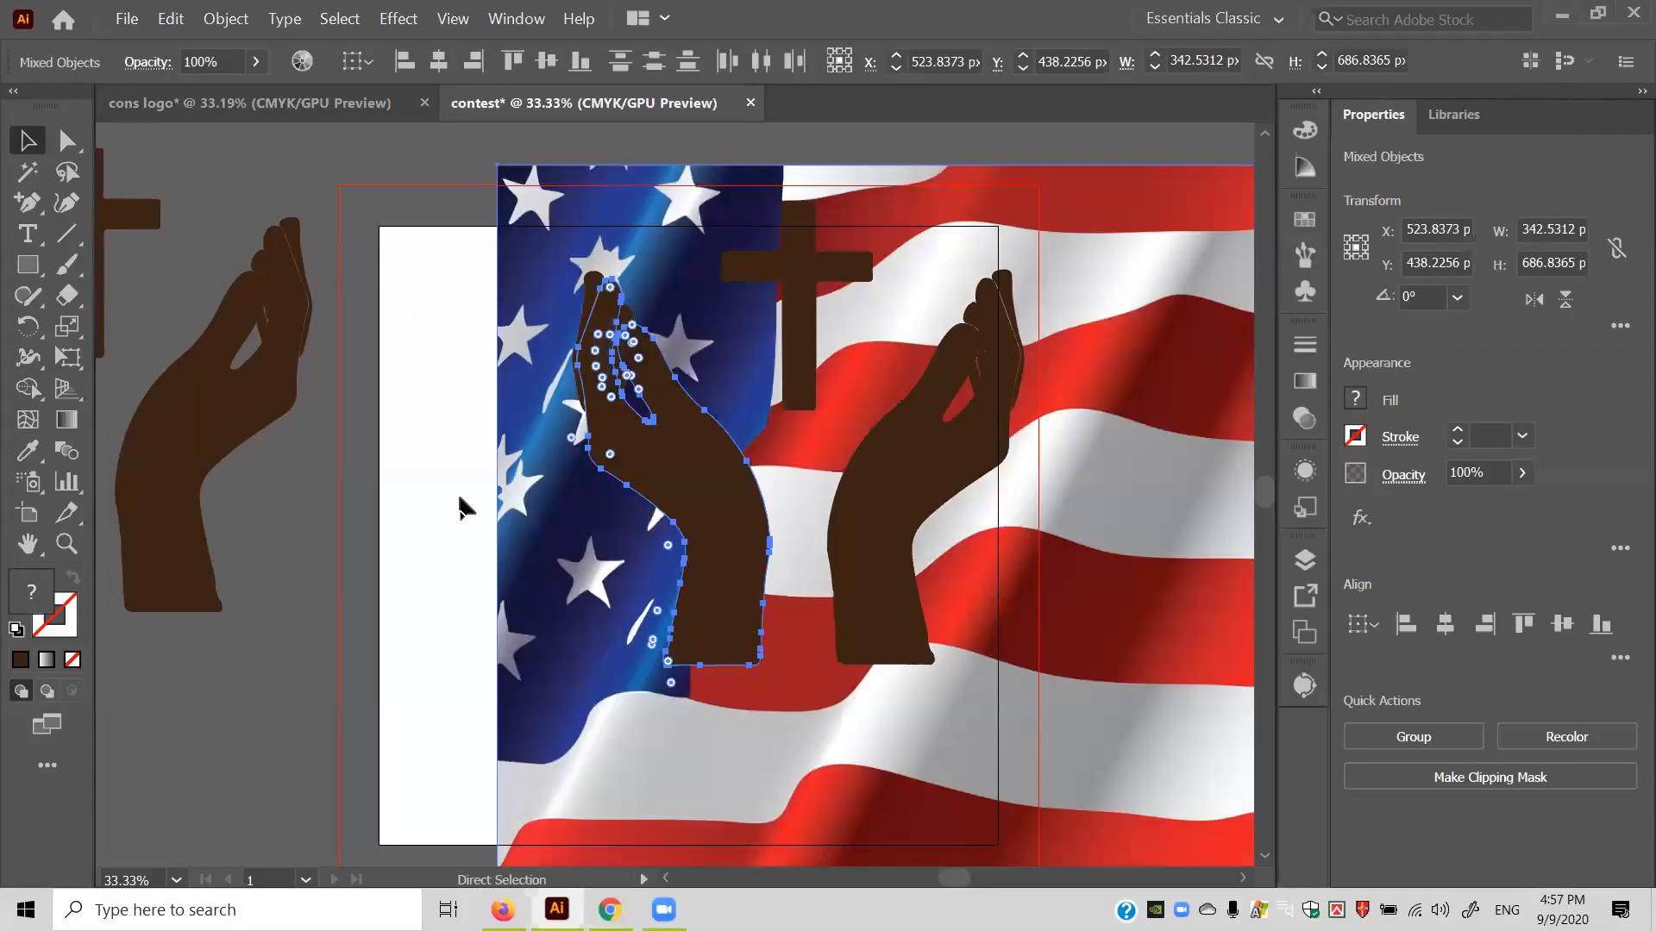
pyautogui.click(448, 464)
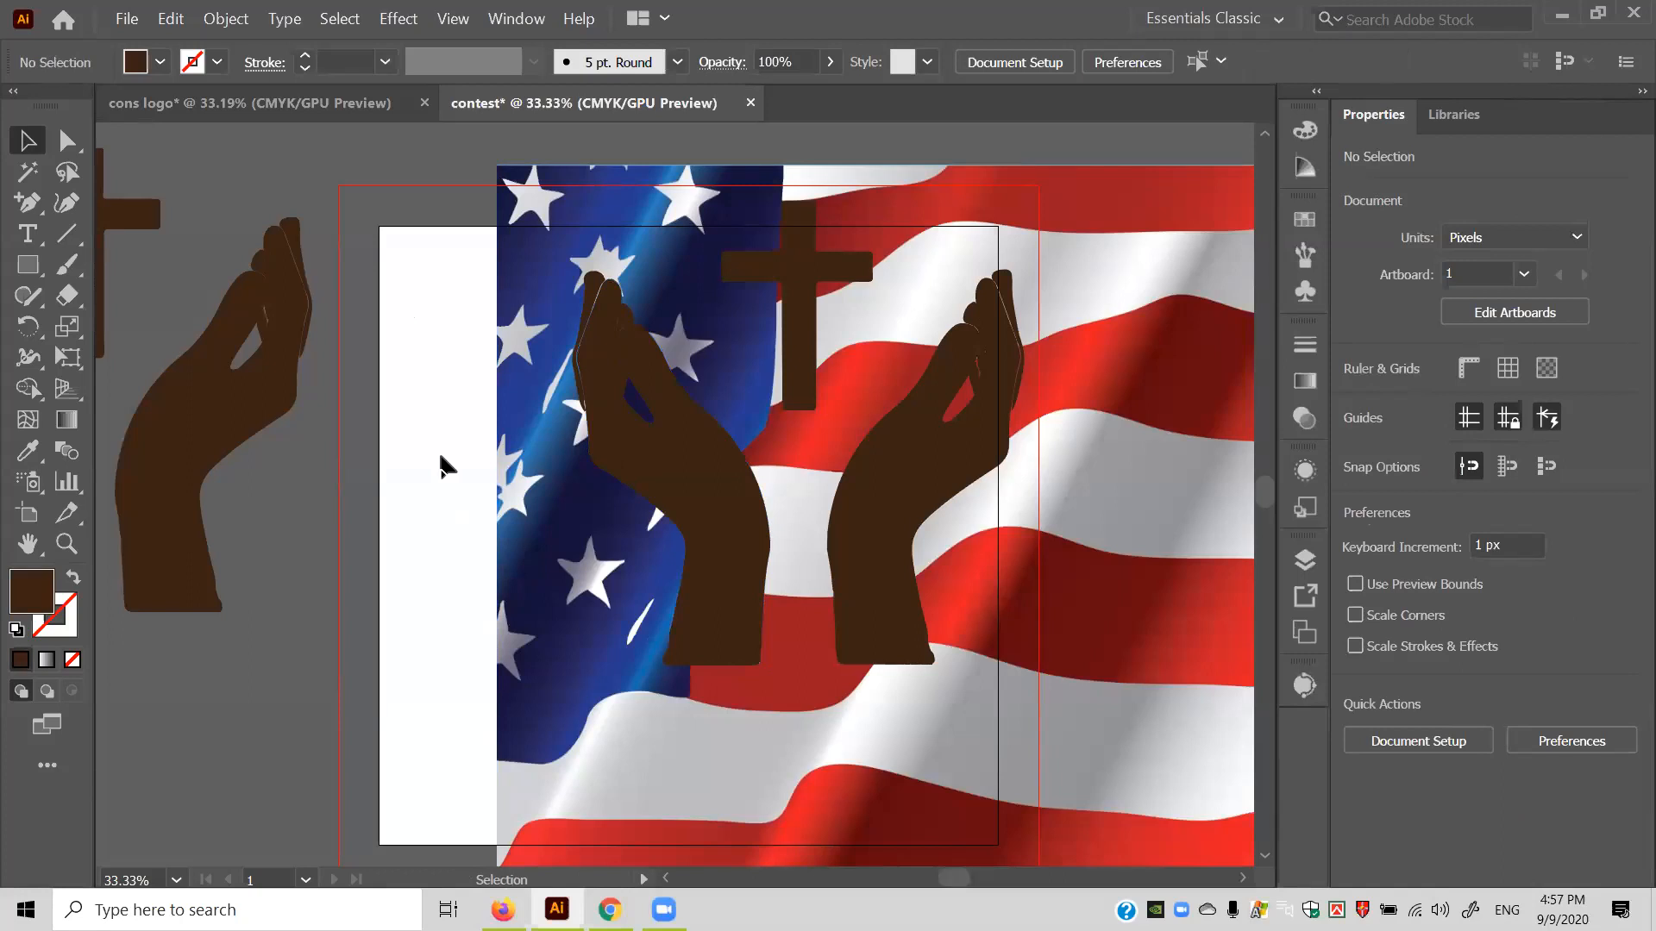
pyautogui.moveTo(538, 589); pyautogui.dragTo(680, 779)
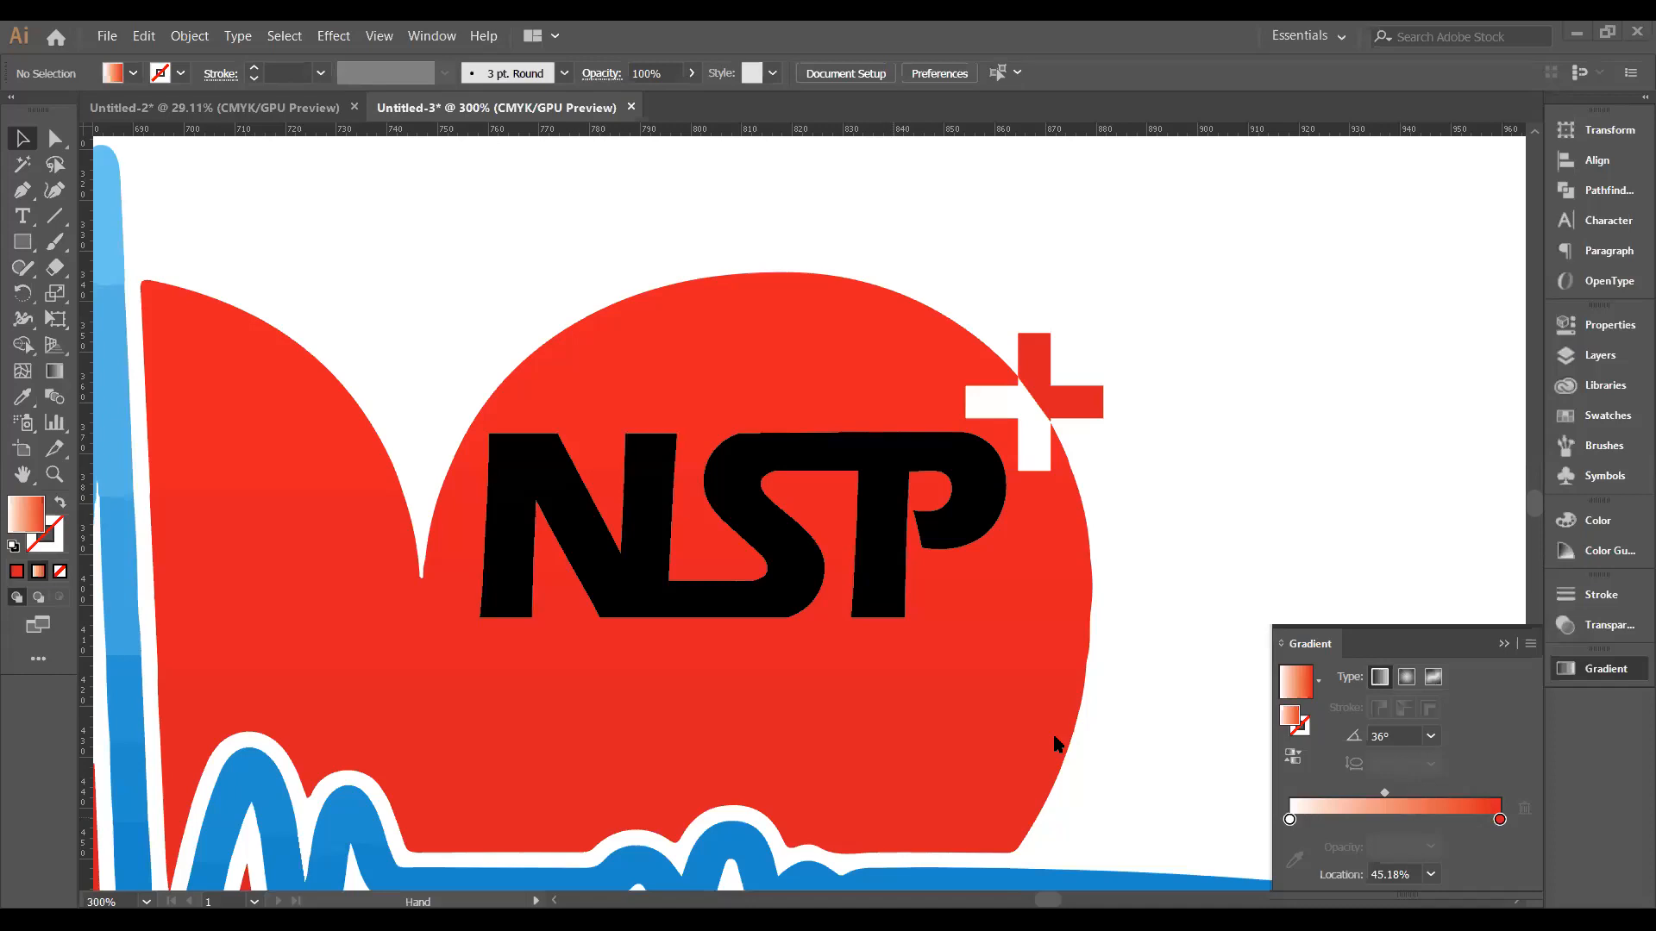
# Move the black NSP+ group up beside the separate NSP lettering and plus sign near the artboard's upper edge.
pyautogui.scroll(-5, 810, 813)
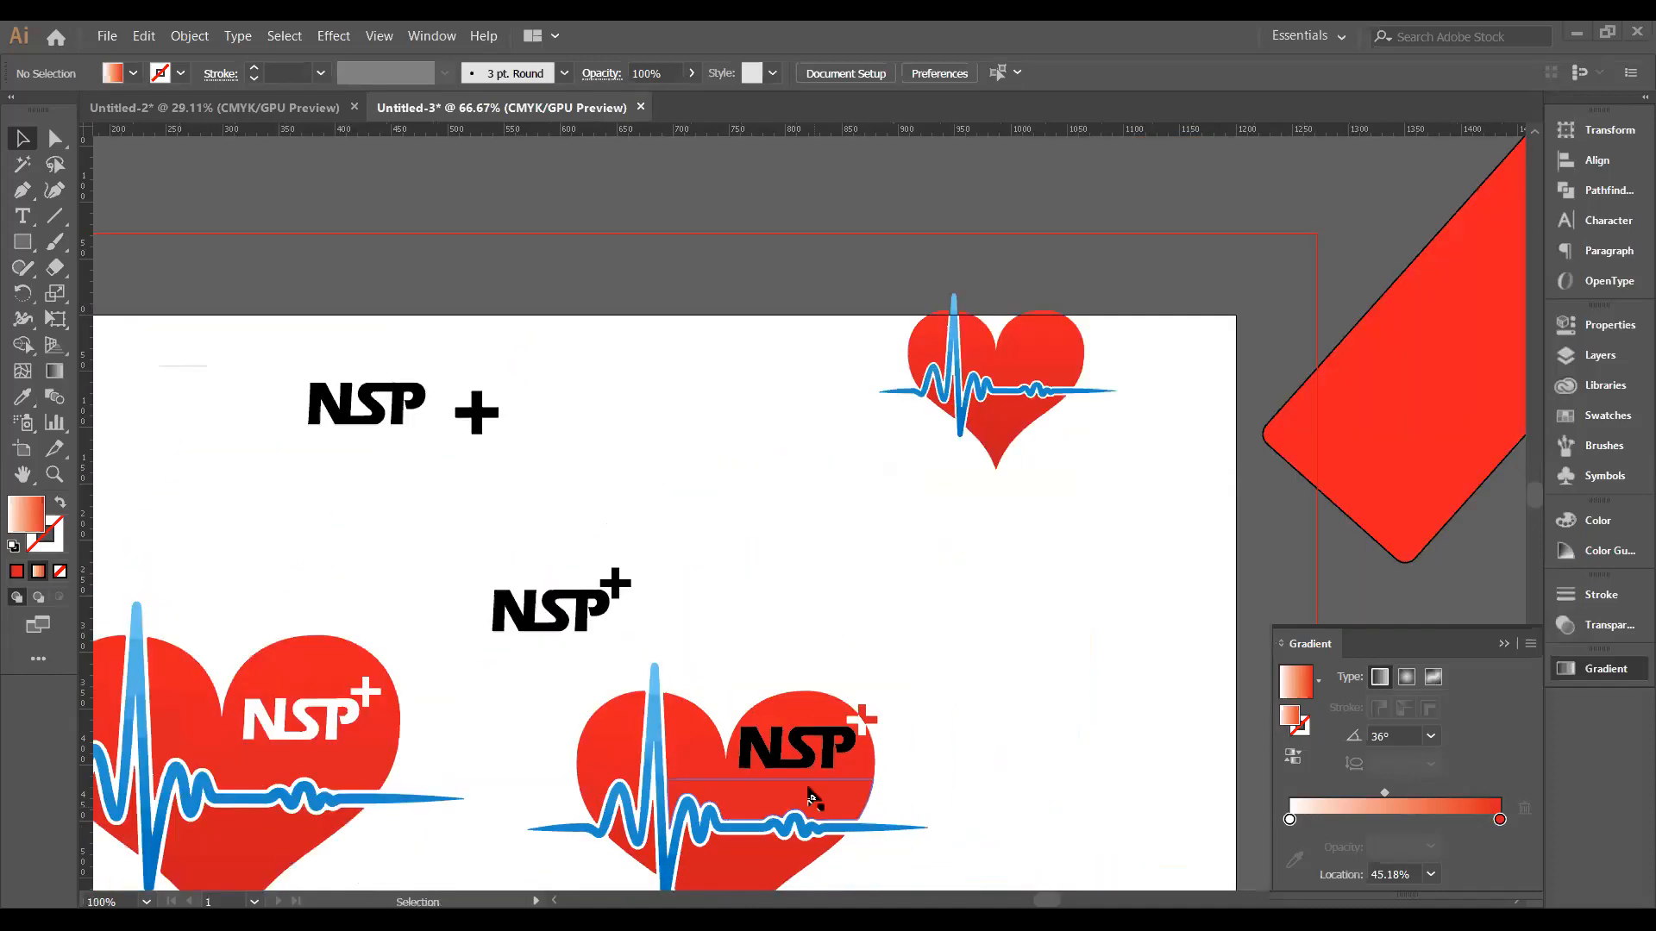
pyautogui.scroll(-2, 732, 736)
pyautogui.scroll(-1, 708, 530)
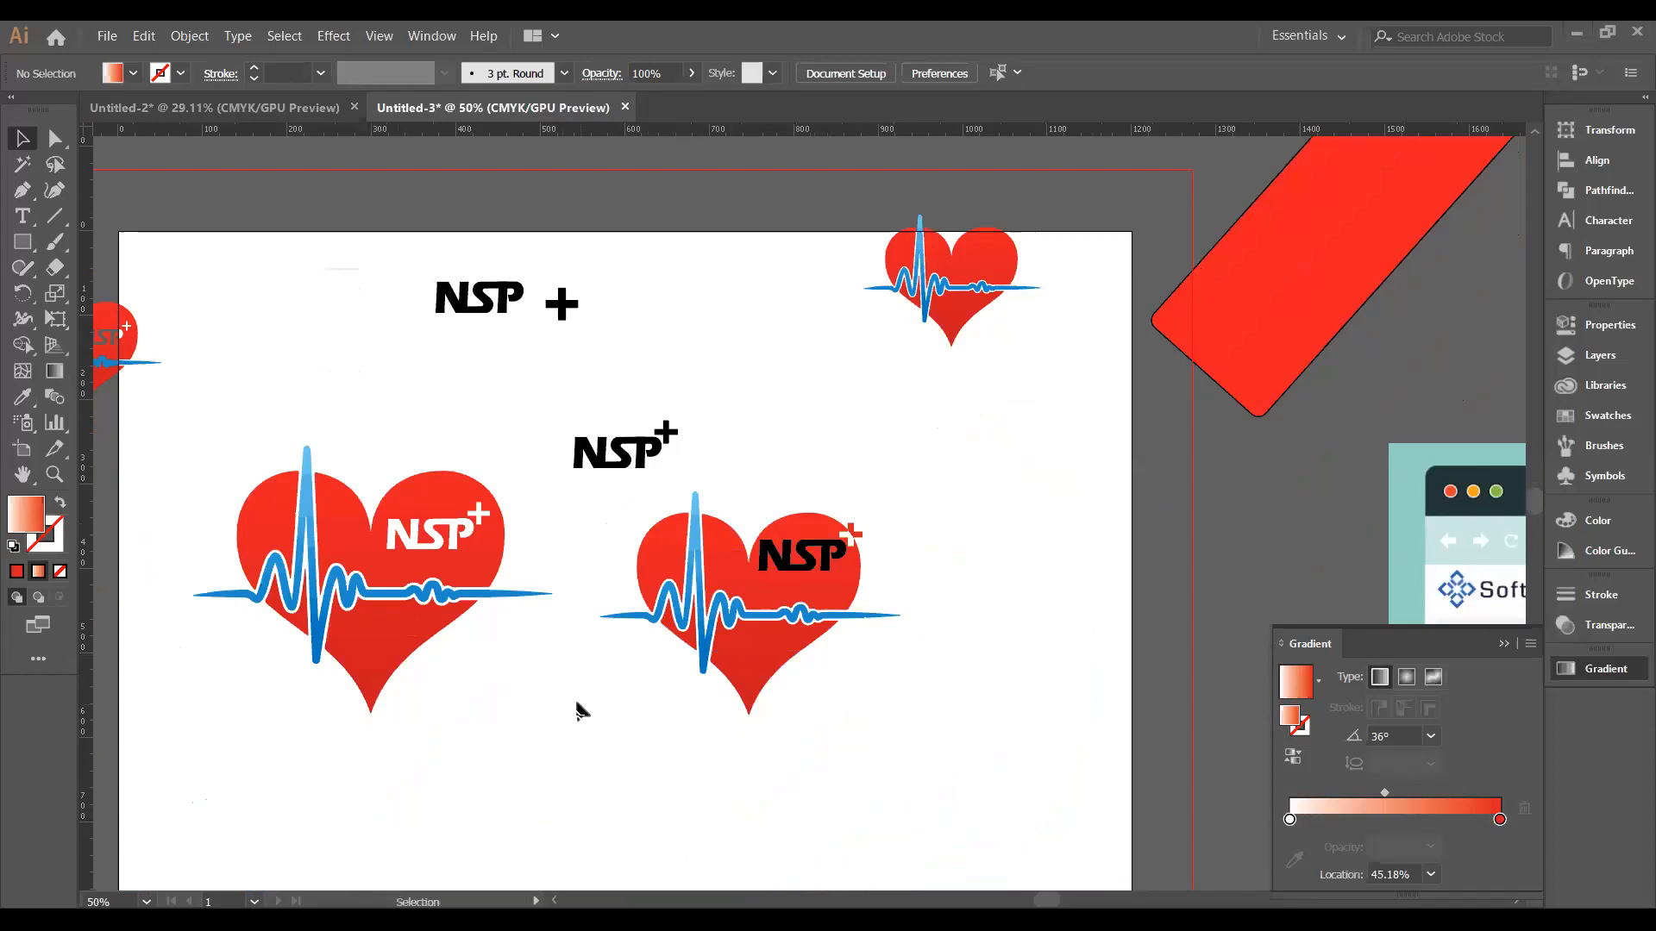
pyautogui.moveTo(577, 695); pyautogui.dragTo(732, 665)
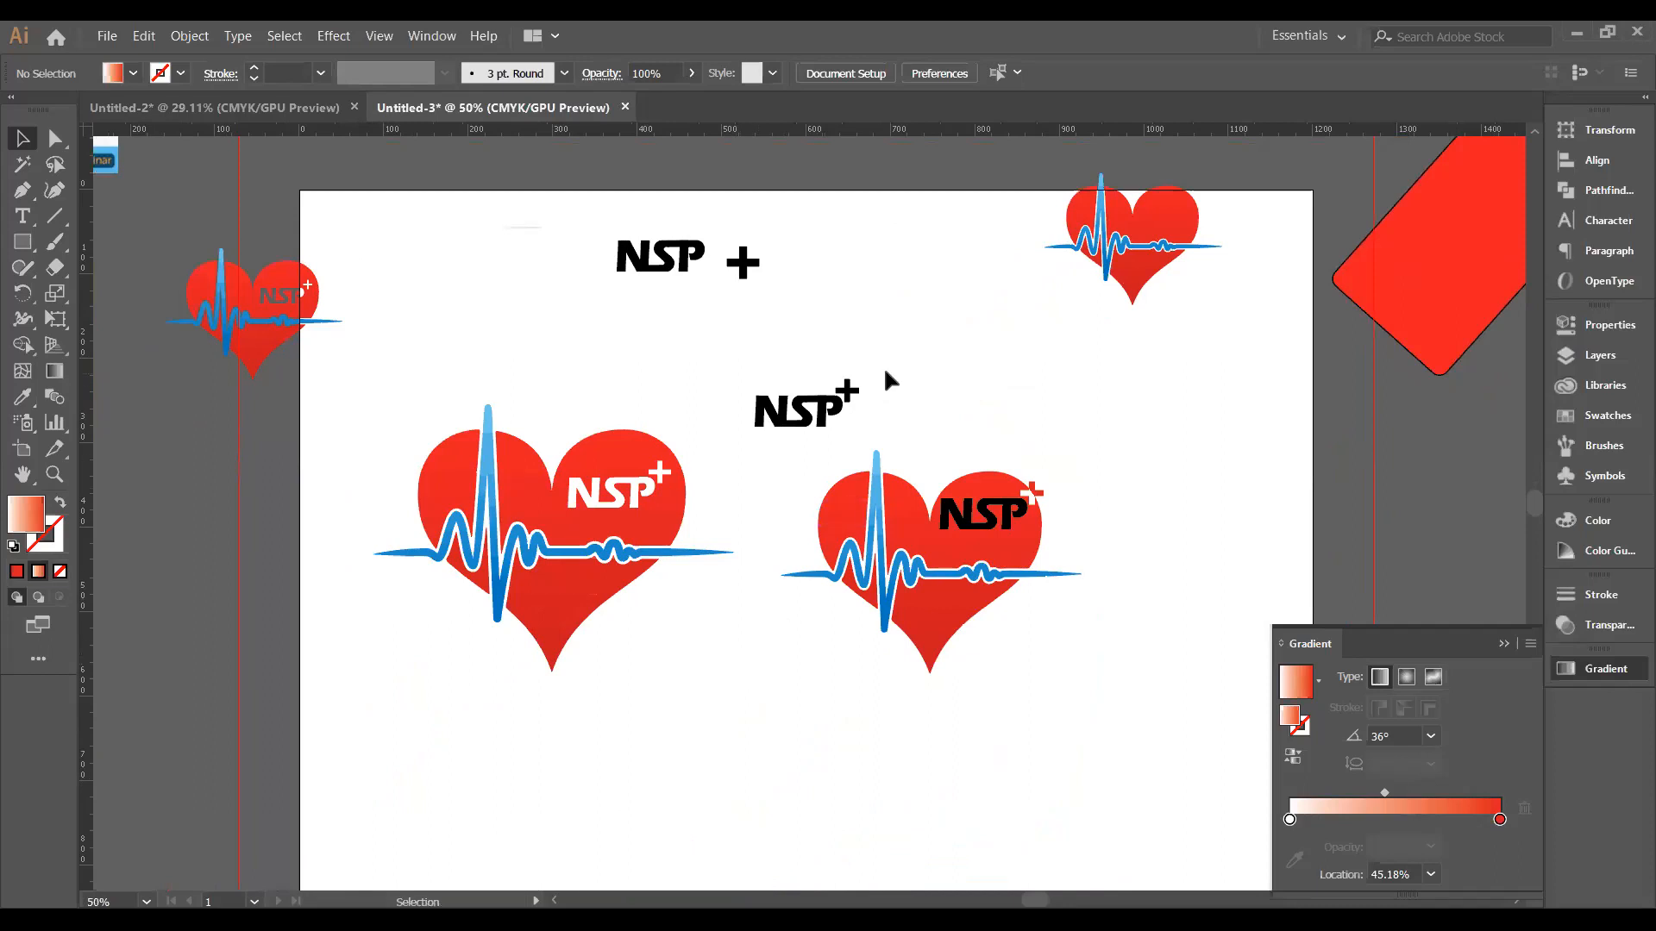
pyautogui.click(800, 389)
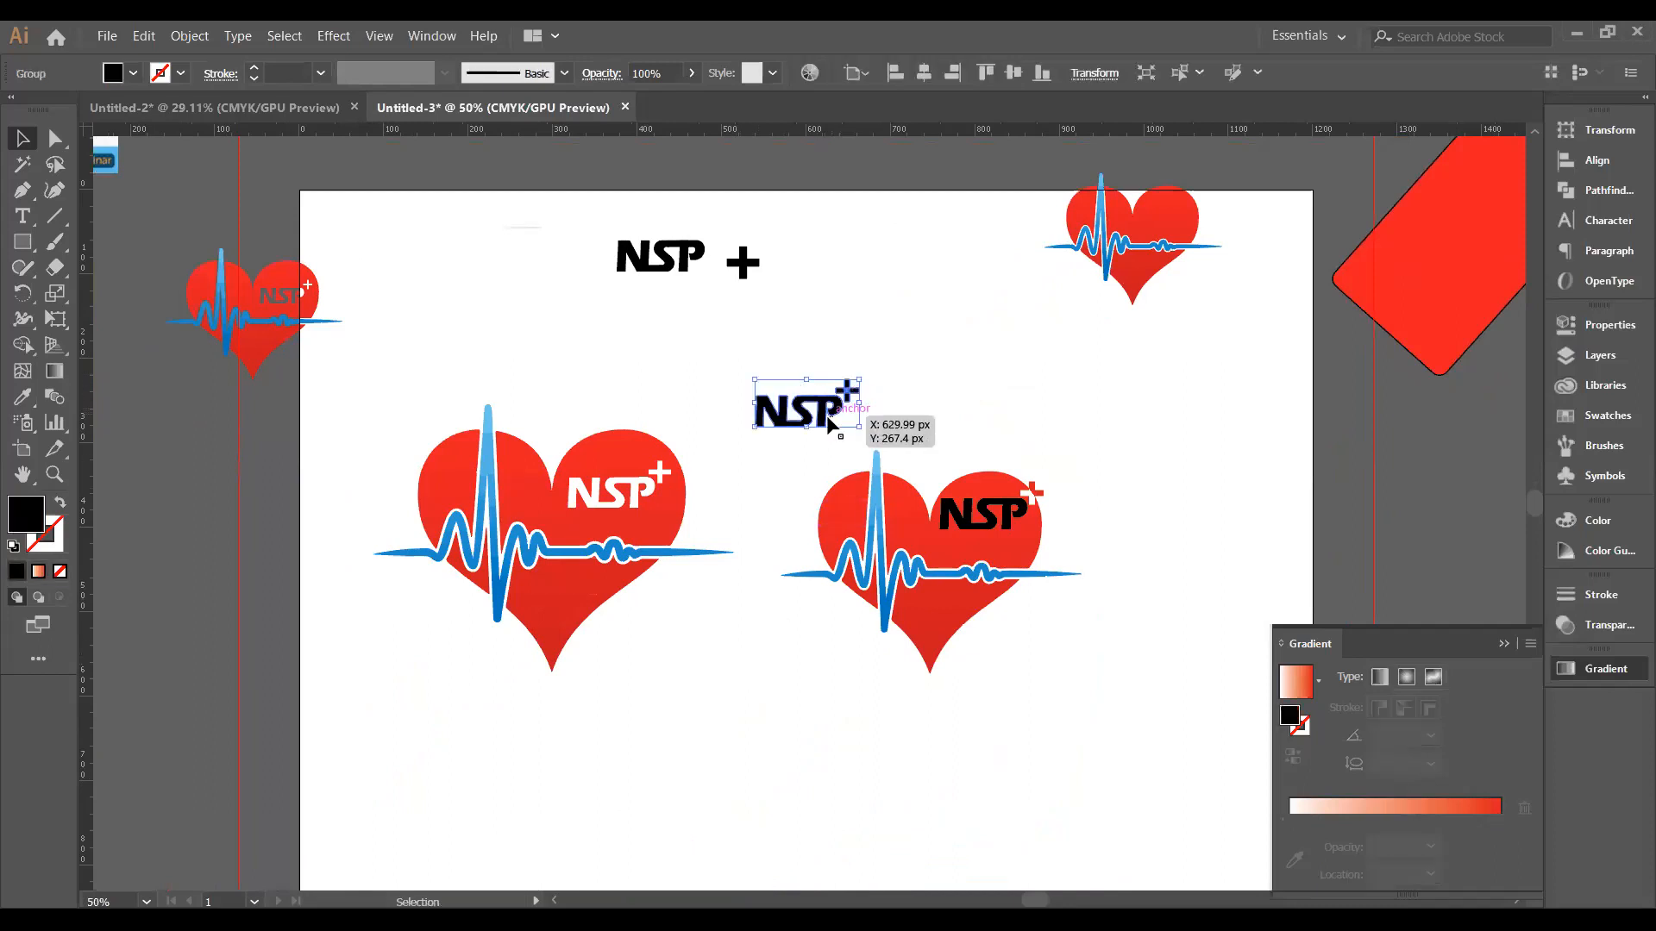
pyautogui.moveTo(827, 347); pyautogui.dragTo(841, 226)
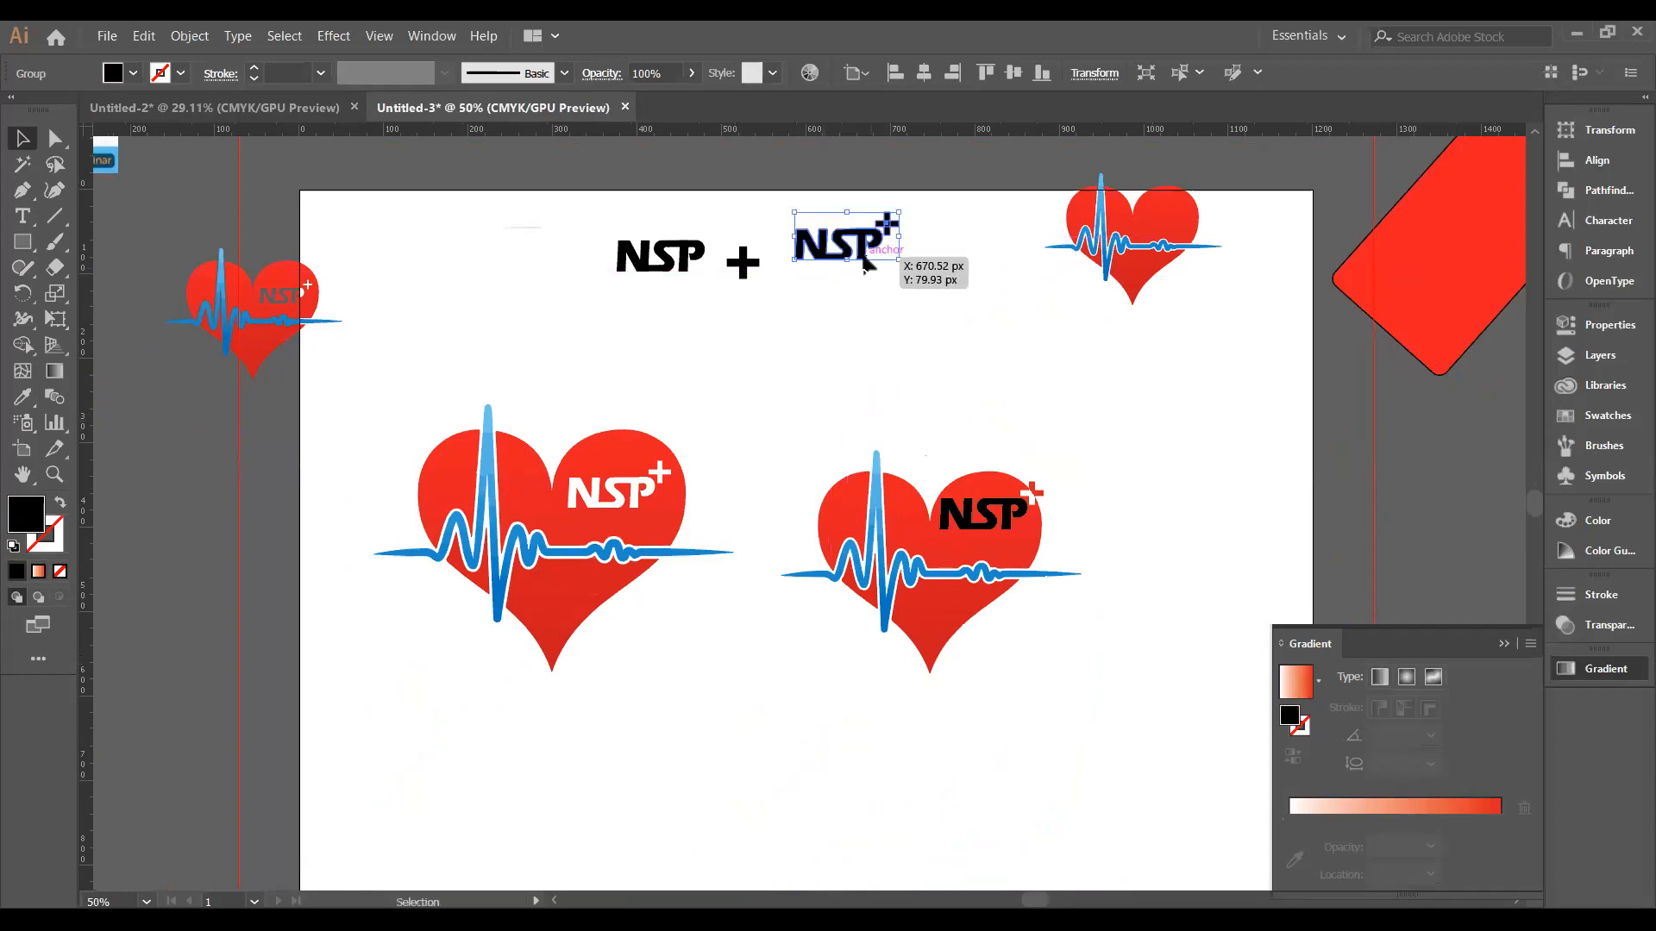
pyautogui.click(899, 338)
# Move the black NSP lettering slightly down on the smaller of the two large hearts, below its two-tone plus.
pyautogui.press('space')
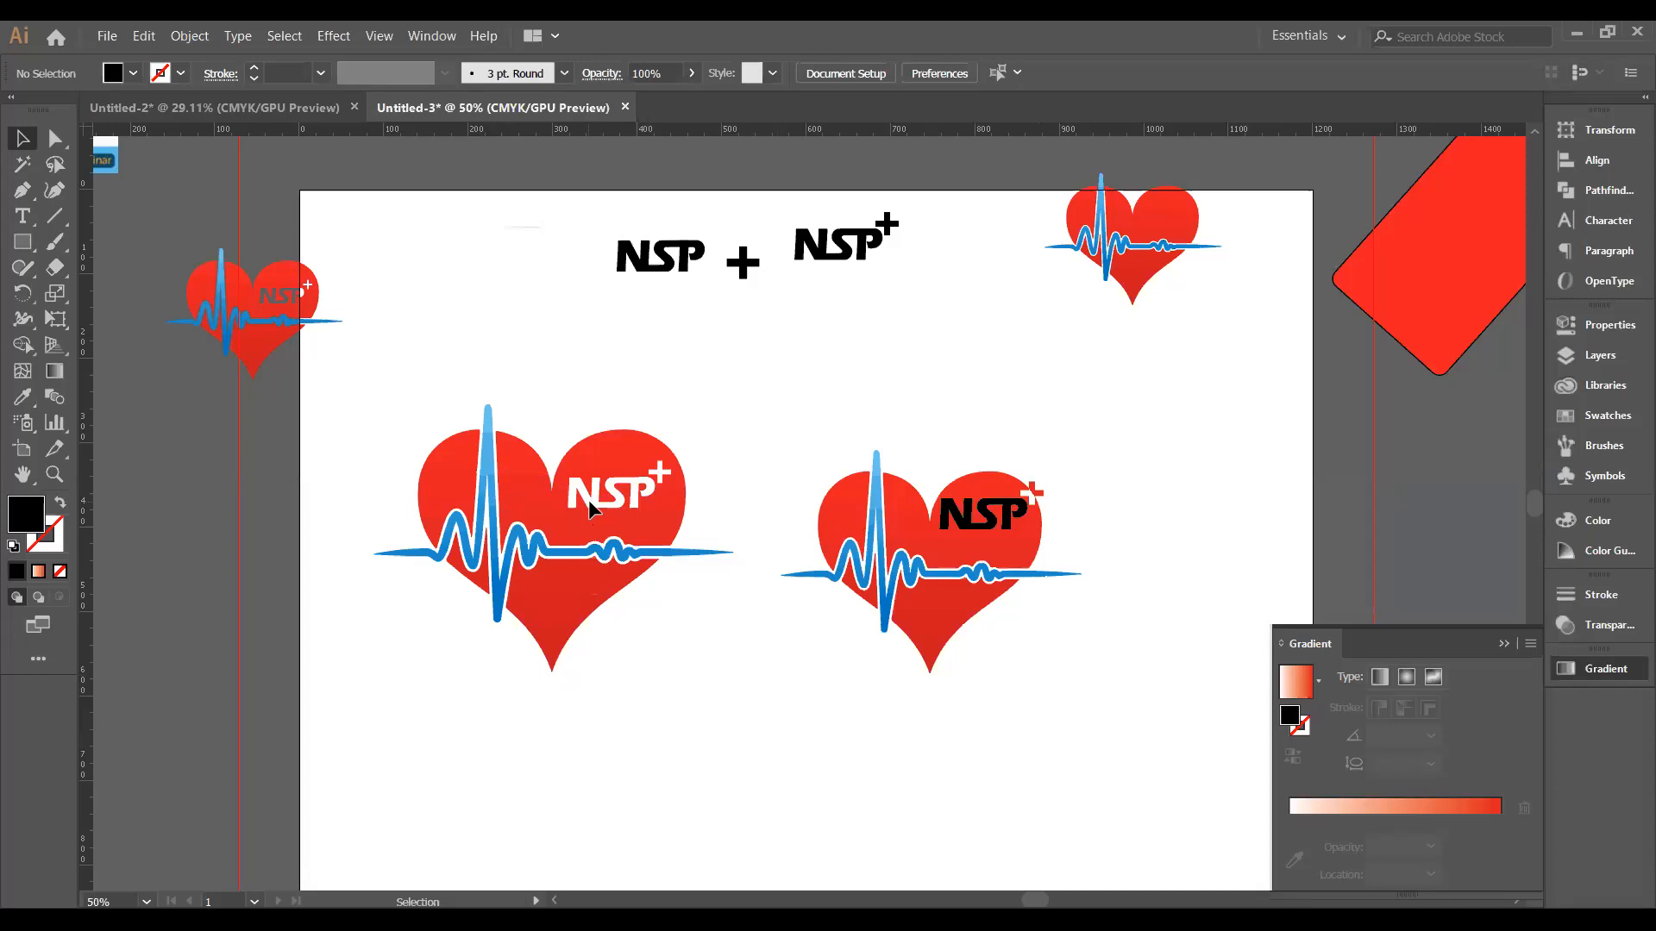
pyautogui.click(972, 529)
pyautogui.moveTo(972, 541); pyautogui.dragTo(963, 567)
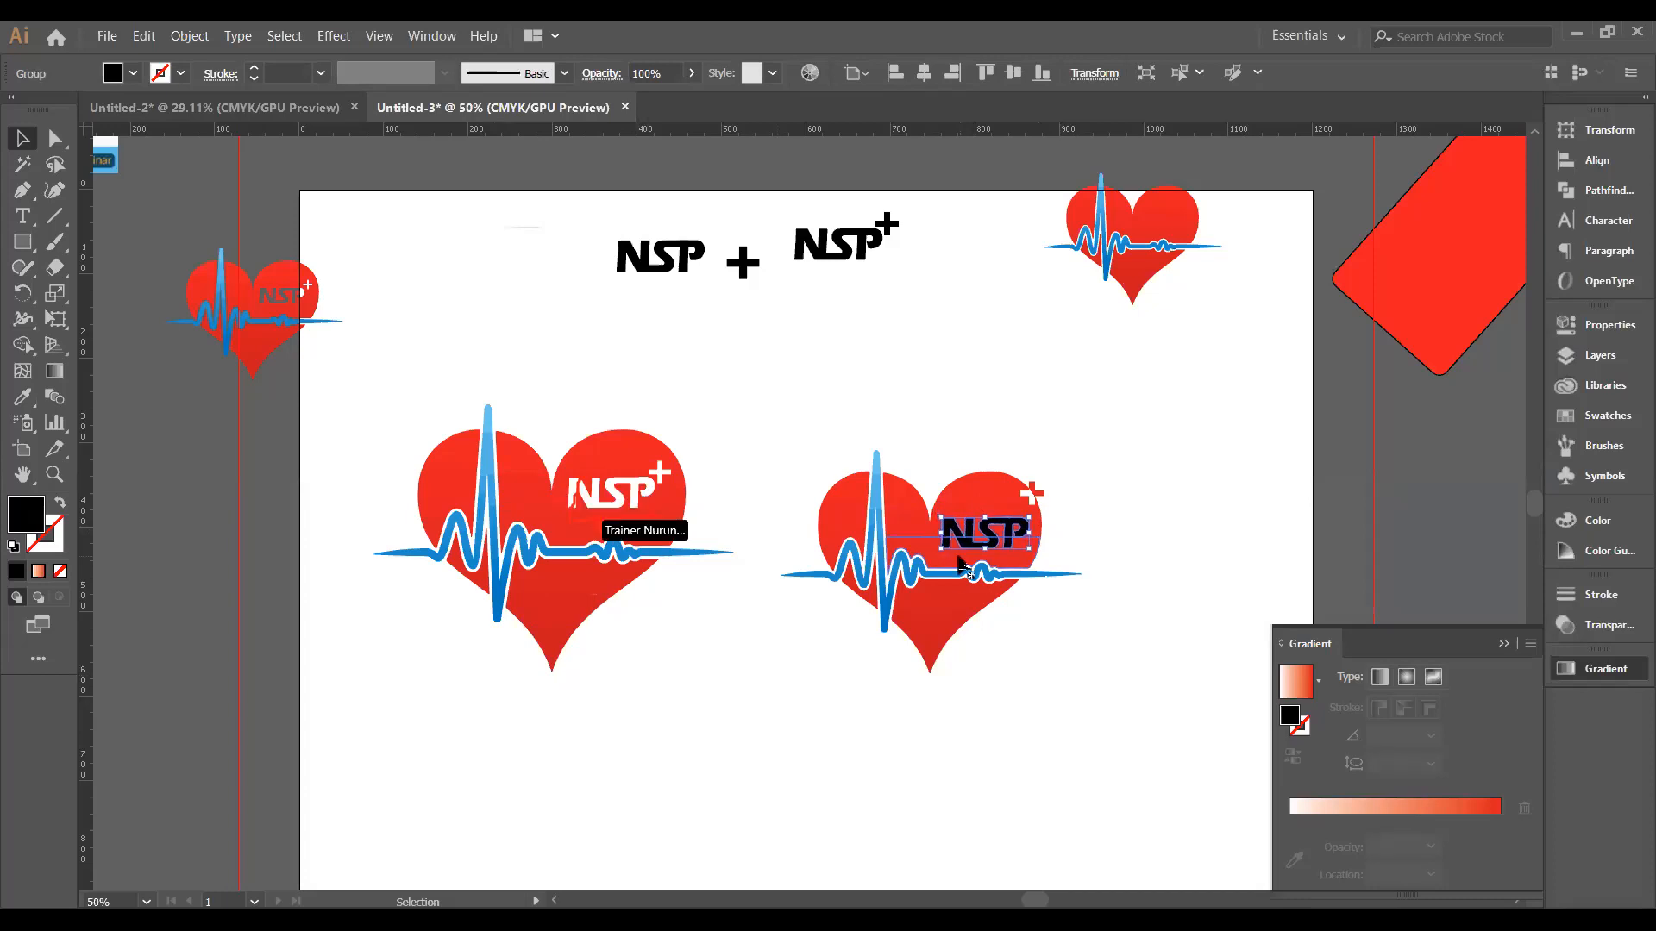
pyautogui.click(618, 499)
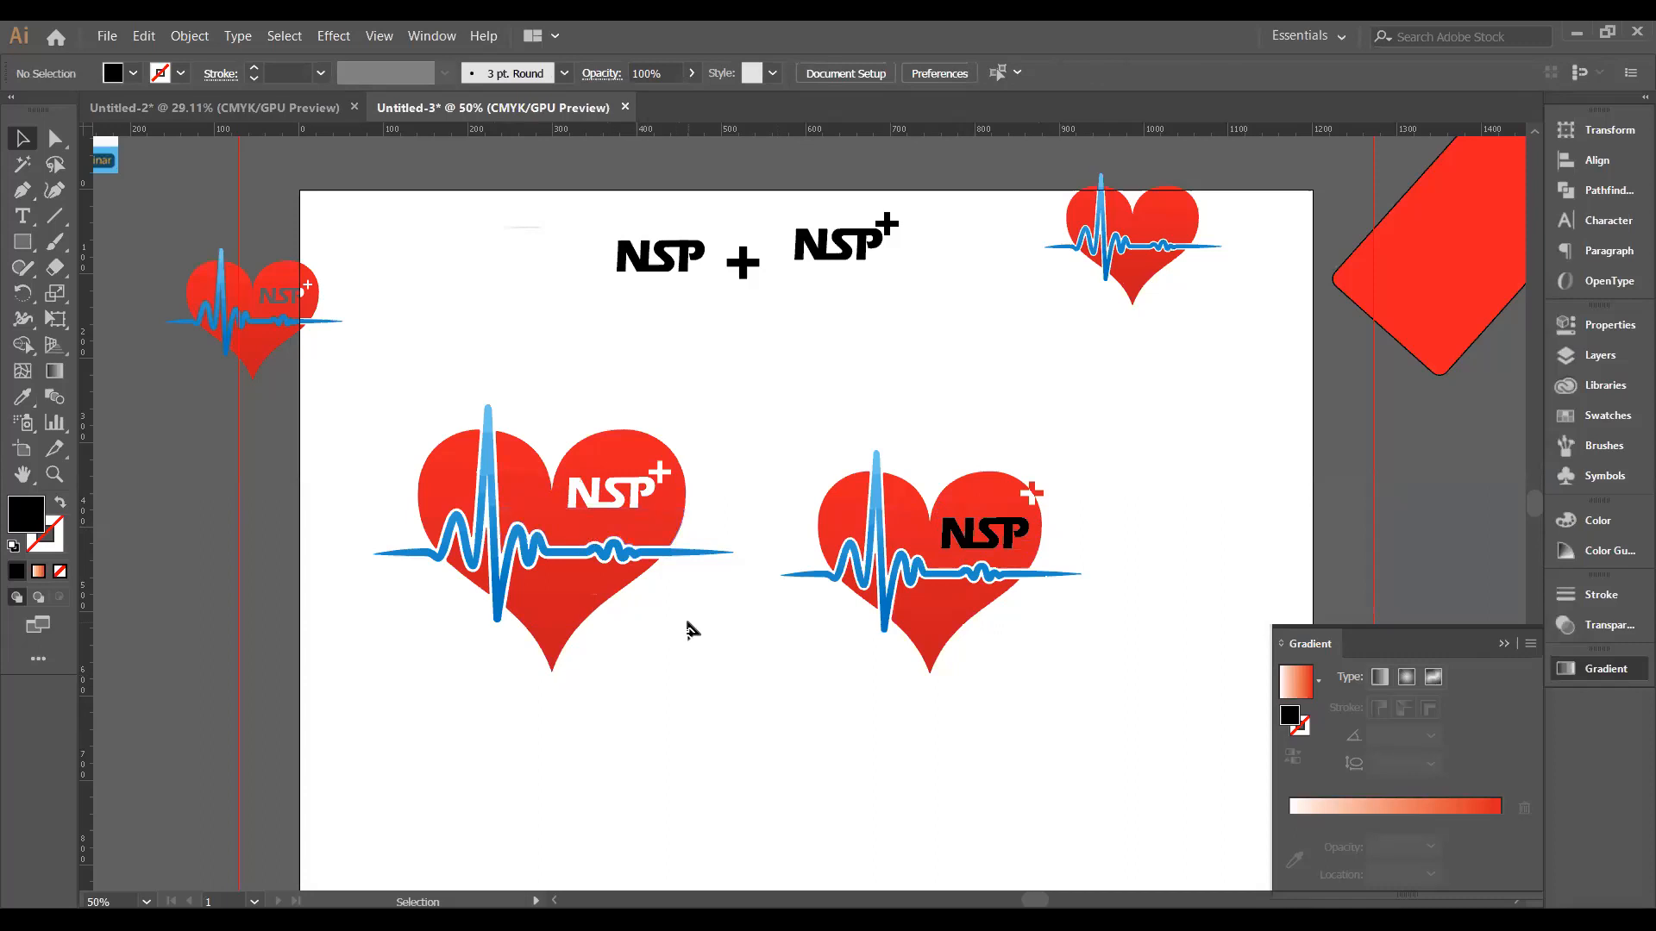
pyautogui.click(677, 261)
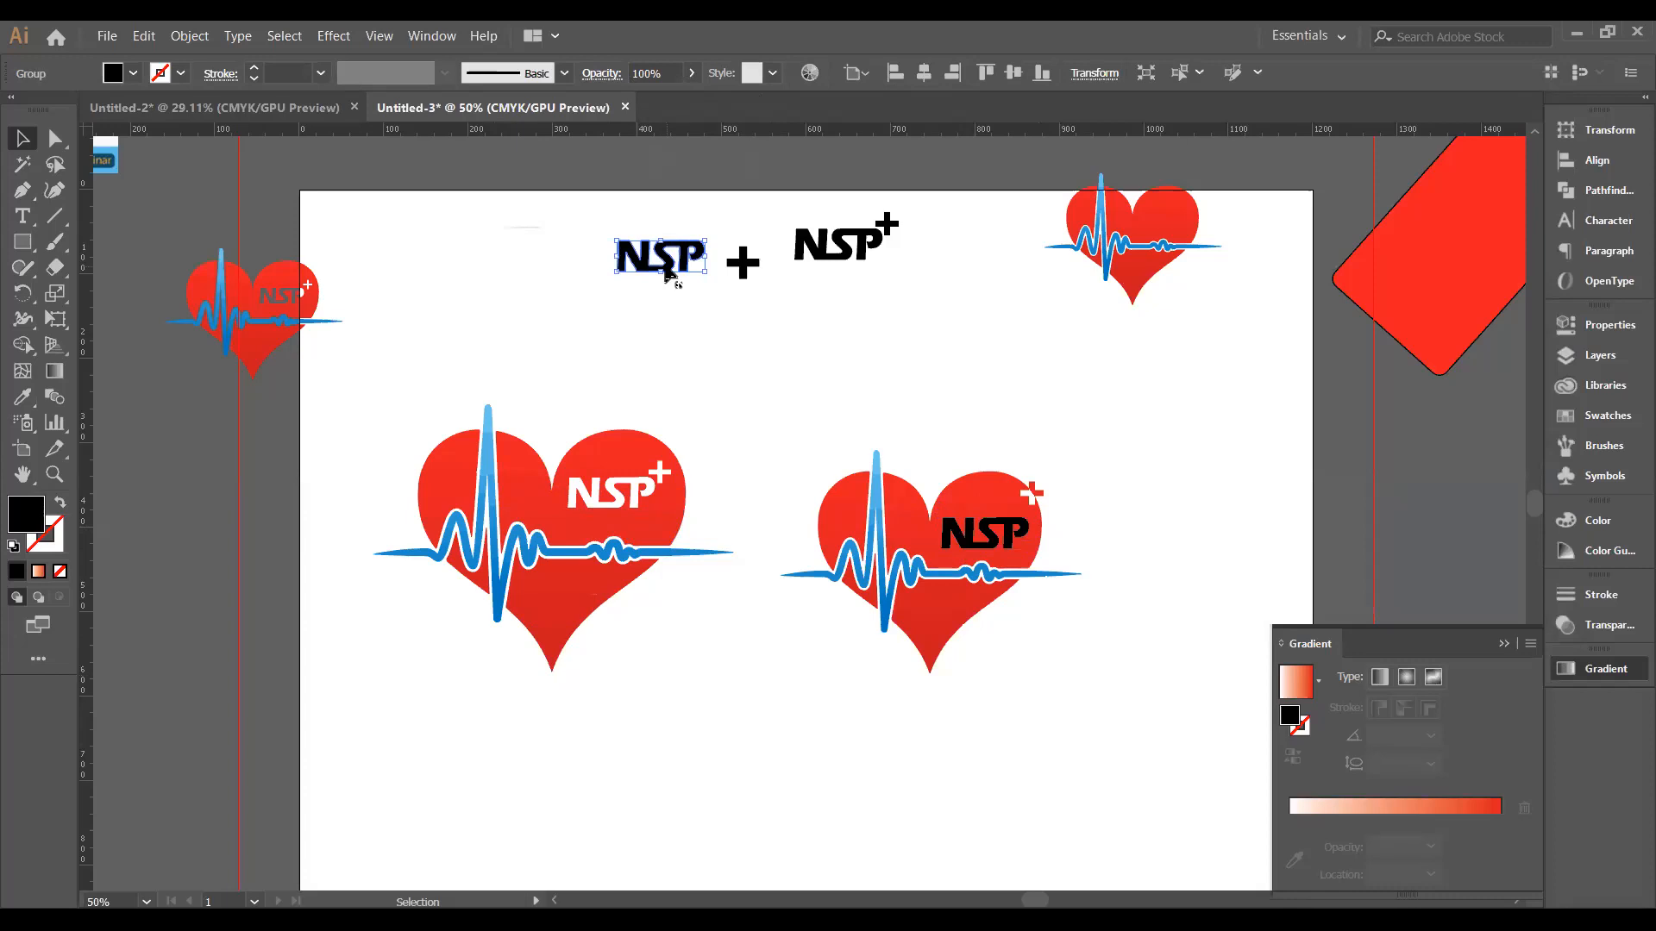
# Ungroup the black NSP+ near the artboard's upper edge and place a copy of its NSP lettering diagonally below it.
pyautogui.click(862, 250)
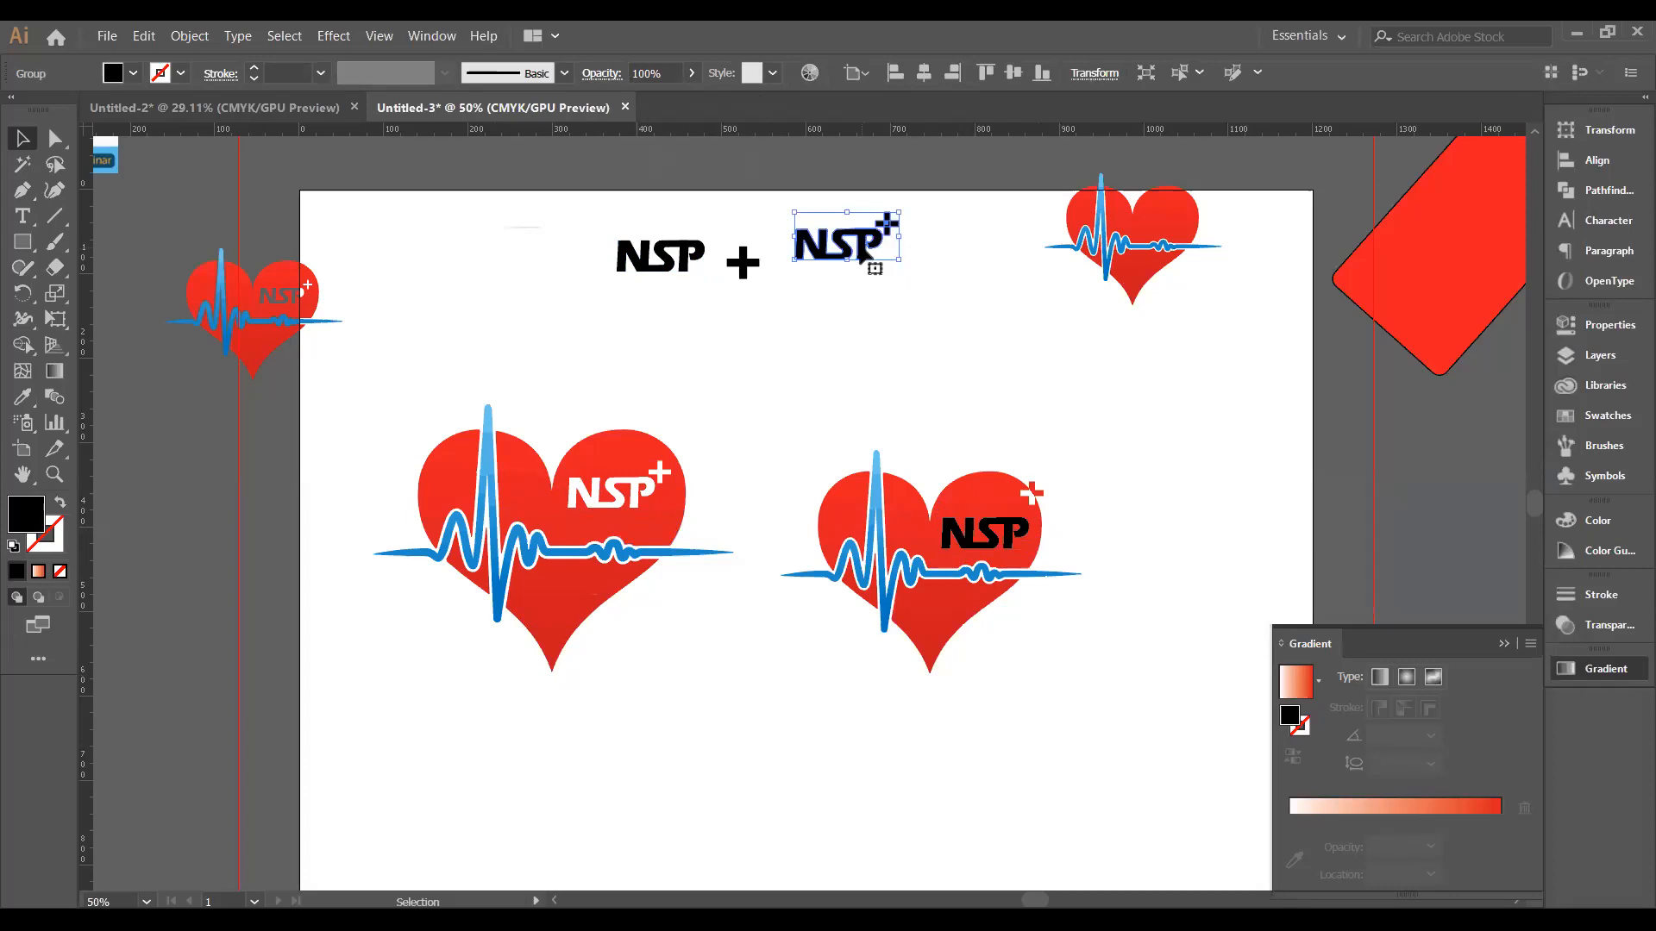
pyautogui.rightClick(861, 250)
pyautogui.click(915, 404)
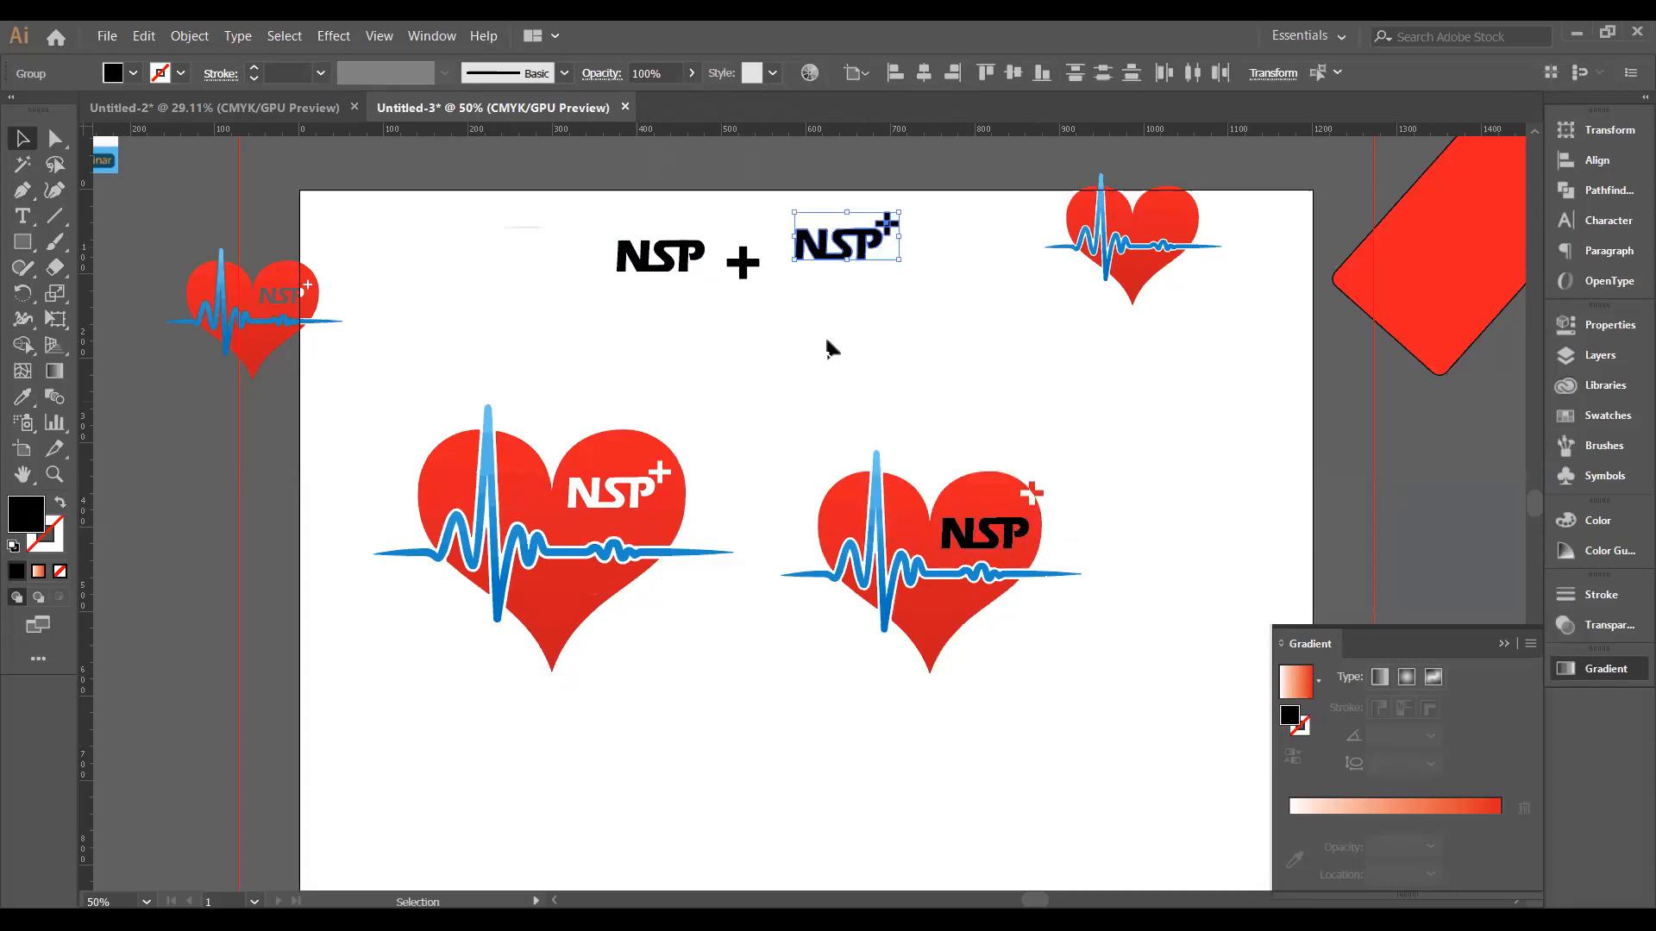
pyautogui.click(826, 334)
pyautogui.click(826, 257)
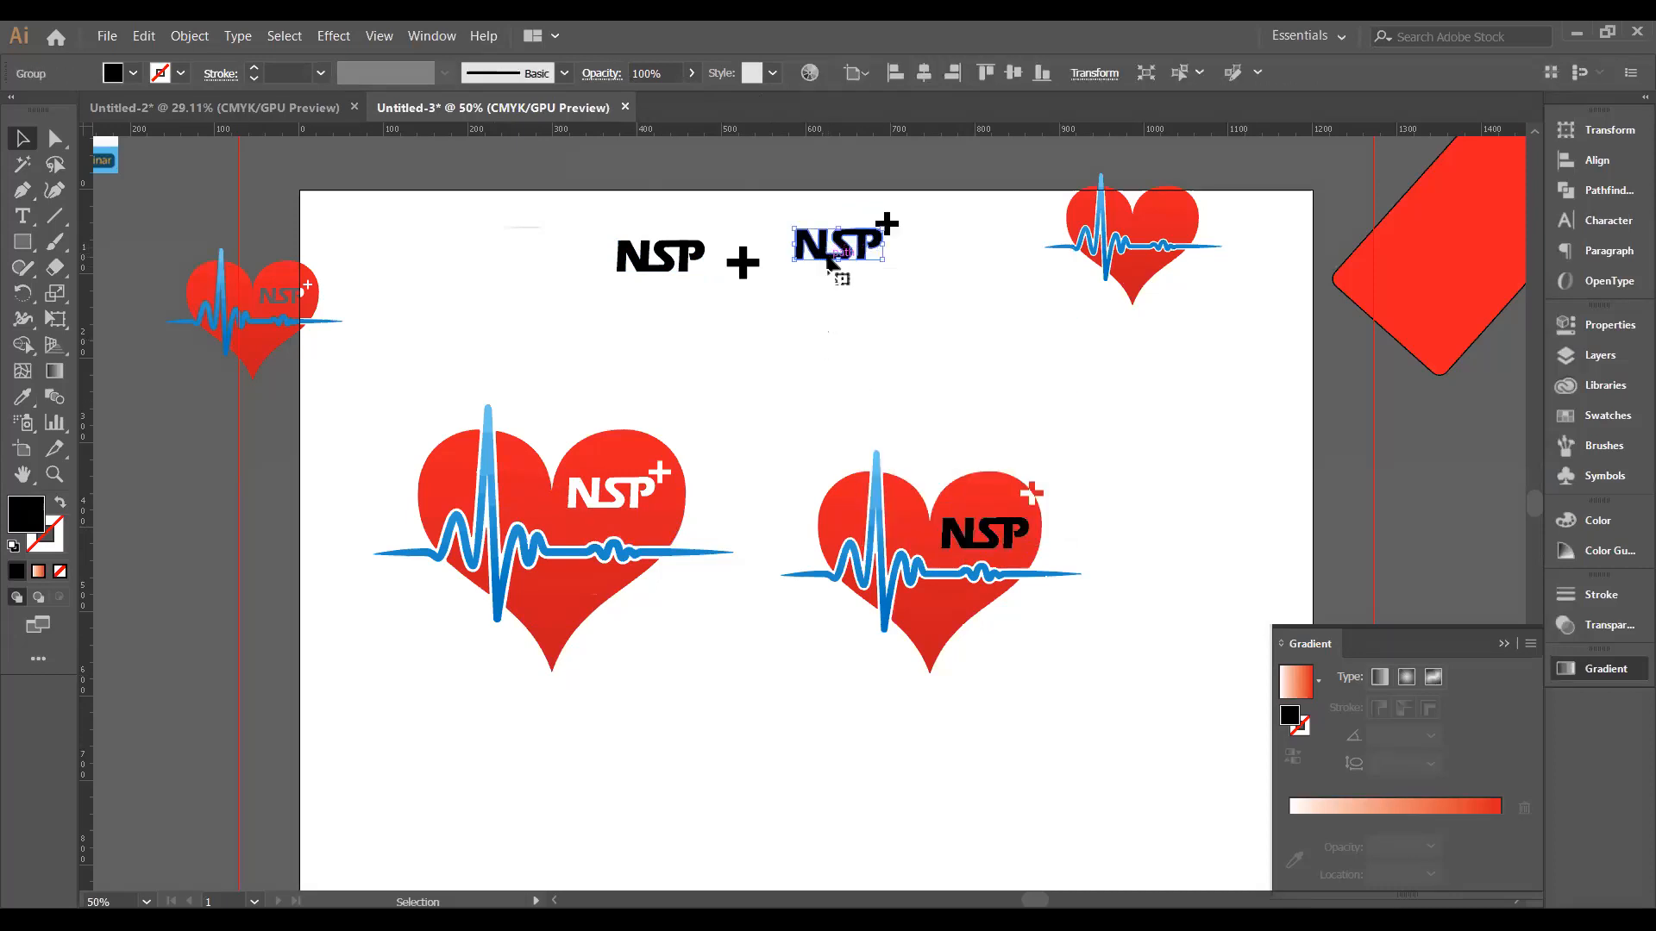
pyautogui.moveTo(831, 263)
pyautogui.mouseDown()
pyautogui.moveTo(889, 321)
pyautogui.moveTo(1039, 343)
pyautogui.mouseUp()
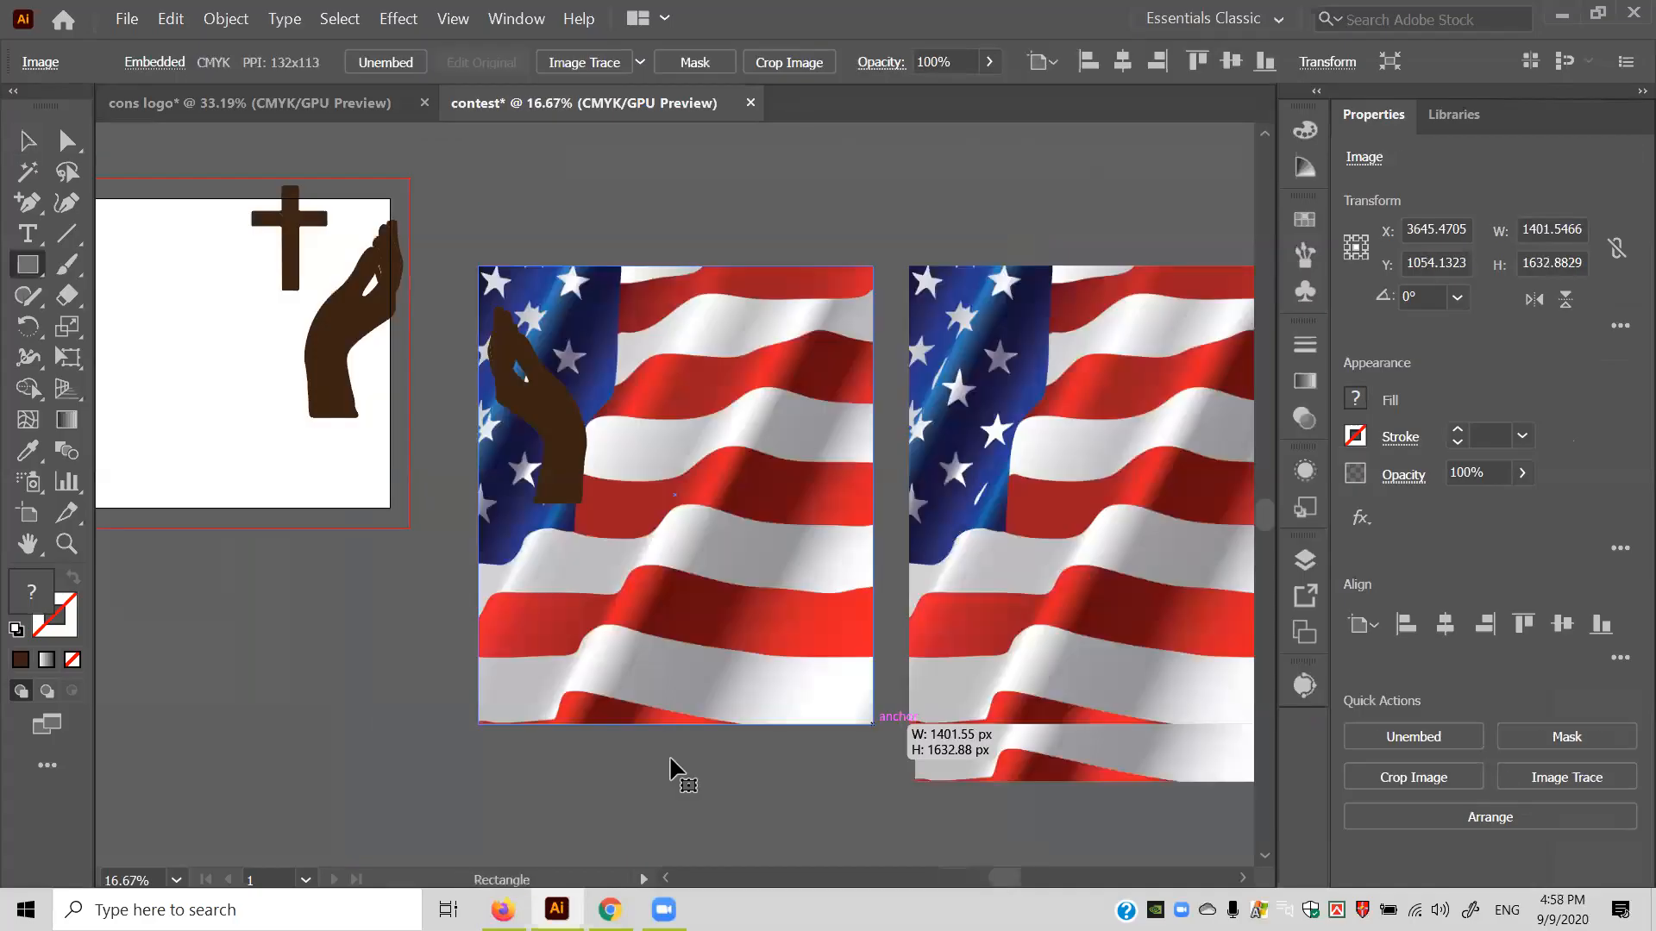
# Draw a 1401.55 × 1632.88 px rectangle exactly over the flag behind the left hand, with no fill and a black stroke.
pyautogui.moveTo(479, 266); pyautogui.dragTo(873, 724)
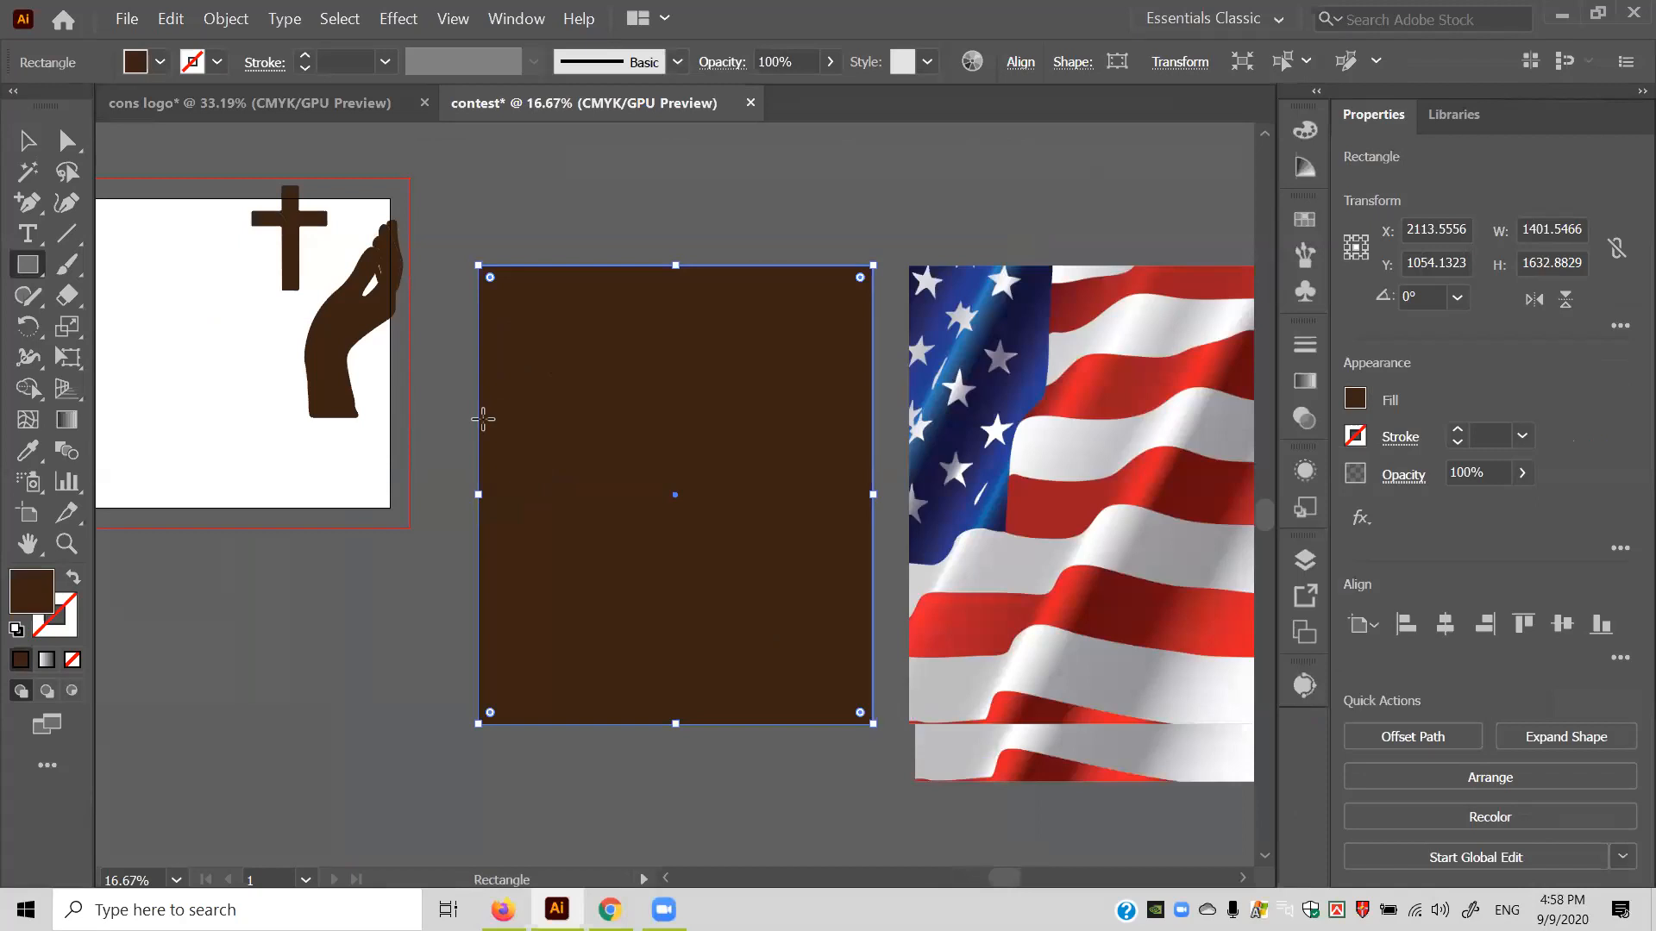
pyautogui.click(159, 62)
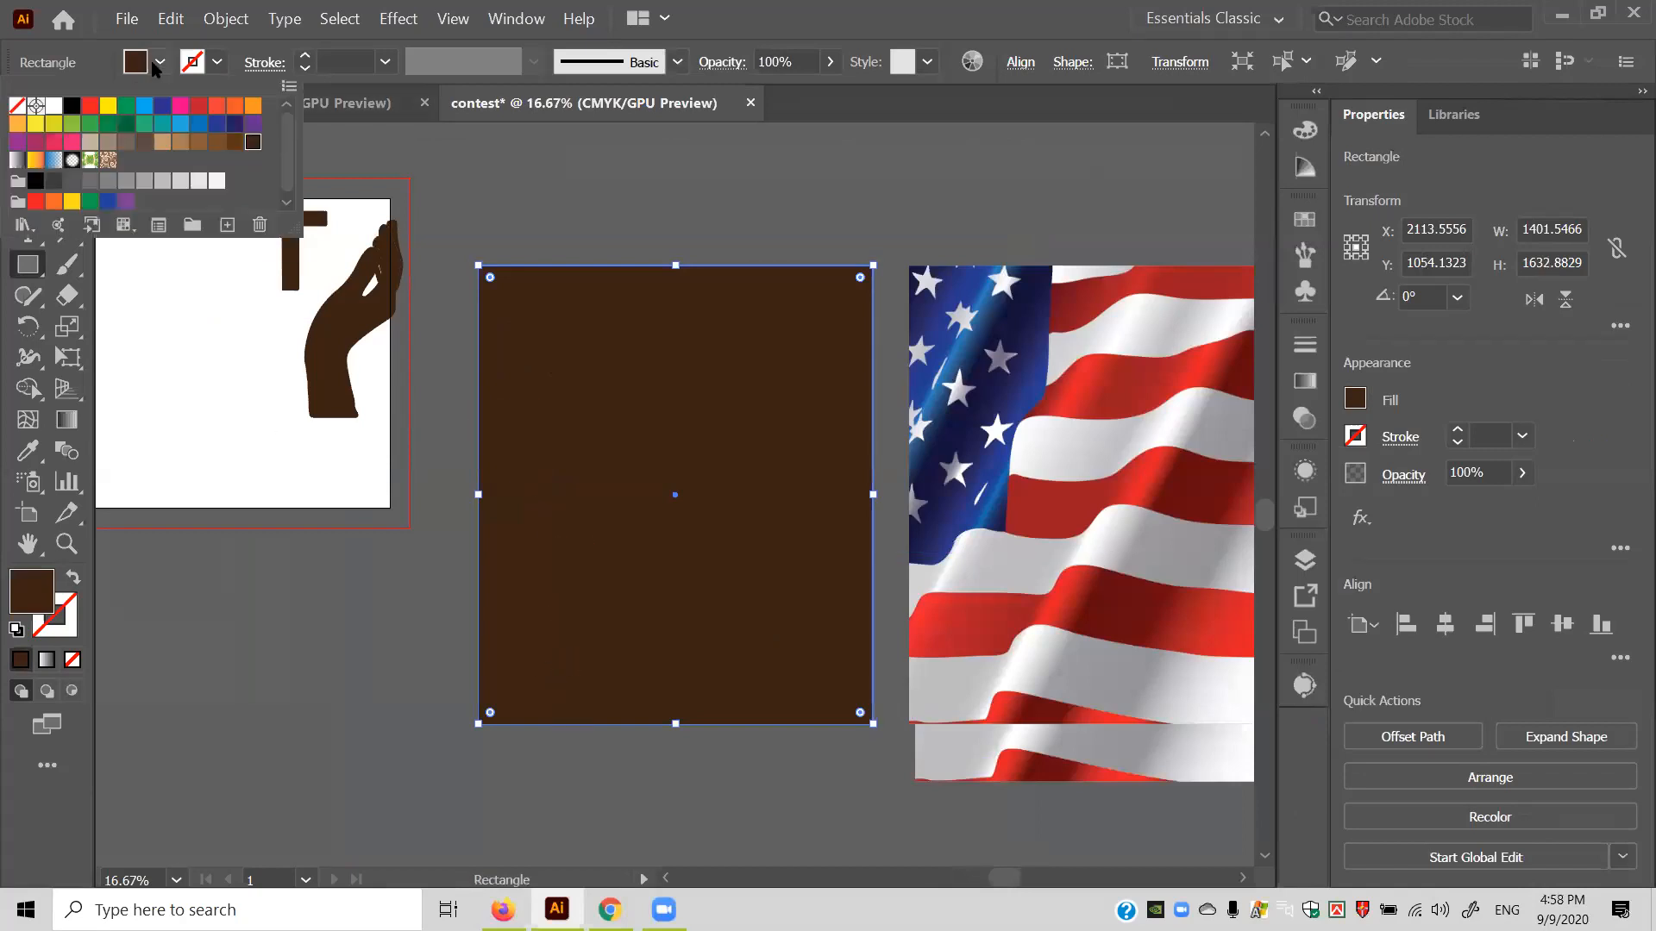
pyautogui.click(17, 105)
pyautogui.click(216, 62)
pyautogui.click(216, 62)
pyautogui.click(71, 107)
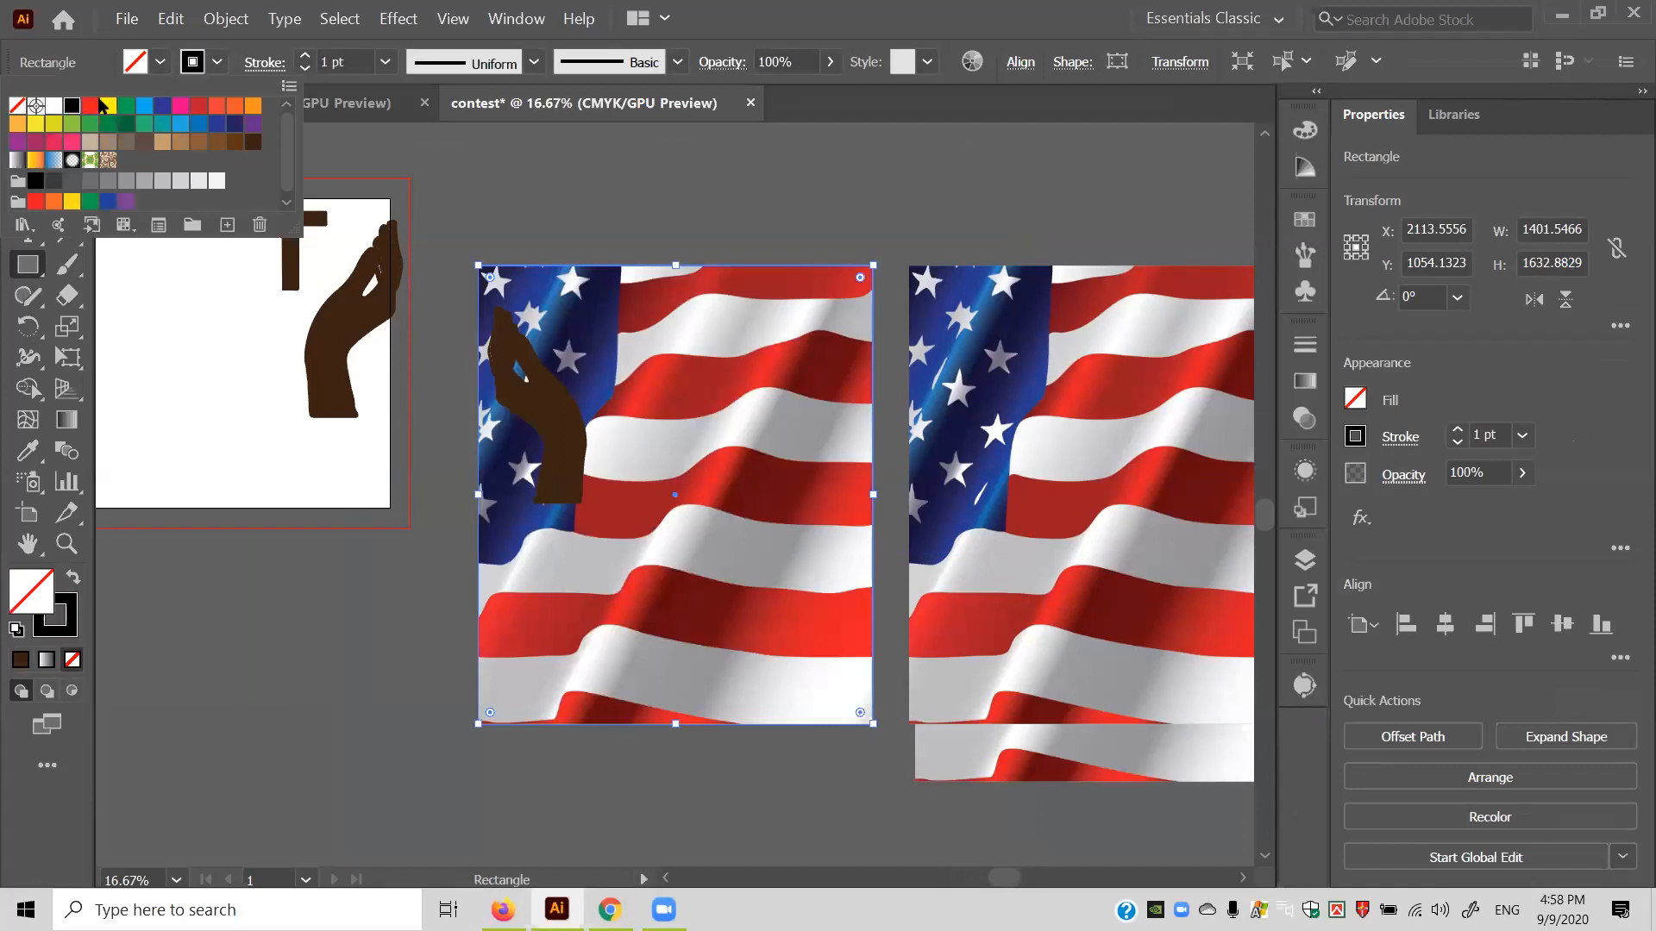
# Set the rectangle's stroke weight to 8 pt and send the rectangle to the back.
pyautogui.click(319, 65)
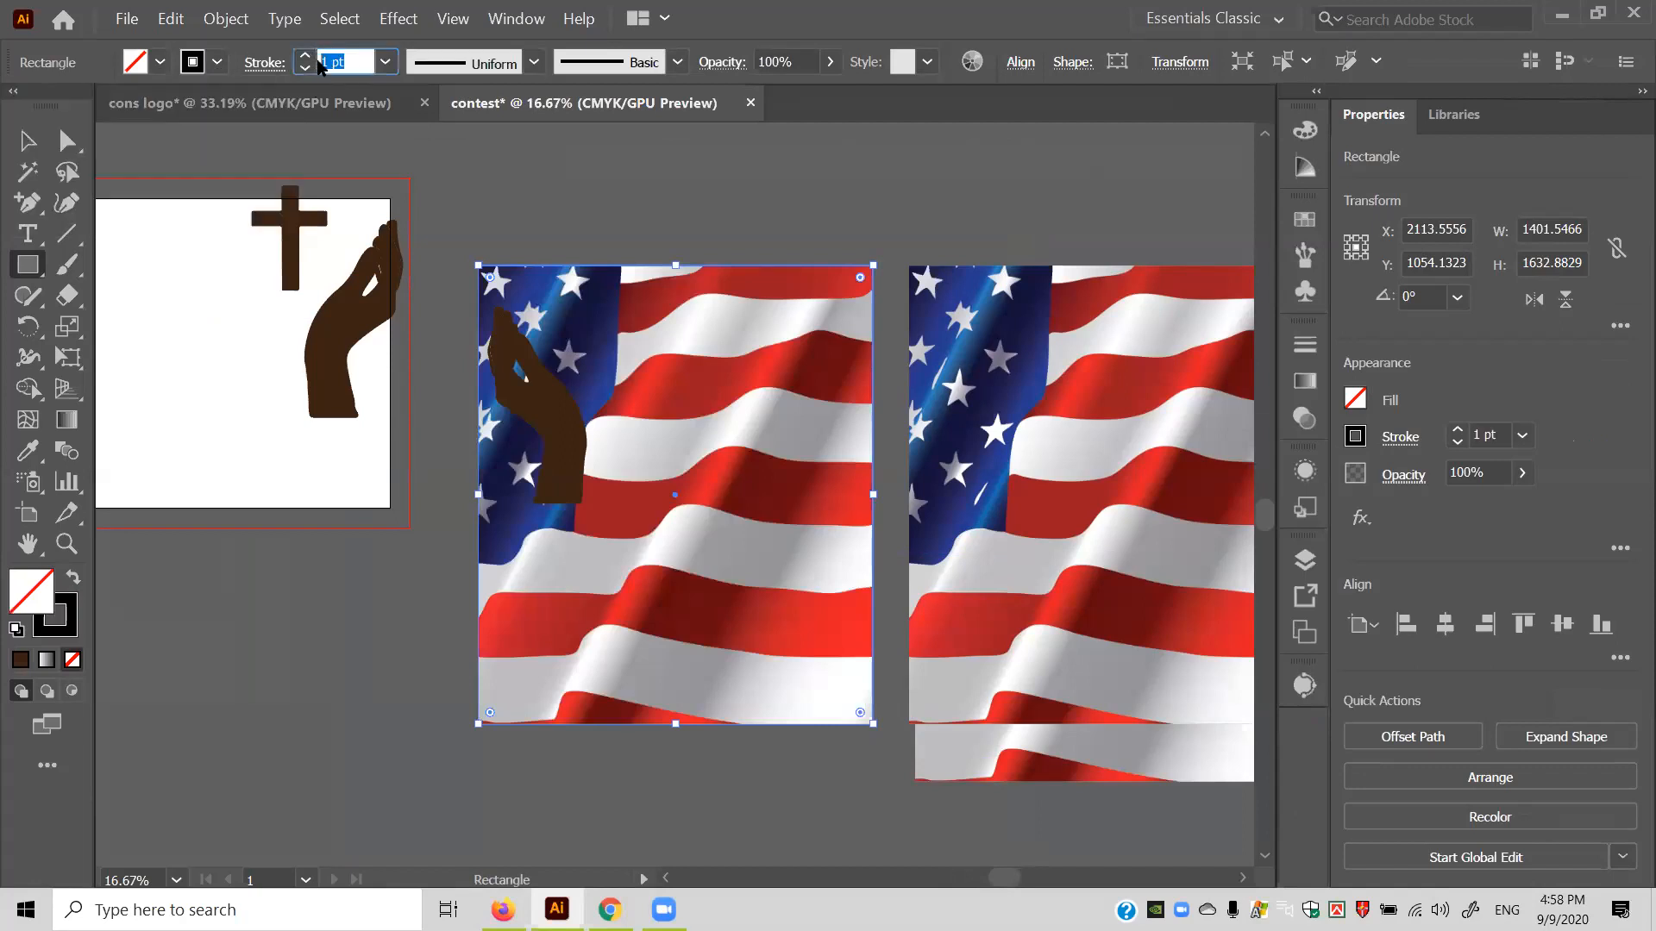
pyautogui.write('8')
pyautogui.press('Return')
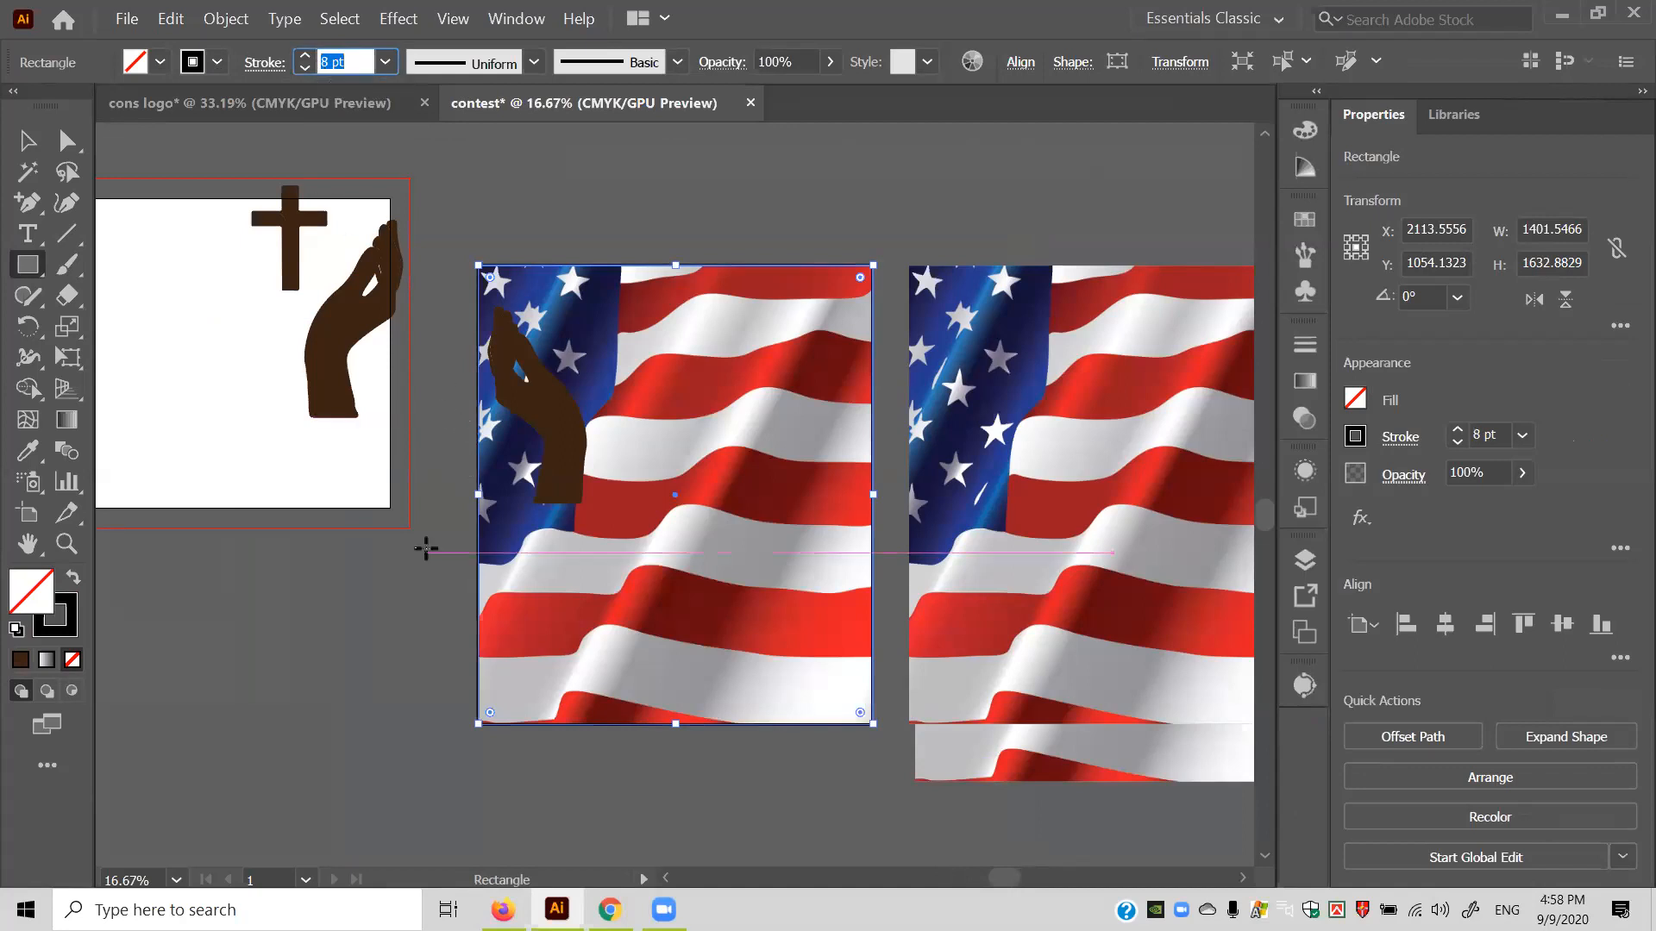
pyautogui.click(23, 146)
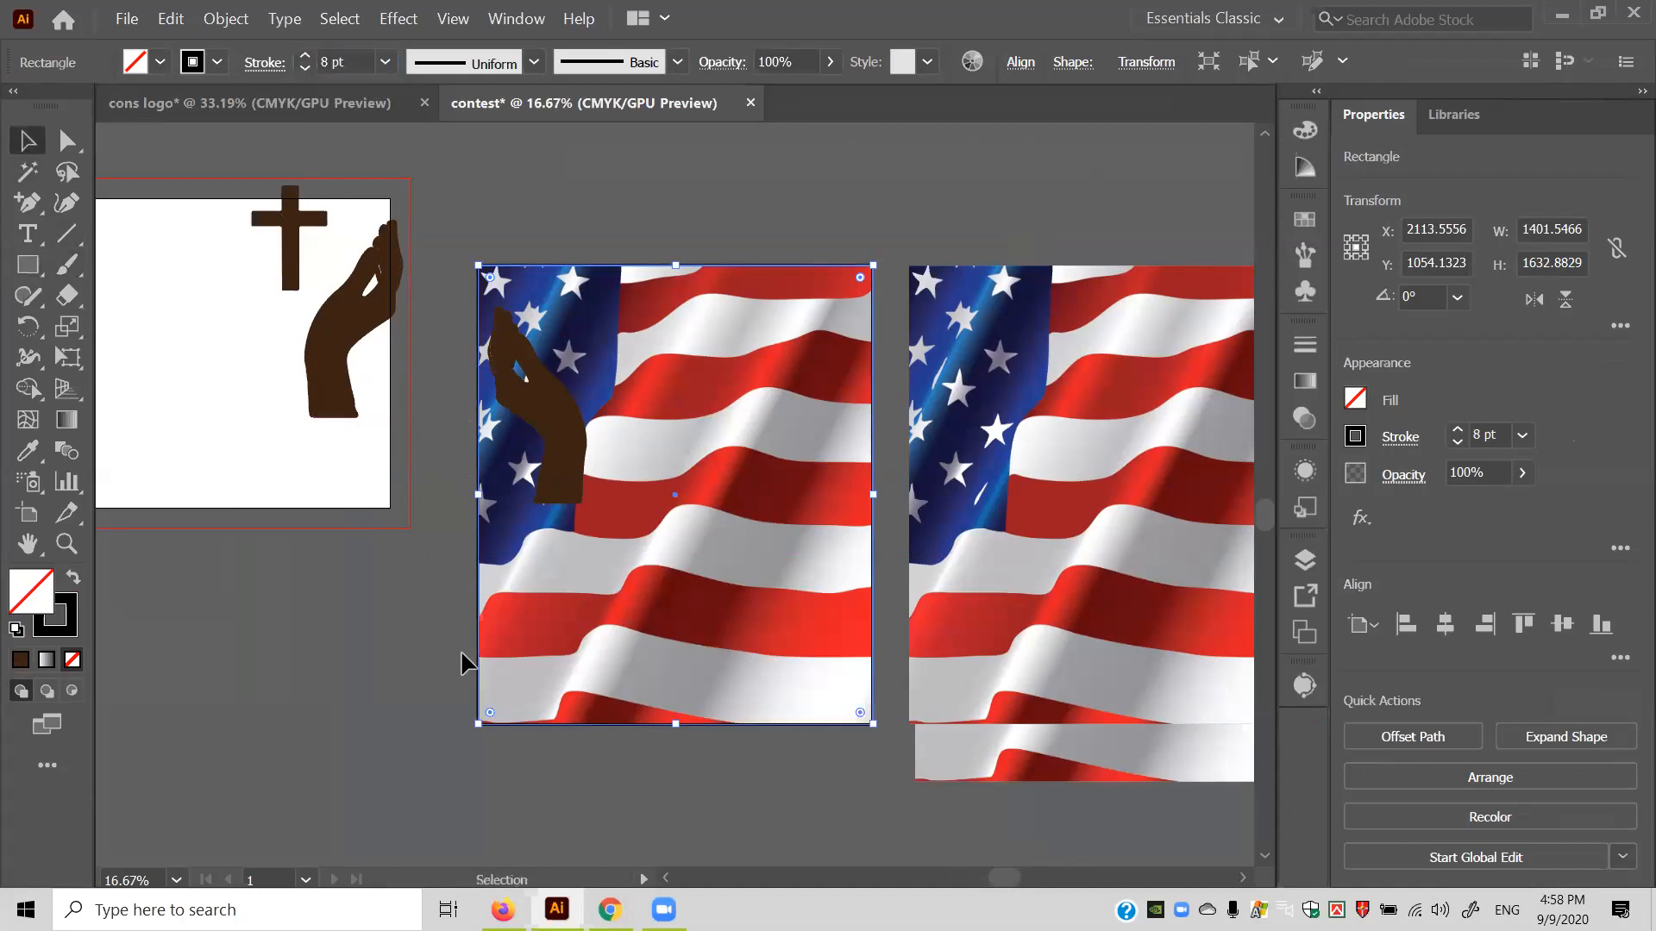
pyautogui.rightClick(478, 676)
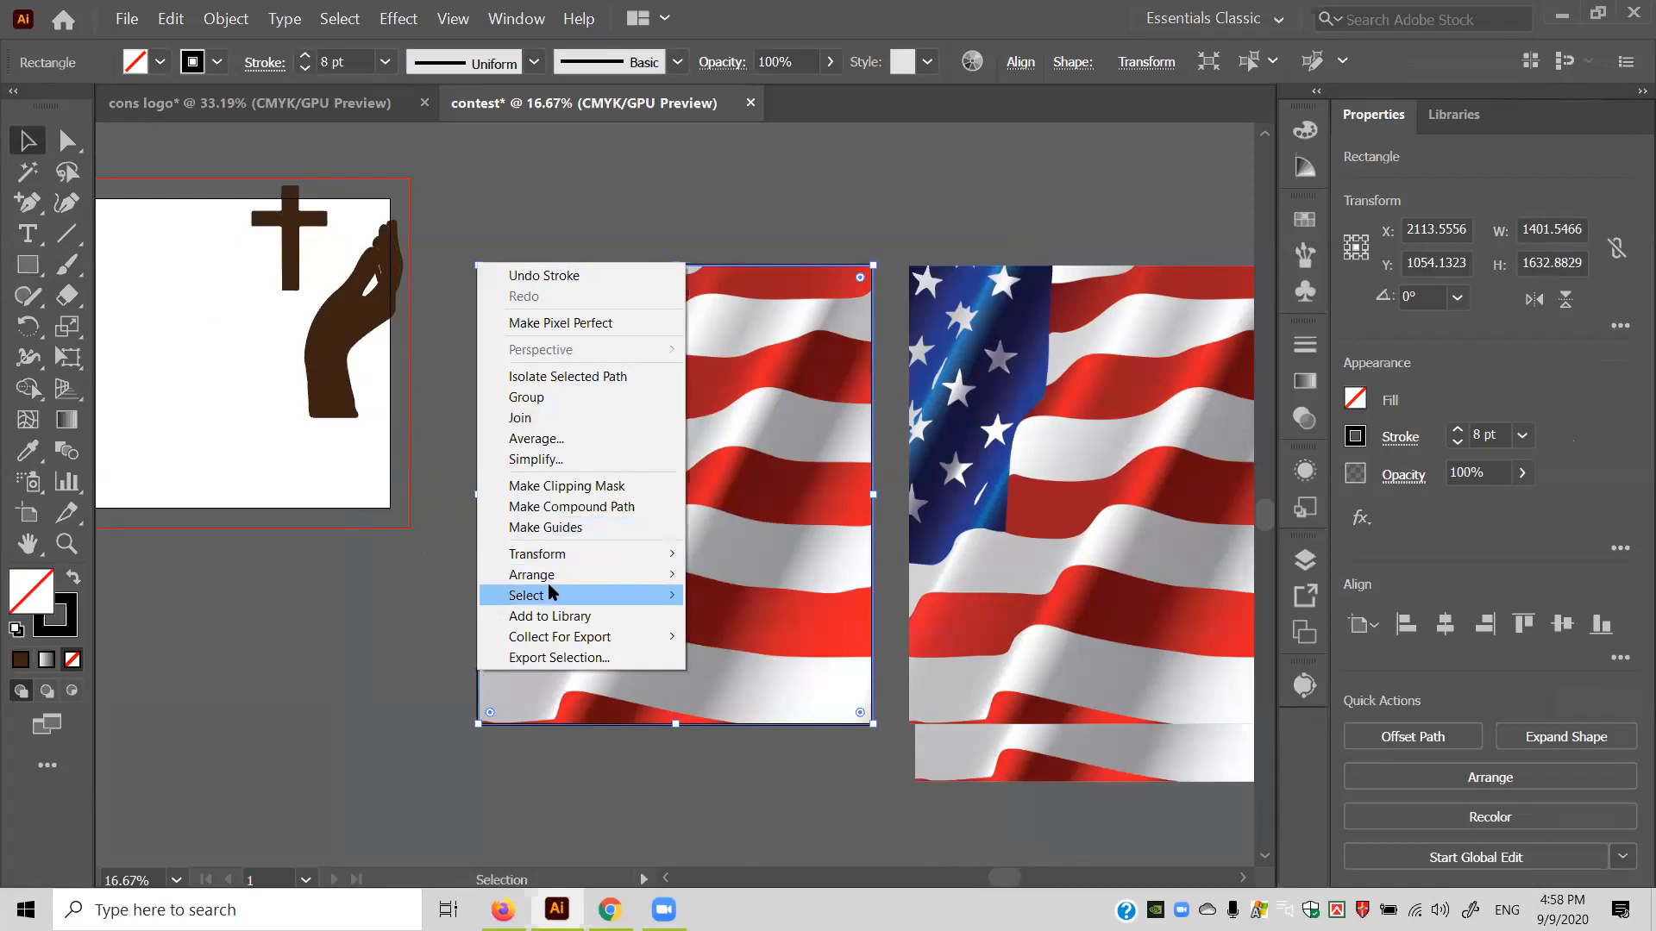
pyautogui.moveTo(561, 575)
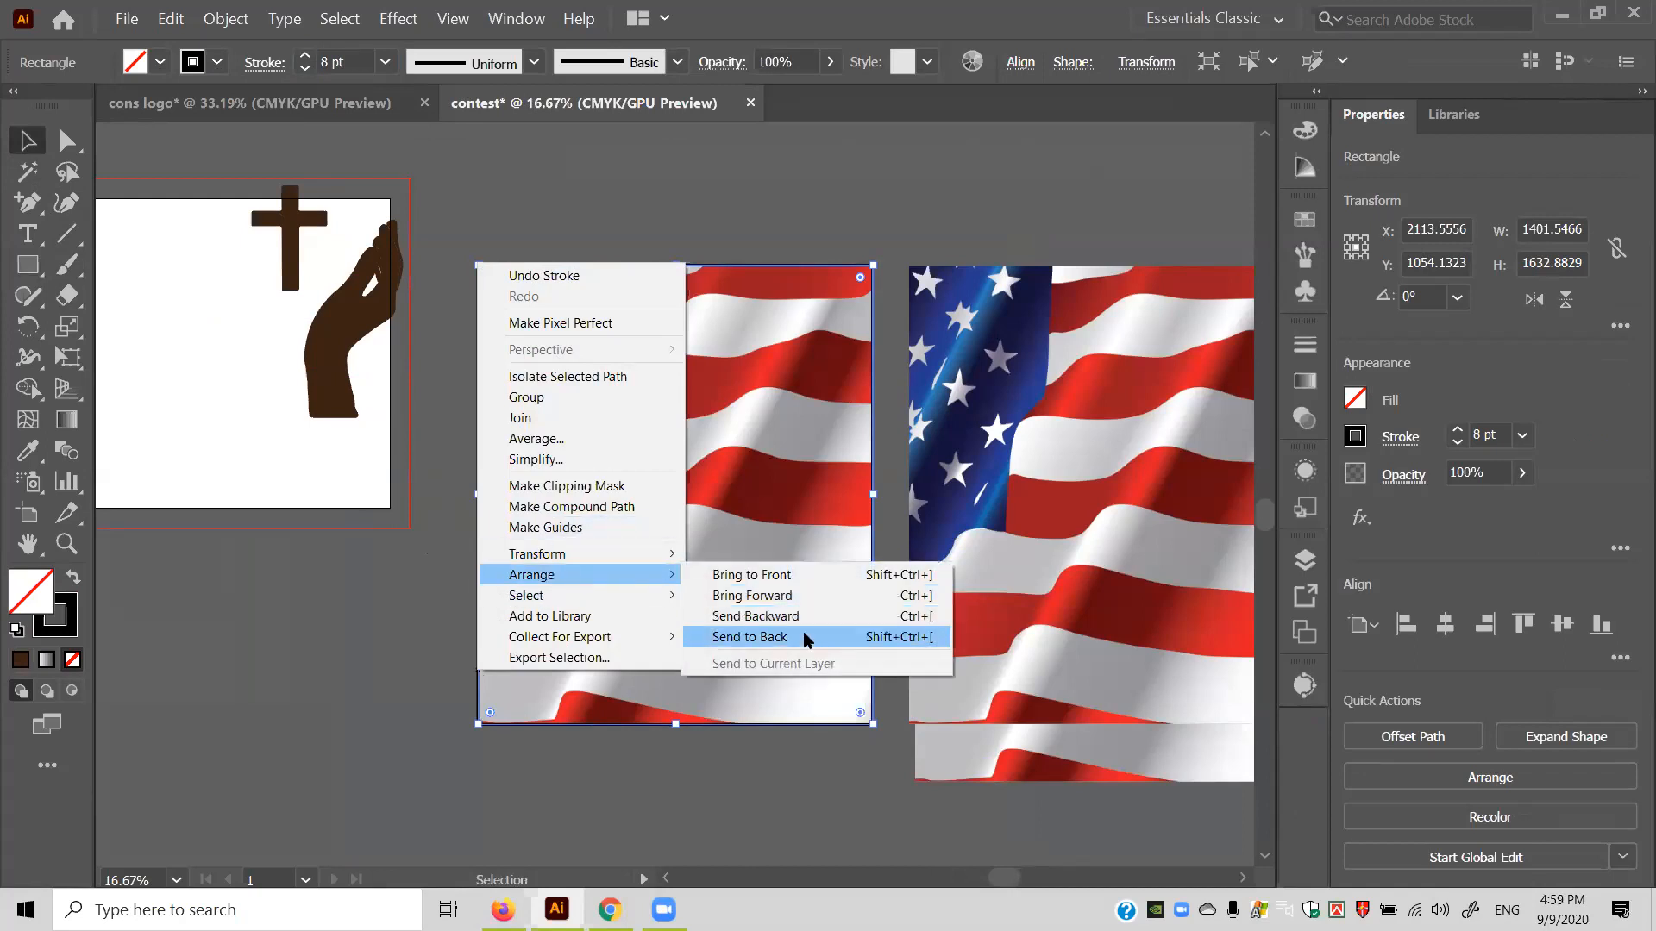
pyautogui.click(772, 638)
pyautogui.click(696, 787)
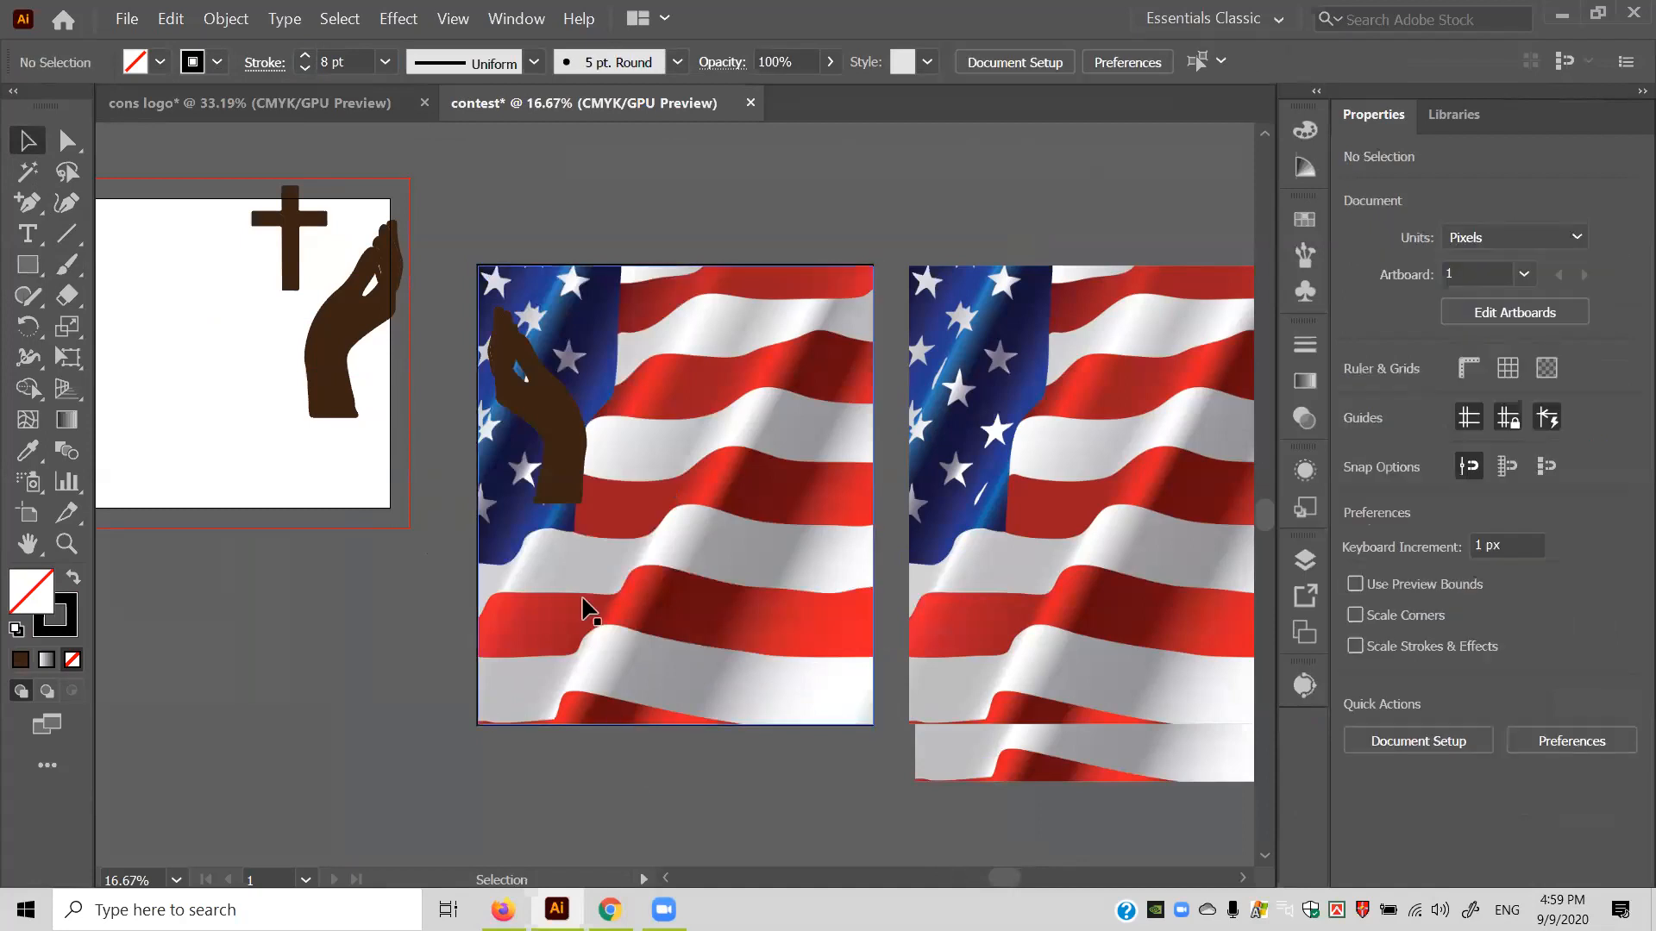
# Make a clipping mask from the left hand over its flag image, and move the neighbouring flag copy into the outlined frame.
pyautogui.click(555, 492)
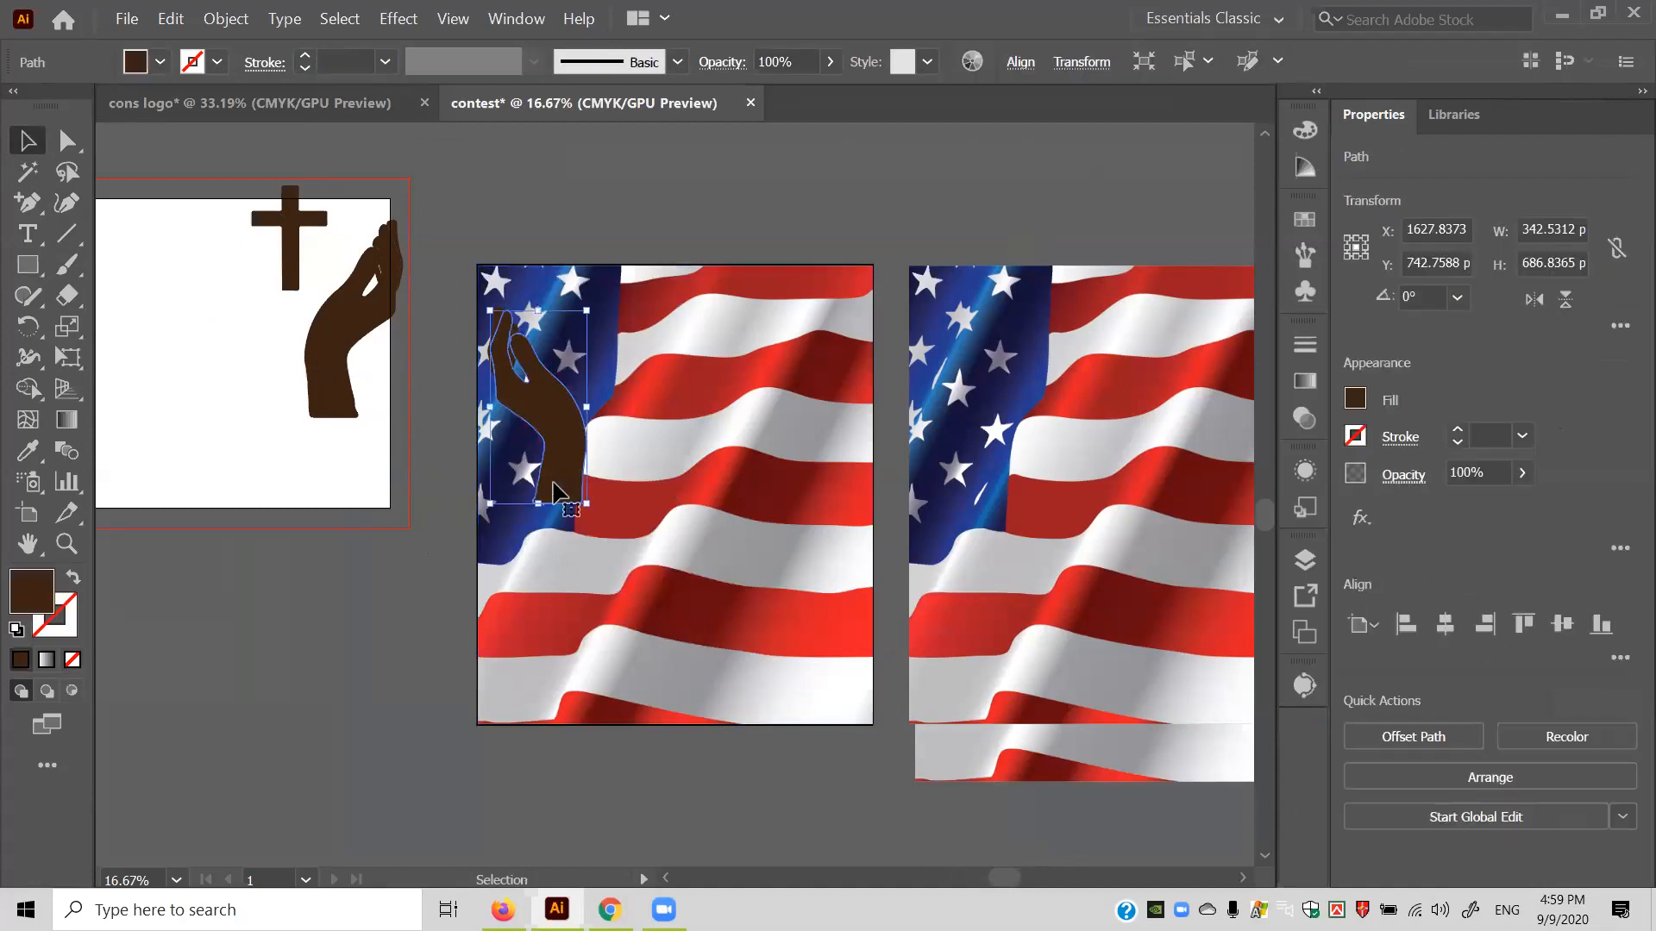
pyautogui.keyDown('shift'); pyautogui.click(619, 522); pyautogui.keyUp('shift')
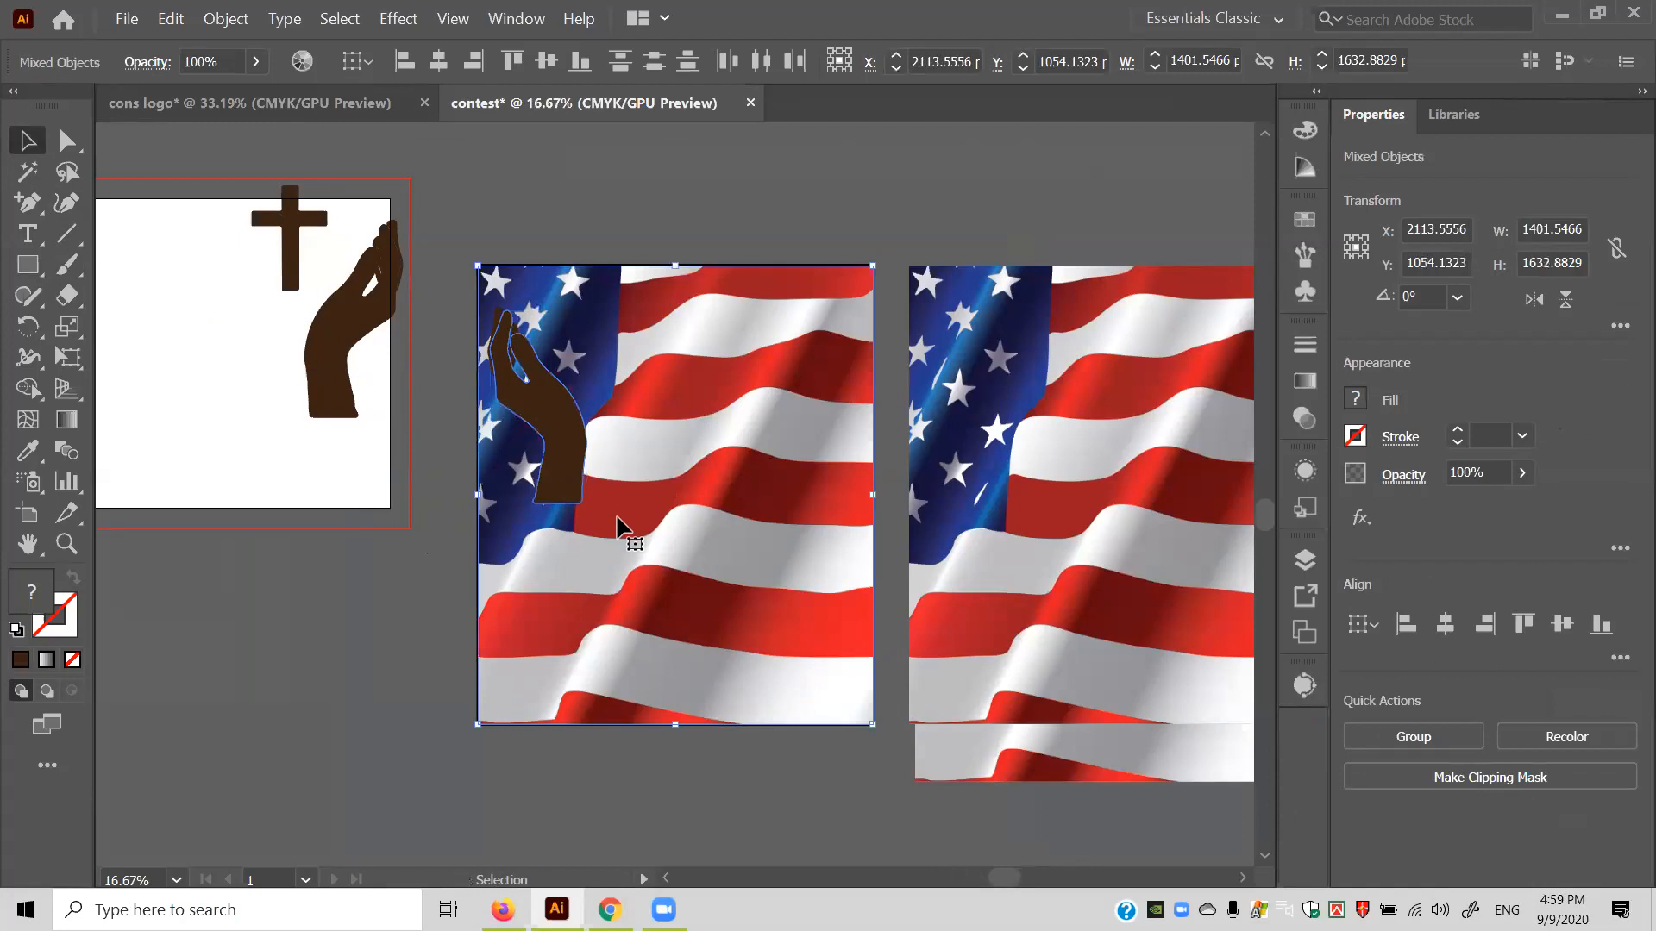
pyautogui.rightClick(618, 521)
pyautogui.click(702, 679)
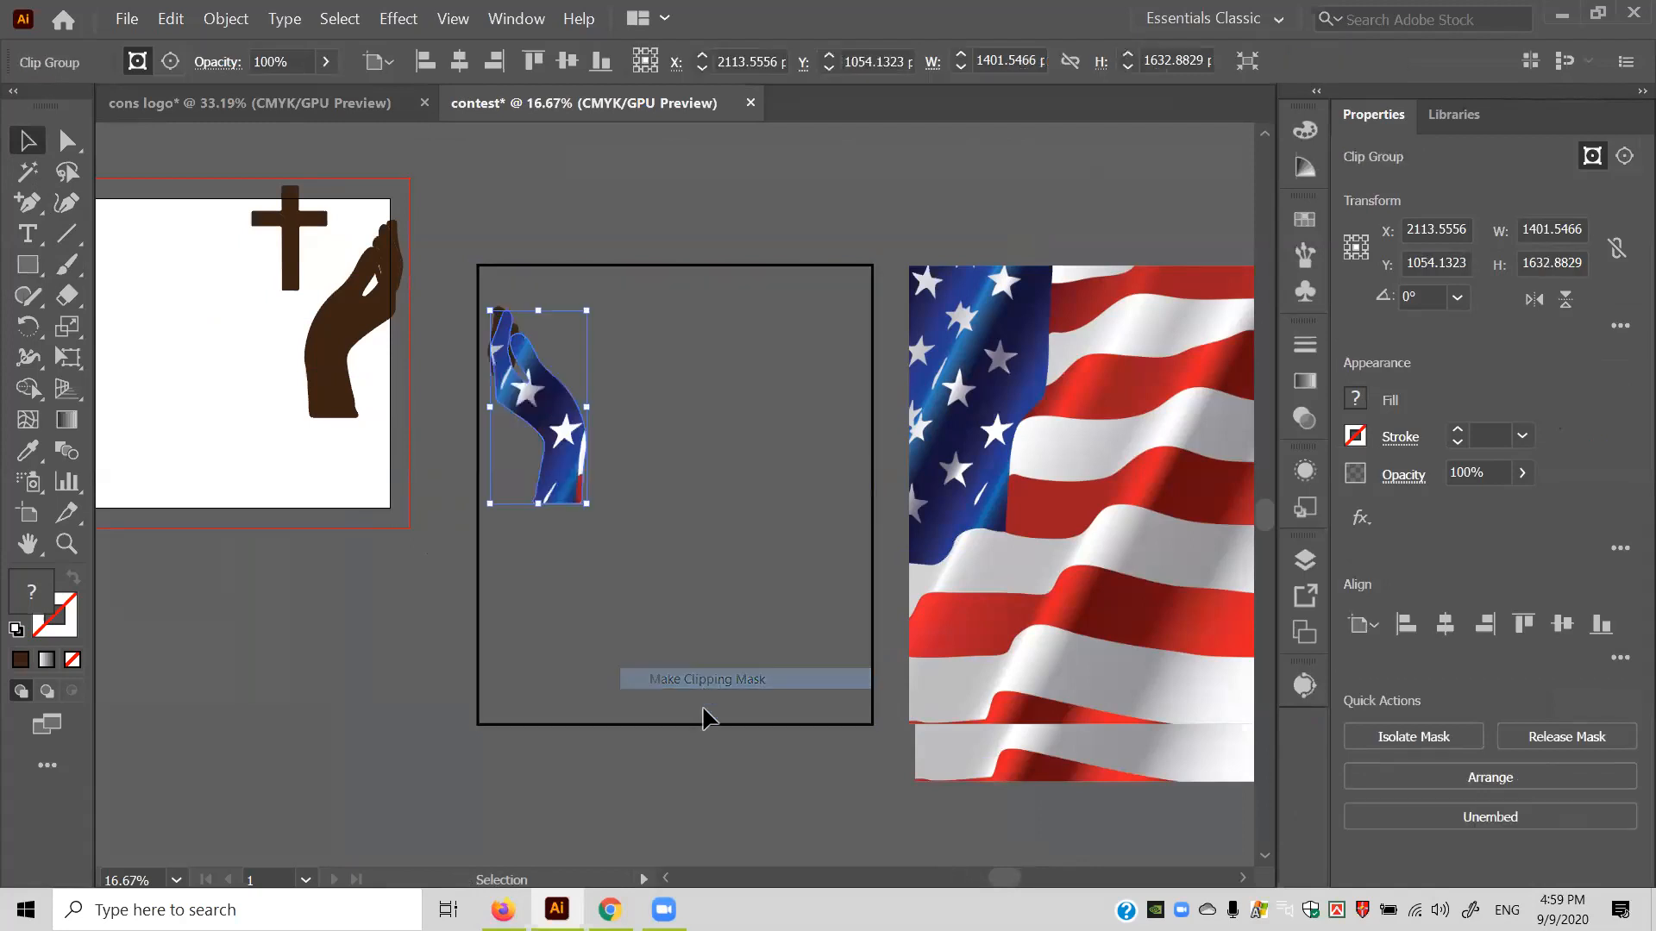
pyautogui.click(687, 764)
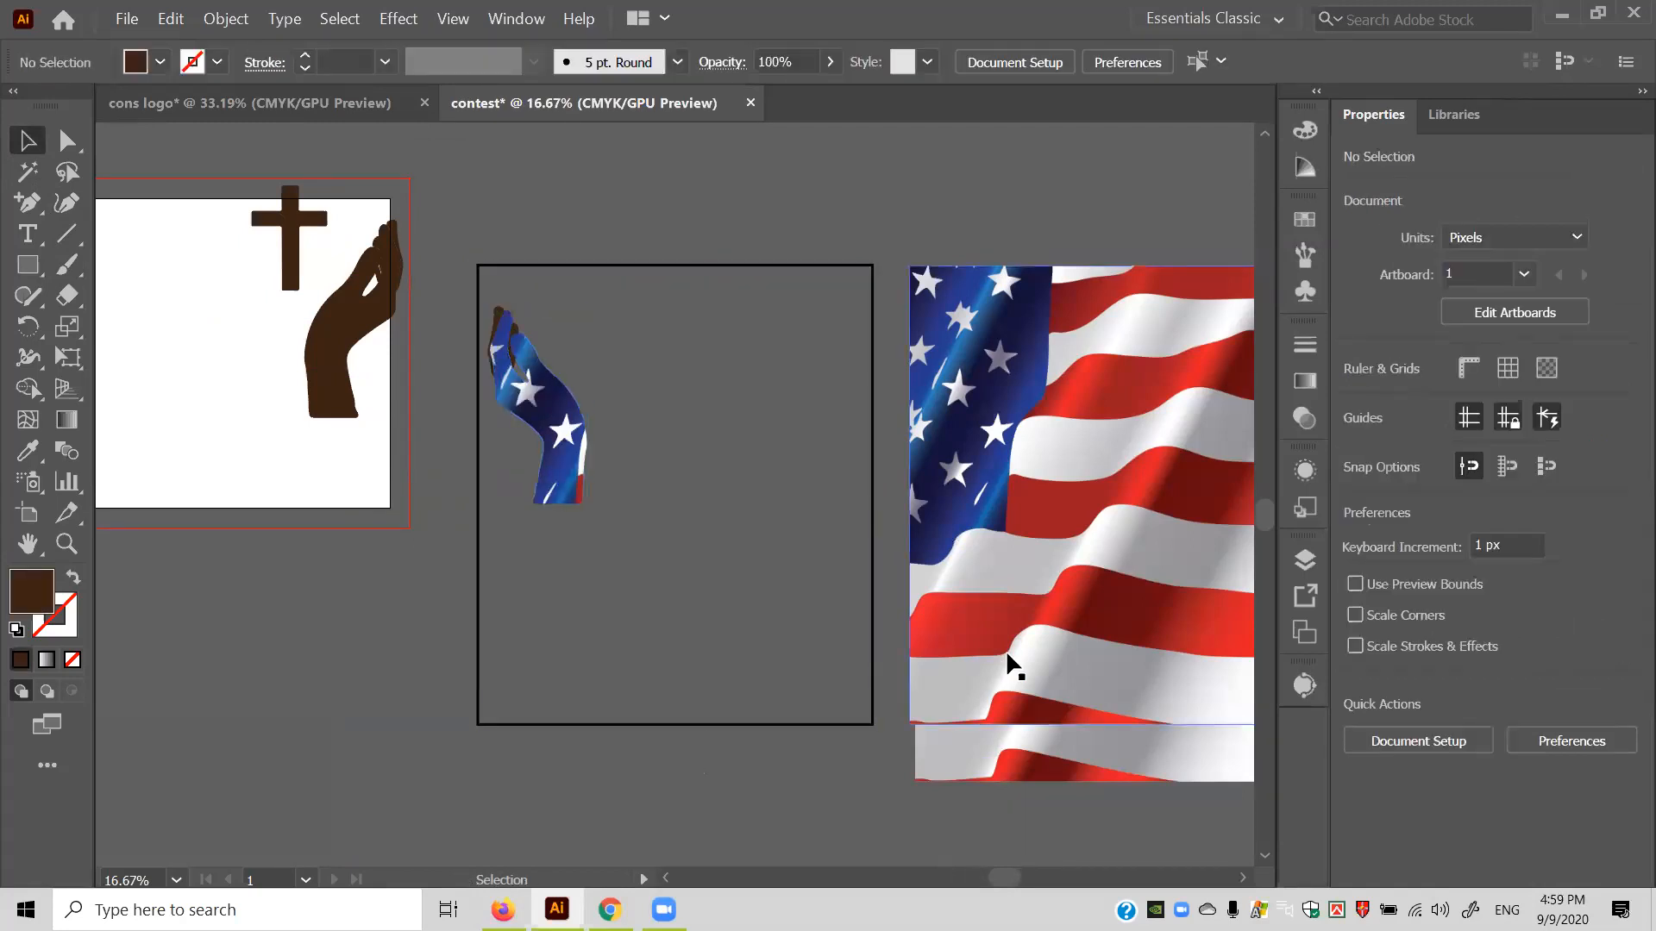
pyautogui.moveTo(1016, 639); pyautogui.dragTo(586, 632)
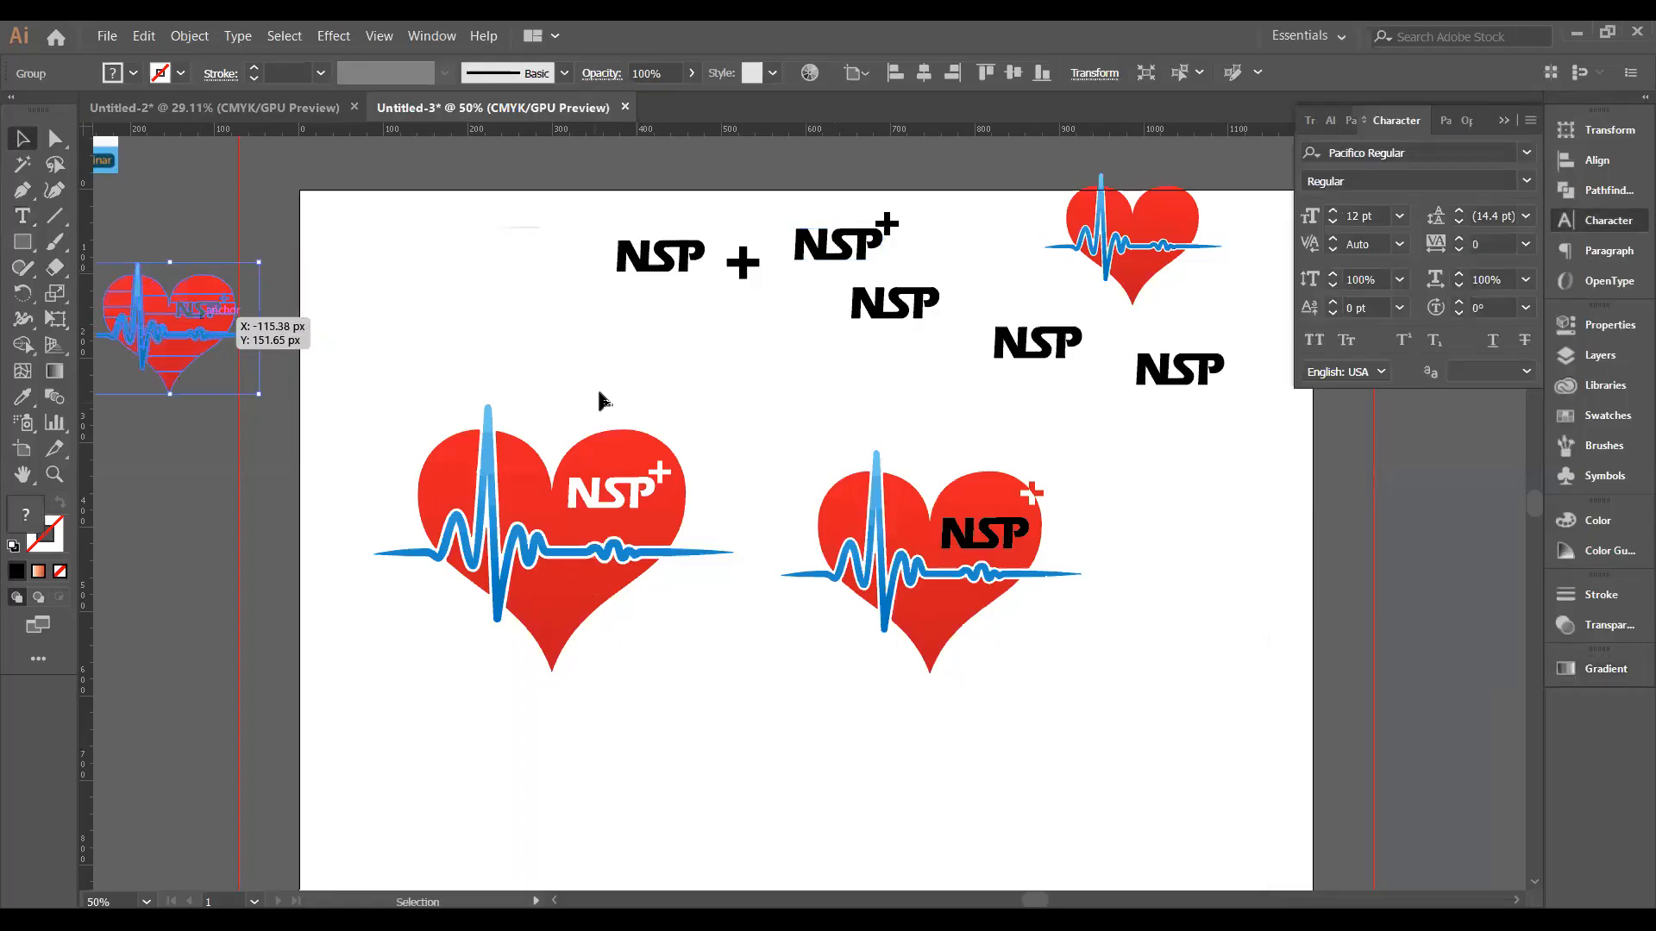
# Delete the extra black NSP copies and the NSP lettering beside the small black plus.
pyautogui.moveTo(1212, 423); pyautogui.dragTo(992, 321)
pyautogui.press('Delete')
pyautogui.click(907, 301)
pyautogui.press('Delete')
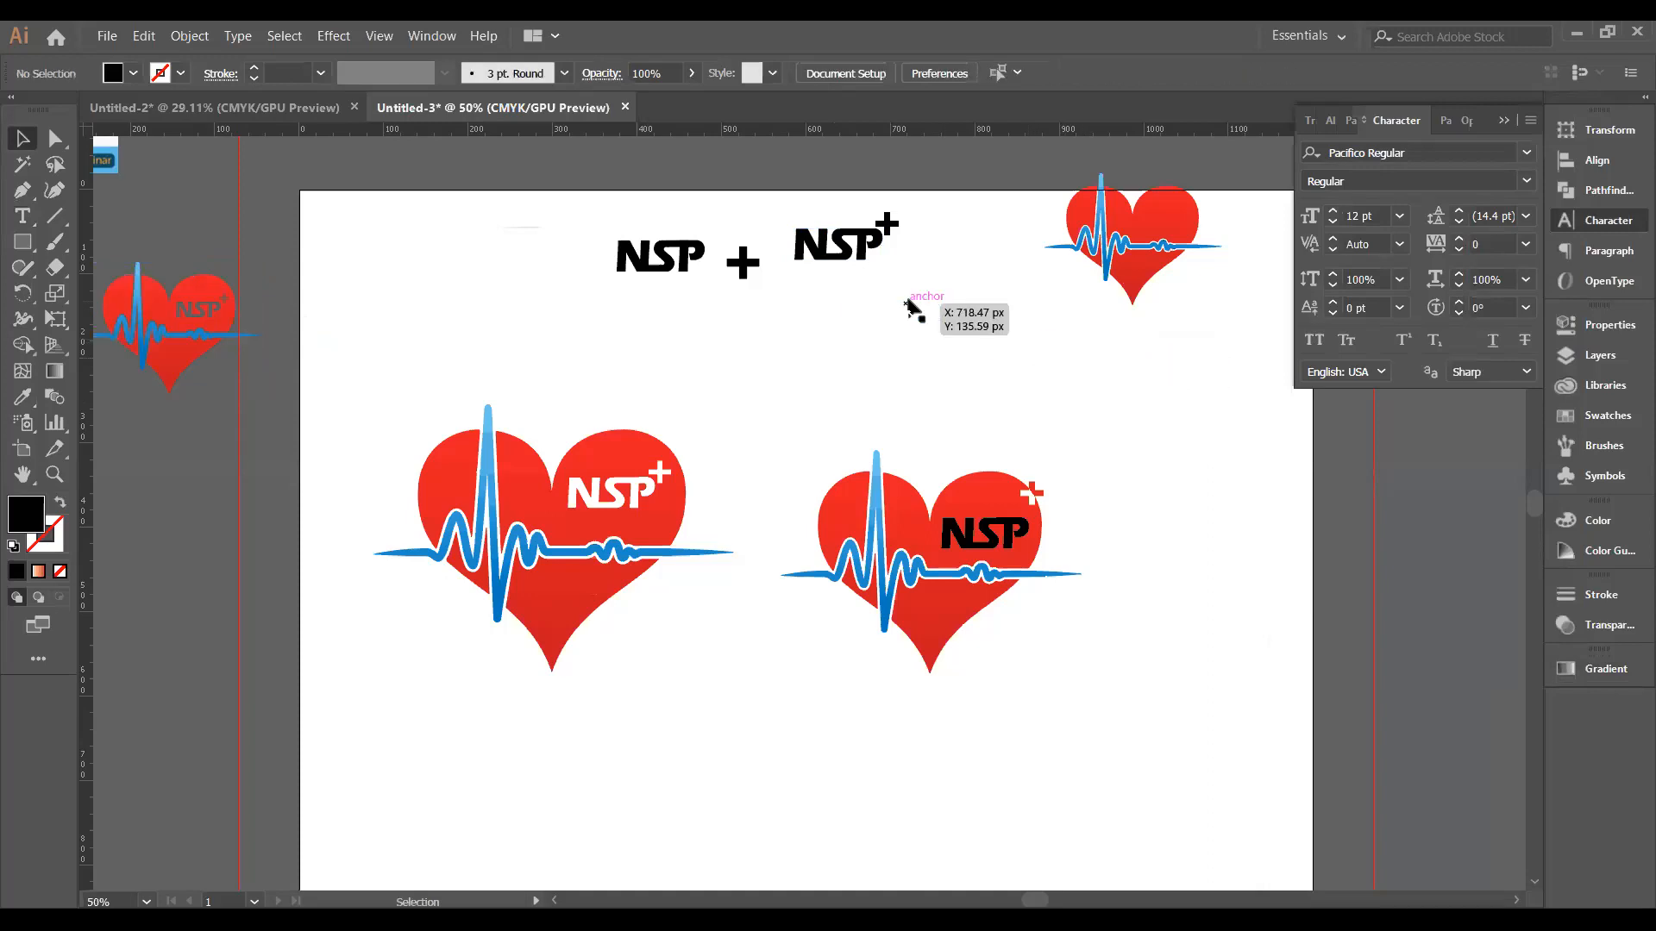
pyautogui.click(842, 254)
pyautogui.press('Delete')
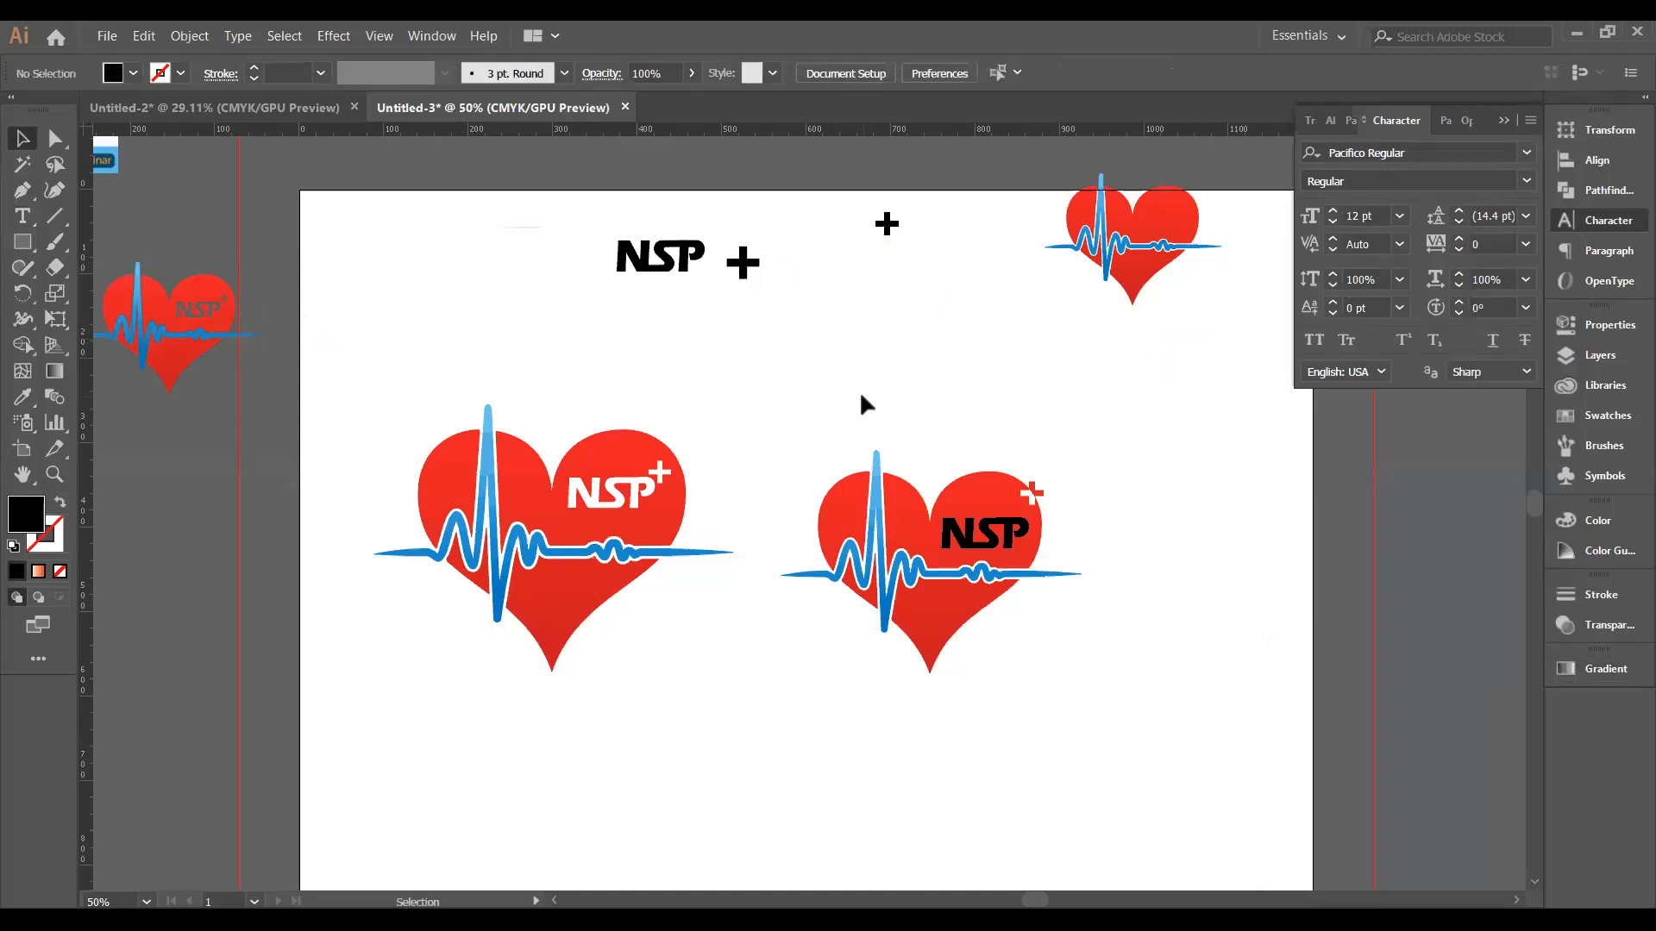
# Add the text "nsp" in the blank area below the small black plus, select all its characters and open the font size choices.
pyautogui.press('t')
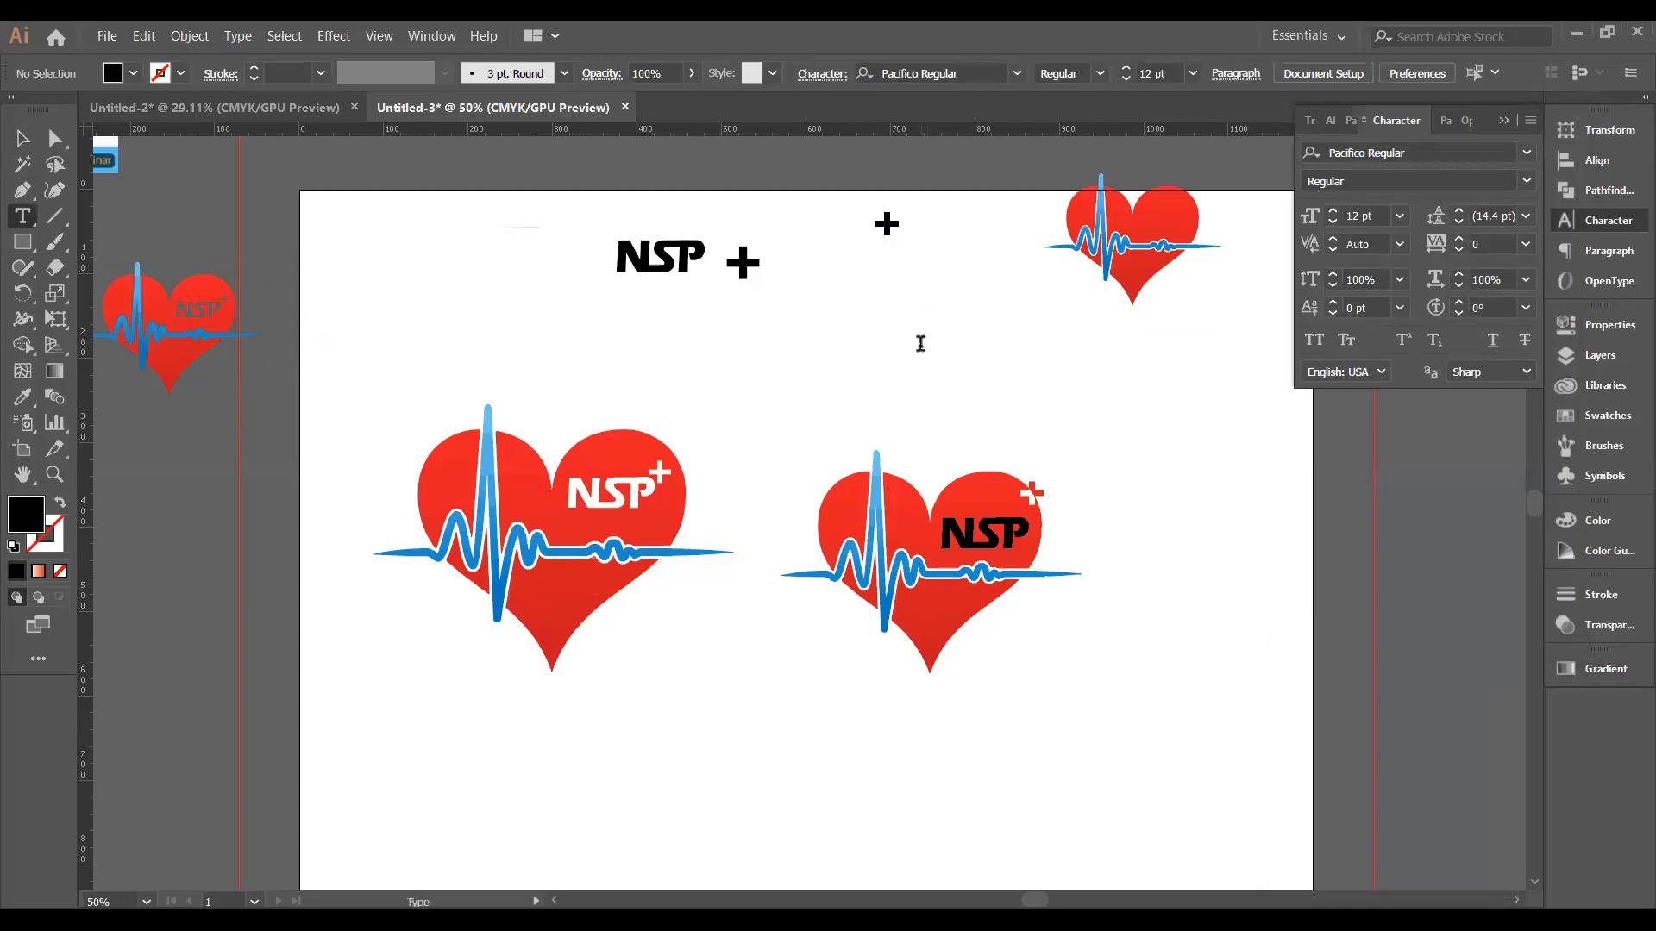
pyautogui.click(920, 344)
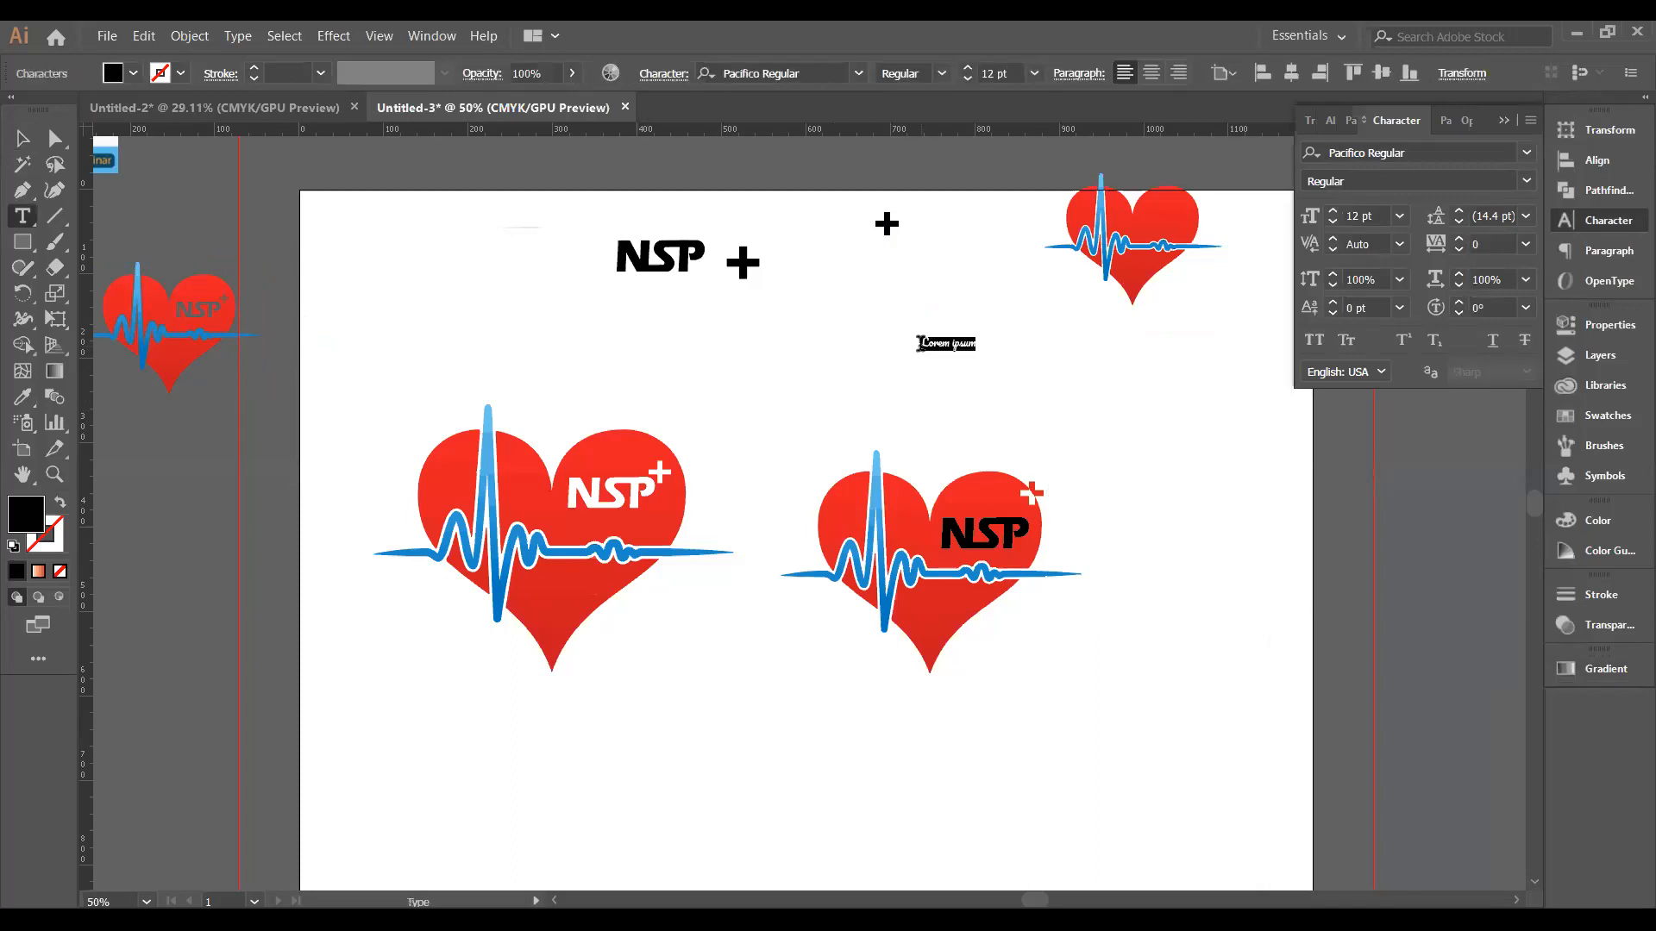
pyautogui.write('nsp')
pyautogui.hotkey('ctrl', 'a')
pyautogui.scroll(1, 955, 346)
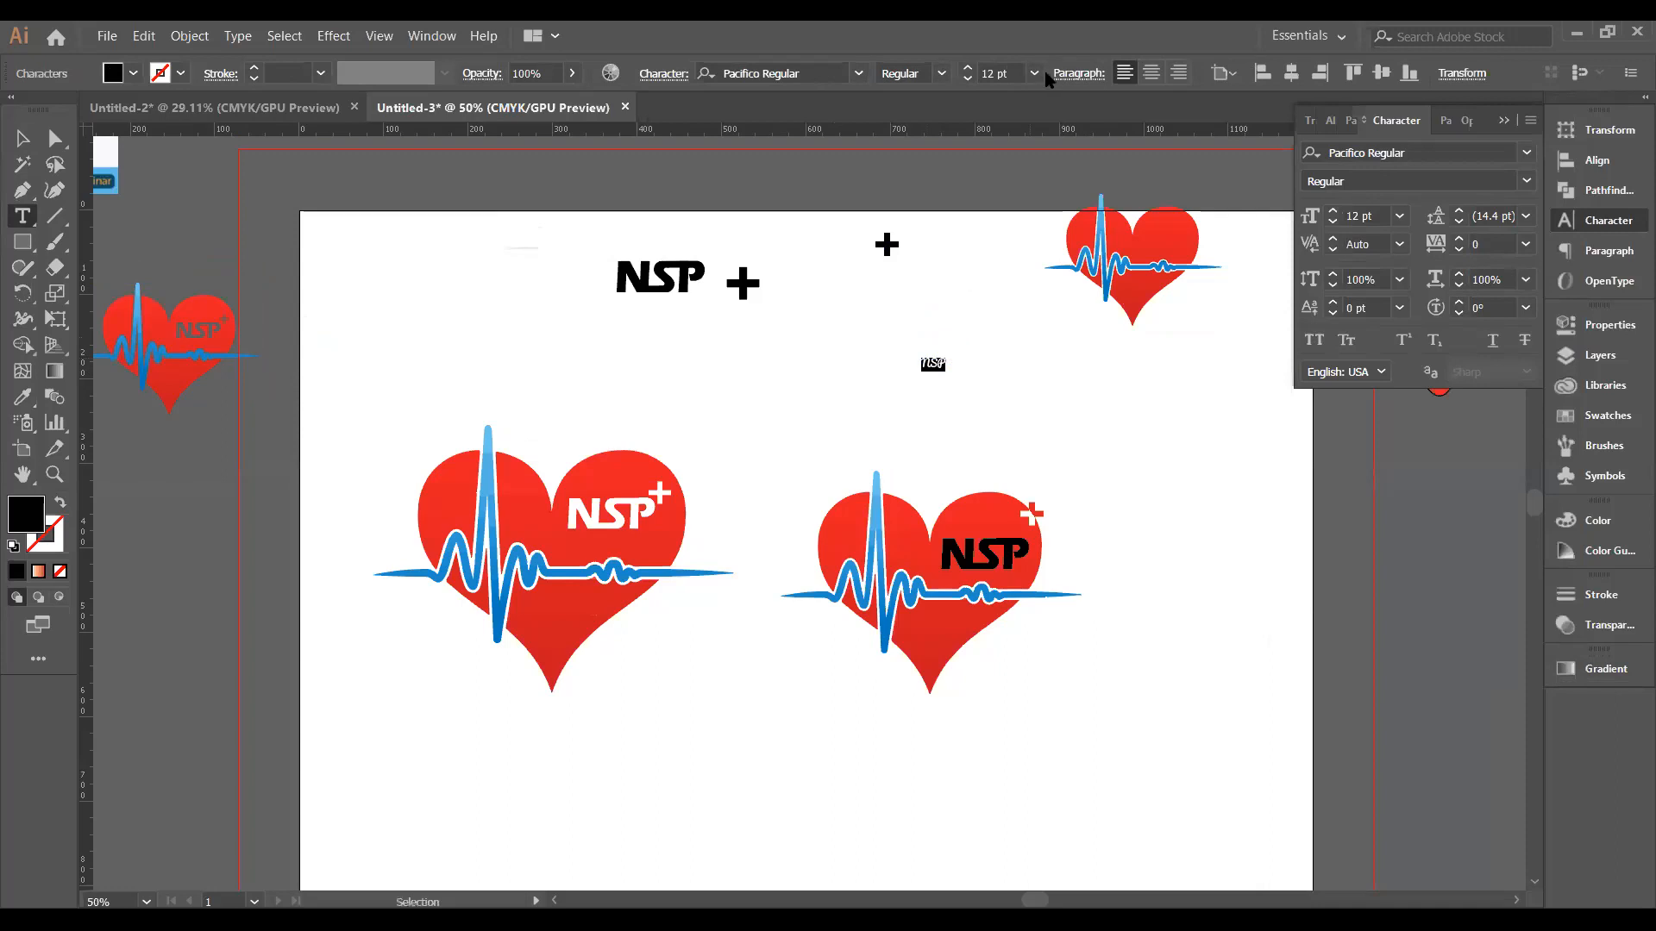
pyautogui.click(1034, 75)
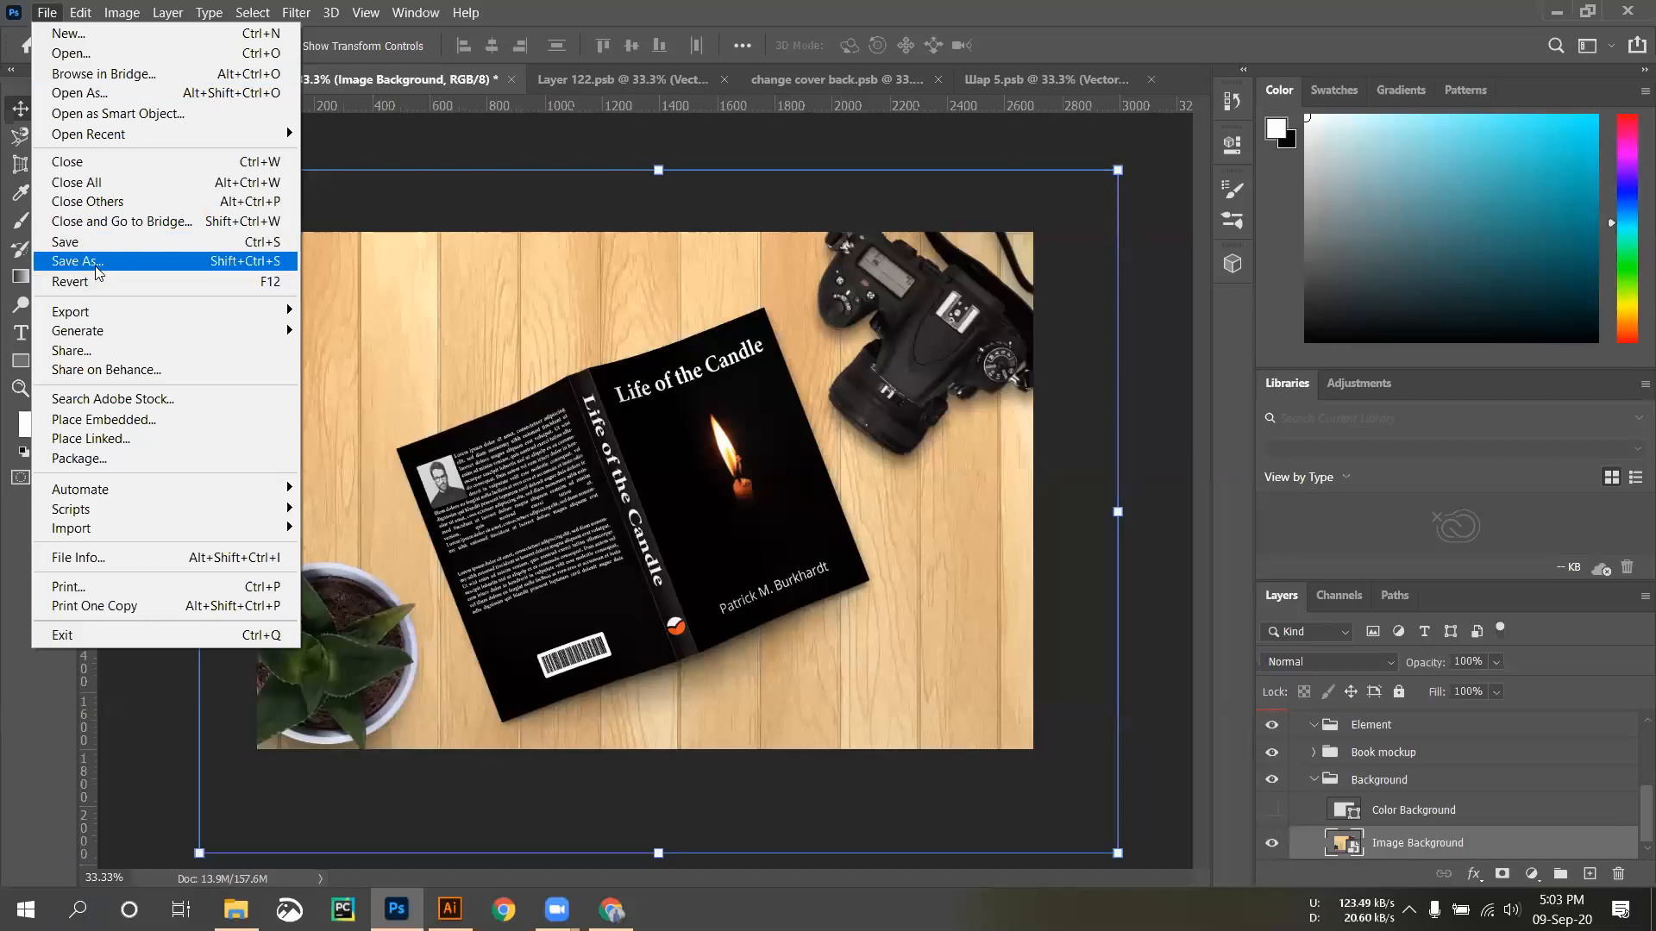
# In Photoshop, set up a save of the book cover mockup on the computer, in the Desktop folder and in JPEG format.
pyautogui.click(97, 273)
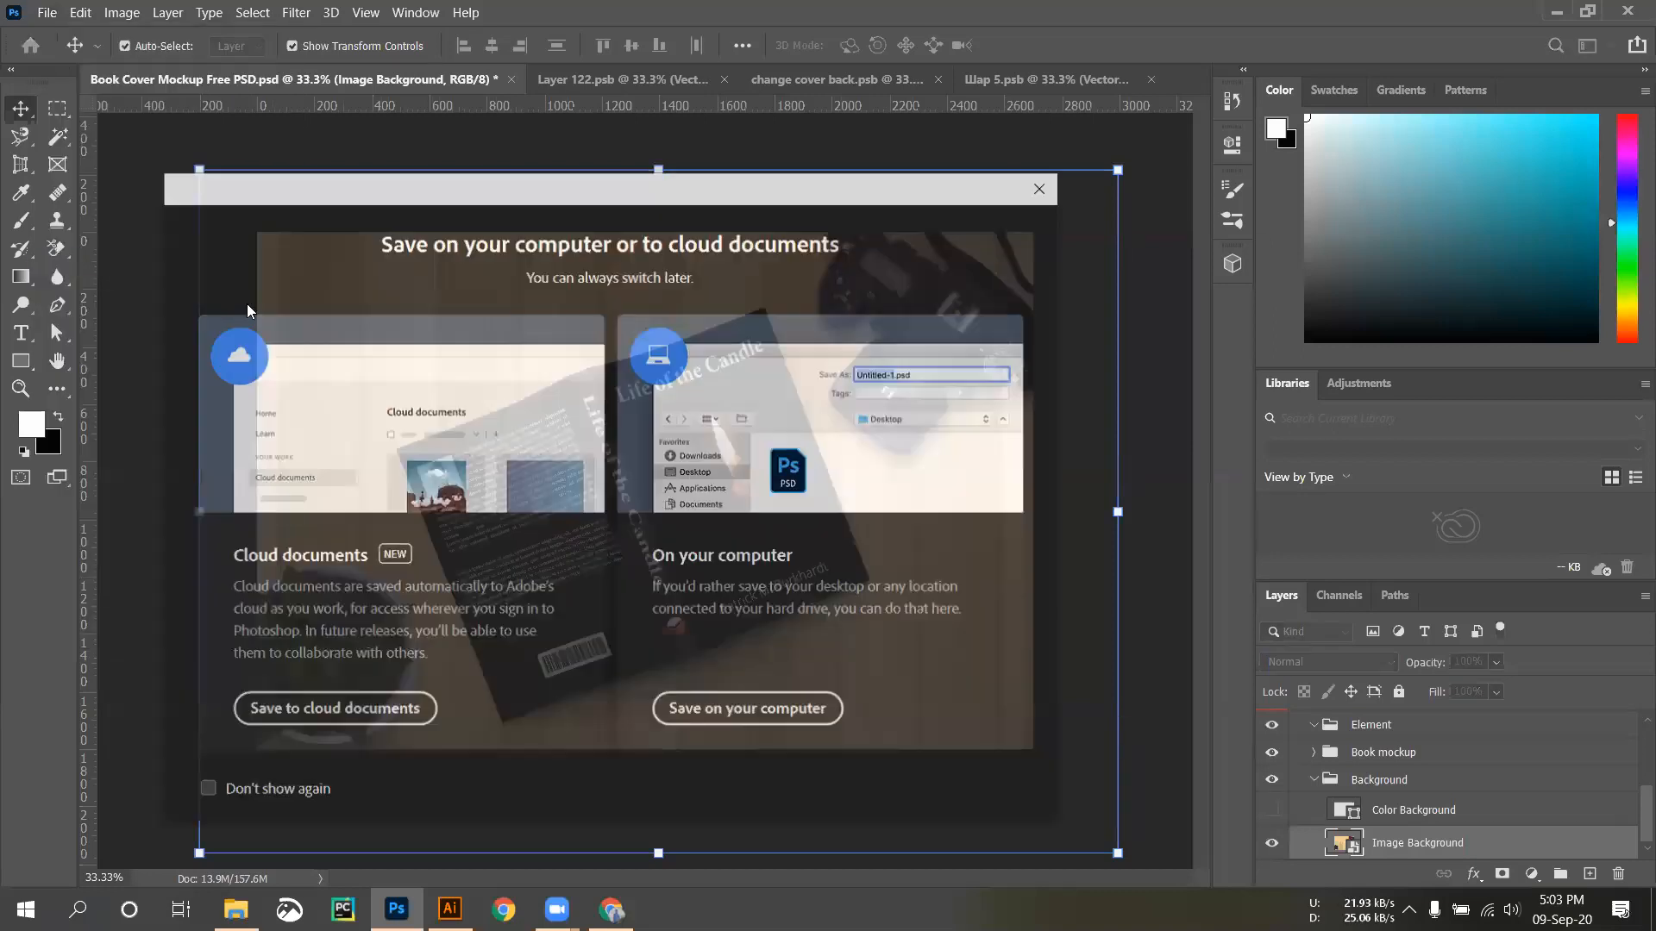
pyautogui.click(740, 708)
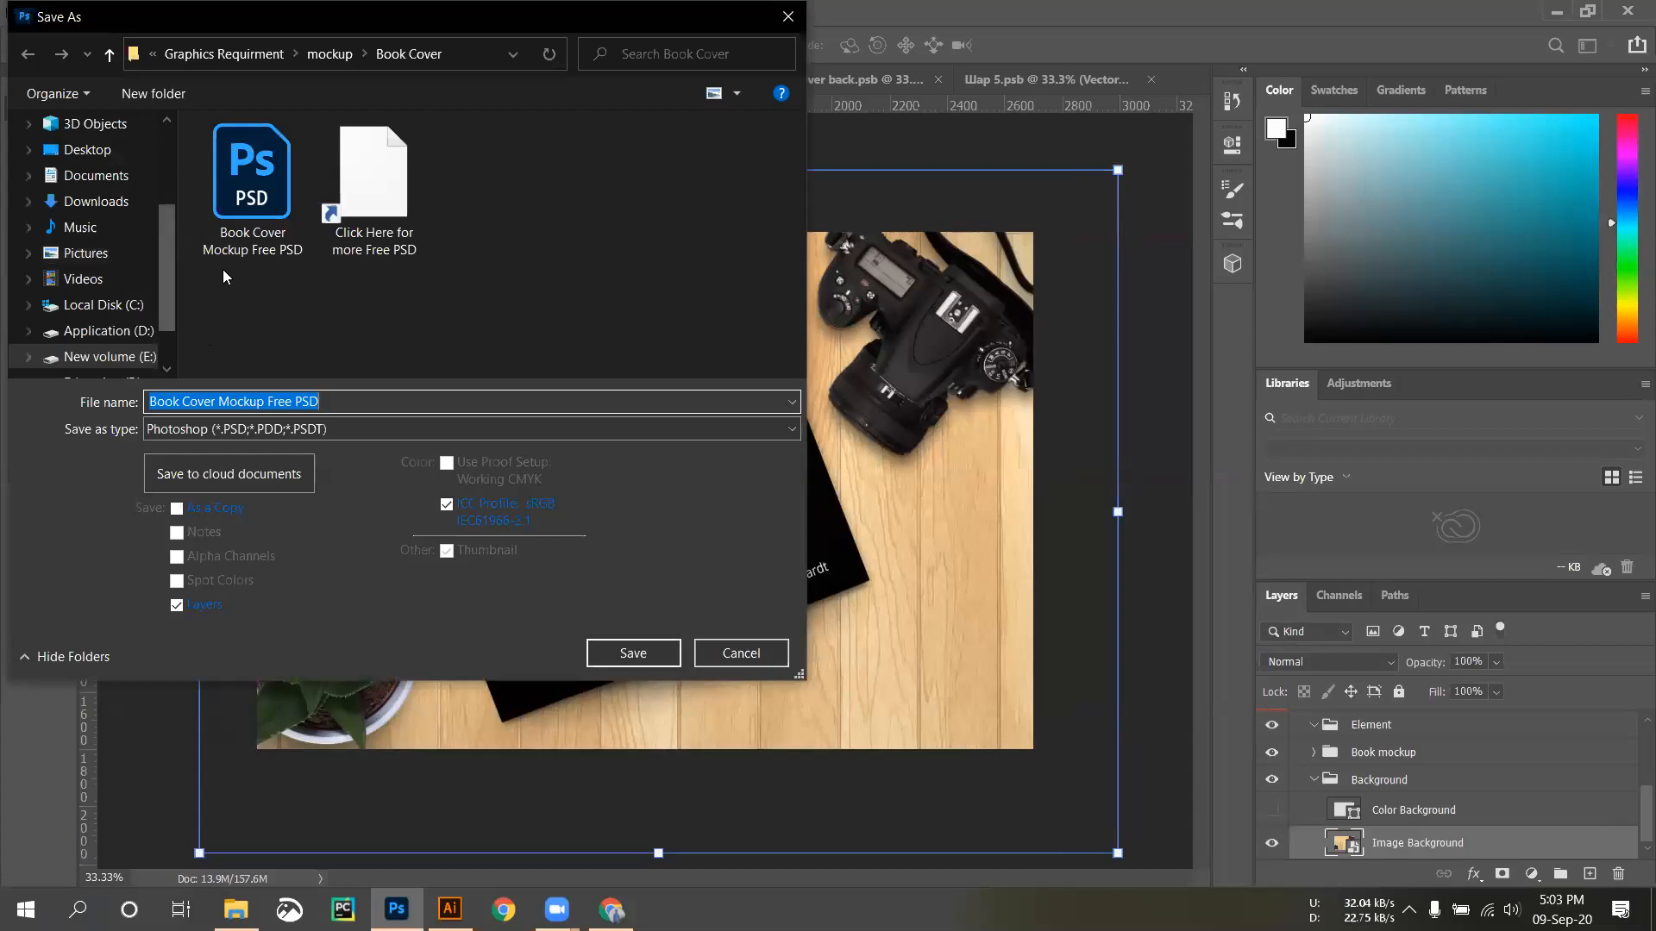
pyautogui.click(86, 150)
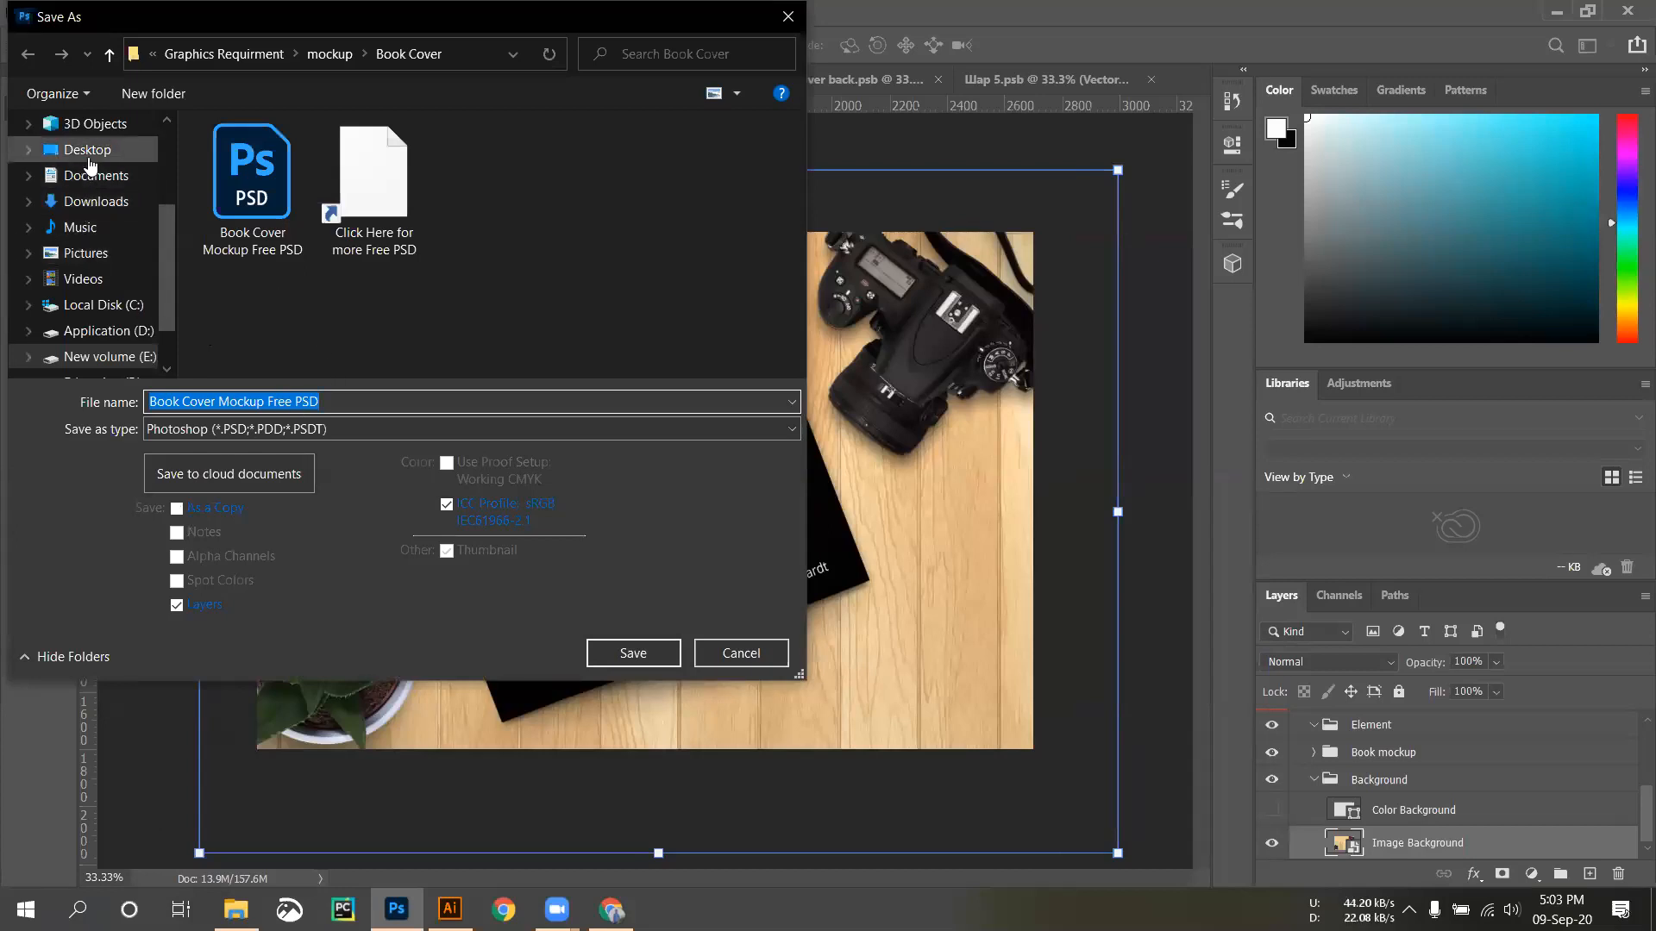
pyautogui.click(364, 432)
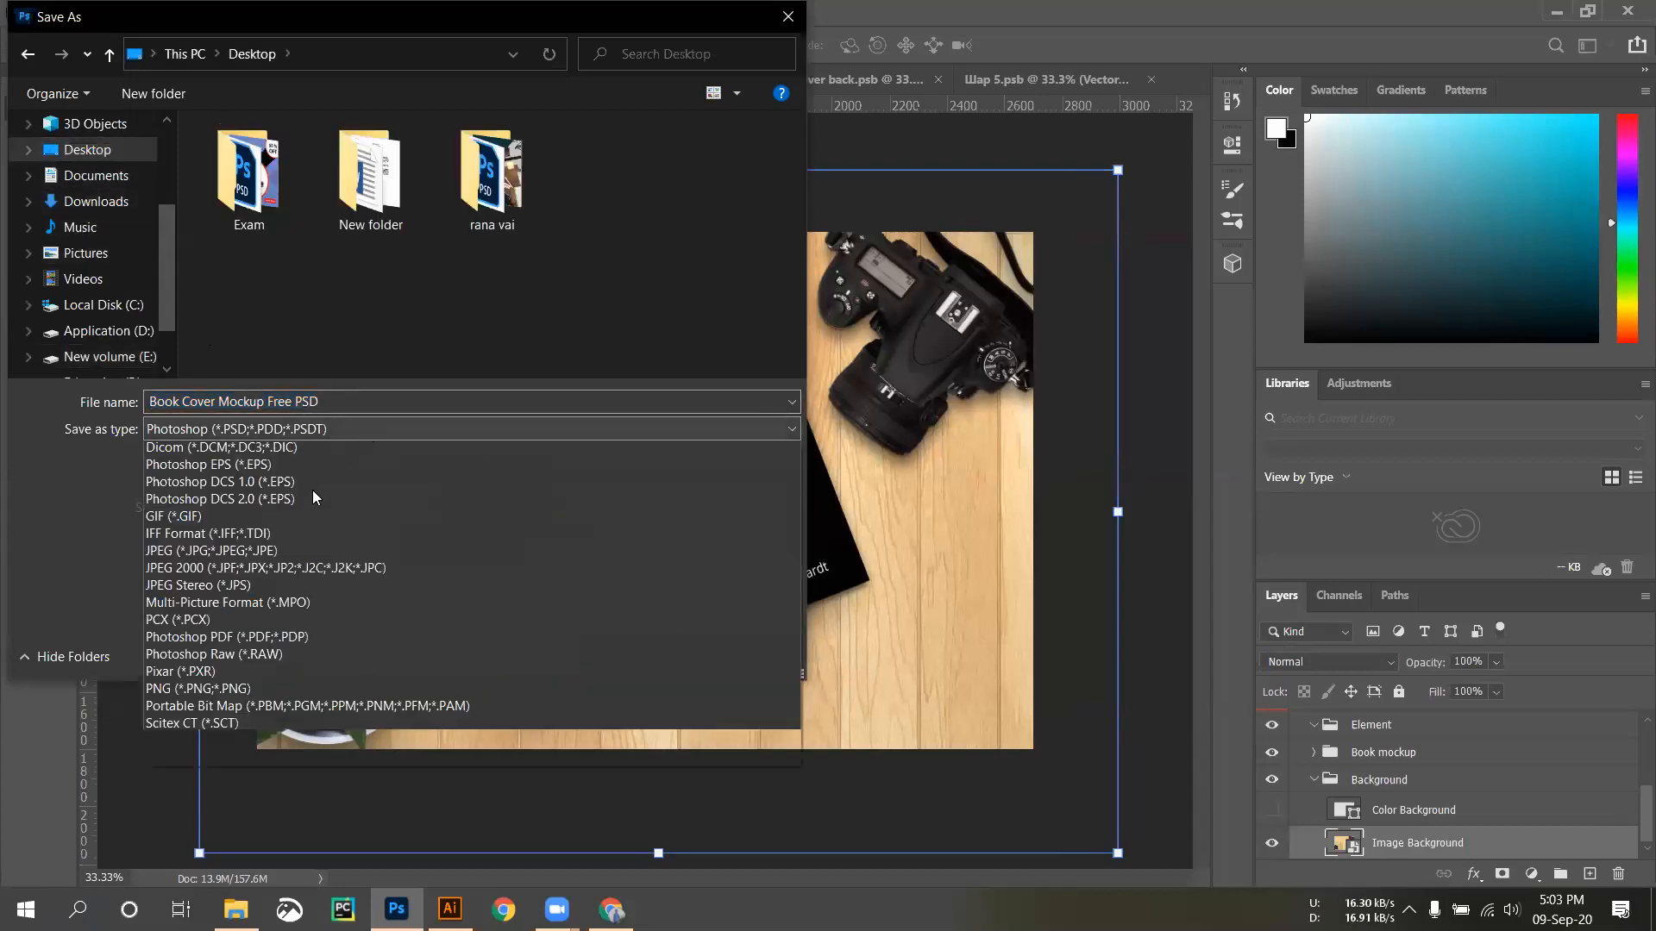
pyautogui.click(246, 607)
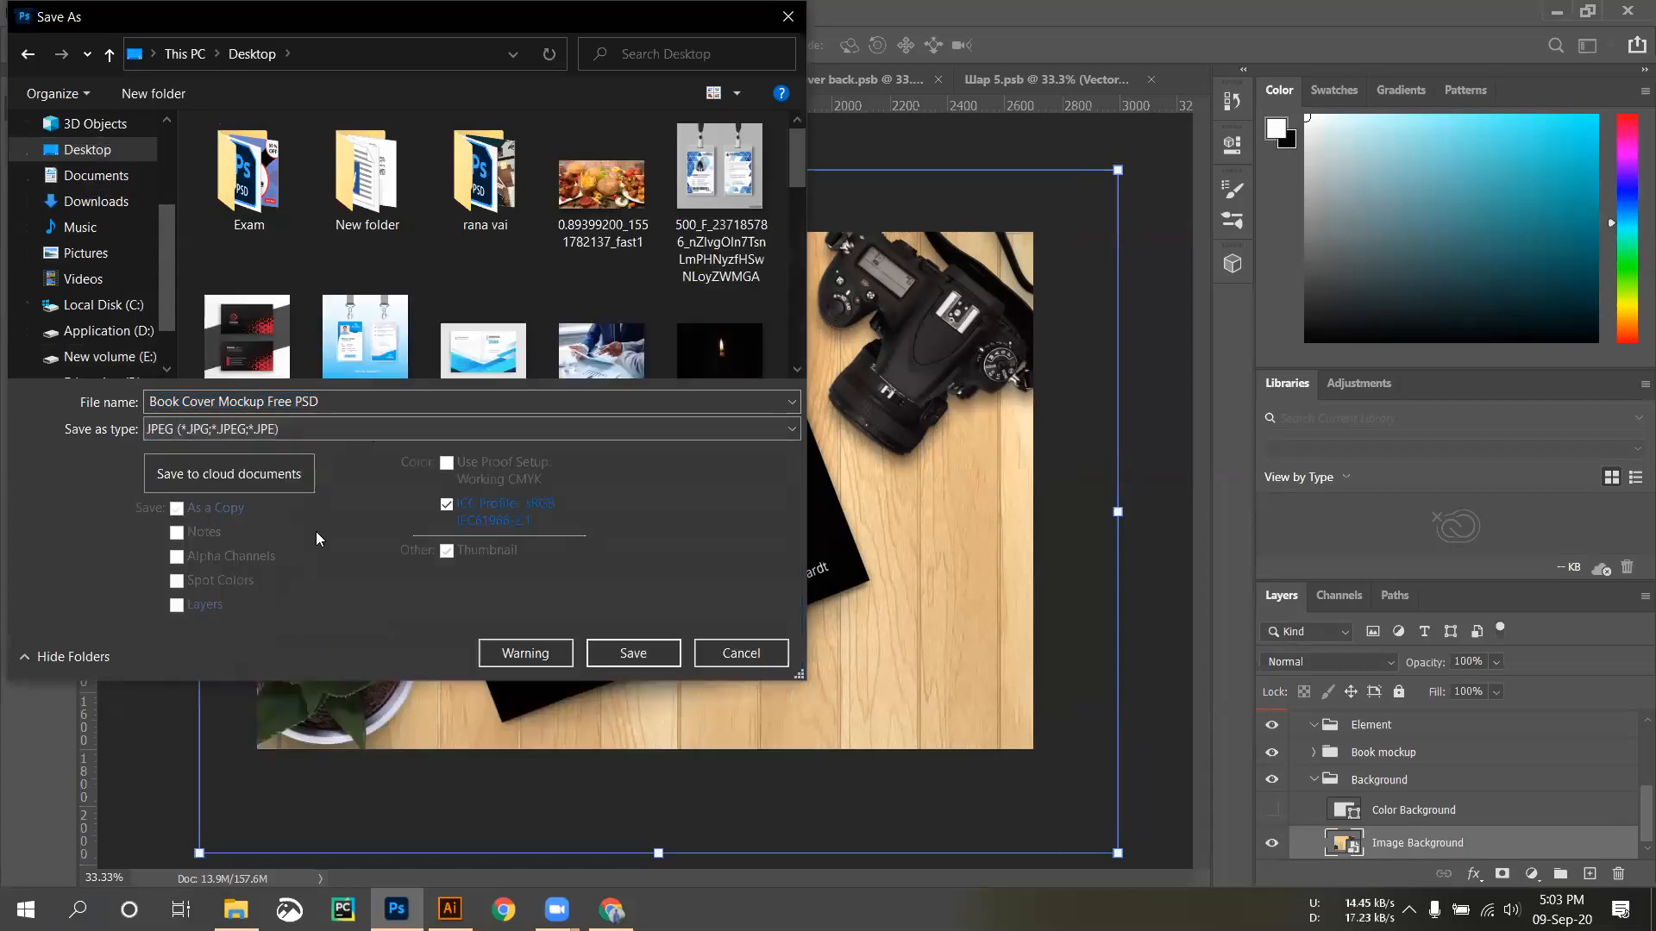
# Enter "Book cover" as the JPEG's file name and decline replacing the existing file.
pyautogui.click(275, 399)
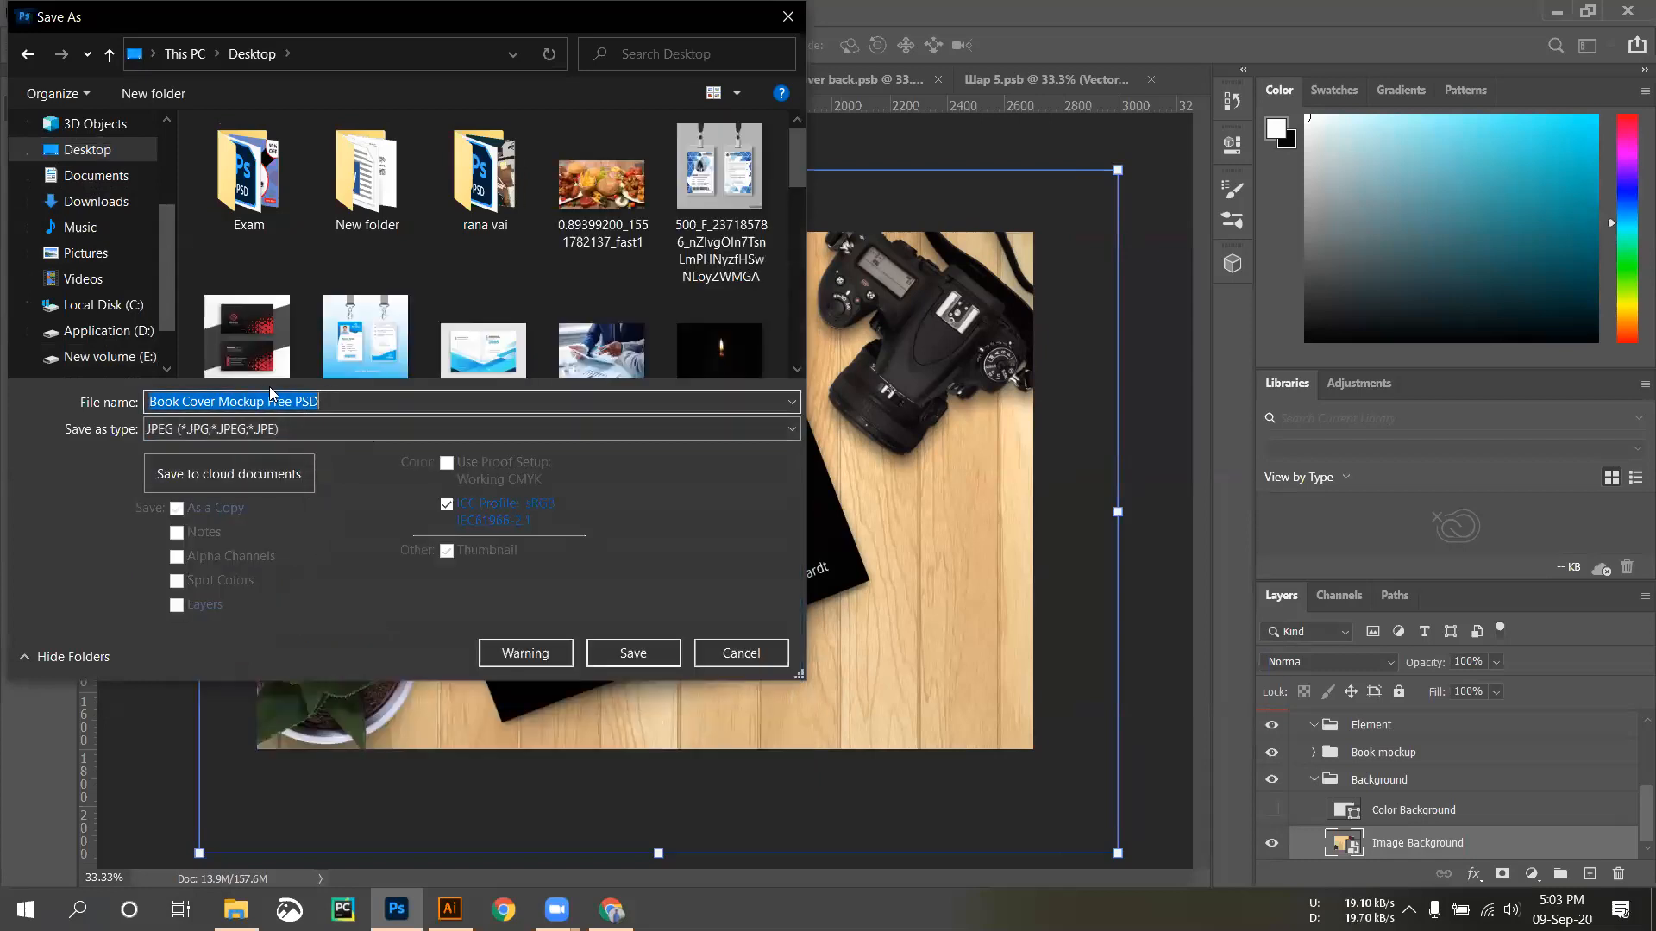
pyautogui.write('Bo')
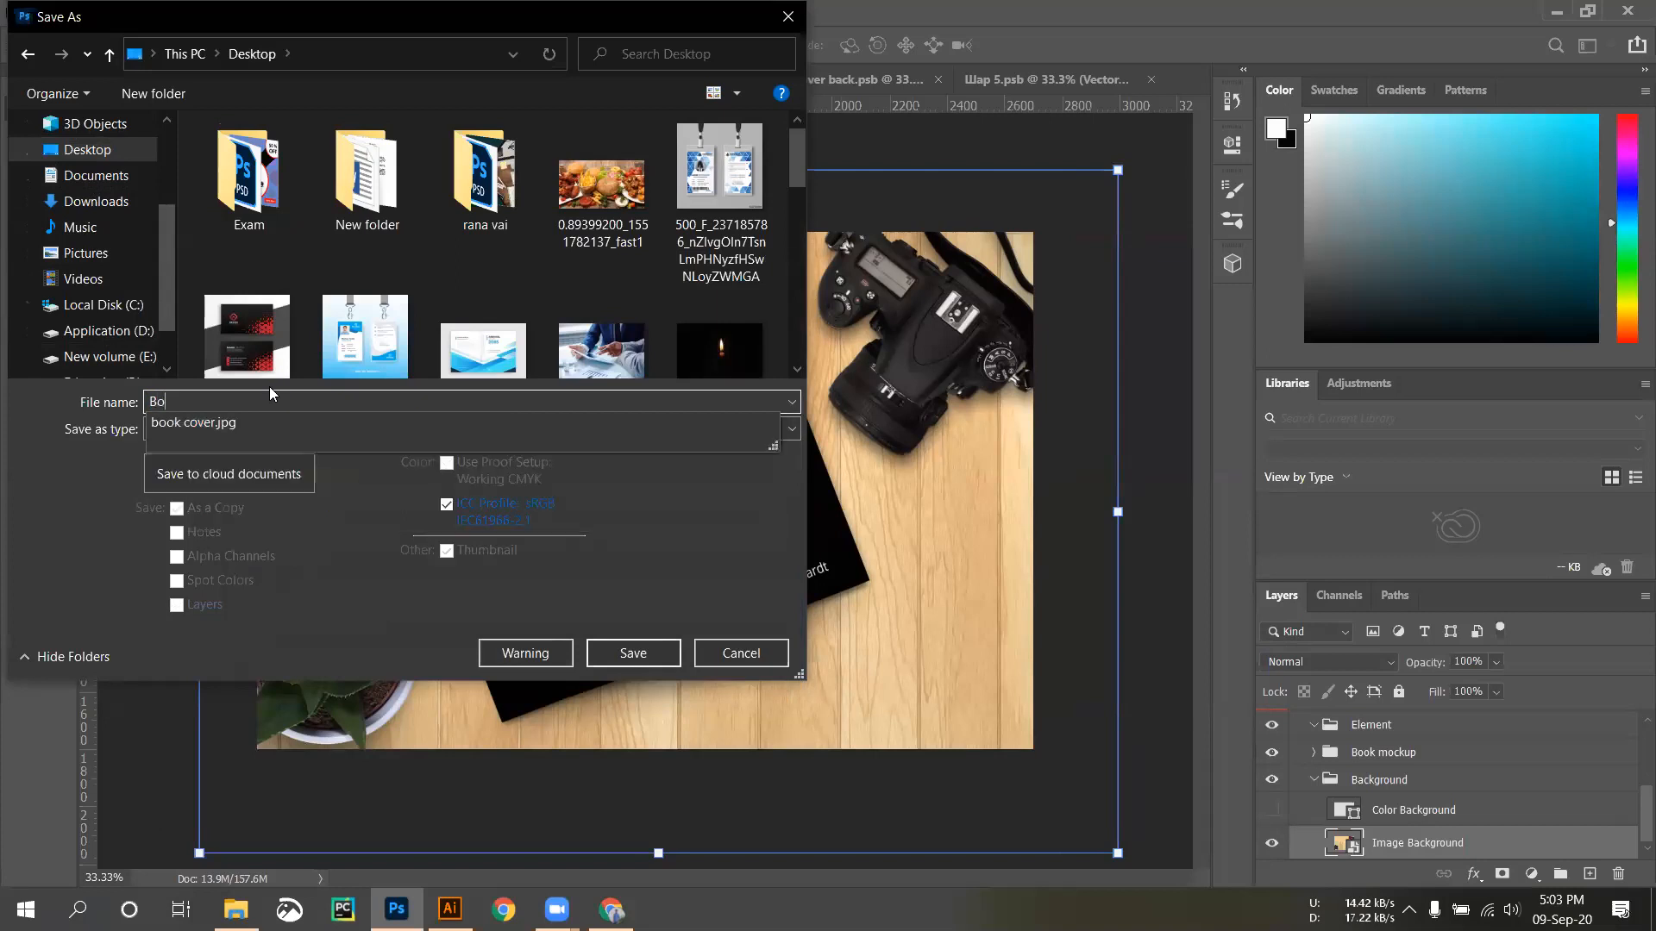
pyautogui.write('ok cover')
pyautogui.press('Return')
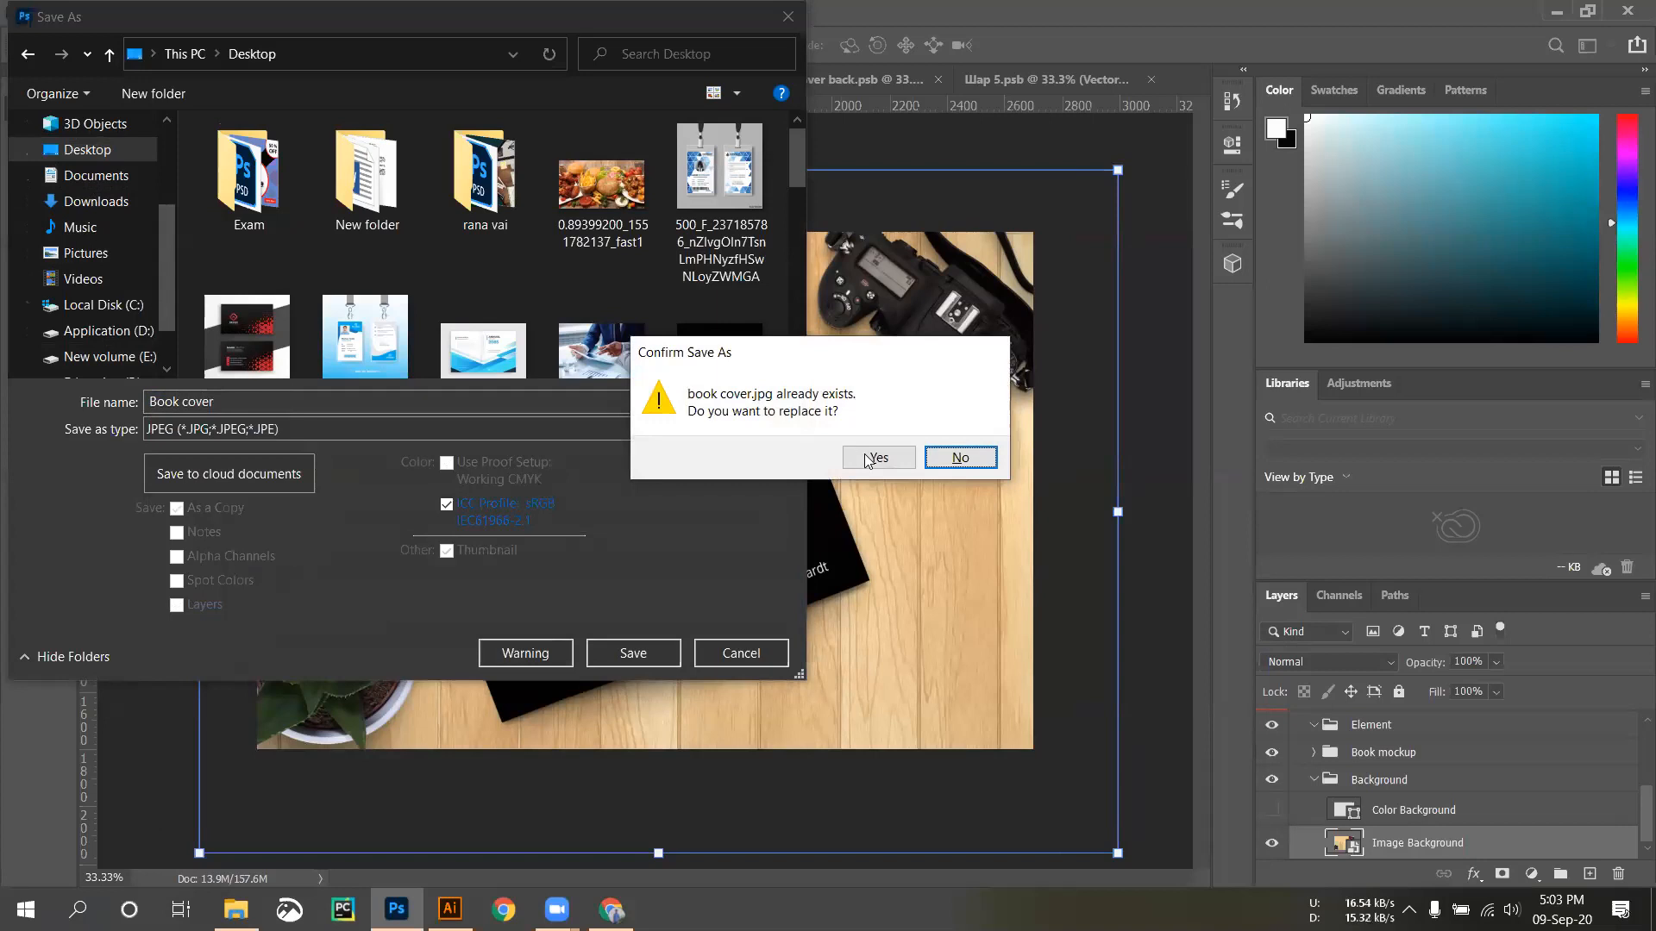
pyautogui.click(962, 460)
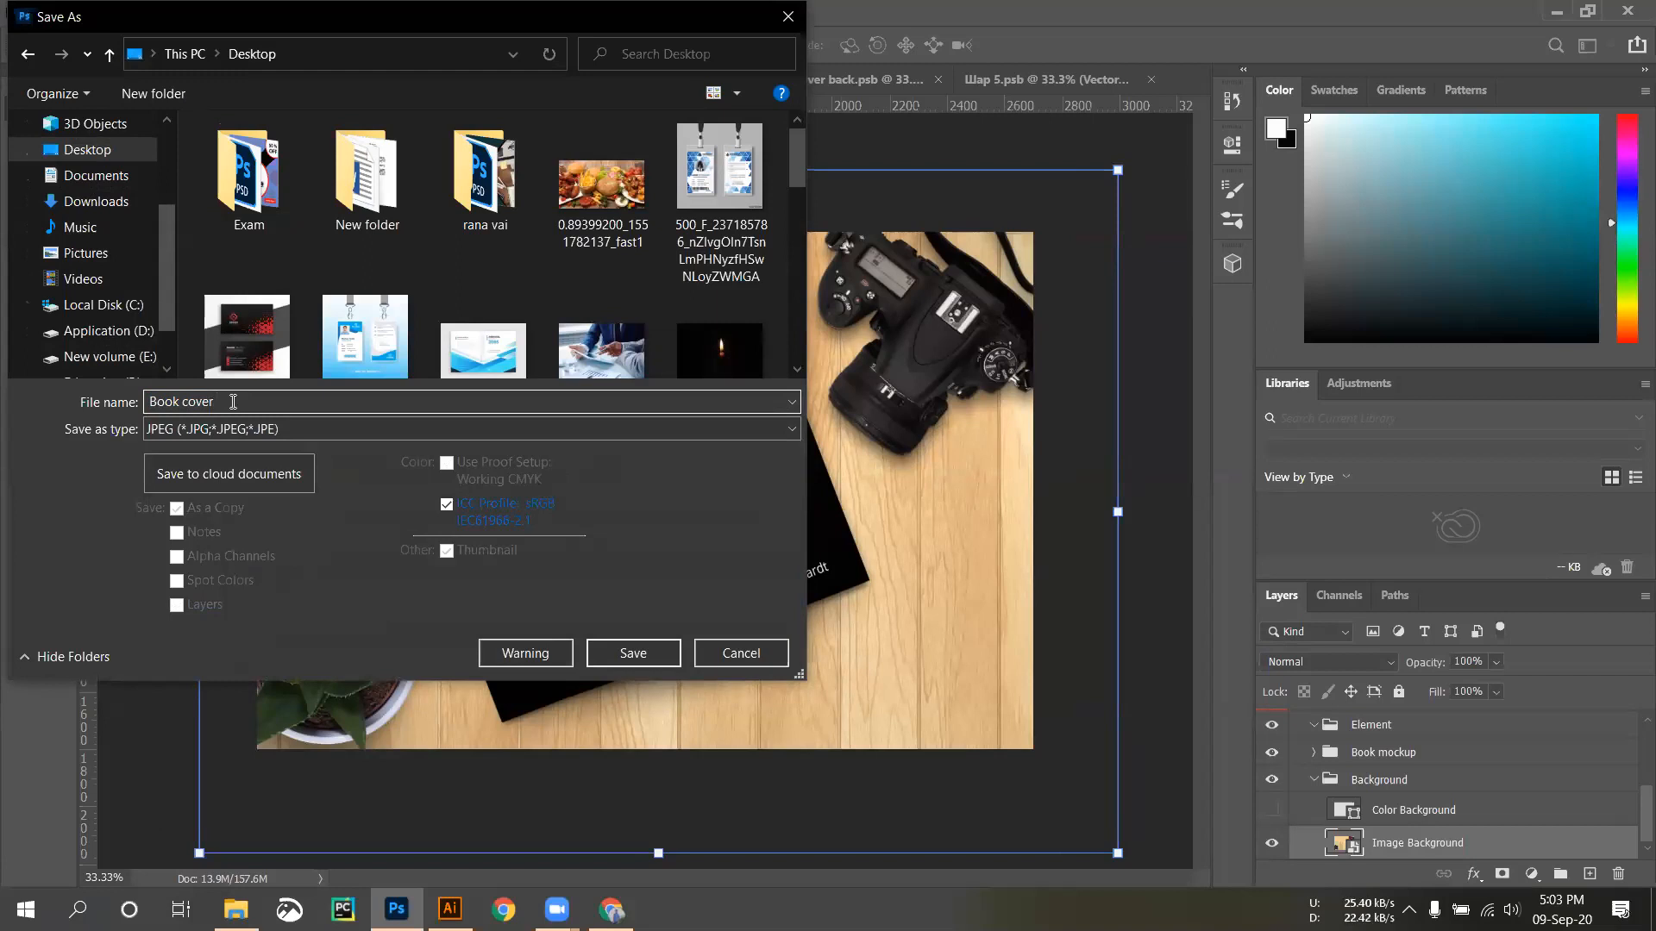
# Add "C" to the file name, save the JPEG and enter 10 as its image quality.
pyautogui.write('C')
pyautogui.click(629, 657)
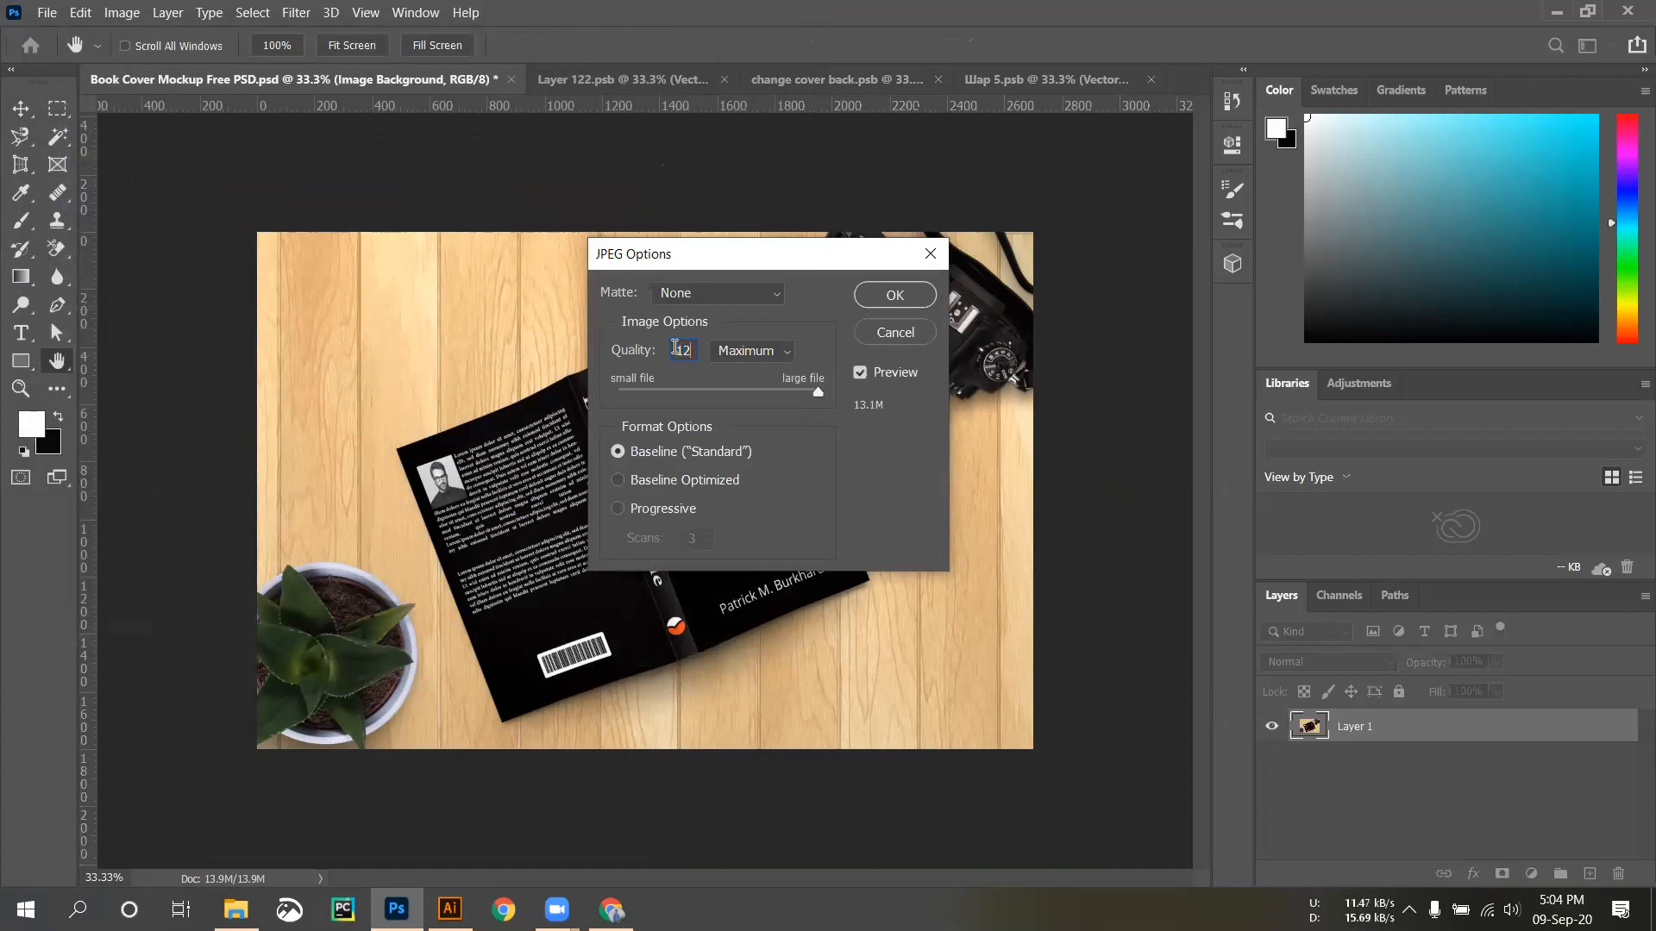
pyautogui.write('10')
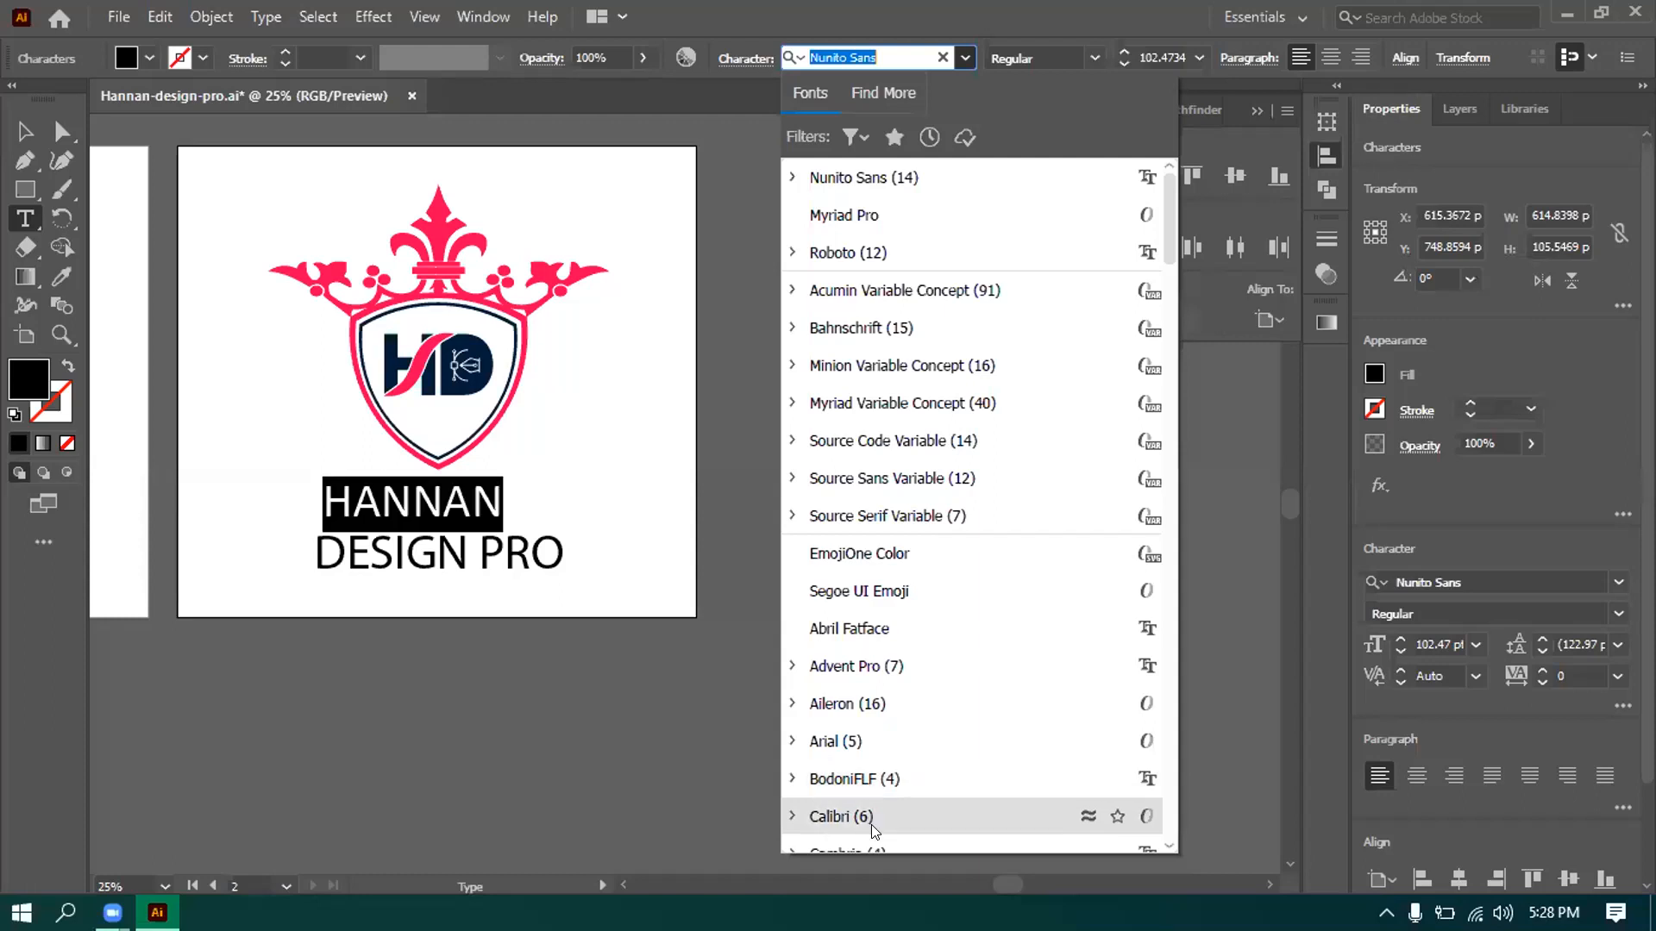
# In Illustrator, set the font of the text line above DESIGN PRO to Pacifico Regular, trying BodoniFLF first.
pyautogui.click(862, 780)
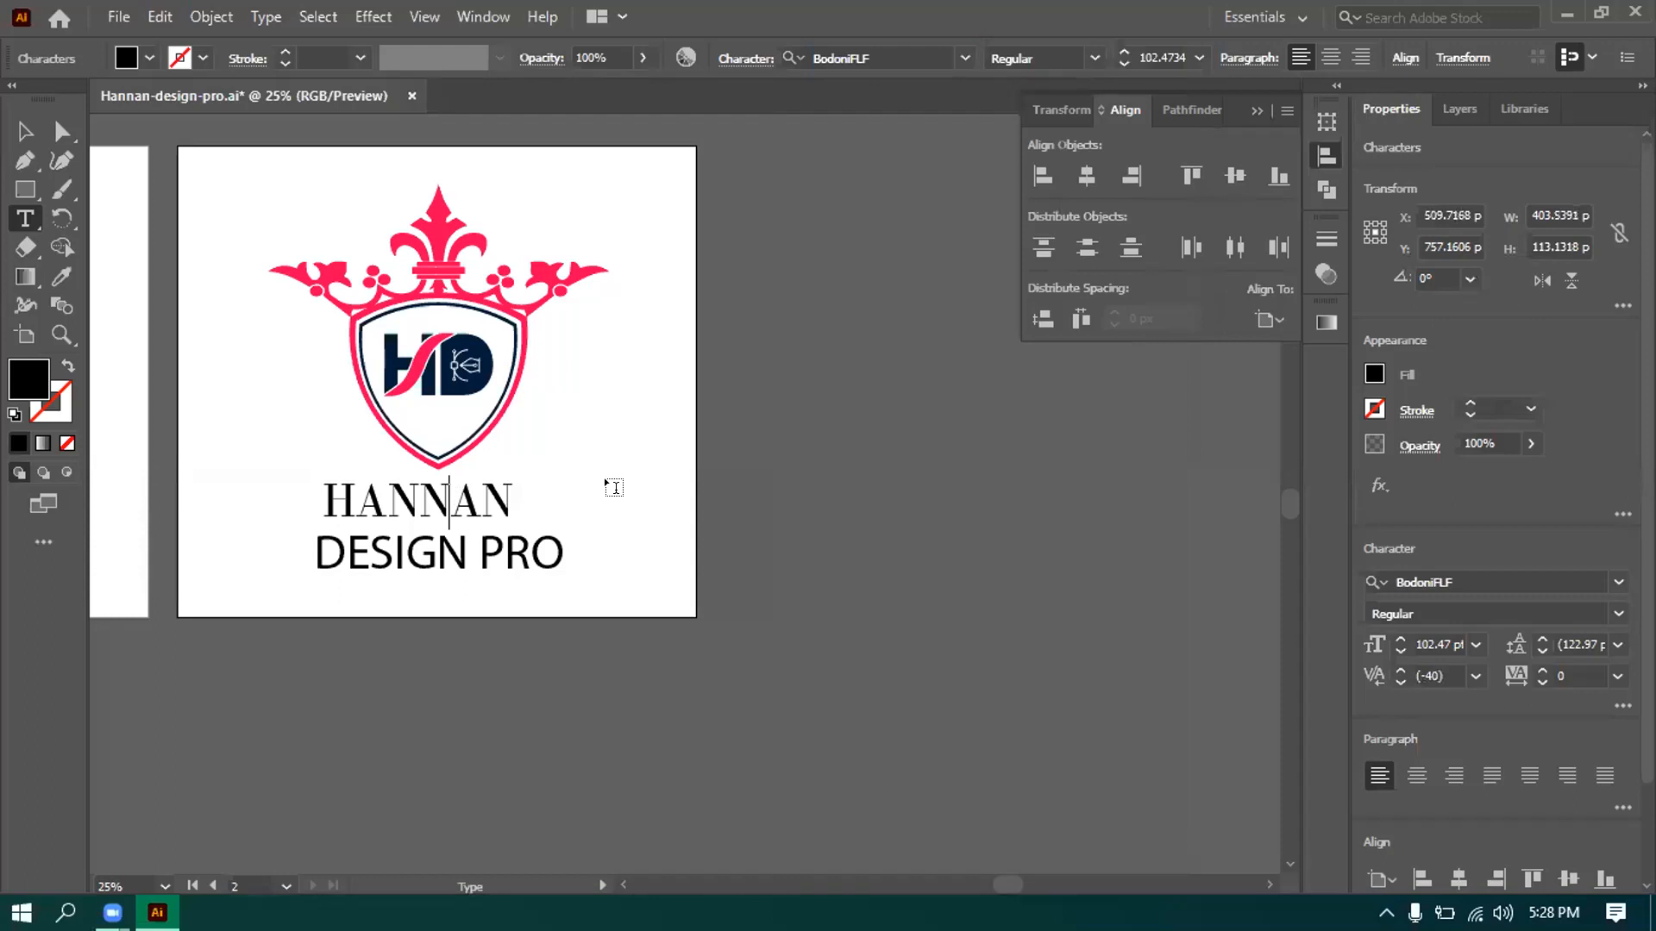
pyautogui.doubleClick(515, 496)
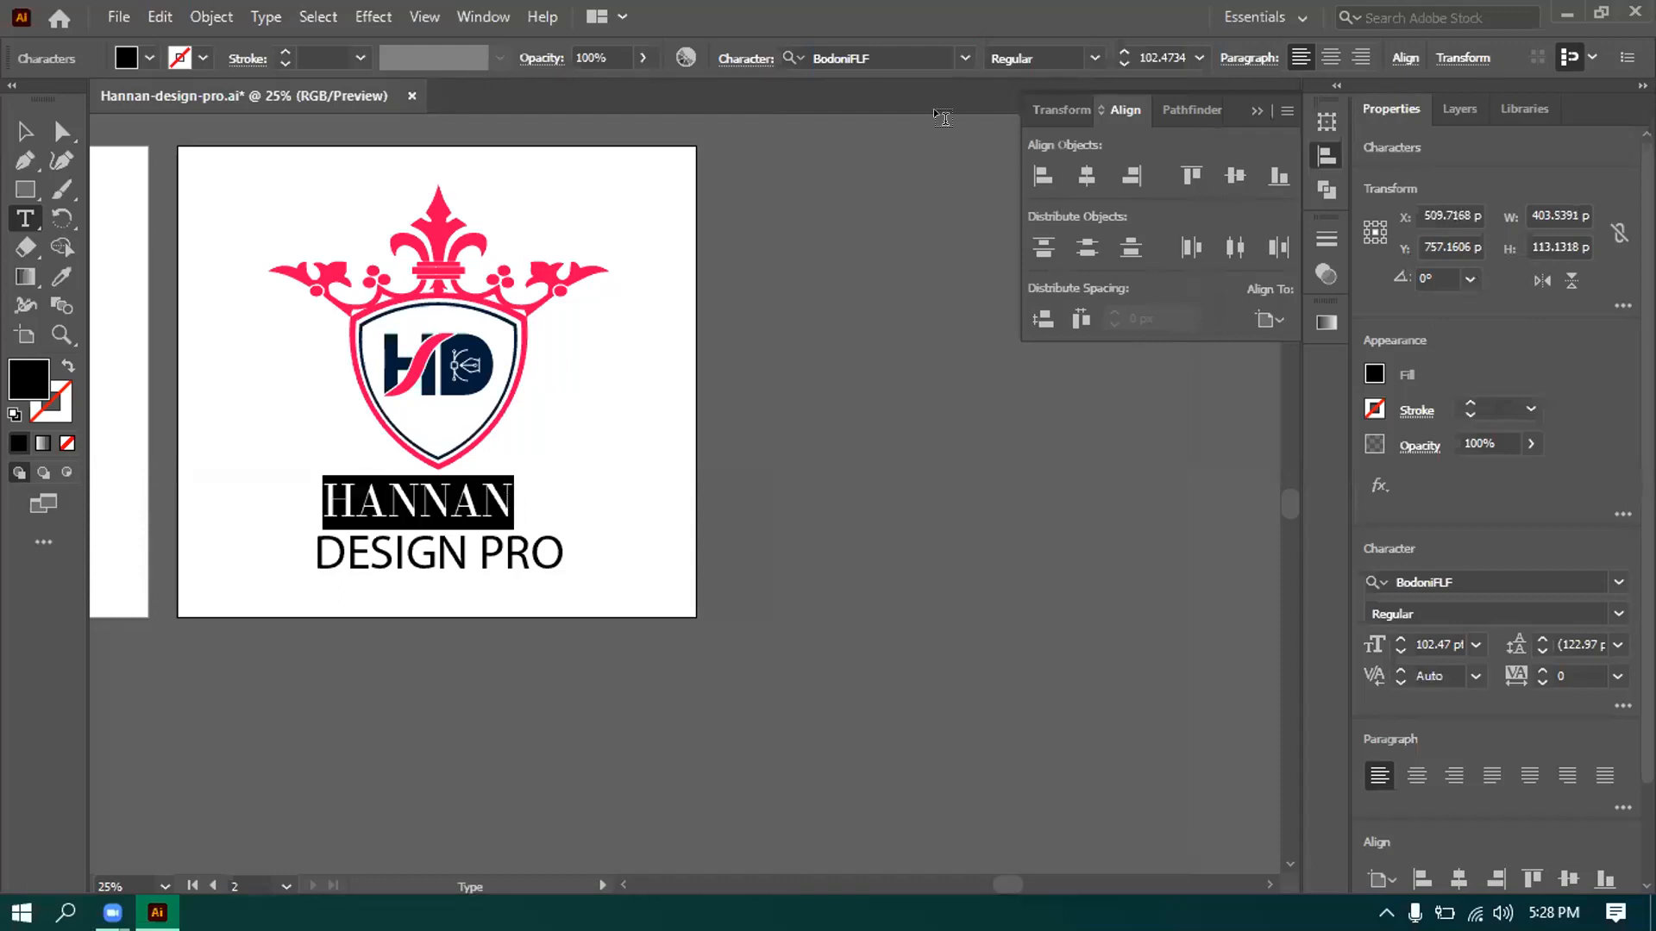
pyautogui.click(954, 56)
pyautogui.scroll(-15, 903, 444)
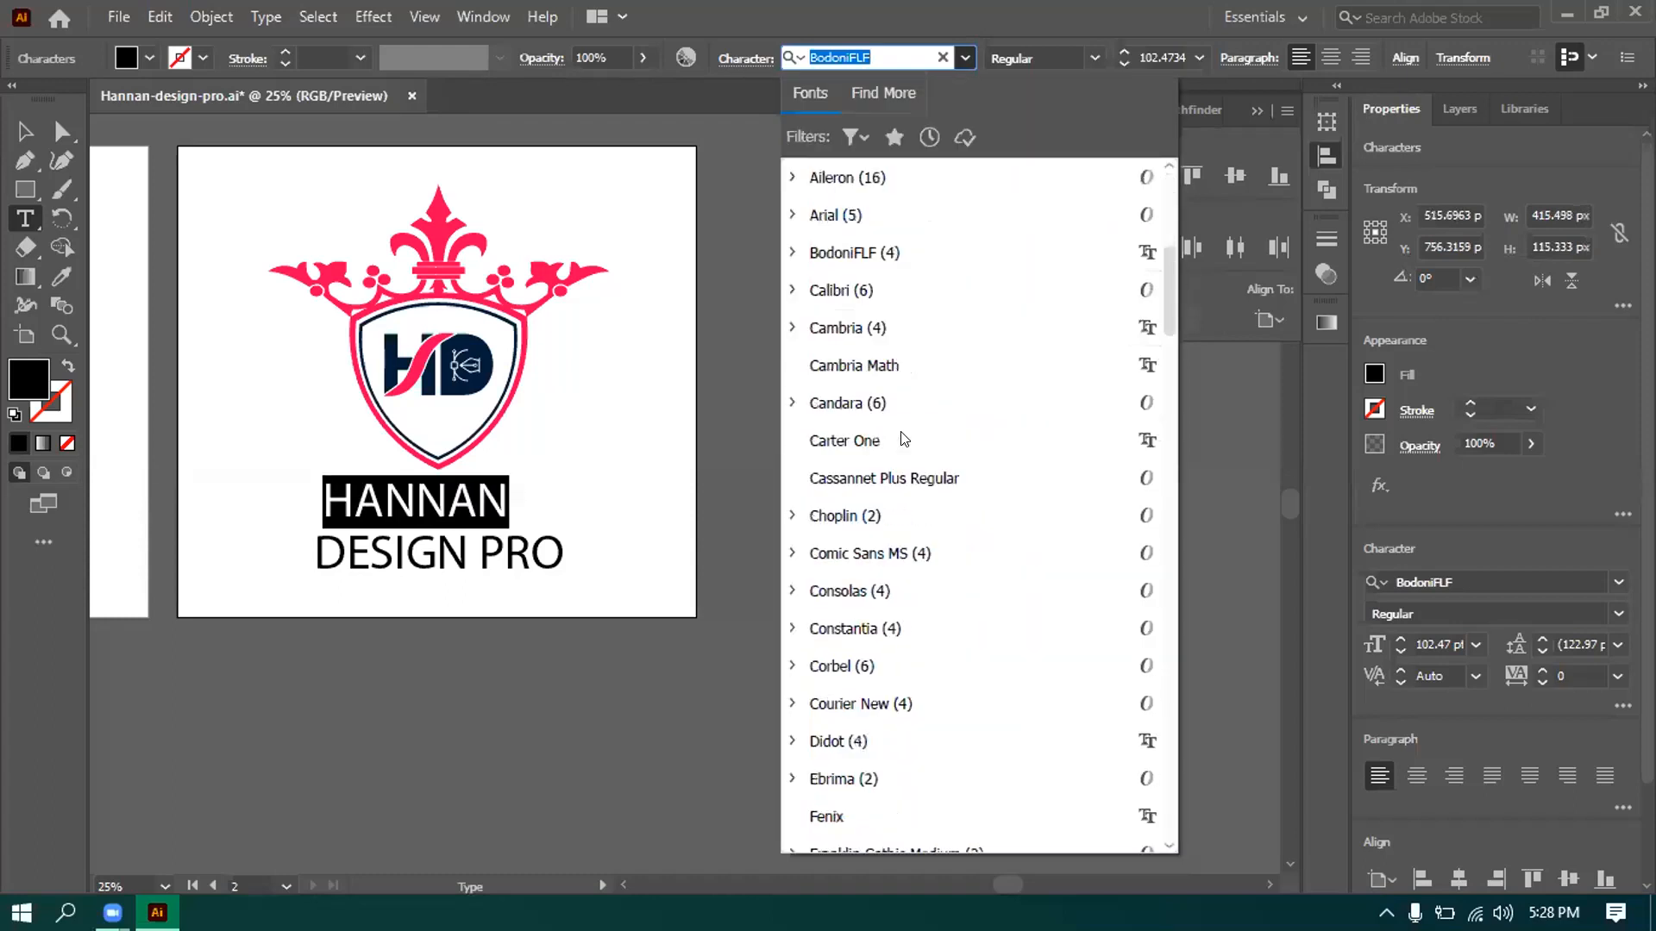
pyautogui.scroll(-10, 903, 443)
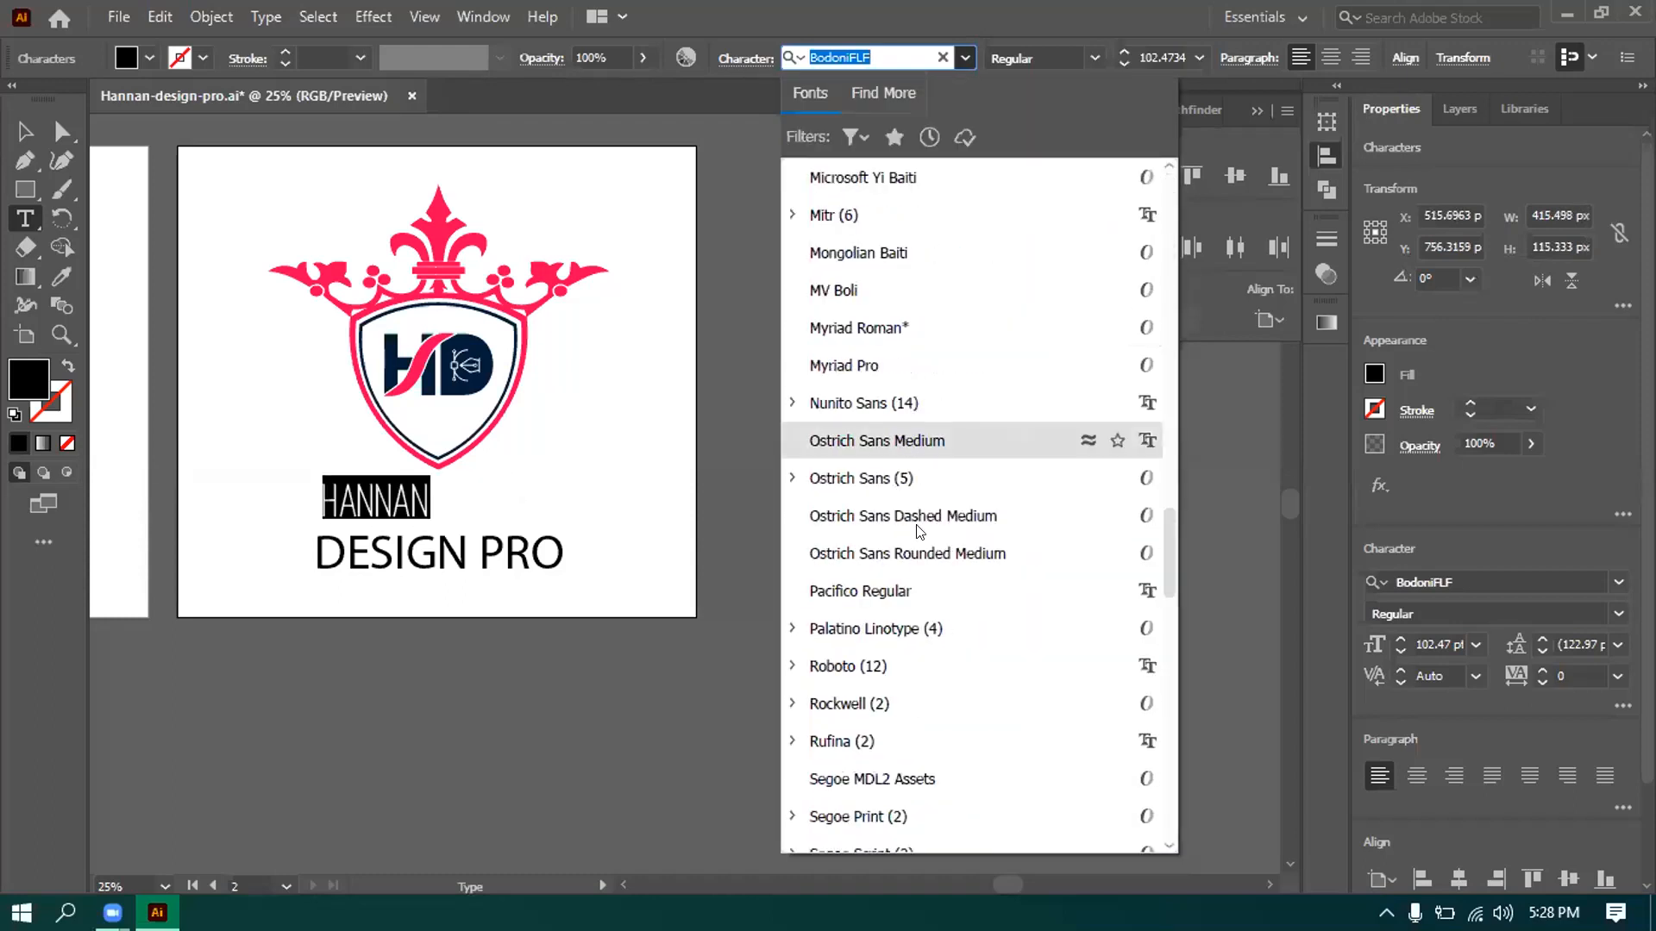
pyautogui.click(897, 590)
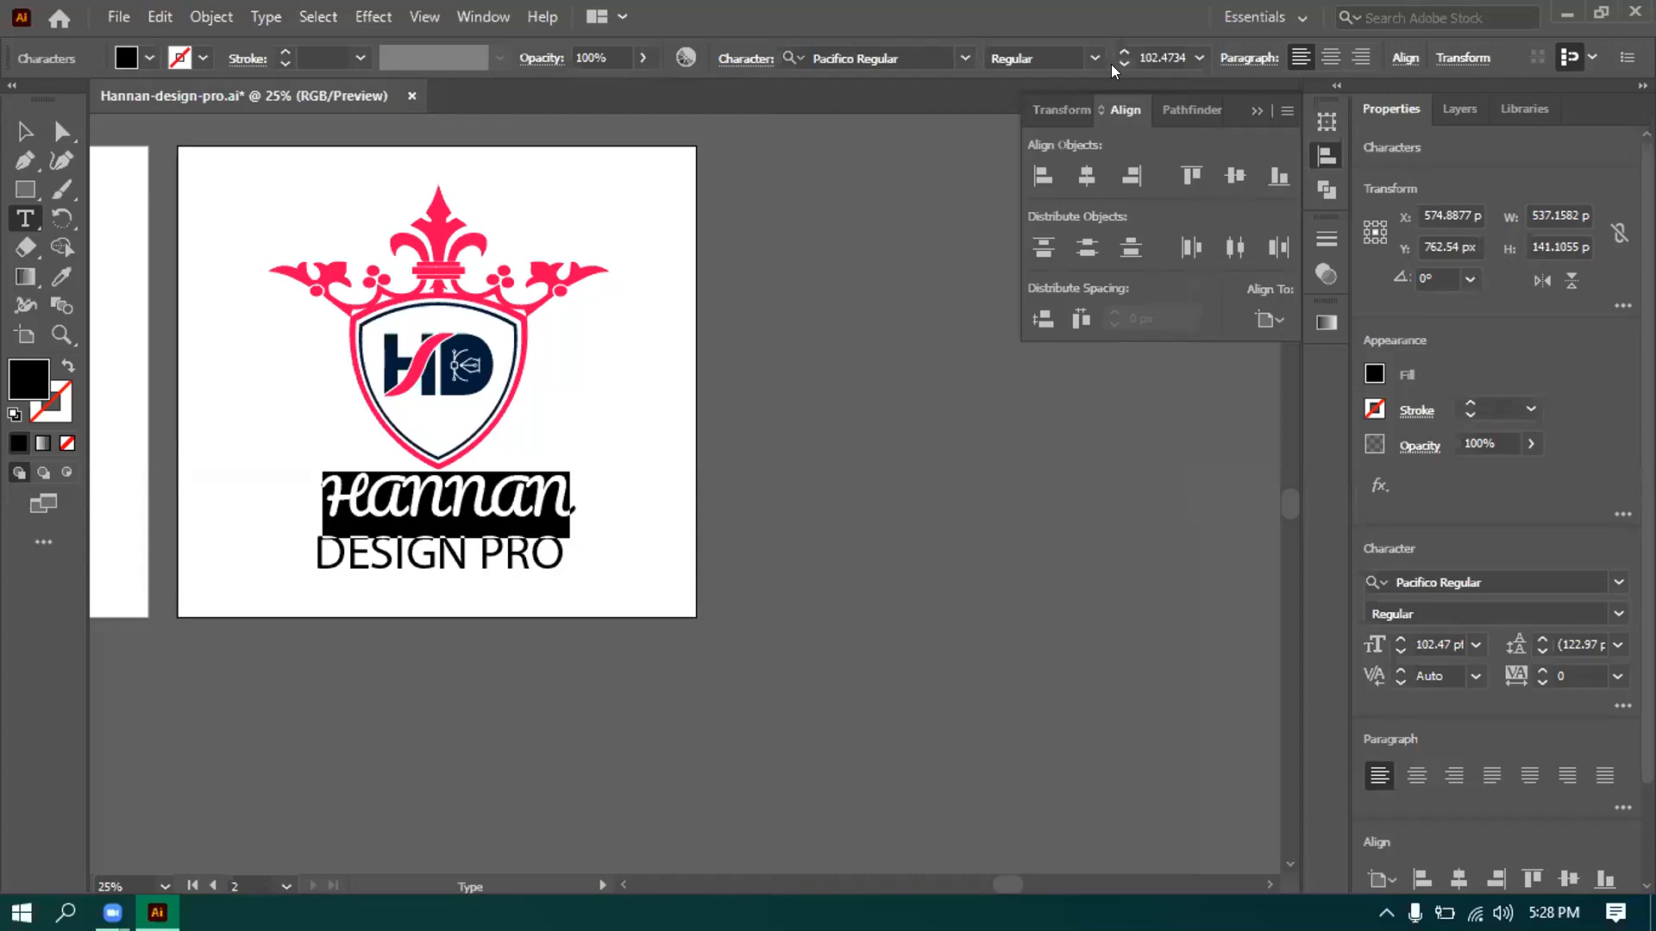
pyautogui.click(1198, 58)
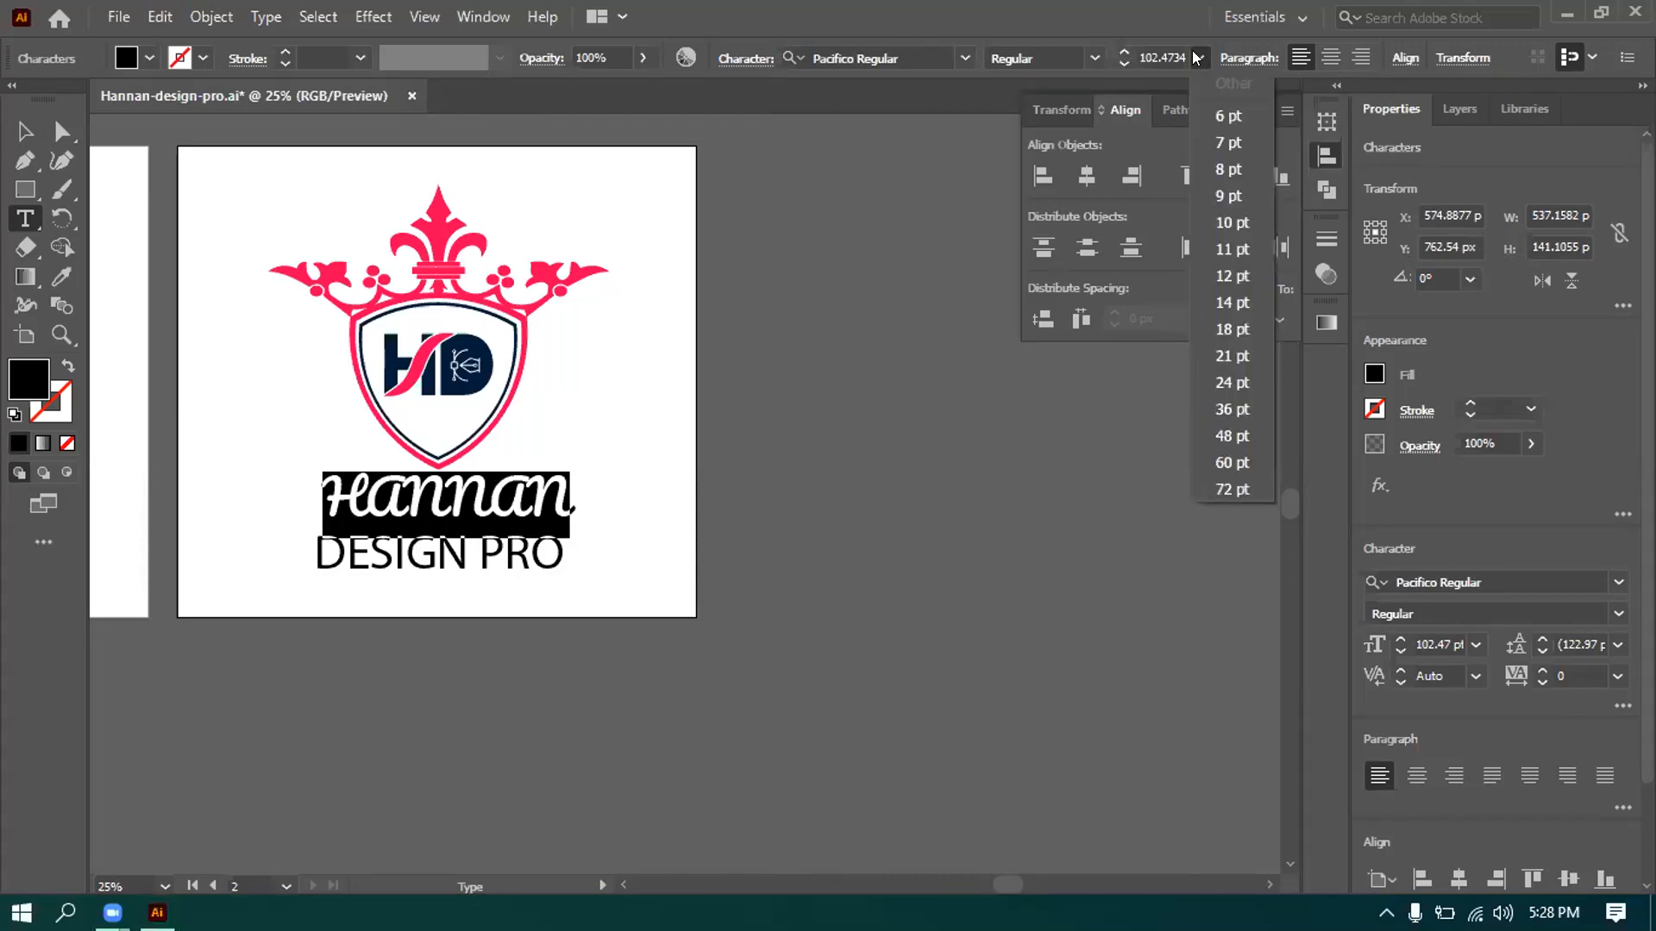
pyautogui.click(1198, 57)
pyautogui.click(1093, 58)
pyautogui.click(1094, 59)
# Move the script text line above DESIGN PRO 39 px left and 27 px down, closer to the line below.
pyautogui.click(24, 131)
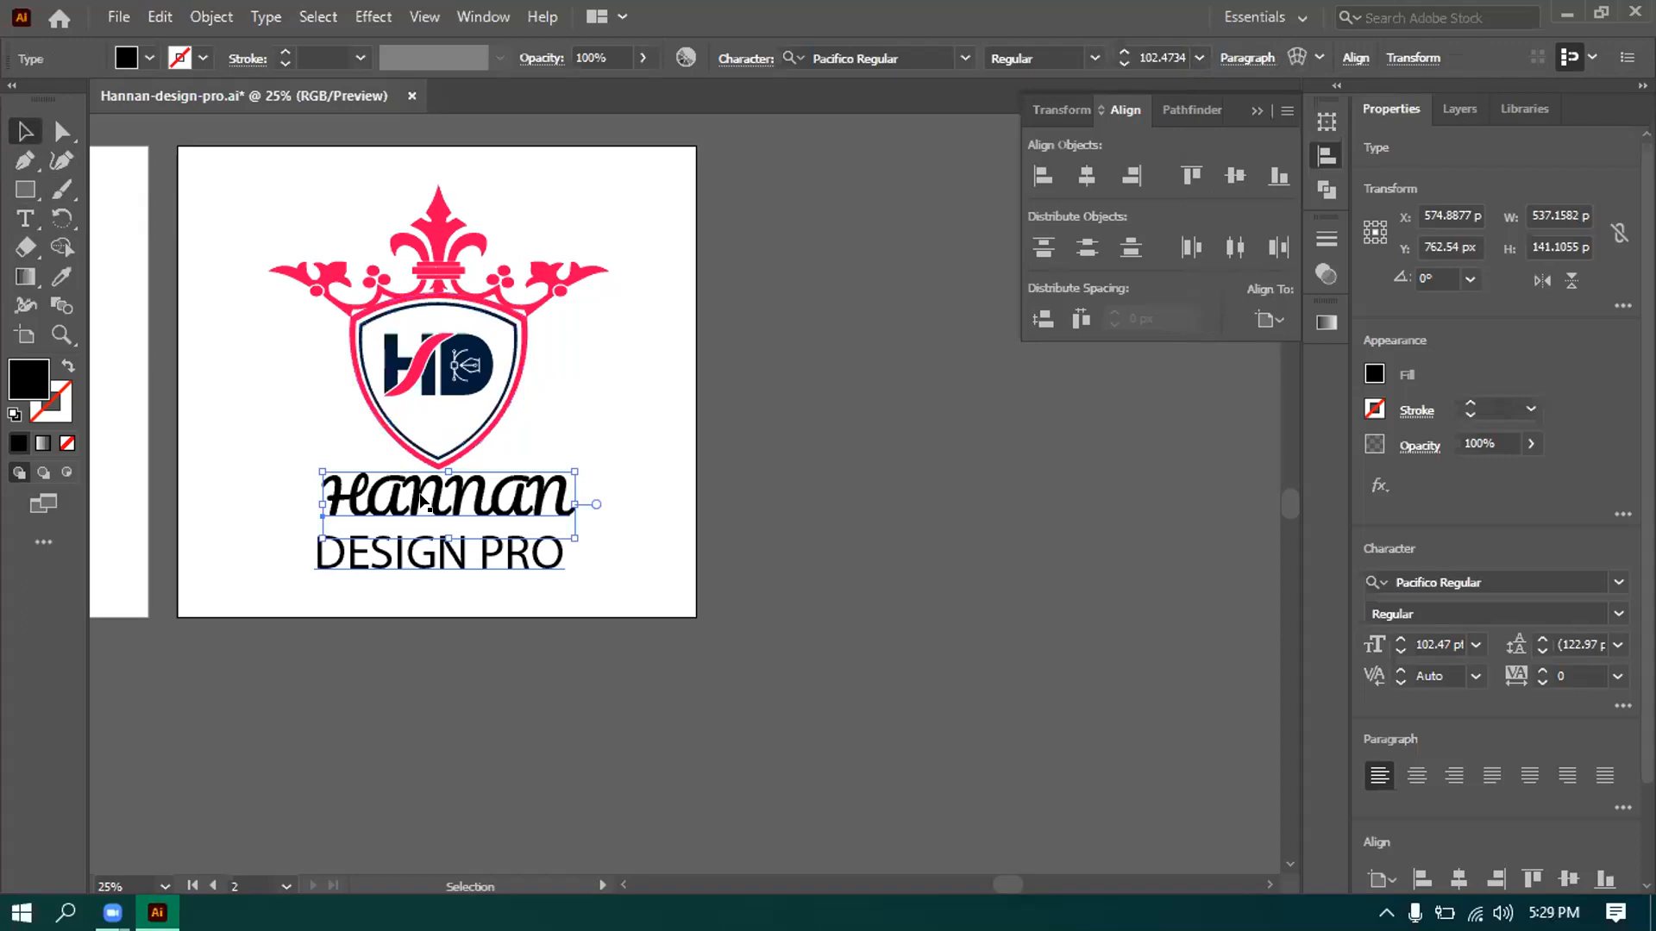
pyautogui.moveTo(450, 511); pyautogui.dragTo(430, 509)
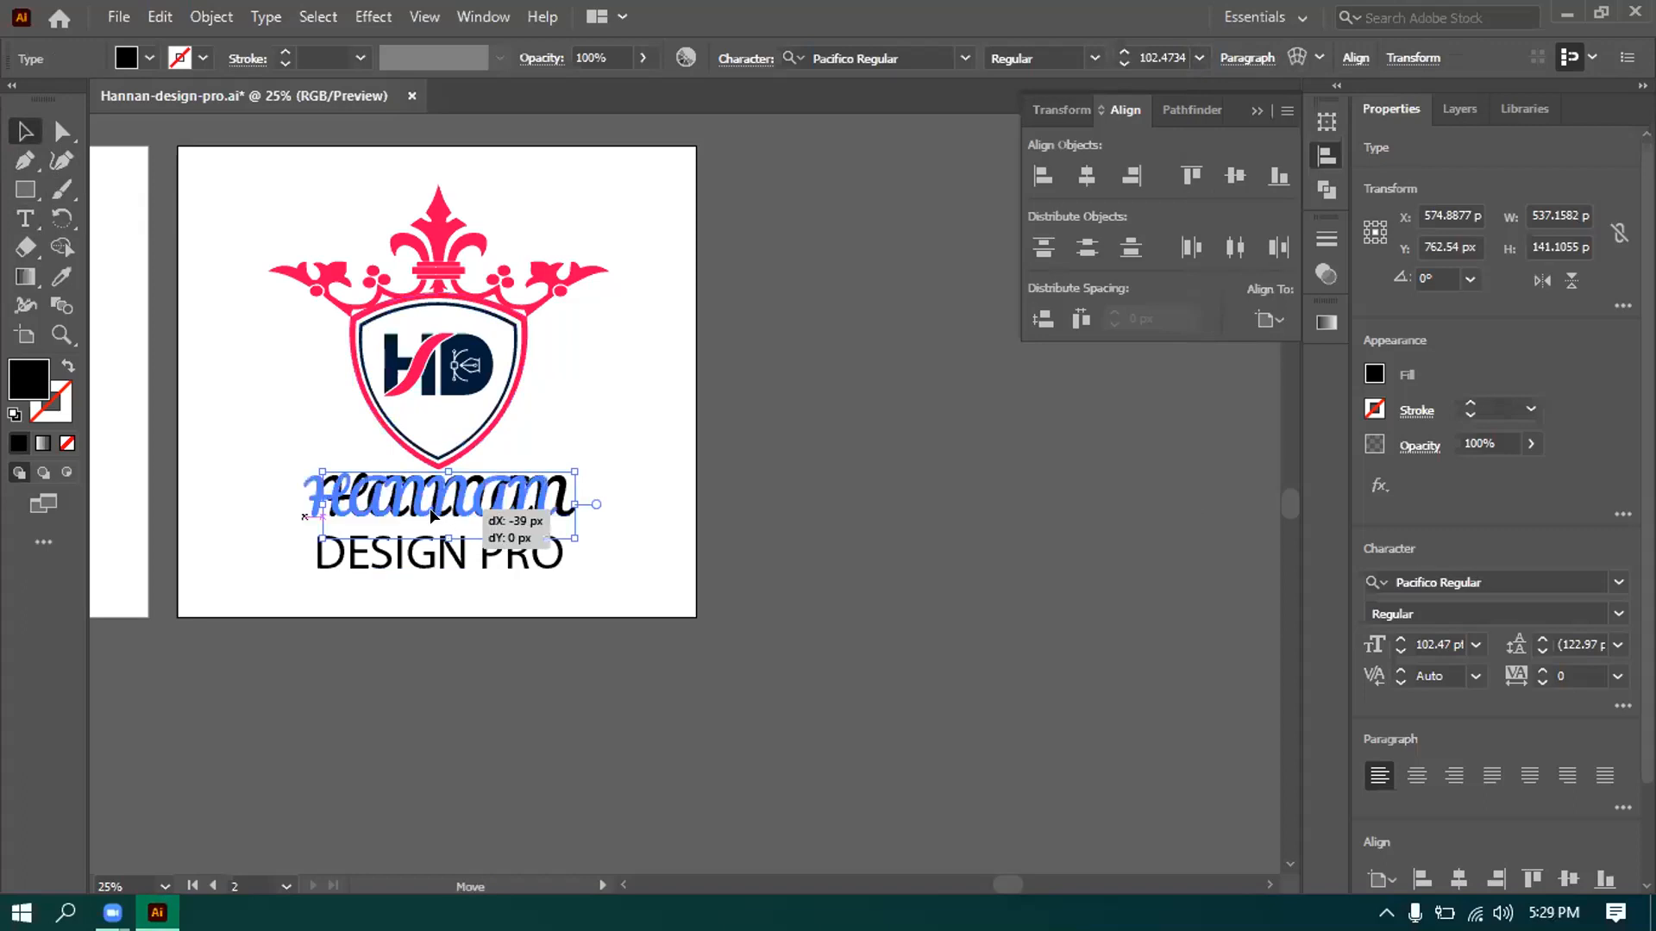
pyautogui.click(555, 516)
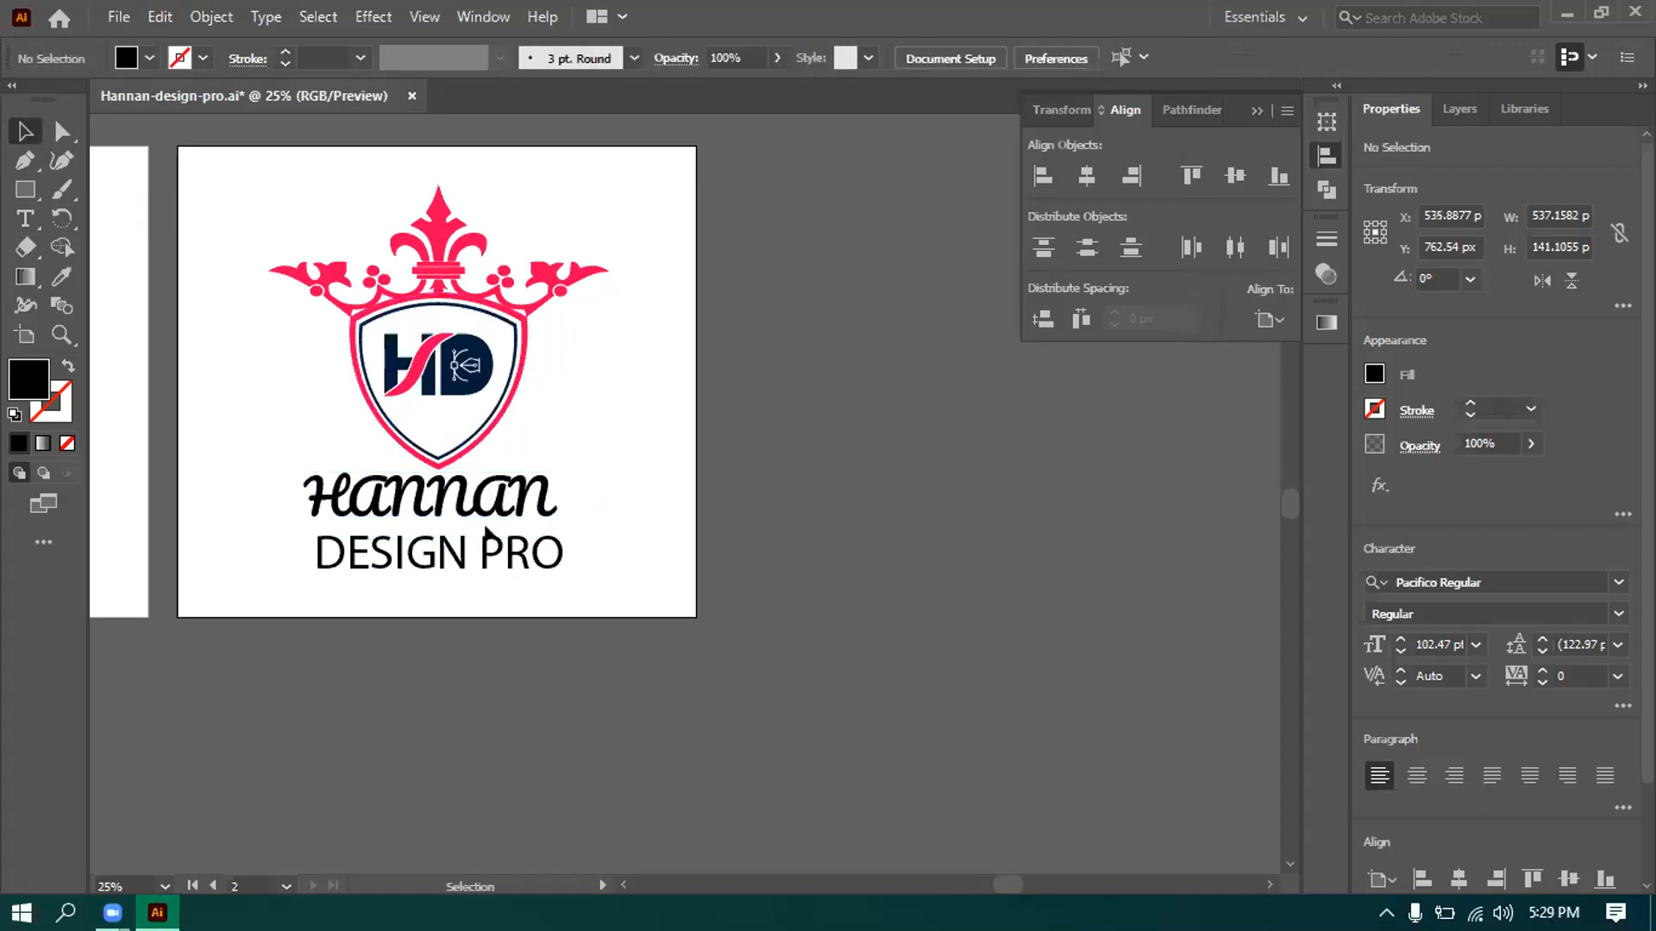
pyautogui.scroll(1, 295, 503)
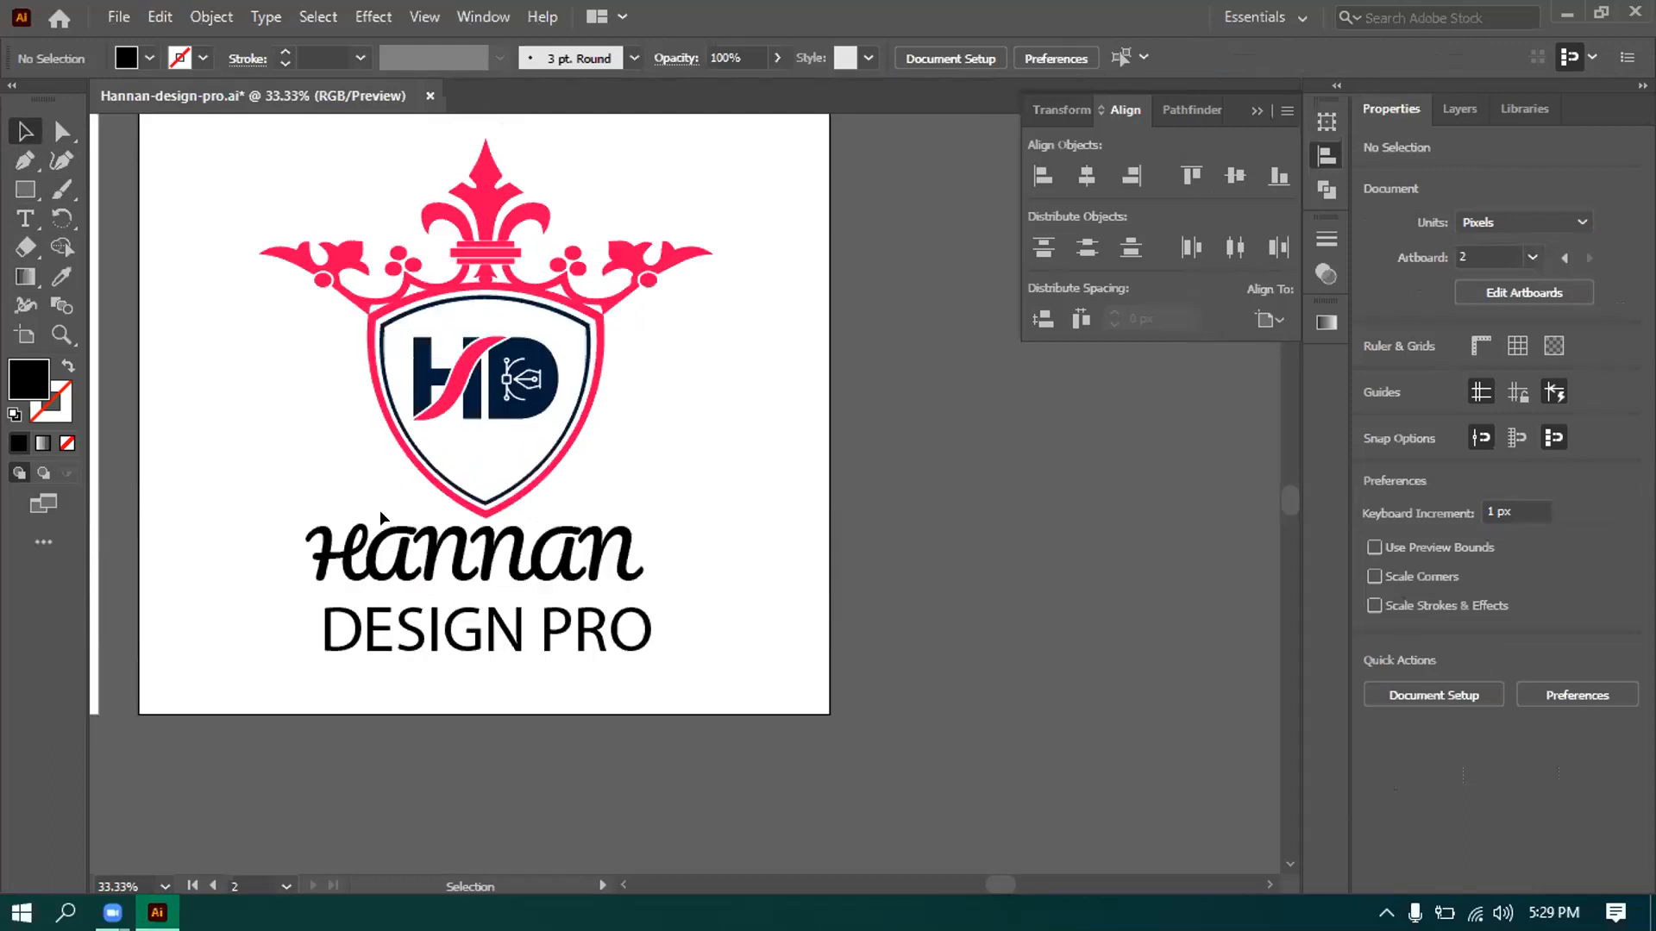
pyautogui.moveTo(475, 583); pyautogui.dragTo(475, 600)
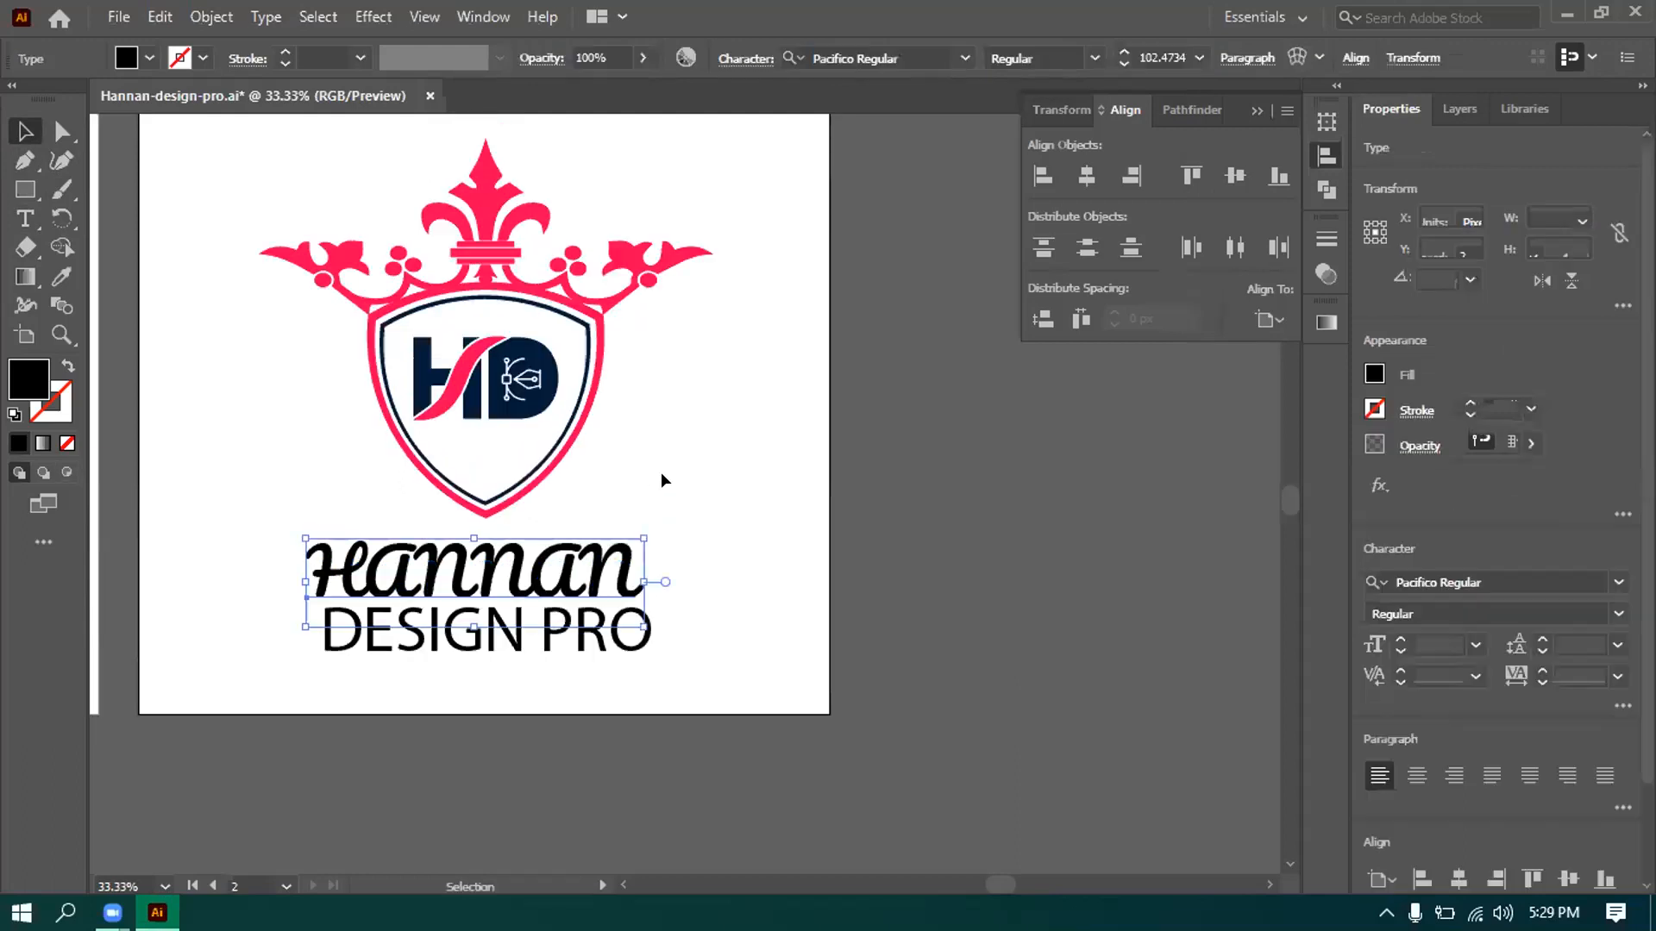
pyautogui.click(661, 473)
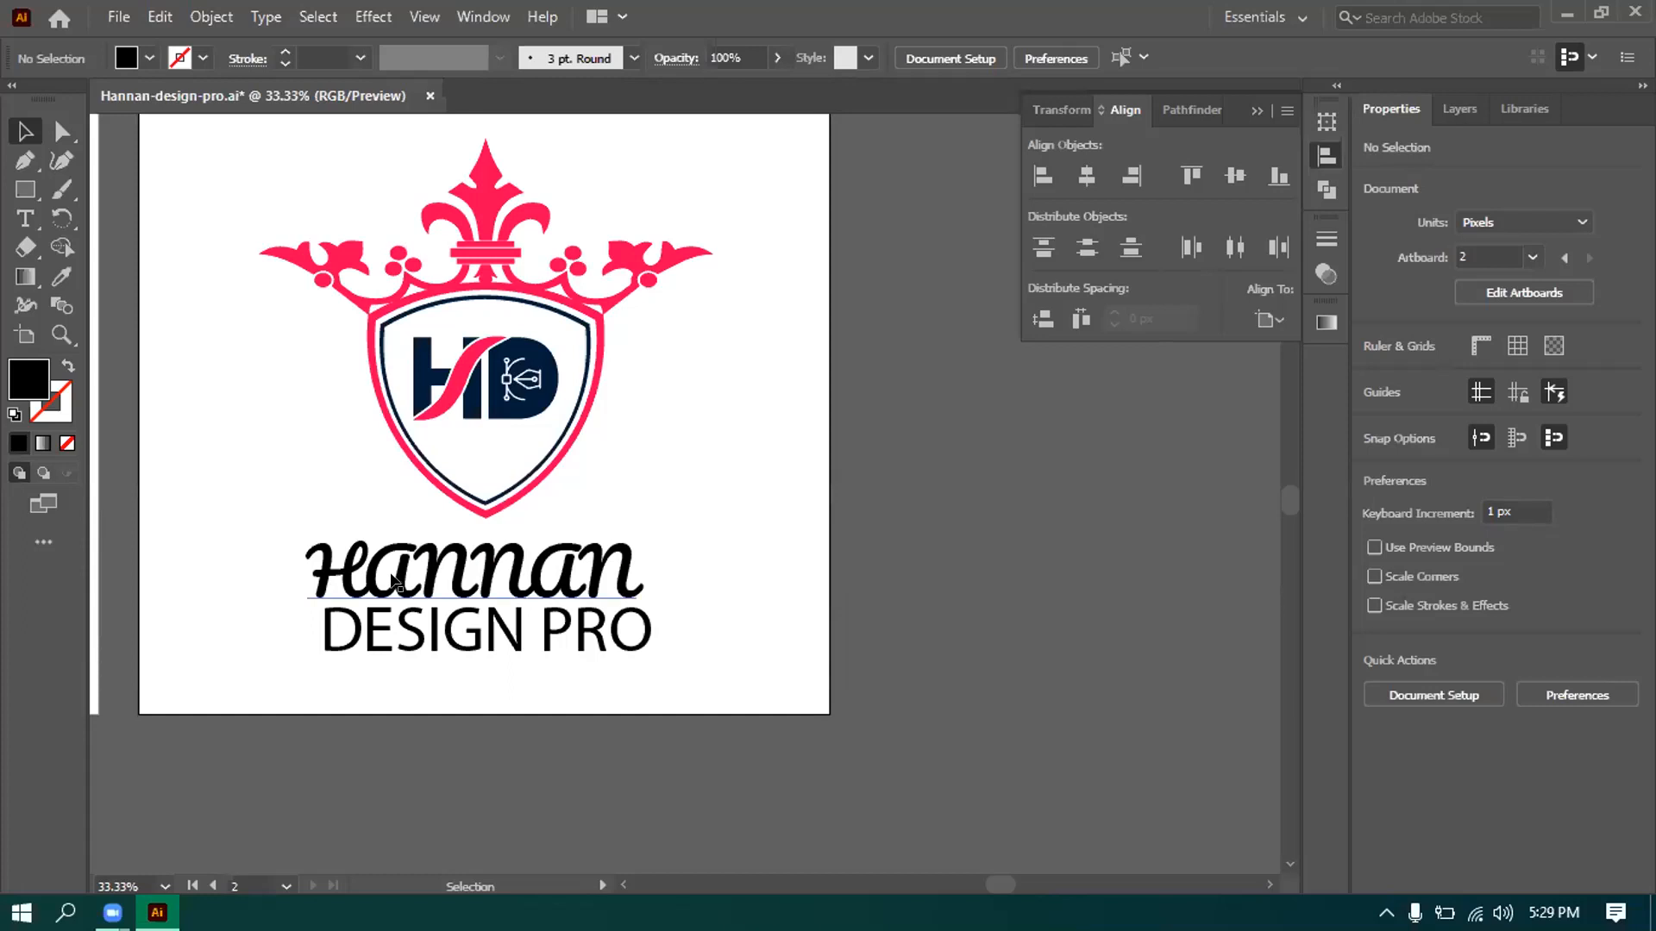
# Scale the script text line proportionally about its centre until it is slightly narrower than the DESIGN PRO line.
pyautogui.click(394, 575)
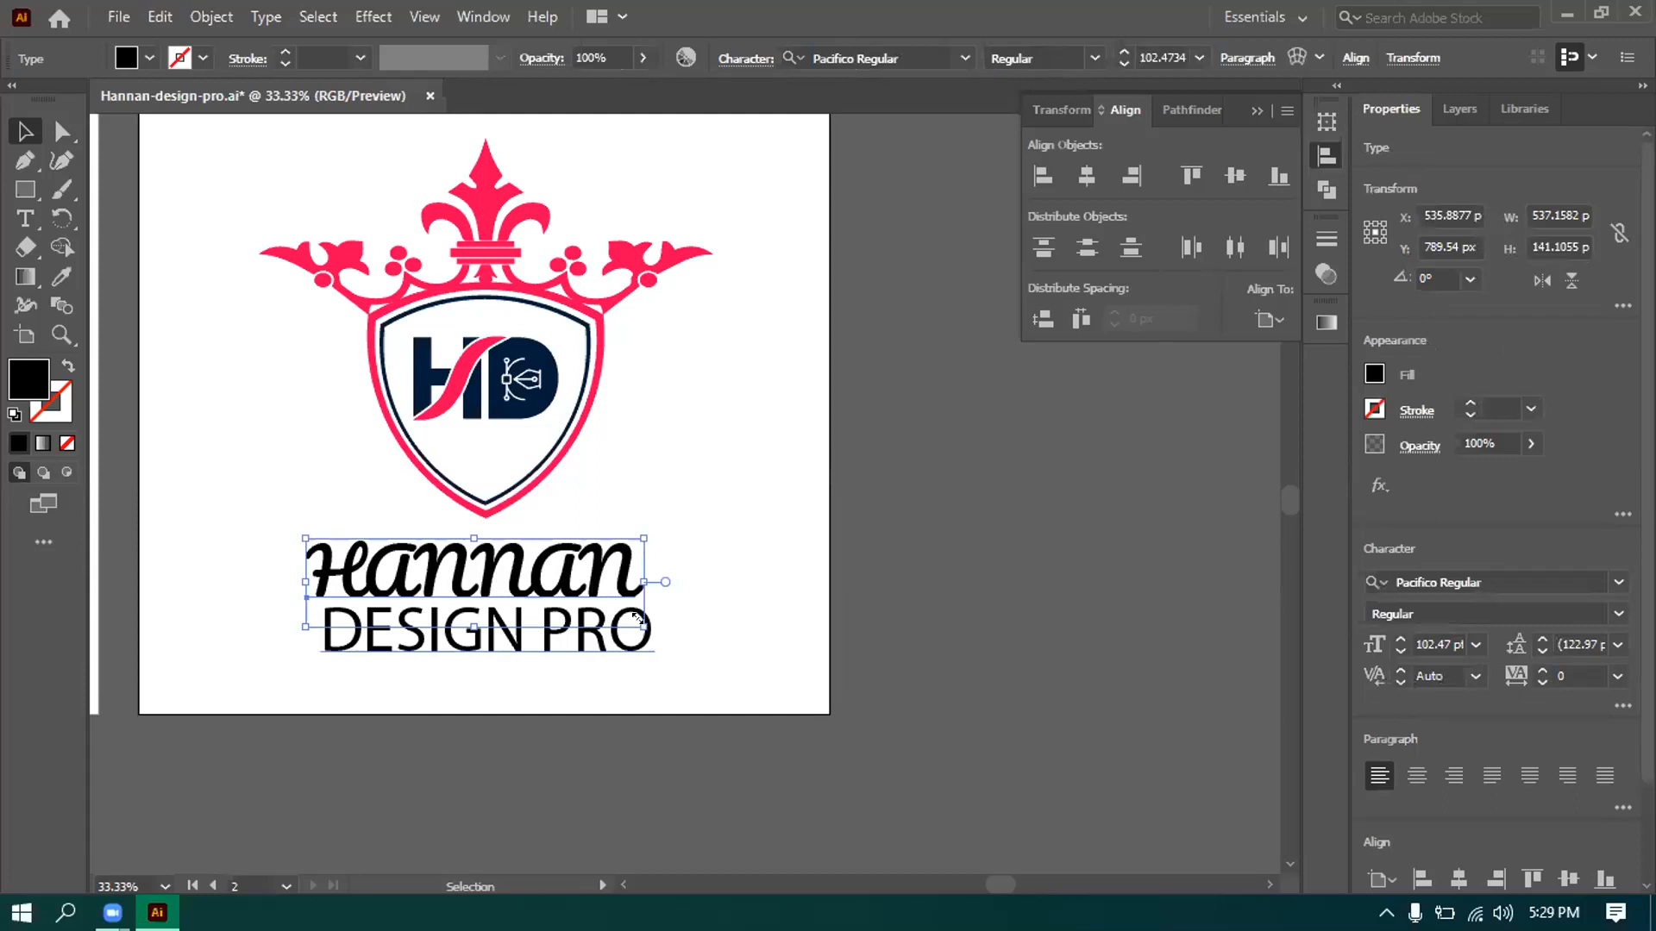
pyautogui.moveTo(638, 618); pyautogui.dragTo(713, 649)
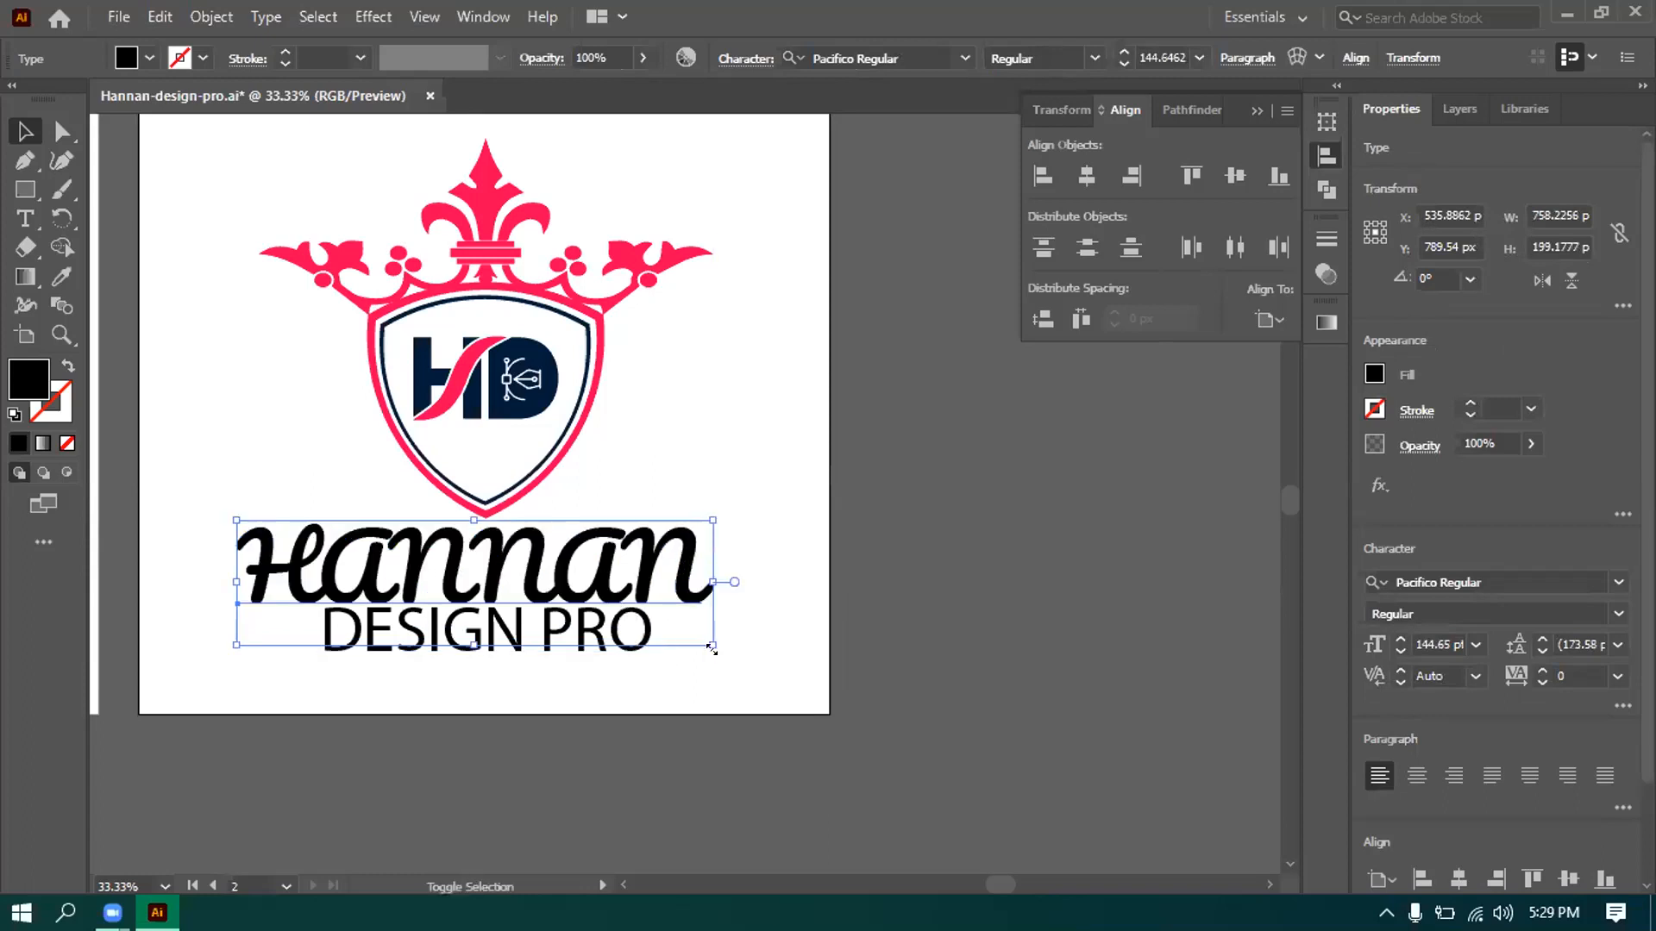
pyautogui.moveTo(713, 646); pyautogui.dragTo(622, 621)
pyautogui.click(535, 687)
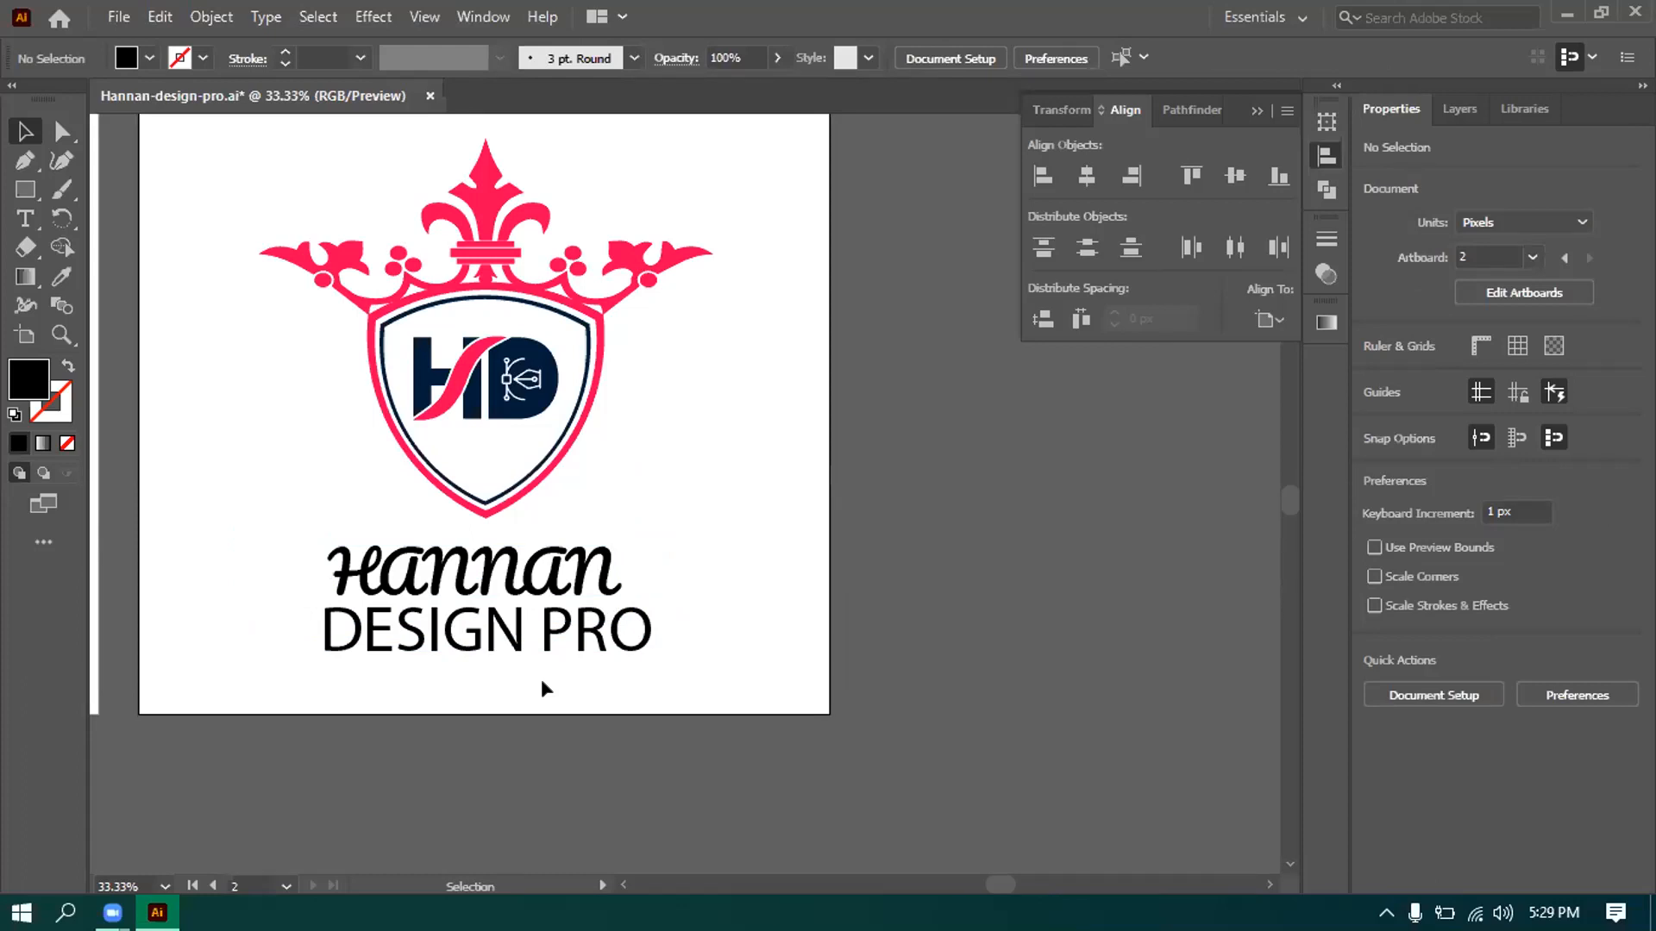
# Place the crown-and-shield emblem, reduced to about 157 px wide, left of the text and move the whole logo to the artboard's upper half.
pyautogui.moveTo(287, 208); pyautogui.dragTo(588, 454)
pyautogui.moveTo(705, 166); pyautogui.dragTo(259, 581)
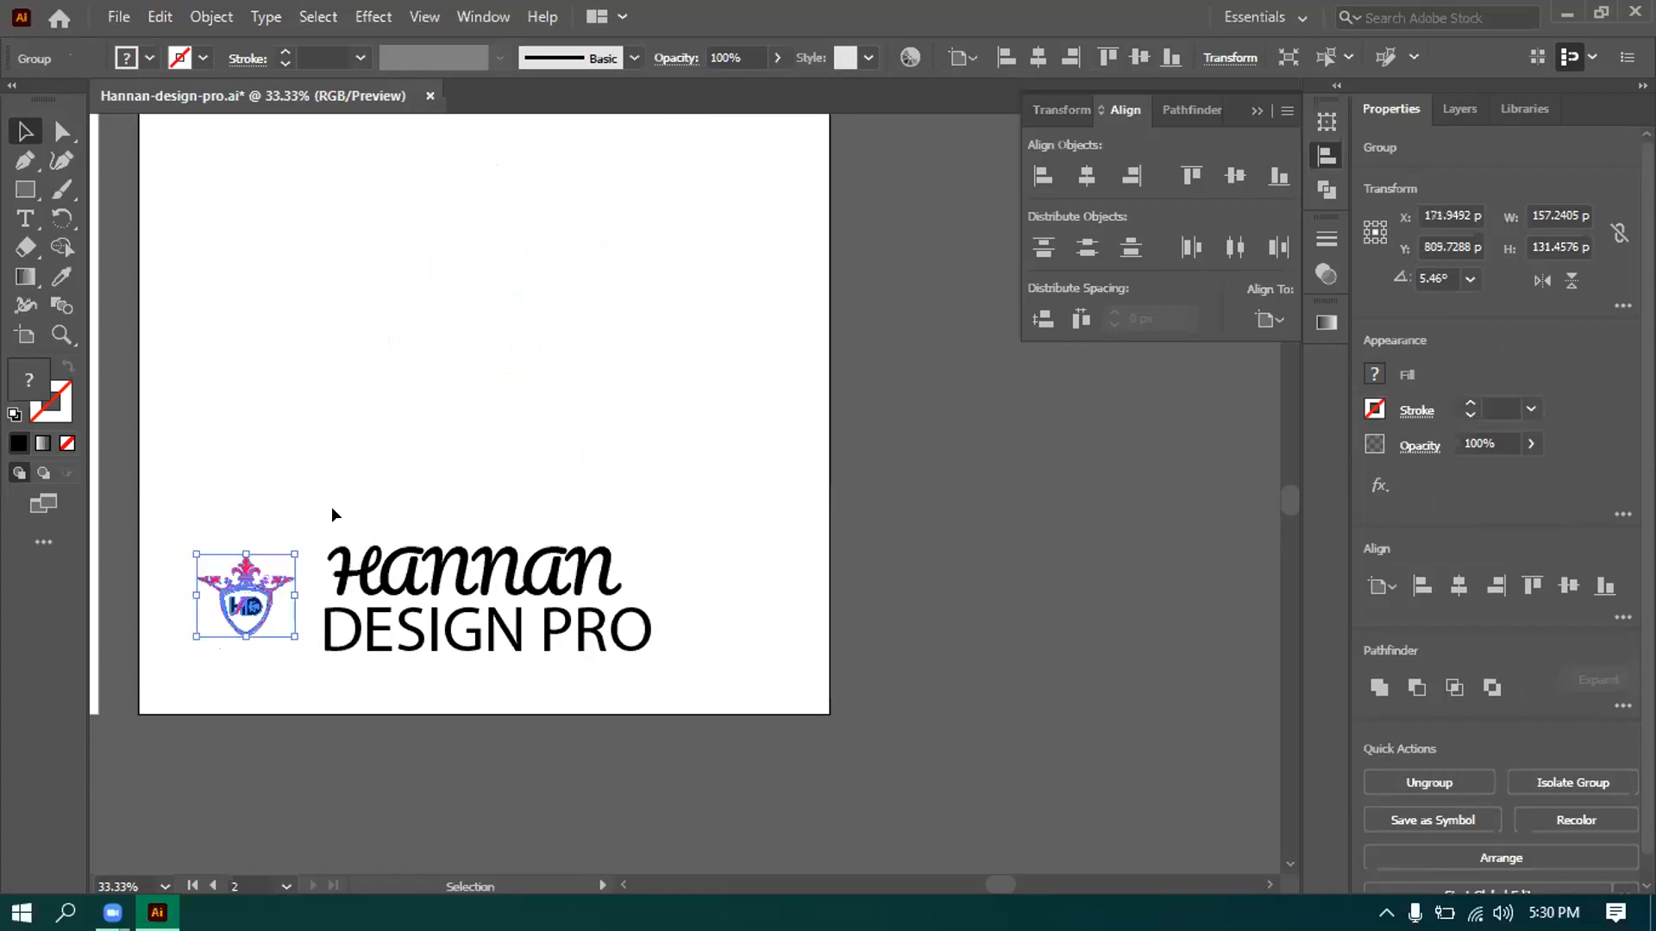
pyautogui.moveTo(203, 517); pyautogui.dragTo(432, 337)
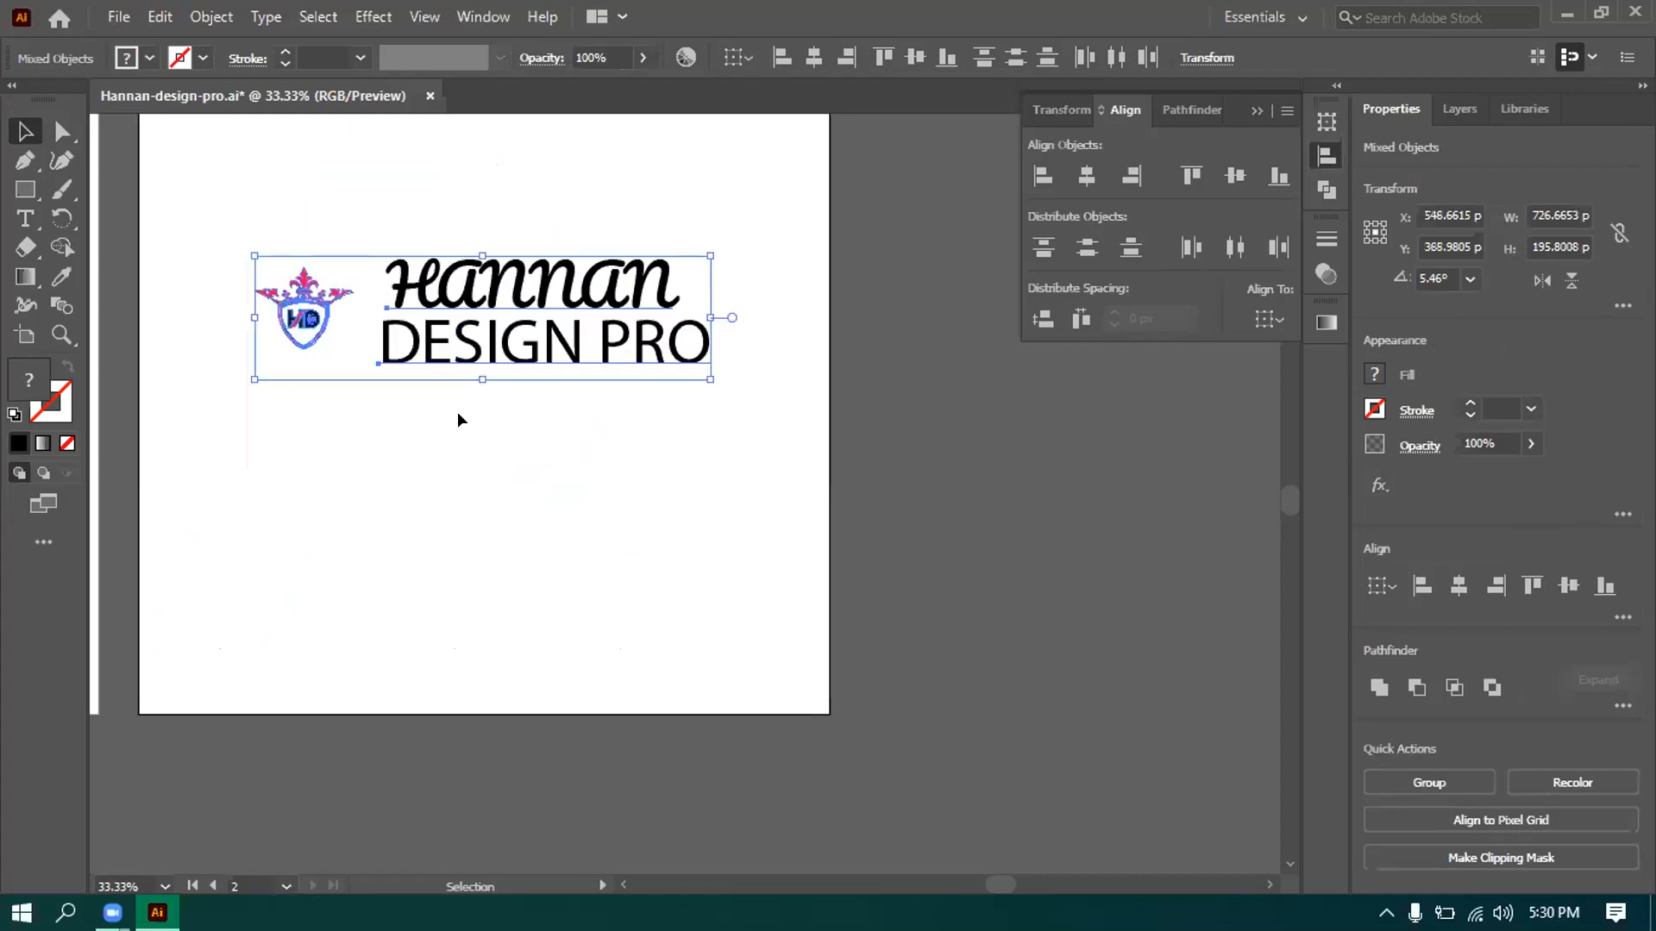
# Enlarge the crown-and-shield emblem to about 262 px wide and shift it about 37 px left and 8 px up from the text.
pyautogui.click(254, 242)
pyautogui.click(308, 348)
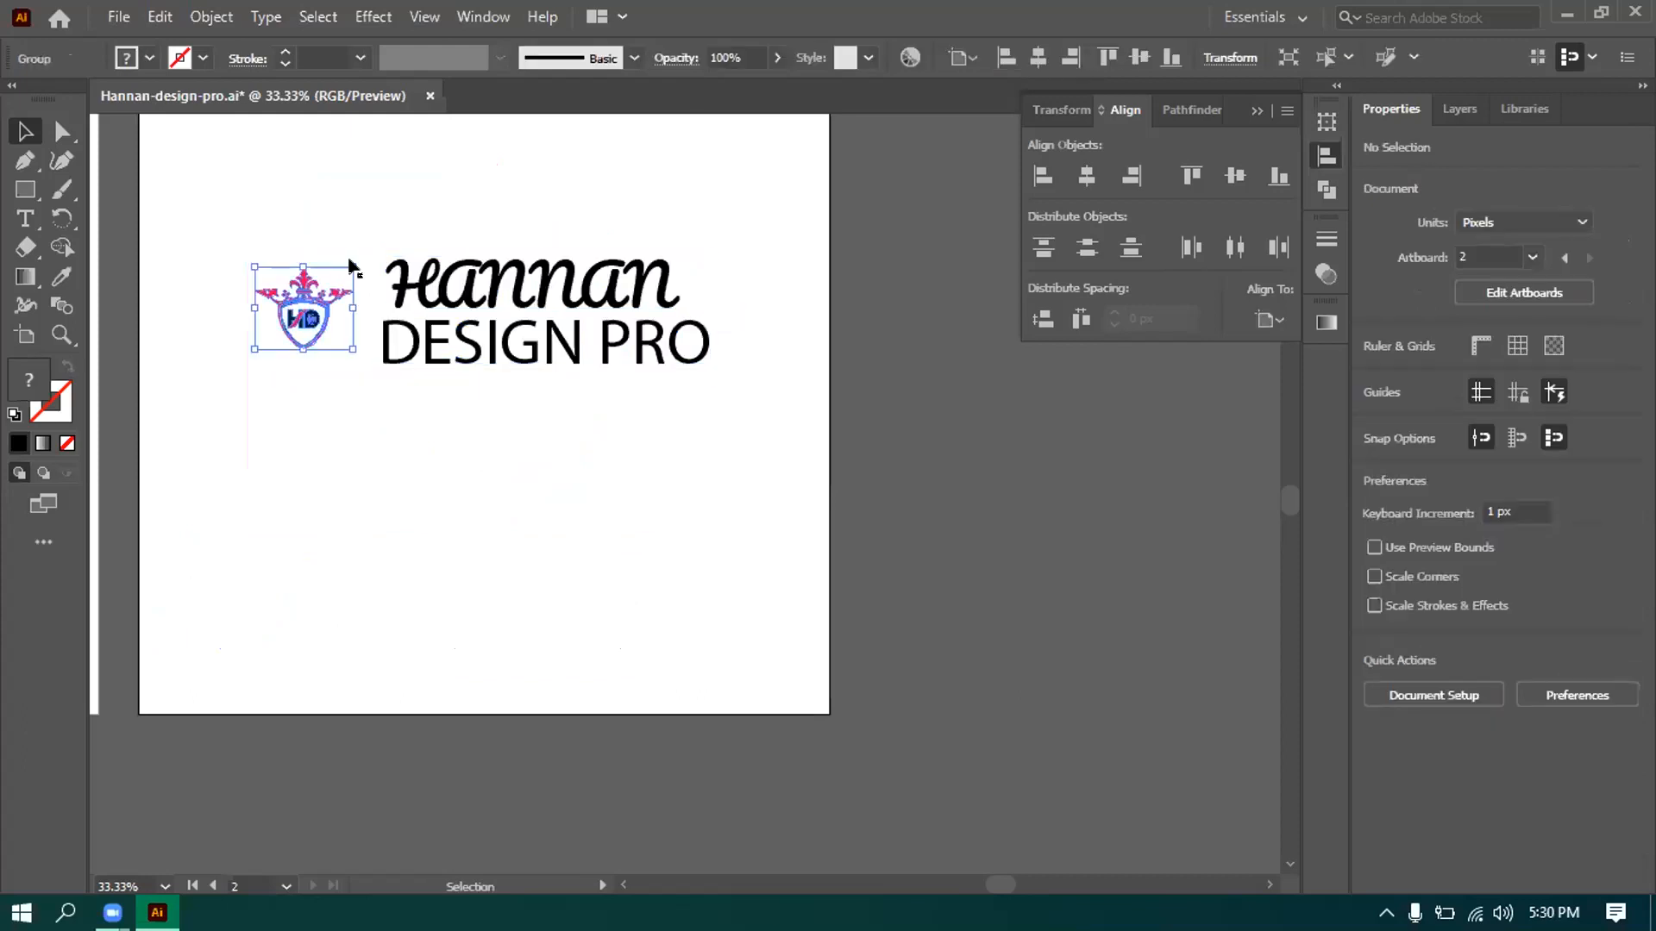
pyautogui.moveTo(357, 252); pyautogui.dragTo(386, 239)
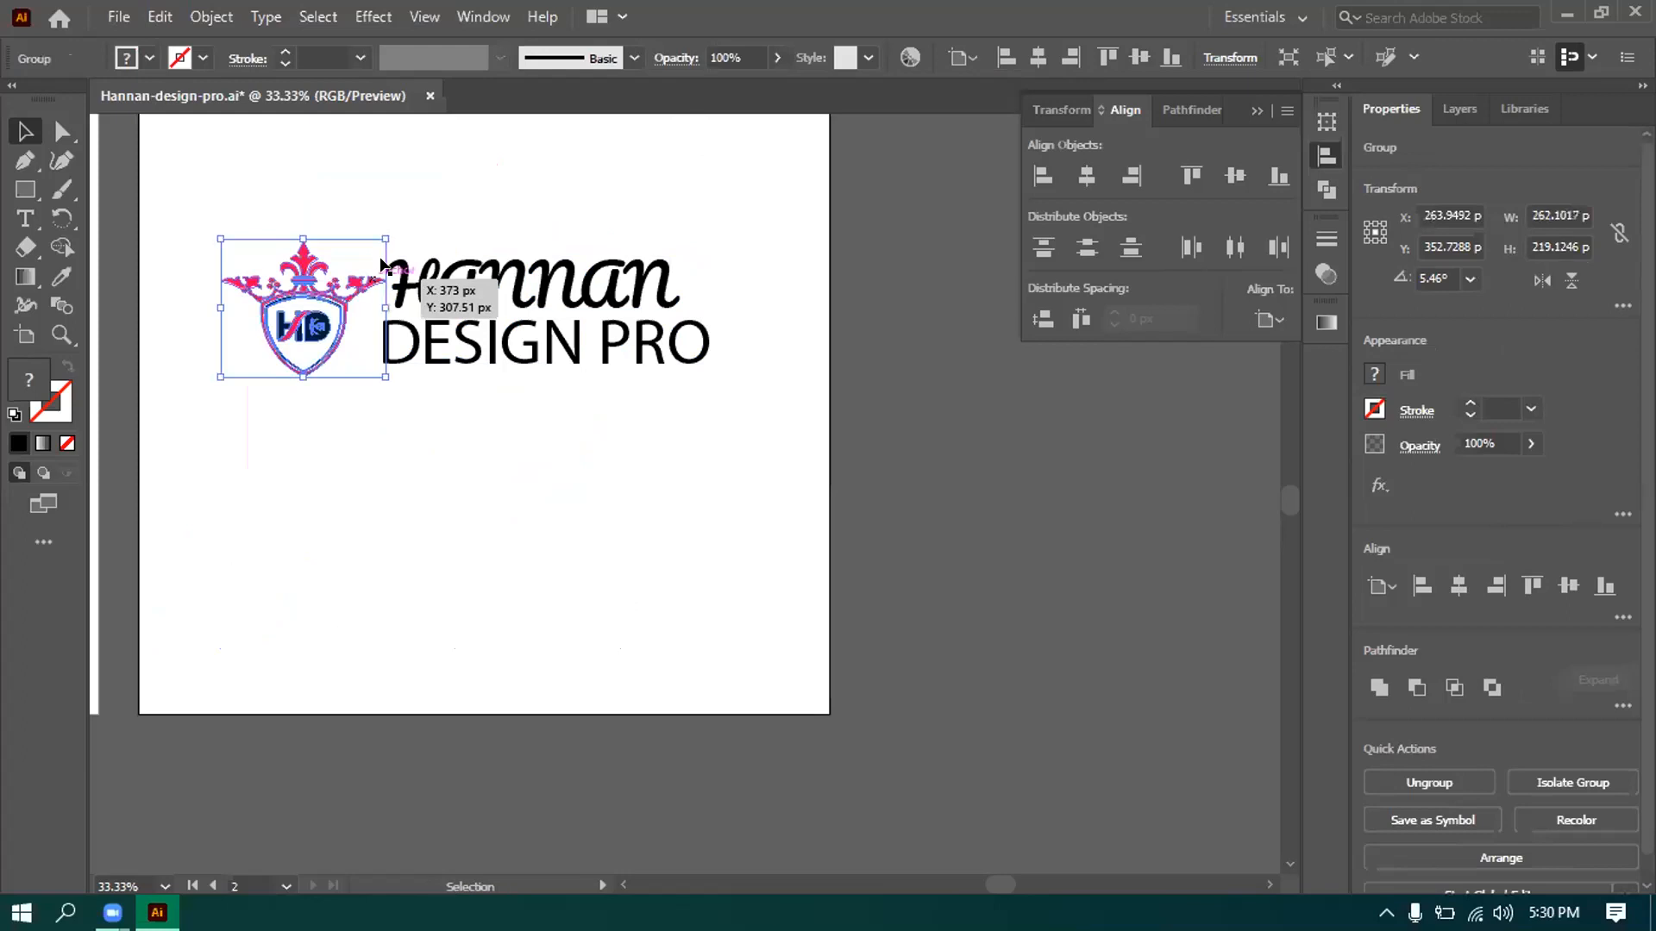
pyautogui.moveTo(337, 291); pyautogui.dragTo(314, 286)
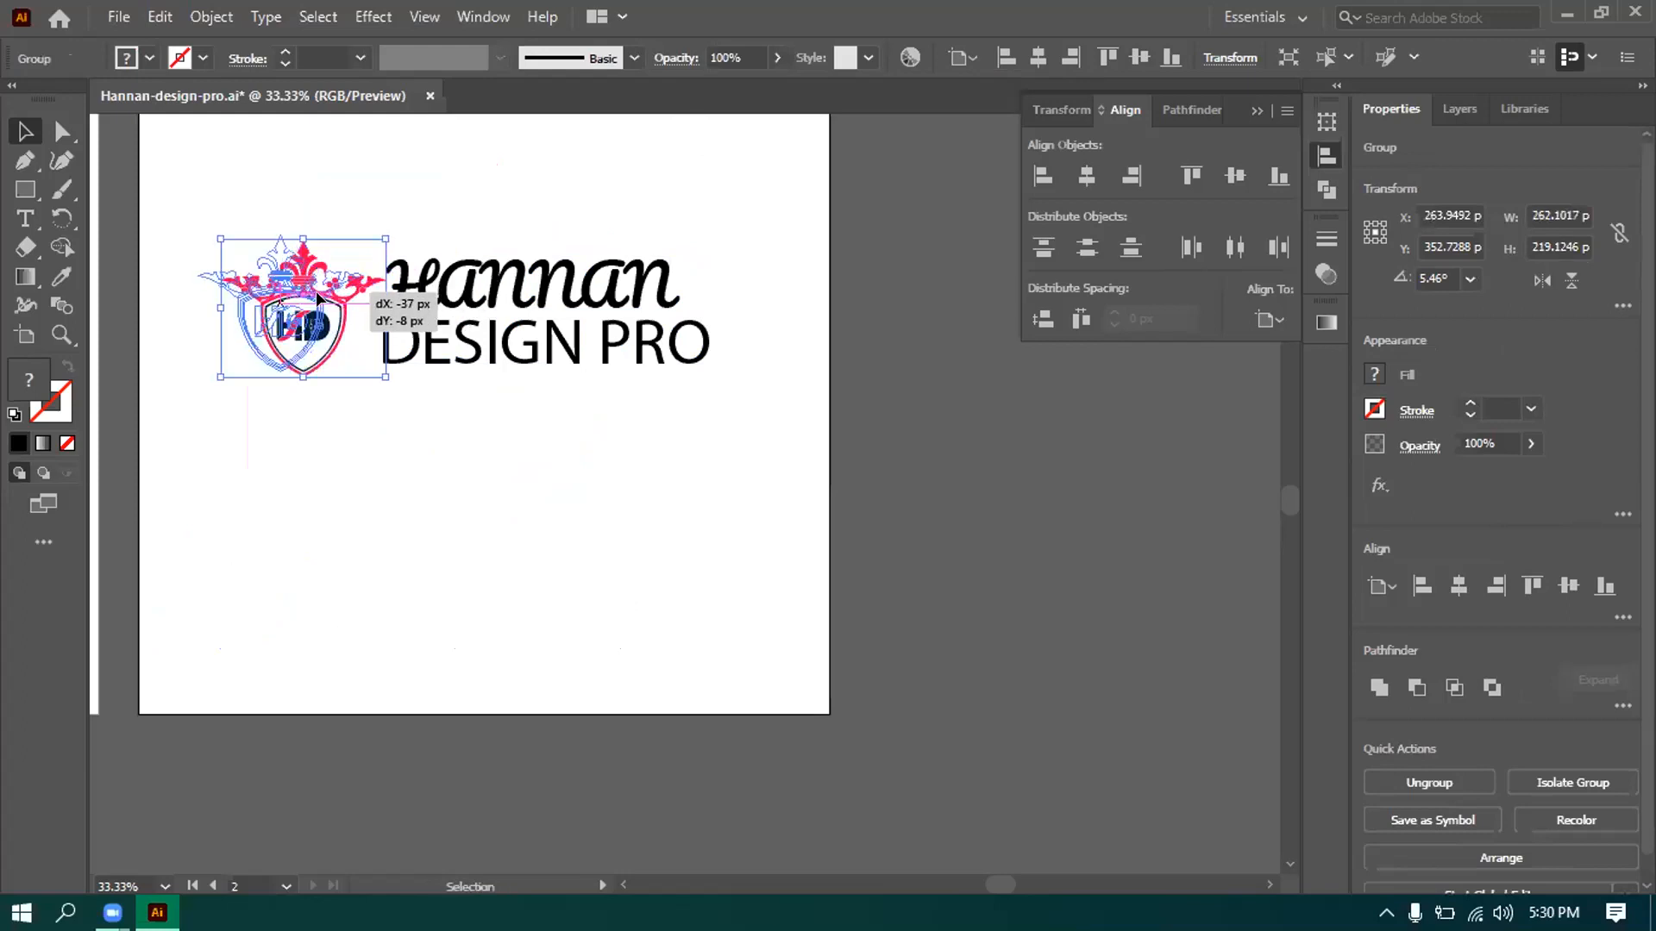
pyautogui.click(335, 427)
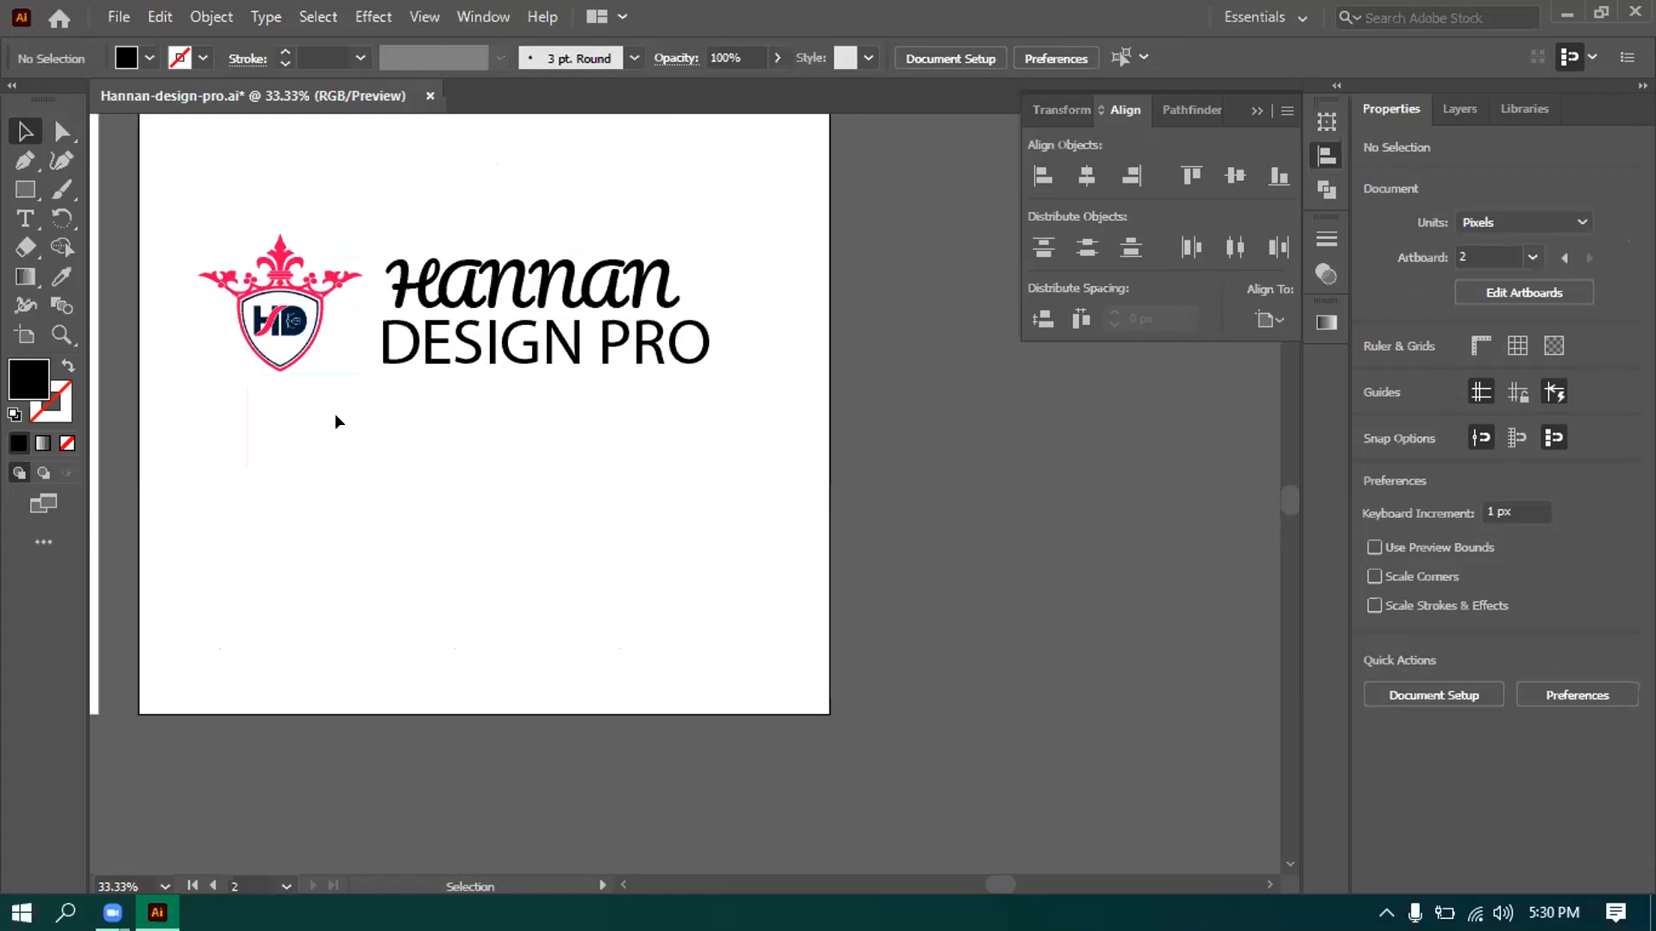
# Nudge the crown-and-shield emblem up by 7 px to level it with the two text lines.
pyautogui.click(276, 322)
pyautogui.press('Up')
pyautogui.press('Up')
pyautogui.press('Up')
pyautogui.press('Up')
pyautogui.press('Up')
pyautogui.press('Up')
pyautogui.press('Up')
pyautogui.click(487, 417)
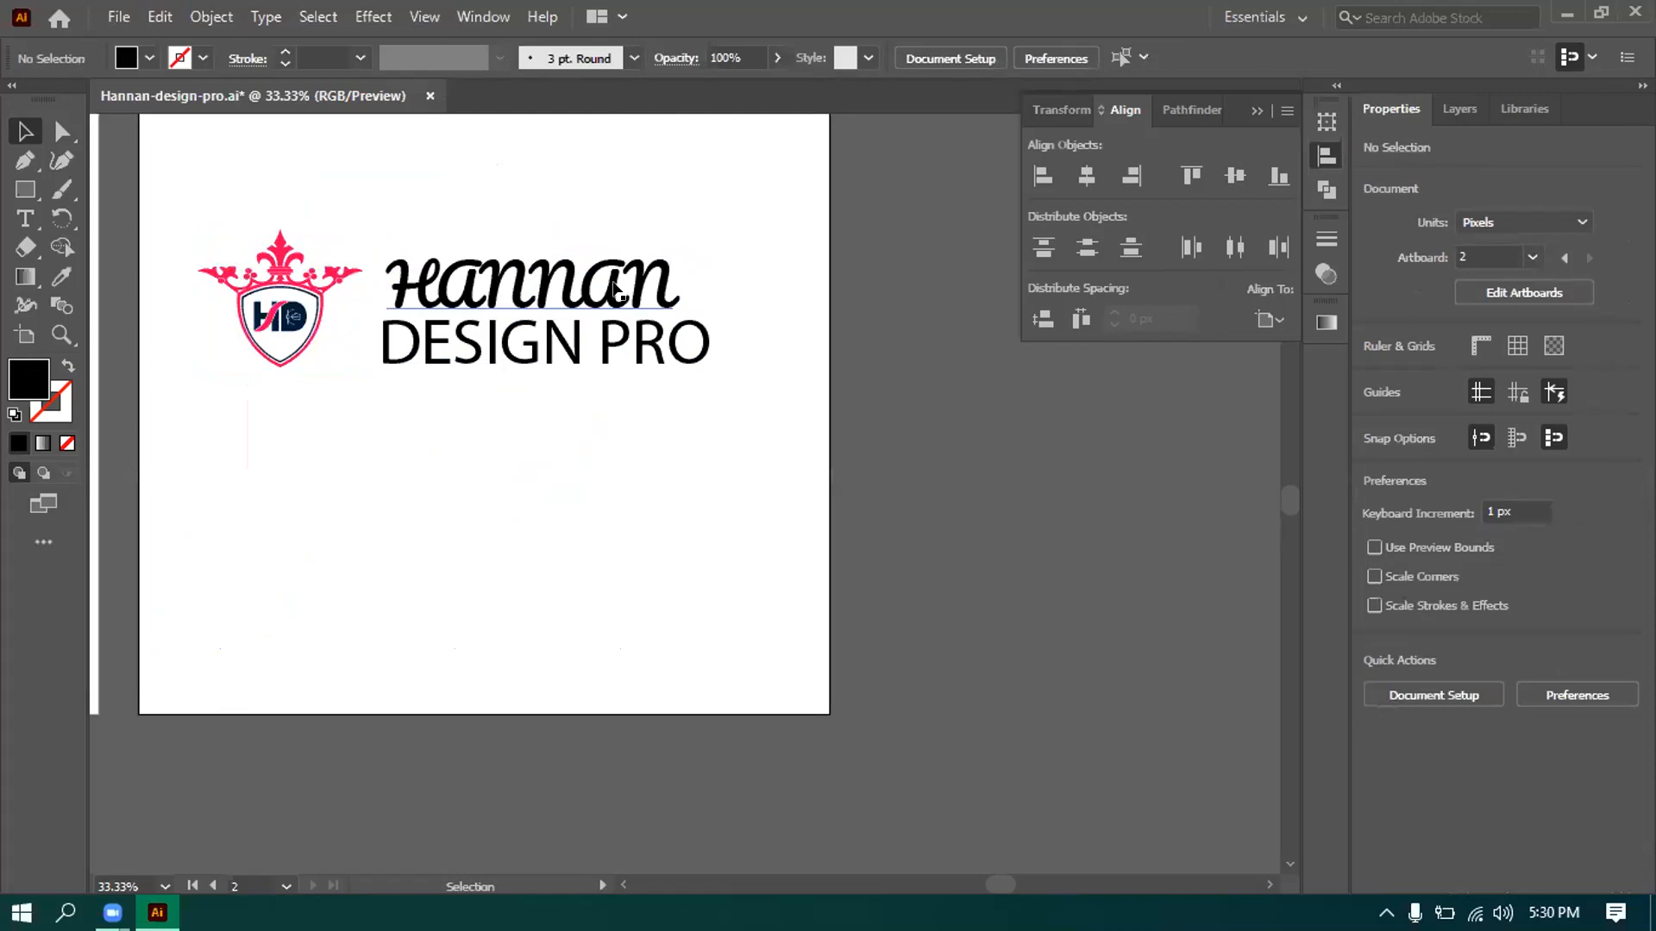
# Move the DESIGN PRO line slightly right so its left edge lines up with the script text above.
pyautogui.click(590, 340)
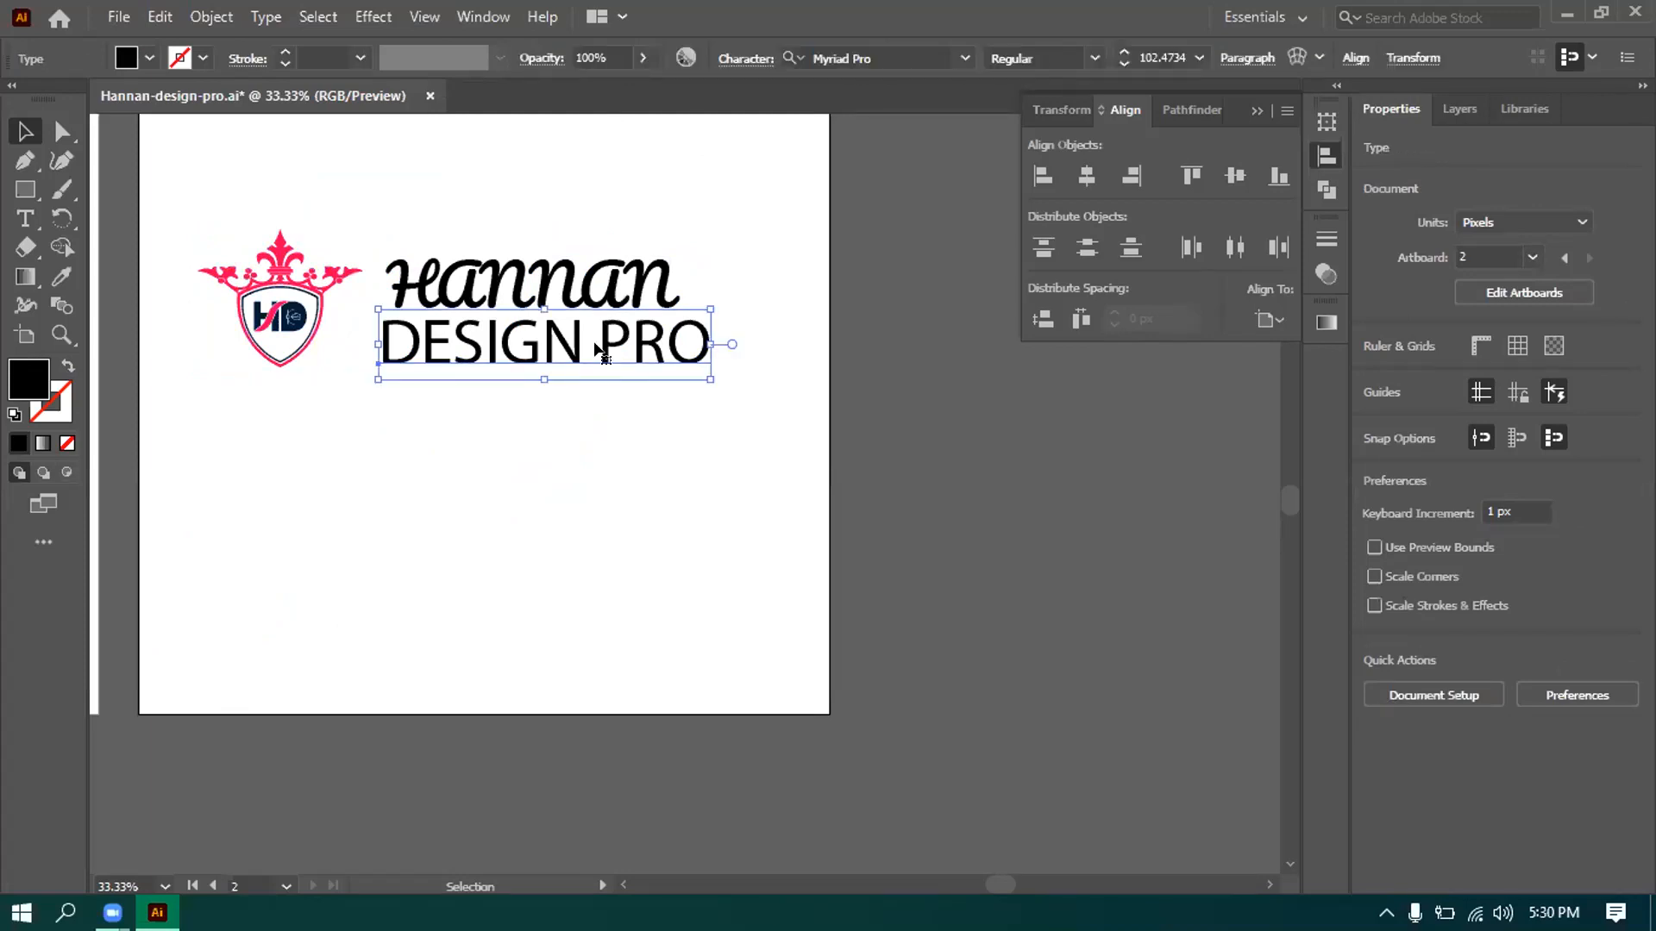
pyautogui.moveTo(607, 356); pyautogui.dragTo(615, 358)
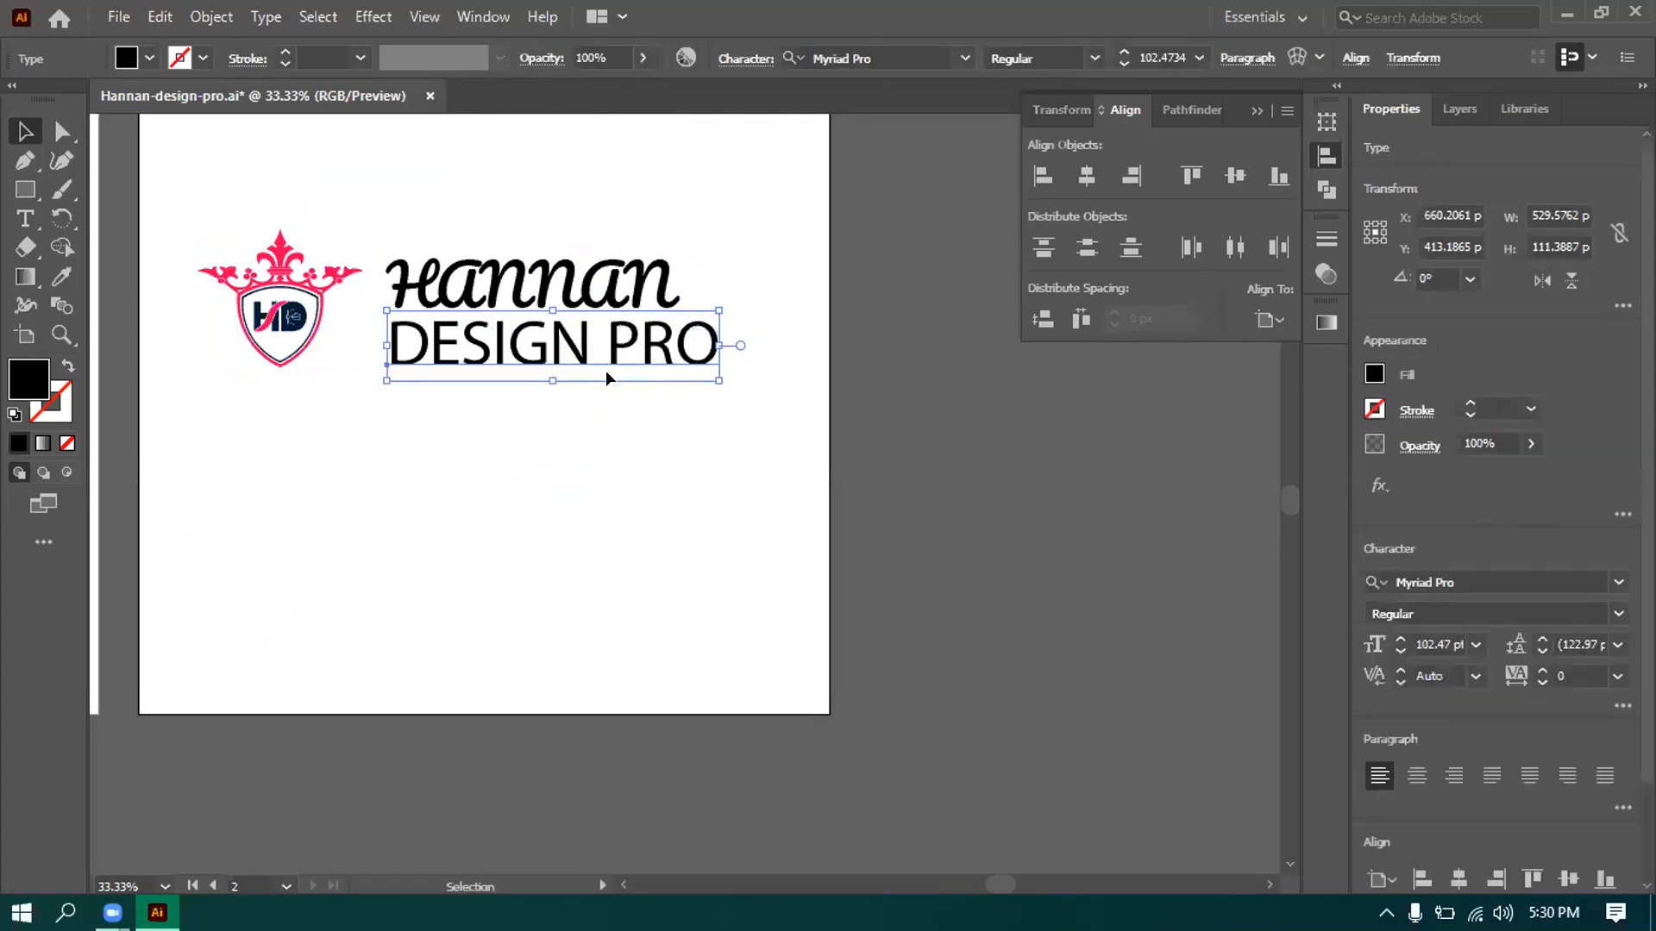
# Recolour the script line above DESIGN PRO with the navy sampled from the HD monogram in the shield.
pyautogui.click(589, 427)
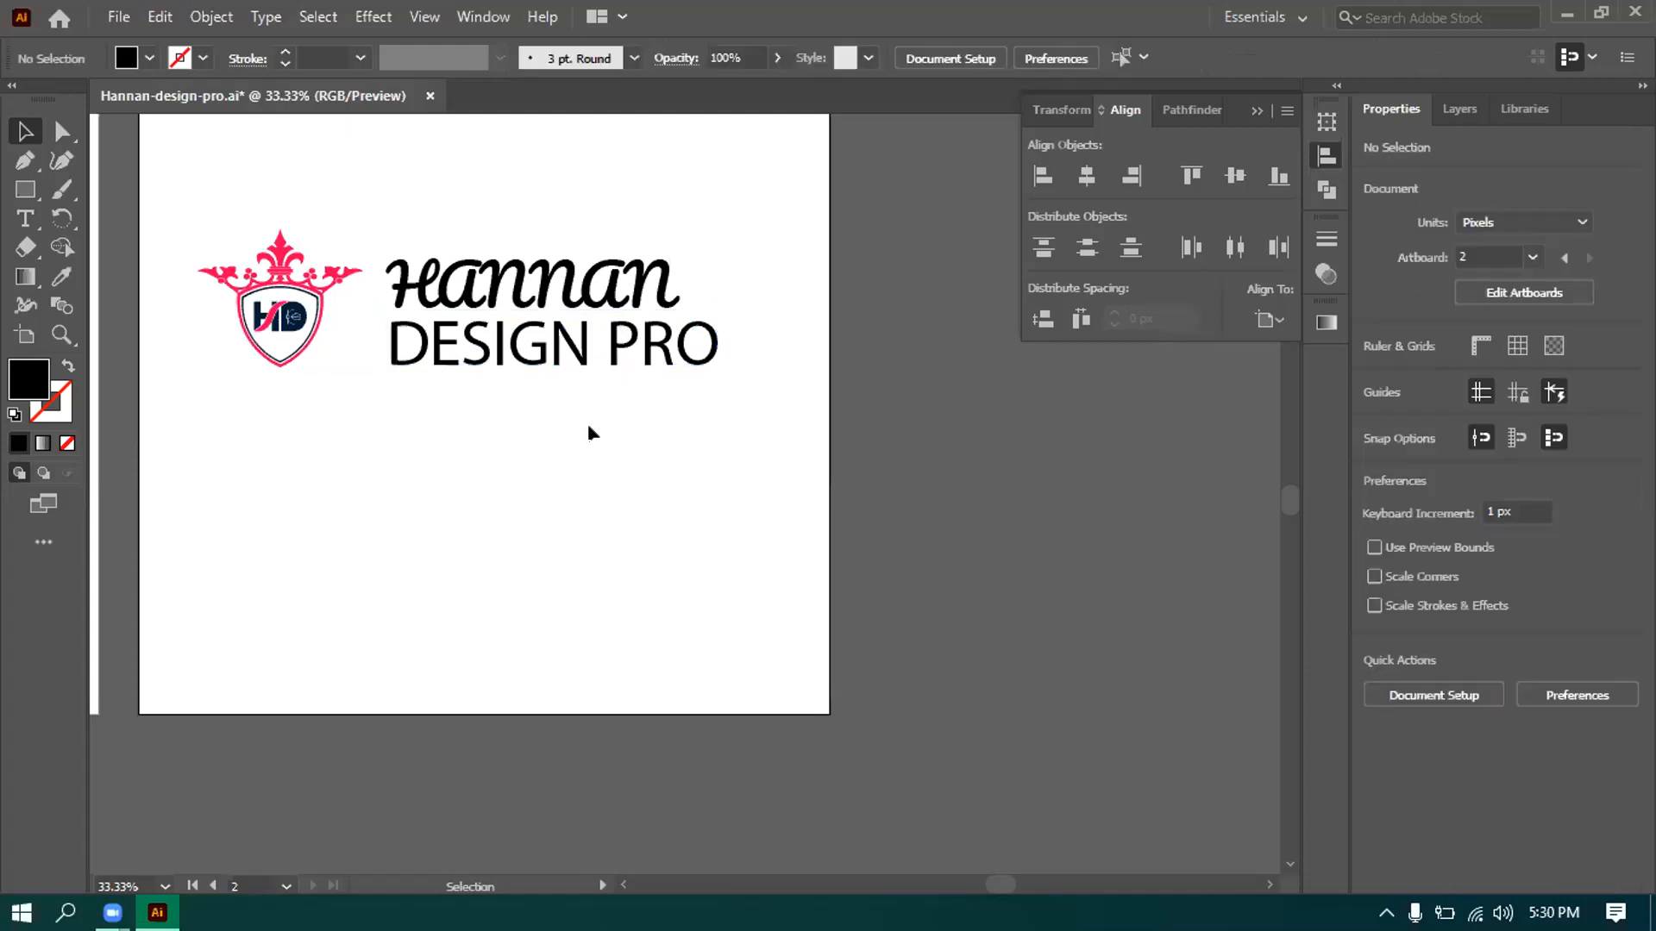
pyautogui.scroll(2, 589, 431)
pyautogui.scroll(1, 590, 431)
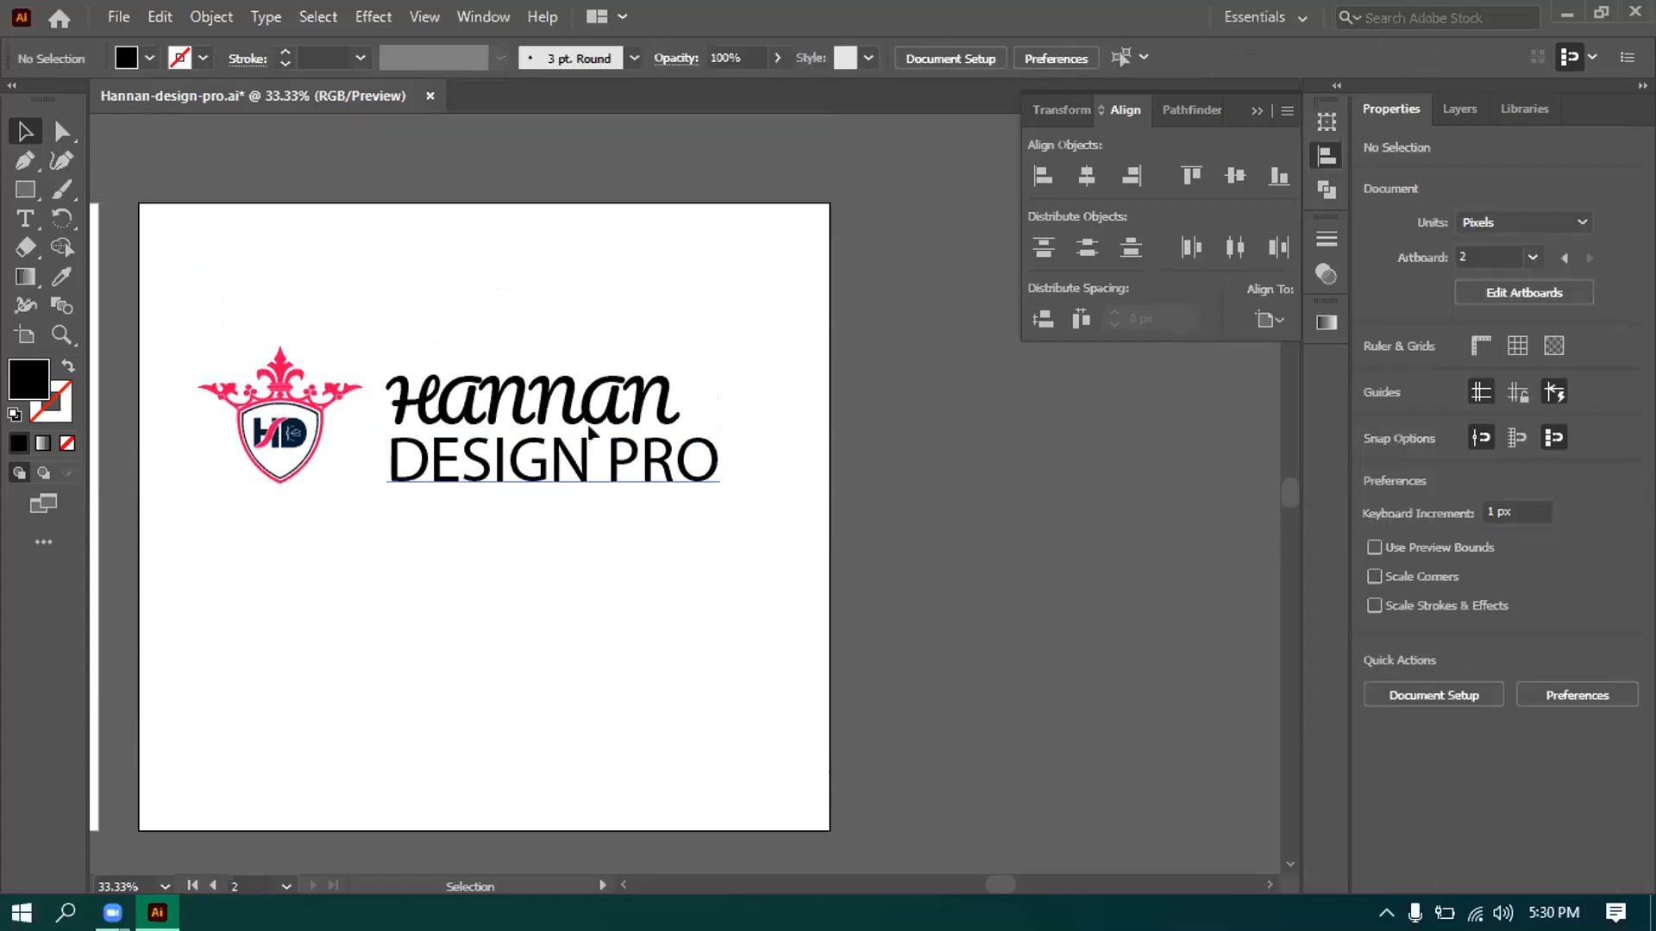
pyautogui.click(641, 406)
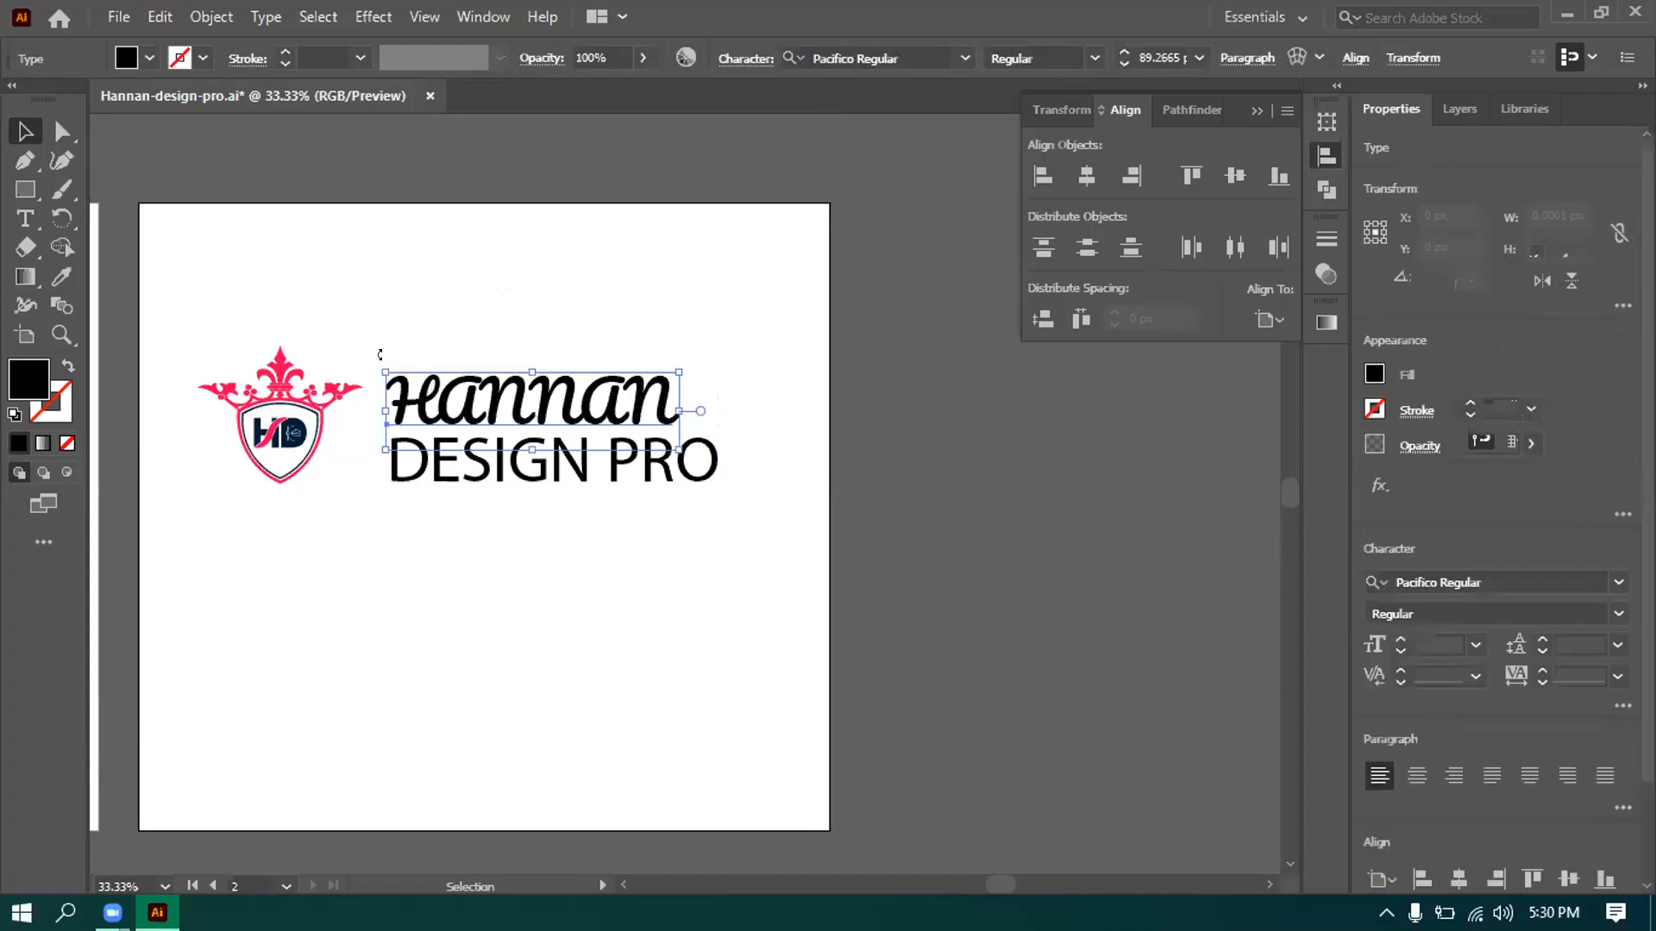
pyautogui.scroll(2, 340, 431)
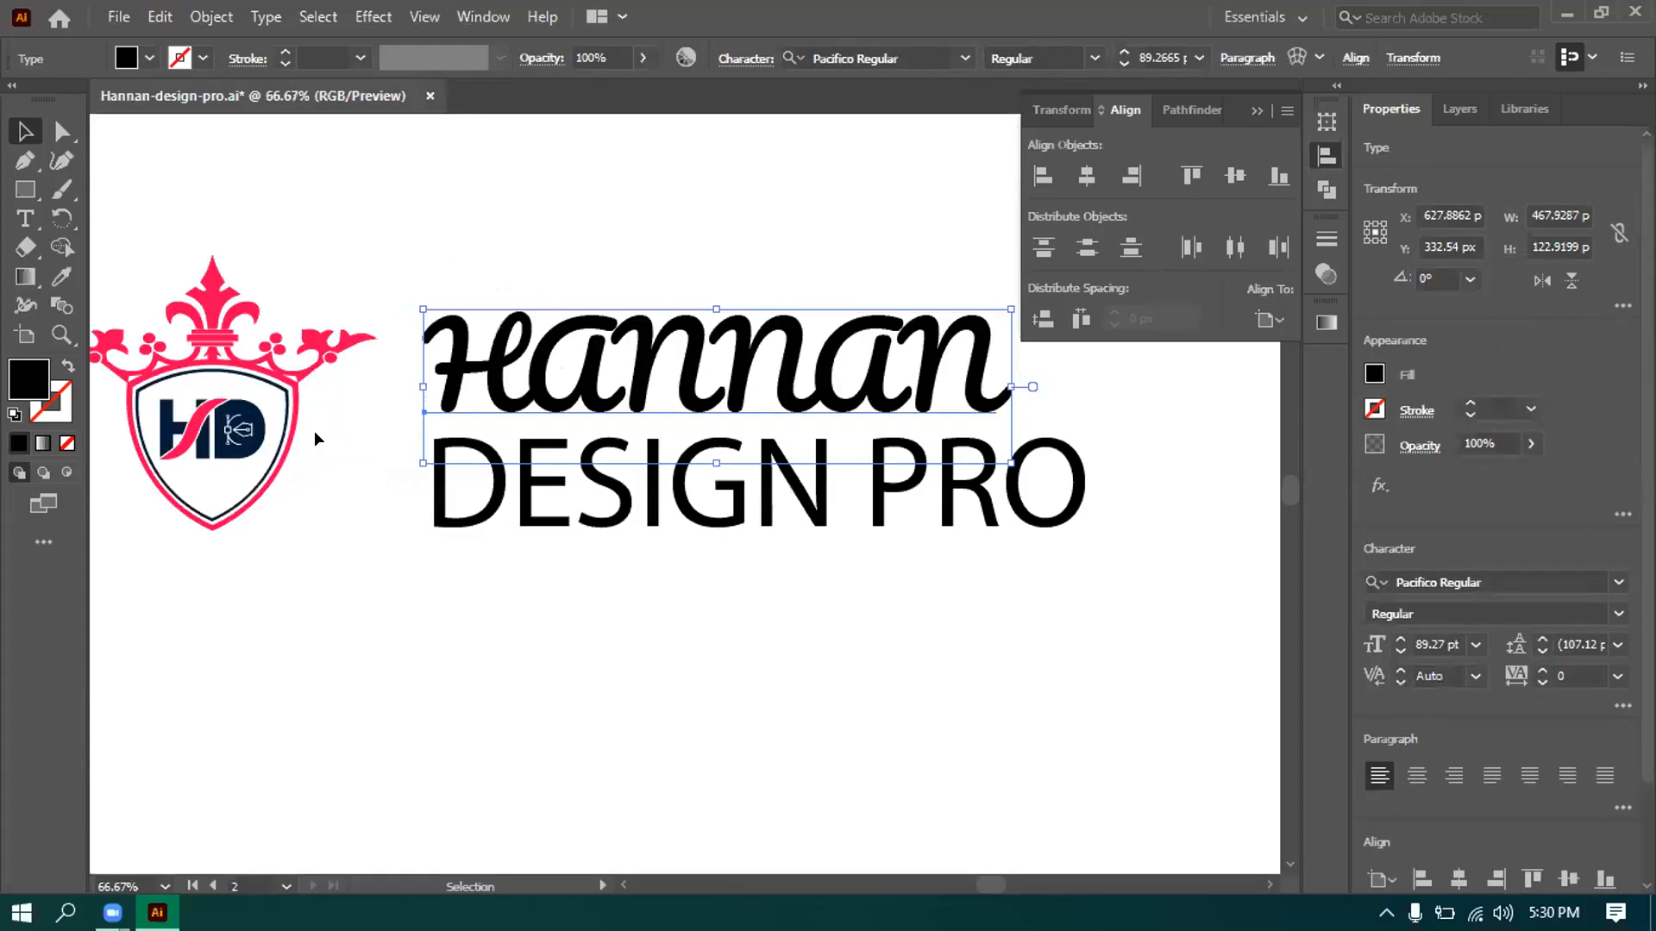
pyautogui.press('i')
pyautogui.click(233, 427)
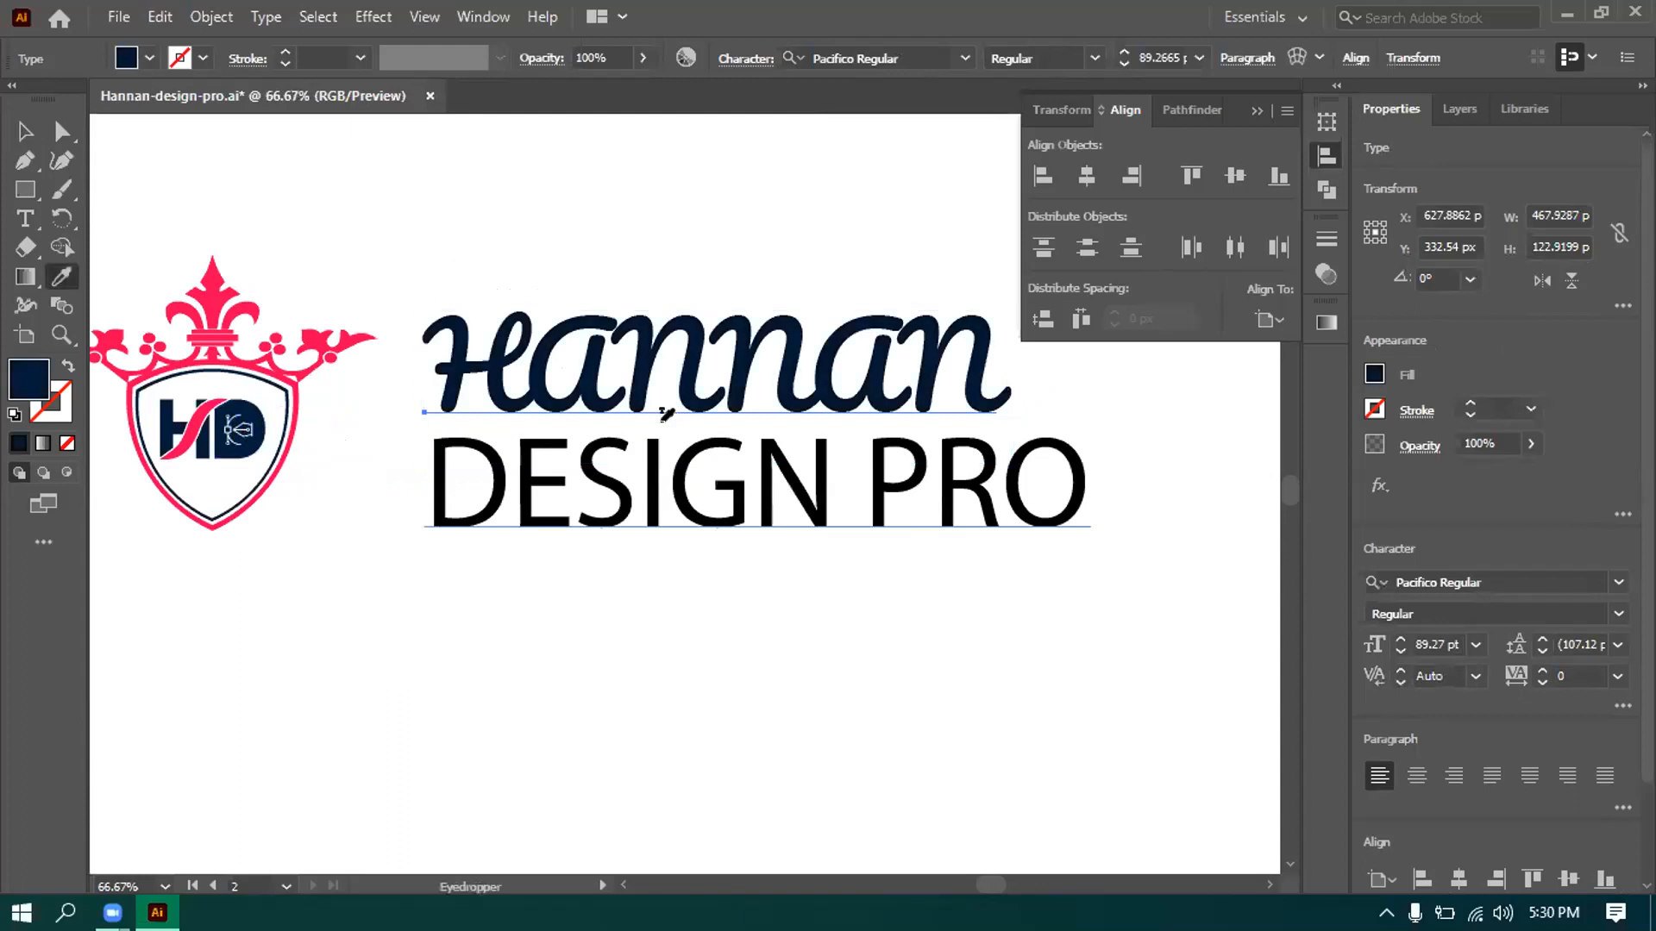
pyautogui.press('v')
pyautogui.click(417, 581)
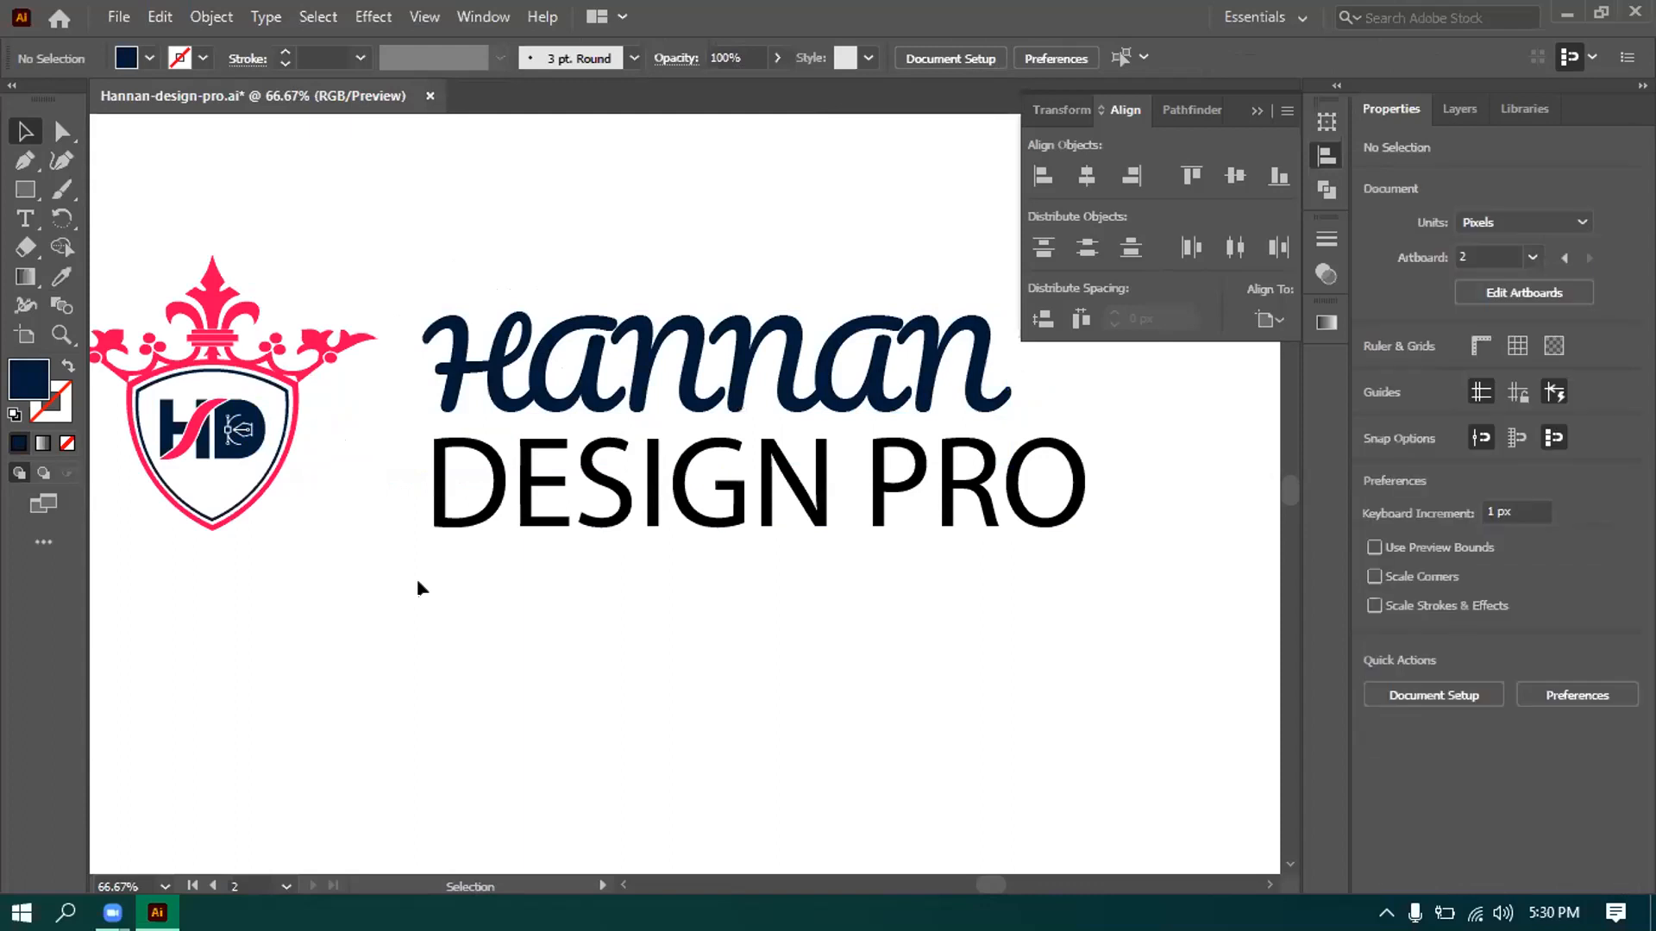
# Change the font of the DESIGN PRO line to Bahnschrift.
pyautogui.scroll(-2, 417, 581)
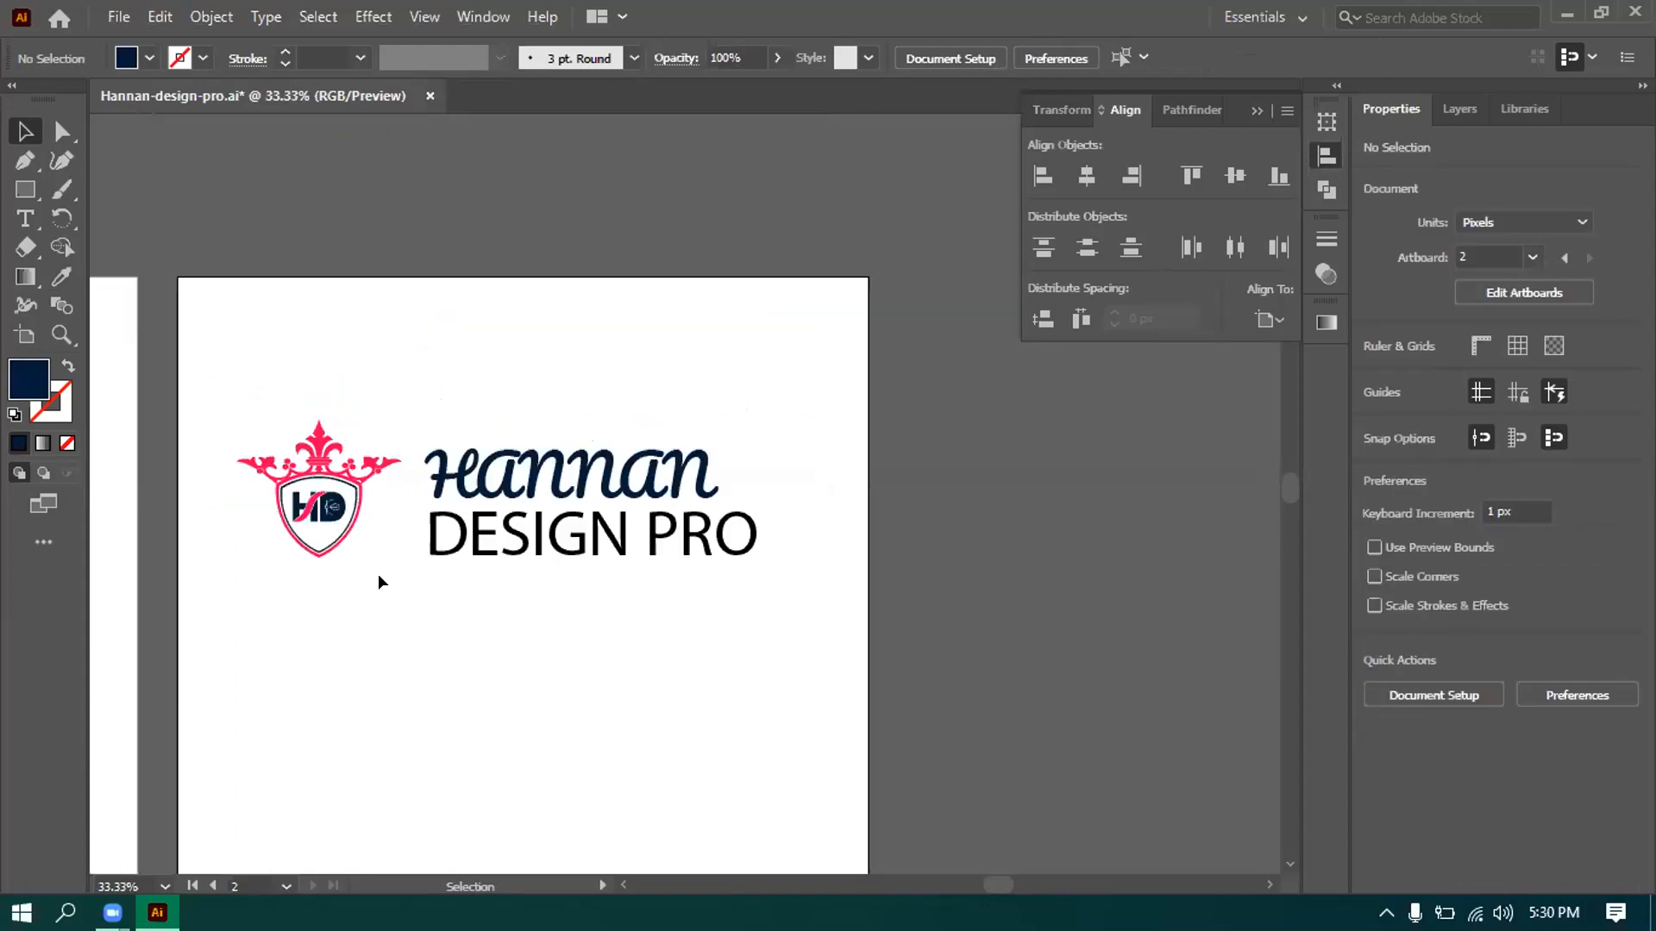
pyautogui.scroll(1, 378, 581)
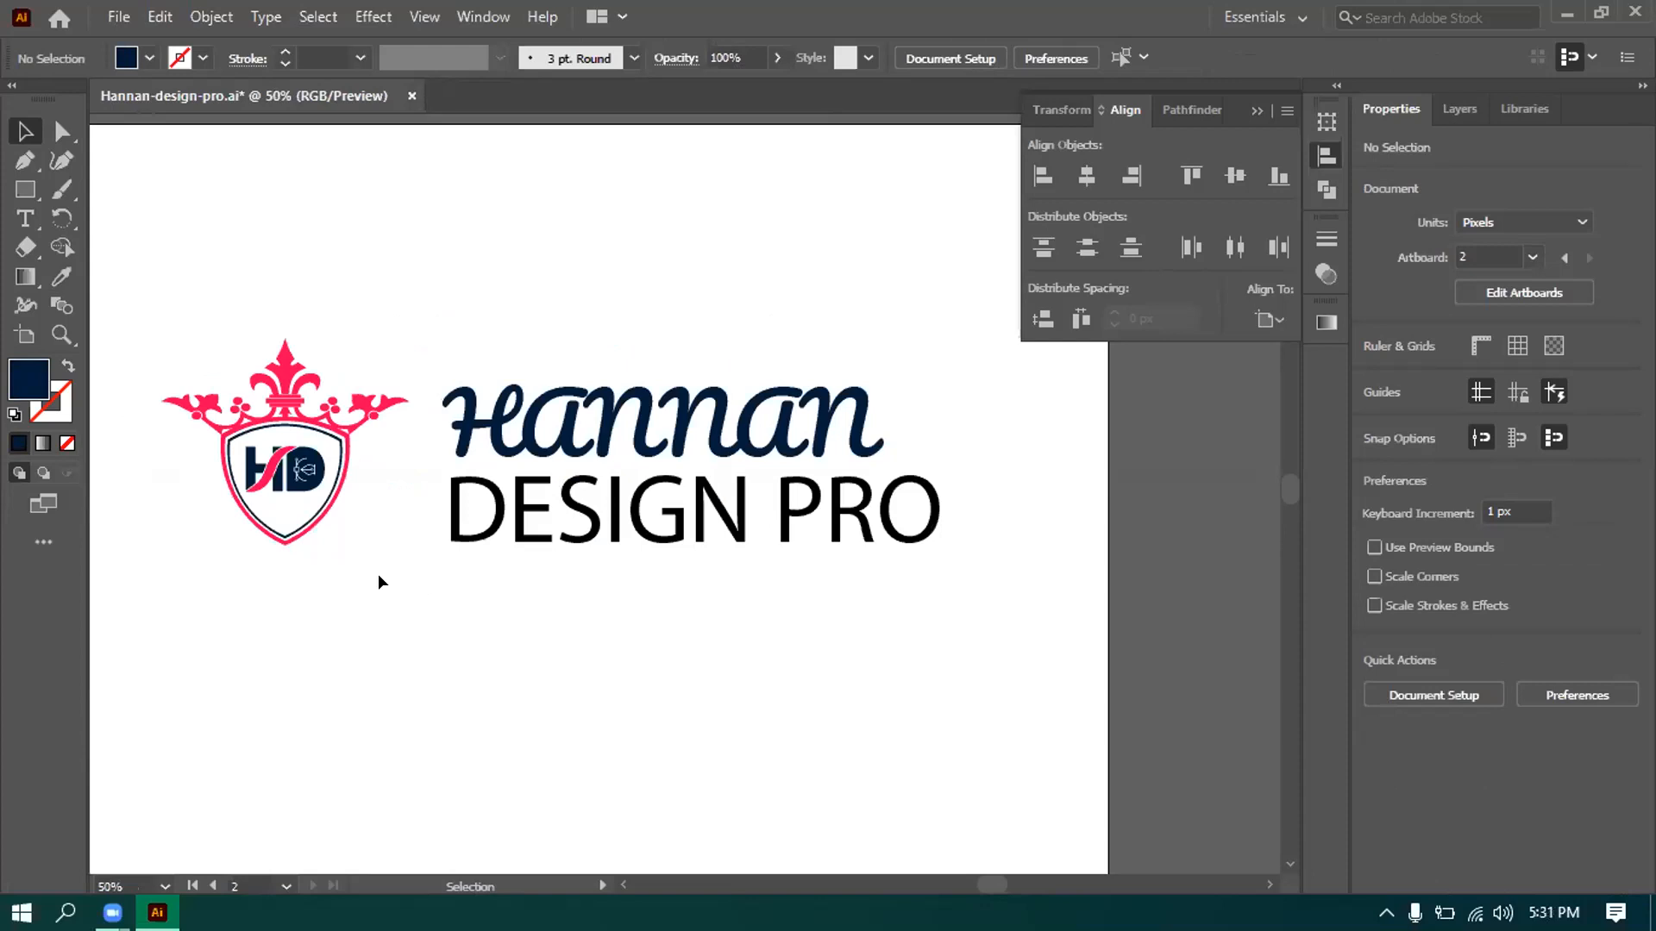
pyautogui.click(577, 539)
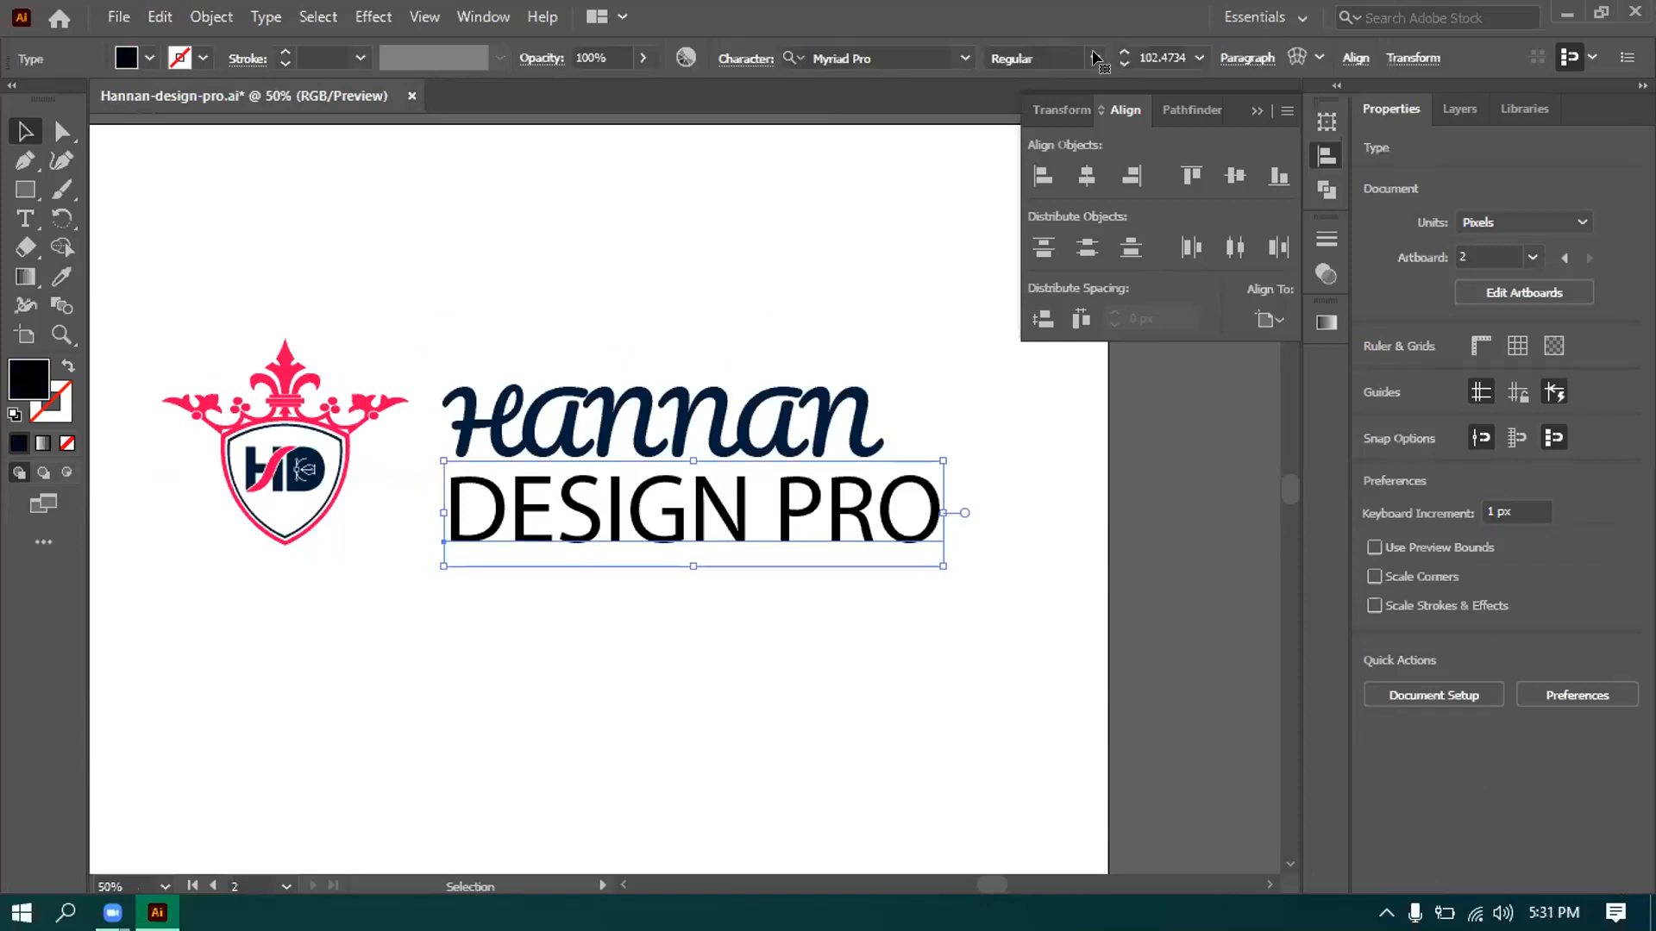
pyautogui.click(875, 54)
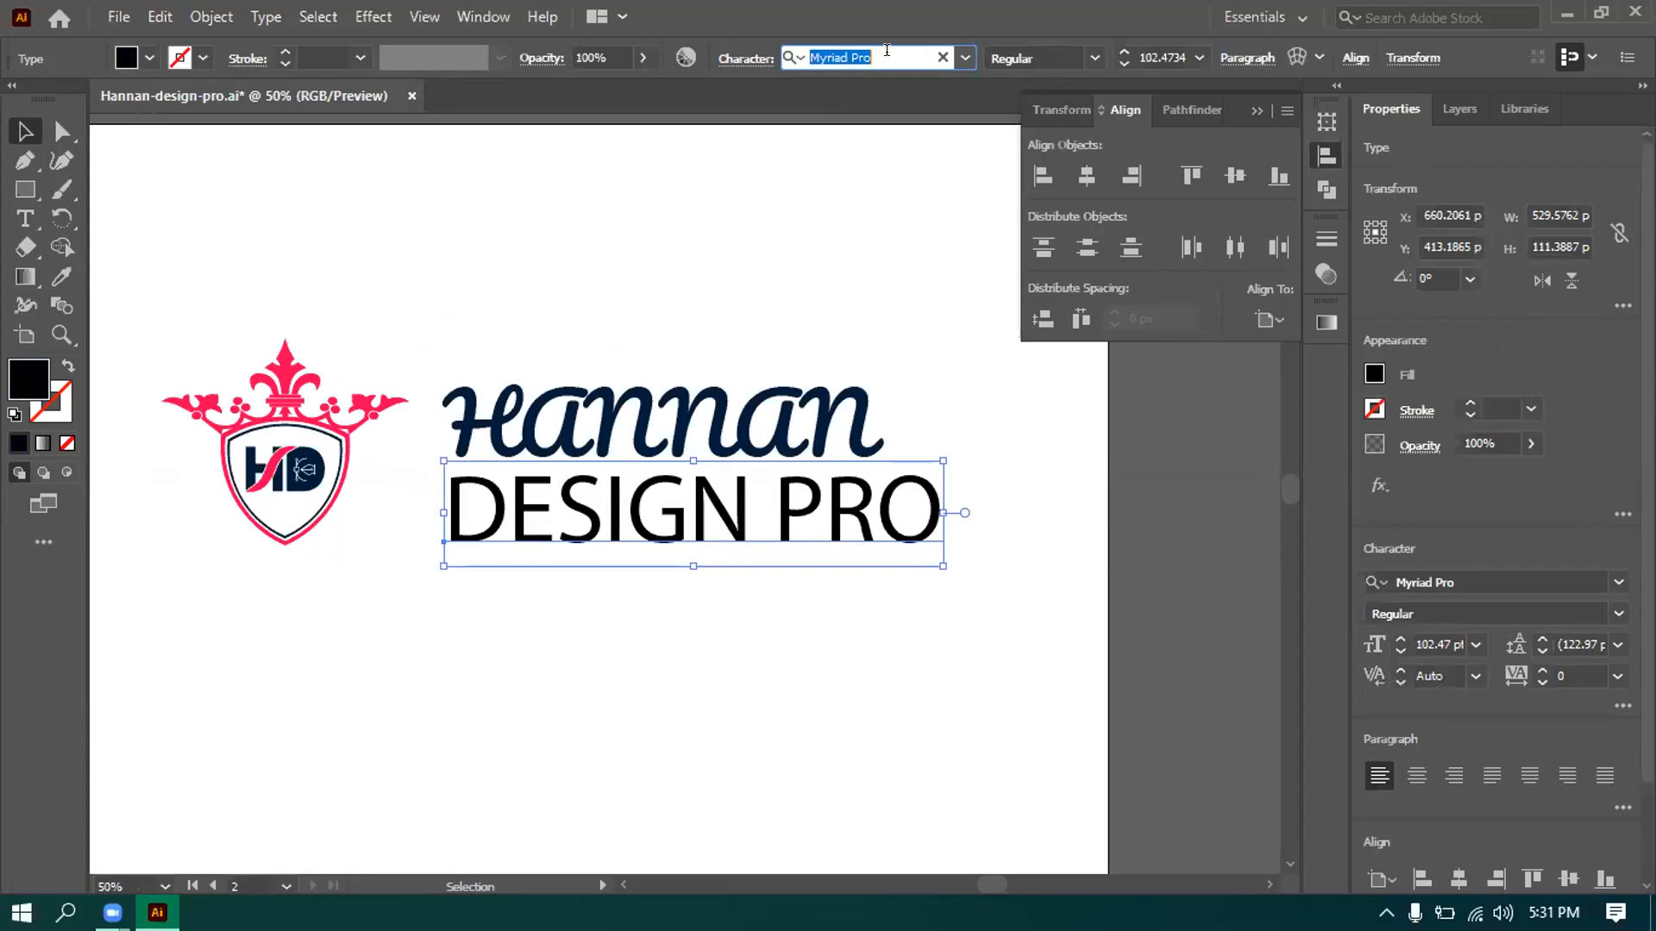
pyautogui.click(965, 58)
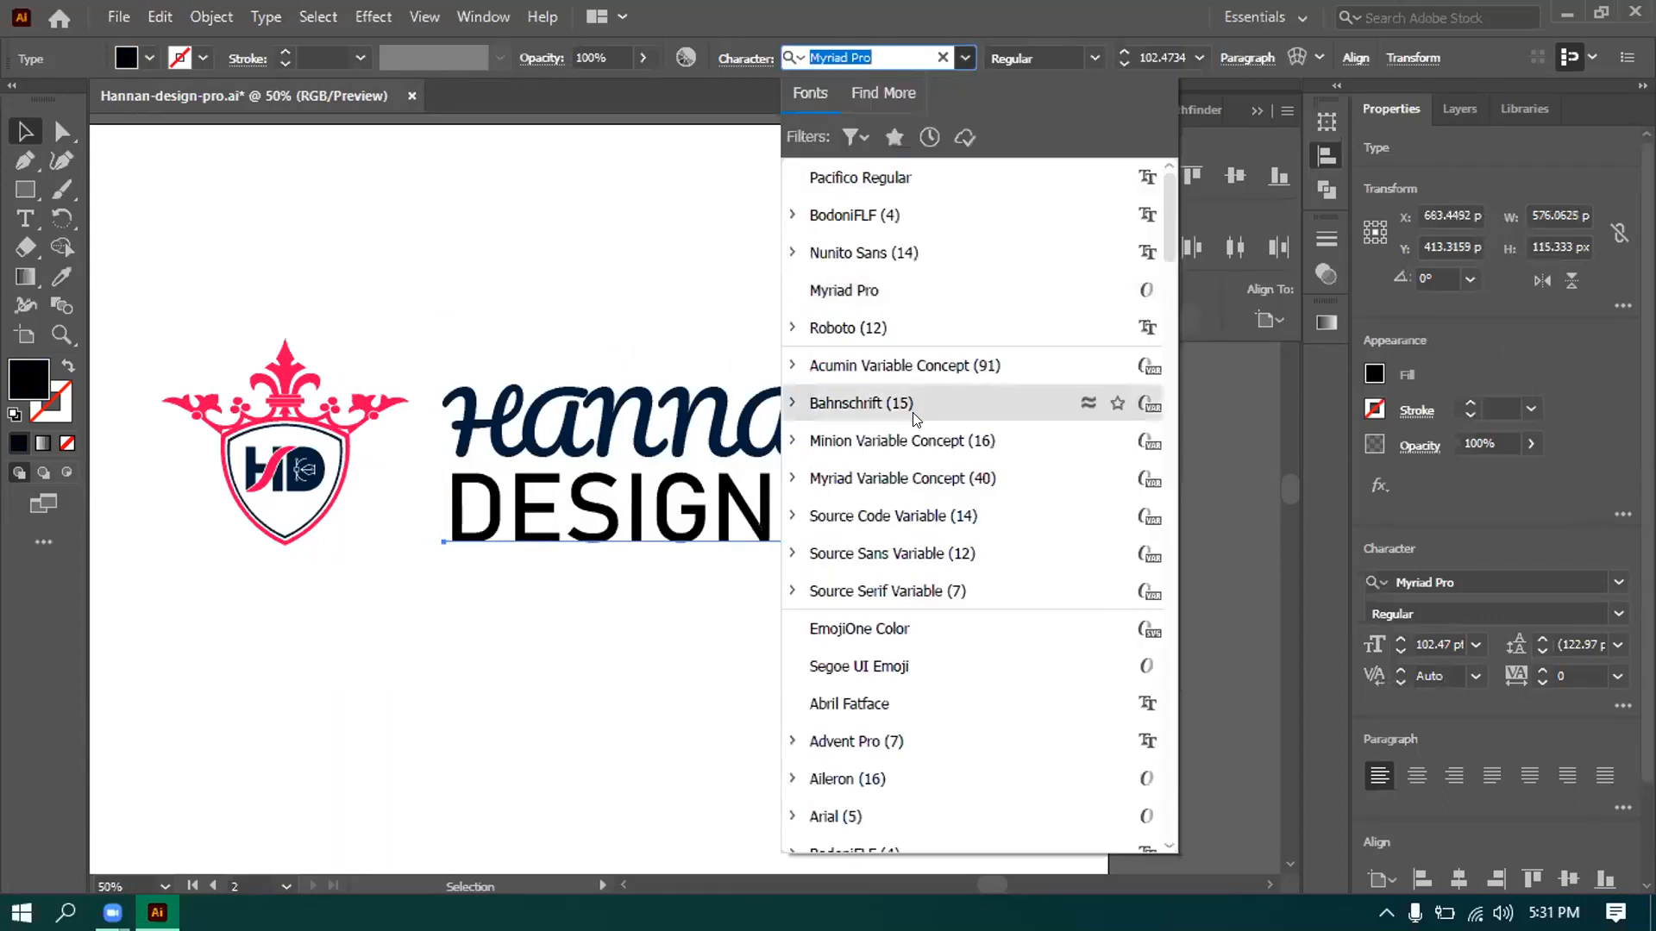
pyautogui.click(913, 412)
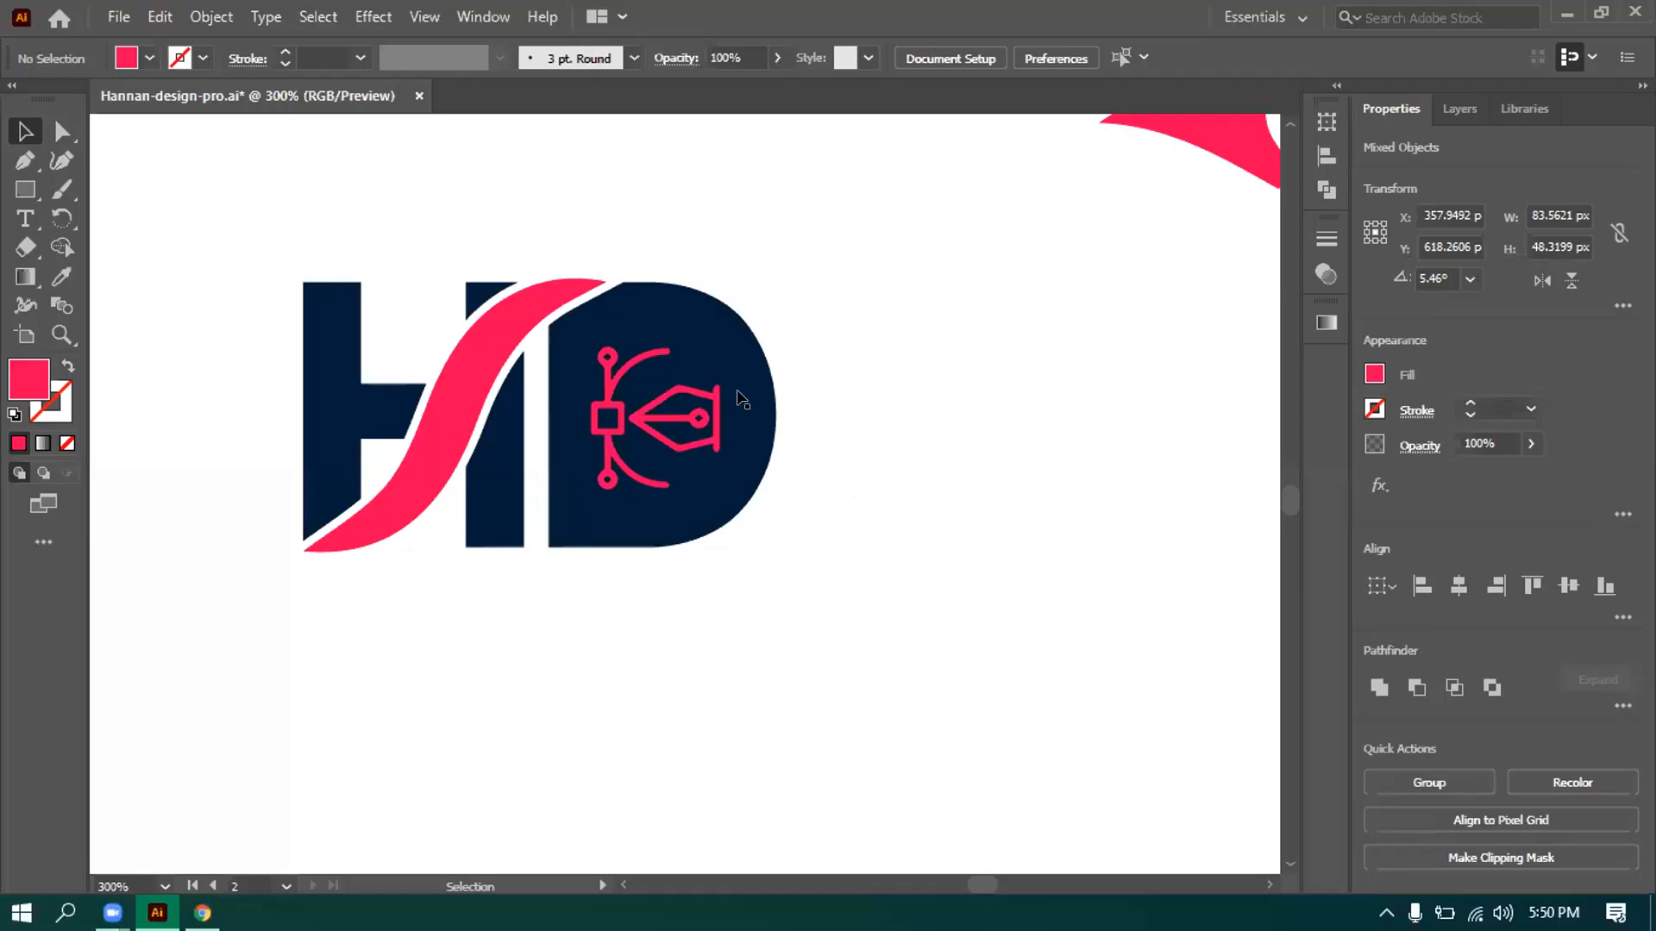
# Fill the pen nib's interior inside the D with the pink sampled from the ribbon across the H.
pyautogui.click(684, 407)
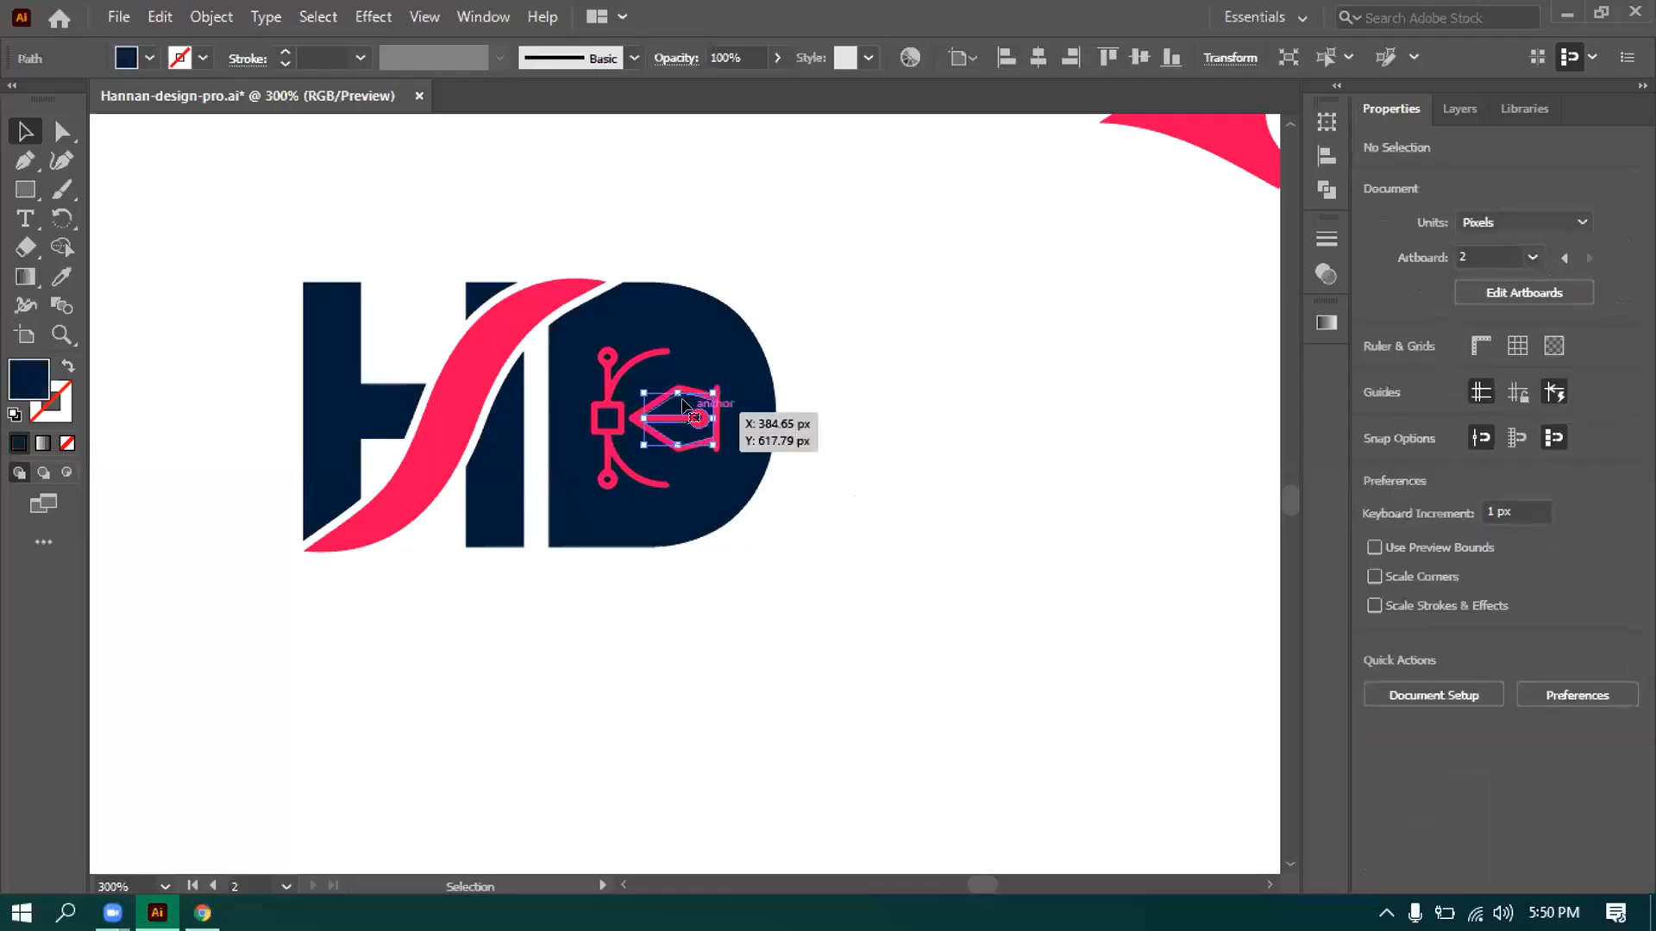
pyautogui.press('i')
pyautogui.click(506, 306)
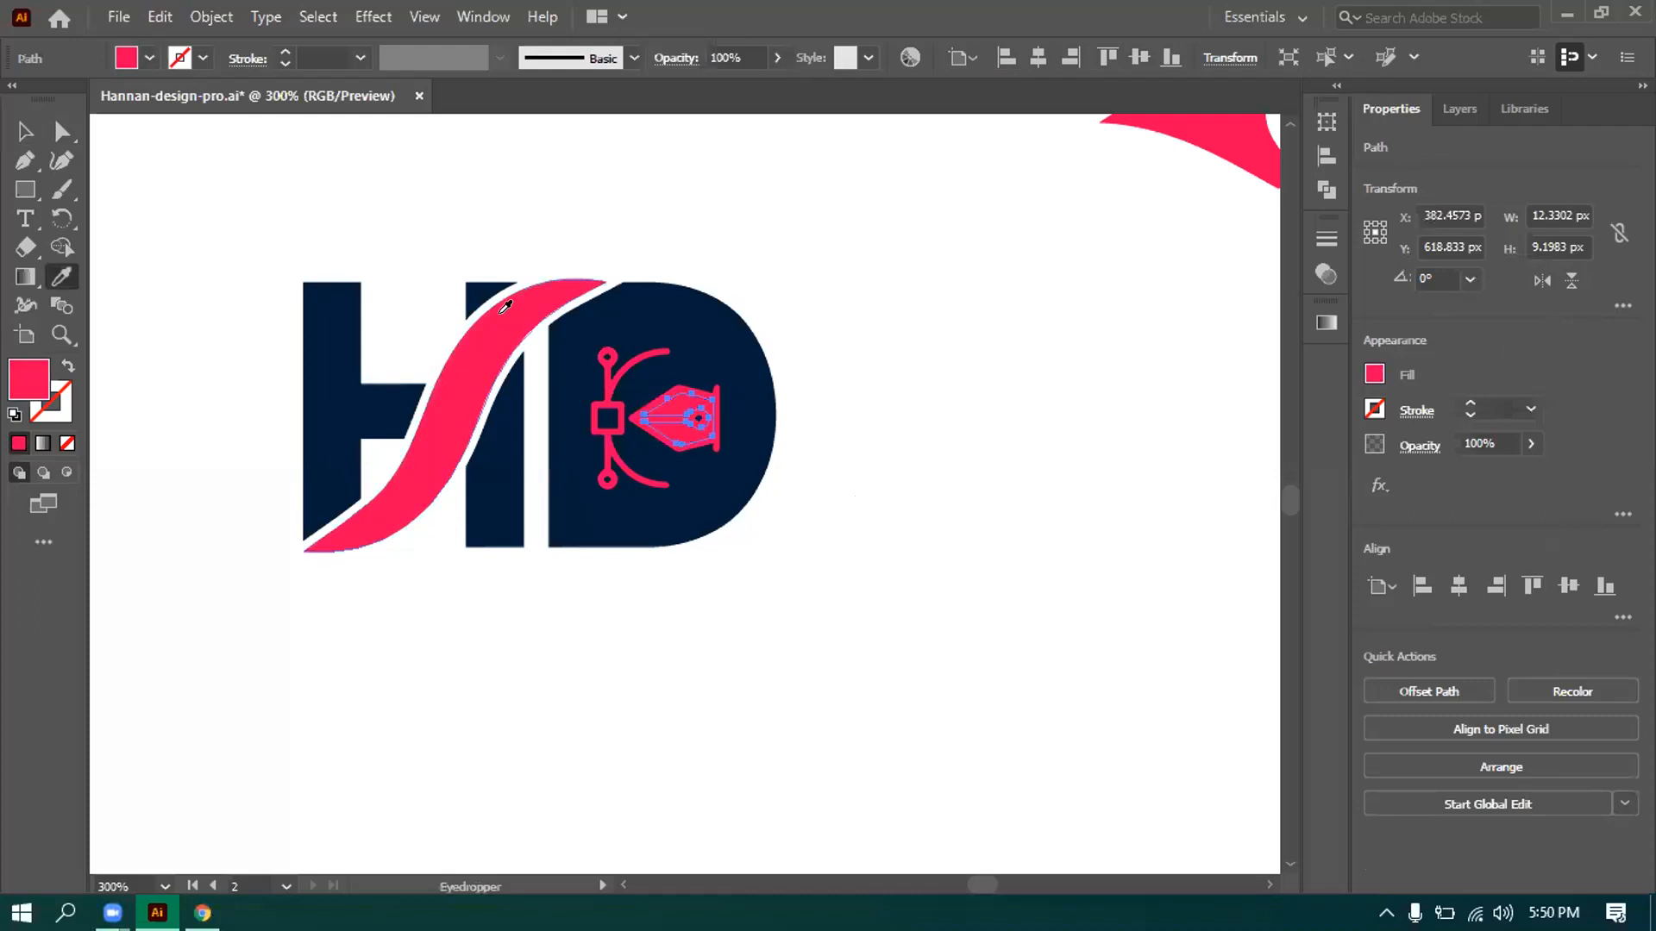
pyautogui.press('v')
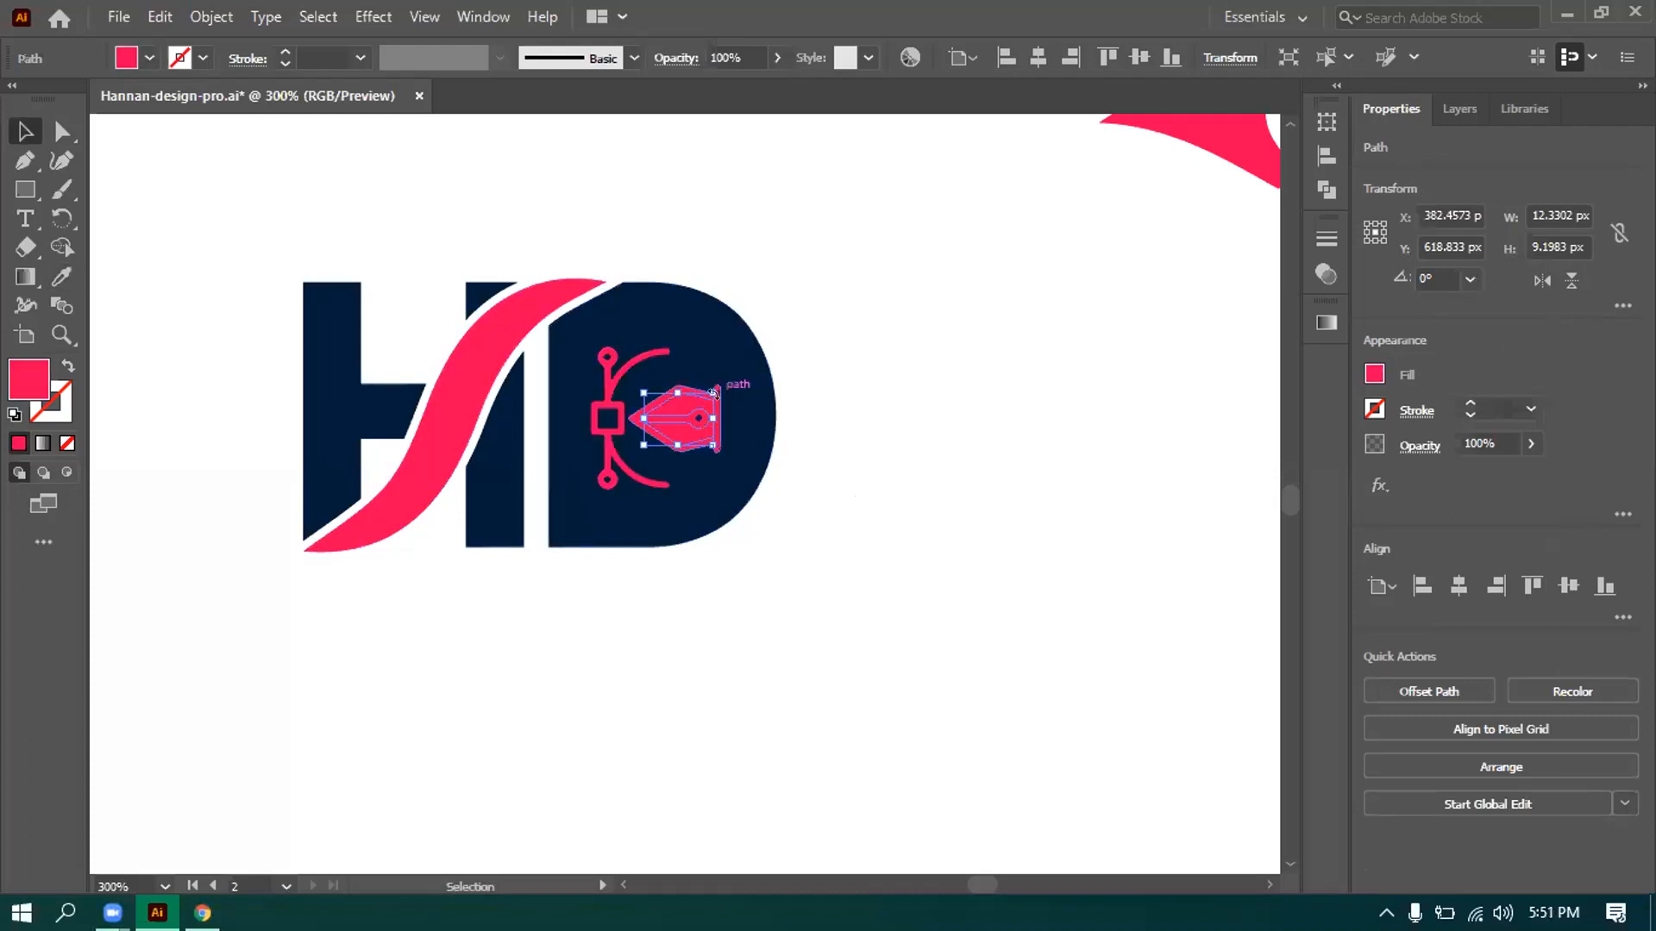
pyautogui.moveTo(721, 401); pyautogui.dragTo(649, 357)
pyautogui.click(648, 356)
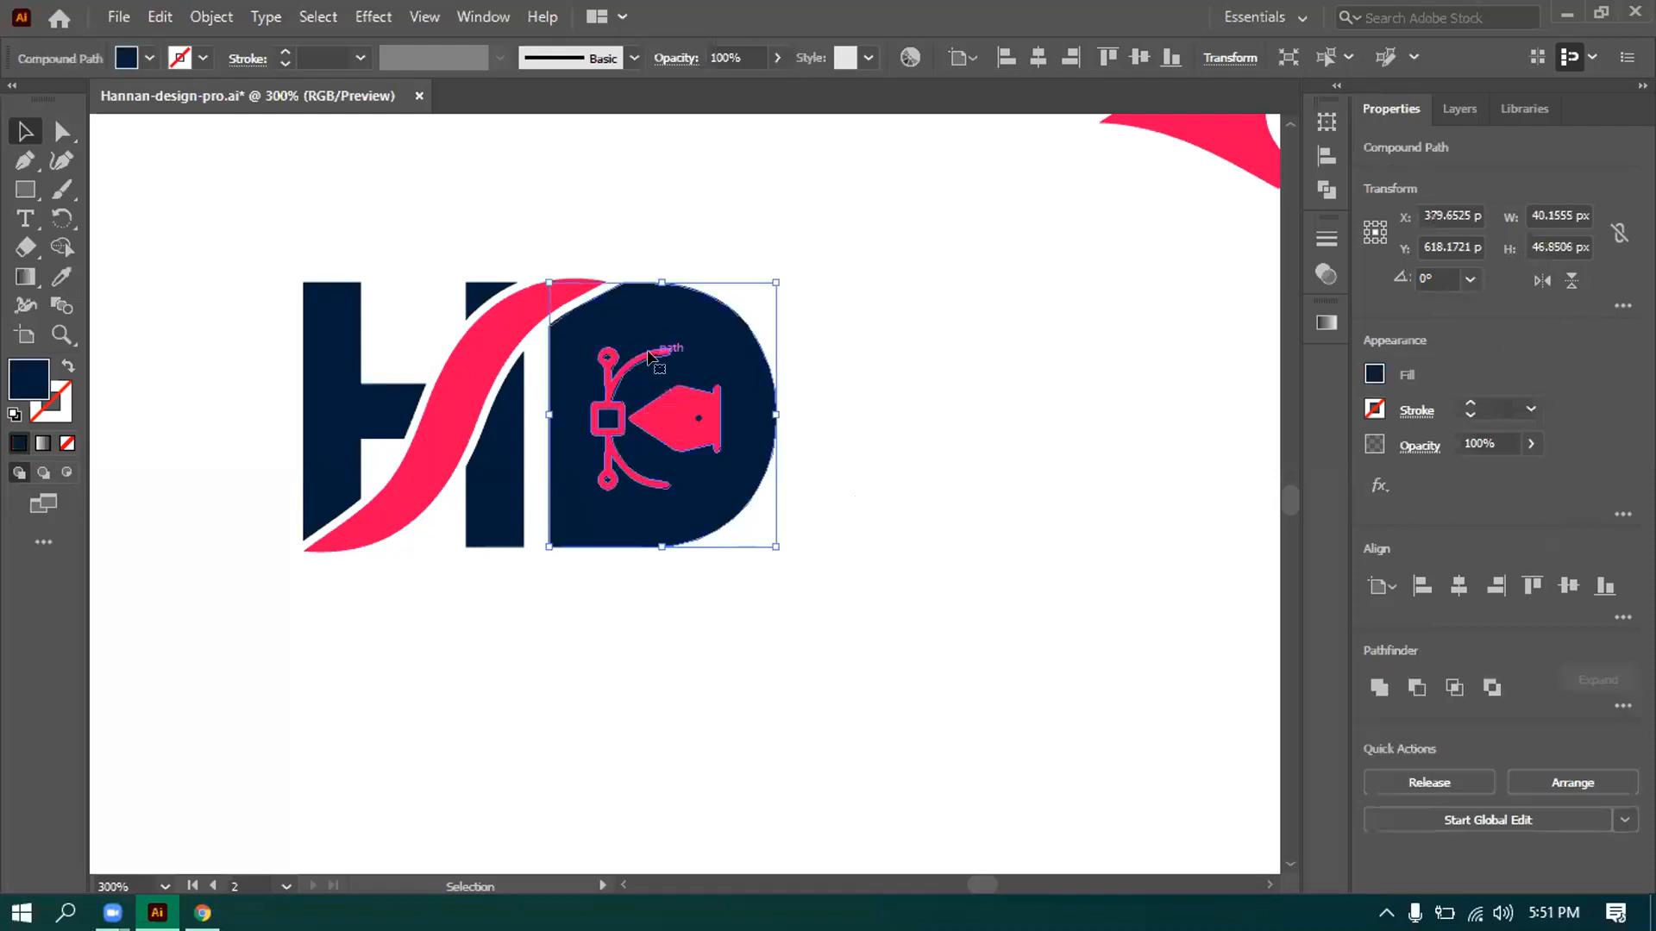
pyautogui.click(871, 418)
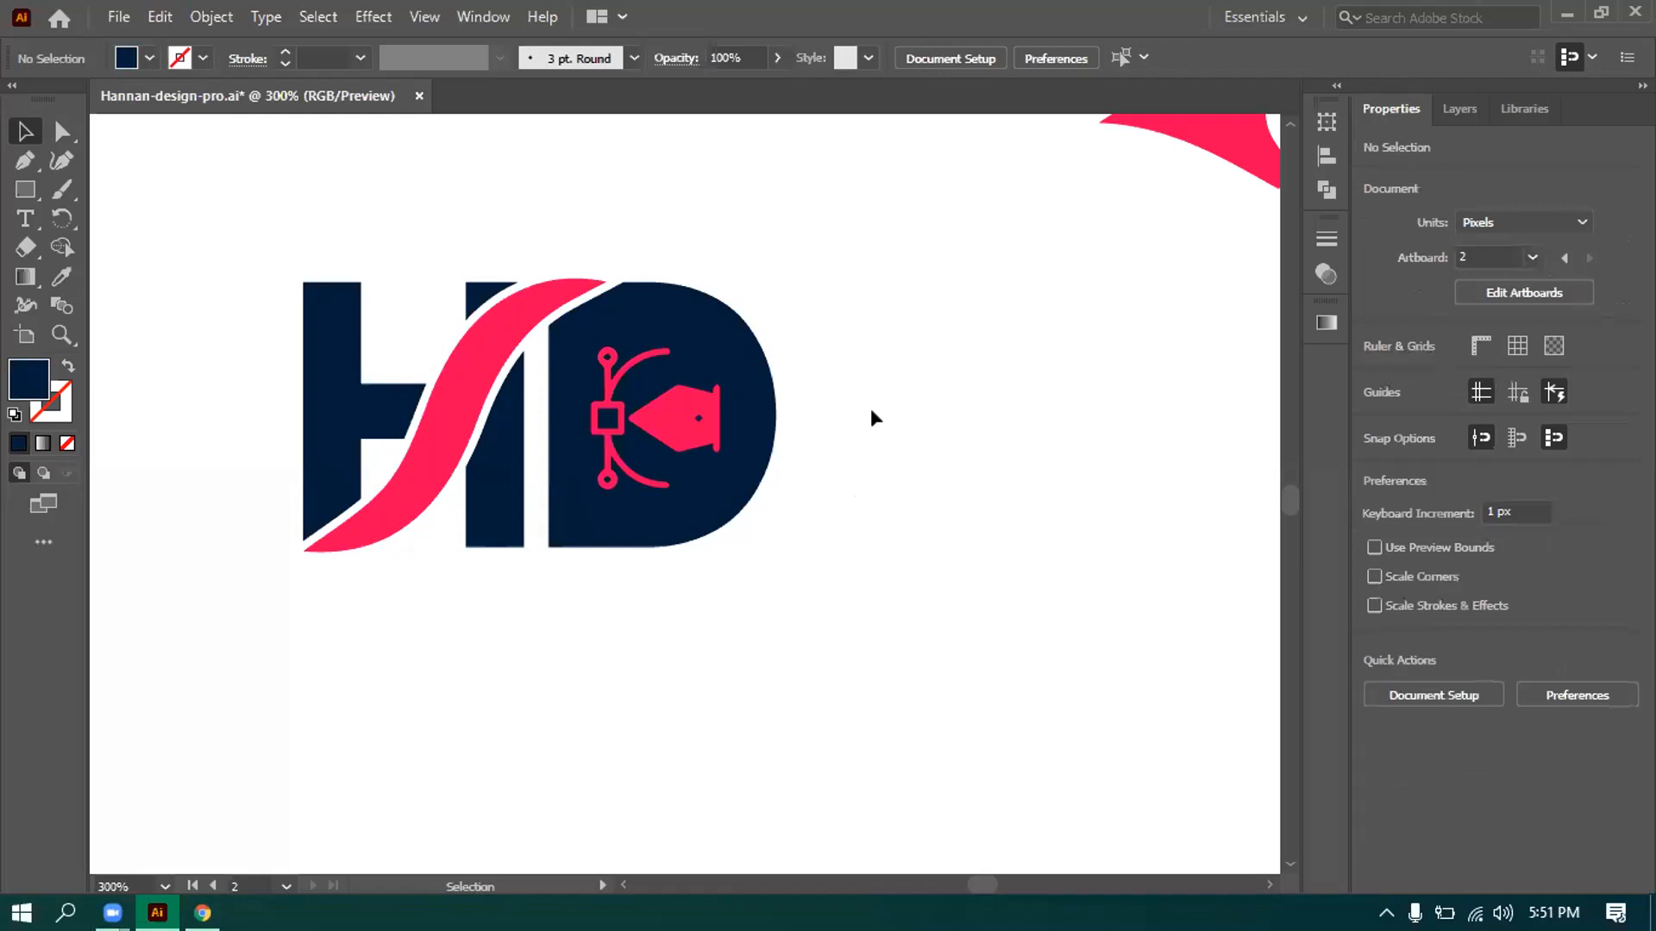
# Undo the nib fill and the preceding edits back to the grouped monogram with a white pen icon and the navy square beside it.
pyautogui.hotkey('ctrl', 'z')
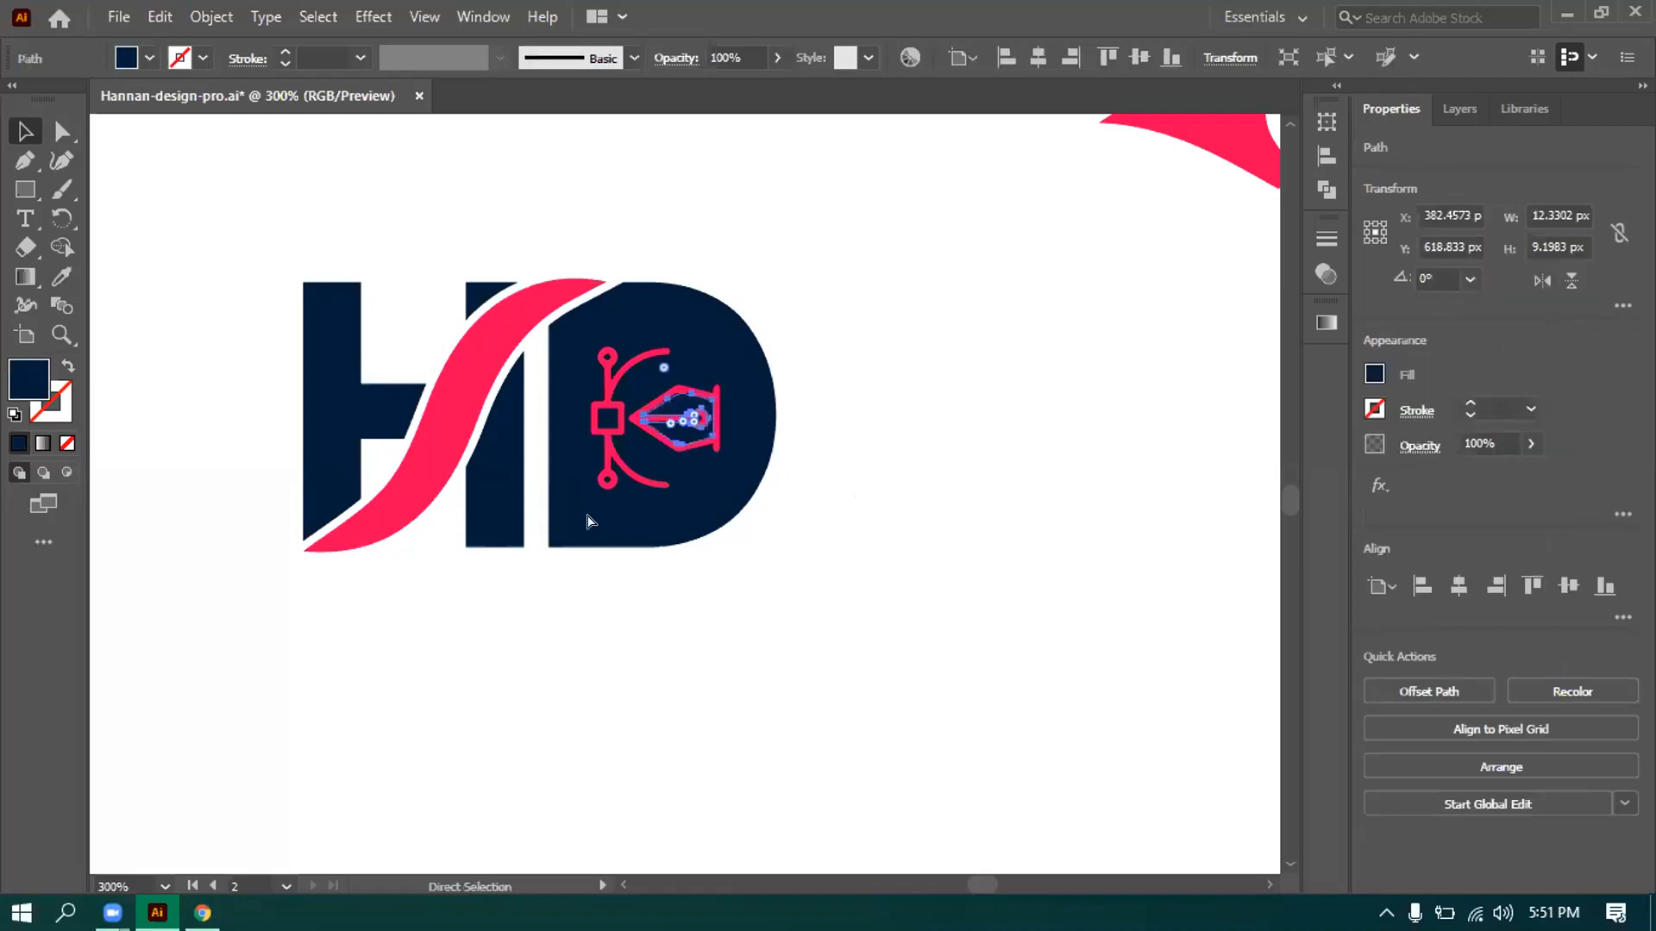
pyautogui.hotkey('ctrl', 'z')
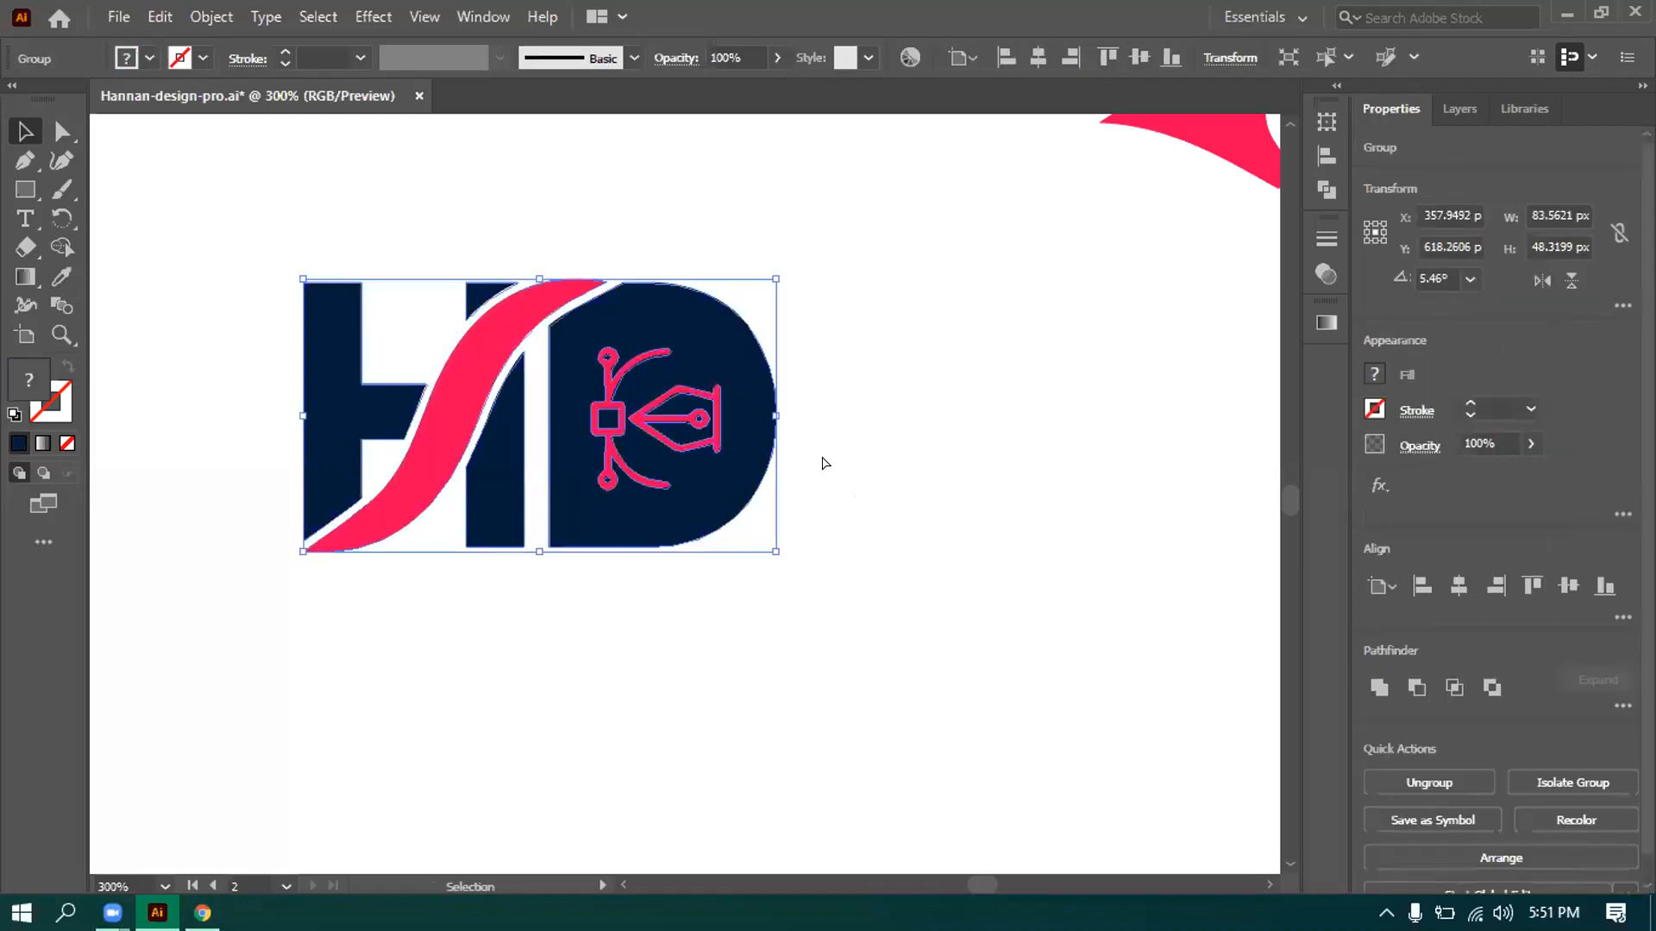
pyautogui.hotkey('ctrl', 'z')
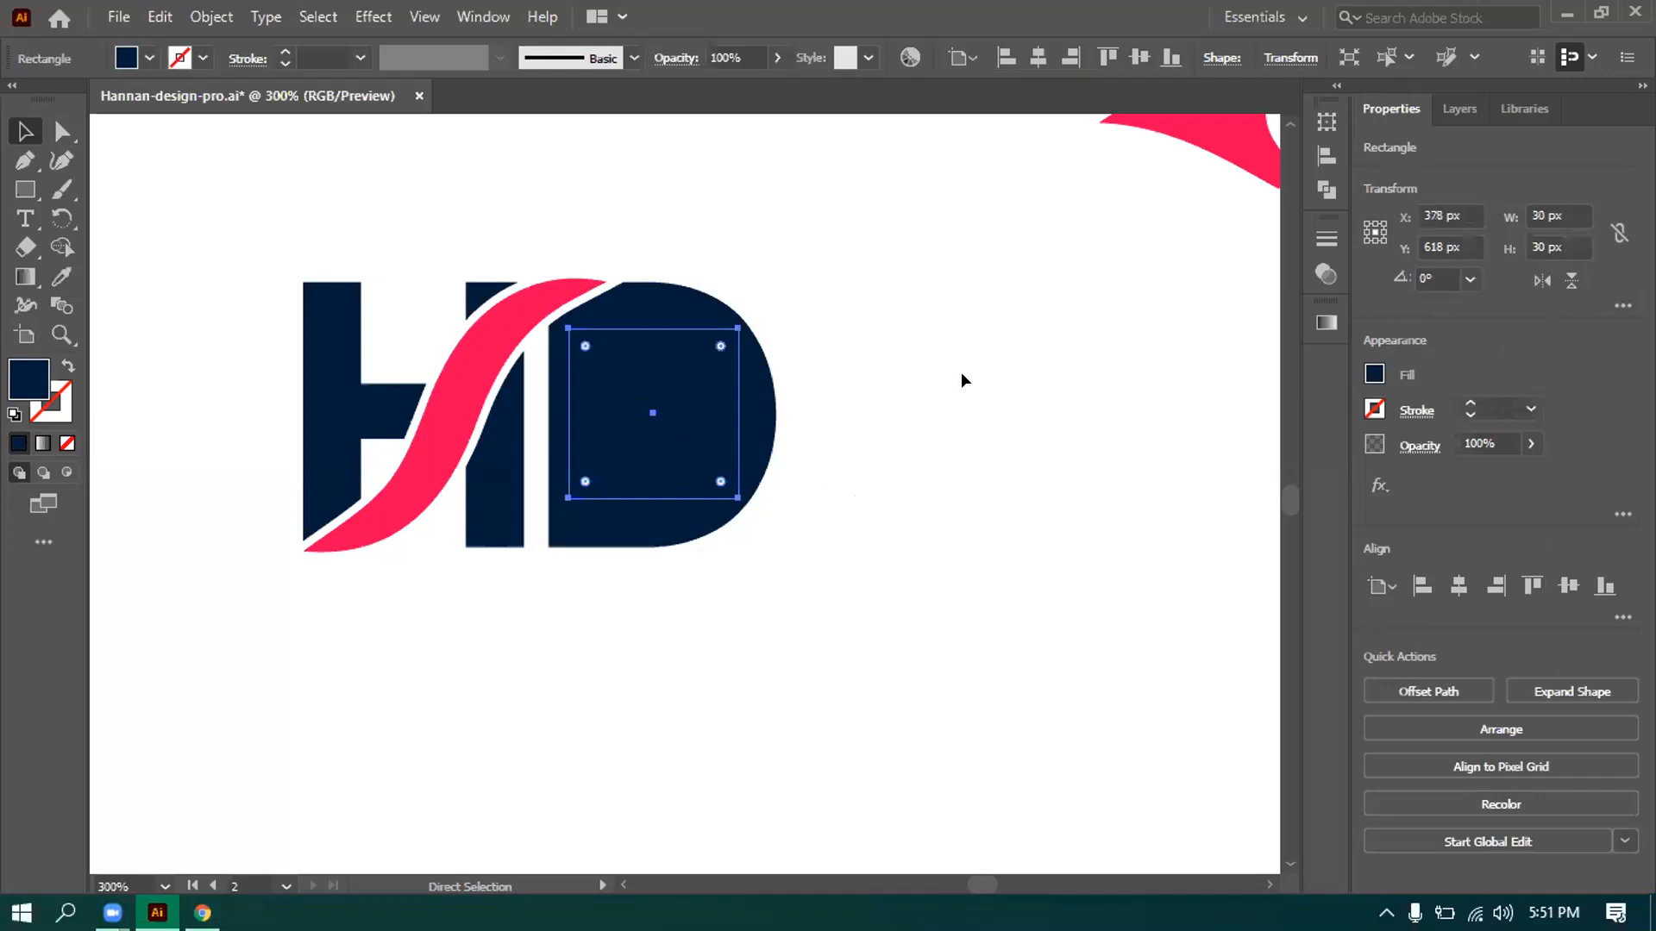
pyautogui.hotkey('ctrl', 'z')
pyautogui.click(713, 540)
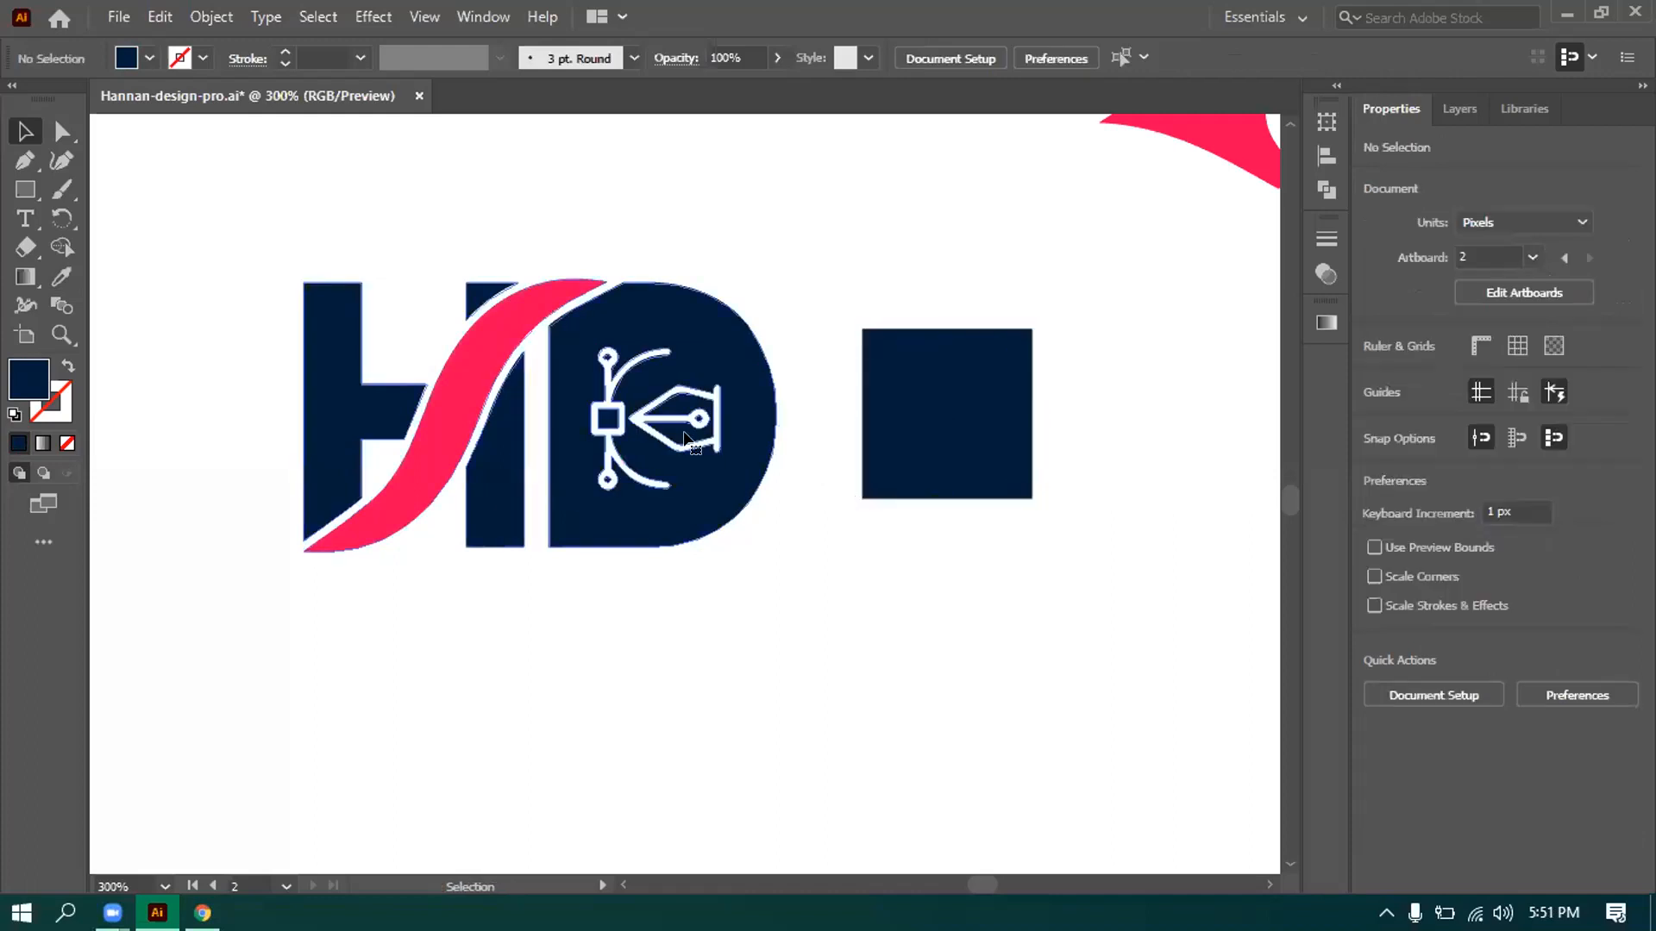
# Ungroup the HD monogram and fill the pen nib inside the D with the ribbon's pink, keeping its white outline.
pyautogui.click(685, 438)
pyautogui.rightClick(688, 436)
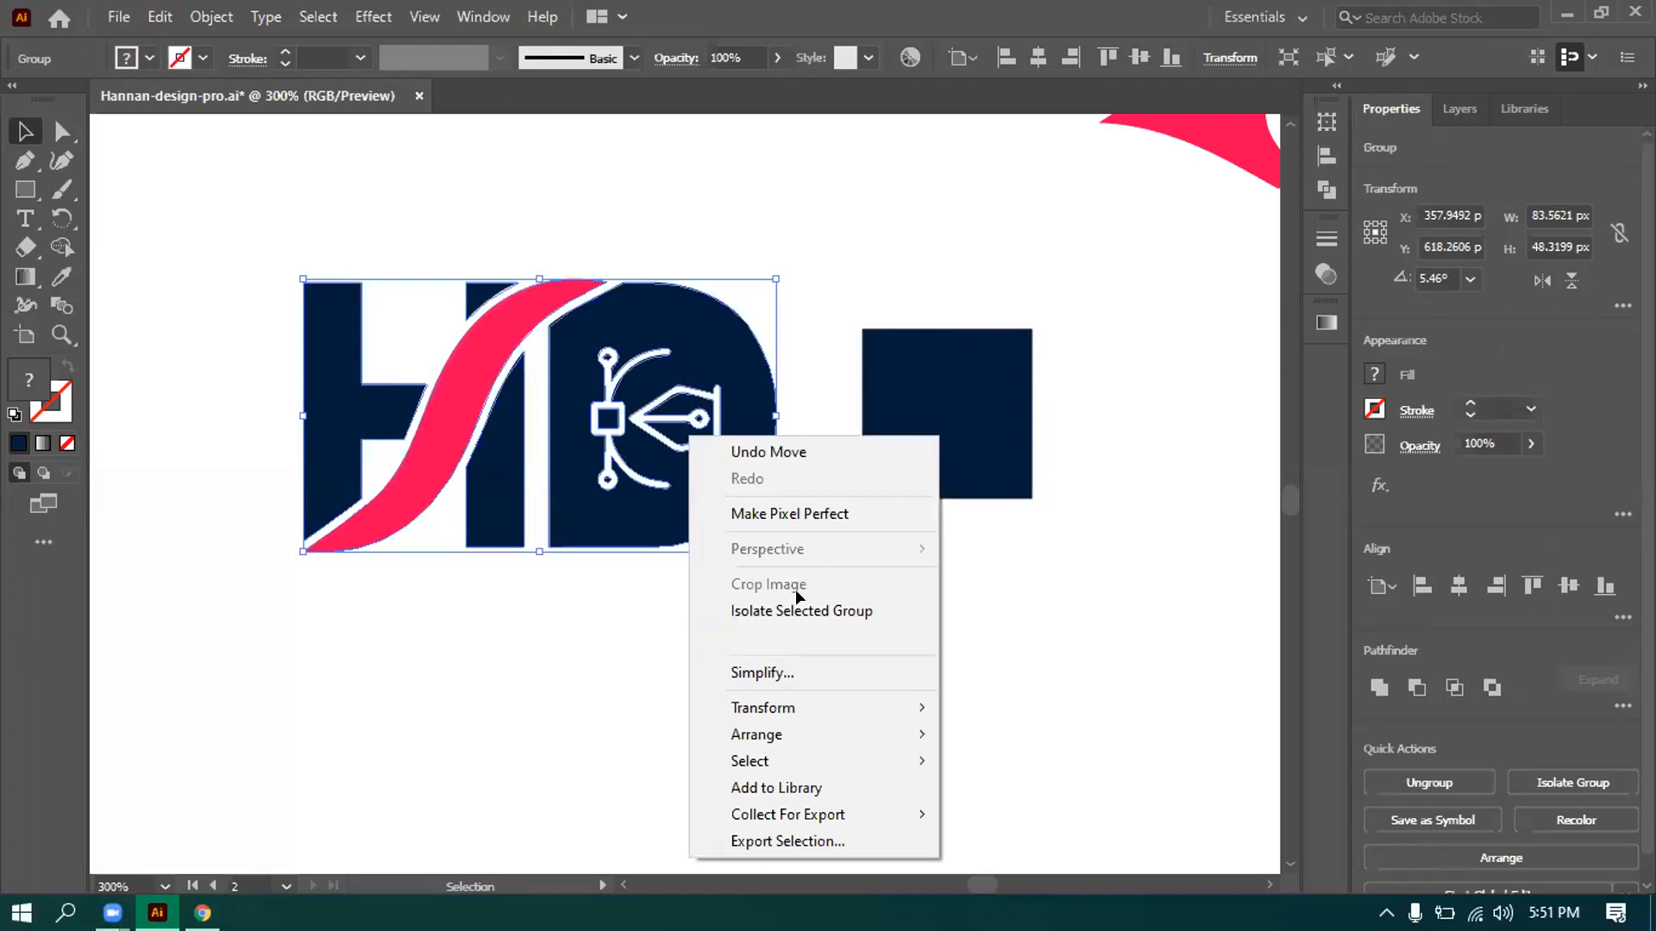
pyautogui.click(690, 445)
pyautogui.click(695, 419)
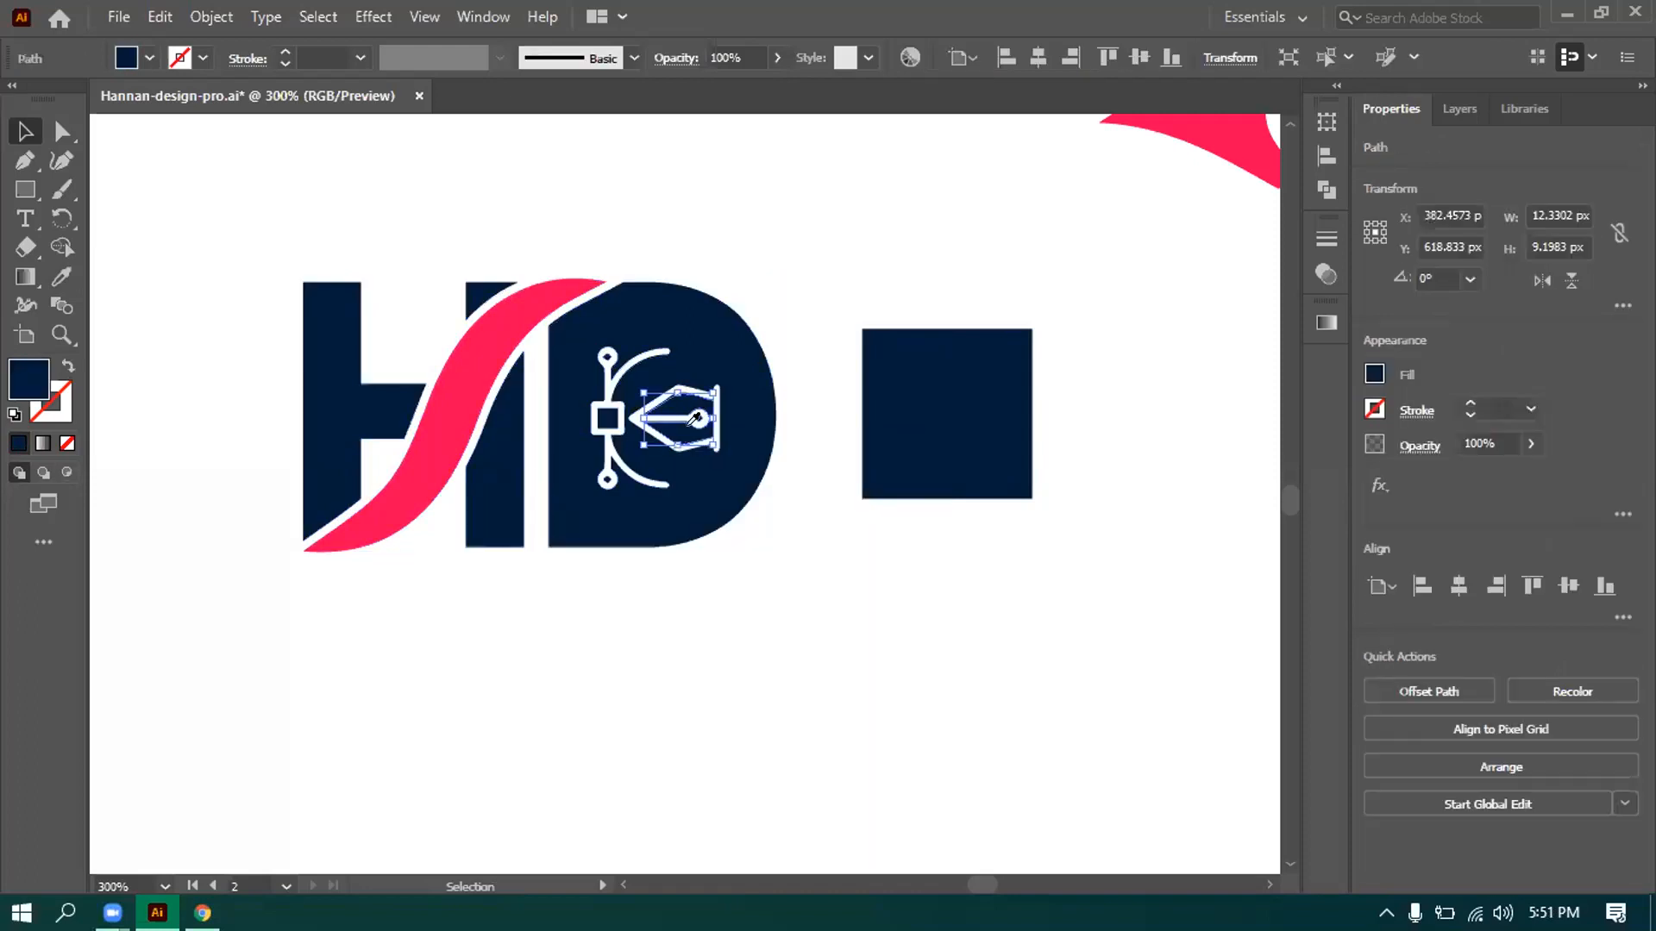
pyautogui.press('i')
pyautogui.click(480, 344)
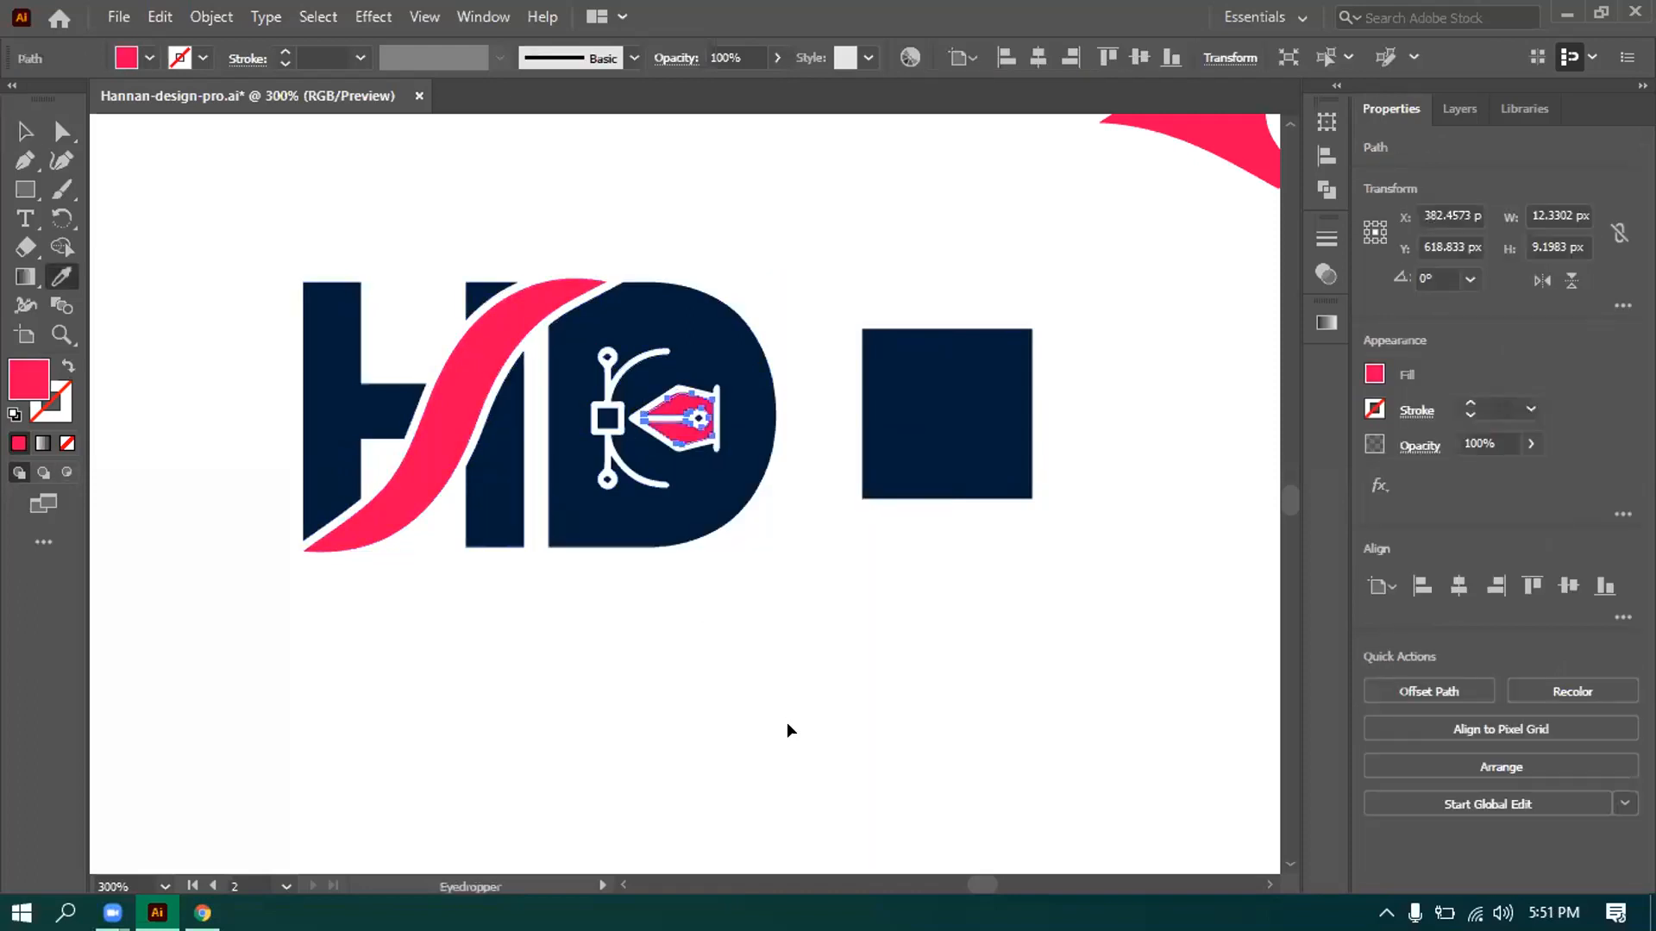
pyautogui.press('v')
pyautogui.click(786, 635)
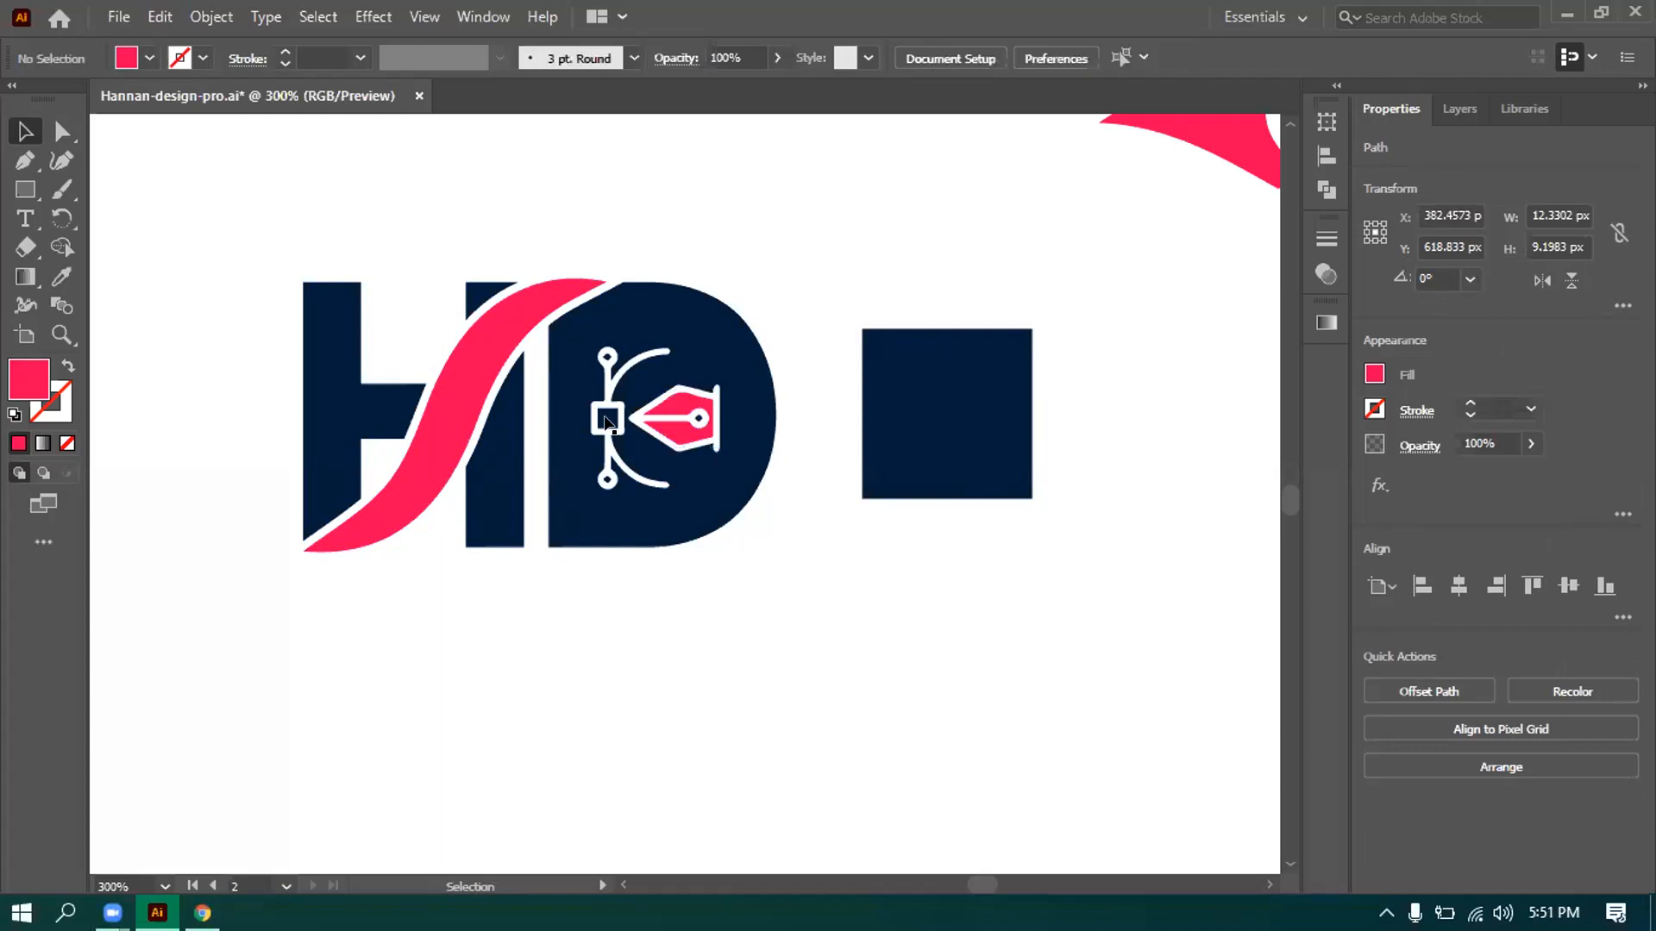
# Examine the recoloured HD monogram at different magnifications and compare it with the crown-and-shield emblems on both artboards.
pyautogui.click(606, 420)
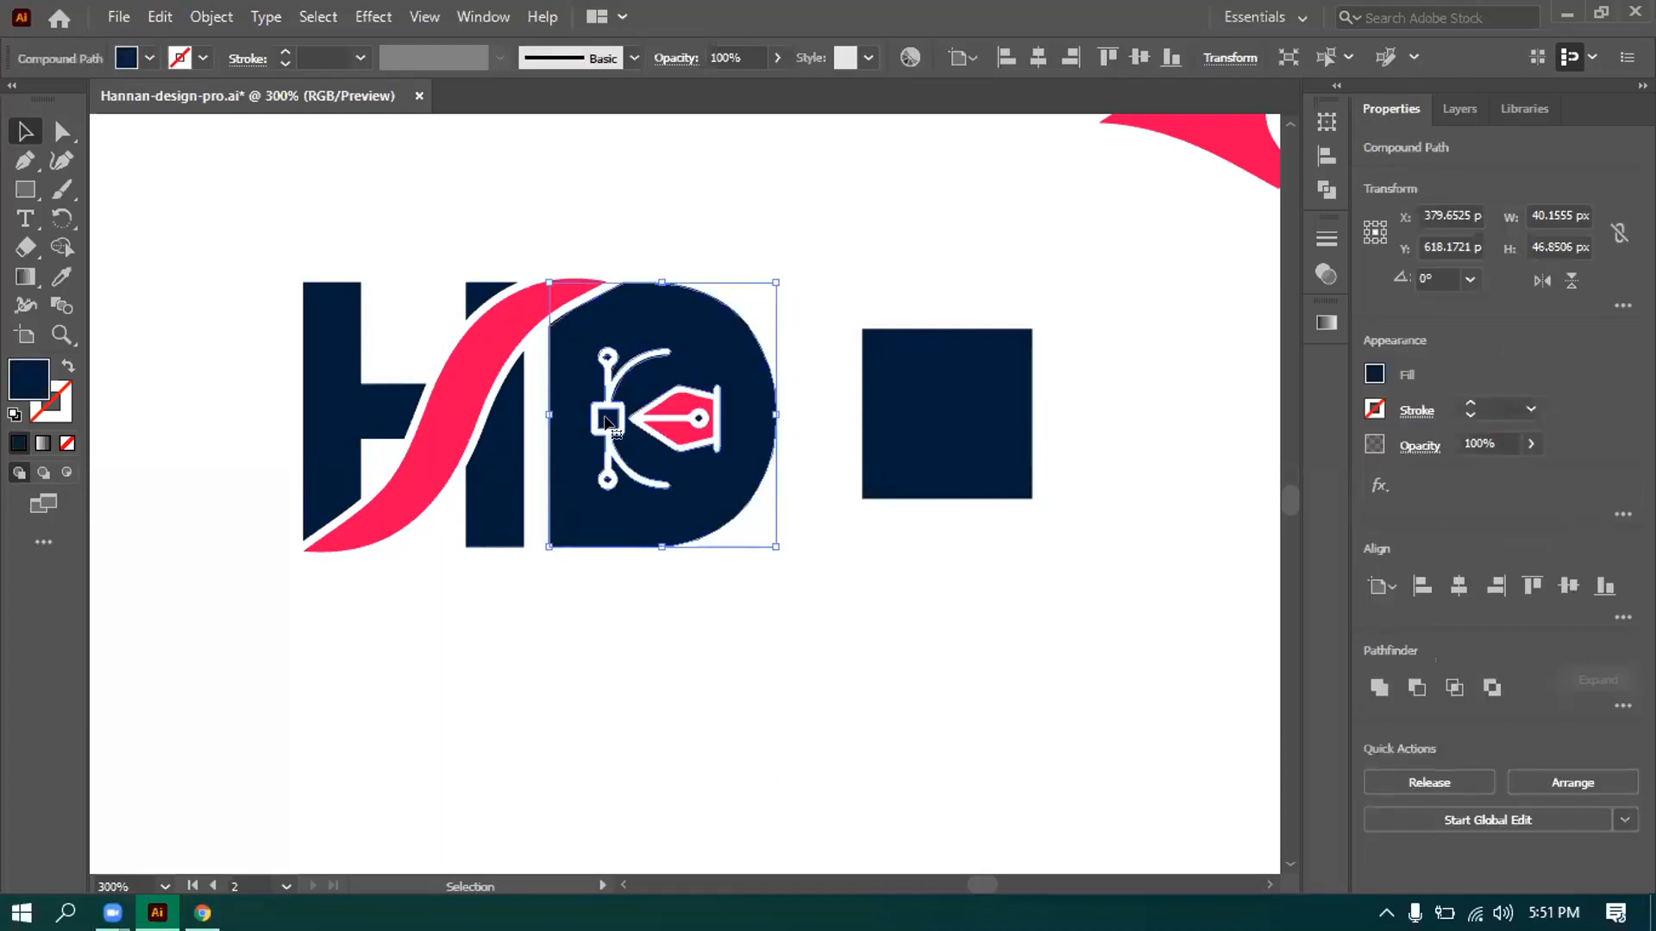
pyautogui.click(688, 643)
pyautogui.scroll(-2, 726, 593)
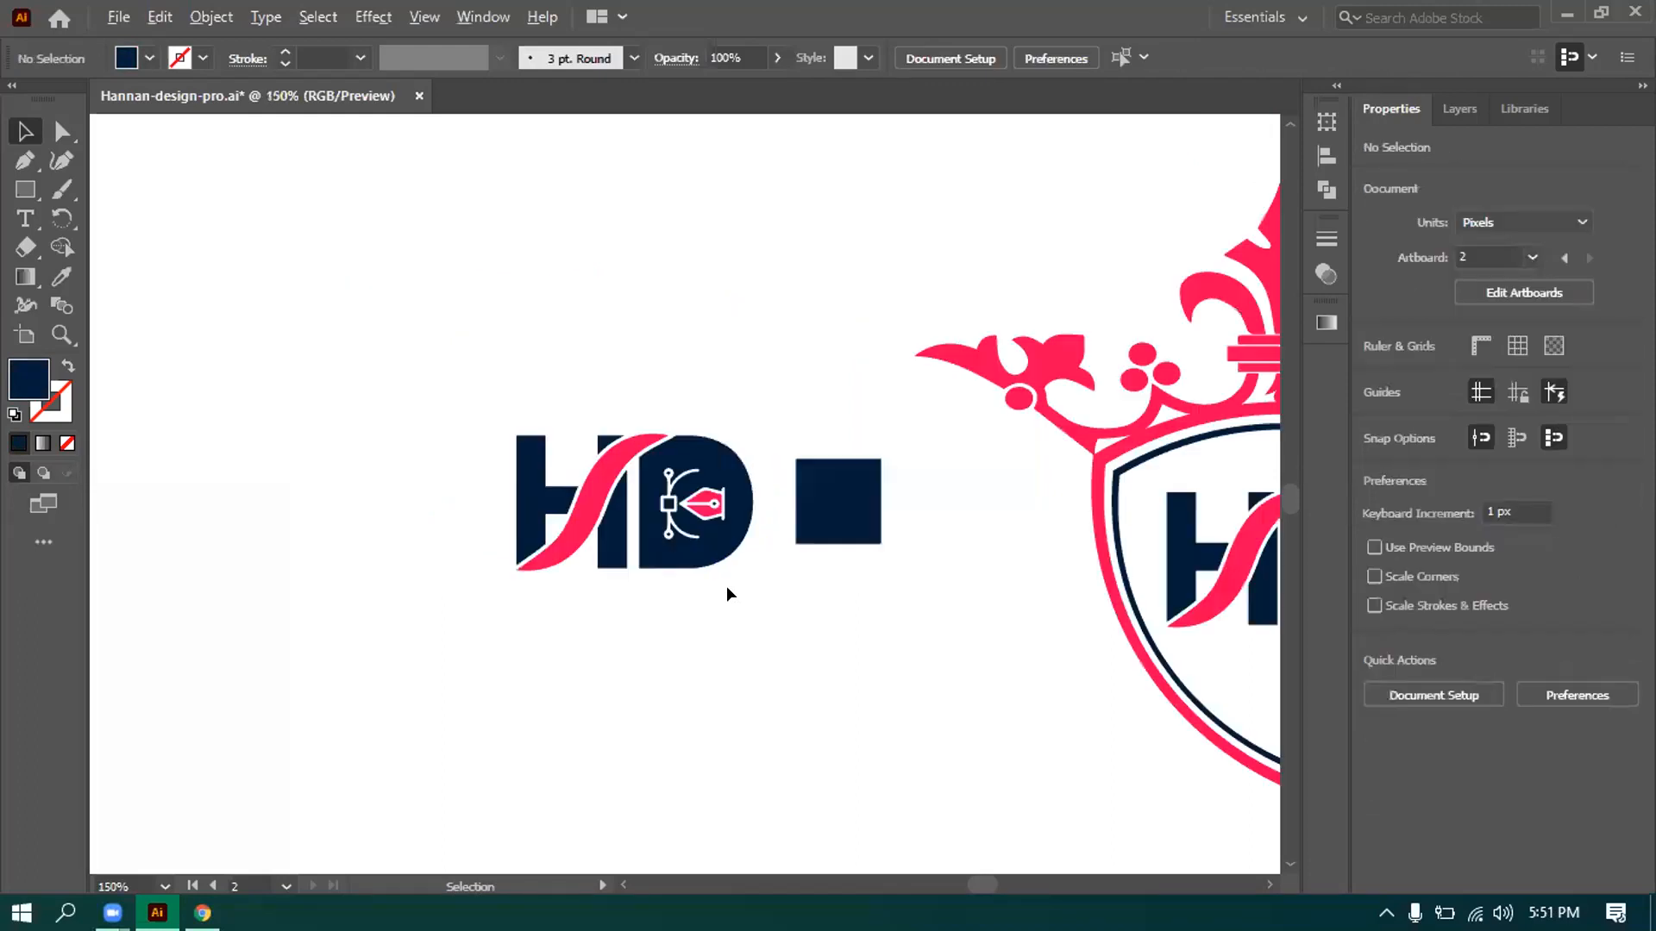
pyautogui.scroll(-2, 726, 593)
pyautogui.scroll(-2, 727, 590)
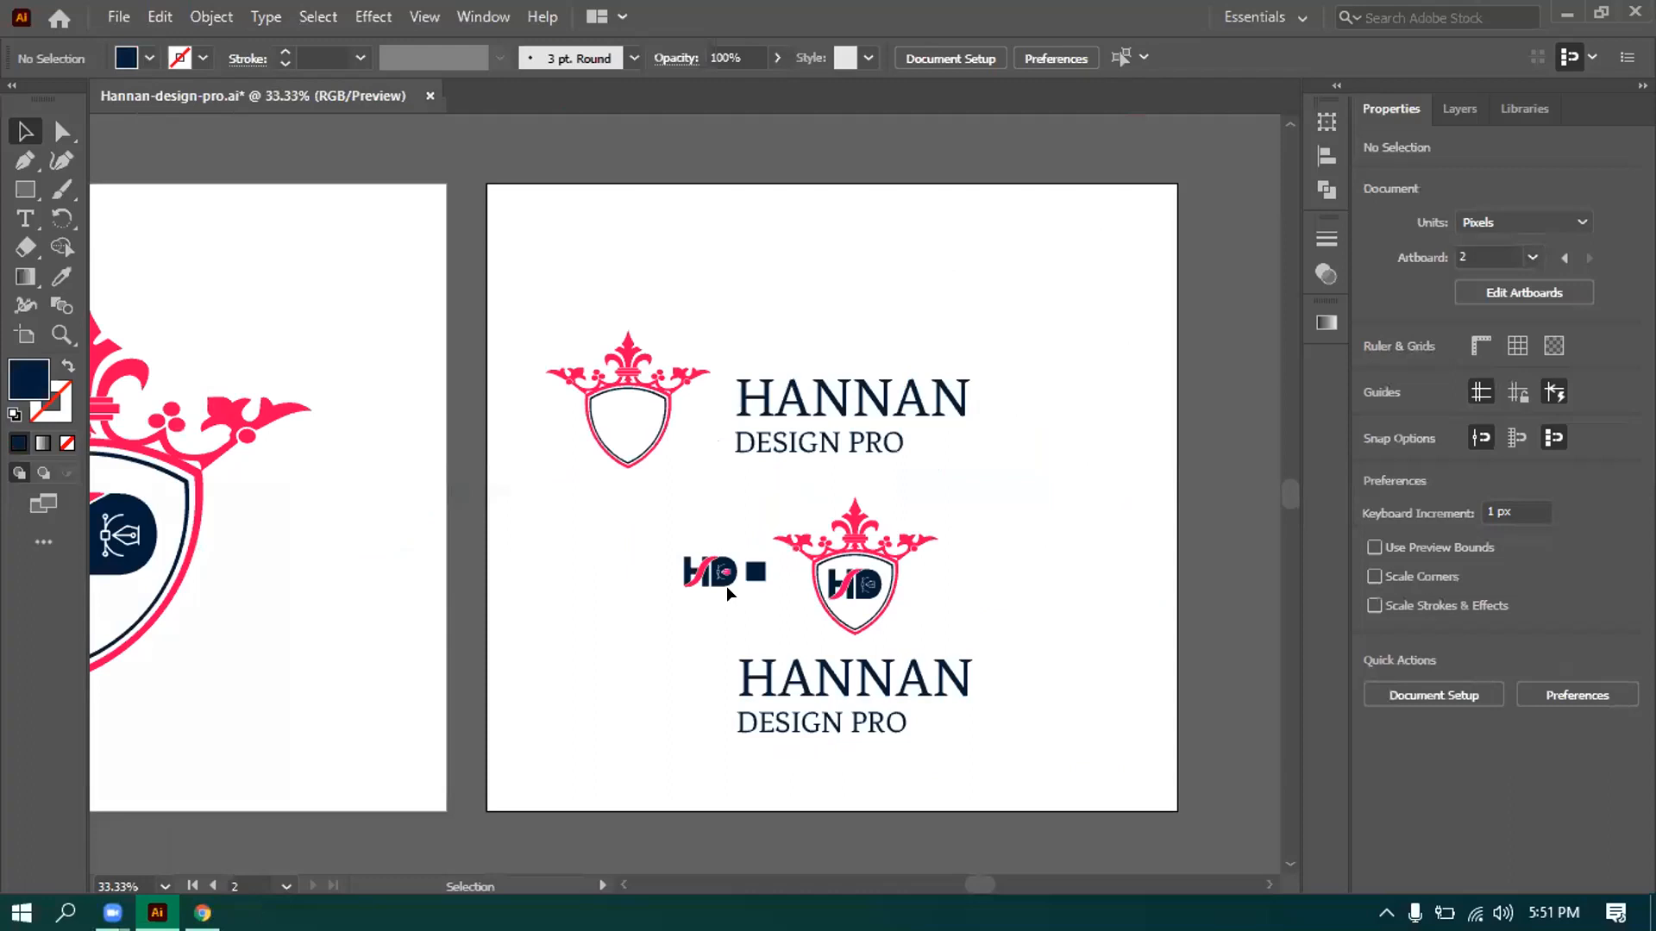
pyautogui.scroll(2, 726, 586)
pyautogui.scroll(-2, 727, 606)
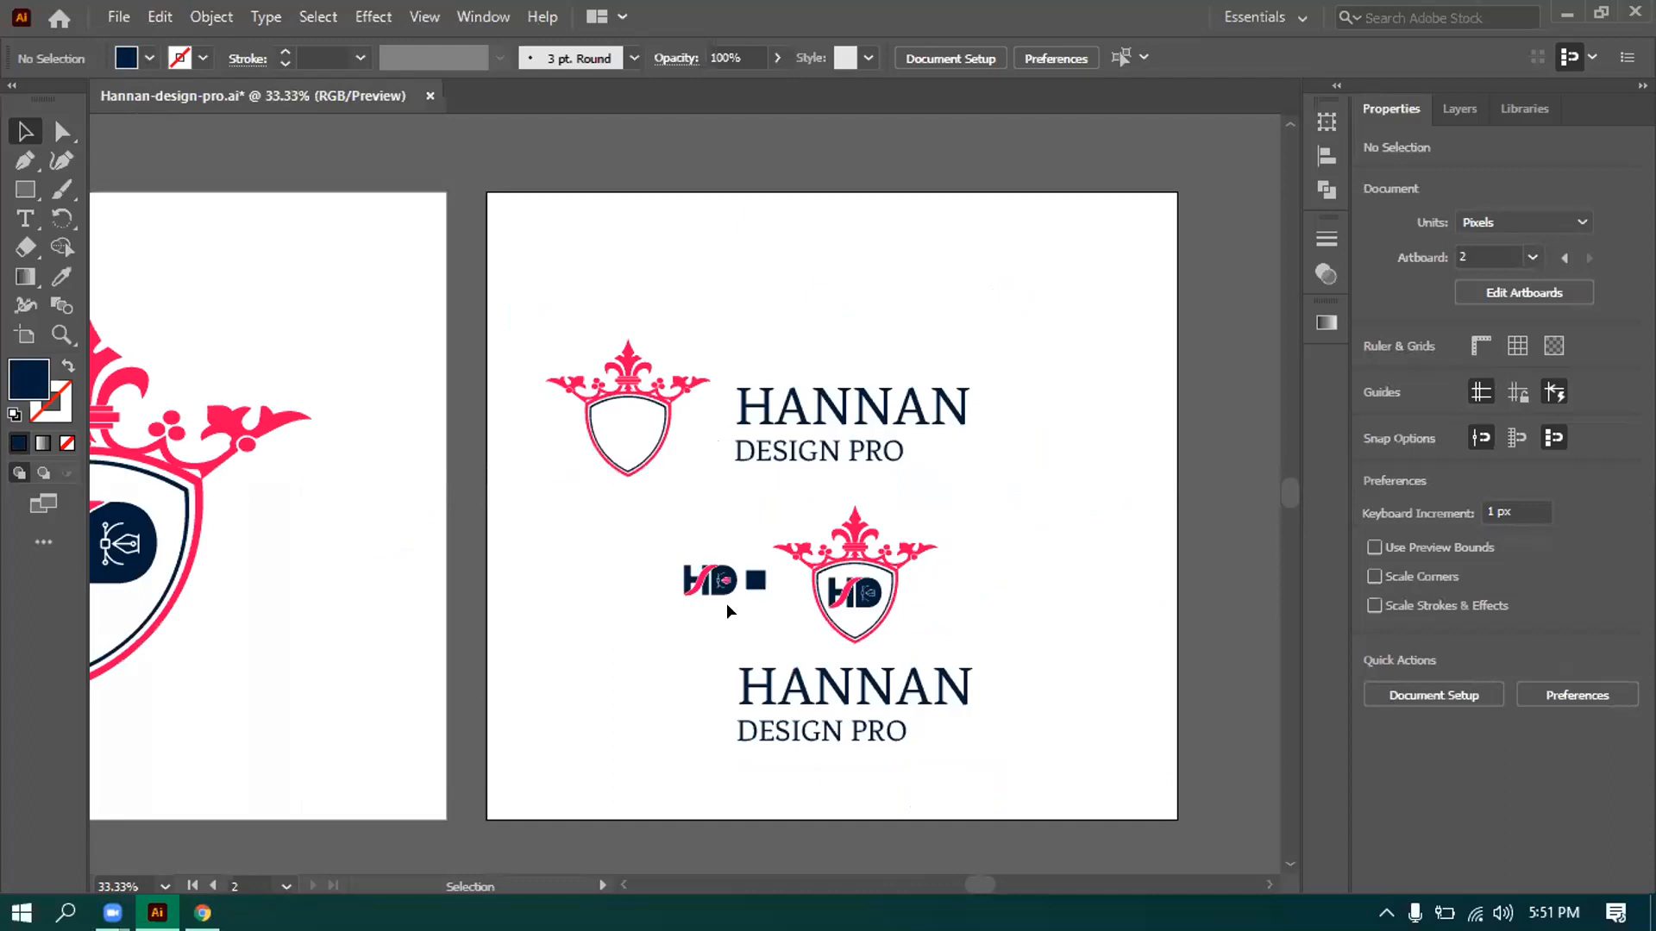
pyautogui.scroll(-2, 727, 603)
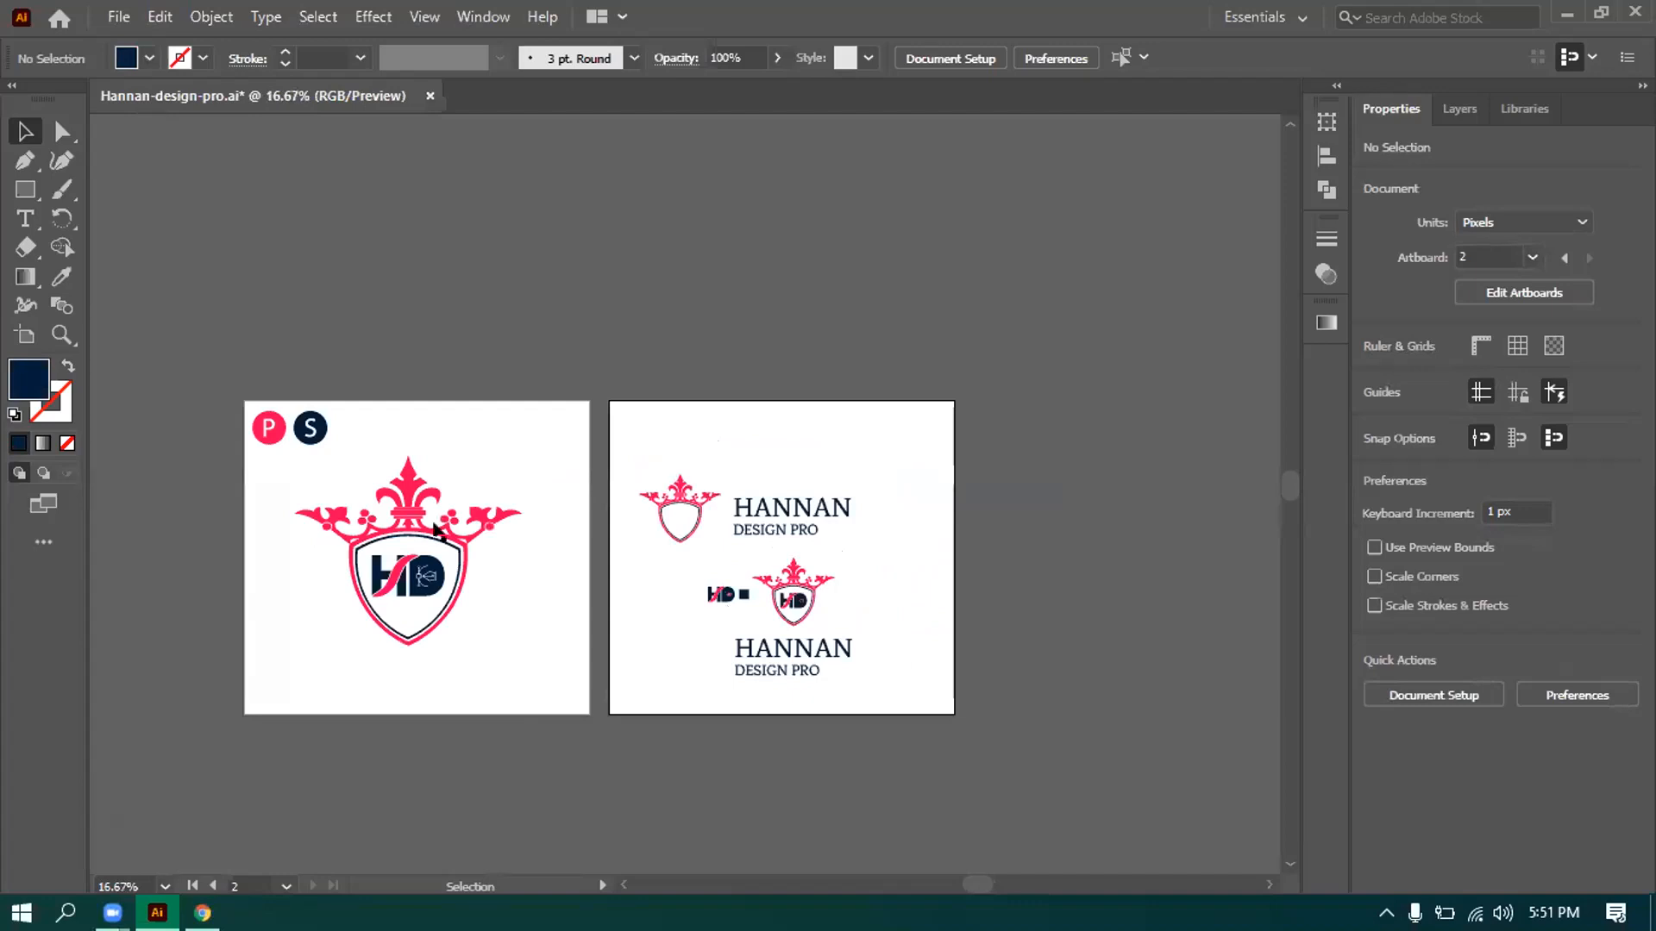
pyautogui.scroll(1, 701, 609)
pyautogui.scroll(1, 700, 609)
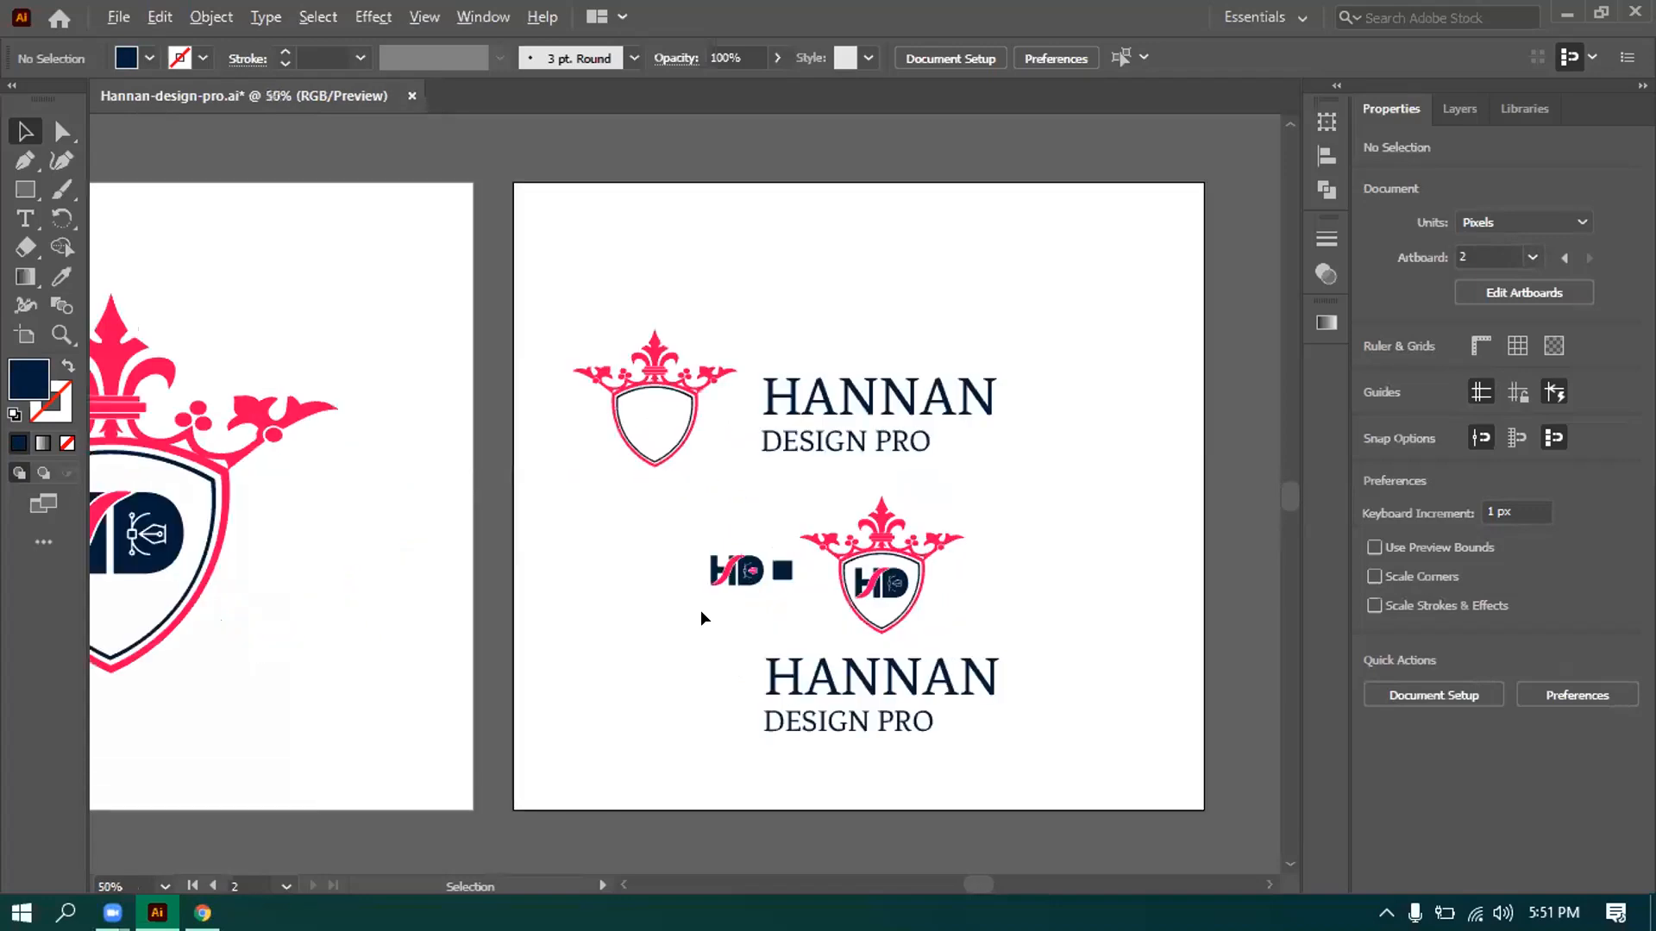
pyautogui.scroll(2, 780, 530)
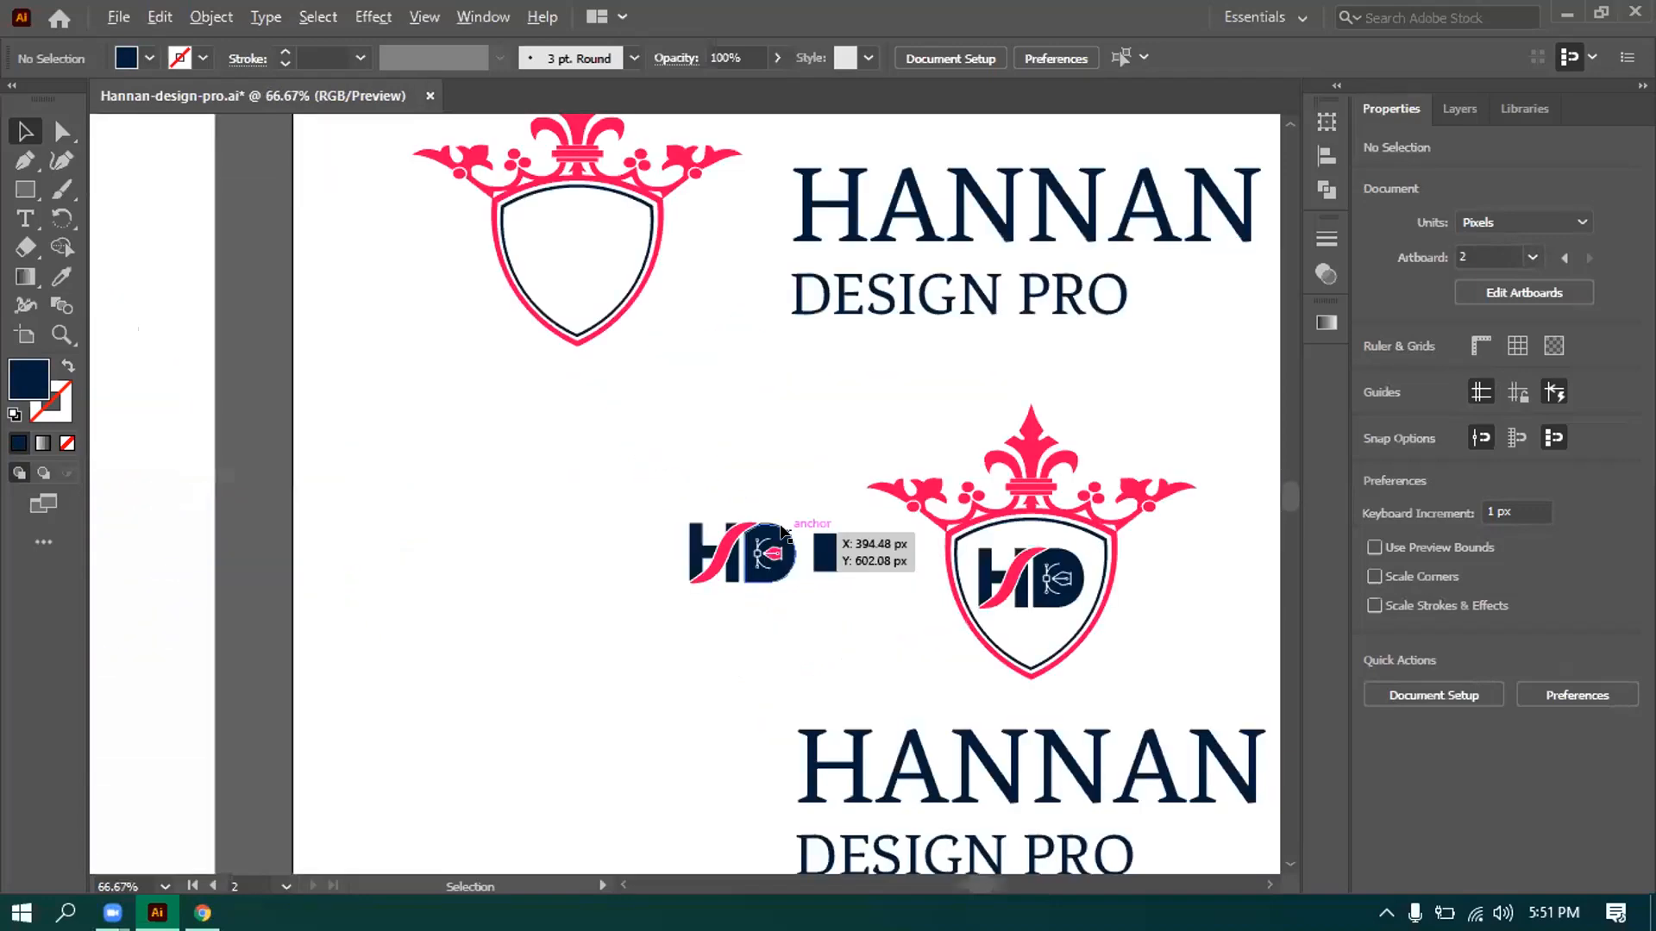
pyautogui.scroll(1, 776, 604)
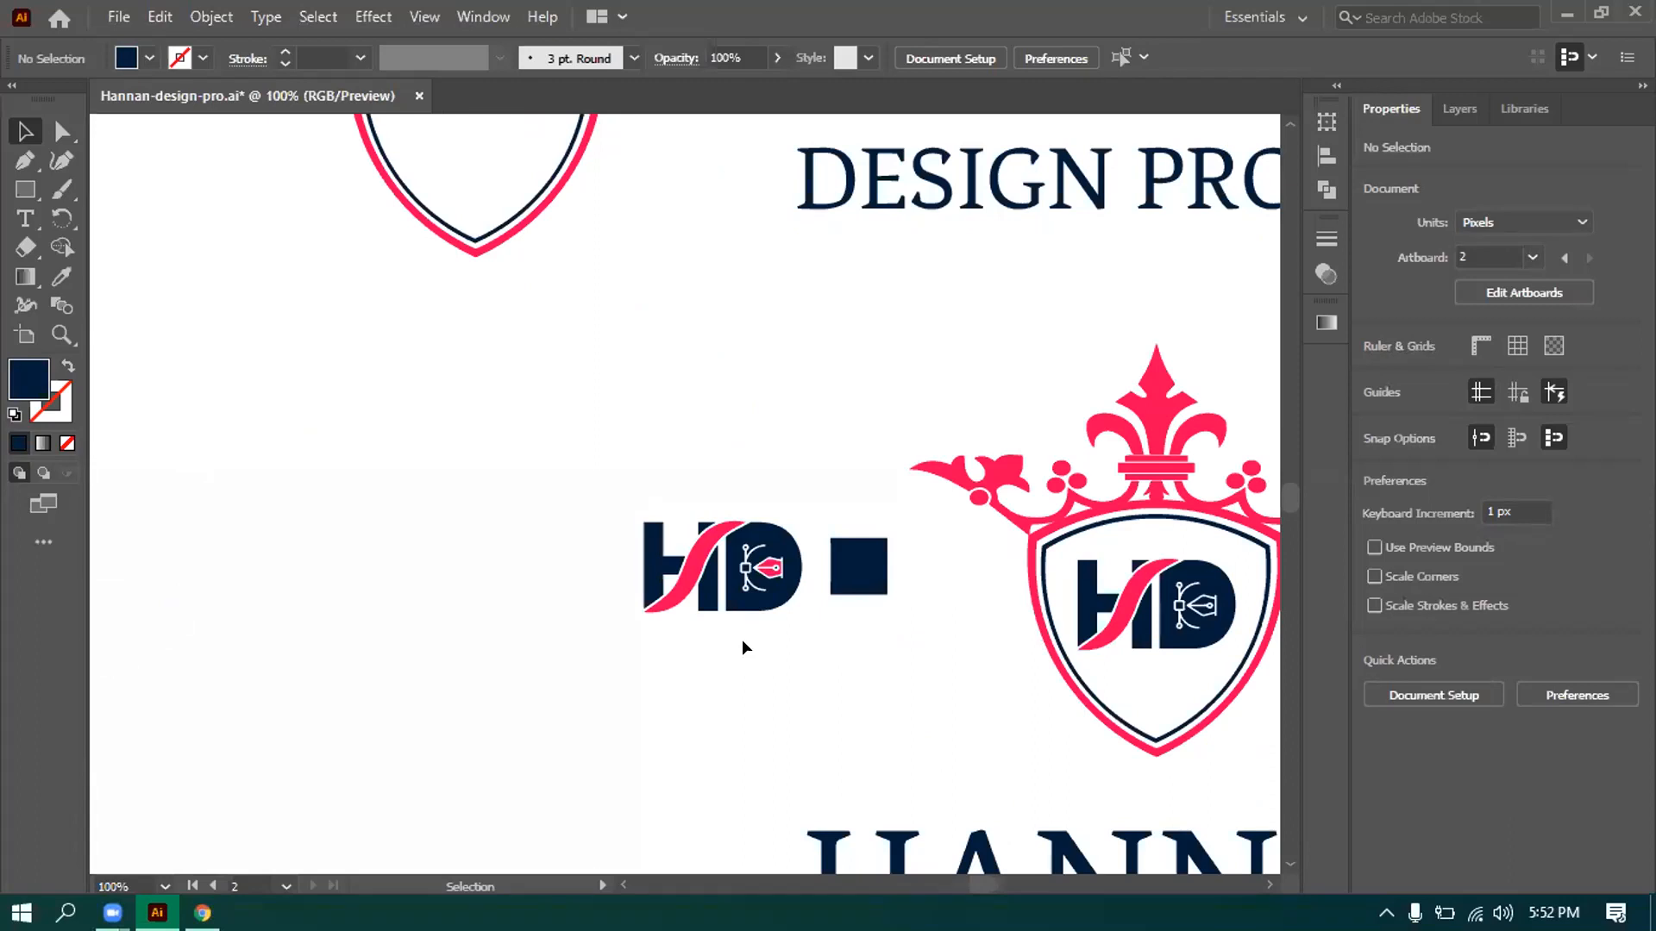
pyautogui.keyDown('alt'); pyautogui.scroll(-1, 741, 641); pyautogui.keyUp('alt')
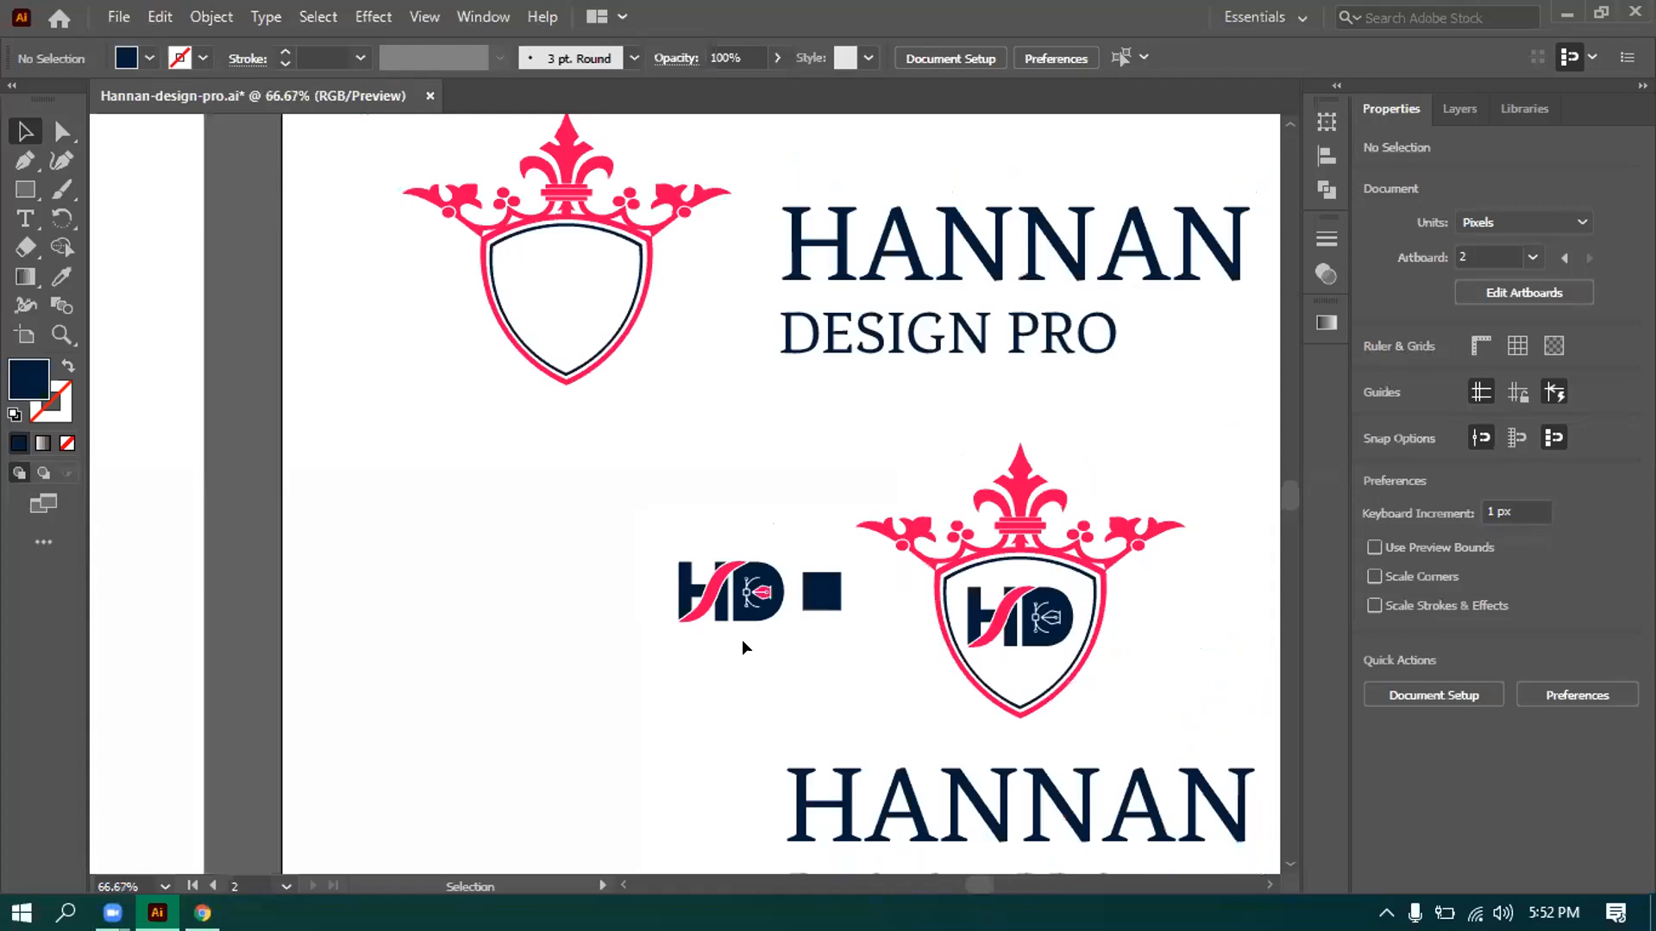
pyautogui.keyDown('alt'); pyautogui.scroll(-1, 742, 639); pyautogui.keyUp('alt')
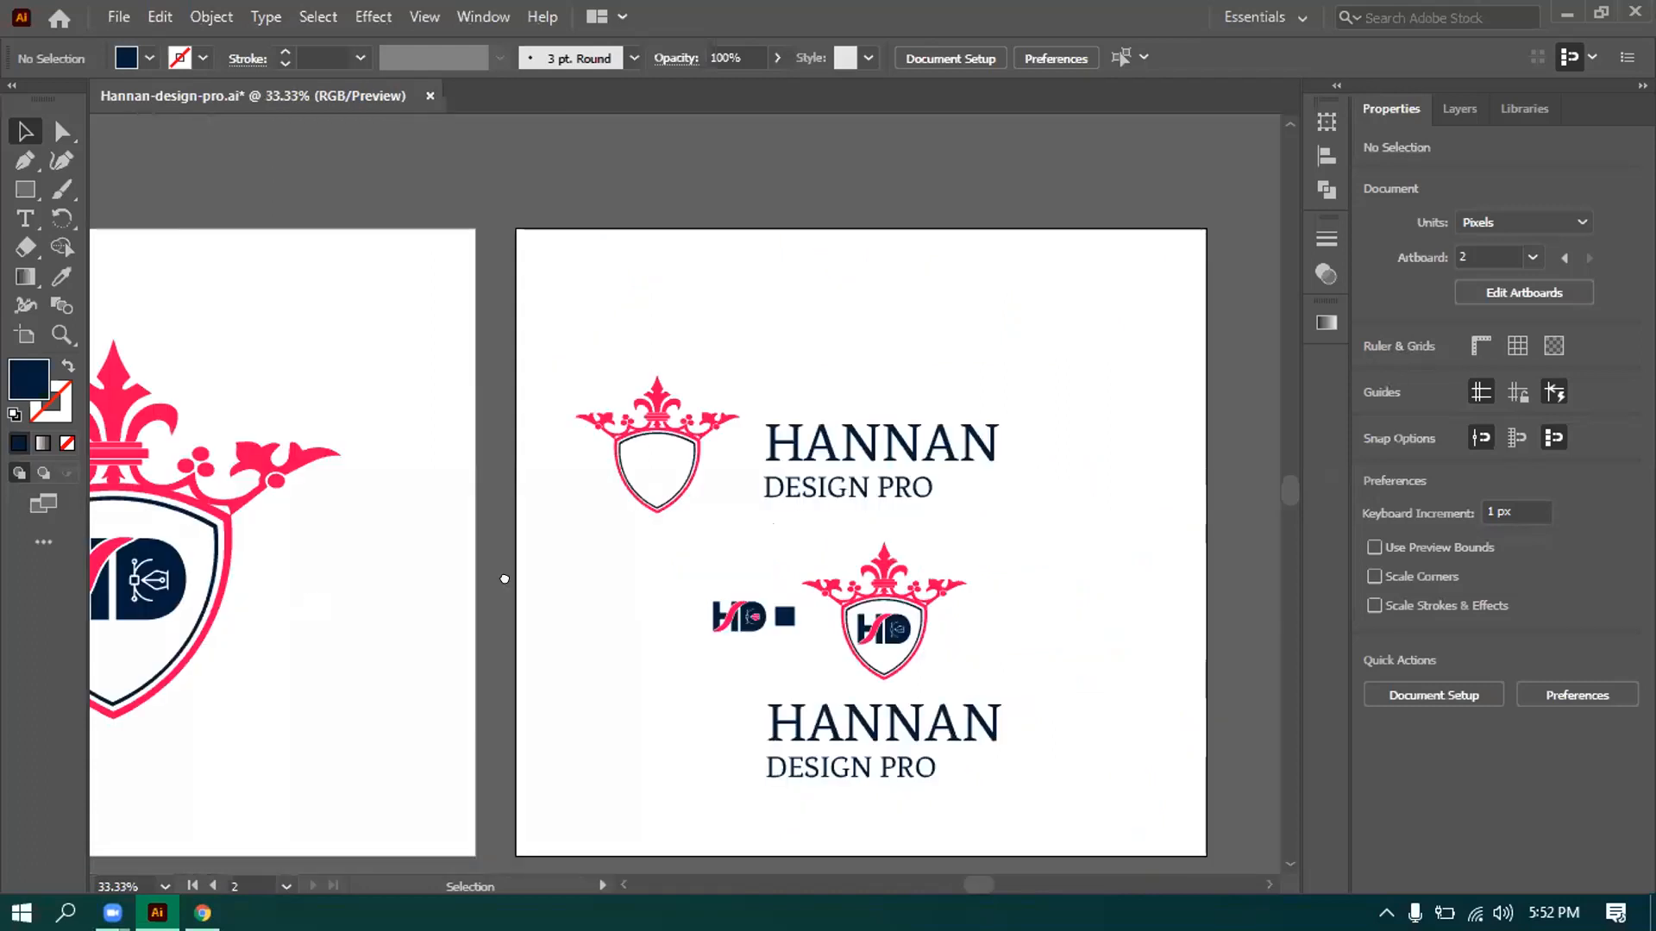
pyautogui.moveTo(504, 579); pyautogui.dragTo(941, 582)
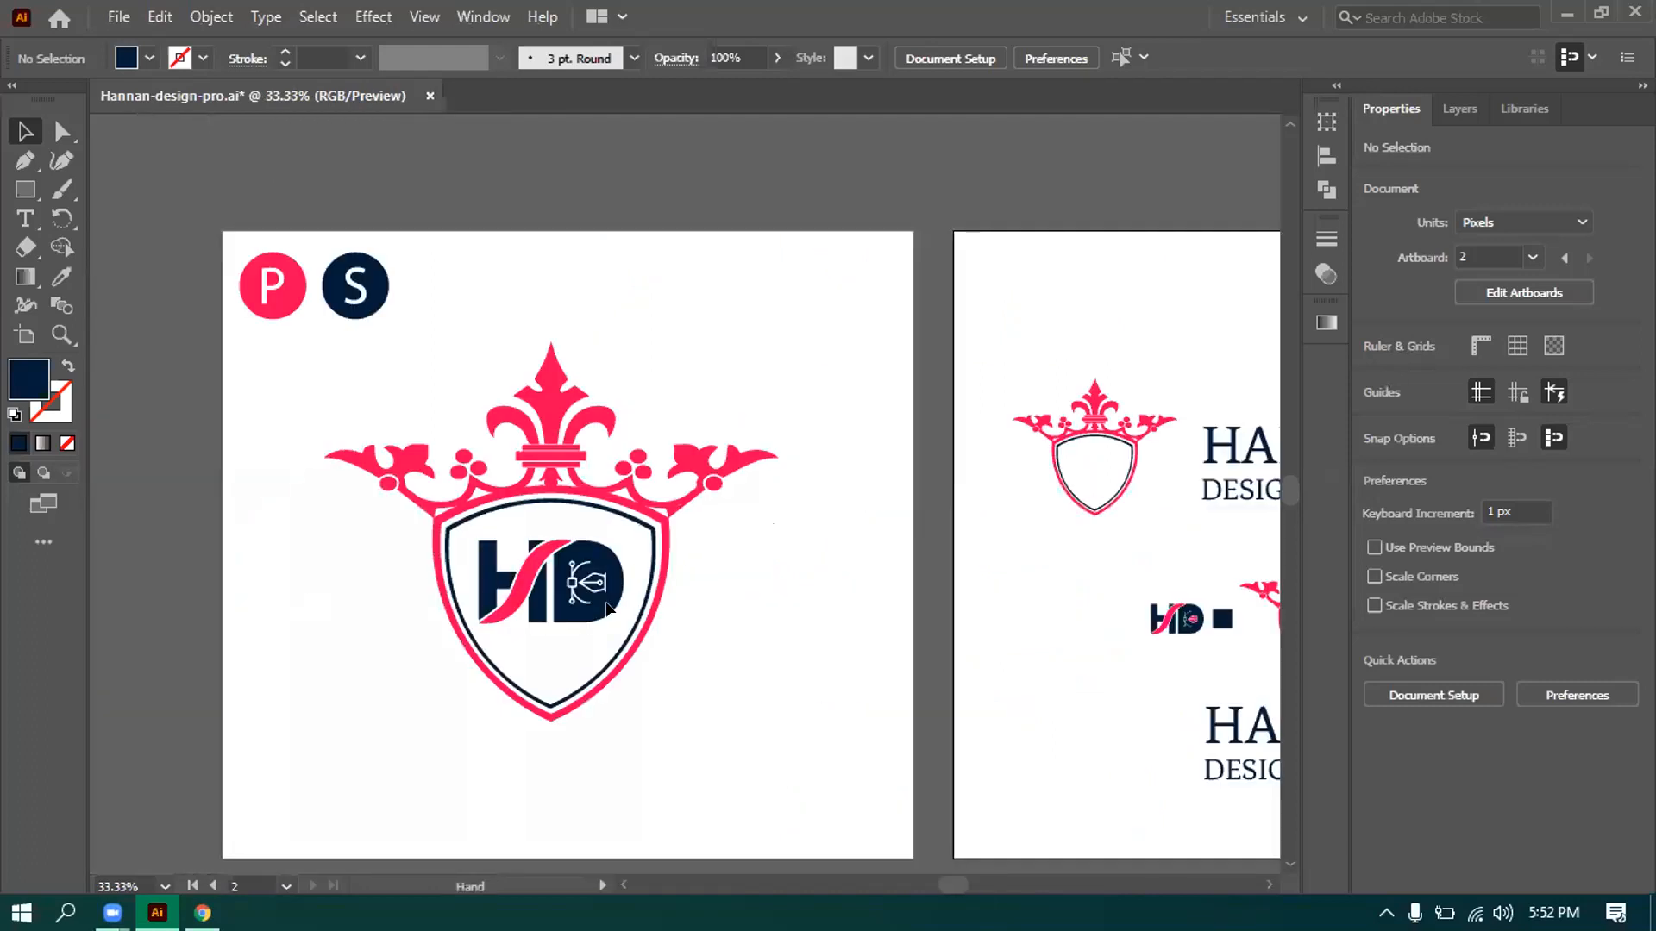